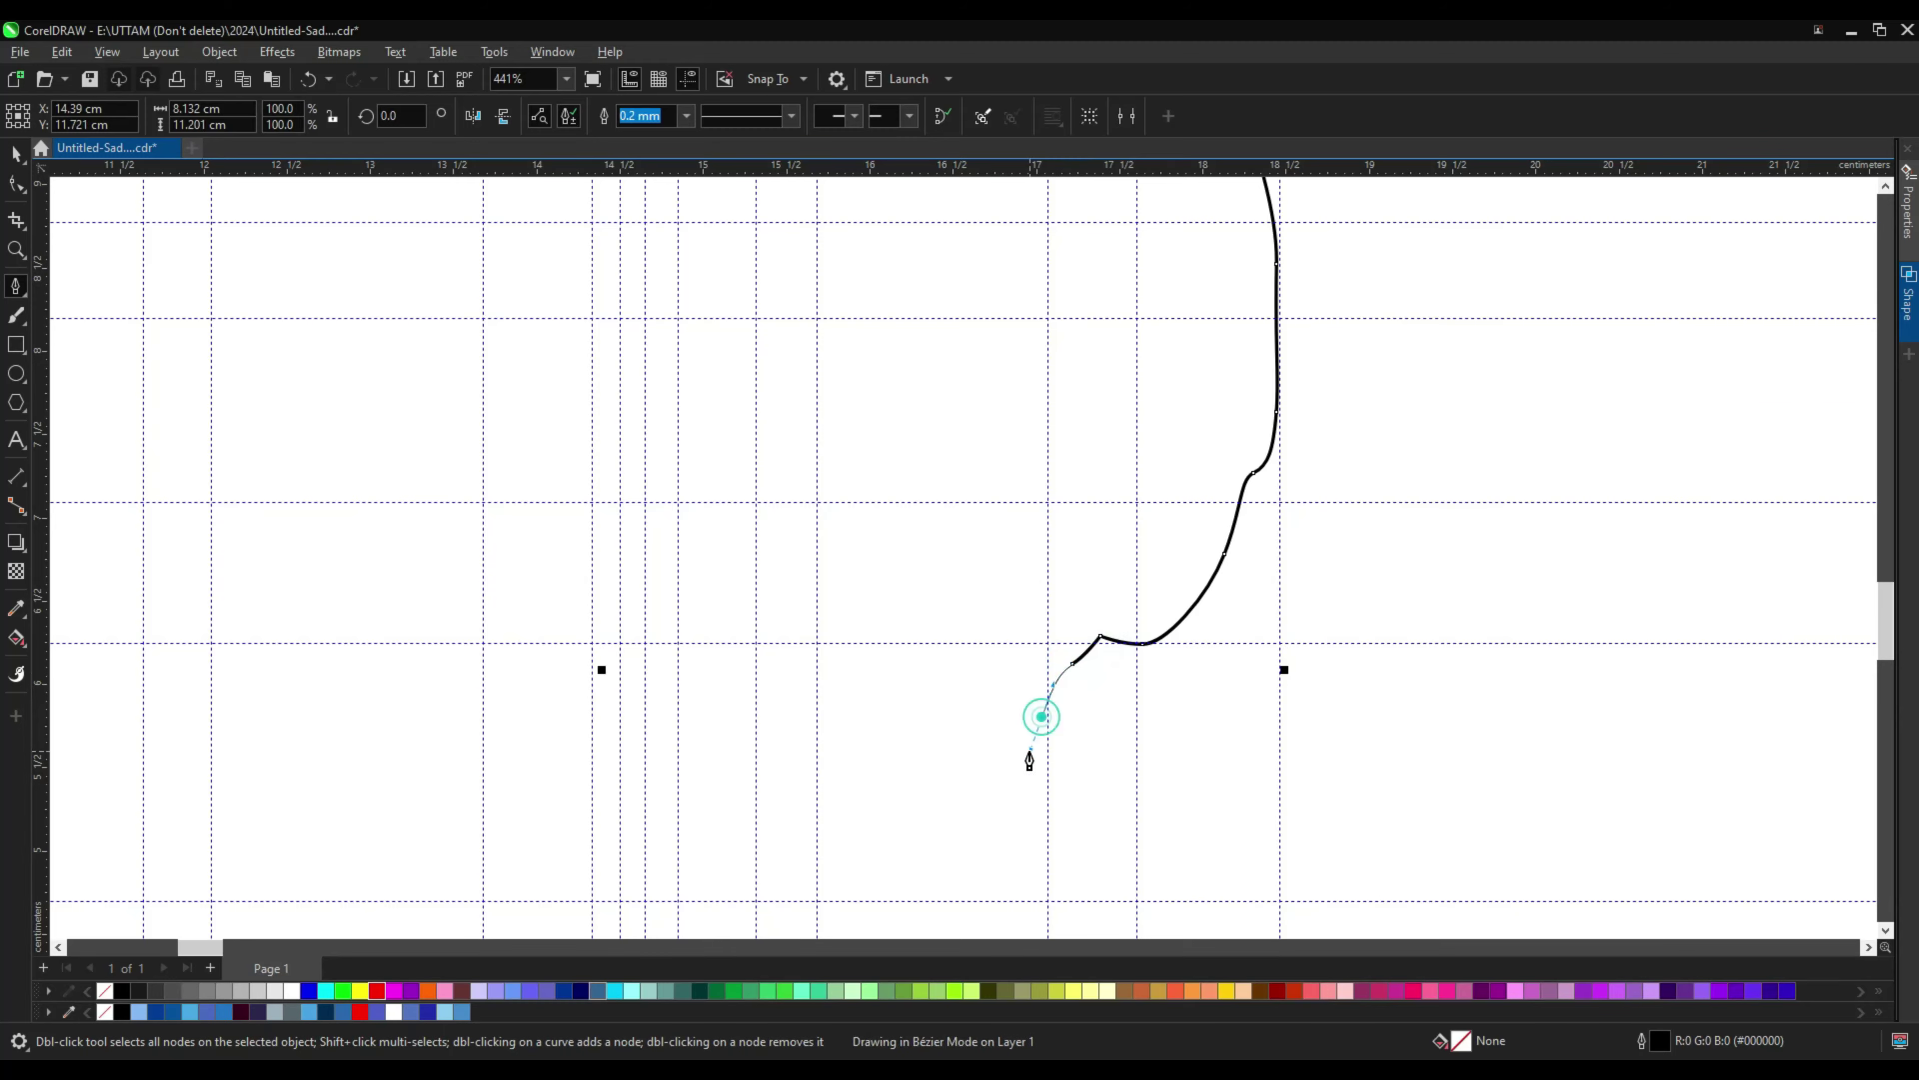
# Step: Continue the pen outline down the lower right side and around the rounded bottom-right lobe
pyautogui.scroll(-2, 1029, 761)
pyautogui.scroll(2, 1050, 743)
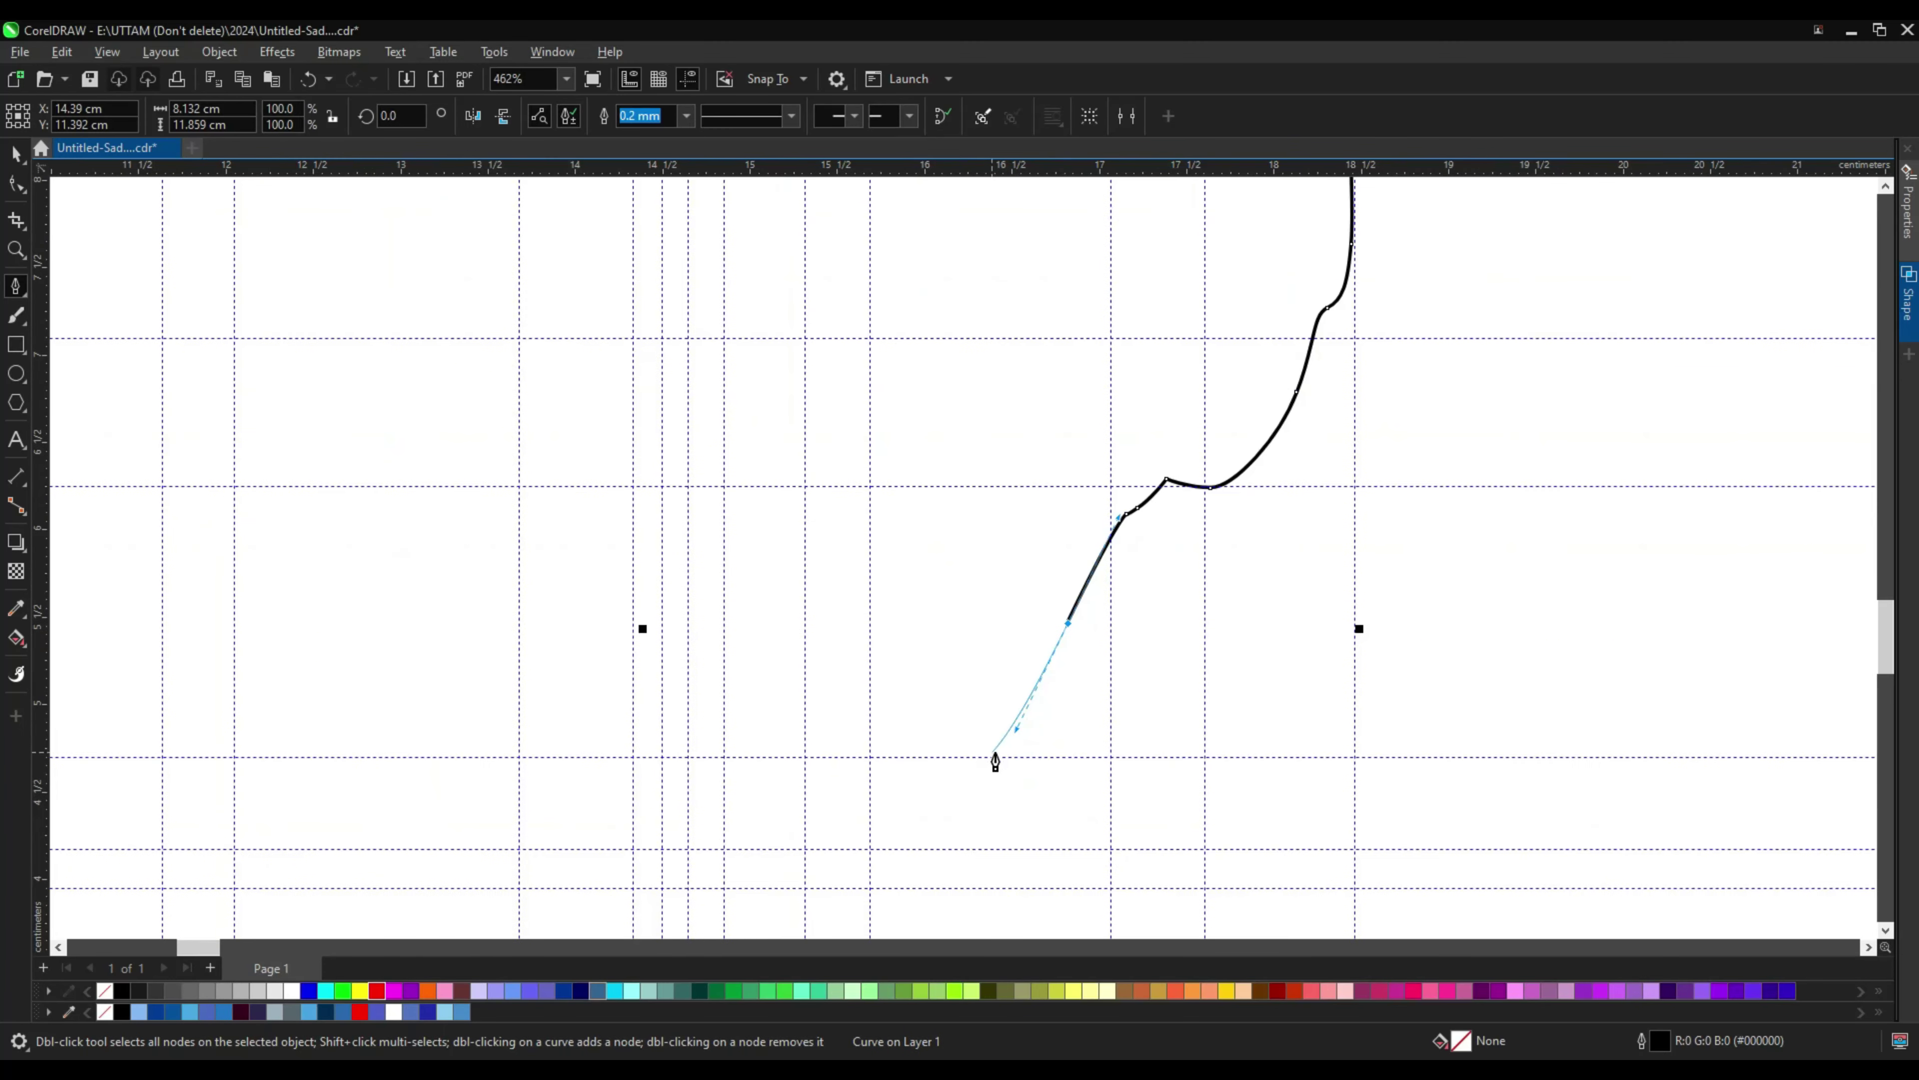
pyautogui.scroll(4, 972, 792)
pyautogui.scroll(-3, 1066, 678)
pyautogui.scroll(1, 983, 831)
pyautogui.moveTo(933, 885); pyautogui.dragTo(836, 886)
pyautogui.scroll(2, 858, 900)
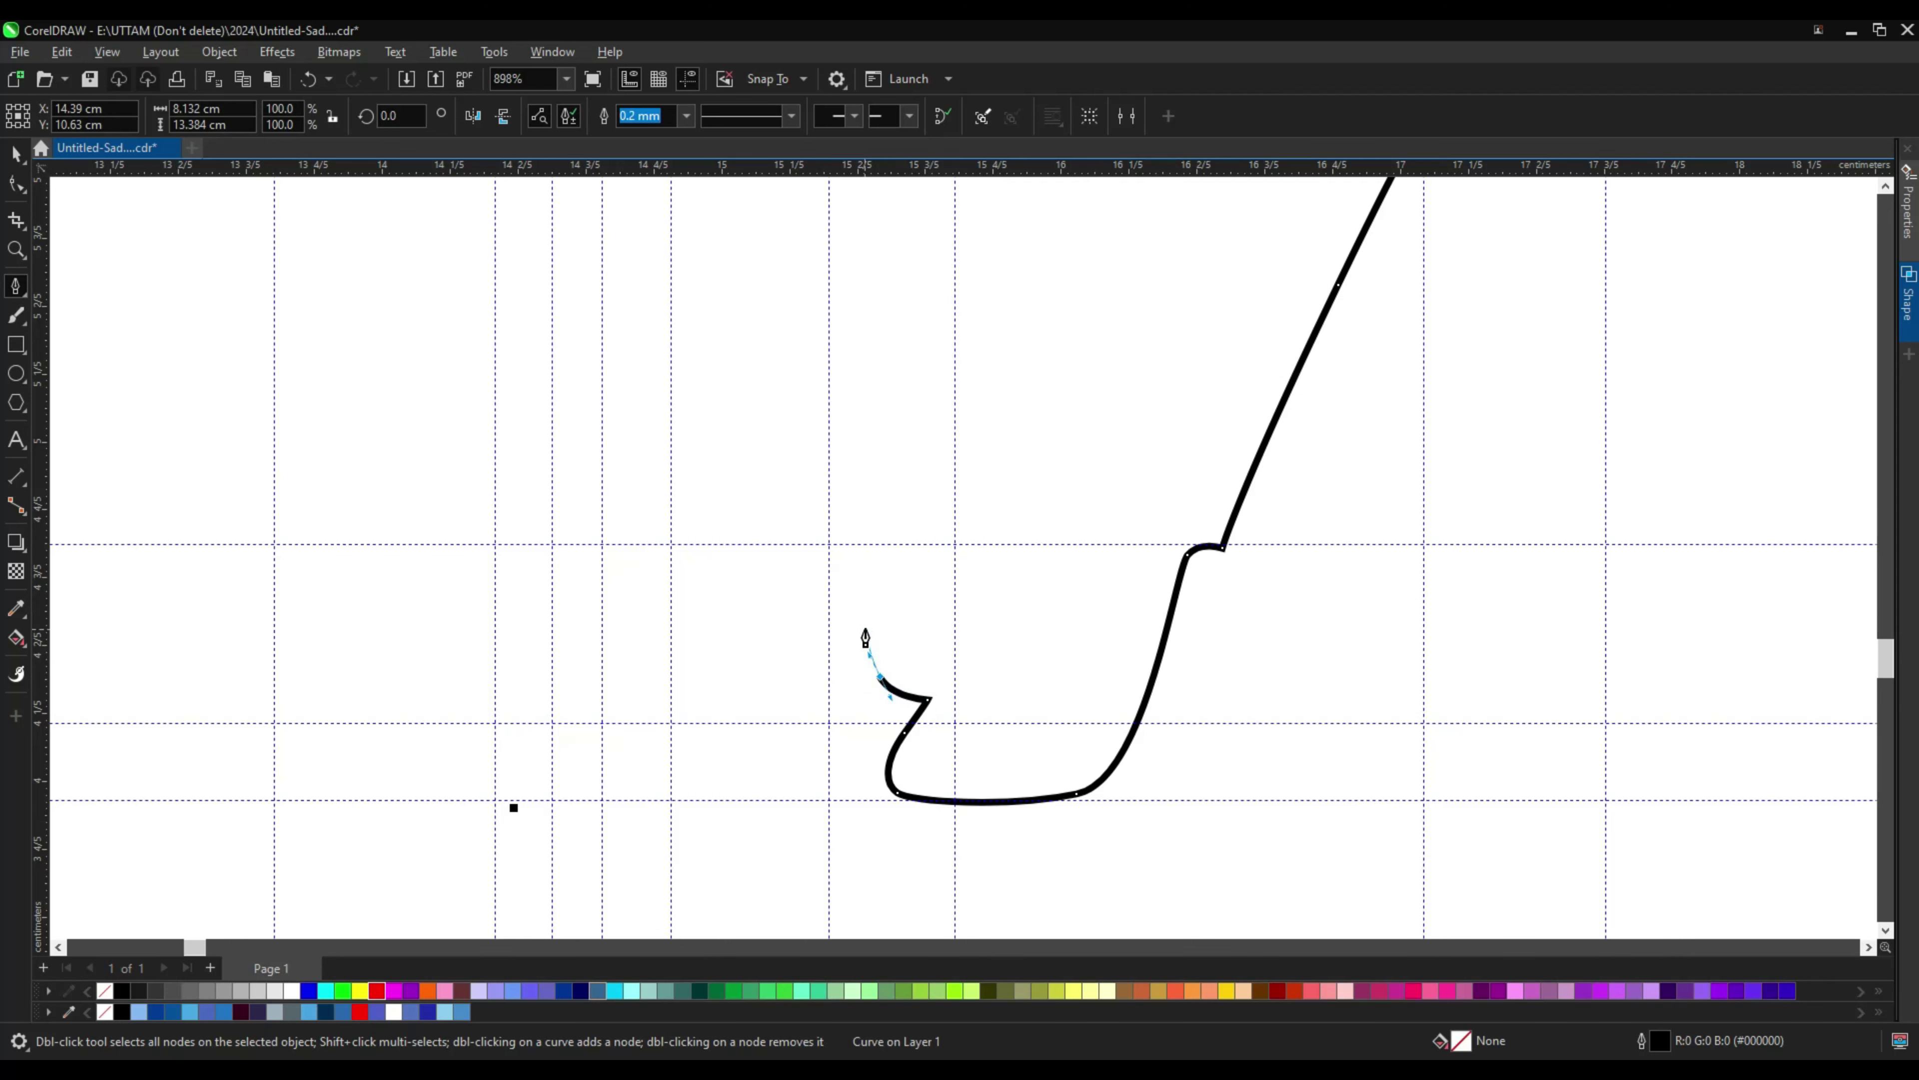
# Step: Draw the stepped edge left of the bottom-right lobe up to a sharp peak and back down
pyautogui.moveTo(770, 580); pyautogui.dragTo(772, 580)
pyautogui.scroll(2, 778, 593)
pyautogui.scroll(-2, 793, 611)
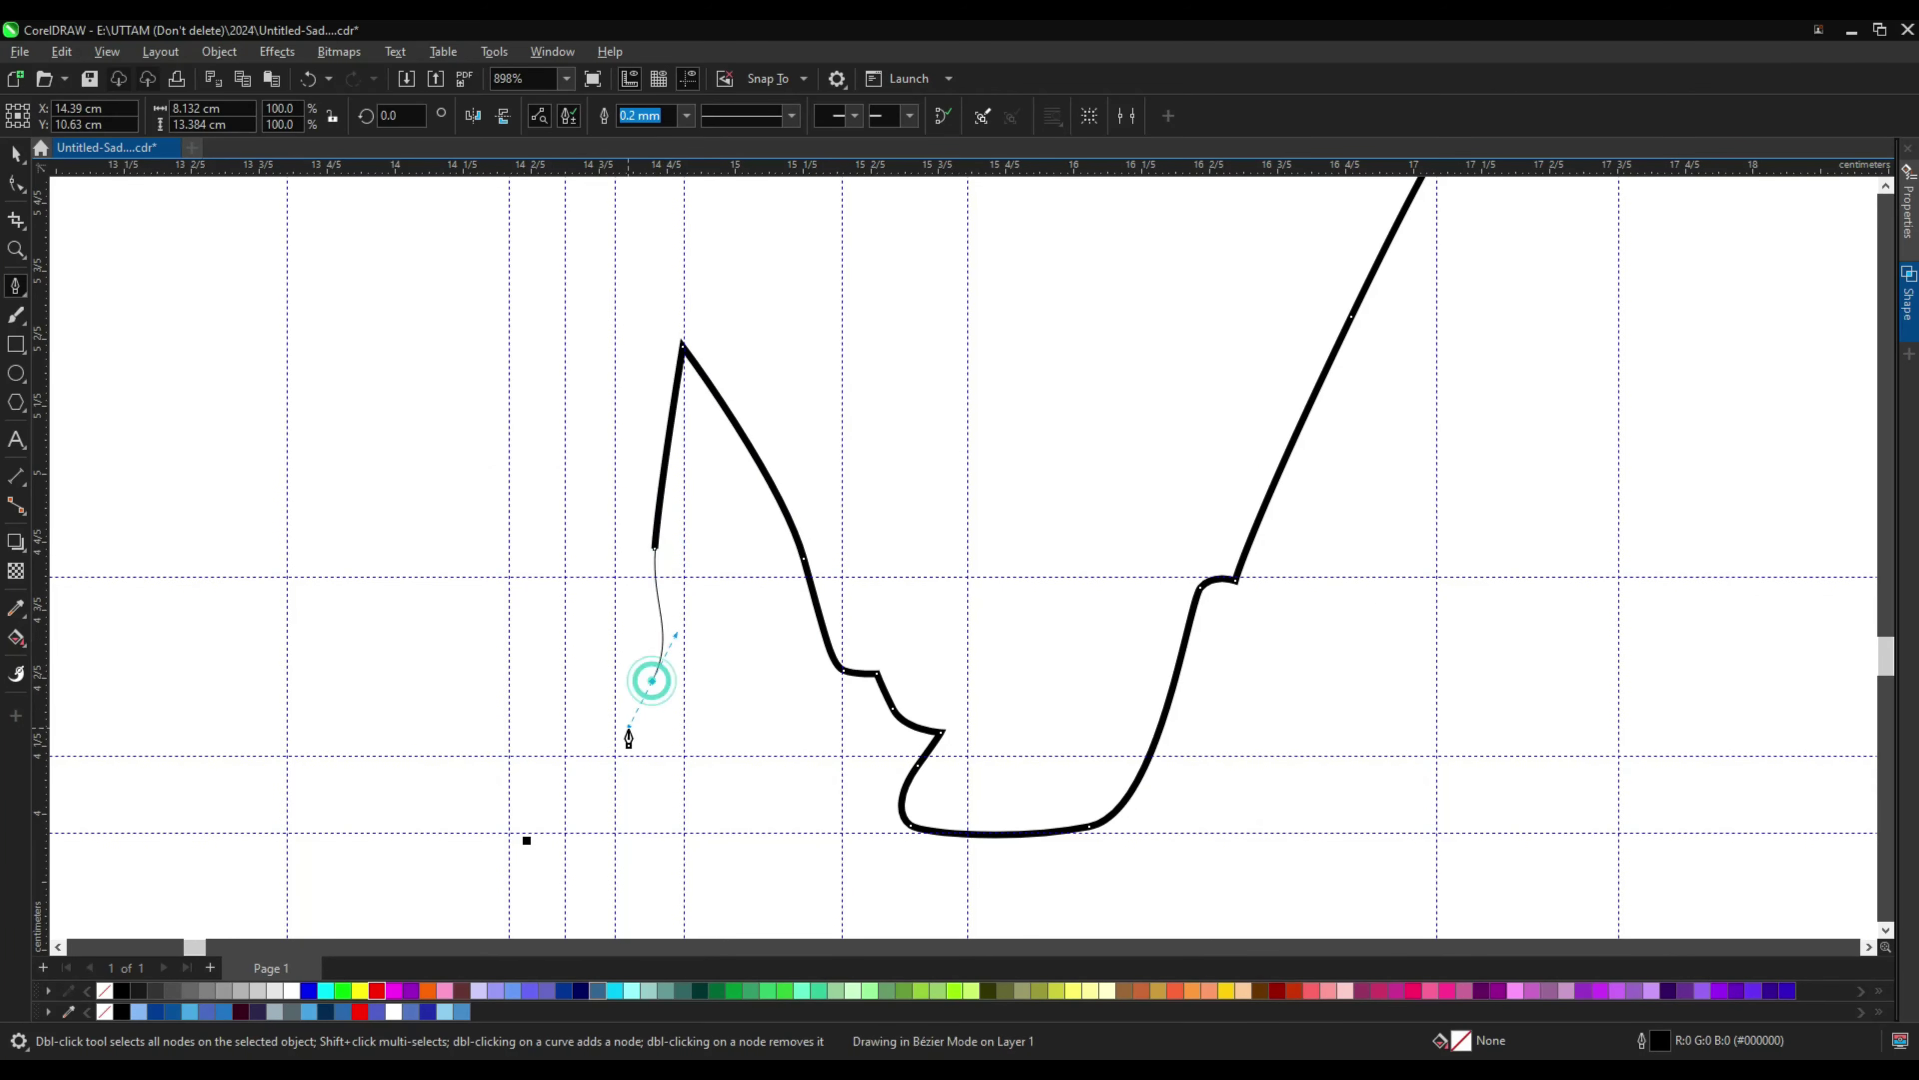
pyautogui.click(469, 759)
pyautogui.scroll(3, 460, 734)
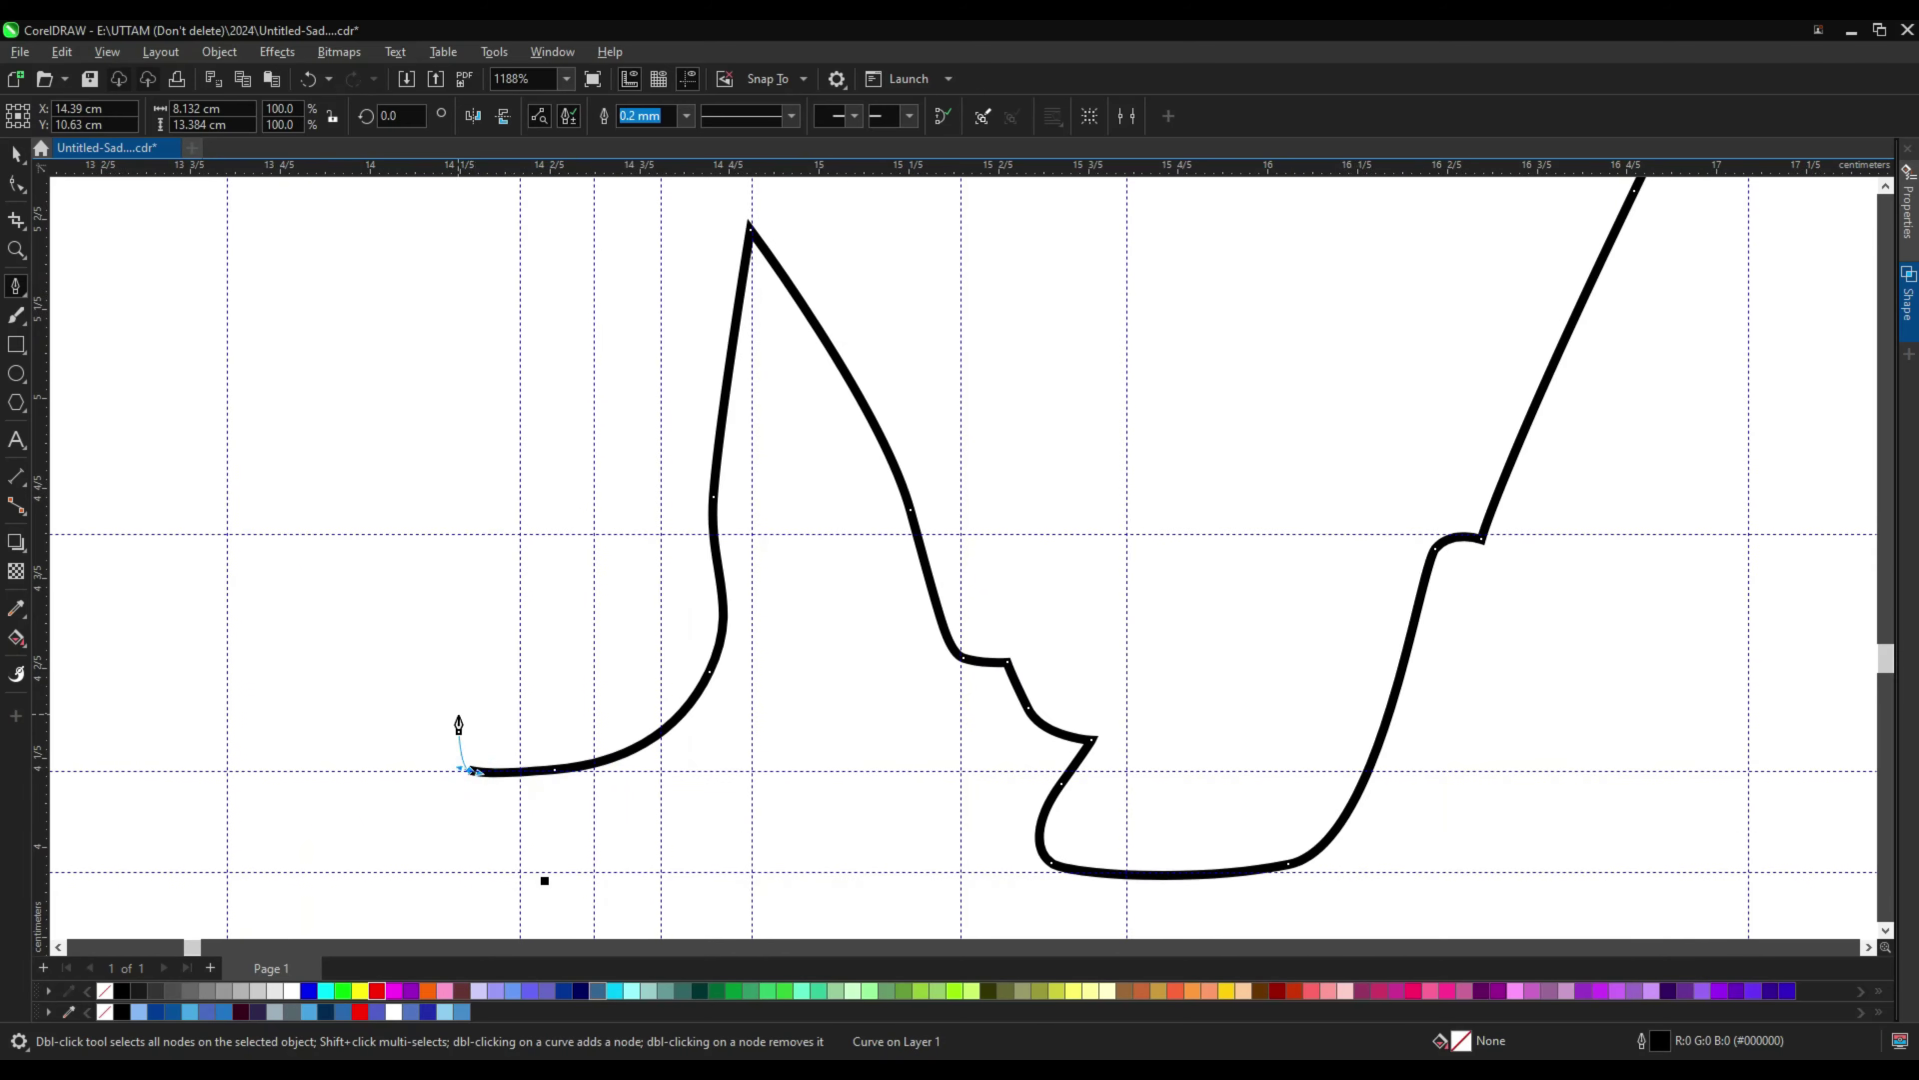
pyautogui.scroll(-4, 627, 738)
pyautogui.press('Escape')
pyautogui.scroll(1, 534, 748)
pyautogui.scroll(2, 533, 748)
pyautogui.hotkey('ctrl', 'z')
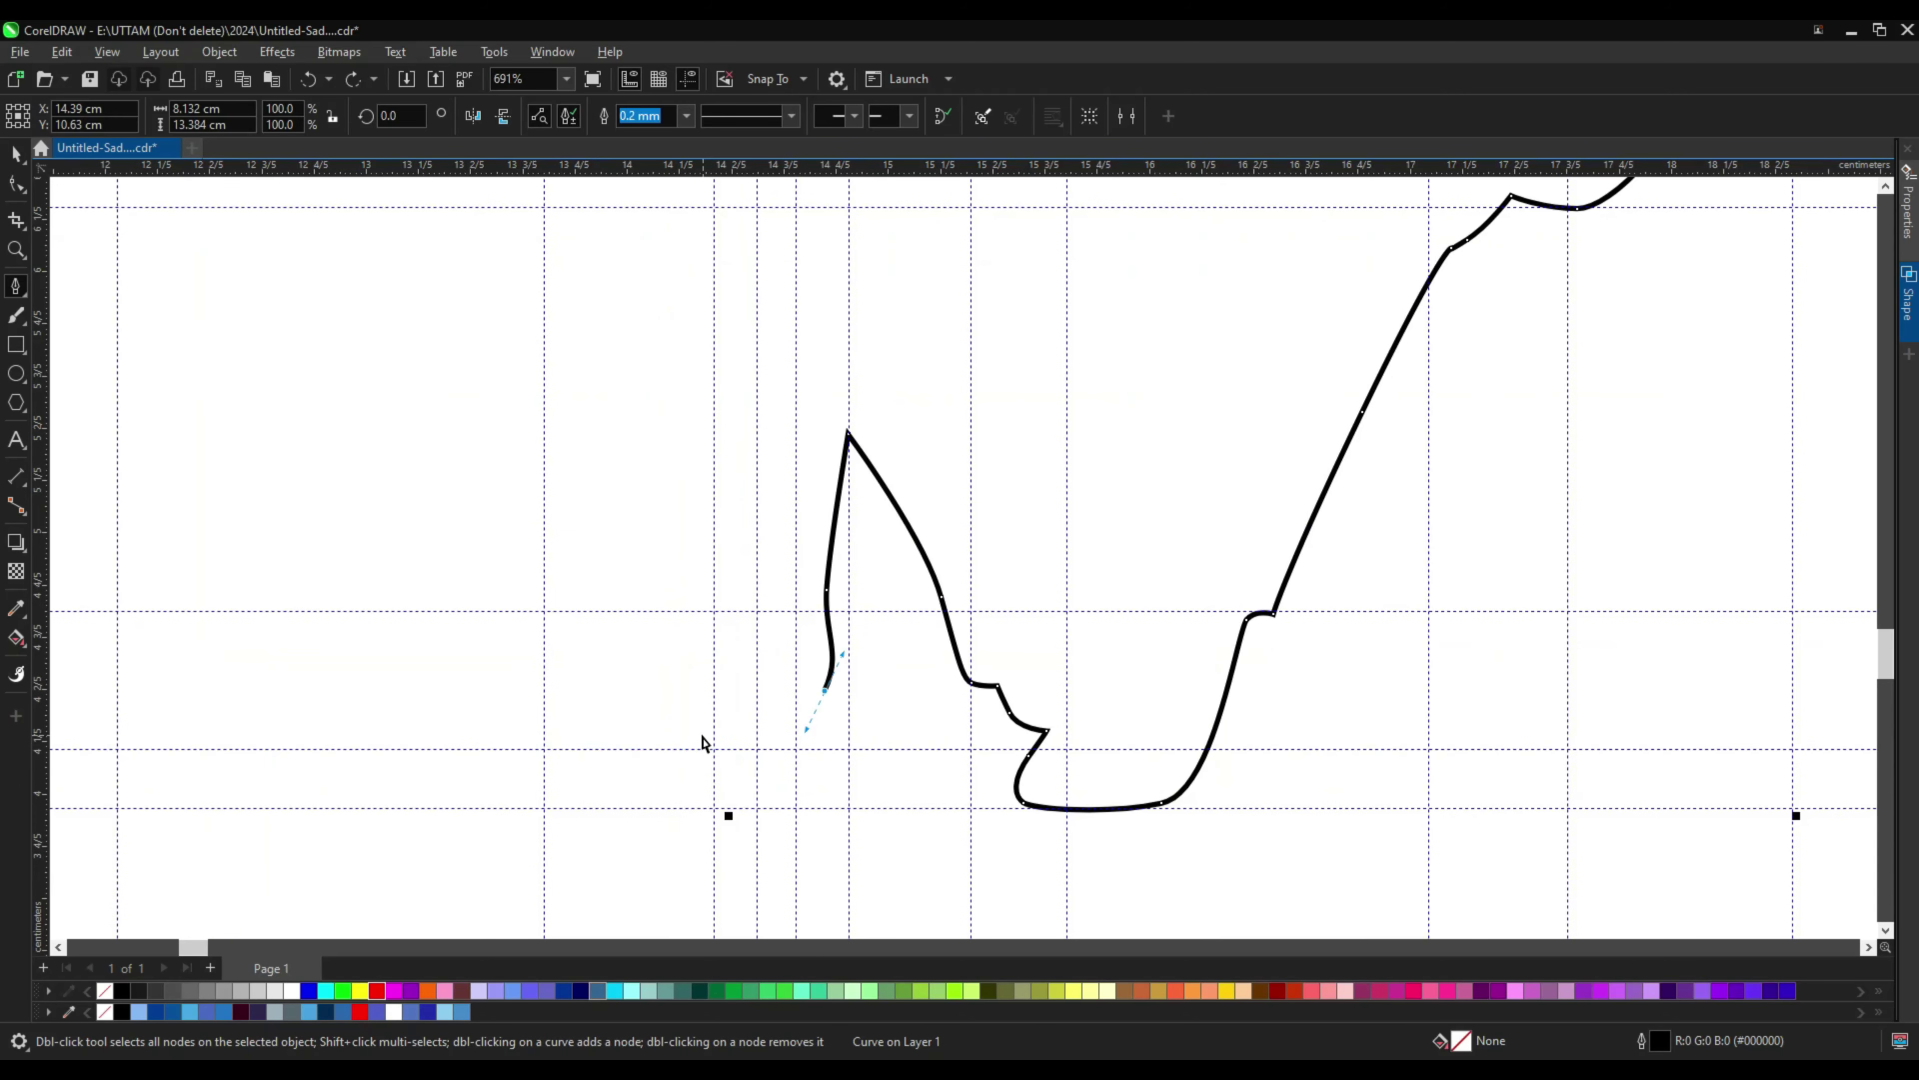
pyautogui.hotkey('ctrl', 'z')
# Step: Draw the bottom-left lobe and continue the outline up the lower-left slope to the sharp corner
pyautogui.scroll(2, 541, 617)
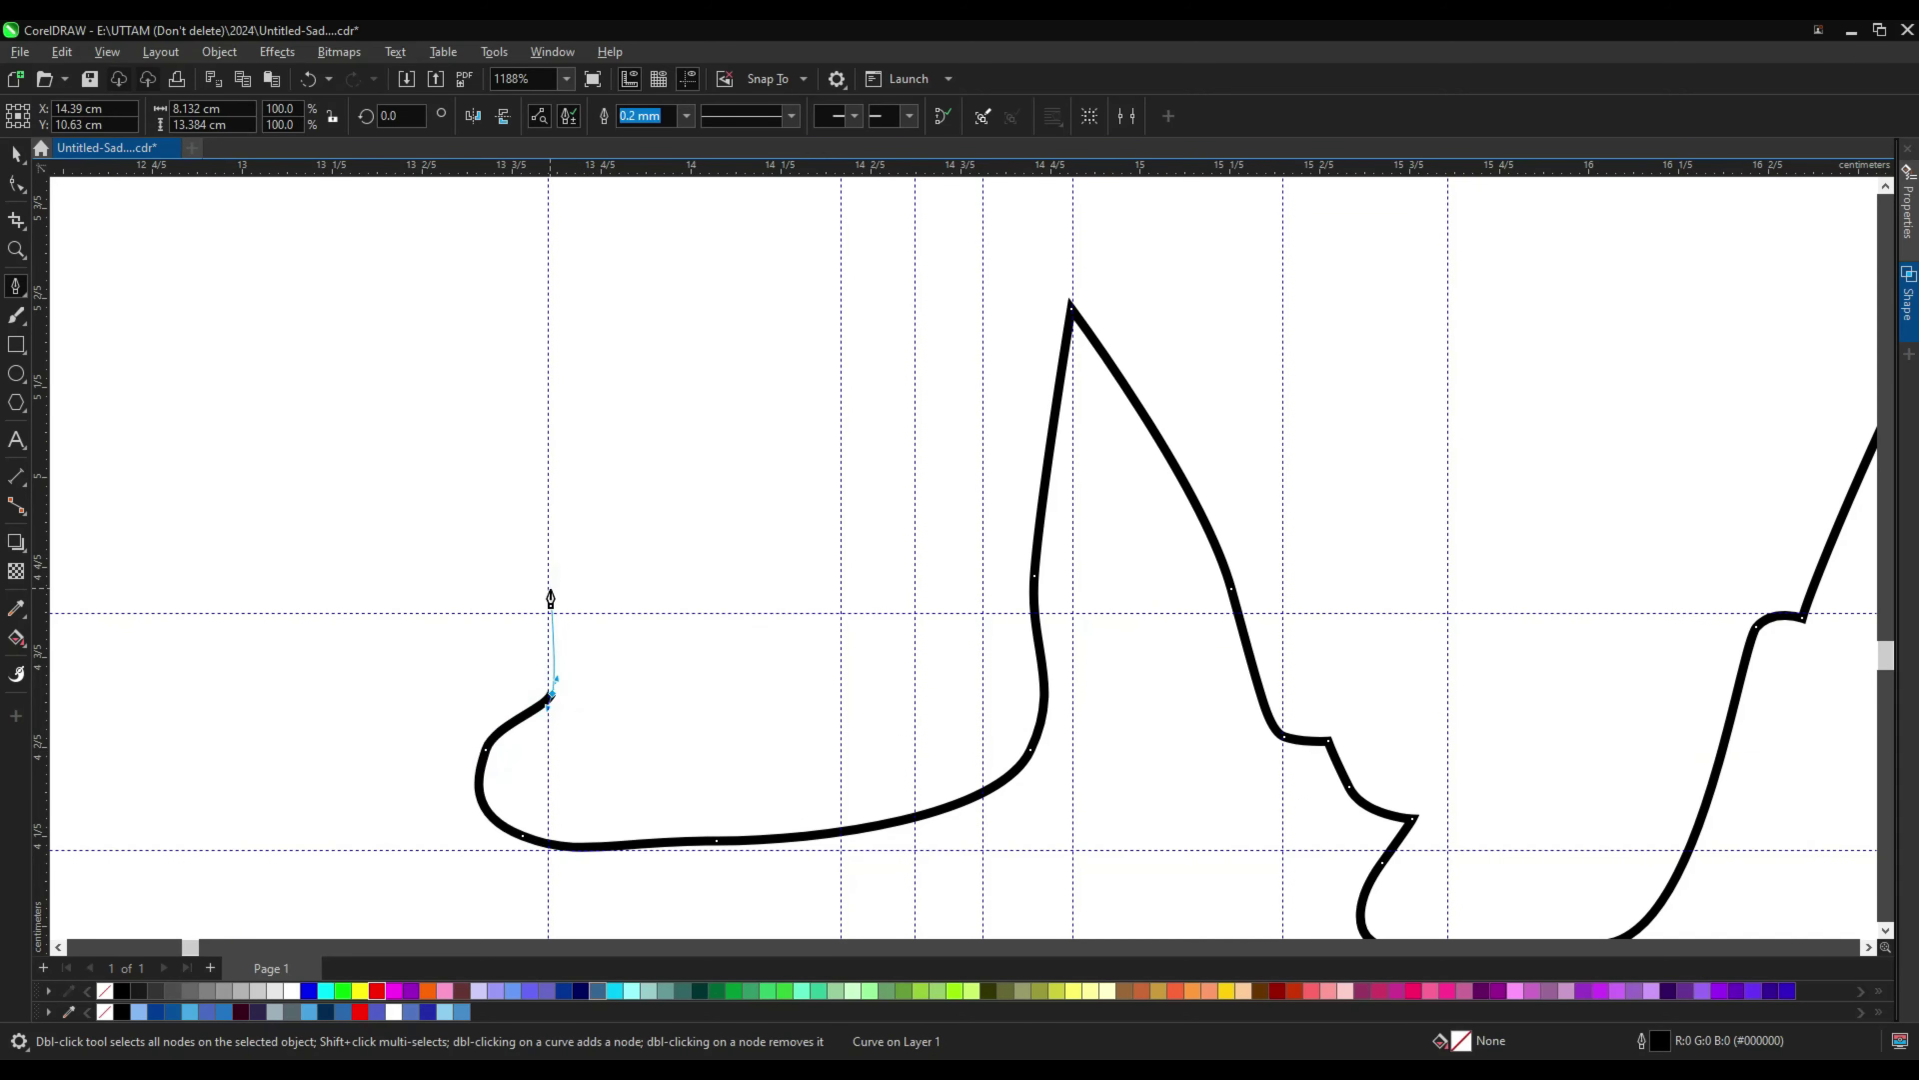
pyautogui.scroll(-3, 551, 600)
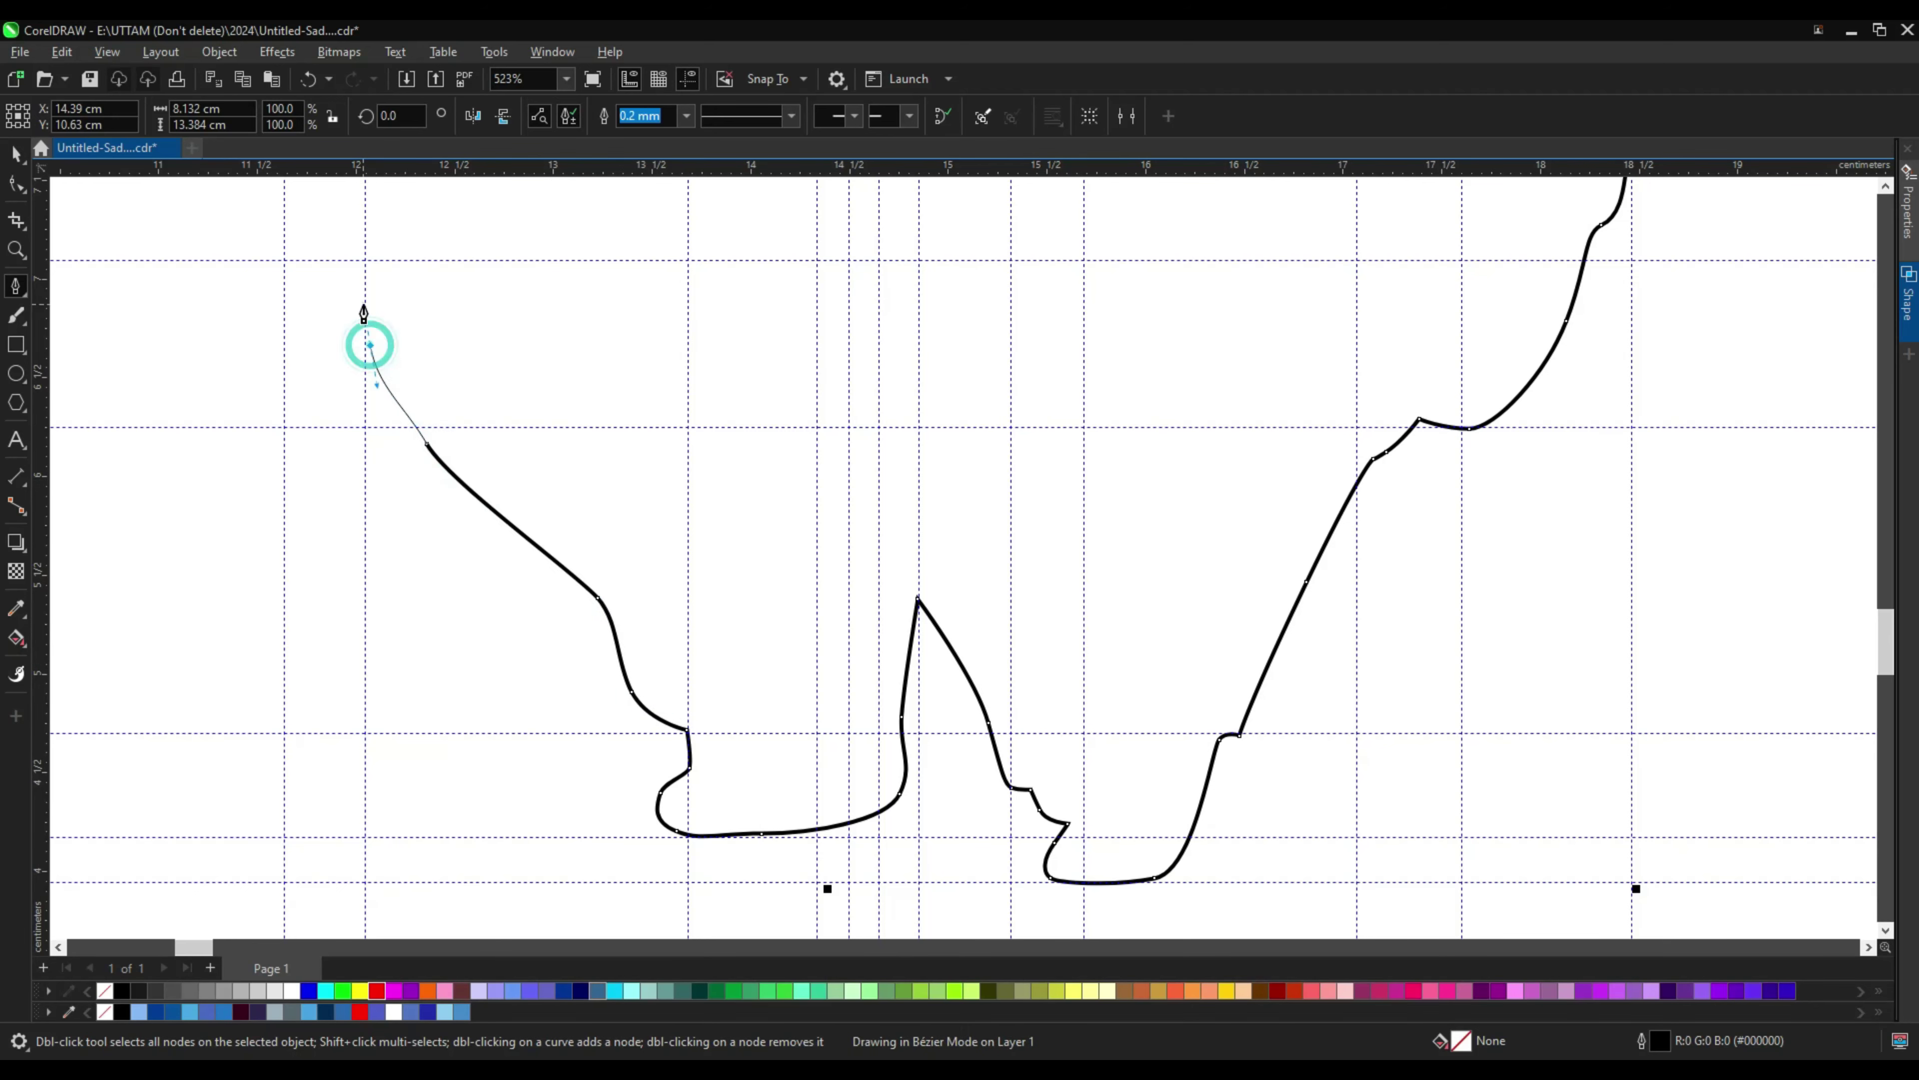
pyautogui.moveTo(364, 317); pyautogui.dragTo(365, 323)
pyautogui.scroll(1, 428, 442)
pyautogui.scroll(-1, 351, 478)
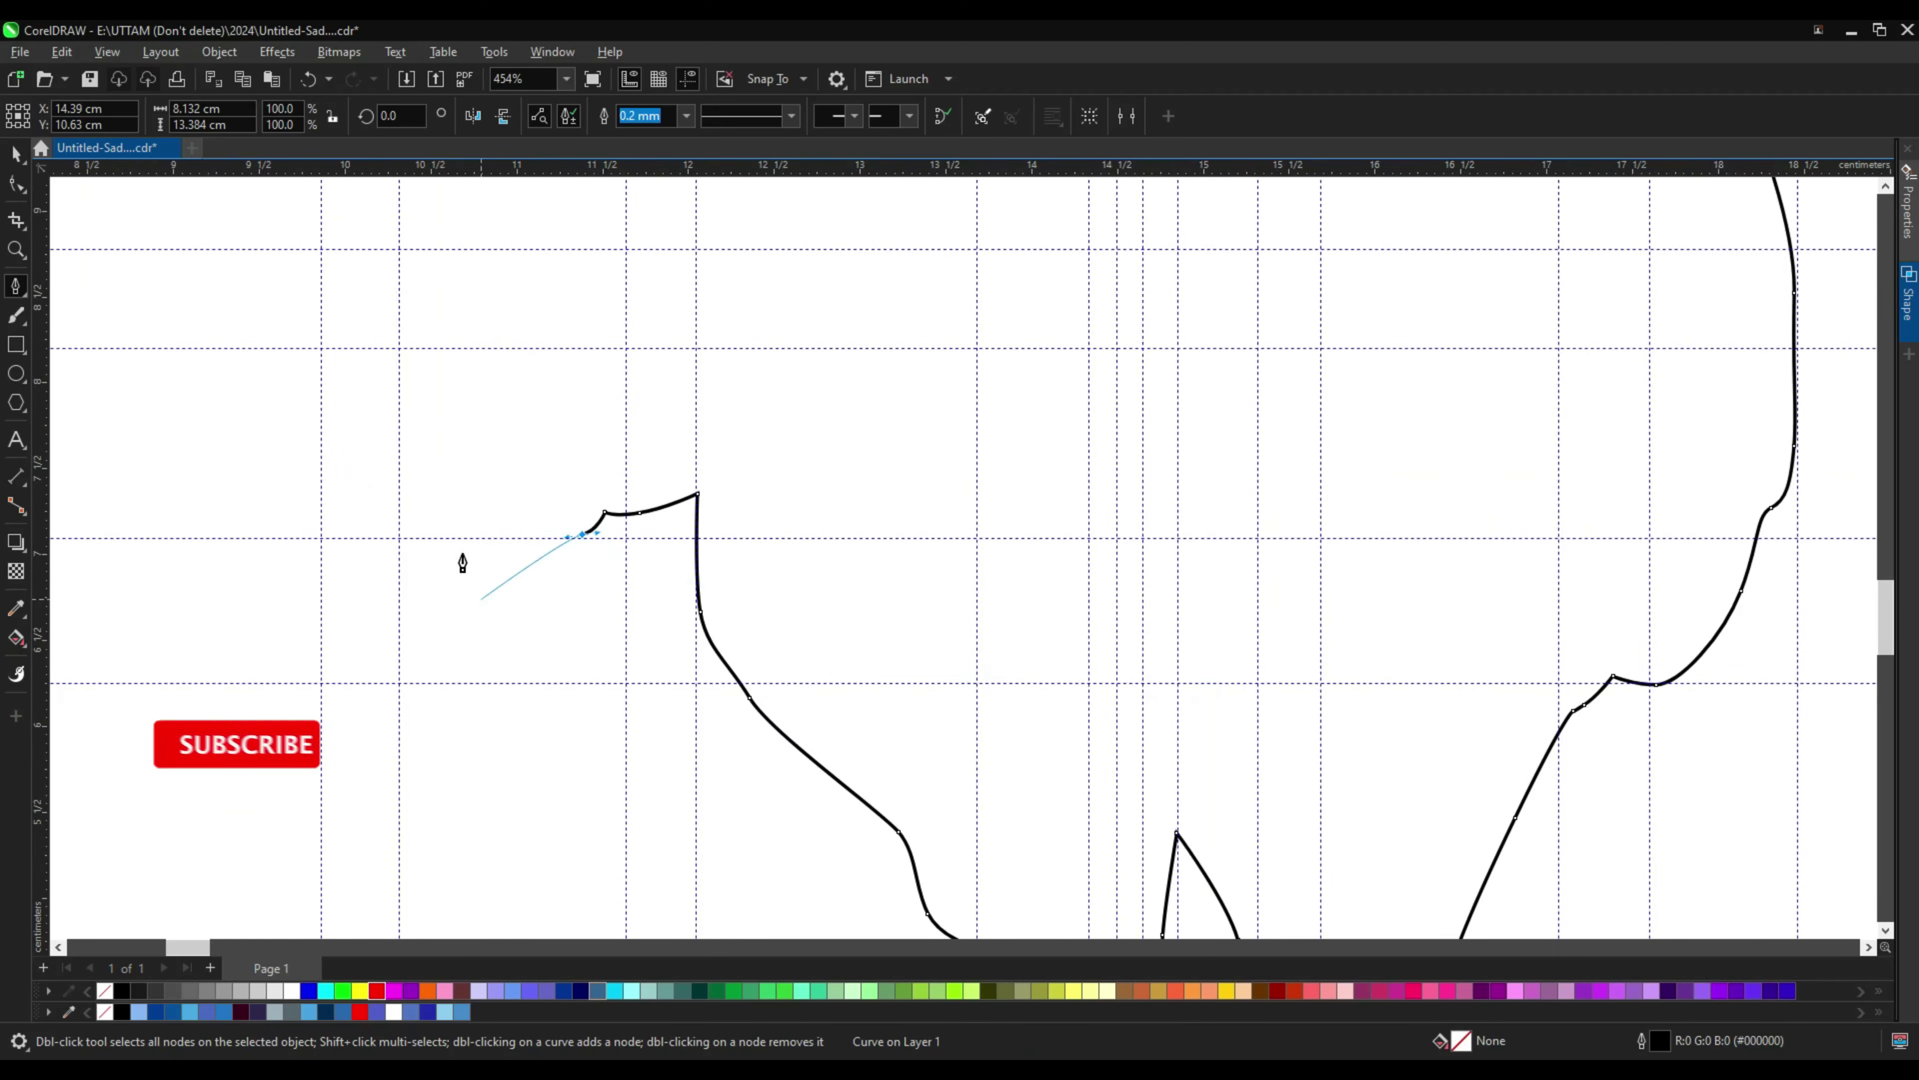
# Step: Draw the two stacked rounded lobes on the outline's lower left side
pyautogui.scroll(1, 462, 561)
pyautogui.click(472, 526)
pyautogui.click(395, 458)
pyautogui.click(468, 404)
pyautogui.click(470, 363)
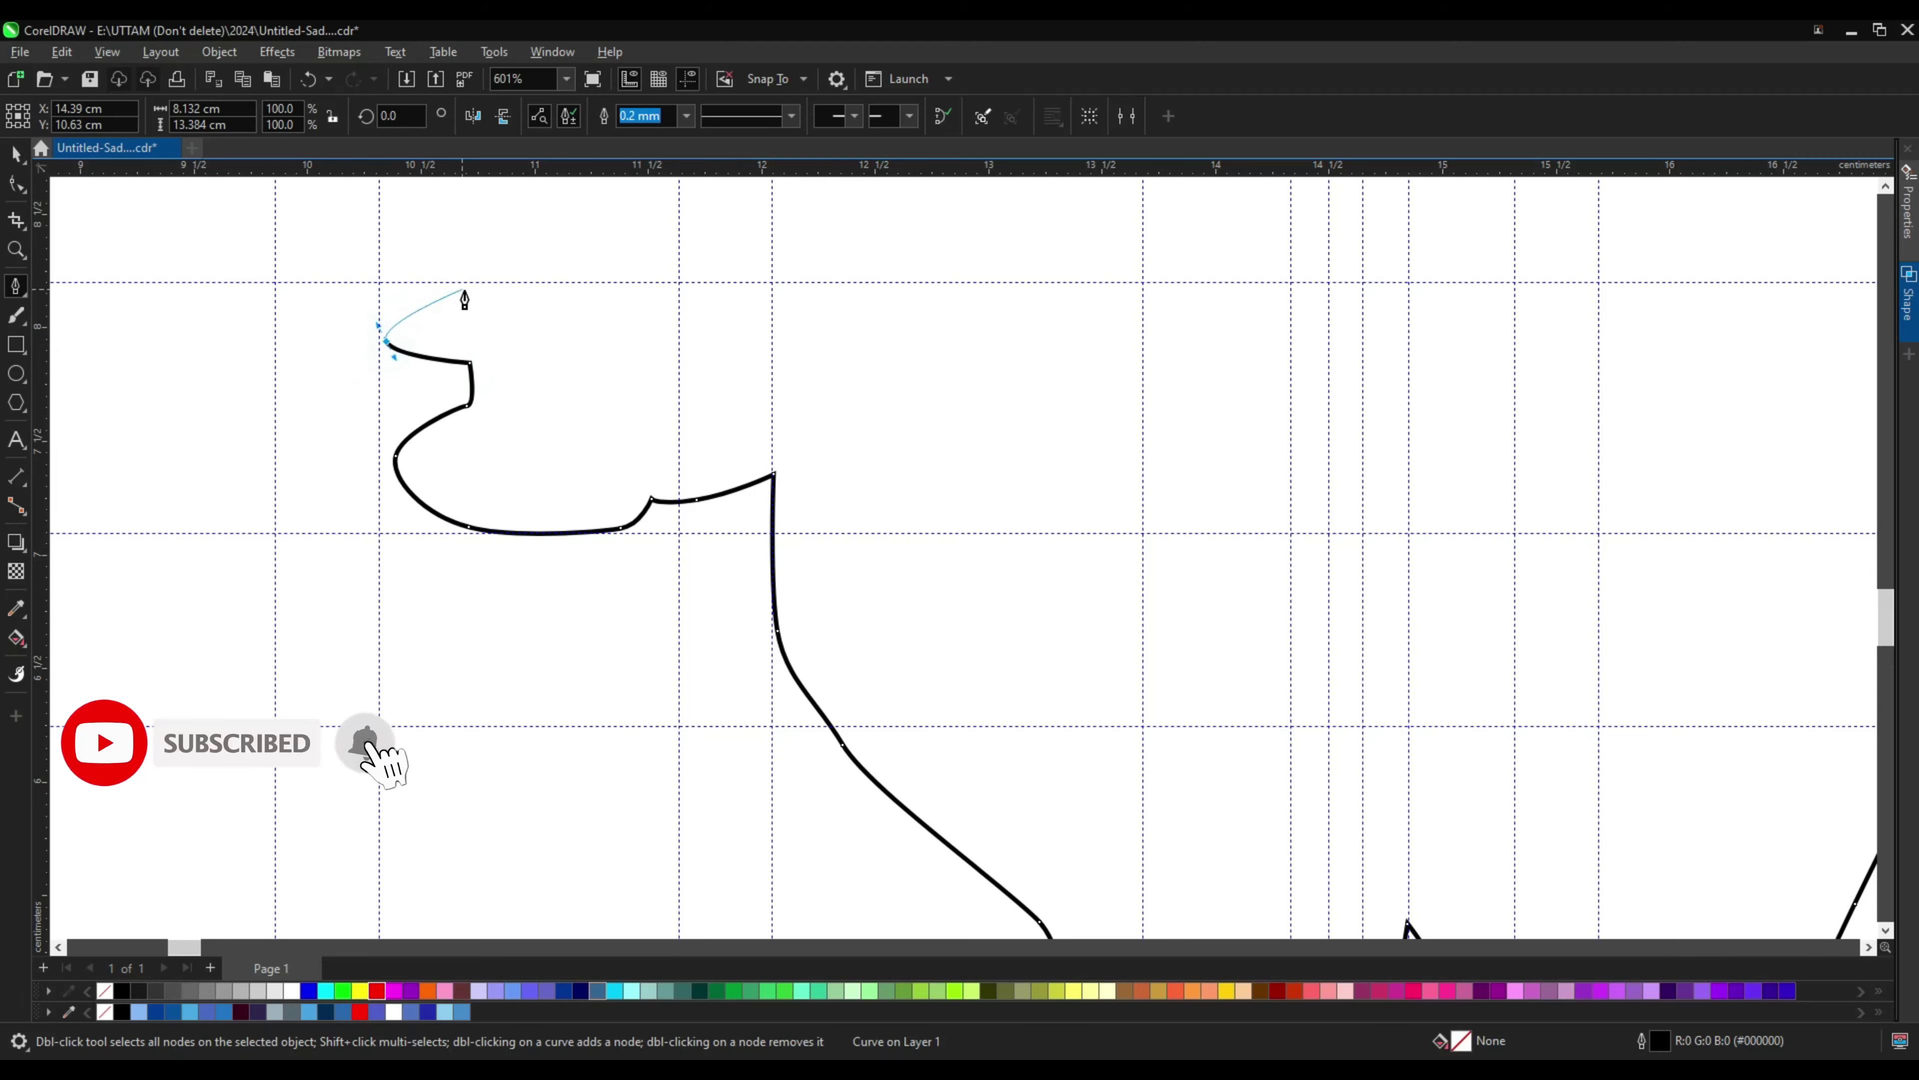
pyautogui.click(498, 283)
# Step: Extend the outline from the stacked lobes up the middle left side with gentle waves
pyautogui.scroll(-3, 677, 378)
pyautogui.scroll(1, 578, 416)
pyautogui.click(629, 472)
pyautogui.scroll(2, 665, 355)
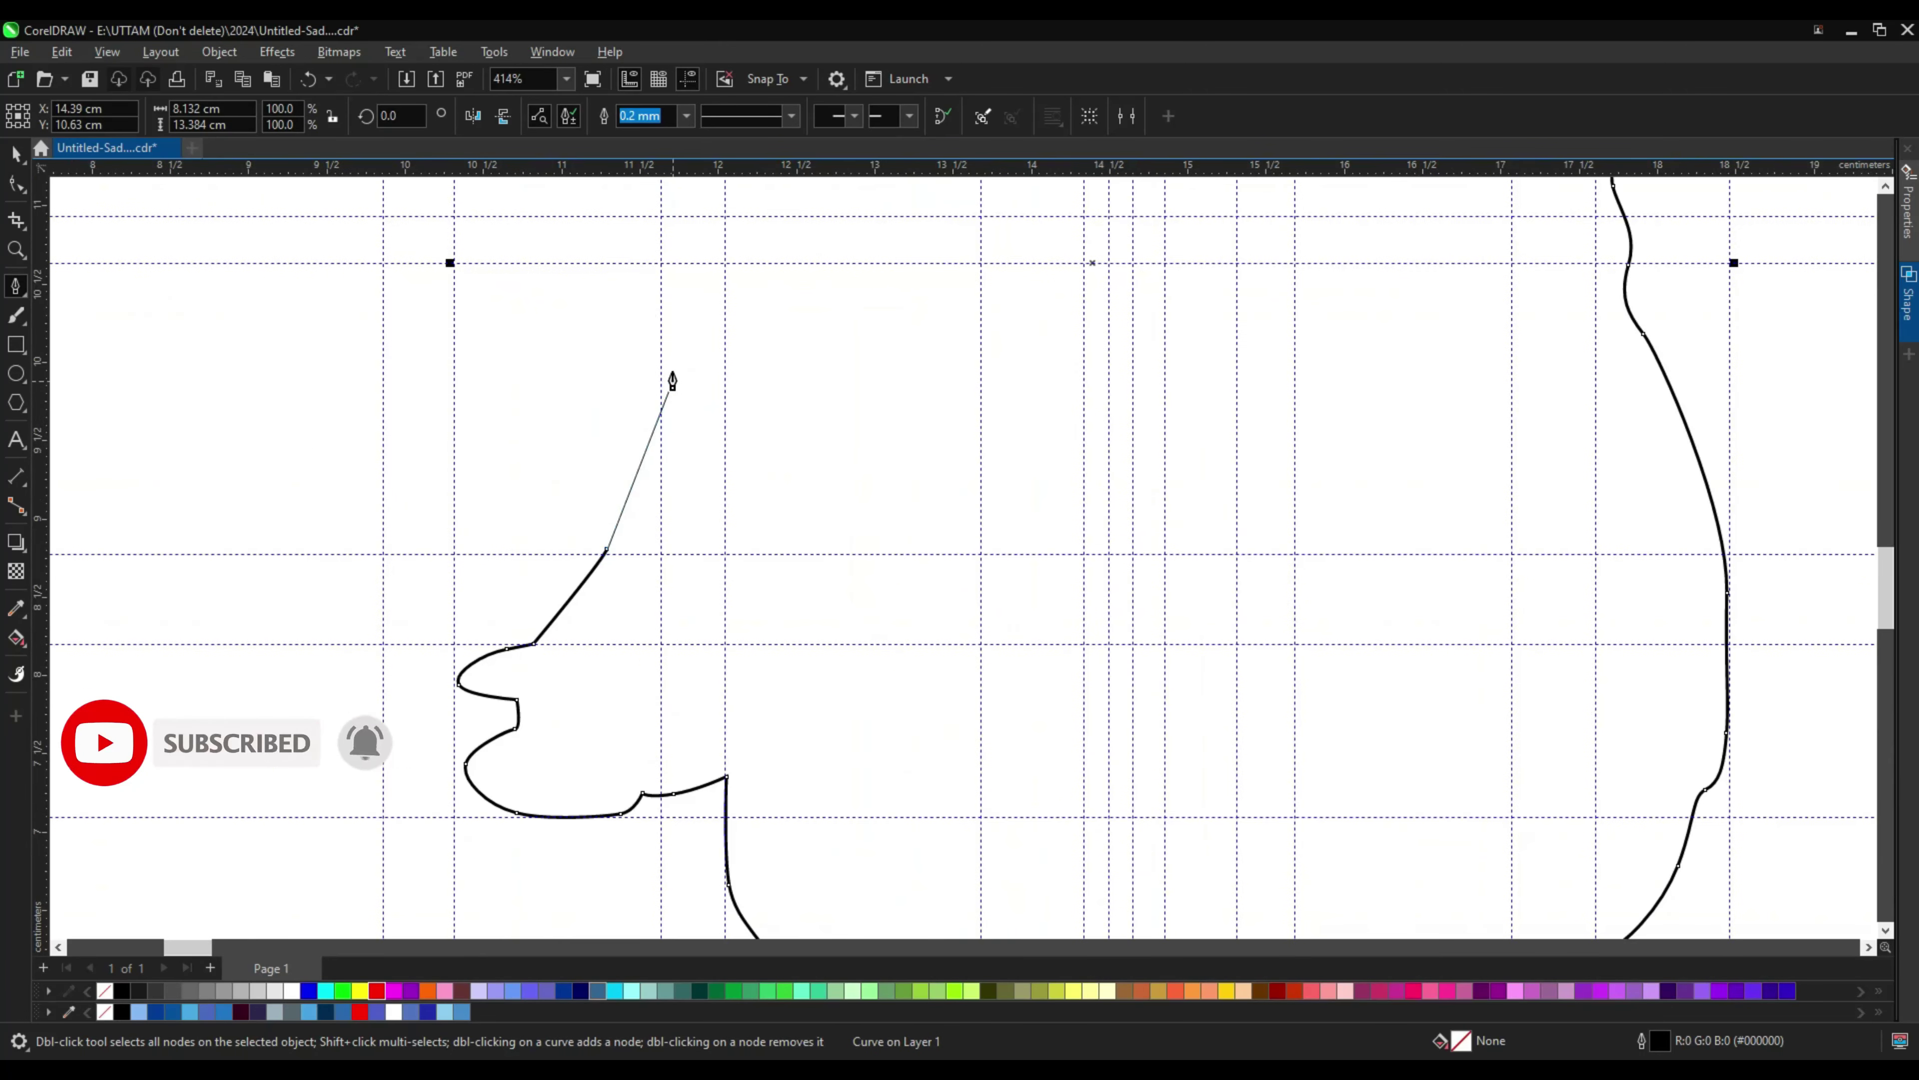
pyautogui.click(673, 380)
pyautogui.scroll(1, 667, 325)
pyautogui.click(664, 313)
pyautogui.click(679, 249)
# Step: Draw the long rounded upper-left lobe with its small notch and close the outline
pyautogui.scroll(-2, 914, 783)
pyautogui.scroll(3, 818, 519)
pyautogui.click(822, 507)
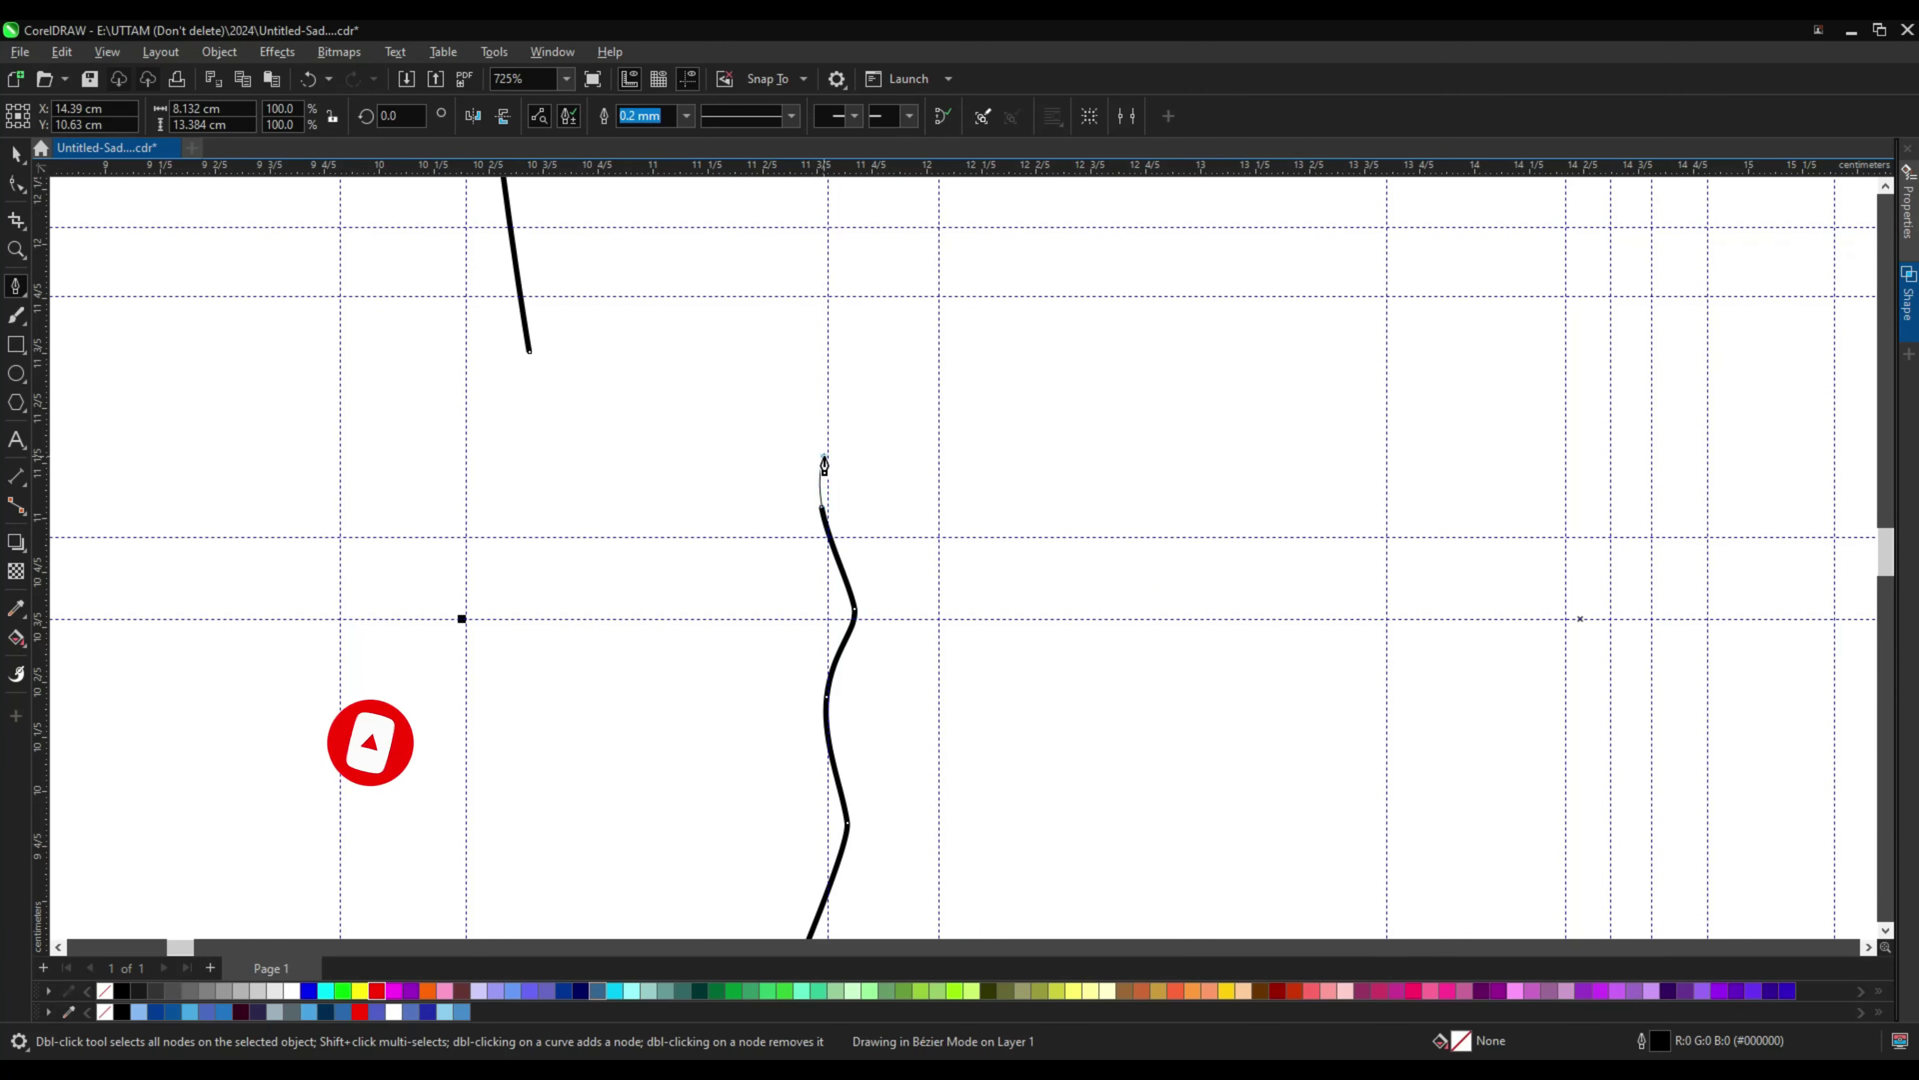
pyautogui.click(824, 458)
pyautogui.scroll(1, 708, 518)
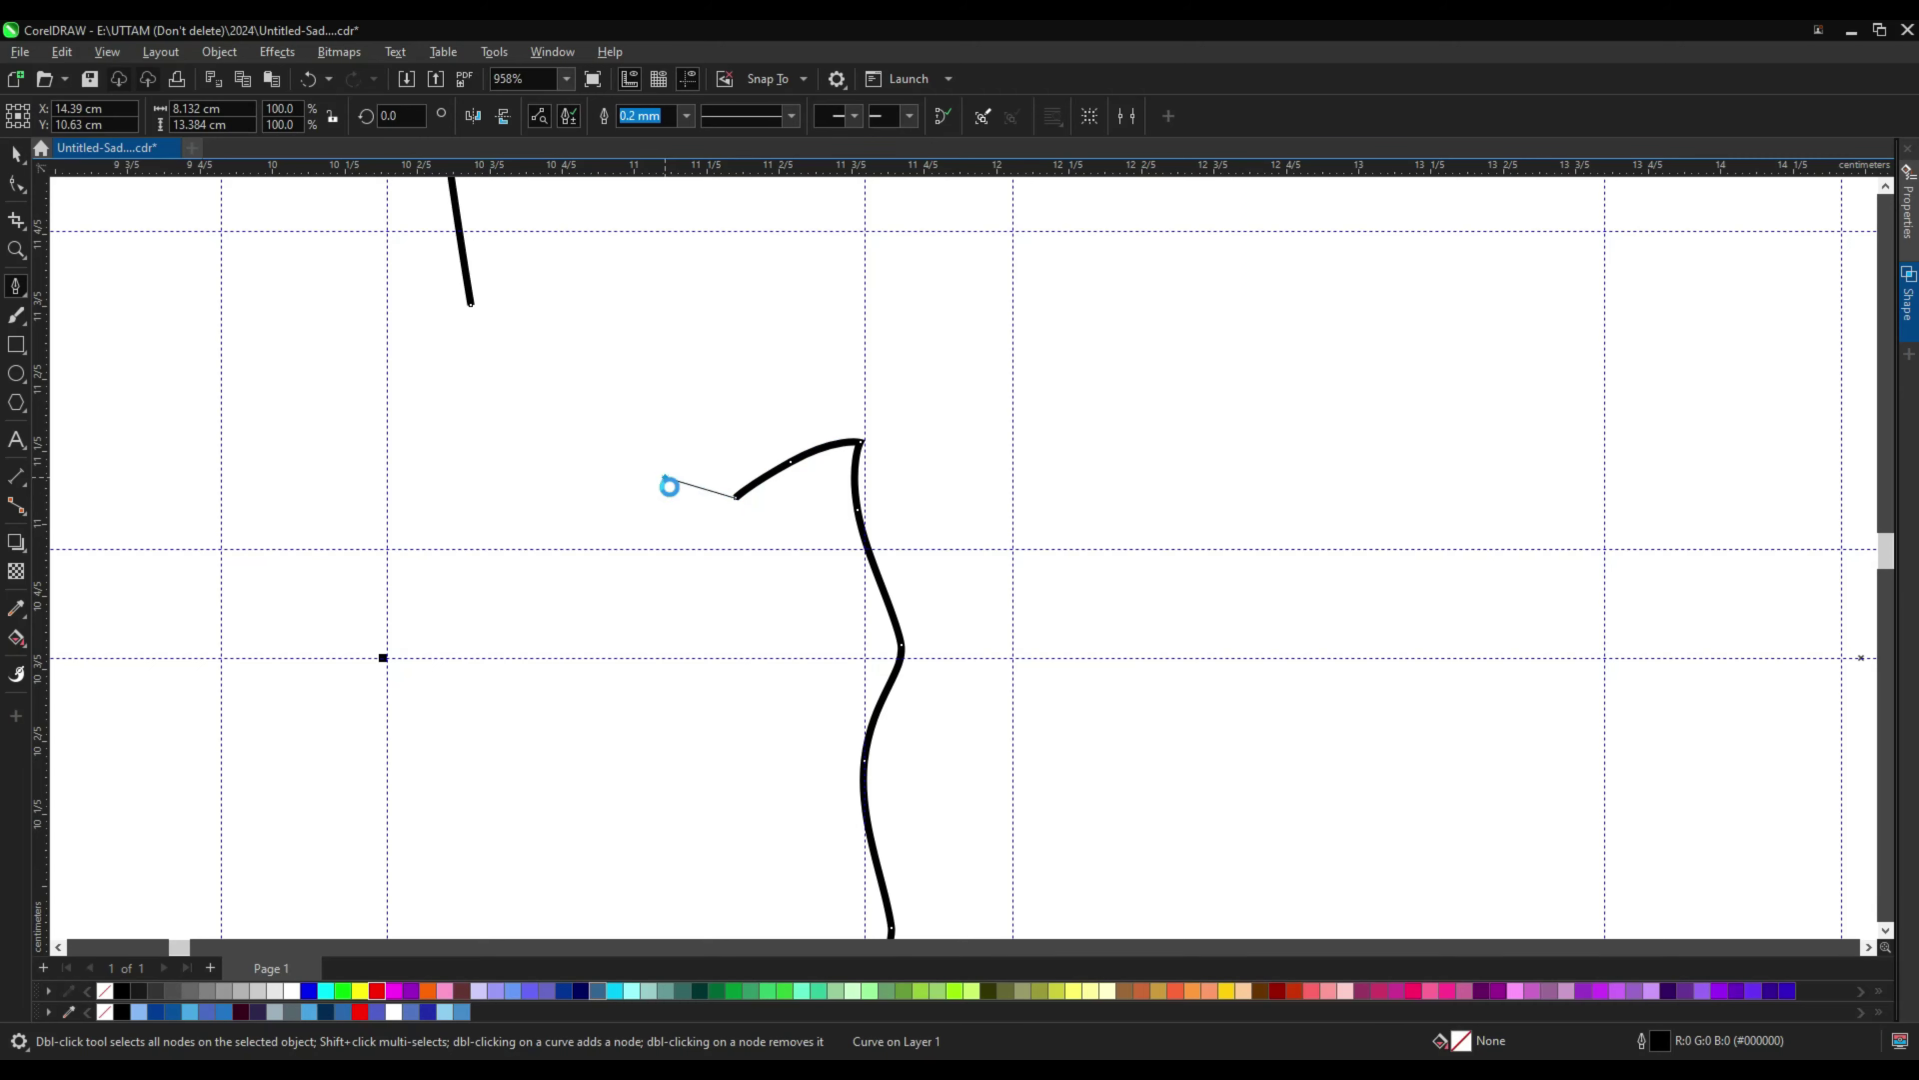
pyautogui.moveTo(227, 493); pyautogui.dragTo(216, 455)
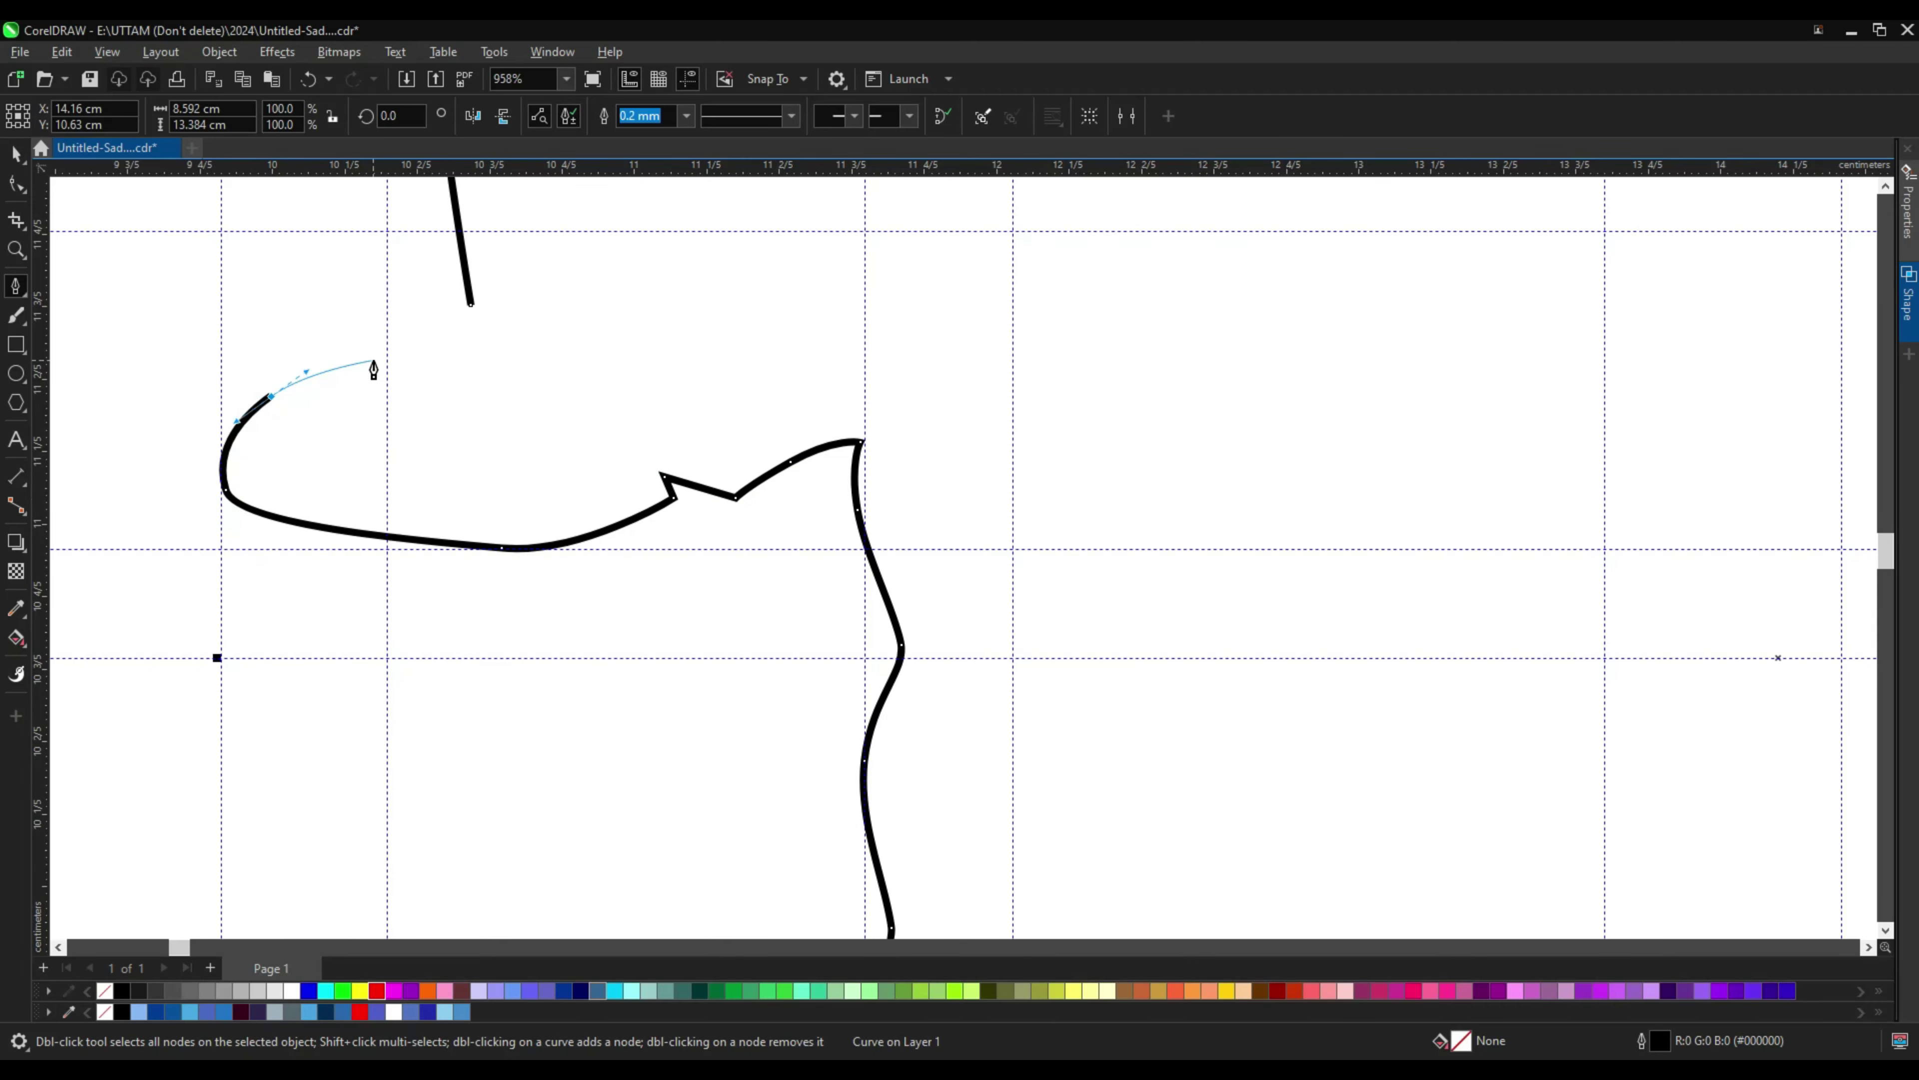
# Step: Reshape the nodes of the zigzag on the outline's right side with the Shape tool to round its curves
pyautogui.click(17, 184)
pyautogui.scroll(-3, 527, 629)
pyautogui.scroll(4, 819, 437)
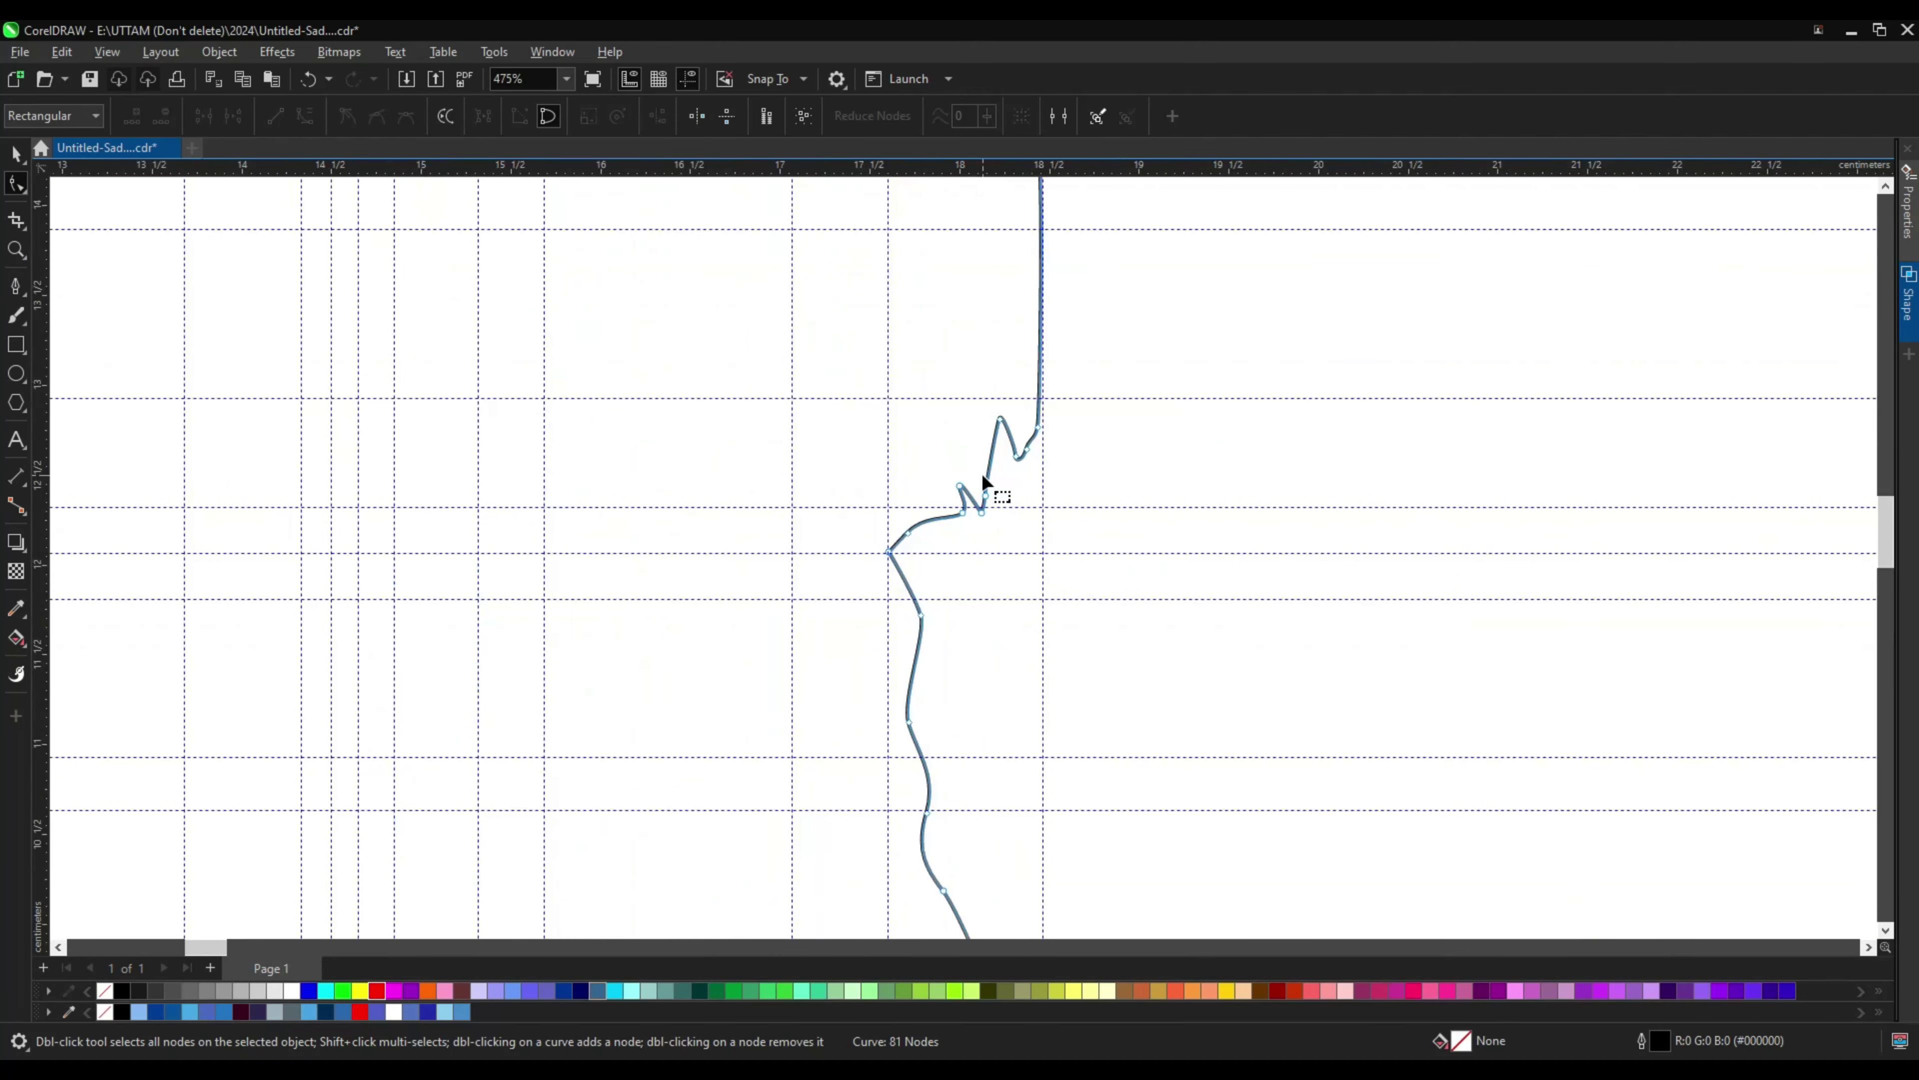
pyautogui.moveTo(995, 429); pyautogui.dragTo(1056, 513)
pyautogui.scroll(3, 1013, 463)
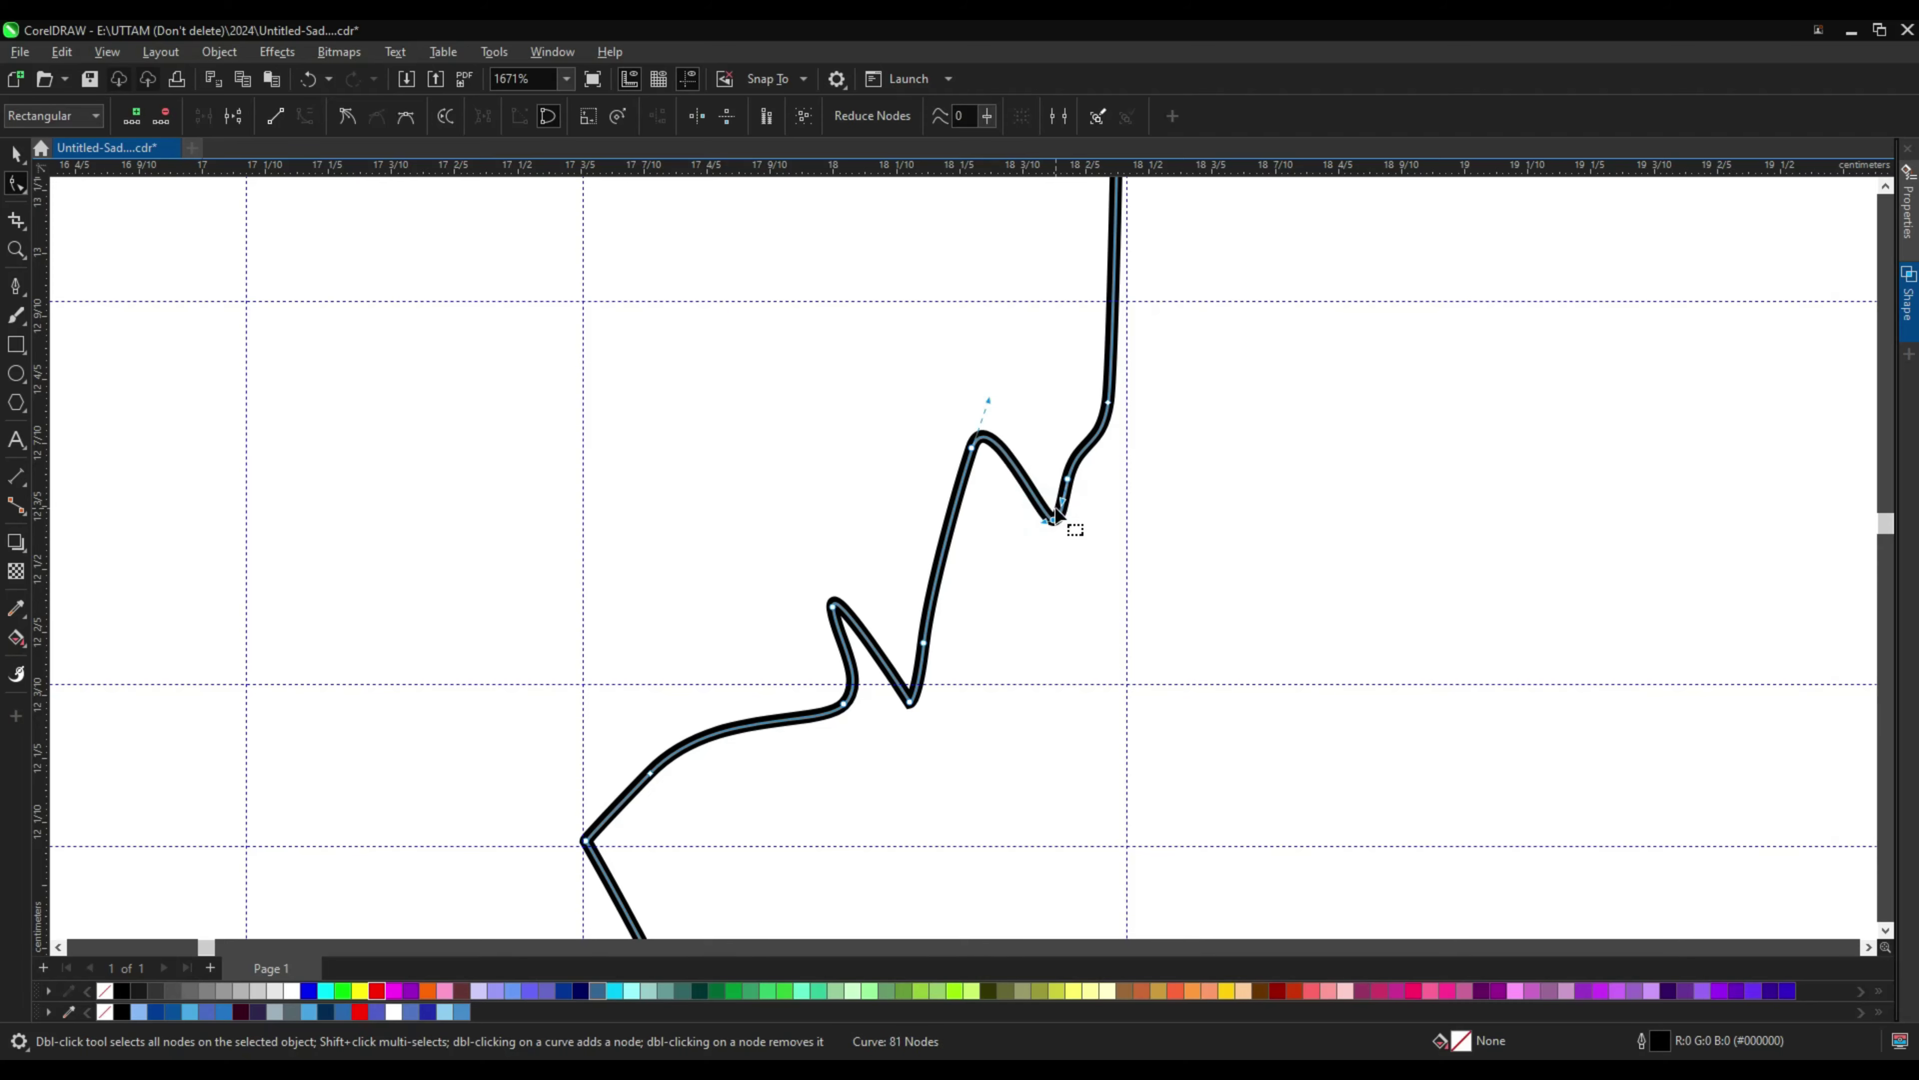
pyautogui.moveTo(943, 636); pyautogui.dragTo(948, 605)
# Step: Adjust the nodes along the outline's left side, refining the upper arc and smoothing the lower-left lobe
pyautogui.scroll(-8, 944, 598)
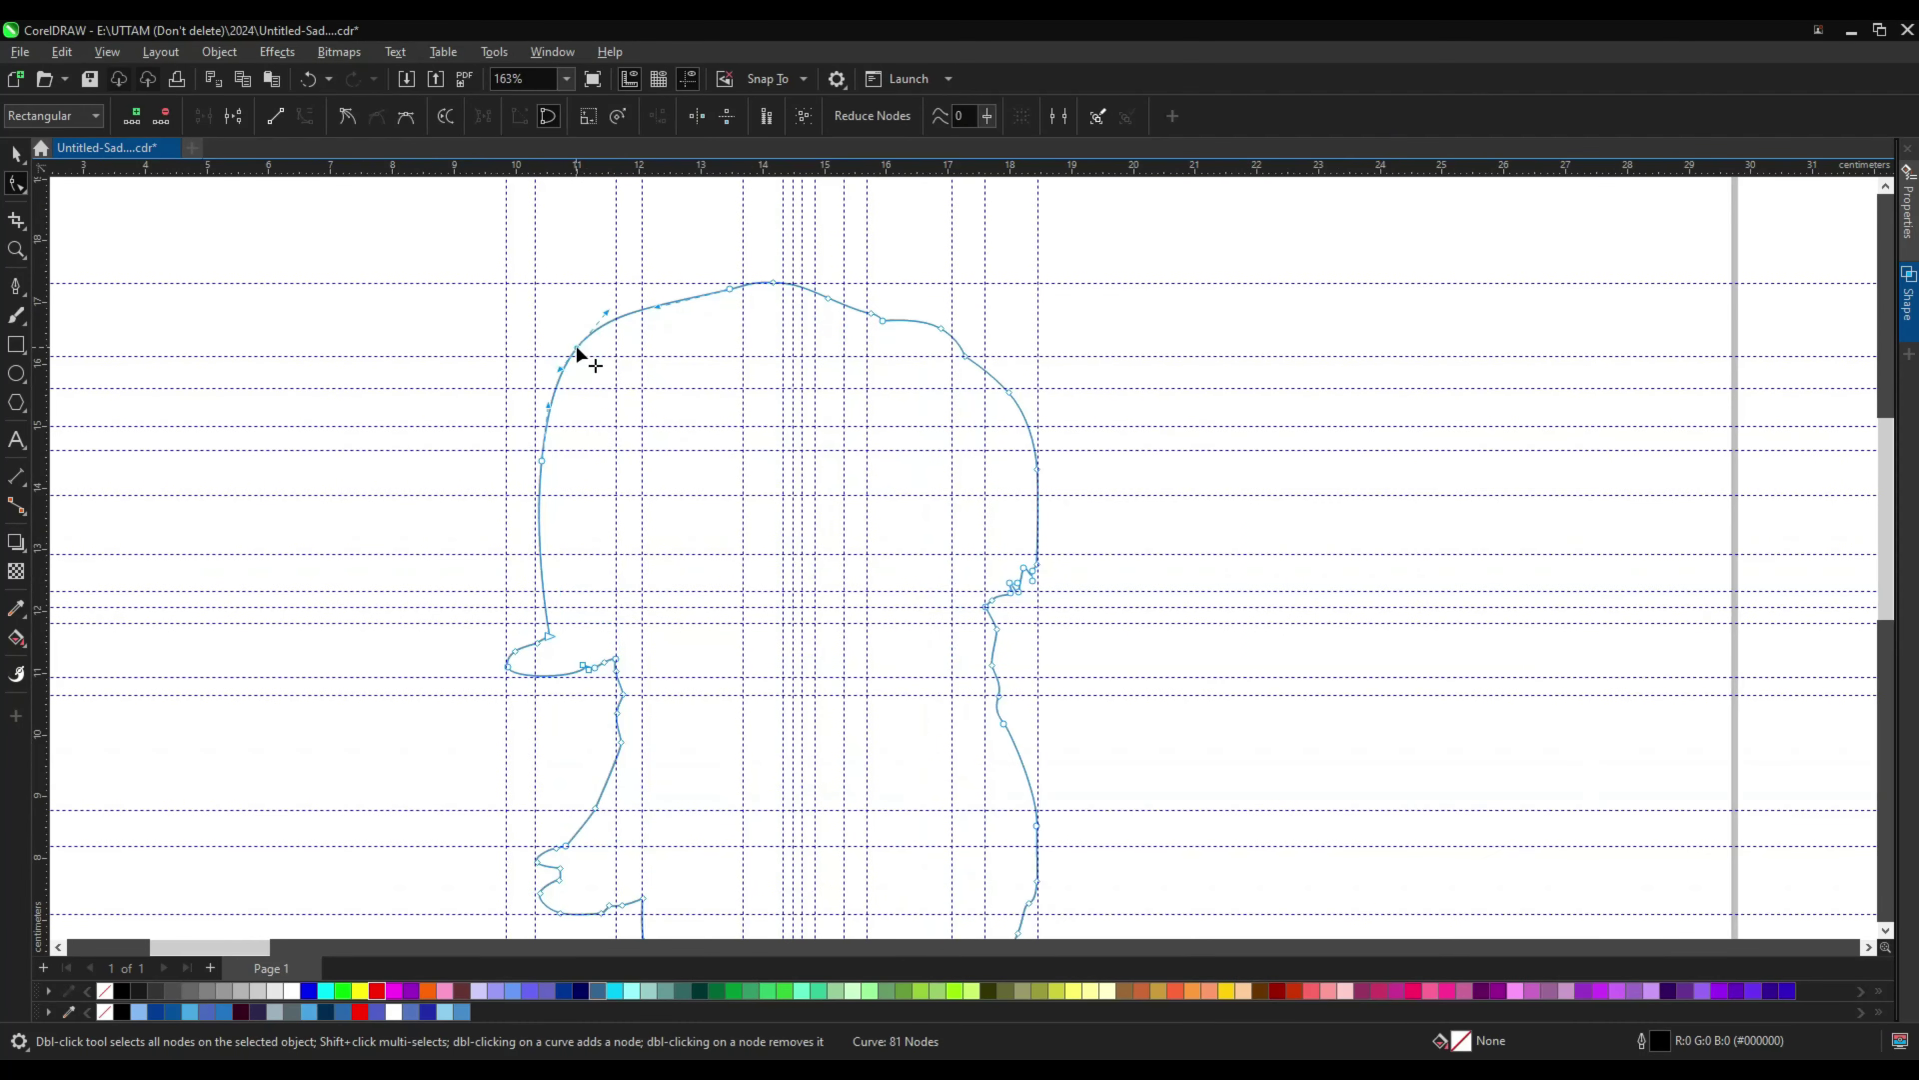
pyautogui.scroll(-1, 964, 437)
pyautogui.click(835, 685)
pyautogui.click(654, 685)
pyautogui.scroll(10, 655, 684)
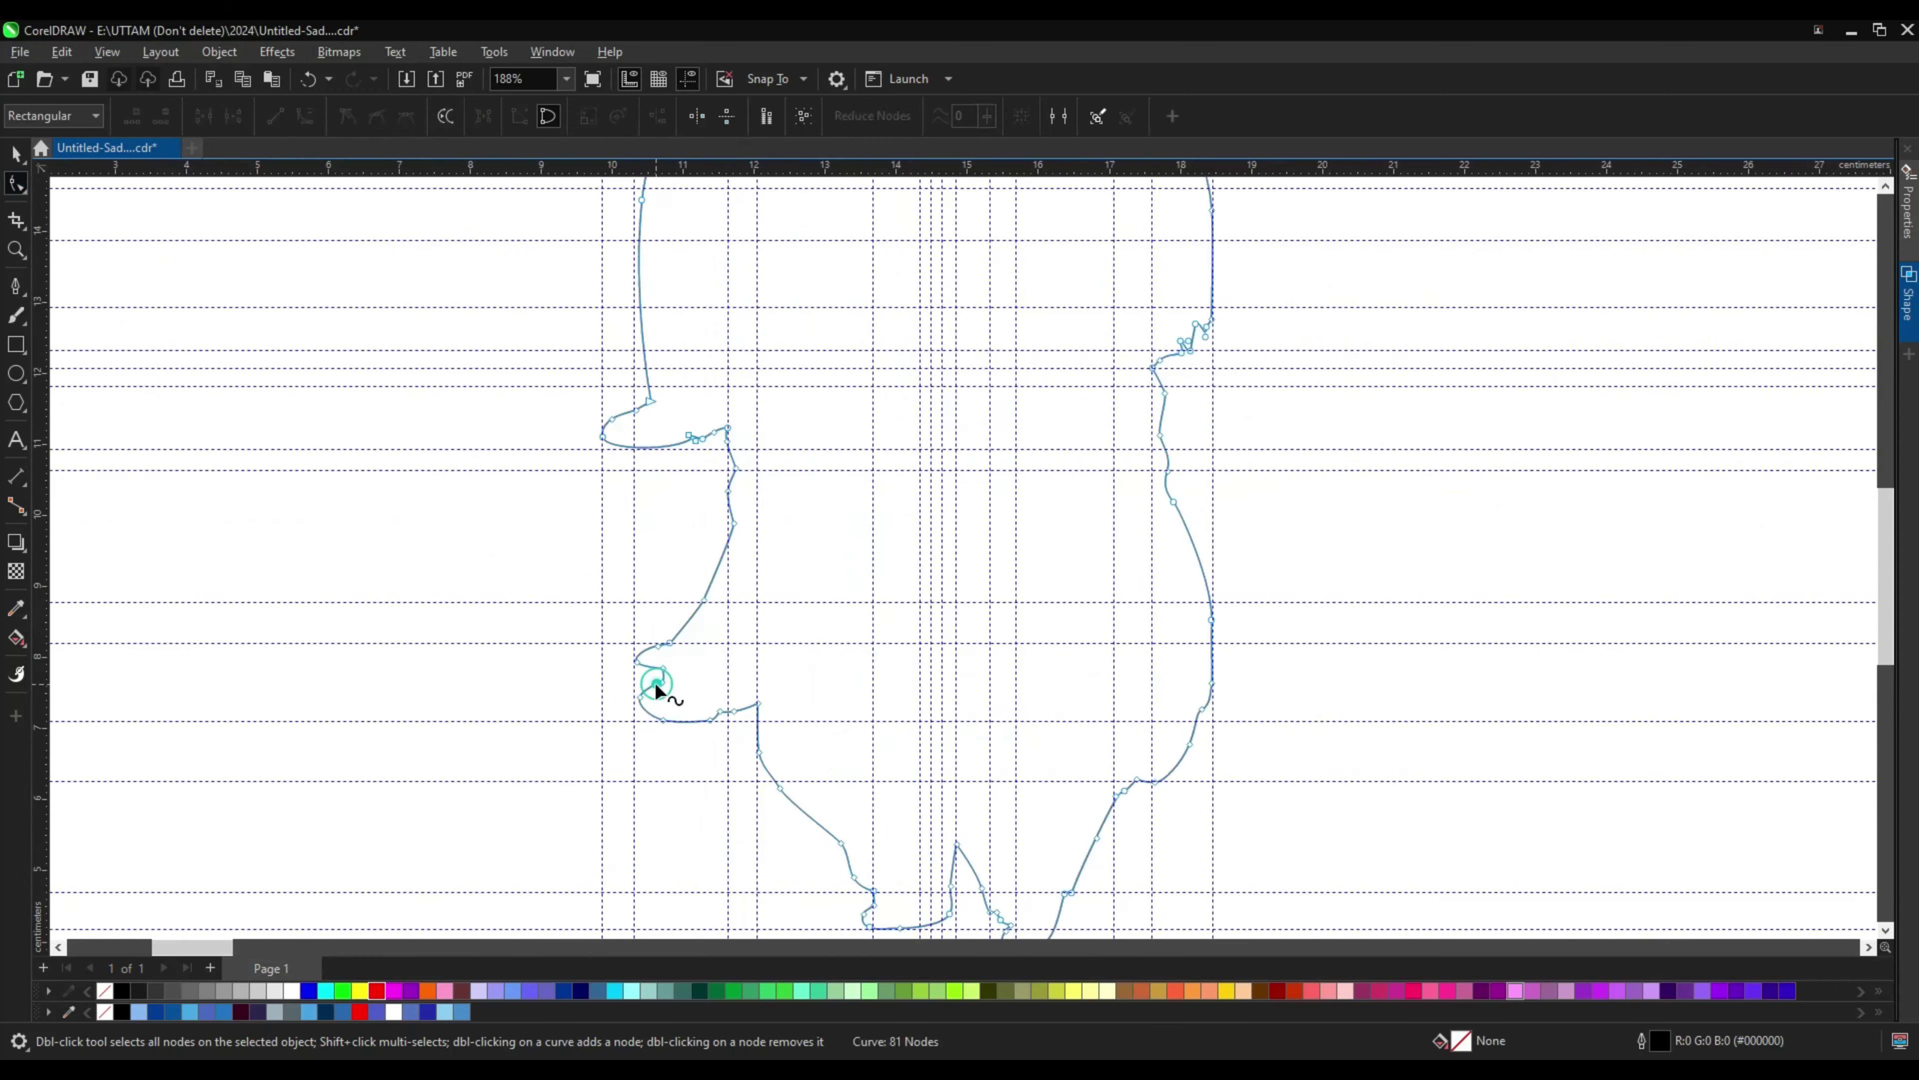
pyautogui.click(729, 431)
pyautogui.scroll(-3, 705, 458)
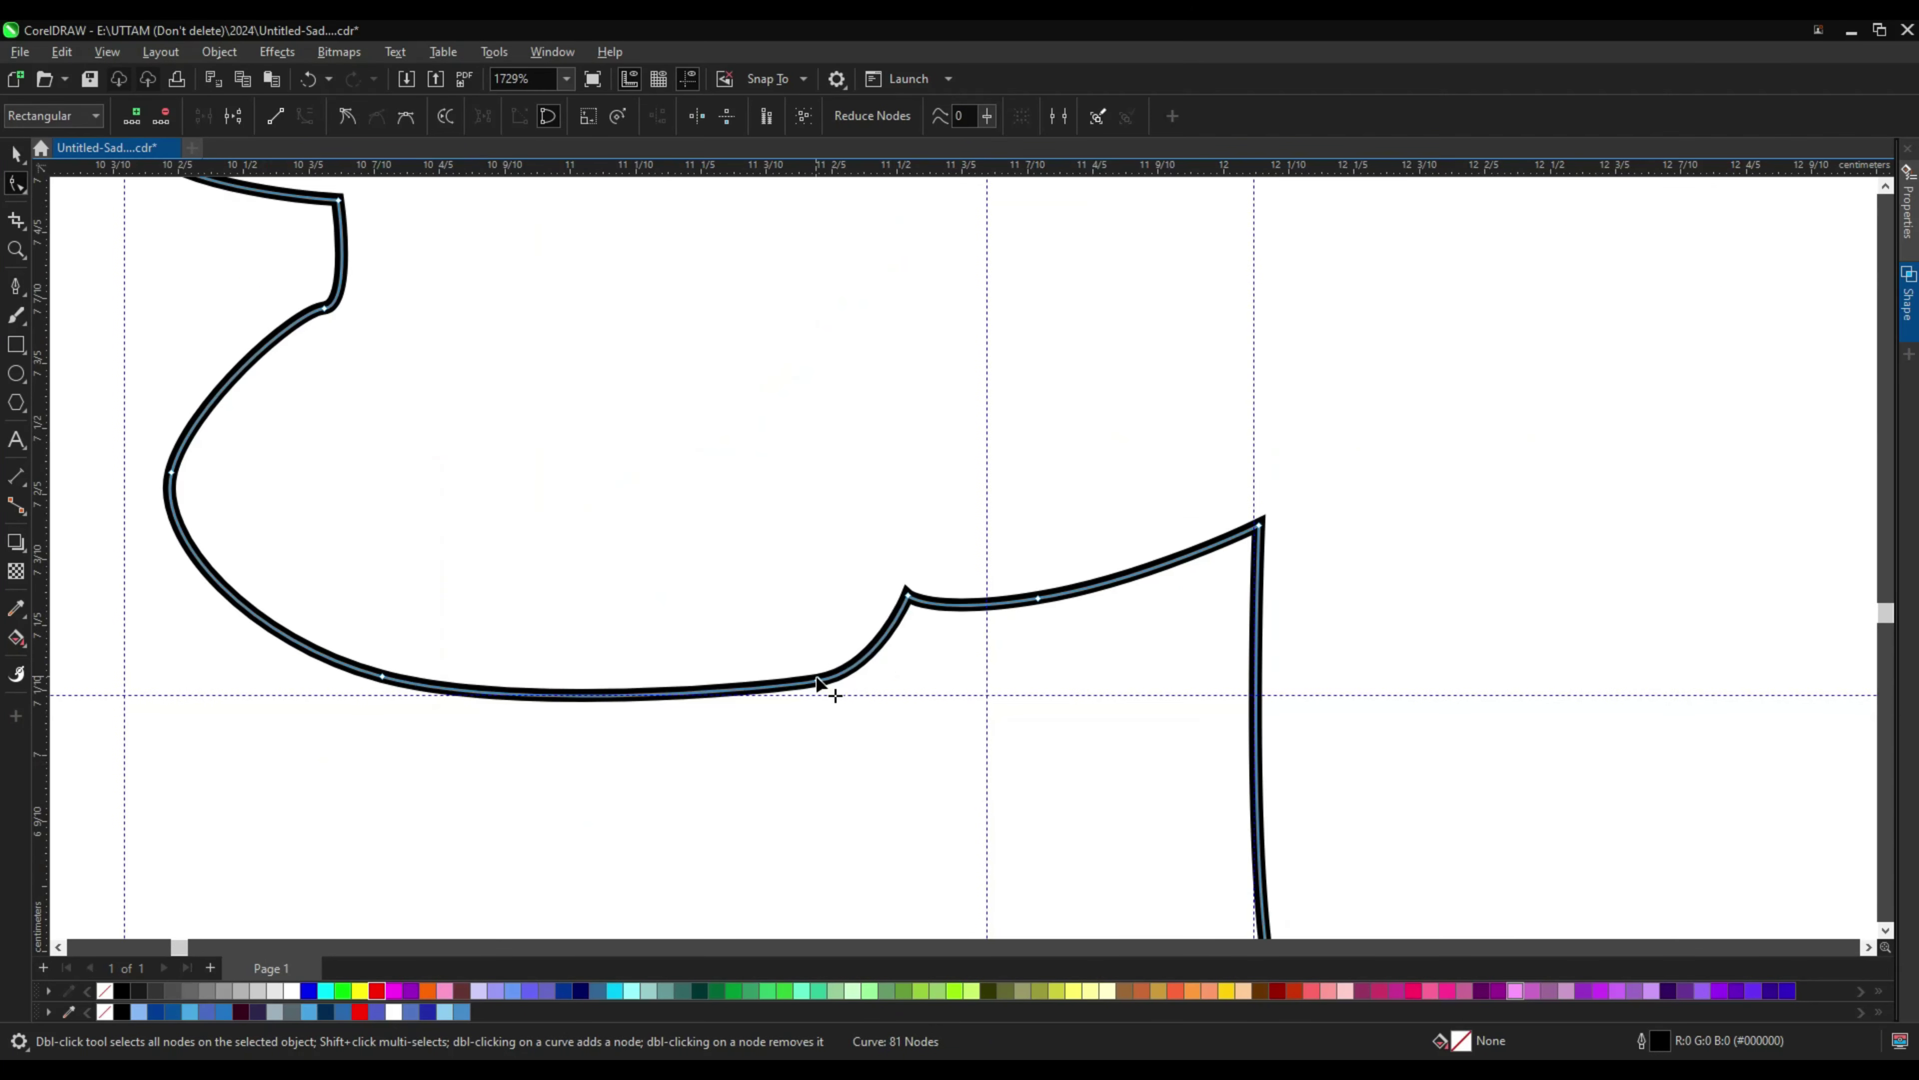
pyautogui.moveTo(835, 686); pyautogui.dragTo(899, 609)
pyautogui.scroll(-2, 811, 497)
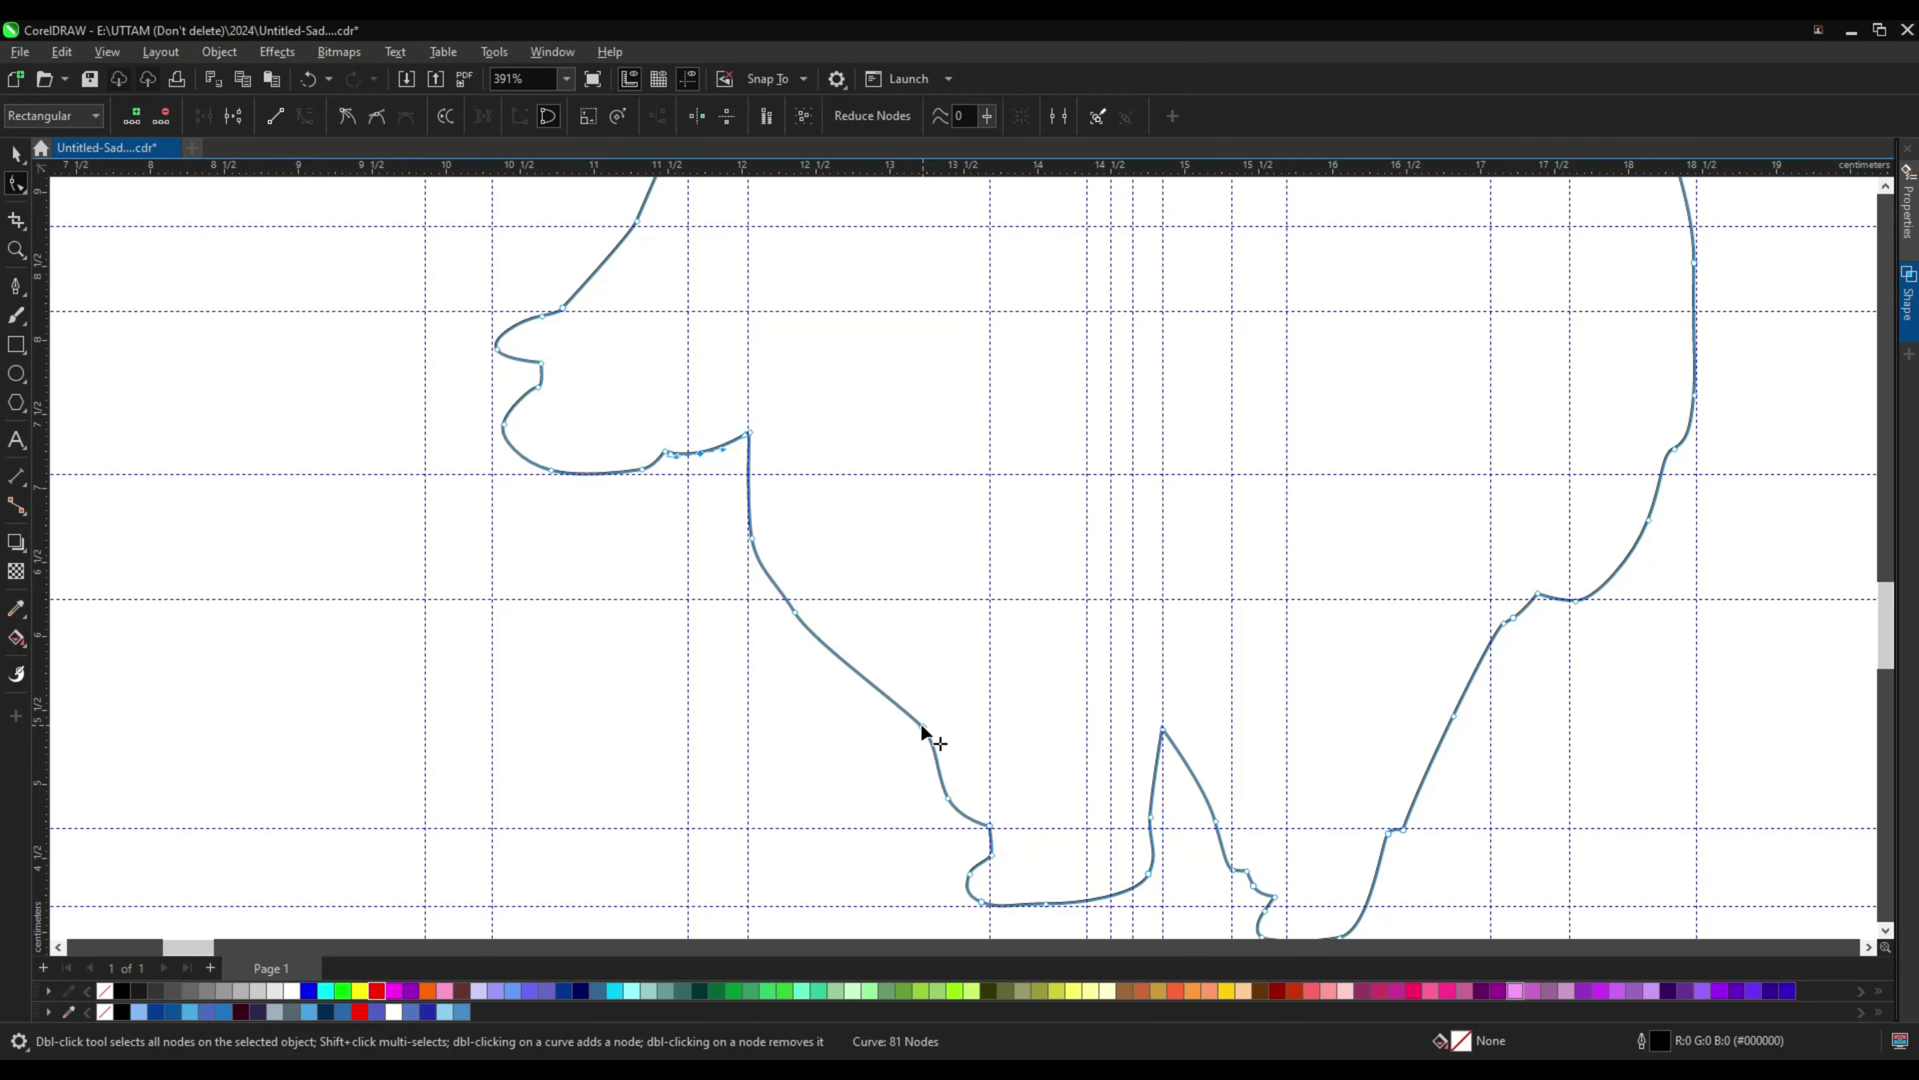
# Step: Smooth the lower-left slope and reshape the small steps beside the central peak, deleting one surplus node
pyautogui.scroll(-2, 920, 714)
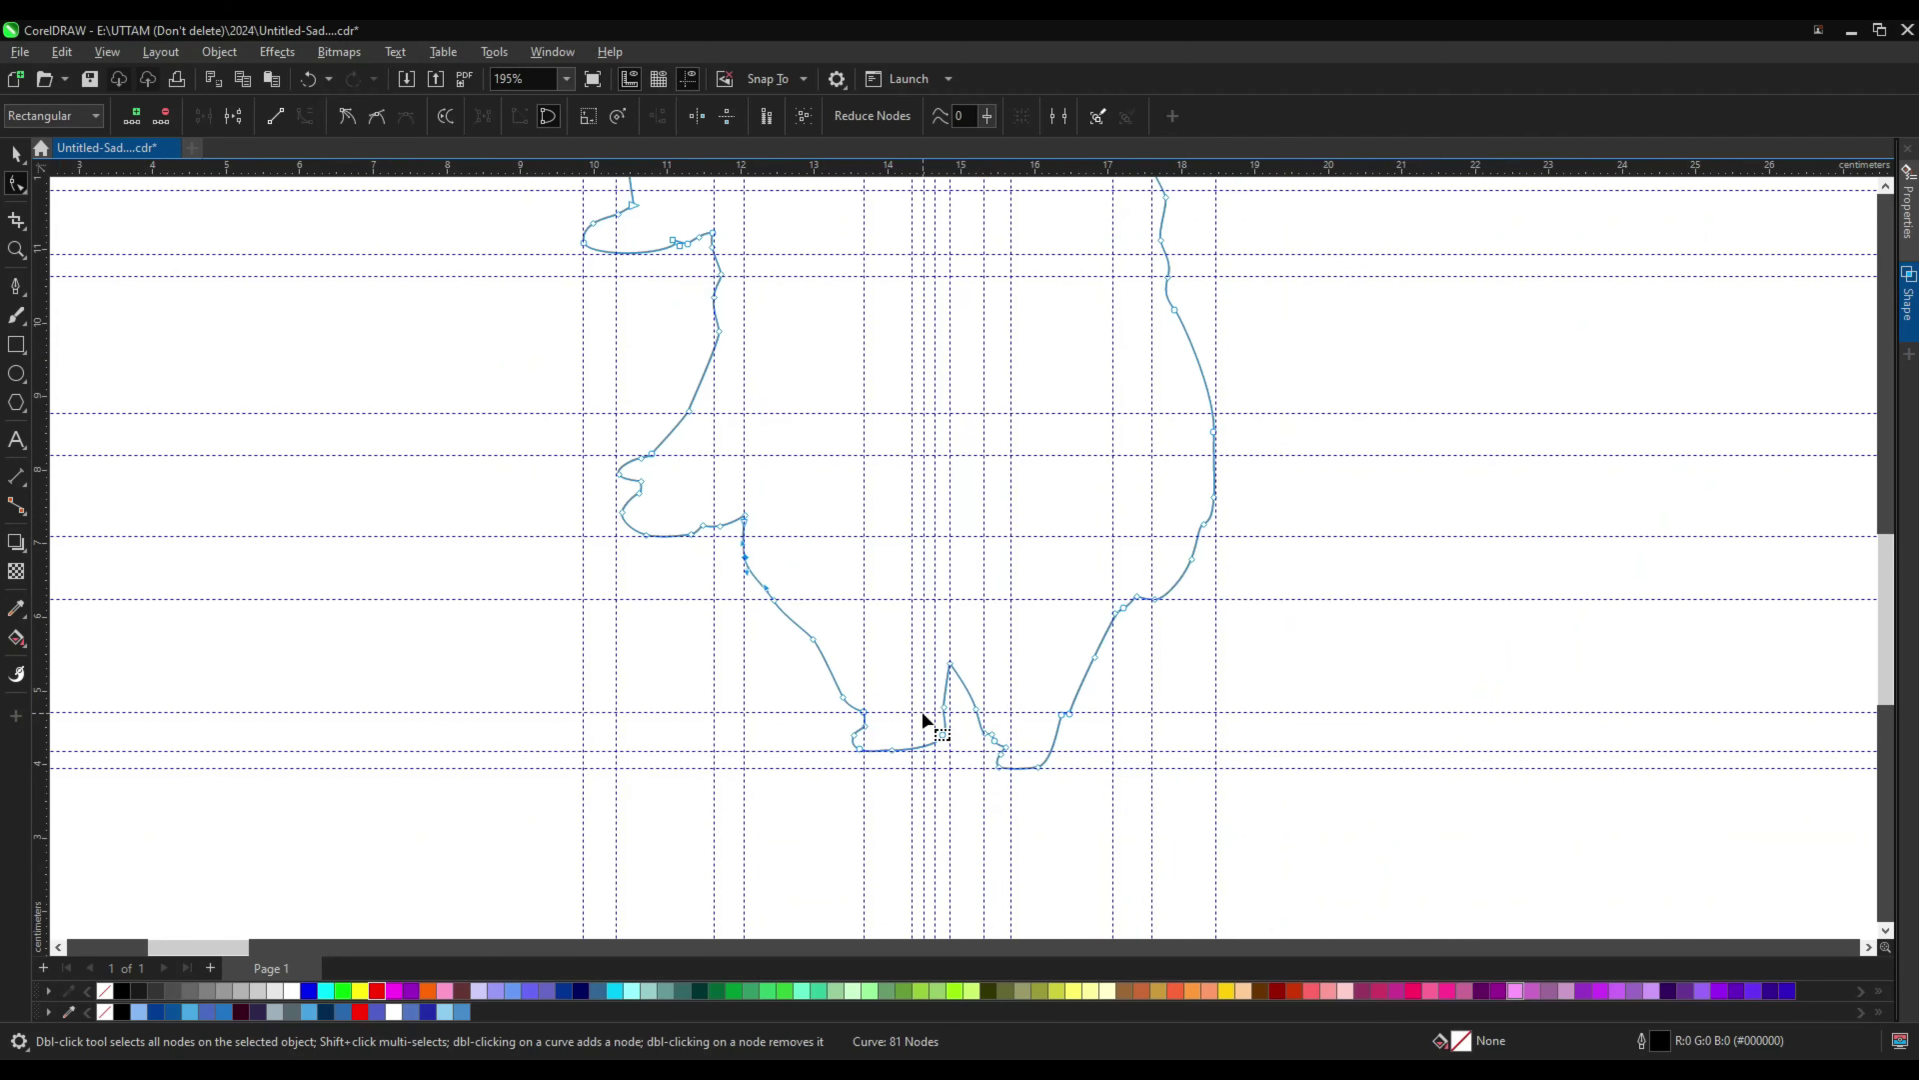
pyautogui.scroll(6, 928, 719)
pyautogui.scroll(-3, 992, 416)
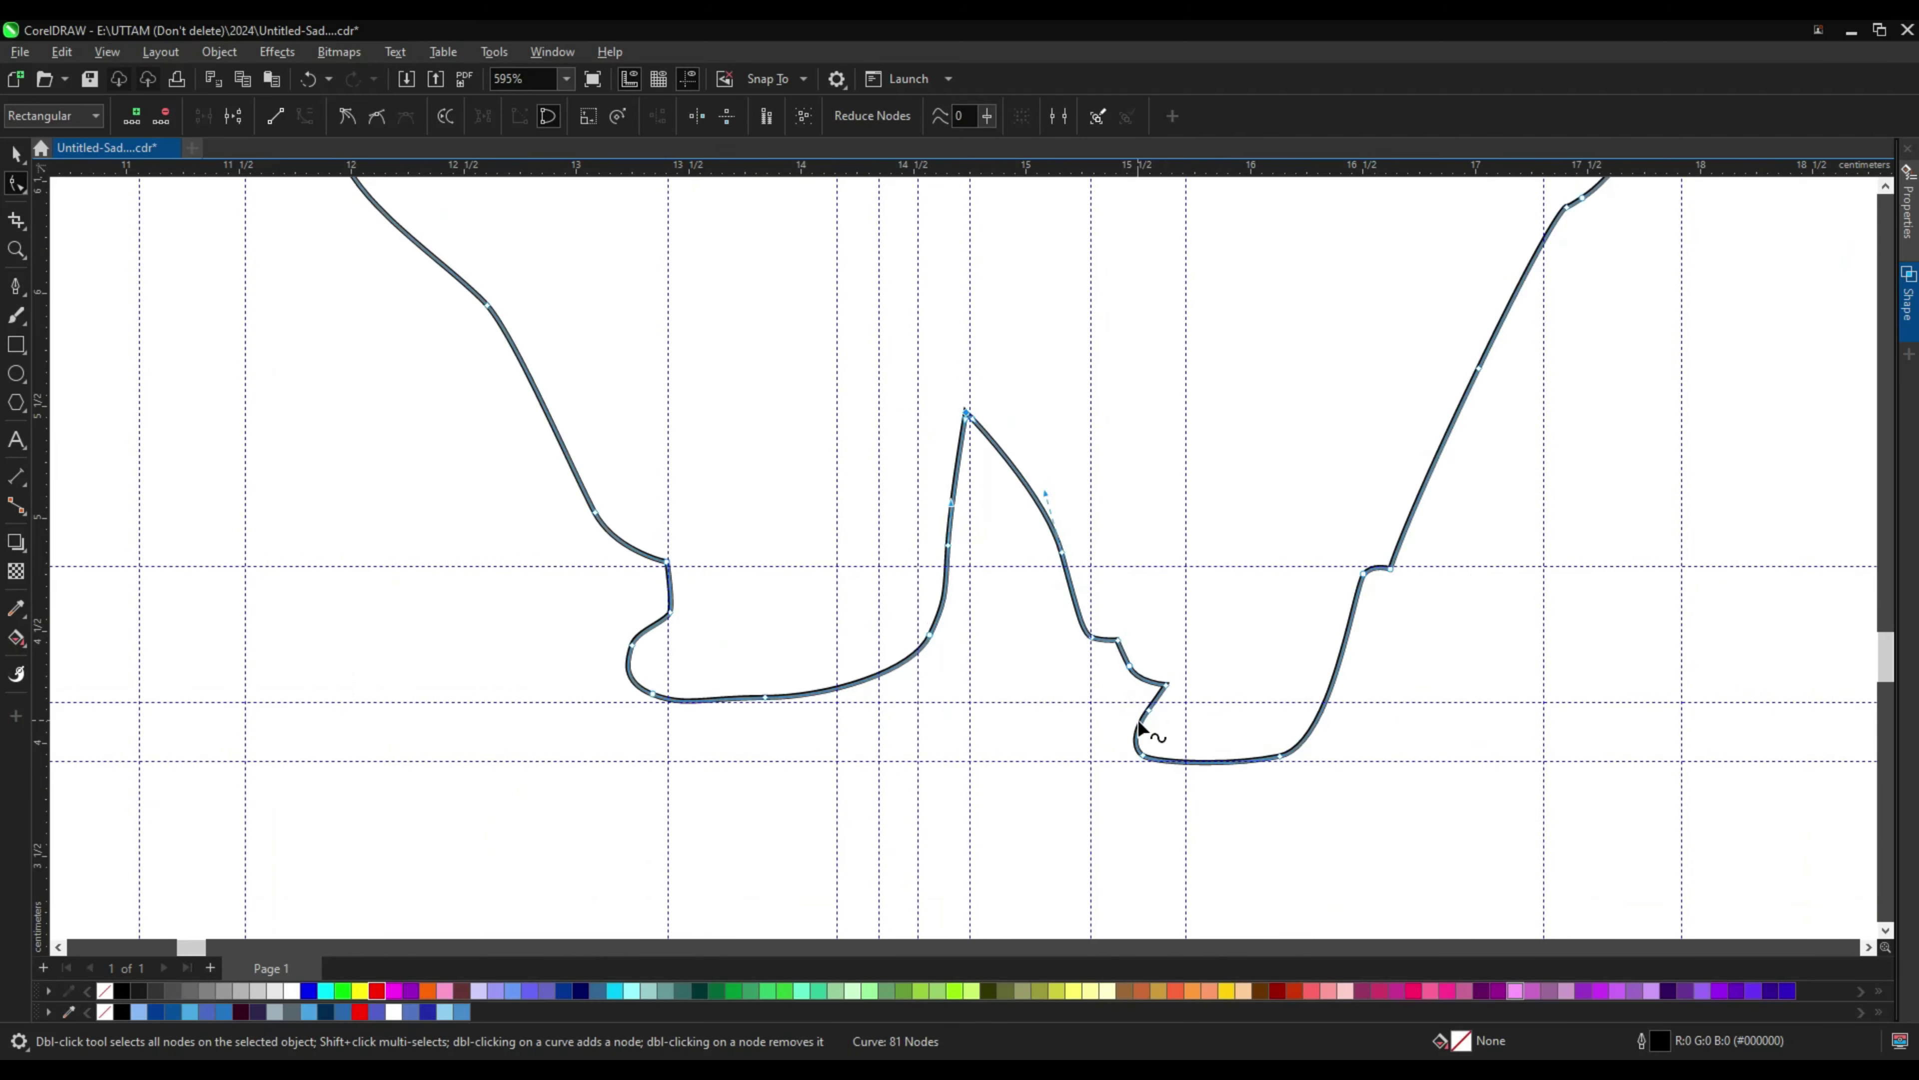
pyautogui.scroll(7, 1144, 699)
pyautogui.click(1144, 700)
pyautogui.moveTo(1036, 558); pyautogui.dragTo(1086, 559)
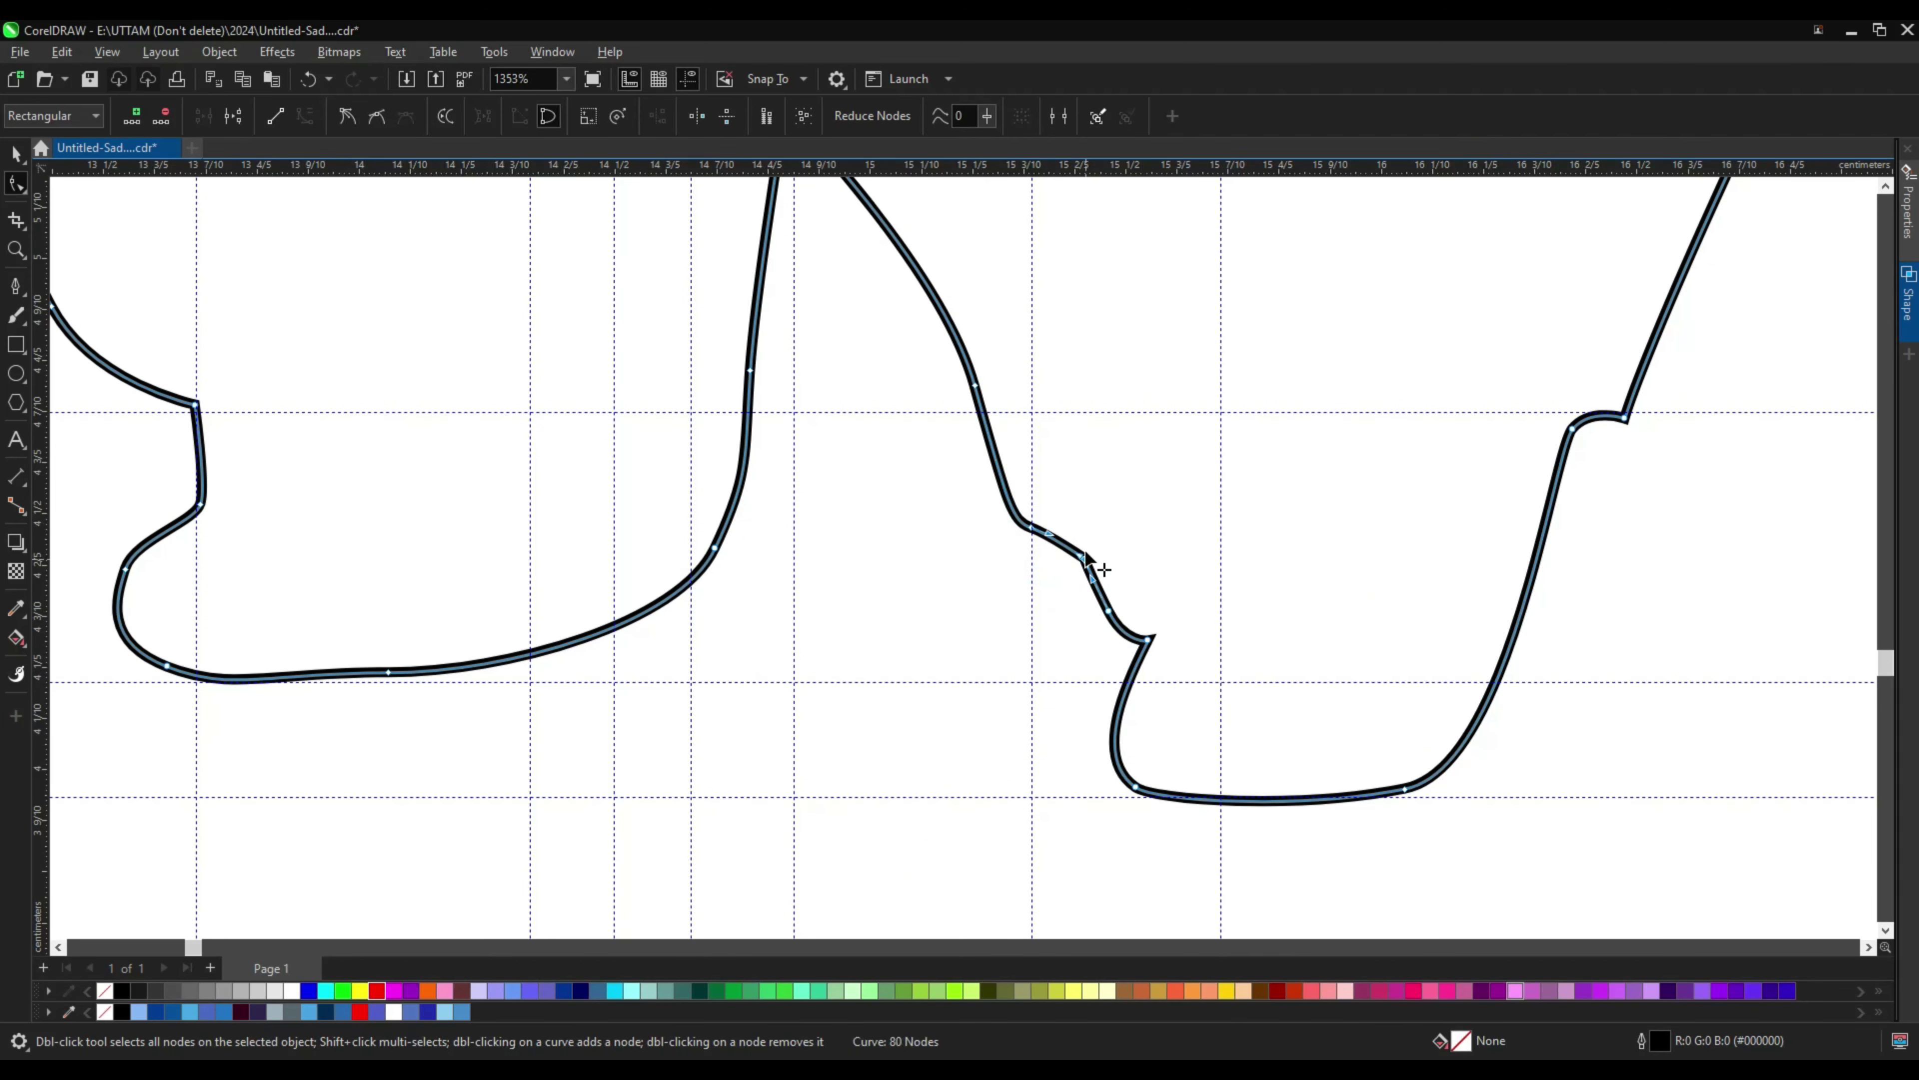
pyautogui.scroll(-3, 1246, 797)
pyautogui.scroll(3, 1332, 613)
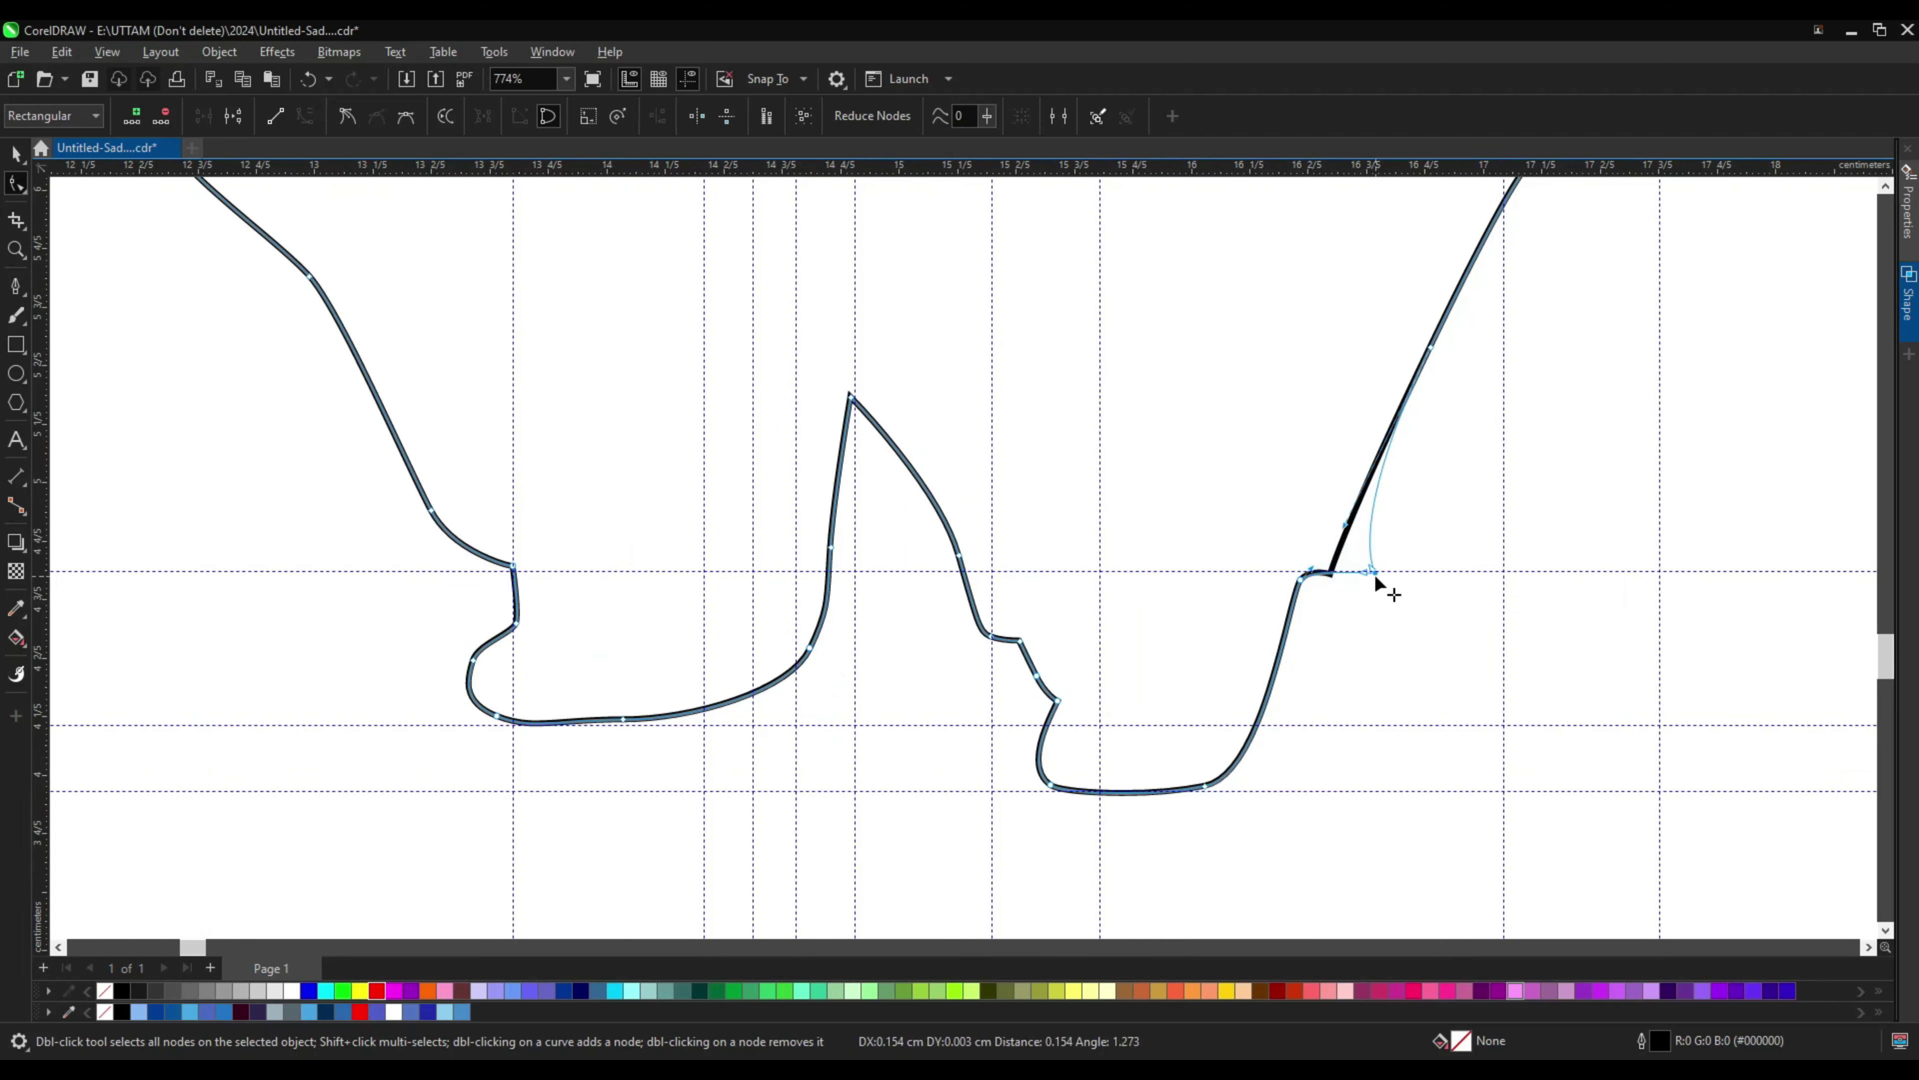
# Step: Reshape the bottom-right lobe and the small step above it into smoother curves
pyautogui.moveTo(1208, 783); pyautogui.dragTo(1244, 764)
pyautogui.click(1243, 764)
pyautogui.scroll(2, 1384, 544)
pyautogui.scroll(-4, 1363, 531)
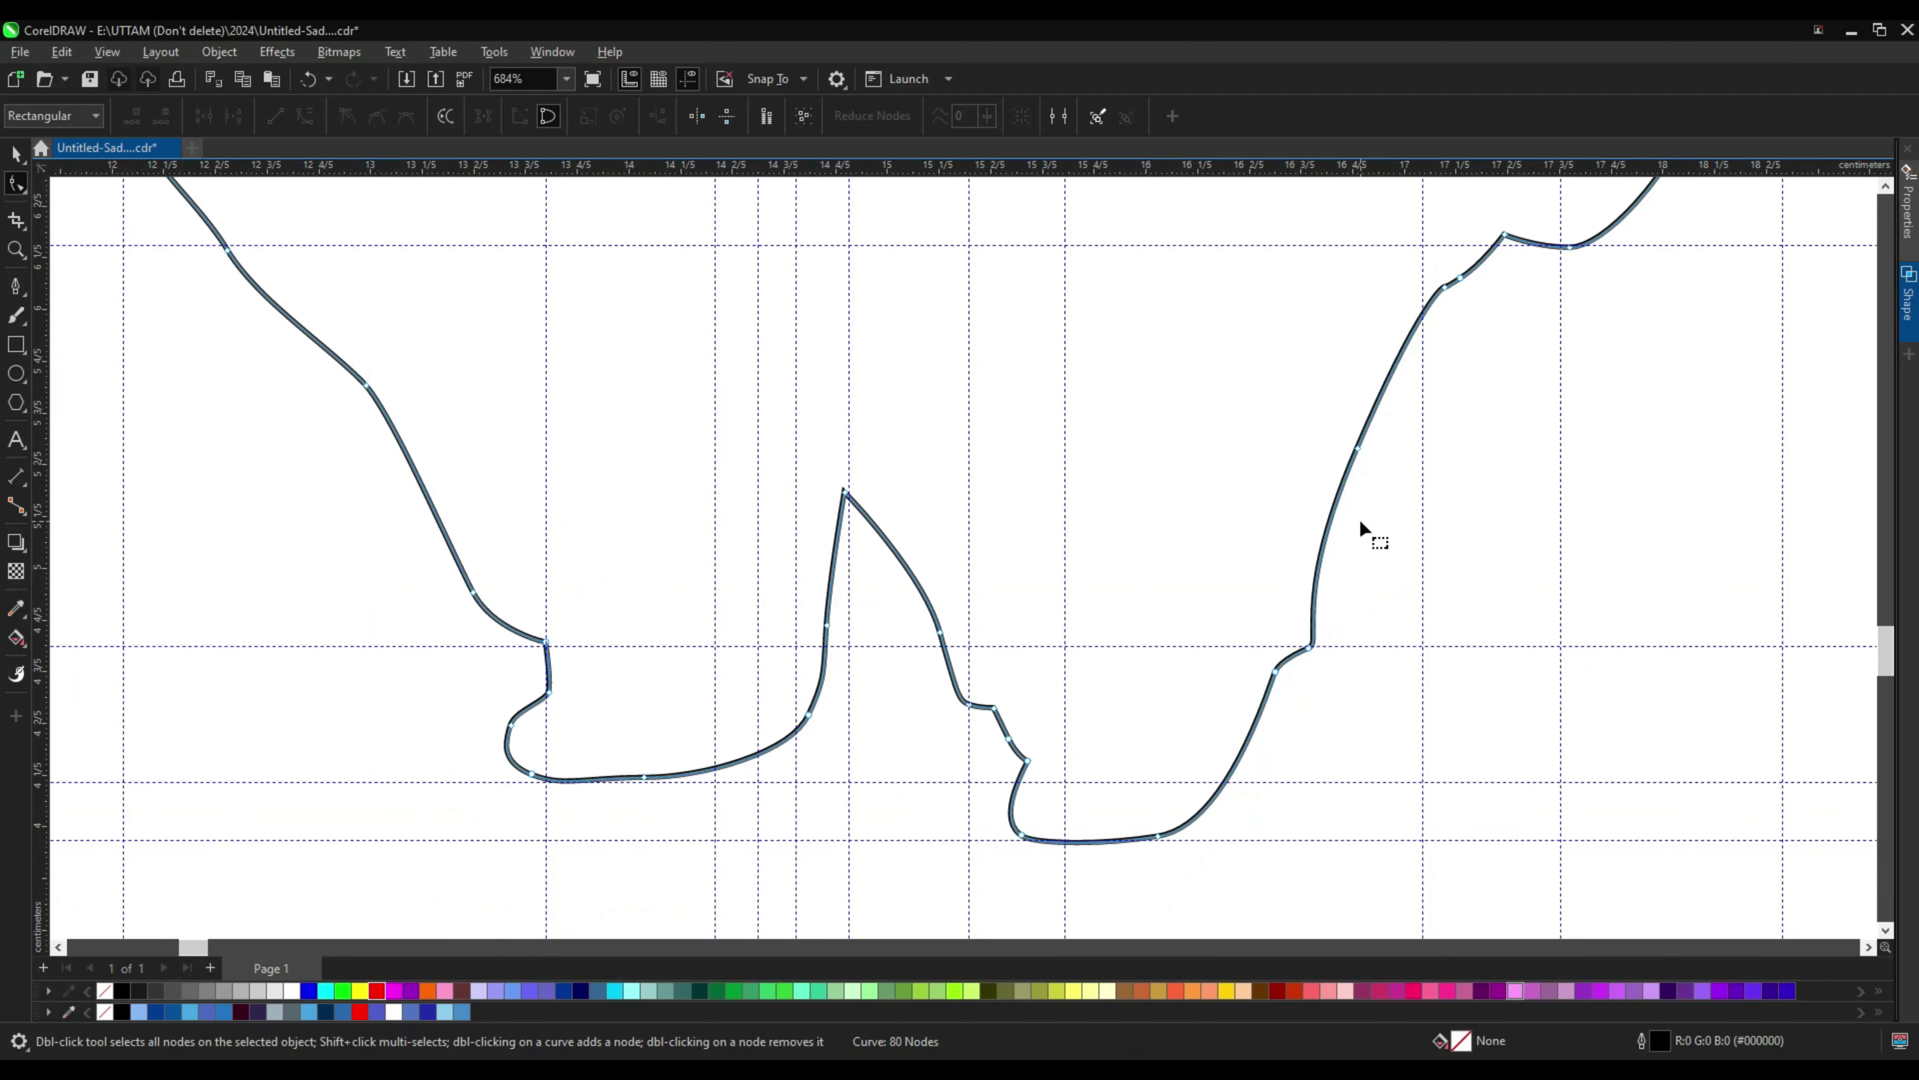
# Step: Delete a surplus node from the outline's lower right side
pyautogui.scroll(3, 1156, 572)
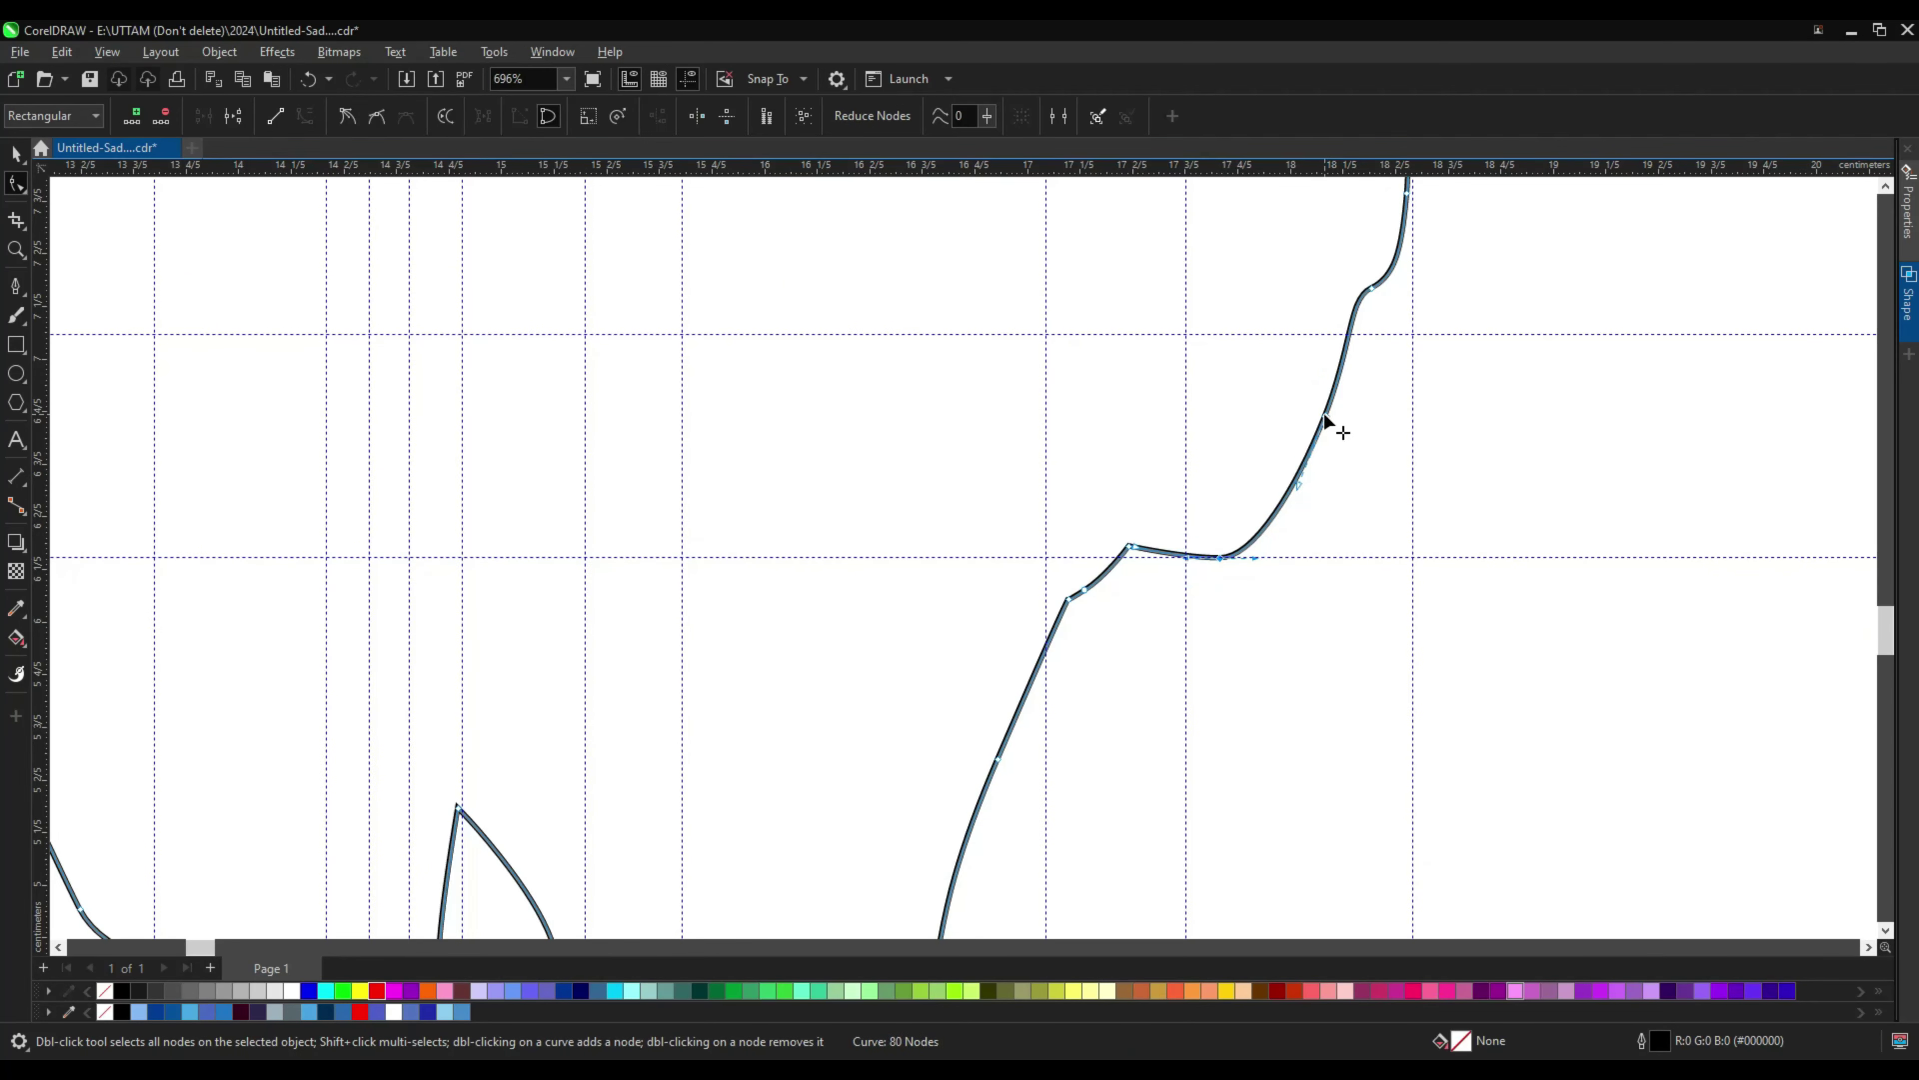
pyautogui.press('Delete')
pyautogui.scroll(-4, 1339, 442)
pyautogui.scroll(2, 1328, 589)
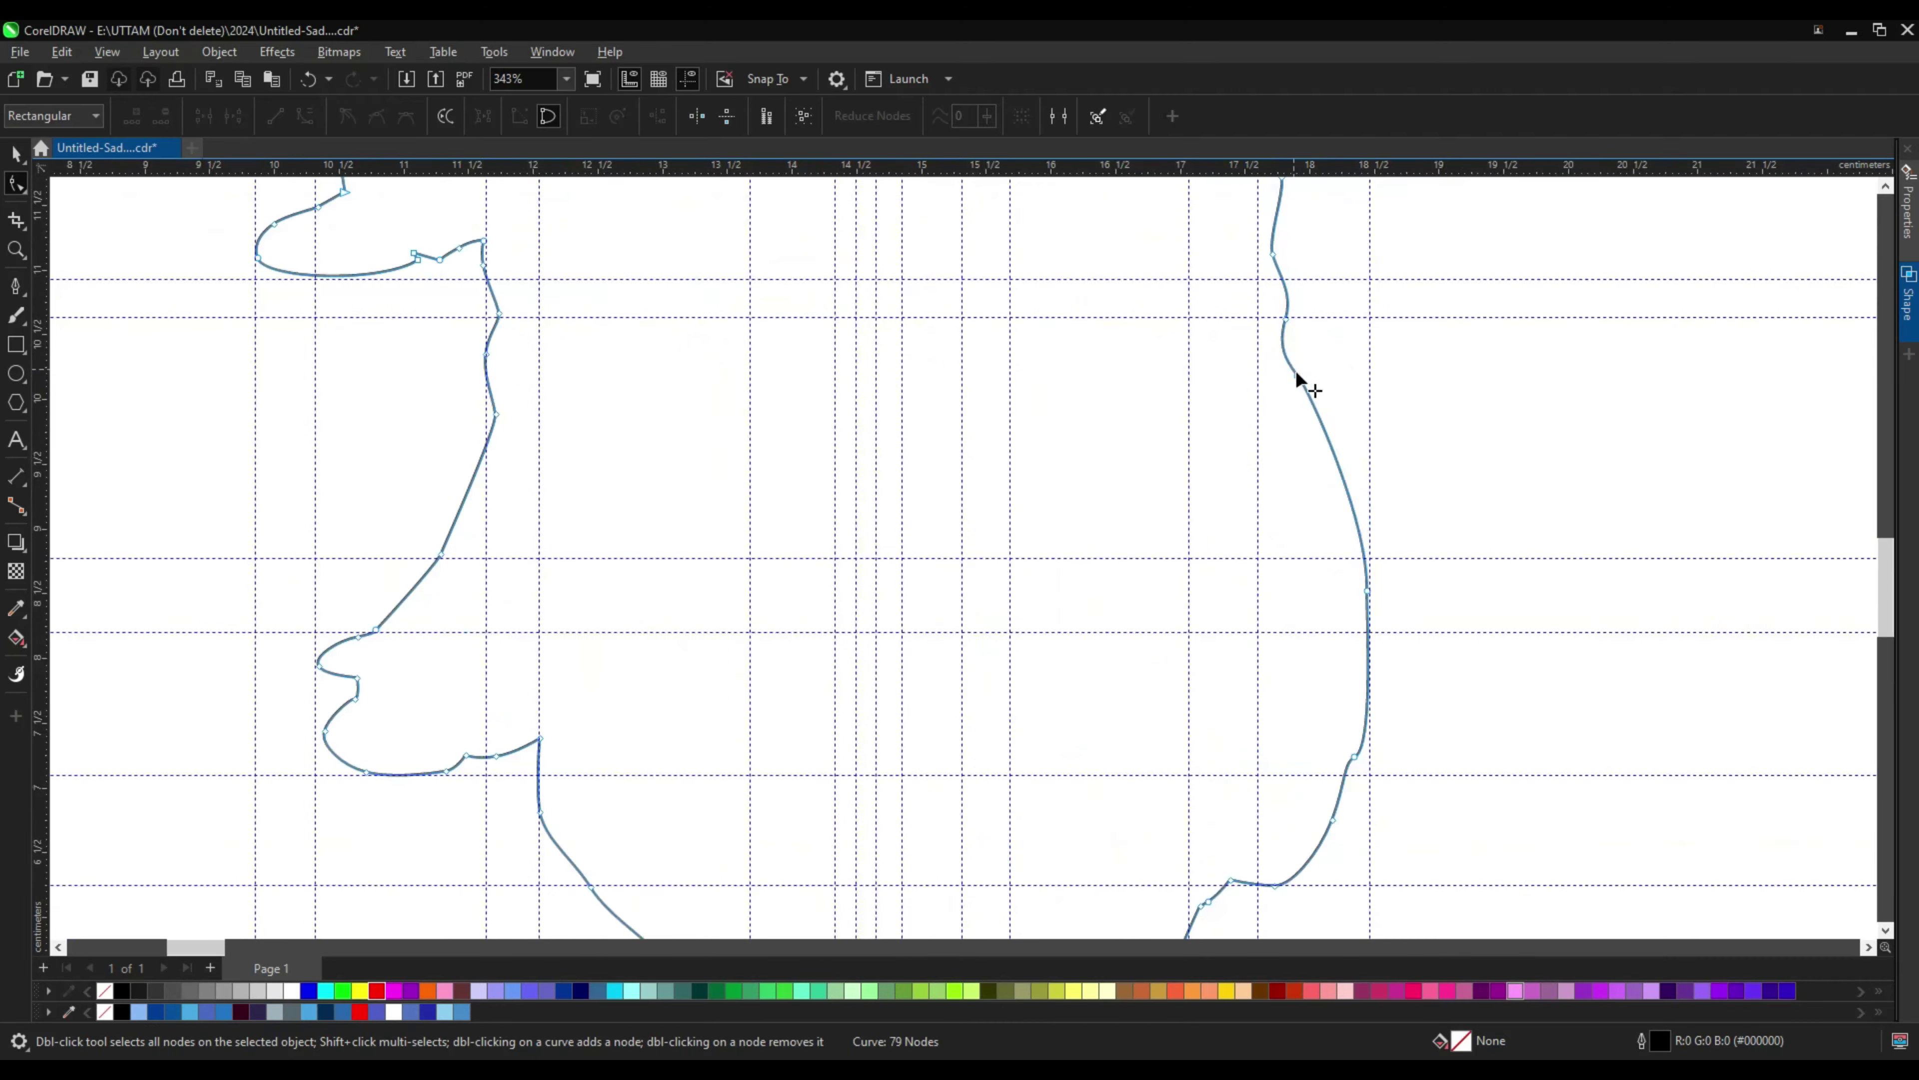
# Step: Adjust the nodes of the wavy section on the outline's right side to smooth its curves
pyautogui.moveTo(1297, 378); pyautogui.dragTo(1298, 403)
pyautogui.moveTo(1298, 331); pyautogui.dragTo(1296, 333)
pyautogui.scroll(9, 1289, 454)
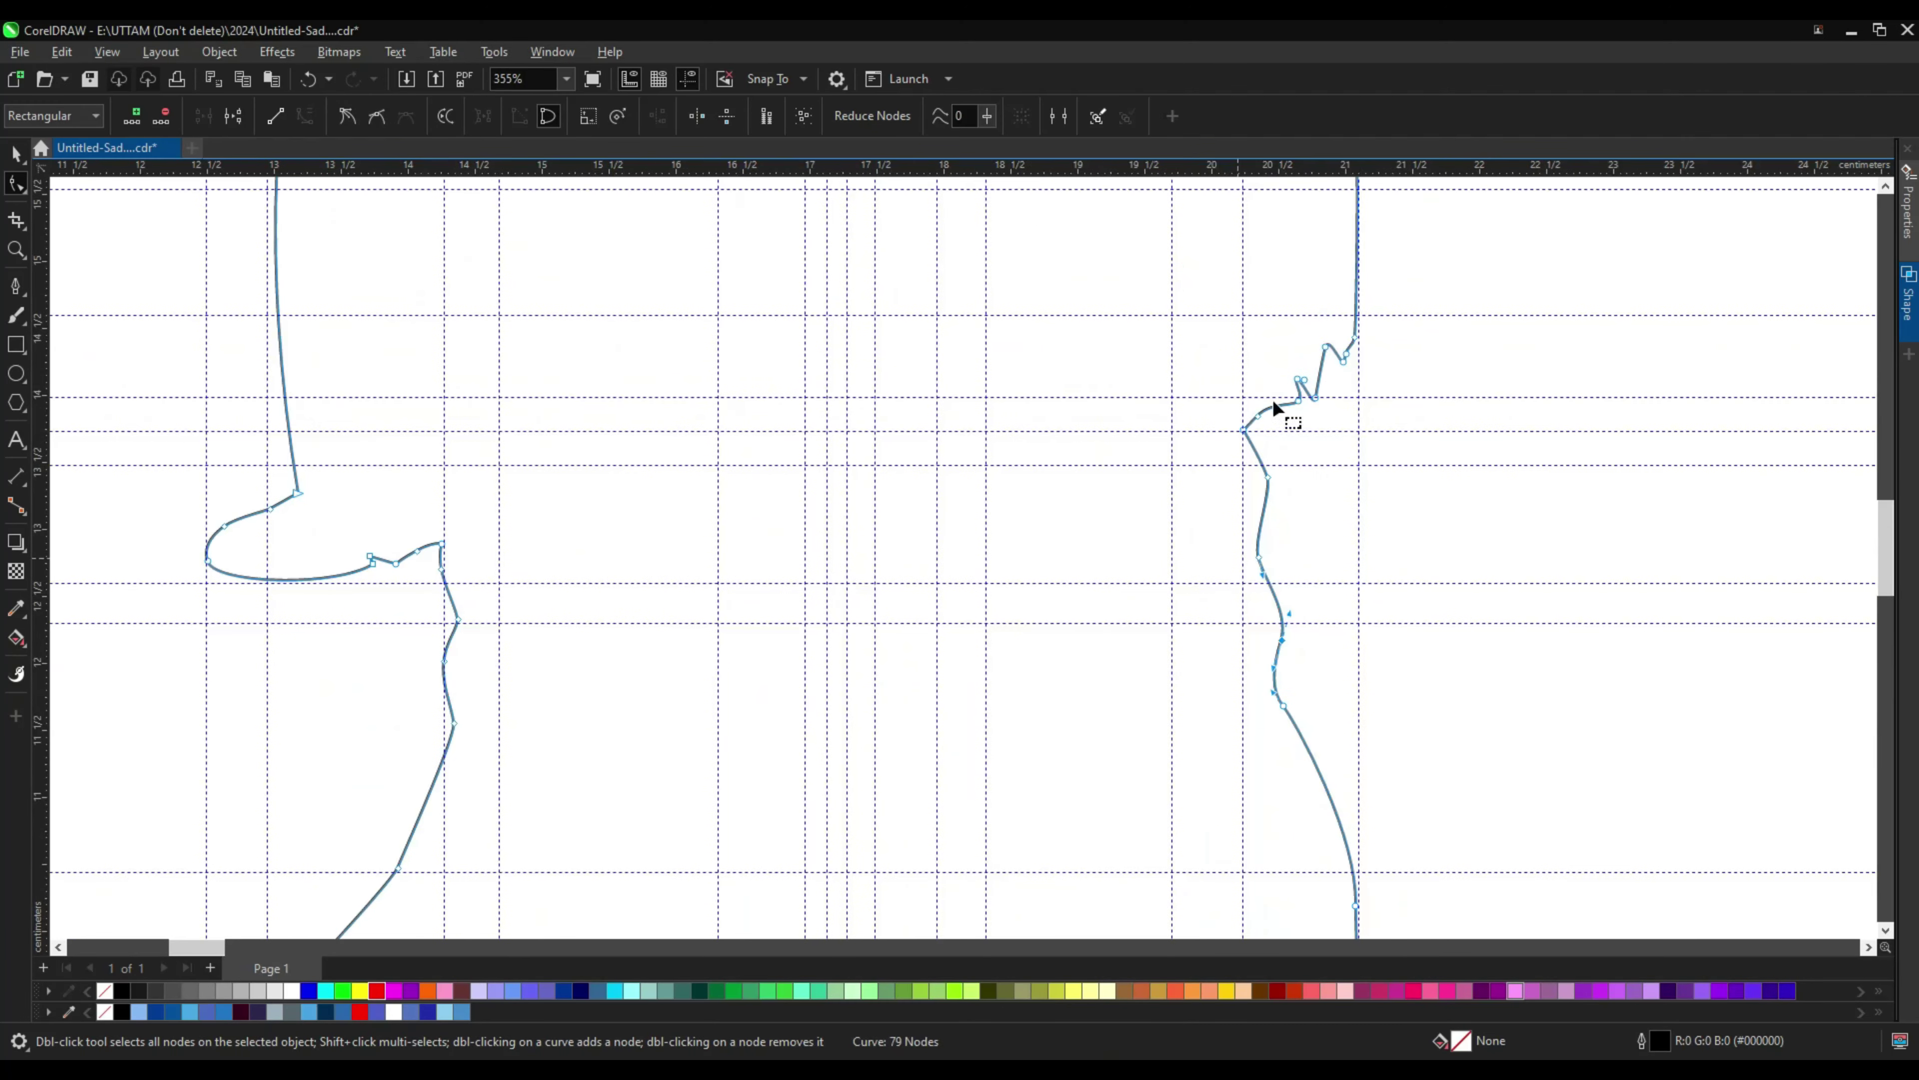
# Step: Round the upper-left lobe and the bump beside its notch by moving nodes and adding new ones
pyautogui.scroll(-5, 1327, 673)
pyautogui.scroll(3, 779, 720)
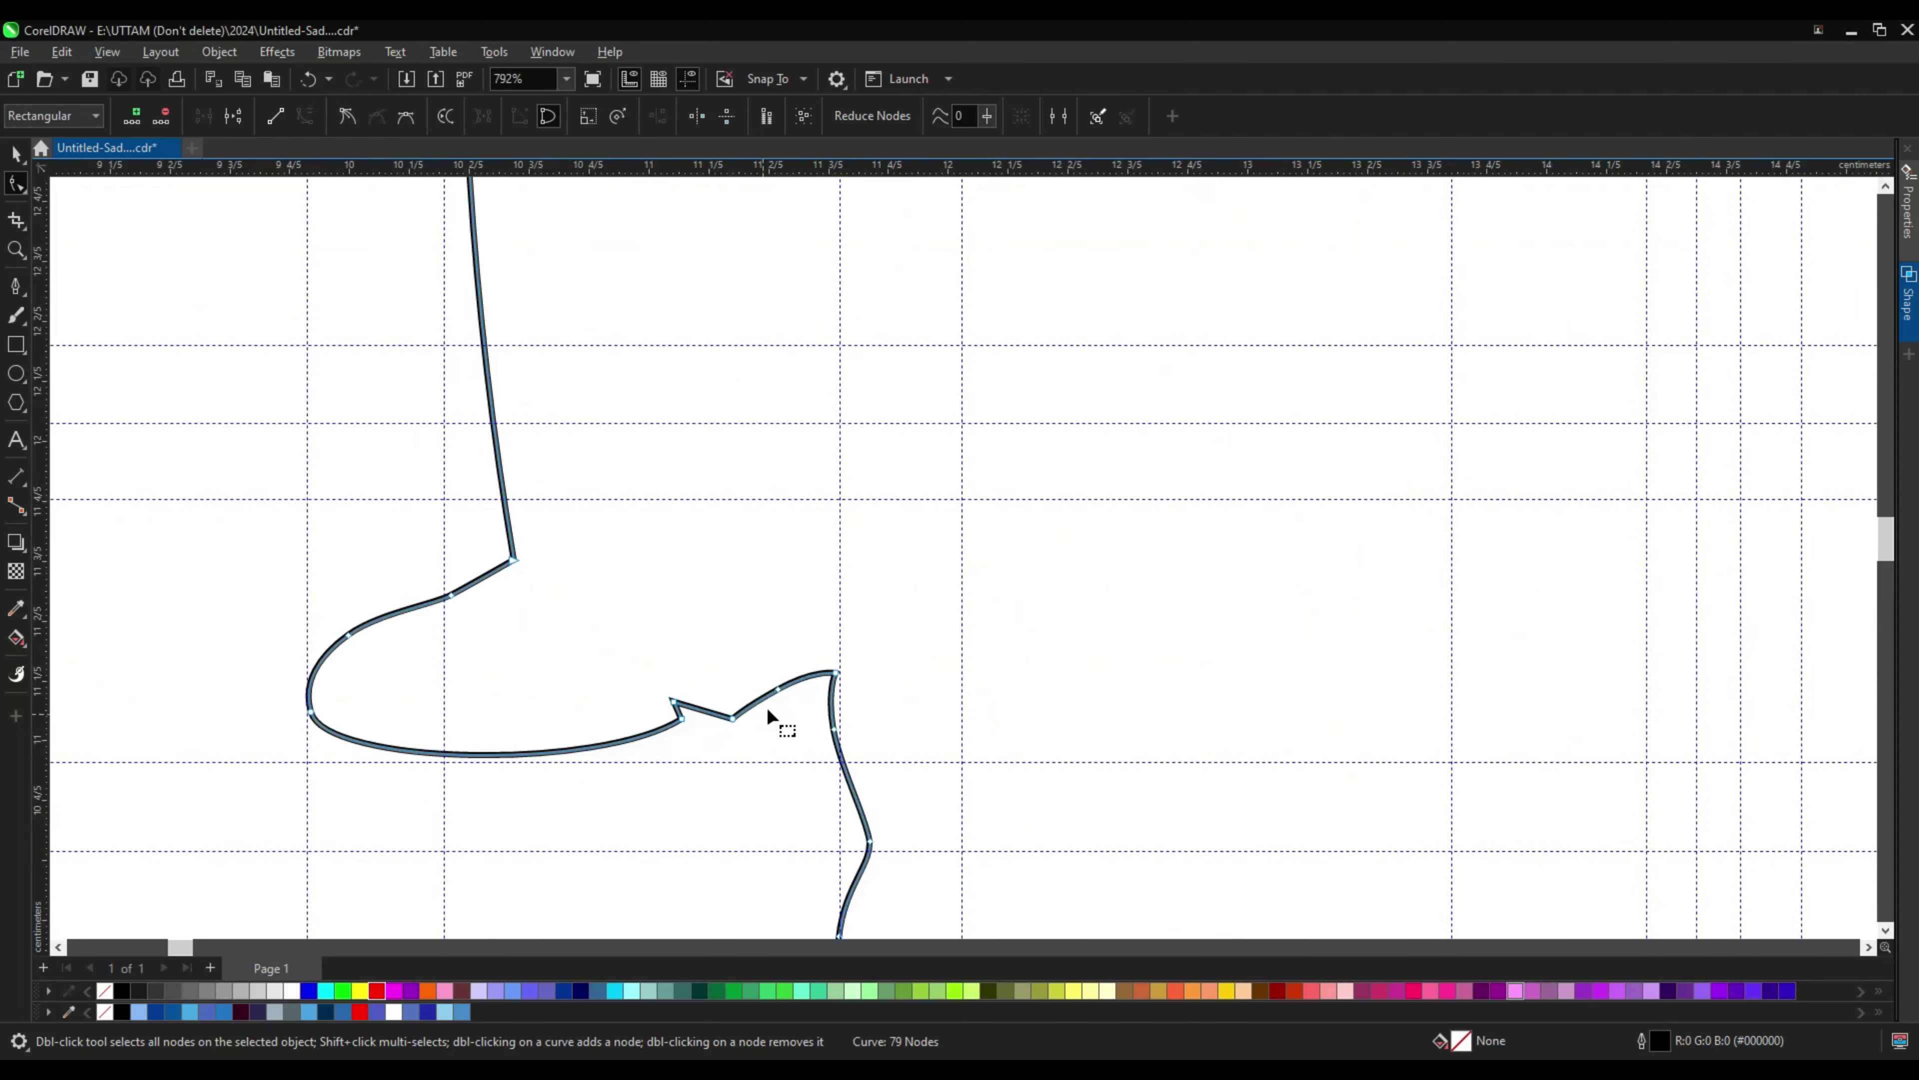
pyautogui.moveTo(786, 685); pyautogui.dragTo(793, 677)
pyautogui.scroll(2, 241, 666)
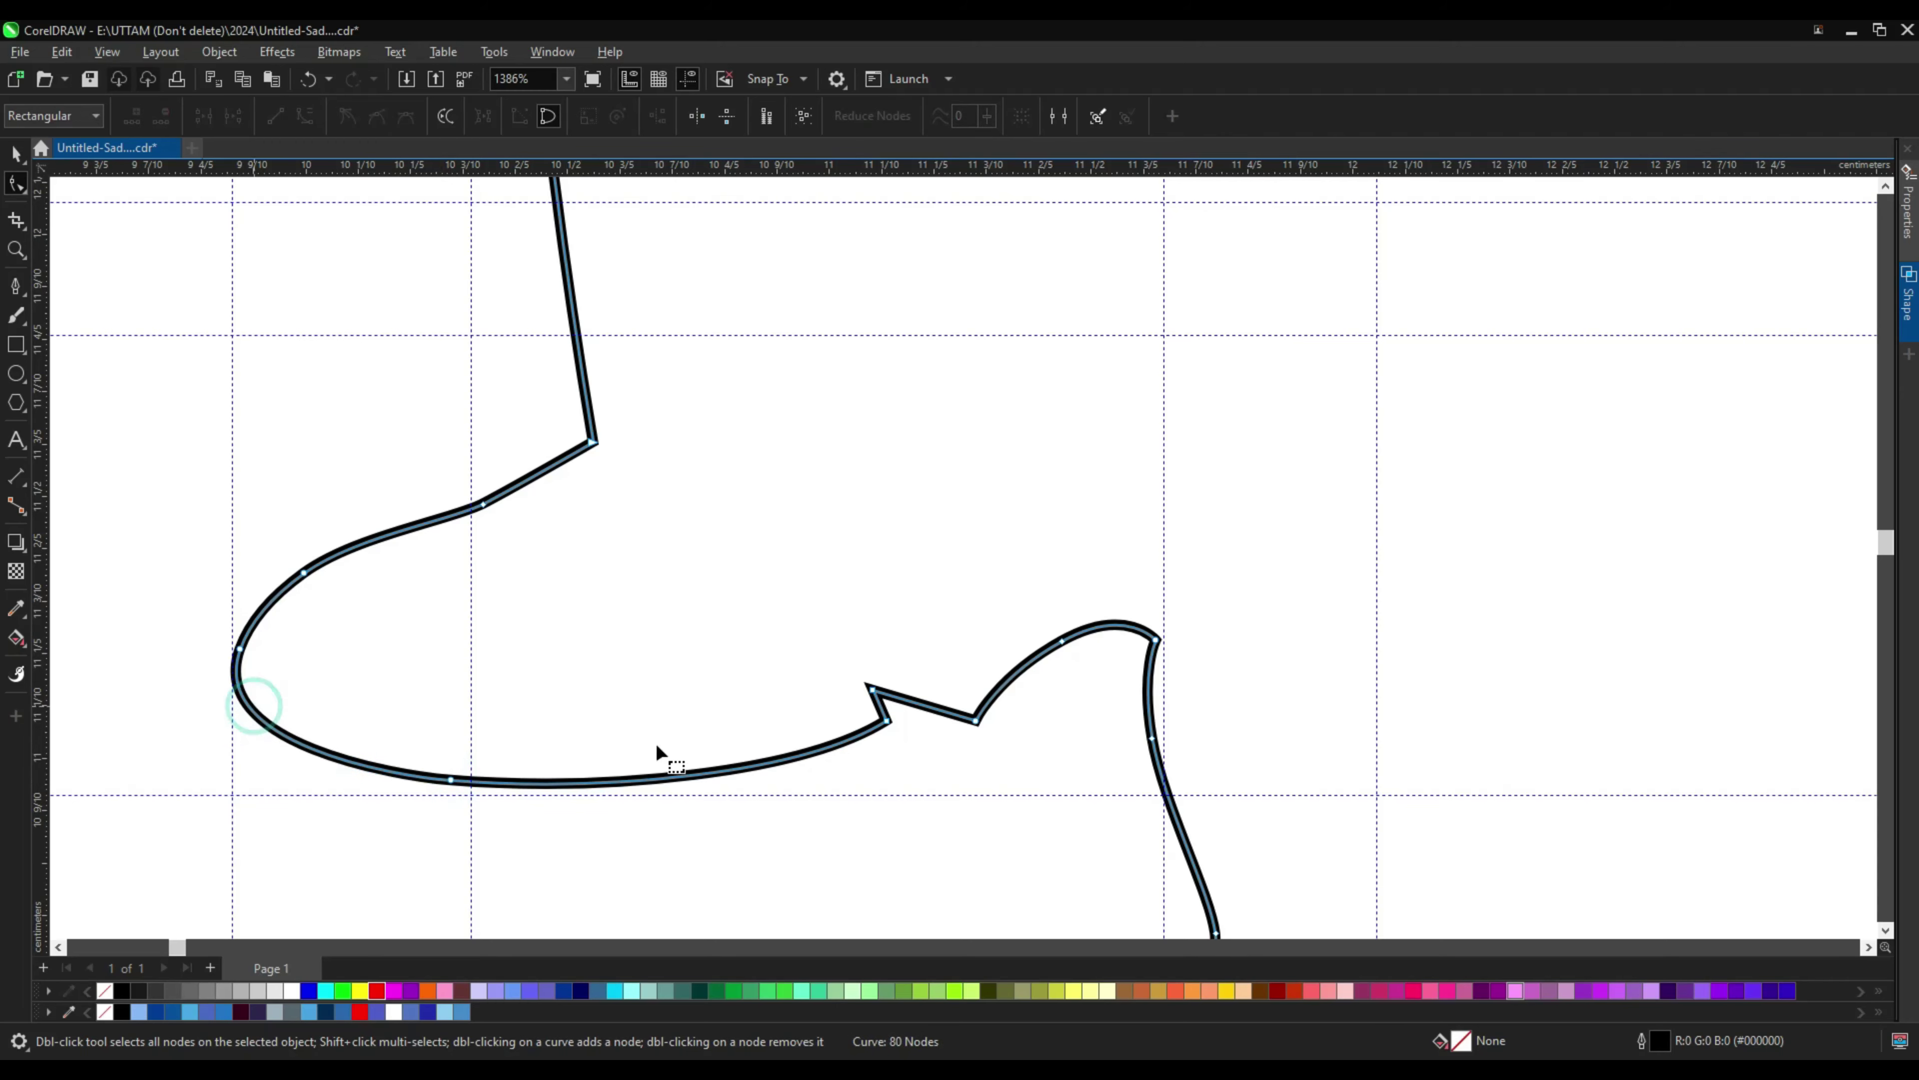
pyautogui.doubleClick(765, 776)
pyautogui.moveTo(451, 784); pyautogui.dragTo(458, 790)
# Step: Smooth the outline's upper-left arc by replacing and removing nodes along it
pyautogui.scroll(-10, 770, 769)
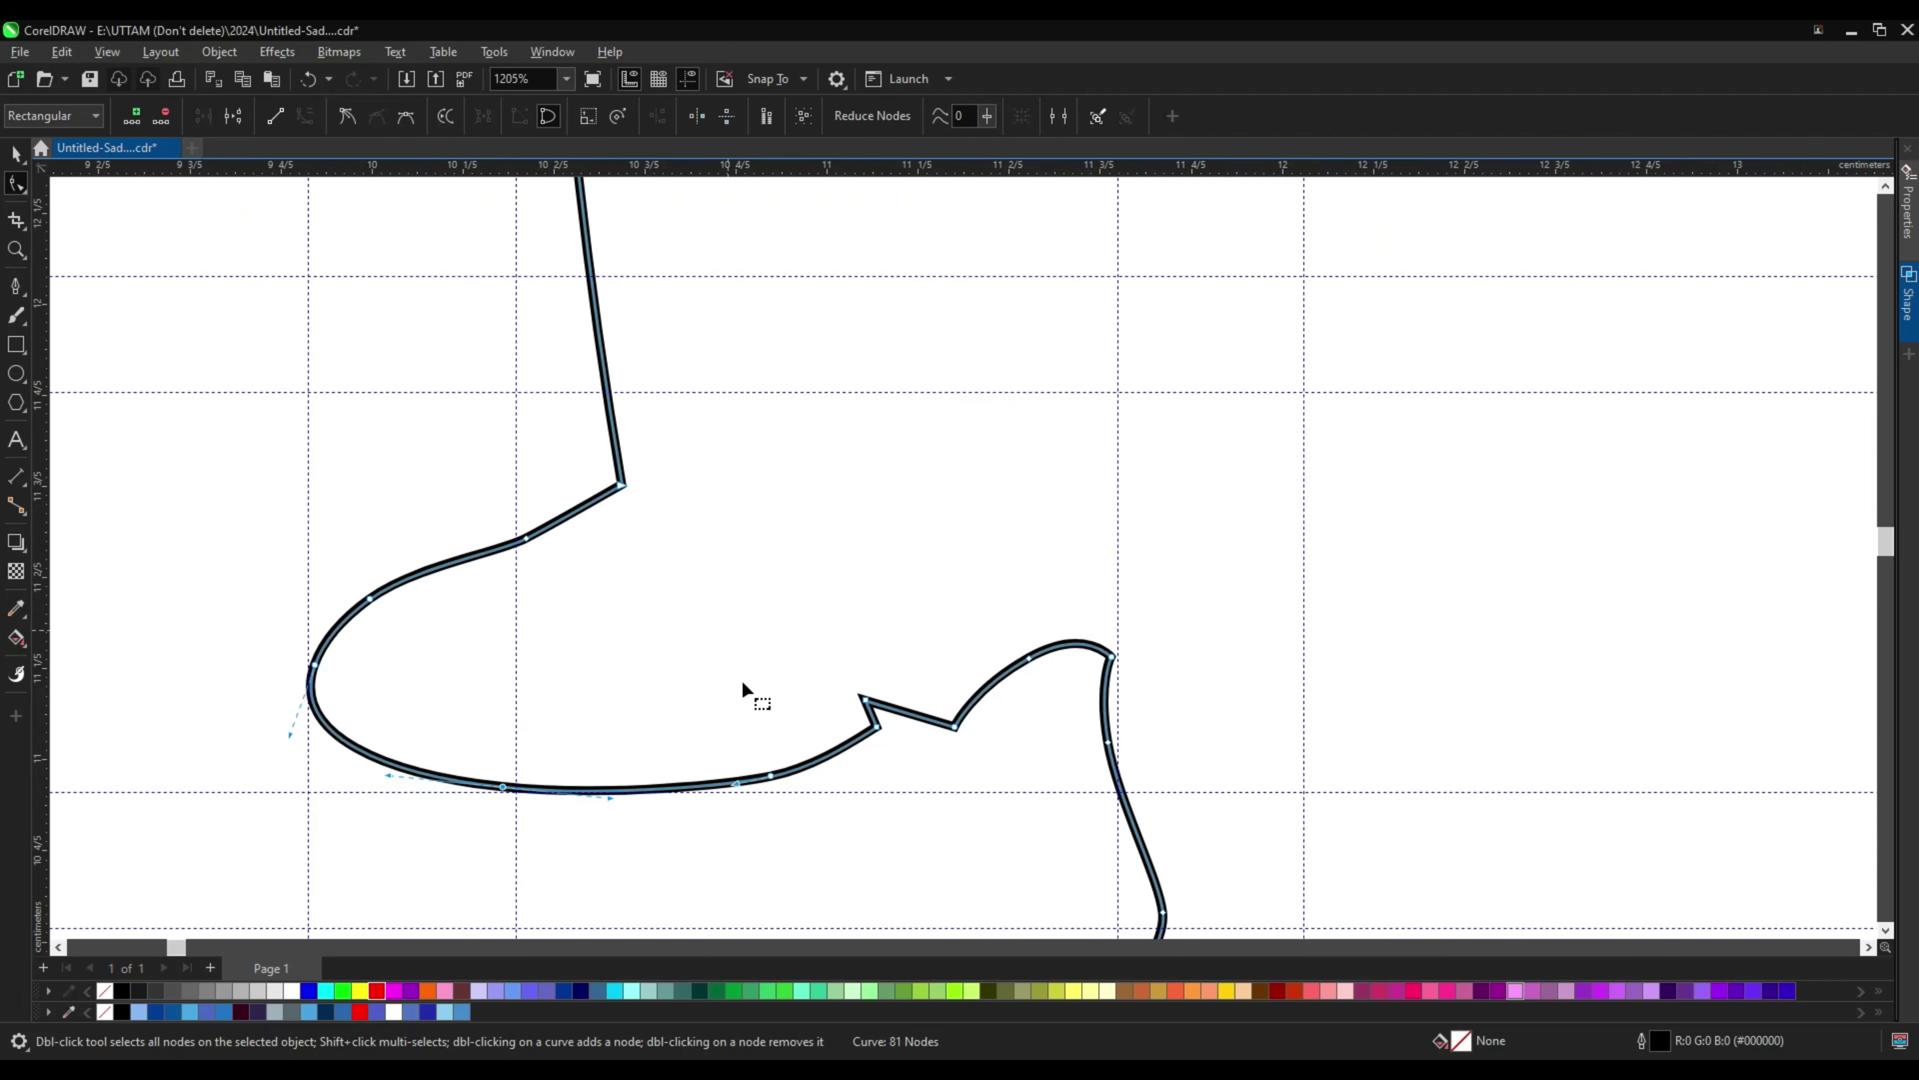
pyautogui.scroll(1, 634, 503)
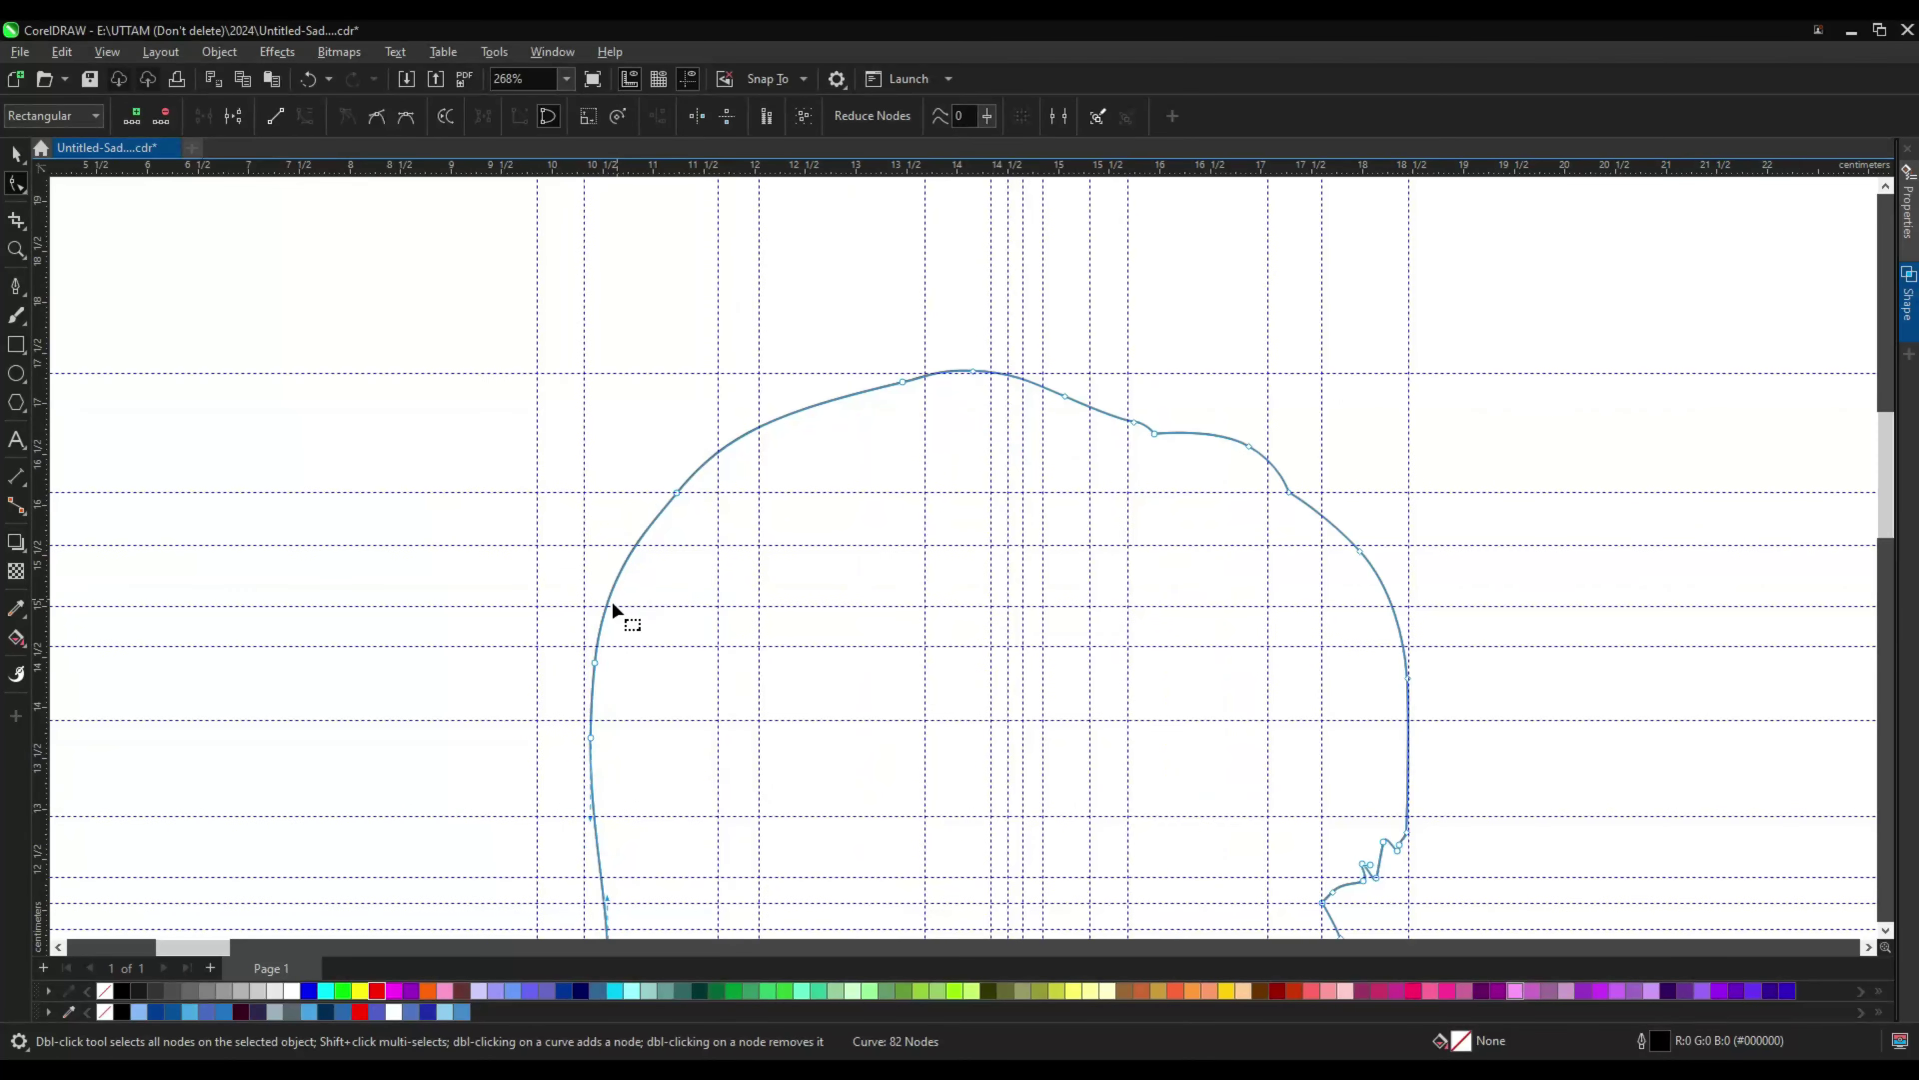
pyautogui.doubleClick(605, 624)
pyautogui.click(676, 492)
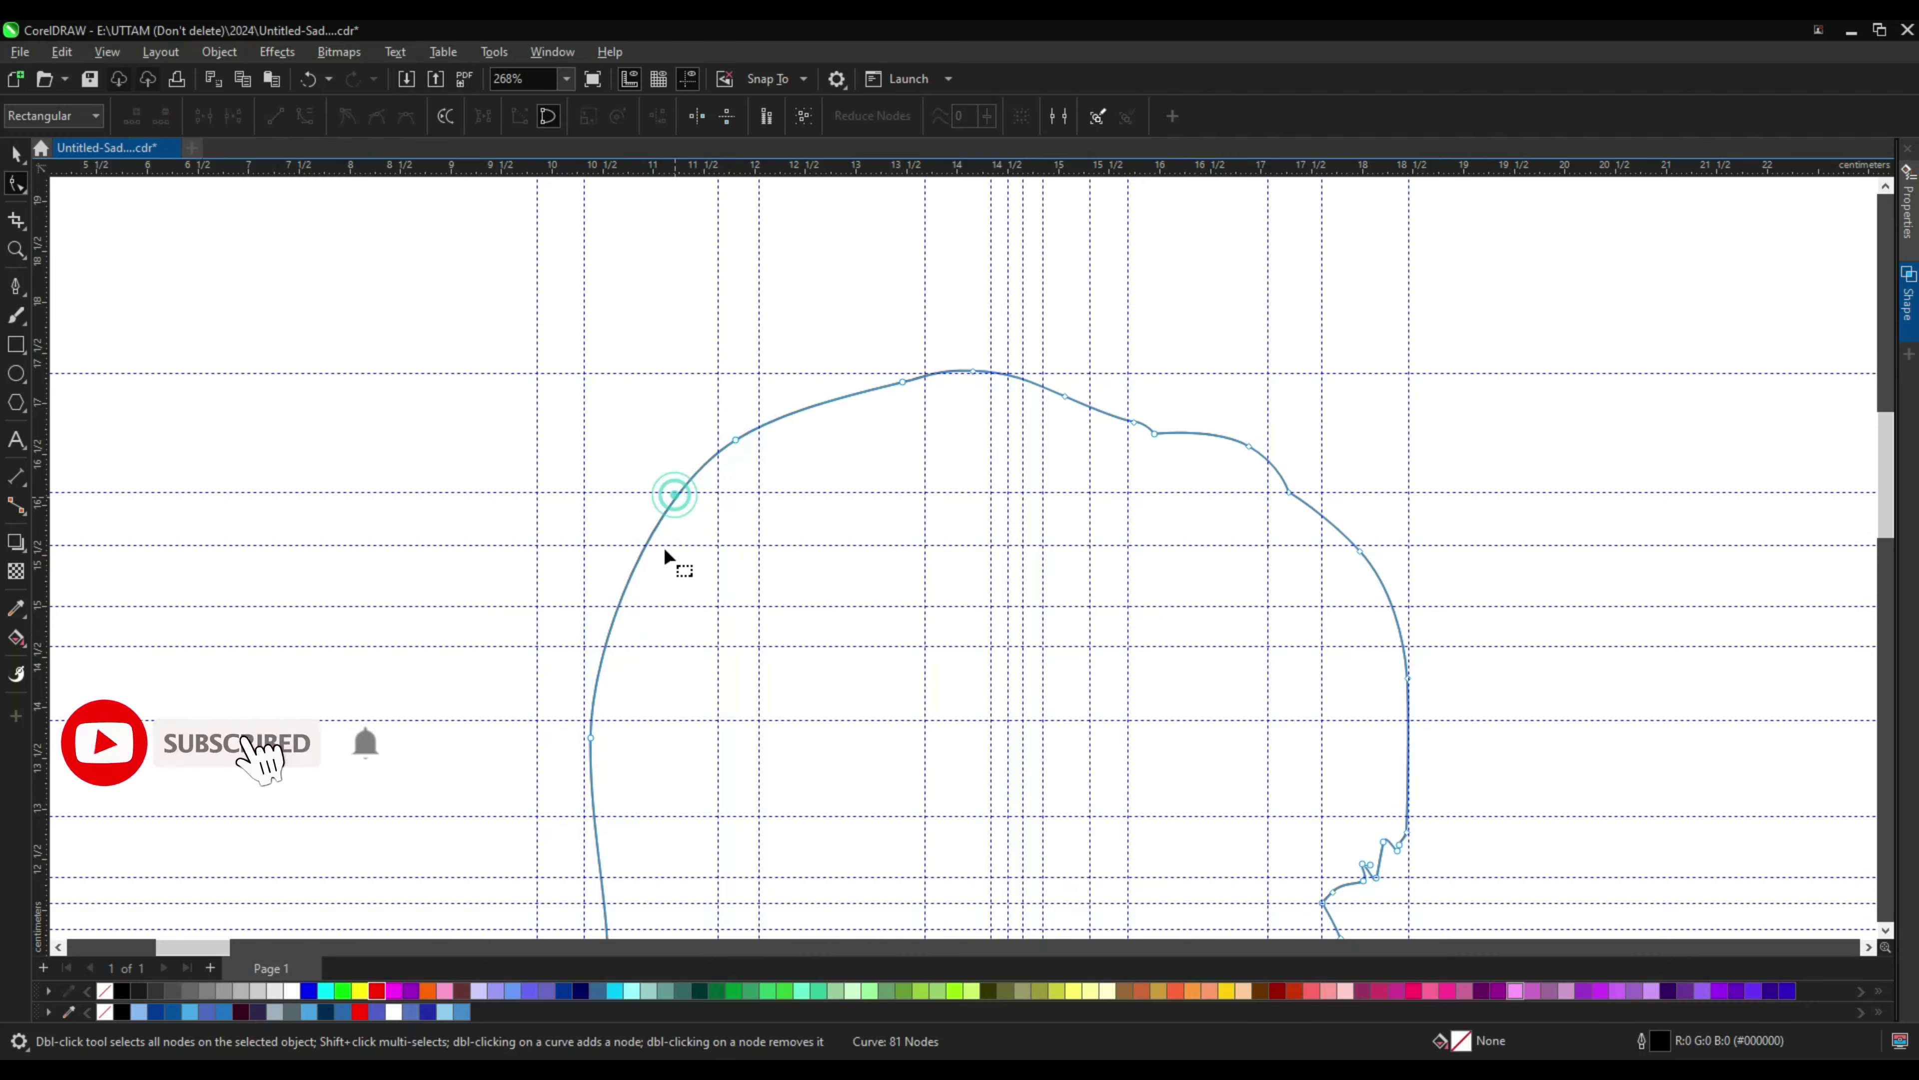
# Step: Reshape the bumps along the outline's top right by moving their nodes into smoother curves
pyautogui.scroll(-3, 922, 485)
pyautogui.scroll(5, 948, 544)
pyautogui.click(914, 520)
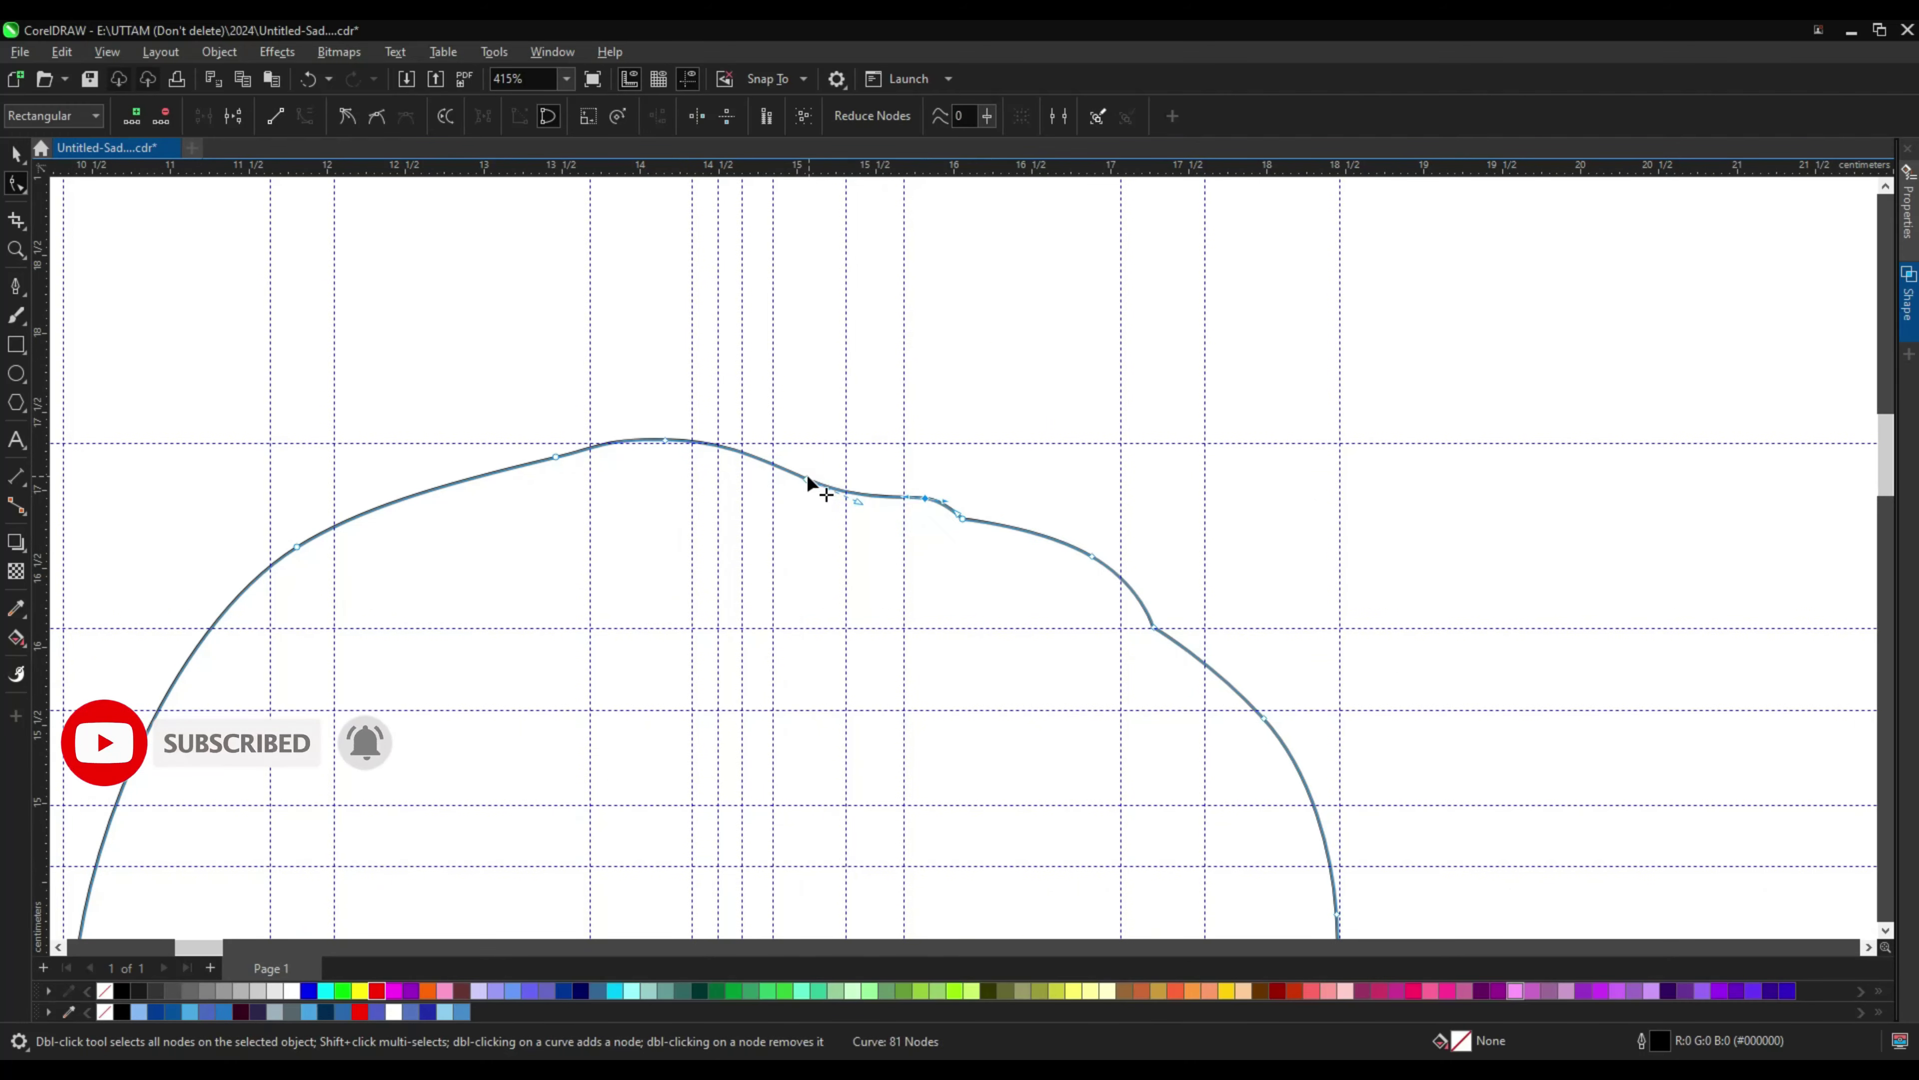
pyautogui.scroll(2, 1153, 634)
pyautogui.moveTo(1050, 501); pyautogui.dragTo(1063, 506)
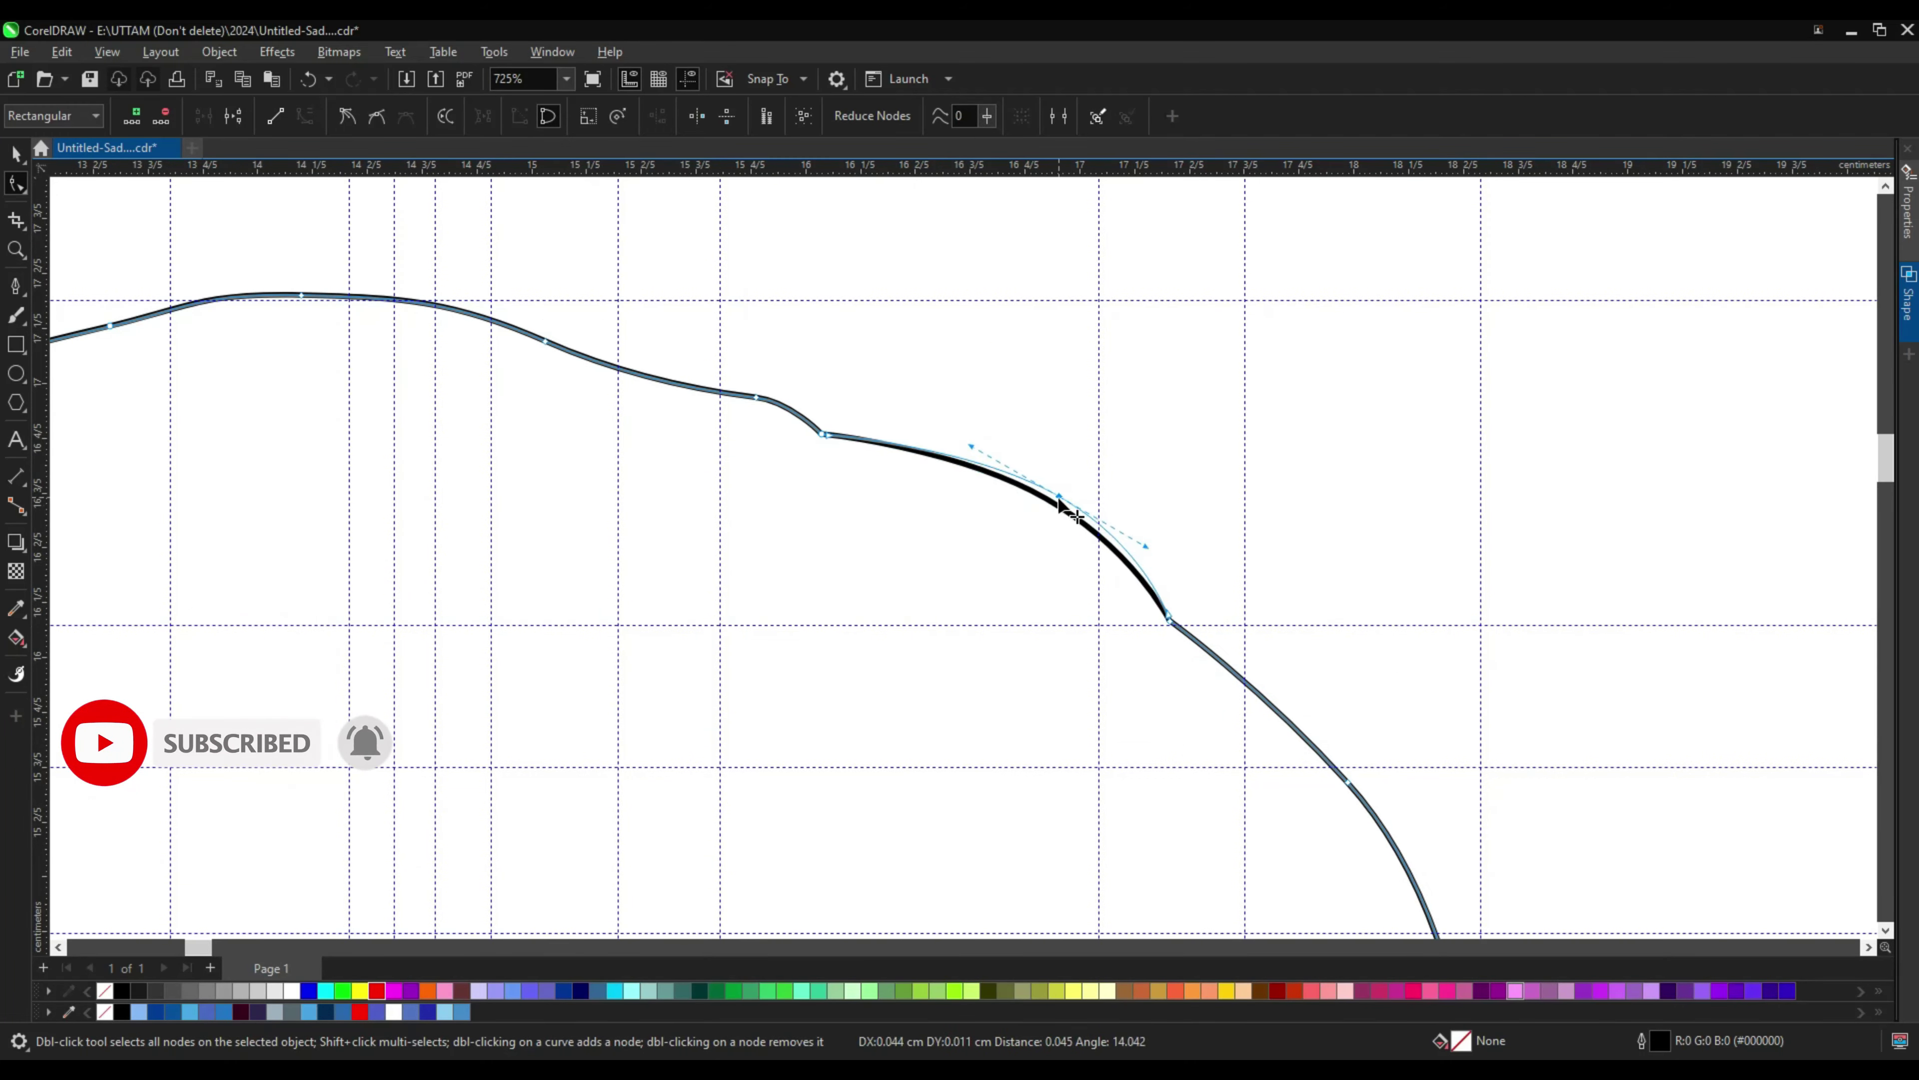
pyautogui.scroll(3, 1096, 544)
pyautogui.scroll(-8, 1164, 636)
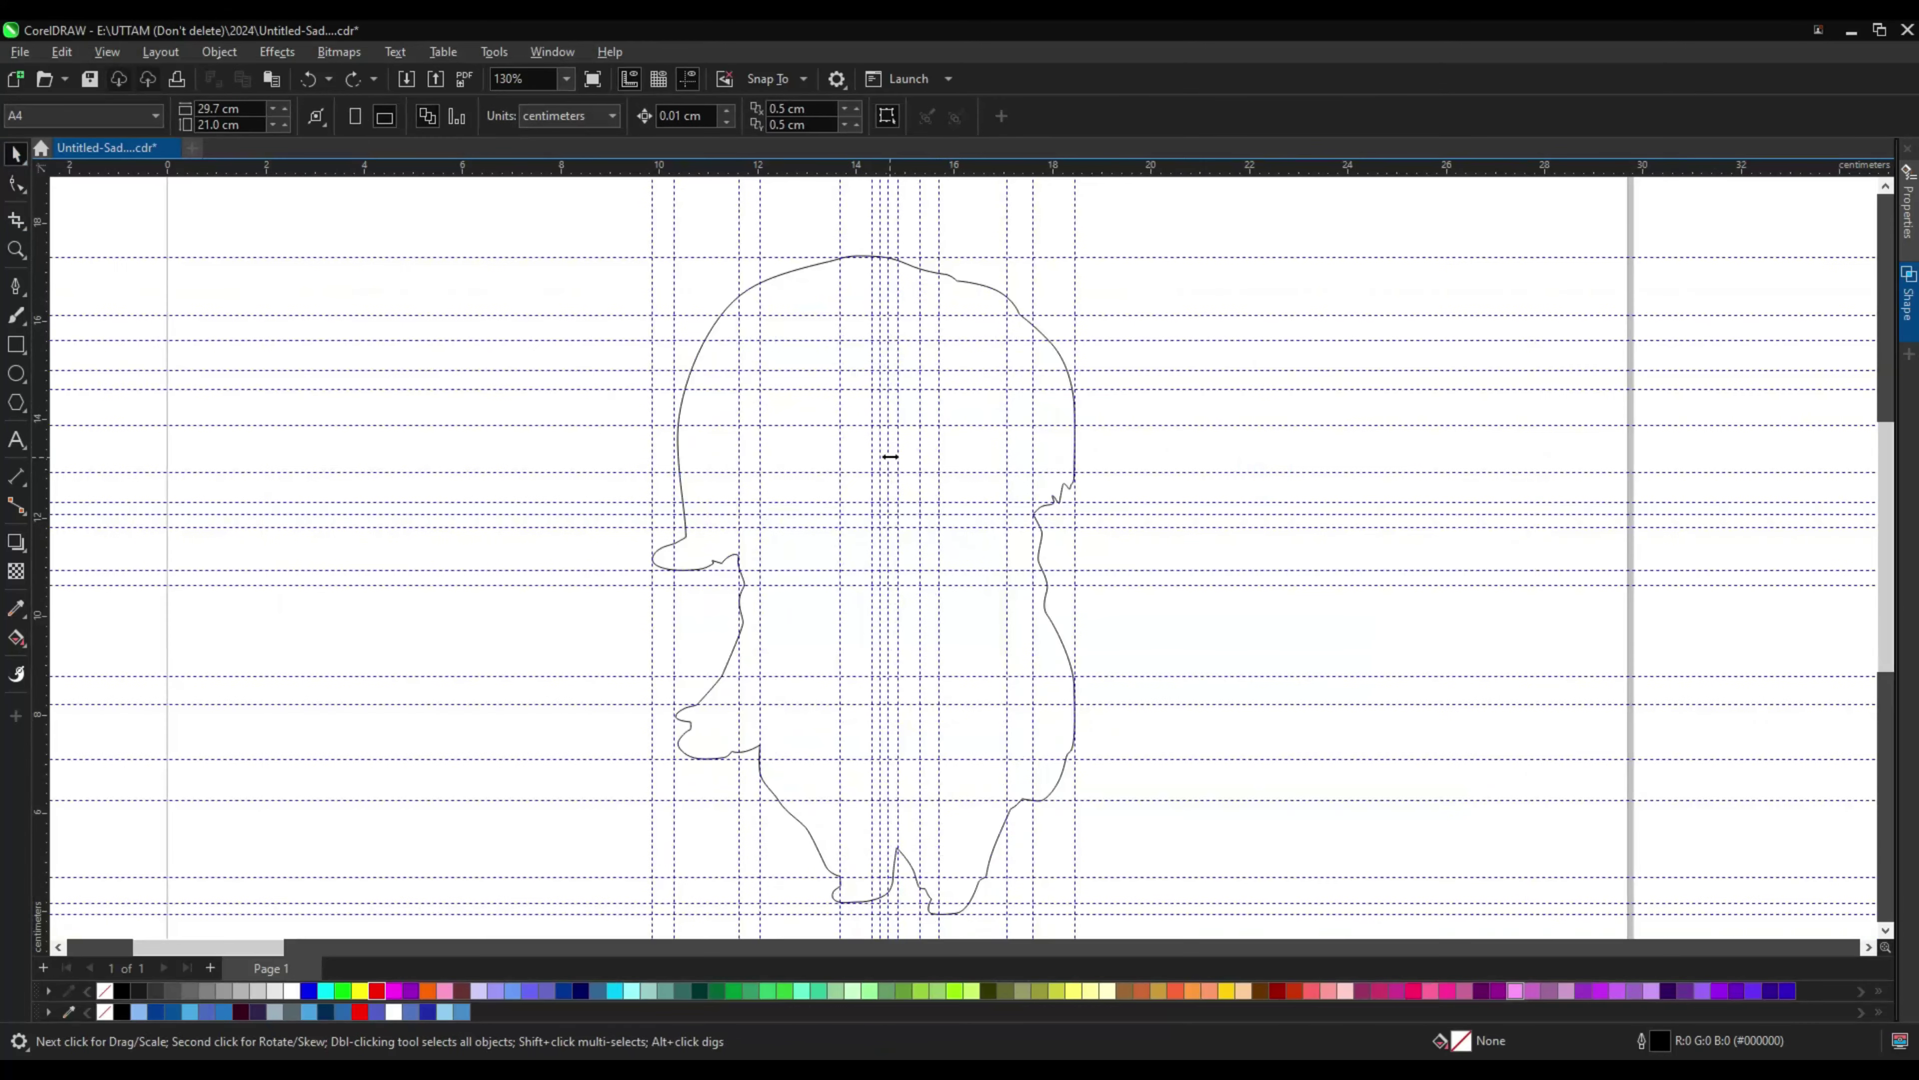
# Step: Refine the bend on the outline's lower-right edge by moving and adding nodes beside its corner
pyautogui.scroll(3, 973, 775)
pyautogui.scroll(4, 928, 826)
pyautogui.moveTo(1018, 499); pyautogui.dragTo(1031, 502)
pyautogui.scroll(5, 1090, 348)
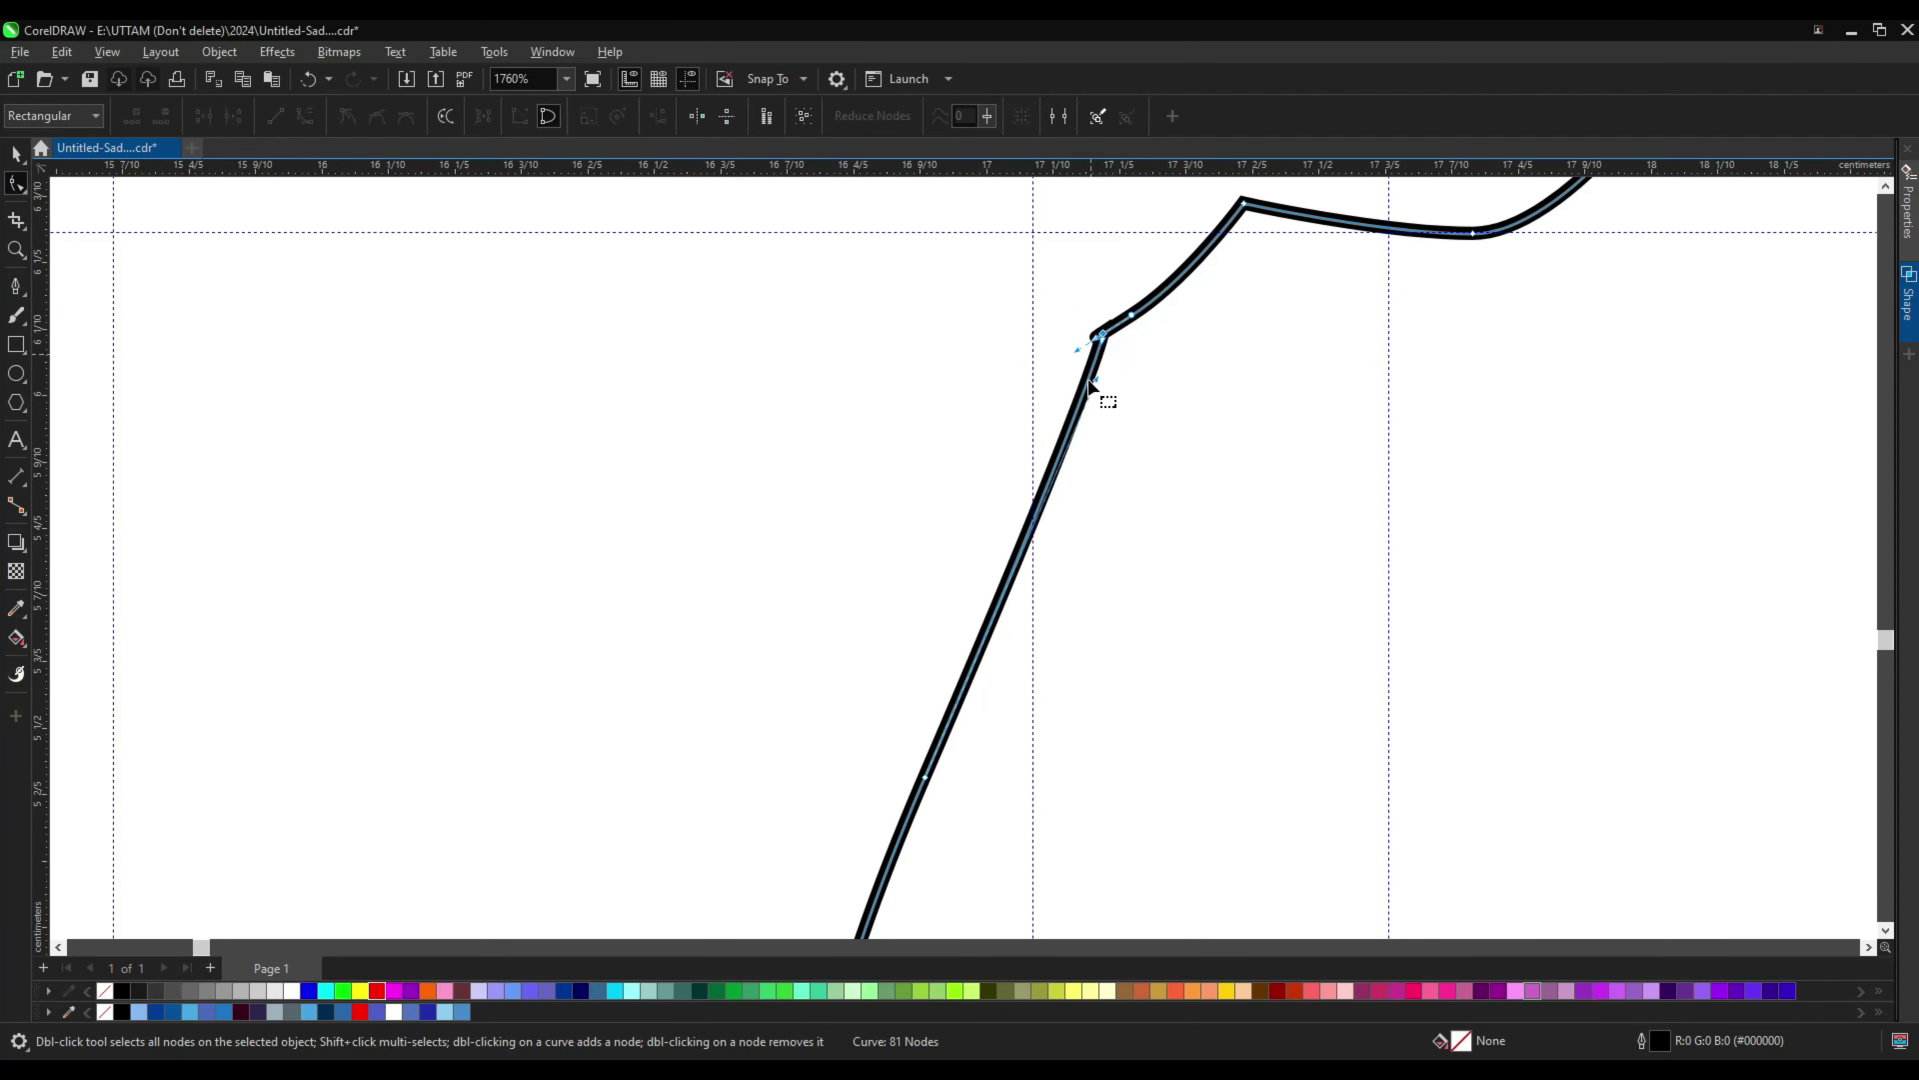
pyautogui.moveTo(1099, 345); pyautogui.dragTo(1108, 354)
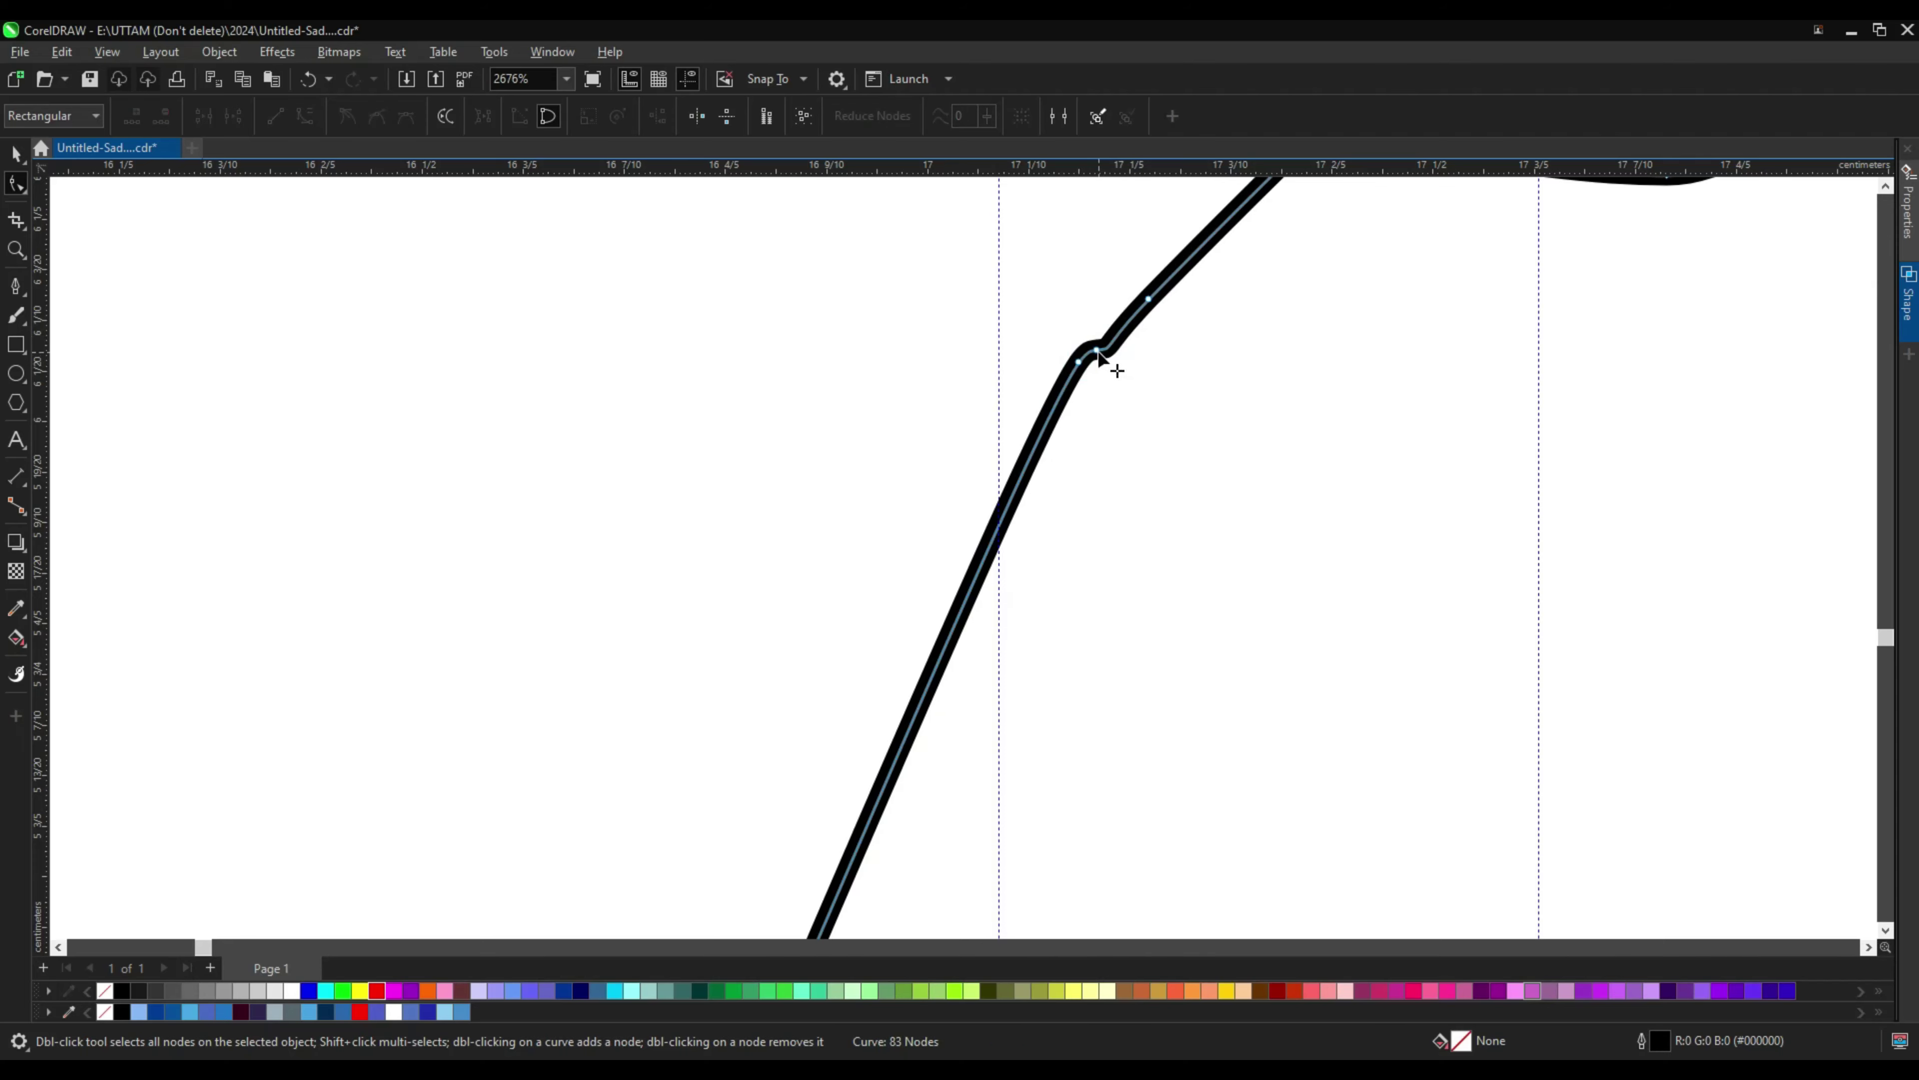
# Step: Smooth the small step above the outline's bottom-right tip by moving its node and editing the curve below it
pyautogui.scroll(-1, 1118, 371)
pyautogui.scroll(-3, 1126, 384)
pyautogui.scroll(1, 1101, 421)
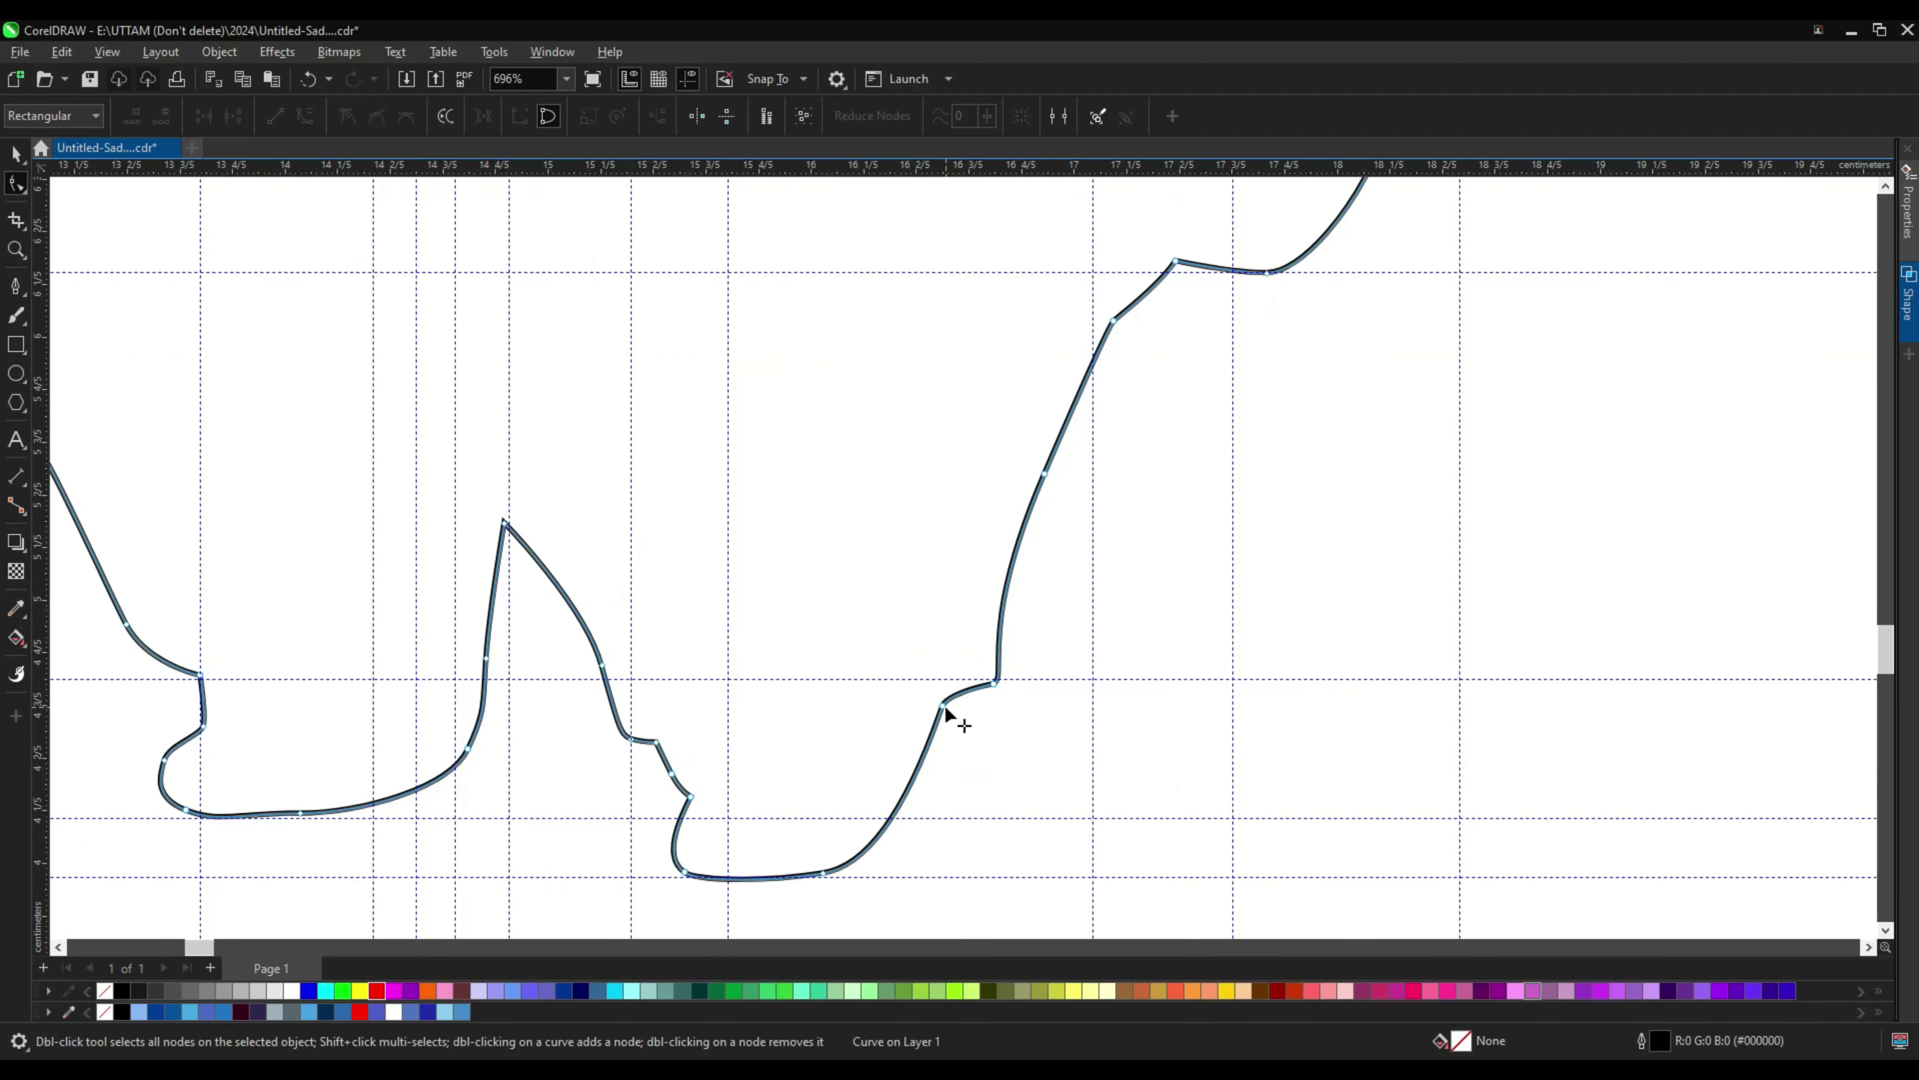
pyautogui.moveTo(948, 714); pyautogui.dragTo(970, 718)
pyautogui.doubleClick(878, 841)
pyautogui.scroll(-4, 882, 842)
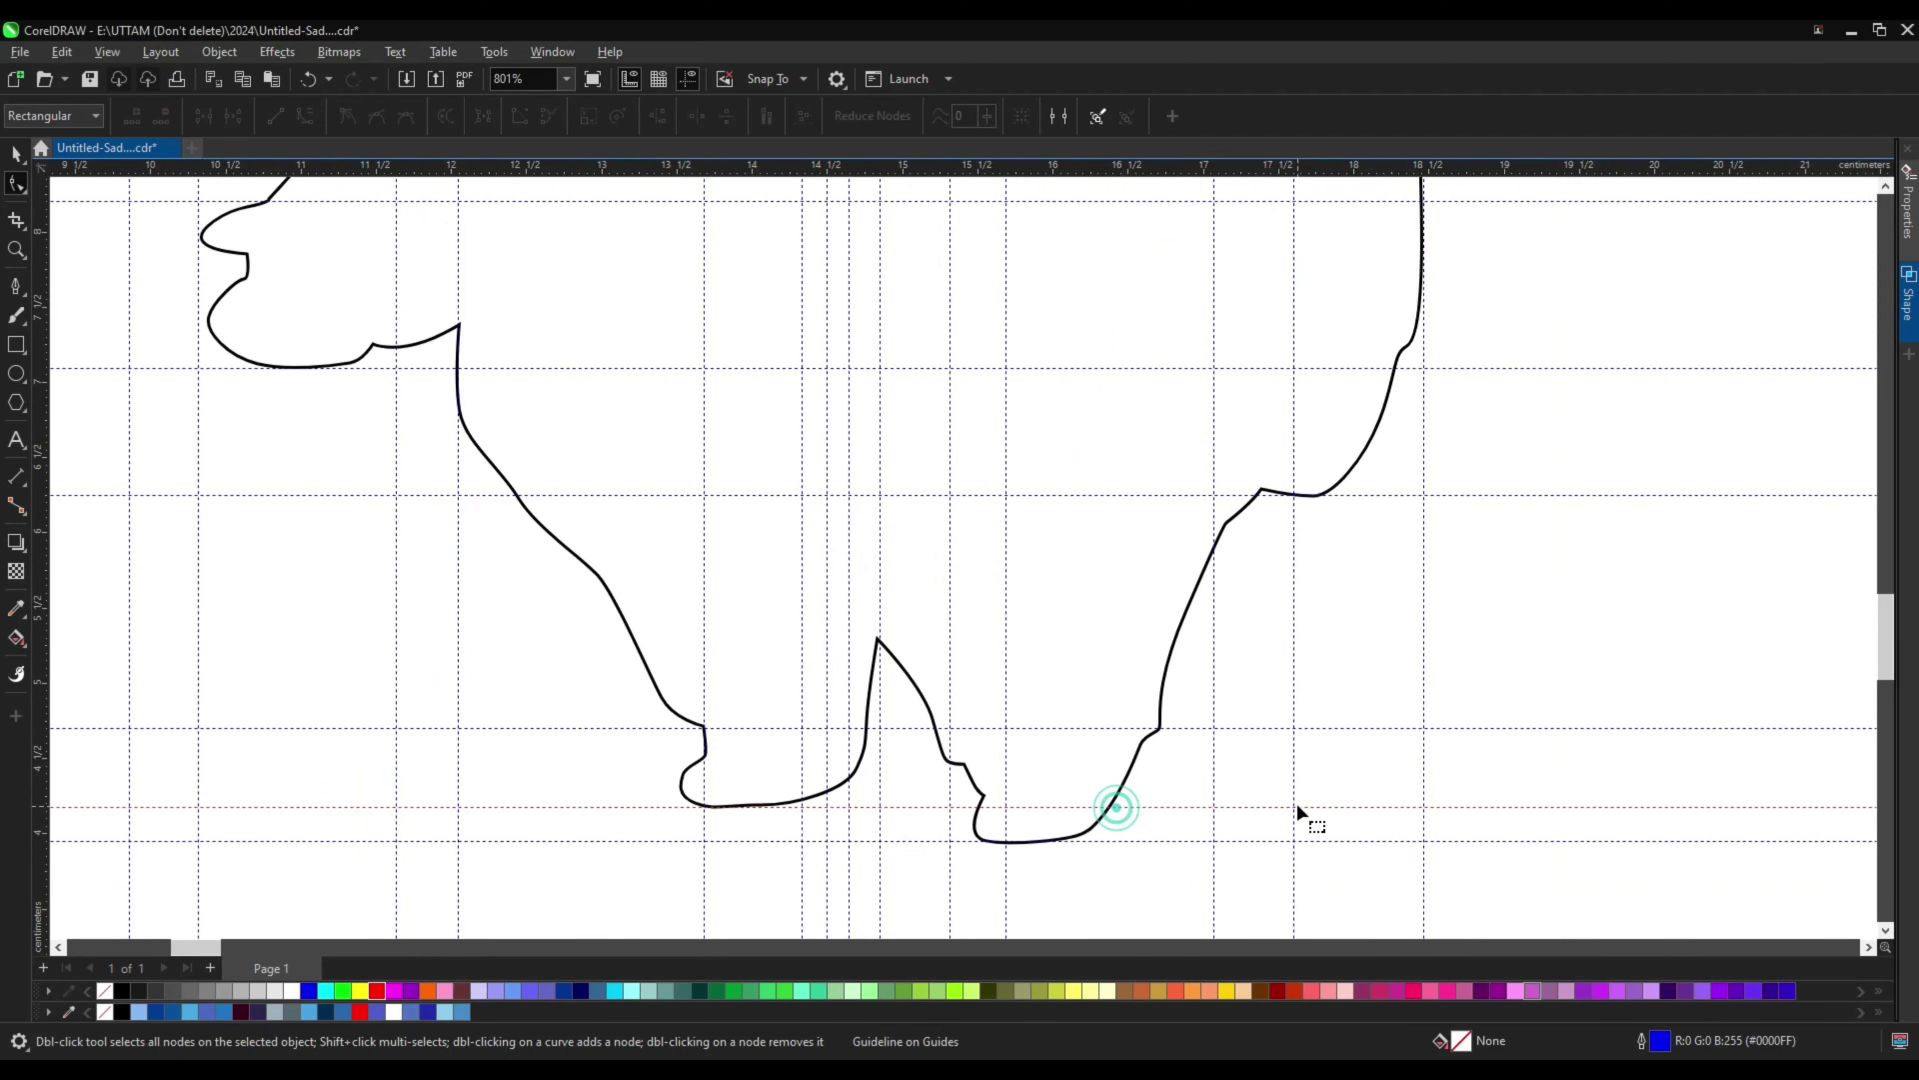
# Step: Smooth the outline's lower-left slope below the notch into one continuous curve by adjusting its nodes
pyautogui.scroll(3, 824, 635)
pyautogui.moveTo(785, 654); pyautogui.dragTo(790, 648)
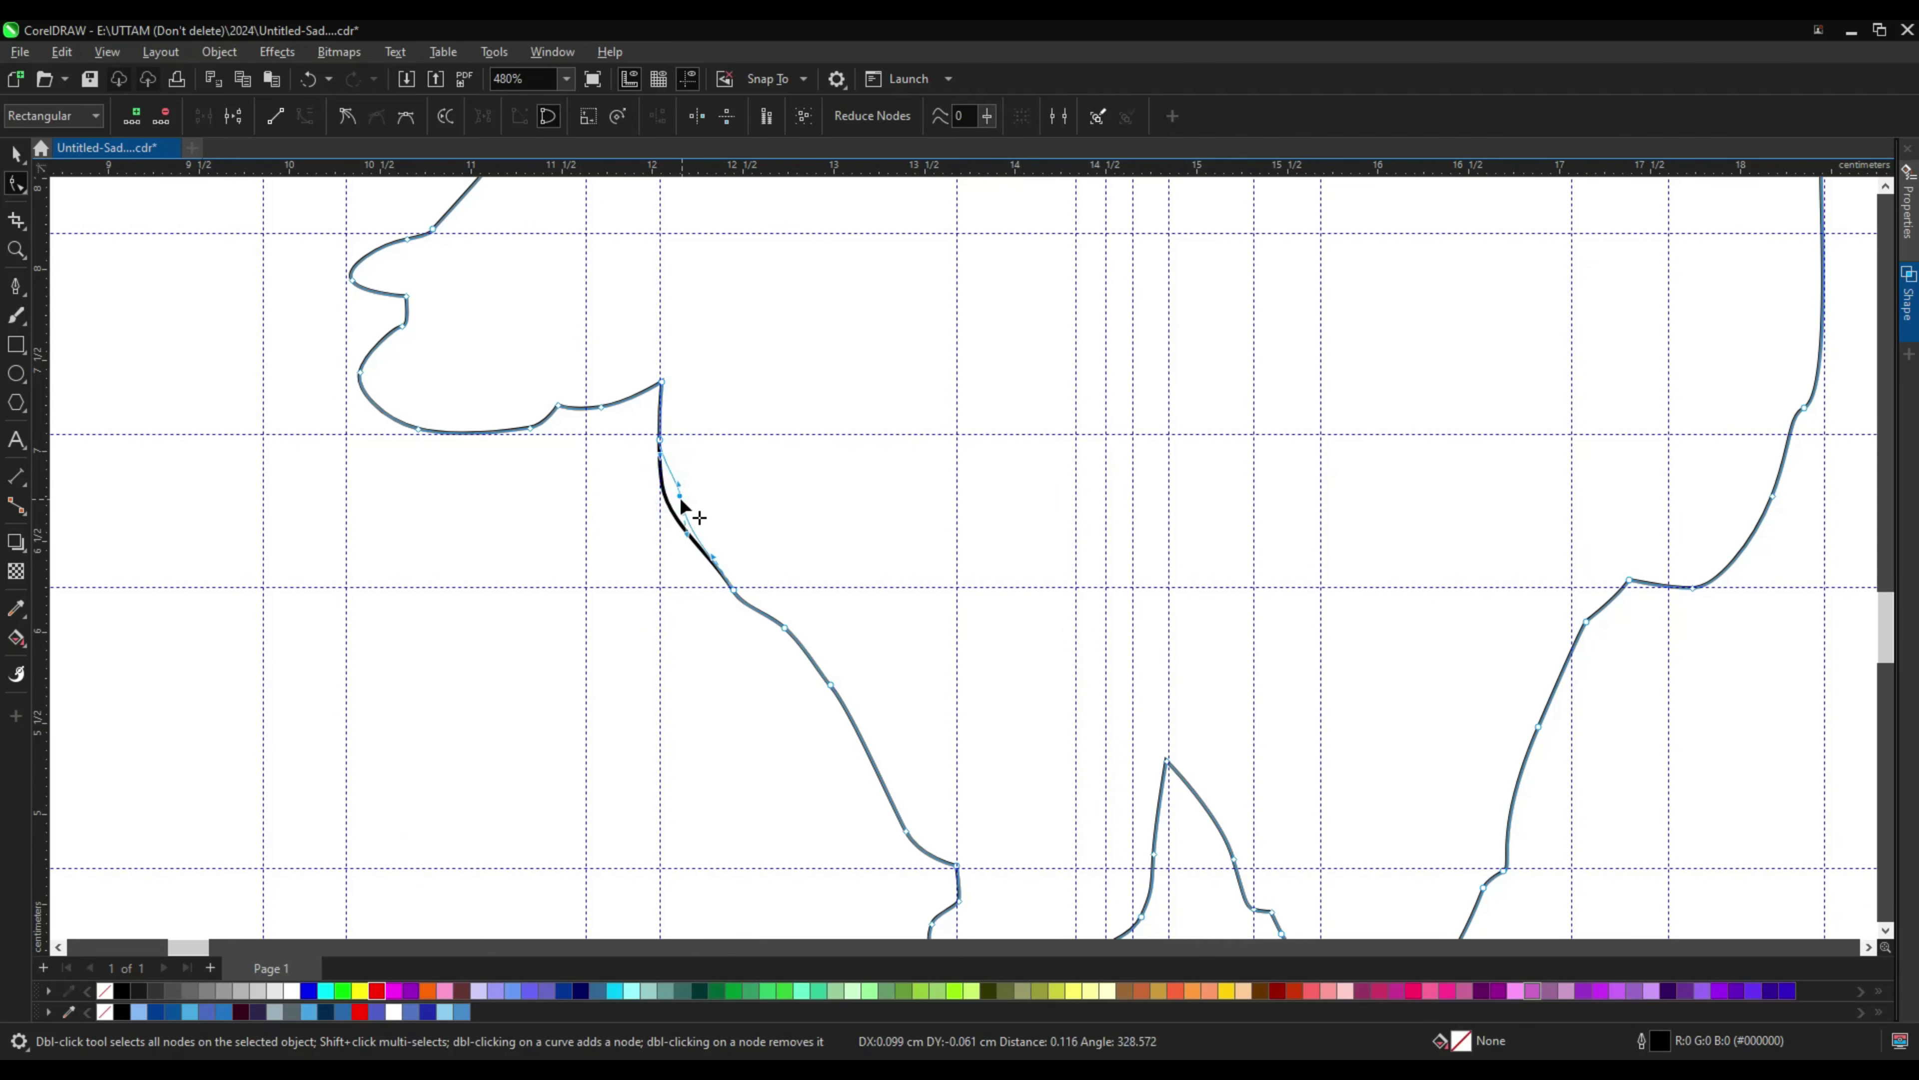
pyautogui.moveTo(683, 505); pyautogui.dragTo(682, 502)
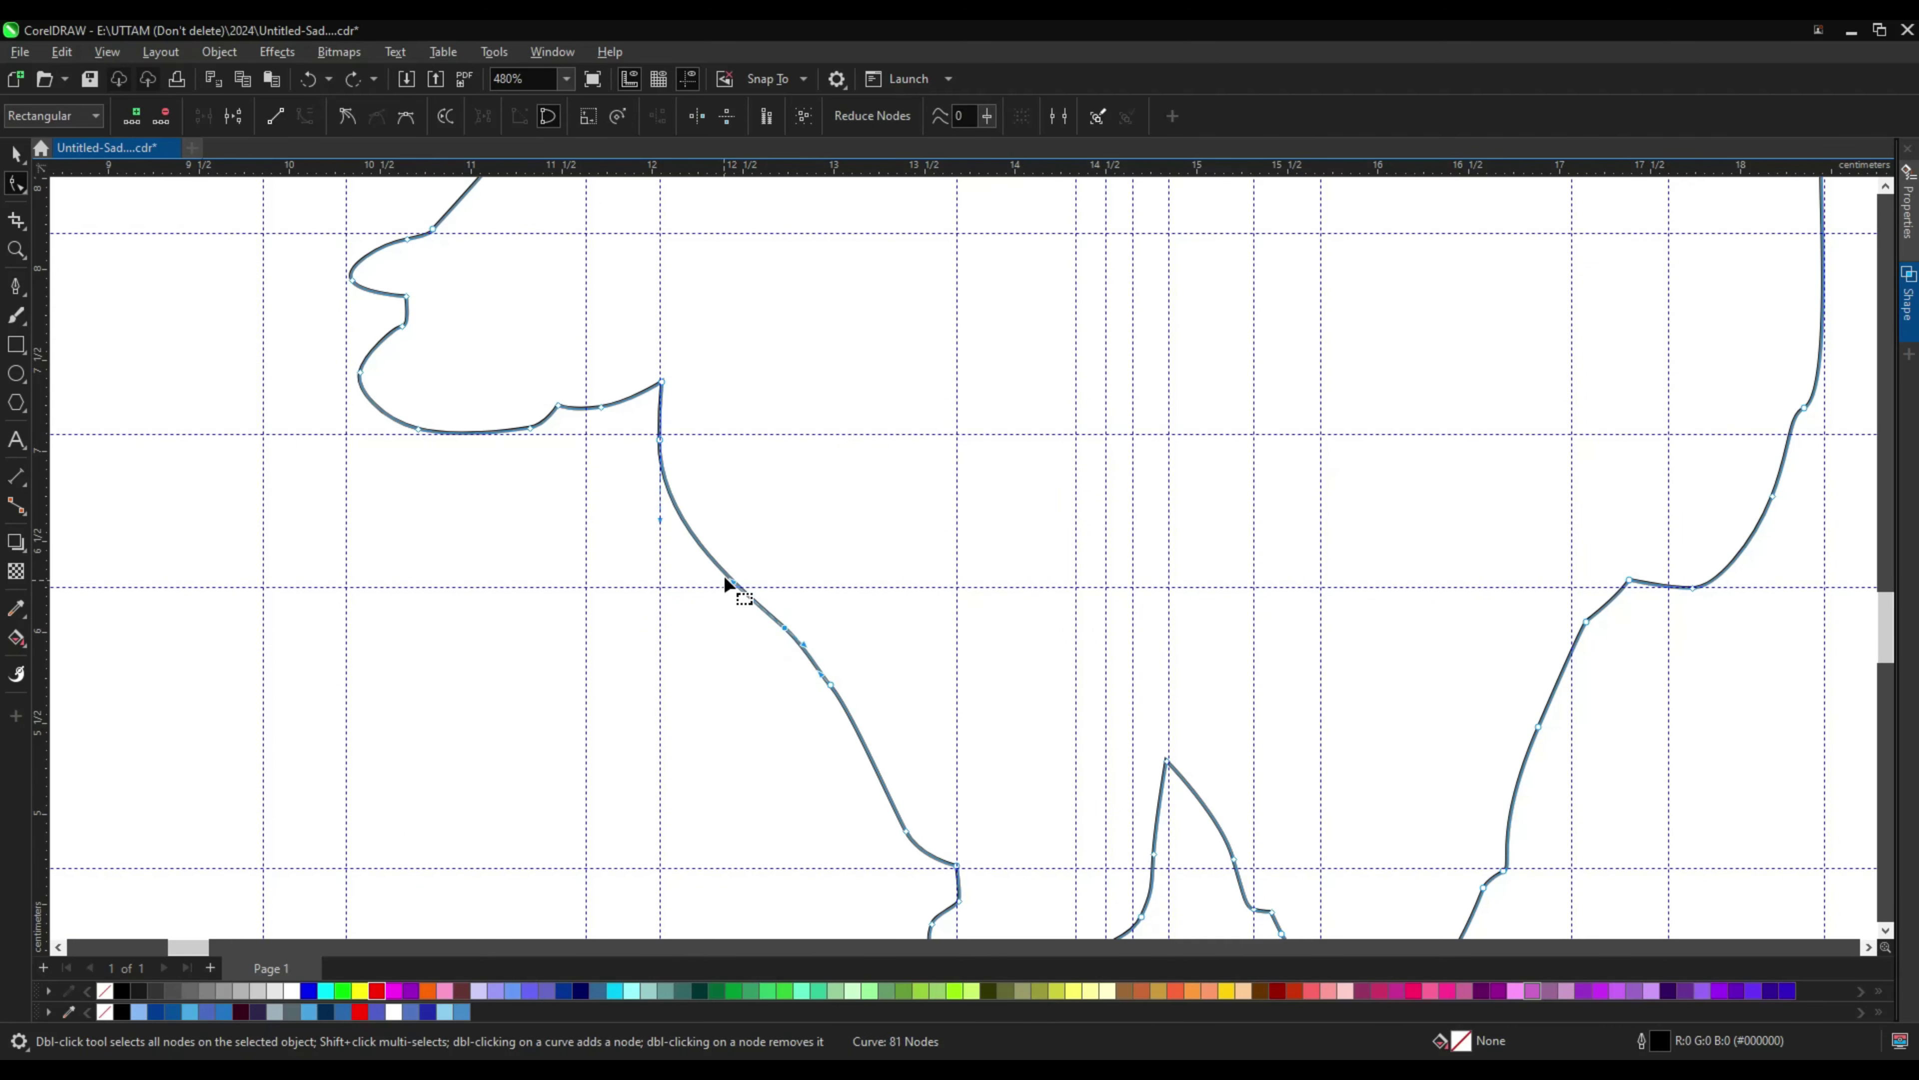
pyautogui.scroll(-3, 781, 683)
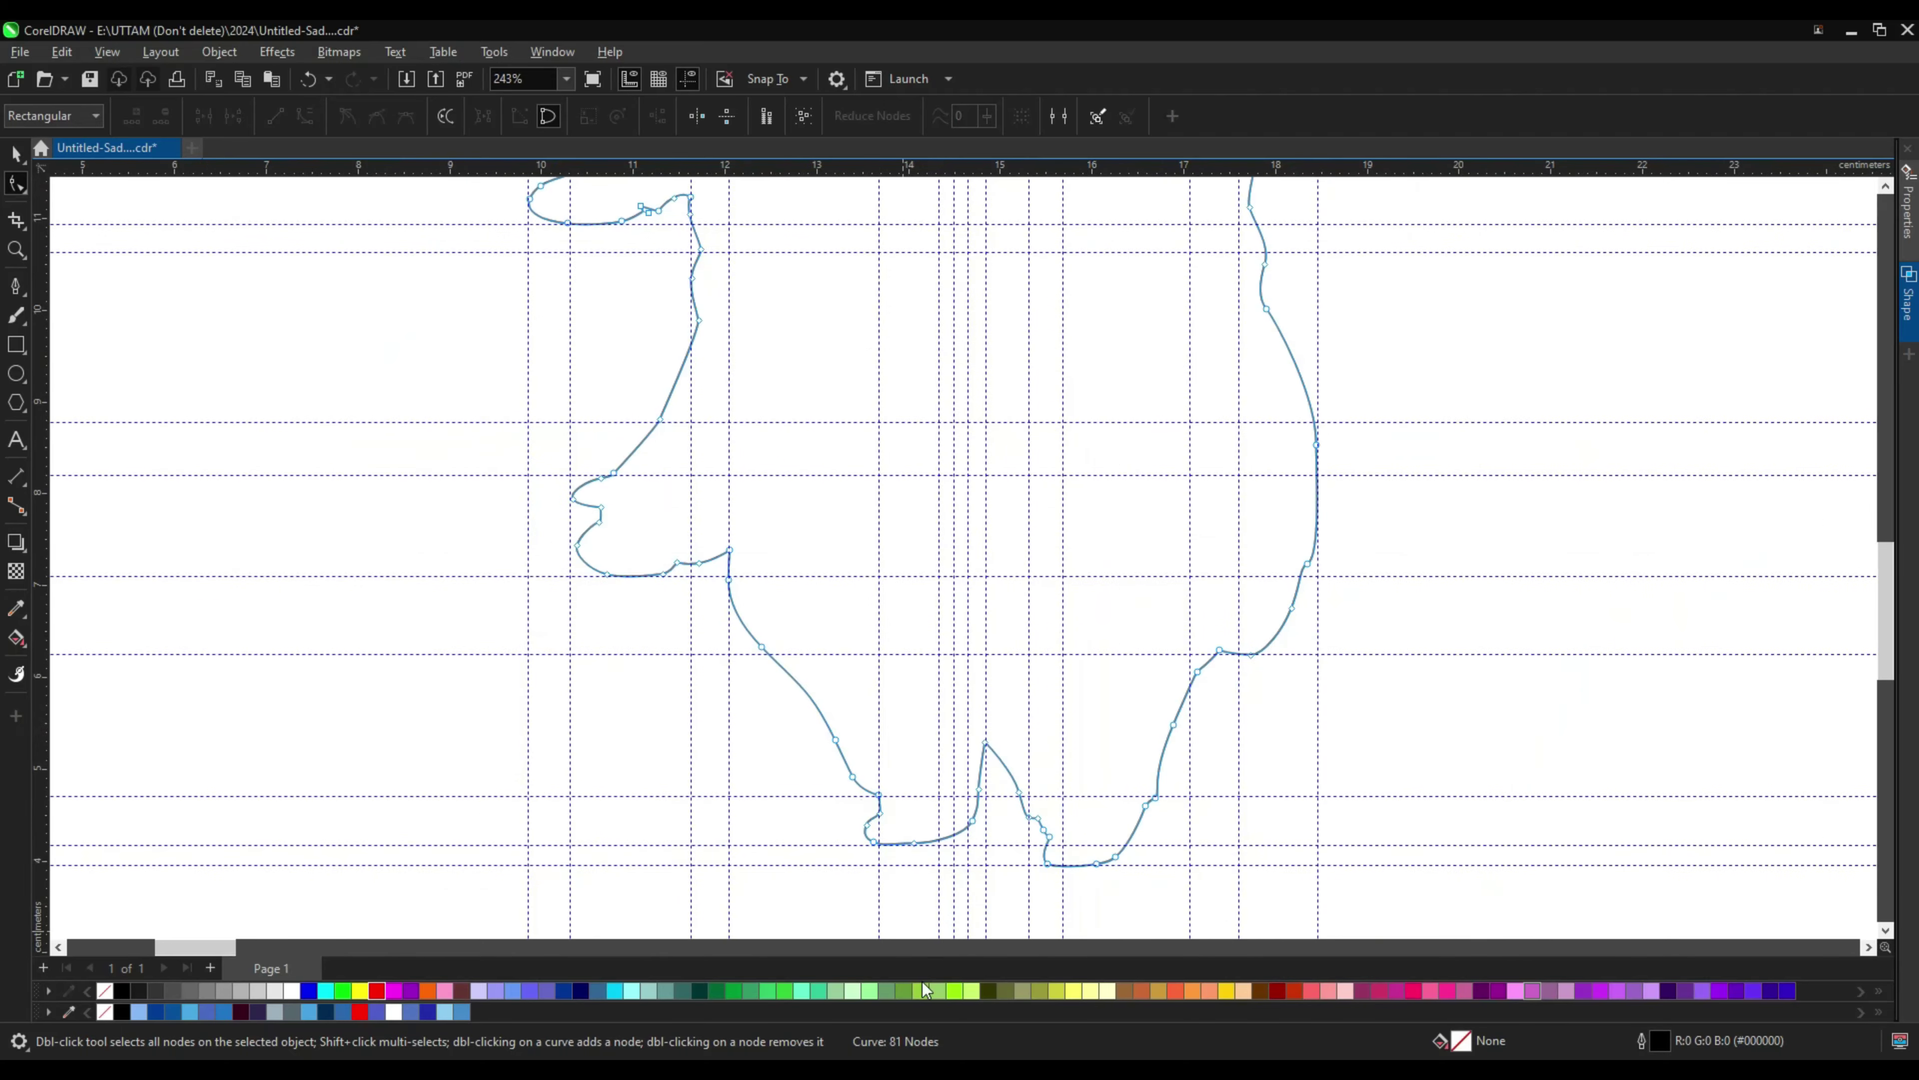
# Step: Round the small lobe at the outline's bottom-left tip by adjusting its nodes
pyautogui.scroll(5, 861, 820)
pyautogui.click(839, 809)
pyautogui.scroll(-3, 849, 832)
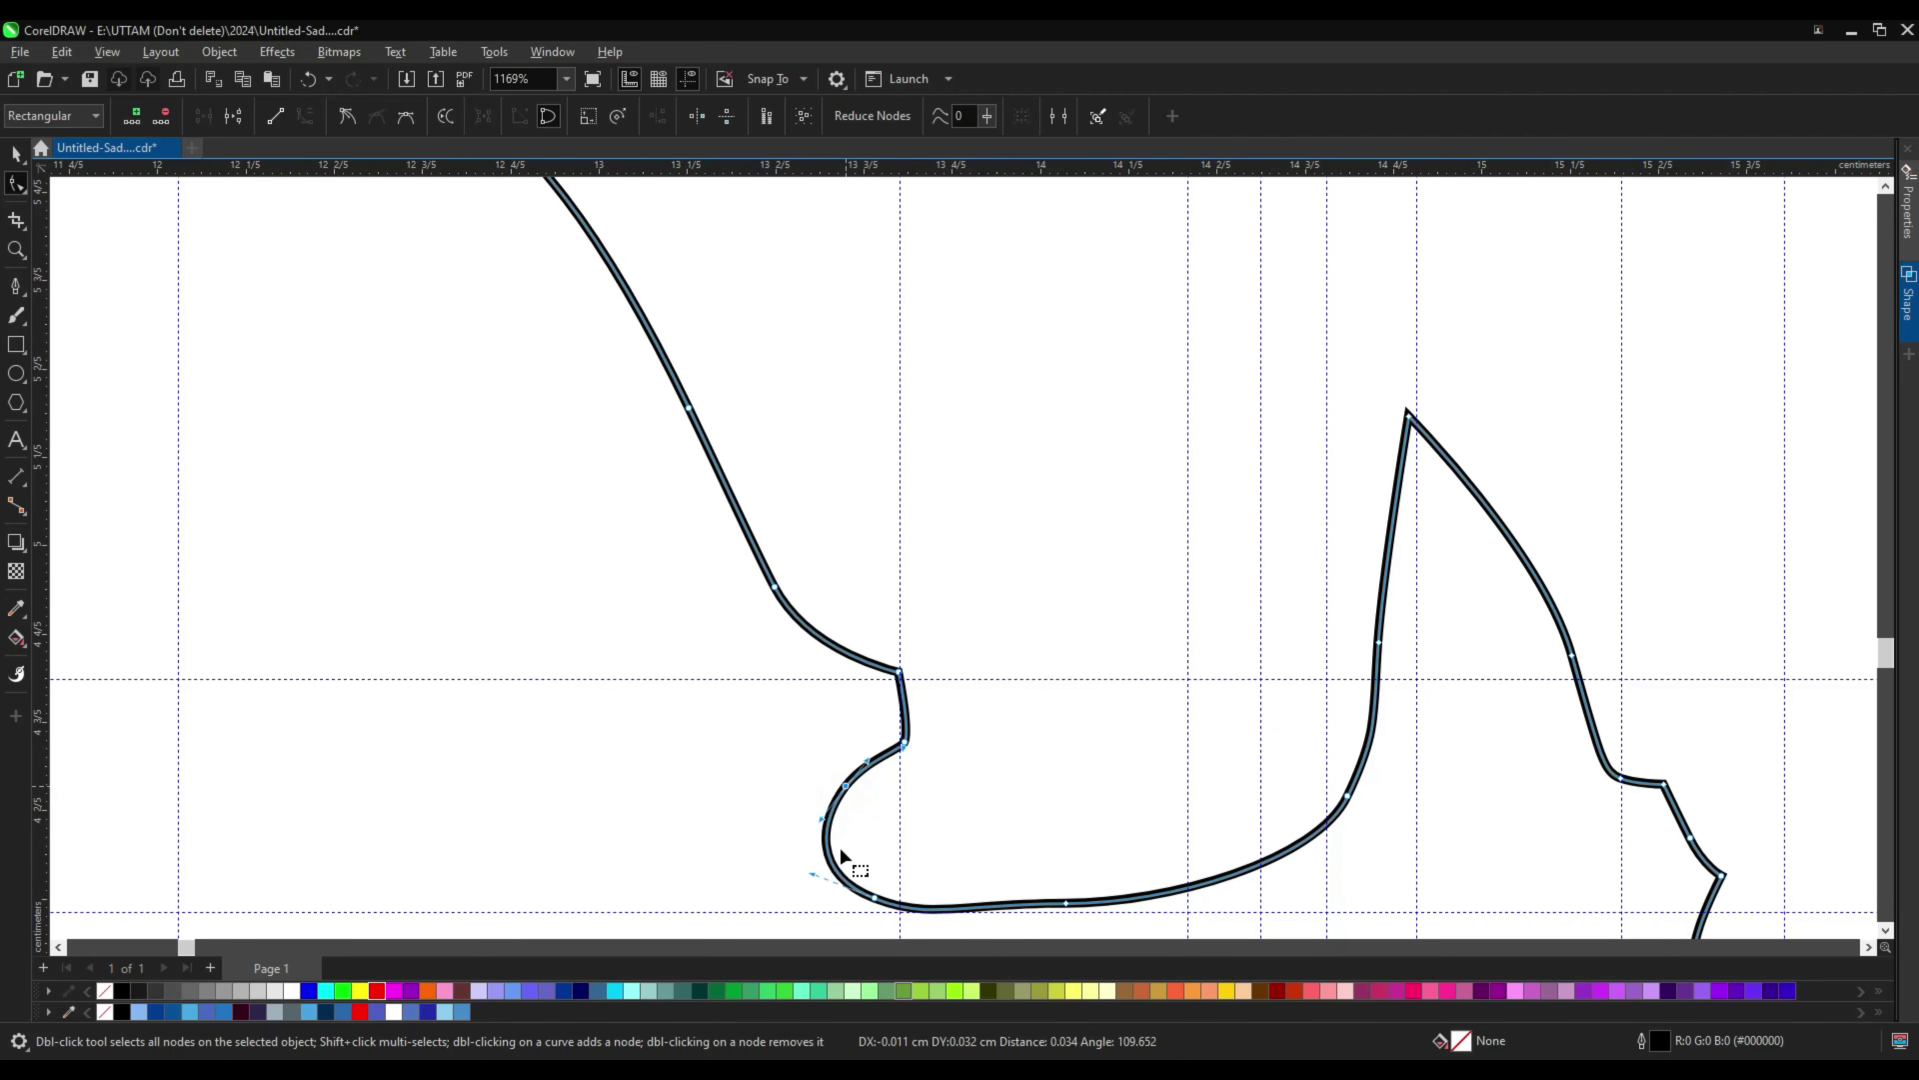
pyautogui.scroll(-4, 945, 862)
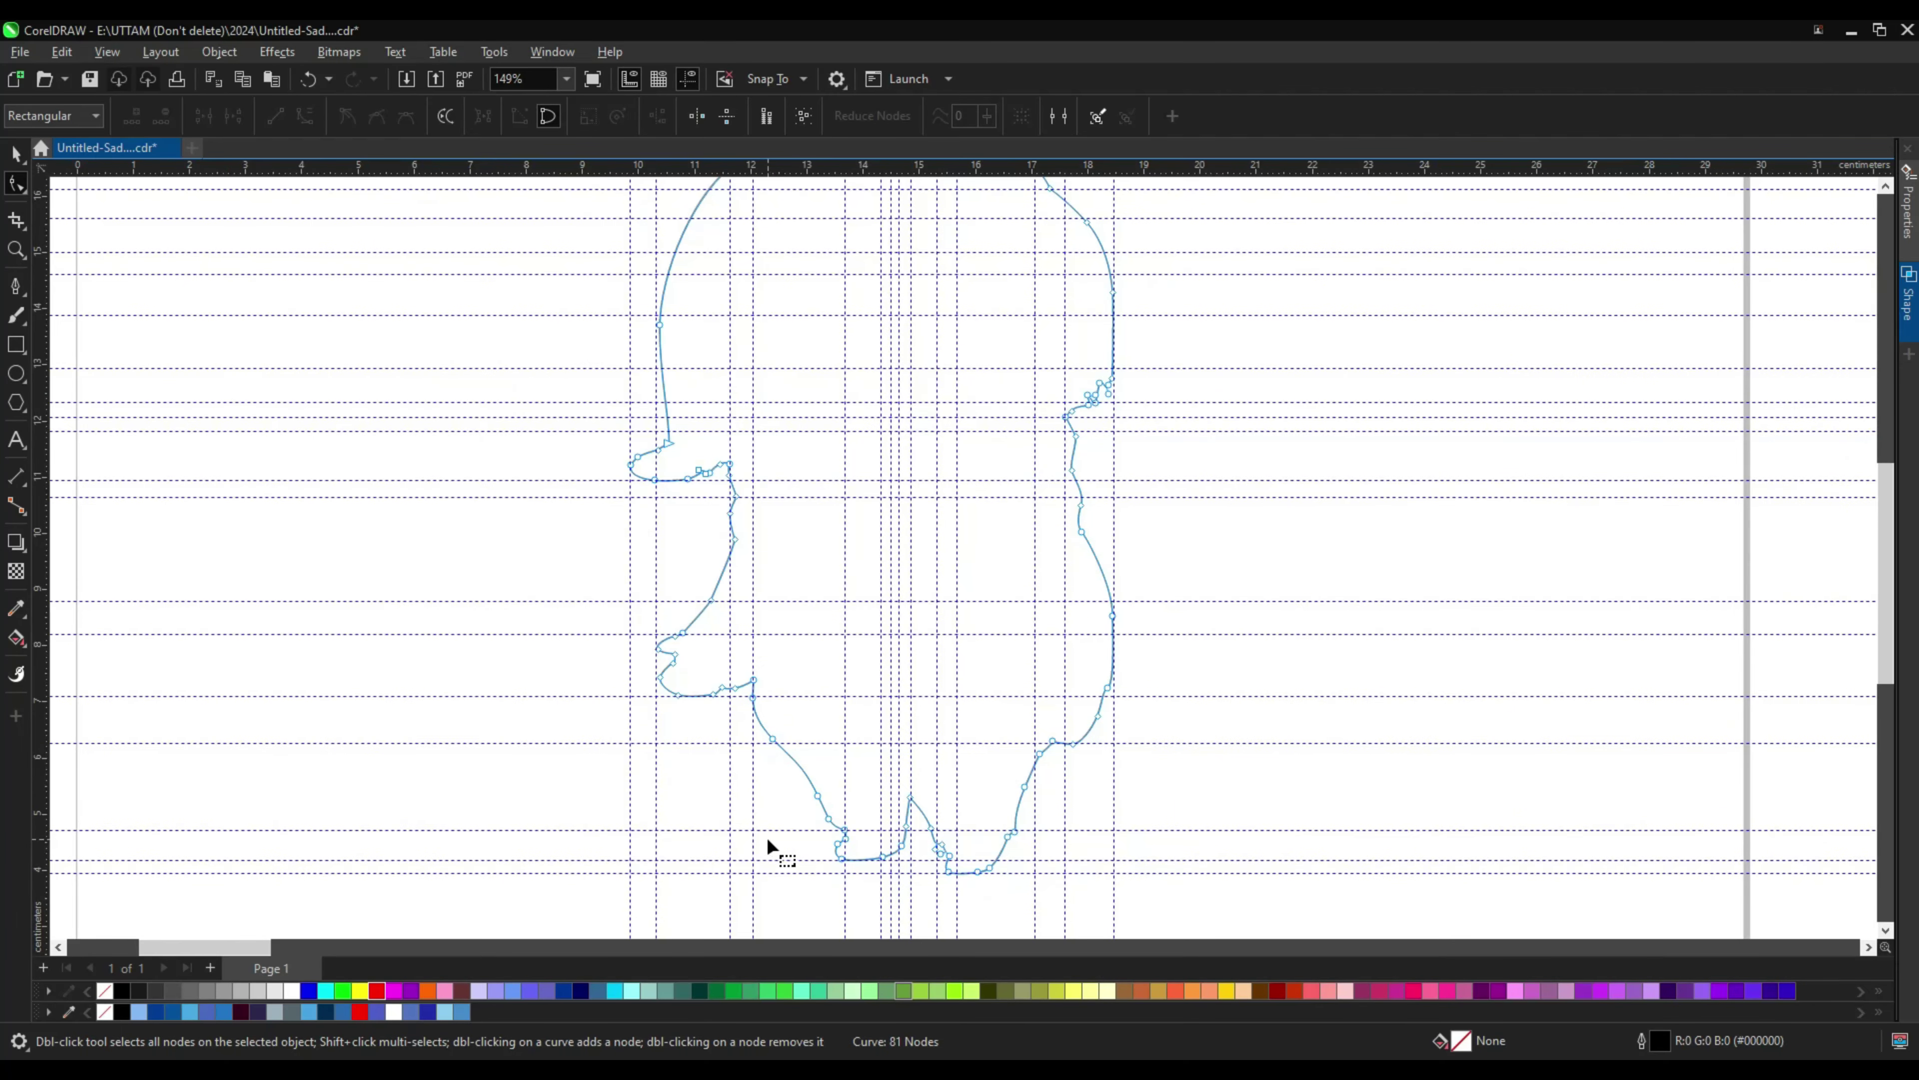
# Step: Adjust the node at the lower end of the wavy section on the outline's left side
pyautogui.scroll(3, 702, 454)
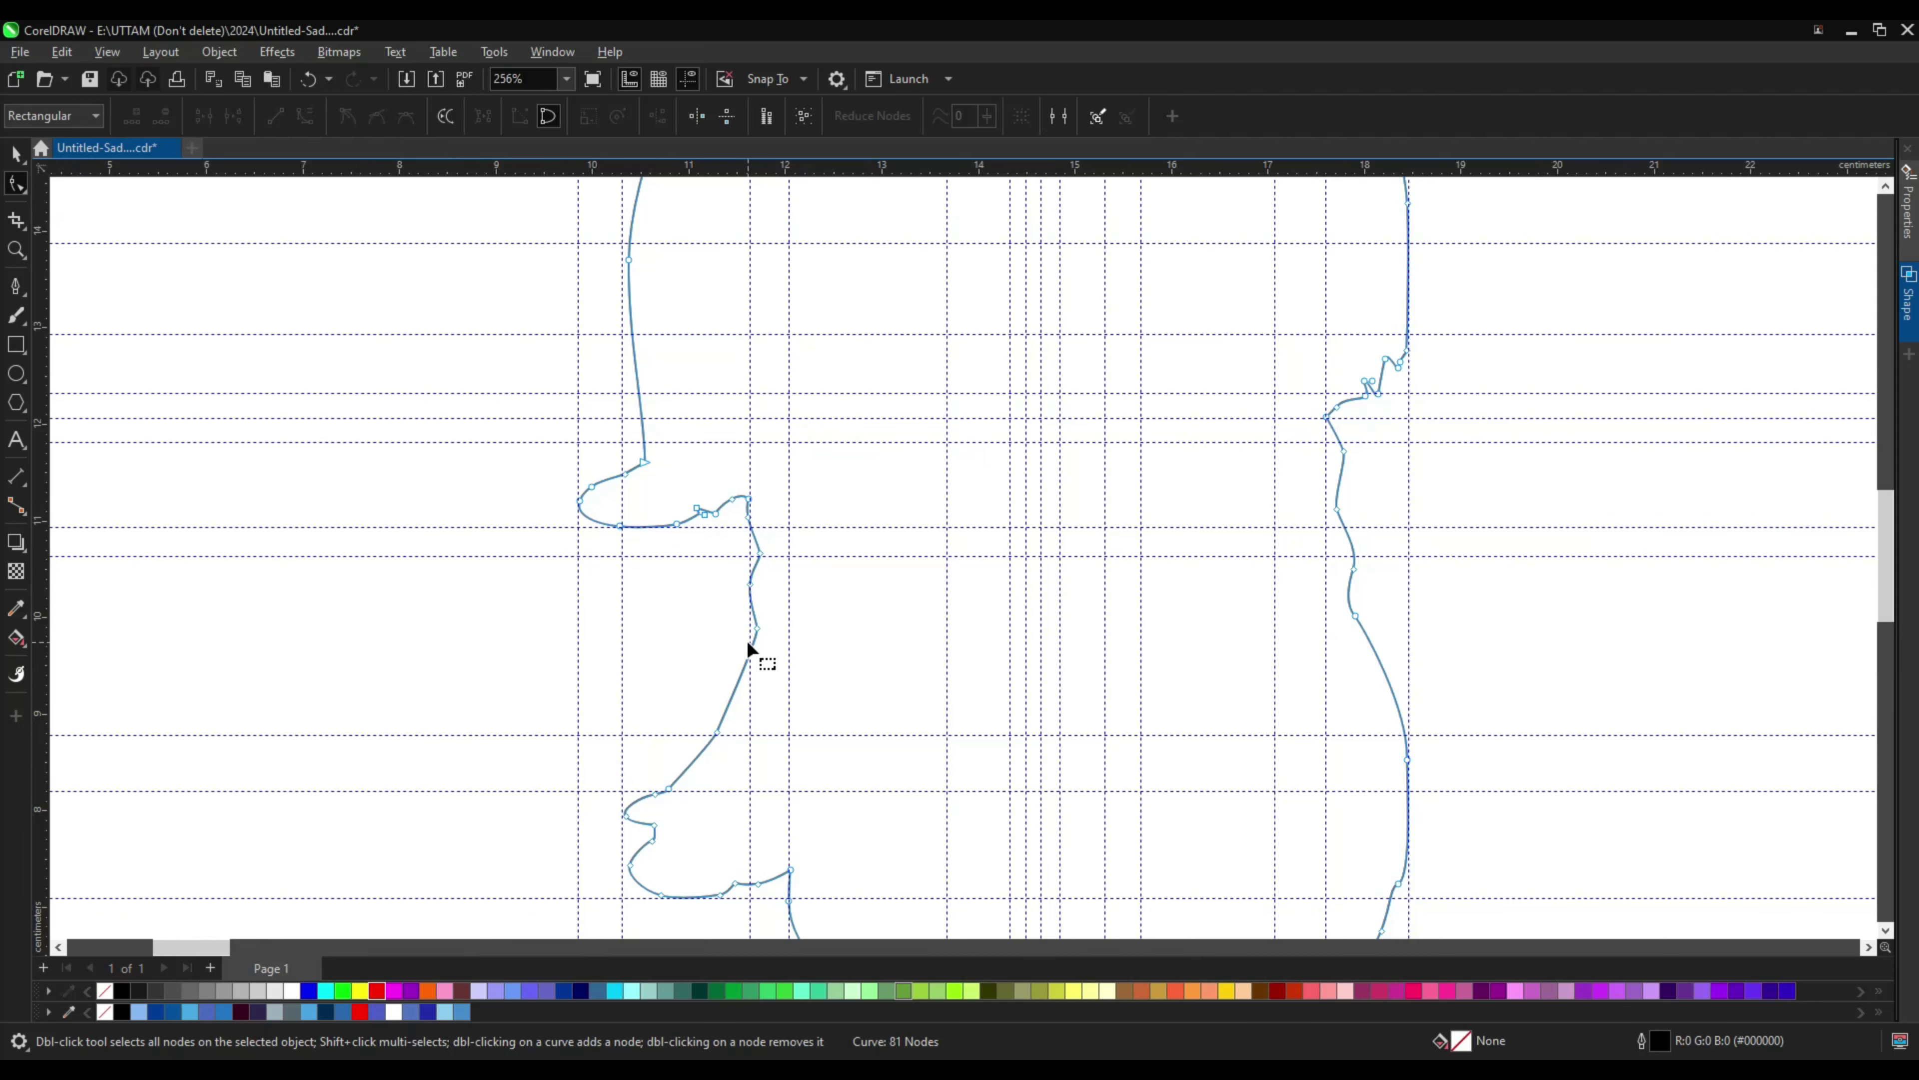
pyautogui.scroll(3, 749, 647)
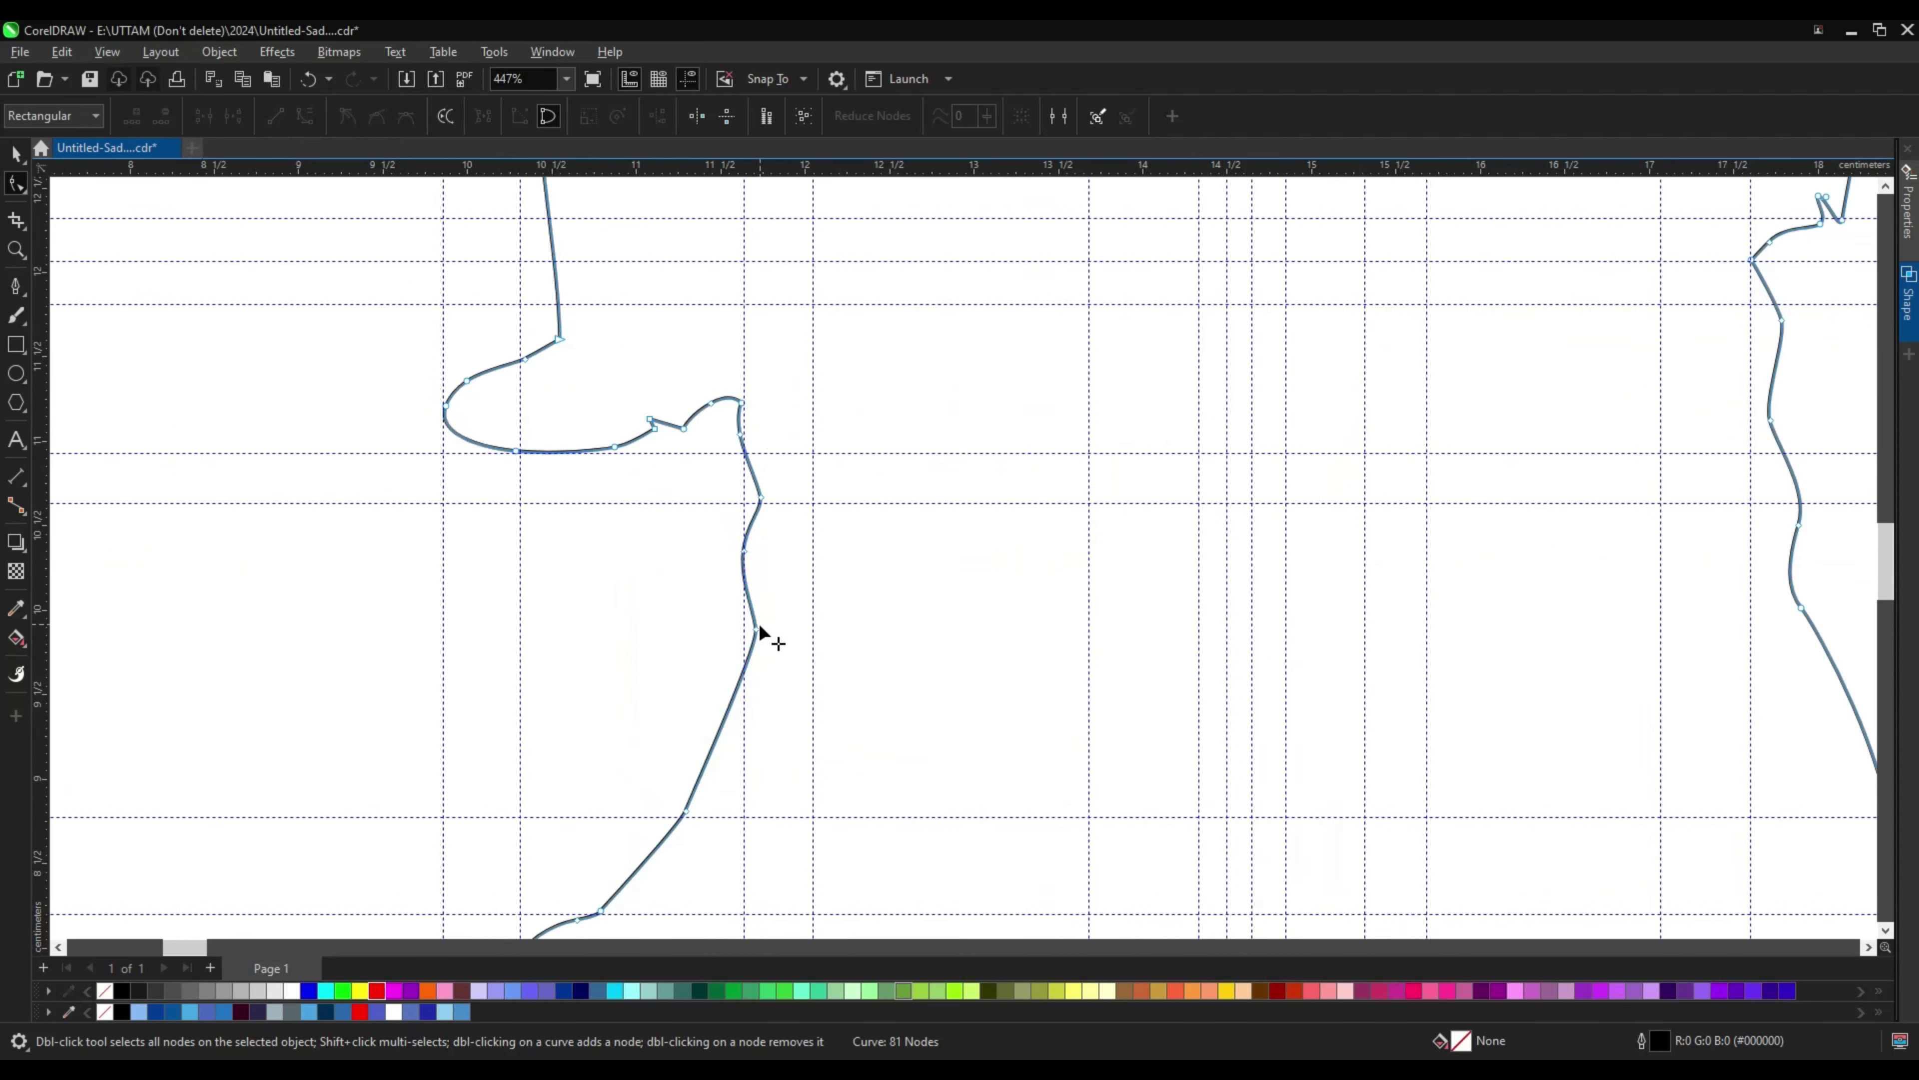
pyautogui.moveTo(748, 651); pyautogui.dragTo(750, 651)
pyautogui.scroll(-4, 662, 671)
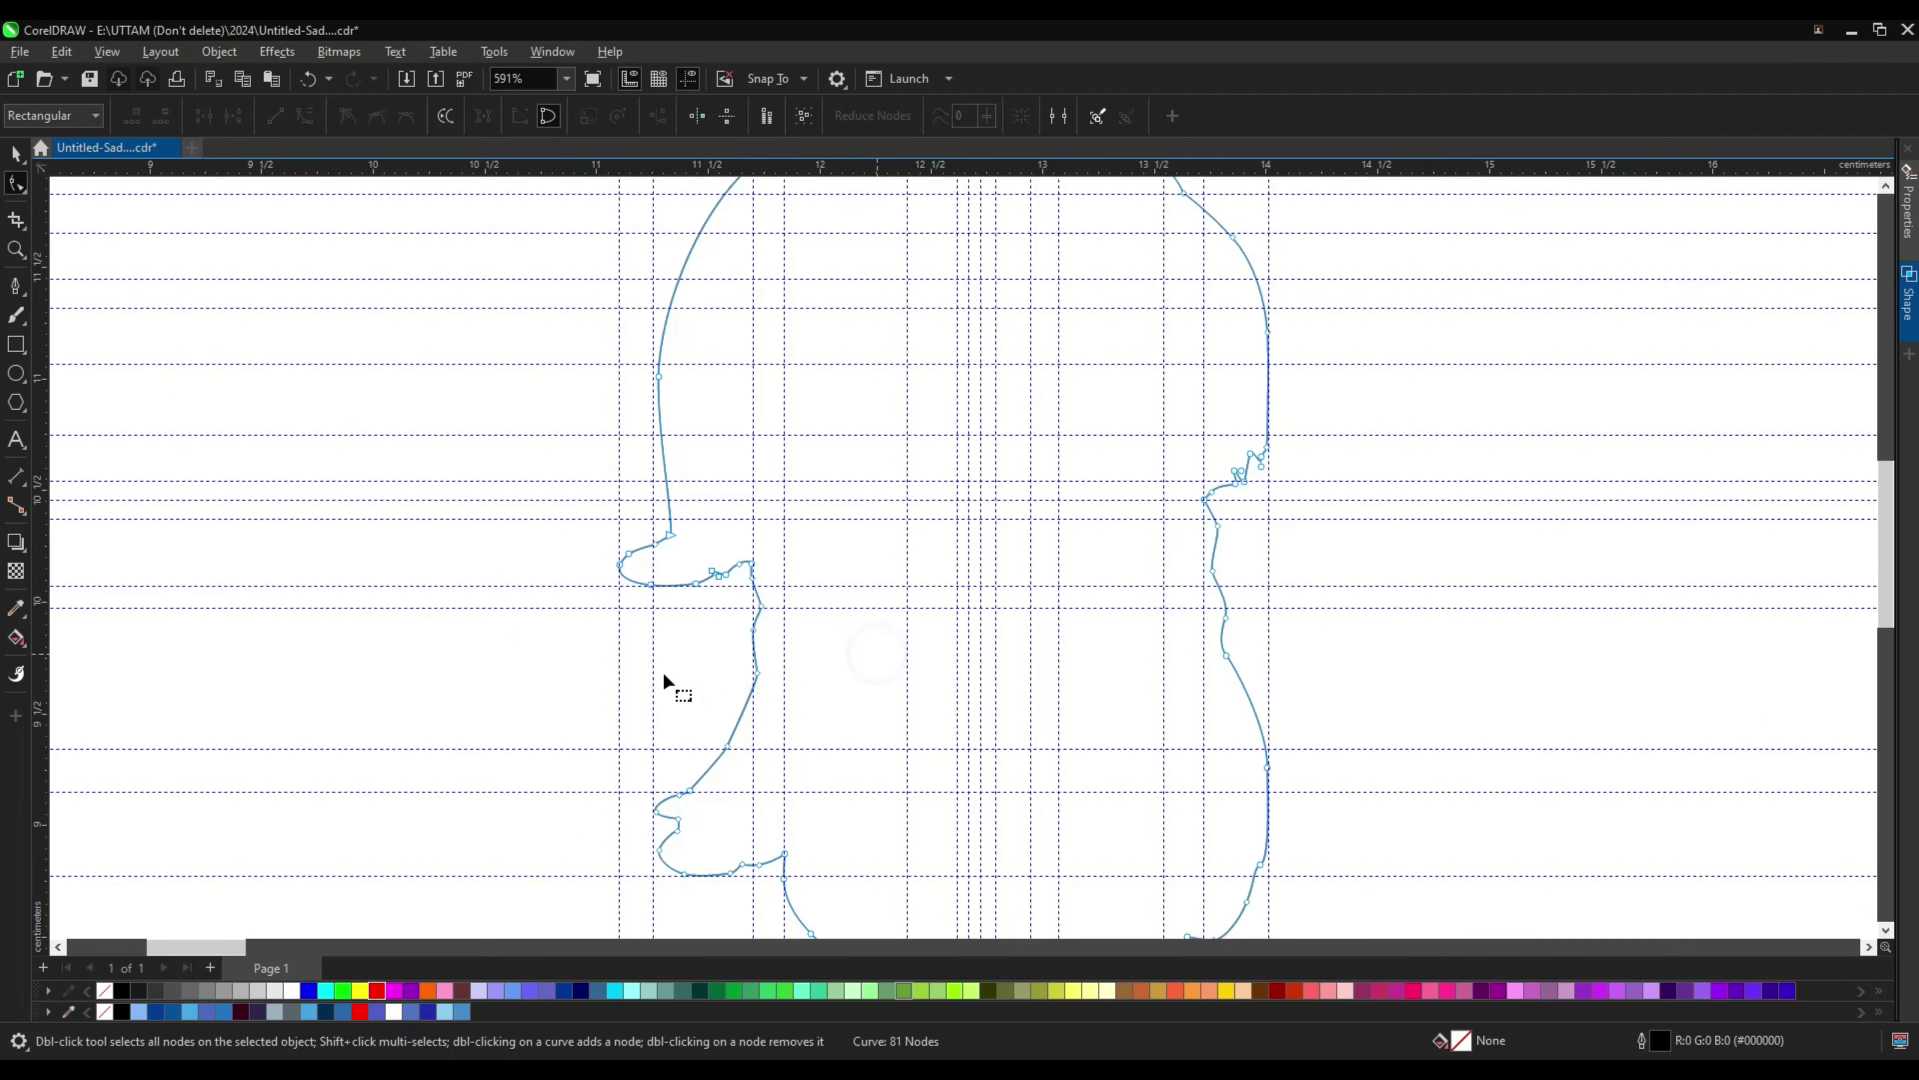
# Step: Draw a closed bowl-shaped curve with the Pen tool between the guidelines in the middle of the silhouette
pyautogui.click(16, 286)
pyautogui.scroll(2, 1029, 480)
pyautogui.scroll(1, 770, 529)
pyautogui.click(767, 529)
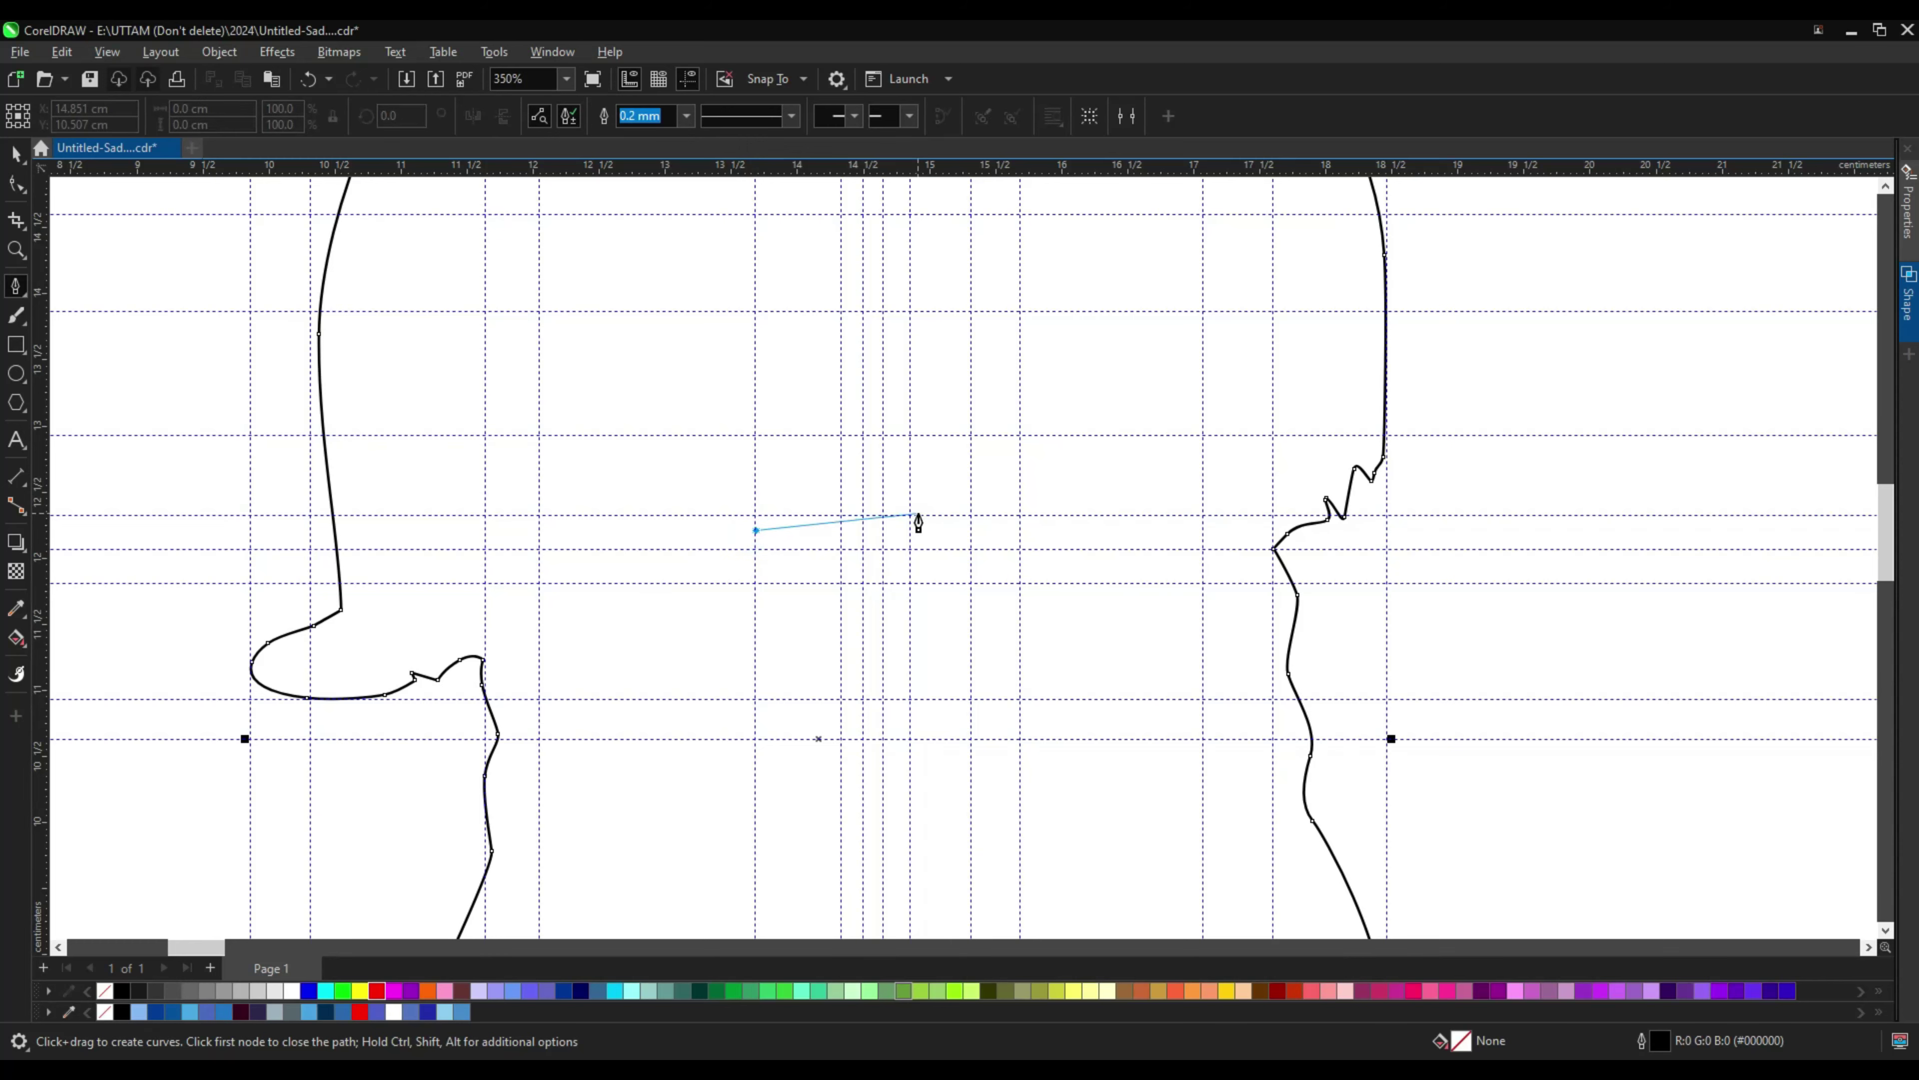
pyautogui.scroll(1, 885, 524)
pyautogui.click(932, 514)
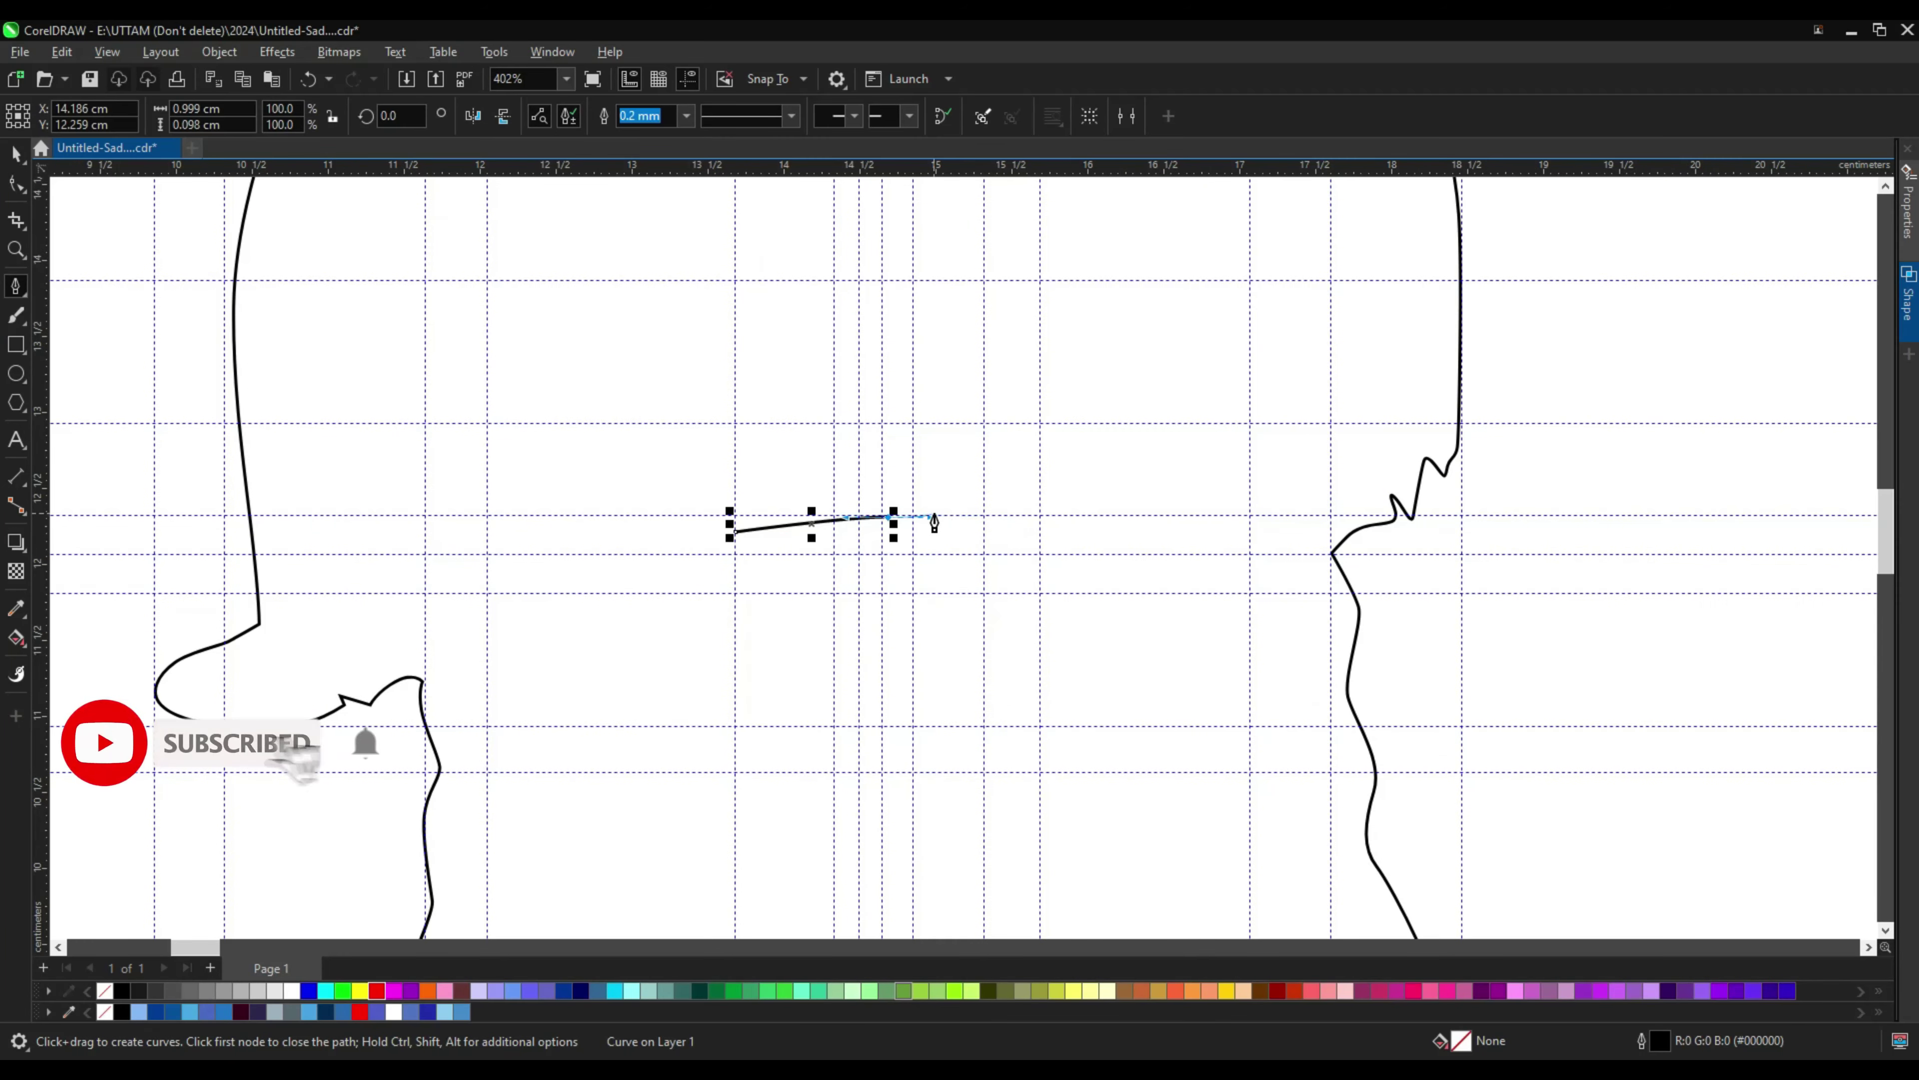
pyautogui.scroll(2, 875, 591)
pyautogui.click(663, 498)
pyautogui.press('F10')
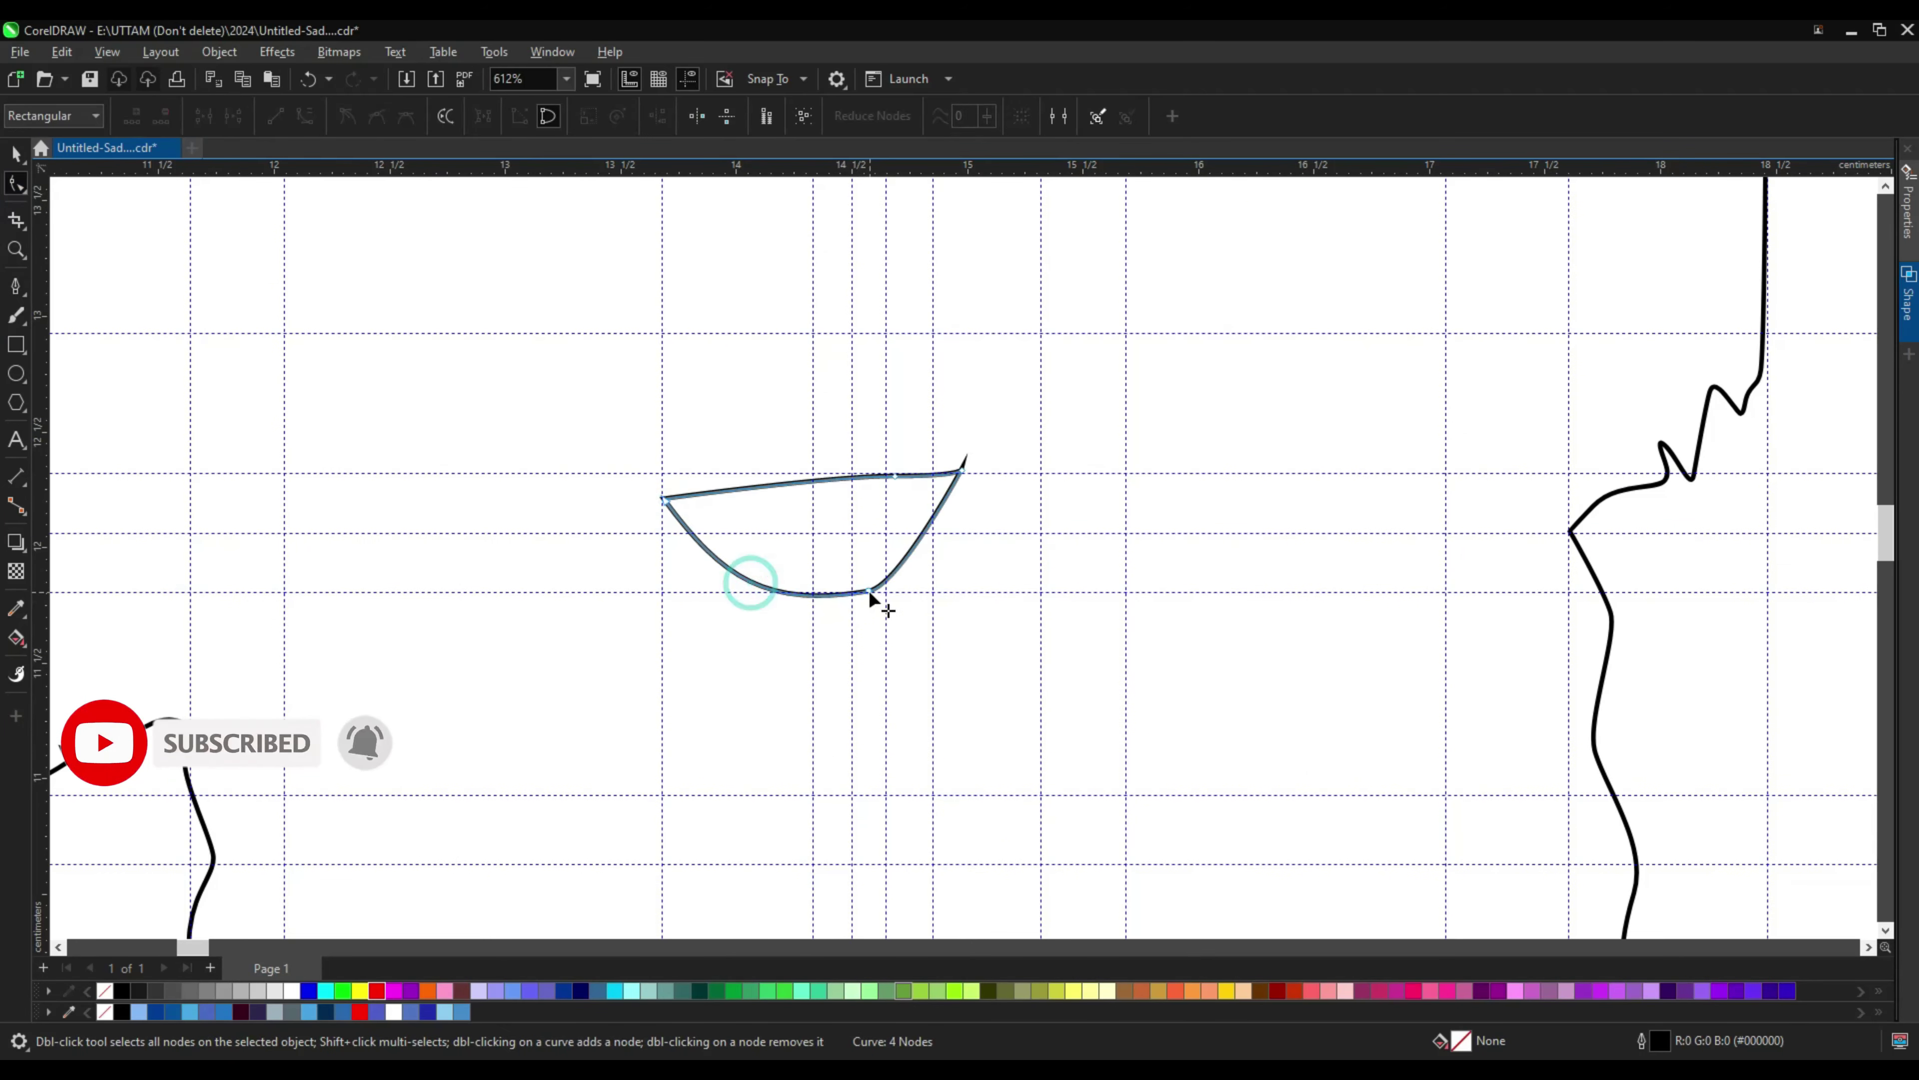
# Step: Smooth the bowl shape's rounded bottom and remove the extra node from its upper edge
pyautogui.scroll(2, 870, 601)
pyautogui.click(843, 588)
pyautogui.scroll(1, 958, 517)
pyautogui.doubleClick(806, 382)
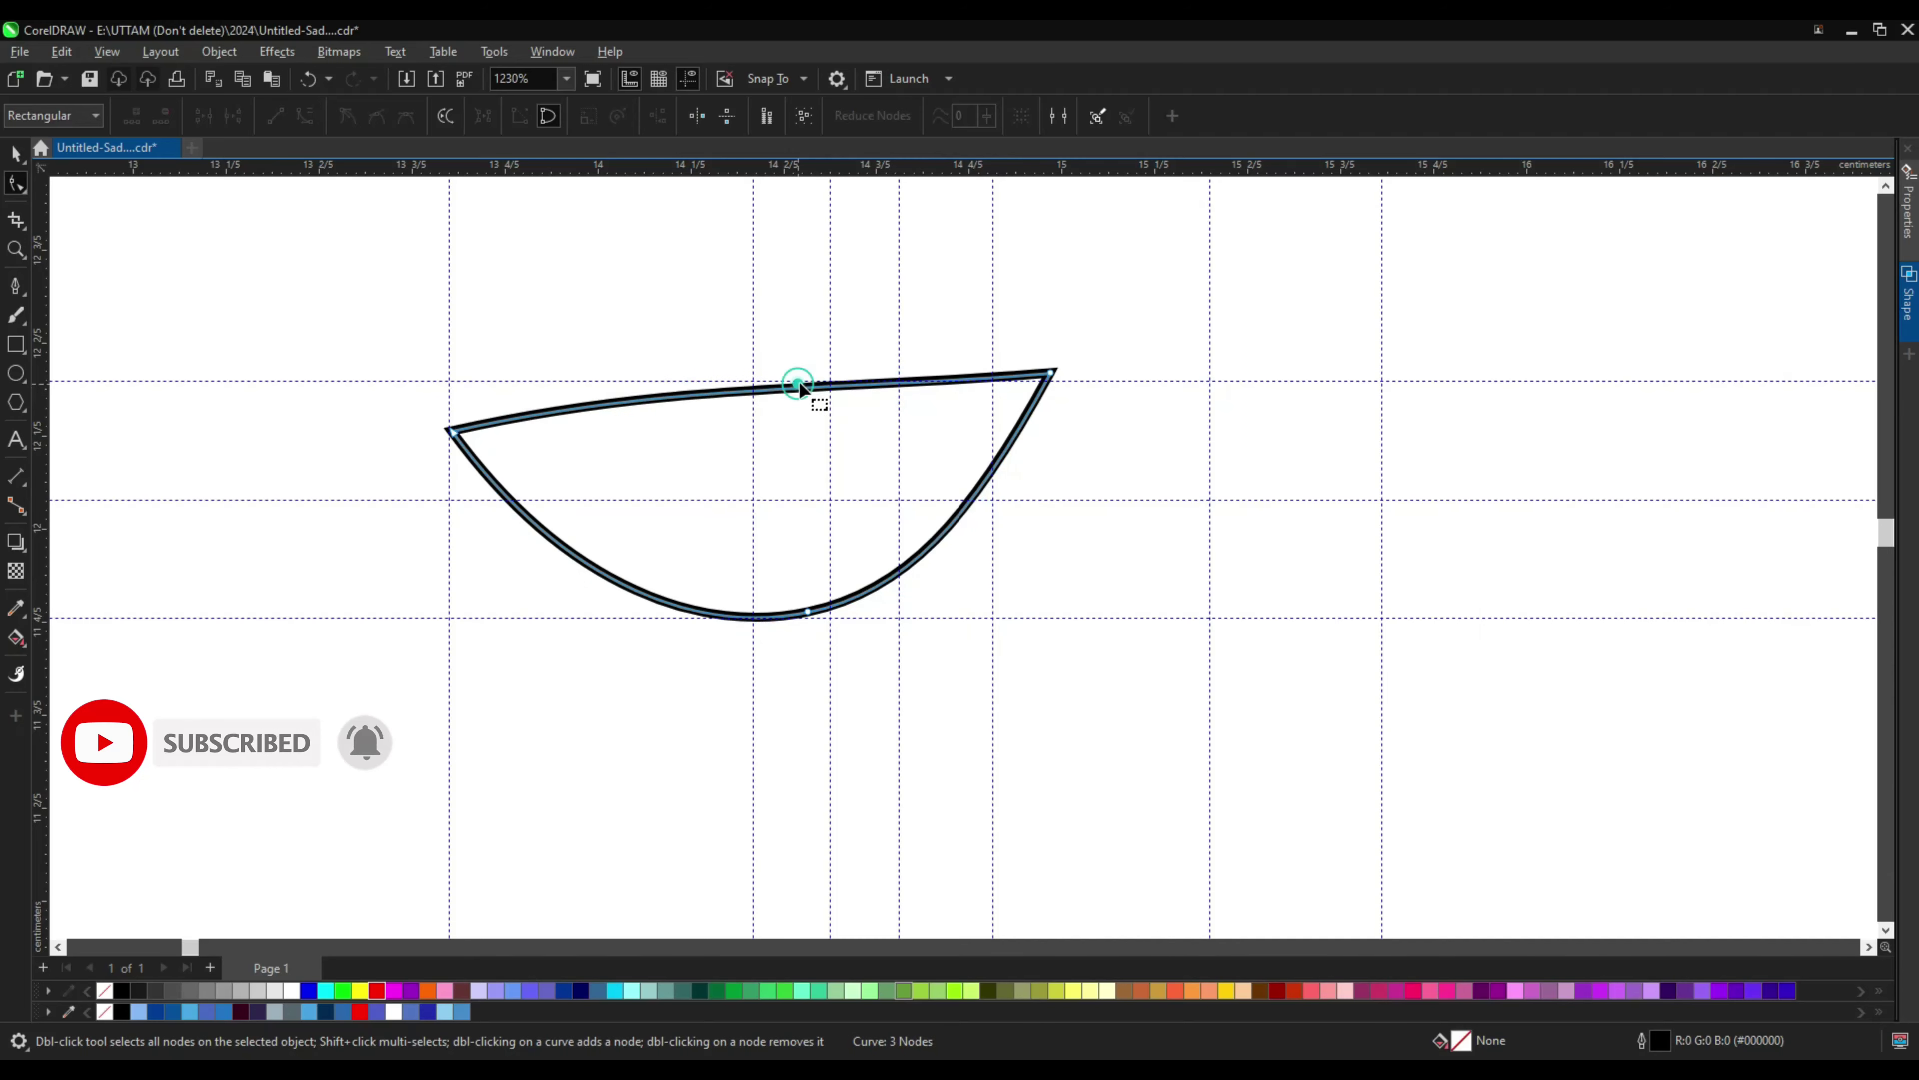
# Step: Reshape the bowl shape's upper-right corner by trying a smooth node, undoing it and moving the corner nodes
pyautogui.scroll(2, 1058, 378)
pyautogui.click(1042, 376)
pyautogui.press('s')
pyautogui.hotkey('ctrl', 'z')
pyautogui.scroll(2, 1043, 381)
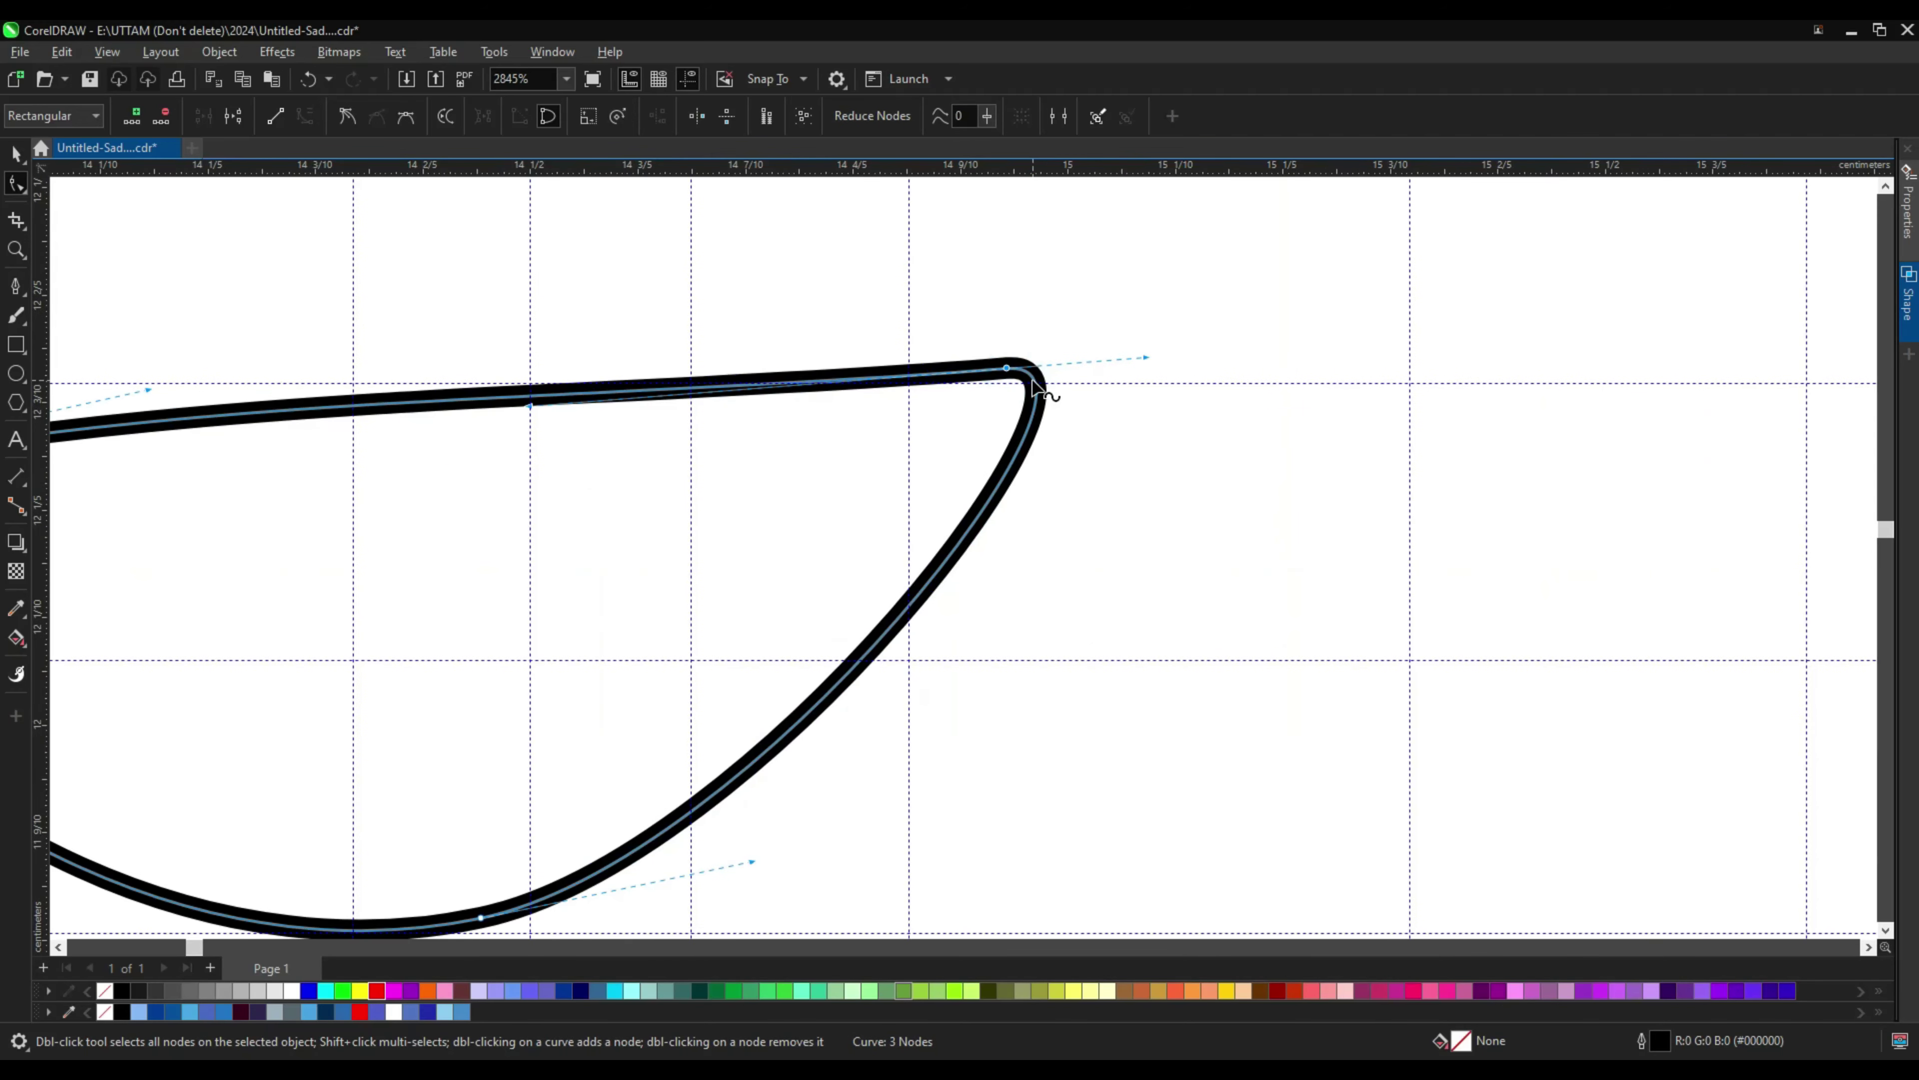
pyautogui.moveTo(1011, 409); pyautogui.dragTo(1015, 385)
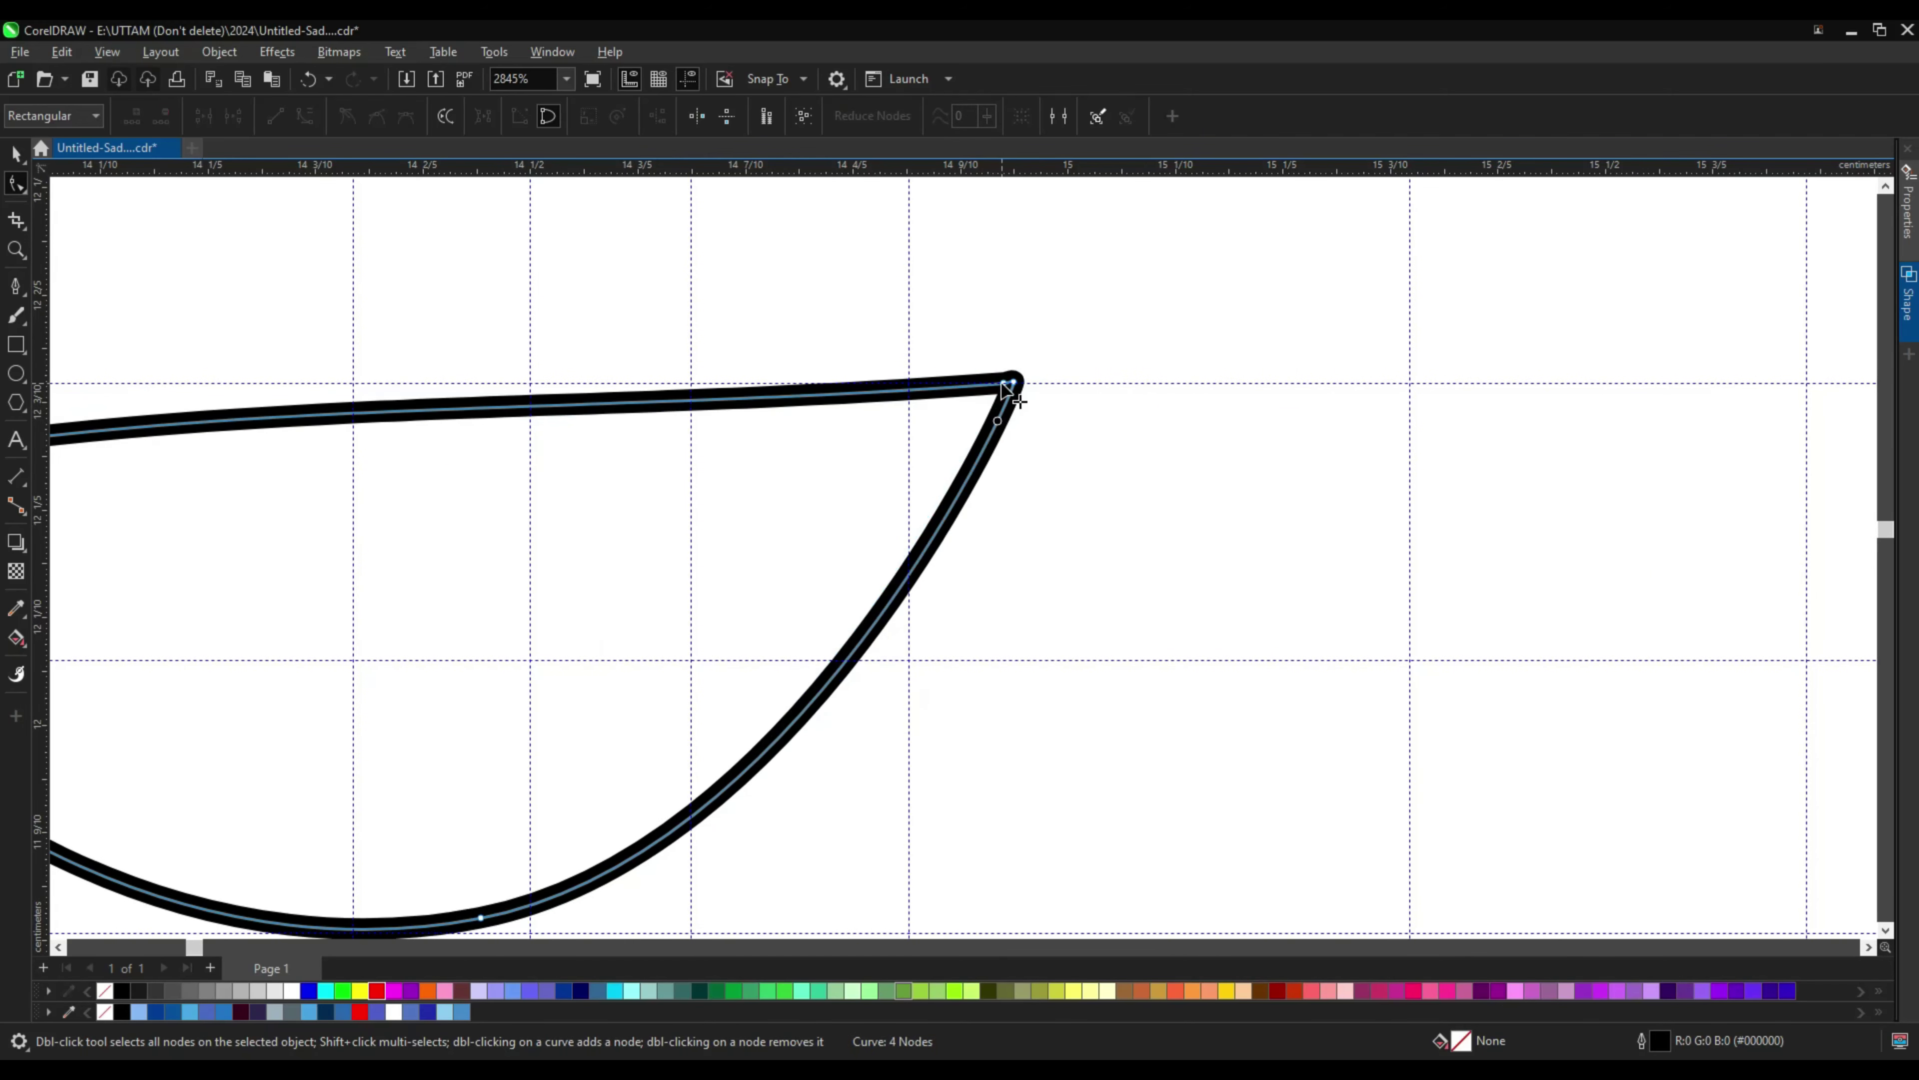
pyautogui.scroll(-1, 1016, 392)
# Step: Adjust the bowl shape's upper edge and lower-left curve by moving and adding nodes
pyautogui.moveTo(765, 442); pyautogui.dragTo(642, 437)
pyautogui.moveTo(716, 788); pyautogui.dragTo(1086, 626)
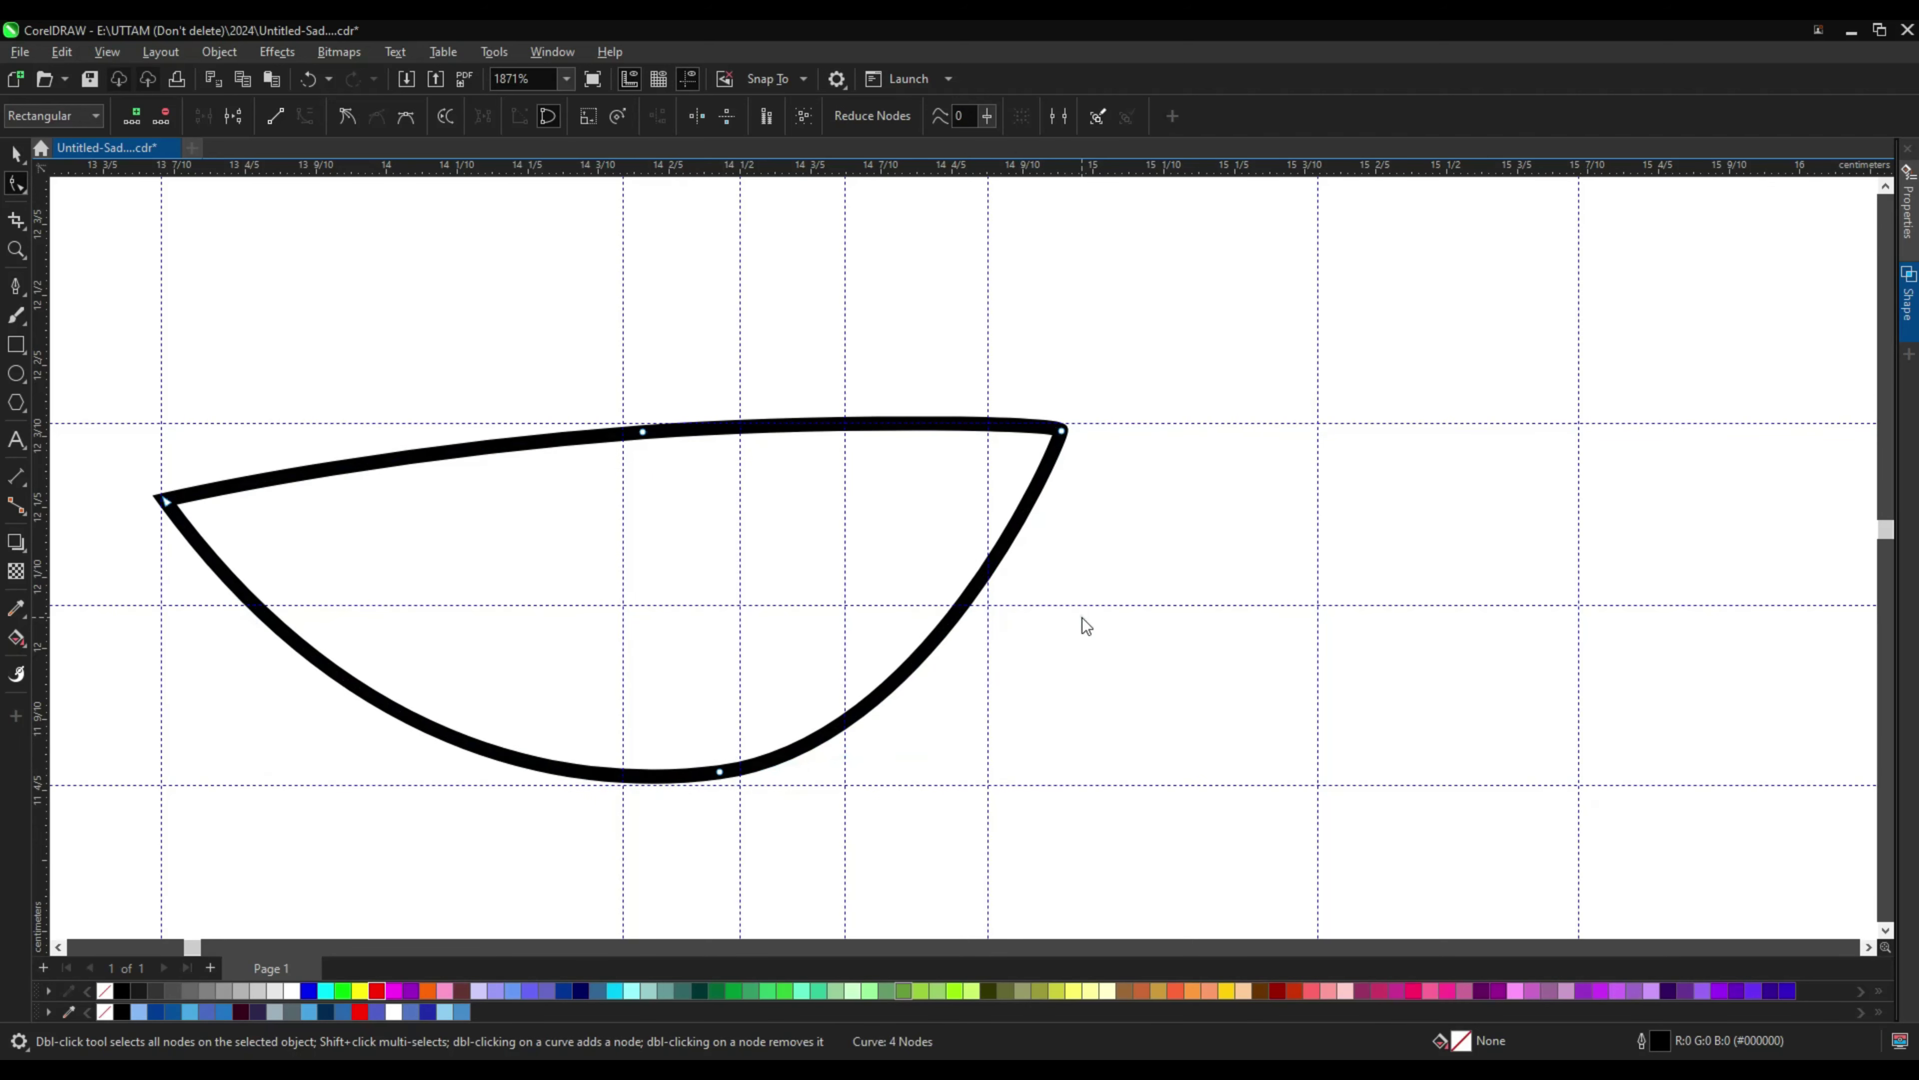
pyautogui.scroll(-1, 1096, 651)
pyautogui.press('space')
pyautogui.press('space')
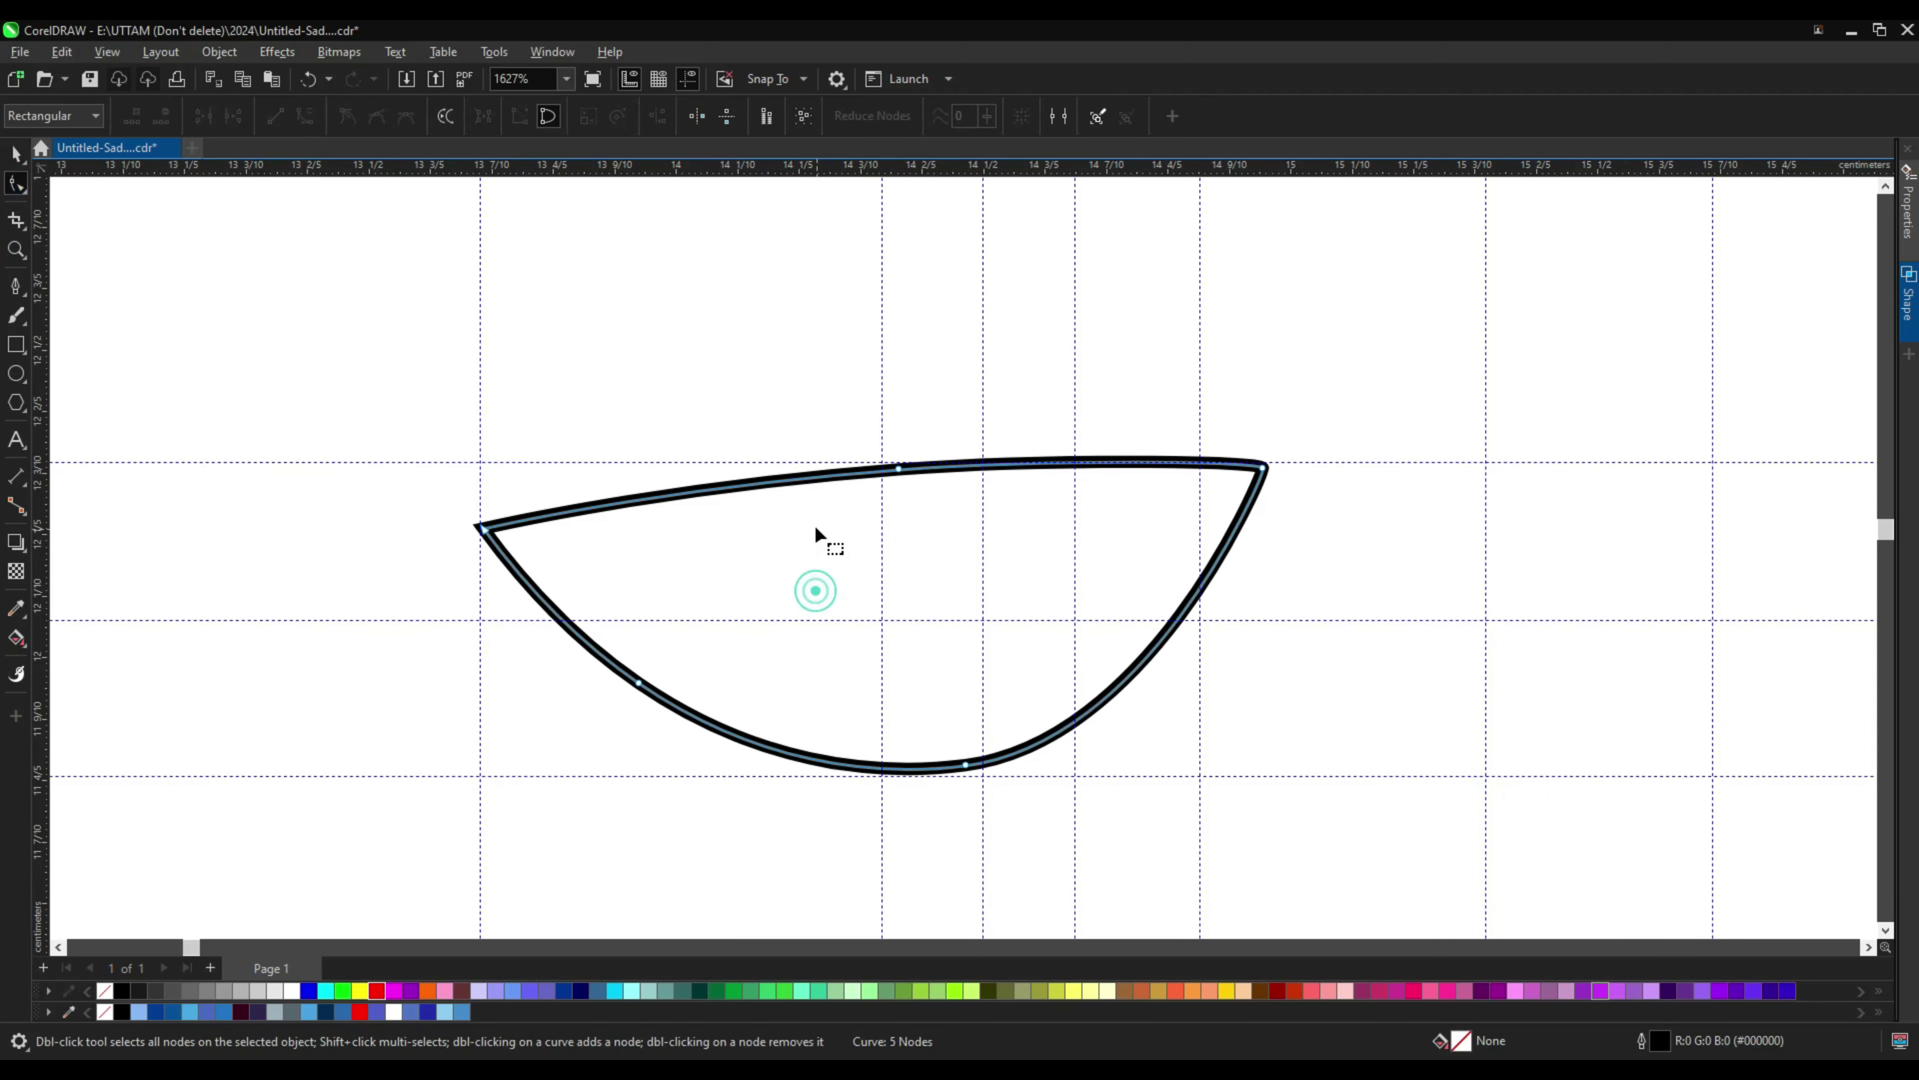
pyautogui.scroll(-1, 948, 799)
pyautogui.moveTo(696, 676); pyautogui.dragTo(697, 677)
pyautogui.scroll(6, 555, 567)
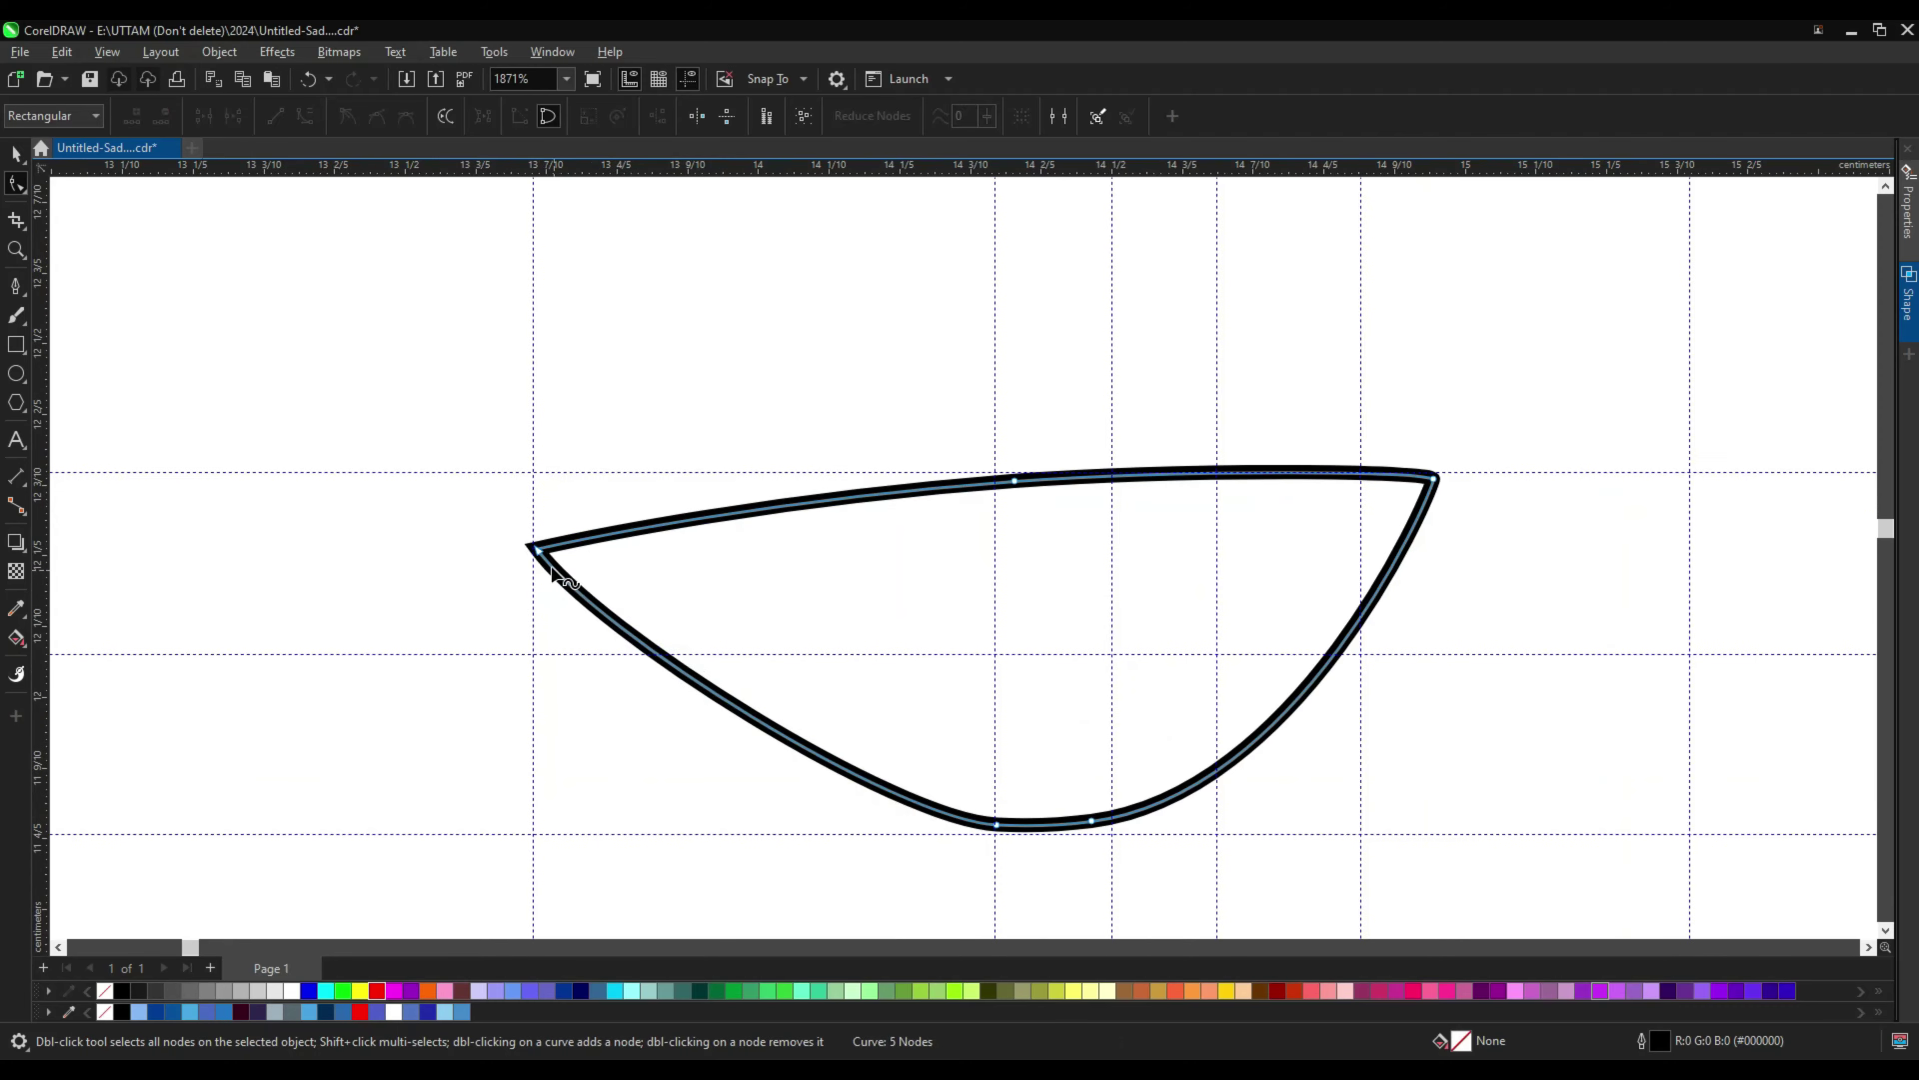
pyautogui.scroll(-6, 508, 533)
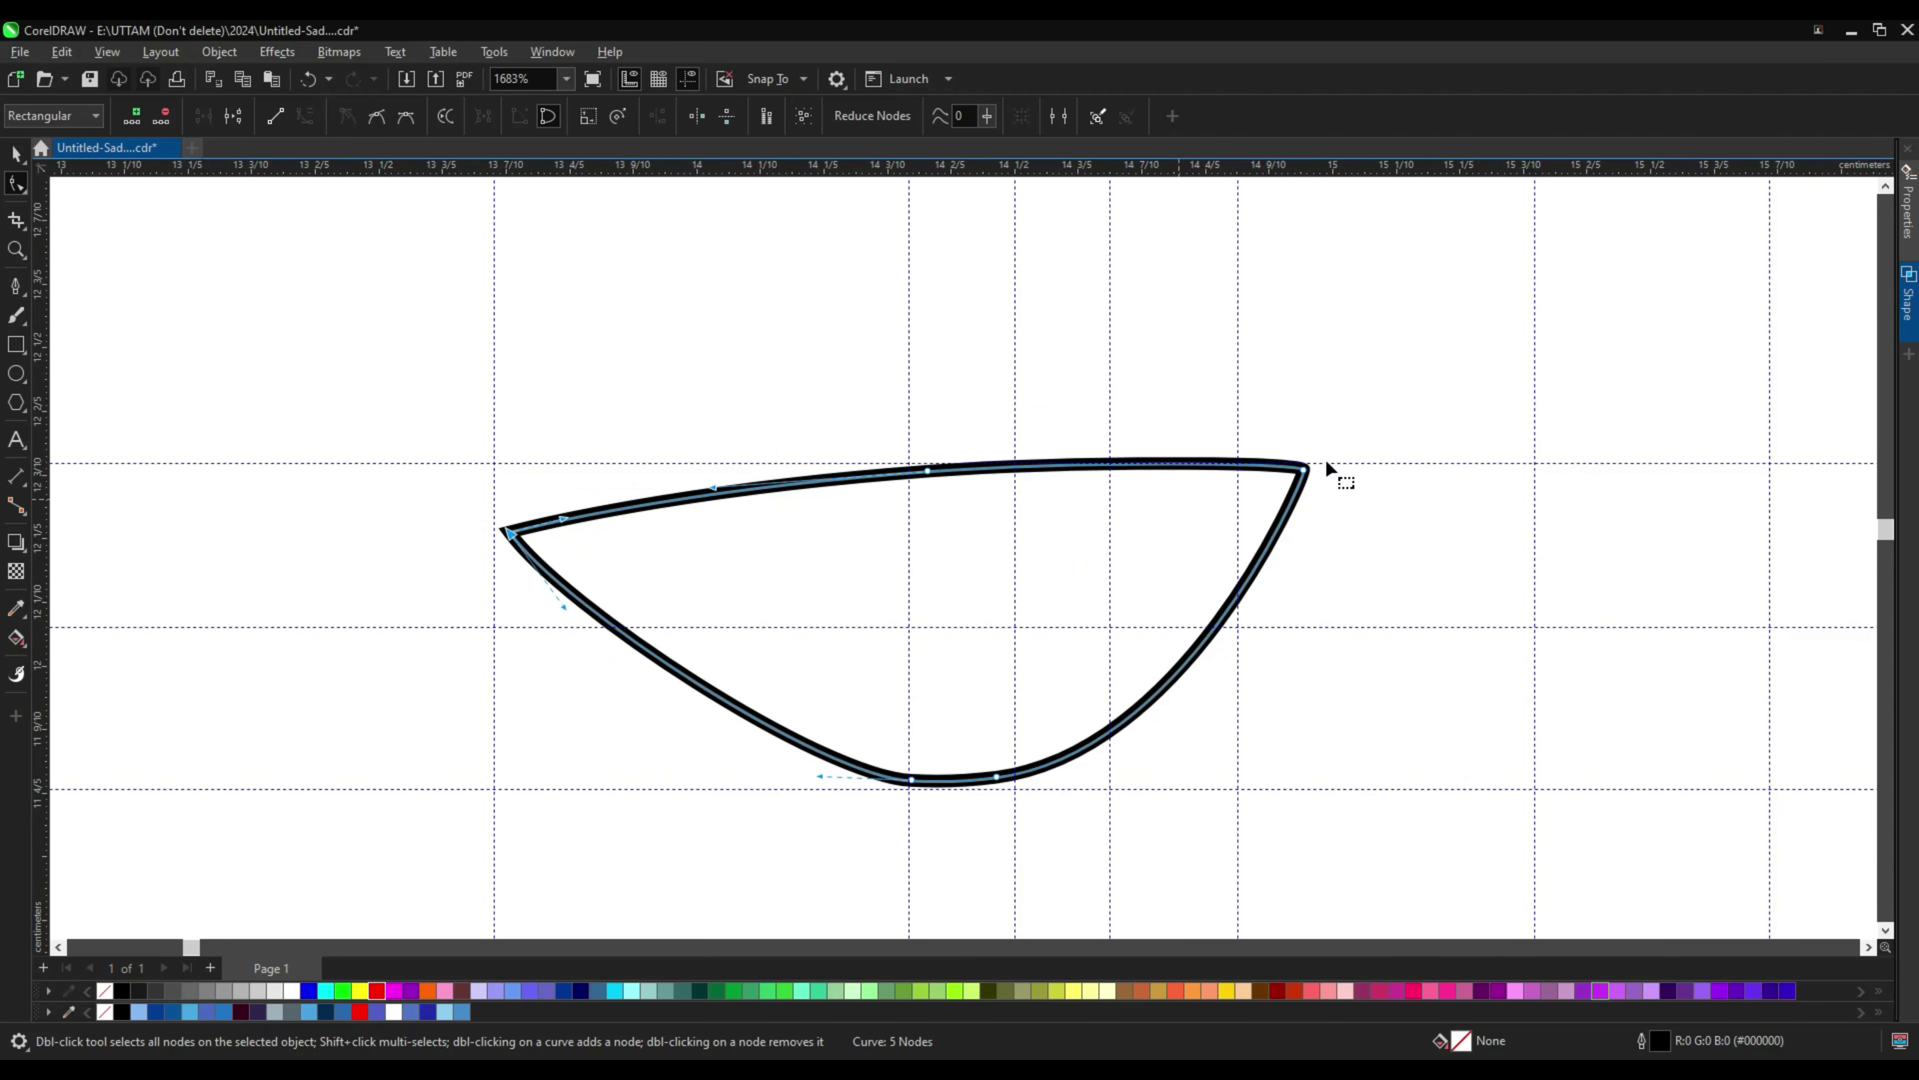
pyautogui.scroll(7, 1328, 471)
pyautogui.rightClick(1318, 457)
pyautogui.press('Escape')
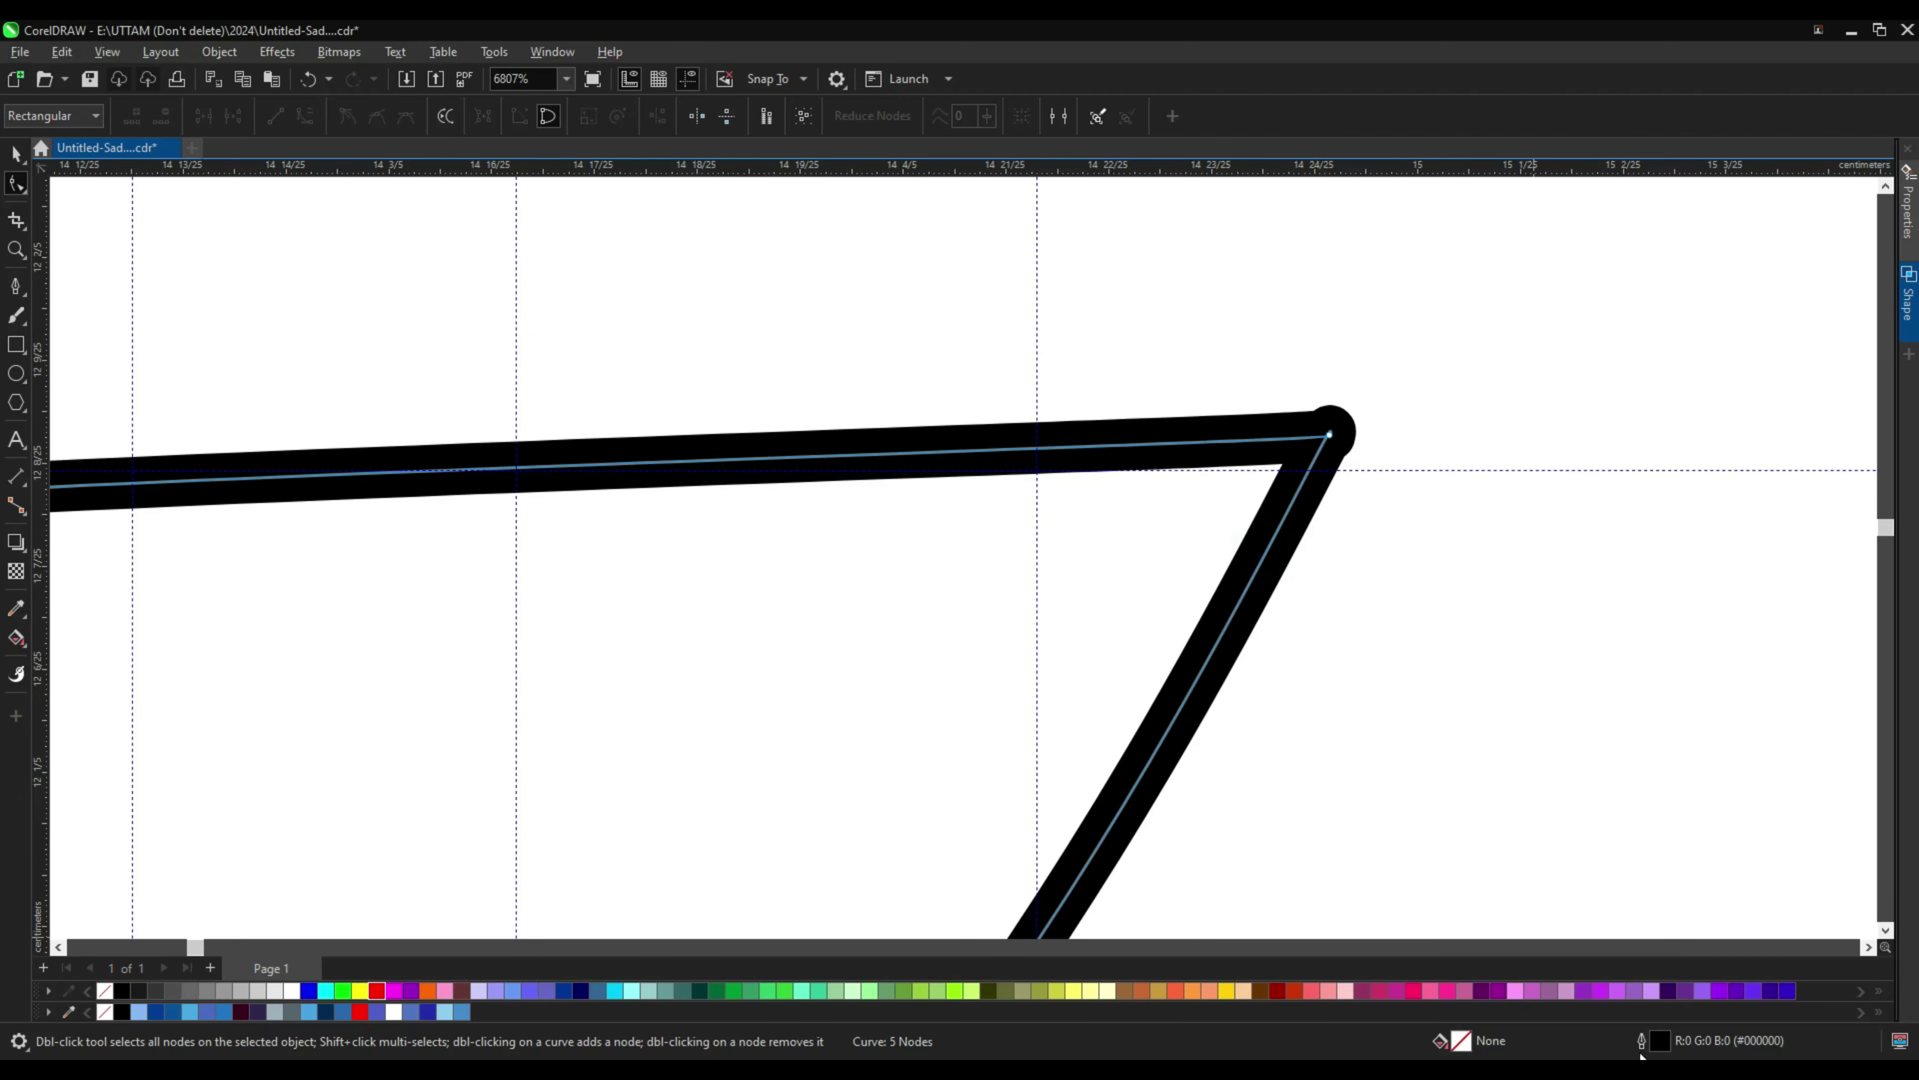
pyautogui.doubleClick(1660, 1040)
pyautogui.click(1124, 744)
pyautogui.scroll(3, 1315, 499)
pyautogui.scroll(-5, 1319, 503)
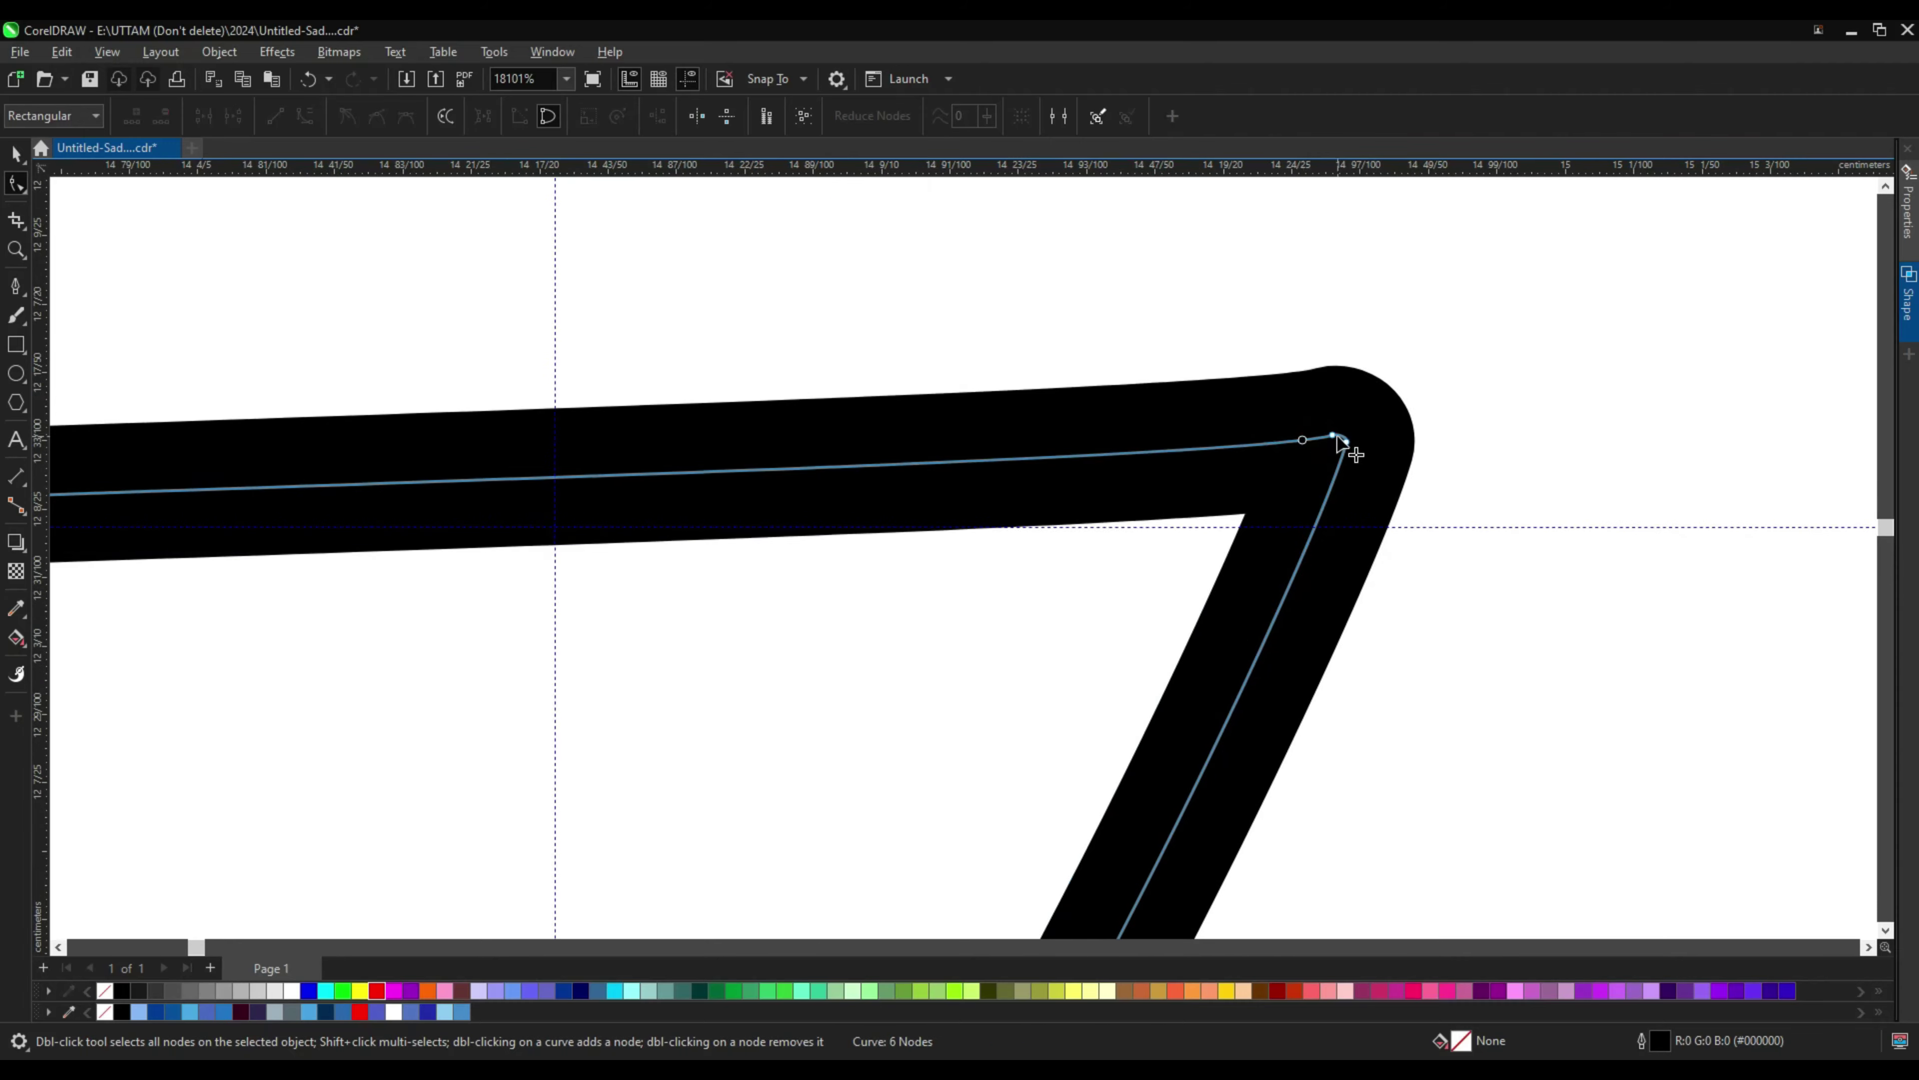
# Step: Set the bowl shape's outline to mitered corners in the Outline Pen settings
pyautogui.press('F12')
pyautogui.moveTo(1414, 353); pyautogui.dragTo(801, 444)
pyautogui.click(693, 654)
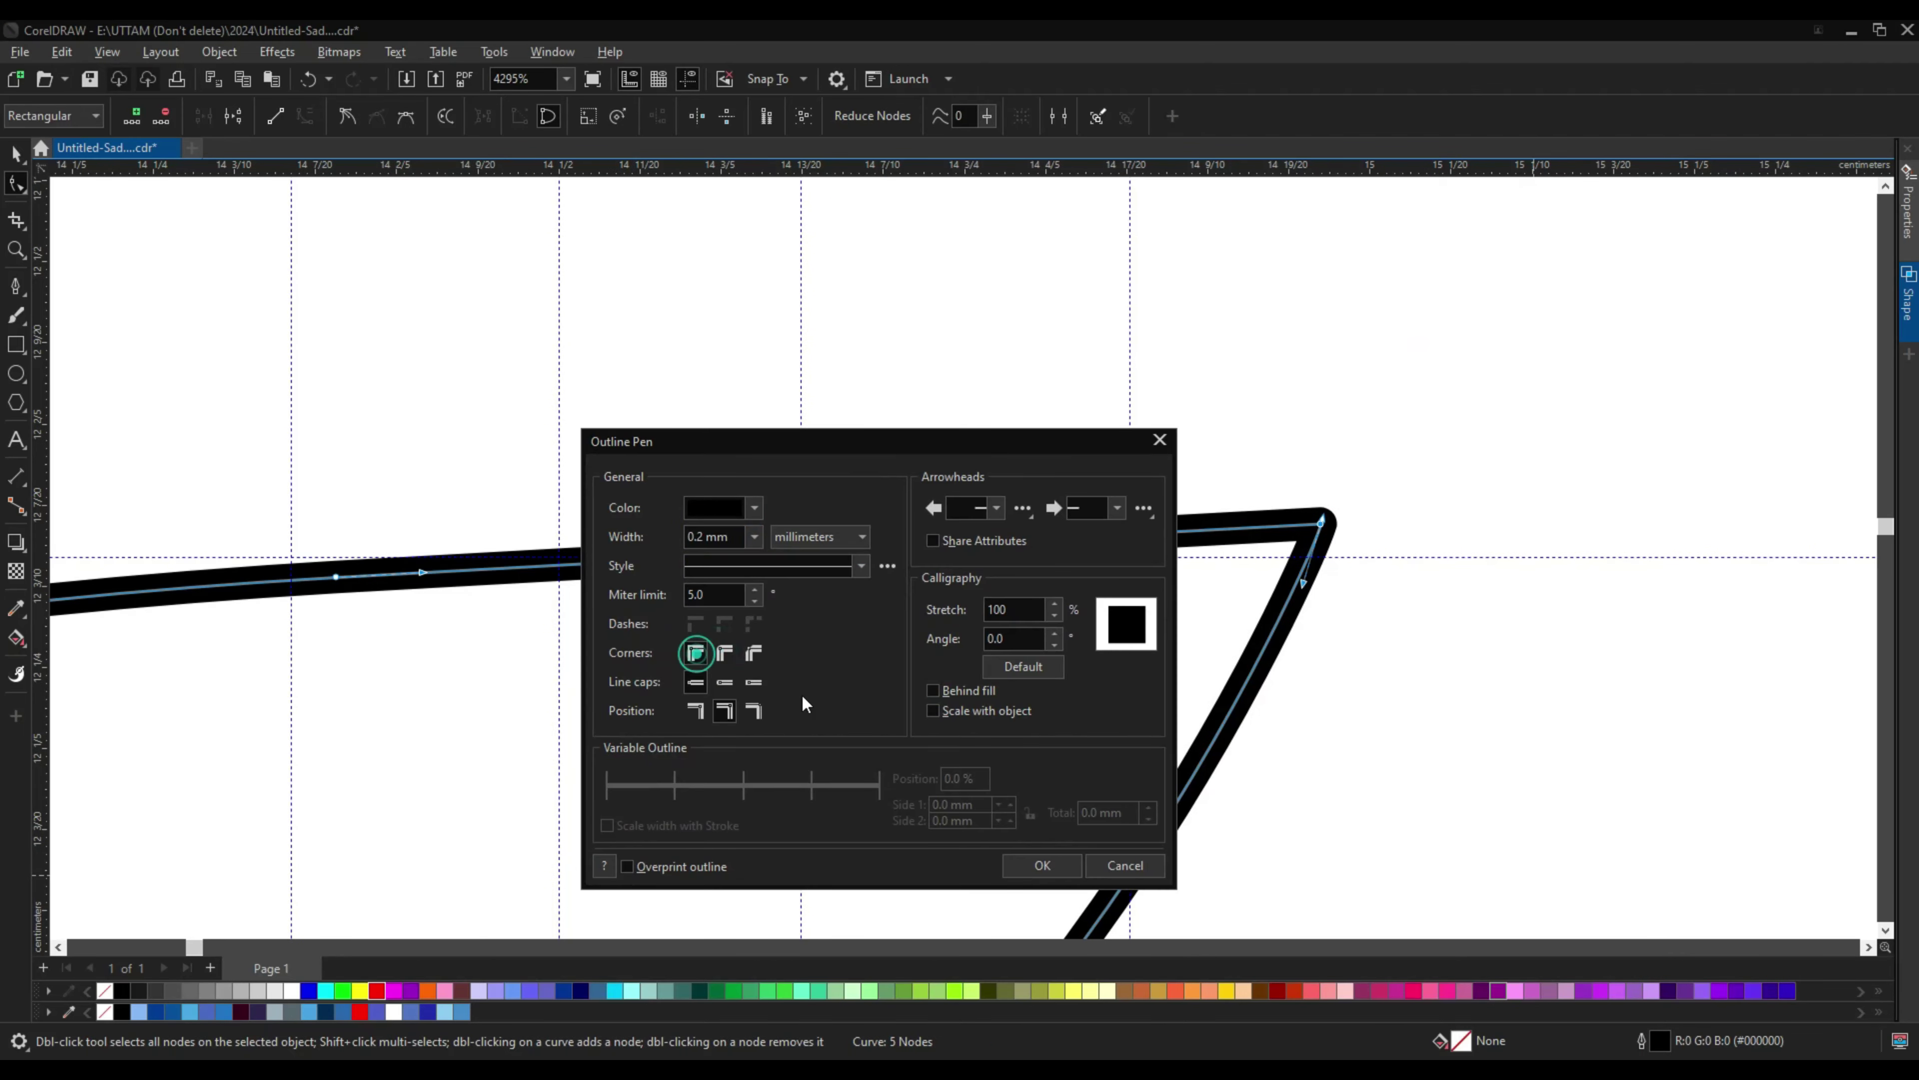
pyautogui.press('Return')
# Step: Clean up the bowl shape's upper-right corner by removing extra nodes and repositioning the corner node
pyautogui.scroll(-3, 775, 673)
pyautogui.scroll(2, 484, 614)
pyautogui.scroll(3, 1254, 503)
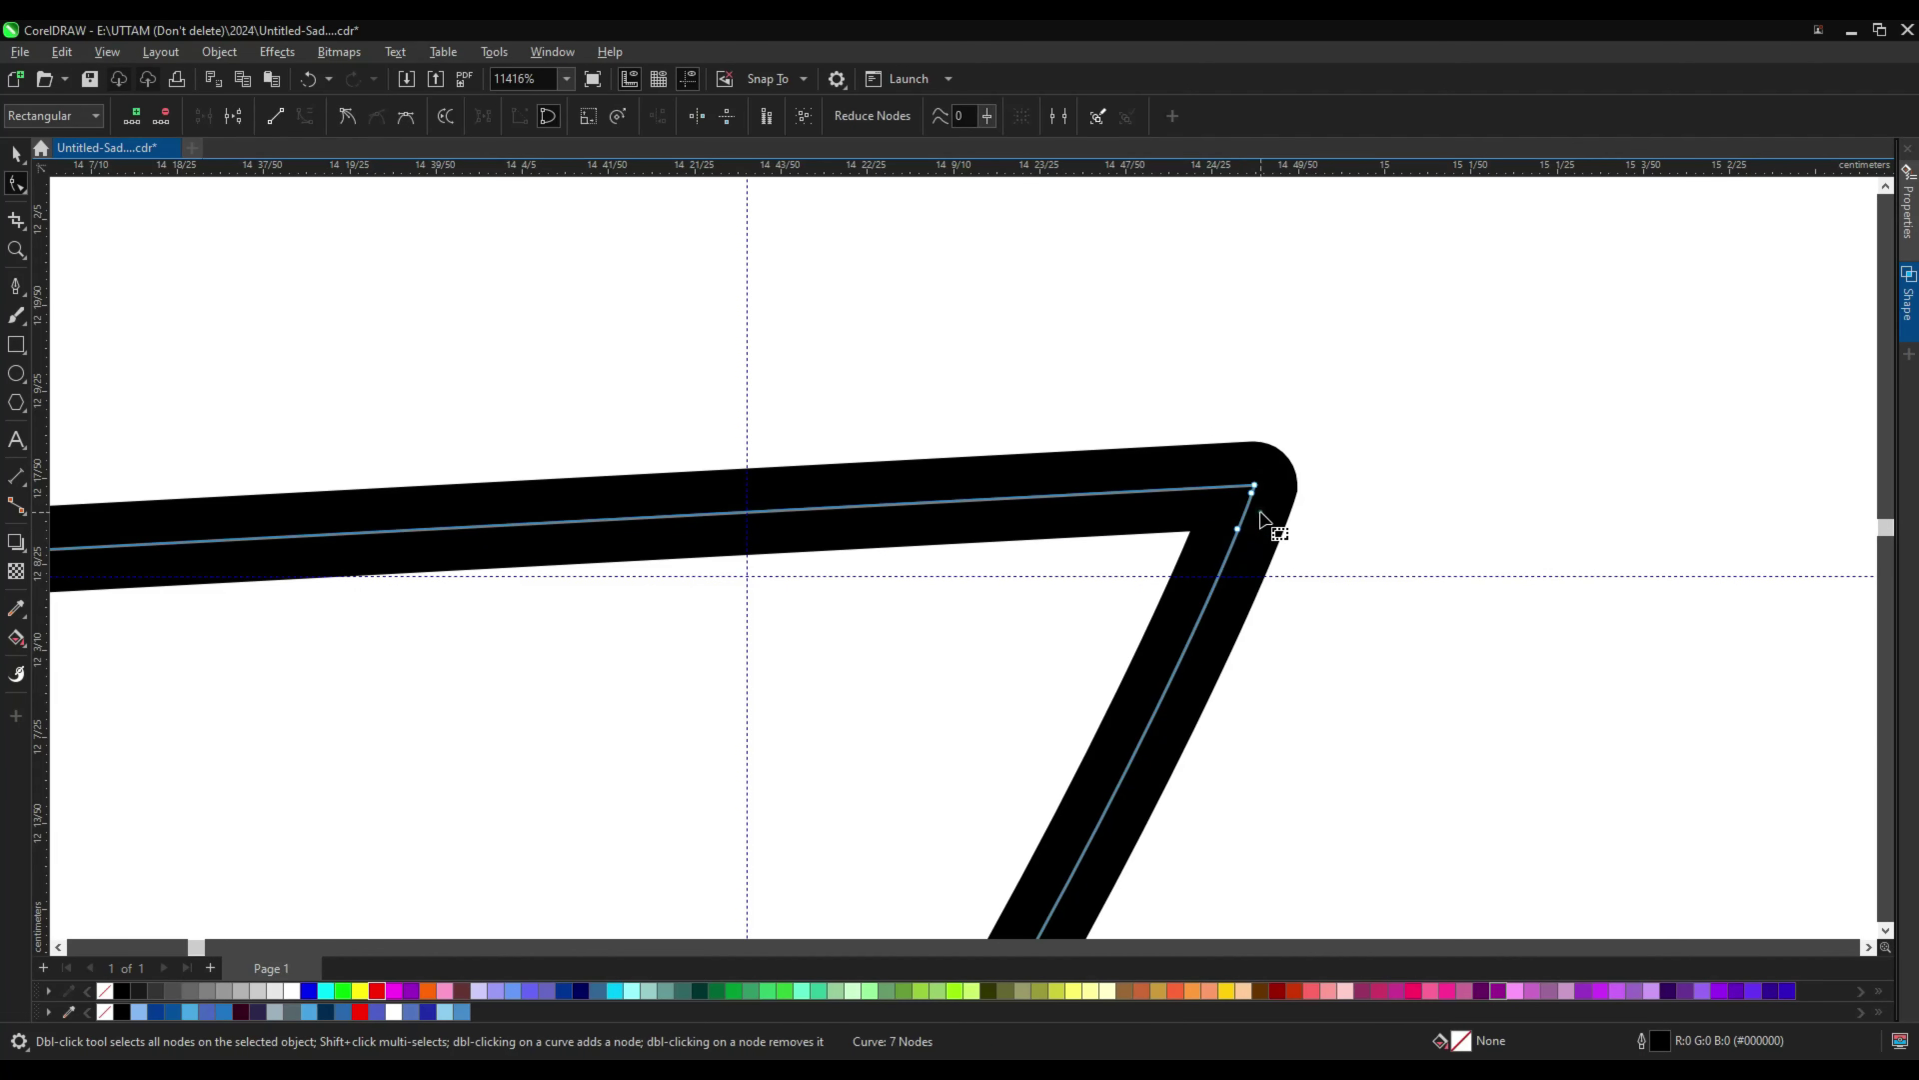
pyautogui.moveTo(1314, 550); pyautogui.dragTo(1269, 510)
pyautogui.doubleClick(1245, 517)
pyautogui.click(1252, 485)
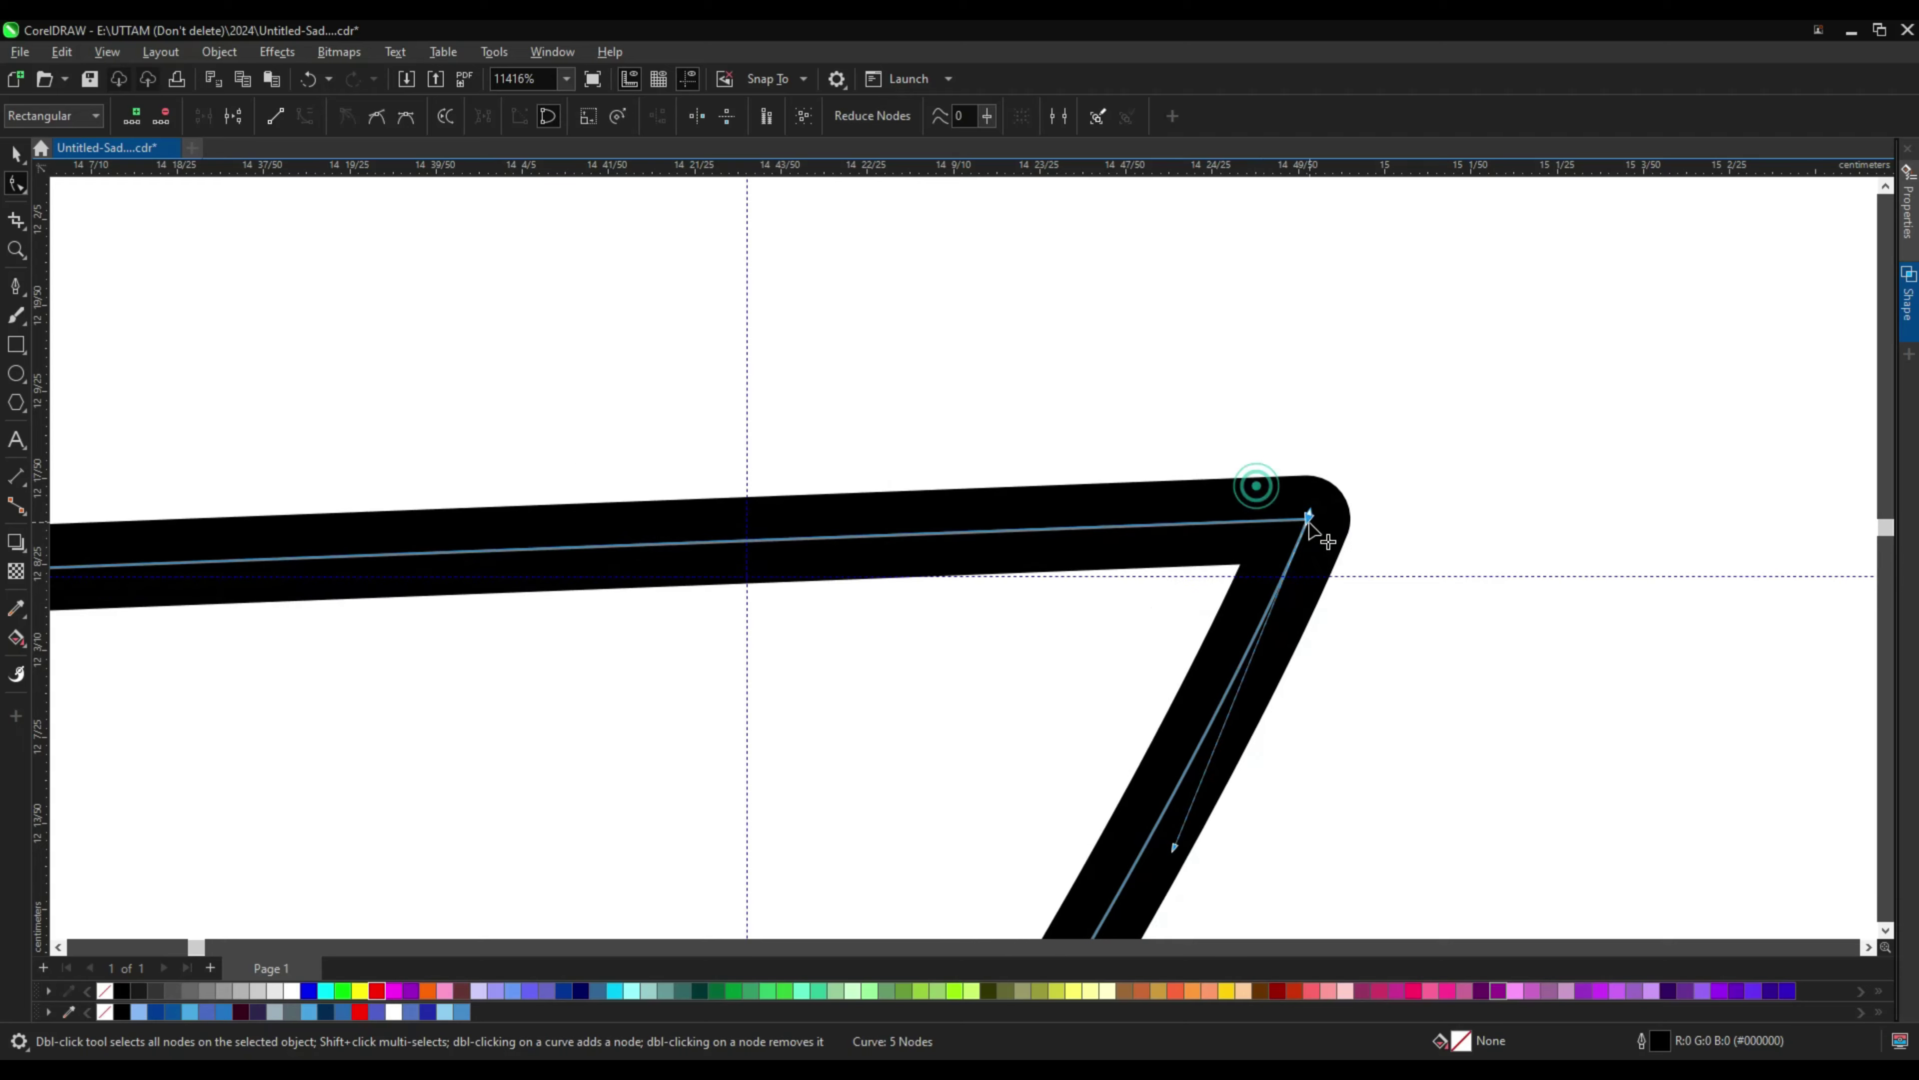
# Step: Smooth the bowl shape's bottom into a single arc and refine its upper-right corner node
pyautogui.scroll(-10, 1319, 529)
pyautogui.click(992, 785)
pyautogui.scroll(4, 1061, 781)
pyautogui.scroll(-4, 1050, 771)
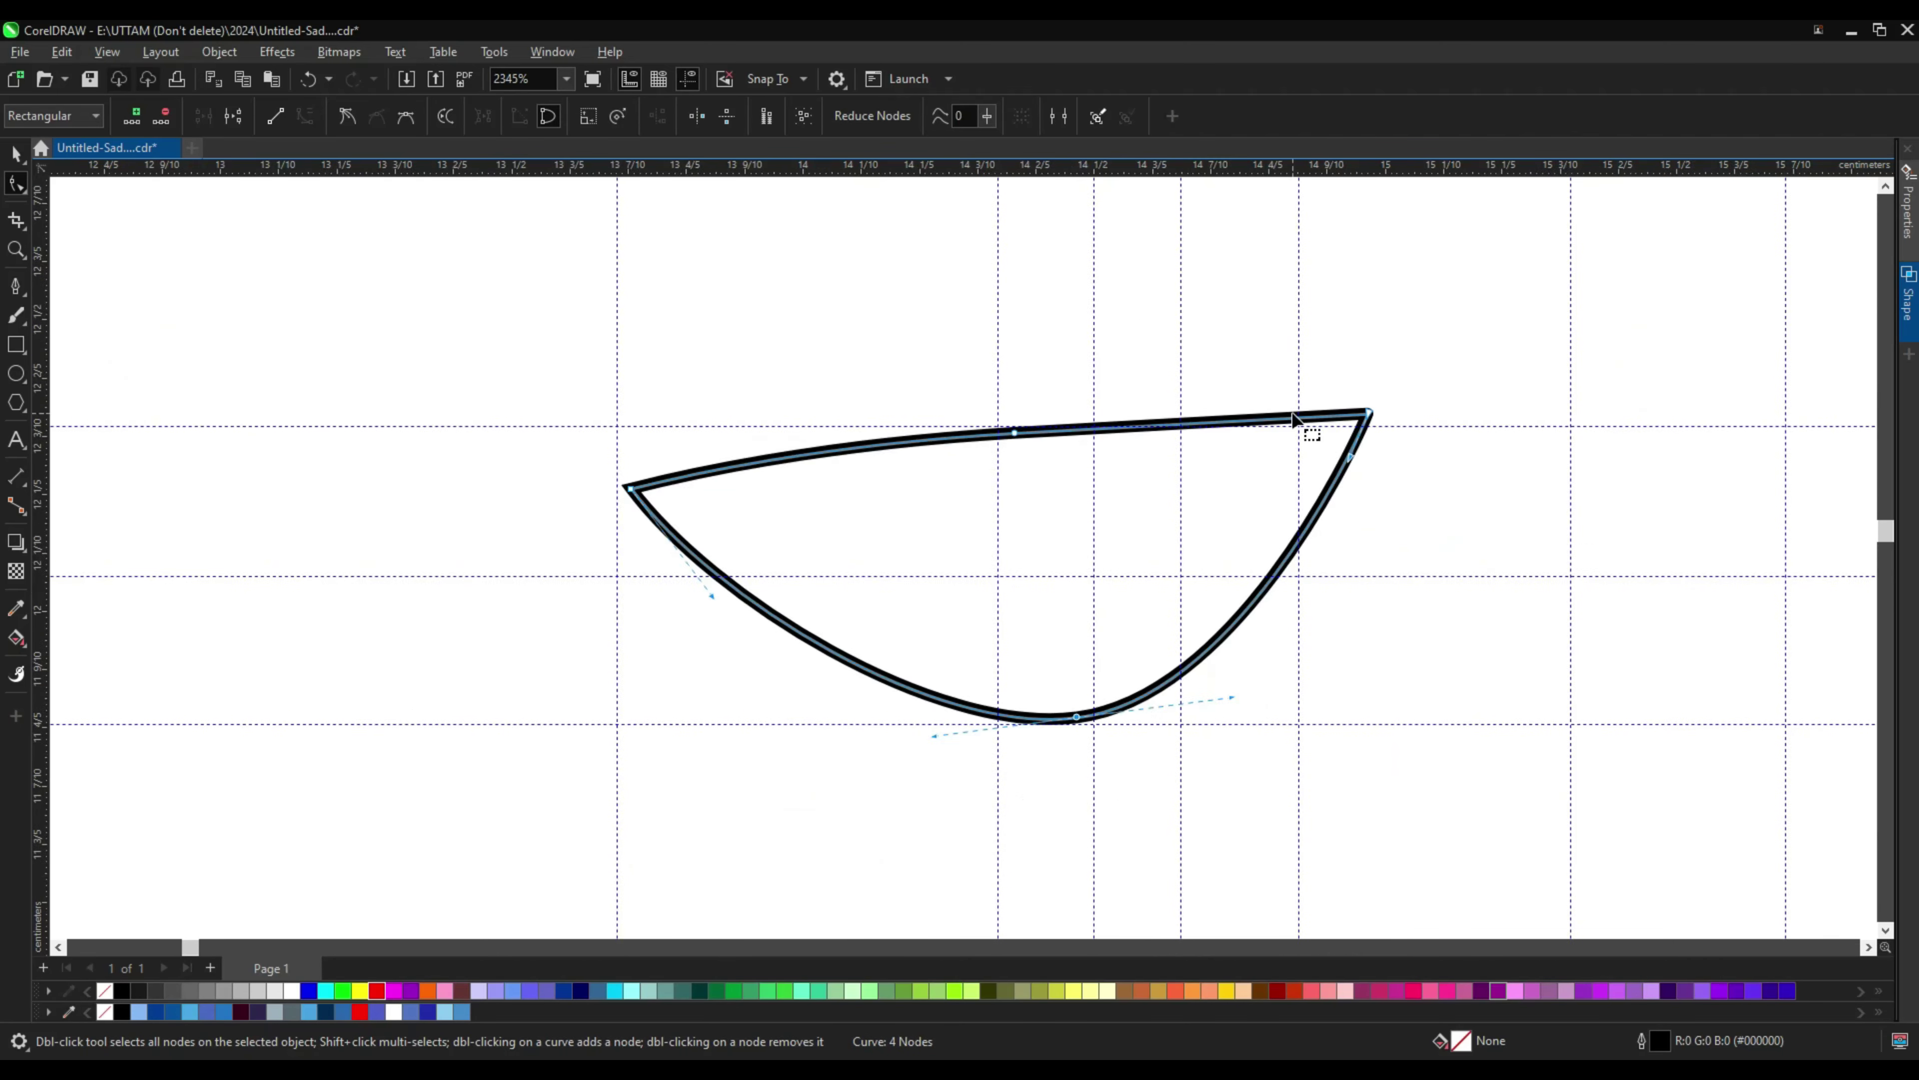
pyautogui.scroll(2, 1370, 416)
pyautogui.click(1410, 408)
pyautogui.scroll(-4, 899, 454)
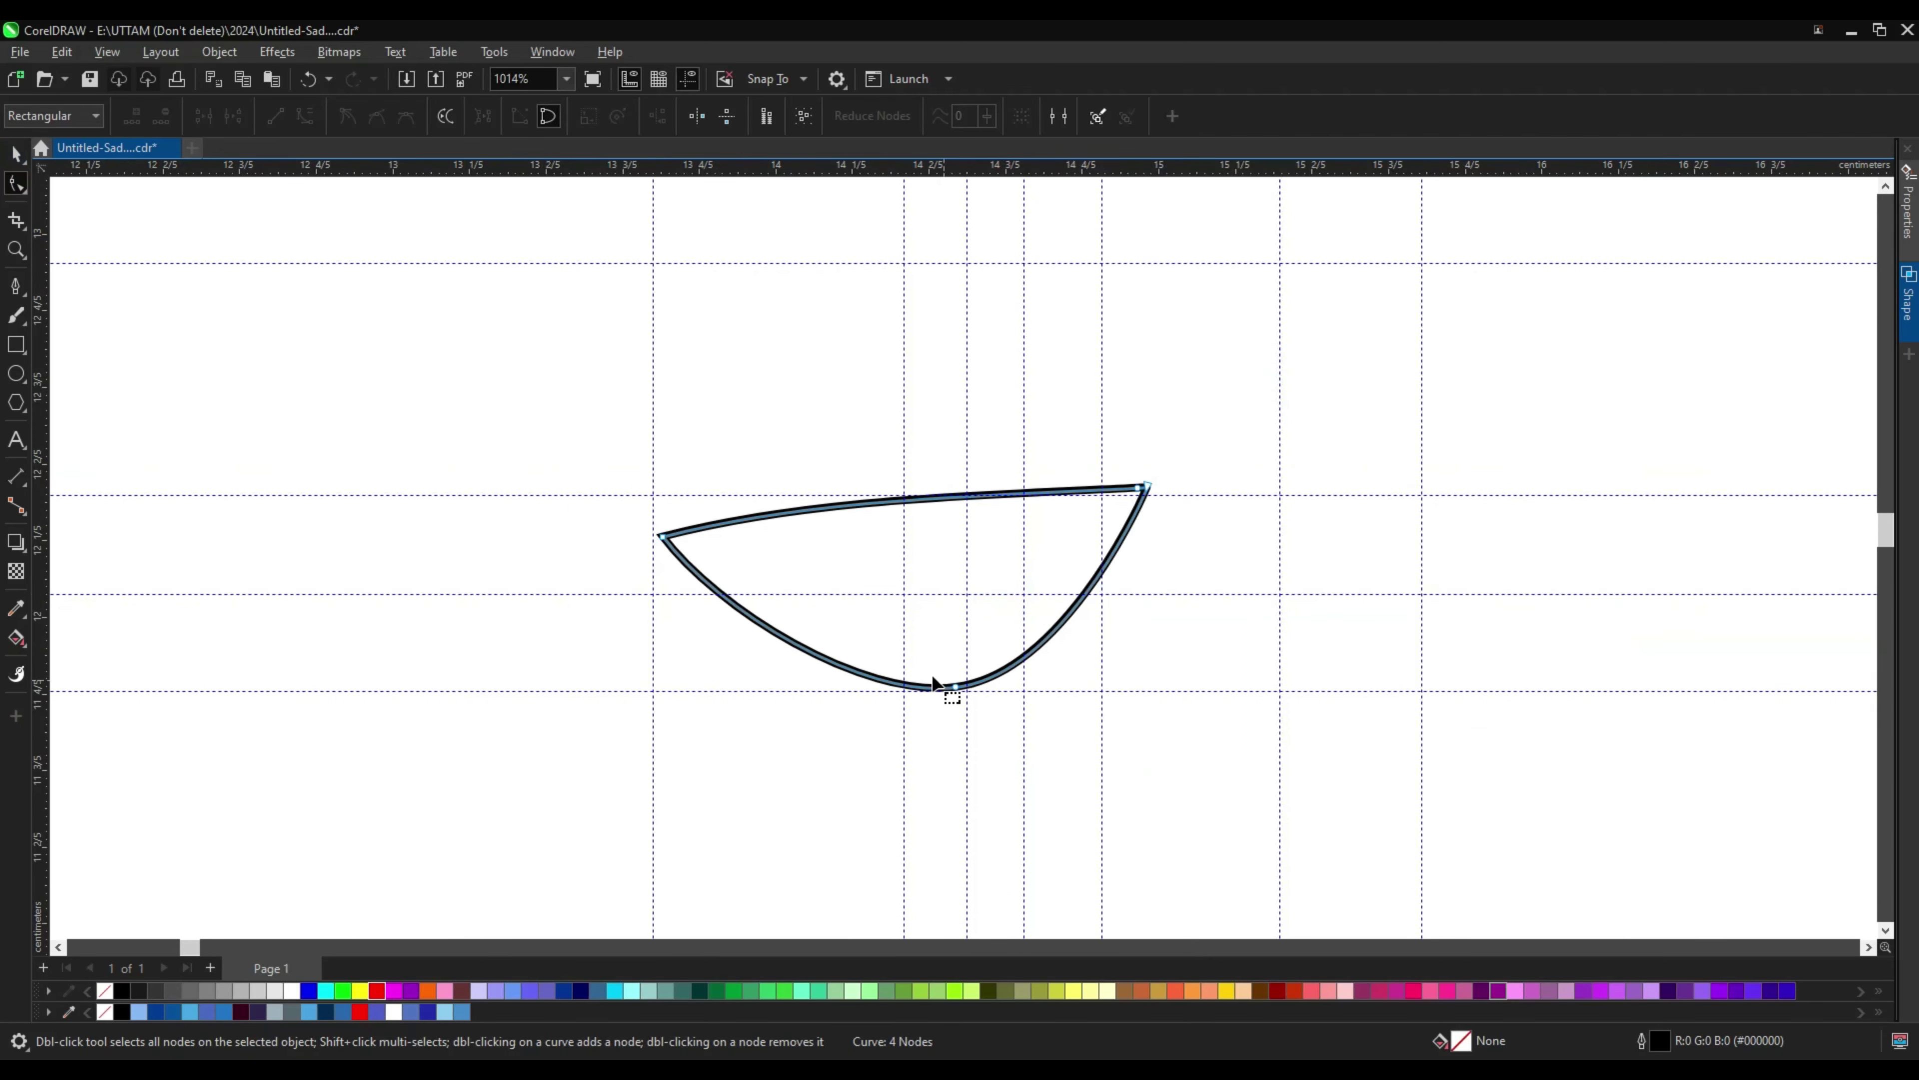
# Step: Straighten the bowl shape's upper edge and replace the node at the bottom of its curve
pyautogui.doubleClick(949, 688)
pyautogui.hotkey('ctrl', 'z')
pyautogui.scroll(-1, 763, 525)
pyautogui.click(757, 524)
pyautogui.scroll(2, 895, 655)
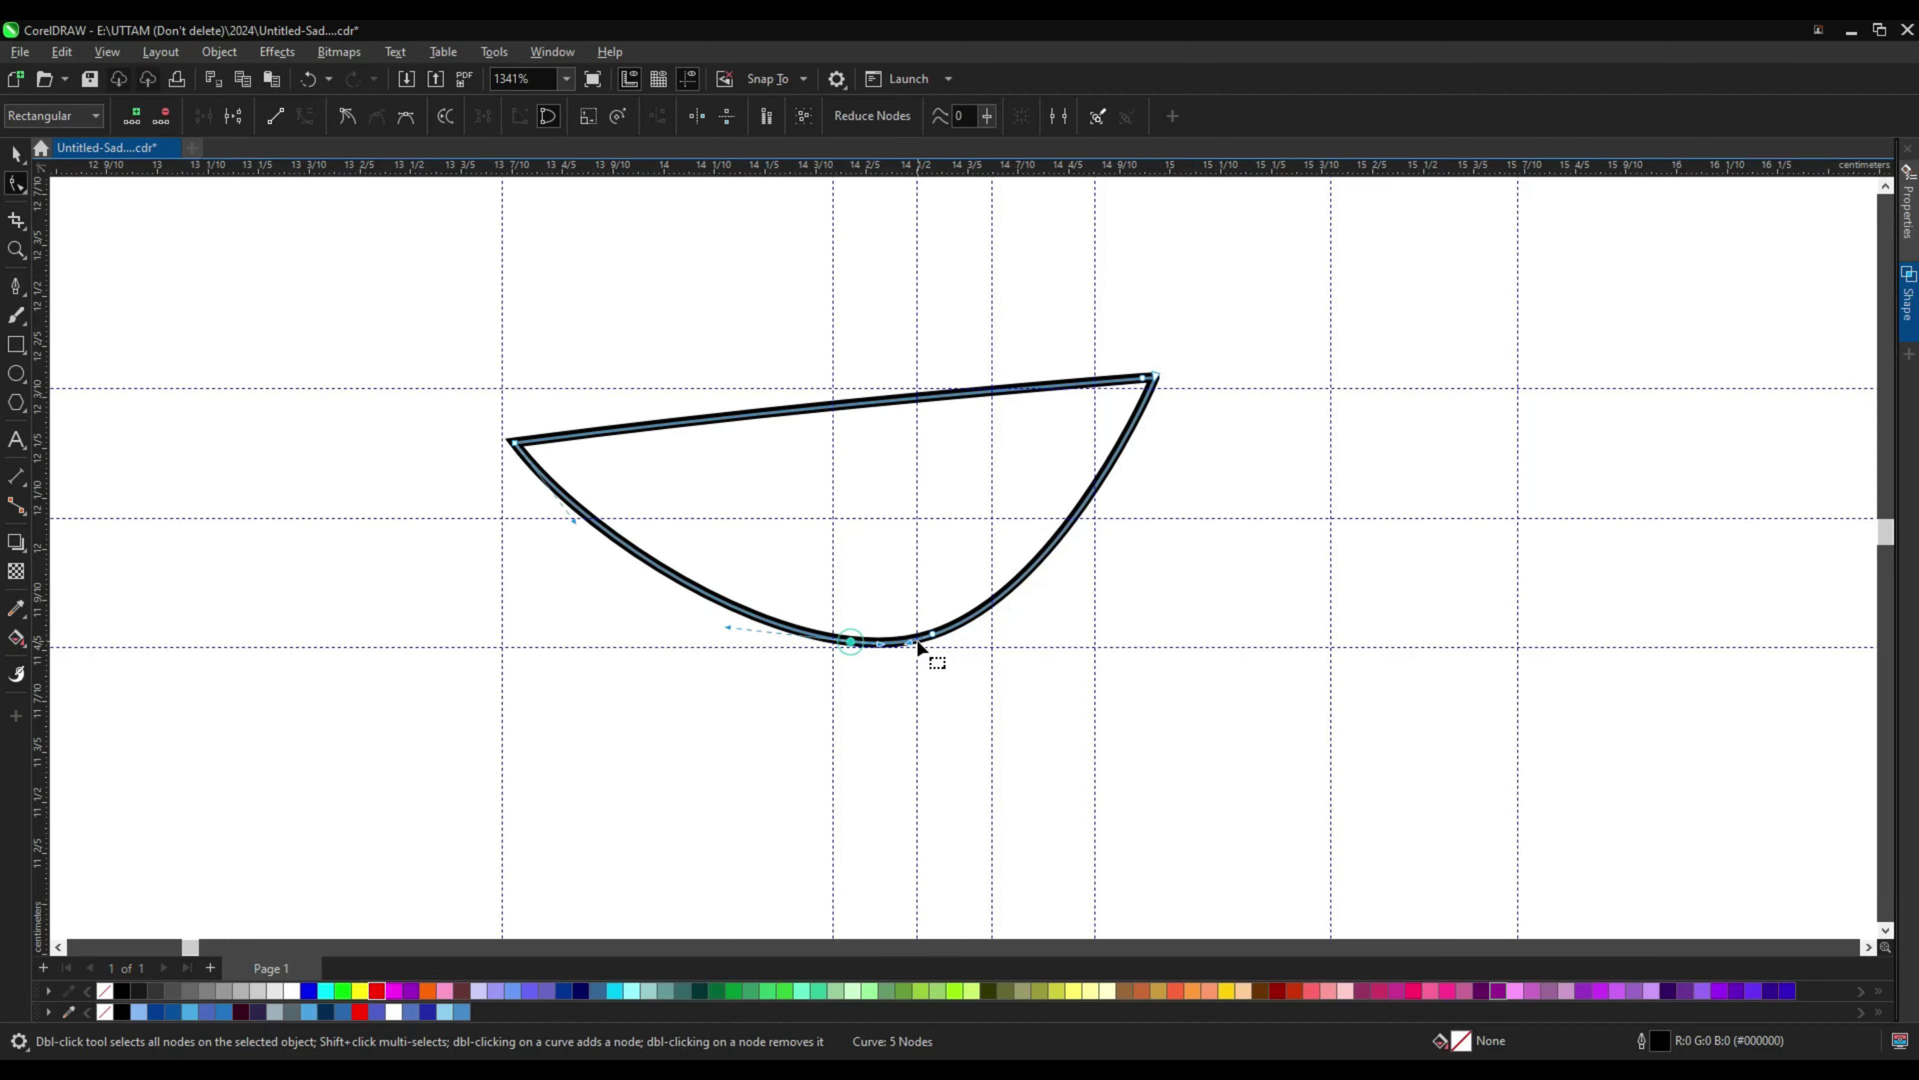
pyautogui.doubleClick(931, 633)
# Step: Deselect the bowl shape and set the Pen tool's outline width to 0.1 mm
pyautogui.scroll(-6, 937, 650)
pyautogui.scroll(2, 839, 371)
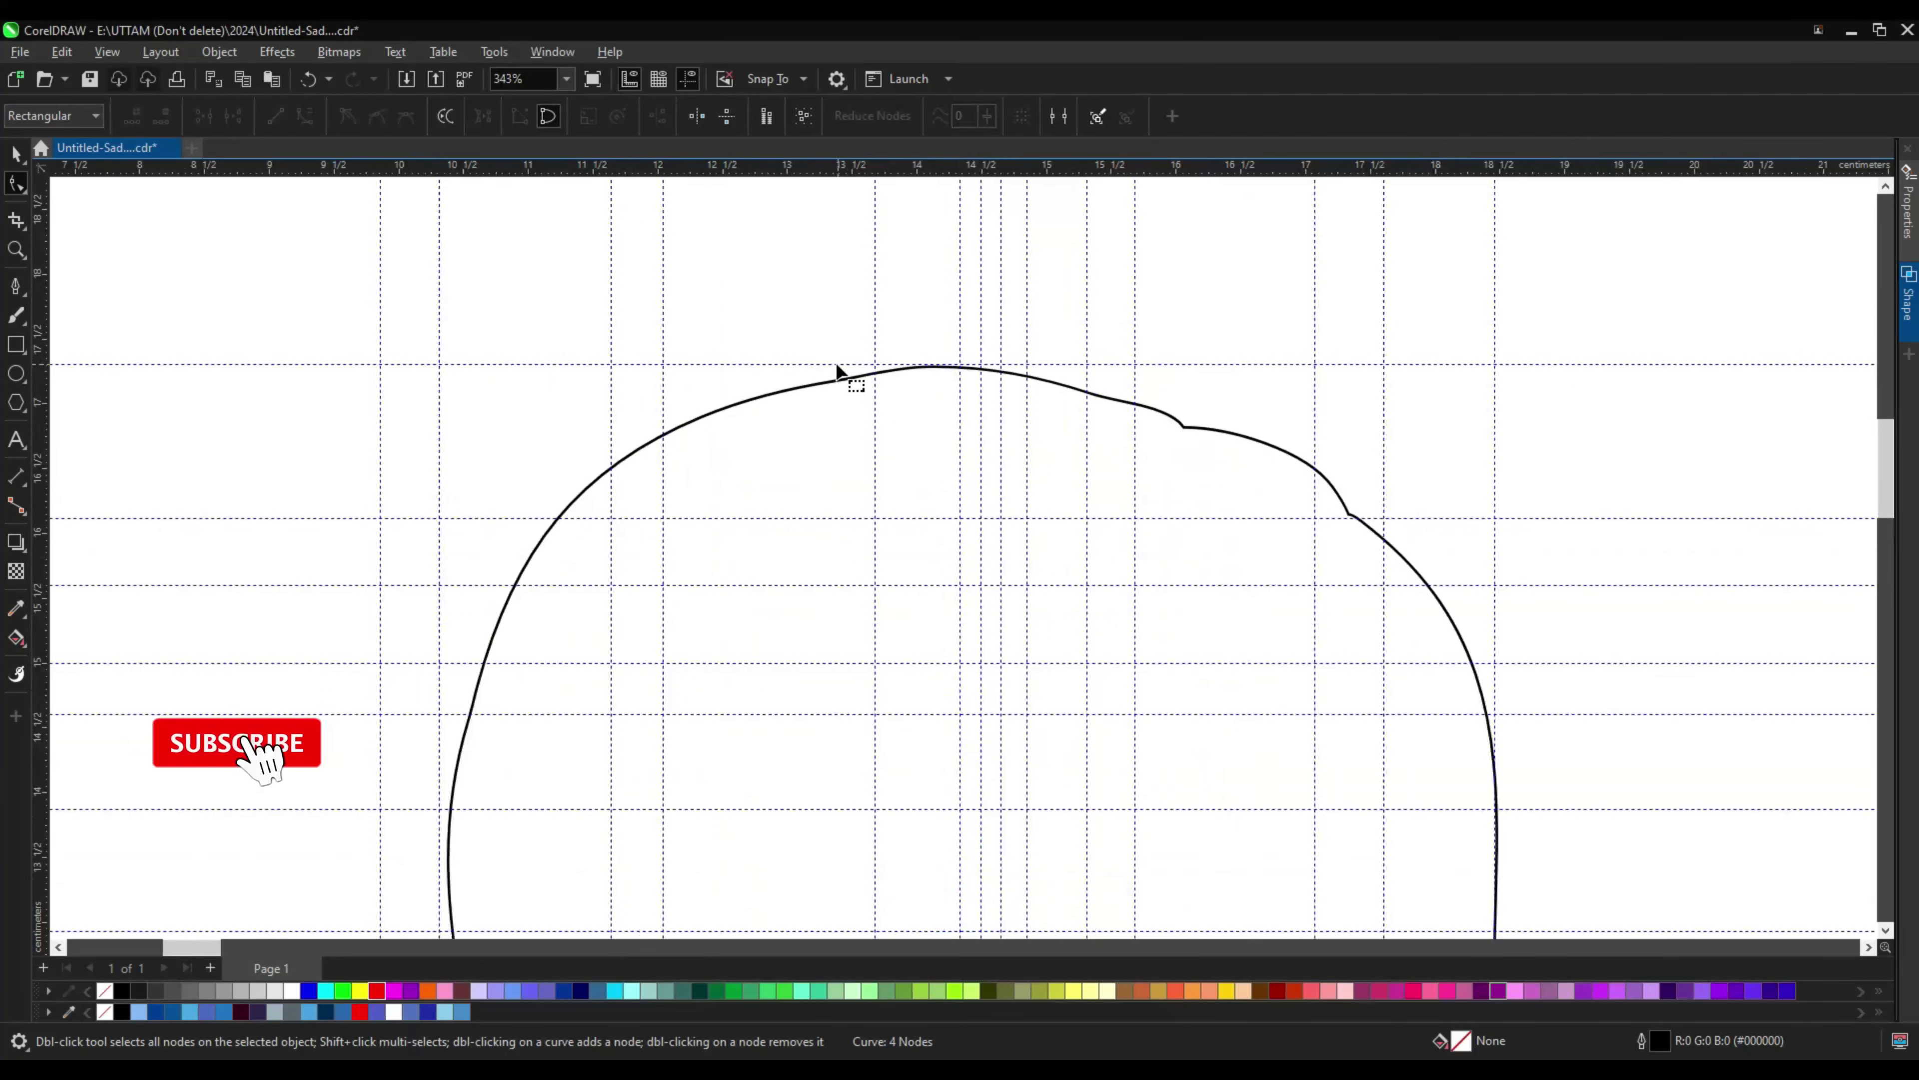
pyautogui.click(586, 484)
pyautogui.scroll(1, 514, 454)
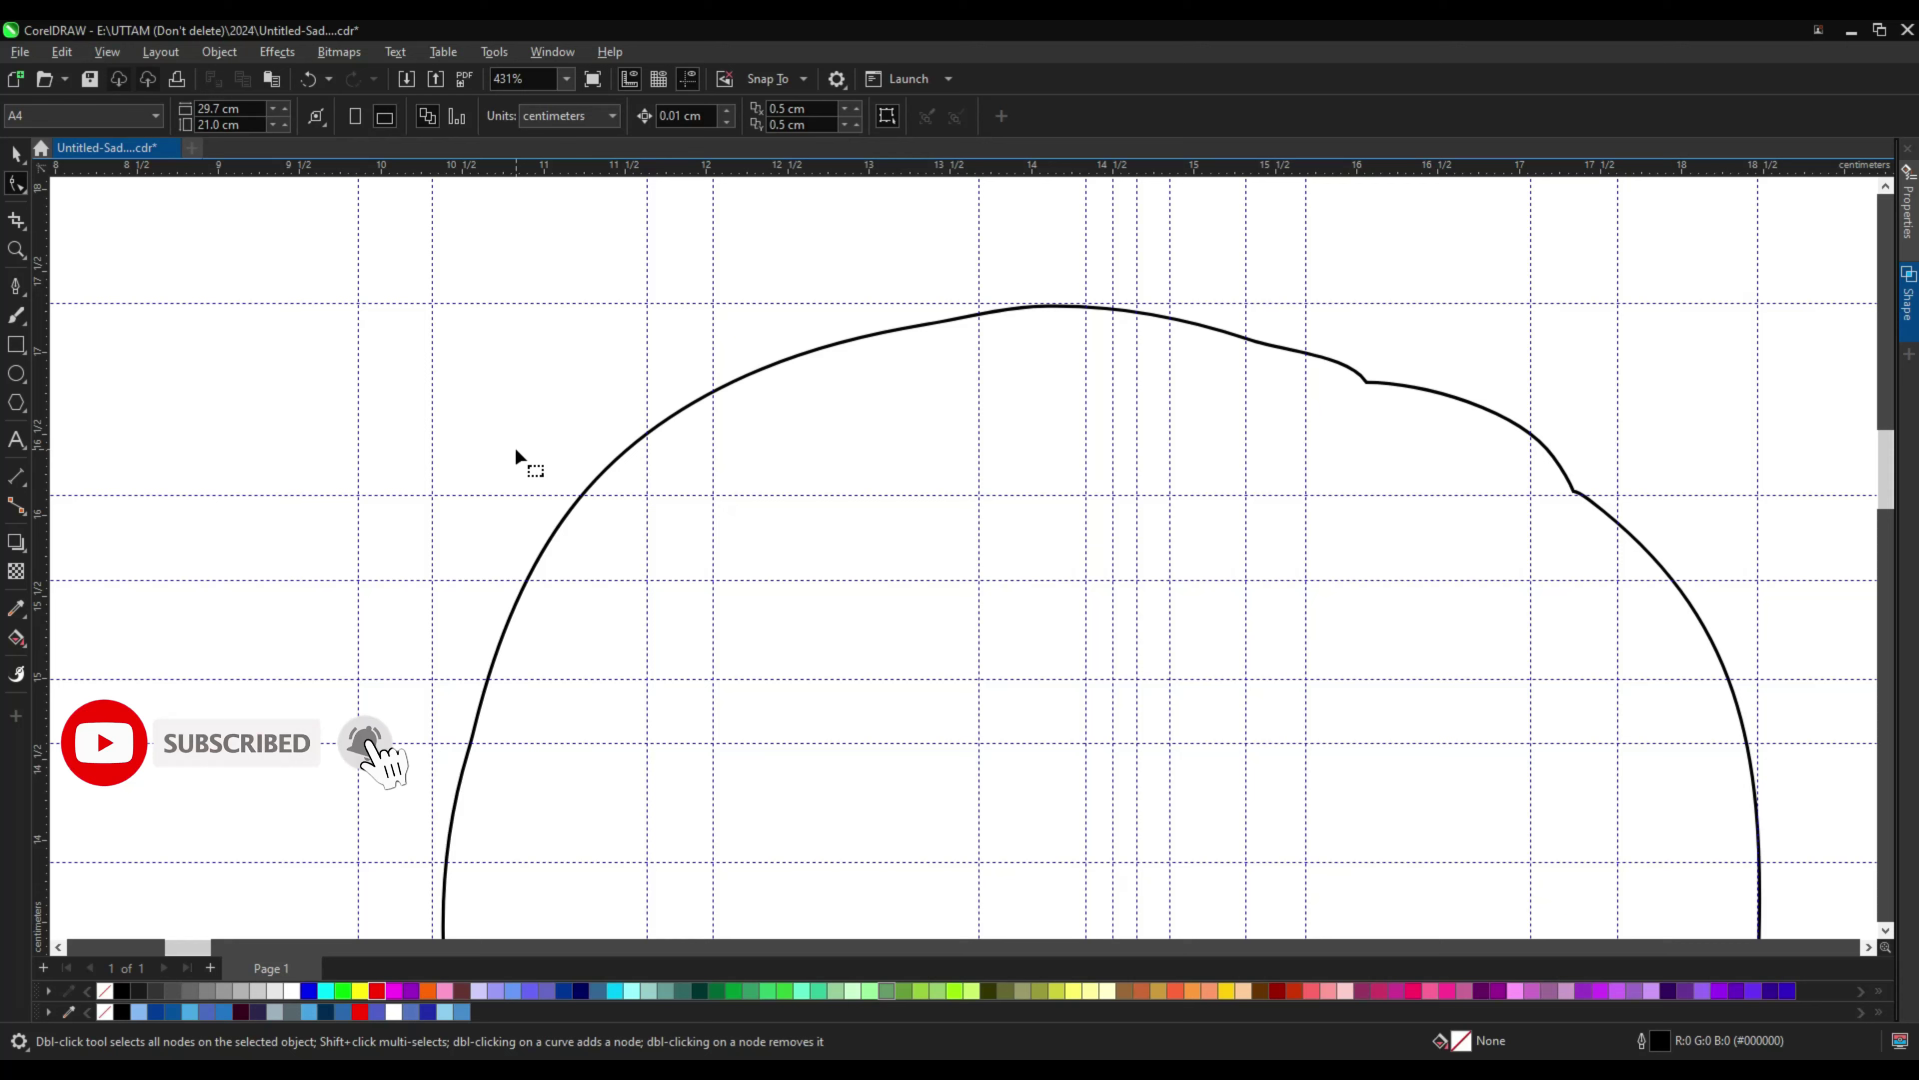
pyautogui.click(15, 286)
pyautogui.click(687, 115)
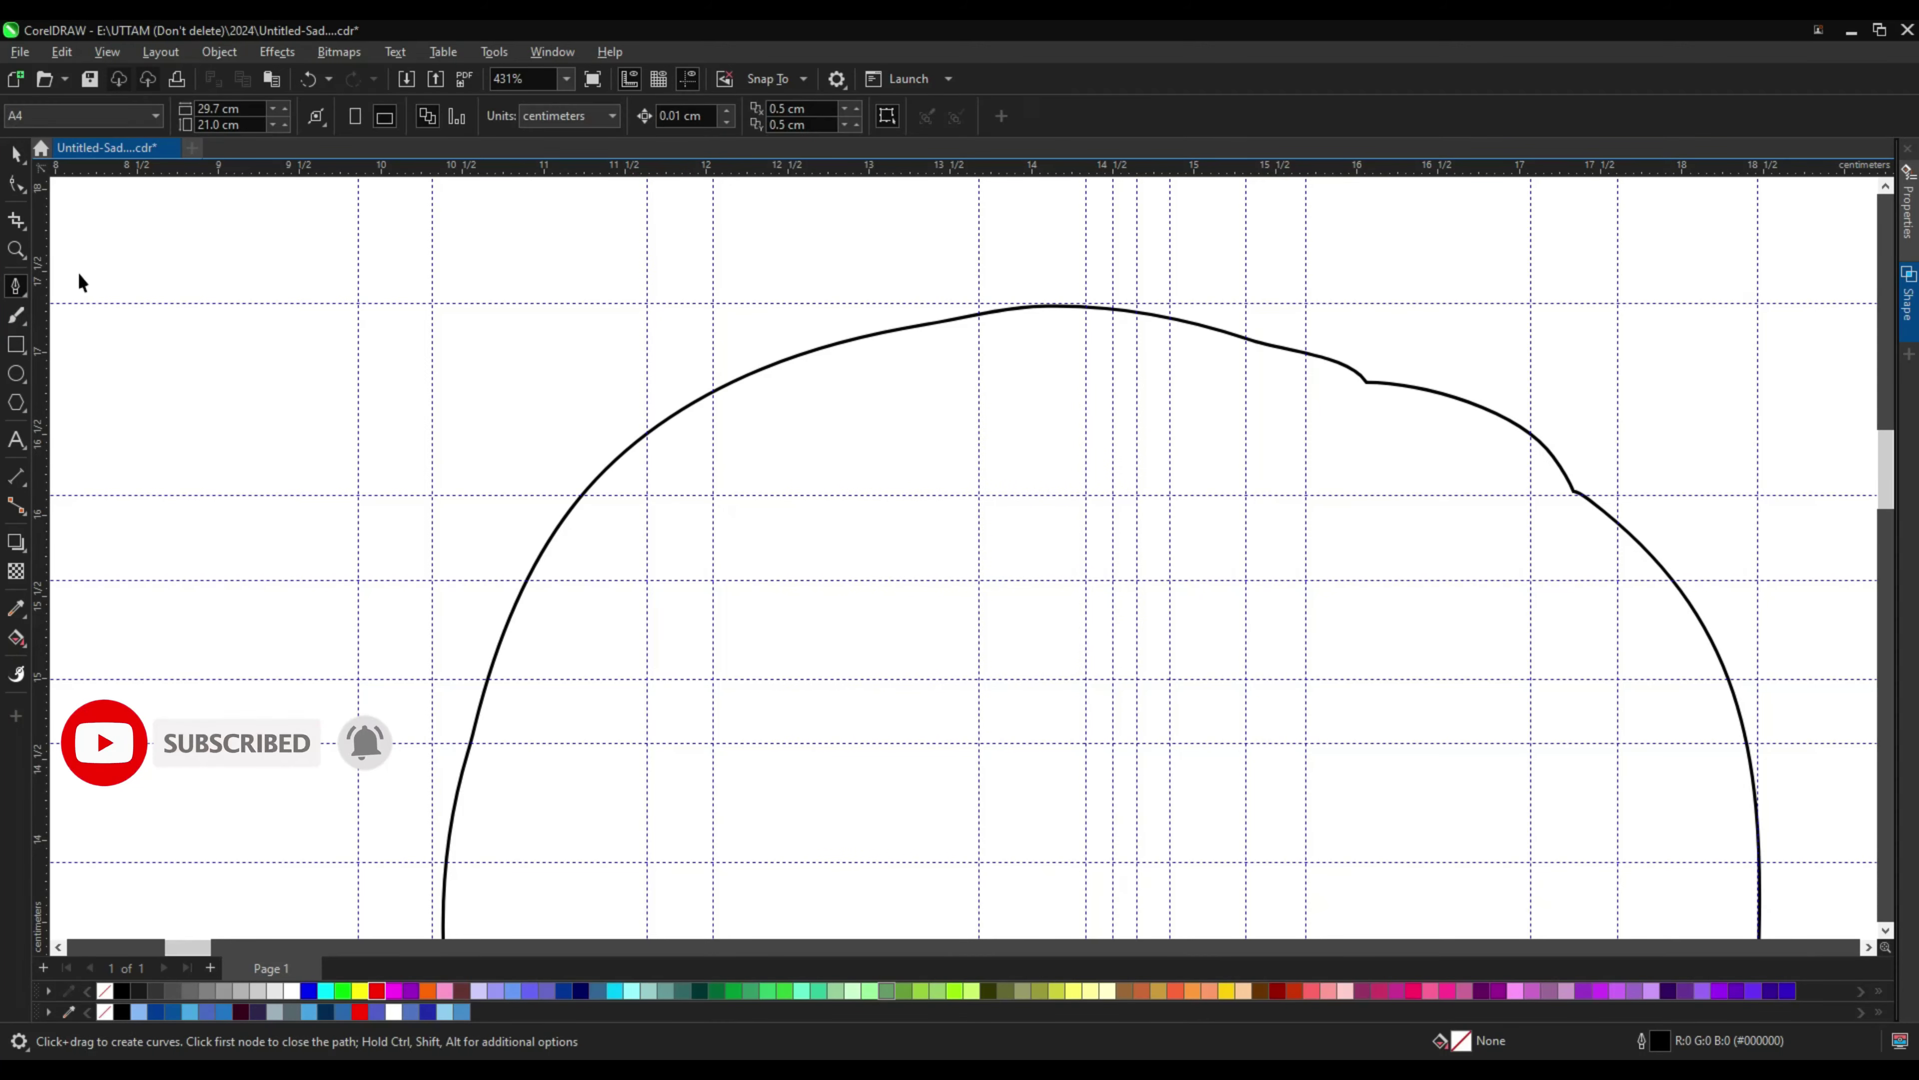
pyautogui.click(686, 116)
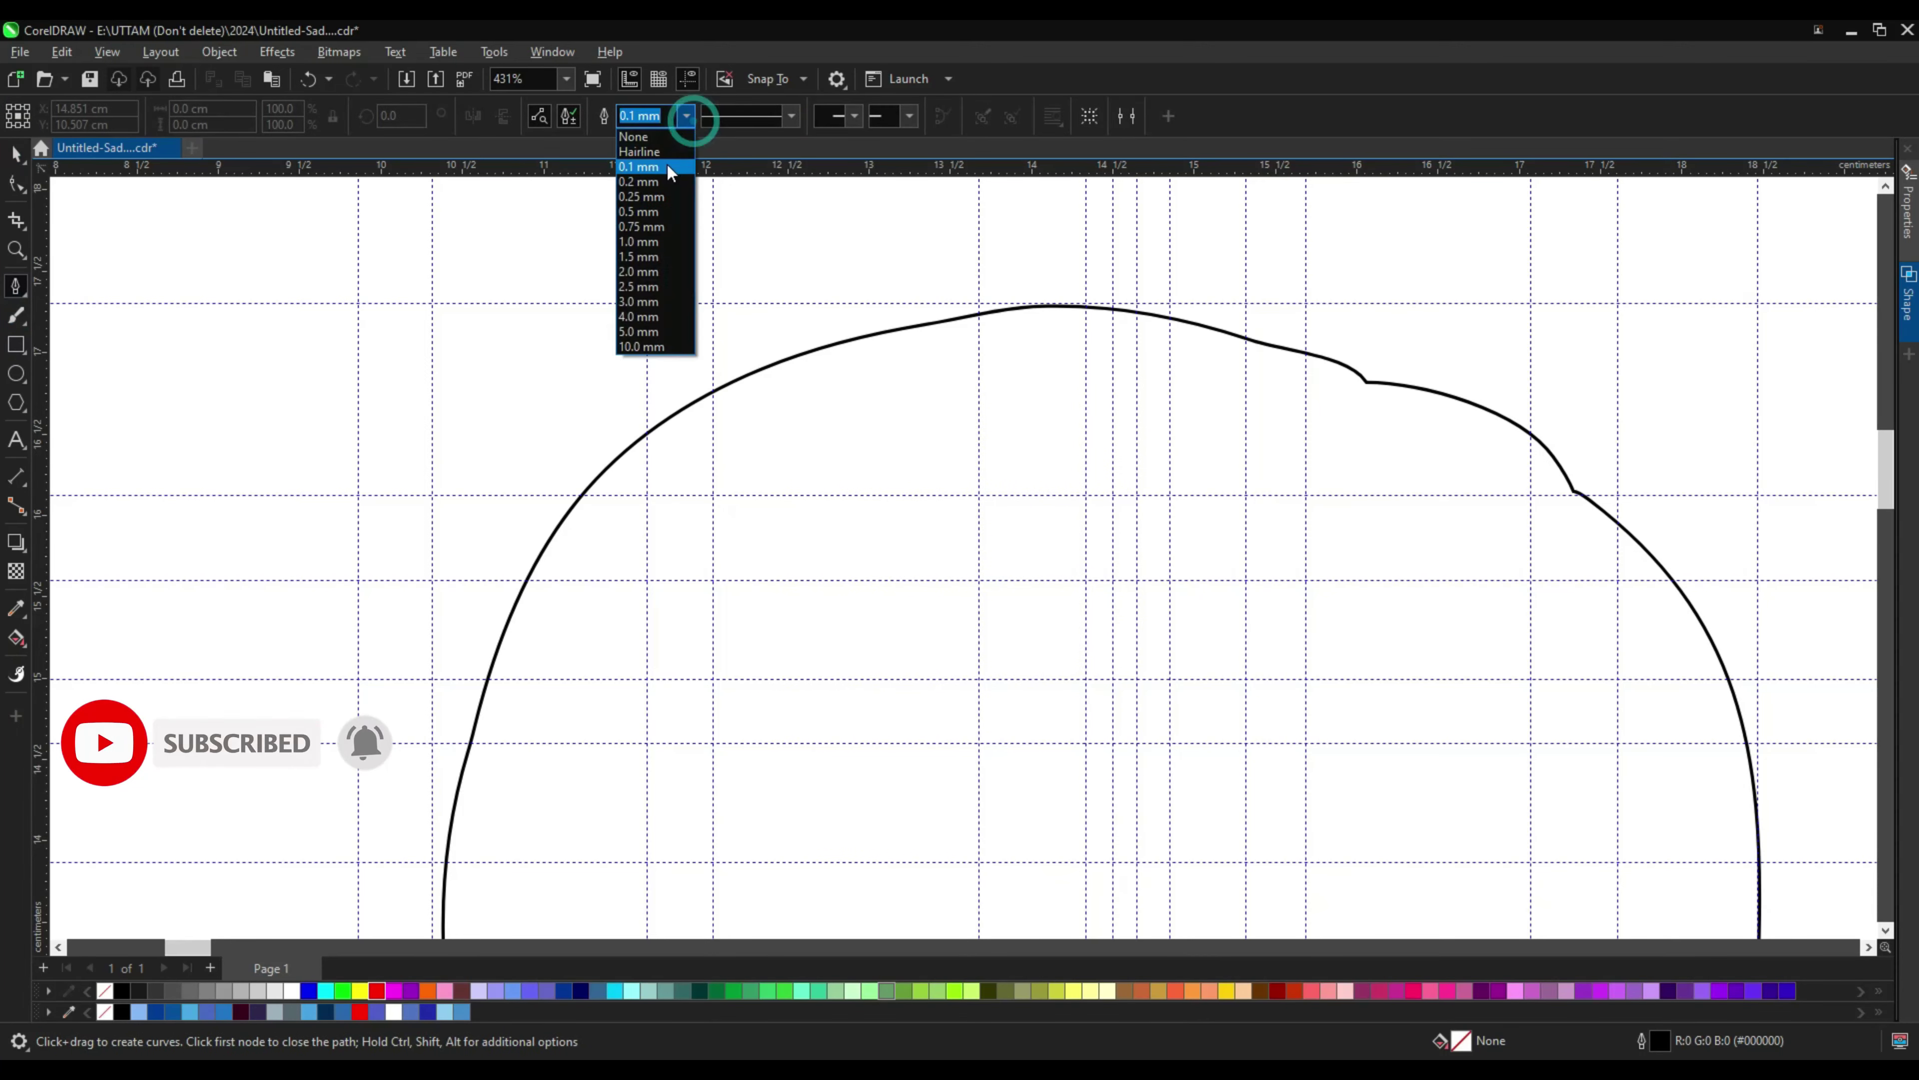
pyautogui.click(672, 167)
# Step: Draw an inner hairline curve with the Pen tool from the notch beside the lower-left hair lock up and over the head
pyautogui.scroll(-5, 570, 716)
pyautogui.scroll(3, 664, 806)
pyautogui.scroll(1, 561, 840)
pyautogui.click(952, 922)
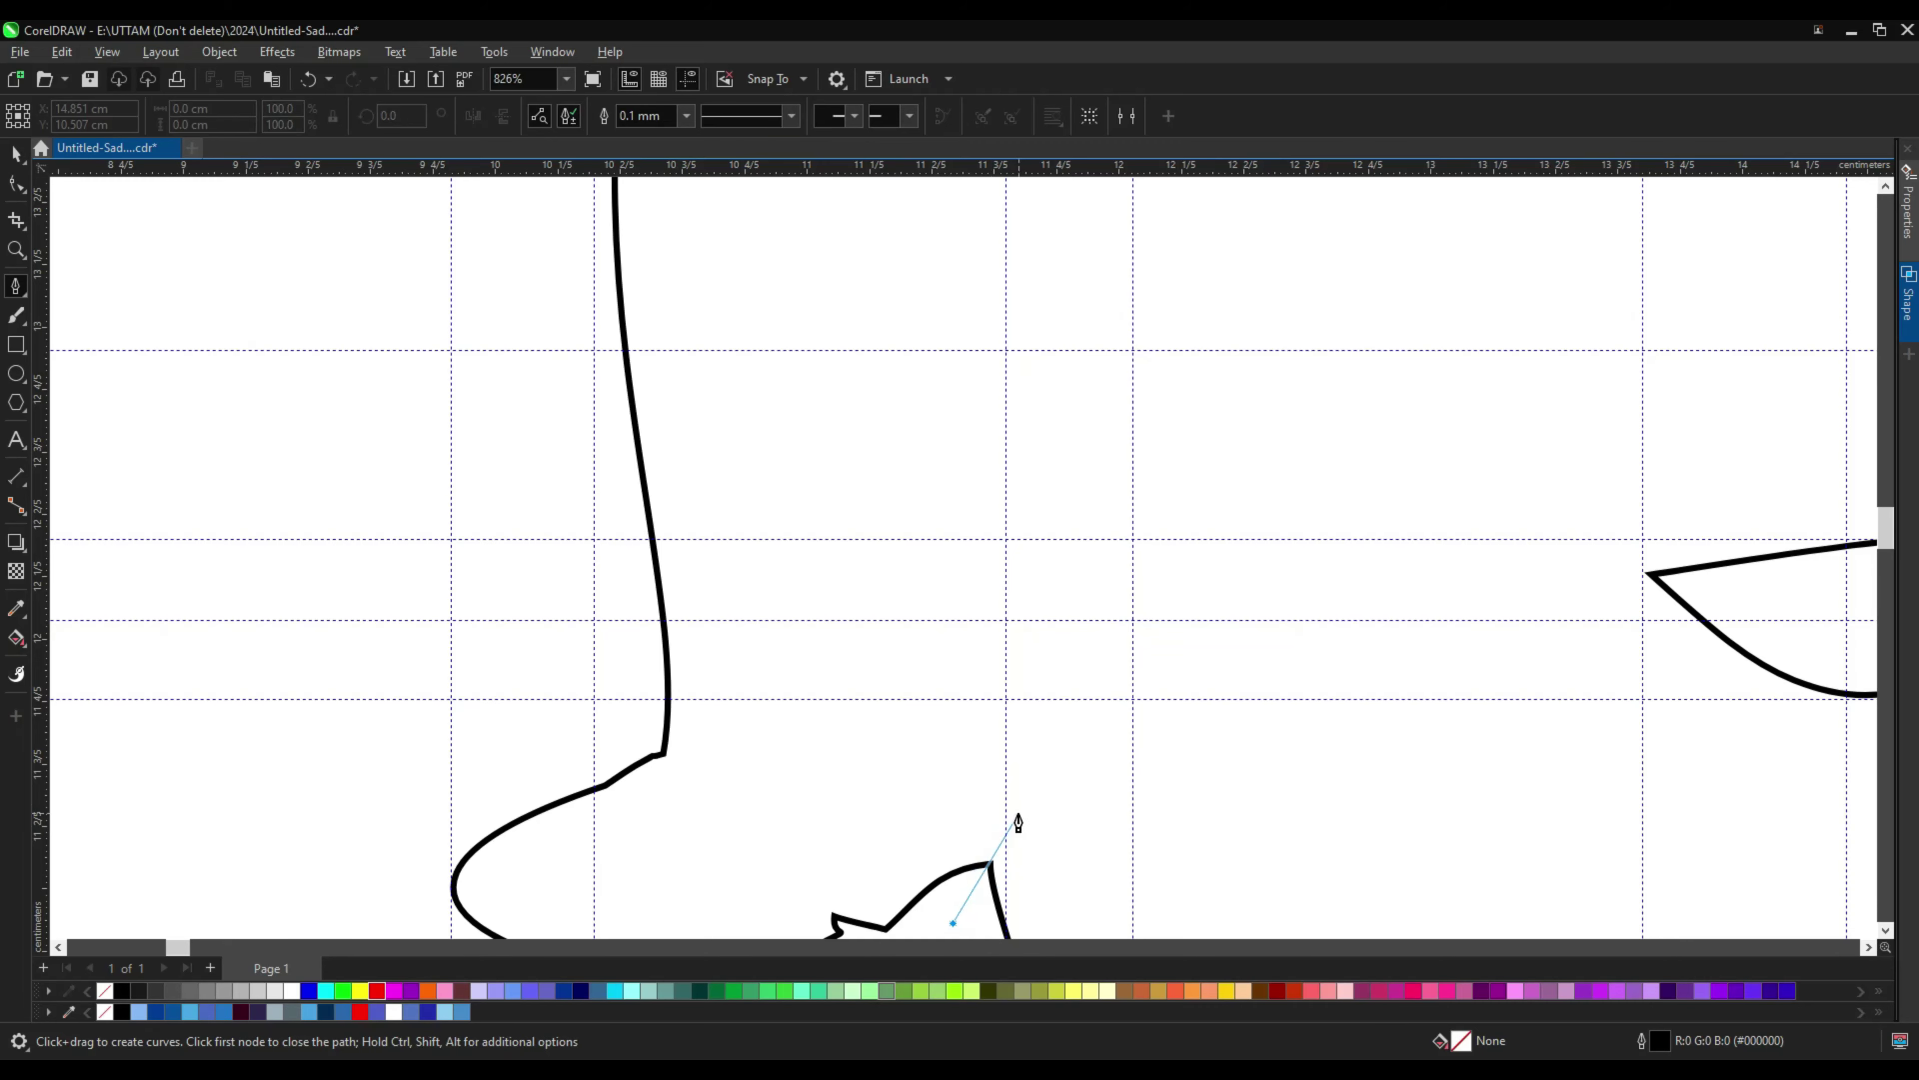
pyautogui.moveTo(1015, 799); pyautogui.dragTo(1036, 765)
pyautogui.scroll(-1, 1037, 765)
pyautogui.click(986, 442)
pyautogui.scroll(-3, 987, 442)
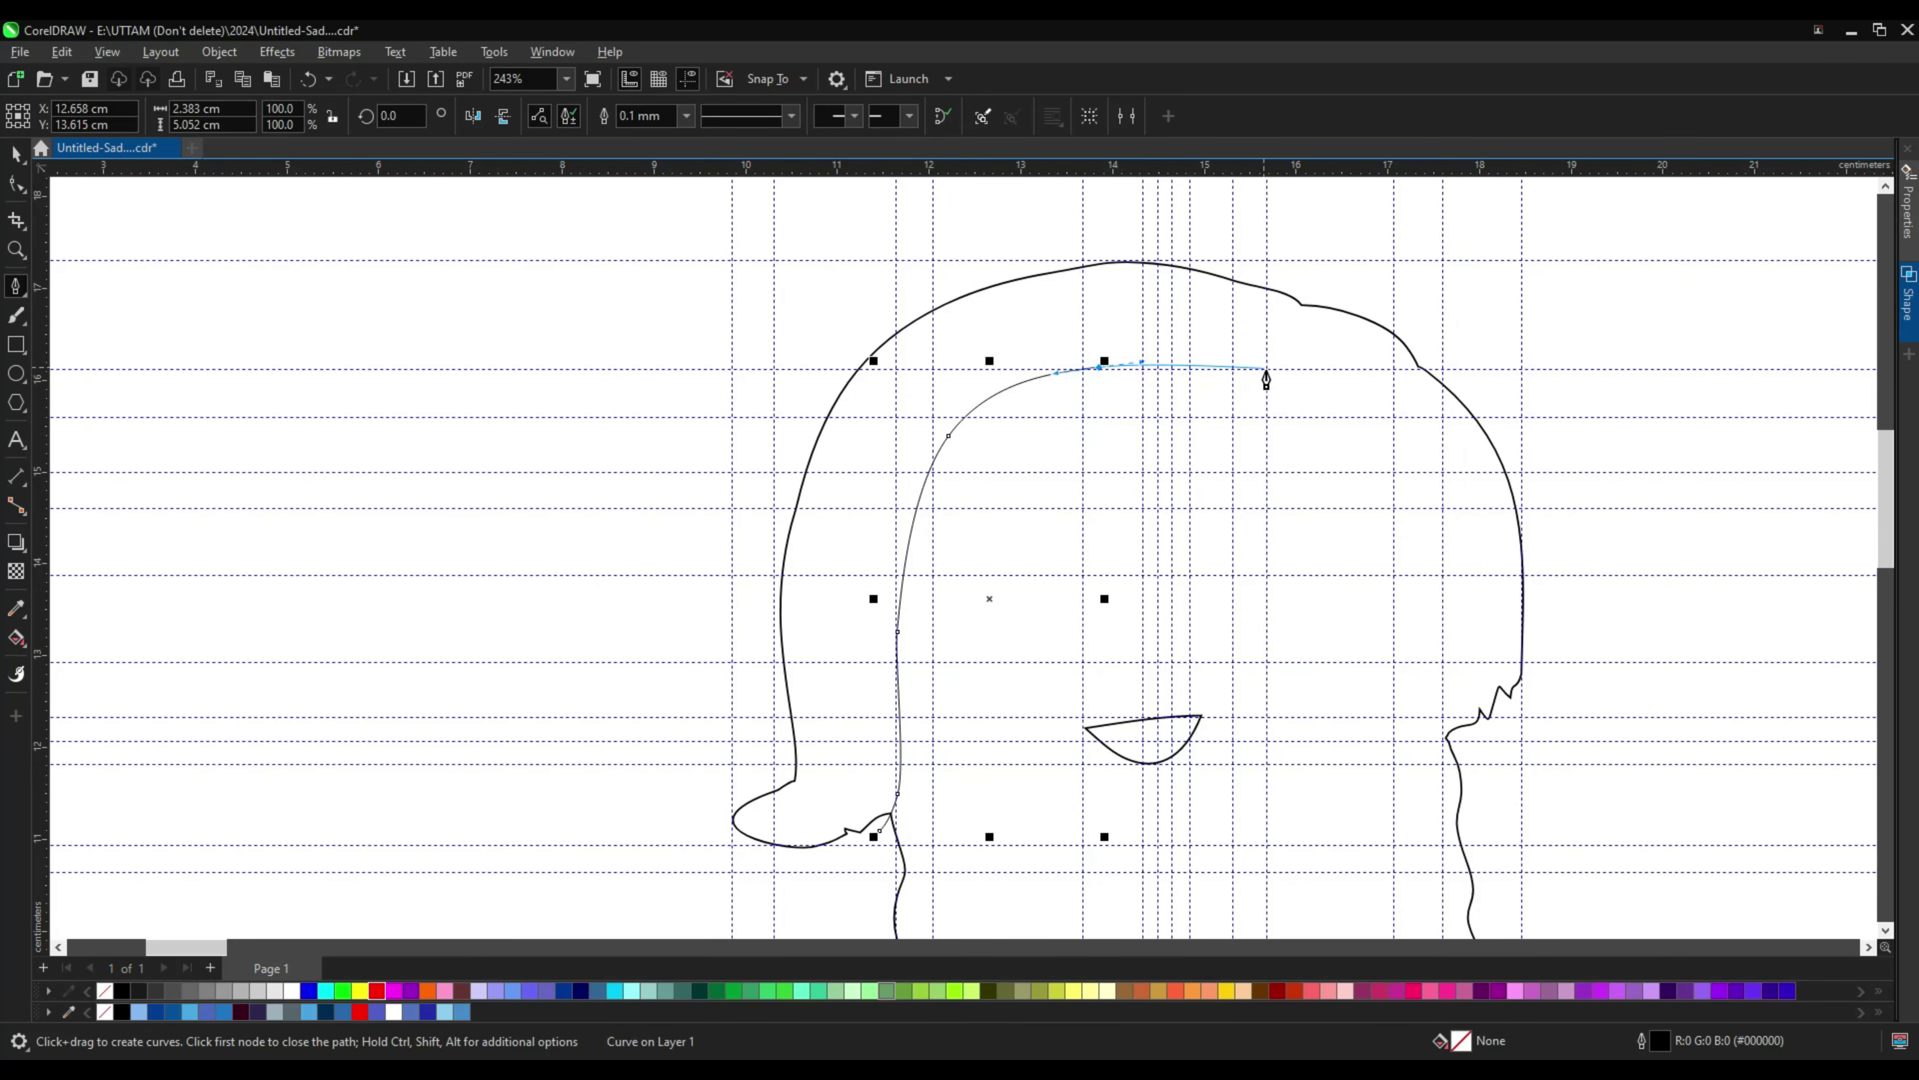
# Step: Continue the hairline curve down the right side and end it in a short zigzag beside the right hair edge
pyautogui.moveTo(1397, 758); pyautogui.dragTo(1398, 756)
pyautogui.scroll(2, 1420, 712)
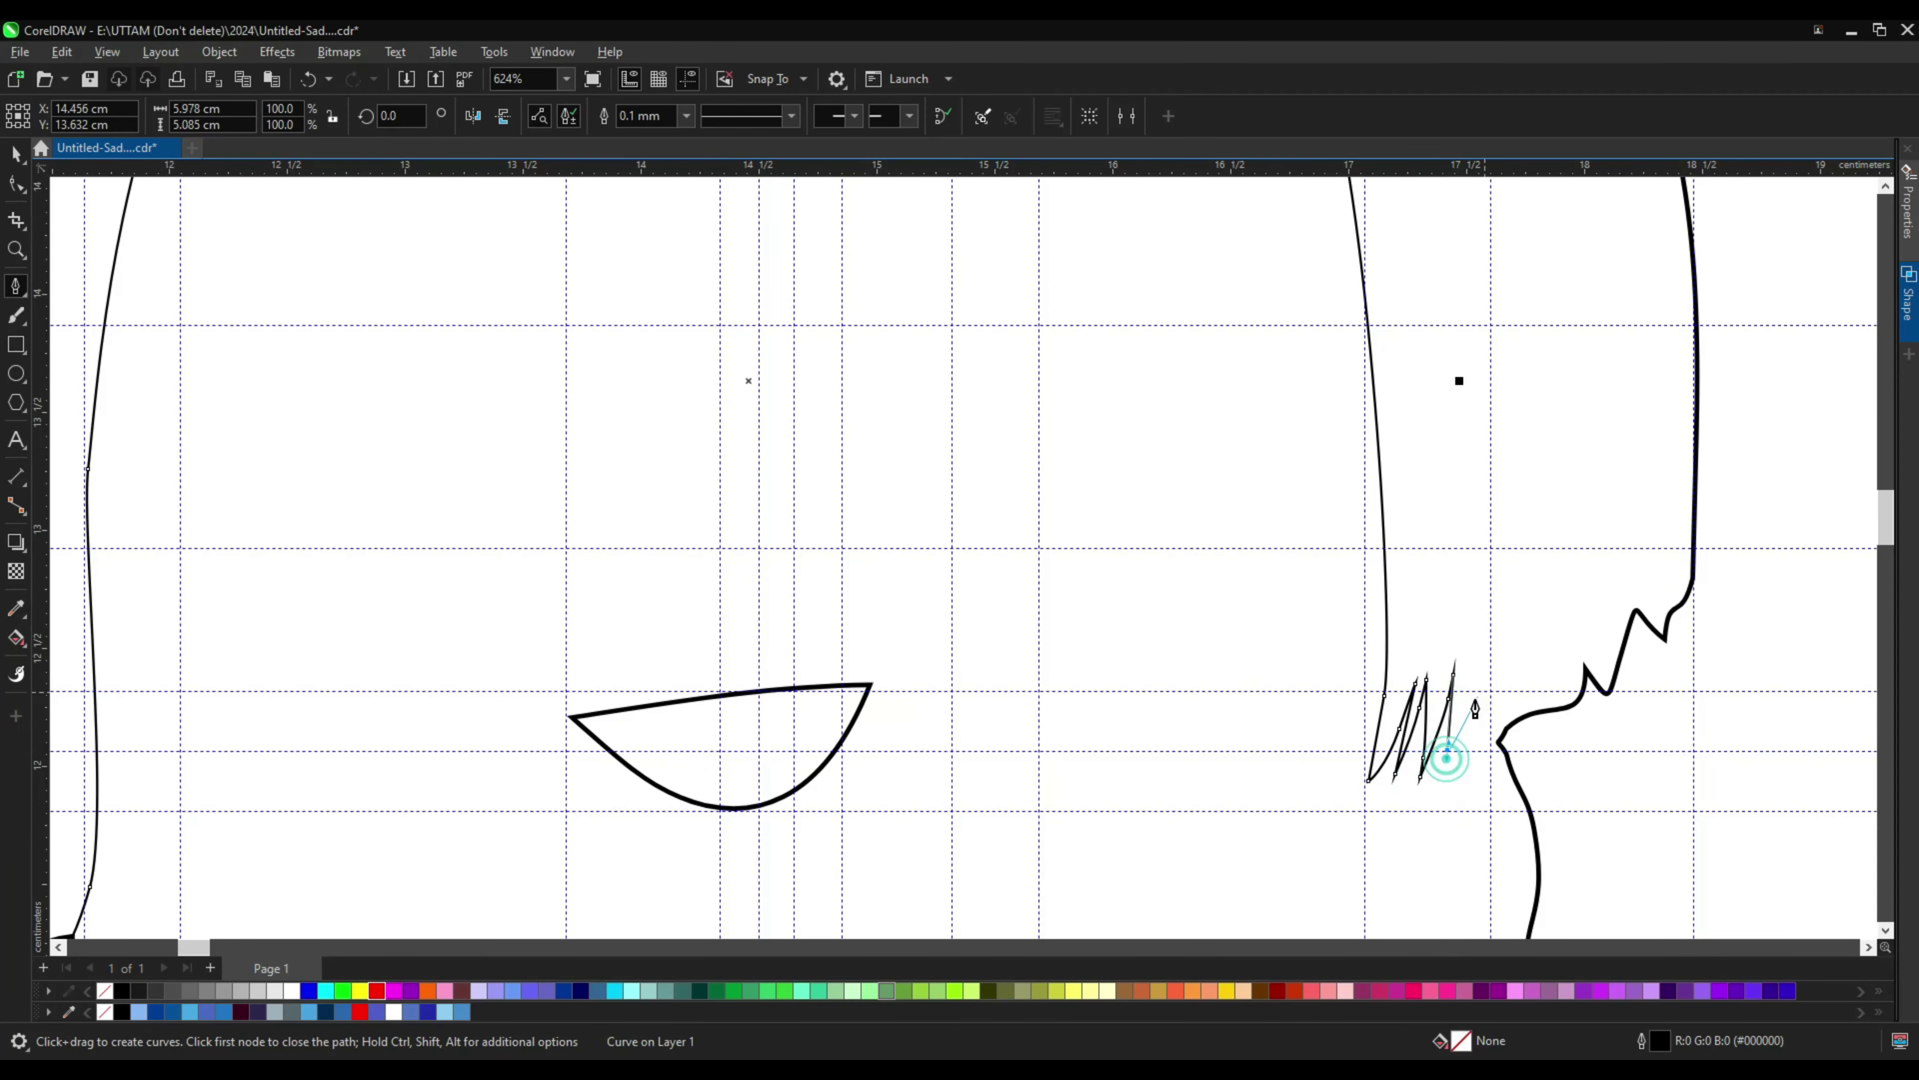
pyautogui.scroll(2, 1474, 703)
pyautogui.scroll(-4, 1383, 617)
# Step: Draw a shallow chin arc with the Pen tool from the hairline's lower-left side to the right hair edge and bend it downward
pyautogui.click(735, 668)
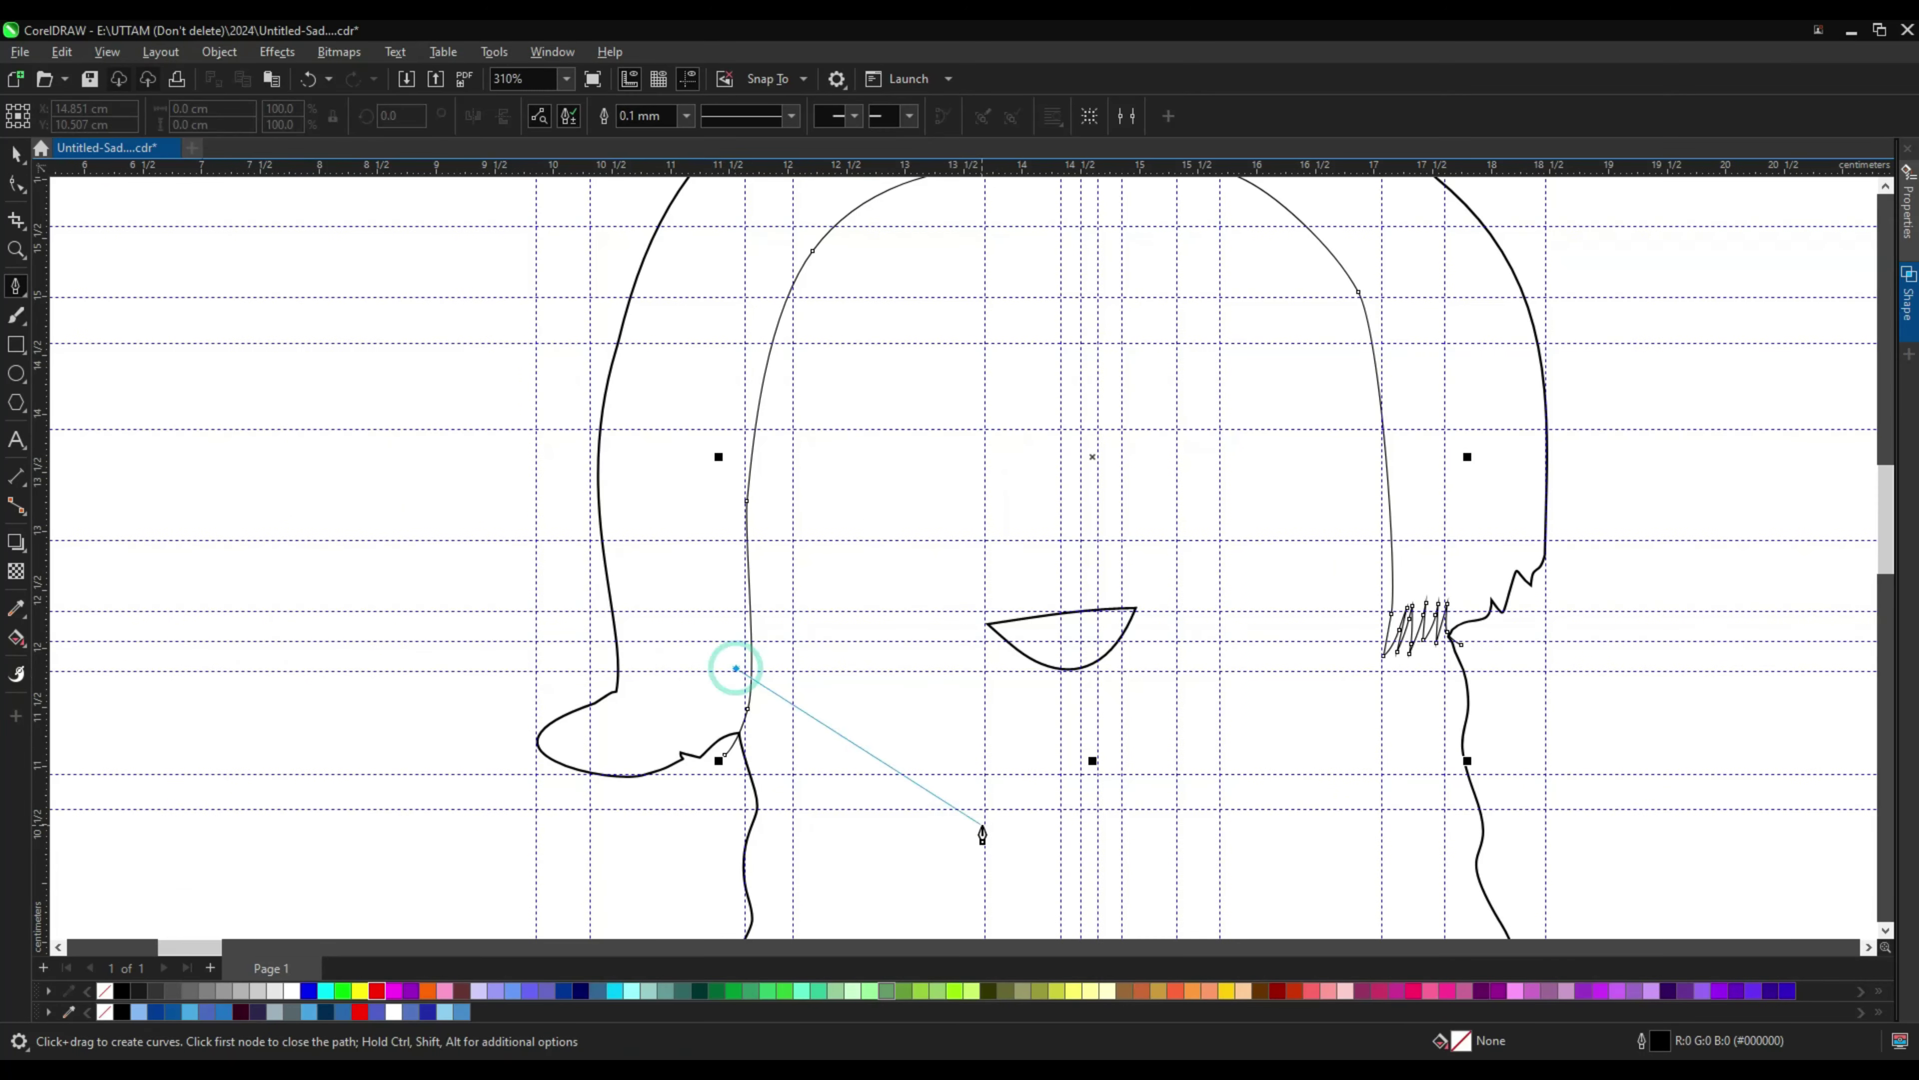
pyautogui.scroll(1, 1452, 644)
pyautogui.moveTo(1465, 639); pyautogui.dragTo(1471, 637)
pyautogui.press('F10')
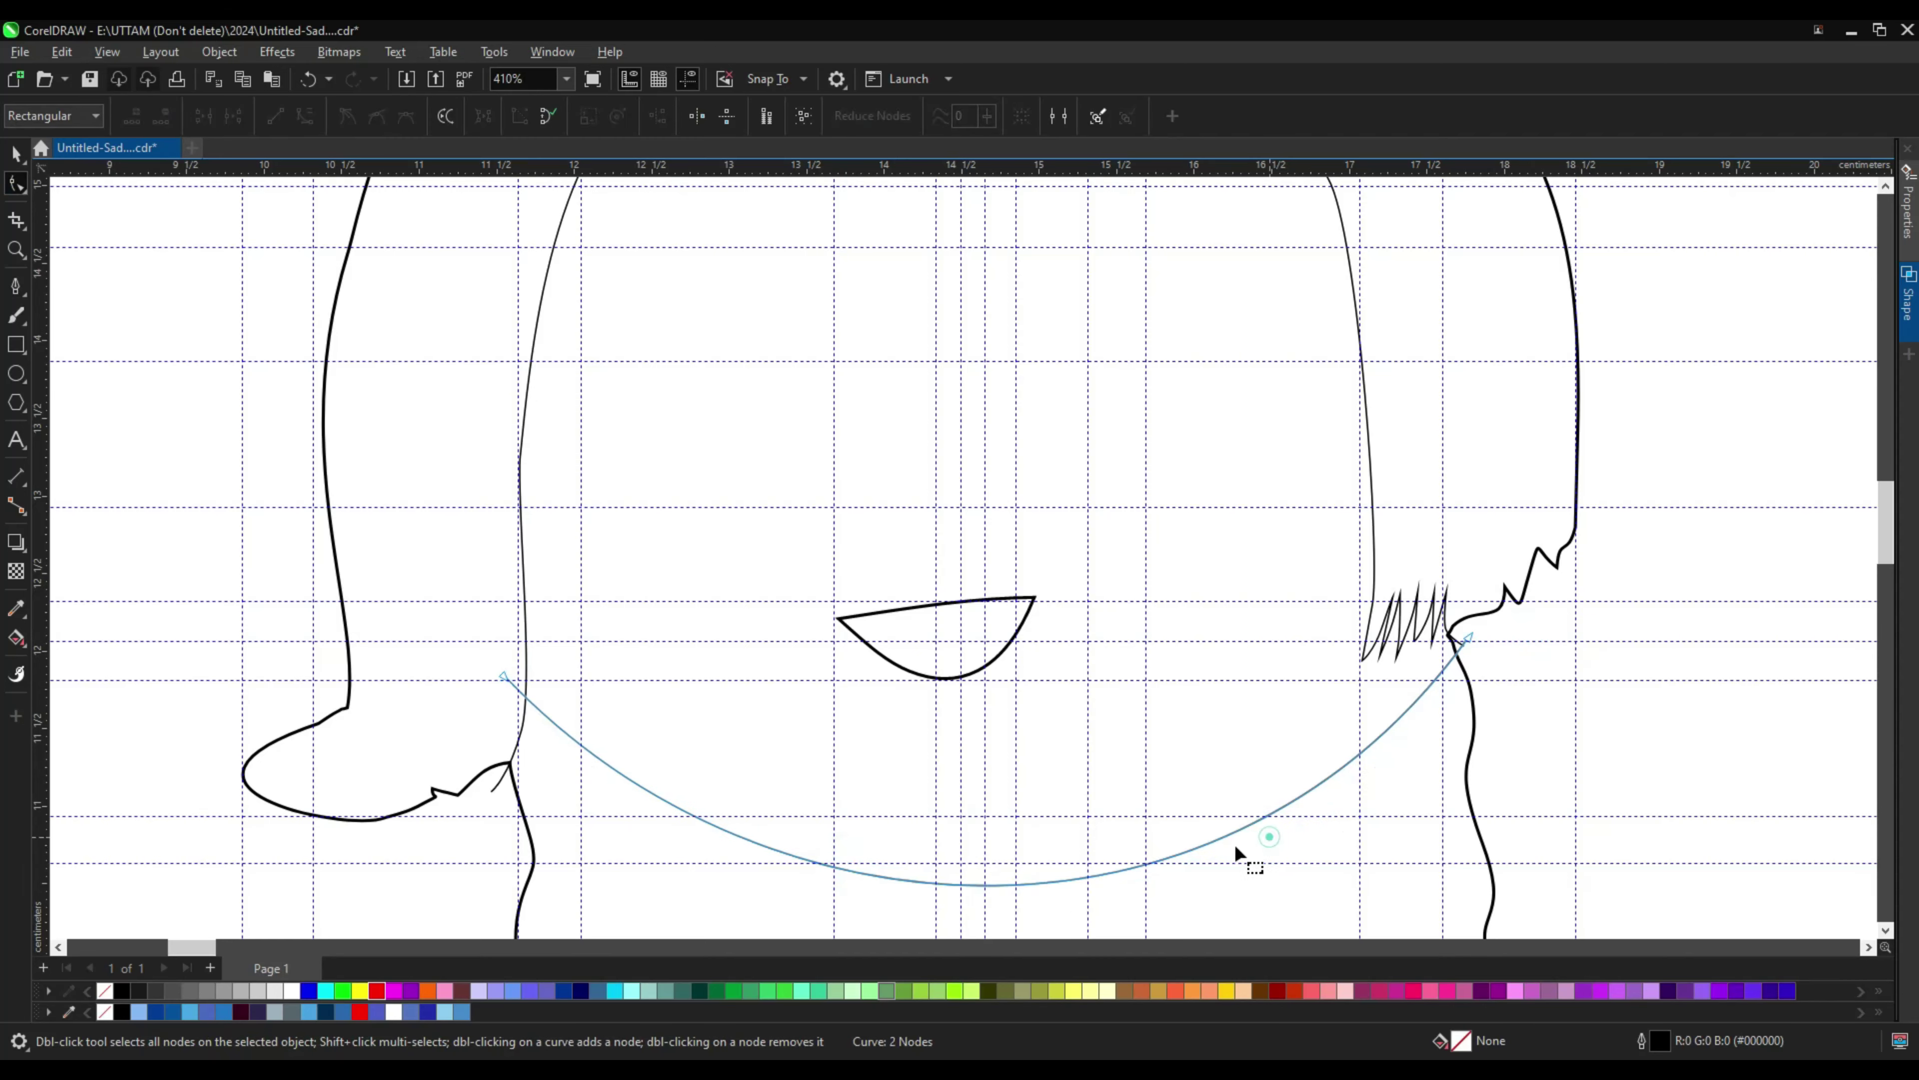
# Step: Select the hairline curve and remove its upper-right node to smooth that side
pyautogui.scroll(-2, 1021, 858)
pyautogui.click(1162, 289)
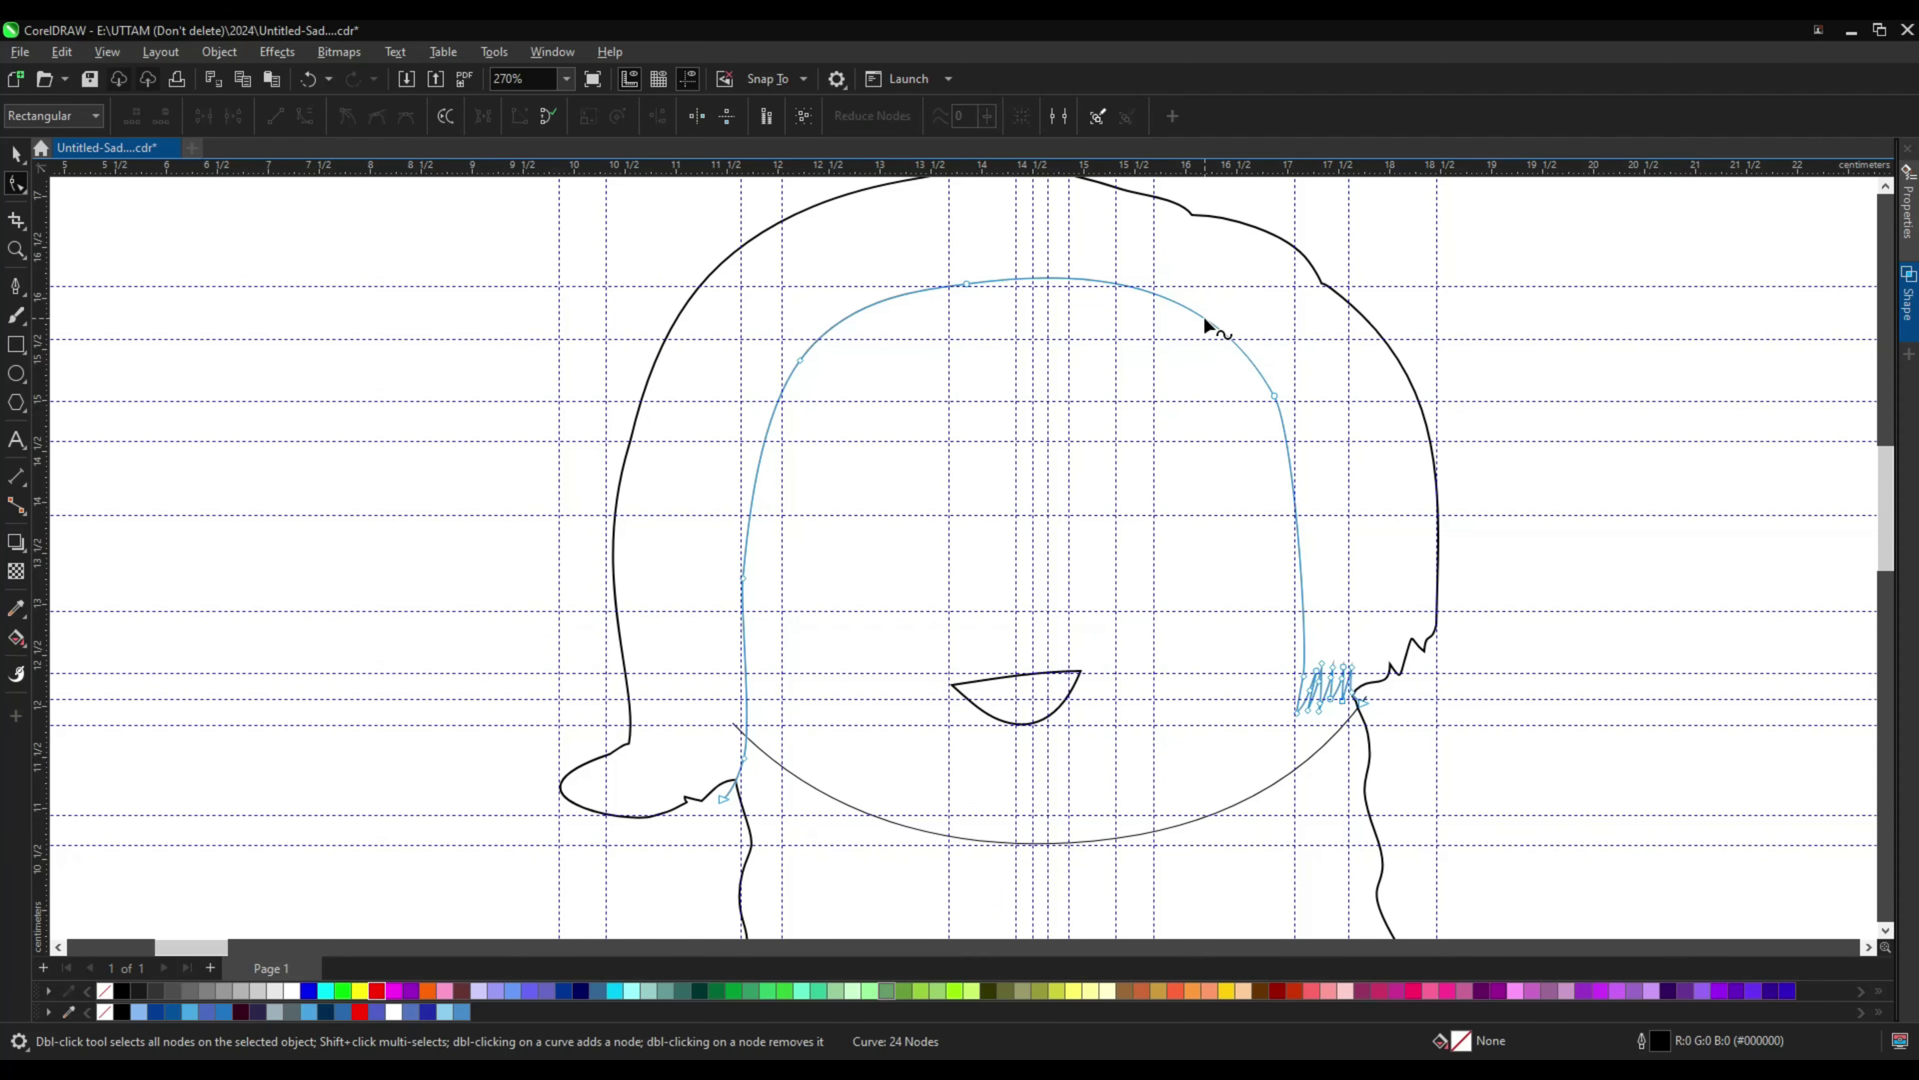
pyautogui.doubleClick(1275, 396)
# Step: Draw a second hair strand curve with the Pen tool inside the hairline's right side, from its top down to the zigzag
pyautogui.hotkey('ctrl', 'a')
pyautogui.scroll(7, 1327, 685)
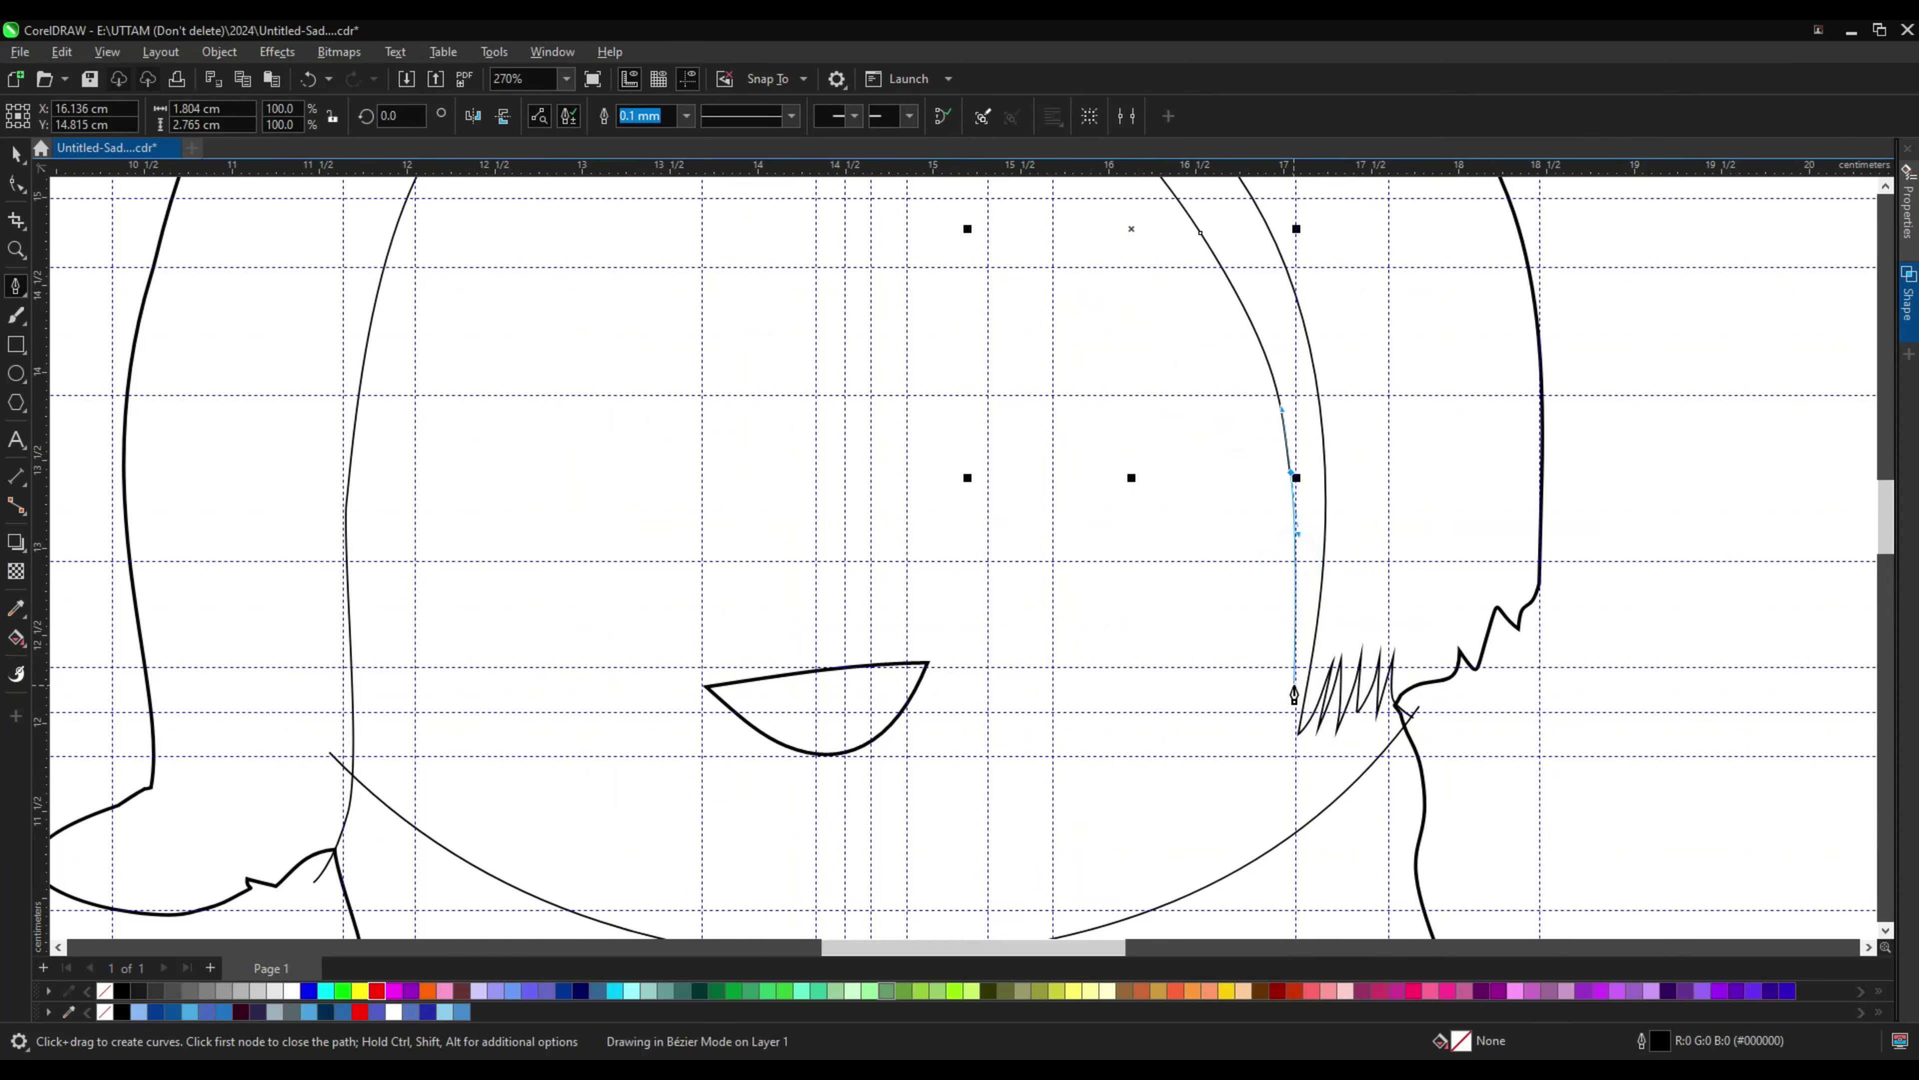
pyautogui.click(1389, 594)
pyautogui.click(1387, 591)
pyautogui.scroll(-7, 1388, 591)
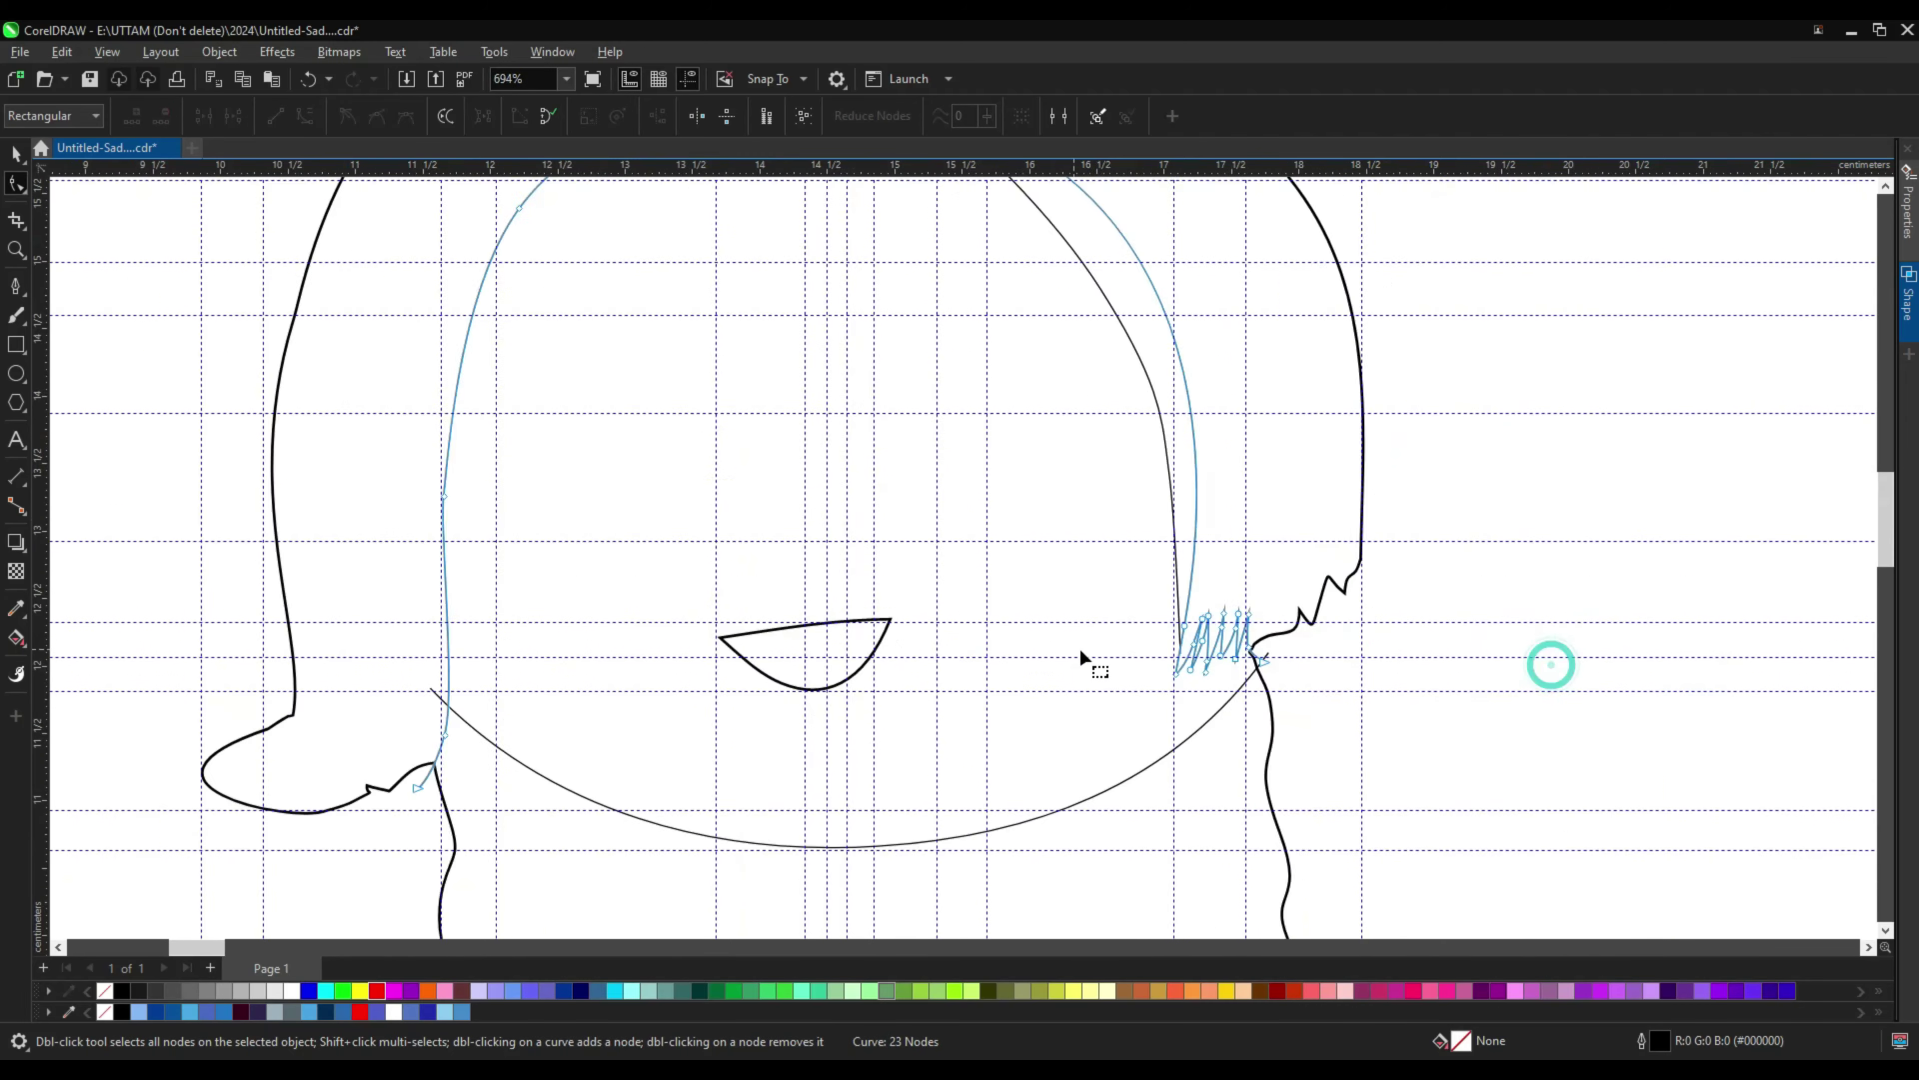
# Step: Smooth the hairline's upper-left arc by removing extra nodes, and add a node at the top of the curve
pyautogui.press('space')
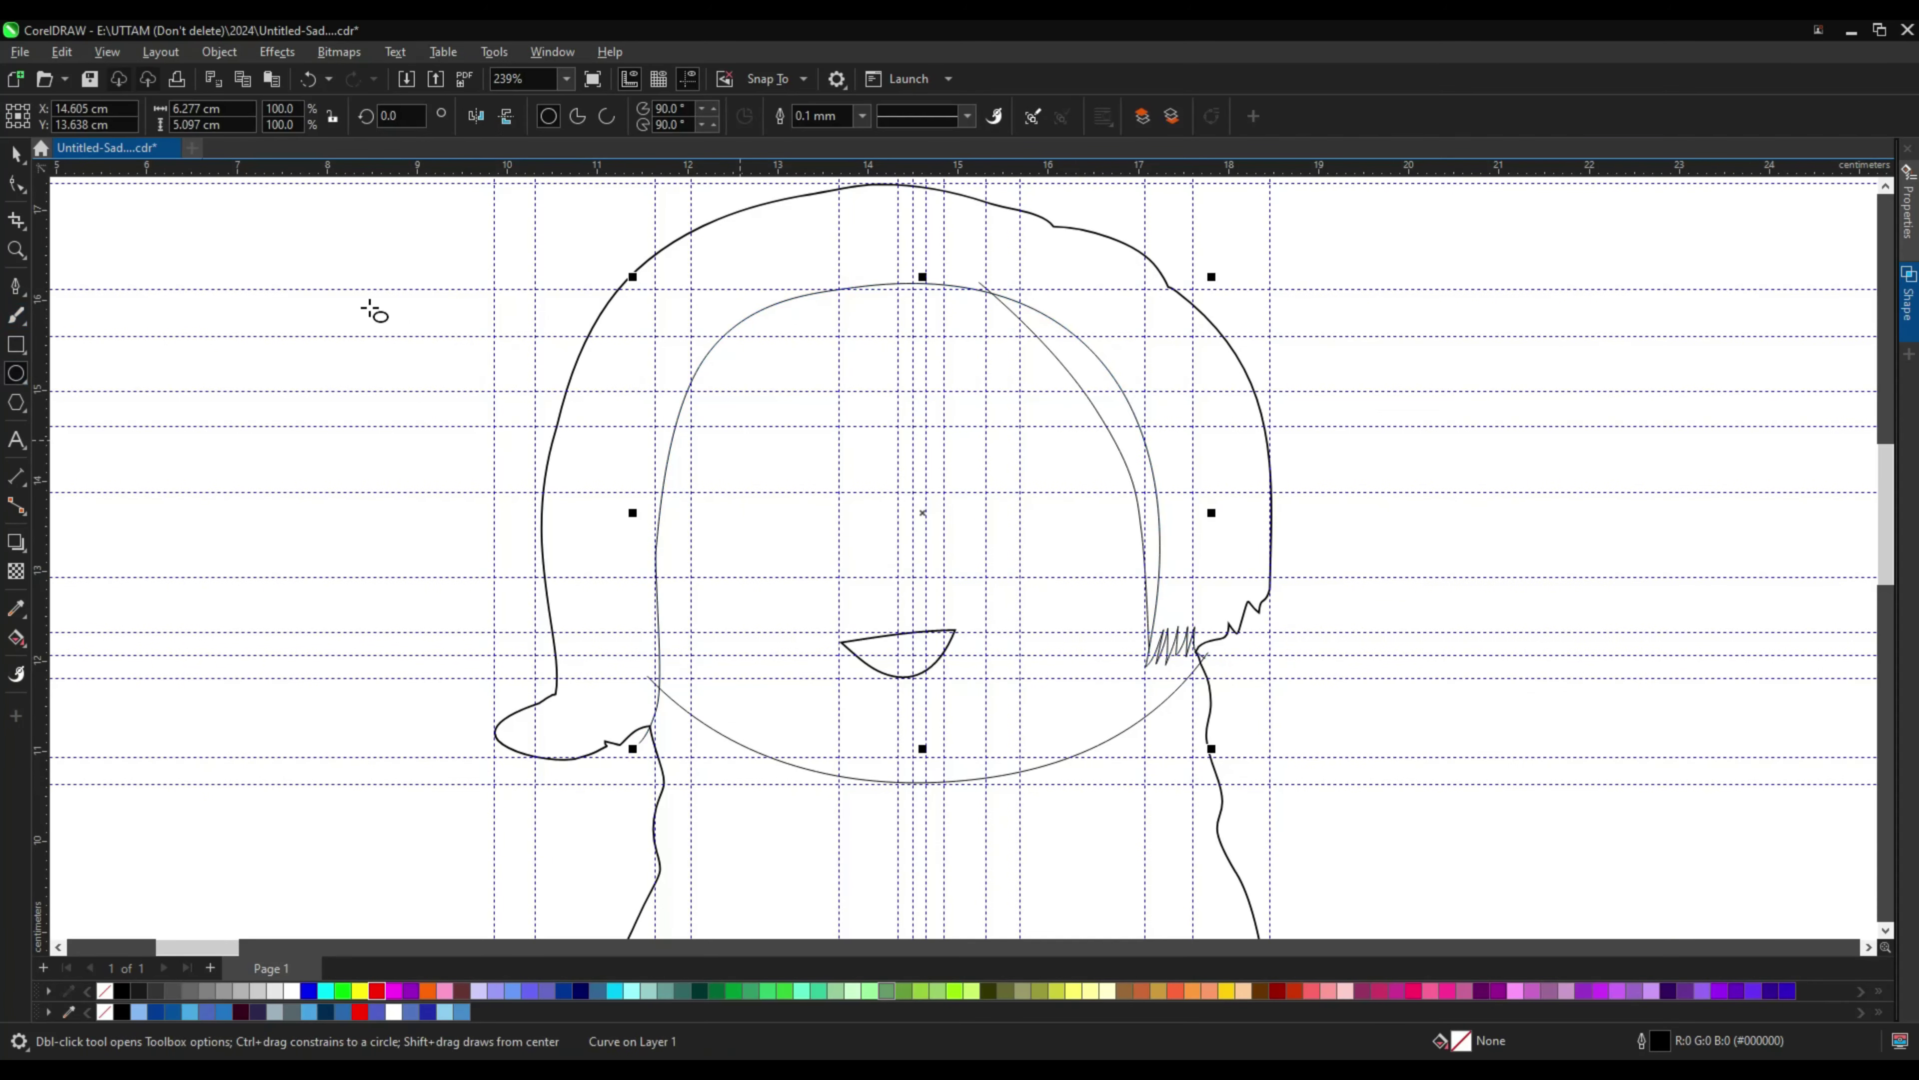
pyautogui.press('space')
pyautogui.moveTo(707, 357); pyautogui.dragTo(658, 558)
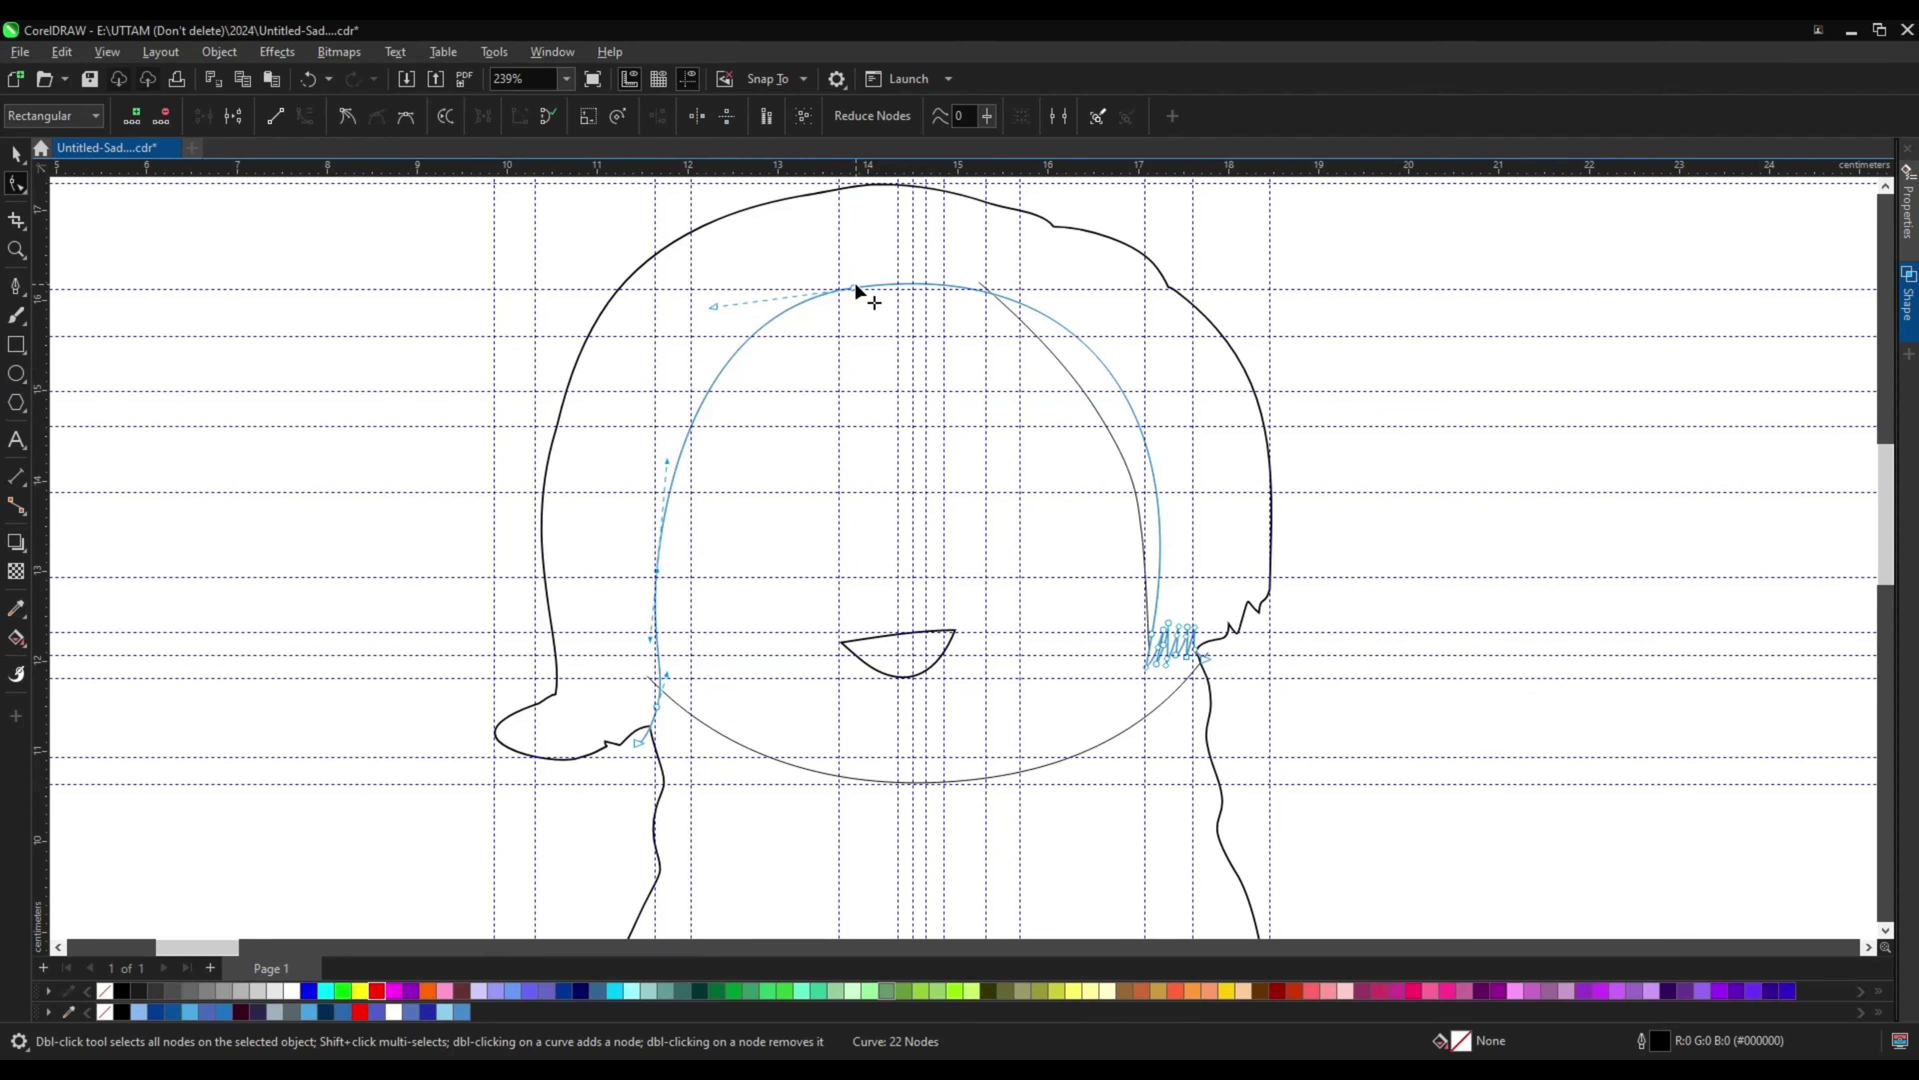
pyautogui.moveTo(855, 288)
pyautogui.mouseDown()
pyautogui.moveTo(875, 295)
pyautogui.moveTo(850, 316)
pyautogui.mouseUp()
pyautogui.click(987, 337)
pyautogui.scroll(1, 1008, 290)
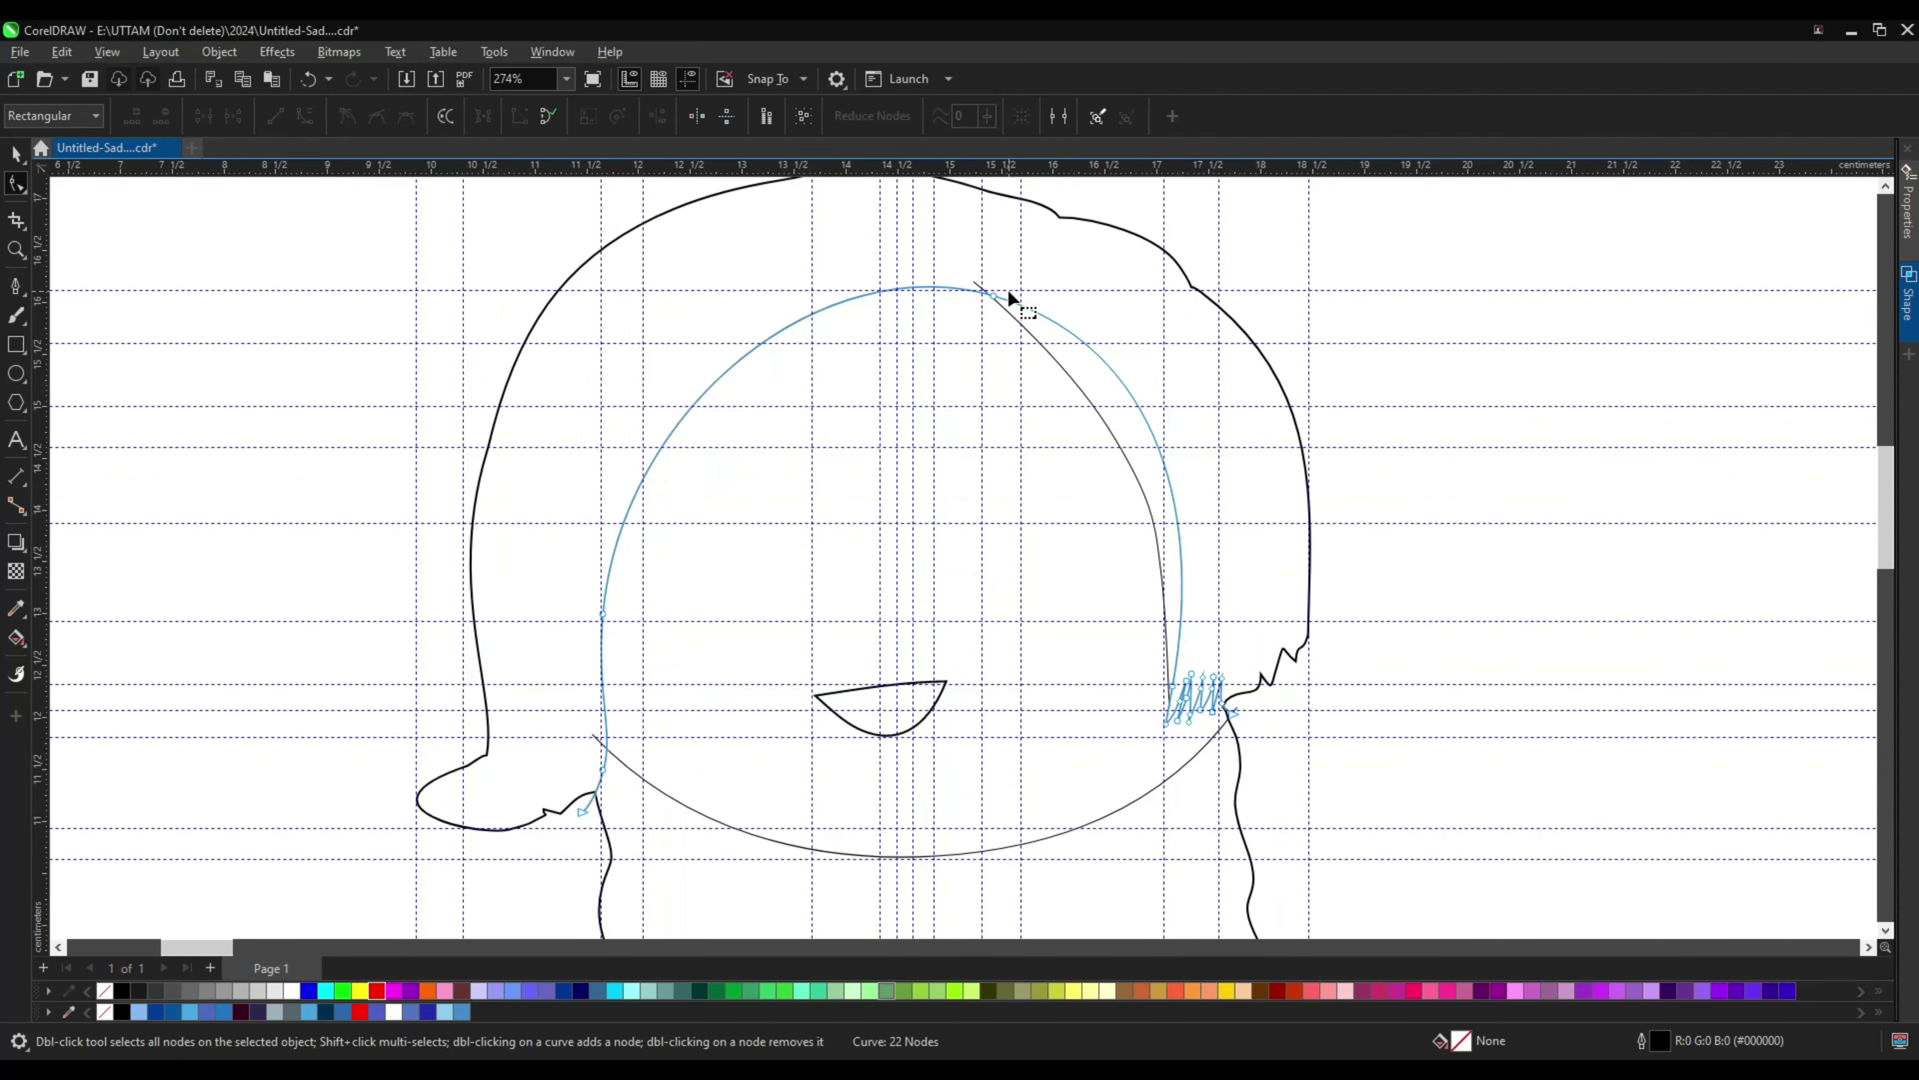
pyautogui.scroll(1, 1008, 289)
pyautogui.scroll(-1, 886, 290)
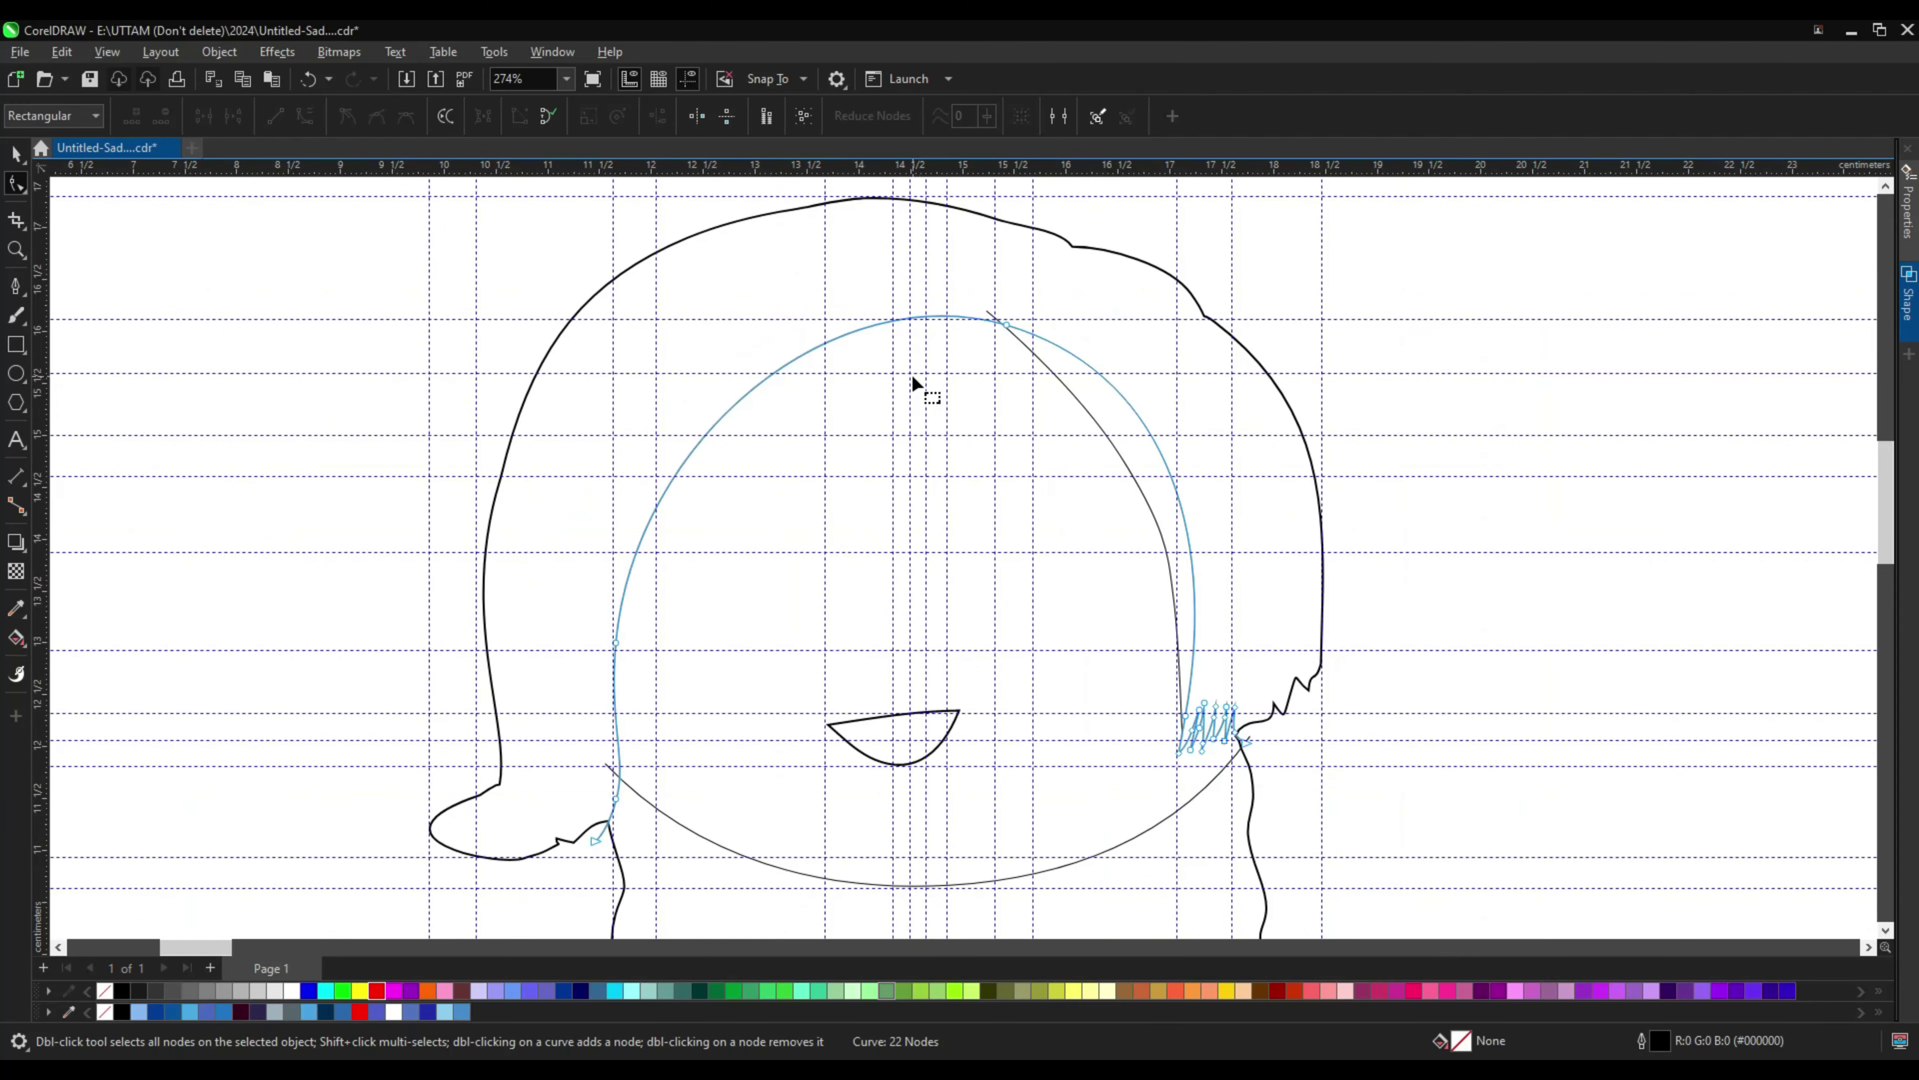
pyautogui.doubleClick(913, 325)
# Step: Reshape the lower-left side of the hairline curve with added nodes to form a small wavy bump
pyautogui.scroll(1, 942, 385)
pyautogui.scroll(-2, 767, 556)
pyautogui.scroll(3, 658, 684)
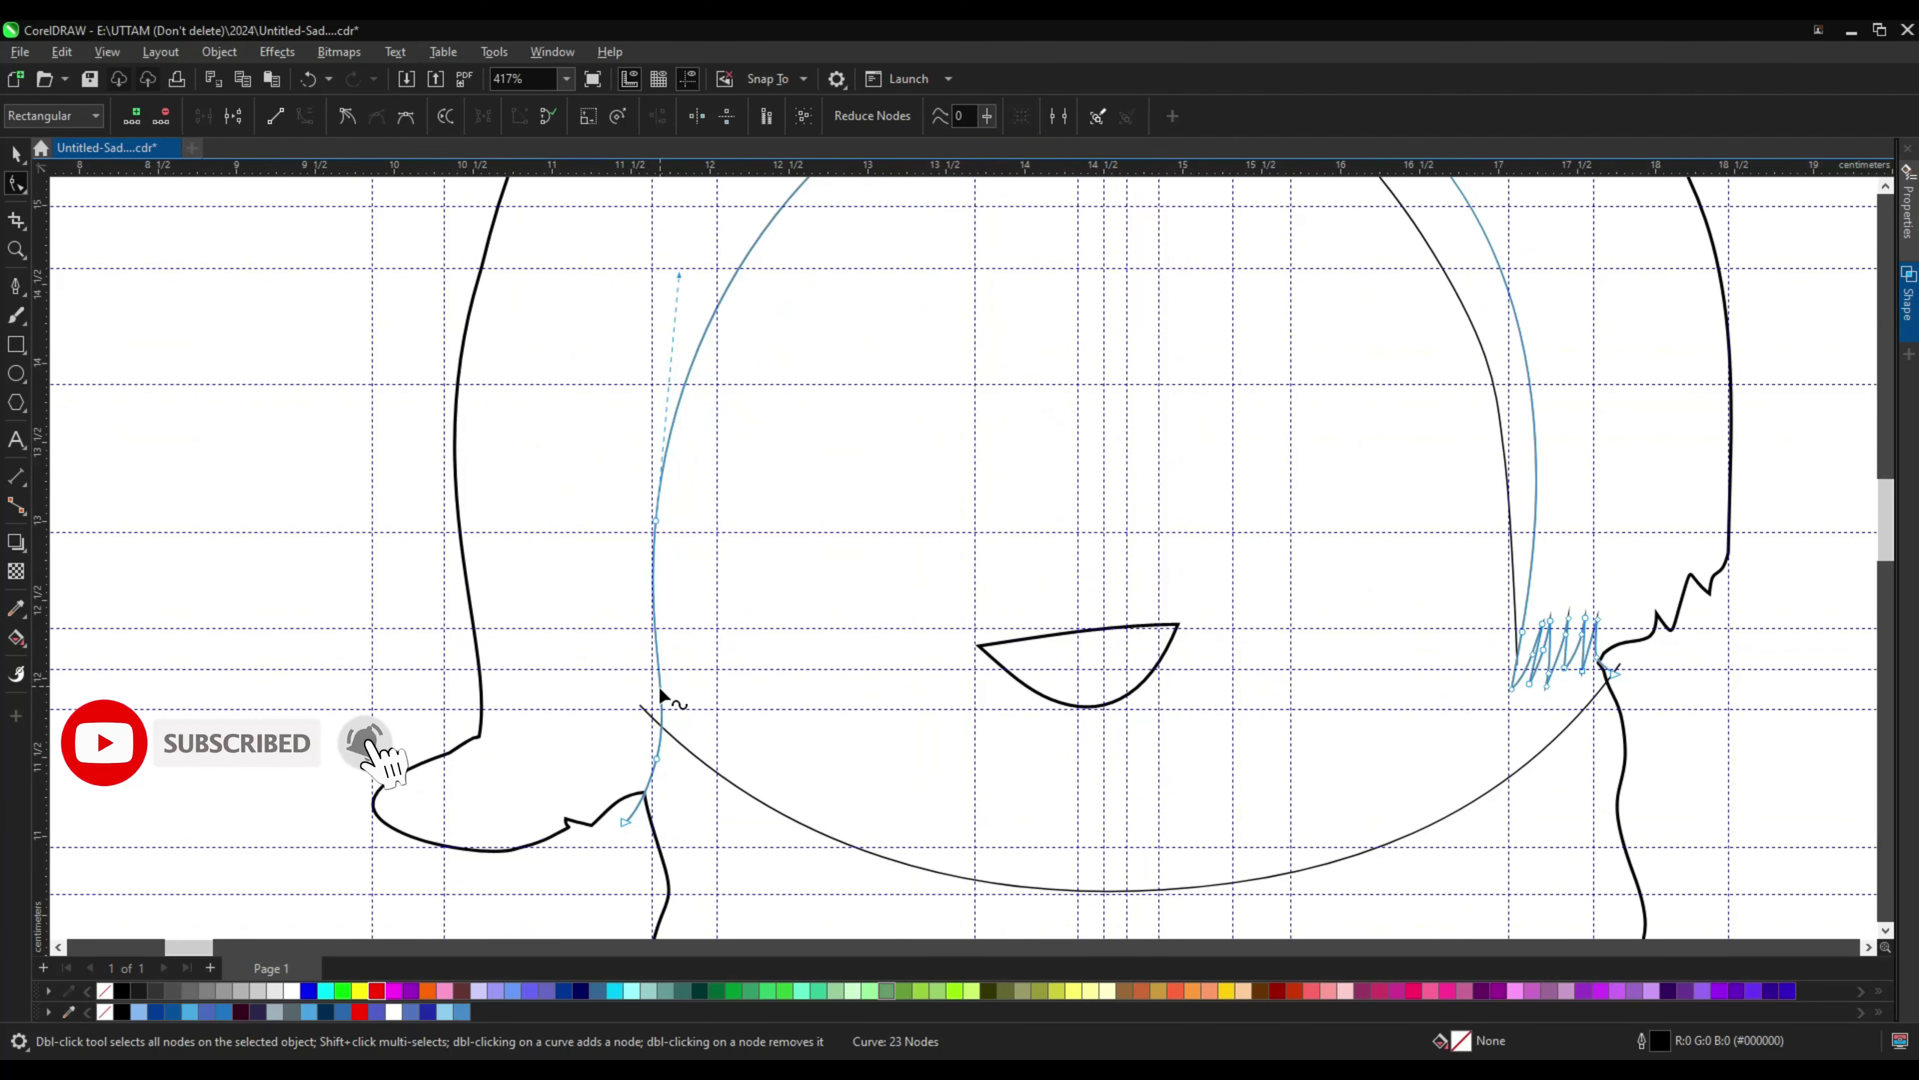
pyautogui.moveTo(660, 665); pyautogui.dragTo(671, 680)
pyautogui.scroll(1, 673, 614)
pyautogui.moveTo(672, 591)
pyautogui.mouseDown()
pyautogui.moveTo(643, 570)
pyautogui.moveTo(677, 755)
pyautogui.moveTo(699, 684)
pyautogui.mouseUp()
pyautogui.scroll(1, 677, 754)
pyautogui.scroll(-6, 702, 696)
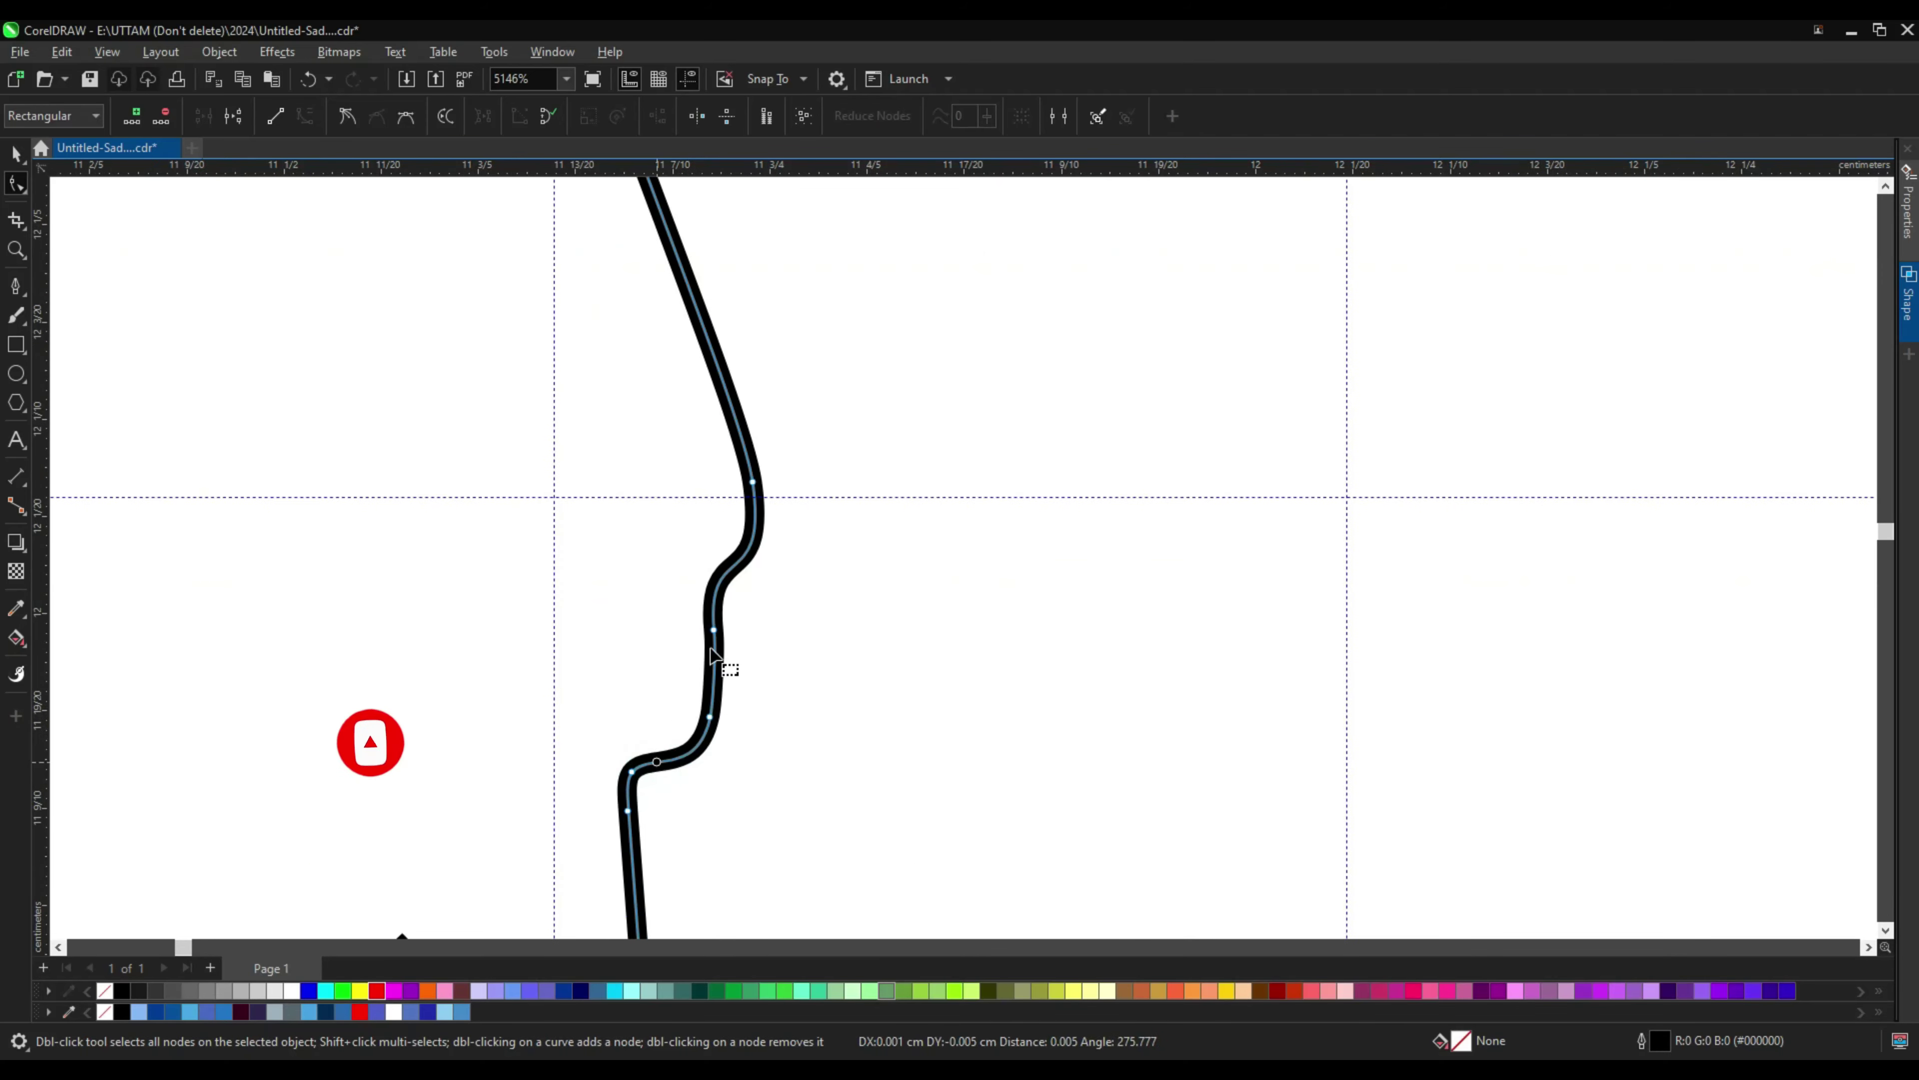
# Step: Draw an eye circle about 2.49 cm wide over the face's left side, then stretch it into a slightly rotated oval 2.66 cm tall
pyautogui.press('F7')
pyautogui.moveTo(726, 321); pyautogui.dragTo(908, 506)
pyautogui.scroll(1, 770, 406)
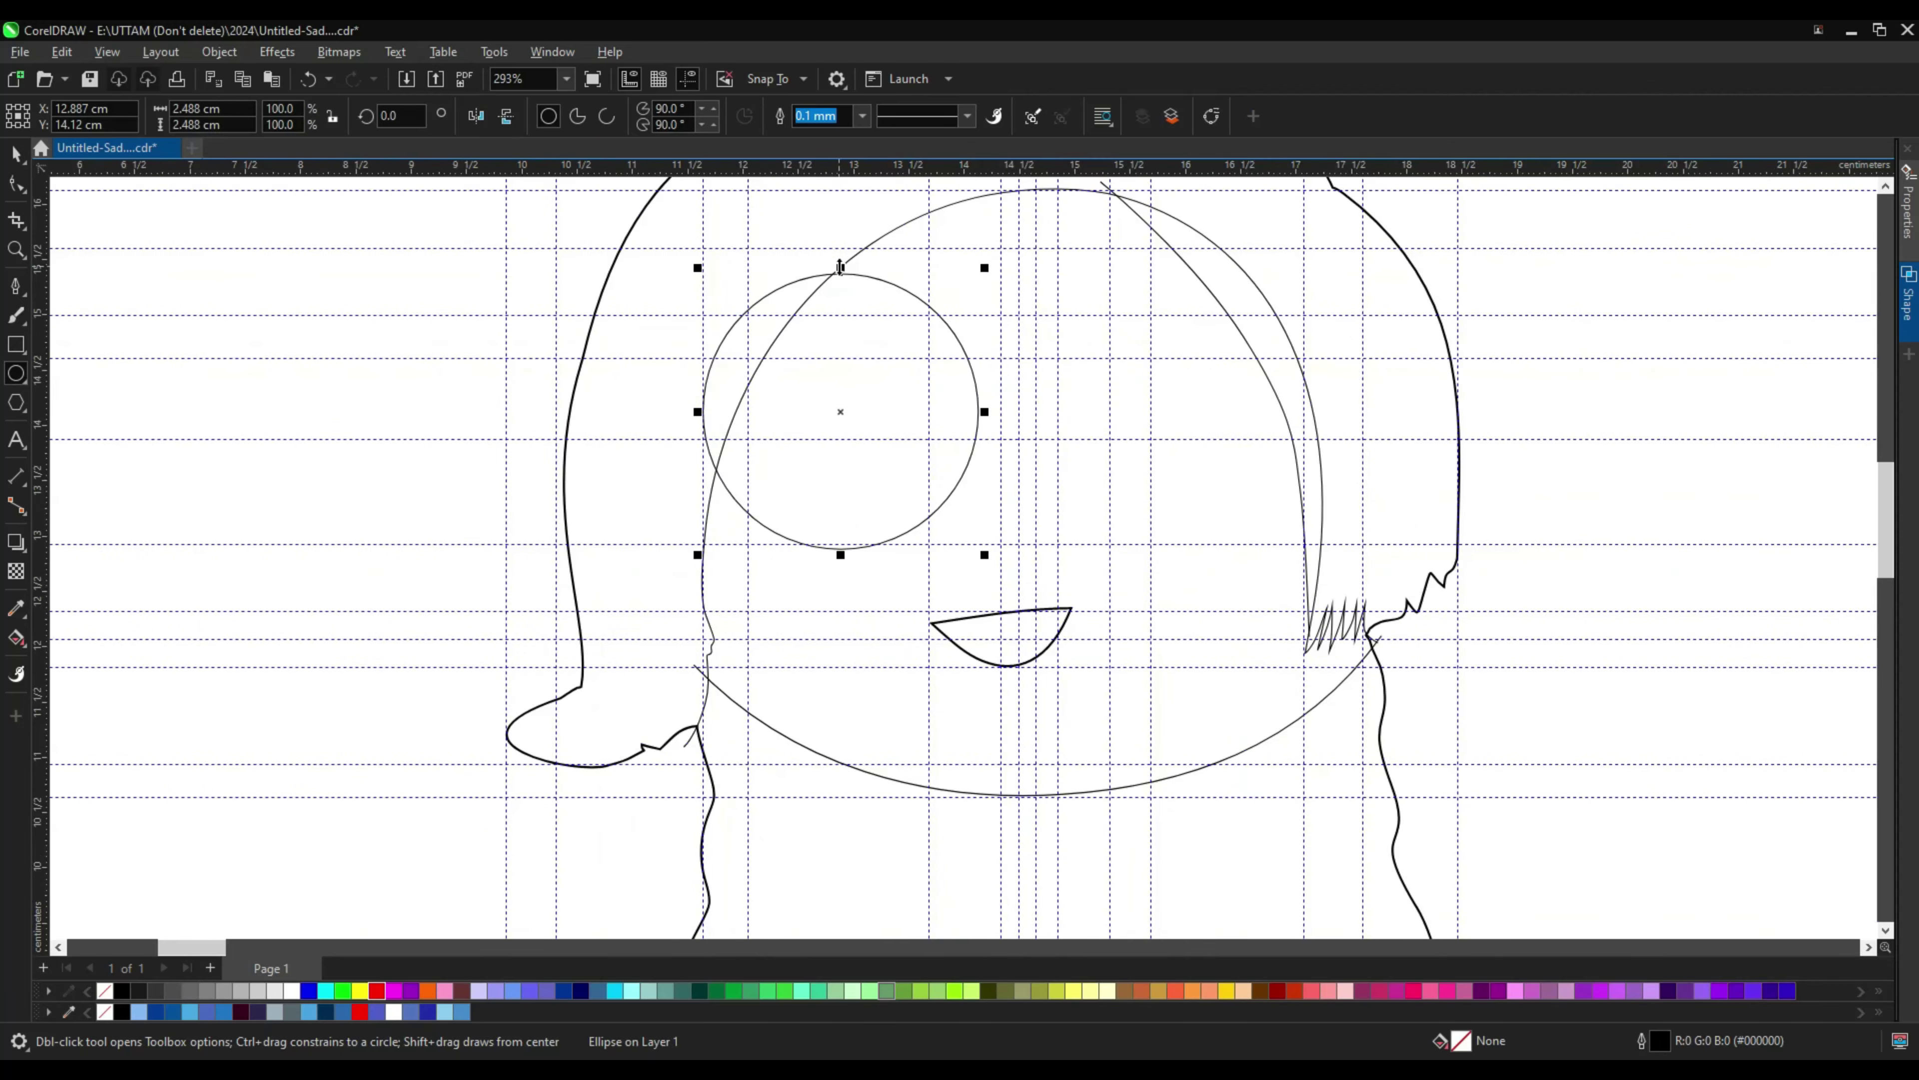
pyautogui.moveTo(845, 249); pyautogui.dragTo(841, 253)
pyautogui.press('space')
pyautogui.moveTo(983, 552); pyautogui.dragTo(960, 571)
pyautogui.scroll(2, 981, 390)
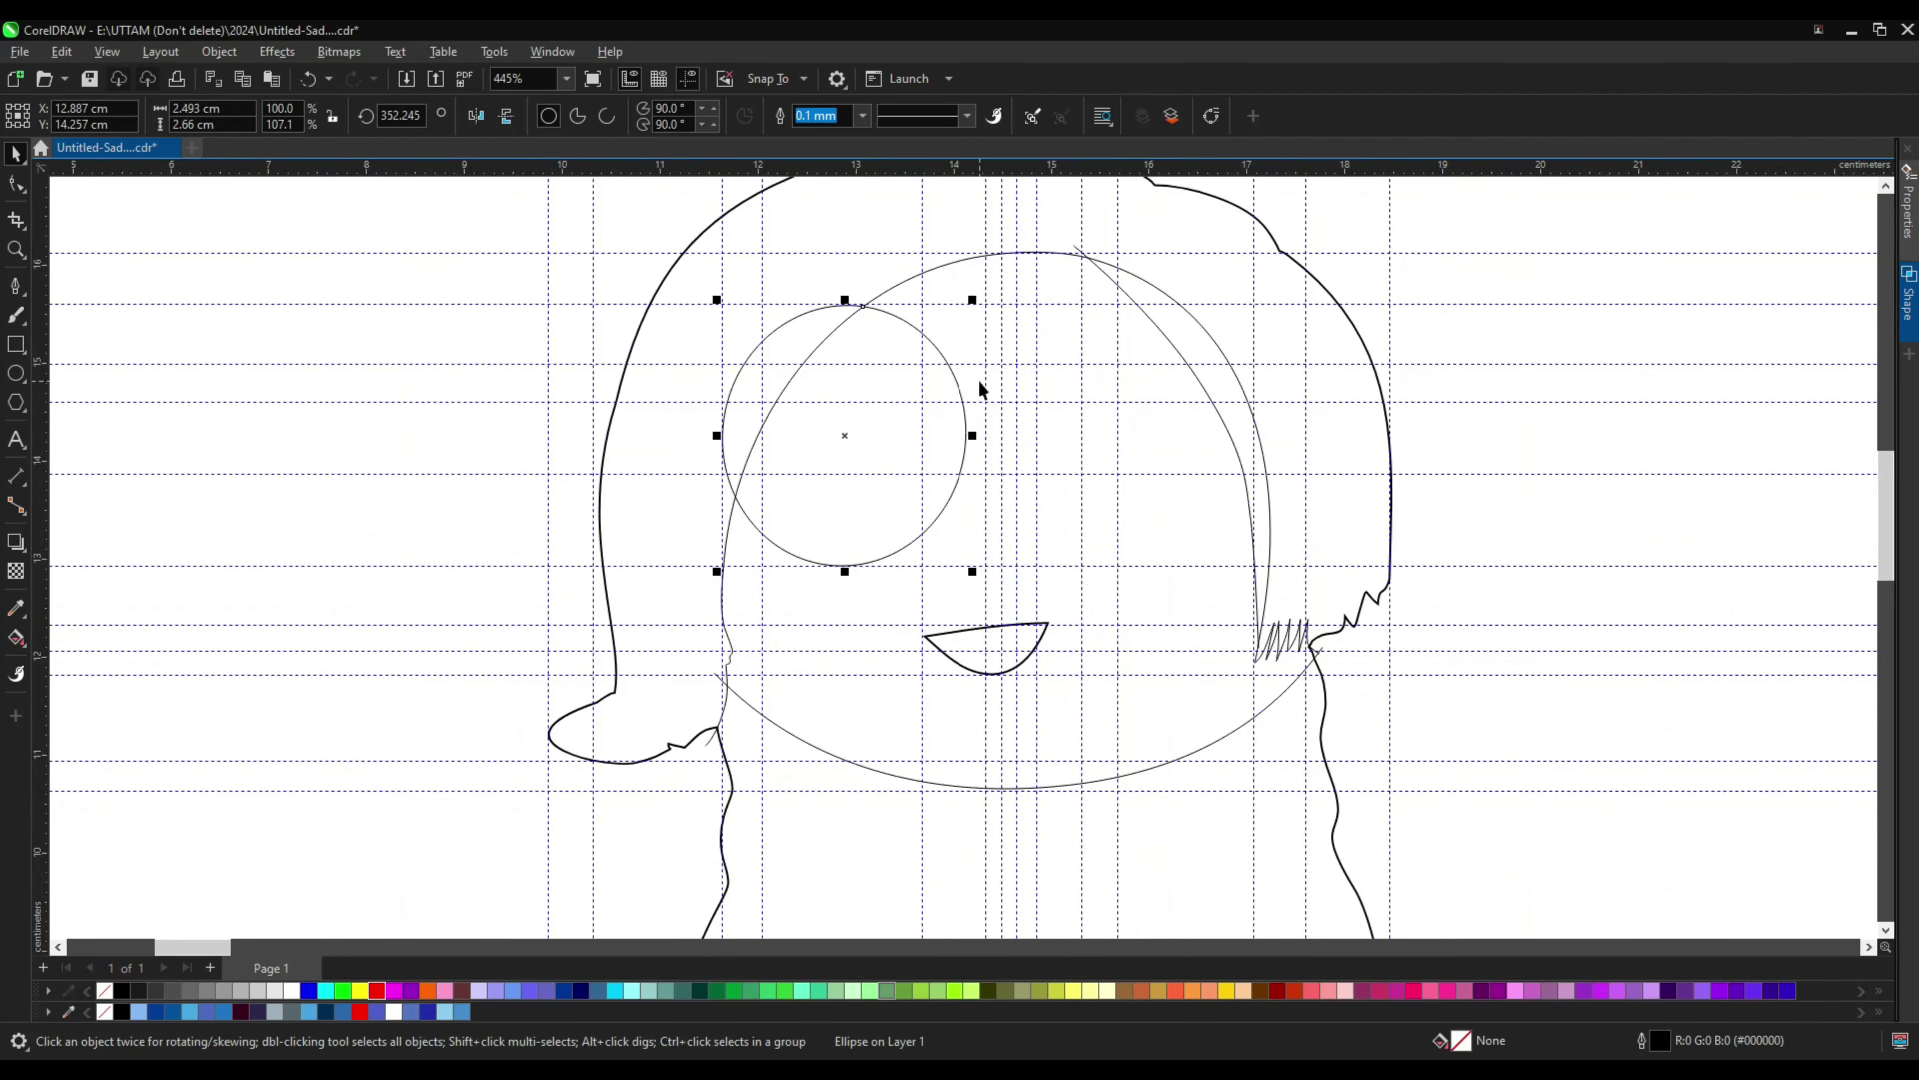
# Step: Create a smaller inner copy of the eye oval, 2.3 by 2.455 cm, and place another copy outside the hair outline
pyautogui.rightClick(894, 429)
pyautogui.click(567, 578)
pyautogui.hotkey('ctrl', 'v')
pyautogui.scroll(1, 859, 330)
pyautogui.moveTo(648, 289); pyautogui.dragTo(411, 468)
pyautogui.rightClick(411, 468)
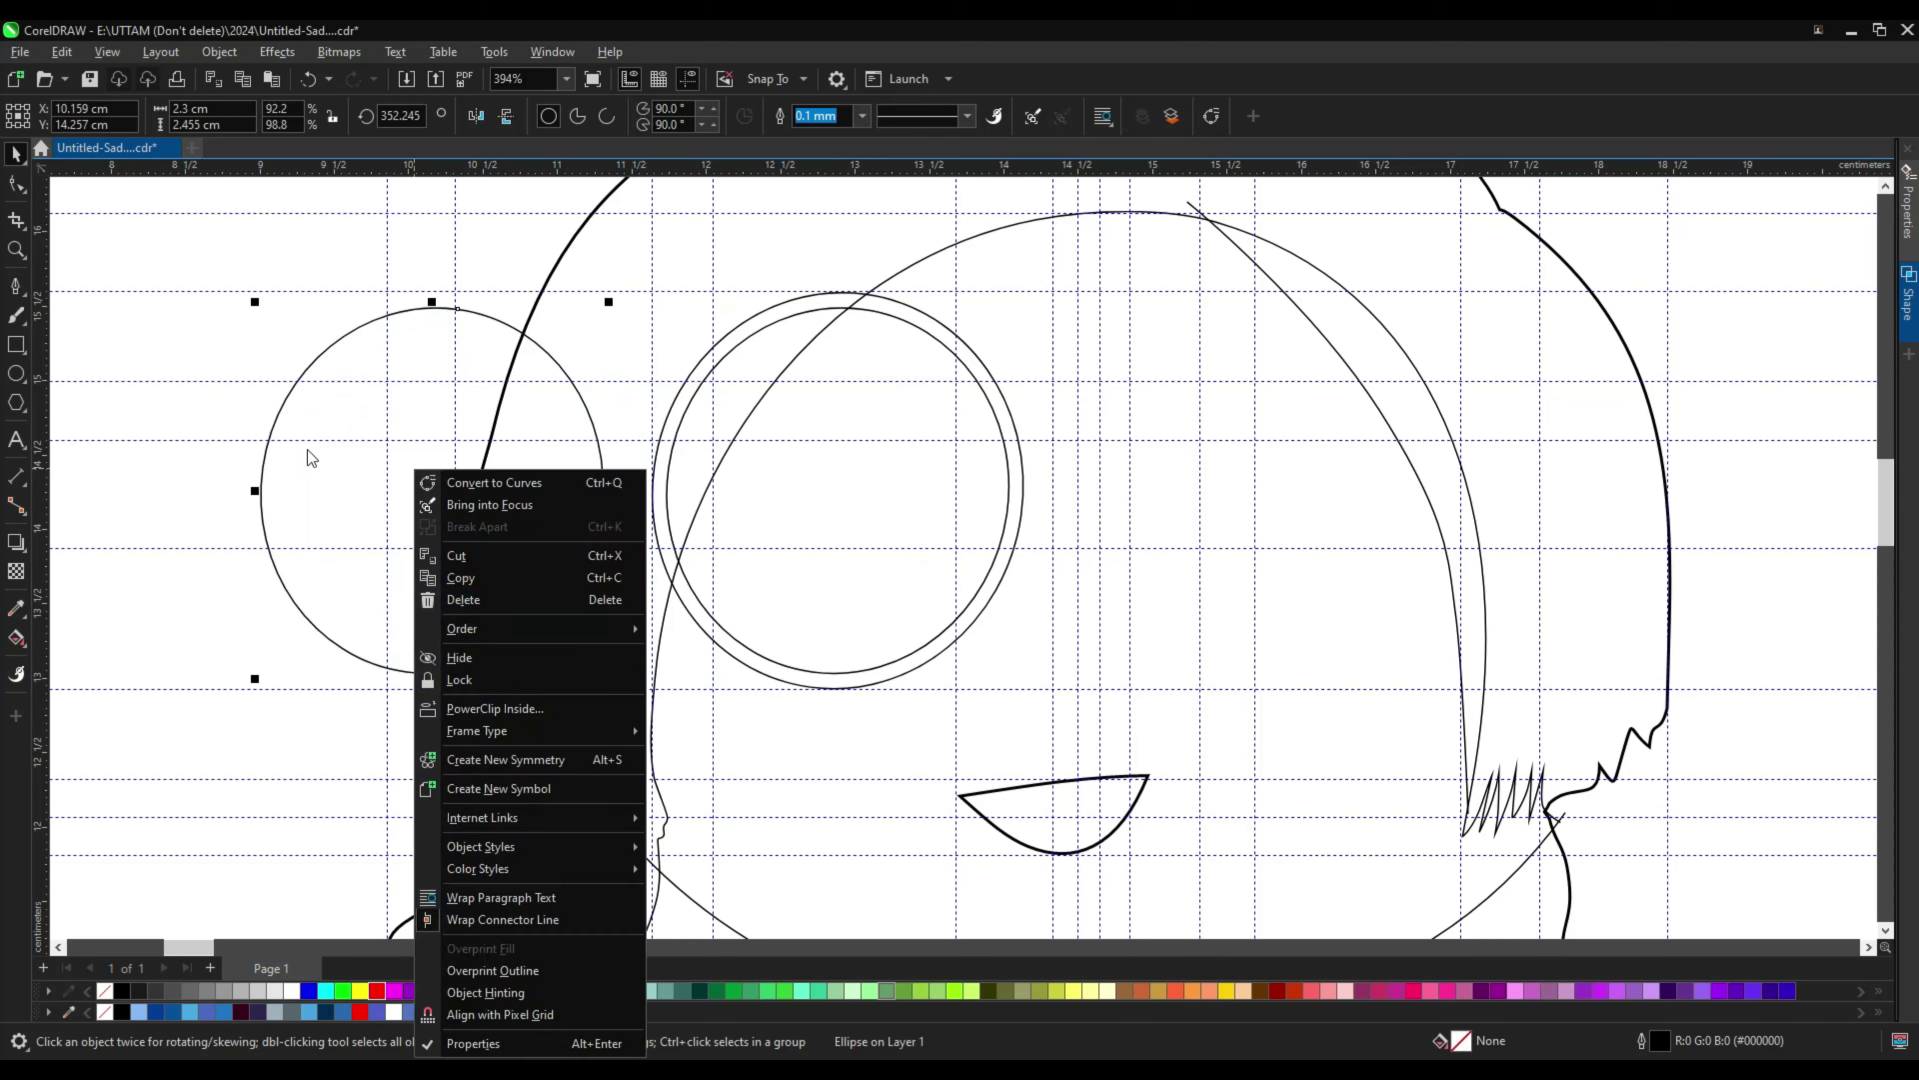
pyautogui.press('Escape')
# Step: Scale the spare oval down inside the eye's right side and convert it to curves for node editing
pyautogui.moveTo(587, 323); pyautogui.dragTo(1009, 393)
pyautogui.moveTo(931, 519); pyautogui.dragTo(845, 557)
pyautogui.scroll(2, 937, 508)
pyautogui.hotkey('ctrl', 'q')
pyautogui.press('F10')
# Step: Reshape the small converted oval into a slanted egg shape by moving and removing nodes and adding one on its left side
pyautogui.scroll(2, 876, 552)
pyautogui.moveTo(1085, 480); pyautogui.dragTo(1086, 487)
pyautogui.moveTo(802, 317); pyautogui.dragTo(816, 379)
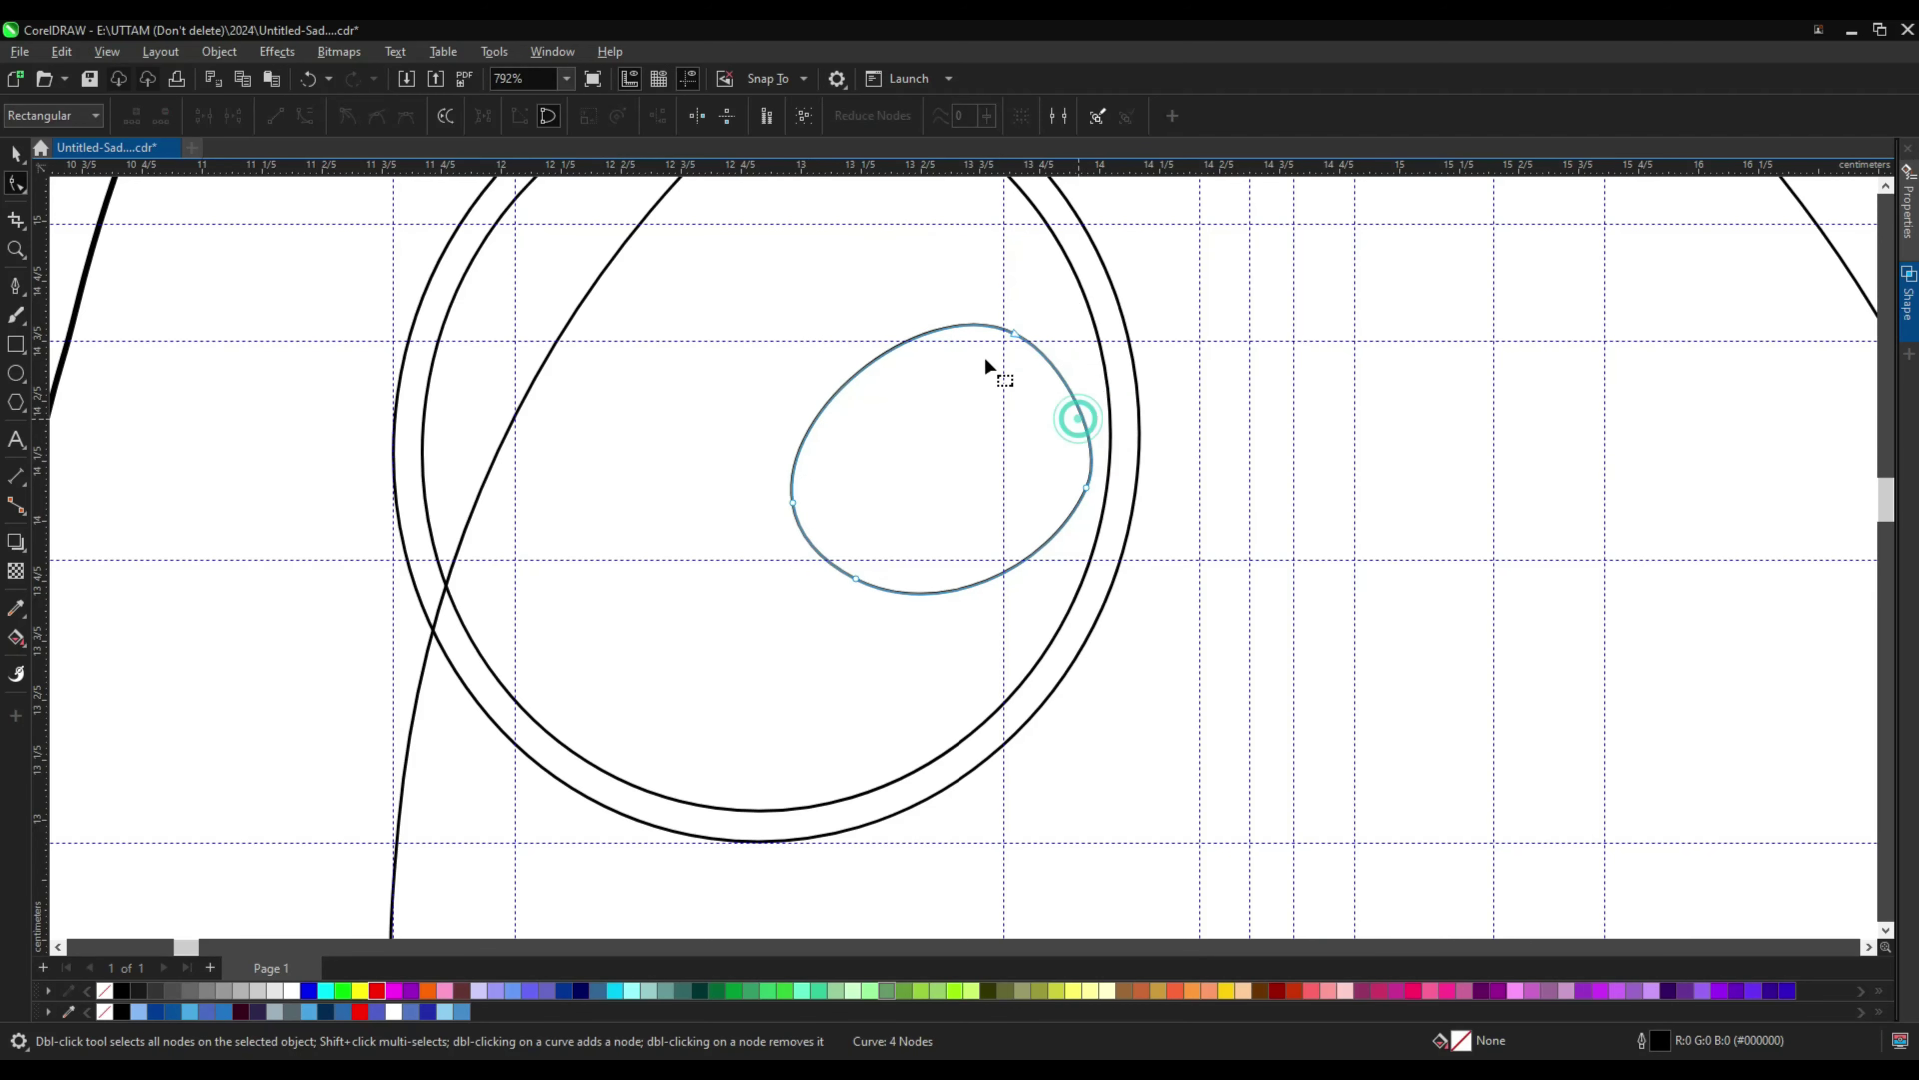
pyautogui.scroll(1, 990, 355)
pyautogui.click(1099, 512)
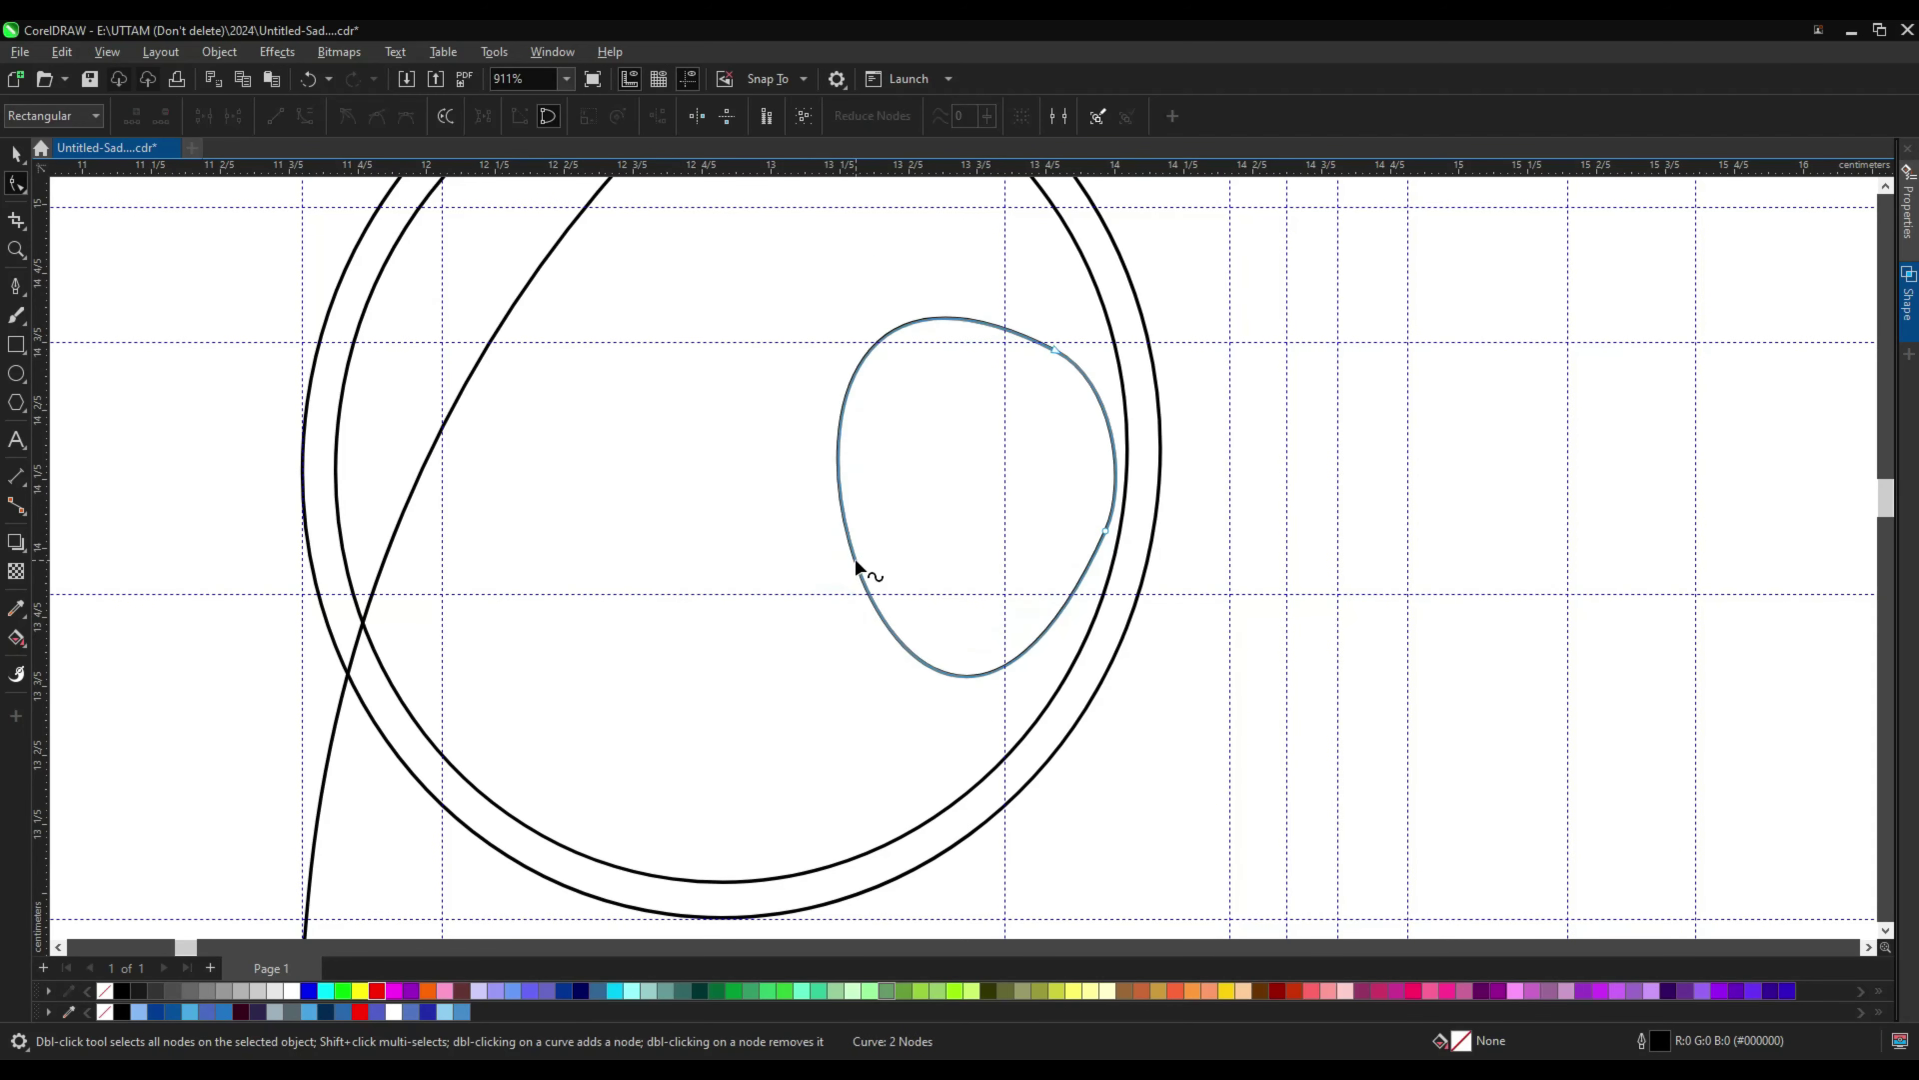
pyautogui.doubleClick(857, 566)
pyautogui.moveTo(856, 565); pyautogui.dragTo(807, 509)
# Step: Round out the small egg shape by repositioning its top and lower-right nodes
pyautogui.scroll(1, 977, 575)
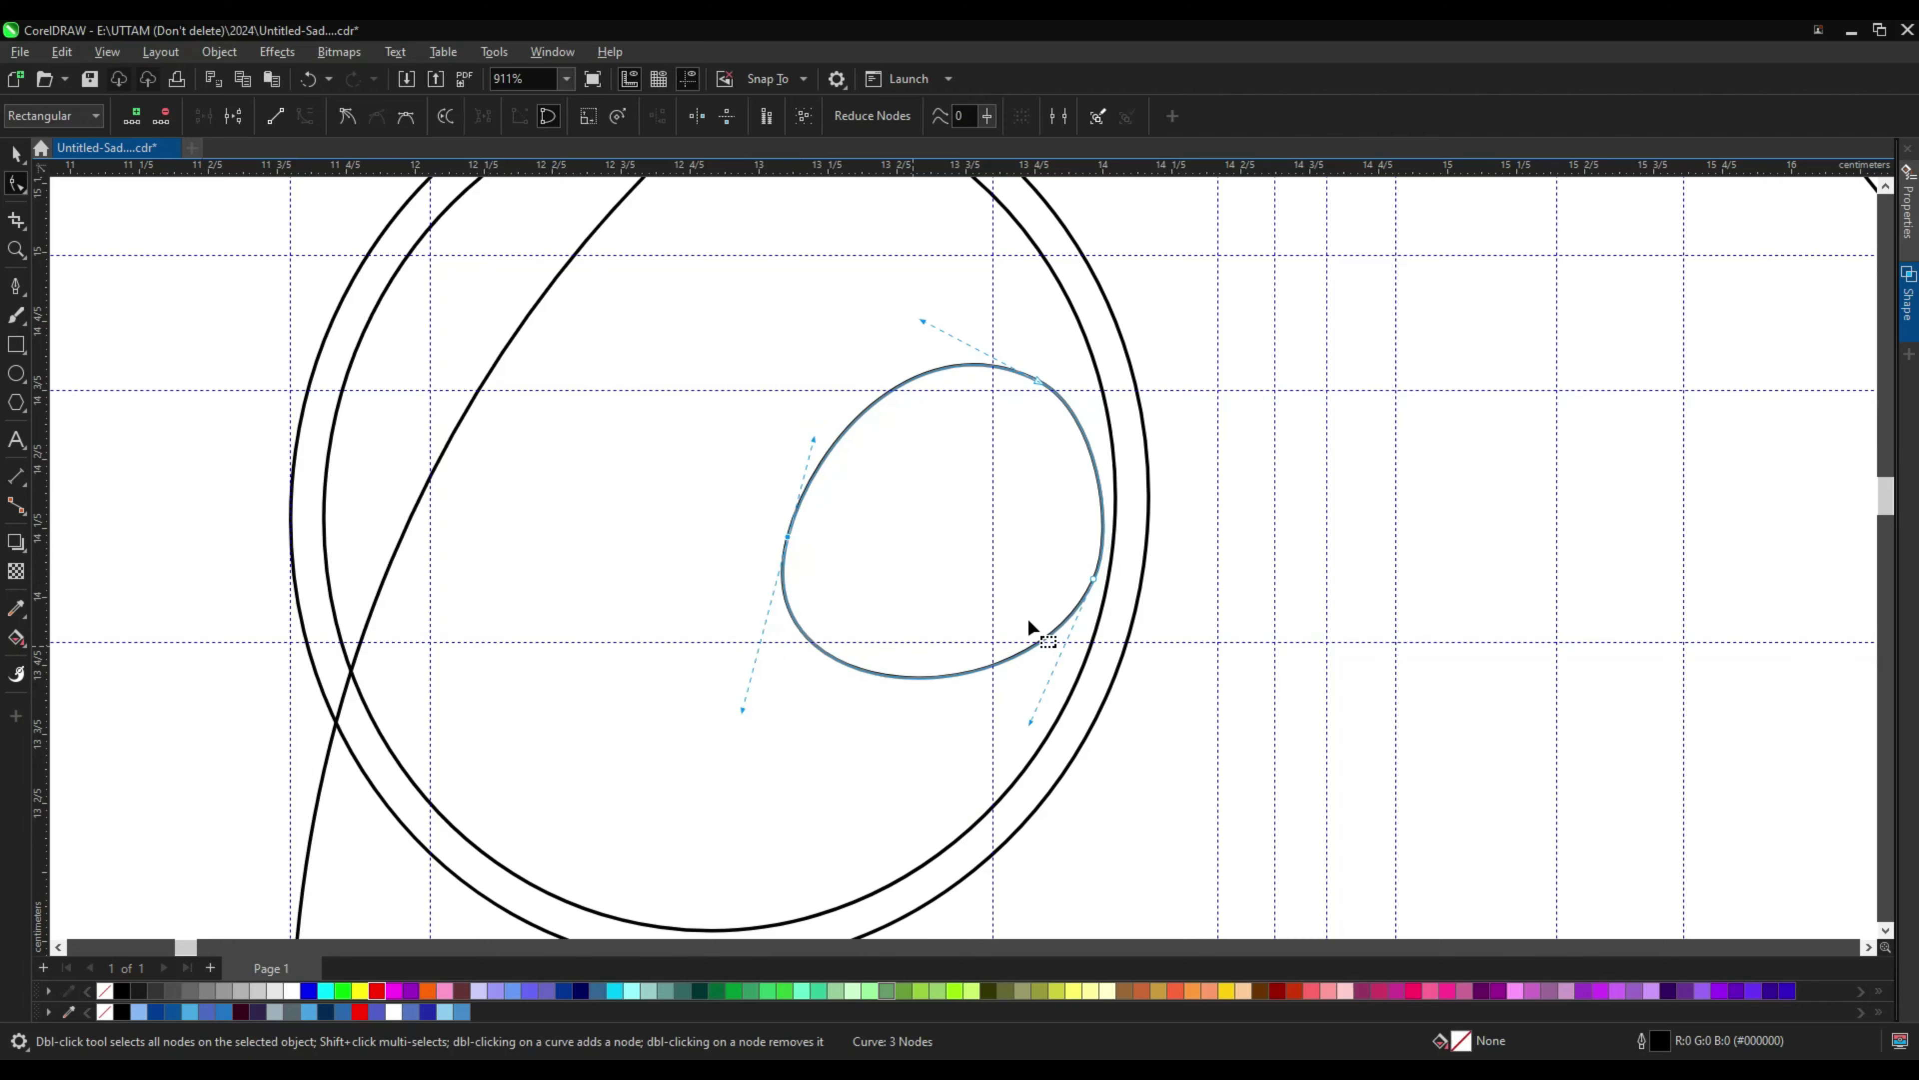
pyautogui.scroll(2, 1111, 590)
pyautogui.moveTo(1011, 319); pyautogui.dragTo(951, 304)
pyautogui.moveTo(1105, 600); pyautogui.dragTo(888, 711)
pyautogui.scroll(1, 672, 520)
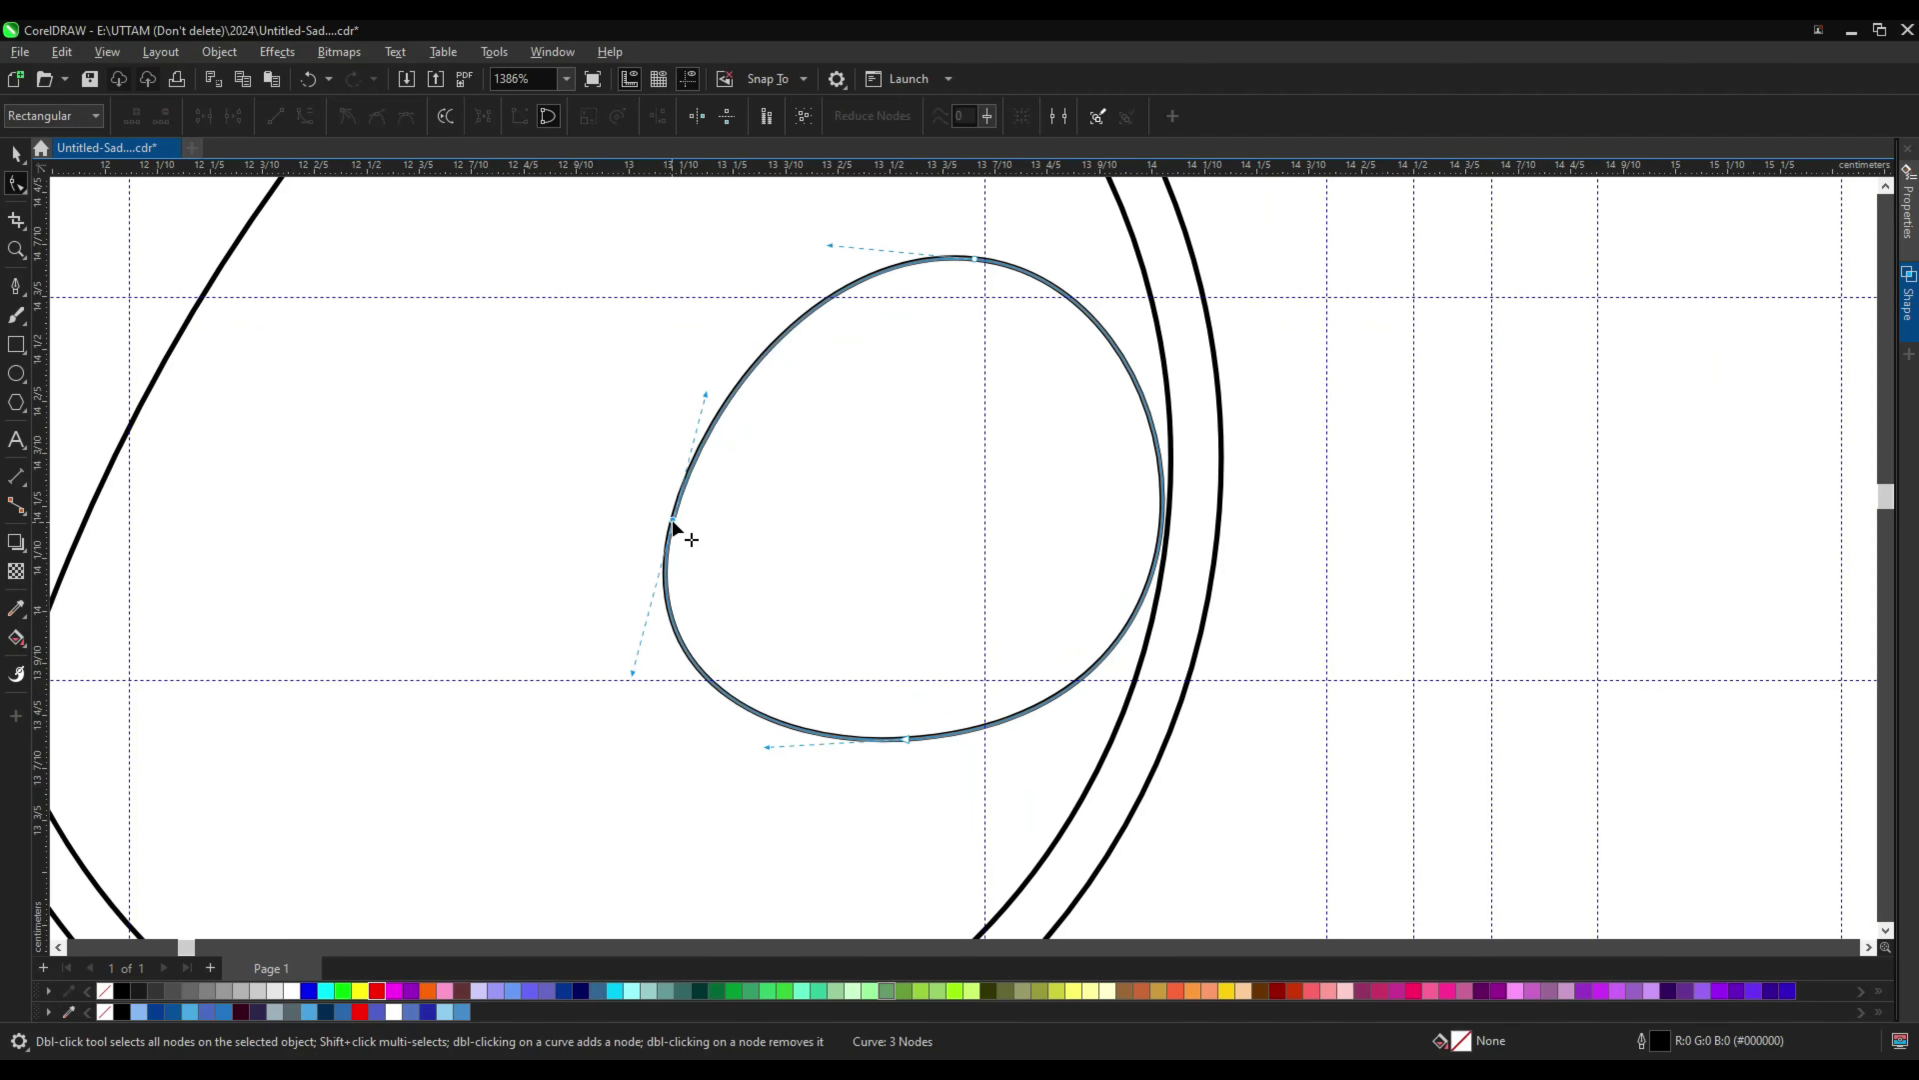
# Step: Draw a circle for the iris, move it inside the small egg shape and scale it to 0.734 cm
pyautogui.scroll(-2, 672, 520)
pyautogui.click(16, 373)
pyautogui.scroll(1, 941, 544)
pyautogui.moveTo(799, 403); pyautogui.dragTo(1083, 685)
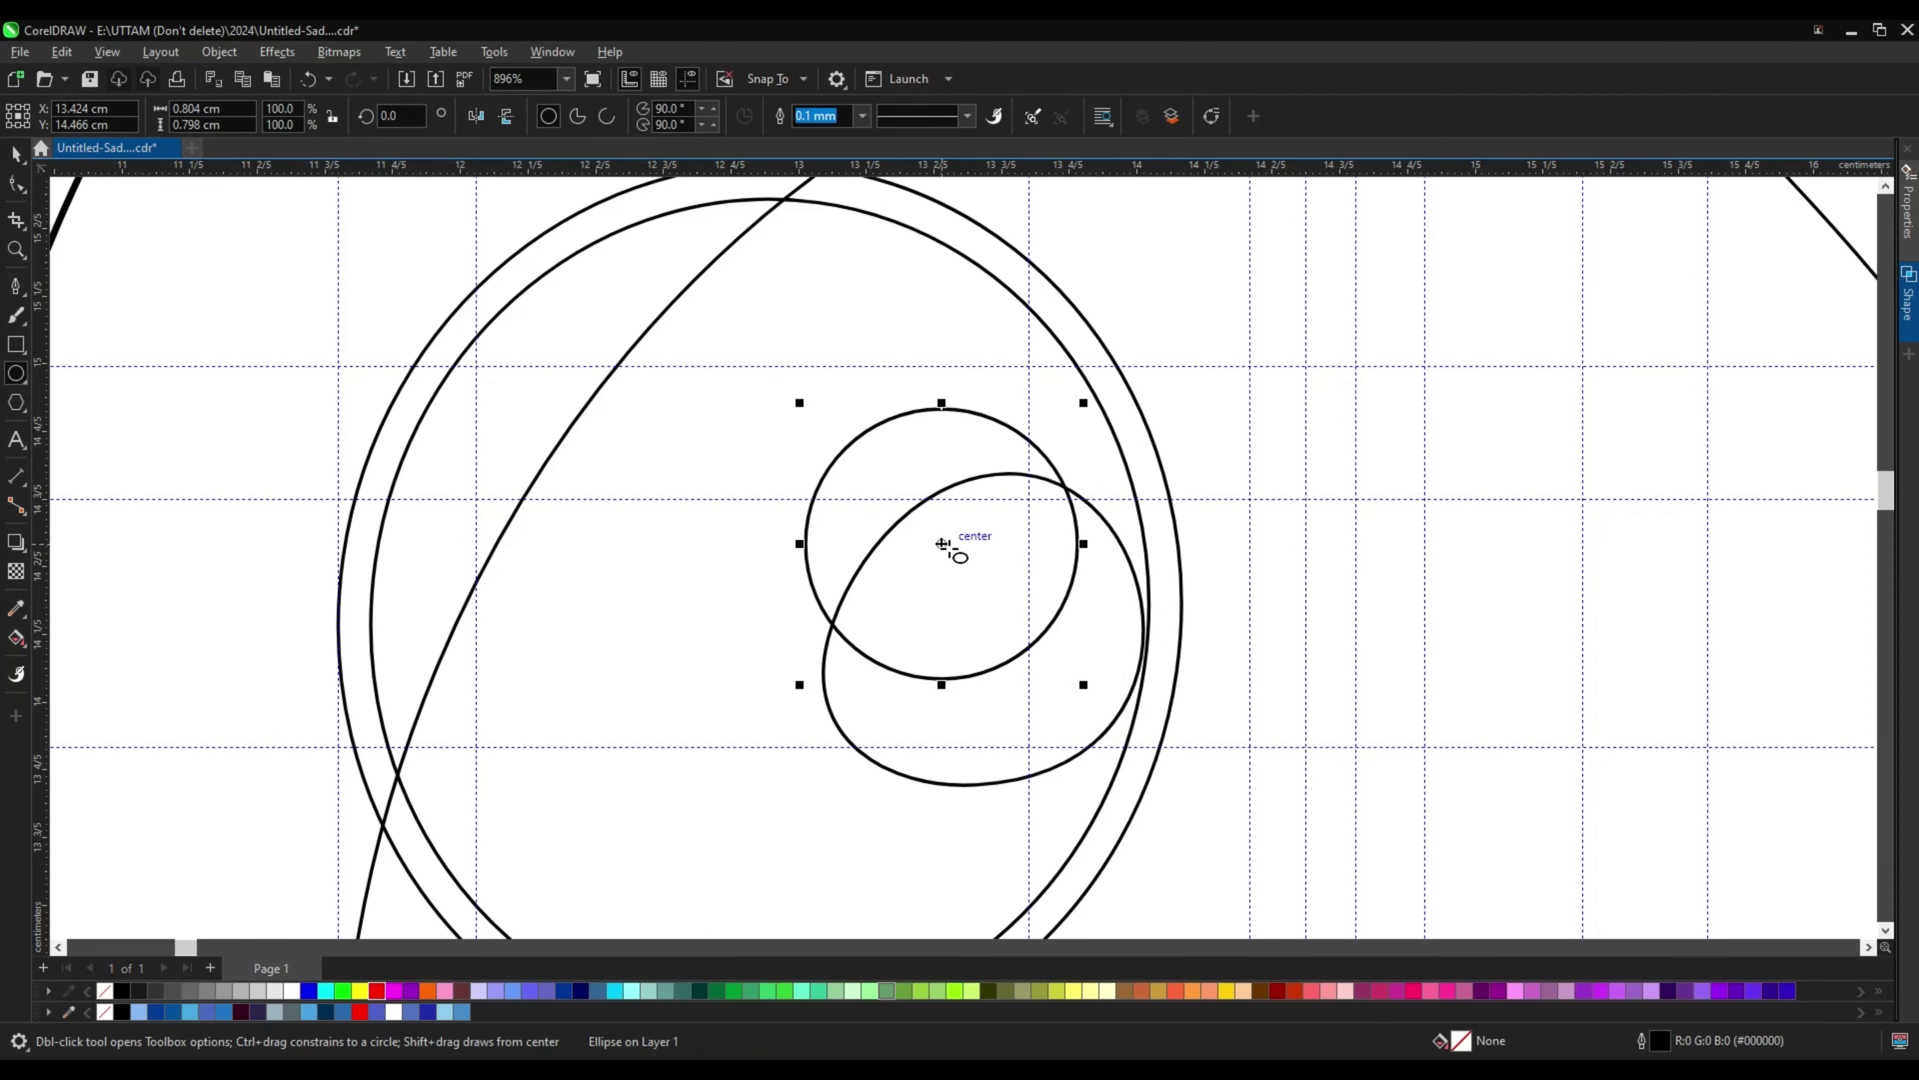
pyautogui.moveTo(942, 544); pyautogui.dragTo(1049, 664)
pyautogui.press('space')
pyautogui.moveTo(1017, 602); pyautogui.dragTo(1022, 627)
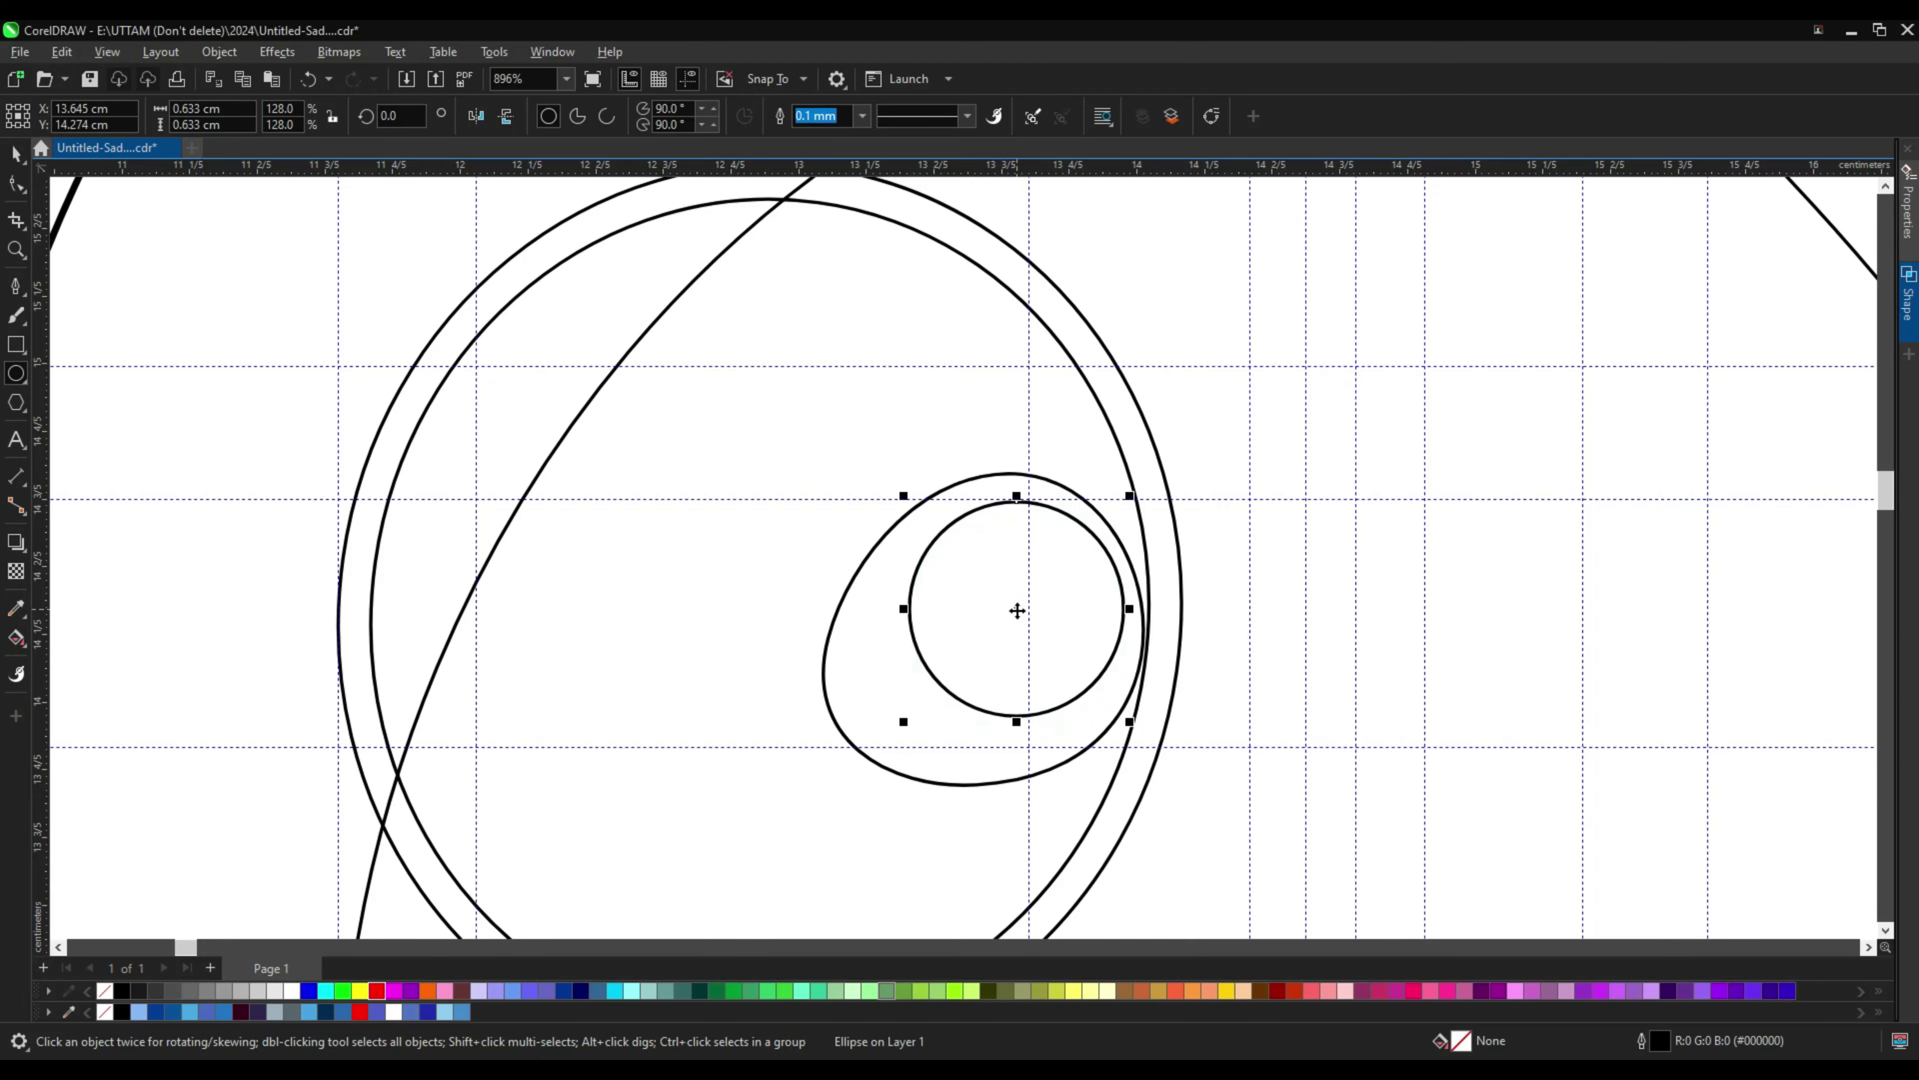
pyautogui.scroll(1, 1018, 610)
pyautogui.moveTo(877, 748); pyautogui.dragTo(832, 788)
# Step: Add a concentric copy of the iris circle scaled down to 0.451 cm for the pupil
pyautogui.click(975, 649)
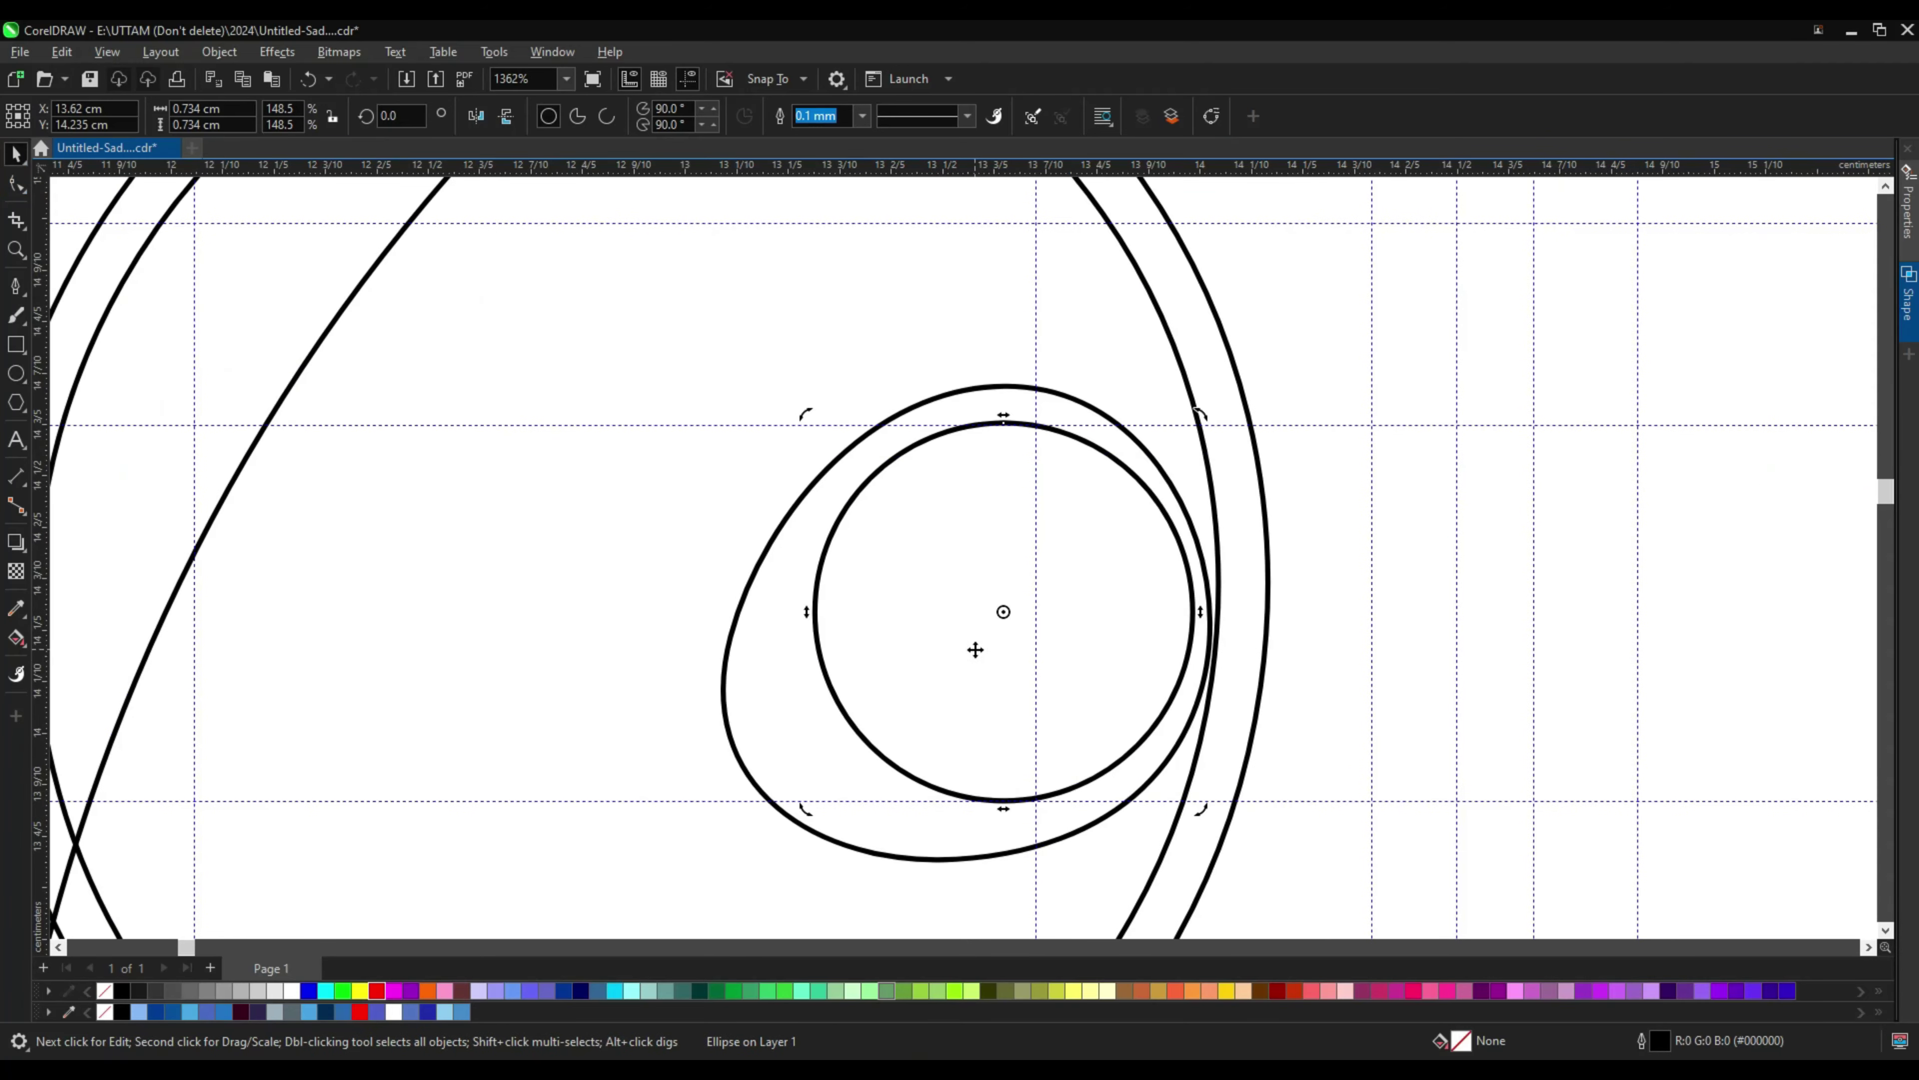
pyautogui.click(978, 856)
pyautogui.moveTo(815, 423); pyautogui.dragTo(881, 490)
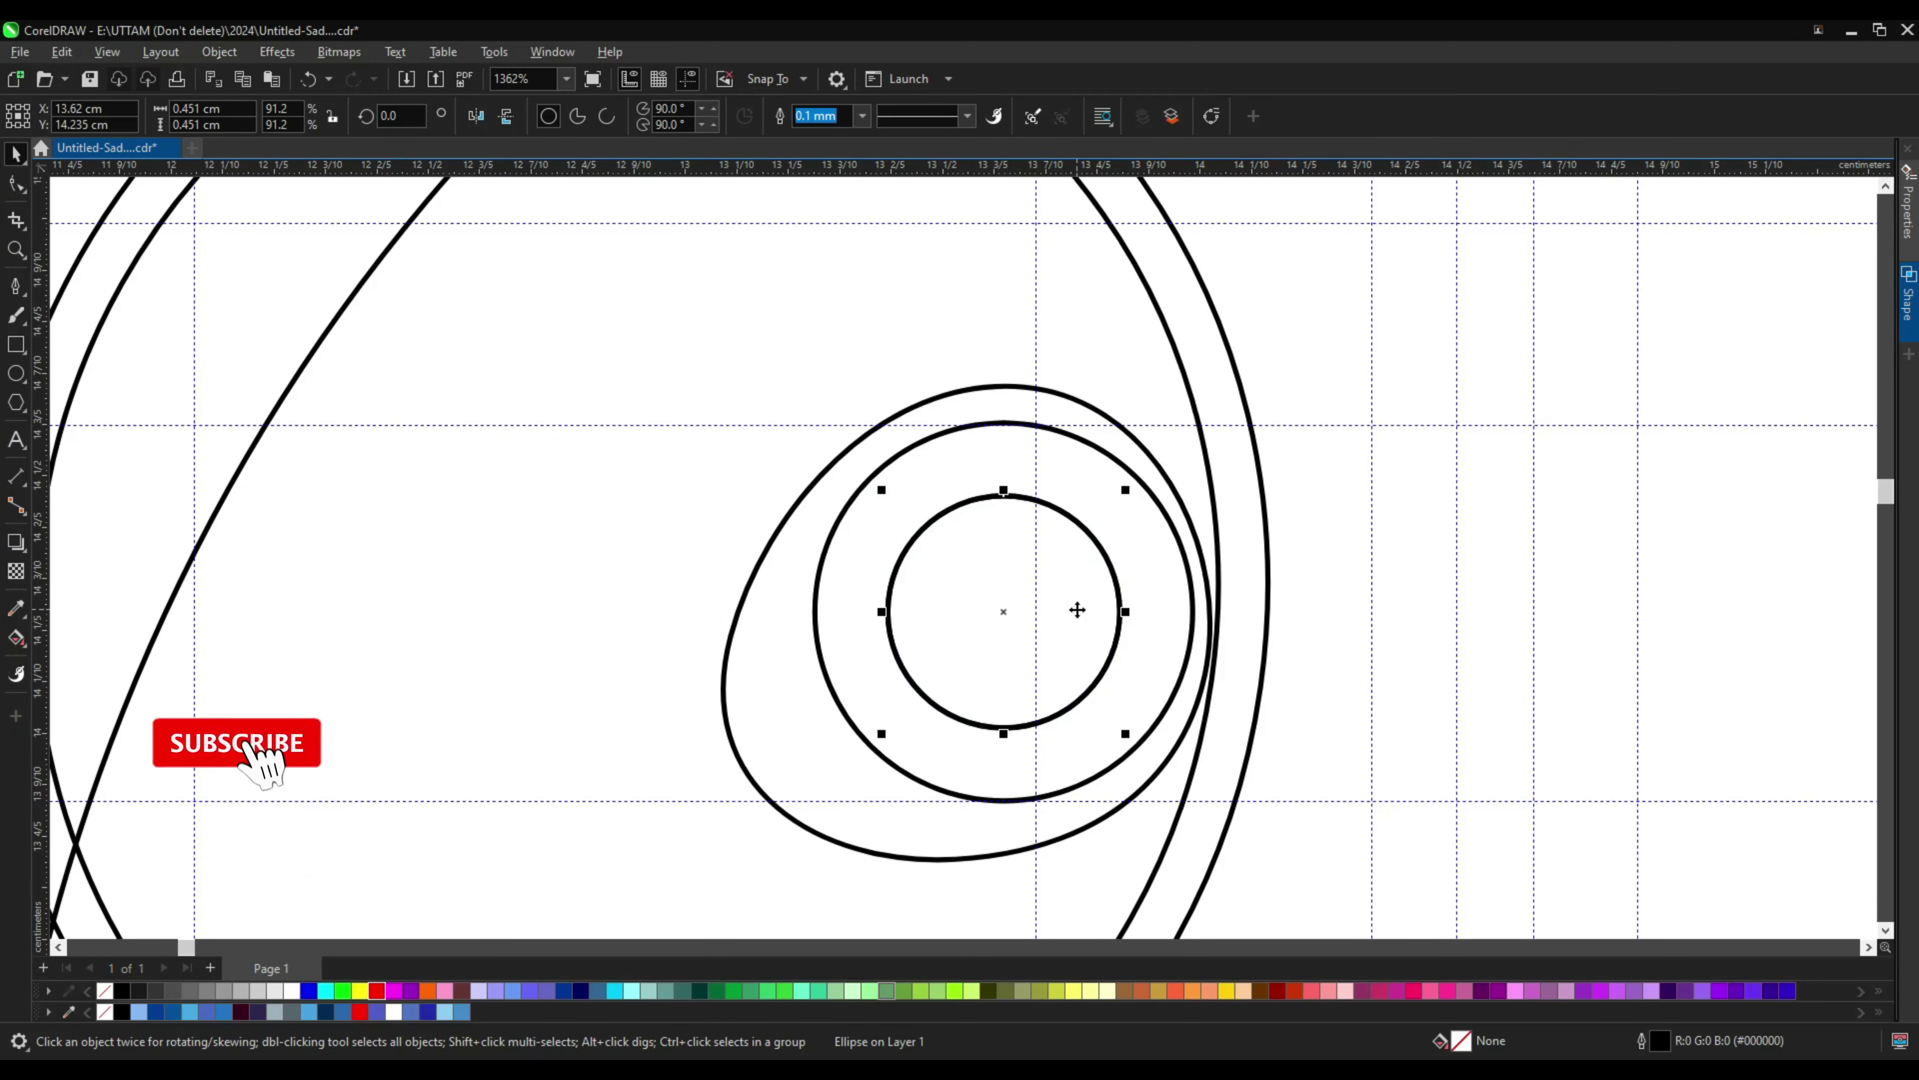
# Step: Place a 0.1 cm highlight circle on the pupil's upper-right edge and activate the Pen tool
pyautogui.scroll(-2, 804, 505)
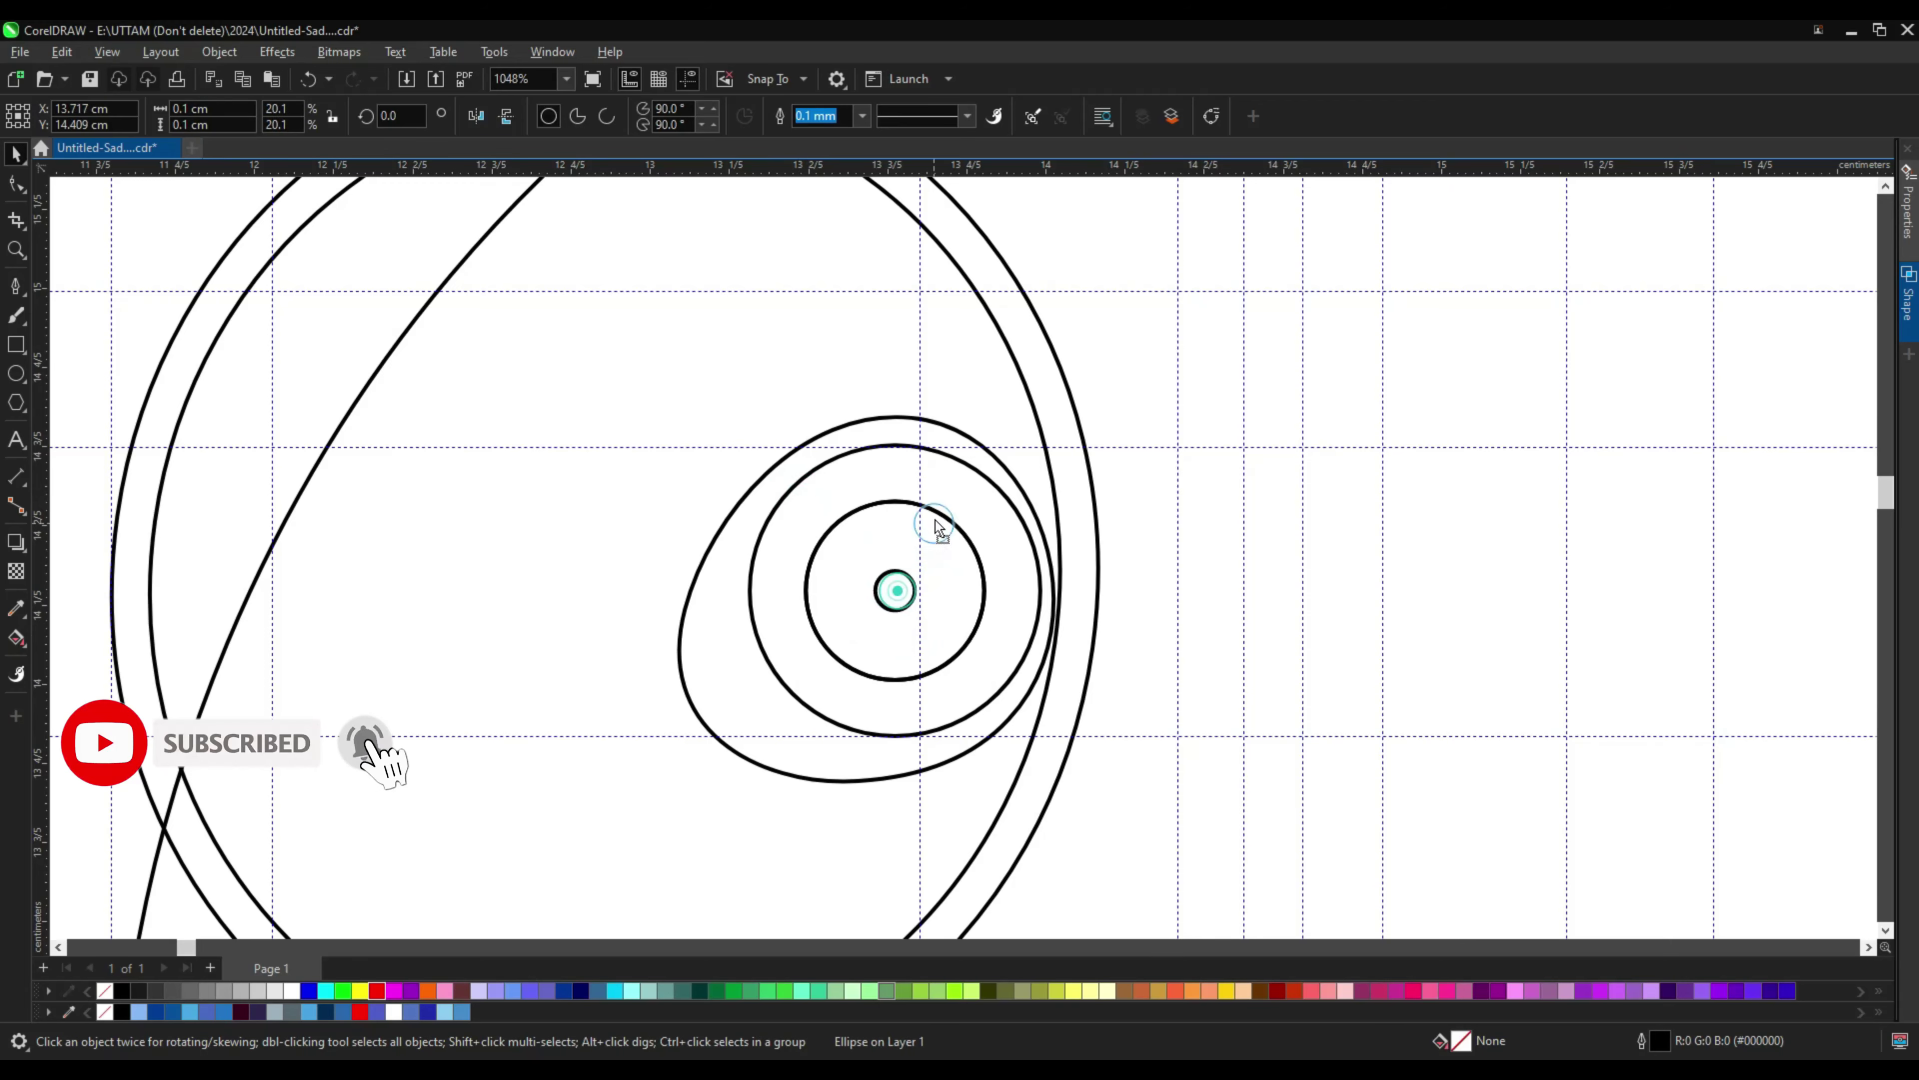
pyautogui.scroll(2, 937, 526)
pyautogui.click(15, 286)
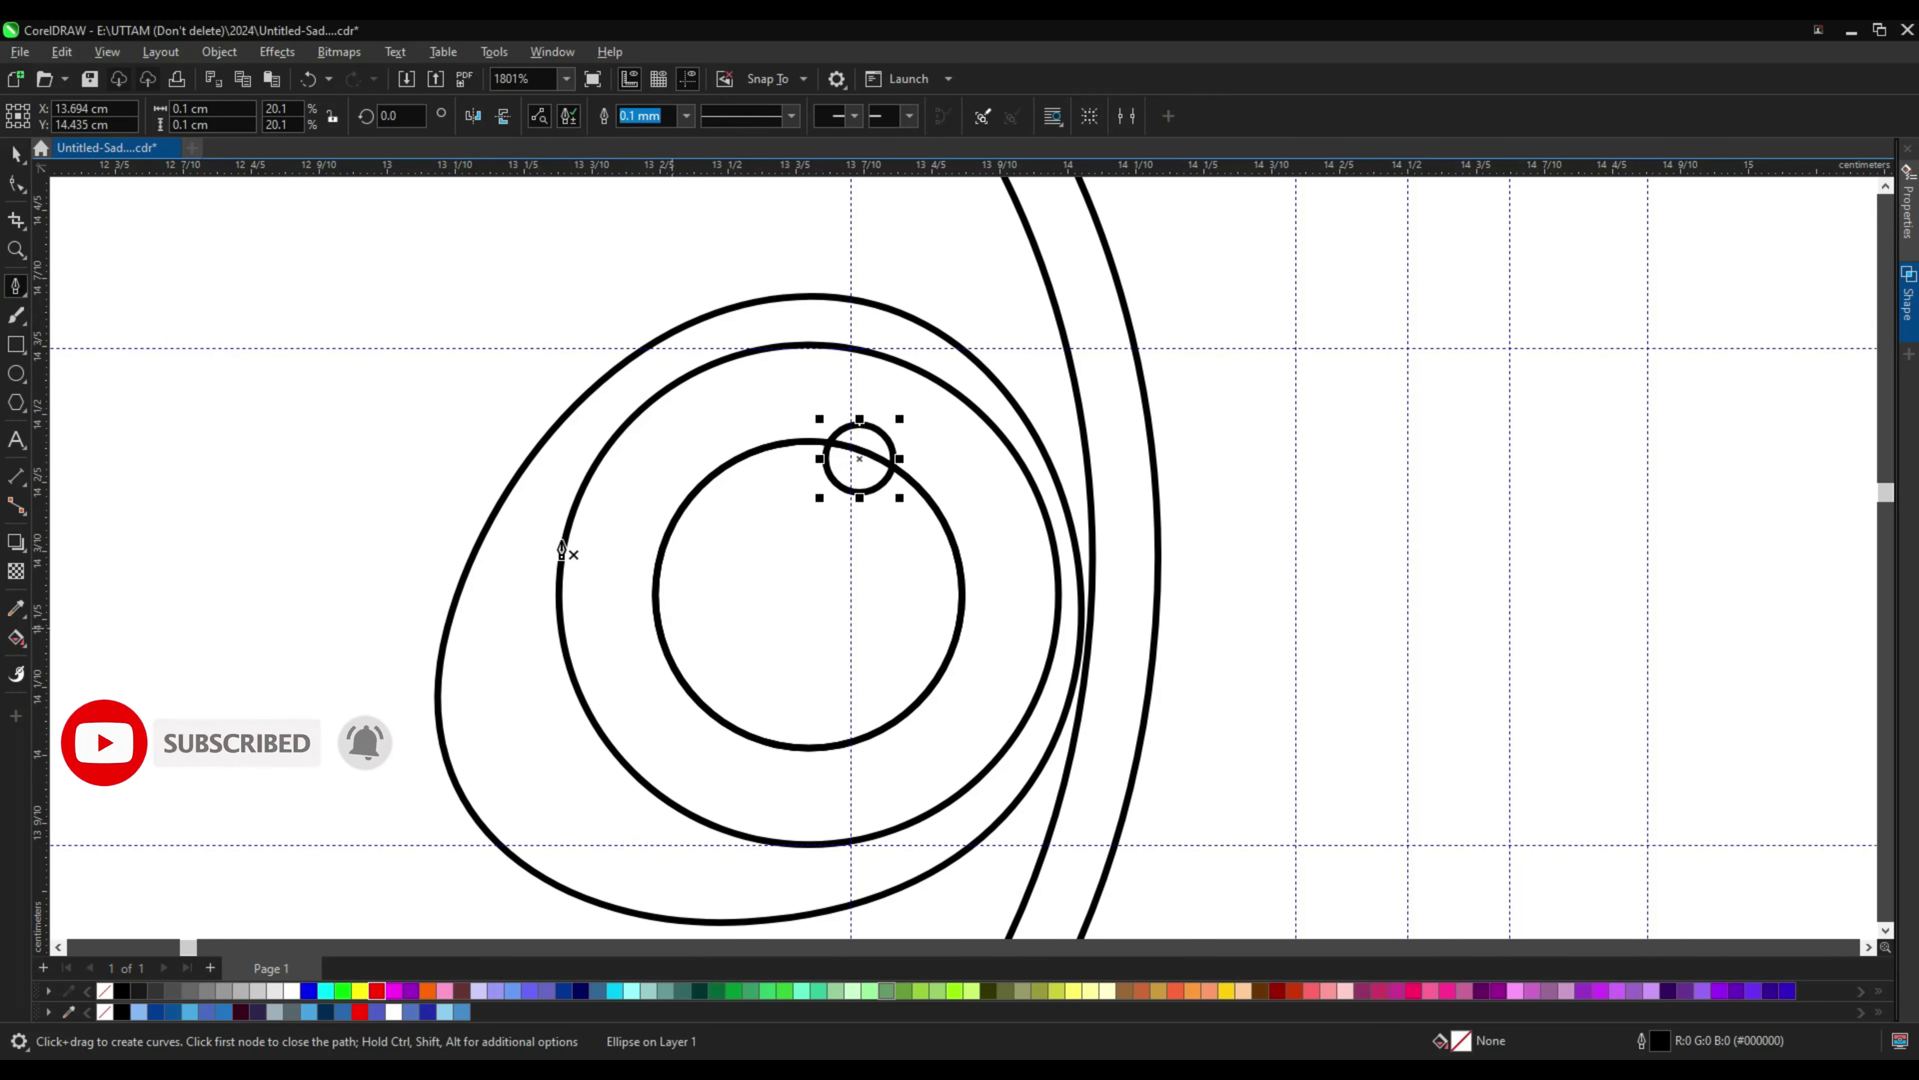
pyautogui.doubleClick(678, 520)
pyautogui.hotkey('ctrl', 'z')
pyautogui.hotkey('ctrl', 'z')
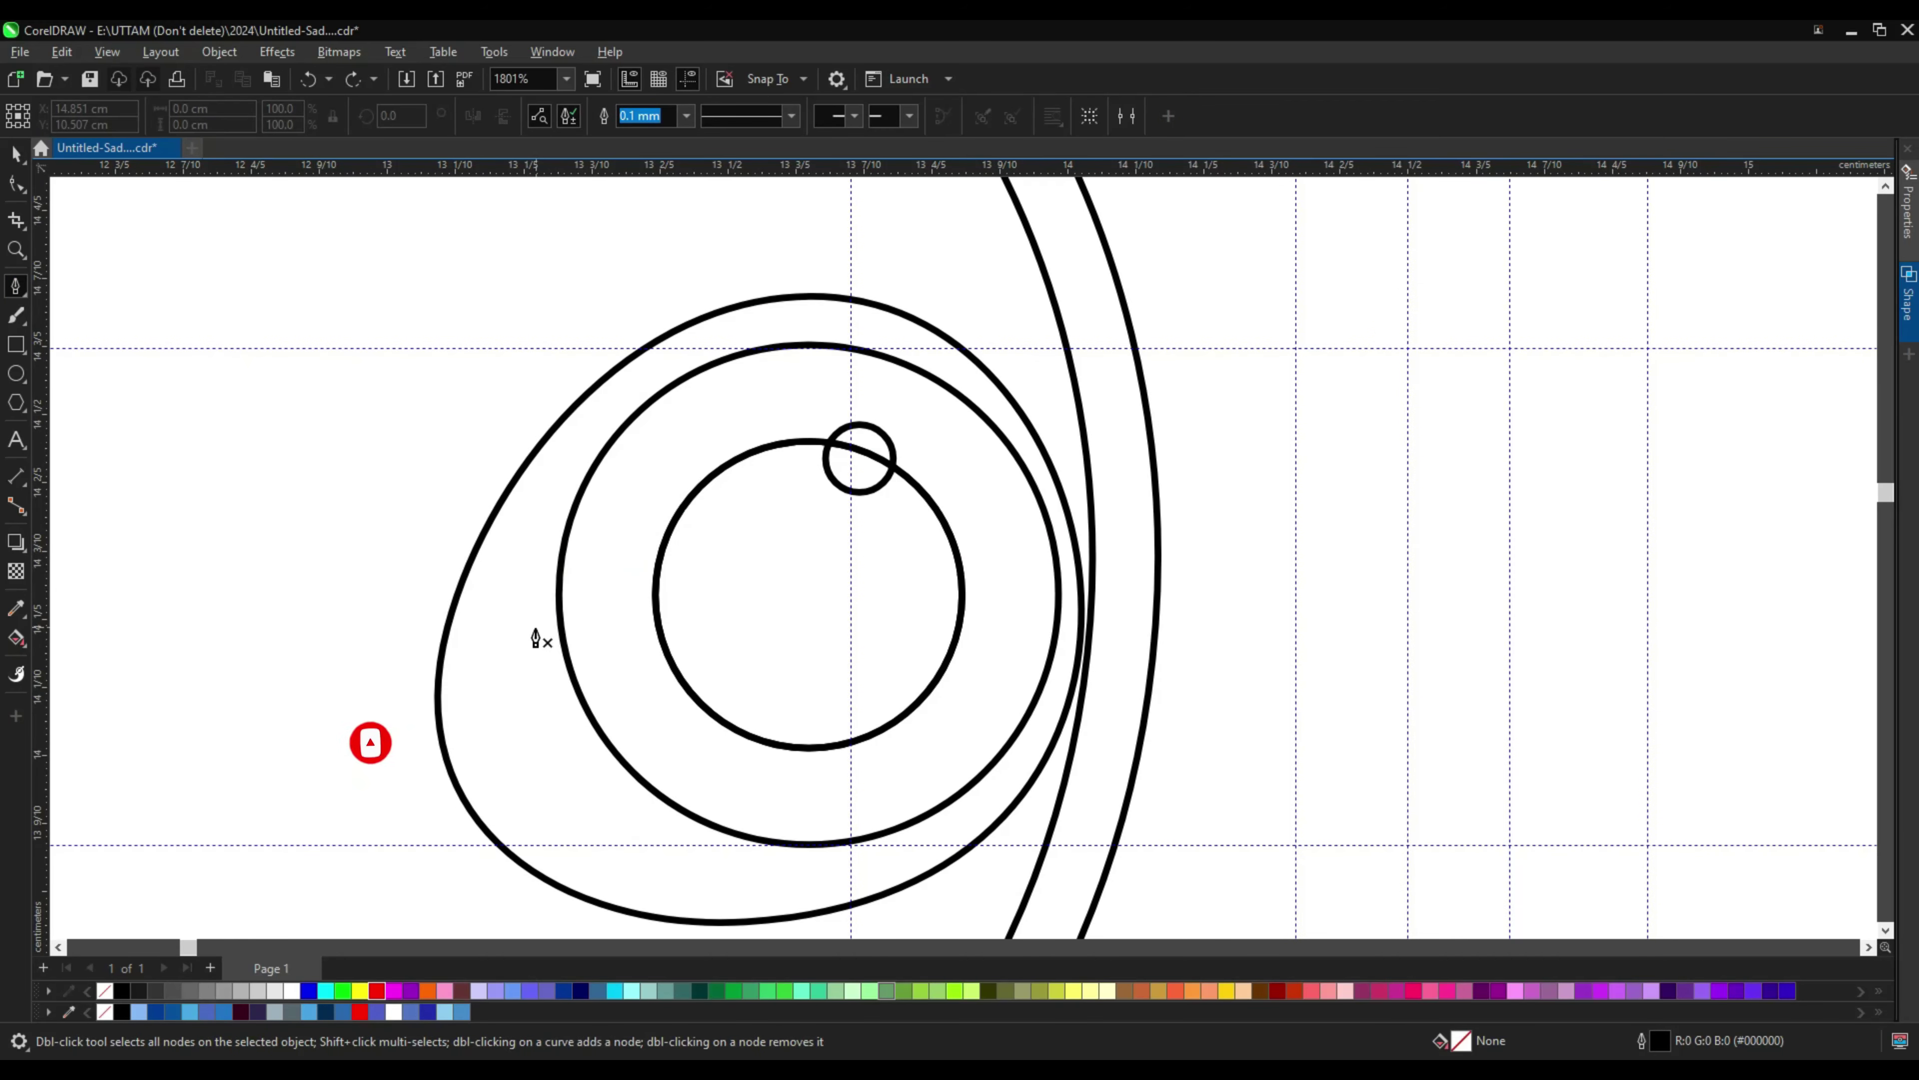
# Step: Draw two short curved lines across the iris ring, one on each side of the pupil
pyautogui.click(542, 636)
pyautogui.doubleClick(695, 544)
pyautogui.click(945, 537)
pyautogui.doubleClick(1081, 681)
# Step: Smart-fill the lower part of the iris ring, below the two curved lines, with slate blue and a hairline outline
pyautogui.click(16, 637)
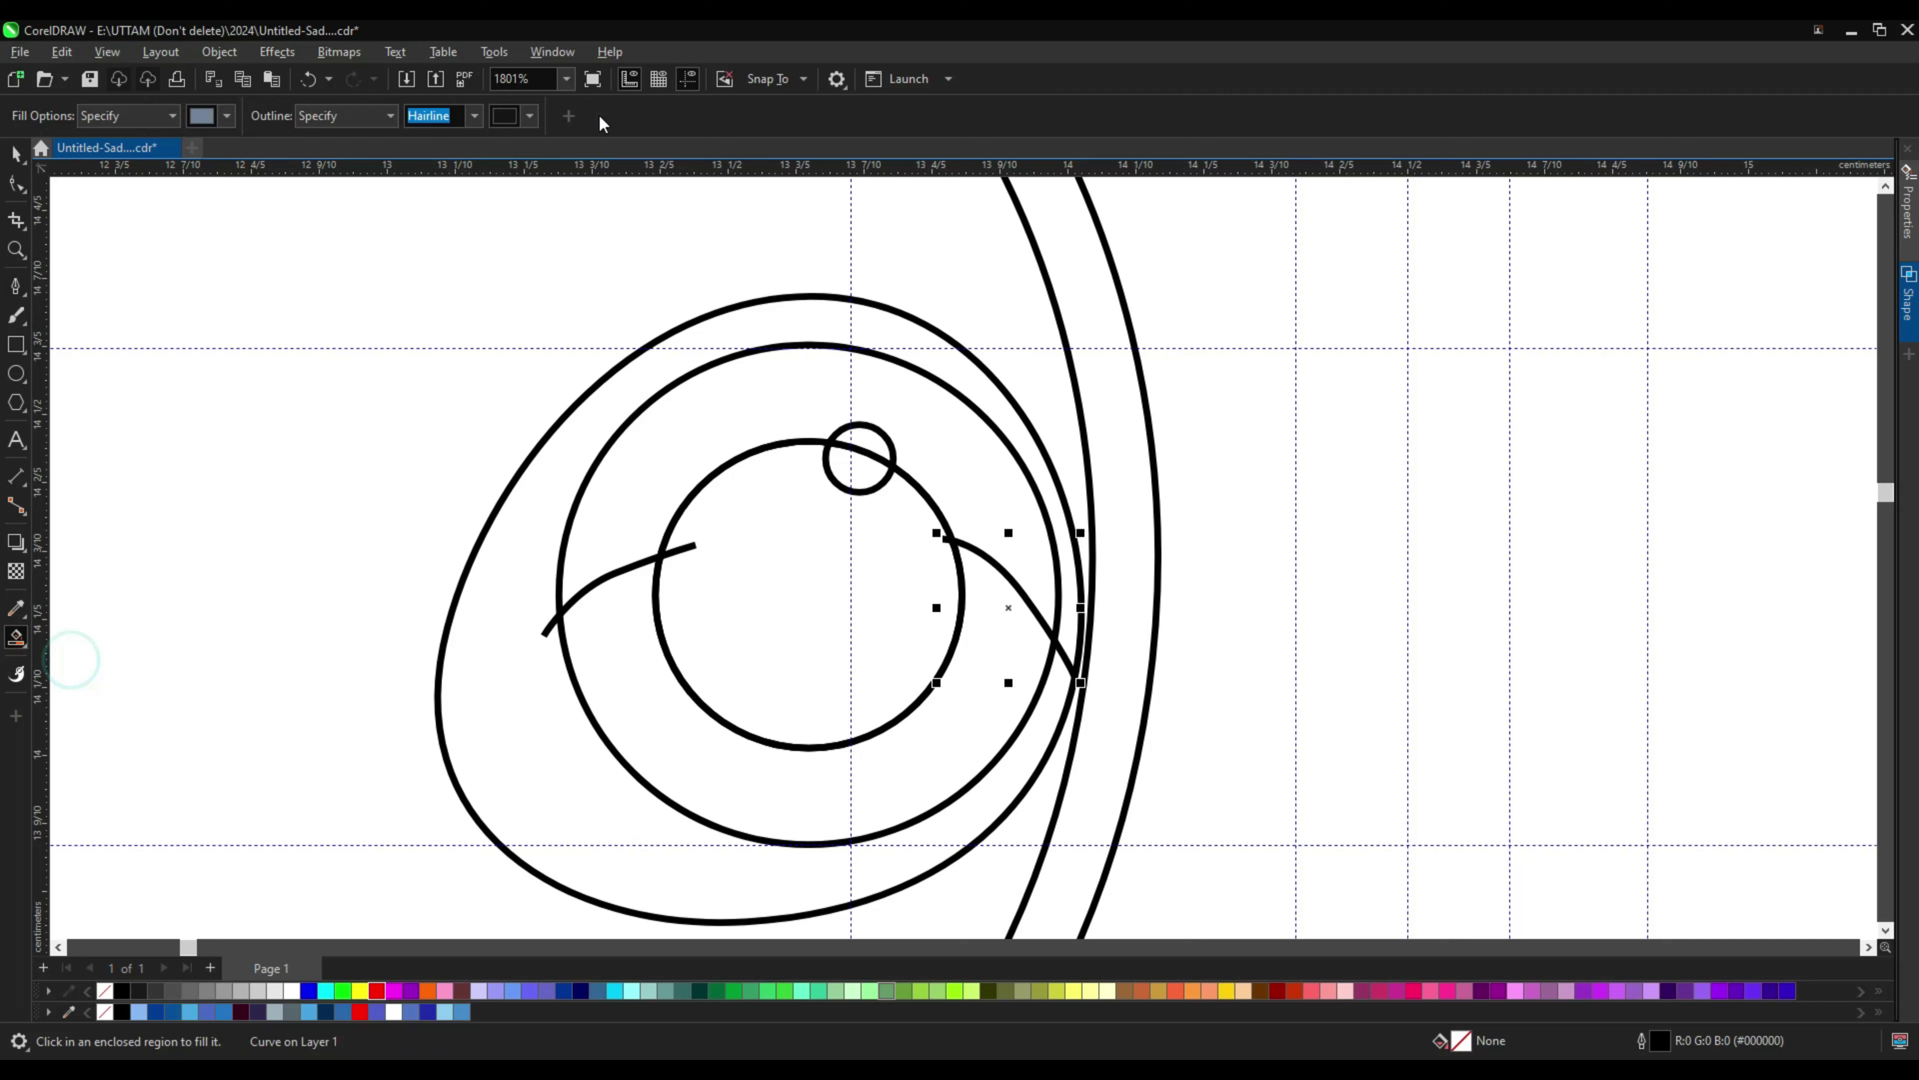
pyautogui.click(505, 115)
pyautogui.click(514, 321)
pyautogui.click(651, 682)
# Step: Delete the two short curved lines crossing the iris ring
pyautogui.press('space')
pyautogui.click(539, 635)
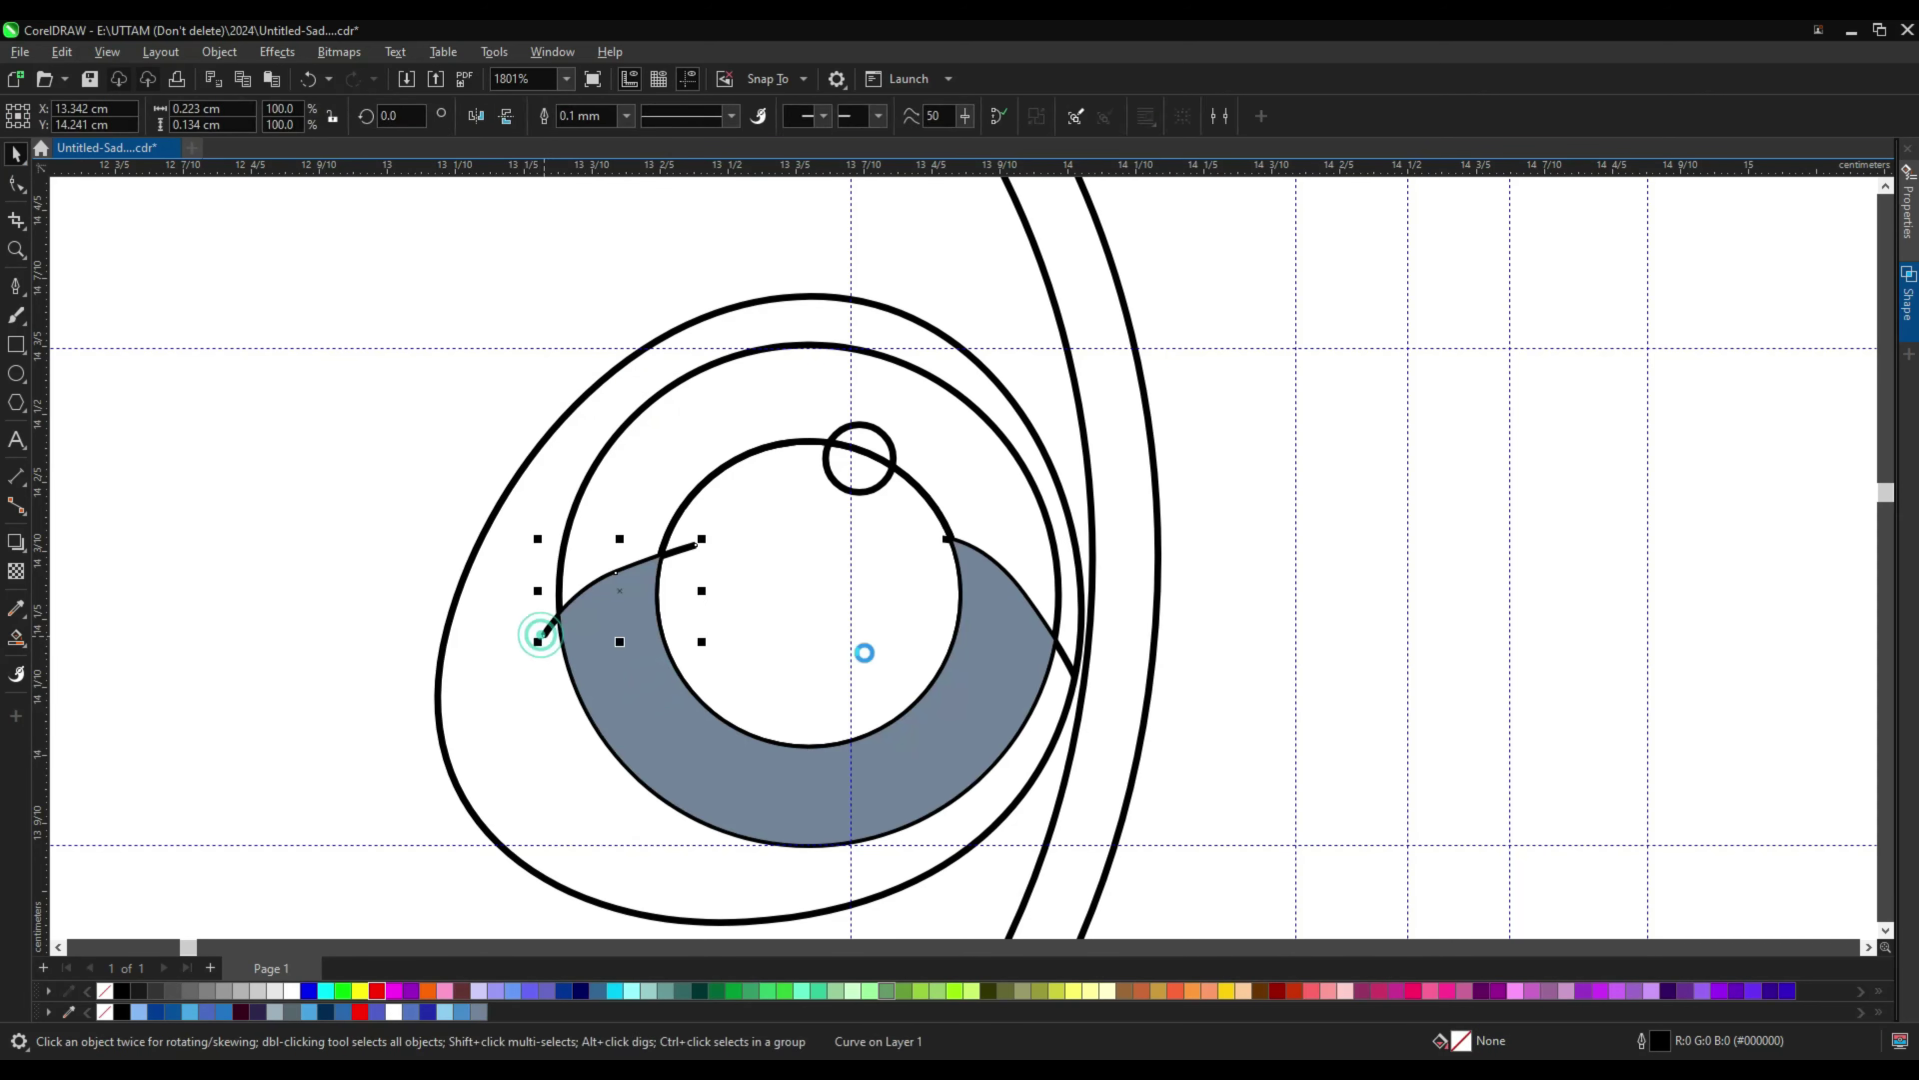
pyautogui.press('Delete')
# Step: Trim the scaled-down slate blue crescent with the pupil circle and round its outer corners by adjusting nodes
pyautogui.click(725, 464)
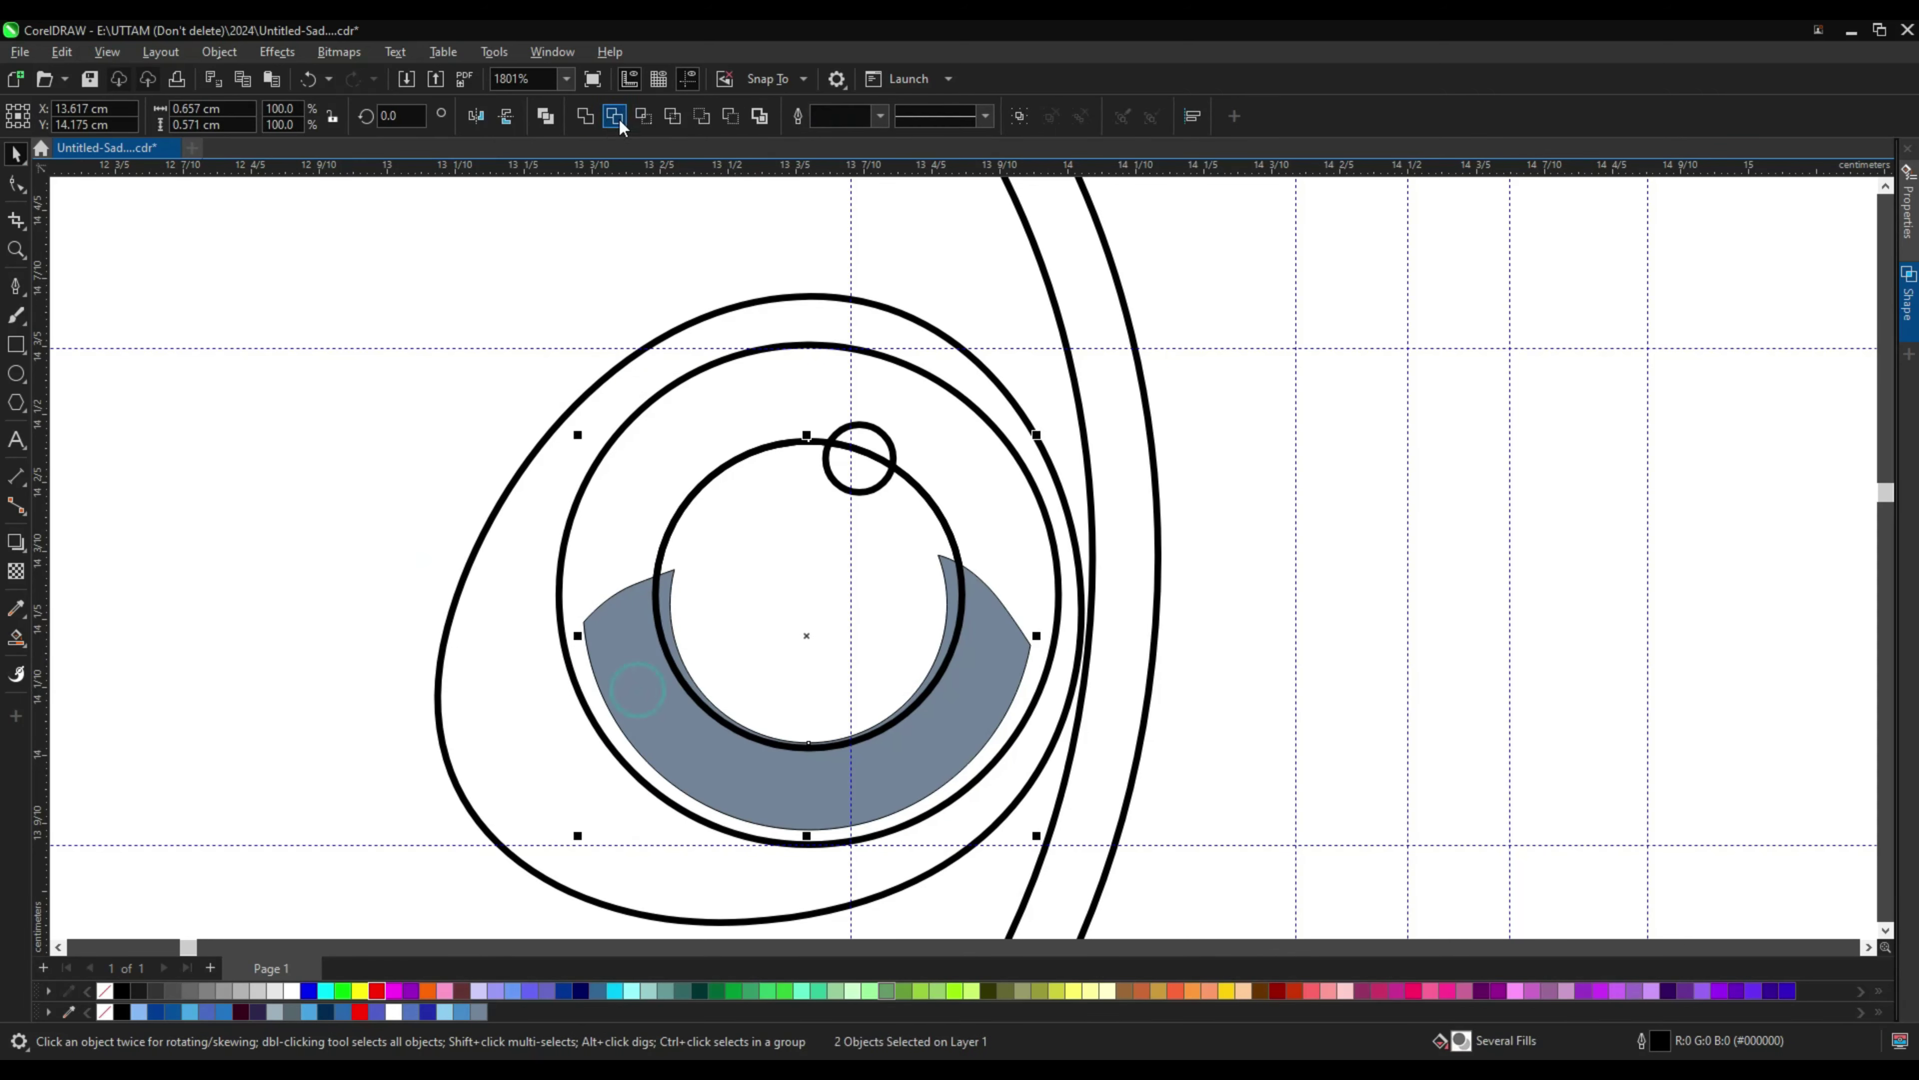
pyautogui.click(979, 683)
pyautogui.doubleClick(1016, 660)
pyautogui.moveTo(1019, 659); pyautogui.dragTo(1020, 659)
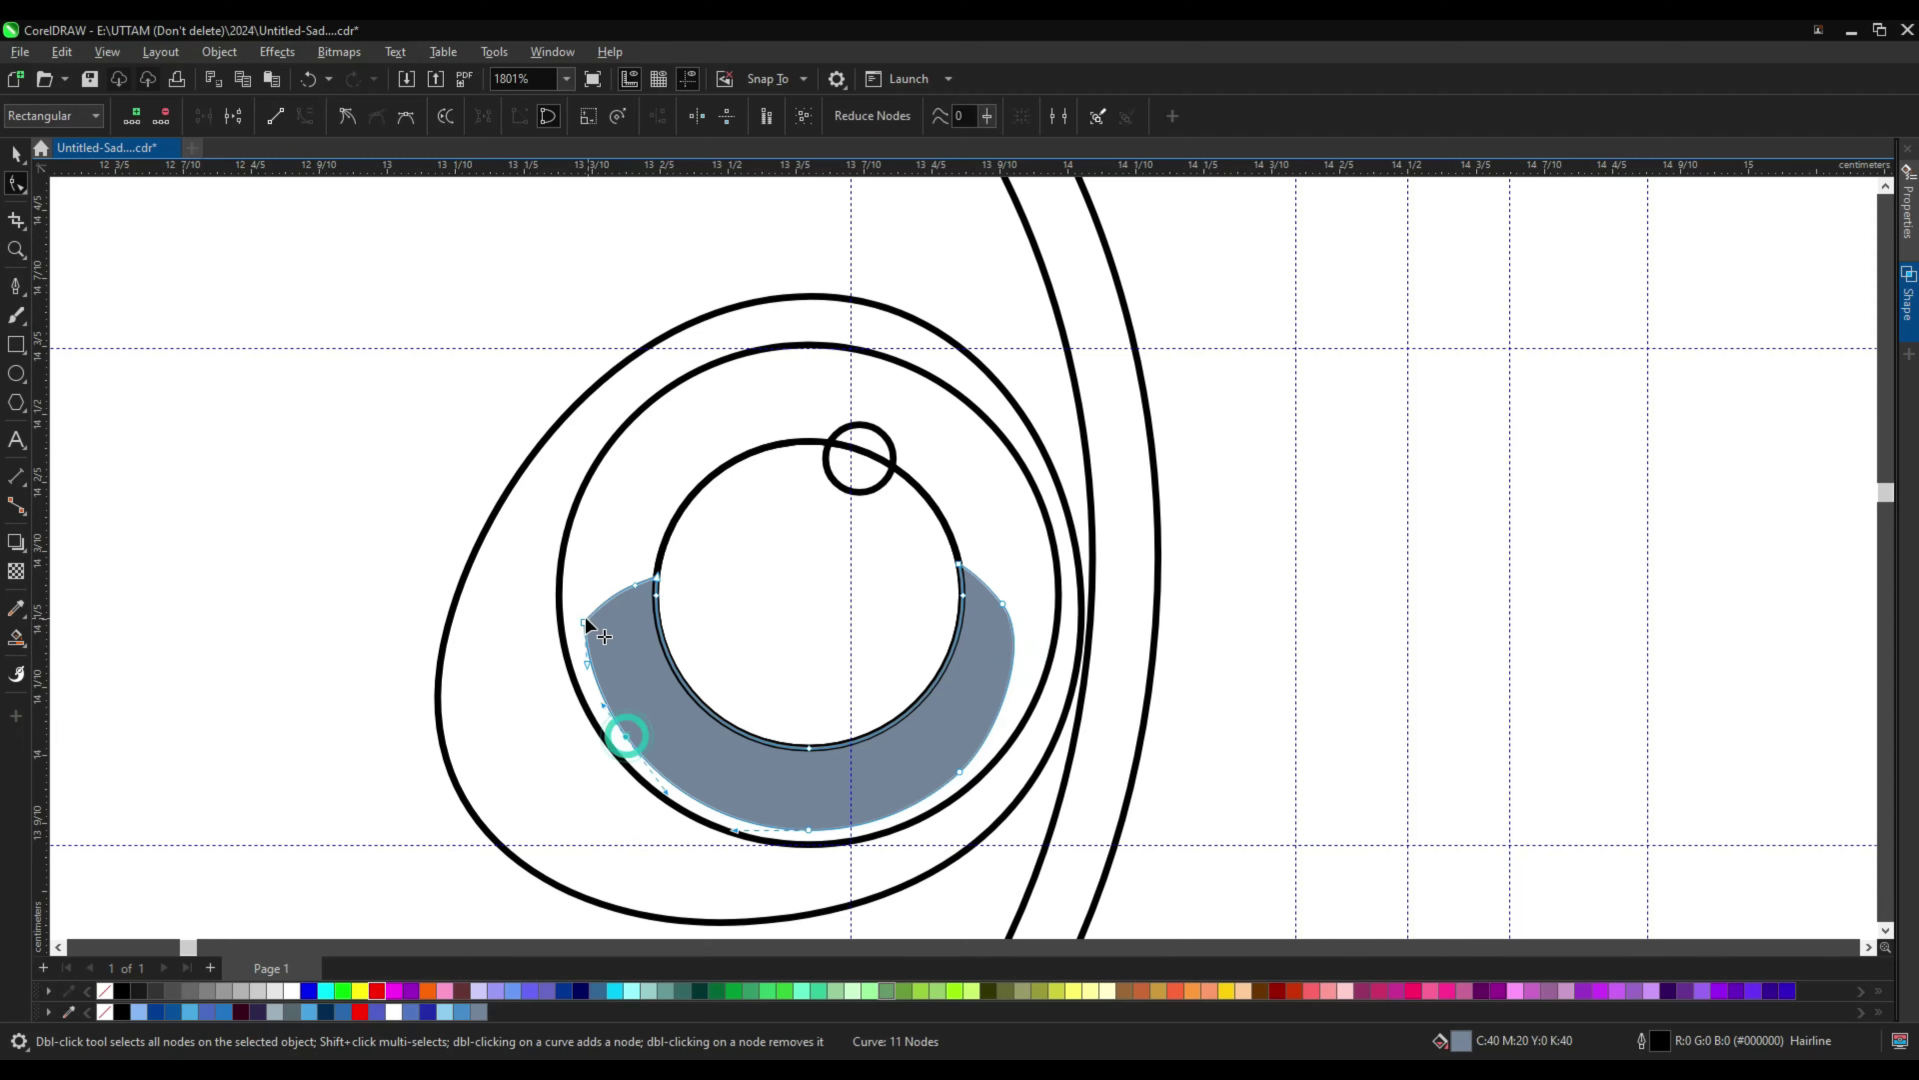
pyautogui.moveTo(585, 619); pyautogui.dragTo(608, 635)
pyautogui.scroll(2, 637, 582)
pyautogui.scroll(-3, 707, 570)
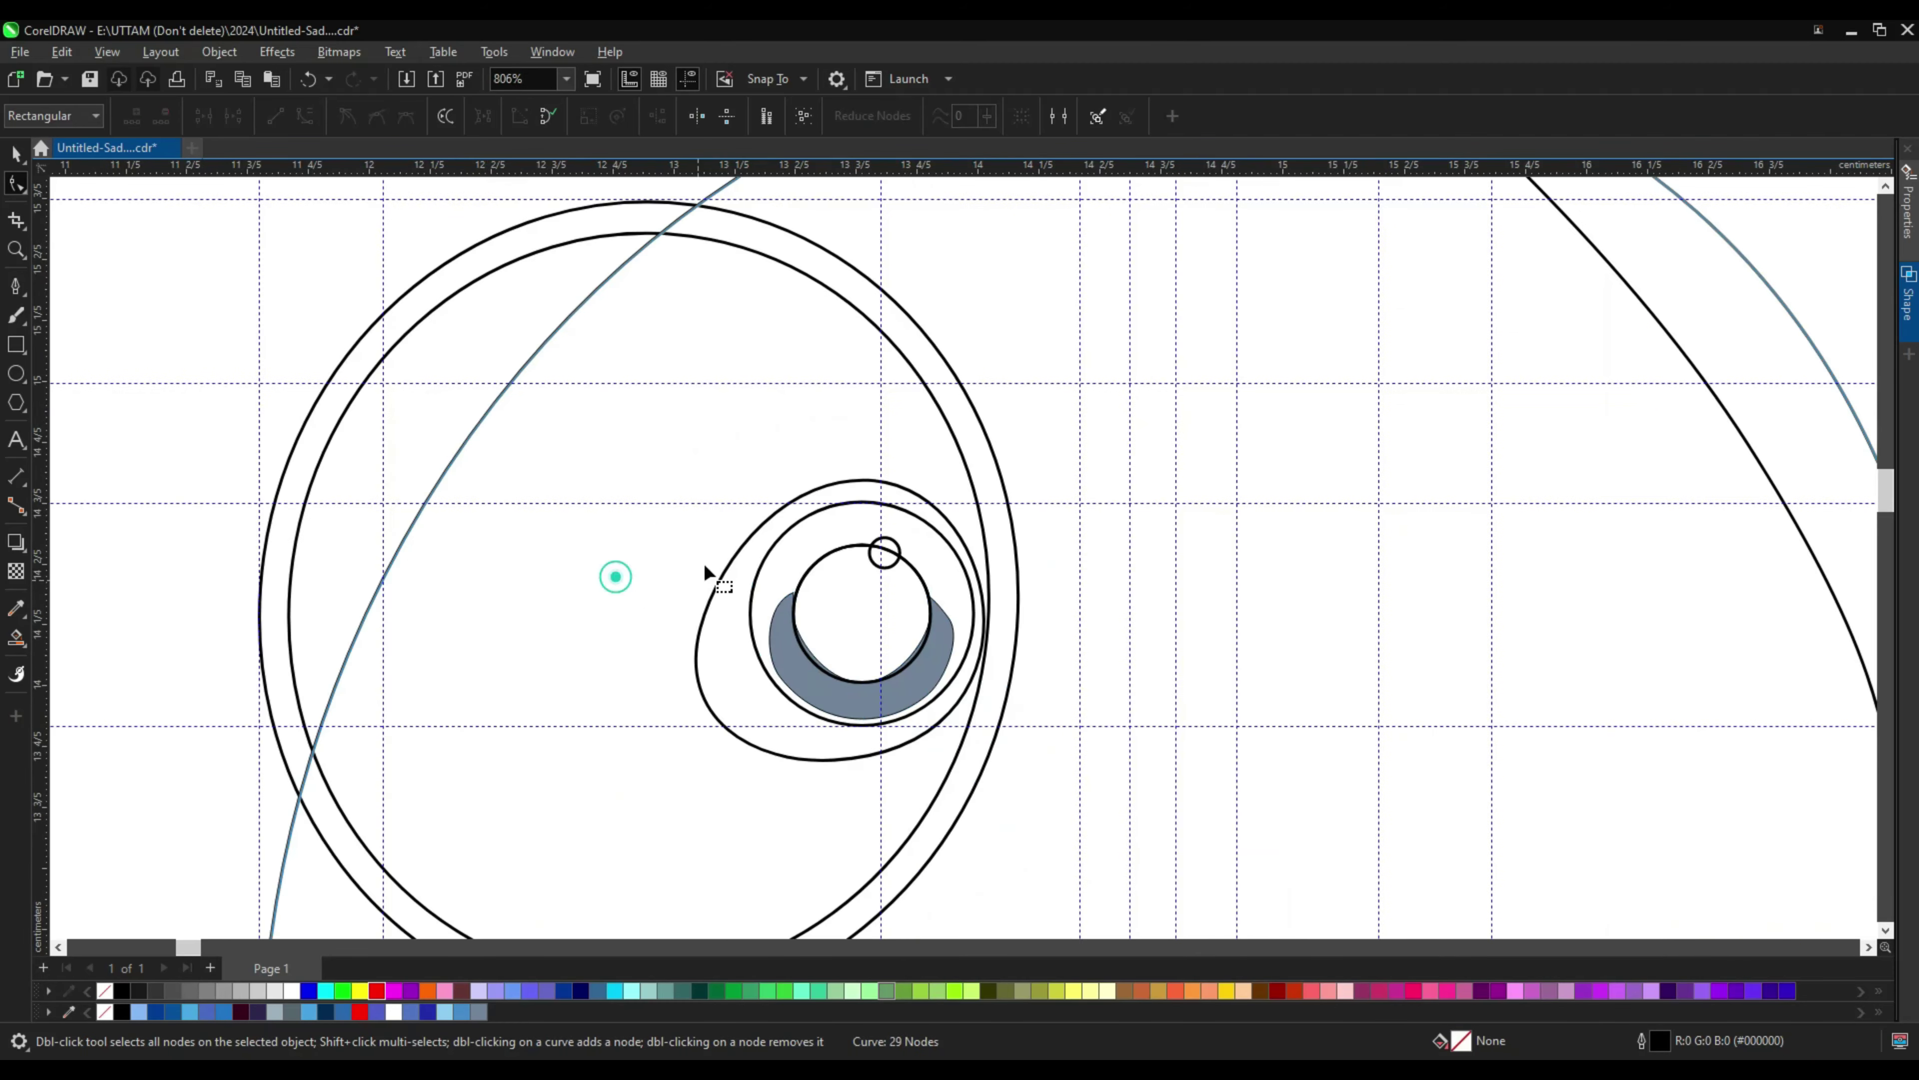
# Step: Refine both ends of the slate blue iris crescent by adding, deleting and moving nodes so its sides curve smoothly
pyautogui.press('space')
pyautogui.scroll(-2, 848, 674)
pyautogui.scroll(2, 790, 651)
pyautogui.press('space')
pyautogui.scroll(3, 753, 550)
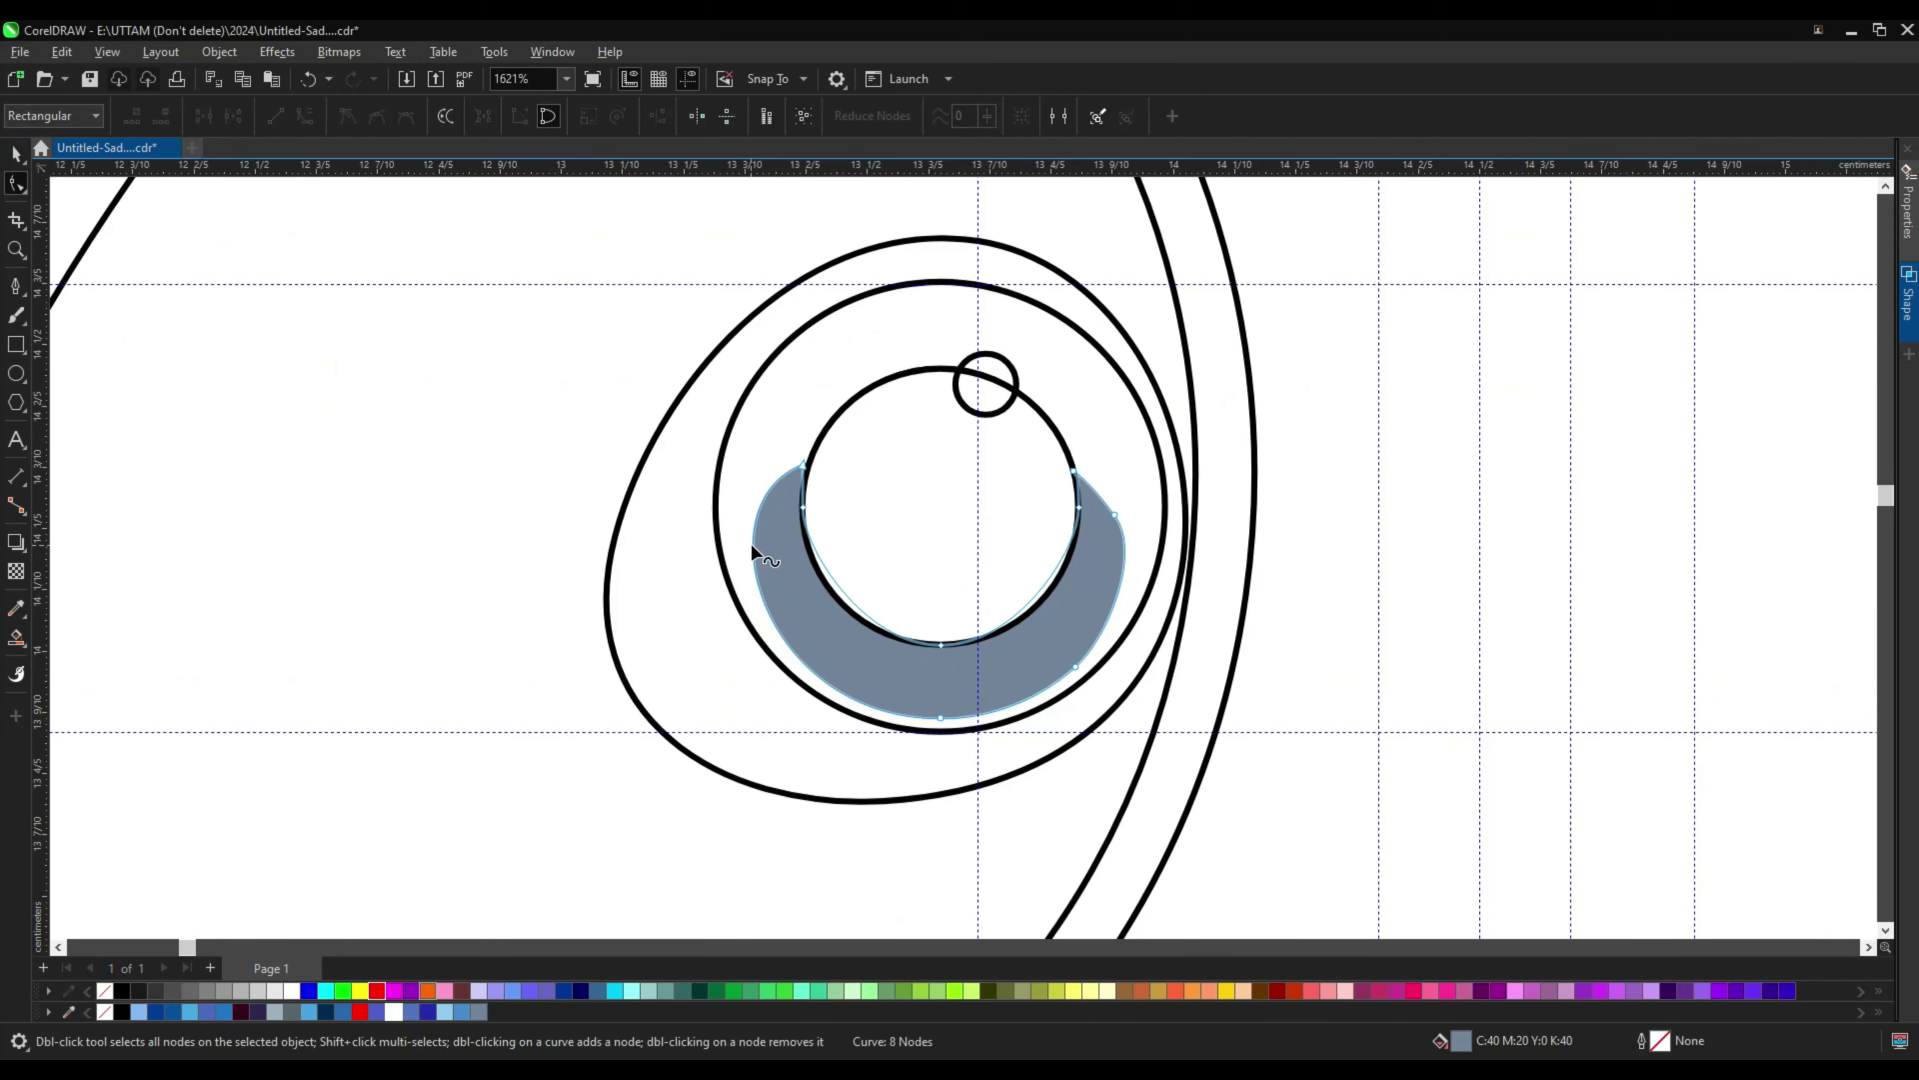
pyautogui.scroll(1, 753, 544)
pyautogui.doubleClick(753, 544)
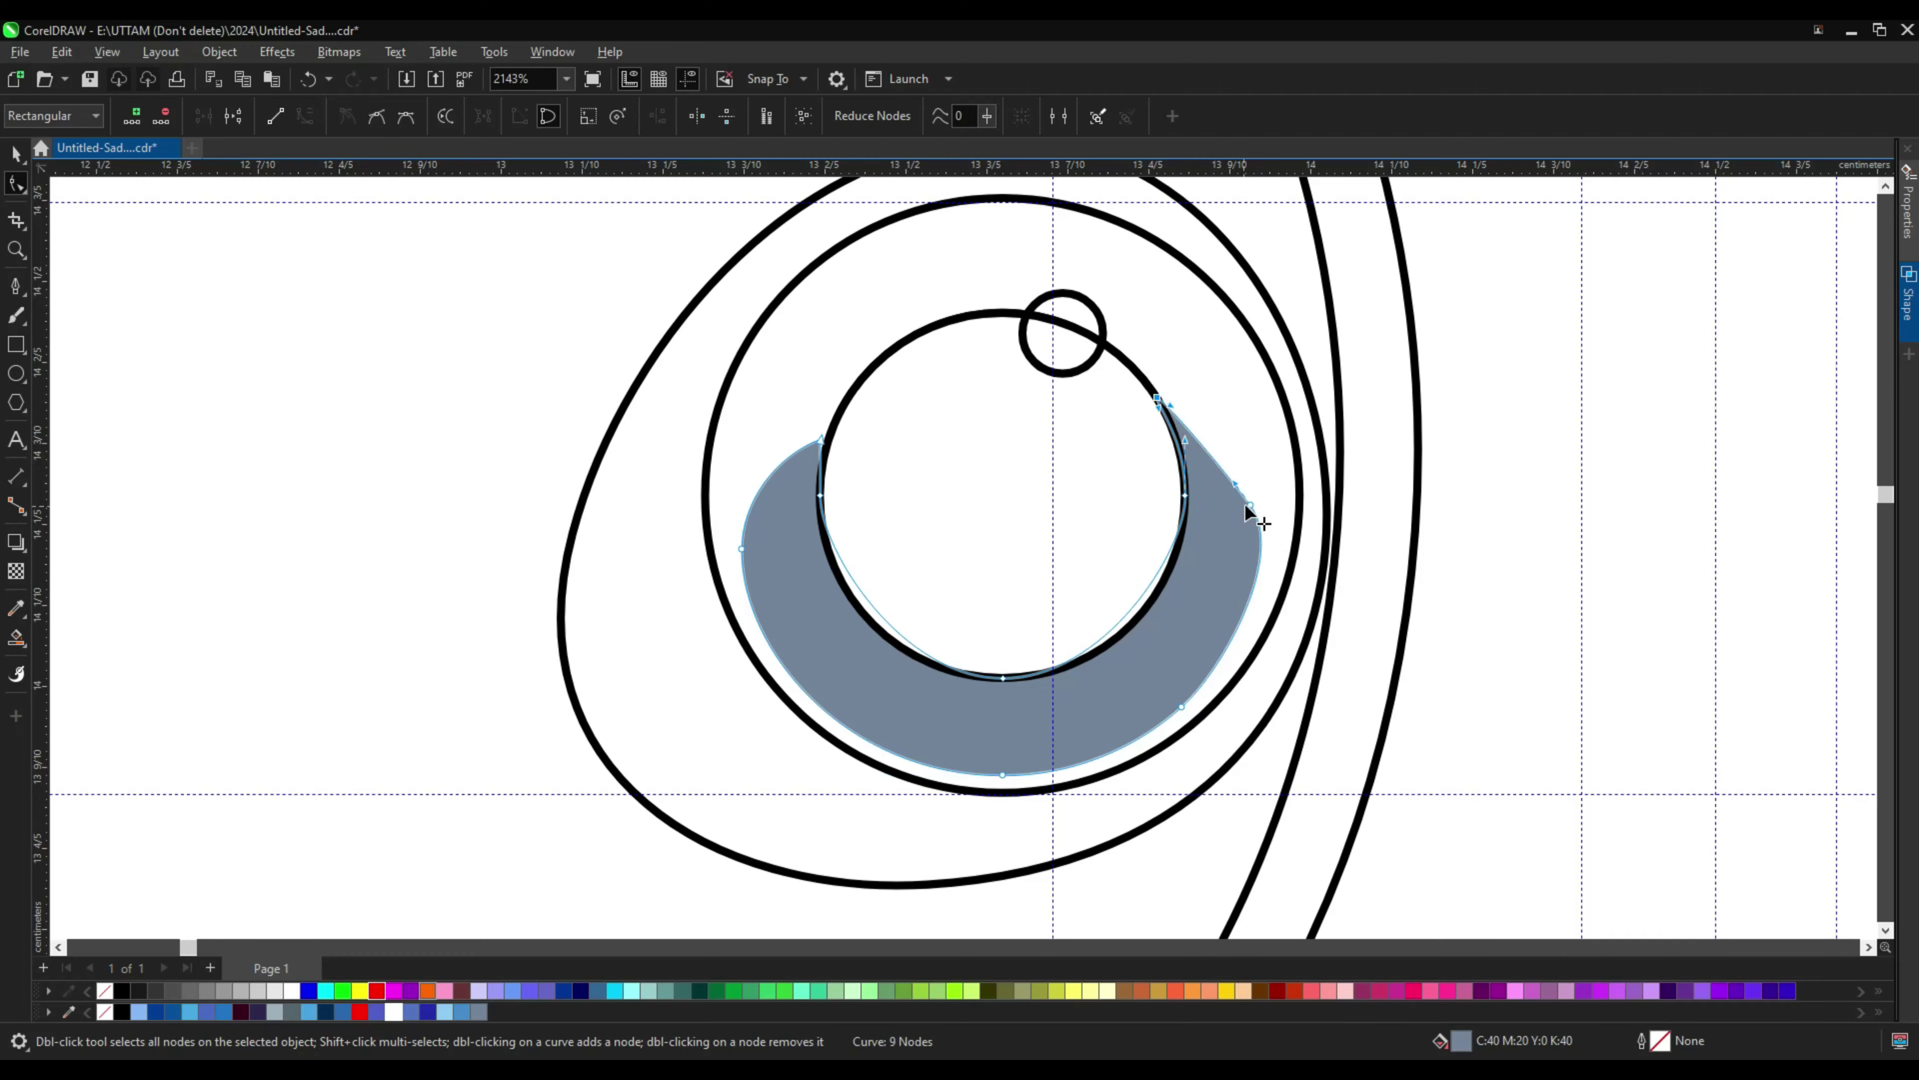
pyautogui.scroll(-3, 1016, 686)
pyautogui.scroll(3, 998, 665)
pyautogui.moveTo(970, 705); pyautogui.dragTo(977, 718)
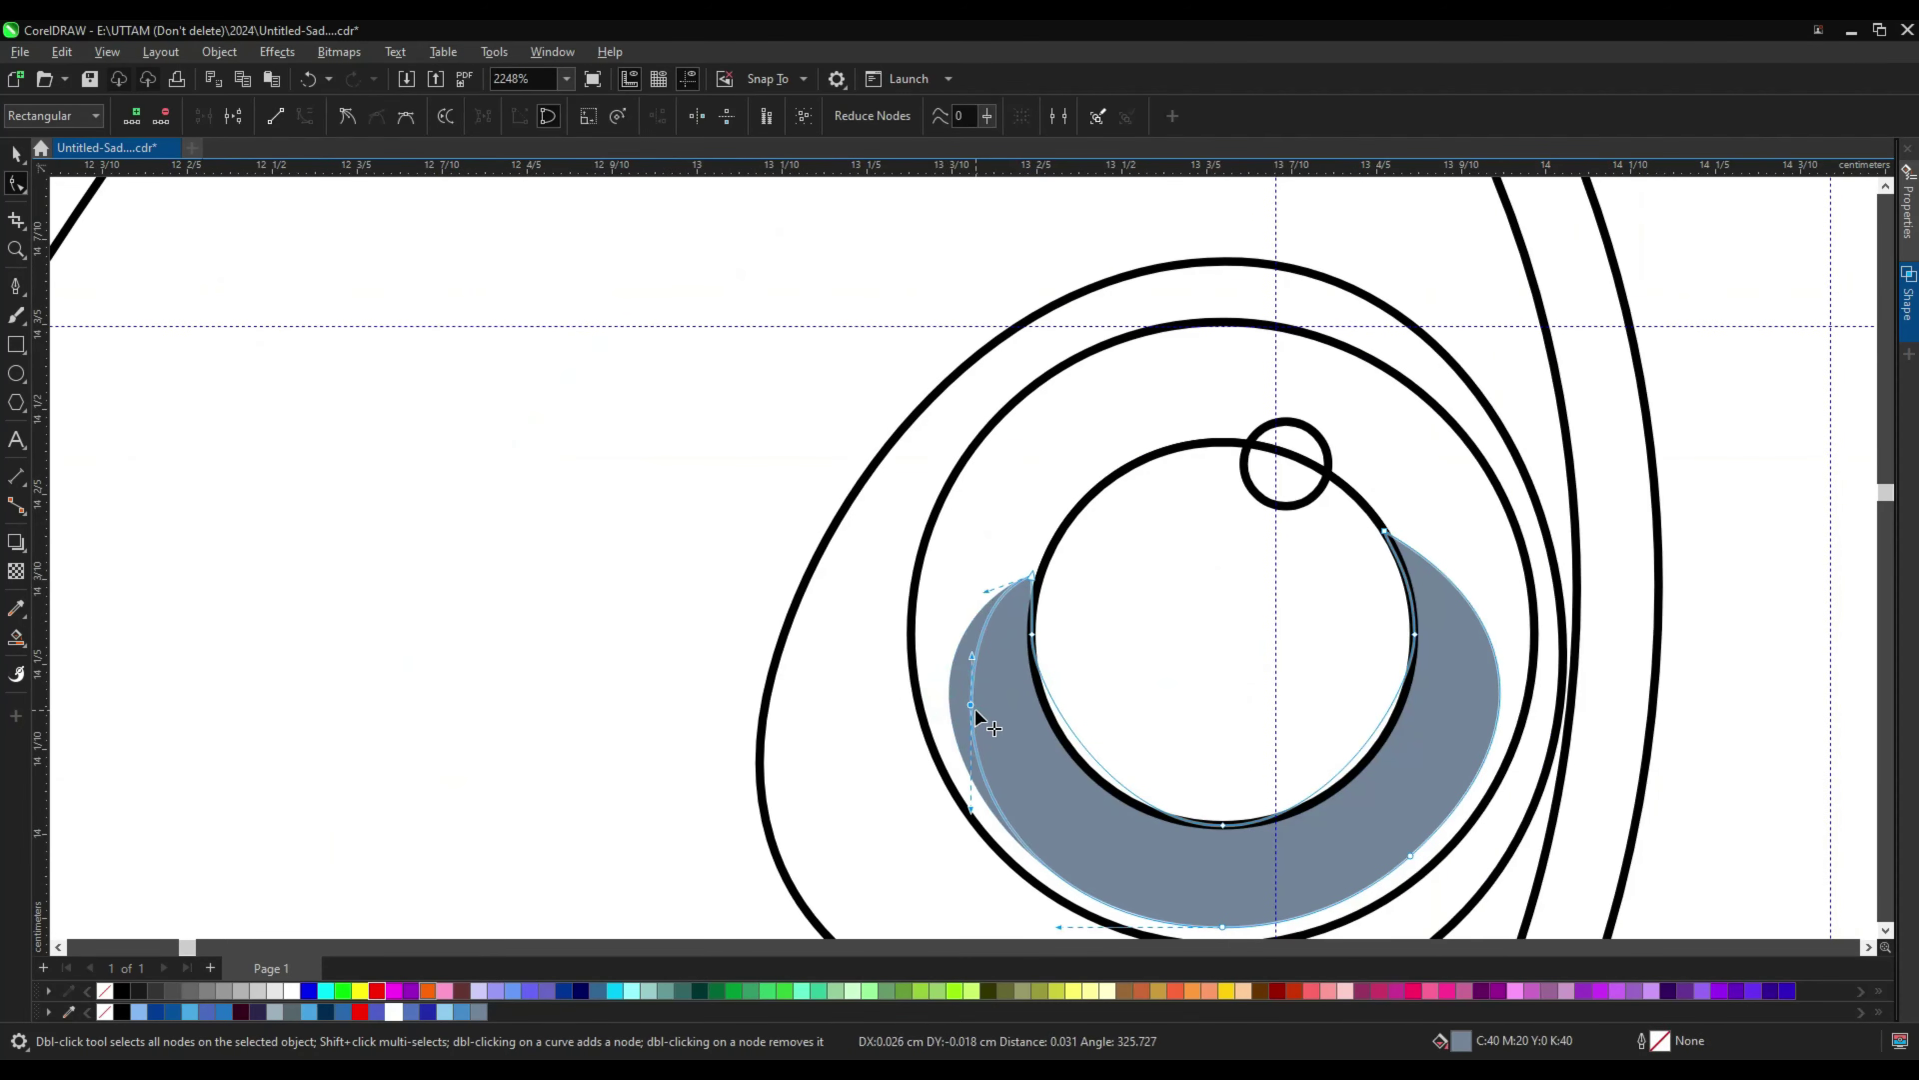
pyautogui.scroll(-6, 1411, 866)
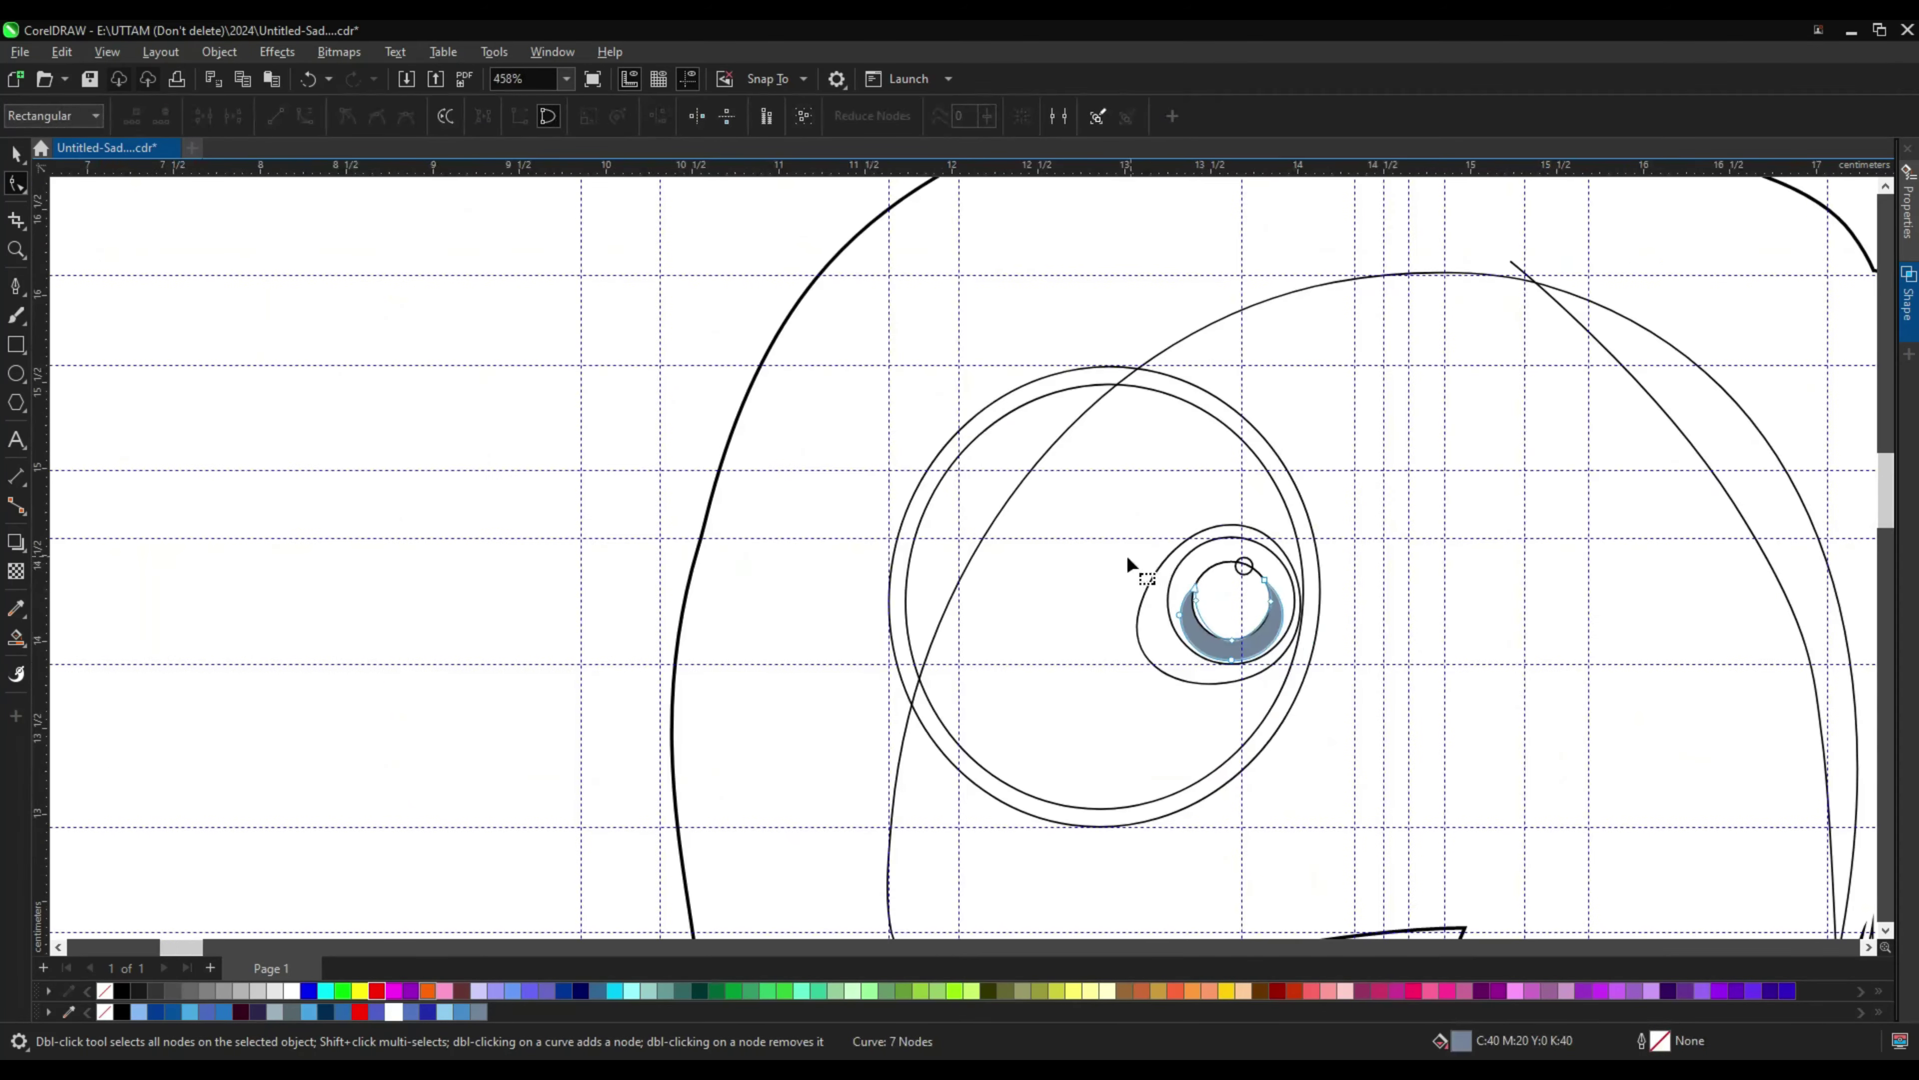
# Step: Draw a slim, closed slanted eyebrow shape above the eye, crossing the upper rim of the glasses
pyautogui.press('space')
pyautogui.scroll(1, 1133, 506)
pyautogui.click(1054, 569)
pyautogui.moveTo(1117, 510); pyautogui.dragTo(1144, 496)
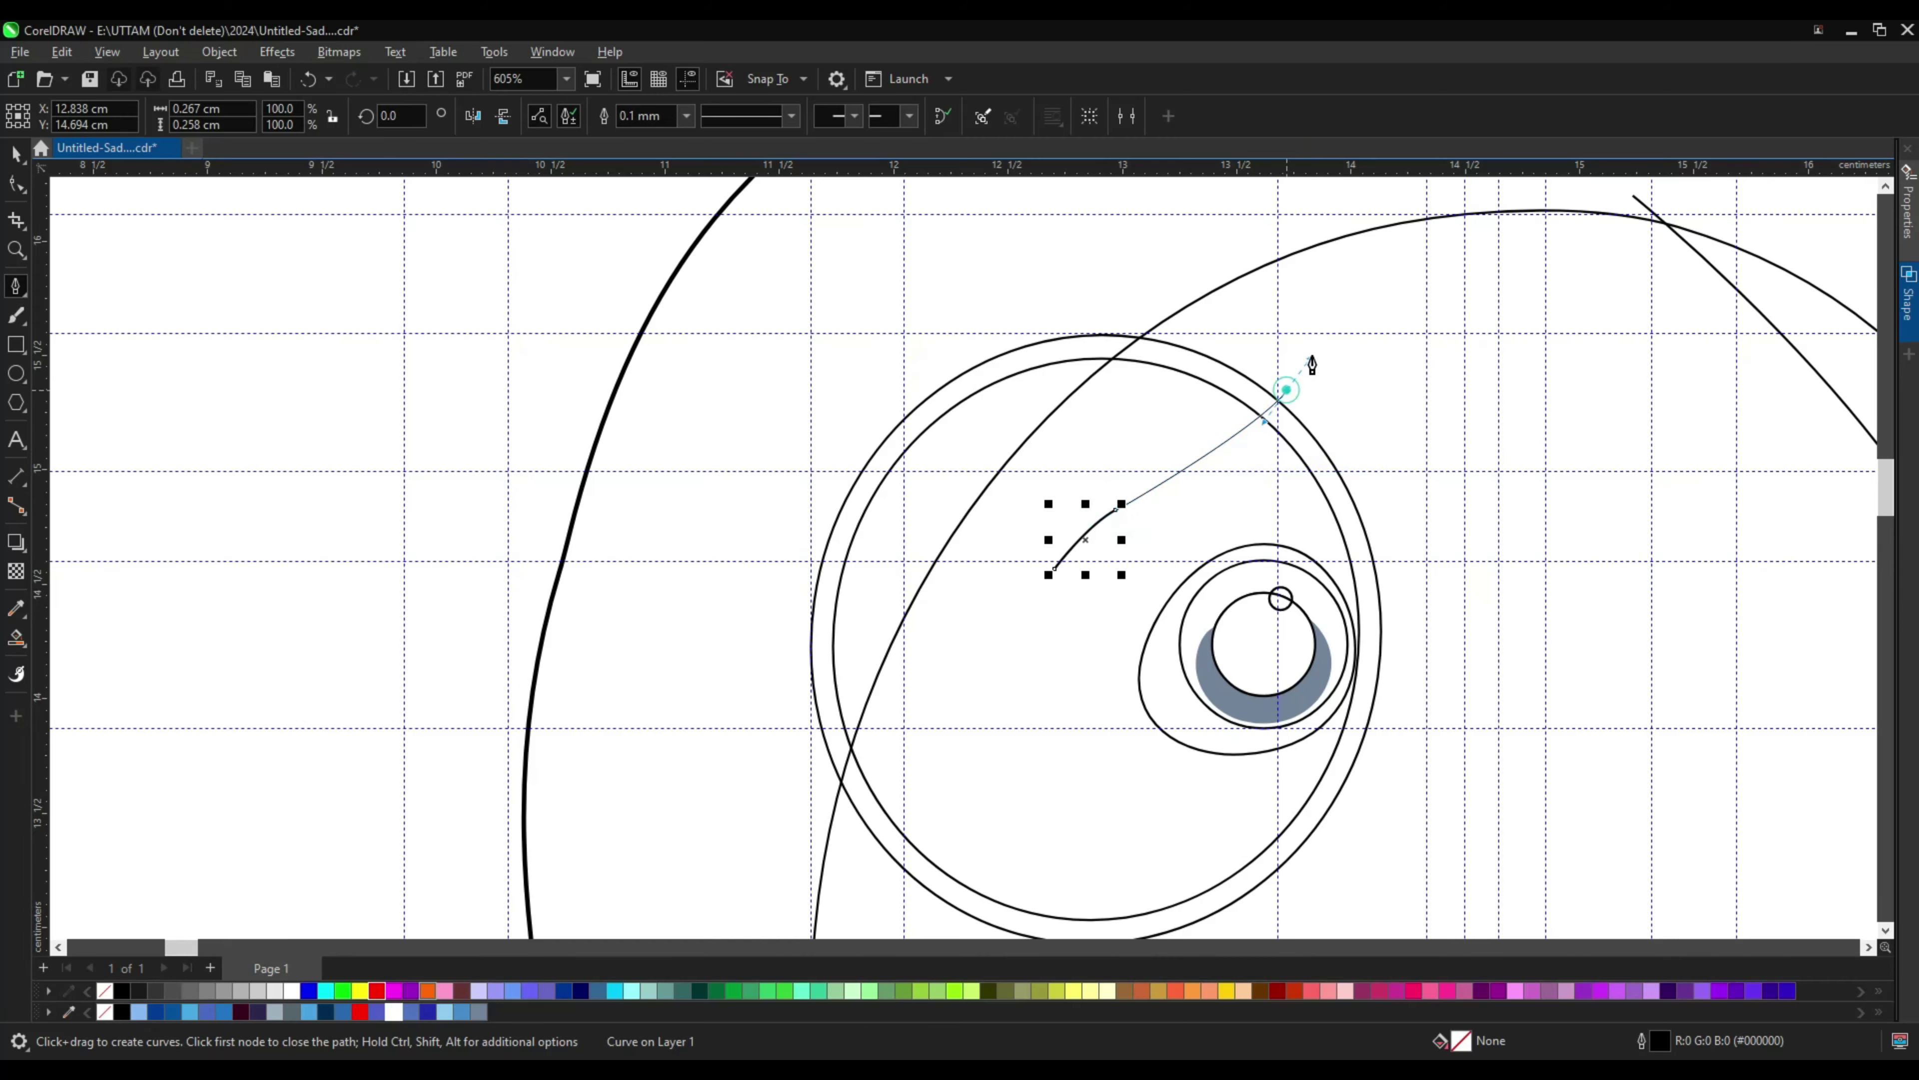
pyautogui.click(1336, 355)
pyautogui.scroll(1, 1218, 492)
pyautogui.click(1029, 580)
pyautogui.press('F10')
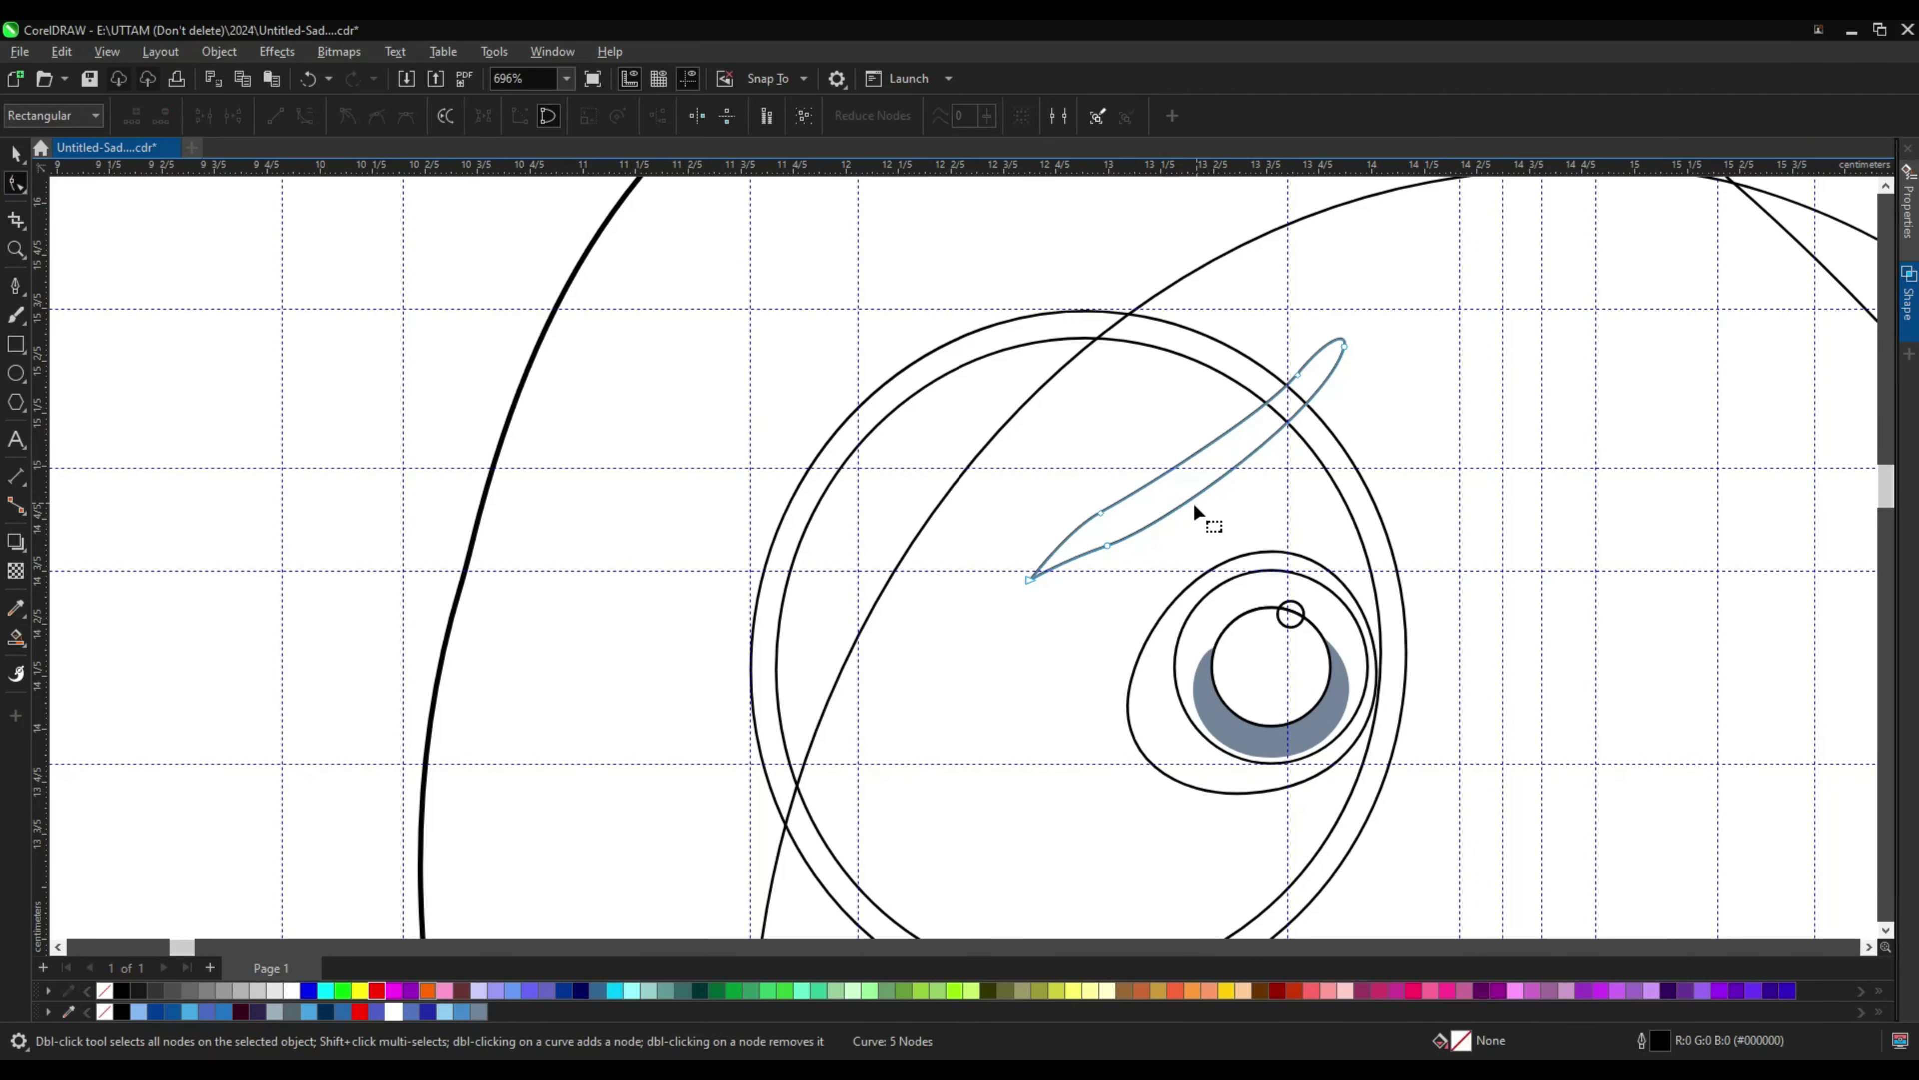
# Step: Reshape the eyebrow by adding and deleting nodes and bending its edges into a flowing taper
pyautogui.doubleClick(1186, 488)
pyautogui.doubleClick(1156, 454)
pyautogui.scroll(3, 1349, 321)
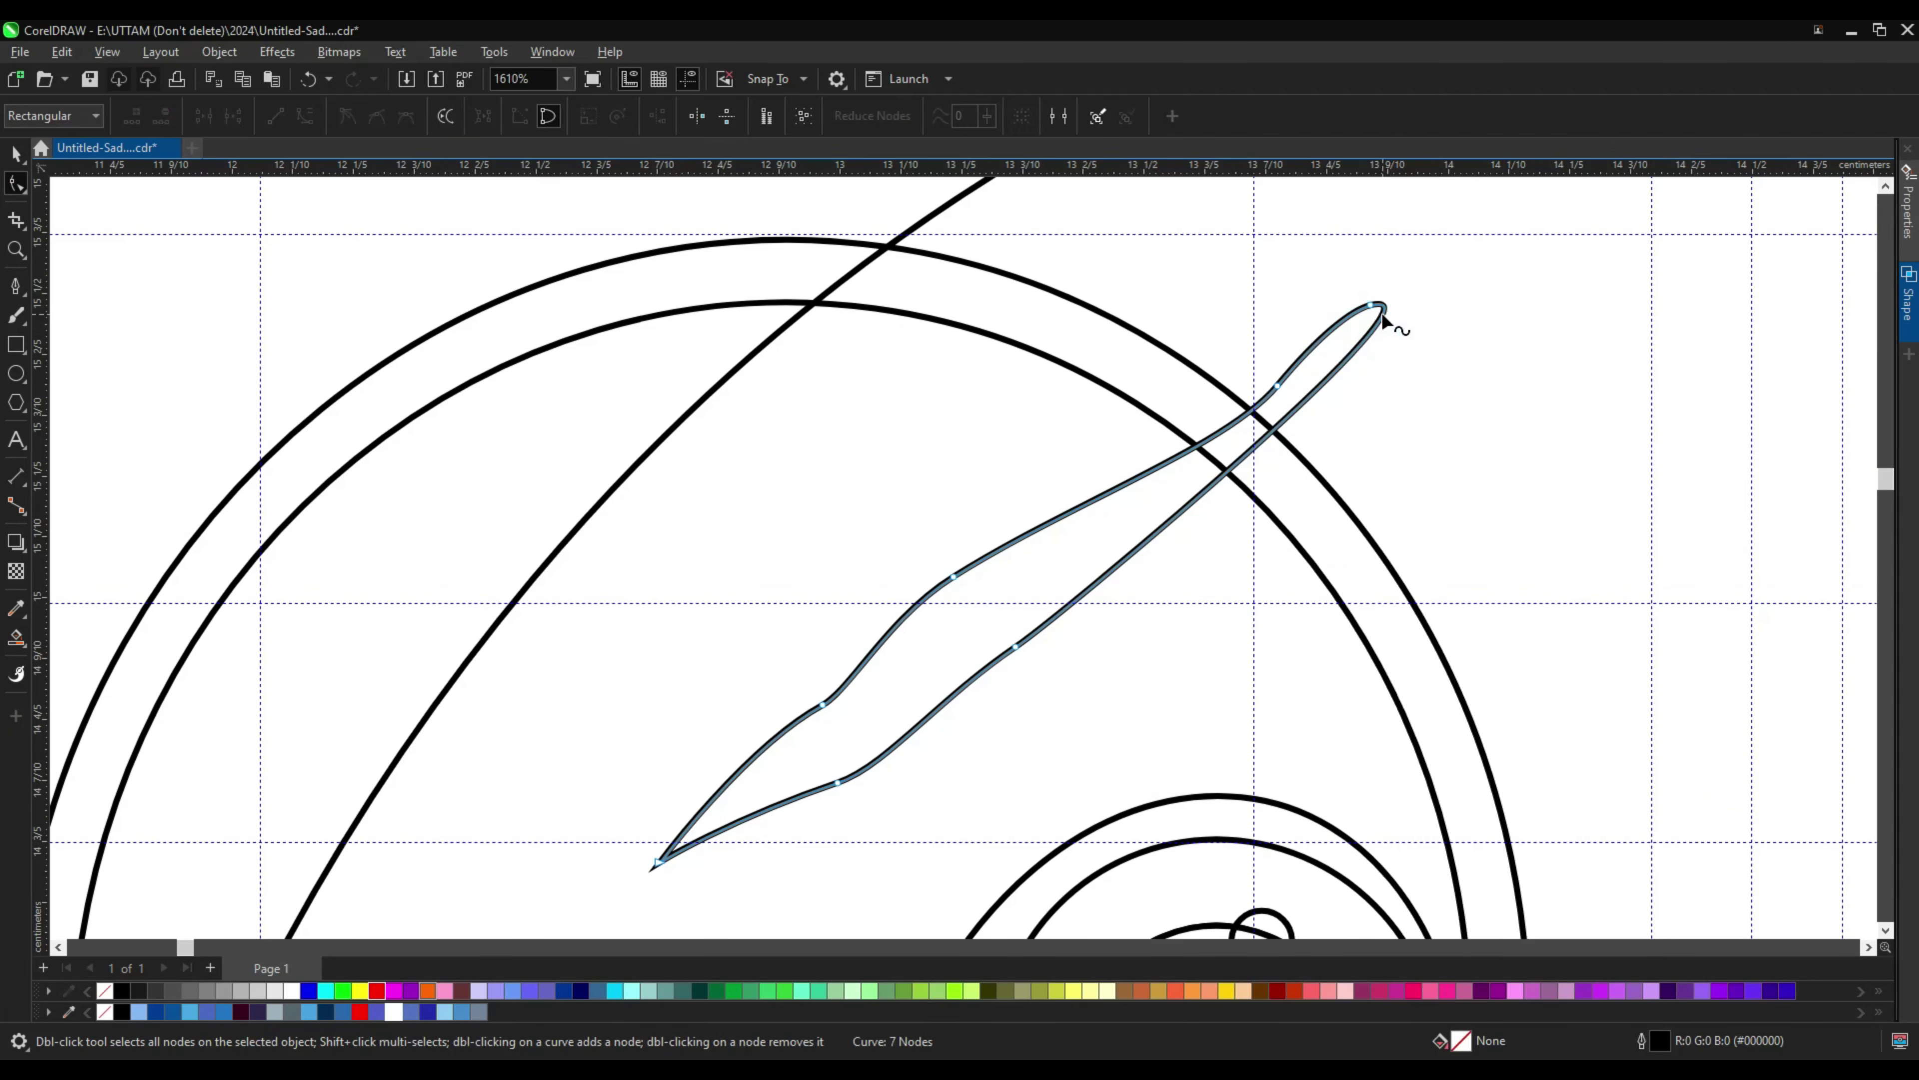
pyautogui.scroll(-3, 1383, 322)
pyautogui.scroll(2, 1072, 568)
pyautogui.doubleClick(1011, 567)
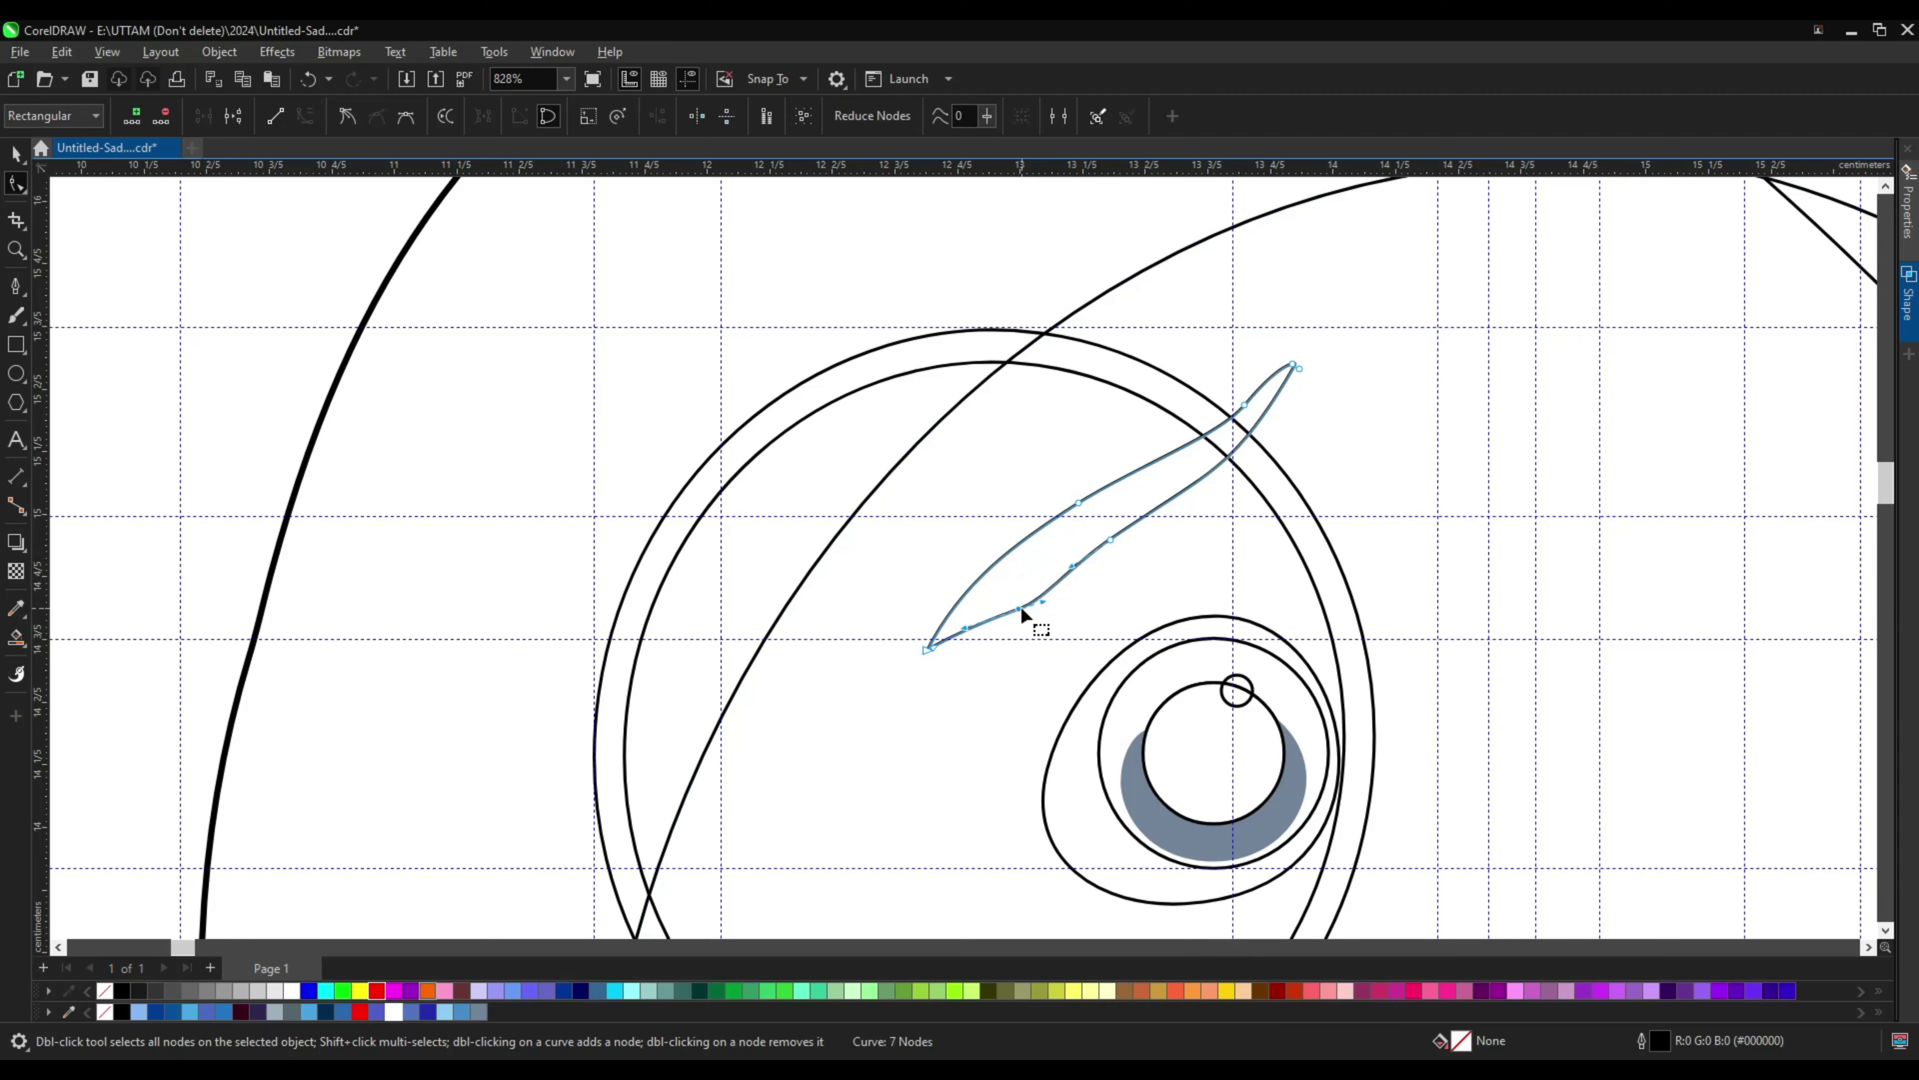
pyautogui.doubleClick(1027, 573)
pyautogui.scroll(2, 1021, 572)
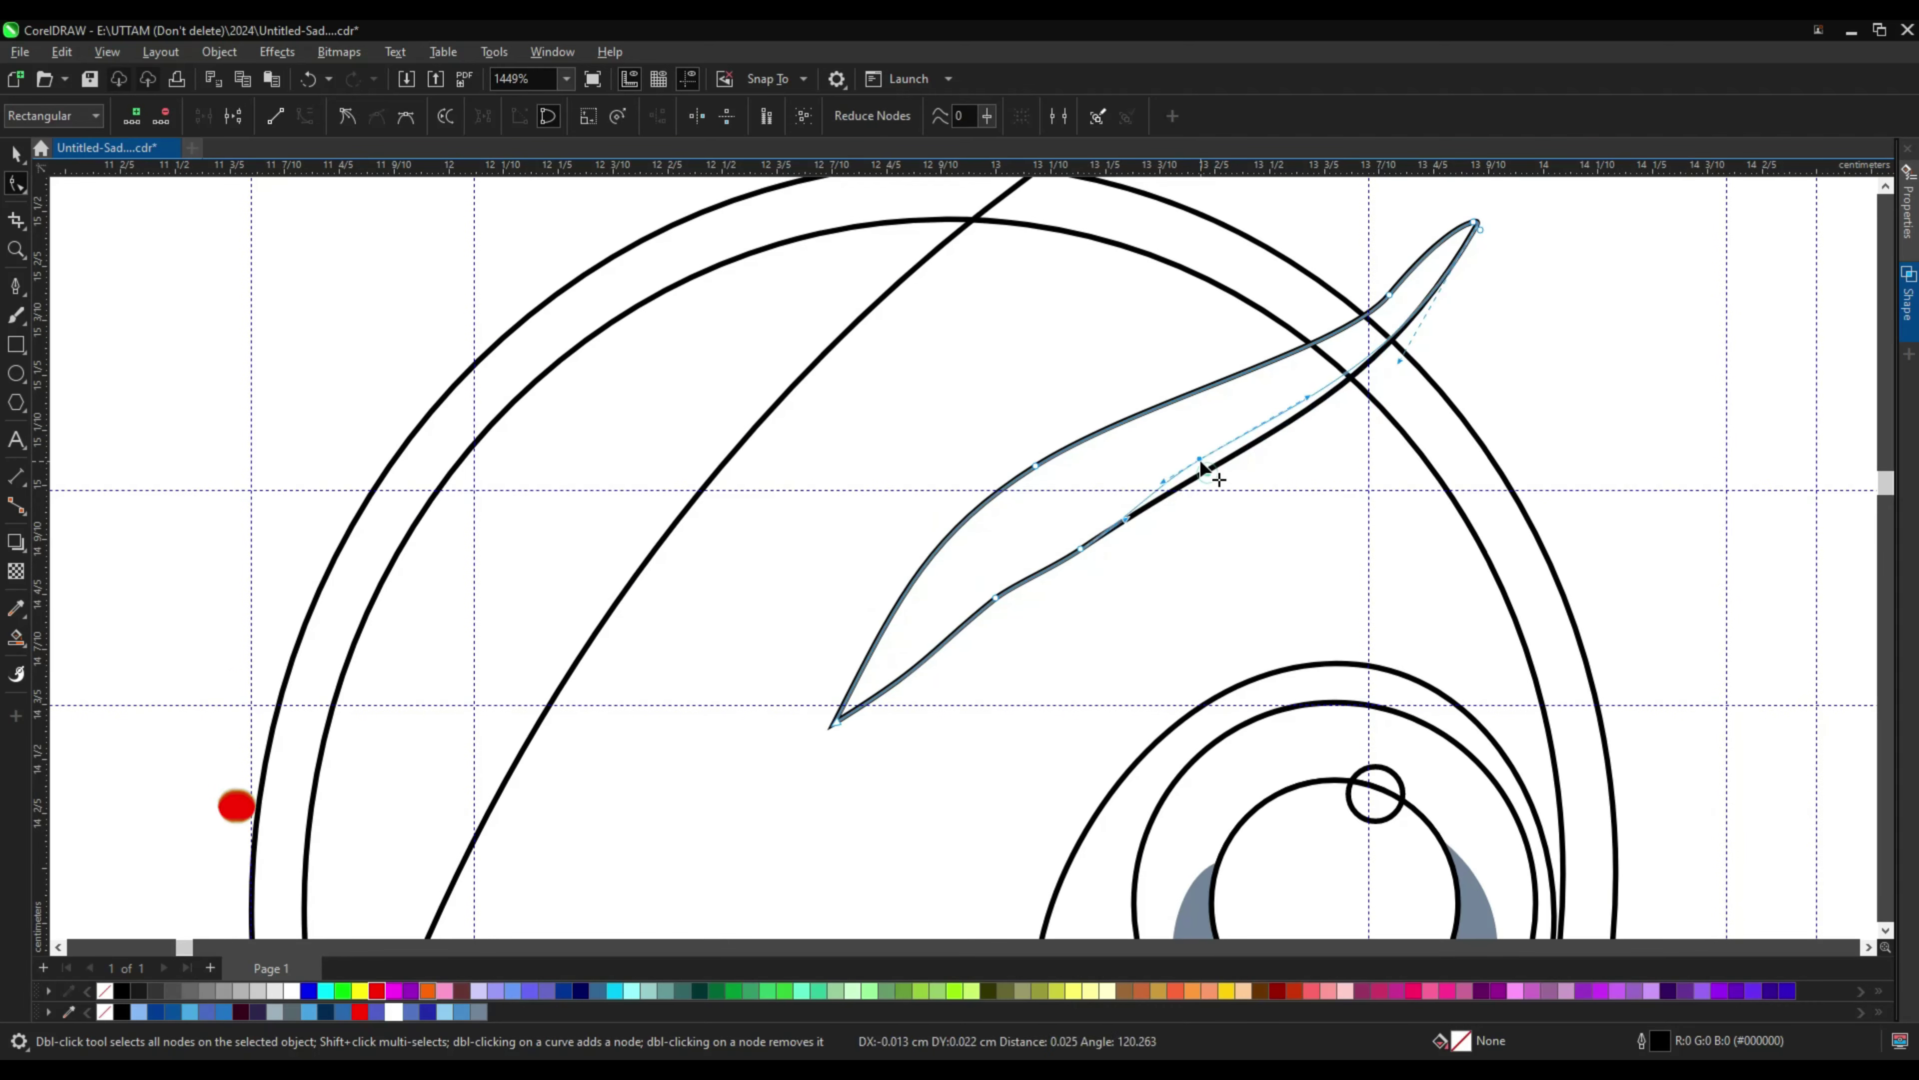
pyautogui.scroll(-5, 1122, 462)
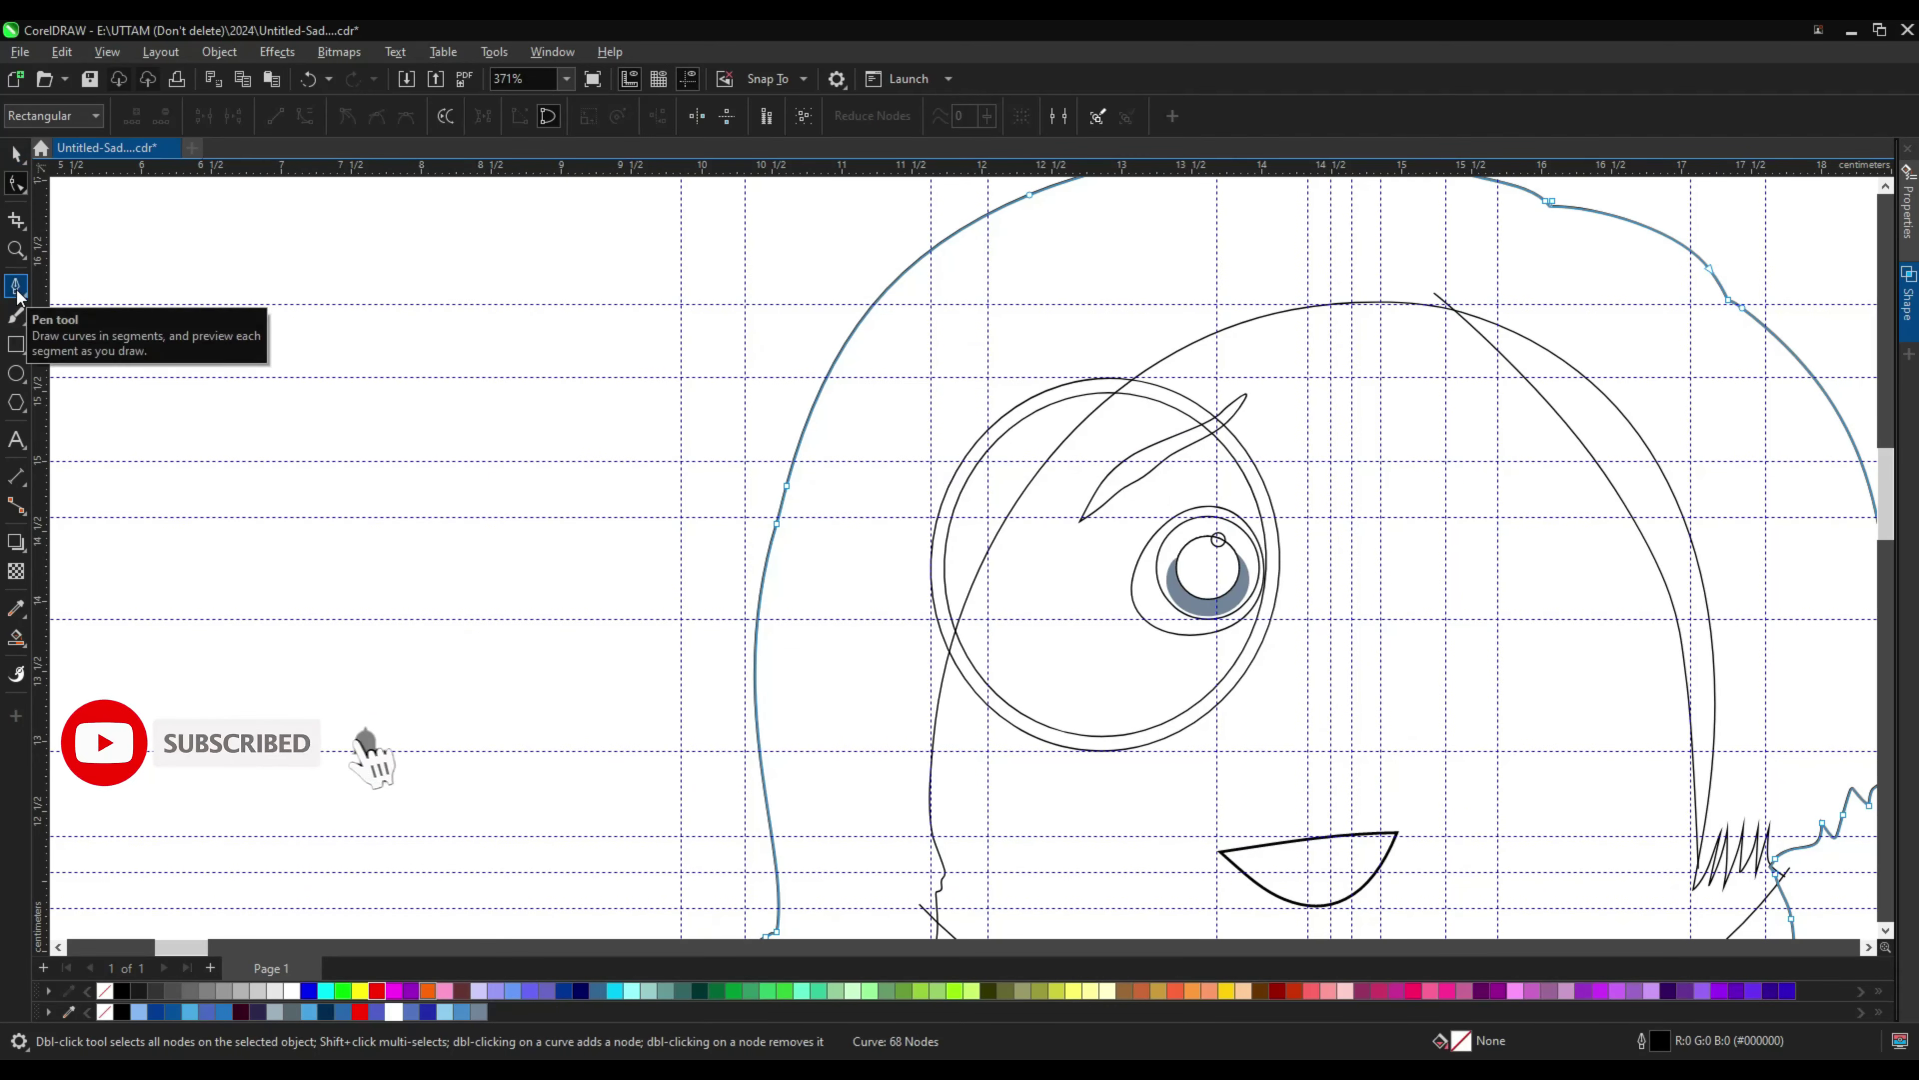
# Step: Draw a small ellipse above the mouth for the nose and convert it to curves
pyautogui.click(16, 373)
pyautogui.scroll(1, 1314, 673)
pyautogui.hotkey('ctrl', 'q')
pyautogui.press('F10')
pyautogui.scroll(1, 1222, 609)
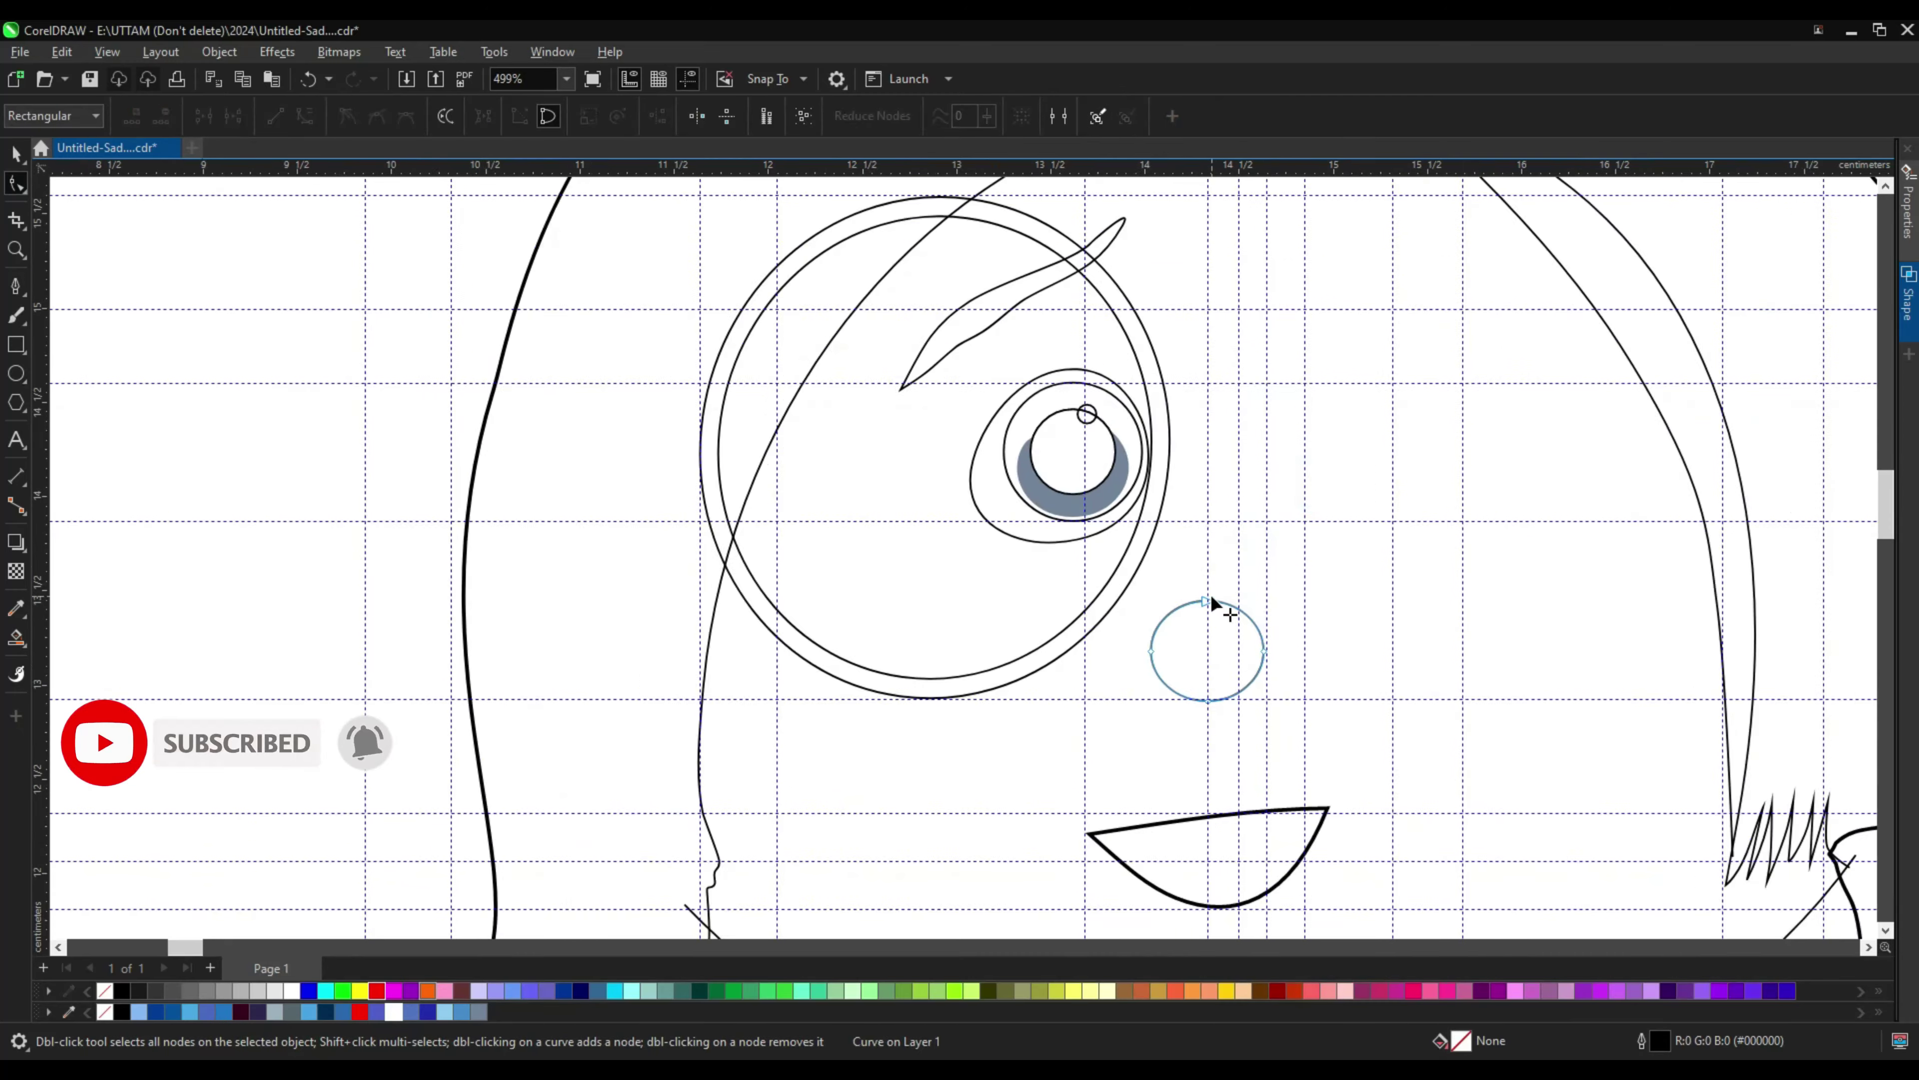
# Step: Reshape the nose ellipse into a rounded teardrop with a narrow top by adjusting and adding nodes
pyautogui.moveTo(1221, 609); pyautogui.dragTo(1238, 661)
pyautogui.scroll(2, 1238, 661)
pyautogui.scroll(1, 1165, 544)
pyautogui.scroll(-3, 998, 665)
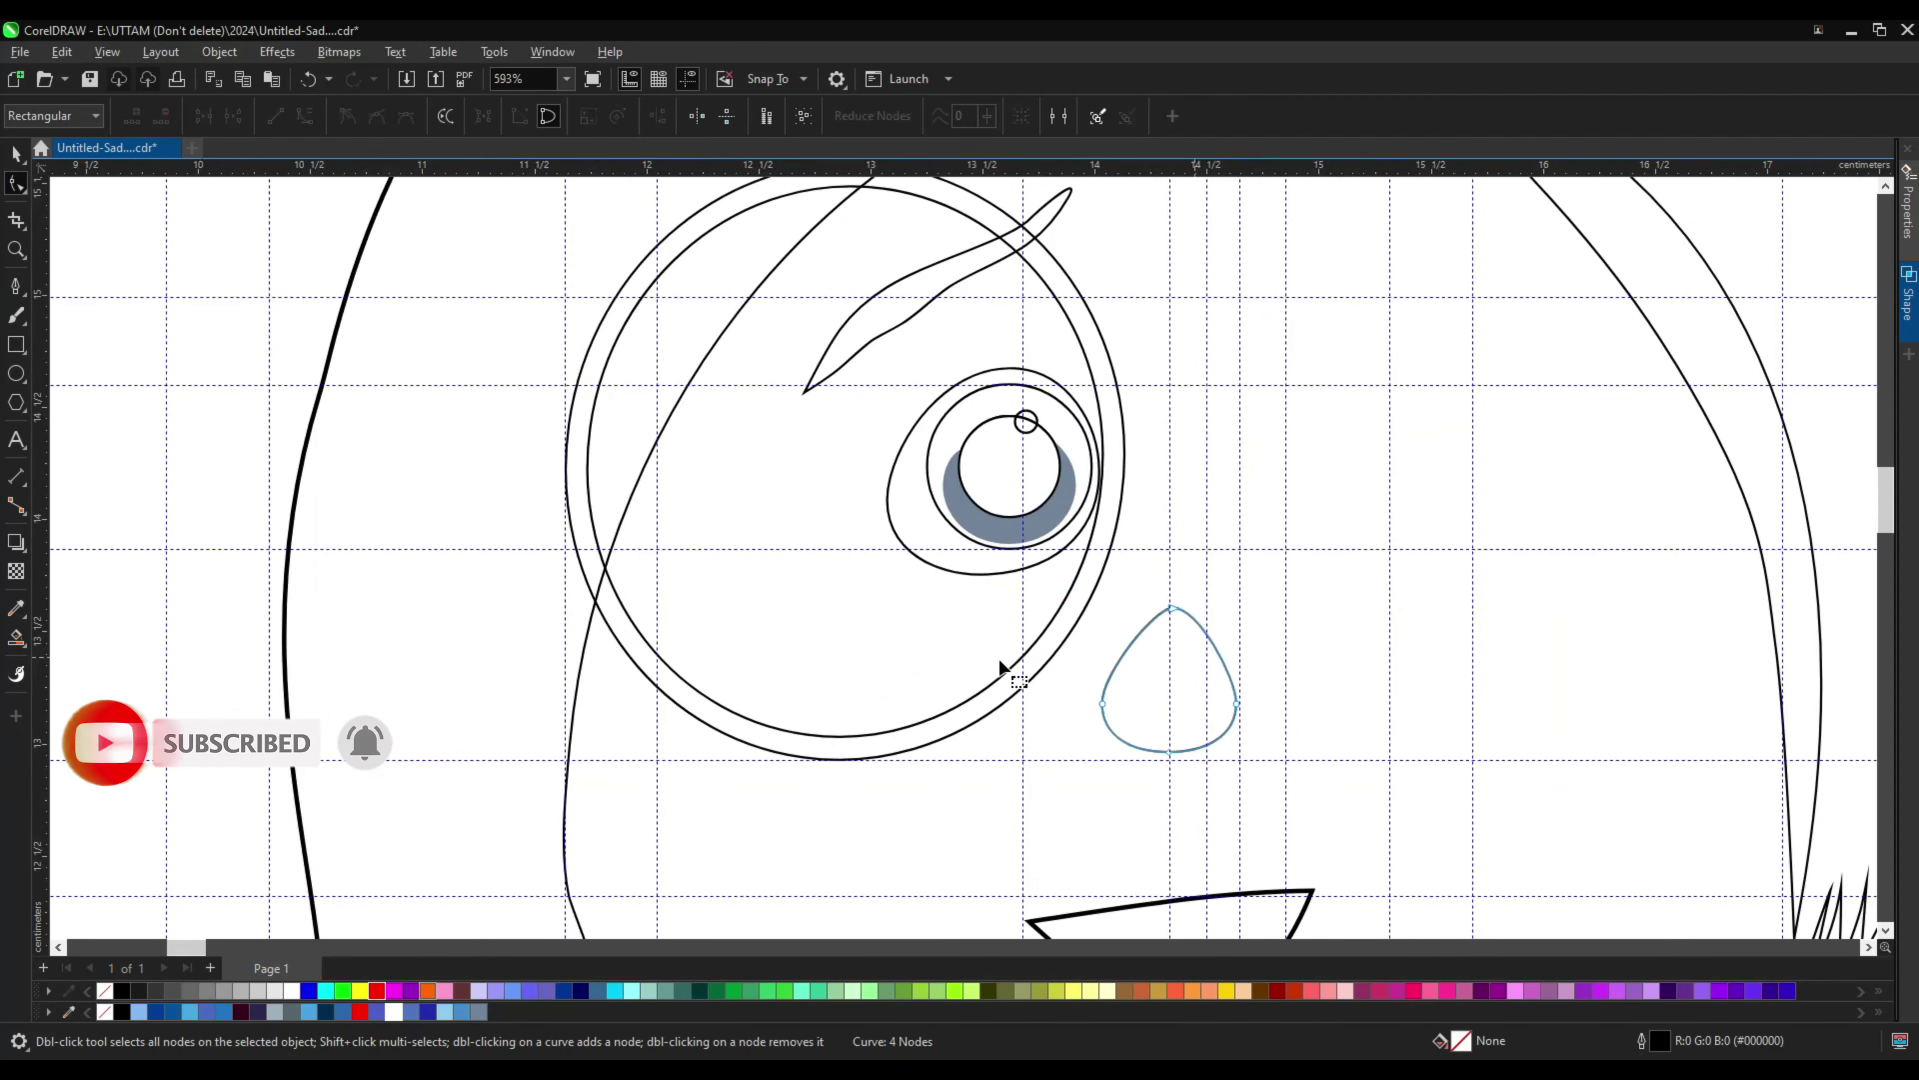
pyautogui.scroll(3, 1101, 698)
pyautogui.doubleClick(1128, 629)
pyautogui.scroll(-5, 1134, 630)
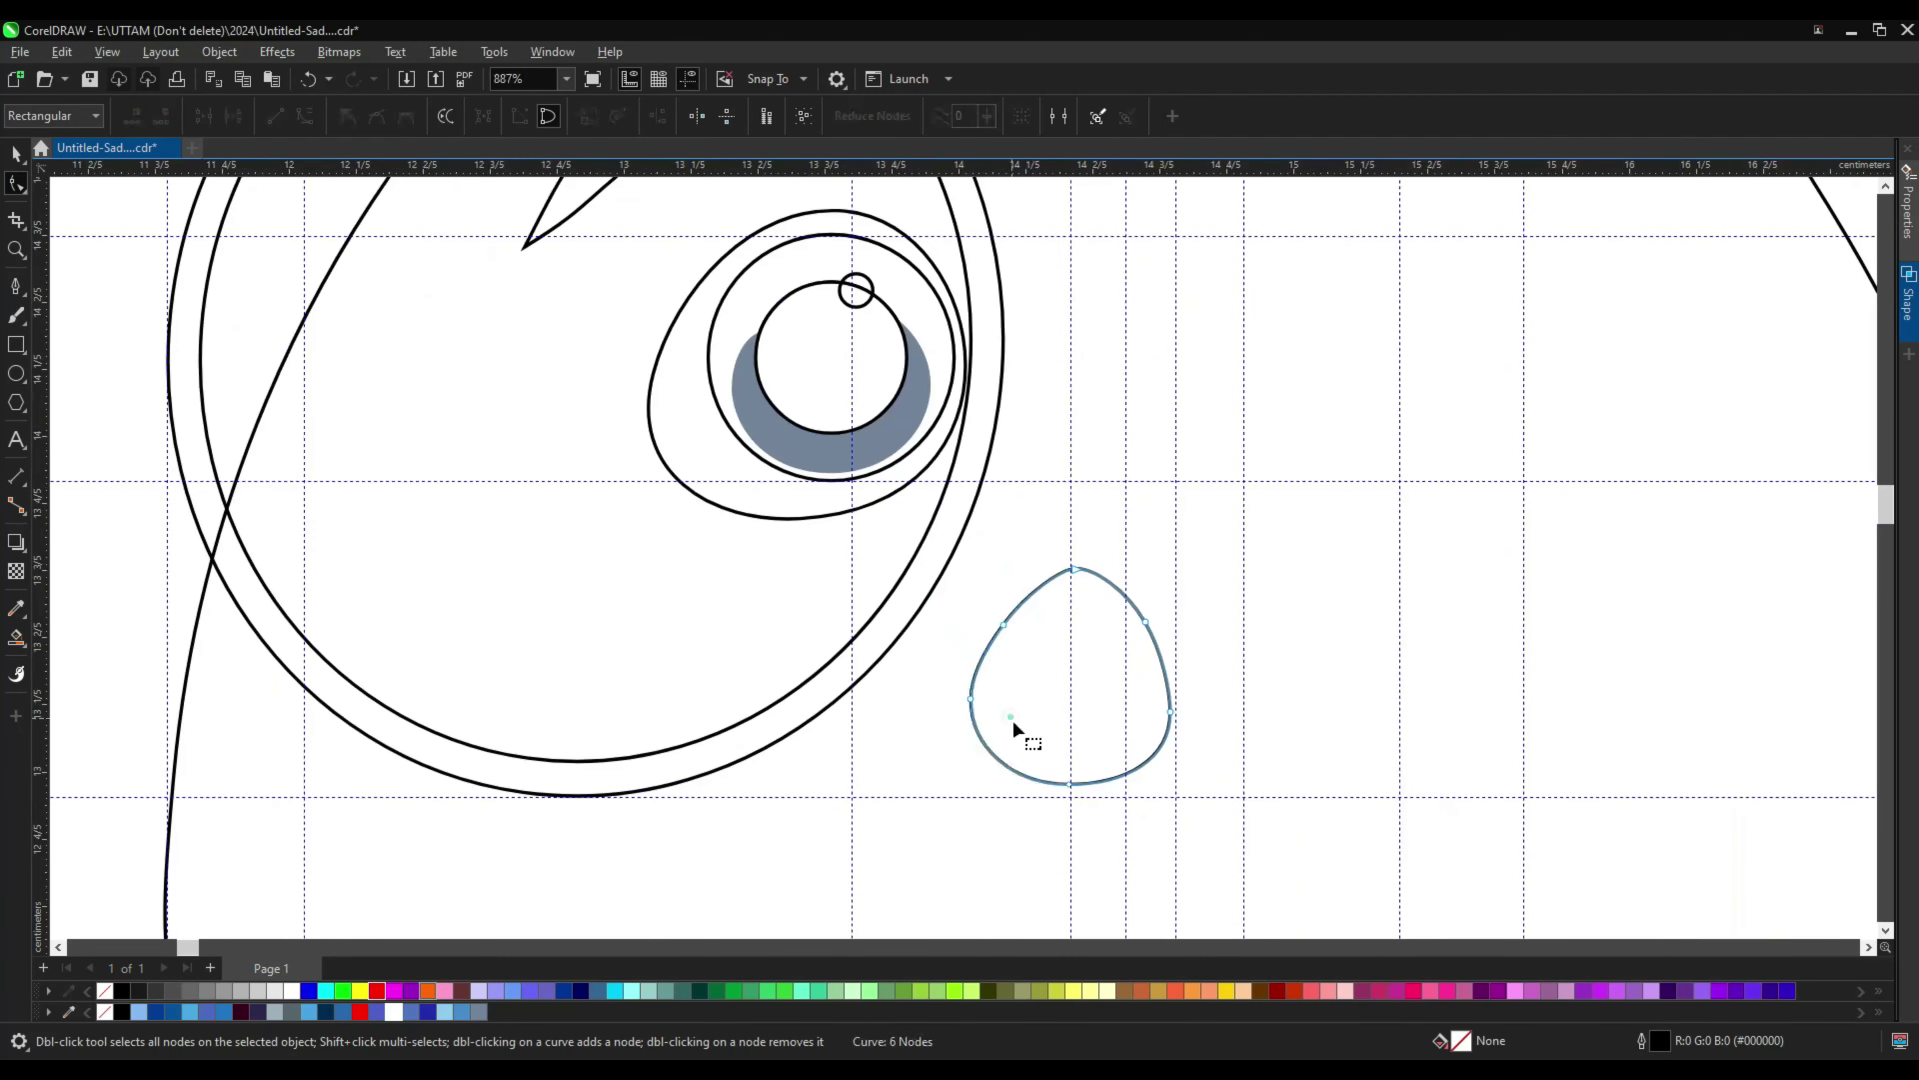
# Step: Make an enlarged copy of the outer eye outline, scaled to 106.7% wide and 114.3% high
pyautogui.press('space')
pyautogui.click(982, 625)
pyautogui.scroll(4, 1009, 643)
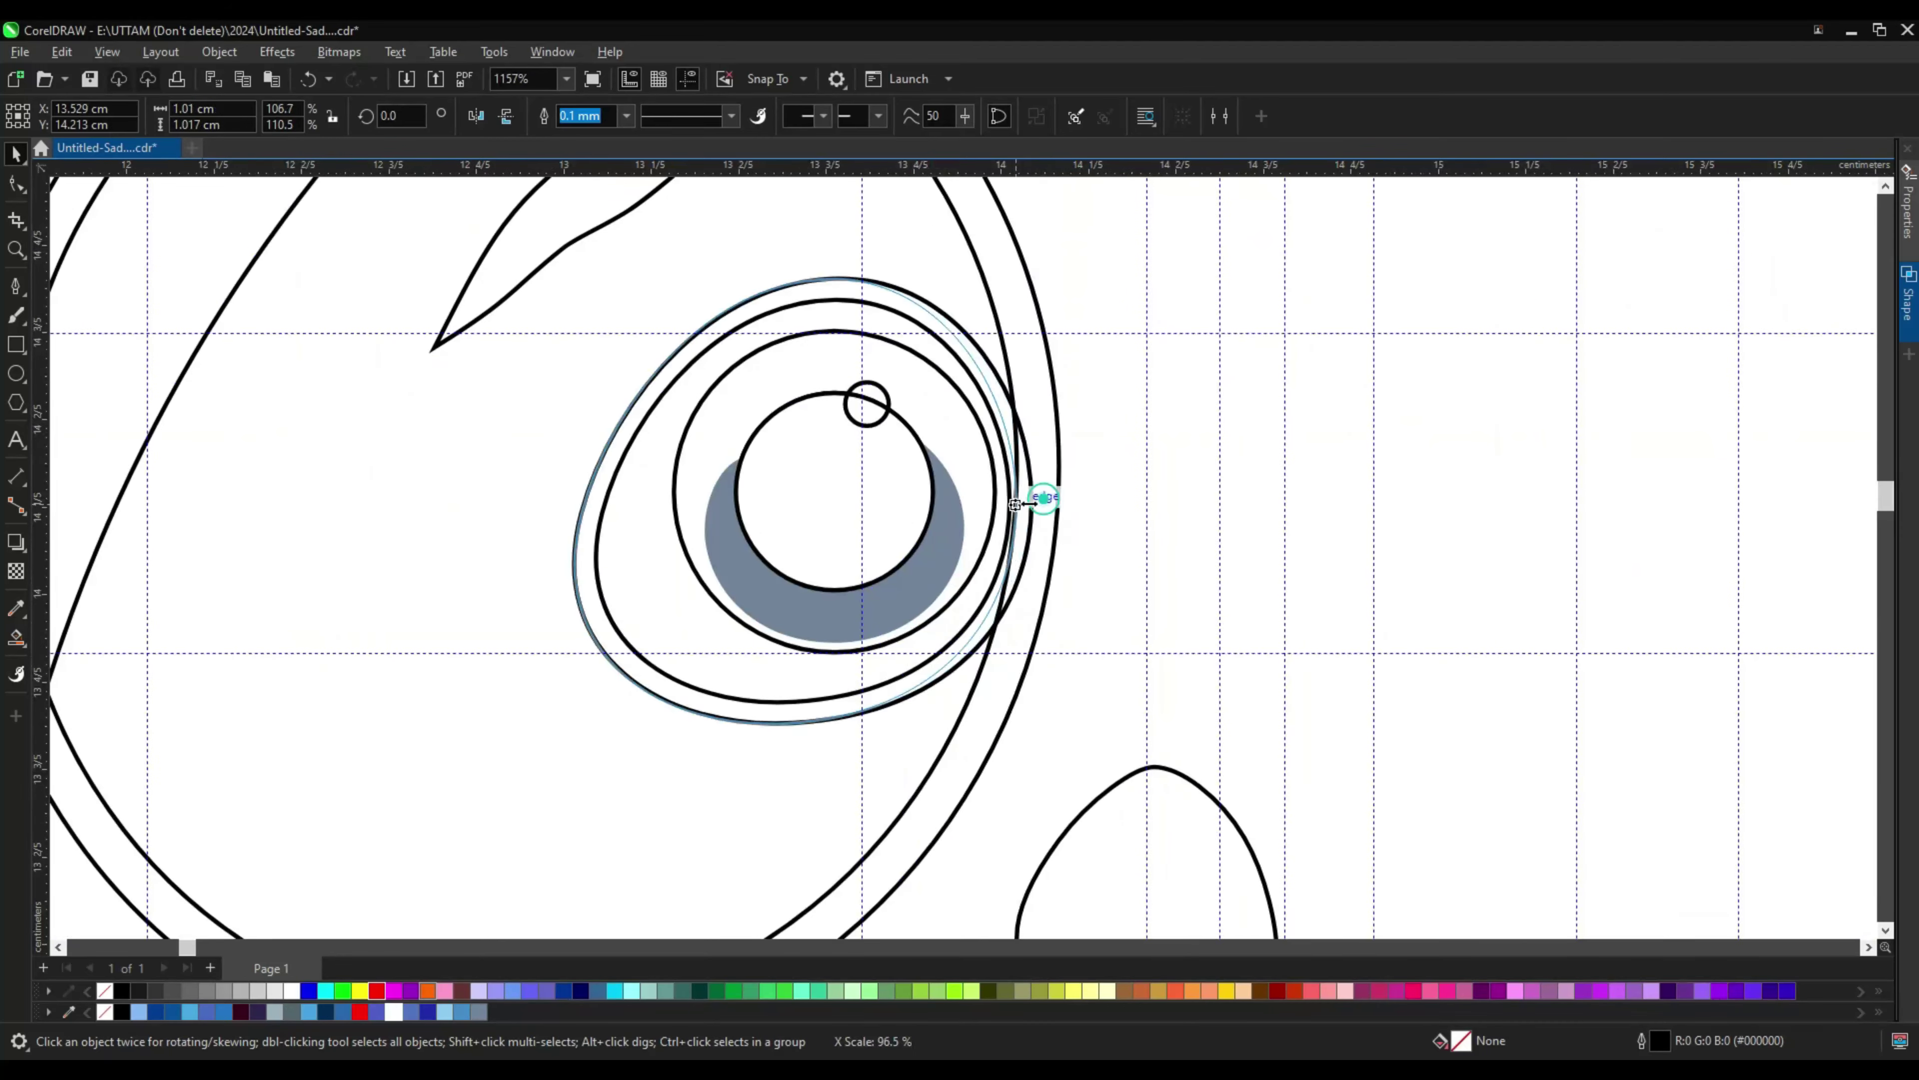
pyautogui.rightClick(654, 474)
pyautogui.click(703, 631)
pyautogui.click(940, 750)
pyautogui.scroll(-4, 935, 765)
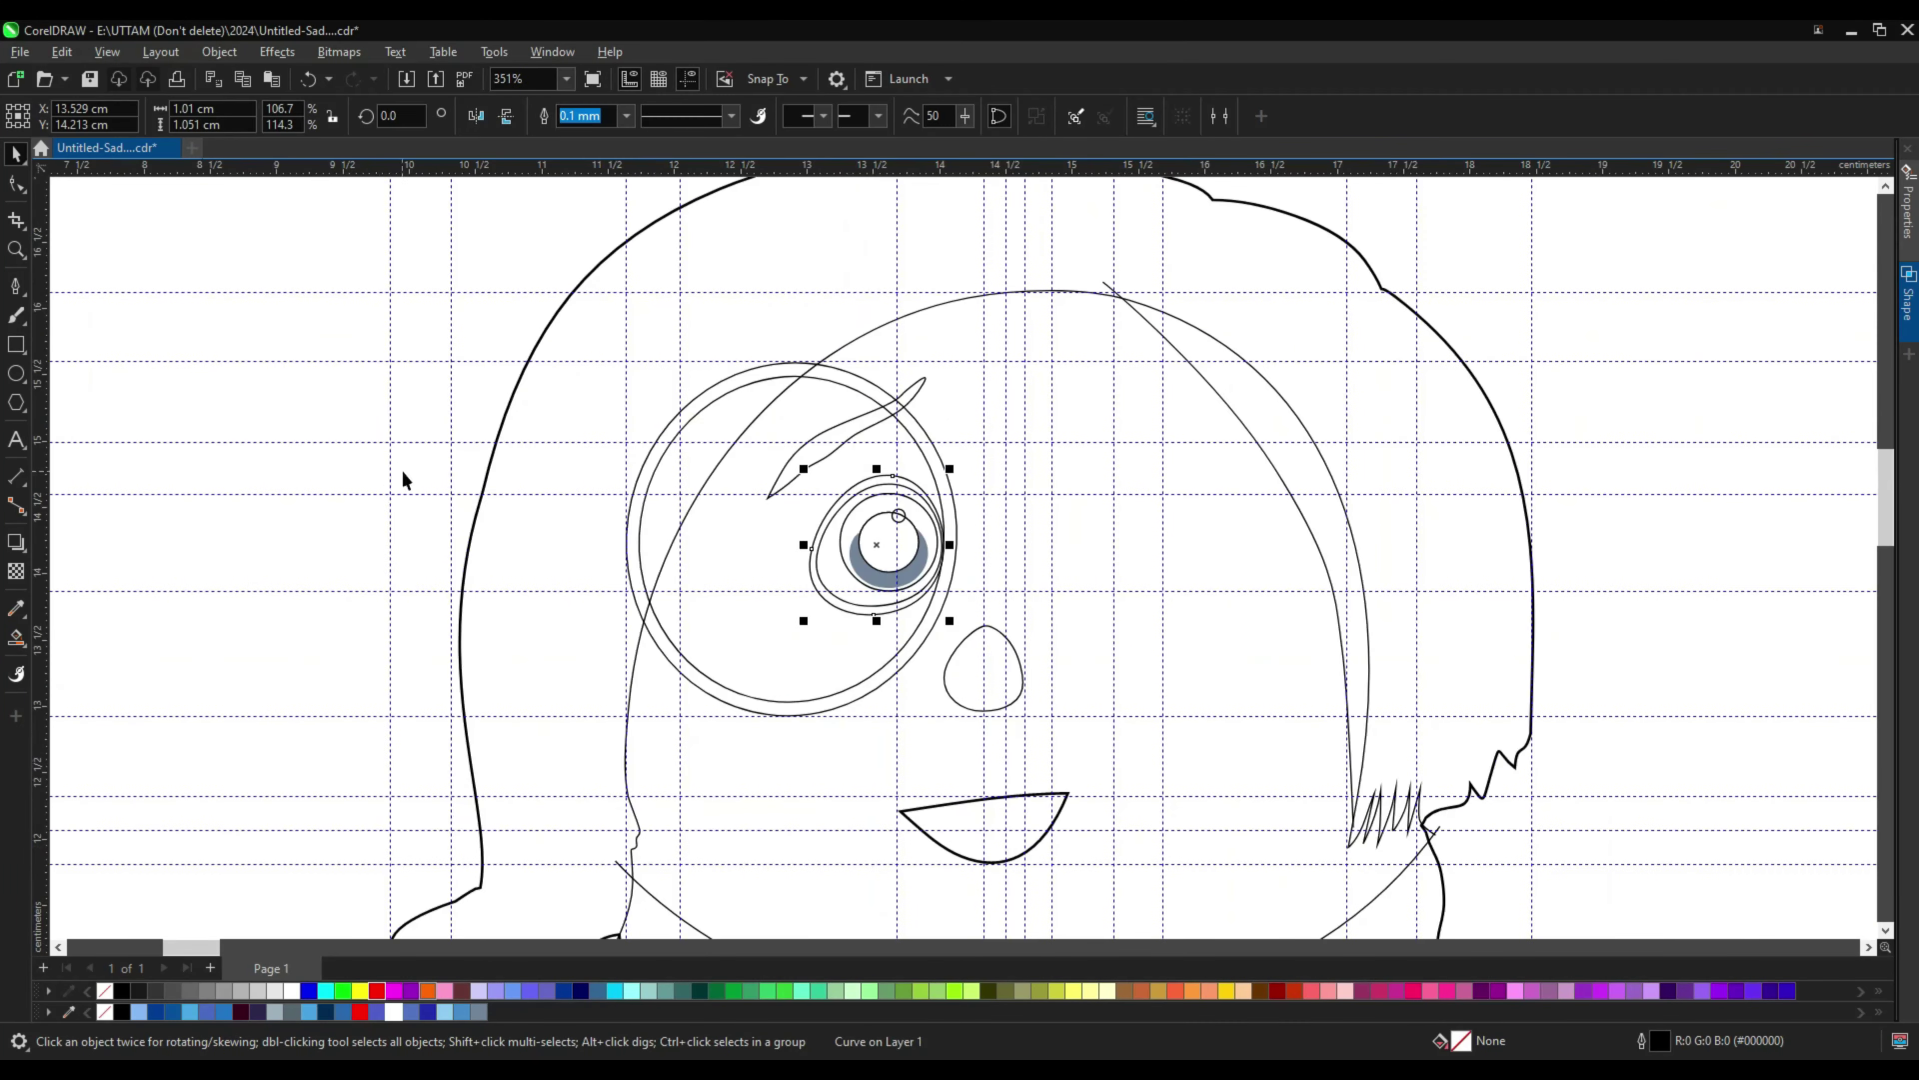
# Step: Duplicate the eye, eyebrow and glasses circles, mirror the copy horizontally and place it on the other side of the face
pyautogui.keyDown('shift'); pyautogui.click(631, 559); pyautogui.keyUp('shift')
pyautogui.rightClick(794, 529)
pyautogui.click(851, 636)
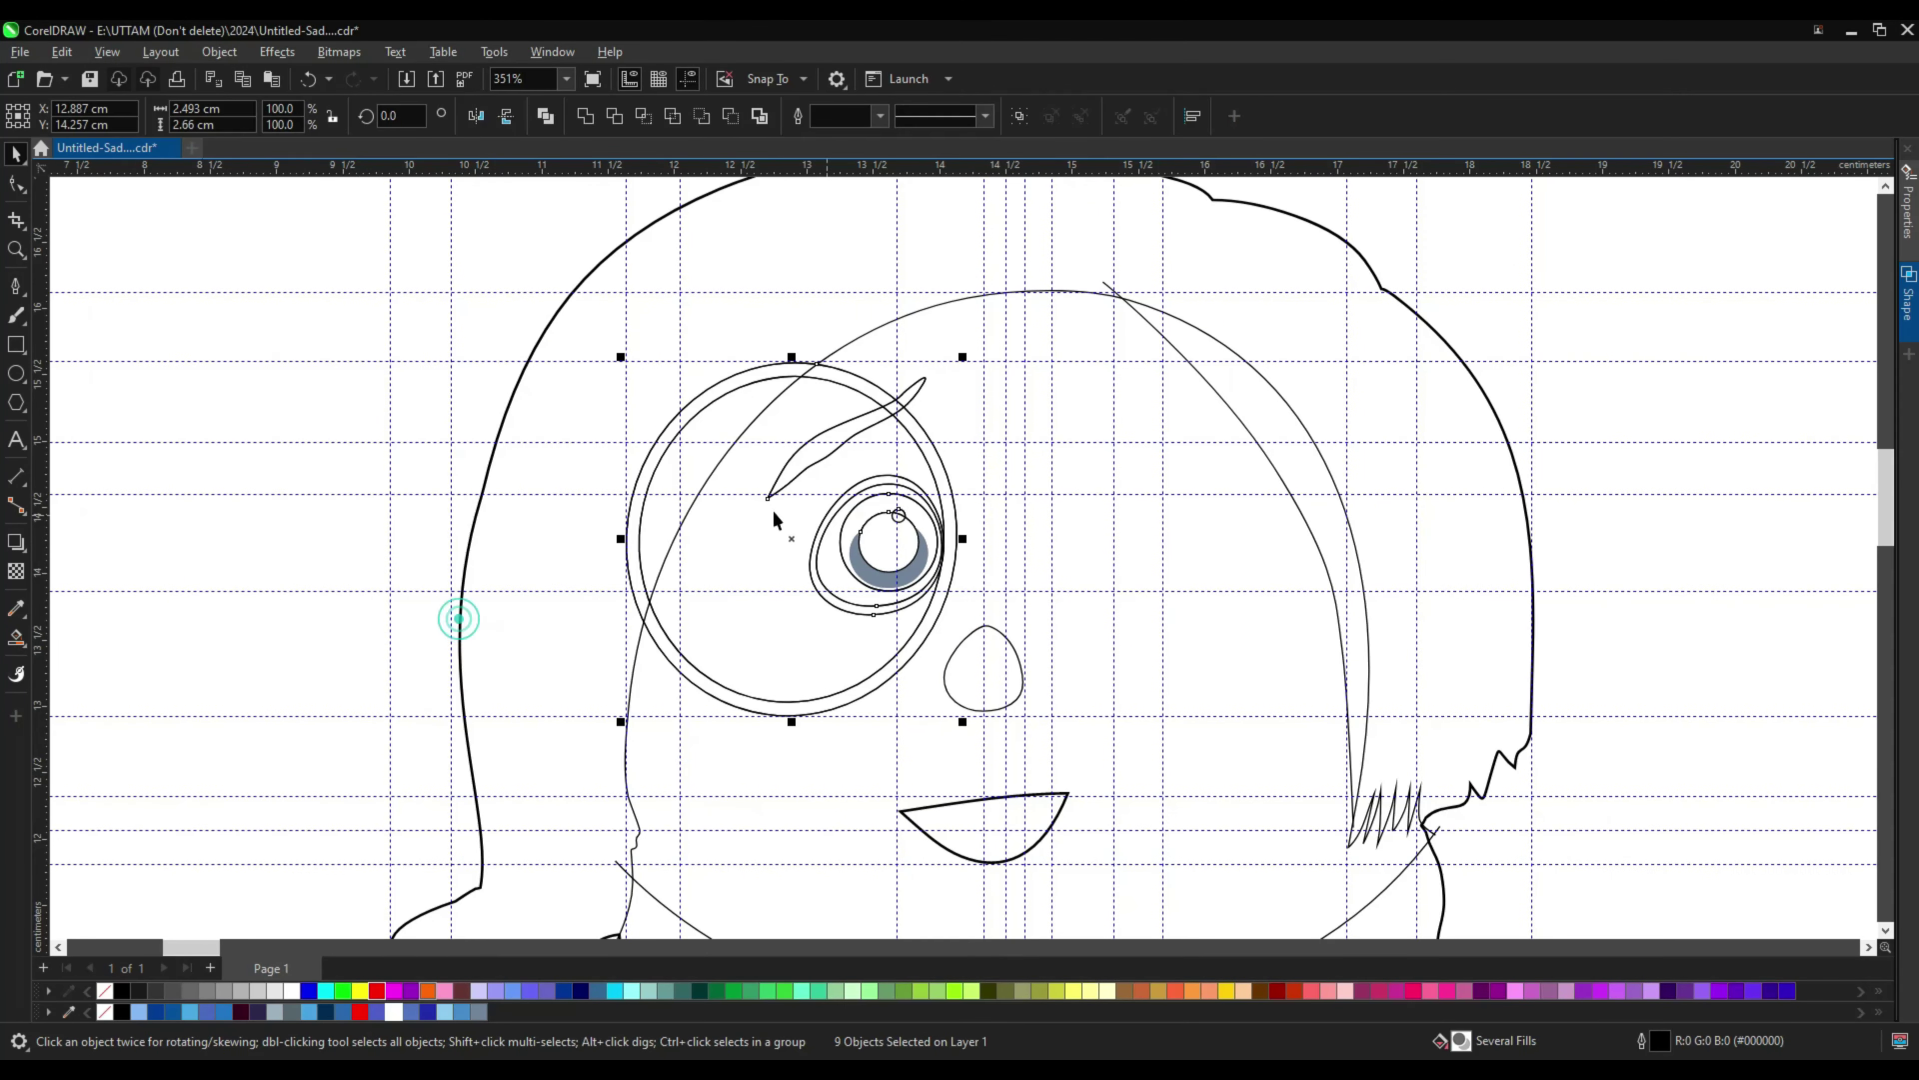
pyautogui.click(476, 117)
pyautogui.click(476, 117)
pyautogui.click(476, 117)
pyautogui.moveTo(797, 568); pyautogui.dragTo(1155, 572)
pyautogui.scroll(-2, 1033, 564)
# Step: Reshape the right side of the inner hairline with added nodes so it bulges wider around the new lens
pyautogui.press('F10')
pyautogui.click(1224, 442)
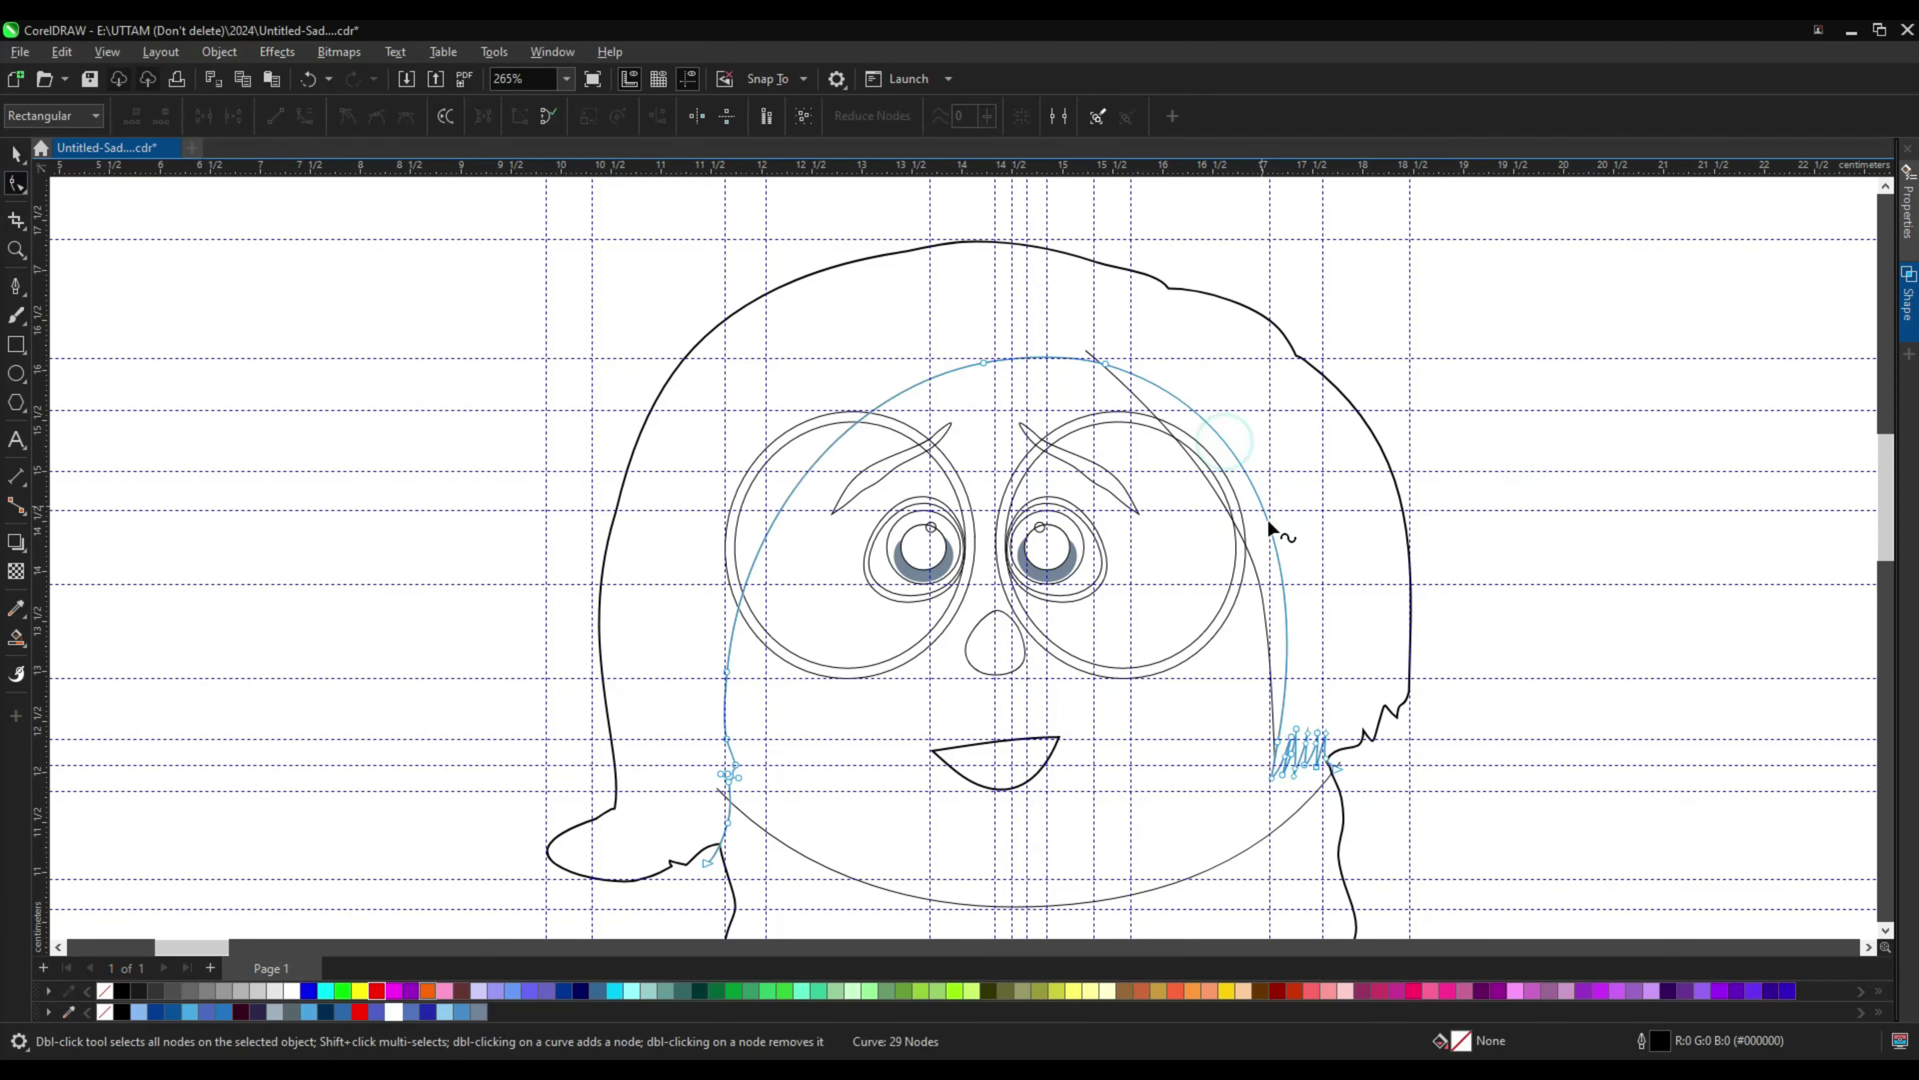
pyautogui.moveTo(1293, 465); pyautogui.dragTo(1292, 466)
pyautogui.scroll(1, 1298, 481)
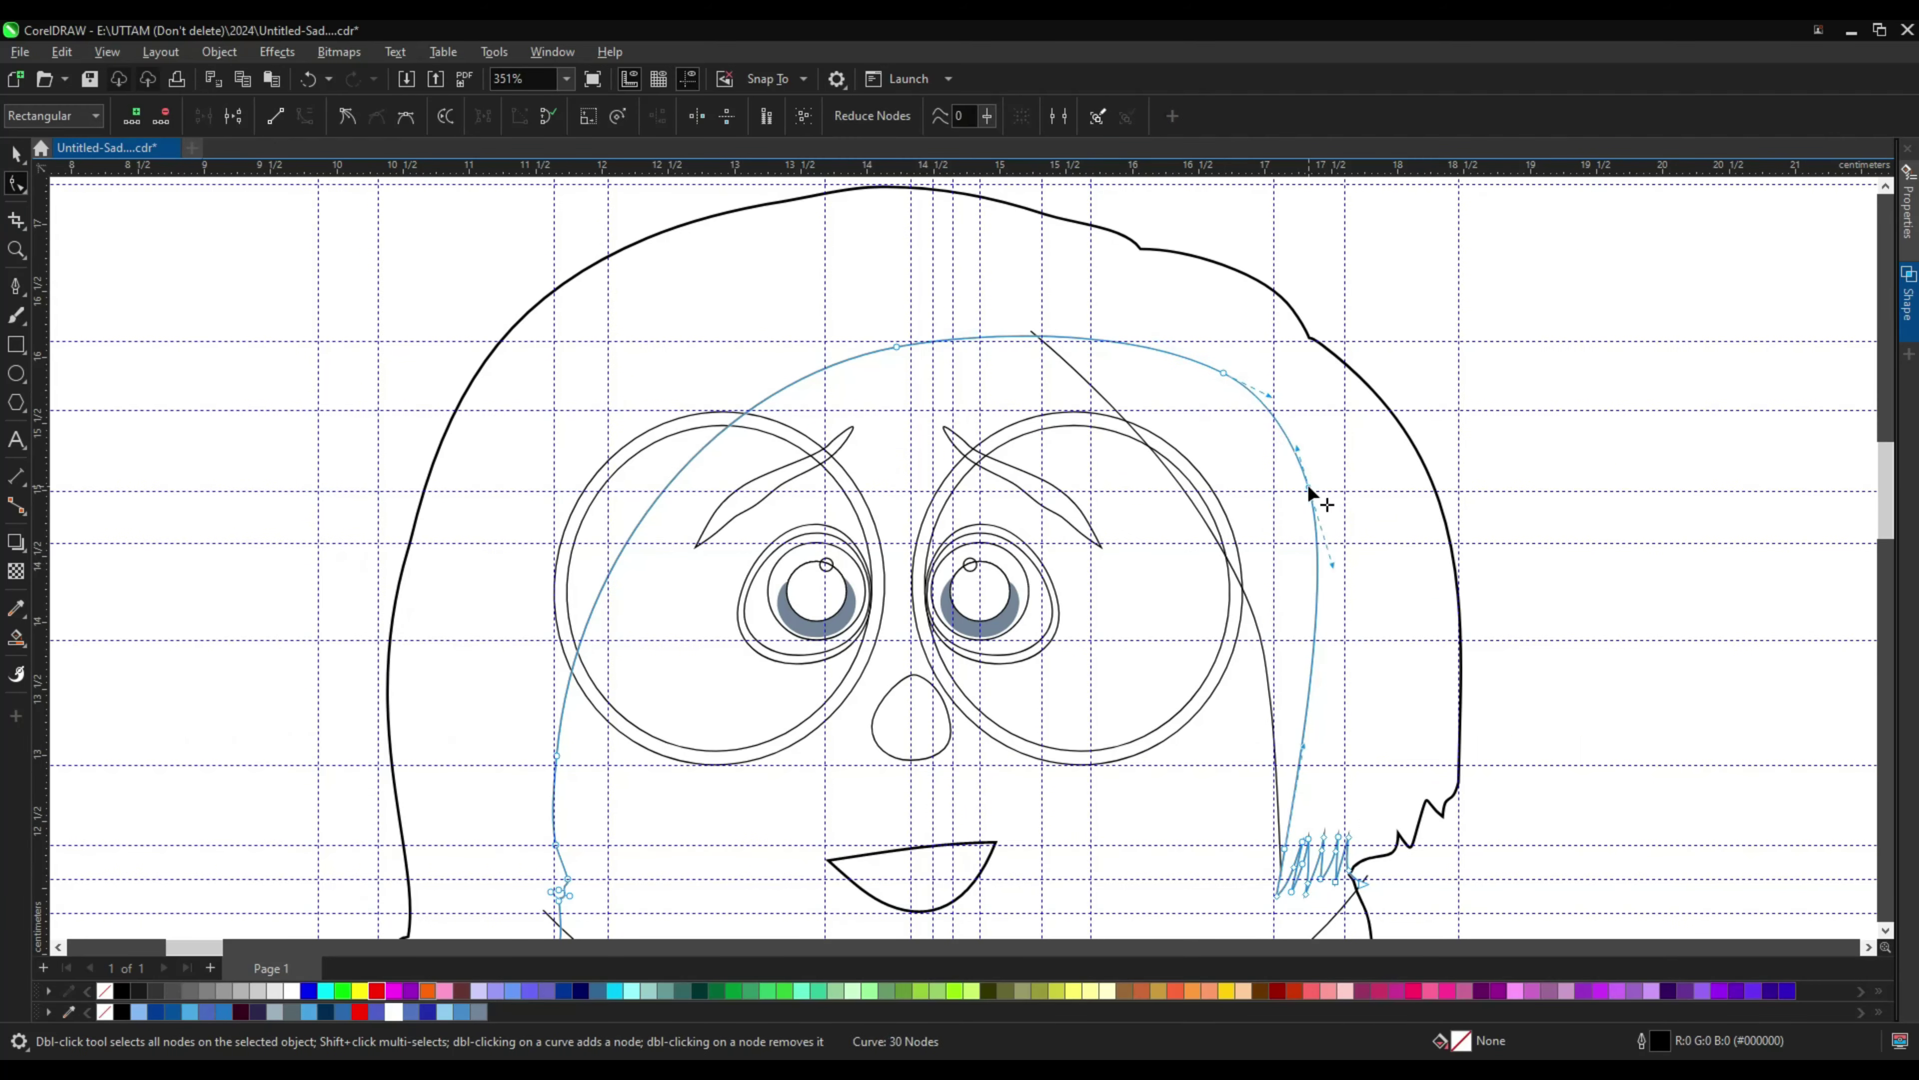
pyautogui.scroll(1, 1285, 447)
pyautogui.doubleClick(1126, 334)
pyautogui.doubleClick(1301, 487)
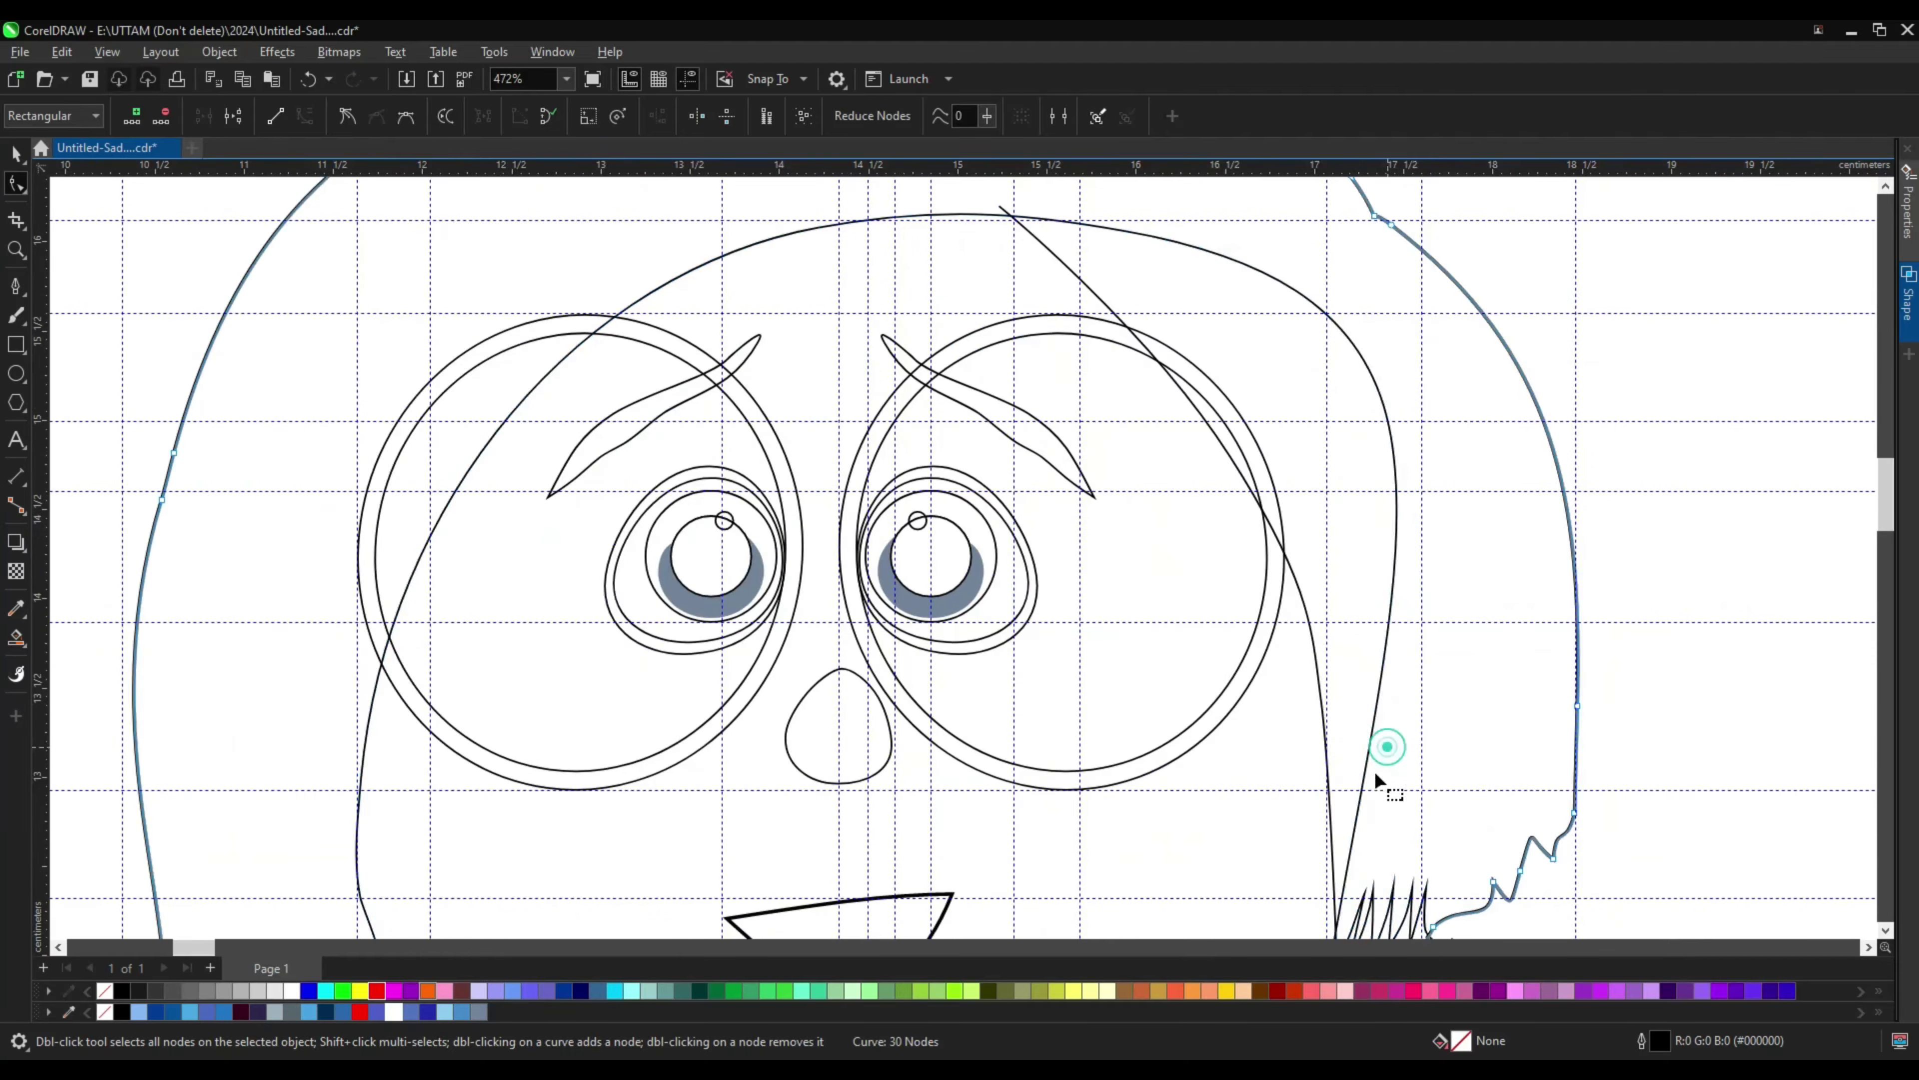
pyautogui.scroll(-1, 1321, 877)
pyautogui.scroll(1, 1346, 761)
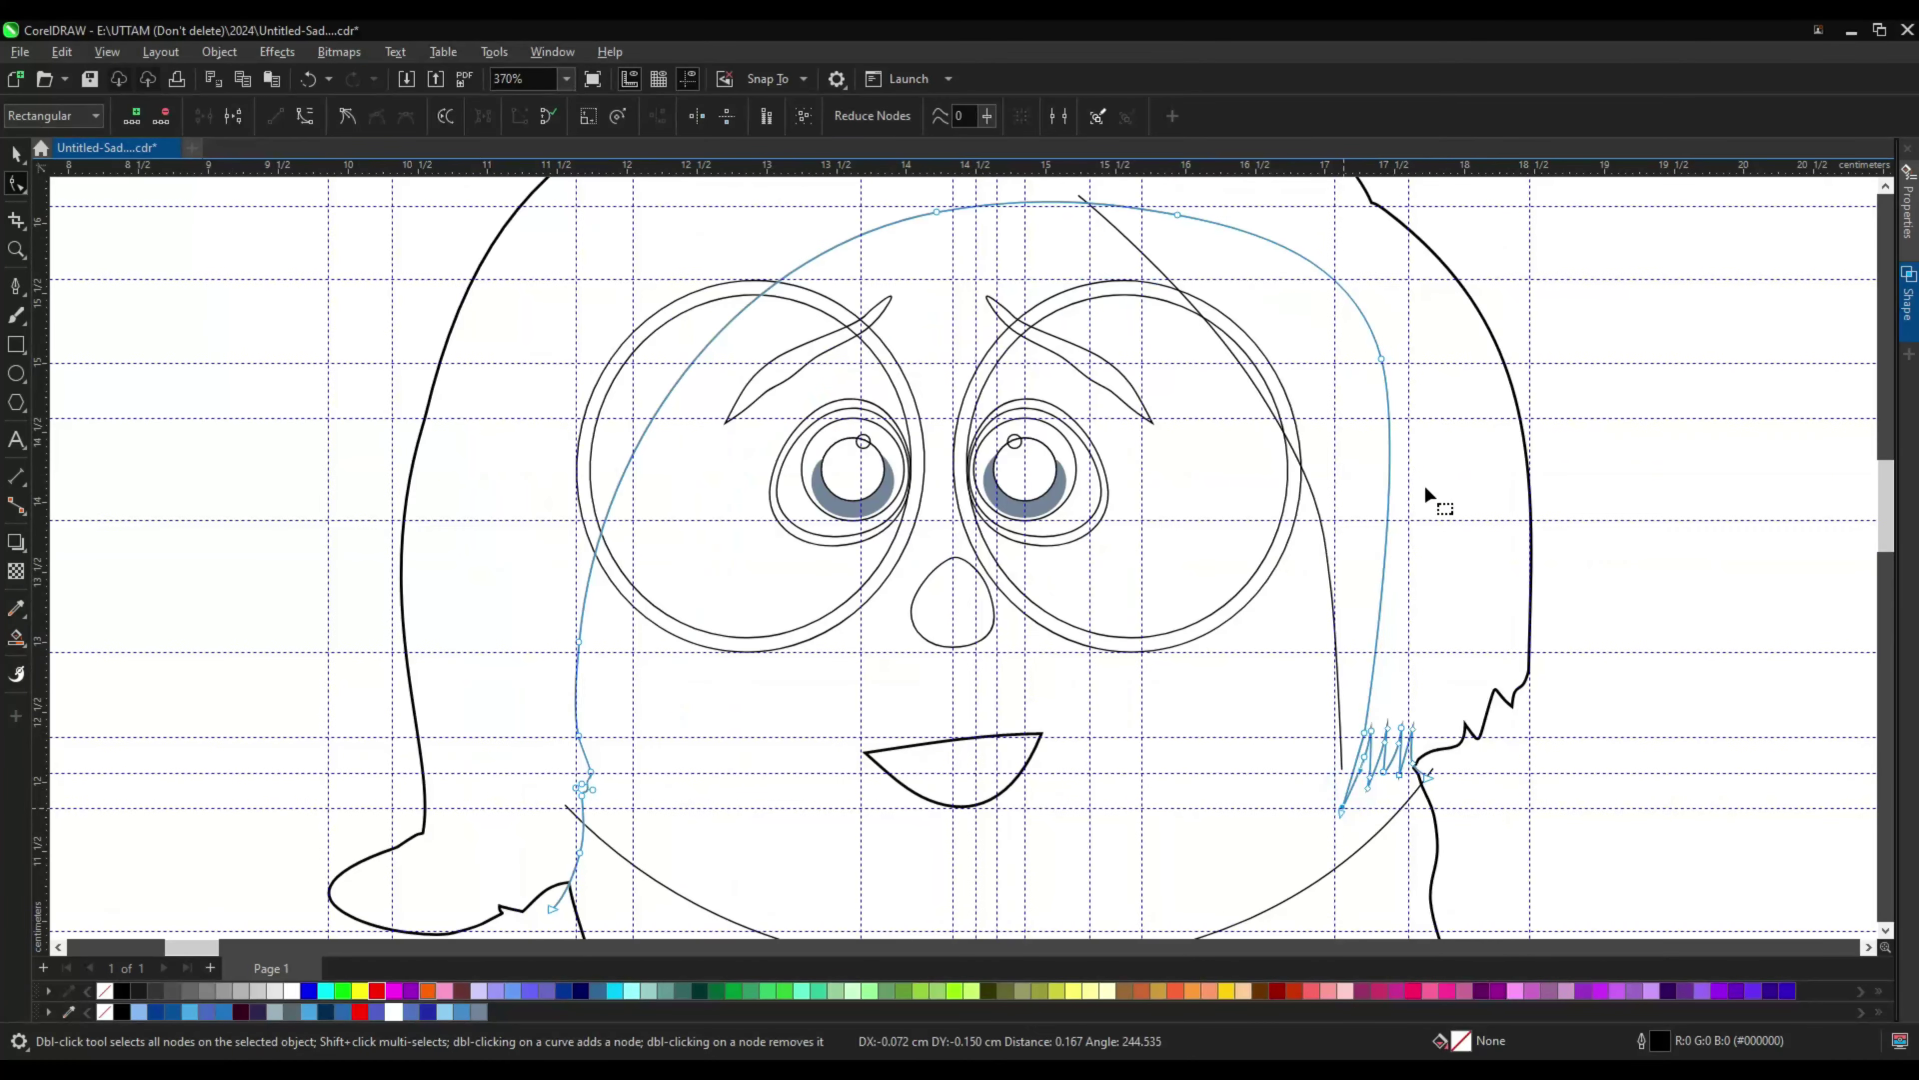
# Step: Simplify the inner hair strand curve to two nodes and bend it to follow the right hairline down to the jagged tuft
pyautogui.scroll(2, 1360, 605)
pyautogui.click(1344, 771)
pyautogui.scroll(1, 1345, 771)
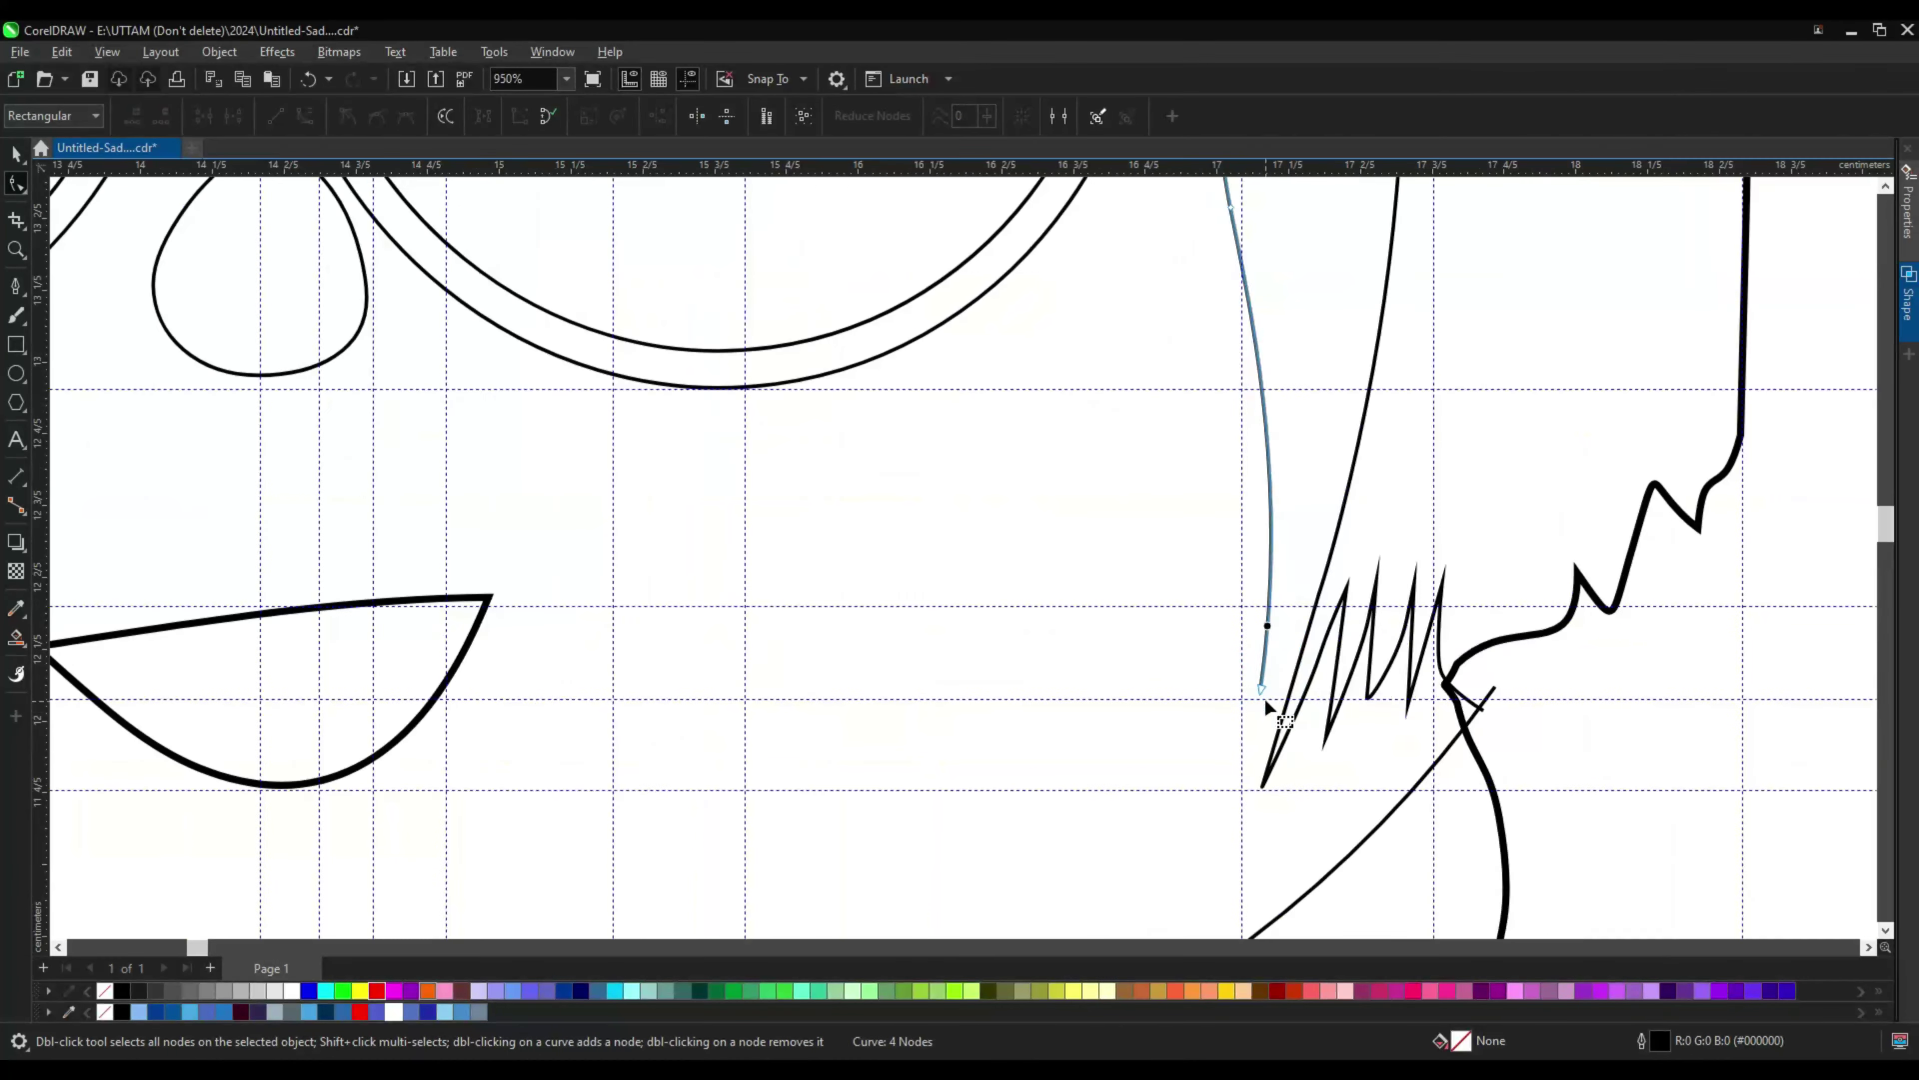
pyautogui.scroll(-3, 1349, 787)
pyautogui.scroll(3, 1296, 702)
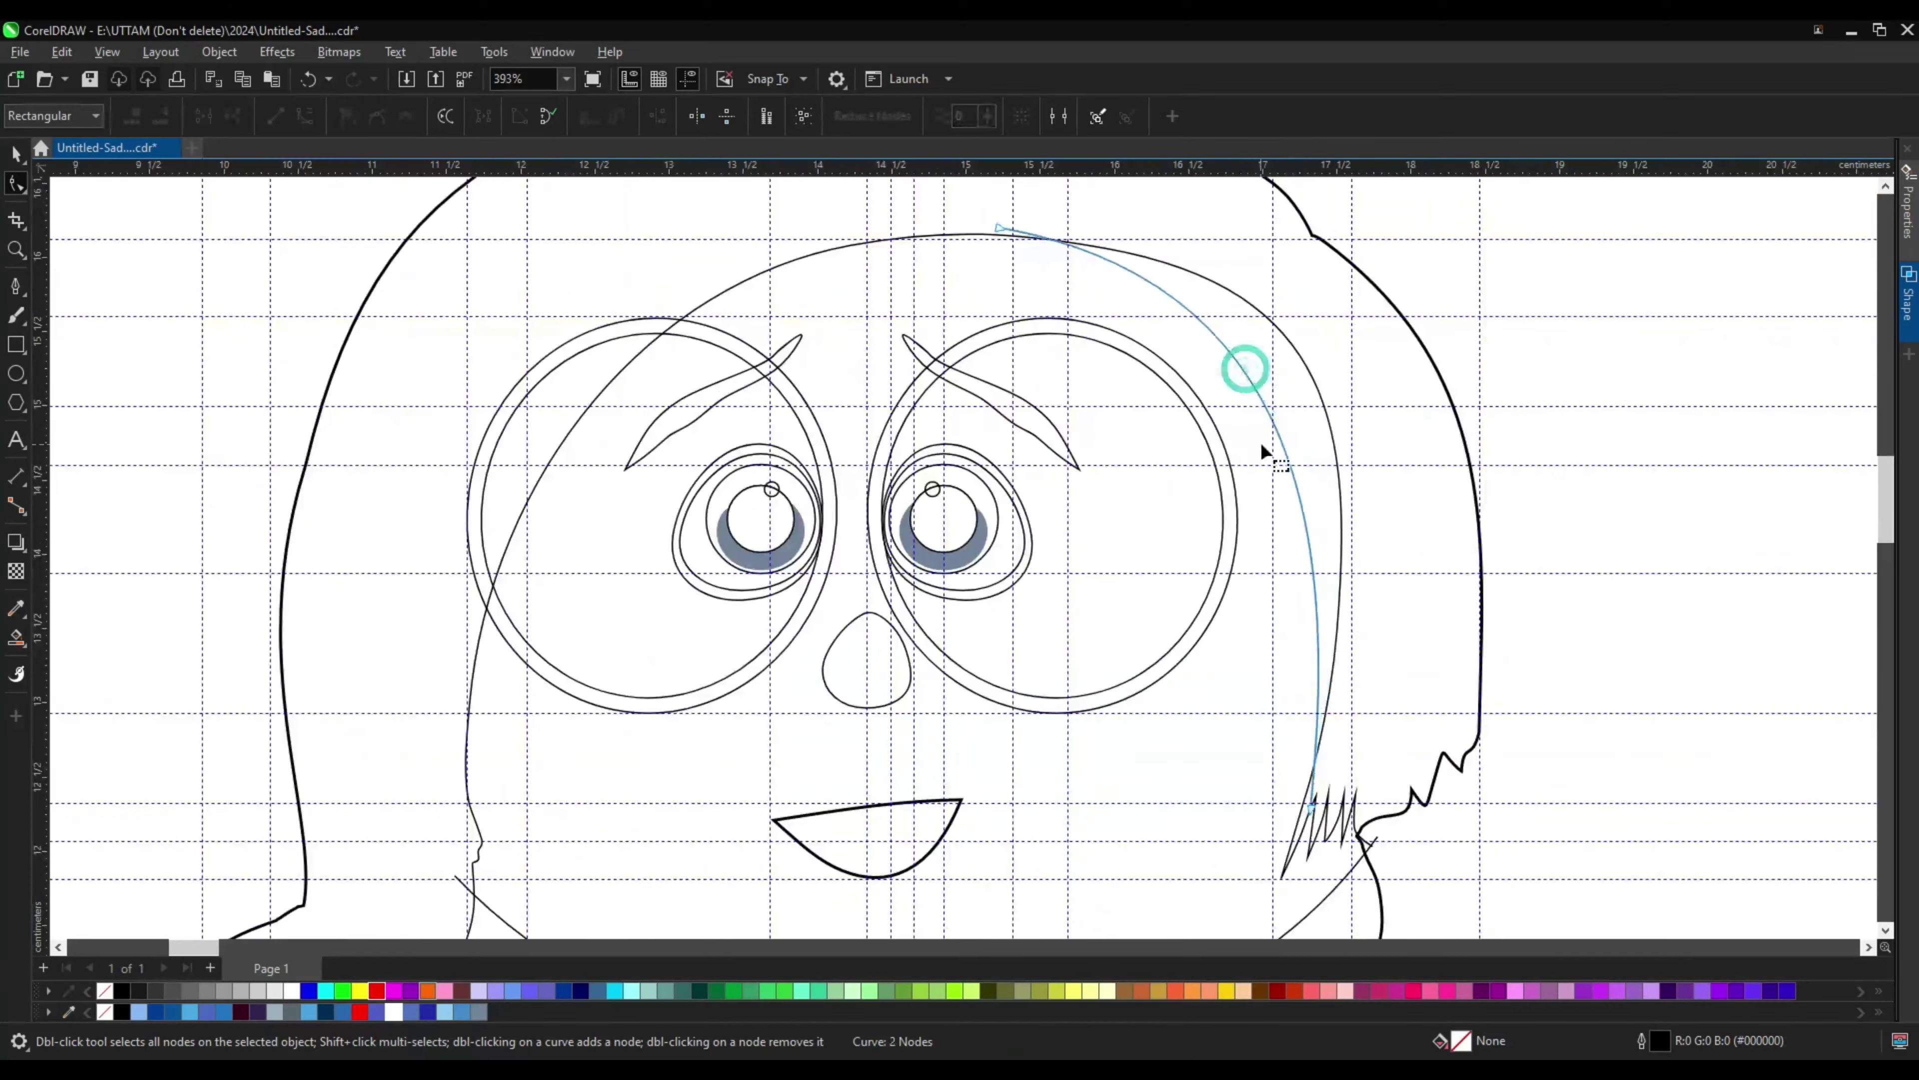
pyautogui.scroll(-4, 1079, 495)
# Step: Select the nose shape and widen it slightly
pyautogui.press('space')
pyautogui.click(1028, 493)
pyautogui.scroll(3, 1054, 496)
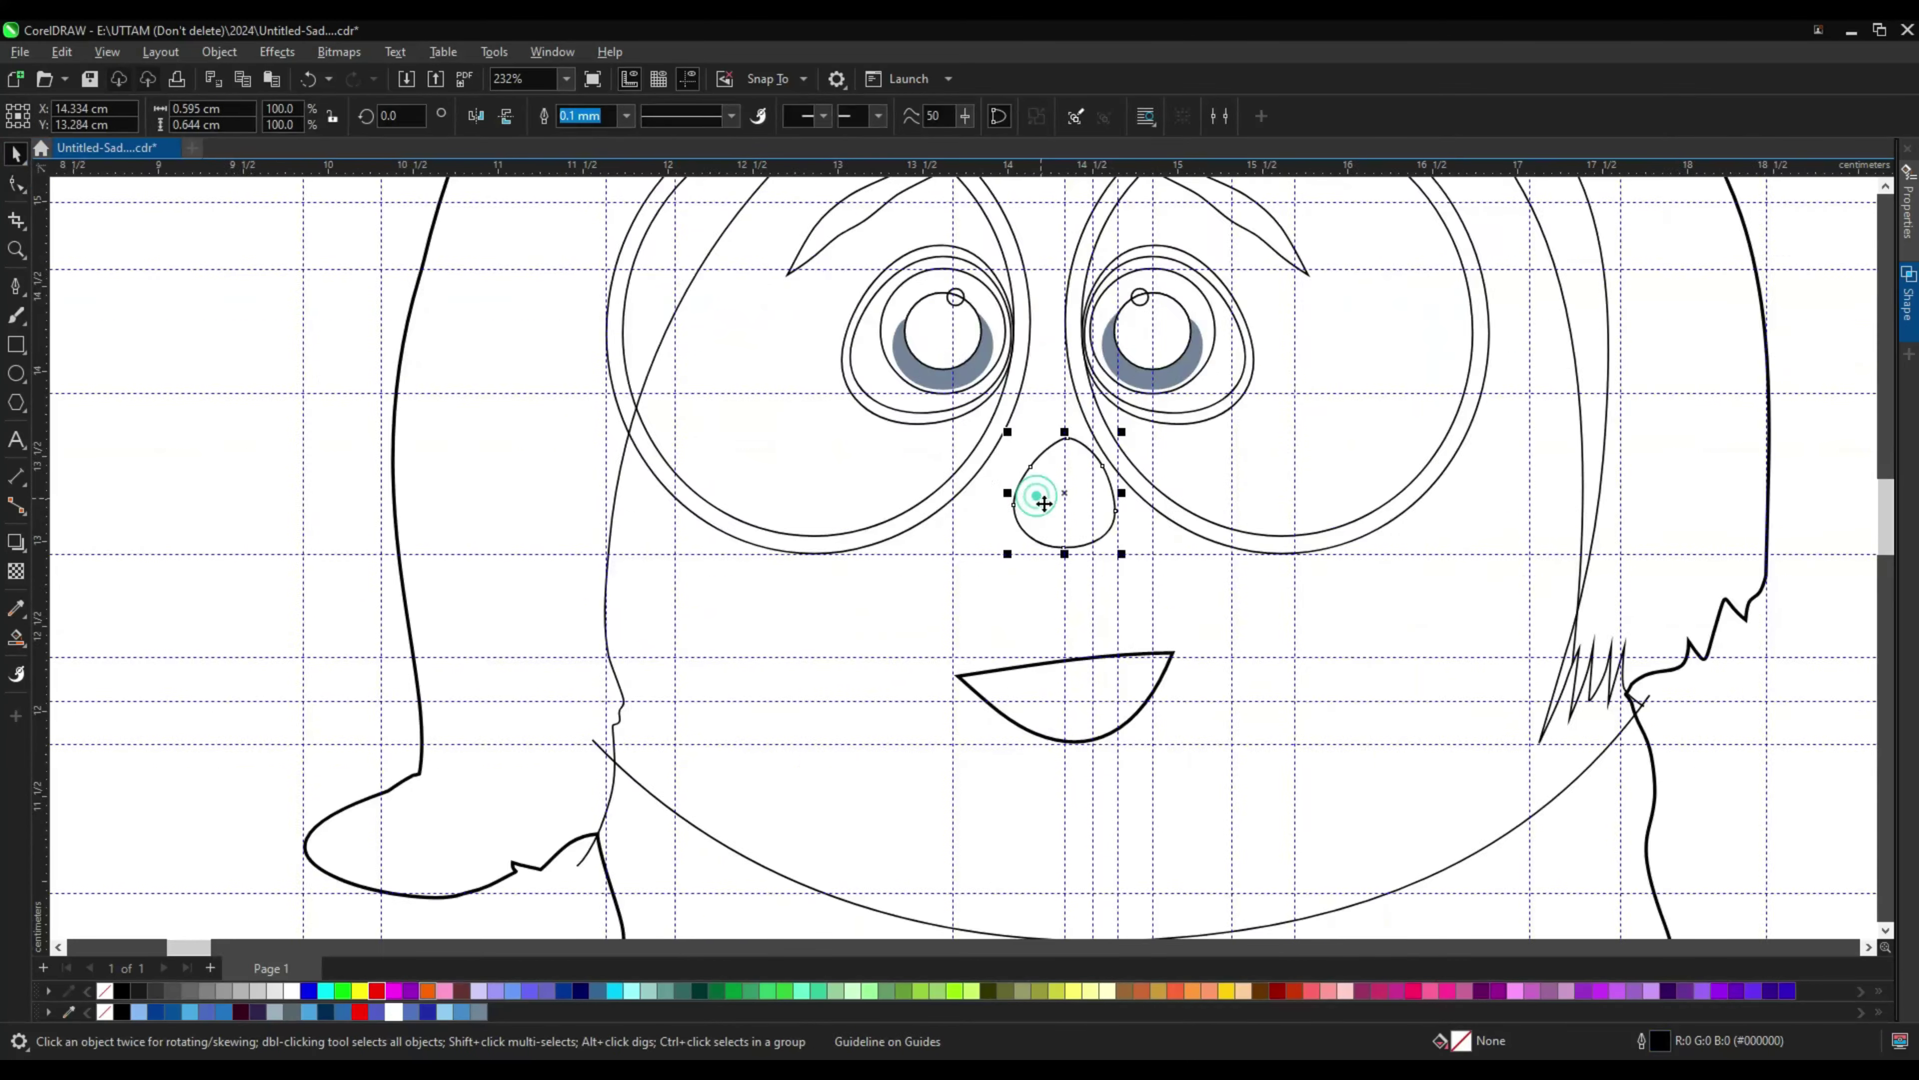
pyautogui.scroll(-3, 1210, 506)
pyautogui.press('Escape')
pyautogui.scroll(2, 1210, 515)
# Step: Make an enlarged copy of the mouth outline around the original, scaled to 119.3%
pyautogui.rightClick(1035, 602)
pyautogui.press('Escape')
pyautogui.rightClick(975, 605)
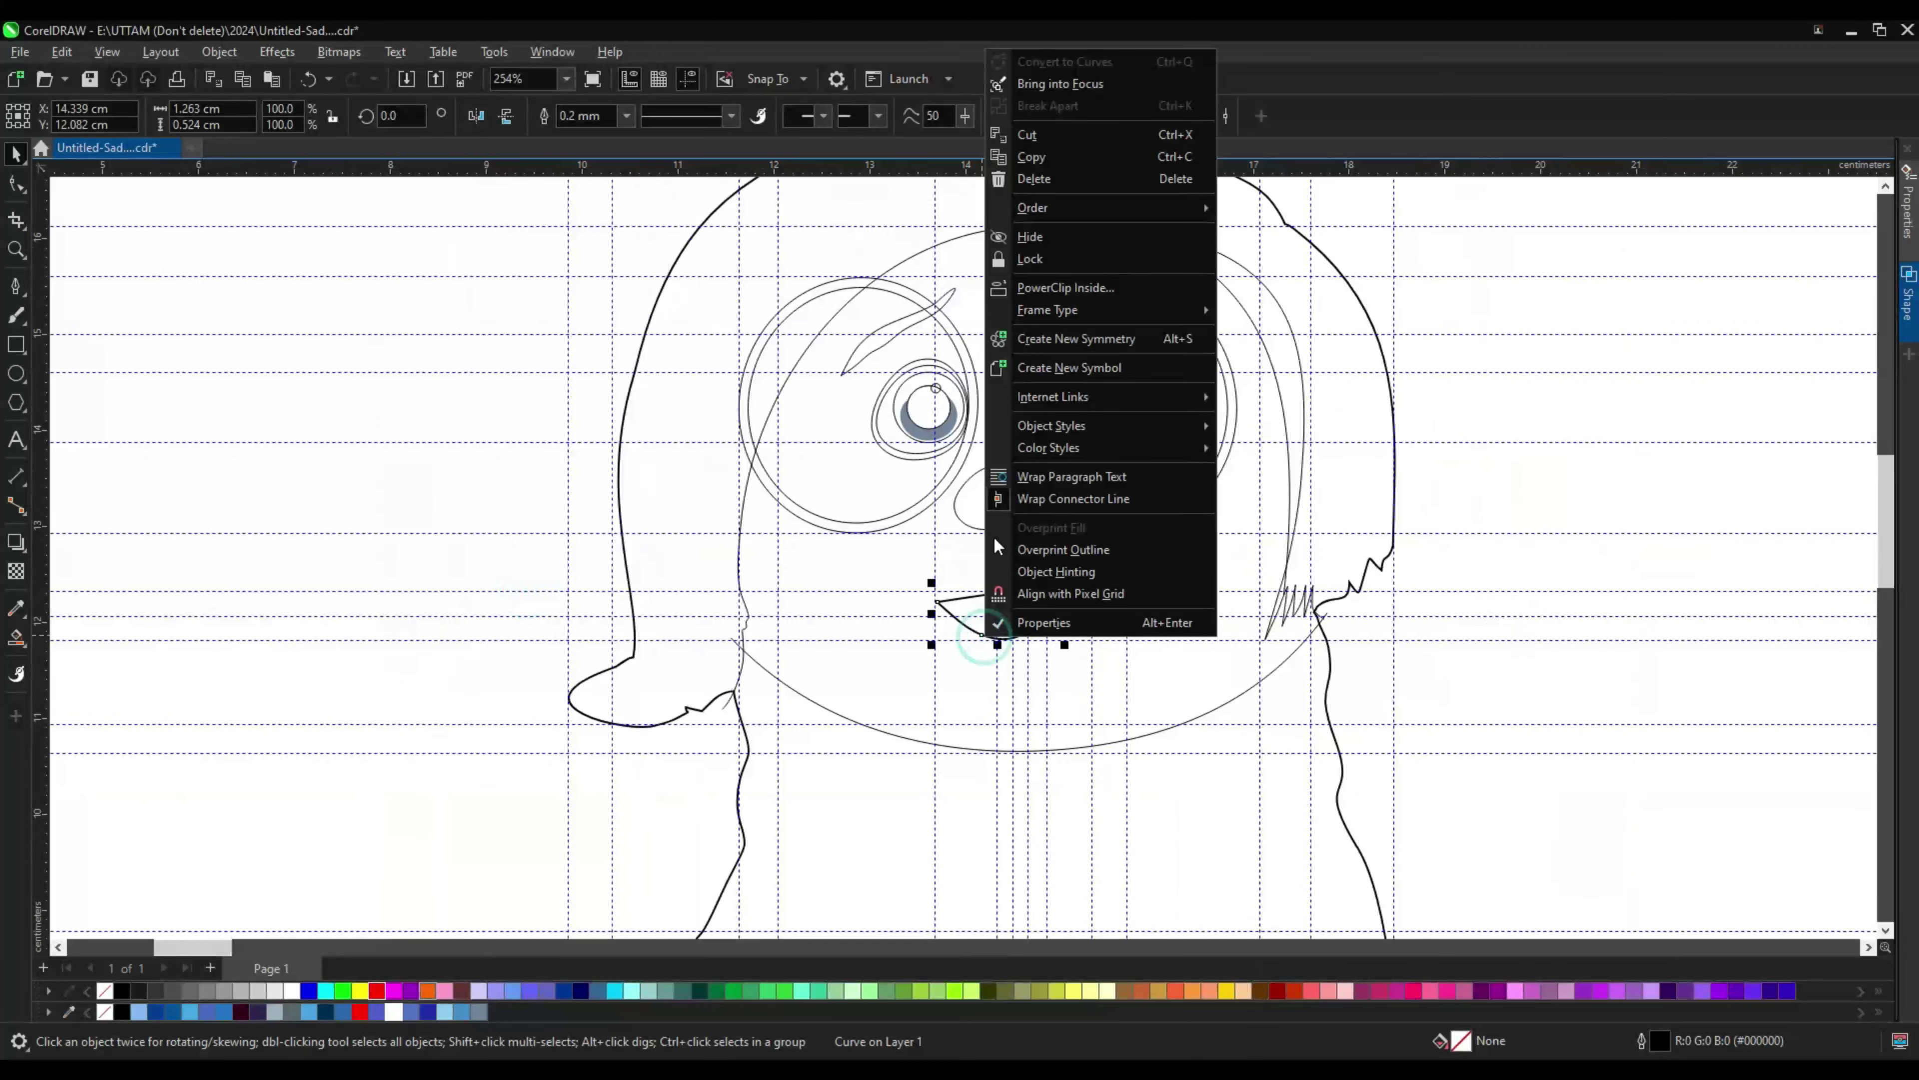
pyautogui.press('Escape')
pyautogui.scroll(-2, 1525, 578)
pyautogui.scroll(1, 1075, 659)
pyautogui.rightClick(1050, 621)
pyautogui.press('Escape')
pyautogui.scroll(-2, 1427, 389)
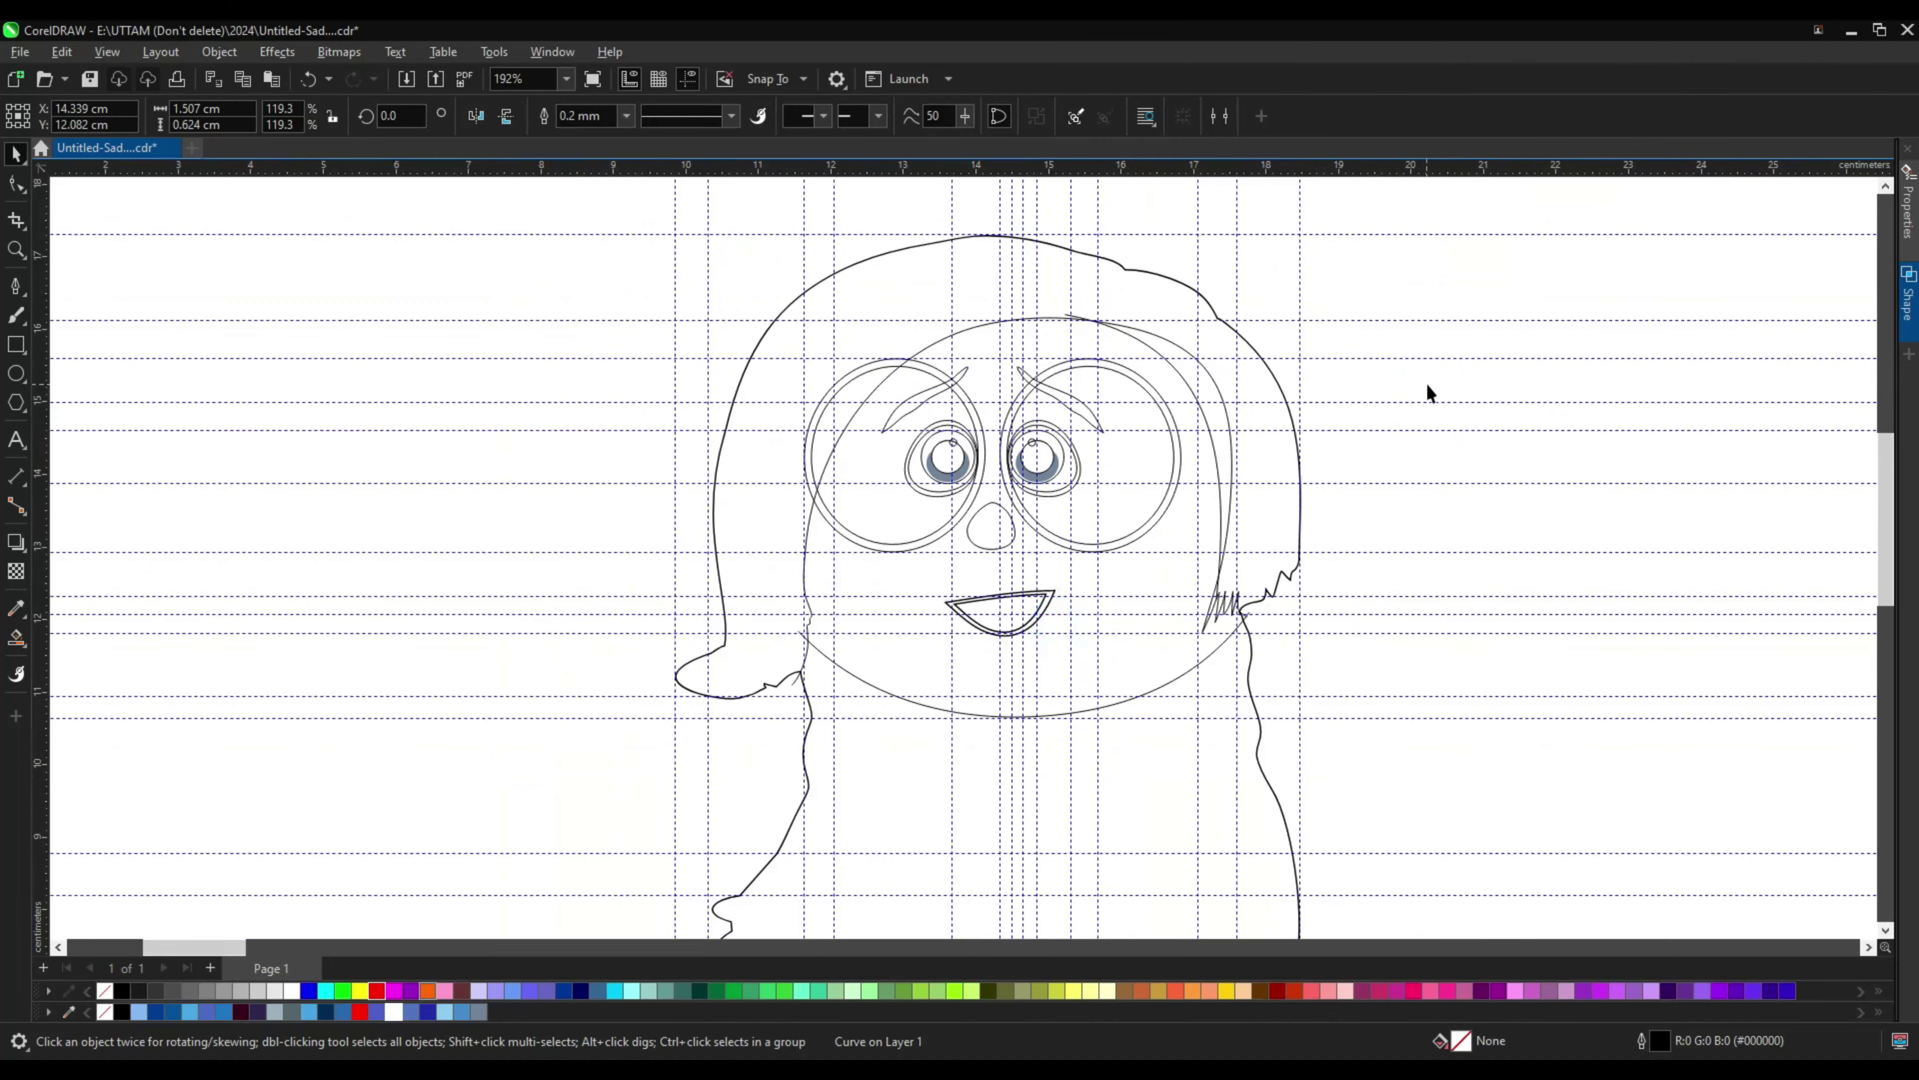
# Step: Draw two short arched lines, one above the other, across the gap between the glasses lenses
pyautogui.press('space')
pyautogui.scroll(4, 994, 475)
pyautogui.scroll(4, 992, 475)
pyautogui.click(951, 514)
pyautogui.moveTo(1015, 494); pyautogui.dragTo(1081, 495)
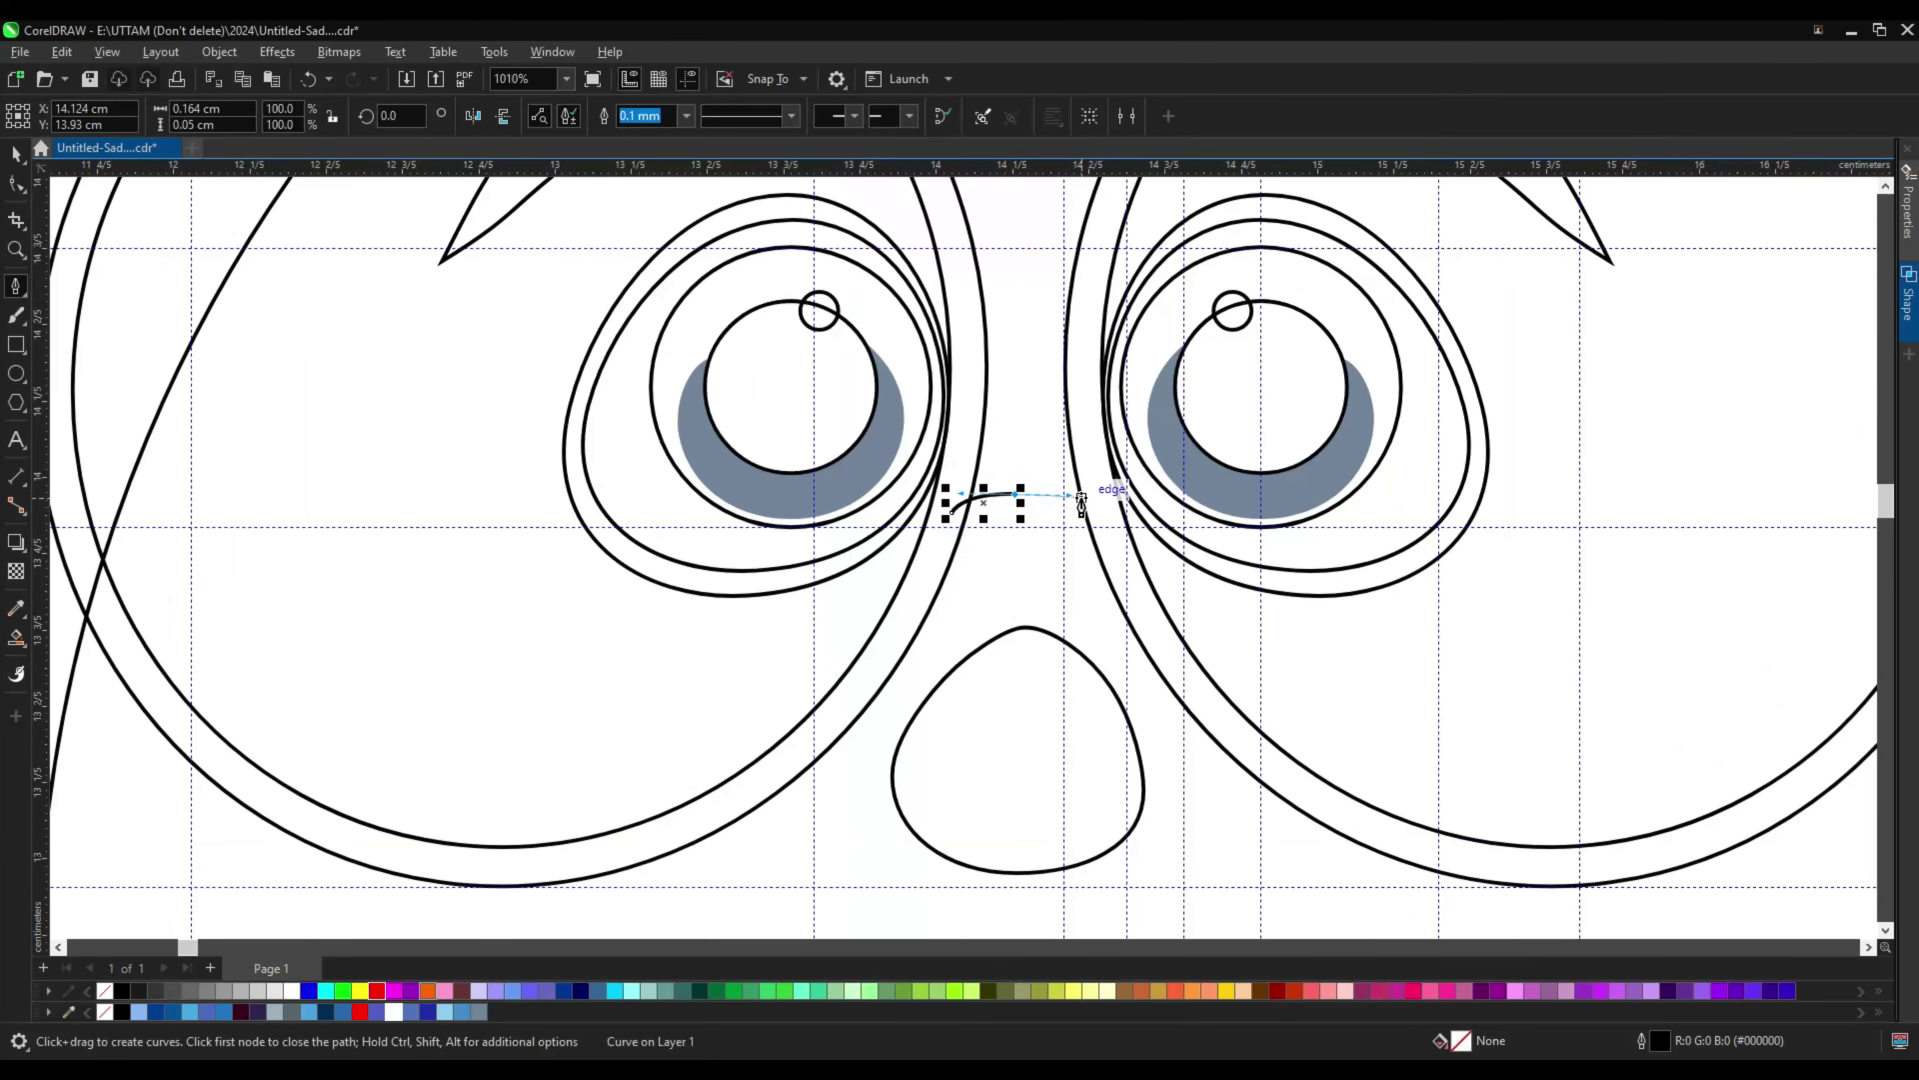
pyautogui.moveTo(1022, 425); pyautogui.dragTo(1048, 423)
pyautogui.doubleClick(1085, 443)
# Step: Smart-fill the glasses bridge between the two arched lines with slate blue and a hairline outline, and delete the lines
pyautogui.press('F10')
pyautogui.scroll(2, 980, 425)
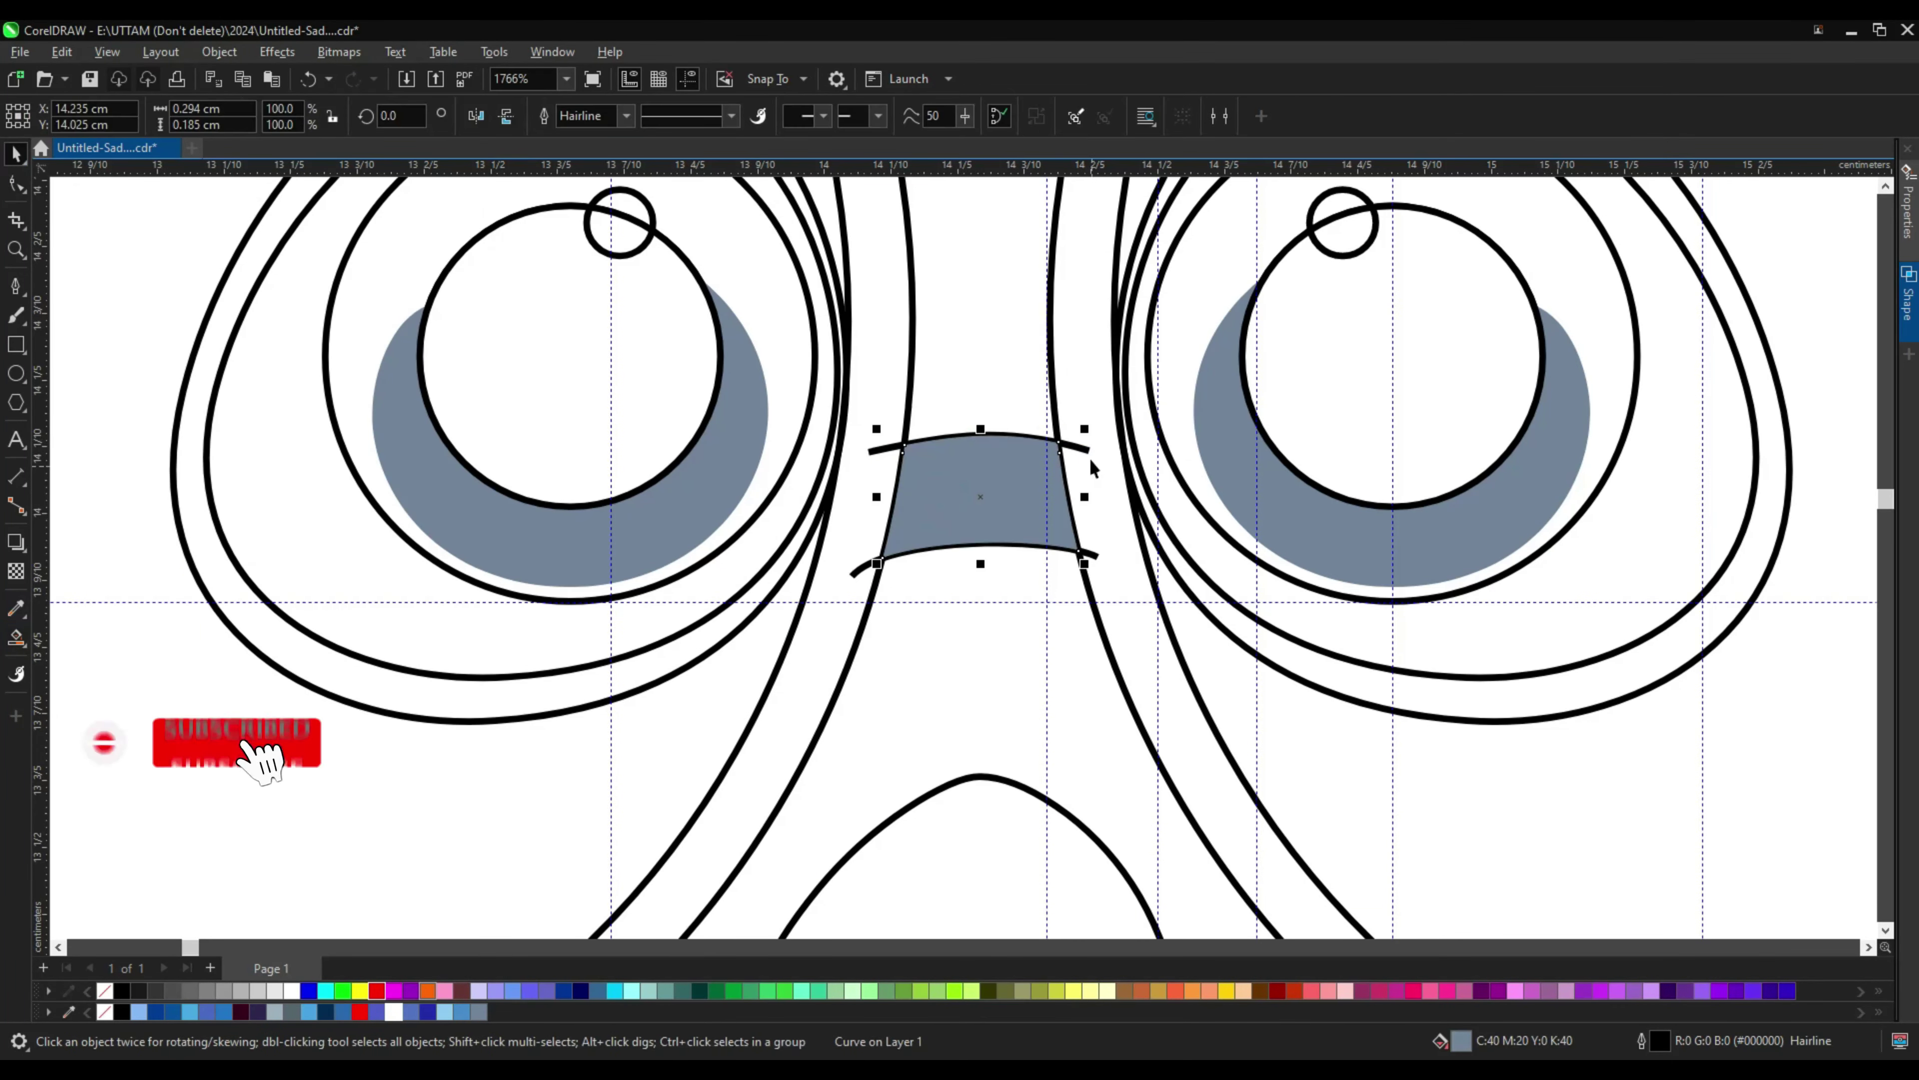
pyautogui.rightClick(1092, 478)
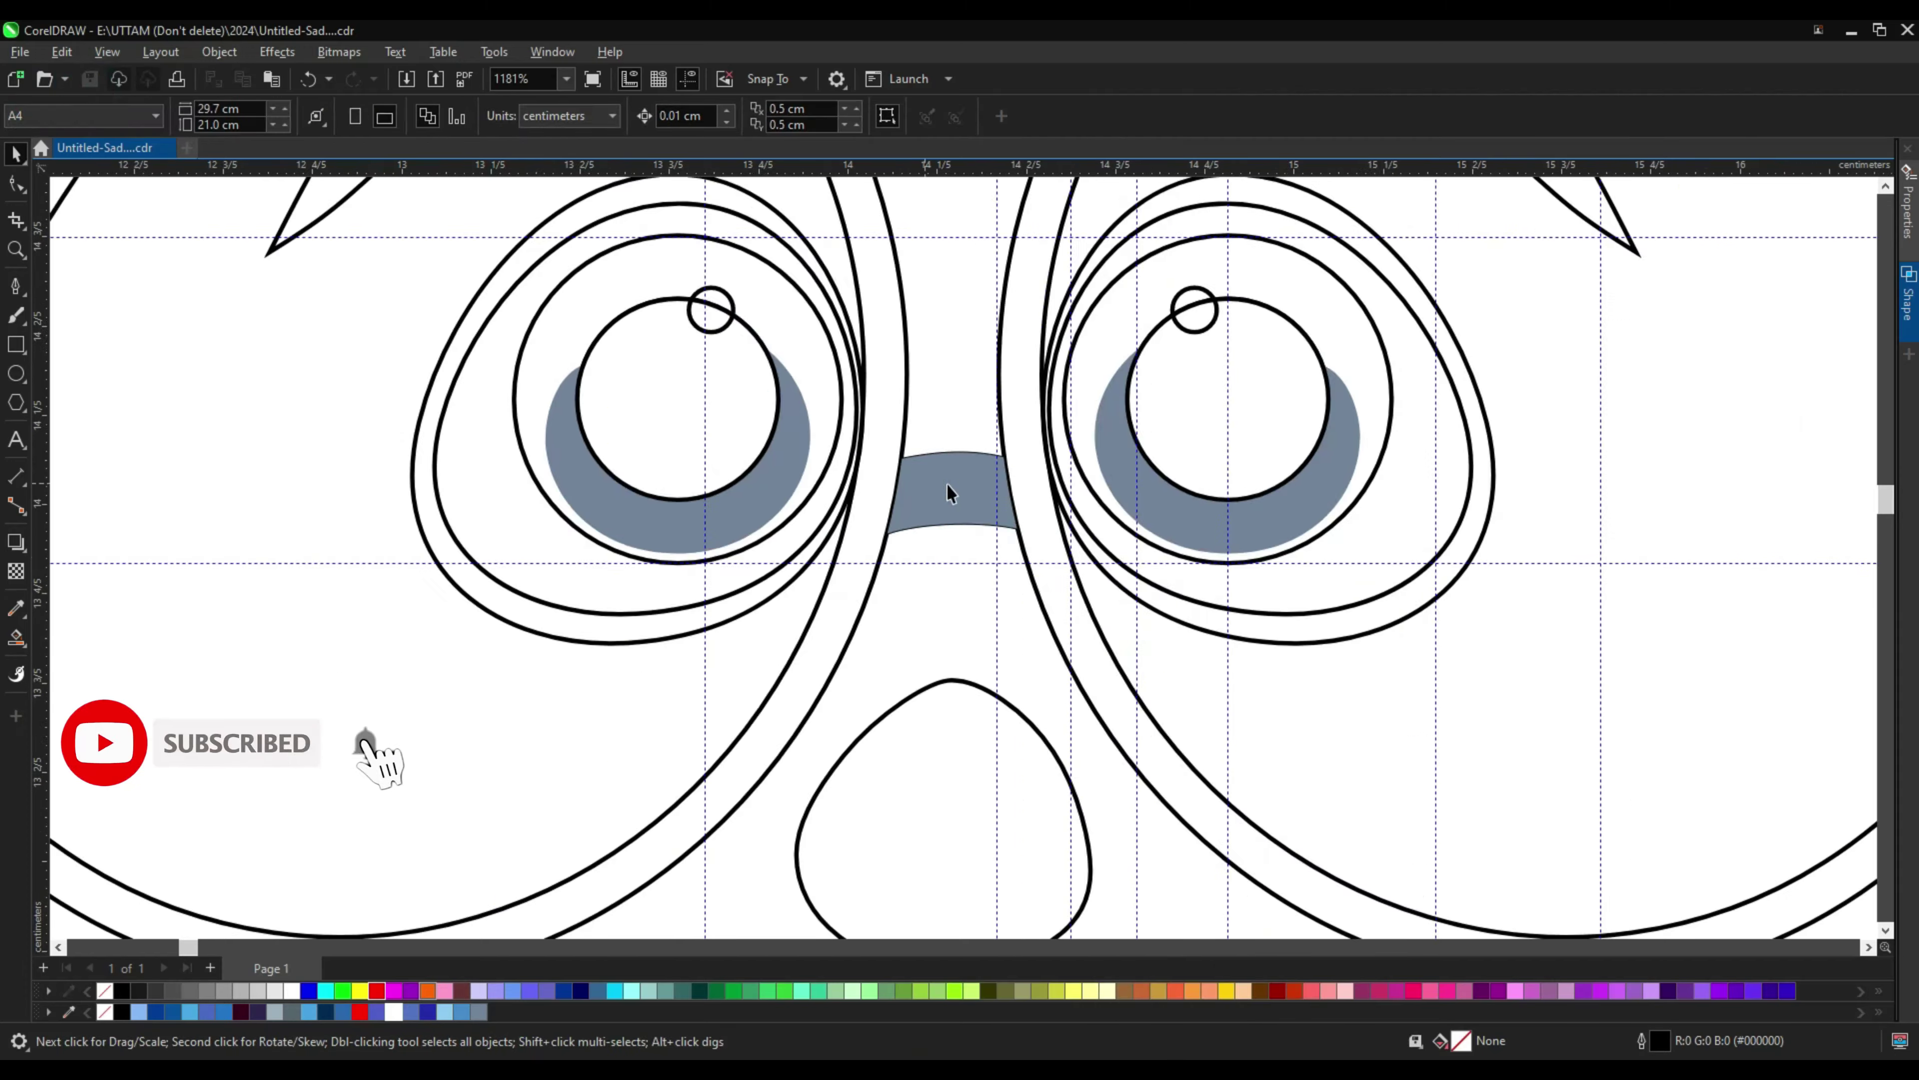
# Step: Draw a hairline stepped outline for the upper teeth inside the mouth, with both ends crossing the upper lip
pyautogui.click(15, 286)
pyautogui.scroll(7, 949, 650)
pyautogui.click(844, 489)
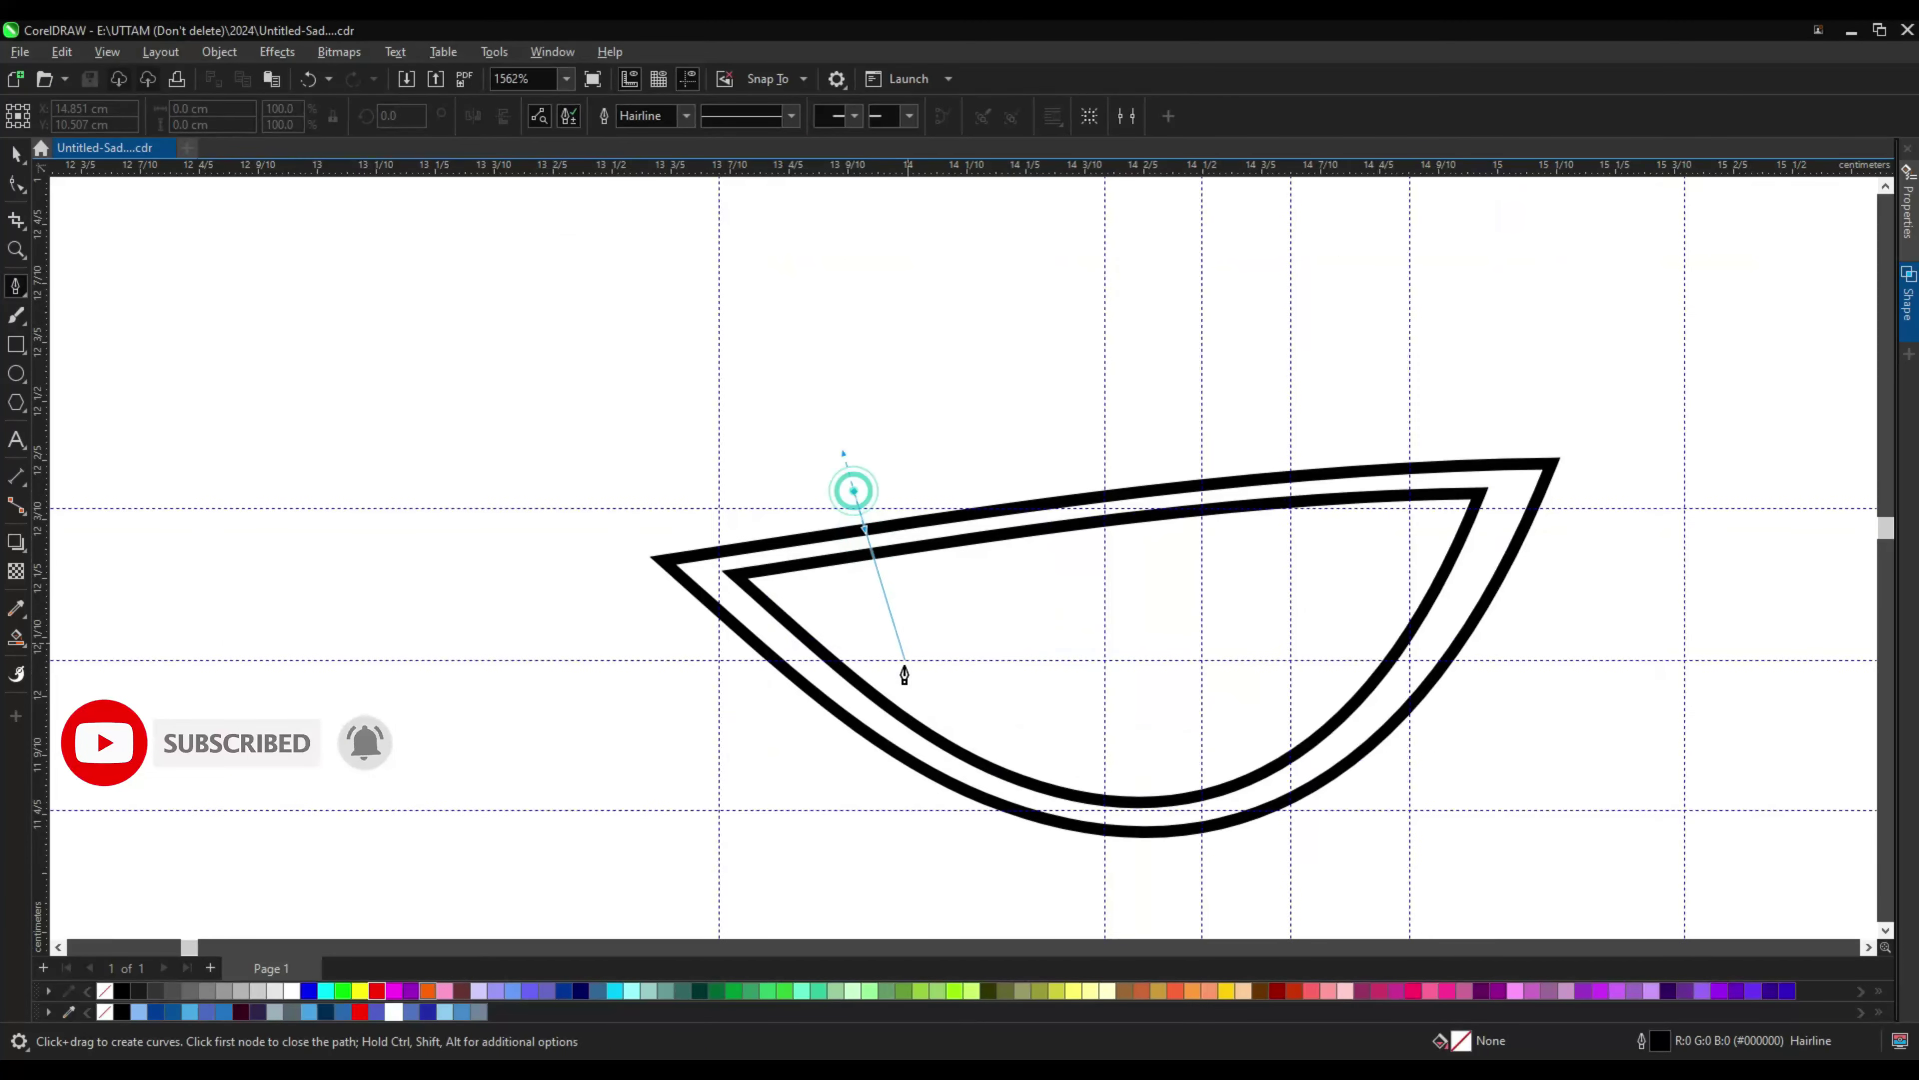
pyautogui.scroll(1, 865, 658)
pyautogui.click(911, 657)
pyautogui.click(1164, 657)
pyautogui.scroll(2, 1174, 659)
pyautogui.click(1170, 627)
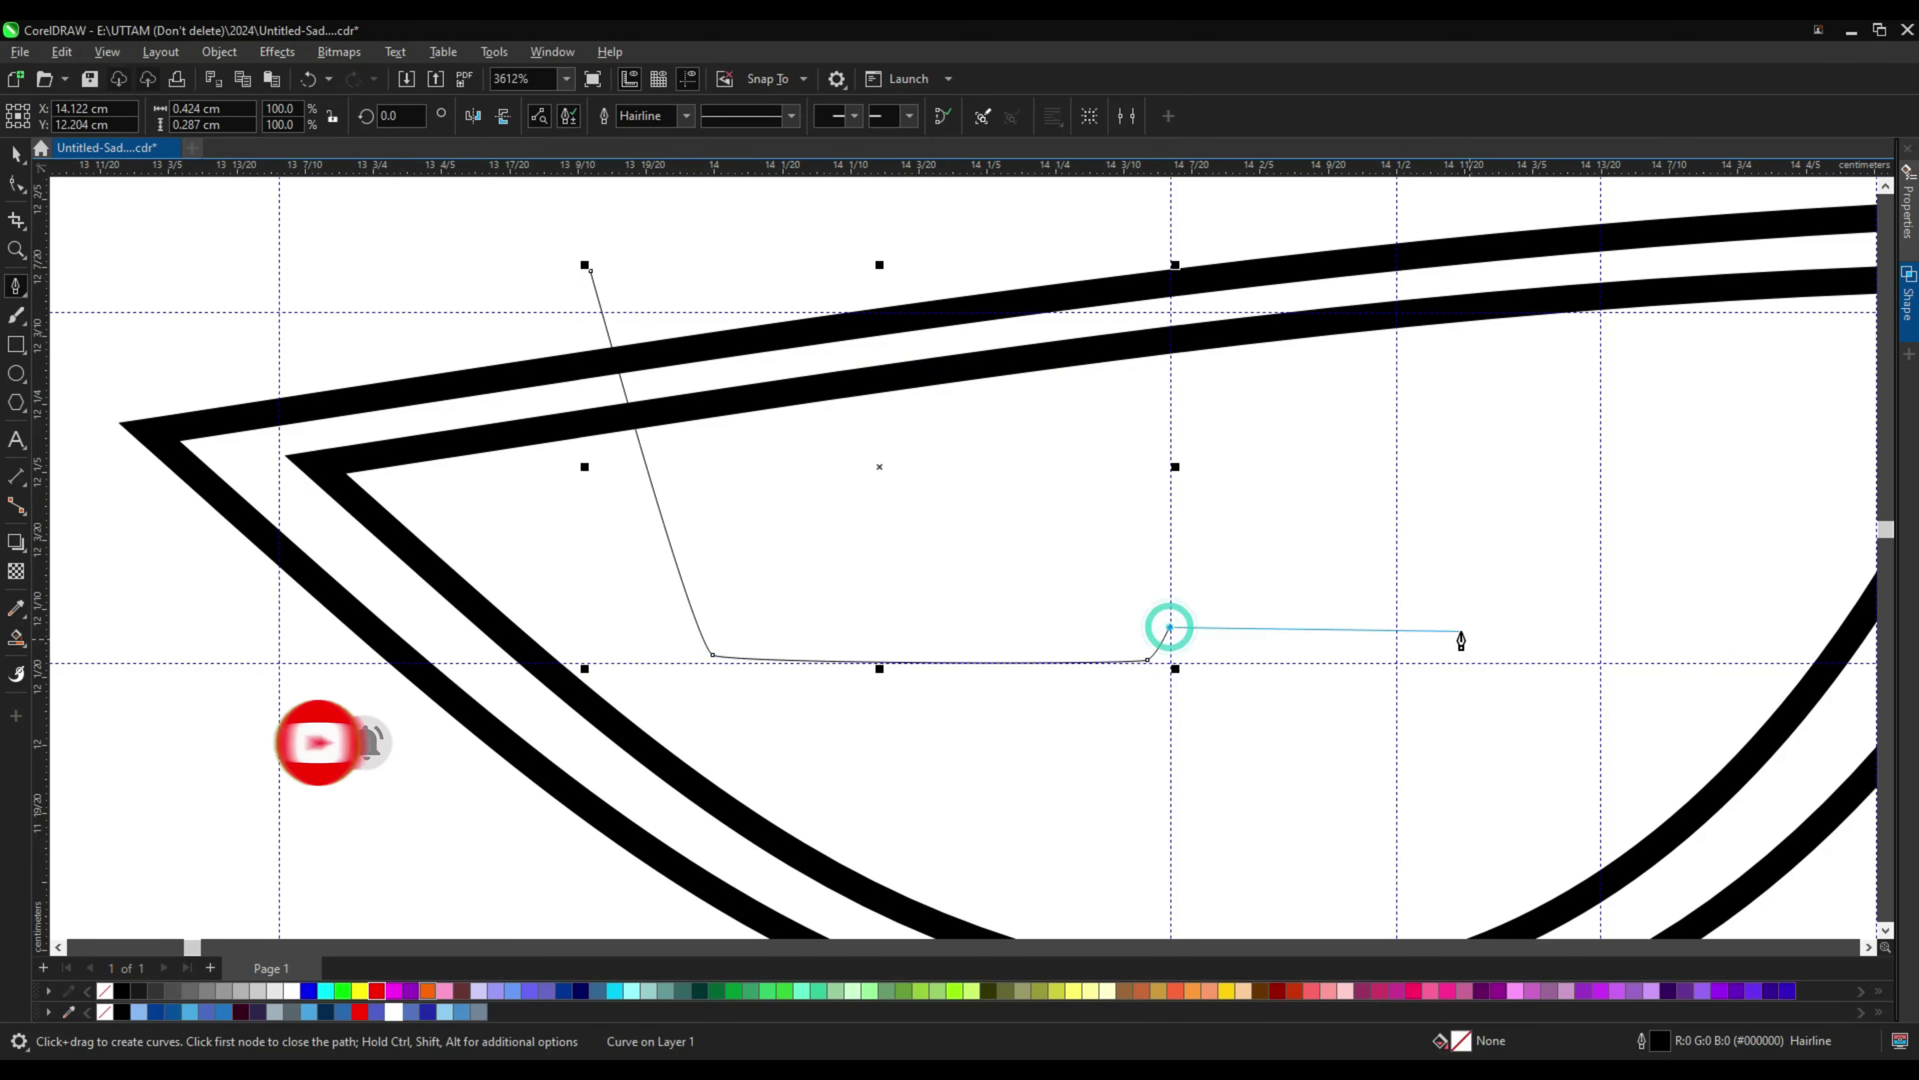
pyautogui.click(1389, 626)
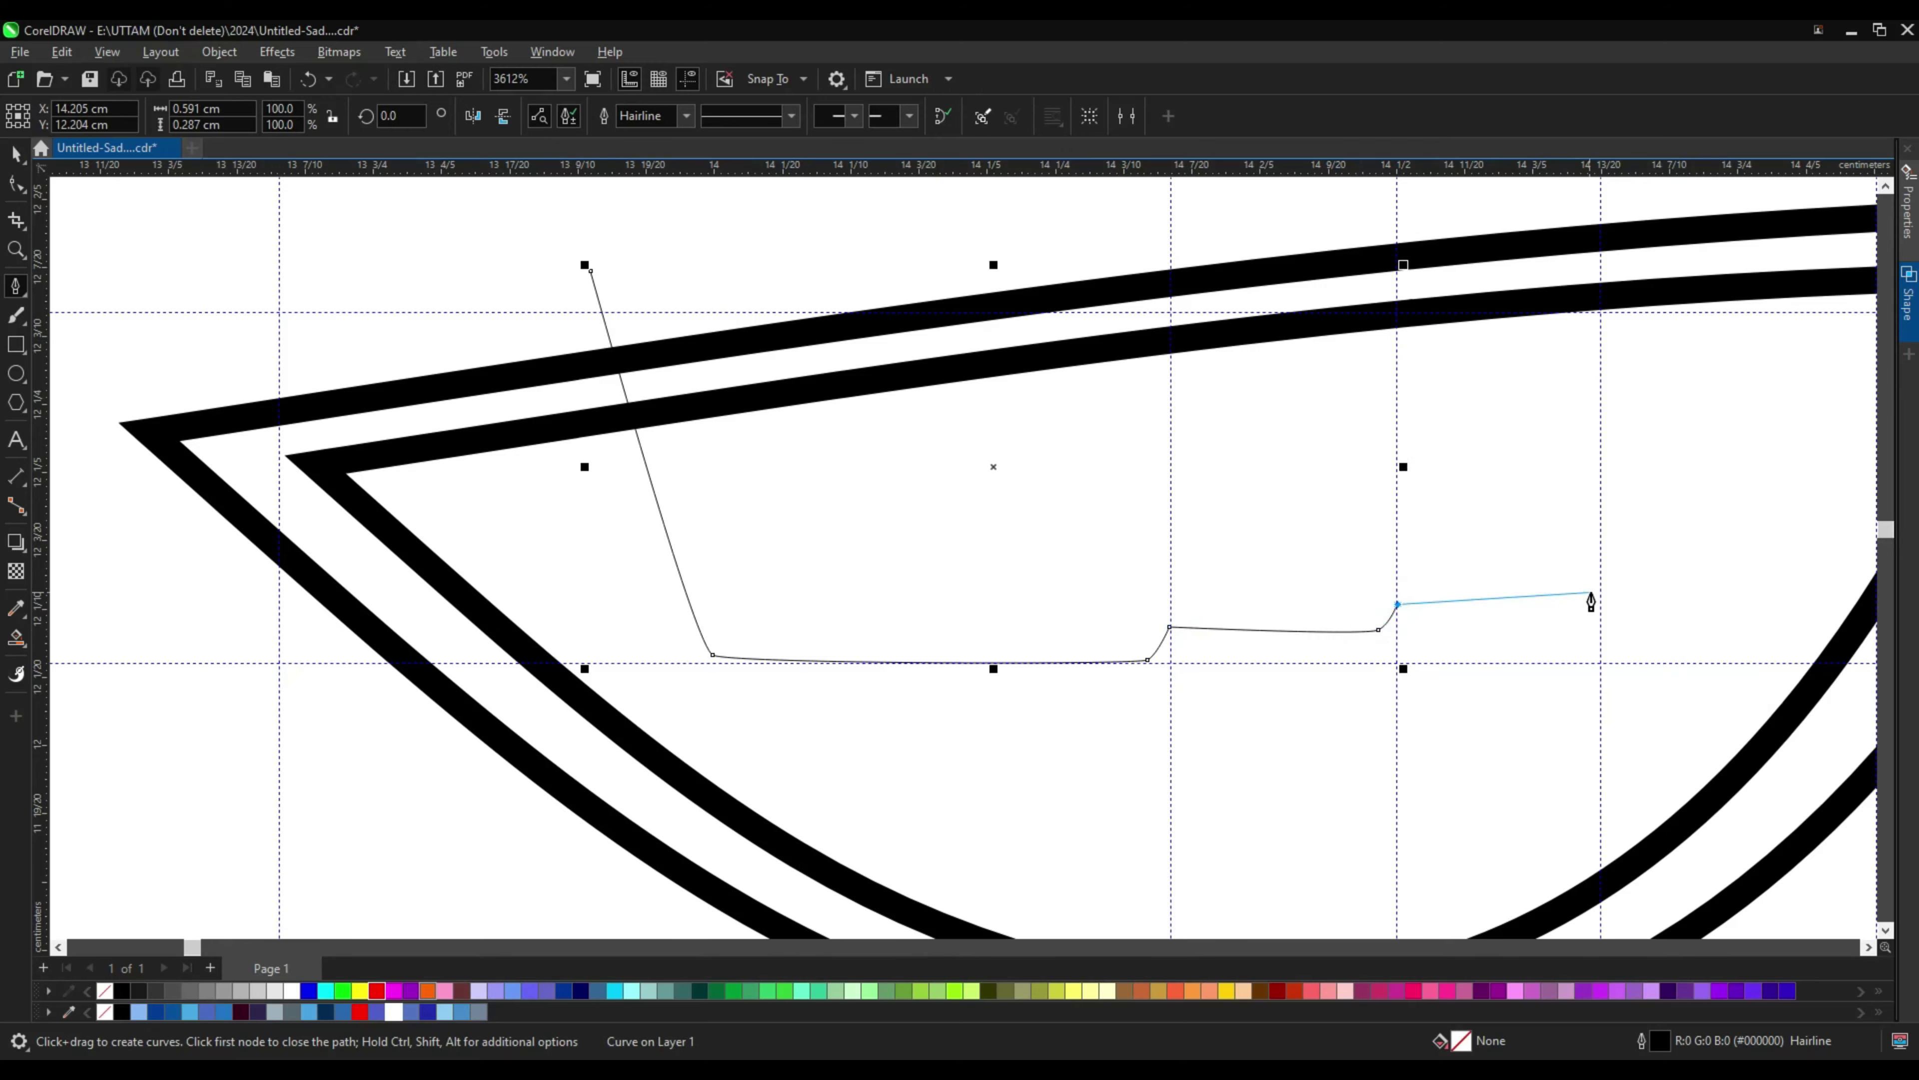
pyautogui.click(1590, 594)
pyautogui.click(1619, 262)
# Step: Round the left corner of the teeth outline by adjusting its nodes
pyautogui.press('F10')
pyautogui.scroll(-2, 1481, 730)
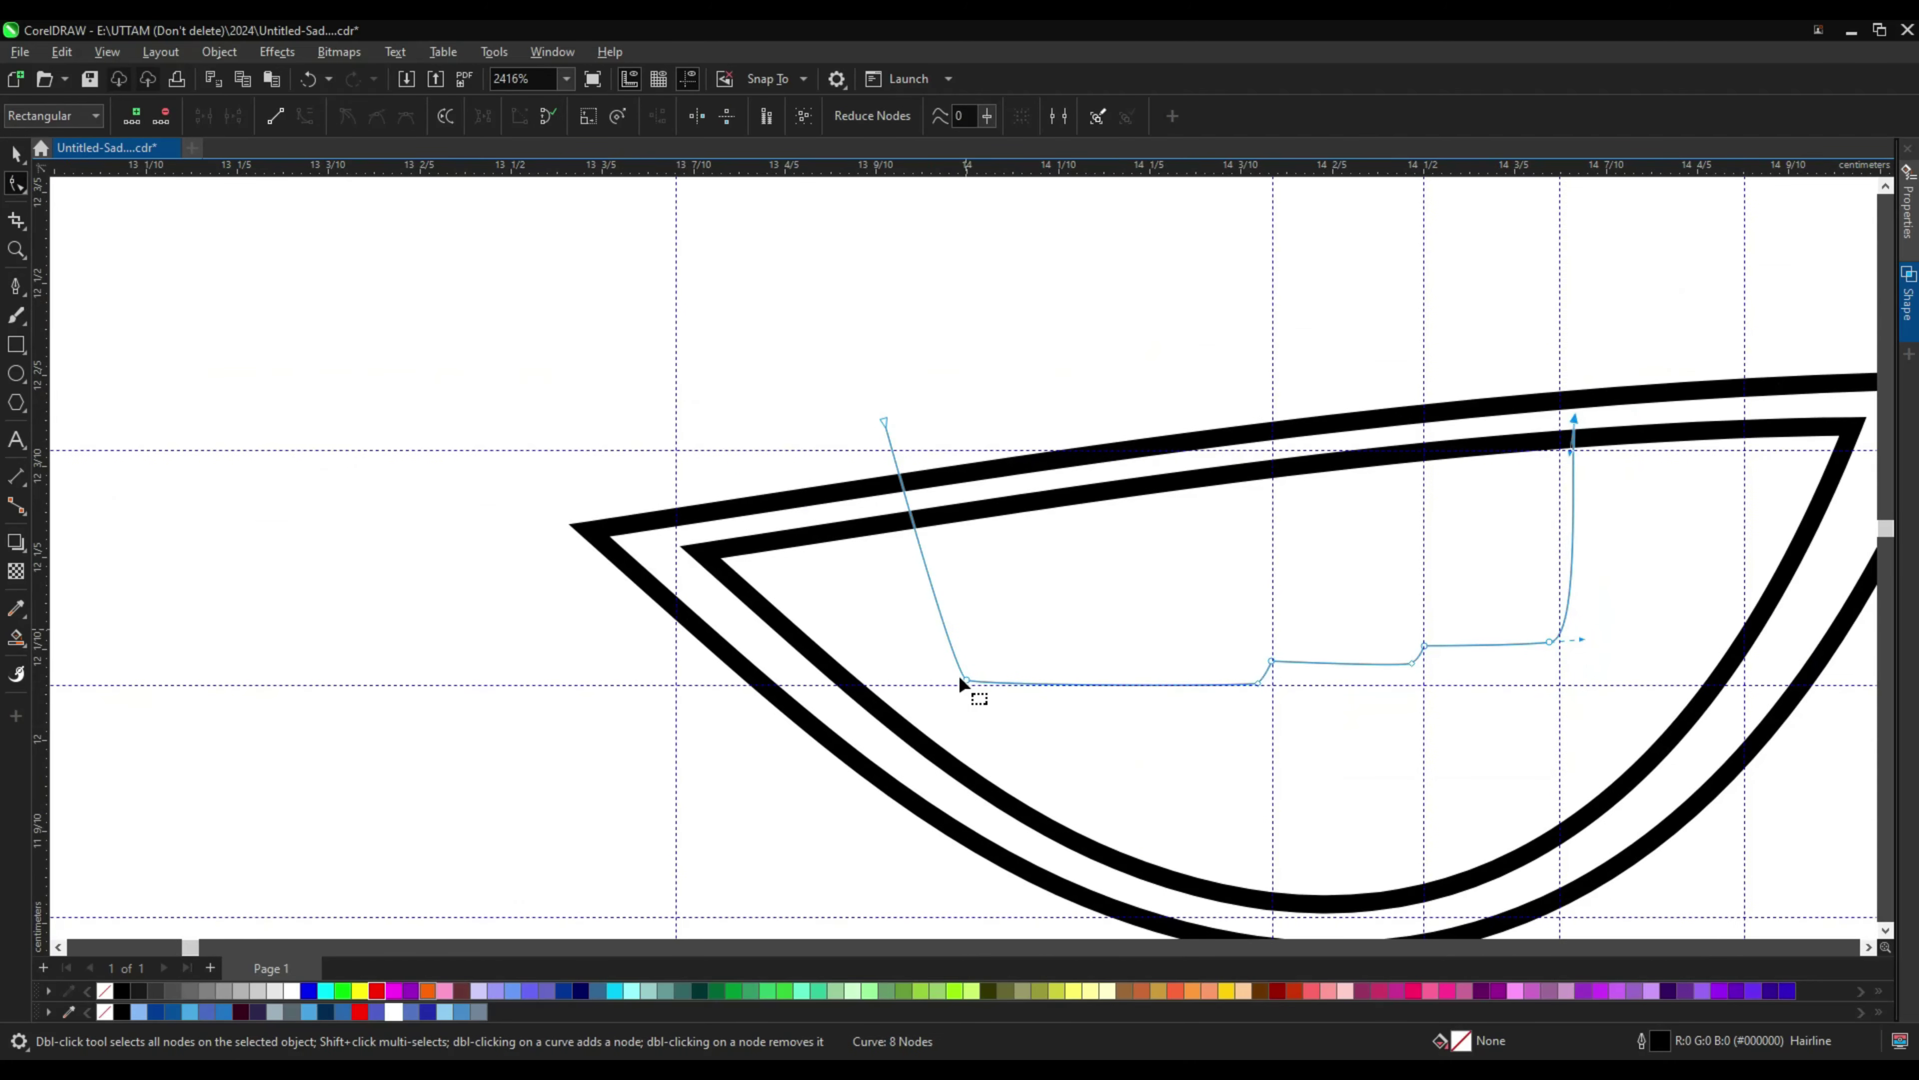
pyautogui.moveTo(958, 673); pyautogui.dragTo(943, 645)
pyautogui.scroll(1, 943, 645)
pyautogui.scroll(1, 1315, 671)
pyautogui.scroll(-3, 1317, 671)
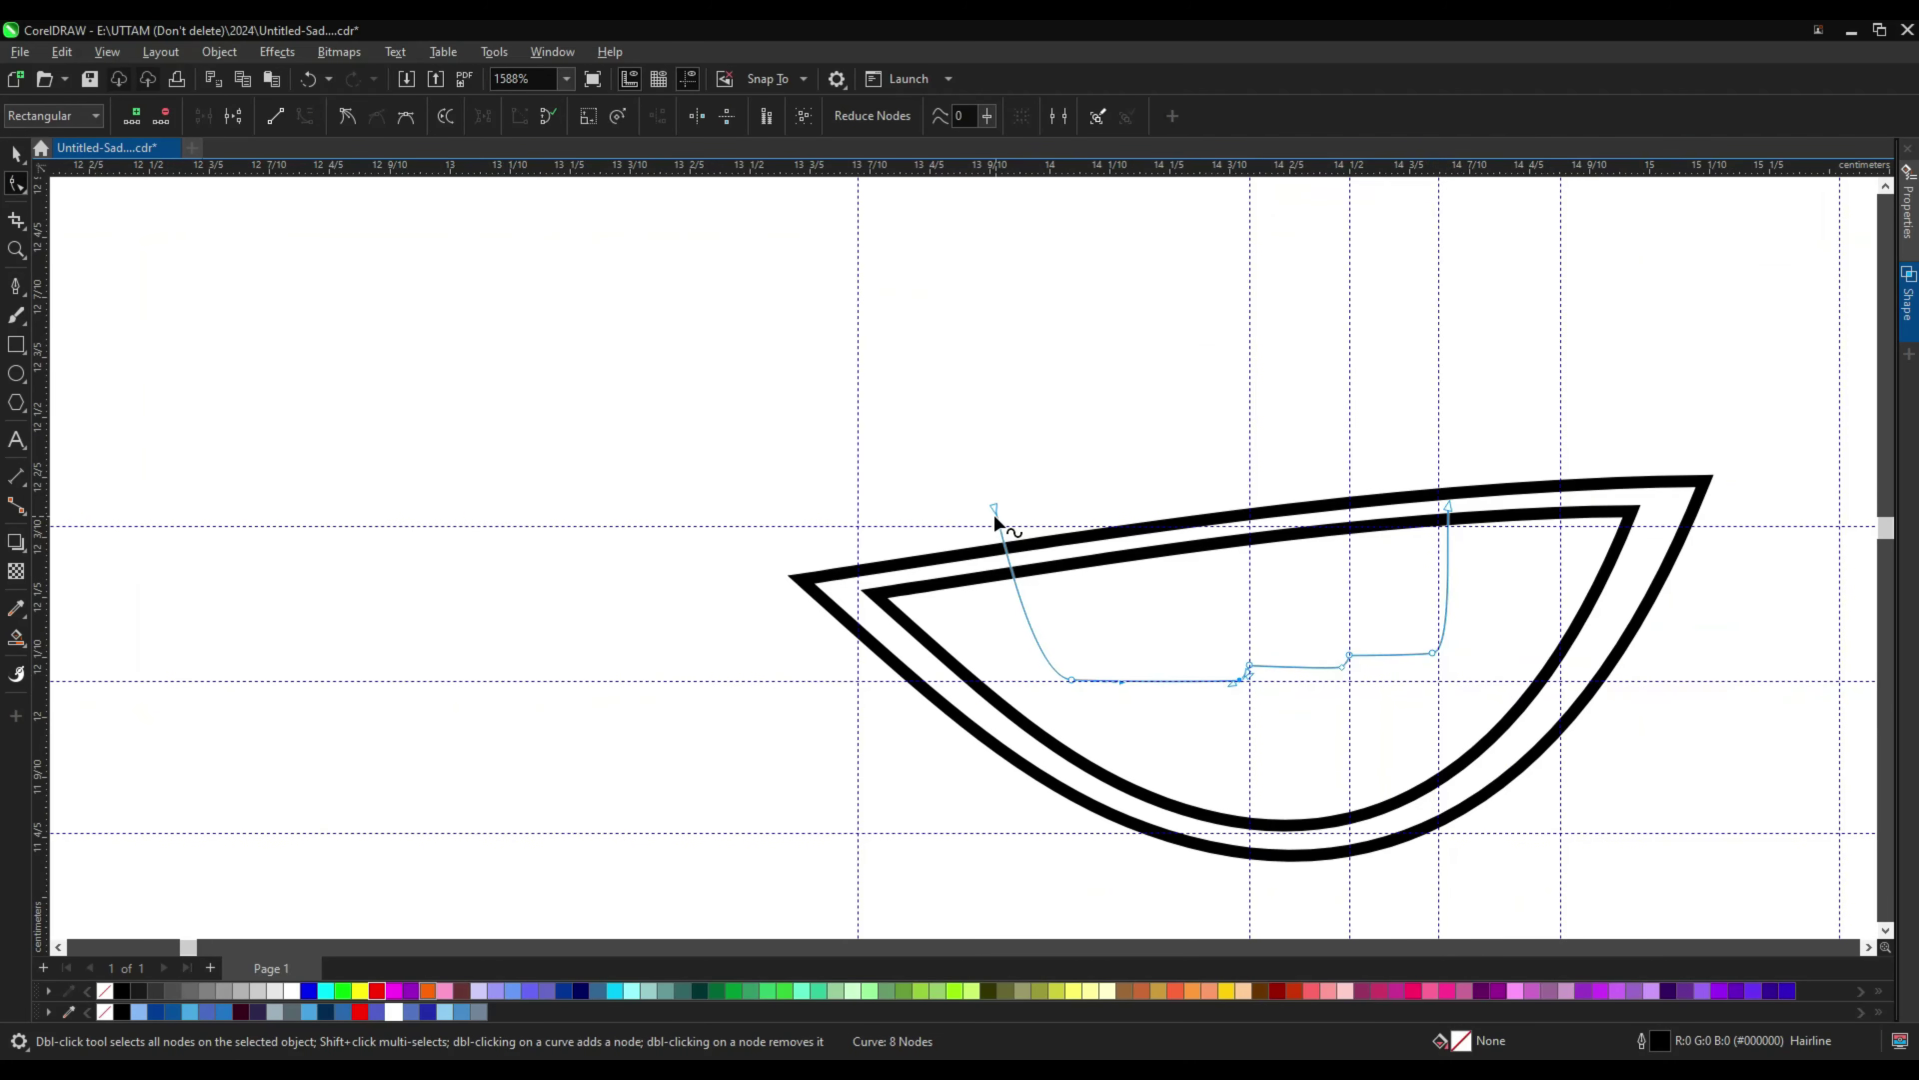
pyautogui.scroll(3, 995, 514)
# Step: Draw two vertical hairlines through the steps of the teeth outline to divide the teeth
pyautogui.click(15, 286)
pyautogui.click(1238, 783)
pyautogui.click(1238, 503)
pyautogui.press('F10')
pyautogui.click(887, 557)
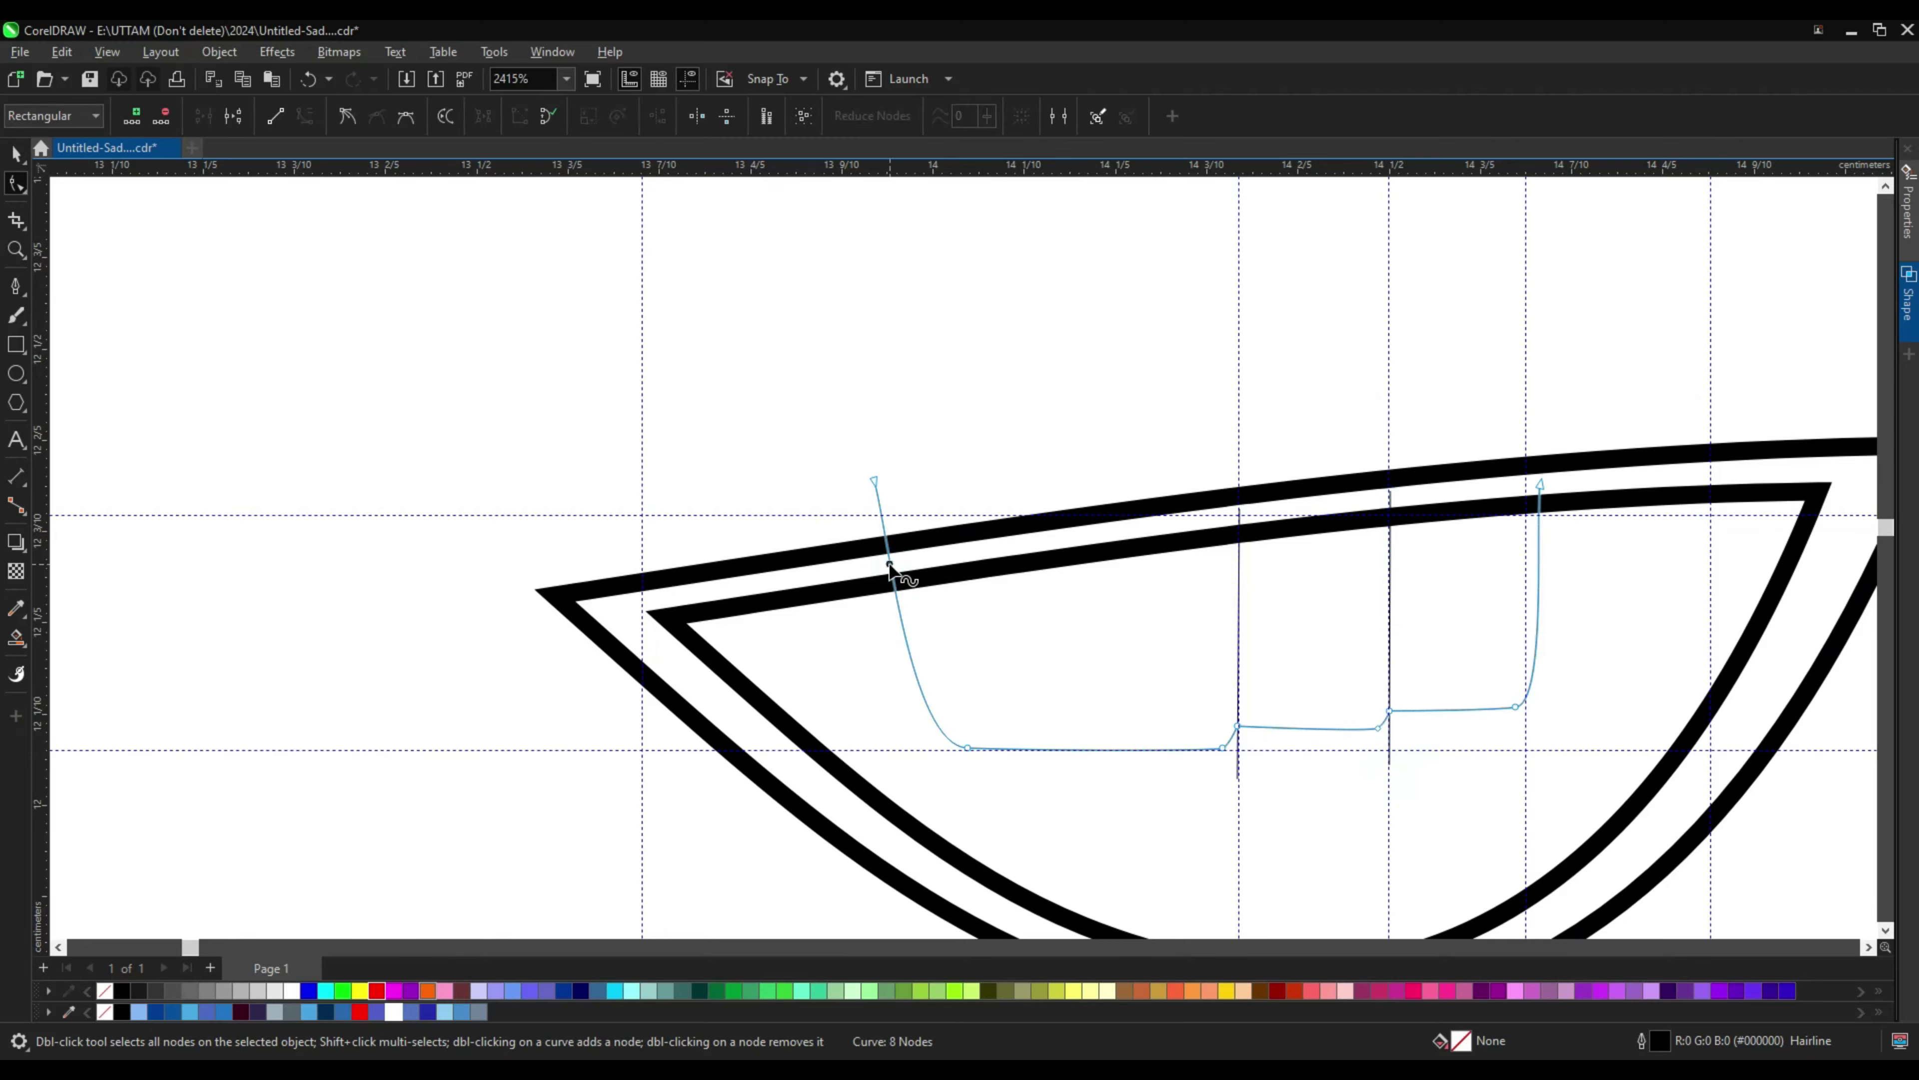
pyautogui.scroll(-5, 888, 563)
pyautogui.scroll(-4, 1032, 627)
pyautogui.click(15, 285)
pyautogui.scroll(1, 975, 771)
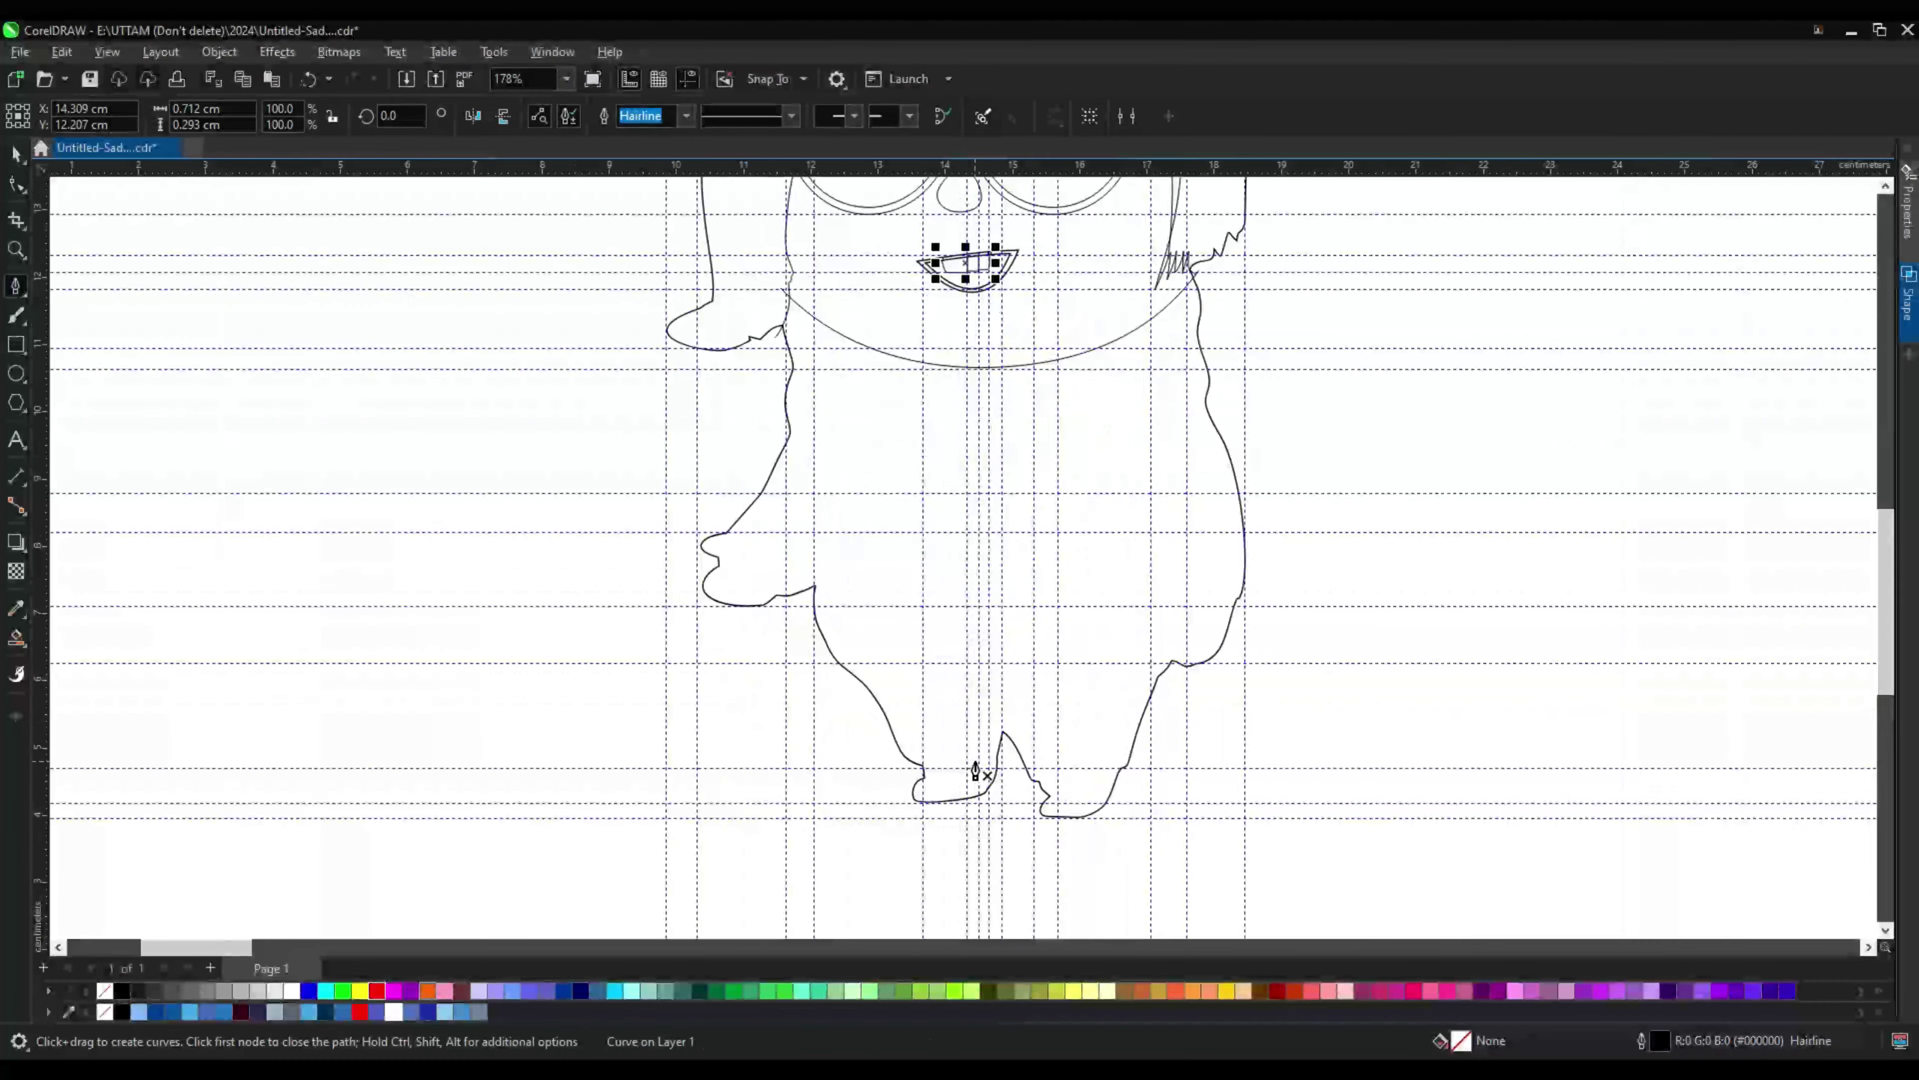
# Step: Draw a hairline arc across the left hand from the wrist corner to just past its lower edge, and smooth the hand outline's lower corner
pyautogui.scroll(3, 744, 533)
pyautogui.scroll(3, 731, 545)
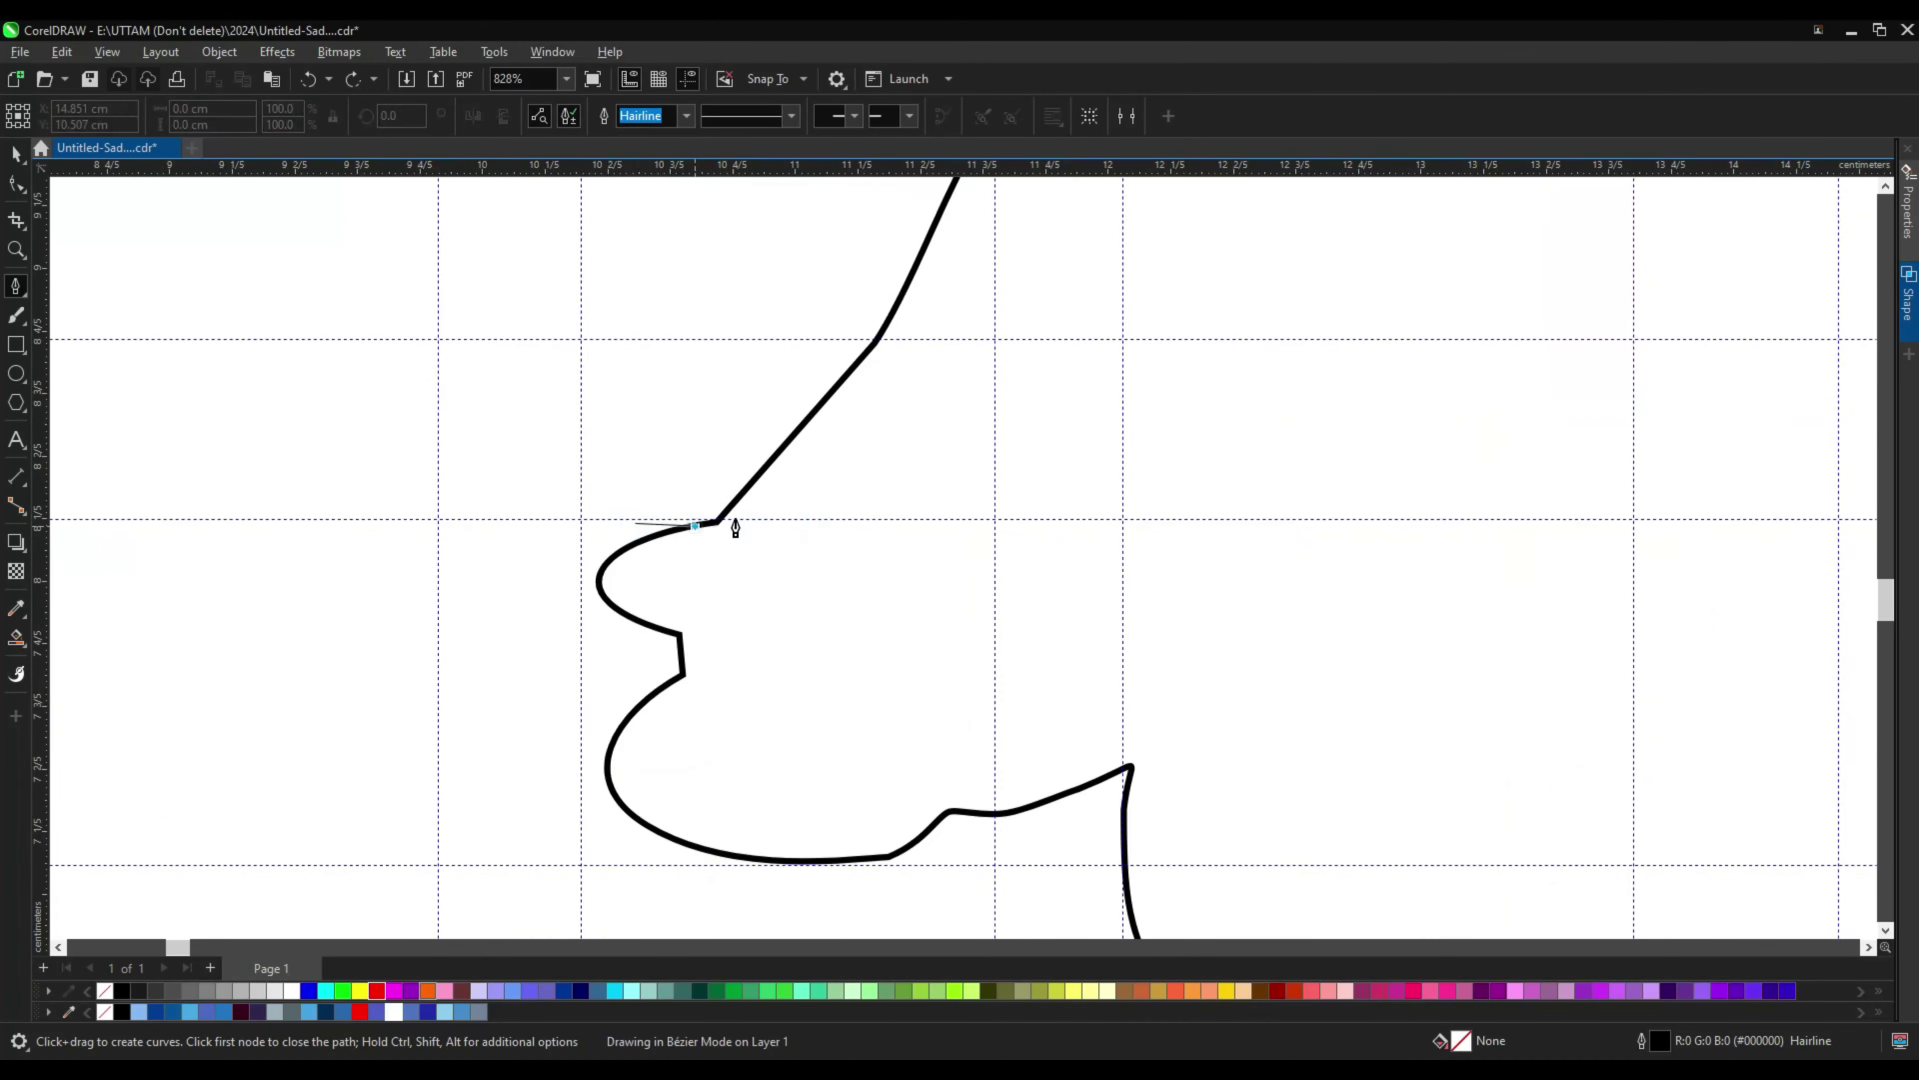
pyautogui.scroll(-1, 1156, 635)
pyautogui.moveTo(1157, 635); pyautogui.dragTo(977, 603)
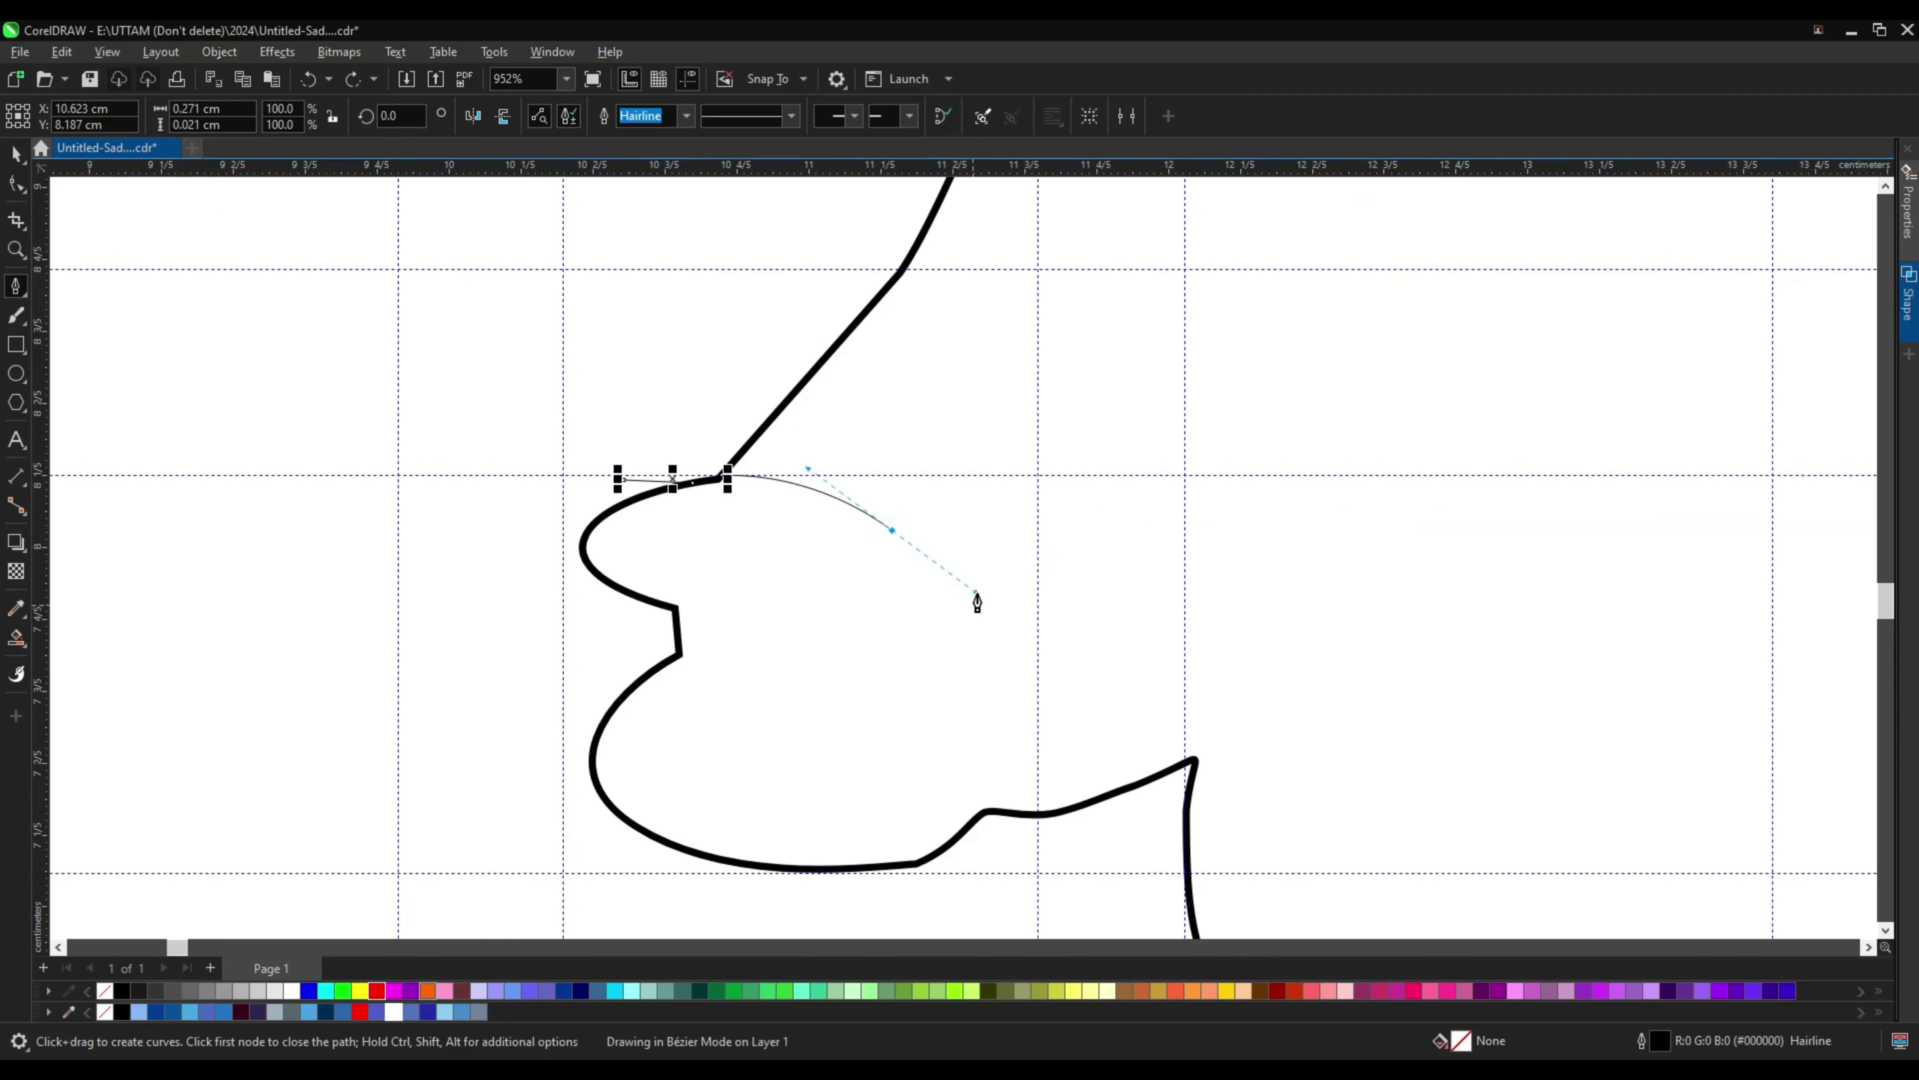
pyautogui.scroll(1, 1047, 701)
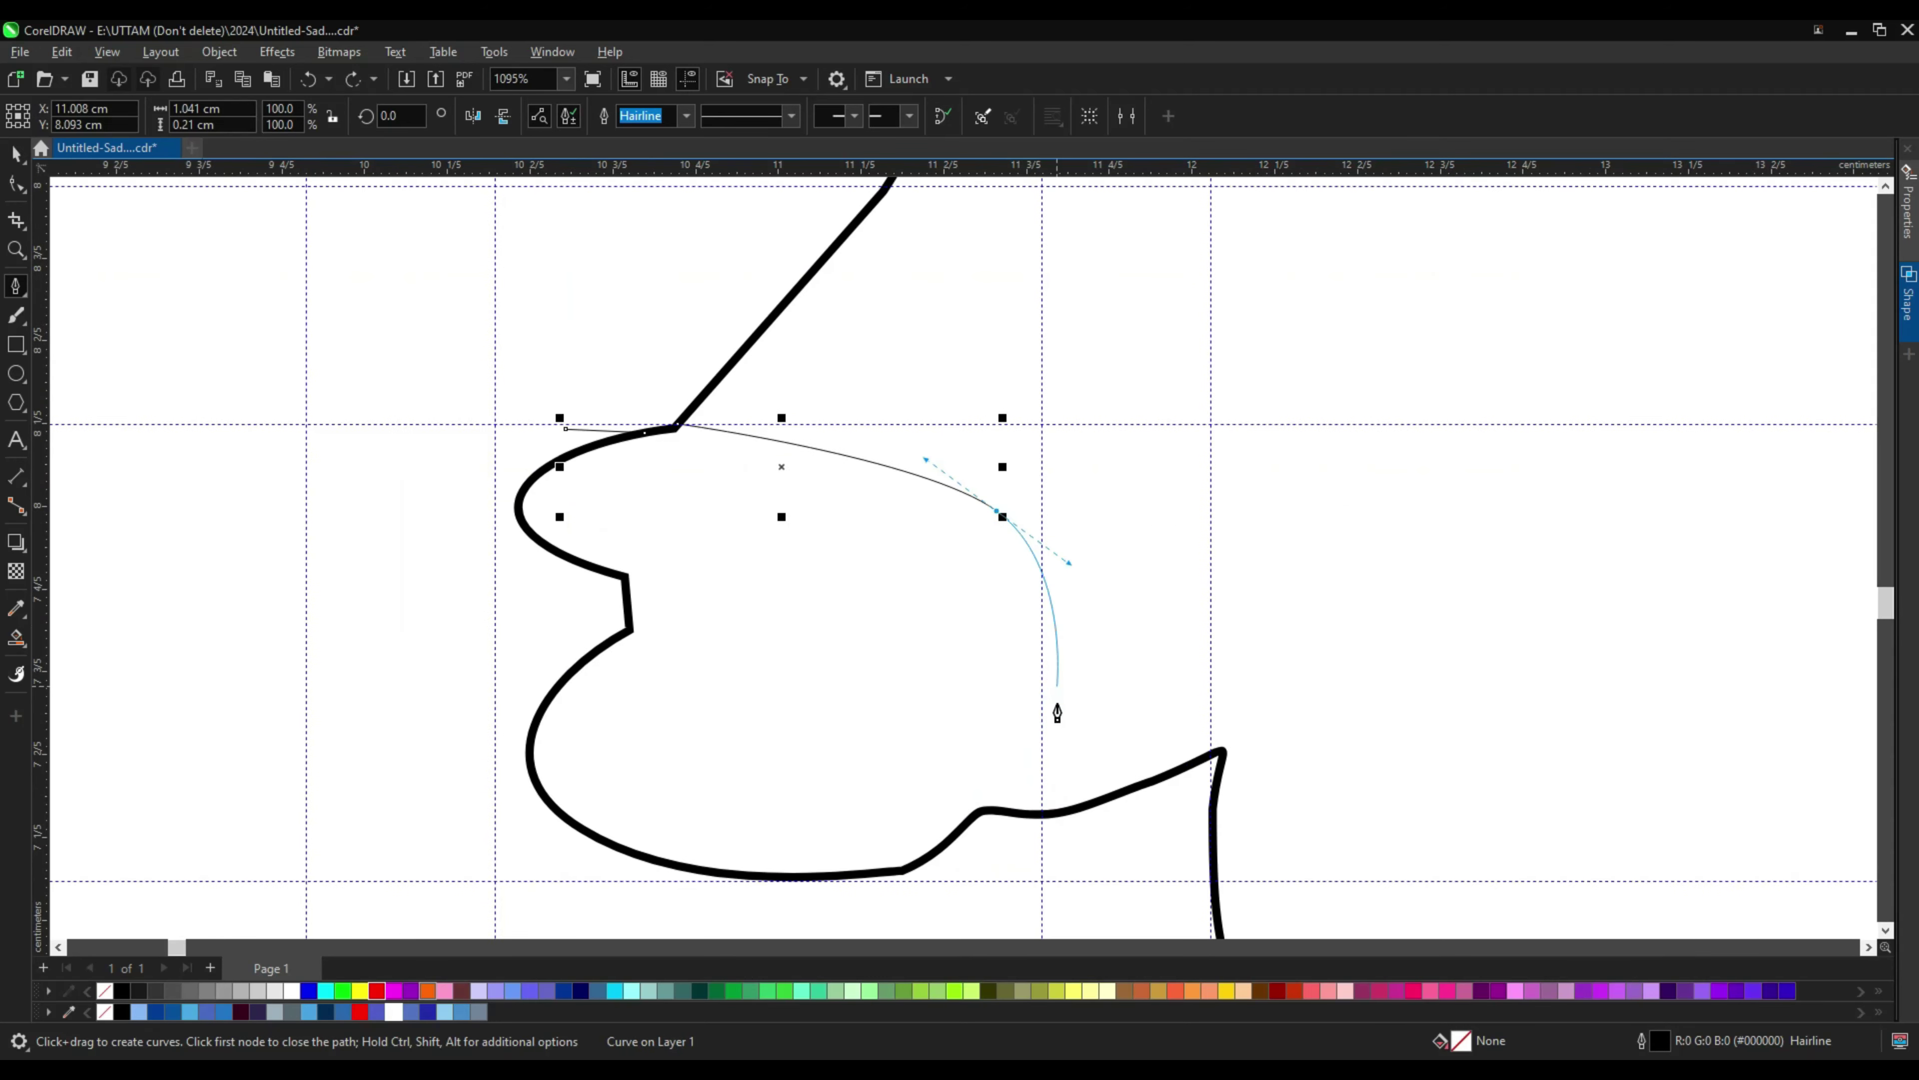
pyautogui.click(1032, 841)
pyautogui.press('F10')
pyautogui.click(878, 879)
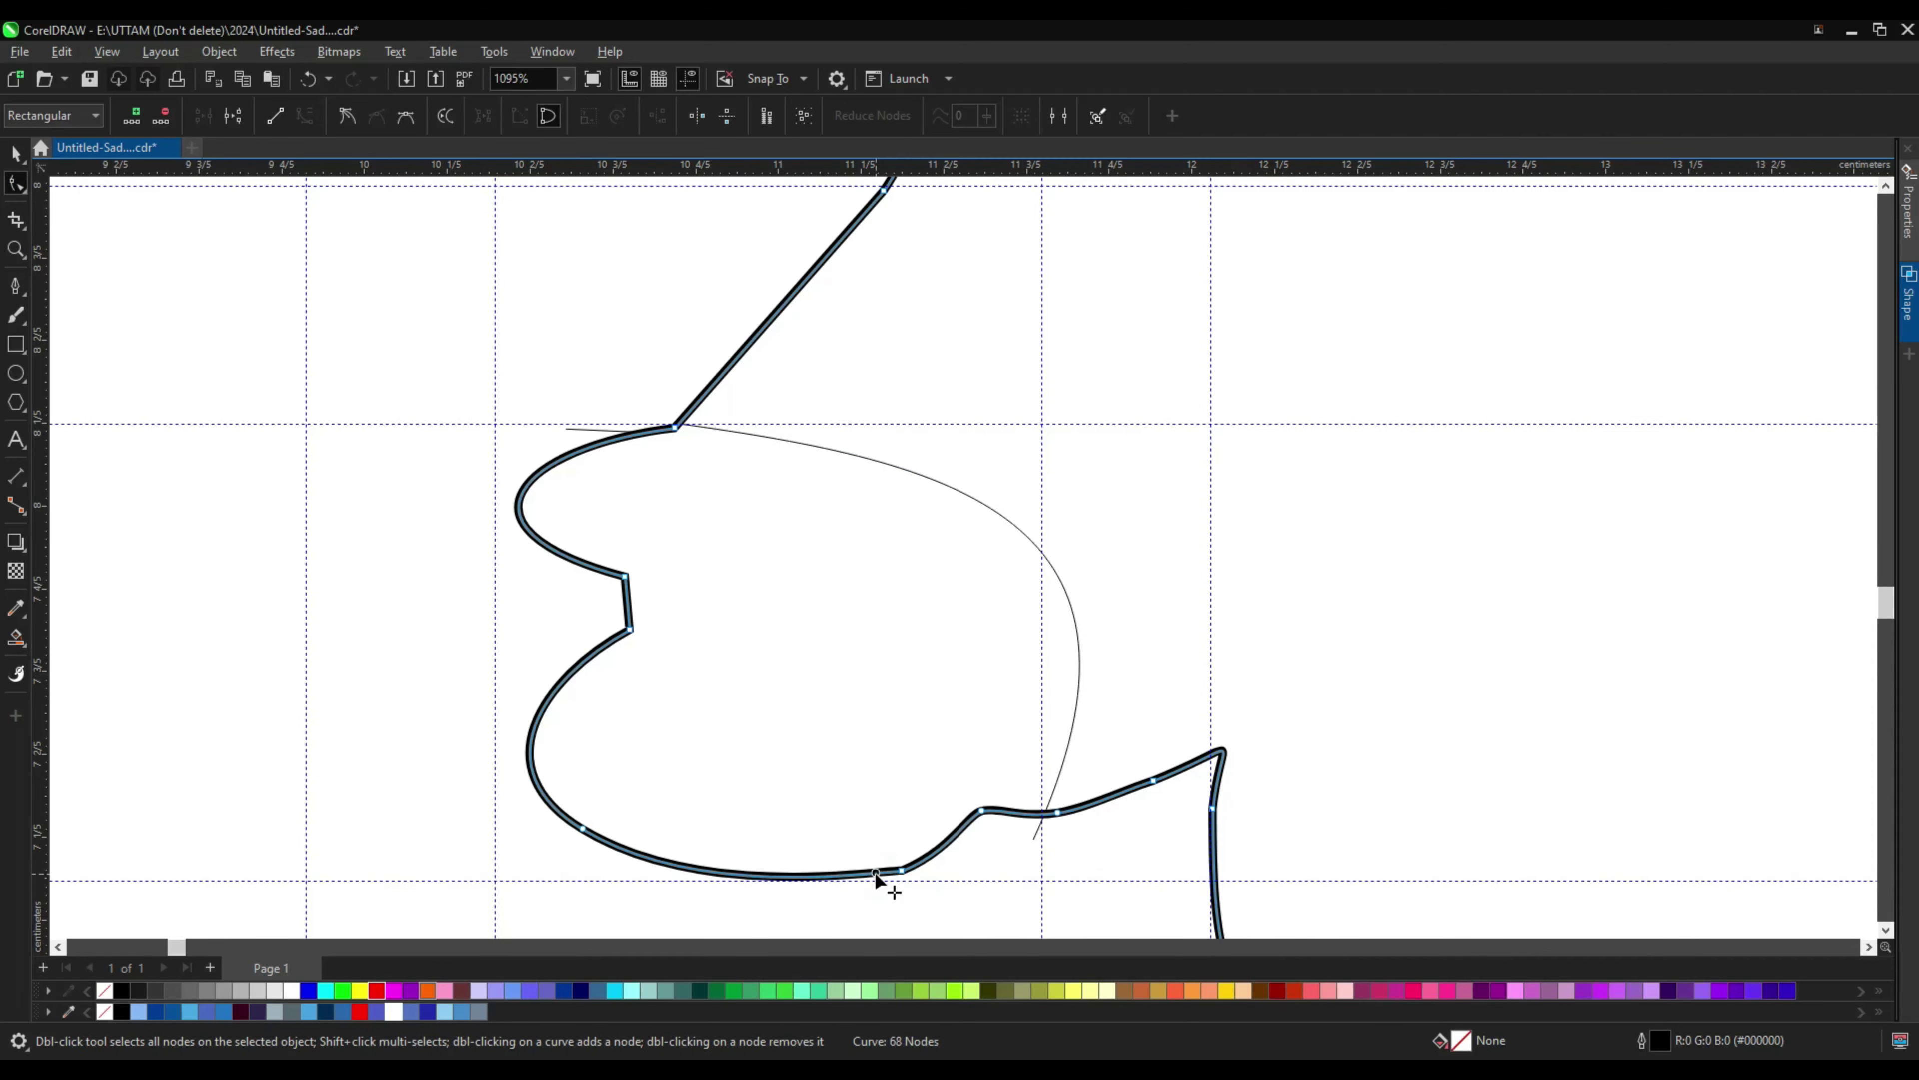
# Step: Draw a hairline finger line rising from the hand's lower left edge into the palm and reshape its nodes into a smooth curve
pyautogui.click(16, 286)
pyautogui.scroll(1, 529, 757)
pyautogui.click(515, 737)
pyautogui.moveTo(615, 774)
pyautogui.mouseDown()
pyautogui.moveTo(643, 764)
pyautogui.moveTo(592, 793)
pyautogui.mouseUp()
pyautogui.click(16, 189)
pyautogui.scroll(4, 595, 780)
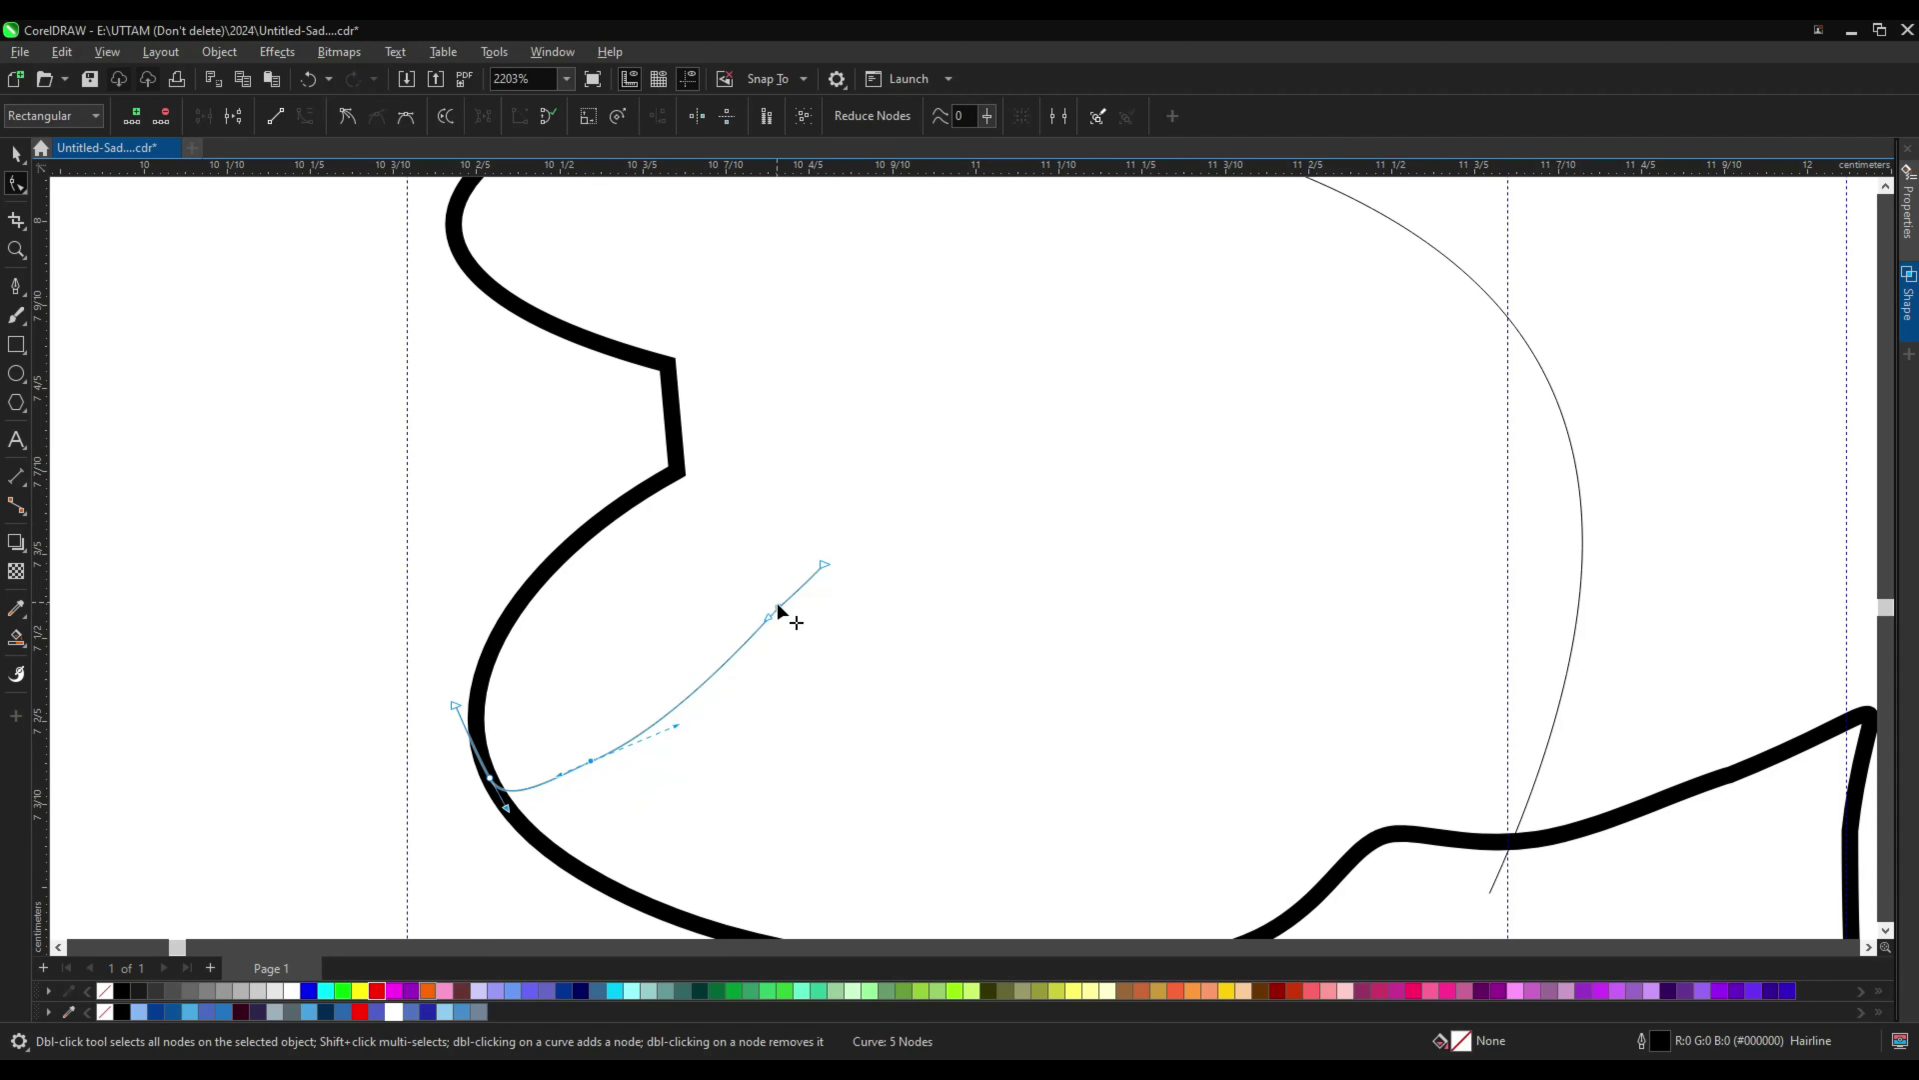
pyautogui.scroll(1, 728, 703)
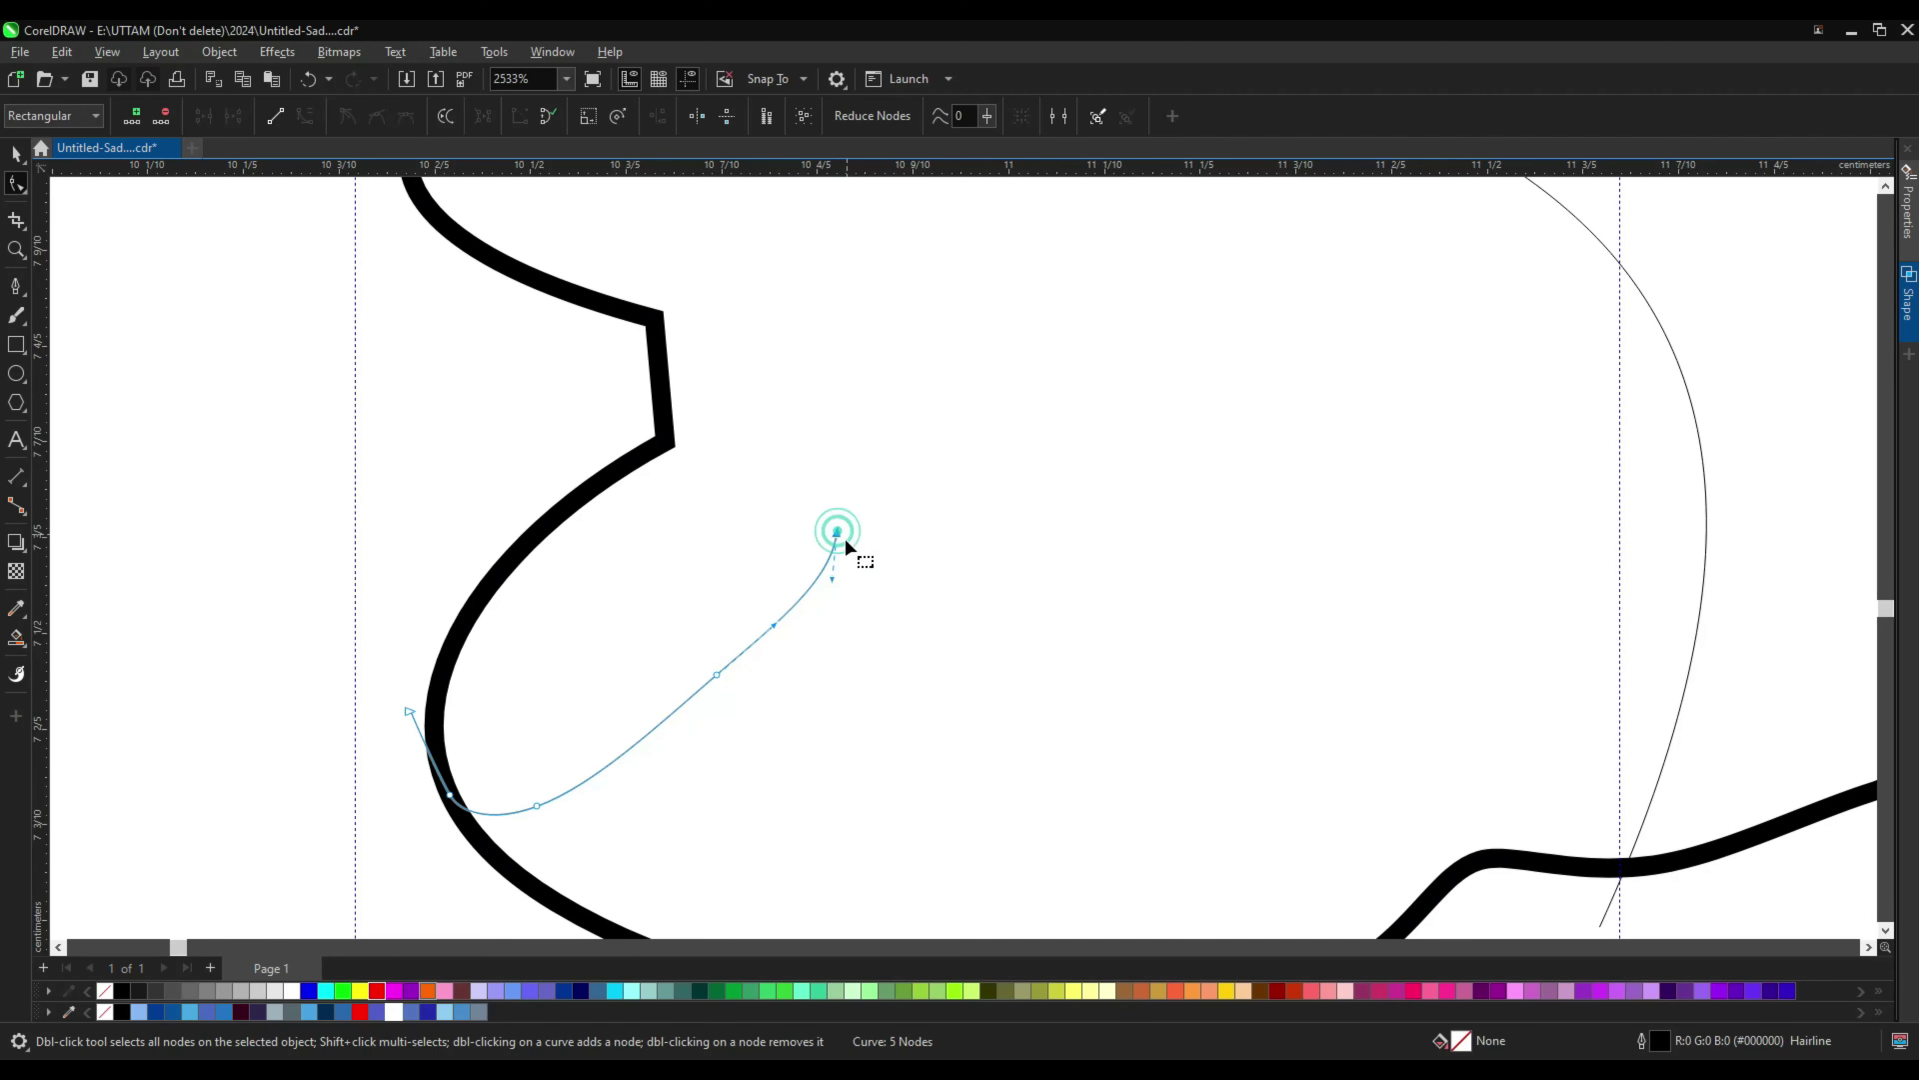
pyautogui.scroll(-5, 723, 581)
# Step: Duplicate the finger line slightly lower along the hand's edge and reshape the copy's lower end into a rounded fingertip
pyautogui.press('space')
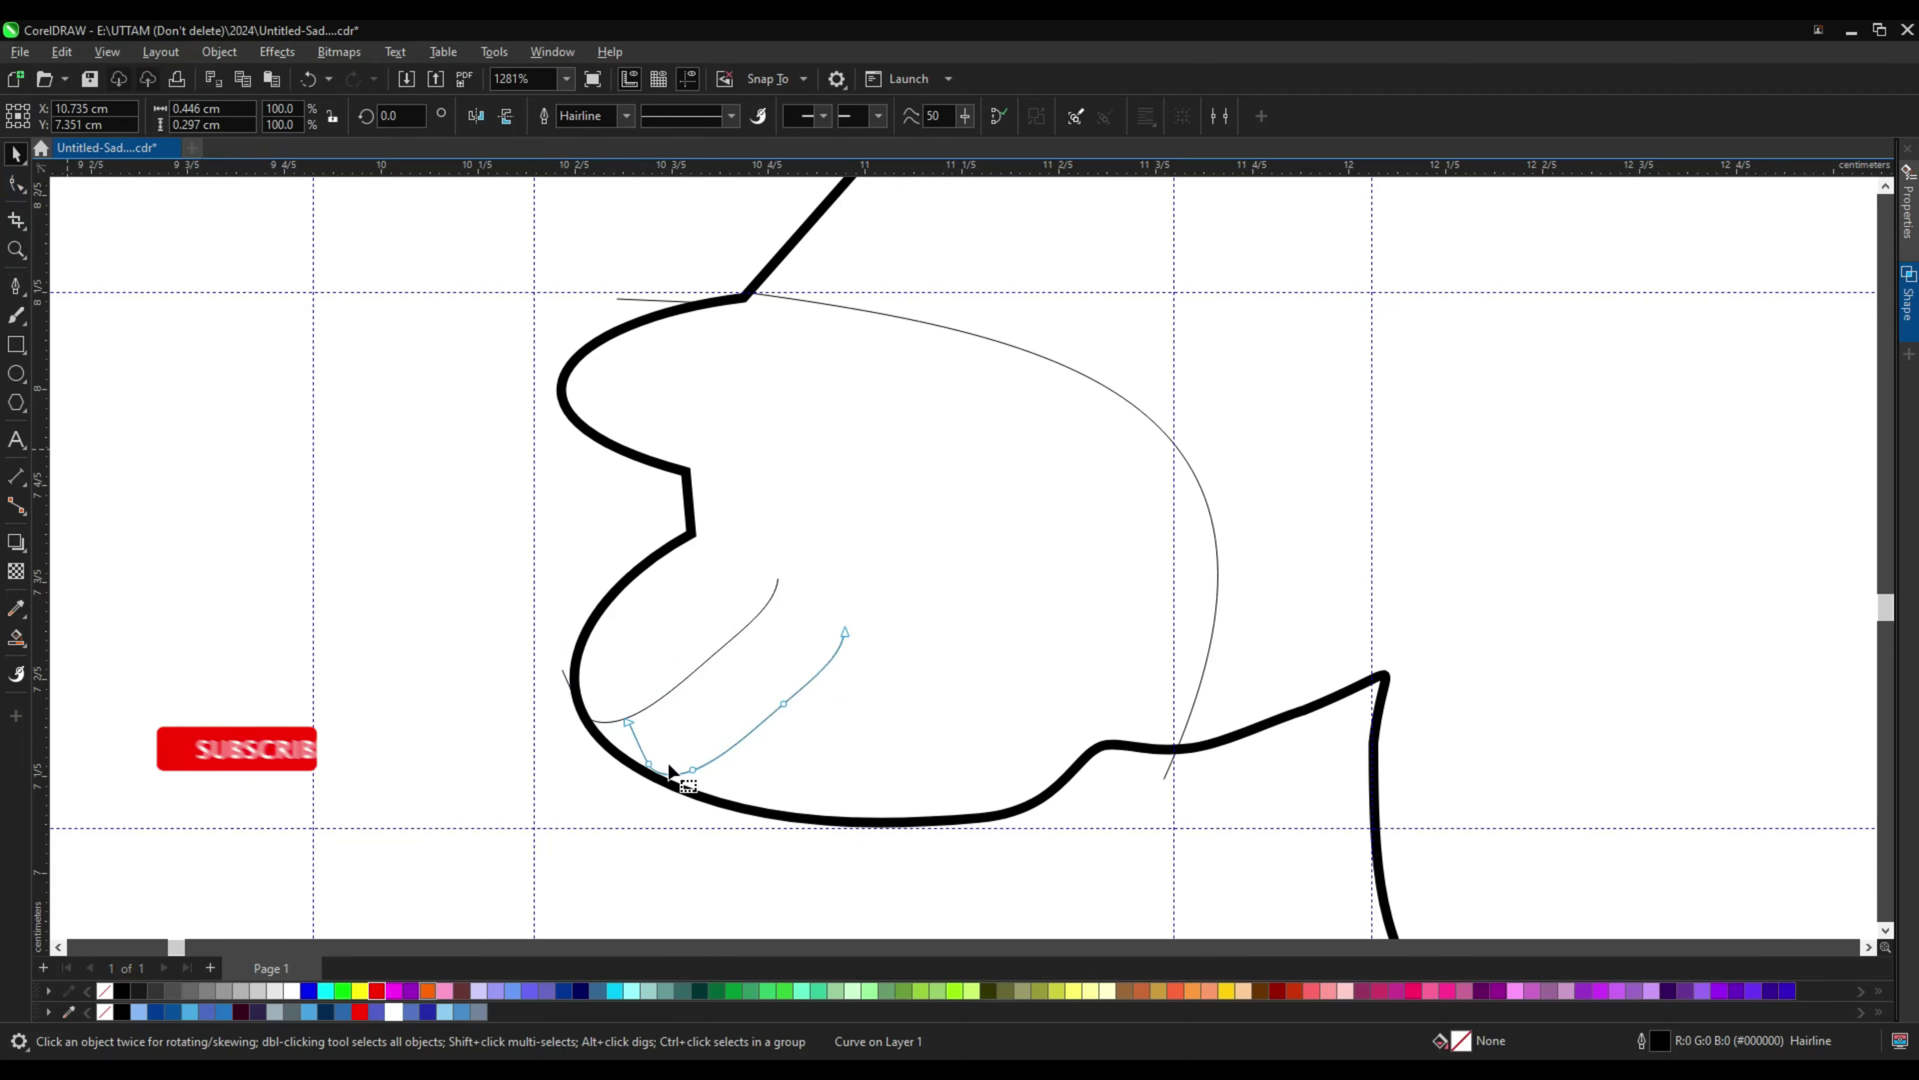
pyautogui.press('space')
pyautogui.click(680, 771)
pyautogui.scroll(4, 642, 694)
pyautogui.scroll(-3, 793, 793)
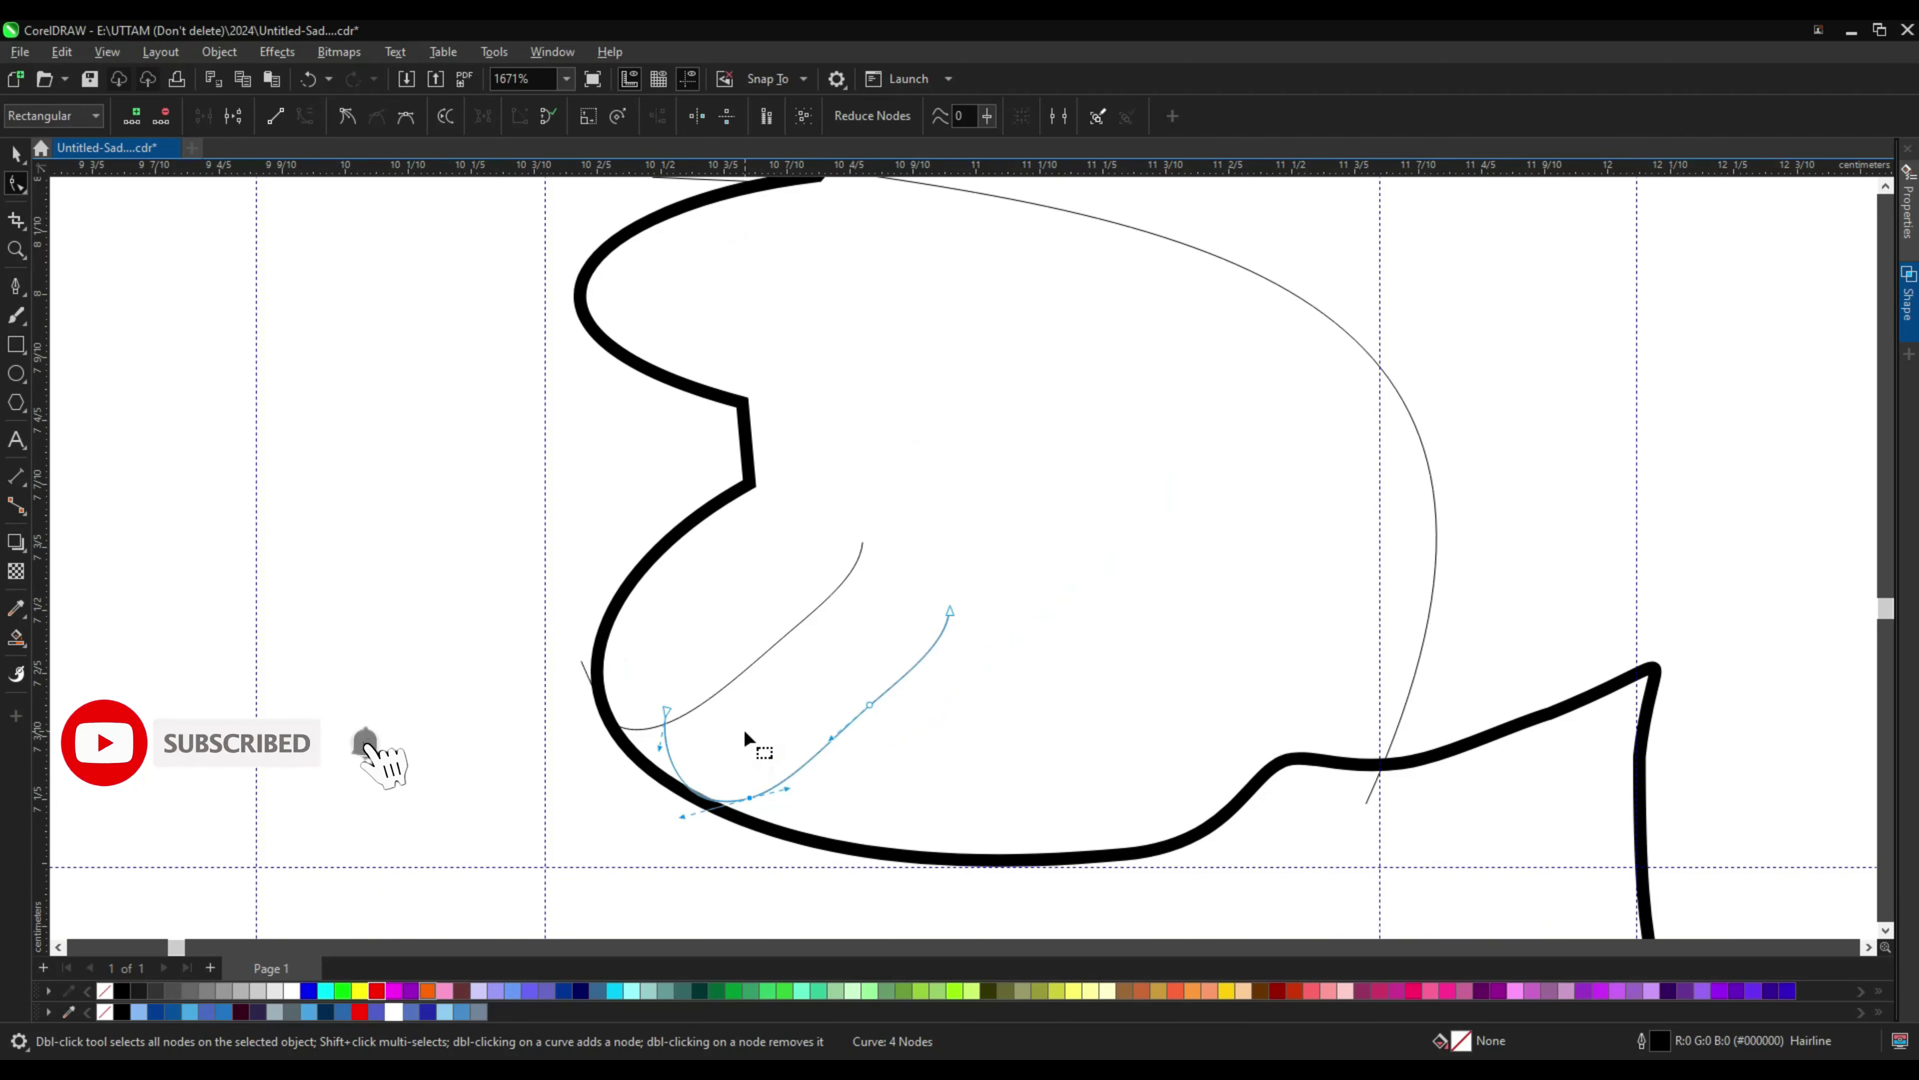
# Step: Copy the second finger line twice along the hand's lower edge and reshape the last copy into a short hook
pyautogui.press('space')
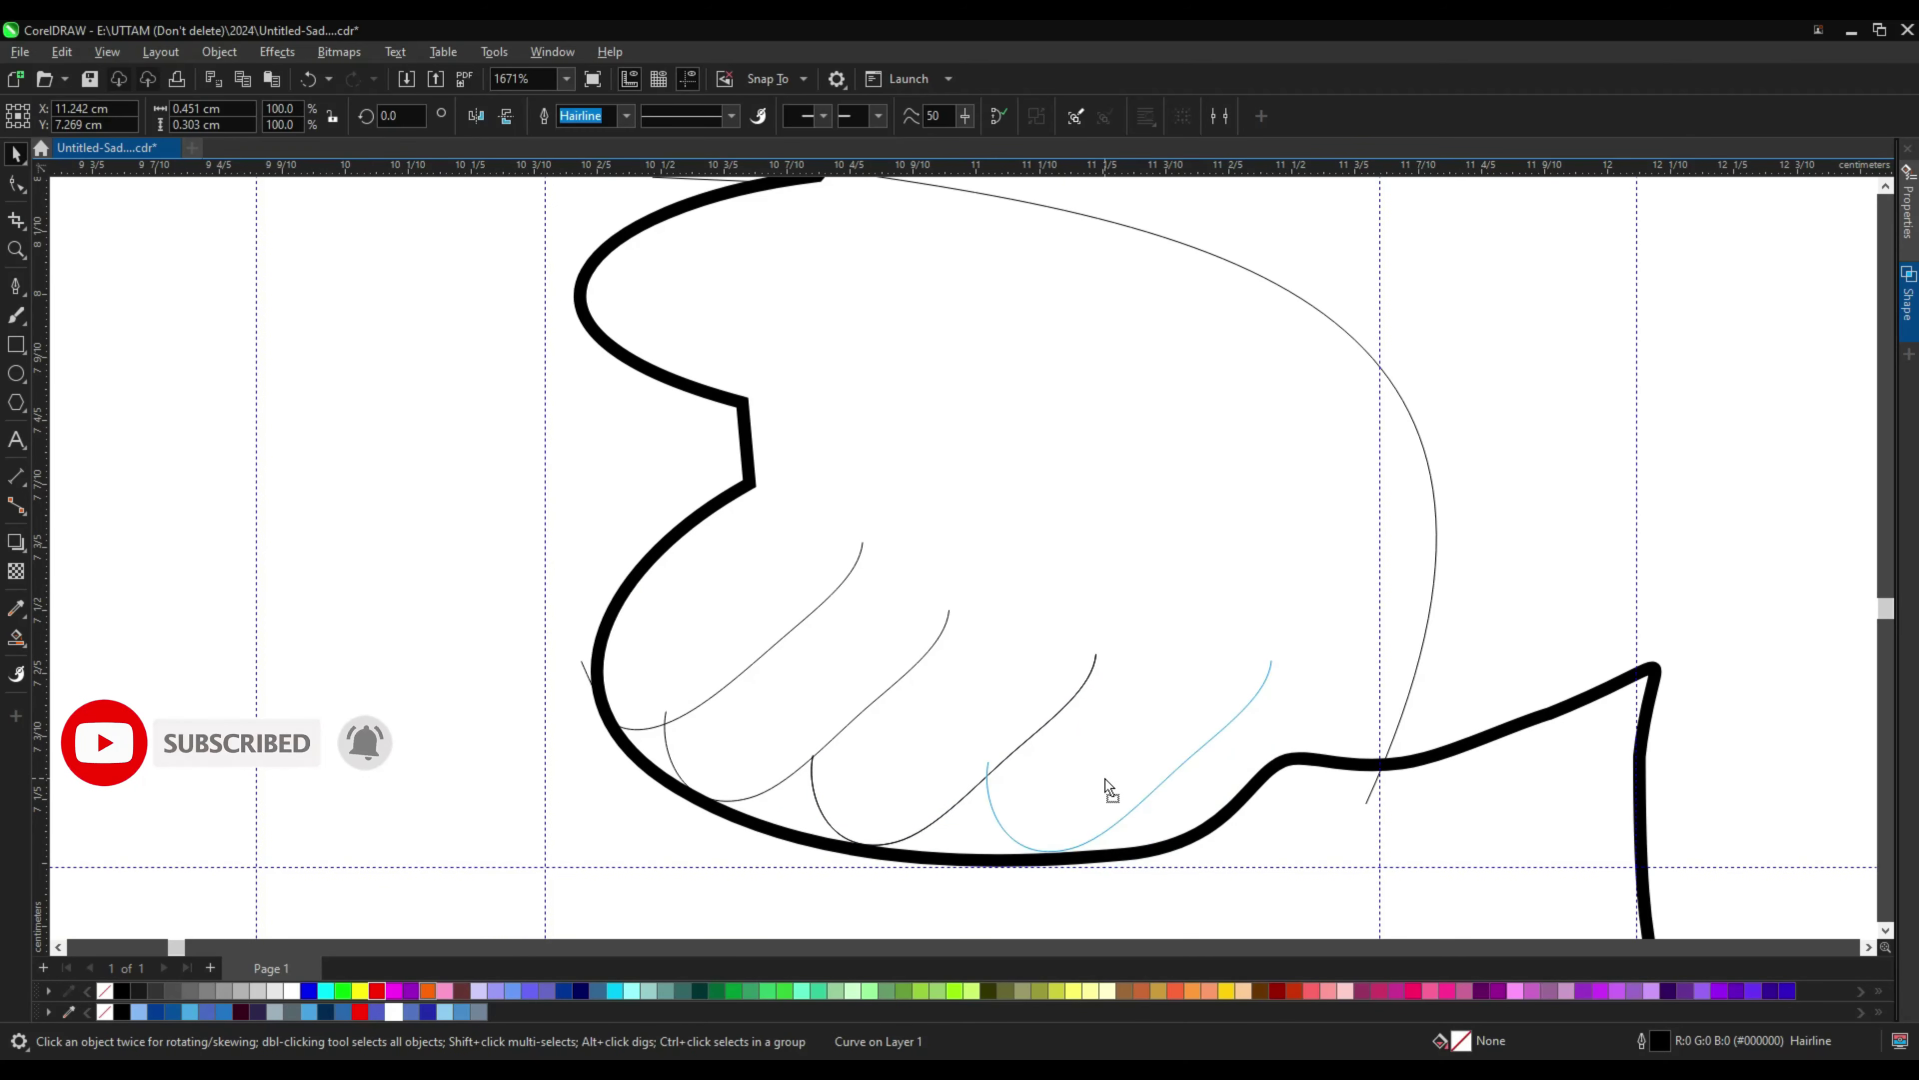
pyautogui.press('space')
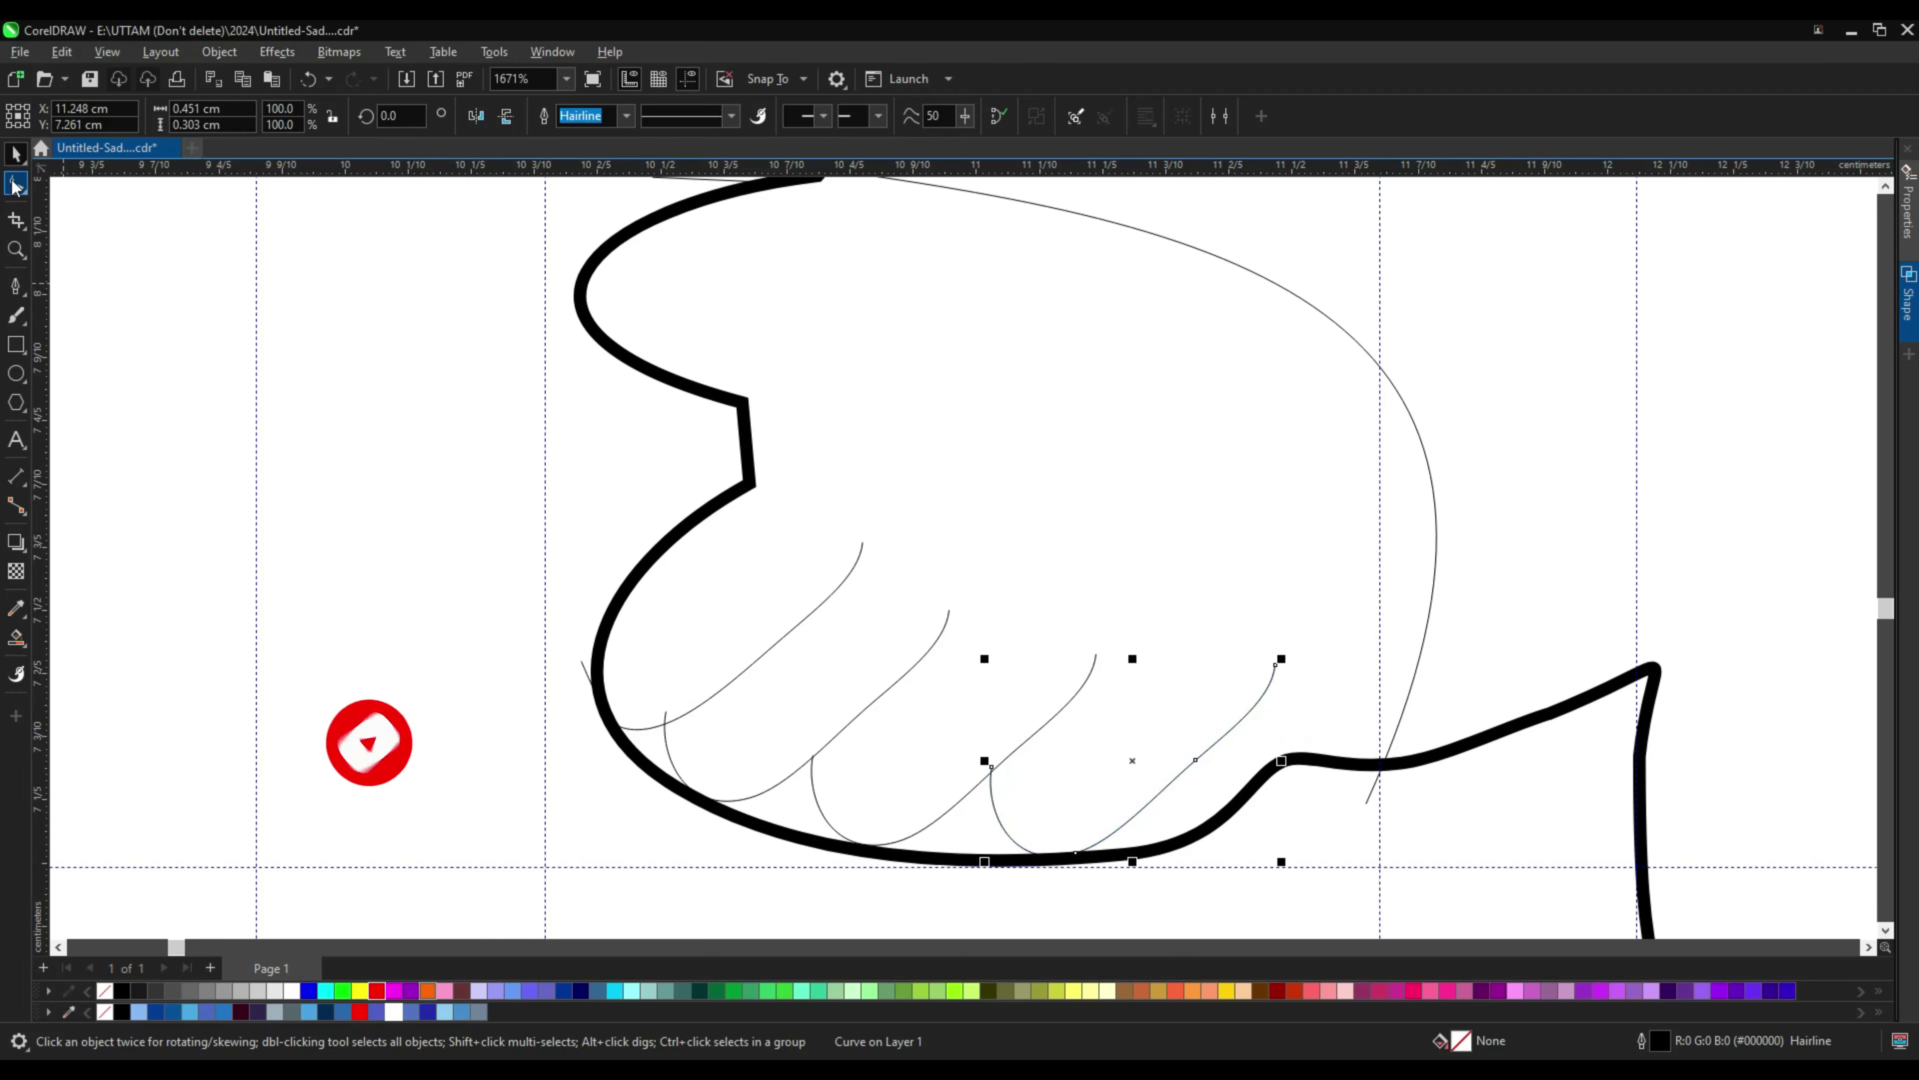
pyautogui.scroll(2, 1077, 854)
pyautogui.hotkey('ctrl', 'z')
pyautogui.scroll(-4, 983, 835)
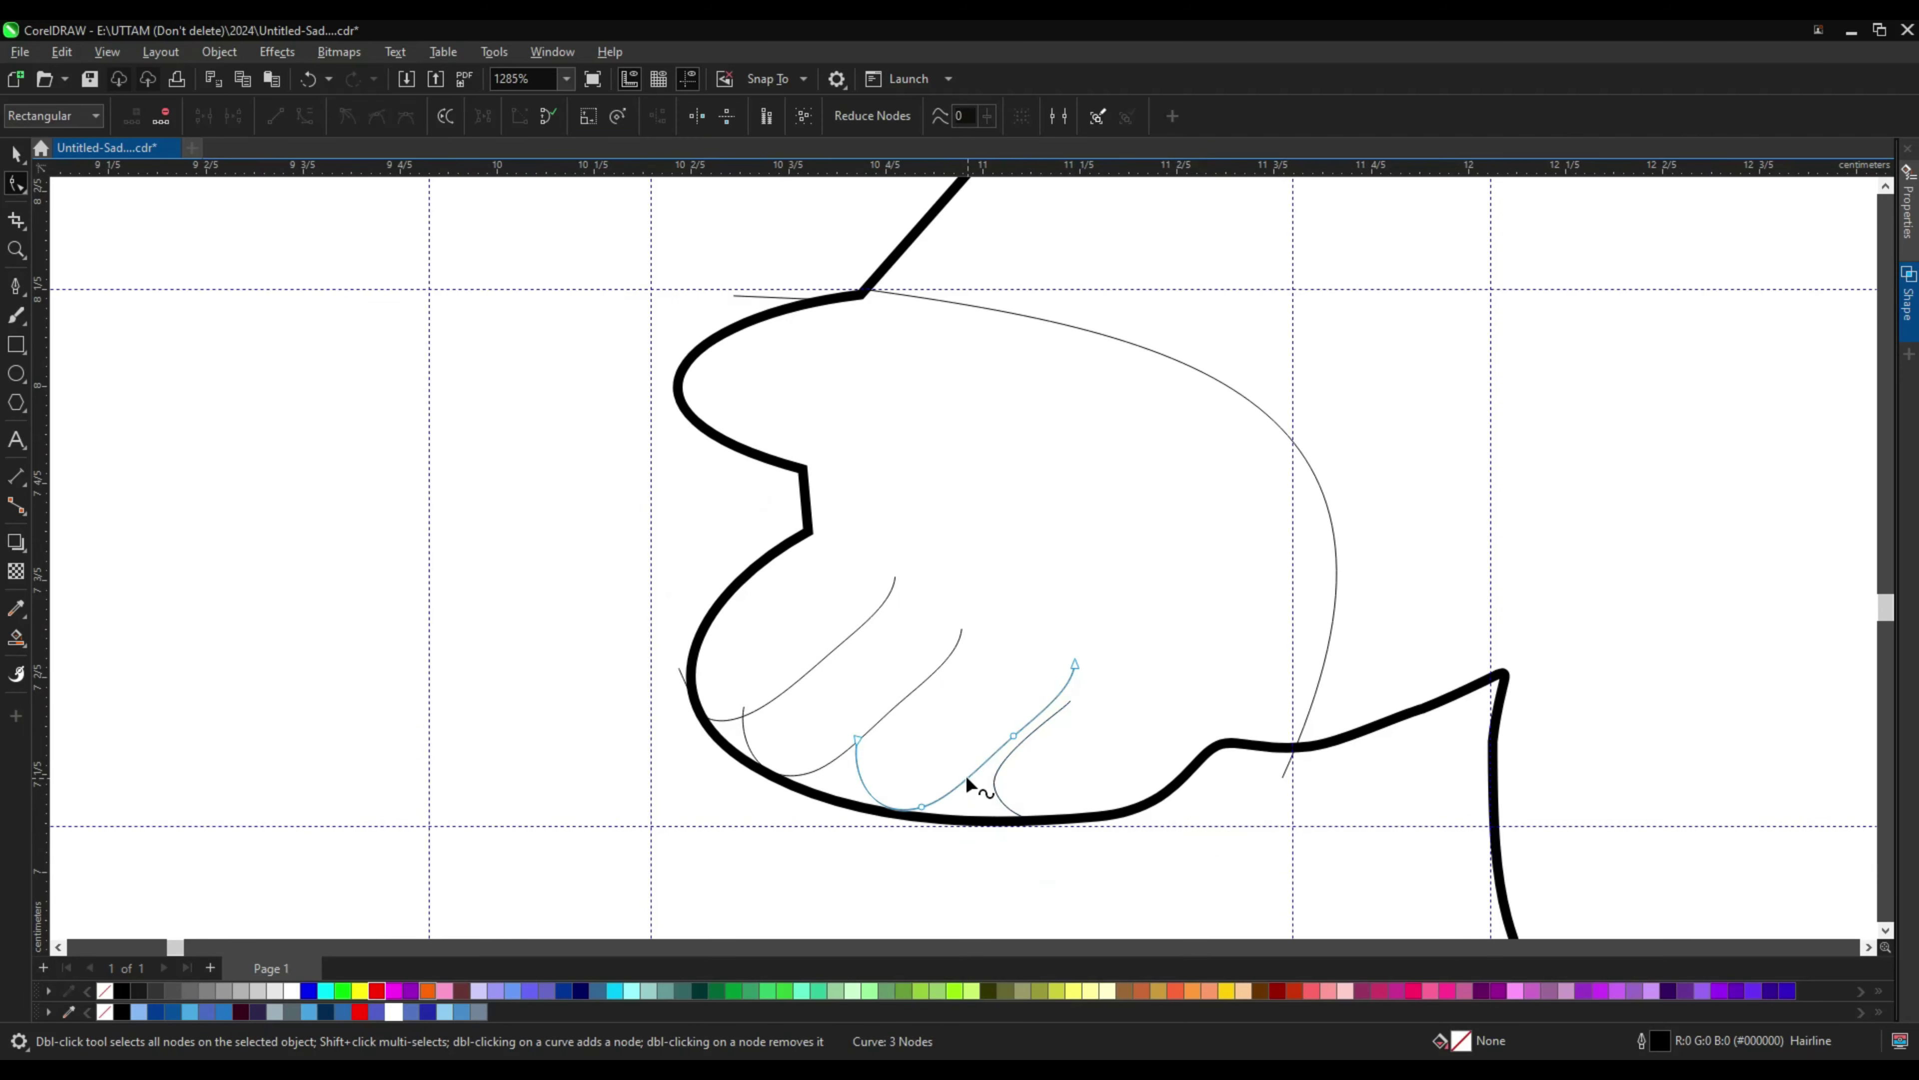
# Step: Stretch the four finger lines together to about 0.57 cm overall height and refine the nodes of their lower curves
pyautogui.press('space')
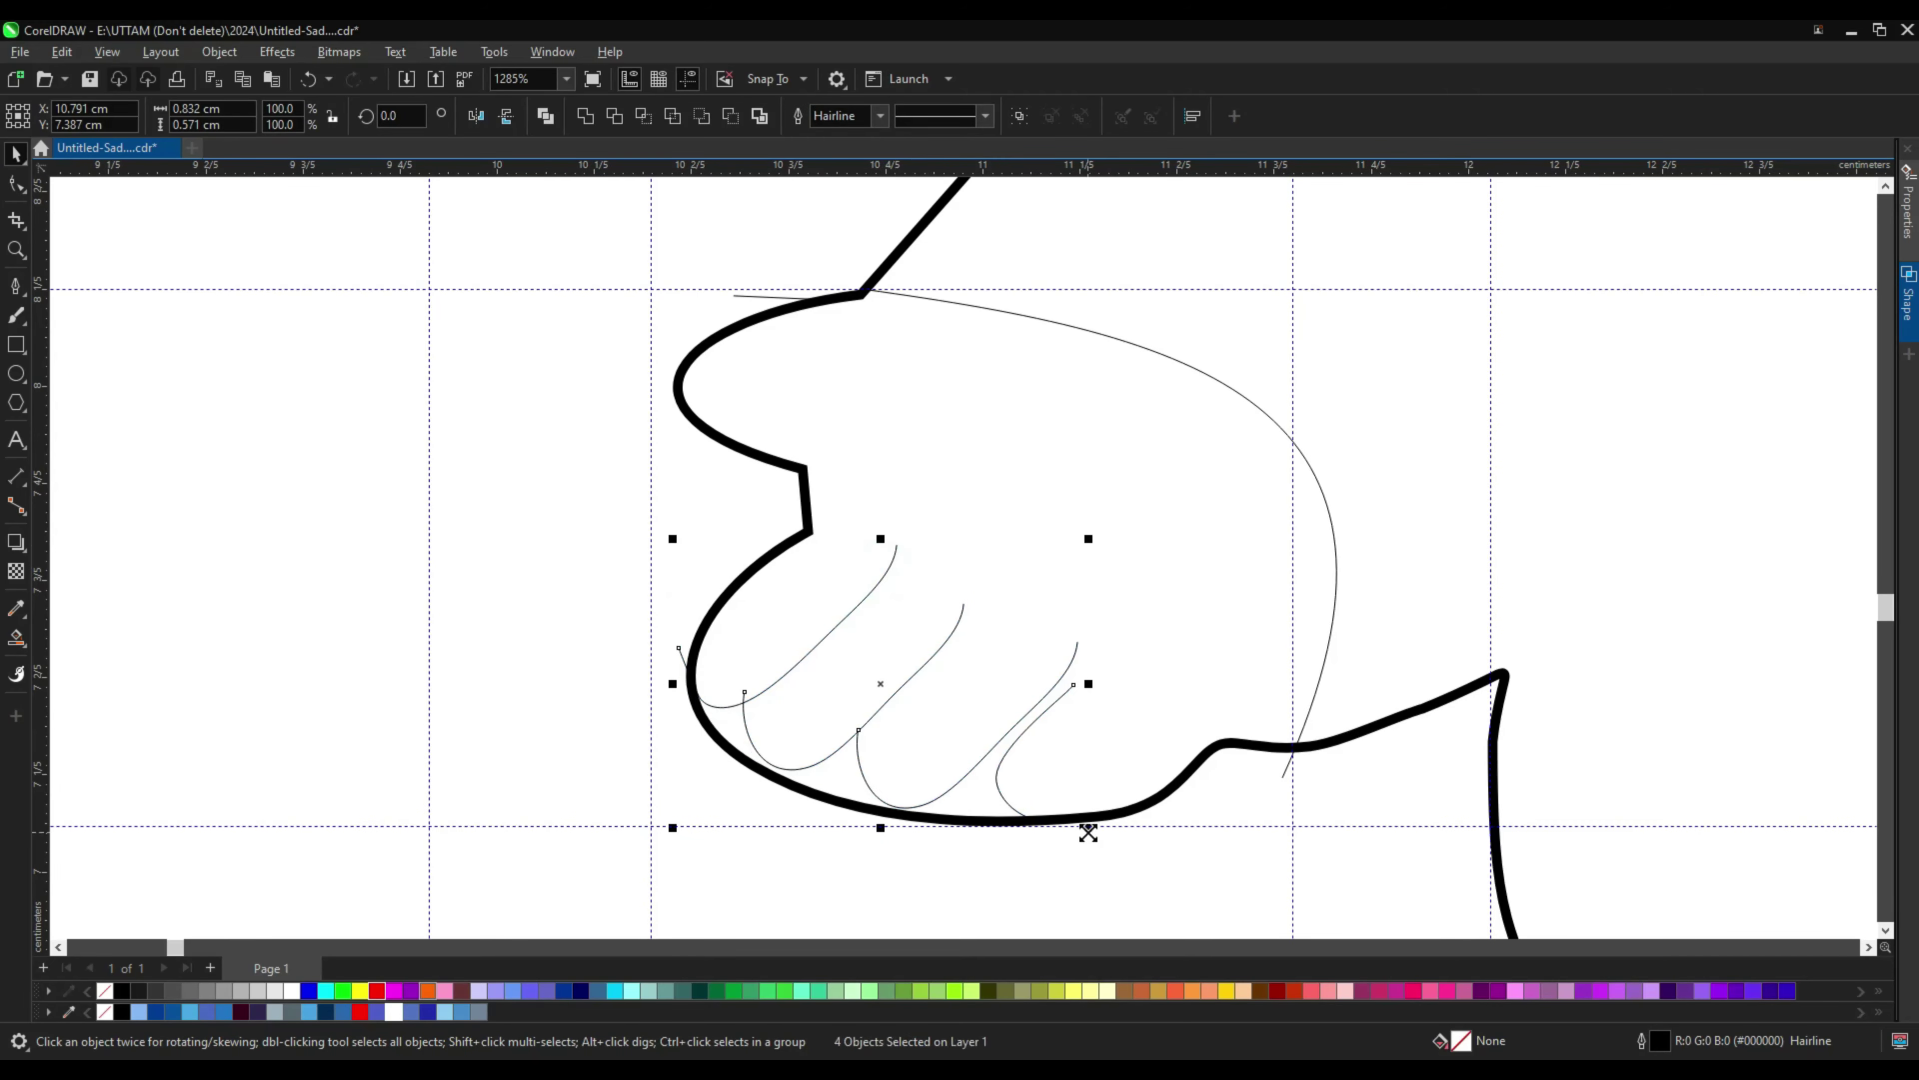
pyautogui.scroll(2, 970, 814)
pyautogui.press('space')
pyautogui.scroll(-5, 1007, 796)
pyautogui.scroll(7, 1007, 797)
pyautogui.moveTo(1006, 797); pyautogui.dragTo(1085, 800)
pyautogui.scroll(-6, 1043, 741)
pyautogui.scroll(5, 908, 652)
pyautogui.click(891, 660)
pyautogui.scroll(2, 831, 779)
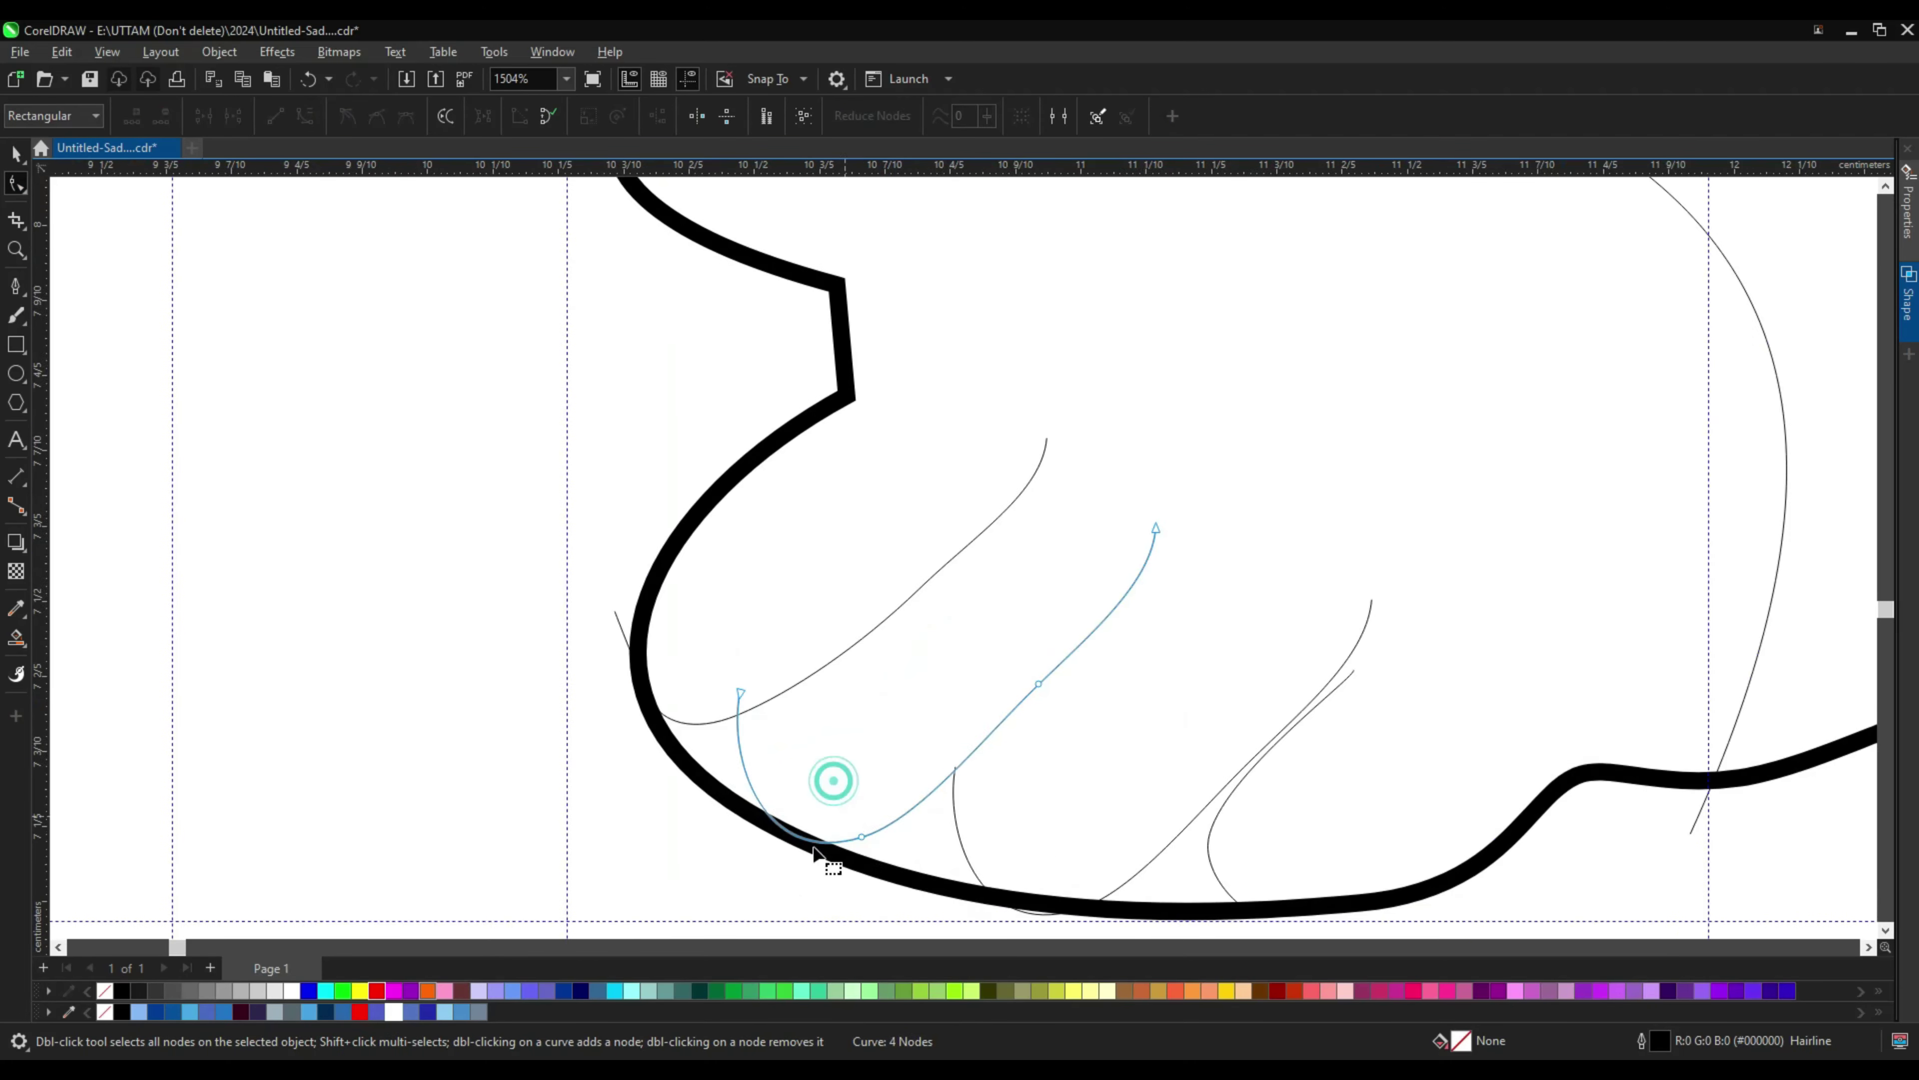
# Step: Adjust the first finger line's outer end so it meets the hand outline
pyautogui.scroll(-6, 824, 802)
pyautogui.press('space')
pyautogui.moveTo(725, 575); pyautogui.dragTo(1119, 832)
pyautogui.press('space')
pyautogui.scroll(6, 698, 622)
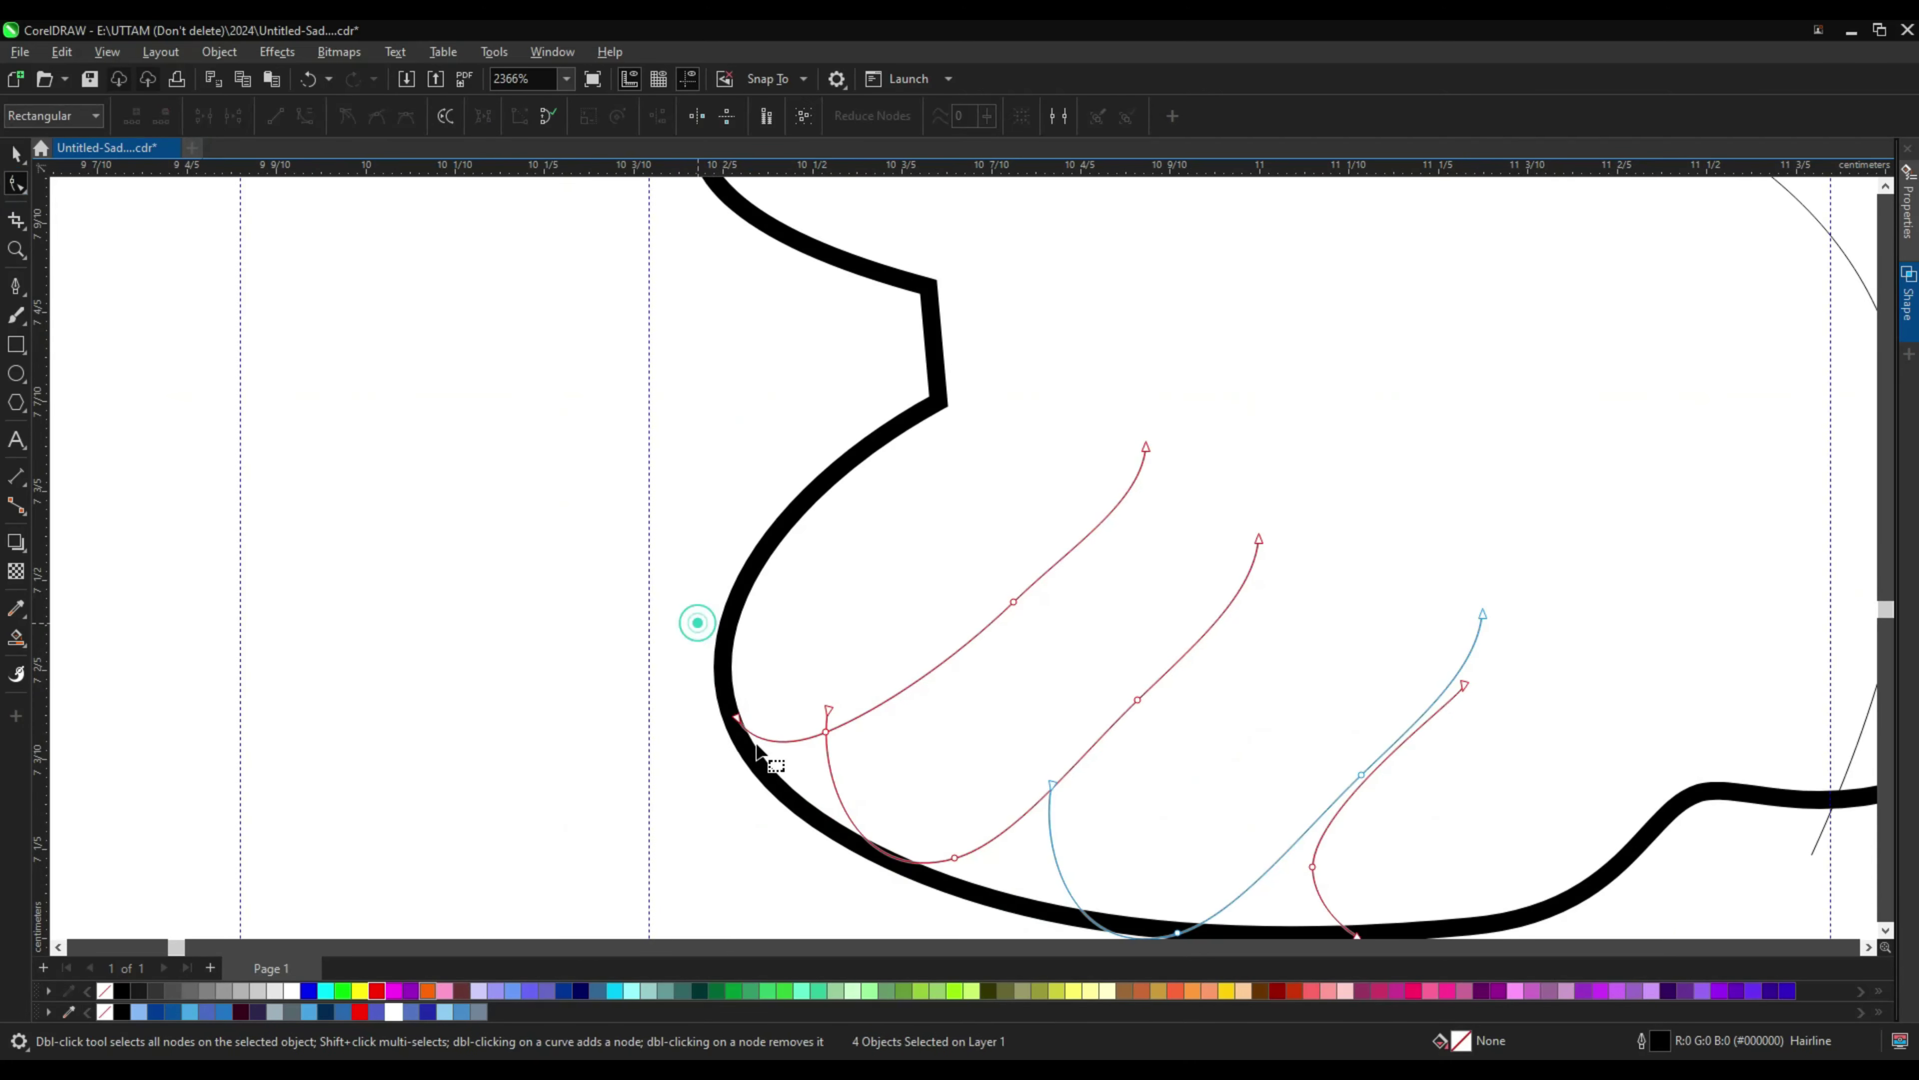
pyautogui.scroll(-3, 758, 746)
# Step: Move the four finger lines clear of the hand and replace the arc with a smart-filled hairline hand shape without fill
pyautogui.press('space')
pyautogui.hotkey('ctrl', 'z')
pyautogui.hotkey('ctrl', 'z')
pyautogui.rightClick(1009, 471)
pyautogui.click(1119, 543)
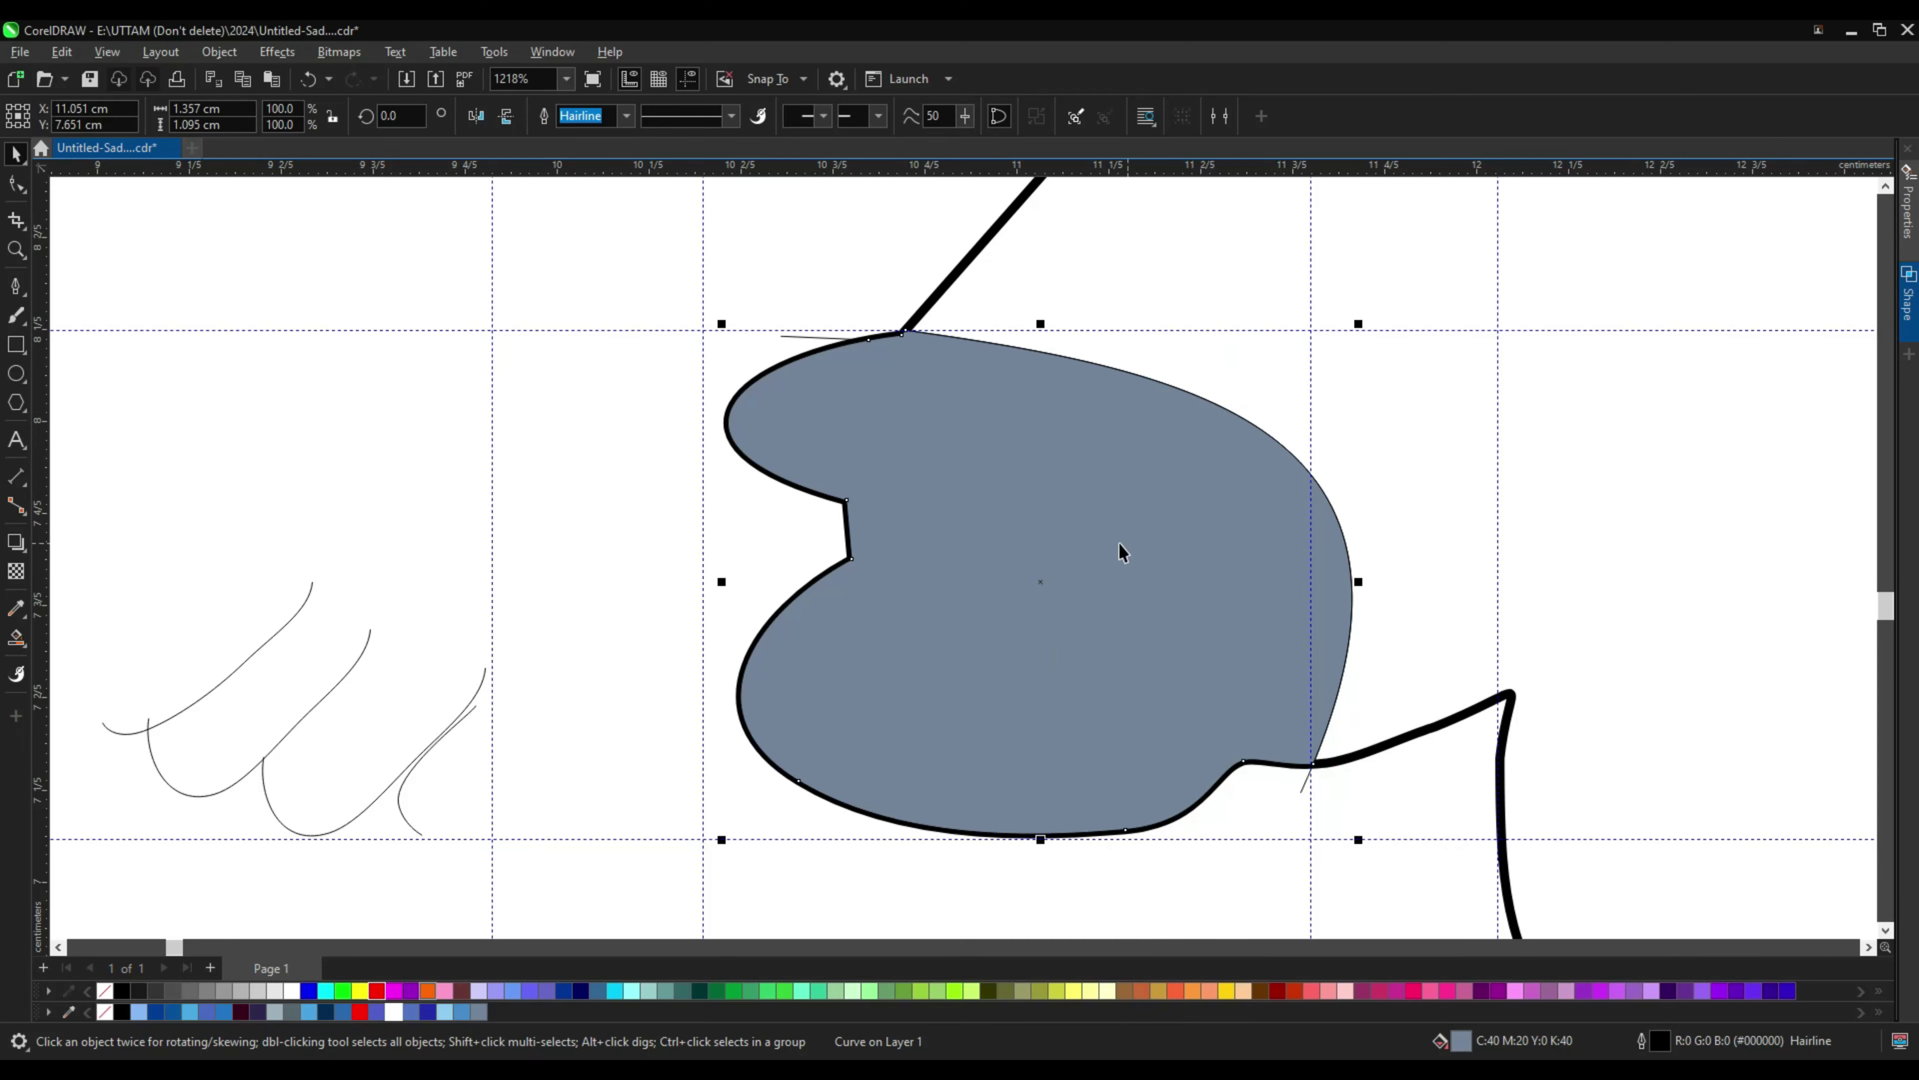
pyautogui.rightClick(1173, 559)
pyautogui.click(1272, 588)
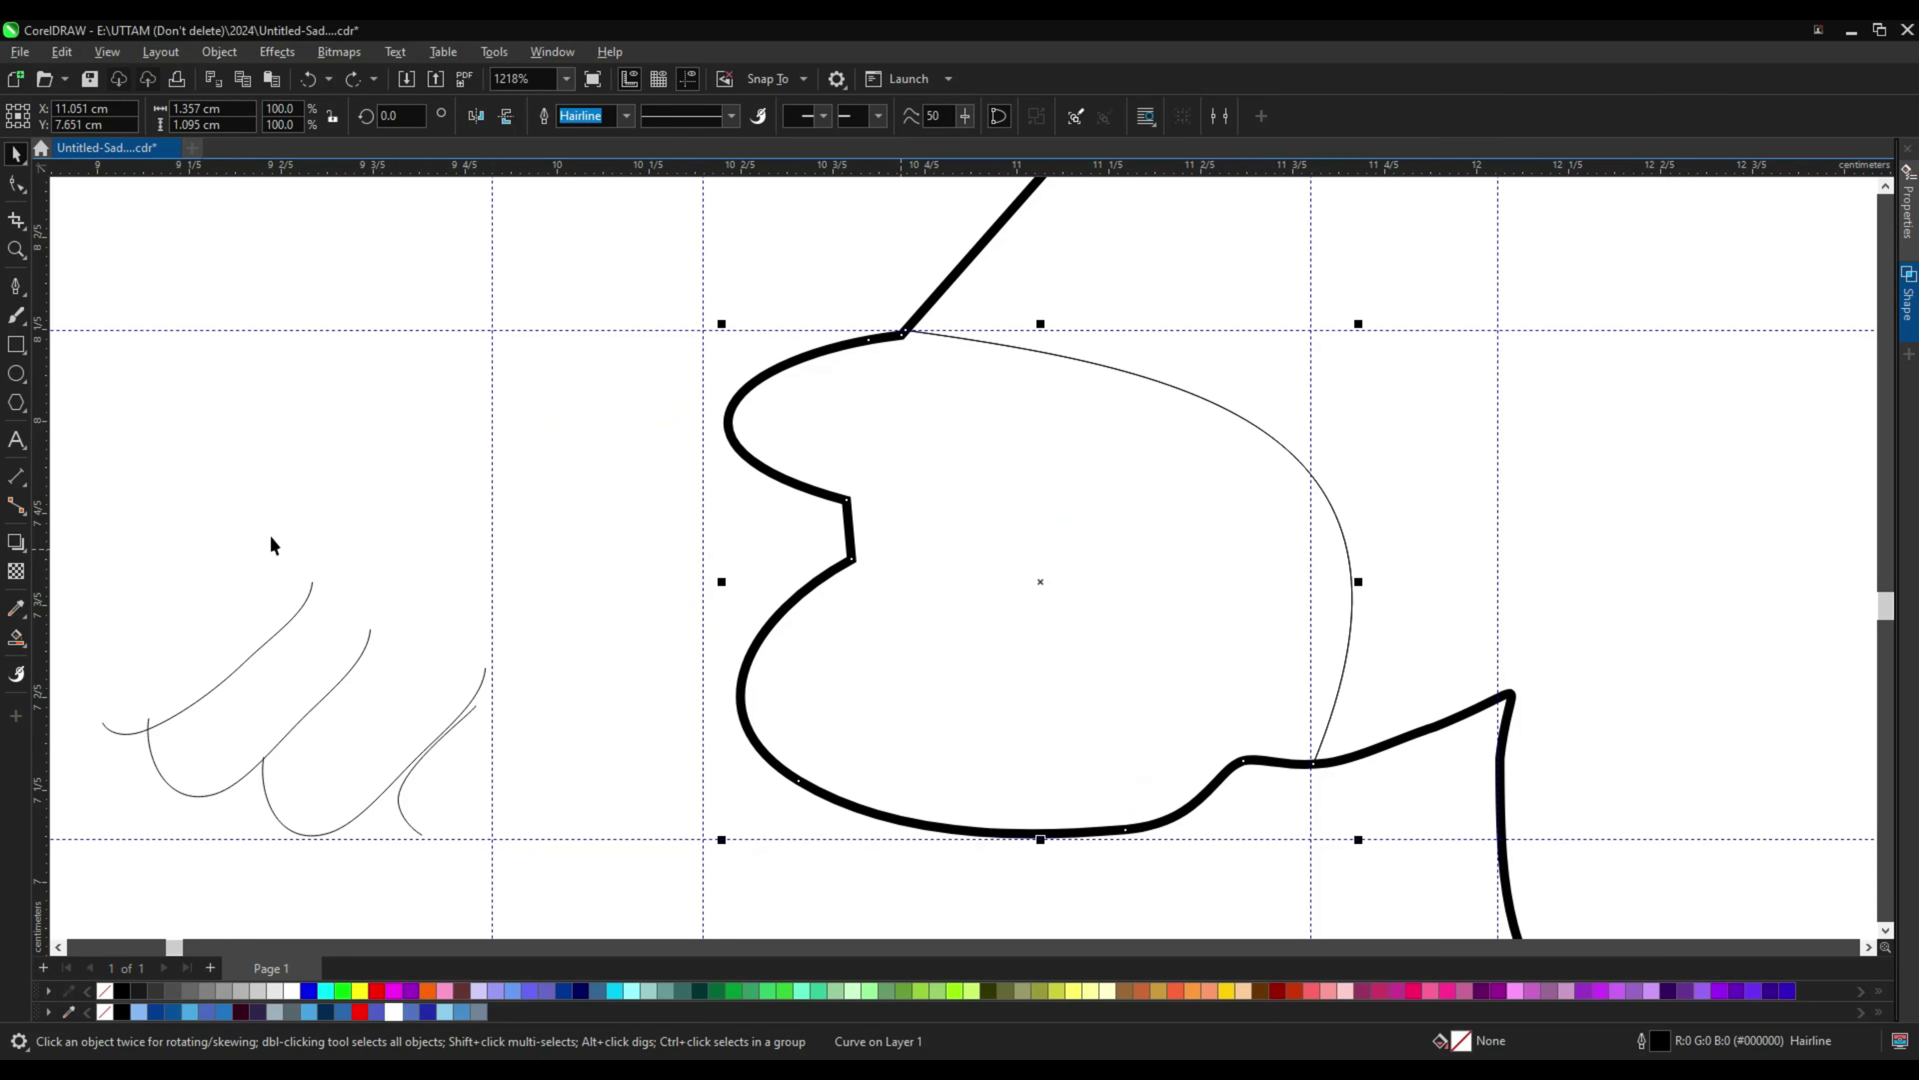
# Step: Break the hairline hand shape apart at its nodes and delete the thumb notch, wrist tip and arc segments
pyautogui.scroll(-1, 668, 493)
pyautogui.press('space')
pyautogui.moveTo(681, 321); pyautogui.dragTo(1005, 514)
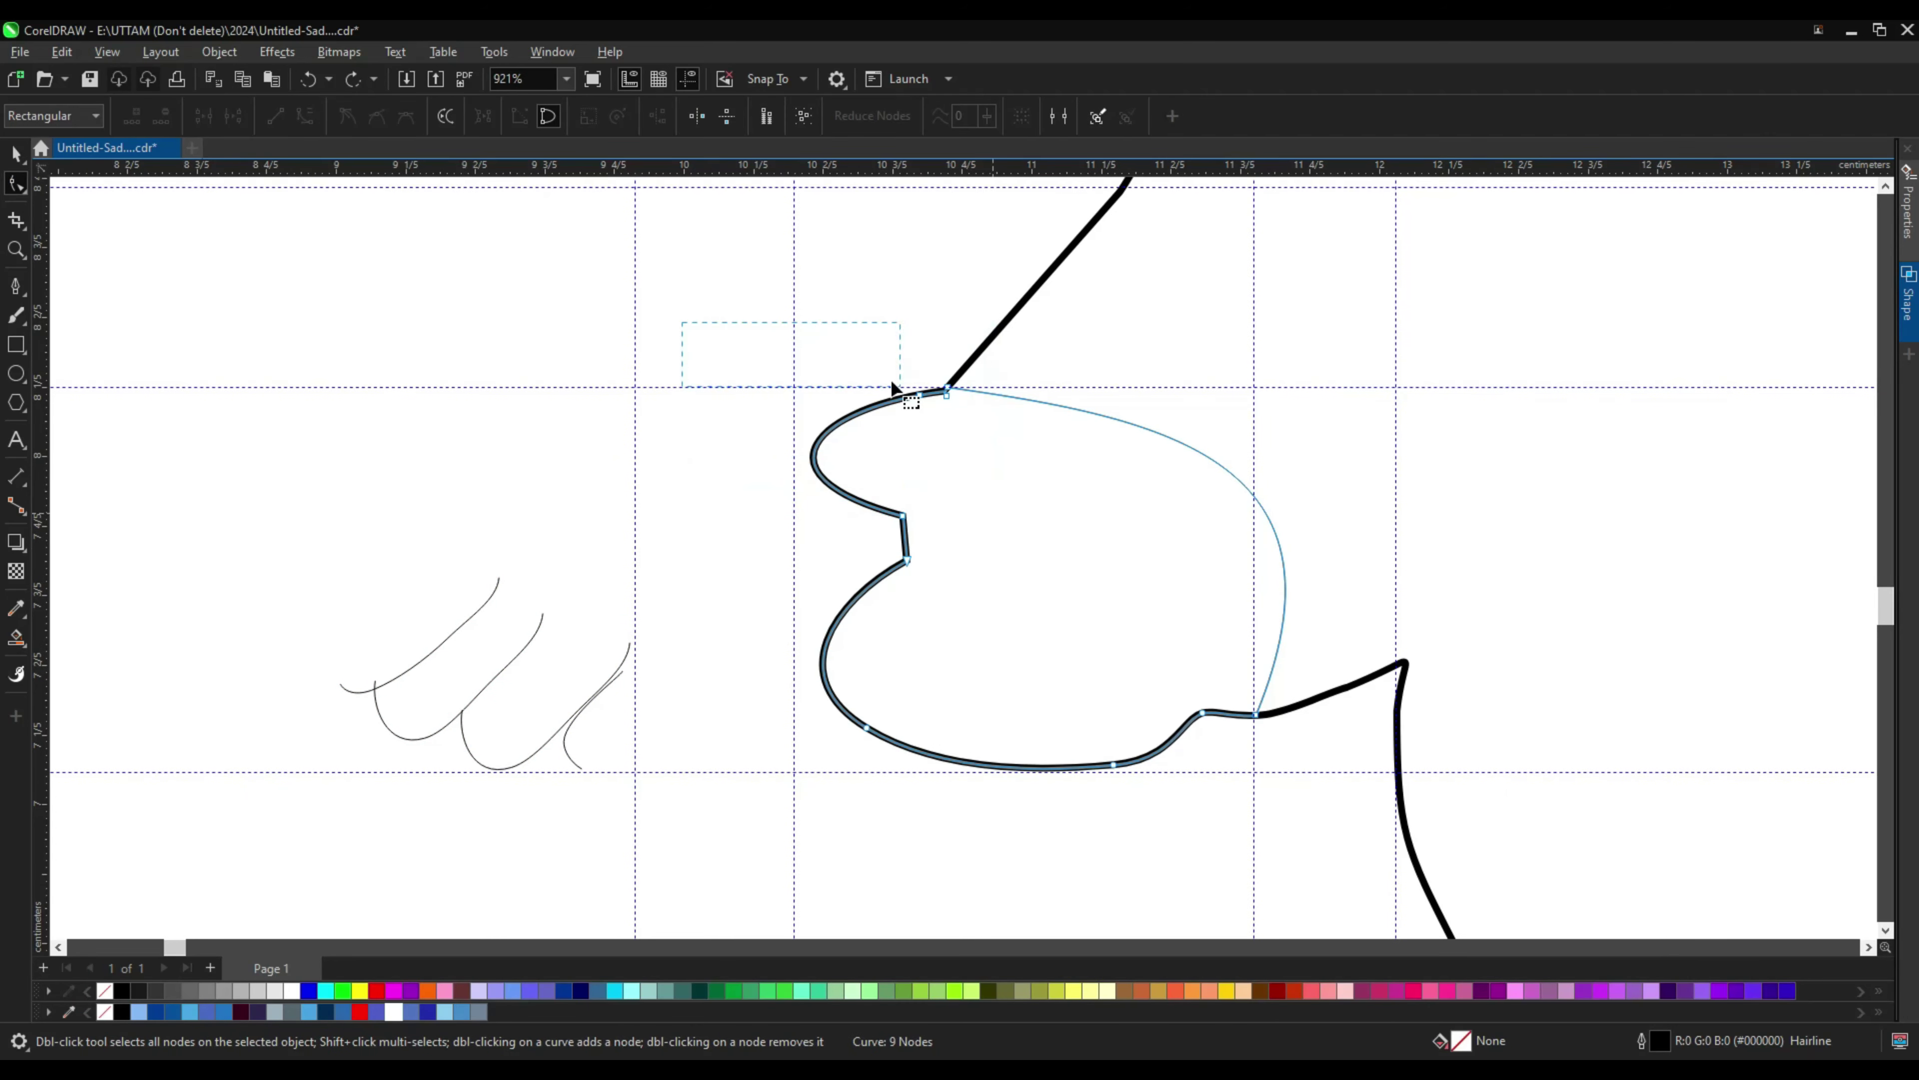
pyautogui.scroll(2, 904, 550)
pyautogui.rightClick(899, 495)
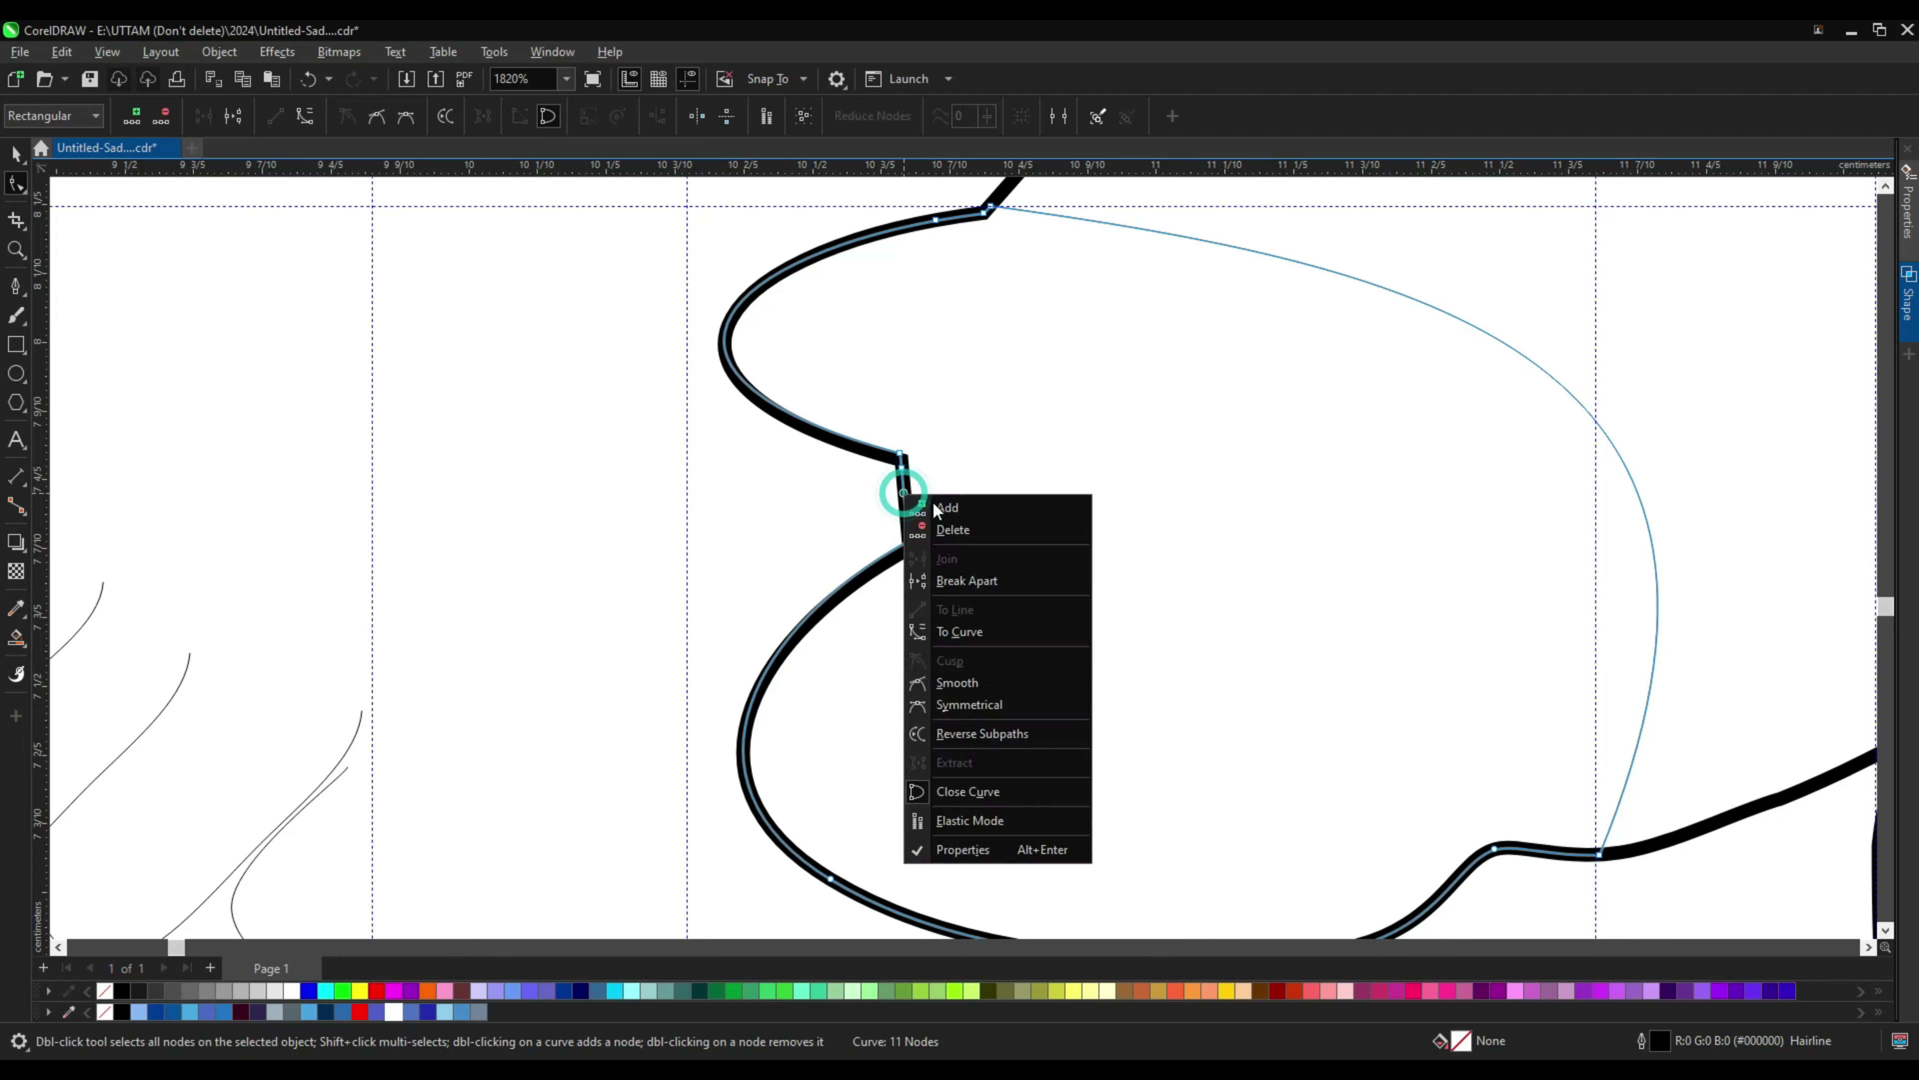
pyautogui.press('Escape')
pyautogui.moveTo(1046, 210); pyautogui.dragTo(1047, 214)
pyautogui.rightClick(1047, 214)
pyautogui.press('Escape')
pyautogui.scroll(-3, 1534, 823)
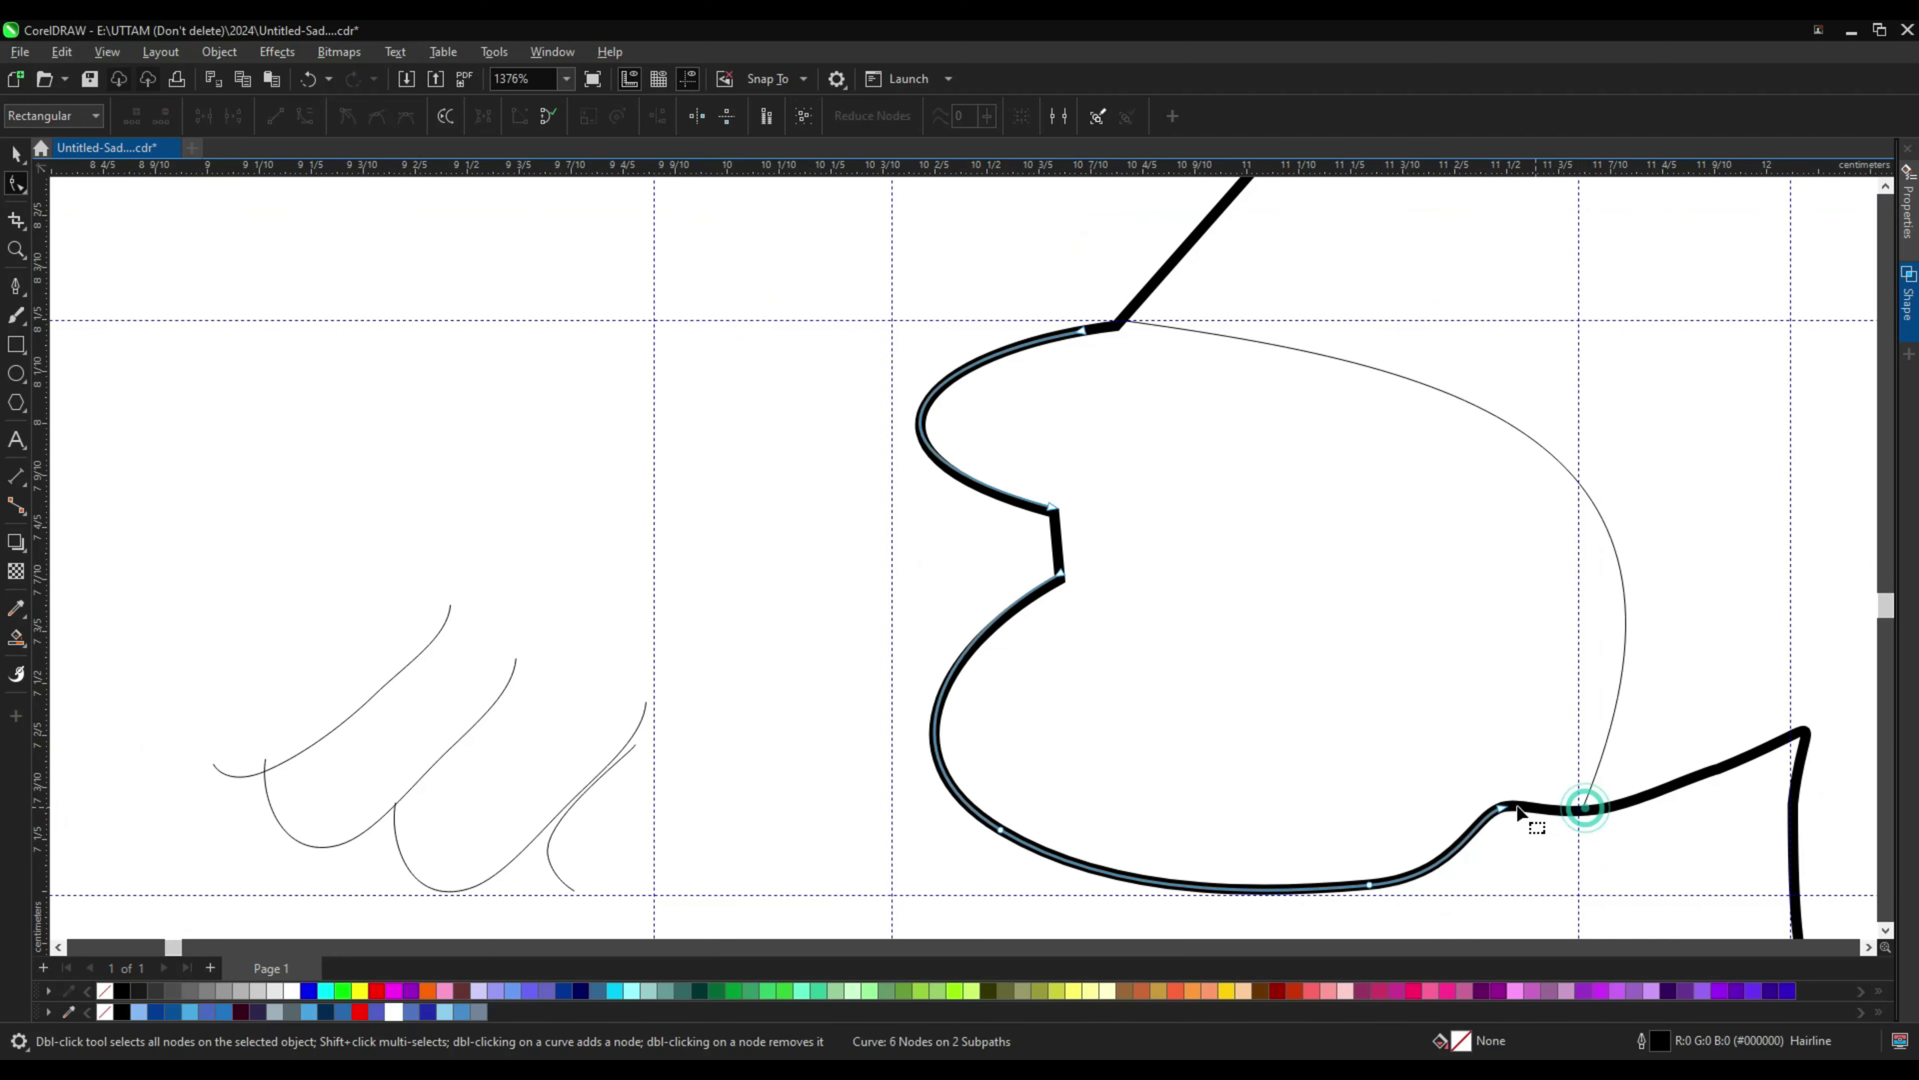
# Step: Move the four finger lines back inside the hand along its lower edge
pyautogui.press('space')
pyautogui.click(700, 729)
pyautogui.moveTo(1131, 719); pyautogui.dragTo(1131, 719)
pyautogui.scroll(2, 1126, 760)
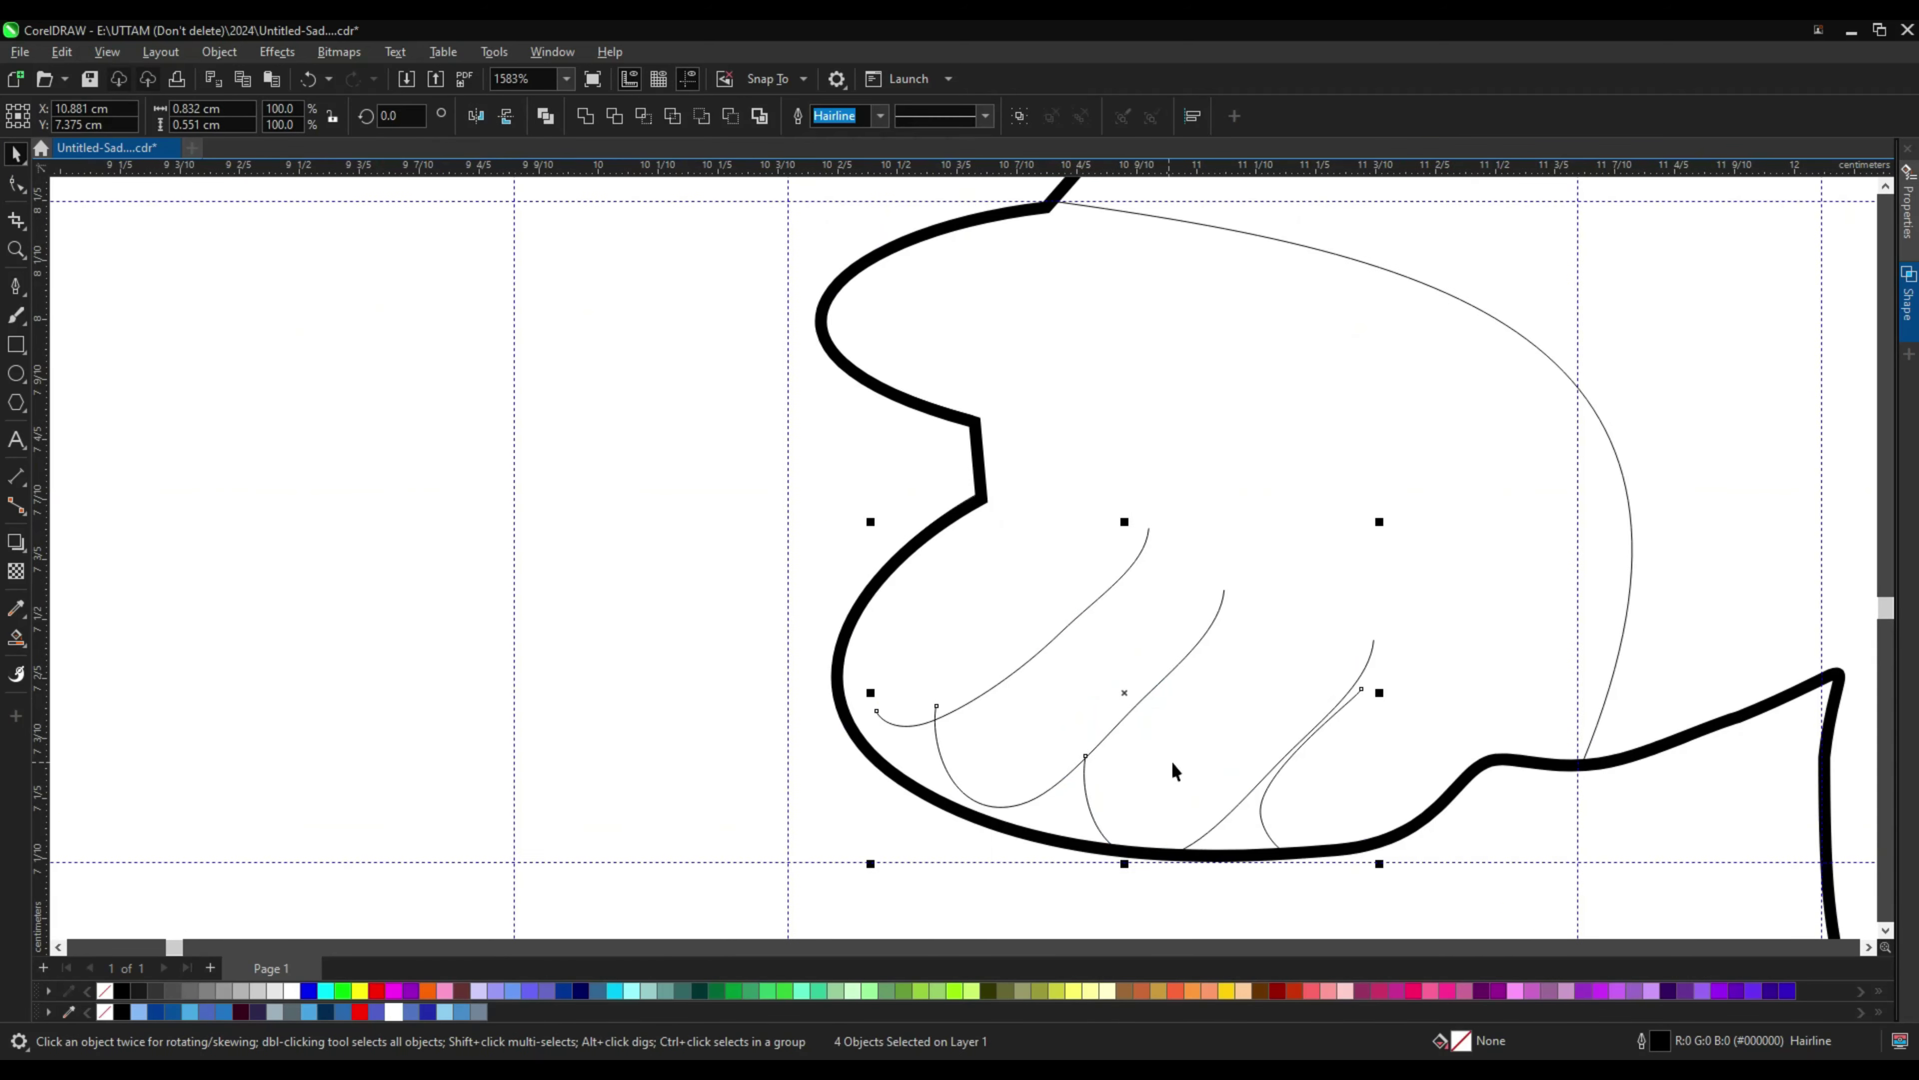
# Step: Add nodes where the outermost finger lines meet the hairline hand outline, break it there and delete the lower edge between them
pyautogui.press('F10')
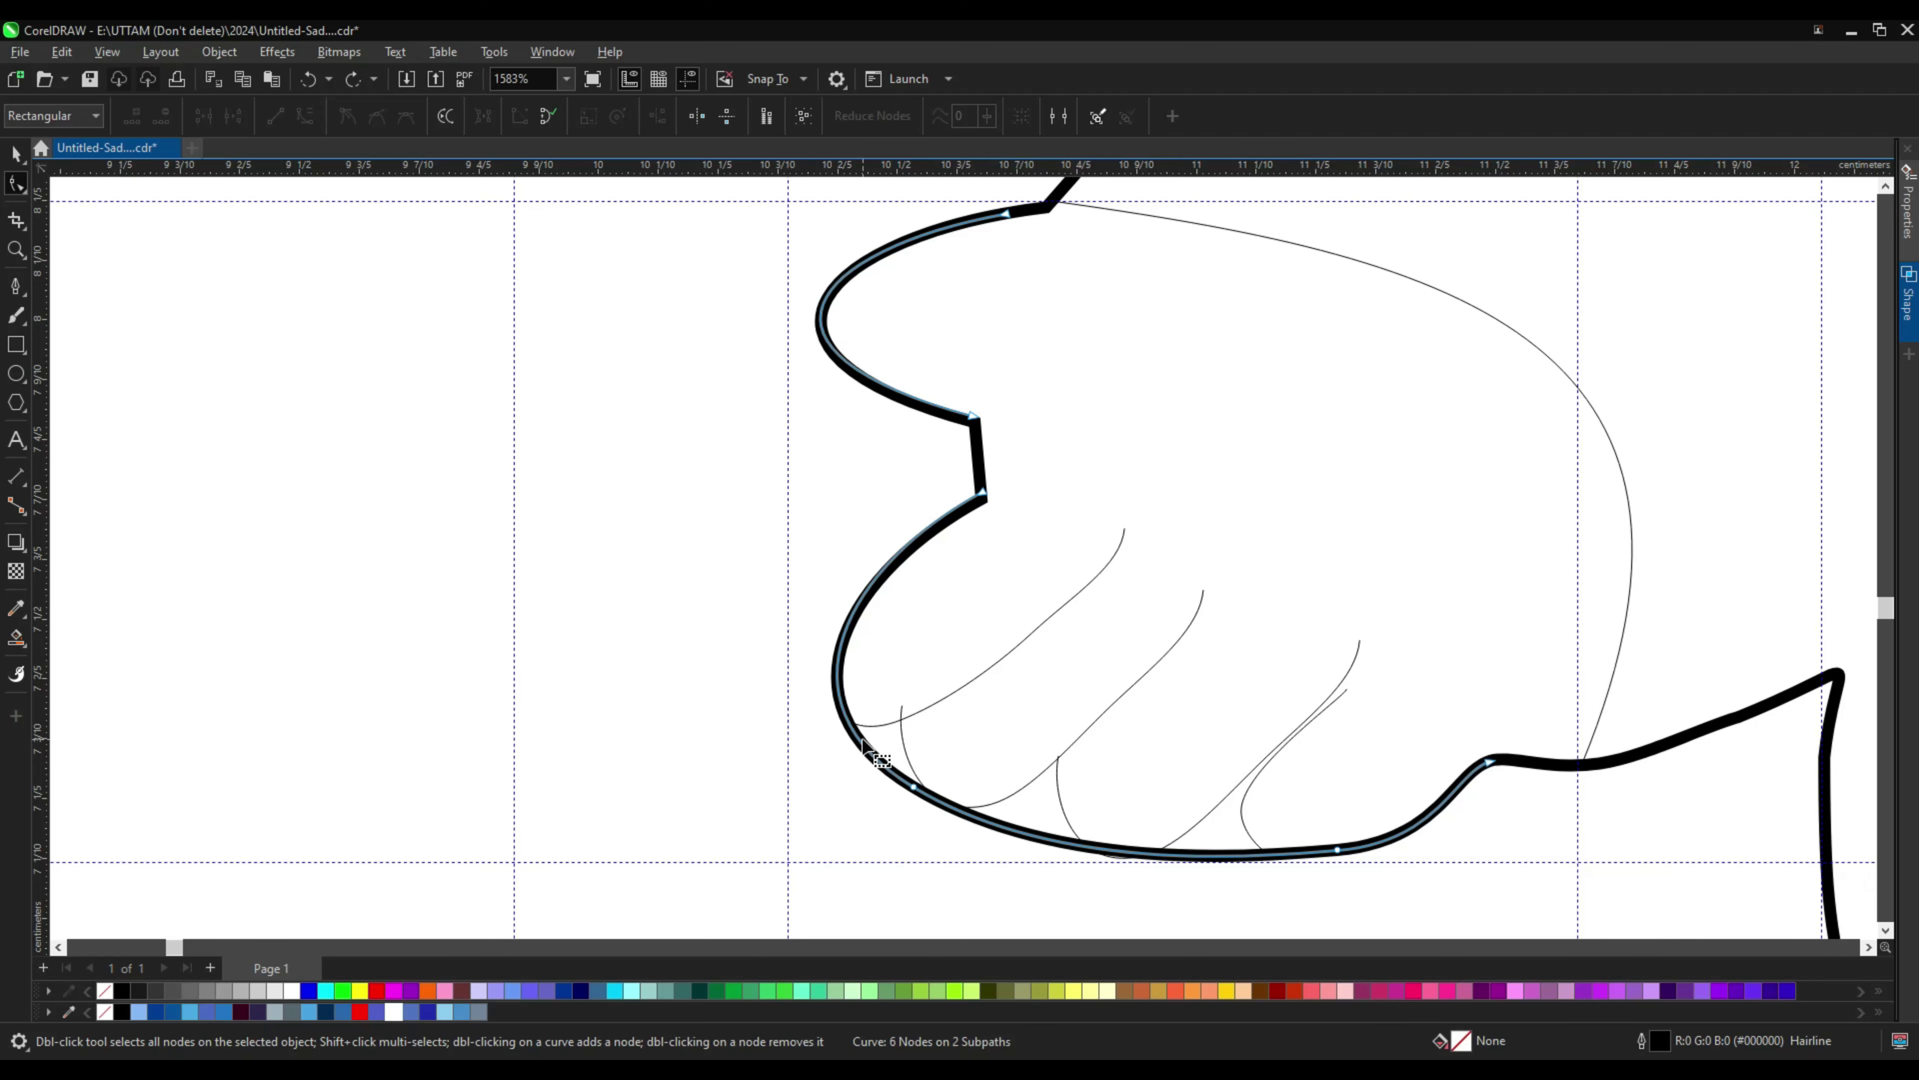
pyautogui.press('space')
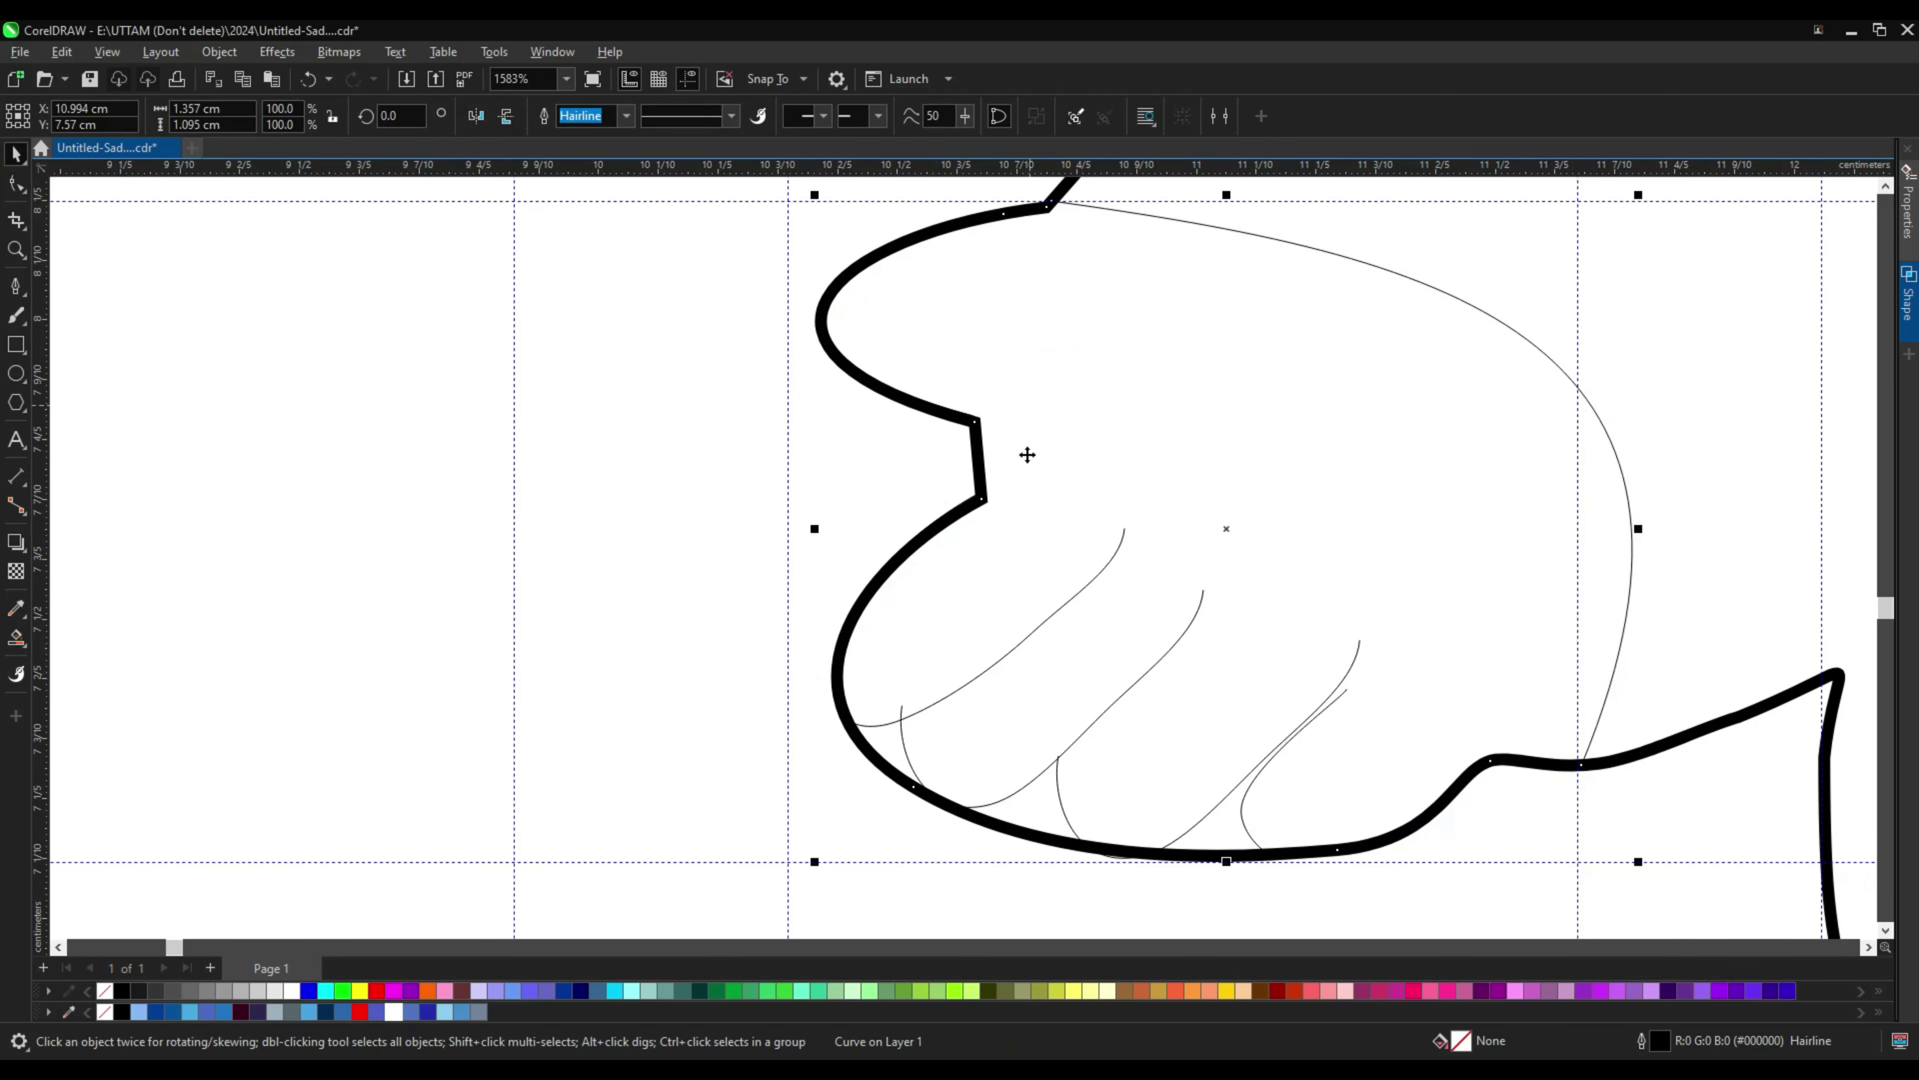
pyautogui.moveTo(1028, 449); pyautogui.dragTo(900, 588)
pyautogui.hotkey('ctrl', 'z')
pyautogui.press('space')
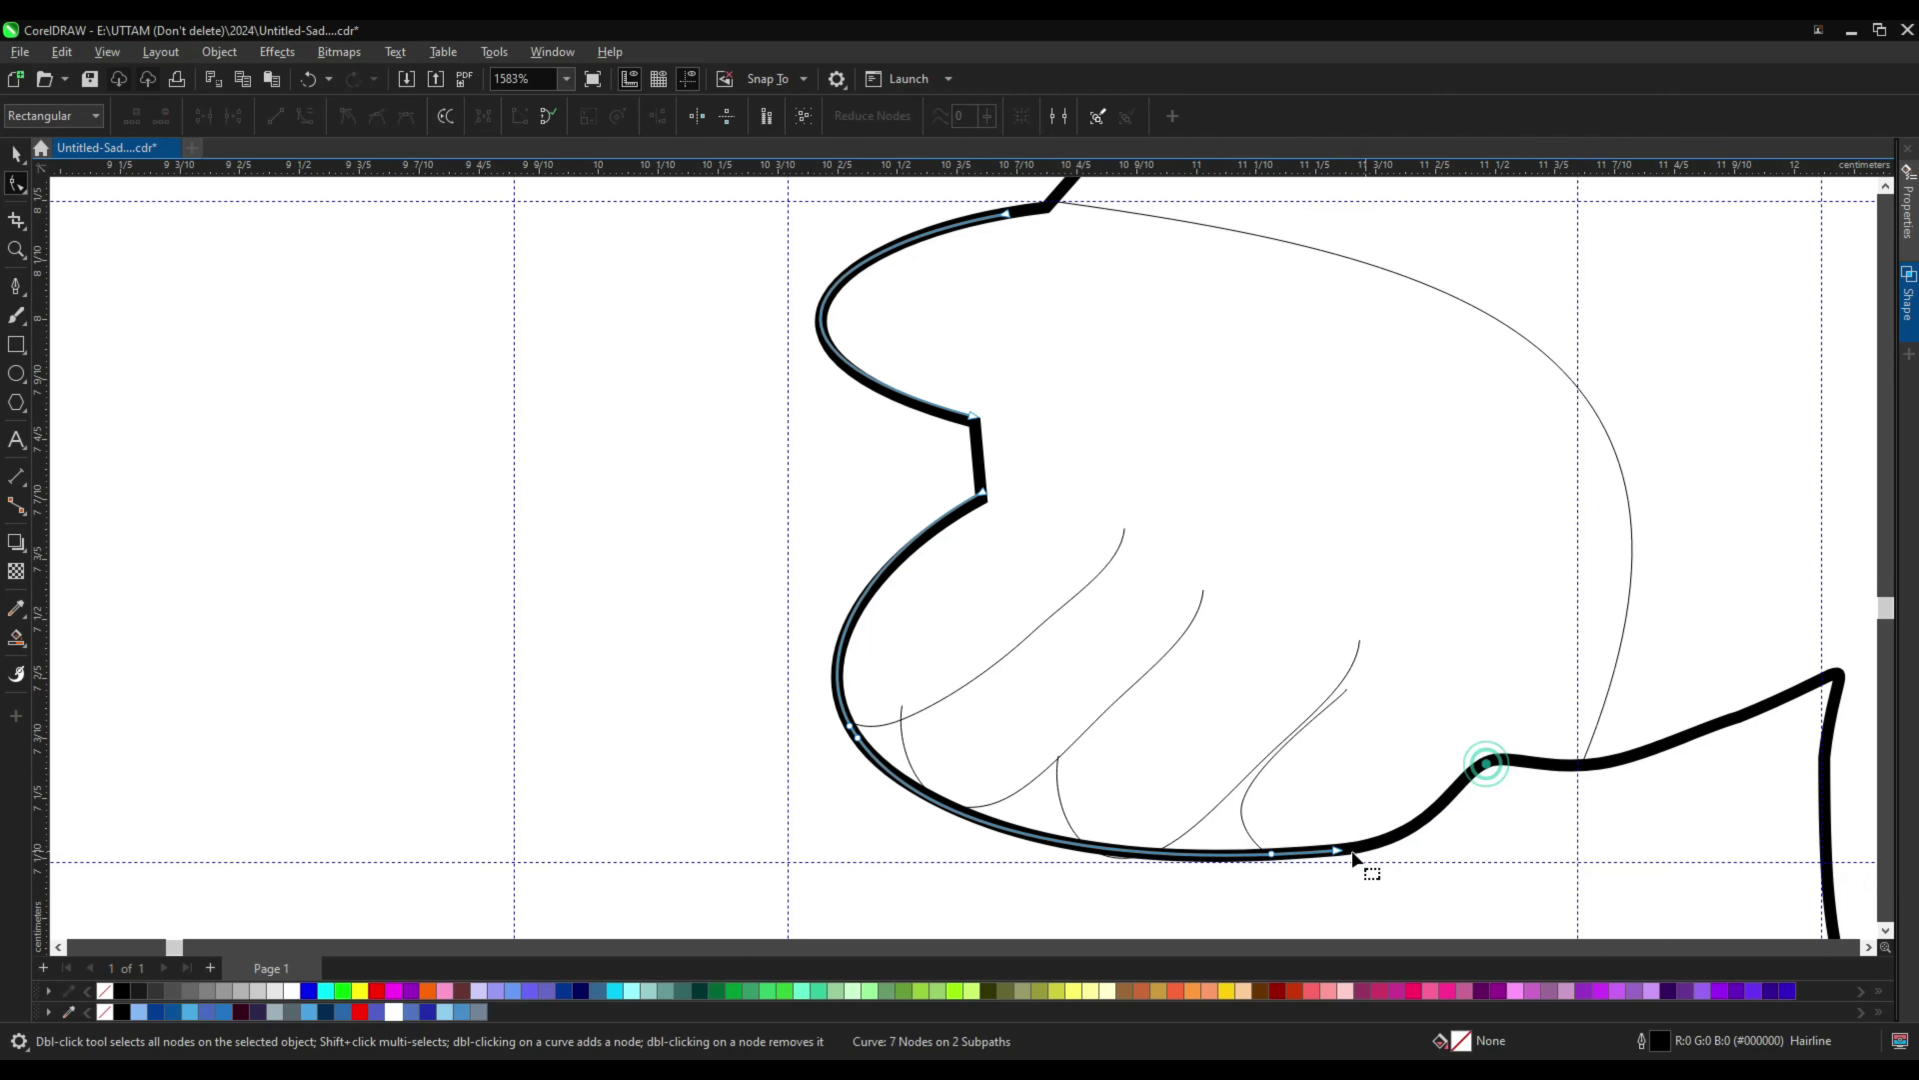
pyautogui.doubleClick(1351, 854)
pyautogui.scroll(-2, 1253, 862)
pyautogui.rightClick(1126, 472)
pyautogui.click(1212, 549)
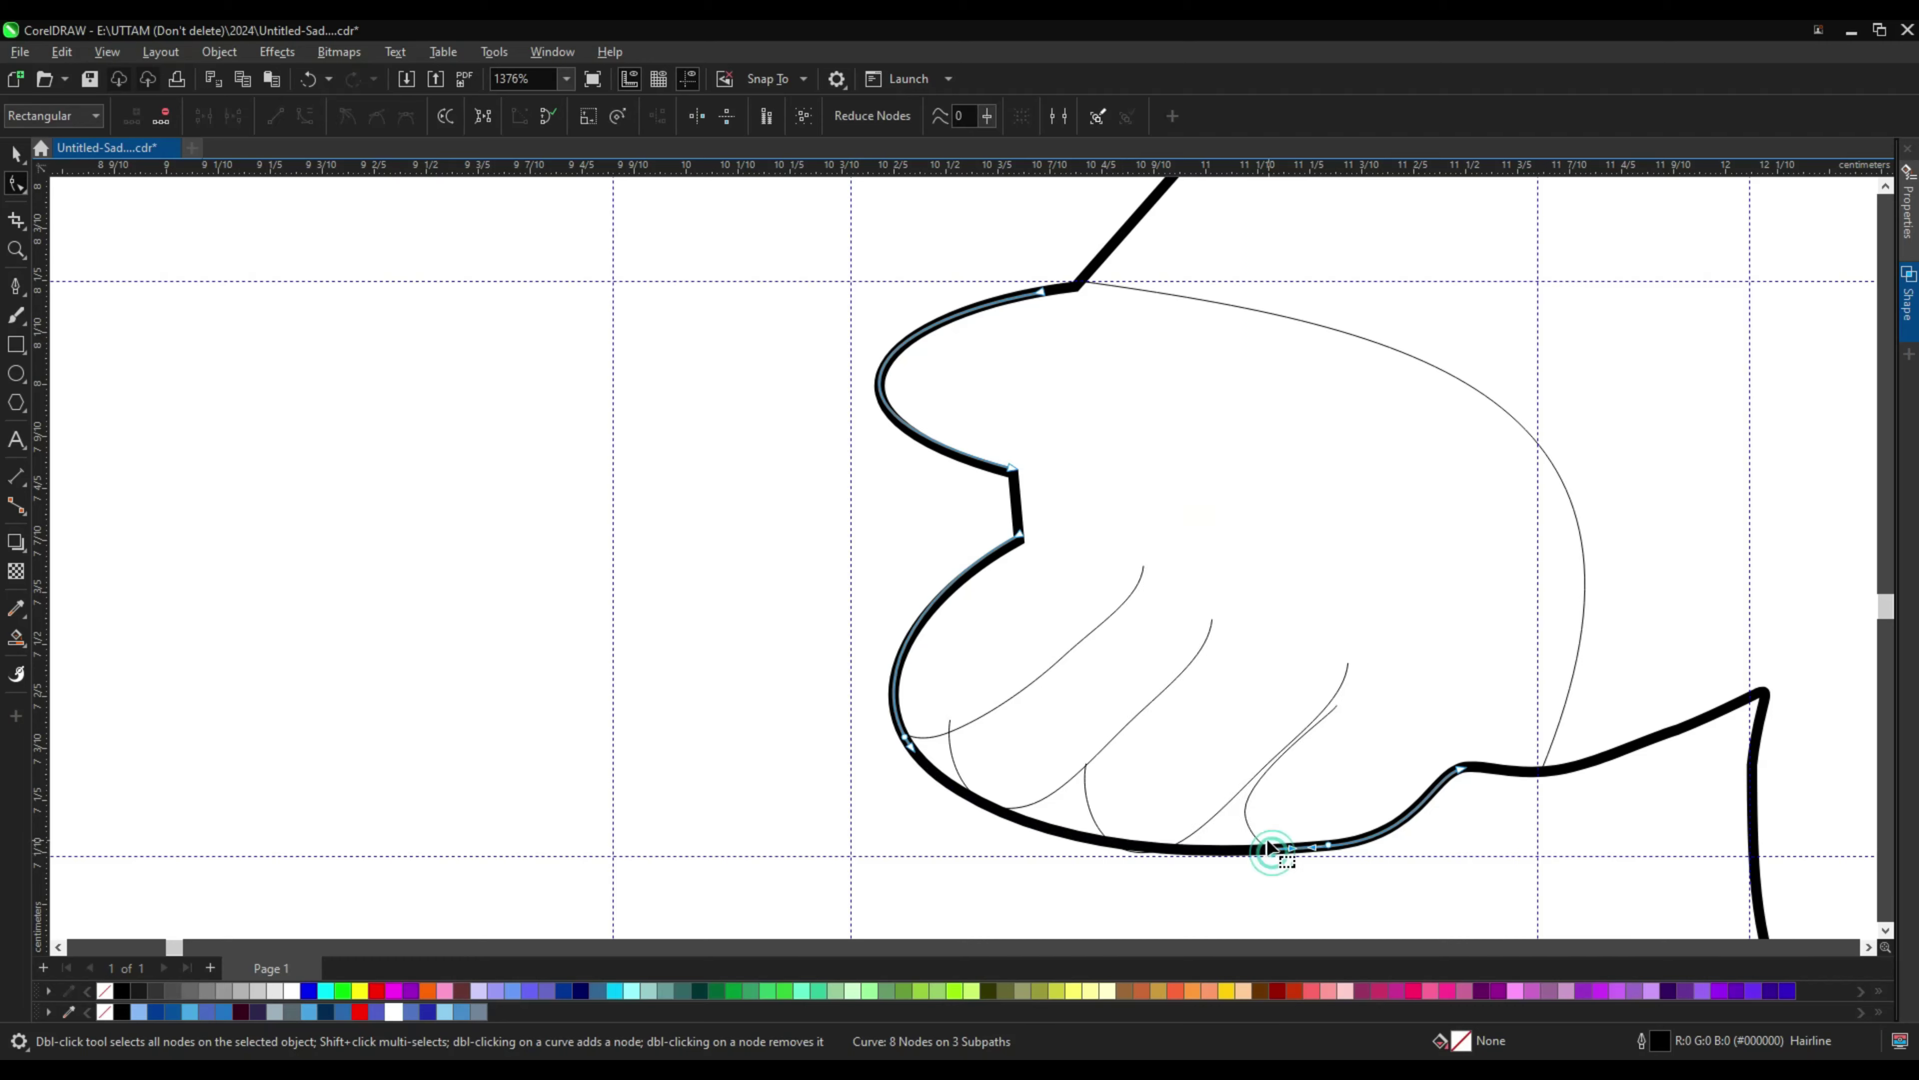
pyautogui.scroll(2, 1272, 853)
pyautogui.click(643, 656)
pyautogui.scroll(-2, 644, 657)
# Step: Combine the open hand outline pieces and the four finger lines into one curve
pyautogui.press('space')
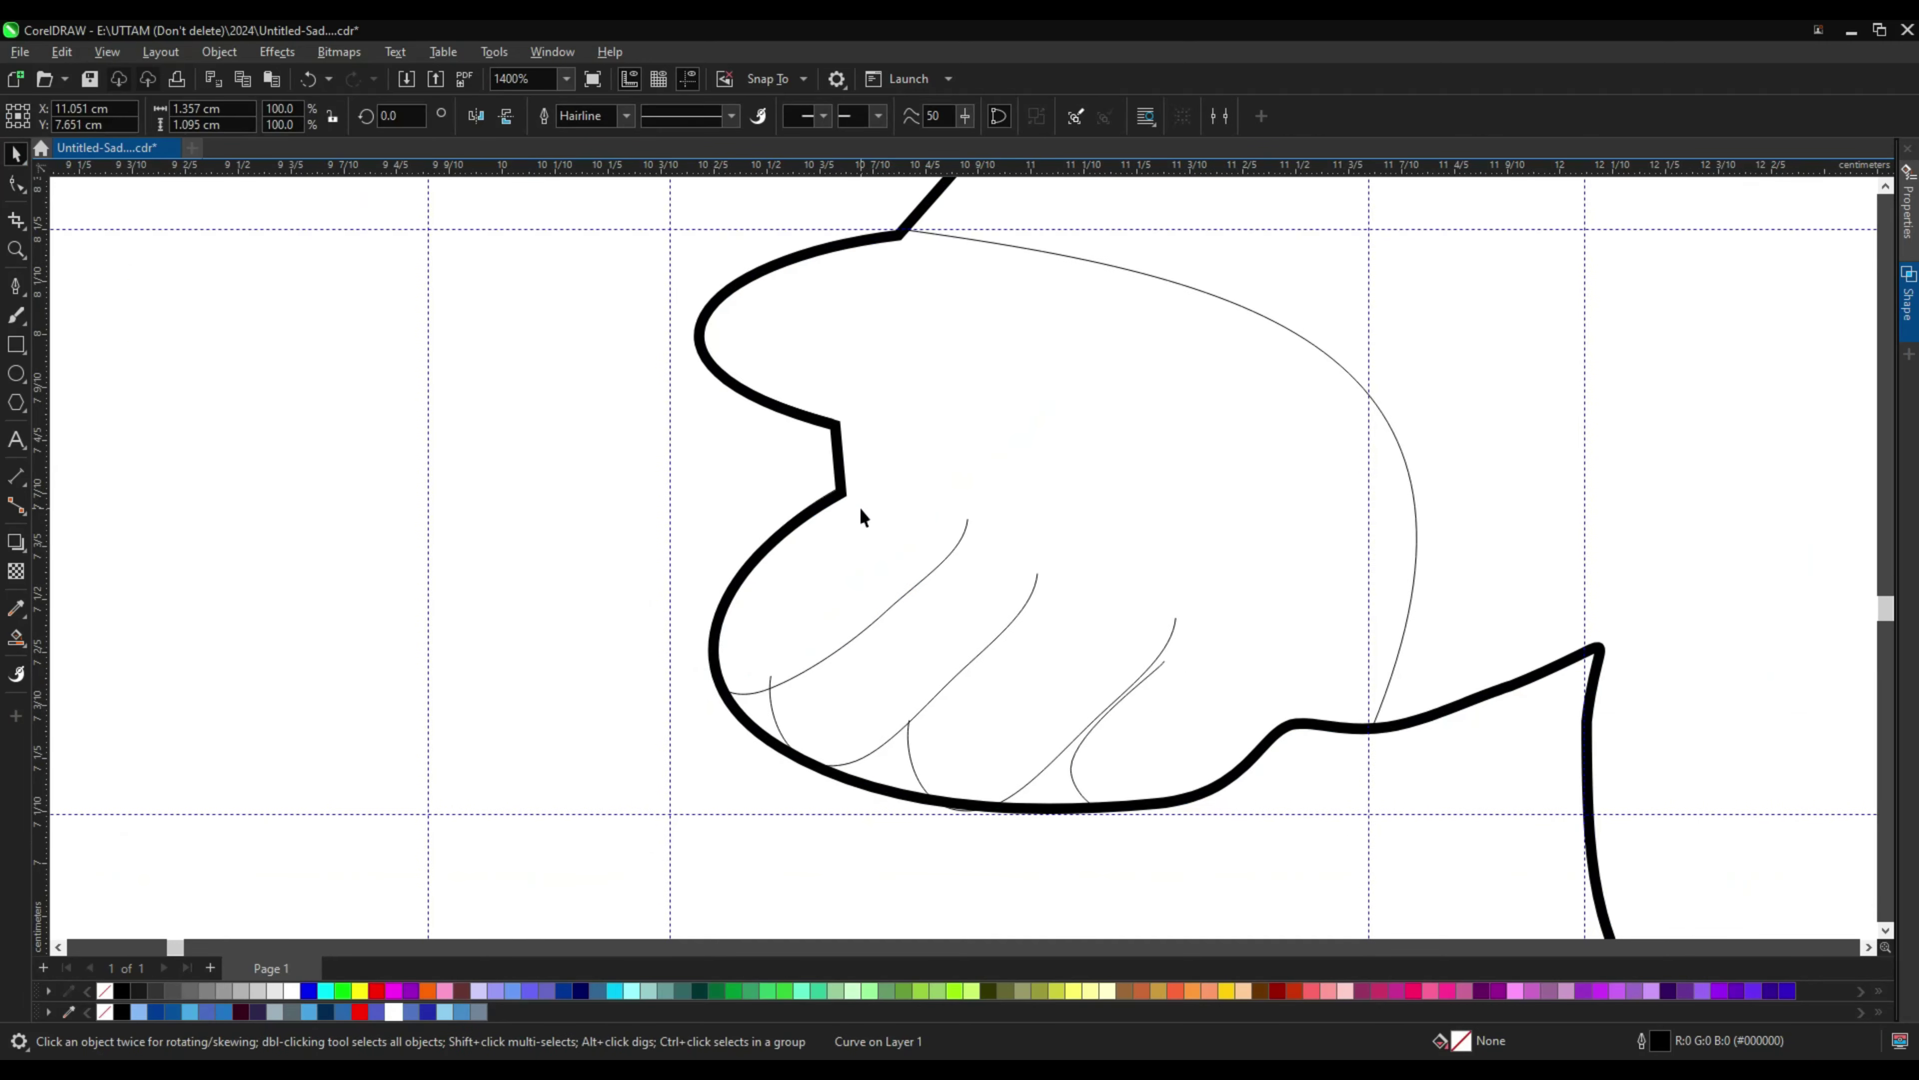
pyautogui.click(716, 630)
pyautogui.press('space')
pyautogui.scroll(2, 802, 699)
pyautogui.scroll(-2, 802, 699)
pyautogui.press('space')
pyautogui.keyDown('shift'); pyautogui.click(888, 651); pyautogui.keyUp('shift')
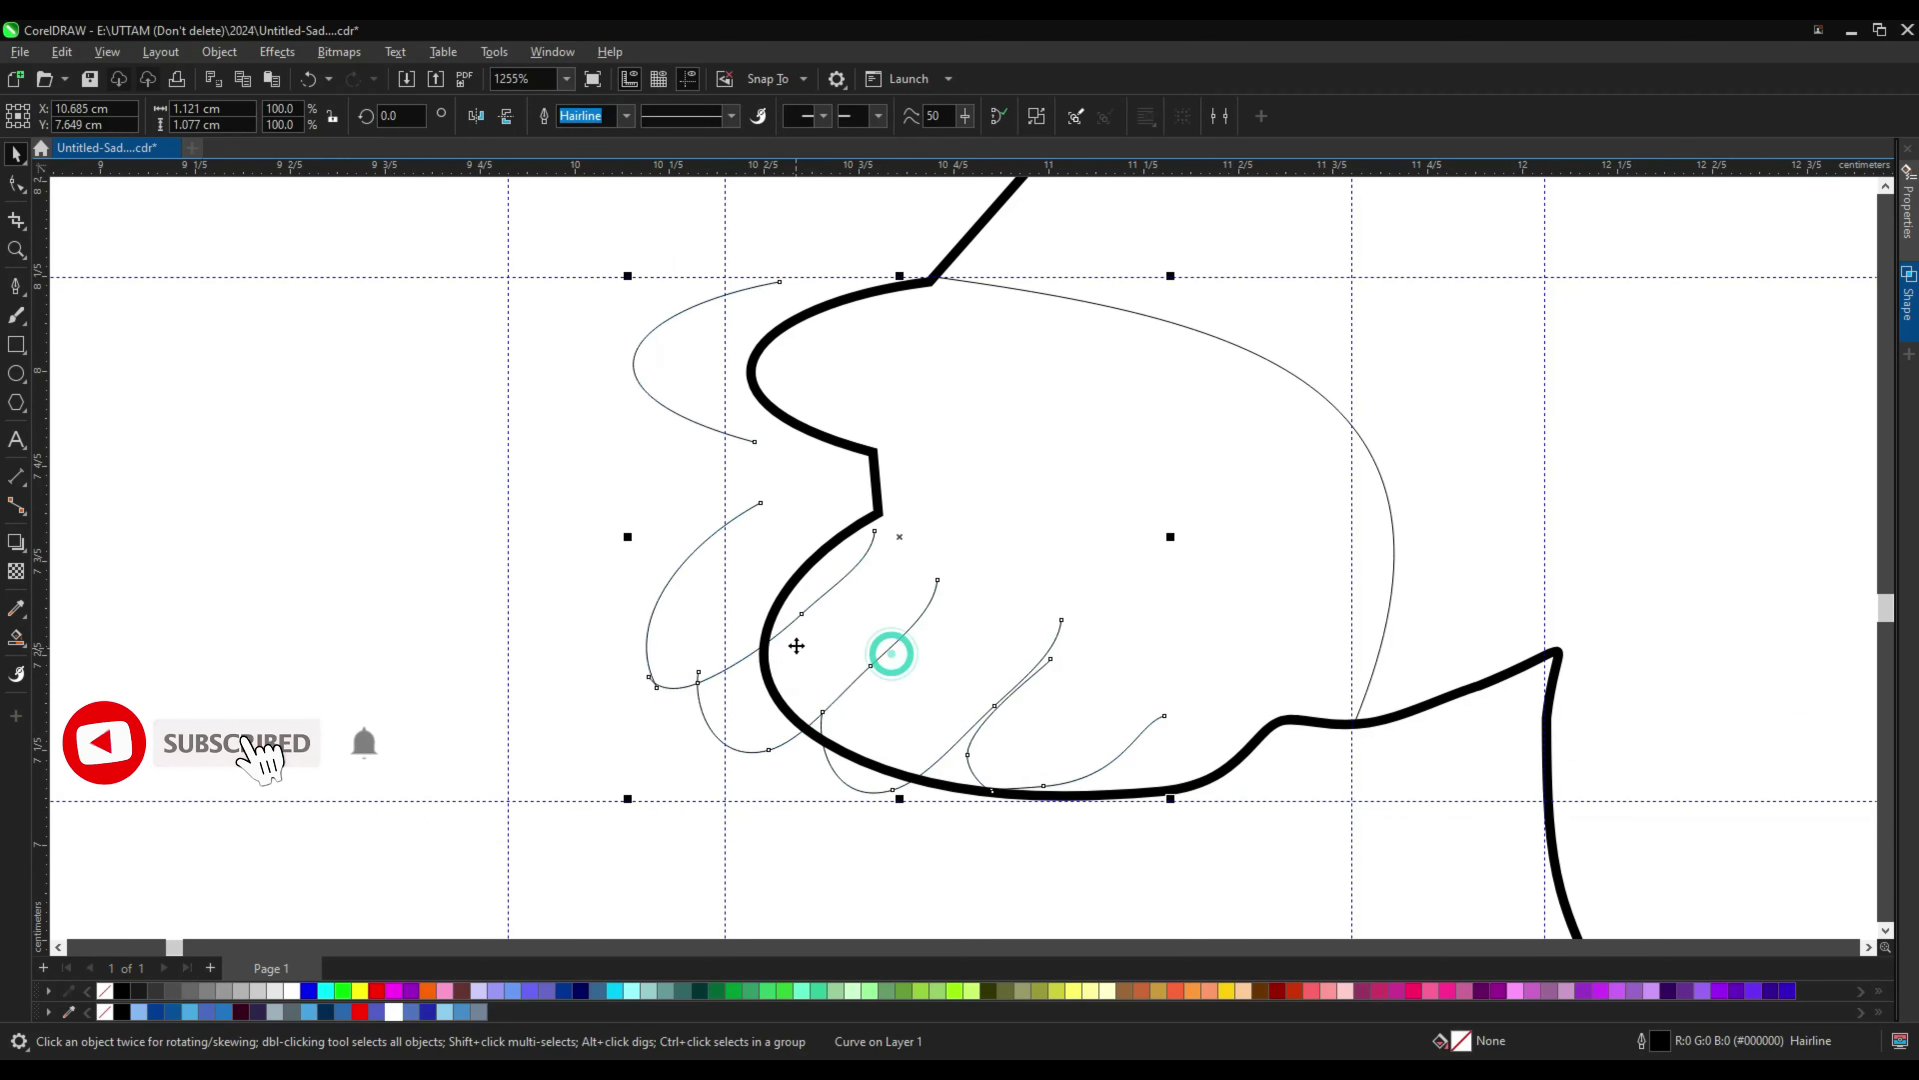
# Step: Join the loose hand outline ends to the nodes of the first and last finger lines
pyautogui.press('space')
pyautogui.scroll(3, 759, 605)
pyautogui.doubleClick(760, 597)
pyautogui.scroll(-4, 806, 655)
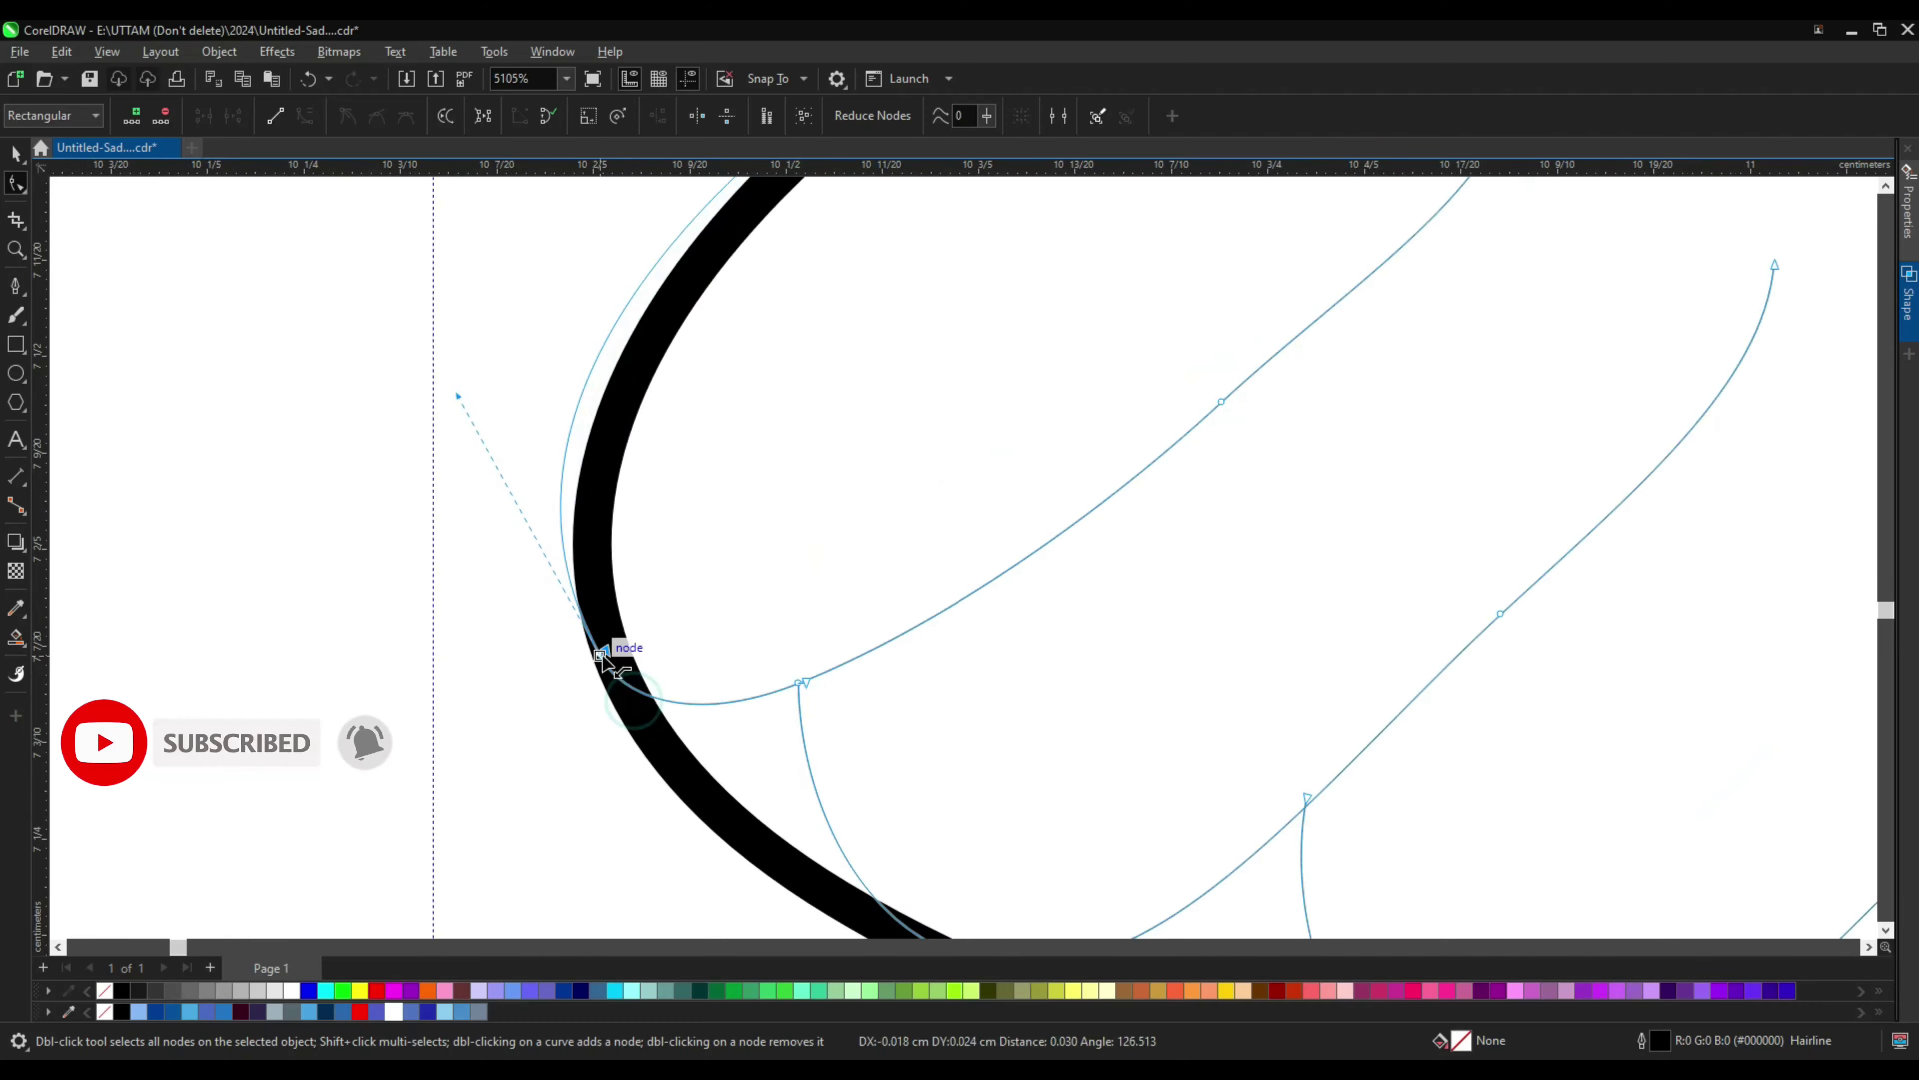
pyautogui.scroll(2, 1088, 832)
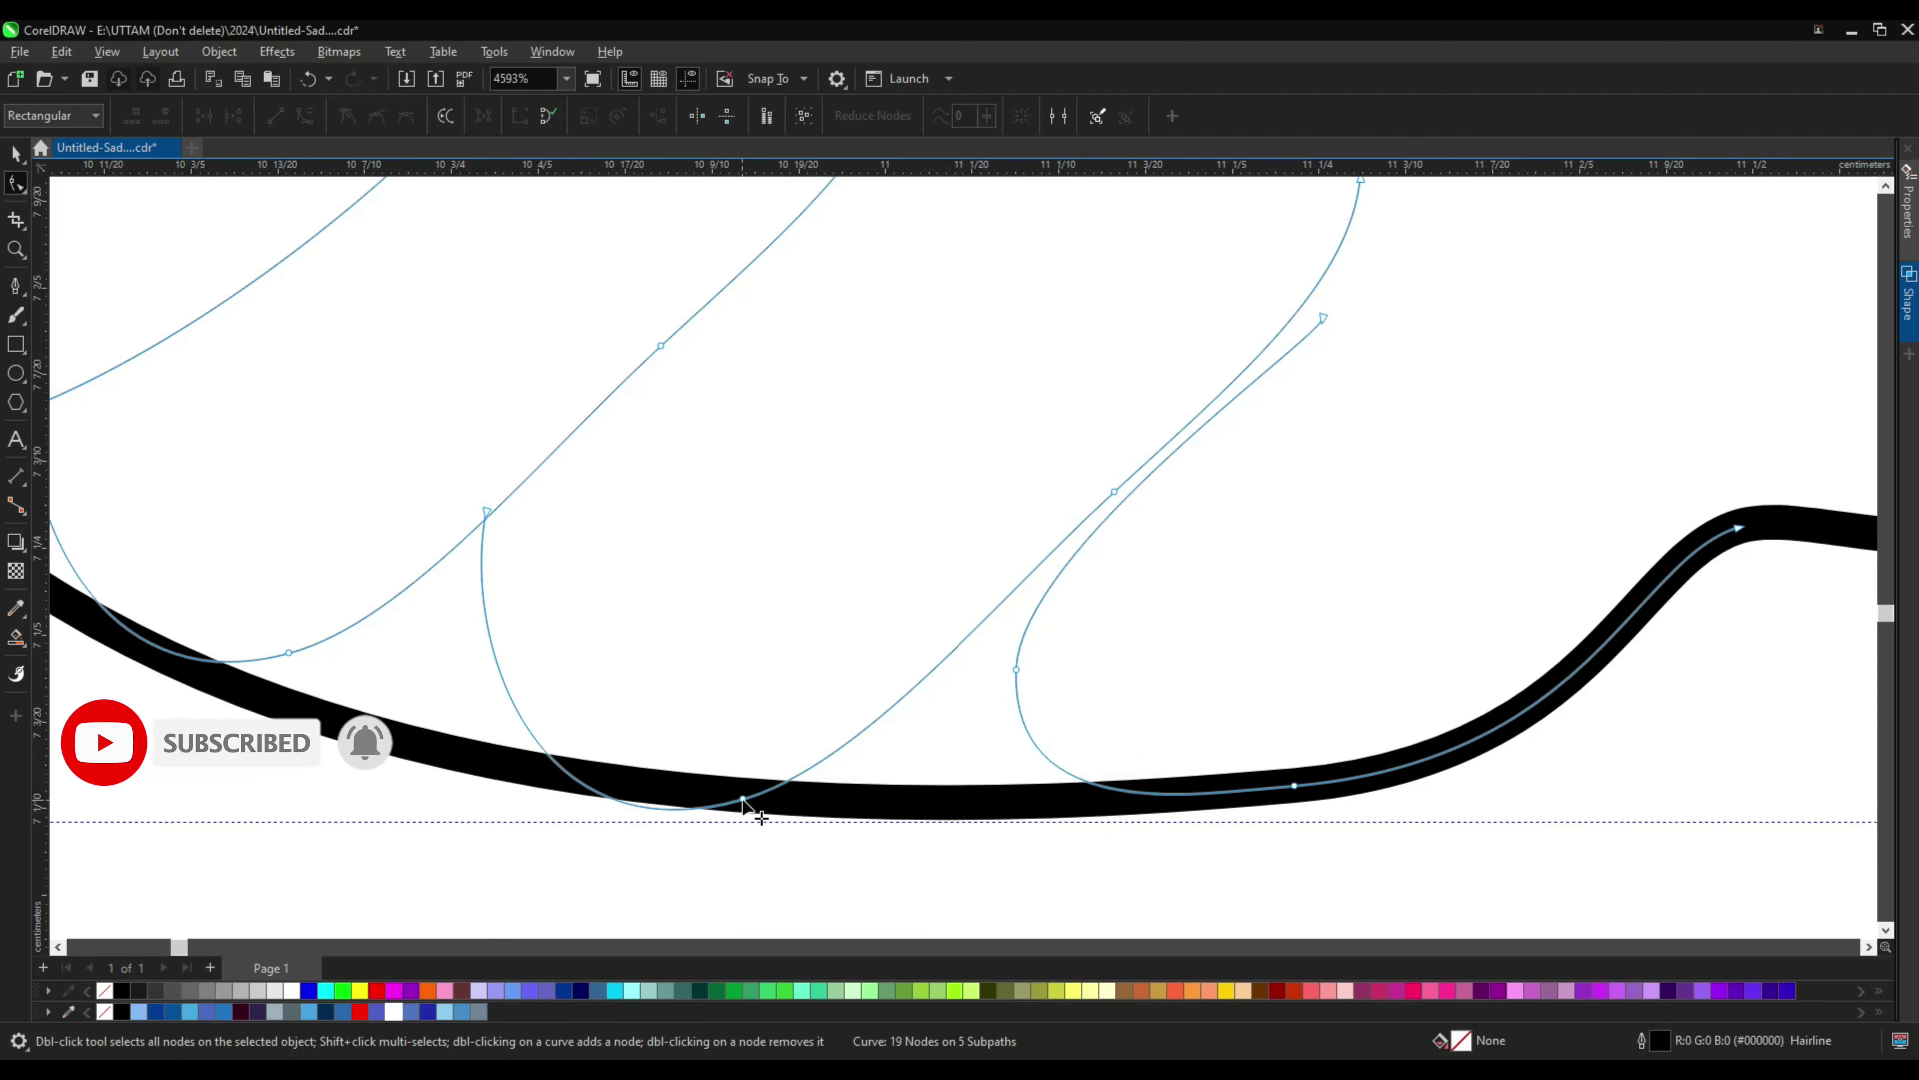
# Step: Extend both thumb curve ends into the palm and lengthen the index finger's upper end past the notch
pyautogui.scroll(-3, 749, 809)
pyautogui.scroll(1, 634, 832)
pyautogui.scroll(-1, 634, 832)
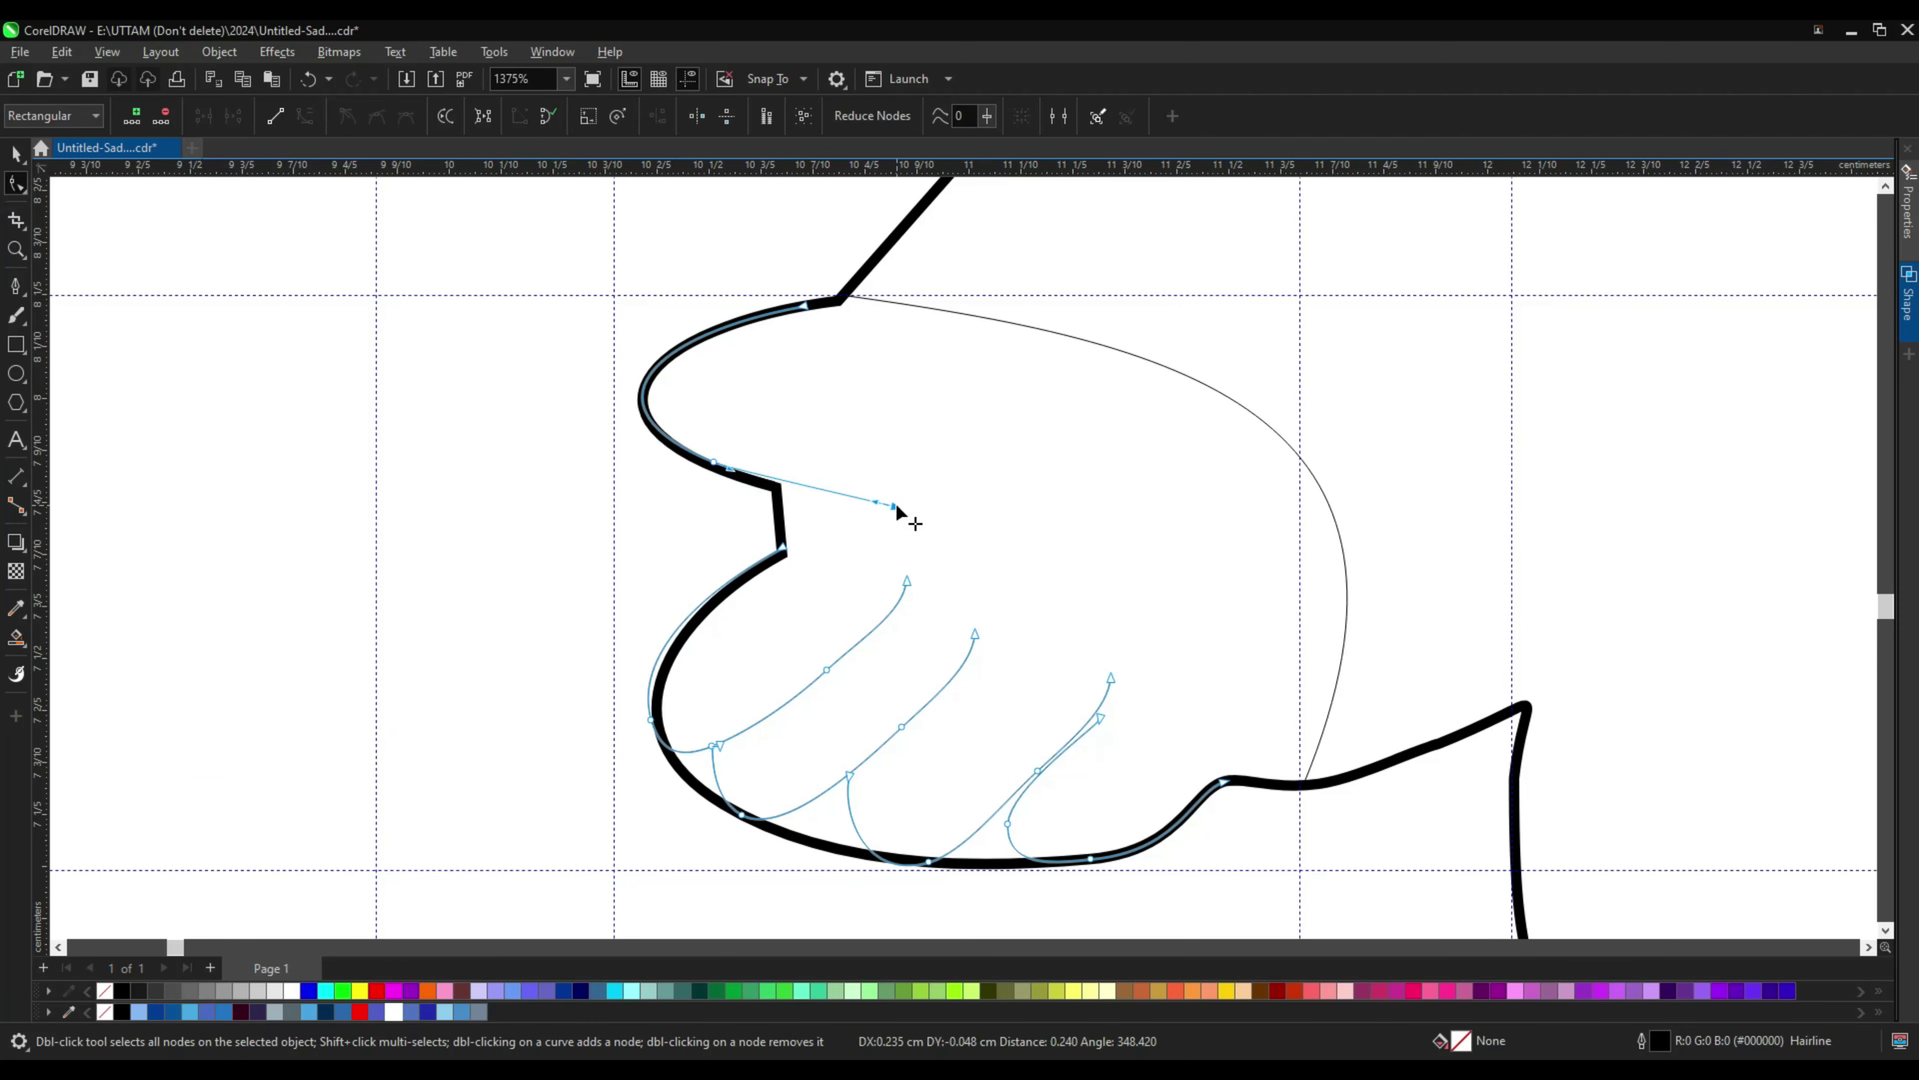
pyautogui.scroll(1, 792, 481)
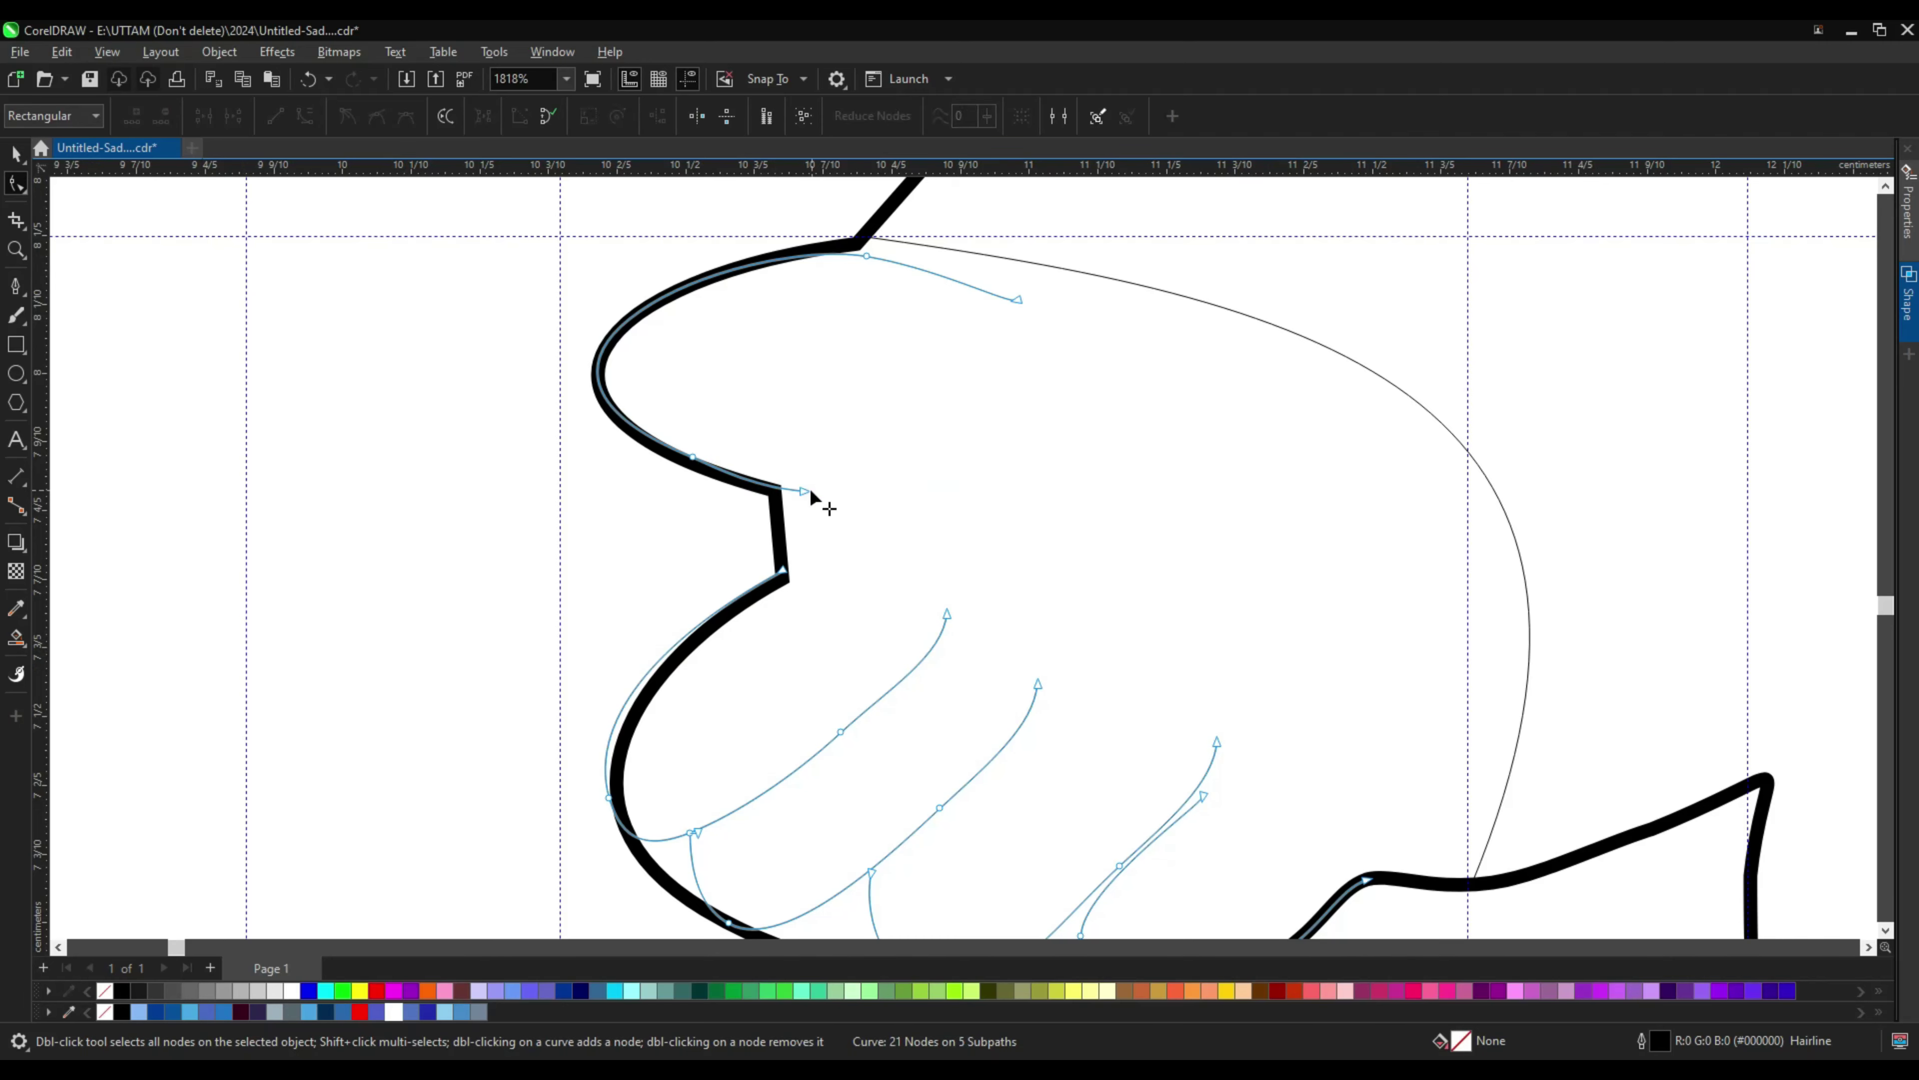
pyautogui.moveTo(904, 491); pyautogui.dragTo(905, 491)
pyautogui.scroll(-1, 779, 603)
pyautogui.scroll(5, 756, 593)
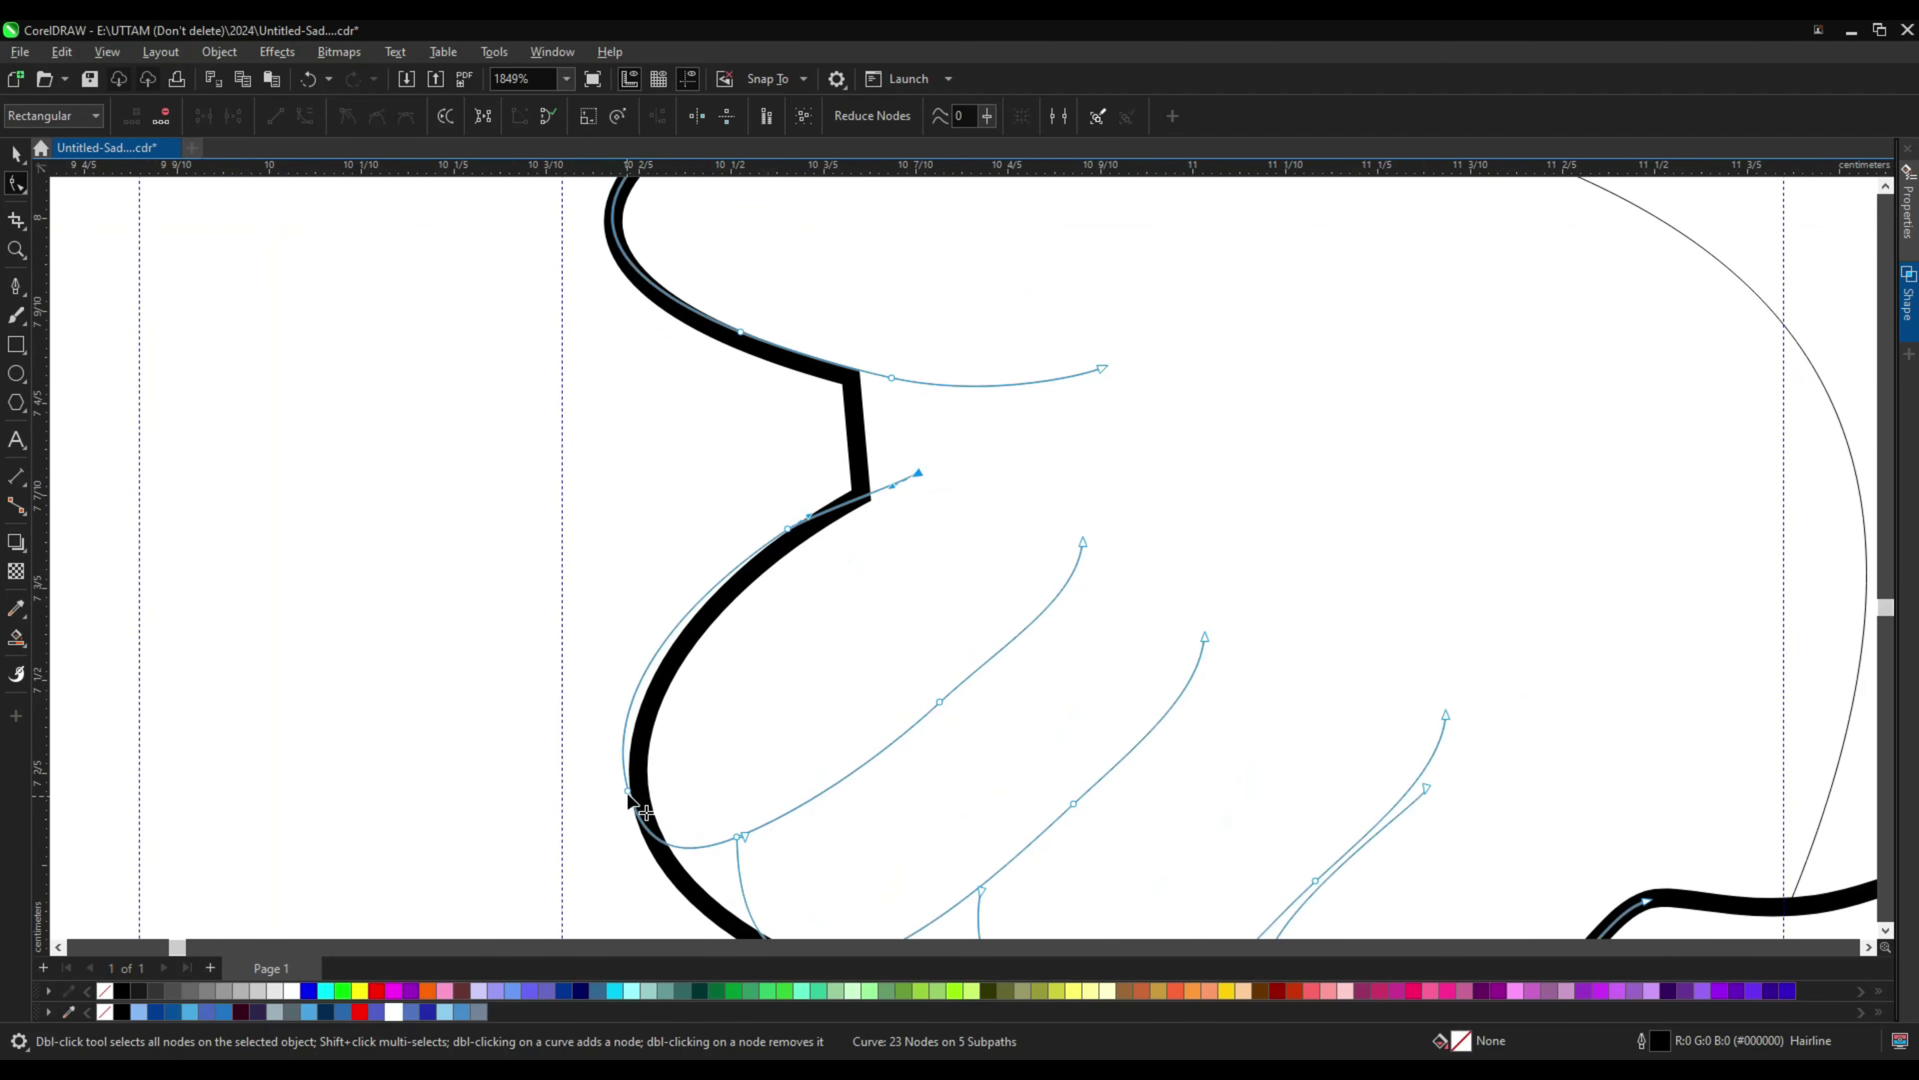
# Step: Adjust the ends of the second and last finger lines so they meet the neighbouring finger lines
pyautogui.moveTo(727, 791); pyautogui.dragTo(752, 784)
pyautogui.scroll(-3, 780, 557)
pyautogui.scroll(1, 1084, 702)
pyautogui.scroll(-1, 1054, 642)
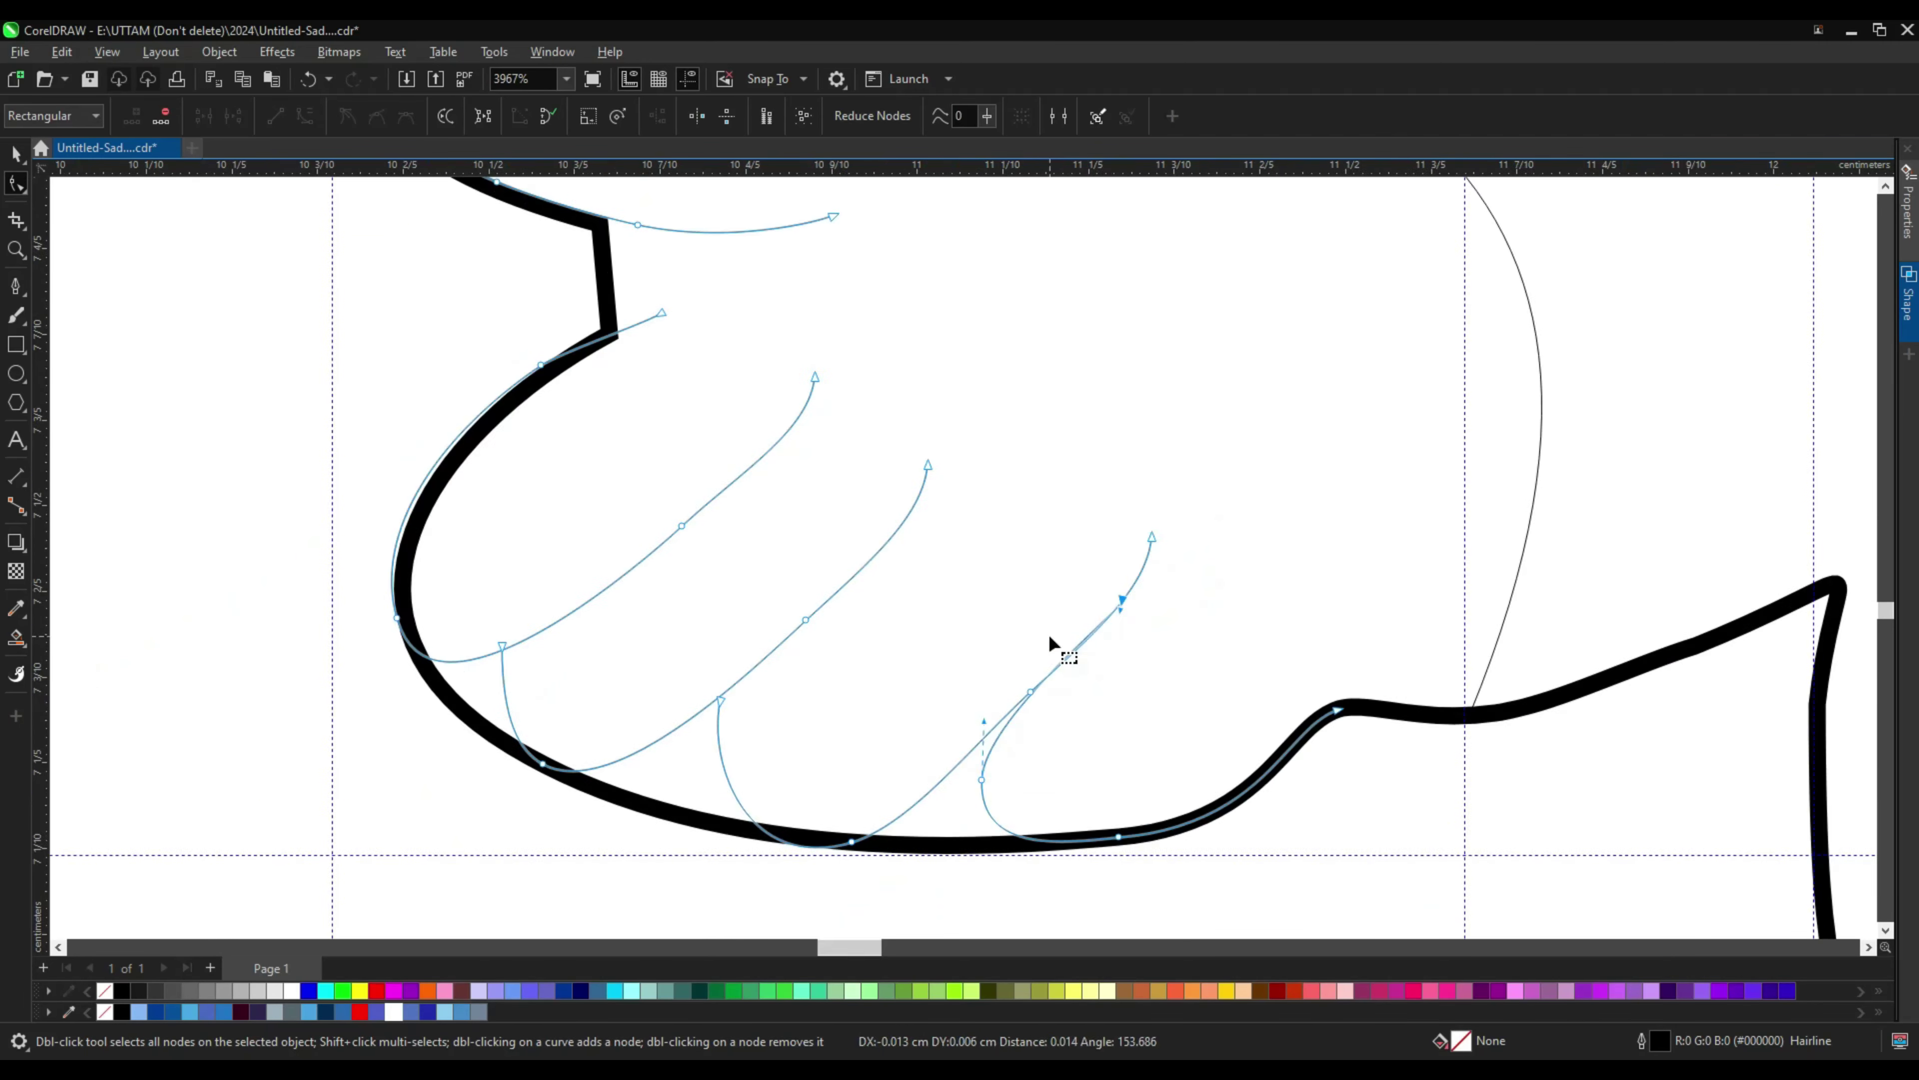
# Step: Smart-fill the three gaps between the fingertips and the hand's lower edge with slate blue, closing the middle finger line's open end
pyautogui.scroll(1, 1055, 643)
pyautogui.click(16, 637)
pyautogui.click(611, 680)
pyautogui.click(982, 767)
pyautogui.scroll(3, 788, 681)
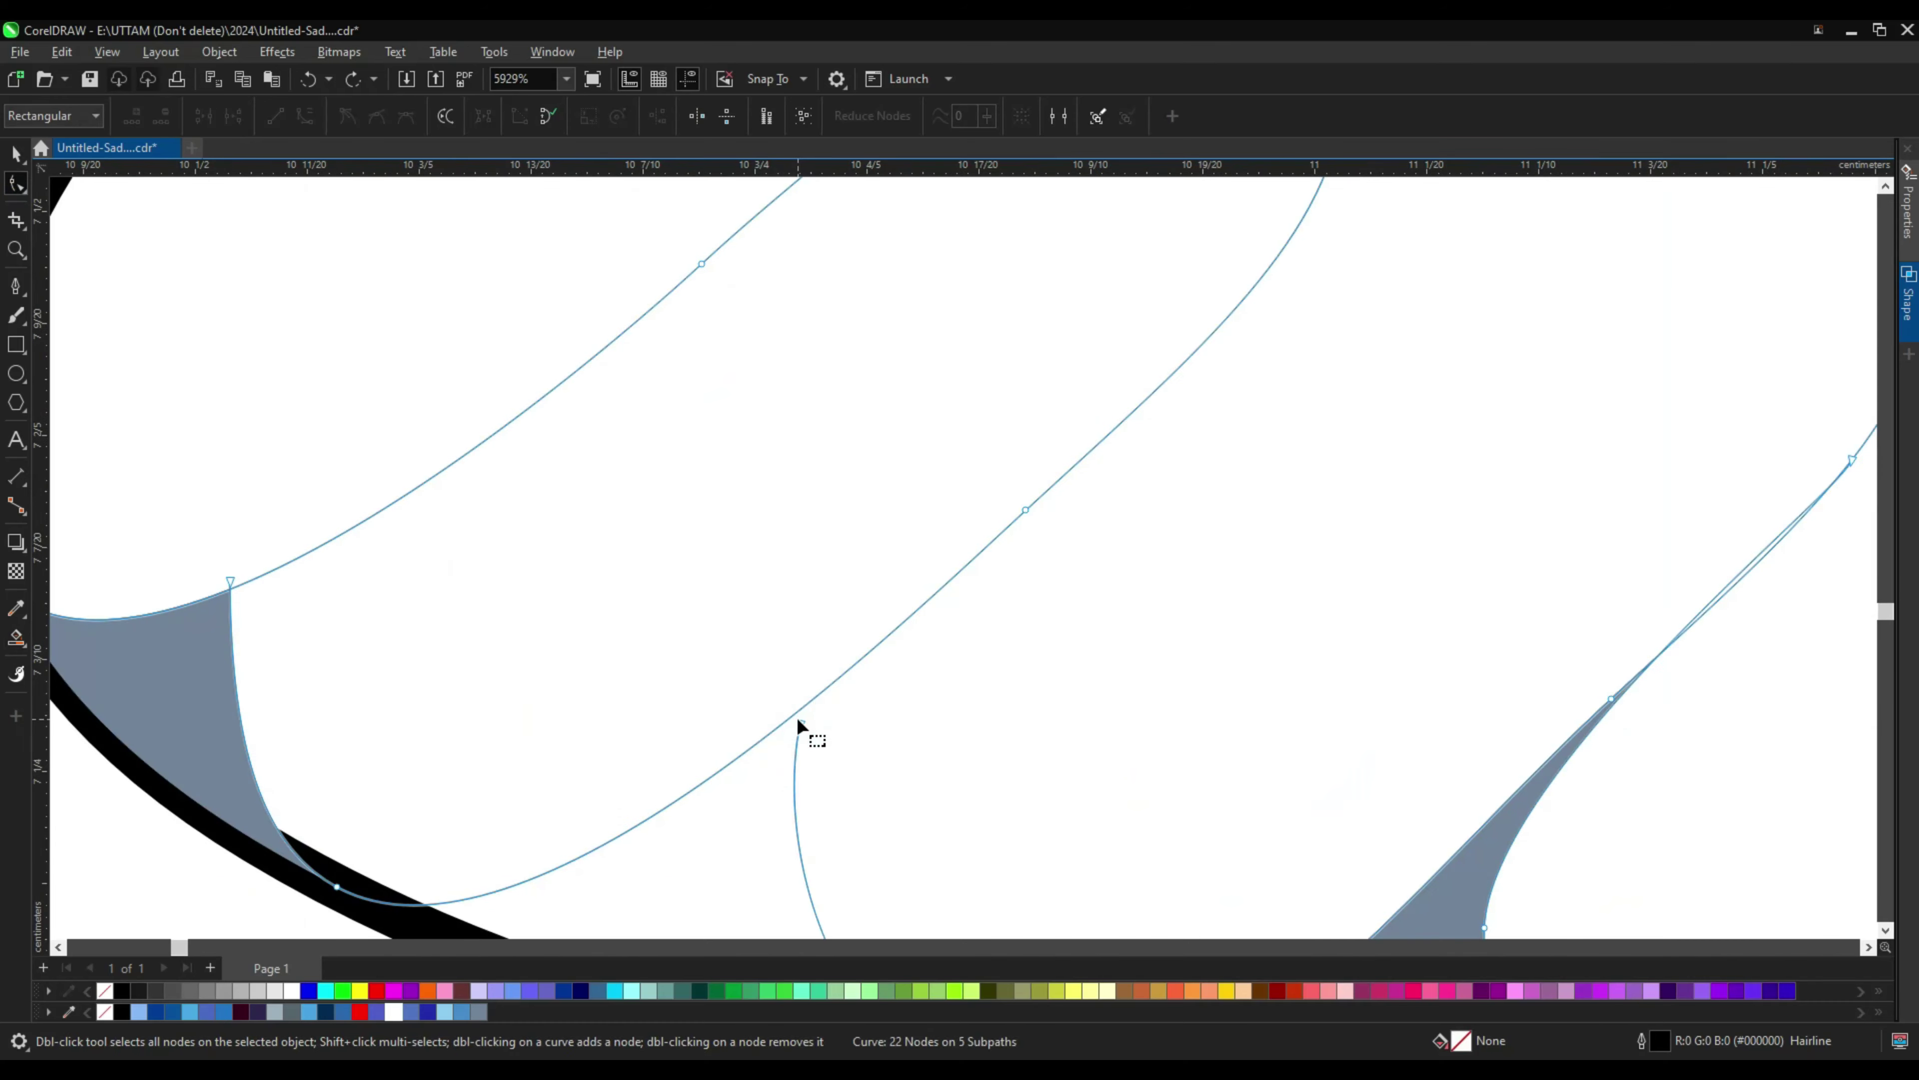
pyautogui.click(788, 803)
pyautogui.press('space')
pyautogui.scroll(-3, 690, 764)
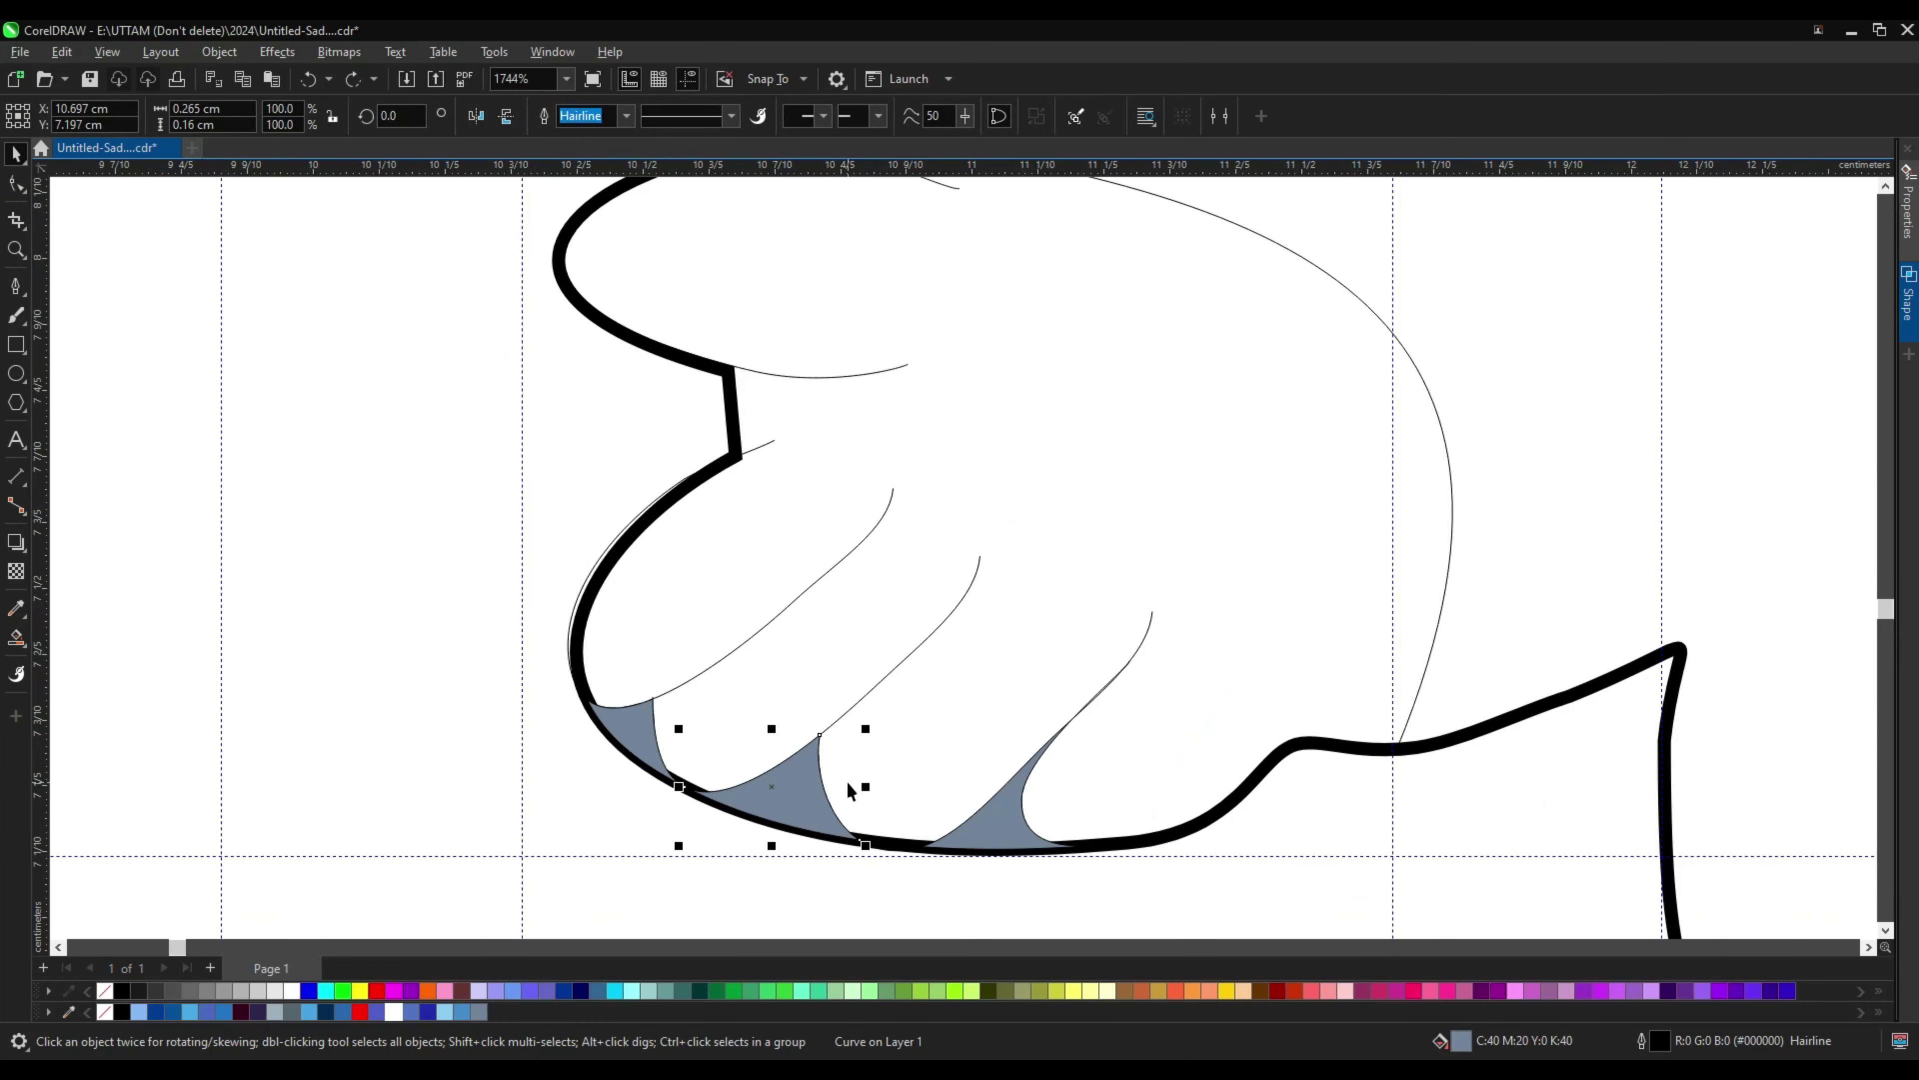
# Step: Remove the slate blue fills from the gaps between the left hand's fingertips
pyautogui.click(814, 792)
pyautogui.scroll(2, 645, 748)
pyautogui.moveTo(645, 748); pyautogui.dragTo(522, 764)
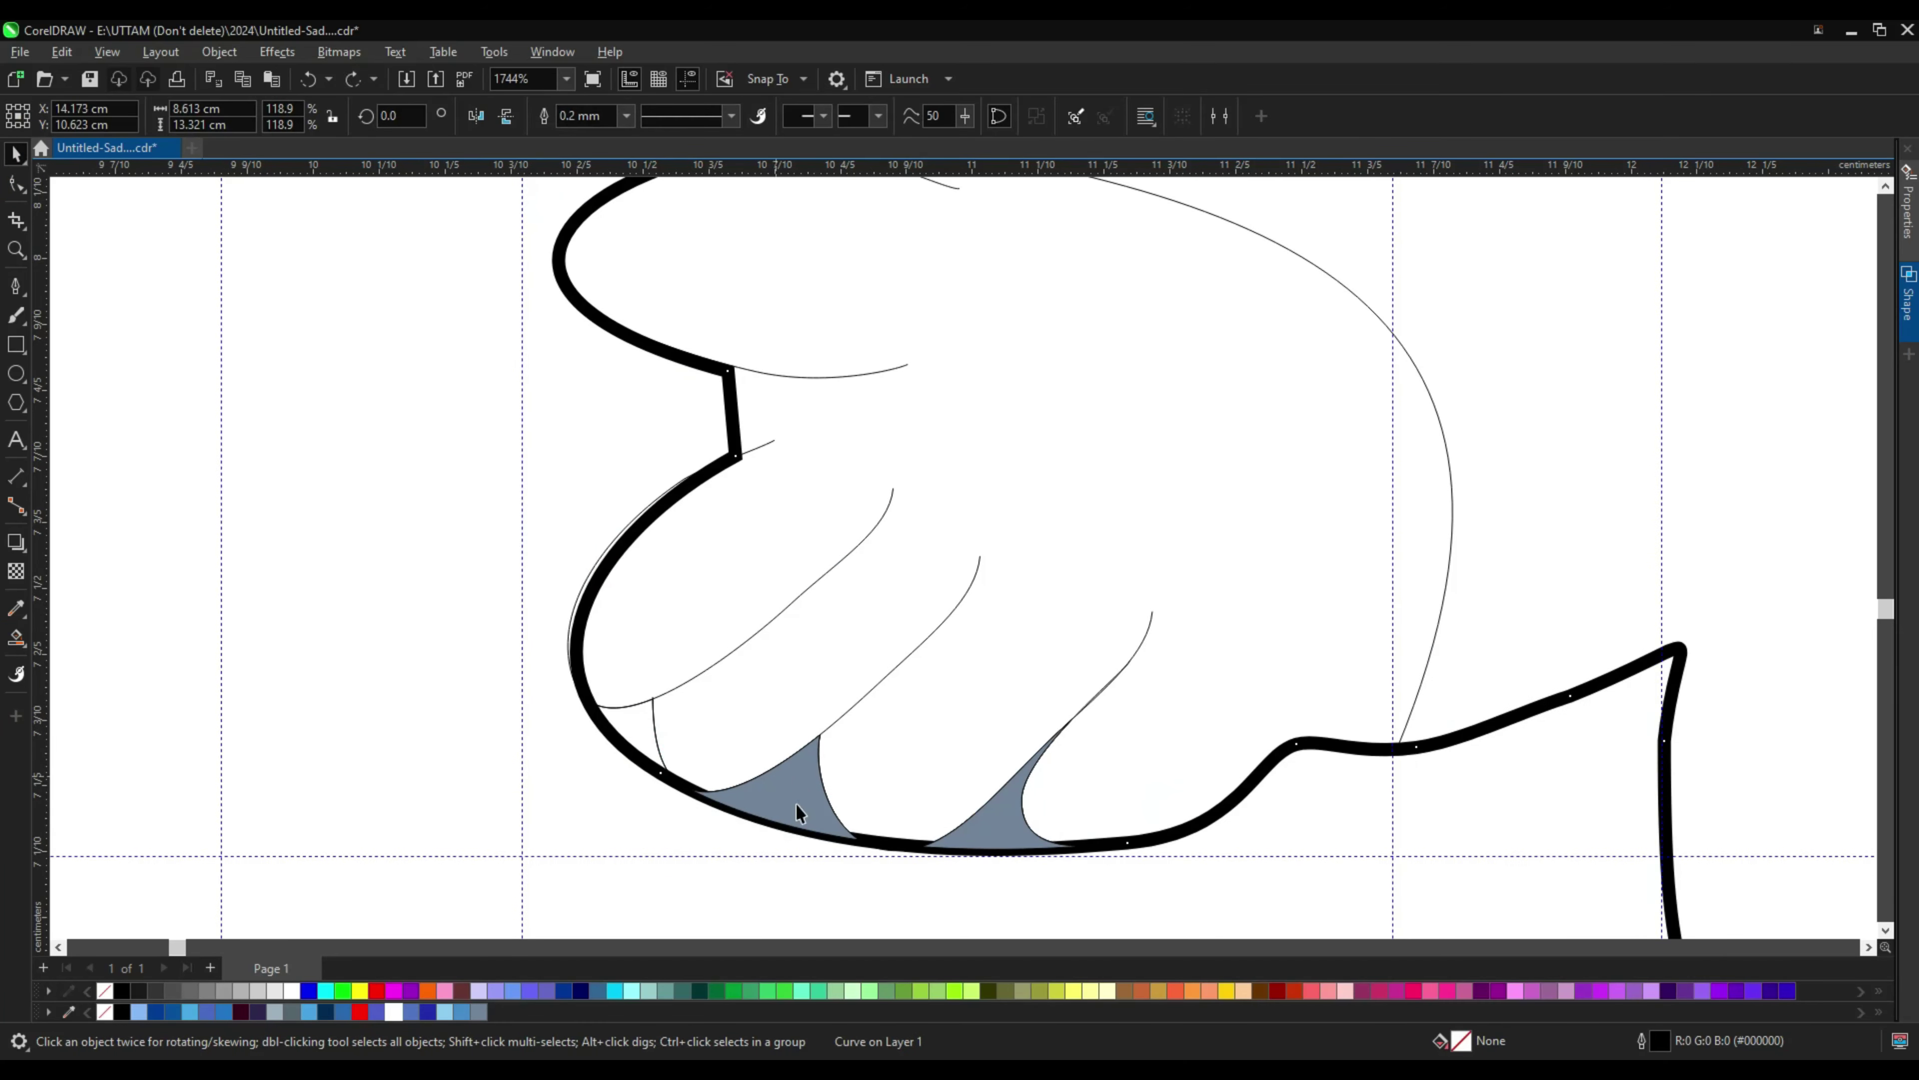
pyautogui.scroll(-6, 982, 491)
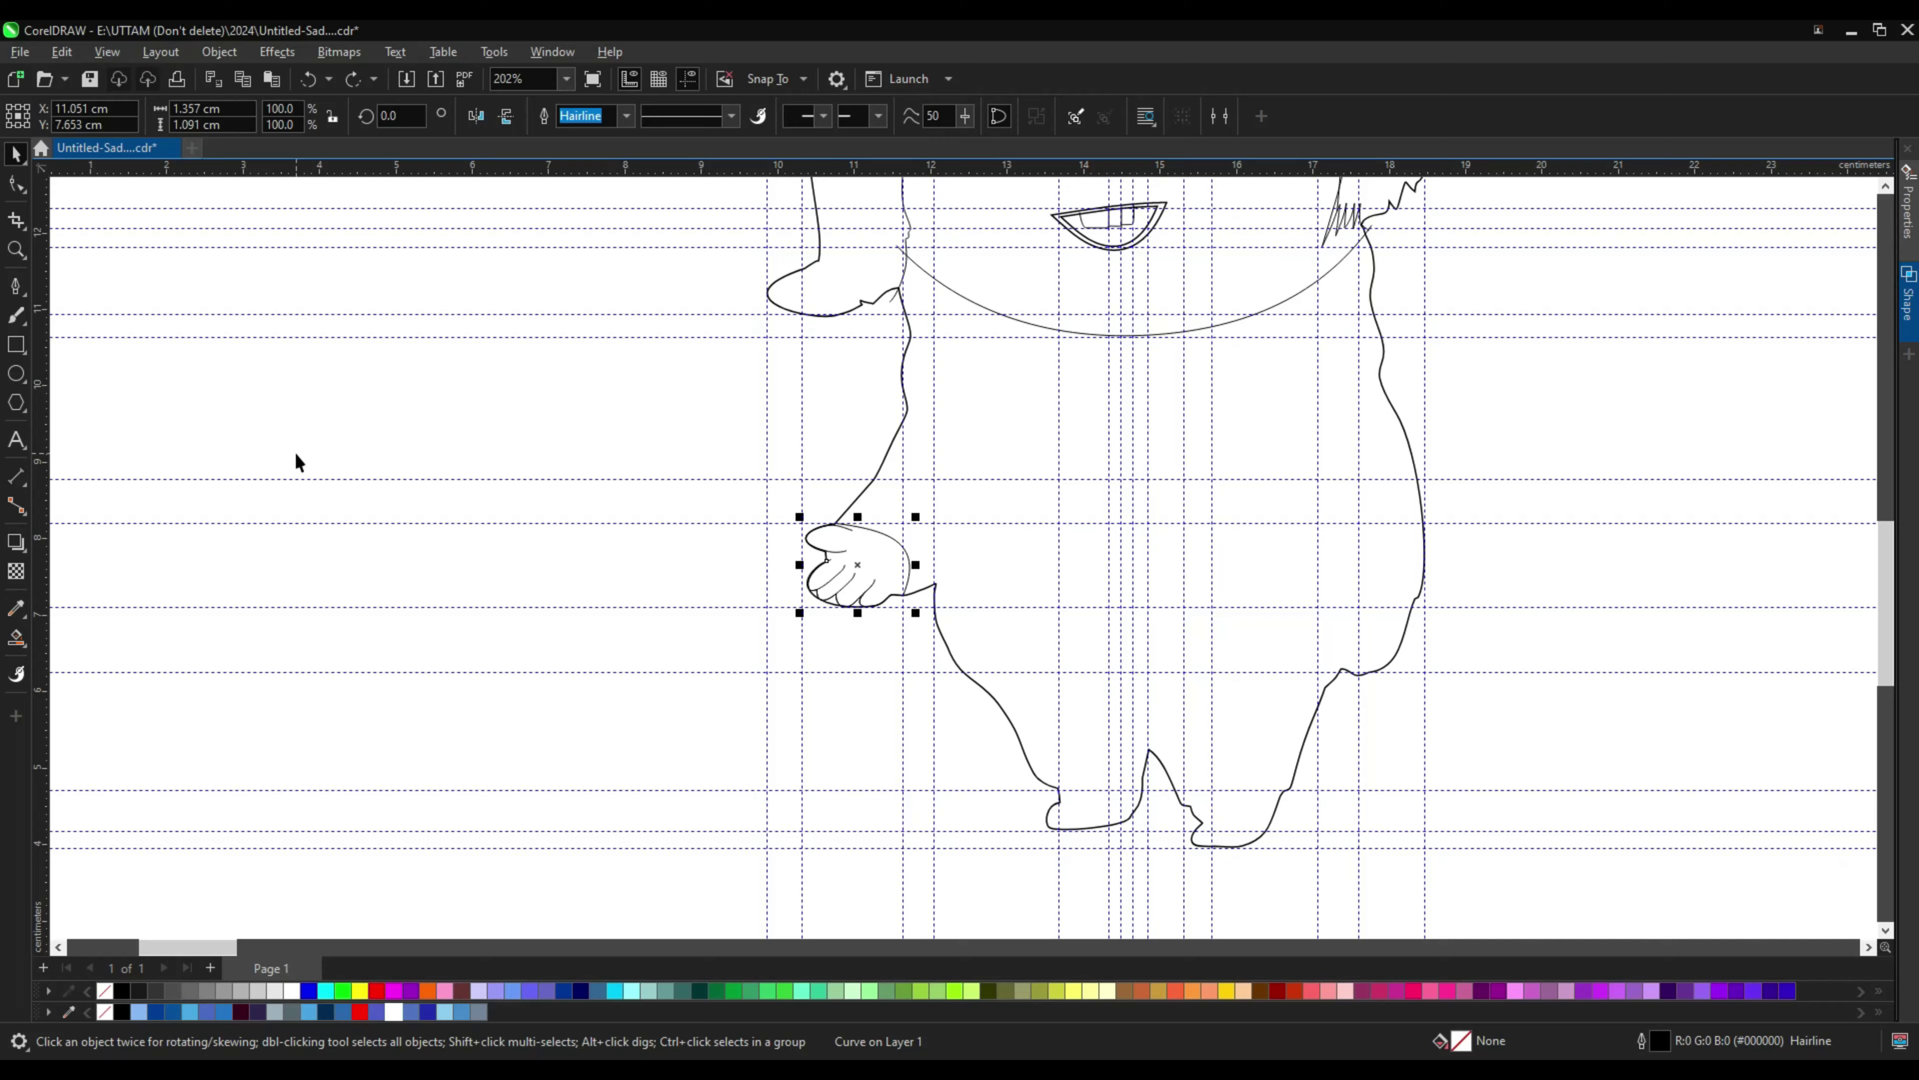
# Step: Draw the right hand's outline with the Pen tool, from the wrist line around the back of the hand and the thumb
pyautogui.click(16, 286)
pyautogui.scroll(2, 1383, 605)
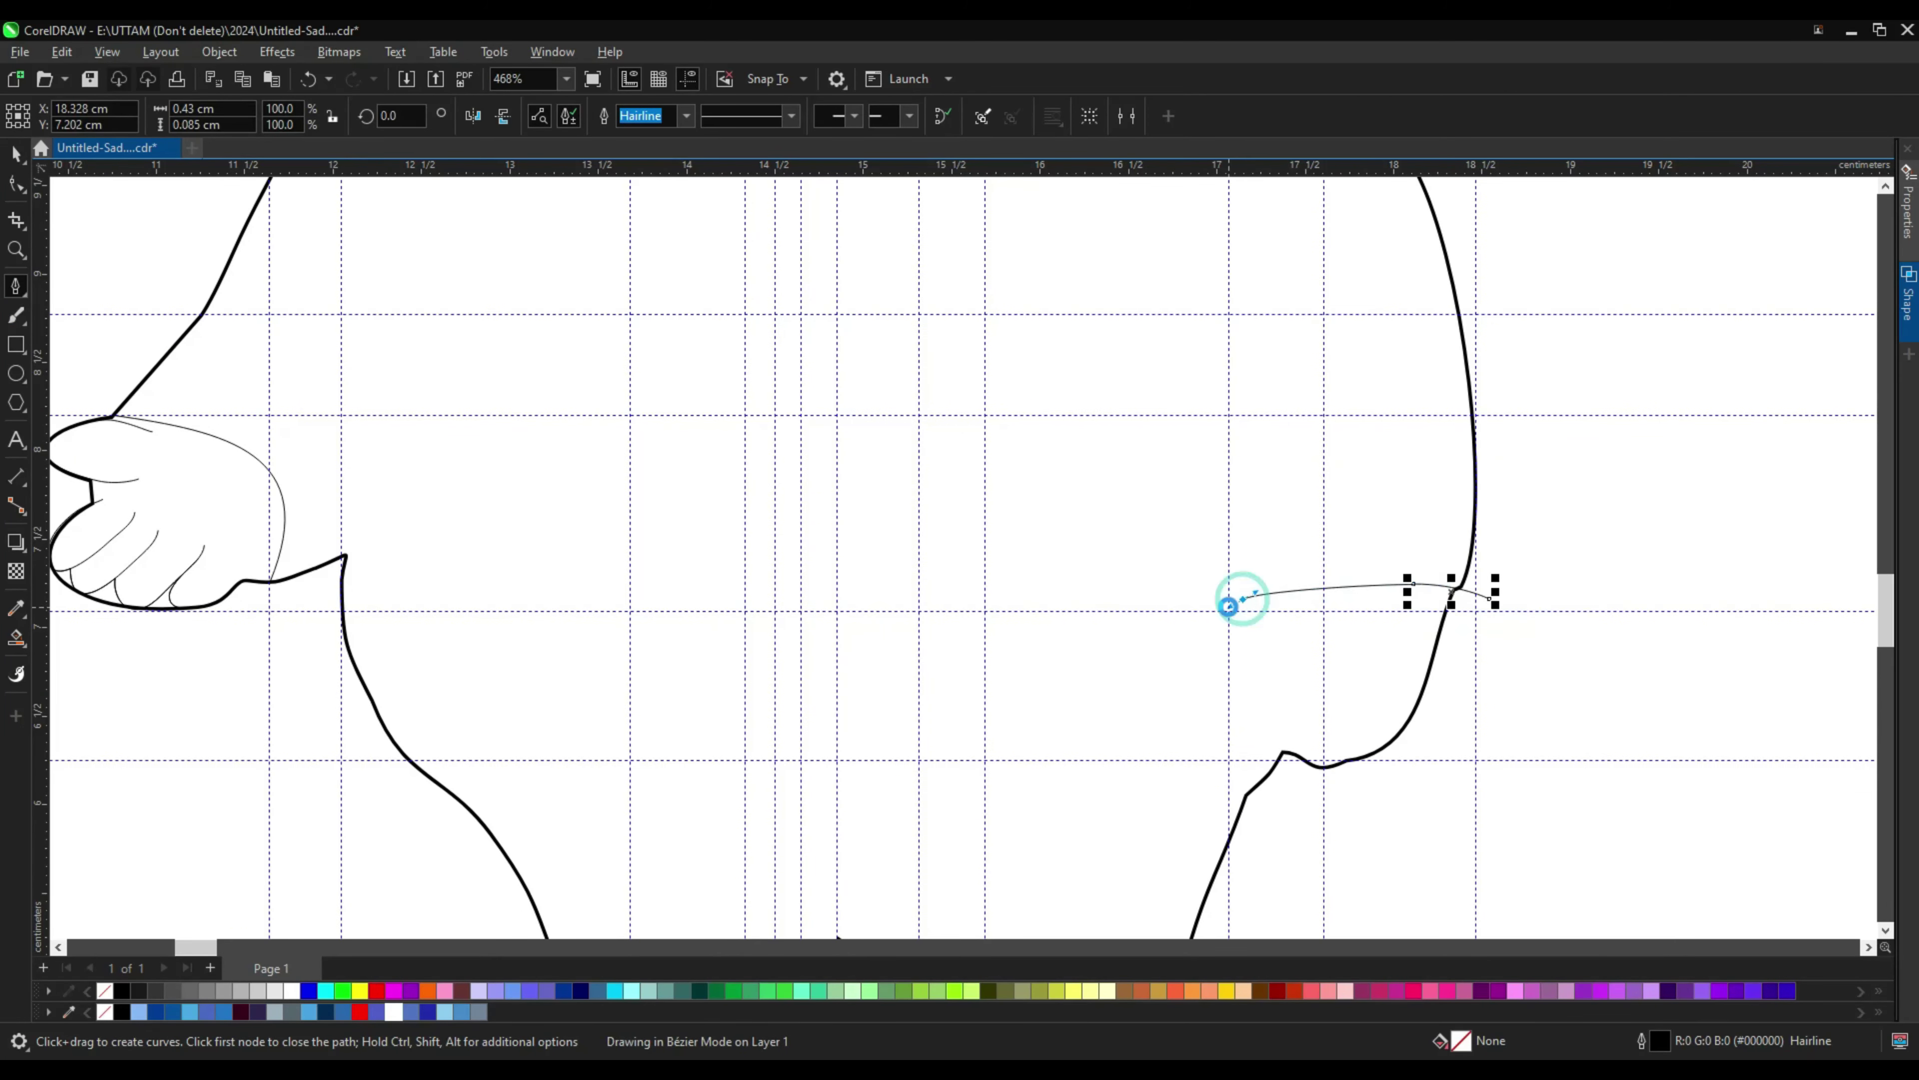
pyautogui.click(1239, 756)
pyautogui.scroll(1, 1273, 760)
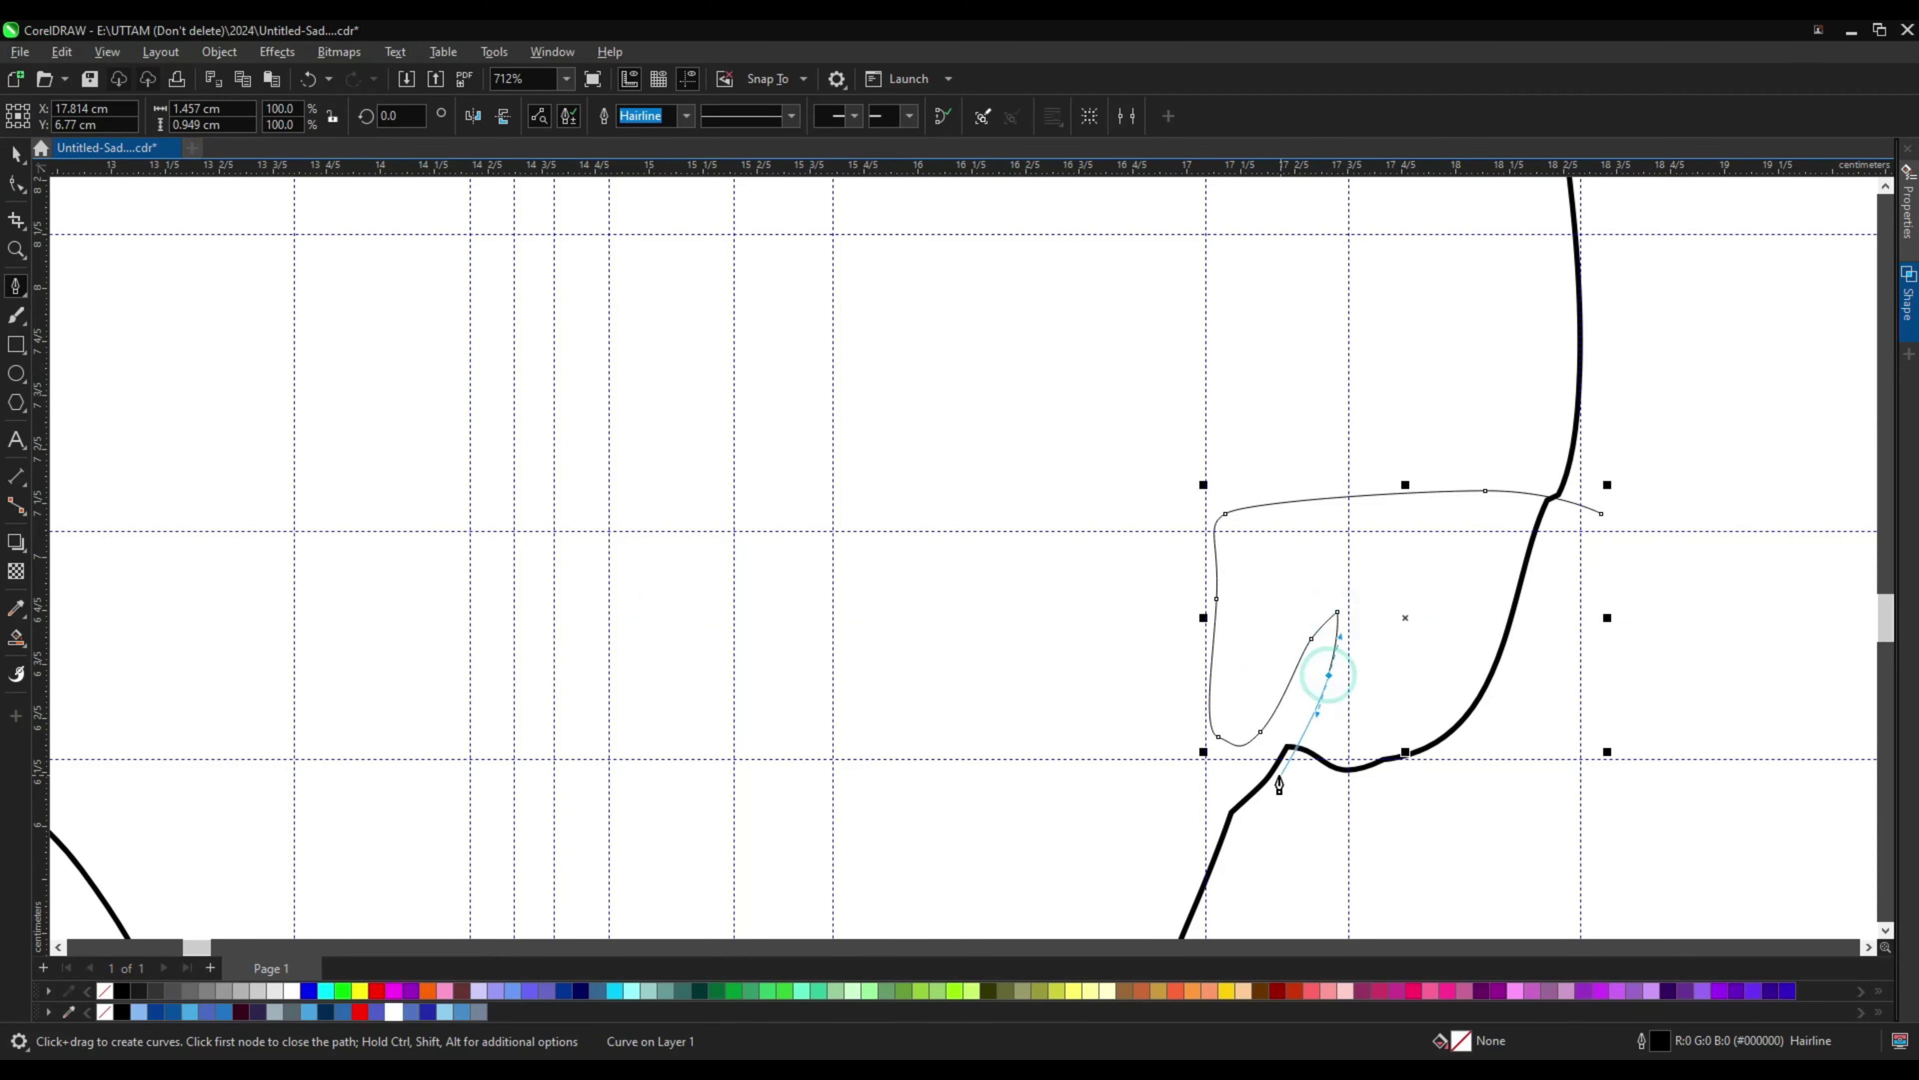
# Step: Draw three slanted finger lines about 0.6 cm tall across the right hand, beside the thumb
pyautogui.click(1349, 792)
pyautogui.moveTo(1413, 703); pyautogui.dragTo(1428, 662)
pyautogui.click(1314, 781)
pyautogui.click(1382, 632)
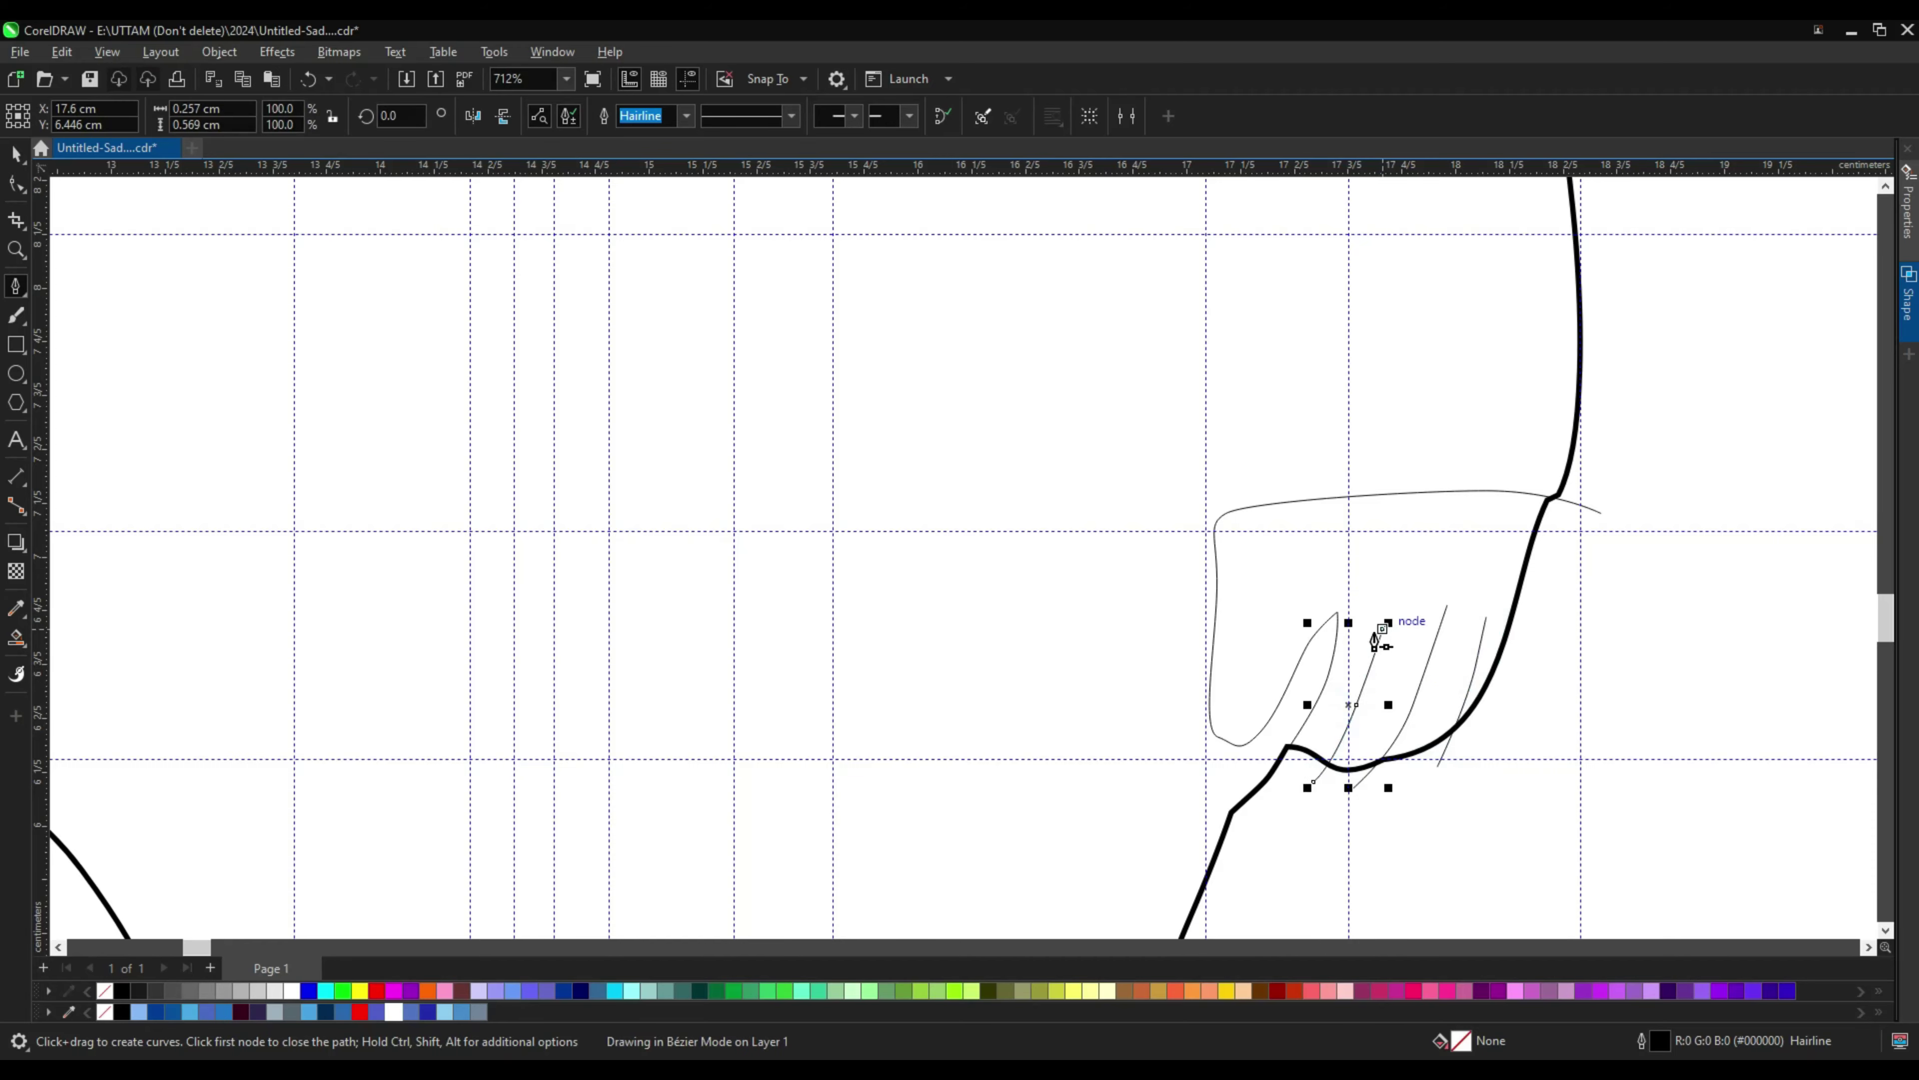
pyautogui.scroll(-3, 1371, 634)
# Step: Reshape the right hand's curve so the thumb bends smoothly and the wrist line arches slightly
pyautogui.scroll(4, 1311, 793)
pyautogui.press('F10')
pyautogui.click(1251, 637)
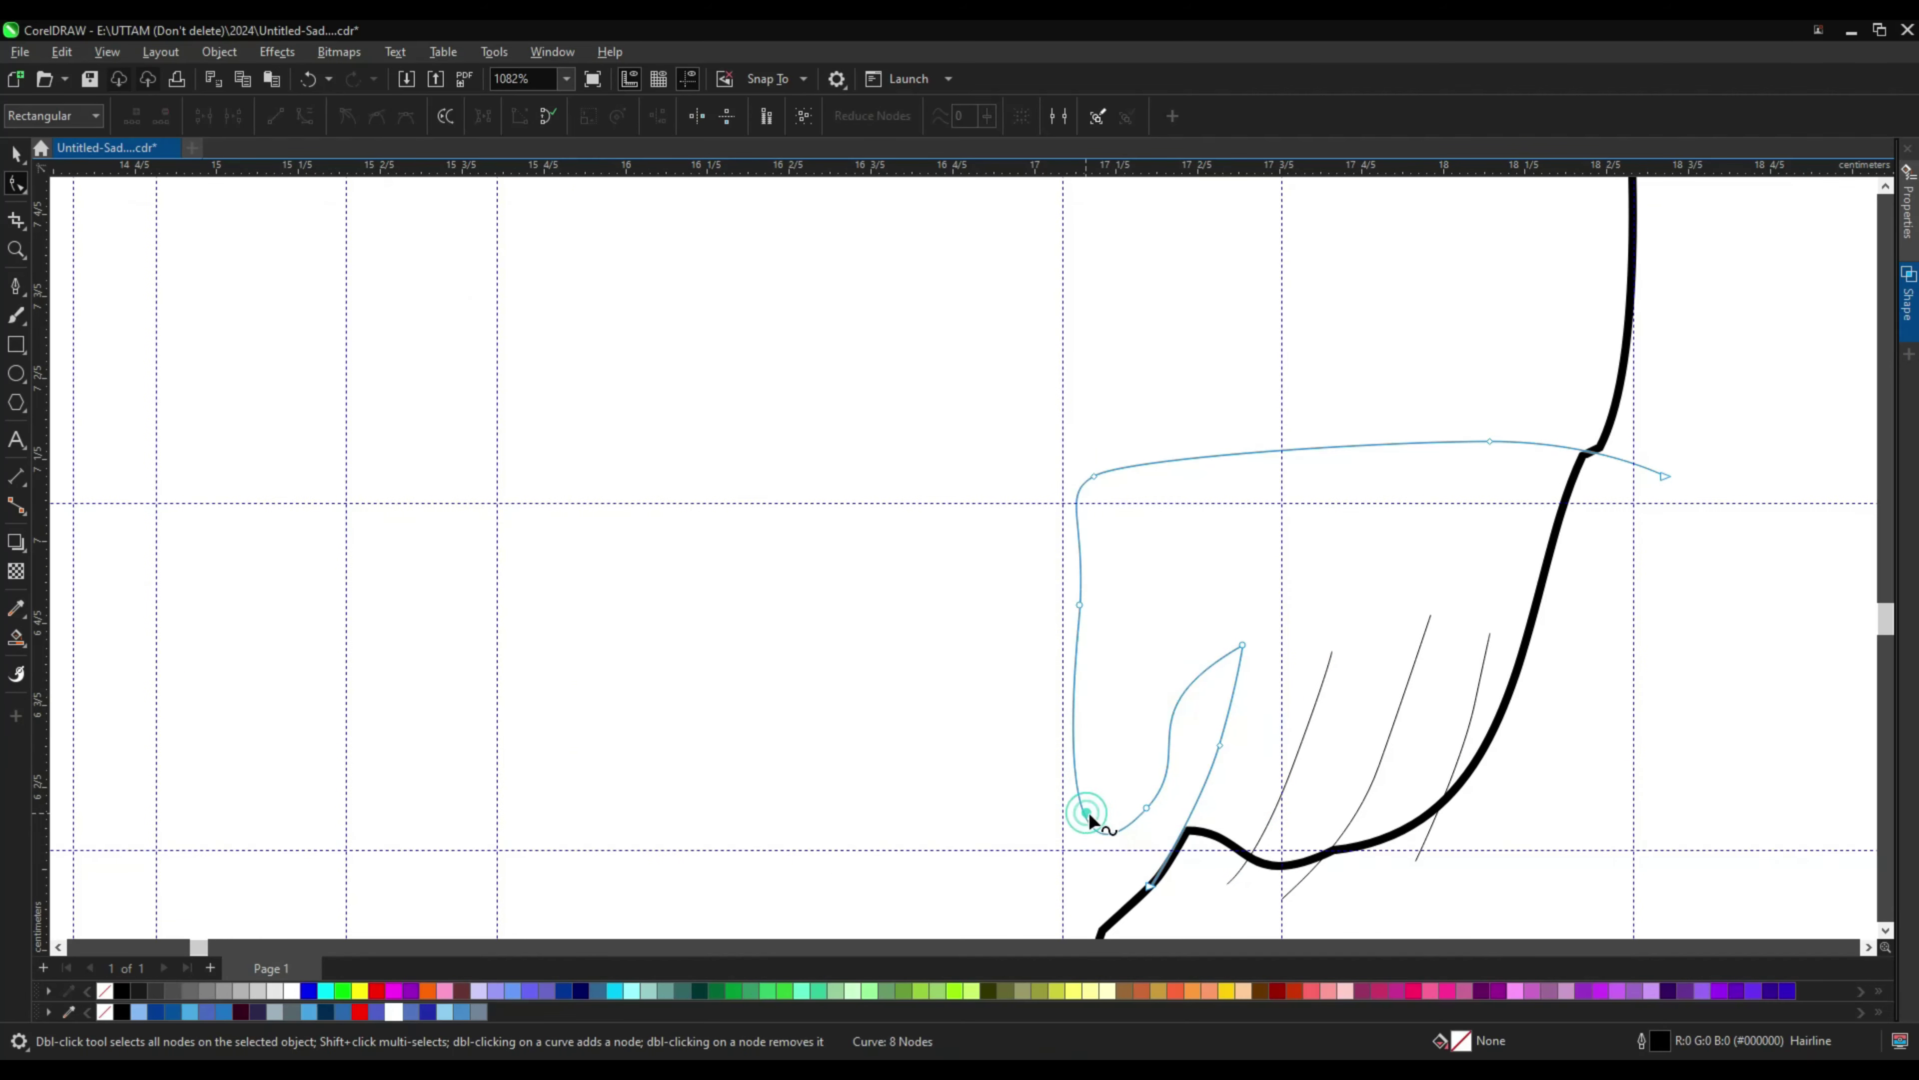
pyautogui.scroll(-2, 1089, 813)
pyautogui.scroll(1, 1239, 810)
pyautogui.scroll(-2, 1235, 515)
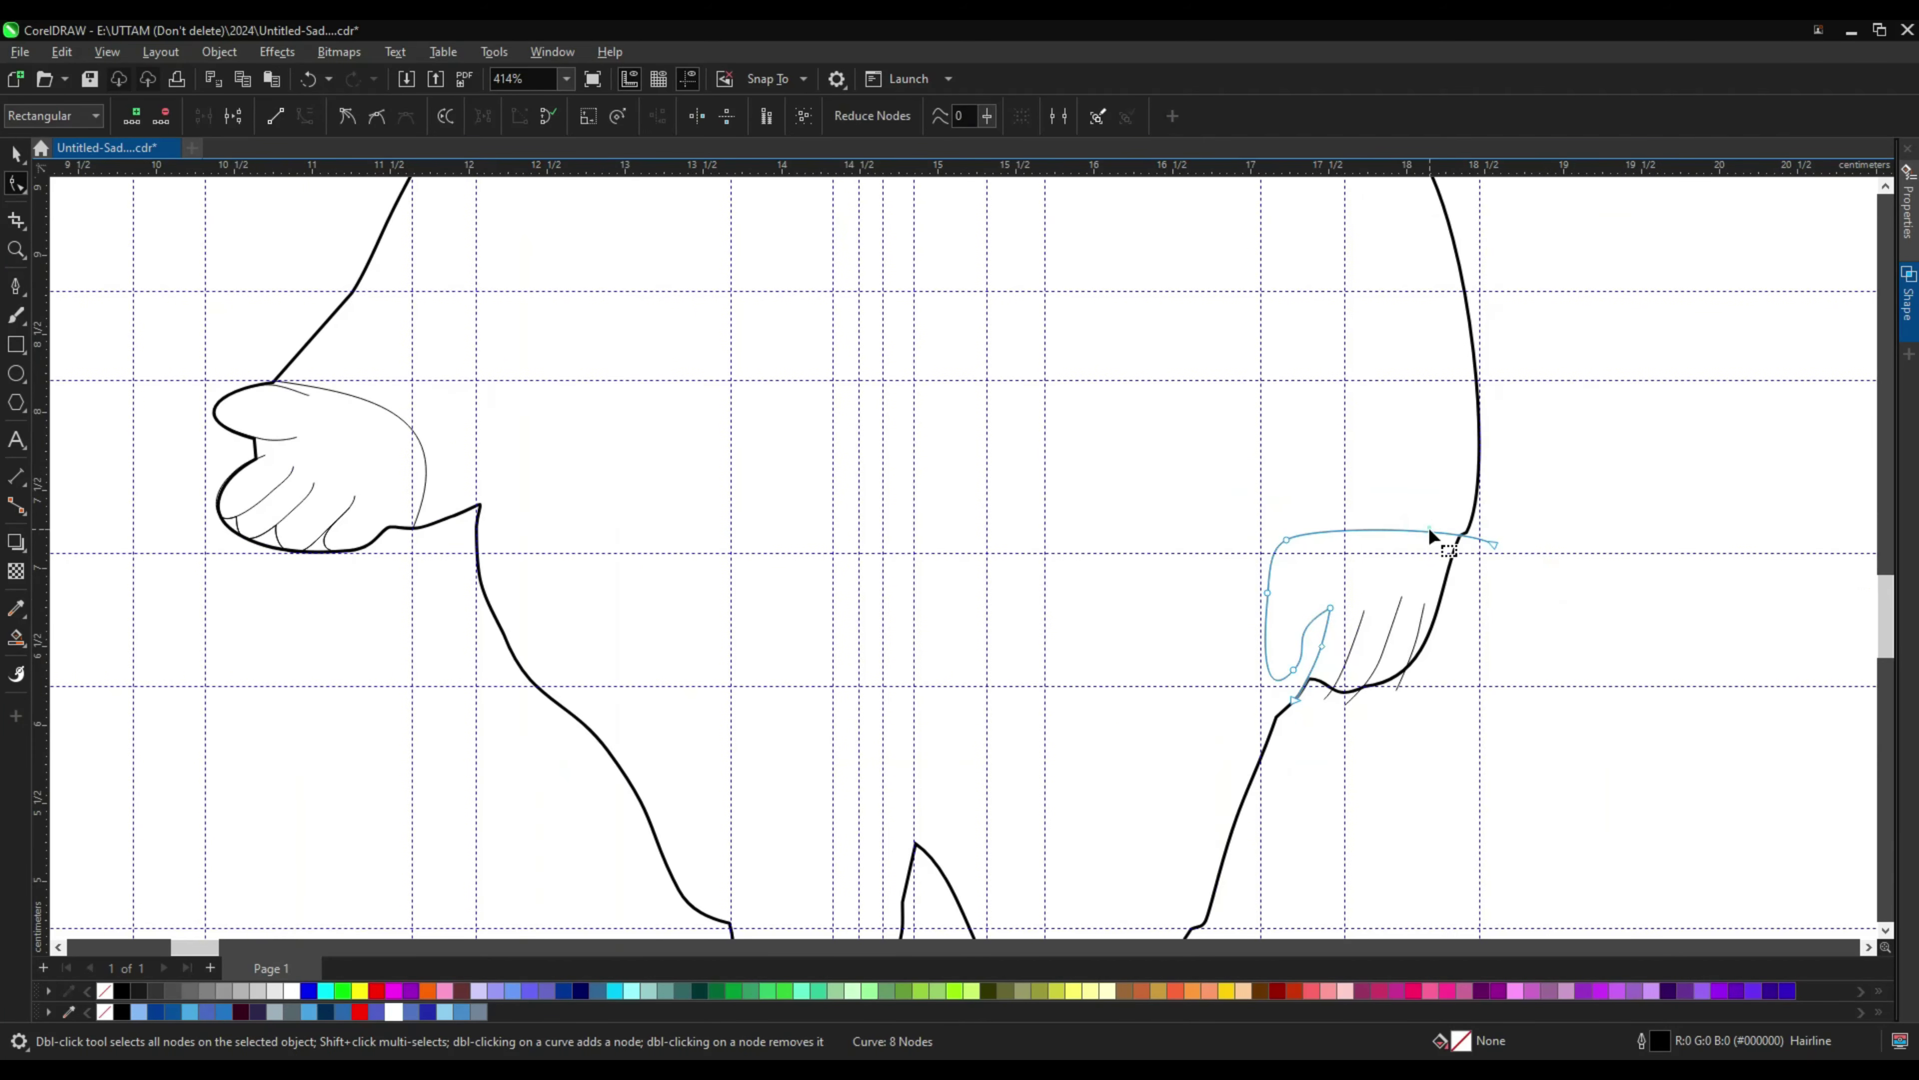
pyautogui.scroll(-3, 1431, 535)
pyautogui.scroll(2, 1291, 692)
# Step: Draw a shallow hem curve about 5.3 cm wide across the body above the legs and adjust its bend
pyautogui.press('p')
pyautogui.moveTo(917, 634); pyautogui.dragTo(1103, 643)
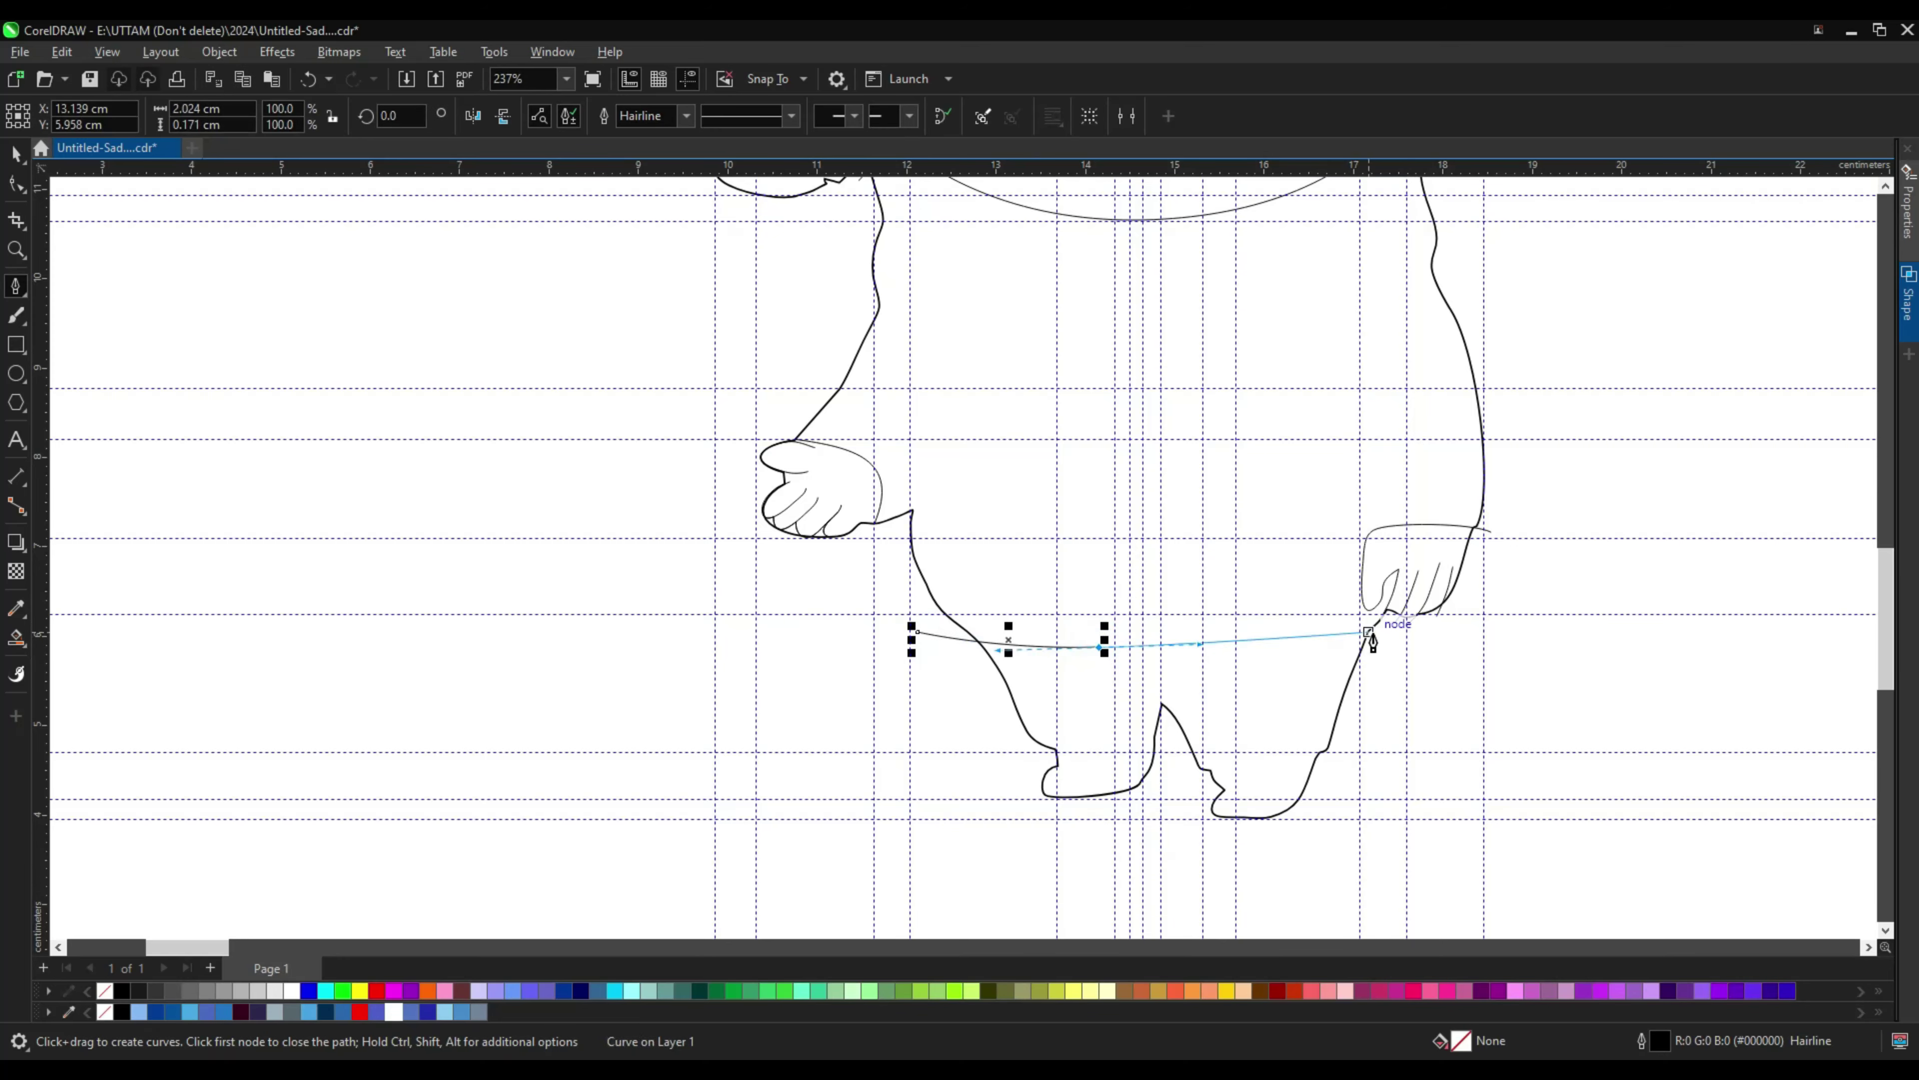
pyautogui.scroll(2, 1387, 633)
pyautogui.click(1389, 632)
pyautogui.press('F10')
pyautogui.moveTo(1231, 655); pyautogui.dragTo(1244, 650)
pyautogui.moveTo(1108, 664); pyautogui.dragTo(1108, 664)
pyautogui.scroll(-3, 1107, 664)
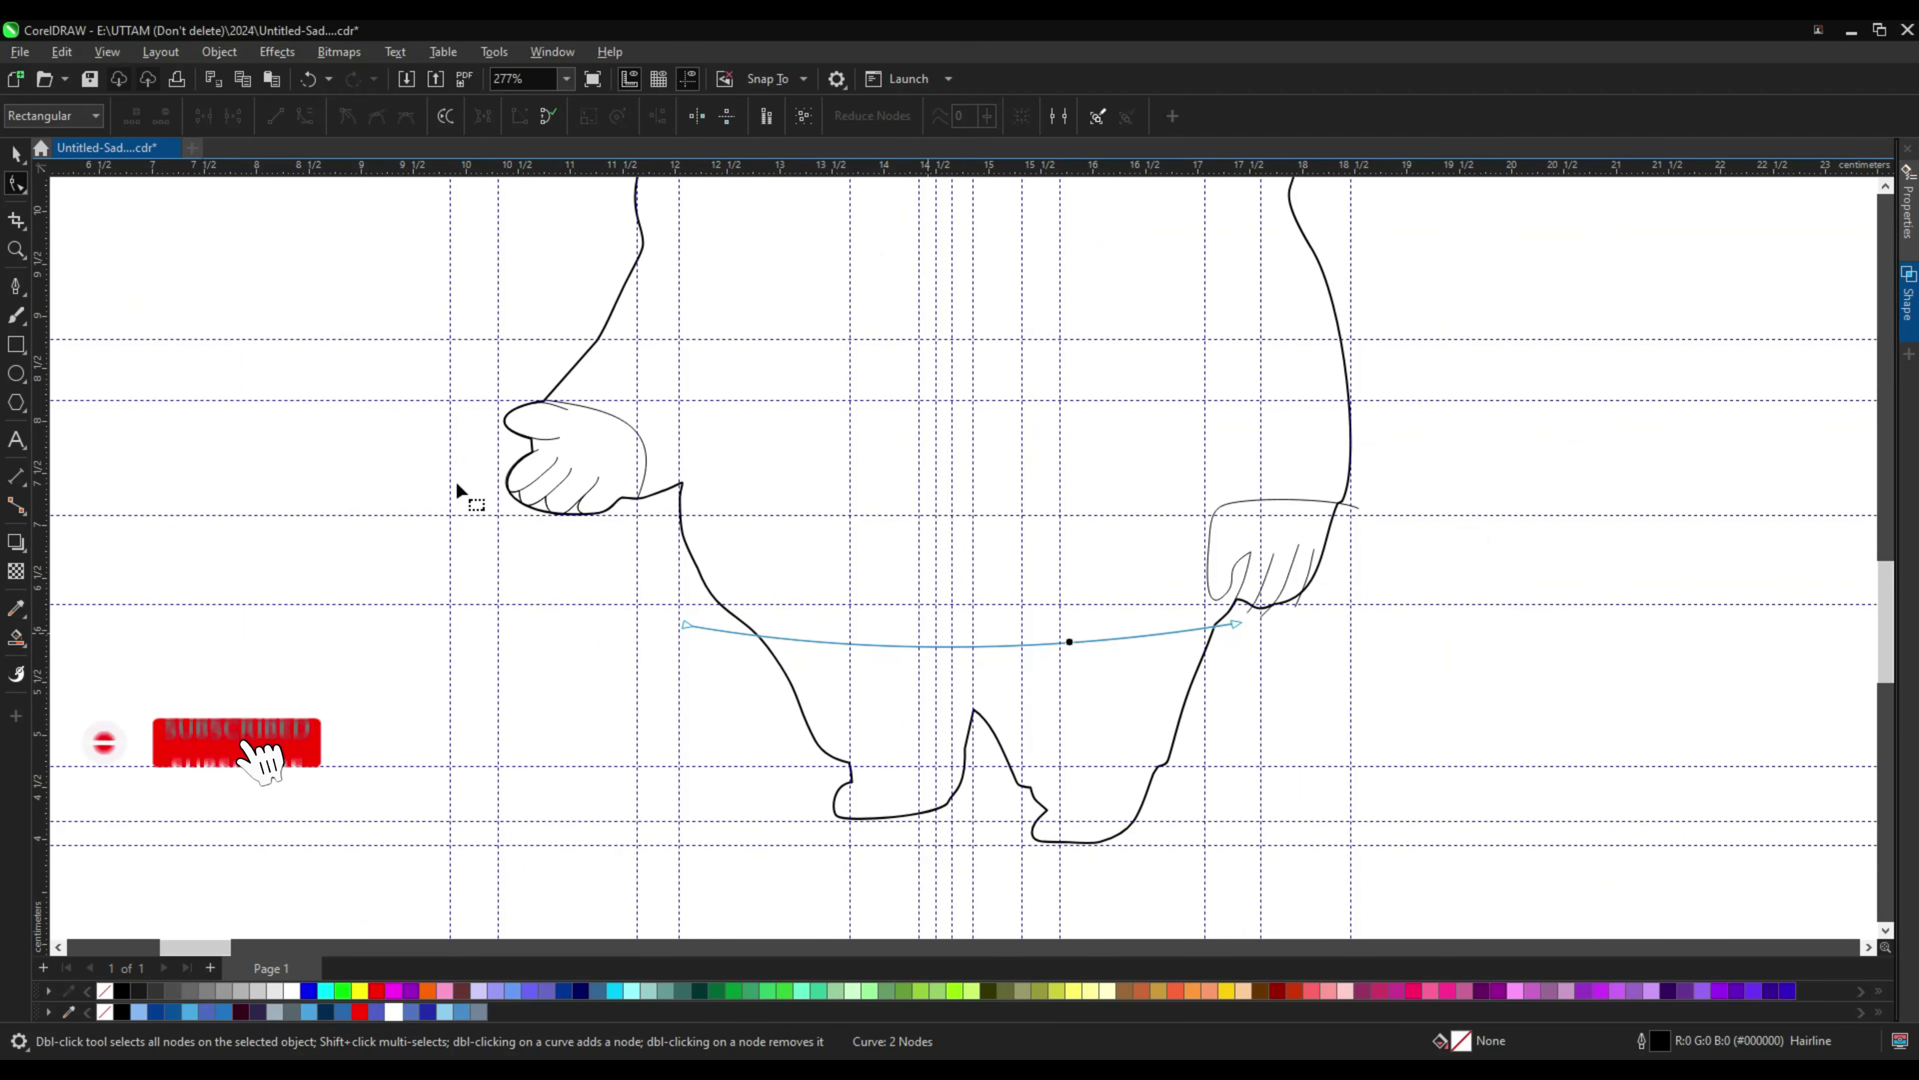
# Step: Draw curved trouser hem lines across both ankles, each with a short fold tick at the outline notch
pyautogui.scroll(3, 462, 493)
pyautogui.press('p')
pyautogui.press('F5')
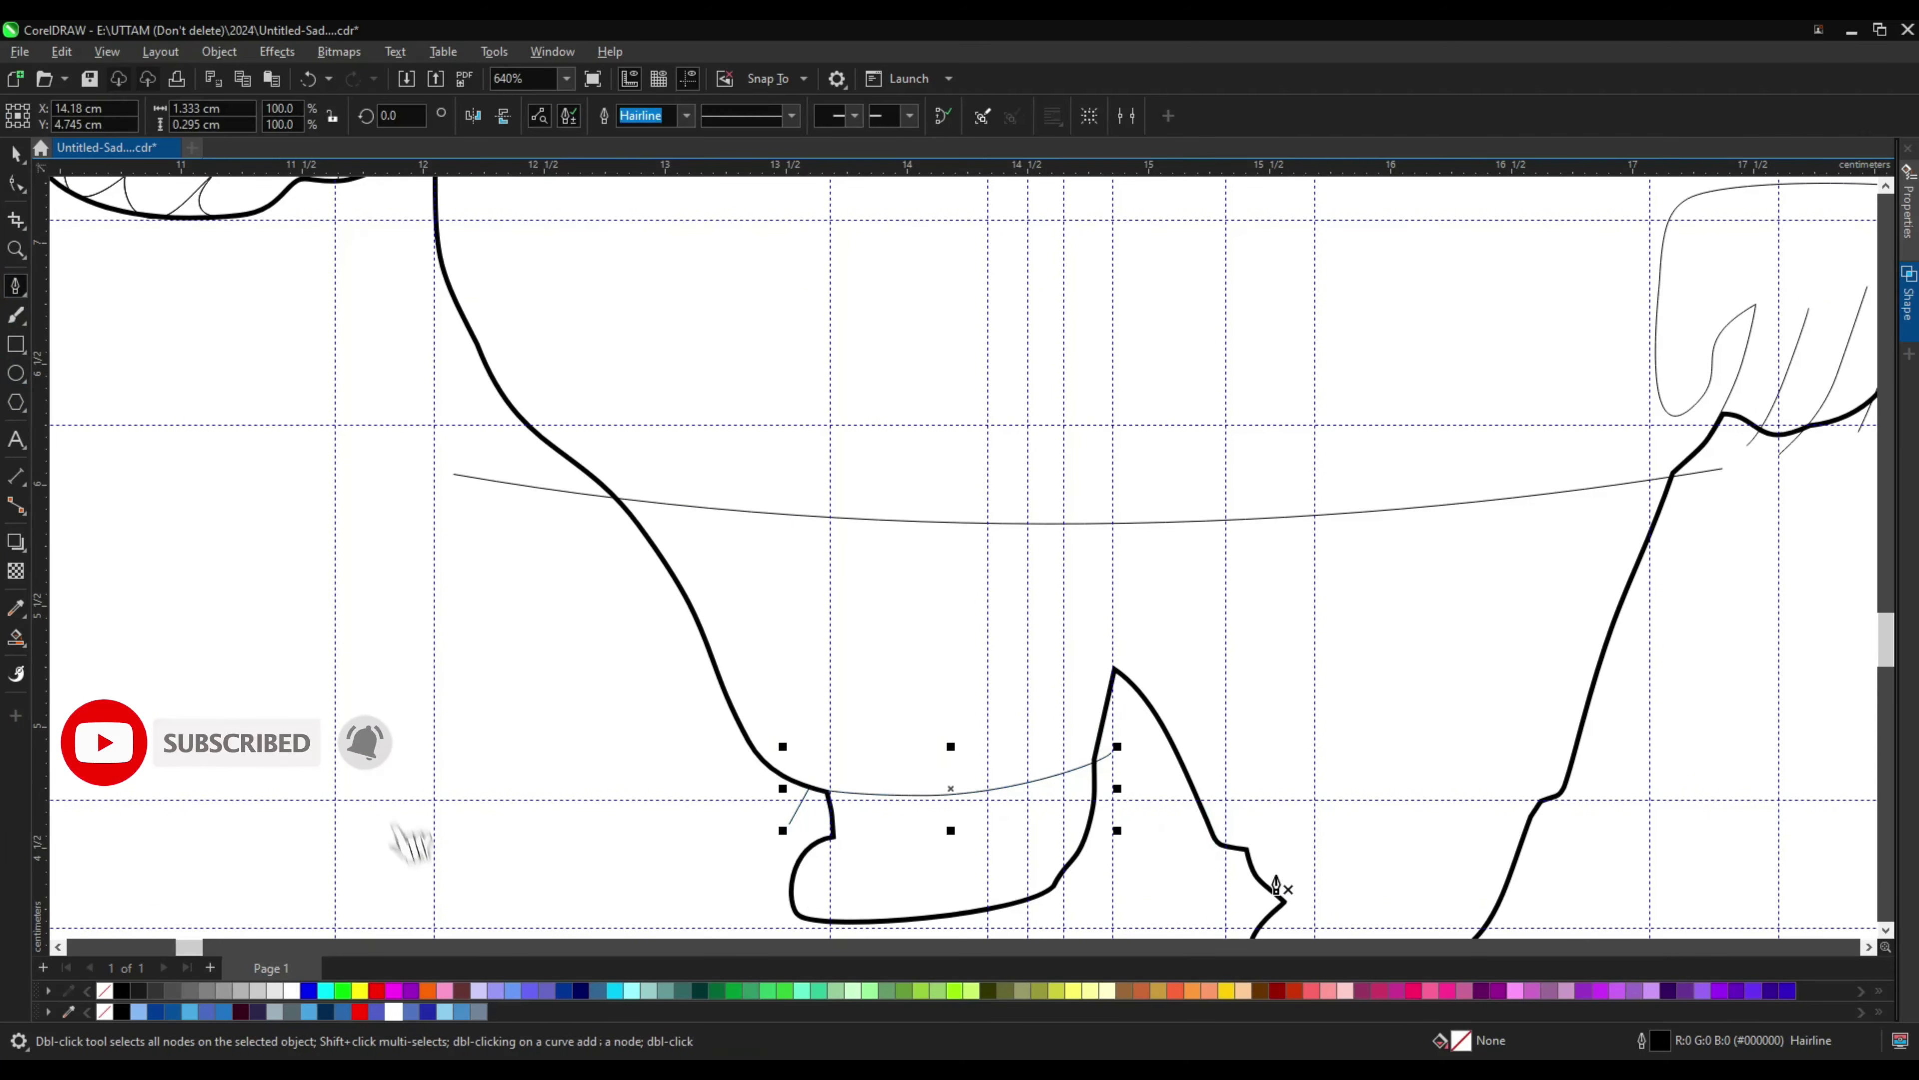
pyautogui.scroll(2, 1277, 886)
pyautogui.click(1227, 921)
pyautogui.moveTo(1281, 898); pyautogui.dragTo(1384, 900)
# Step: Draw a toe-cap arc on each shoe and adjust the right shoe's arc, about 0.9 cm wide
pyautogui.scroll(-2, 1383, 900)
pyautogui.scroll(2, 1436, 930)
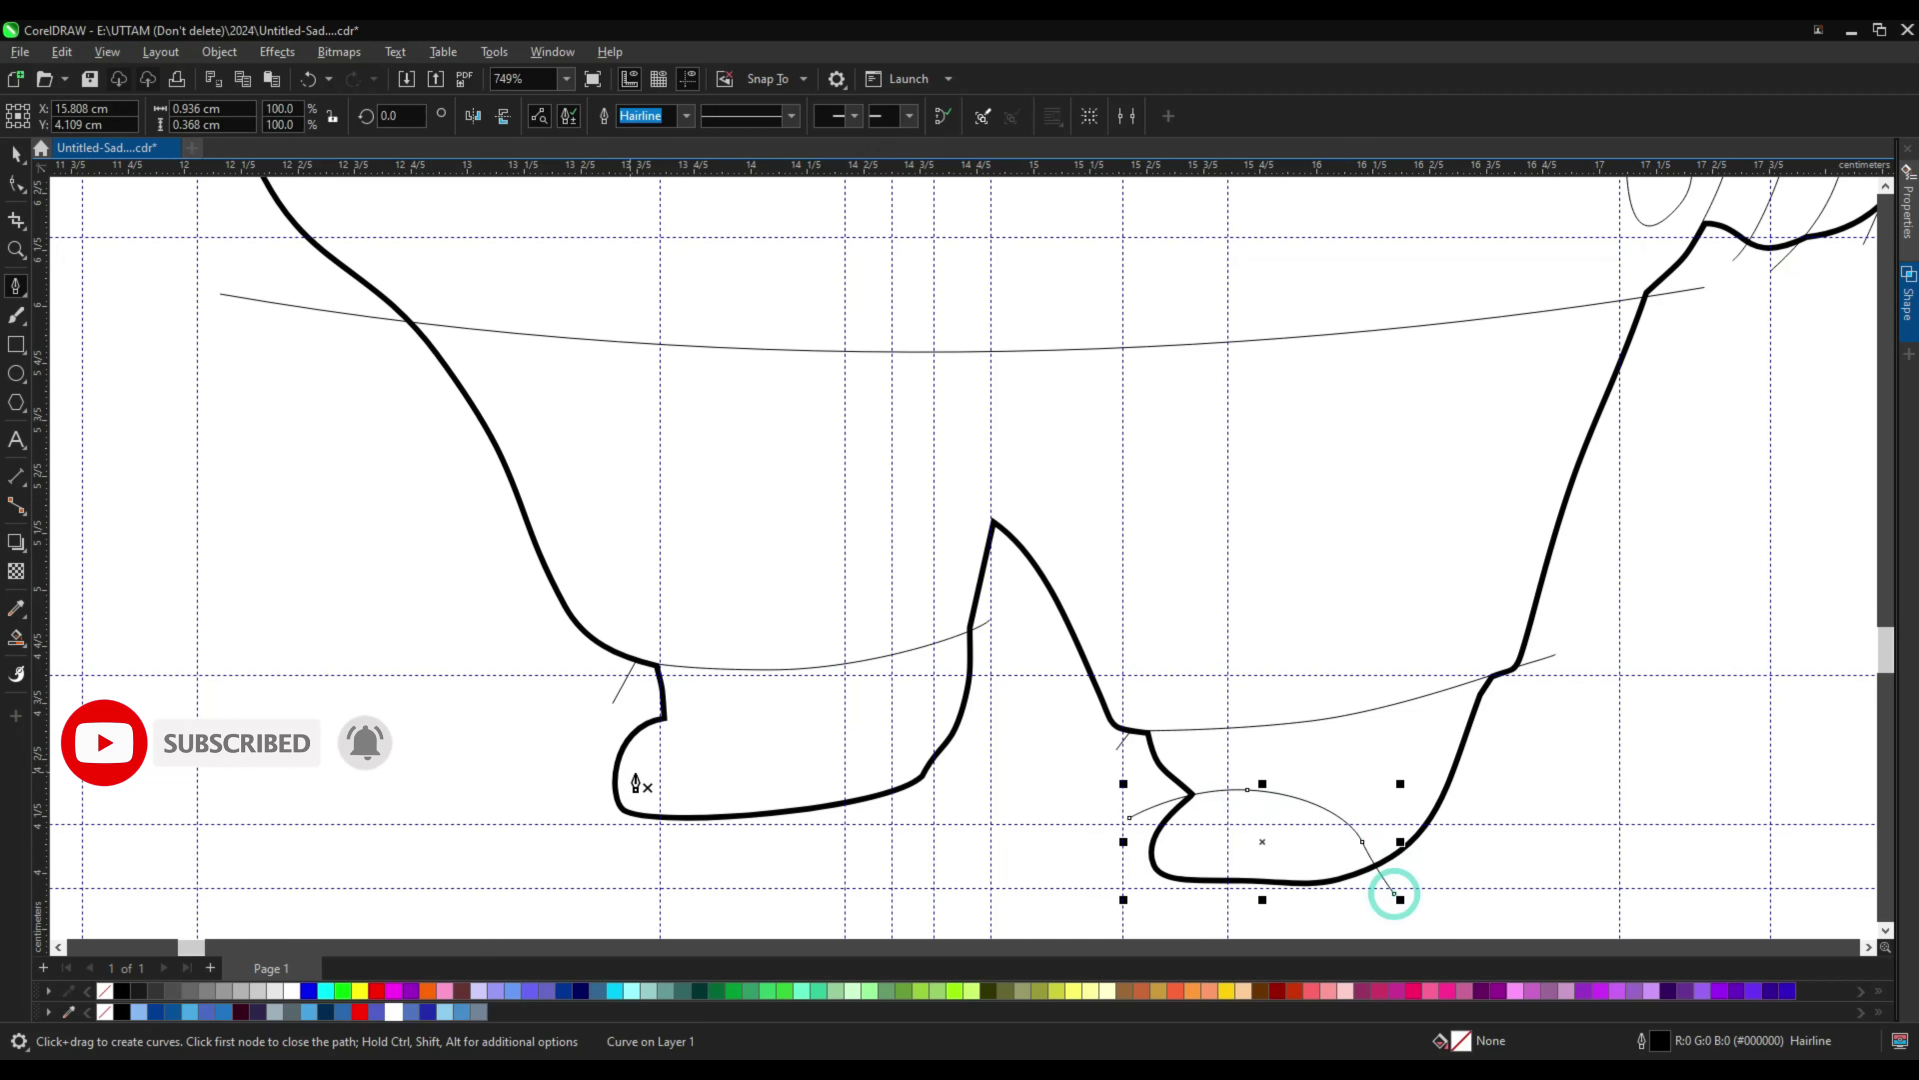
pyautogui.click(784, 846)
pyautogui.press('F10')
pyautogui.click(1242, 794)
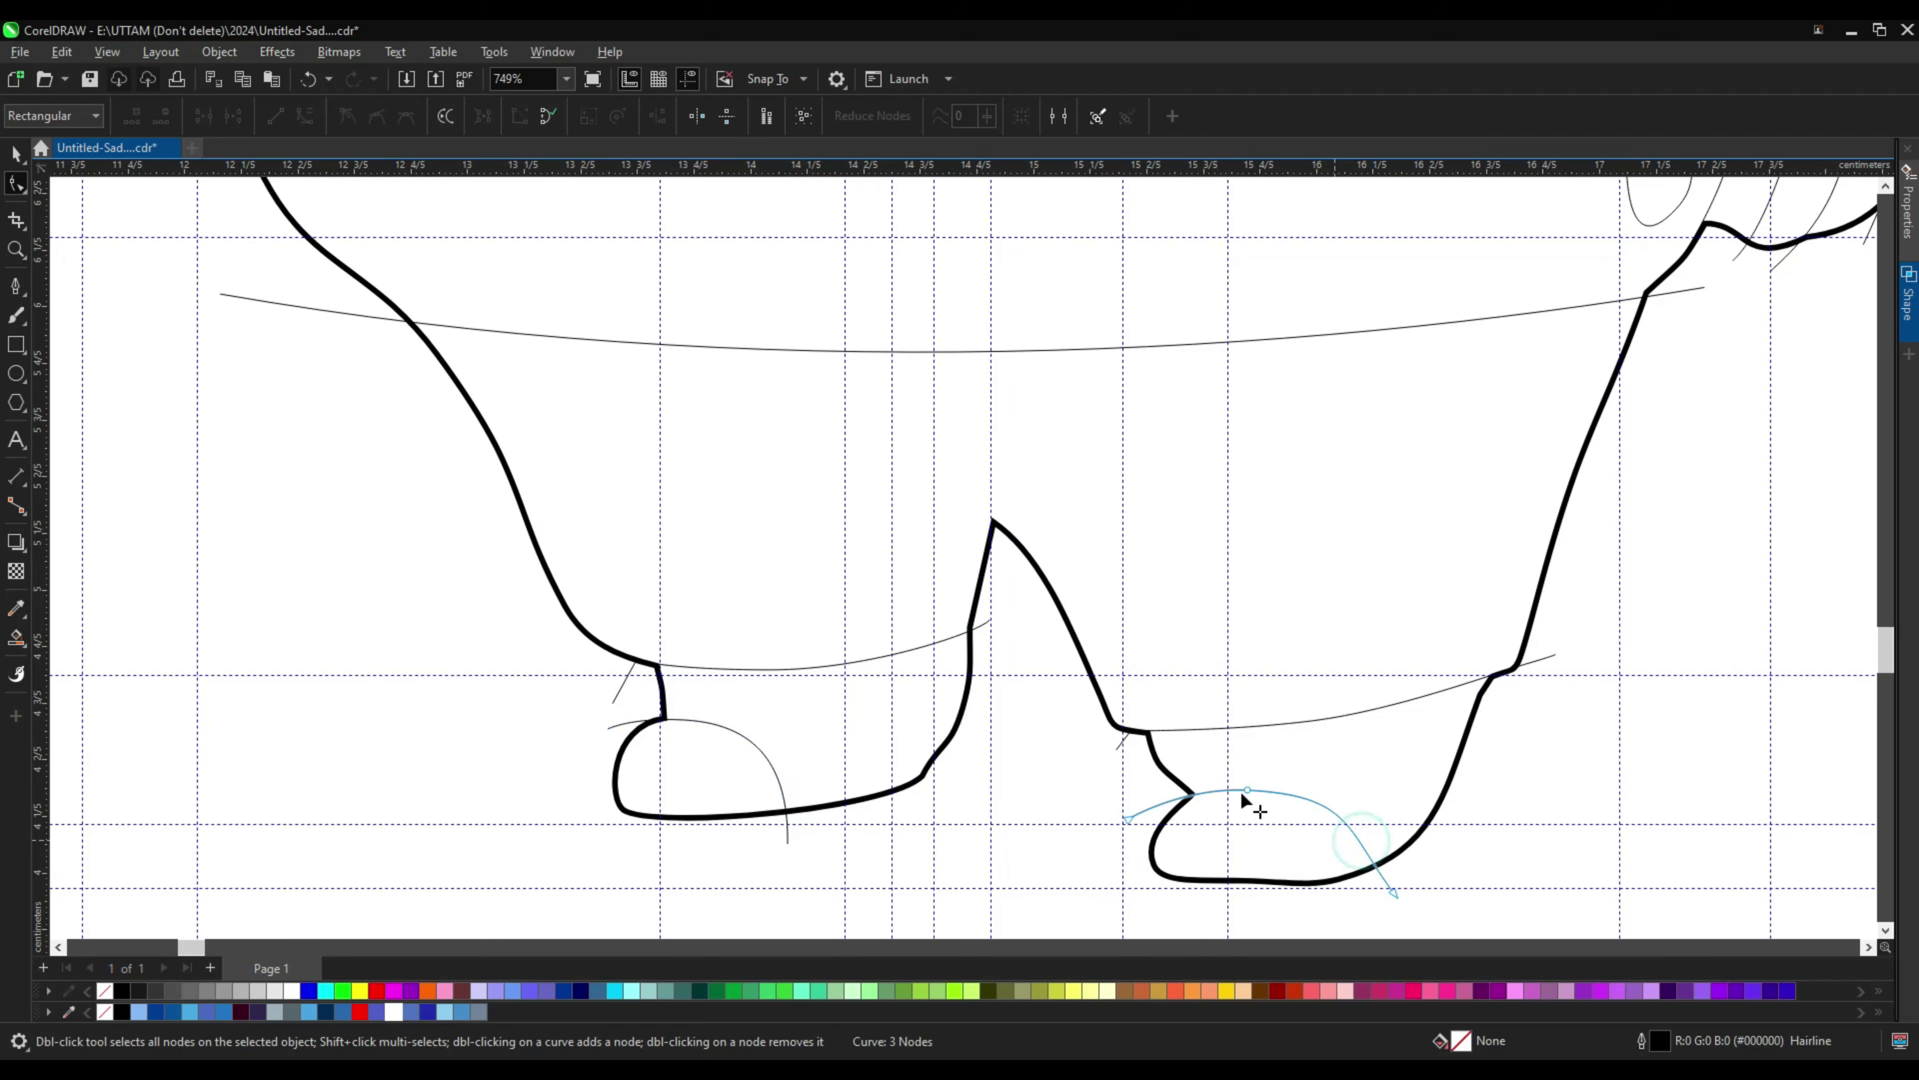
pyautogui.scroll(1, 1244, 813)
pyautogui.scroll(-5, 1245, 823)
# Step: Draw the body's side line about 2.3 cm tall beside the left hand, from the outline notch up past the elbow
pyautogui.click(14, 293)
pyautogui.scroll(2, 842, 603)
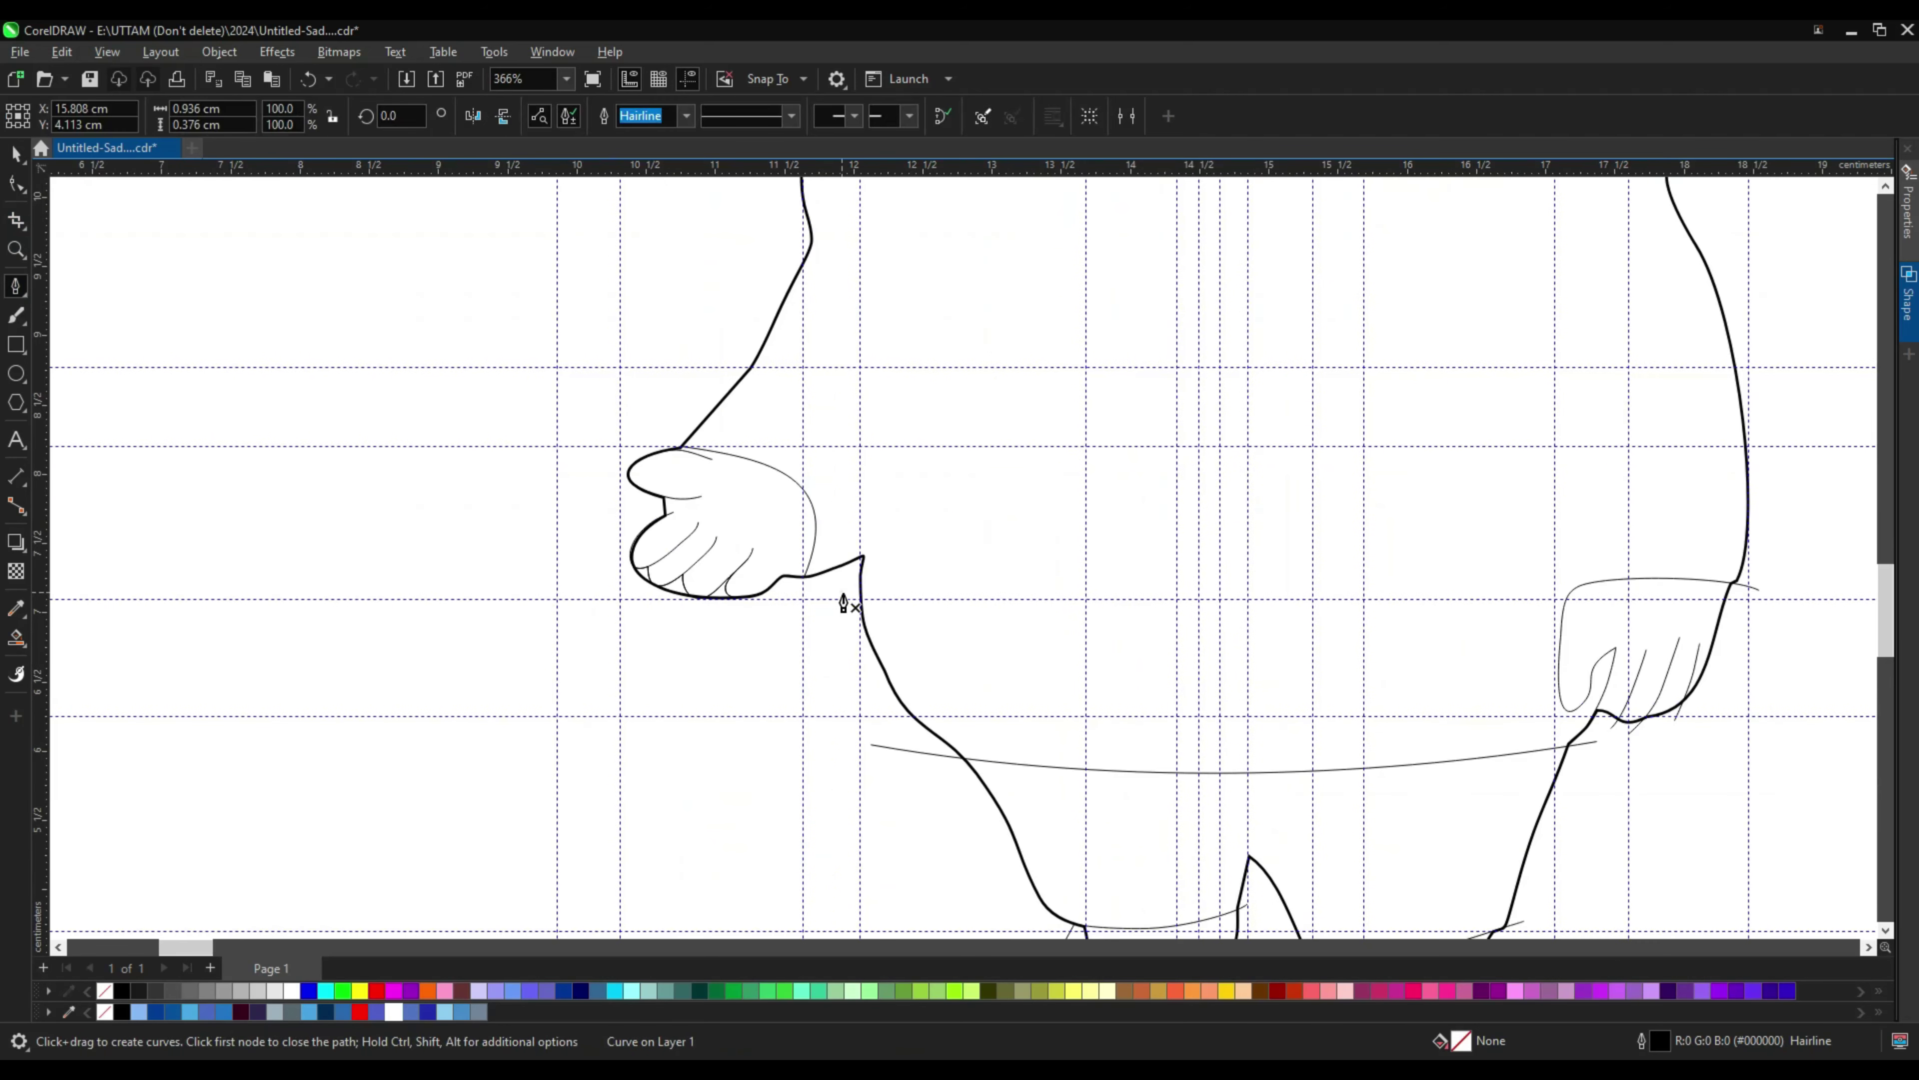
pyautogui.doubleClick(837, 271)
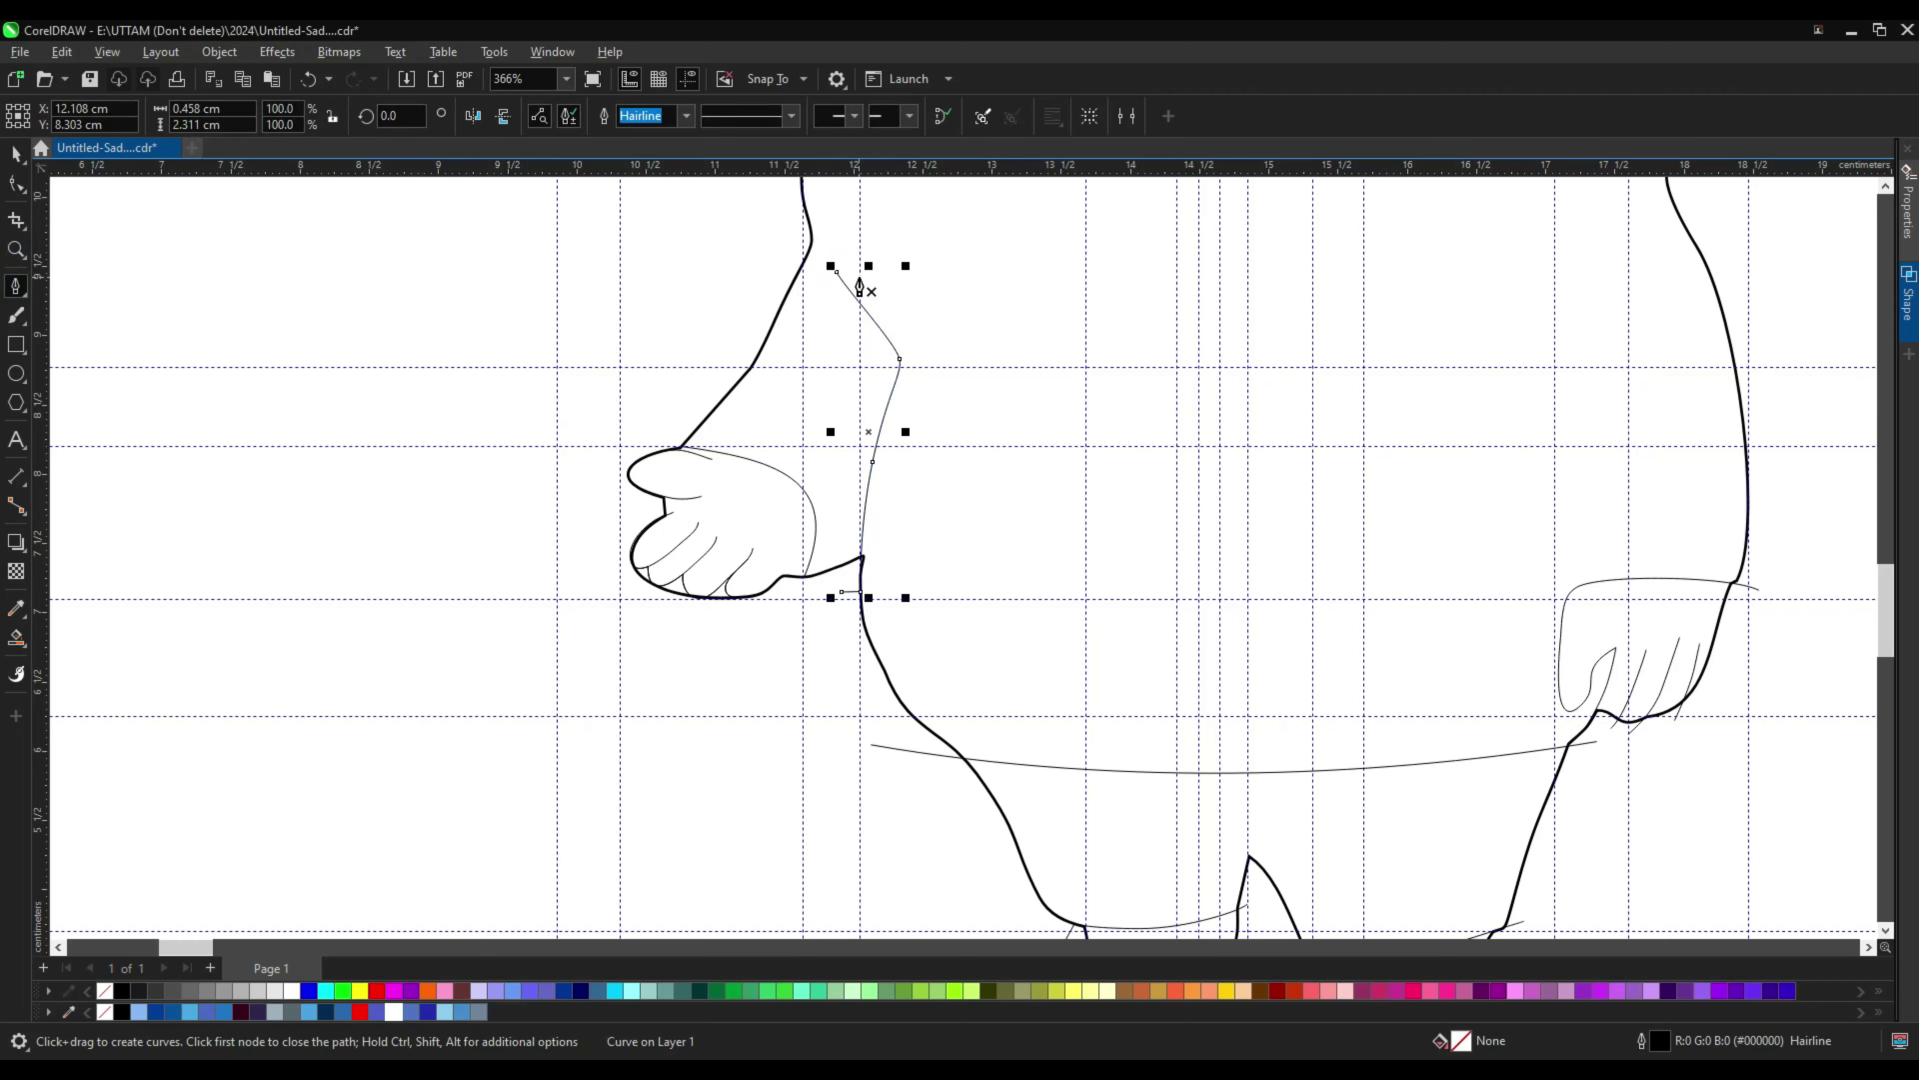
# Step: Draw the left arm's inner edge from beside the elbow down to the wrist at the hand's lower edge
pyautogui.click(852, 527)
pyautogui.scroll(3, 852, 527)
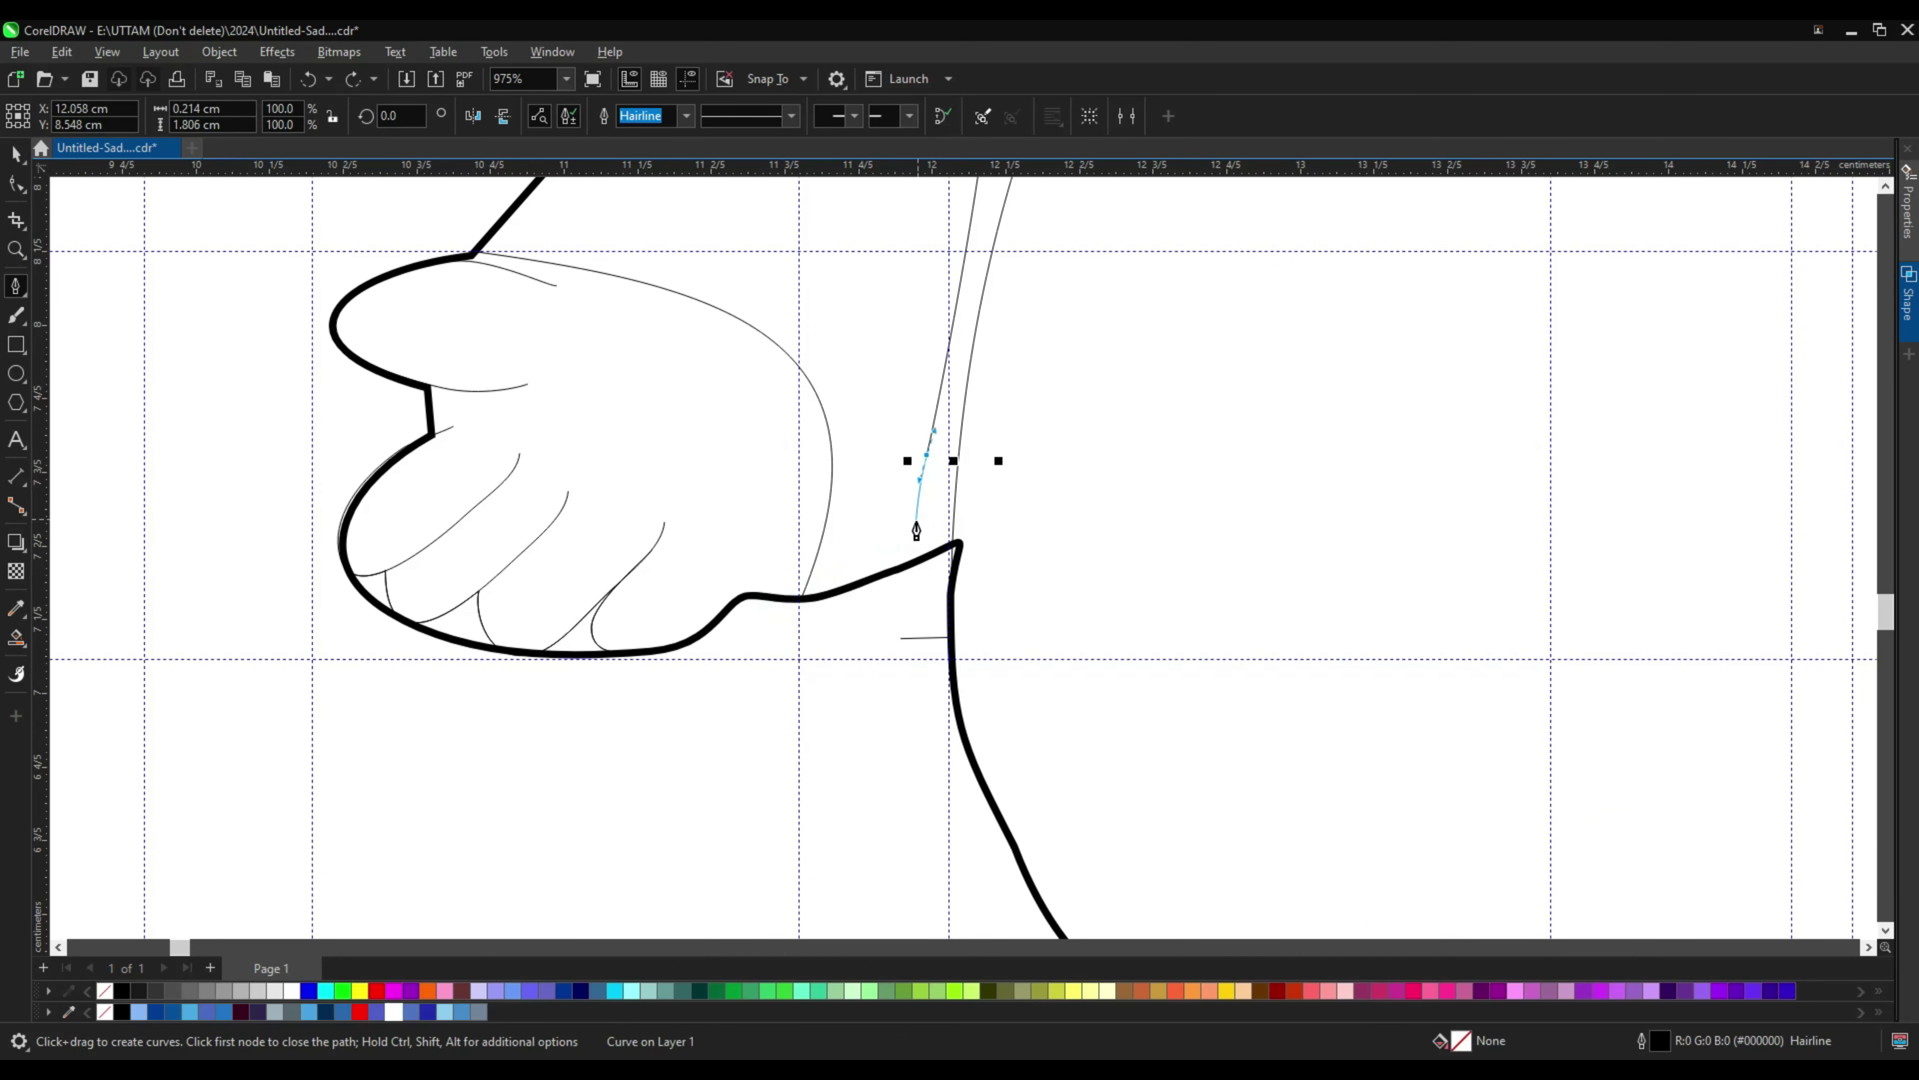
pyautogui.scroll(-1, 917, 531)
pyautogui.doubleClick(803, 598)
pyautogui.press('F10')
pyautogui.scroll(-1, 972, 457)
pyautogui.scroll(1, 1006, 359)
# Step: Draw a sleeve fold of two converging curves about 0.5 by 0.7 cm across the left forearm
pyautogui.click(856, 300)
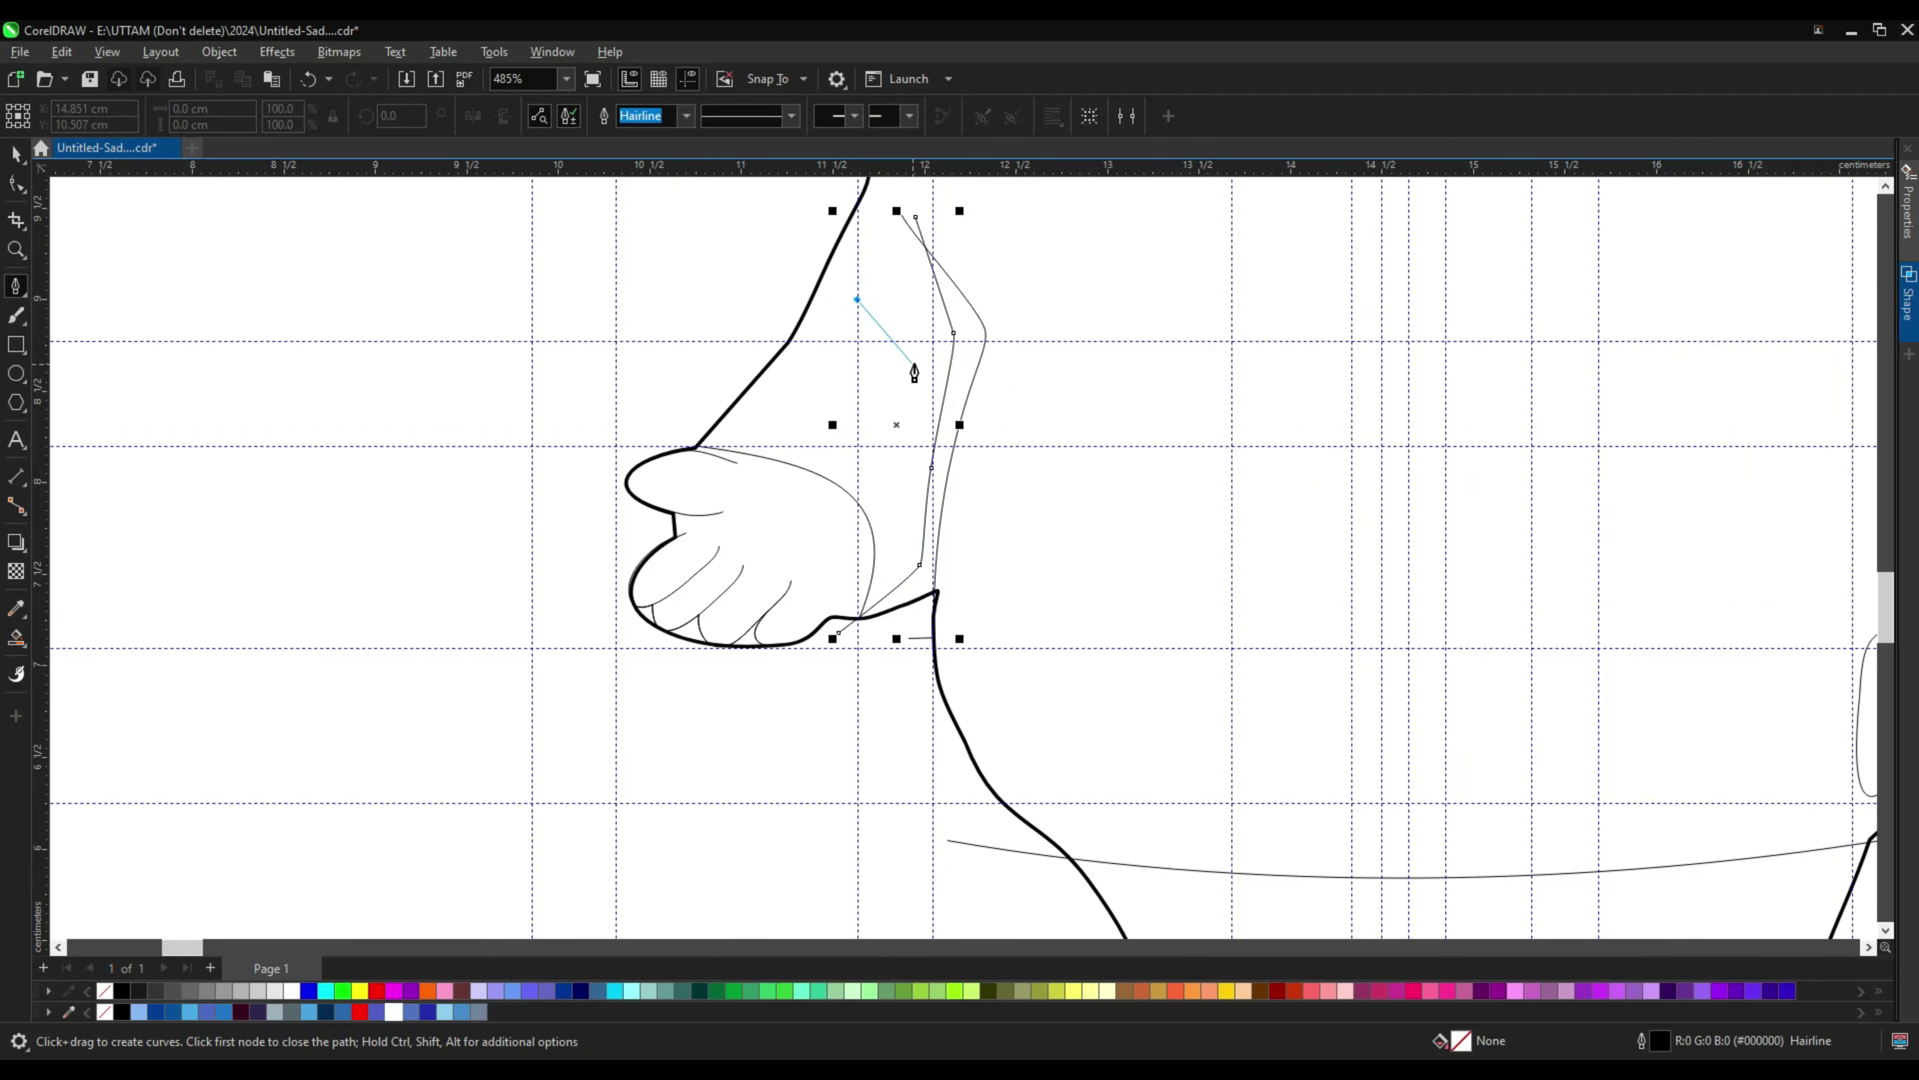
pyautogui.click(865, 366)
pyautogui.scroll(1, 933, 407)
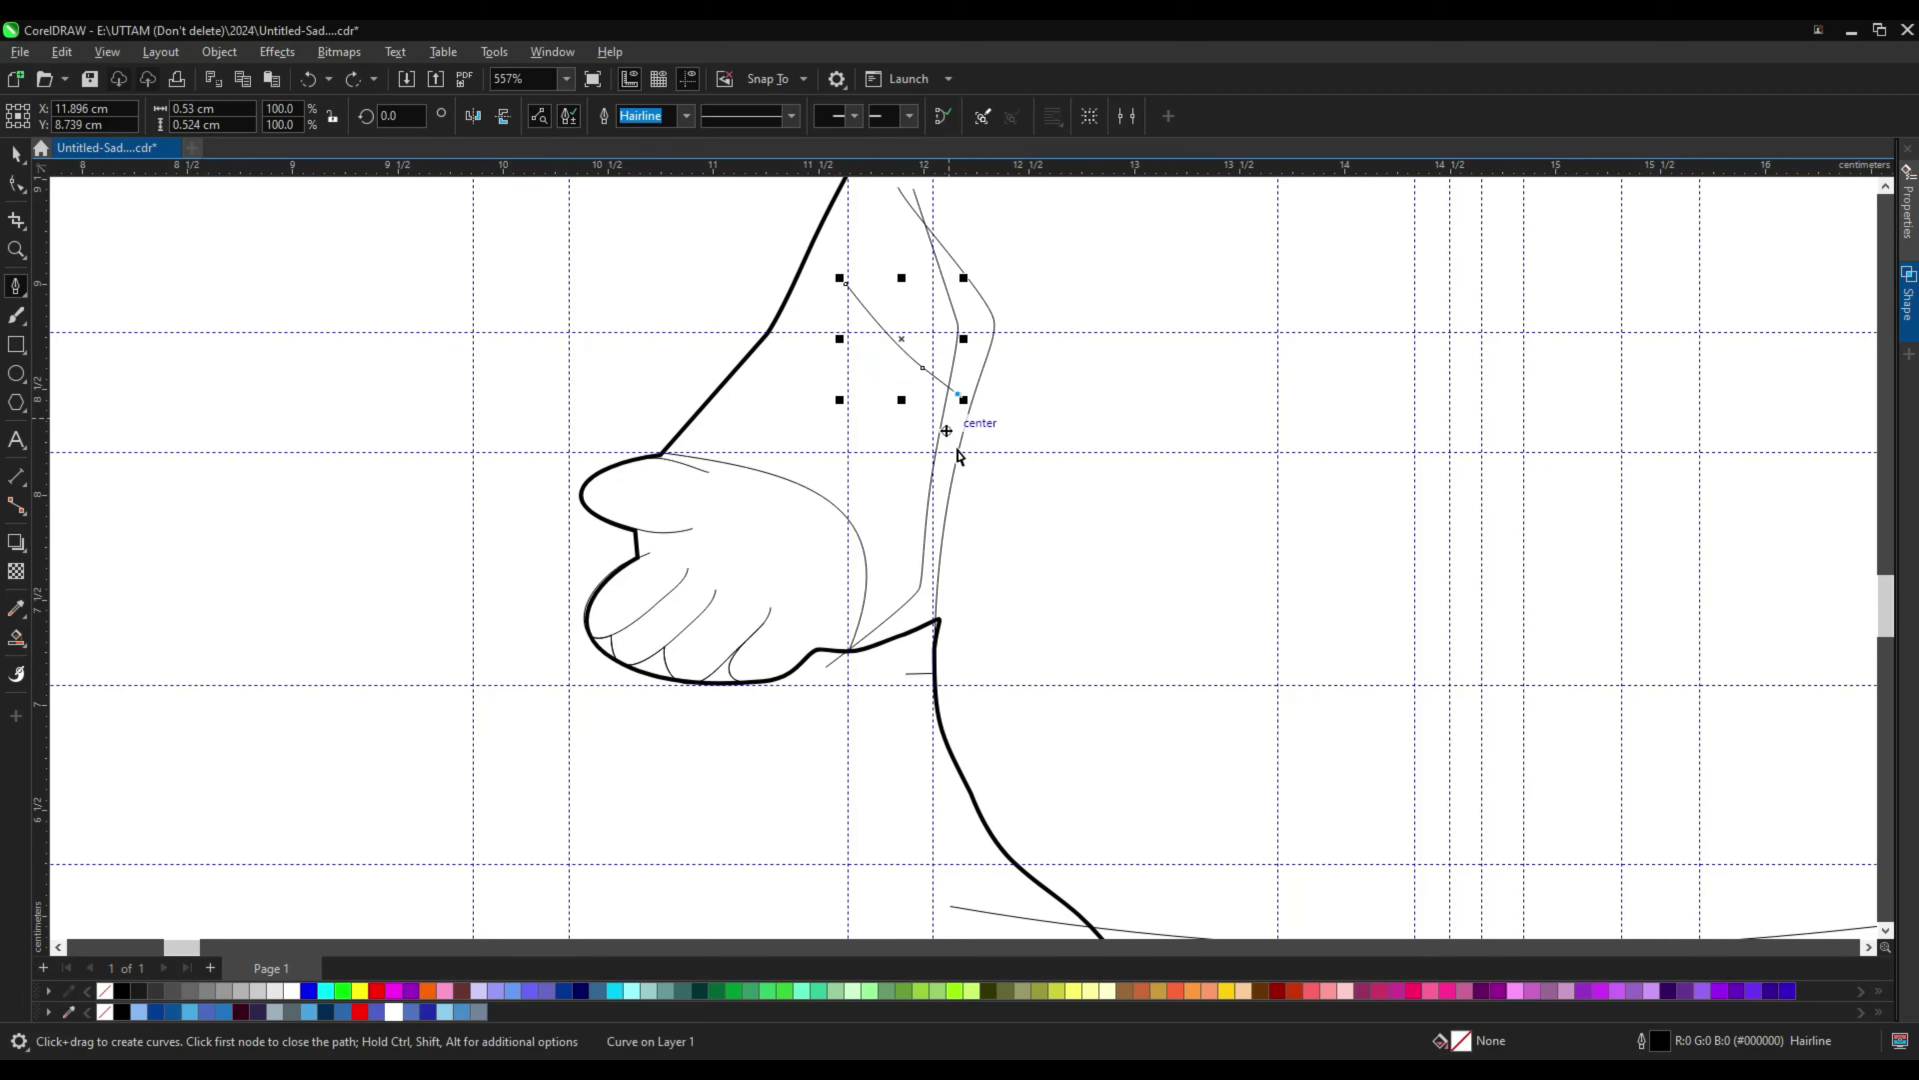
pyautogui.click(957, 454)
pyautogui.scroll(1, 917, 405)
pyautogui.scroll(-5, 816, 530)
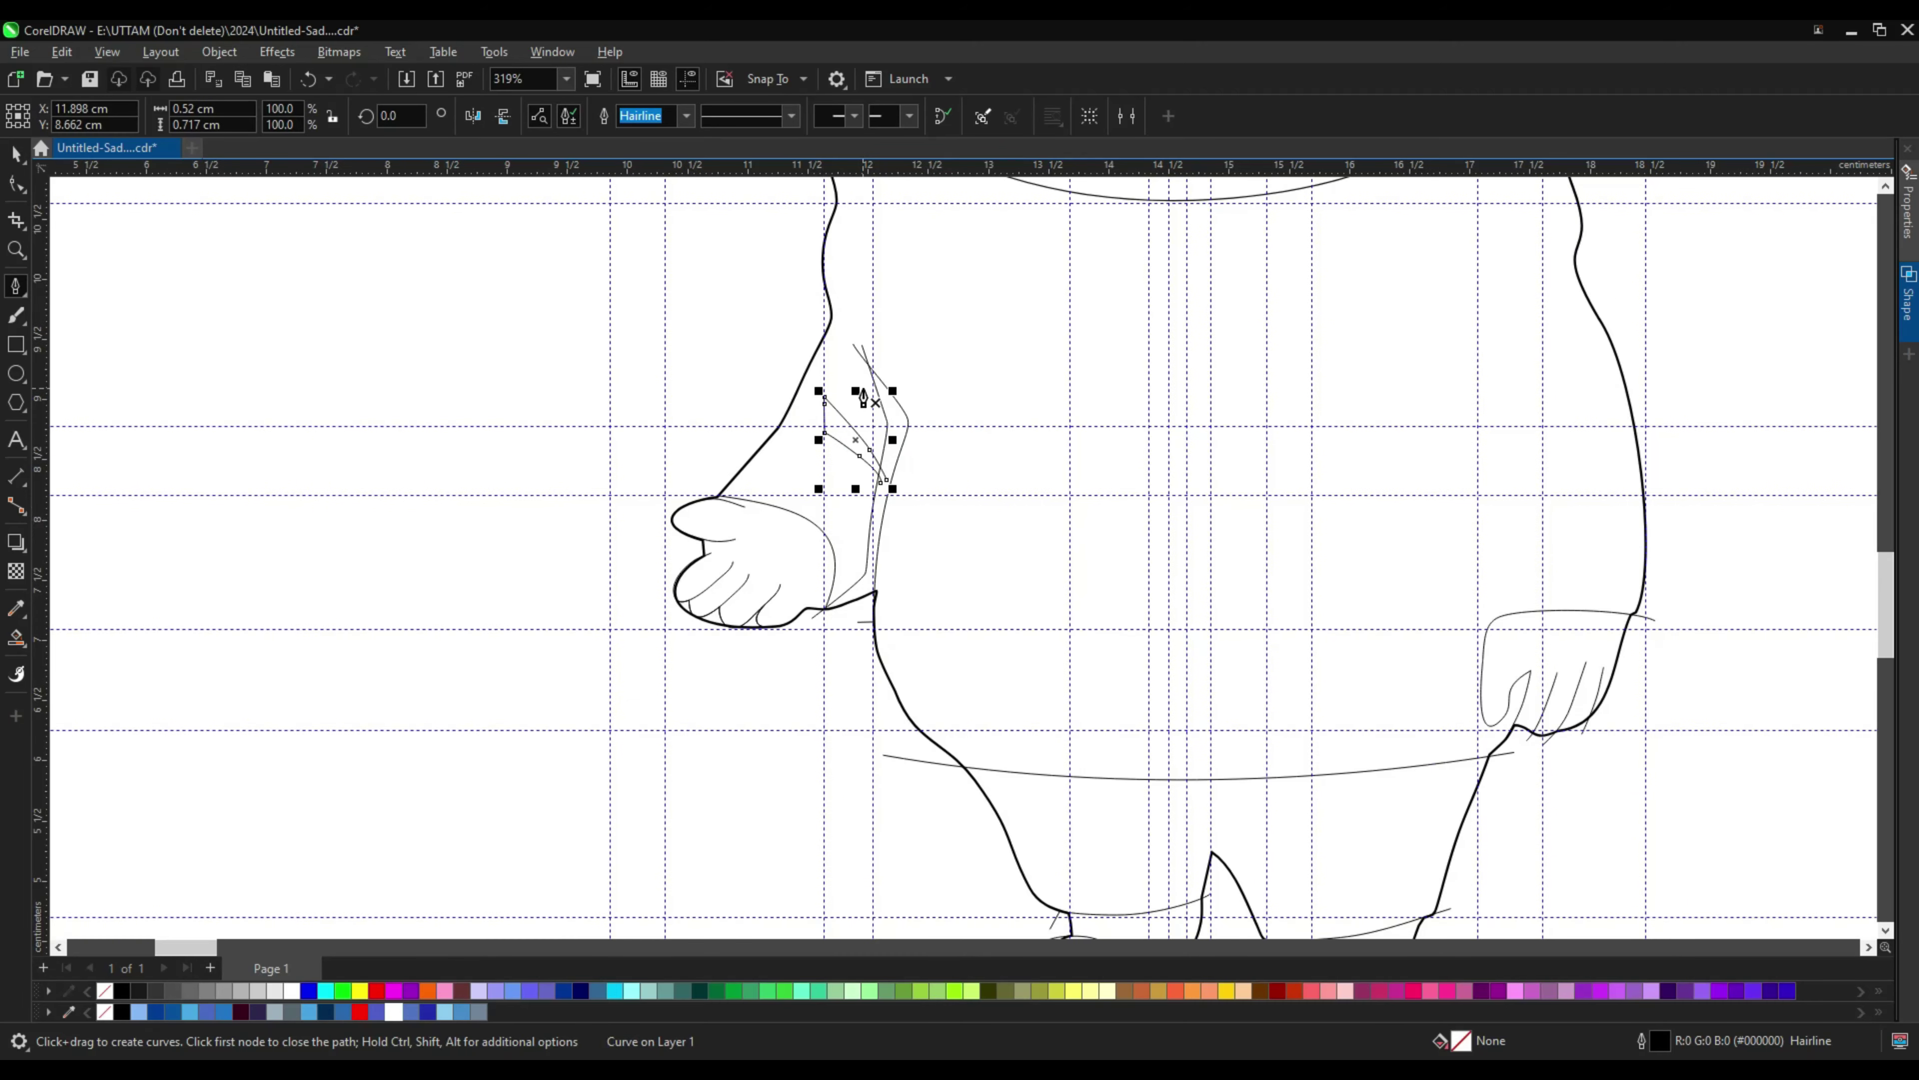
# Step: Draw a chest curve across the body below the chin line and smooth it by editing its nodes
pyautogui.scroll(-1, 863, 398)
pyautogui.click(1534, 303)
pyautogui.press('F10')
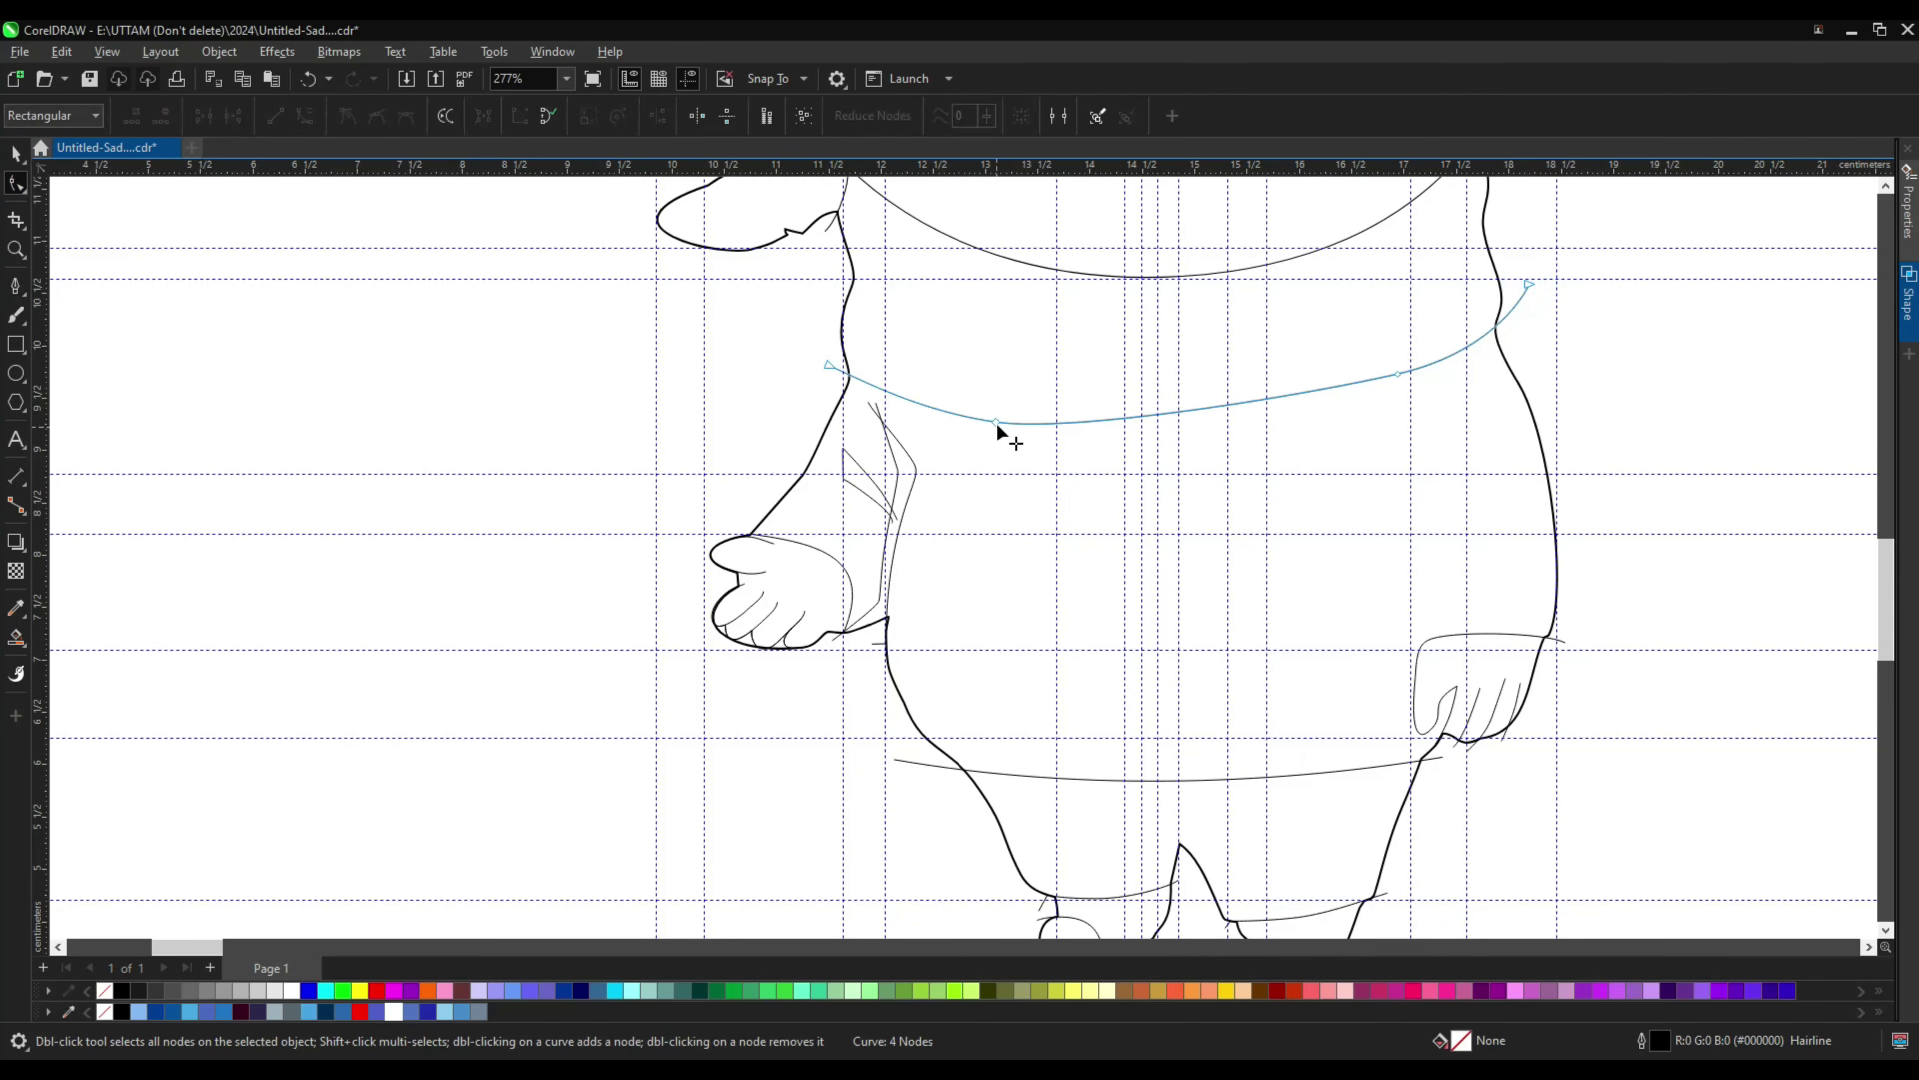
pyautogui.scroll(-5, 1499, 416)
# Step: Draw the right arm's inner edge above the hand and a sleeve line about 1.7 cm wide across the forearm
pyautogui.scroll(1, 1188, 520)
pyautogui.press('F5')
pyautogui.scroll(6, 1110, 665)
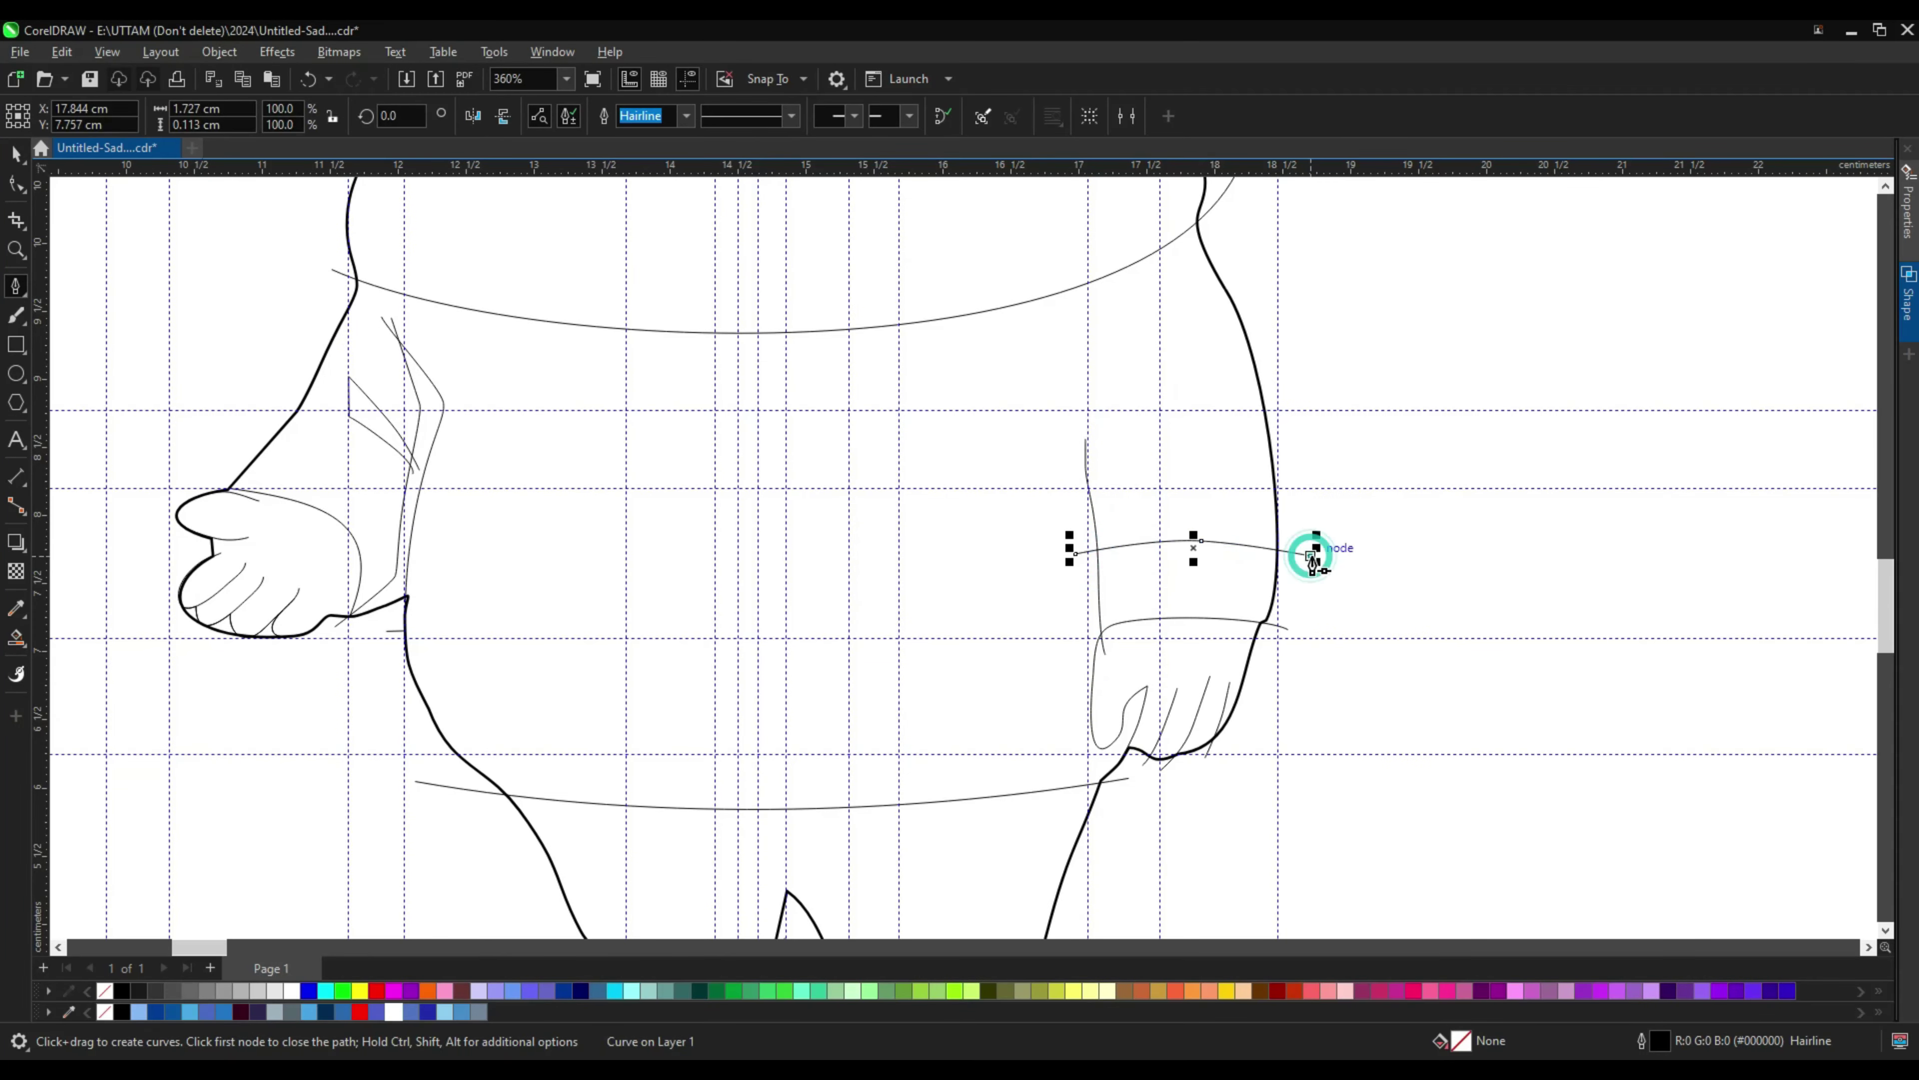
# Step: Draw a second waist curve about 5.2 cm wide across the body just above the hem line
pyautogui.scroll(-4, 1230, 493)
pyautogui.scroll(1, 990, 665)
pyautogui.click(822, 665)
pyautogui.click(990, 665)
pyautogui.click(1158, 665)
# Step: Smooth the upper waist curve into a single shallow arc without its middle node, and save the drawing
pyautogui.scroll(3, 1157, 665)
pyautogui.click(18, 187)
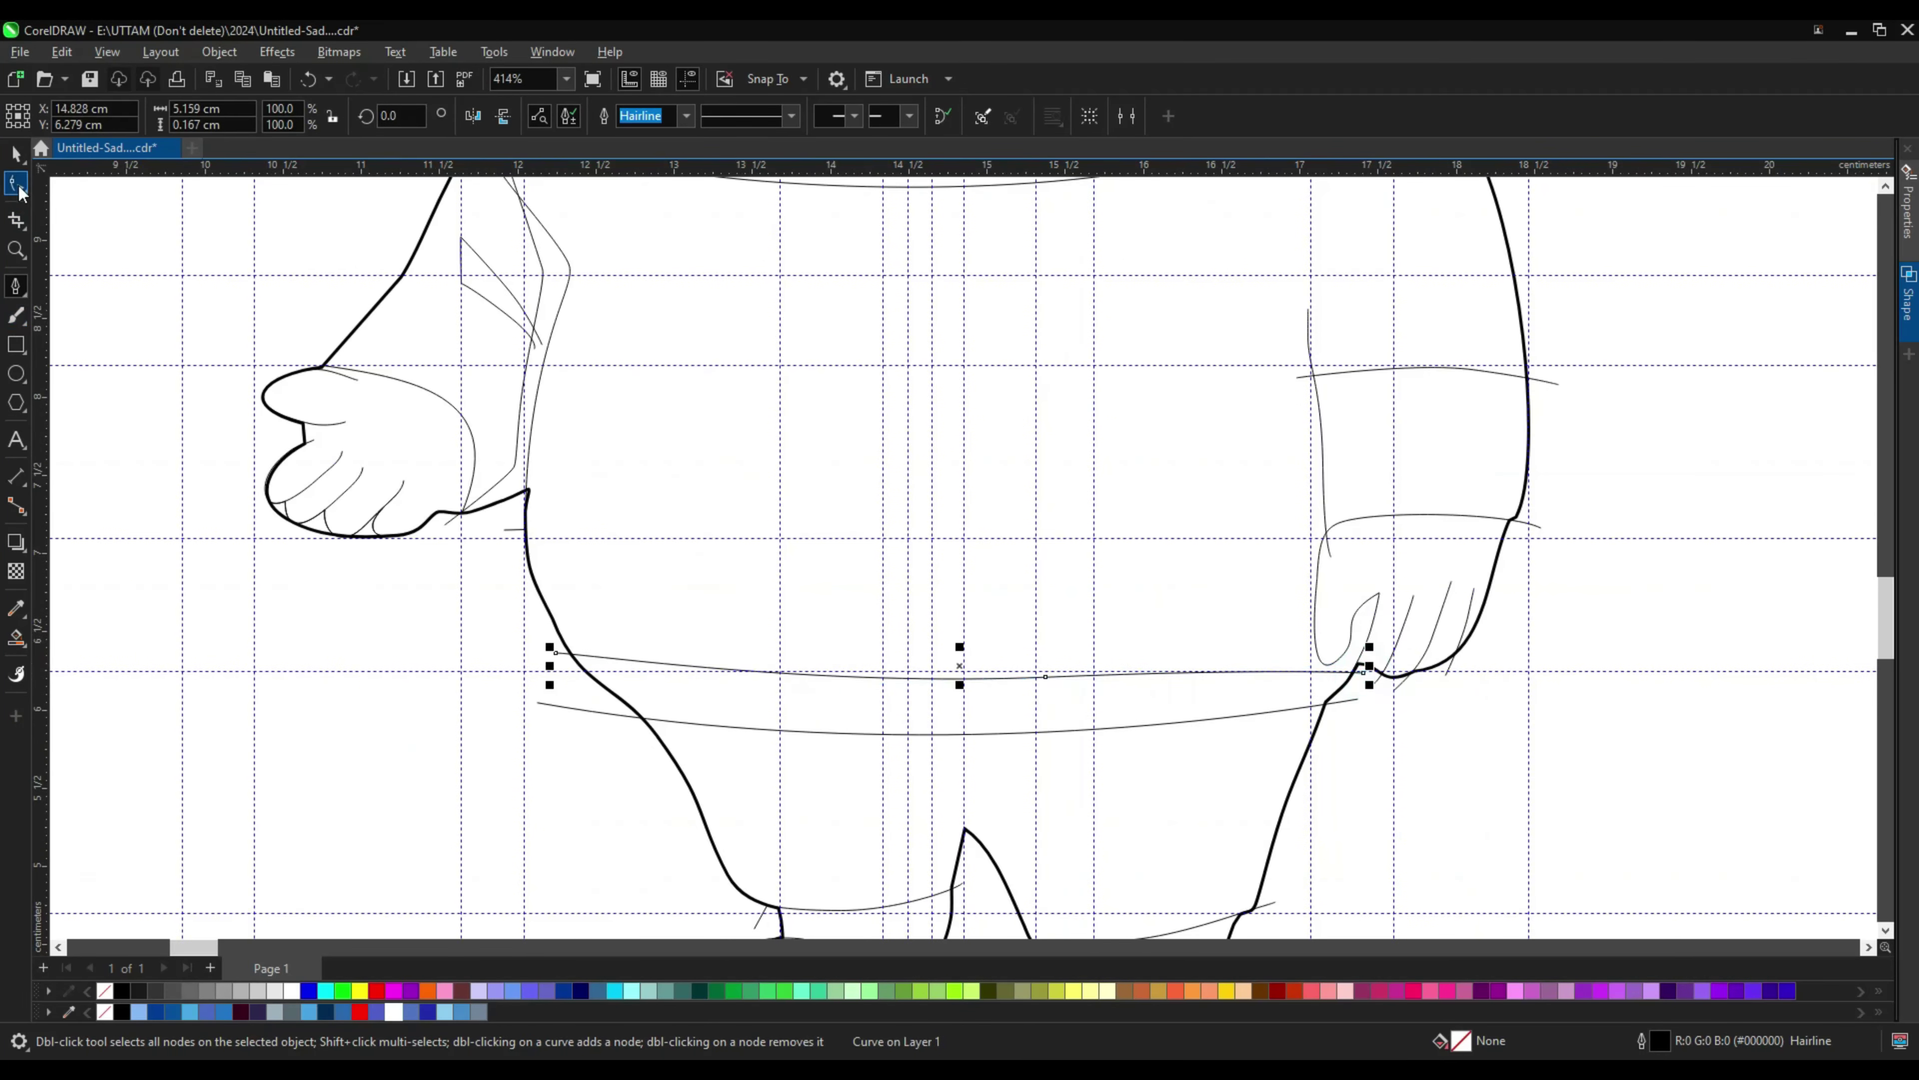
pyautogui.scroll(3, 686, 642)
pyautogui.scroll(-2, 1135, 685)
pyautogui.press('Tab')
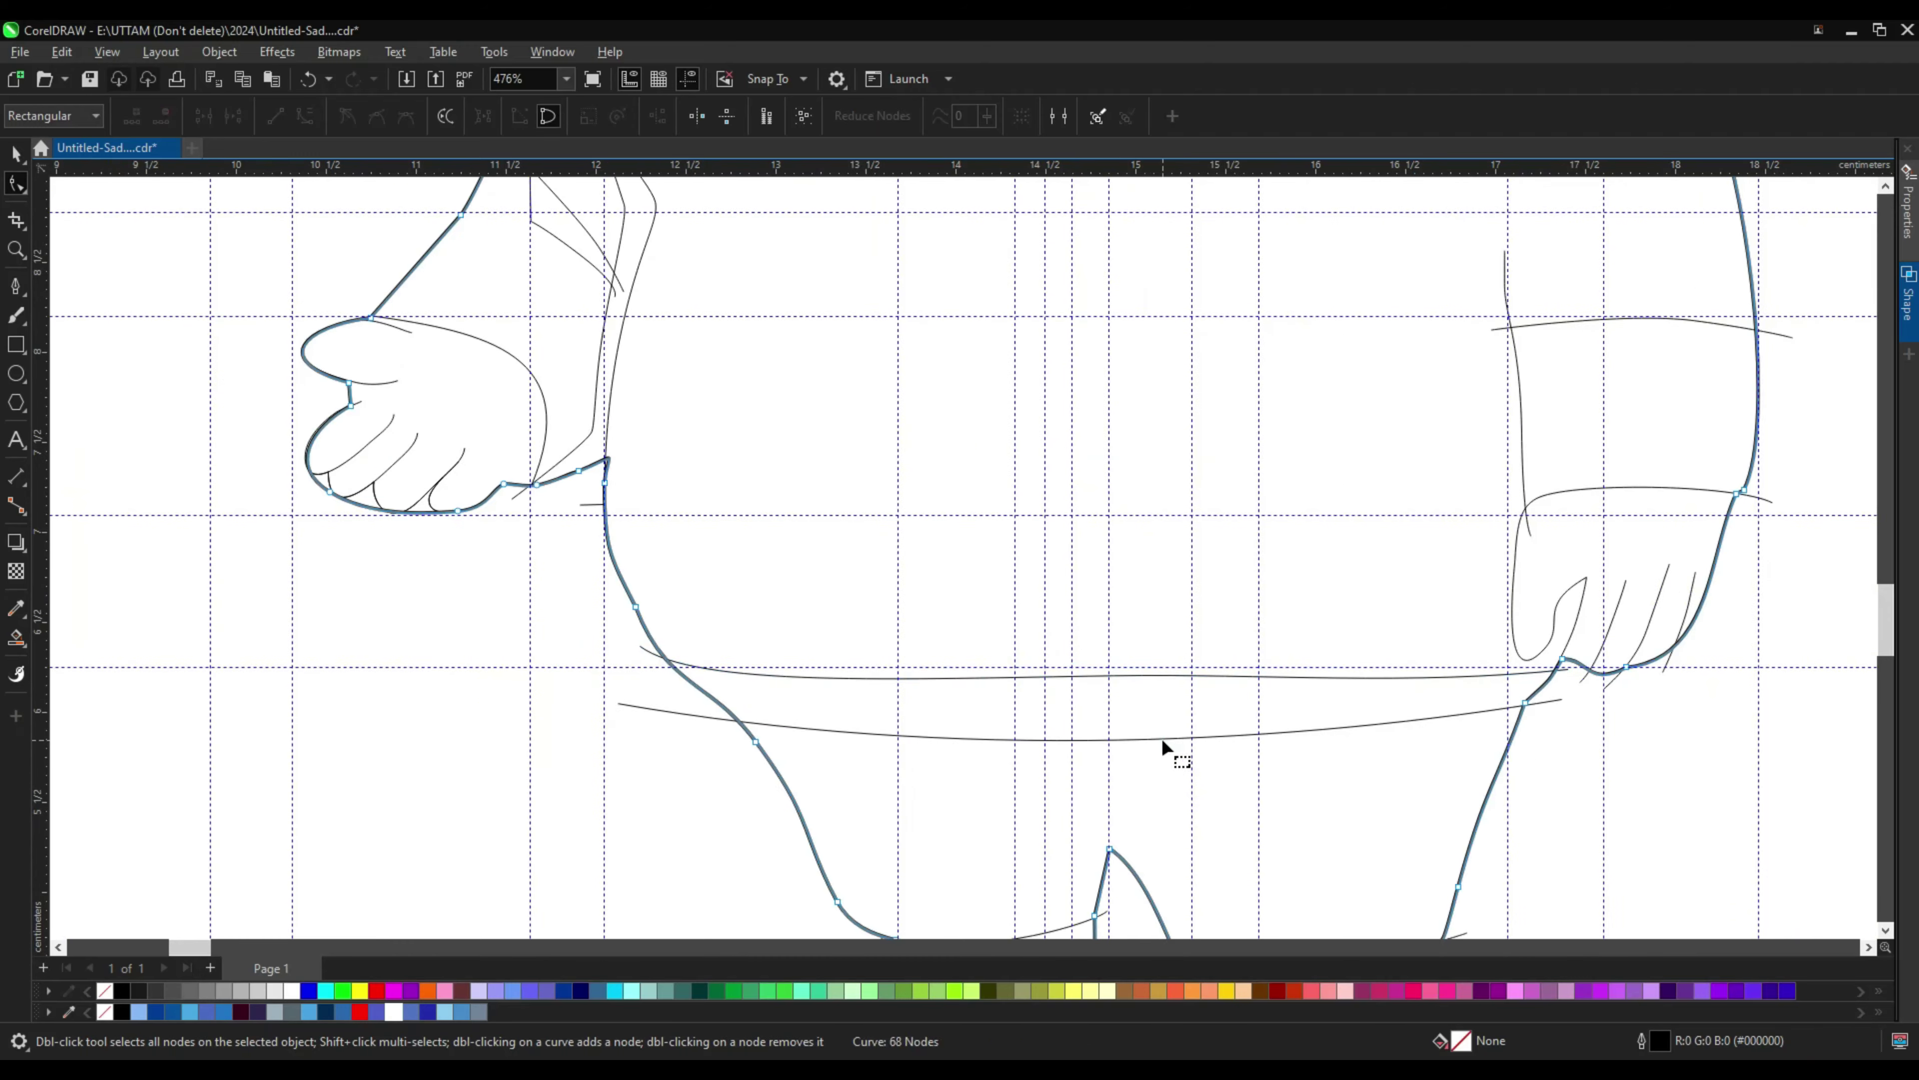
pyautogui.click(1392, 694)
pyautogui.scroll(1, 775, 655)
pyautogui.scroll(-2, 1141, 688)
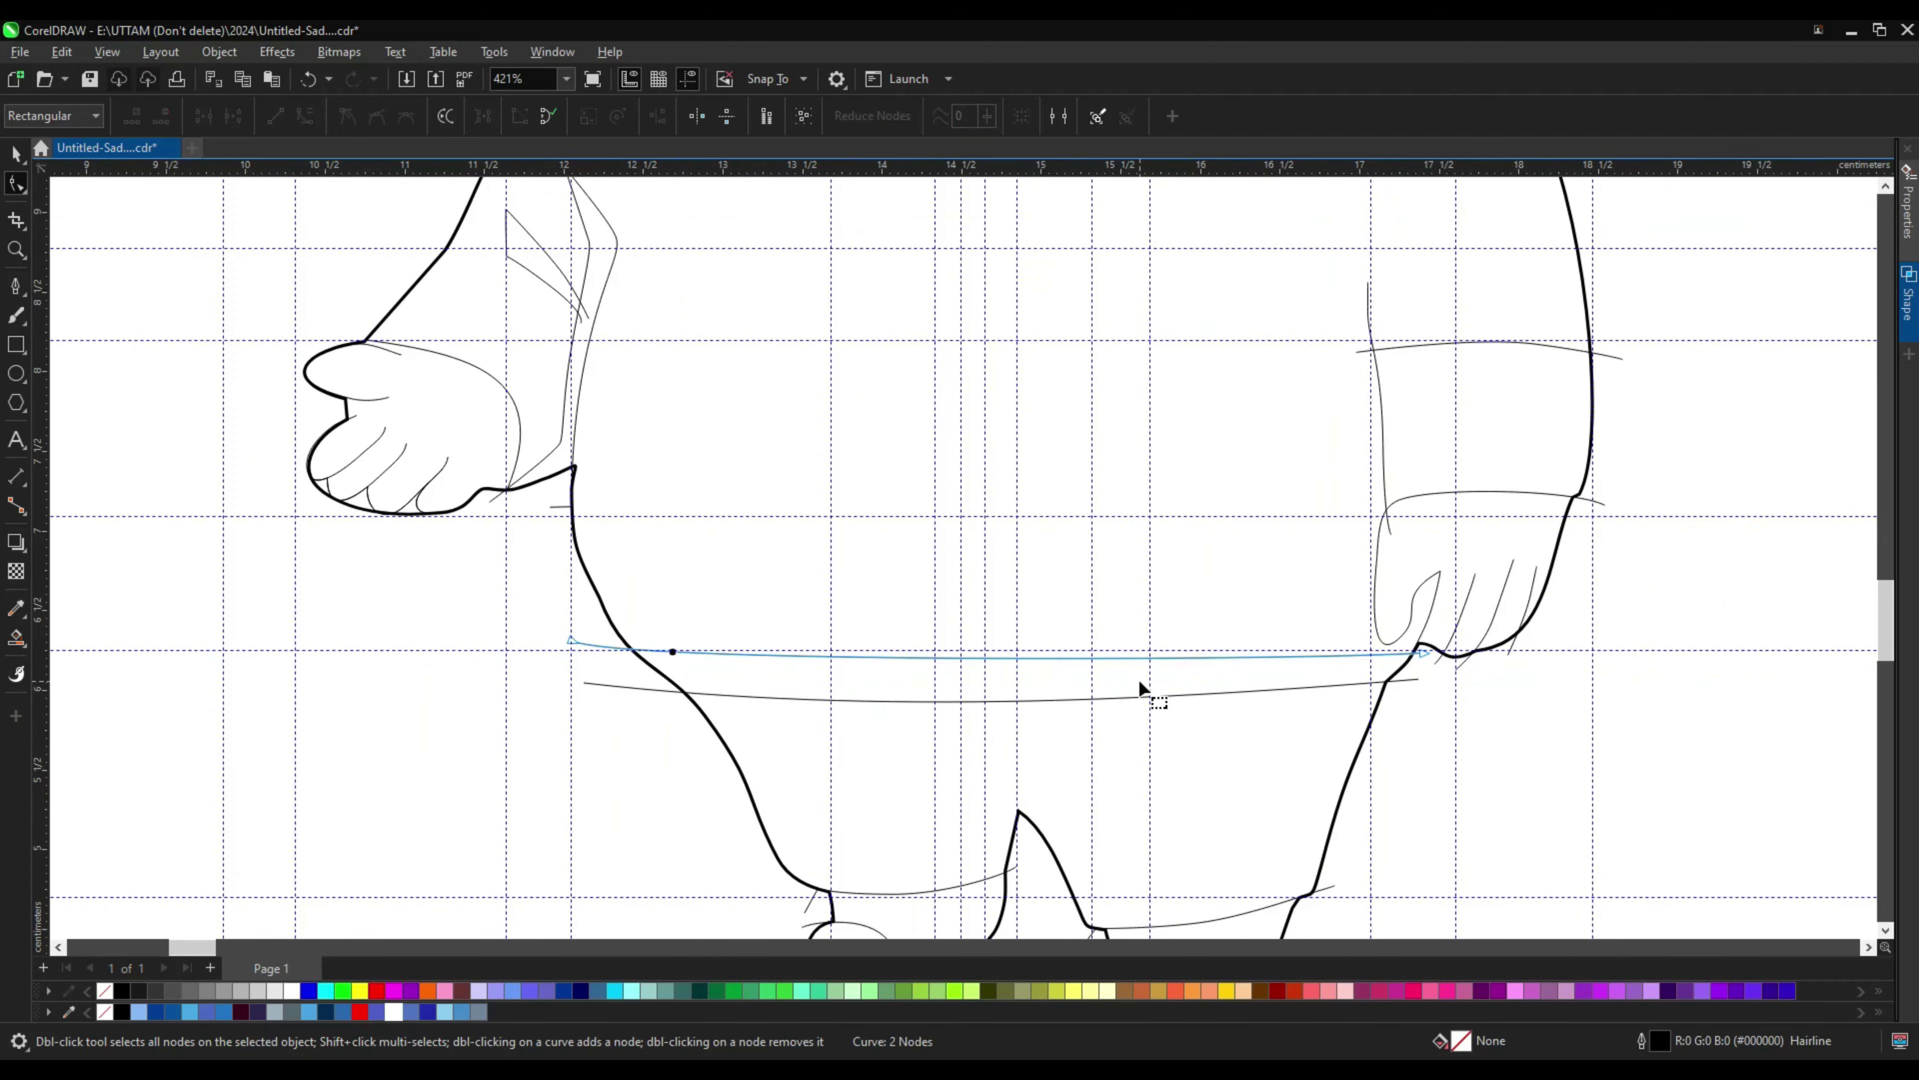
pyautogui.scroll(-3, 1140, 688)
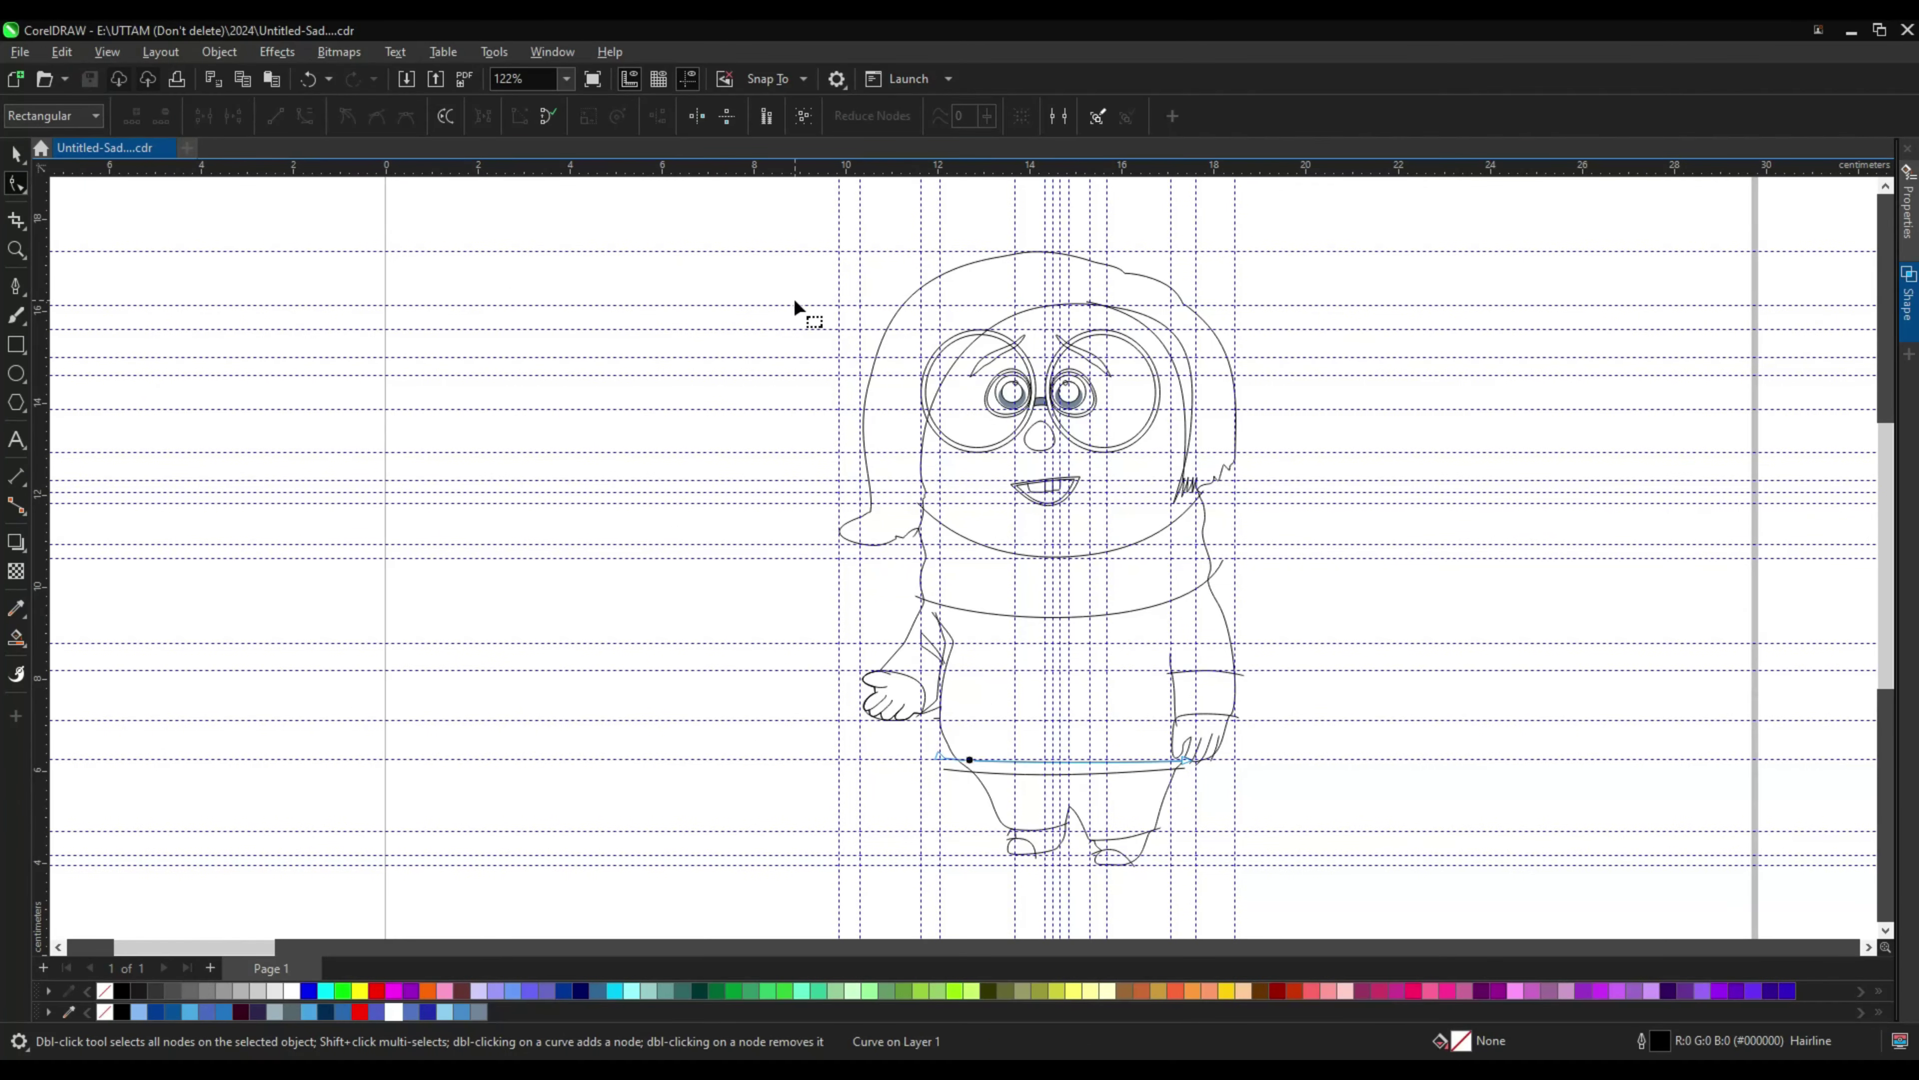
# Step: Reshape the right eyebrow's pointed inner end into a blunt, nearly vertical edge
pyautogui.scroll(1, 945, 333)
pyautogui.click(1082, 357)
pyautogui.scroll(5, 1077, 359)
pyautogui.press('Up')
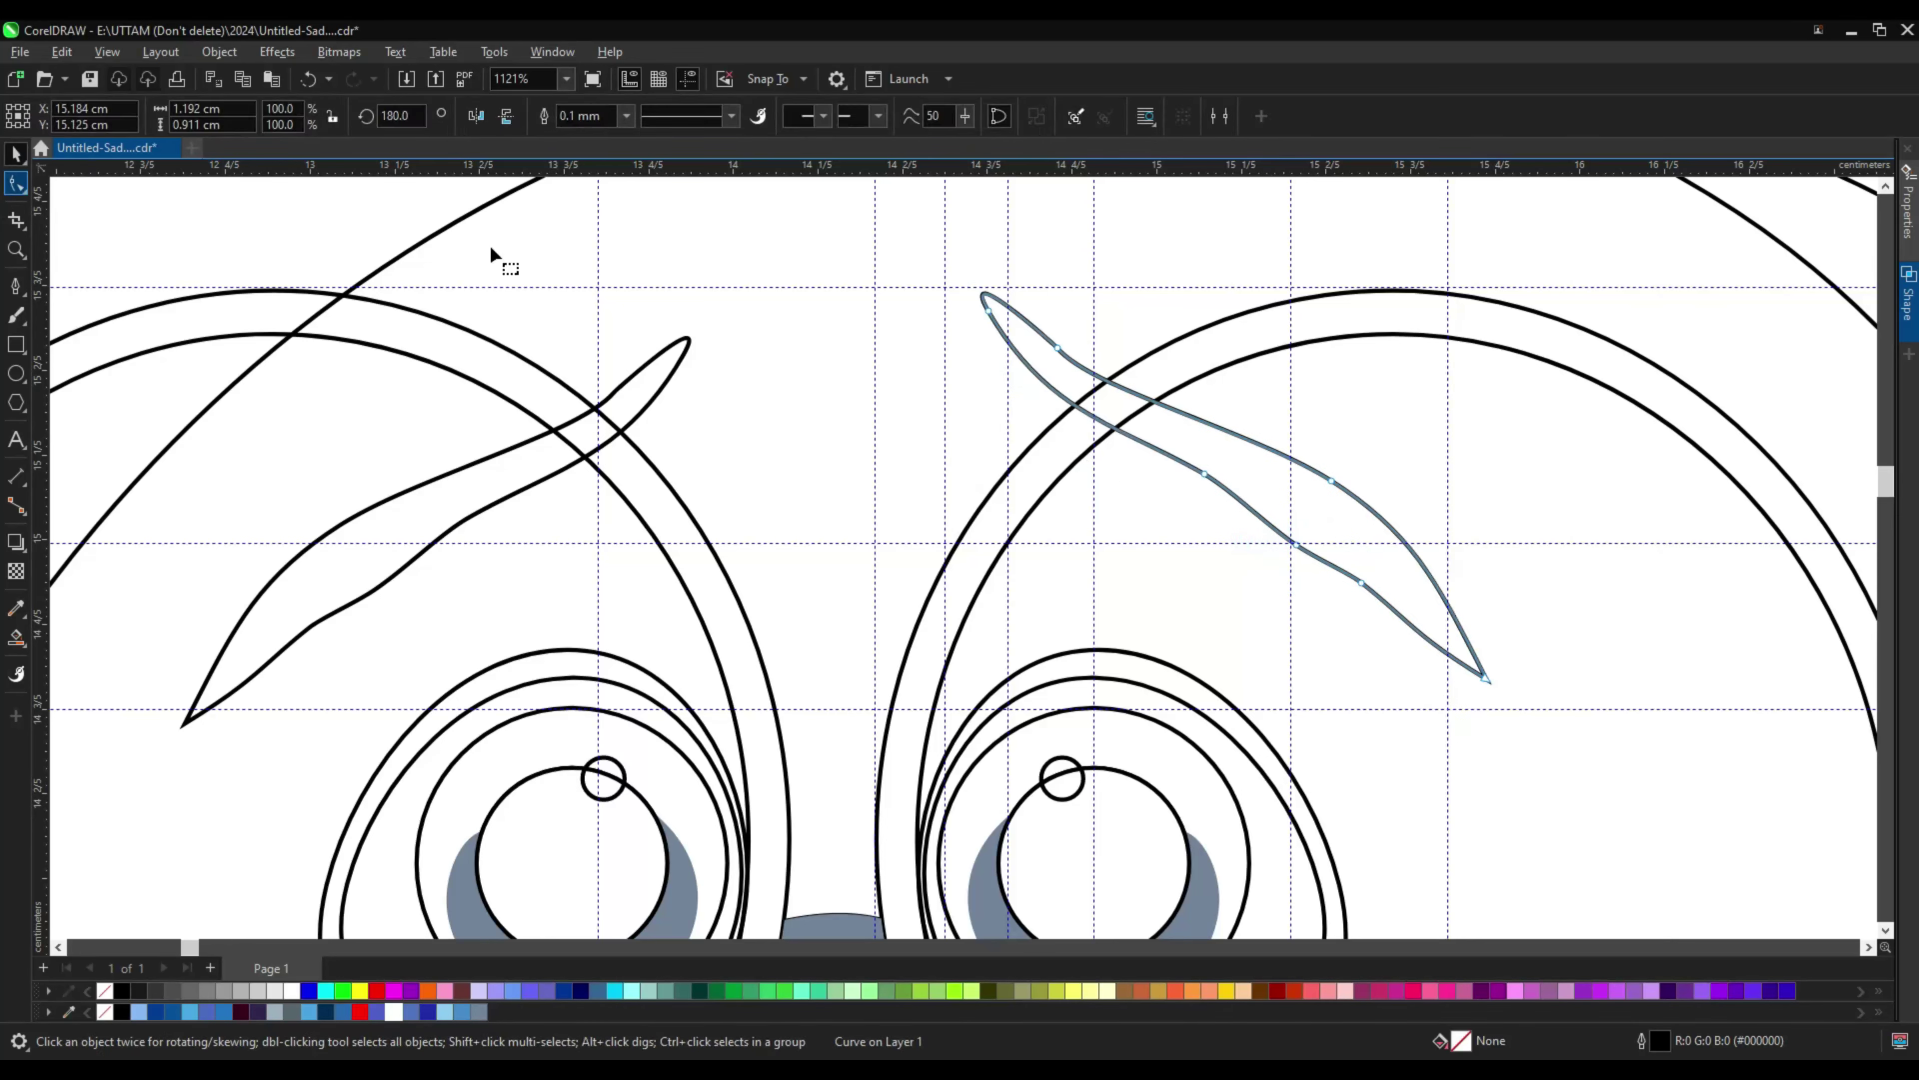
pyautogui.moveTo(952, 326); pyautogui.dragTo(954, 291)
pyautogui.scroll(2, 949, 310)
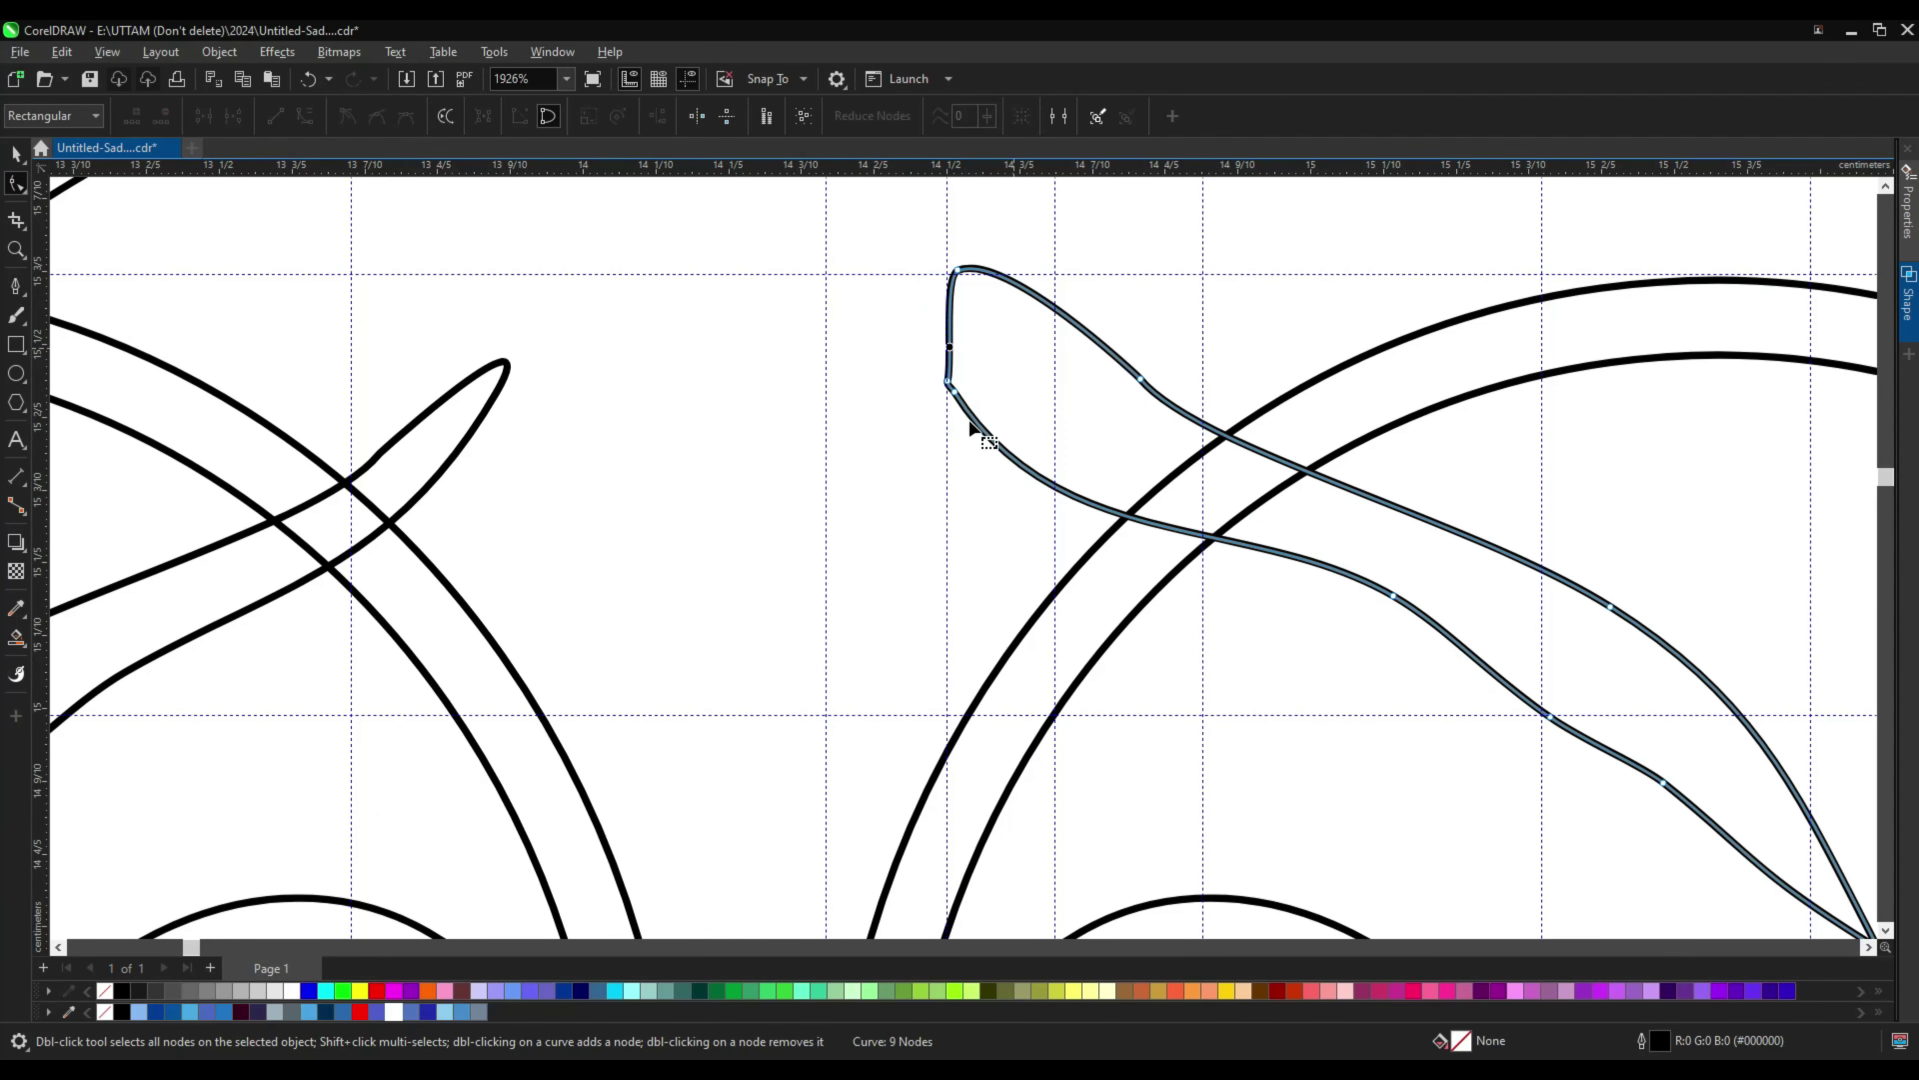
pyautogui.scroll(1, 979, 294)
pyautogui.moveTo(1133, 357); pyautogui.dragTo(1134, 375)
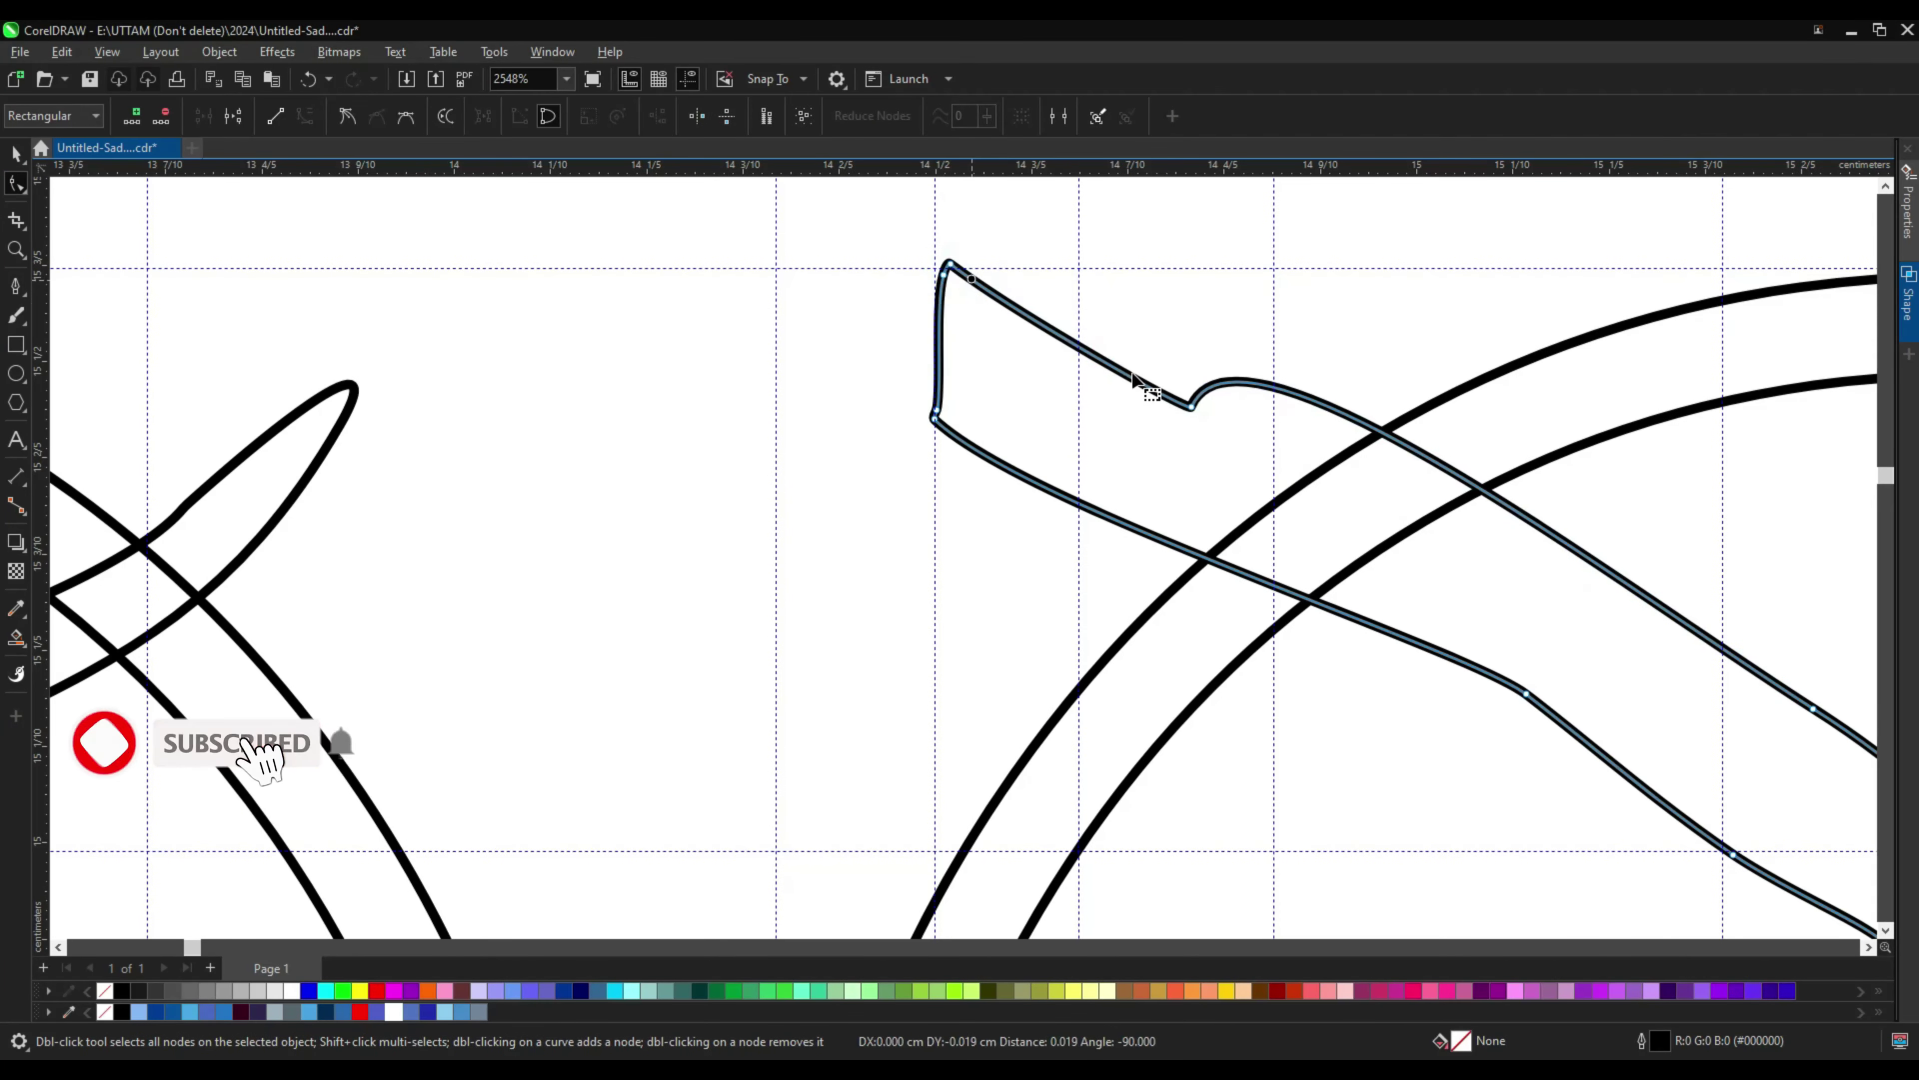
# Step: Delete surplus nodes from the right eyebrow and bend its lower edge into a curve
pyautogui.press('Delete')
pyautogui.scroll(-3, 1210, 484)
pyautogui.click(1246, 539)
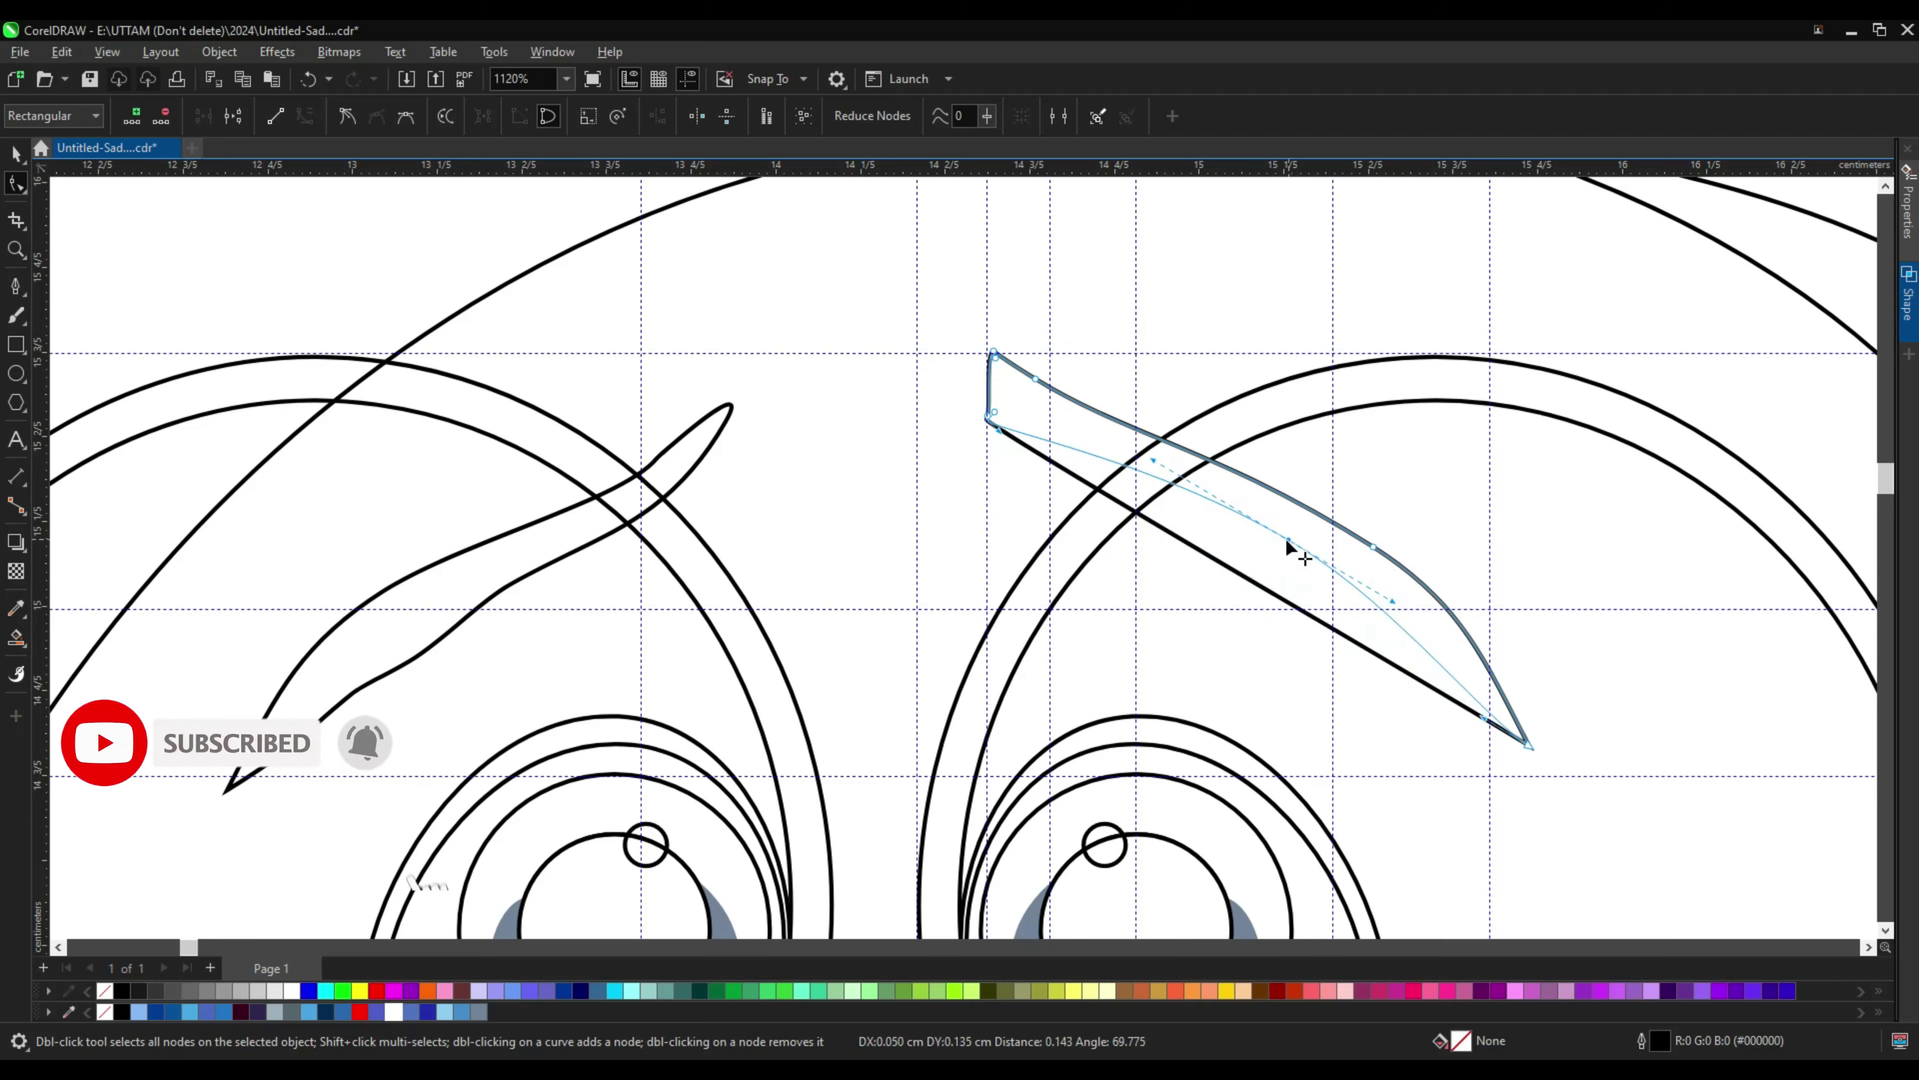
pyautogui.moveTo(1288, 546); pyautogui.dragTo(1255, 539)
pyautogui.scroll(-2, 1016, 545)
pyautogui.scroll(1, 1361, 685)
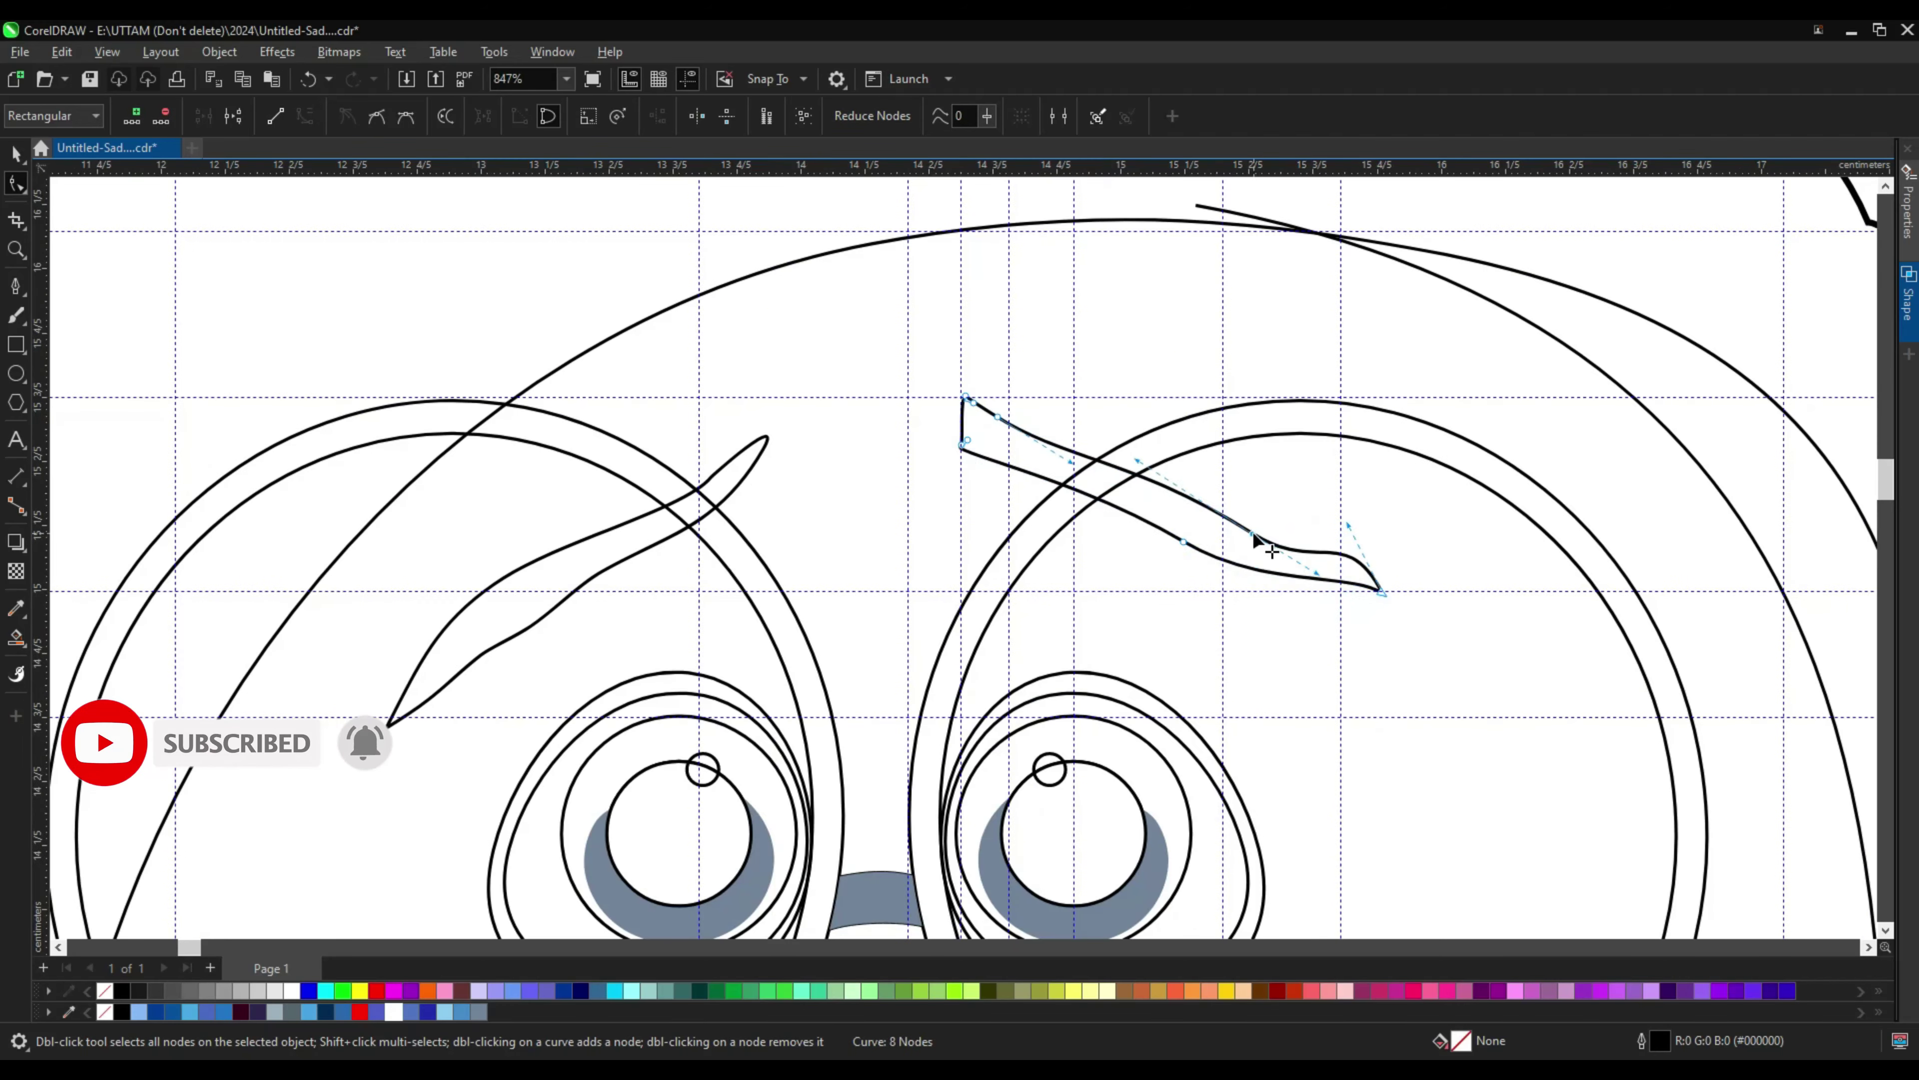
# Step: Arch the right eyebrow over the glasses rim, removing extra nodes and adjusting the corners of its blunt inner end
pyautogui.scroll(2, 1081, 441)
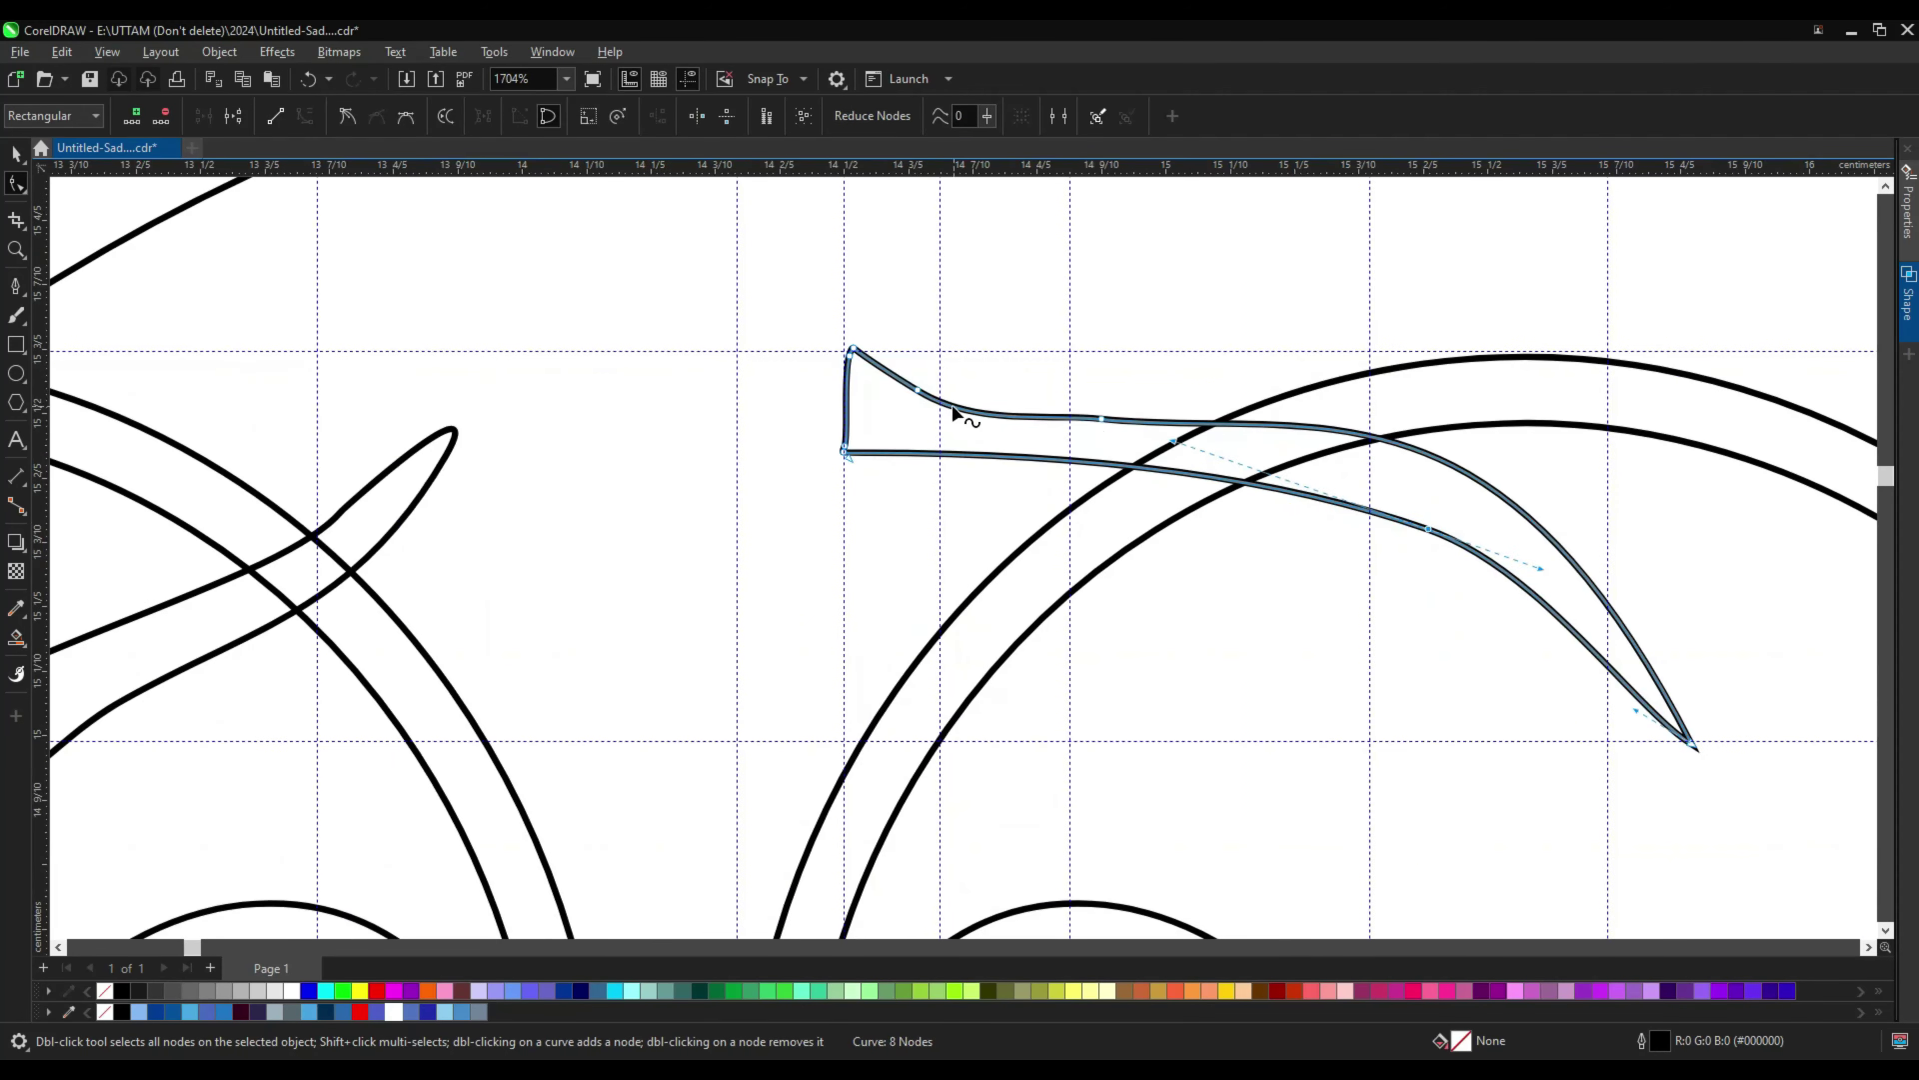
pyautogui.scroll(1, 842, 451)
pyautogui.click(842, 452)
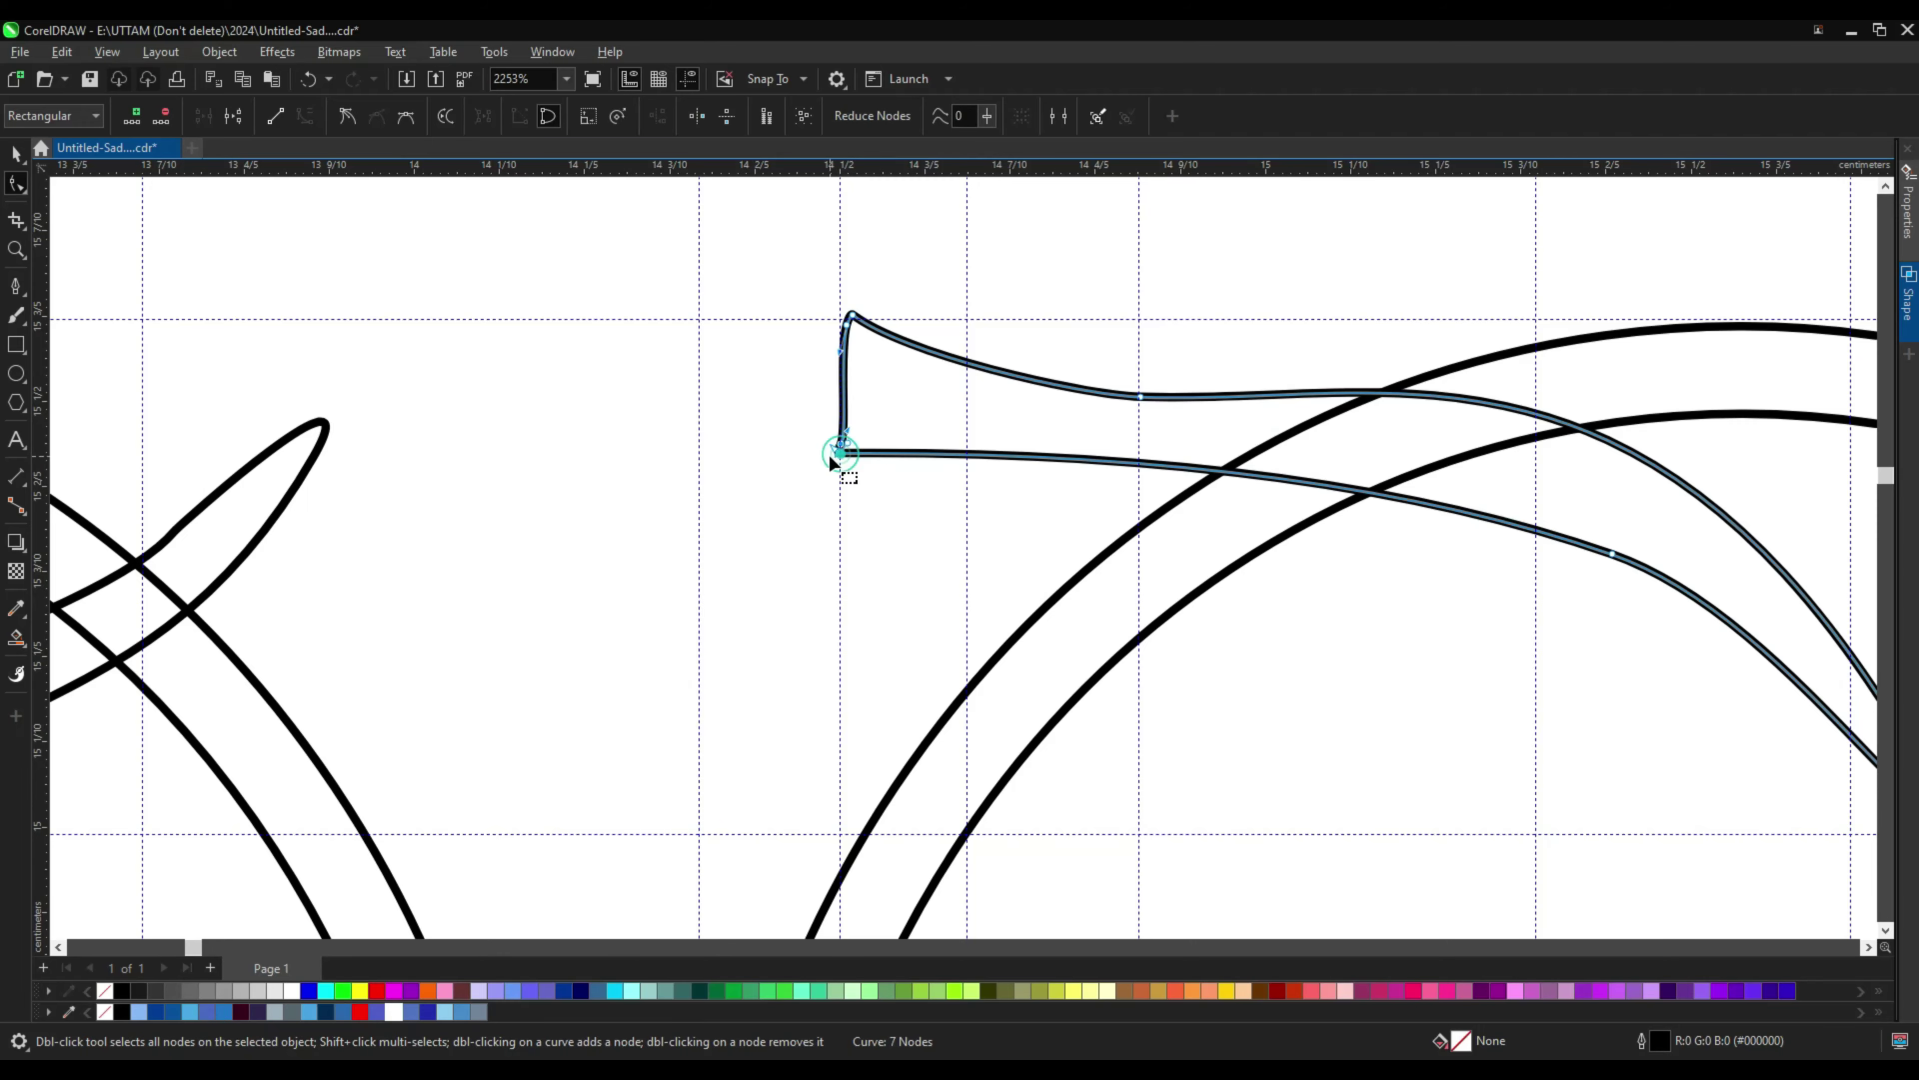
pyautogui.scroll(-1, 846, 434)
pyautogui.click(844, 295)
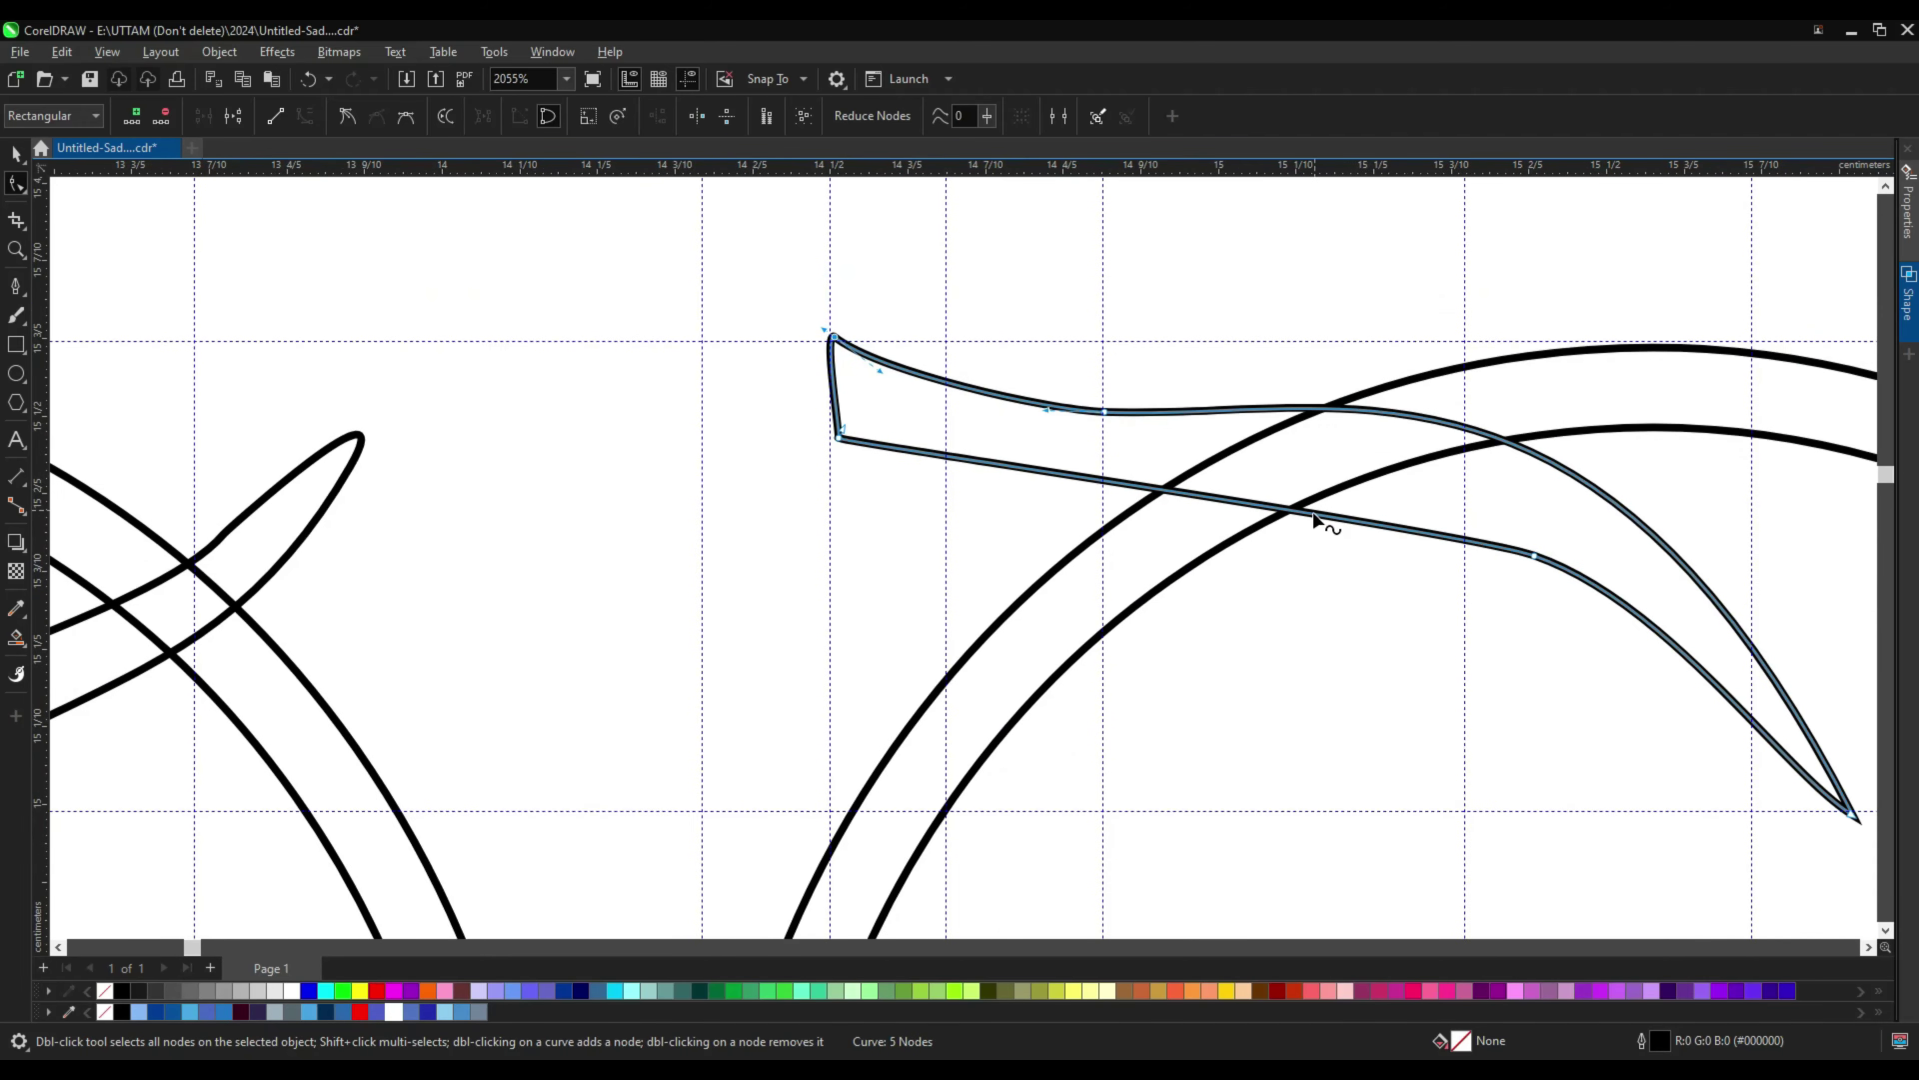
pyautogui.scroll(-5, 1538, 563)
# Step: Reshape the left eyebrow's inner tip into a narrow blunt end
pyautogui.scroll(3, 964, 558)
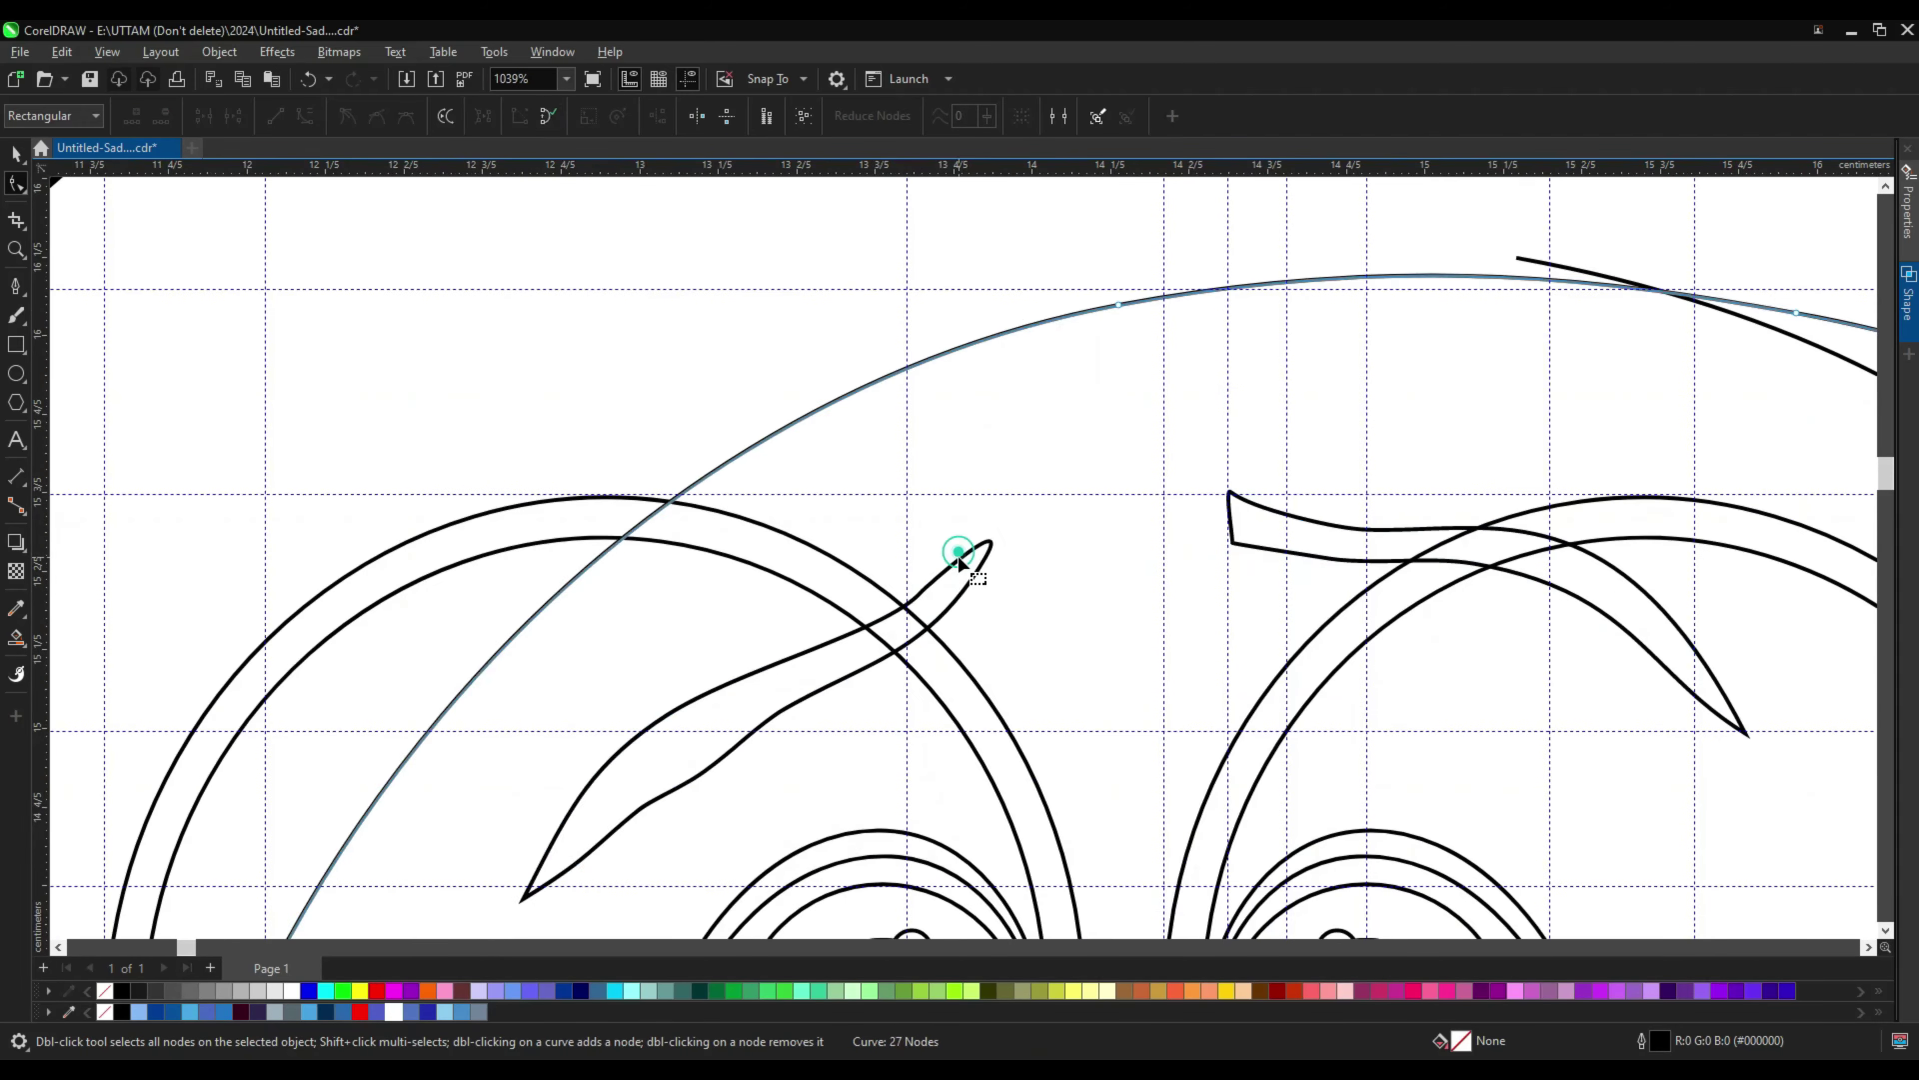
pyautogui.click(971, 559)
pyautogui.scroll(2, 979, 569)
pyautogui.scroll(-5, 974, 522)
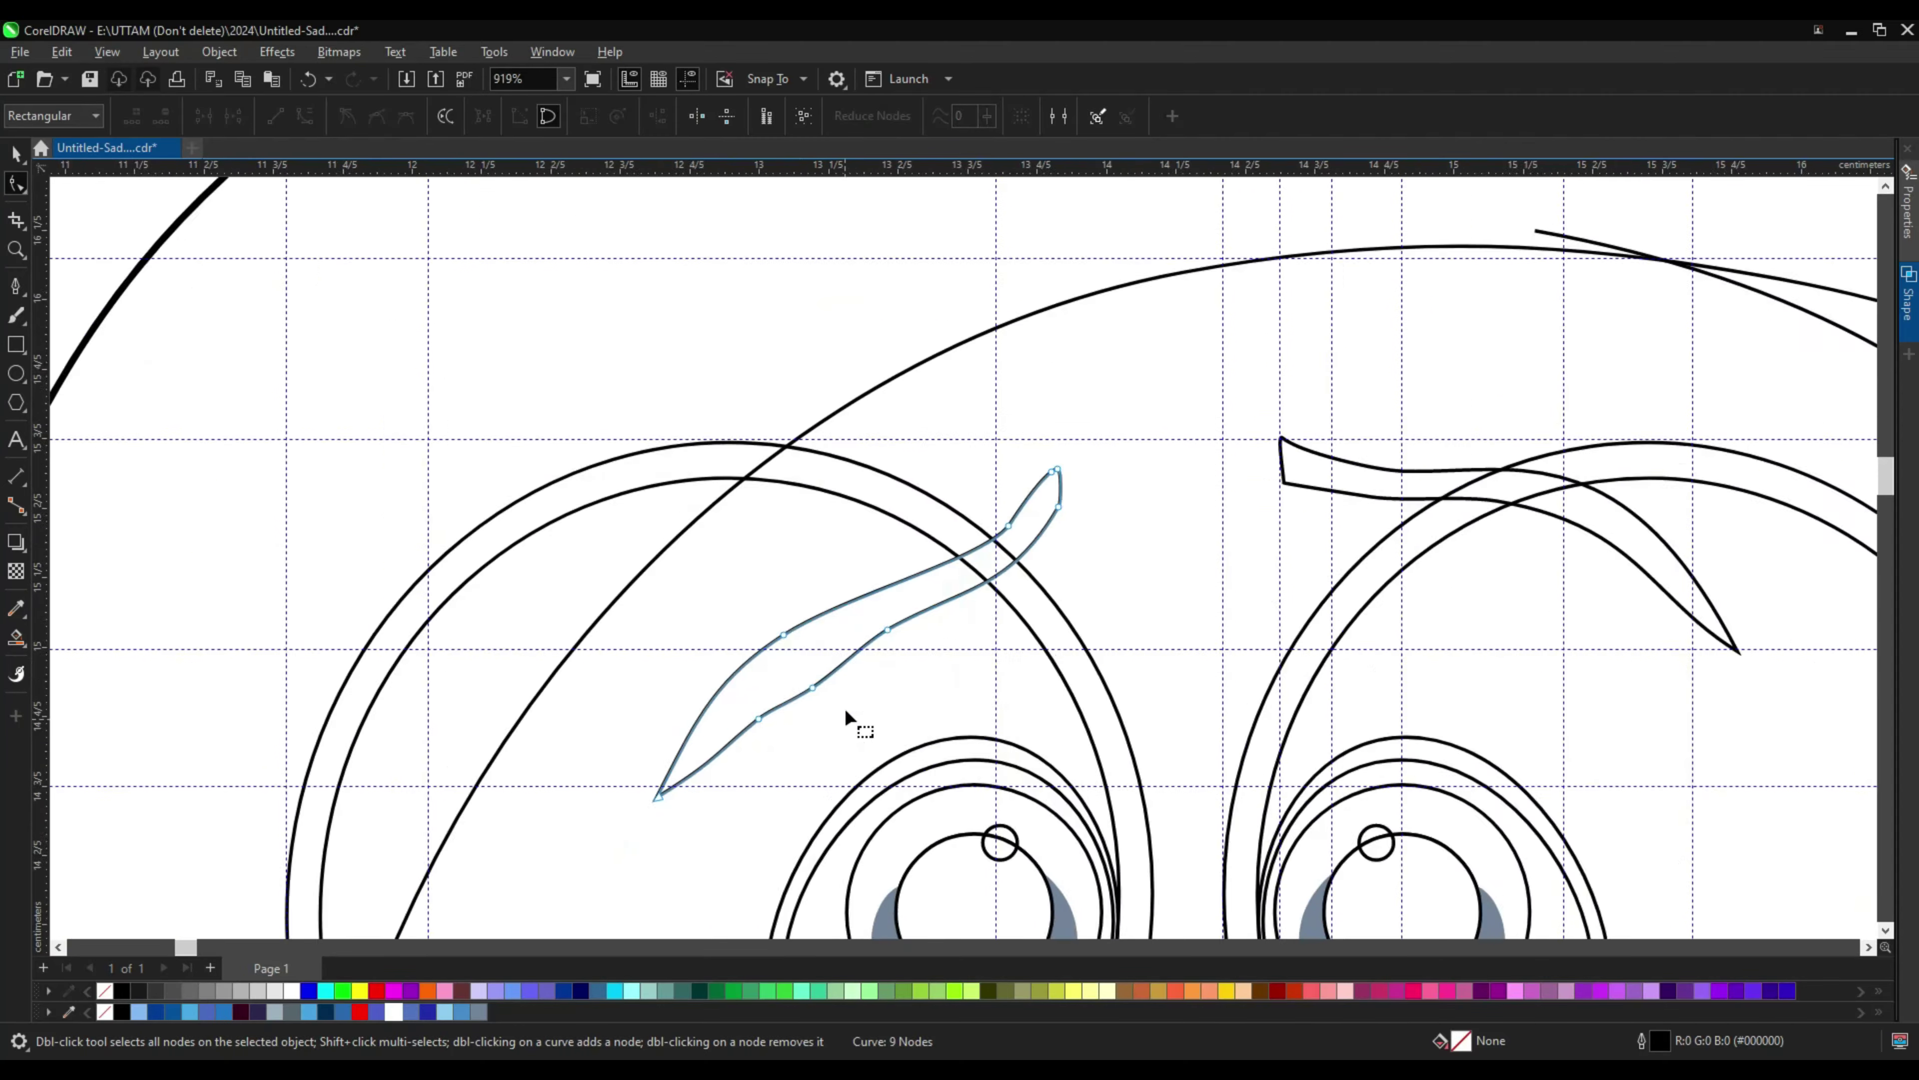
# Step: Clean up the left eyebrow's lower edge and reshape the right eyebrow's inner end into a slightly curved, nearly vertical edge
pyautogui.click(1082, 559)
pyautogui.click(1082, 559)
pyautogui.scroll(7, 1083, 560)
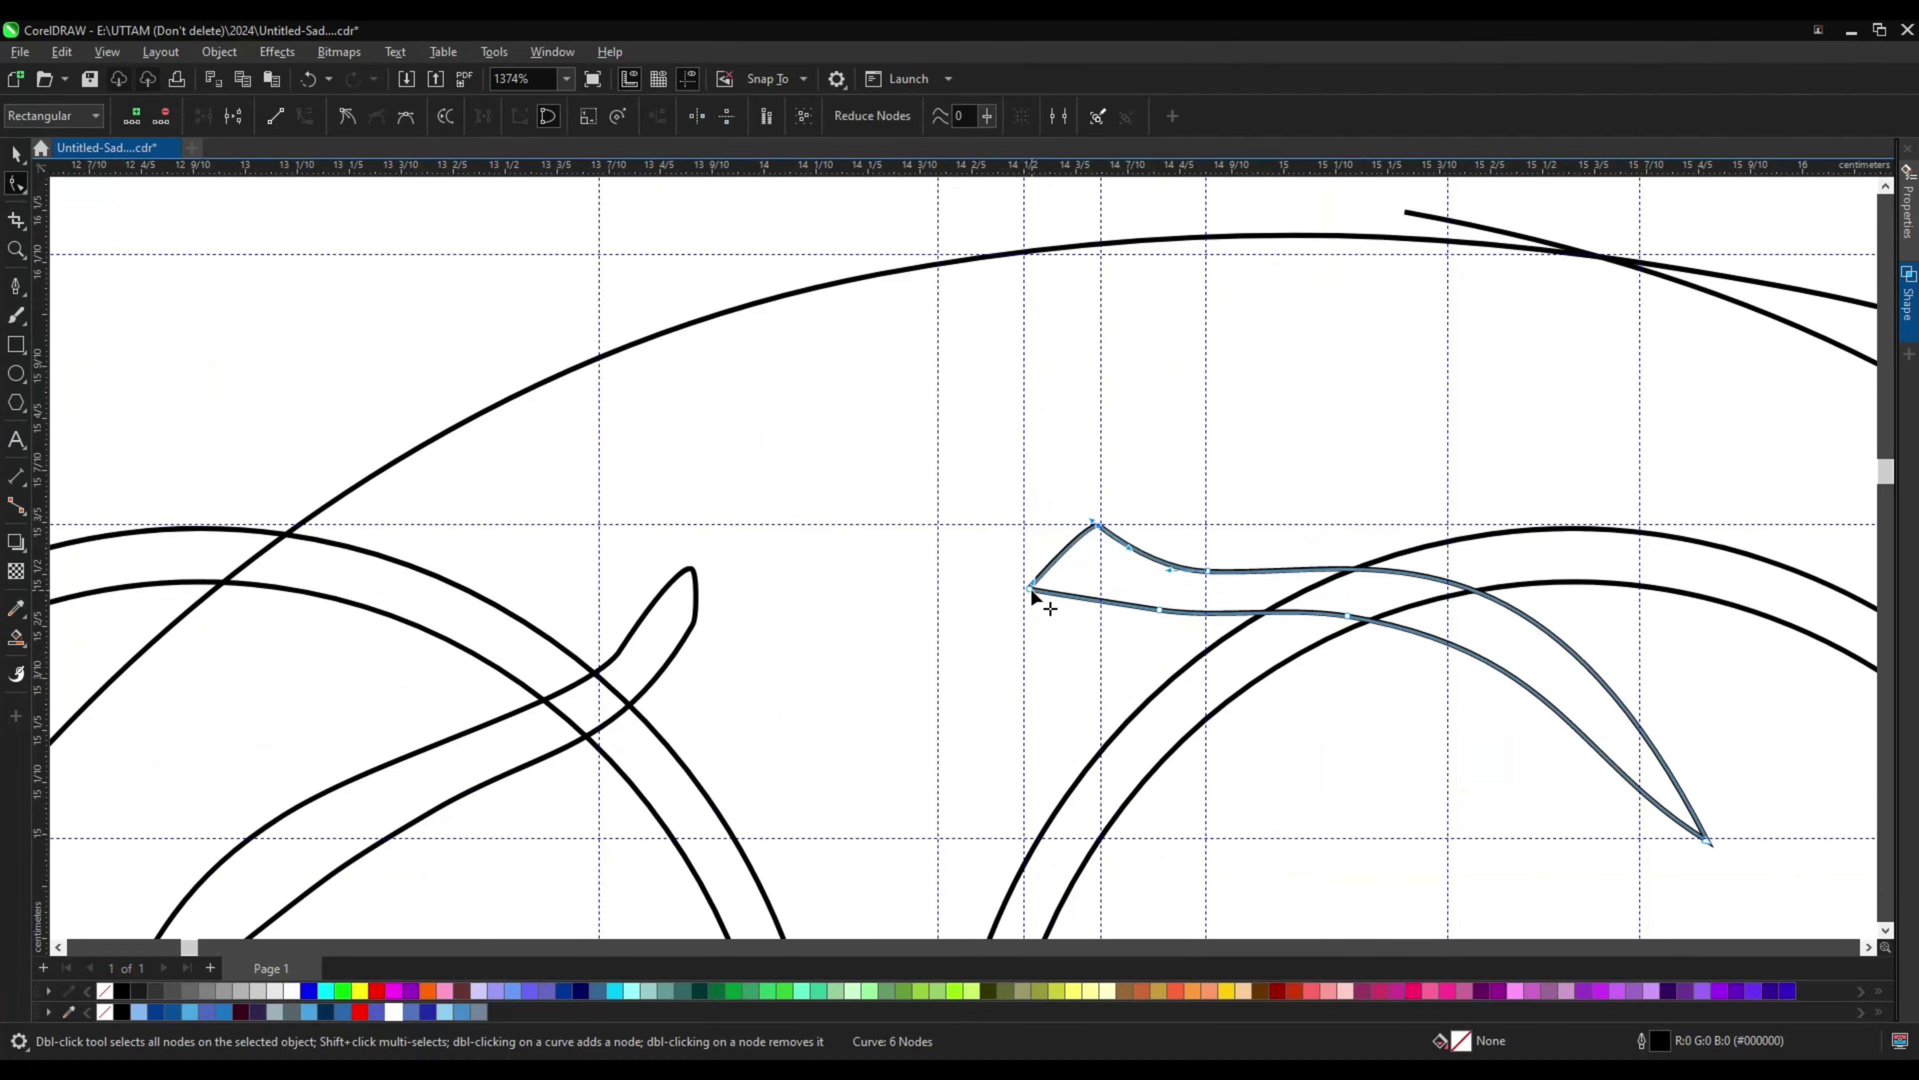
pyautogui.scroll(-10, 1091, 616)
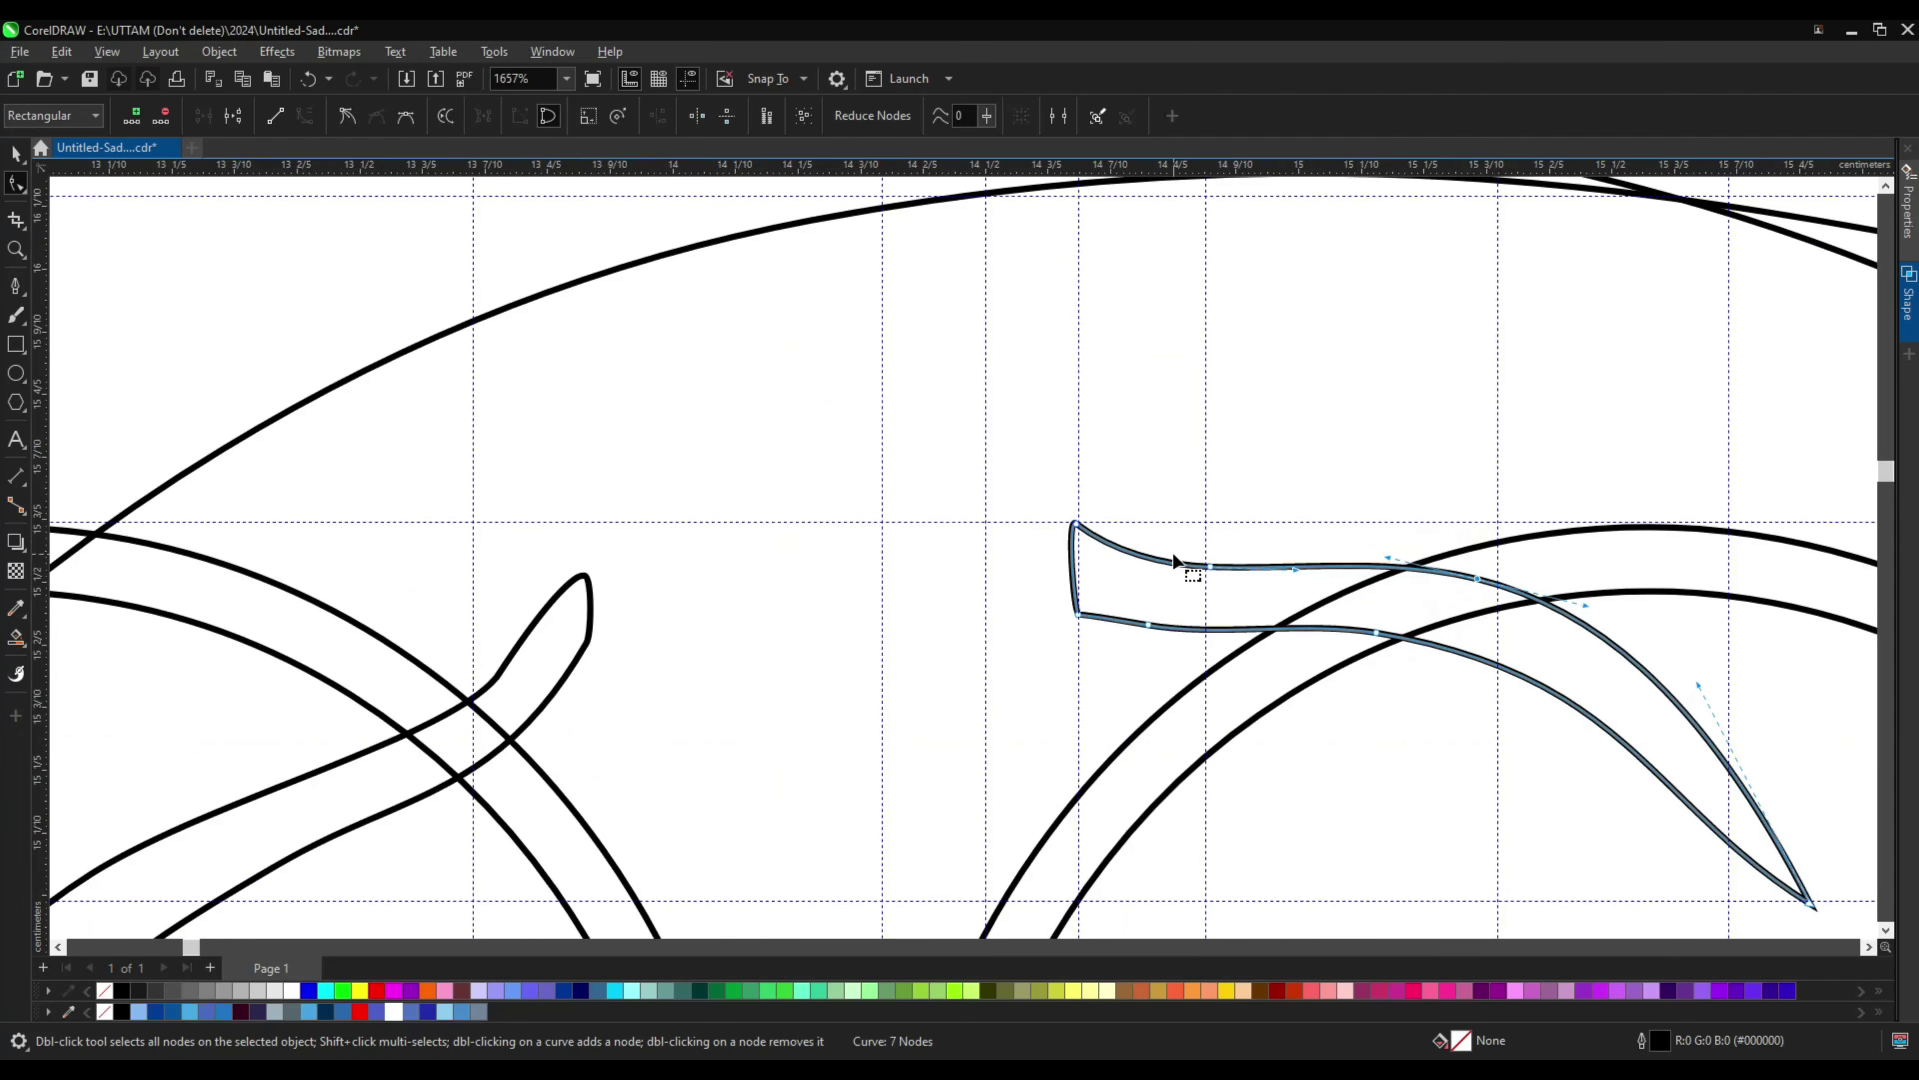
# Step: Draw a hairline strand just inside the hair outline, from the left flicked tip over the crown to the parting
pyautogui.click(15, 286)
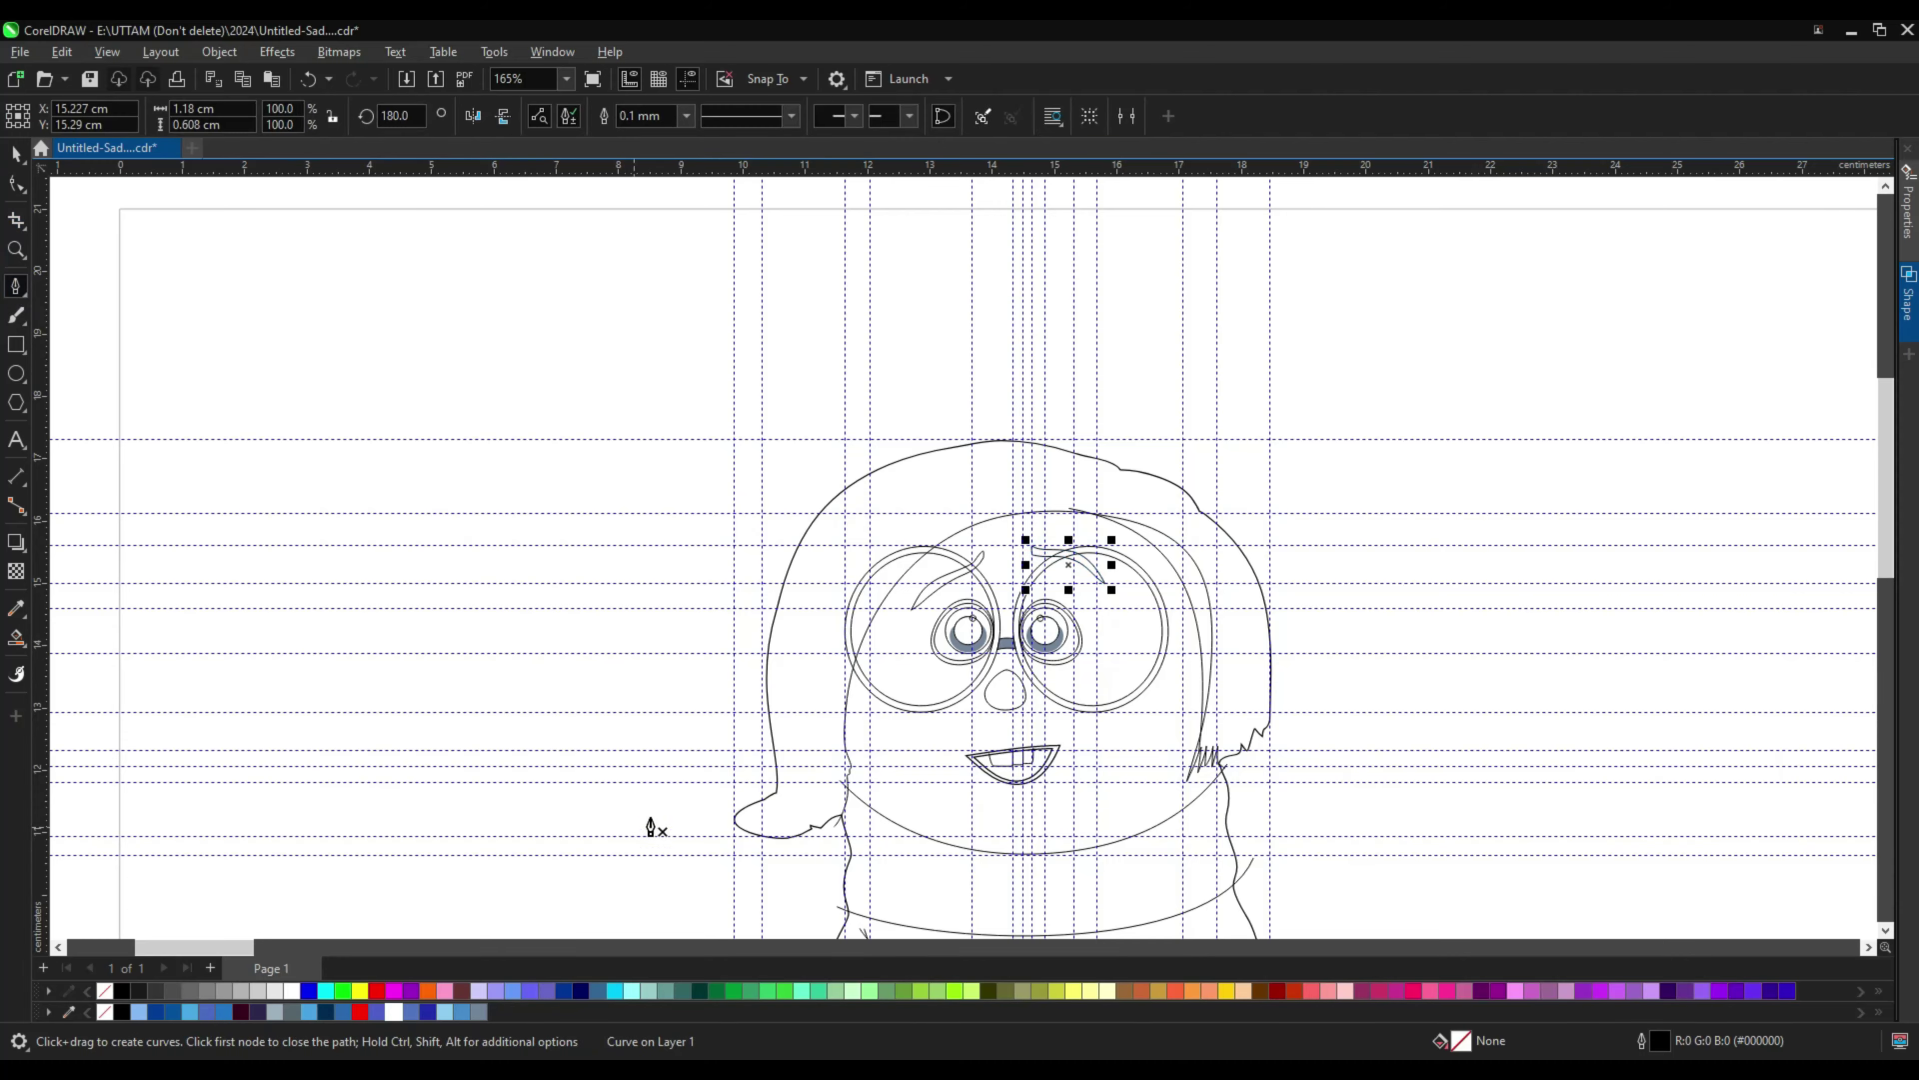
pyautogui.scroll(2, 759, 824)
pyautogui.scroll(-1, 803, 397)
pyautogui.moveTo(885, 190); pyautogui.dragTo(927, 171)
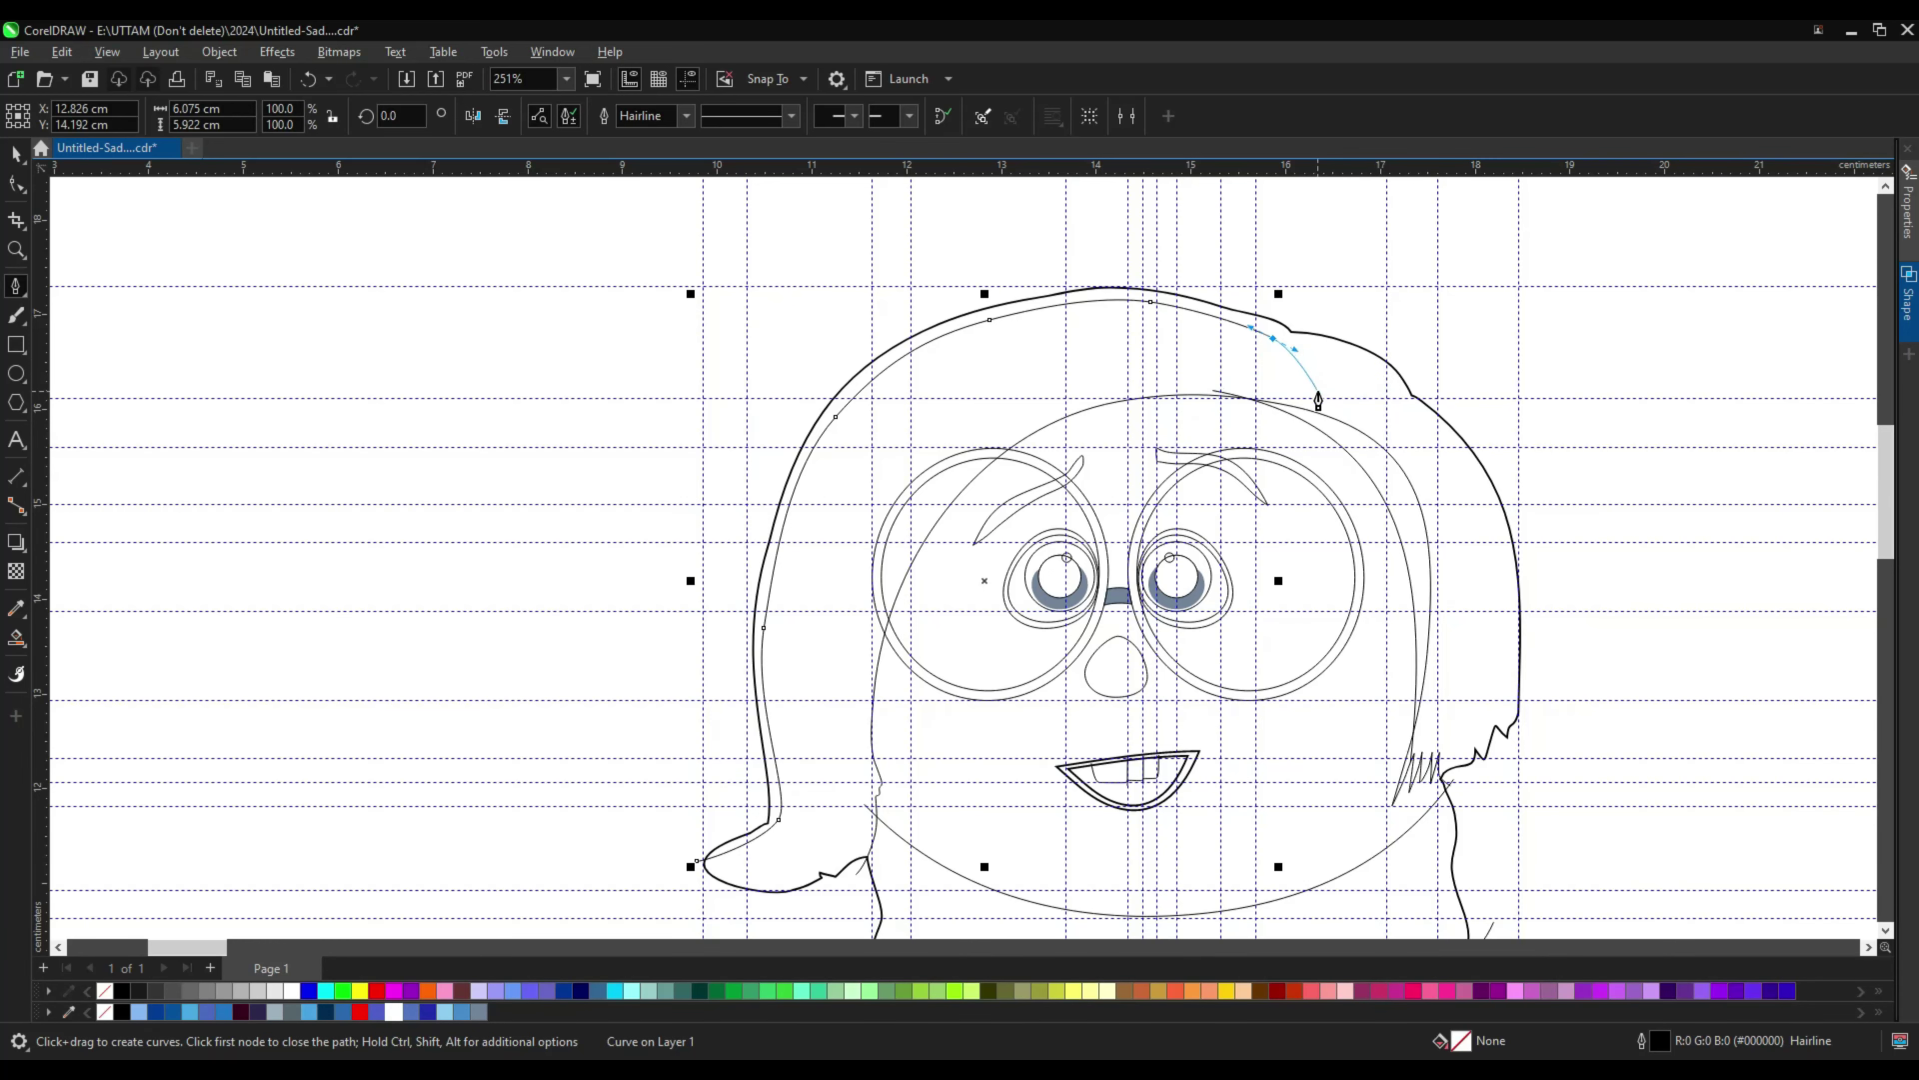
pyautogui.doubleClick(1319, 395)
# Step: Reshape the hair outline at the parting into a smooth shallow dip by removing bumps and bending the segment inward
pyautogui.press('F10')
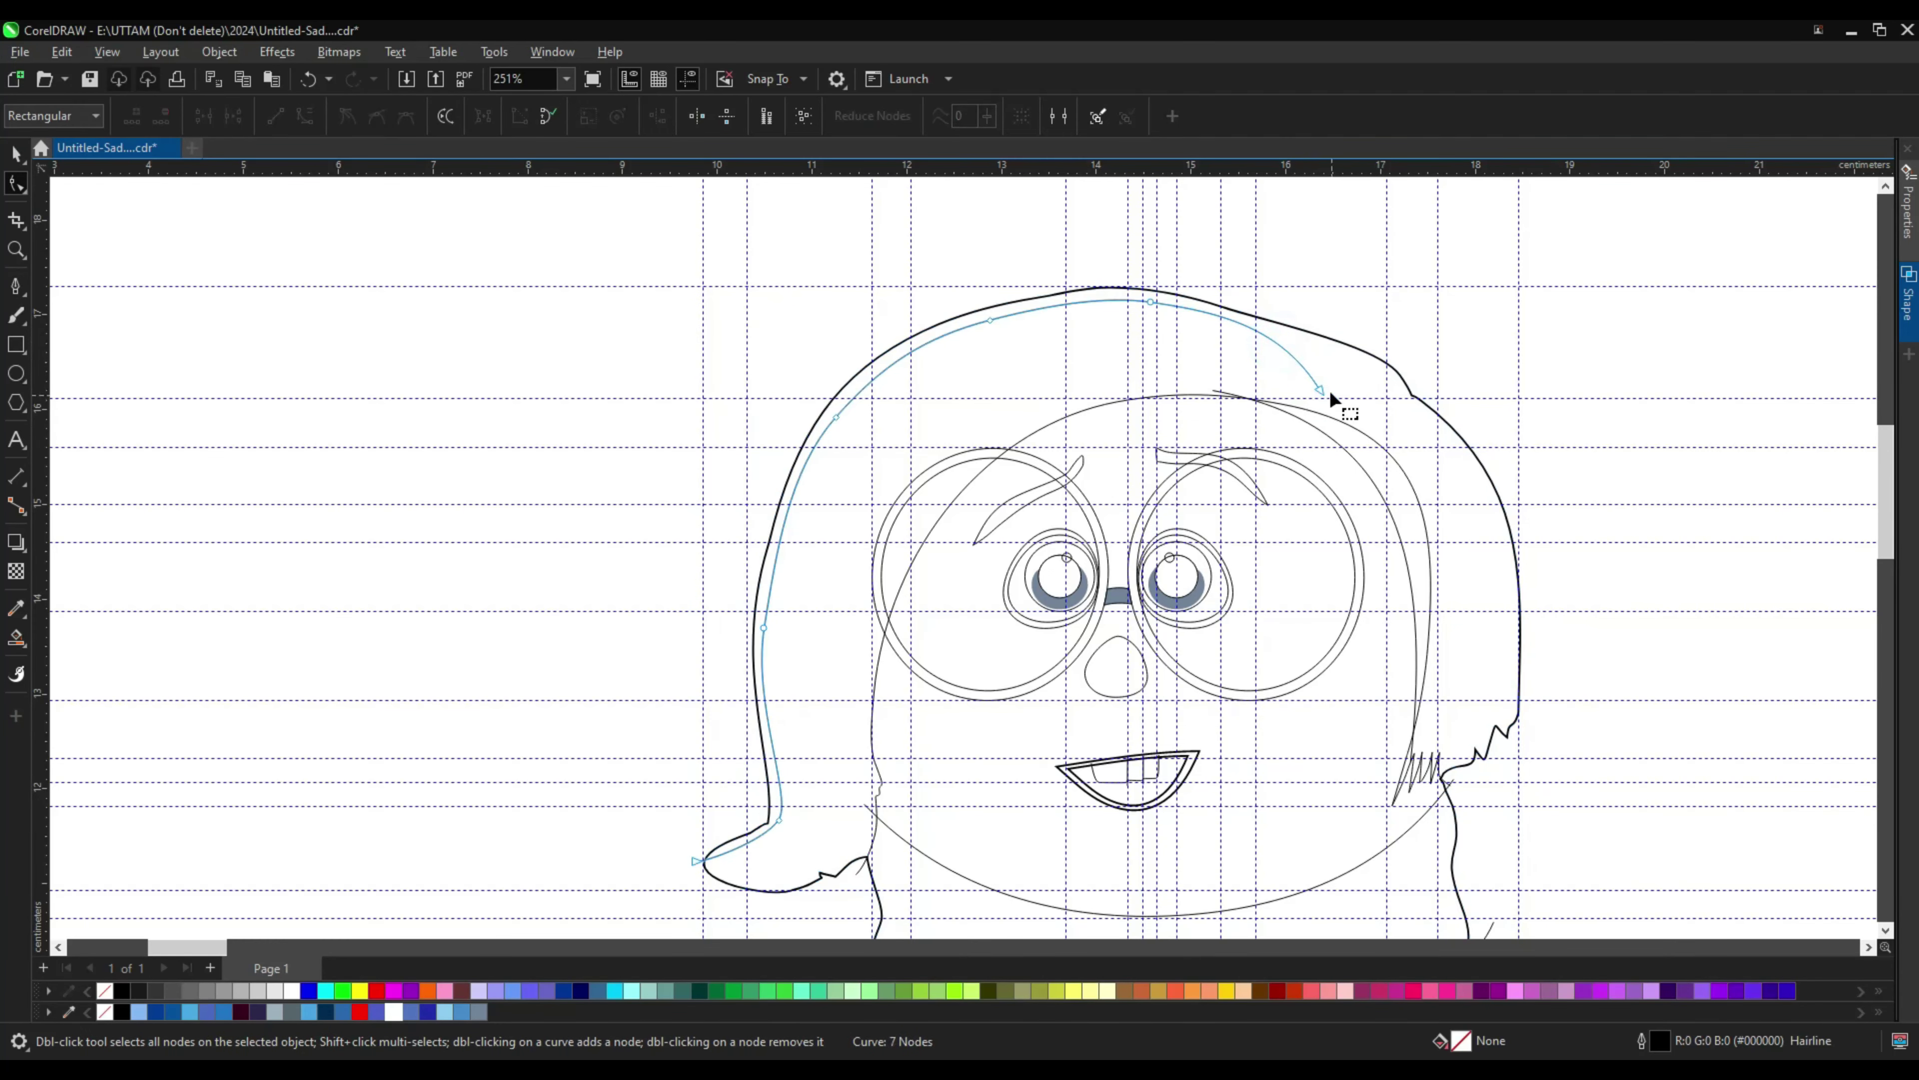
pyautogui.click(1357, 351)
pyautogui.scroll(1, 1357, 350)
pyautogui.moveTo(1338, 349); pyautogui.dragTo(1335, 355)
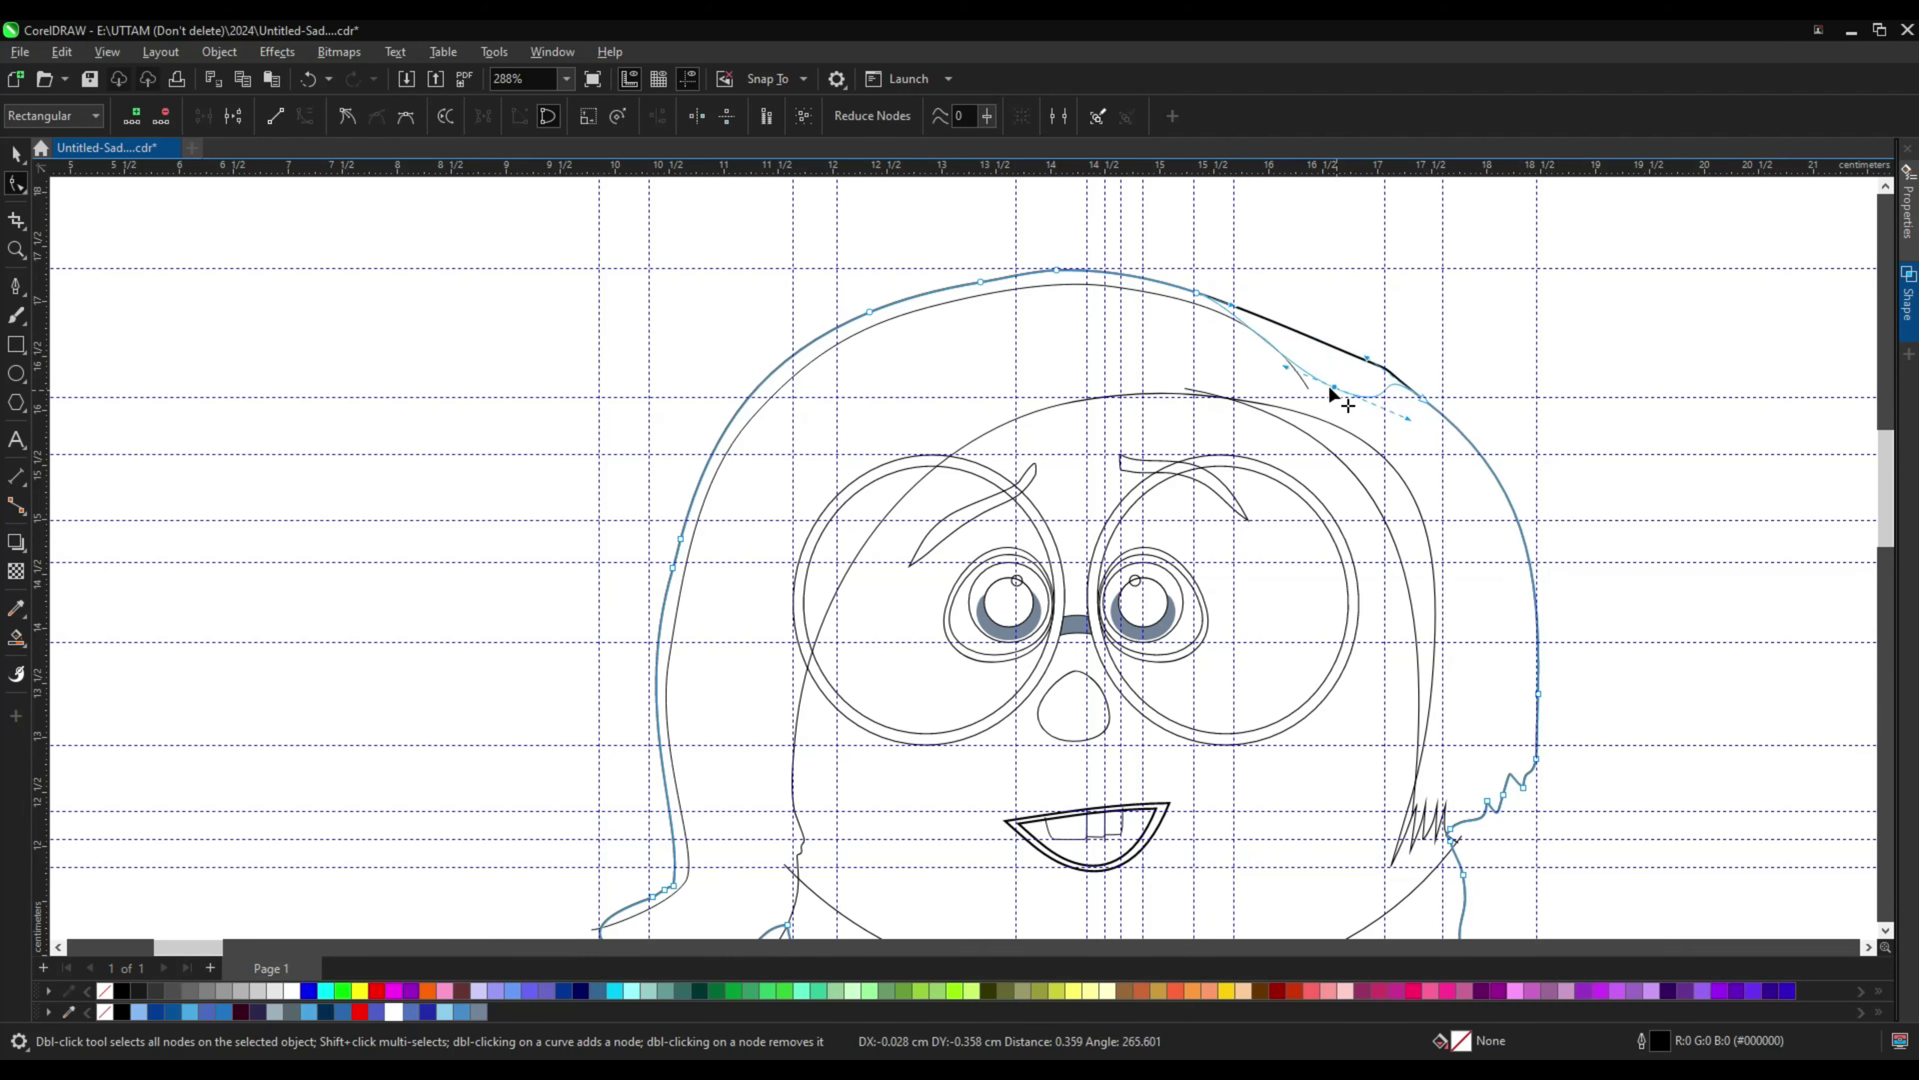
pyautogui.scroll(2, 1372, 386)
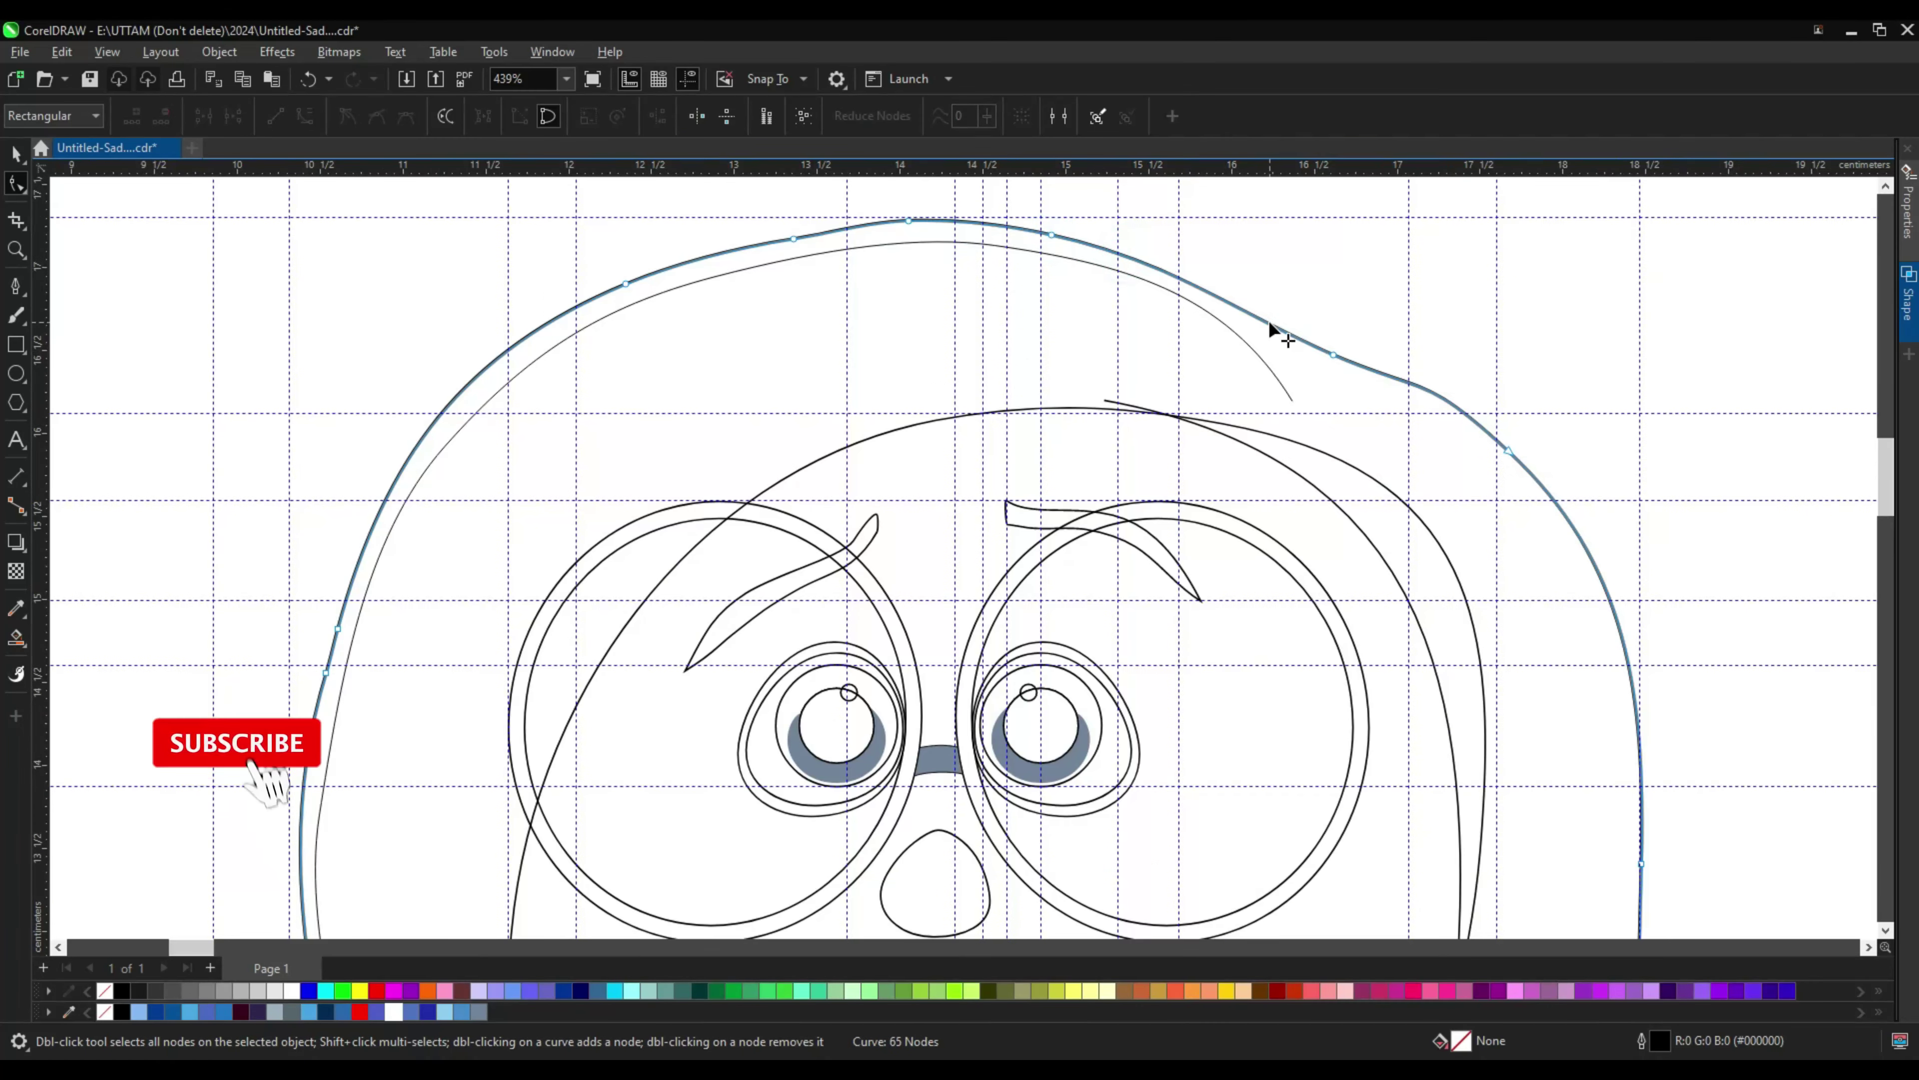
pyautogui.scroll(1, 1320, 360)
pyautogui.scroll(-4, 1319, 360)
# Step: Simplify the left hair strand and repeat it inward as evenly spaced copies, narrowing and shortening the innermost pair
pyautogui.click(830, 369)
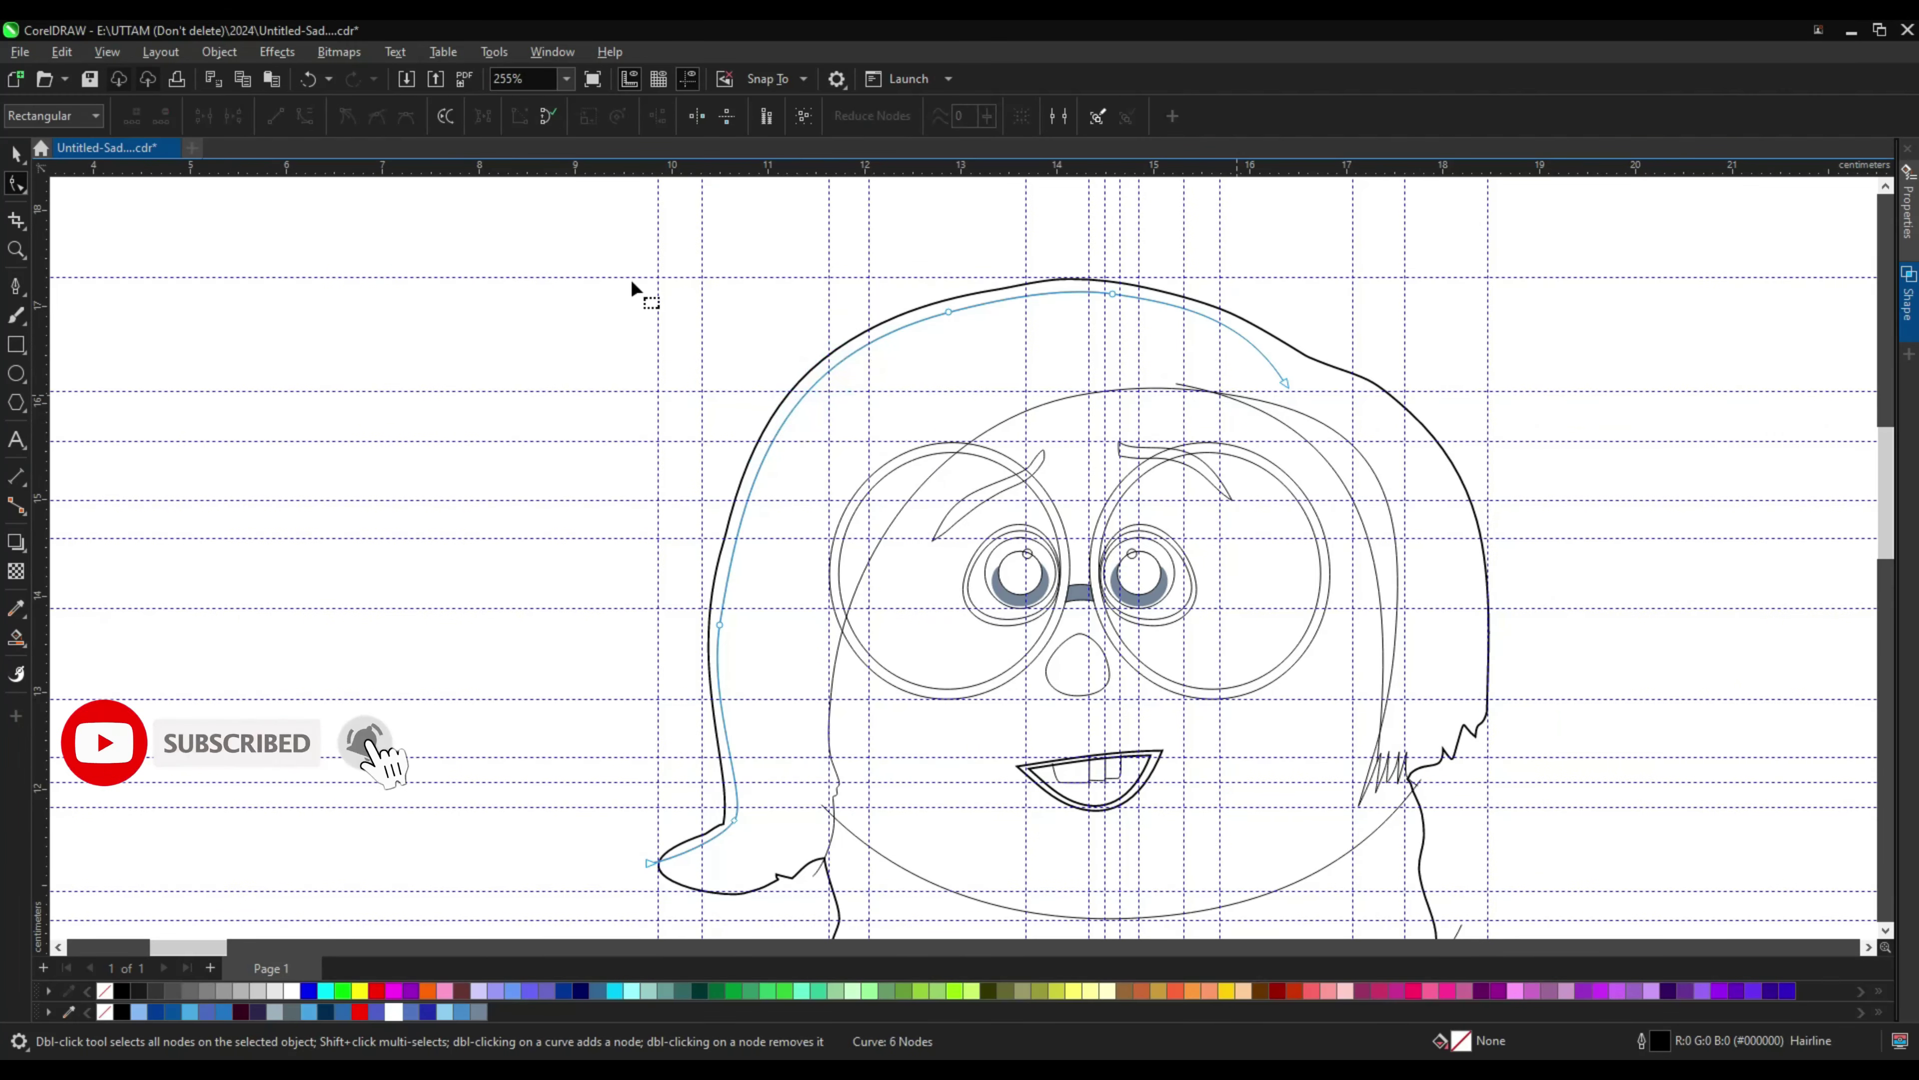
pyautogui.press('space')
pyautogui.keyDown('shift'); pyautogui.click(874, 331); pyautogui.keyUp('shift')
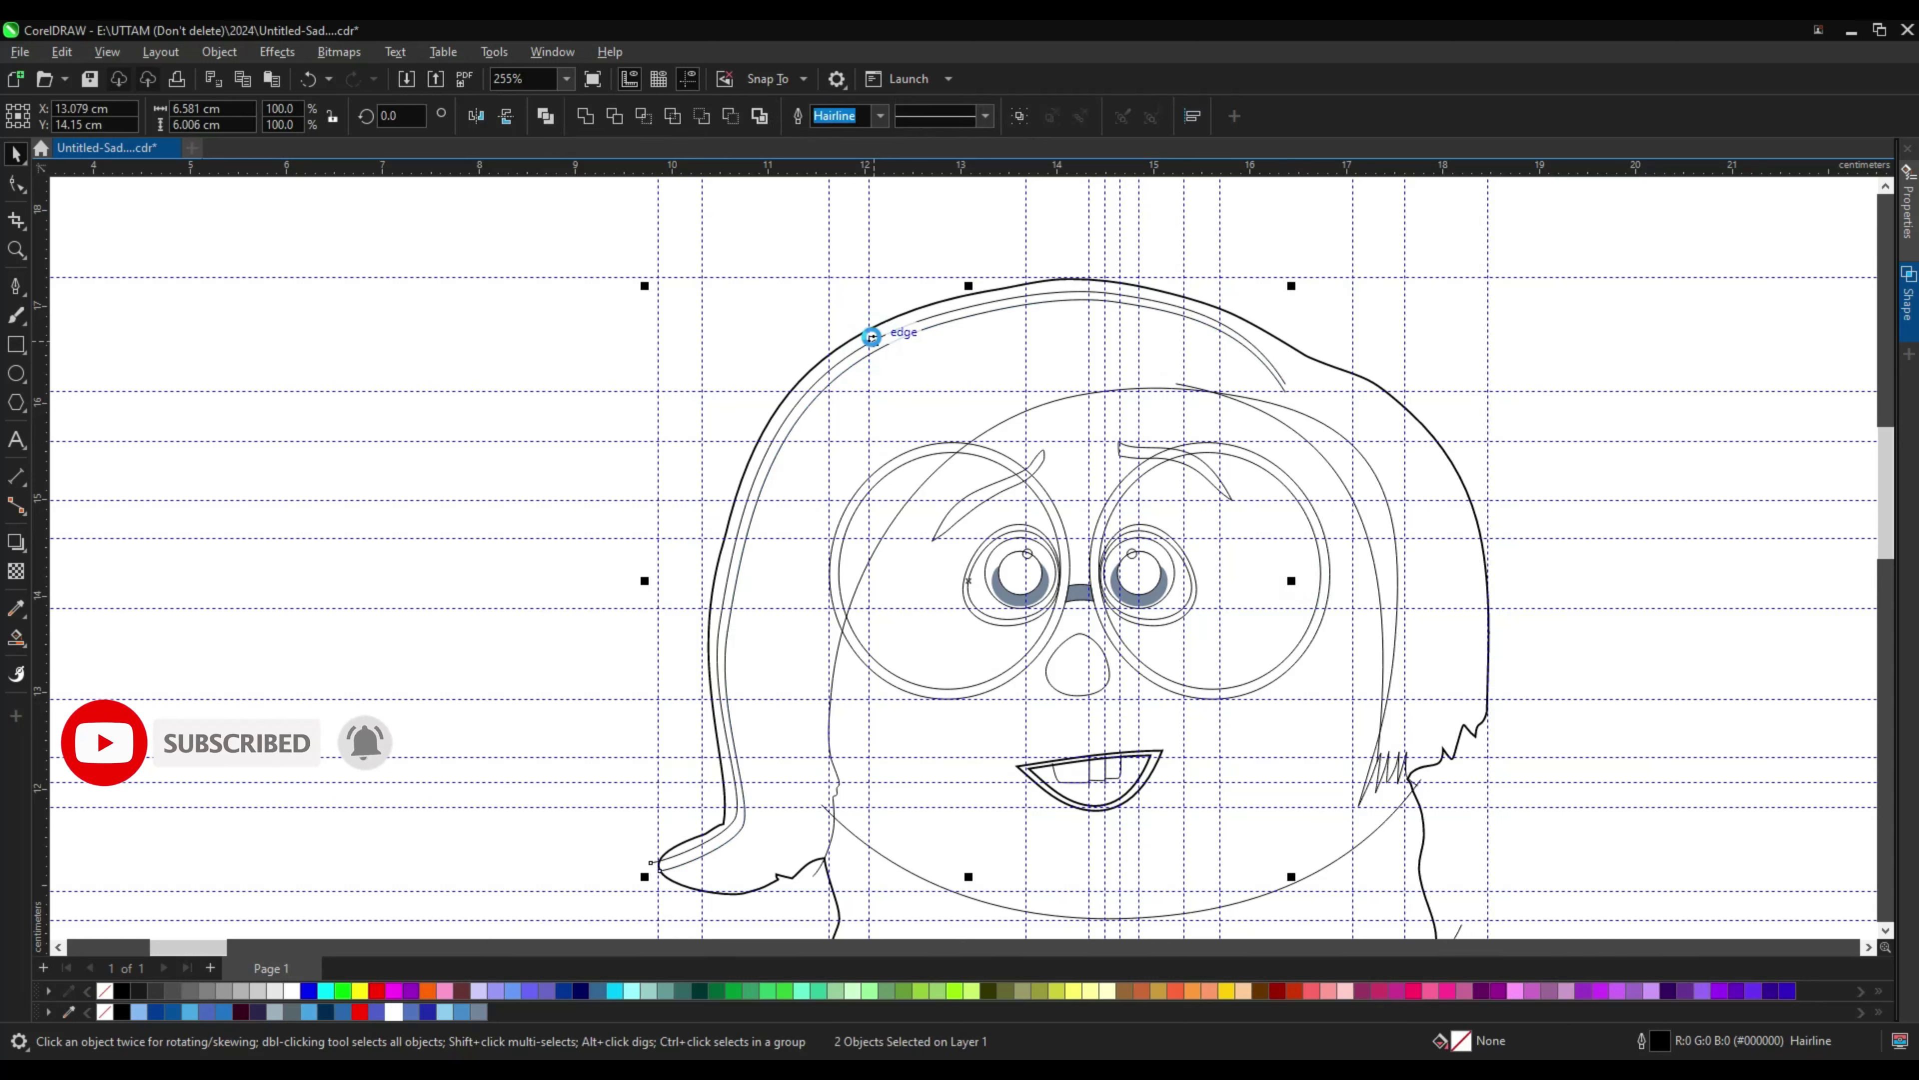
pyautogui.moveTo(1323, 605); pyautogui.dragTo(1305, 617)
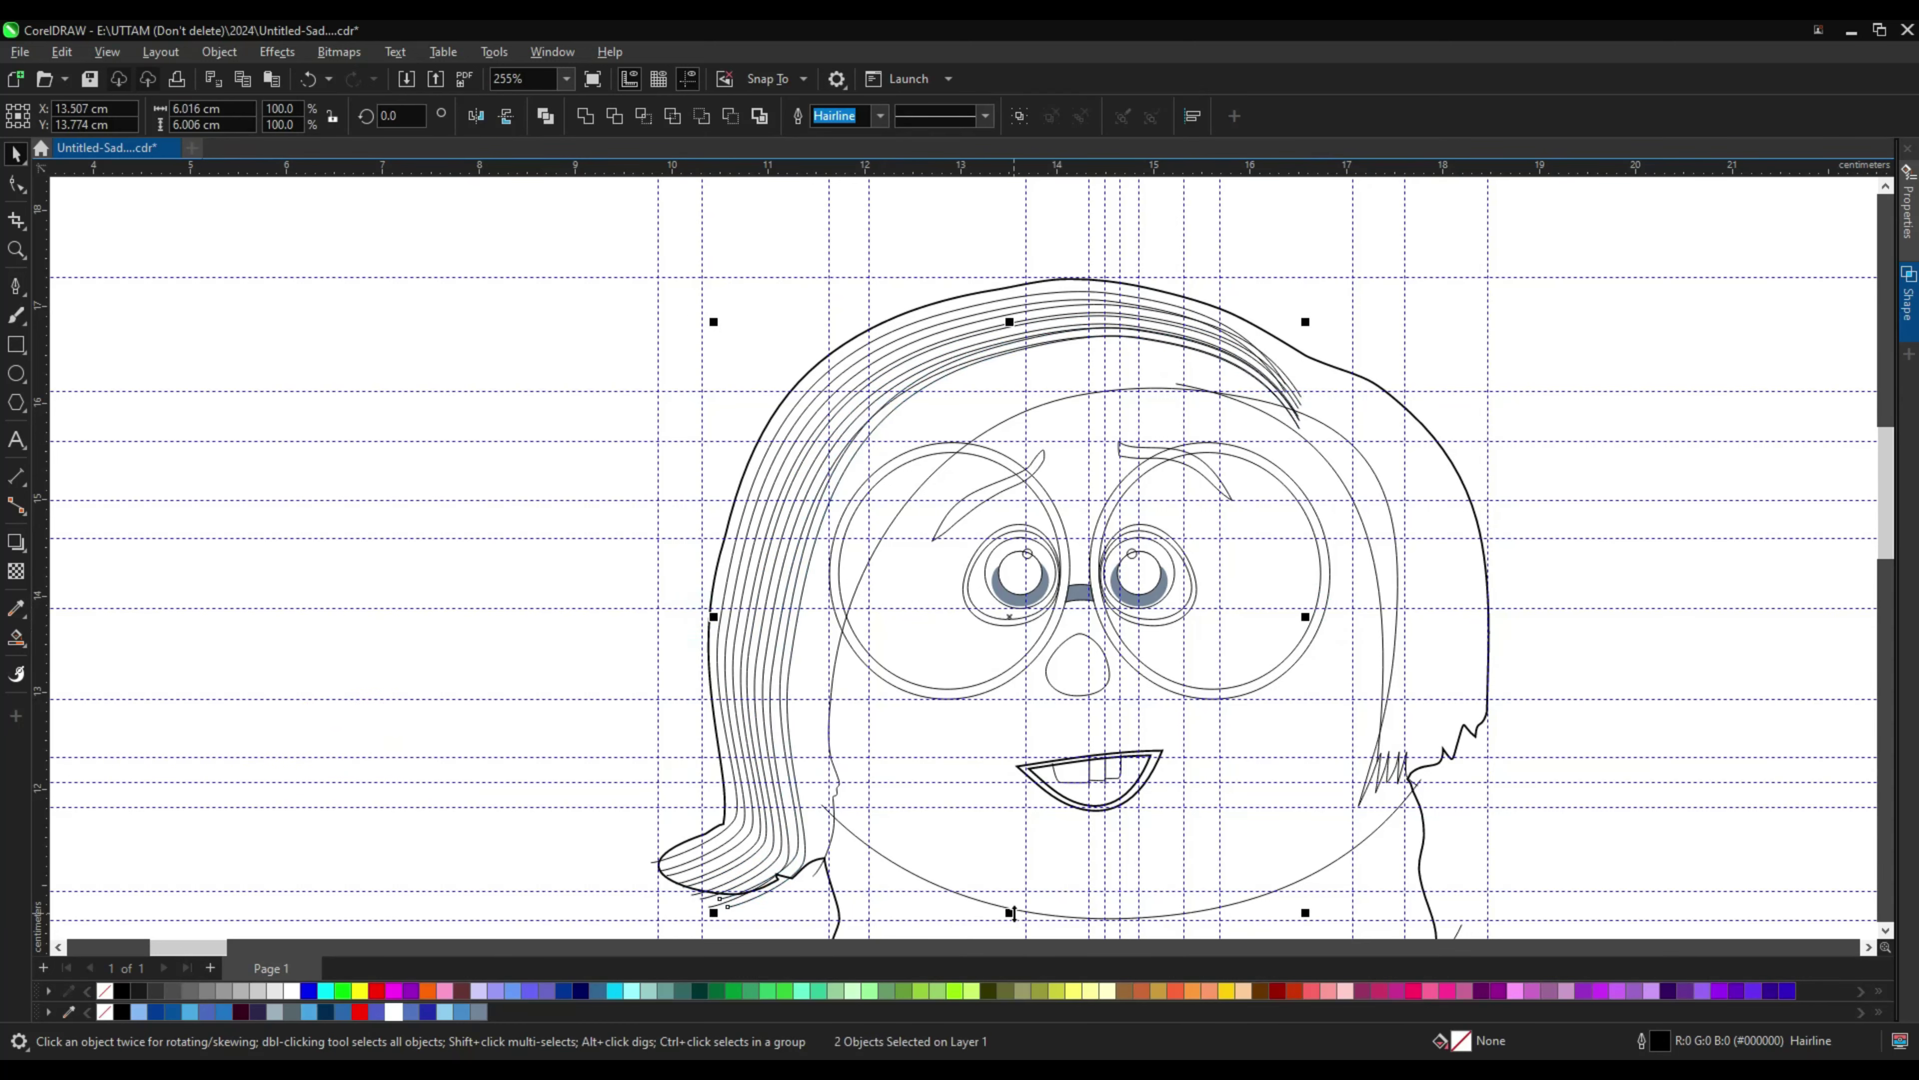
pyautogui.moveTo(1008, 324); pyautogui.dragTo(1008, 336)
pyautogui.moveTo(727, 634); pyautogui.dragTo(729, 634)
# Step: Add further inward copies of the left hair strands, scaling each narrower and shorter to follow the face edge
pyautogui.scroll(2, 1154, 316)
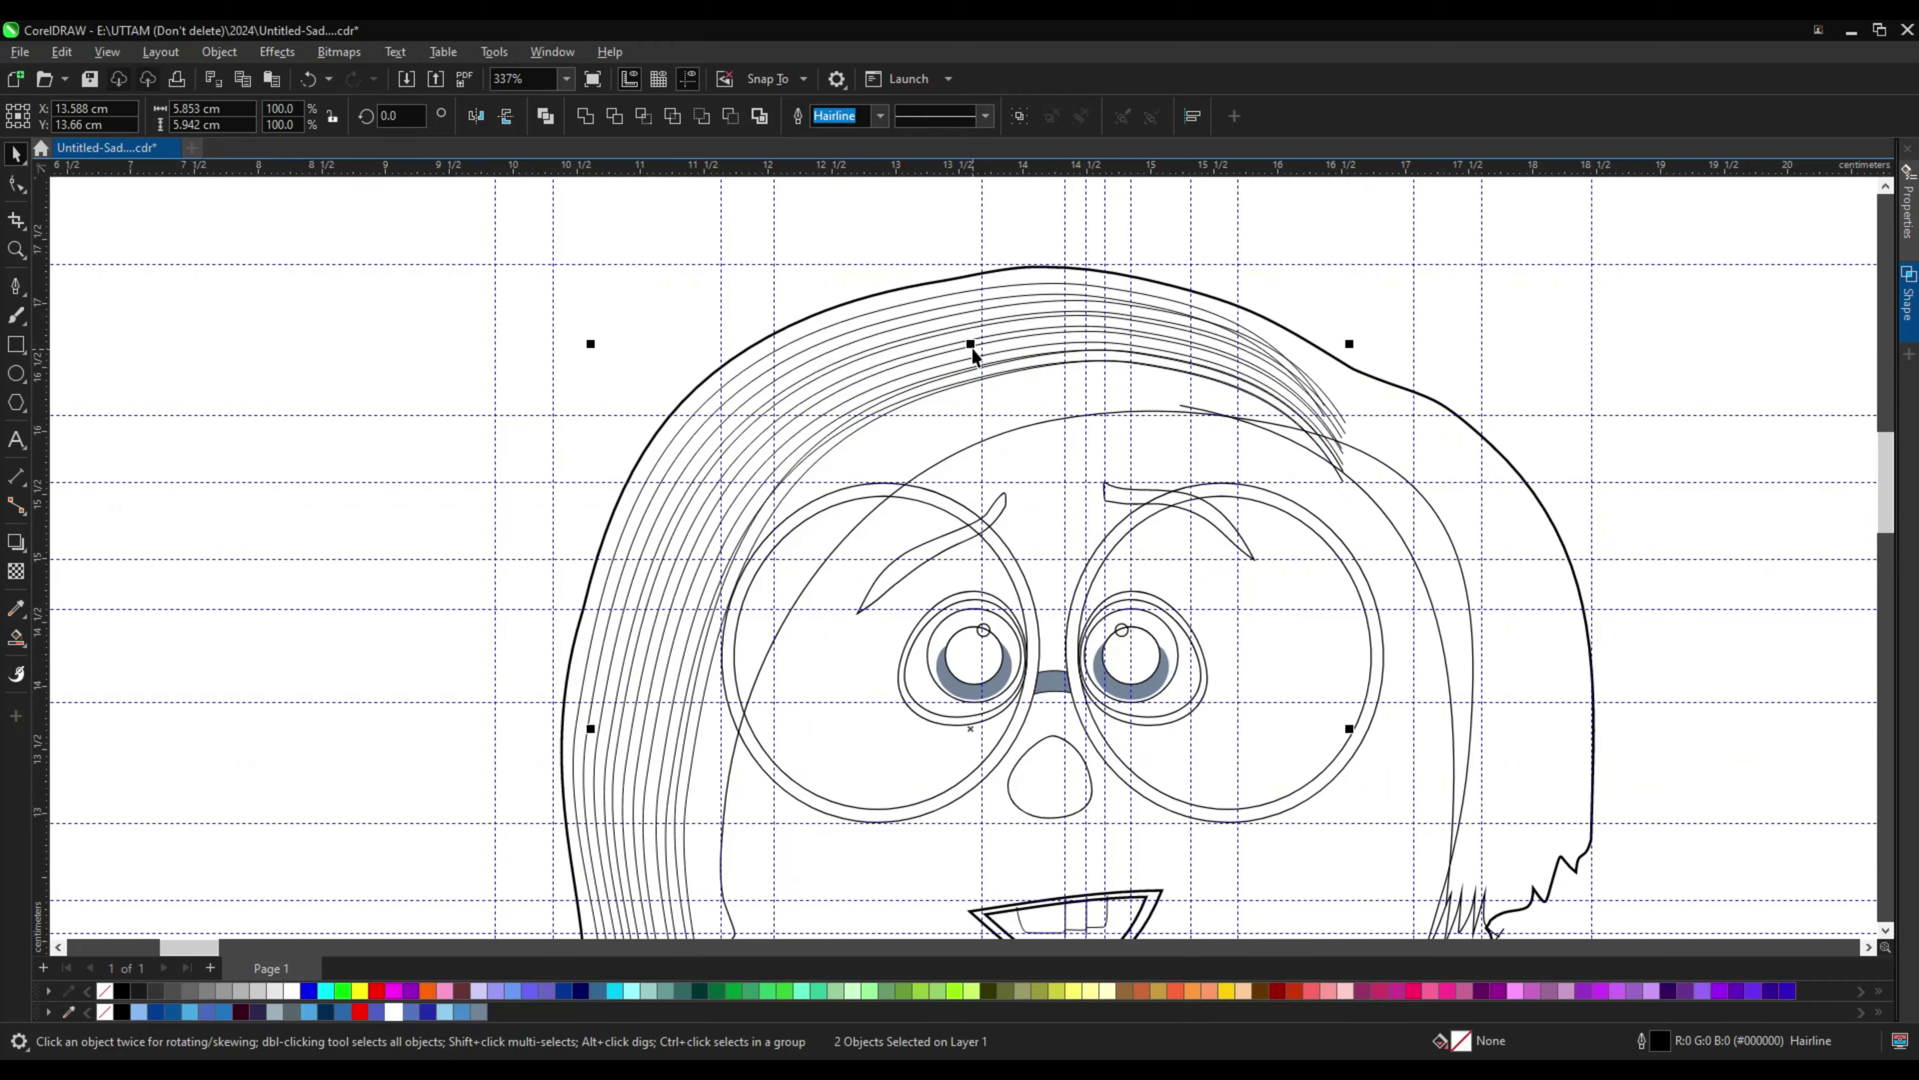
pyautogui.scroll(-2, 714, 451)
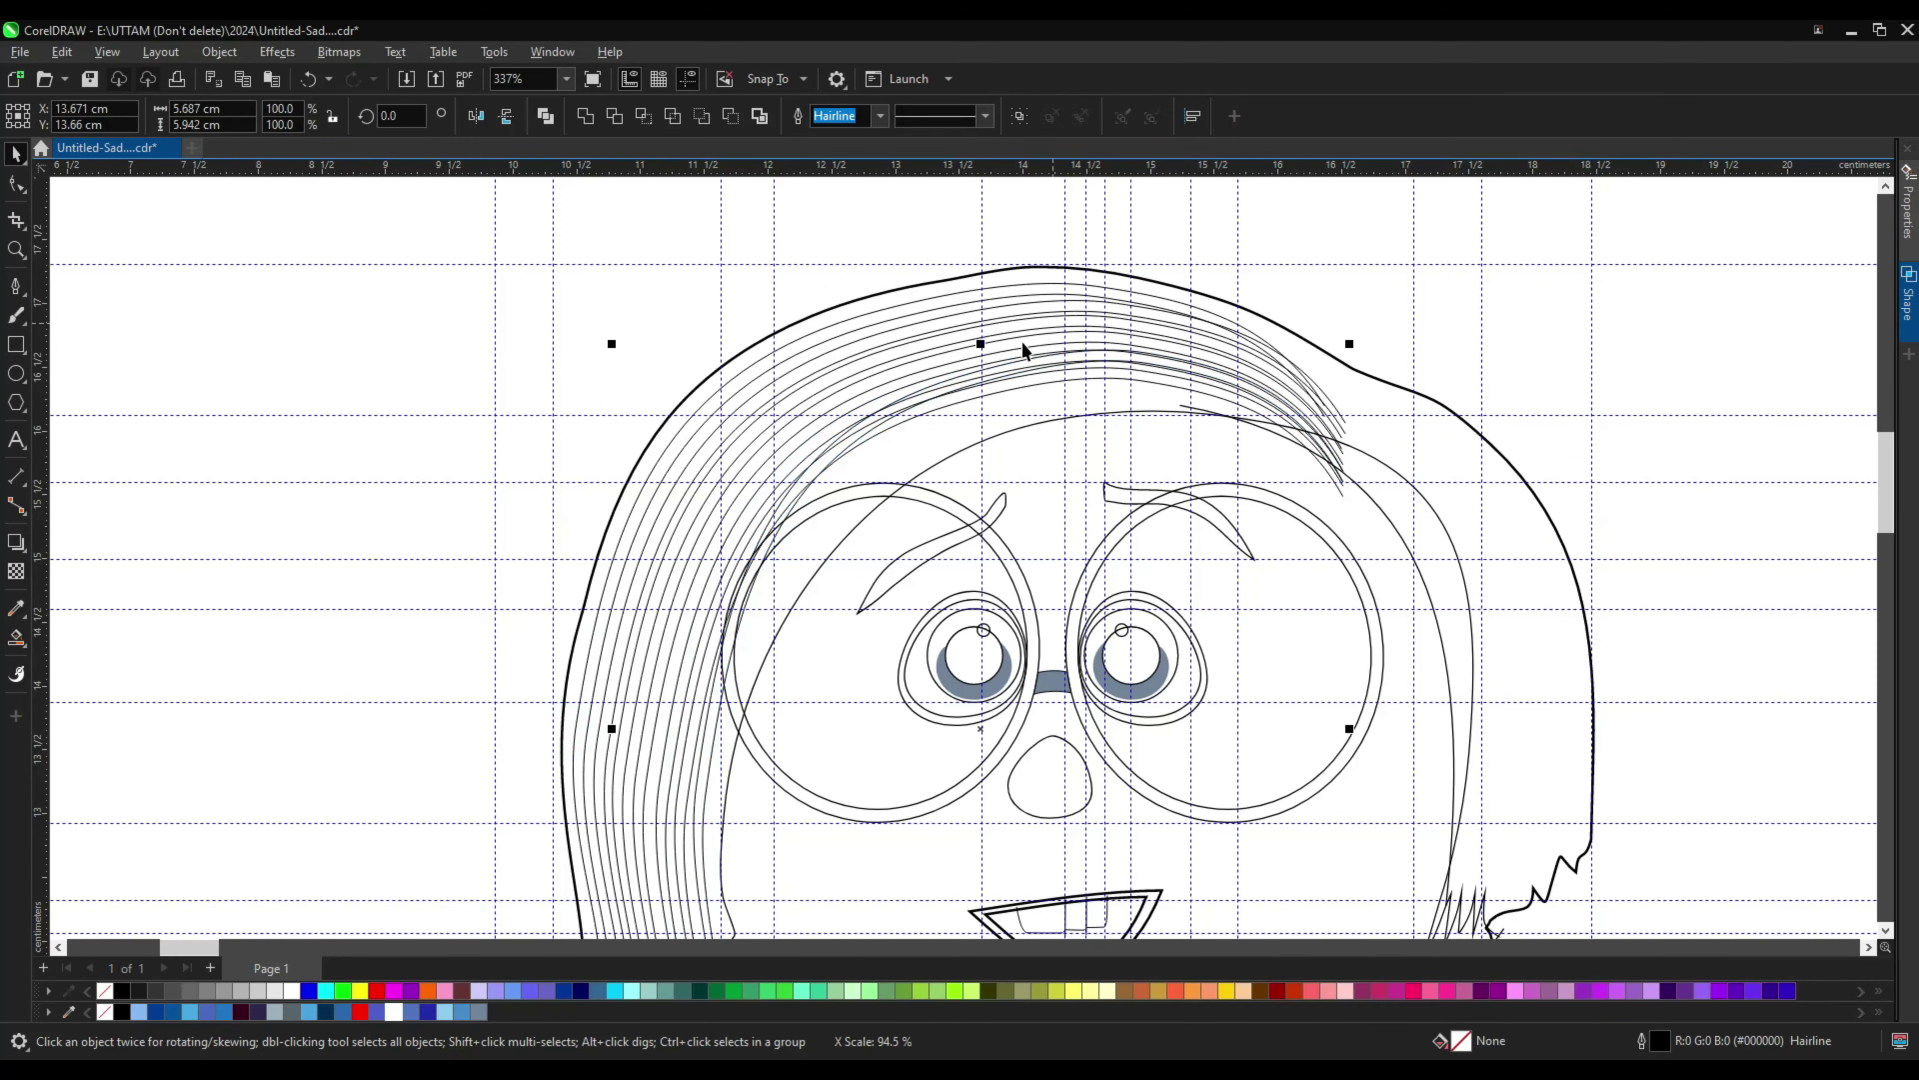
pyautogui.scroll(2, 714, 451)
pyautogui.scroll(-2, 945, 348)
pyautogui.scroll(3, 945, 348)
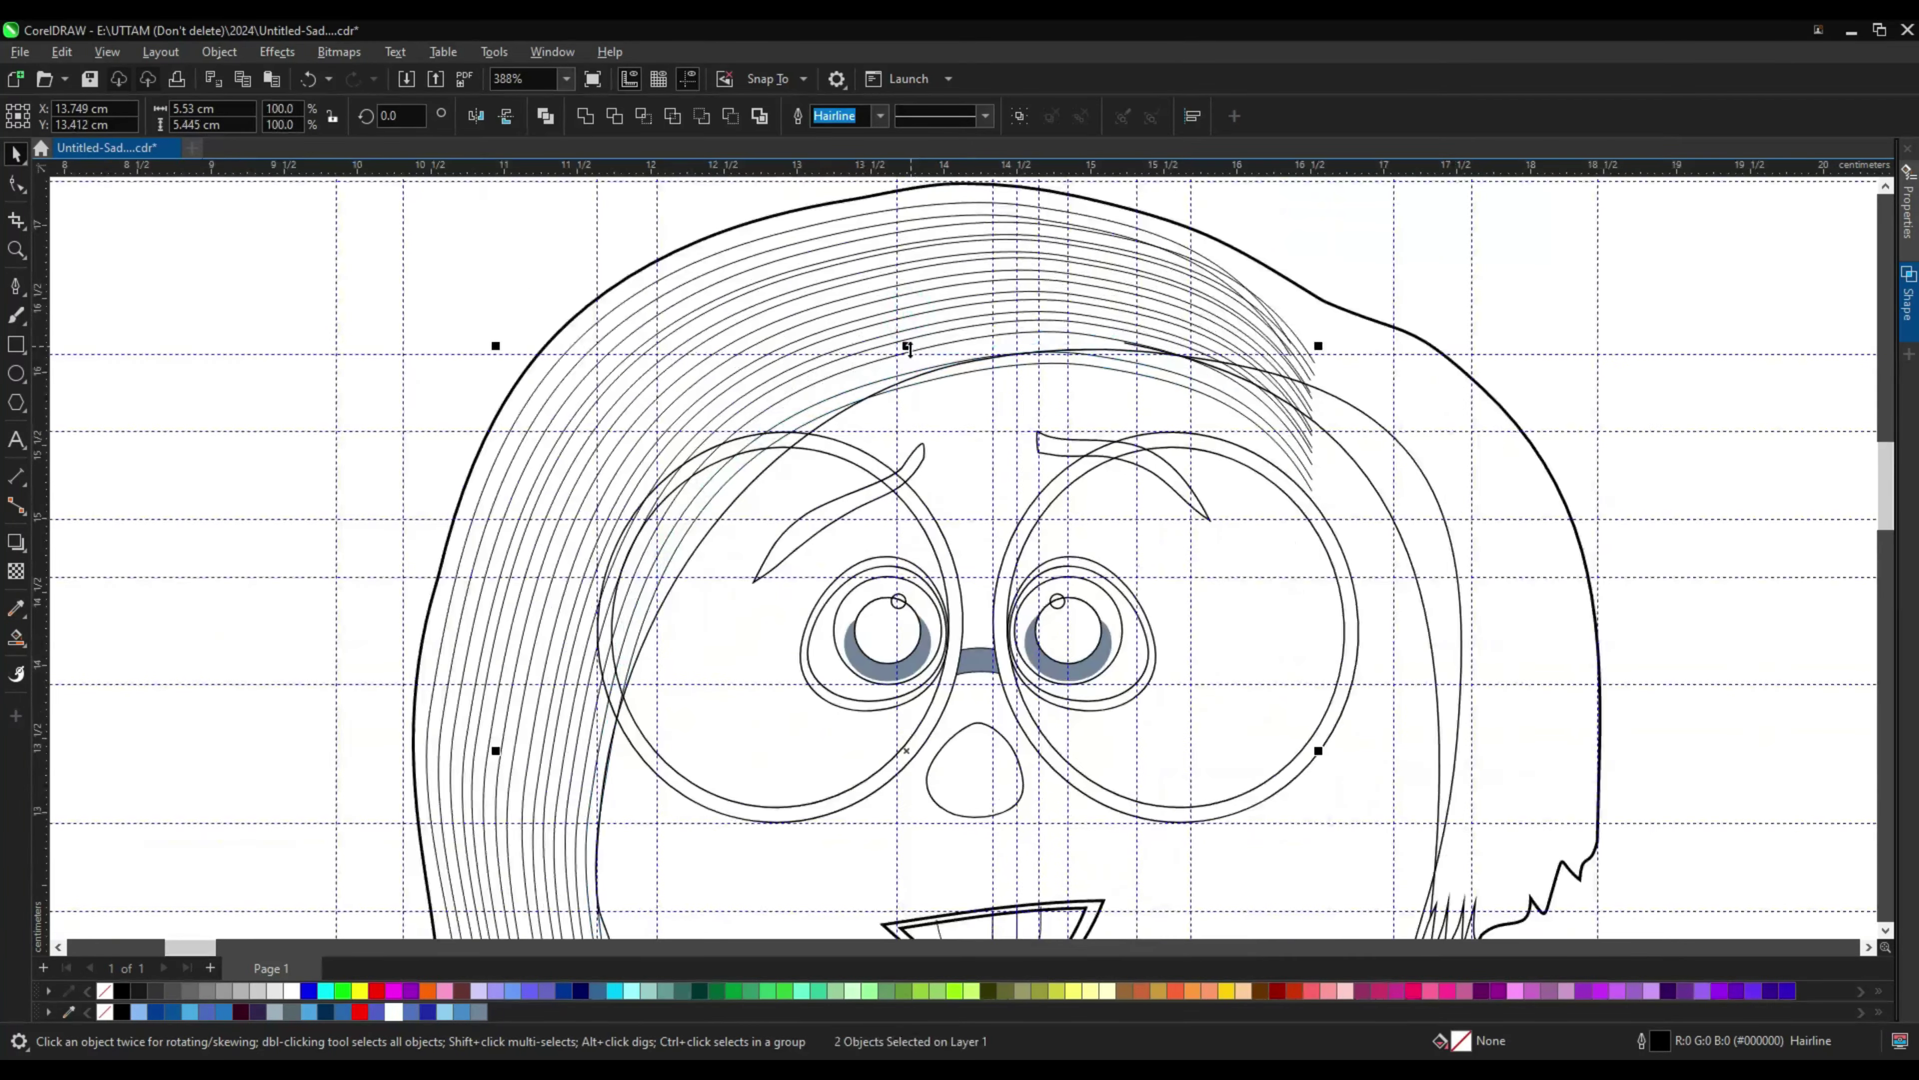
pyautogui.scroll(-1, 857, 338)
pyautogui.scroll(2, 1428, 598)
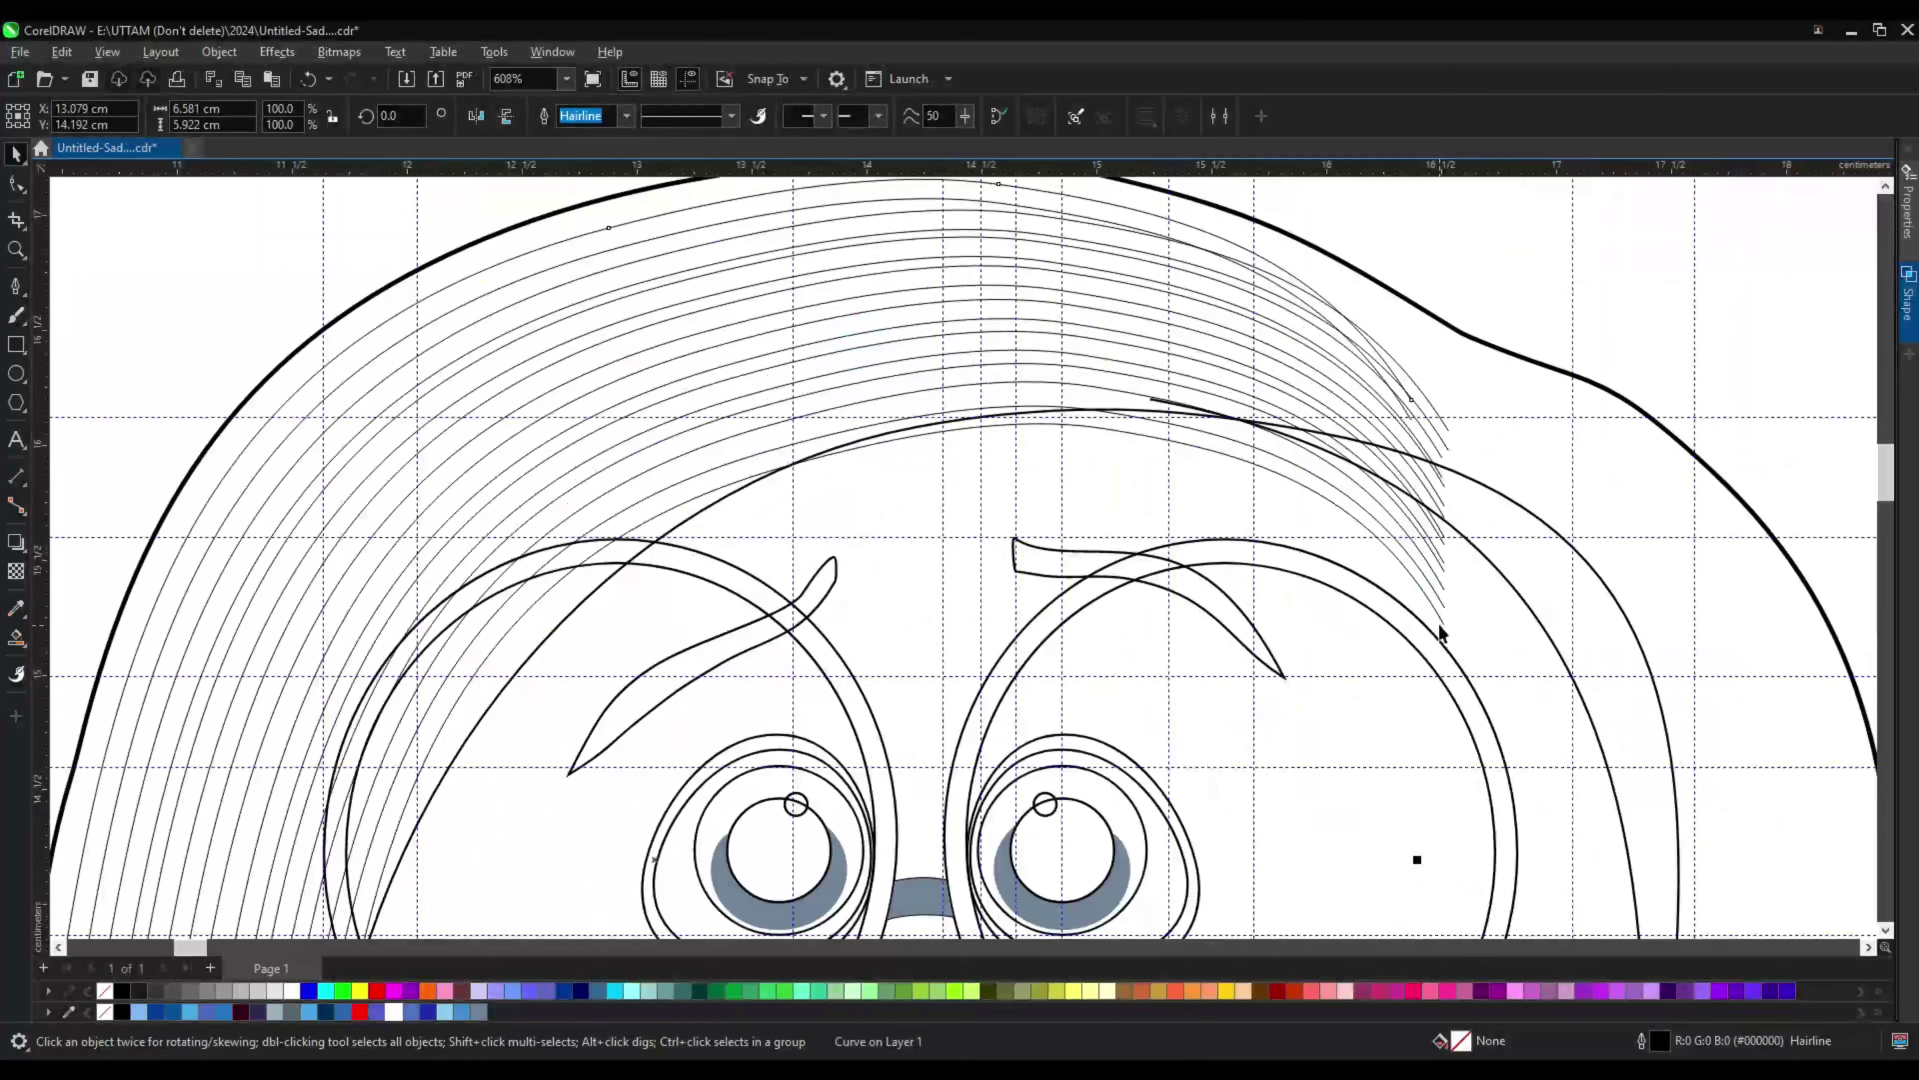
# Step: Select all the hair strands left of the parting and merge them into a single curve
pyautogui.keyDown('shift'); pyautogui.click(1427, 550); pyautogui.keyUp('shift')
pyautogui.scroll(-2, 1444, 421)
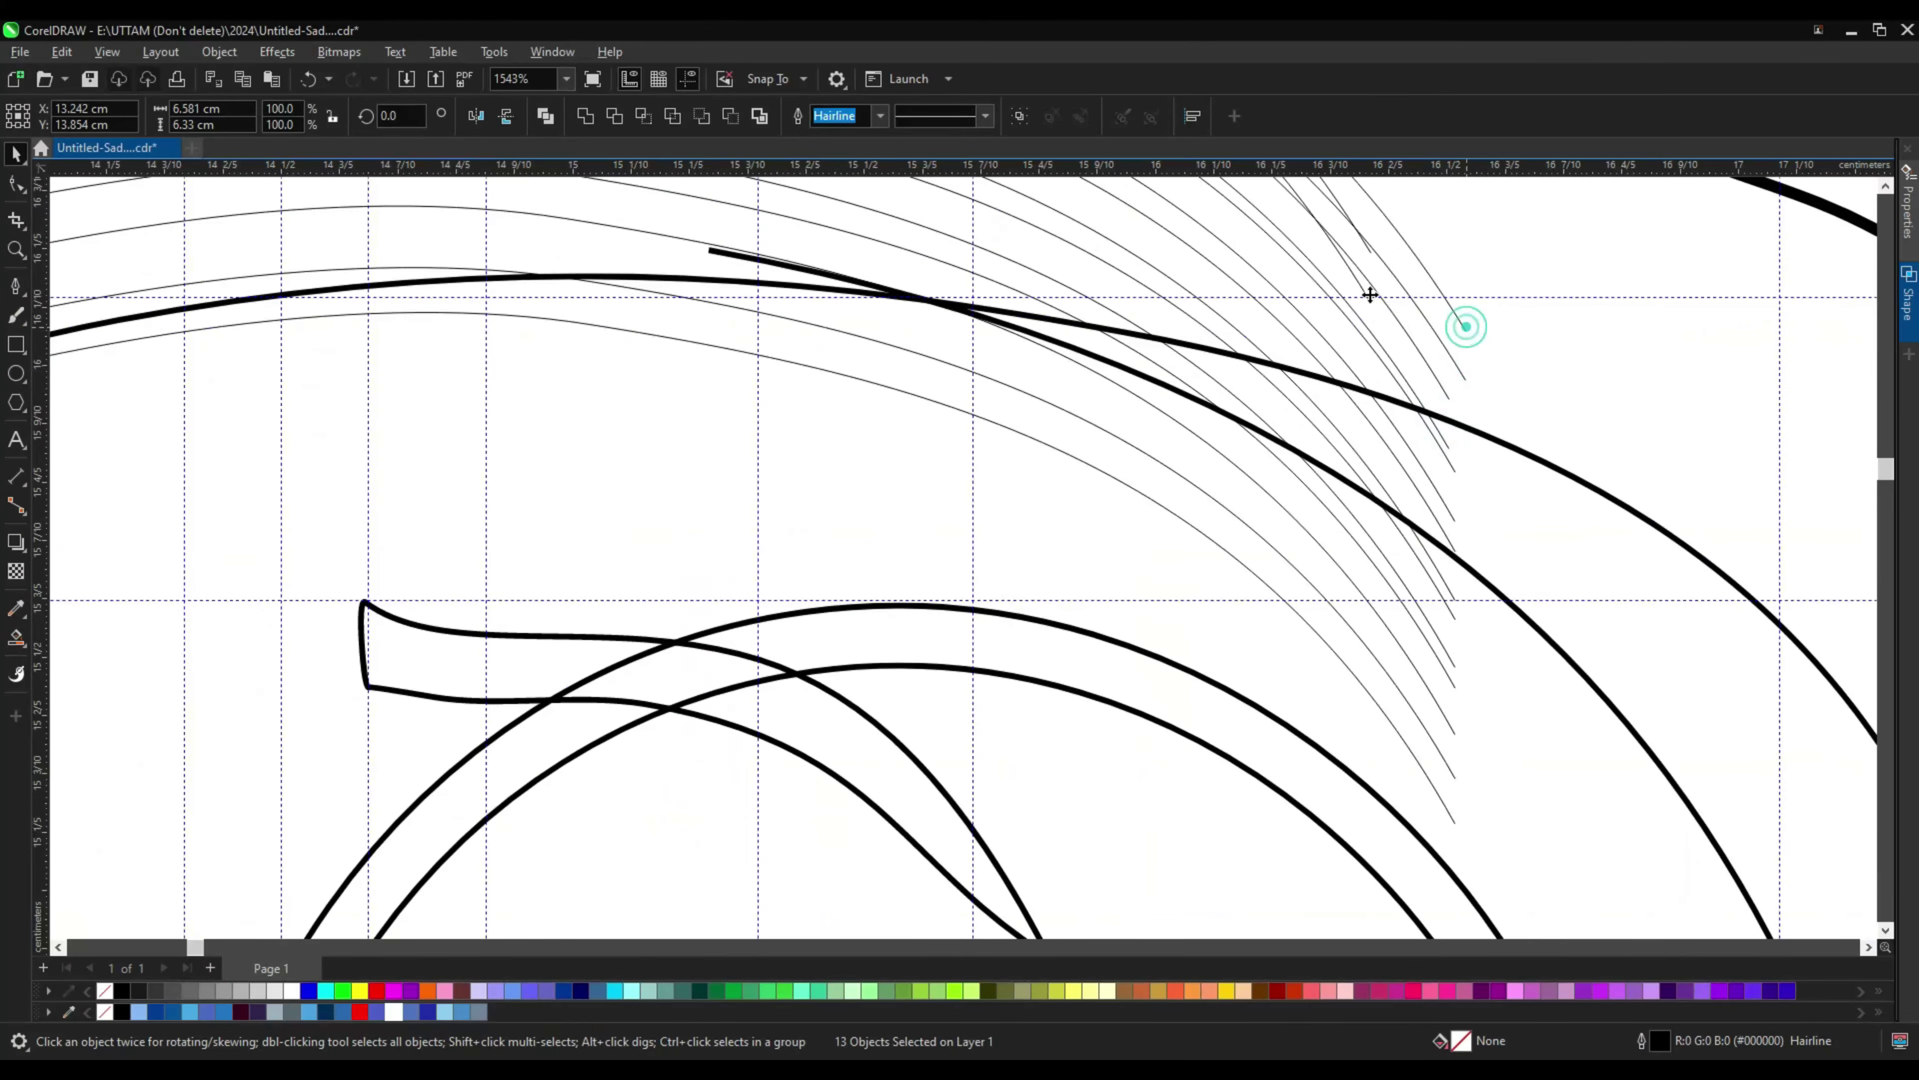
pyautogui.keyDown('shift'); pyautogui.click(1336, 459); pyautogui.keyUp('shift')
pyautogui.scroll(2, 1182, 295)
pyautogui.keyDown('shift'); pyautogui.click(1182, 295); pyautogui.keyUp('shift')
pyautogui.scroll(-6, 1183, 296)
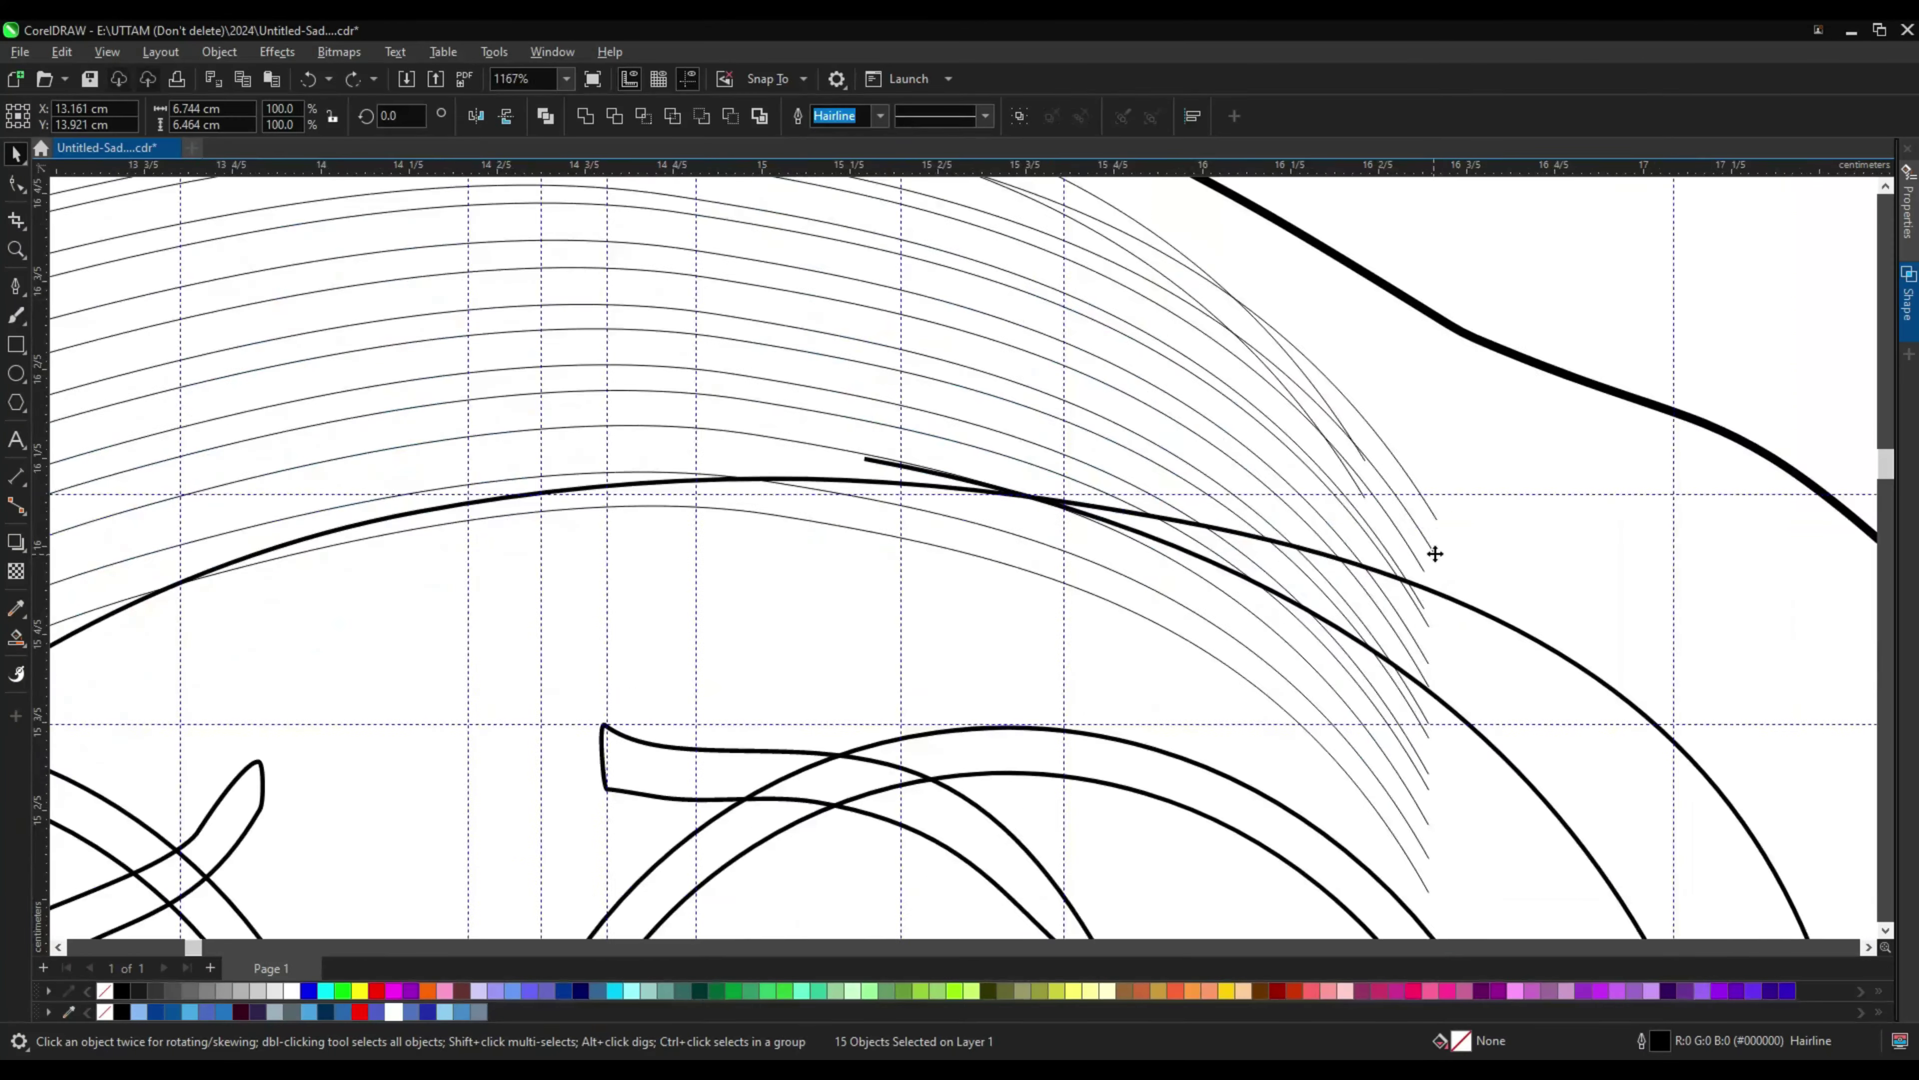
pyautogui.click(585, 116)
# Step: Adjust the end nodes of the merged left strands where they meet the parting, removing surplus nodes
pyautogui.press('F10')
pyautogui.scroll(8, 1183, 430)
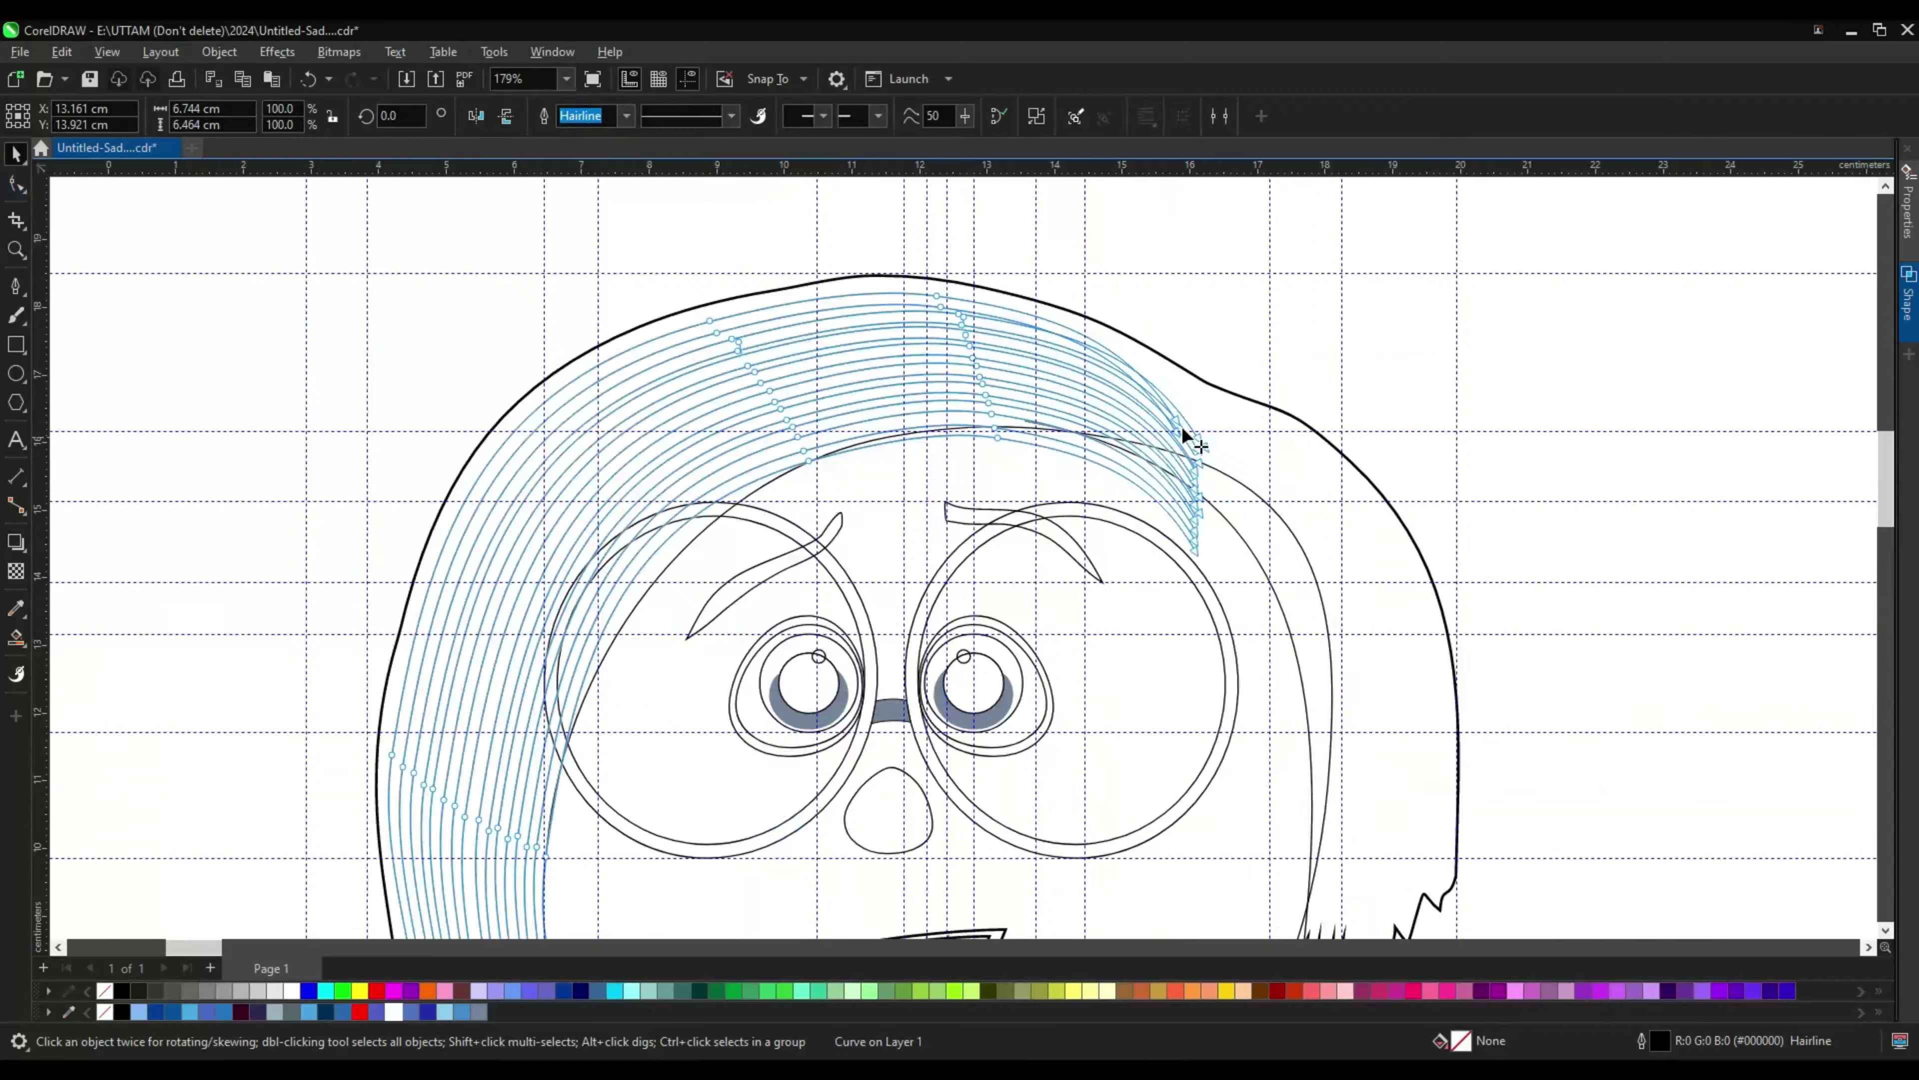
pyautogui.scroll(-8, 1228, 658)
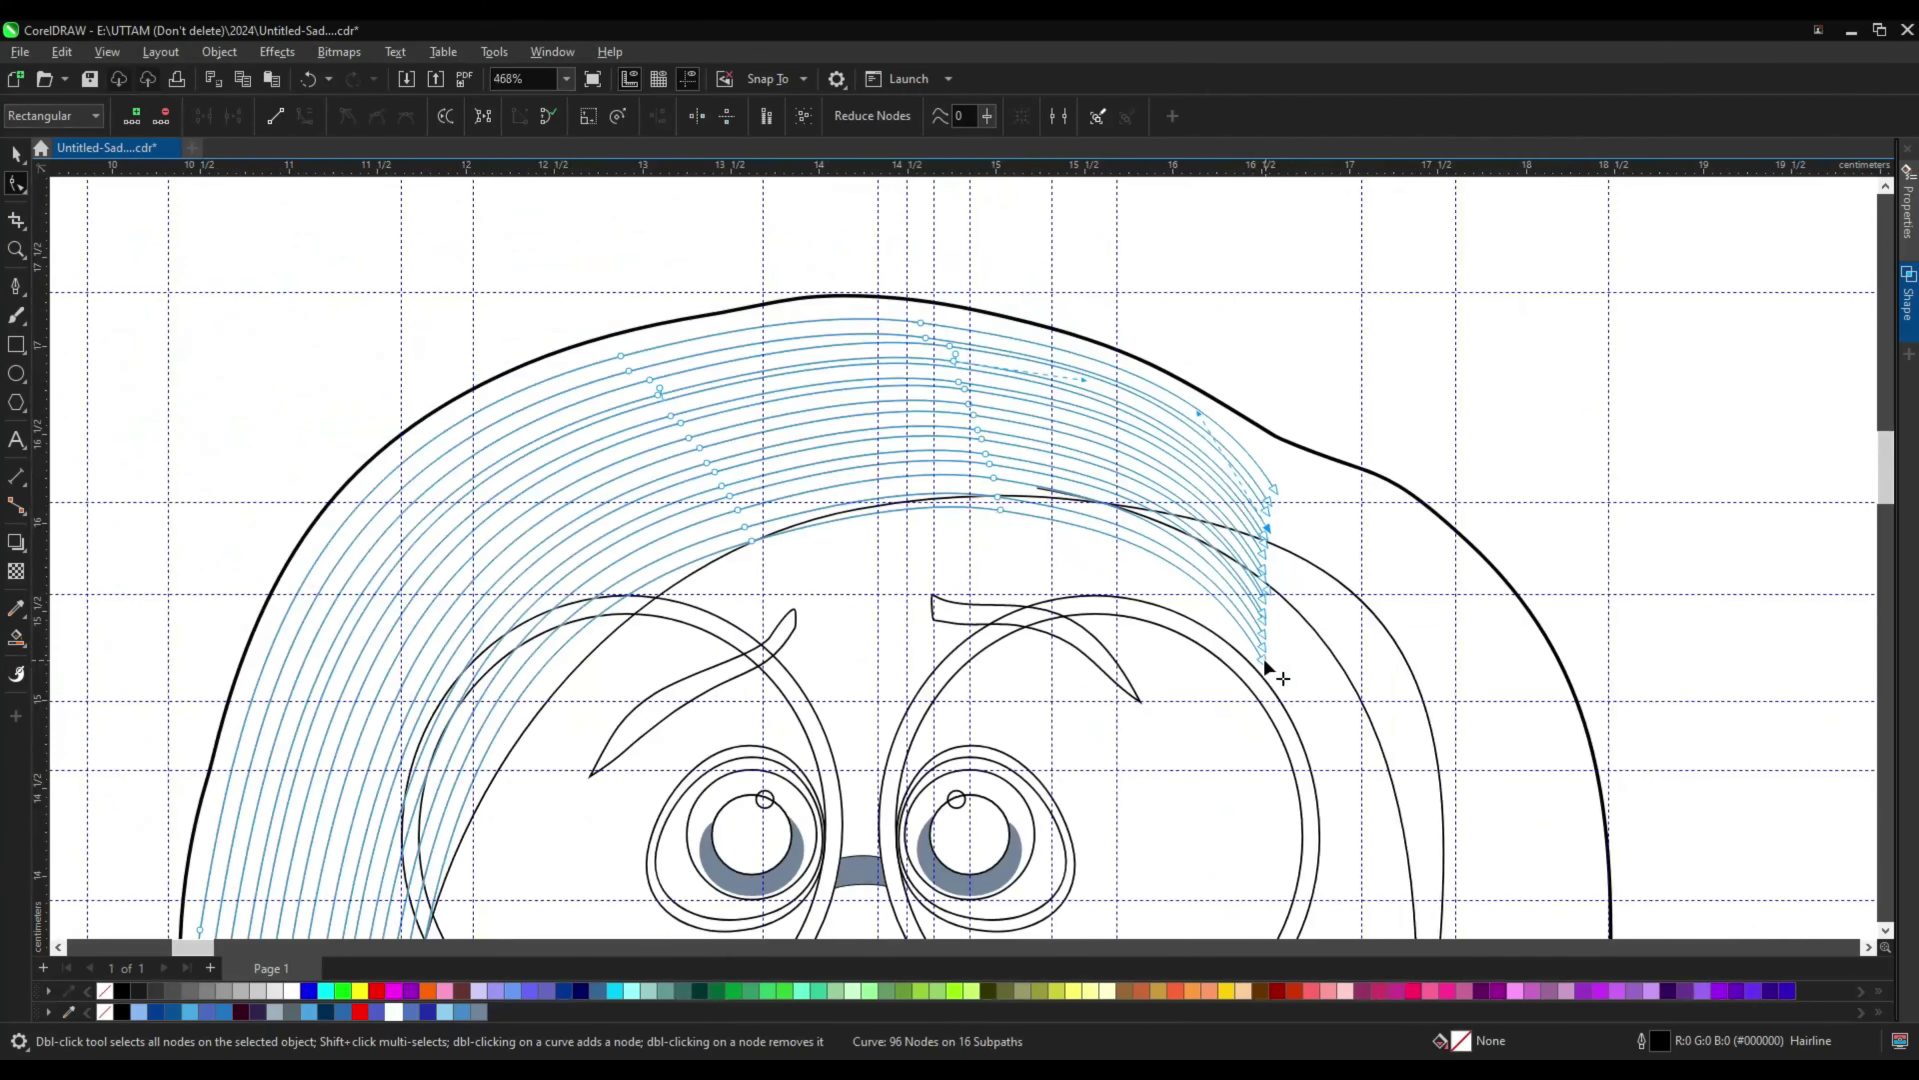
pyautogui.scroll(4, 1010, 495)
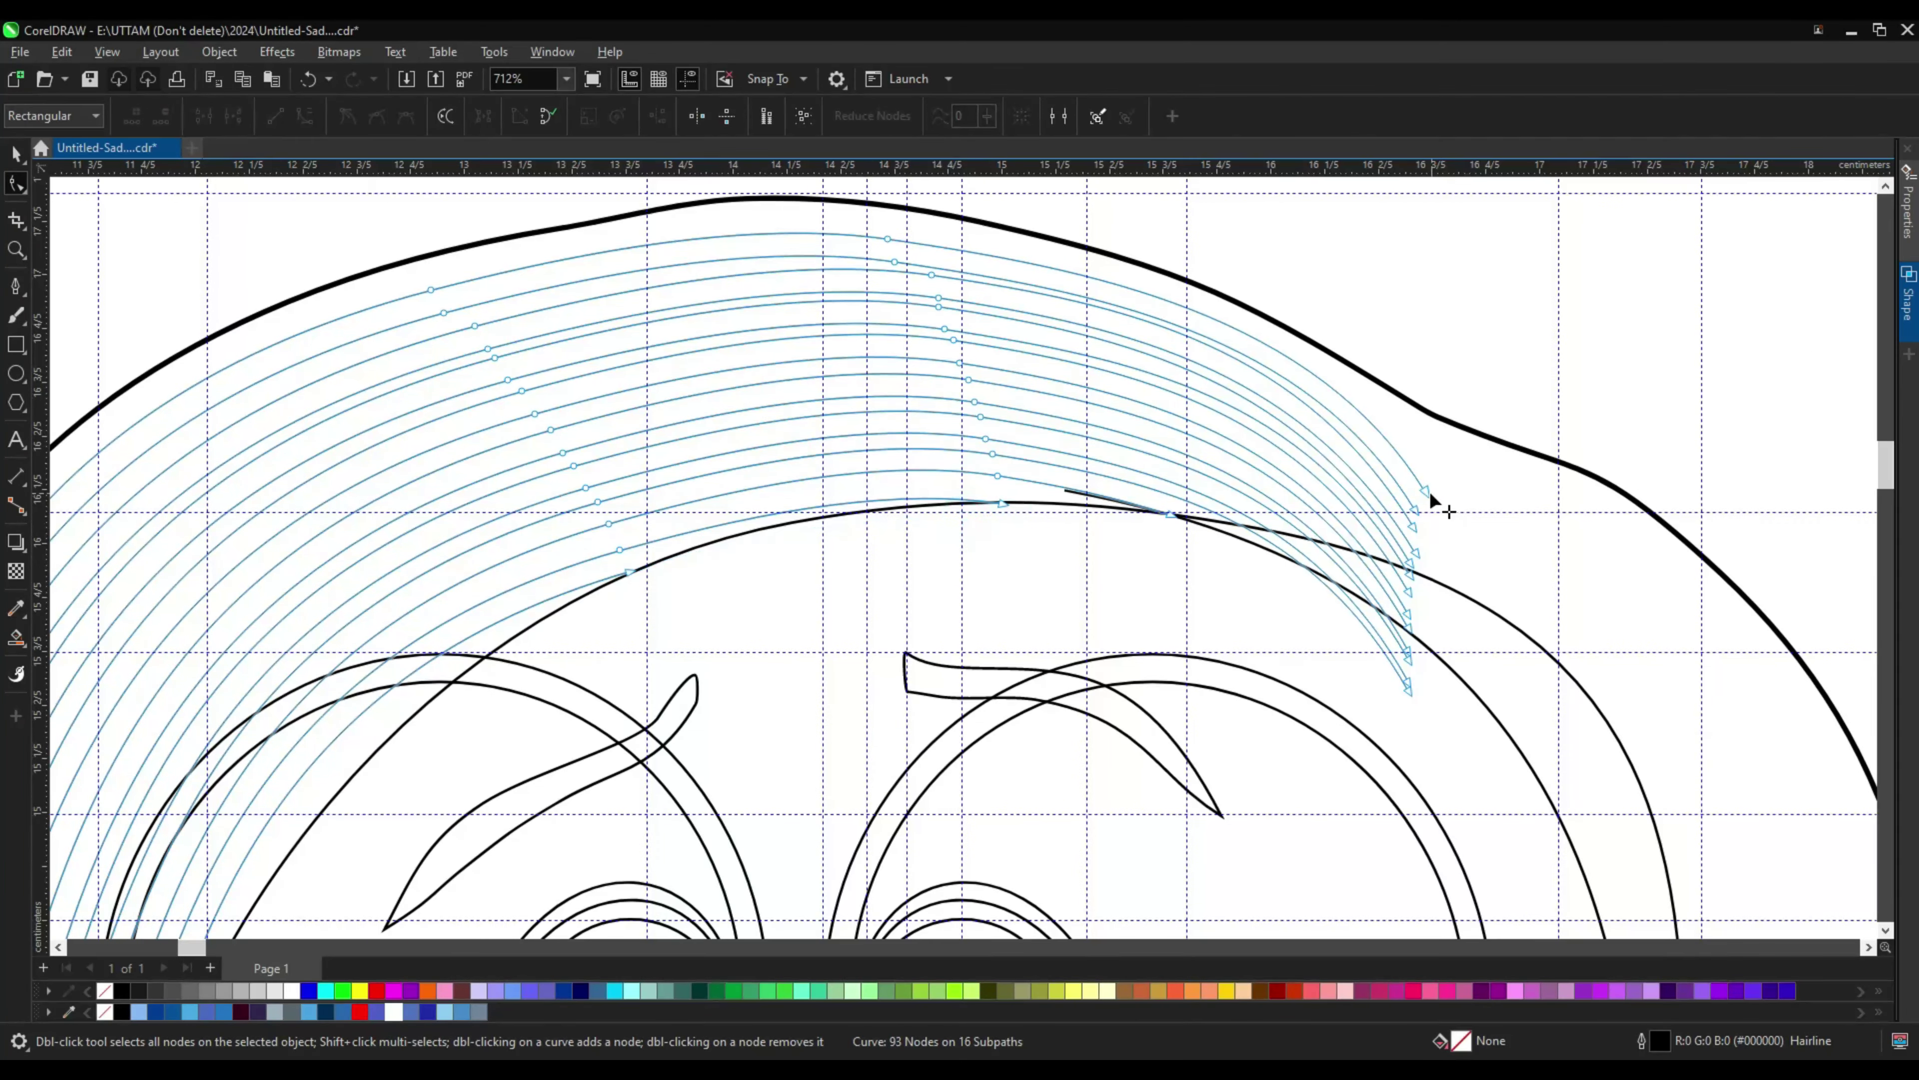
pyautogui.scroll(-5, 1431, 495)
pyautogui.scroll(3, 934, 823)
pyautogui.scroll(-4, 1383, 336)
pyautogui.press('space')
pyautogui.click(1403, 328)
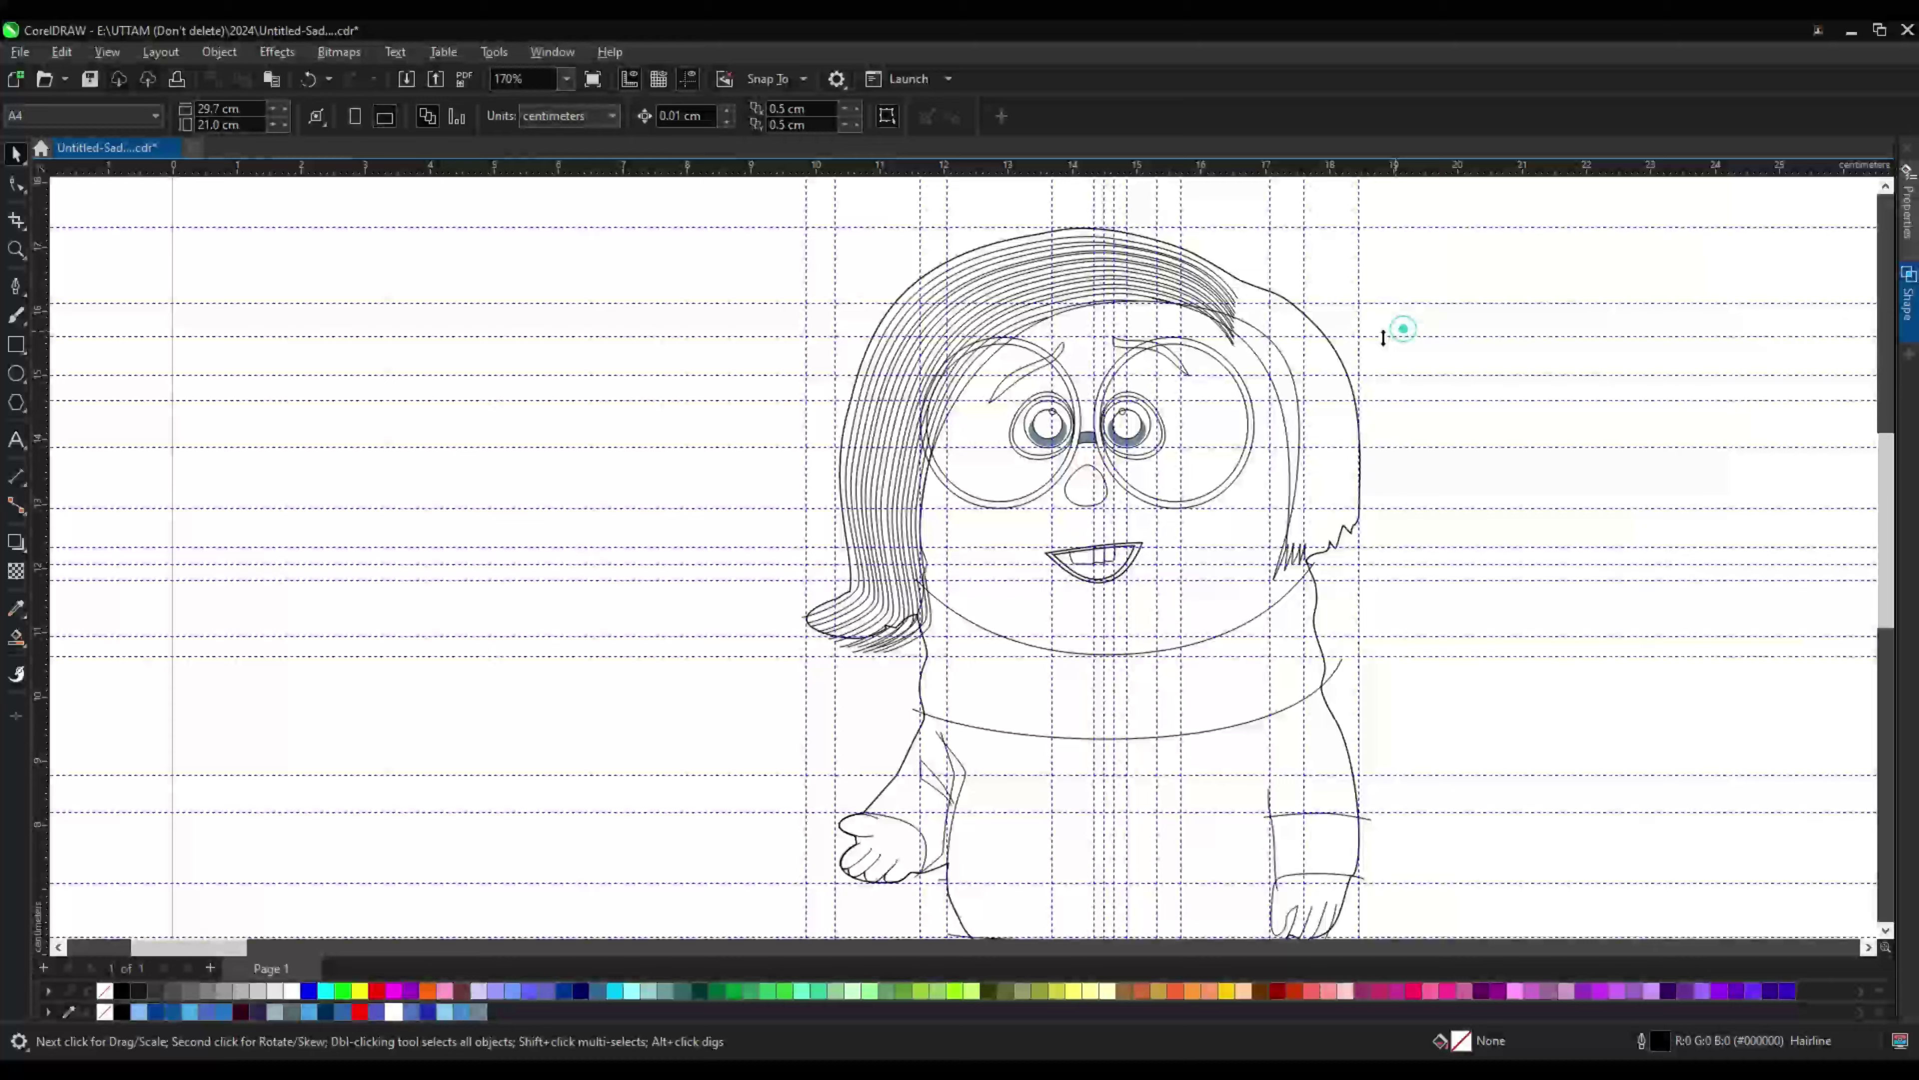
# Step: Draw a hairline strand inside the right hair outline, from the parting down to the jagged tips
pyautogui.click(15, 286)
pyautogui.scroll(3, 1221, 308)
pyautogui.scroll(-1, 1320, 506)
pyautogui.click(1157, 283)
pyautogui.scroll(1, 1319, 506)
pyautogui.moveTo(1386, 664); pyautogui.dragTo(1388, 723)
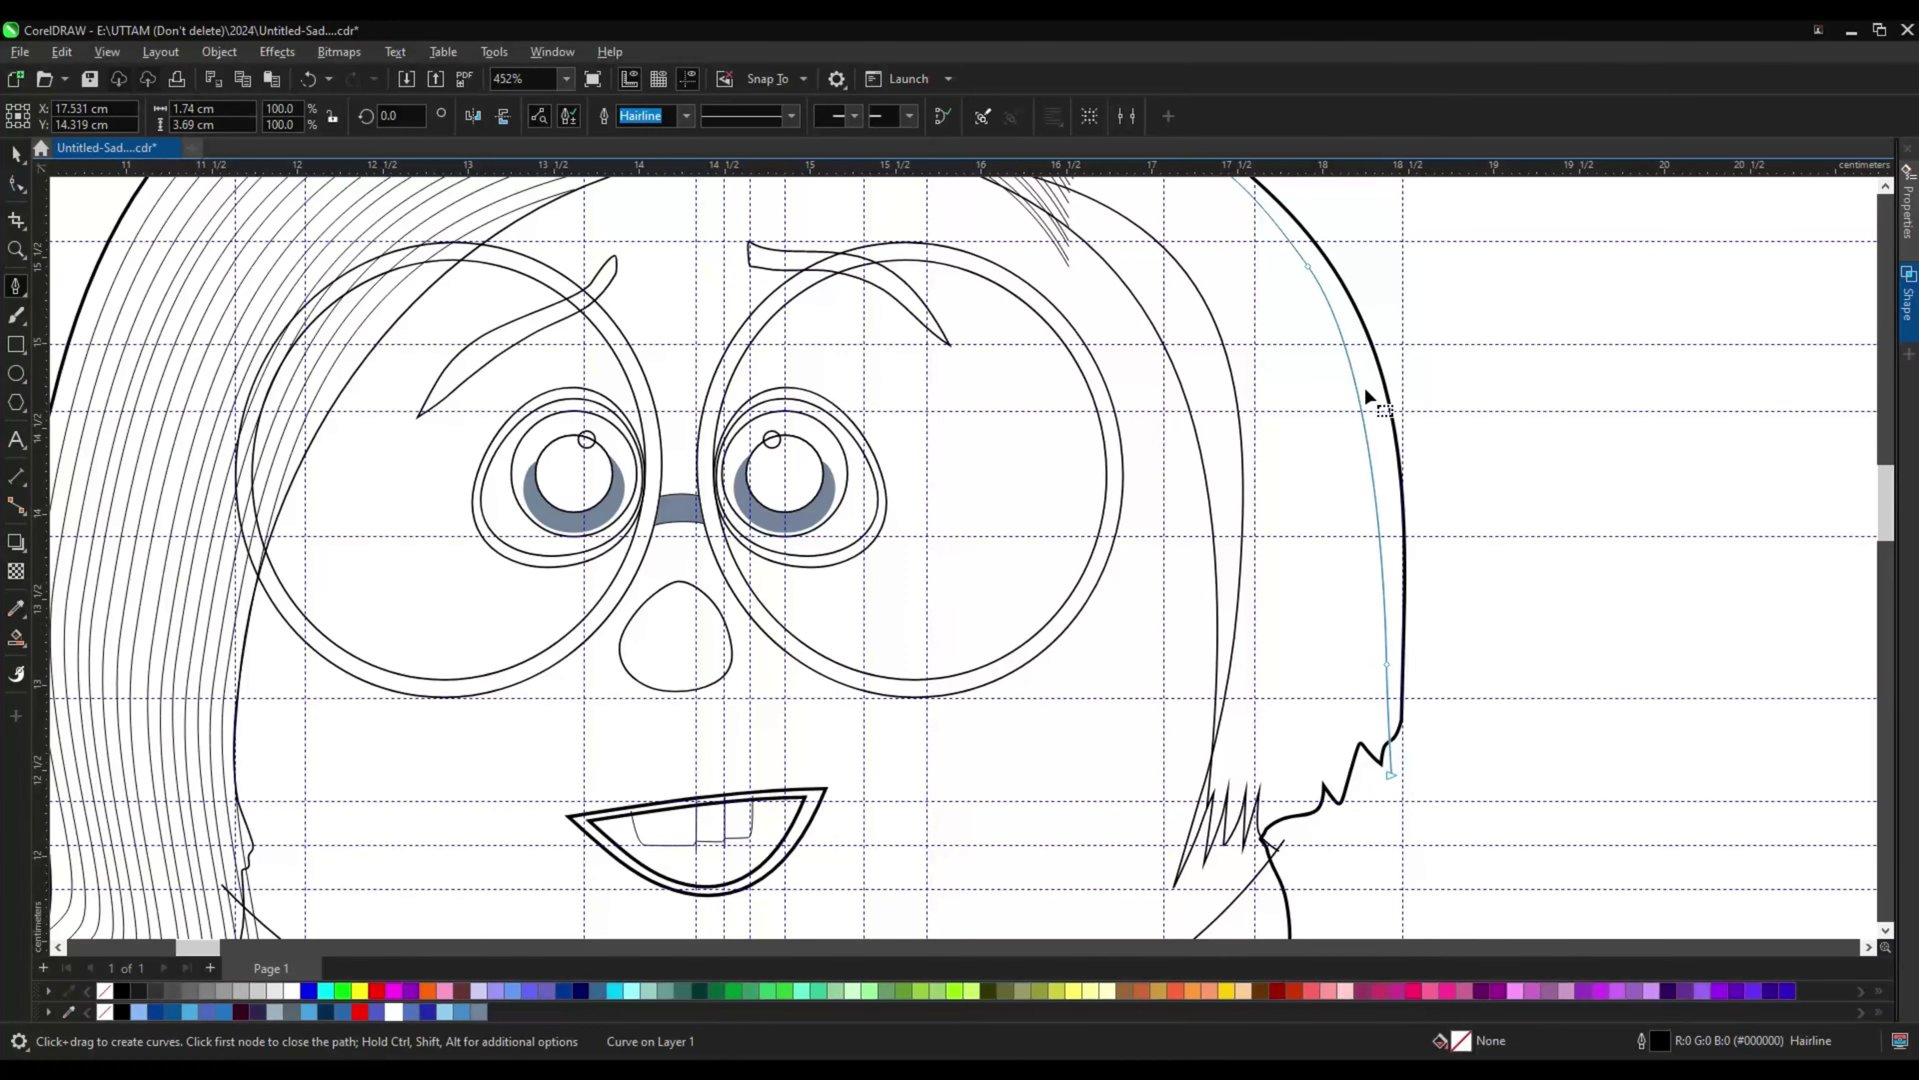
# Step: Adjust the right strand's nodes and handles so its upper part curves along the hair outline
pyautogui.press('F10')
pyautogui.scroll(1, 1413, 535)
pyautogui.scroll(-1, 1209, 314)
pyautogui.scroll(2, 1088, 316)
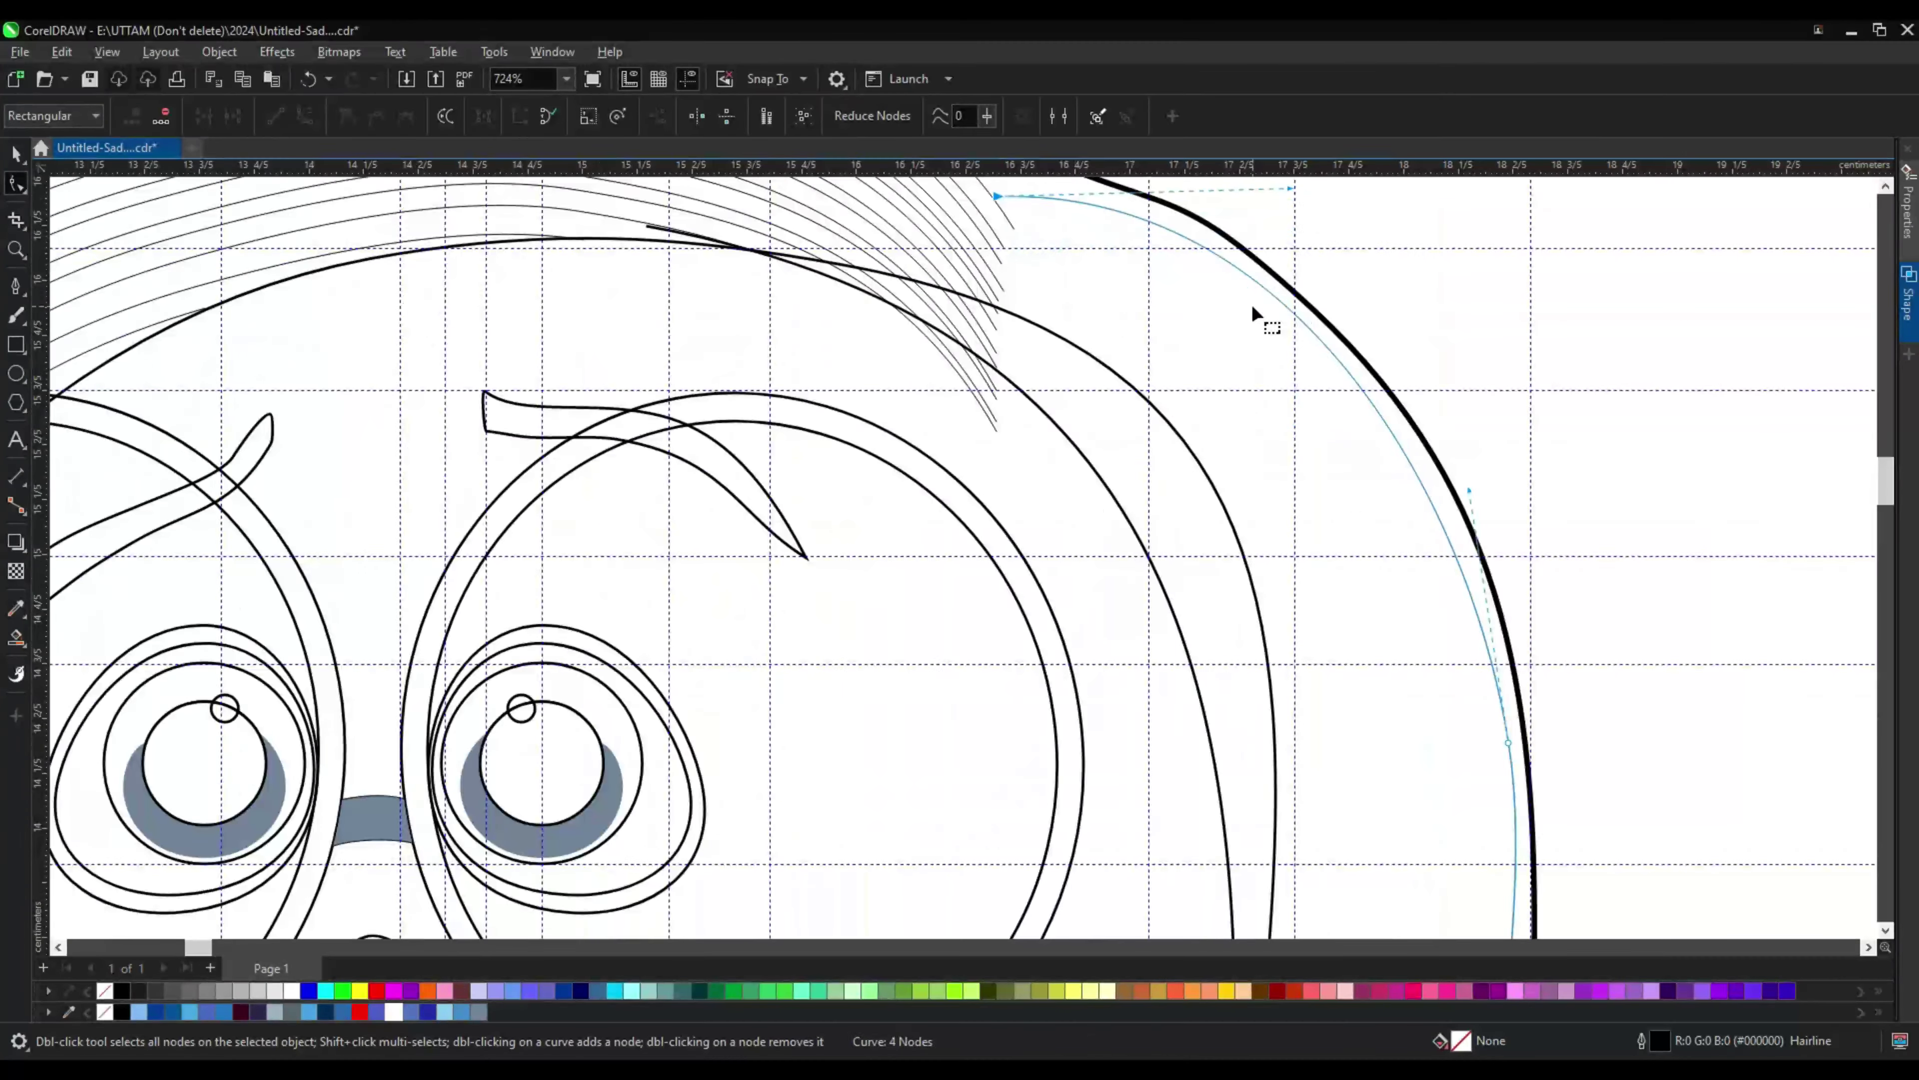
pyautogui.scroll(-4, 1209, 298)
# Step: Copy the right hair strand inward to make a set of three closely spaced strands
pyautogui.press('space')
pyautogui.scroll(1, 1410, 553)
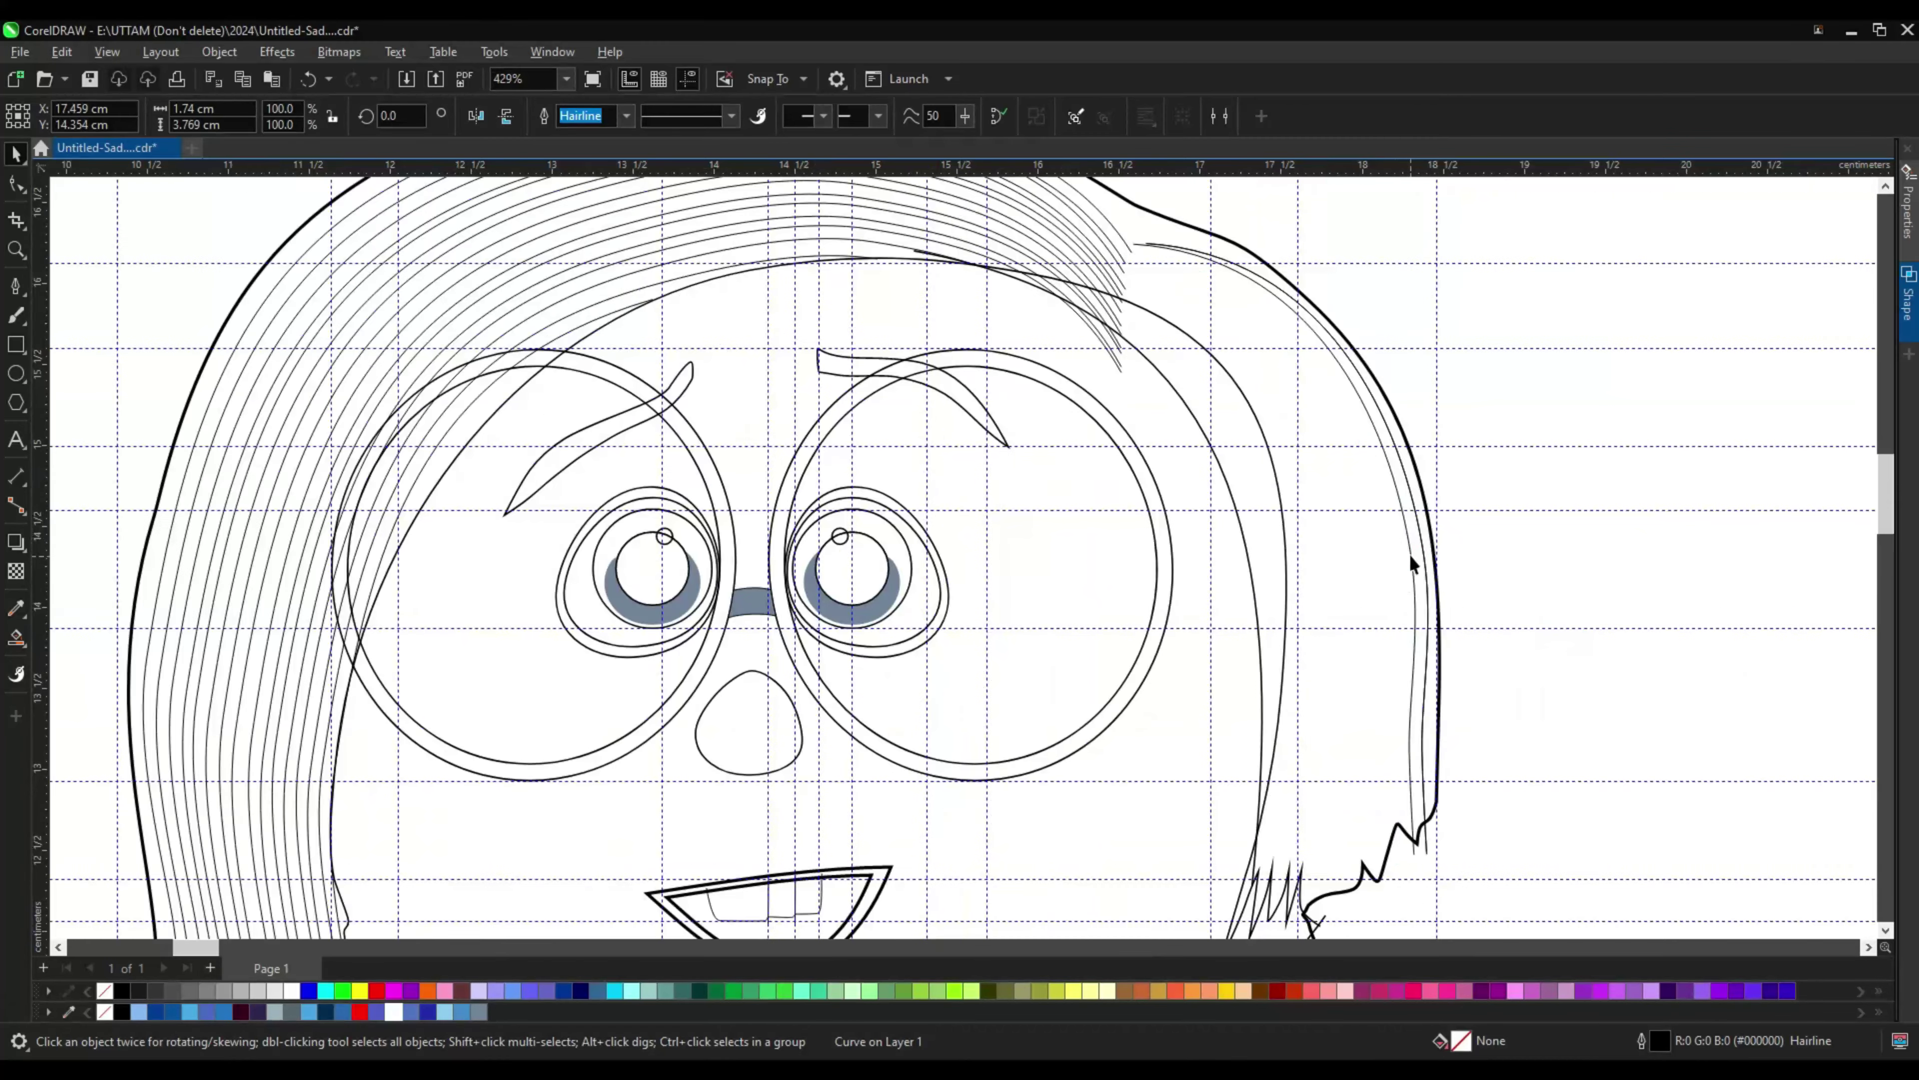
pyautogui.scroll(-1, 1400, 567)
pyautogui.scroll(1, 1372, 713)
pyautogui.scroll(-2, 1312, 674)
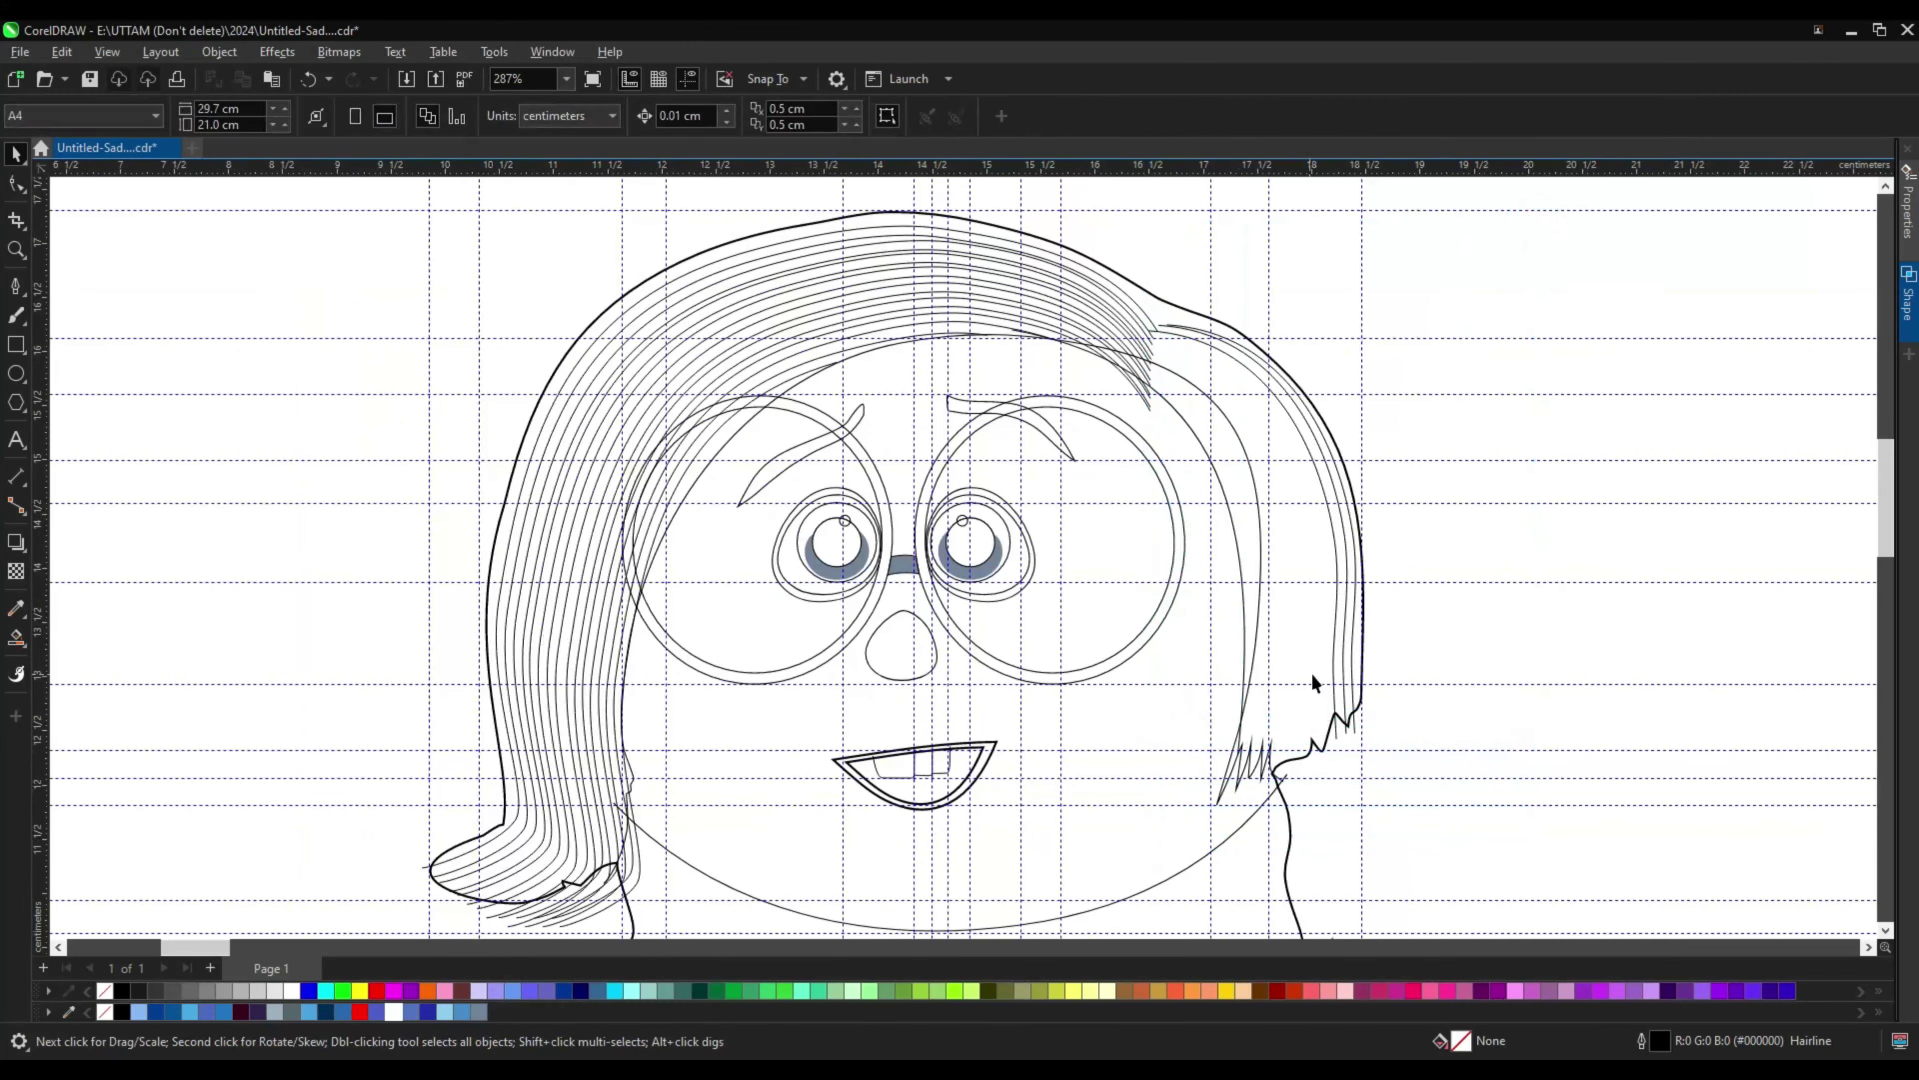
# Step: Duplicate the set of three right hair strands inward, beside the originals
pyautogui.scroll(3, 1312, 674)
pyautogui.moveTo(1313, 674); pyautogui.dragTo(1344, 699)
pyautogui.scroll(-2, 1487, 398)
pyautogui.moveTo(1487, 399); pyautogui.dragTo(1457, 634)
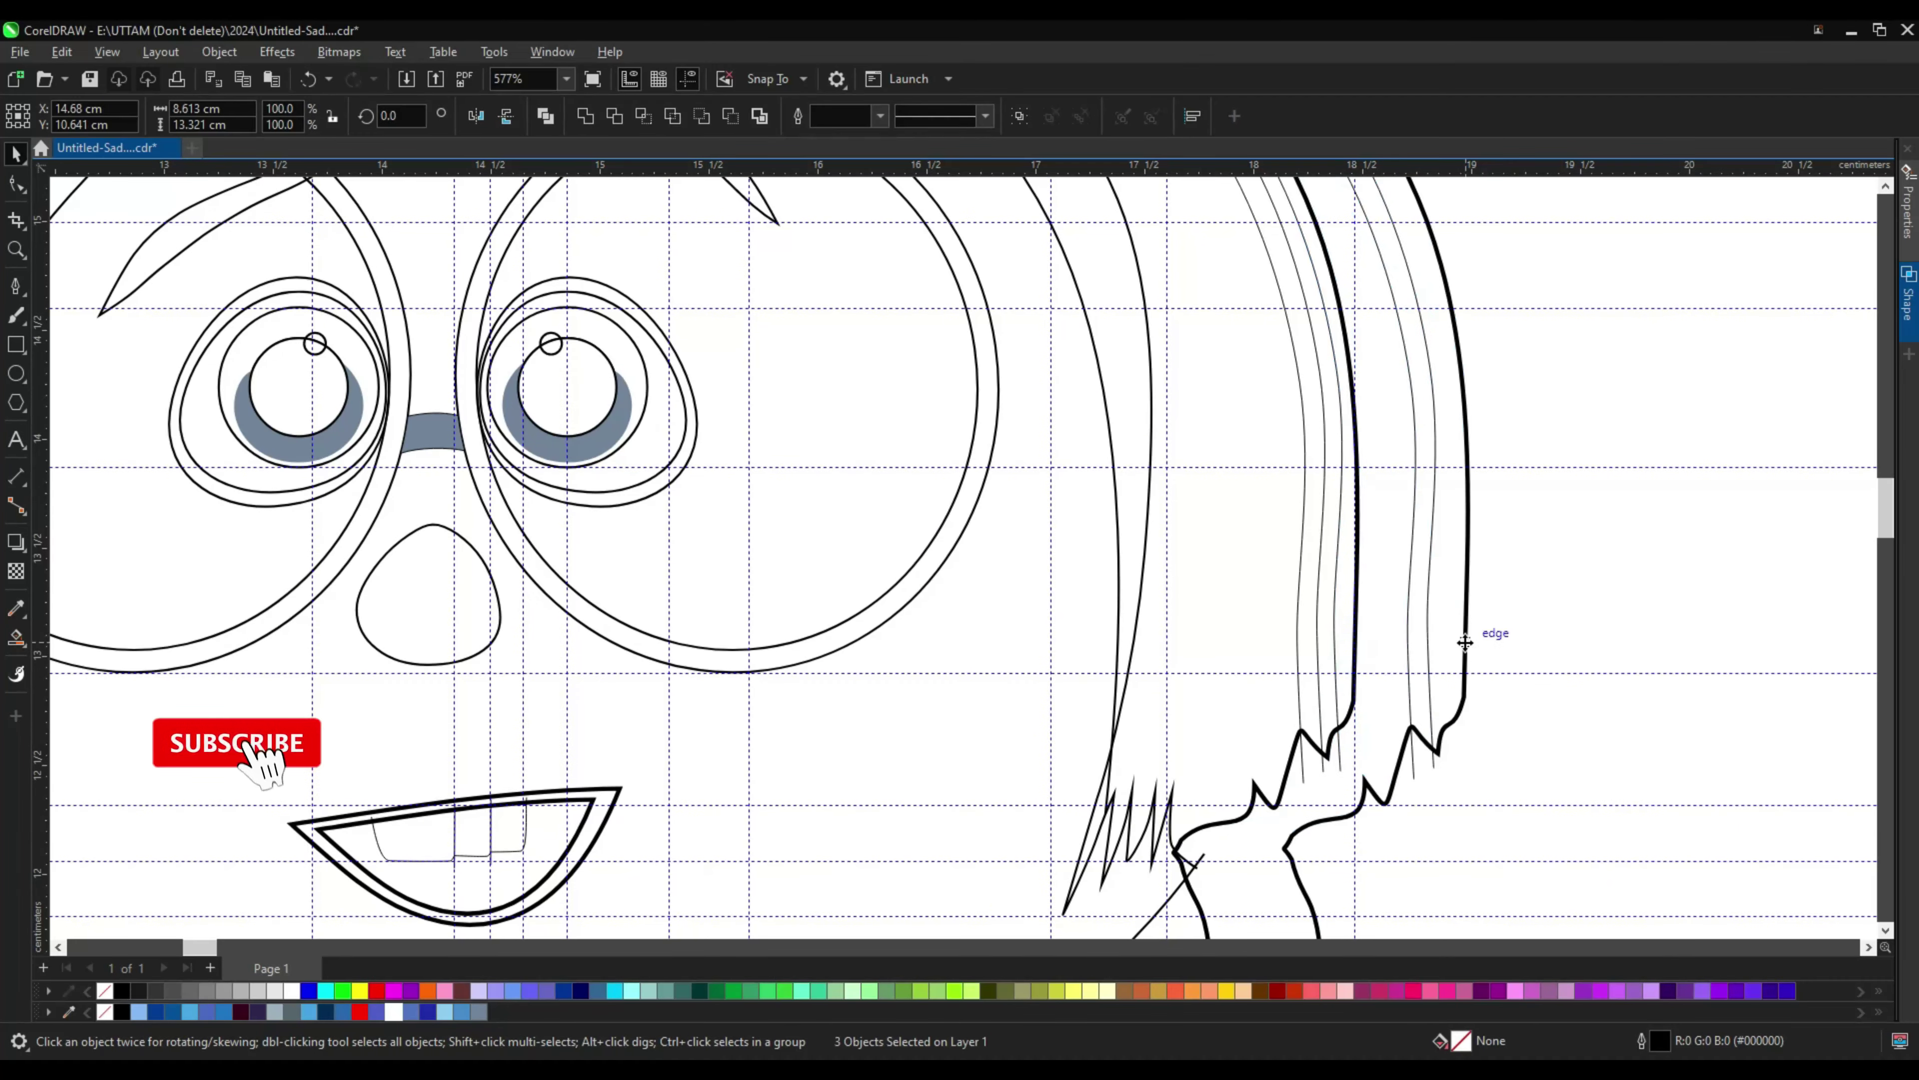
pyautogui.scroll(3, 1459, 397)
pyautogui.press('Left')
pyautogui.scroll(-3, 1377, 582)
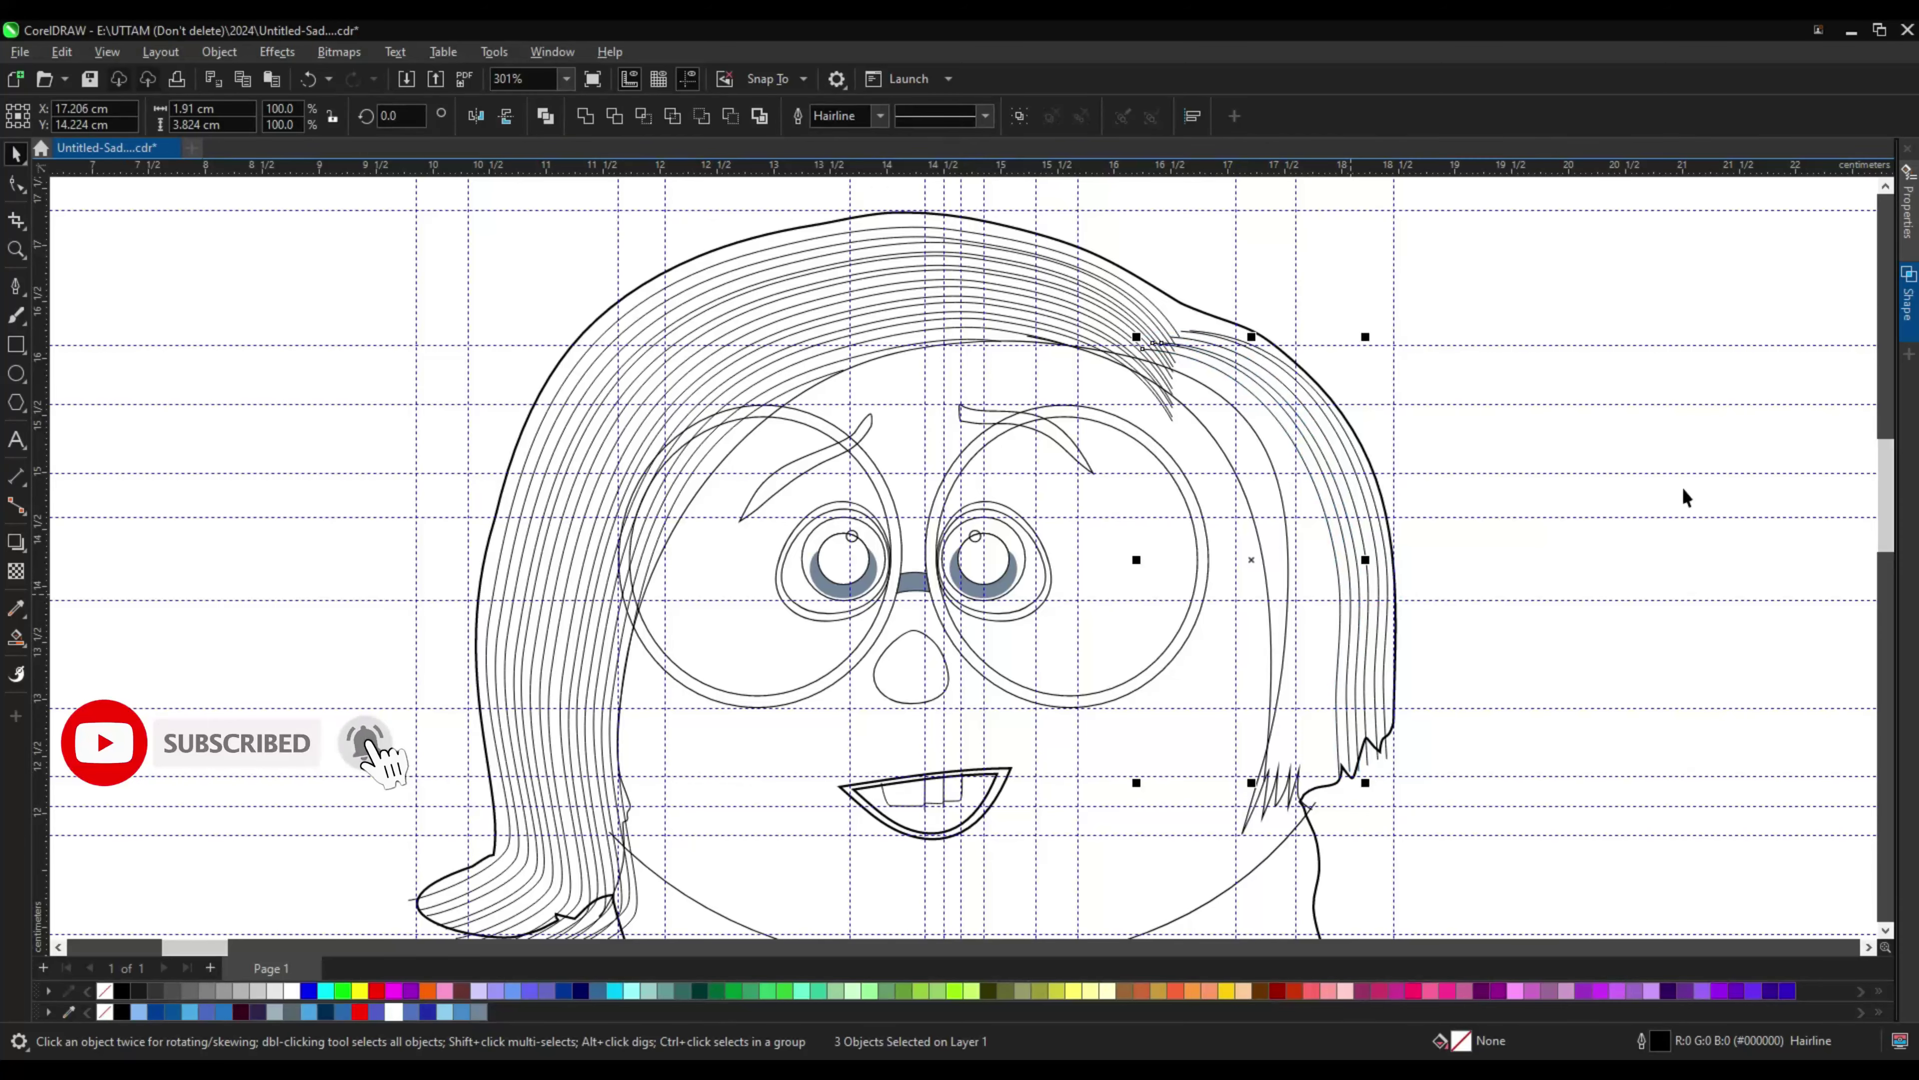
# Step: Place more copies of the three-strand set toward the face, stretching and rotating them to fit the right hair
pyautogui.scroll(1, 1328, 627)
pyautogui.moveTo(1317, 595); pyautogui.dragTo(1289, 601)
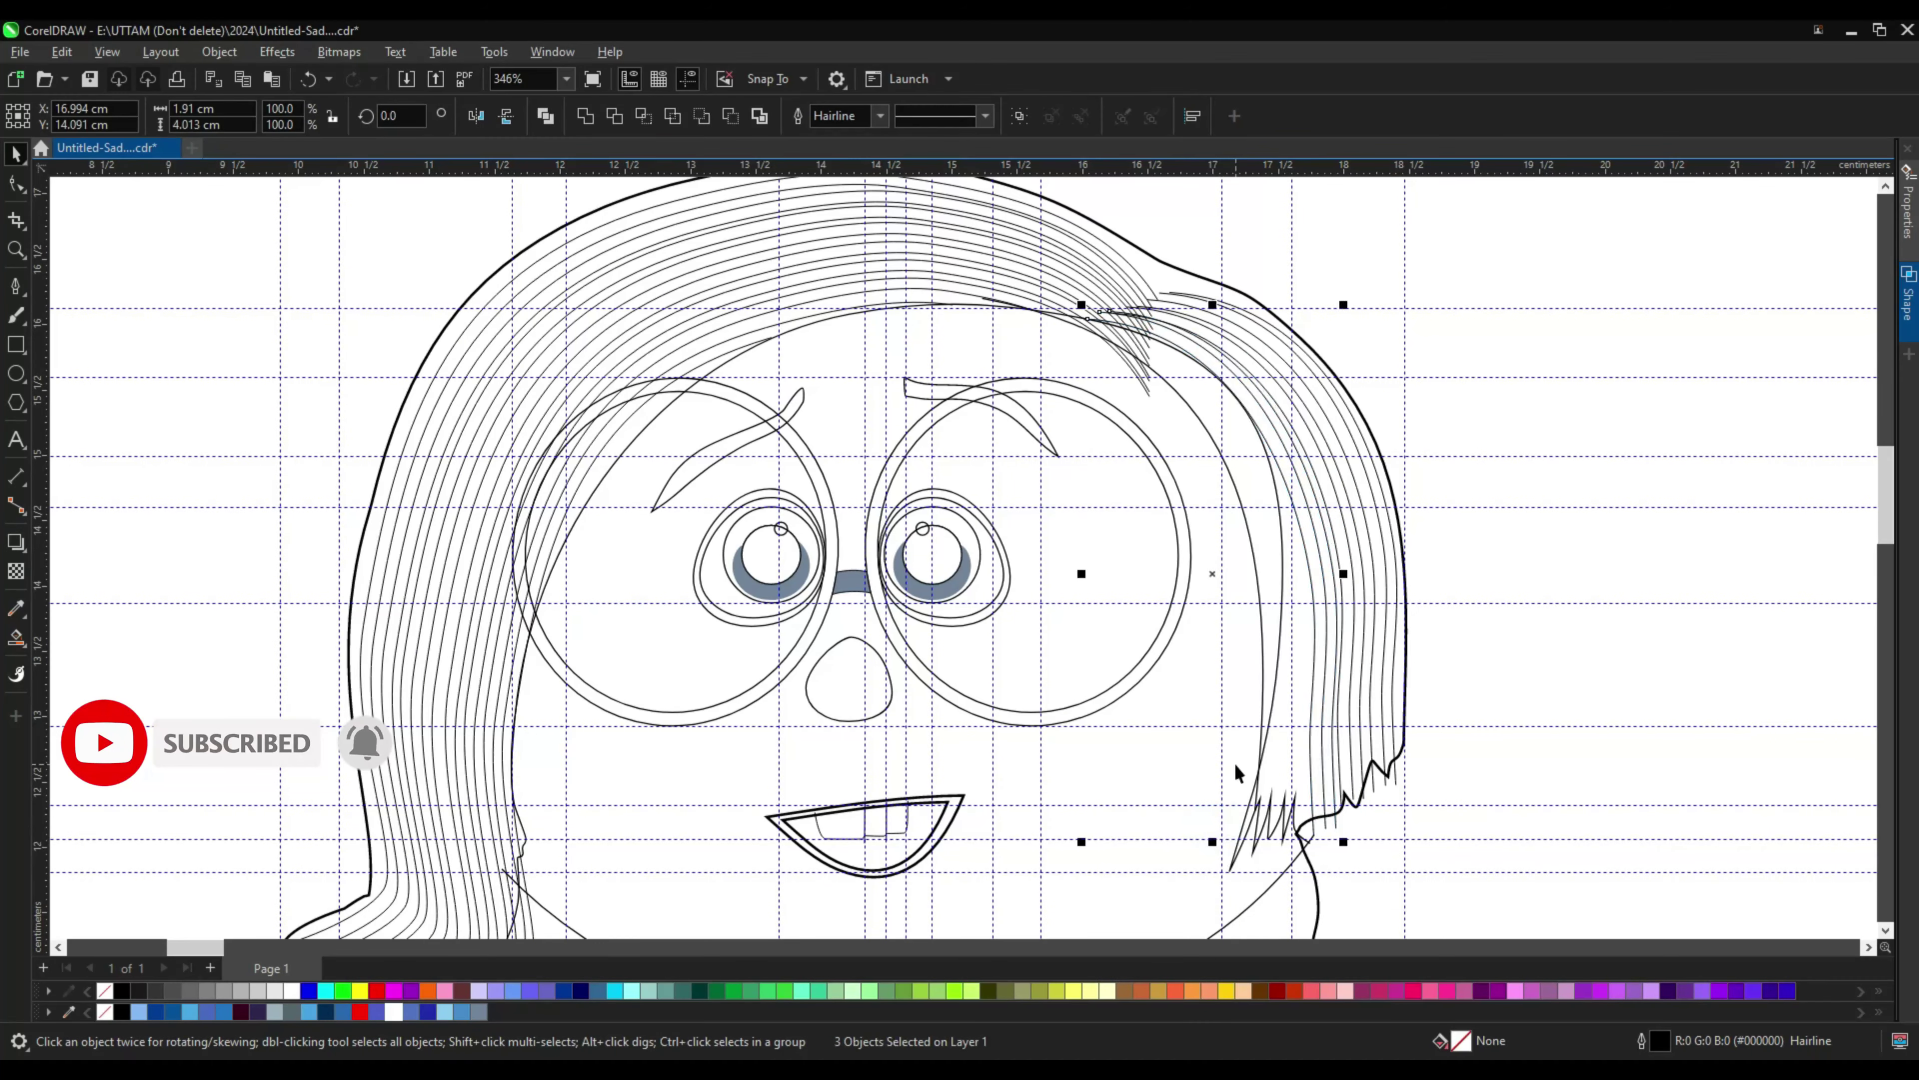
pyautogui.click(1242, 613)
pyautogui.moveTo(1344, 305); pyautogui.dragTo(1336, 351)
pyautogui.scroll(1, 1289, 655)
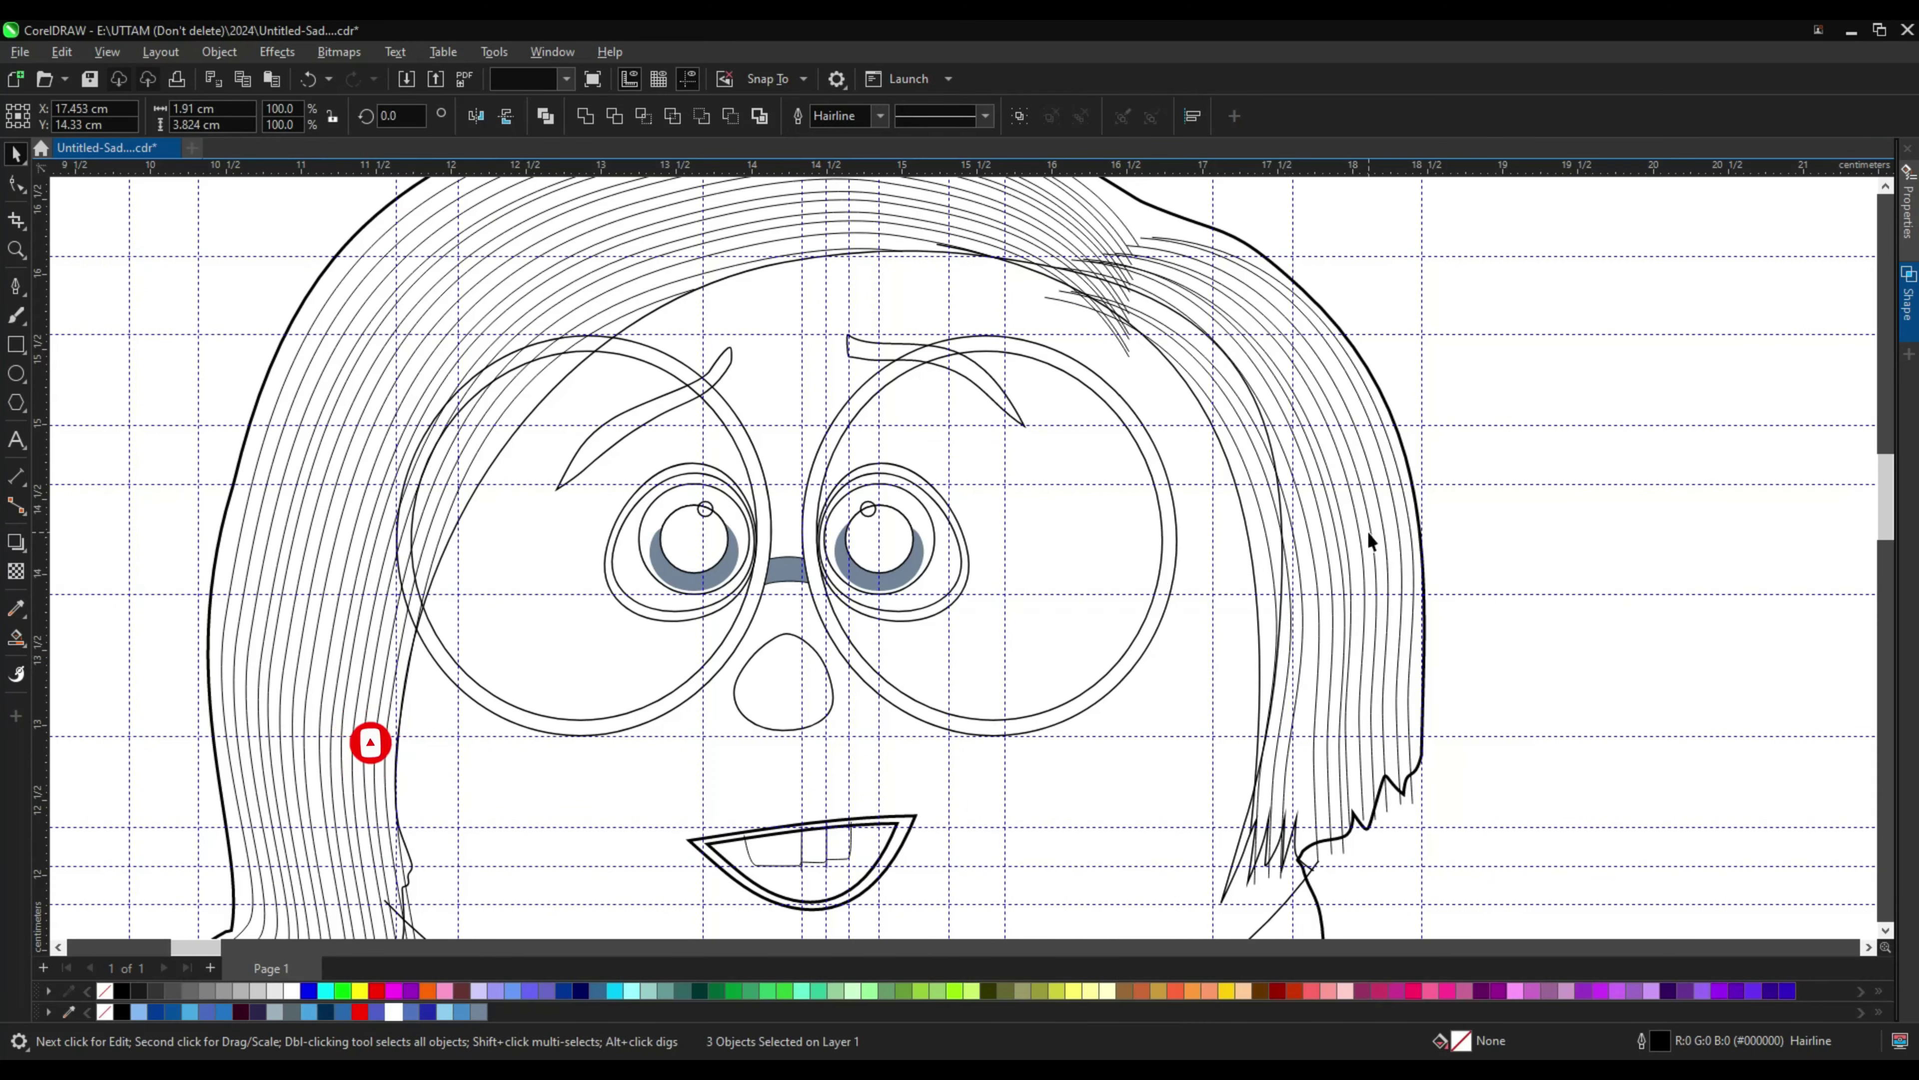
# Step: Select all the strands in the right part of the hair and merge them into one curve
pyautogui.scroll(-2, 1372, 541)
pyautogui.click(1285, 784)
pyautogui.scroll(2, 1286, 784)
pyautogui.moveTo(1553, 325); pyautogui.dragTo(1050, 877)
pyautogui.scroll(8, 1142, 394)
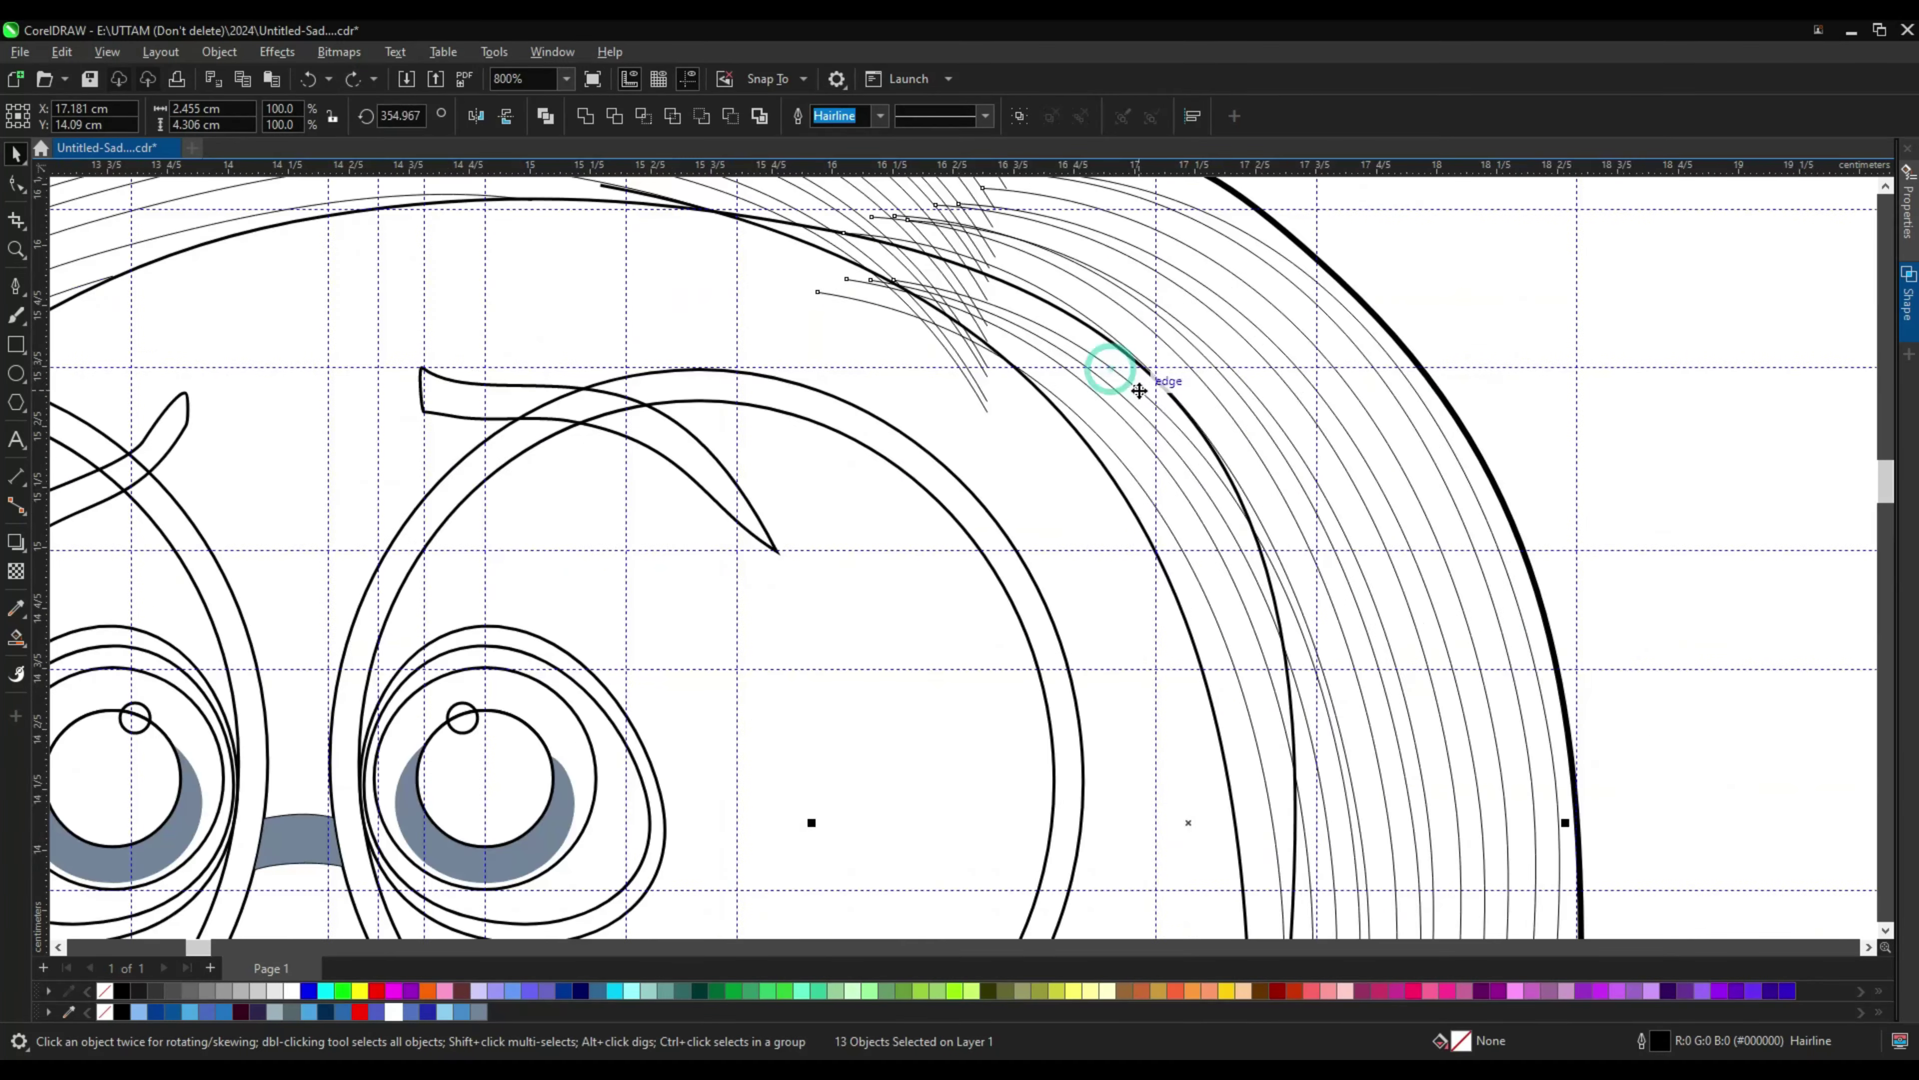
pyautogui.scroll(-3, 1140, 390)
# Step: Draw a closed cutting shape over the overshooting right strand ends and curve its edge along the parting
pyautogui.press('F5')
pyautogui.scroll(2, 1148, 395)
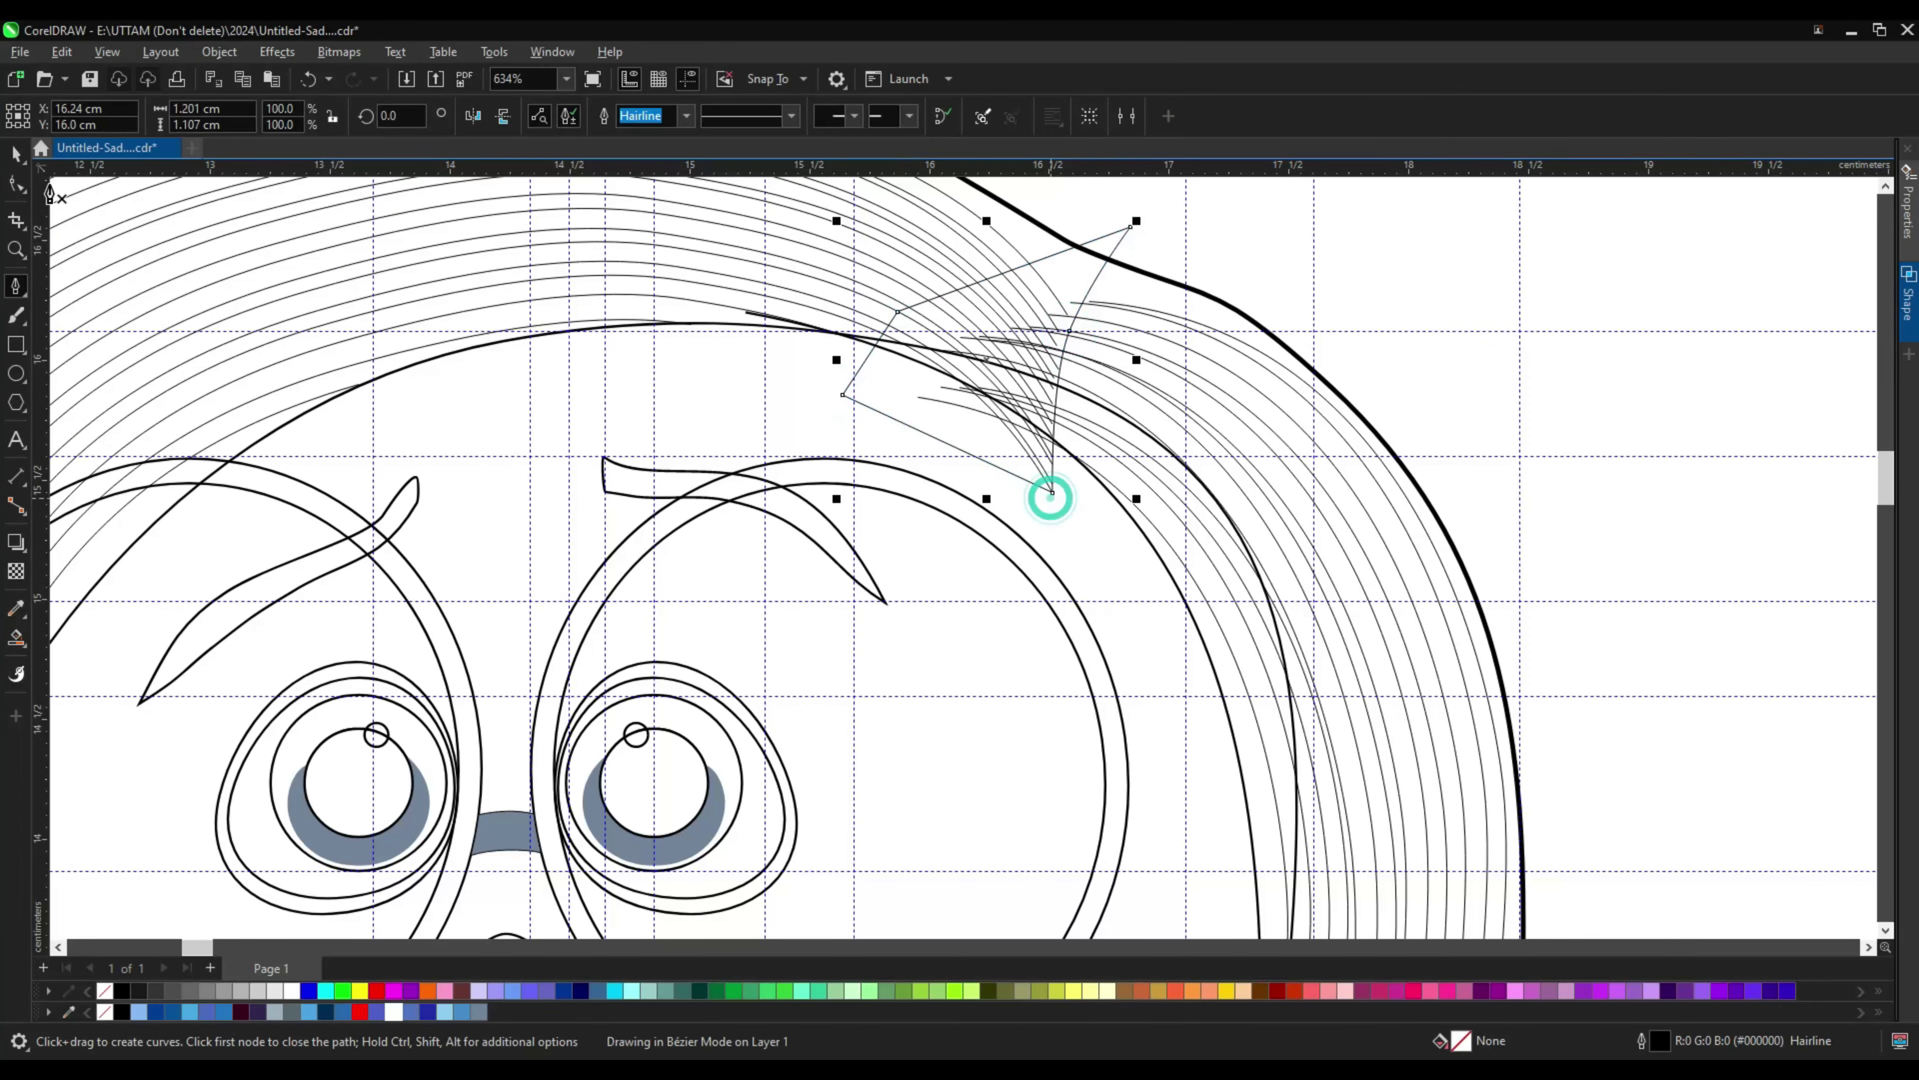
pyautogui.press('F10')
pyautogui.click(1076, 259)
pyautogui.scroll(7, 1075, 259)
pyautogui.moveTo(810, 363); pyautogui.dragTo(833, 470)
pyautogui.scroll(-10, 832, 470)
pyautogui.scroll(-2, 1082, 535)
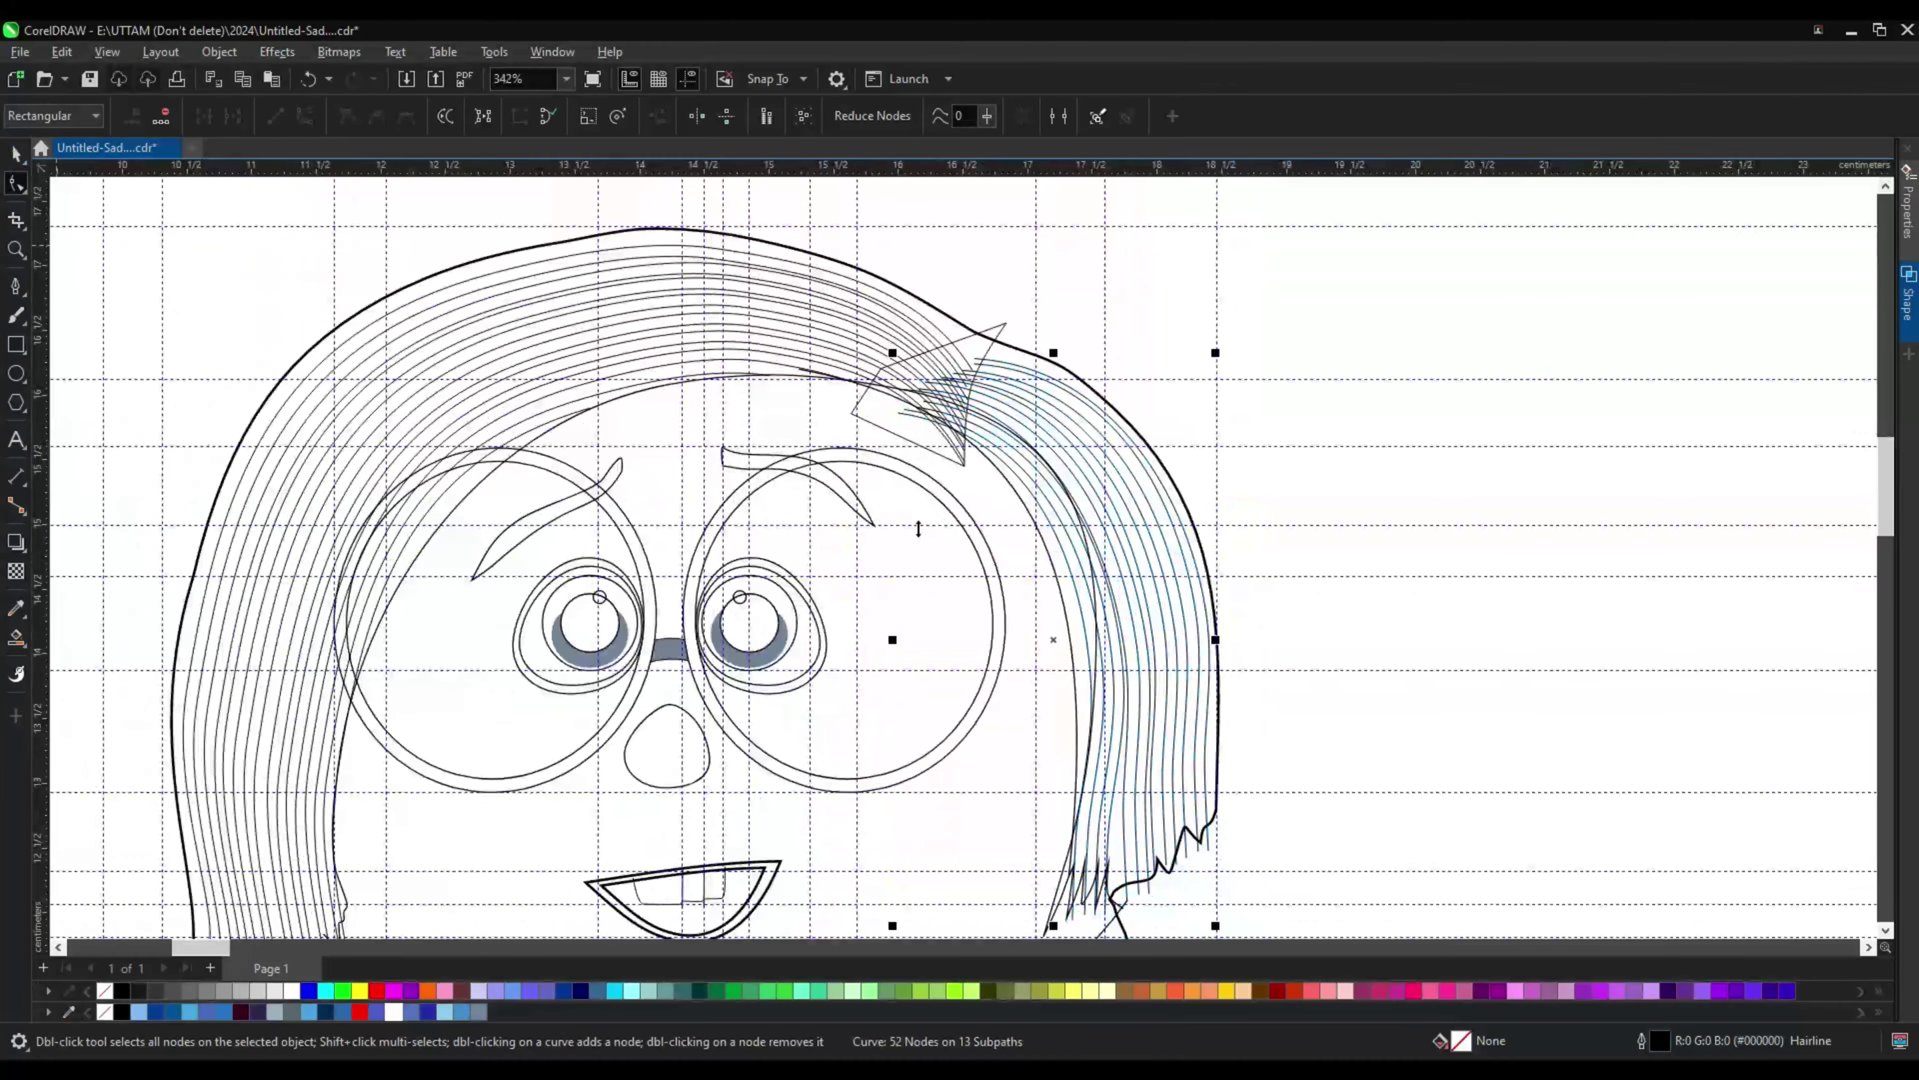
# Step: Trim the right hair strands at the parting with the cutting shape and remove that shape
pyautogui.press('space')
pyautogui.click(1105, 501)
pyautogui.click(999, 327)
pyautogui.click(1101, 588)
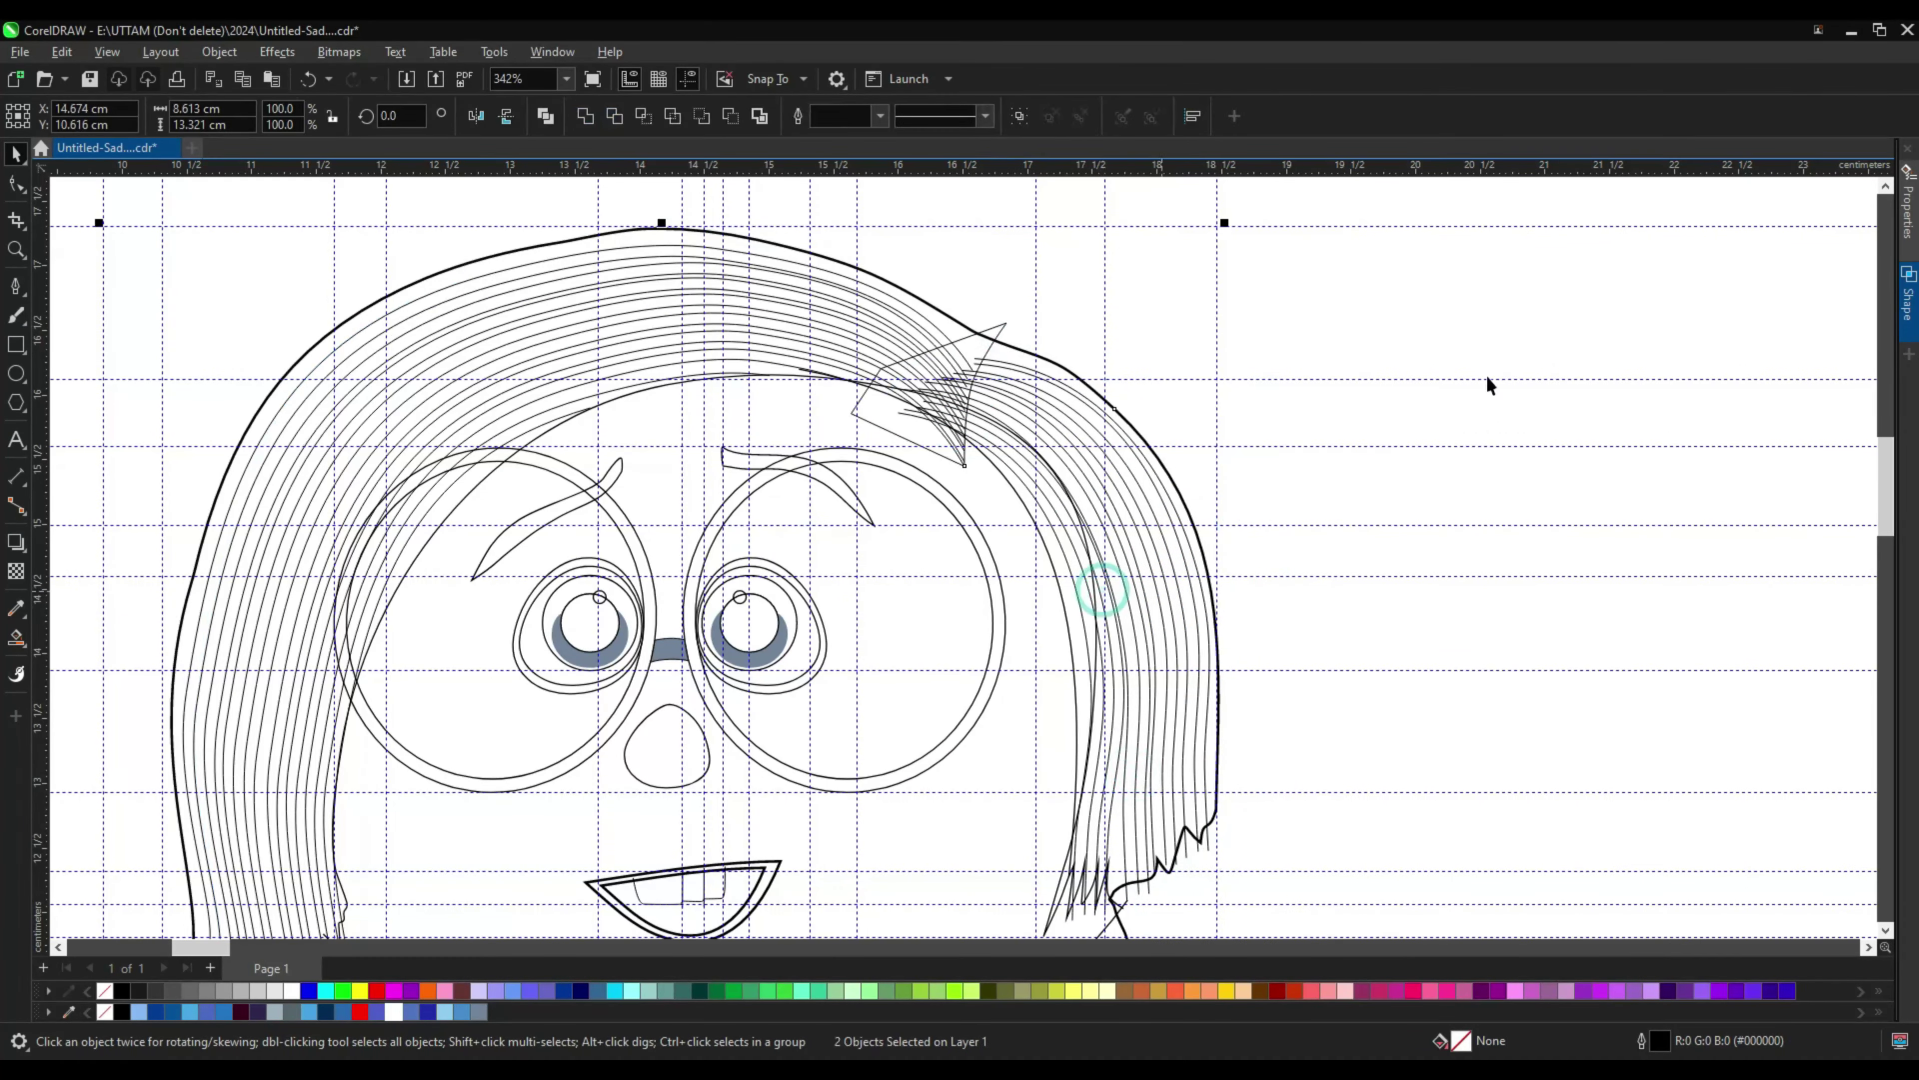
pyautogui.moveTo(1005, 321); pyautogui.dragTo(1162, 292)
pyautogui.rightClick(1162, 295)
pyautogui.click(1224, 428)
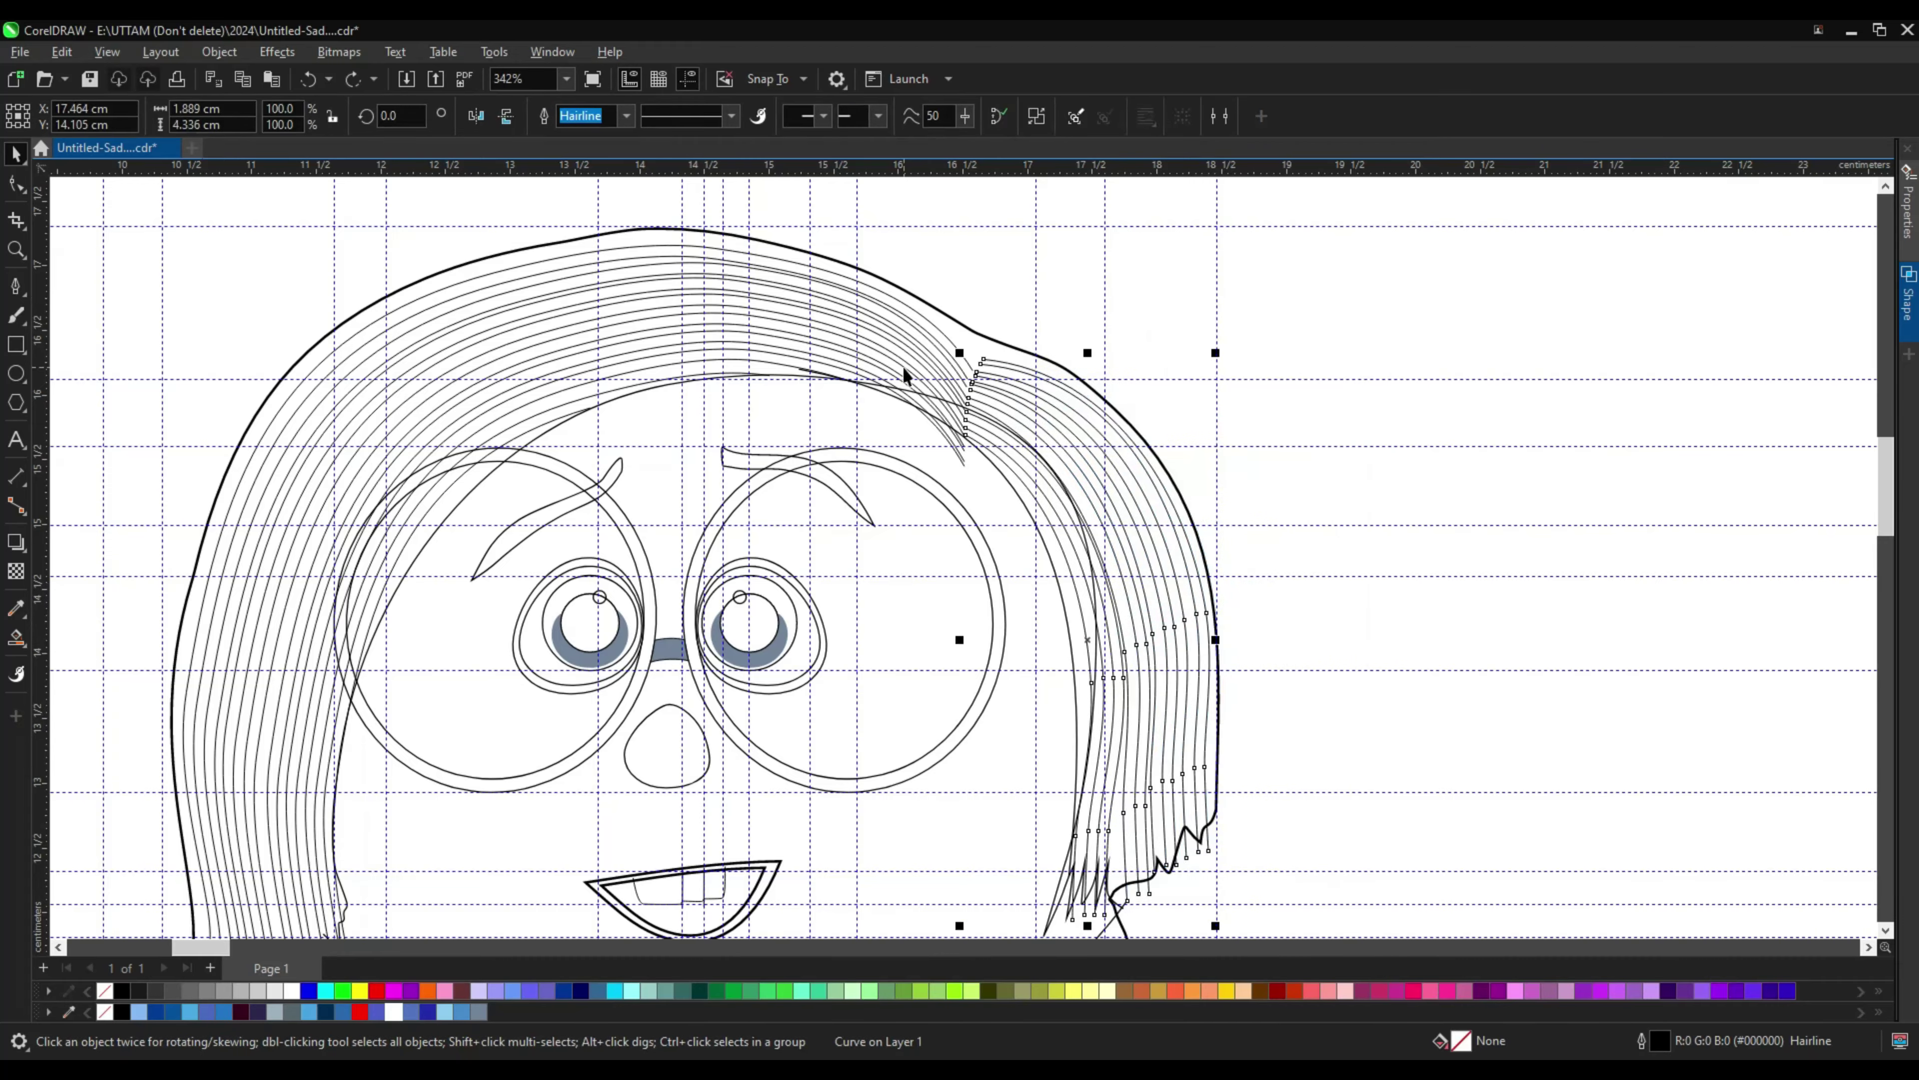
# Step: Duplicate the merged strands on both sides of the parting with a slight offset to make the hair lines denser
pyautogui.click(1003, 373)
pyautogui.click(1396, 501)
pyautogui.scroll(-2, 1397, 502)
pyautogui.scroll(4, 483, 460)
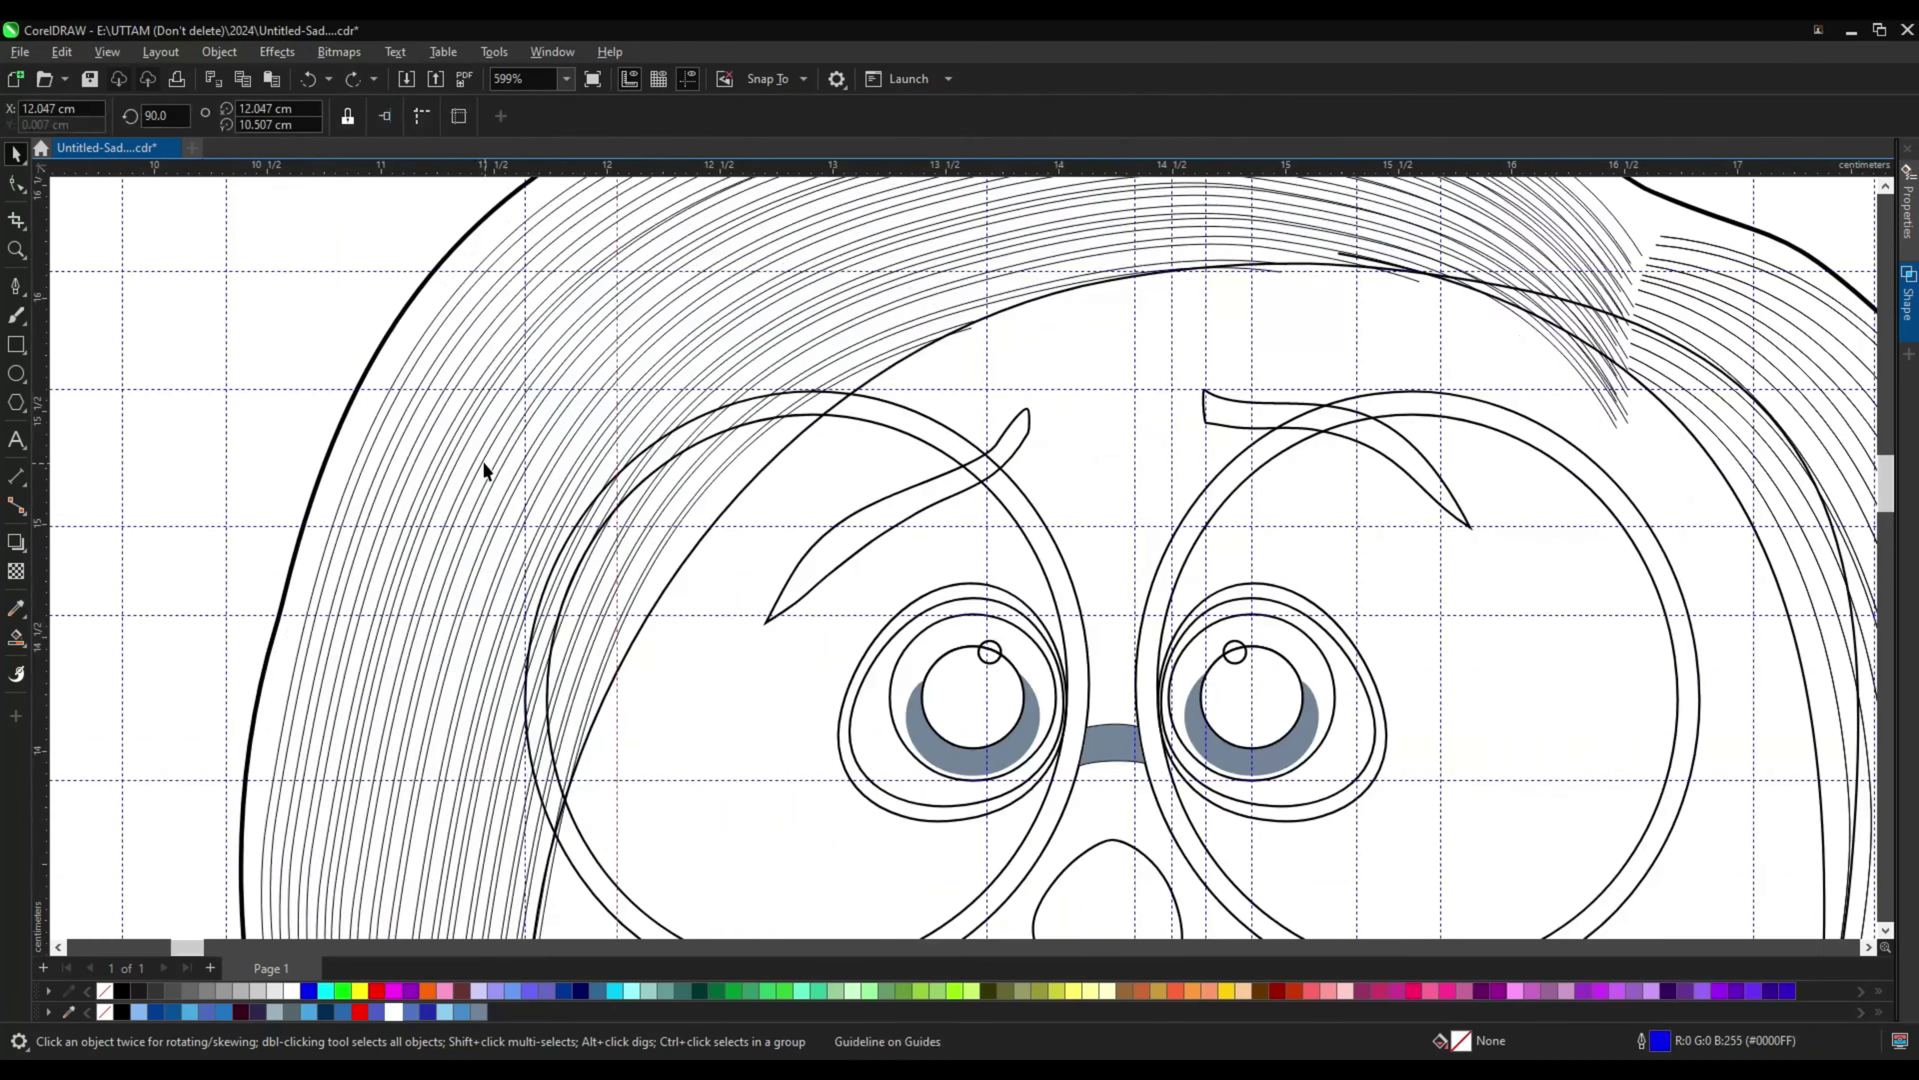
pyautogui.scroll(-3, 1197, 473)
pyautogui.click(1198, 474)
pyautogui.scroll(5, 1240, 549)
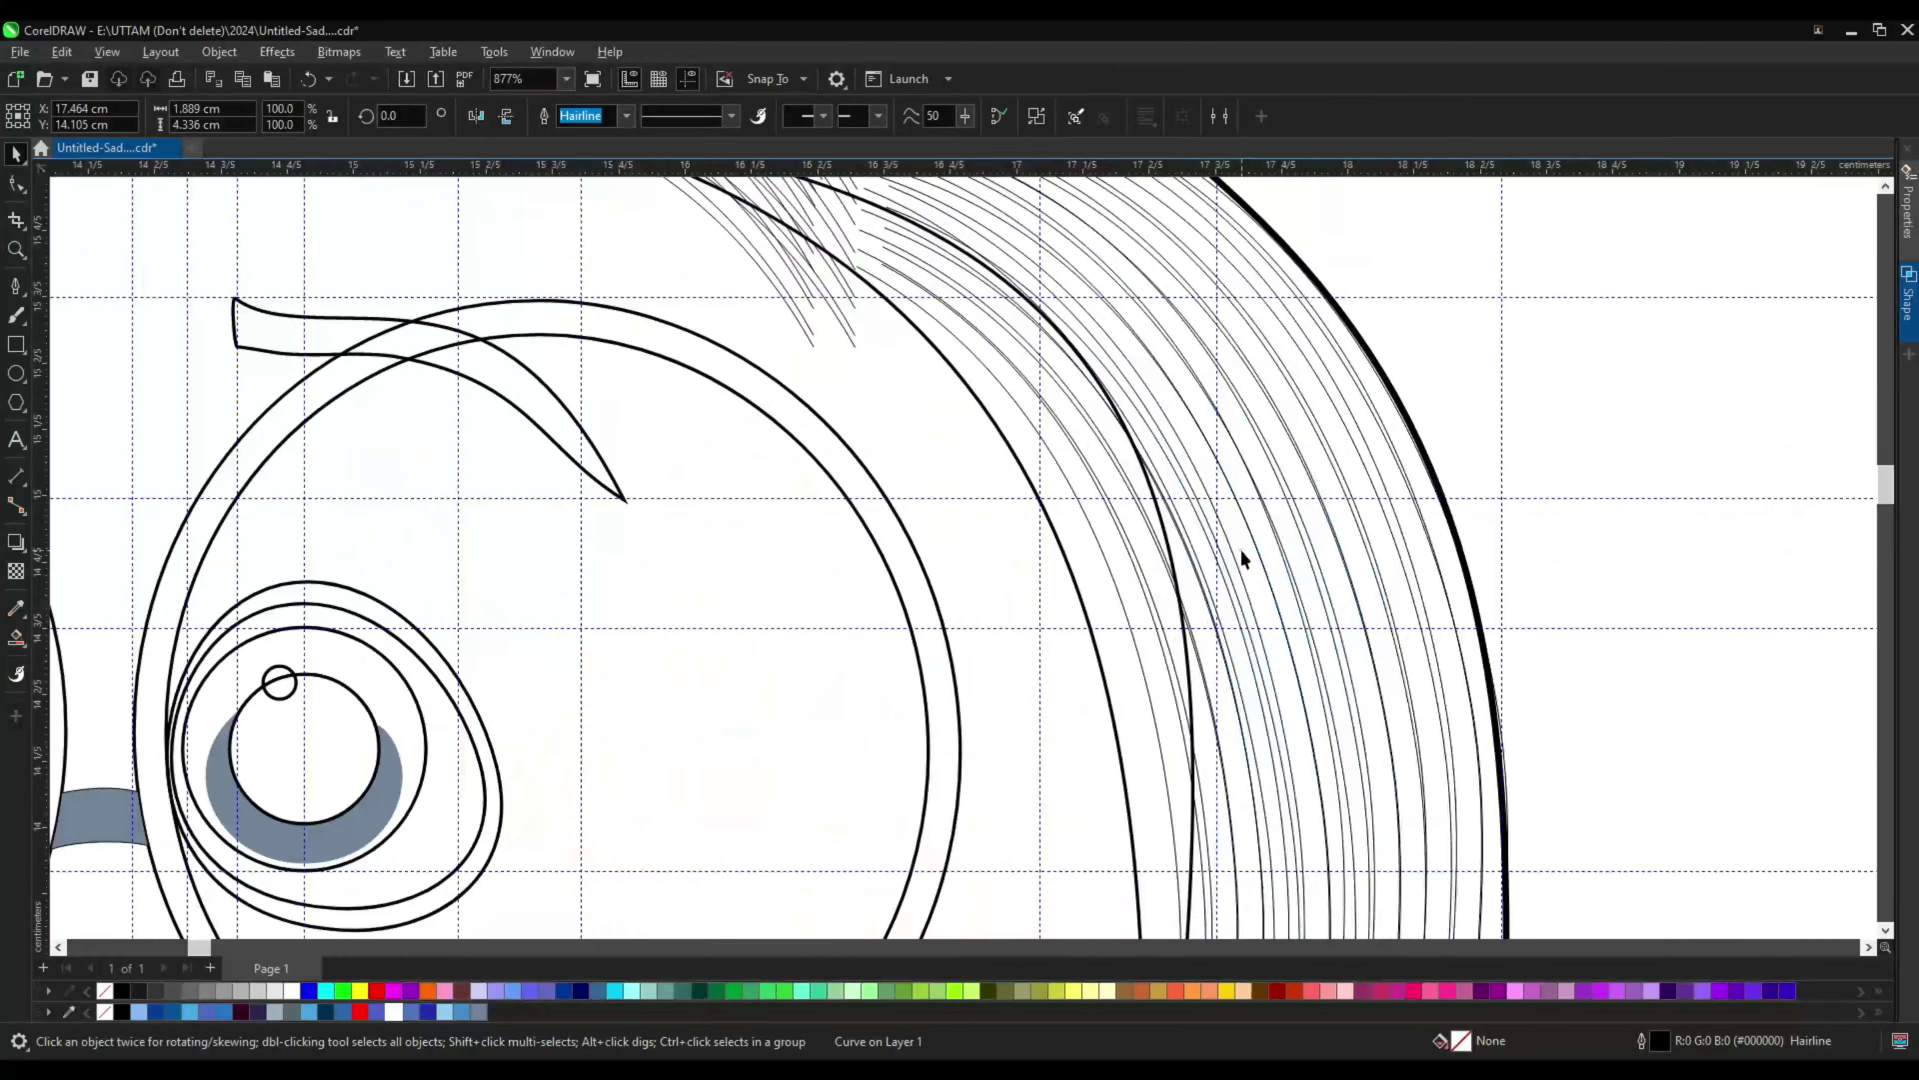
# Step: Offset and slightly enlarge the duplicated right hair strands, and merge them with the original strands into one curve
pyautogui.scroll(-5, 1242, 386)
pyautogui.scroll(4, 939, 403)
pyautogui.scroll(-5, 939, 403)
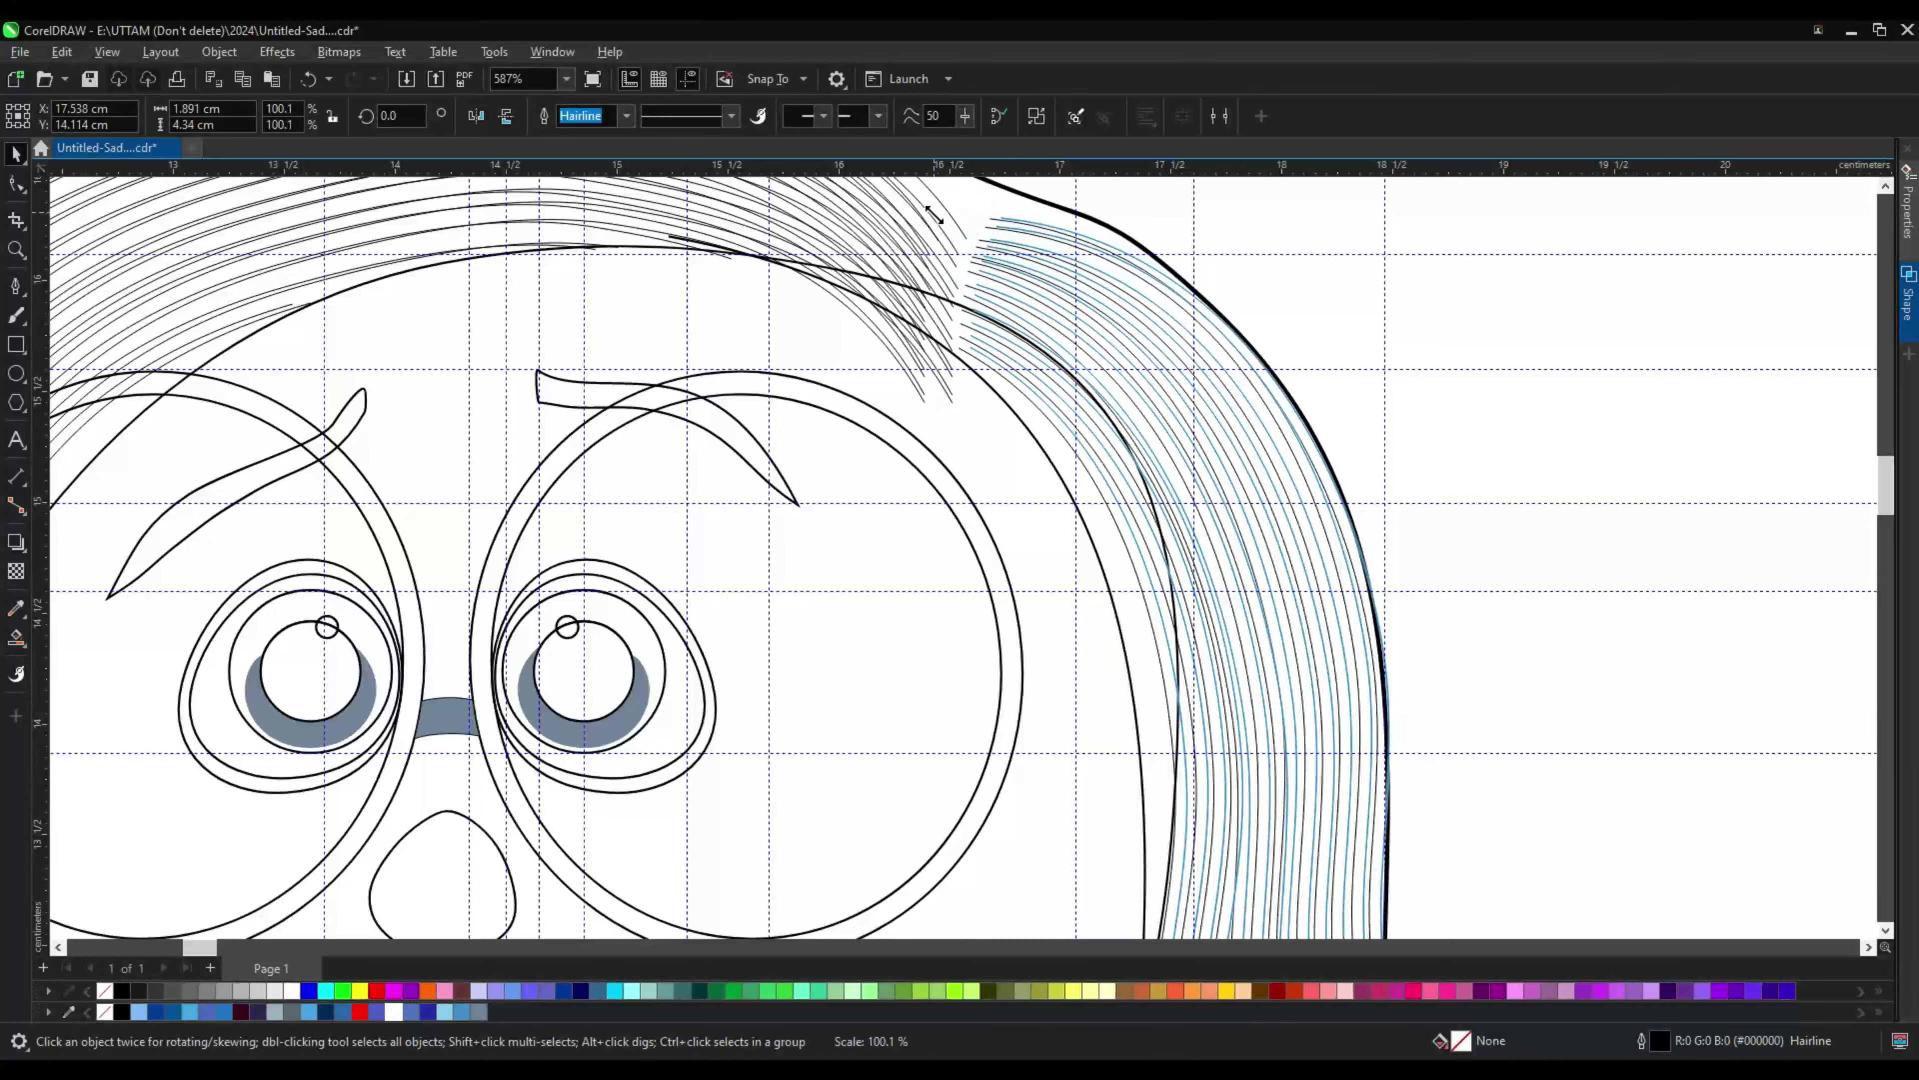
pyautogui.scroll(5, 935, 392)
pyautogui.scroll(-5, 960, 373)
pyautogui.moveTo(1358, 237); pyautogui.dragTo(1007, 717)
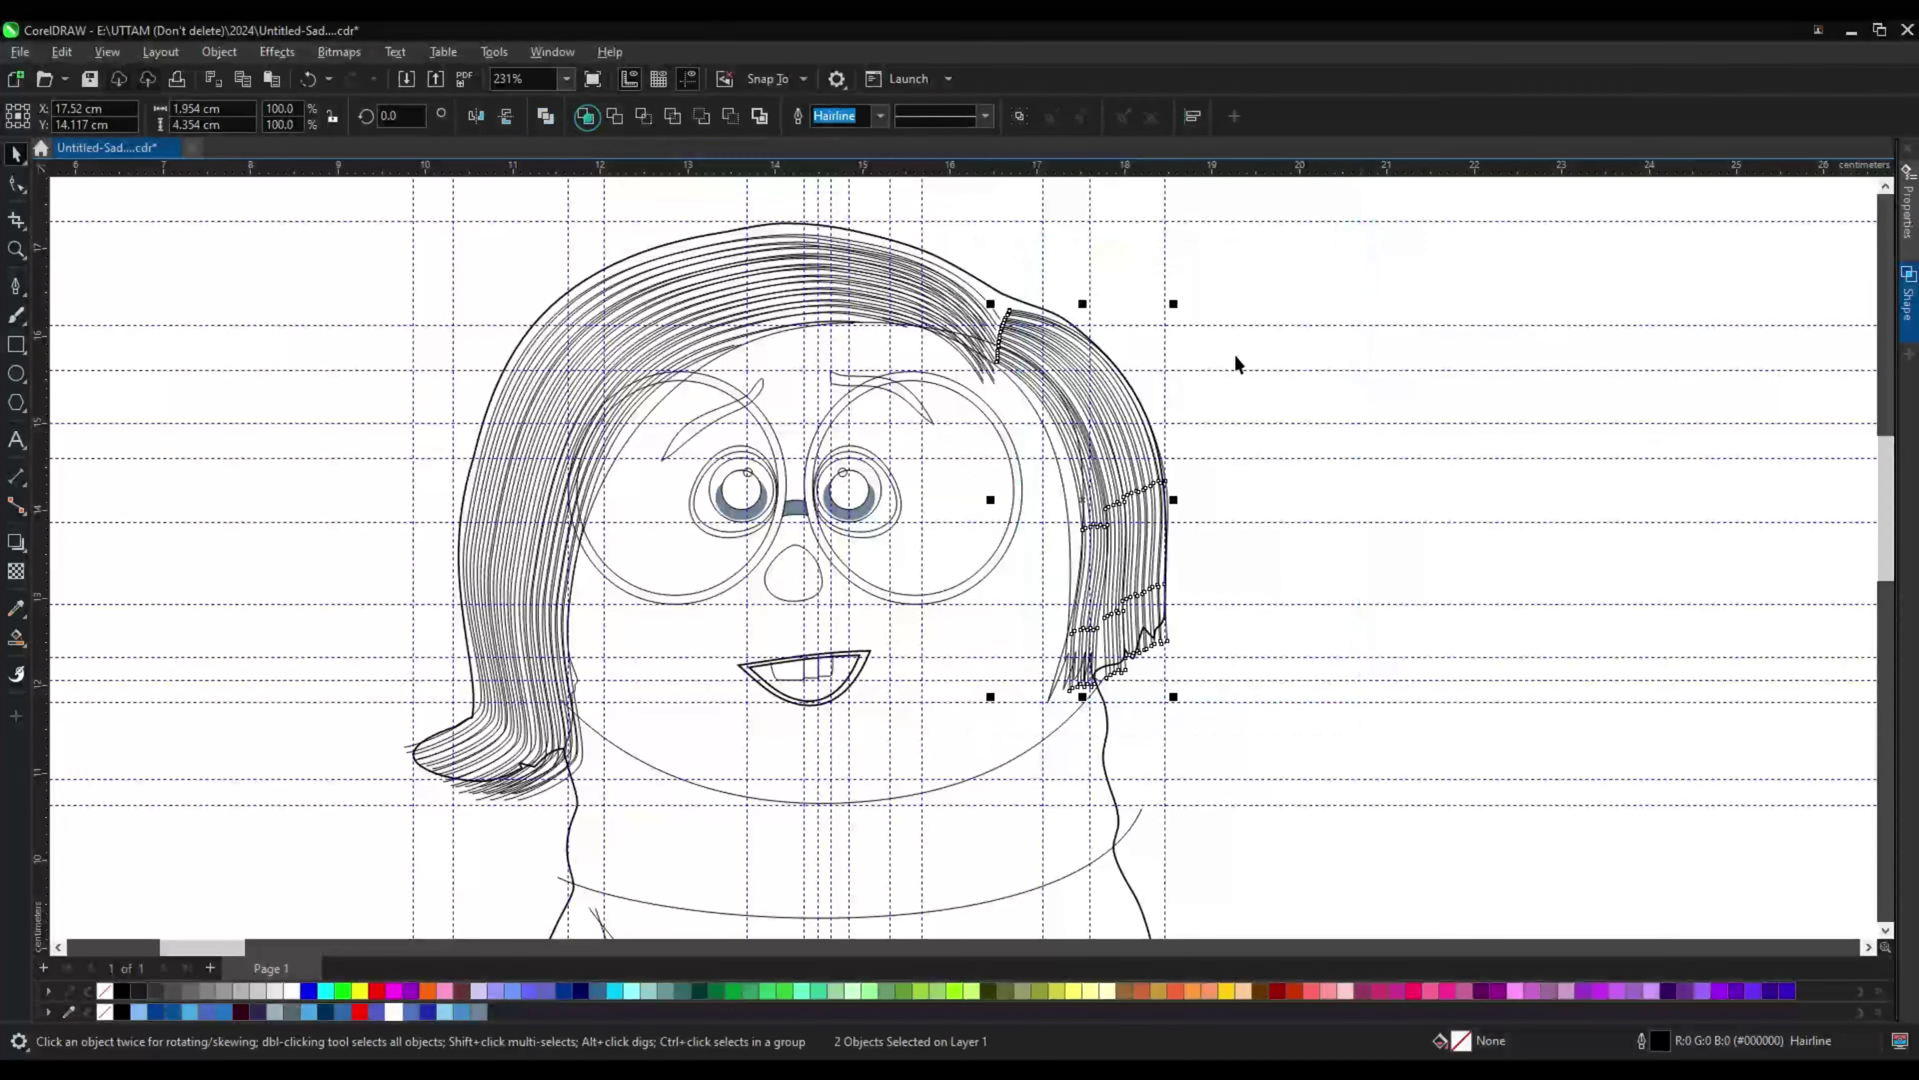
# Step: Reshape the lower half of the merged right strands by moving individual nodes so the lines spread more naturally
pyautogui.scroll(5, 1074, 658)
pyautogui.press('F10')
pyautogui.moveTo(1171, 396); pyautogui.dragTo(1184, 386)
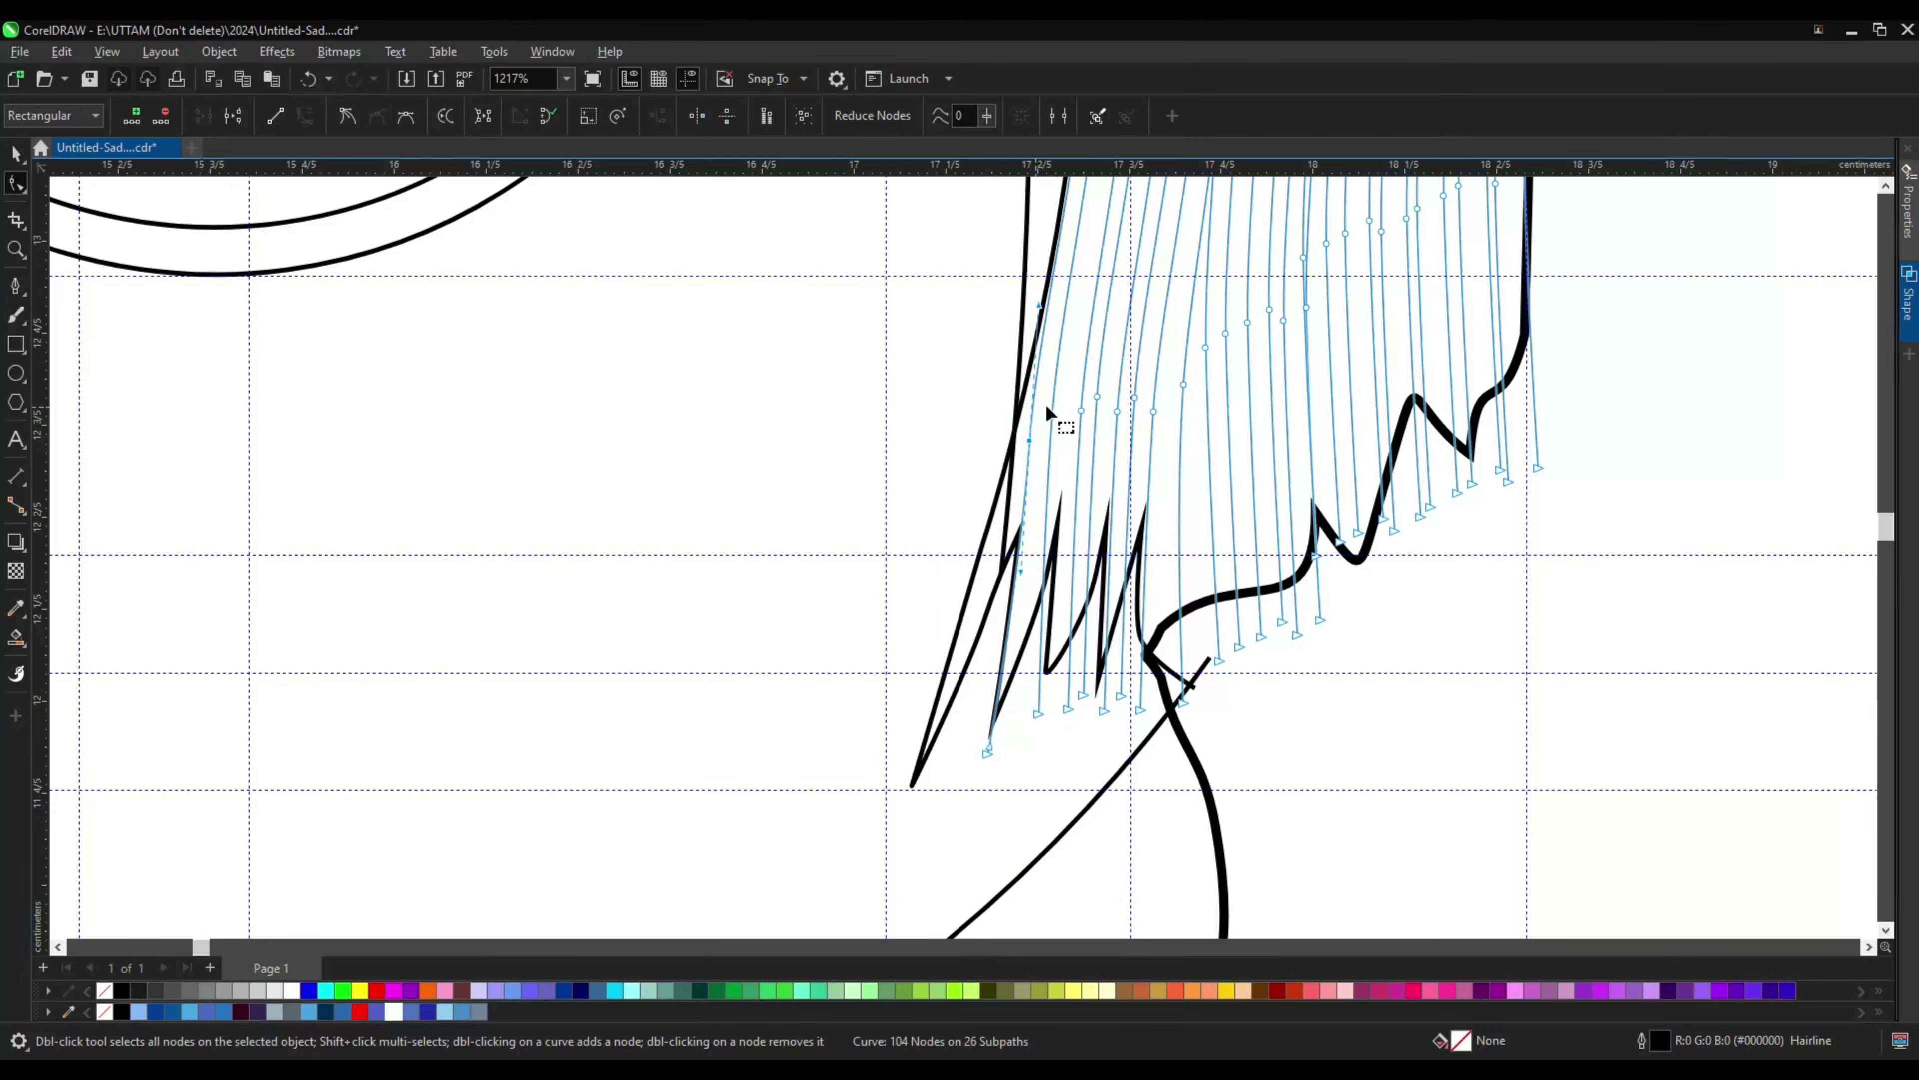
pyautogui.scroll(2, 1112, 409)
pyautogui.scroll(-3, 1206, 476)
pyautogui.scroll(4, 1228, 276)
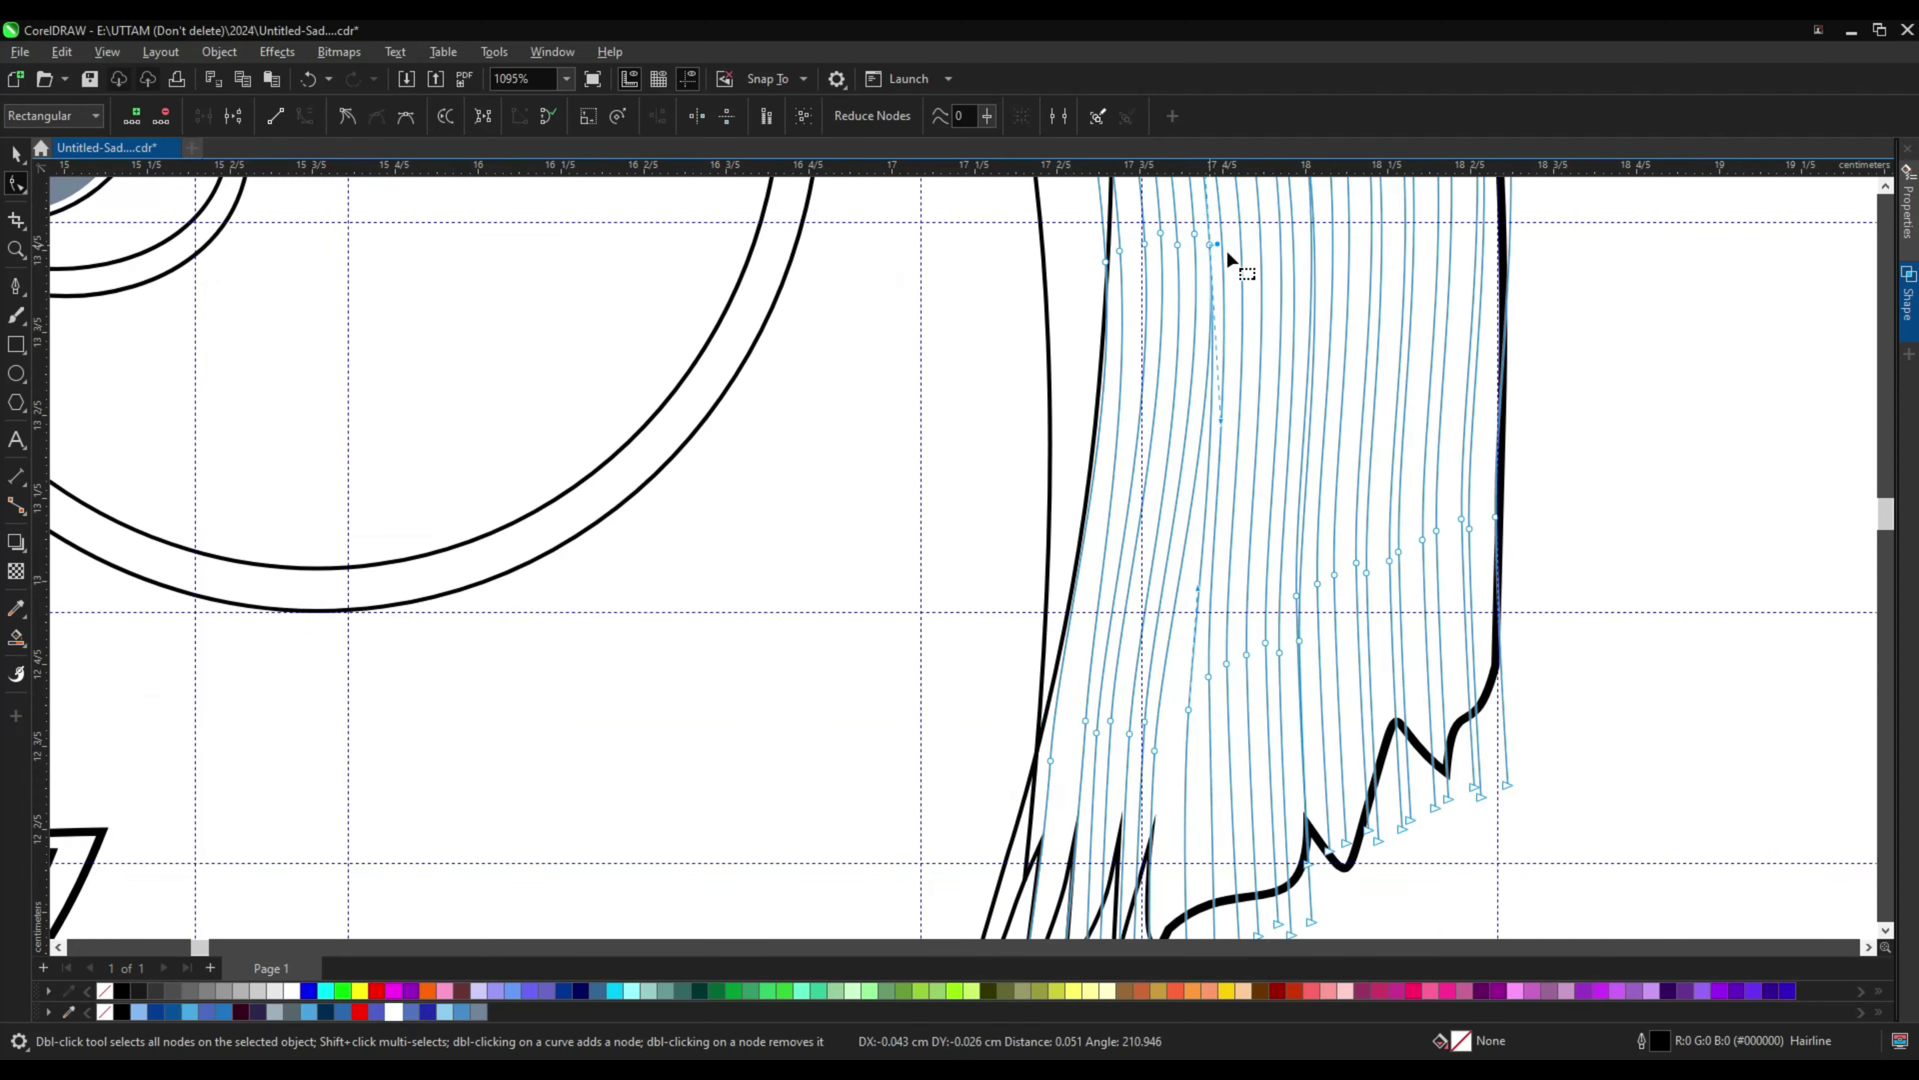
pyautogui.moveTo(1208, 242); pyautogui.dragTo(1209, 242)
pyautogui.scroll(-8, 1164, 423)
pyautogui.click(1457, 459)
pyautogui.press('space')
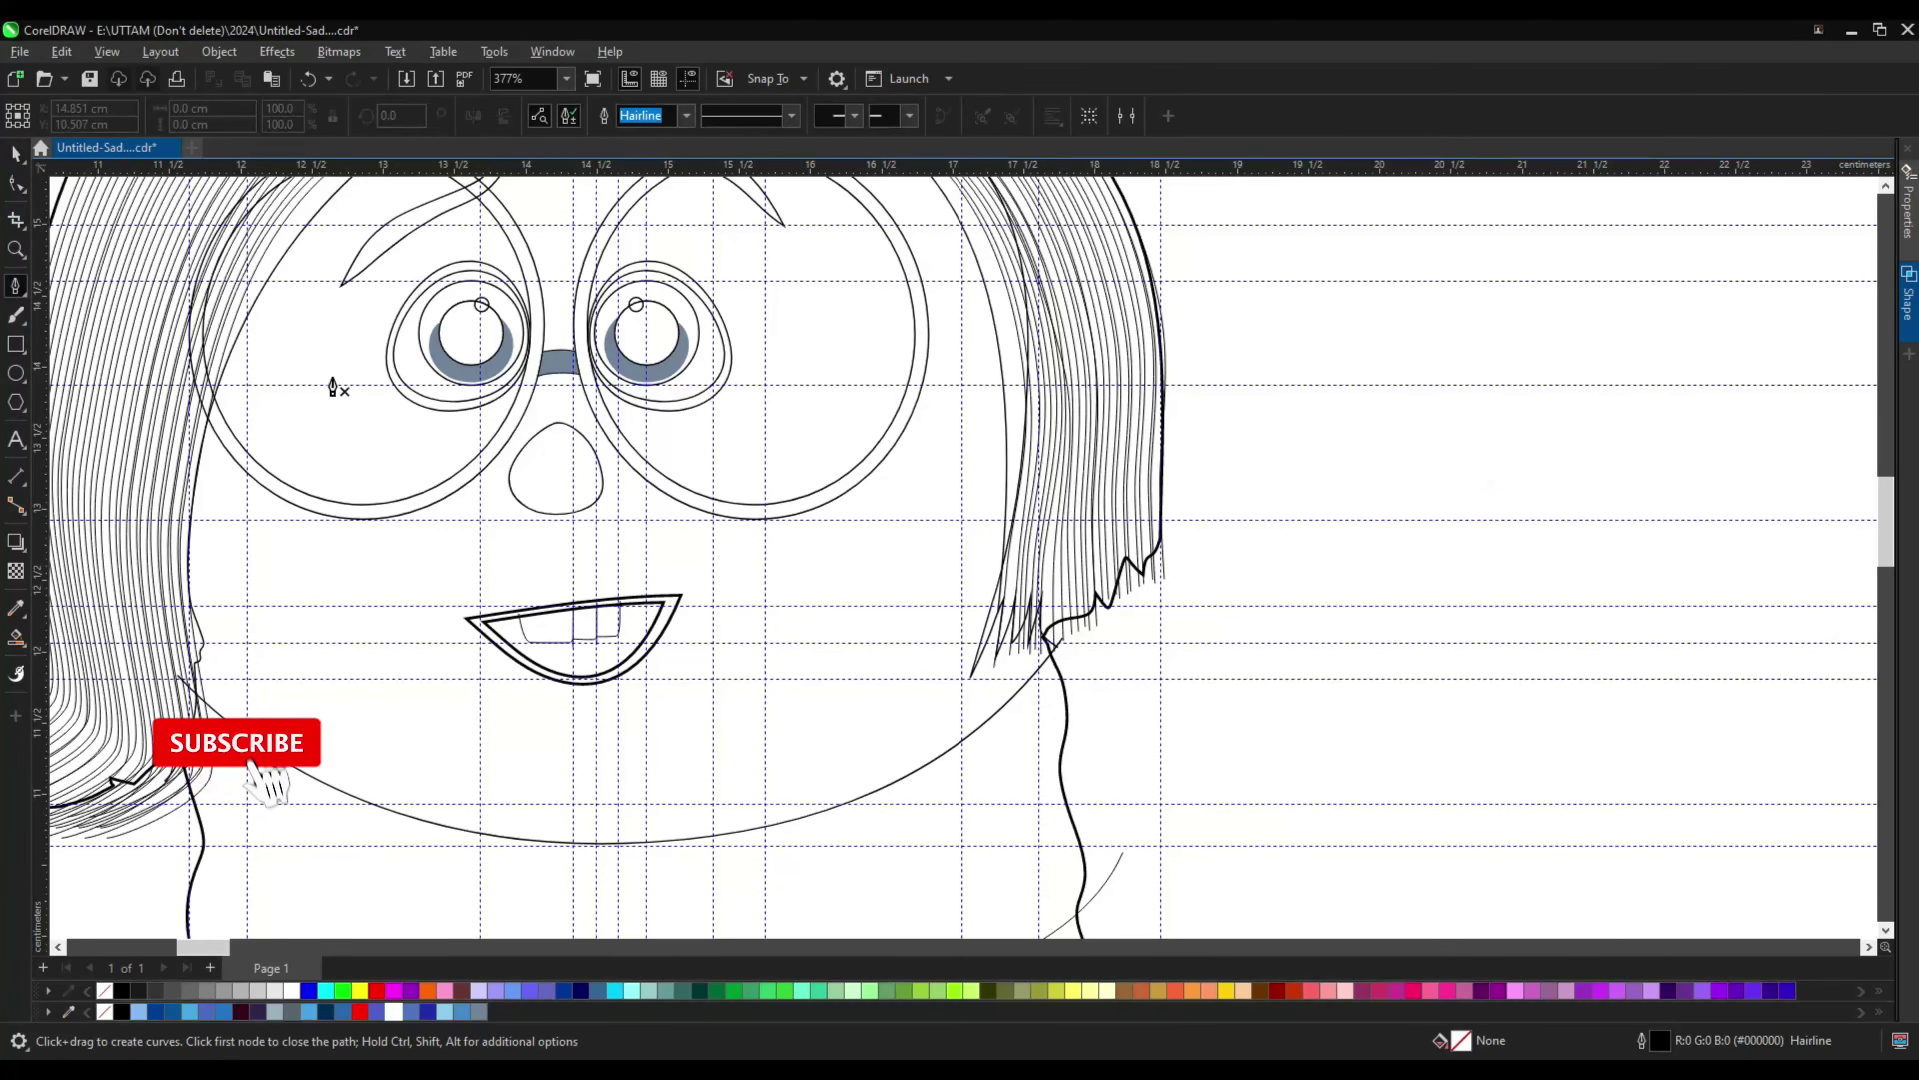
# Step: Draw additional hairline strands just beneath the upper hair outline, running from the parting toward the left side
pyautogui.click(979, 656)
pyautogui.scroll(5, 994, 223)
pyautogui.scroll(-2, 652, 313)
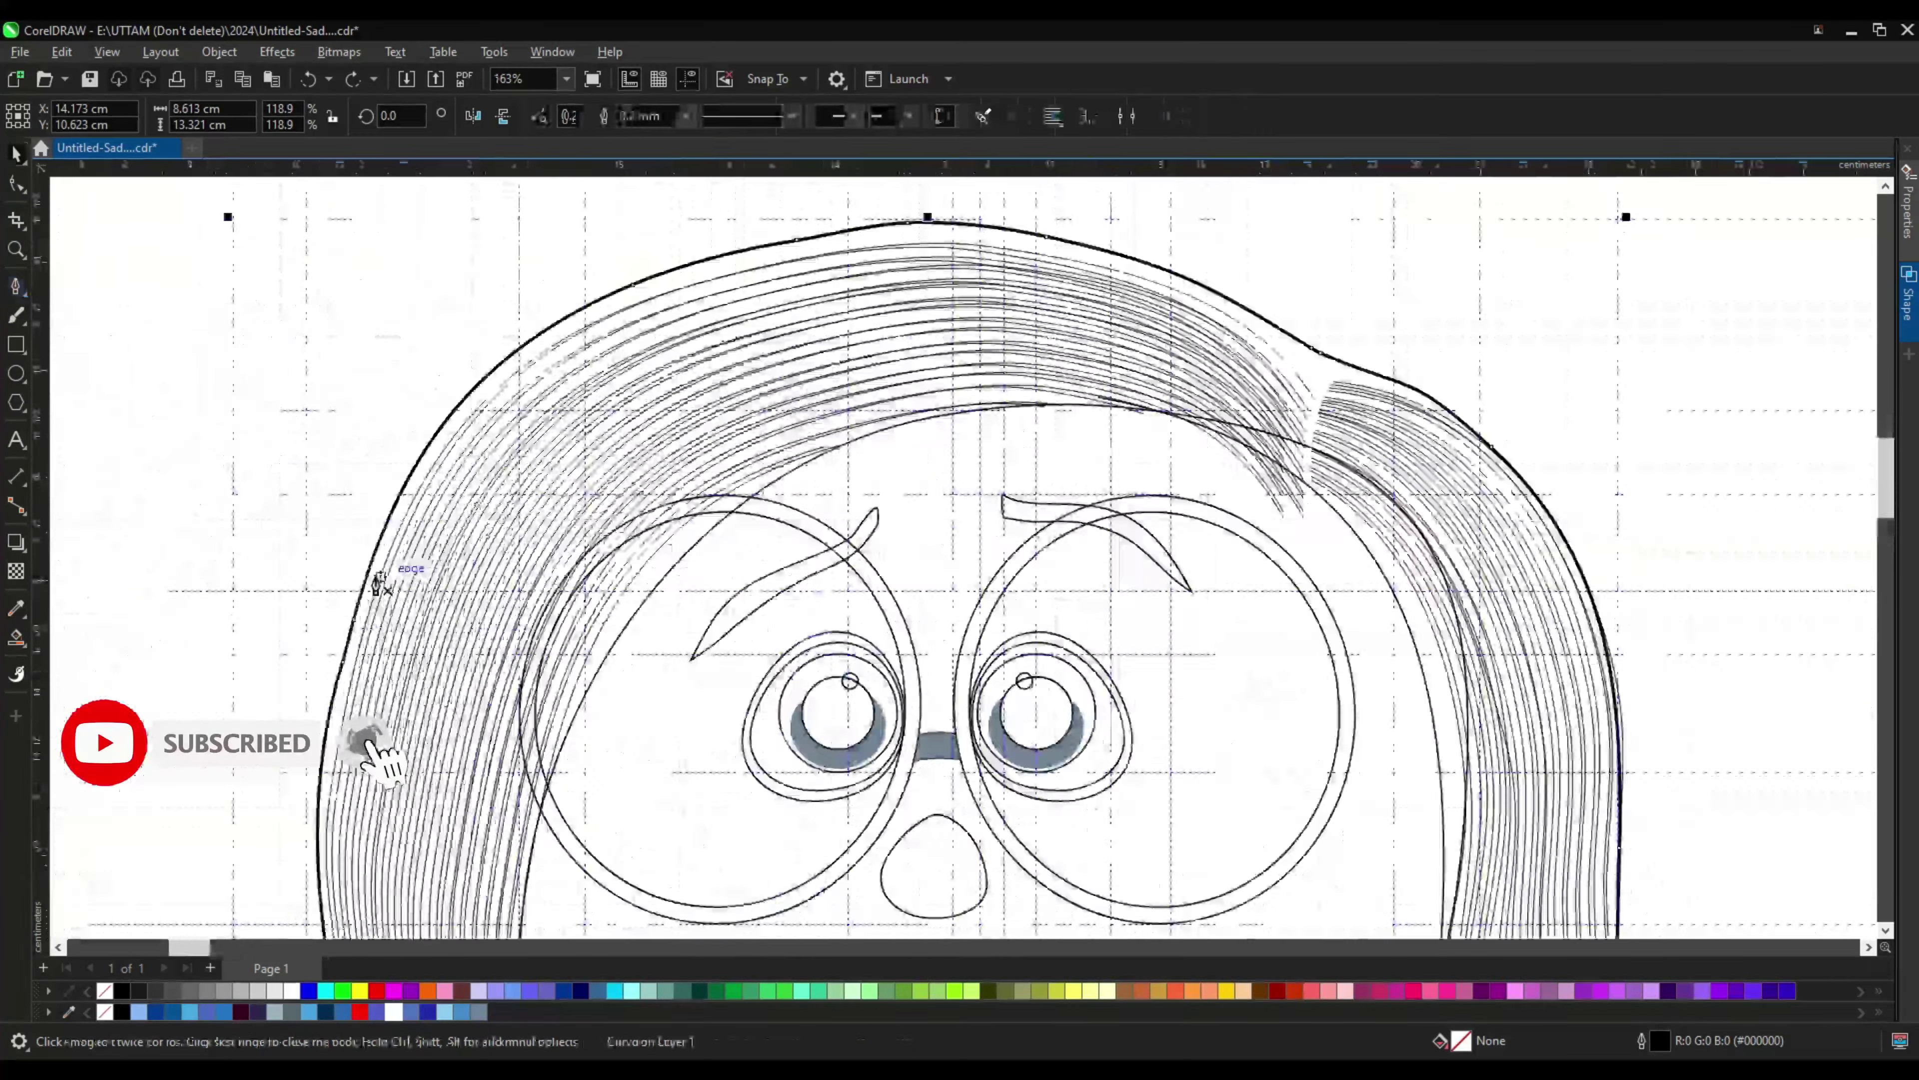
pyautogui.press('F5')
pyautogui.scroll(2, 331, 557)
pyautogui.click(921, 407)
pyautogui.scroll(-3, 922, 407)
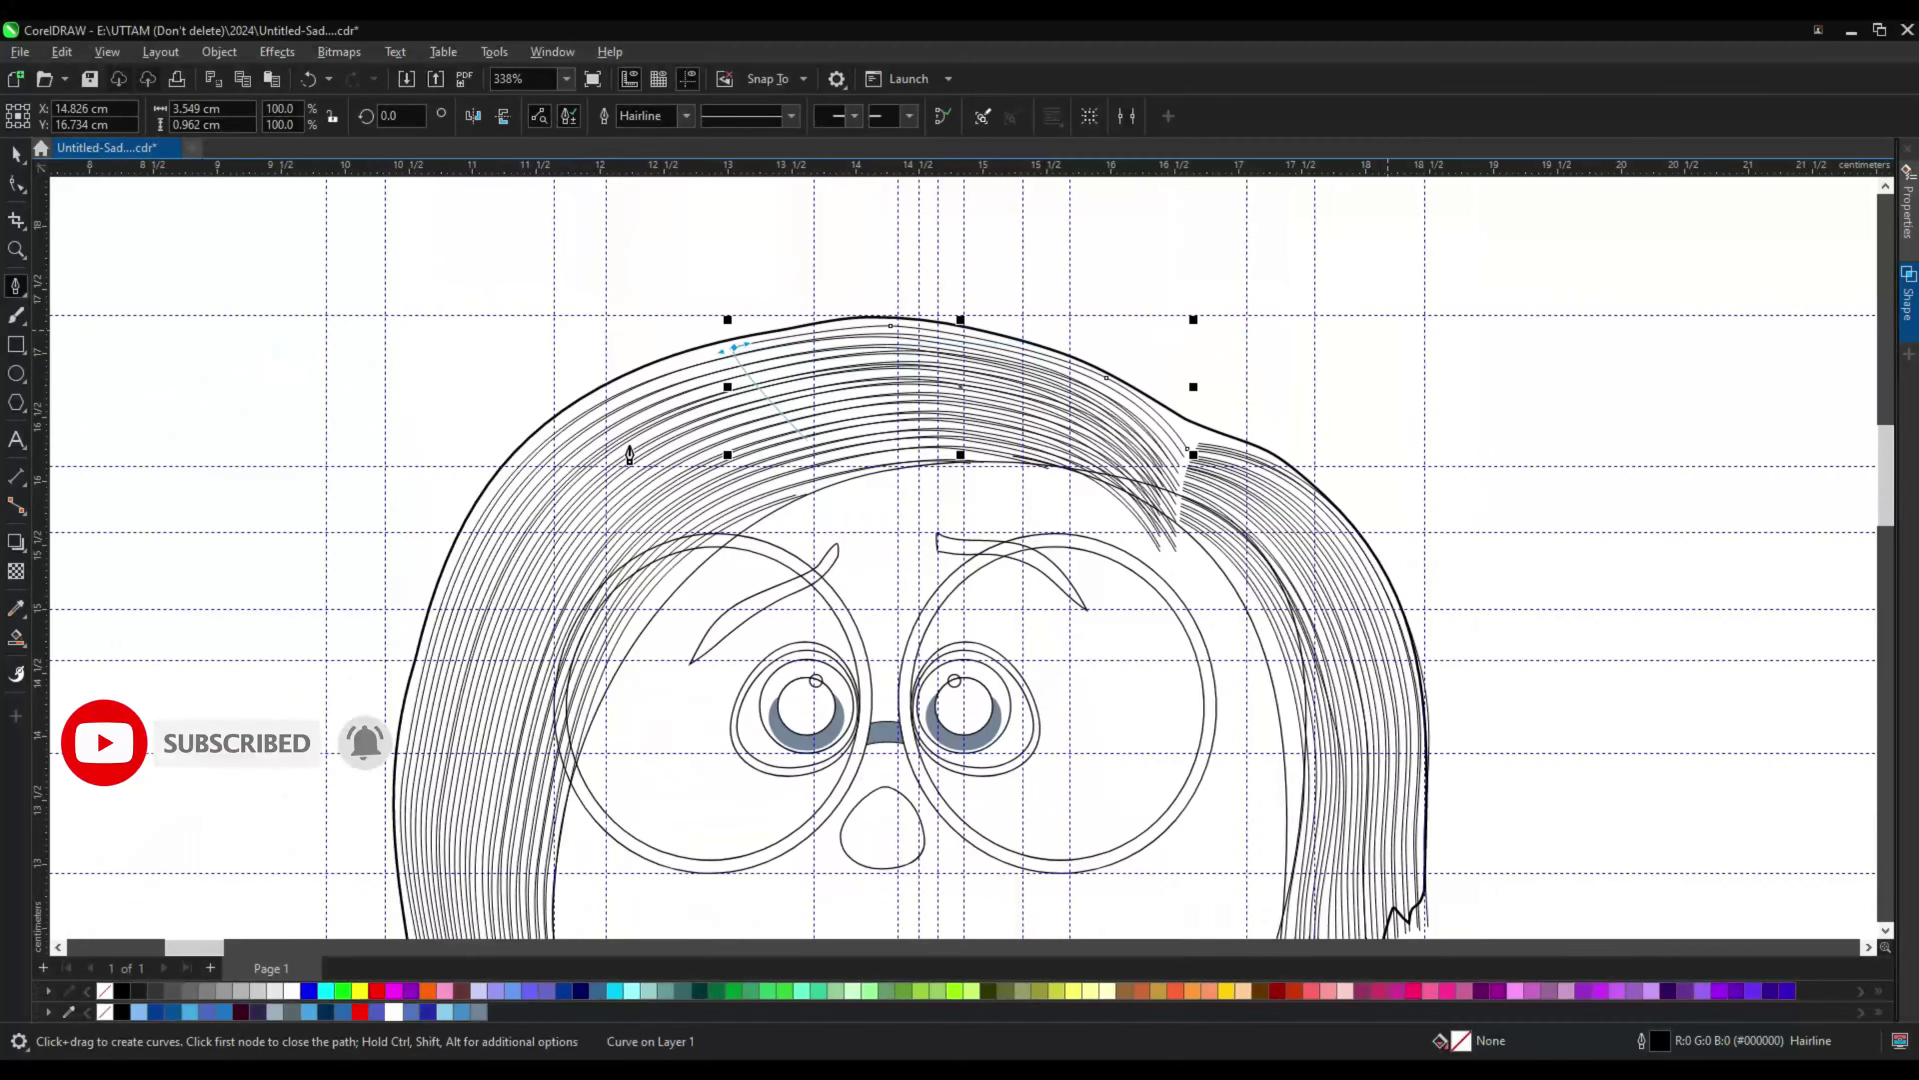
pyautogui.scroll(3, 397, 579)
pyautogui.click(398, 580)
# Step: Move the end nodes of the left hair strands so they reach the parting
pyautogui.press('F10')
pyautogui.scroll(5, 1478, 463)
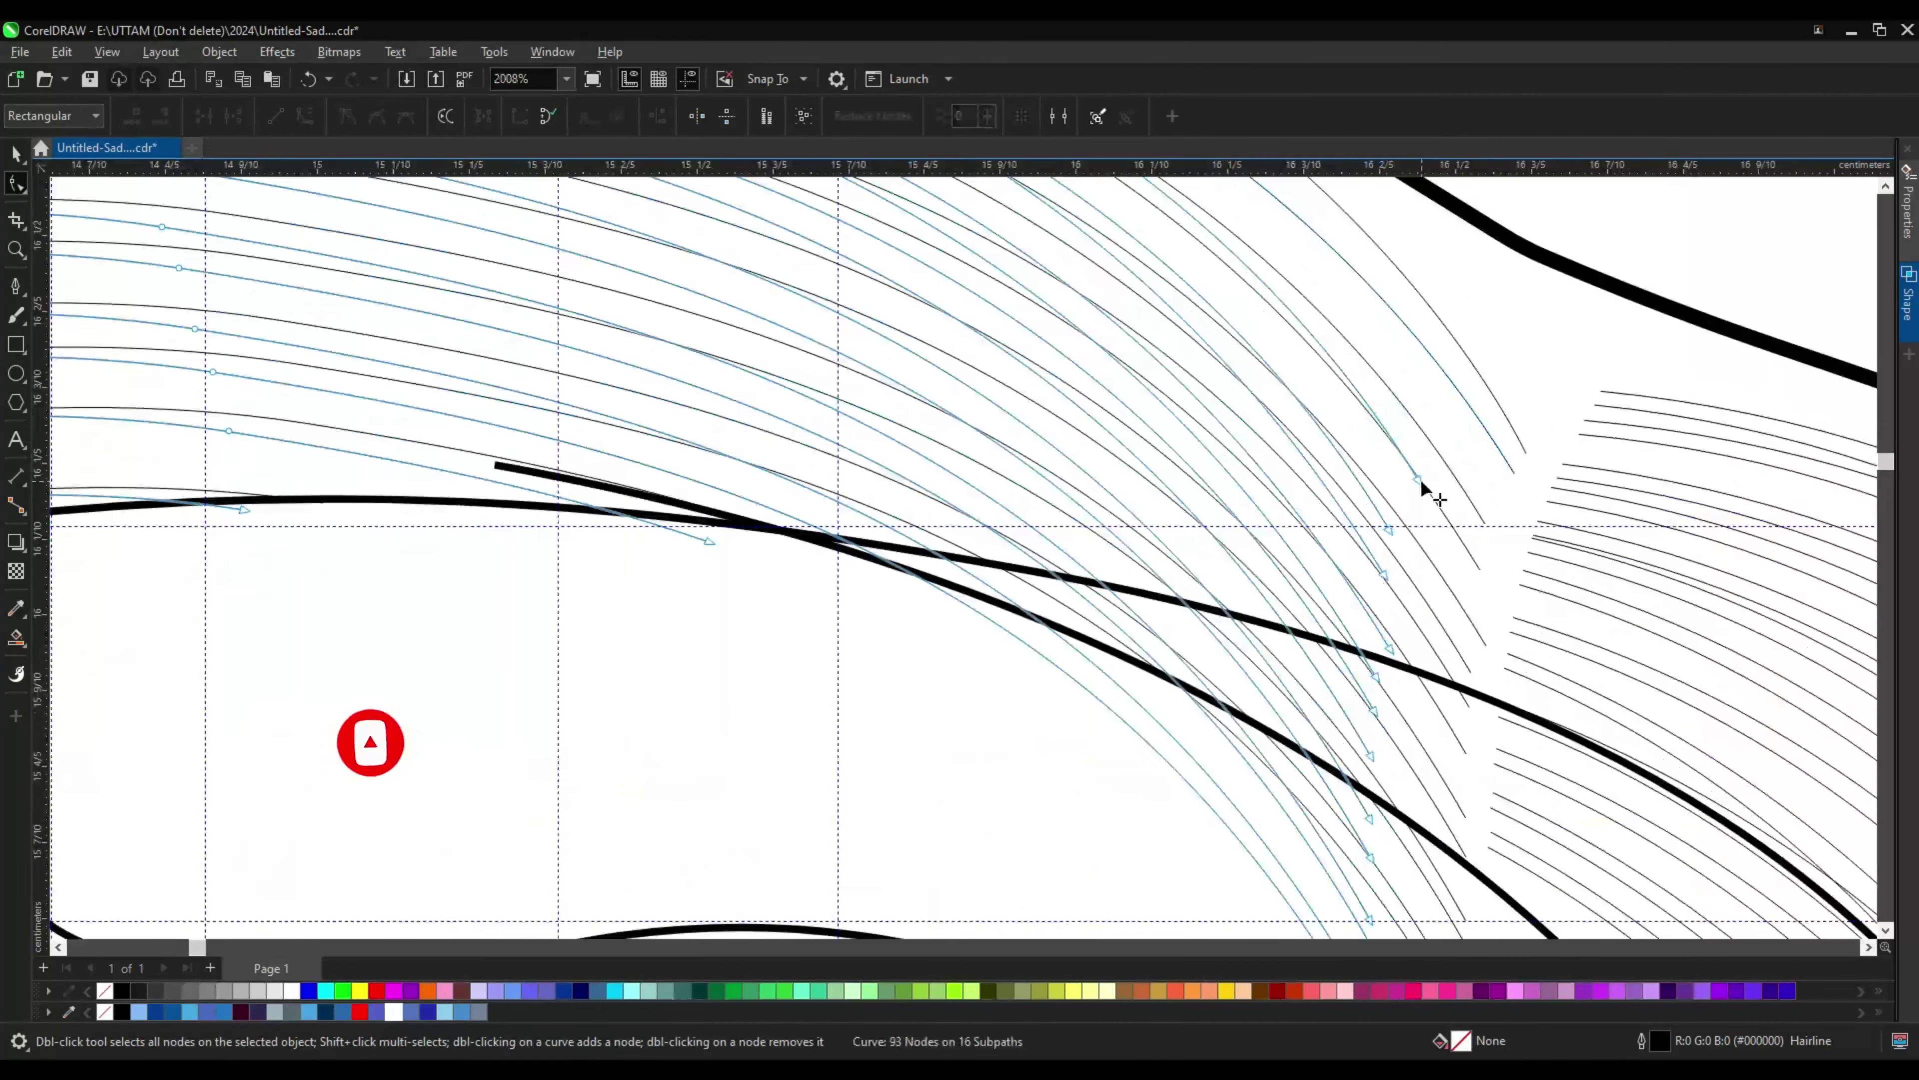
pyautogui.moveTo(1375, 718); pyautogui.dragTo(1479, 665)
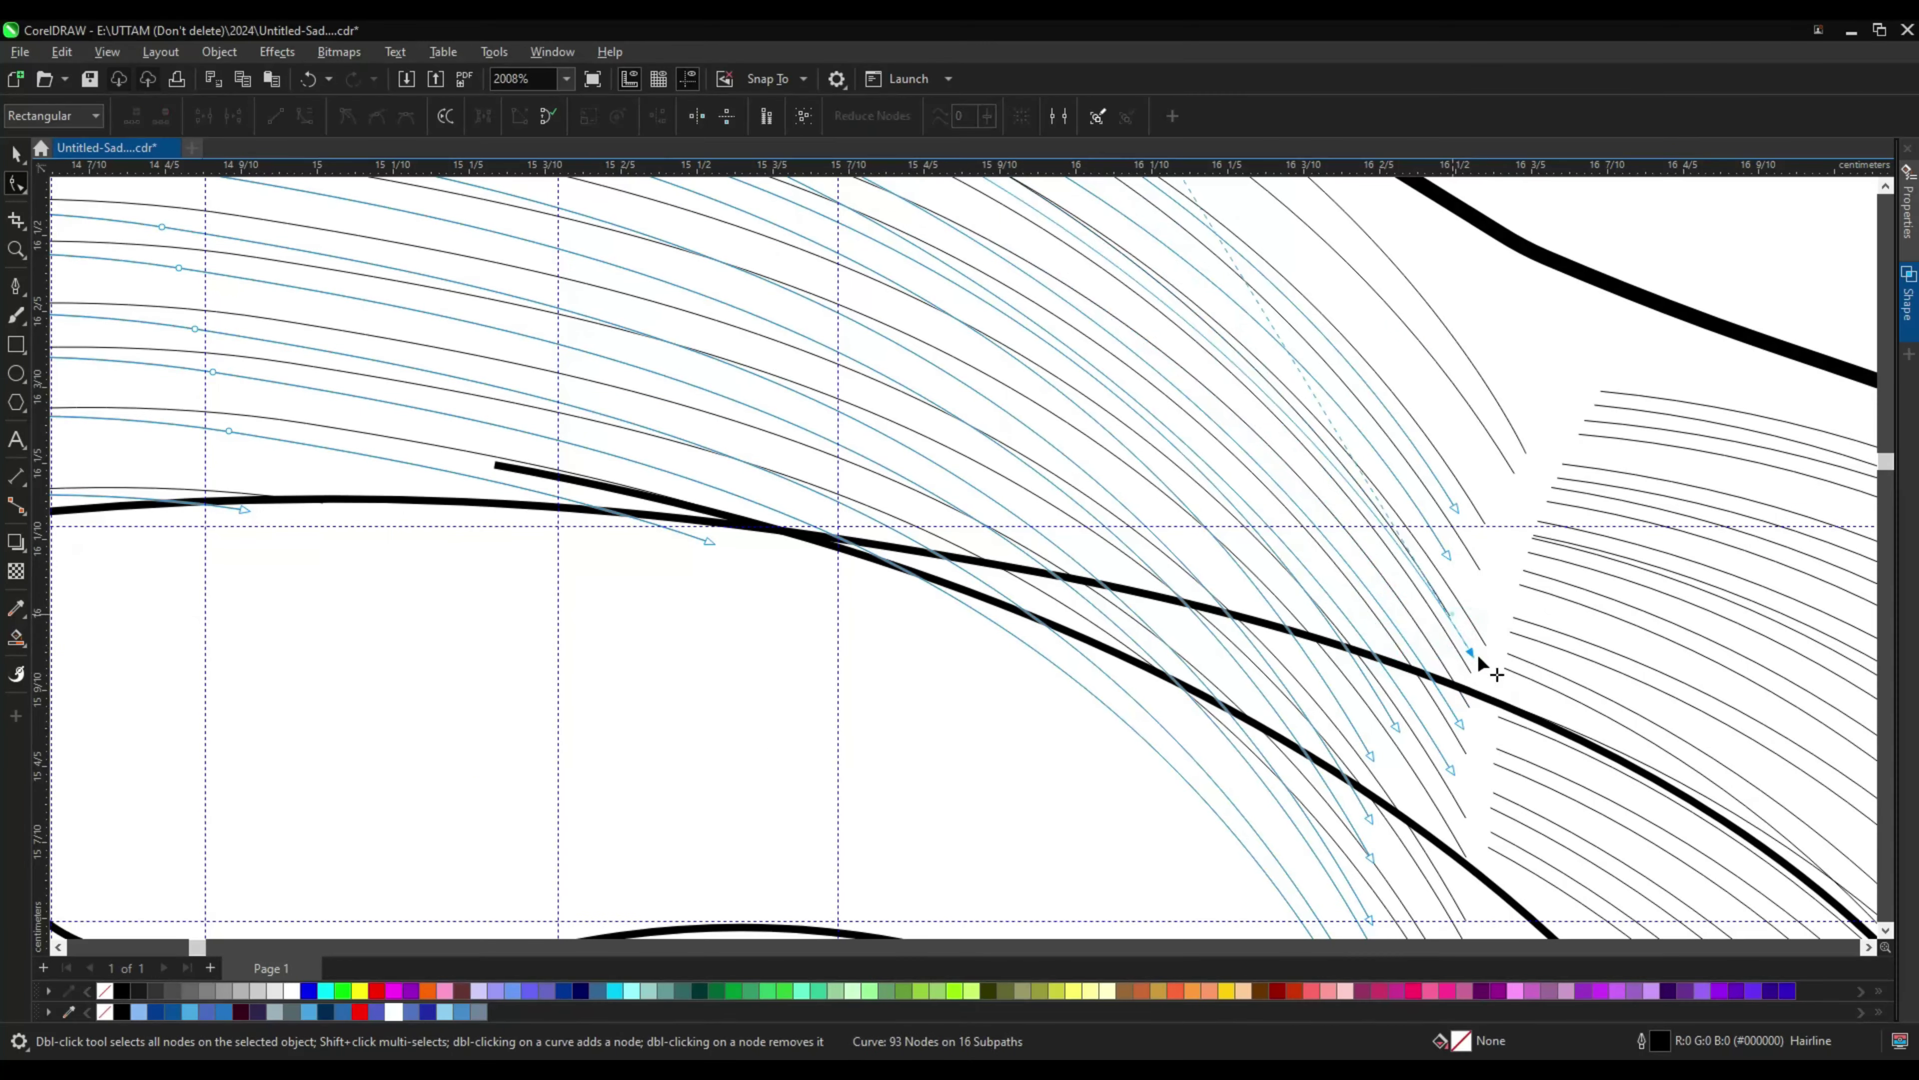
pyautogui.moveTo(1494, 563); pyautogui.dragTo(1491, 531)
pyautogui.scroll(1, 1491, 531)
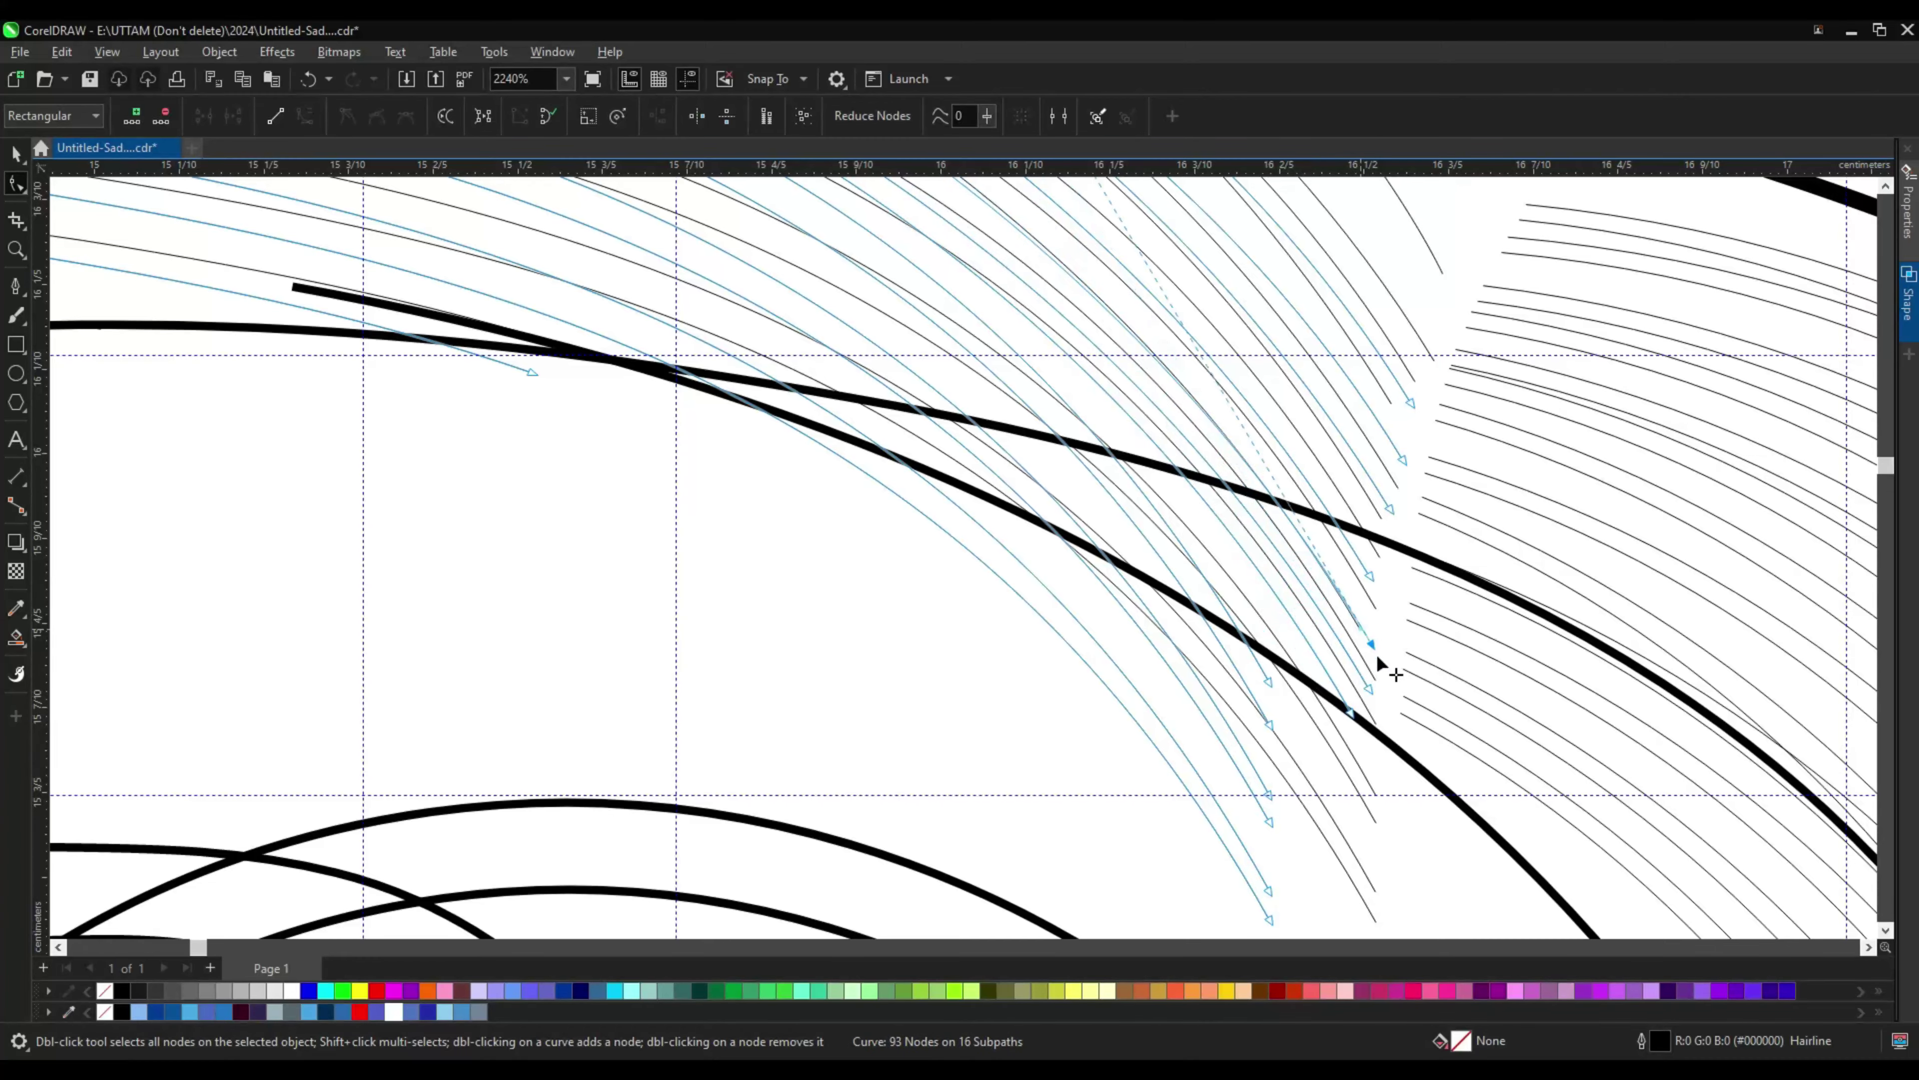
# Step: Merge the two sets of left hair strands into one curve and delete surplus nodes near the forehead
pyautogui.scroll(-4, 1378, 665)
pyautogui.click(1135, 677)
pyautogui.scroll(2, 324, 480)
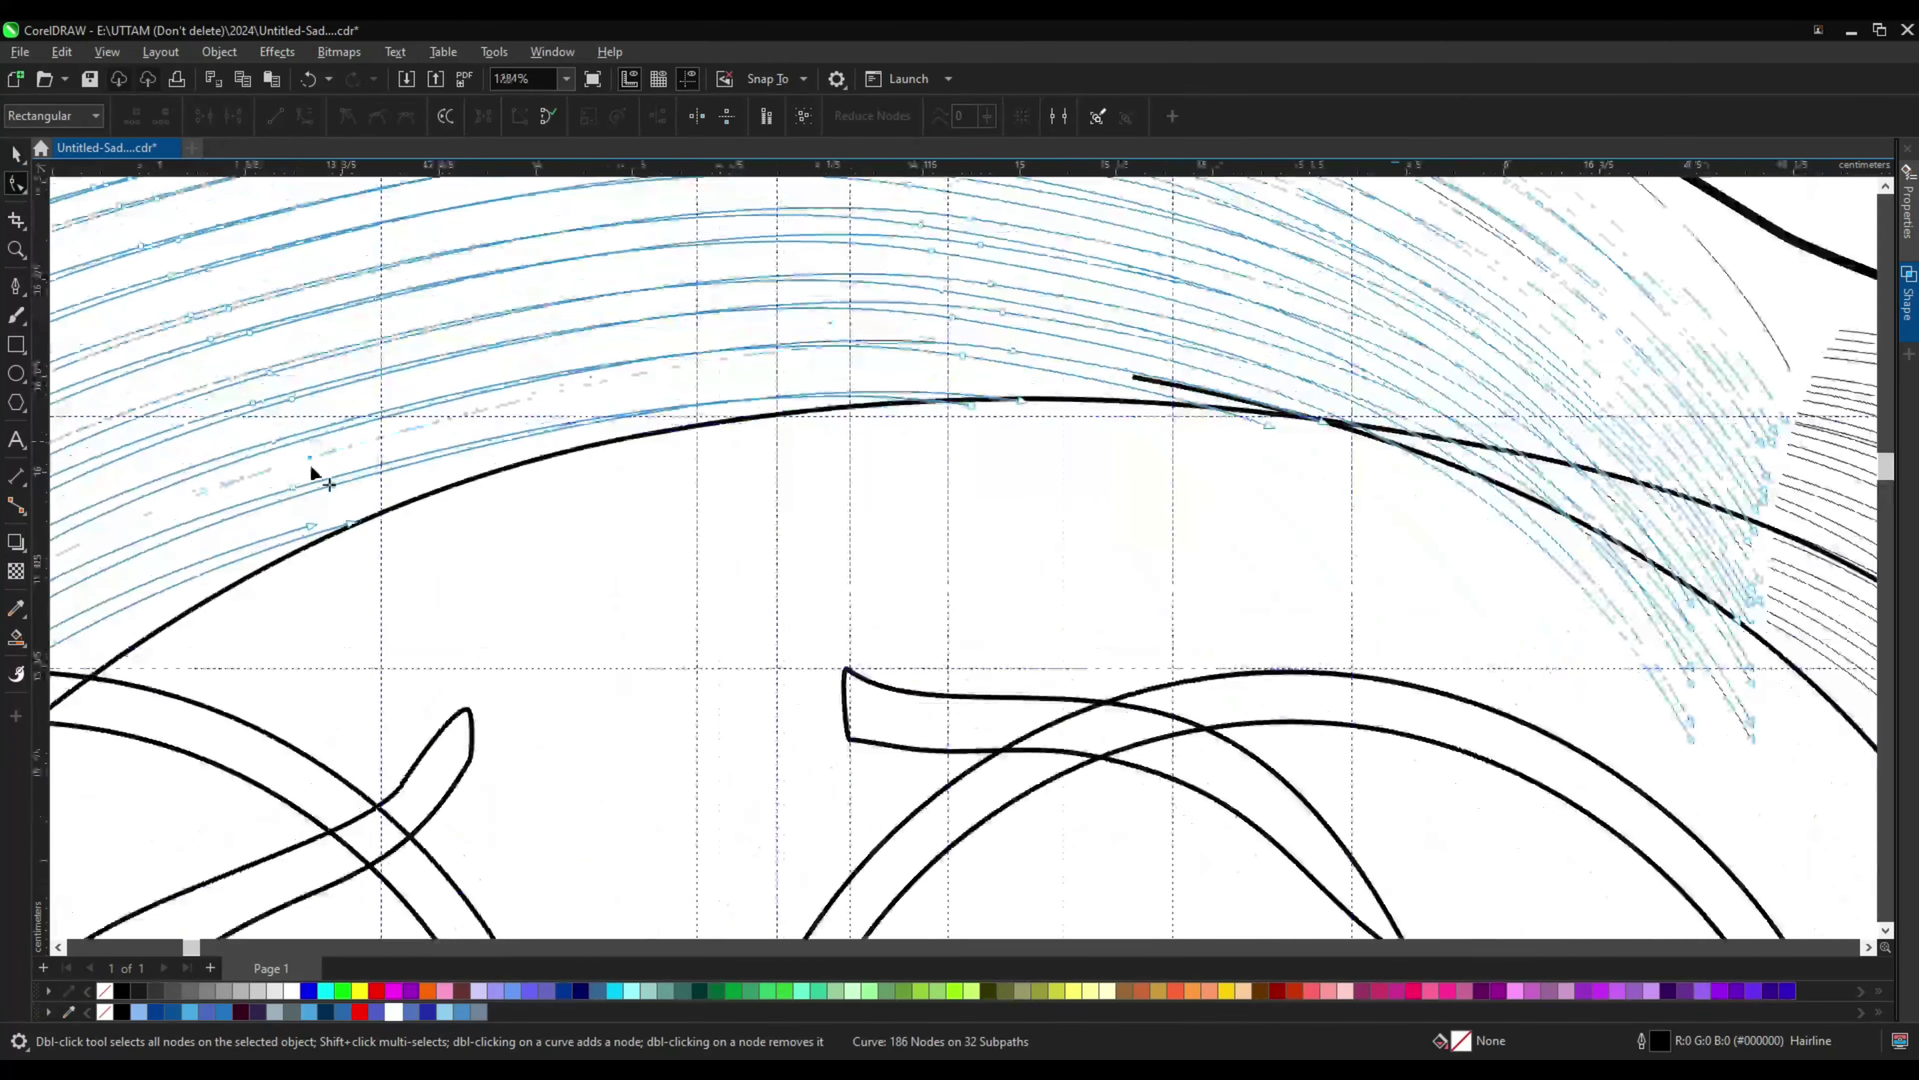
pyautogui.doubleClick(295, 487)
pyautogui.hscroll(-3, 906, 454)
pyautogui.click(951, 319)
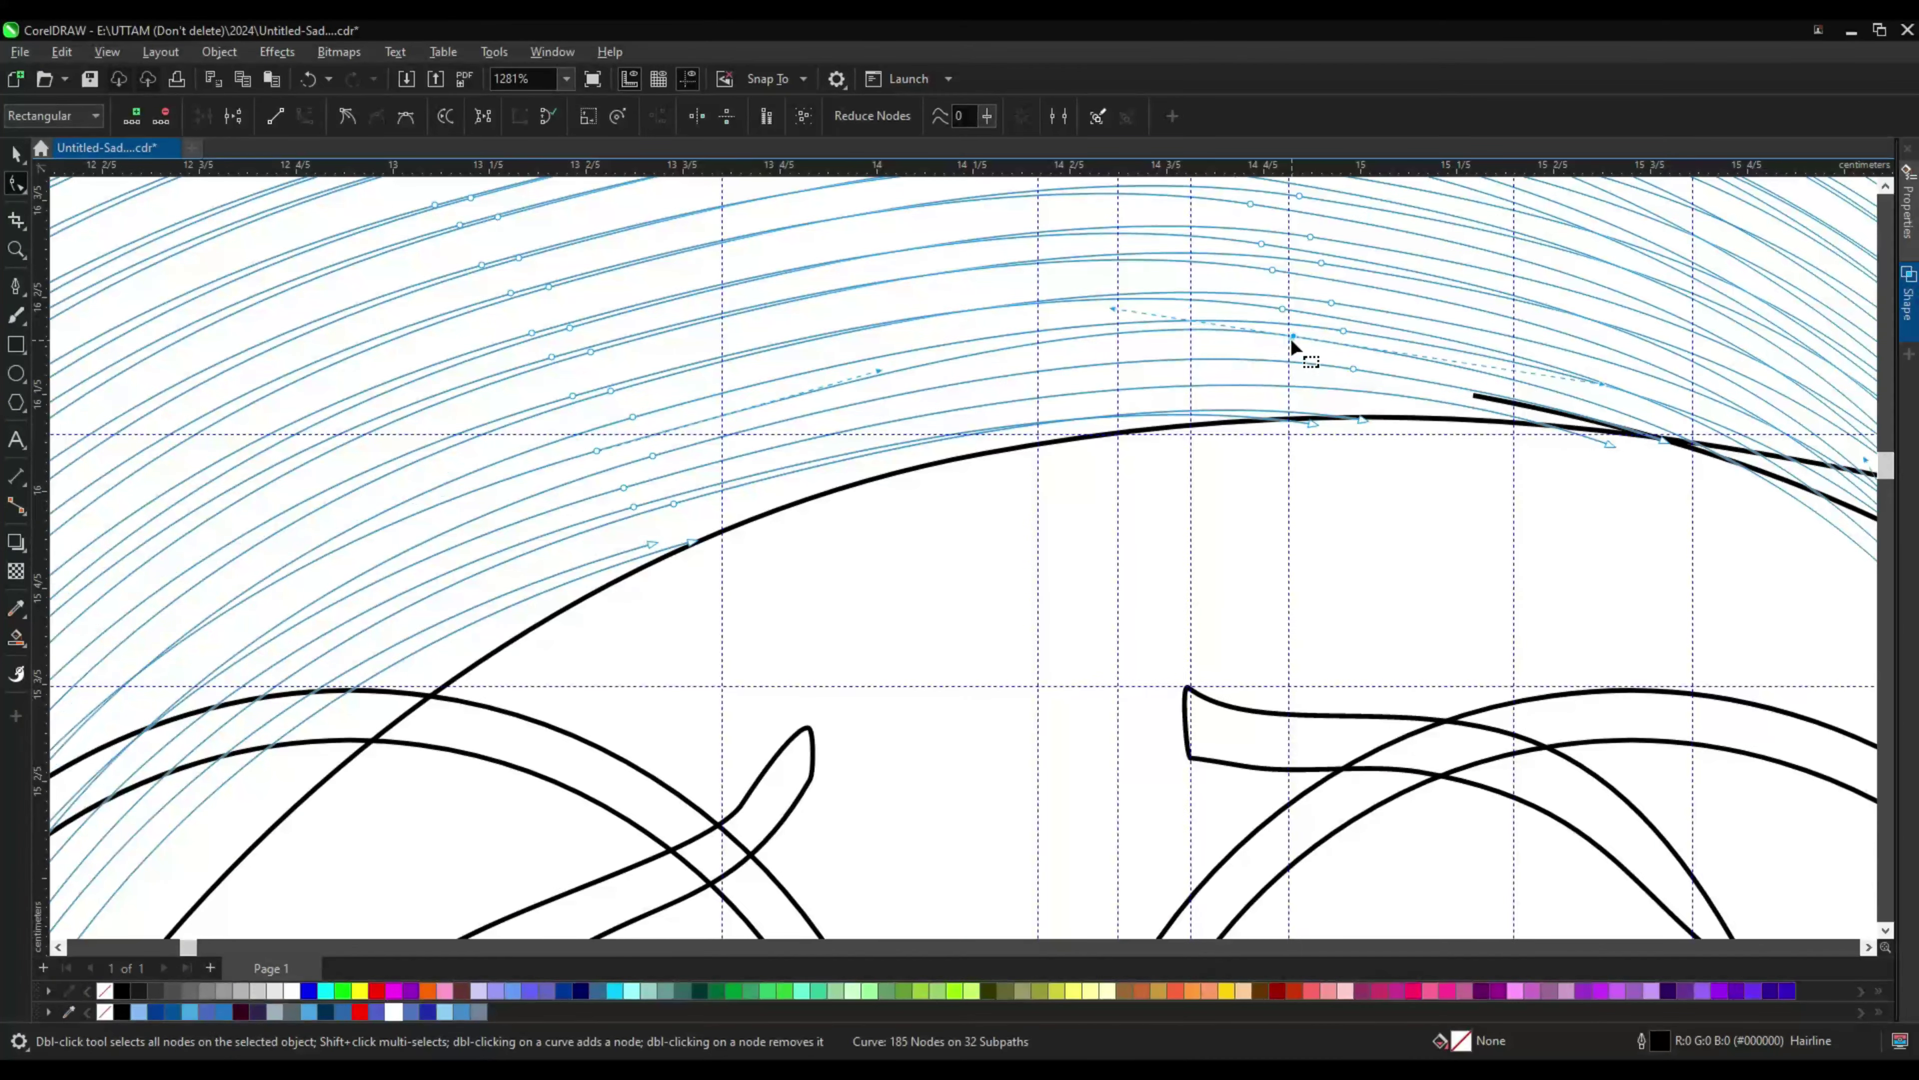
pyautogui.doubleClick(1293, 337)
pyautogui.scroll(-5, 587, 385)
pyautogui.click(1063, 459)
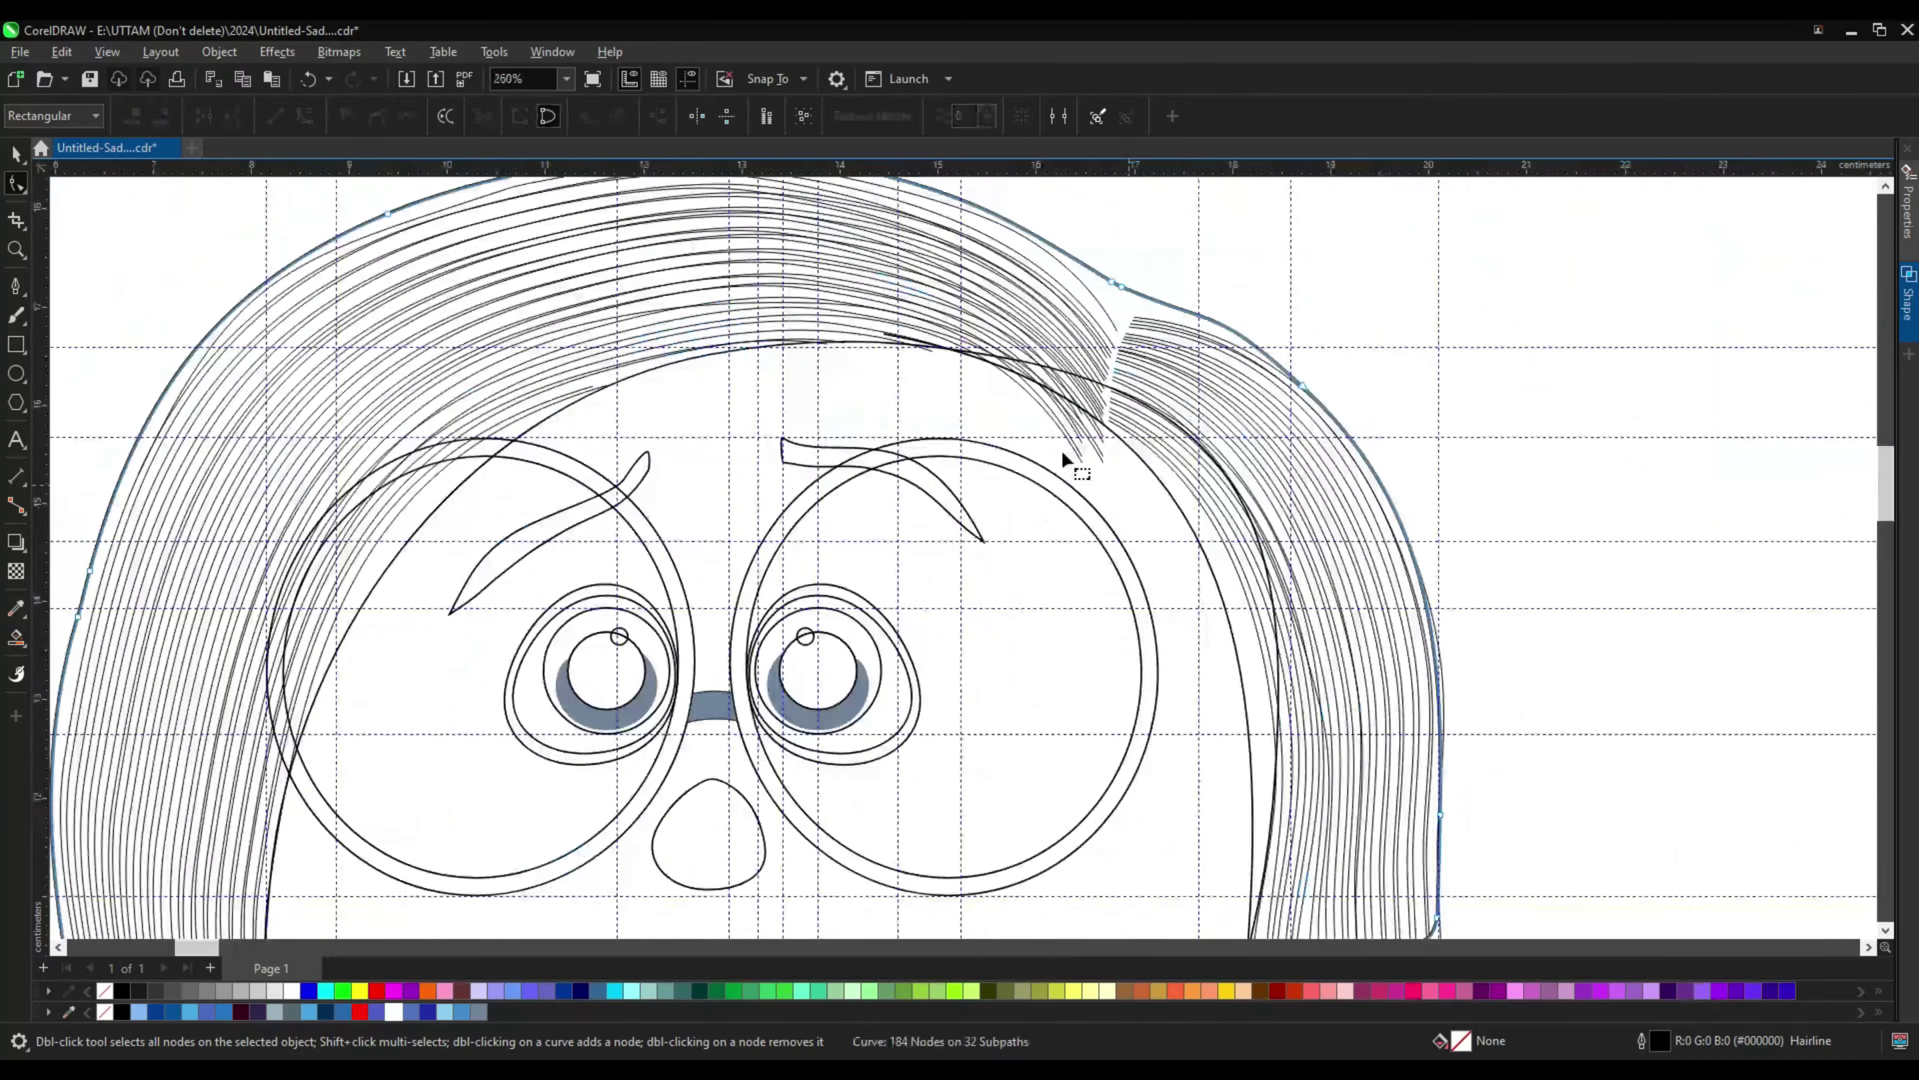
# Step: Select the three added strands beneath the upper outline and duplicate them upward to fill the top of the hair
pyautogui.scroll(4, 1080, 373)
pyautogui.scroll(-3, 1005, 347)
pyautogui.press('space')
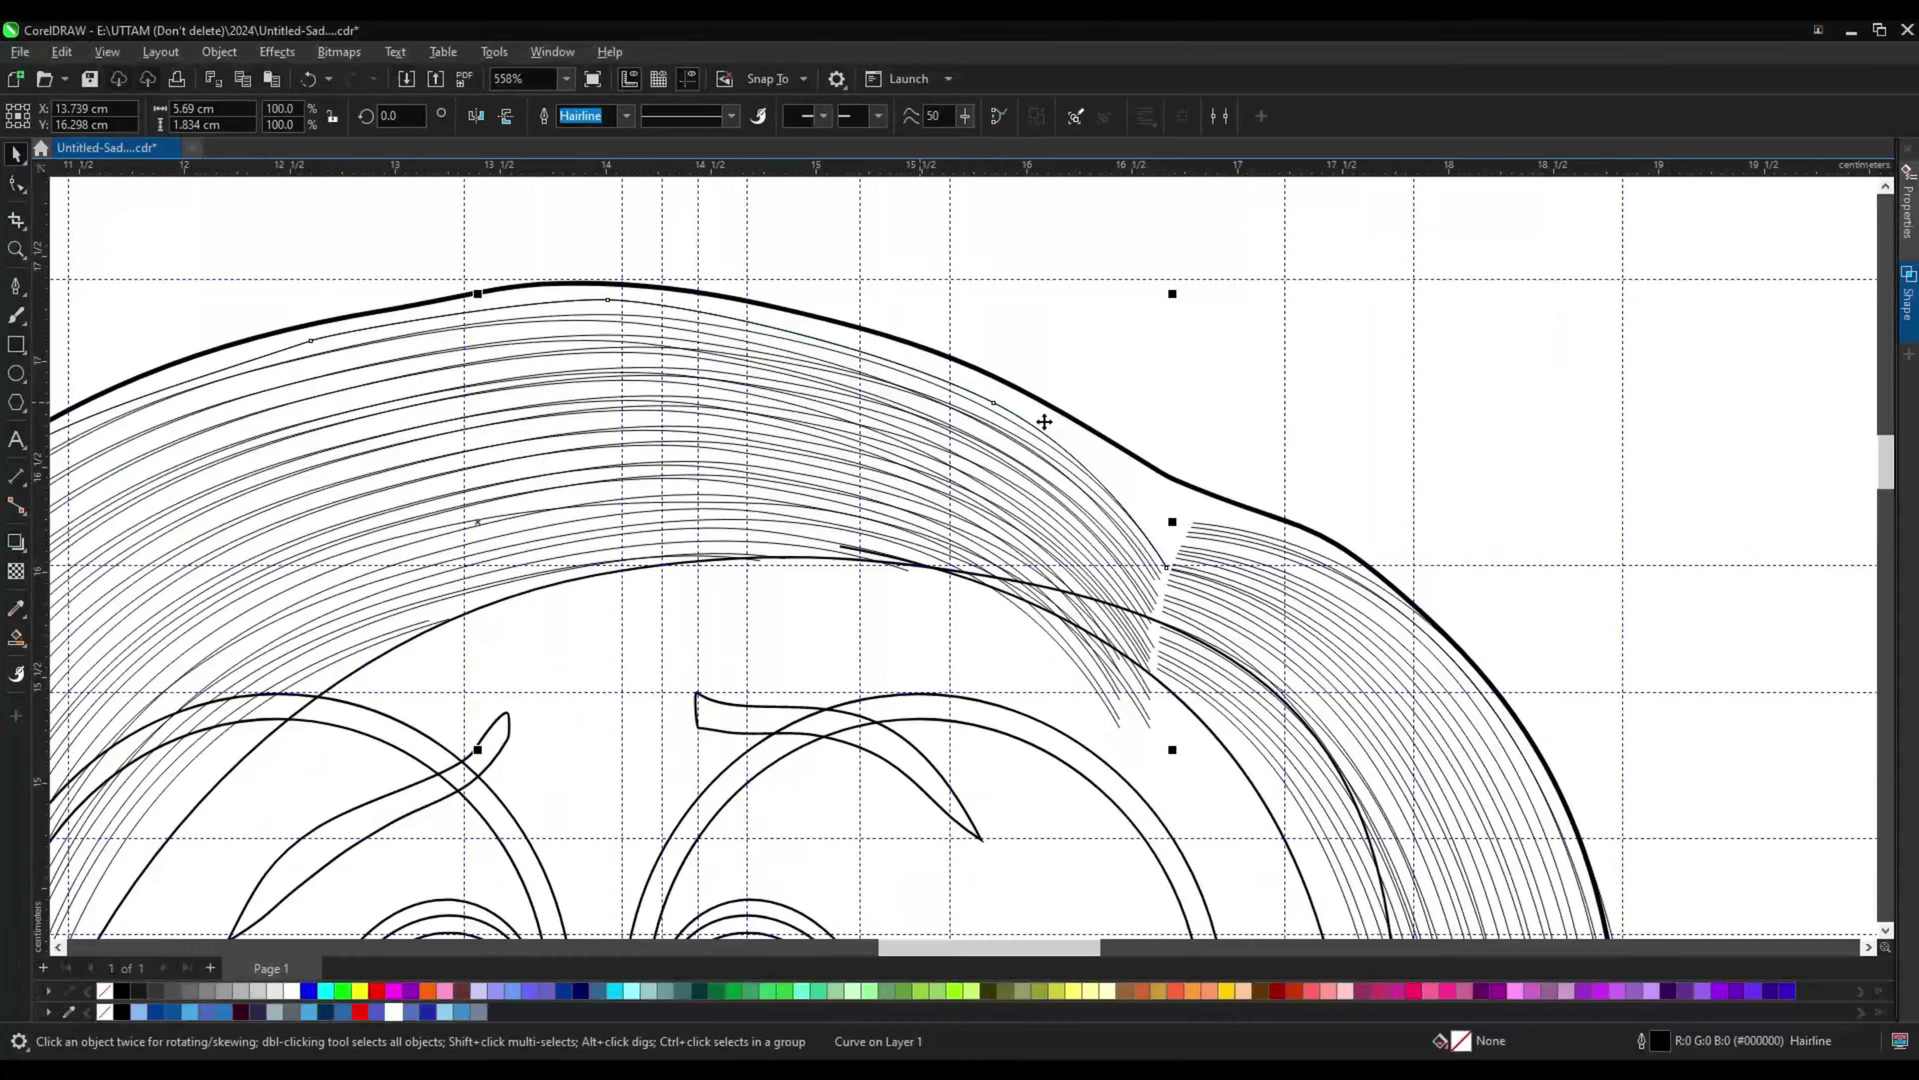
pyautogui.scroll(6, 1041, 421)
pyautogui.keyDown('shift'); pyautogui.click(1083, 444); pyautogui.keyUp('shift')
pyautogui.keyDown('shift'); pyautogui.click(1125, 502); pyautogui.keyUp('shift')
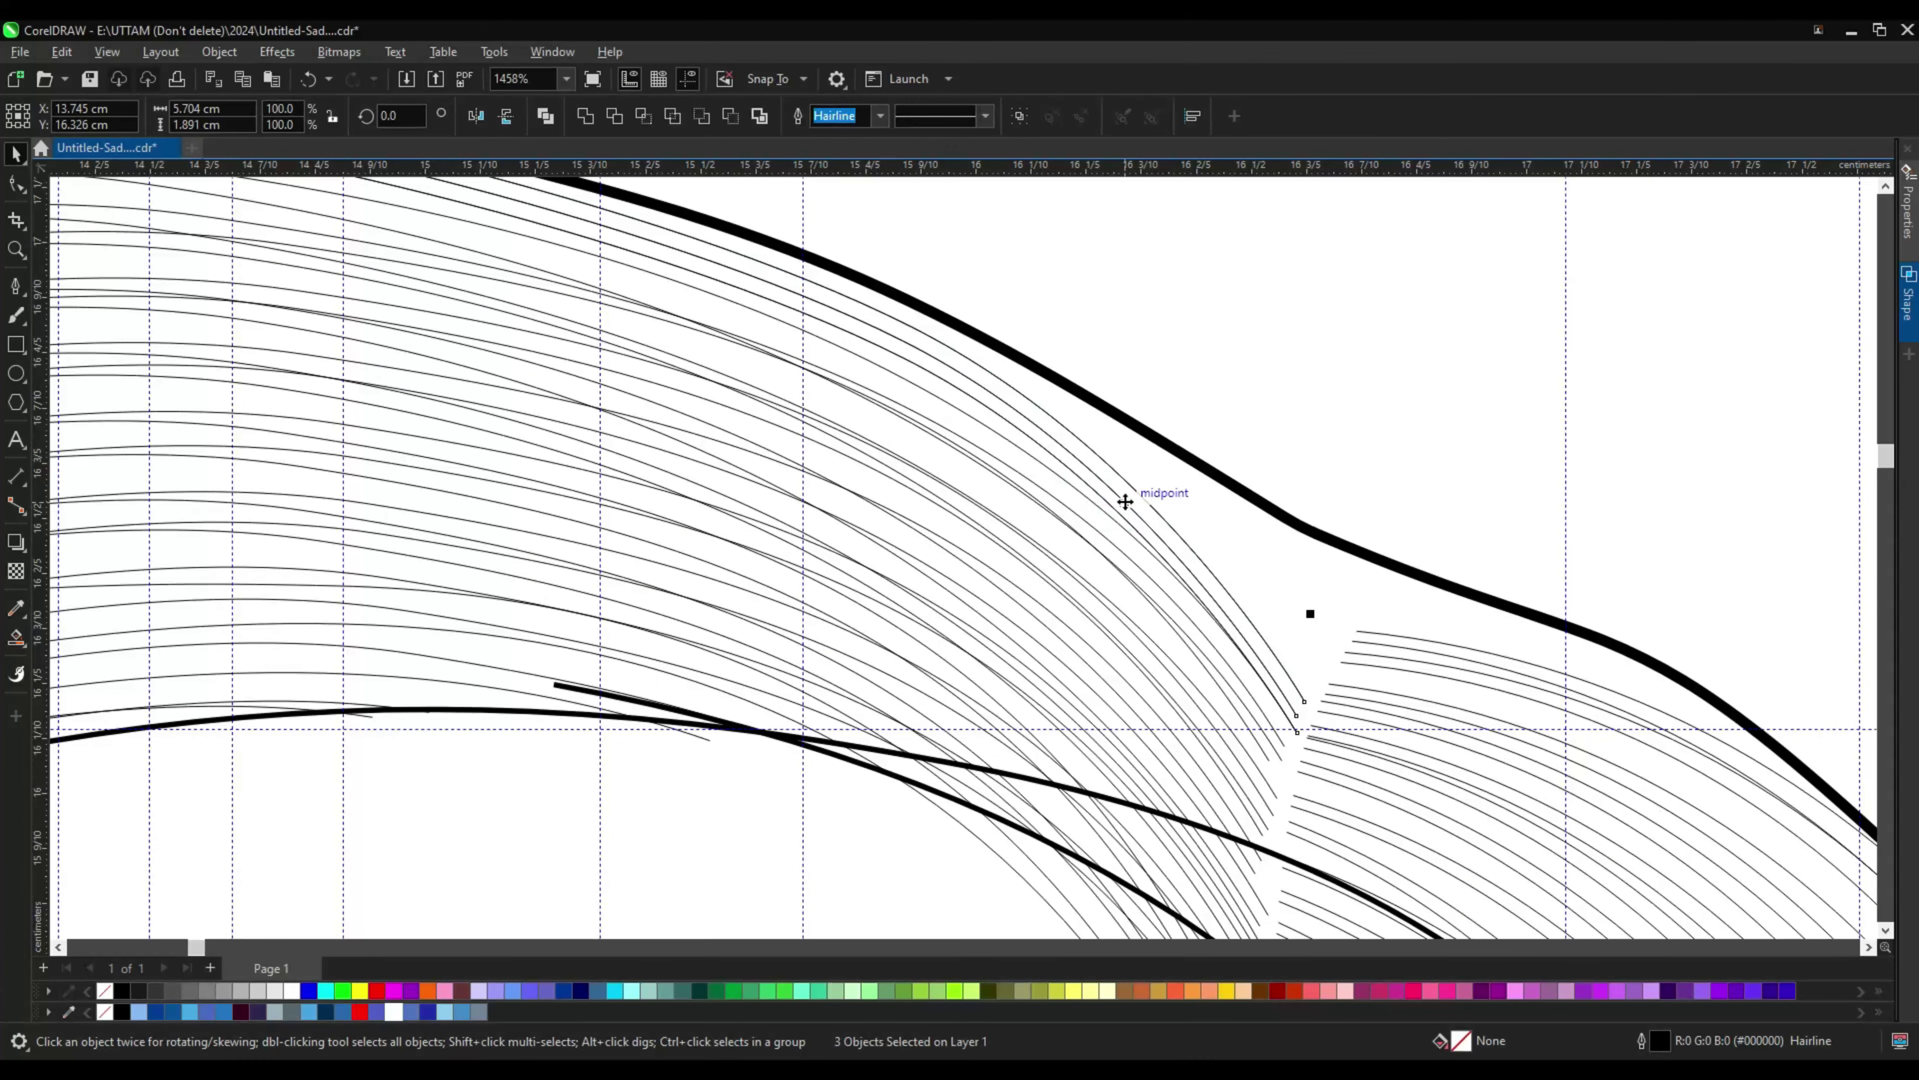
pyautogui.scroll(-5, 1198, 488)
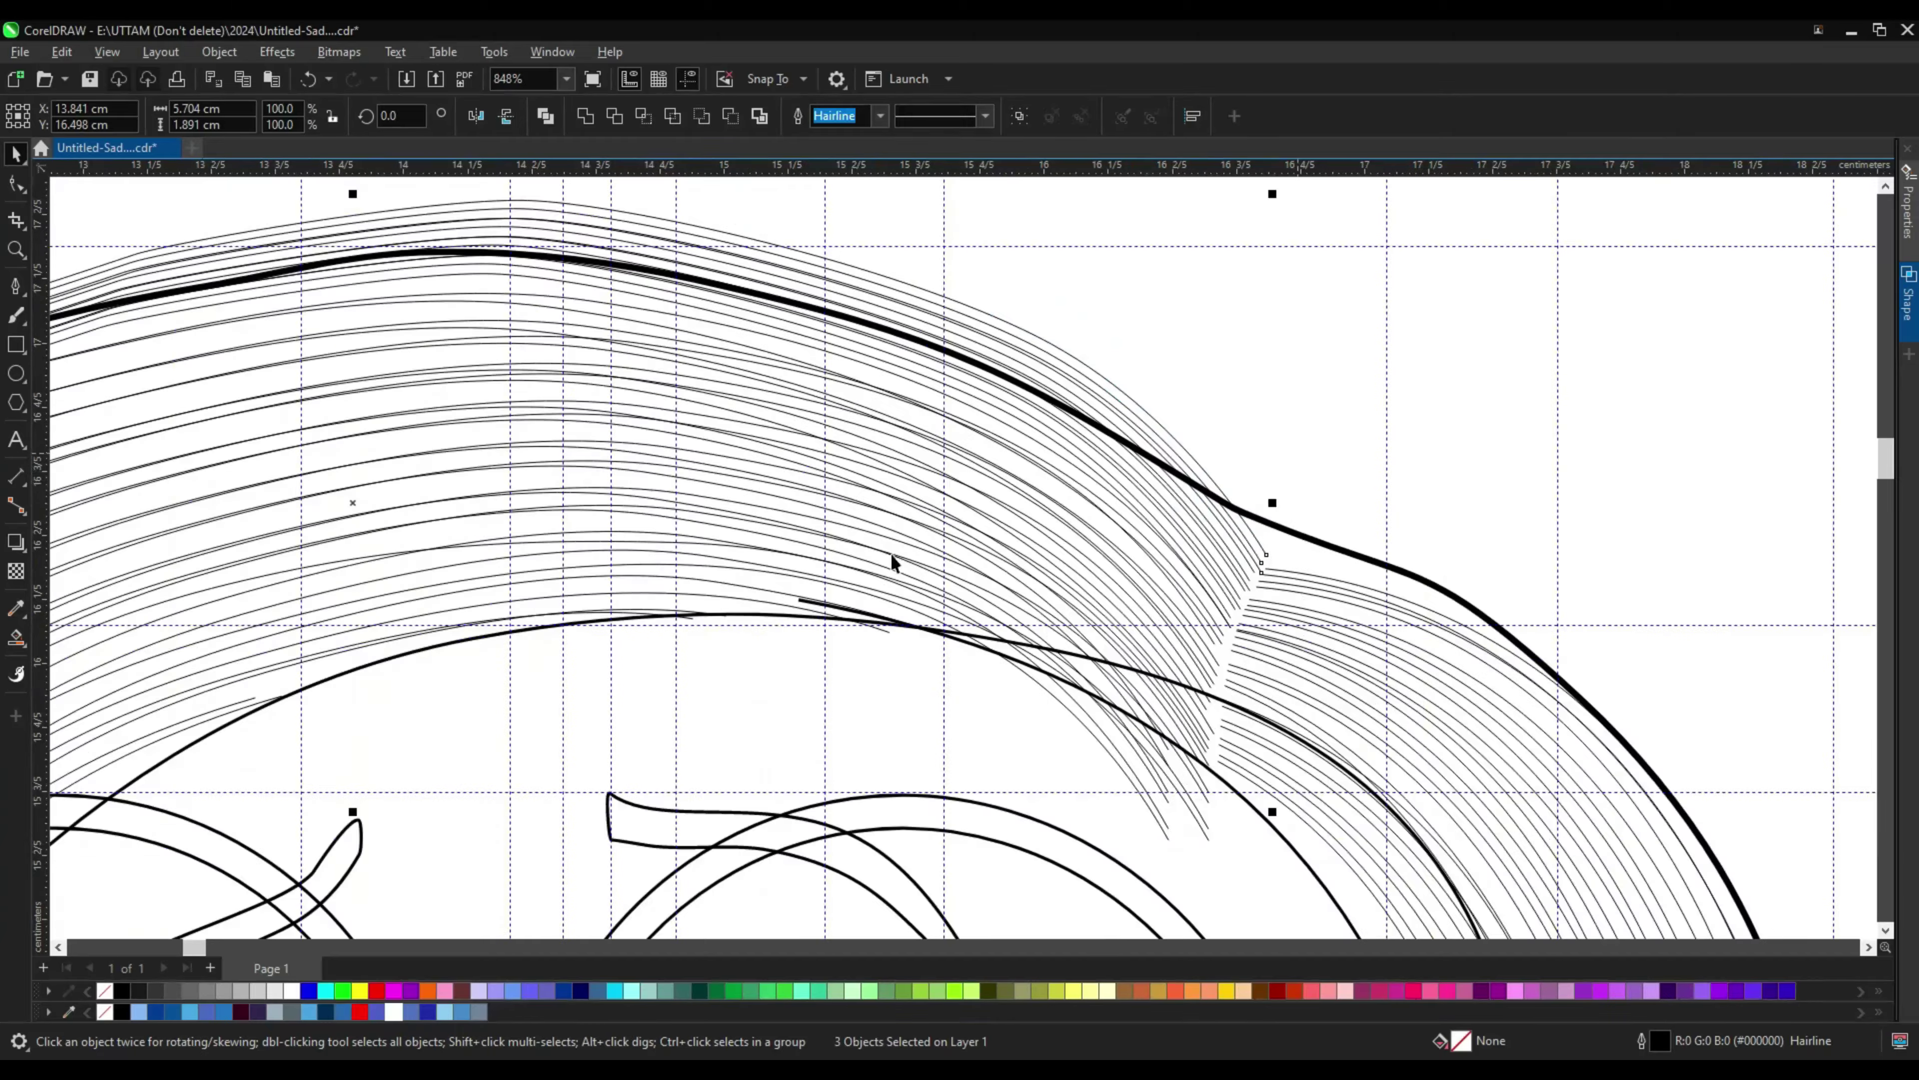
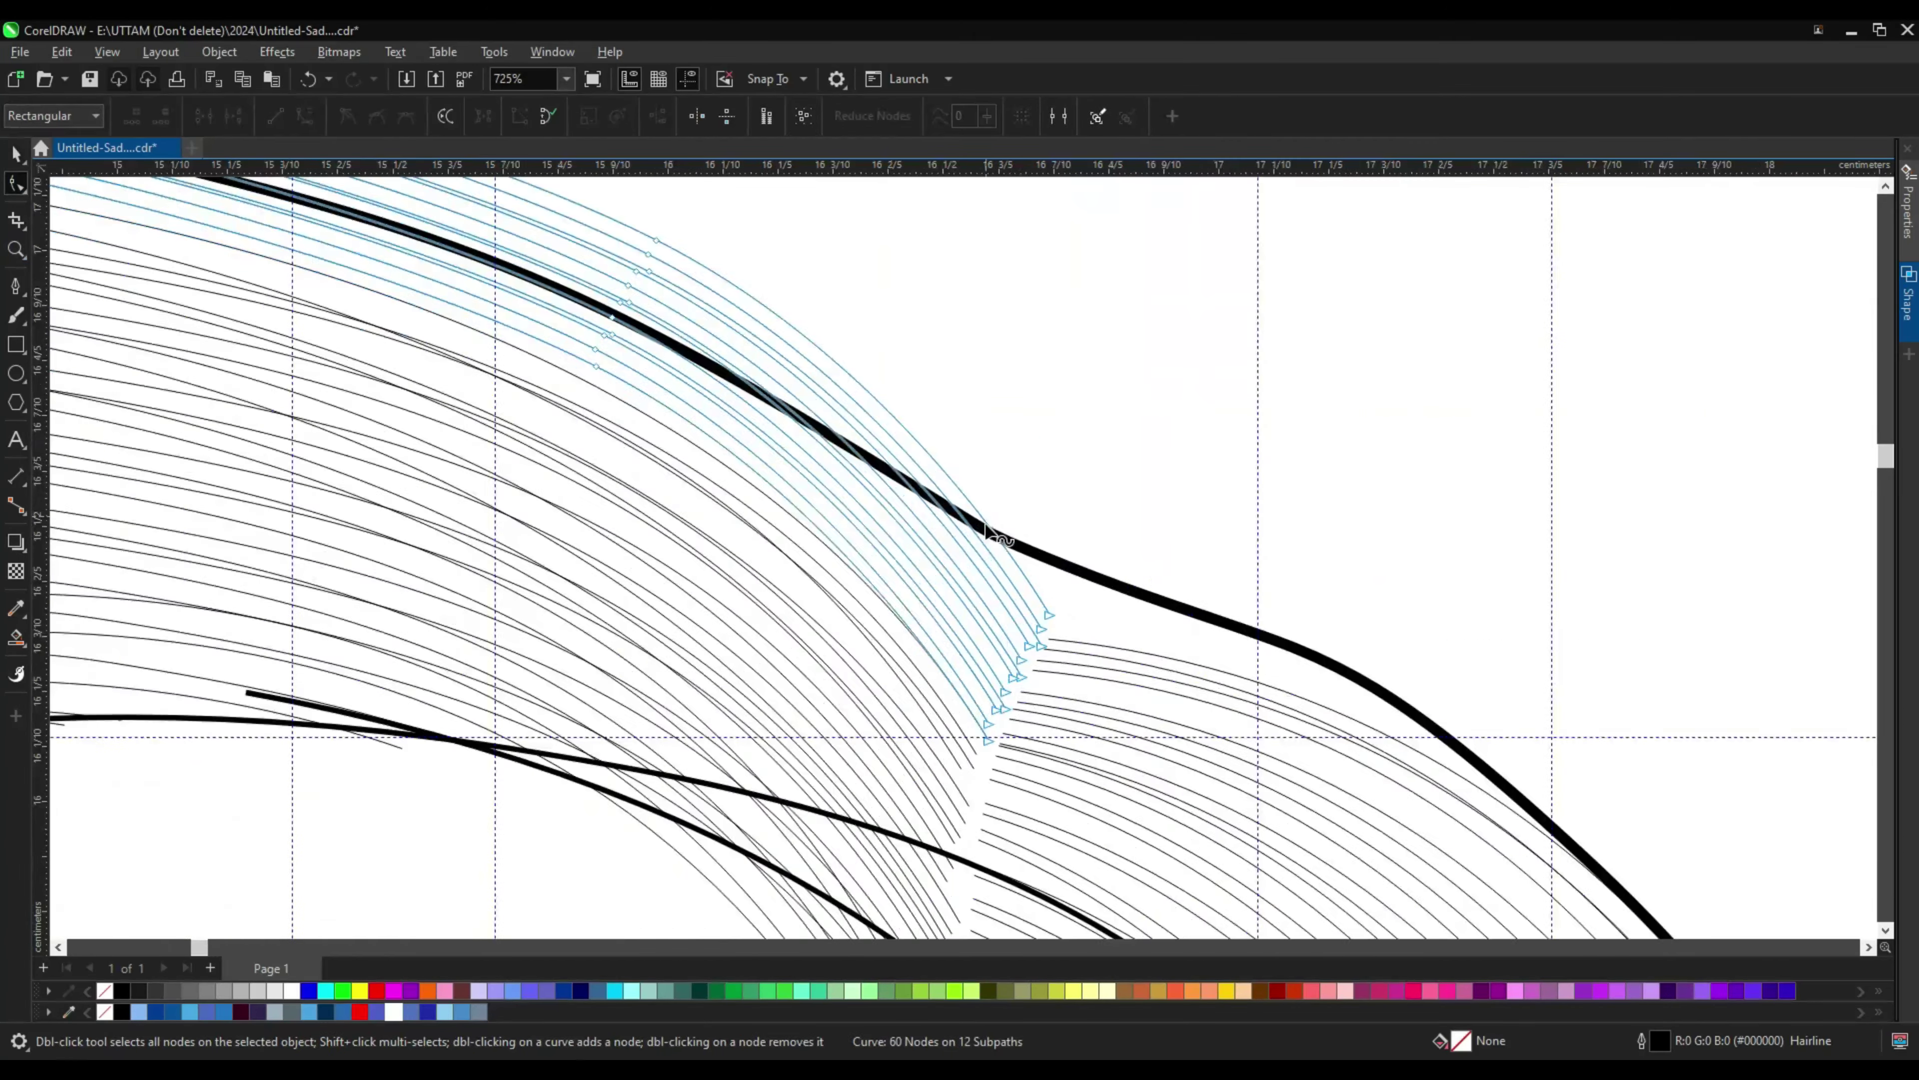
# Step: Draw a closed cutting shape over the left ends of the merged top strands and trim them along the outline
pyautogui.scroll(-3, 818, 497)
pyautogui.scroll(3, 302, 454)
pyautogui.press('space')
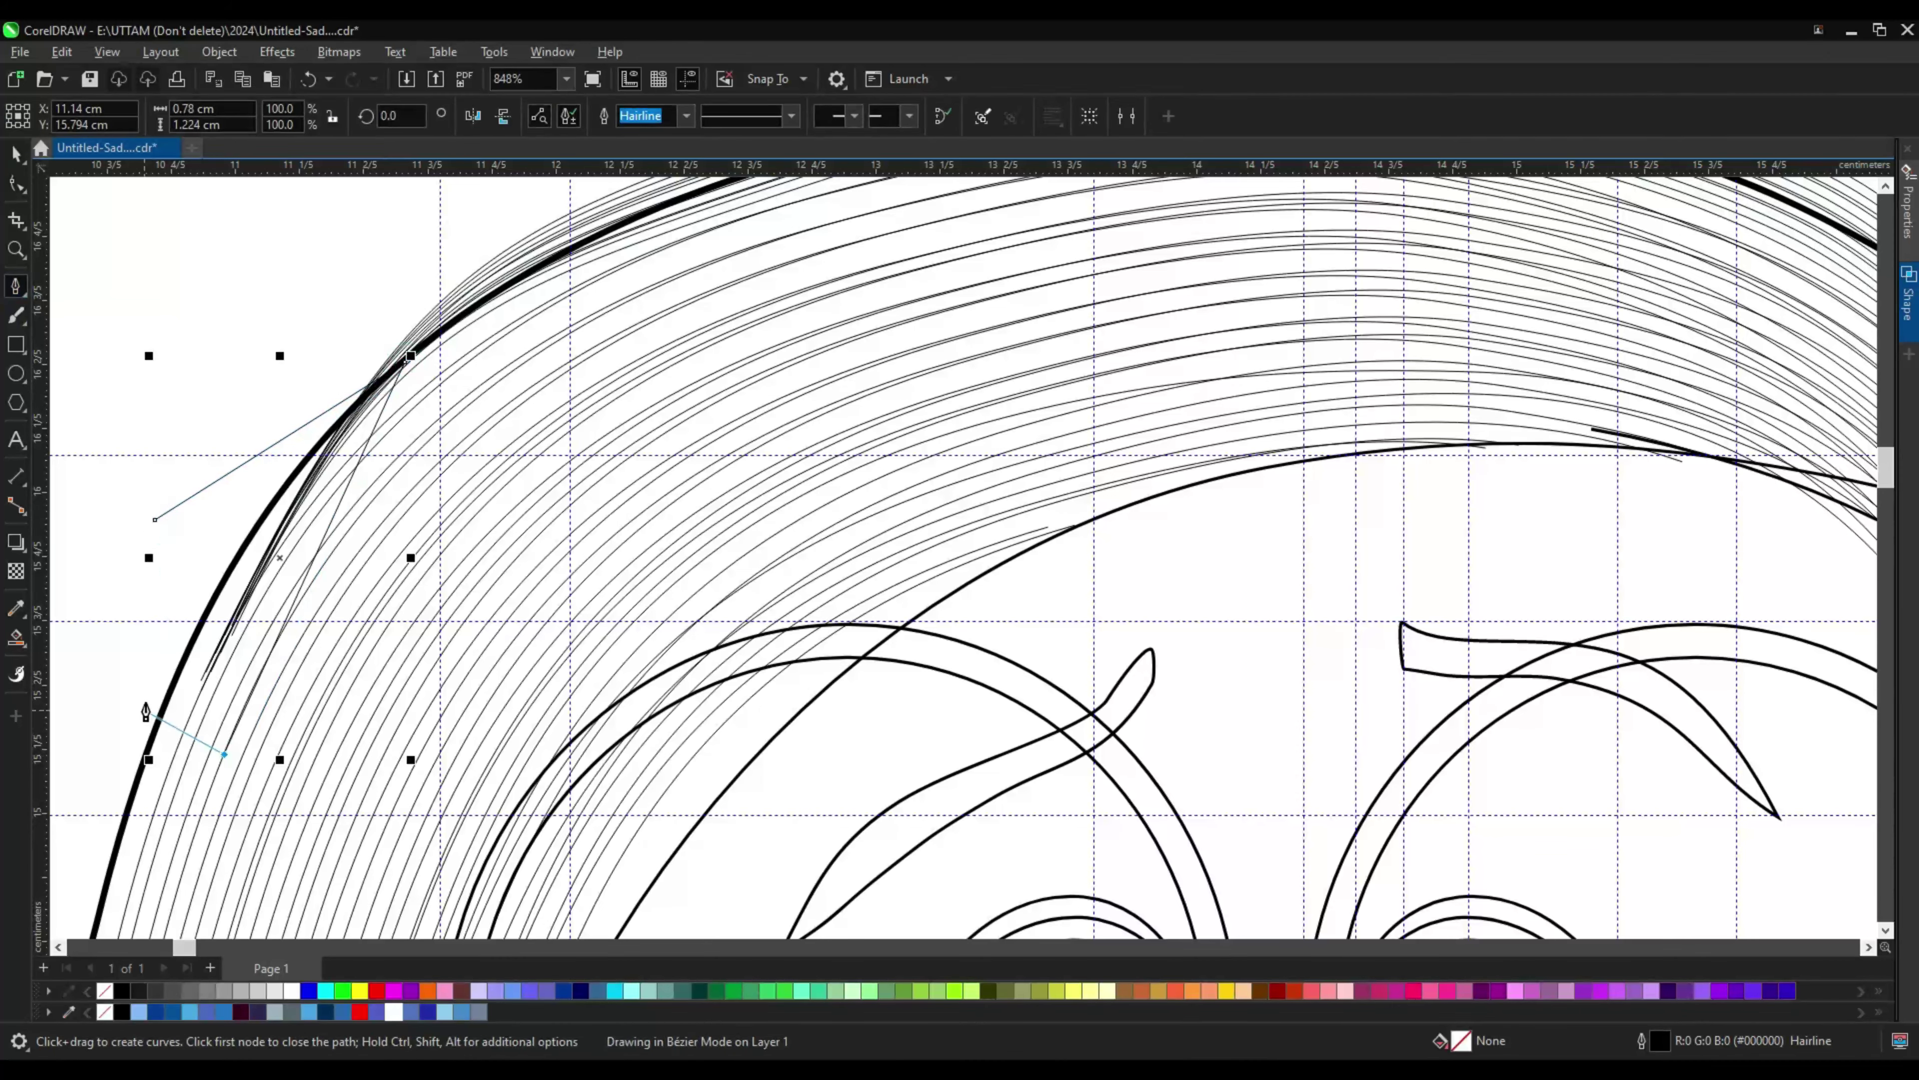
pyautogui.keyDown('shift'); pyautogui.click(453, 287); pyautogui.keyUp('shift')
pyautogui.scroll(-2, 211, 482)
pyautogui.scroll(2, 375, 378)
pyautogui.press('F10')
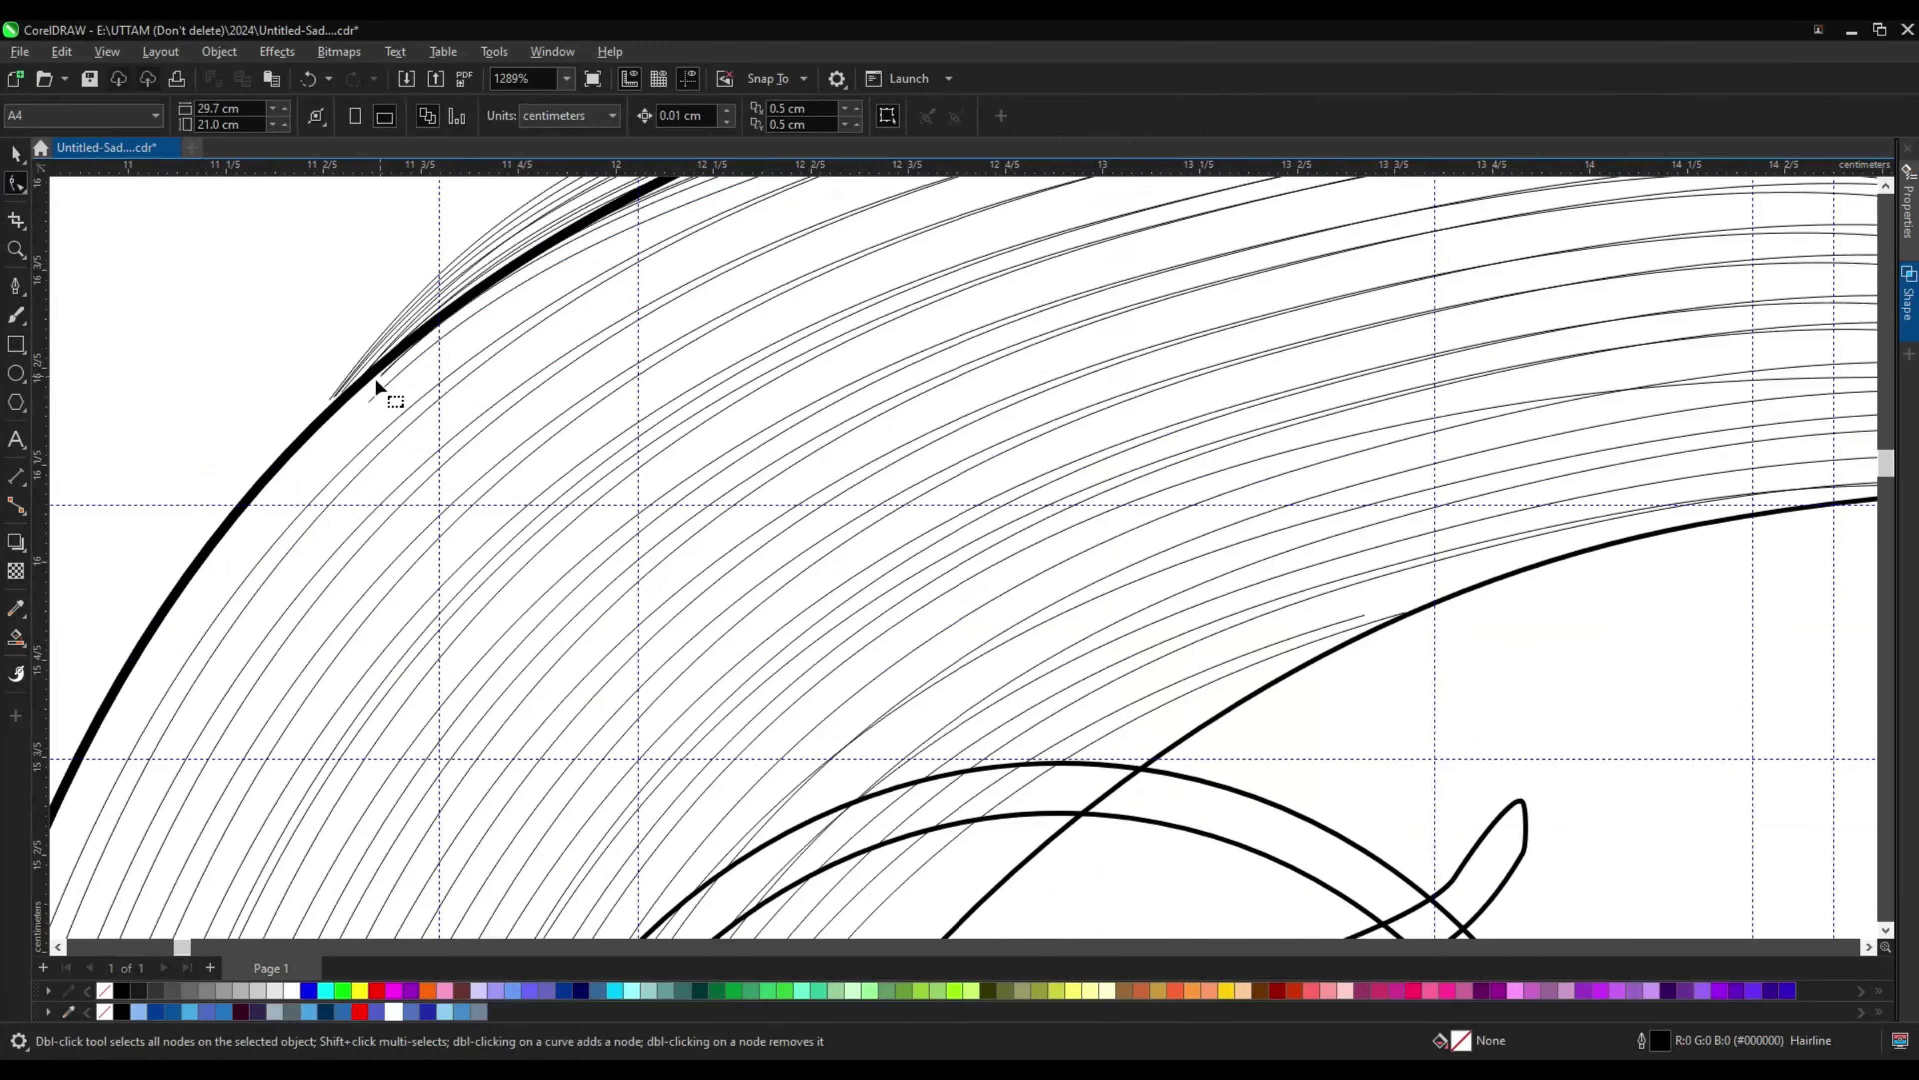
# Step: Edit the left end nodes of the top strands, extending the innermost ones to the outline and deleting surplus nodes
pyautogui.click(412, 371)
pyautogui.scroll(-1, 378, 654)
pyautogui.scroll(7, 376, 652)
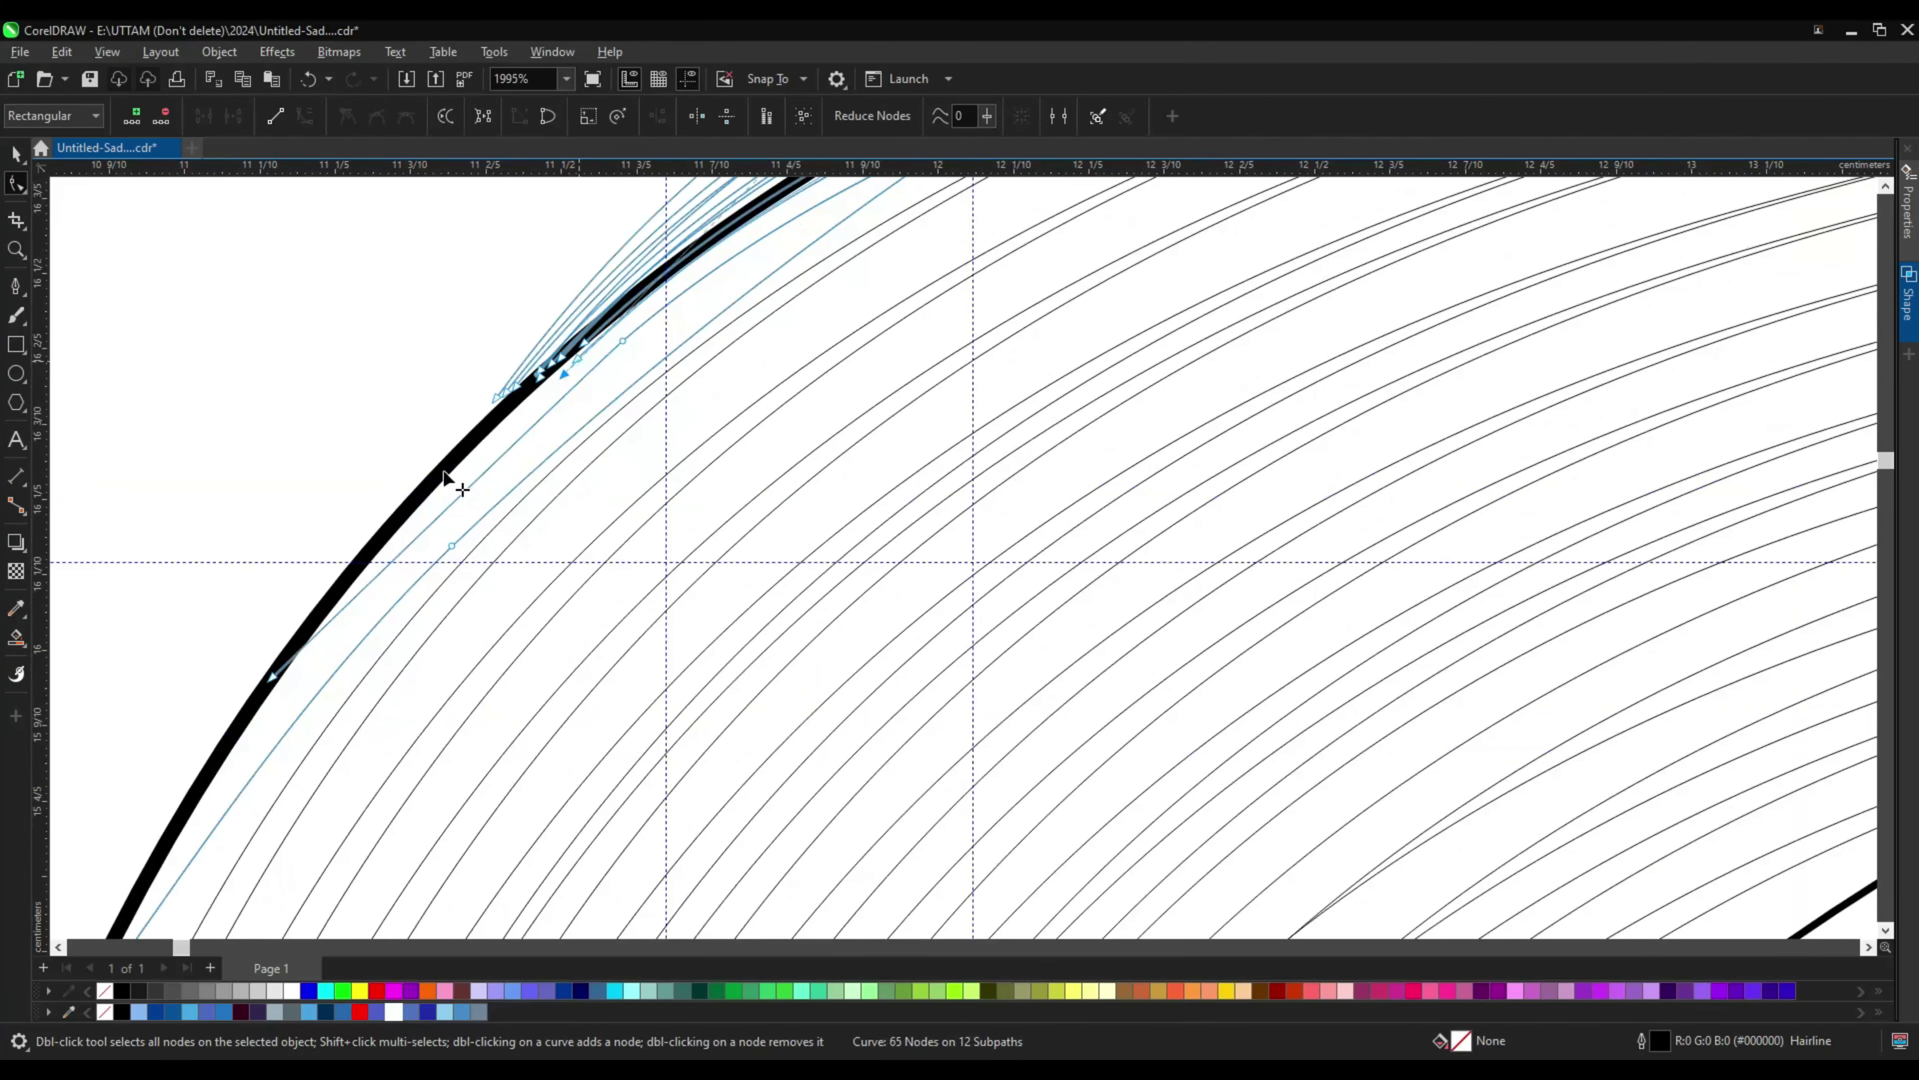
pyautogui.doubleClick(378, 619)
pyautogui.scroll(-4, 130, 871)
pyautogui.hotkey('ctrl', 'z')
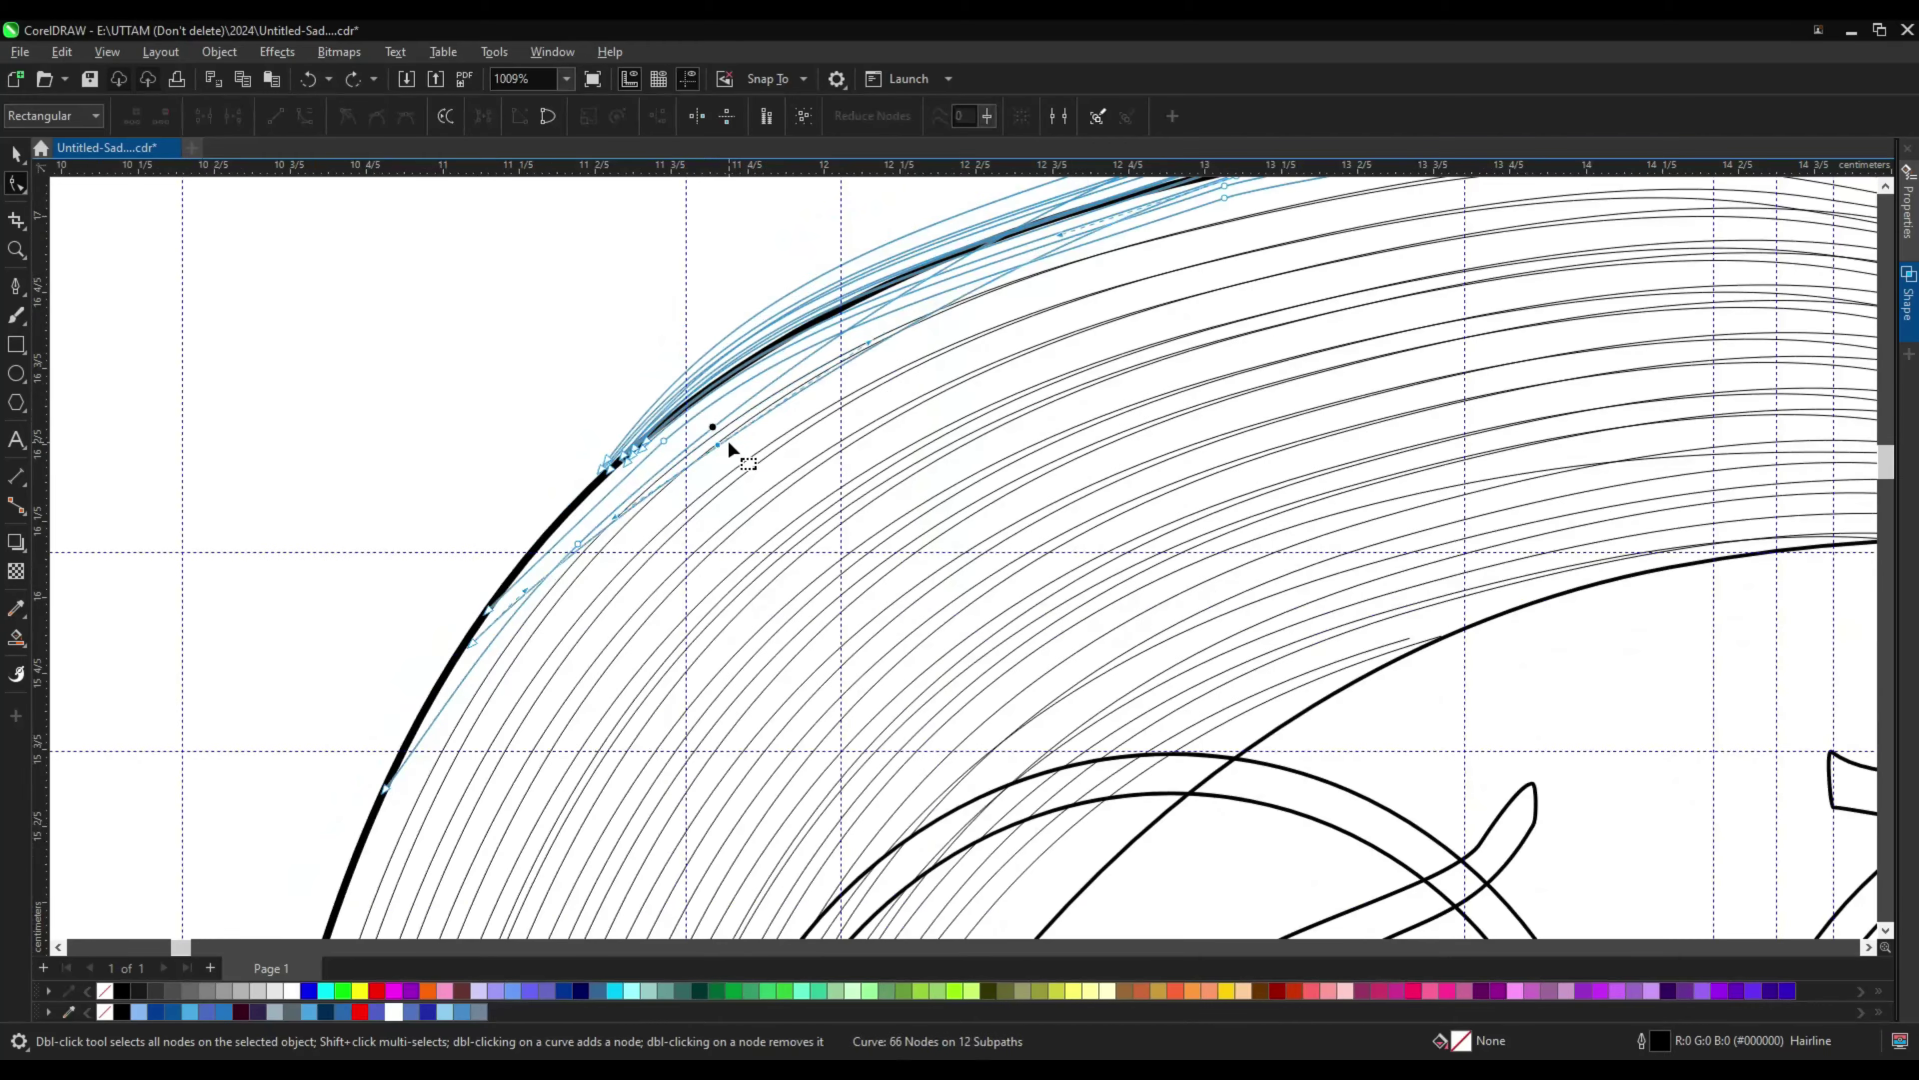
pyautogui.scroll(1, 680, 438)
pyautogui.press('Delete')
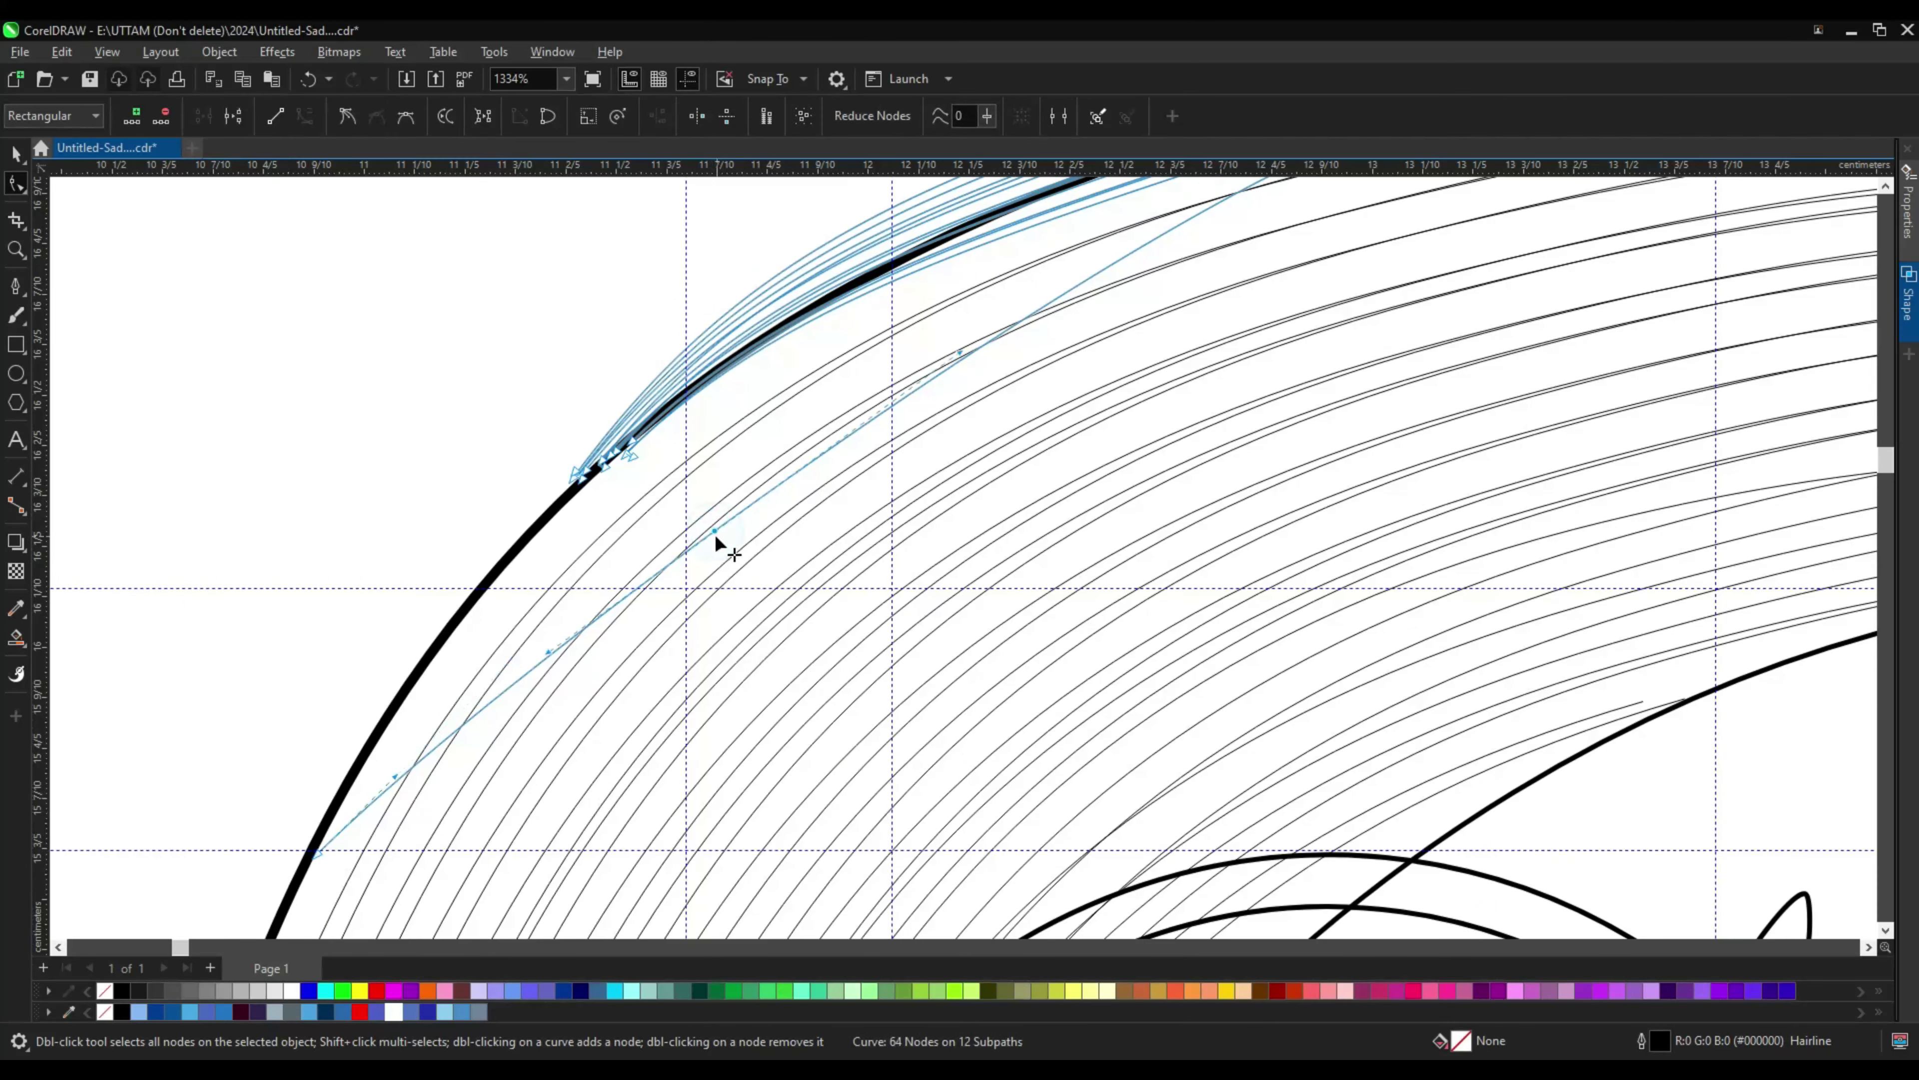
# Step: Reshape the extended top strands at the upper left so they curve smoothly along the hair outline
pyautogui.moveTo(715, 532); pyautogui.dragTo(661, 643)
pyautogui.scroll(1, 428, 706)
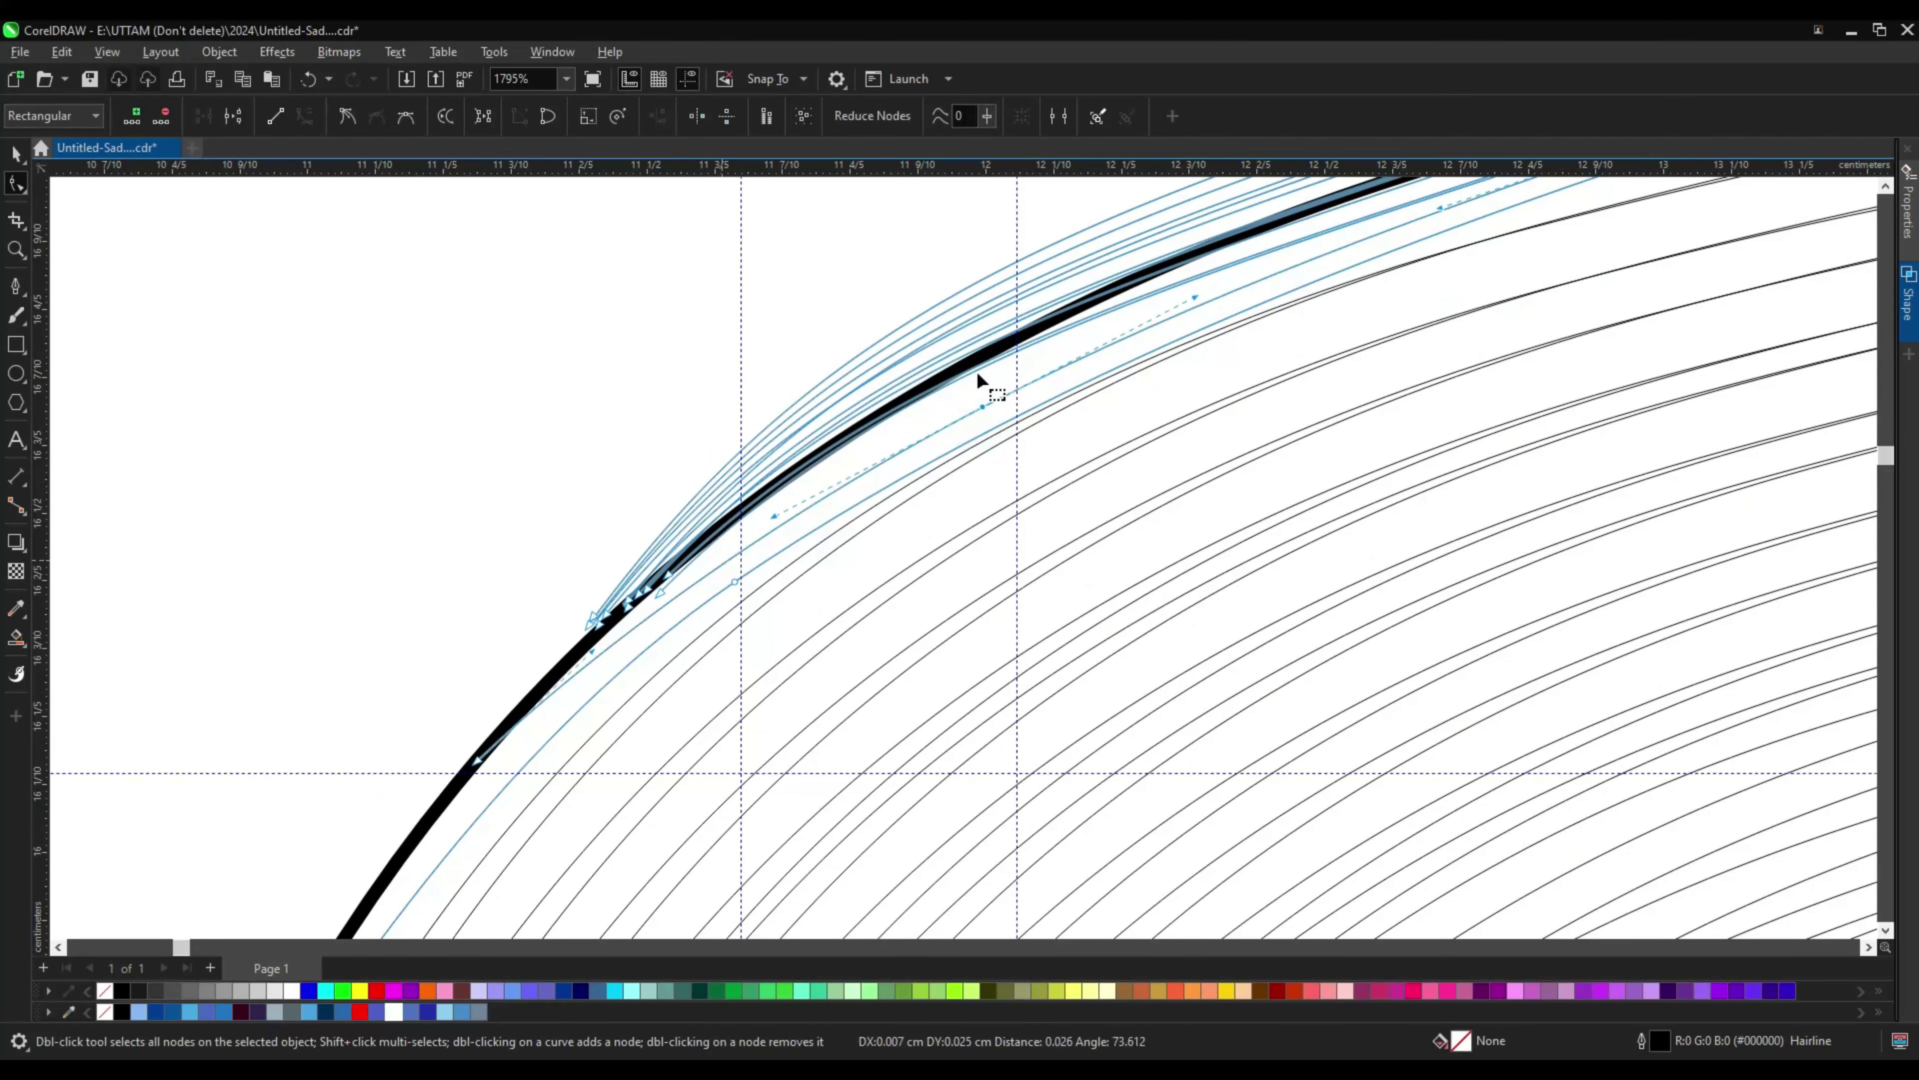
pyautogui.scroll(2, 664, 613)
pyautogui.scroll(-1, 728, 549)
pyautogui.click(1097, 376)
pyautogui.scroll(-6, 1097, 376)
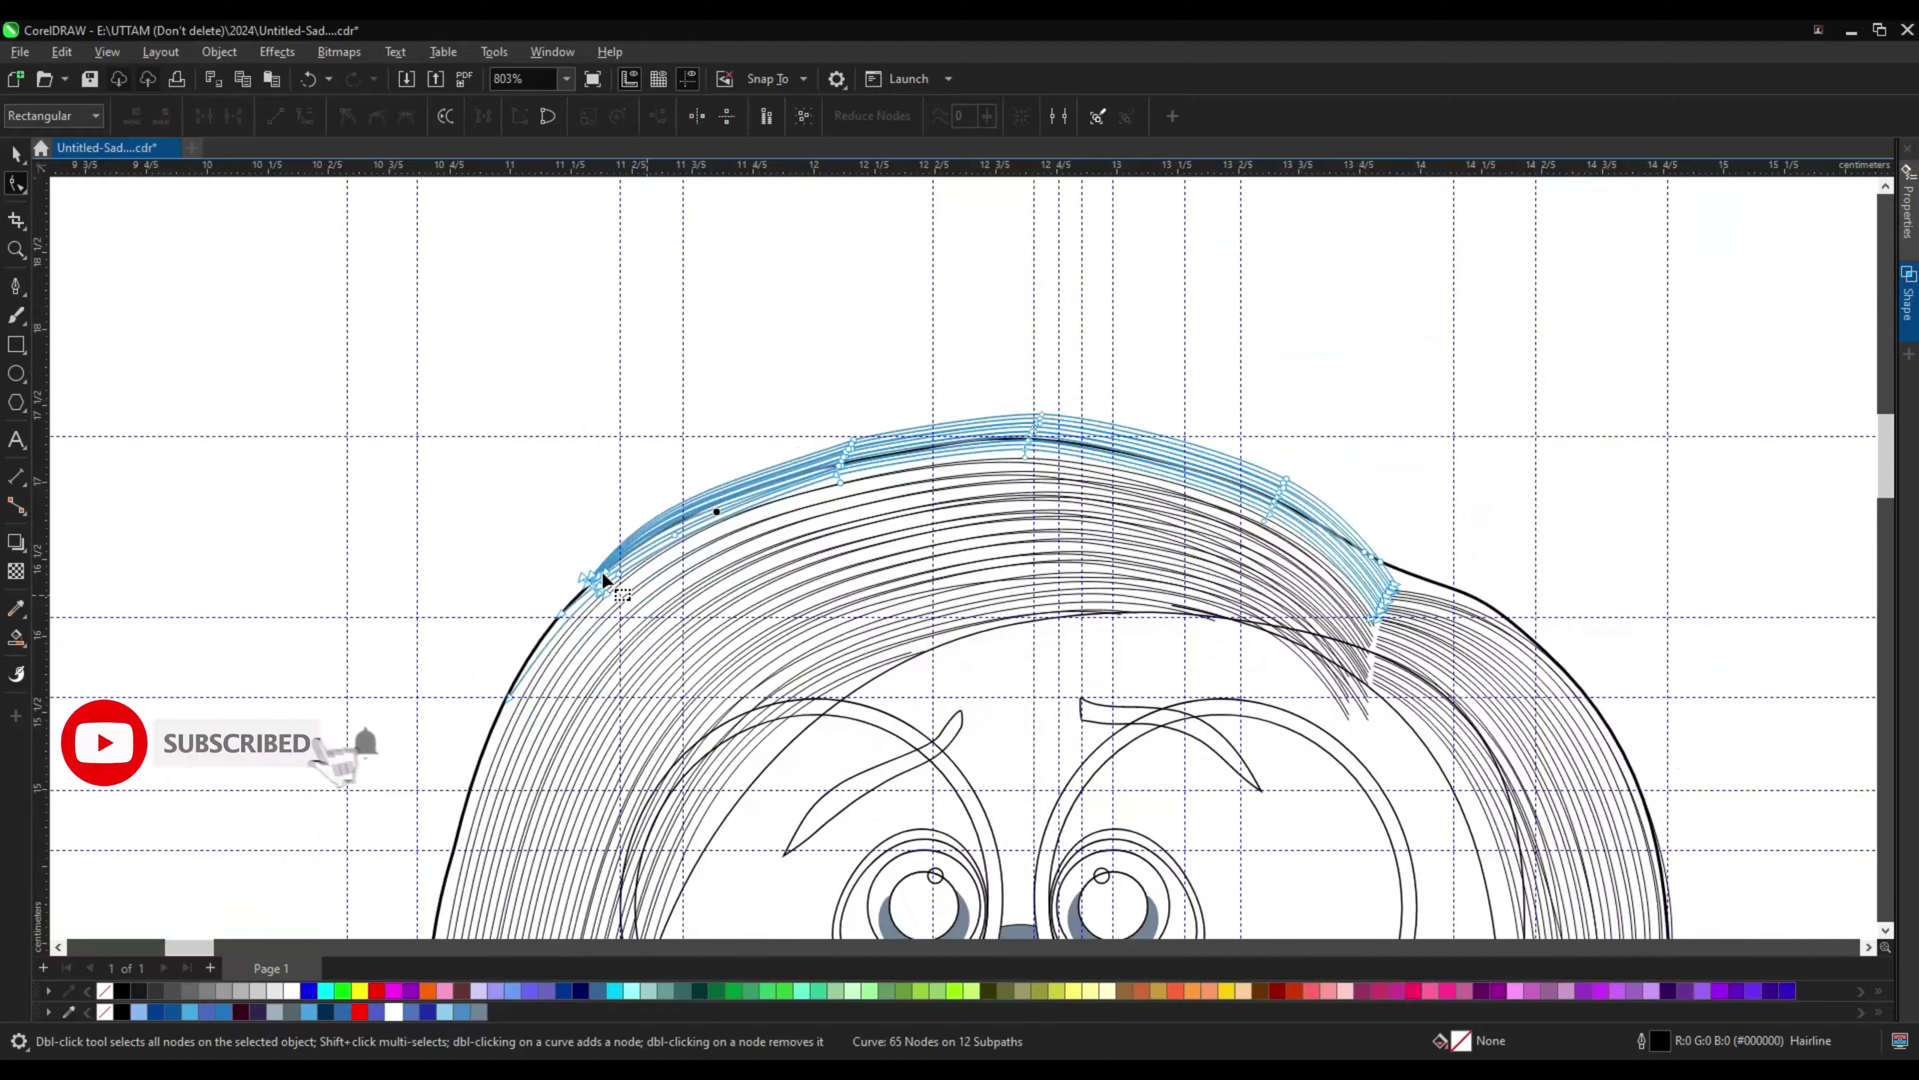
# Step: Select the large set of left hair strands and extend the end of an inner strand along the forehead hairline
pyautogui.scroll(2, 794, 667)
pyautogui.press('space')
pyautogui.scroll(-2, 793, 667)
pyautogui.press('F10')
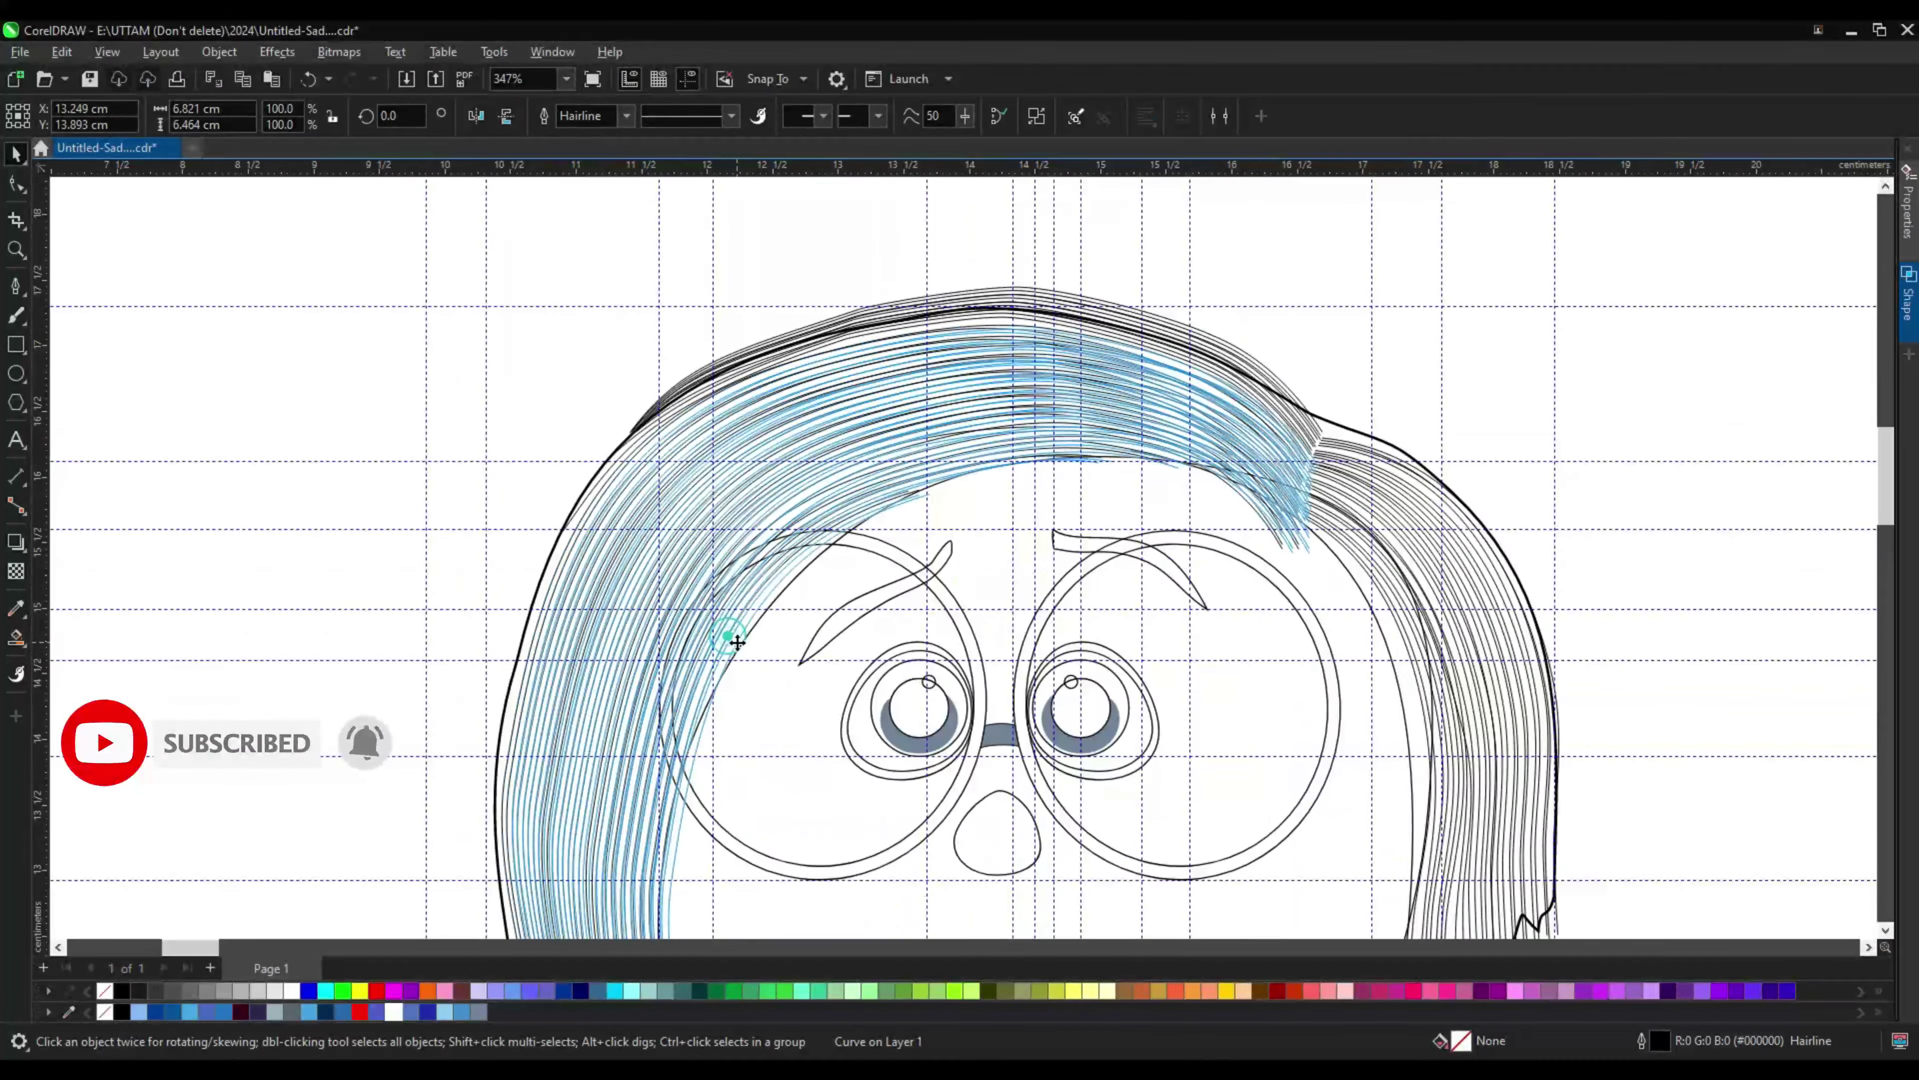
pyautogui.scroll(4, 762, 643)
pyautogui.click(1072, 401)
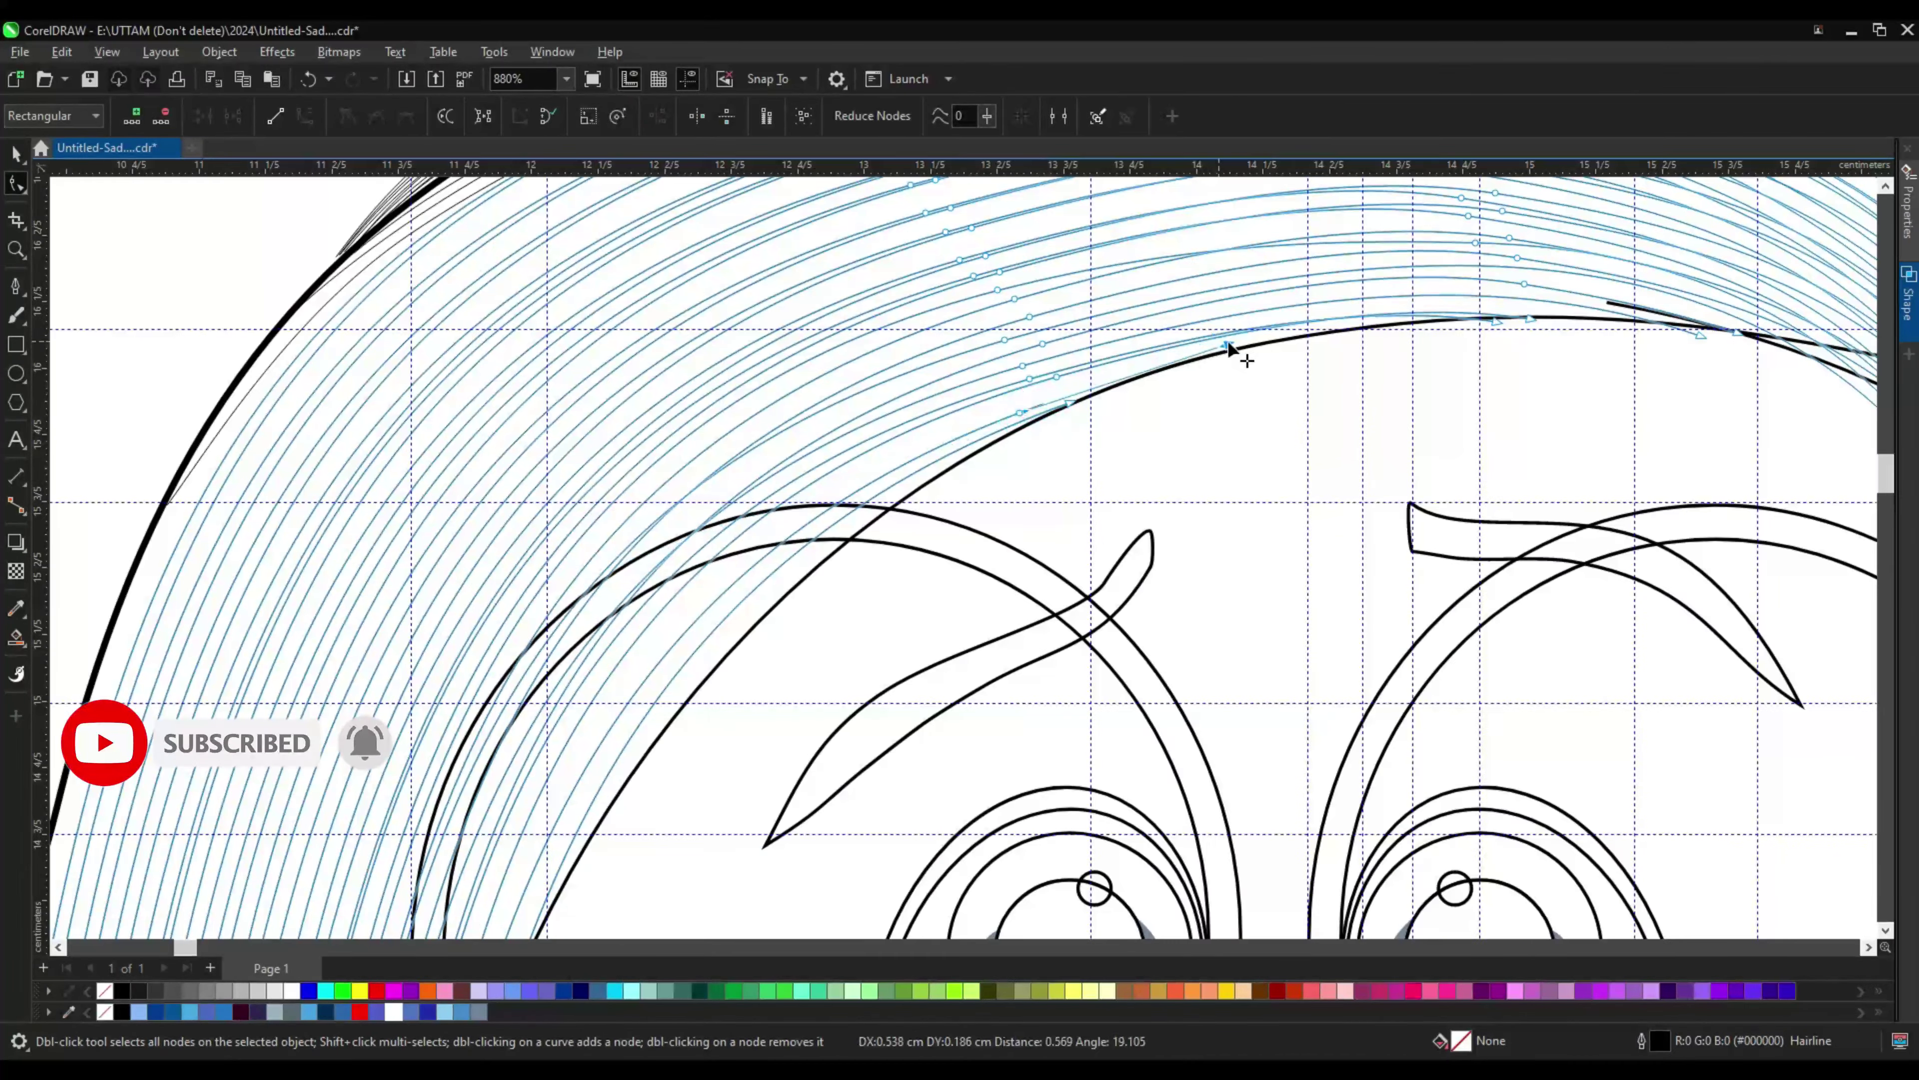
pyautogui.click(1012, 409)
pyautogui.scroll(-4, 747, 595)
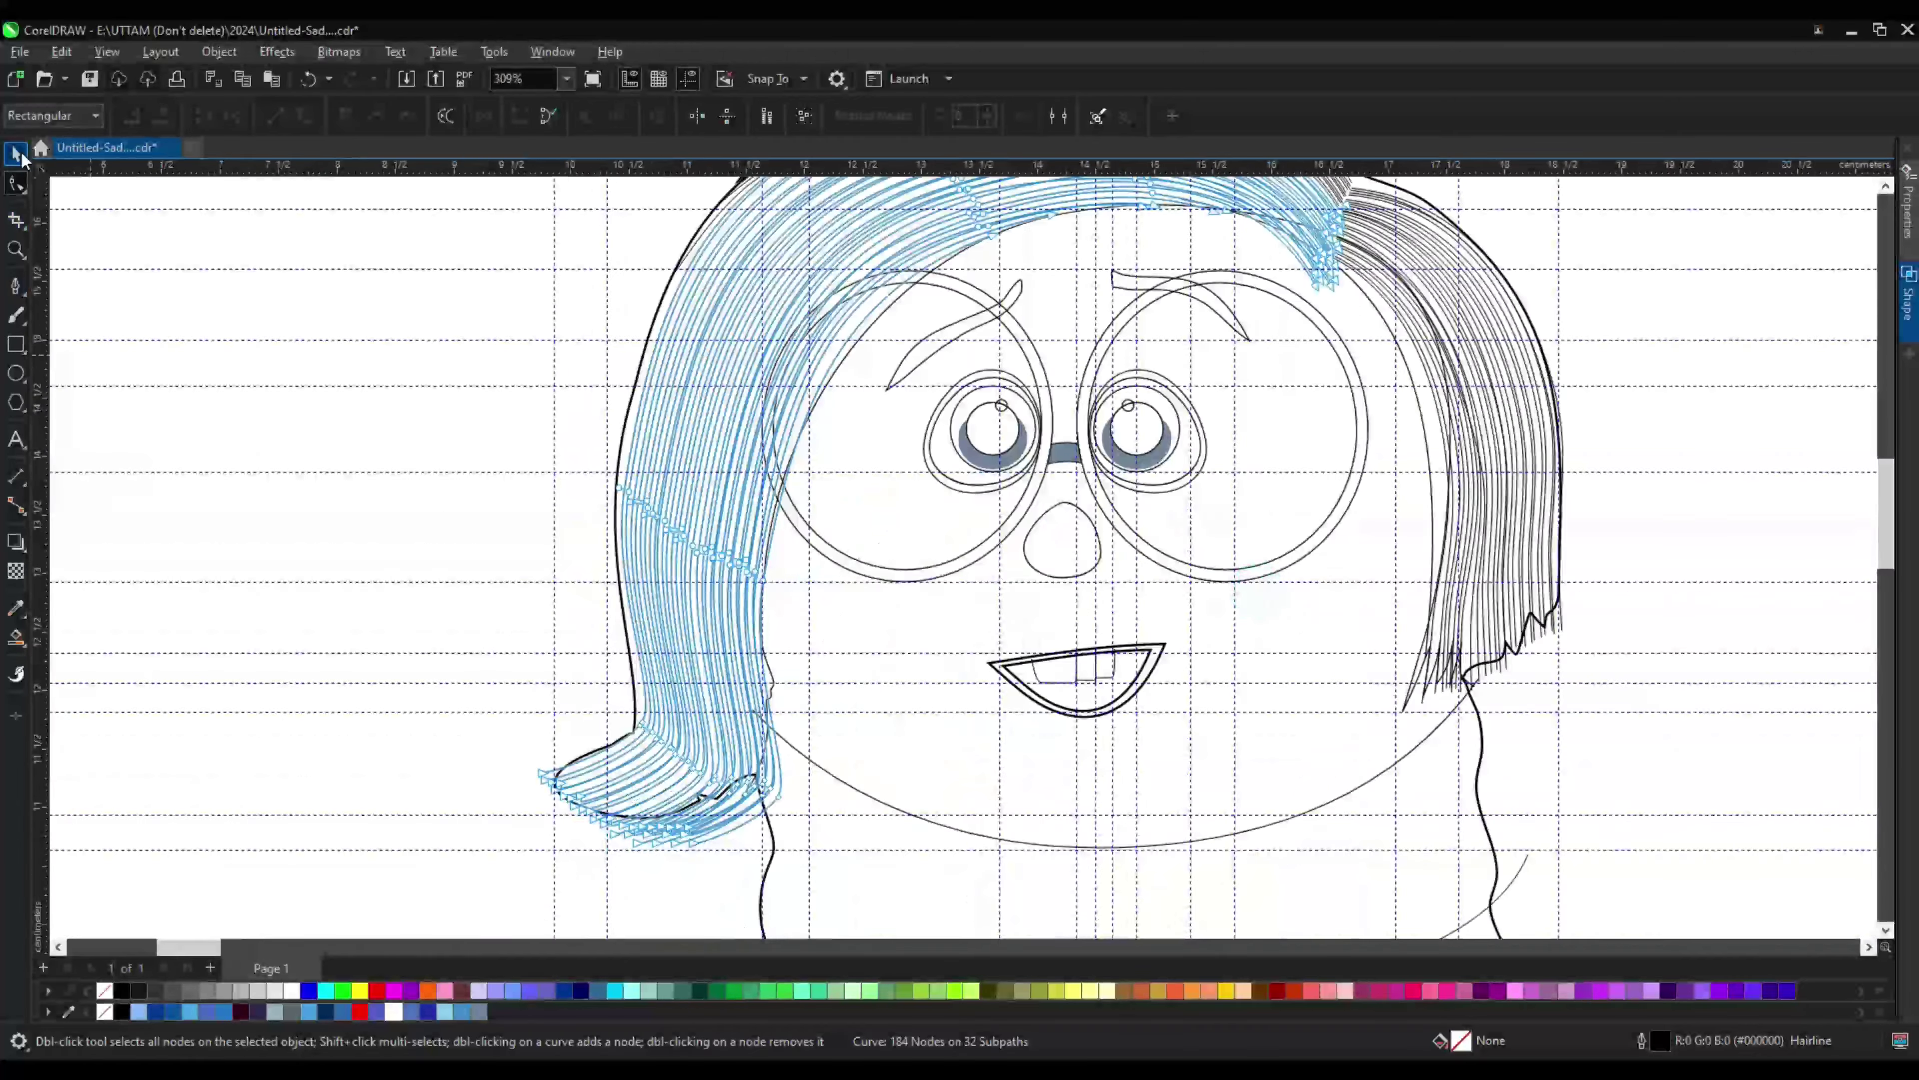
# Step: Adjust the strand end nodes in the flicked lower-left hair tip to vary their lengths and directions
pyautogui.scroll(7, 471, 729)
pyautogui.moveTo(1255, 420); pyautogui.dragTo(1245, 442)
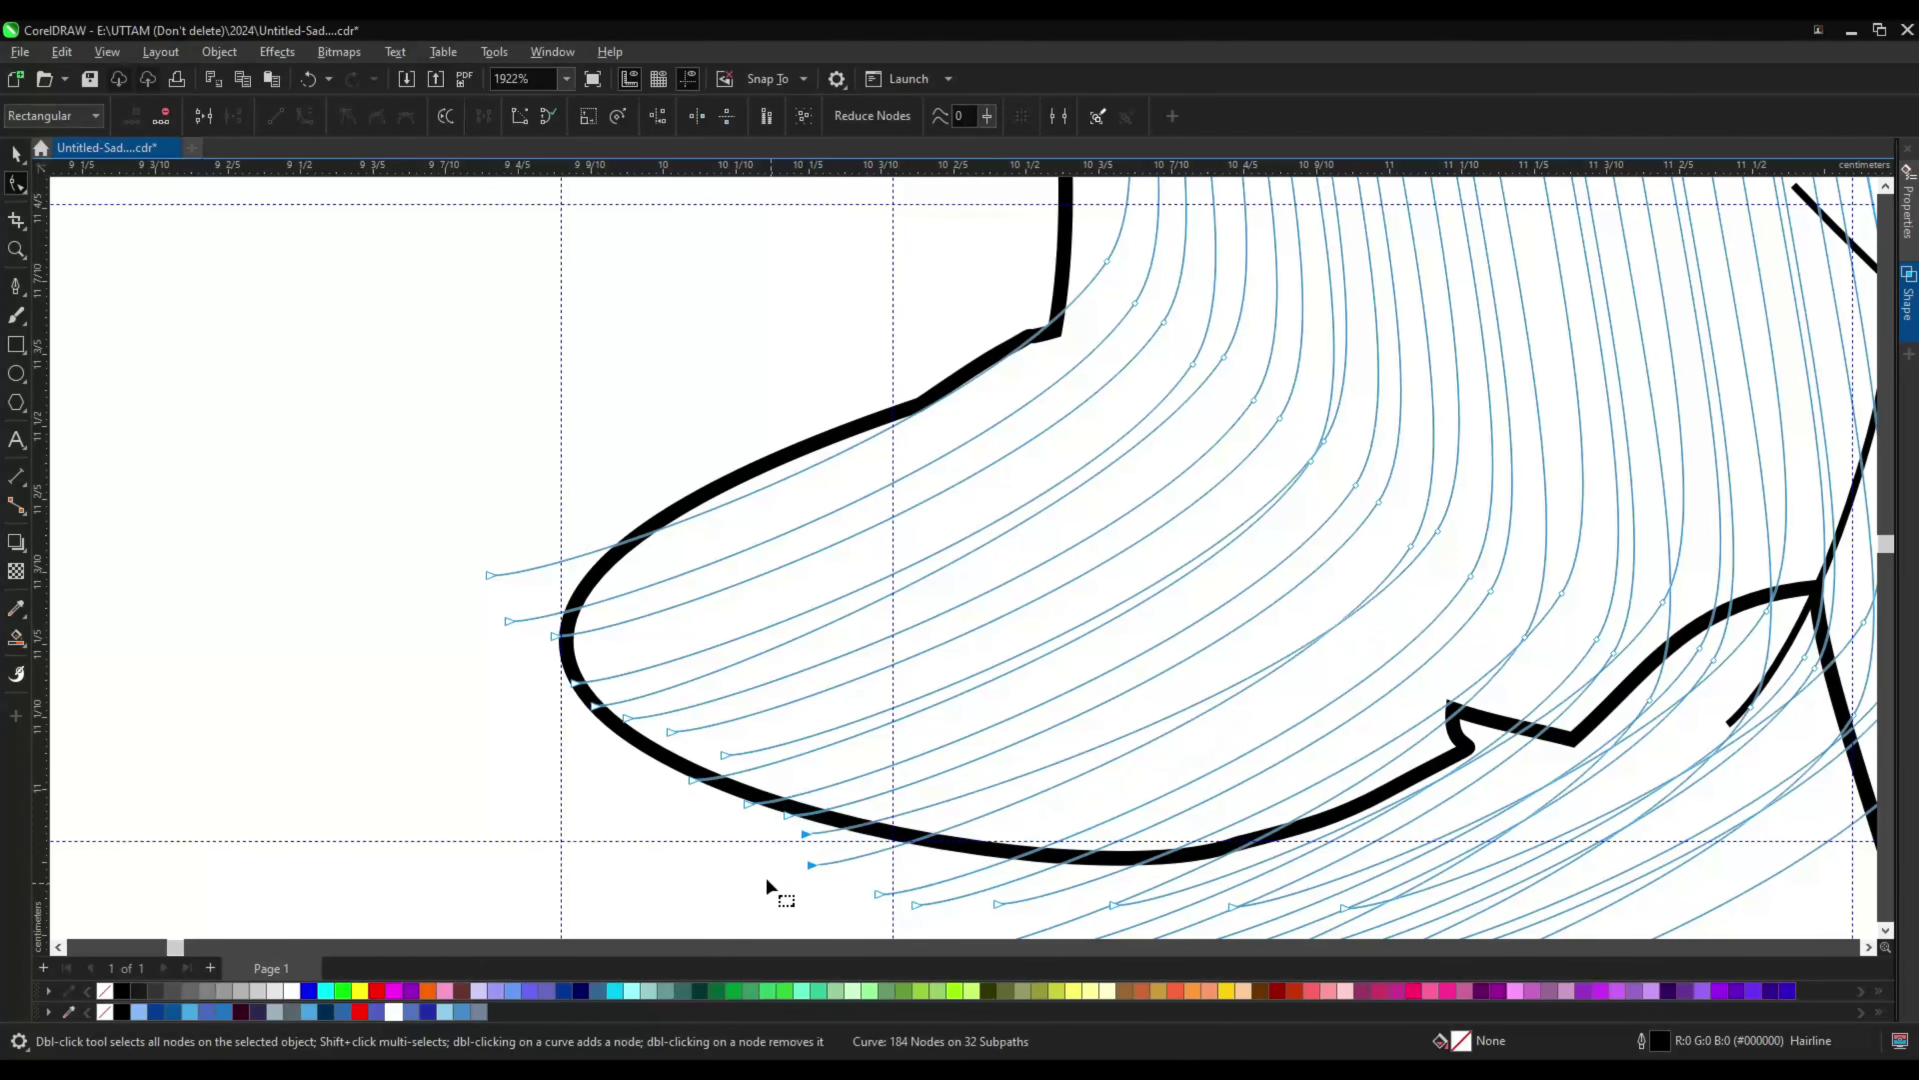
pyautogui.moveTo(1001, 918); pyautogui.dragTo(941, 855)
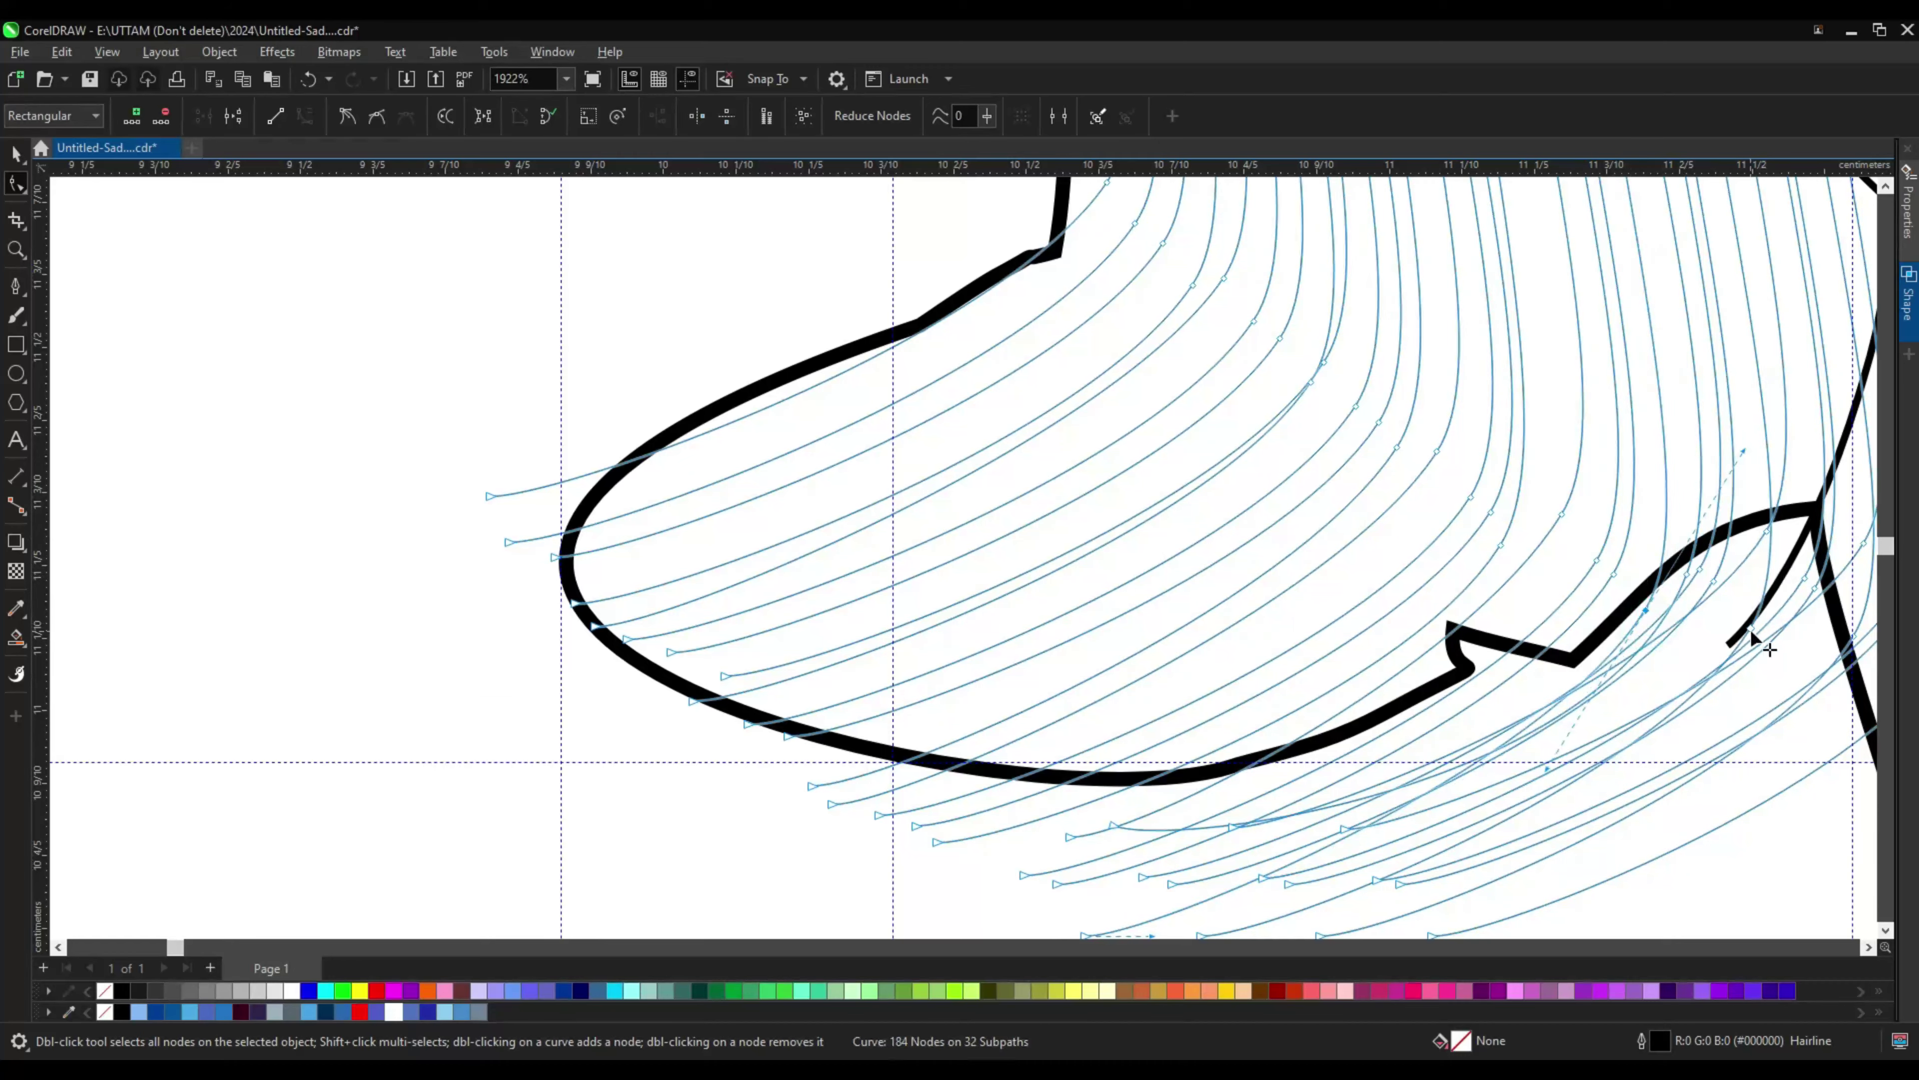
pyautogui.scroll(-2, 1093, 634)
pyautogui.scroll(2, 1093, 634)
# Step: Add nodes to the hair outline along the lower-left flick and shape its edge into uneven waves toward the neck
pyautogui.click(1077, 678)
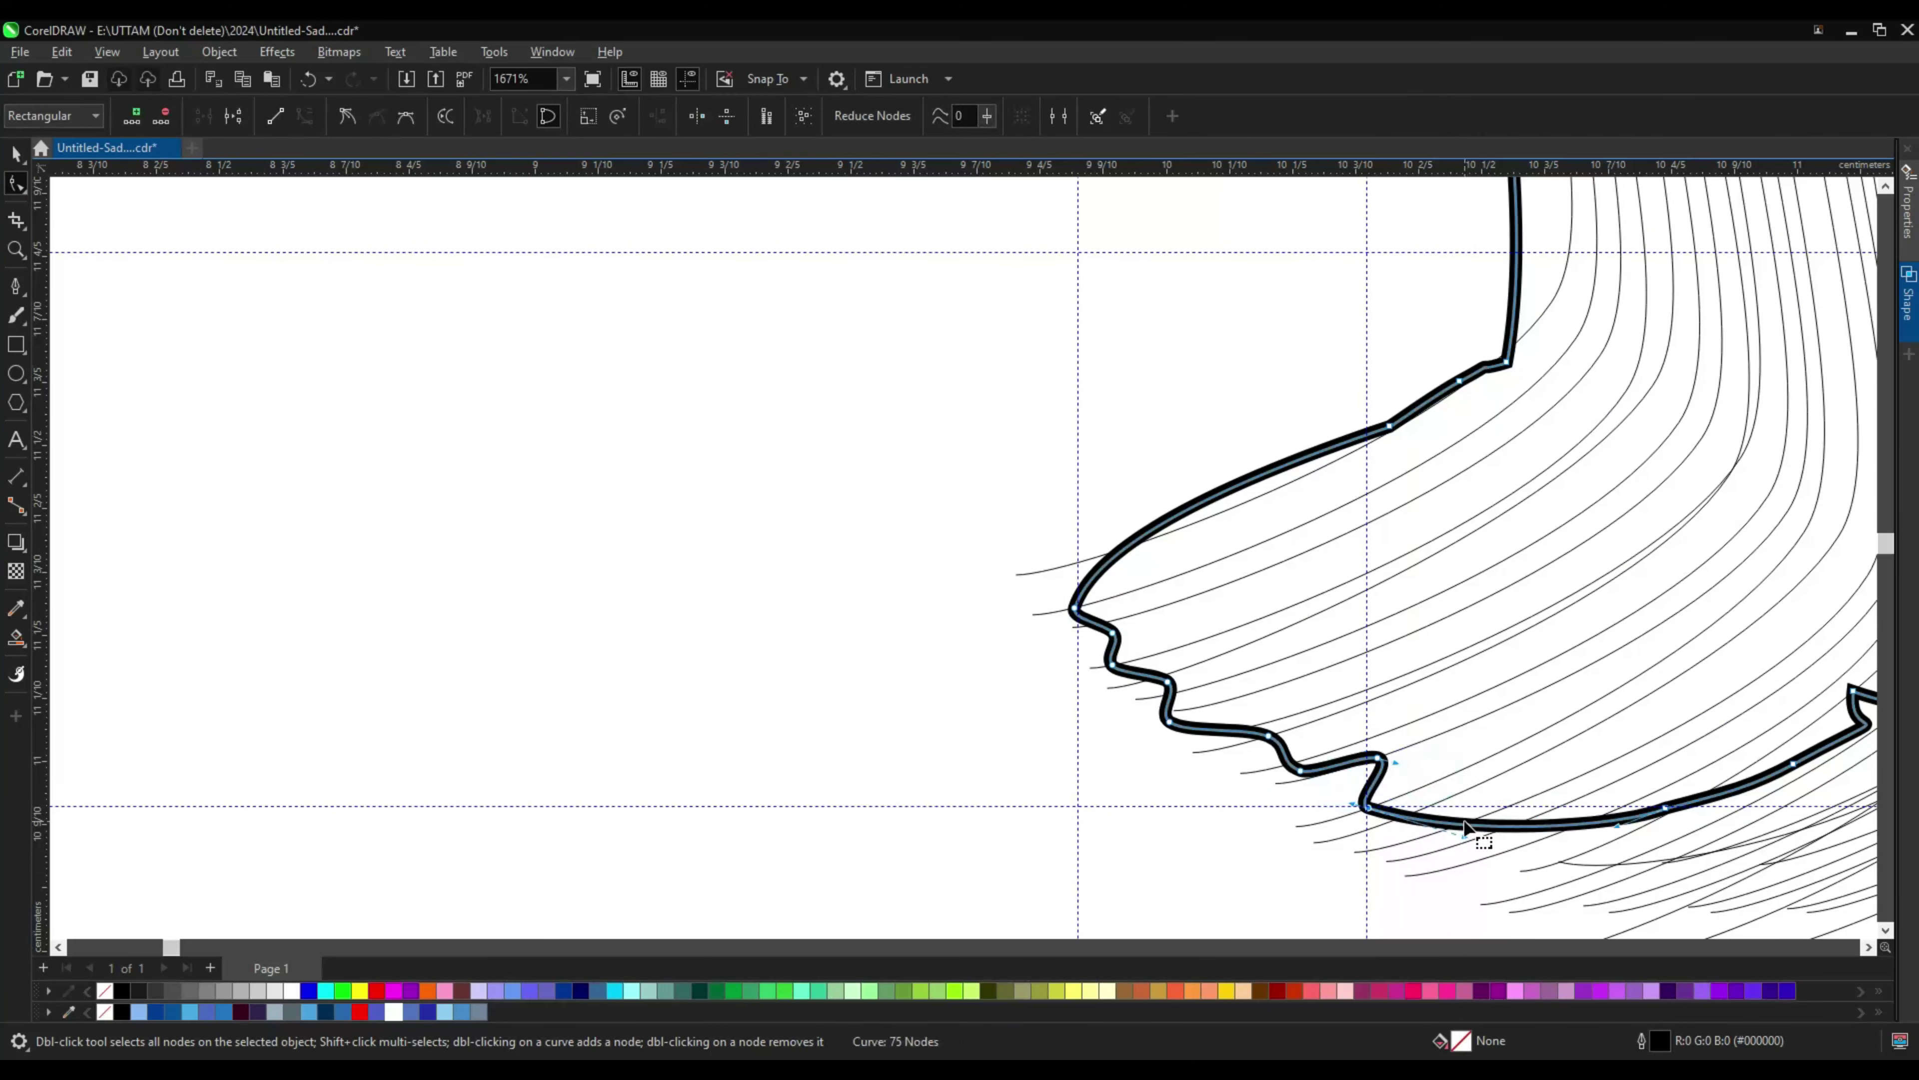
pyautogui.scroll(1, 1465, 828)
pyautogui.doubleClick(1319, 803)
pyautogui.scroll(1, 1441, 806)
pyautogui.doubleClick(1663, 727)
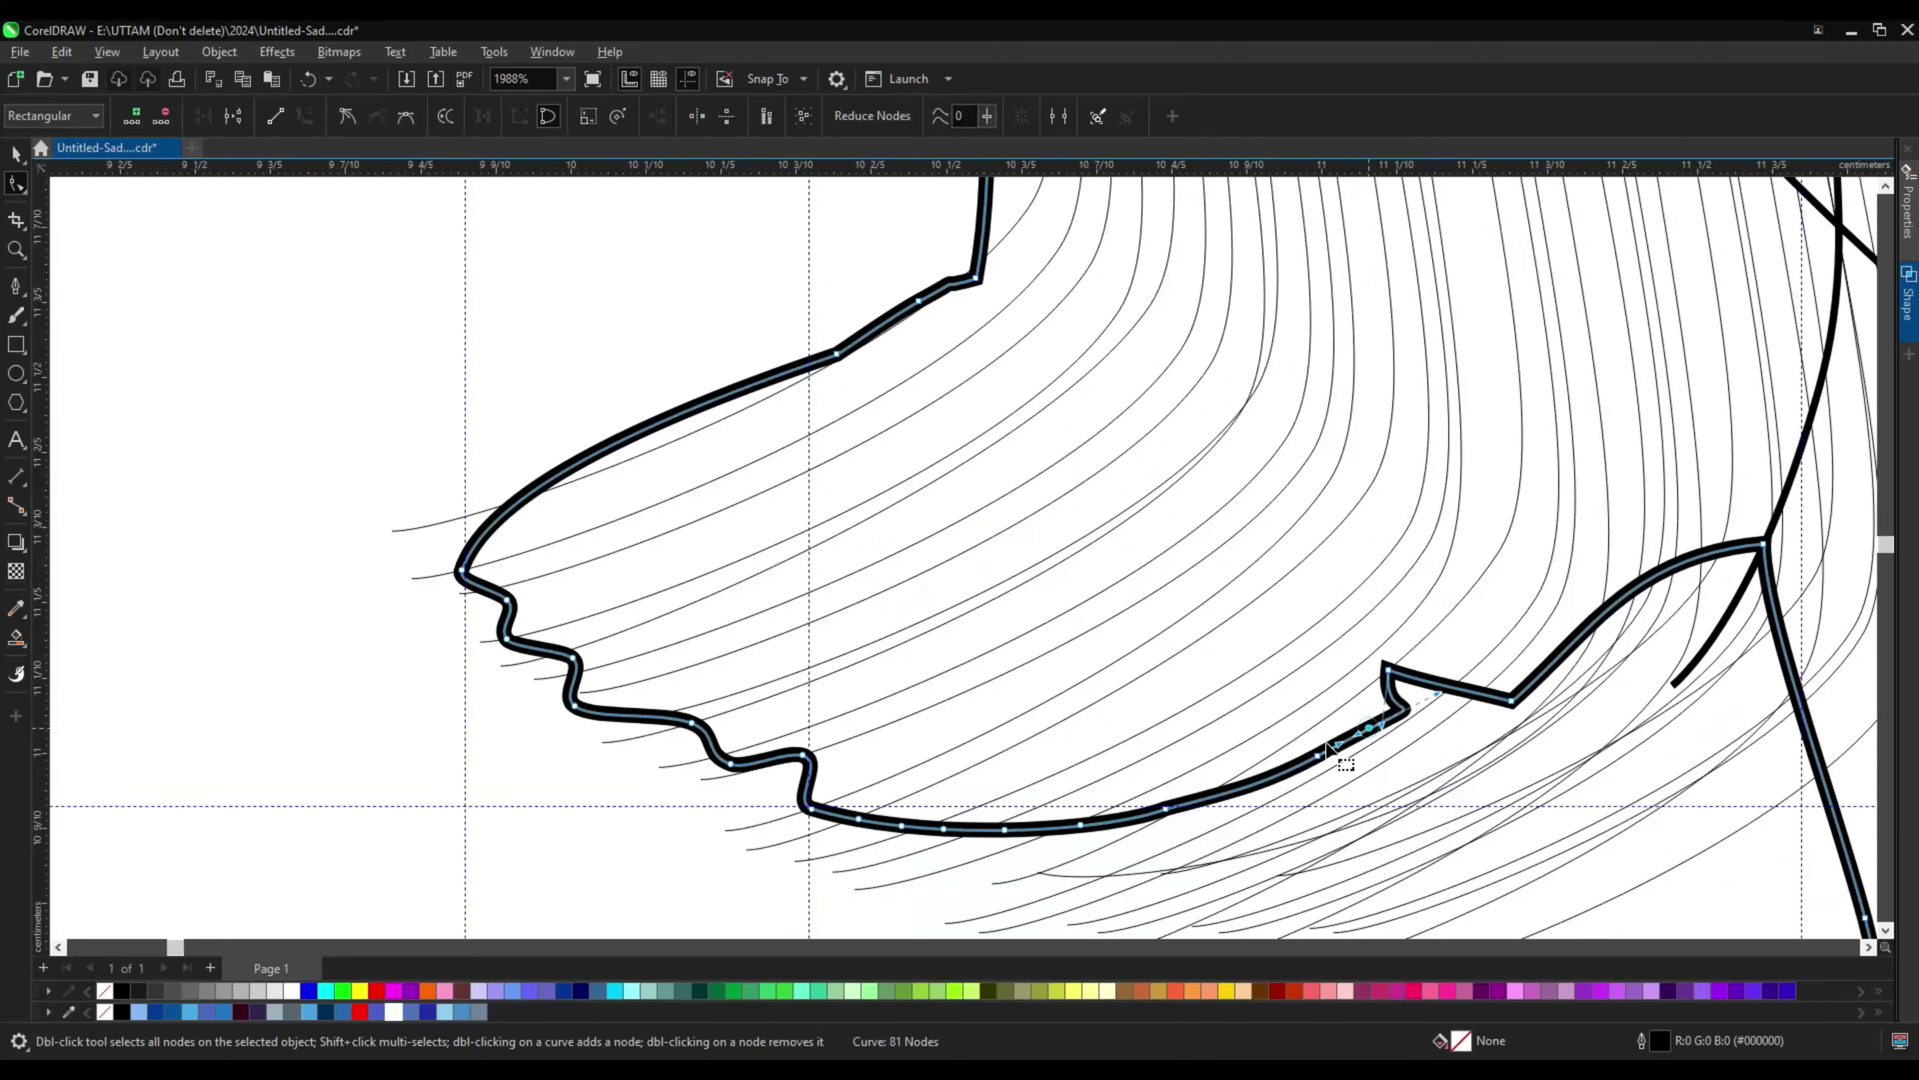
pyautogui.doubleClick(1585, 638)
pyautogui.scroll(5, 1584, 639)
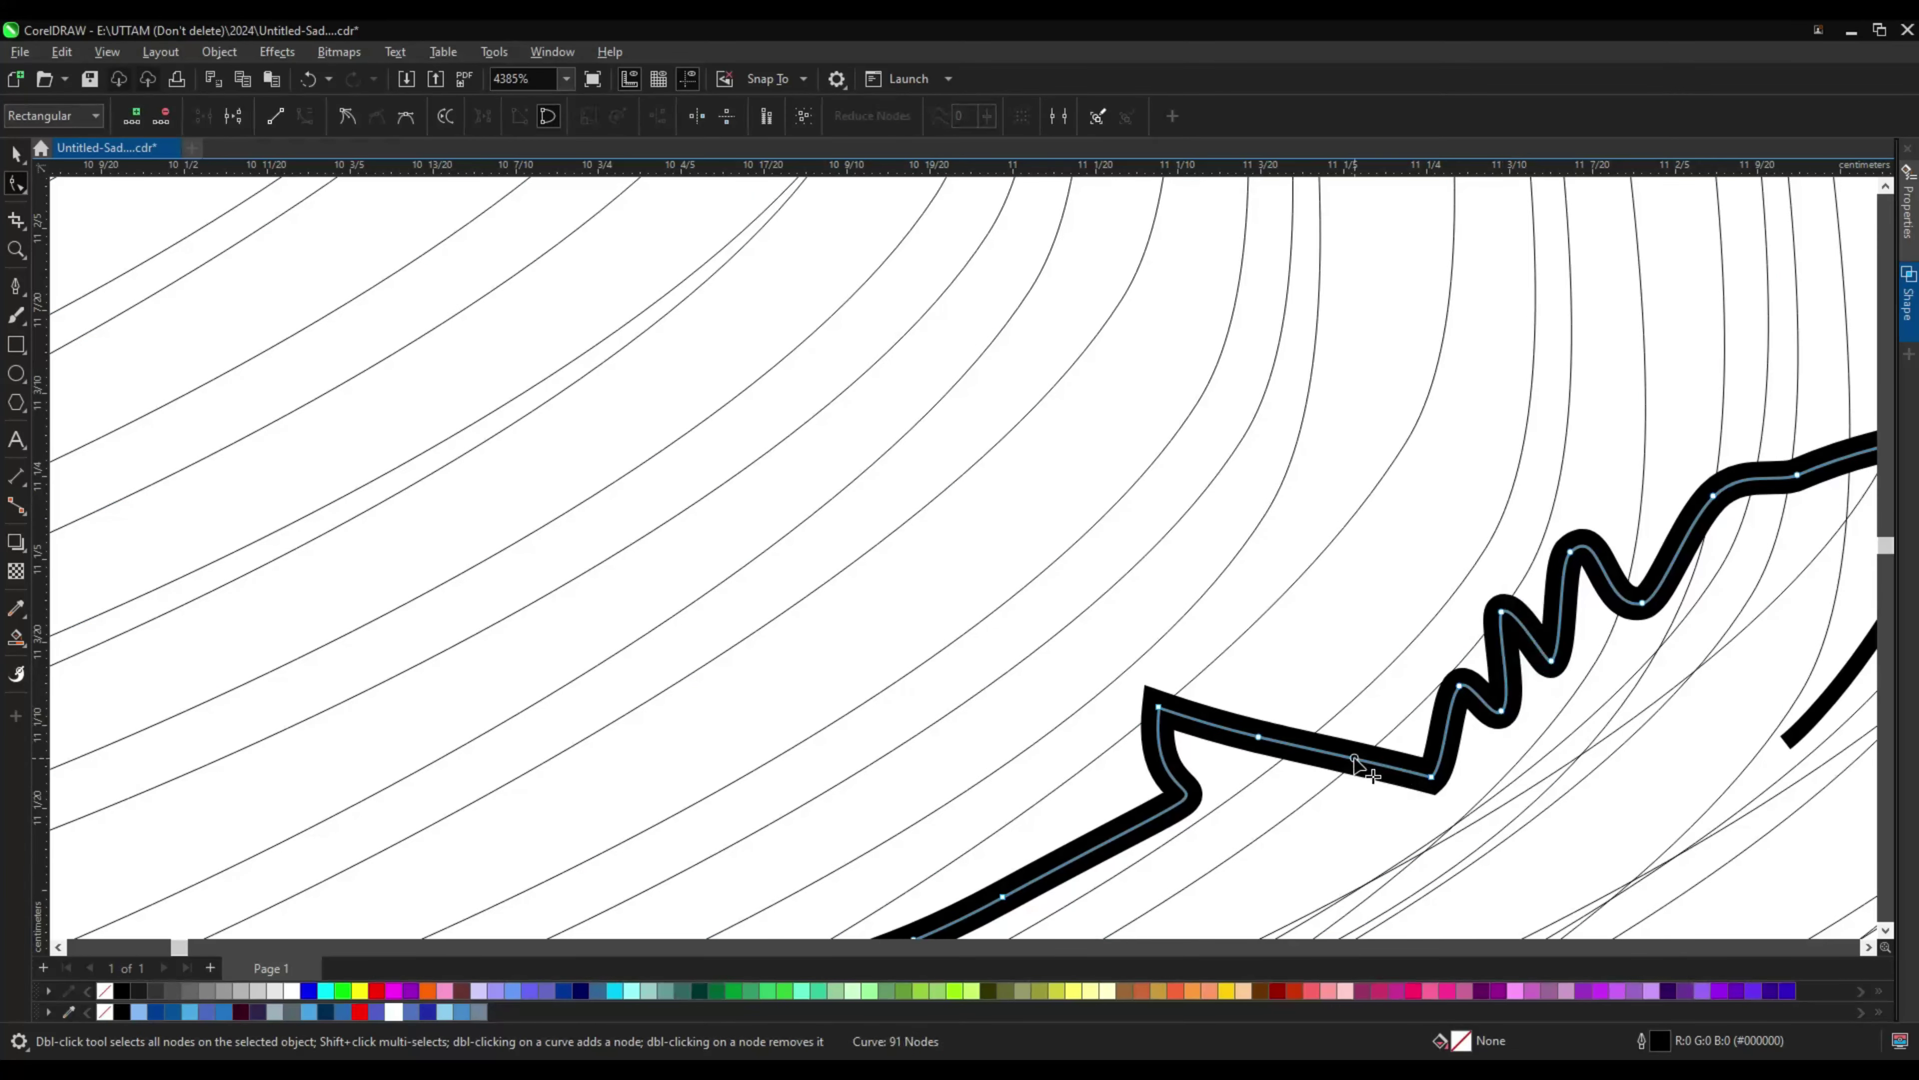
# Step: Add nodes along the inner half of the left hair flick's lower edge and shape it into small zigzag waves
pyautogui.doubleClick(1355, 762)
pyautogui.scroll(-5, 1355, 763)
pyautogui.moveTo(1434, 733); pyautogui.dragTo(1419, 716)
pyautogui.scroll(-3, 1360, 756)
pyautogui.scroll(3, 1304, 824)
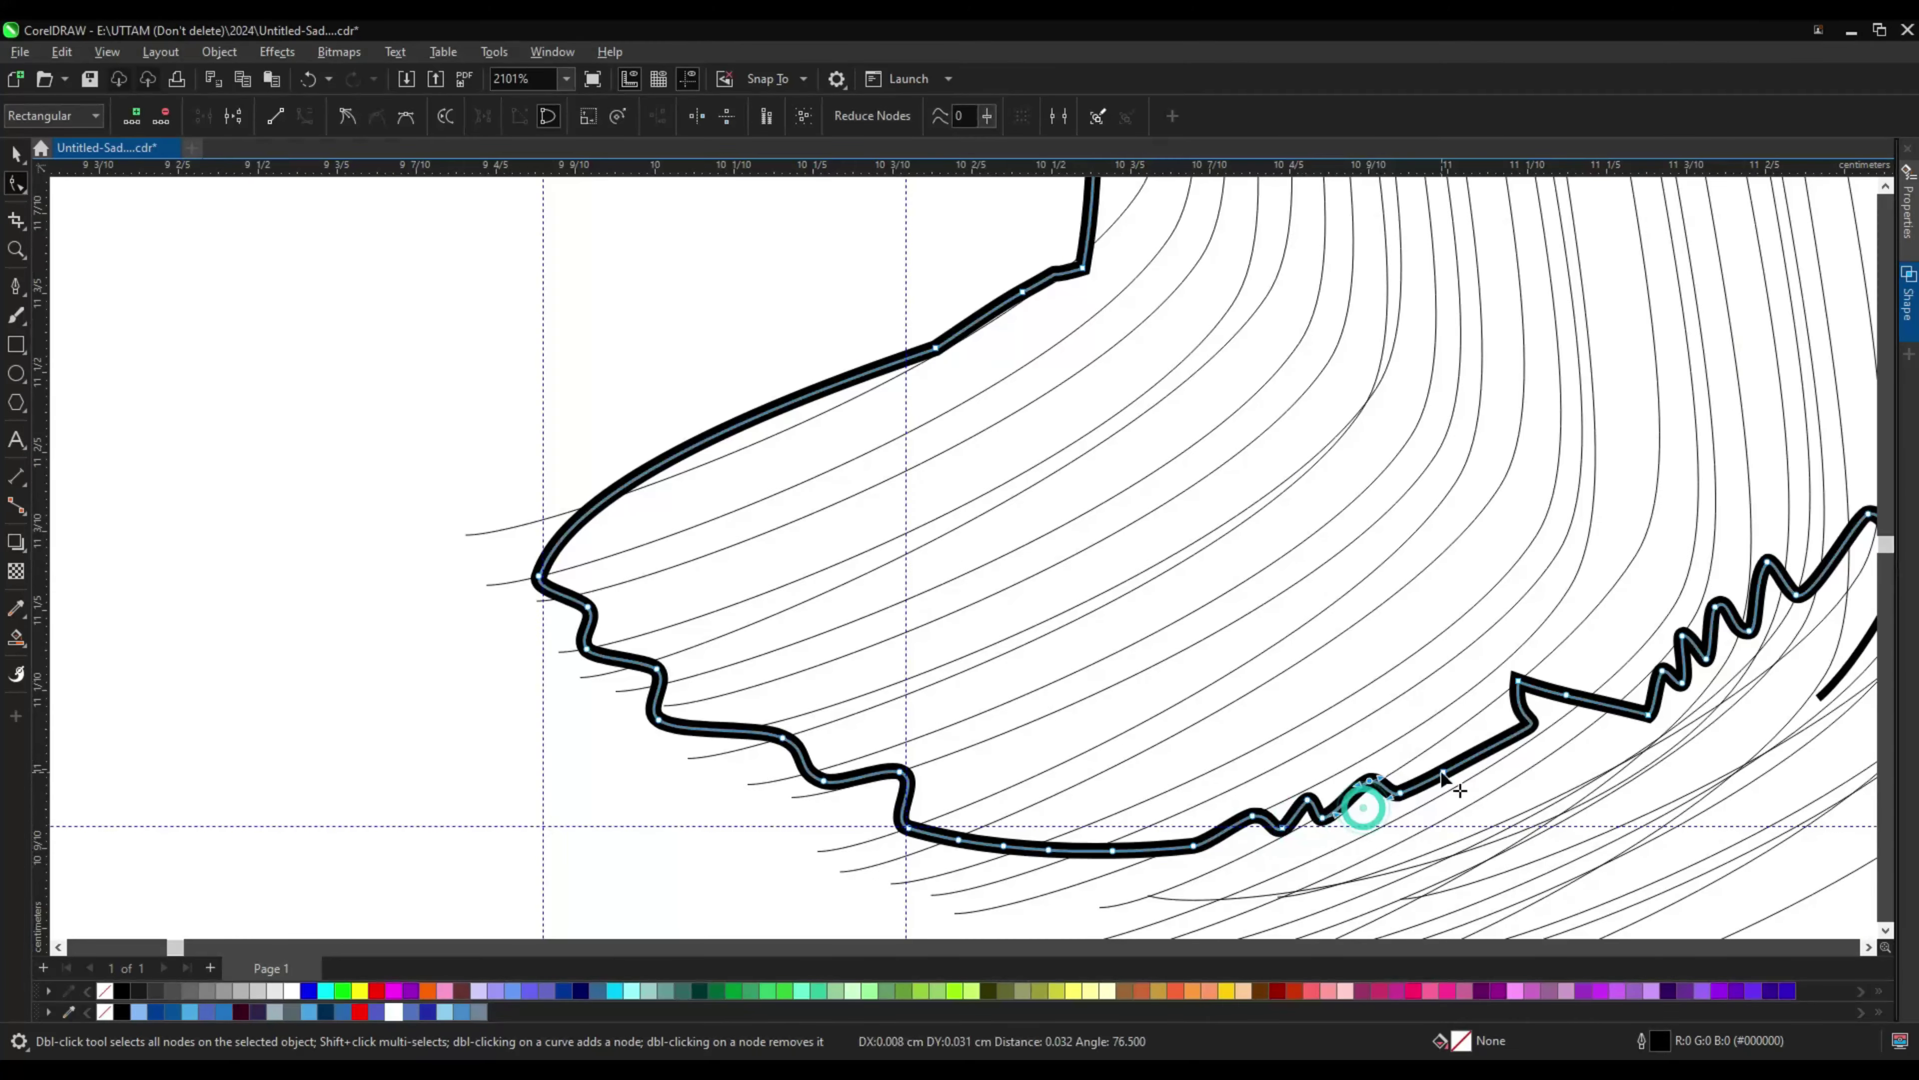
pyautogui.doubleClick(1495, 727)
pyautogui.scroll(2, 1519, 756)
pyautogui.scroll(-3, 1435, 832)
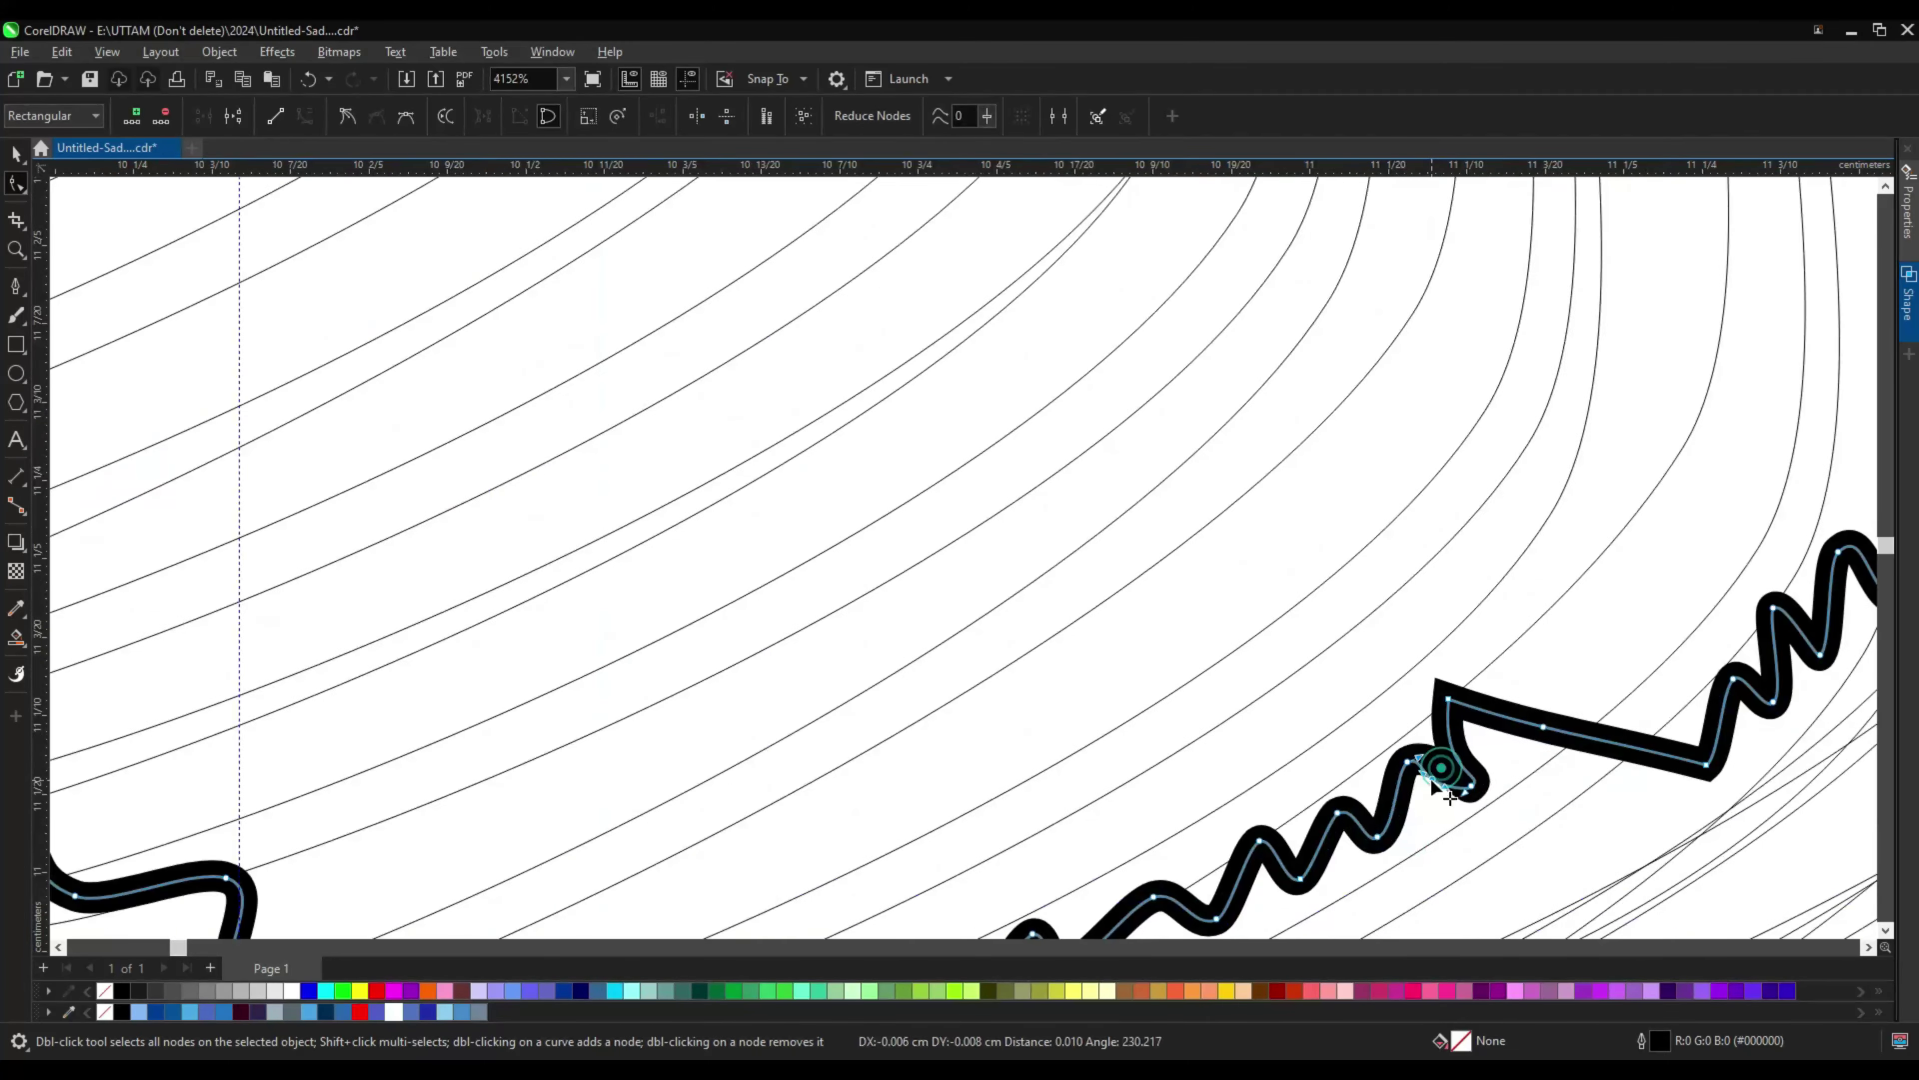
# Step: Continue the small waves along the rest of the flick's lower edge and reshape the flick's upper edge with extra nodes
pyautogui.doubleClick(1196, 885)
pyautogui.scroll(3, 1209, 889)
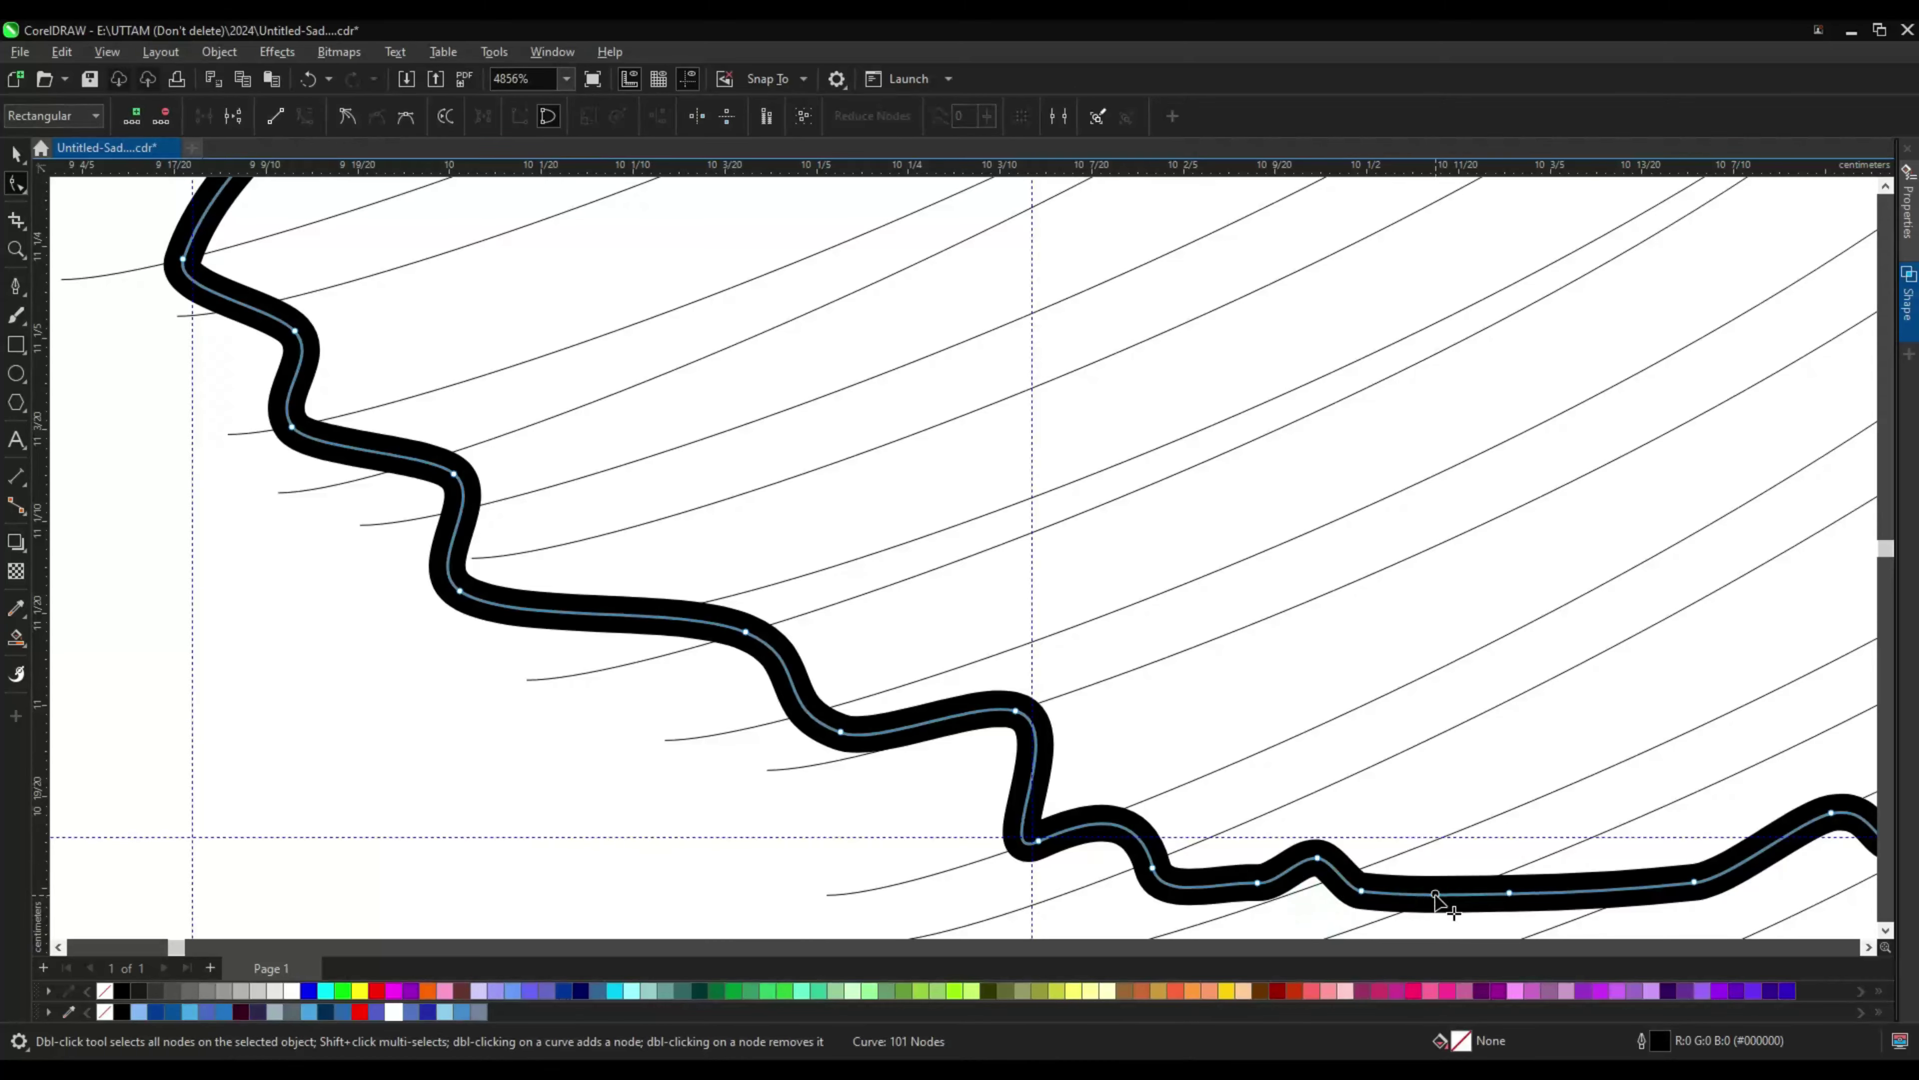
pyautogui.scroll(-3, 1436, 899)
pyautogui.doubleClick(813, 728)
pyautogui.scroll(2, 992, 519)
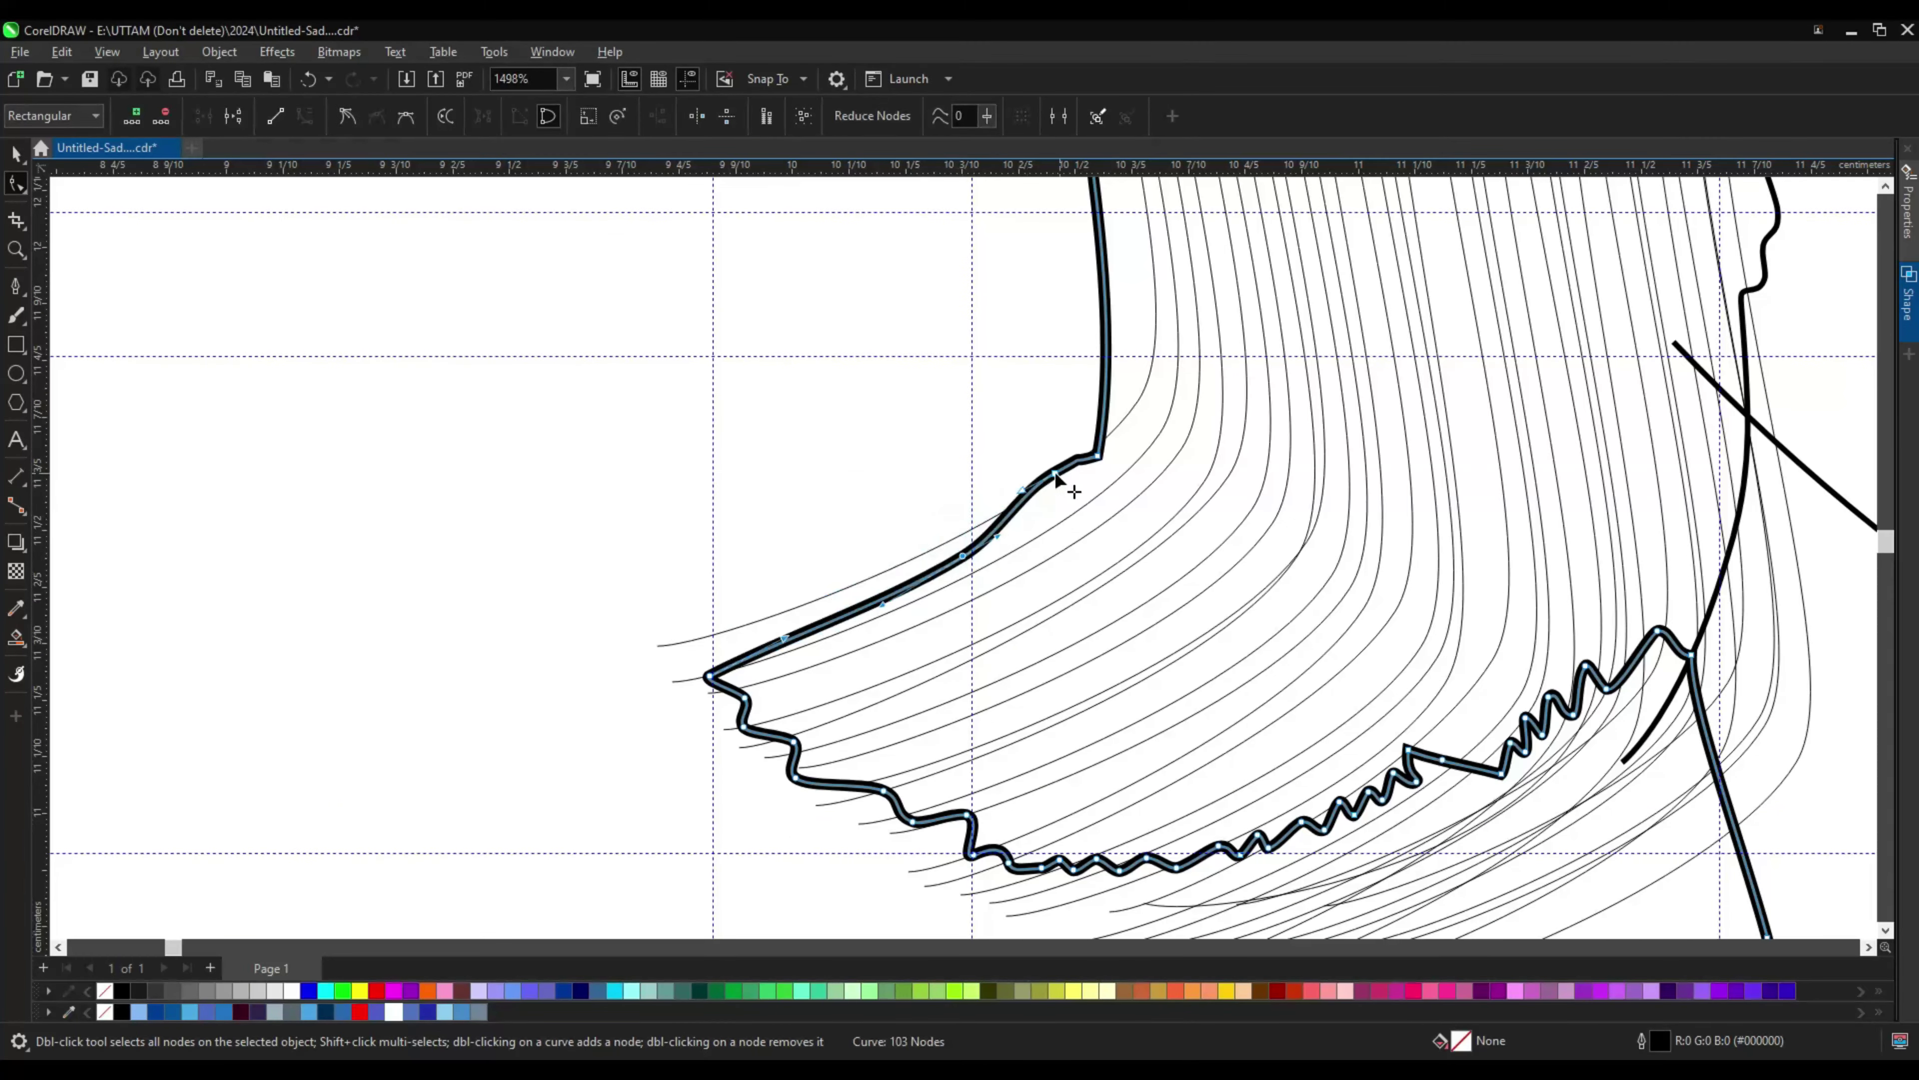
pyautogui.scroll(-5, 1099, 462)
# Step: Move the hair strands out to the right of the character and the glasses, eyes, eyebrows and nose out to the left
pyautogui.press('space')
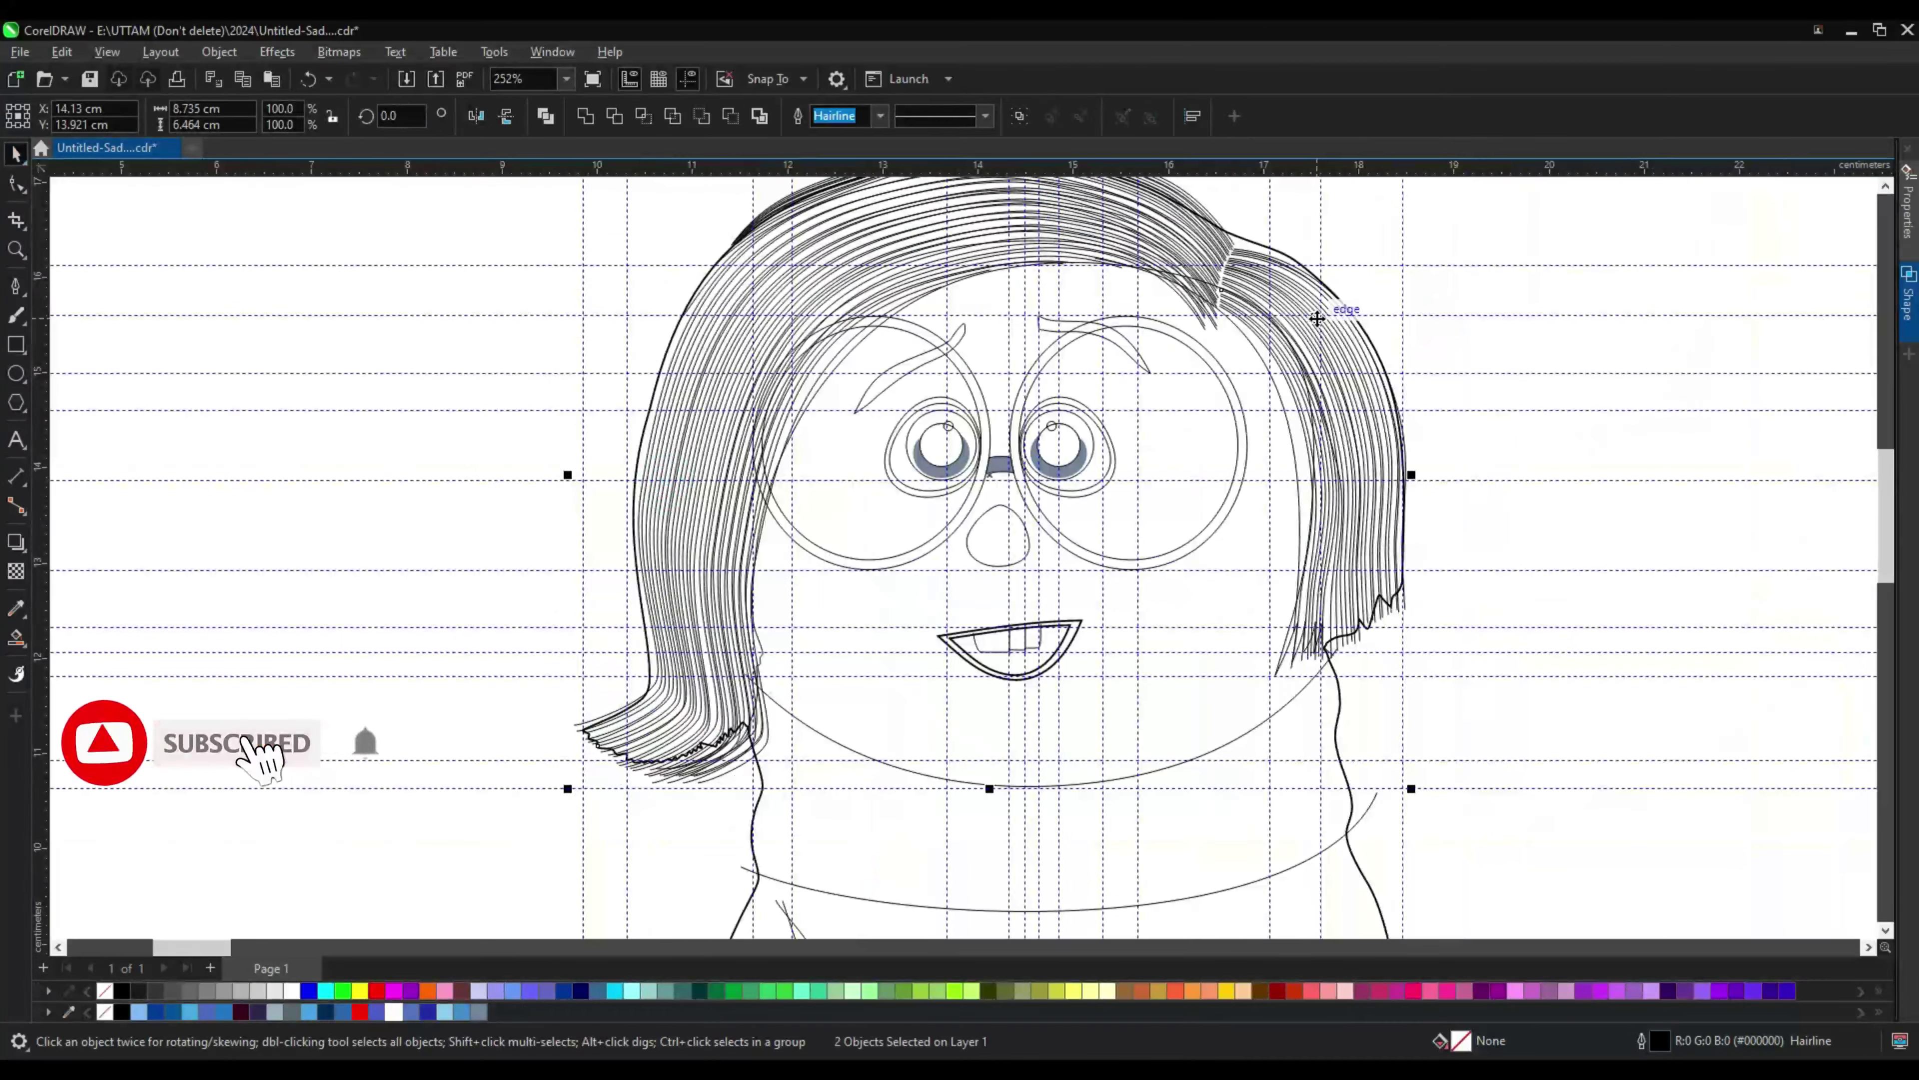
pyautogui.moveTo(1211, 530); pyautogui.dragTo(1806, 529)
pyautogui.click(545, 409)
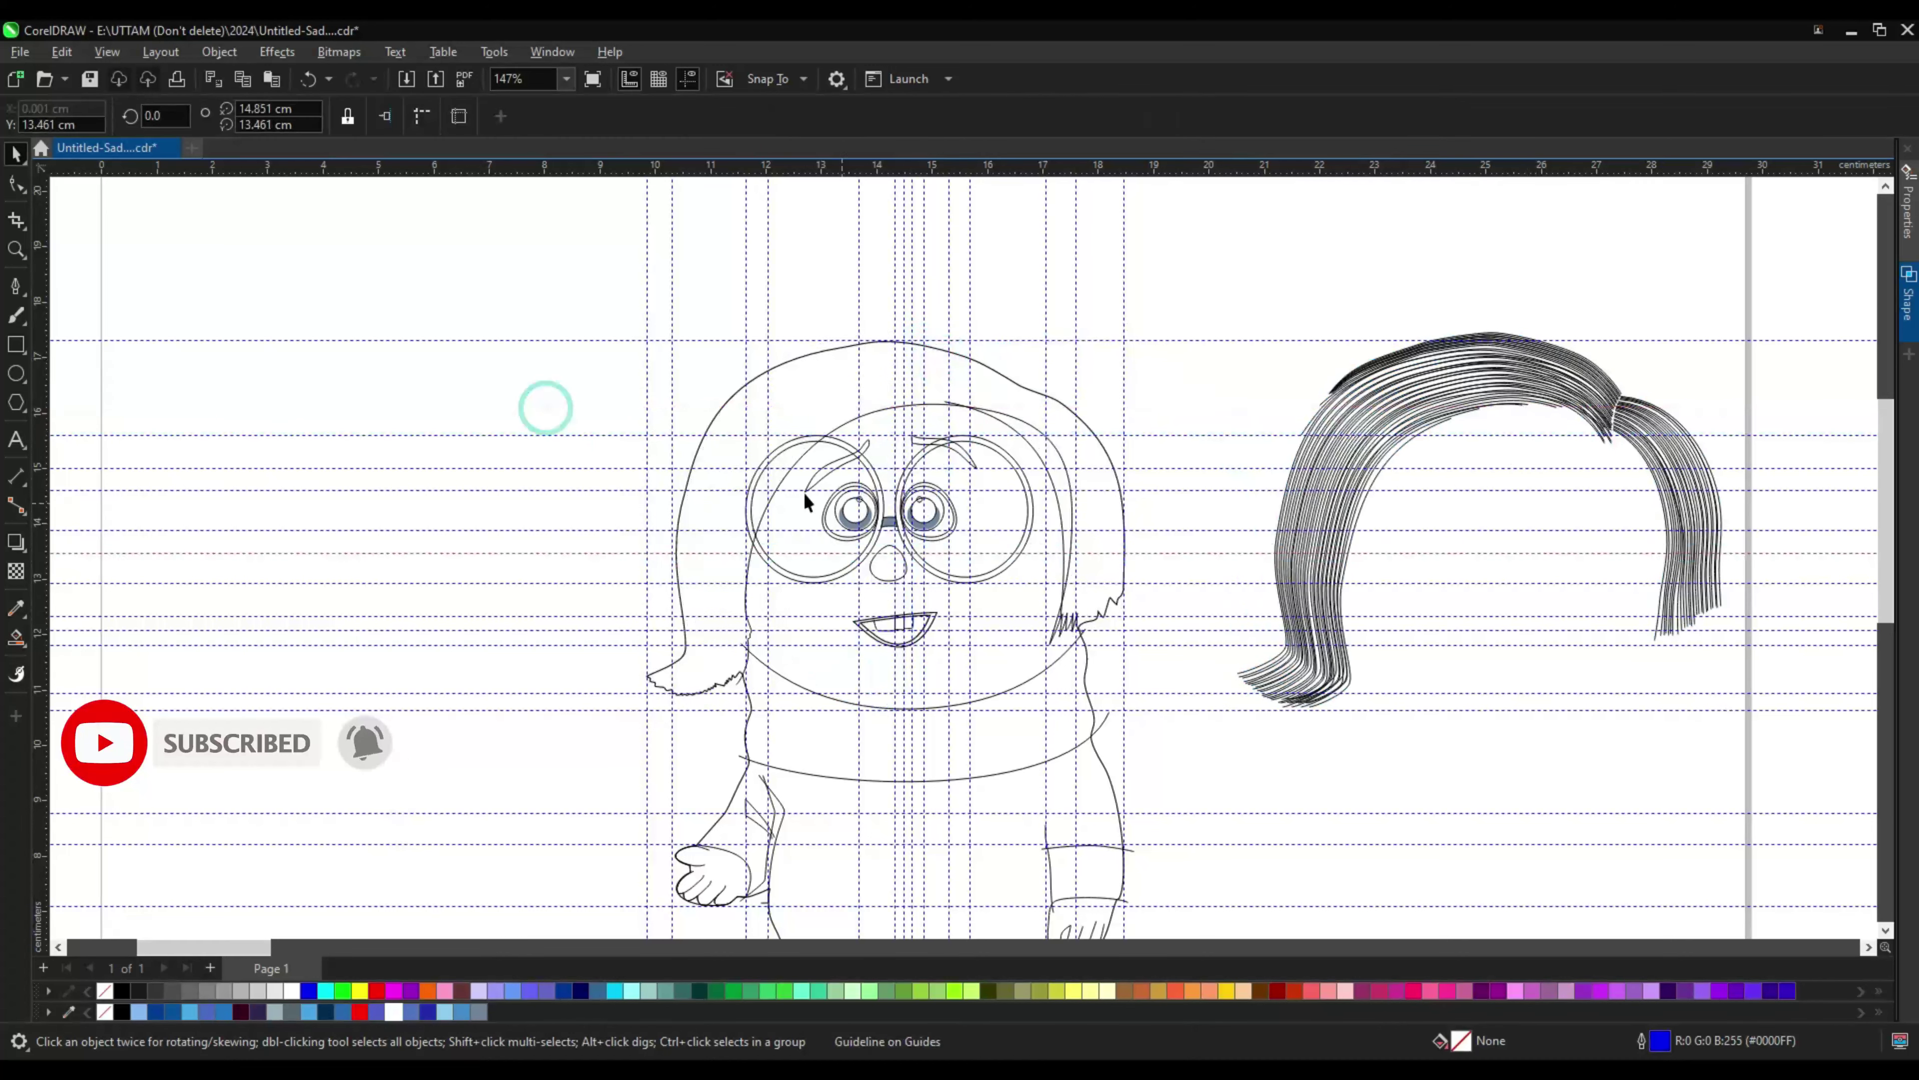
pyautogui.moveTo(1011, 552); pyautogui.dragTo(582, 552)
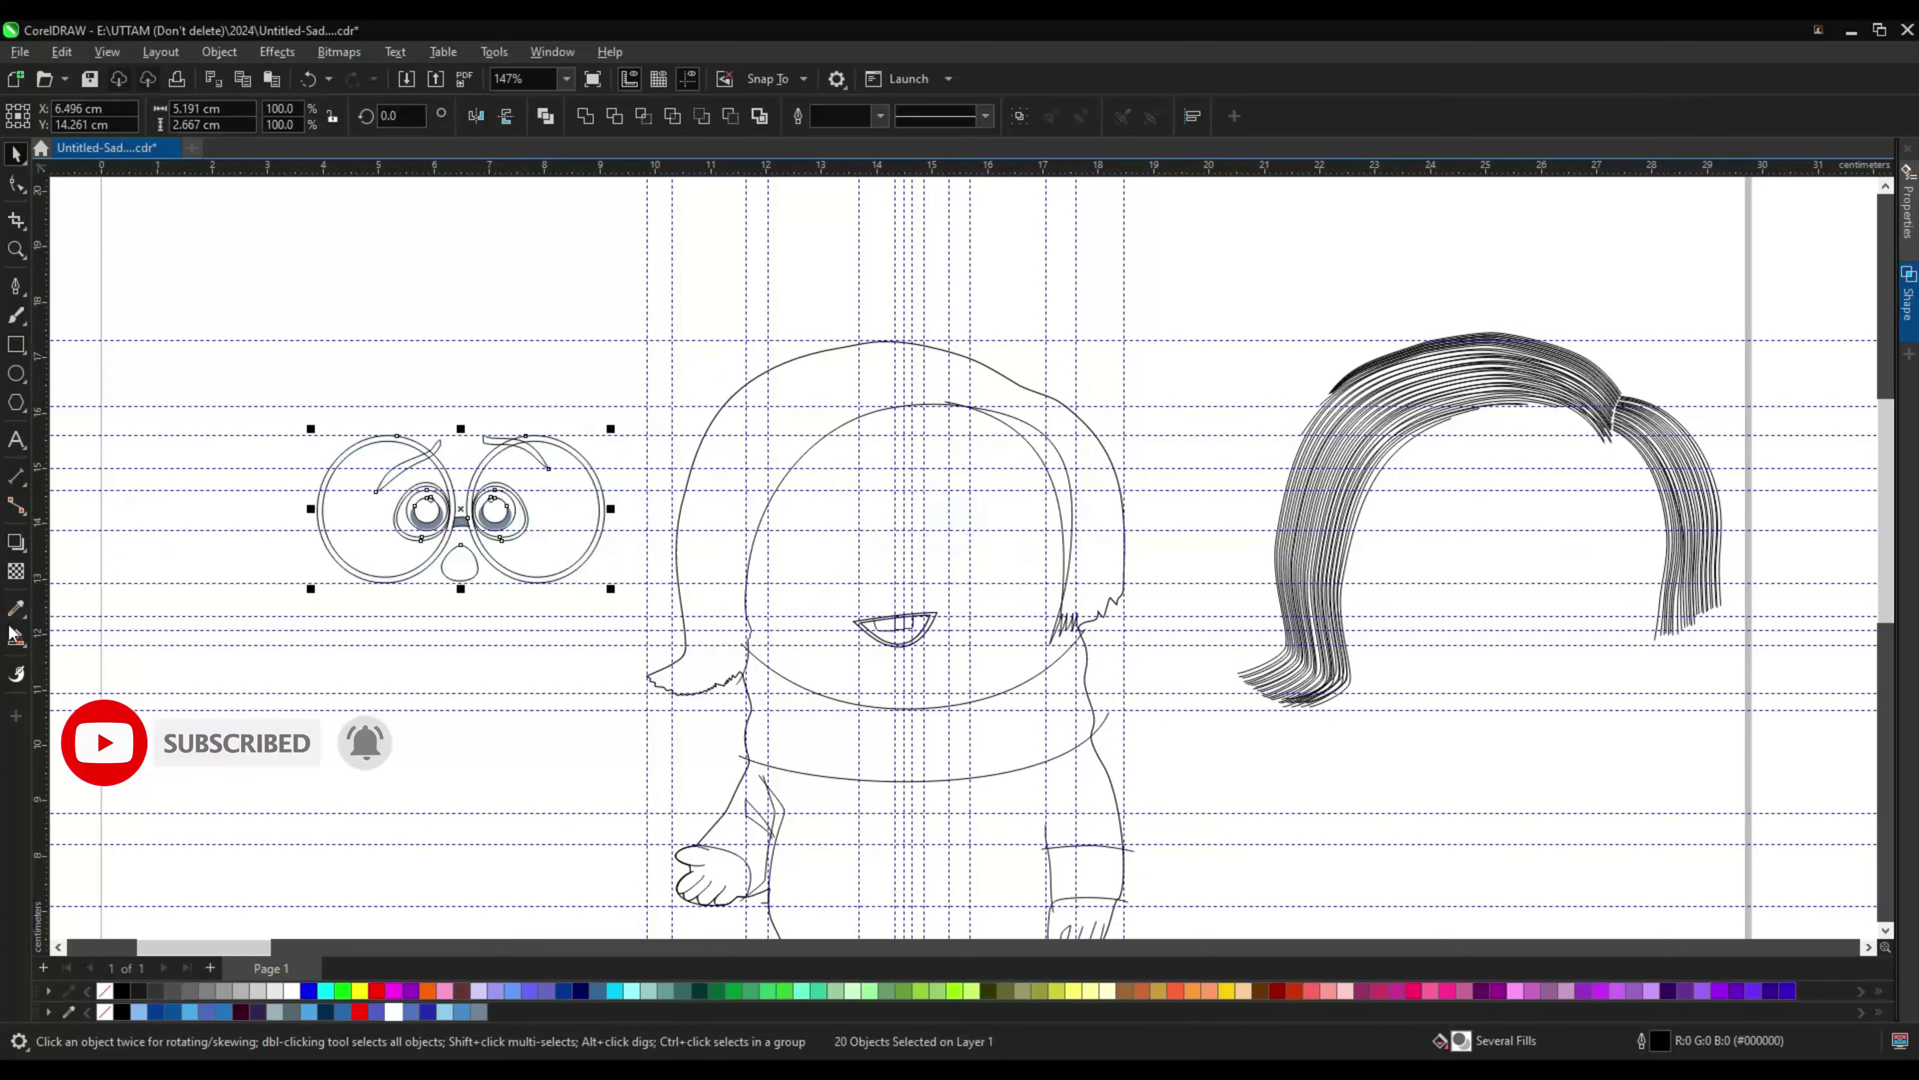
# Step: Create closed hair shapes with Smart Fill and remove the fill from the main hair shape, leaving its outline
pyautogui.click(756, 393)
pyautogui.click(492, 537)
pyautogui.click(756, 393)
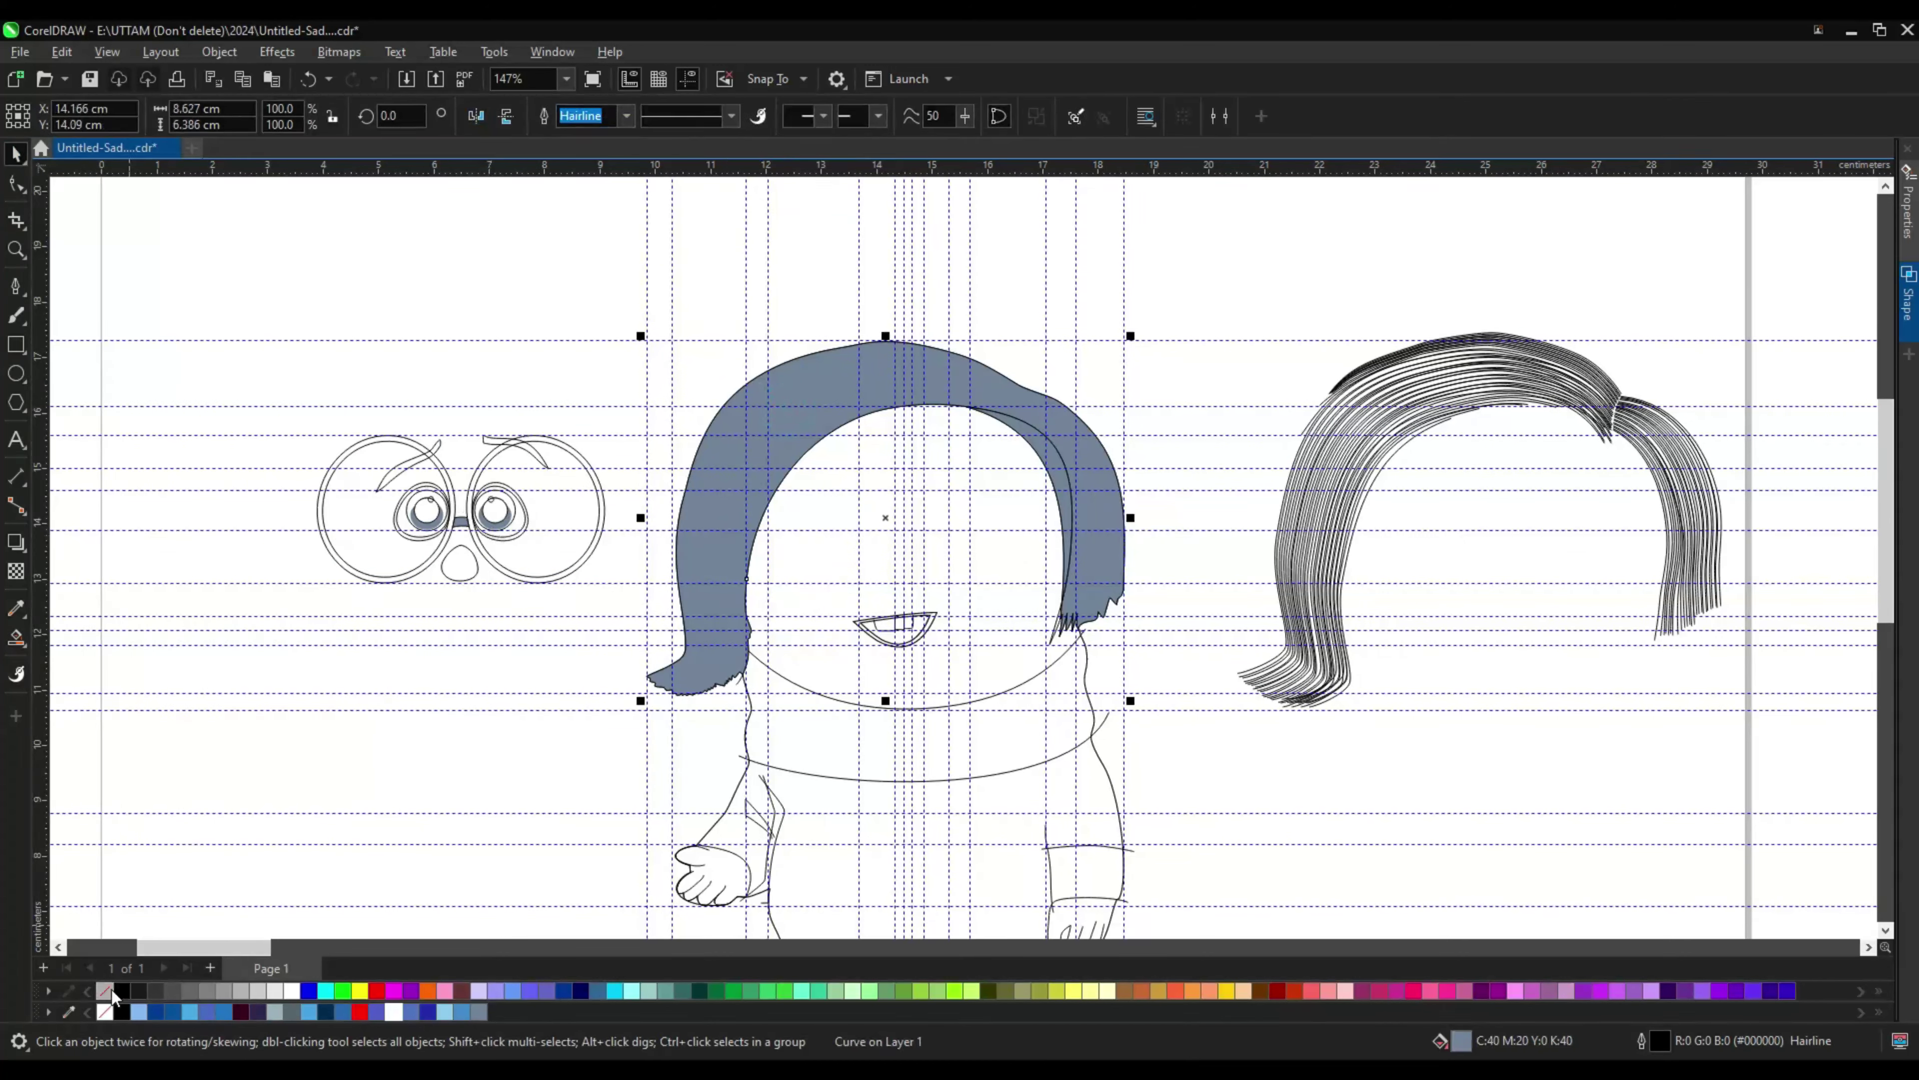
pyautogui.moveTo(105, 991); pyautogui.dragTo(888, 364)
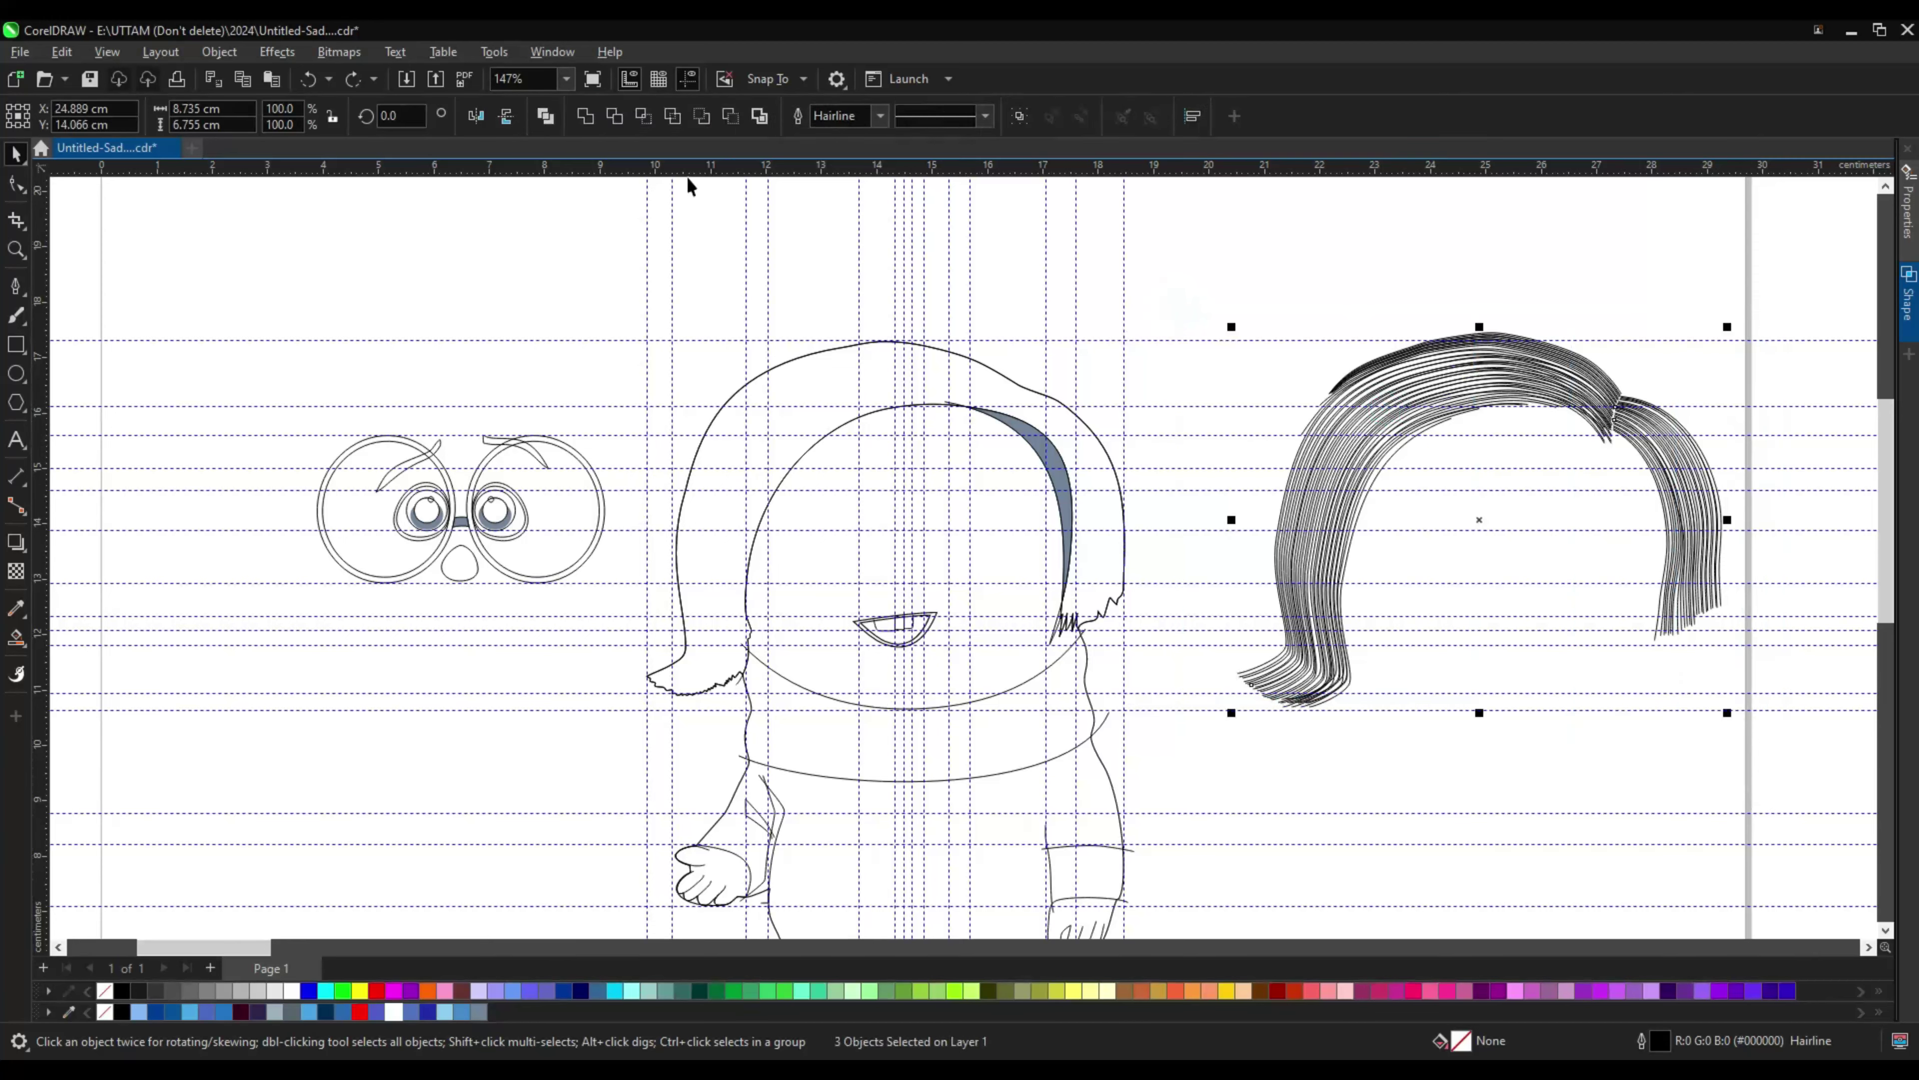
# Step: Move the strands back over the hair shape and draw a rectangle about 11 by 8.4 cm around the whole hair
pyautogui.moveTo(1330, 423); pyautogui.dragTo(731, 424)
pyautogui.scroll(1, 982, 470)
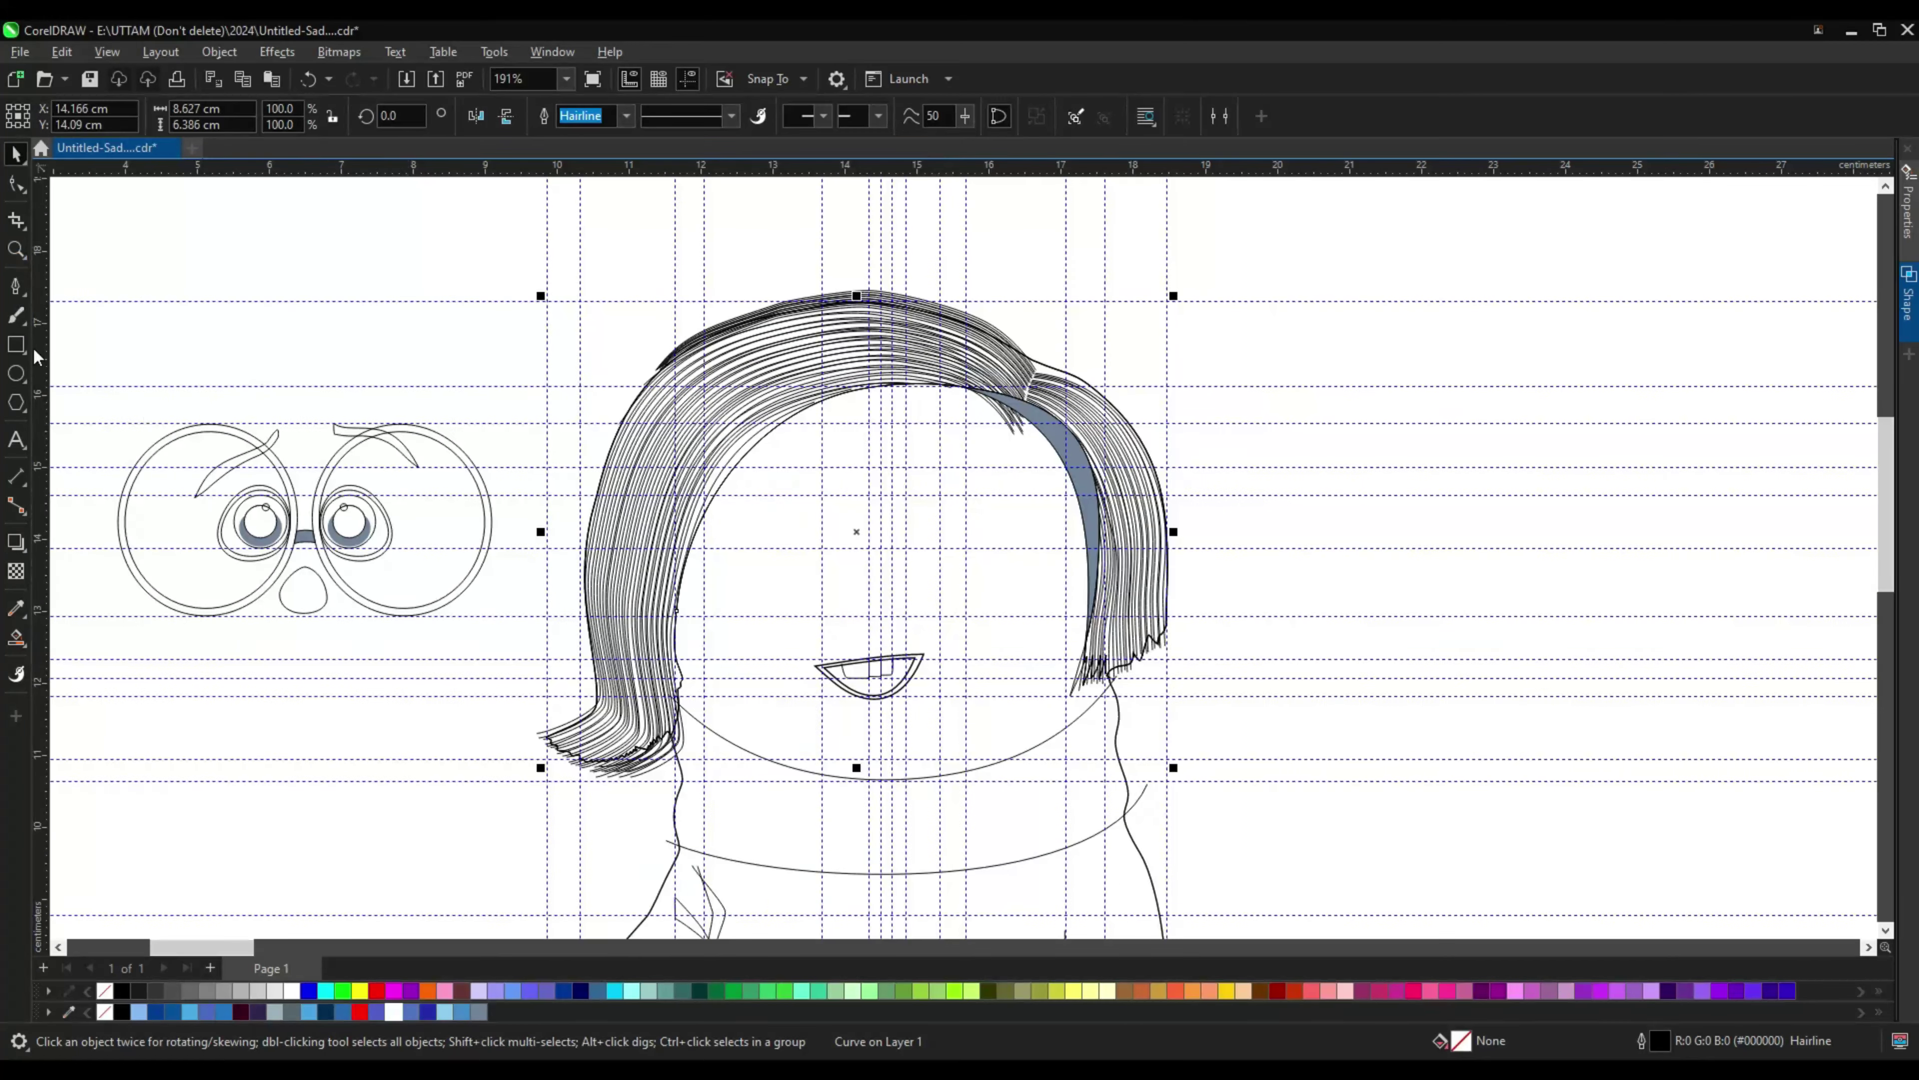
pyautogui.click(16, 344)
pyautogui.moveTo(452, 244); pyautogui.dragTo(1298, 850)
pyautogui.press('space')
pyautogui.click(851, 409)
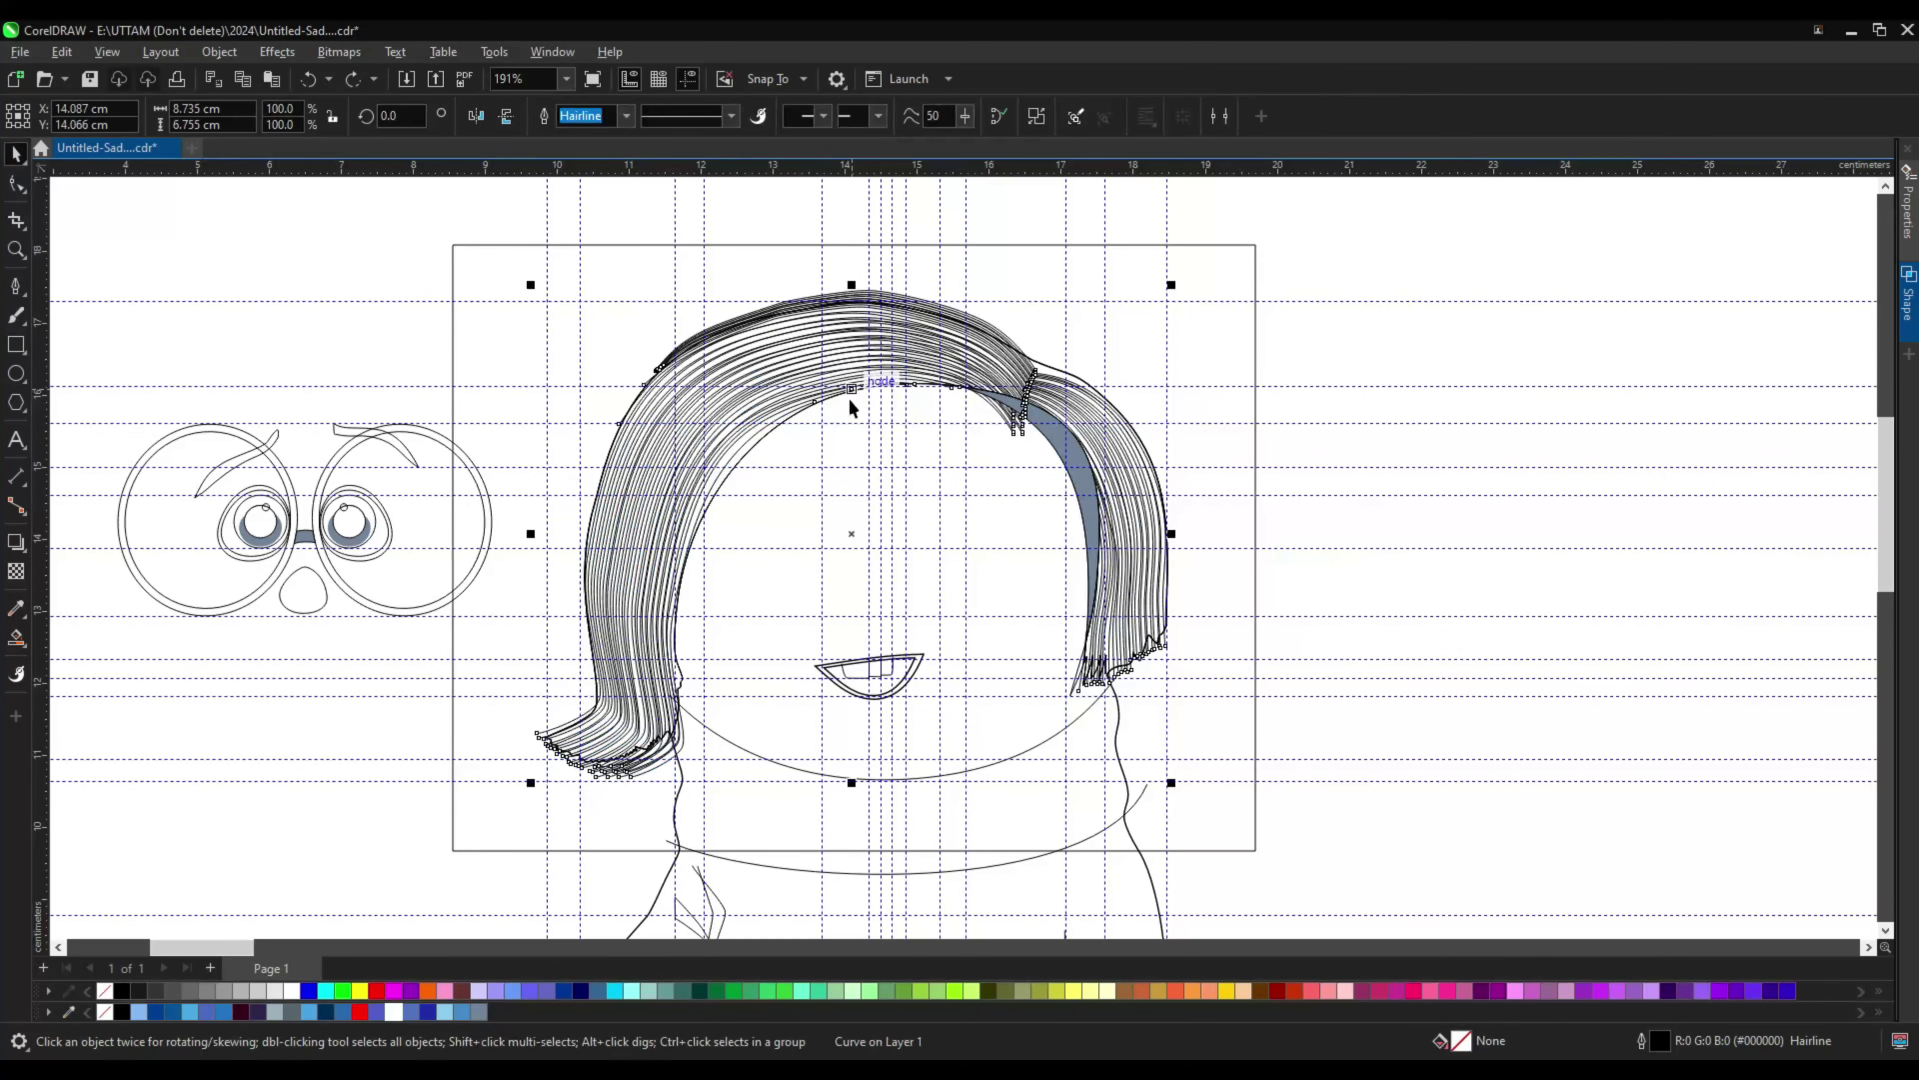
# Step: Draw a short extra strand at the top of the hair parting with the Pen tool and convert it to a curve
pyautogui.scroll(10, 1103, 337)
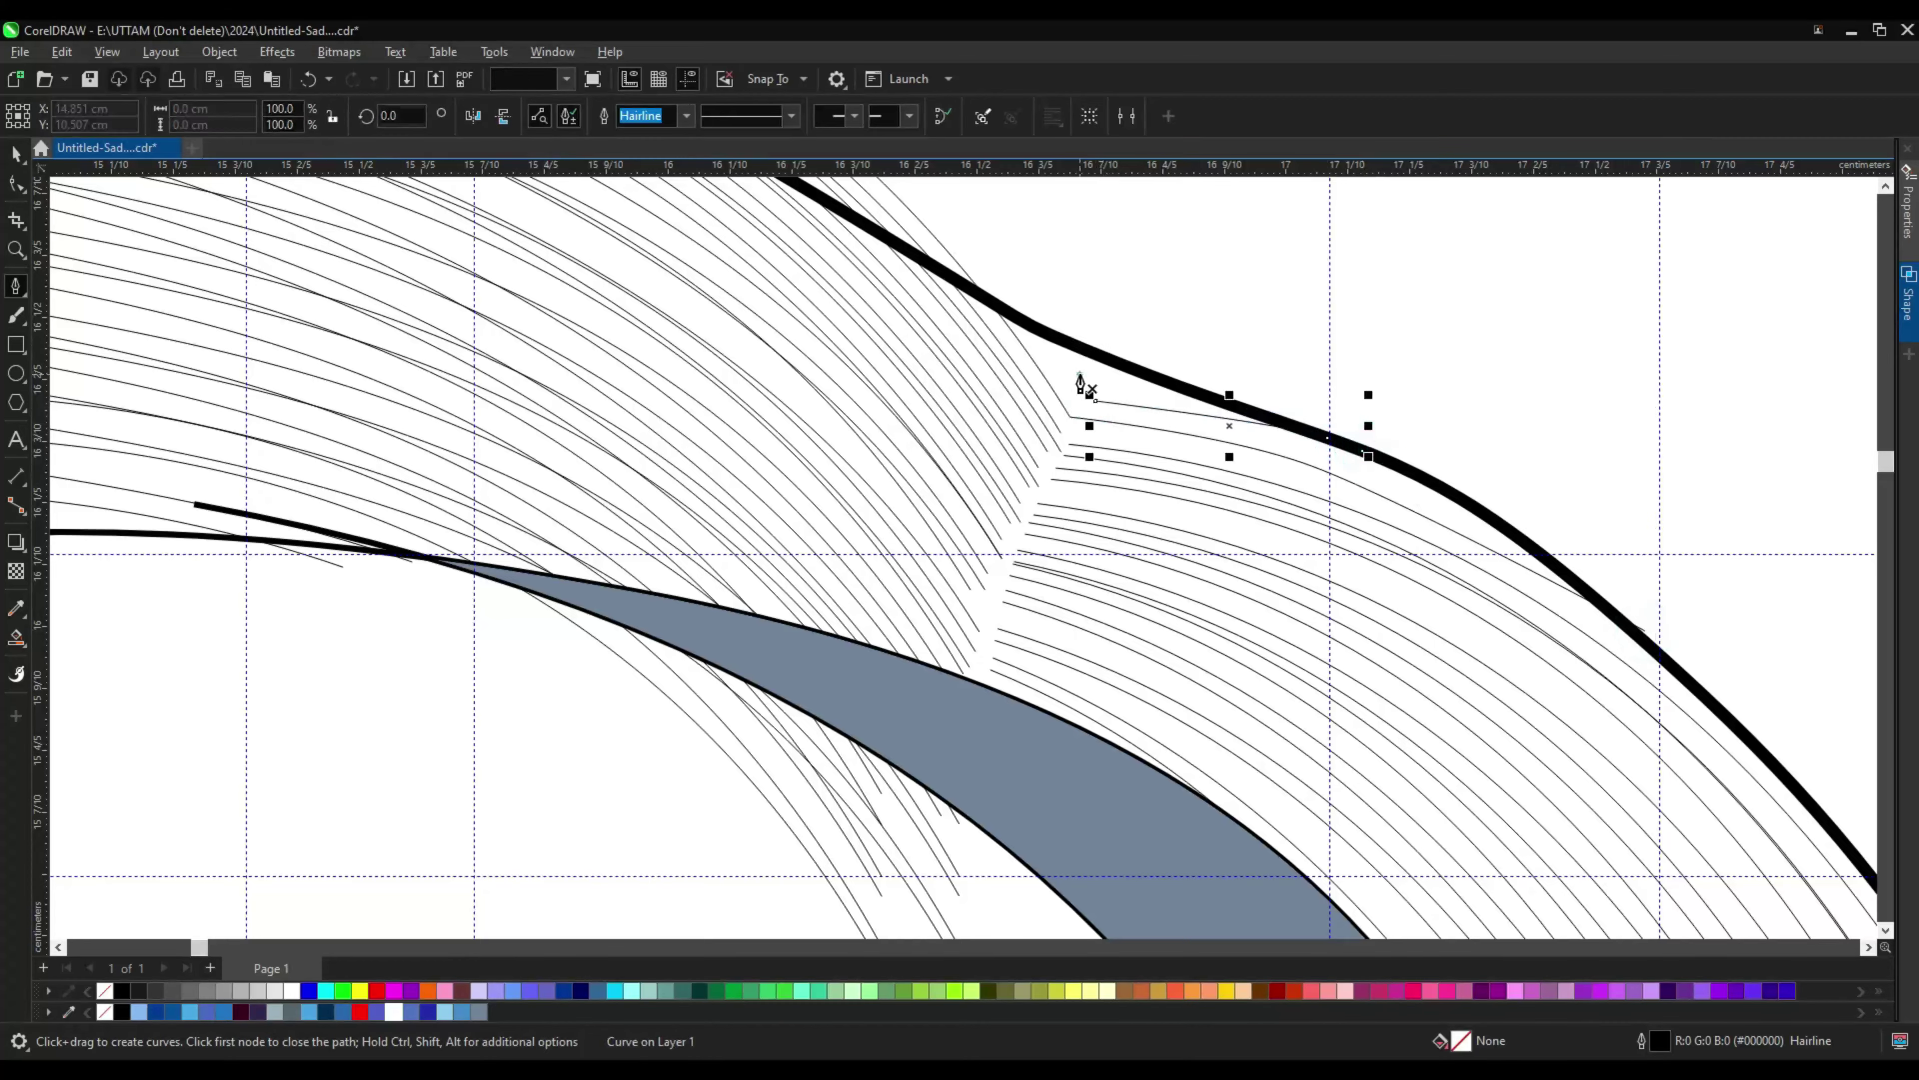
pyautogui.click(1088, 385)
pyautogui.scroll(2, 1088, 385)
pyautogui.click(27, 190)
pyautogui.scroll(-1, 1115, 414)
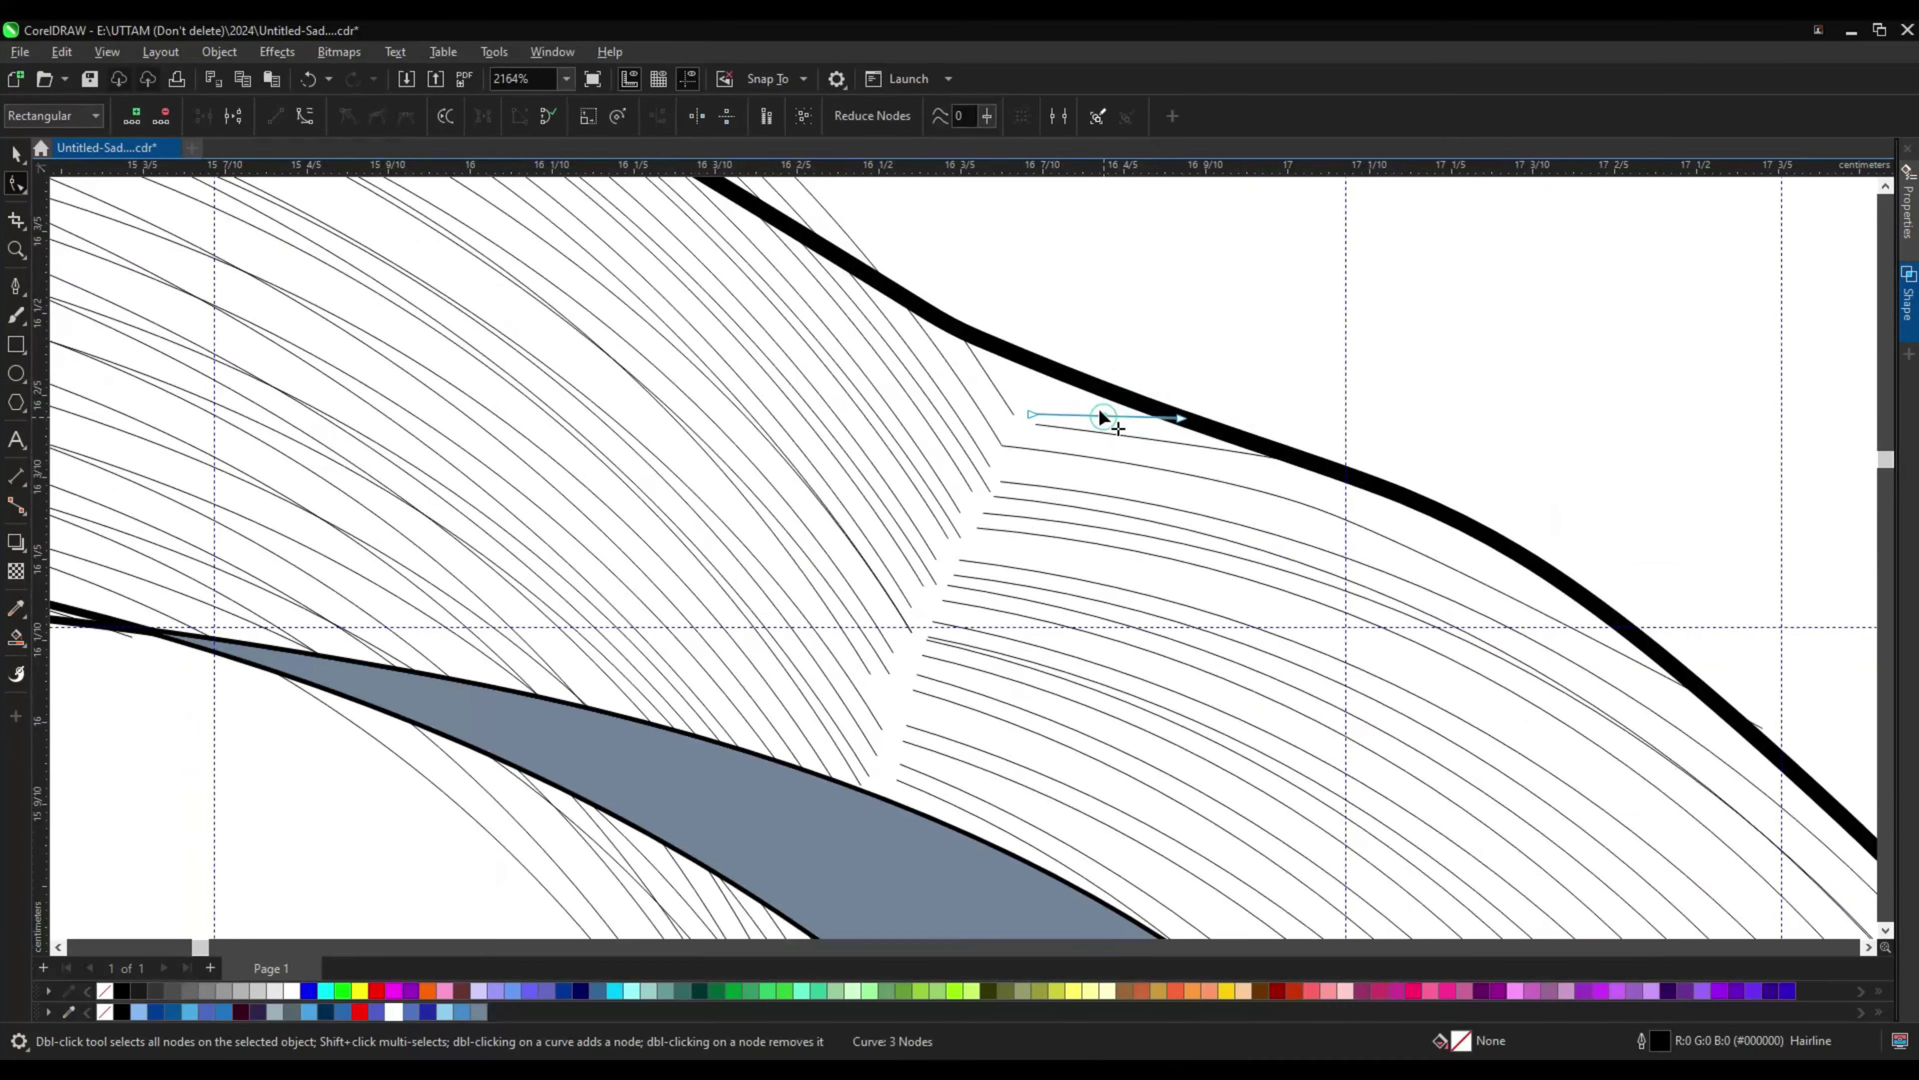
pyautogui.rightClick(1102, 415)
pyautogui.click(1164, 538)
pyautogui.press('space')
pyautogui.scroll(-11, 1101, 444)
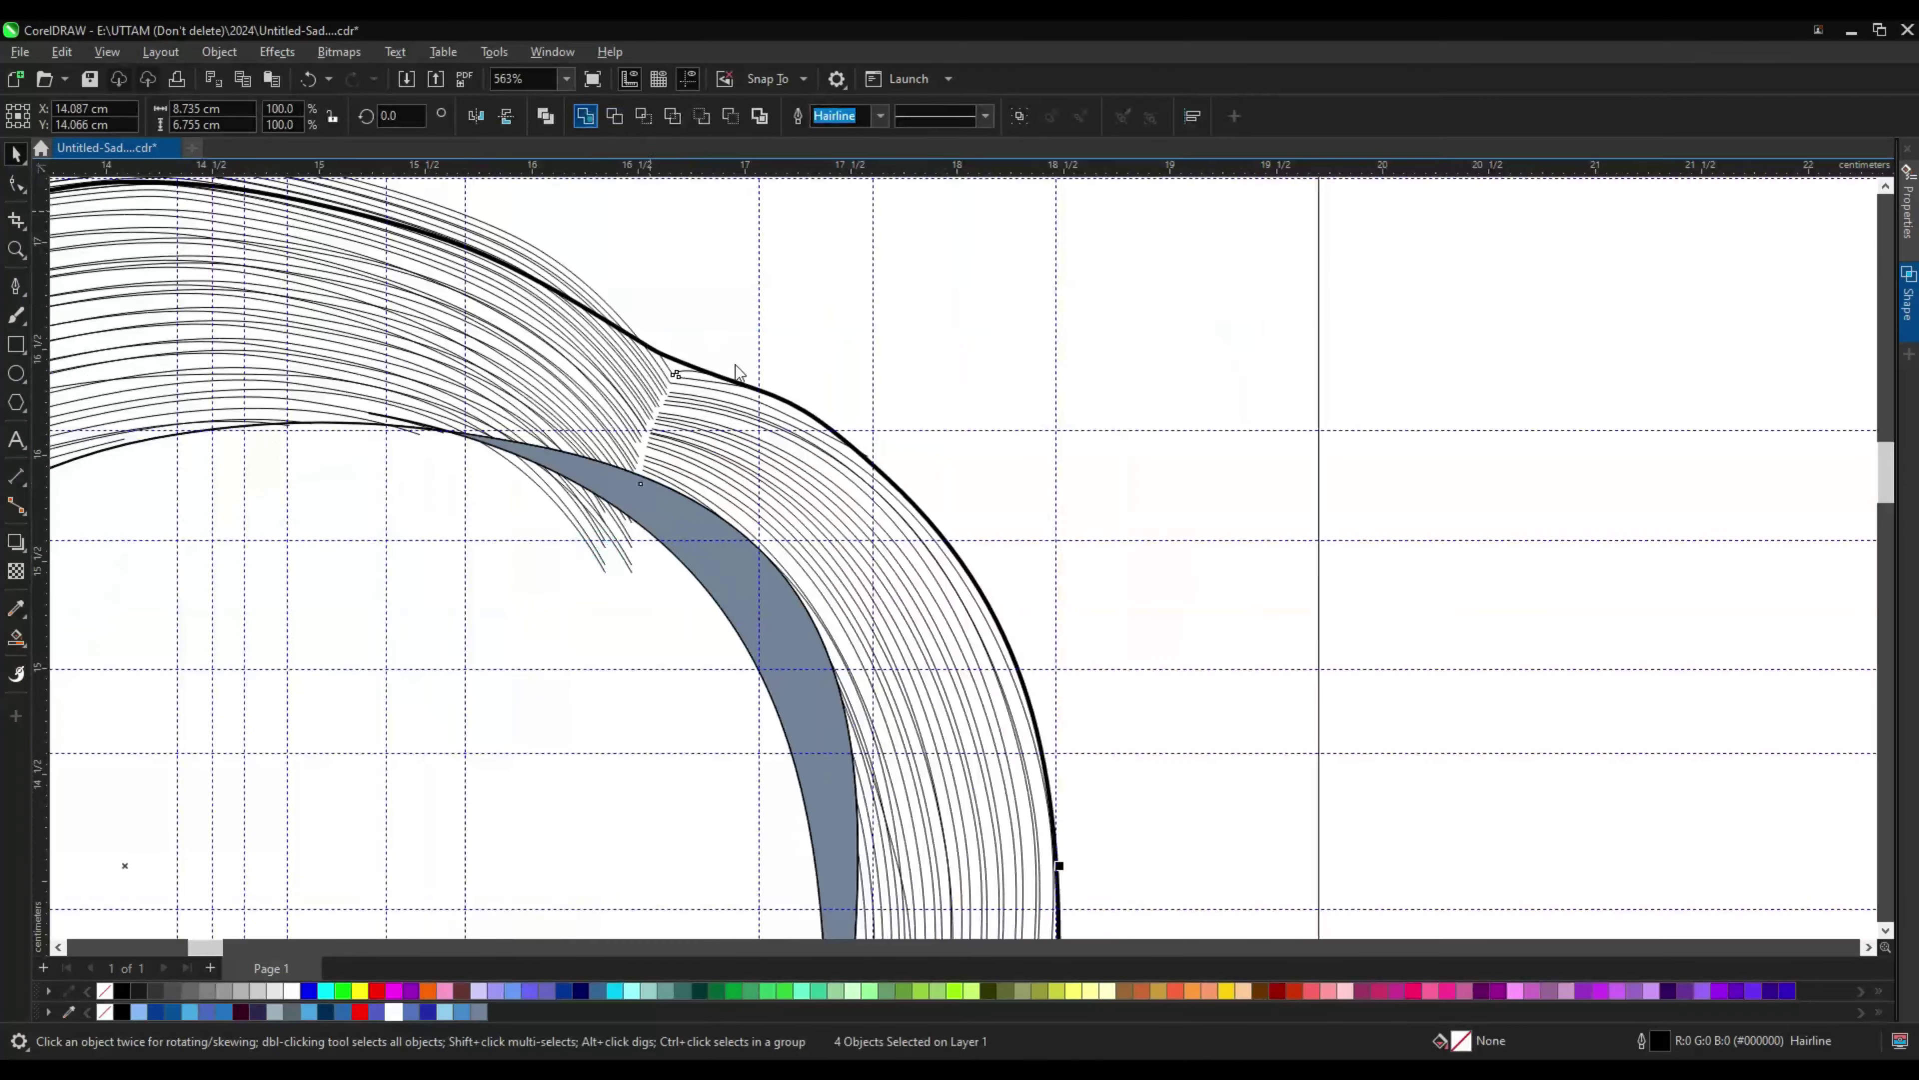
# Step: Trim the surrounding rectangle with the hair shape and move the strands back into place over the hair outline
pyautogui.moveTo(554, 521); pyautogui.dragTo(633, 481)
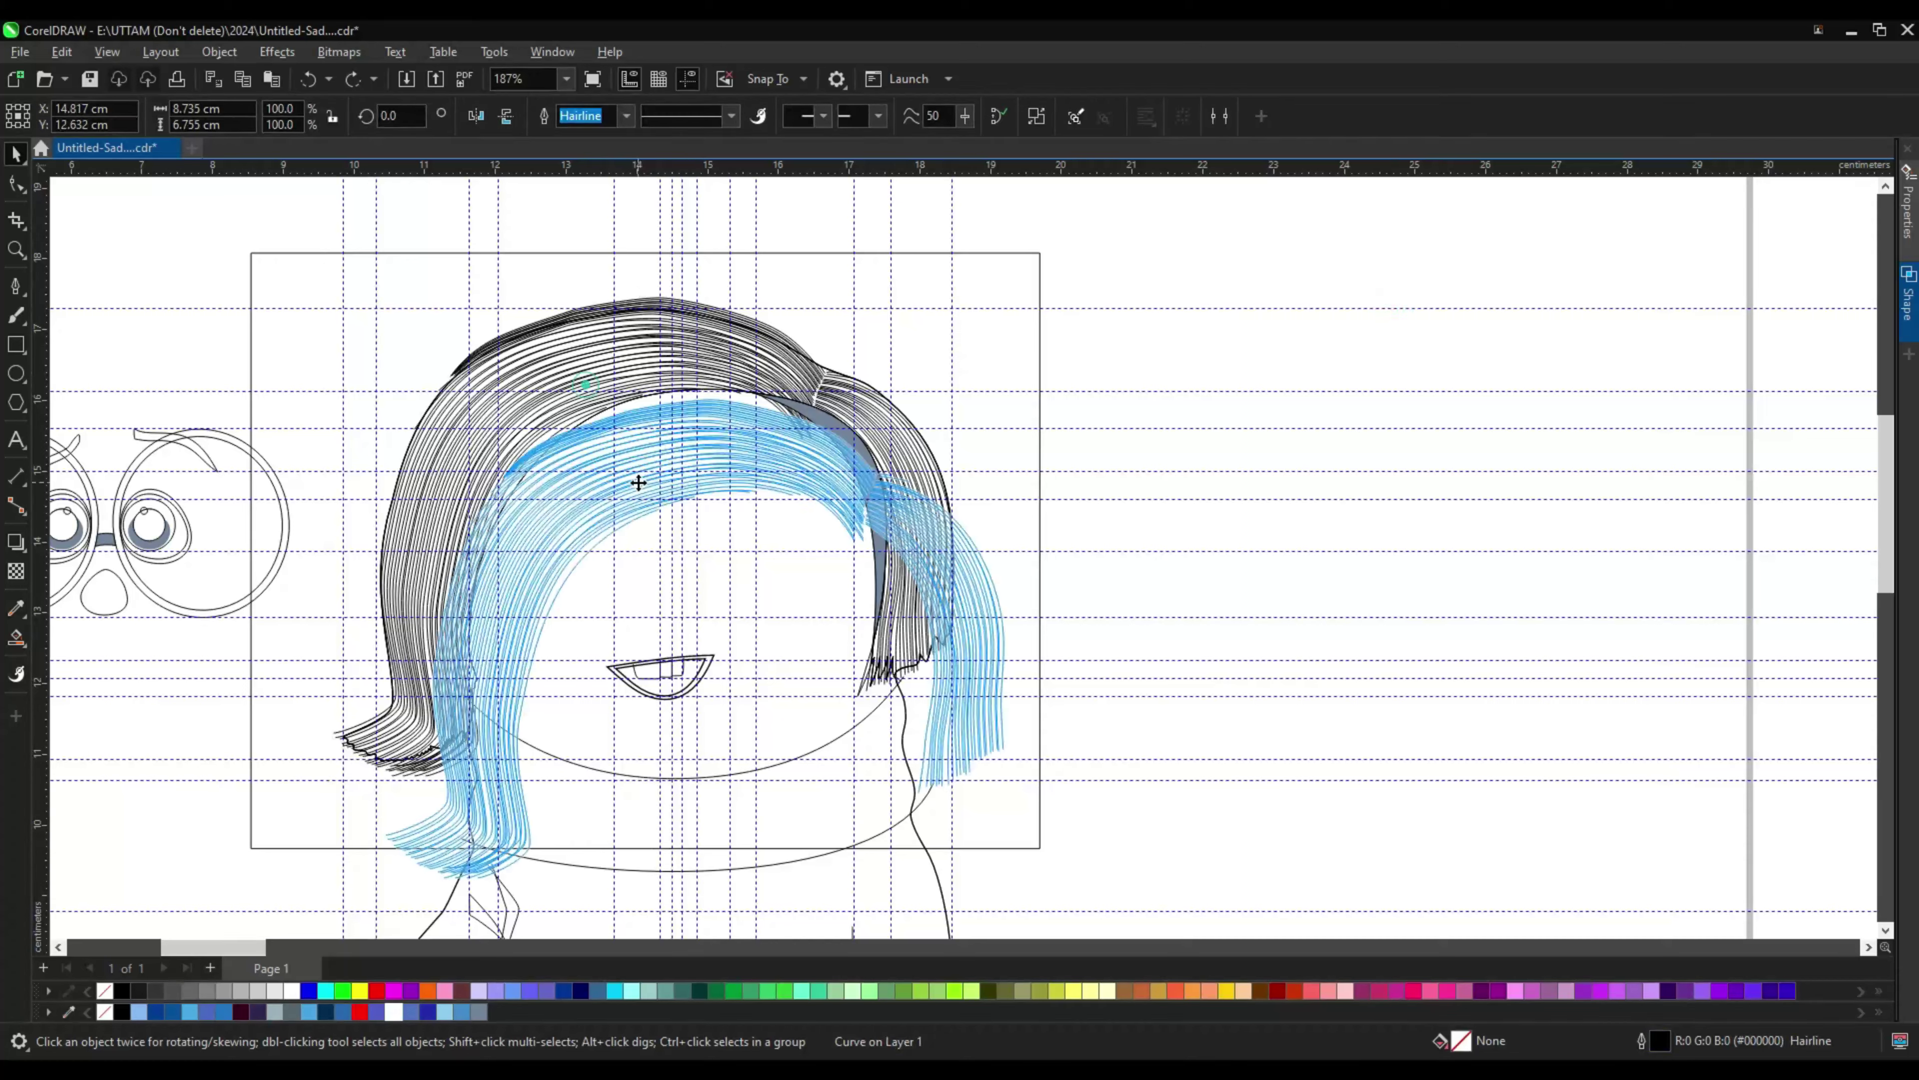
pyautogui.click(538, 375)
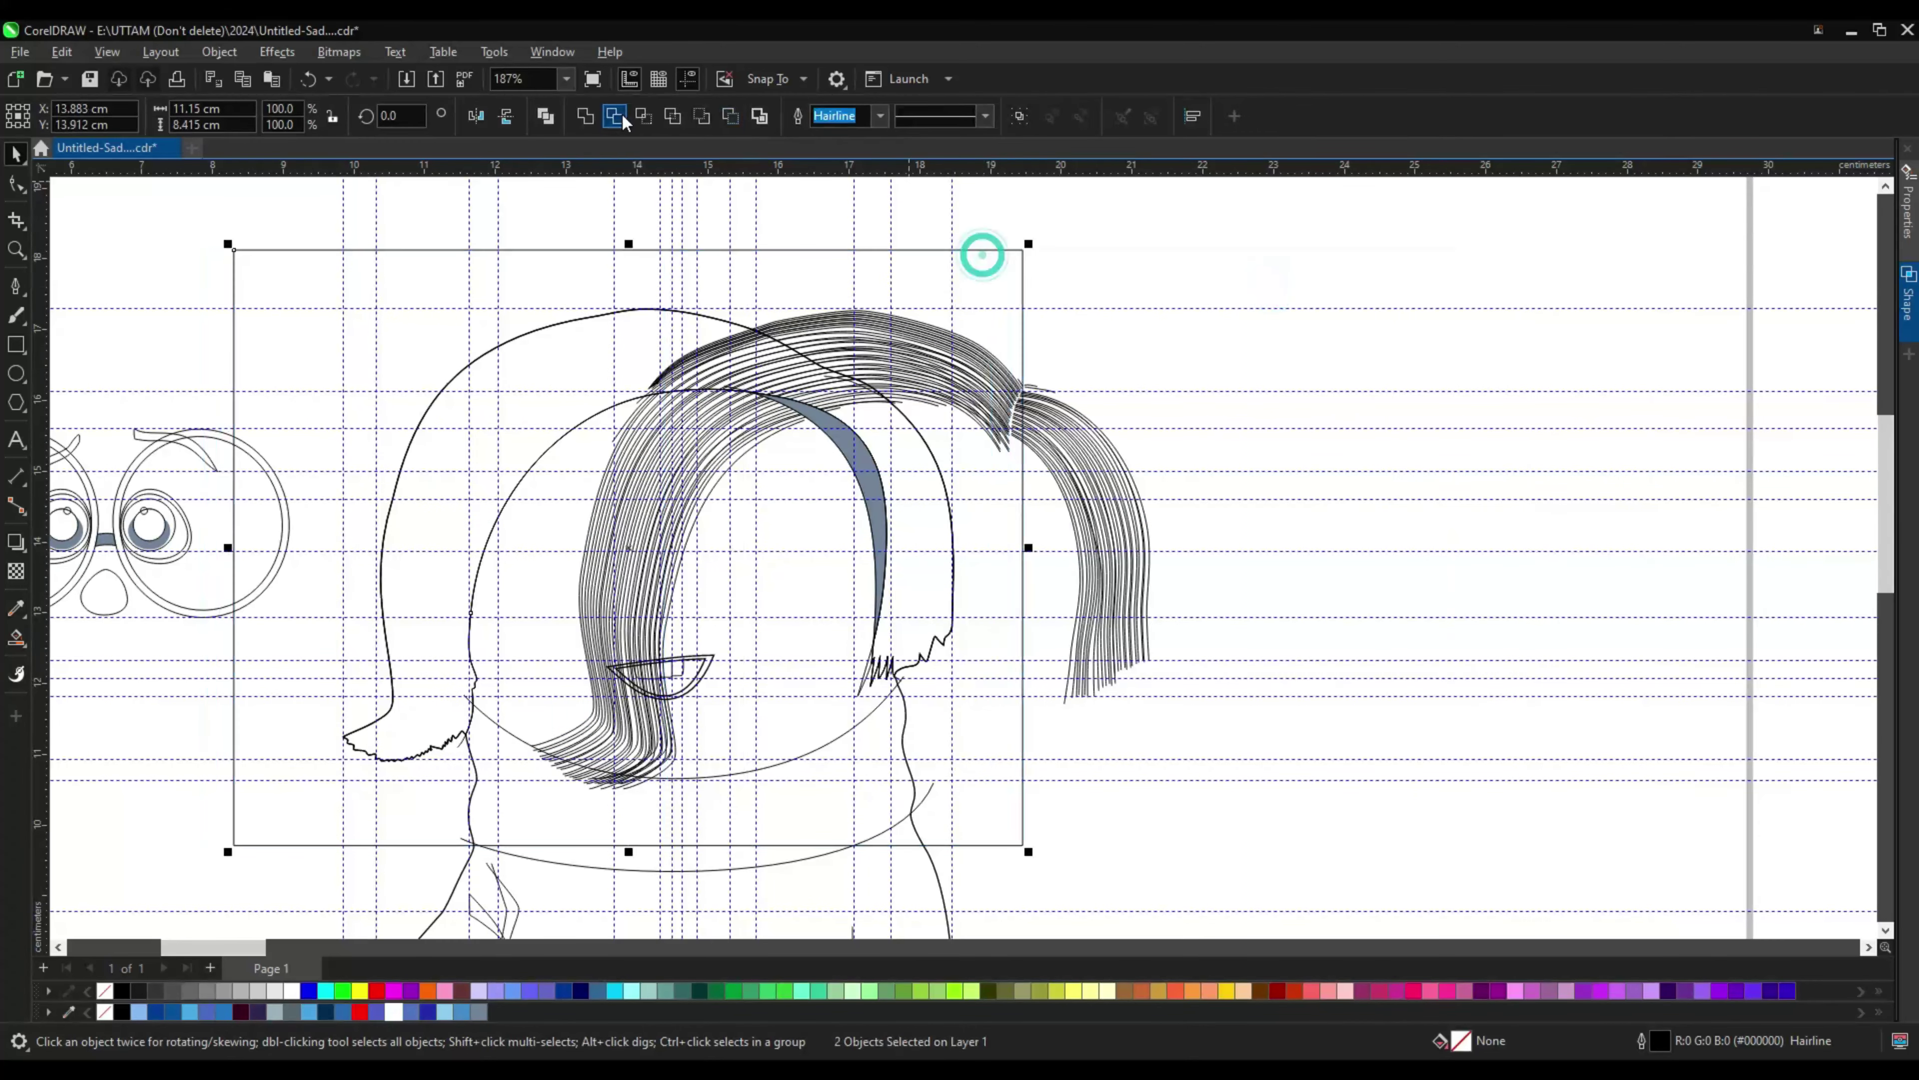
pyautogui.hotkey('ctrl', 'd')
pyautogui.press('Delete')
pyautogui.moveTo(994, 399); pyautogui.dragTo(876, 419)
pyautogui.scroll(7, 847, 466)
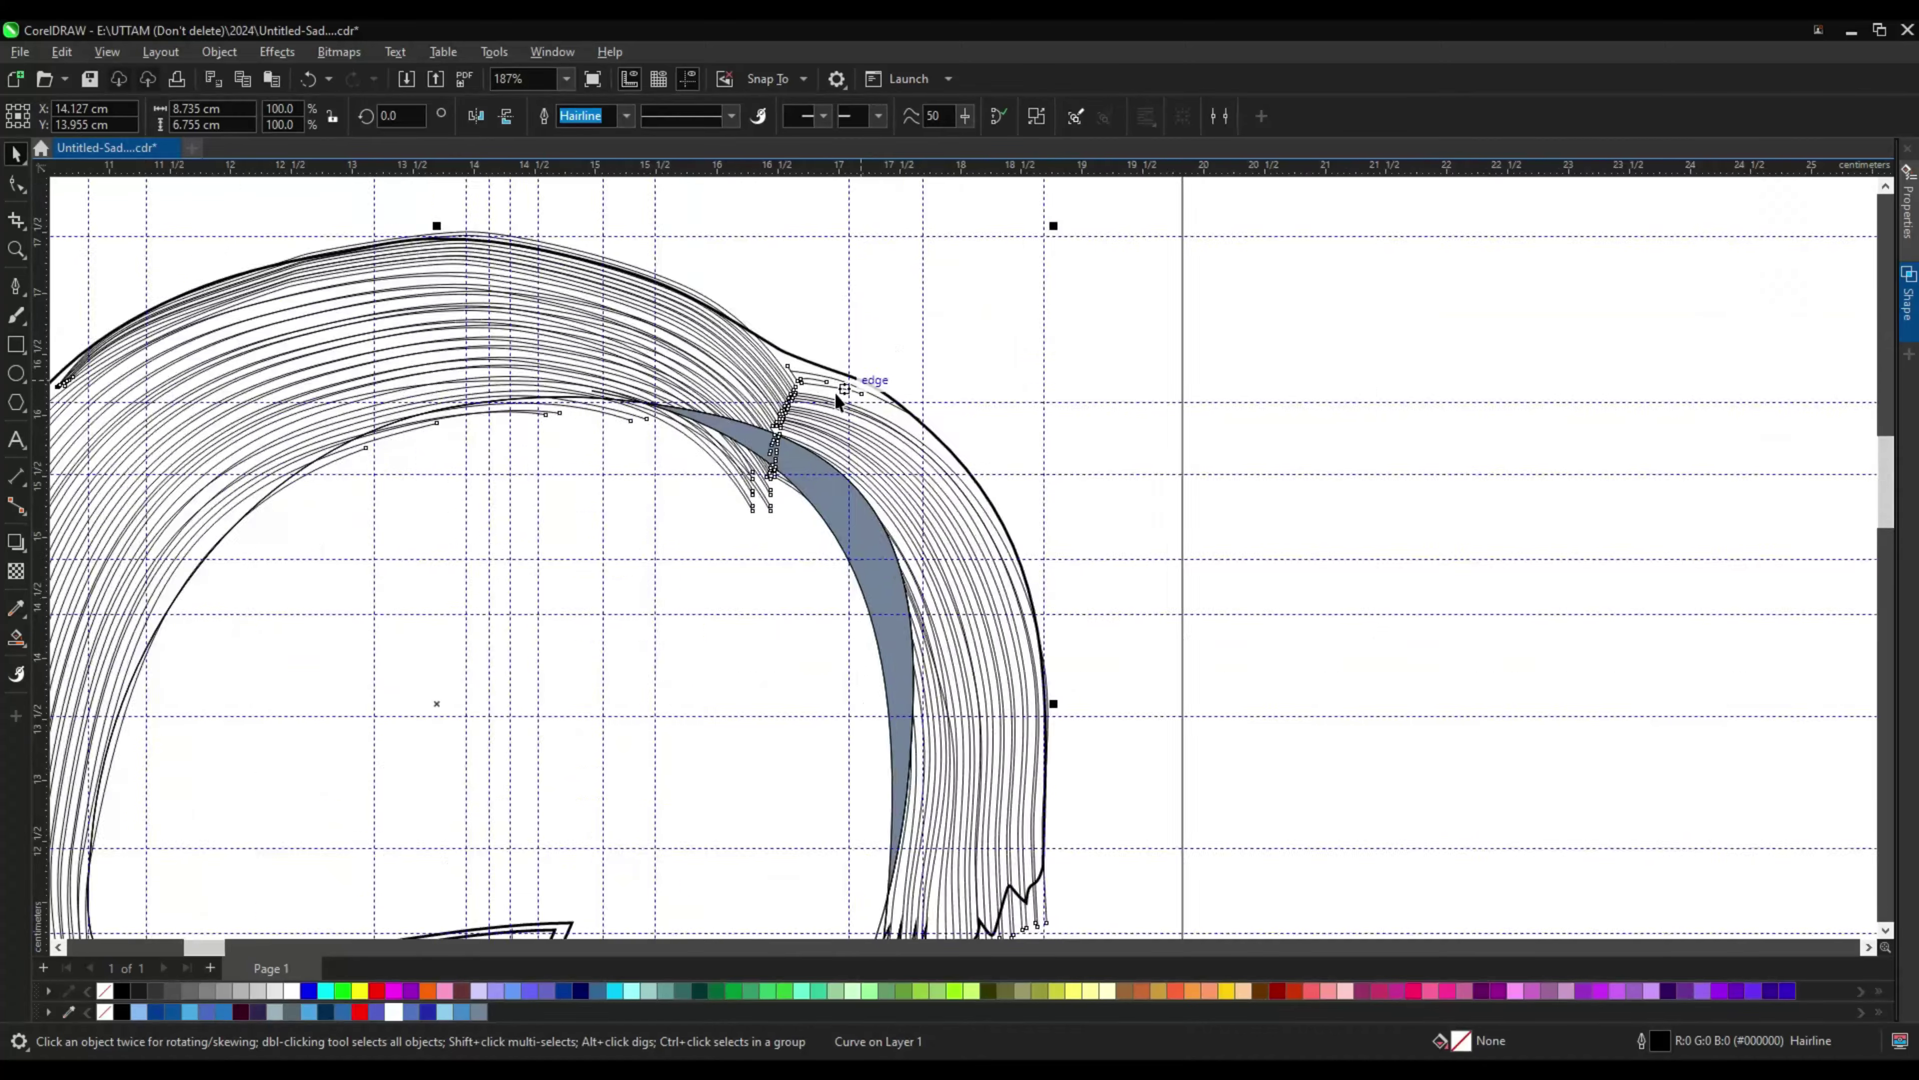
pyautogui.scroll(-8, 847, 475)
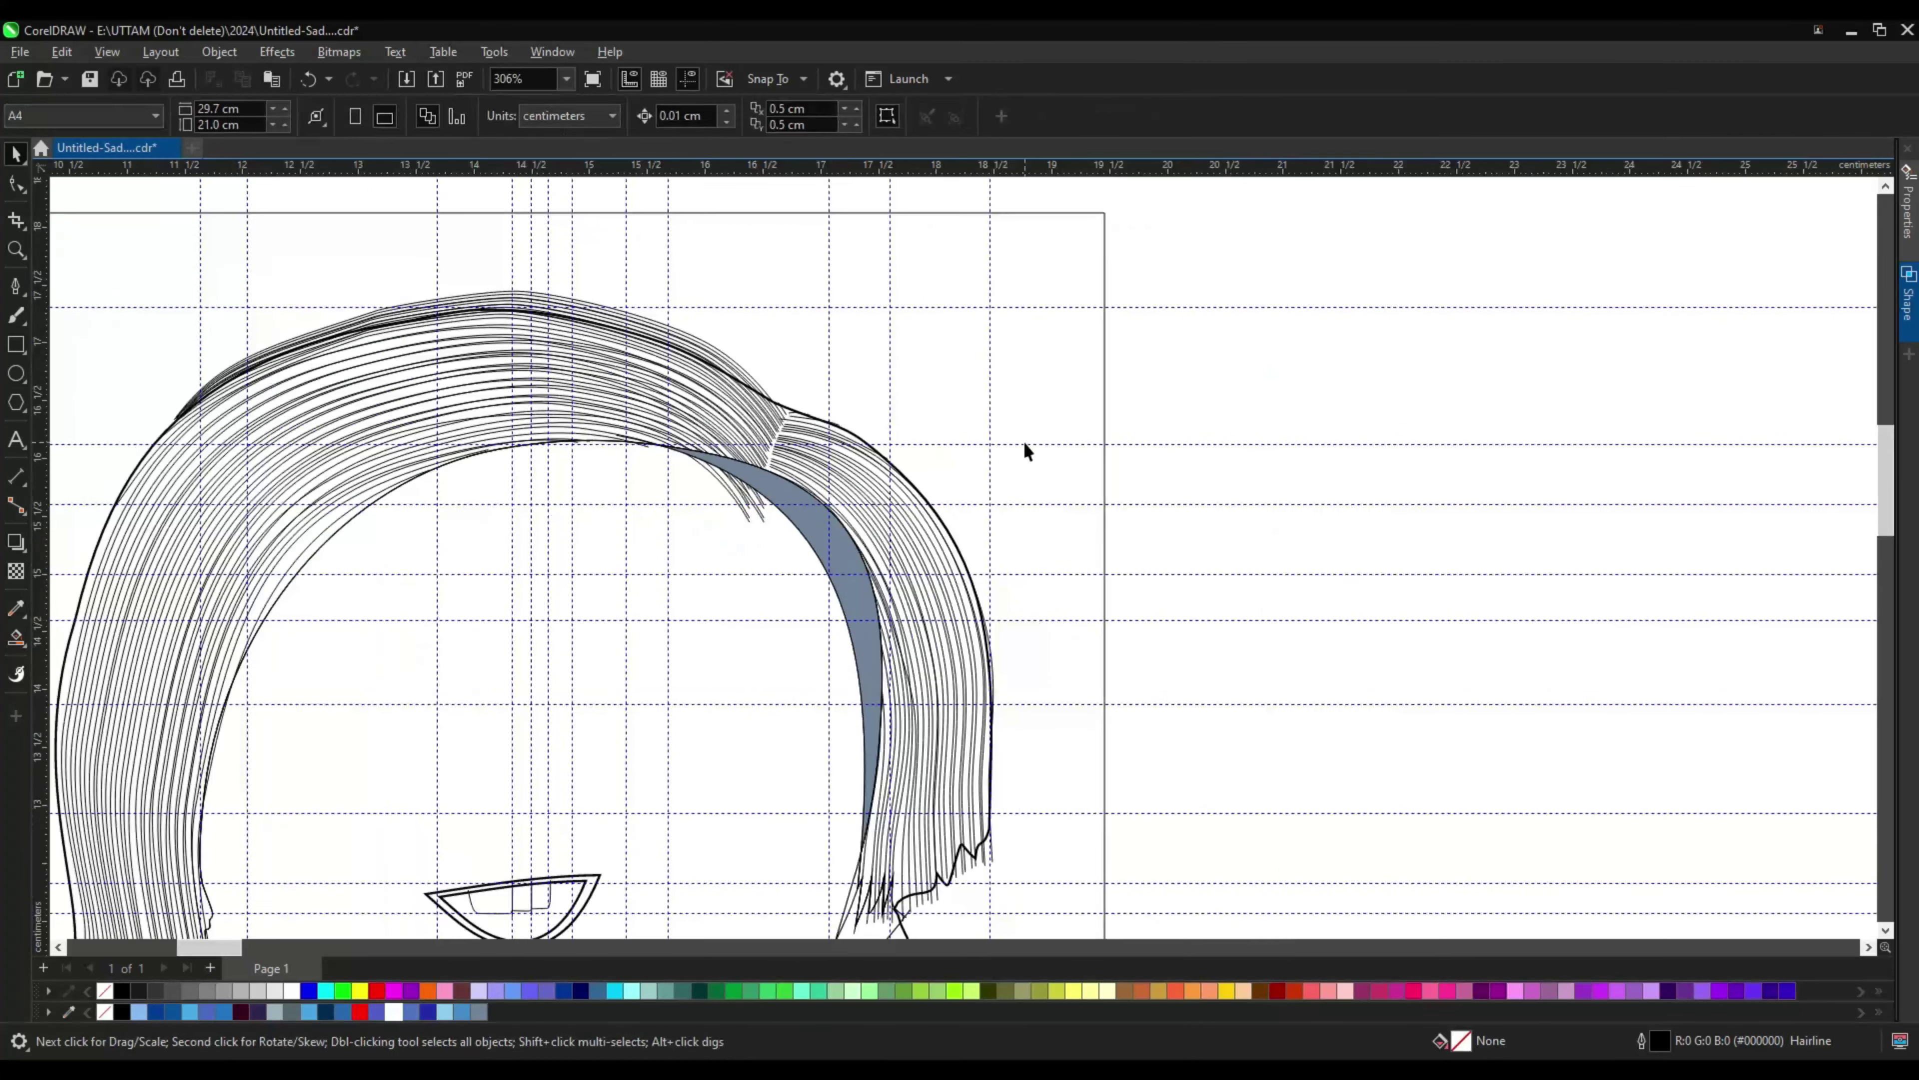
# Step: Cut the strands to the hair outline using the surrounding frame and remove the frame
pyautogui.click(1104, 378)
pyautogui.scroll(-2, 1057, 368)
pyautogui.rightClick(1057, 369)
pyautogui.click(1057, 487)
pyautogui.scroll(1, 1057, 486)
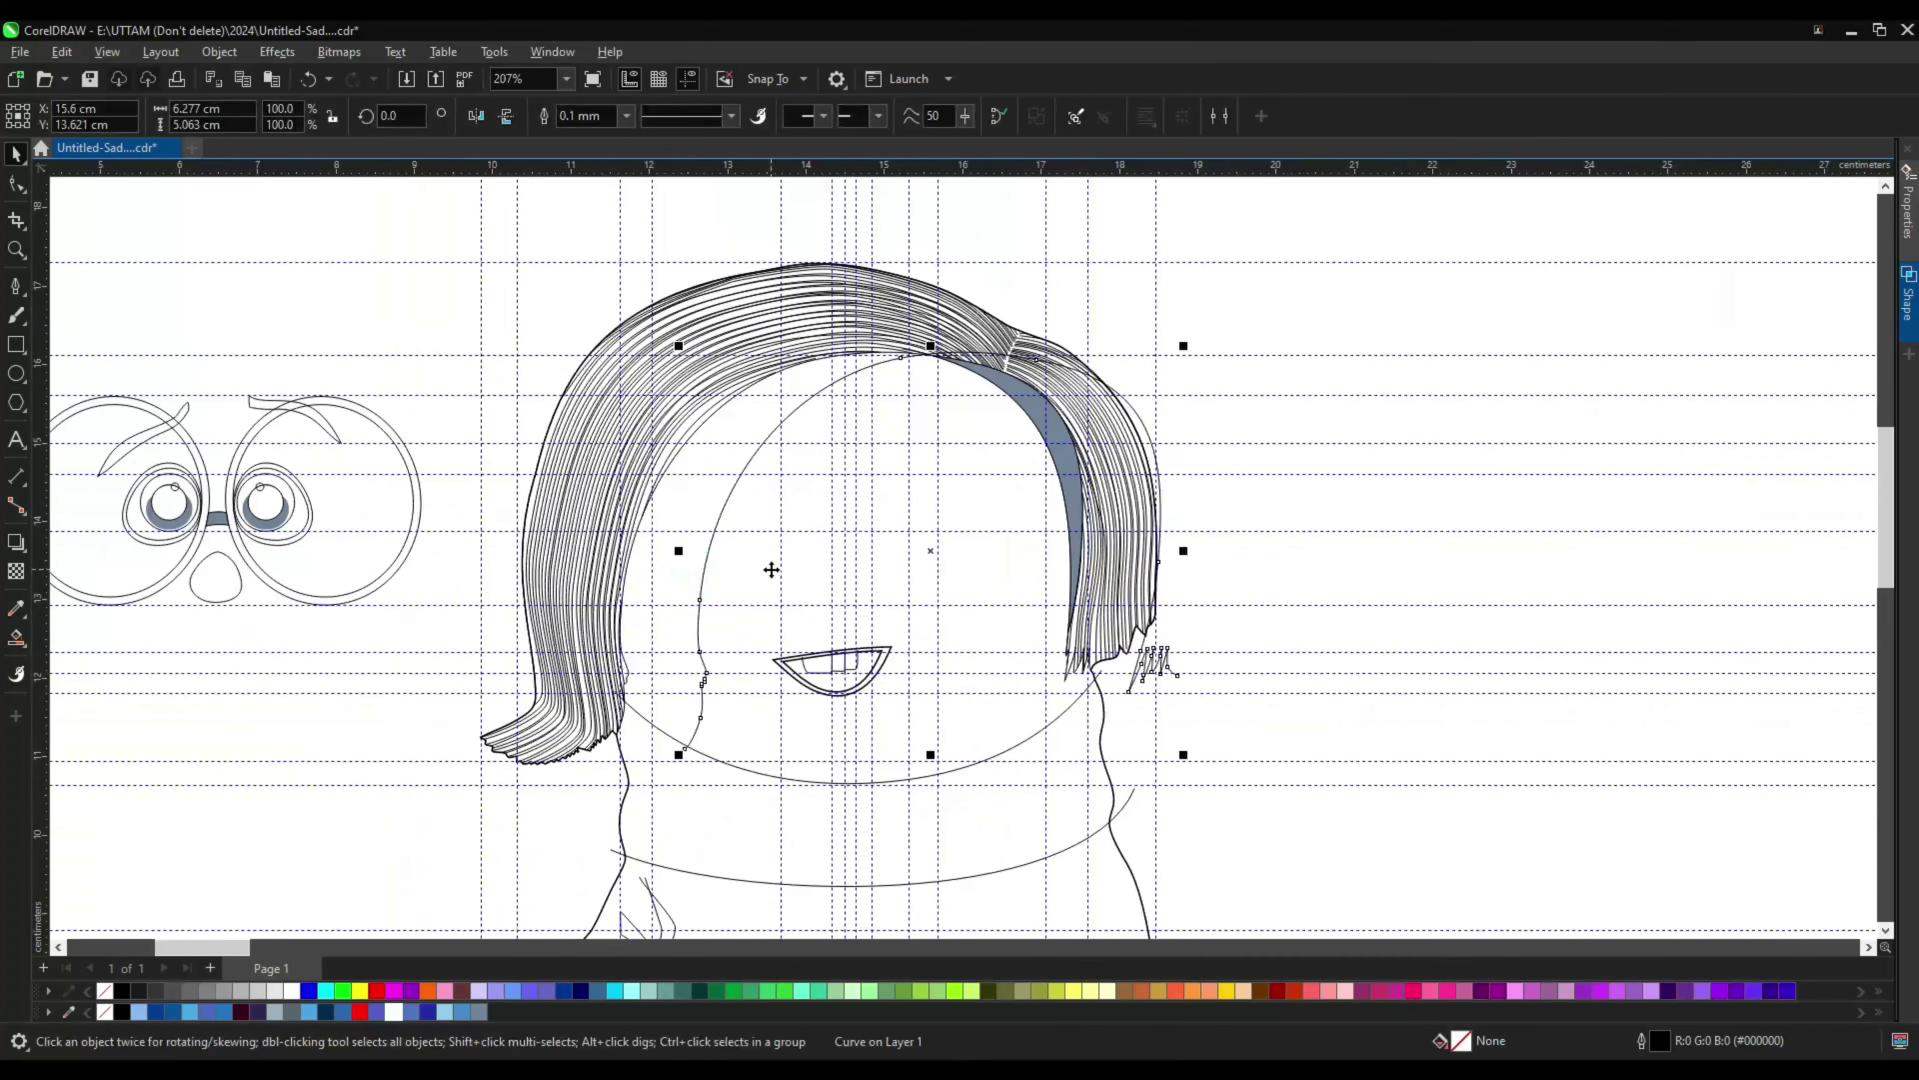
# Step: Shift the face and body outlines aside, restore them, and move the mouth out to the right of the character
pyautogui.rightClick(1230, 454)
pyautogui.click(1193, 574)
pyautogui.scroll(-2, 1196, 585)
pyautogui.click(943, 612)
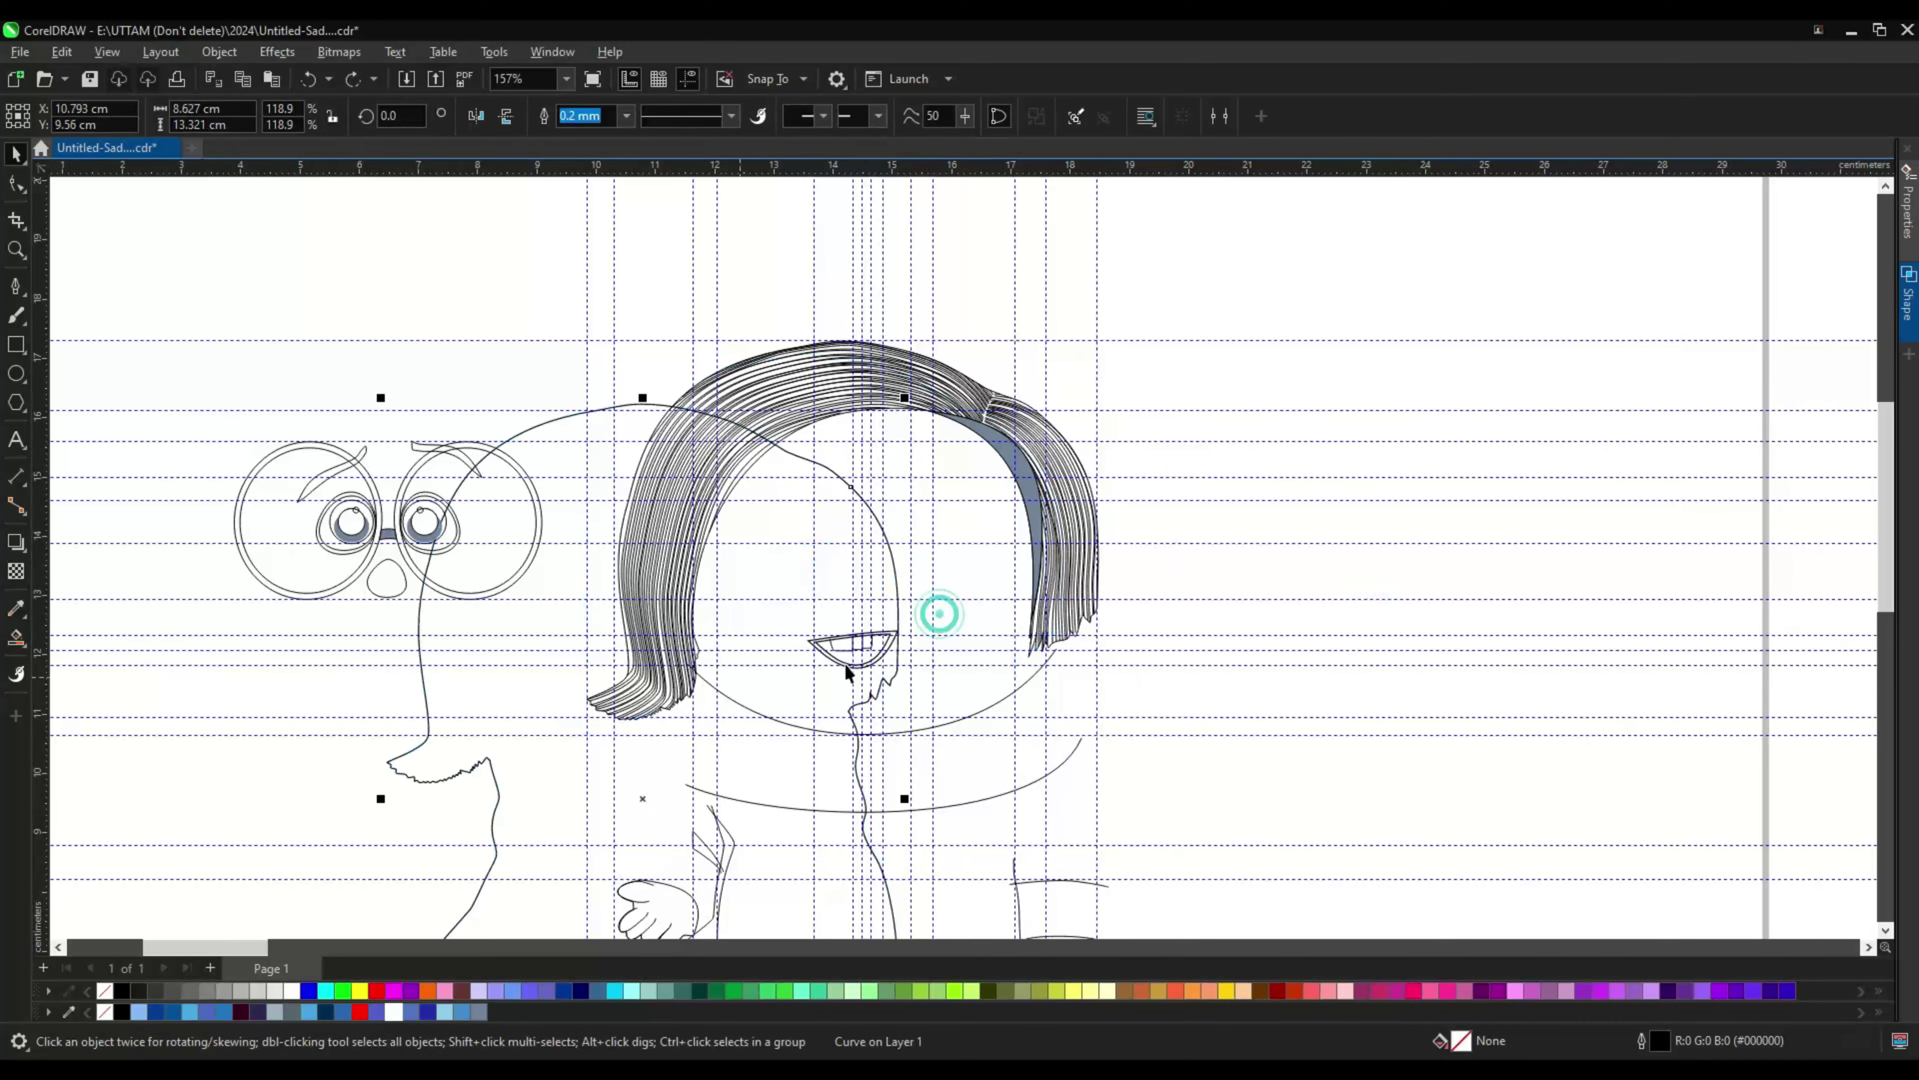
pyautogui.click(858, 650)
pyautogui.moveTo(858, 650); pyautogui.dragTo(1283, 649)
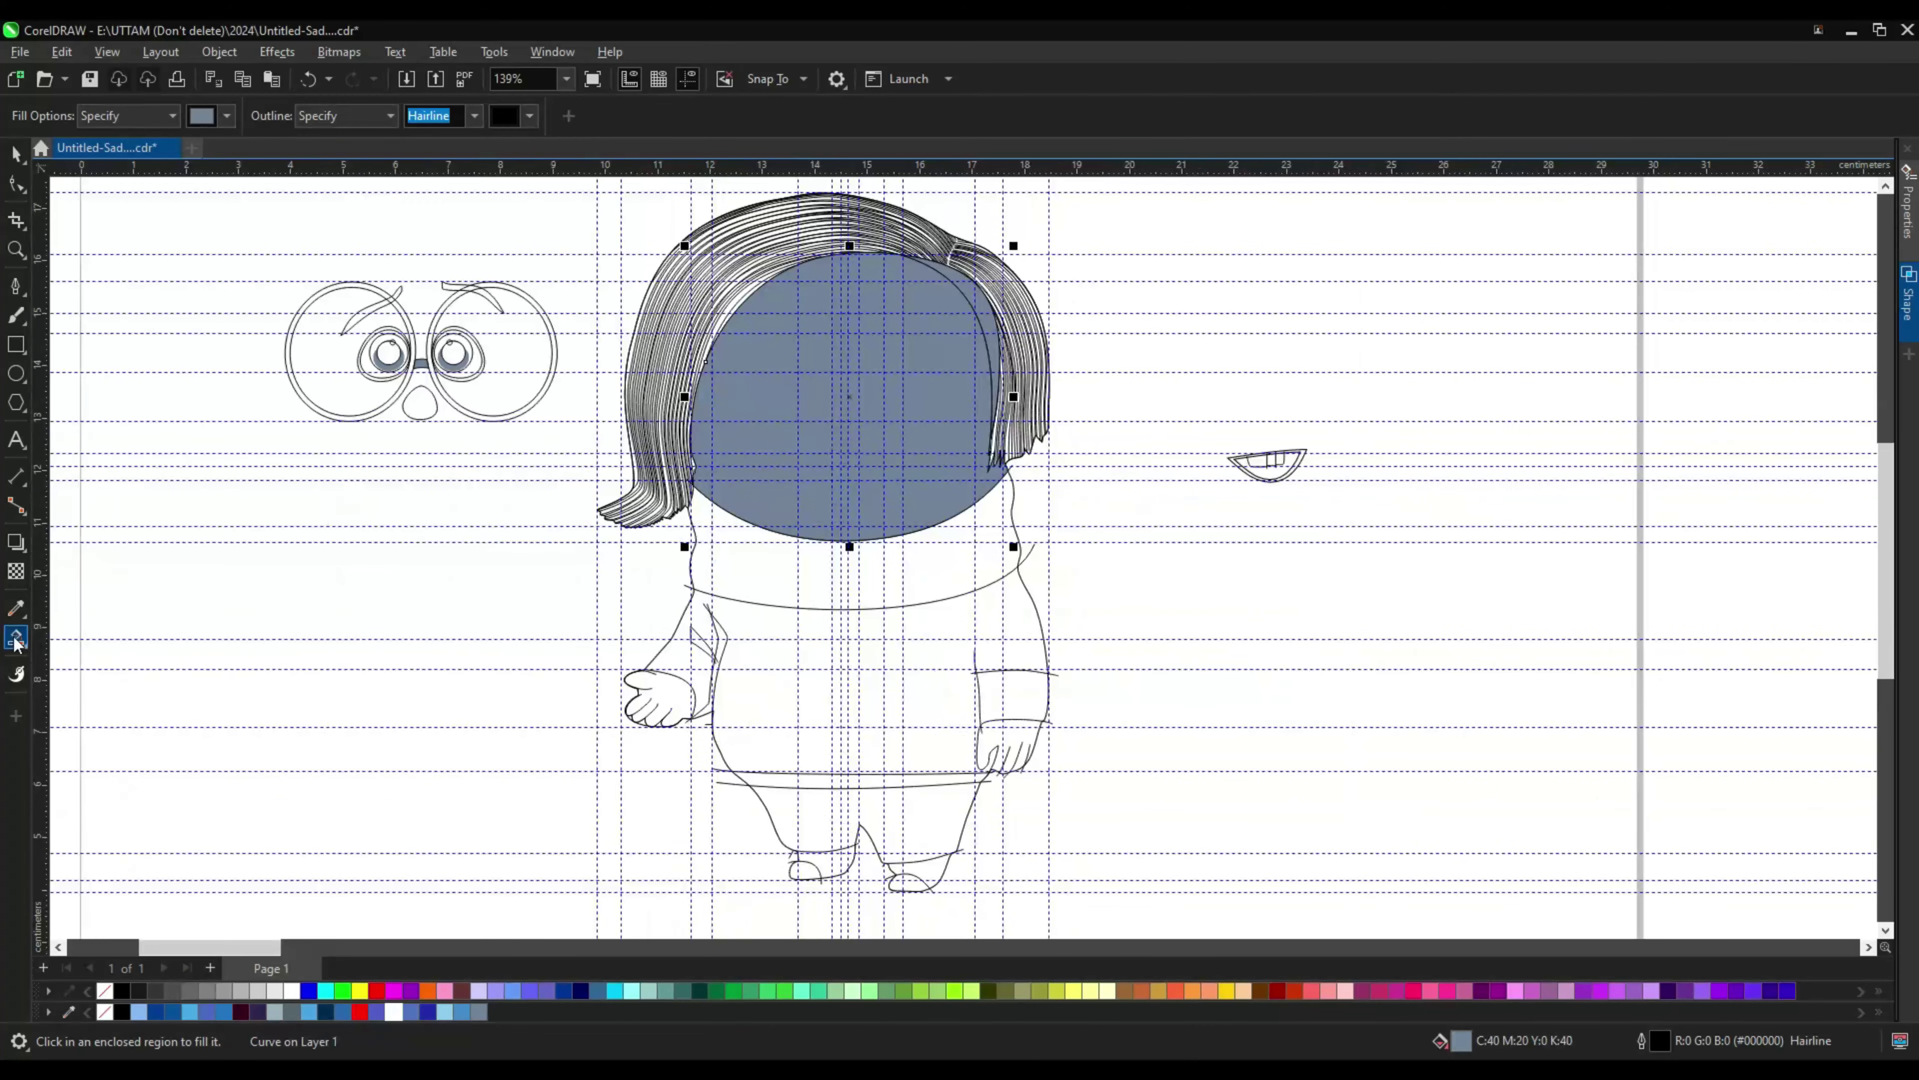
# Step: Smart-fill the neck, sweater, sleeve, waistband, trouser and shoe regions with the blue-grey C40 M20 Y0 K40 and hairline outlines
pyautogui.click(846, 577)
pyautogui.click(854, 680)
pyautogui.scroll(4, 886, 694)
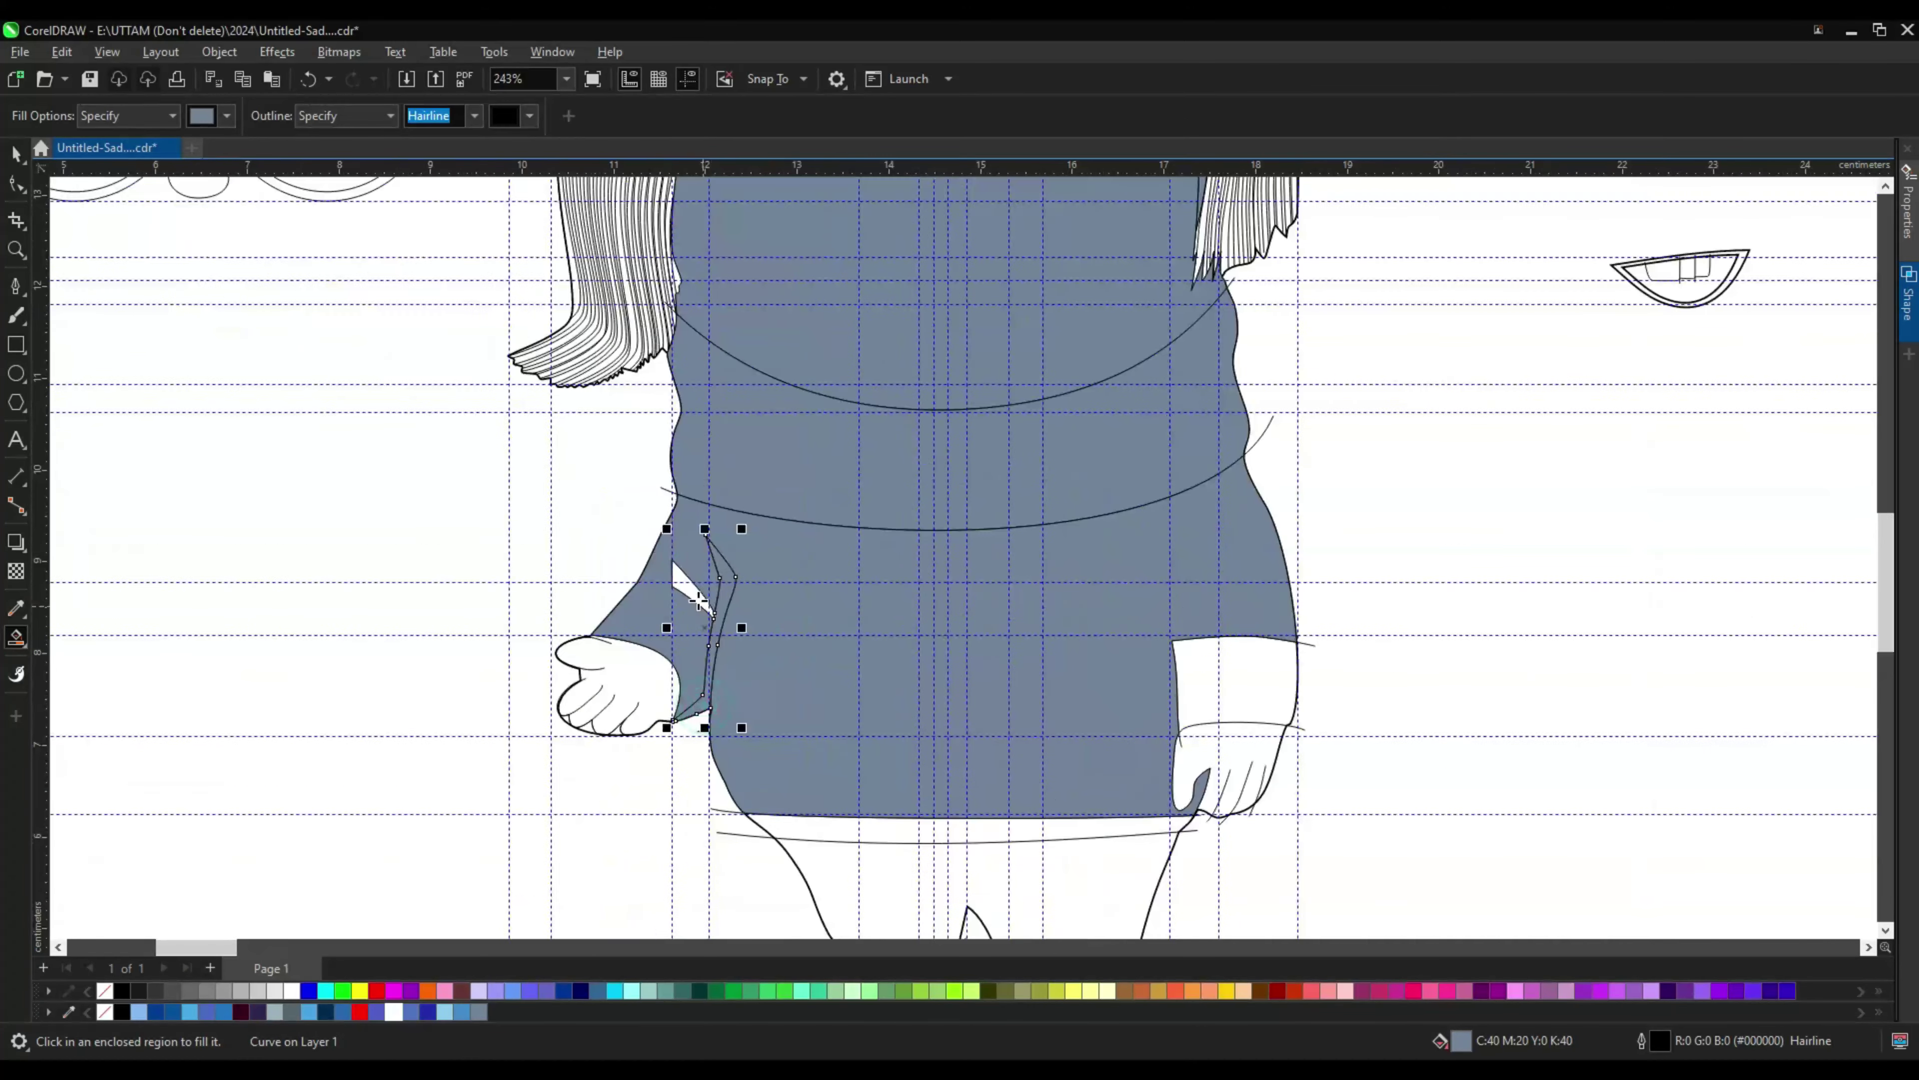
pyautogui.click(1013, 695)
pyautogui.click(831, 817)
pyautogui.scroll(-3, 945, 680)
pyautogui.click(818, 858)
pyautogui.click(910, 876)
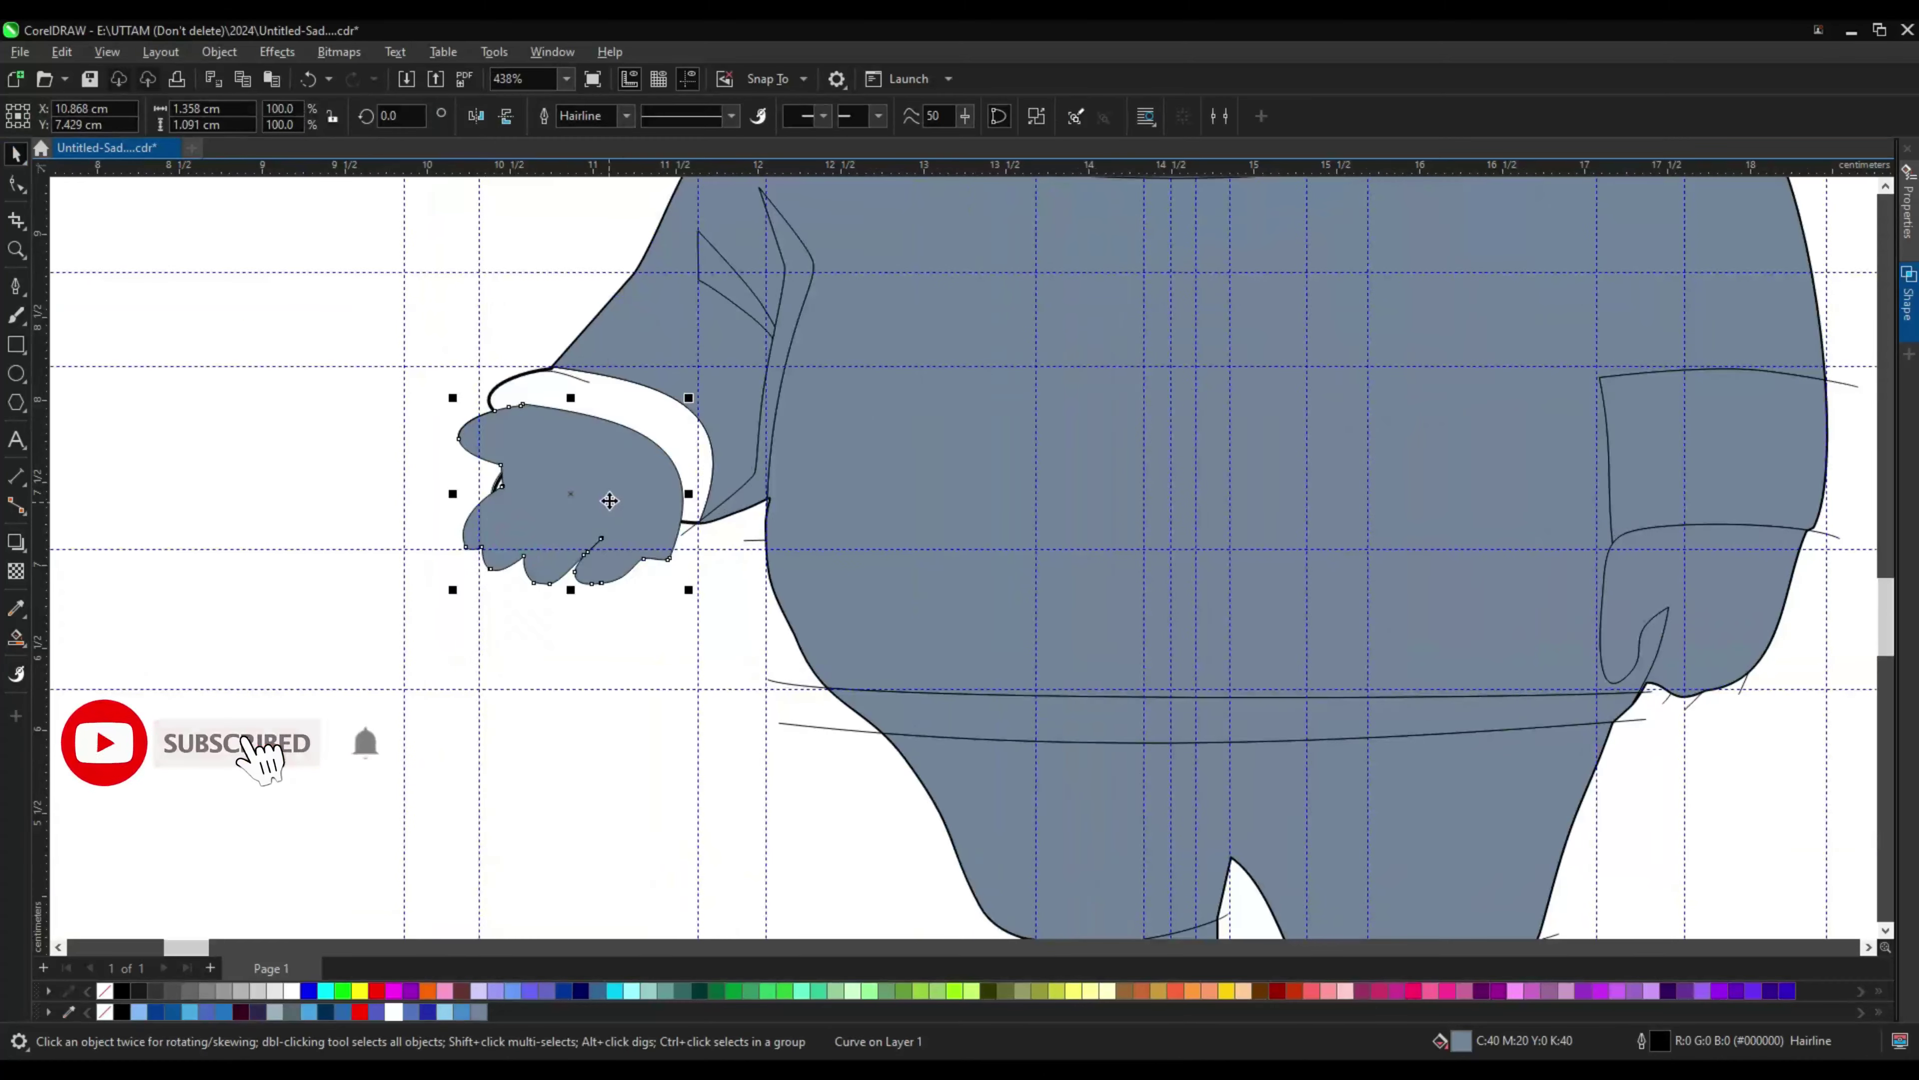
# Step: Create the remaining Smart Fill shapes for the hand and the narrow ear area beside the left hair
pyautogui.scroll(-2, 844, 404)
pyautogui.scroll(2, 844, 405)
pyautogui.scroll(3, 844, 404)
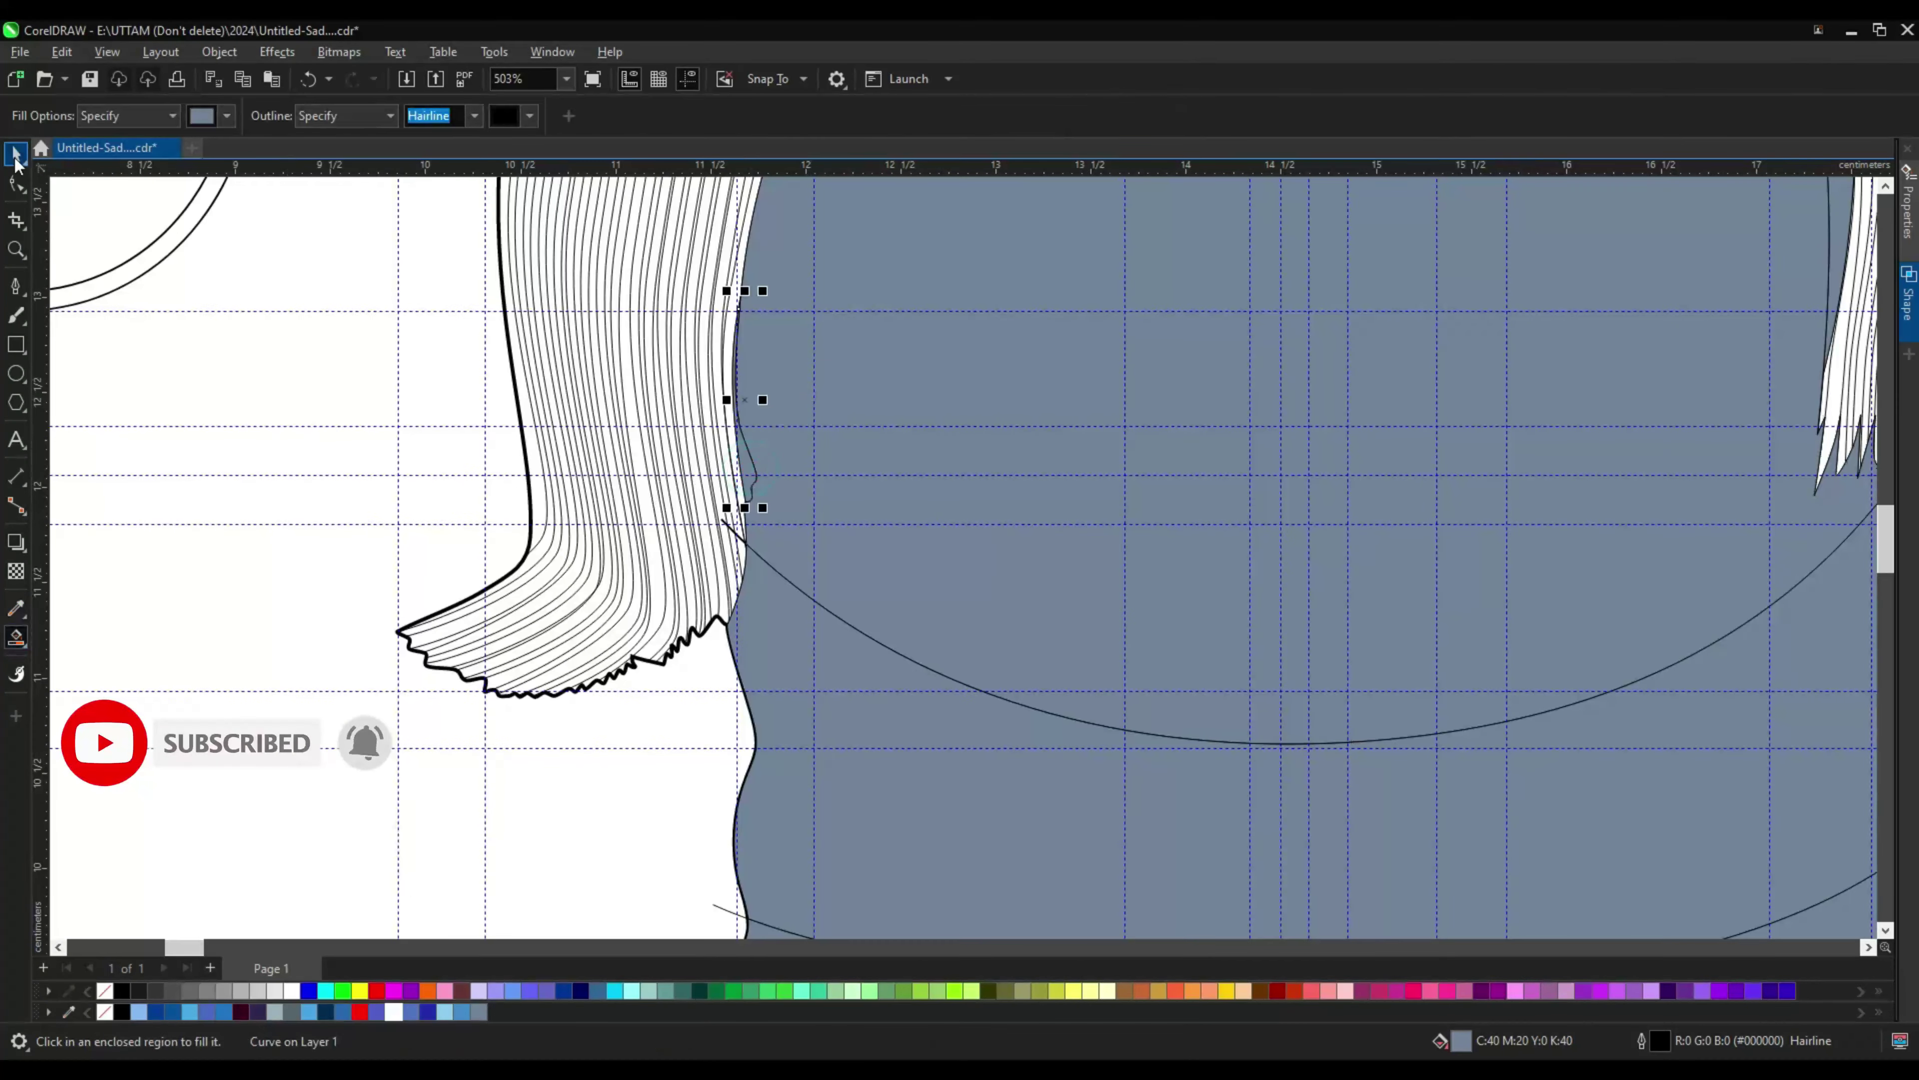
pyautogui.scroll(-3, 1063, 485)
pyautogui.click(1336, 448)
pyautogui.click(1210, 630)
# Step: Remove the original chin, neckline and right-arm construction lines that overhang the filled shapes
pyautogui.scroll(3, 1058, 476)
pyautogui.keyDown('shift'); pyautogui.click(1096, 459); pyautogui.keyUp('shift')
pyautogui.scroll(2, 1200, 540)
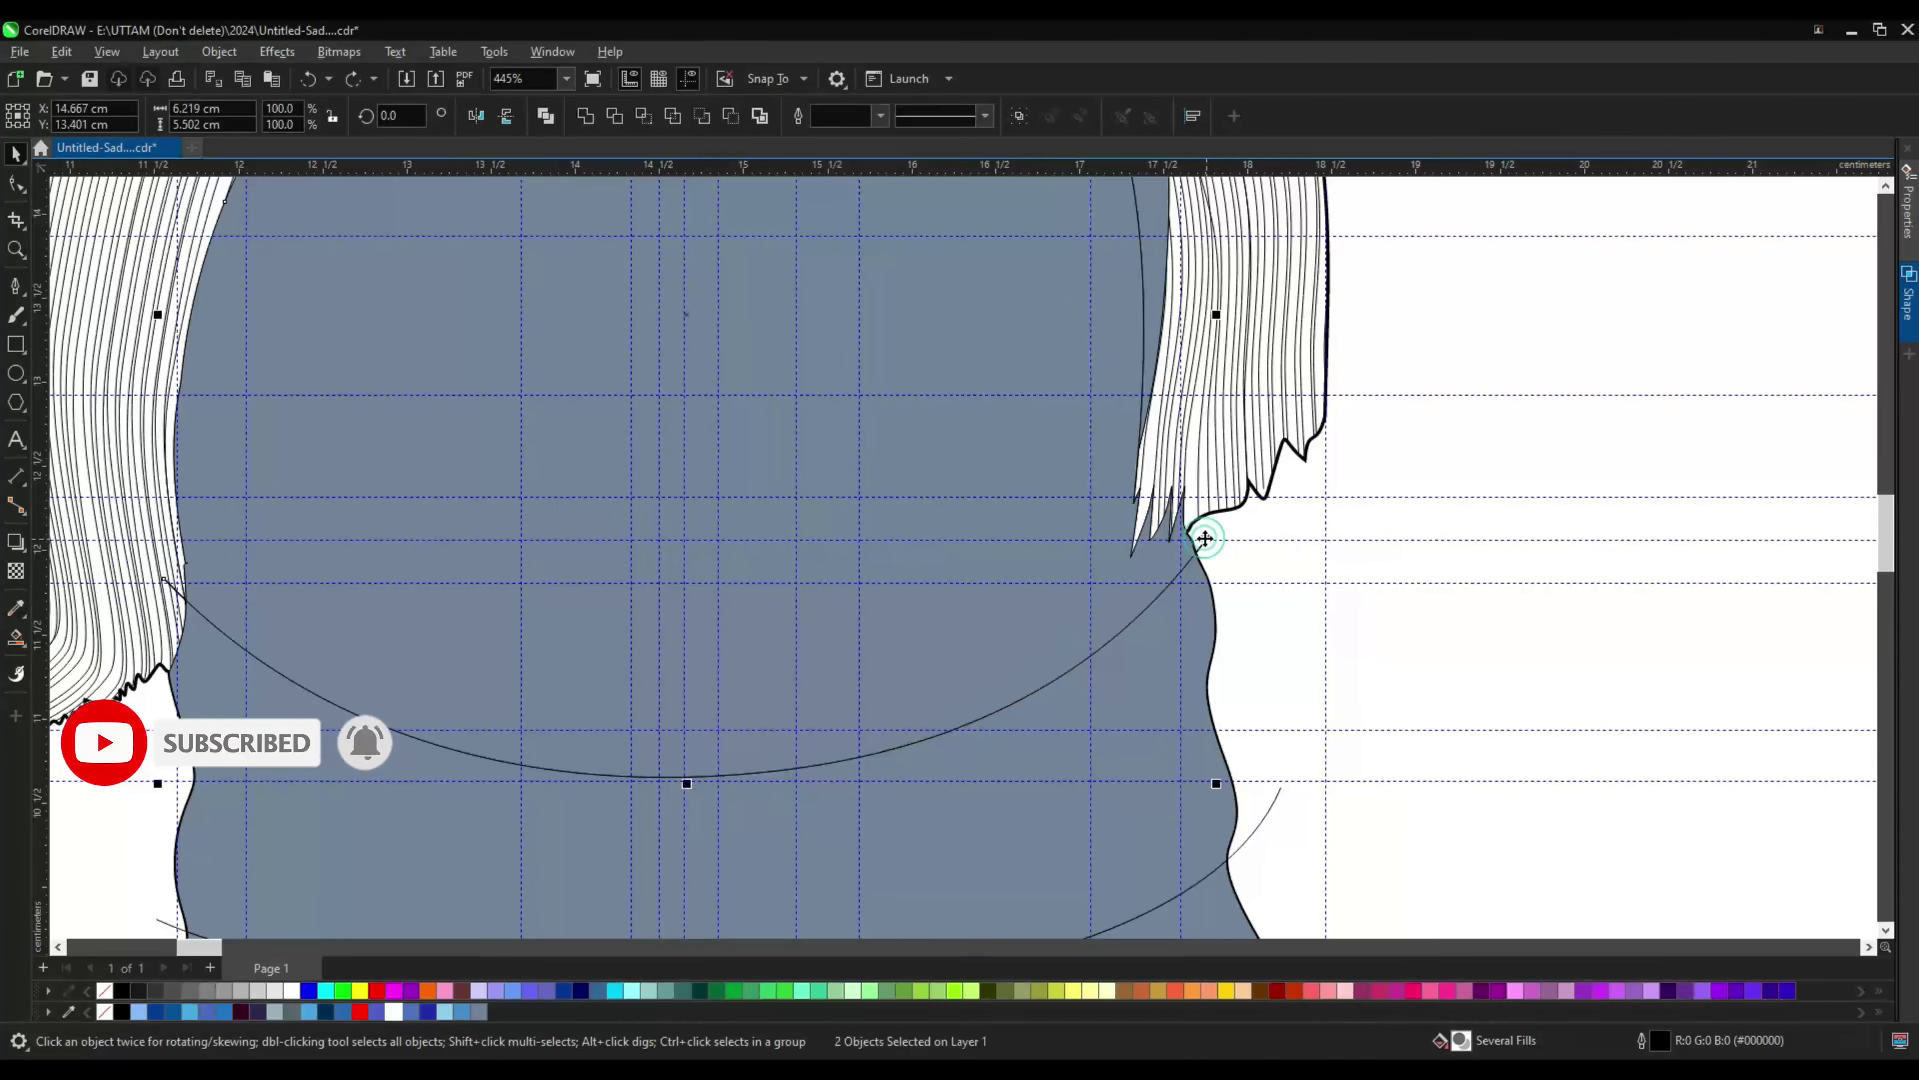
pyautogui.scroll(-4, 1298, 591)
pyautogui.scroll(2, 1209, 681)
pyautogui.rightClick(1184, 745)
pyautogui.click(1233, 338)
pyautogui.scroll(-3, 1209, 681)
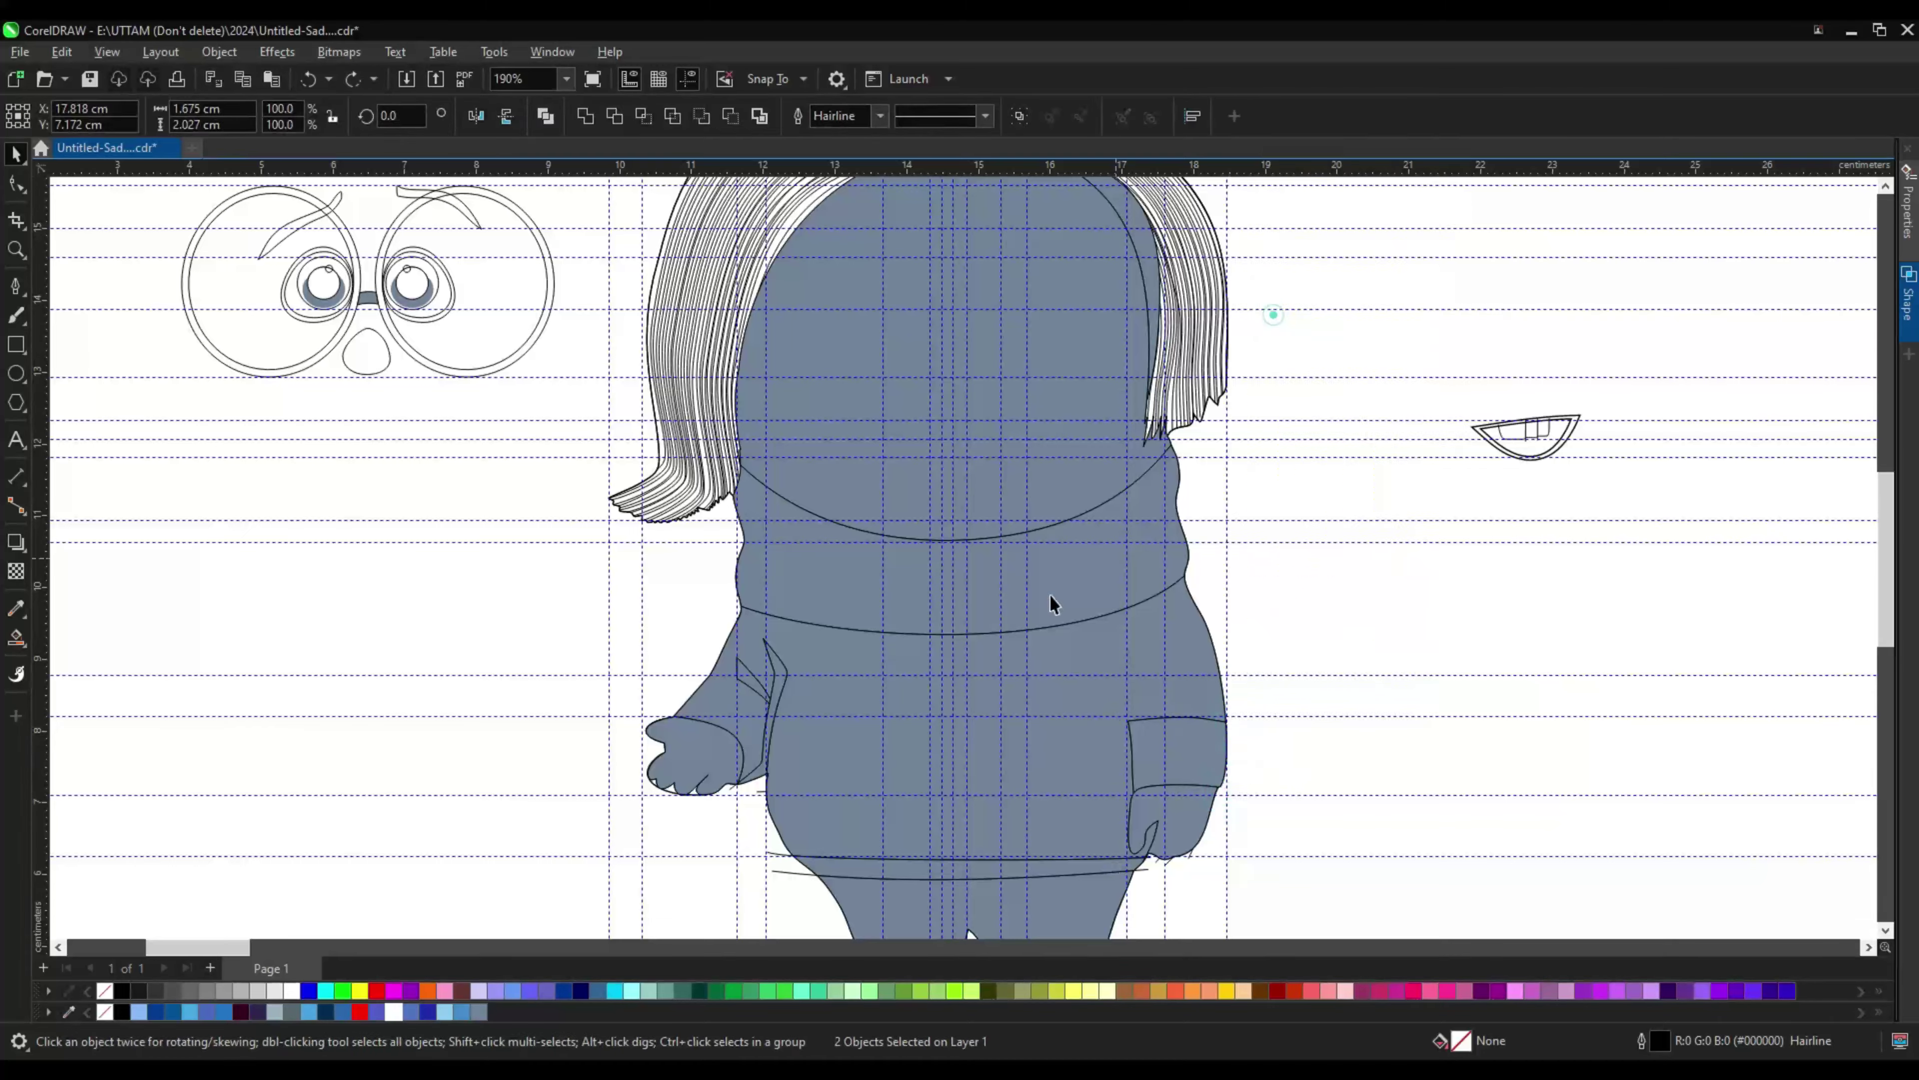
# Step: Clean up the overhanging waistband lines and the leftover lines around the left sleeve and hand
pyautogui.scroll(2, 967, 832)
pyautogui.scroll(2, 766, 582)
pyautogui.click(801, 767)
pyautogui.press('Escape')
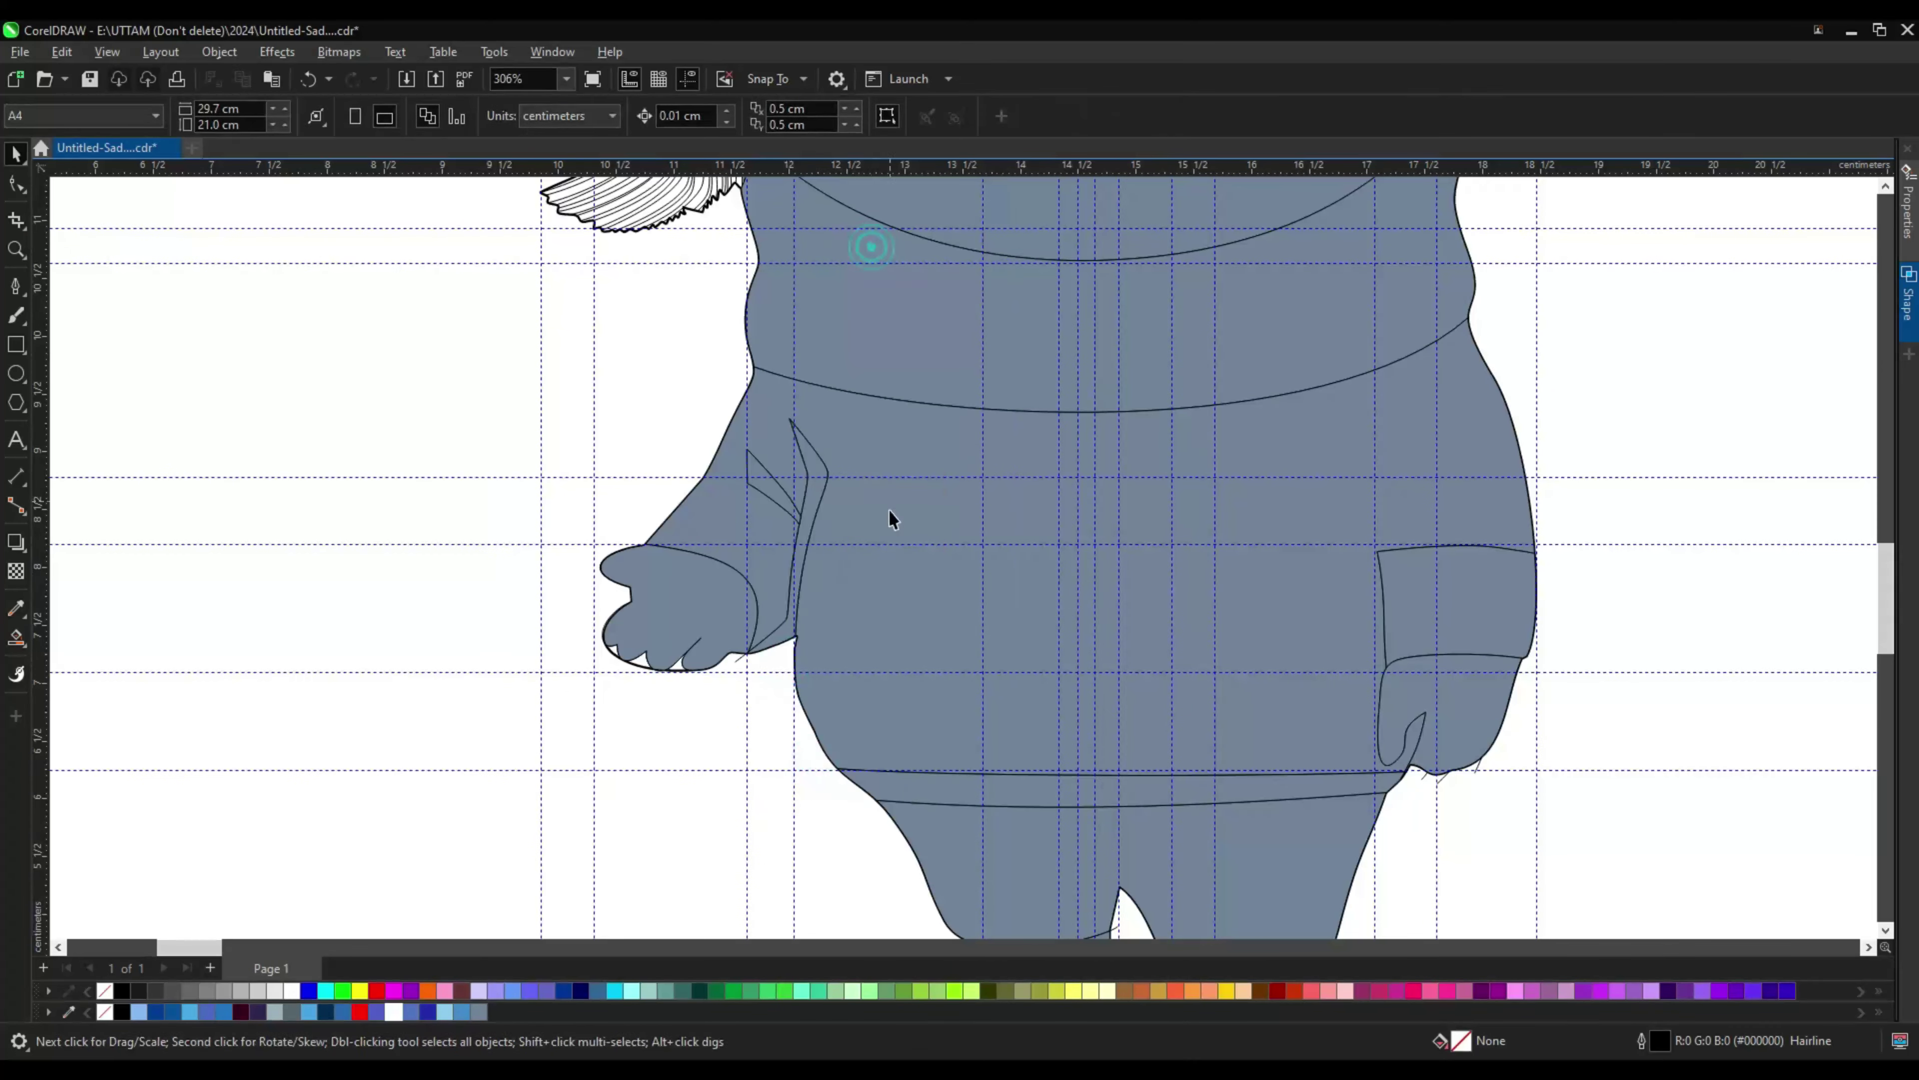
pyautogui.scroll(2, 891, 518)
pyautogui.click(869, 674)
pyautogui.keyDown('shift'); pyautogui.click(707, 689); pyautogui.keyUp('shift')
pyautogui.rightClick(708, 689)
pyautogui.click(753, 369)
# Step: Remove the fill from the face, body and limb shapes, leaving only their hairline outlines
pyautogui.scroll(-3, 1235, 711)
pyautogui.scroll(1, 1212, 447)
pyautogui.click(1213, 447)
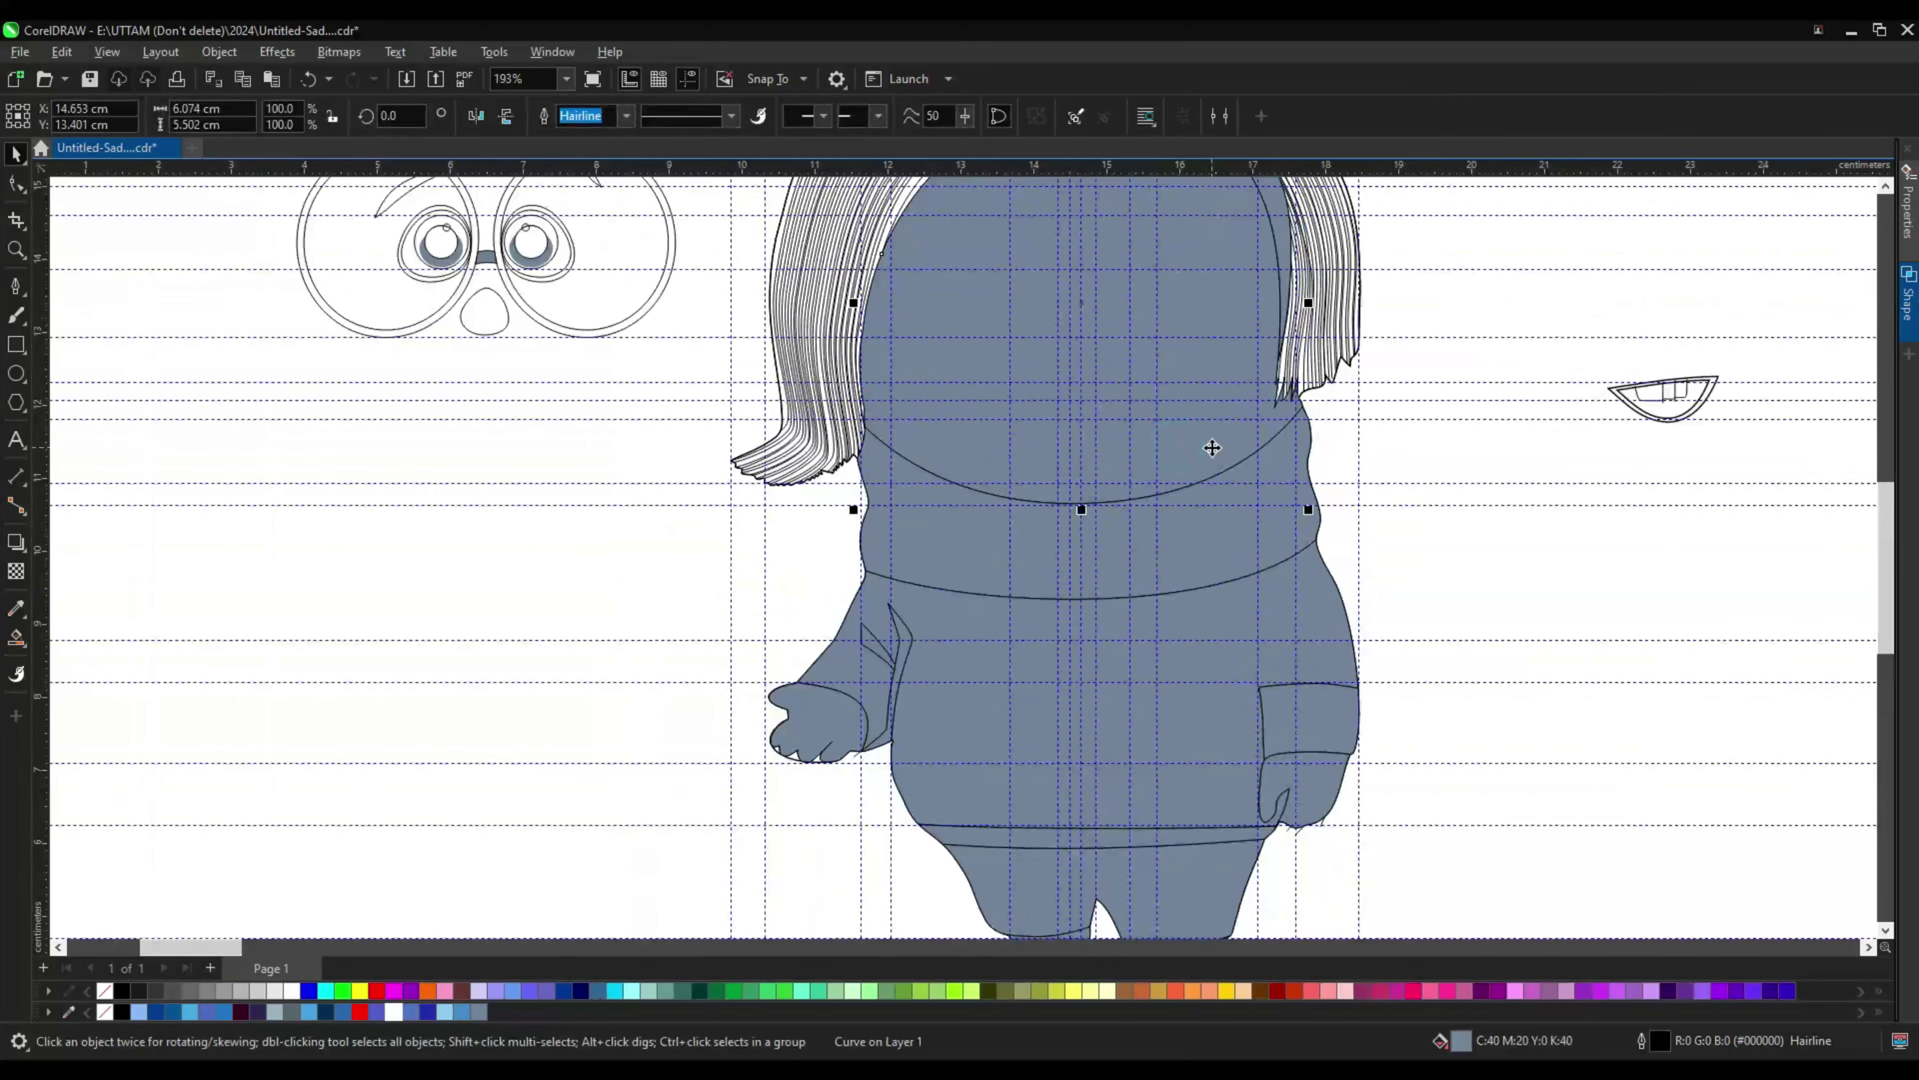
pyautogui.scroll(-1, 1288, 626)
pyautogui.hotkey('ctrl', 'z')
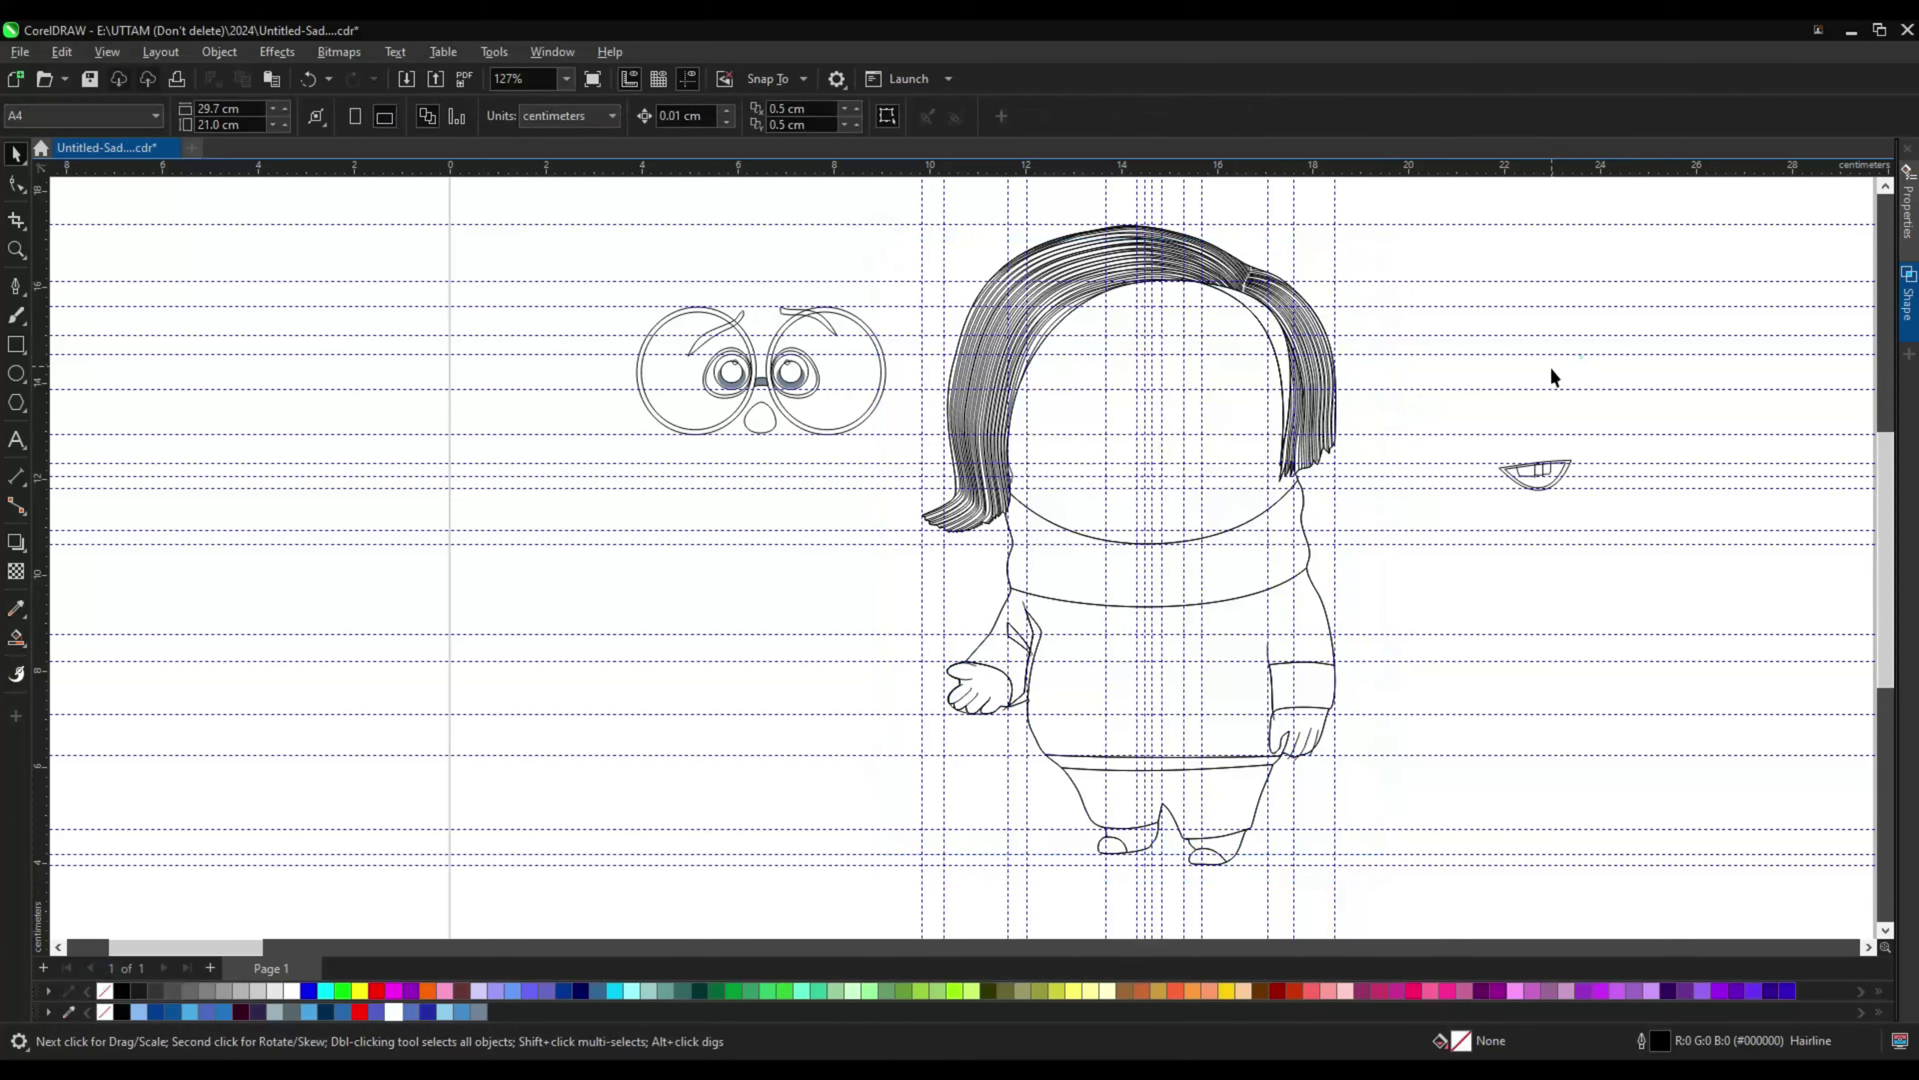
pyautogui.click(1568, 487)
pyautogui.scroll(1, 945, 711)
pyautogui.scroll(-2, 1133, 424)
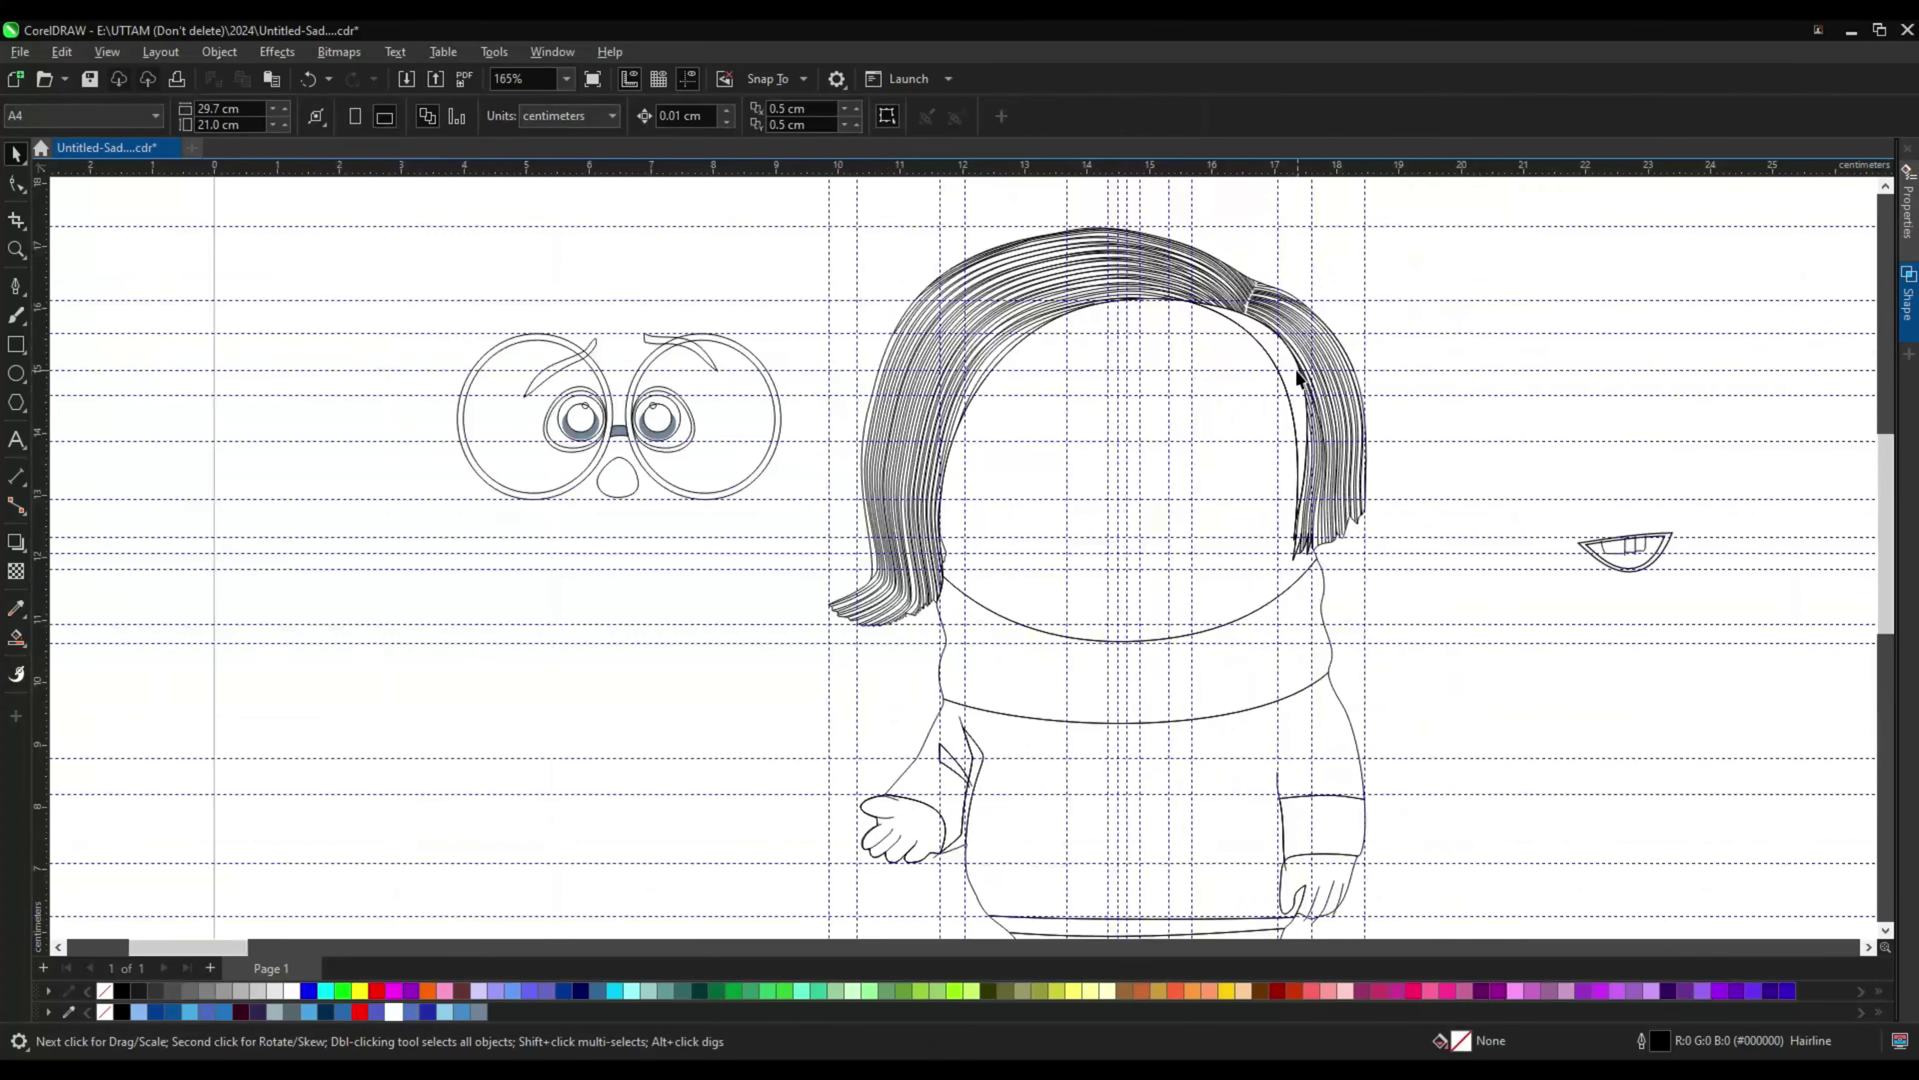
# Step: Move the nodes of the face outline beside the right hair lock so its edge runs beneath the hair
pyautogui.click(1295, 369)
pyautogui.doubleClick(1295, 369)
pyautogui.scroll(2, 1254, 498)
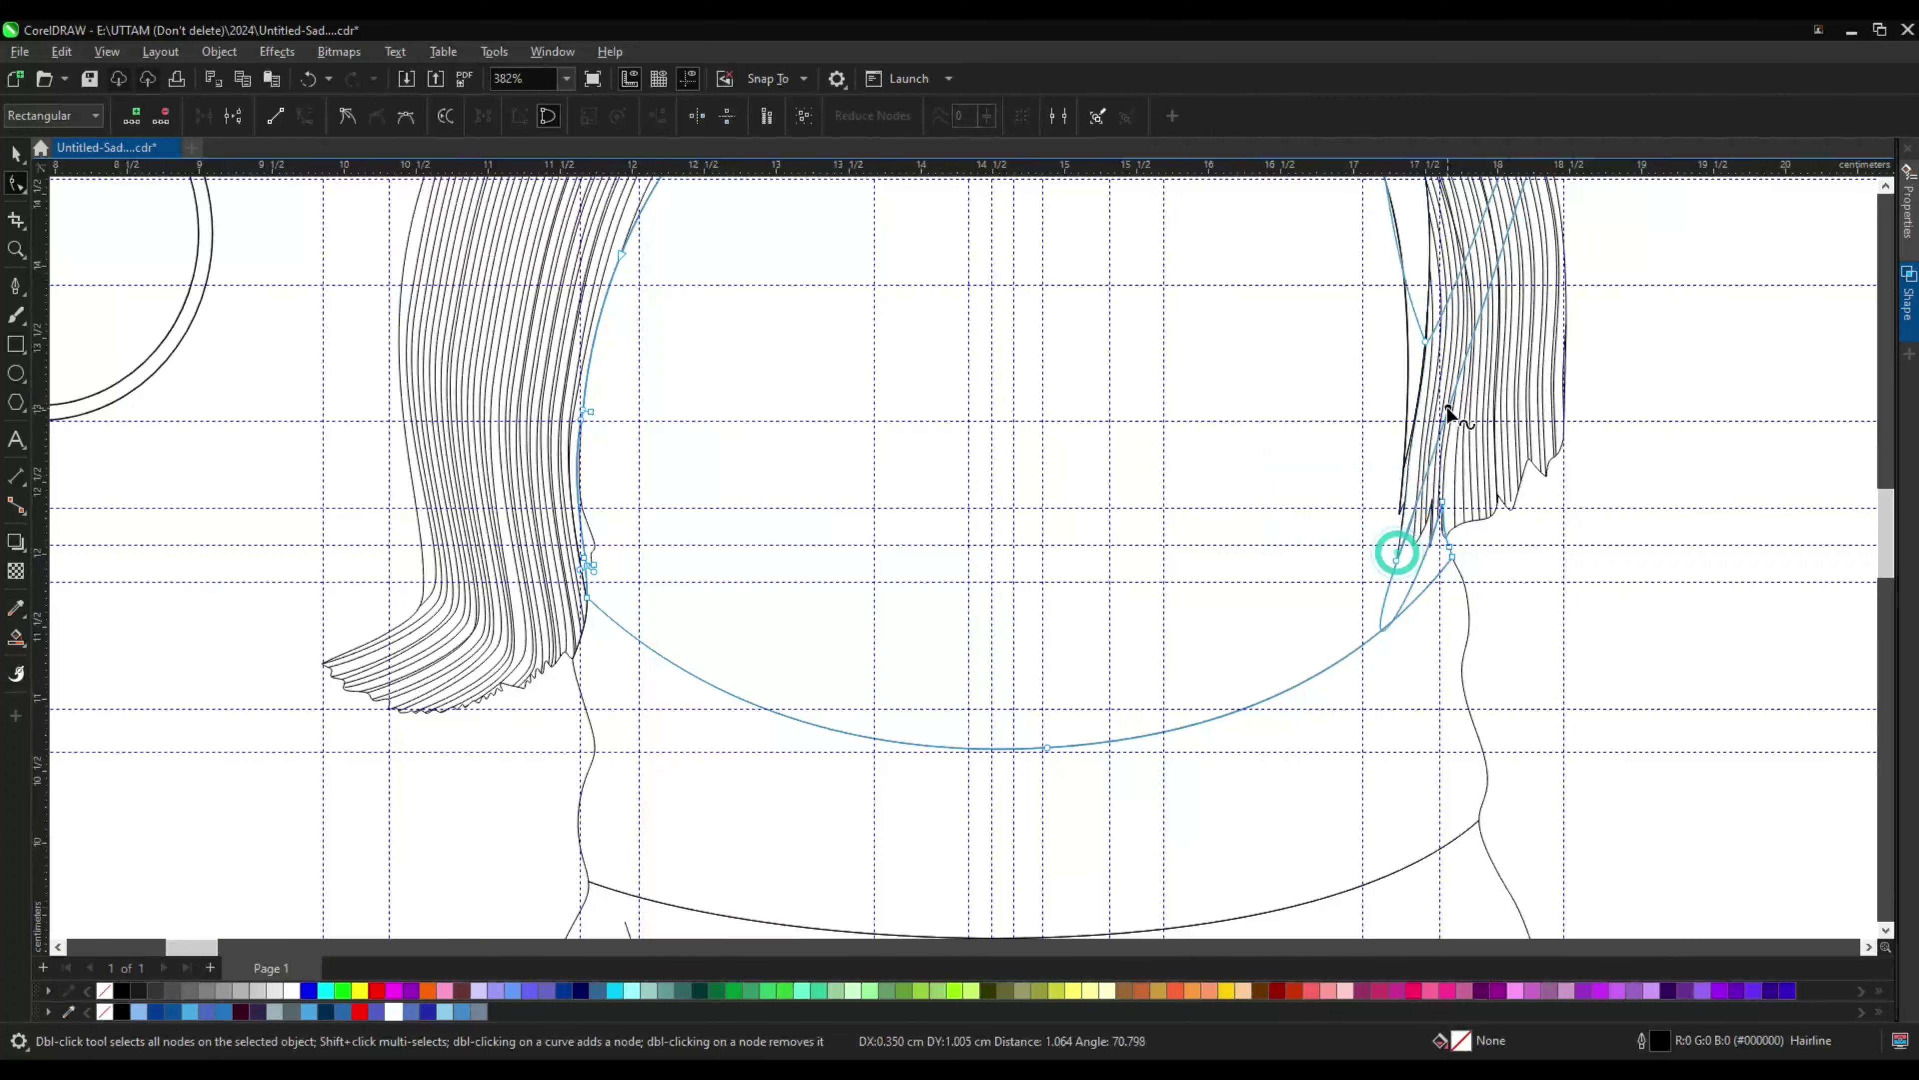
pyautogui.scroll(-3, 1239, 512)
# Step: Enlarge the face outline about its centre to about 105%
pyautogui.press('space')
pyautogui.scroll(2, 1358, 564)
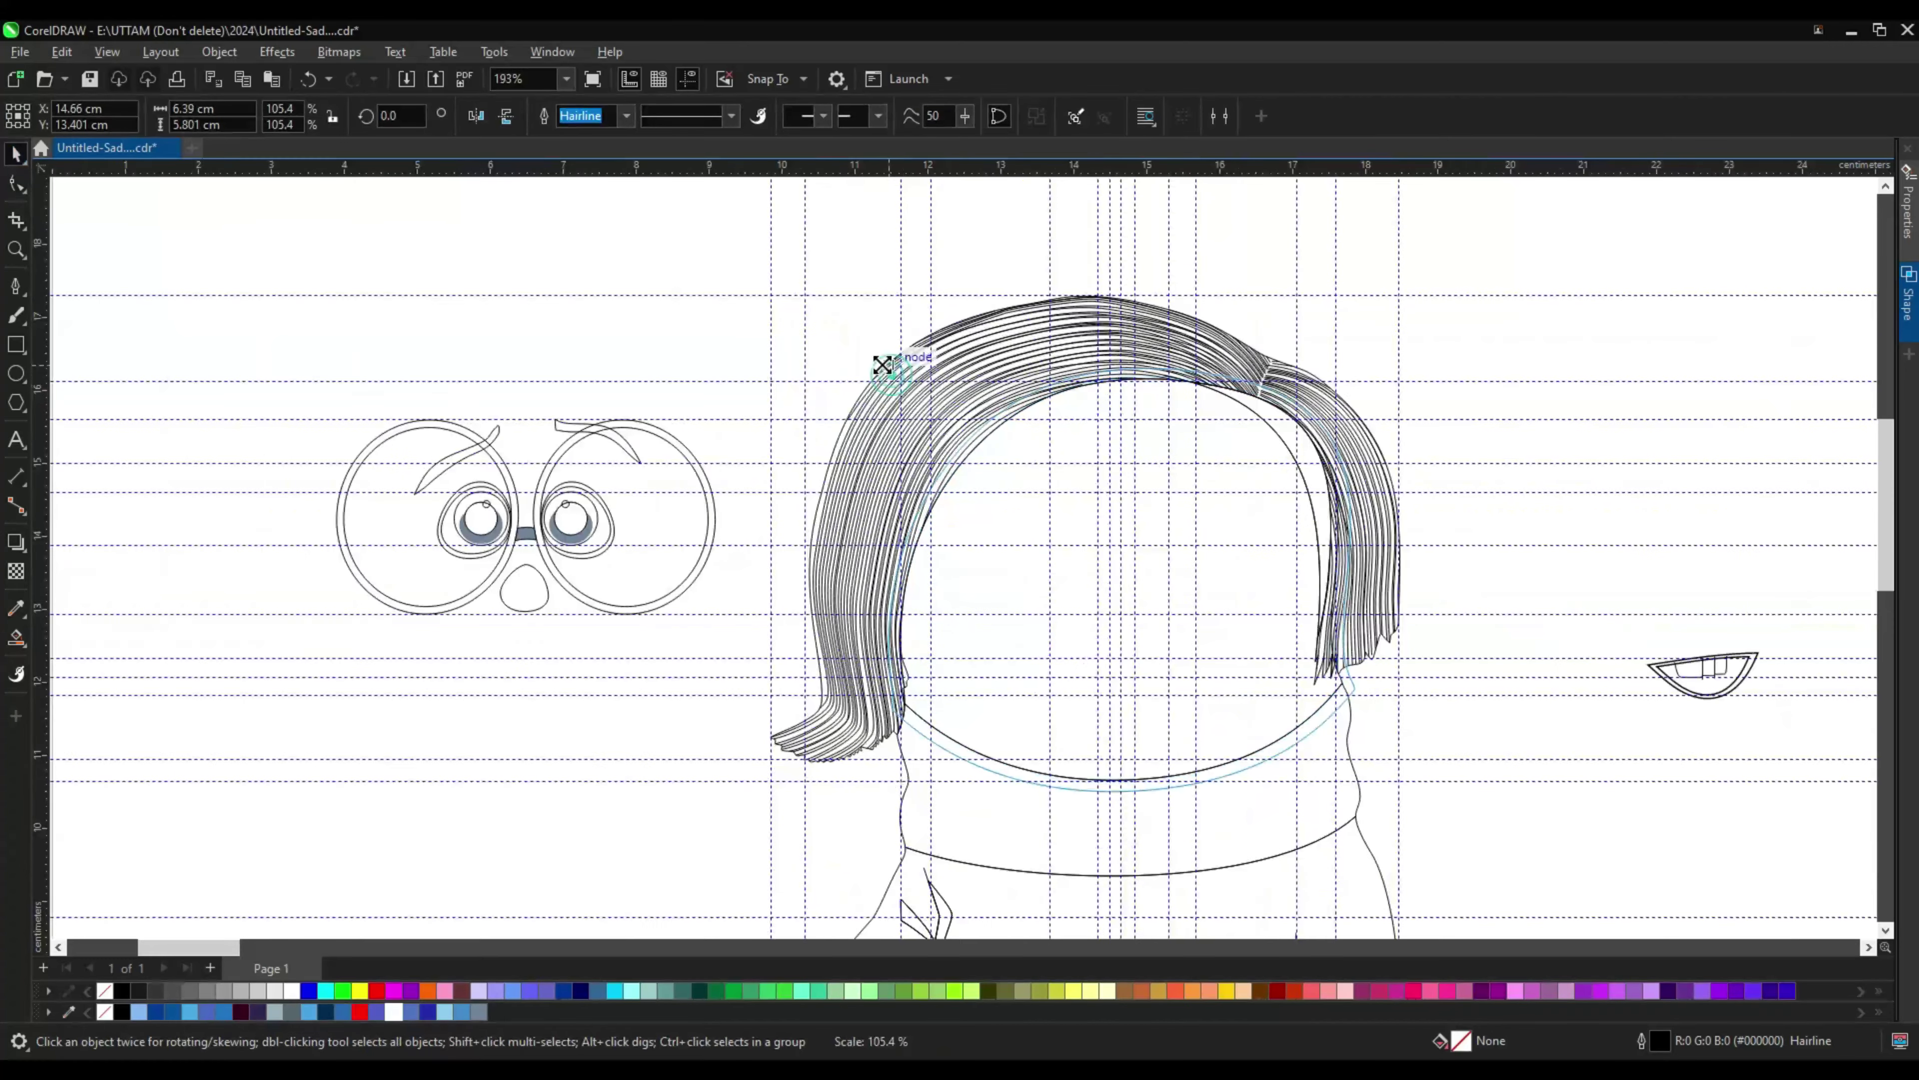
pyautogui.scroll(1, 1341, 707)
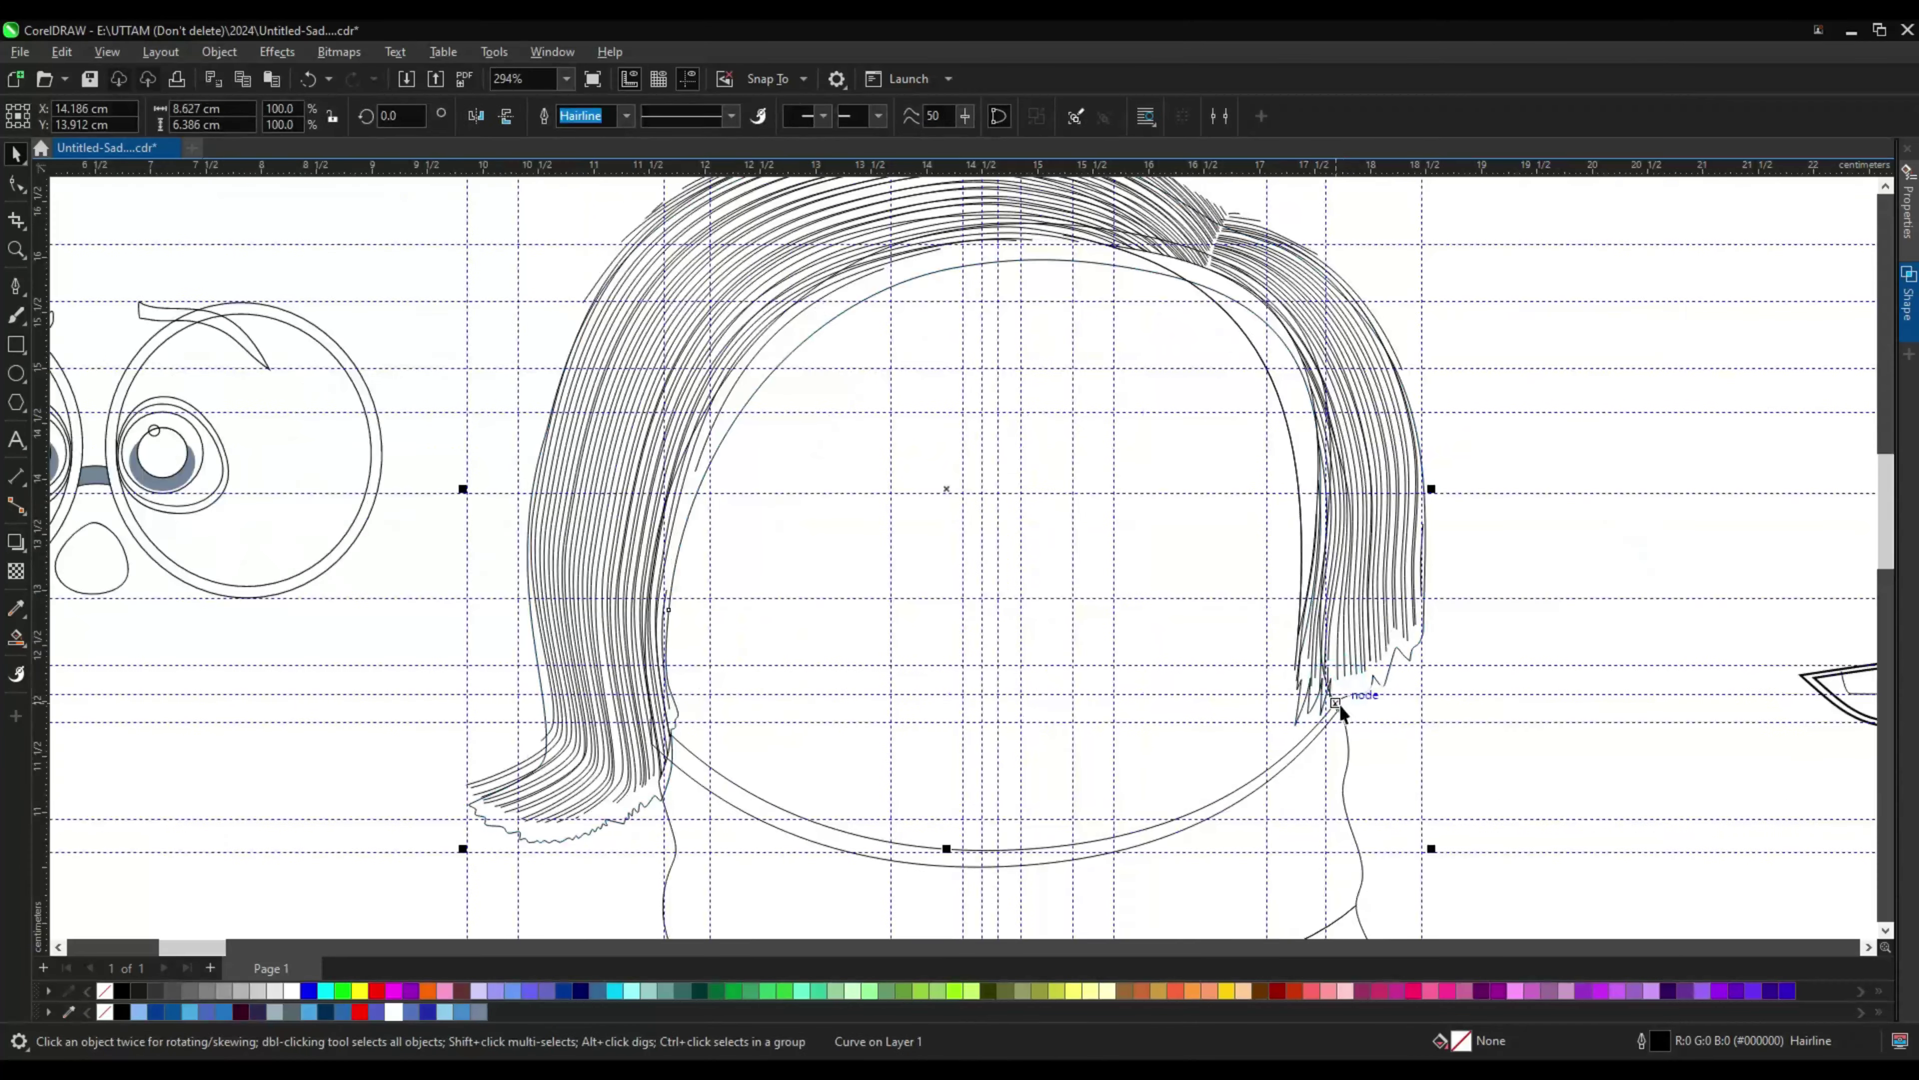
# Step: Move the mouth with its teeth back into place on the lower face
pyautogui.scroll(-3, 1341, 707)
pyautogui.moveTo(300, 407); pyautogui.dragTo(1028, 665)
pyautogui.scroll(3, 1028, 666)
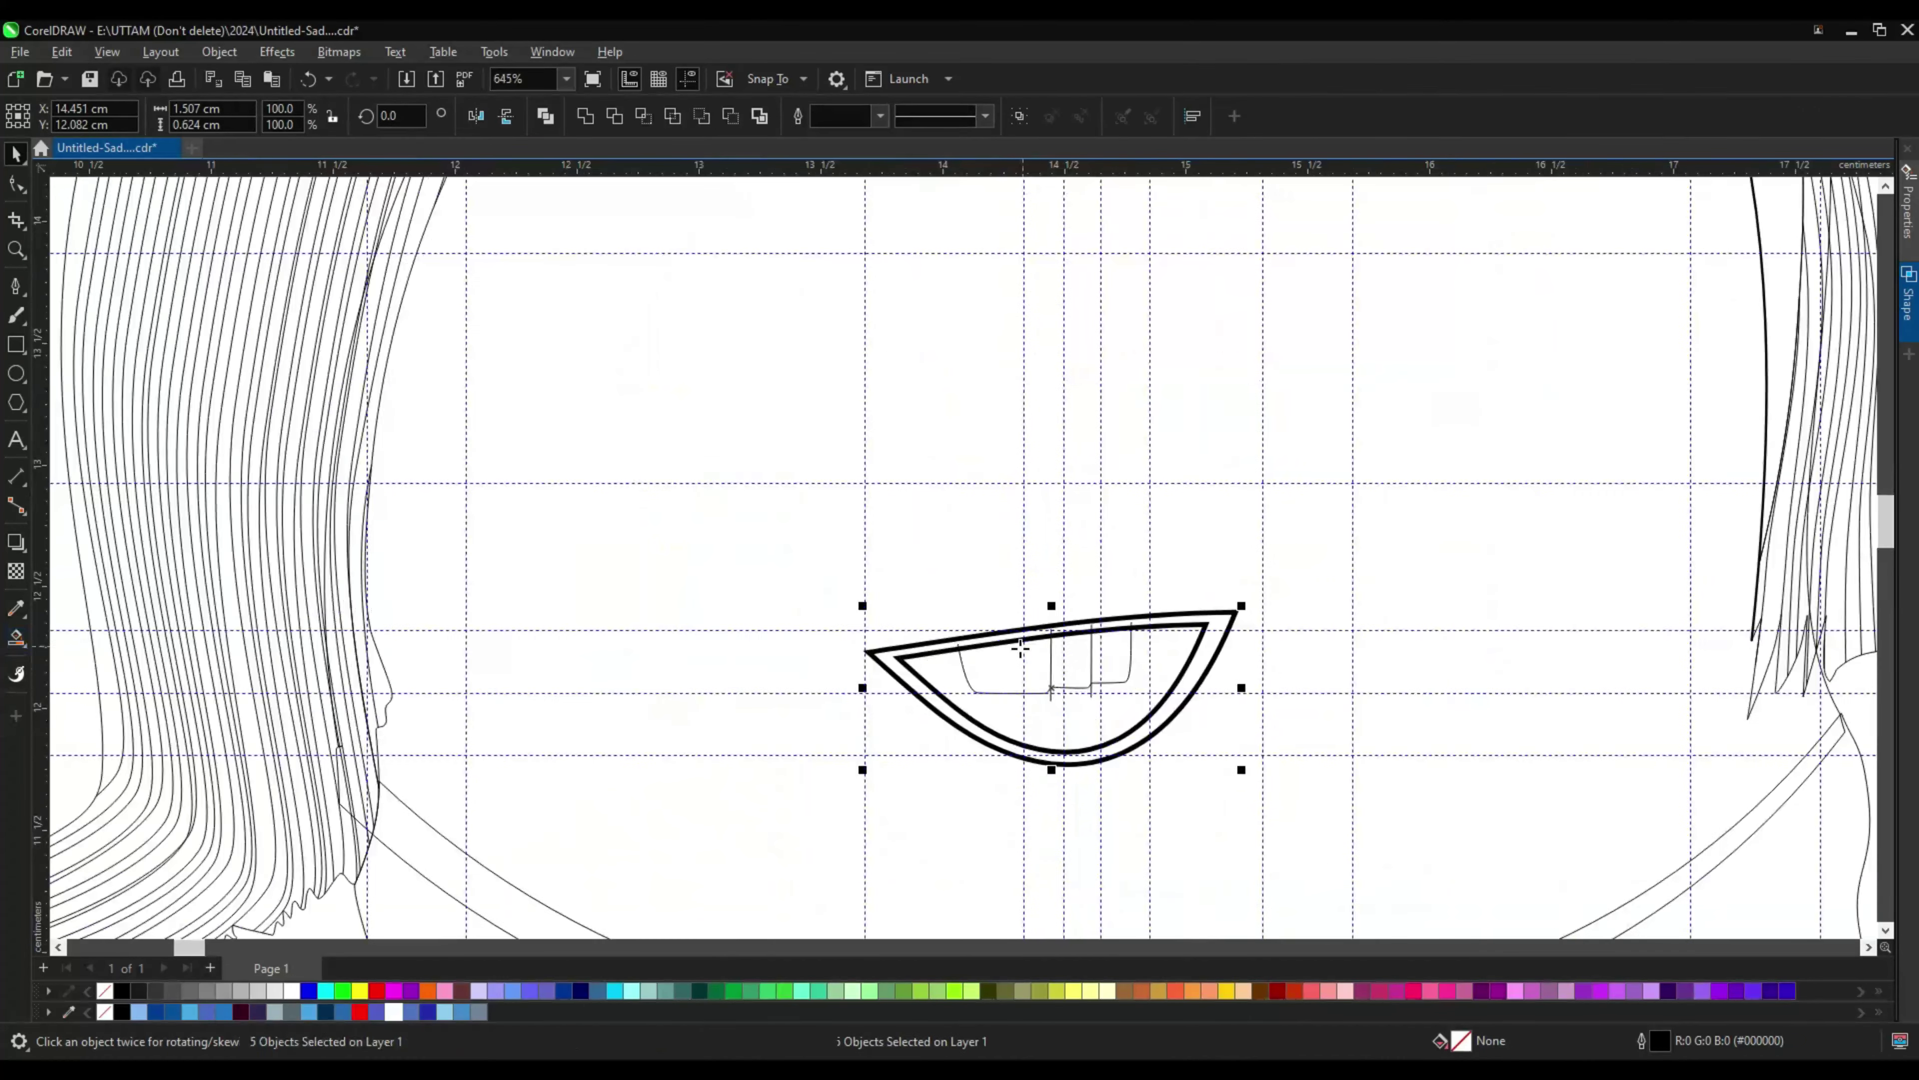
# Step: Fill the three teeth areas between the tooth lines and the mouth's upper edge with blue-grey
pyautogui.doubleClick(1073, 666)
pyautogui.scroll(2, 1065, 688)
pyautogui.scroll(1, 1054, 681)
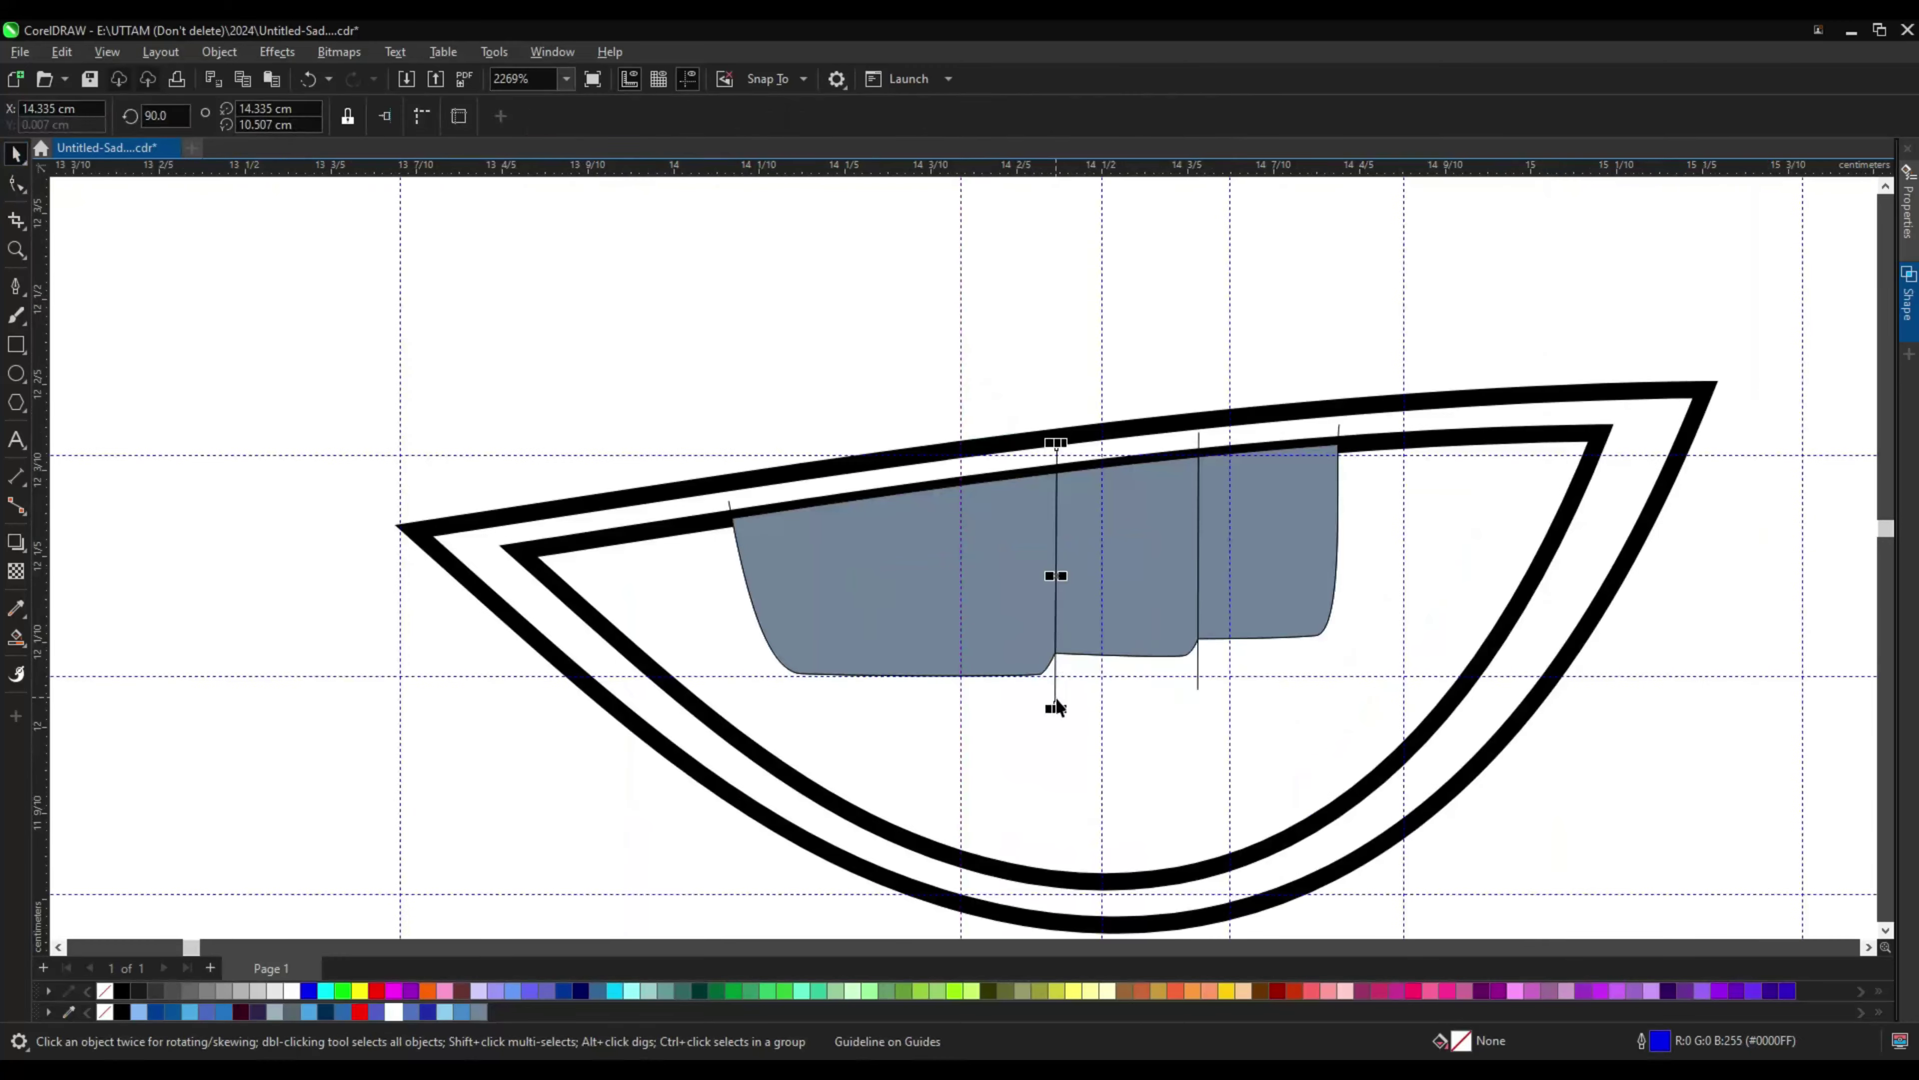
pyautogui.press('space')
pyautogui.press('Escape')
# Step: Move the eyes, eyebrows, glasses and nose back into place on the face
pyautogui.scroll(-3, 1126, 658)
pyautogui.scroll(-5, 1126, 658)
pyautogui.moveTo(522, 492); pyautogui.dragTo(1062, 491)
pyautogui.scroll(3, 1092, 684)
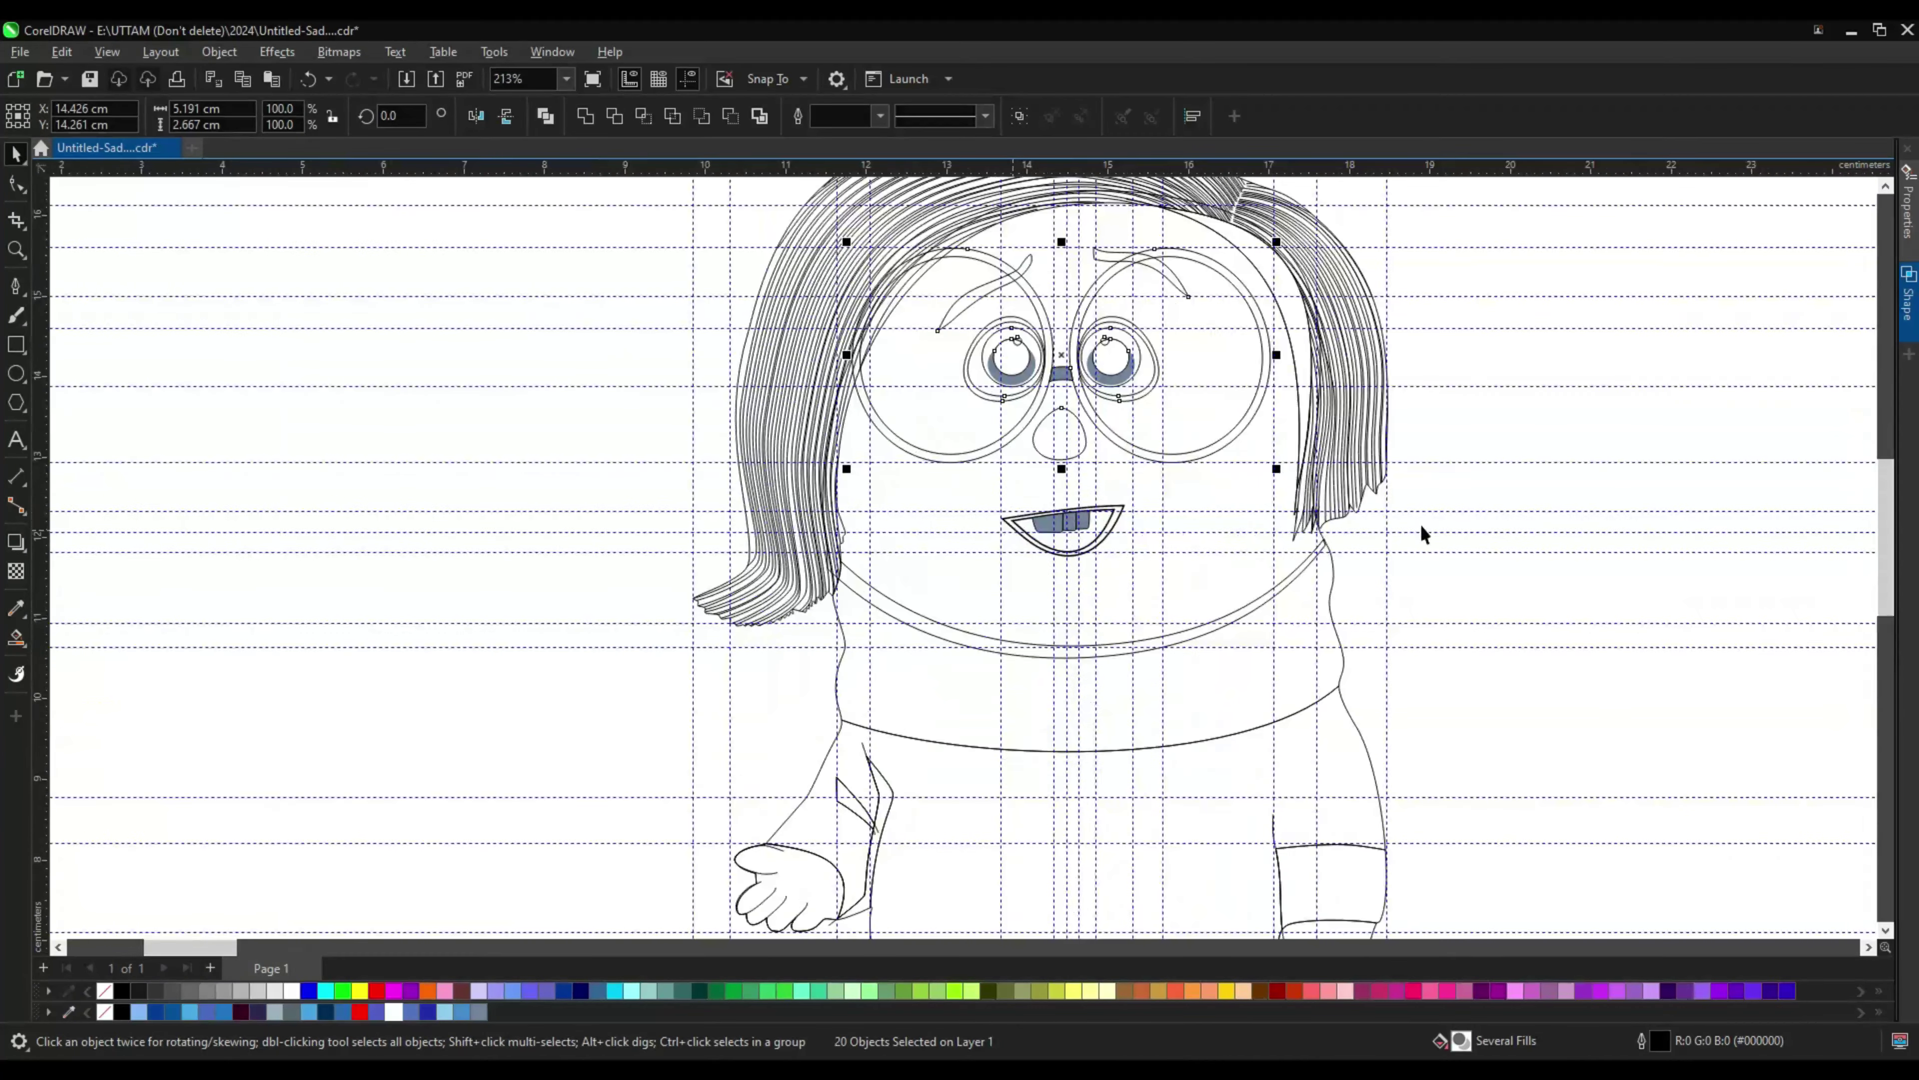
# Step: Draw a curved hairline cuff across the forearm of the open hand and clean the overshooting ends of the sleeve fold lines
pyautogui.press('F5')
pyautogui.scroll(-2, 917, 488)
pyautogui.scroll(3, 899, 749)
pyautogui.scroll(3, 755, 529)
pyautogui.click(742, 508)
pyautogui.doubleClick(849, 571)
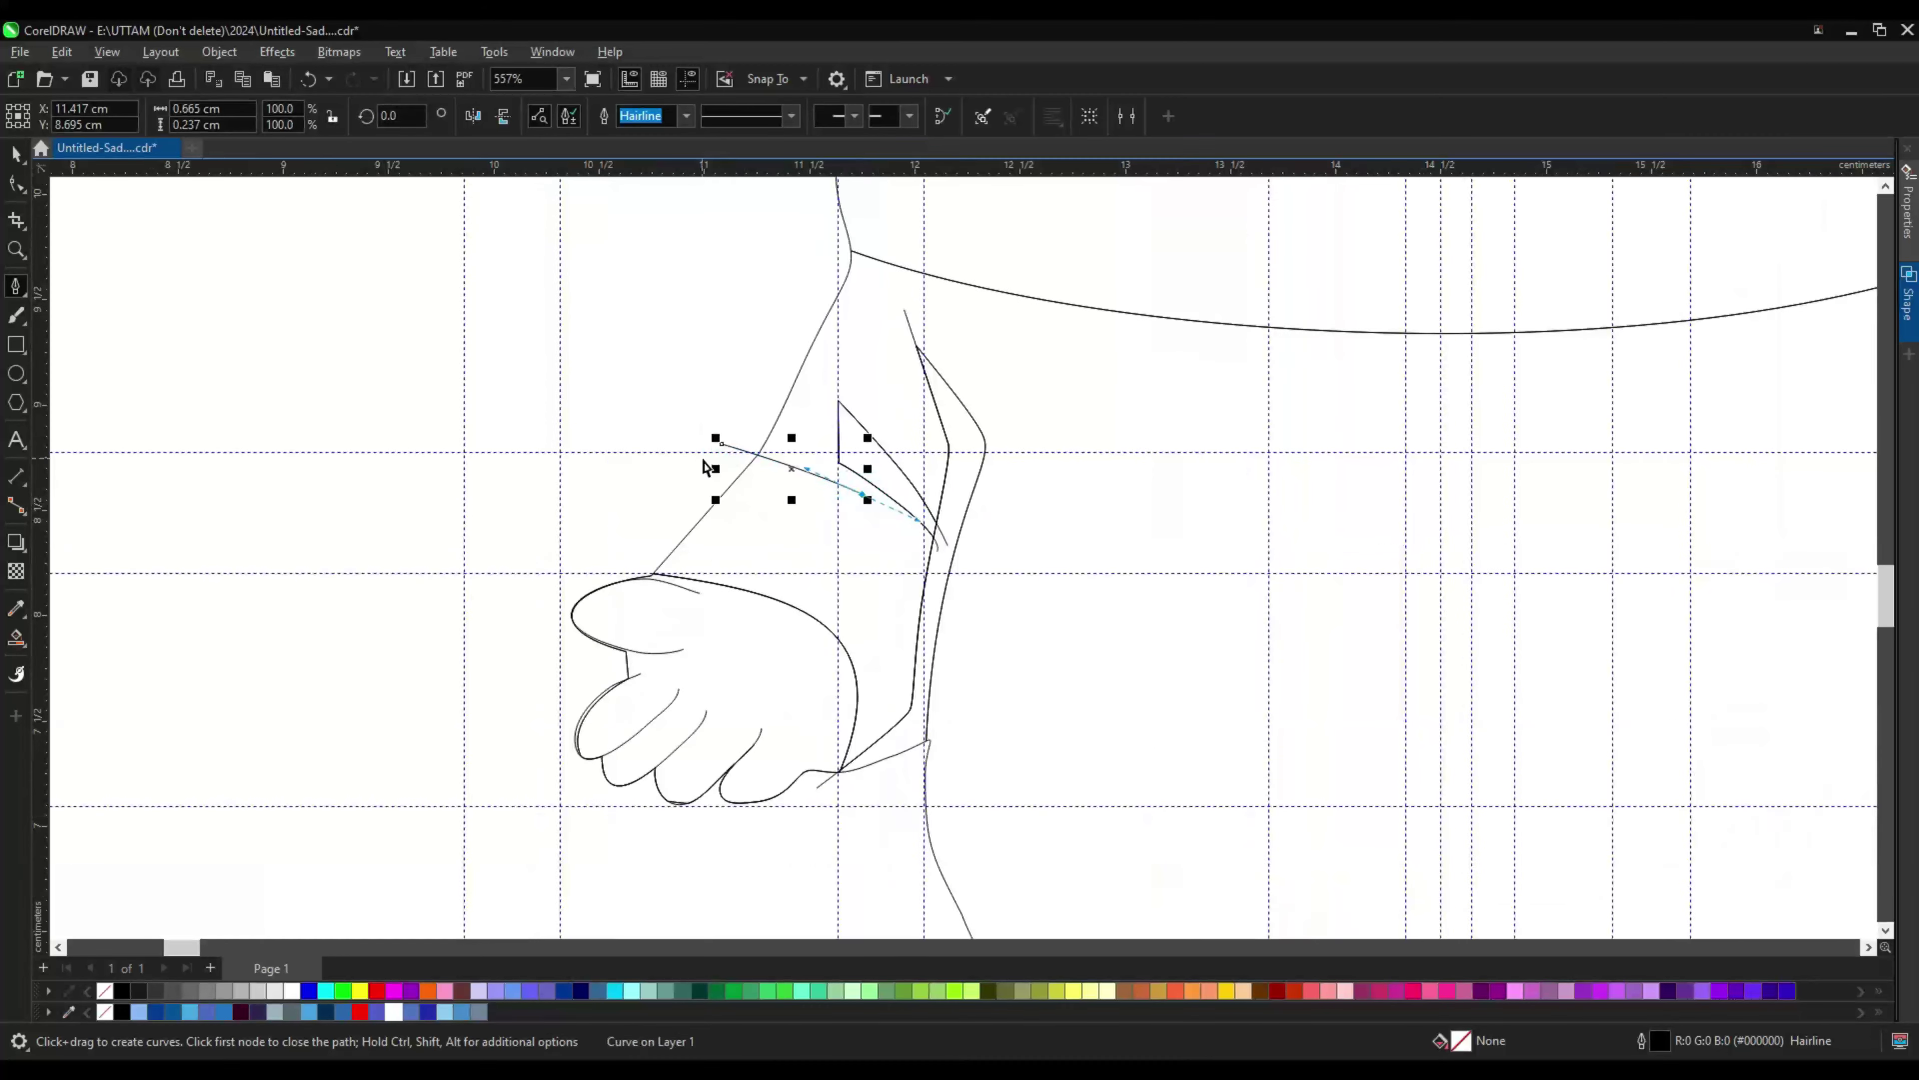
pyautogui.press('F10')
pyautogui.scroll(-3, 779, 756)
pyautogui.press('space')
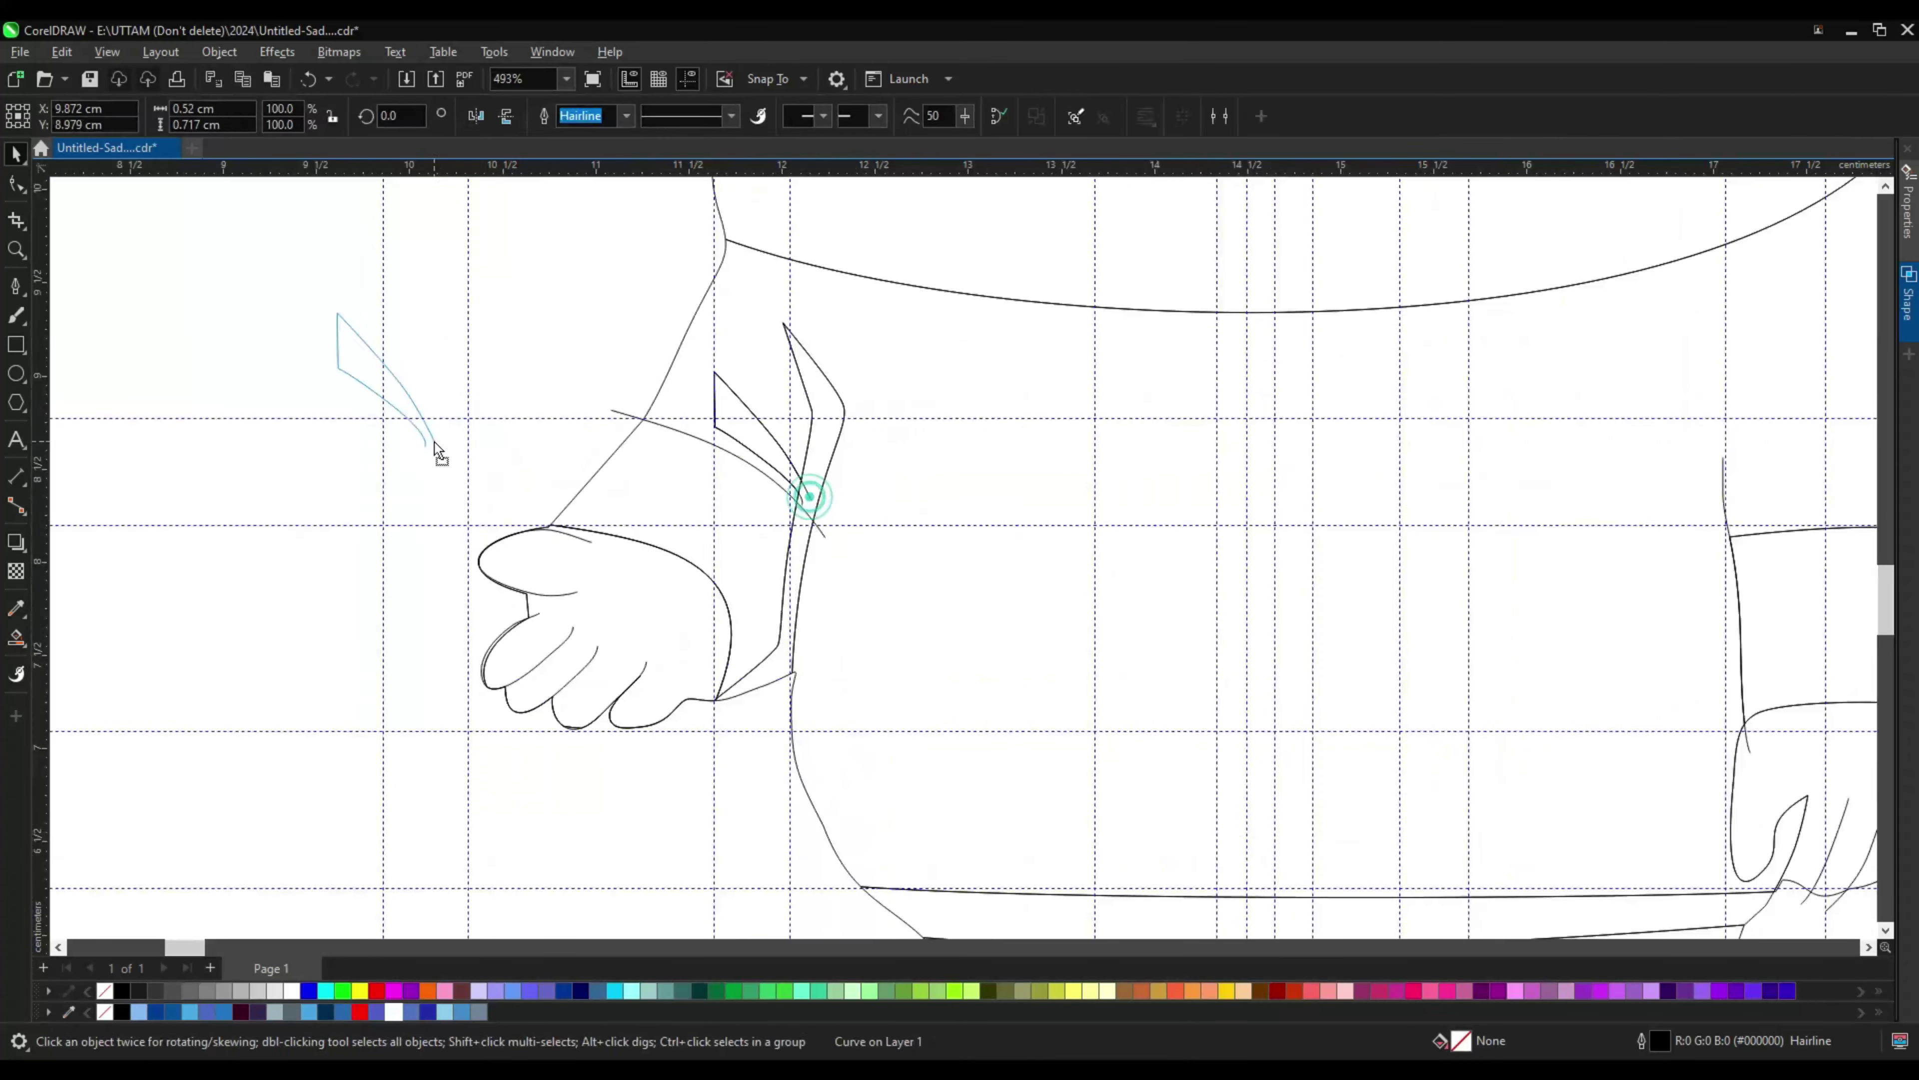
# Step: Trim the lower ends of the three finger lines on the lowered hand so they meet the hand outline
pyautogui.scroll(2, 1329, 615)
pyautogui.click(1329, 615)
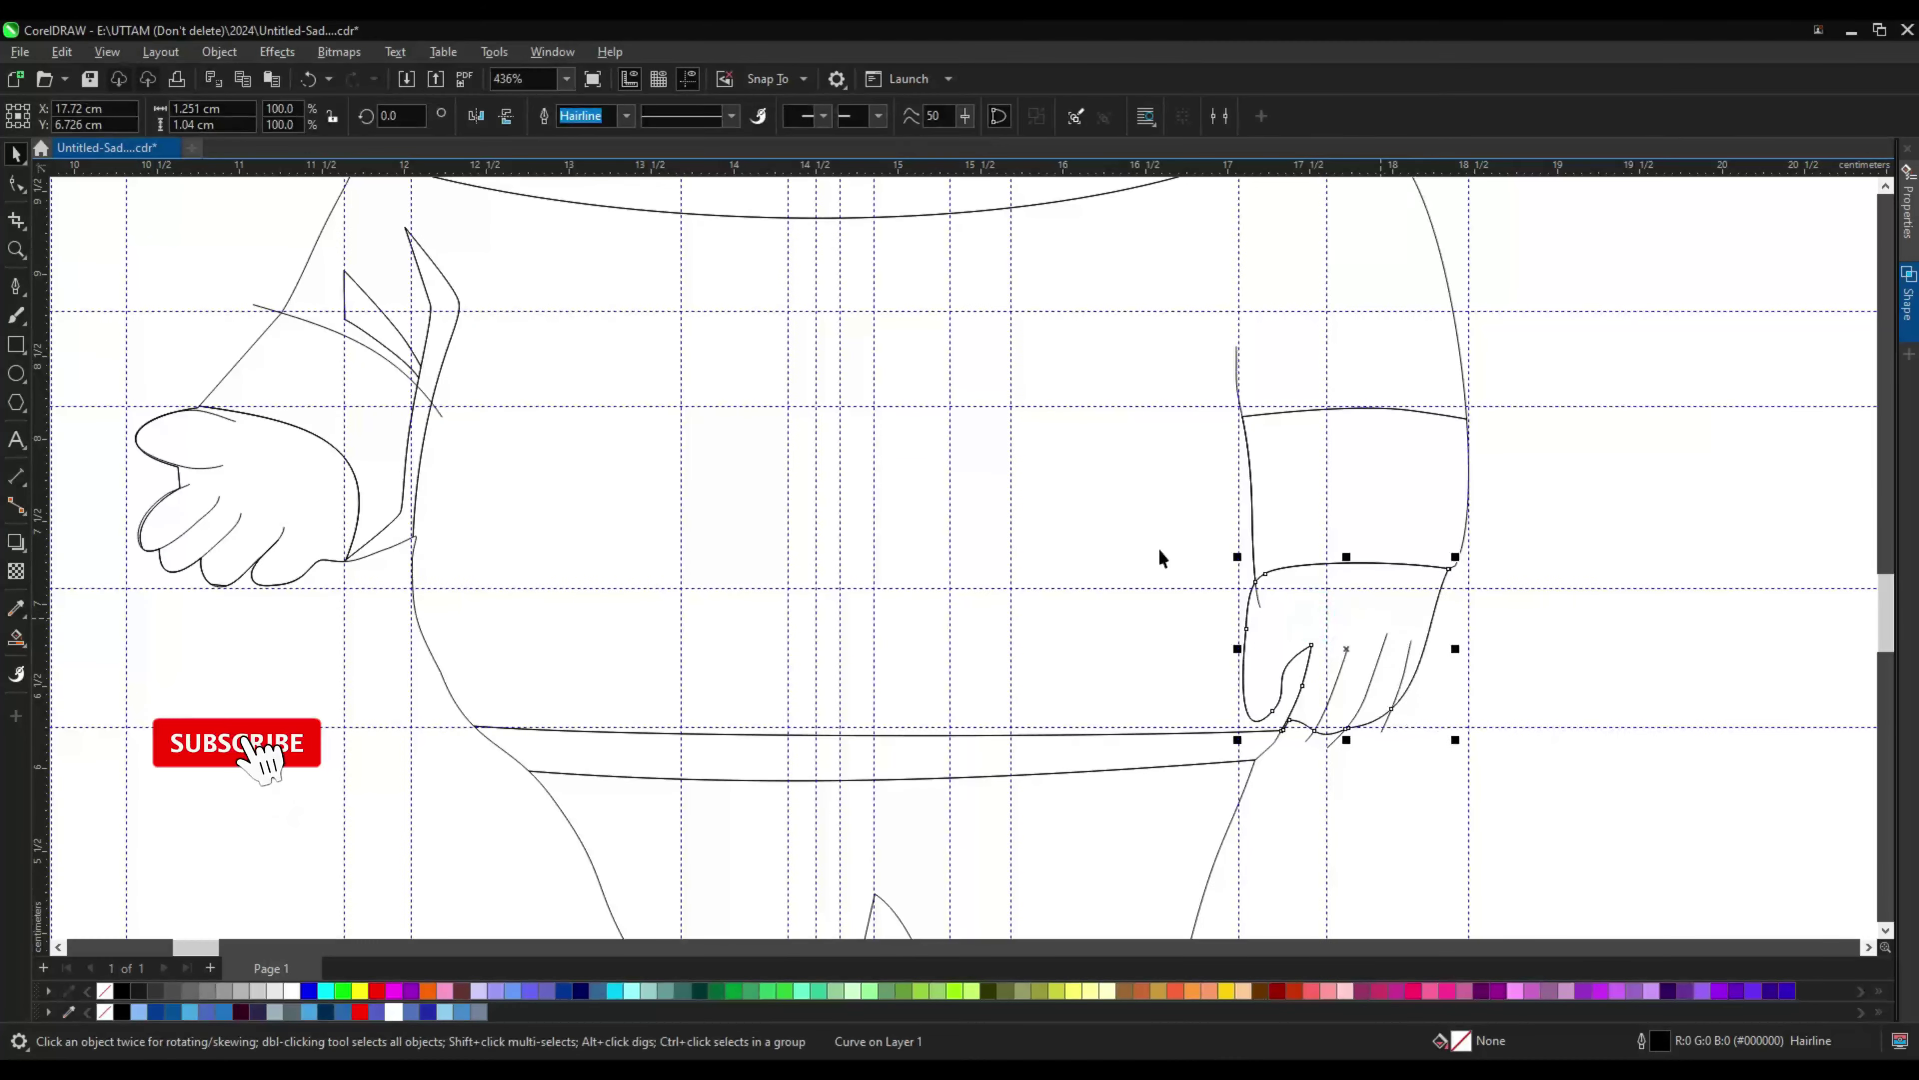
pyautogui.press('F10')
pyautogui.scroll(3, 1436, 536)
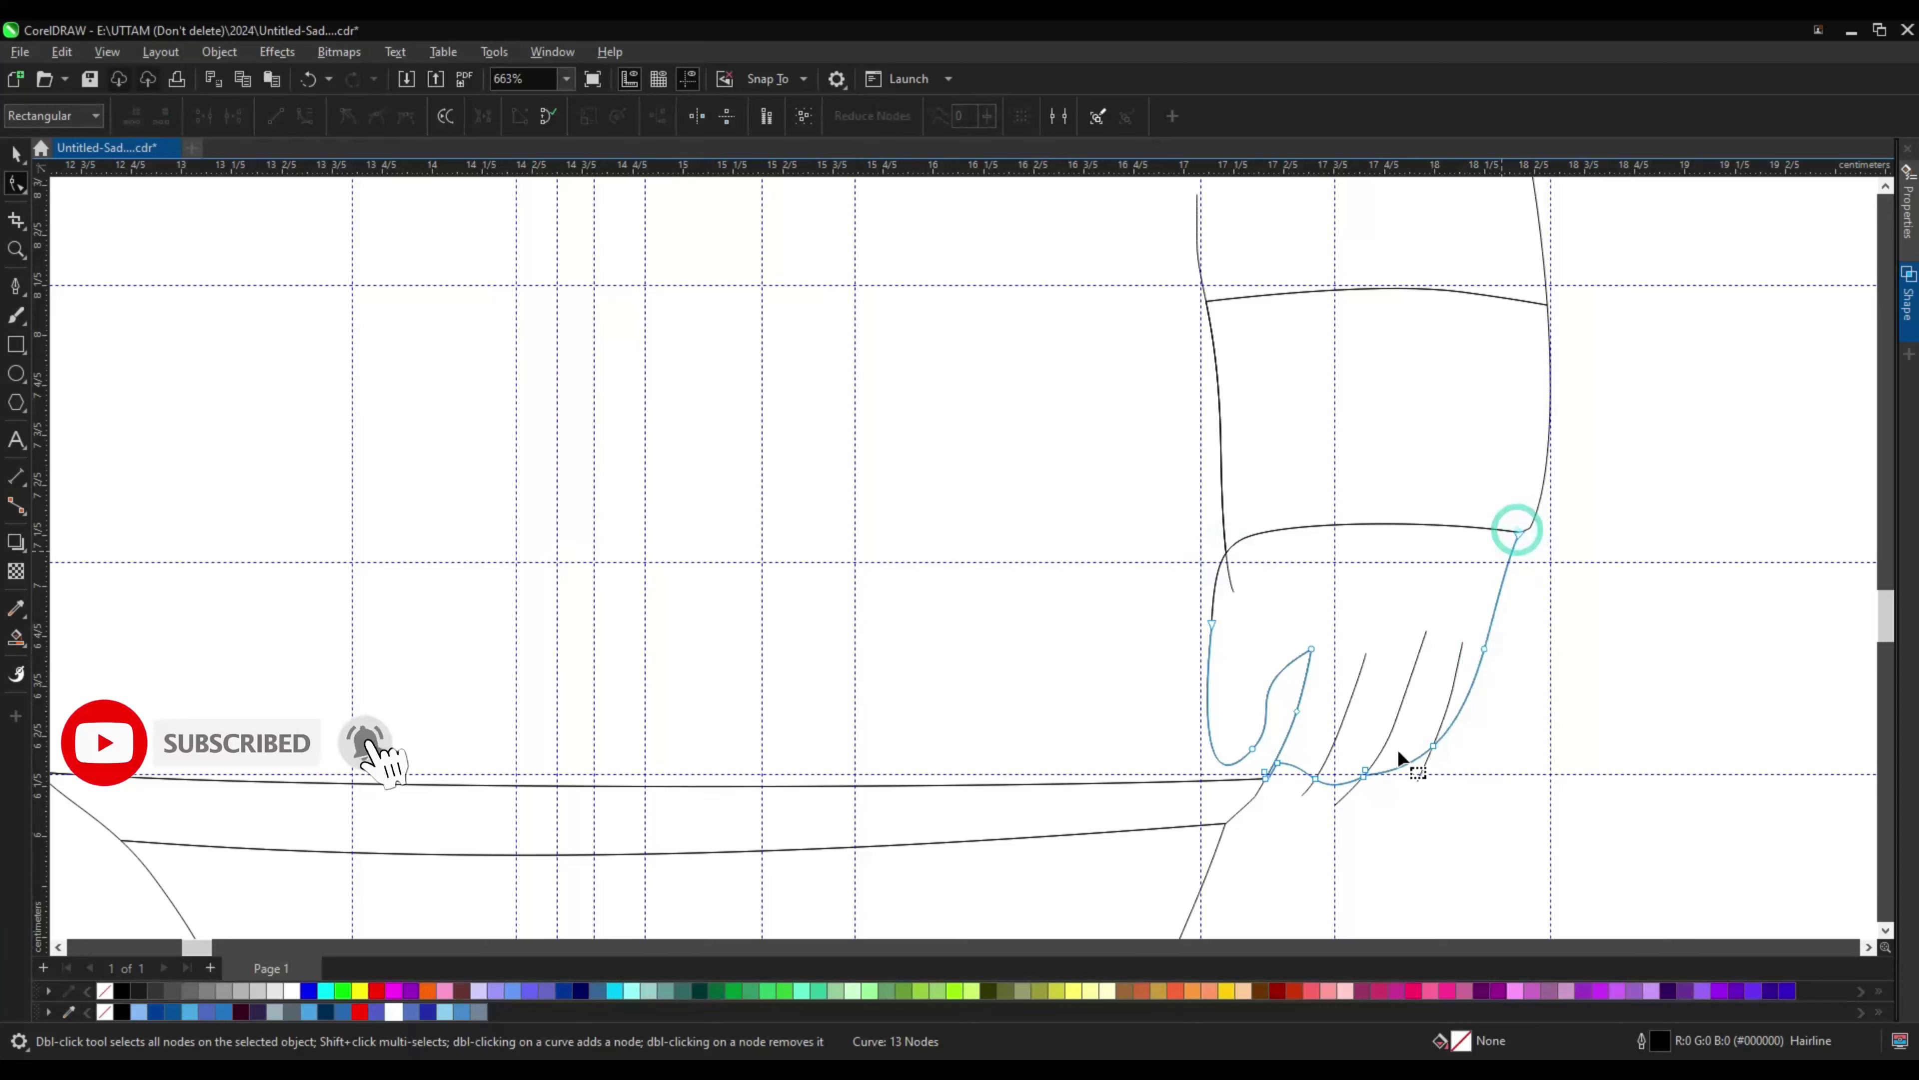
pyautogui.scroll(5, 1399, 758)
pyautogui.click(1456, 699)
pyautogui.click(1196, 858)
pyautogui.scroll(3, 1285, 786)
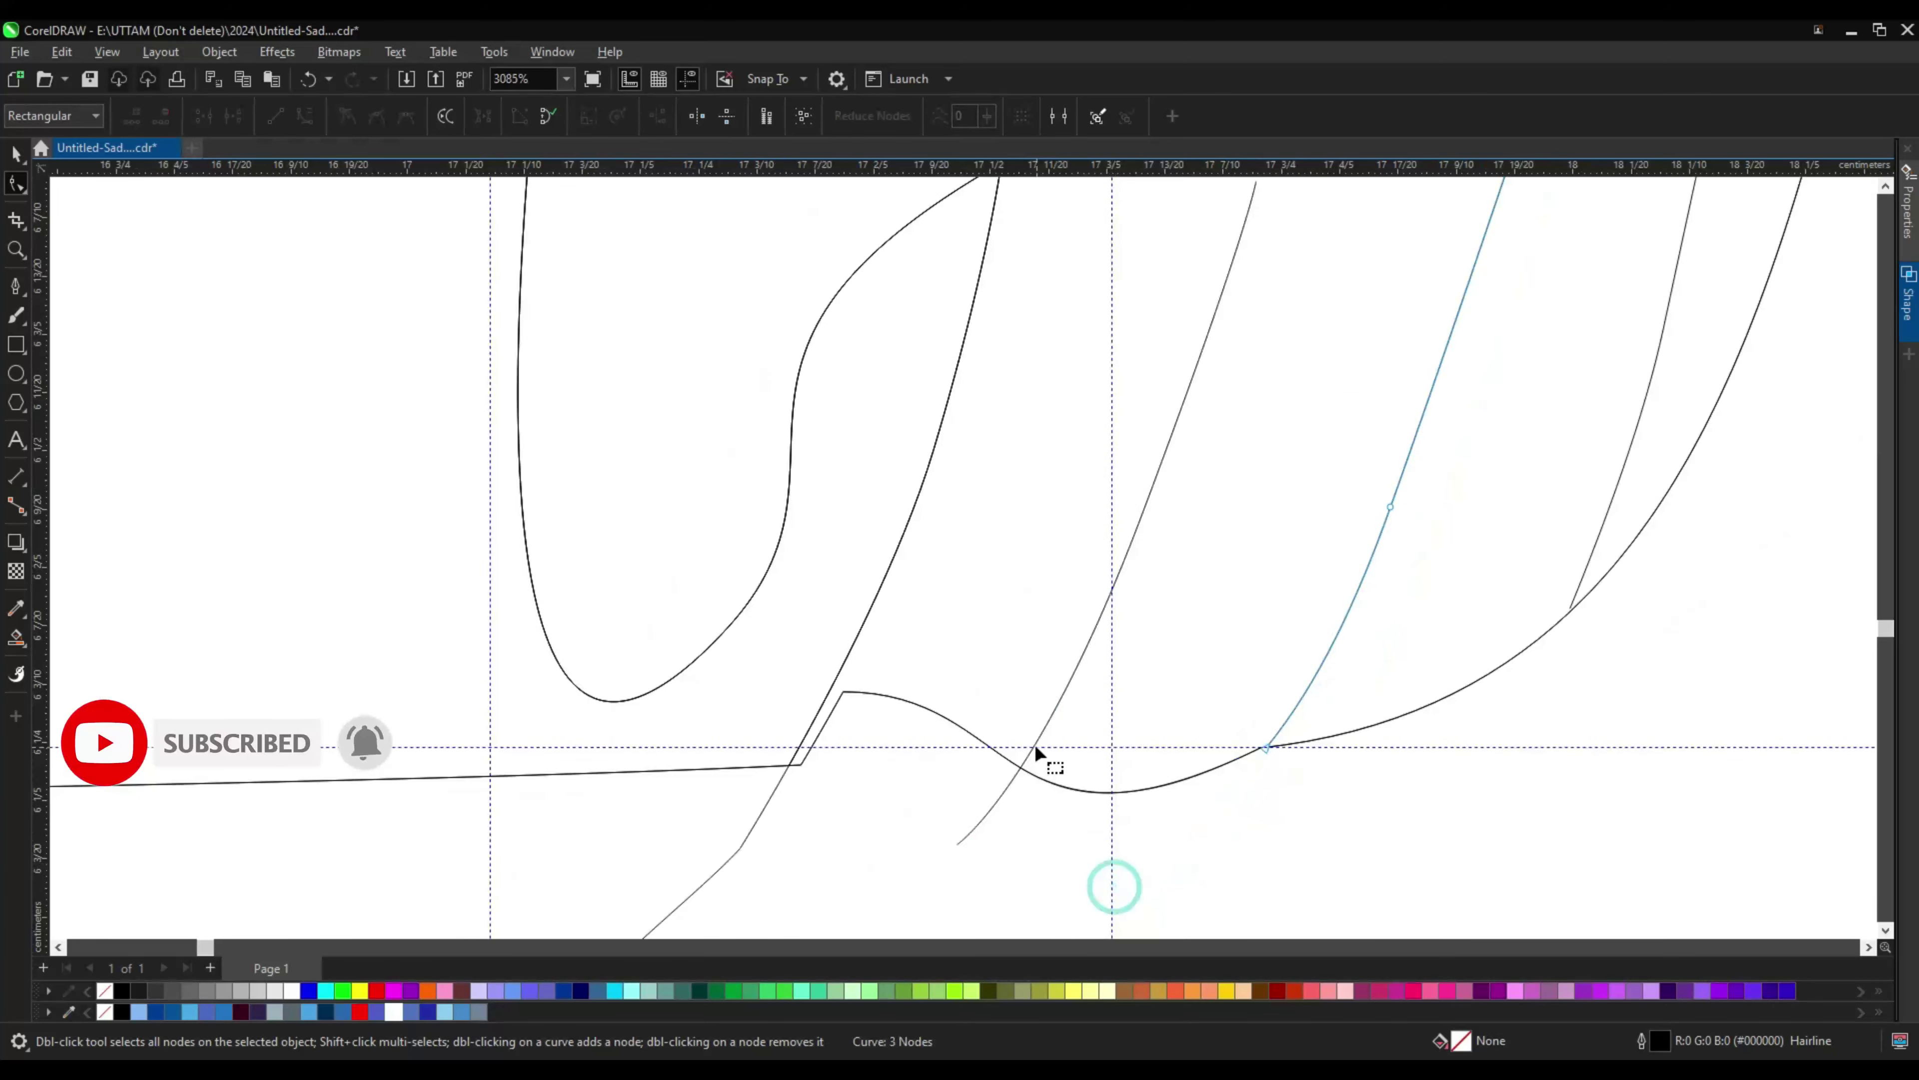
pyautogui.click(1033, 773)
pyautogui.scroll(-3, 1020, 790)
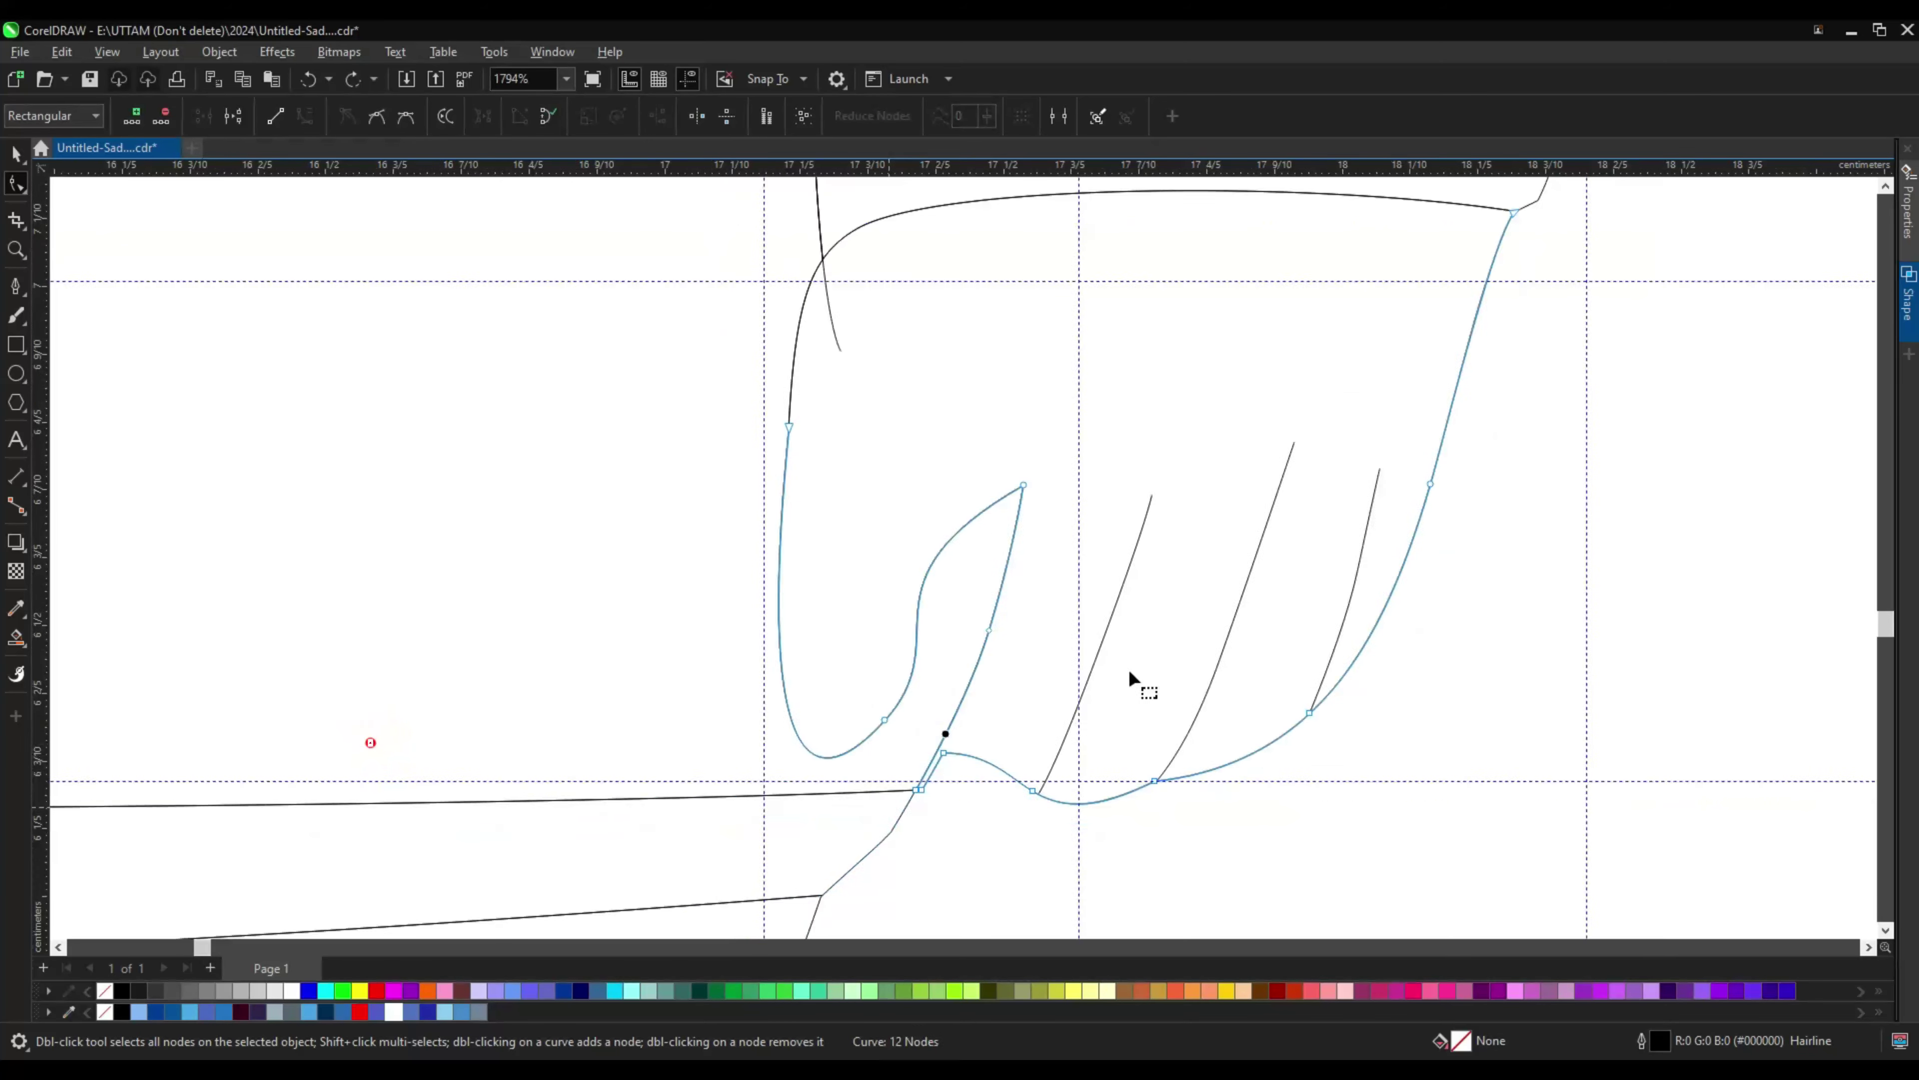
# Step: Undo the last node edit and reshape the hand outline into a rounded fingertip beside the thumb
pyautogui.hotkey('ctrl', 'z')
pyautogui.scroll(-4, 1263, 536)
pyautogui.scroll(6, 1069, 770)
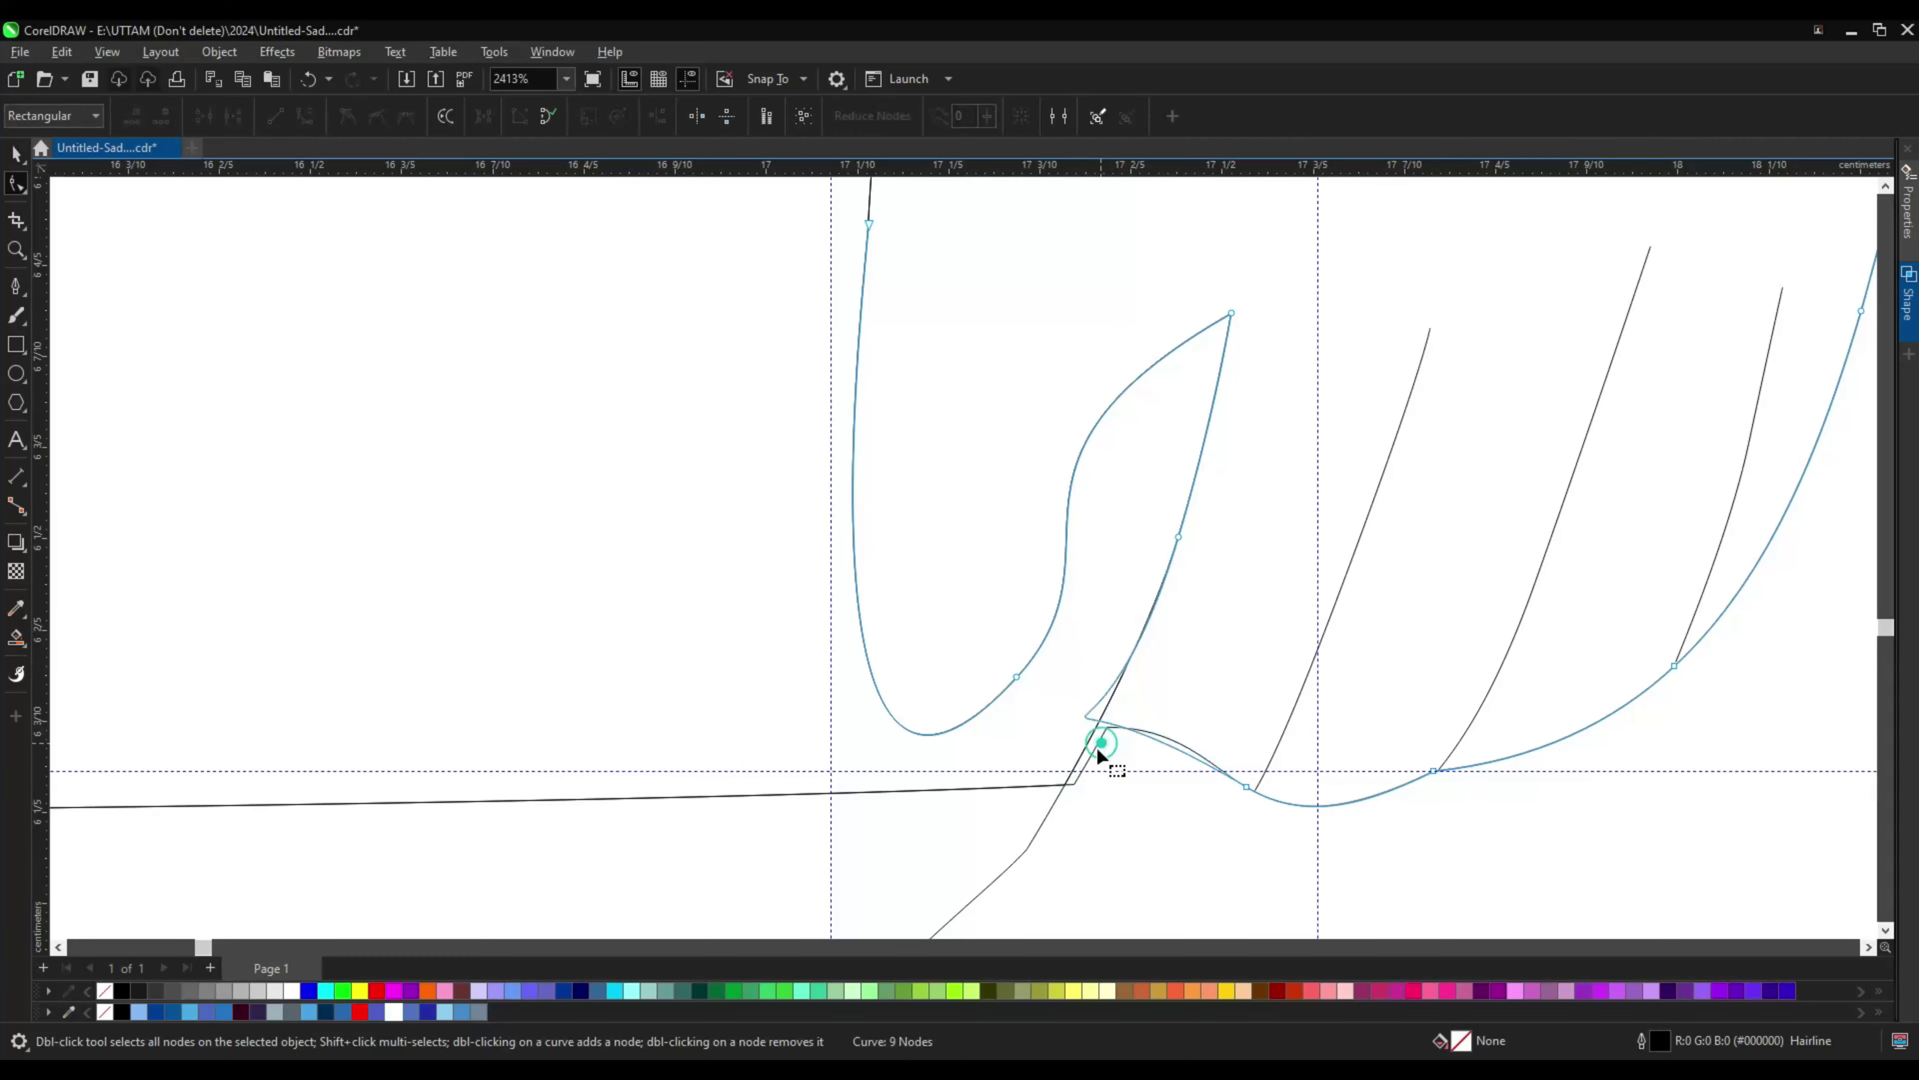
pyautogui.scroll(-4, 1137, 756)
pyautogui.scroll(5, 1145, 767)
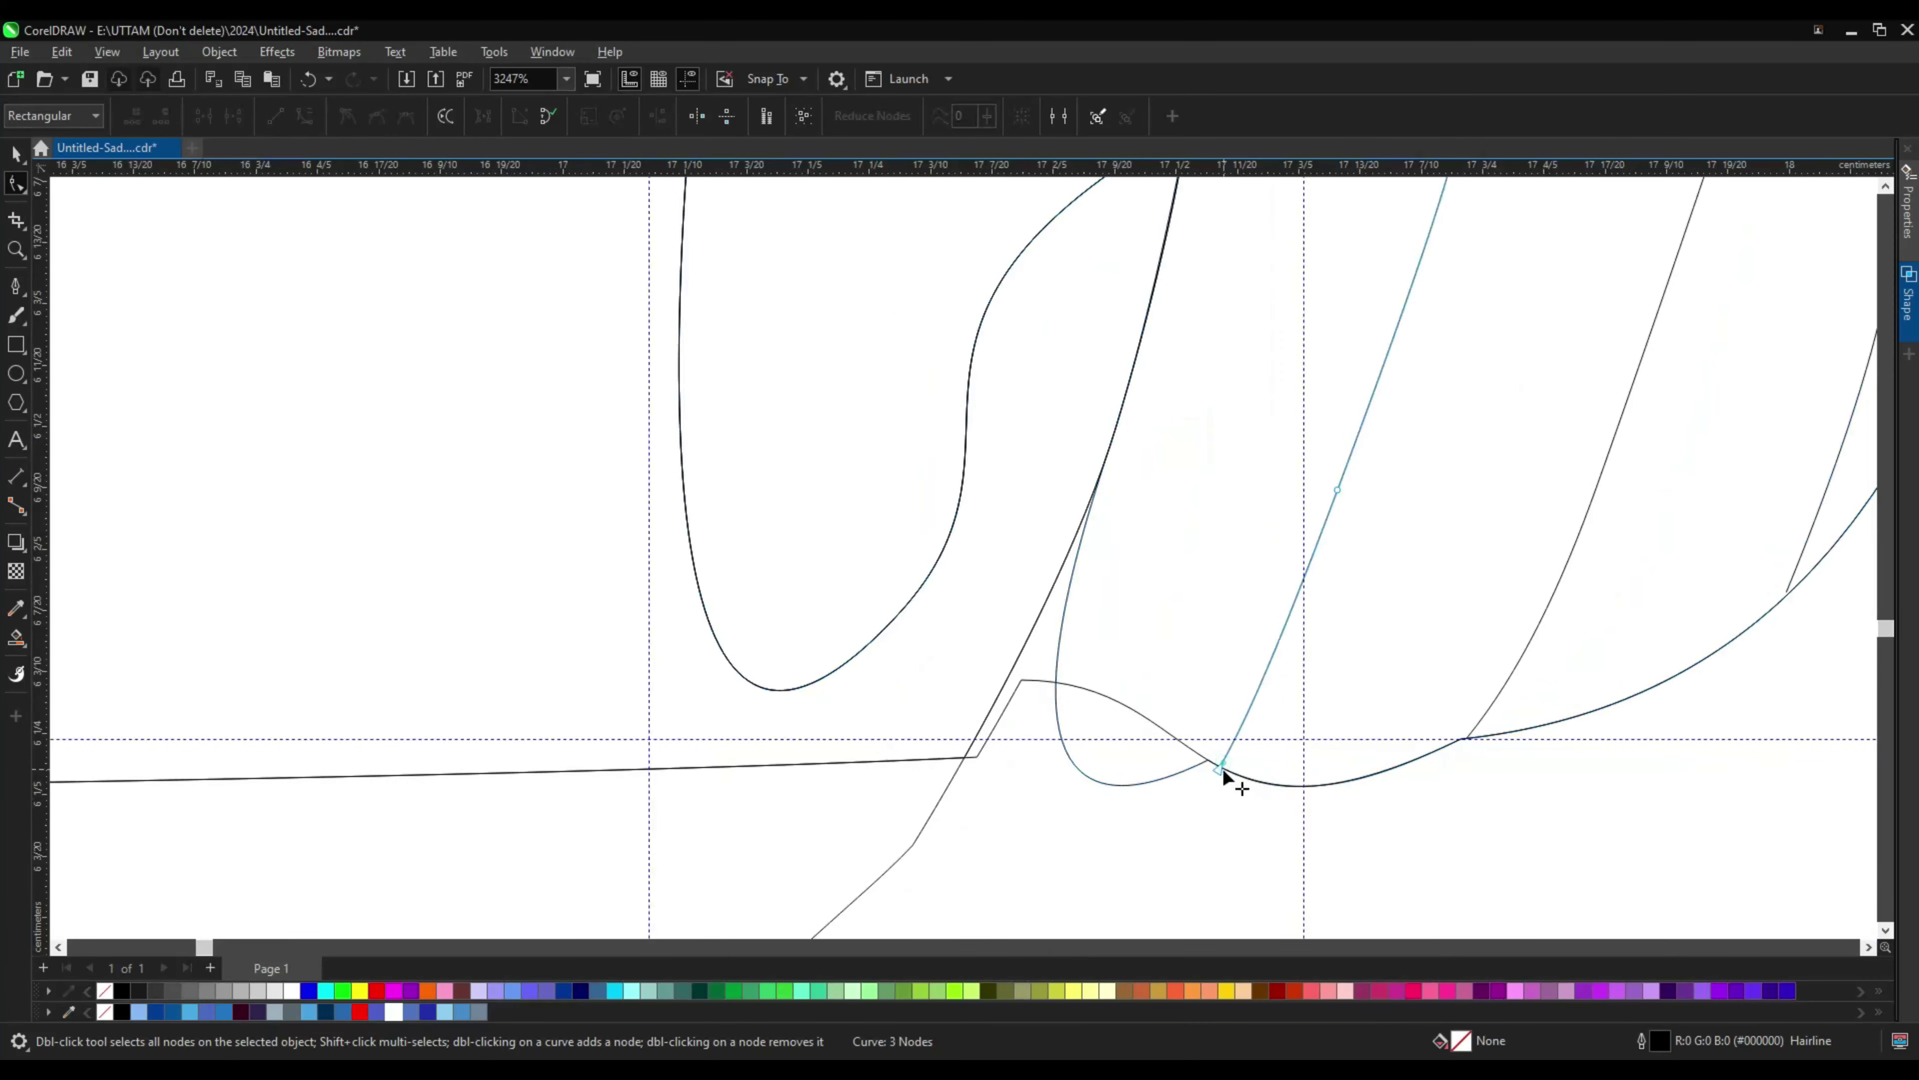
pyautogui.scroll(-2, 1209, 771)
pyautogui.scroll(-3, 1111, 765)
# Step: Convert the hand outline and its three finger lines from strokes to filled objects, welded into one black shape
pyautogui.press('space')
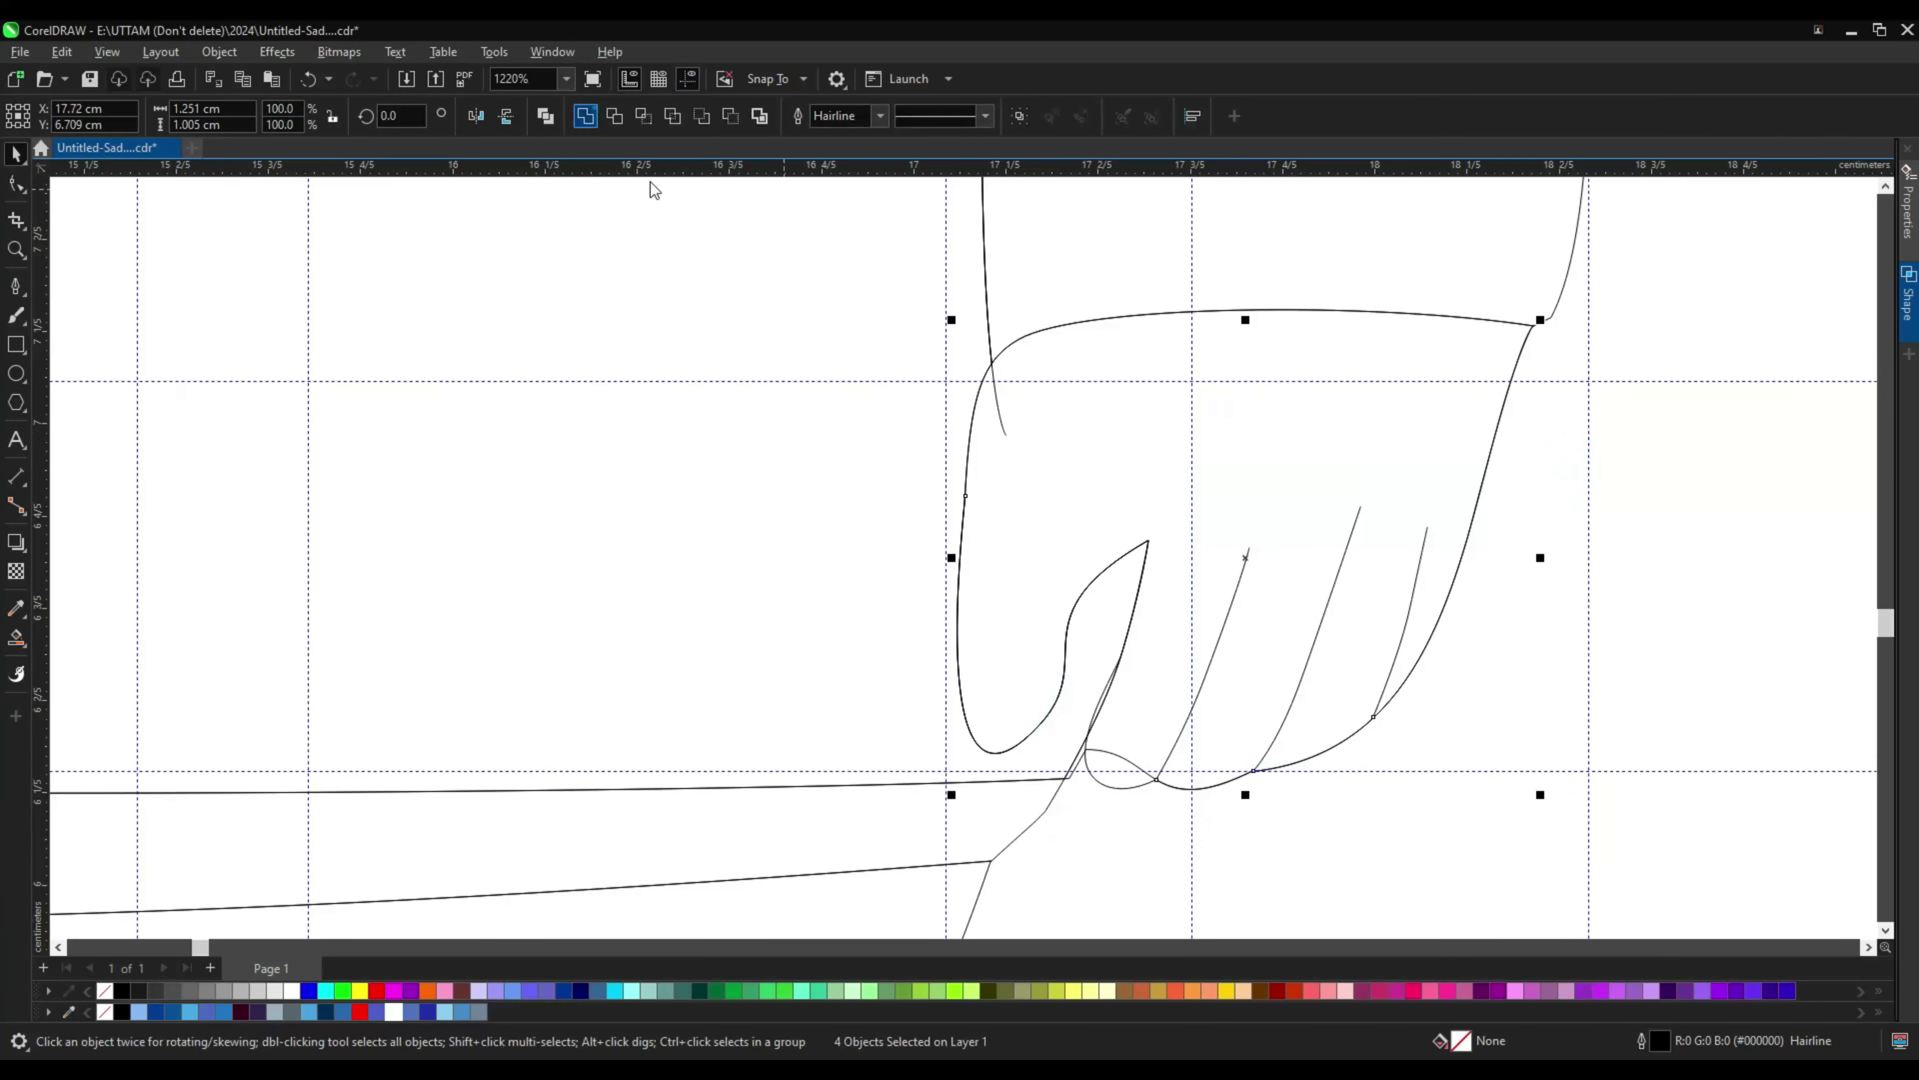
pyautogui.hotkey('ctrl', 'shift', 'q')
pyautogui.scroll(10, 1156, 783)
# Step: Reshape the nodes where the finger lines meet the hand's lower edge, giving the joints thicker, rounded corners
pyautogui.press('space')
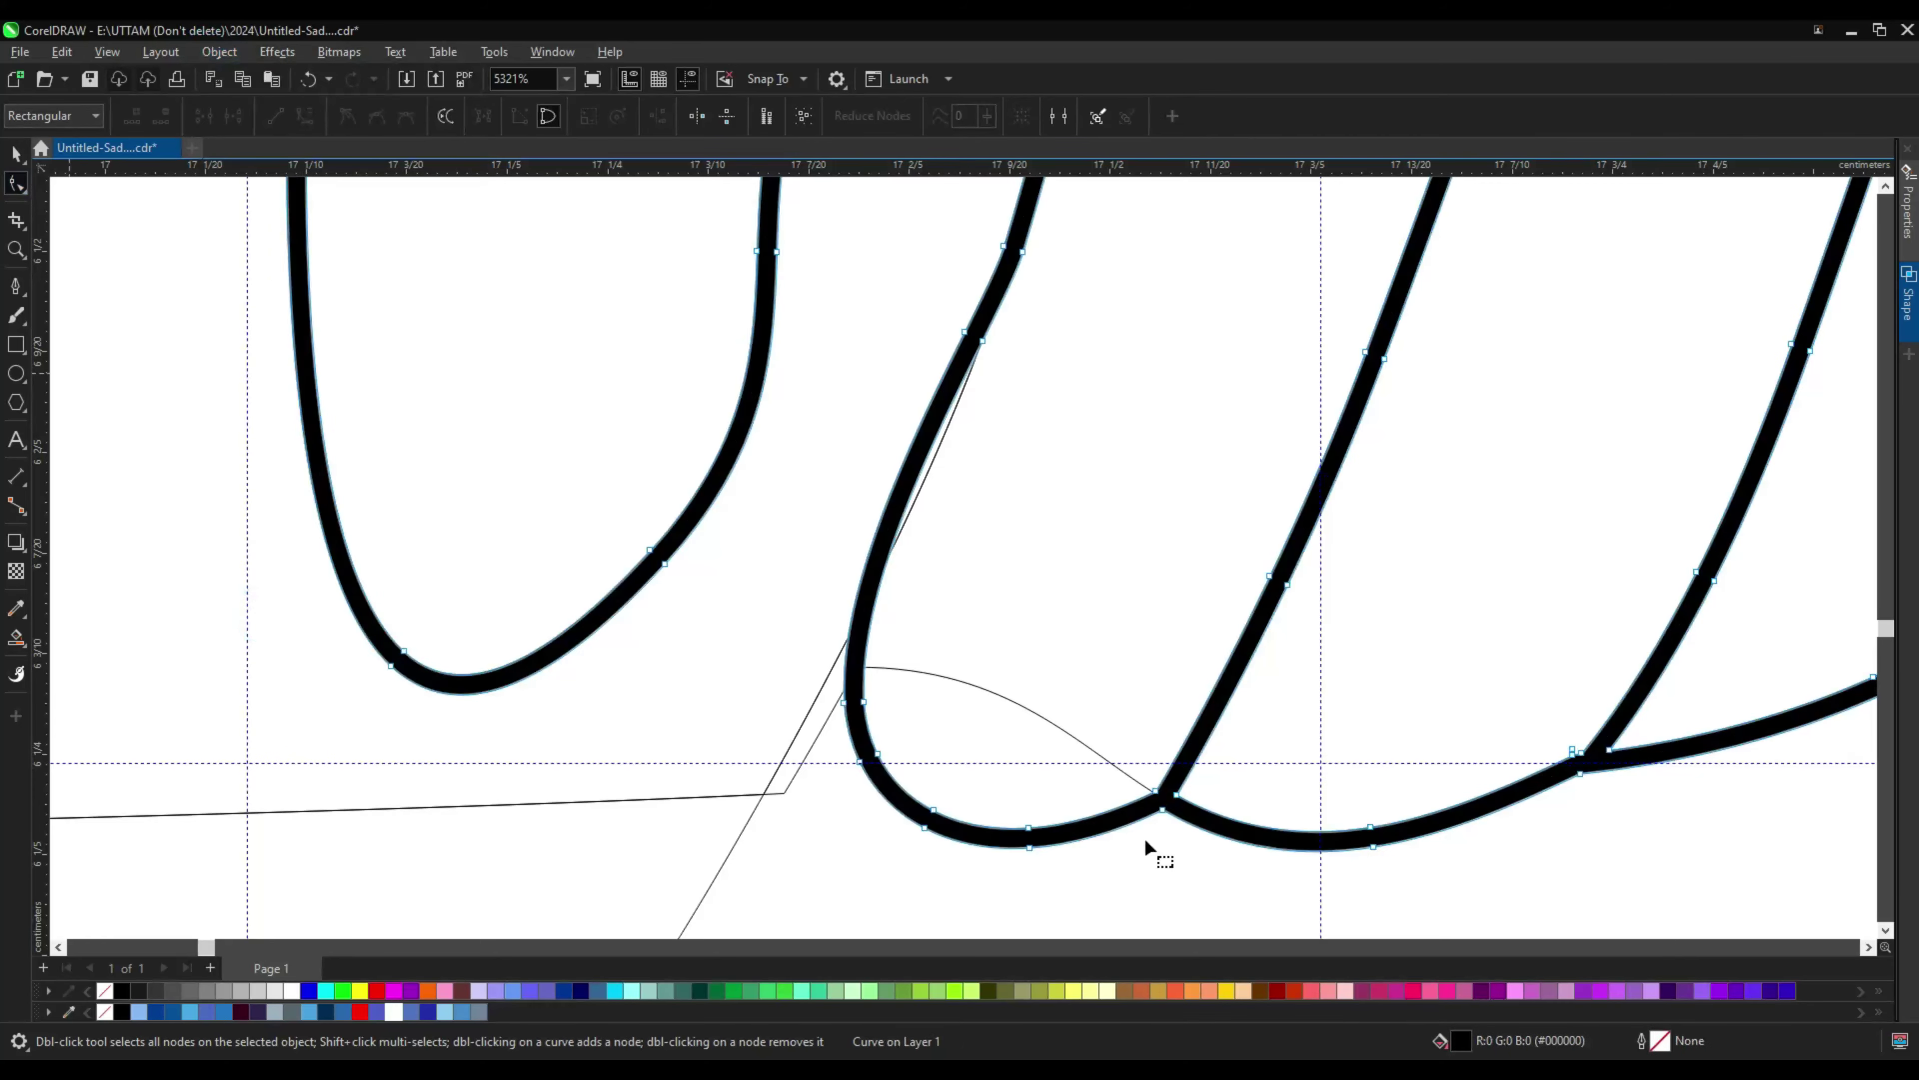
pyautogui.scroll(-6, 1266, 729)
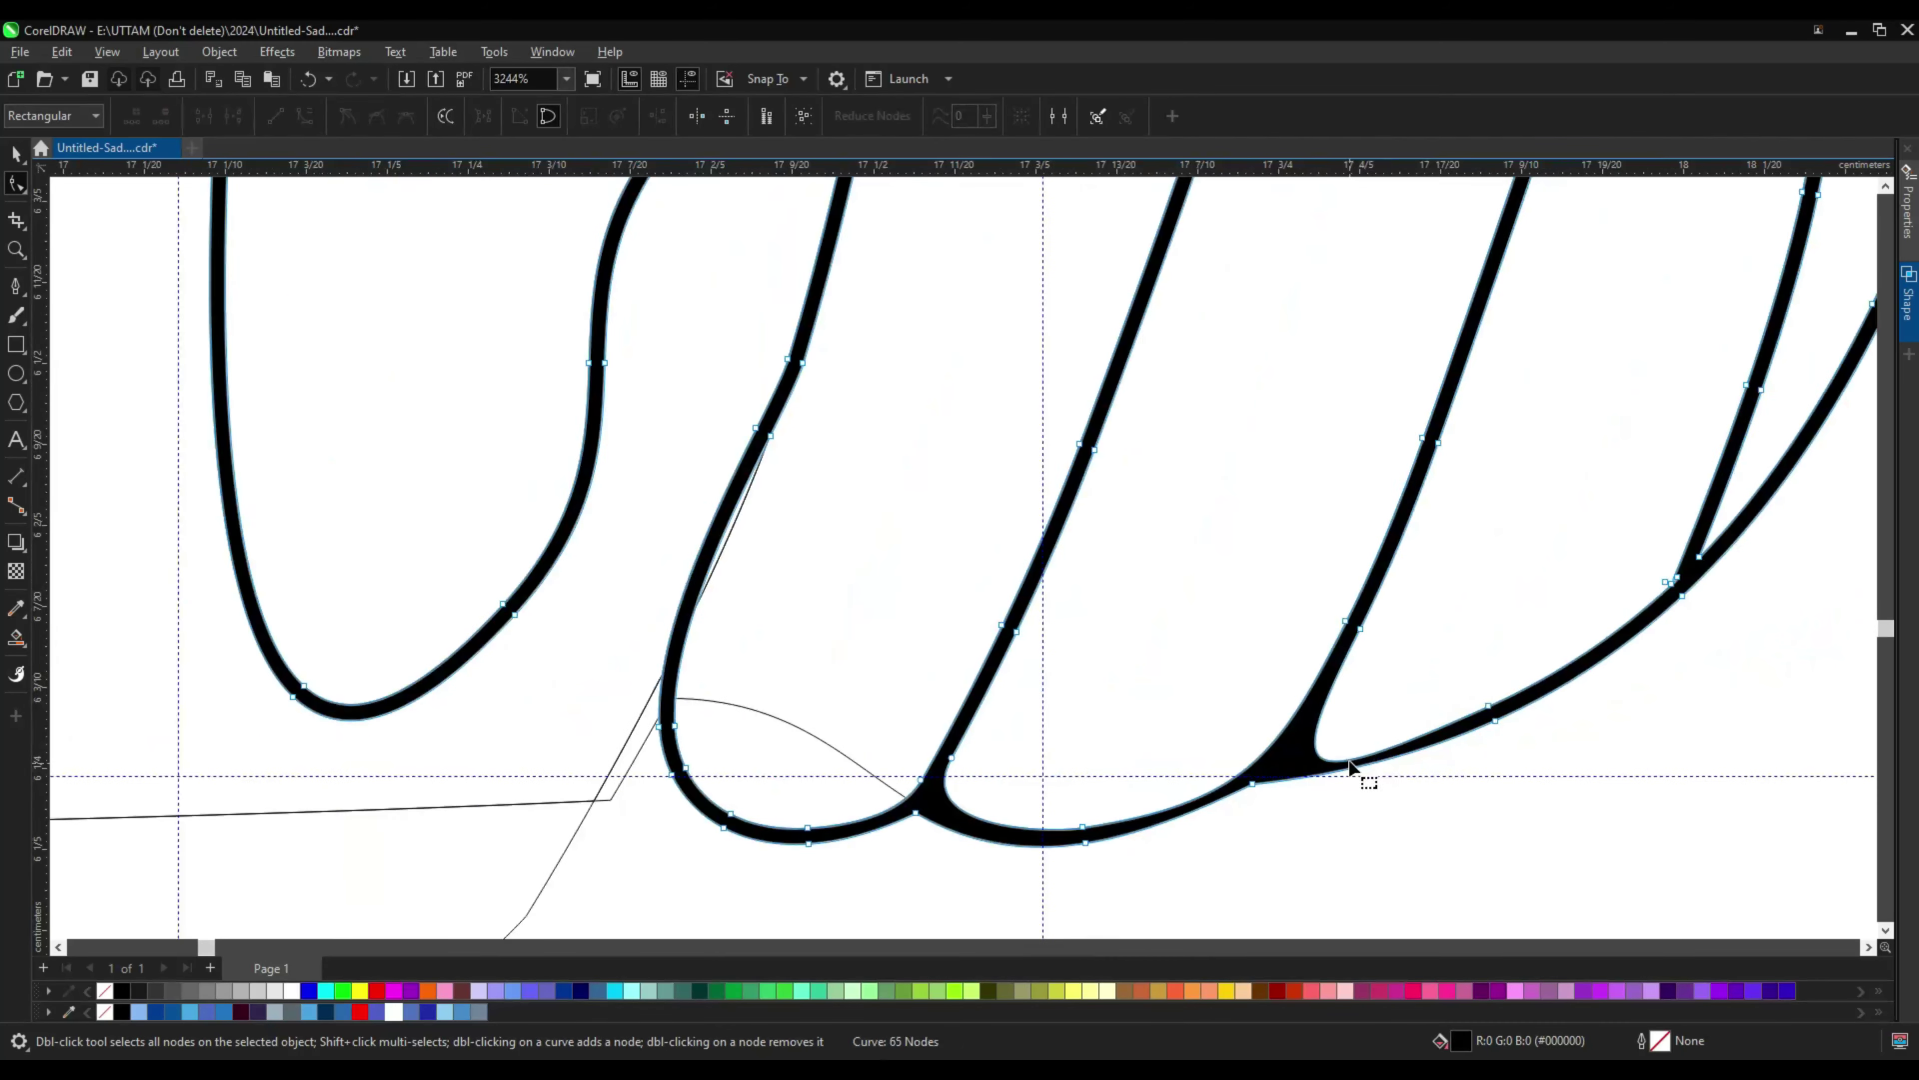
pyautogui.doubleClick(1519, 628)
pyautogui.scroll(-2, 1167, 539)
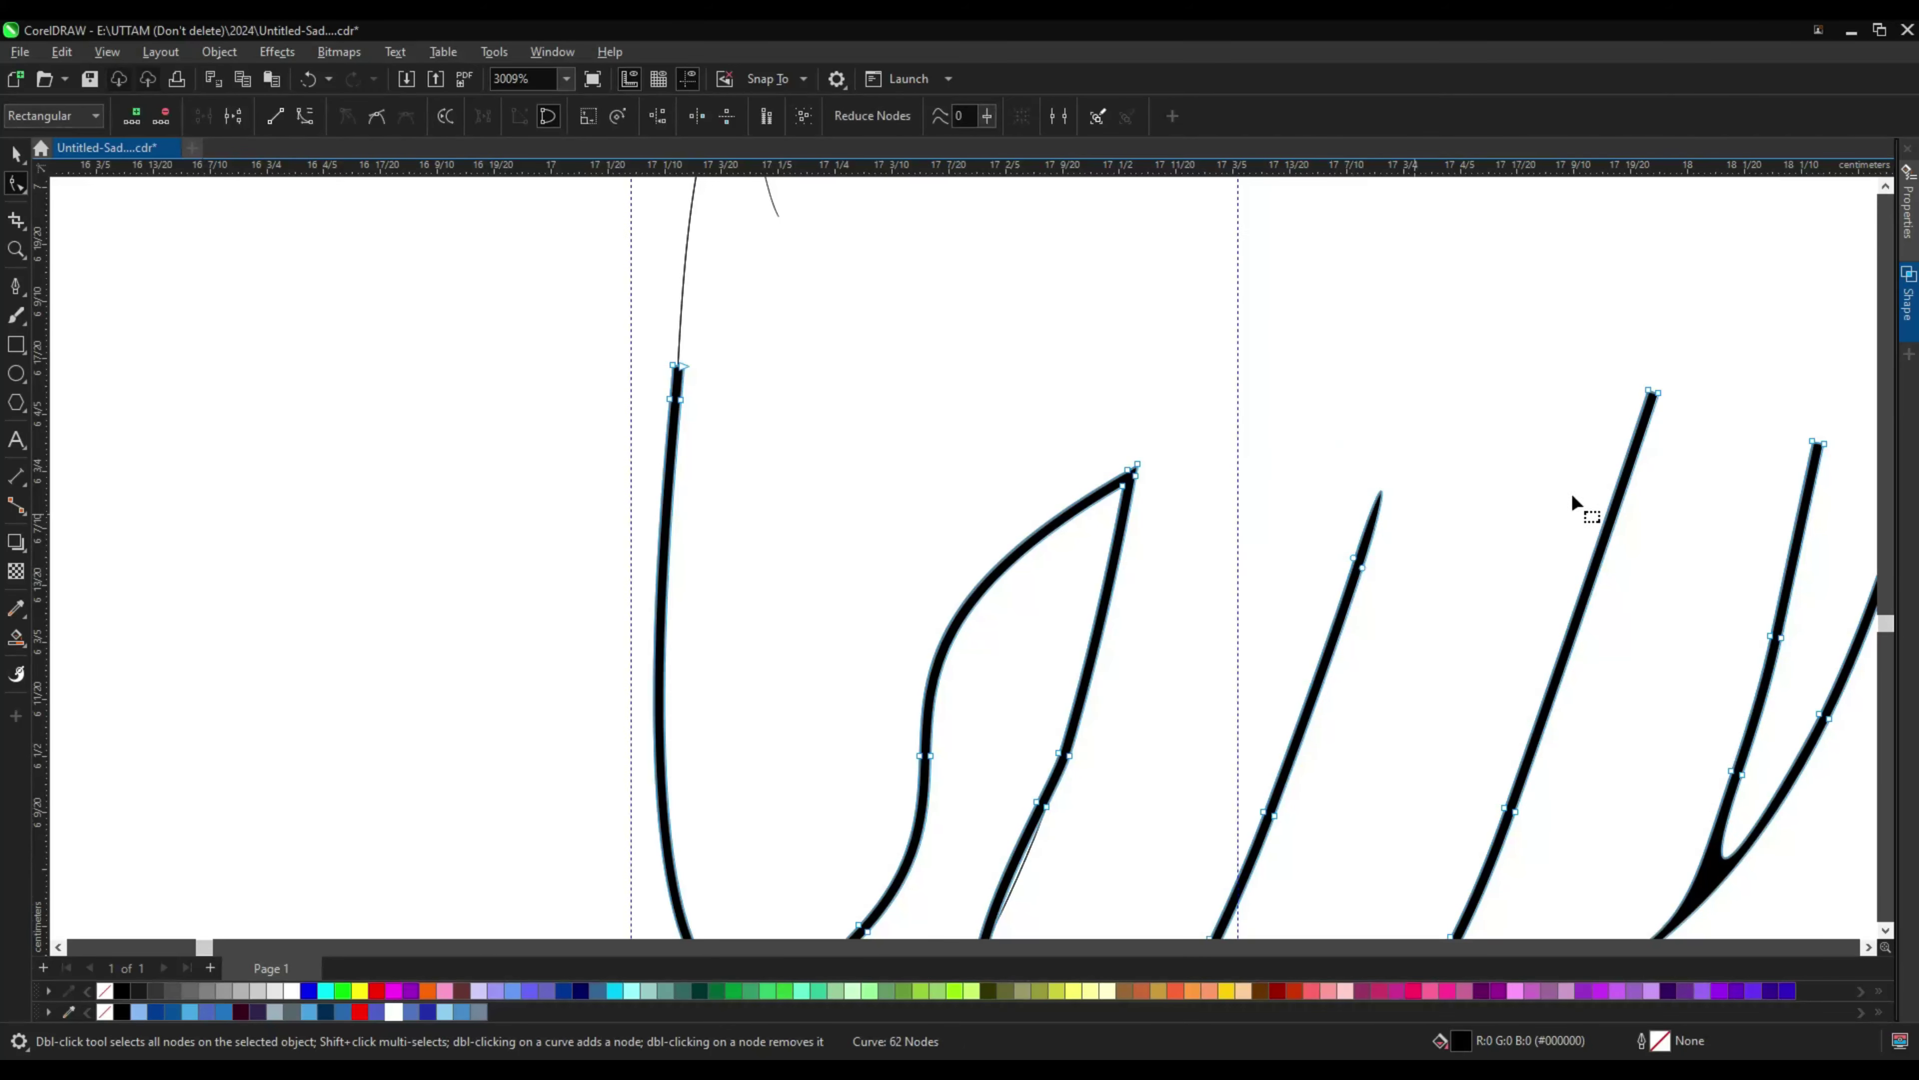
# Step: Taper the upper ends of the finger lines and the open ends of the hand's contour to points
pyautogui.moveTo(1704, 431); pyautogui.dragTo(1704, 431)
pyautogui.press('Delete')
pyautogui.scroll(-3, 471, 536)
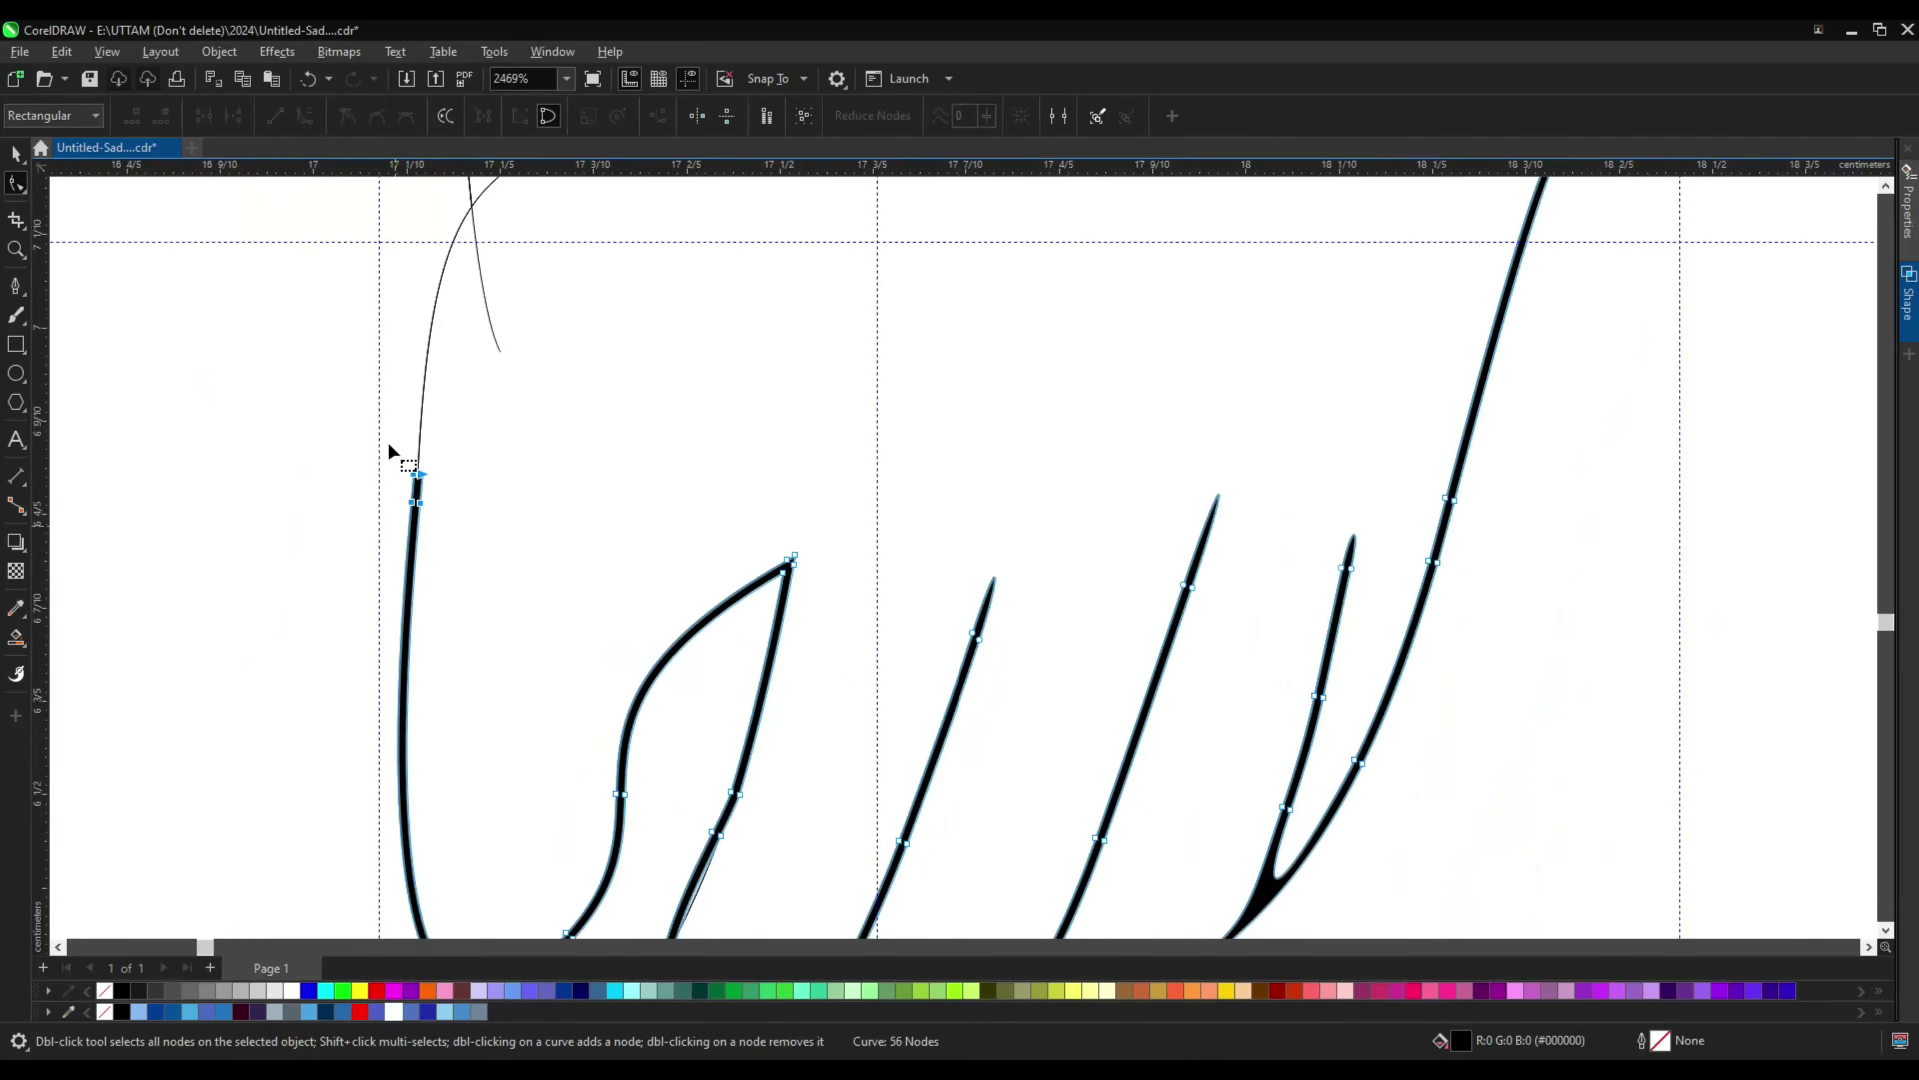
pyautogui.scroll(3, 1499, 278)
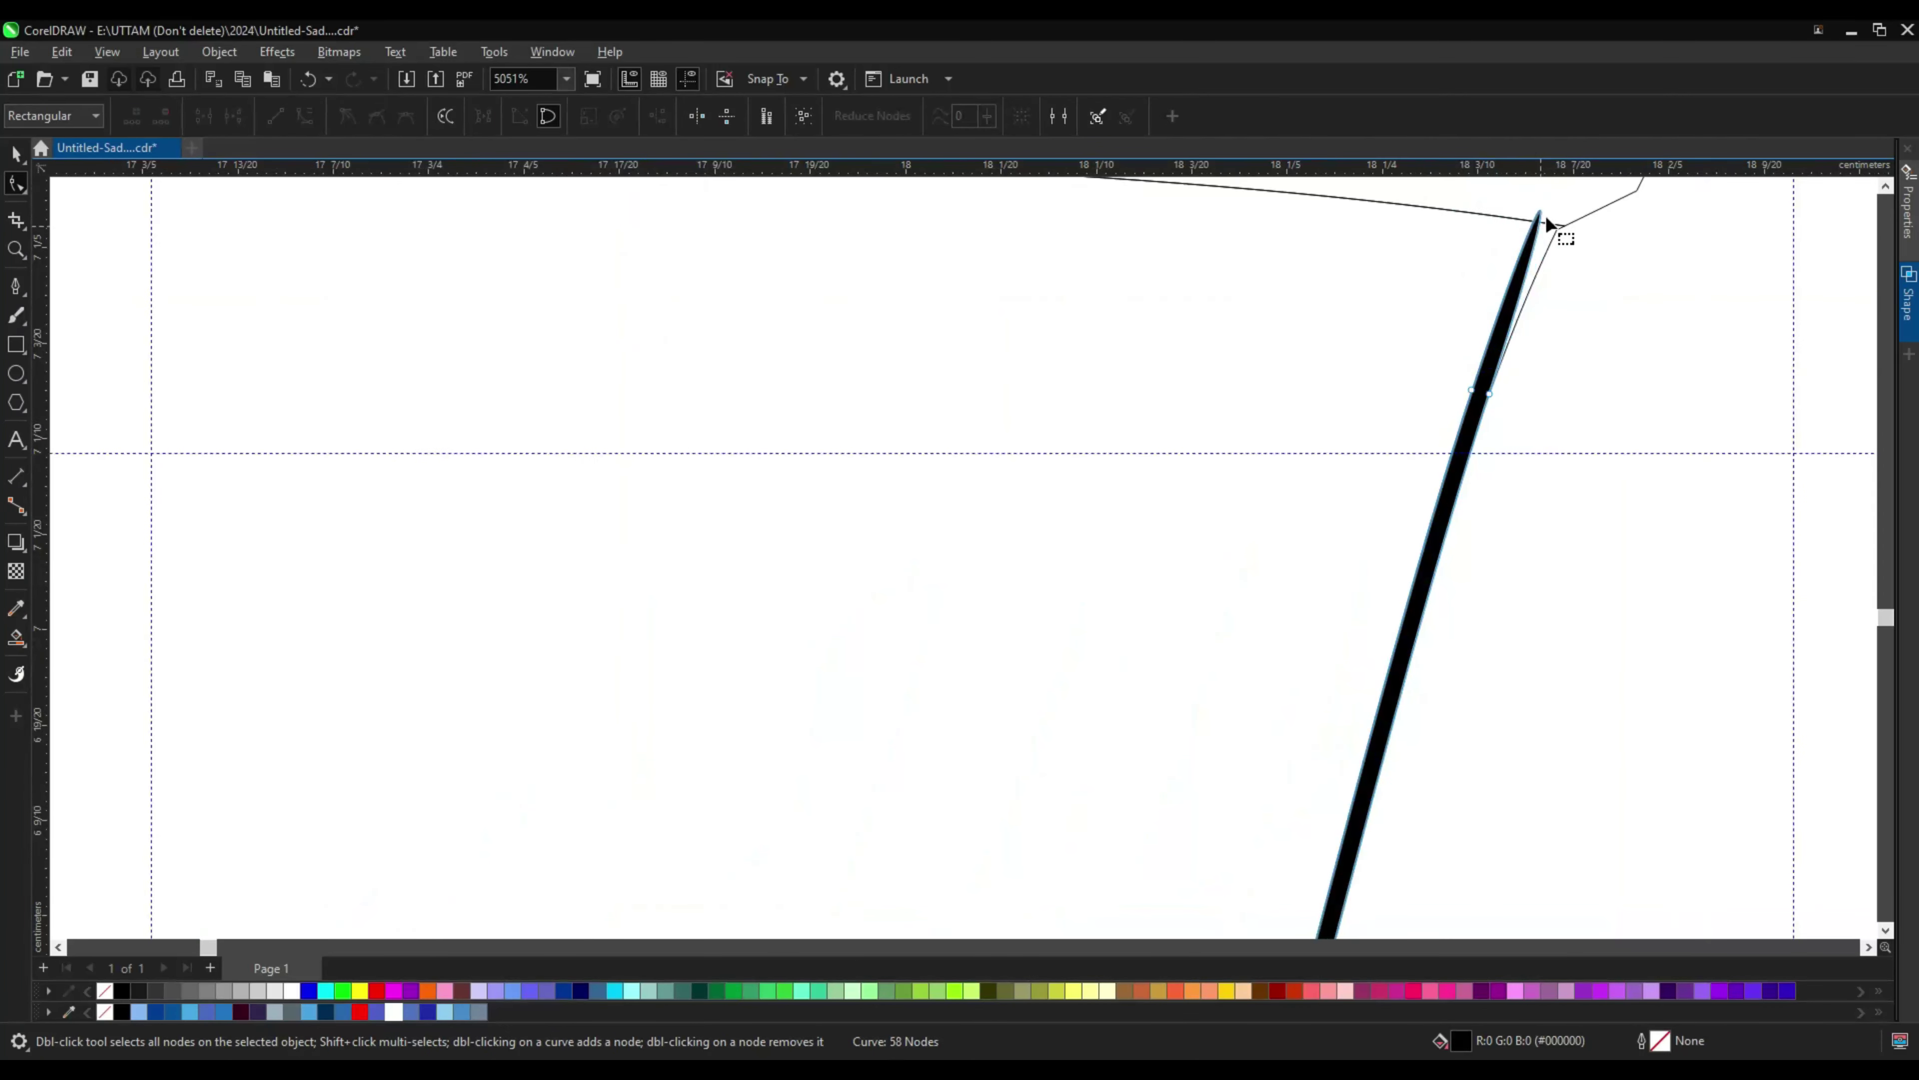
pyautogui.doubleClick(1286, 361)
pyautogui.scroll(-1, 1345, 524)
pyautogui.scroll(3, 1156, 793)
pyautogui.scroll(1, 1164, 783)
# Step: Move and add nodes along the lower fingertips to notch the contour between the fingers
pyautogui.moveTo(1166, 777); pyautogui.dragTo(1181, 736)
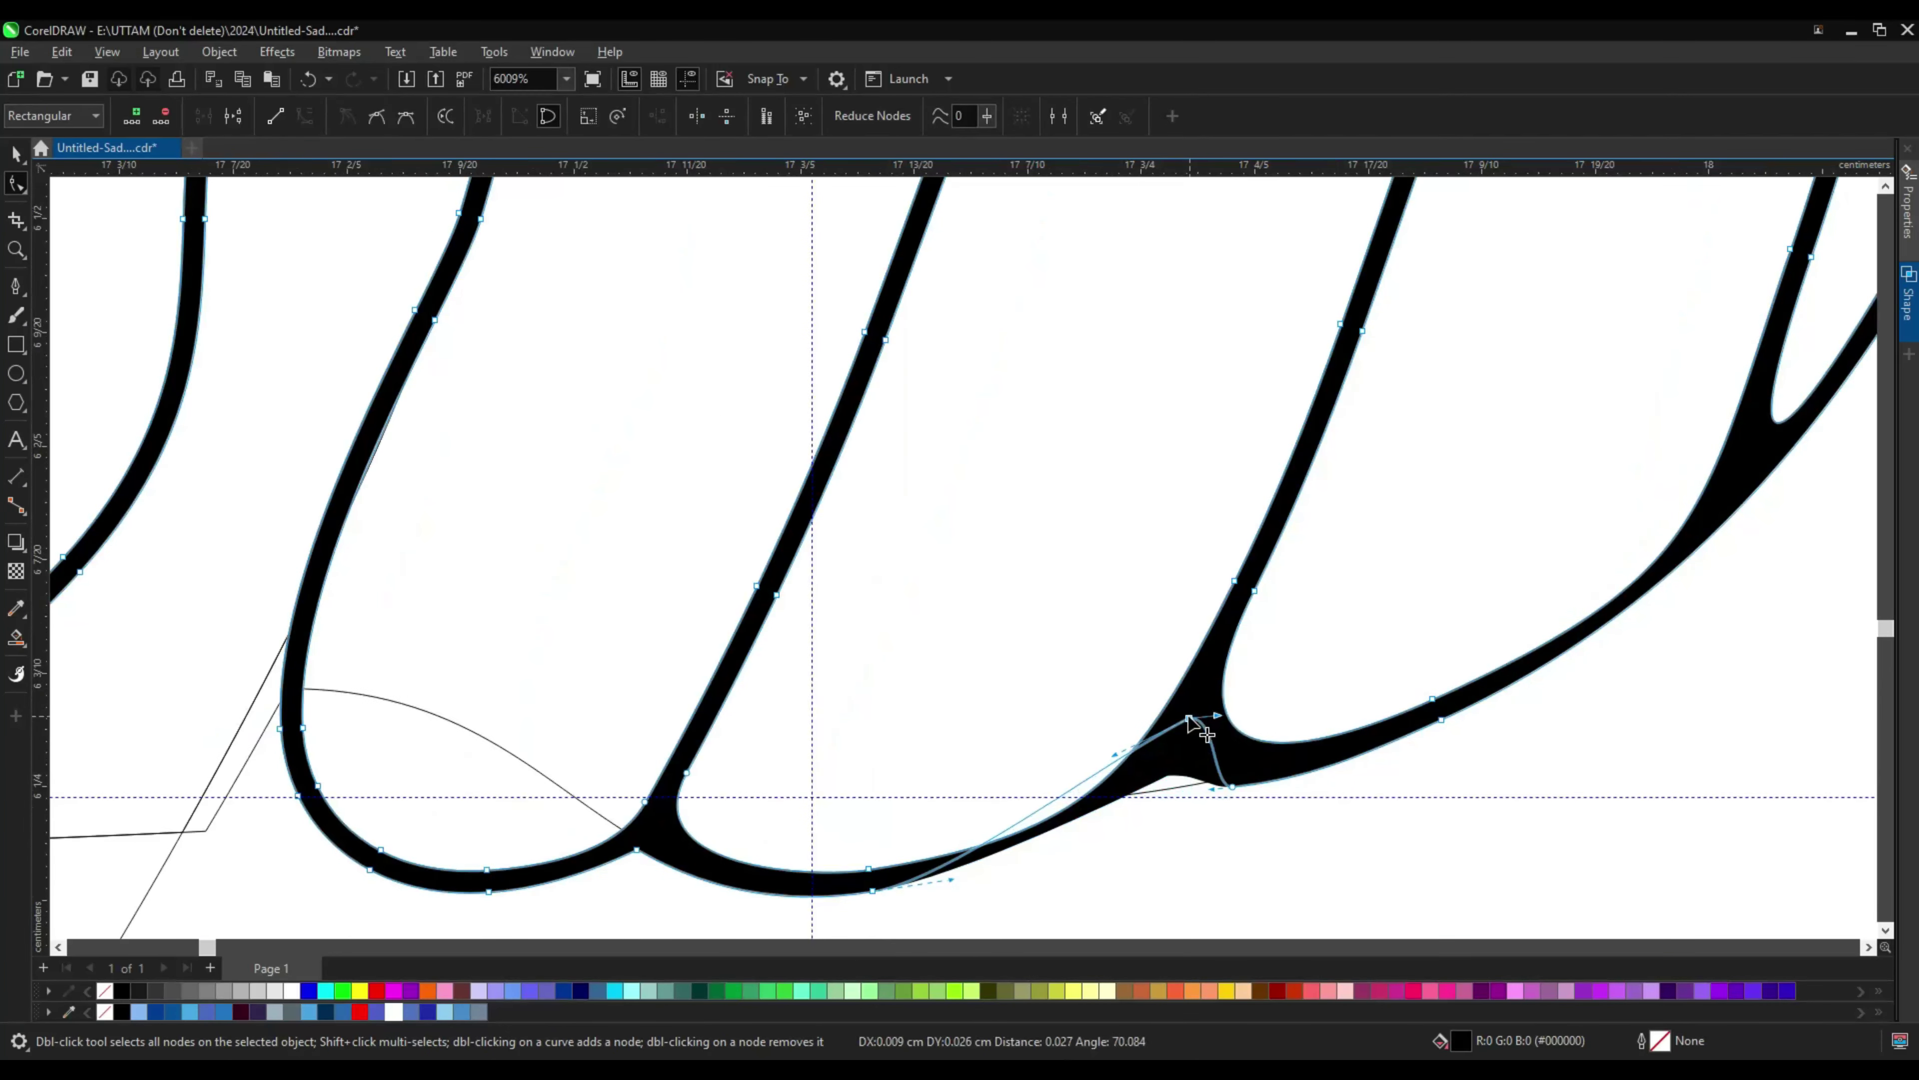
pyautogui.scroll(-1, 1115, 791)
pyautogui.doubleClick(1495, 568)
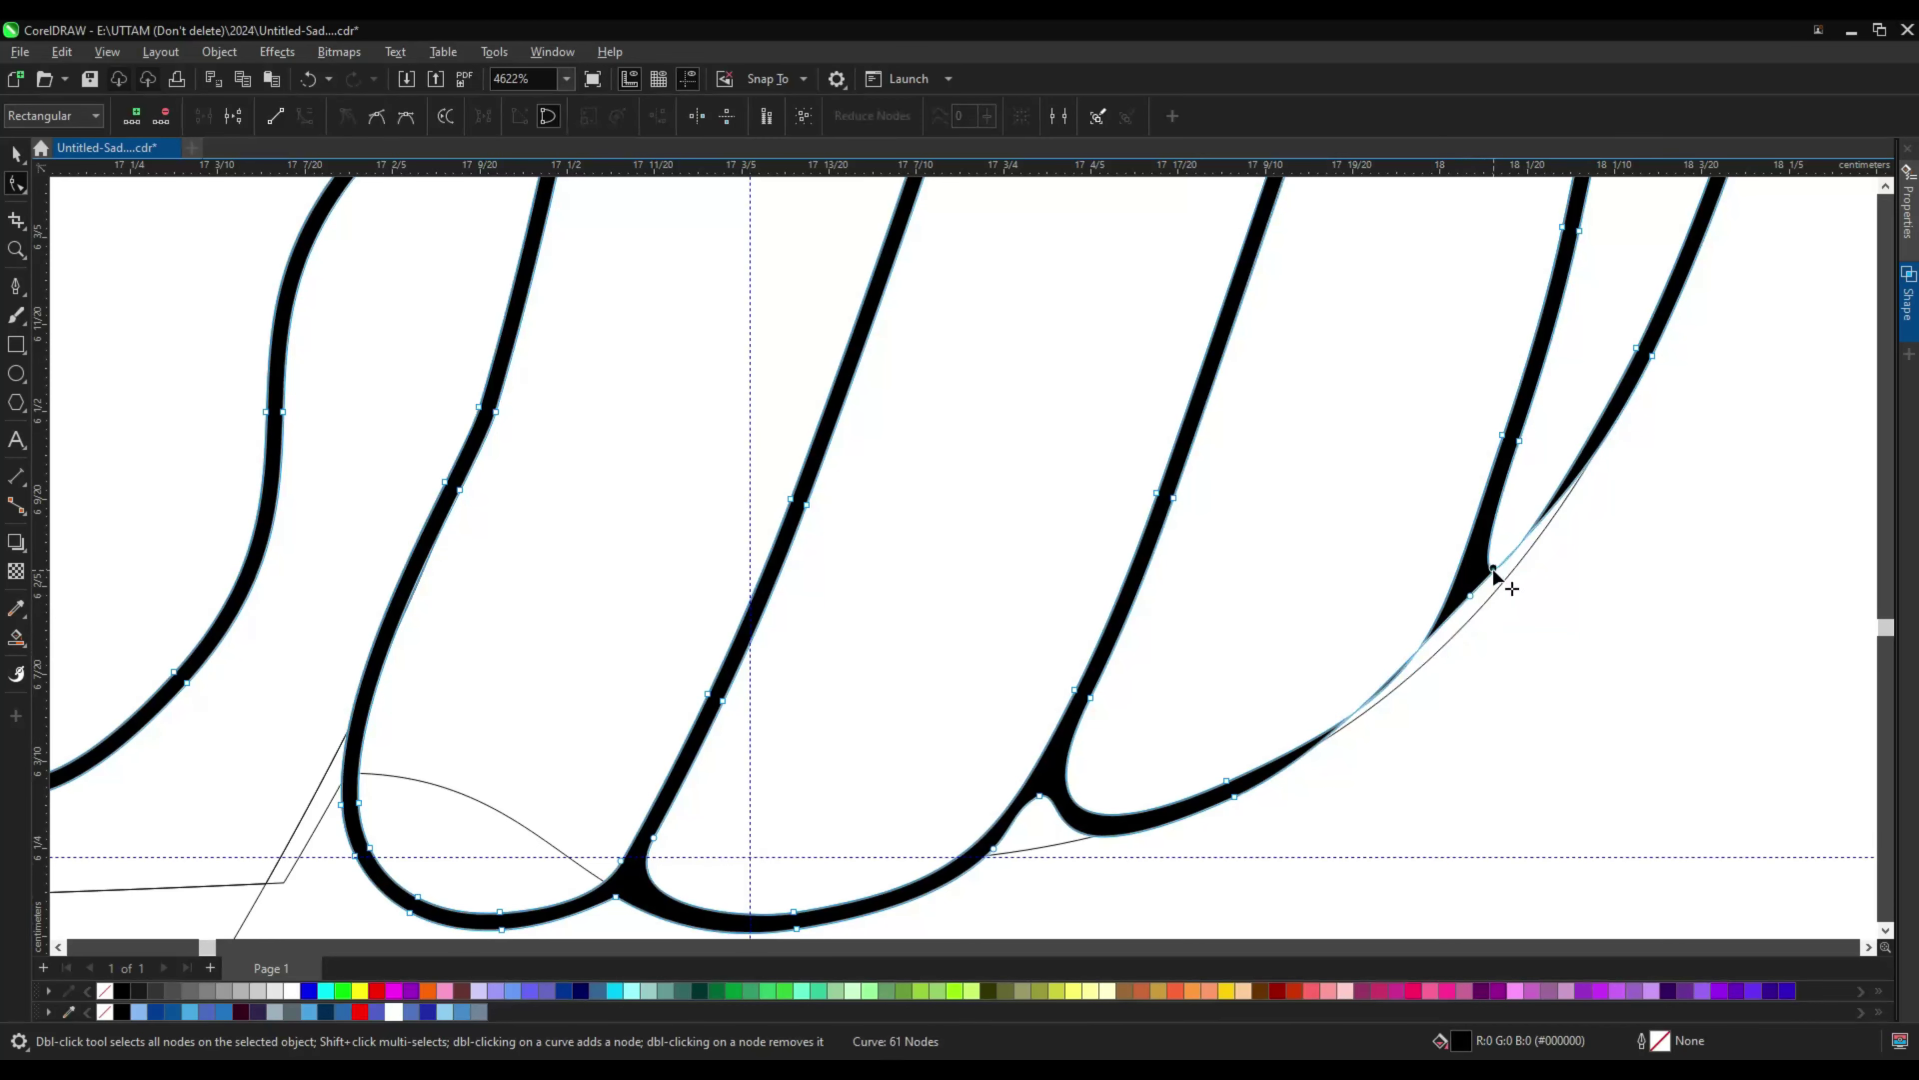
pyautogui.scroll(1, 1237, 807)
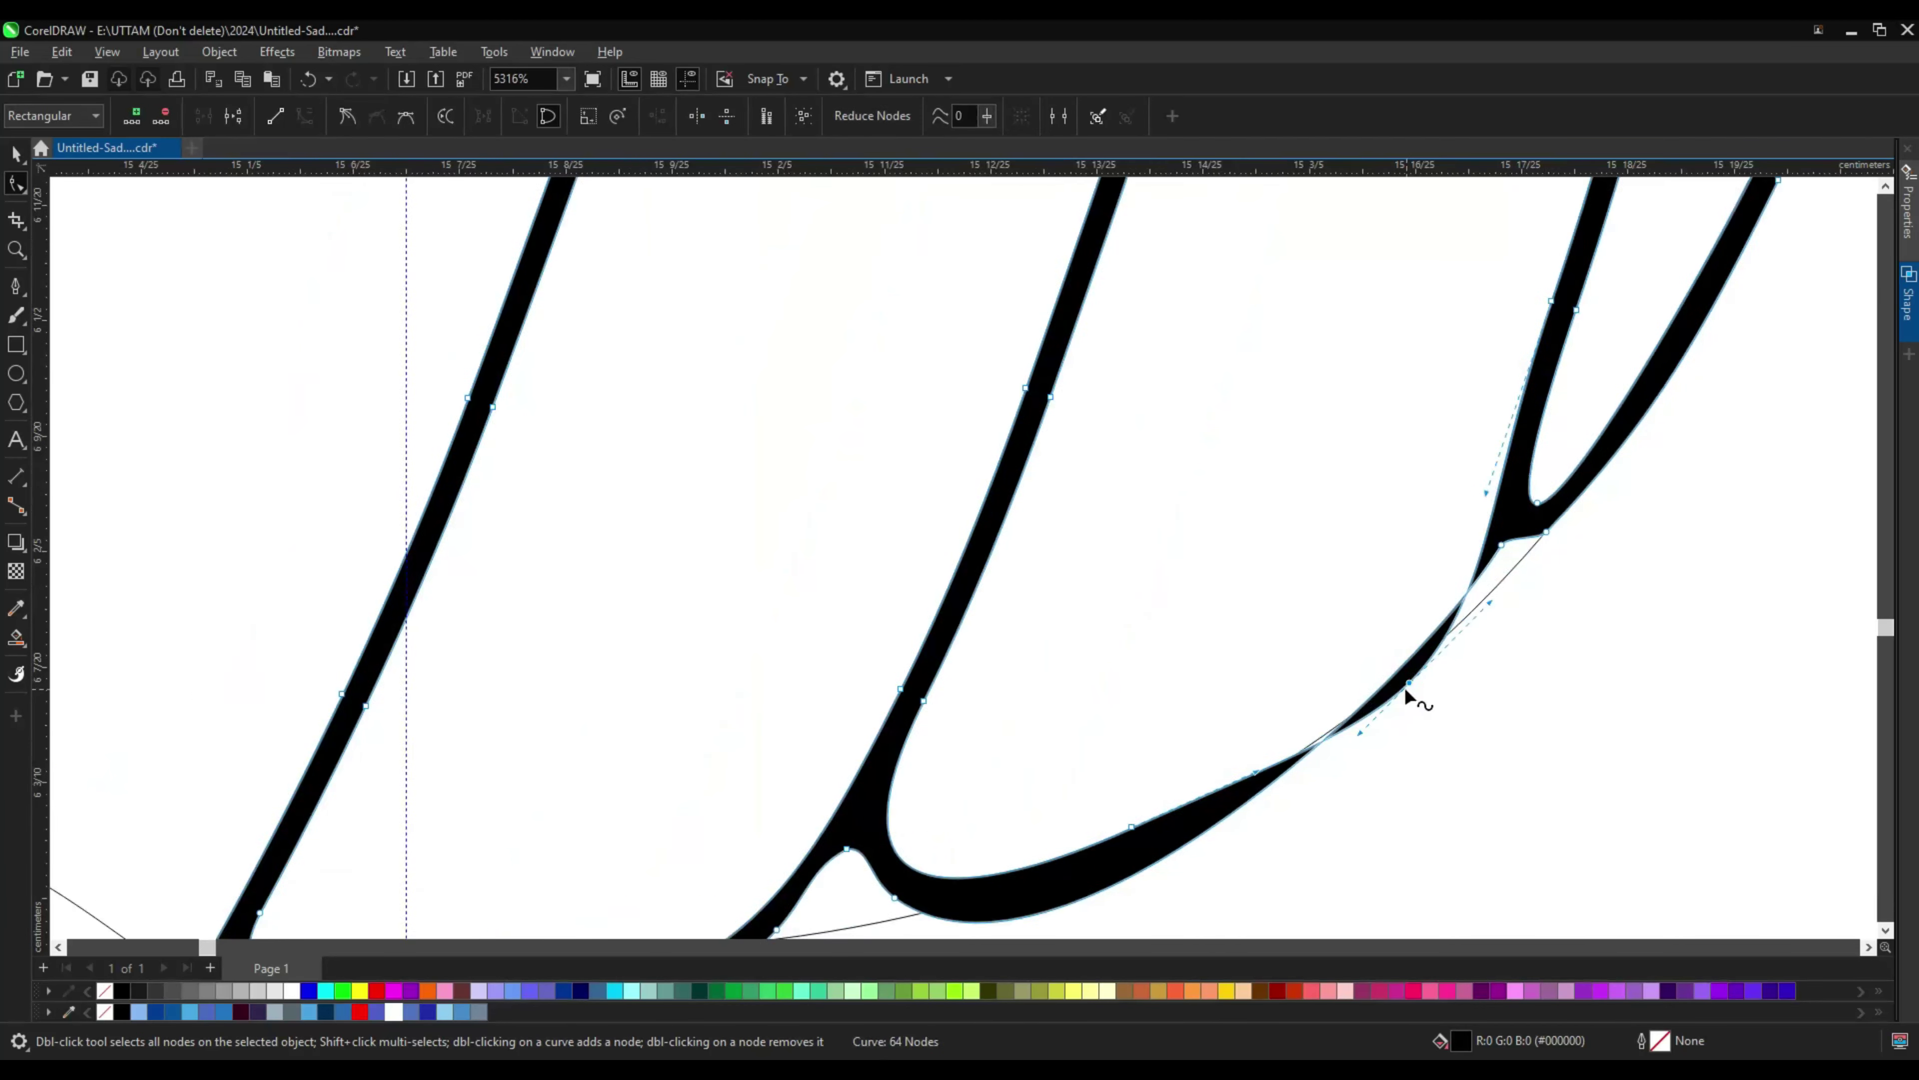
pyautogui.scroll(-1, 1405, 690)
pyautogui.scroll(1, 1624, 490)
pyautogui.doubleClick(1651, 449)
pyautogui.scroll(-3, 1341, 750)
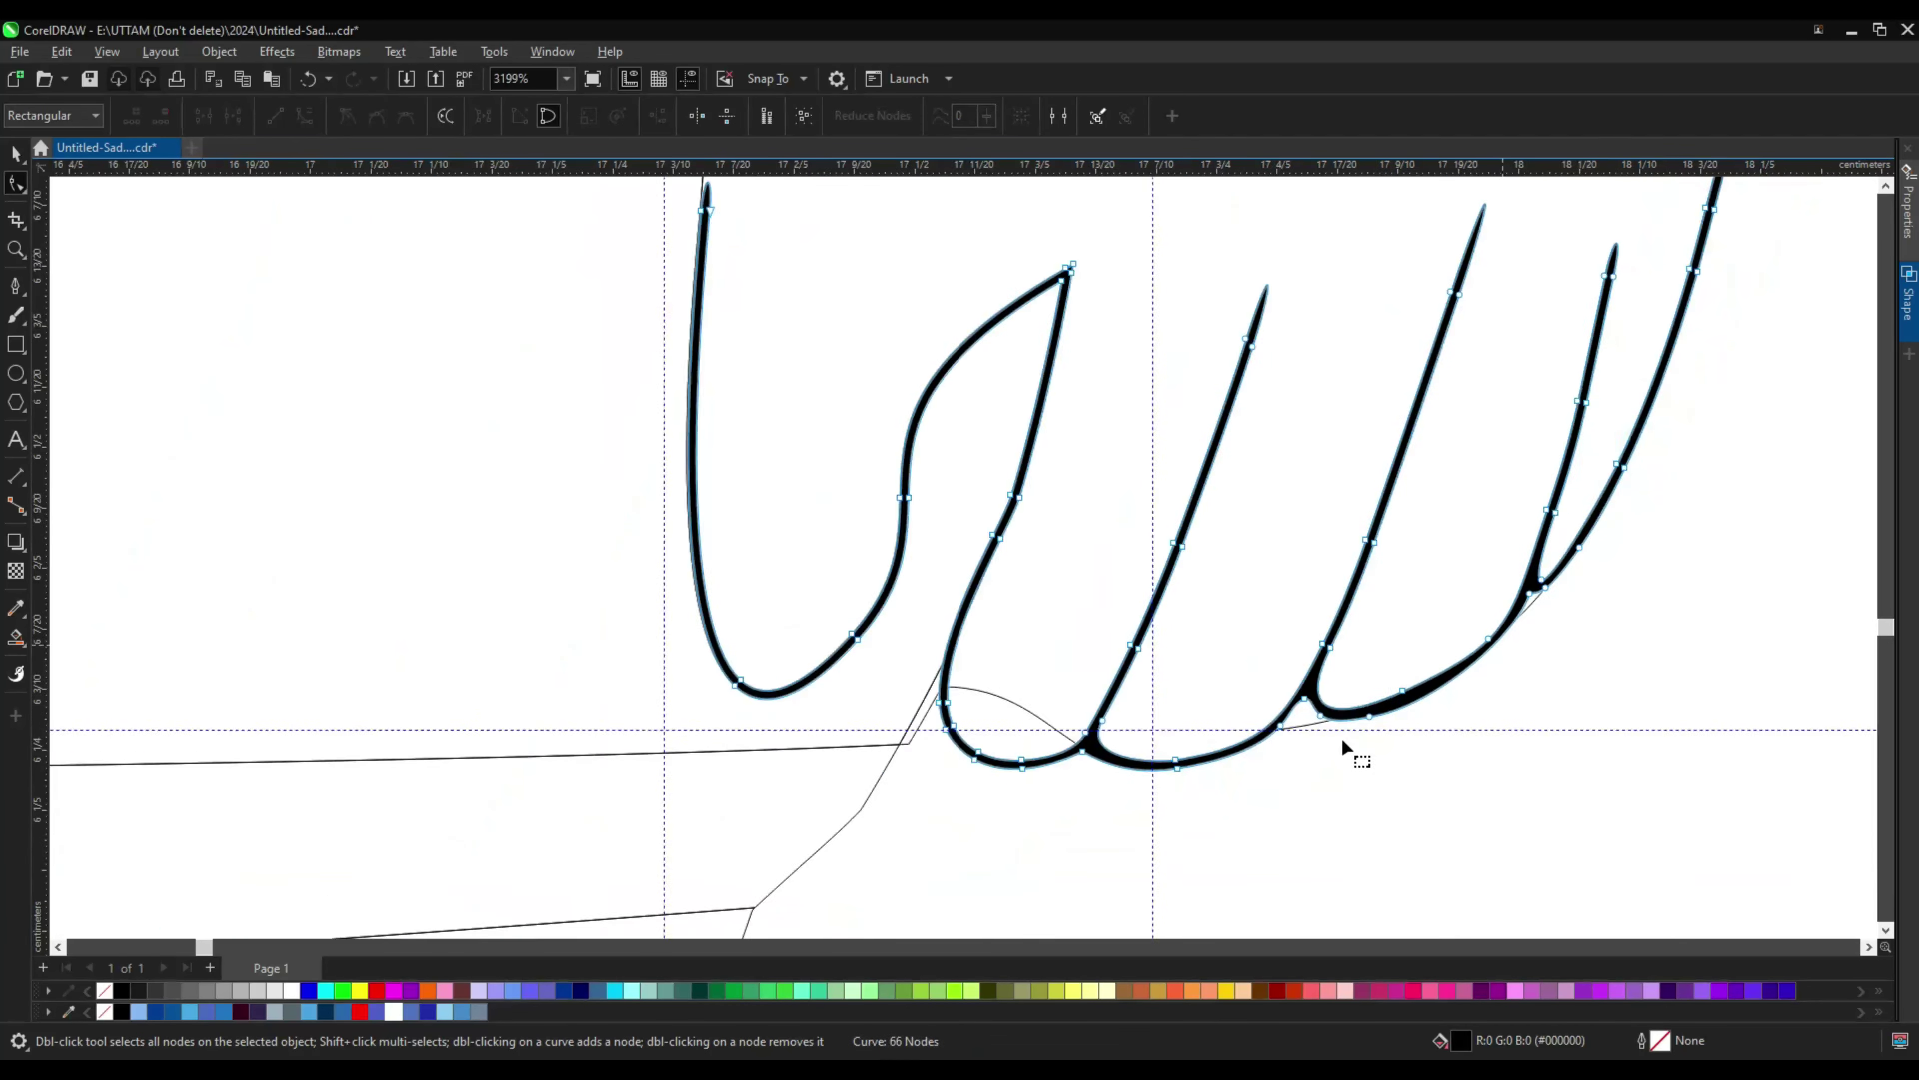
# Step: Set the outline width of the hand's black line work to 0.1 mm
pyautogui.click(16, 153)
pyautogui.click(626, 115)
pyautogui.click(594, 168)
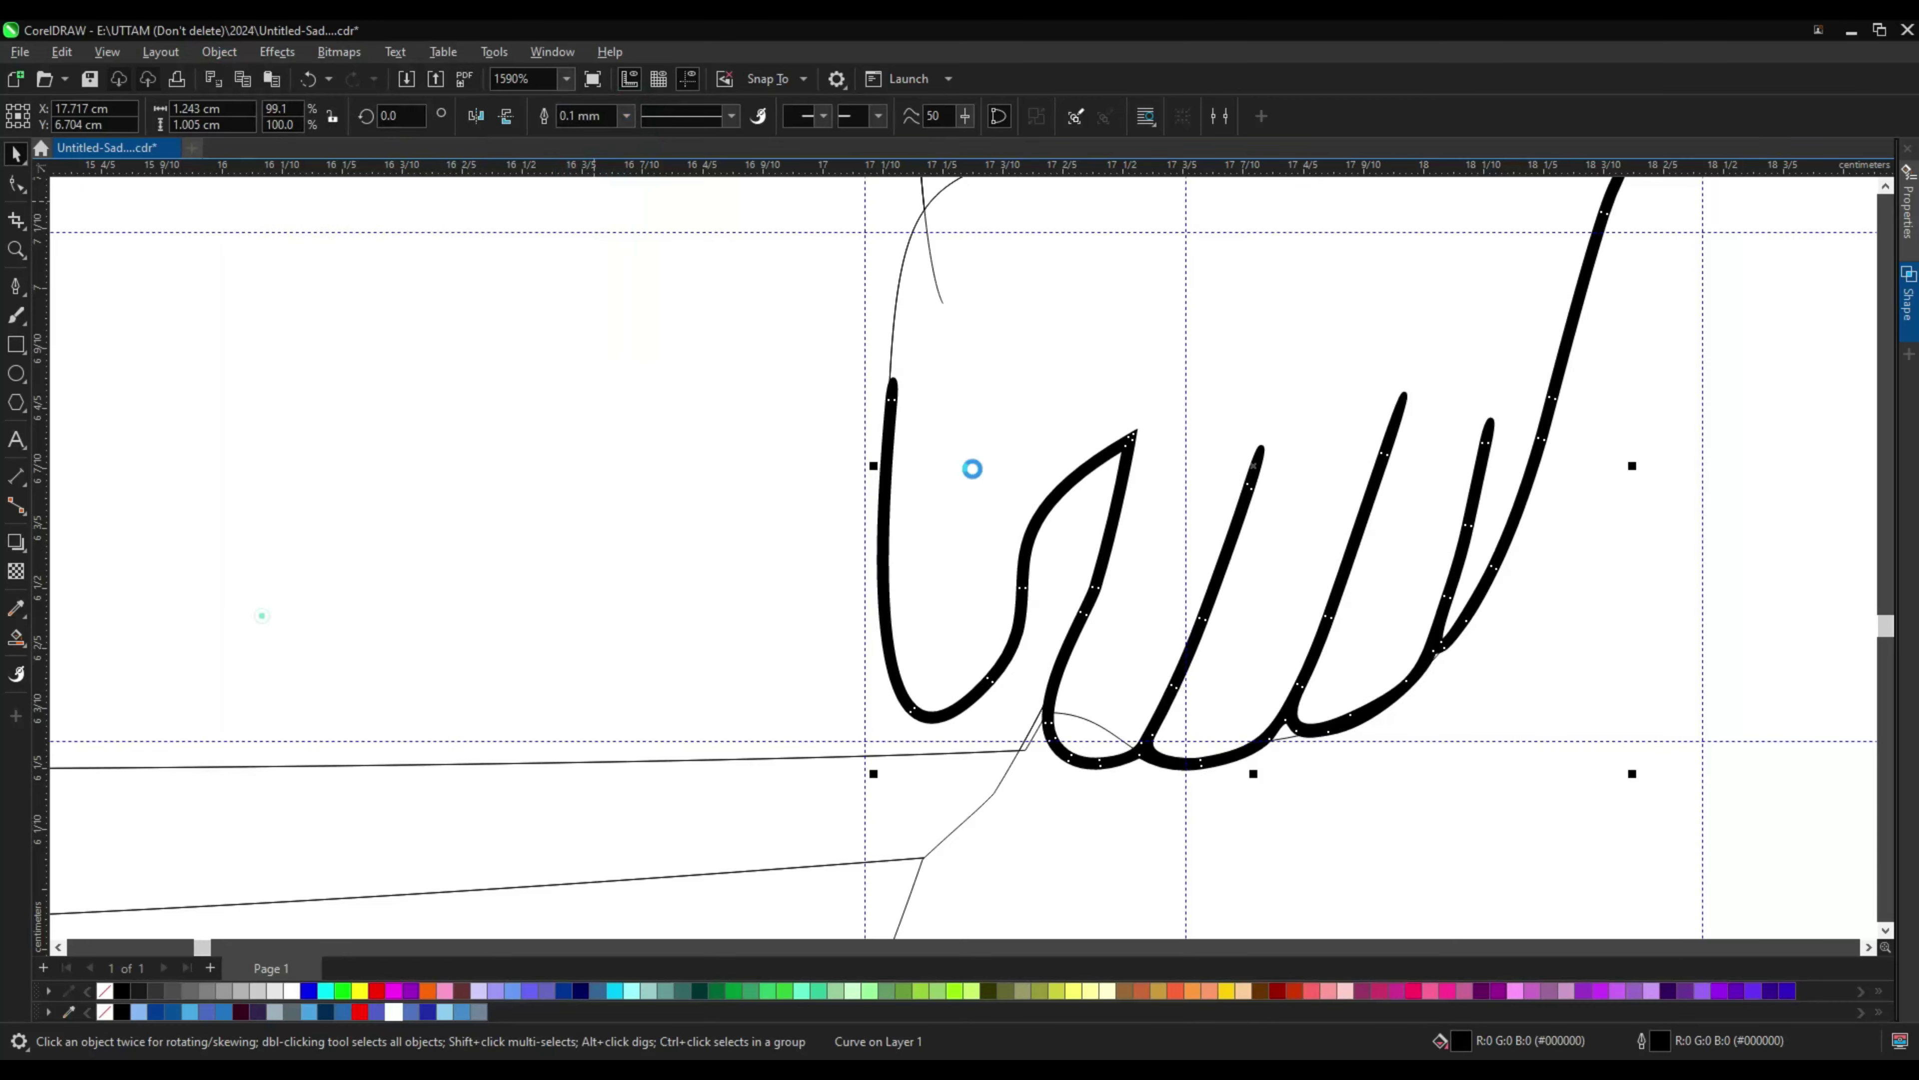
pyautogui.scroll(-2, 973, 467)
pyautogui.click(219, 52)
pyautogui.click(257, 583)
pyautogui.click(1037, 561)
pyautogui.click(1084, 586)
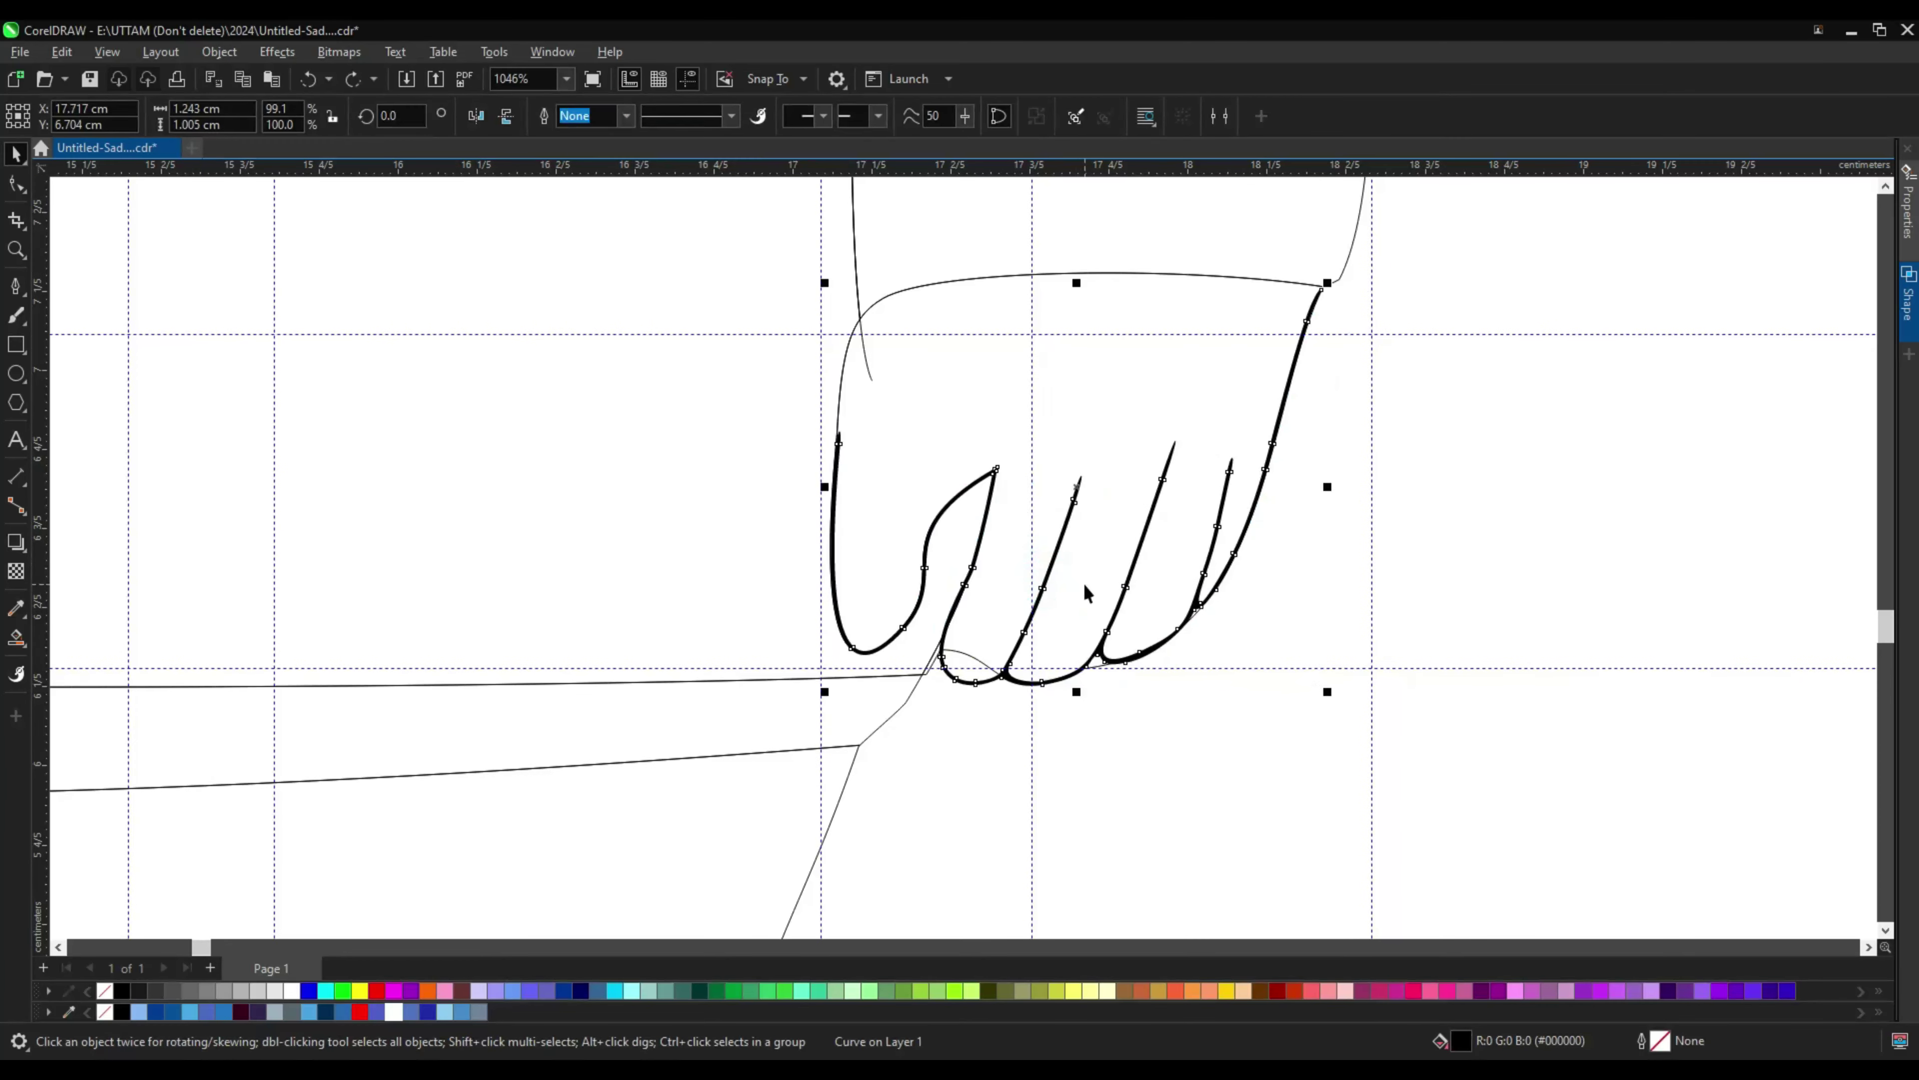
# Step: Edit the nodes at the hand contour's upper ends, thickening the outer edge below the wrist
pyautogui.click(16, 184)
pyautogui.scroll(3, 1017, 476)
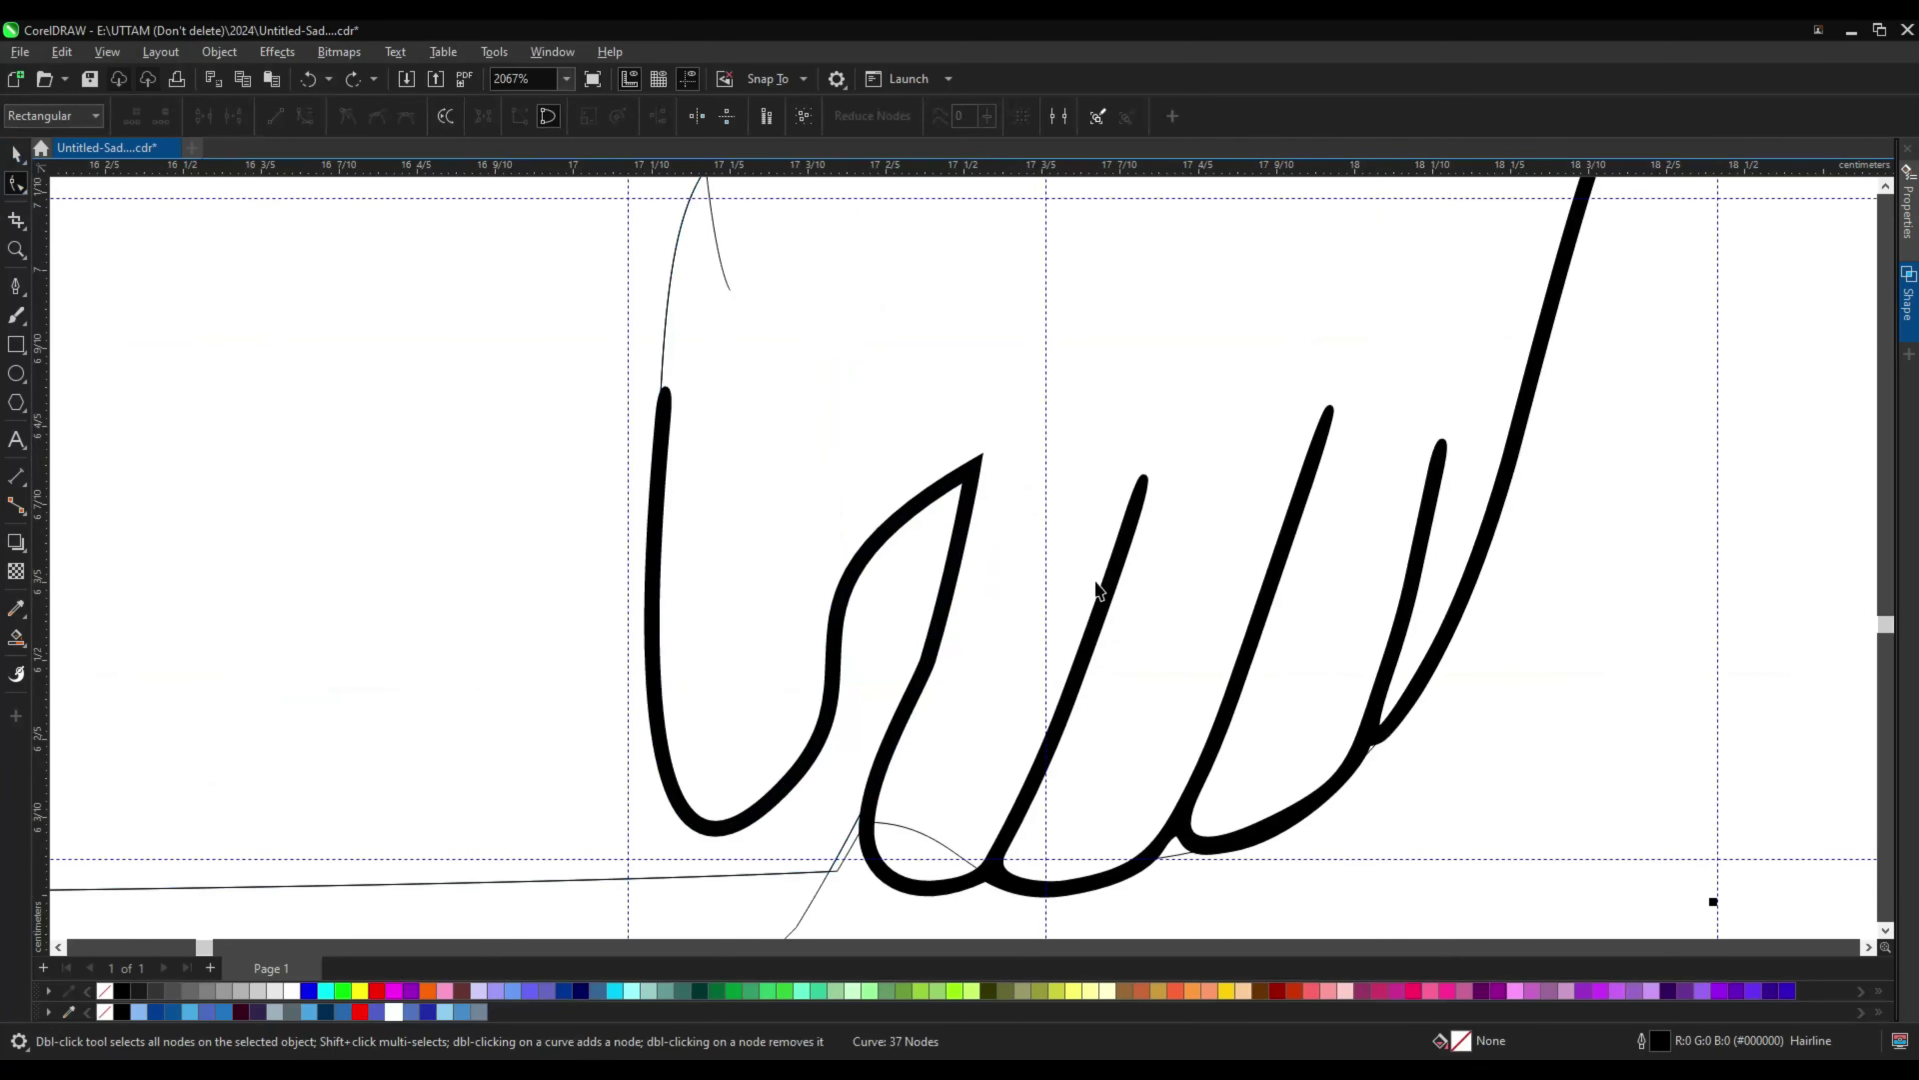
pyautogui.scroll(-1, 1036, 524)
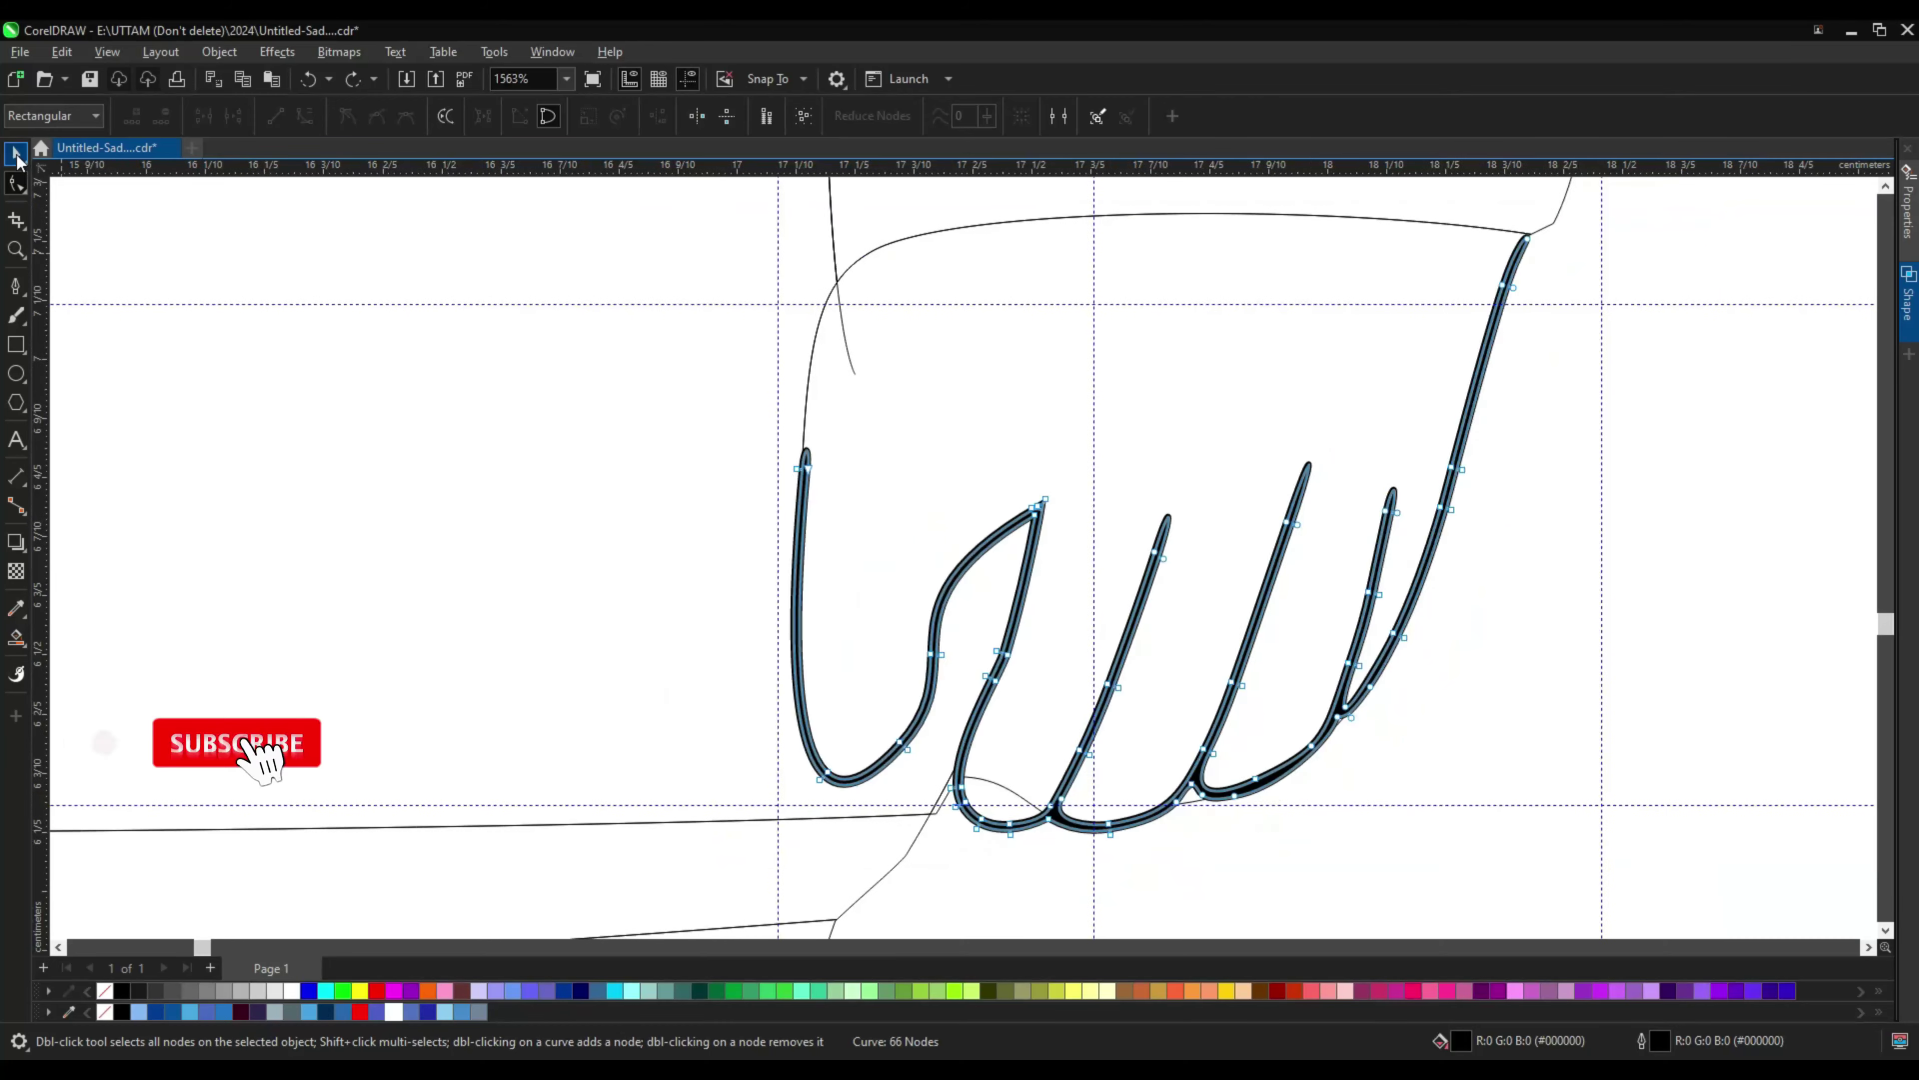
pyautogui.scroll(4, 855, 522)
pyautogui.moveTo(745, 408); pyautogui.dragTo(733, 513)
pyautogui.scroll(-3, 733, 513)
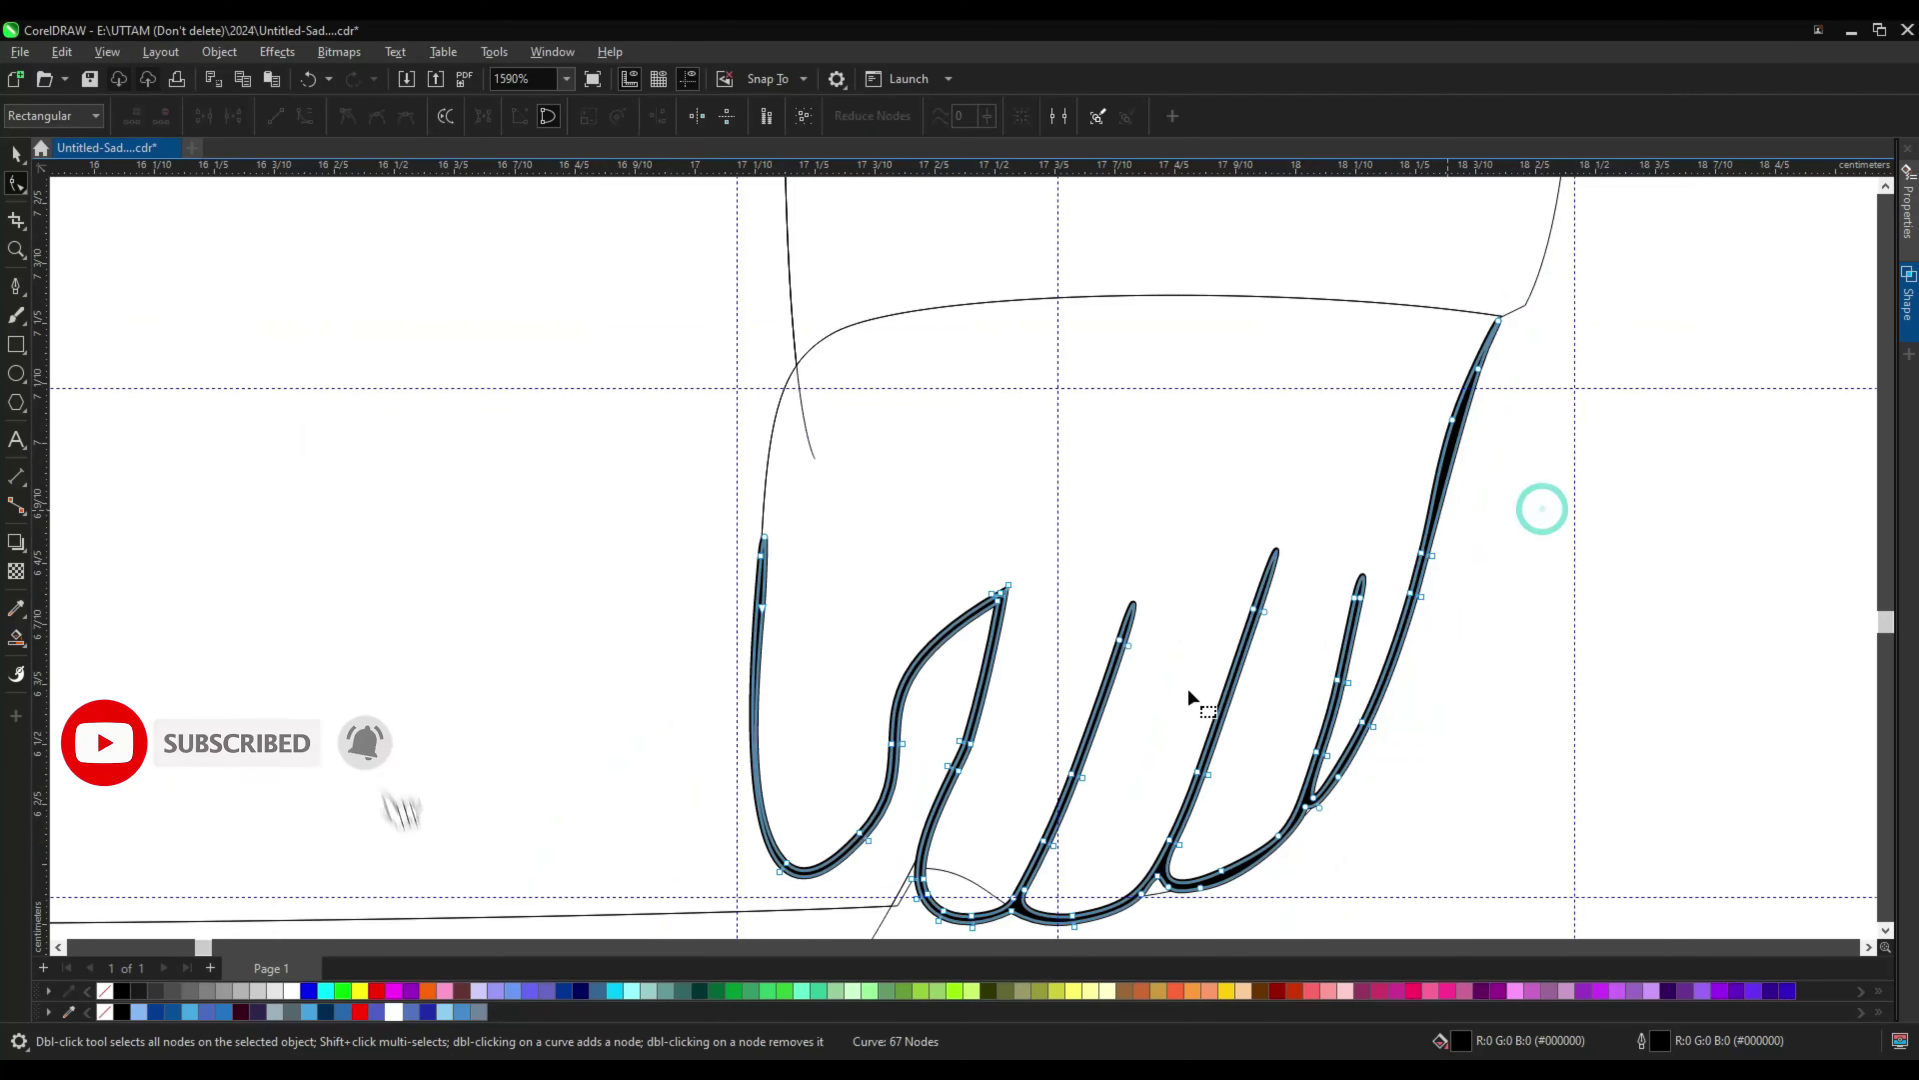
# Step: Try to fill the rounded fingertip beside the thumb with Smart Fill
pyautogui.hotkey('shift', 's')
pyautogui.scroll(2, 979, 711)
pyautogui.click(979, 711)
pyautogui.scroll(-2, 1041, 578)
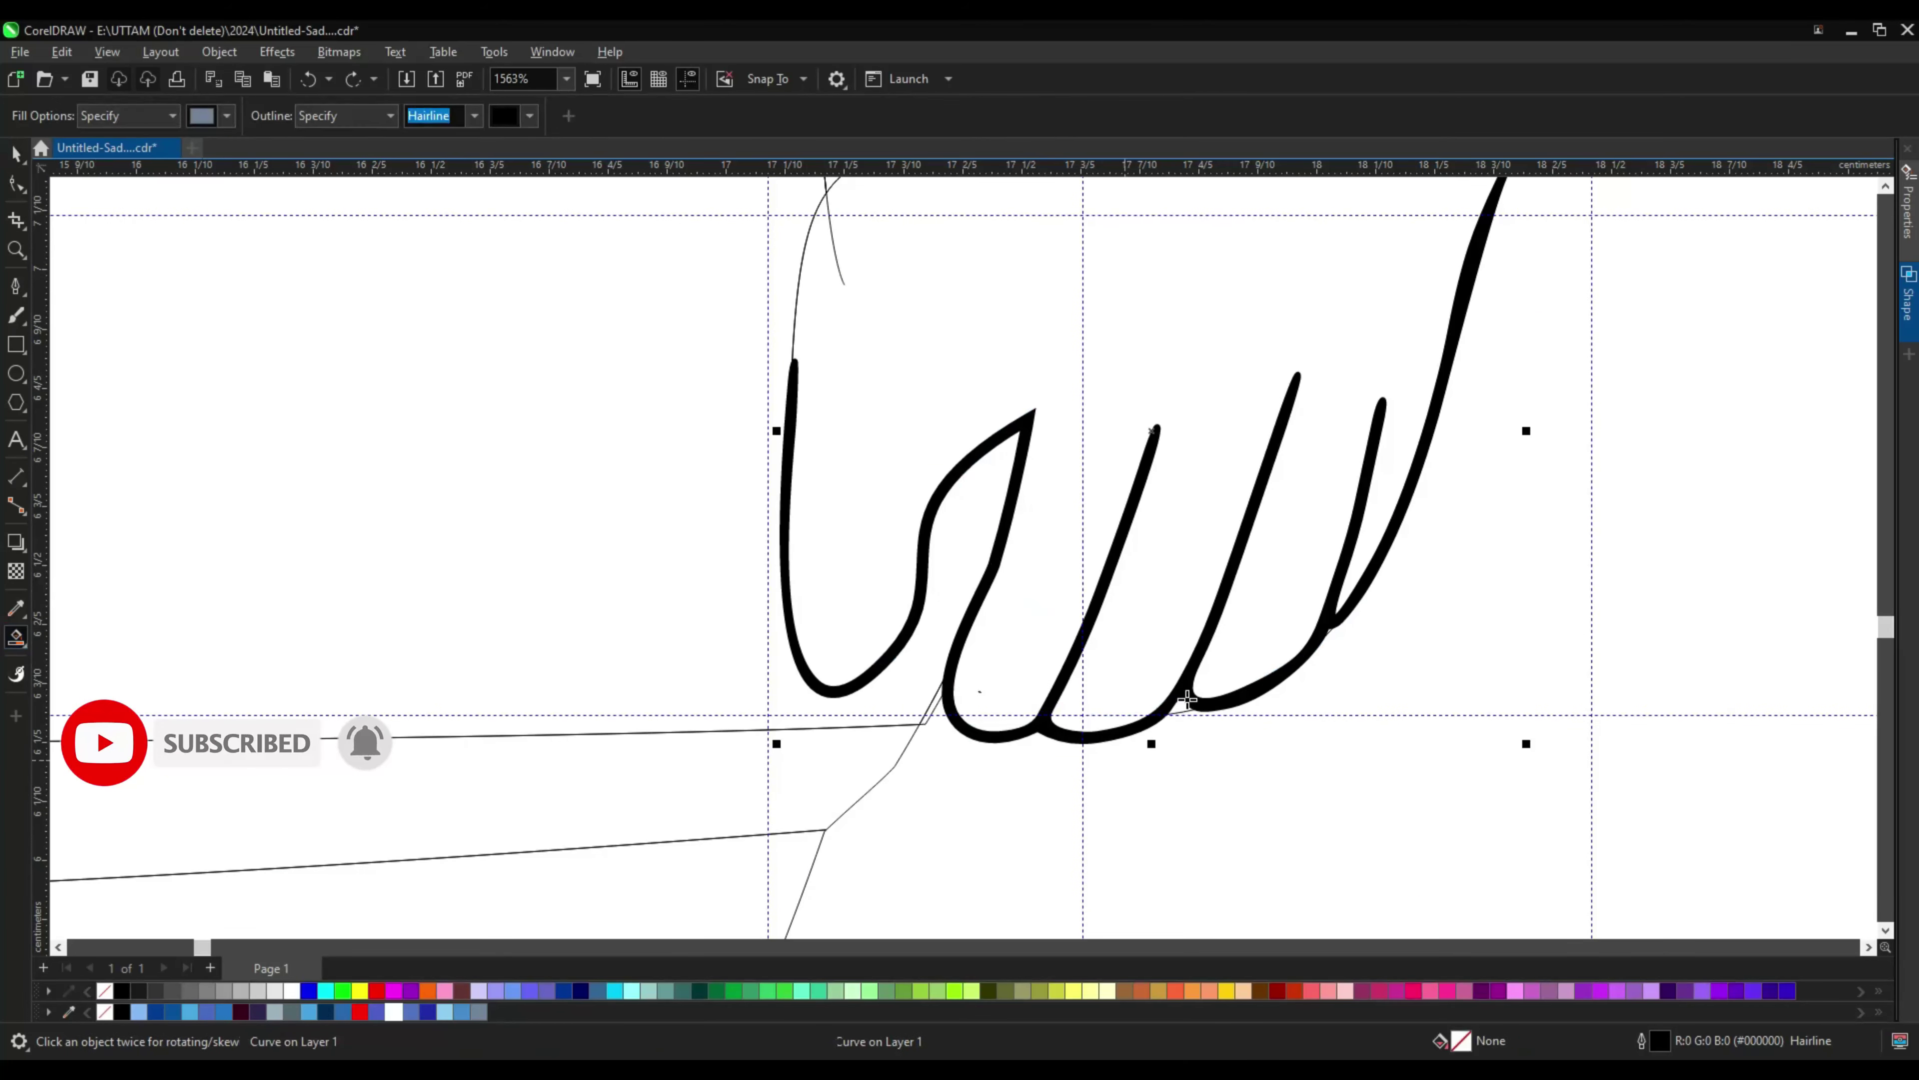
# Step: Adjust the hairline hand shape's nodes at the little finger so its edge runs beneath the black line work
pyautogui.scroll(5, 1070, 750)
pyautogui.click(1322, 610)
pyautogui.press('space')
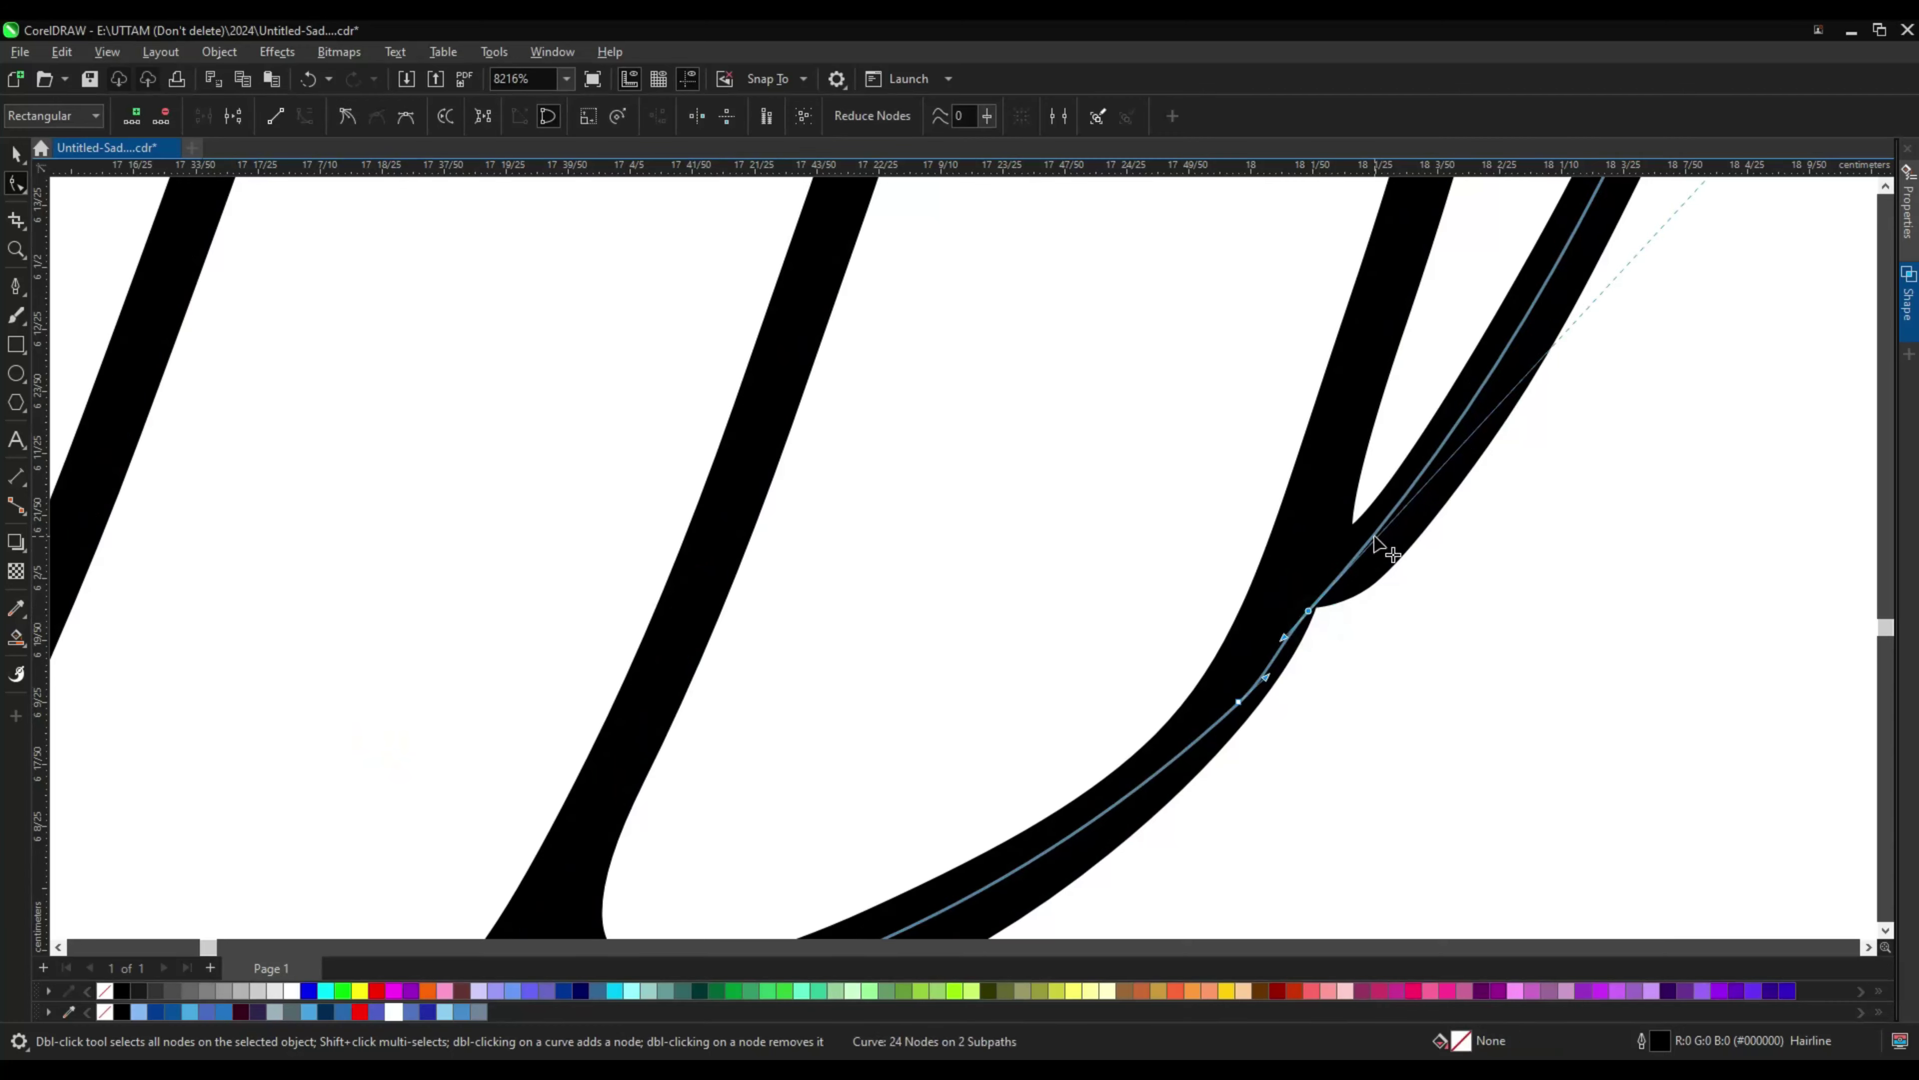
pyautogui.scroll(-2, 906, 718)
pyautogui.click(1039, 723)
pyautogui.press('F10')
pyautogui.scroll(-2, 793, 805)
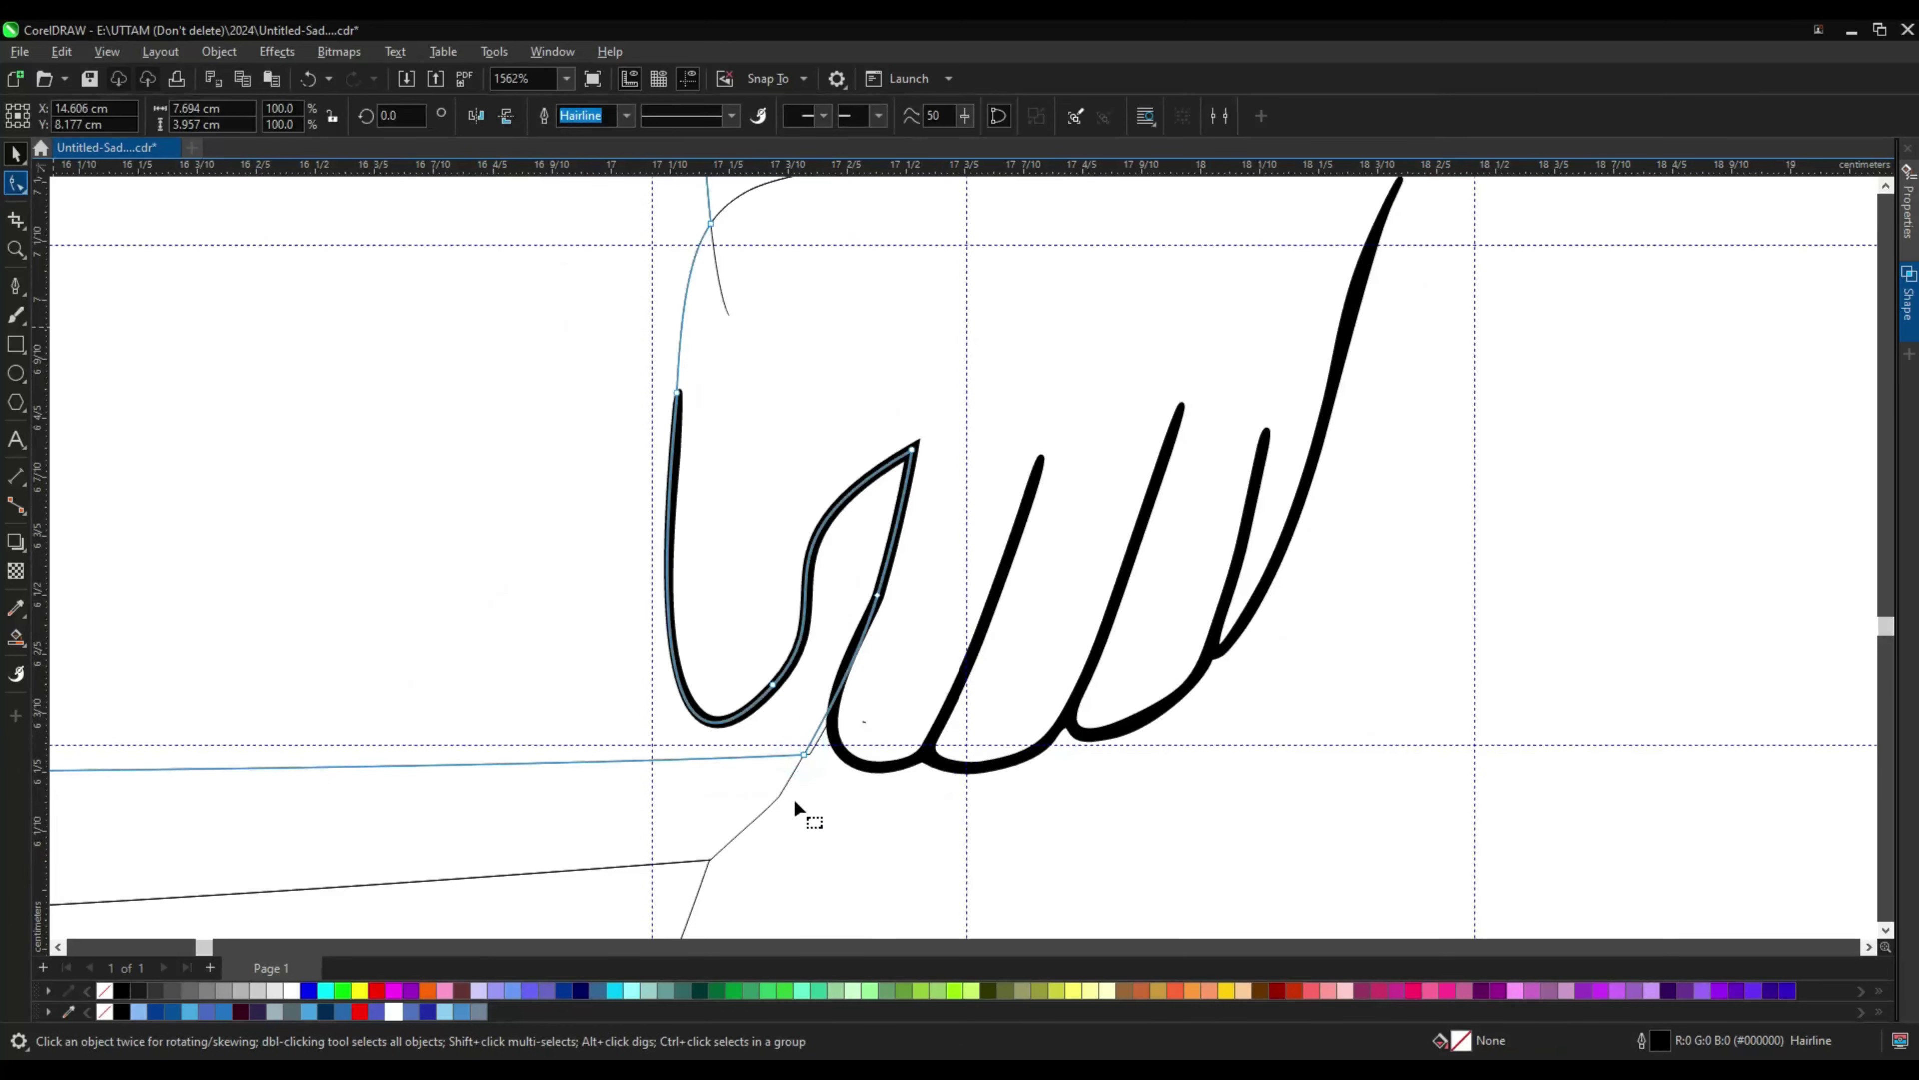
# Step: Fit the hairline hand shape to the black fingertip contours and remove its surplus nodes beside the thumb
pyautogui.scroll(2, 818, 737)
pyautogui.click(14, 154)
pyautogui.scroll(-2, 629, 454)
pyautogui.press('F10')
pyautogui.scroll(3, 995, 707)
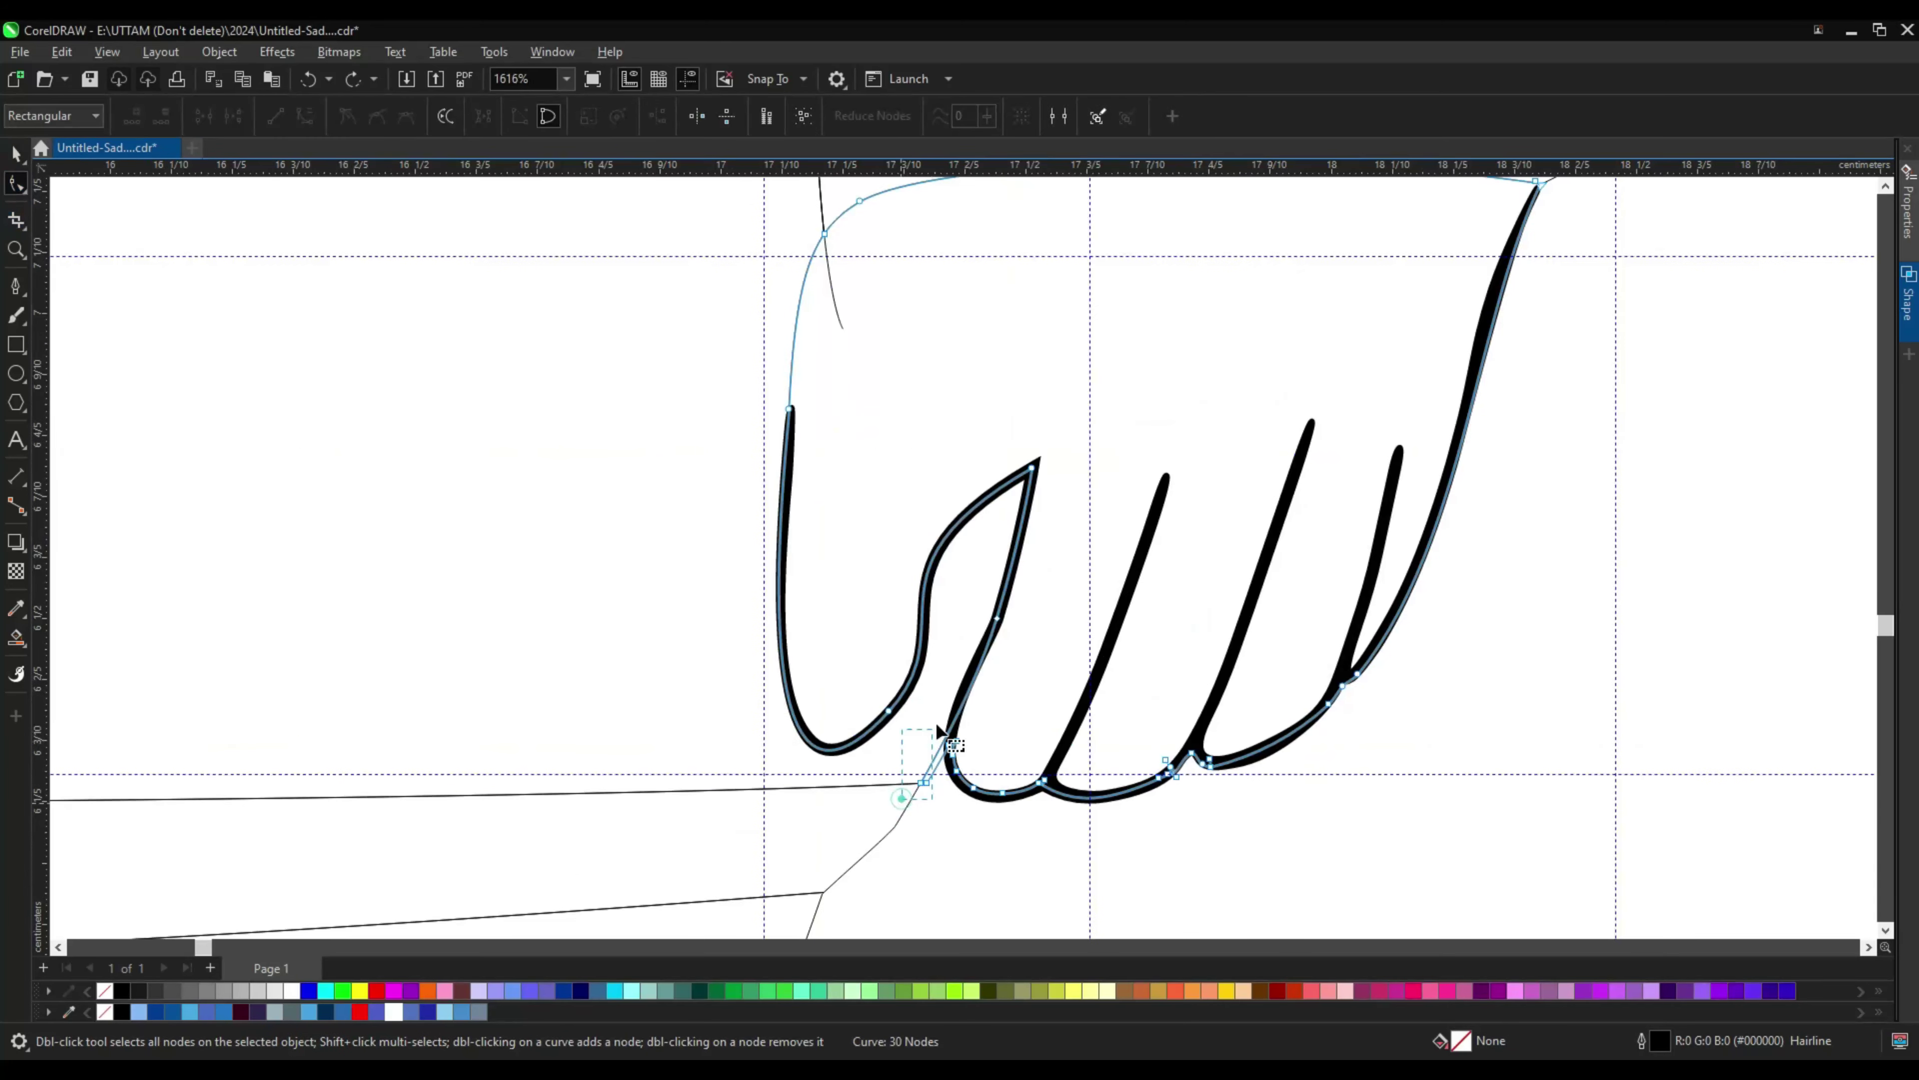
pyautogui.scroll(-4, 1175, 600)
pyautogui.scroll(-1, 1175, 600)
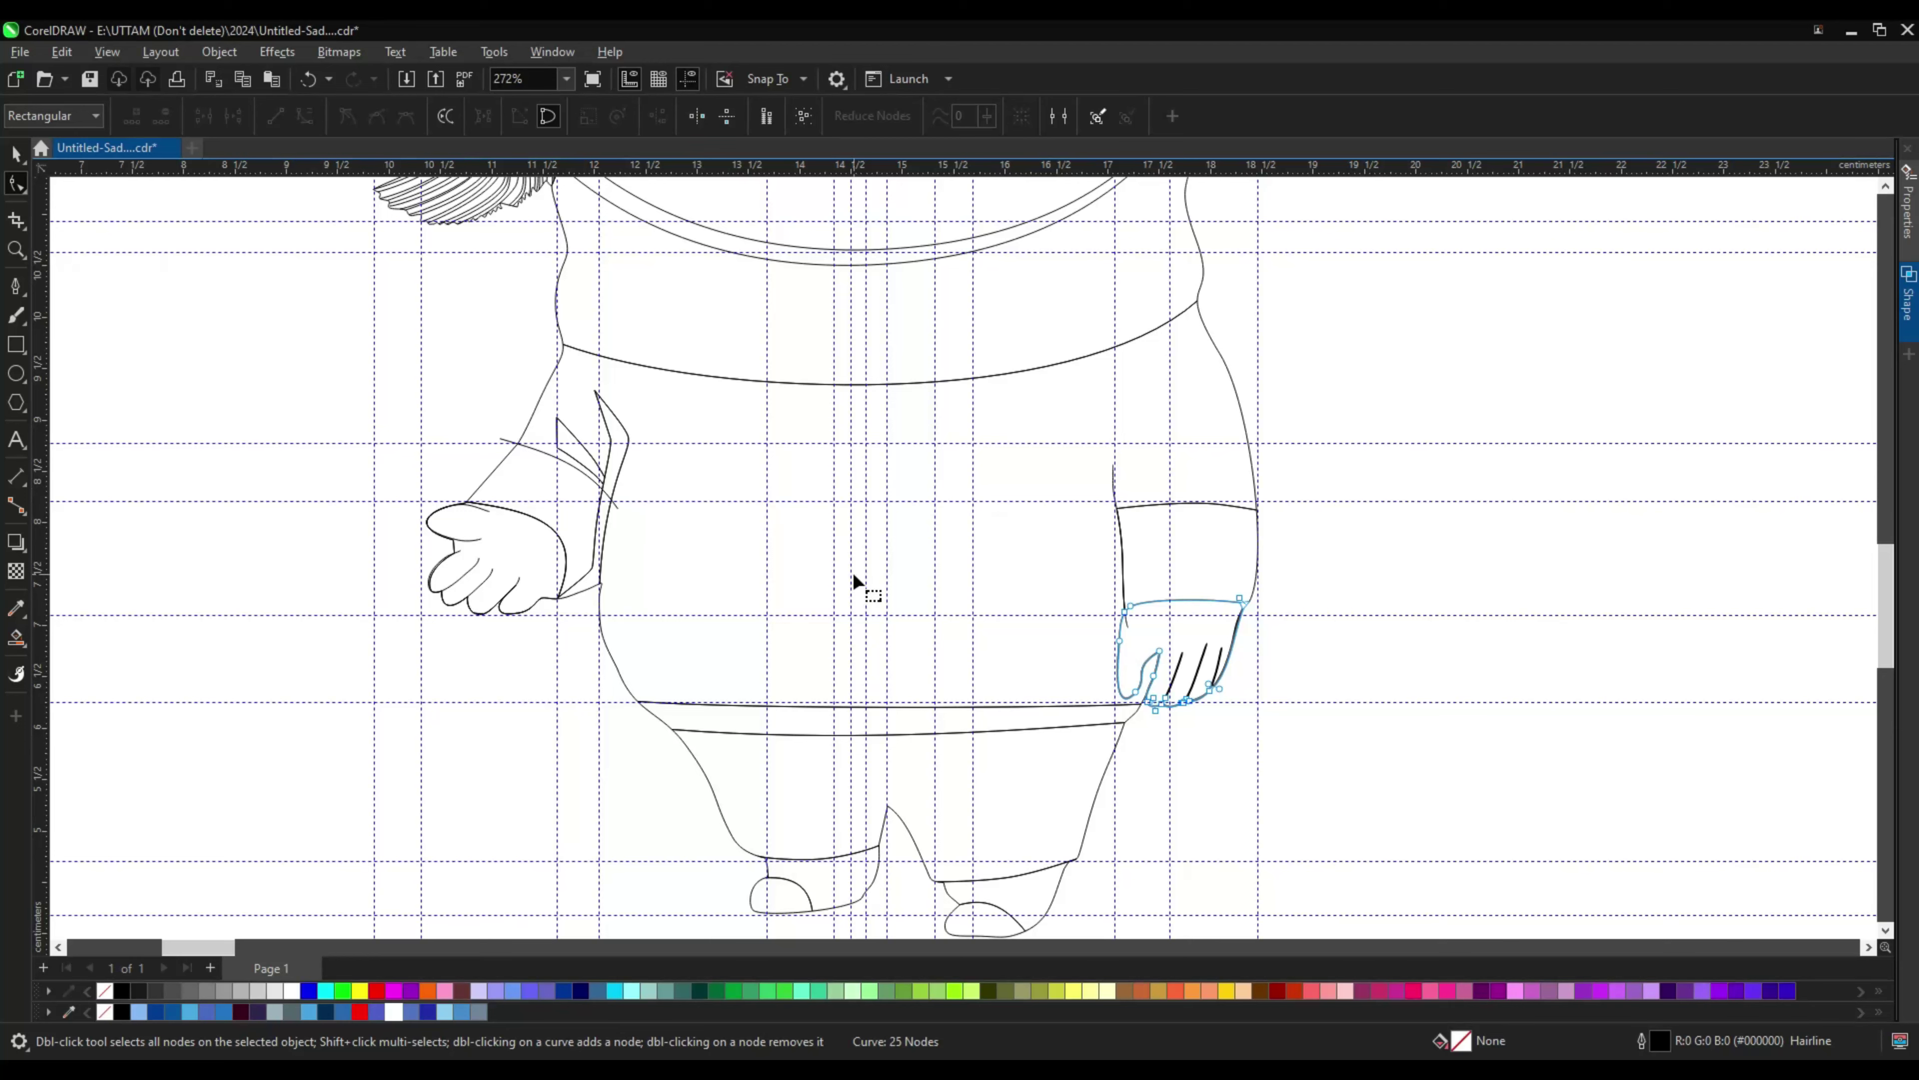
# Step: Select the curved line running across the chest
pyautogui.click(851, 384)
pyautogui.press('space')
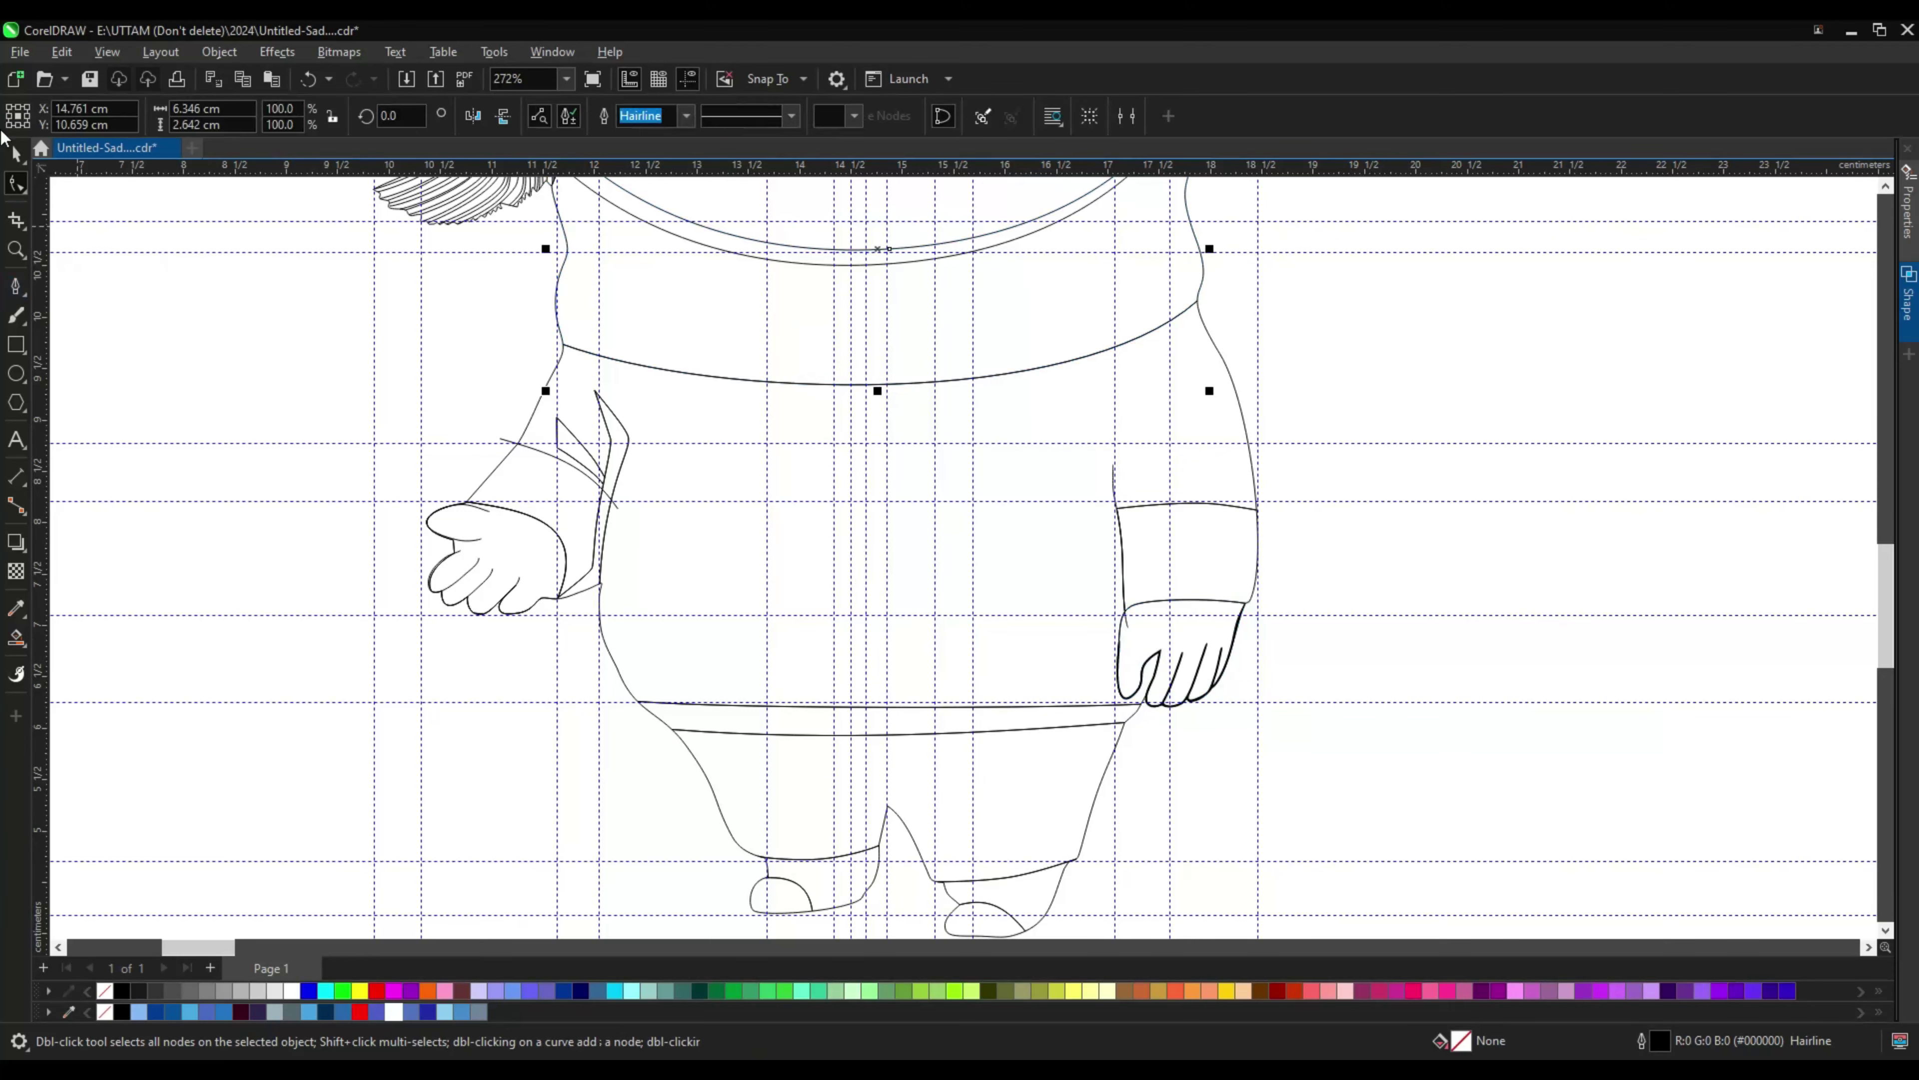
# Step: Duplicate the collar outline slightly lower on the body and scale the pointed sleeve fold beside the open hand to 90.8%
pyautogui.hotkey('shift', 's')
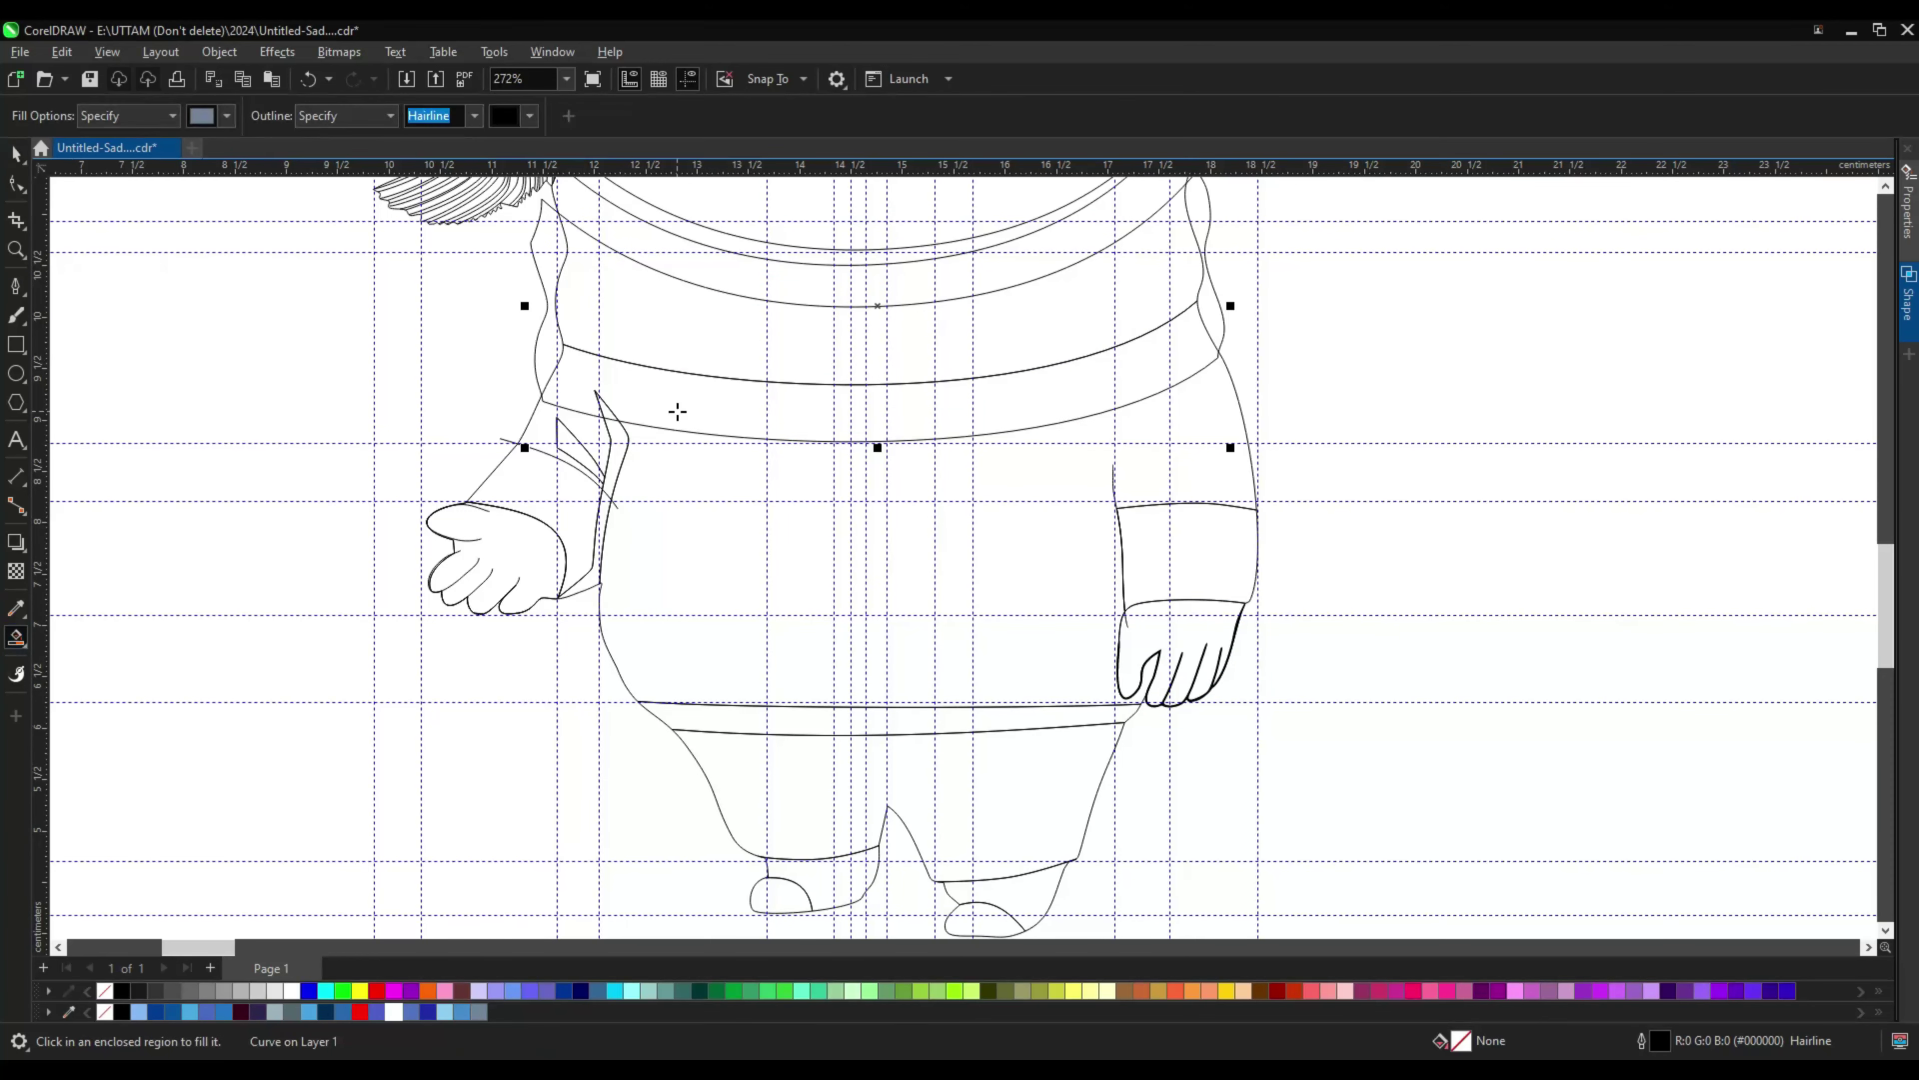
pyautogui.press('space')
pyautogui.scroll(2, 606, 414)
pyautogui.click(609, 414)
pyautogui.moveTo(613, 417); pyautogui.dragTo(491, 433)
pyautogui.moveTo(375, 454); pyautogui.dragTo(619, 419)
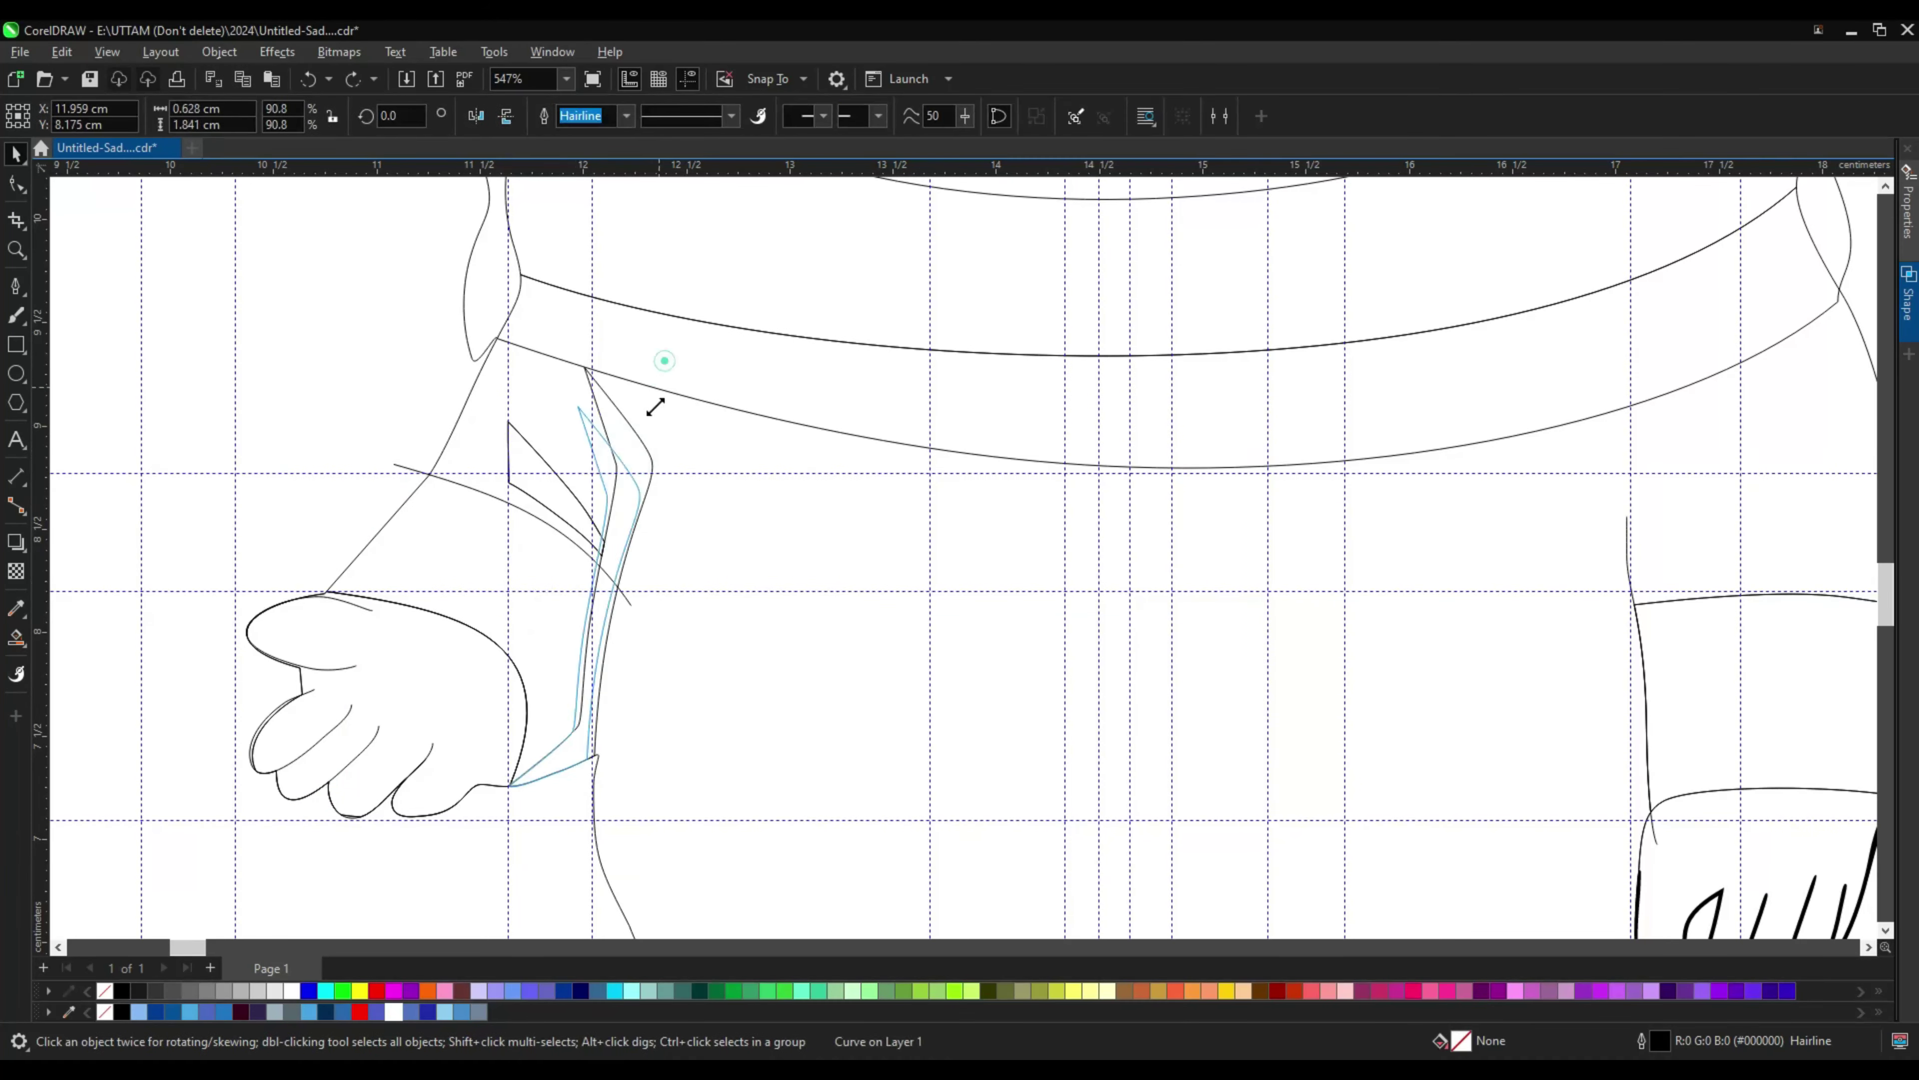
# Step: Add a node at the middle of the duplicated collar outline's lower edge and reshape that edge into a smooth arc
pyautogui.scroll(2, 587, 707)
pyautogui.scroll(-2, 656, 416)
pyautogui.press('F10')
pyautogui.click(778, 387)
pyautogui.scroll(-2, 300, 506)
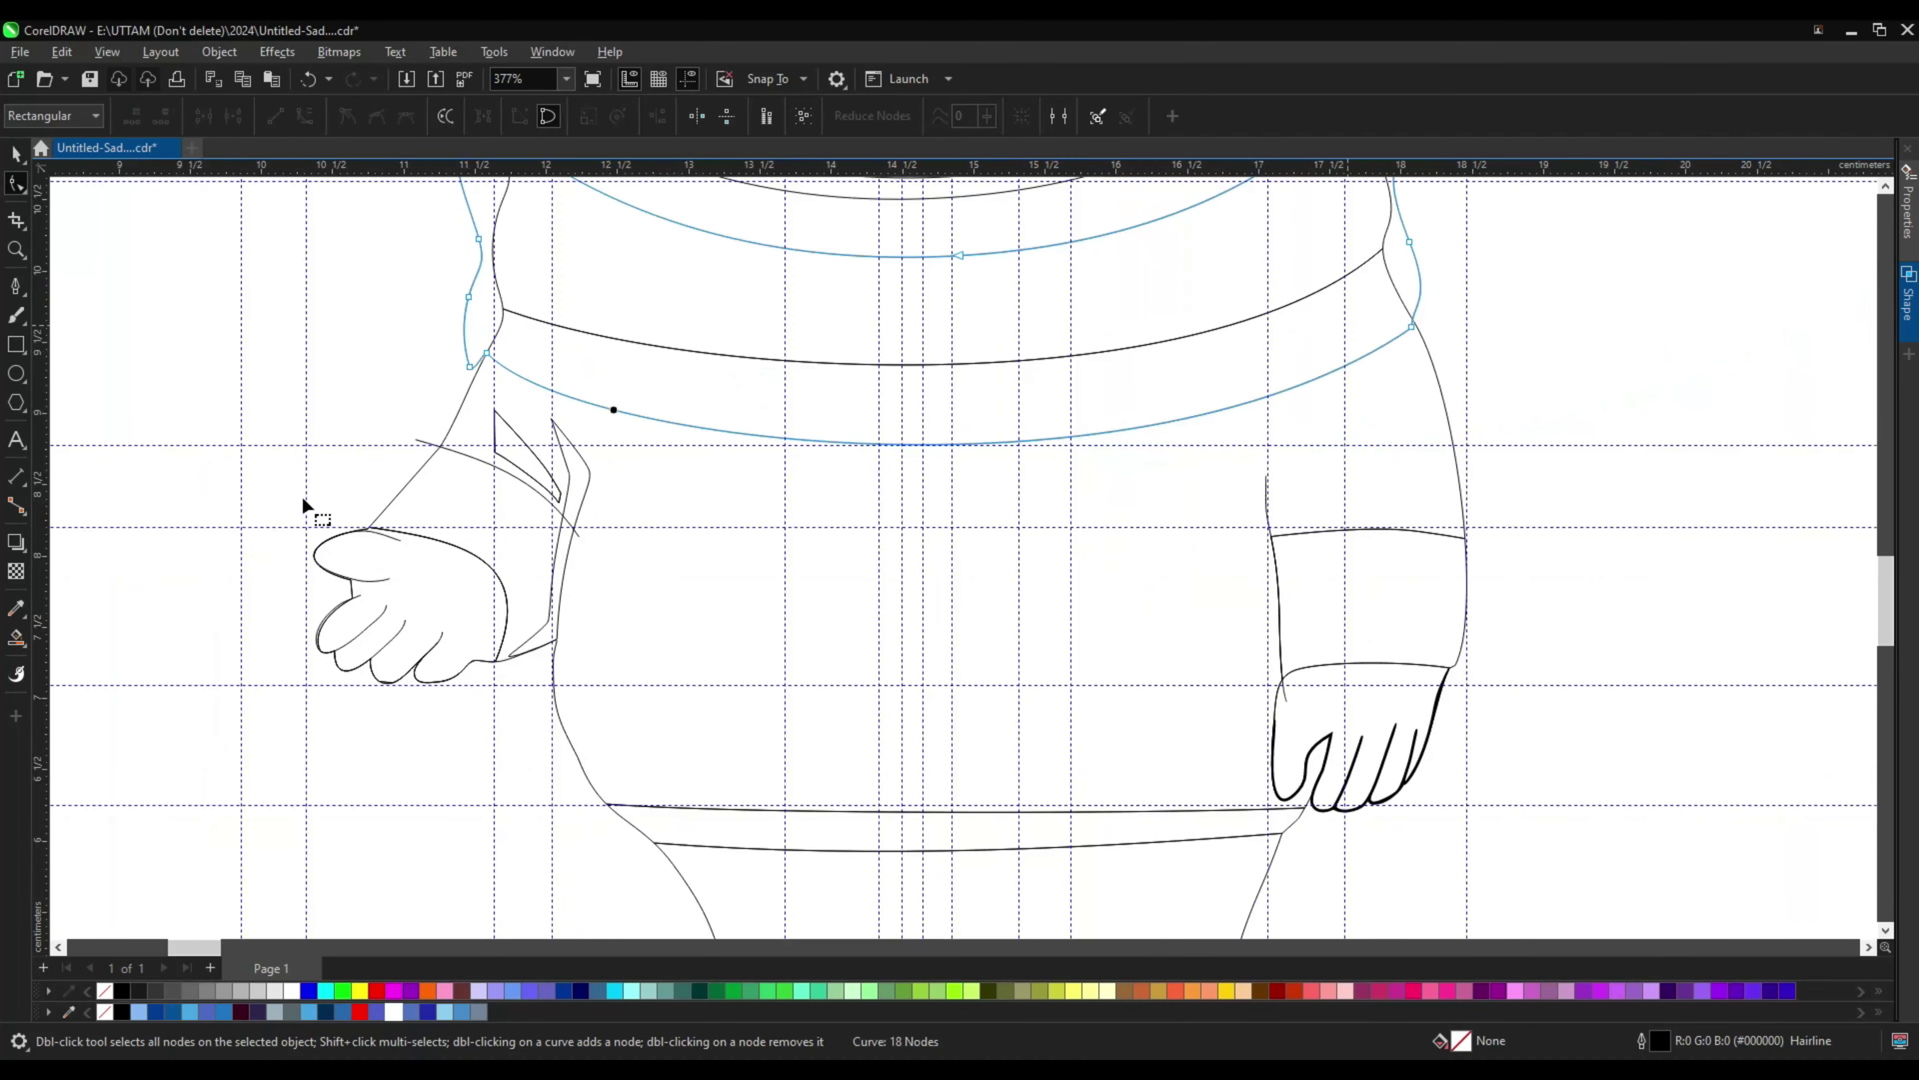
pyautogui.scroll(1, 471, 416)
pyautogui.scroll(1, 1012, 434)
pyautogui.doubleClick(1006, 430)
pyautogui.scroll(-2, 975, 529)
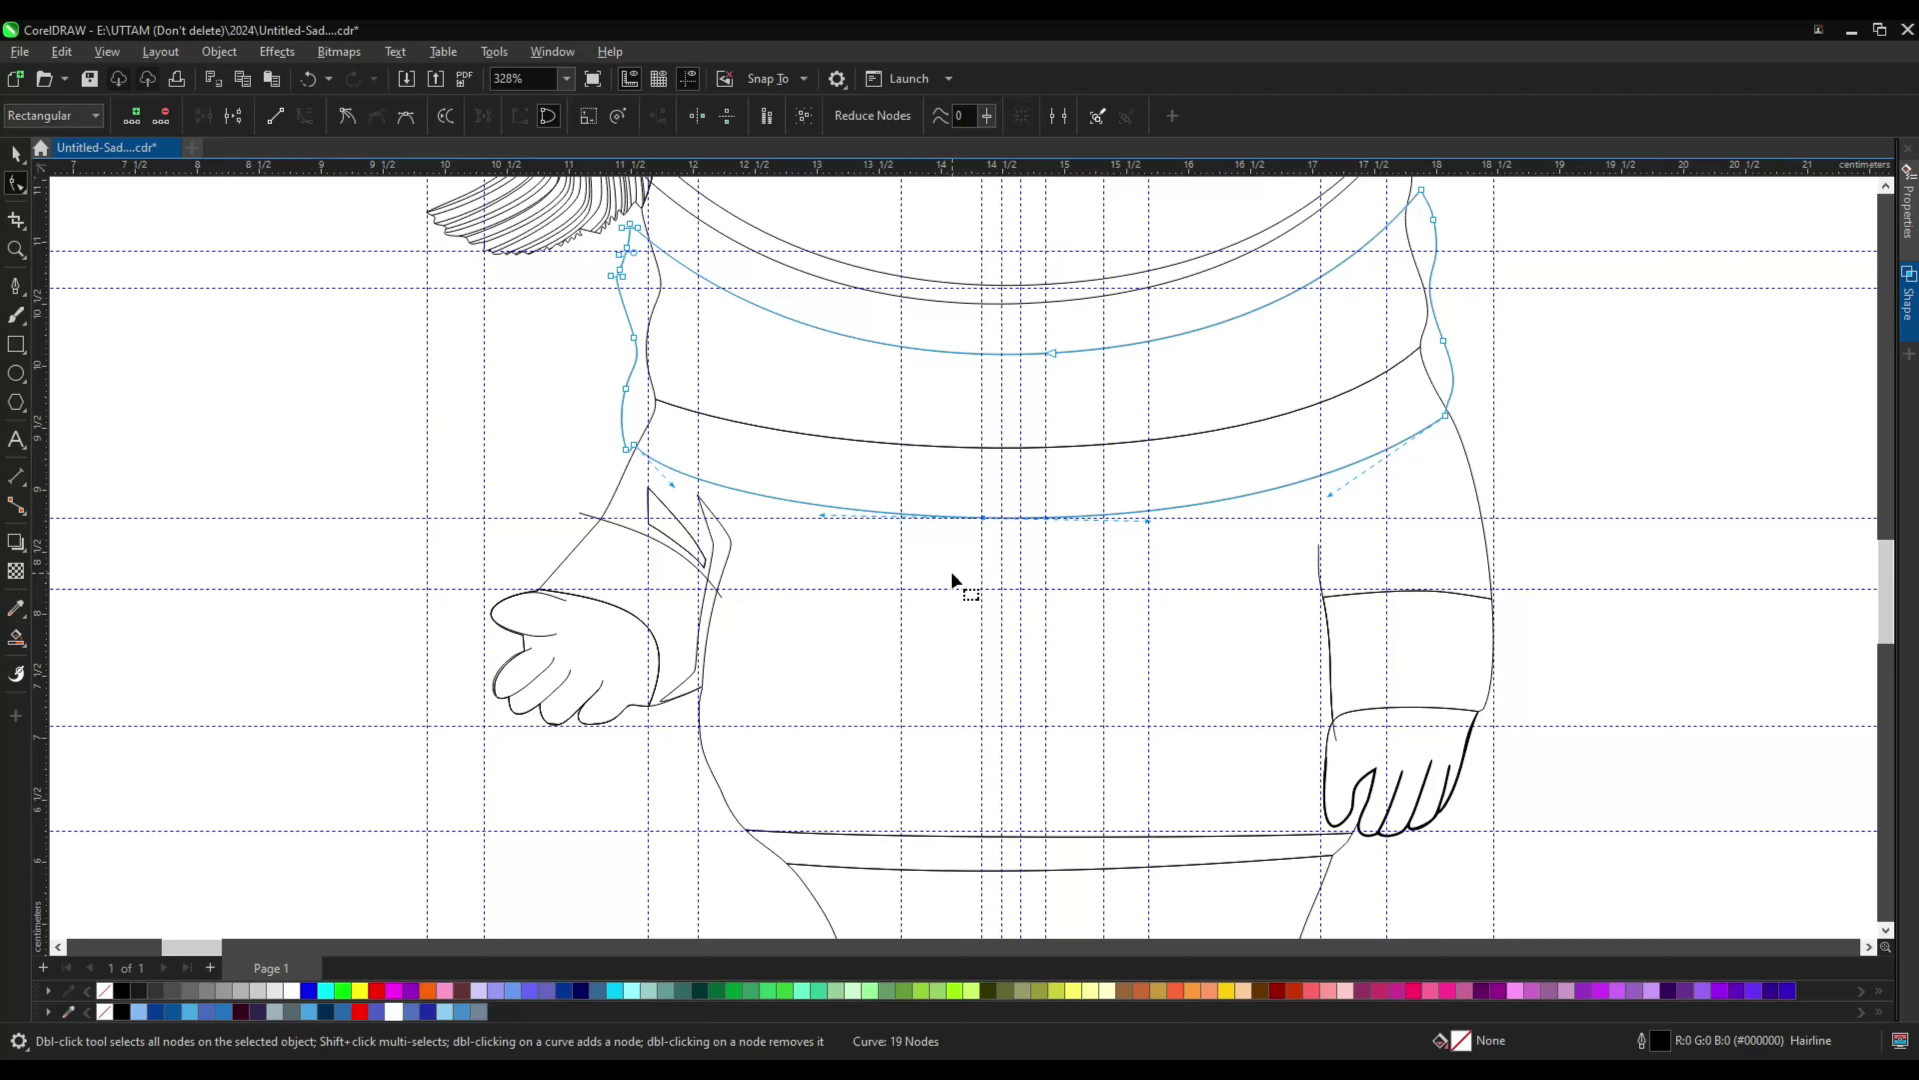
# Step: Create a filled strip between the two lower collar edges and merge it into the collar outline, removing the duplicated outline
pyautogui.press('space')
pyautogui.click(625, 382)
pyautogui.click(707, 428)
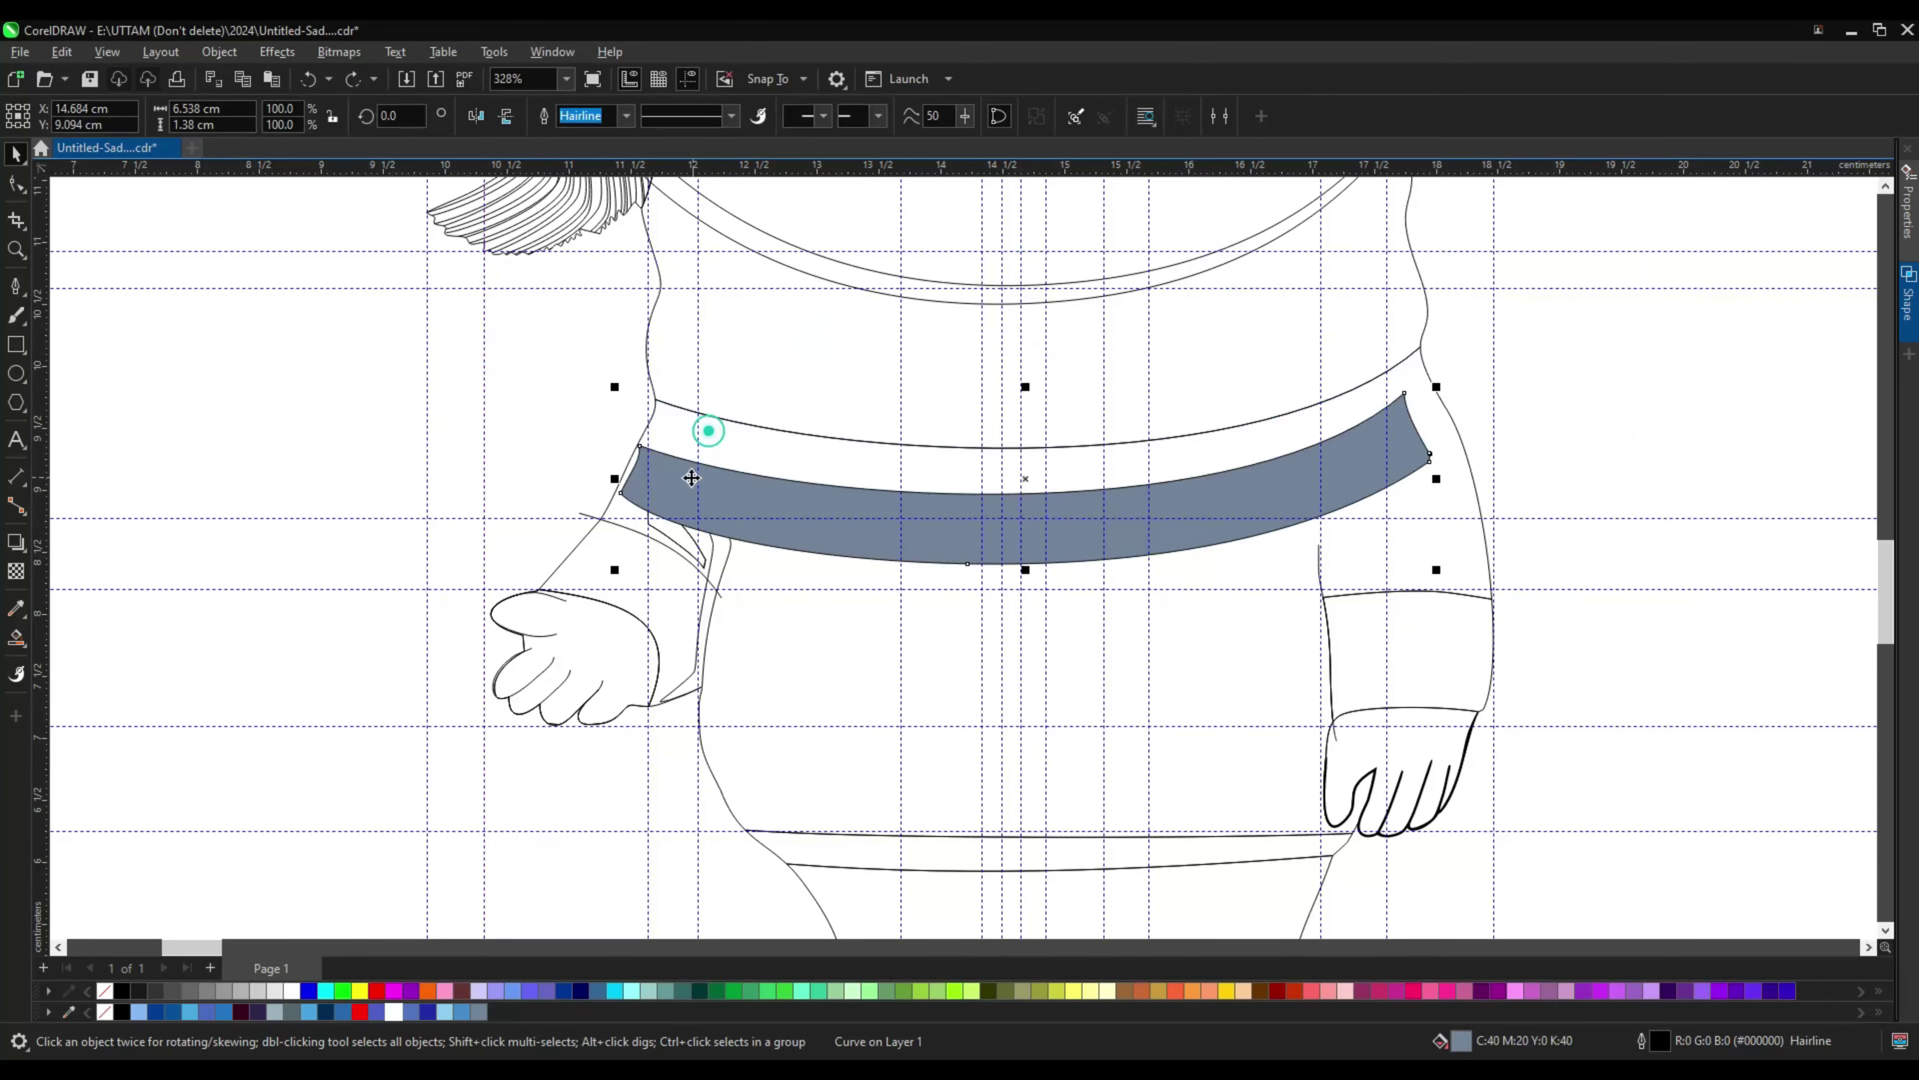
pyautogui.scroll(-3, 877, 370)
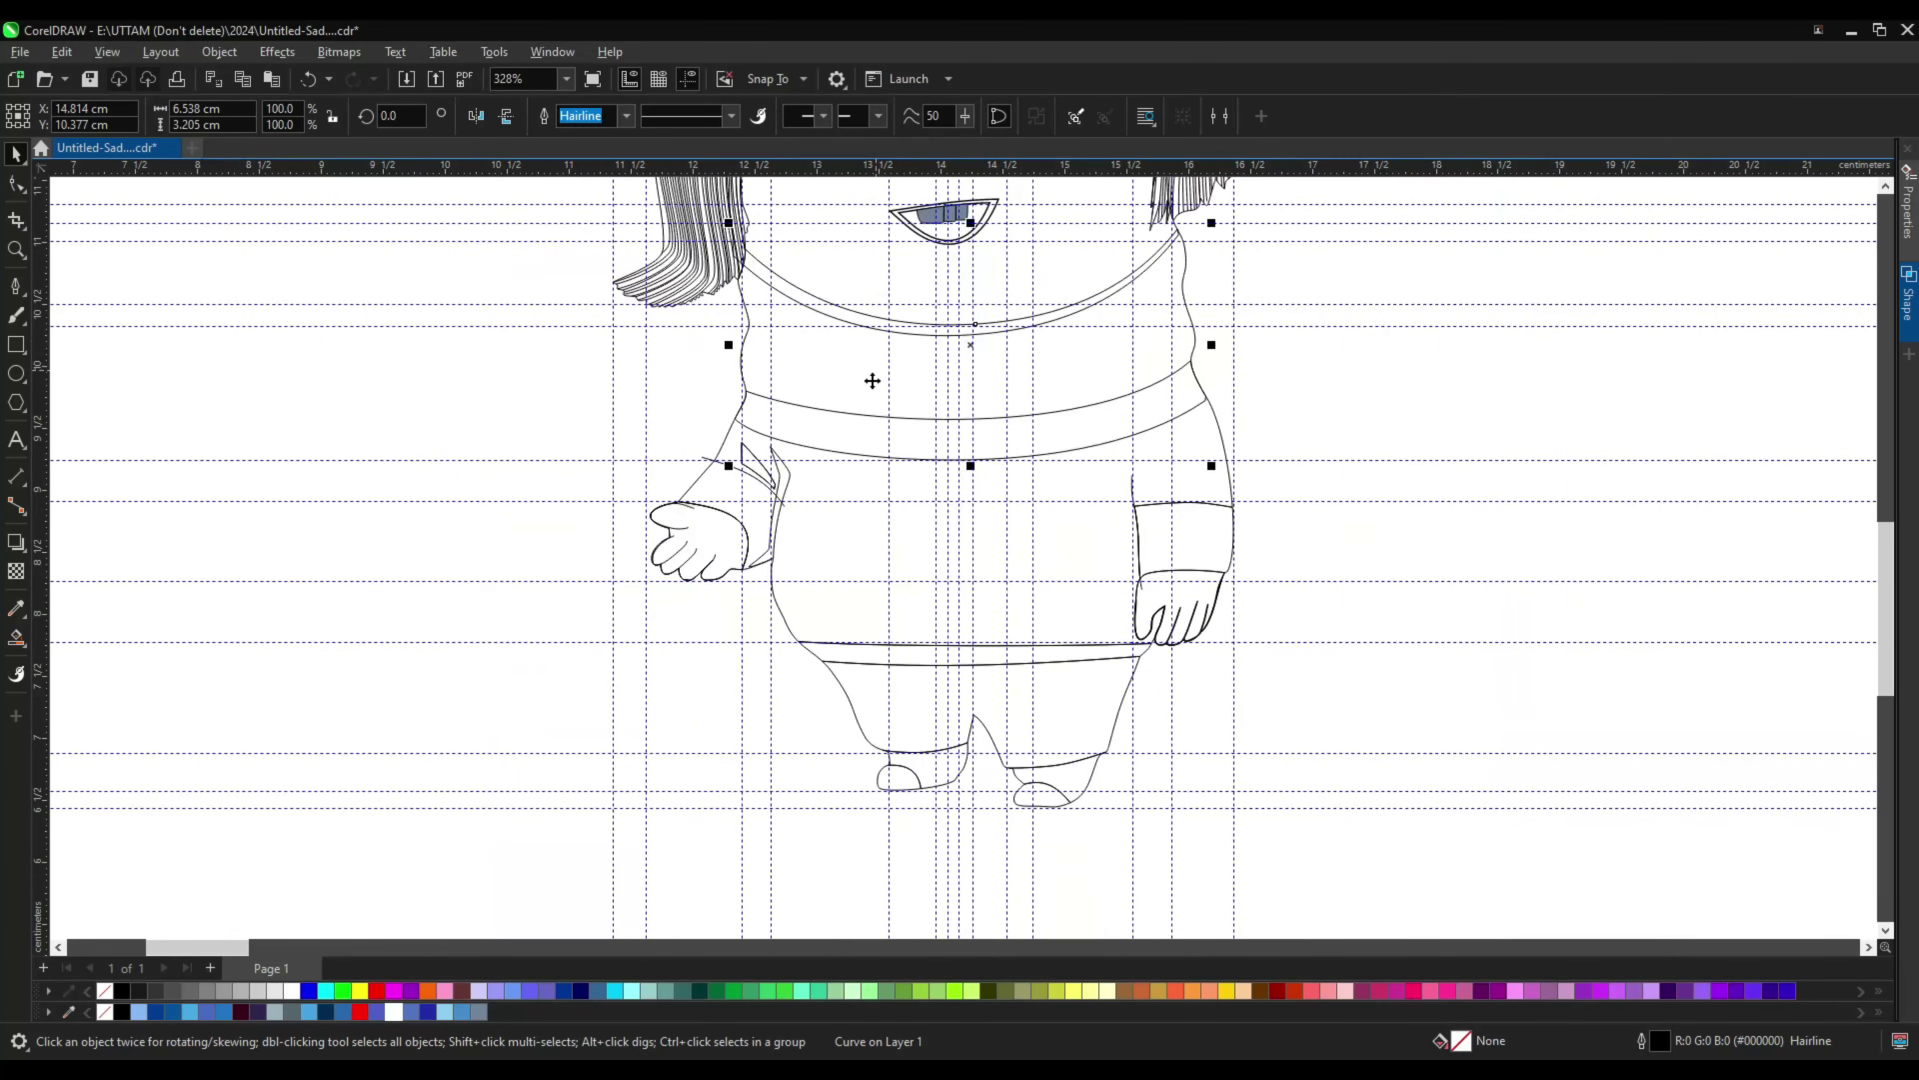
pyautogui.press('Escape')
pyautogui.scroll(3, 731, 540)
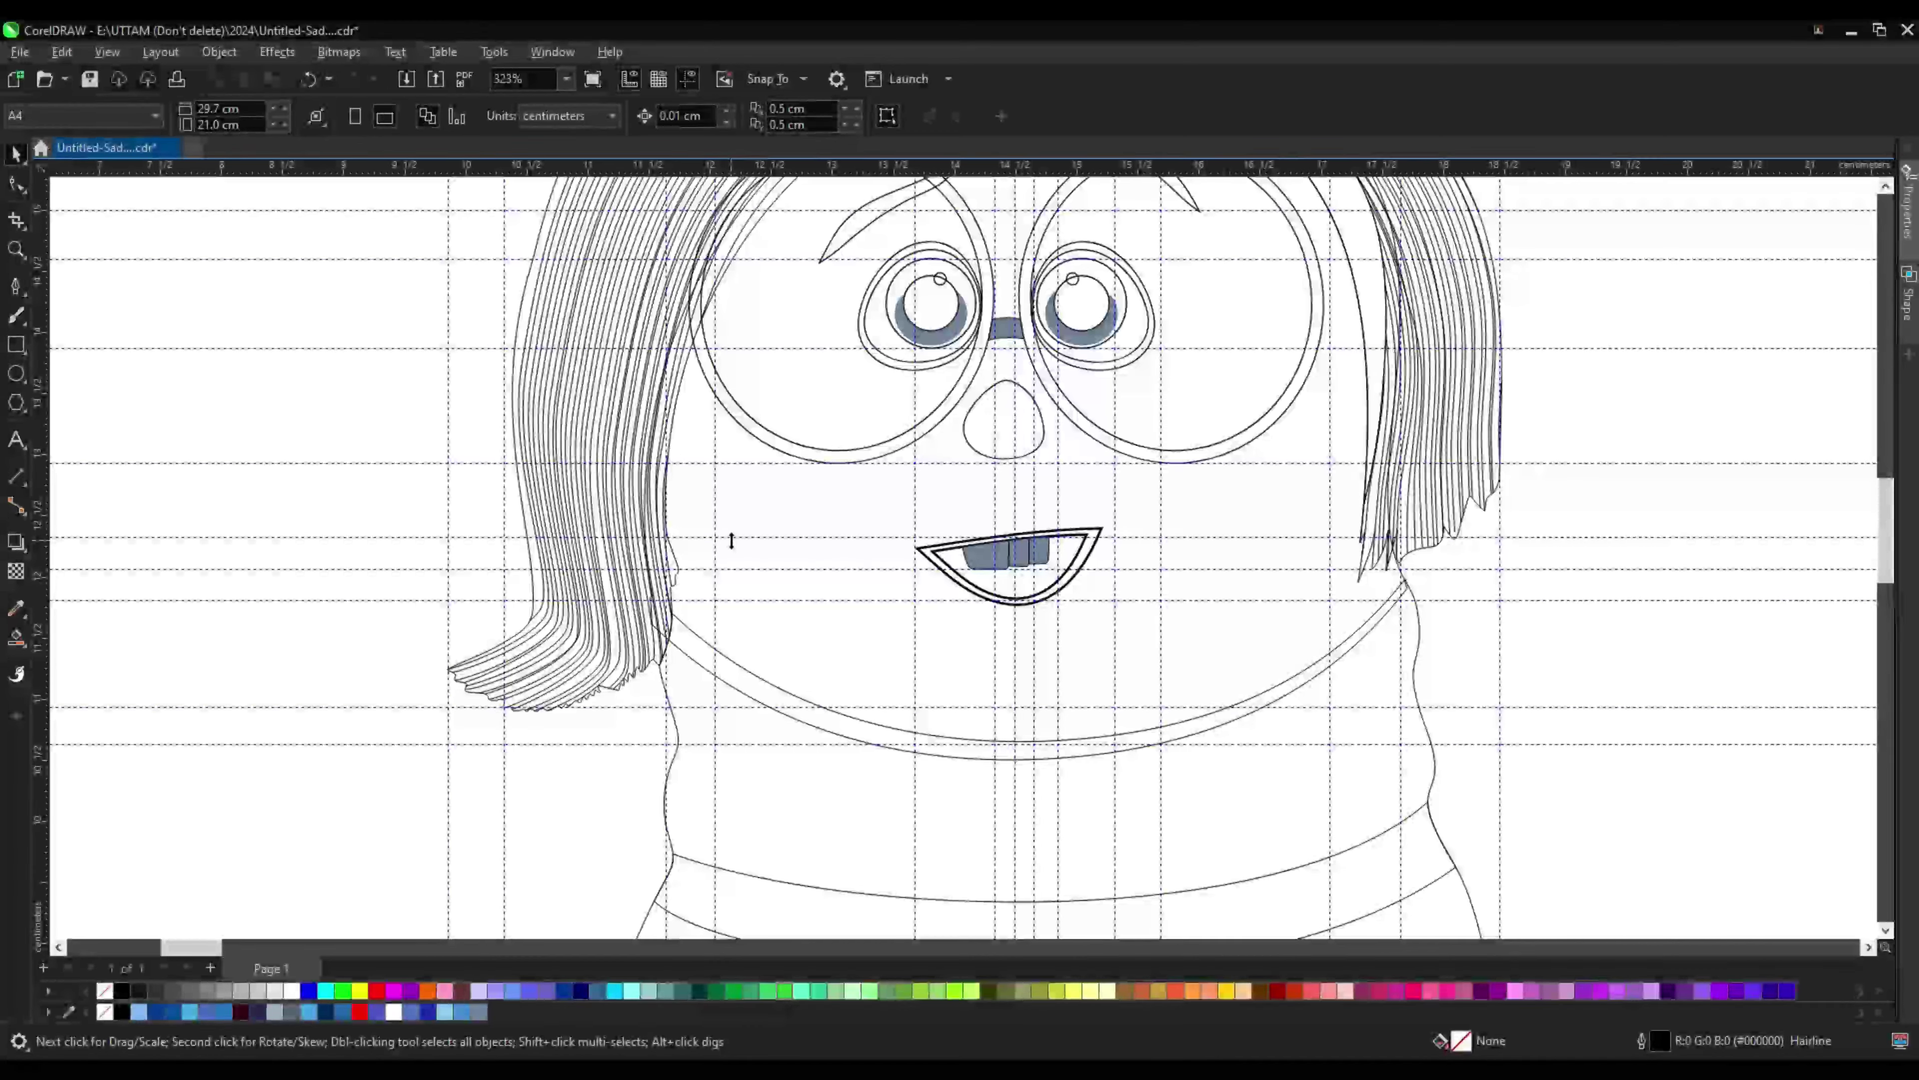
pyautogui.scroll(-3, 686, 513)
pyautogui.scroll(3, 668, 845)
# Step: Draw a line about 2.48 cm tall down the collar's left side with the Pen tool and bend it into a wave
pyautogui.click(15, 286)
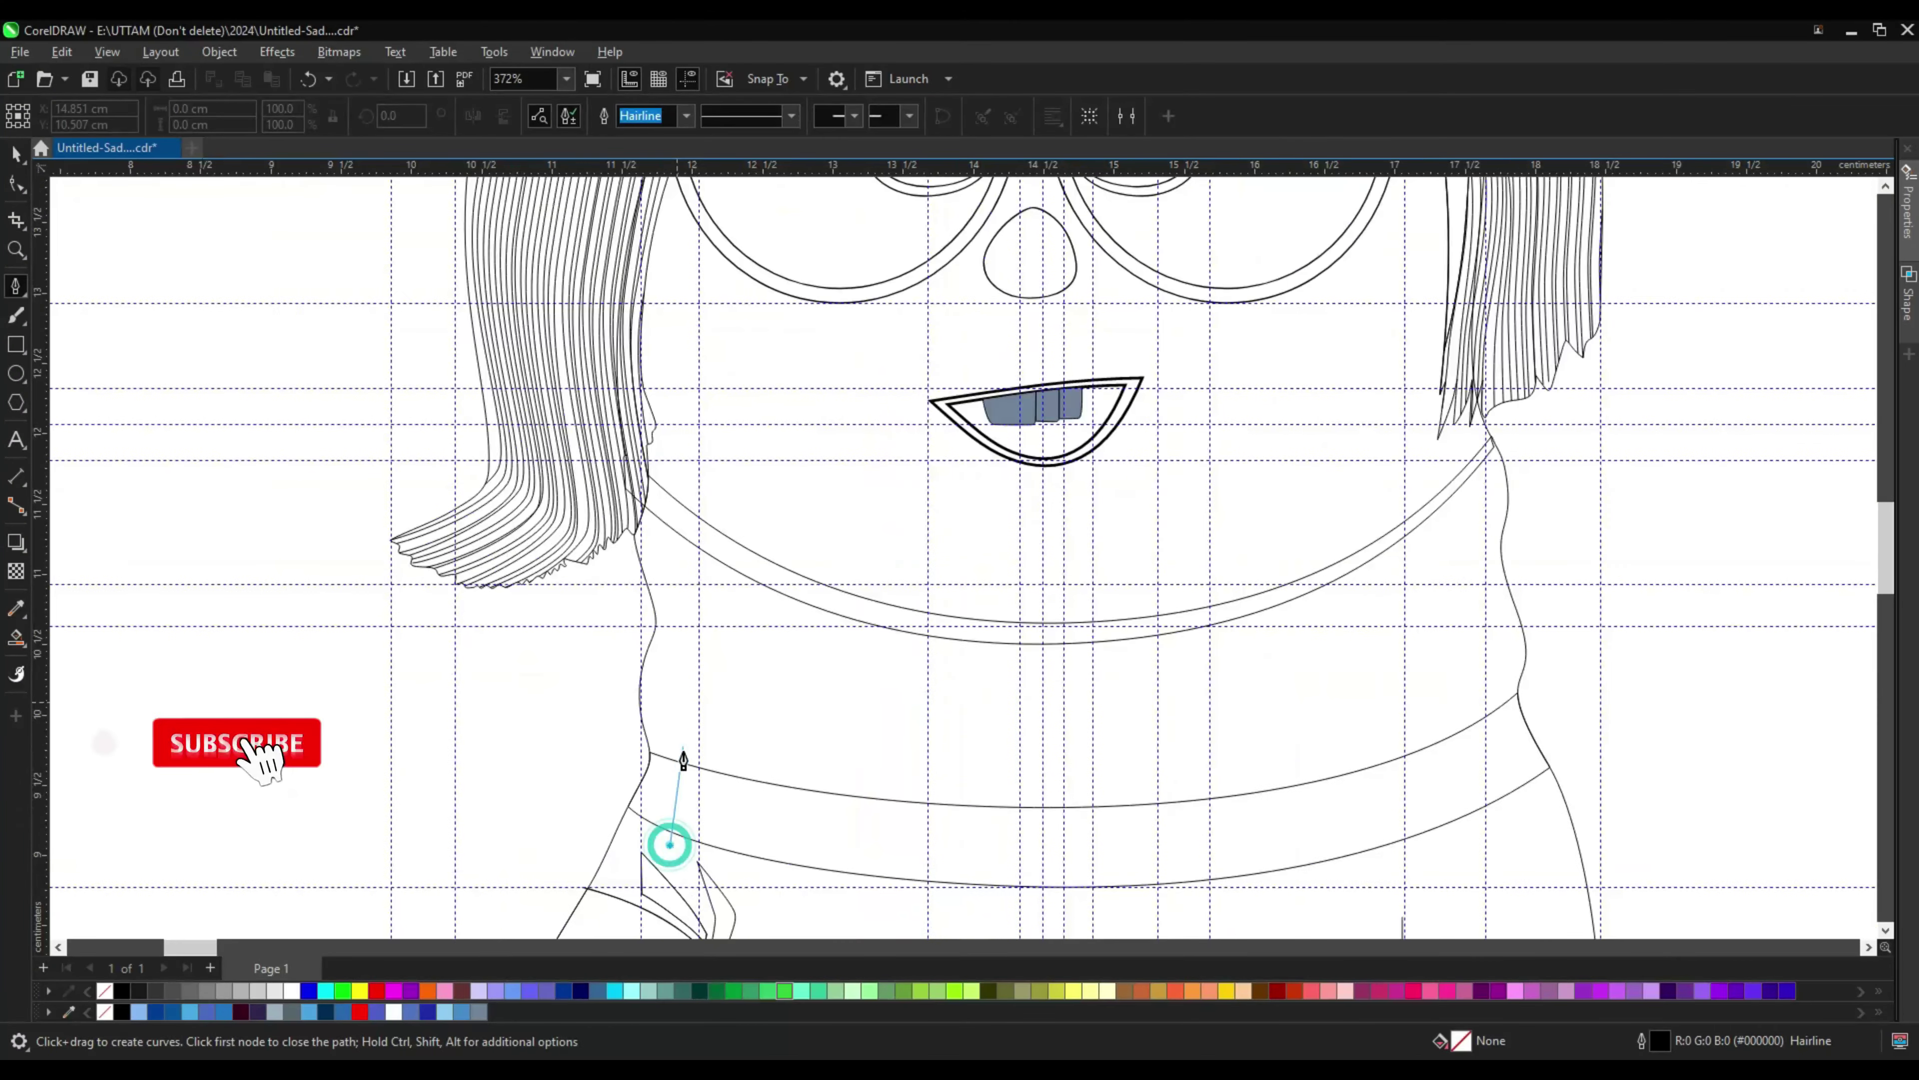
pyautogui.click(671, 845)
pyautogui.click(691, 745)
pyautogui.click(713, 644)
pyautogui.click(693, 524)
pyautogui.press('F10')
pyautogui.moveTo(711, 644); pyautogui.dragTo(680, 694)
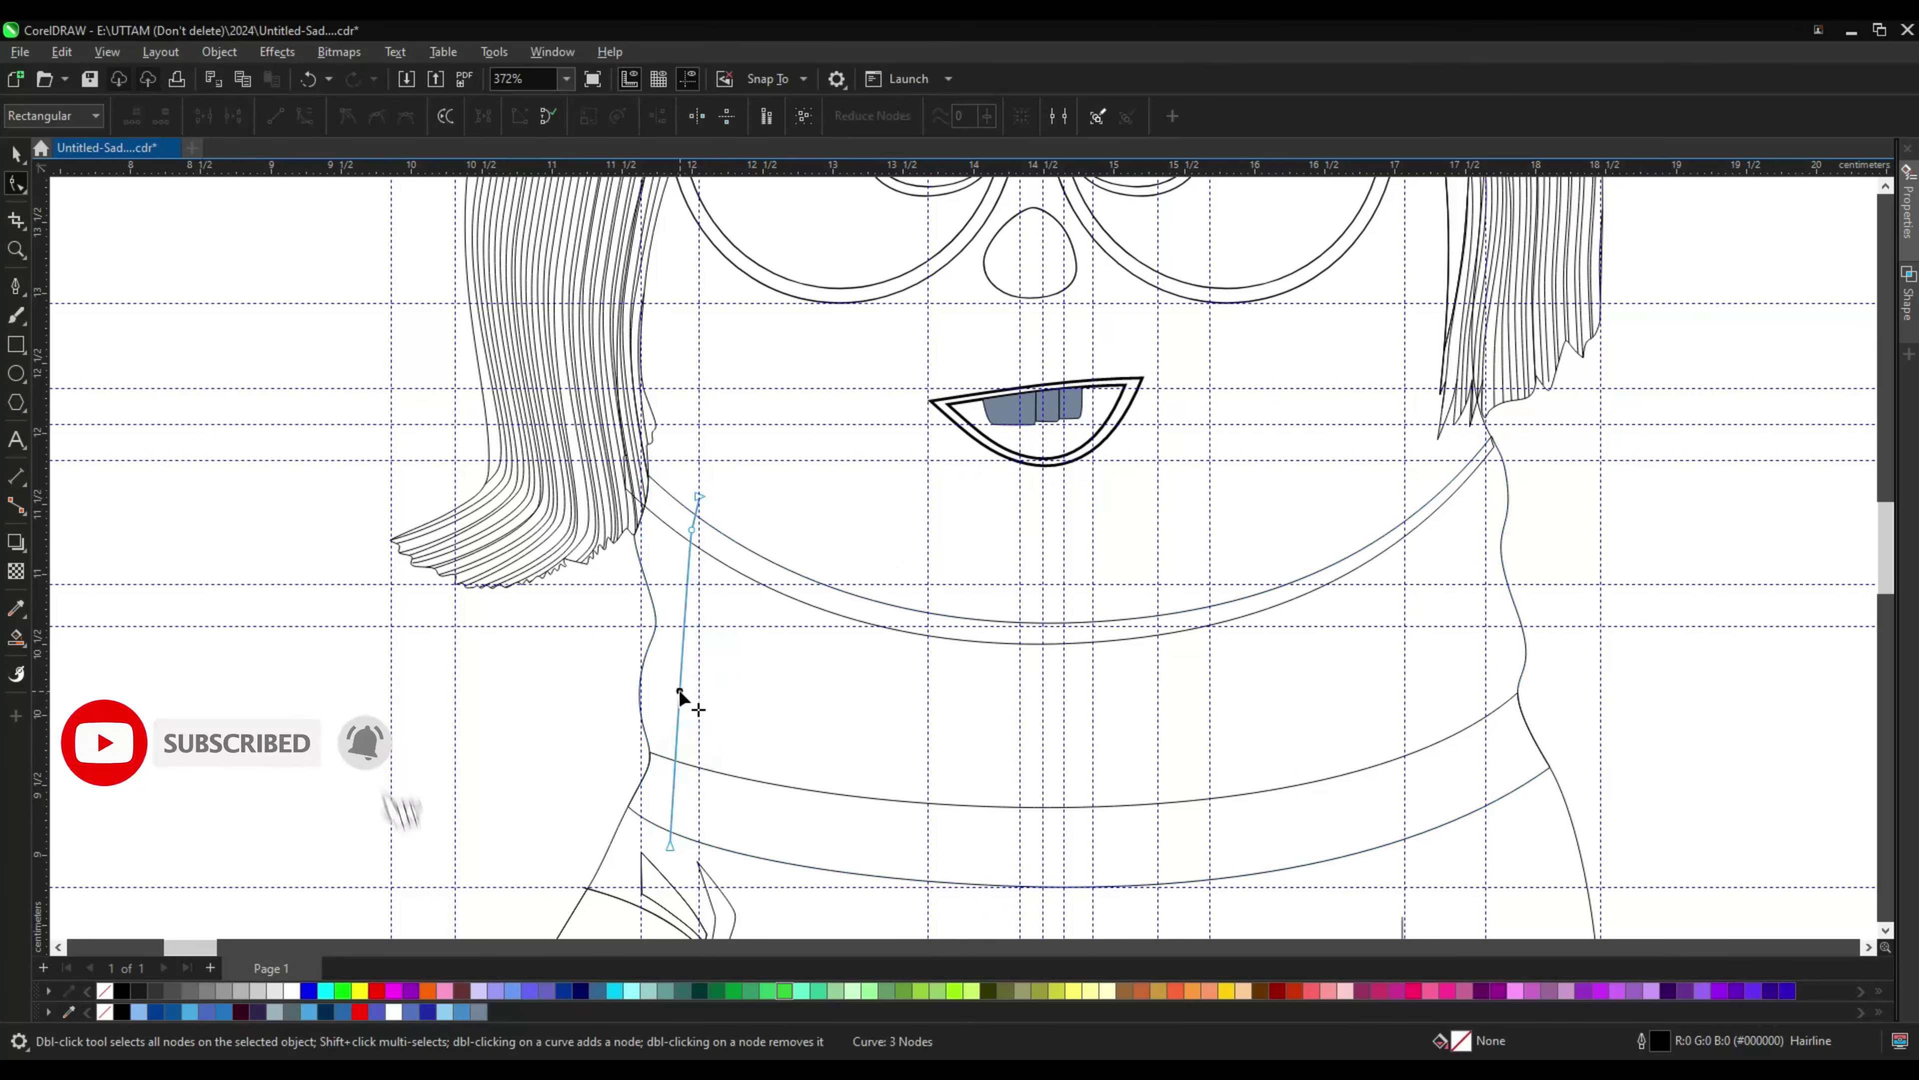
pyautogui.press('space')
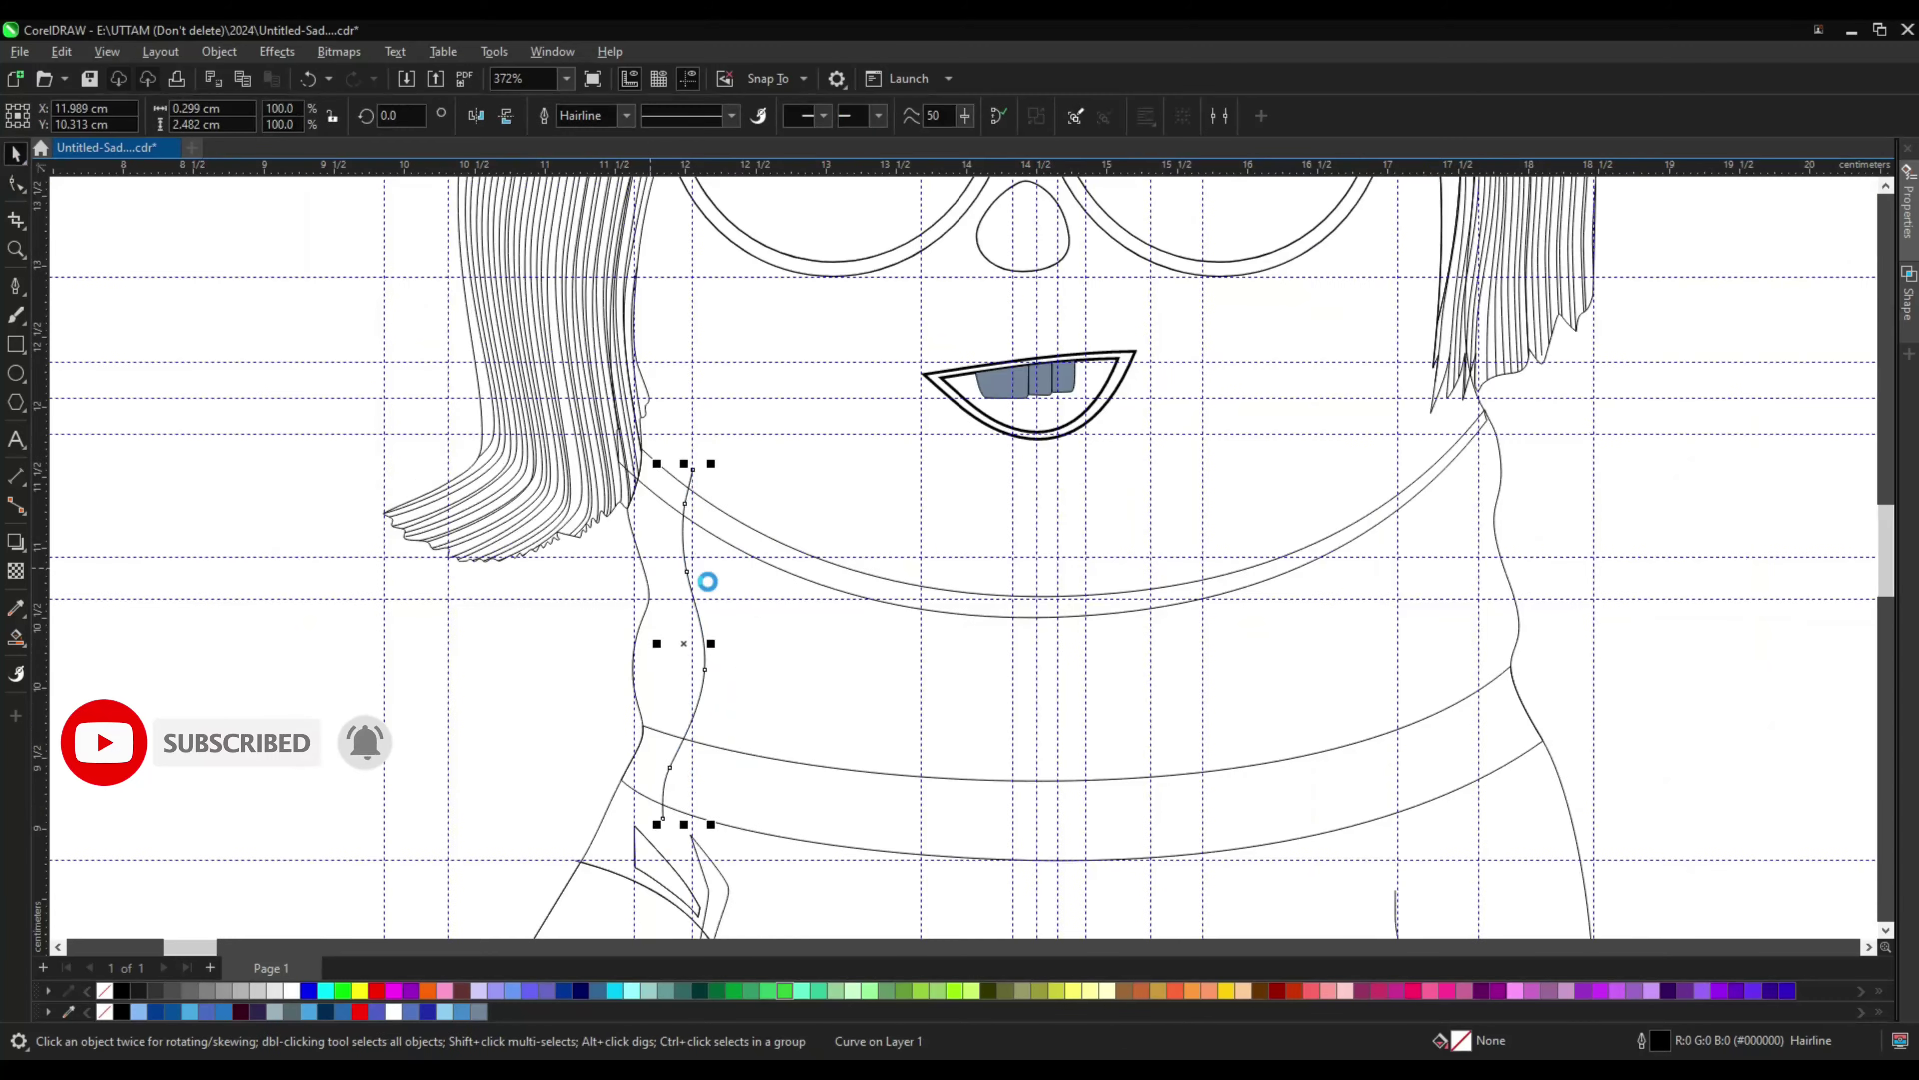
# Step: Copy the wavy line, bend the copy's upper end outward, and repeat it in grouped pairs across the collar's left half
pyautogui.scroll(2, 748, 699)
pyautogui.press('F10')
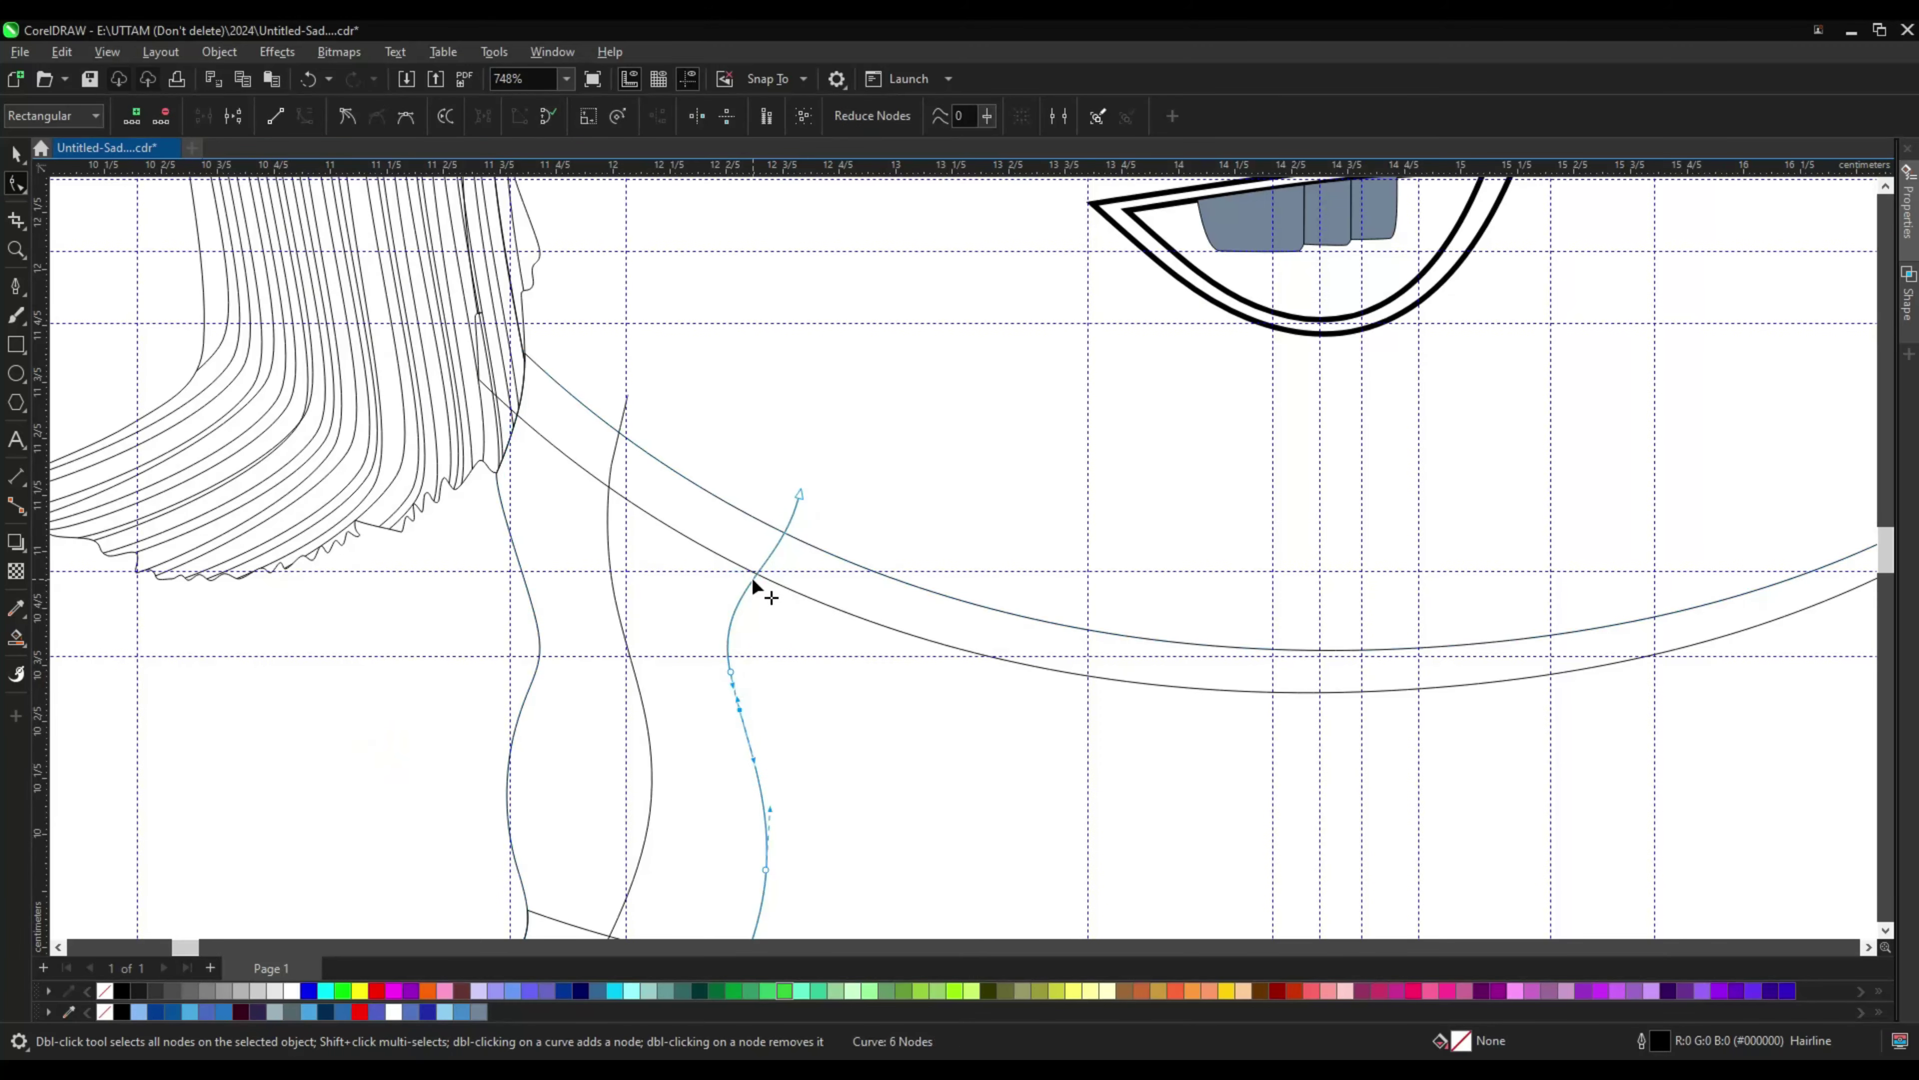
pyautogui.scroll(-3, 686, 814)
pyautogui.scroll(2, 729, 806)
pyautogui.scroll(-1, 707, 755)
pyautogui.press('space')
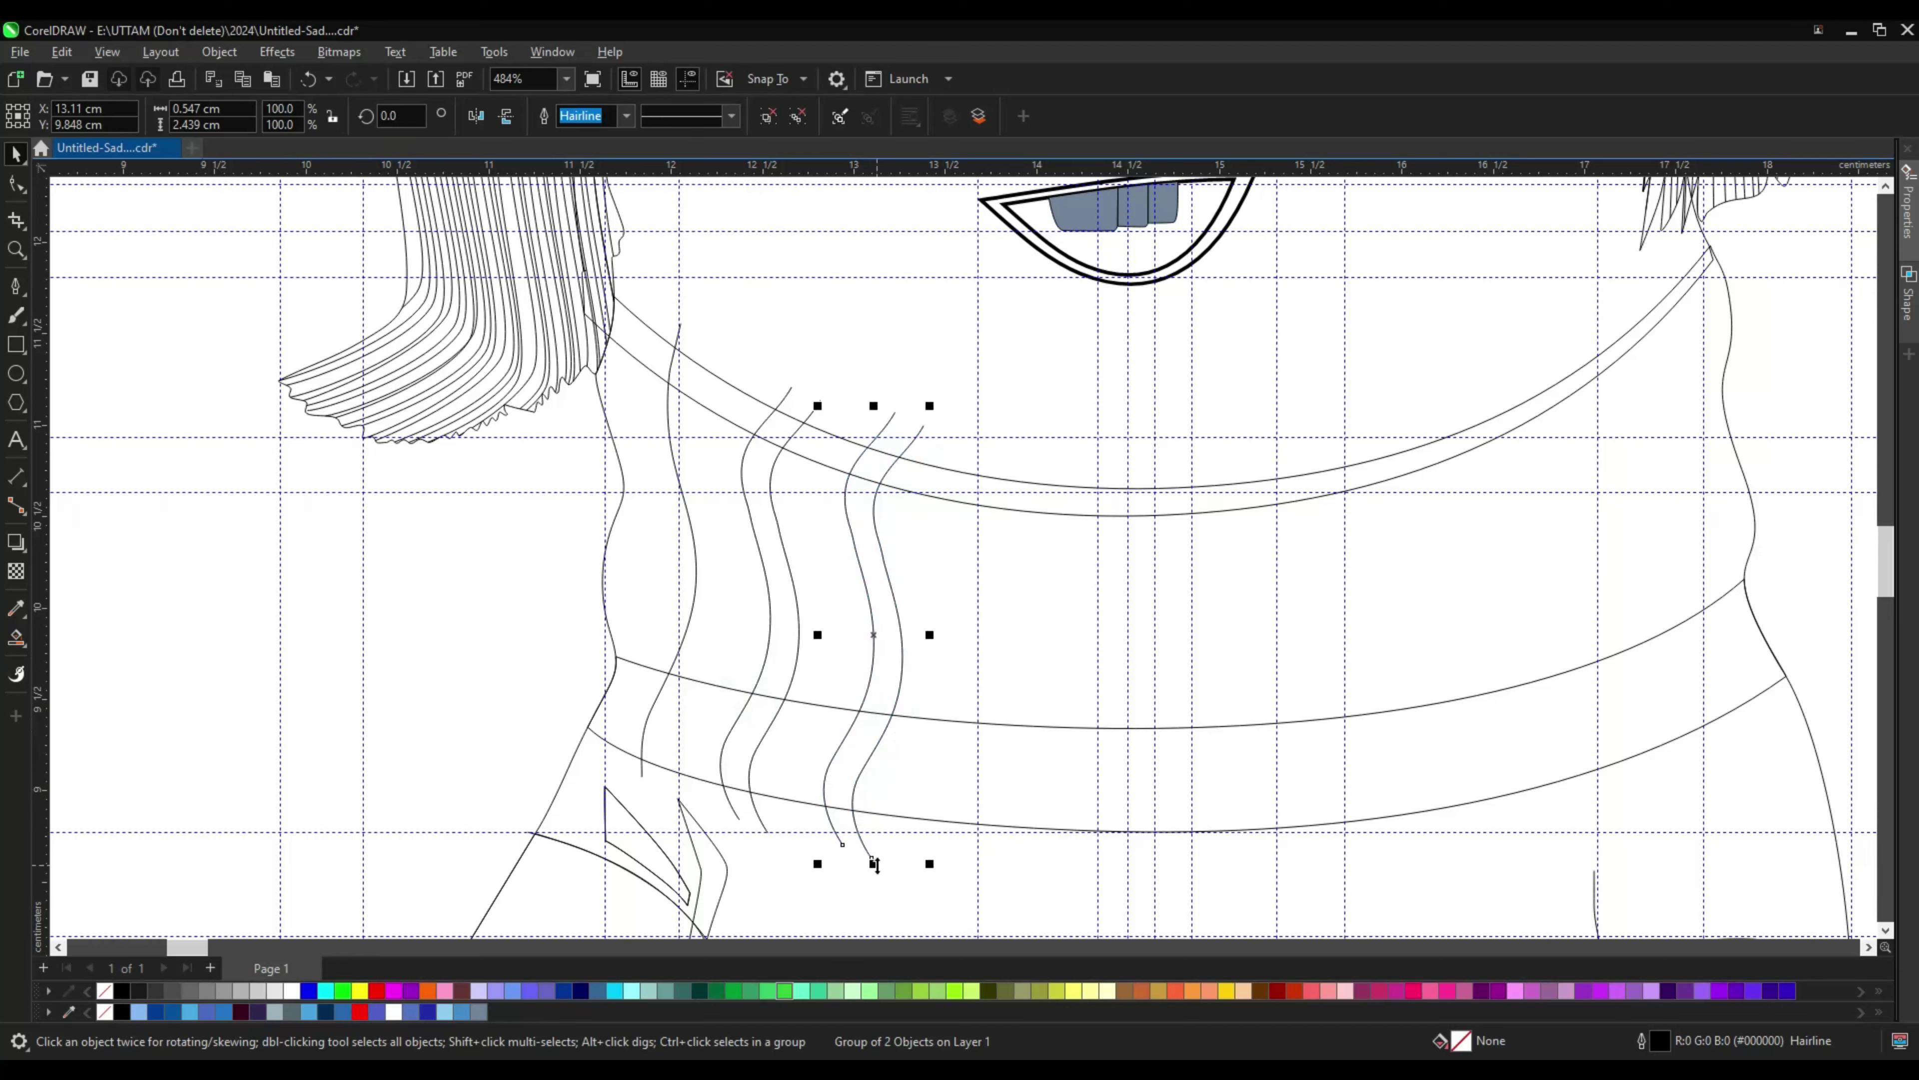
pyautogui.moveTo(956, 851); pyautogui.dragTo(1078, 885)
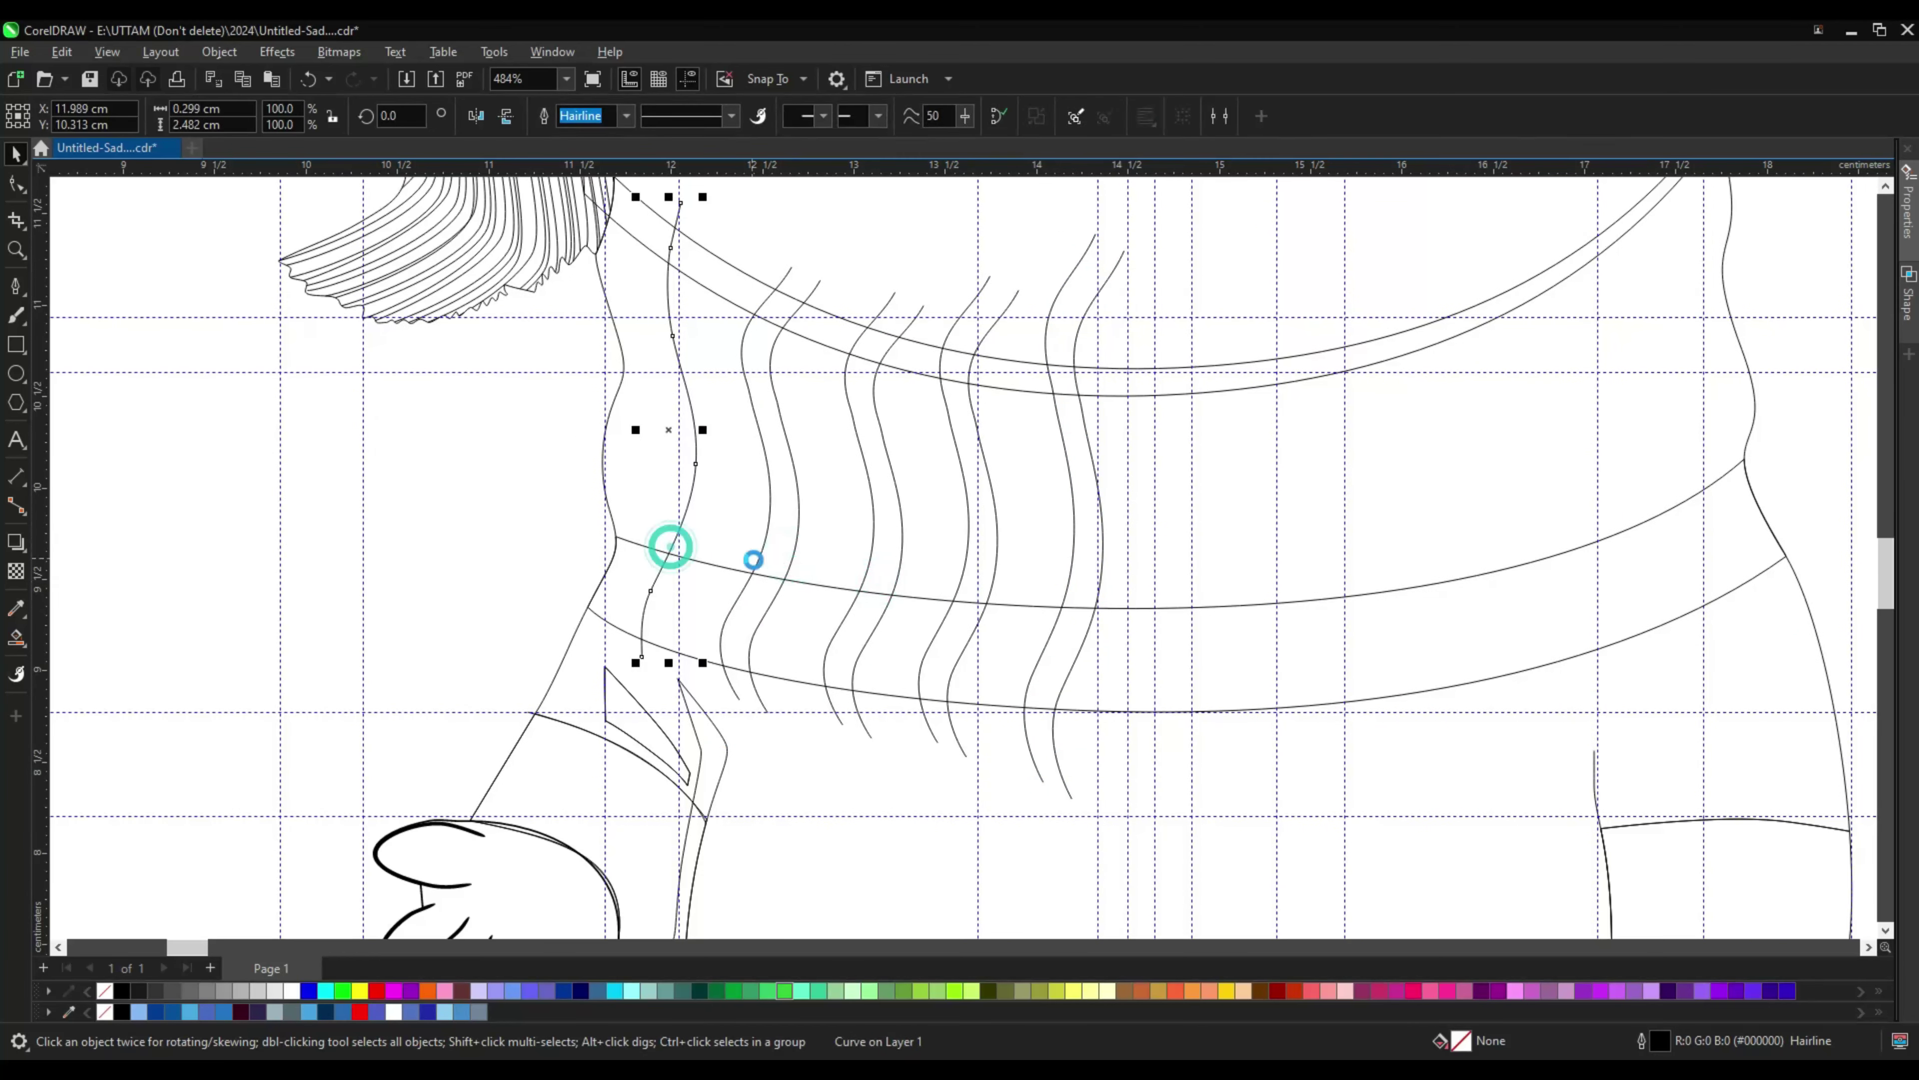
# Step: Place mirrored copies of the wavy line pairs across the collar's right half, rotated to follow its curve
pyautogui.click(1068, 593)
pyautogui.moveTo(575, 634); pyautogui.dragTo(1483, 472)
pyautogui.scroll(-3, 1754, 765)
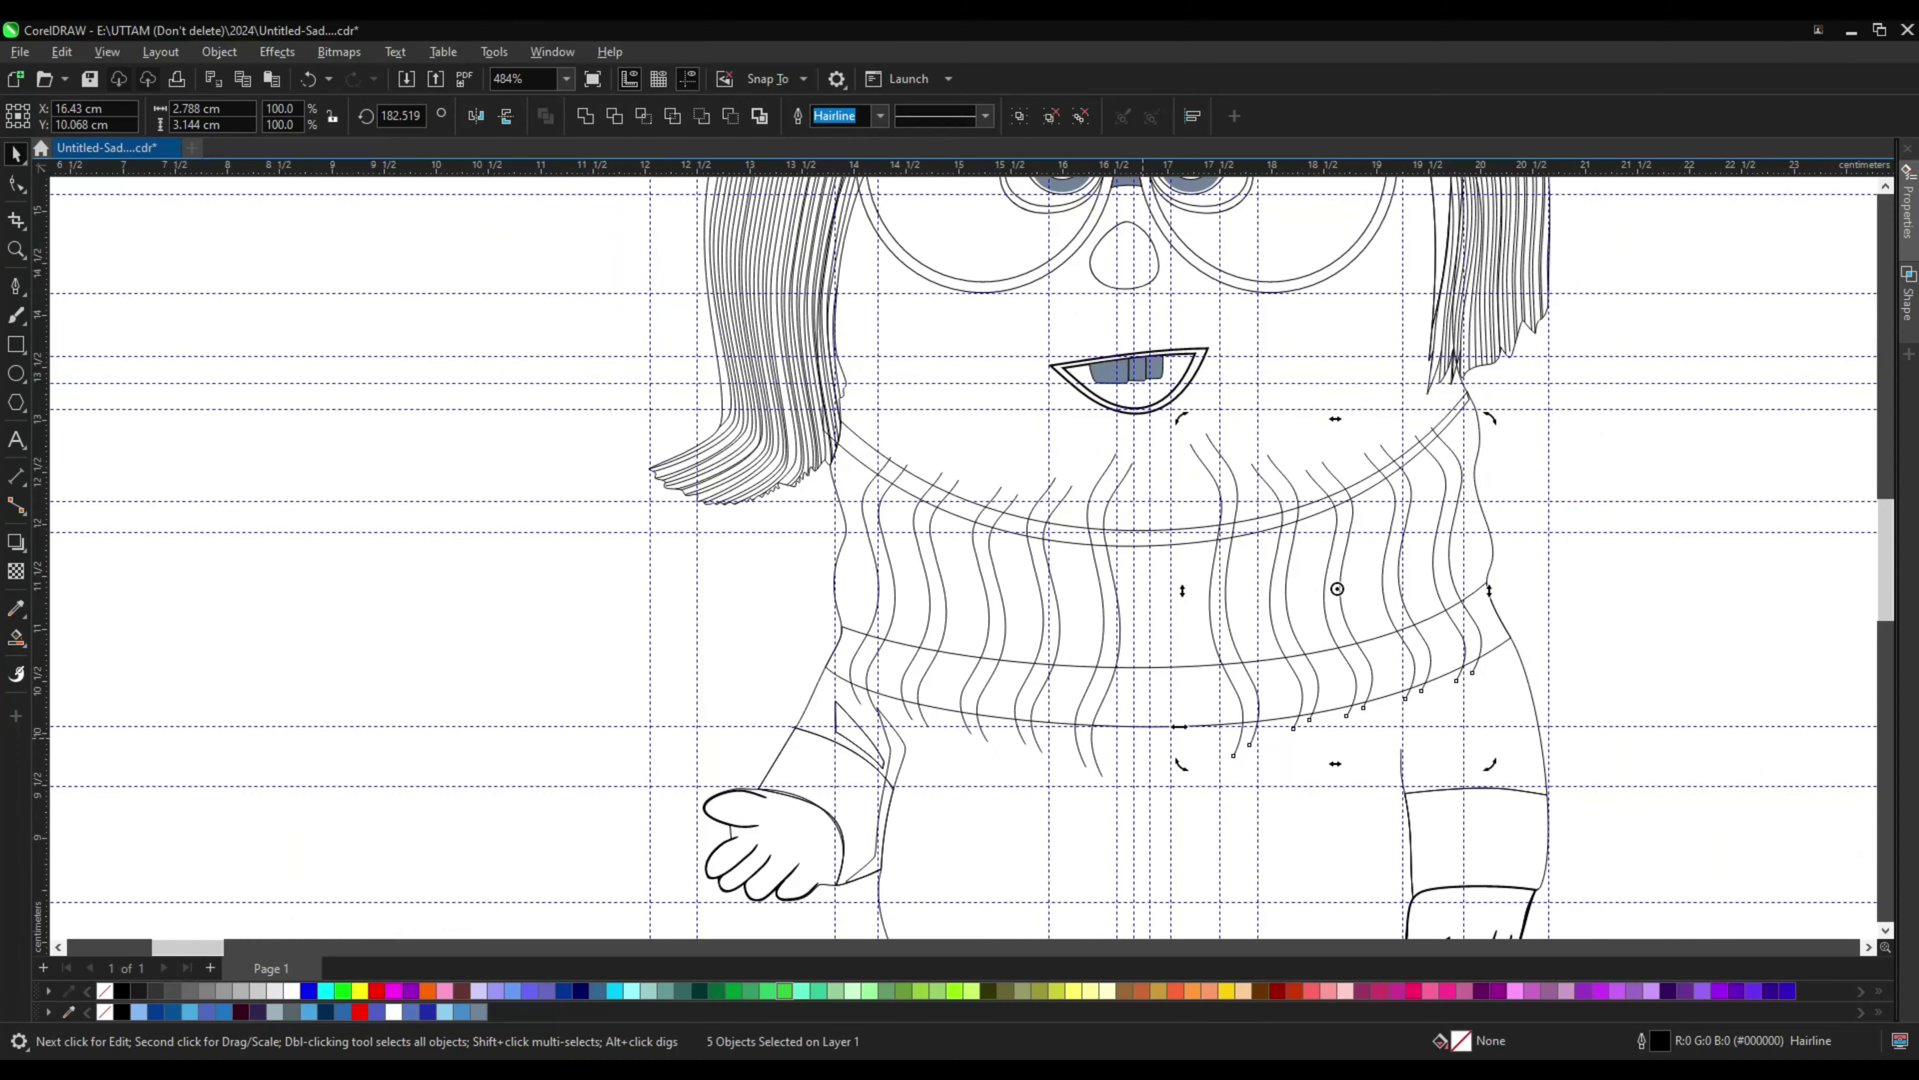
# Step: Adjust the nodes along the collar outline's right edge from the corner under the hair down to the shoulder
pyautogui.press('F10')
pyautogui.scroll(3, 1493, 541)
pyautogui.scroll(2, 1473, 412)
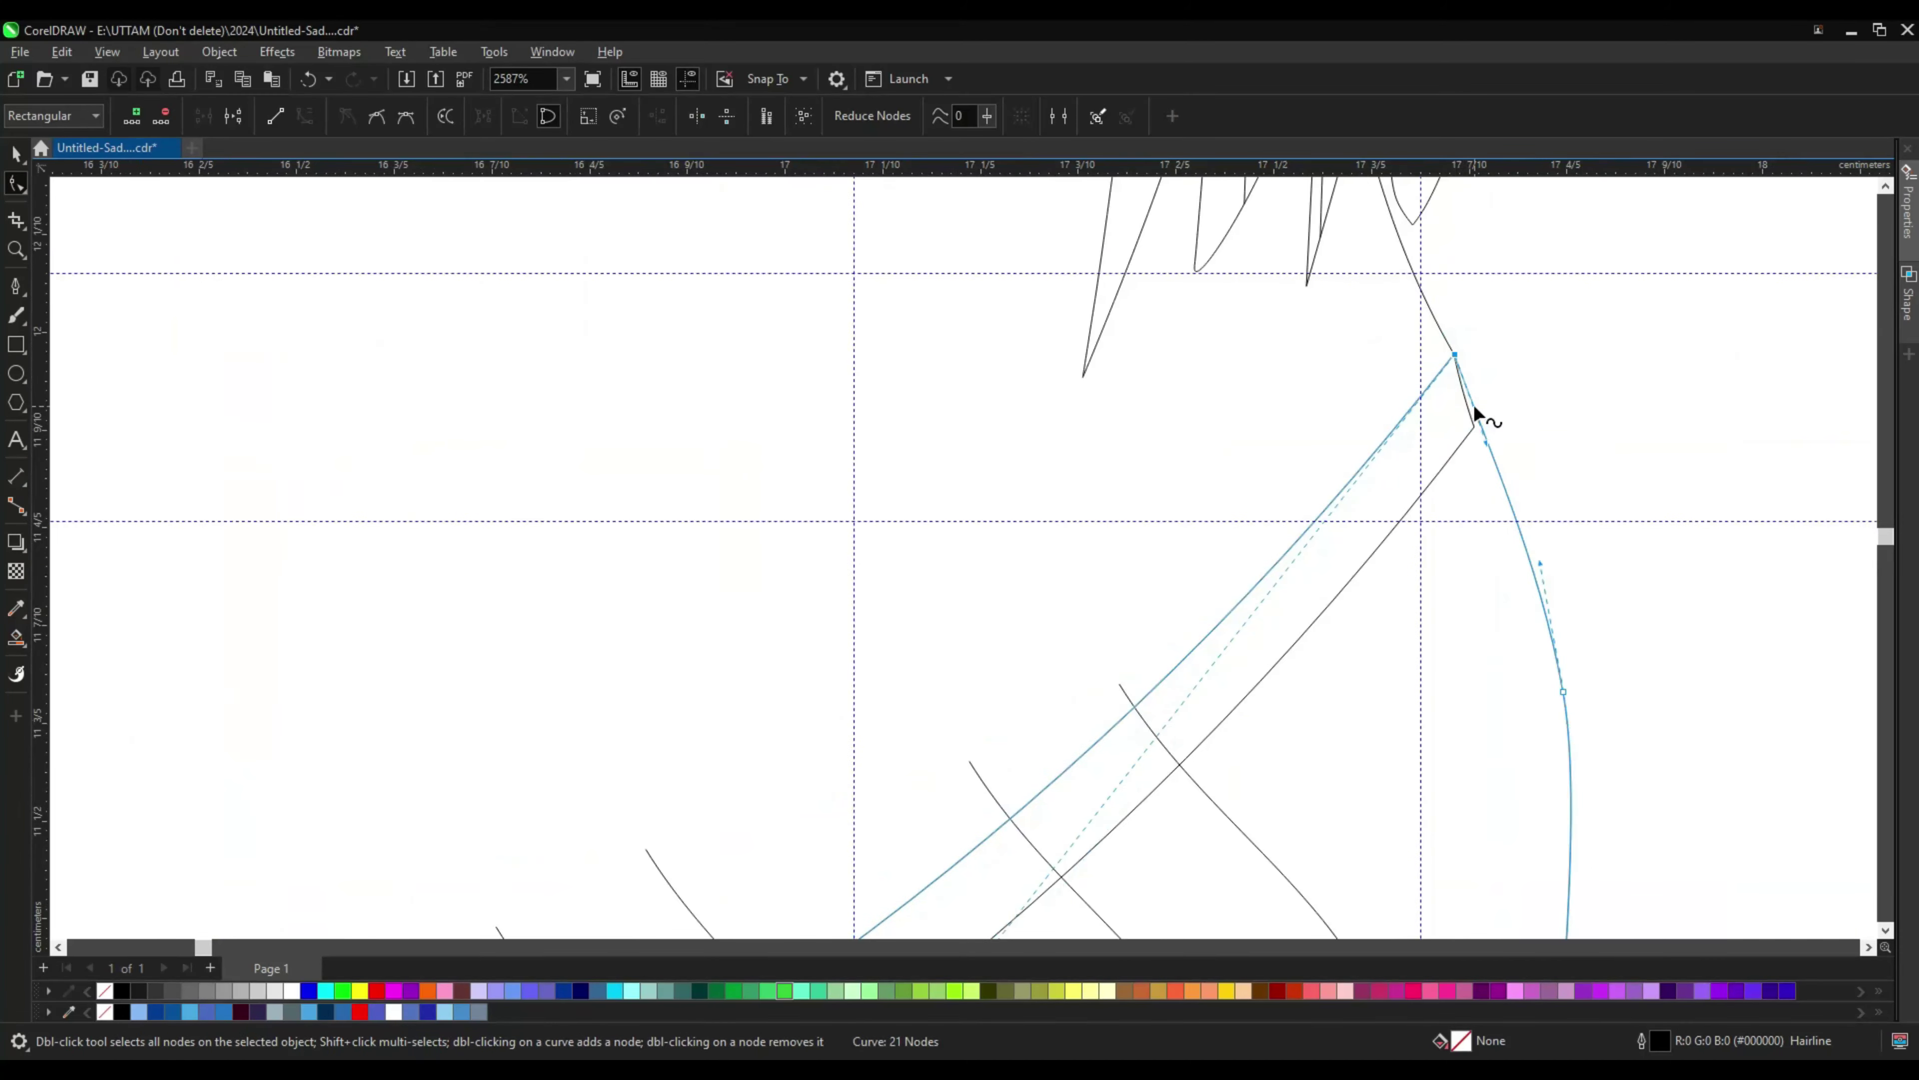
pyautogui.scroll(-4, 1444, 488)
pyautogui.scroll(2, 1427, 477)
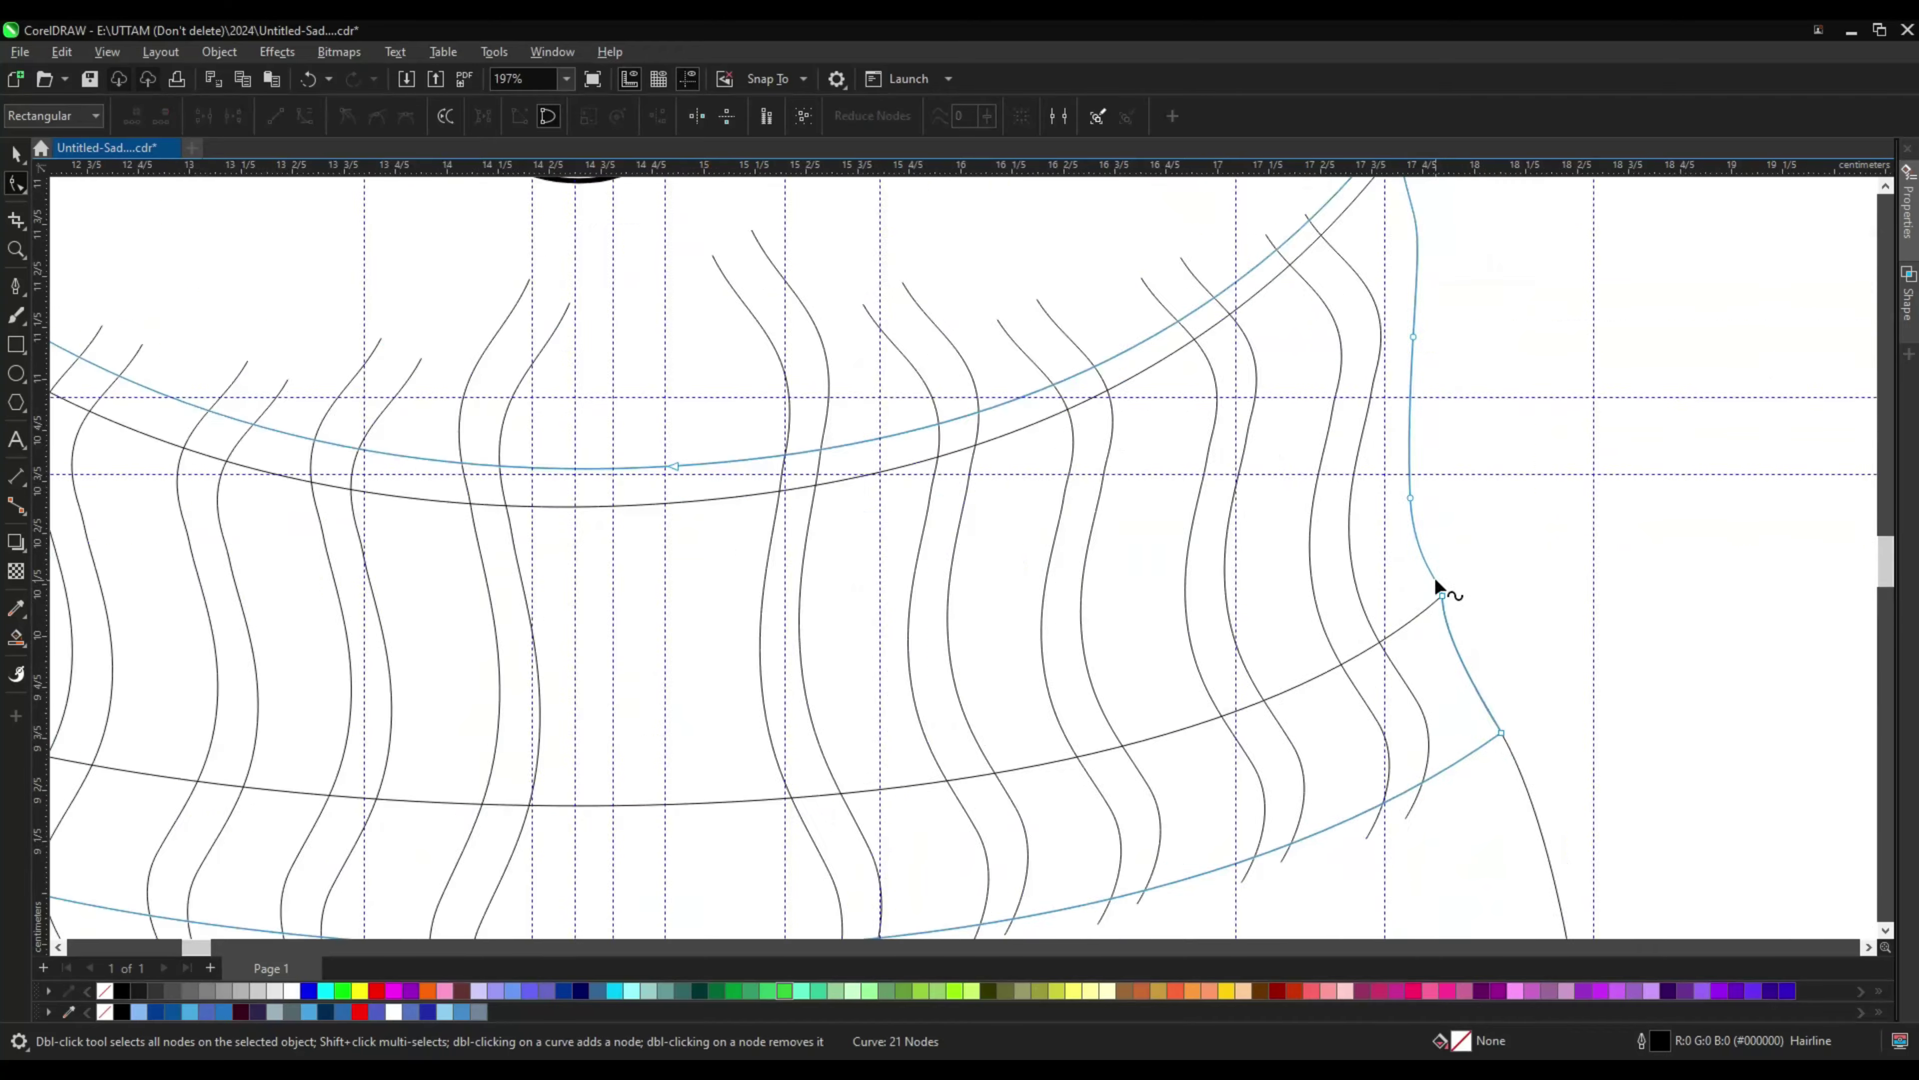
pyautogui.scroll(-3, 1415, 548)
pyautogui.scroll(3, 1397, 526)
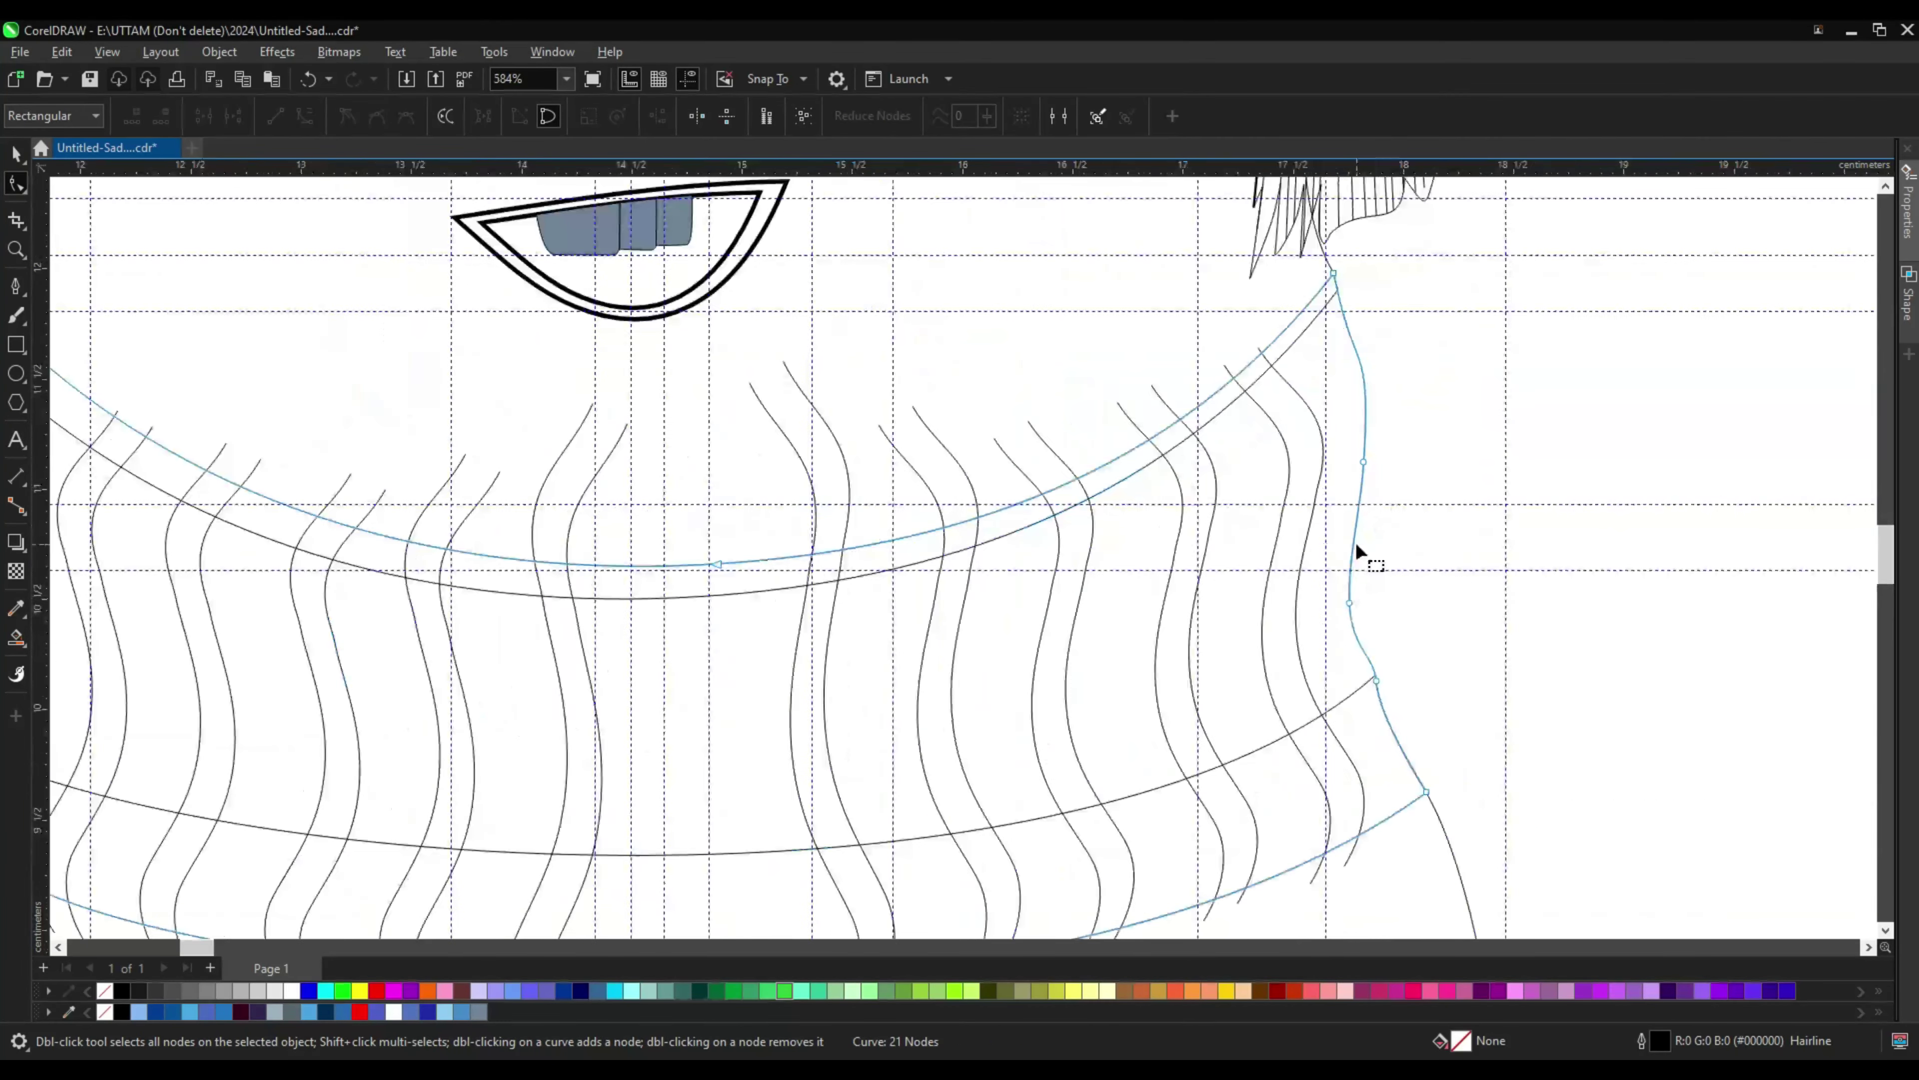
pyautogui.scroll(-5, 1382, 597)
# Step: Select the collar outline with all its wavy lines and place a copy in the empty area beside the character
pyautogui.press('space')
pyautogui.scroll(3, 1063, 655)
pyautogui.click(1063, 655)
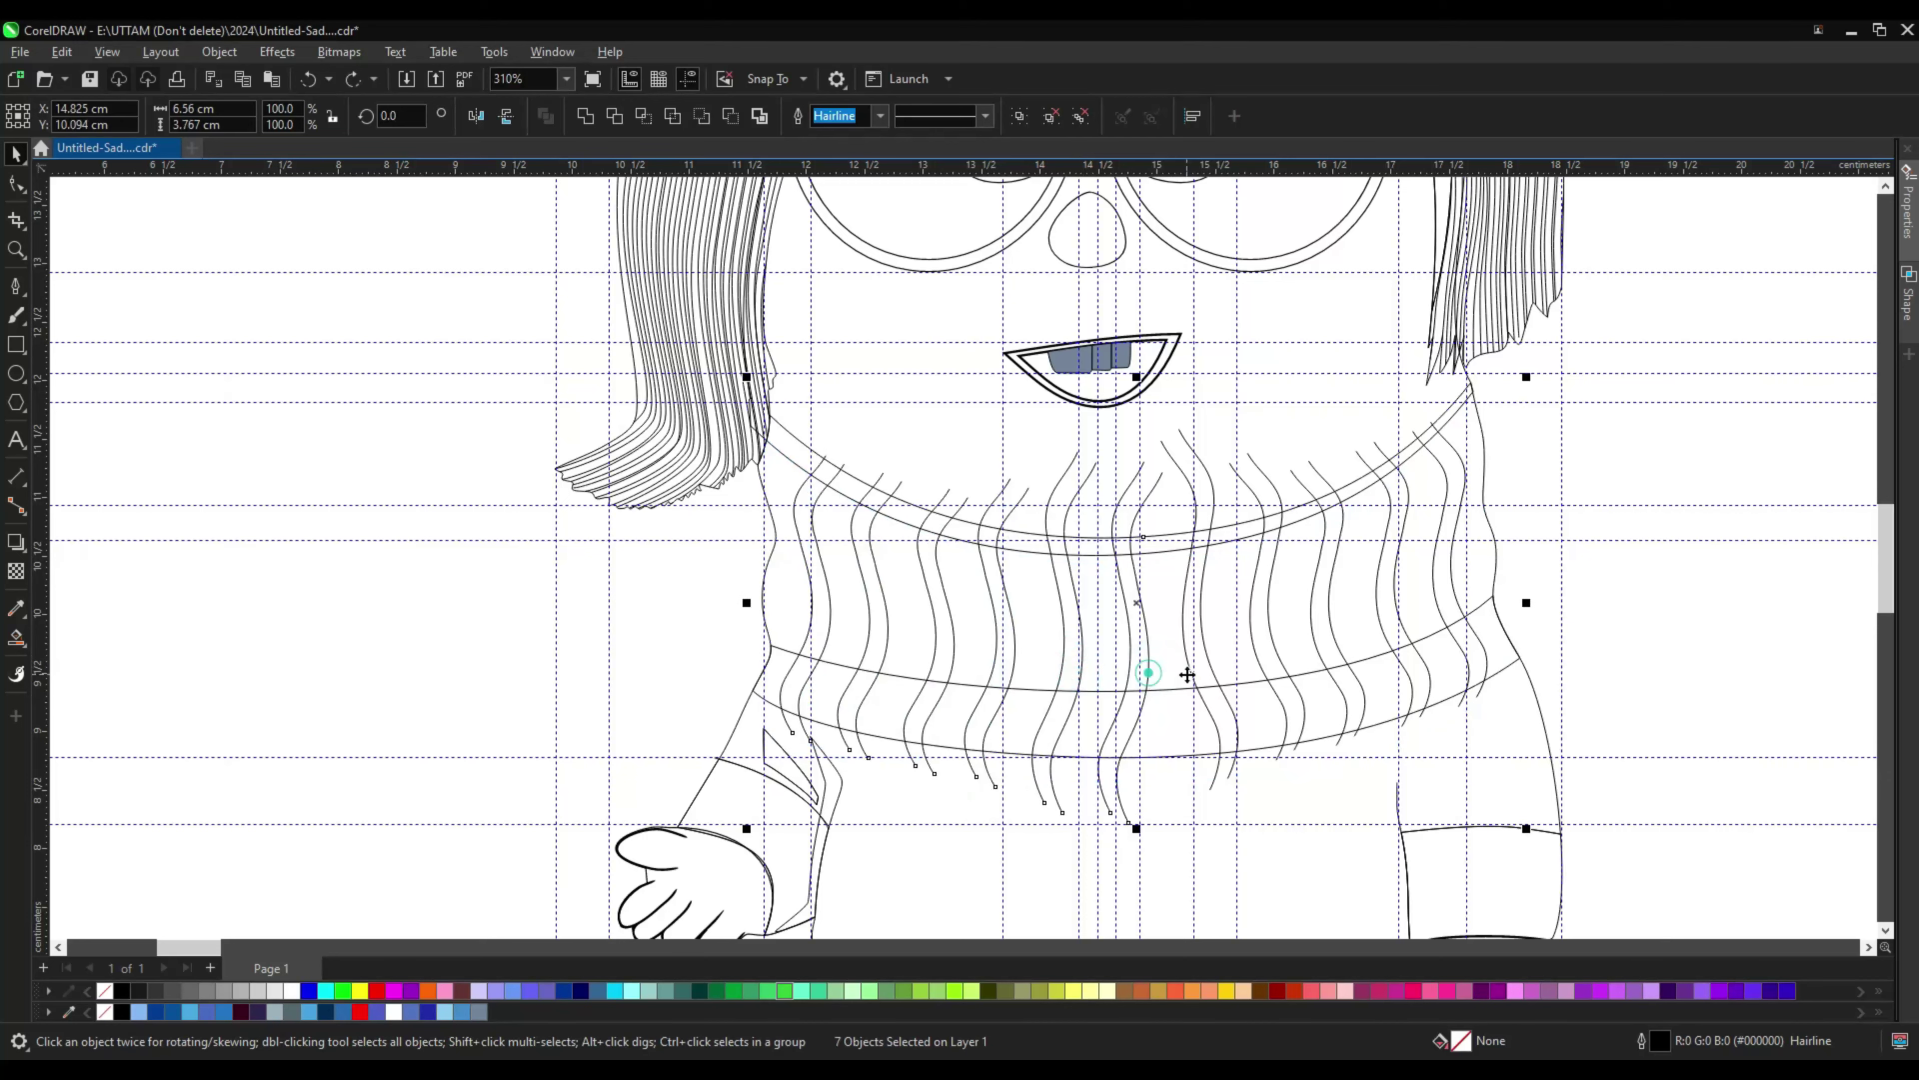
pyautogui.scroll(-3, 1212, 643)
pyautogui.moveTo(1285, 514); pyautogui.dragTo(1260, 556)
pyautogui.scroll(1, 1261, 556)
# Step: Fill the narrow strips between each pair of wavy lines in the copied collar with the Smart Fill tool
pyautogui.click(16, 637)
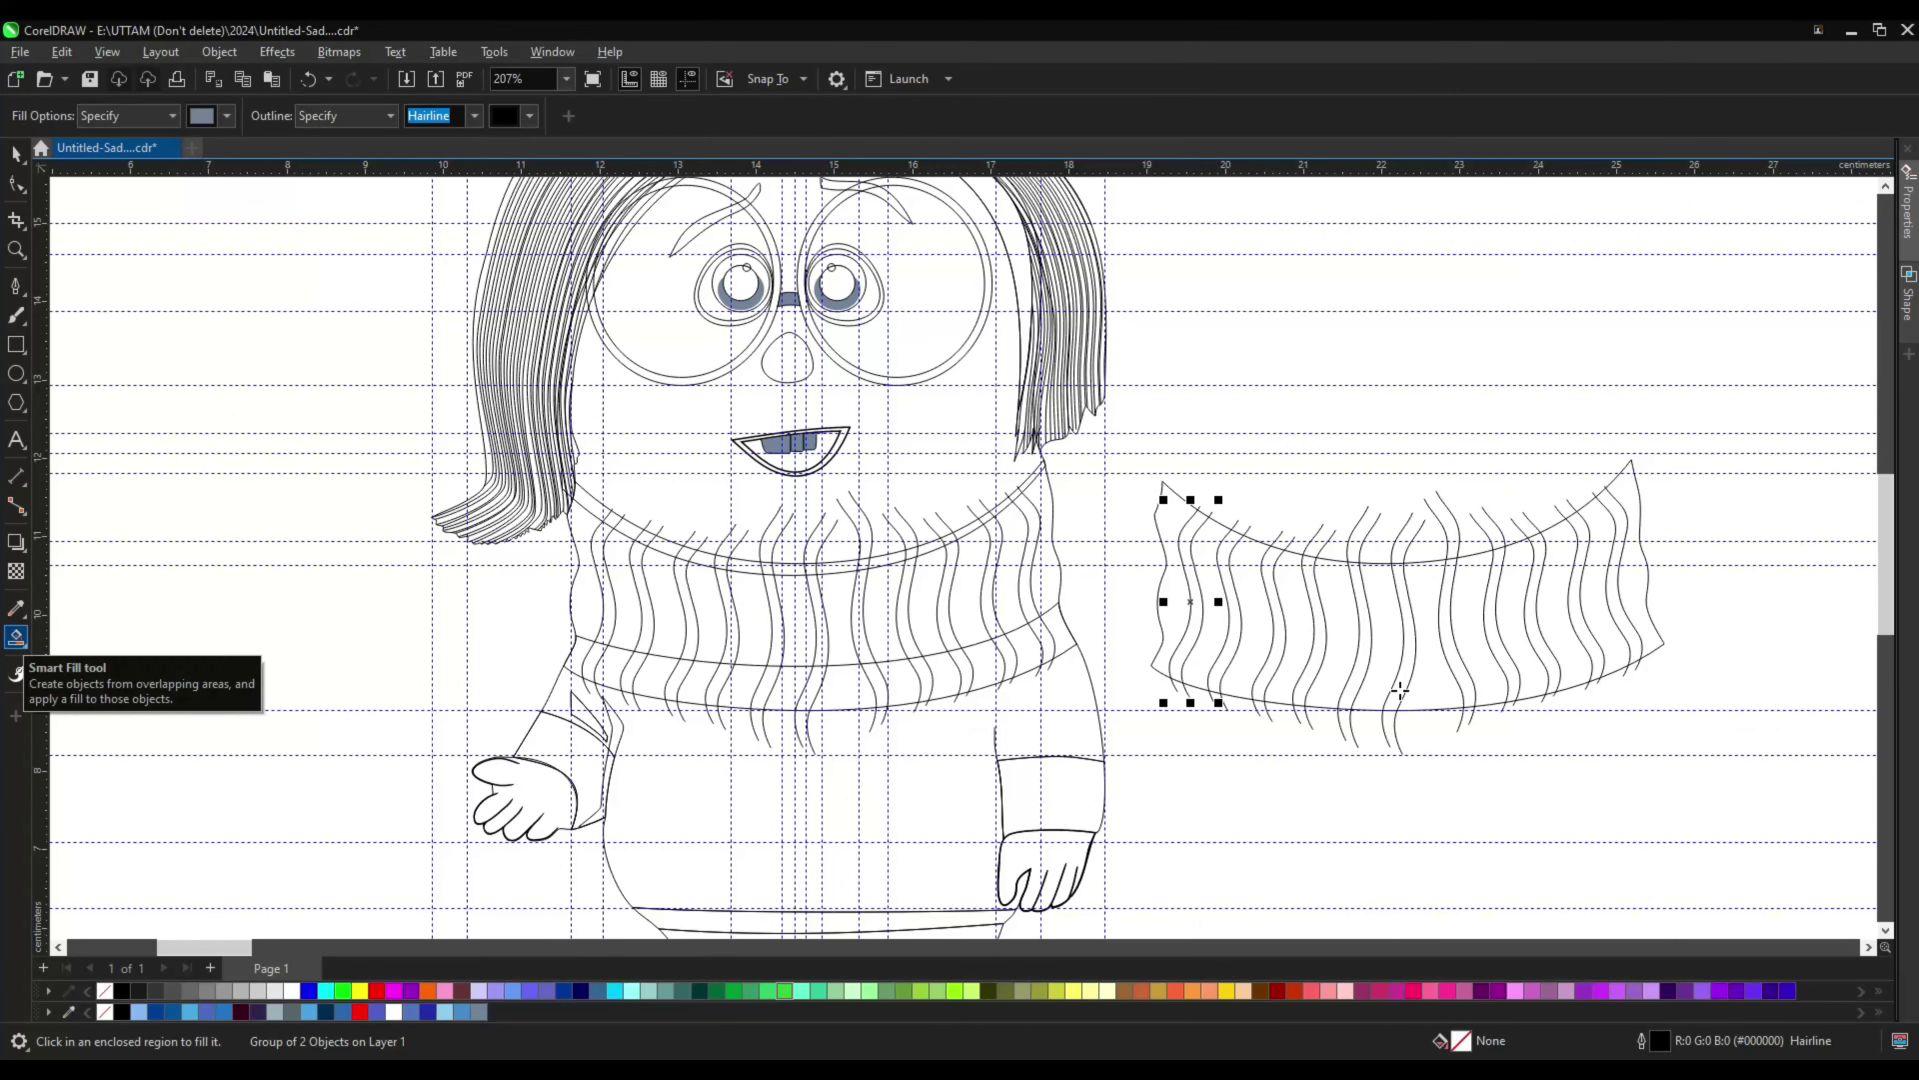
pyautogui.click(1190, 605)
pyautogui.click(1229, 613)
pyautogui.click(1277, 650)
pyautogui.click(16, 155)
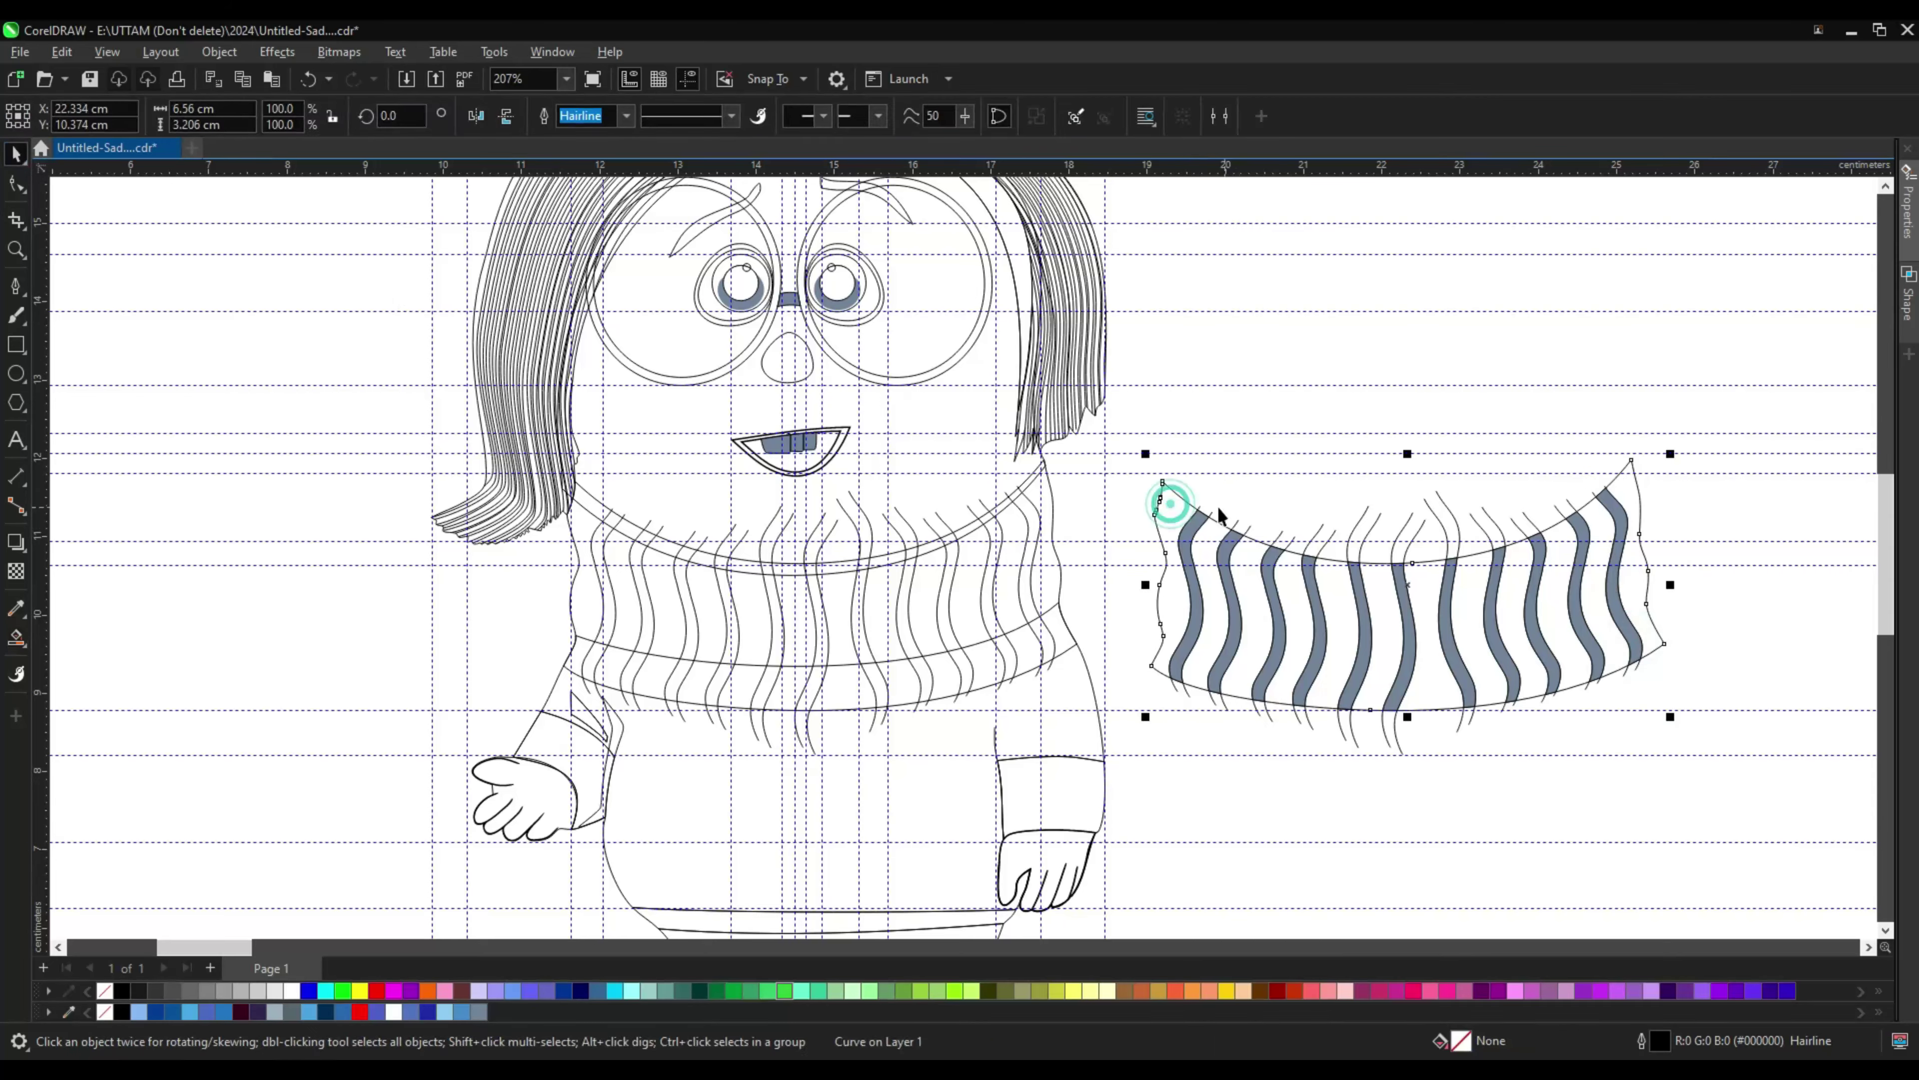
# Step: Trim the two middle stripes to the copied collar's edges and delete its wavy lines and outline, keeping only the filled stripes
pyautogui.click(1233, 524)
pyautogui.scroll(5, 1232, 525)
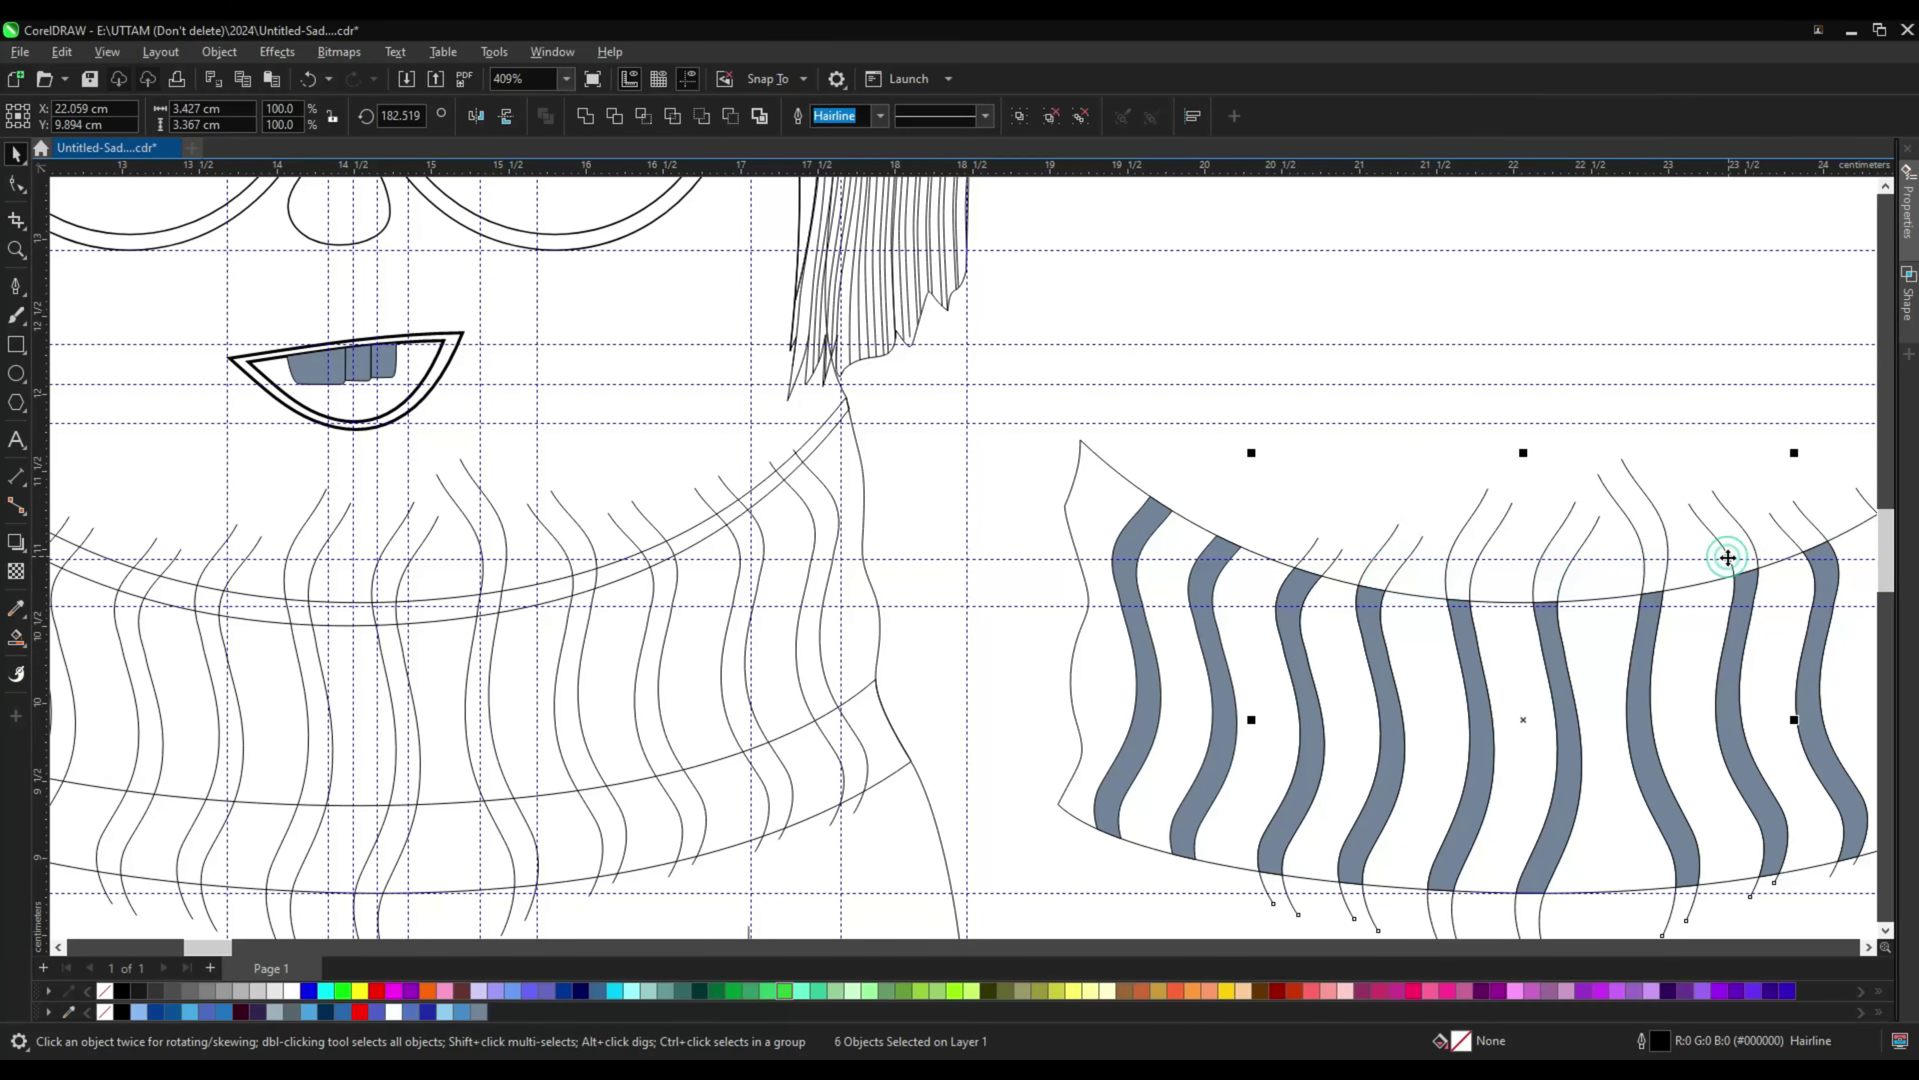
pyautogui.scroll(-3, 1729, 558)
pyautogui.rightClick(1353, 477)
pyautogui.click(1436, 647)
pyautogui.scroll(-3, 1281, 786)
pyautogui.scroll(4, 1319, 757)
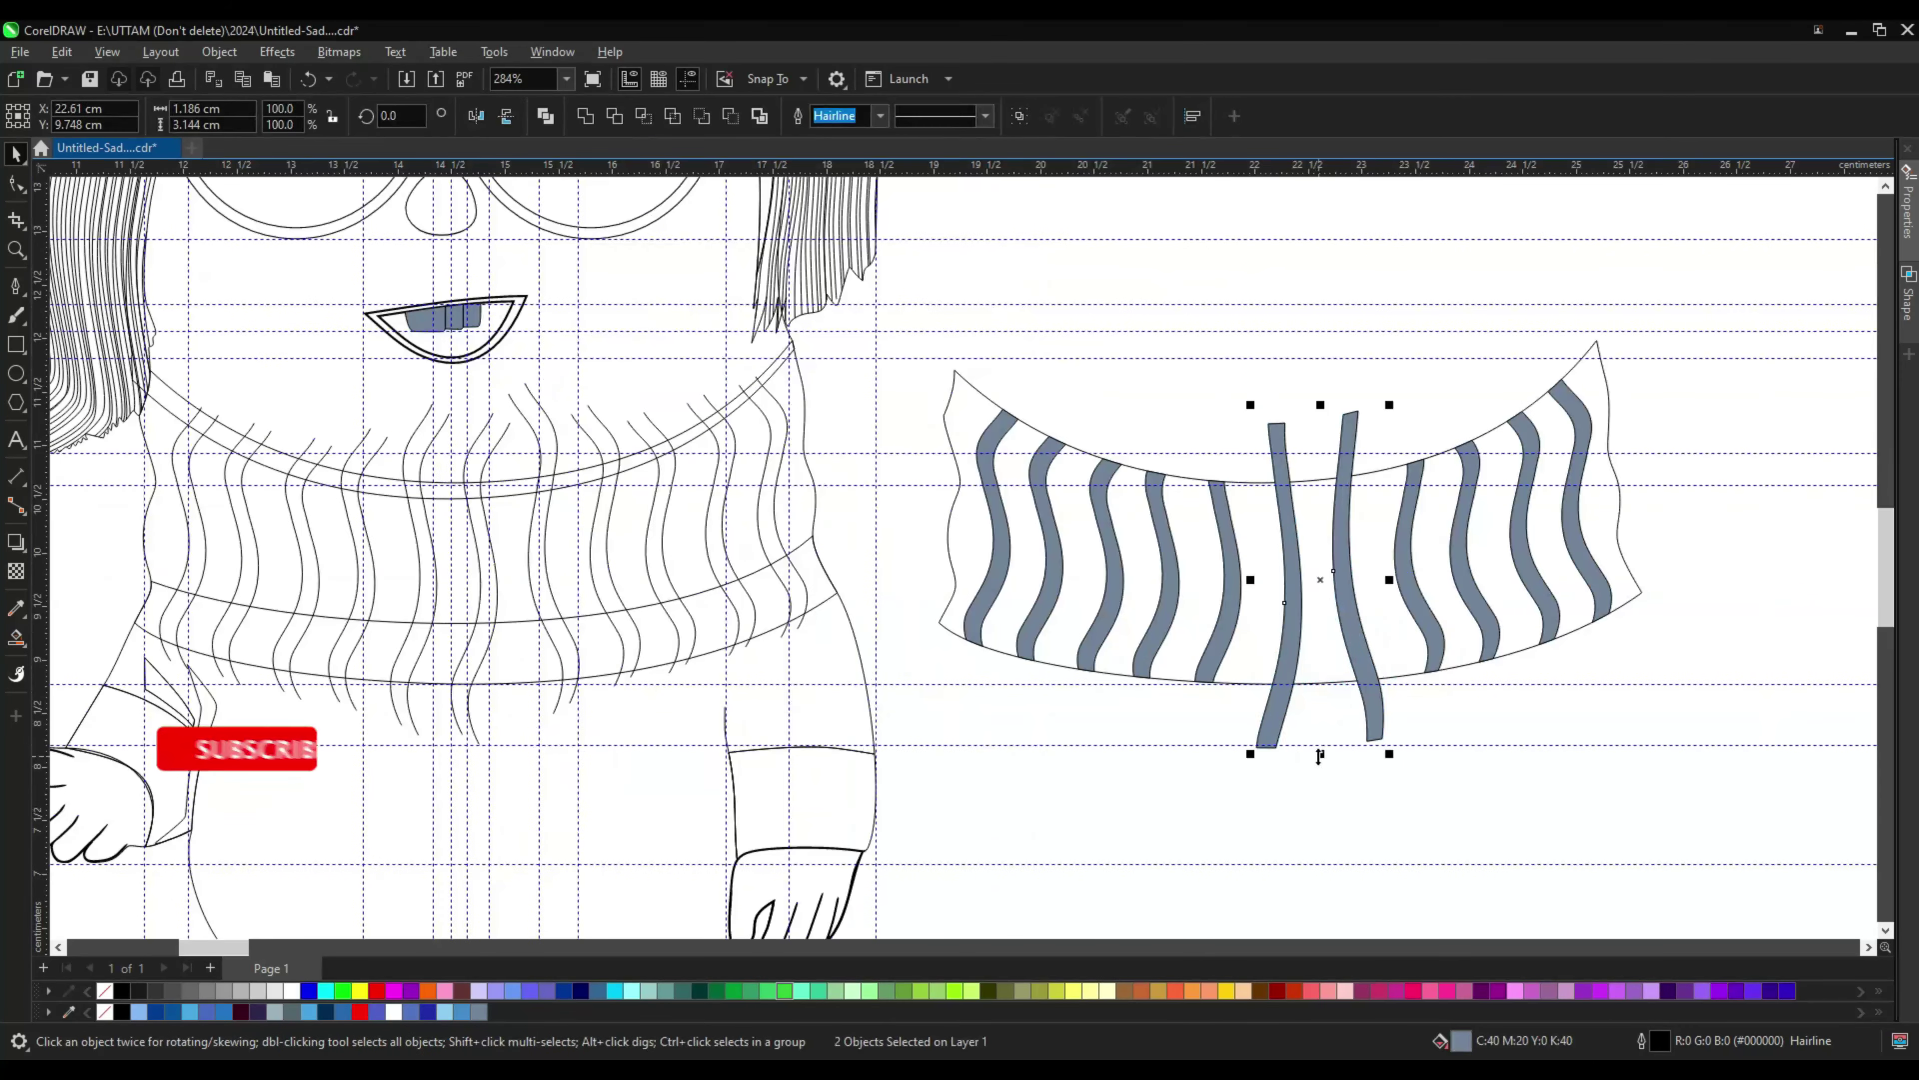
pyautogui.scroll(-3, 1191, 546)
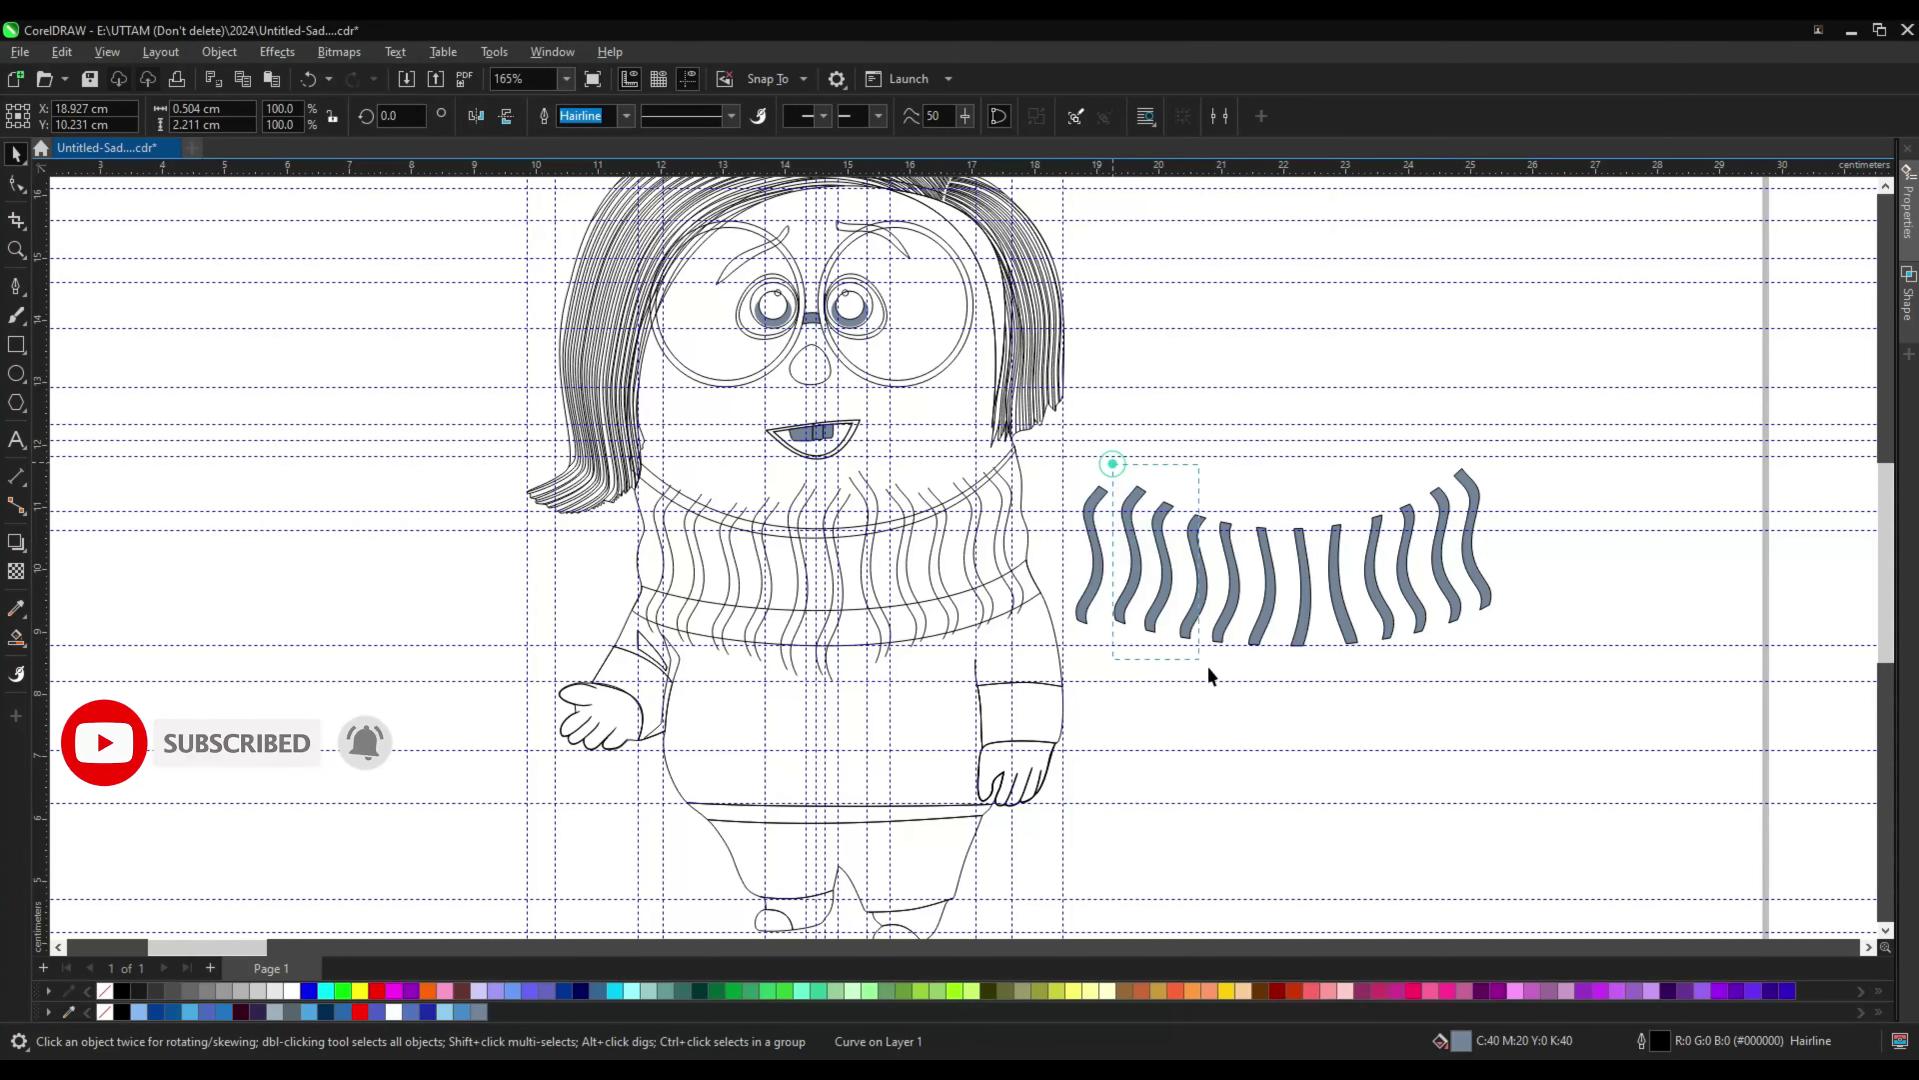
# Step: Delete the unfilled wavy lines from the character's own collar
pyautogui.scroll(1, 765, 554)
pyautogui.click(673, 570)
pyautogui.click(879, 630)
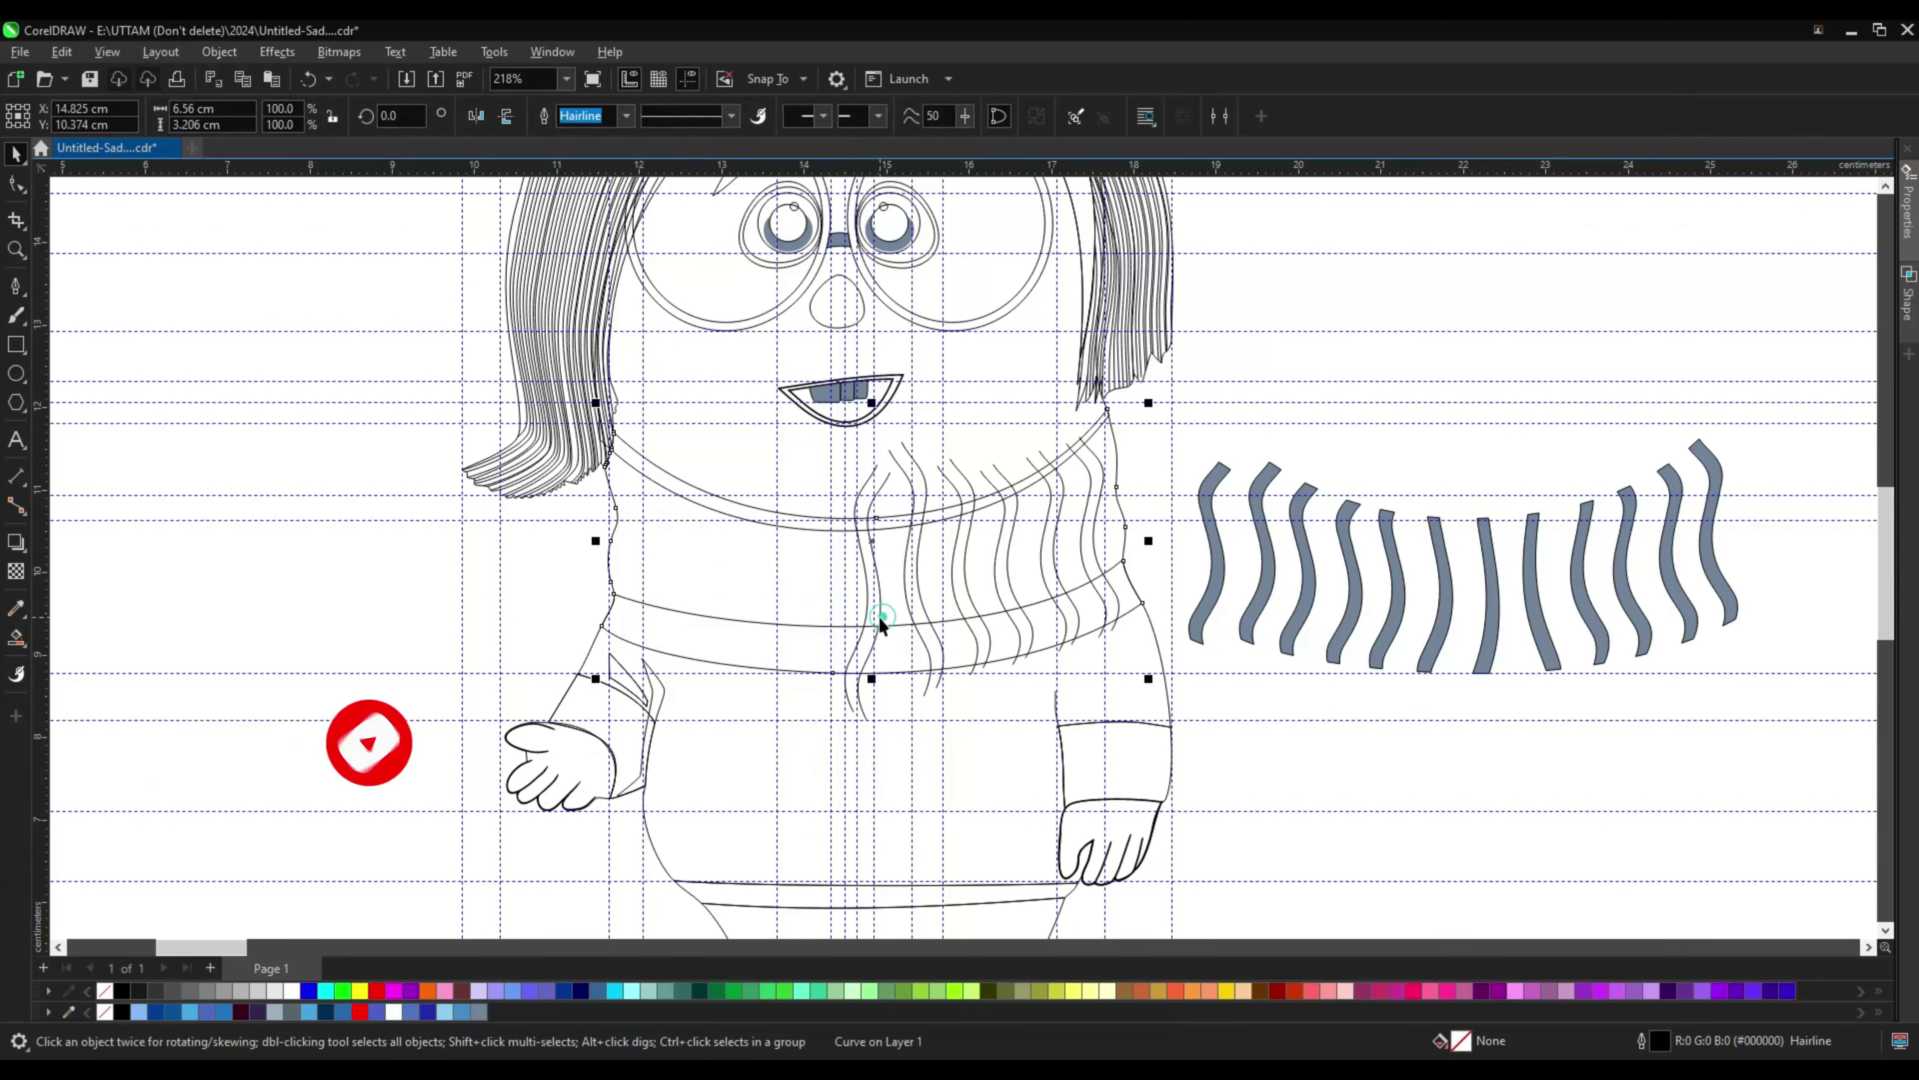
pyautogui.click(928, 616)
pyautogui.click(1158, 652)
# Step: Select the filled wavy stripes beside the character and move them into place on the character's collar
pyautogui.click(1349, 582)
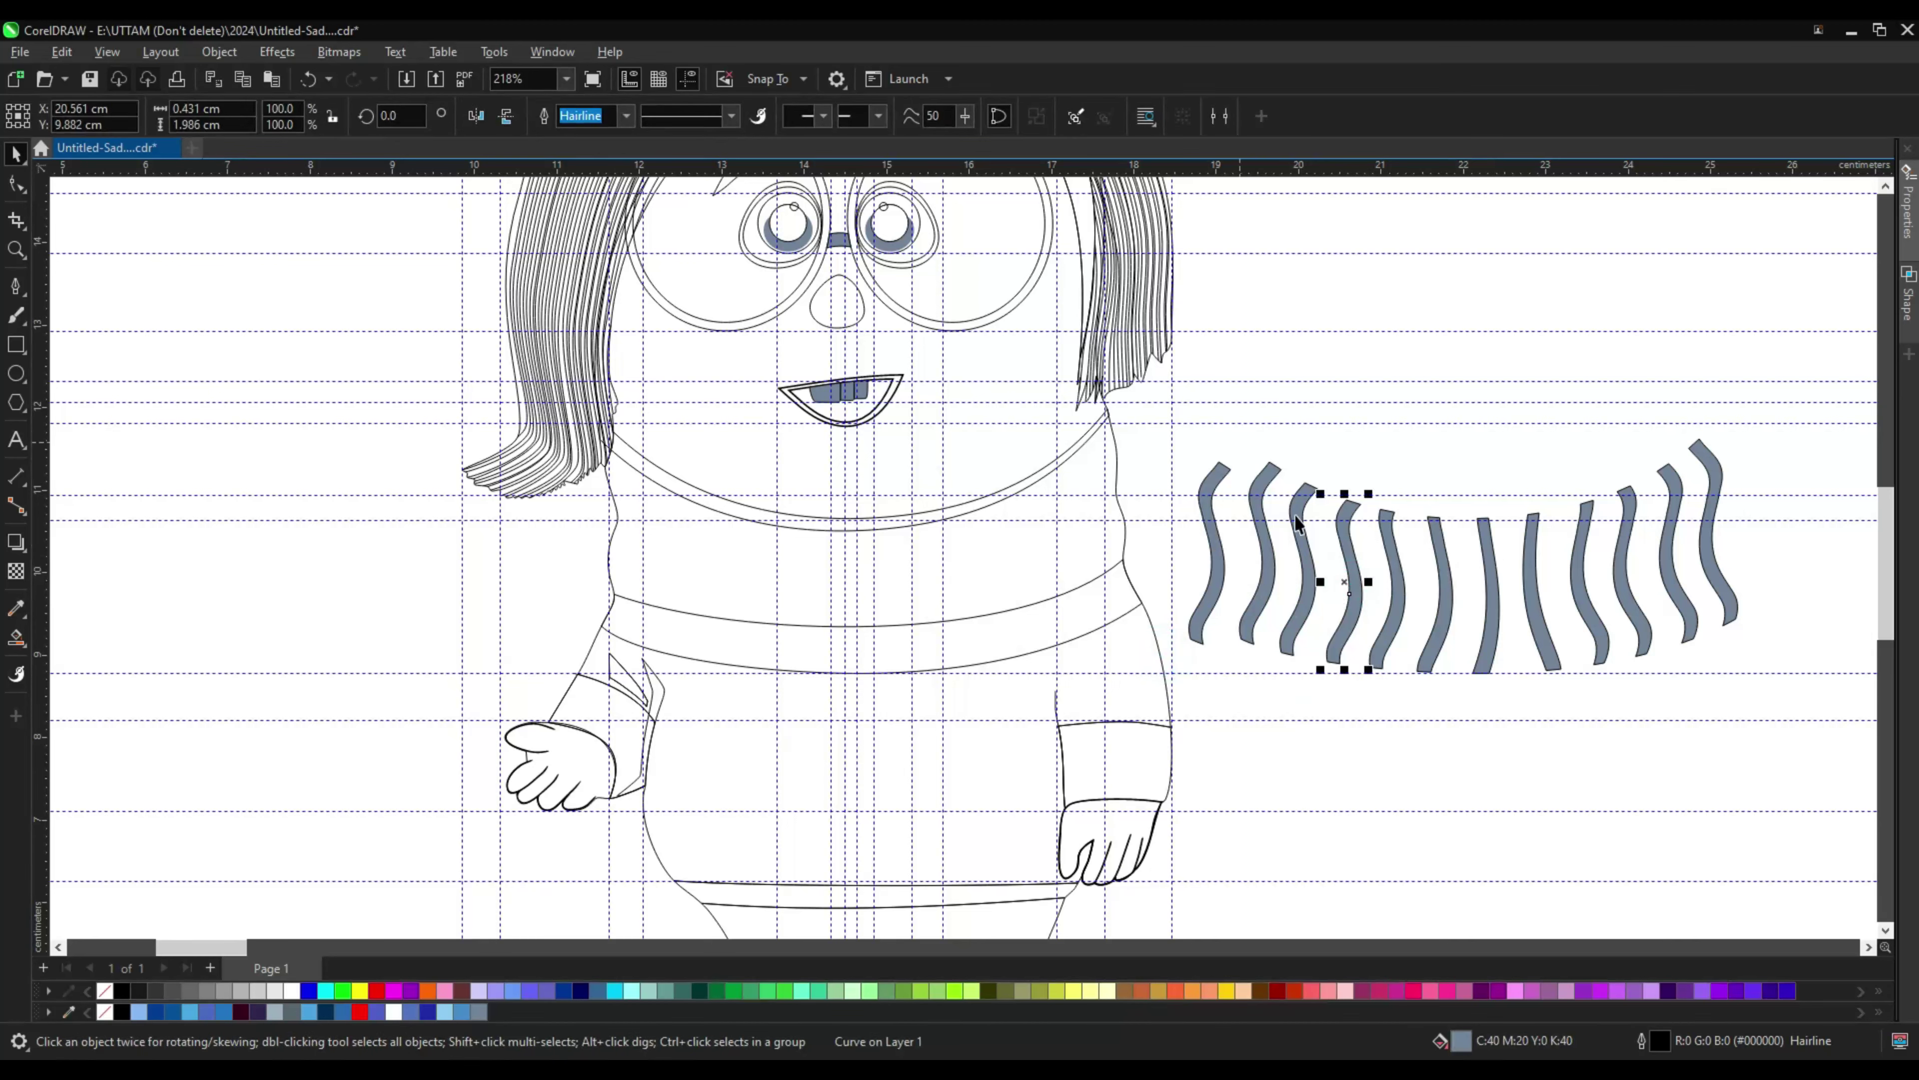
pyautogui.click(1710, 499)
pyautogui.moveTo(1790, 366); pyautogui.dragTo(1392, 777)
pyautogui.moveTo(1481, 584); pyautogui.dragTo(879, 580)
pyautogui.scroll(6, 720, 671)
pyautogui.click(589, 448)
pyautogui.scroll(-5, 589, 449)
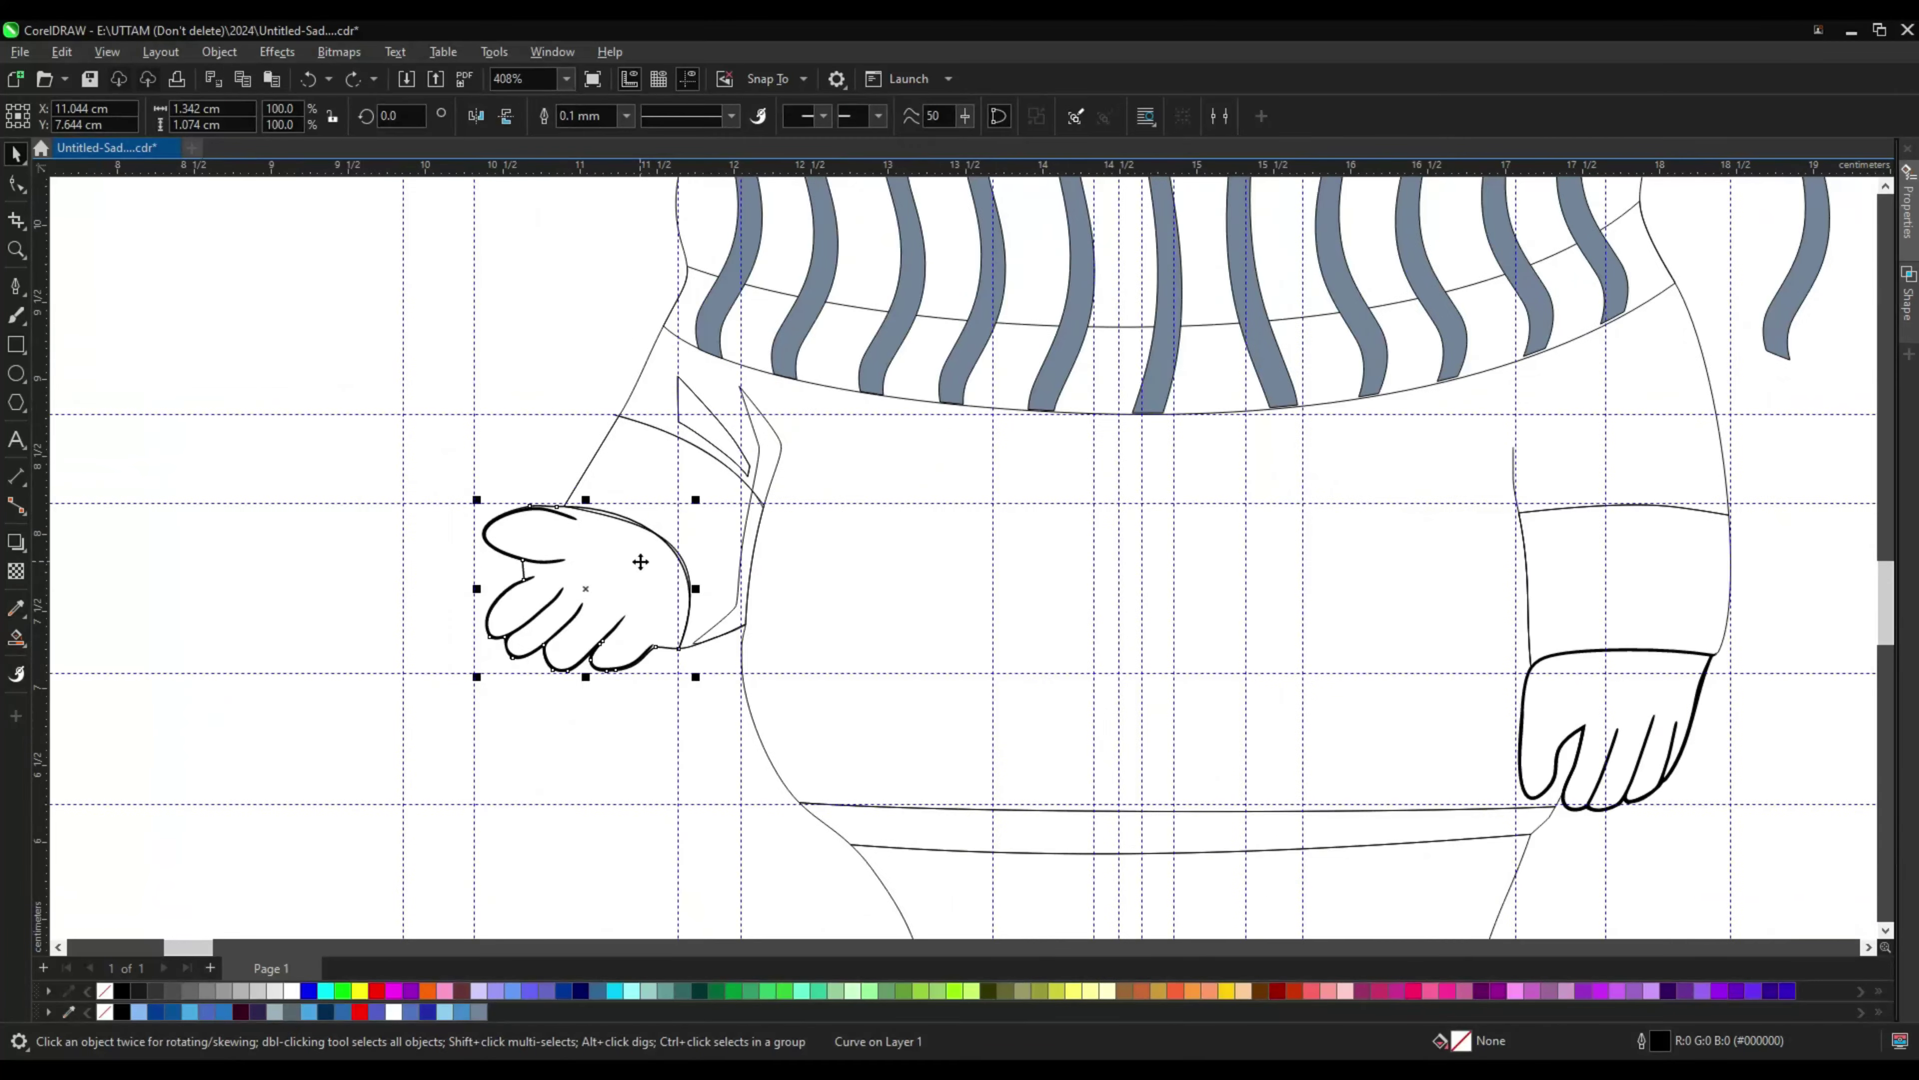
# Step: Try to cover the cuff above the lowered hand with reduced, rotated copies of a wavy collar stripe
pyautogui.moveTo(1529, 321); pyautogui.dragTo(1581, 556)
pyautogui.scroll(2, 1364, 662)
pyautogui.moveTo(1363, 663); pyautogui.dragTo(1341, 617)
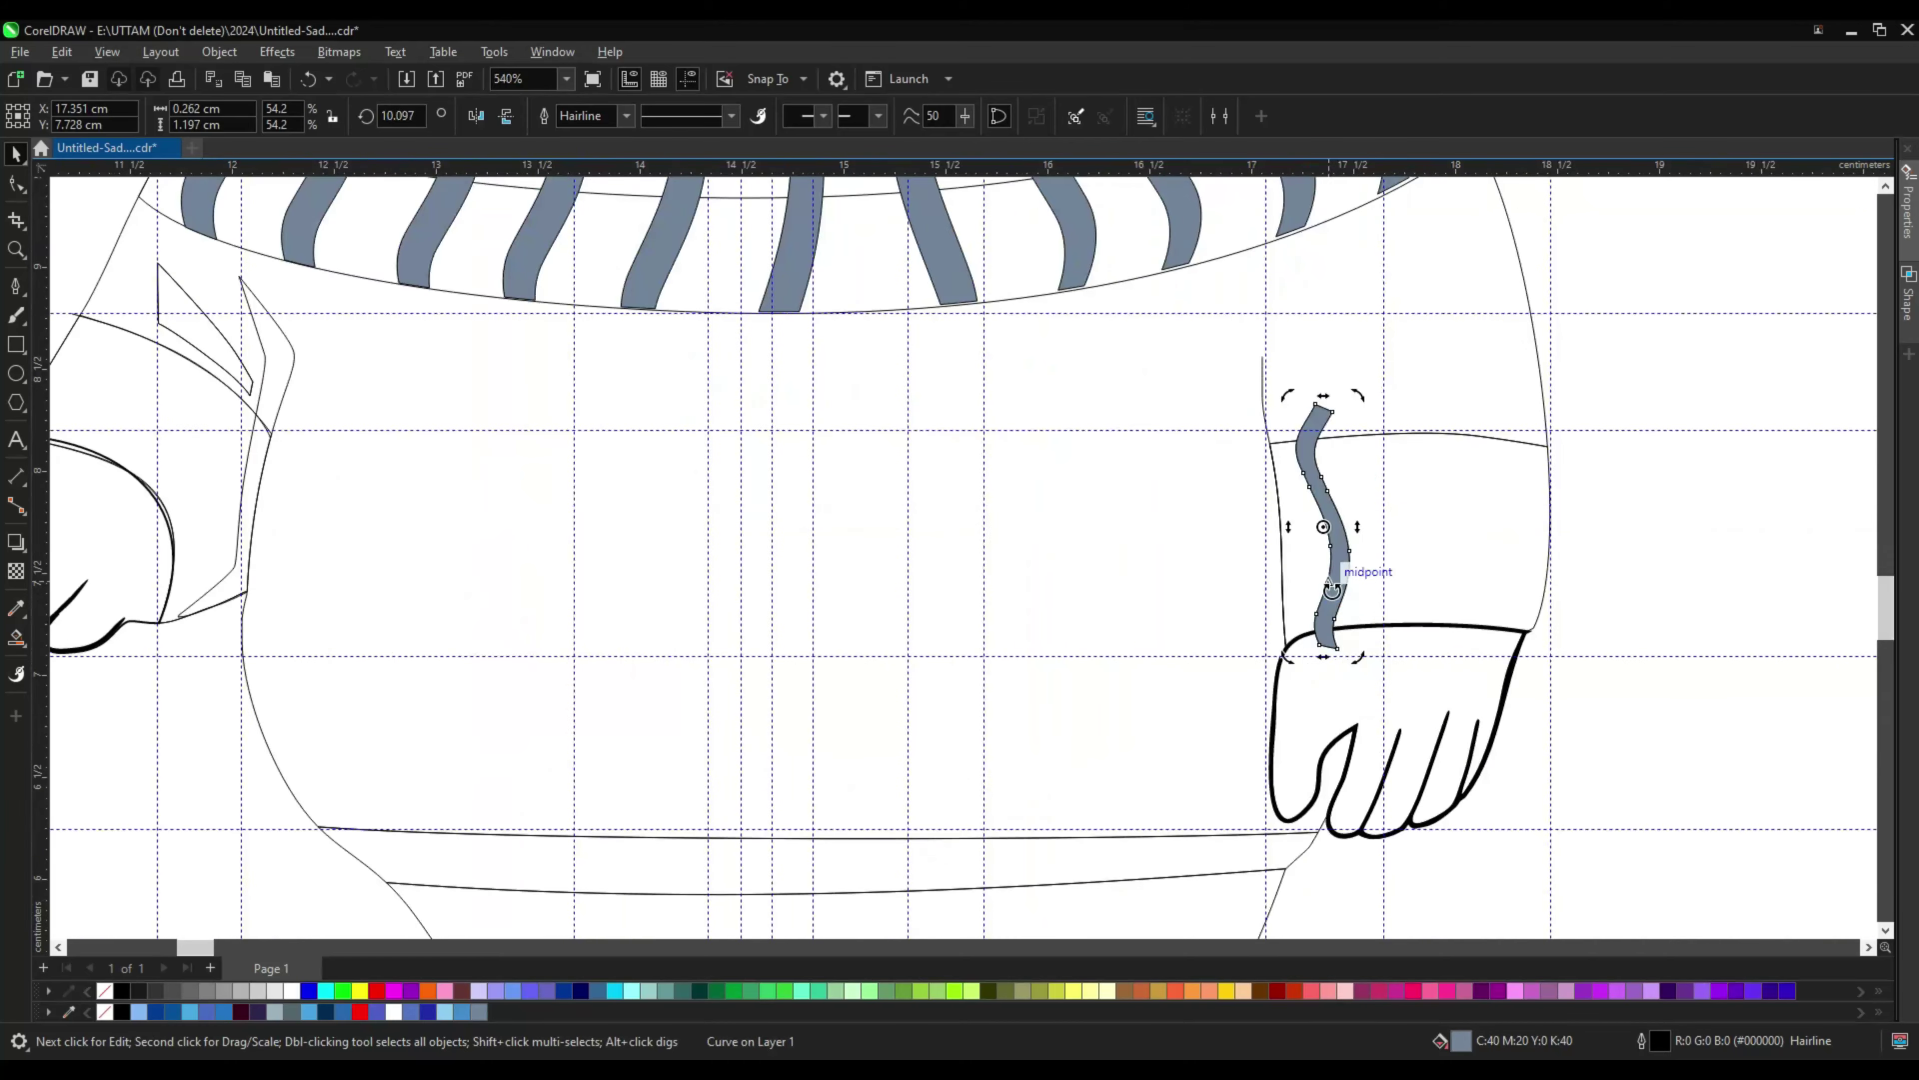
pyautogui.moveTo(1377, 438); pyautogui.dragTo(1448, 549)
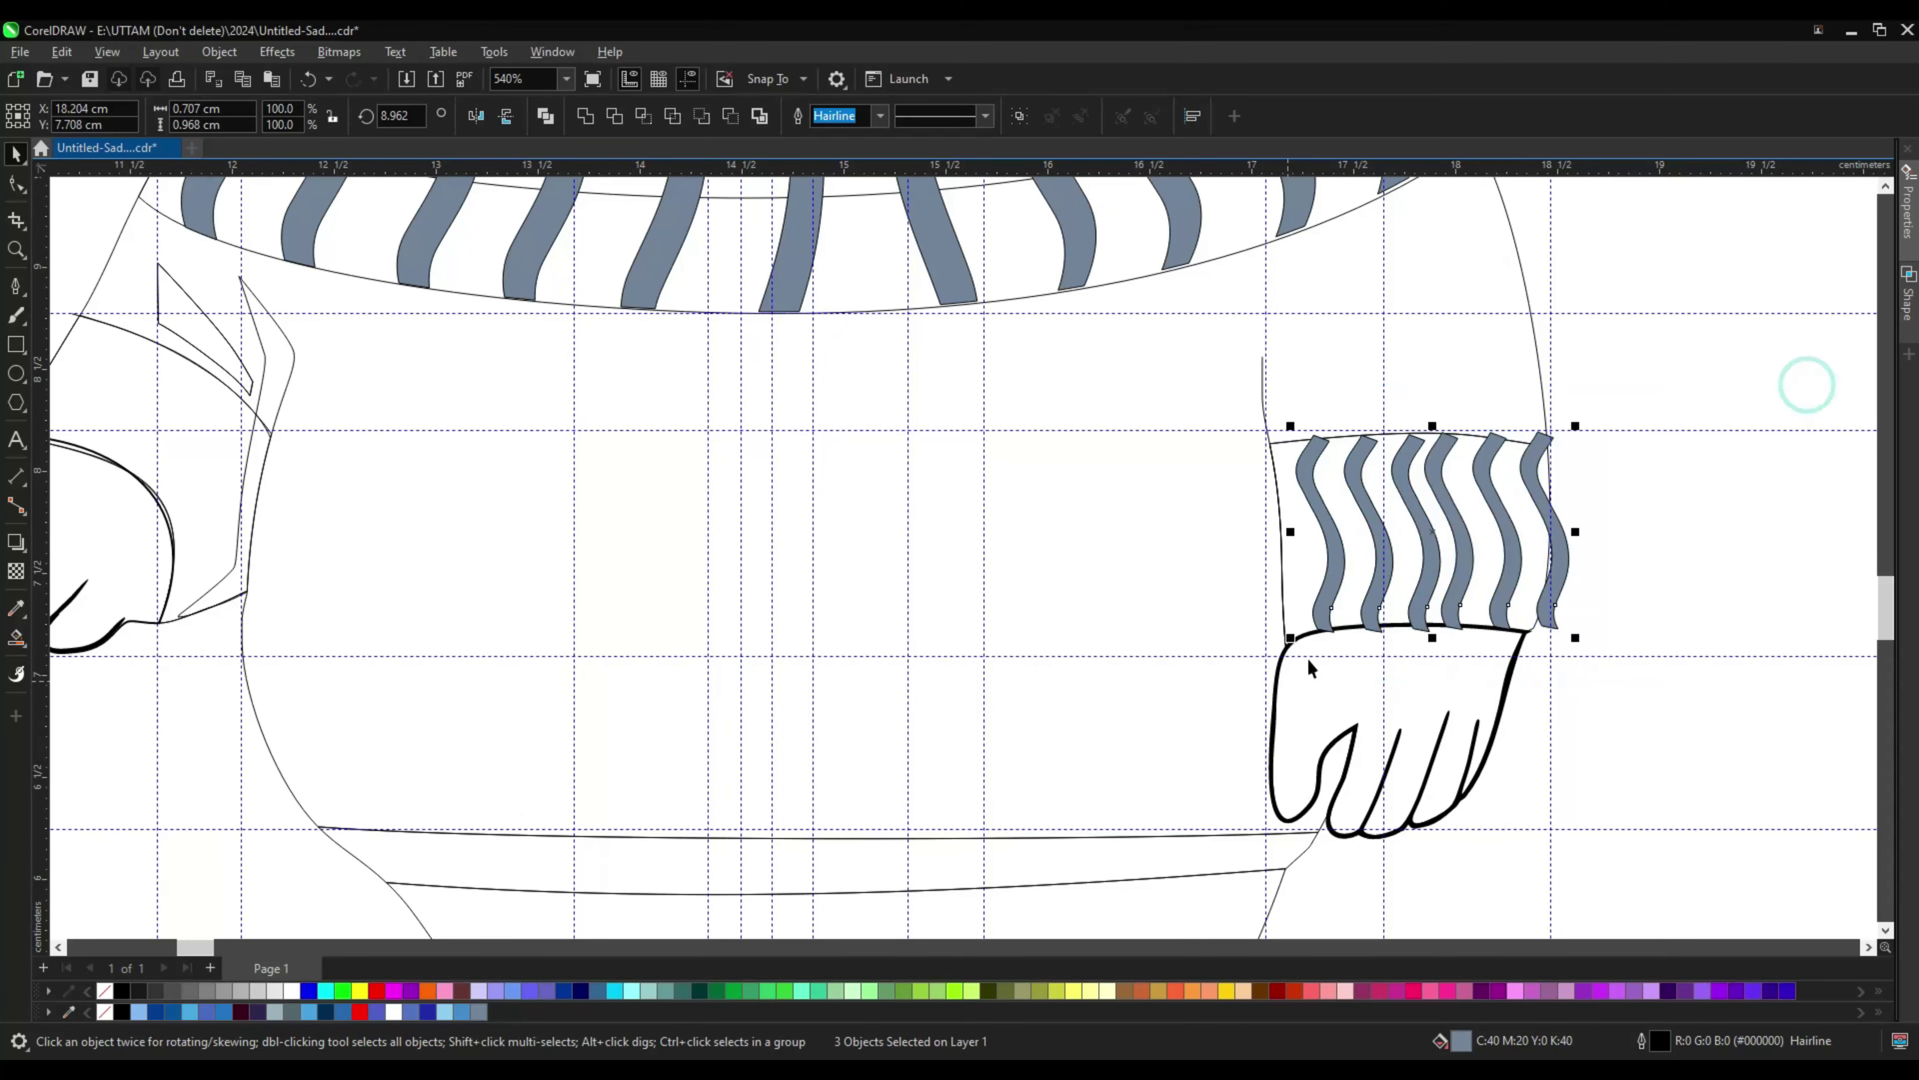
# Step: Try to trim the wavy cuff stripes to the cuff's outline using a surrounding rectangle
pyautogui.scroll(2, 1311, 668)
pyautogui.click(1179, 462)
pyautogui.scroll(-1, 1111, 385)
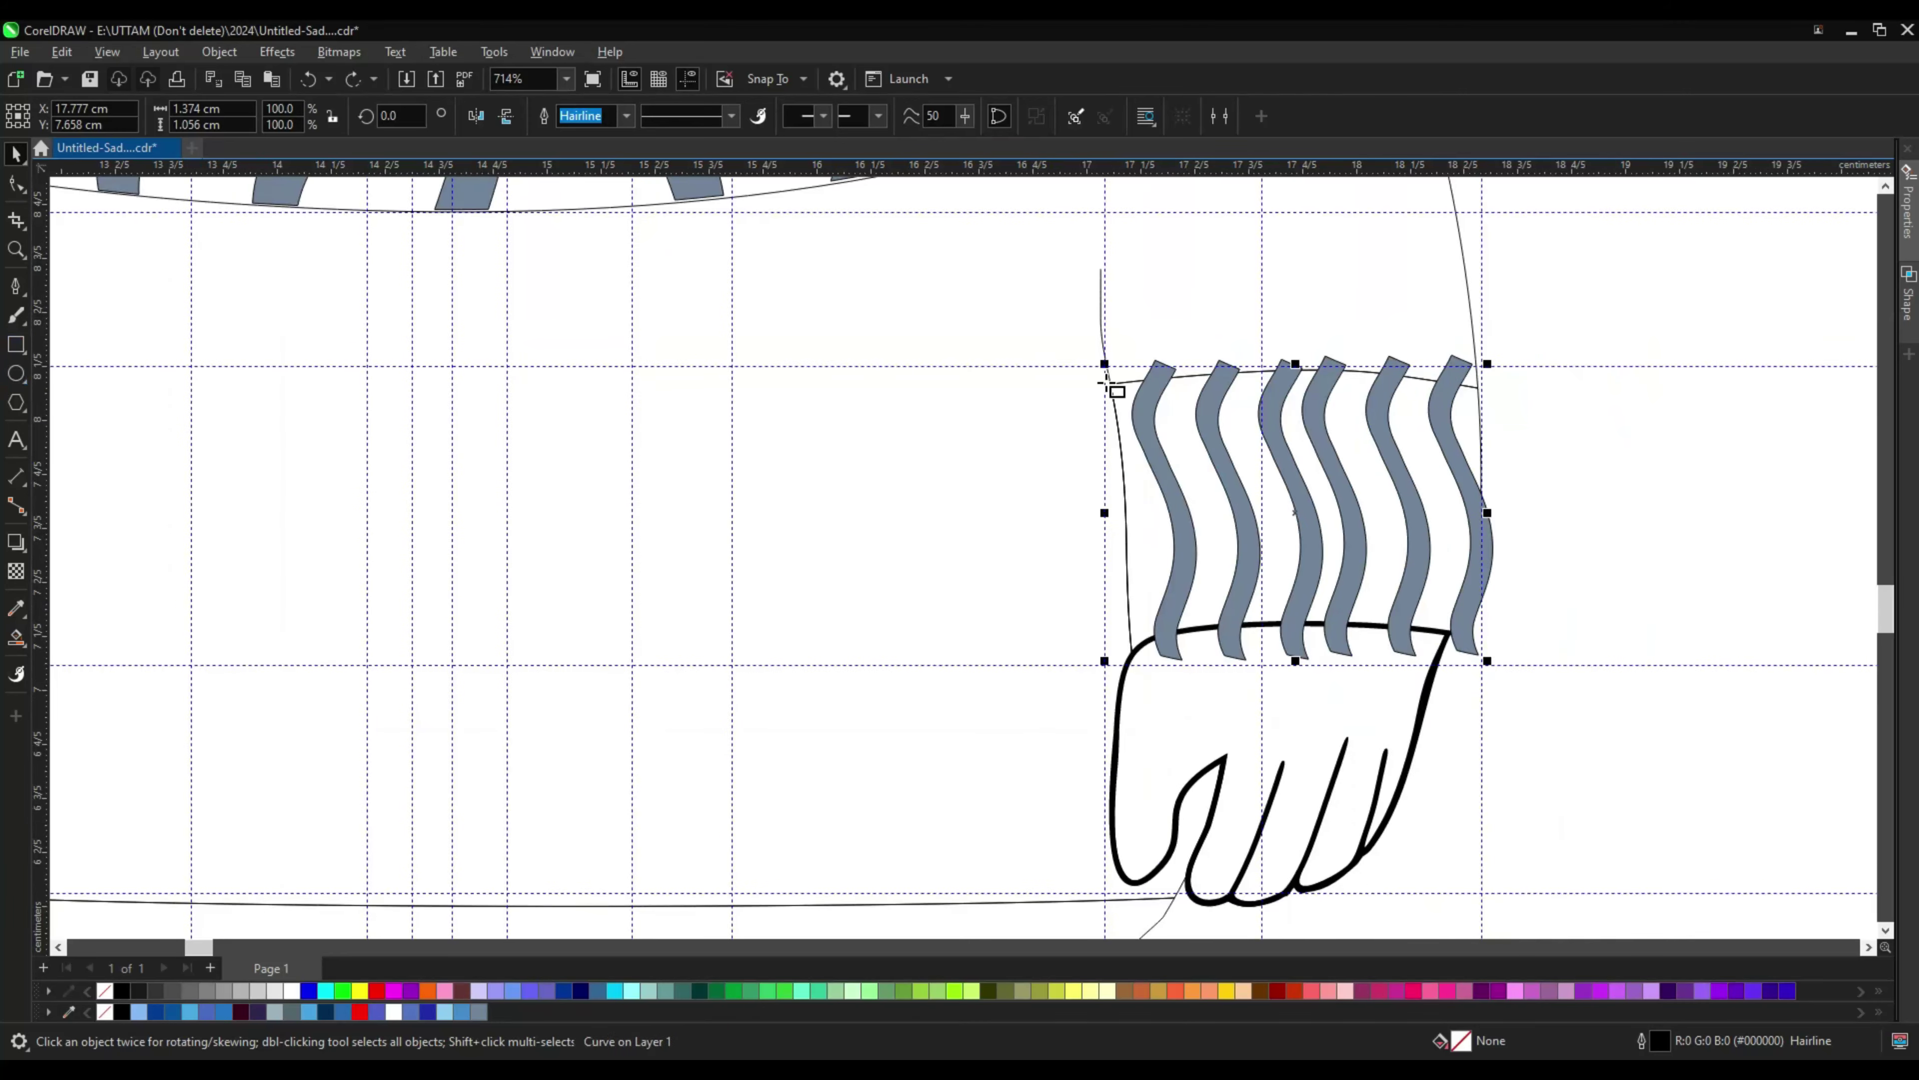
pyautogui.keyDown('shift'); pyautogui.click(1128, 357); pyautogui.keyUp('shift')
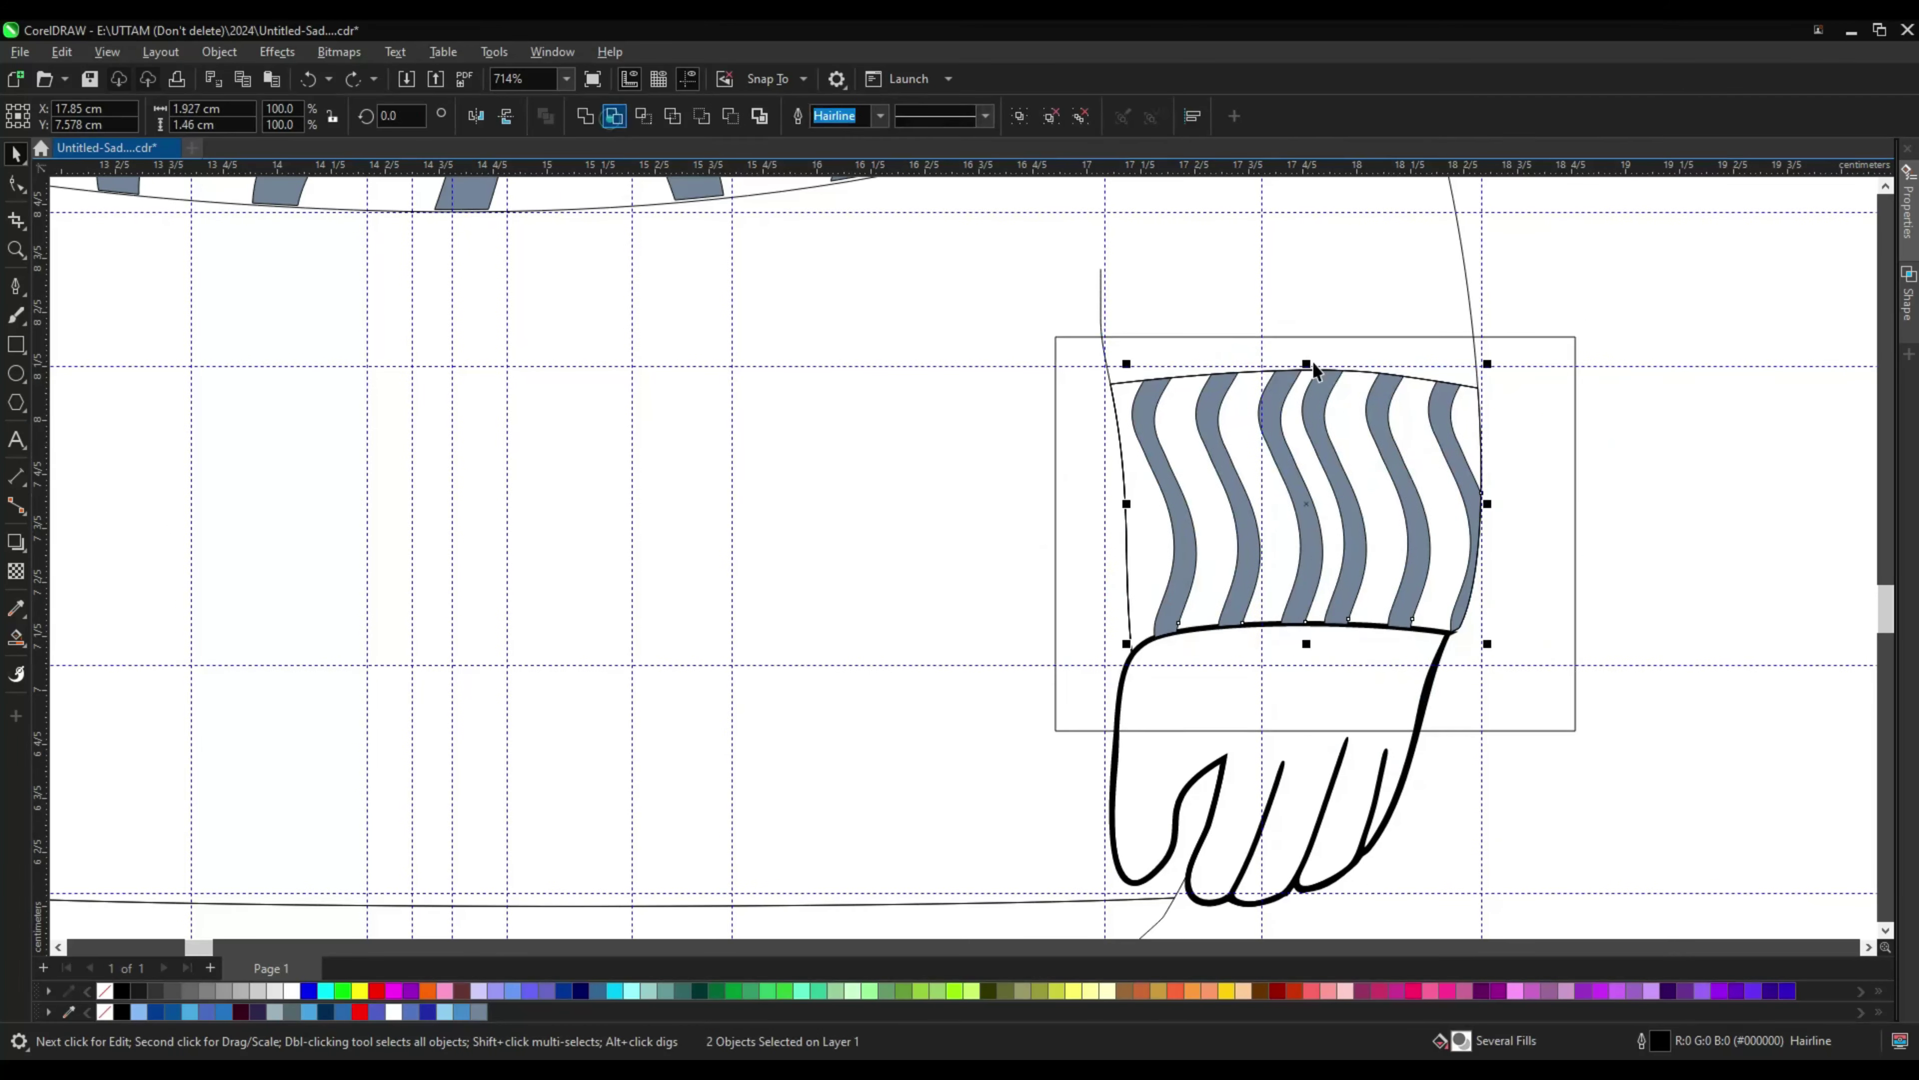
# Step: Remove the wavy stripes from the cuff above the lowered hand
pyautogui.scroll(-2, 1314, 370)
pyautogui.scroll(-1, 1414, 634)
pyautogui.scroll(2, 1414, 634)
pyautogui.rightClick(1298, 448)
pyautogui.click(1337, 600)
# Step: Draw a narrow vertical rectangle about 0.14 by 1.16 cm across the cuff above the lowered hand
pyautogui.scroll(1, 1103, 530)
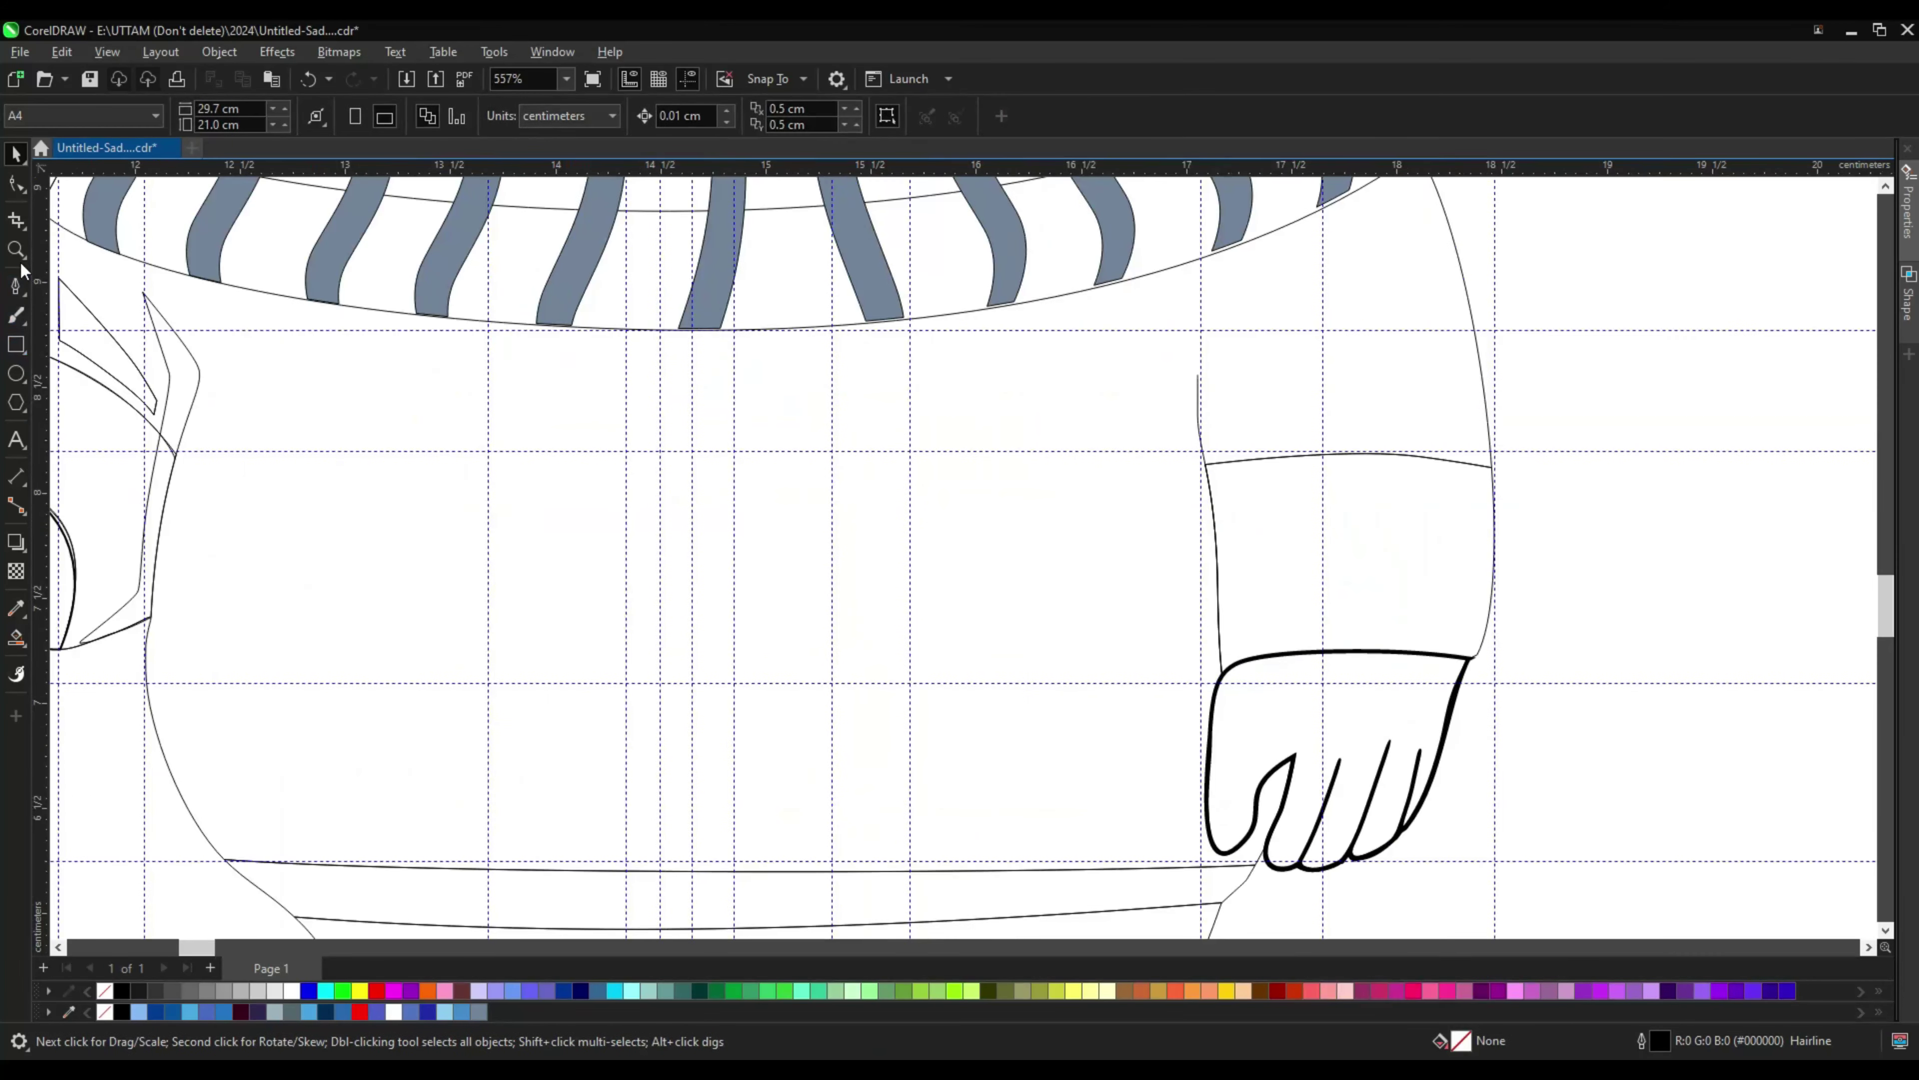
pyautogui.click(16, 285)
pyautogui.scroll(1, 1242, 498)
pyautogui.click(1240, 411)
pyautogui.click(16, 344)
pyautogui.moveTo(1270, 398); pyautogui.dragTo(1310, 723)
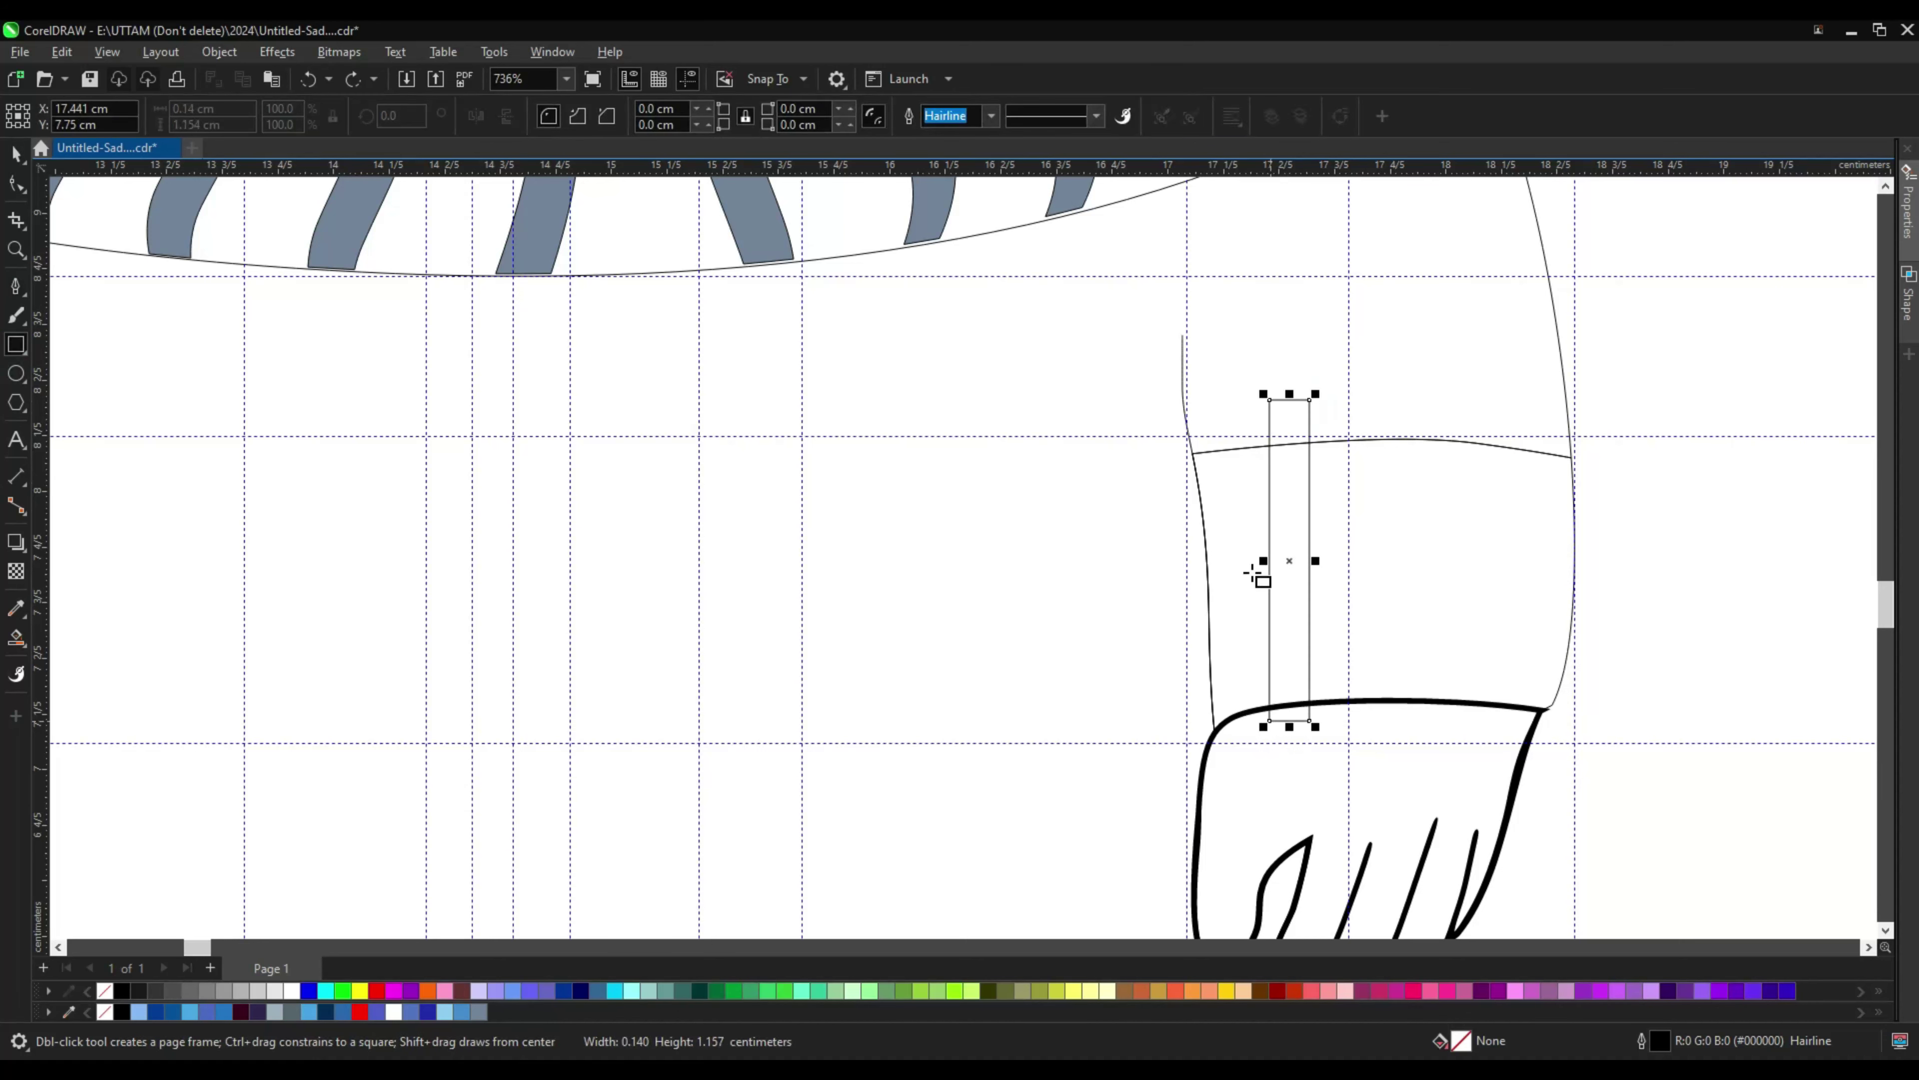
# Step: Convert the narrow cuff rectangle to curves and bend its long sides into matching arcs
pyautogui.press('space')
pyautogui.rightClick(1273, 634)
pyautogui.click(1348, 770)
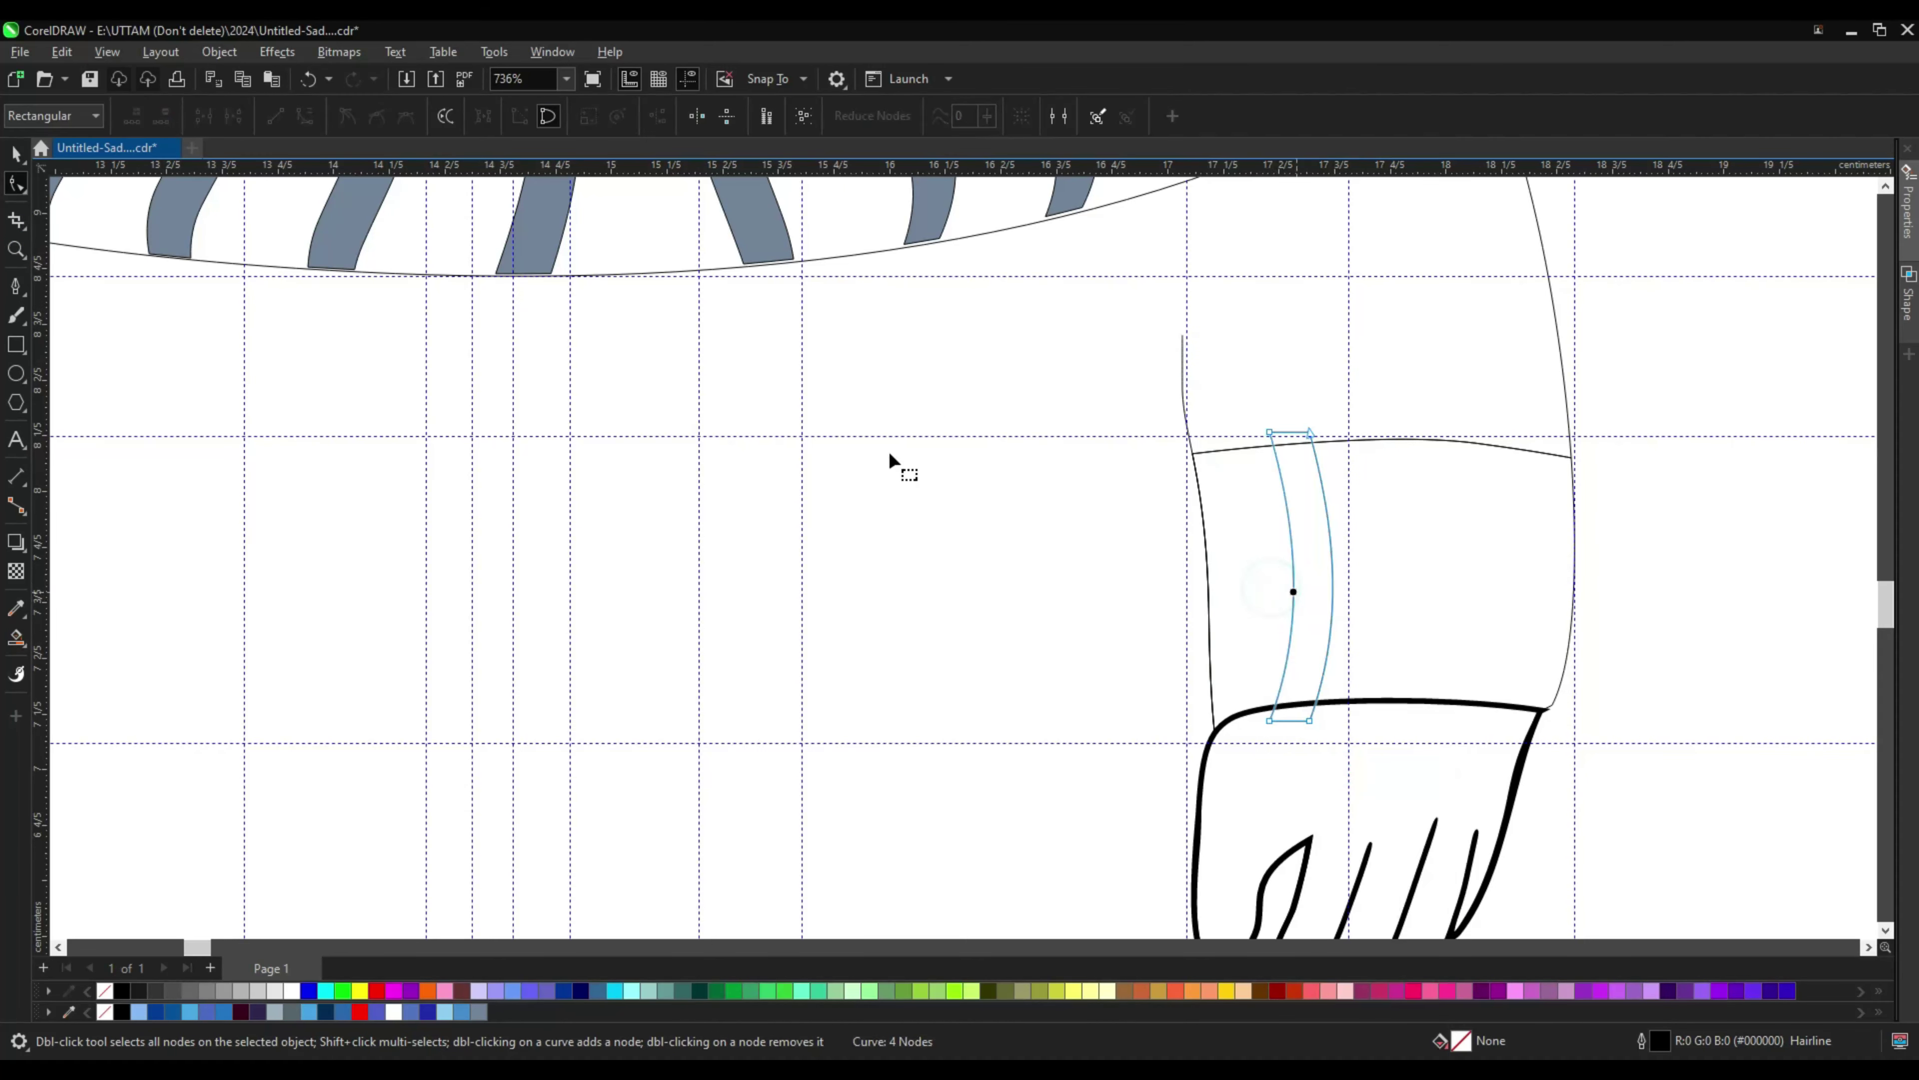
# Step: Tilt the curved strip slightly and duplicate it to space four strips across the cuff
pyautogui.moveTo(1290, 582); pyautogui.dragTo(1356, 631)
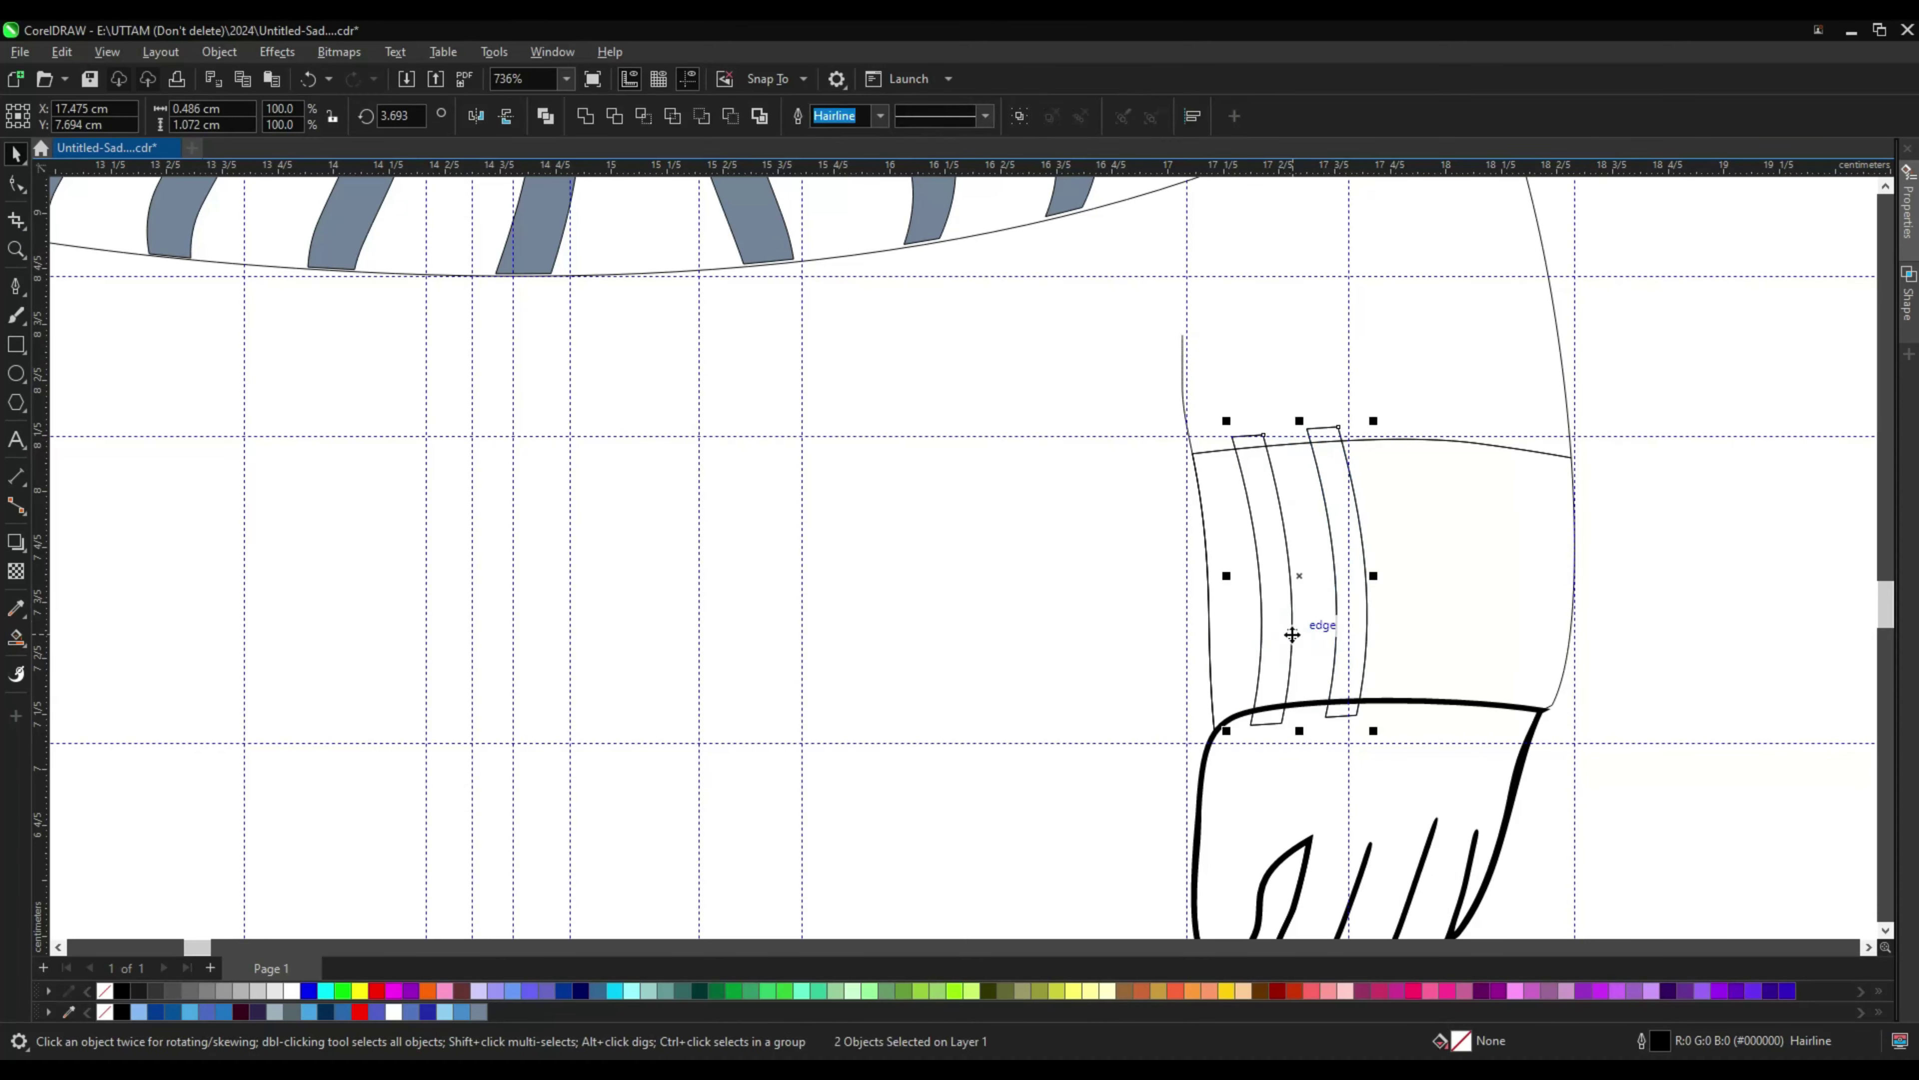
pyautogui.hotkey('ctrl', 'd')
# Step: Fill the parts of the four curved strips that lie inside the cuff with the Smart Fill tool
pyautogui.click(16, 637)
pyautogui.click(1269, 583)
pyautogui.click(1345, 583)
pyautogui.click(1425, 583)
pyautogui.click(1499, 575)
pyautogui.press('space')
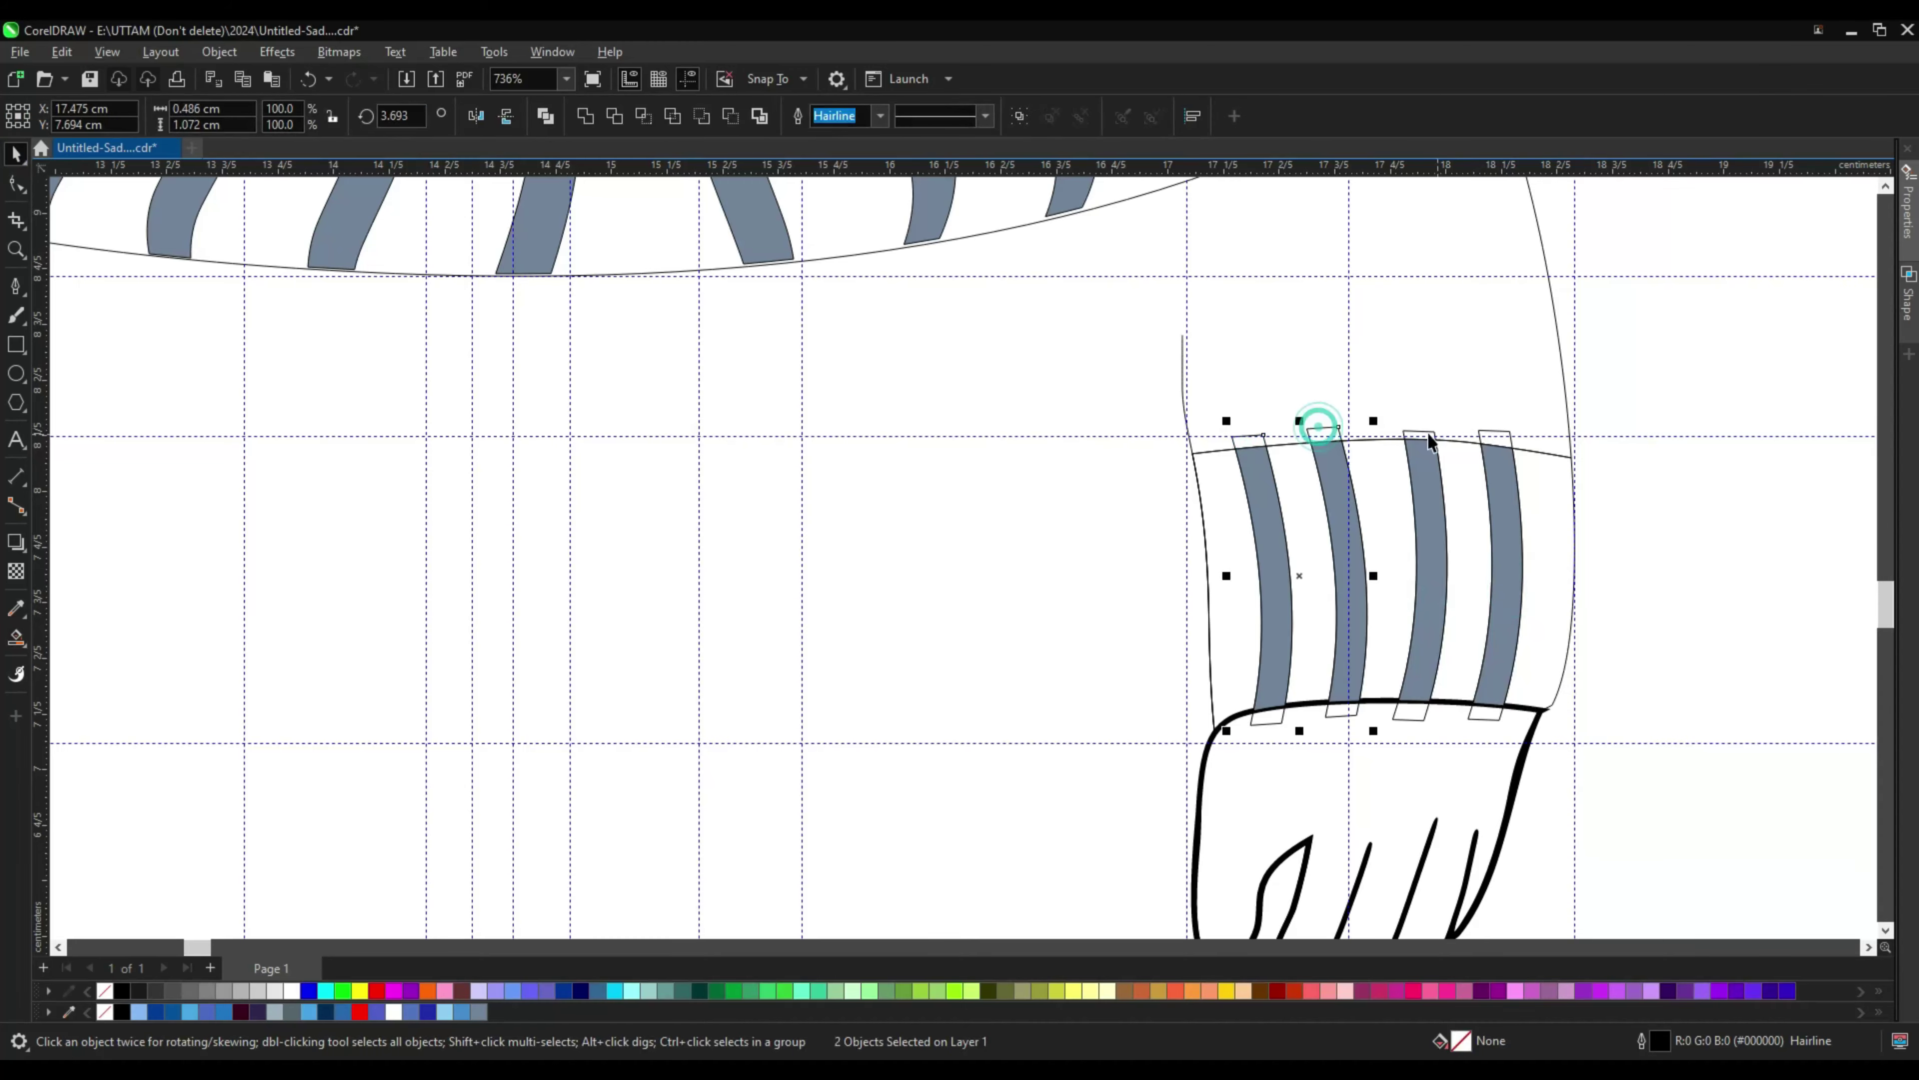
# Step: Copy the four filled cuff strips onto the raised hand's cuff, rotated to about 324.4 degrees to follow the sleeve
pyautogui.scroll(-6, 1315, 424)
pyautogui.keyDown('shift'); pyautogui.click(1539, 578); pyautogui.keyUp('shift')
pyautogui.keyDown('shift'); pyautogui.click(1560, 583); pyautogui.keyUp('shift')
pyautogui.keyDown('shift'); pyautogui.click(1582, 591); pyautogui.keyUp('shift')
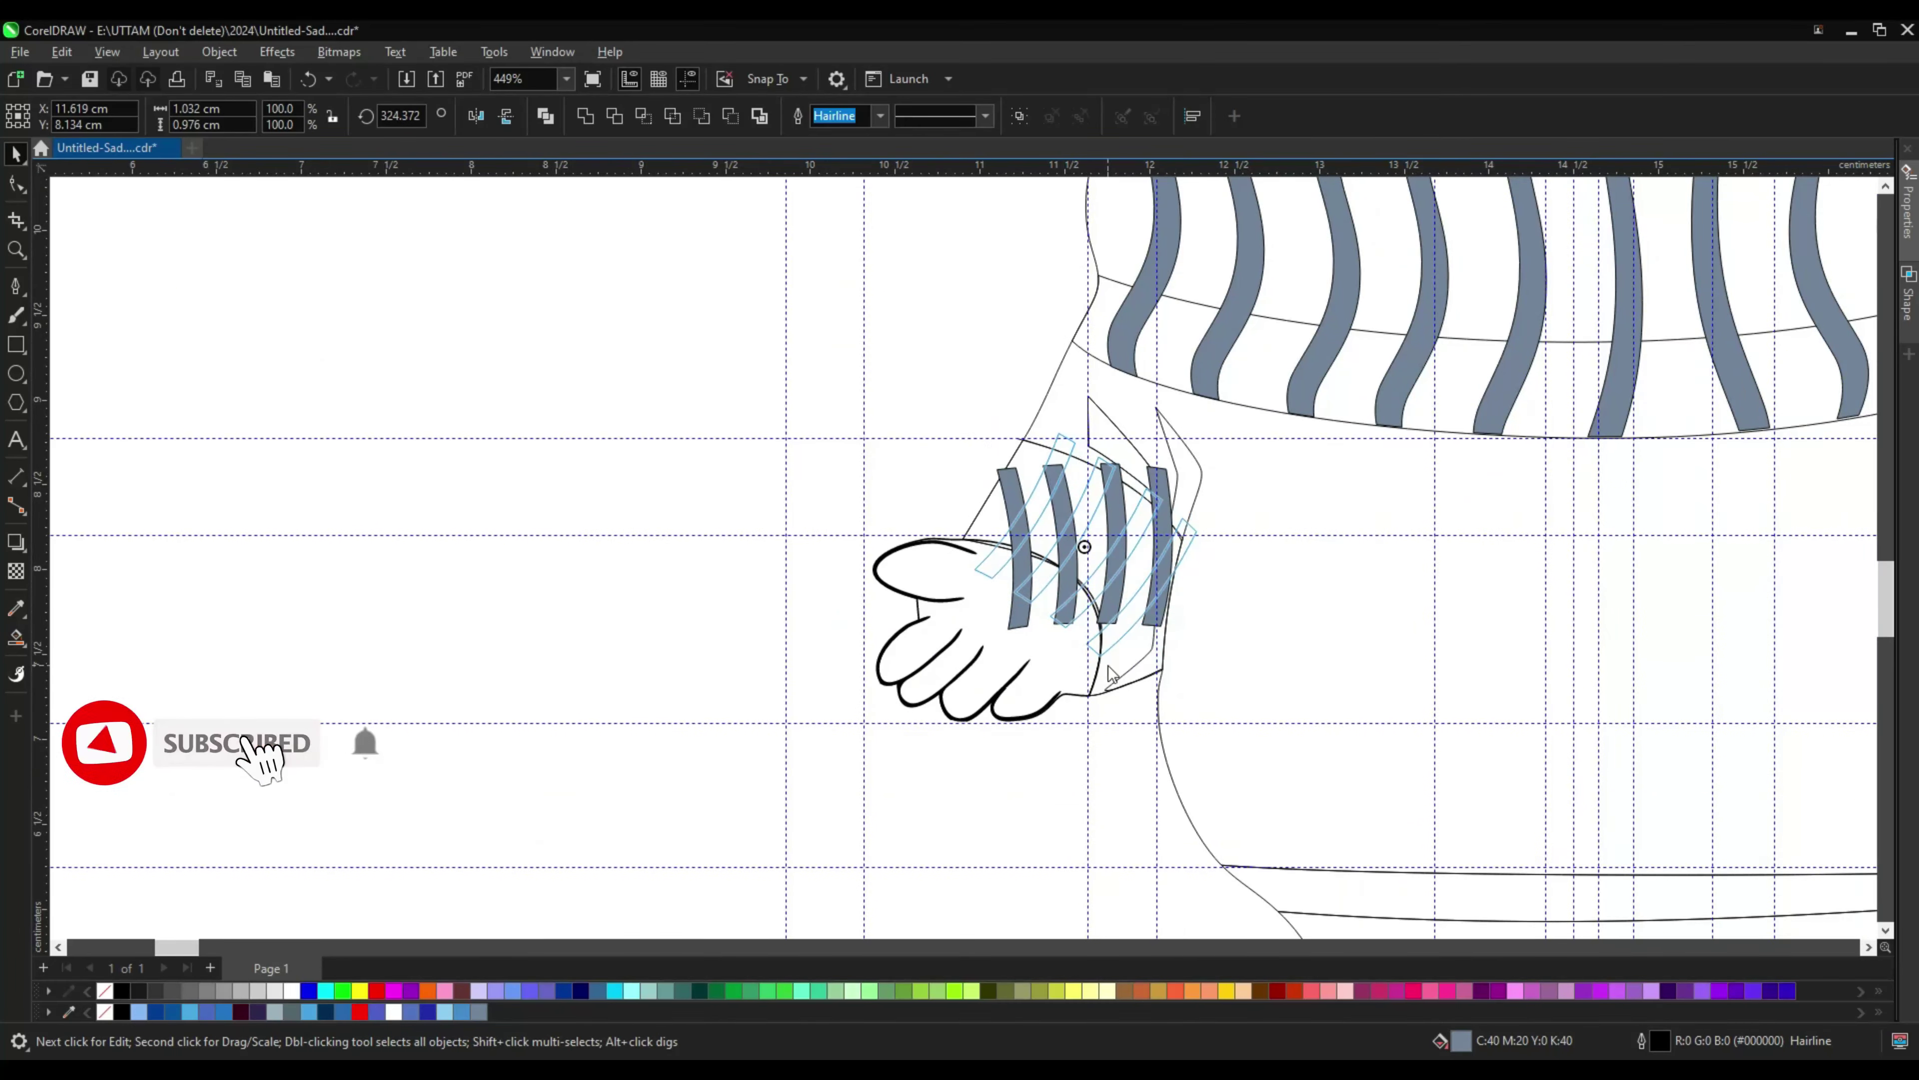
pyautogui.scroll(3, 1058, 476)
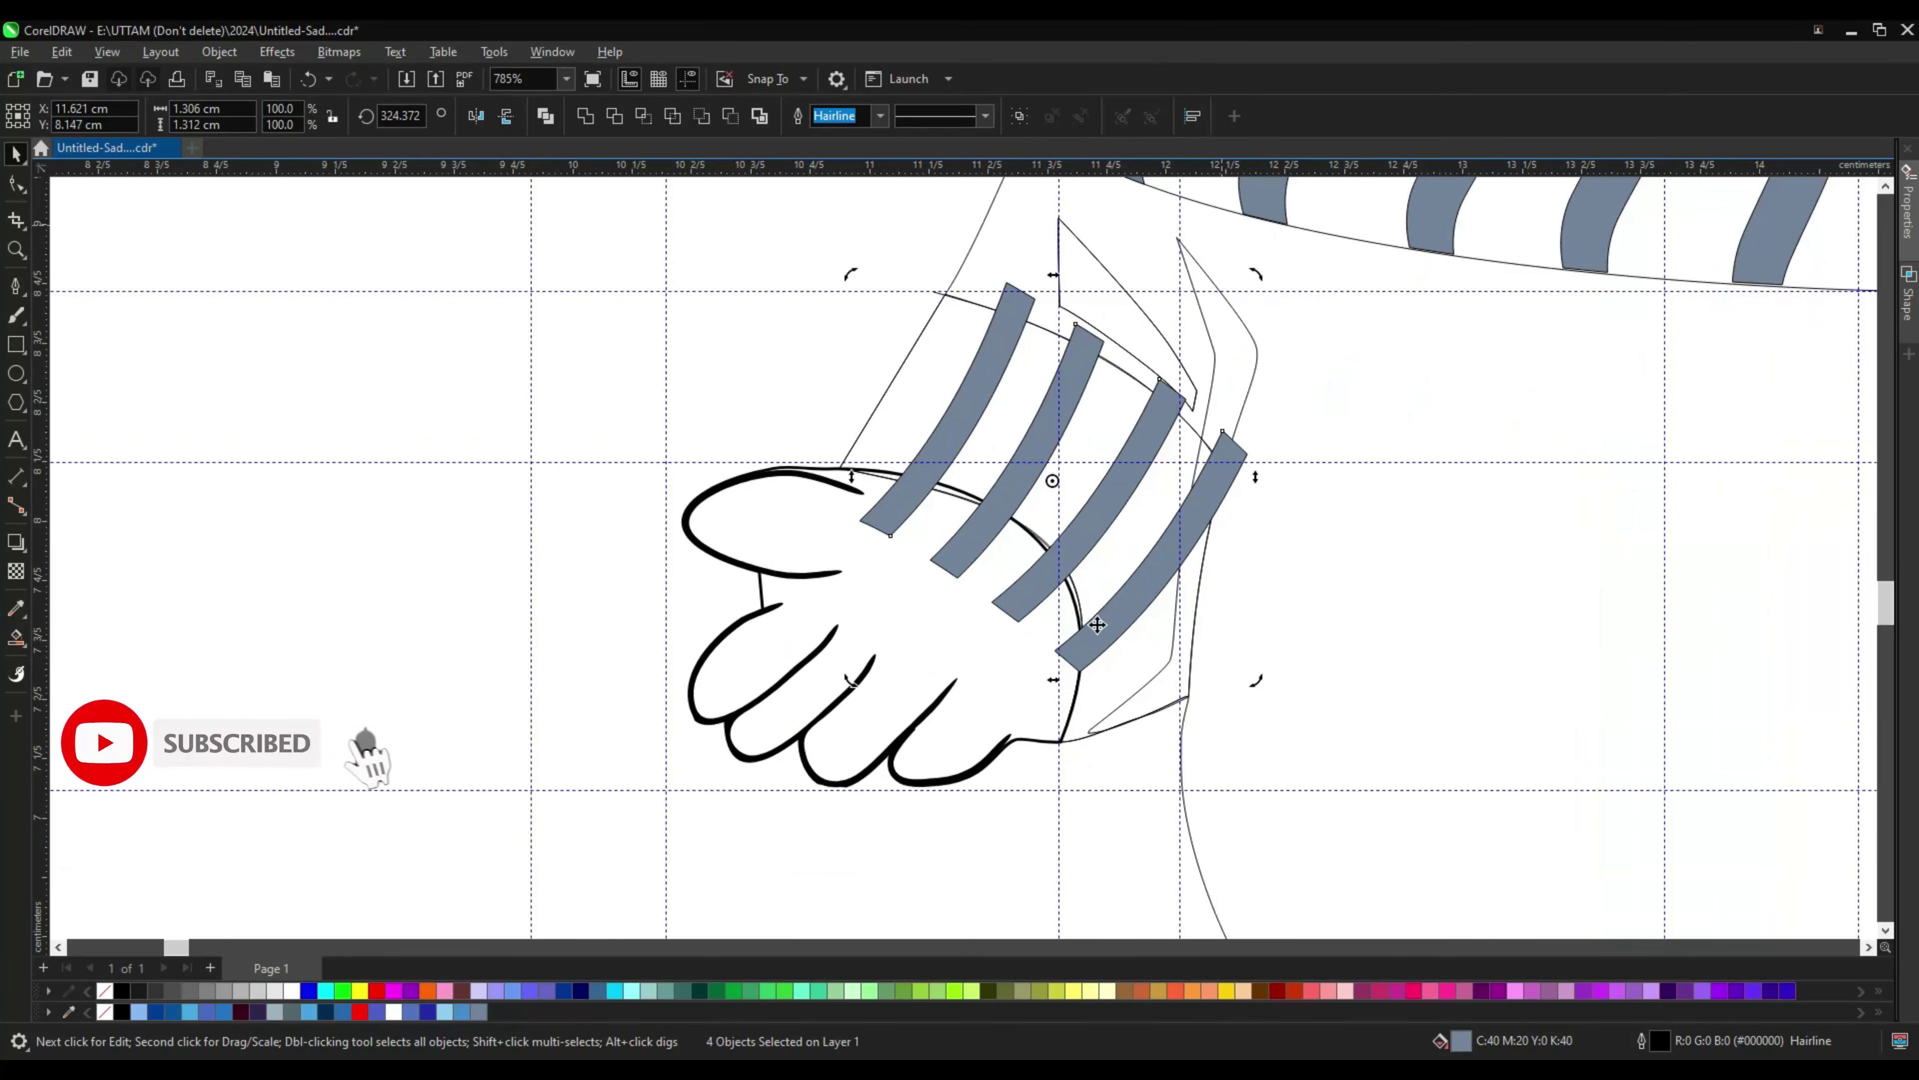
# Step: Smart-fill the copied strips only inside the raised hand's cuff and remove the leftover strip outlines
pyautogui.click(105, 990)
pyautogui.click(16, 638)
pyautogui.click(1156, 438)
pyautogui.click(1050, 424)
pyautogui.click(982, 386)
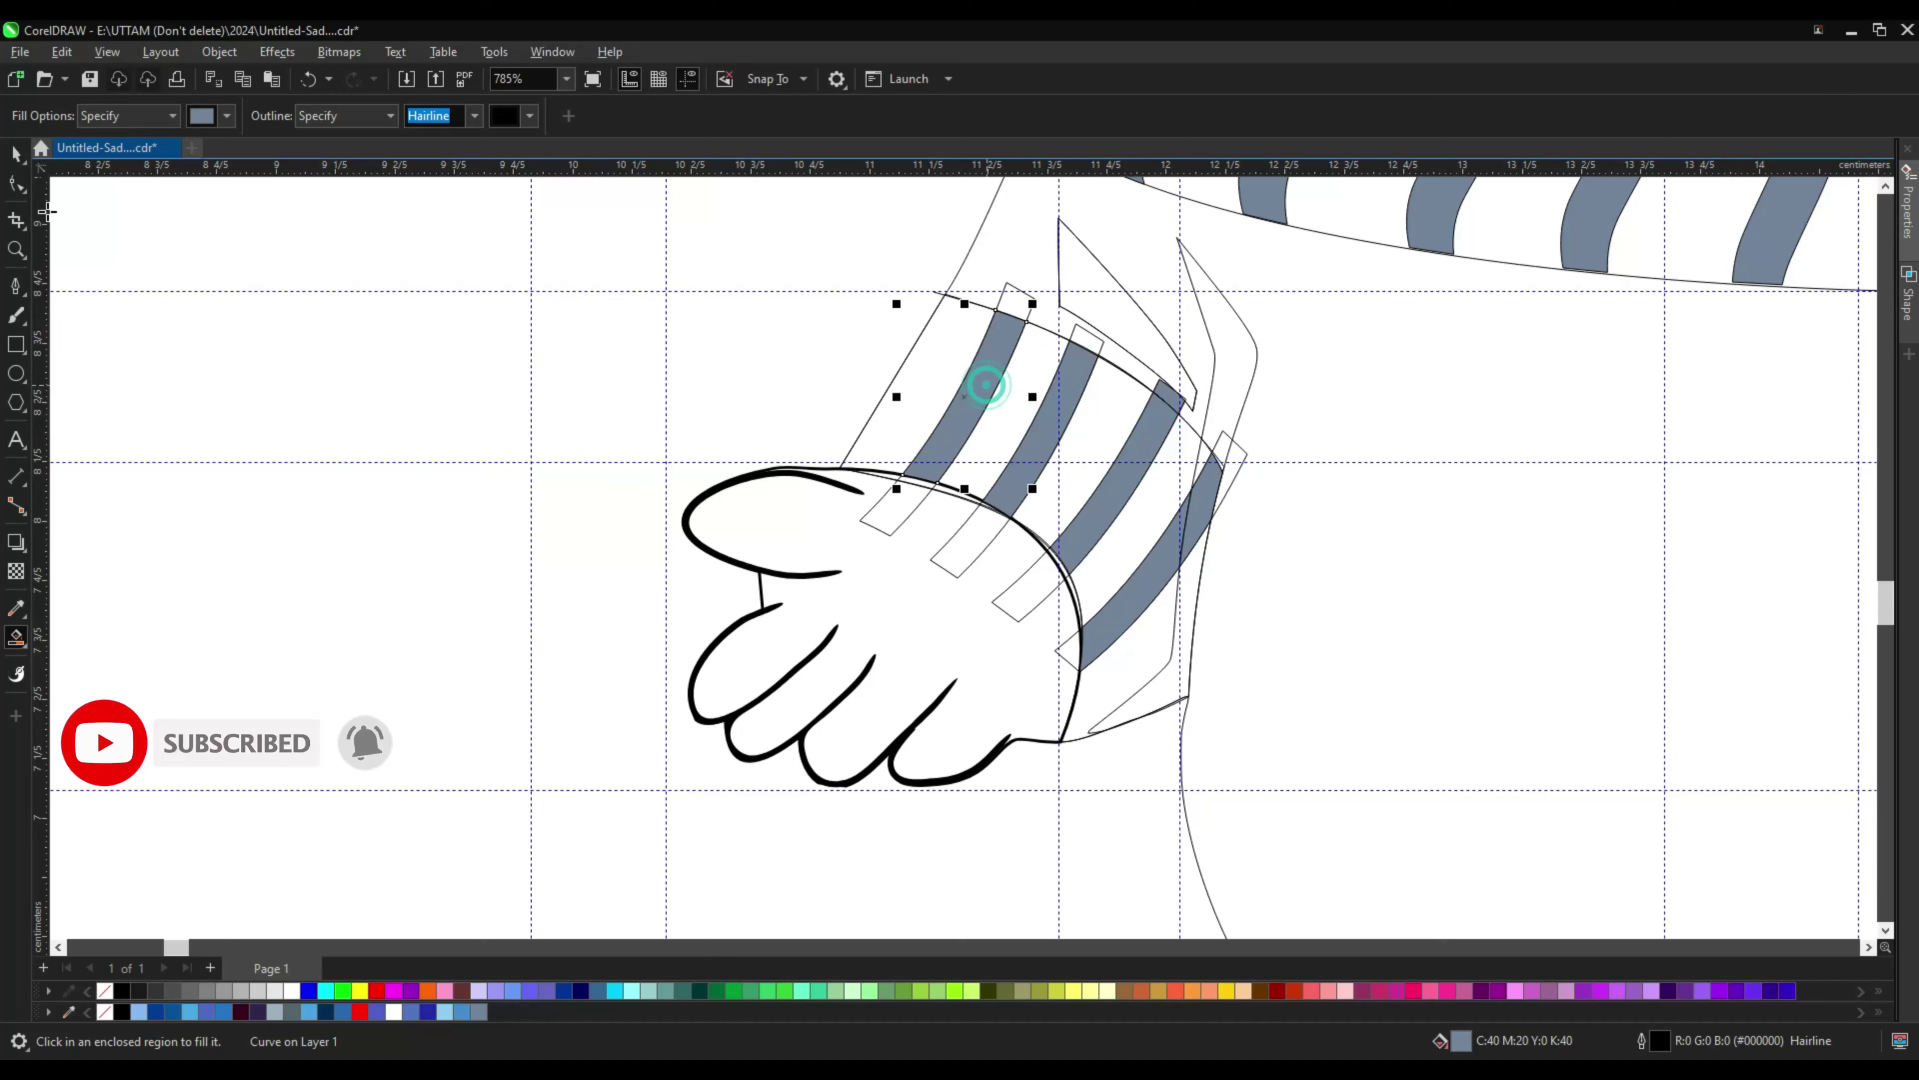
pyautogui.press('space')
pyautogui.click(1149, 572)
pyautogui.scroll(-4, 1079, 552)
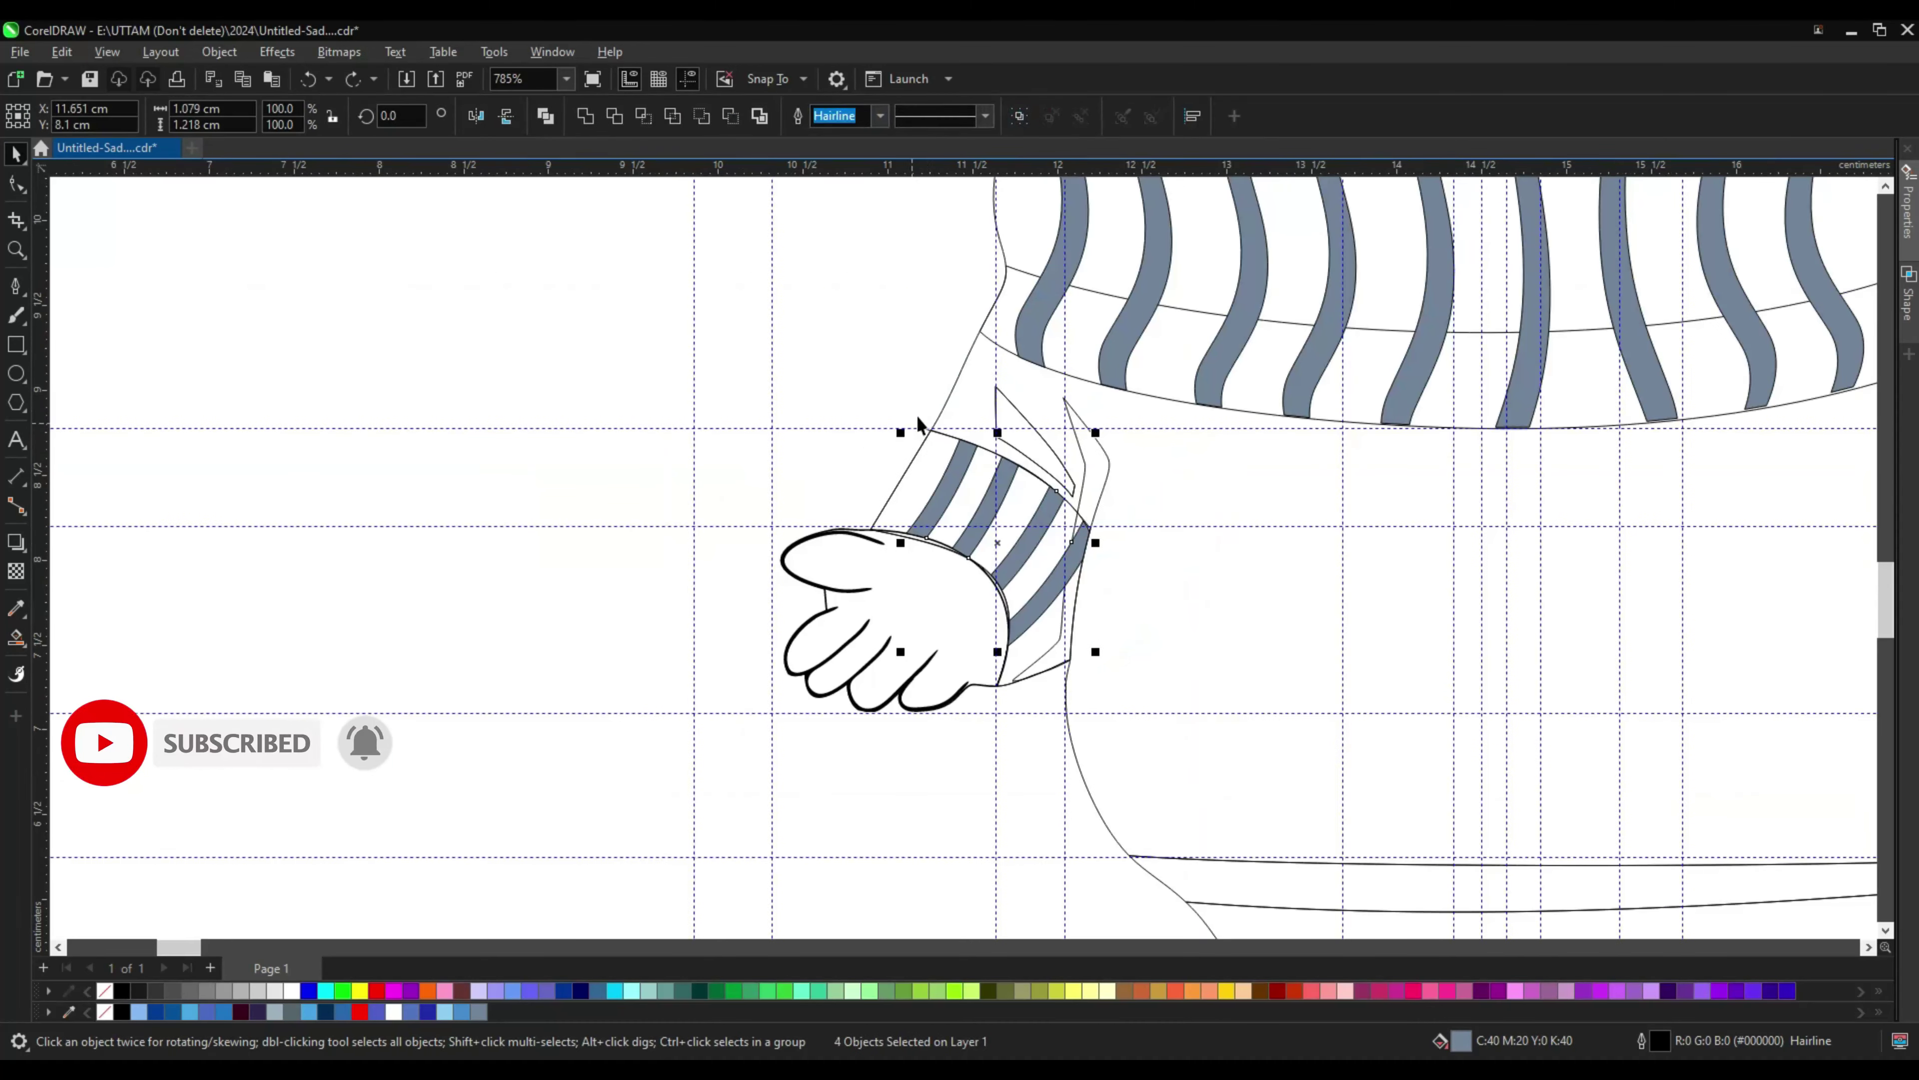
# Step: Draw a closed curved strip about 0.28 by 0.49 cm across the sweater hem's left end with the Pen tool
pyautogui.click(1045, 763)
pyautogui.click(16, 286)
pyautogui.scroll(4, 907, 805)
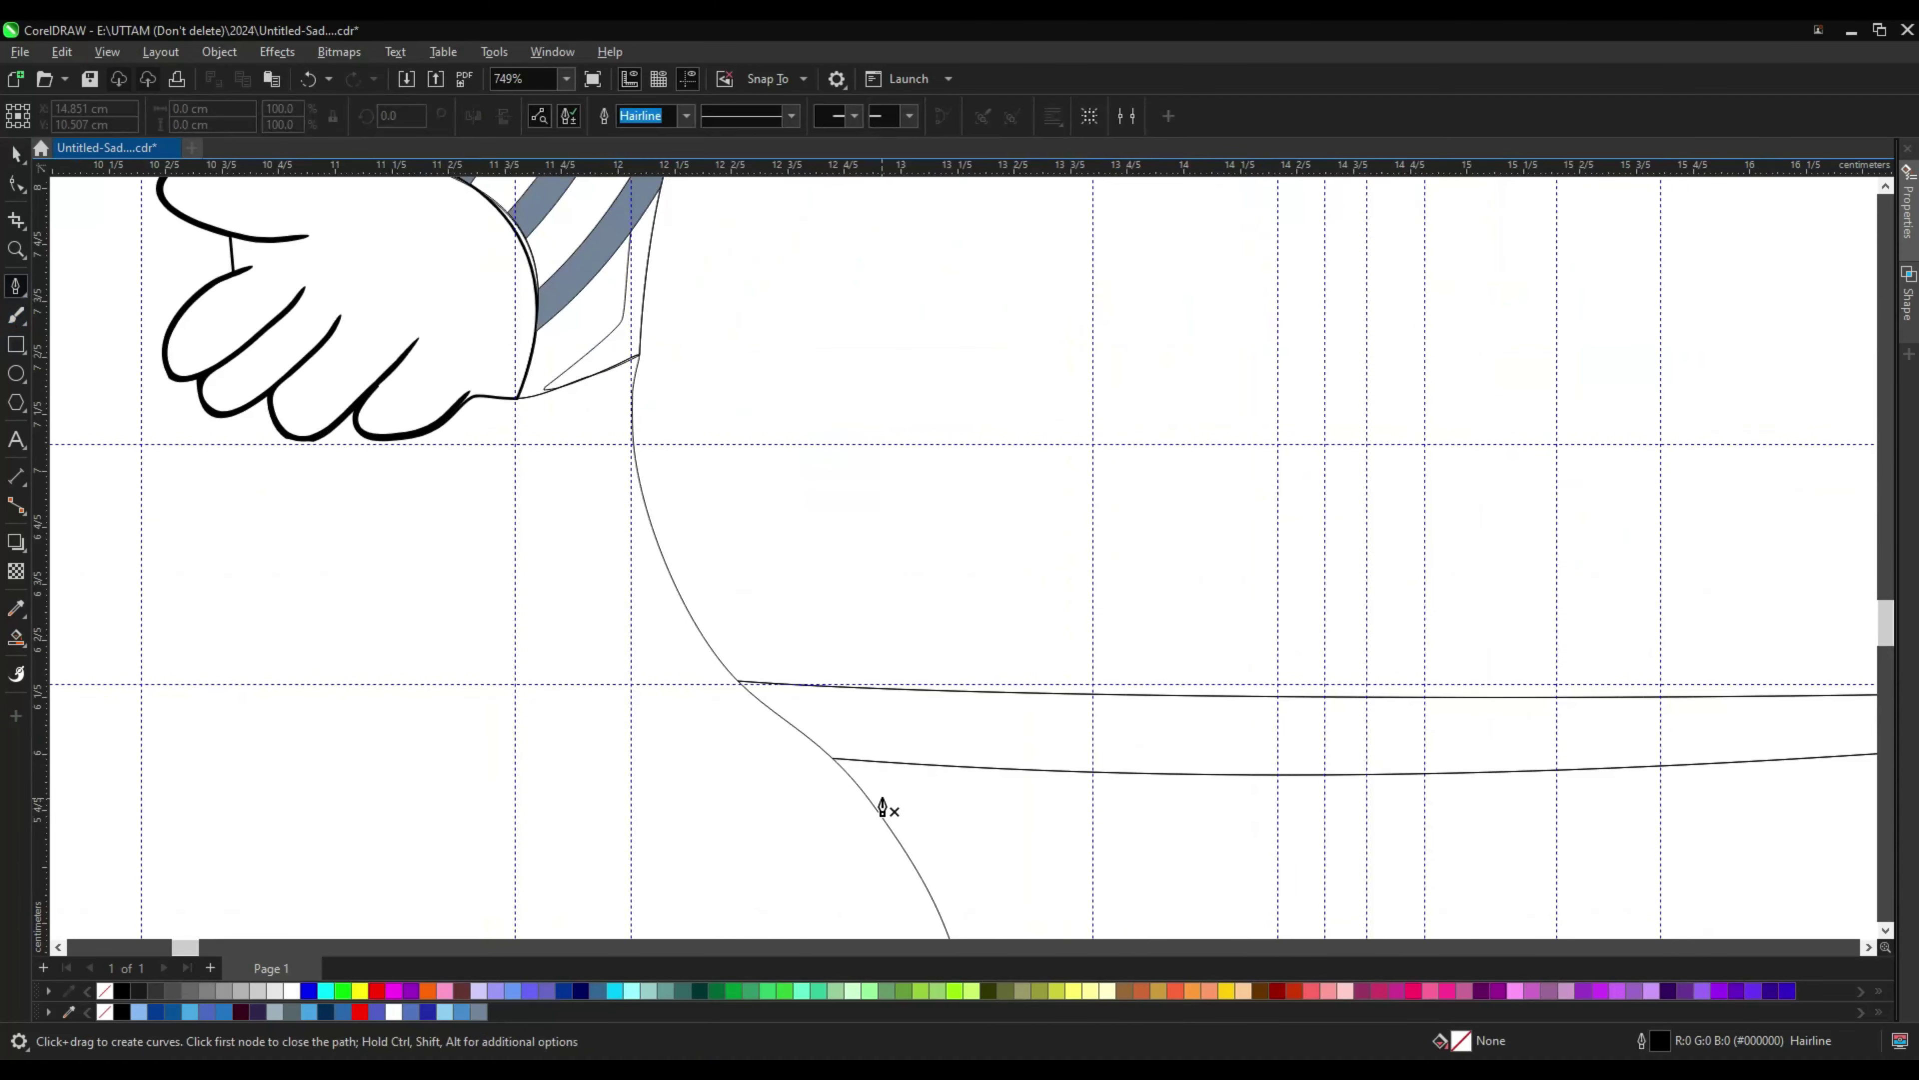
pyautogui.click(907, 784)
pyautogui.click(883, 786)
pyautogui.press('space')
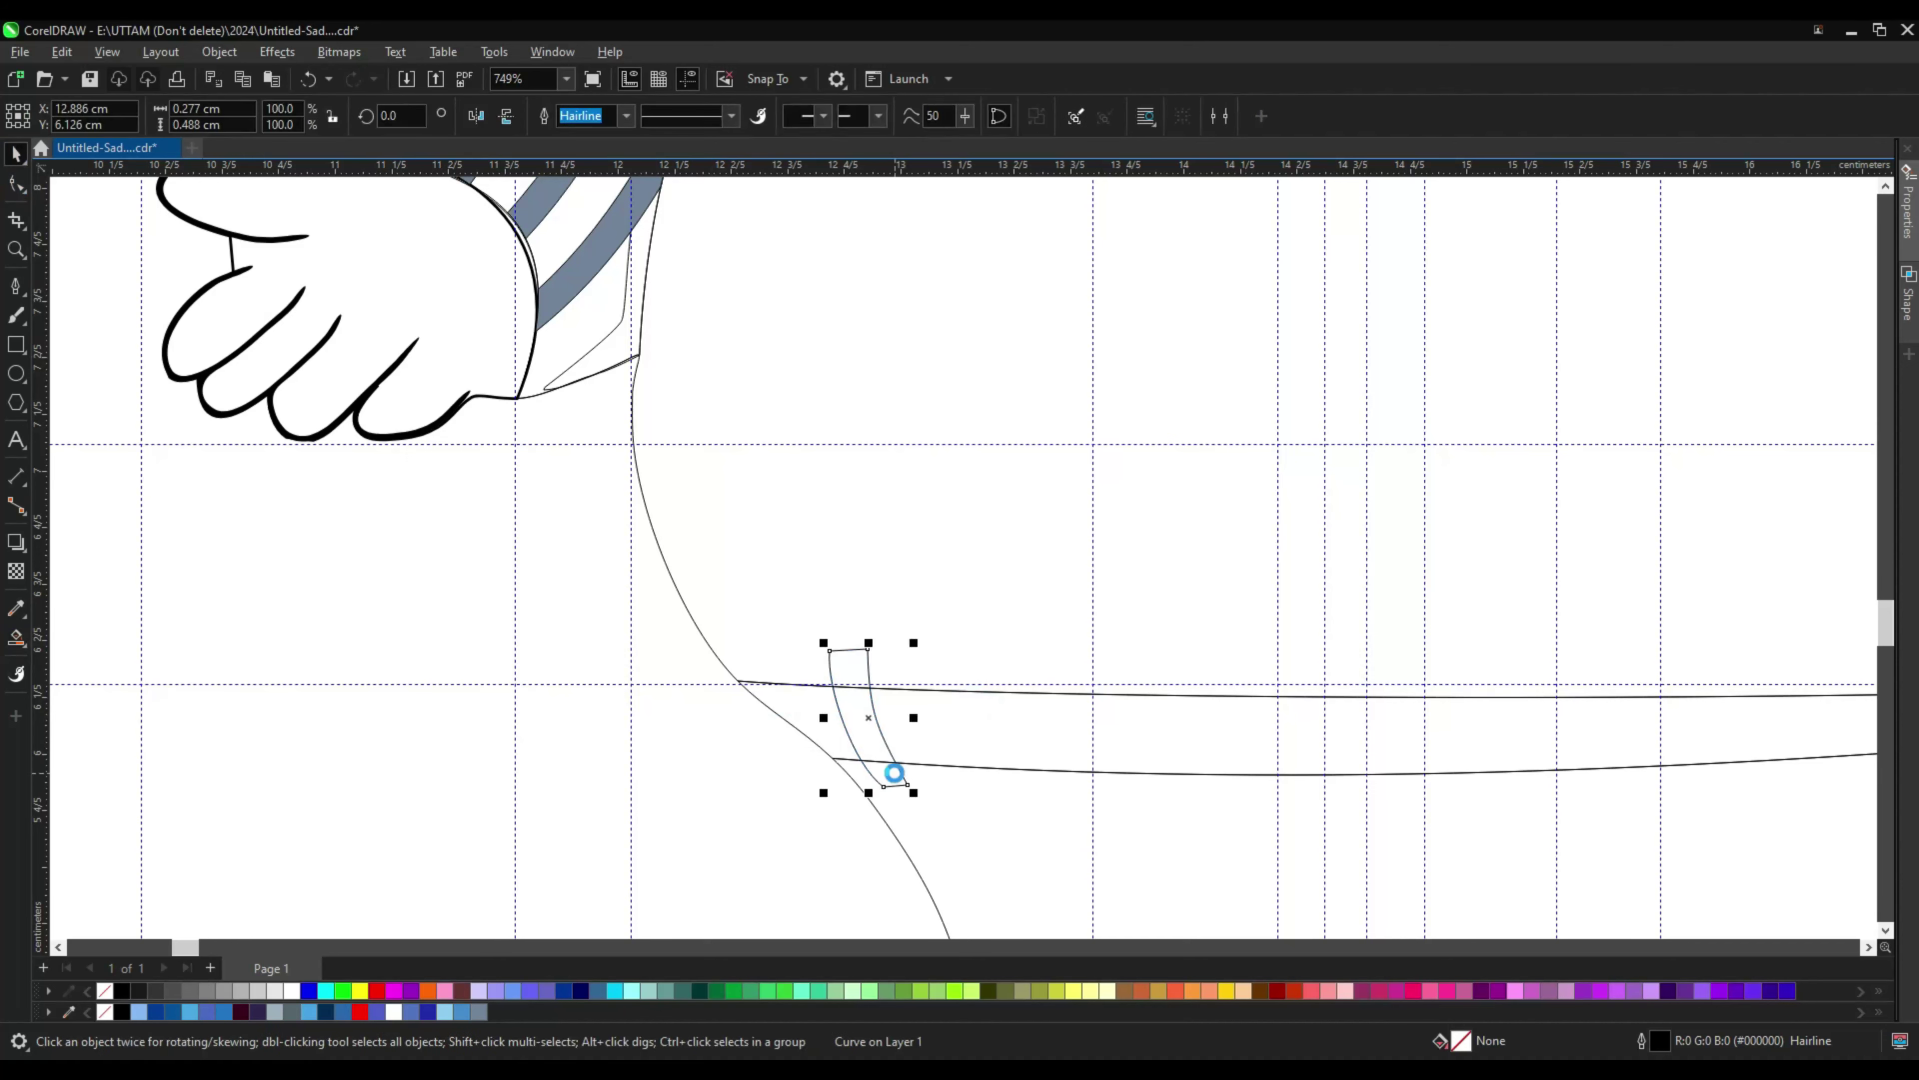
# Step: Duplicate the hem strip into a row of six and place a mirrored set at the hem's right end
pyautogui.rightClick(630, 548)
pyautogui.click(680, 699)
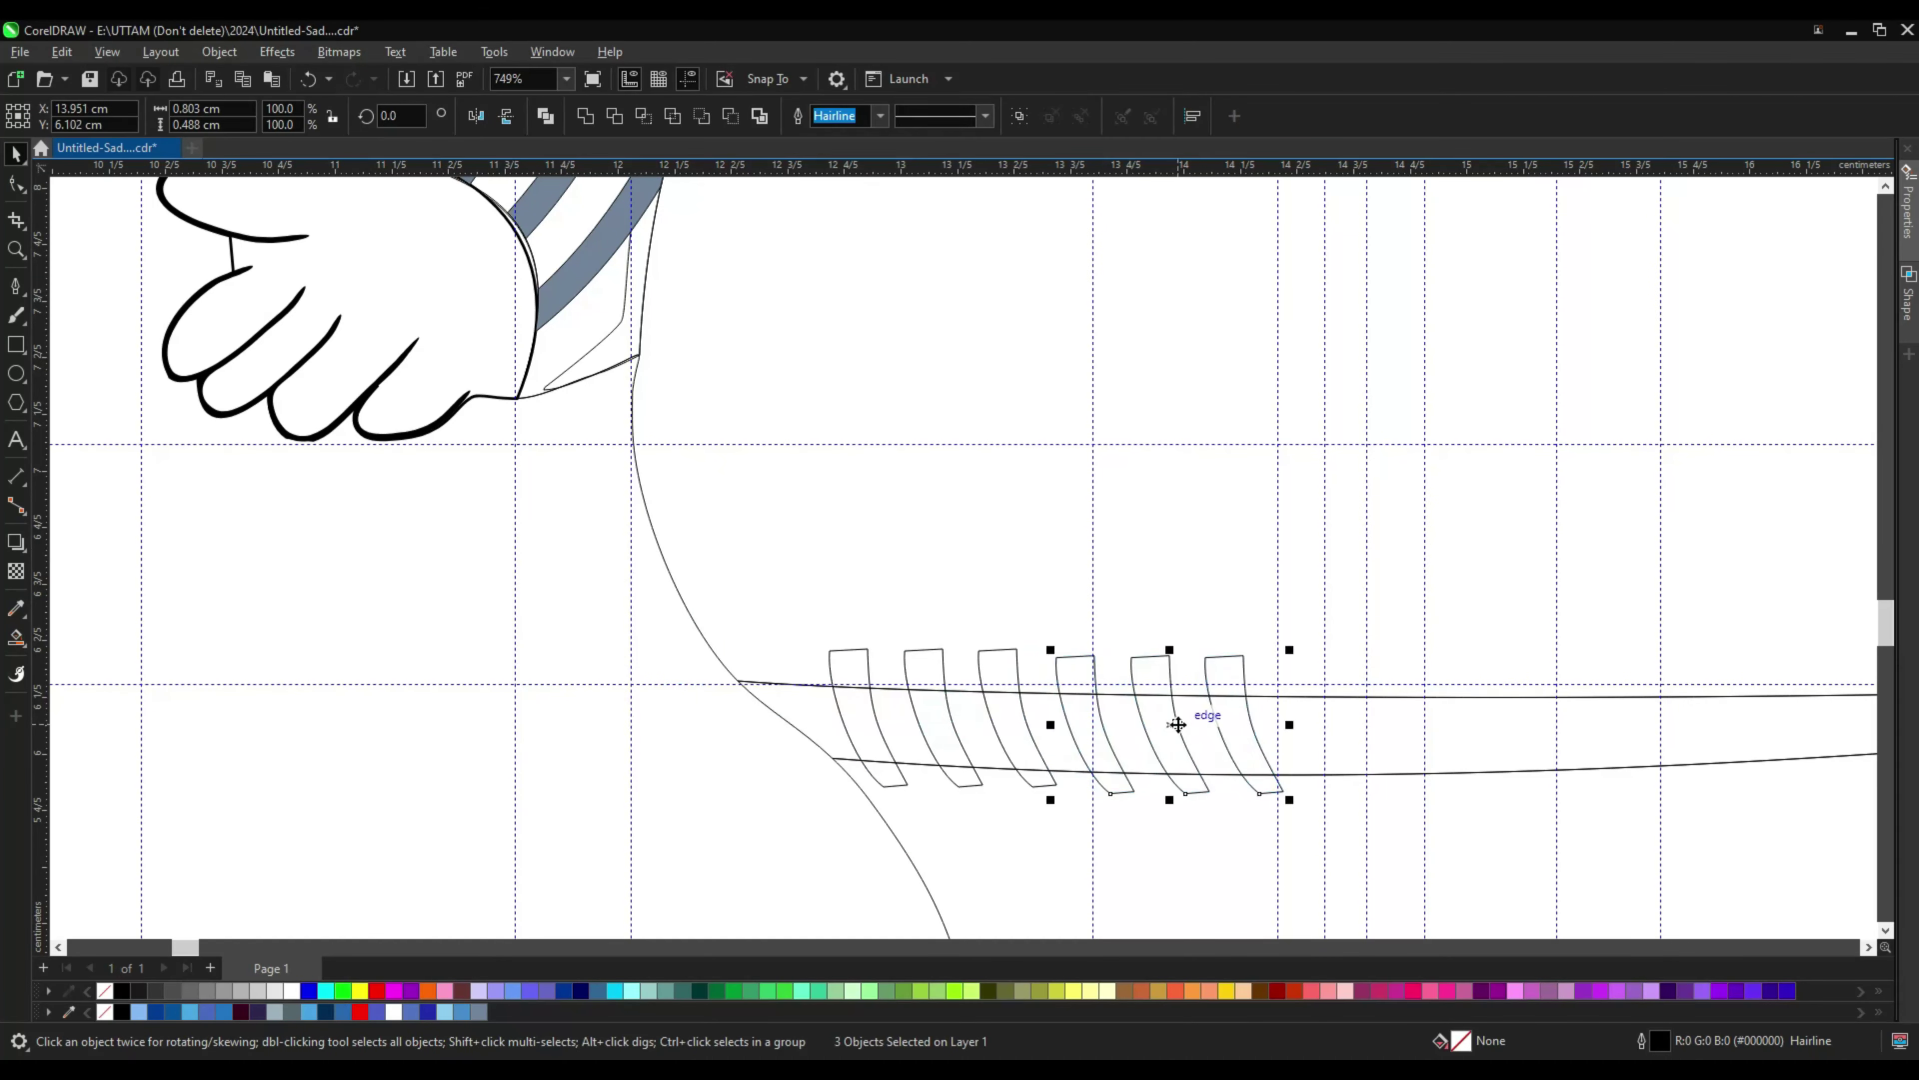
pyautogui.scroll(-2, 991, 699)
pyautogui.moveTo(991, 699); pyautogui.dragTo(1577, 712)
# Step: Add four taller, gently curved strips about 0.19 by 0.70 cm across the middle of the hem
pyautogui.click(1141, 738)
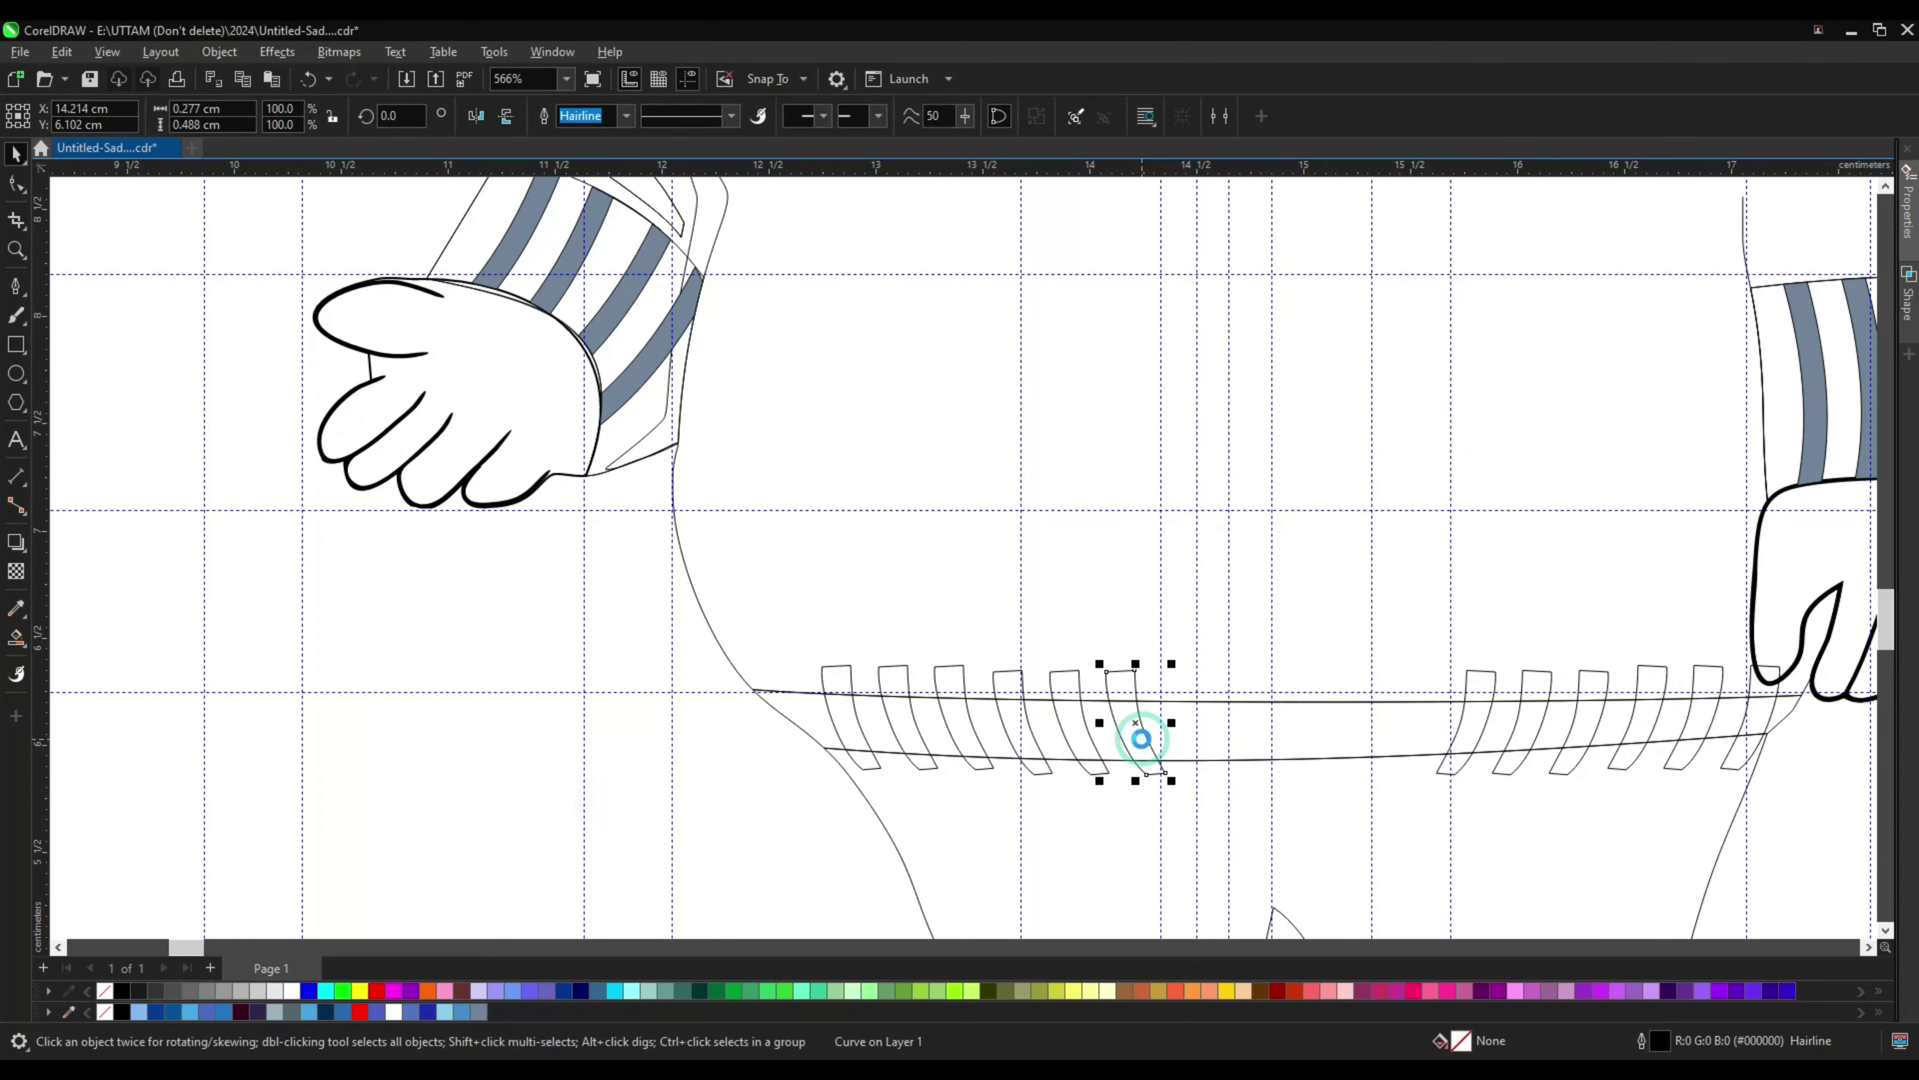
pyautogui.click(1218, 748)
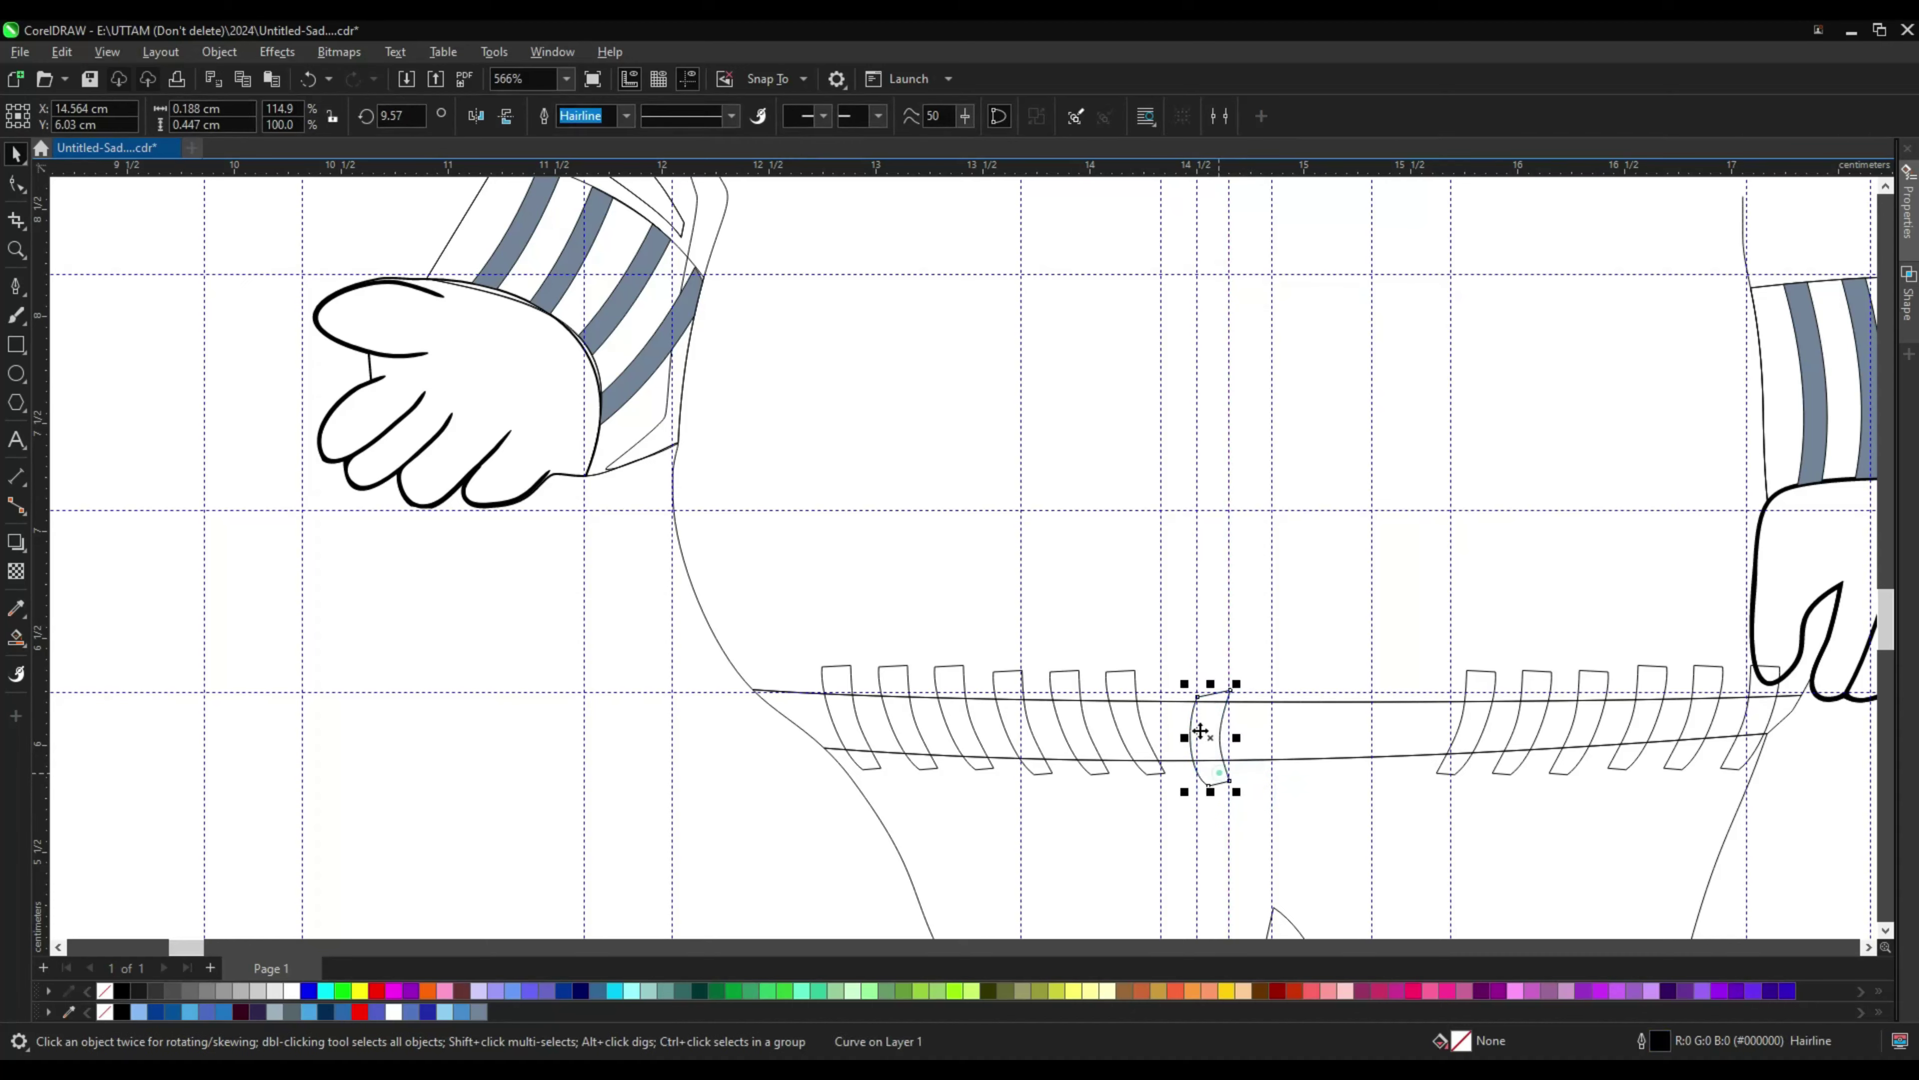
pyautogui.moveTo(1210, 684); pyautogui.dragTo(1209, 576)
pyautogui.scroll(2, 1209, 666)
pyautogui.moveTo(1293, 723); pyautogui.dragTo(1383, 724)
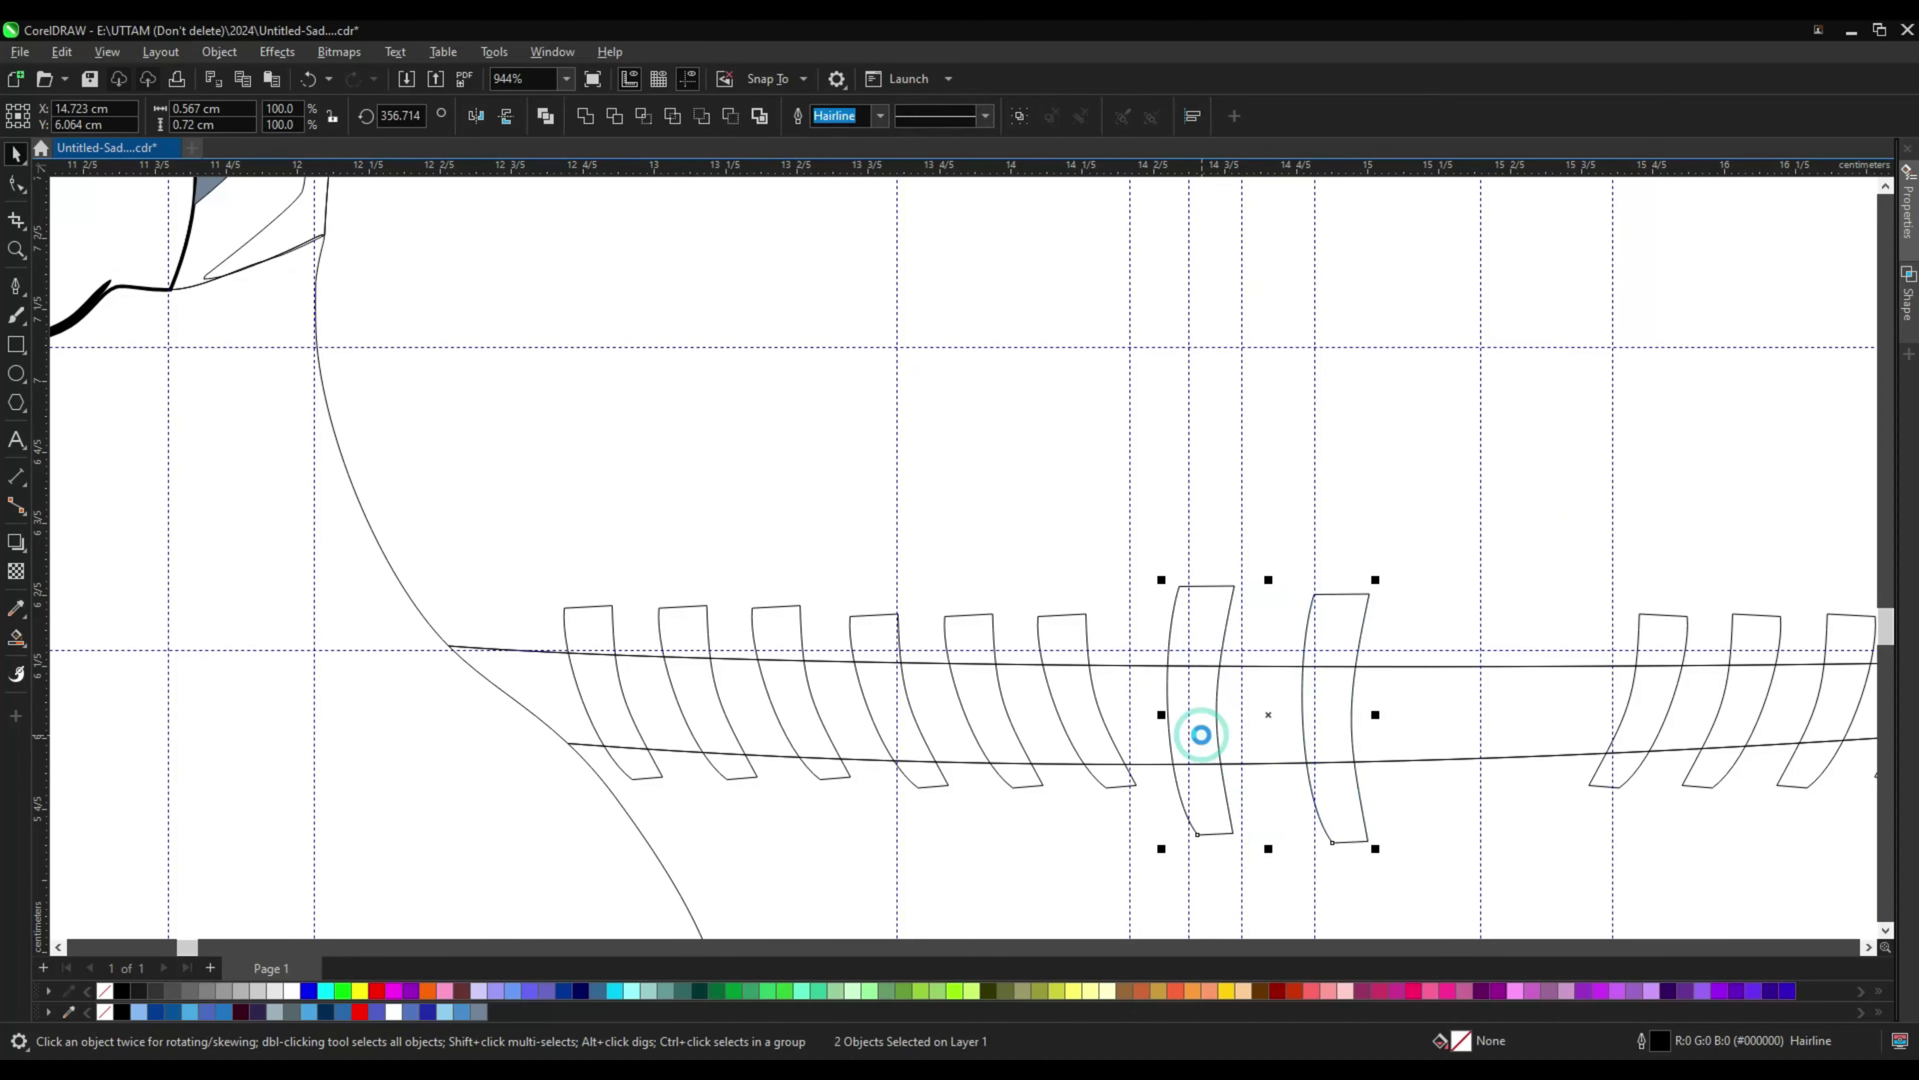
pyautogui.scroll(-2, 802, 737)
pyautogui.scroll(1, 1216, 711)
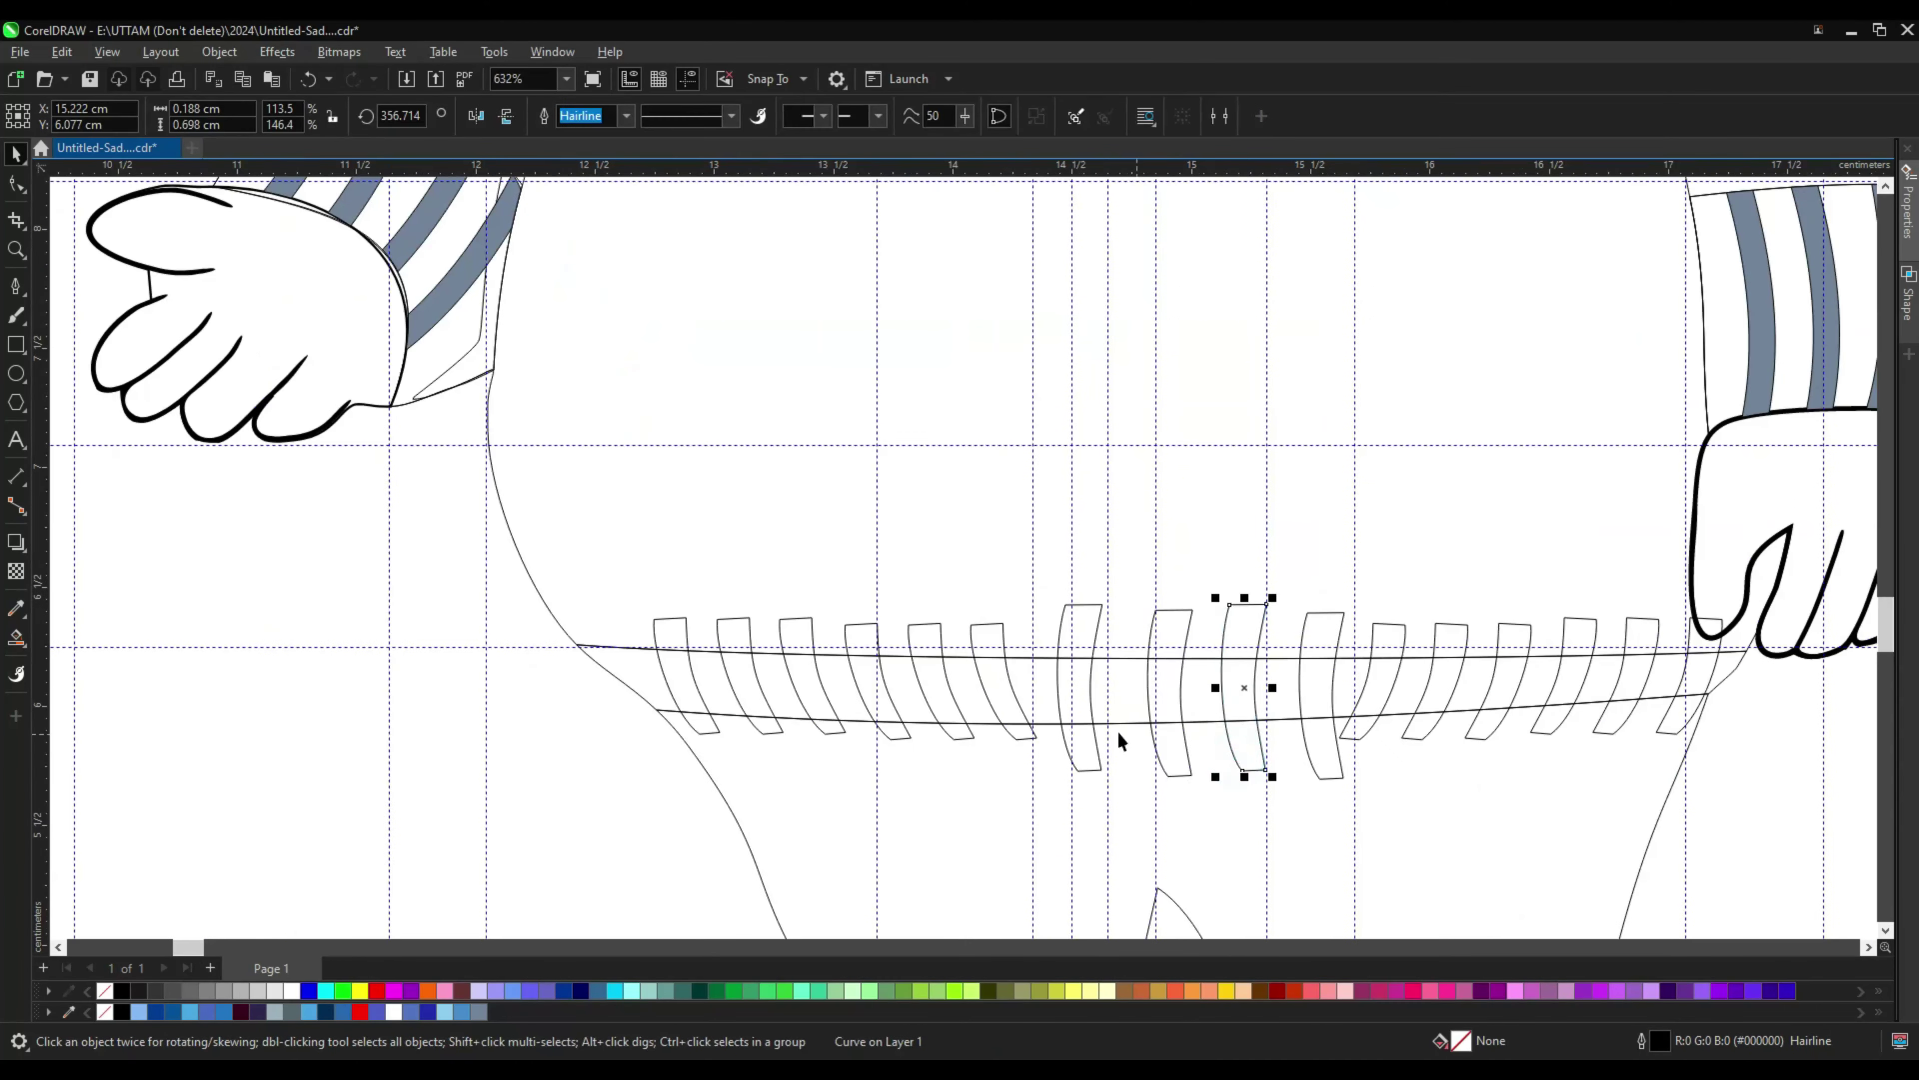
# Step: Fill the parts of all strips inside the hem band with Smart Fill and remove the leftover strip outlines
pyautogui.scroll(-3, 1123, 738)
pyautogui.click(15, 637)
pyautogui.moveTo(744, 684); pyautogui.dragTo(935, 695)
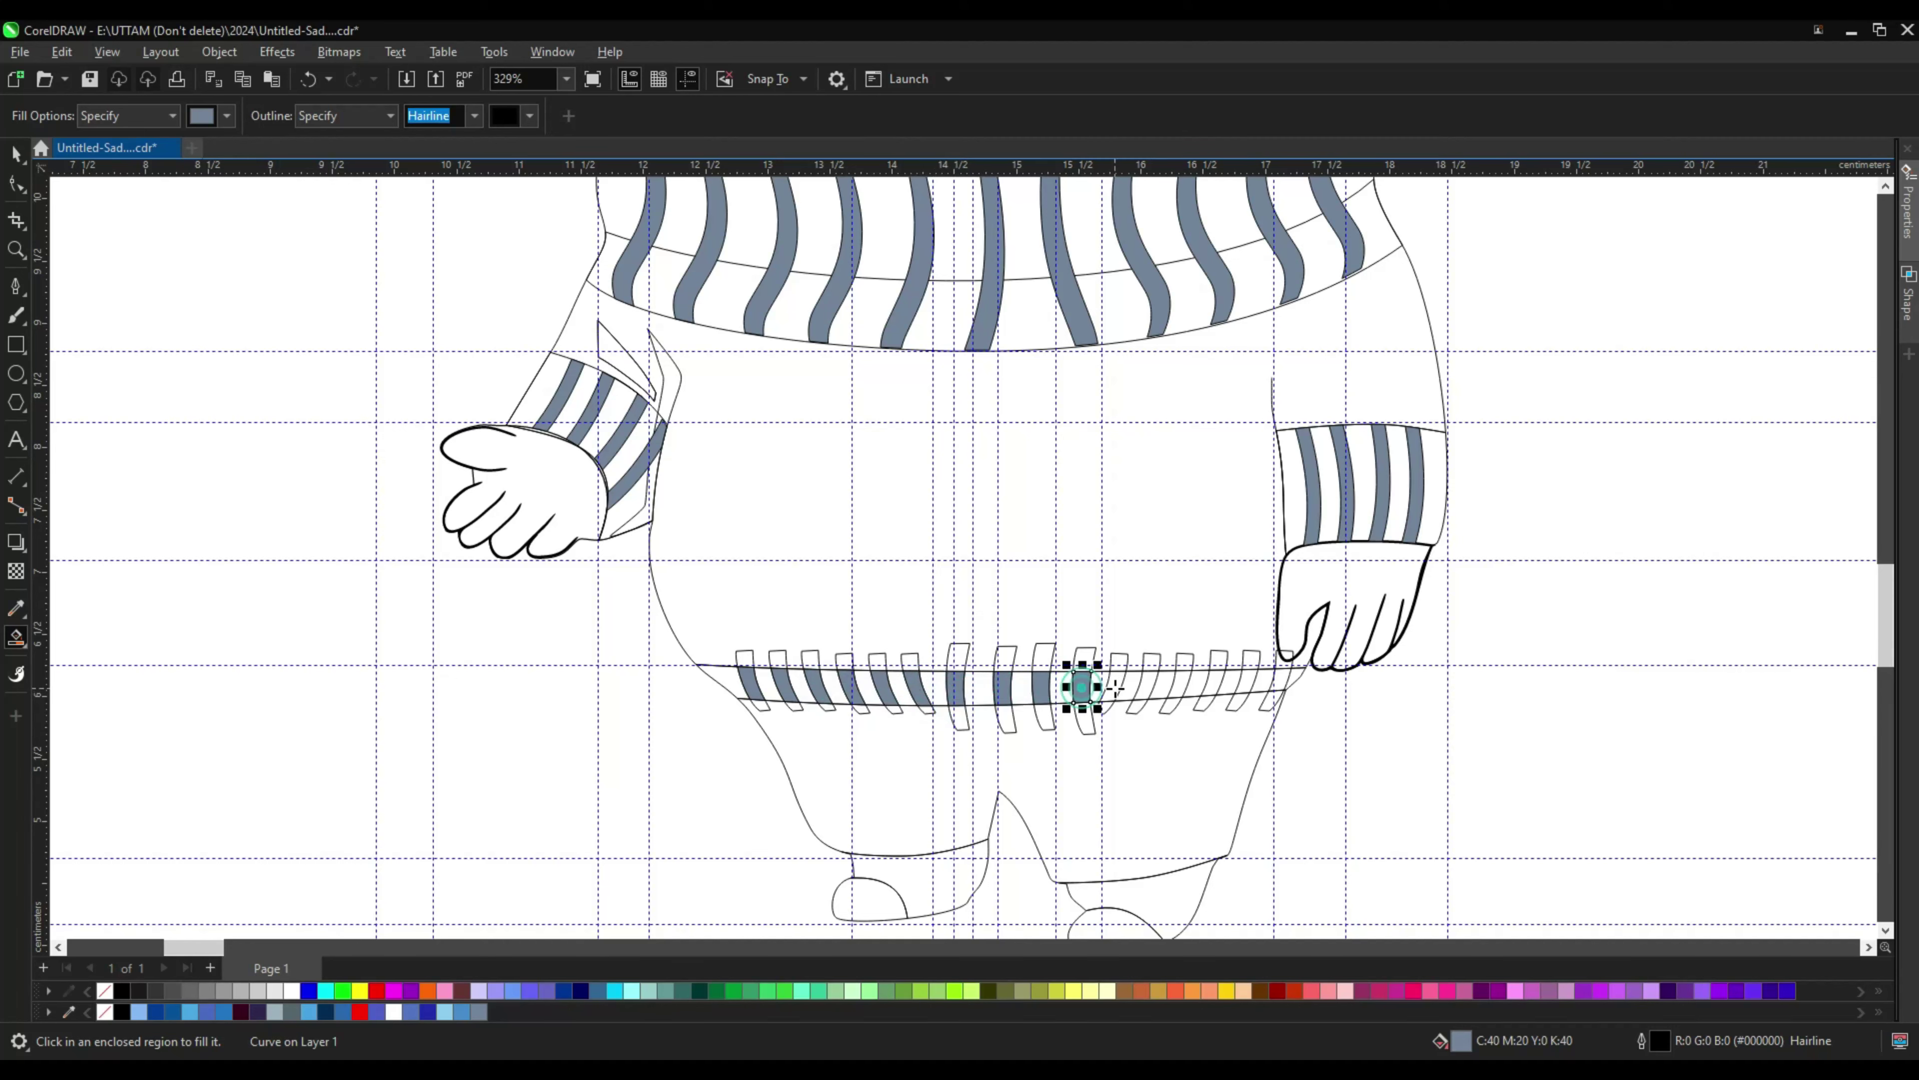
pyautogui.rightClick(753, 656)
pyautogui.click(857, 223)
pyautogui.press('space')
pyautogui.scroll(-1, 1447, 419)
pyautogui.click(1447, 418)
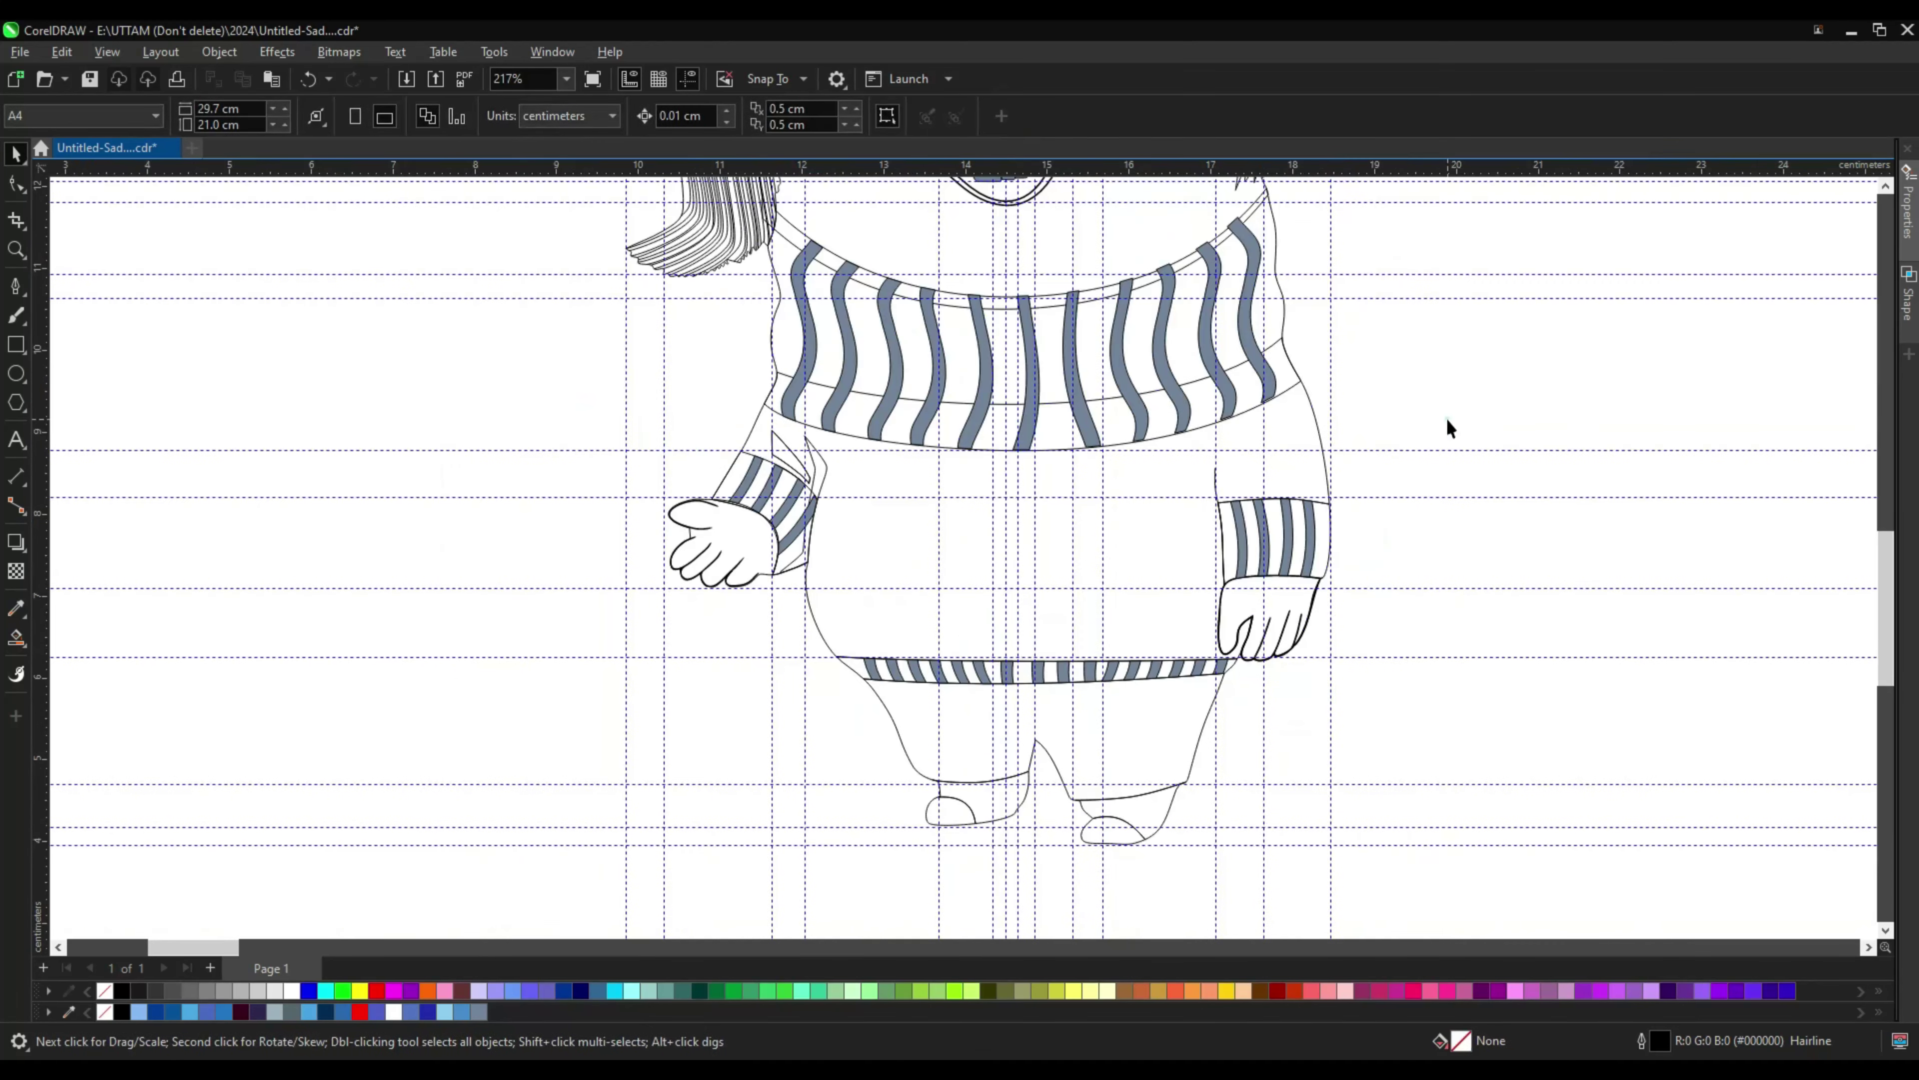
pyautogui.click(814, 417)
pyautogui.scroll(-2, 870, 375)
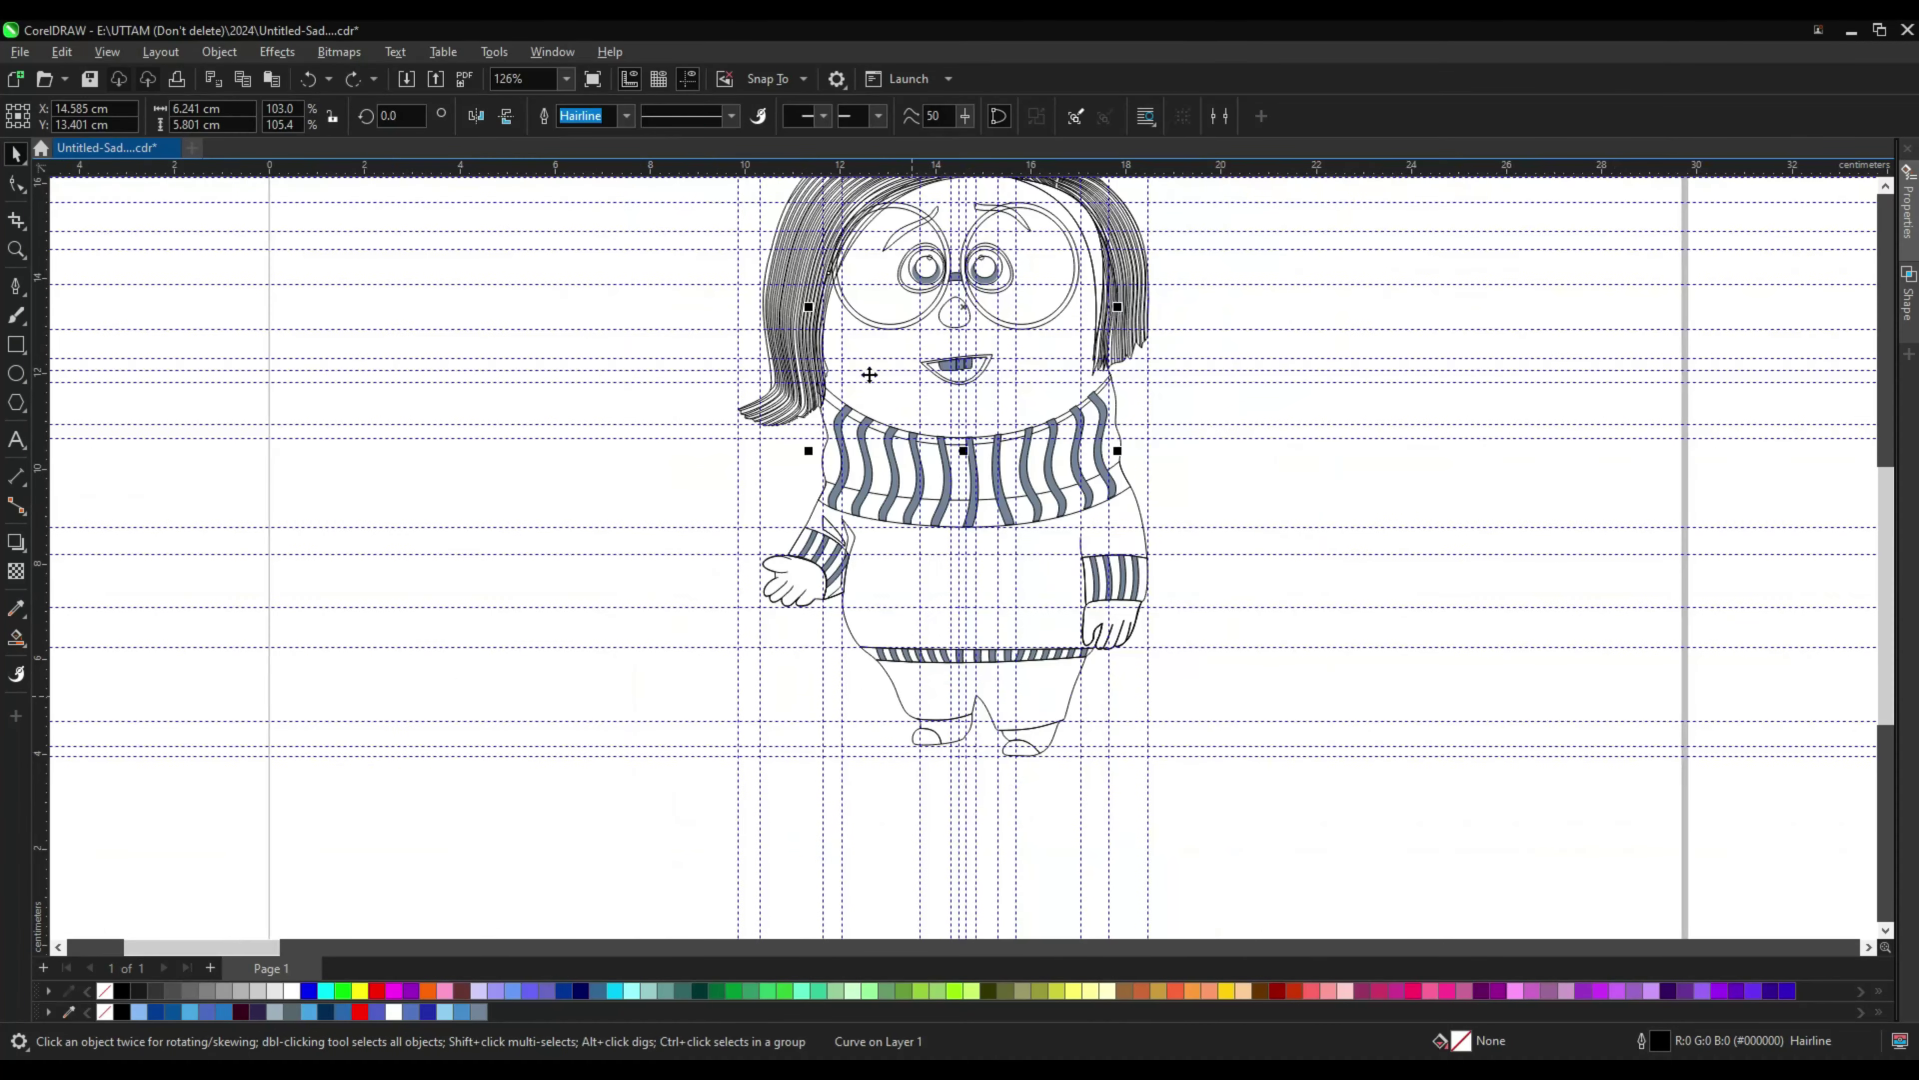
pyautogui.scroll(3, 858, 439)
pyautogui.scroll(-3, 1185, 382)
pyautogui.scroll(5, 978, 454)
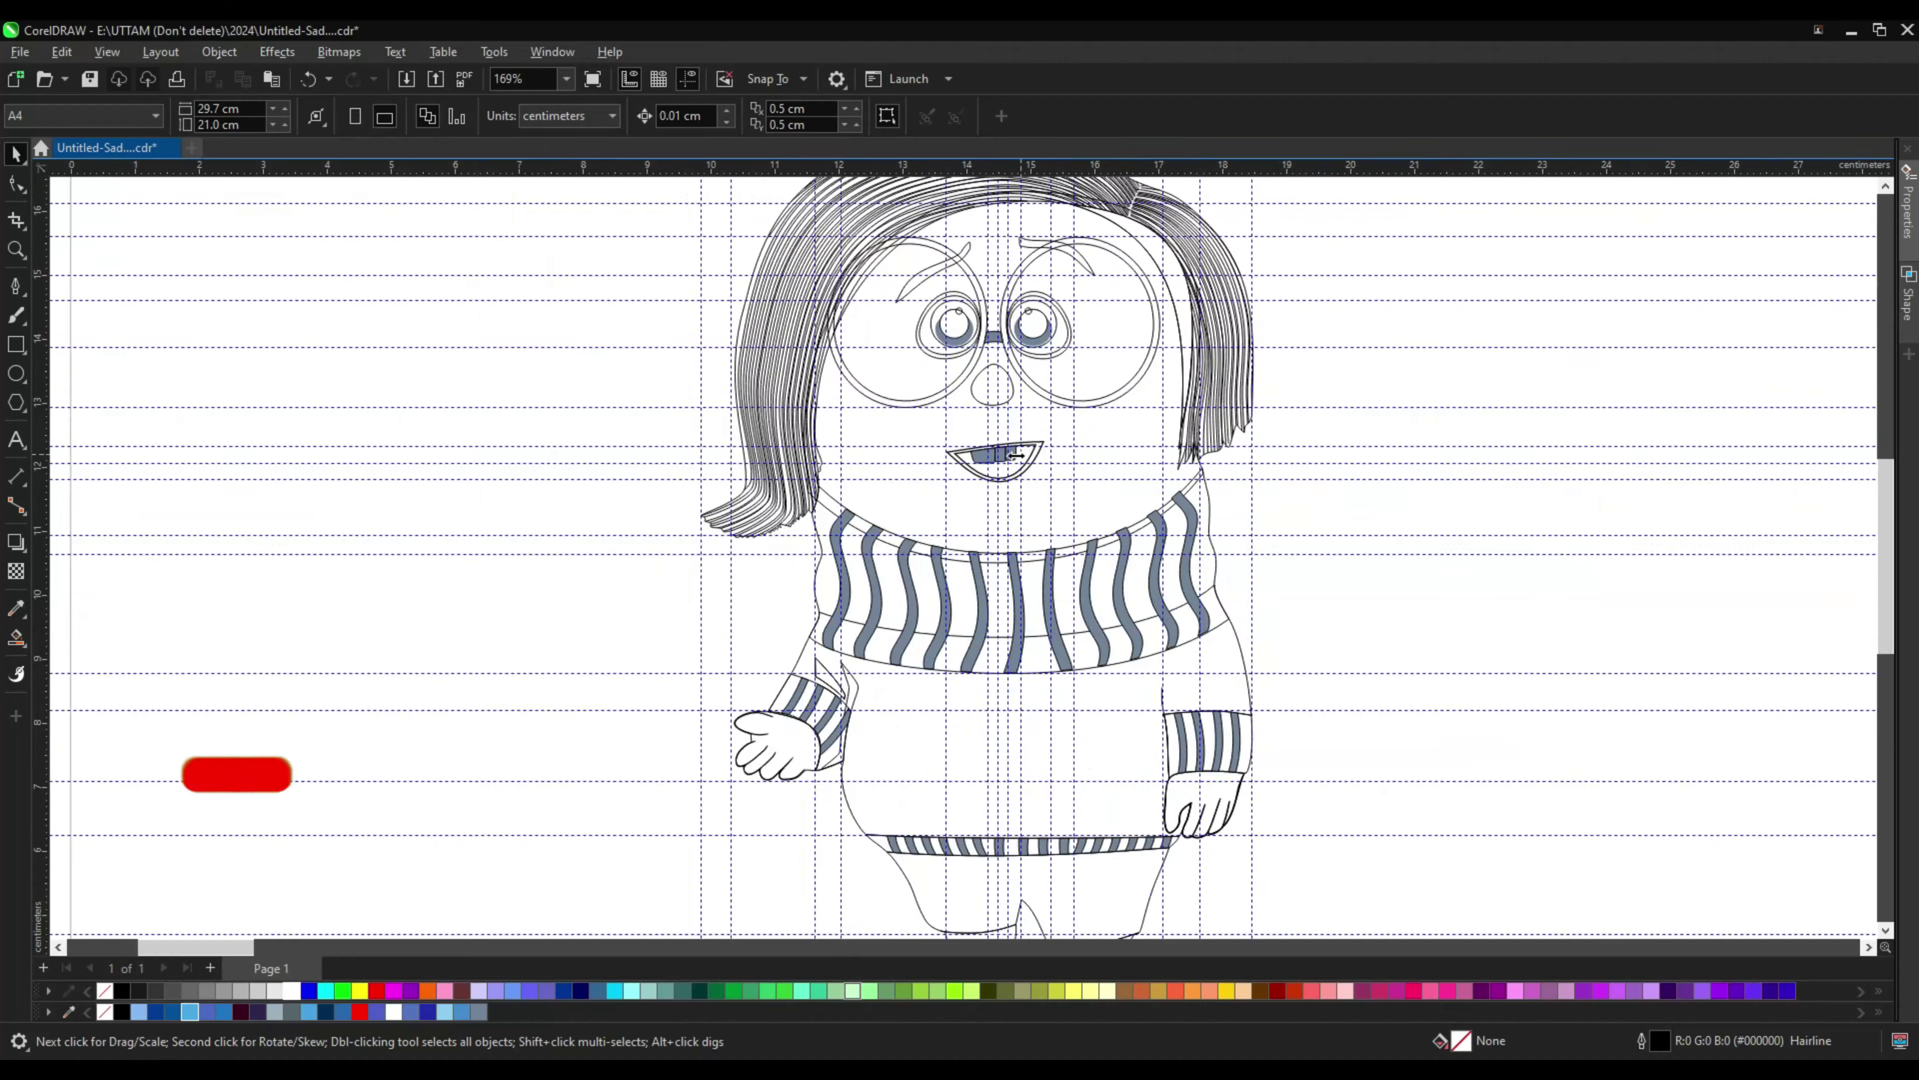
# Step: Turn the two right-hand tooth pieces in the mouth into a single tooth about 0.33 cm wide
pyautogui.click(979, 456)
pyautogui.scroll(3, 944, 447)
pyautogui.press('F10')
pyautogui.click(1040, 433)
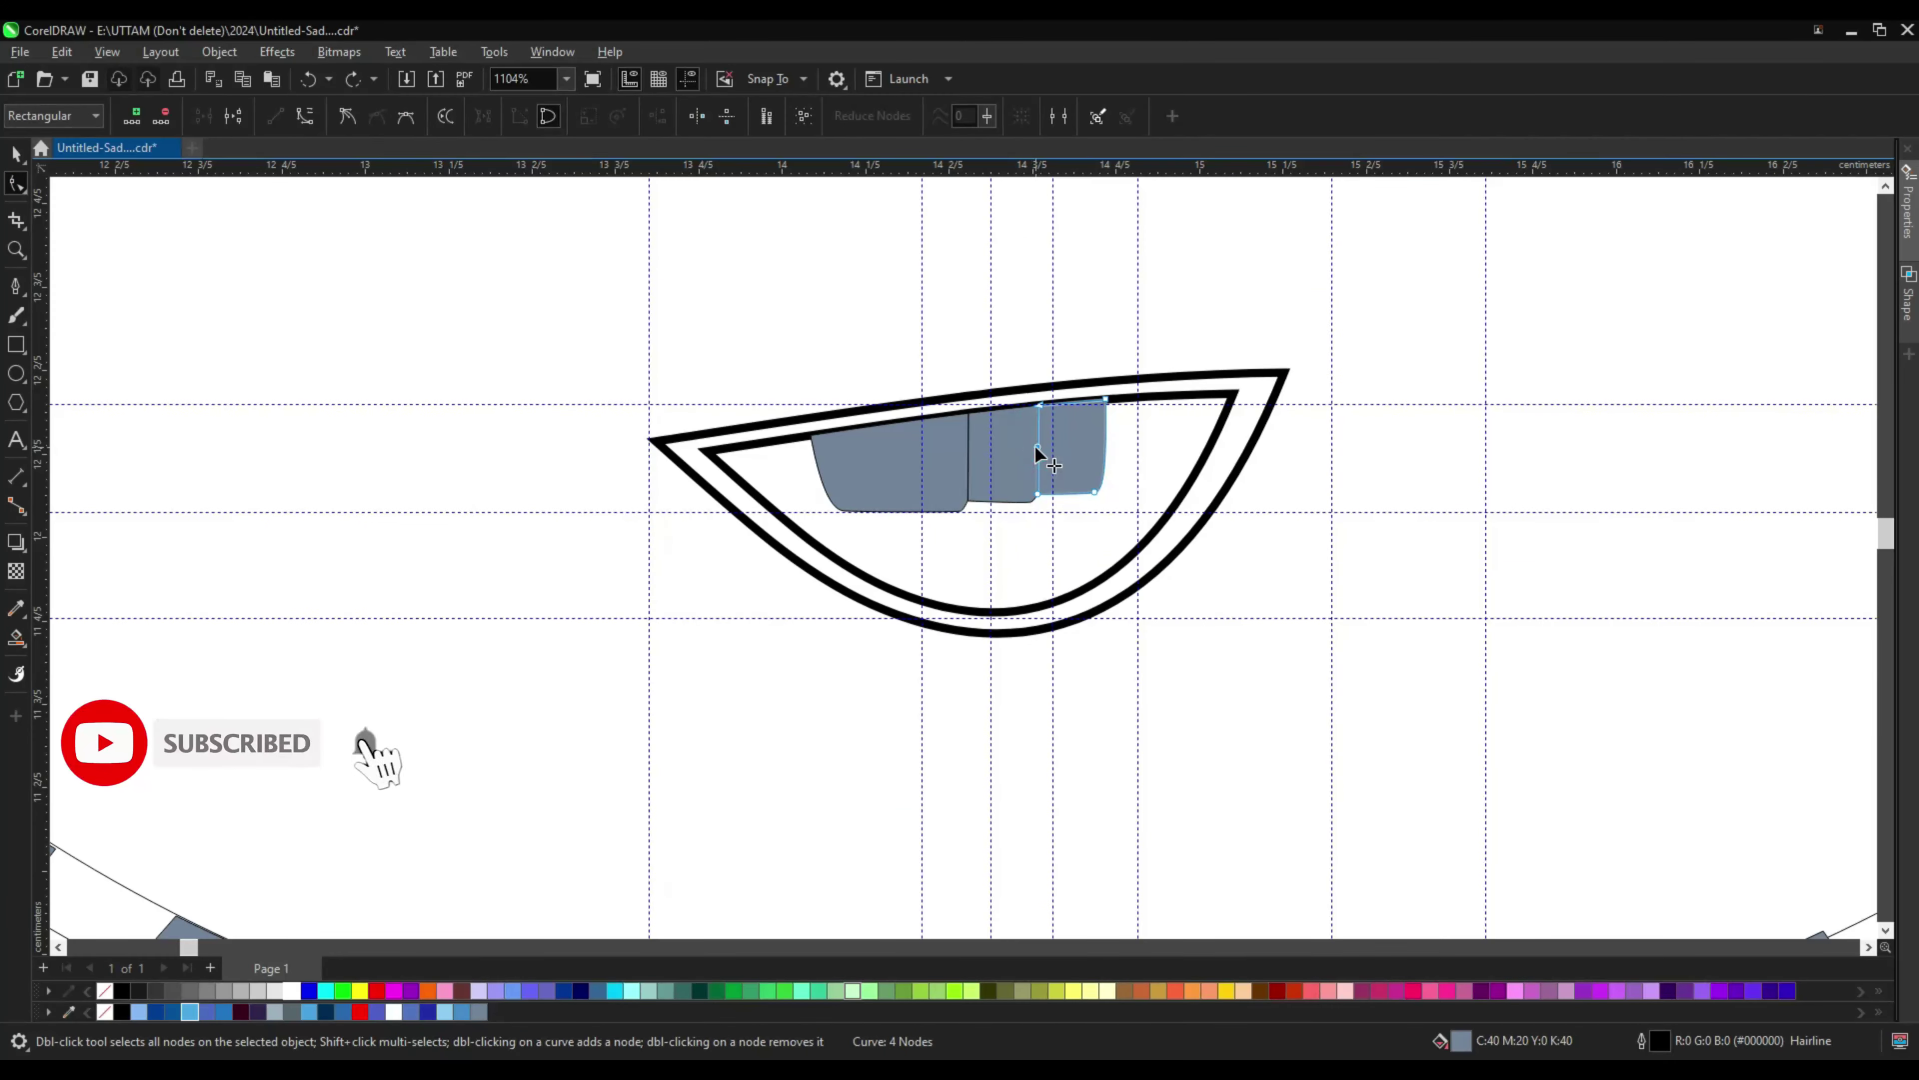
pyautogui.press('space')
pyautogui.scroll(-12, 954, 418)
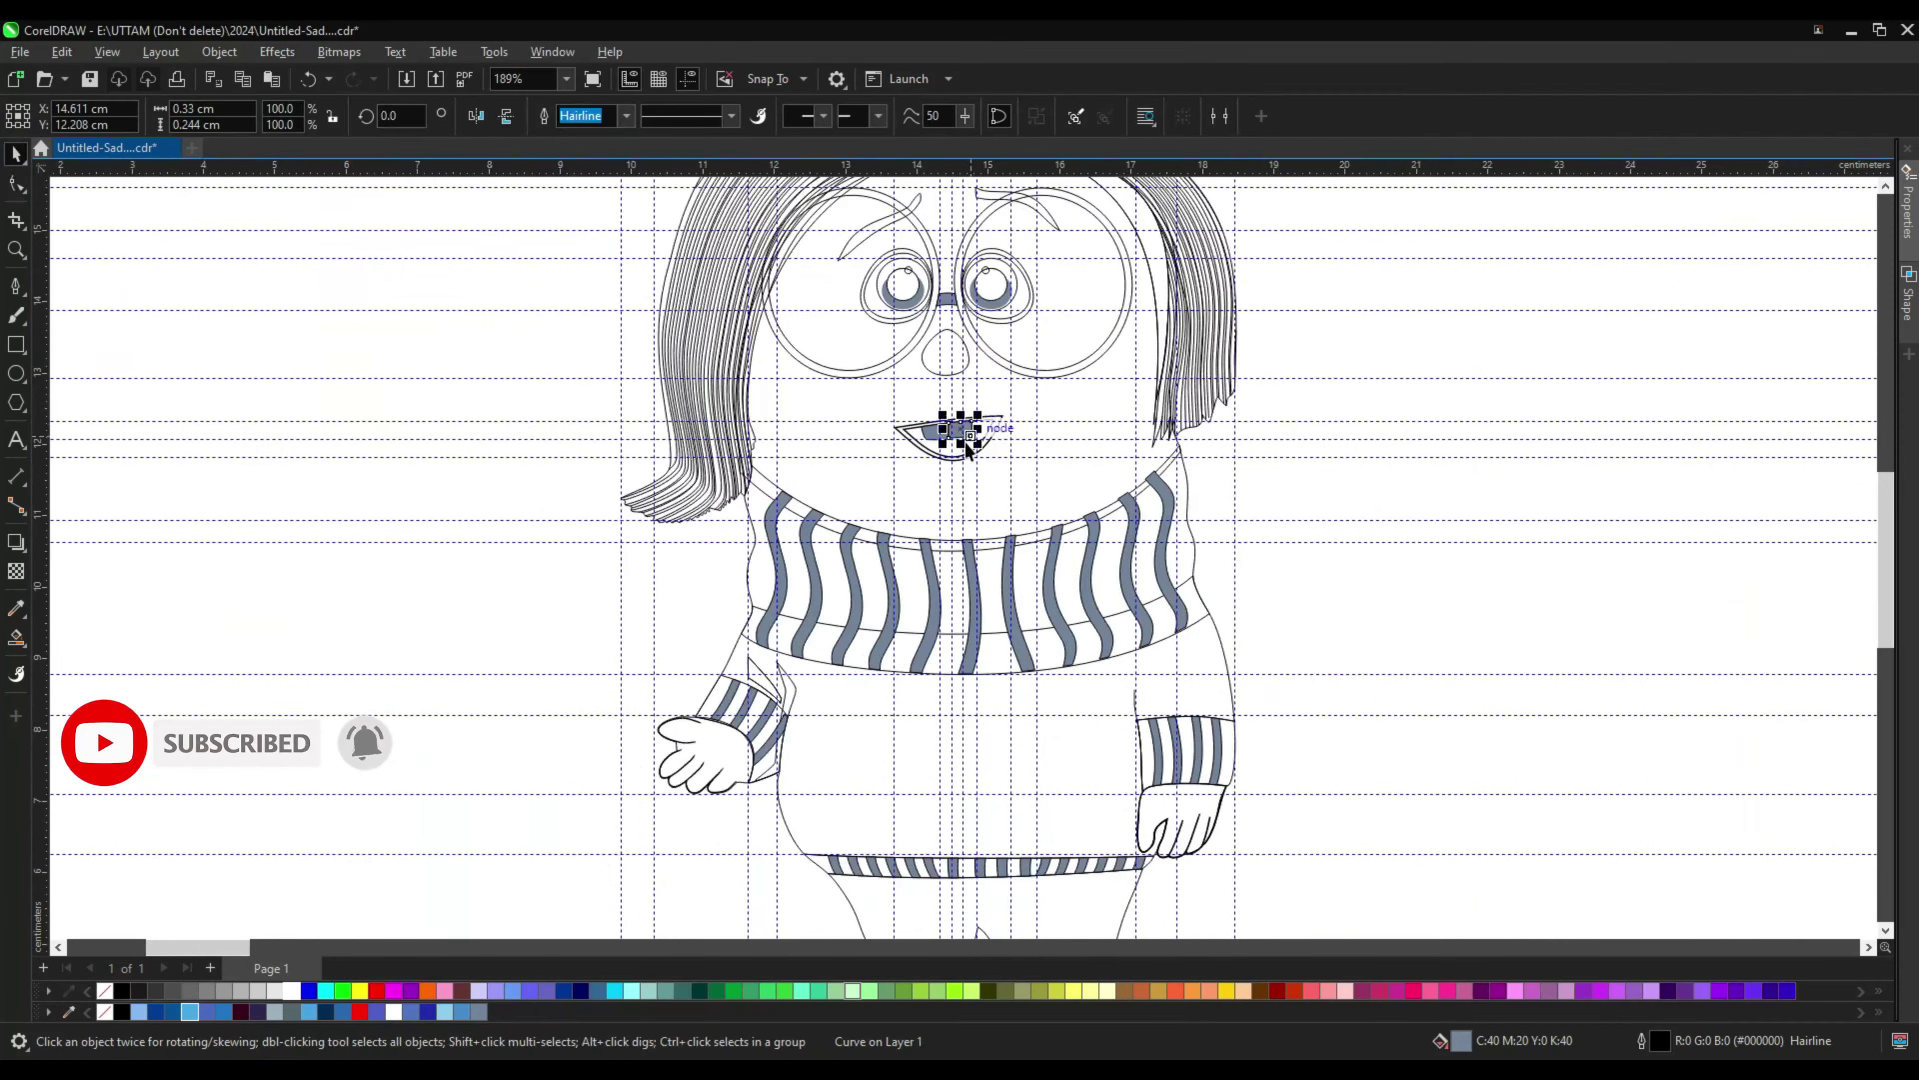
# Step: Fill both round glasses frames and the bridge between them with dark maroon
pyautogui.press('Escape')
pyautogui.scroll(2, 956, 294)
pyautogui.moveTo(1887, 477); pyautogui.dragTo(1889, 681)
pyautogui.scroll(-3, 983, 454)
pyautogui.scroll(3, 982, 340)
pyautogui.click(1008, 220)
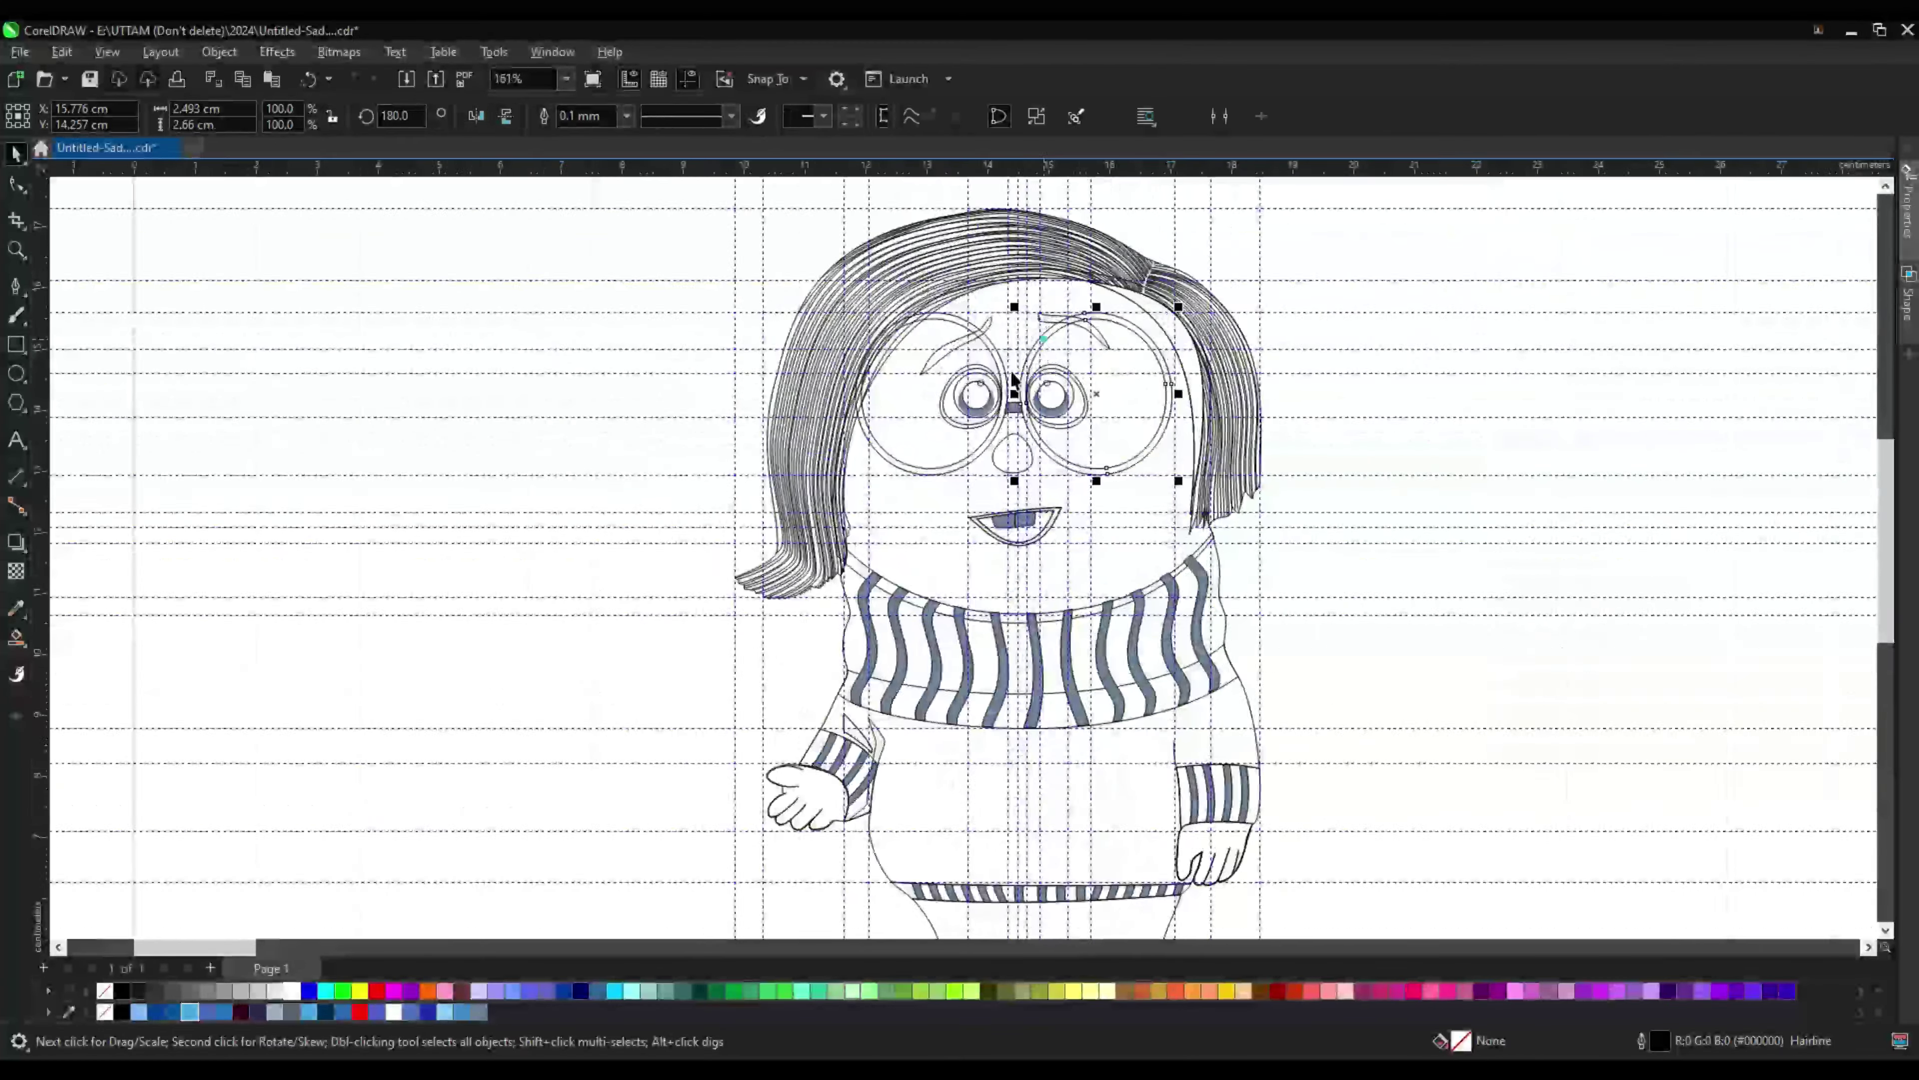
pyautogui.scroll(1, 707, 739)
pyautogui.click(1058, 401)
pyautogui.scroll(2, 1065, 401)
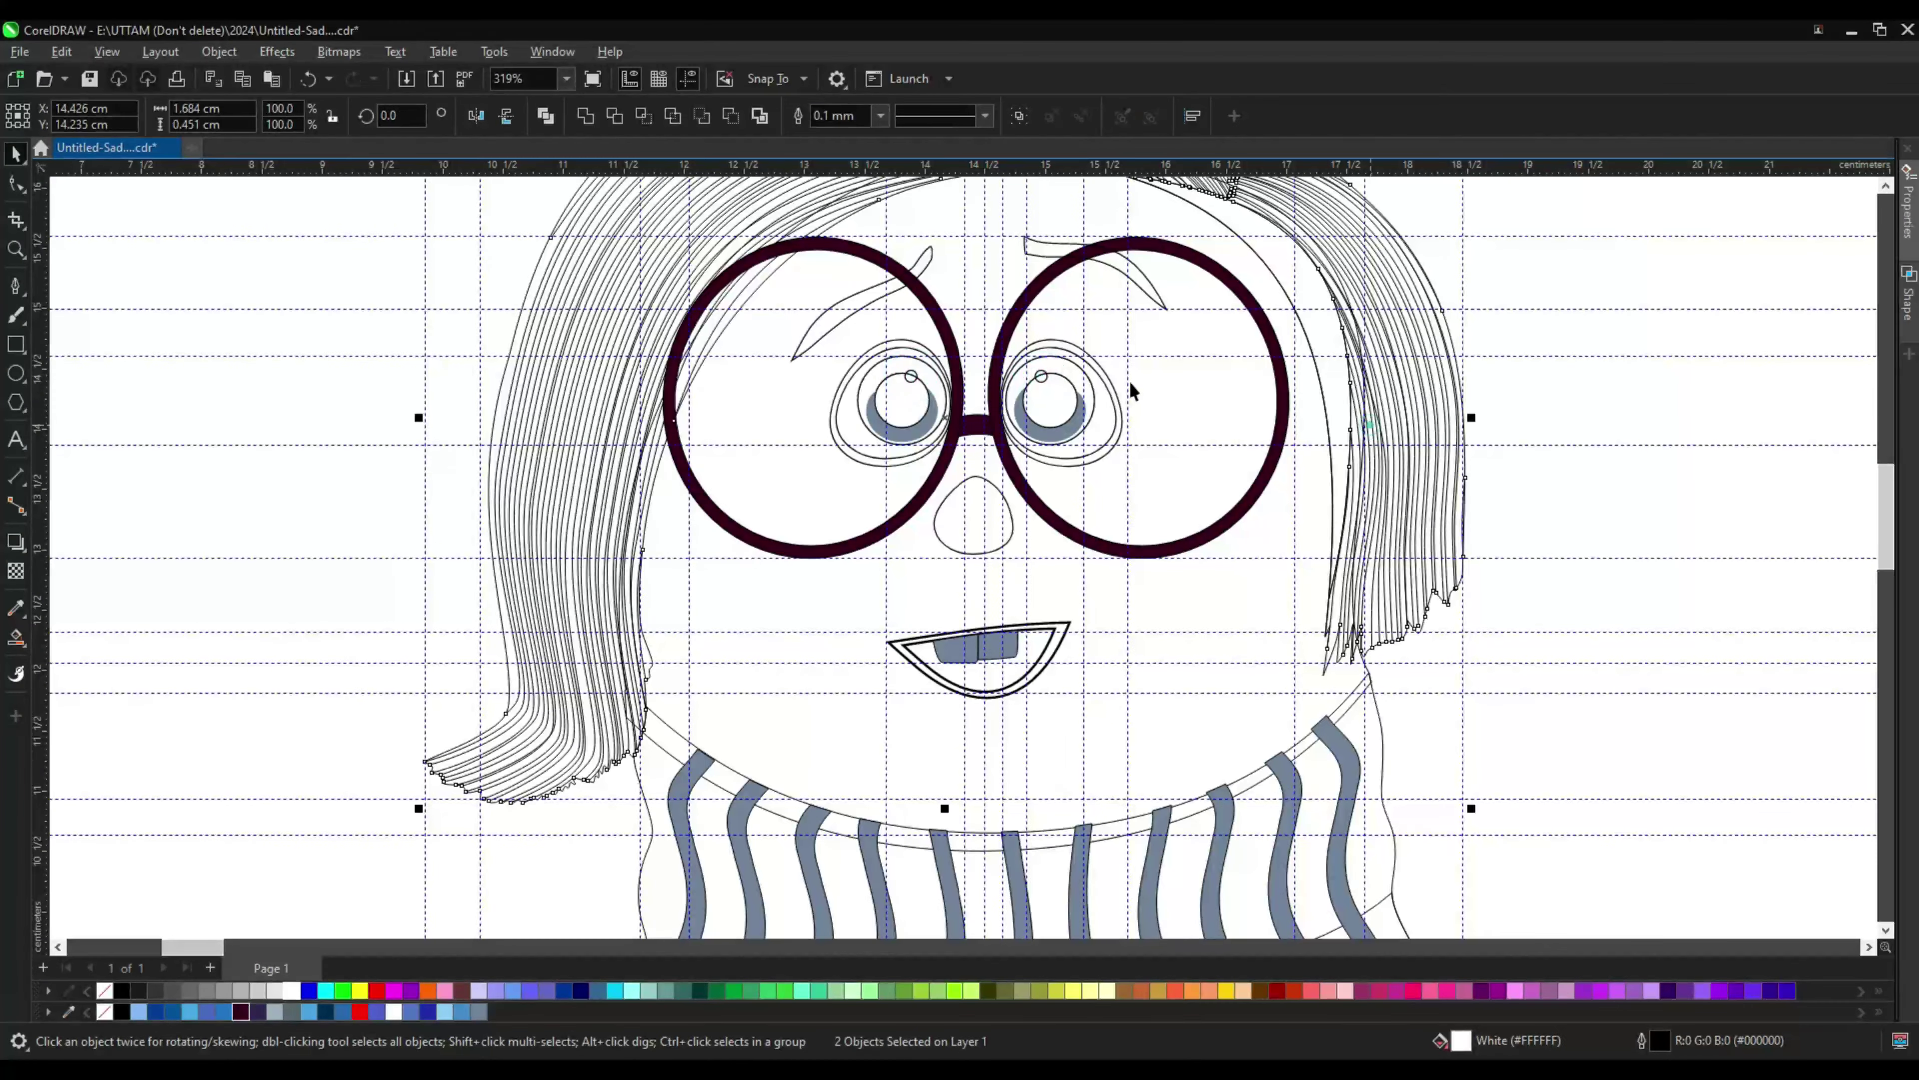
# Step: Colour both eyes with white highlights, black pupils, dark blue irises with light-blue crescents, and violet-blue outer rims
pyautogui.click(911, 376)
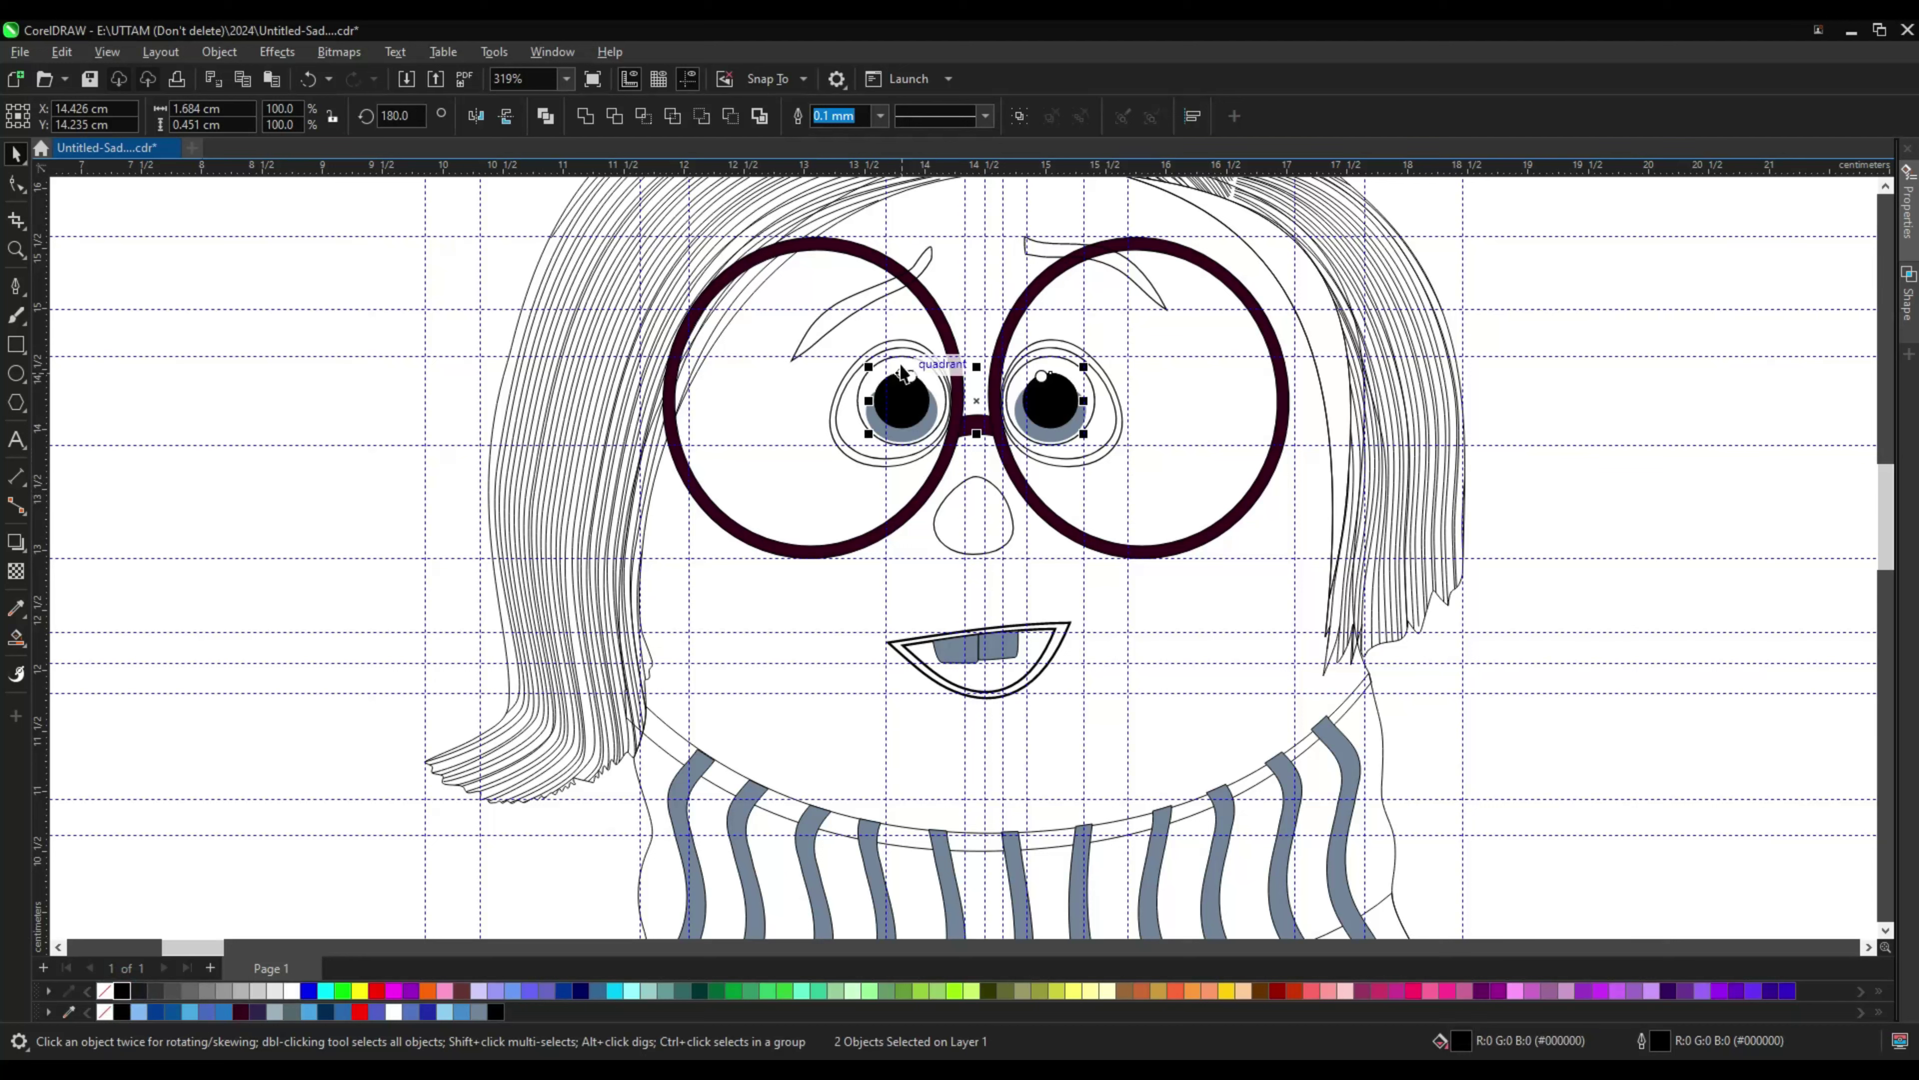
pyautogui.click(1050, 404)
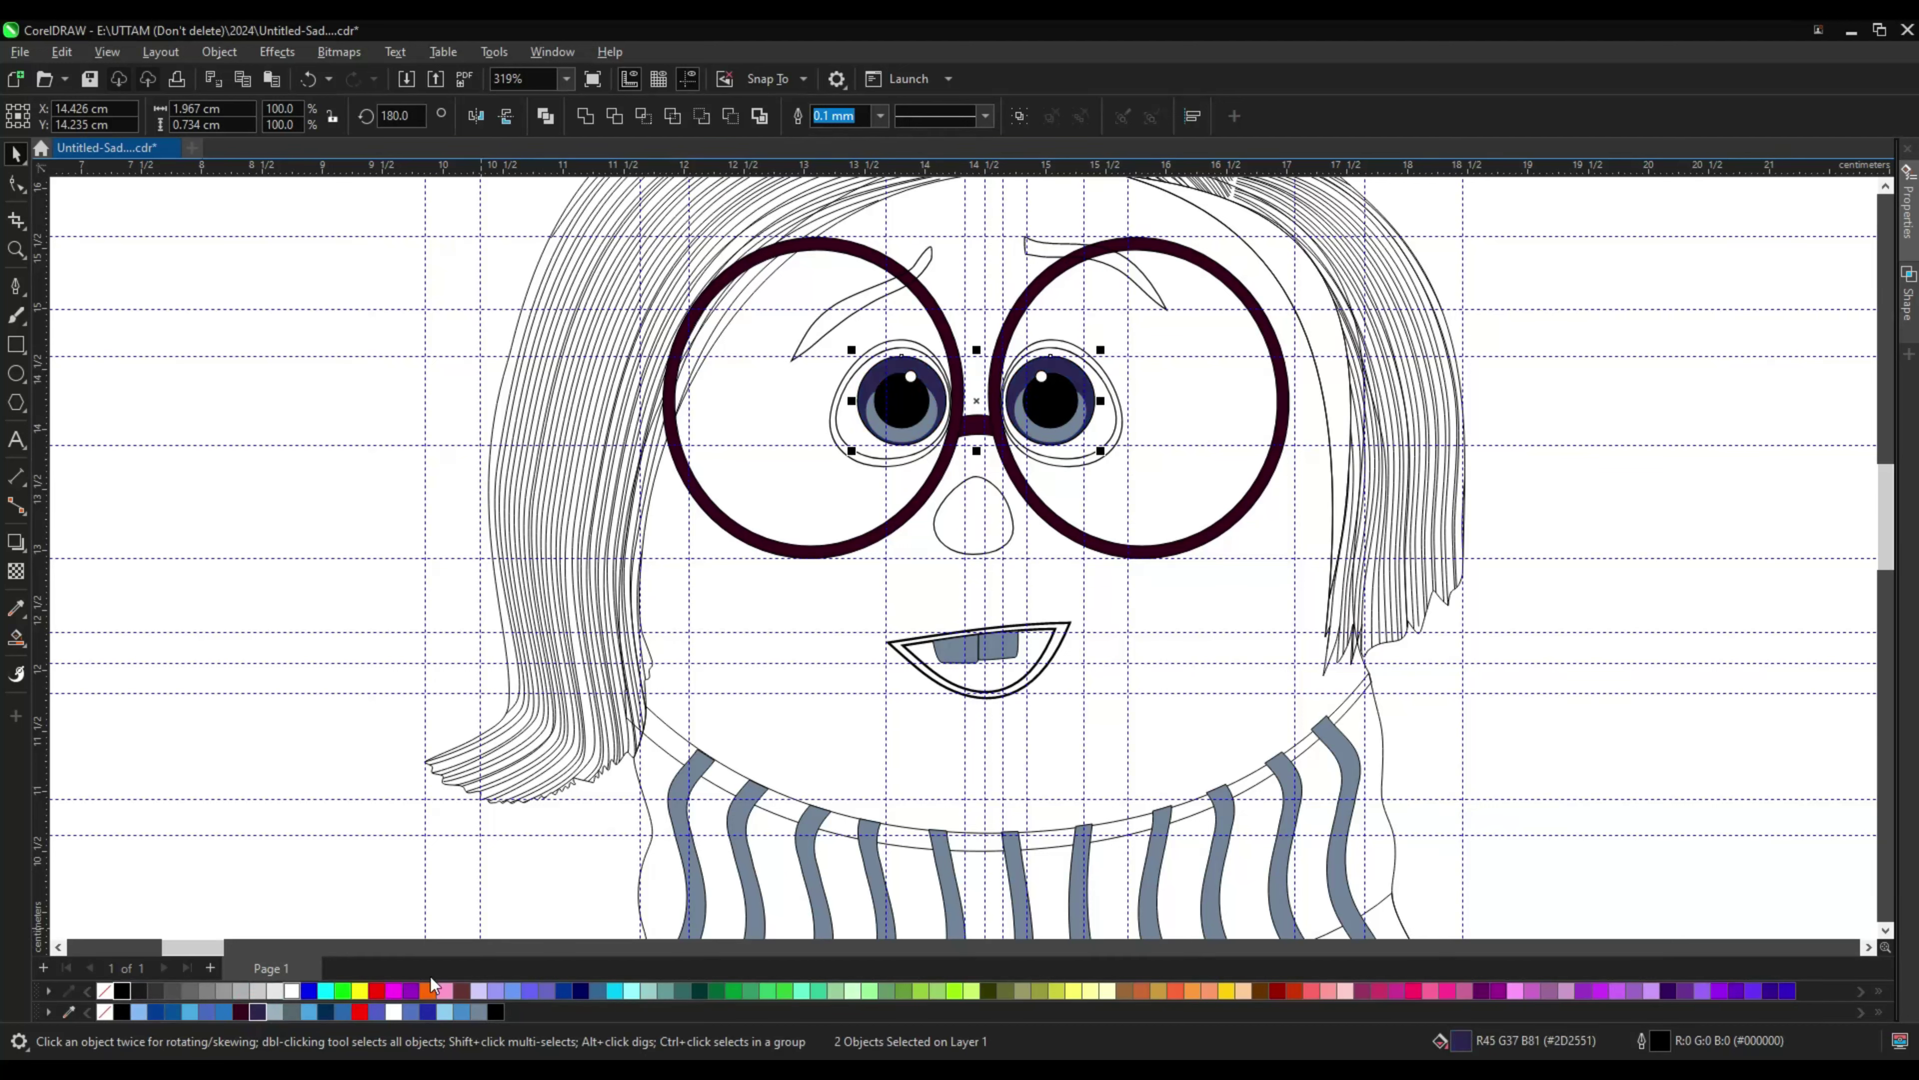
pyautogui.click(1050, 423)
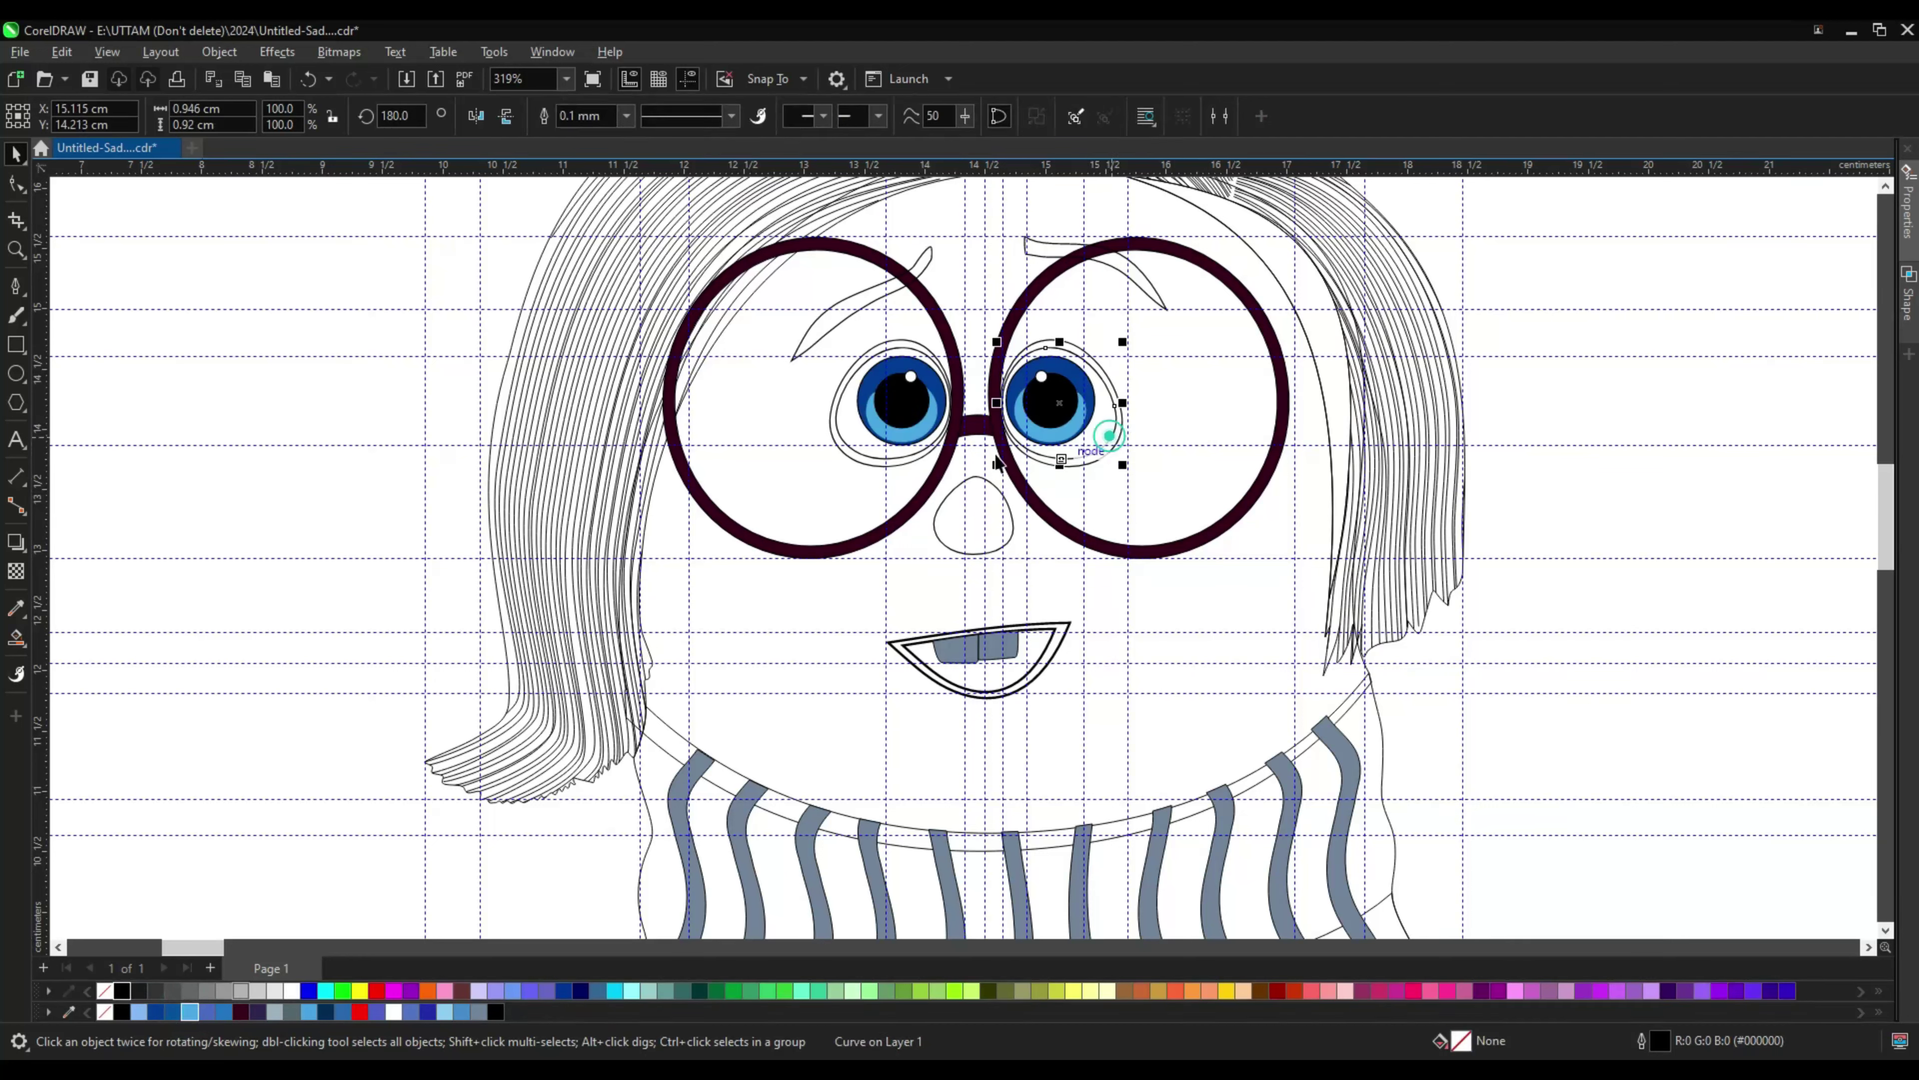
pyautogui.click(1107, 484)
pyautogui.click(1117, 448)
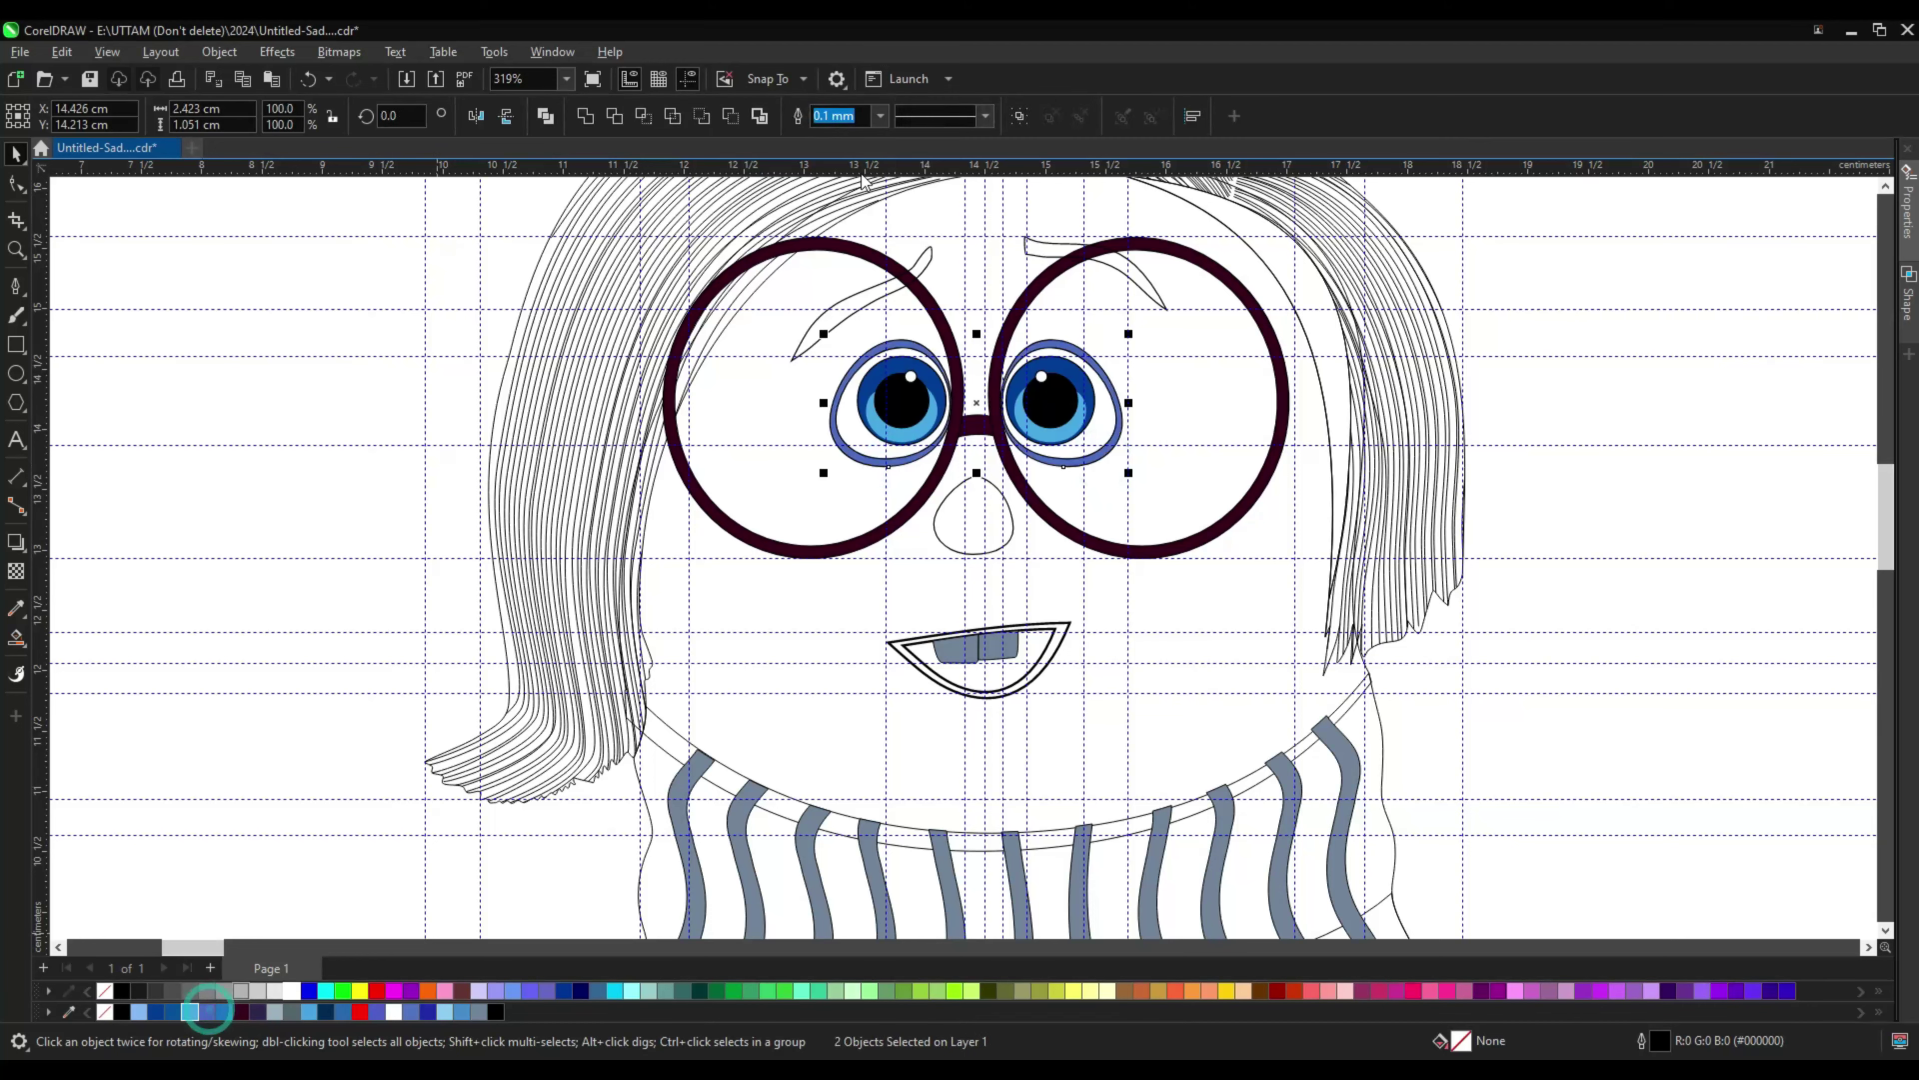
# Step: Fill the nose with light blue and the two teeth with white
pyautogui.click(850, 619)
pyautogui.scroll(2, 1017, 666)
pyautogui.click(934, 658)
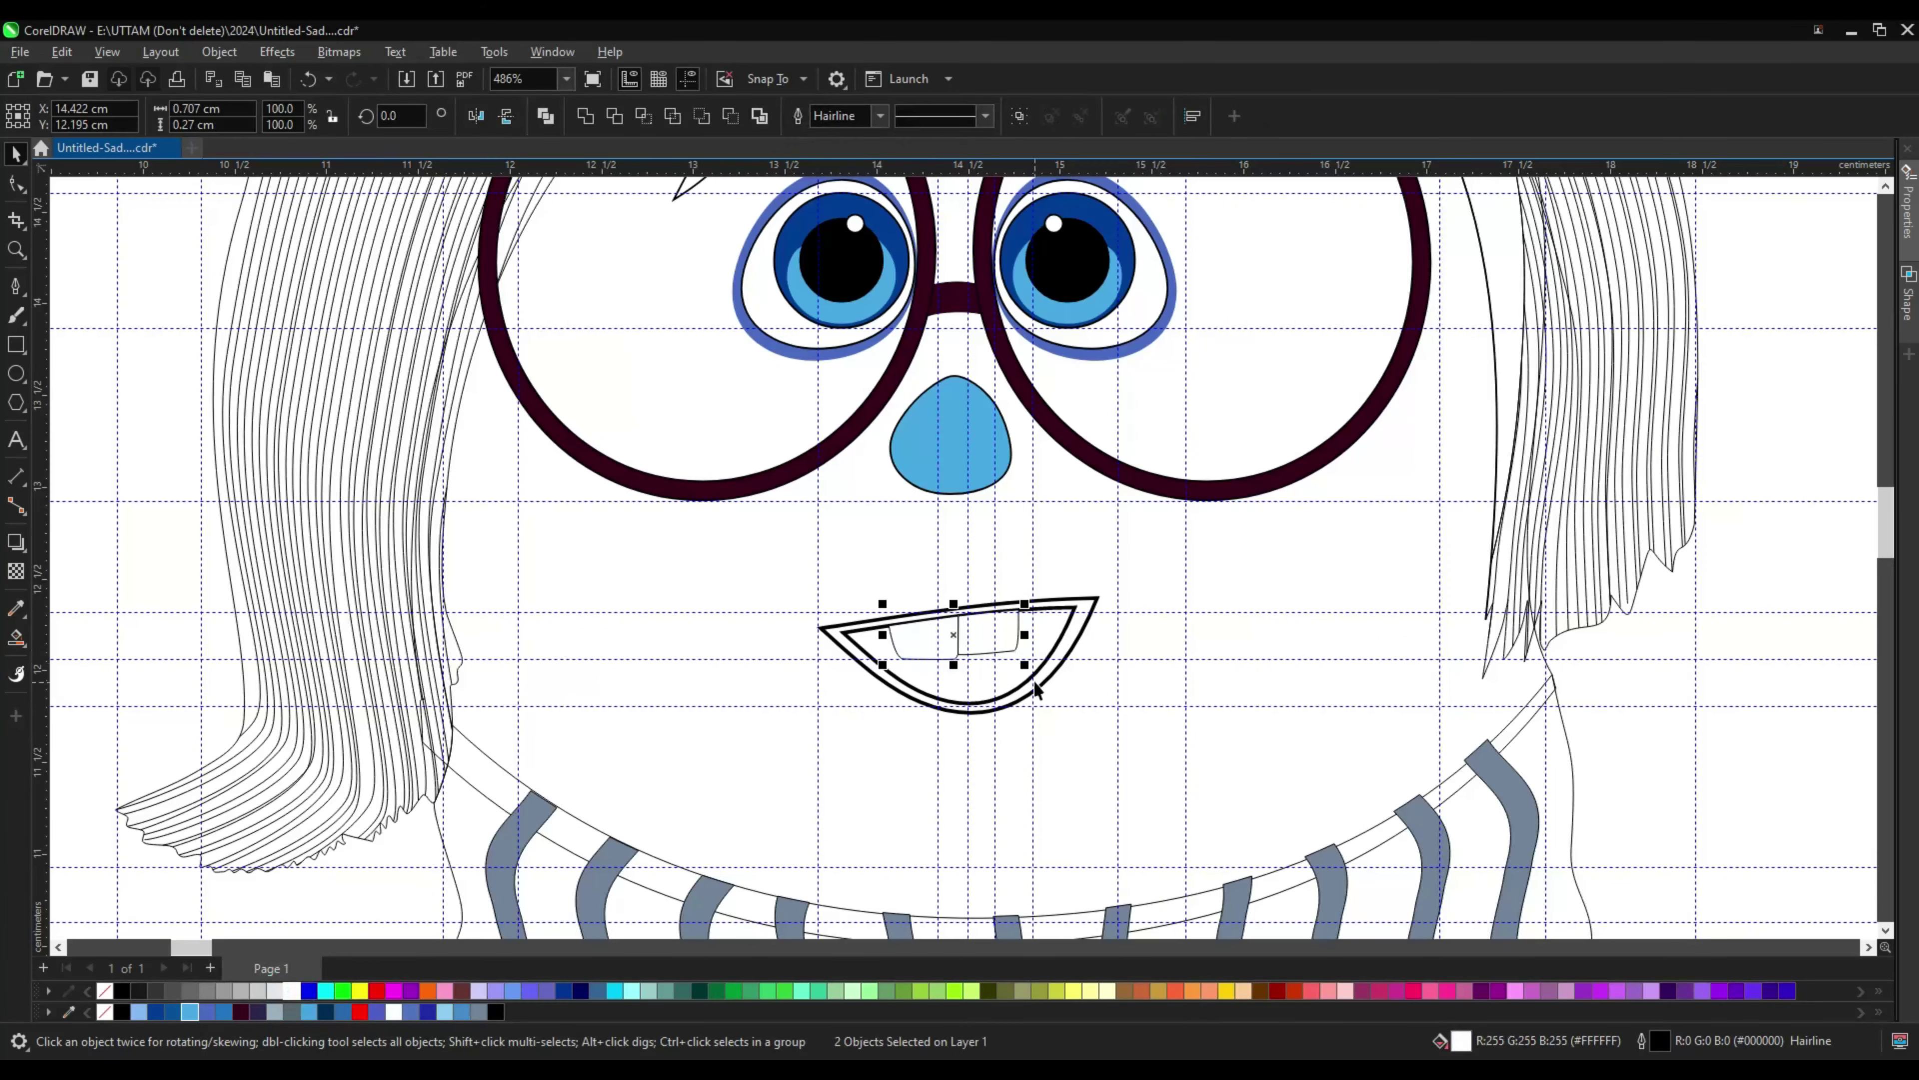
# Step: Fill the outer lip shape with blue #4B6AC7 and the mouth interior with dark maroon
pyautogui.hotkey('ctrl', 'z')
pyautogui.hotkey('ctrl', 'z')
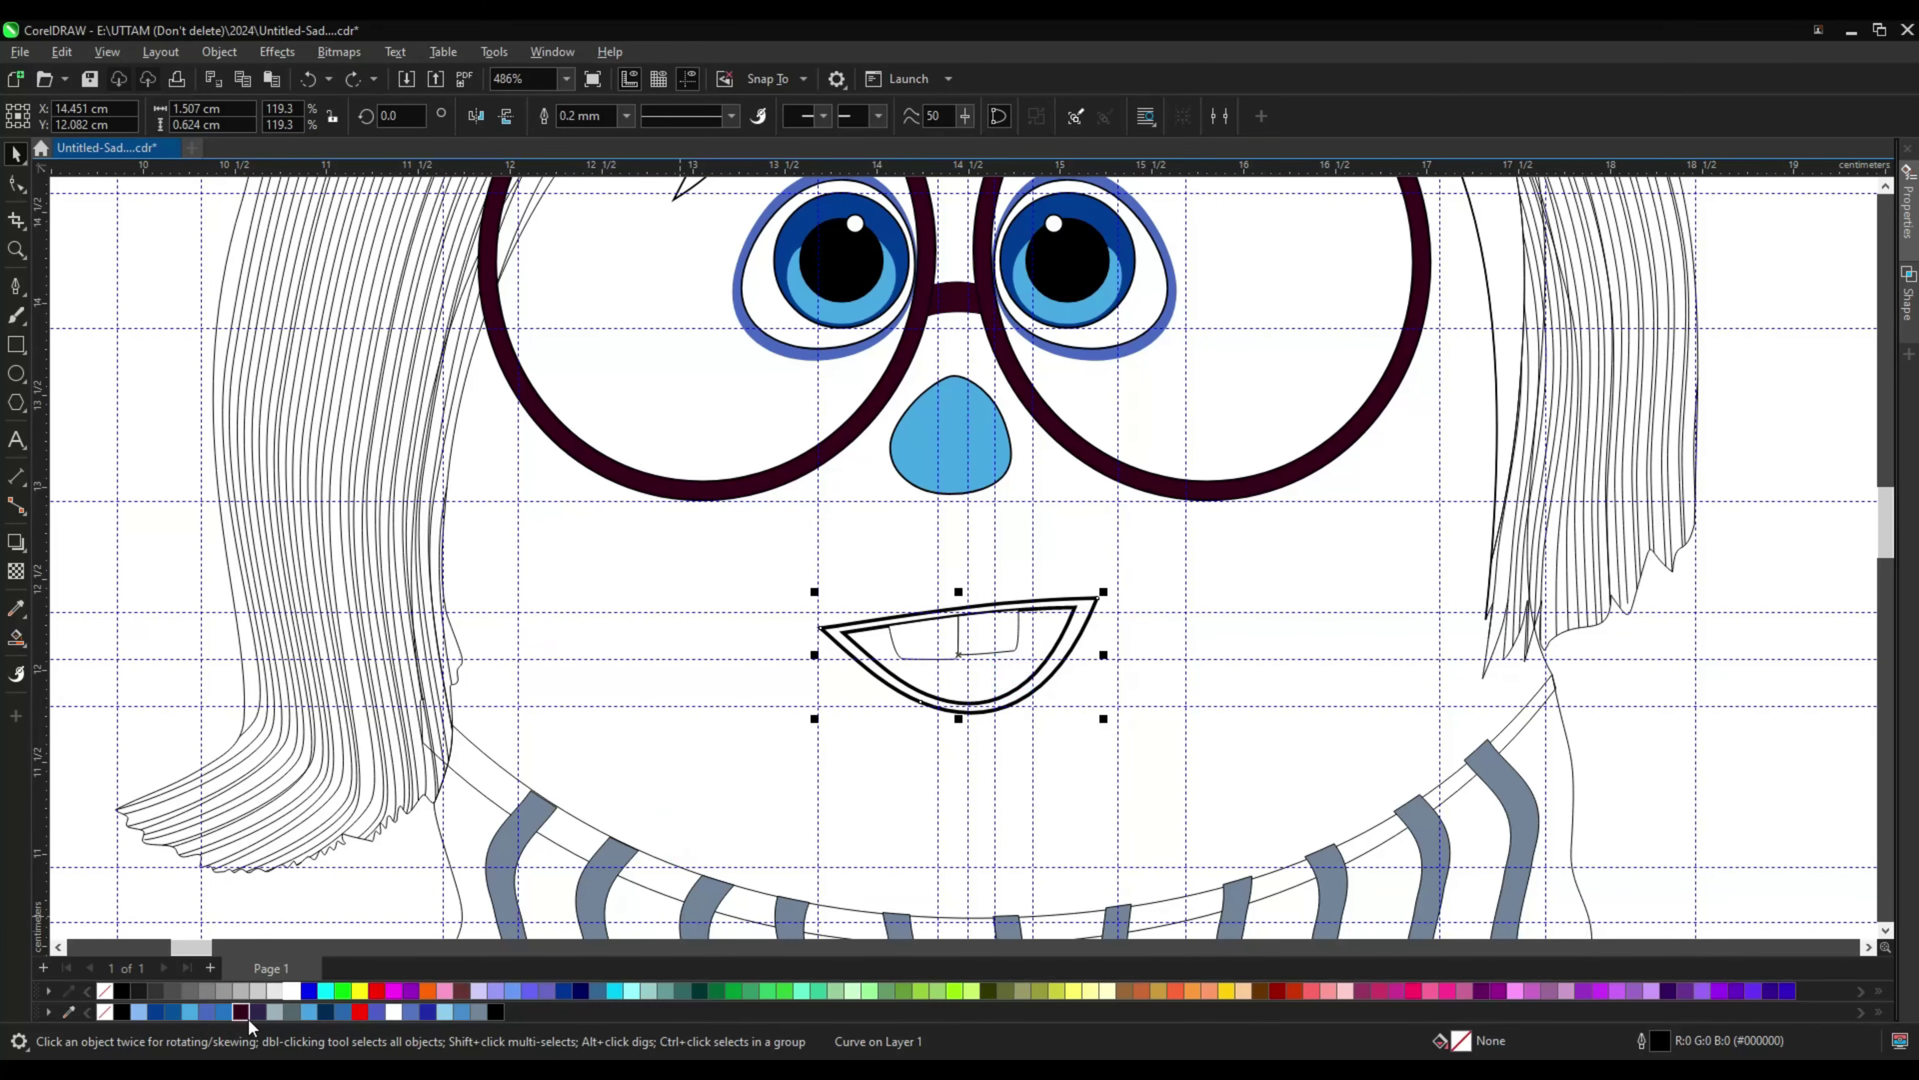
pyautogui.click(211, 1011)
pyautogui.rightClick(1002, 690)
pyautogui.click(1072, 697)
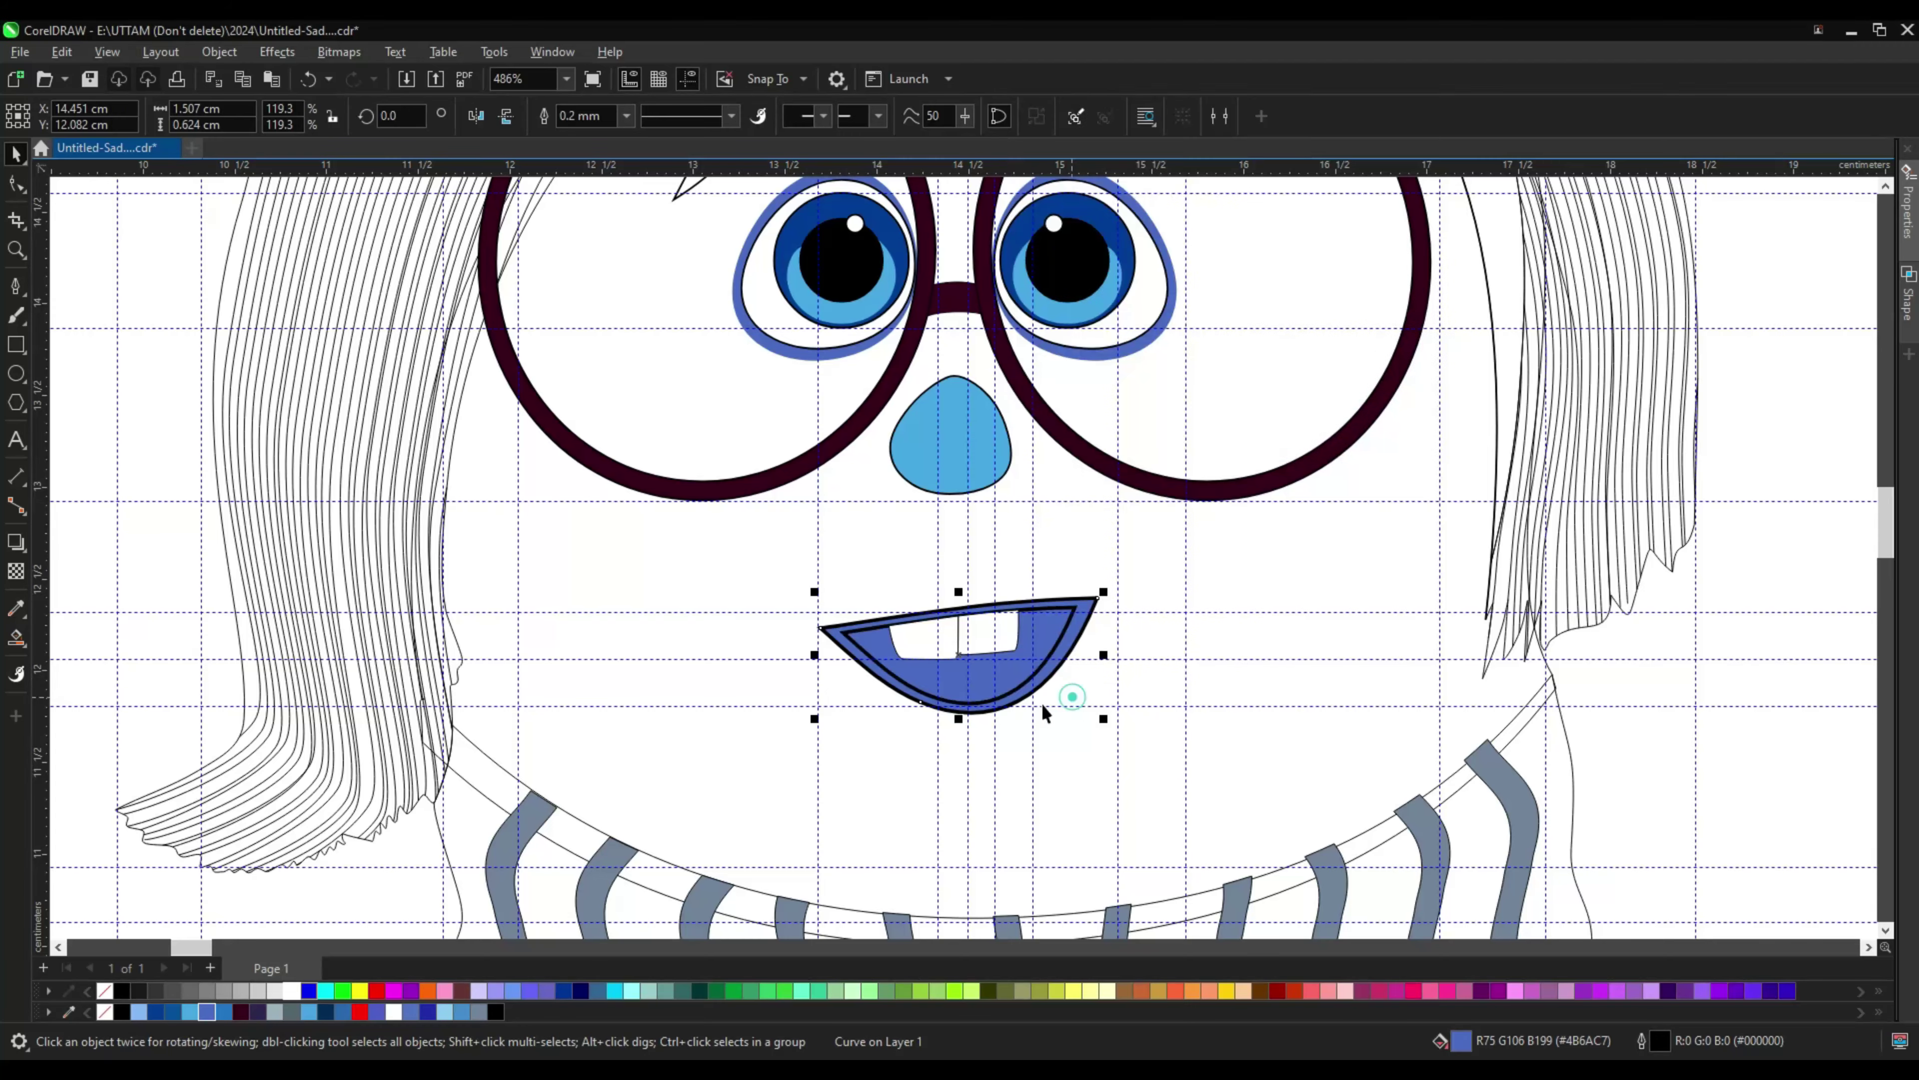
pyautogui.scroll(-3, 869, 620)
pyautogui.scroll(1, 685, 621)
pyautogui.click(685, 621)
pyautogui.scroll(-1, 557, 771)
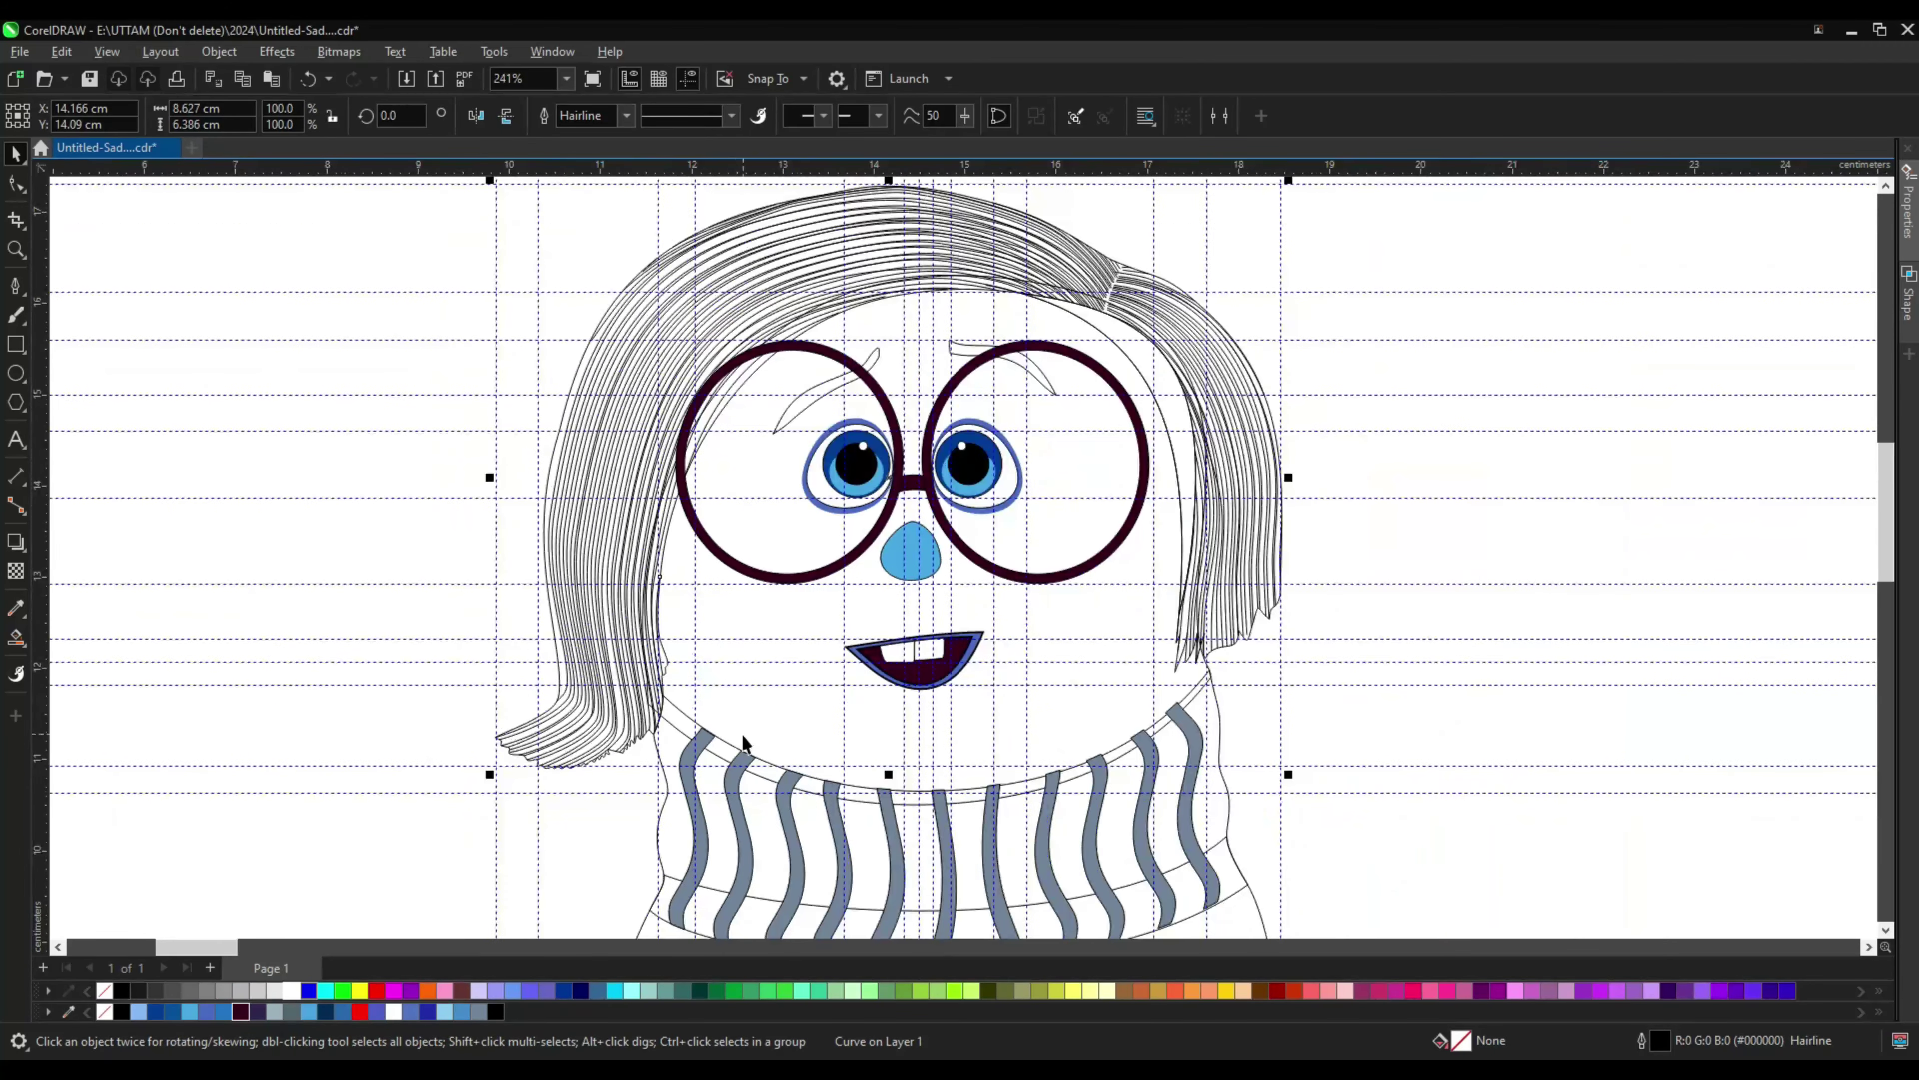
pyautogui.click(258, 1011)
pyautogui.hotkey('ctrl', 'z')
# Step: Set the hair strands' outline colour to light blue #48A8E8
pyautogui.press('F12')
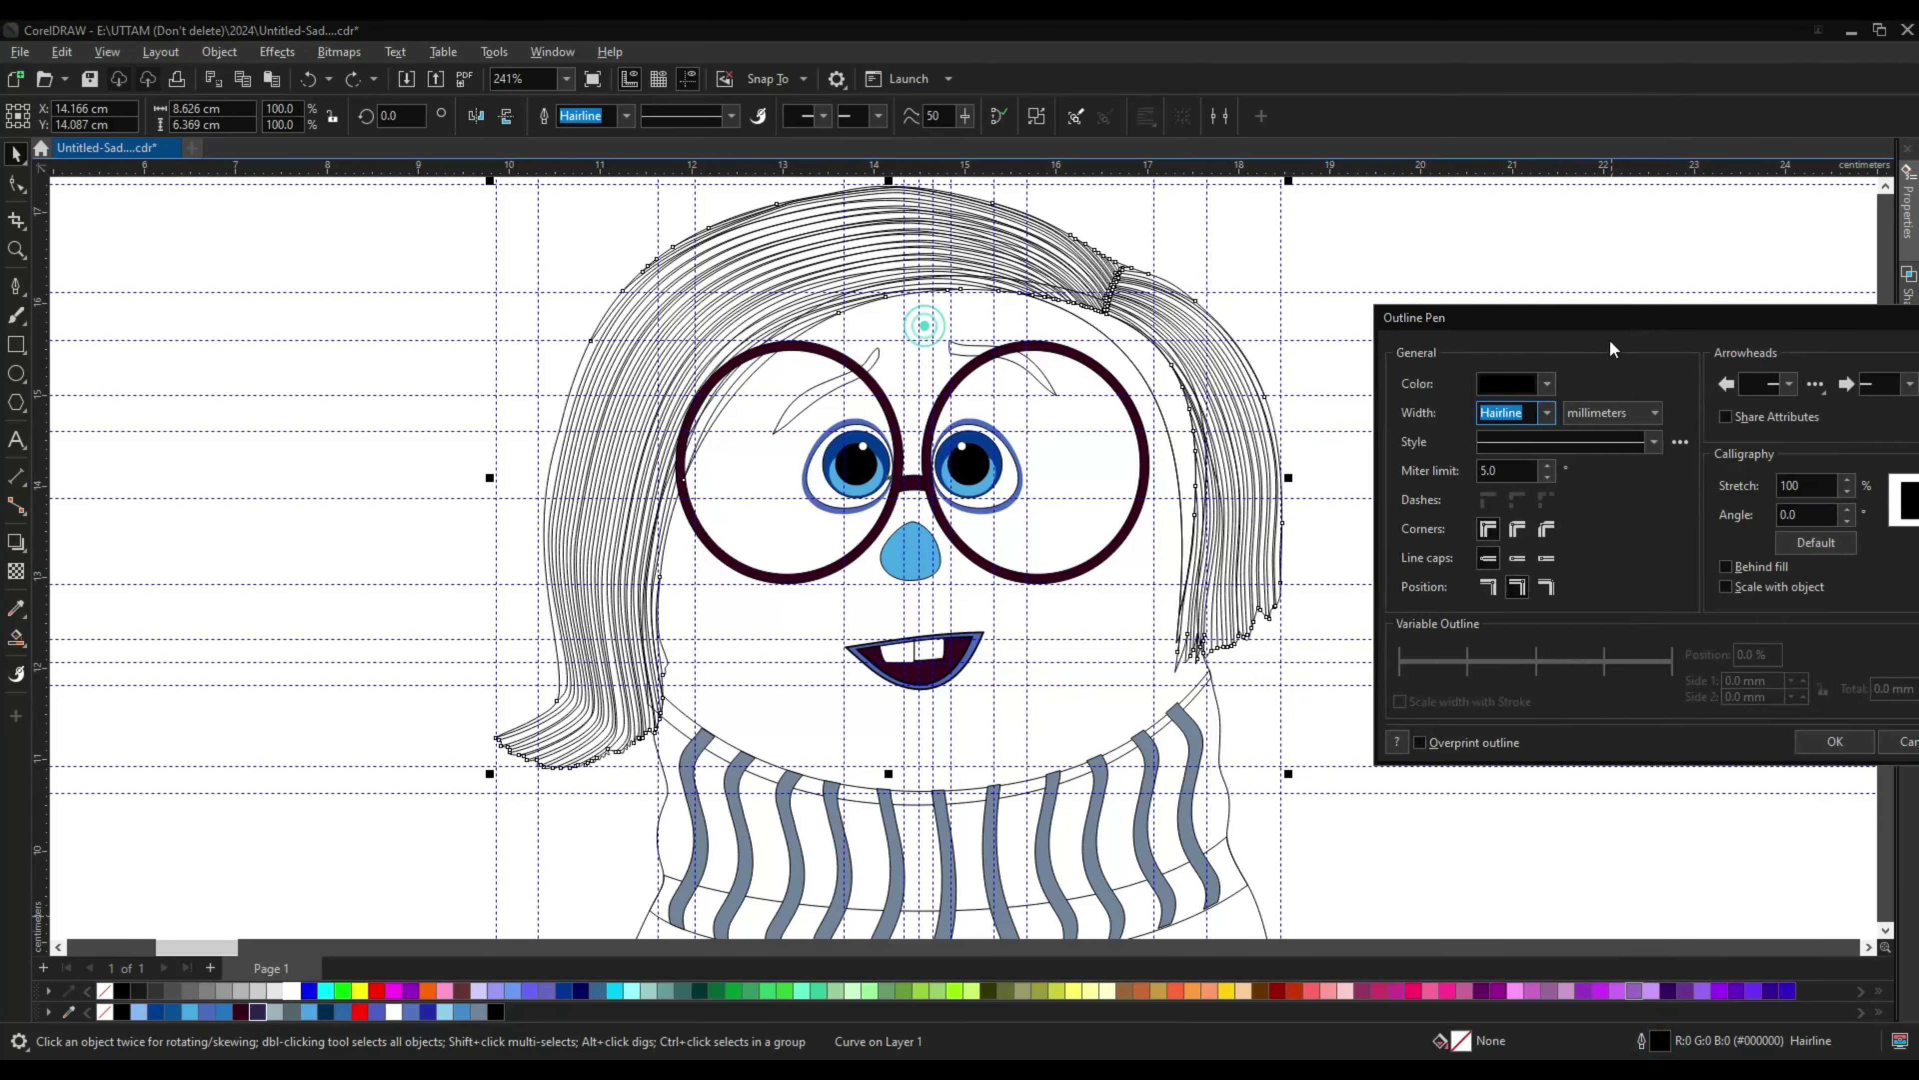
pyautogui.click(1351, 388)
pyautogui.click(149, 1007)
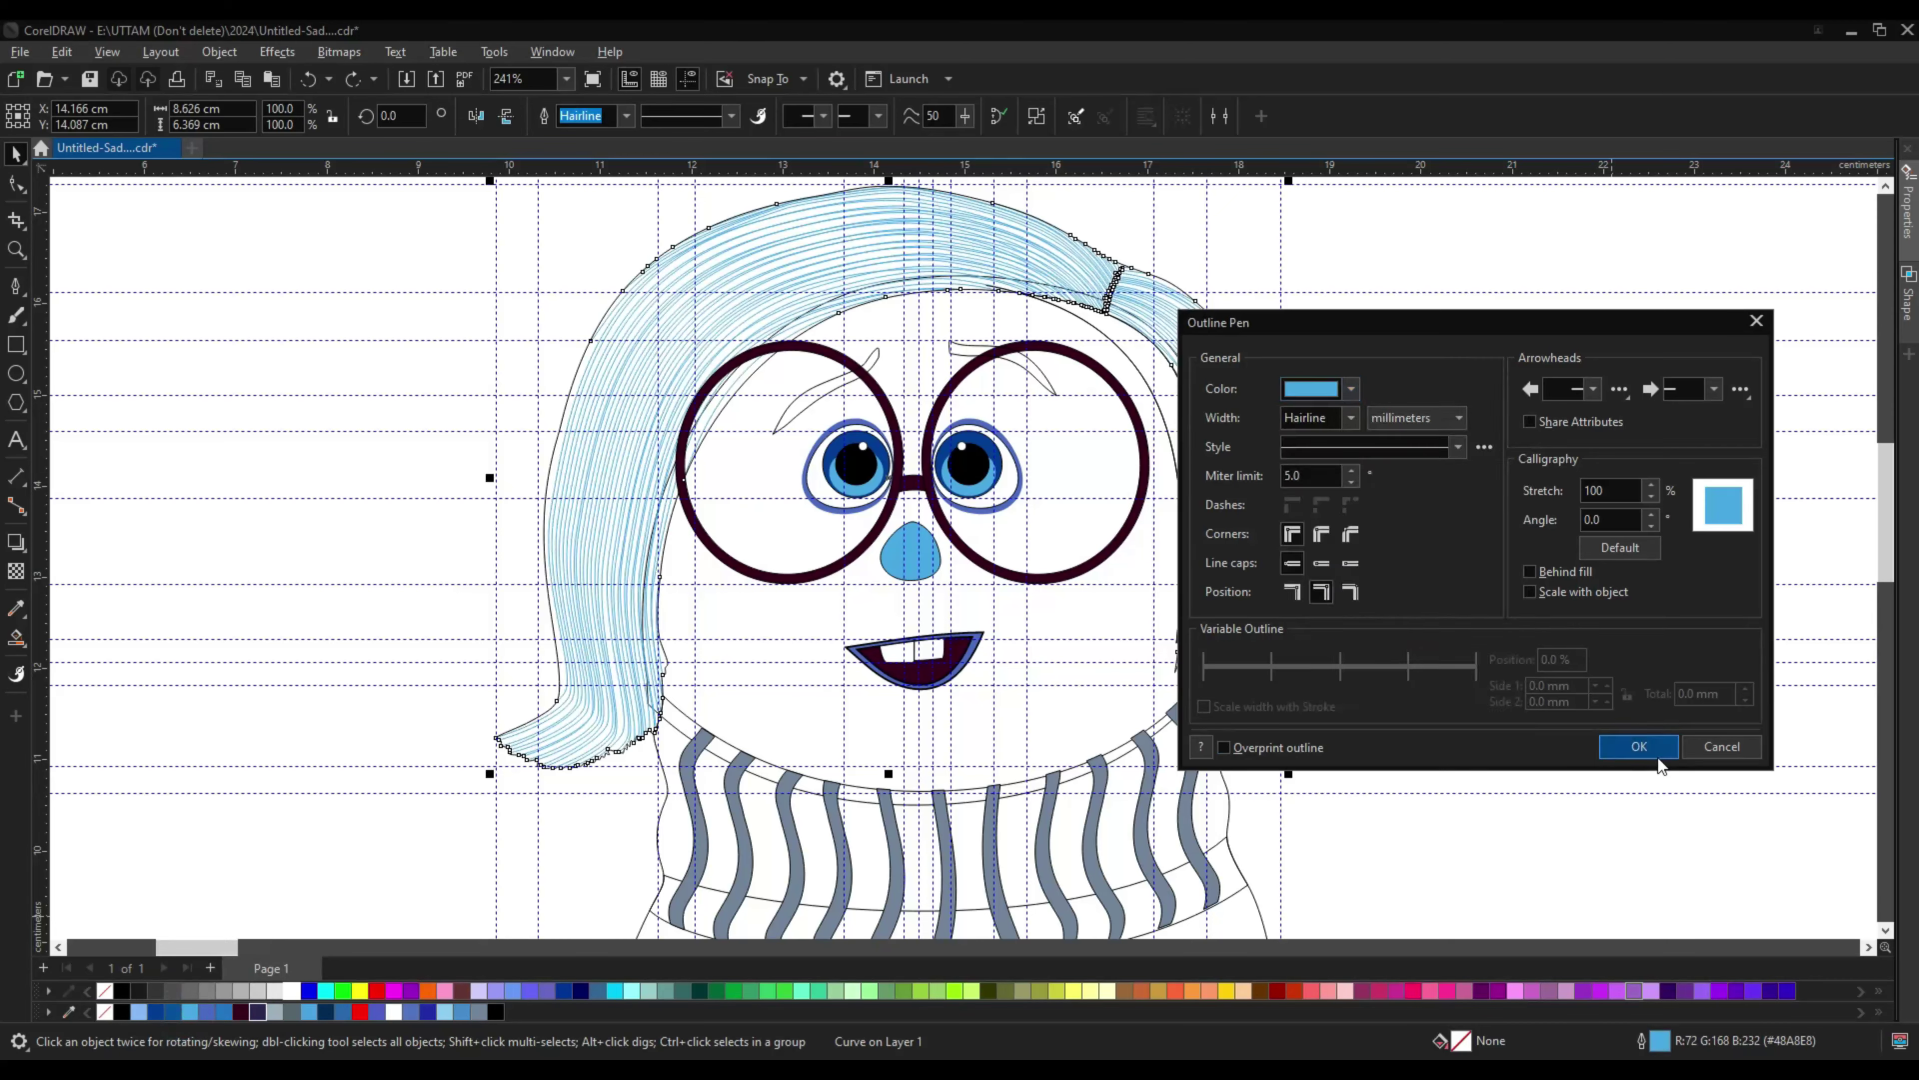
pyautogui.press('Escape')
# Step: Fill the hair base shape with dark blue #013D9B, keeping the light-blue strands in front of it
pyautogui.click(157, 1011)
pyautogui.scroll(1, 621, 517)
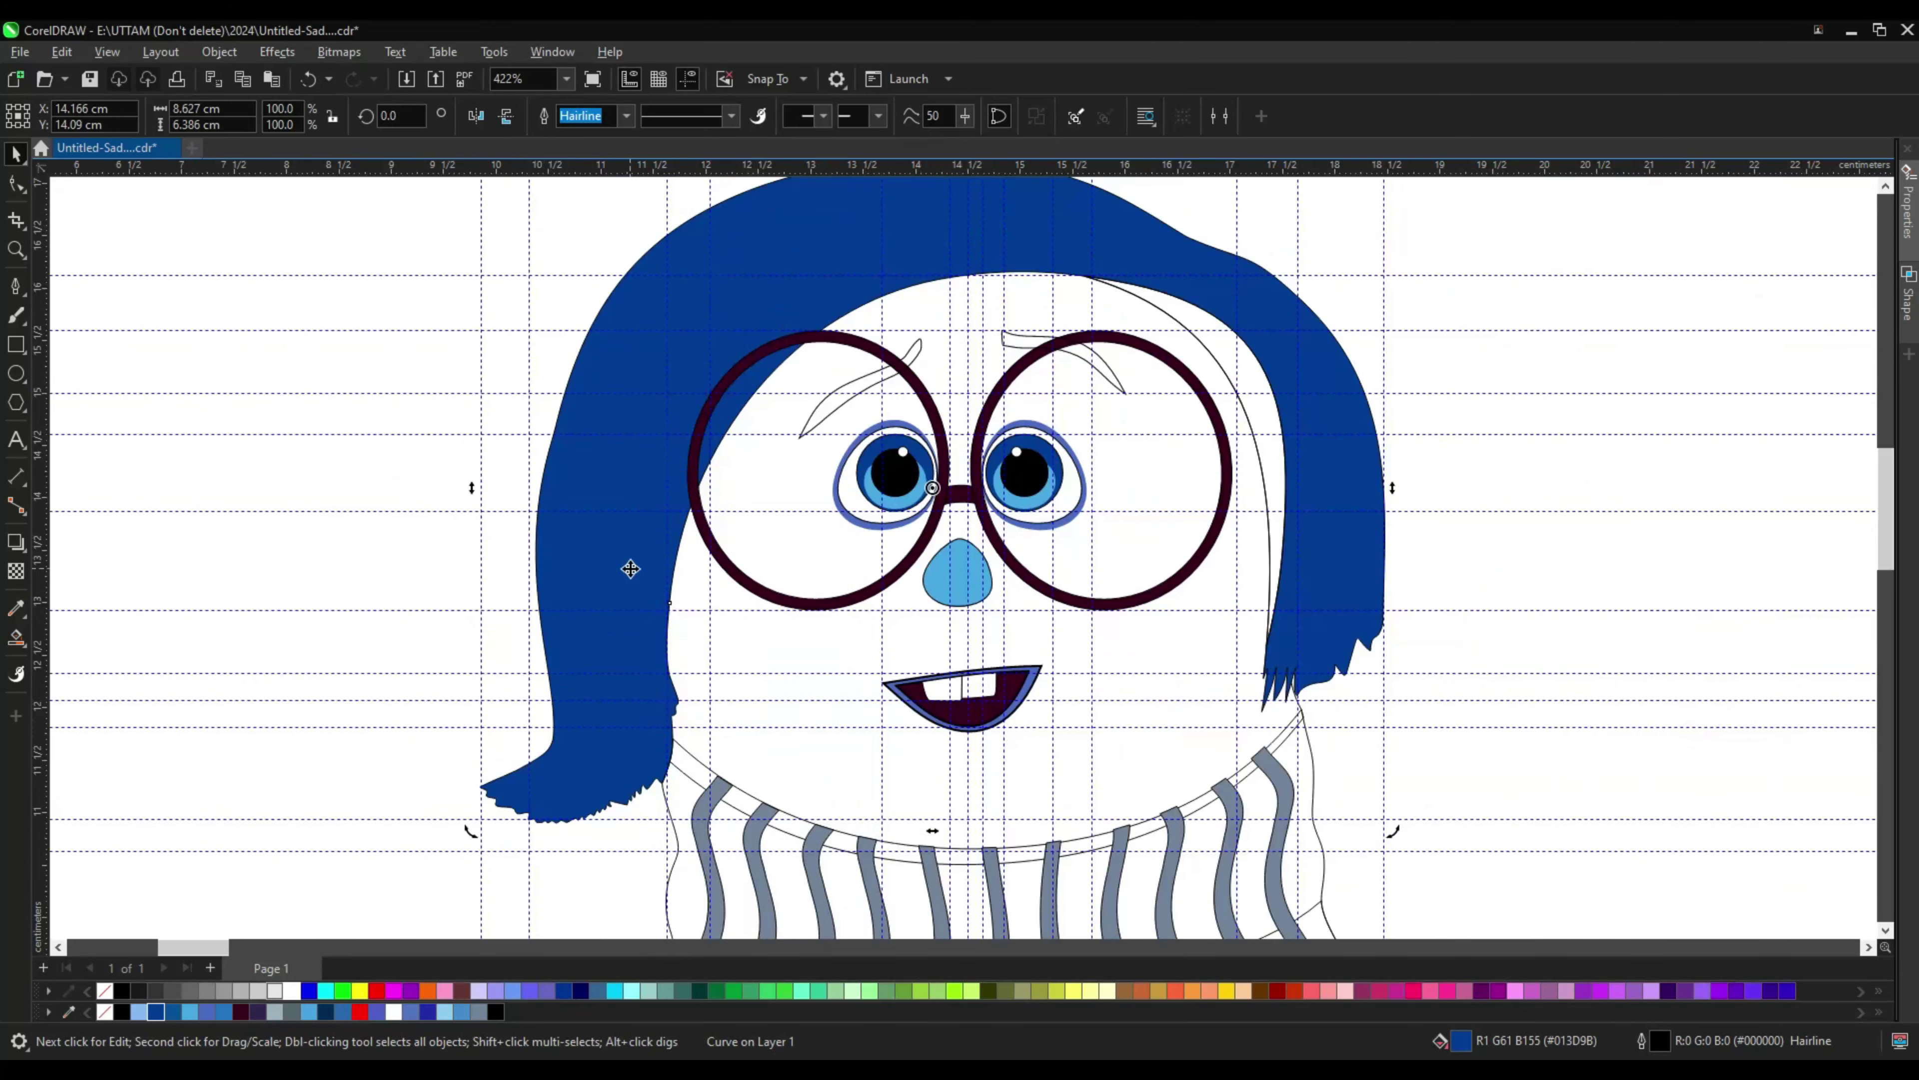
pyautogui.hotkey('ctrl', 'z')
pyautogui.click(1630, 477)
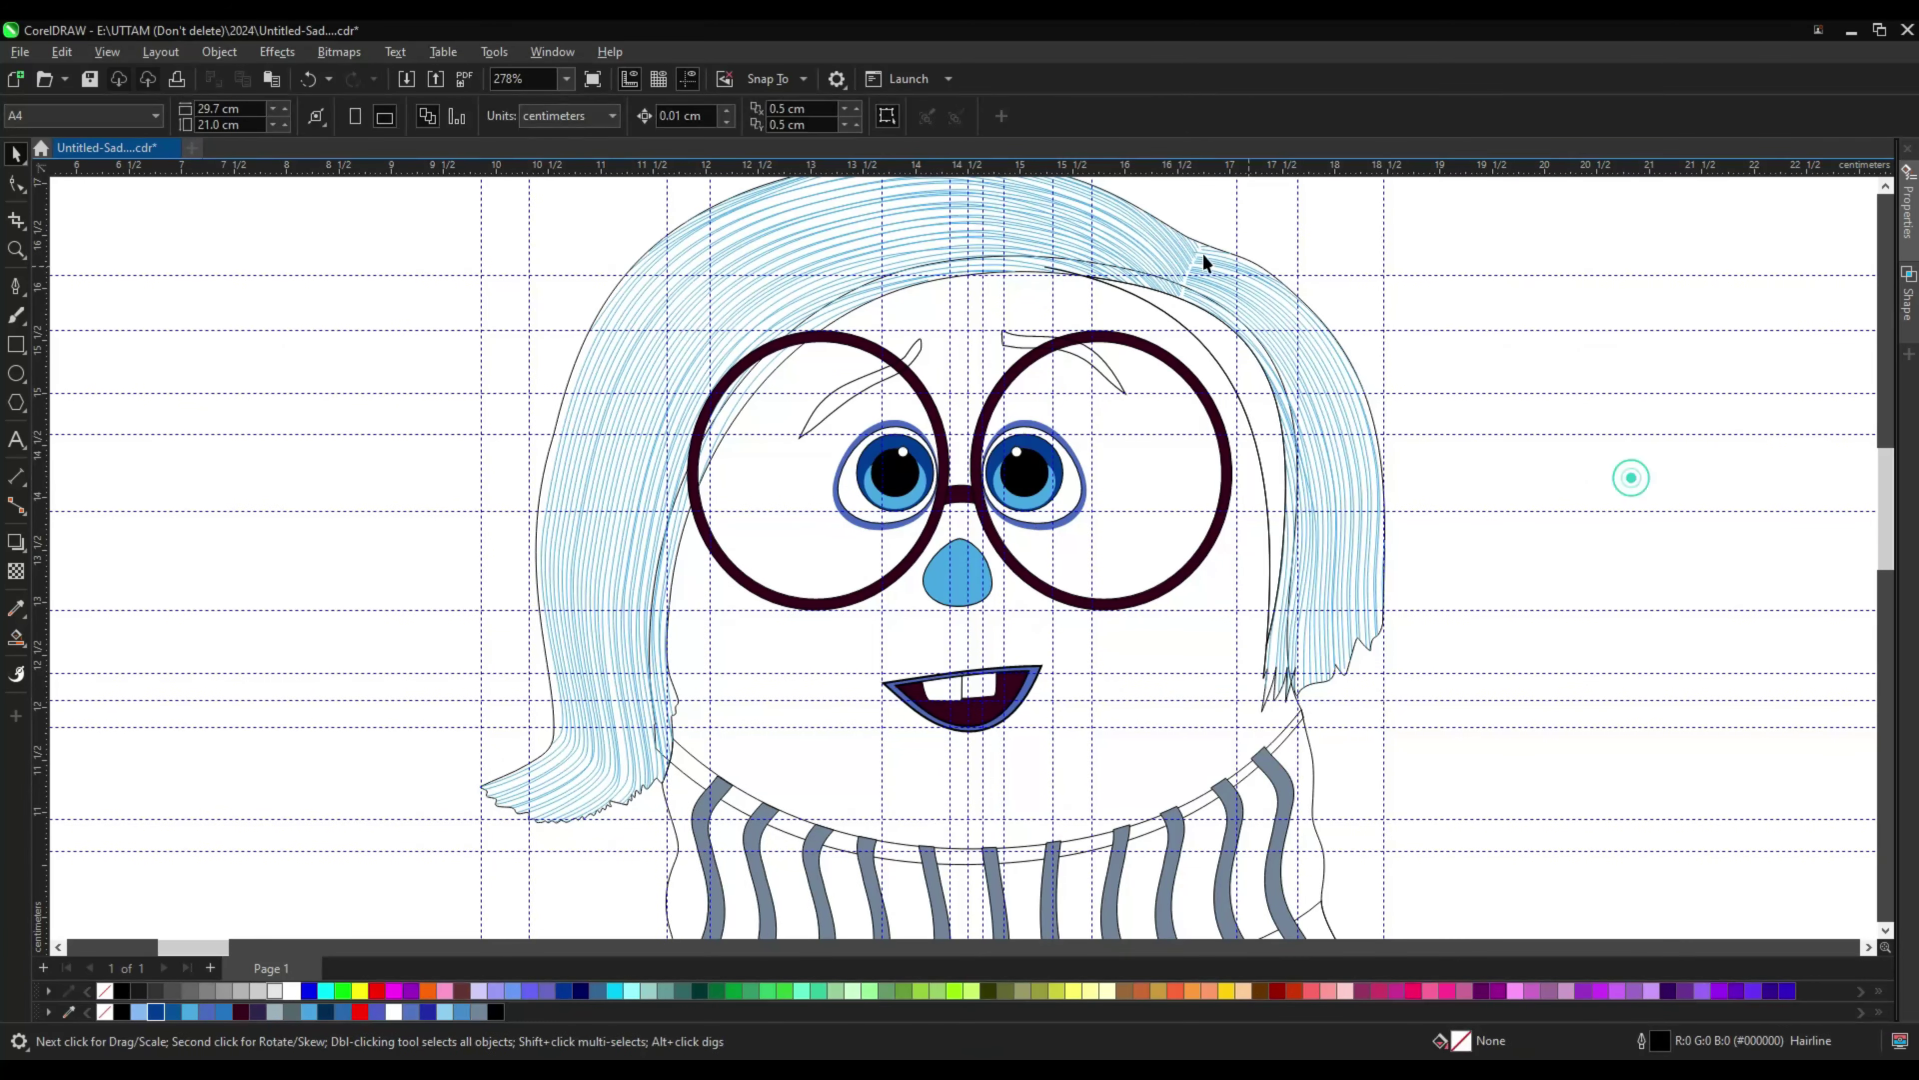
pyautogui.rightClick(1420, 251)
pyautogui.press('Escape')
pyautogui.click(555, 715)
pyautogui.hotkey('ctrl', 'shift', 'z')
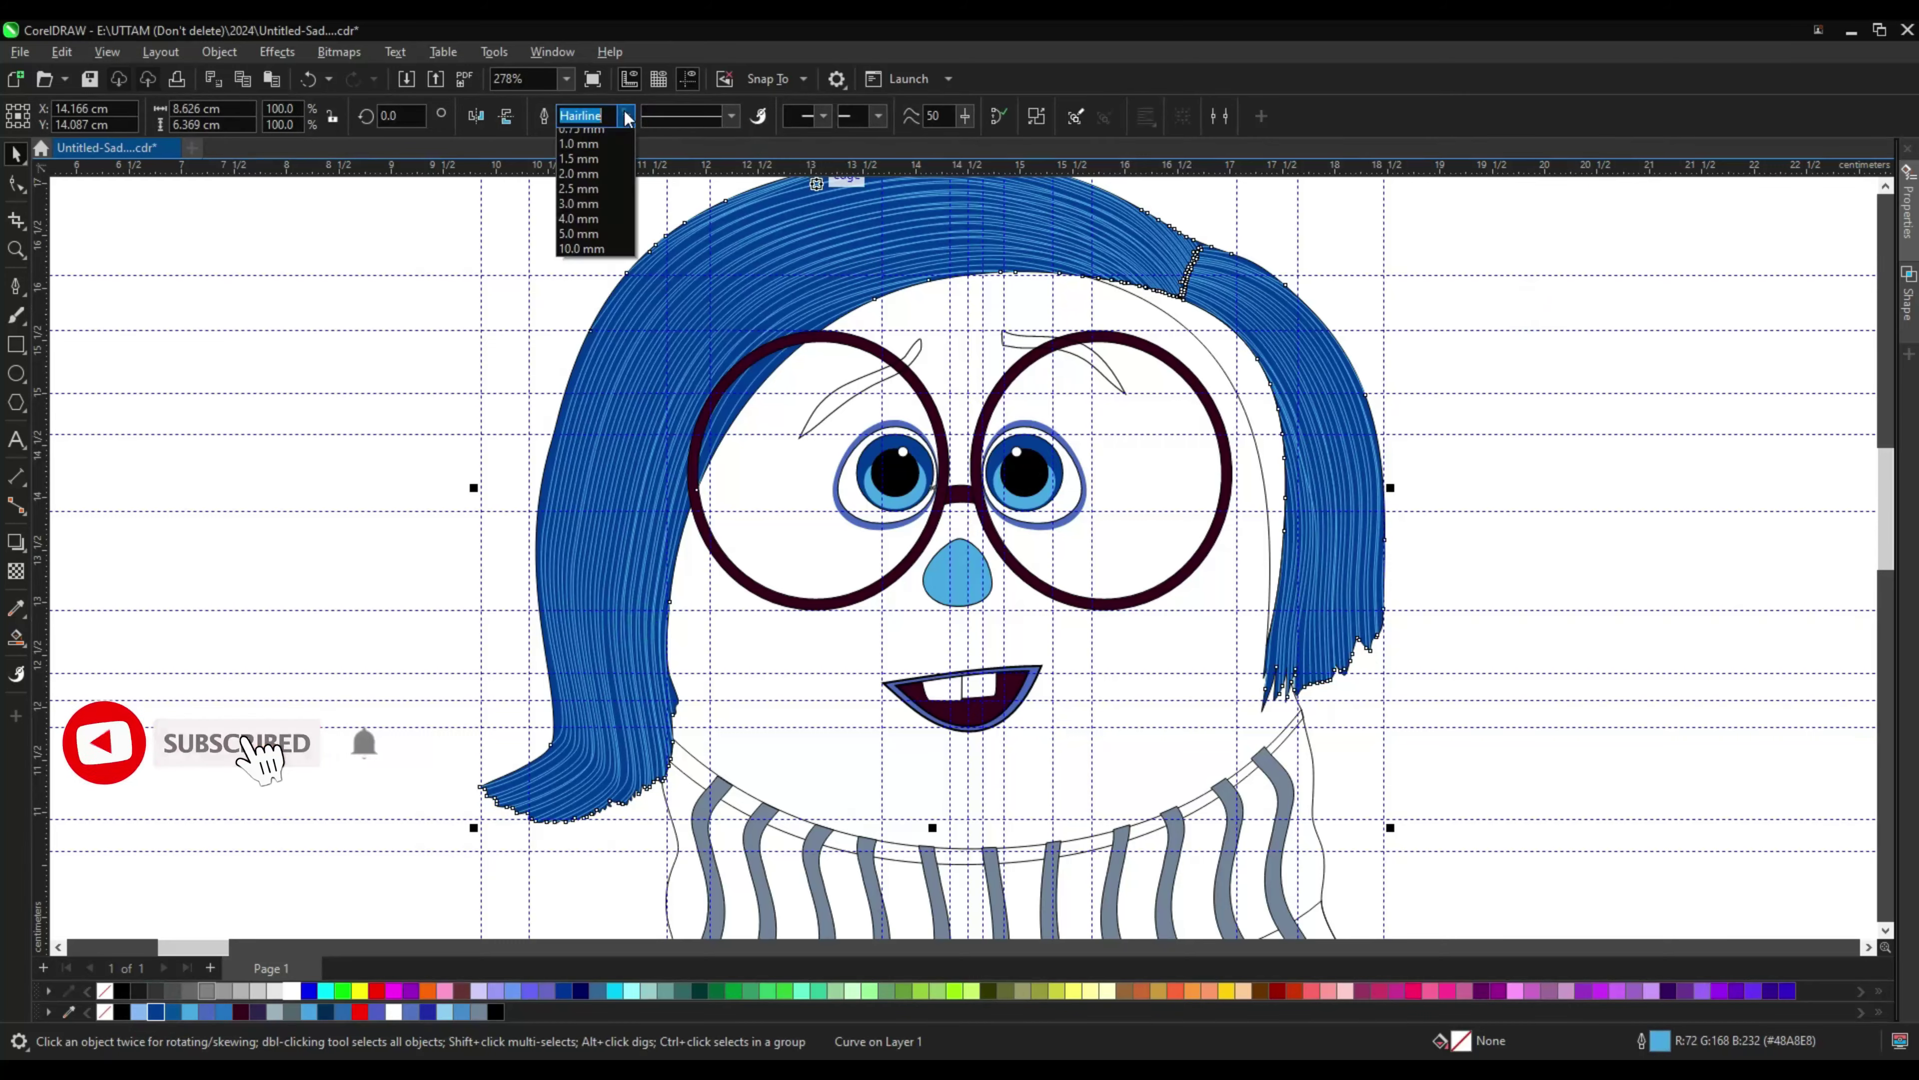
# Step: Draw short curves about 0.13 by 0.55 cm along the hair parting with the Pen tool and adjust their nodes
pyautogui.scroll(1, 1163, 301)
pyautogui.scroll(4, 1164, 301)
pyautogui.click(1156, 325)
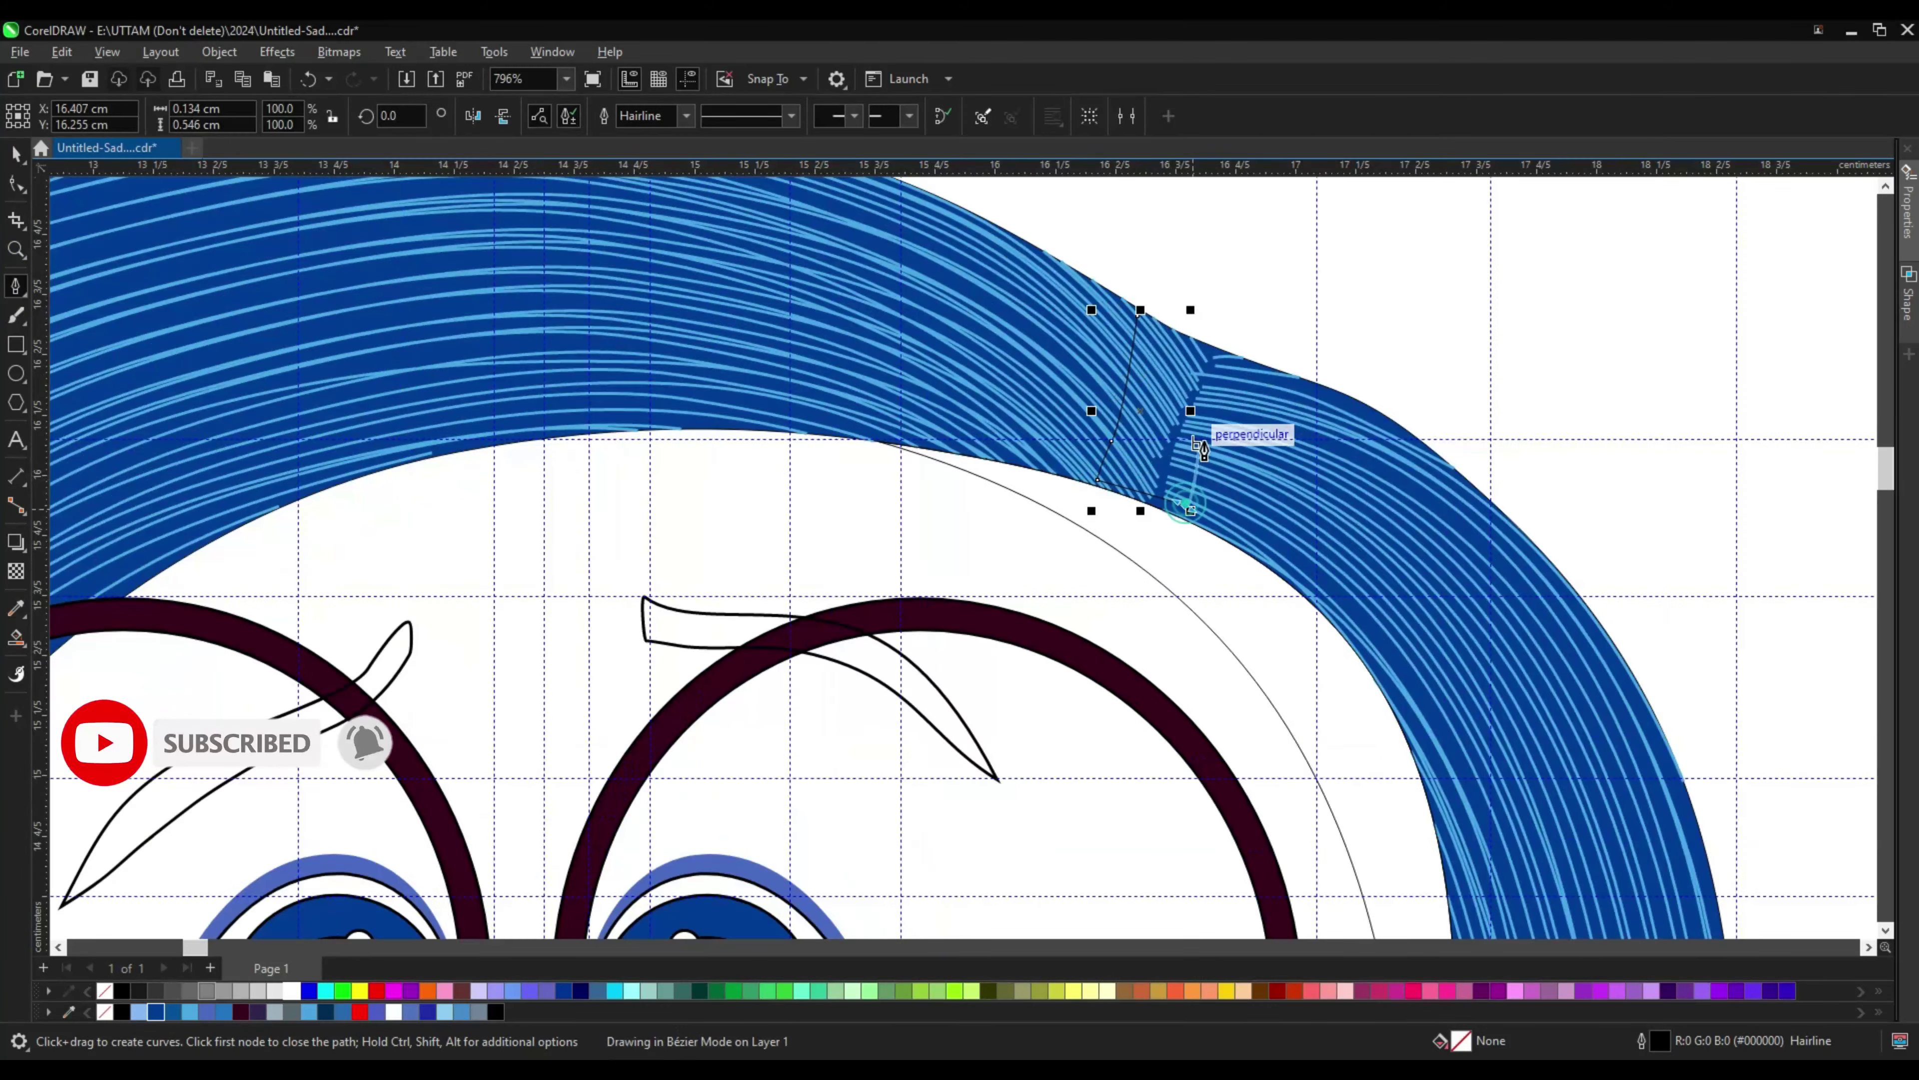
pyautogui.scroll(3, 1156, 325)
pyautogui.click(1152, 321)
pyautogui.scroll(3, 1149, 321)
pyautogui.click(1147, 318)
pyautogui.press('F10')
pyautogui.scroll(-5, 1148, 333)
pyautogui.press('space')
# Step: Widen the hair base's outline and colour it light blue #48A8E8
pyautogui.click(673, 694)
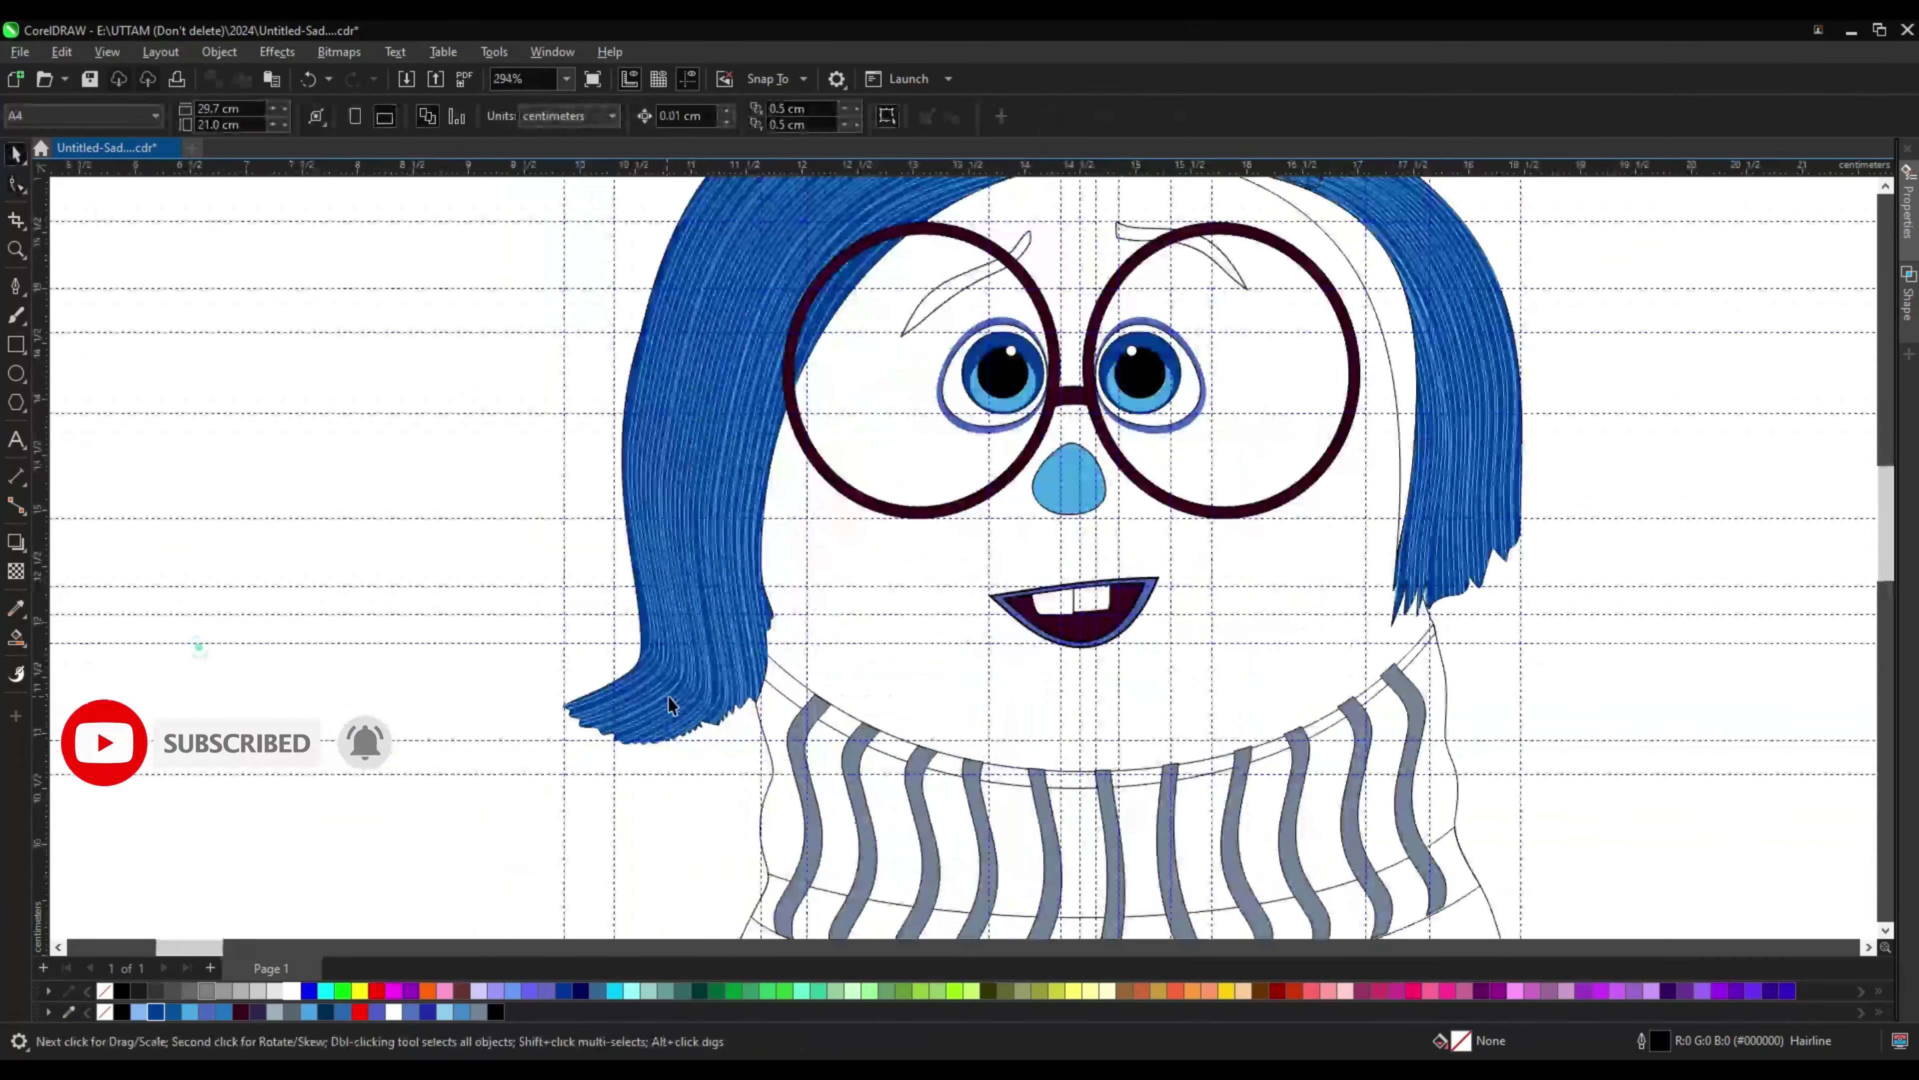
pyautogui.scroll(2, 673, 694)
pyautogui.click(626, 116)
pyautogui.click(589, 163)
pyautogui.scroll(-2, 453, 454)
pyautogui.scroll(8, 369, 742)
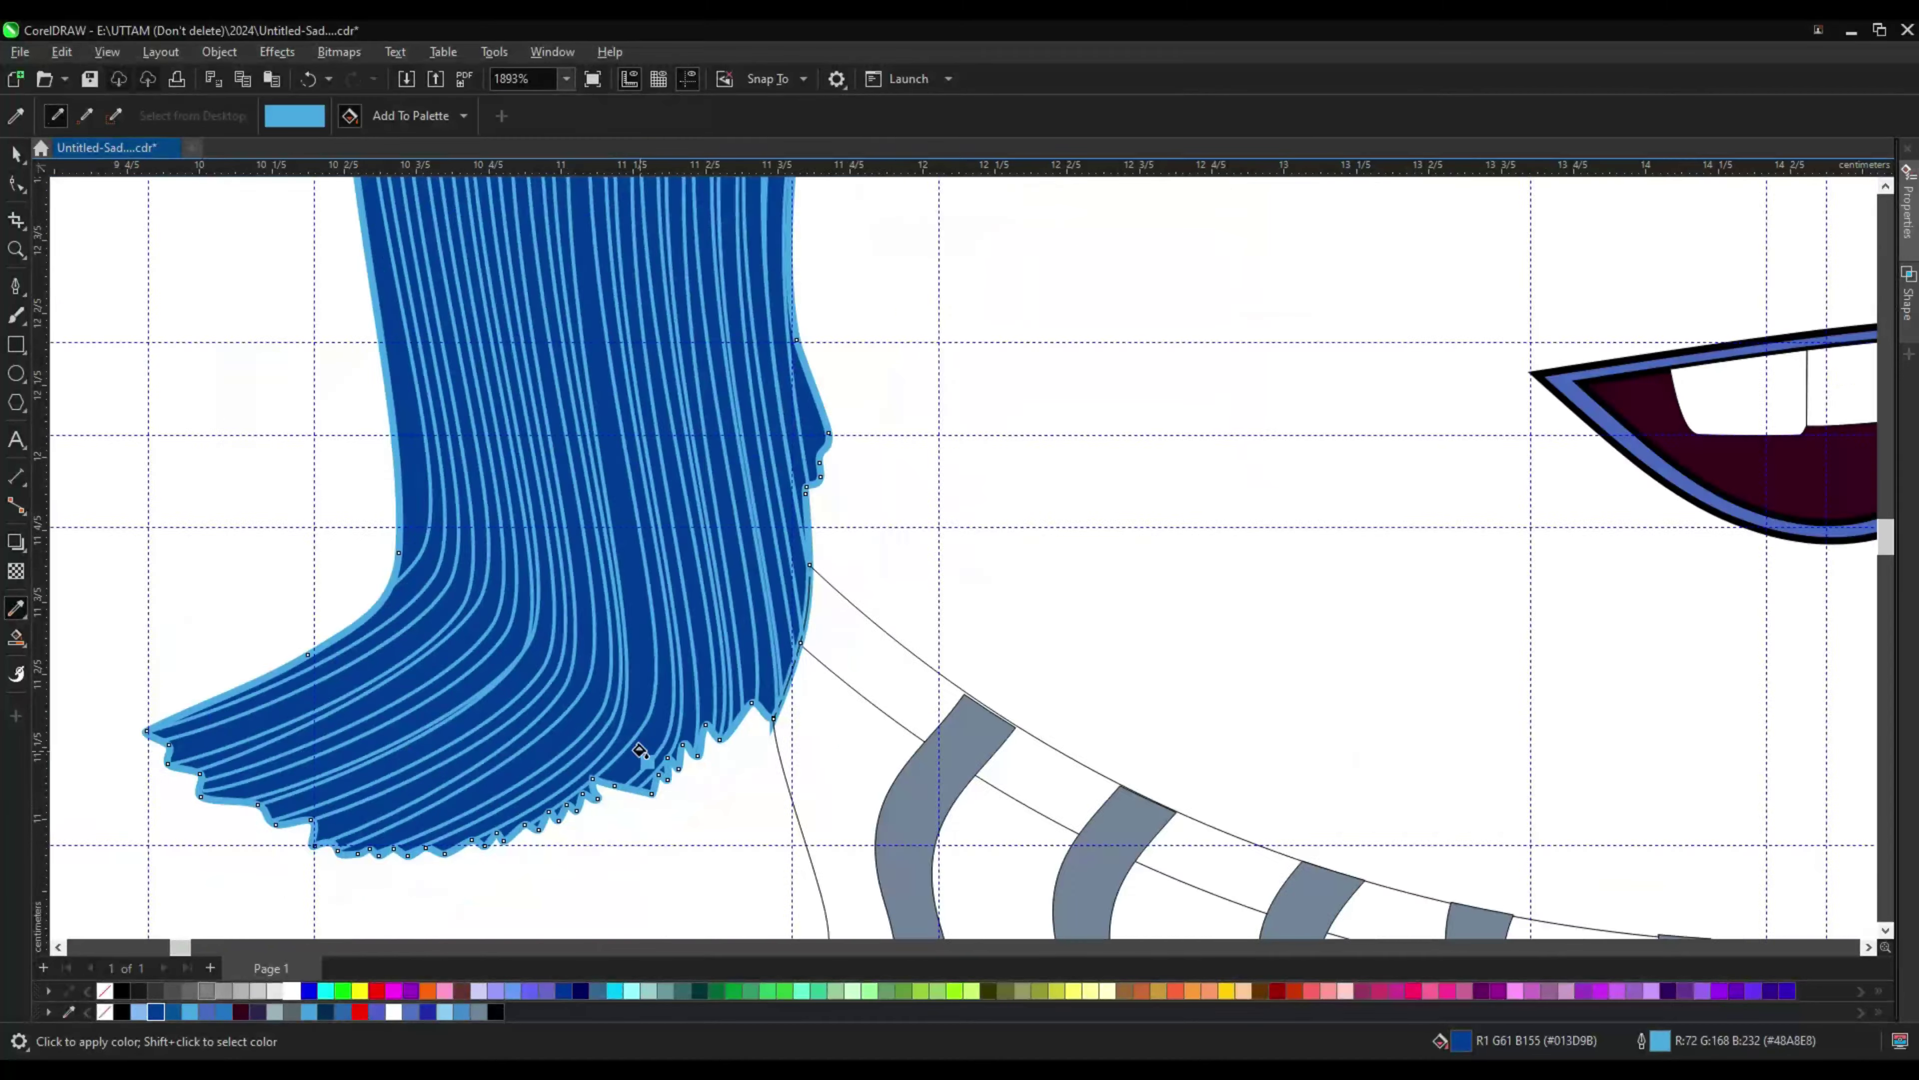
# Step: Refine the nodes at the hair base's inner lower tip with the Shape tool
pyautogui.press('F10')
pyautogui.click(713, 738)
pyautogui.scroll(-4, 713, 738)
pyautogui.scroll(2, 725, 719)
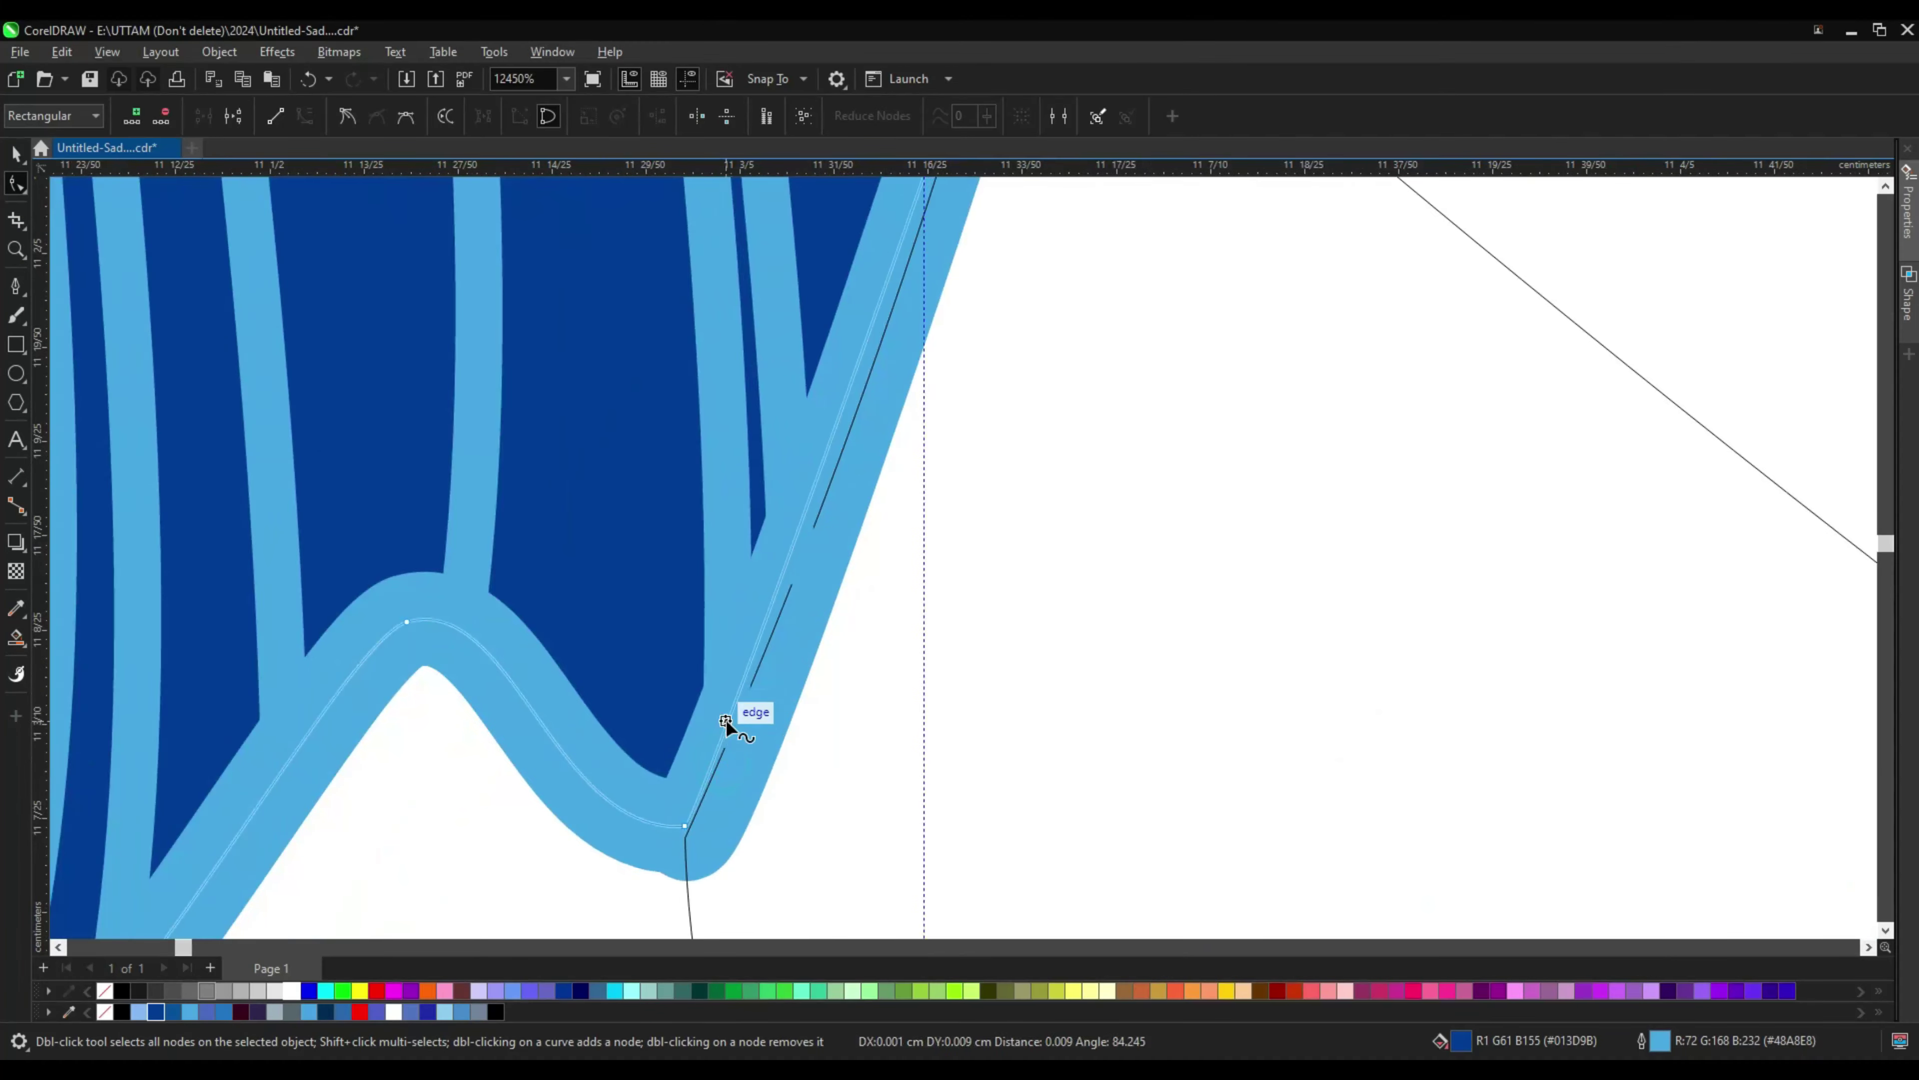
pyautogui.scroll(-4, 784, 646)
pyautogui.scroll(-4, 897, 311)
# Step: Fill the hair tie shape with dark navy blue
pyautogui.press('space')
pyautogui.click(914, 314)
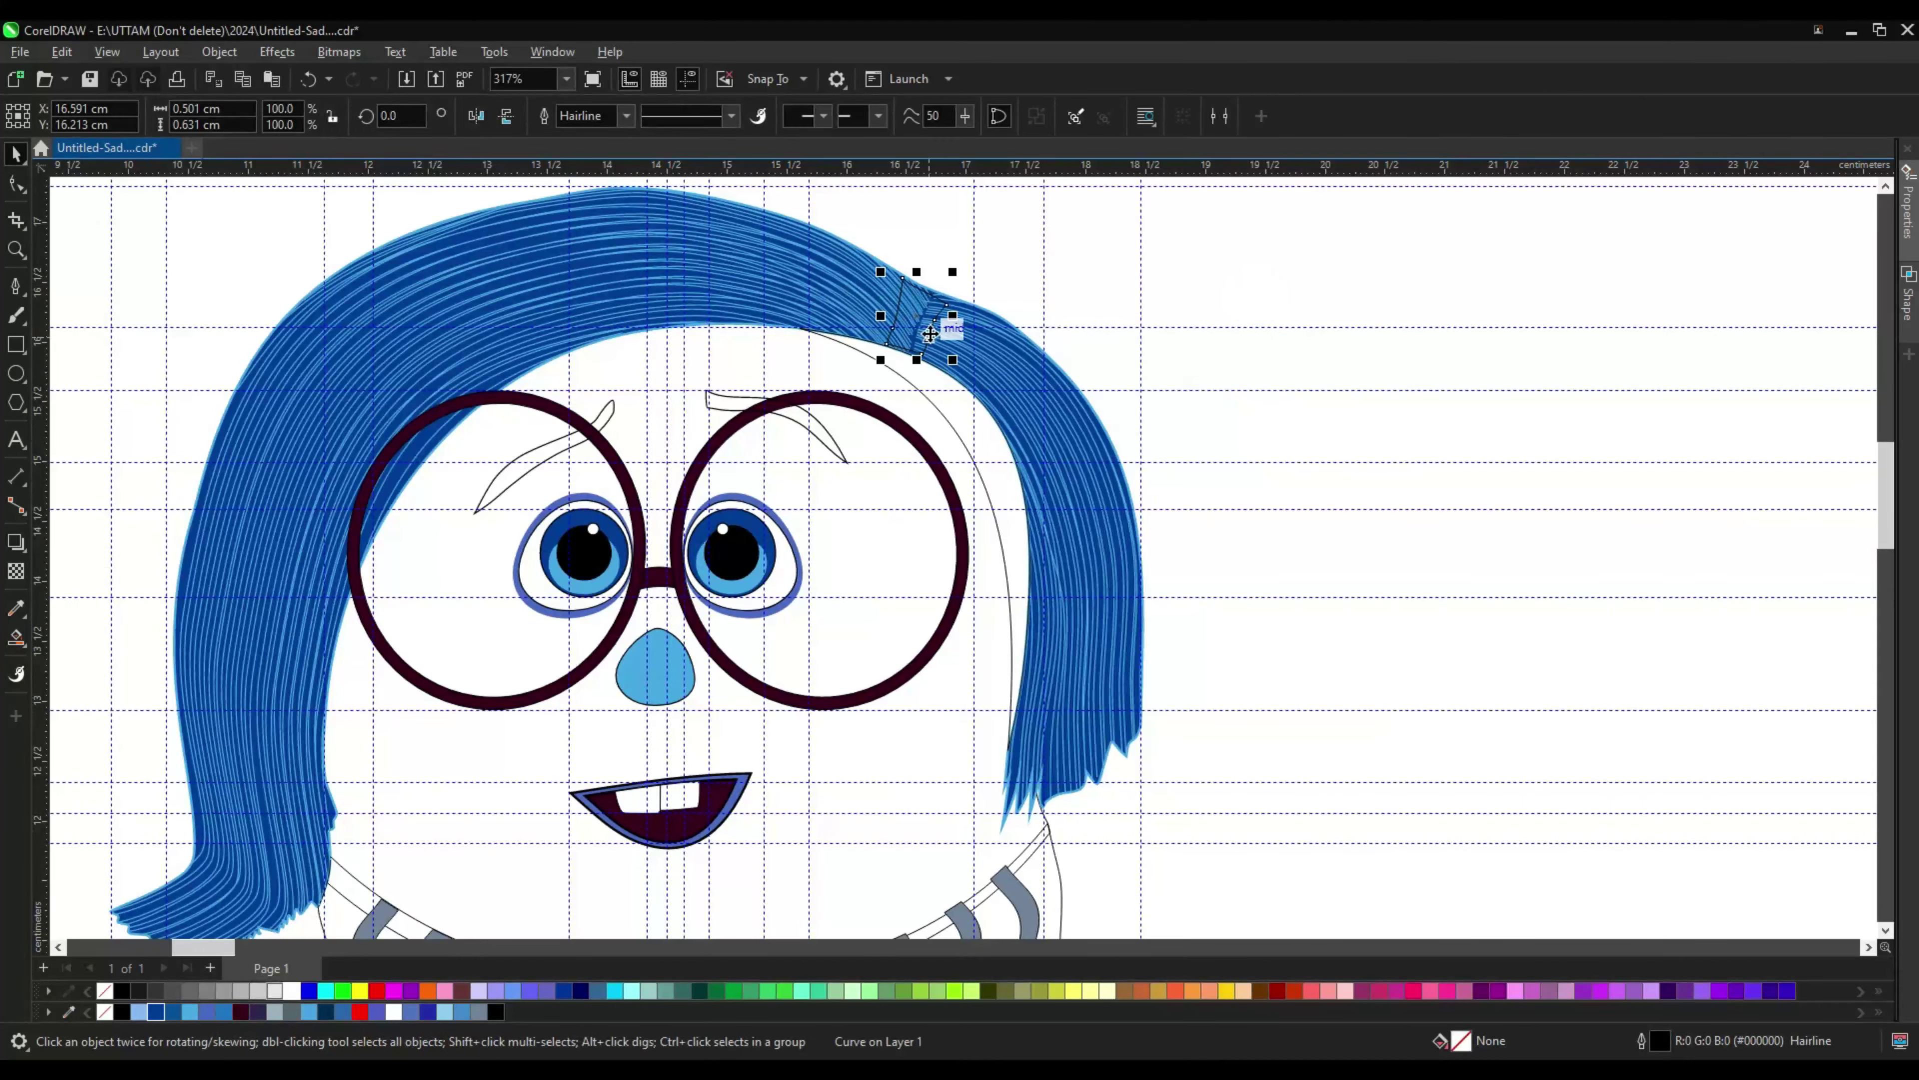
pyautogui.click(627, 116)
pyautogui.click(287, 327)
pyautogui.scroll(-4, 283, 489)
pyautogui.scroll(2, 751, 408)
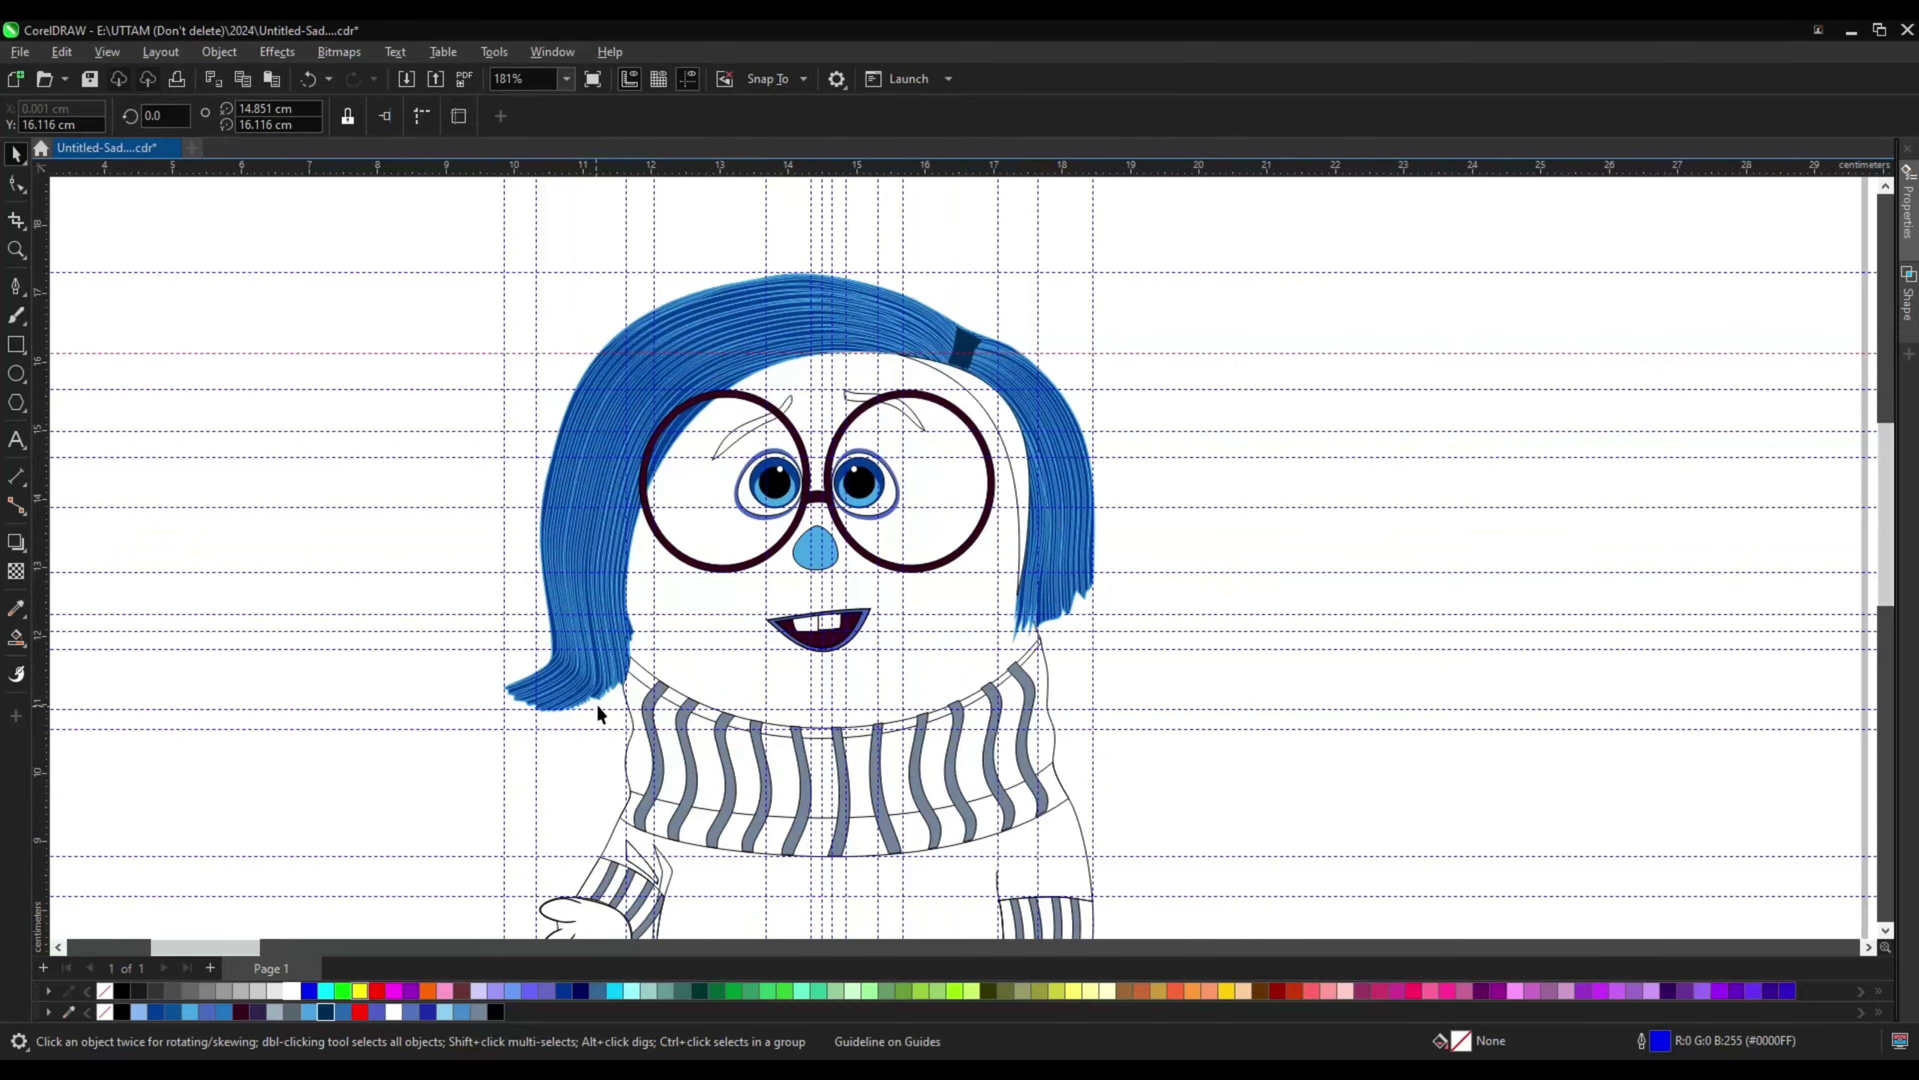
# Step: Apply a fountain fill to the hair base with five stops alternating blue #013D9B and dark navy #012144
pyautogui.click(590, 665)
pyautogui.press('F11')
pyautogui.click(1210, 305)
pyautogui.click(1391, 629)
pyautogui.click(1277, 660)
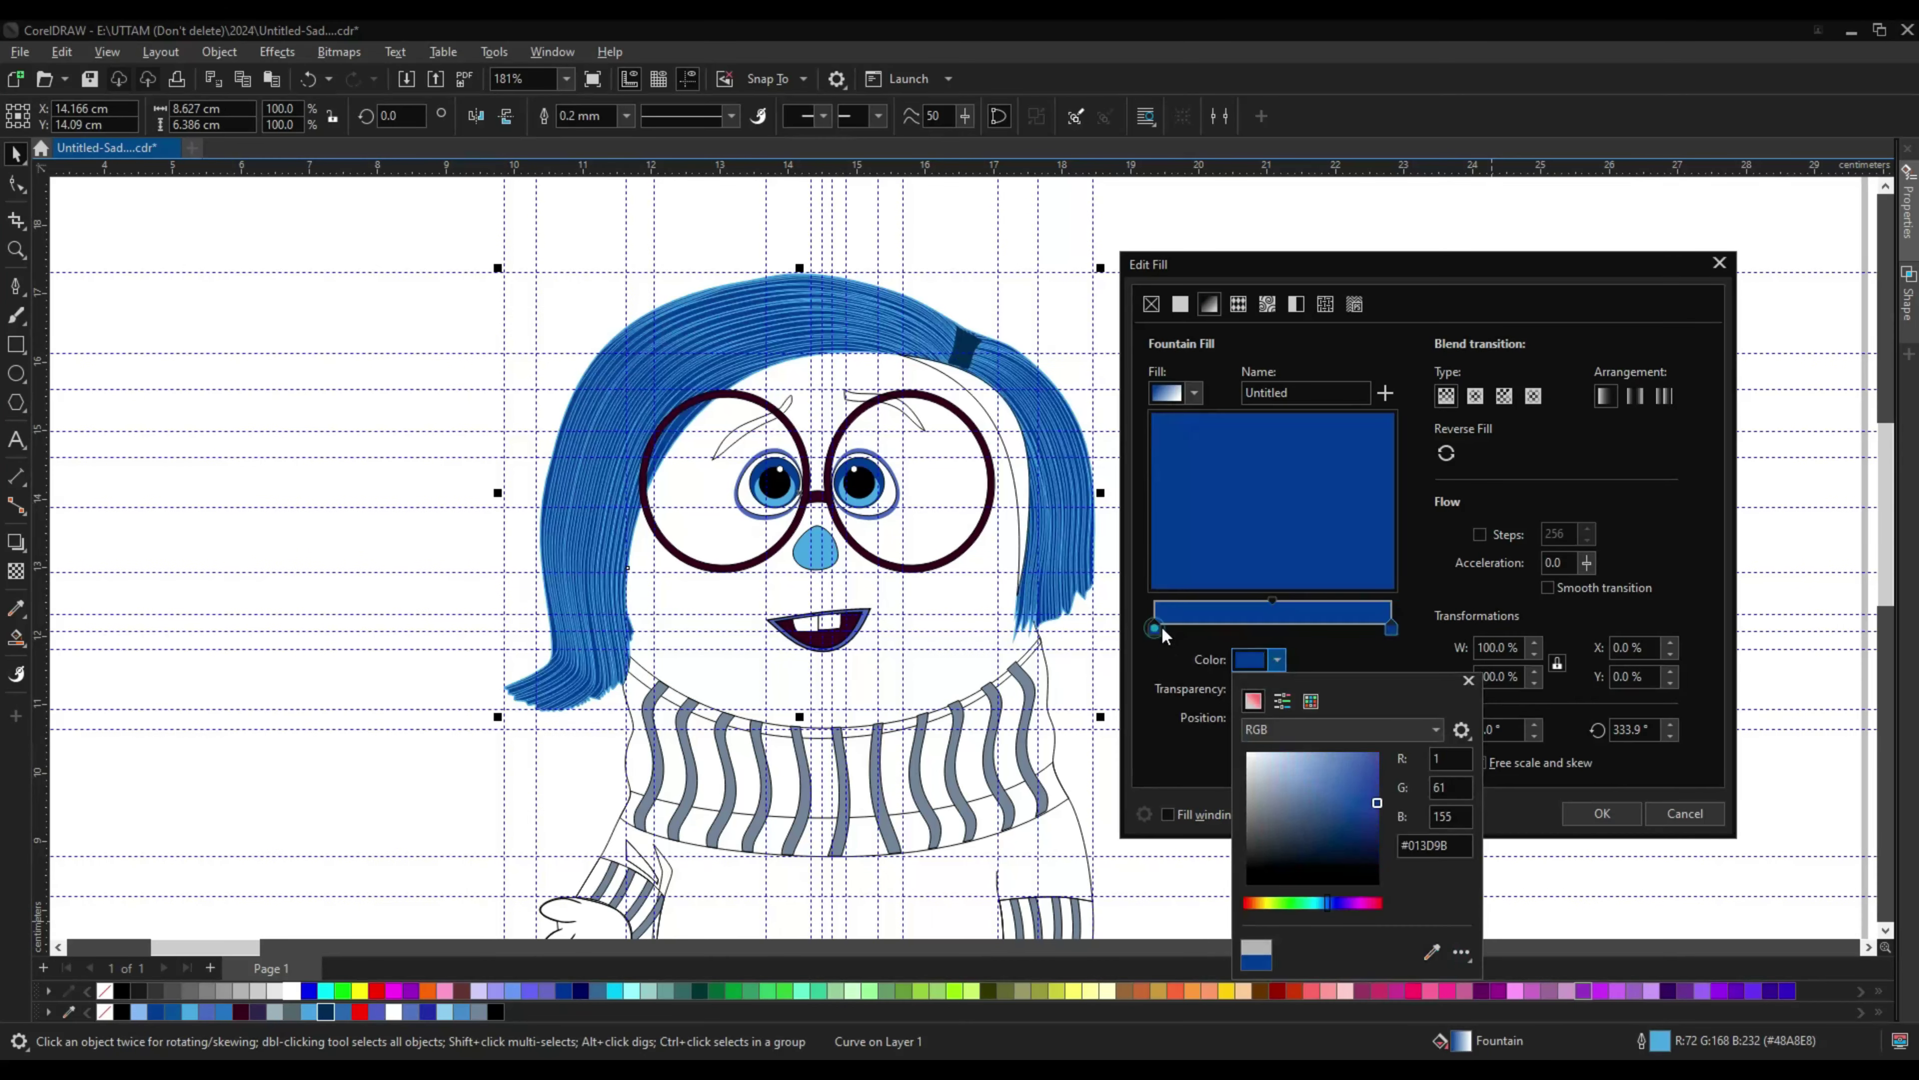
pyautogui.doubleClick(1323, 614)
pyautogui.click(1279, 660)
pyautogui.click(1341, 877)
pyautogui.click(1279, 661)
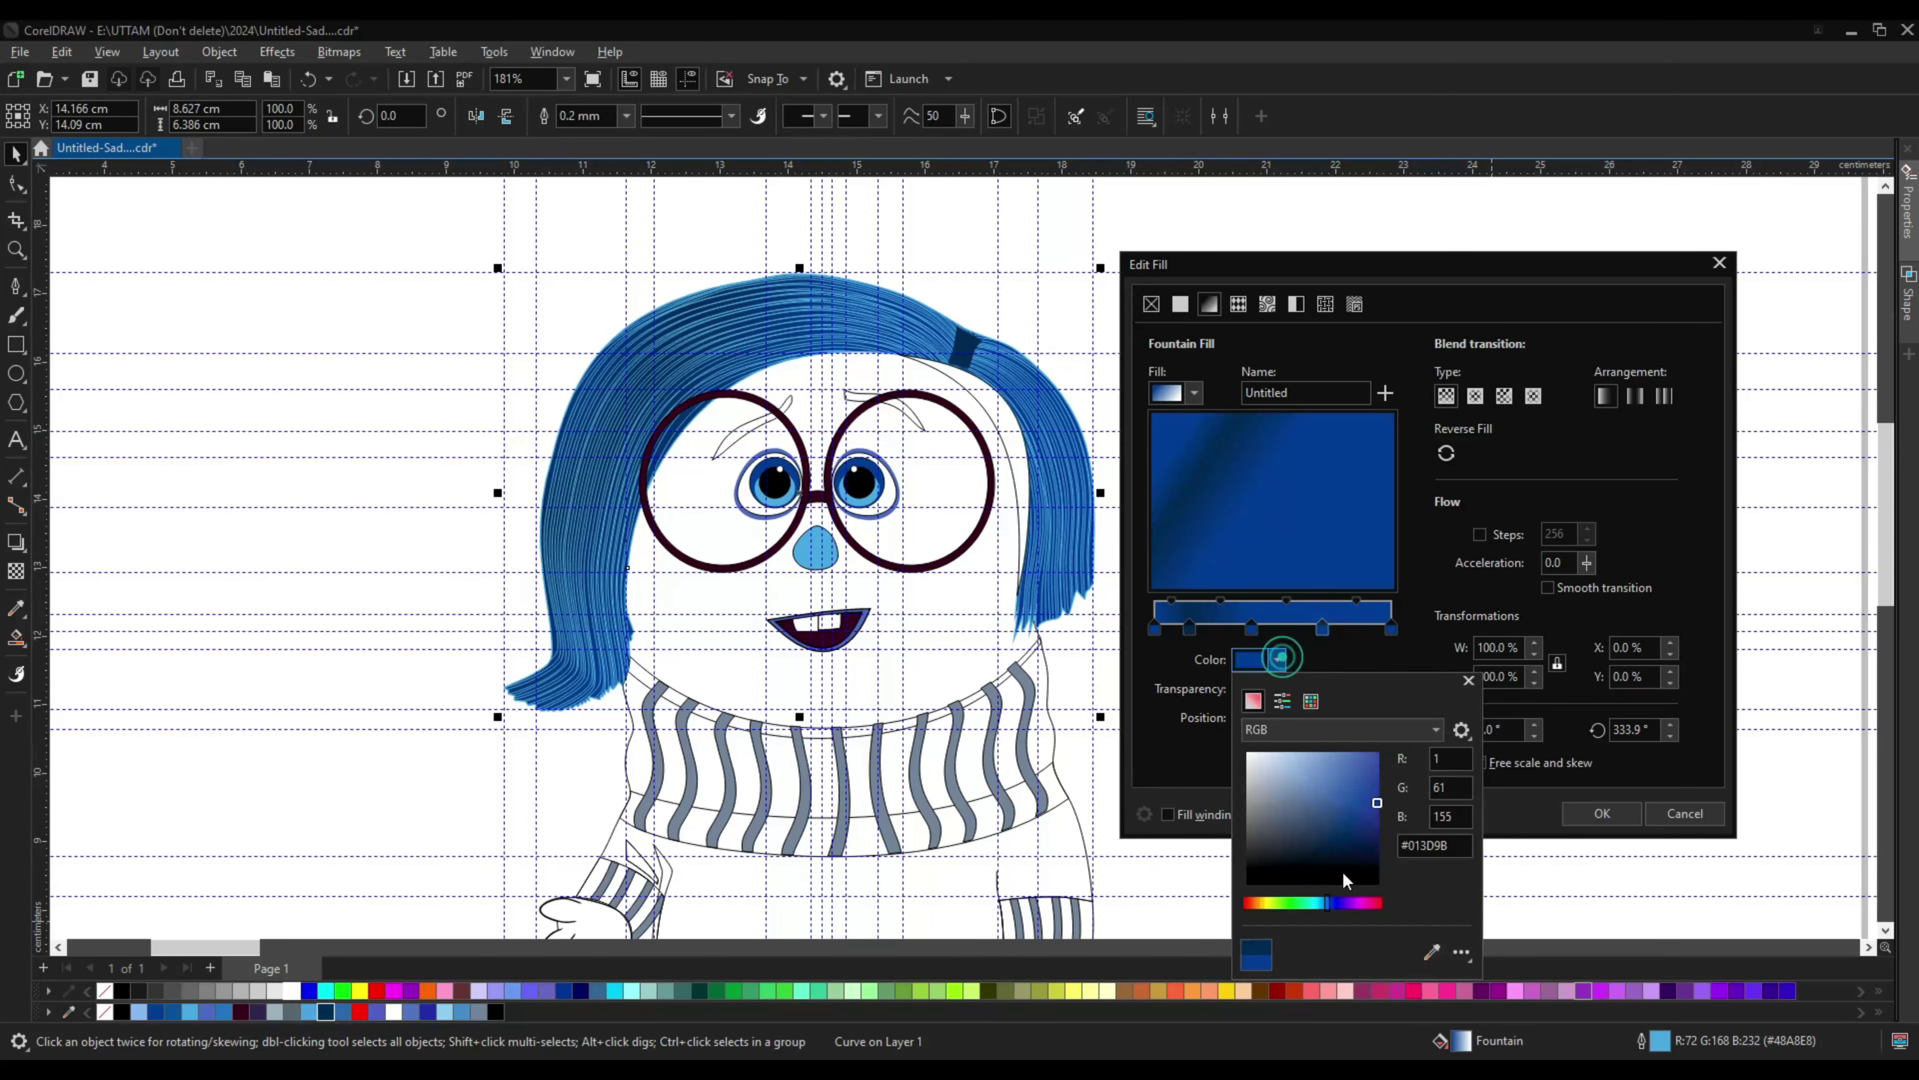
pyautogui.click(1190, 629)
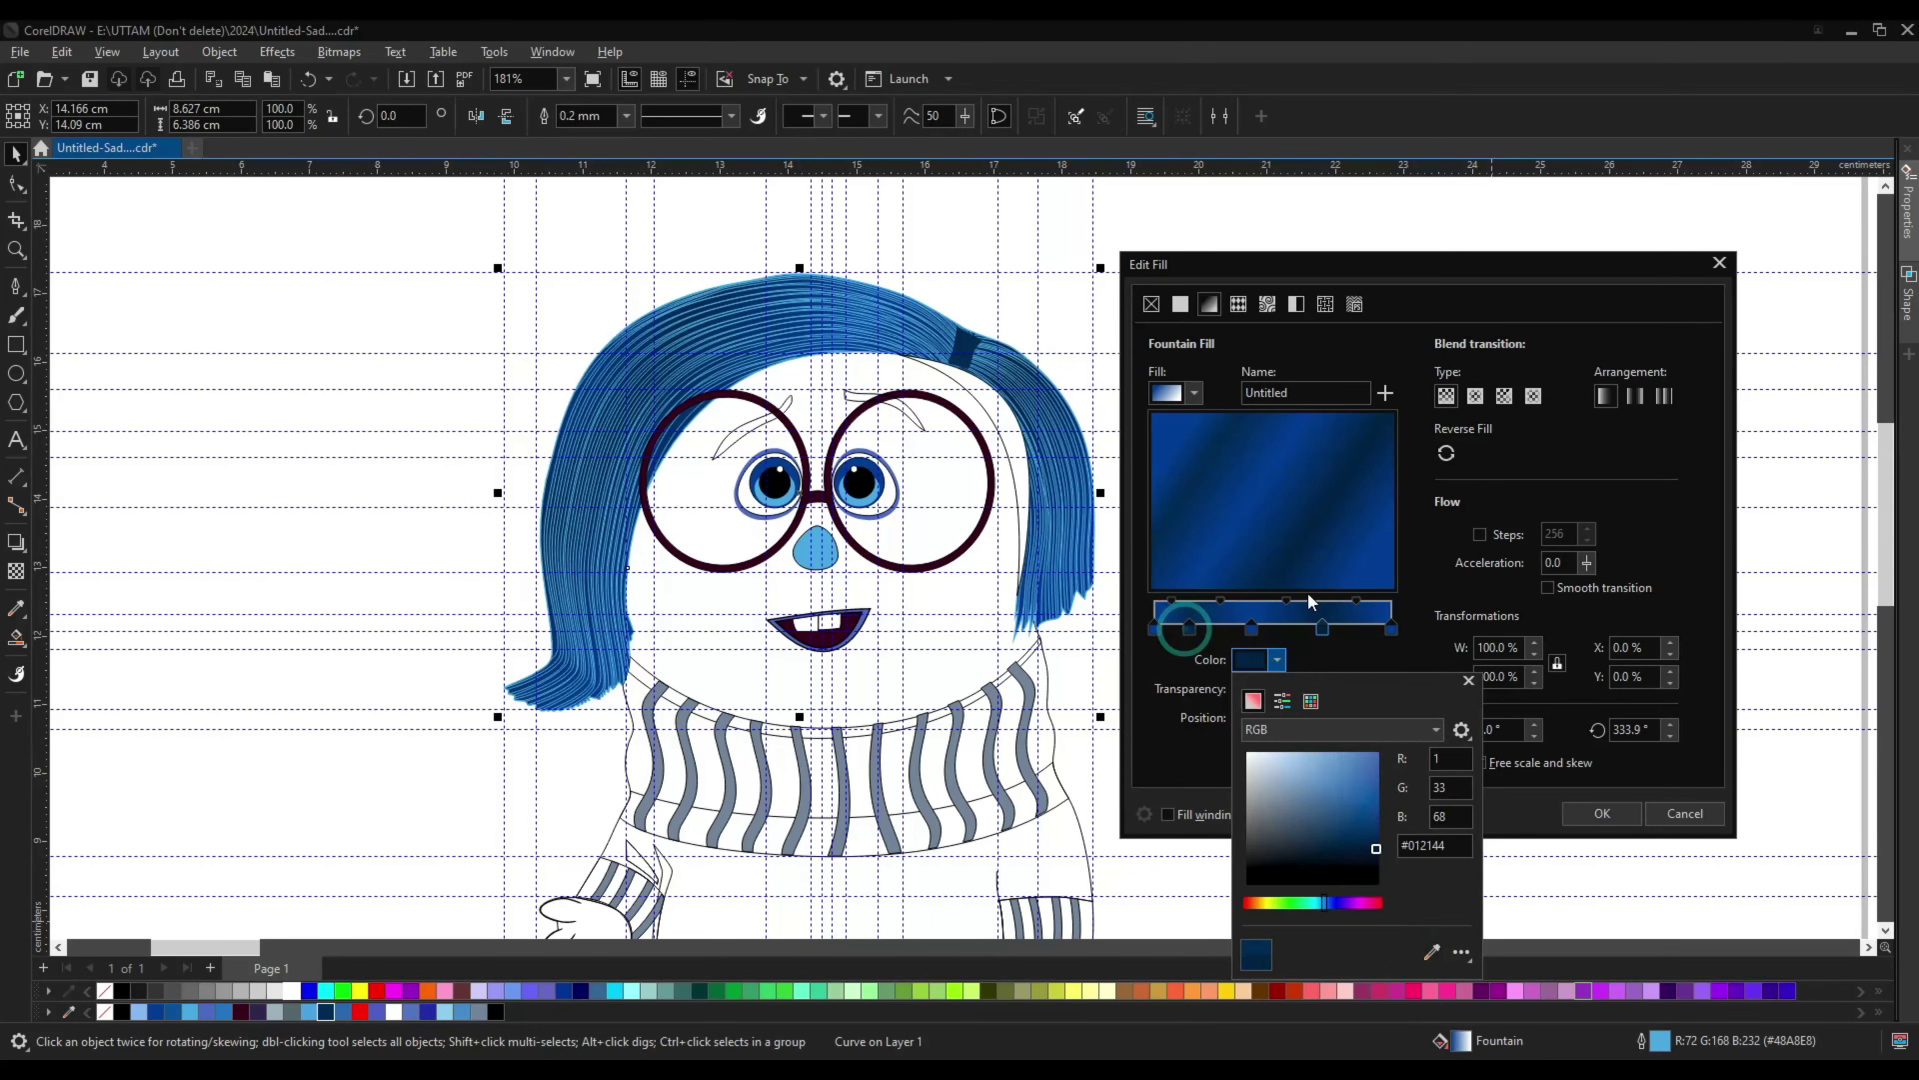
pyautogui.click(1586, 816)
pyautogui.press('Escape')
# Step: Fill the inner hair section beside the face with dark navy and the face with light blue #84B8FA
pyautogui.click(949, 554)
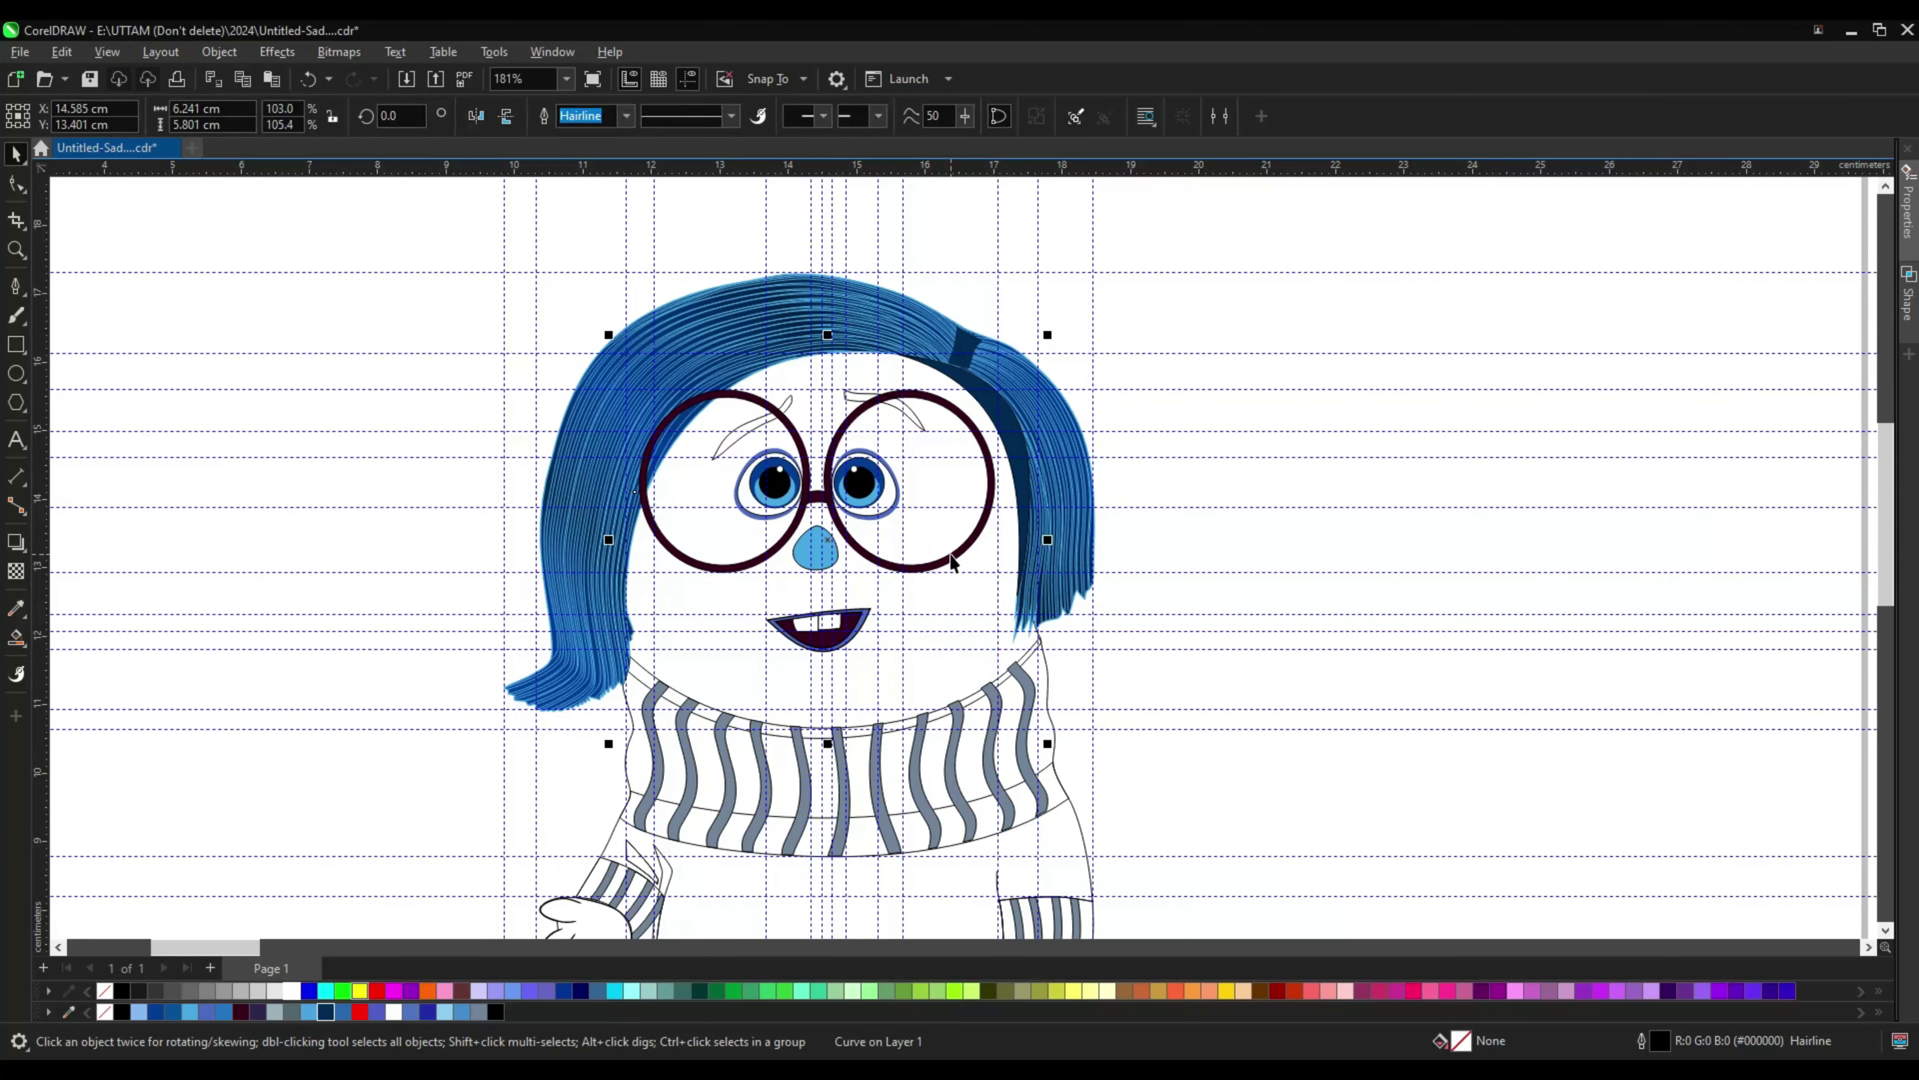
pyautogui.click(270, 847)
pyautogui.click(717, 659)
pyautogui.click(139, 1012)
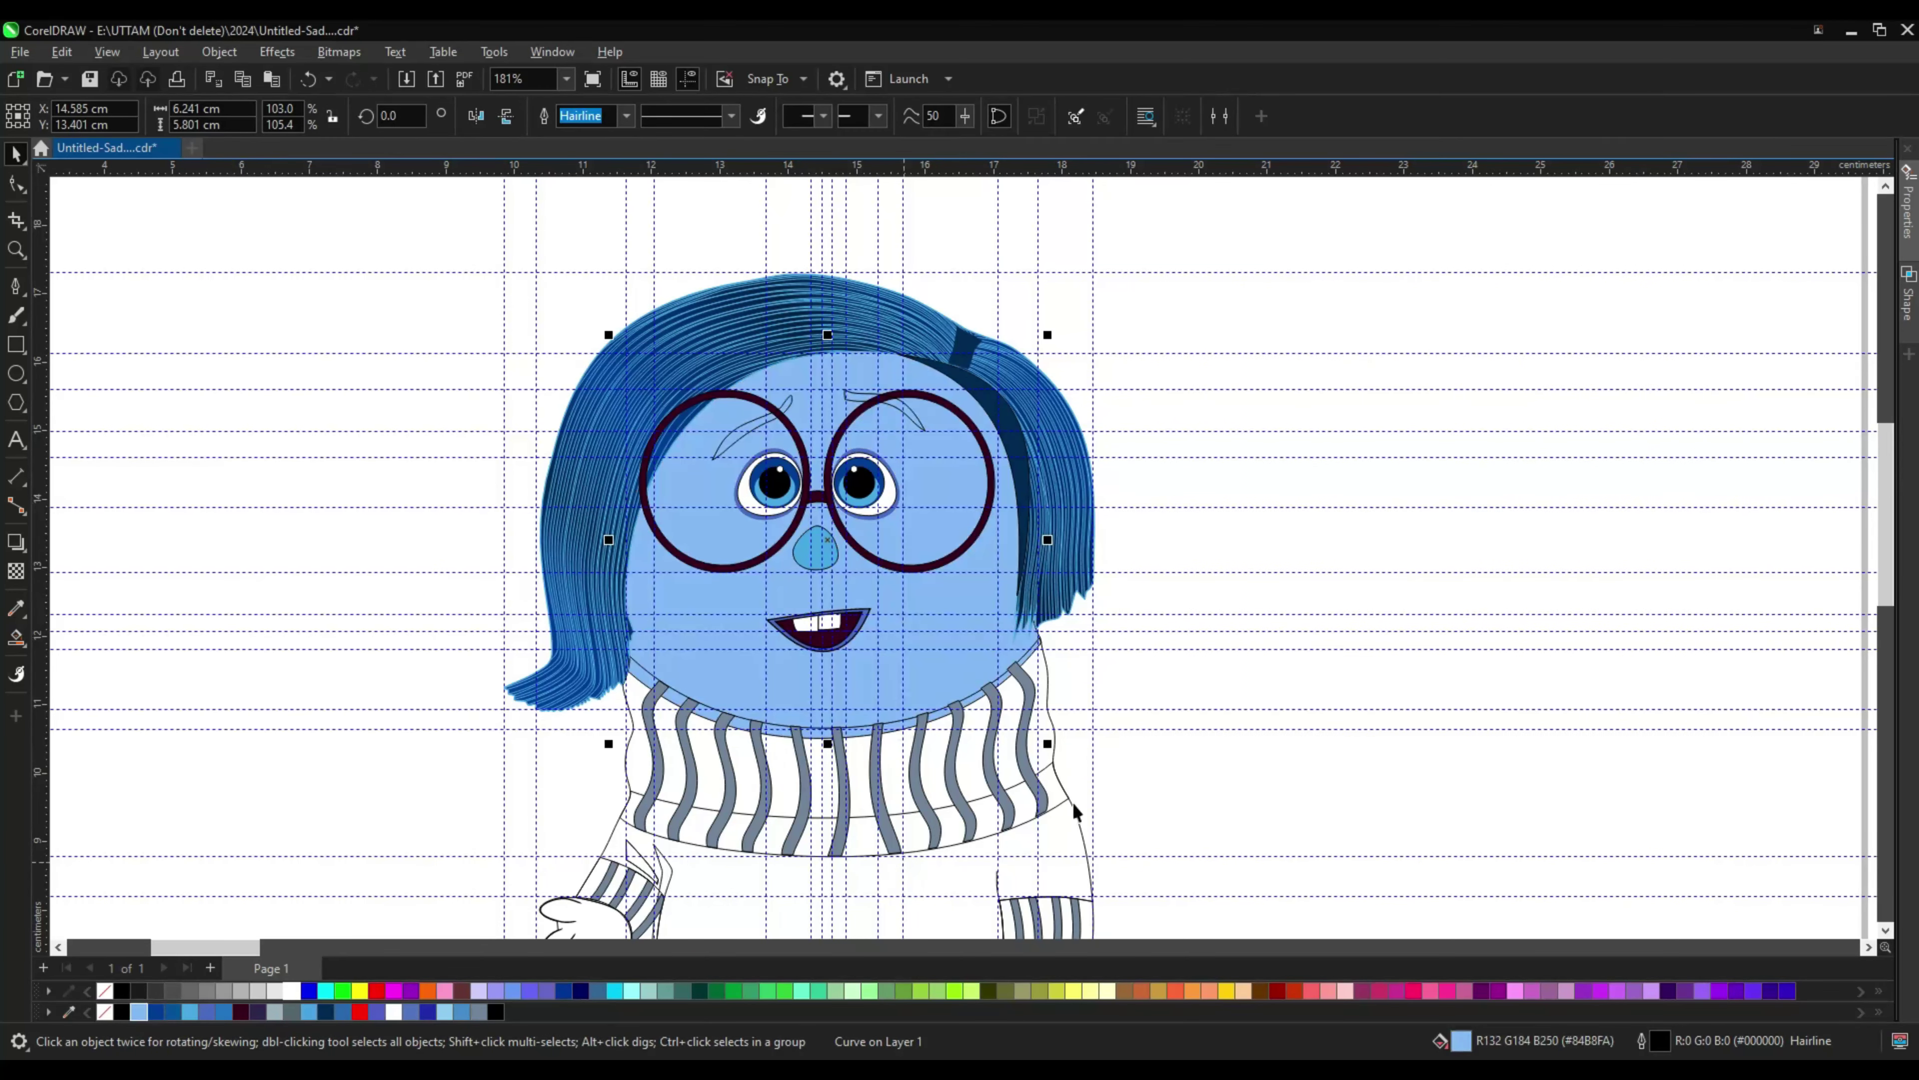
# Step: Fill both eyebrows with dark navy #012955
pyautogui.scroll(1, 849, 392)
pyautogui.click(850, 393)
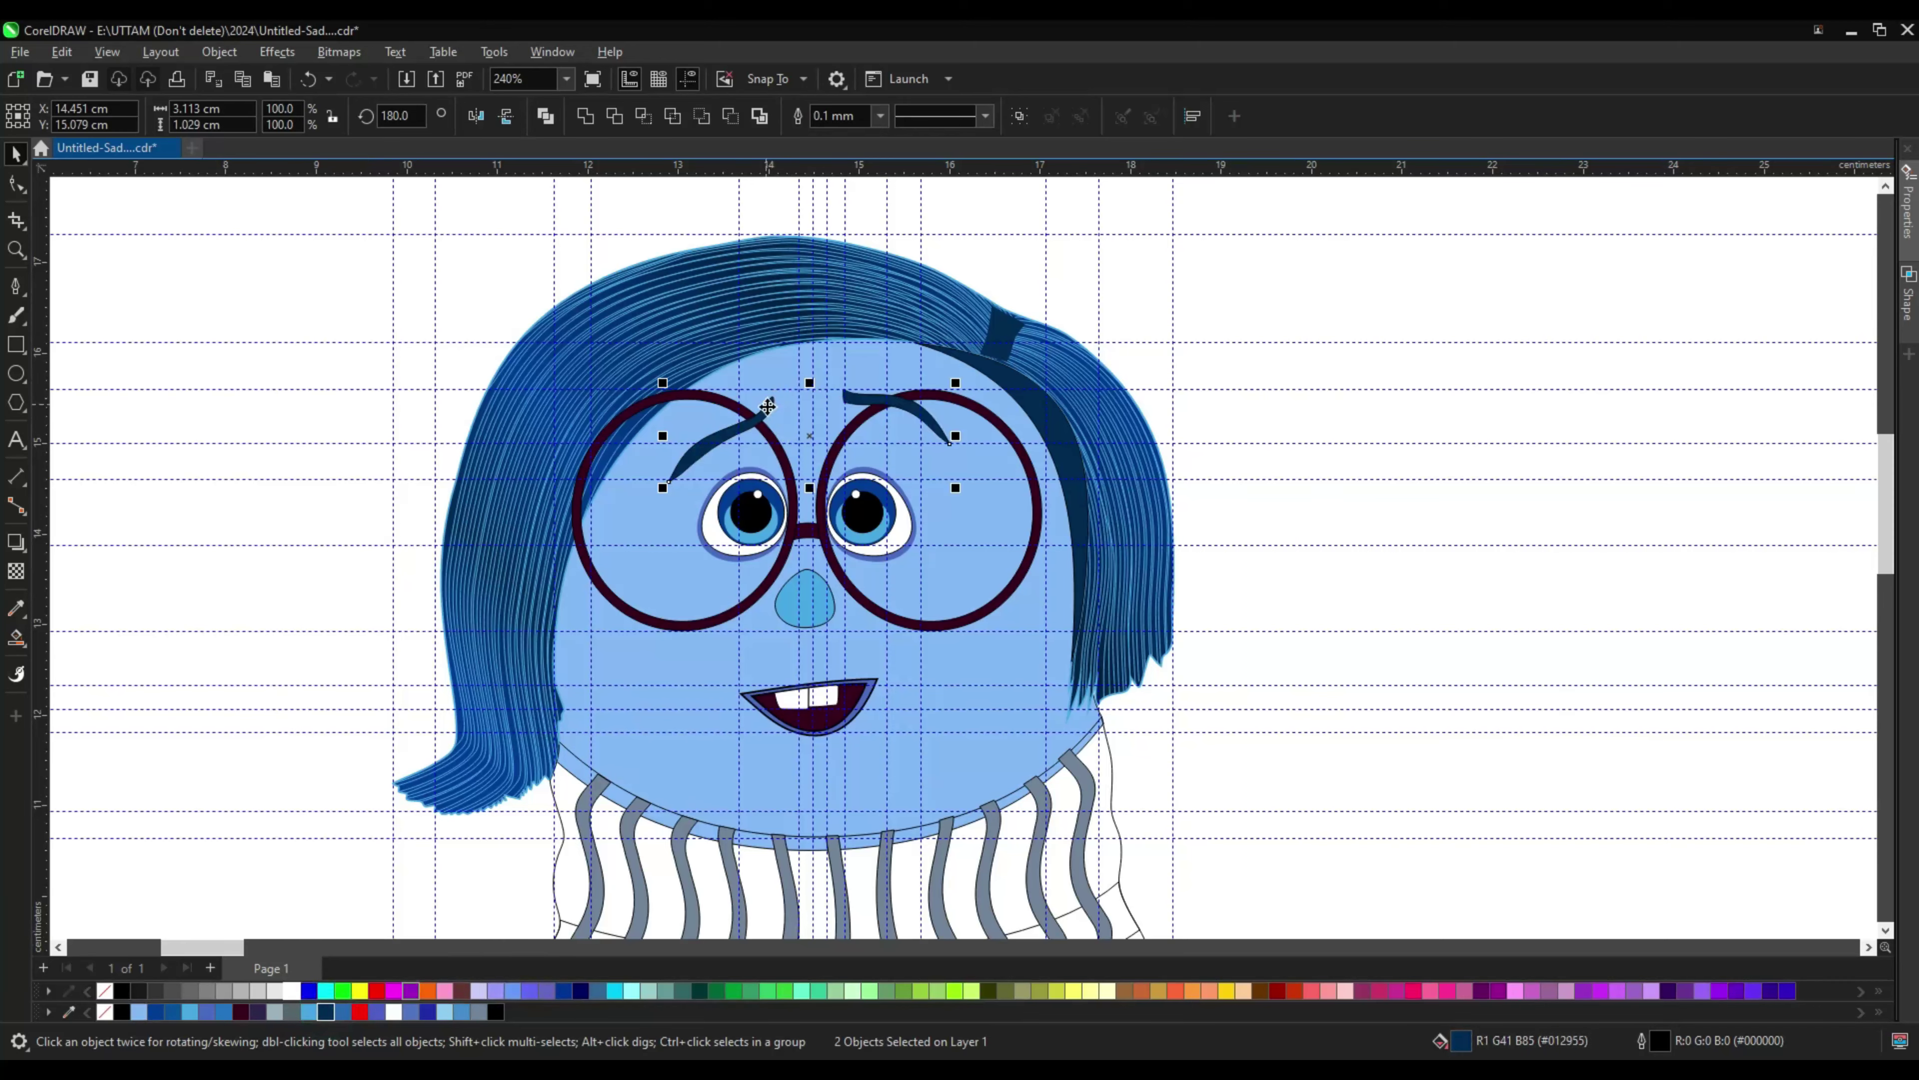
pyautogui.rightClick(759, 400)
pyautogui.click(801, 622)
# Step: Try a grey-blue fill on the sweater body and collar
pyautogui.scroll(-2, 1259, 378)
pyautogui.click(819, 747)
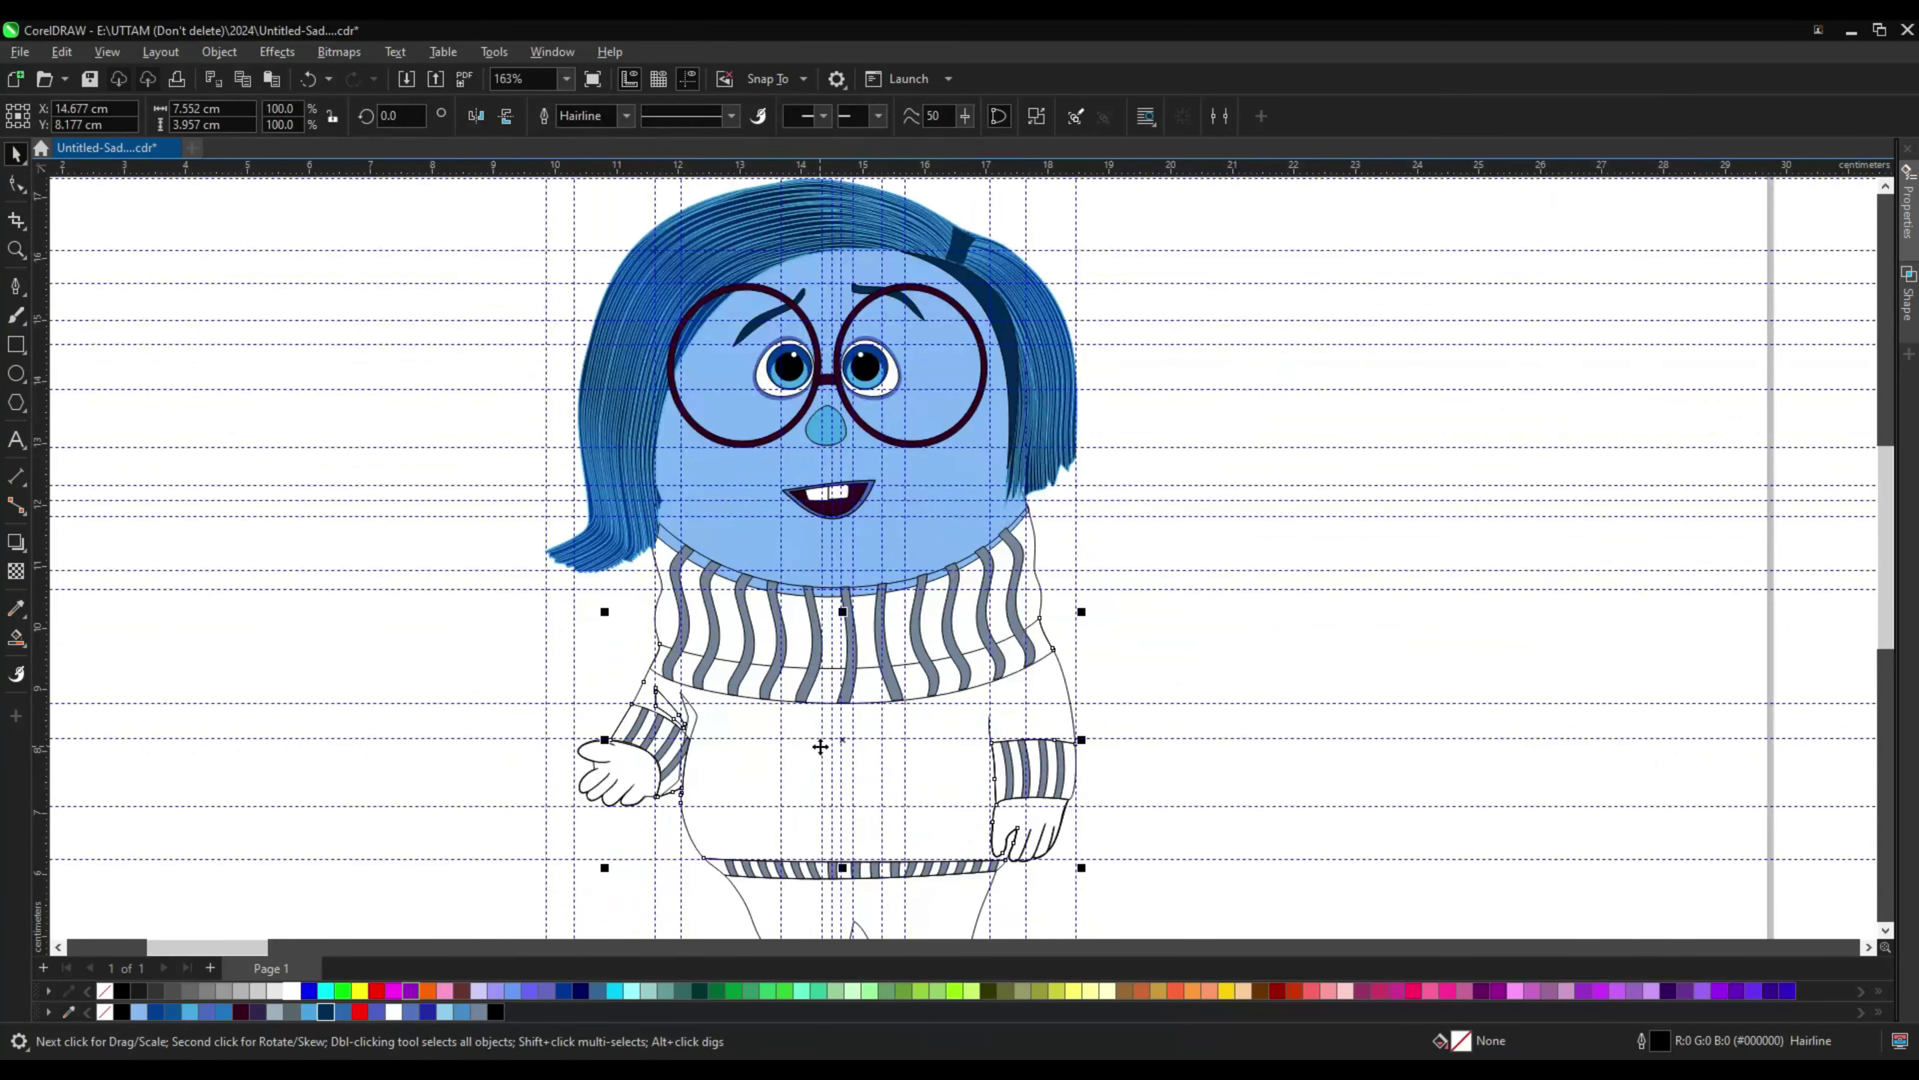
pyautogui.click(280, 1013)
pyautogui.click(907, 583)
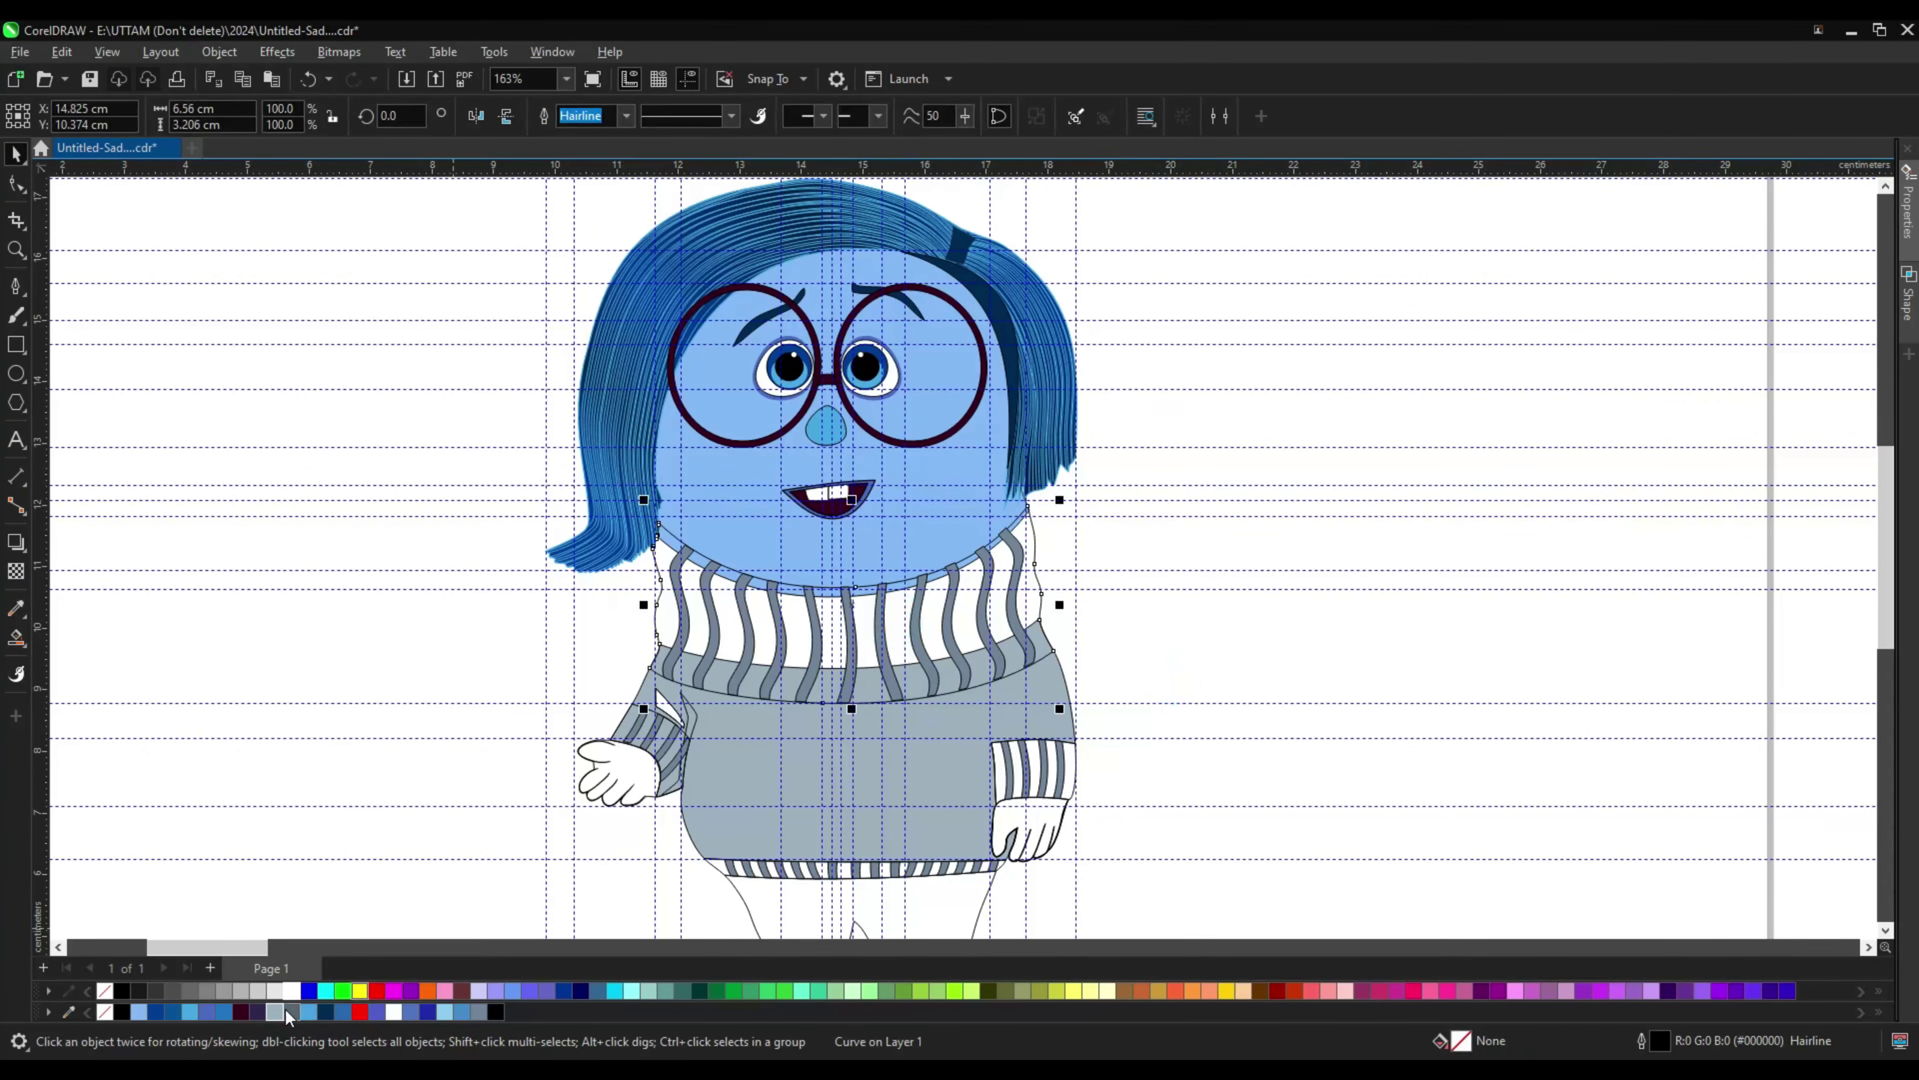
pyautogui.click(280, 1012)
# Step: Fill the sweater body and collar with light grey #E6E6E6
pyautogui.scroll(-2, 892, 827)
pyautogui.scroll(2, 893, 828)
pyautogui.moveTo(274, 990); pyautogui.dragTo(831, 779)
# Step: Fill the trousers with dark navy and both feet with light blue #48A8E8
pyautogui.scroll(-2, 869, 794)
pyautogui.click(869, 787)
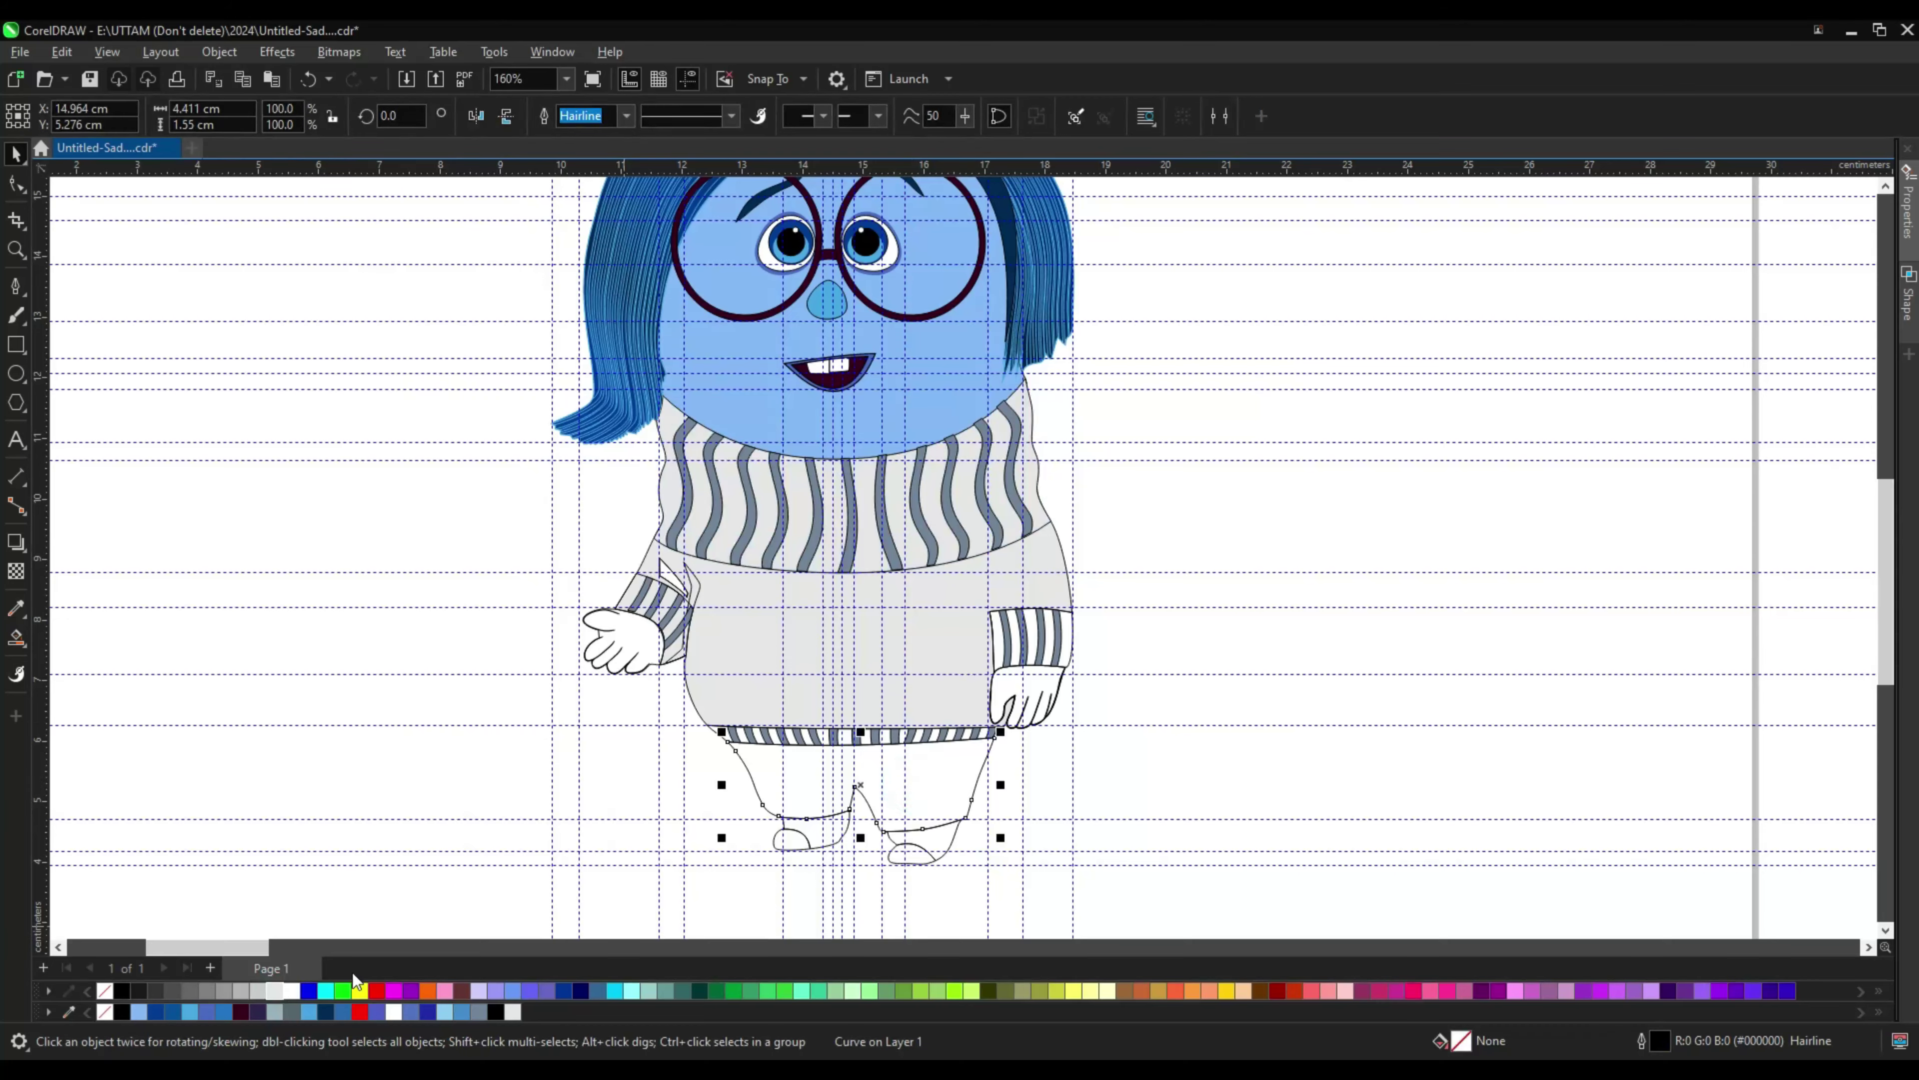
pyautogui.click(326, 1012)
pyautogui.scroll(2, 810, 840)
pyautogui.click(811, 841)
pyautogui.keyDown('shift'); pyautogui.click(970, 862); pyautogui.keyUp('shift')
pyautogui.click(190, 1012)
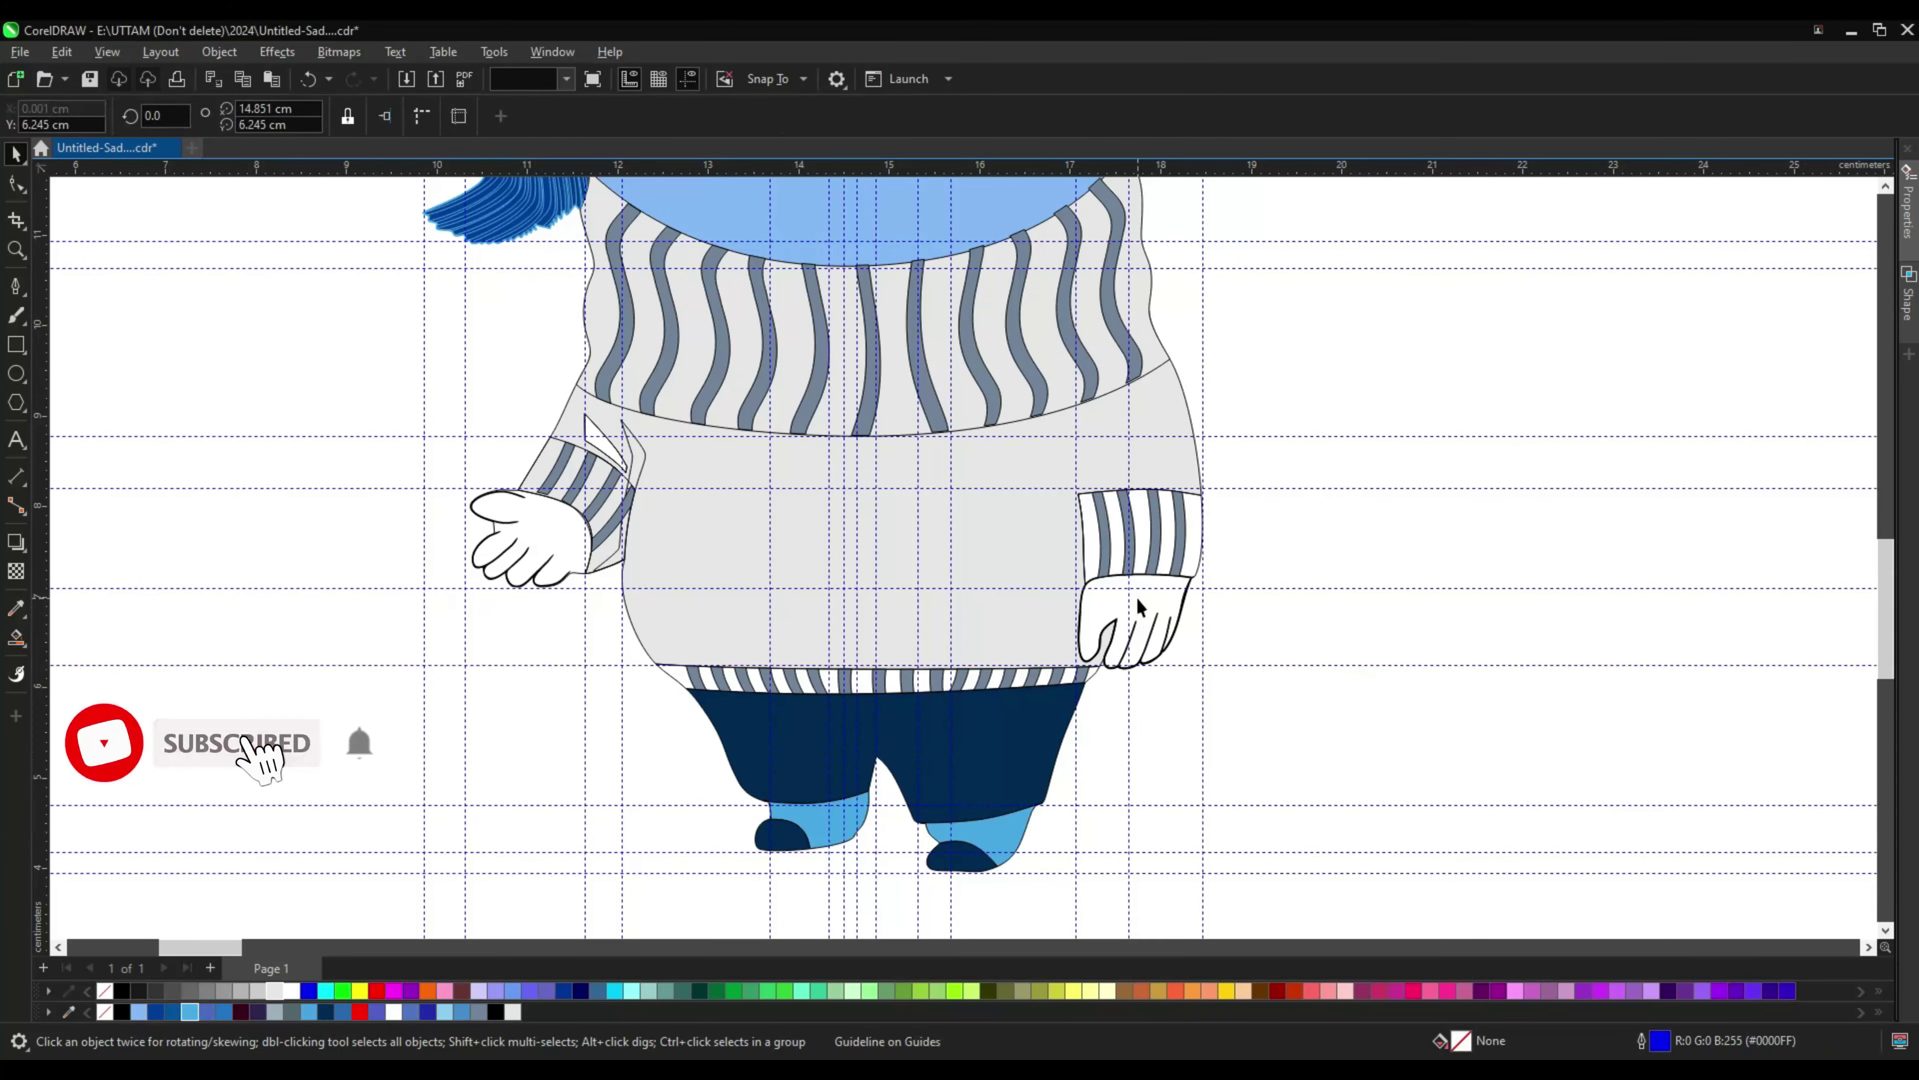
# Step: Fill both hands with light blue #48A8E8
pyautogui.click(529, 536)
pyautogui.keyDown('shift'); pyautogui.click(1133, 620); pyautogui.keyUp('shift')
pyautogui.click(190, 1012)
pyautogui.scroll(-1, 832, 530)
# Step: Fill the two fold shapes on the bent arm's sleeve with dark grey
pyautogui.click(726, 561)
pyautogui.click(775, 597)
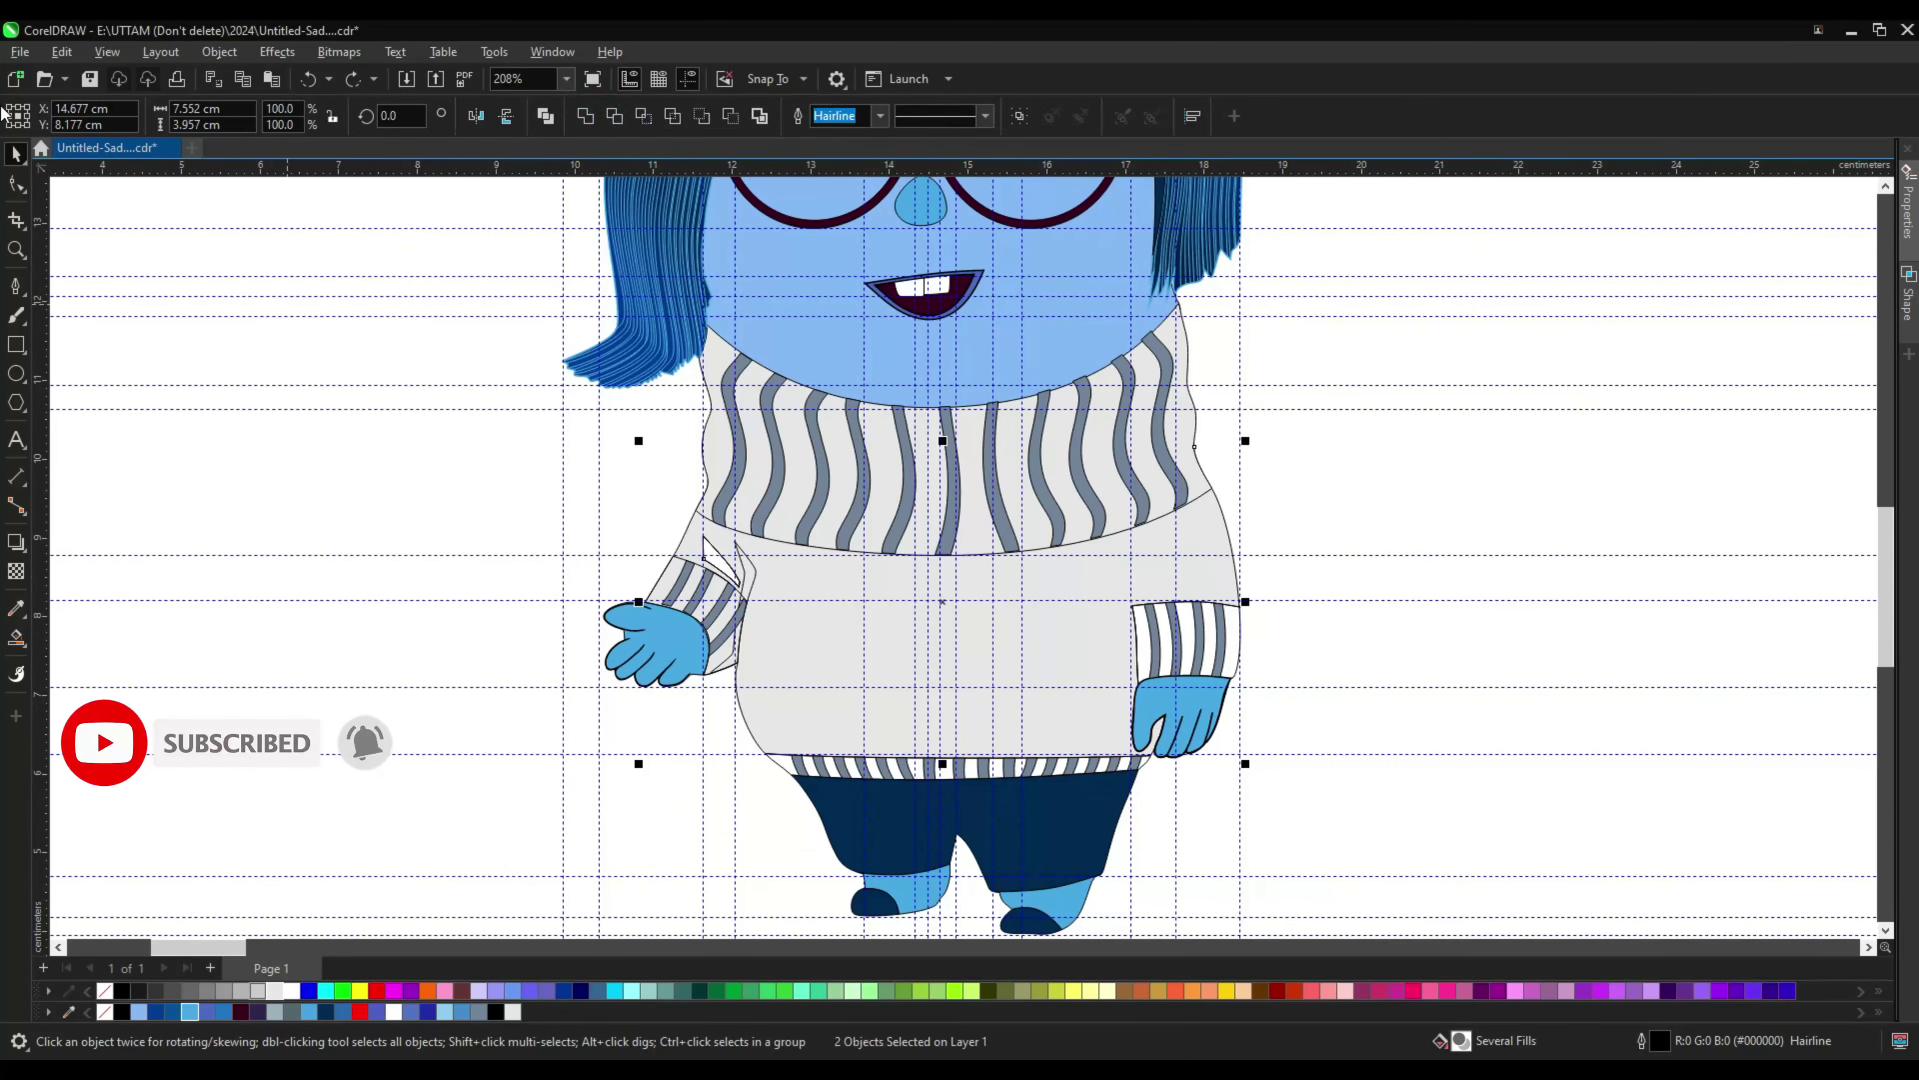
pyautogui.scroll(2, 748, 563)
pyautogui.click(788, 597)
pyautogui.keyDown('shift'); pyautogui.click(748, 567); pyautogui.keyUp('shift')
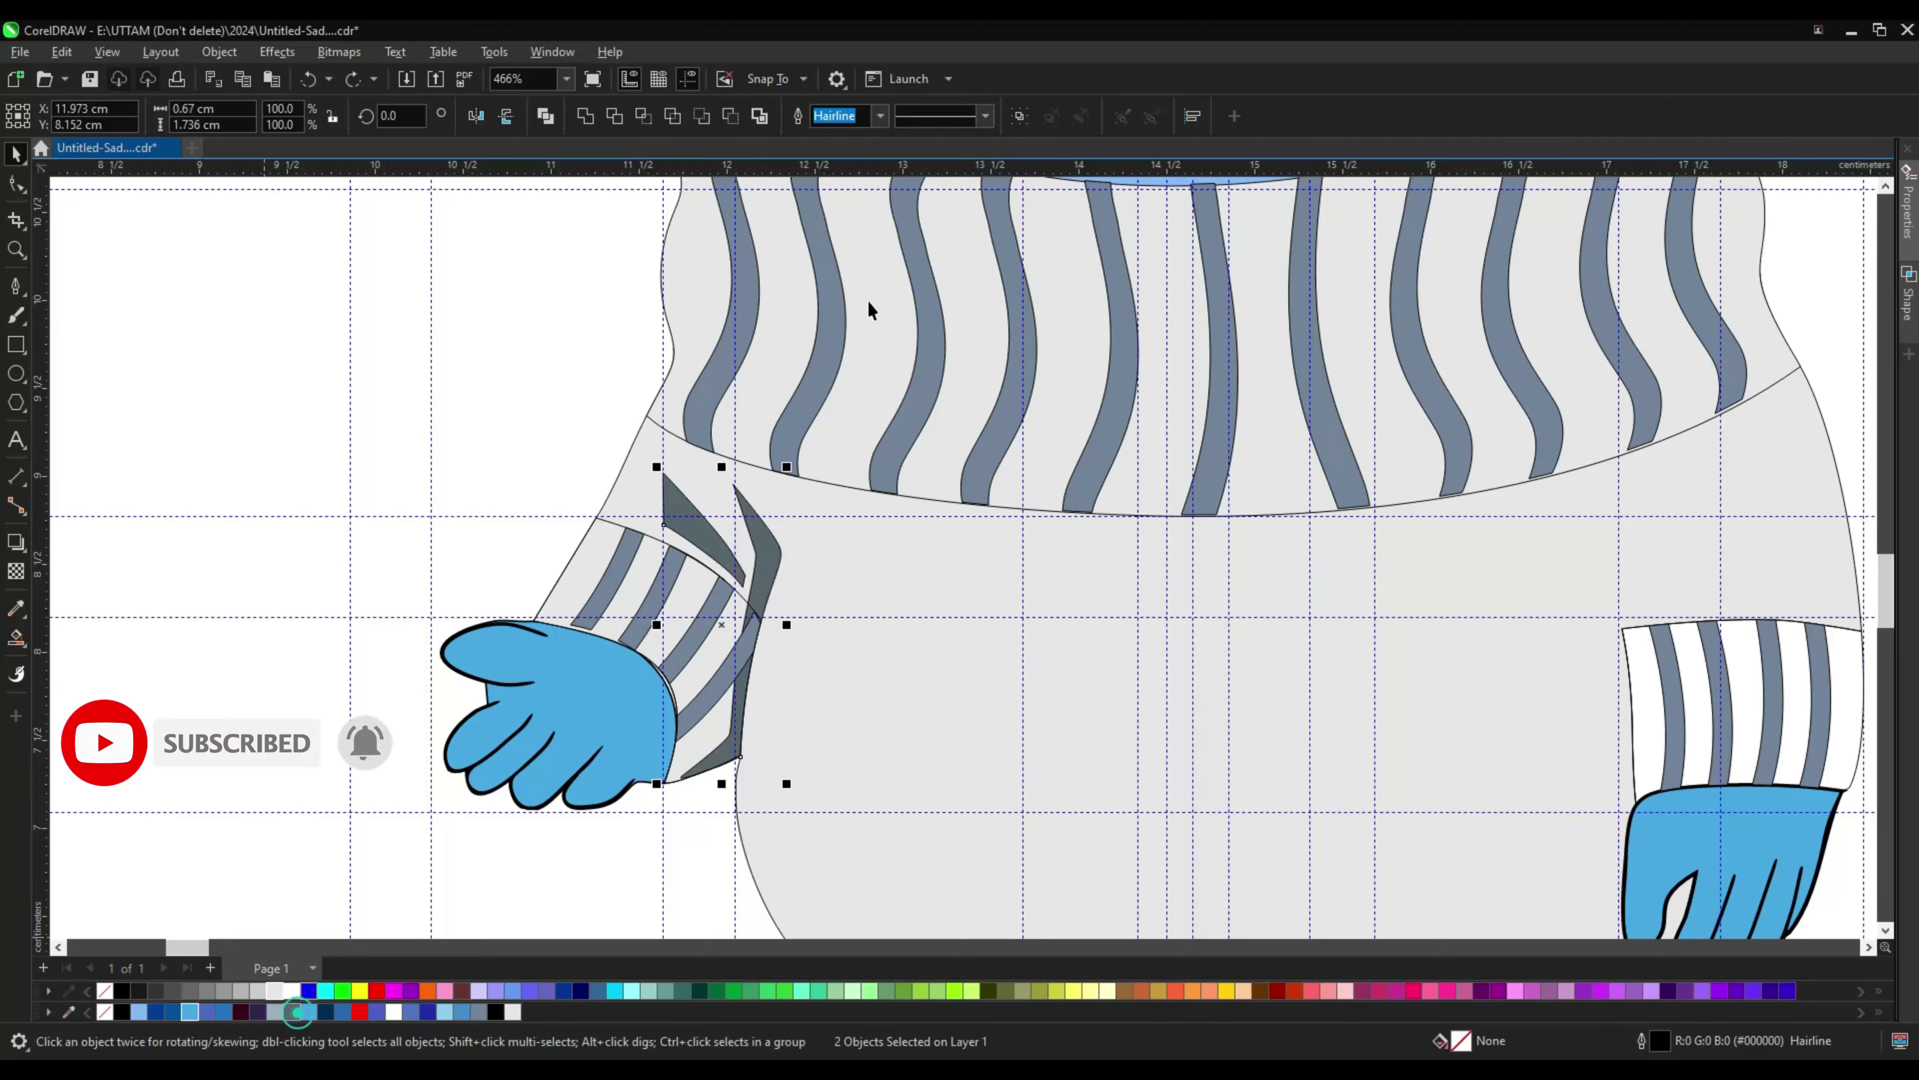
# Step: Fill the sweater's hem band and the lowered arm's cuff with light grey
pyautogui.scroll(-3, 437, 548)
pyautogui.scroll(2, 930, 733)
pyautogui.click(914, 779)
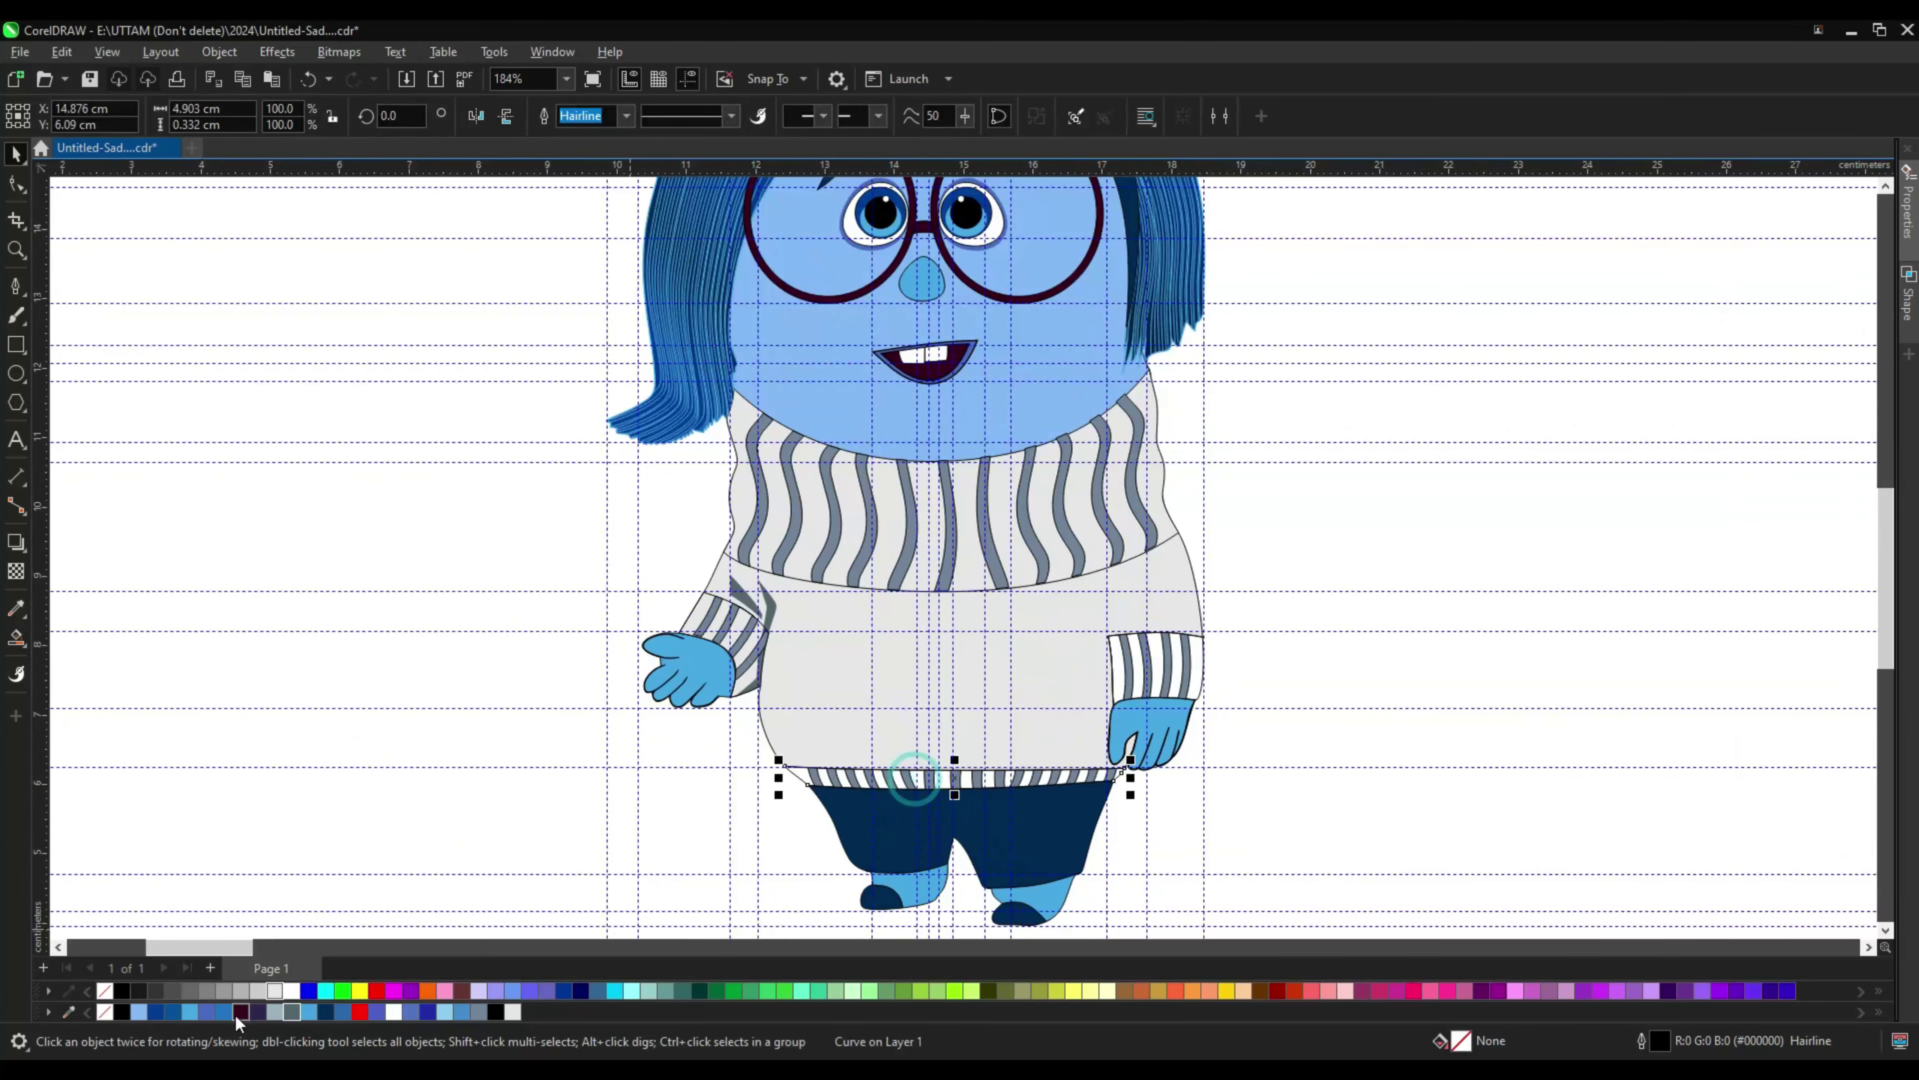
pyautogui.click(1345, 475)
pyautogui.press('Tab')
pyautogui.press('Tab')
pyautogui.press('Escape')
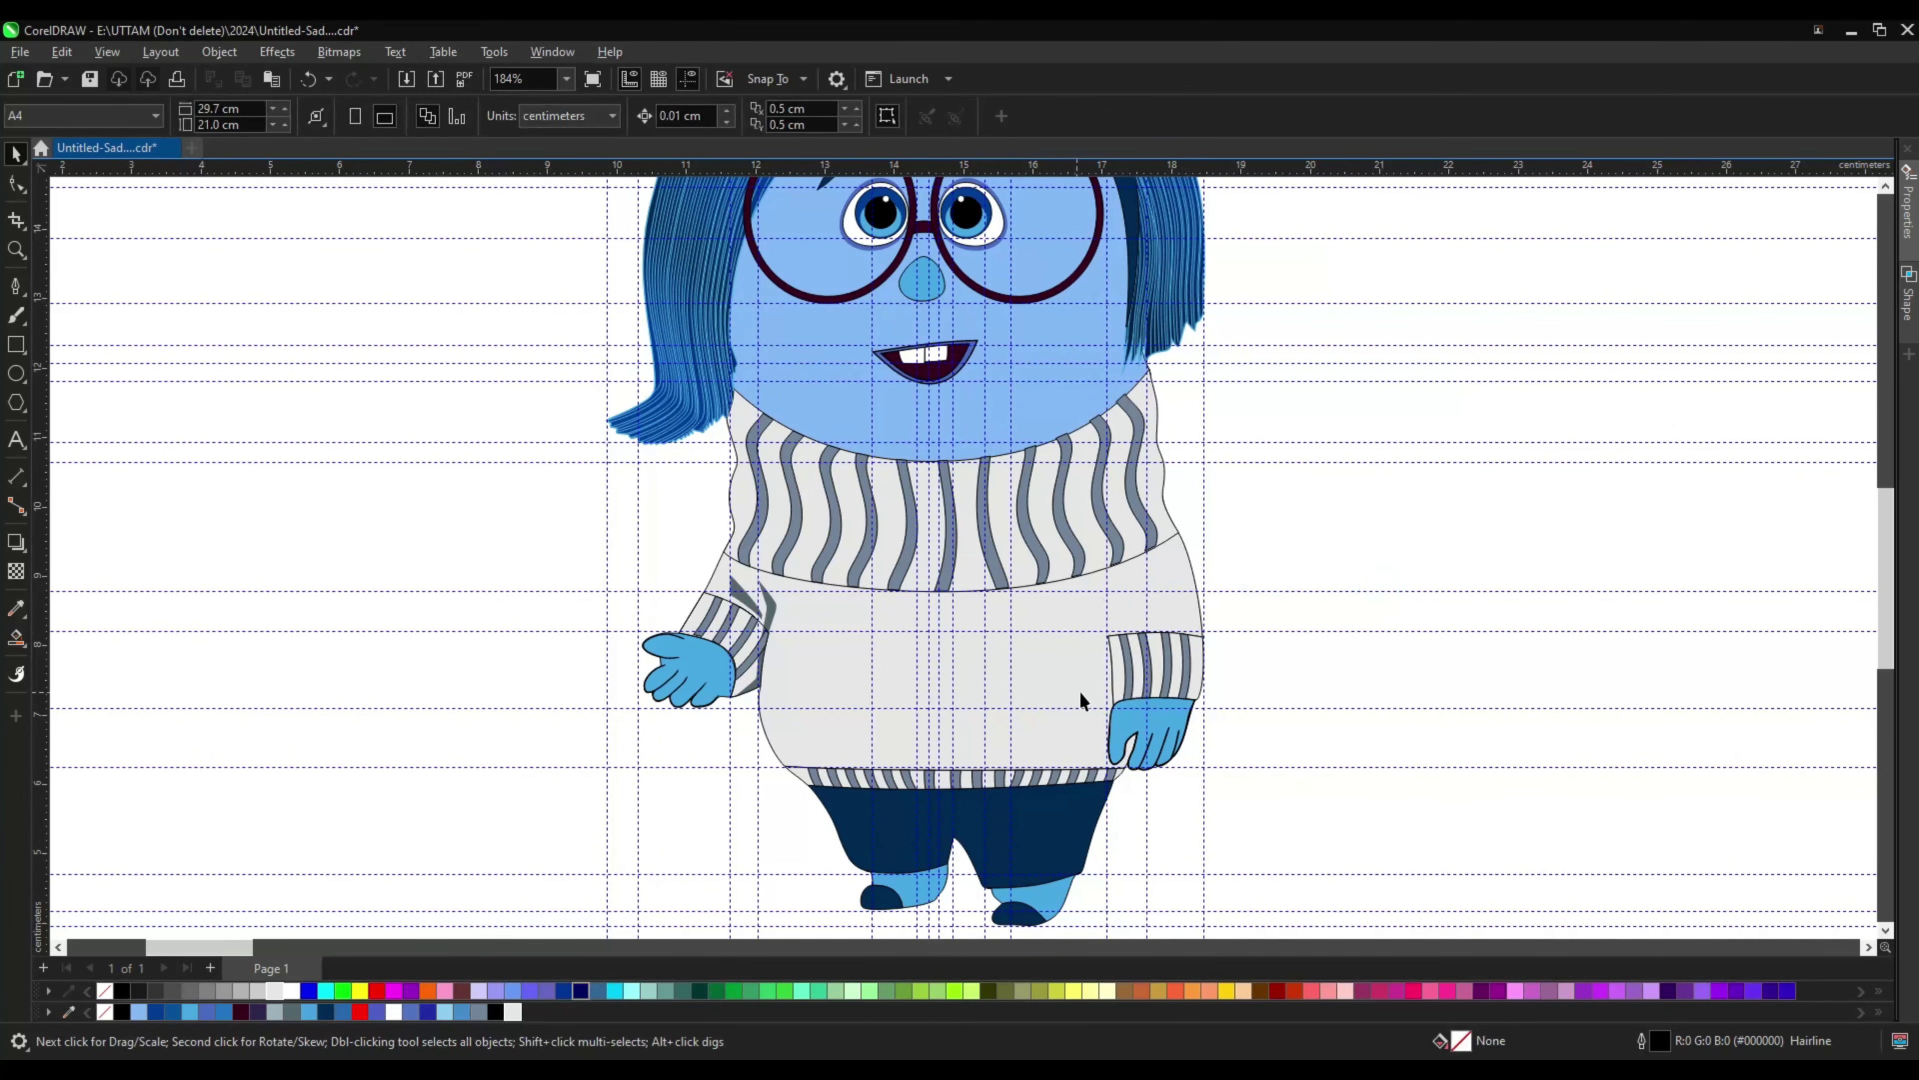
# Step: Set the sweater collar's outline width to 0.5 mm
pyautogui.scroll(-2, 933, 475)
pyautogui.scroll(1, 832, 529)
pyautogui.click(791, 563)
pyautogui.scroll(2, 783, 575)
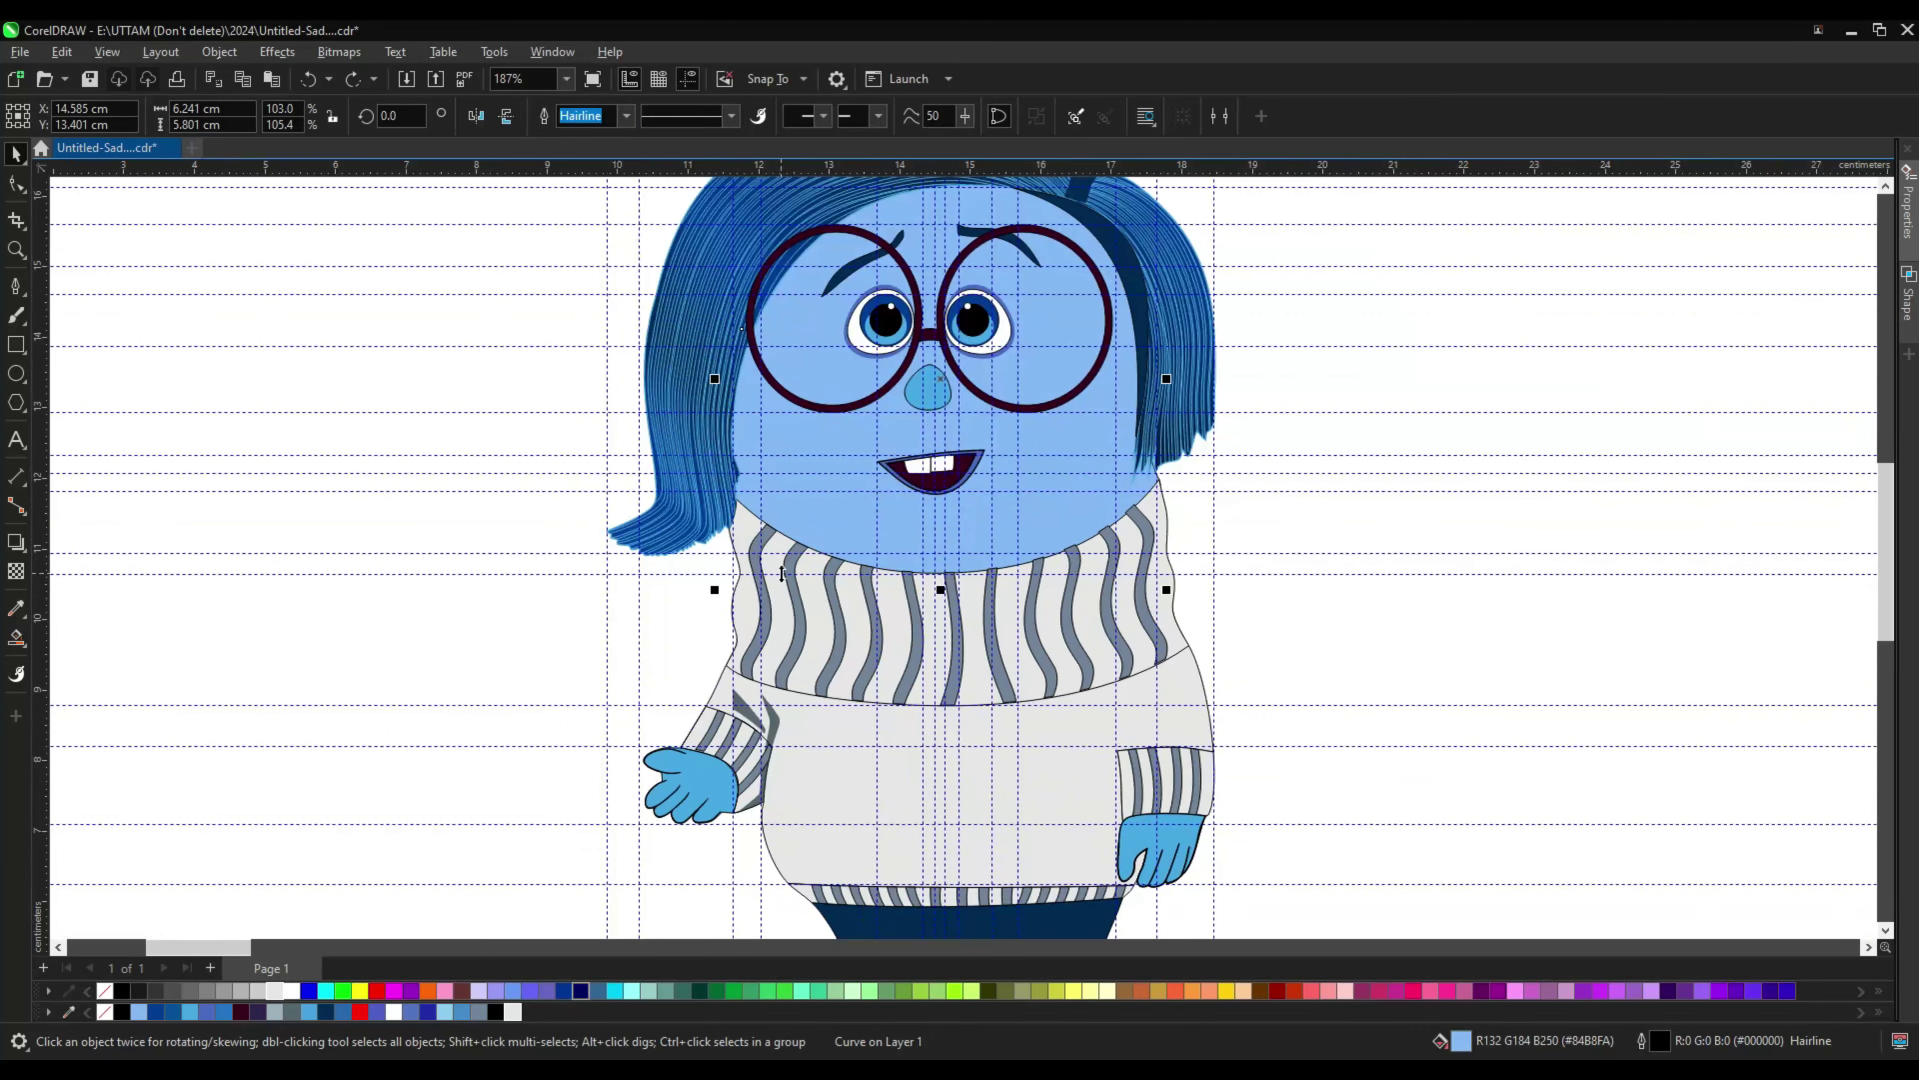
pyautogui.click(589, 261)
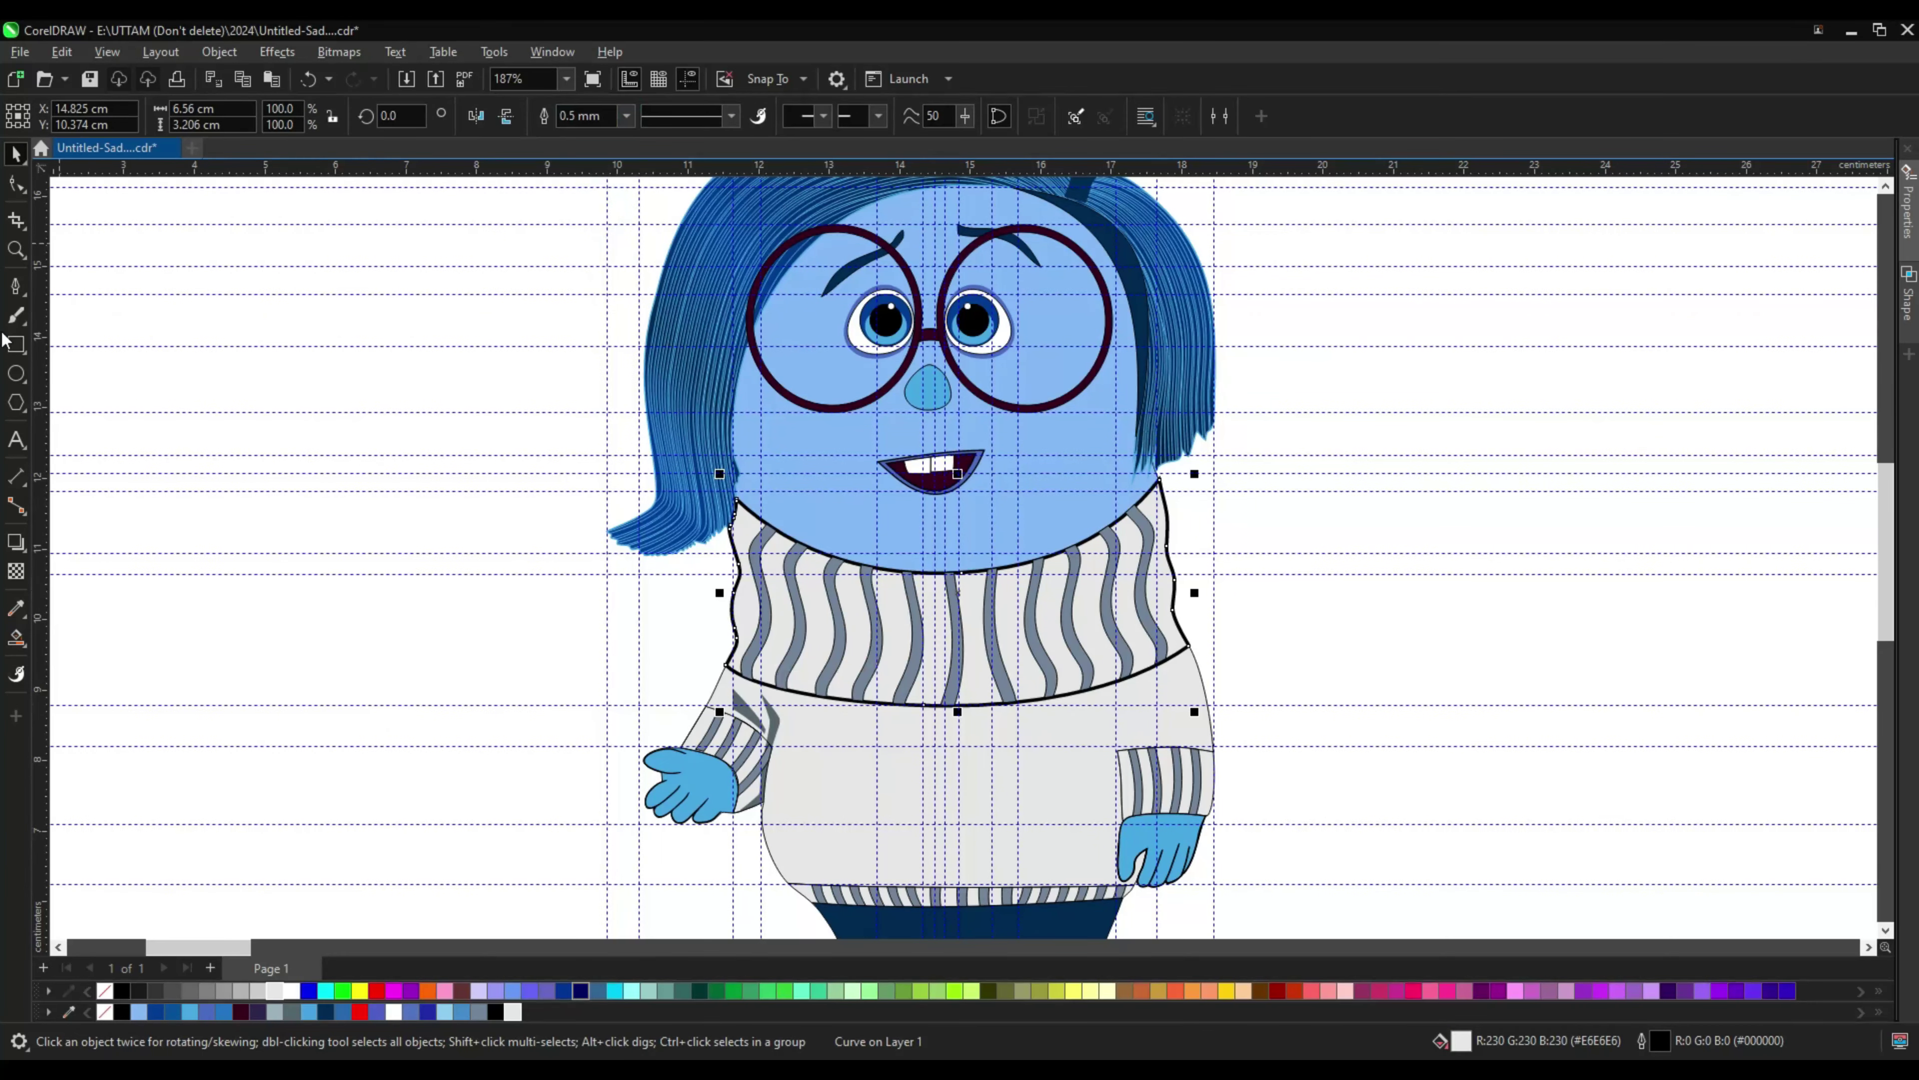
# Step: Smooth the collar outline with the Shape tool, rounding its lower corner and deleting three surplus nodes
pyautogui.press('F10')
pyautogui.scroll(4, 803, 683)
pyautogui.scroll(1, 779, 594)
pyautogui.hscroll(5, 1058, 620)
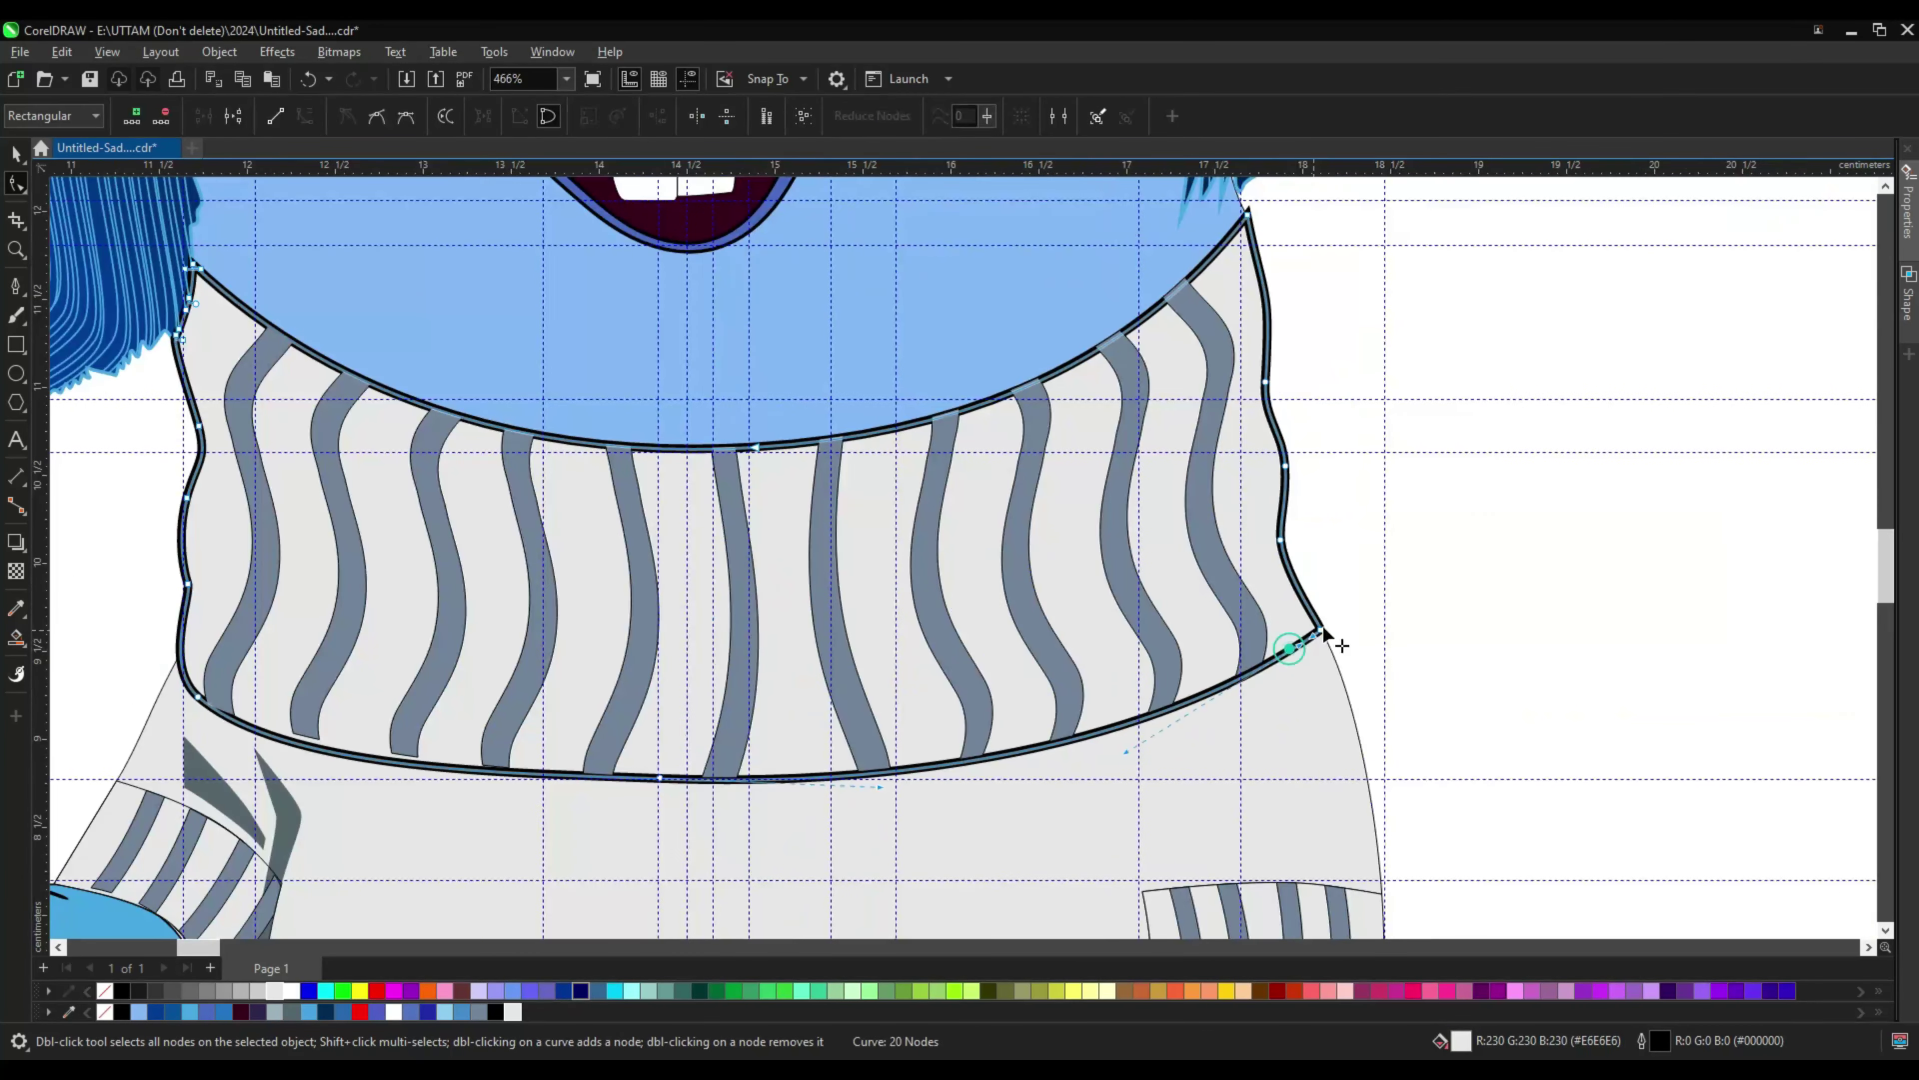
pyautogui.scroll(3, 1277, 333)
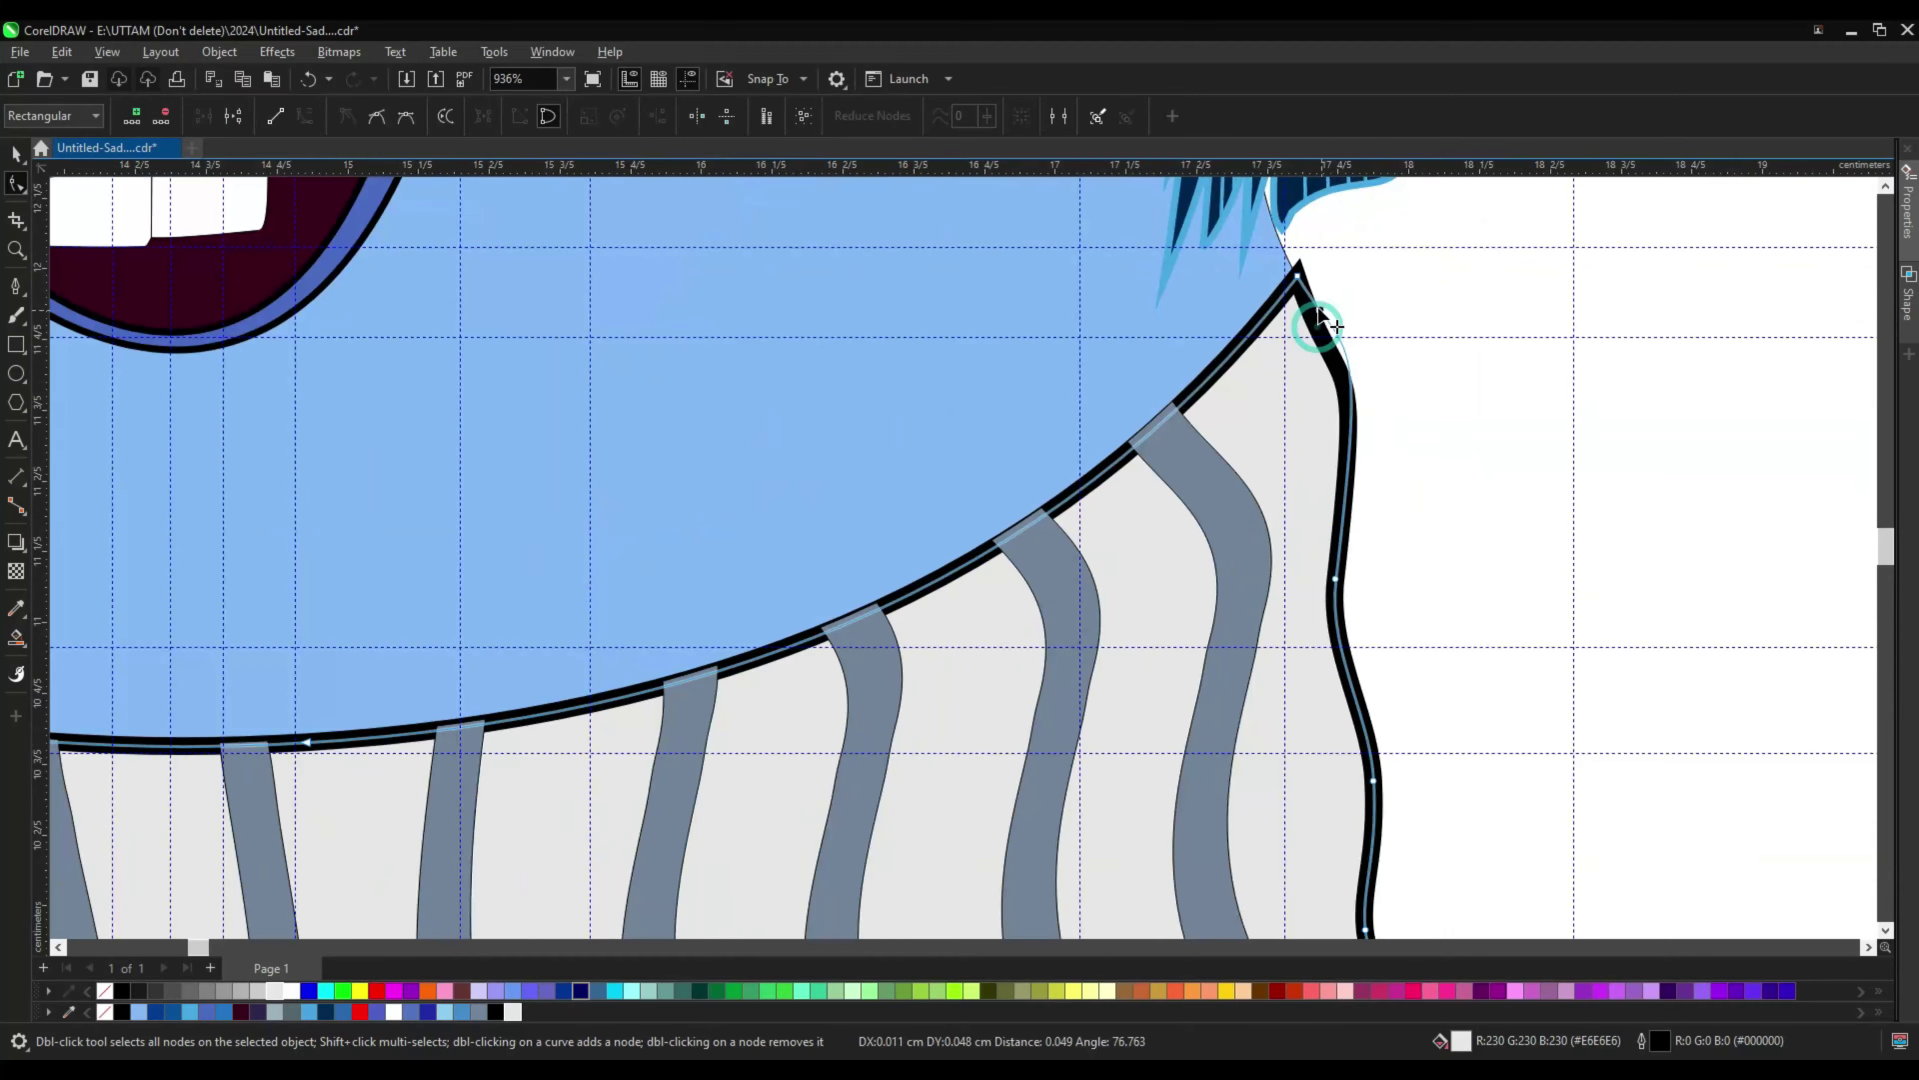
pyautogui.scroll(-4, 1362, 521)
pyautogui.scroll(1, 1354, 454)
pyautogui.scroll(-1, 1352, 454)
pyautogui.scroll(1, 643, 542)
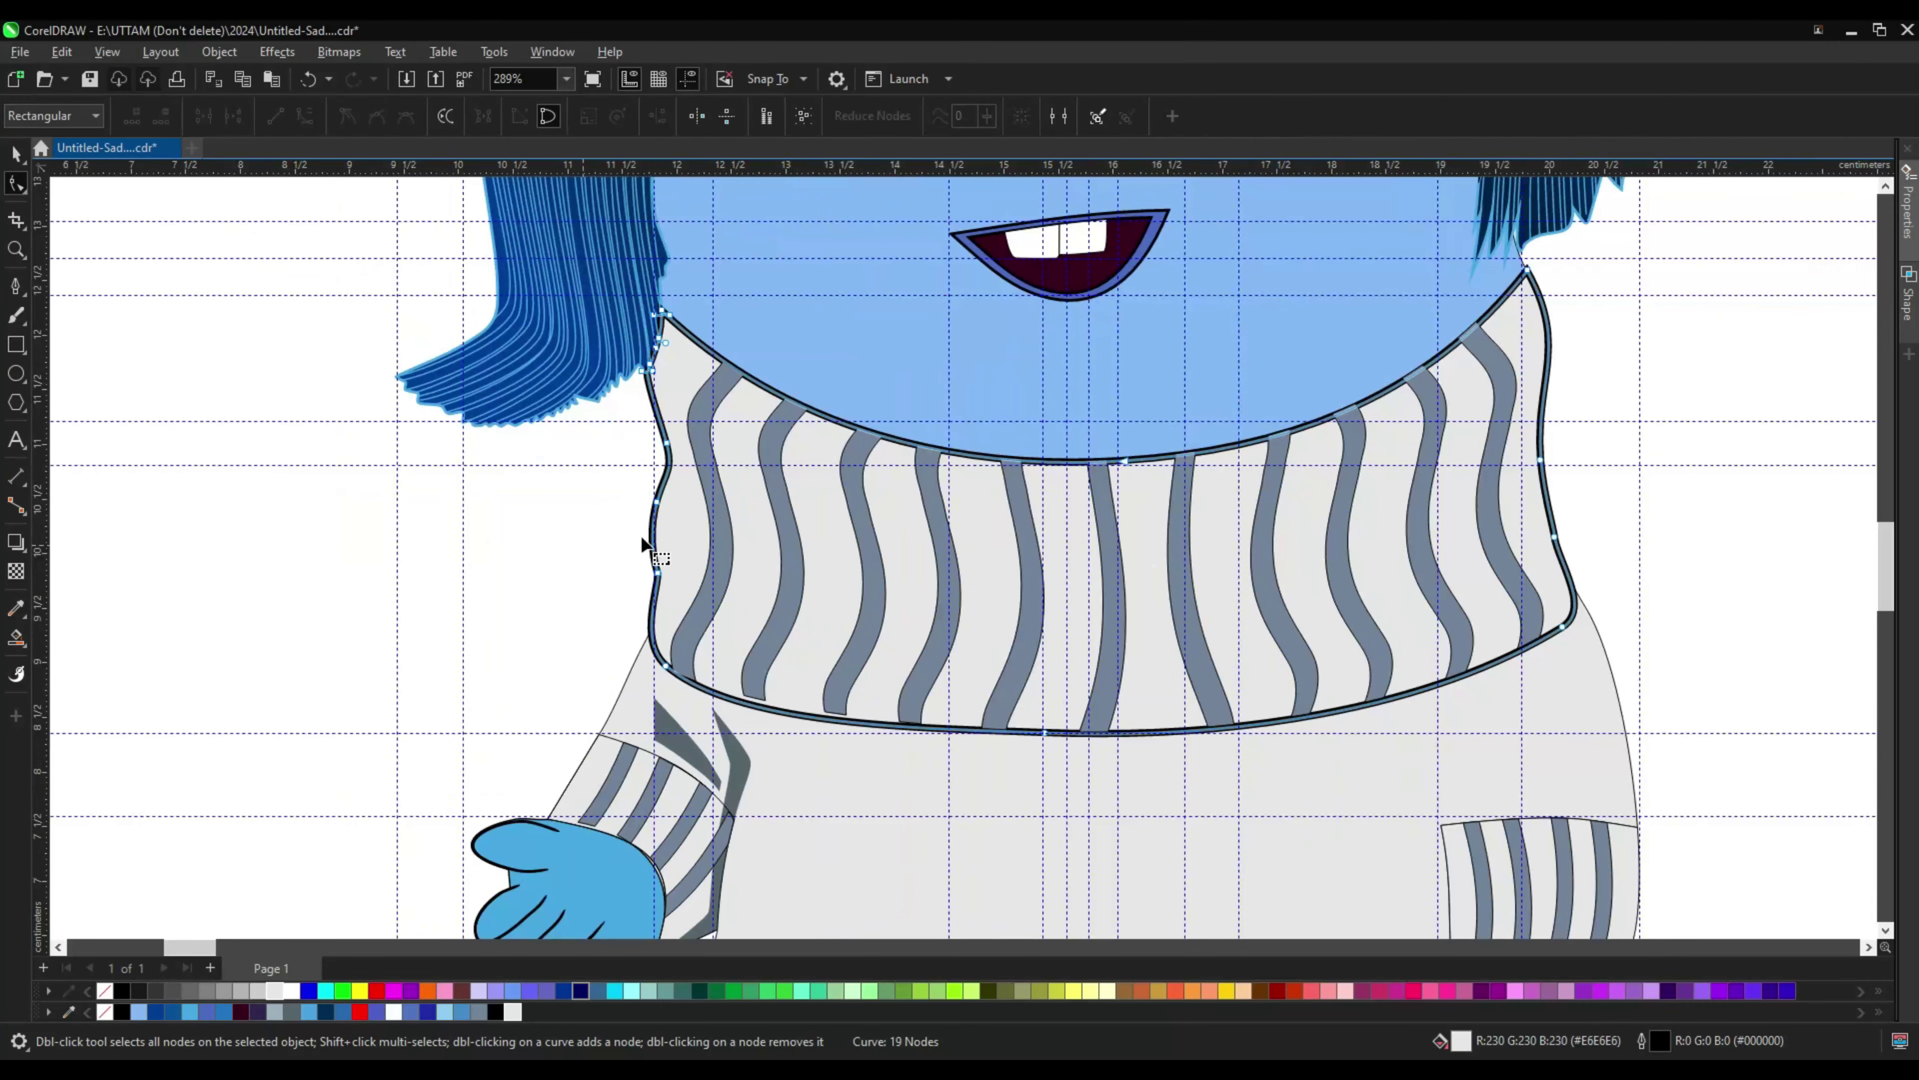
pyautogui.scroll(1, 668, 484)
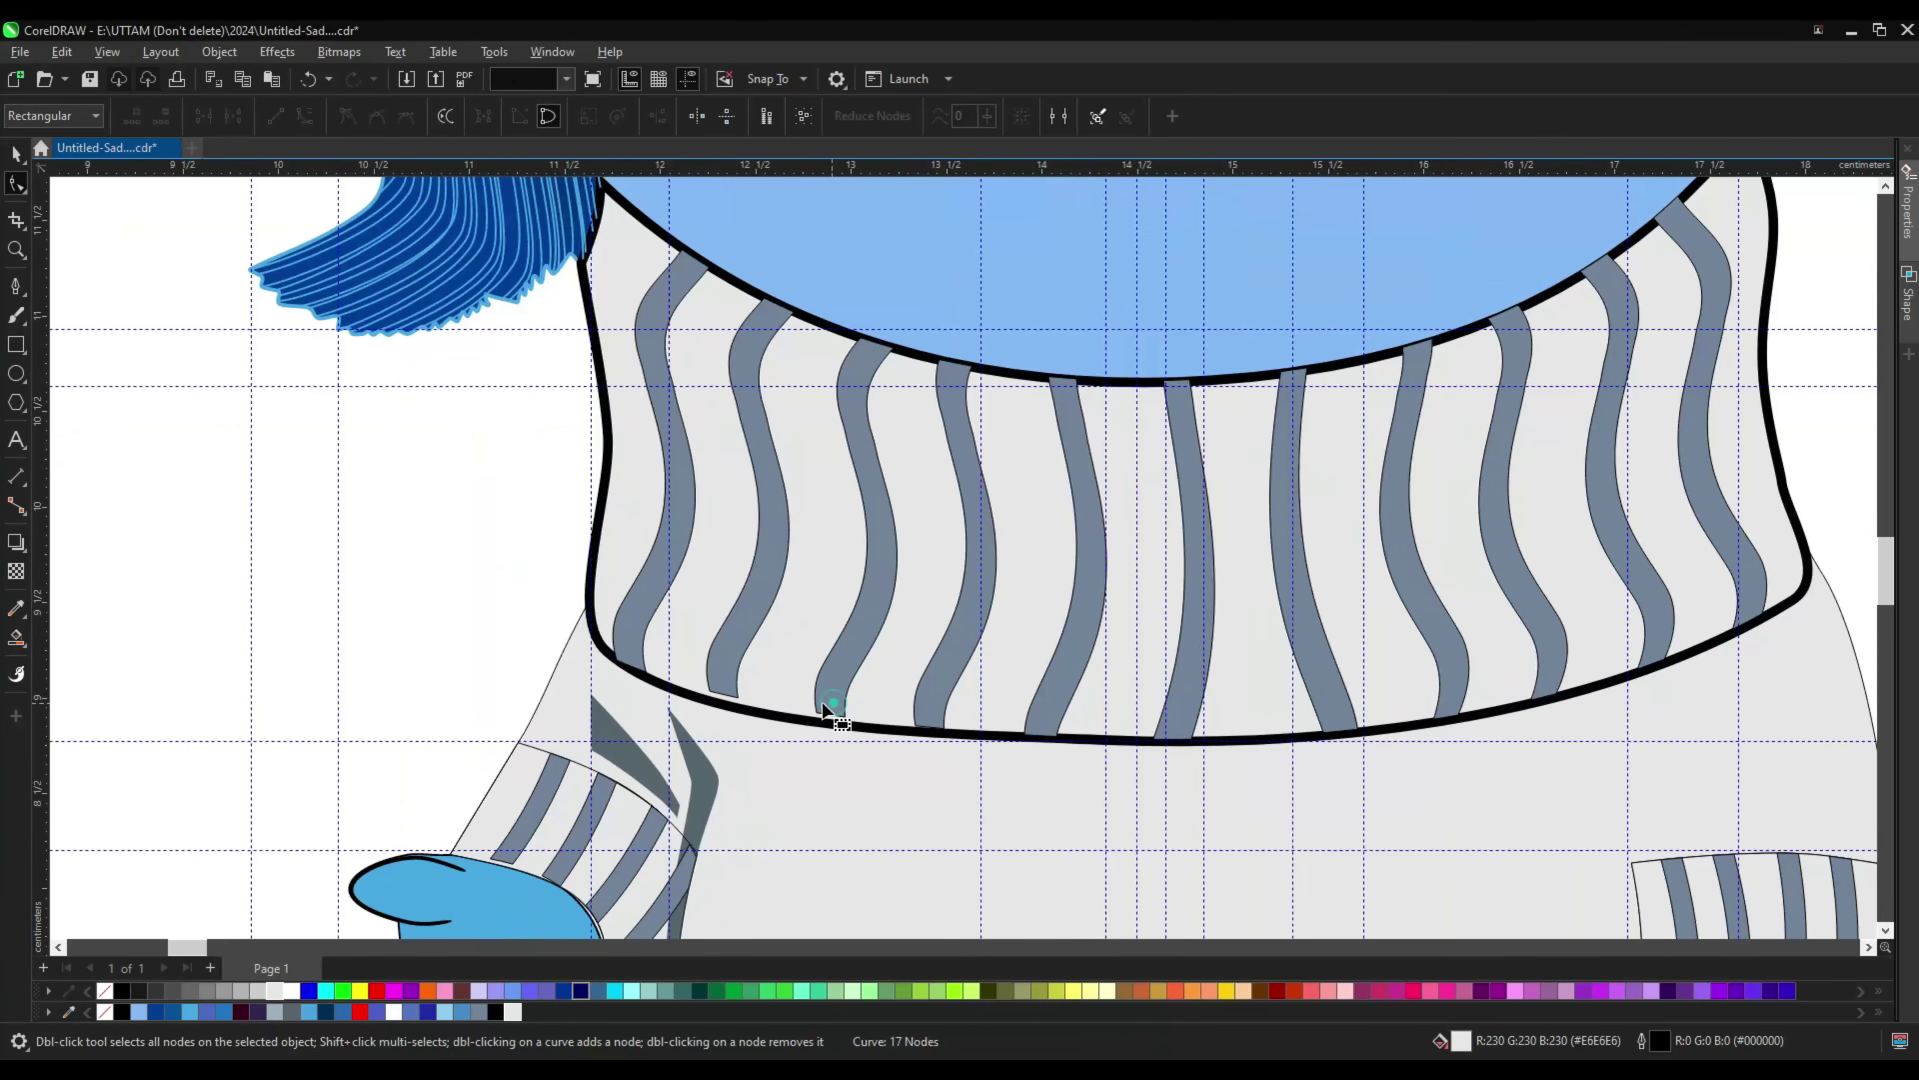
# Step: Adjust the group of eleven collar stripes to fit inside the reshaped collar outline
pyautogui.press('space')
pyautogui.click(845, 626)
pyautogui.click(844, 626)
pyautogui.scroll(-1, 650, 289)
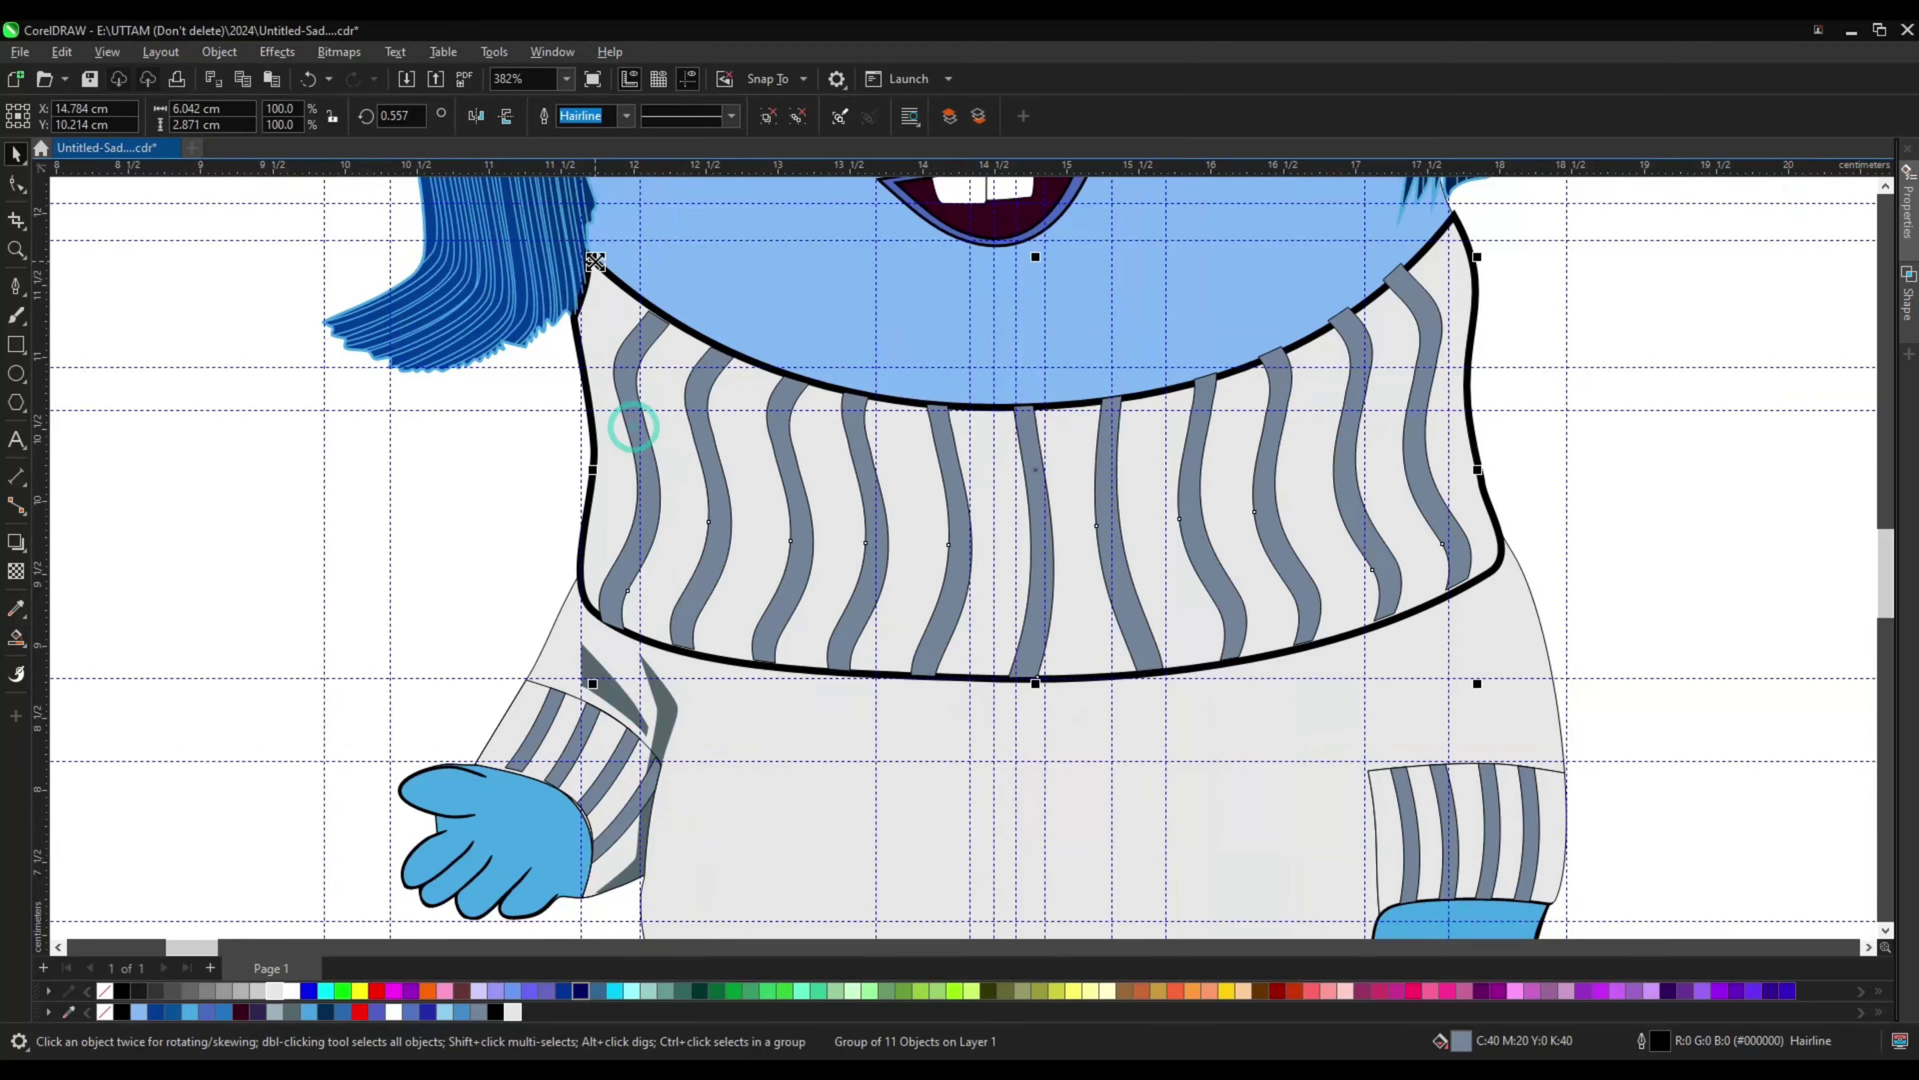
pyautogui.click(1126, 529)
pyautogui.scroll(1, 1568, 761)
pyautogui.scroll(-2, 804, 567)
pyautogui.click(1473, 398)
pyautogui.scroll(-3, 1474, 399)
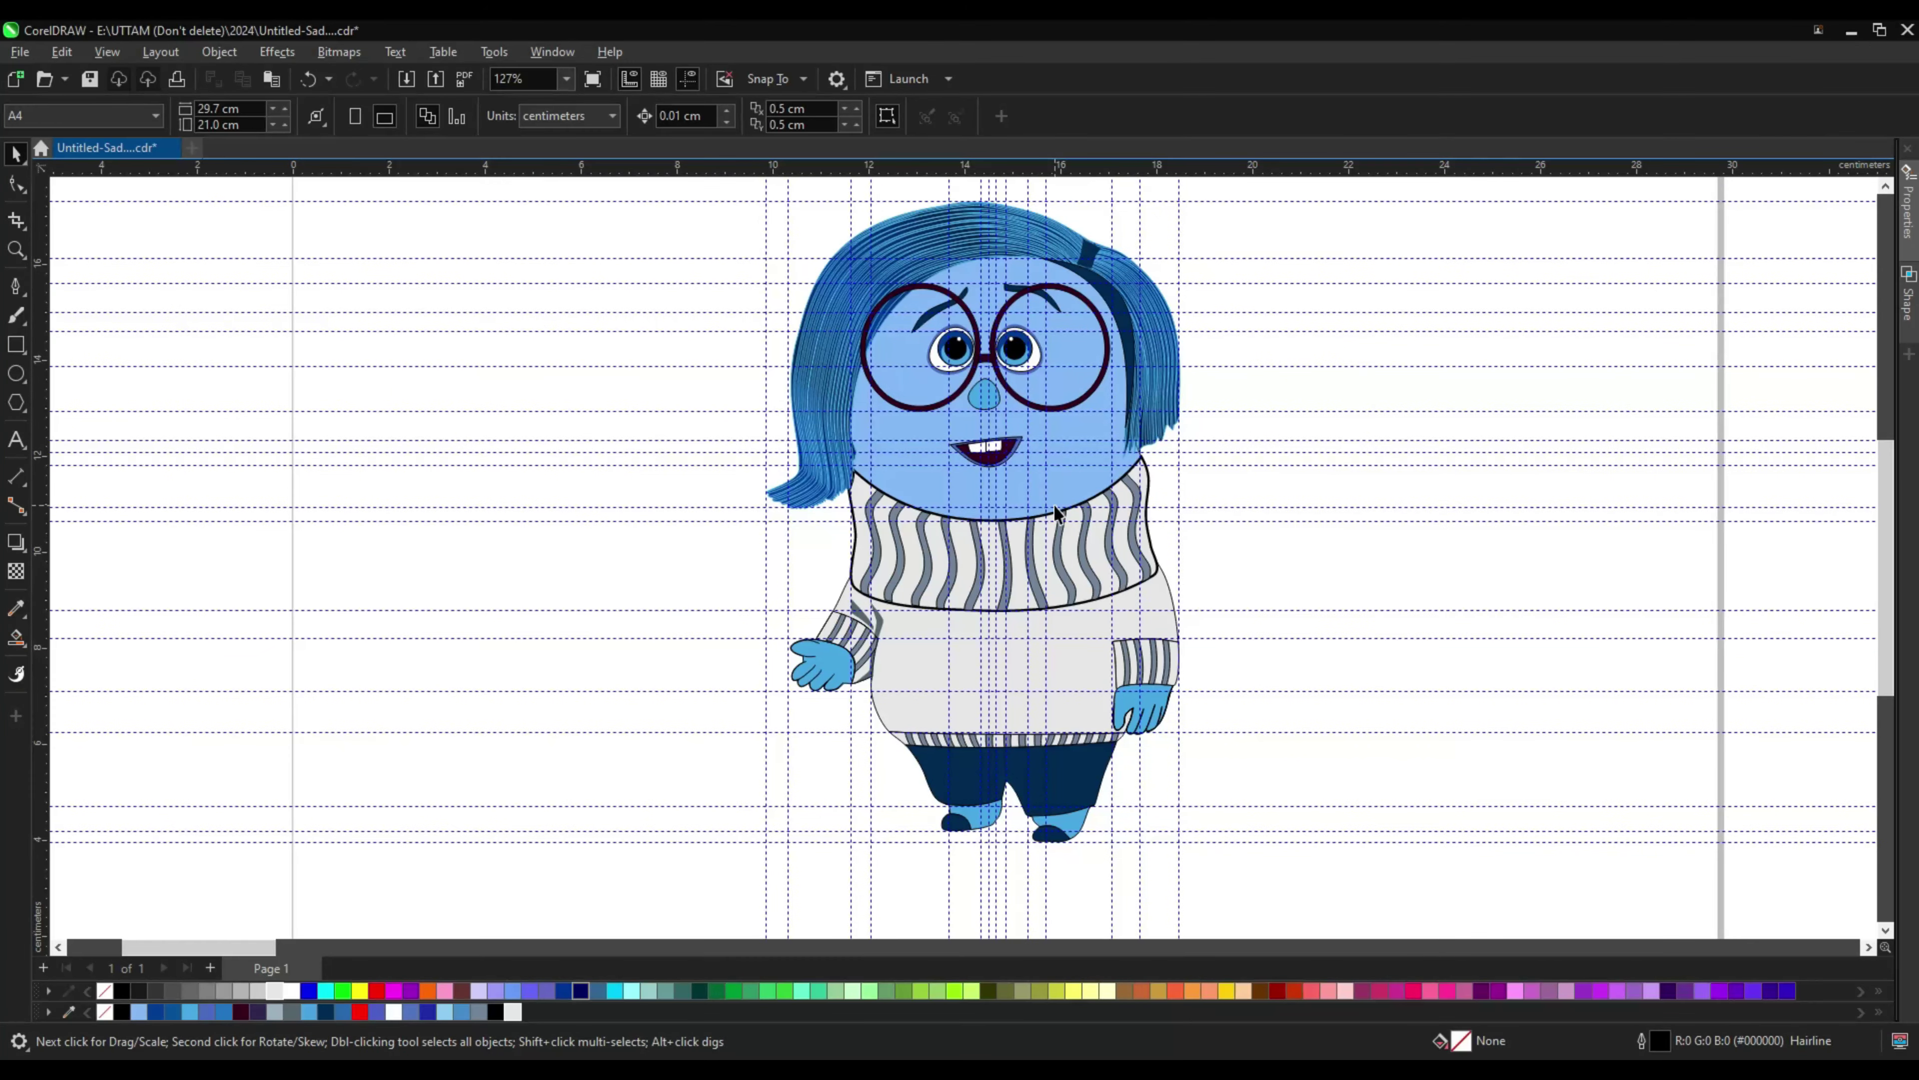
# Step: Set the fill of both eye surrounds to blue R 68, G 139, B 207 (#448BCF)
pyautogui.scroll(1, 1037, 374)
pyautogui.click(956, 348)
pyautogui.keyDown('shift'); pyautogui.click(1014, 348); pyautogui.keyUp('shift')
pyautogui.scroll(2, 878, 372)
pyautogui.doubleClick(1461, 1041)
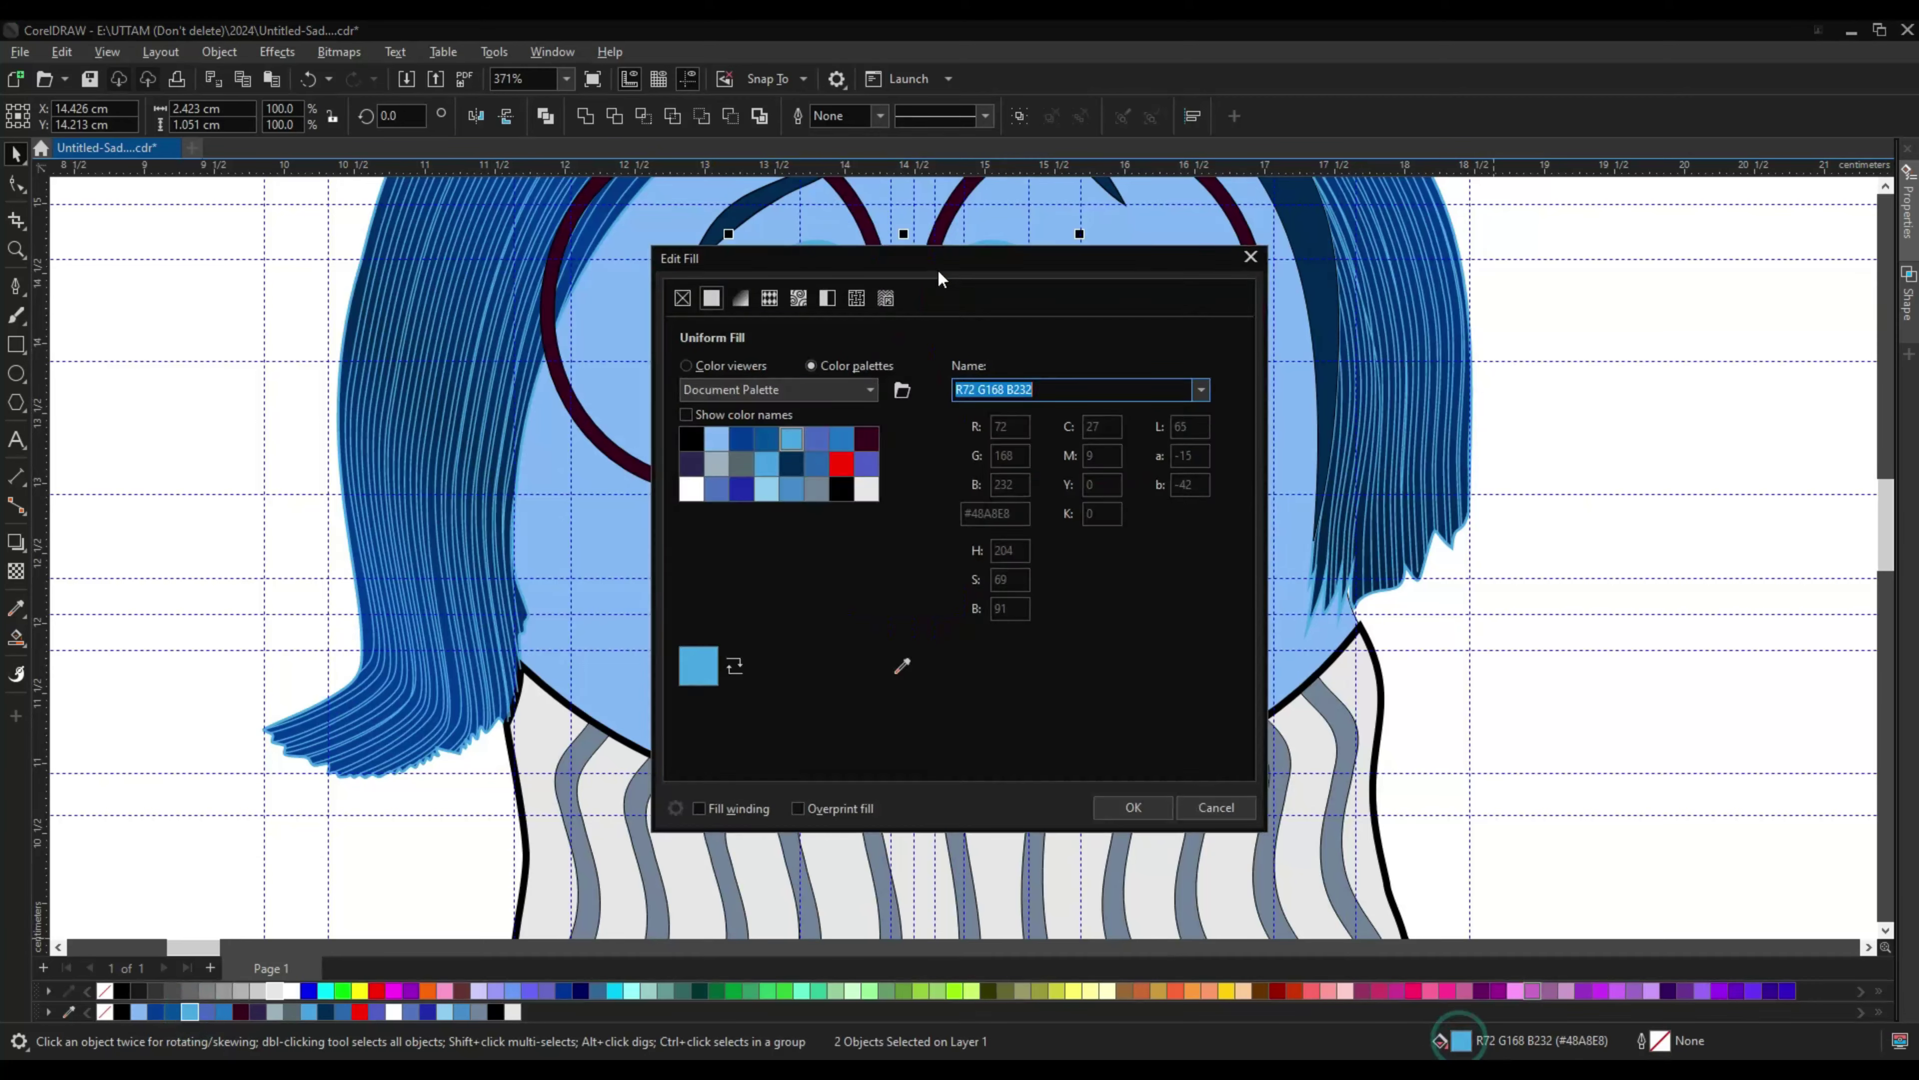
pyautogui.moveTo(941, 280); pyautogui.dragTo(1470, 325)
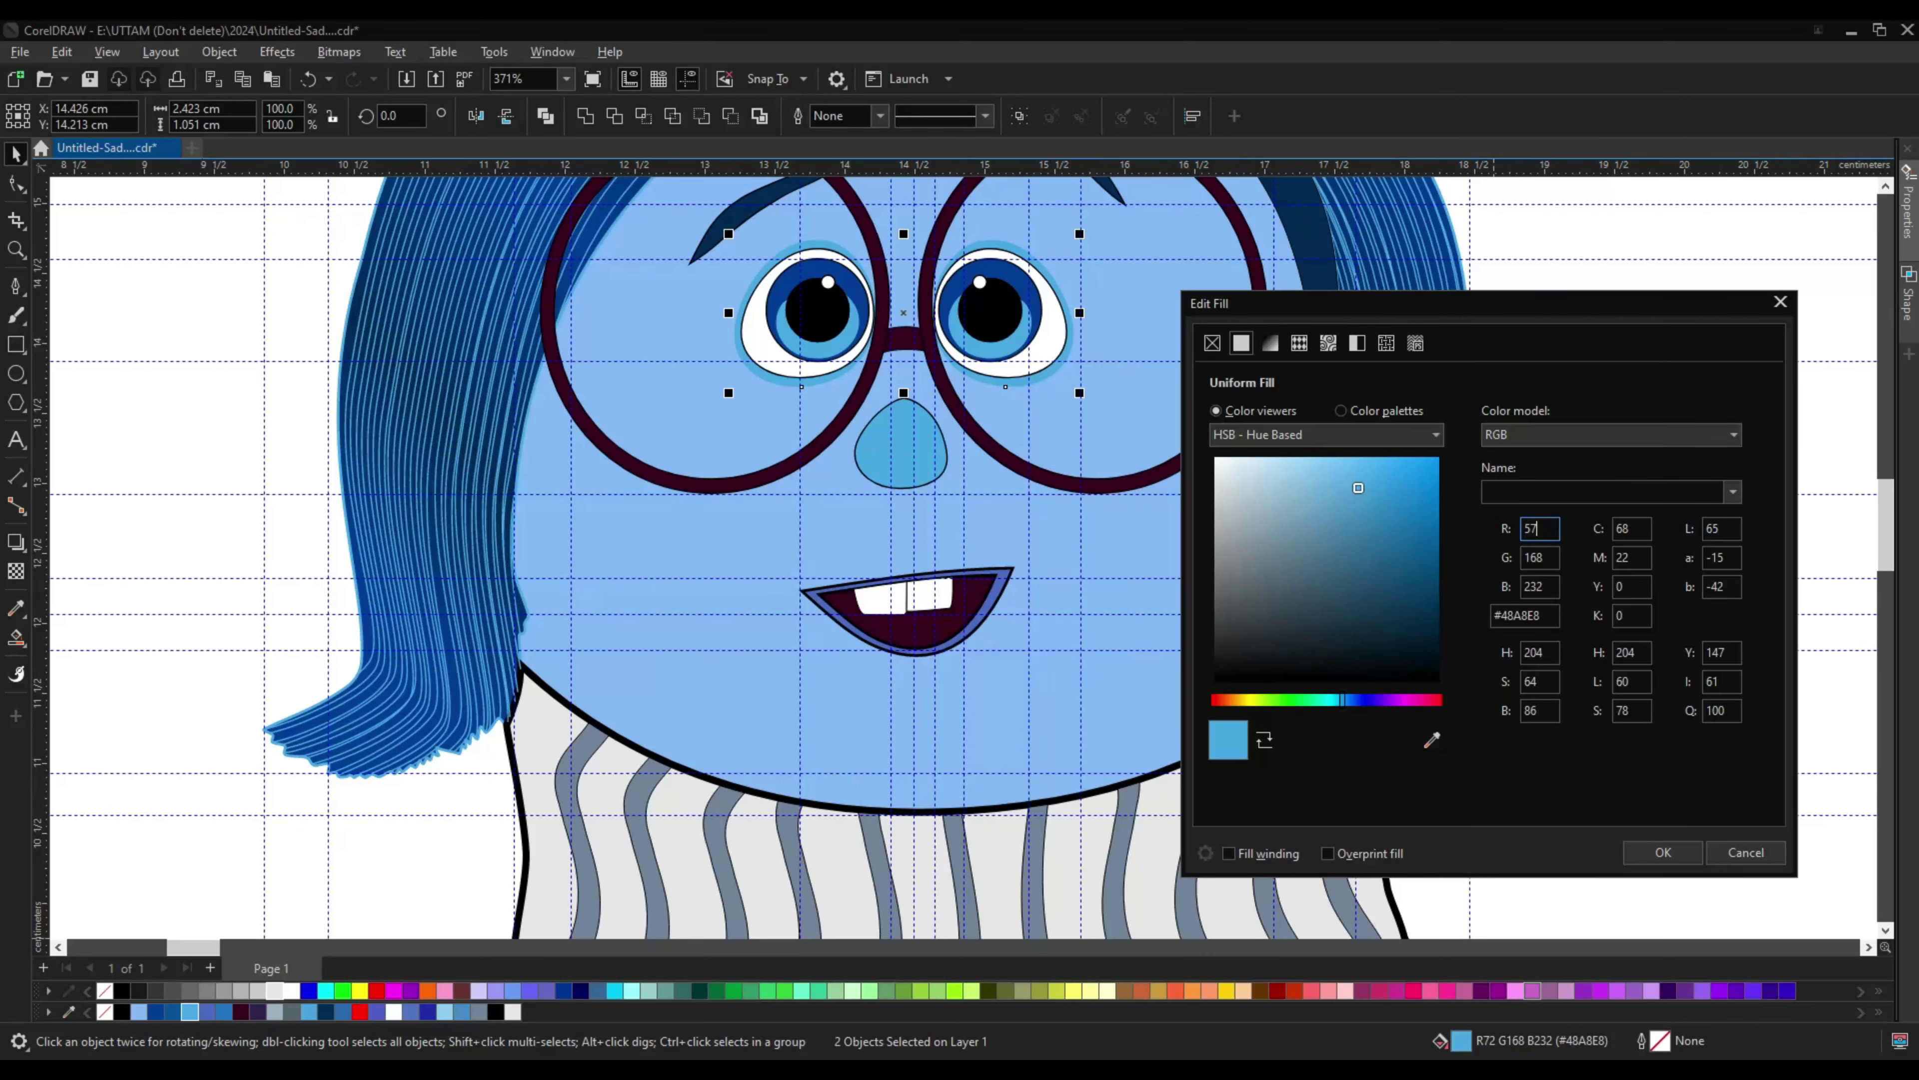
pyautogui.write('139')
pyautogui.click(1542, 586)
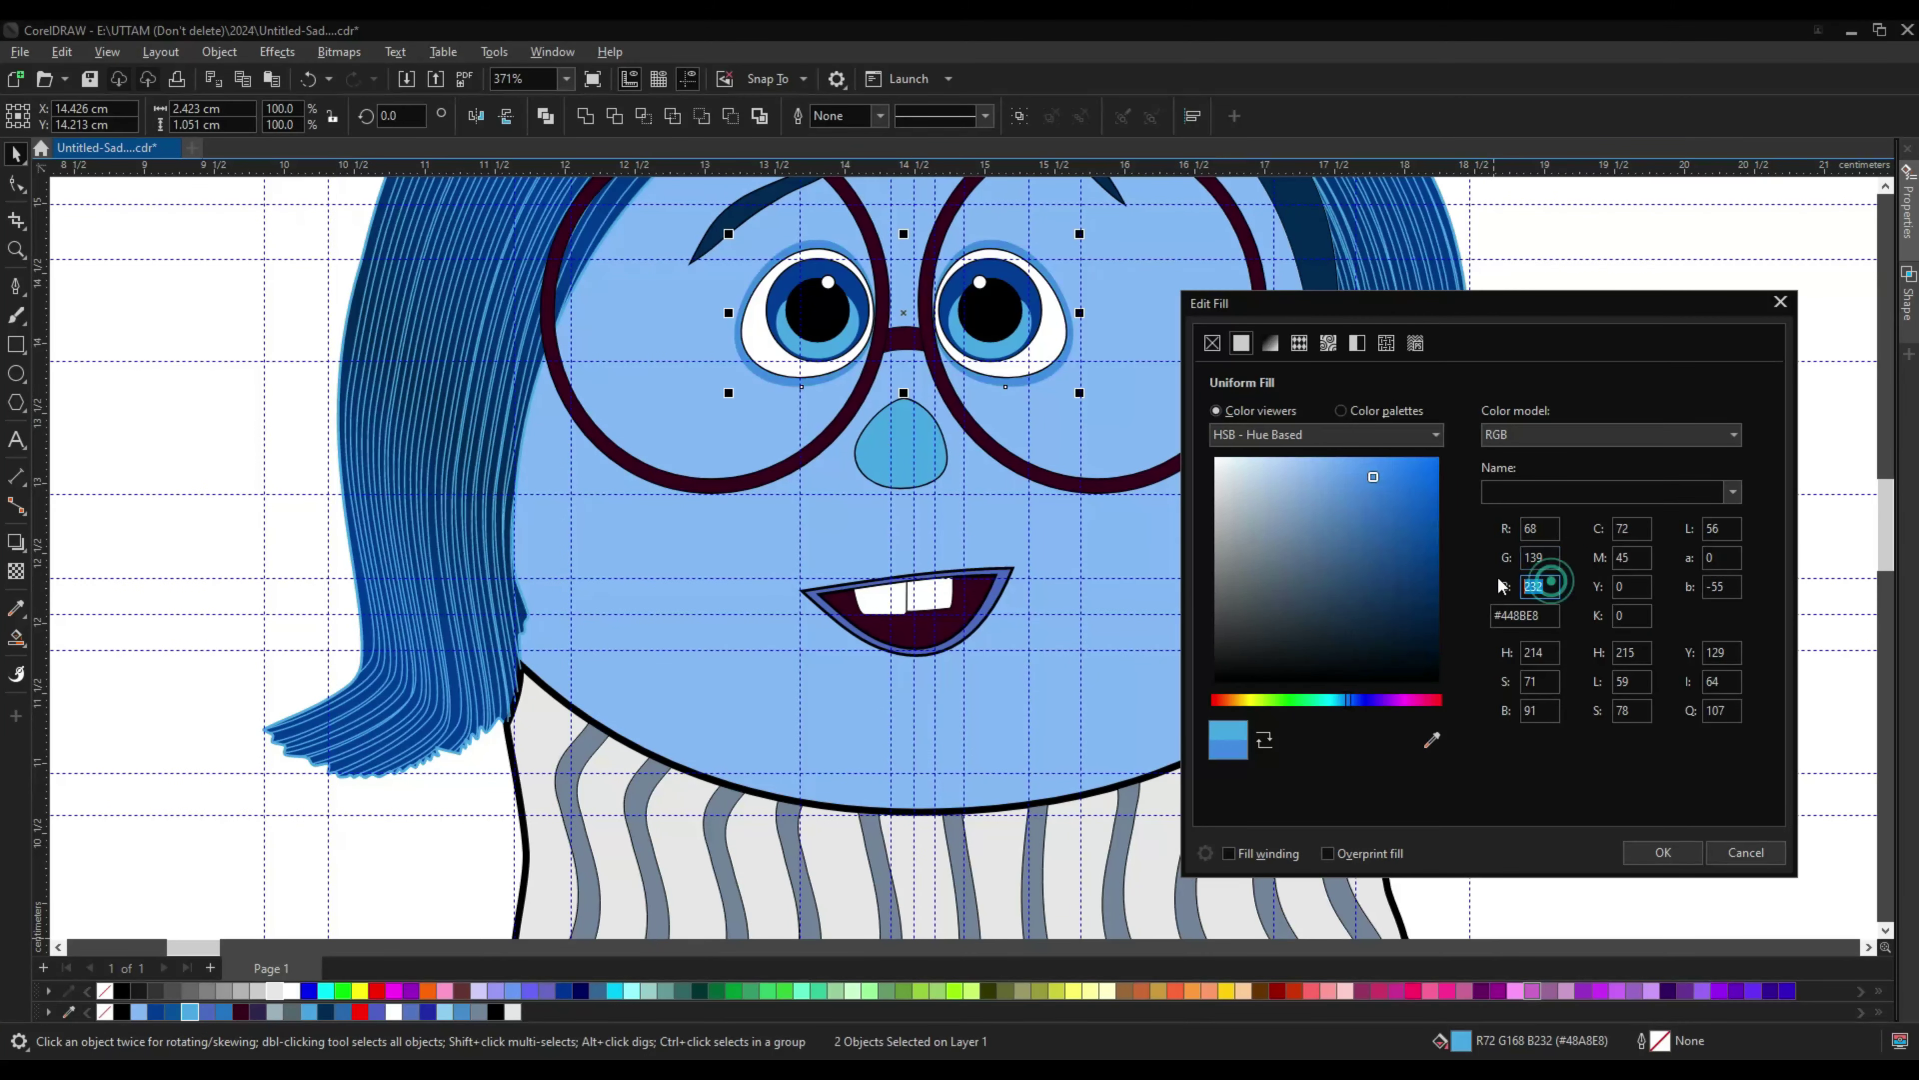
pyautogui.press('Return')
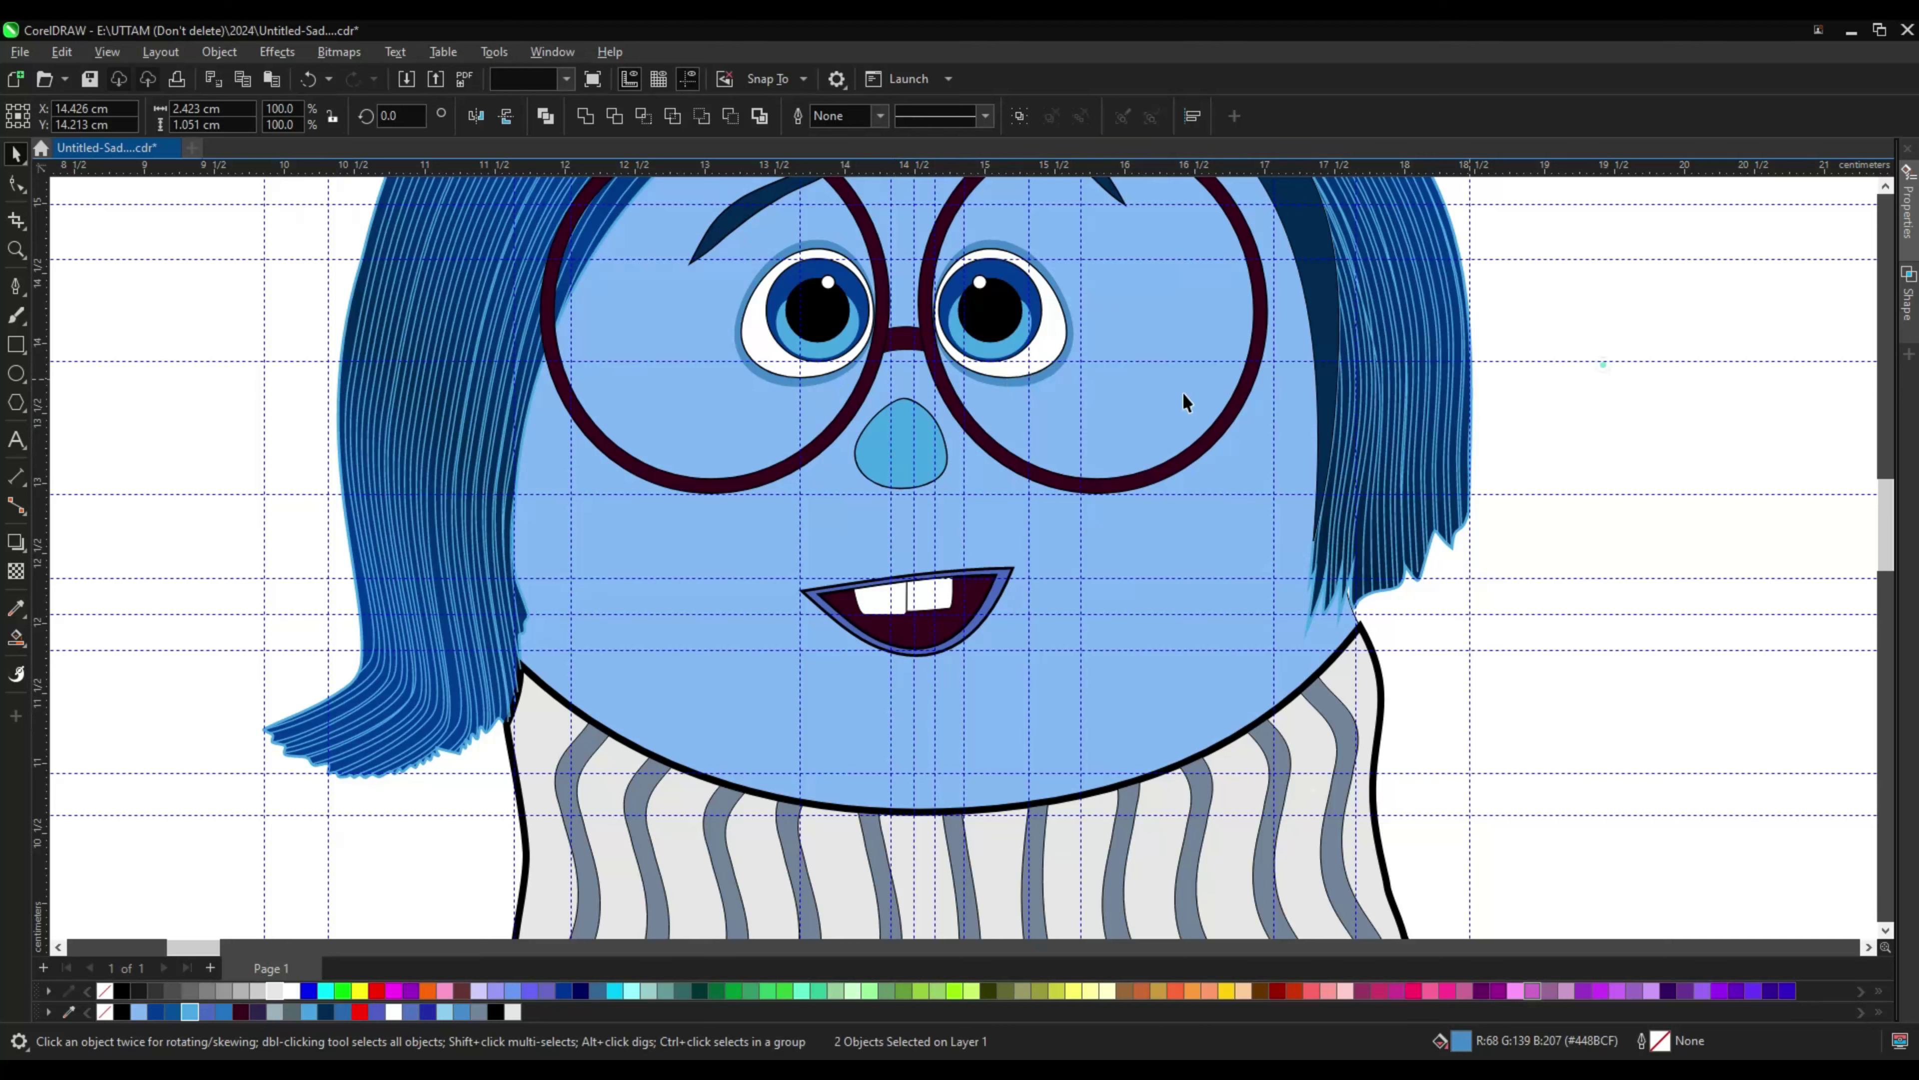
# Step: Try creating boundary outlines around the two glasses frames and enlarging them to 104.7%
pyautogui.scroll(-1, 1208, 432)
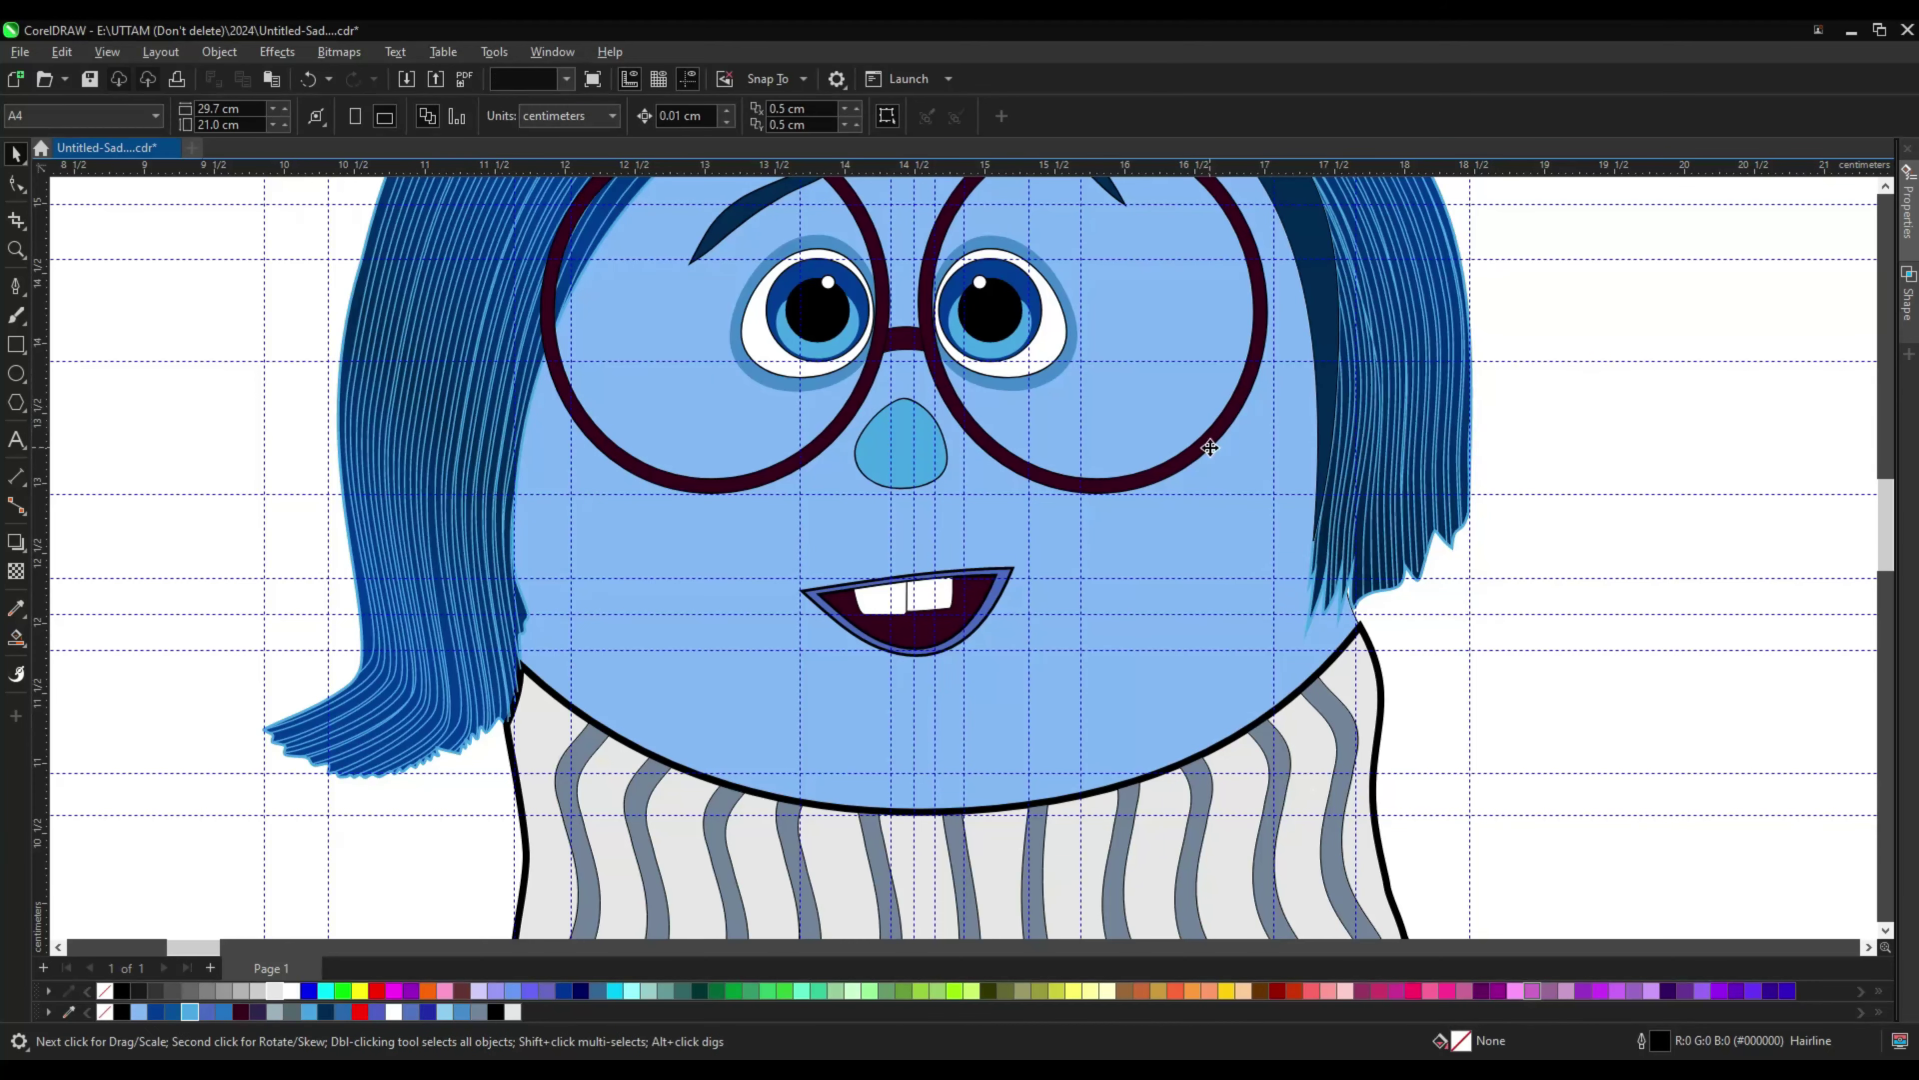
pyautogui.click(1208, 433)
pyautogui.click(1908, 295)
pyautogui.click(1835, 381)
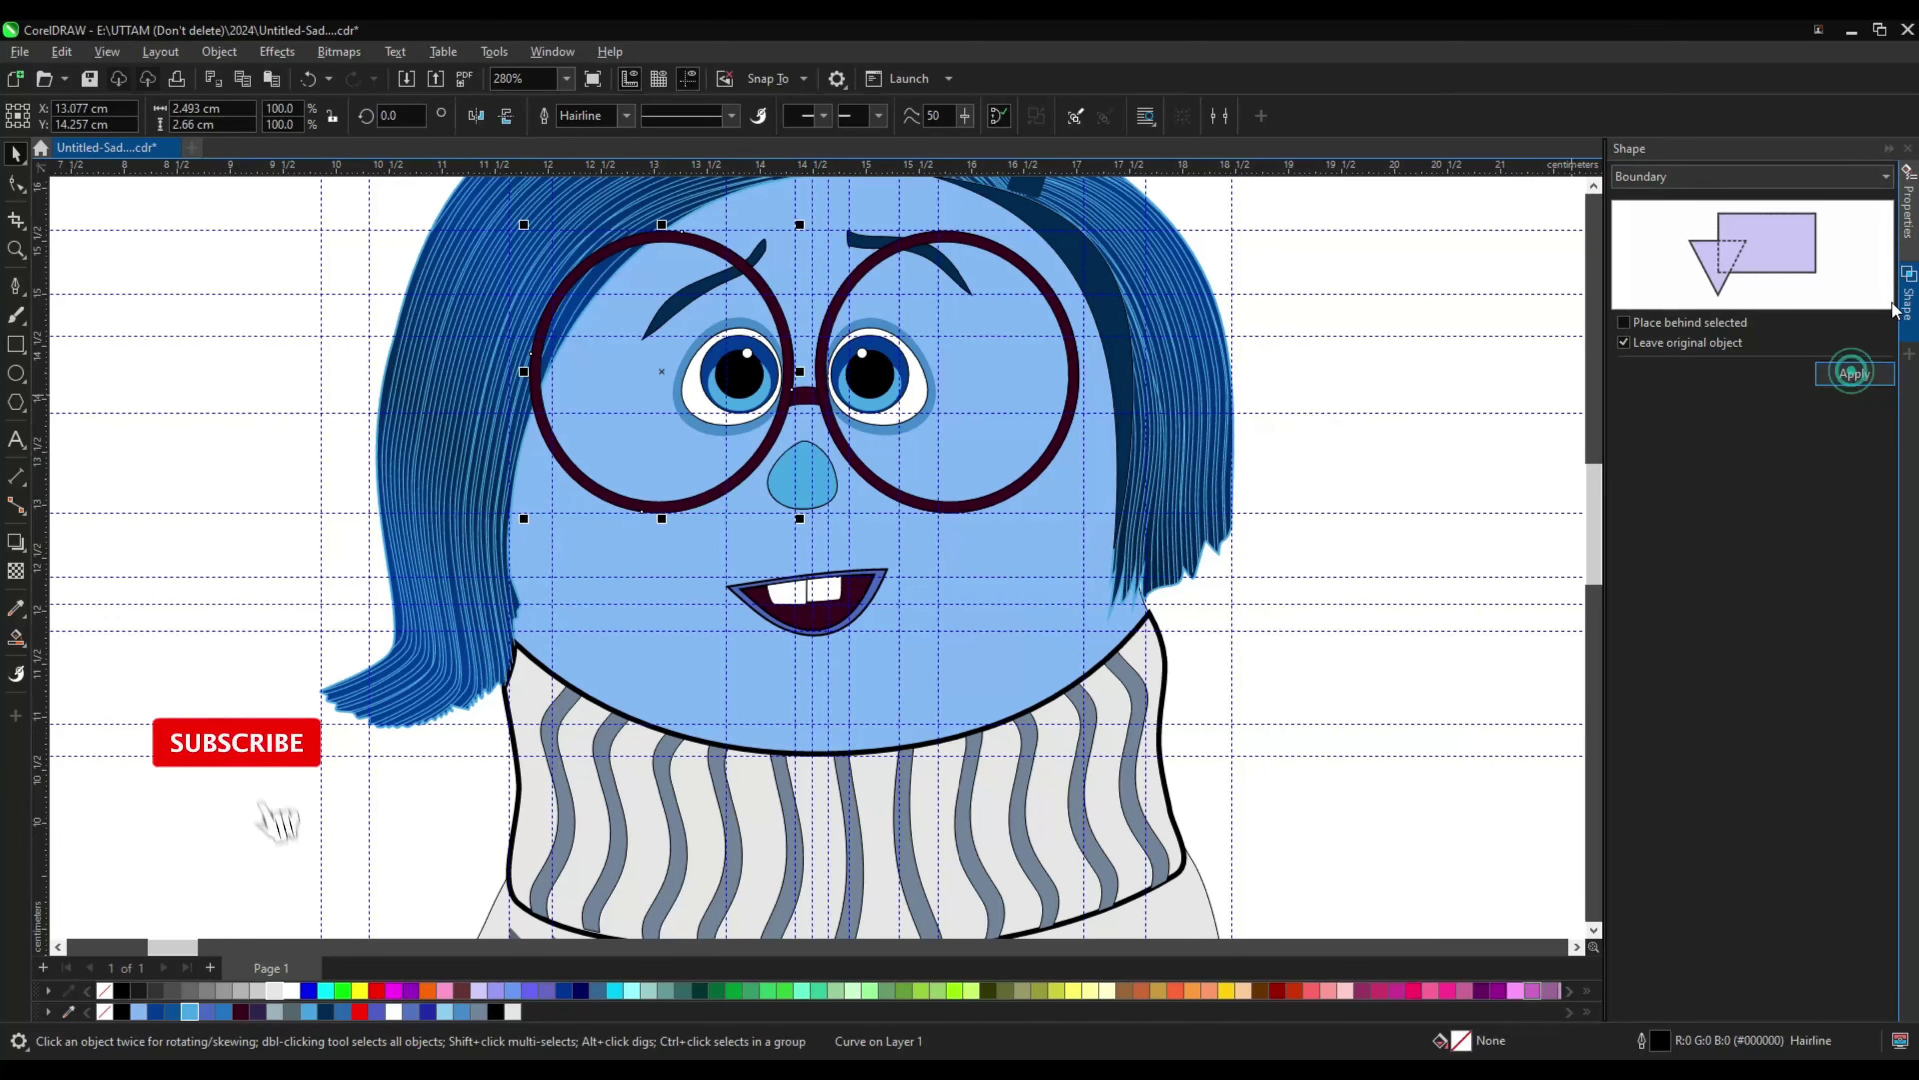
pyautogui.click(1908, 301)
pyautogui.click(1128, 506)
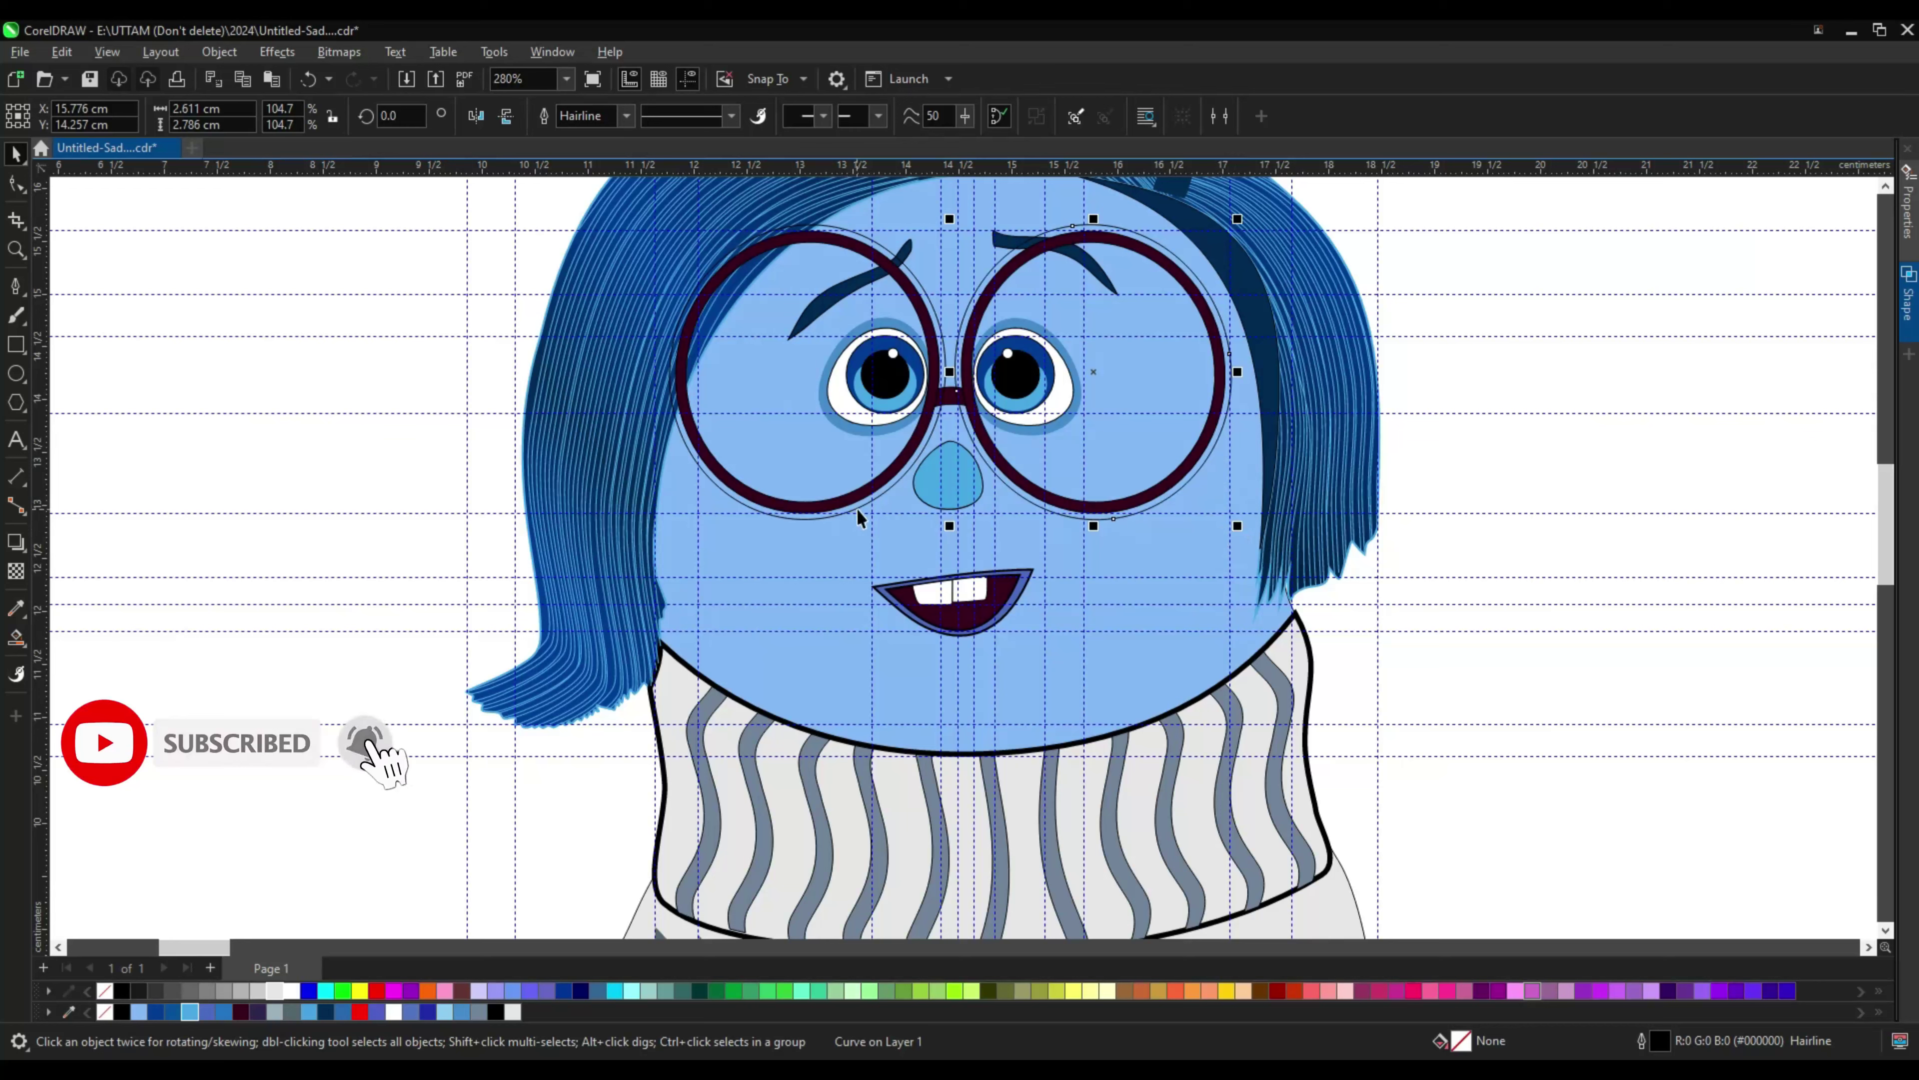
# Step: Remove the enlarged boundary outlines around the two glasses frames
pyautogui.click(1180, 476)
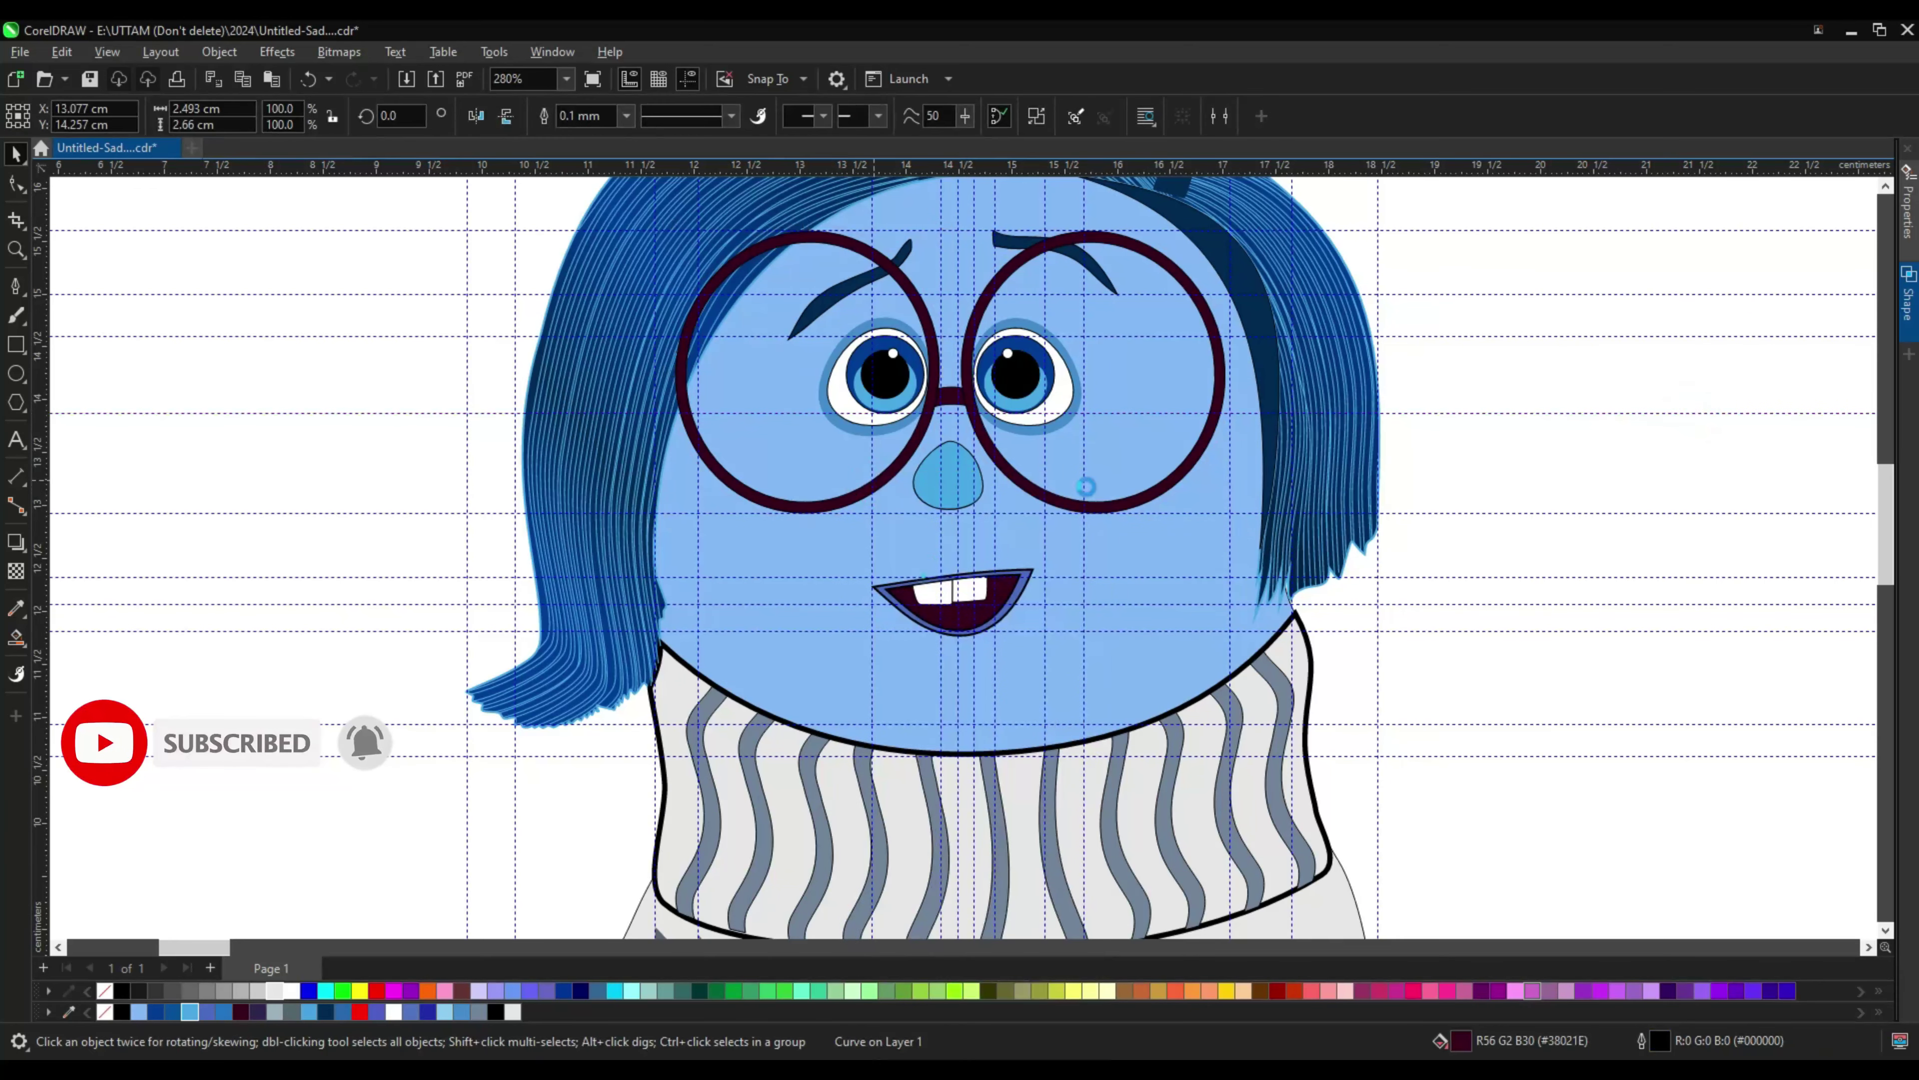
pyautogui.rightClick(1178, 476)
pyautogui.click(1534, 399)
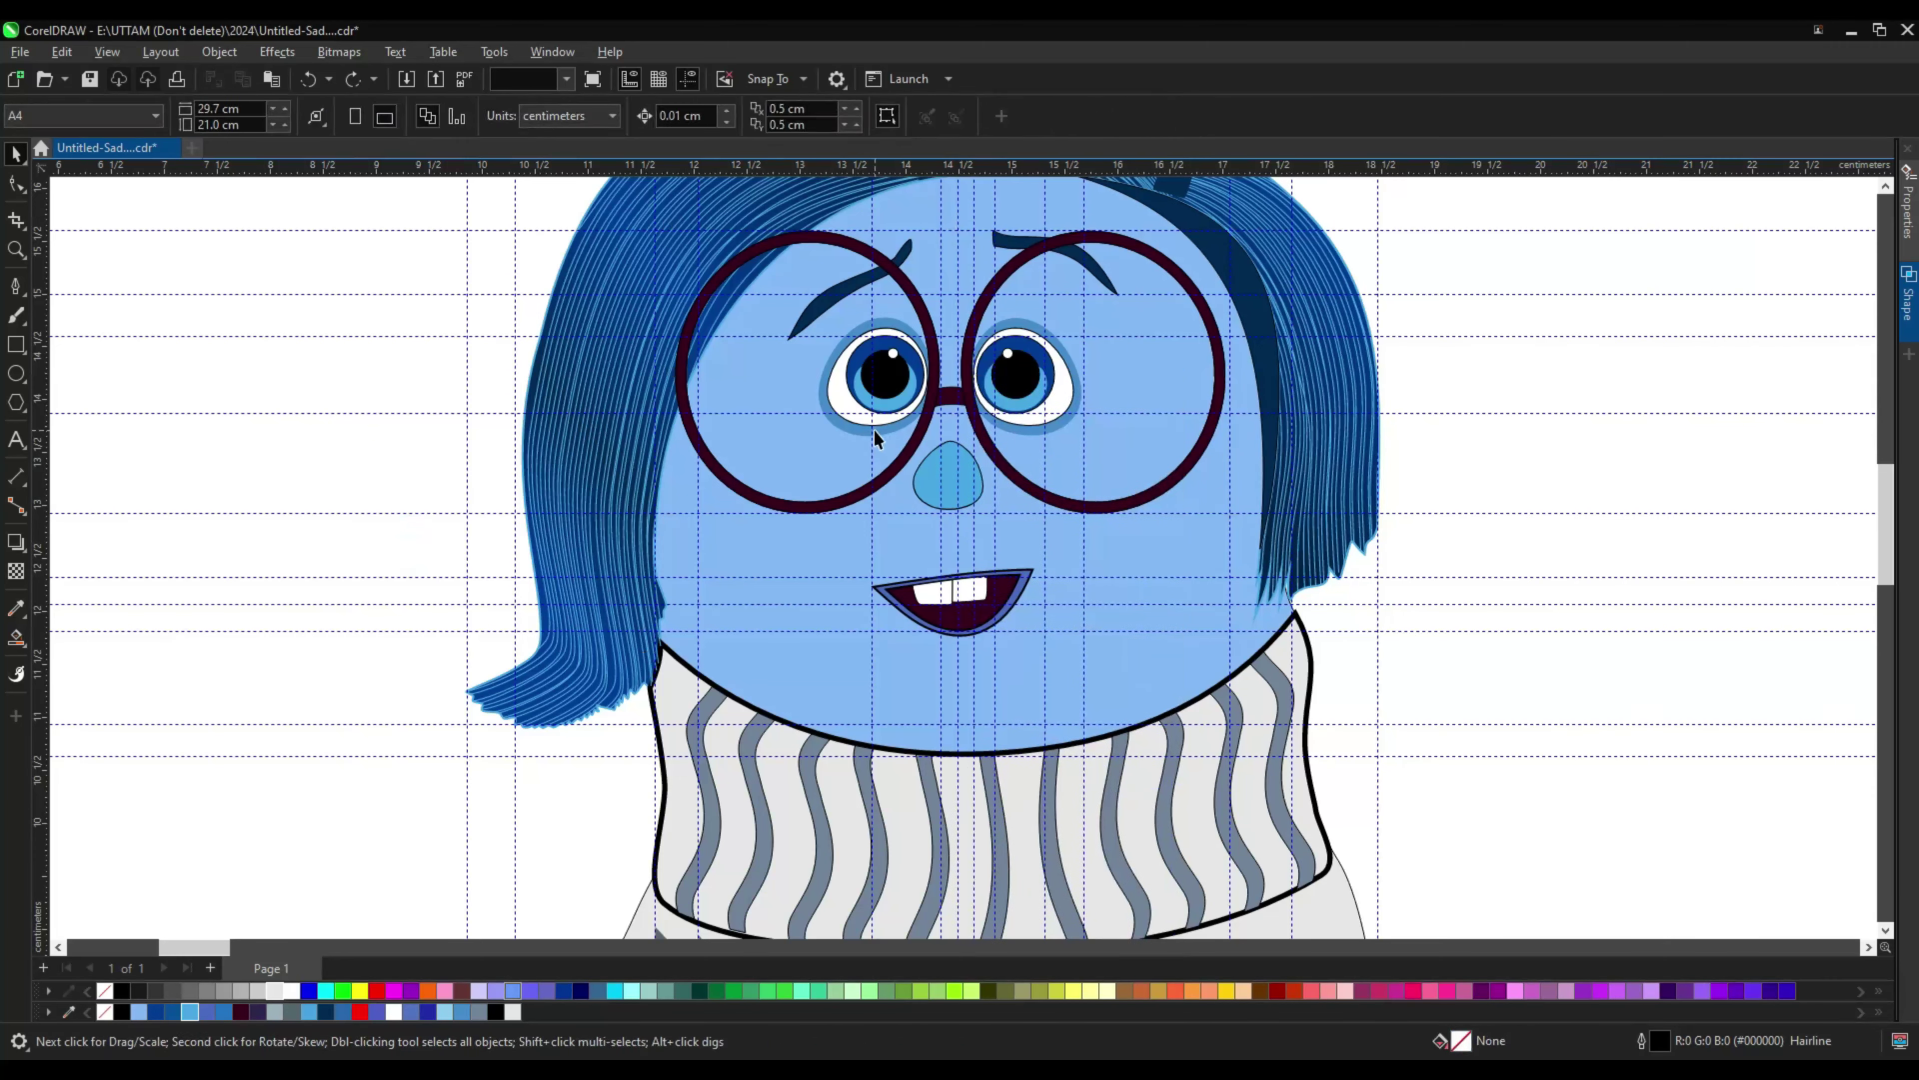
# Step: Duplicate both glasses frames and fill the copies with the eye surrounds' blue, R 68, G 139, B 207 (#448BCF)
pyautogui.scroll(2, 847, 461)
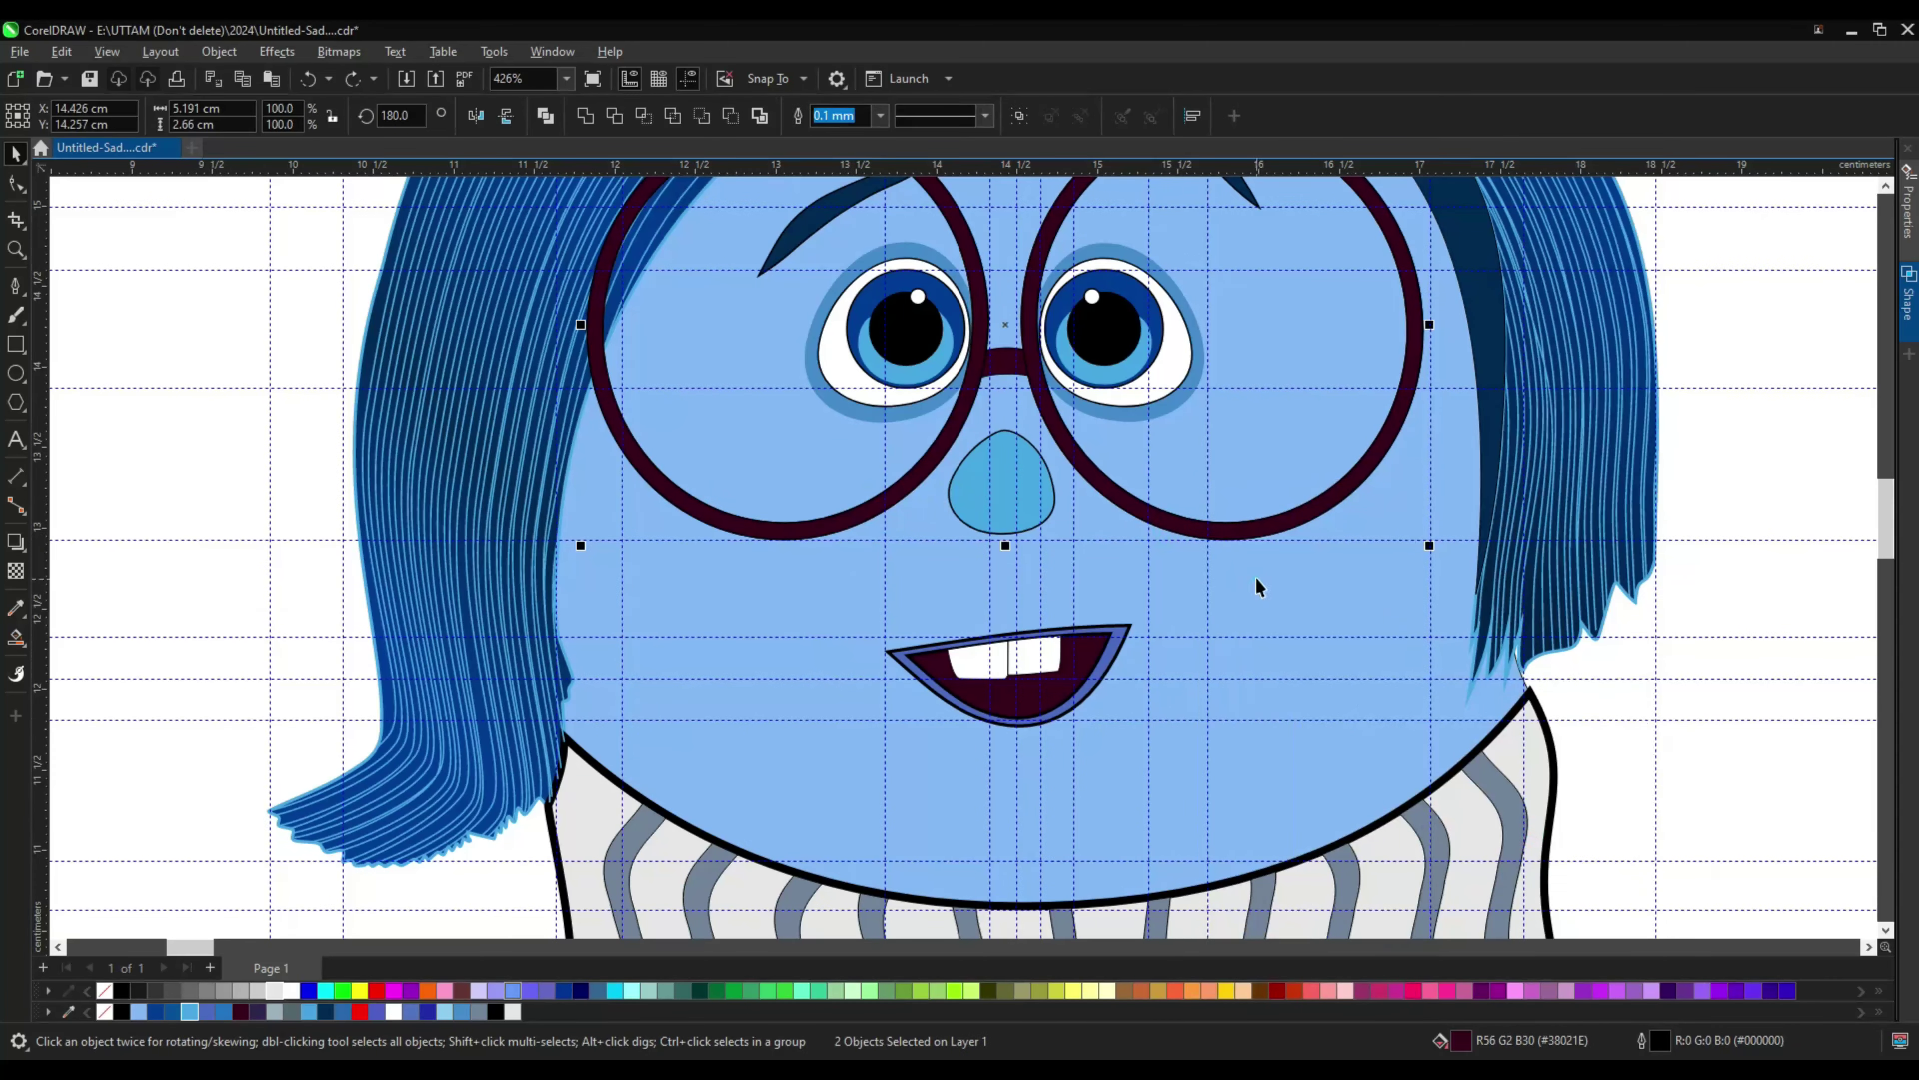
pyautogui.scroll(-2, 786, 647)
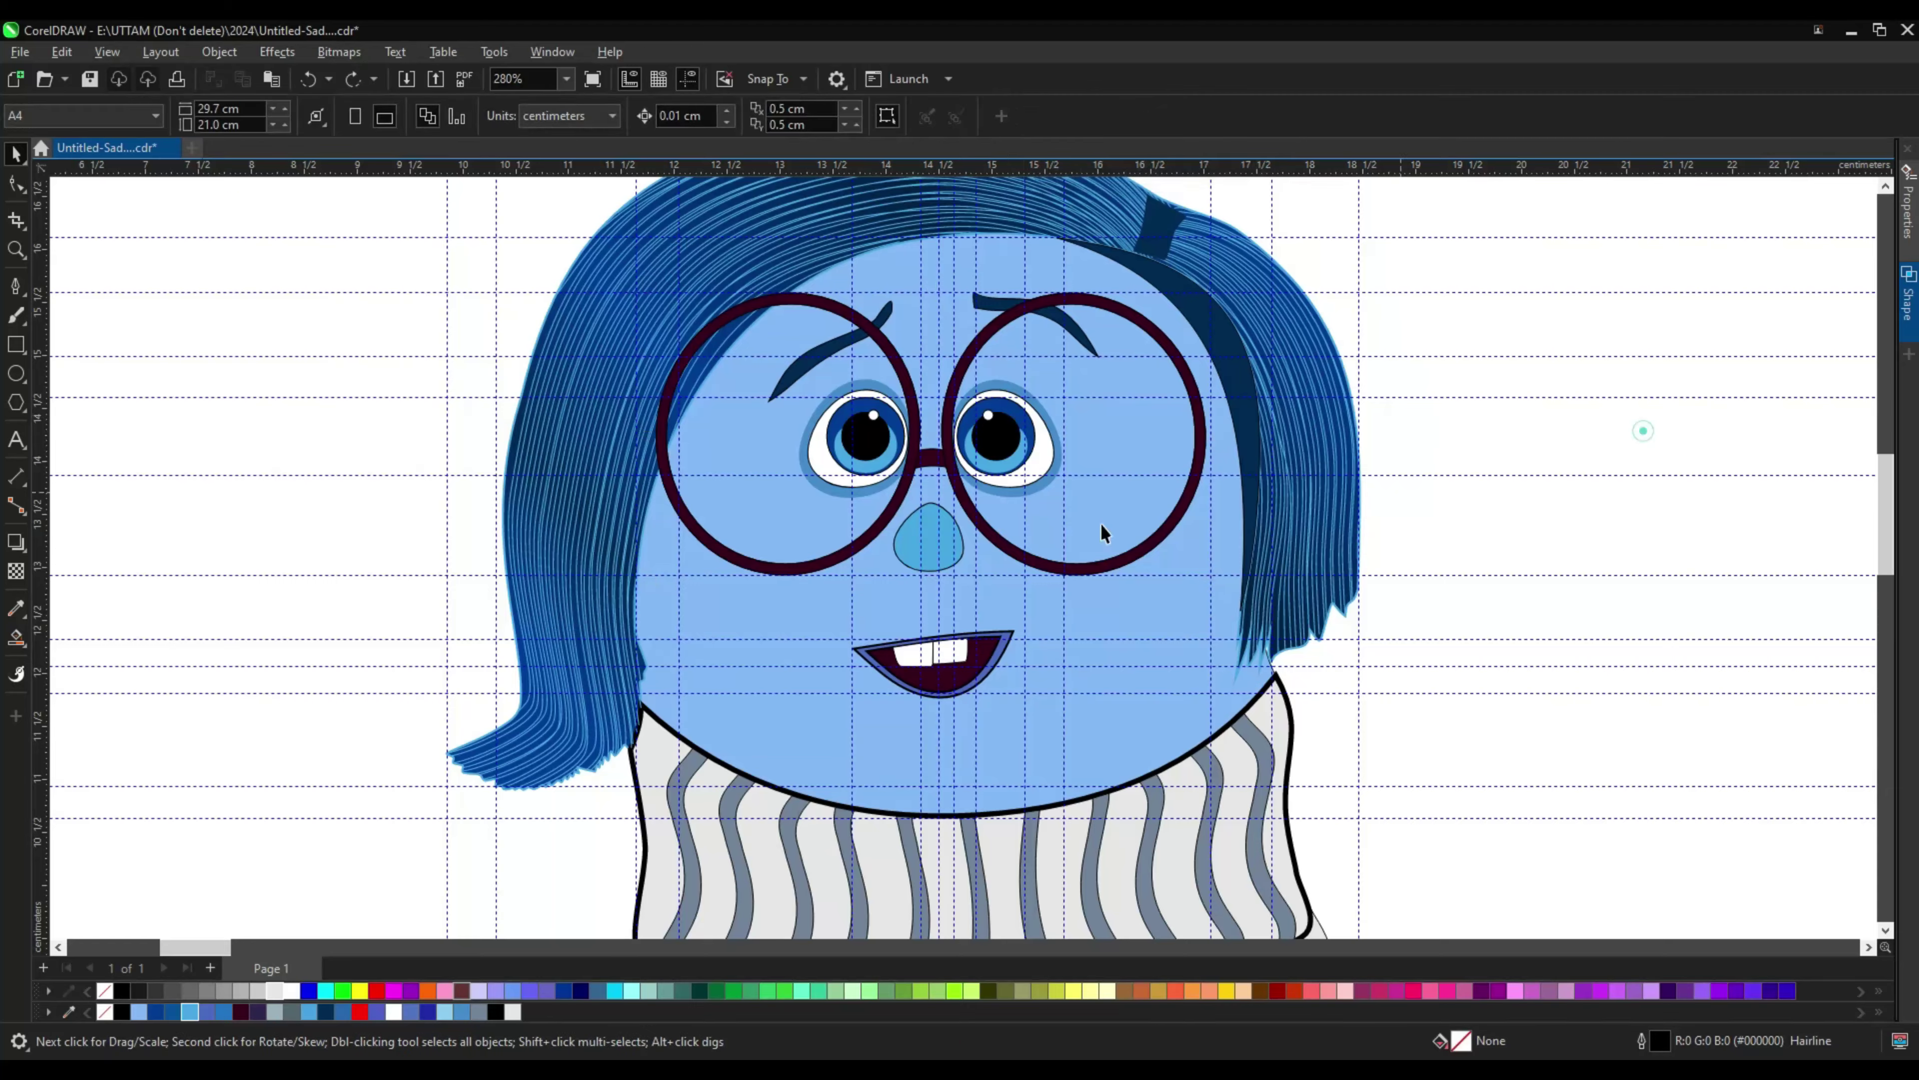
pyautogui.scroll(3, 892, 489)
pyautogui.press('i')
pyautogui.click(737, 461)
pyautogui.click(14, 155)
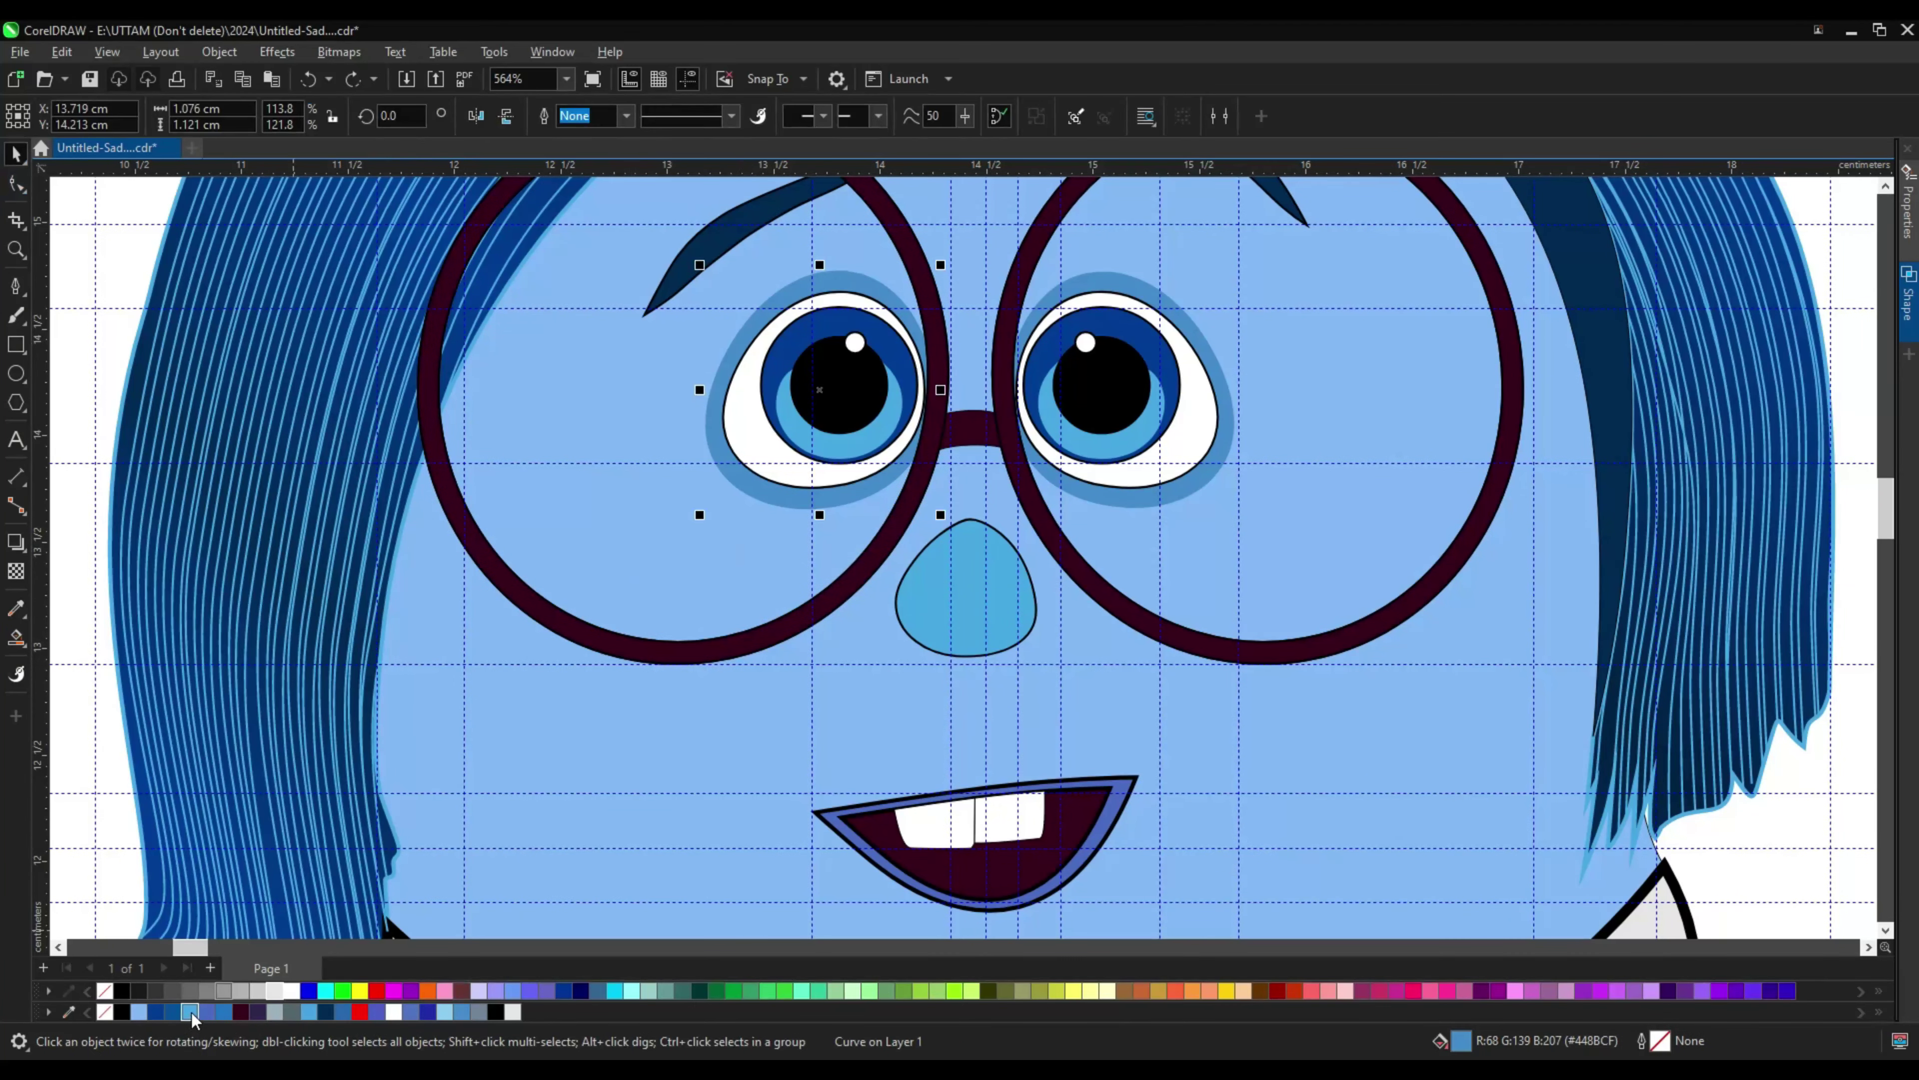
pyautogui.click(14, 605)
pyautogui.click(861, 593)
pyautogui.click(1093, 592)
pyautogui.press('space')
pyautogui.click(686, 650)
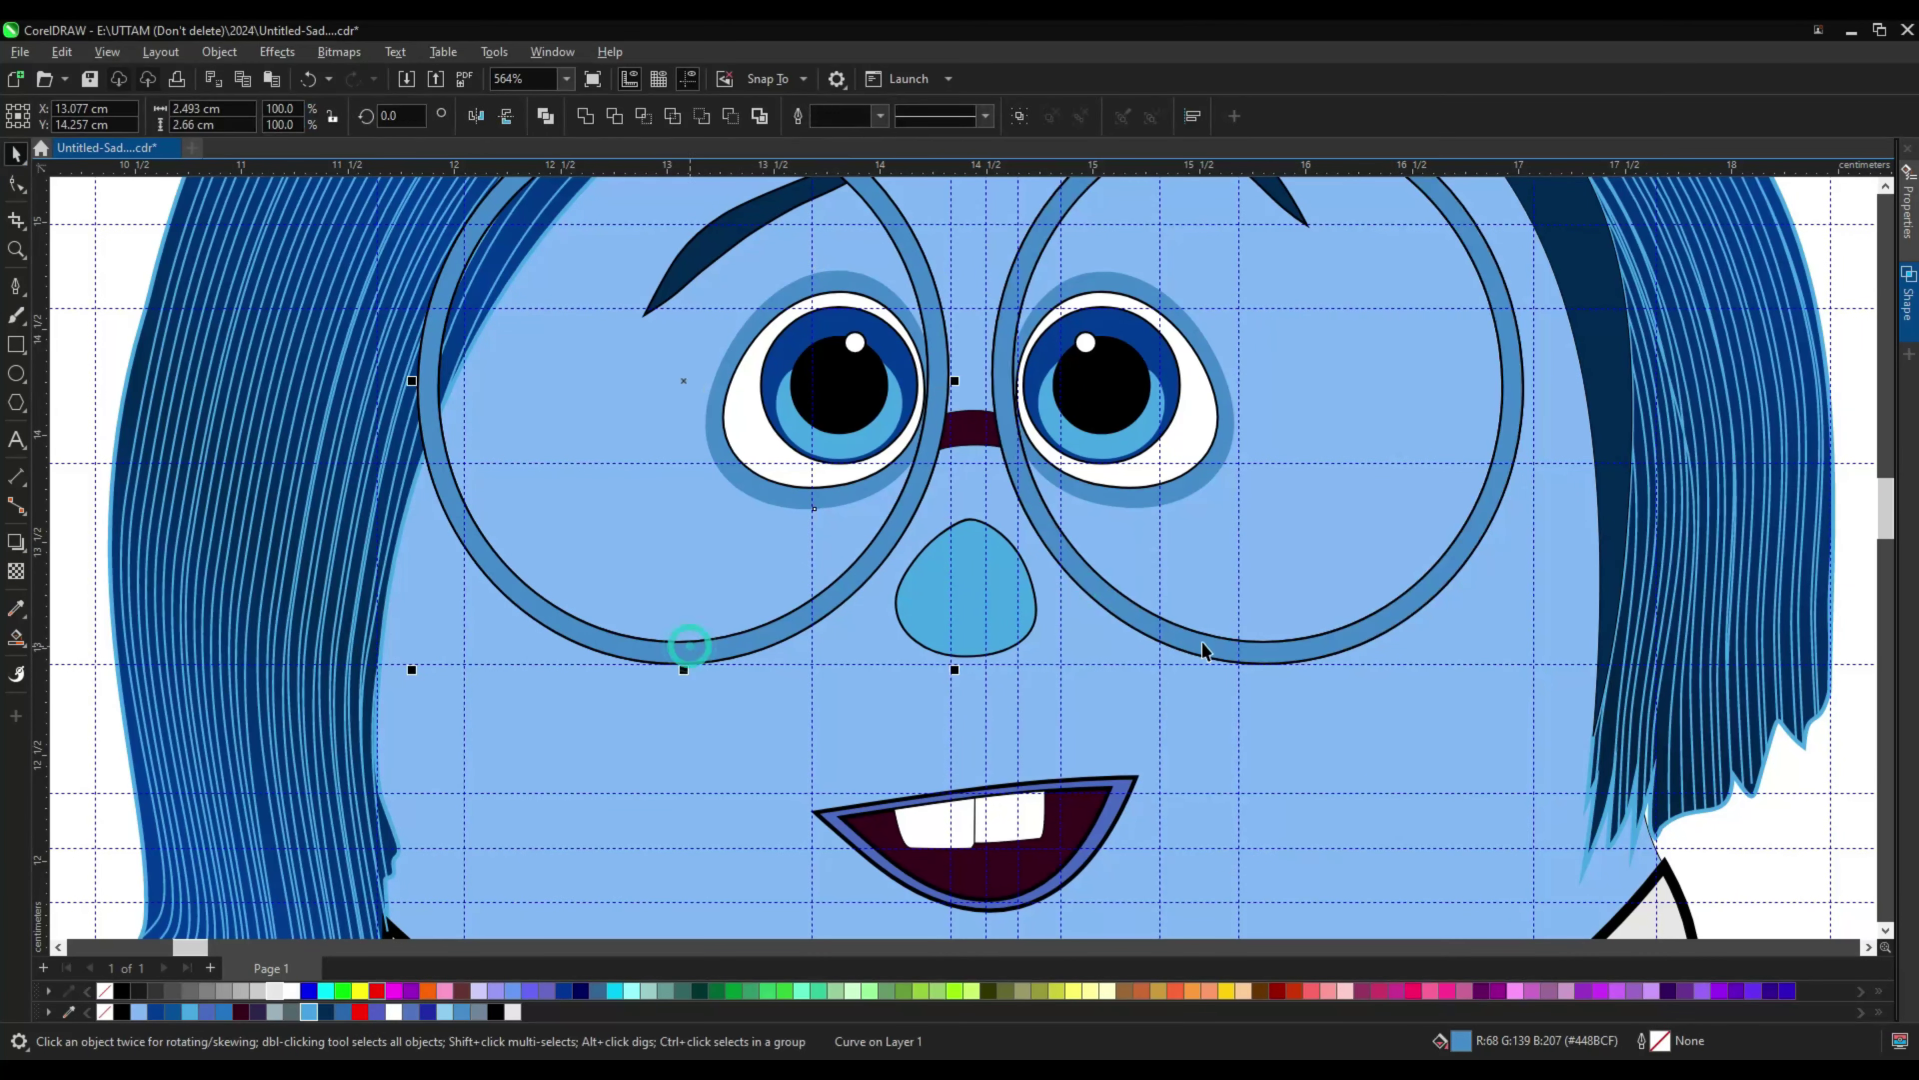
# Step: Turn the blue frame copies into outline-free halos enlarged to 103.9% behind the dark glasses frames
pyautogui.click(824, 115)
pyautogui.click(824, 216)
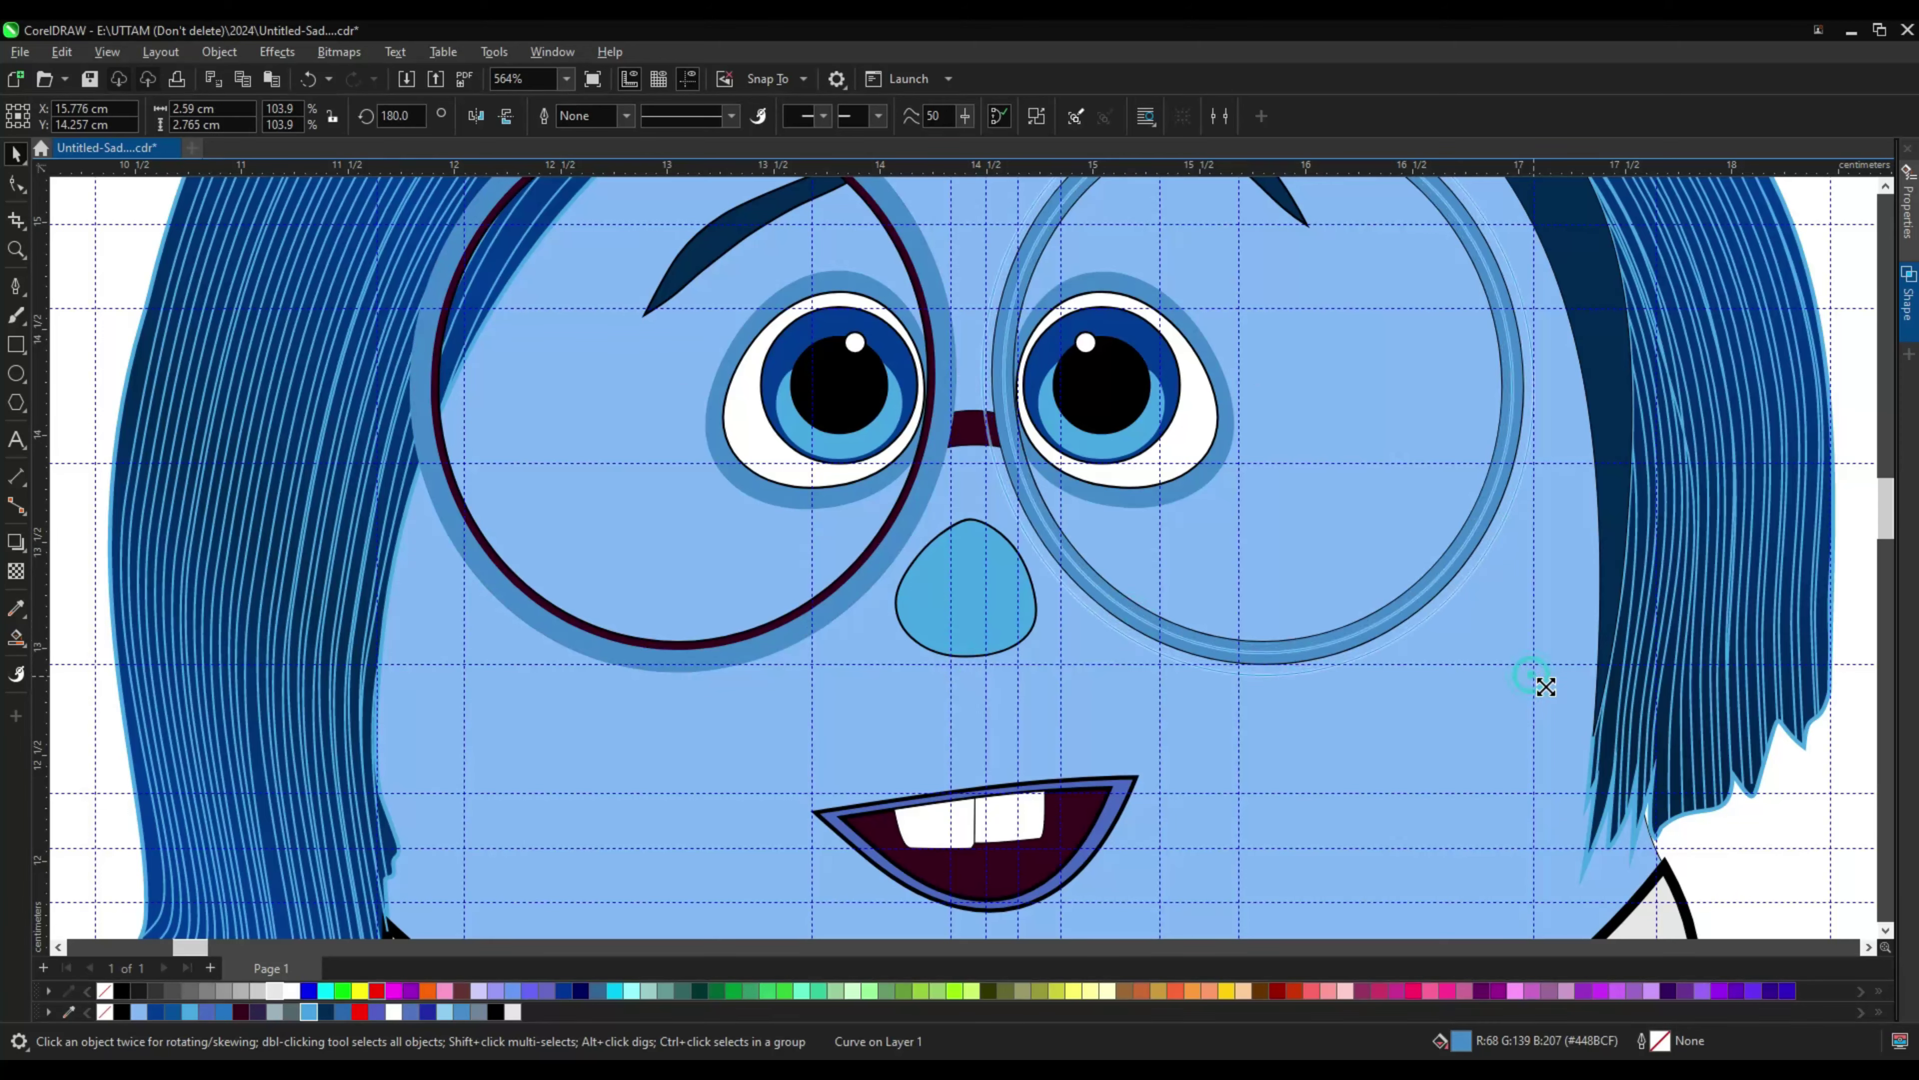
pyautogui.rightClick(832, 627)
pyautogui.moveTo(983, 245)
pyautogui.click(1148, 399)
pyautogui.scroll(-1, 1236, 688)
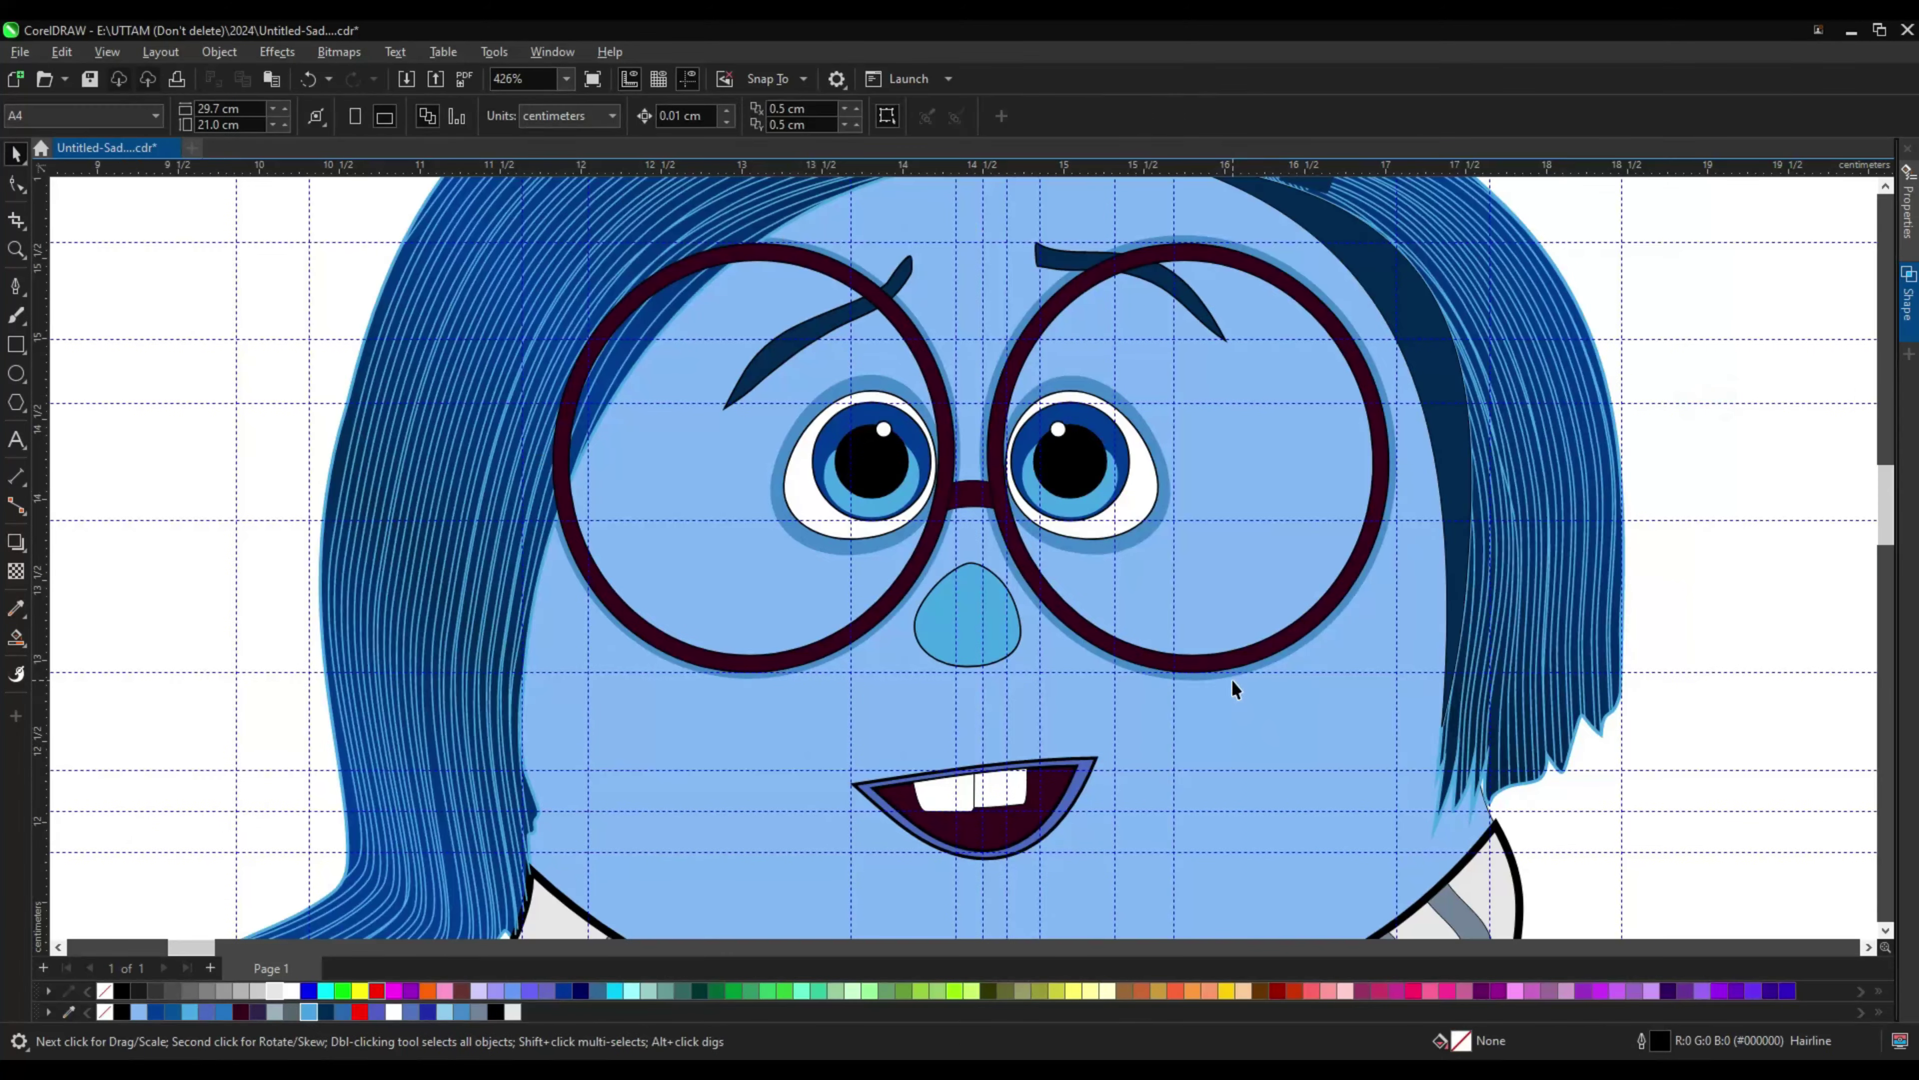
pyautogui.scroll(-2, 1236, 688)
# Step: Create an upper-lid crescent on the left-hand eye using a duplicate of the eye white shifted slightly down
pyautogui.click(817, 476)
pyautogui.scroll(4, 843, 485)
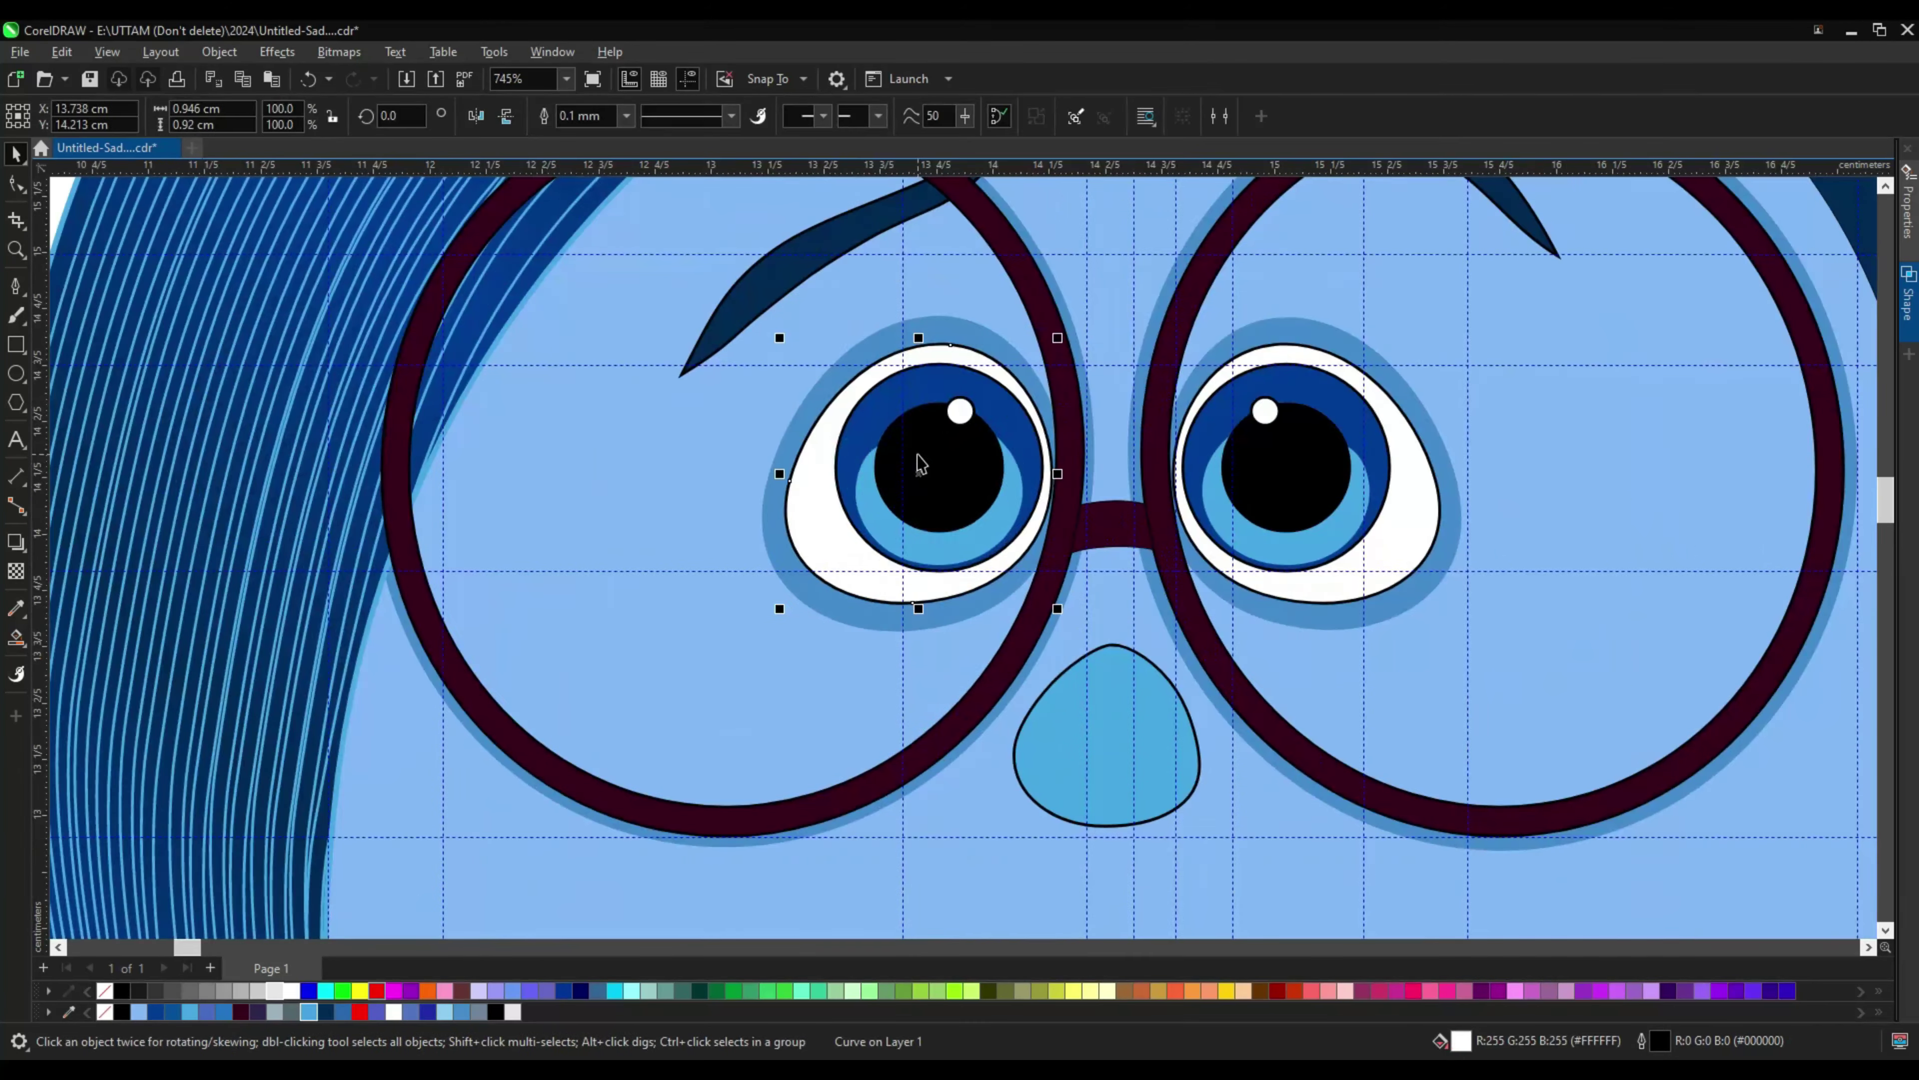
pyautogui.scroll(1, 920, 463)
pyautogui.click(922, 463)
pyautogui.hotkey('ctrl', 'z')
pyautogui.scroll(1, 936, 387)
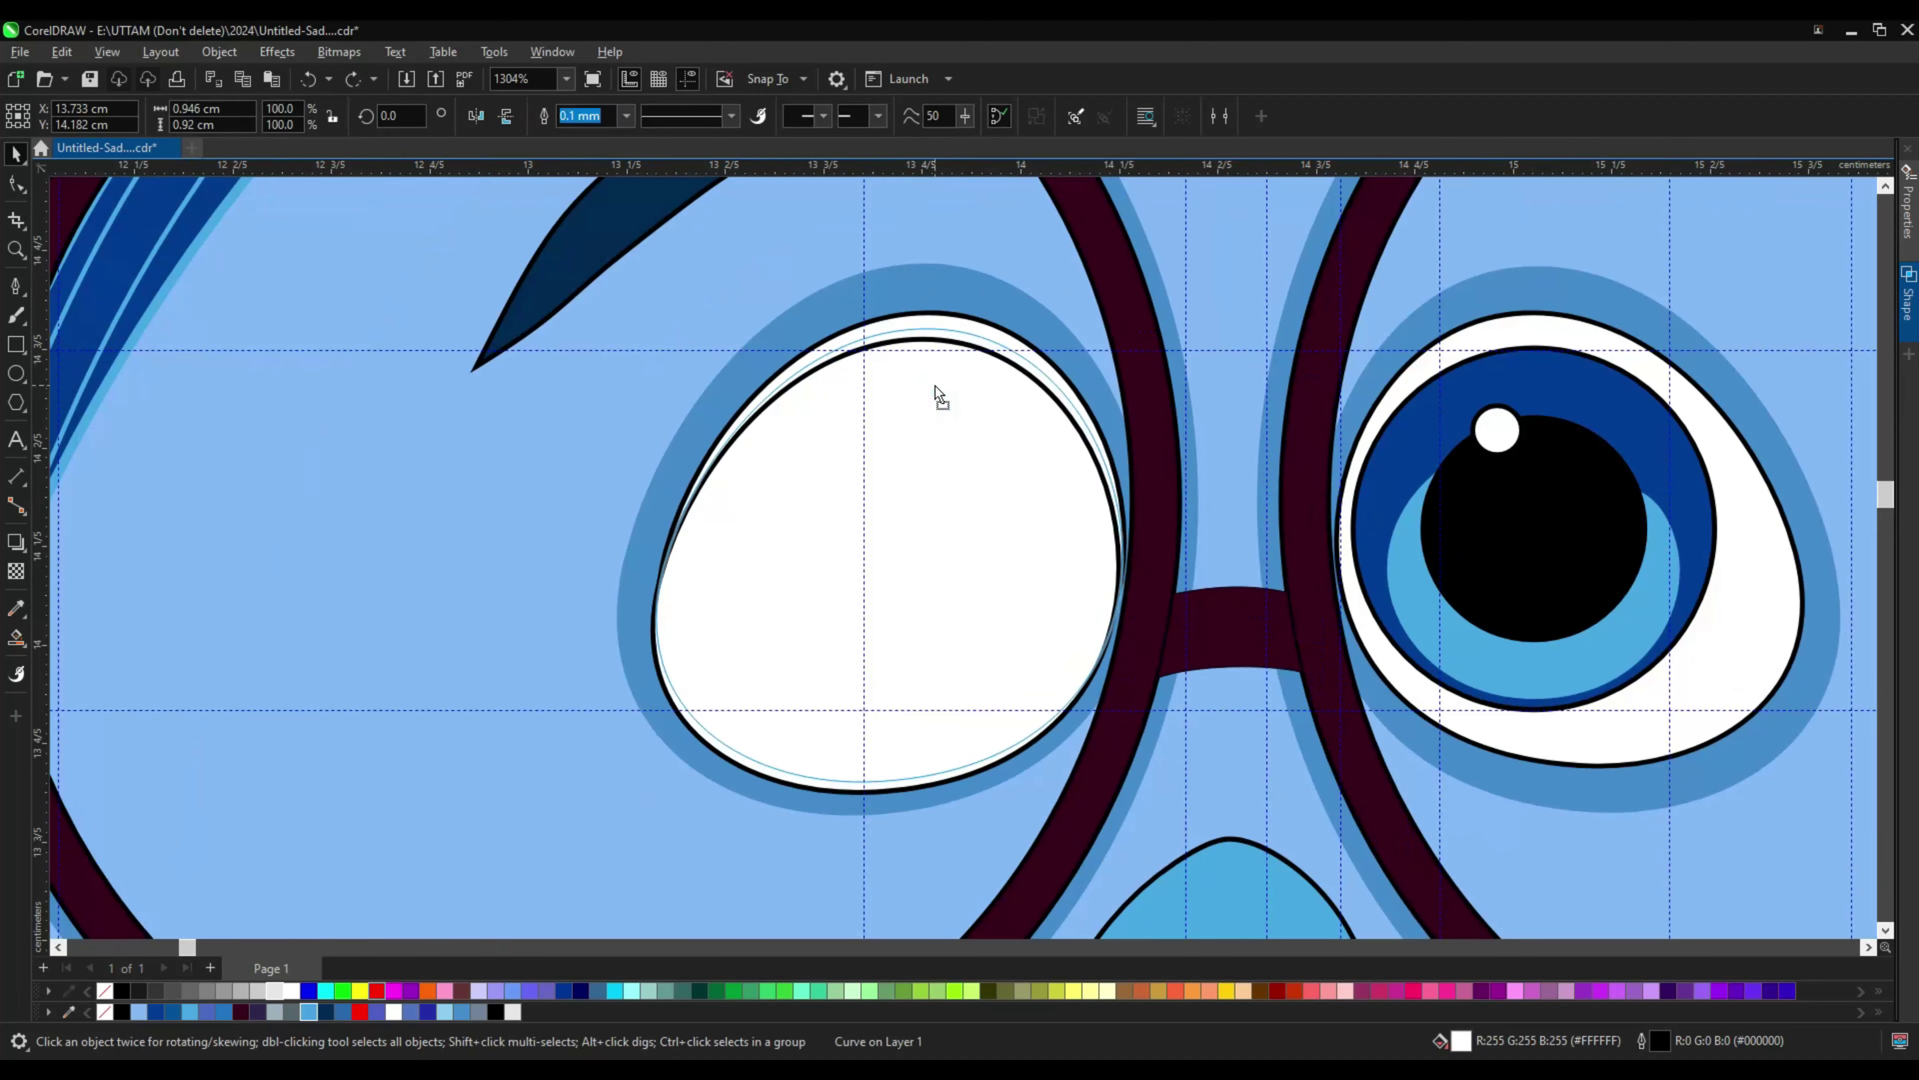
pyautogui.click(936, 389)
# Step: Create the matching crescent on the right-hand eye and give both crescents a black fill without outline
pyautogui.moveTo(876, 477); pyautogui.dragTo(1803, 541)
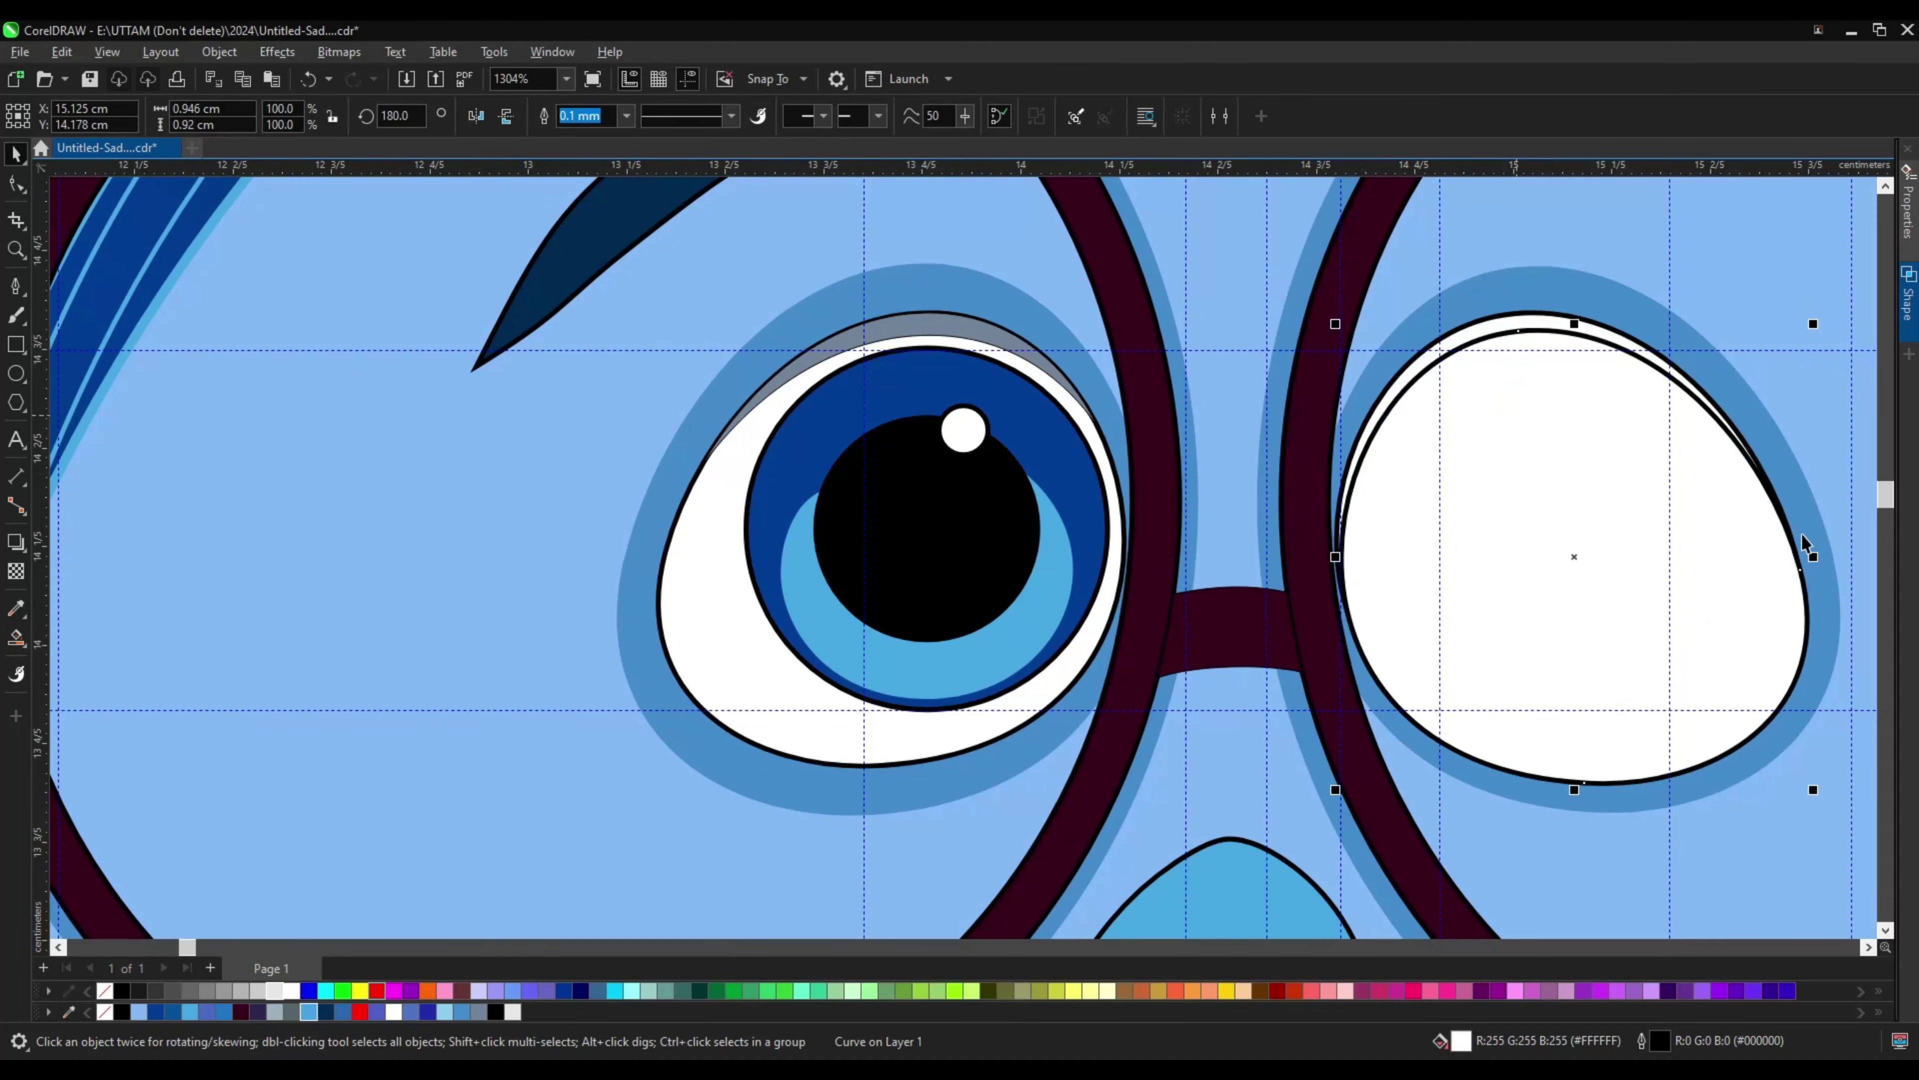
pyautogui.hotkey('ctrl', 'pagedown')
pyautogui.keyDown('shift'); pyautogui.click(1435, 377); pyautogui.keyUp('shift')
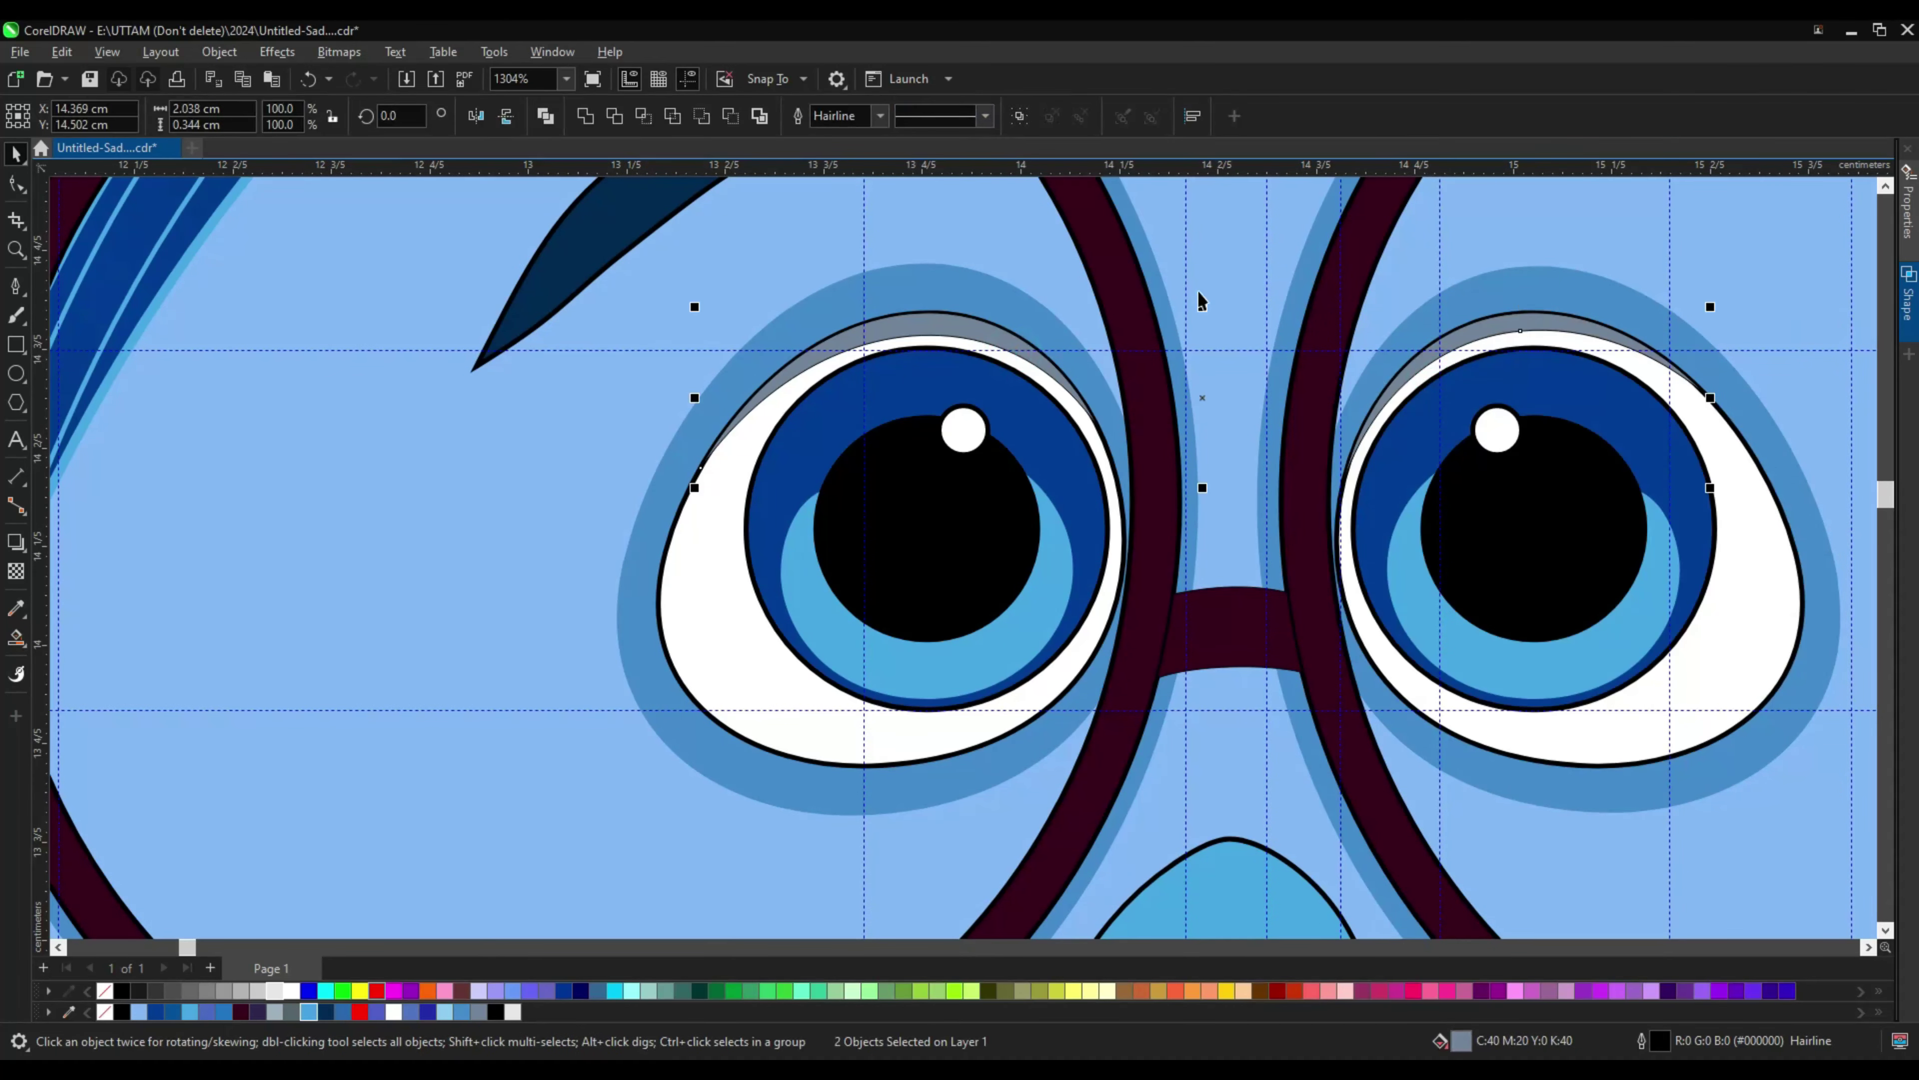
pyautogui.scroll(-3, 1032, 444)
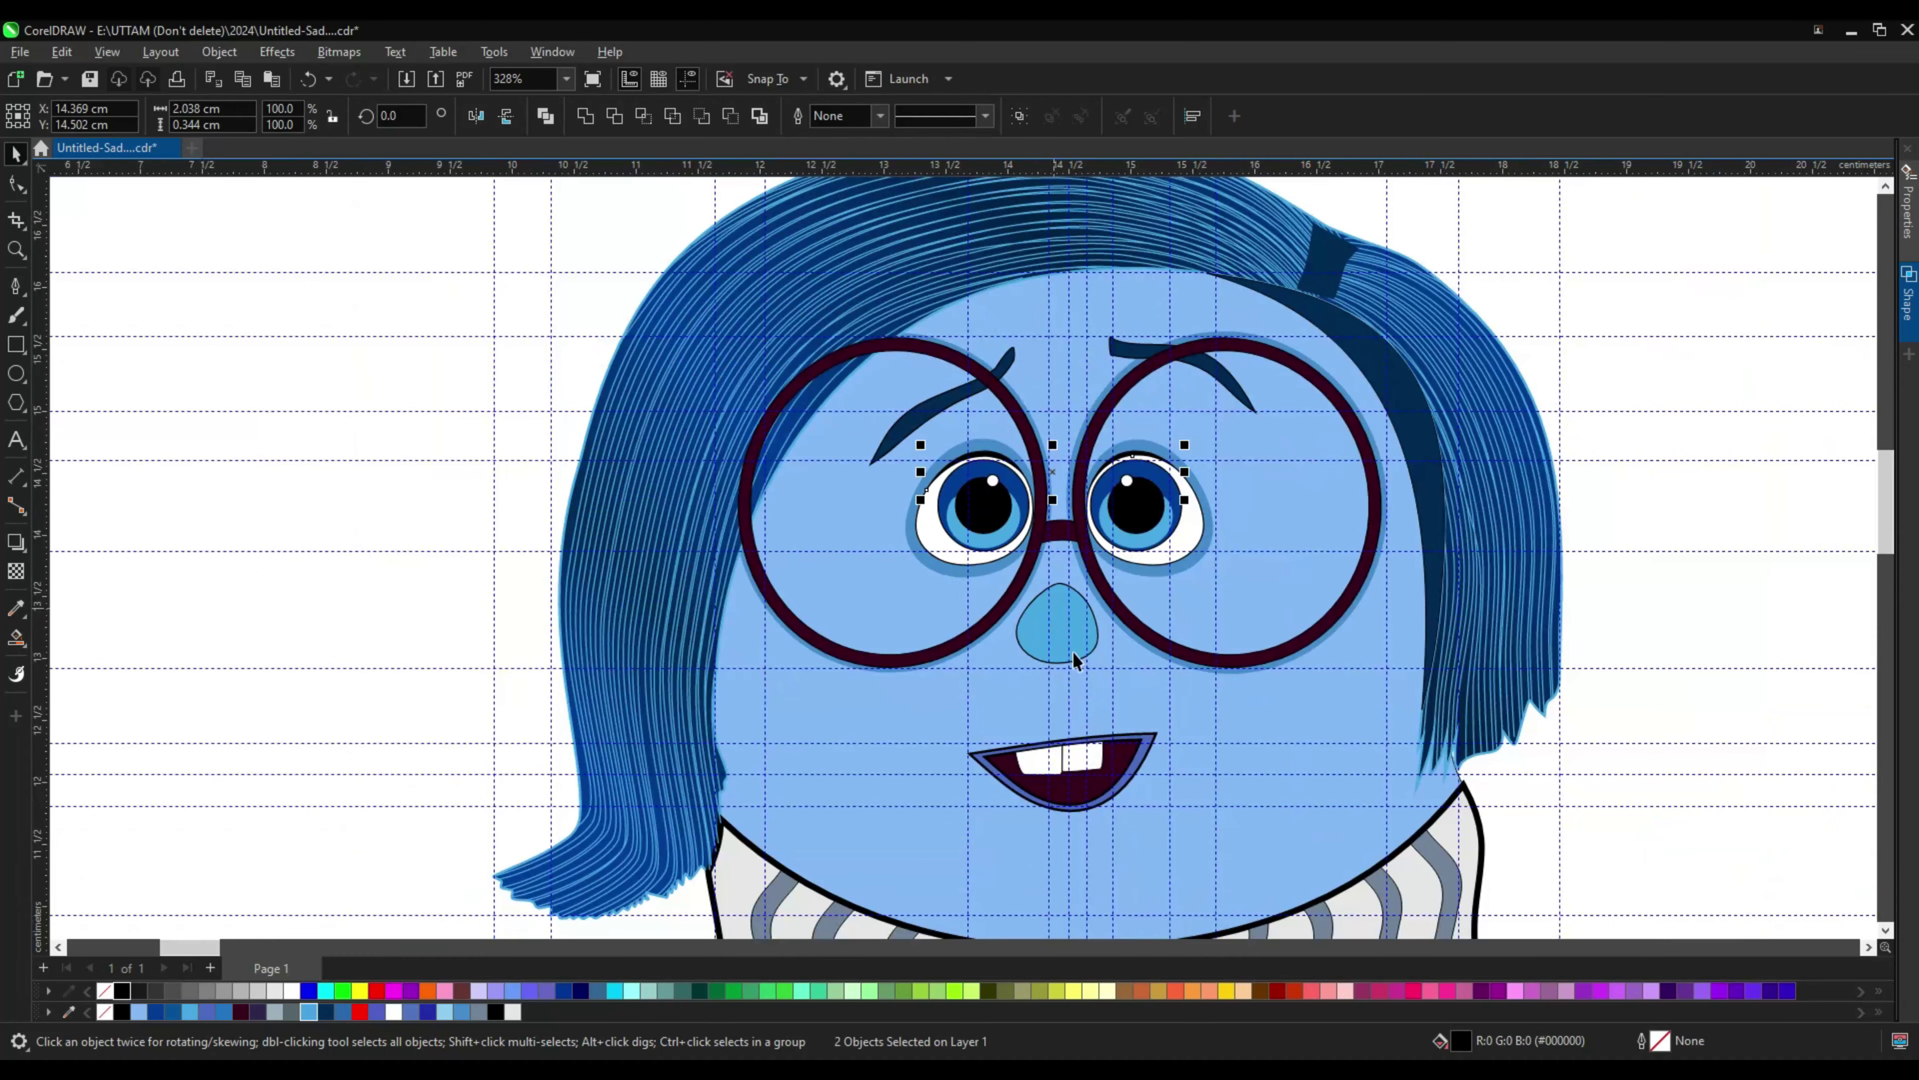
# Step: Add a nose highlight from a squashed duplicate, 0.526 by 0.202 cm, filled R 139, G 204, B 243 without outline
pyautogui.click(1064, 632)
pyautogui.scroll(2, 1063, 631)
pyautogui.moveTo(1050, 531); pyautogui.dragTo(1050, 556)
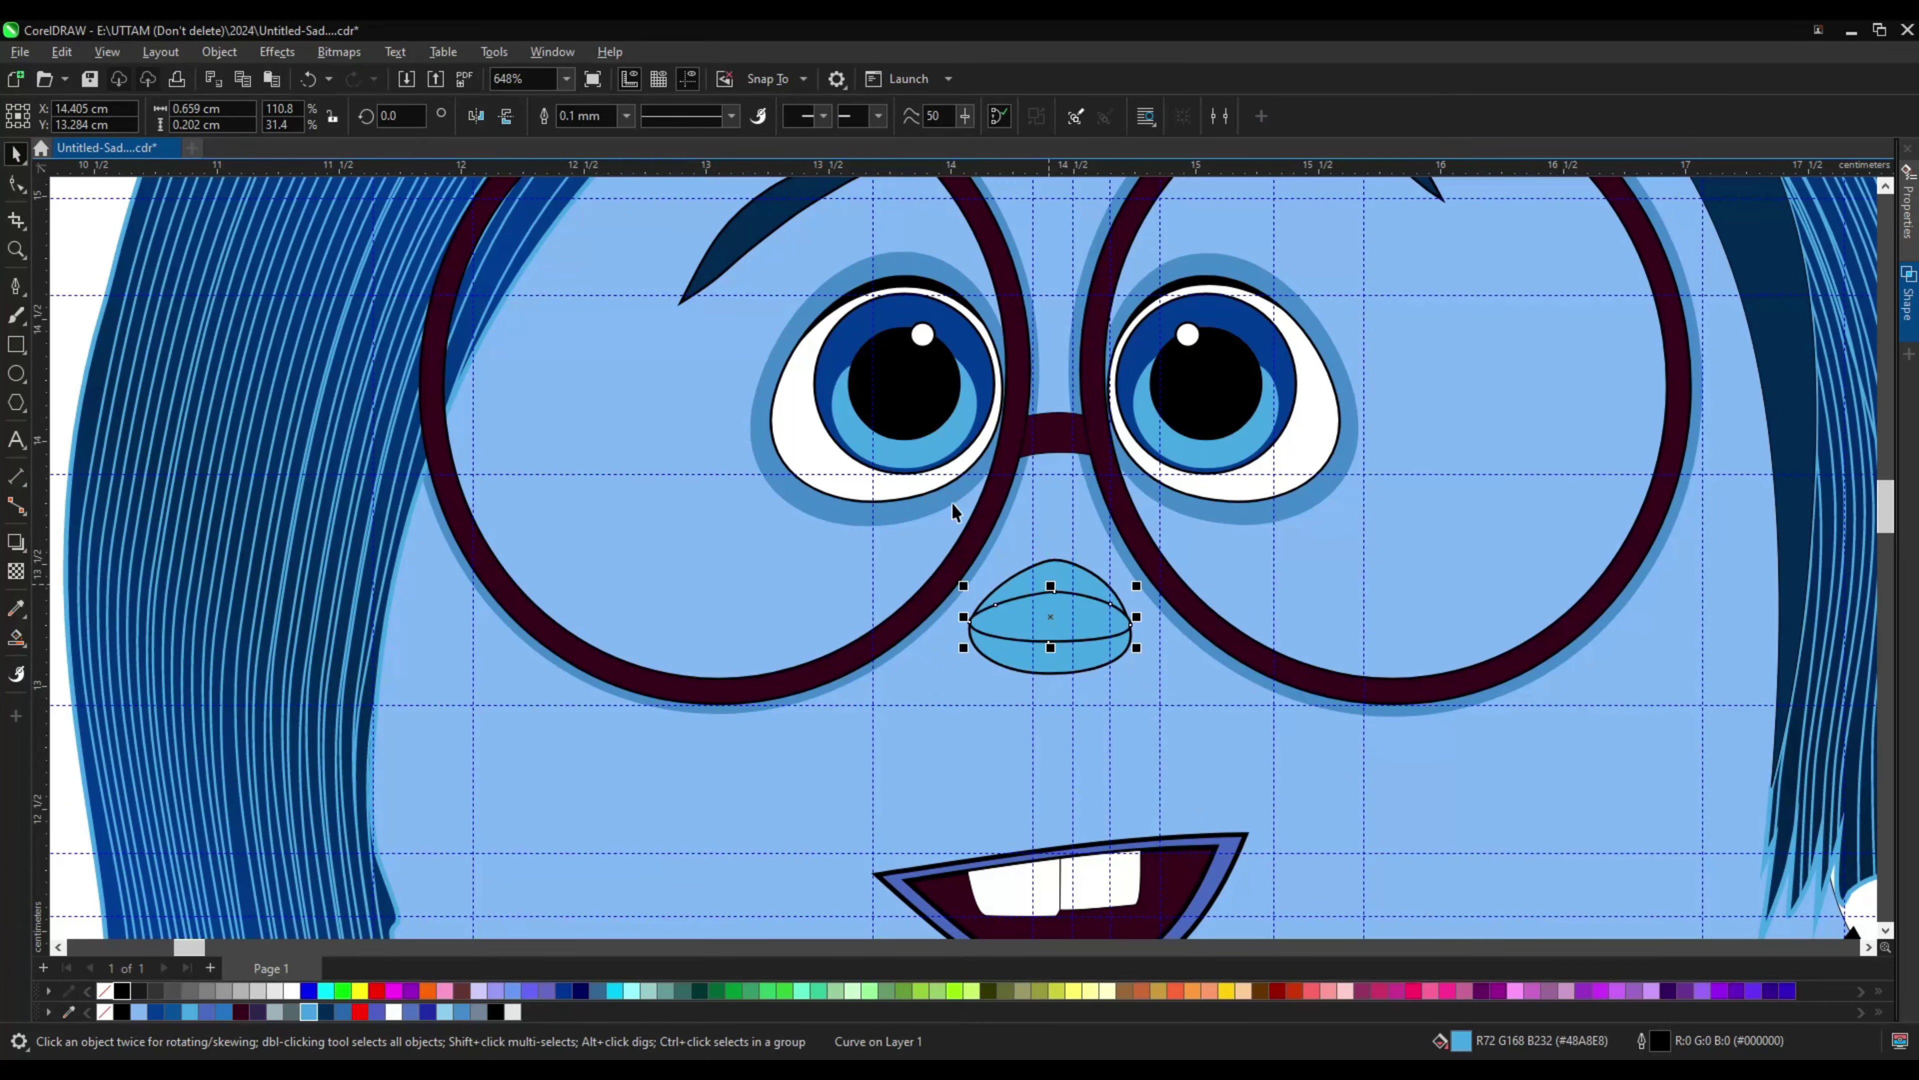
pyautogui.click(627, 115)
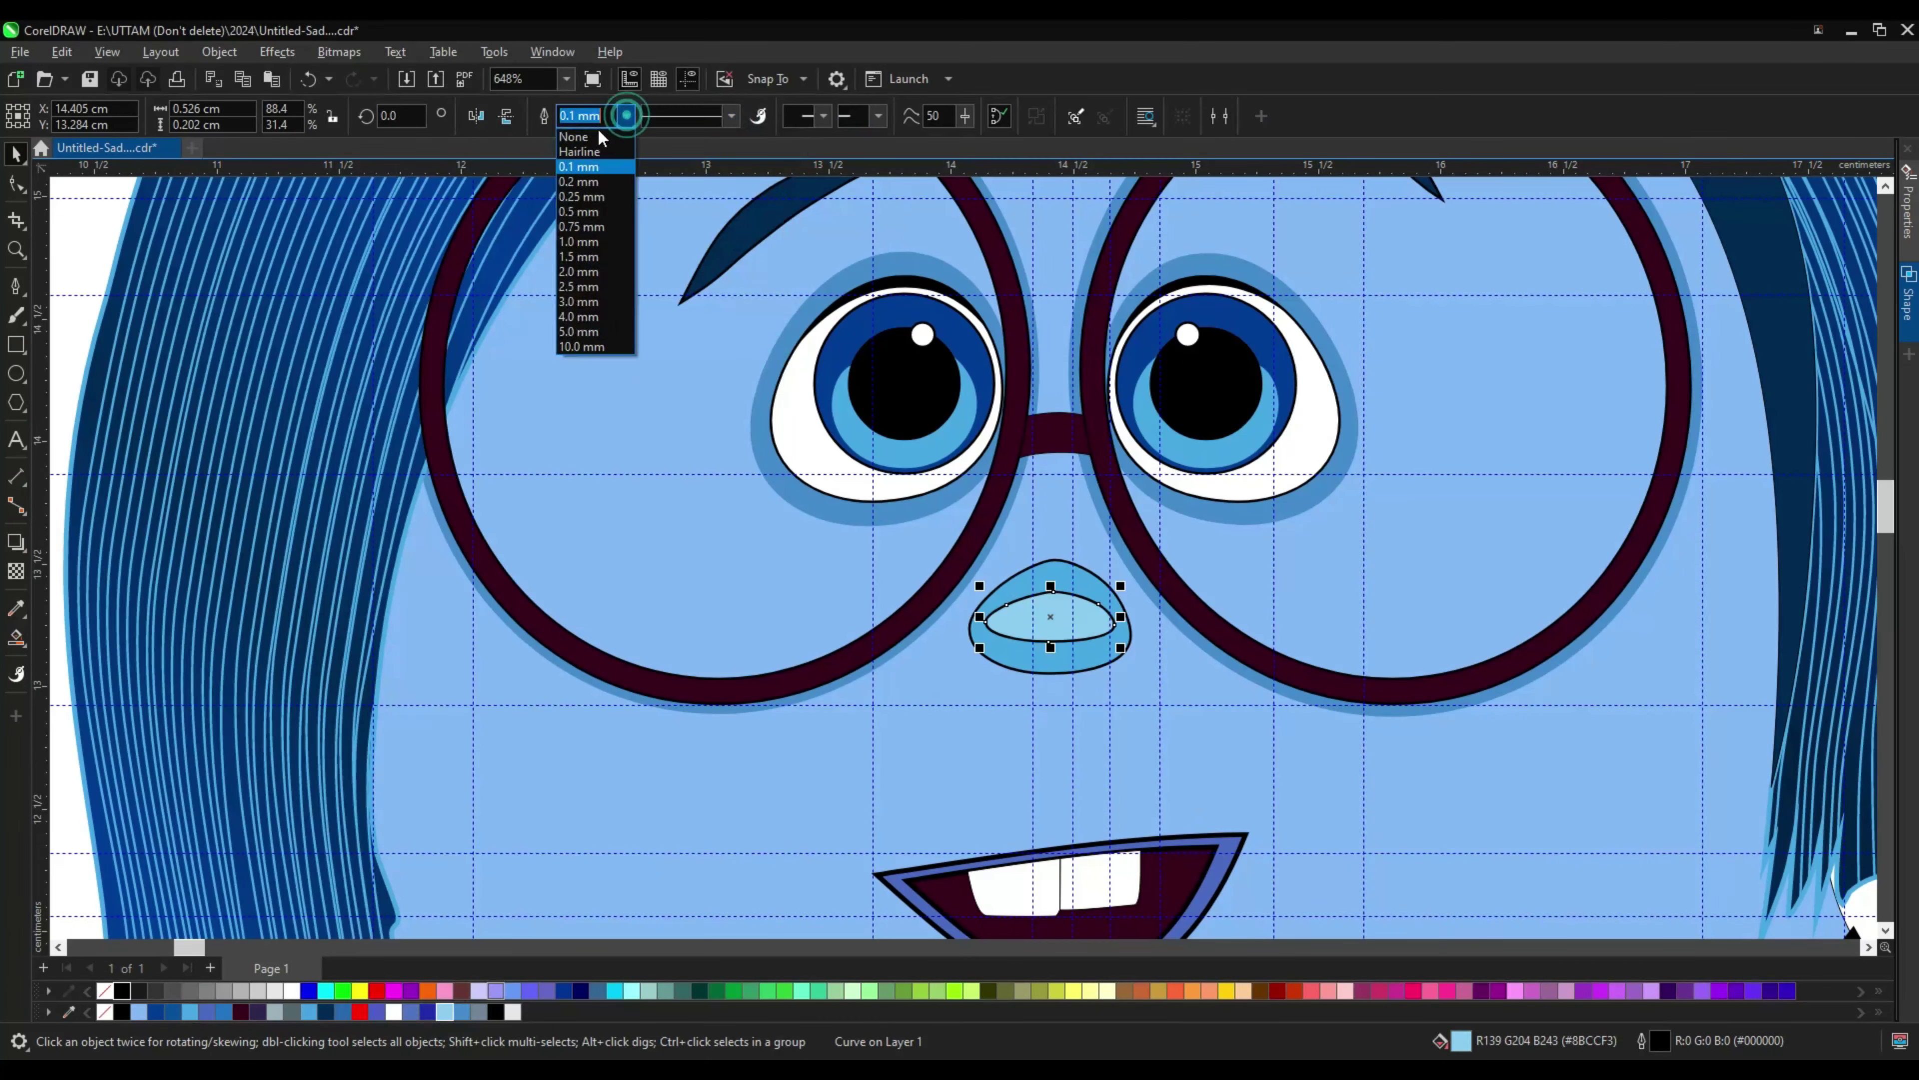
pyautogui.scroll(-5, 1498, 418)
pyautogui.click(1497, 418)
pyautogui.scroll(5, 941, 685)
# Step: Set the lip shape's fill to R 81, G 94, B 207 (#515ECF) and remove its outline
pyautogui.click(945, 666)
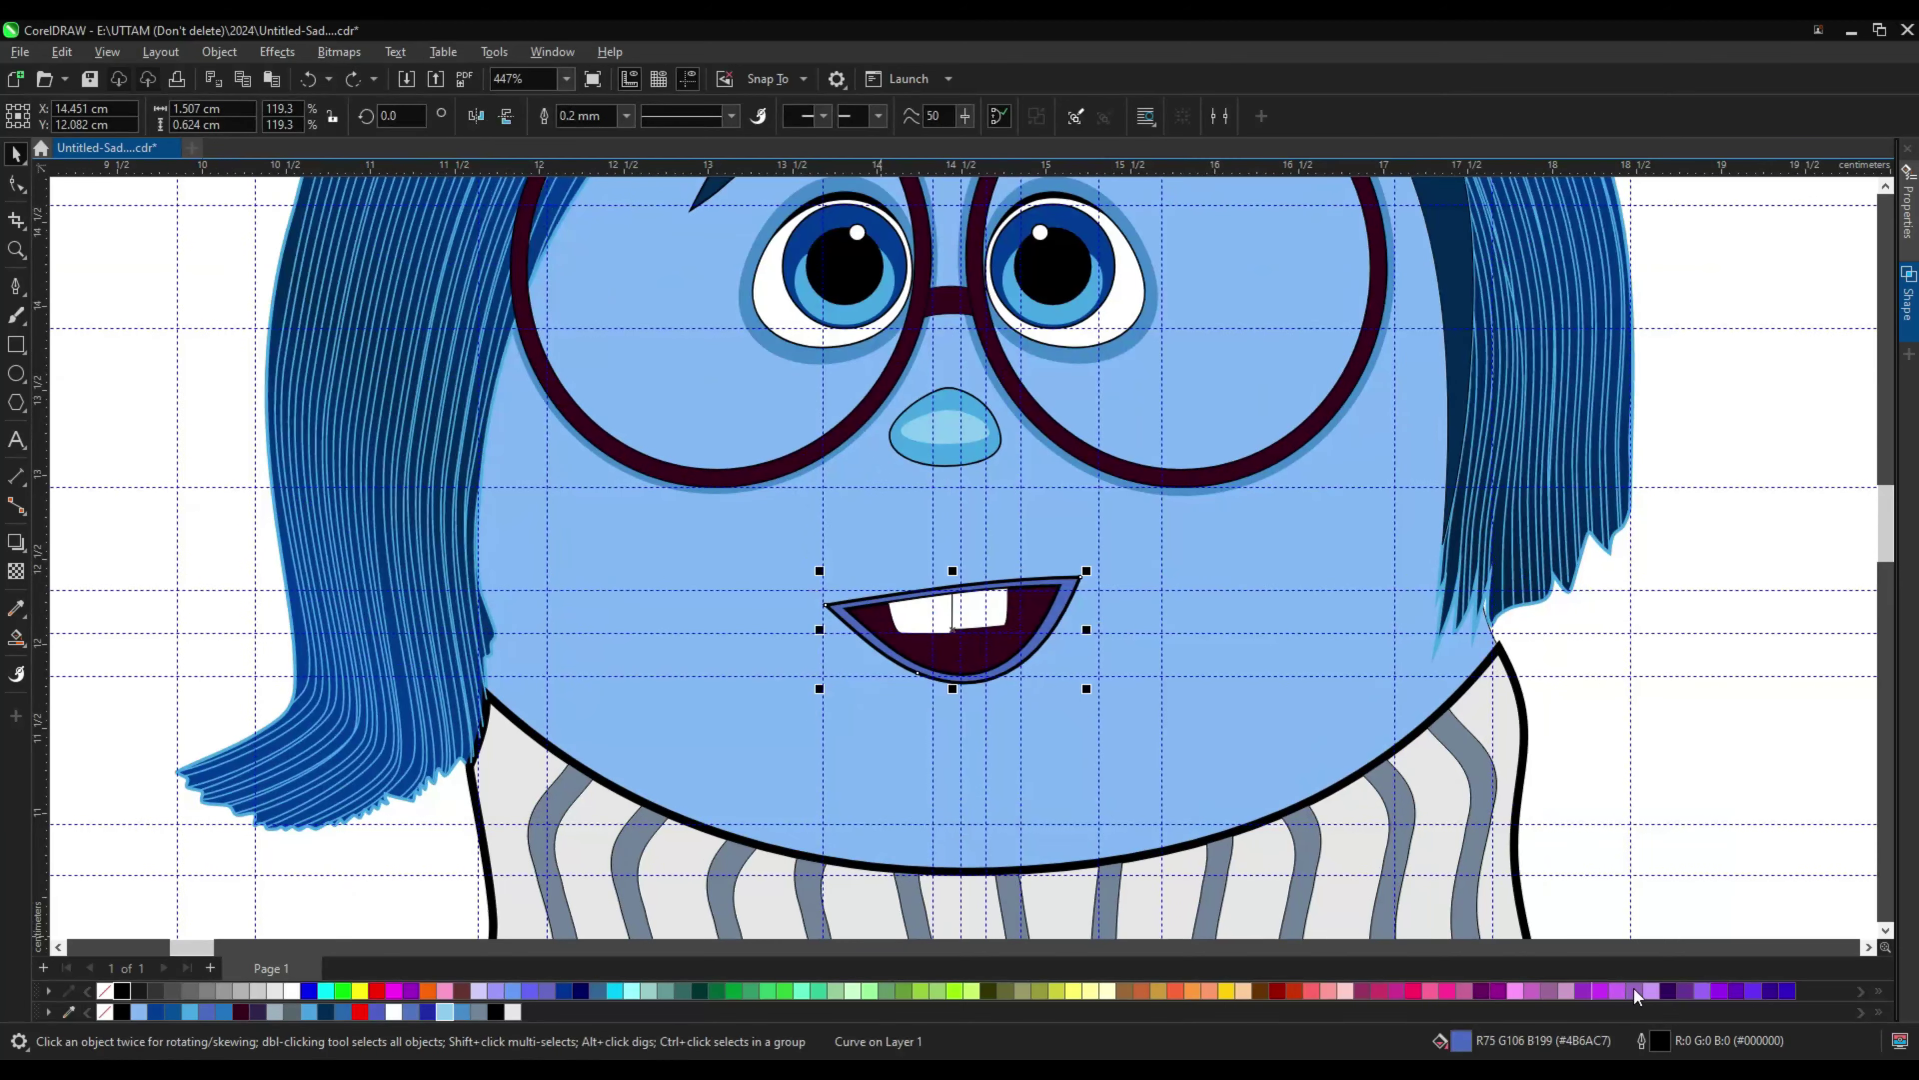
pyautogui.hotkey('shift', 'F11')
pyautogui.click(1177, 366)
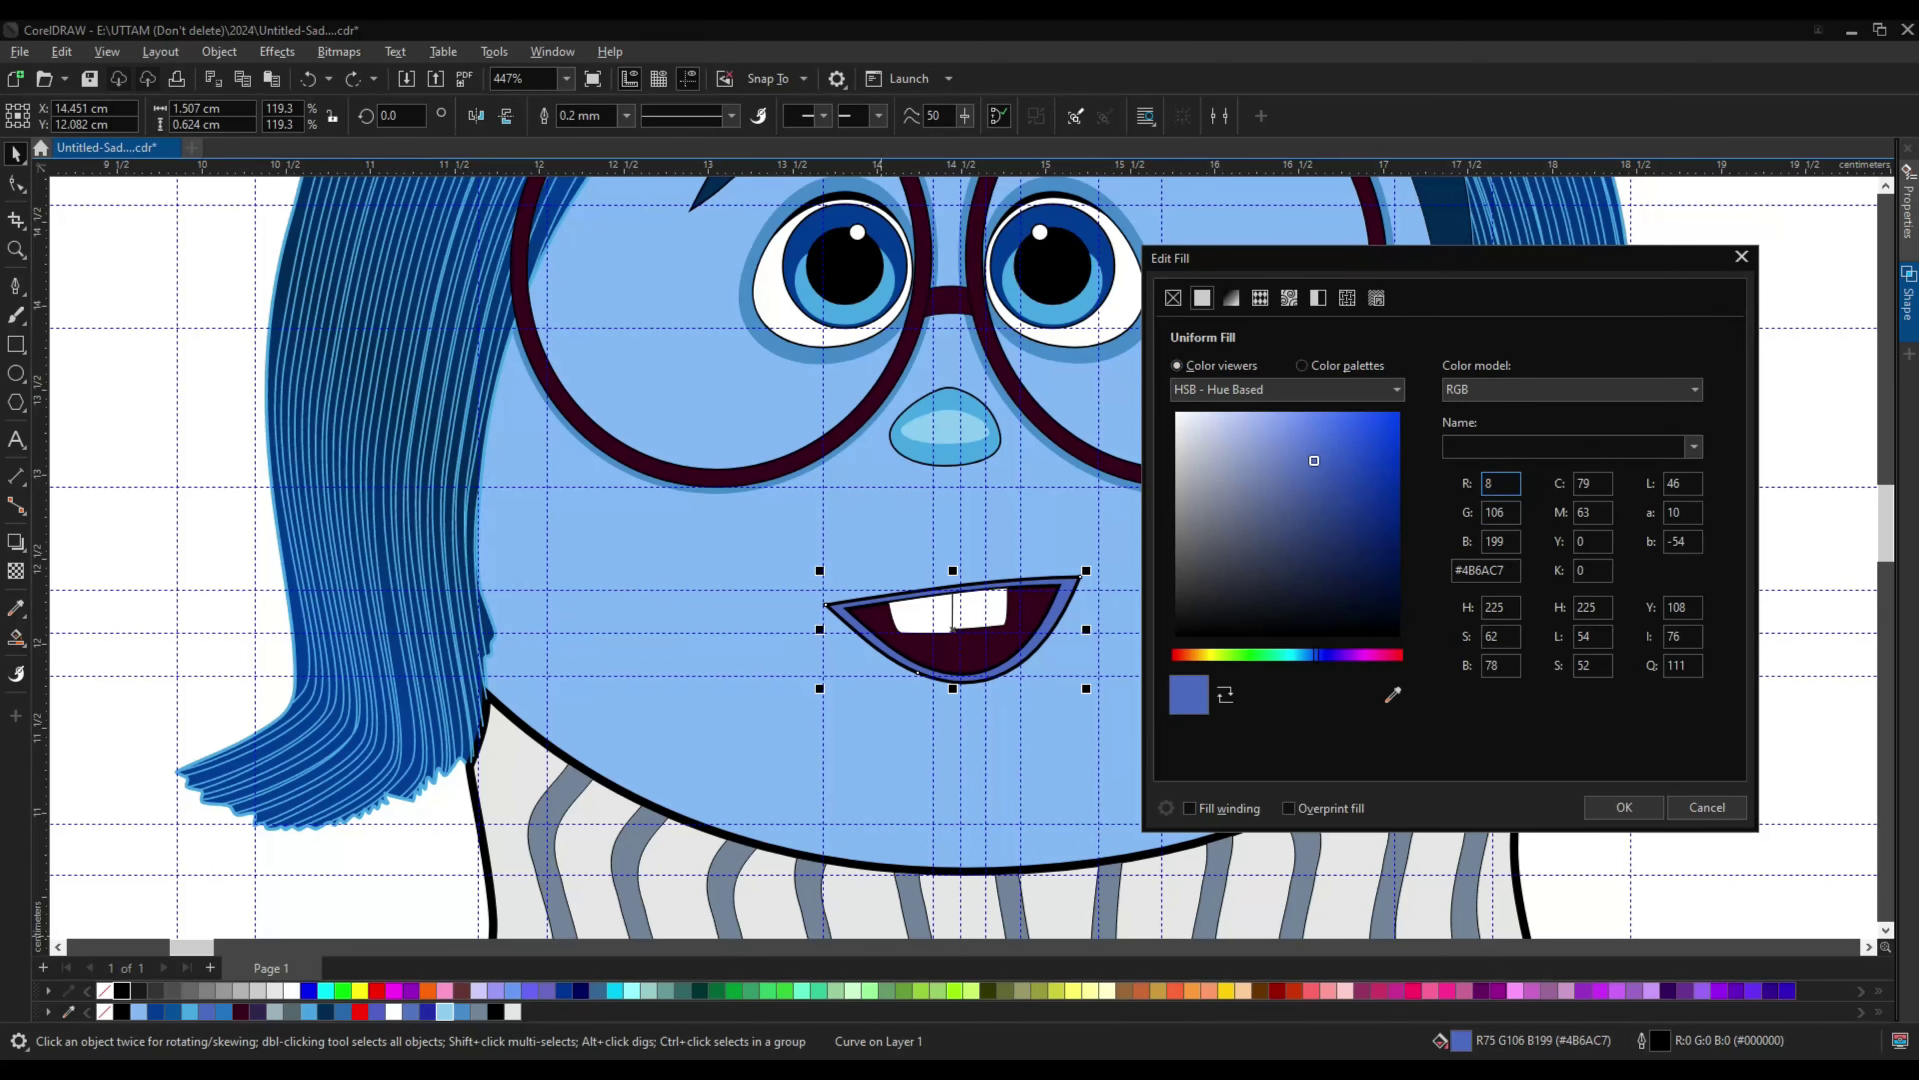
pyautogui.write('81')
pyautogui.press('Tab')
pyautogui.press('Tab')
pyautogui.write('207')
pyautogui.press('Return')
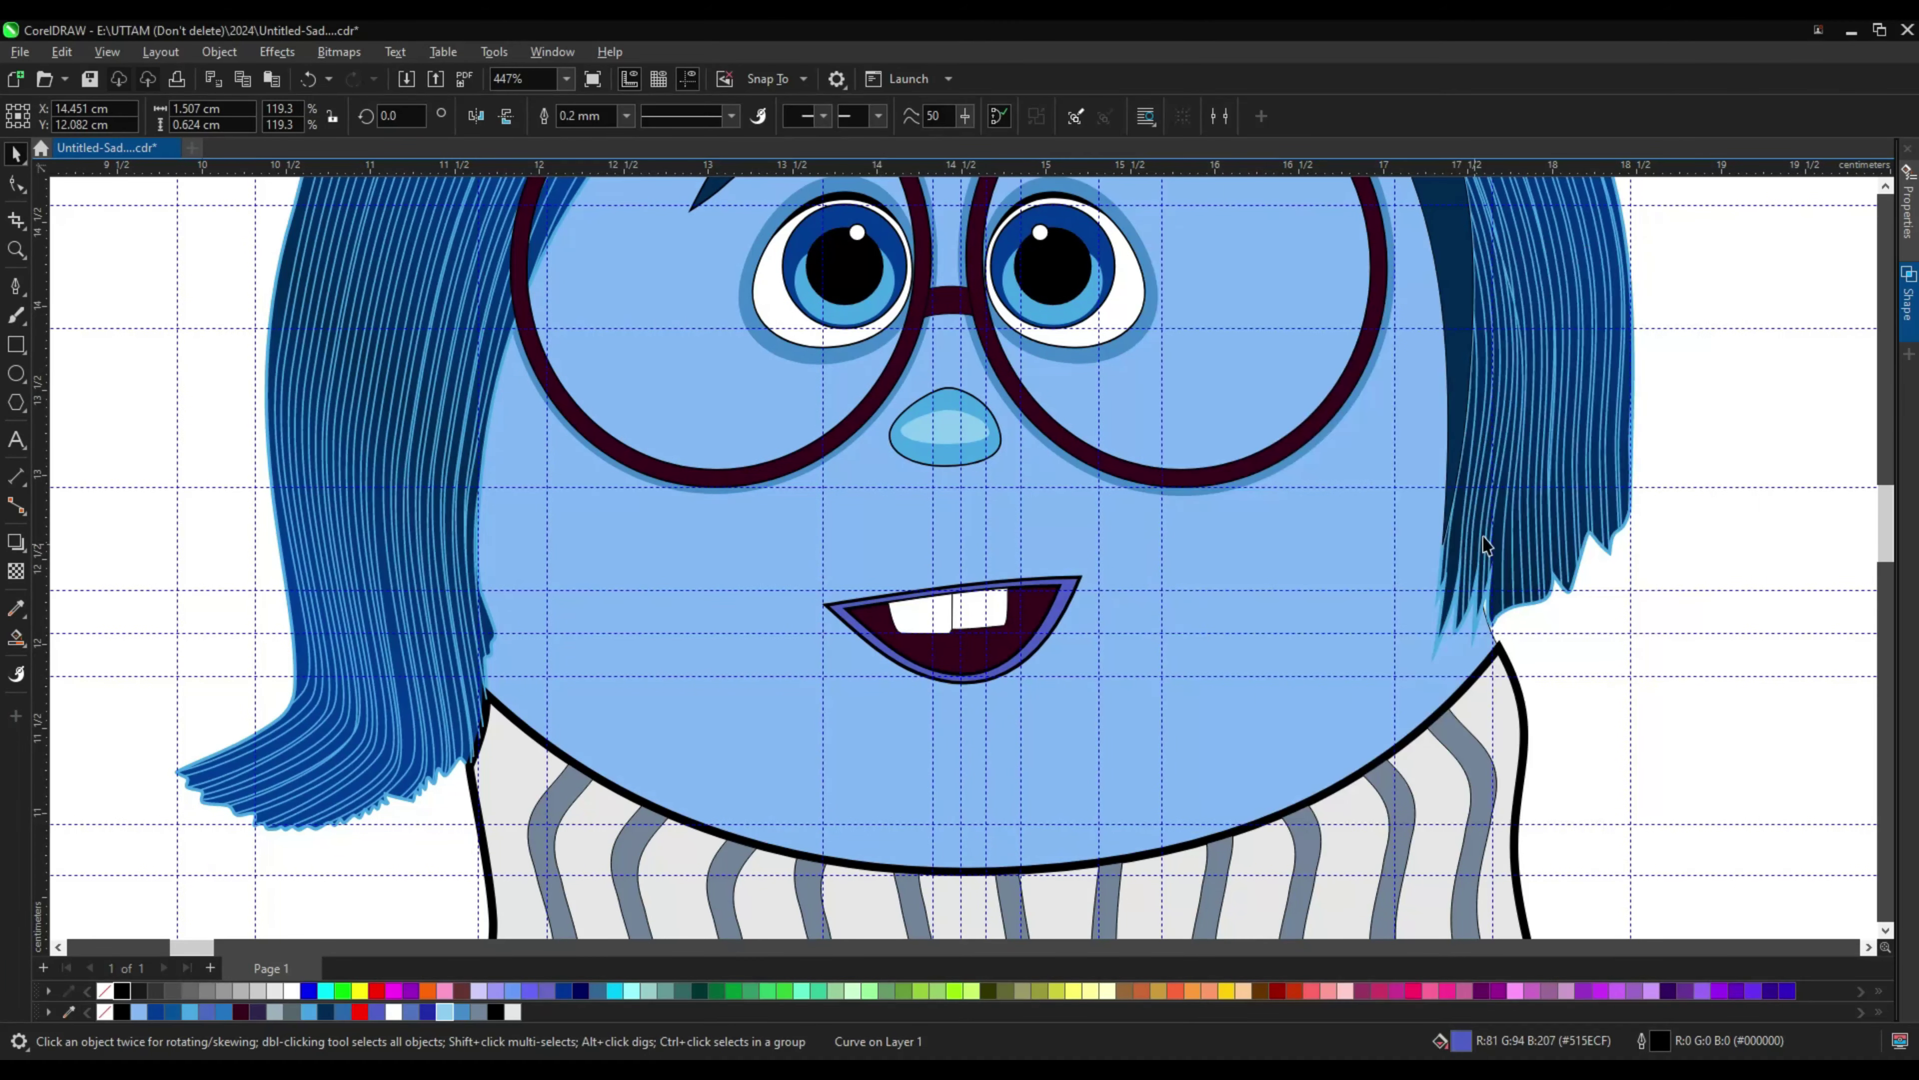
pyautogui.hotkey('shift', 'F11')
pyautogui.press('Return')
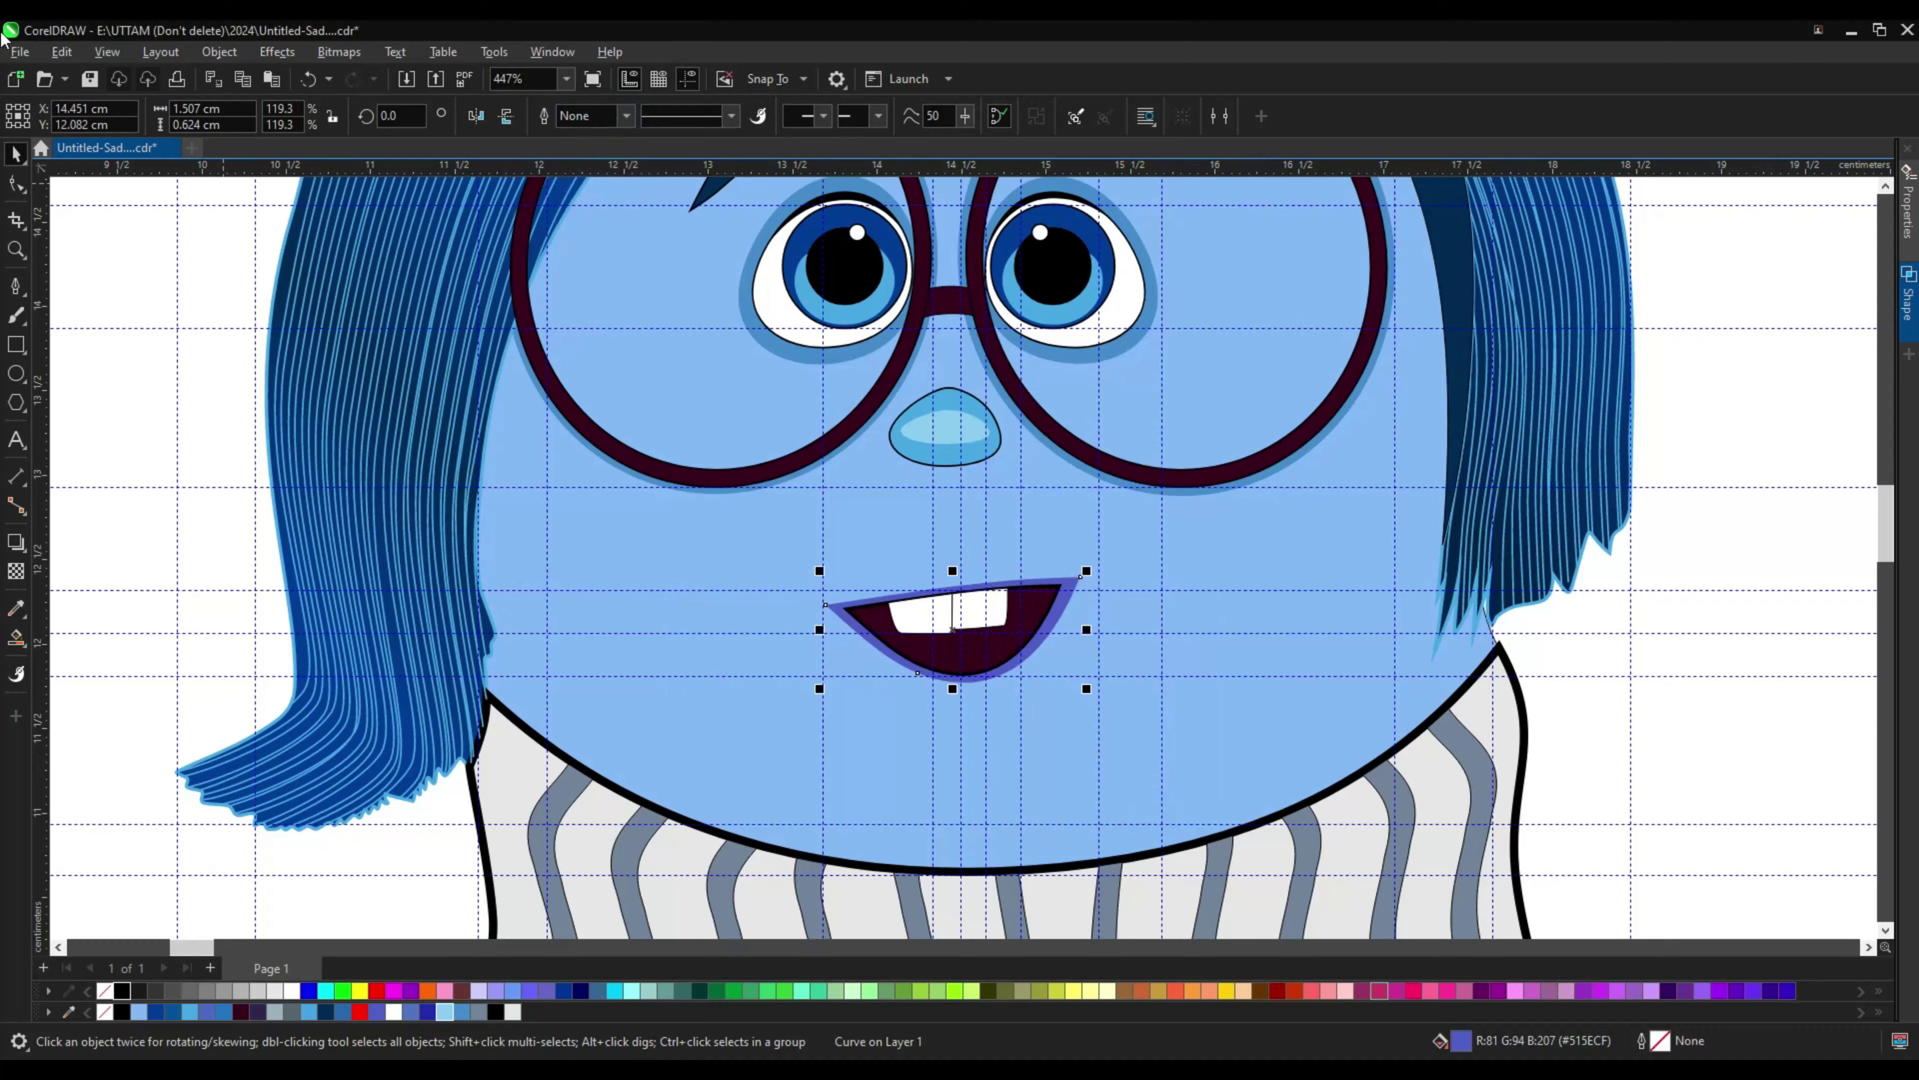
# Step: Extend both lip corners into smooth, upward-pointing tips with the Shape tool and thin the inner mouth's outline
pyautogui.press('F10')
pyautogui.scroll(2, 1043, 588)
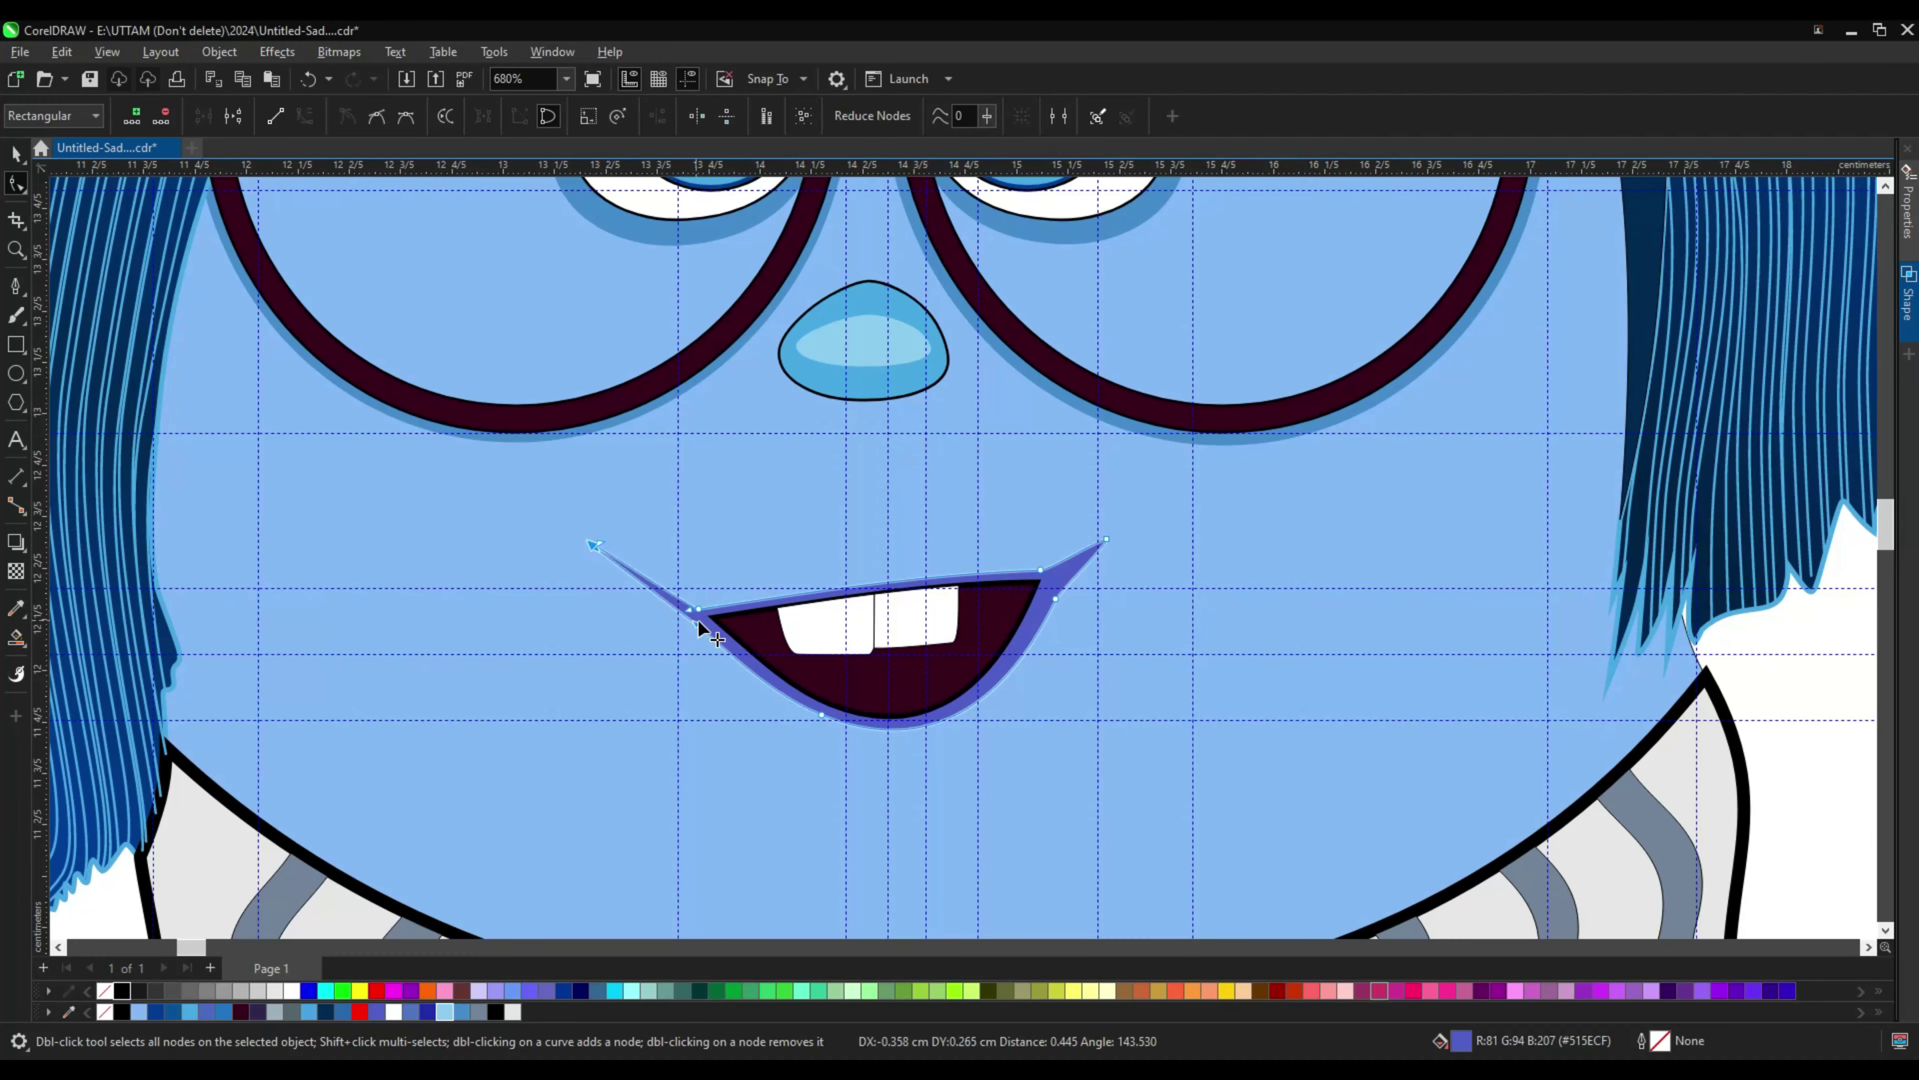
pyautogui.scroll(2, 689, 605)
pyautogui.moveTo(693, 608); pyautogui.dragTo(689, 573)
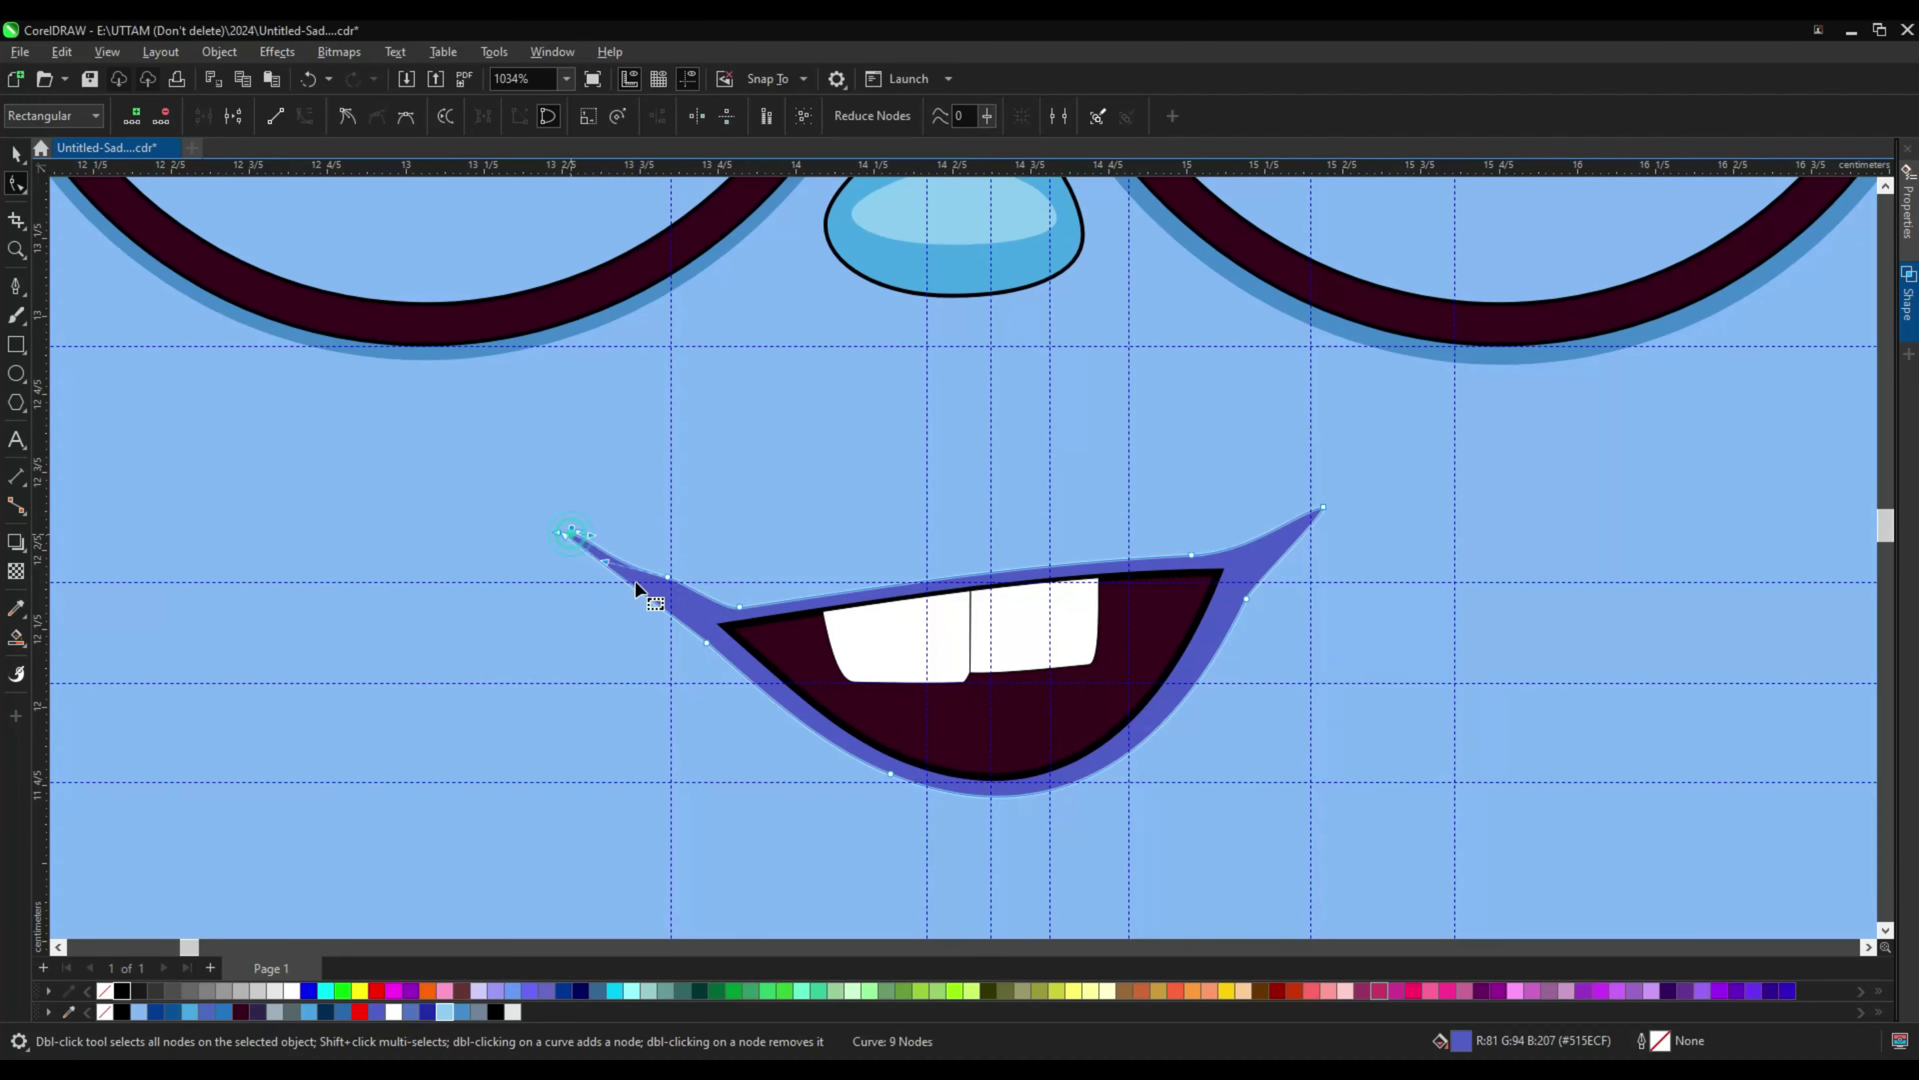
pyautogui.scroll(-3, 744, 620)
pyautogui.scroll(2, 869, 718)
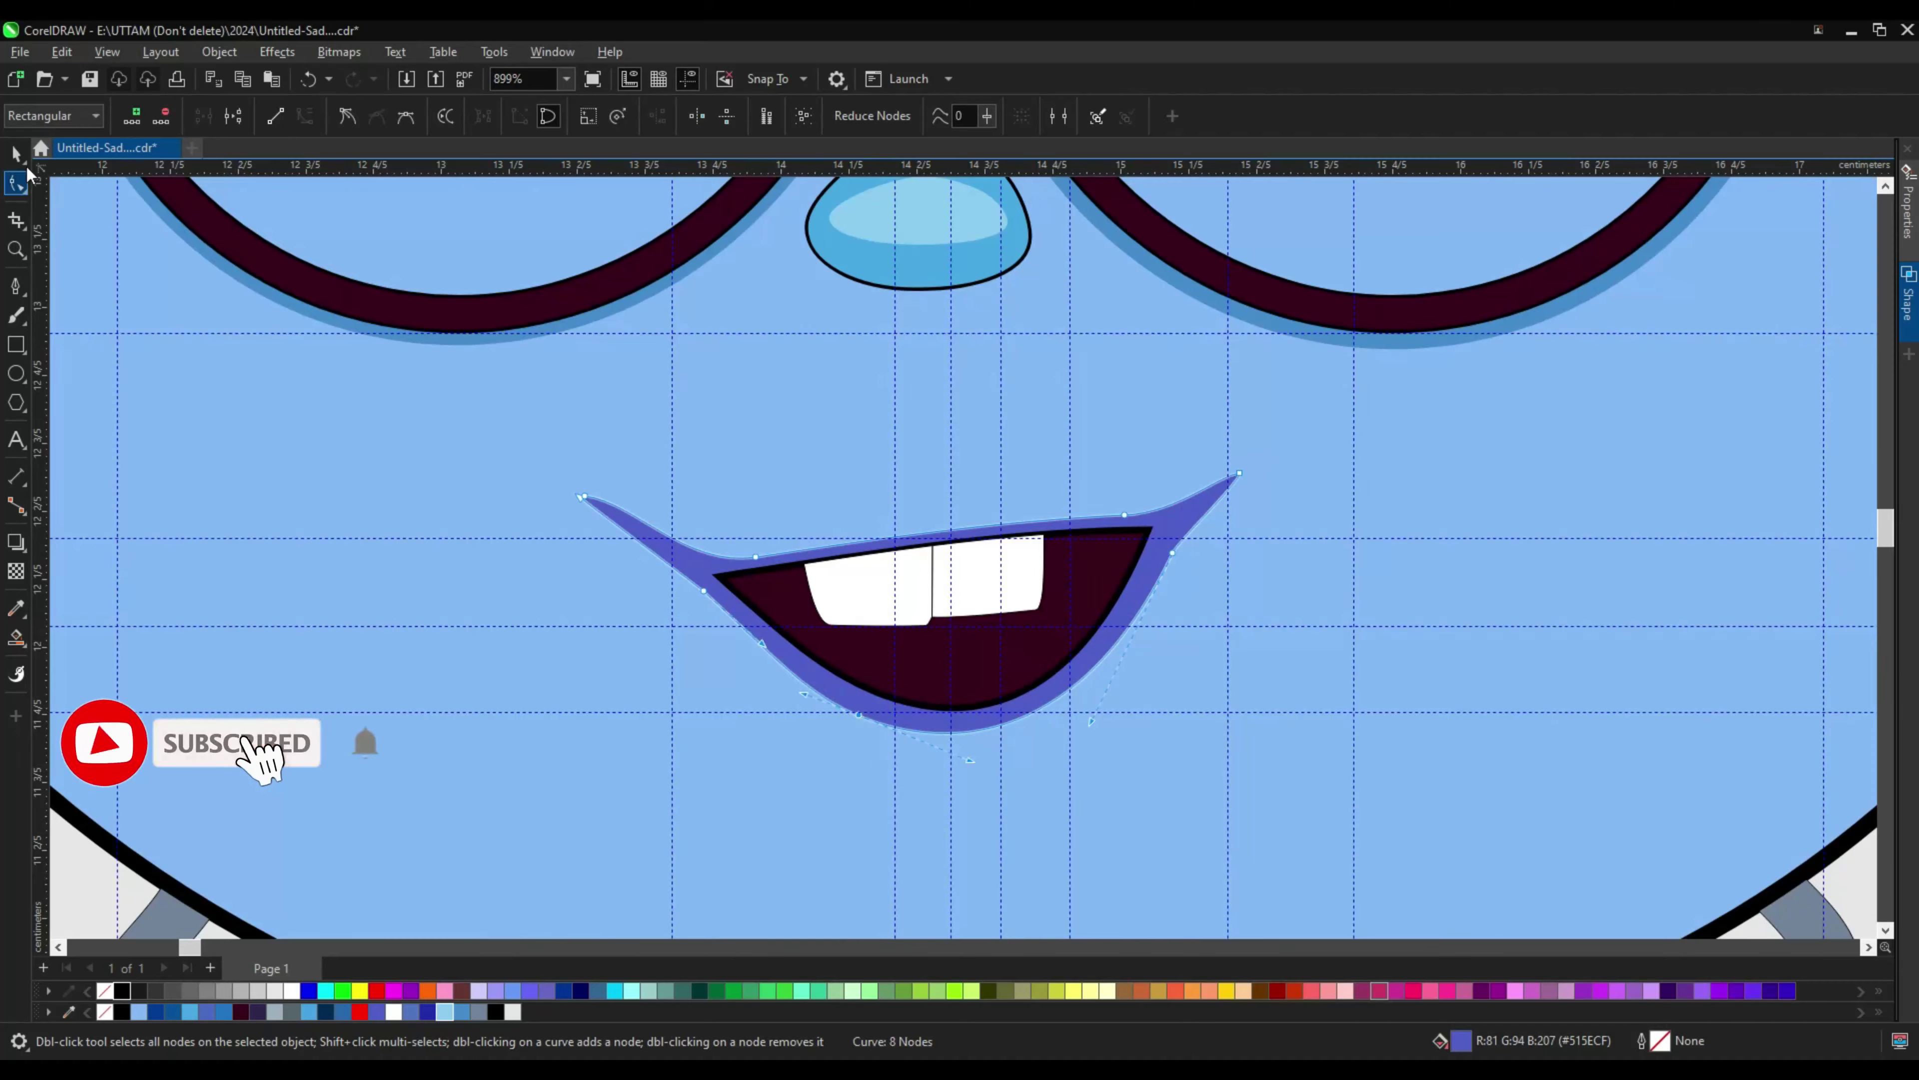
pyautogui.scroll(-2, 937, 673)
pyautogui.press('space')
pyautogui.click(626, 115)
pyautogui.scroll(-2, 892, 609)
# Step: Apply a white-to-light-grey linear fountain fill with an added colour stop to the left front tooth
pyautogui.click(887, 608)
pyautogui.press('F11')
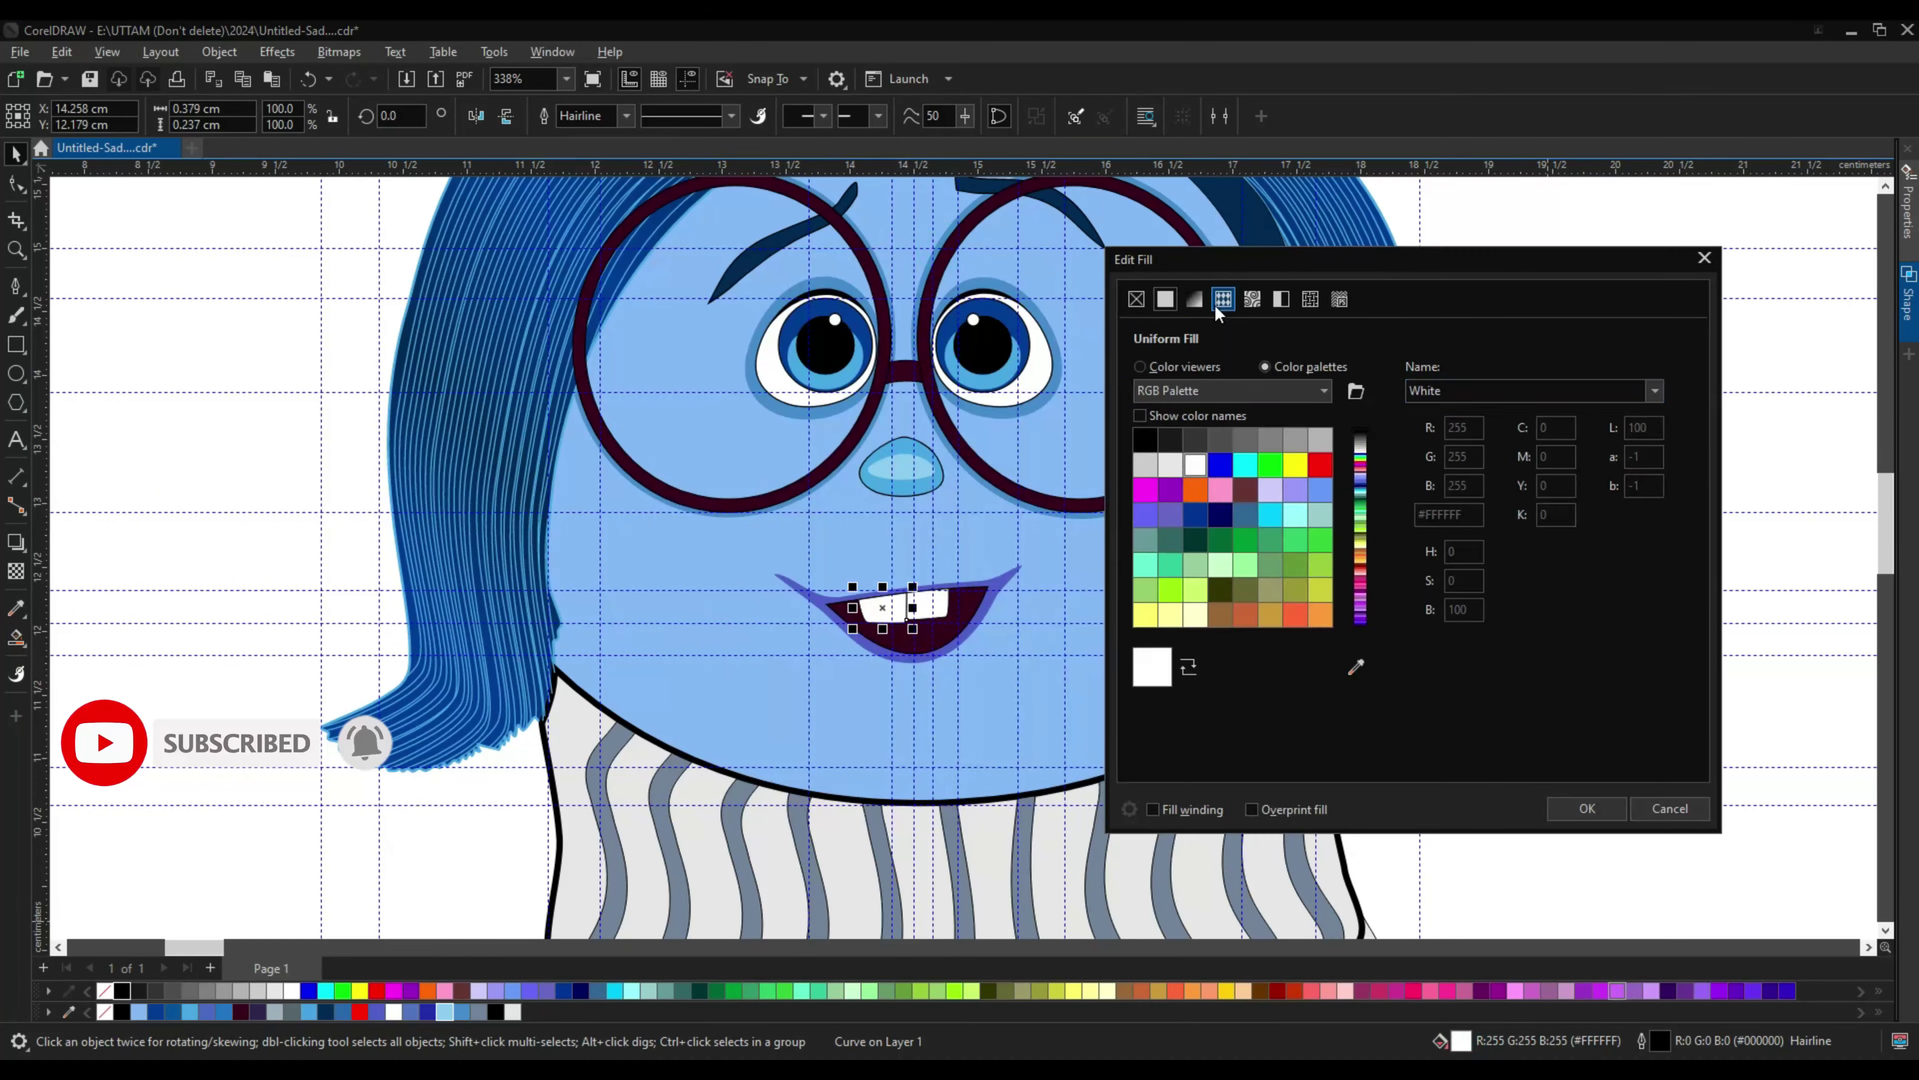
pyautogui.click(1262, 654)
pyautogui.click(1239, 711)
pyautogui.doubleClick(1249, 609)
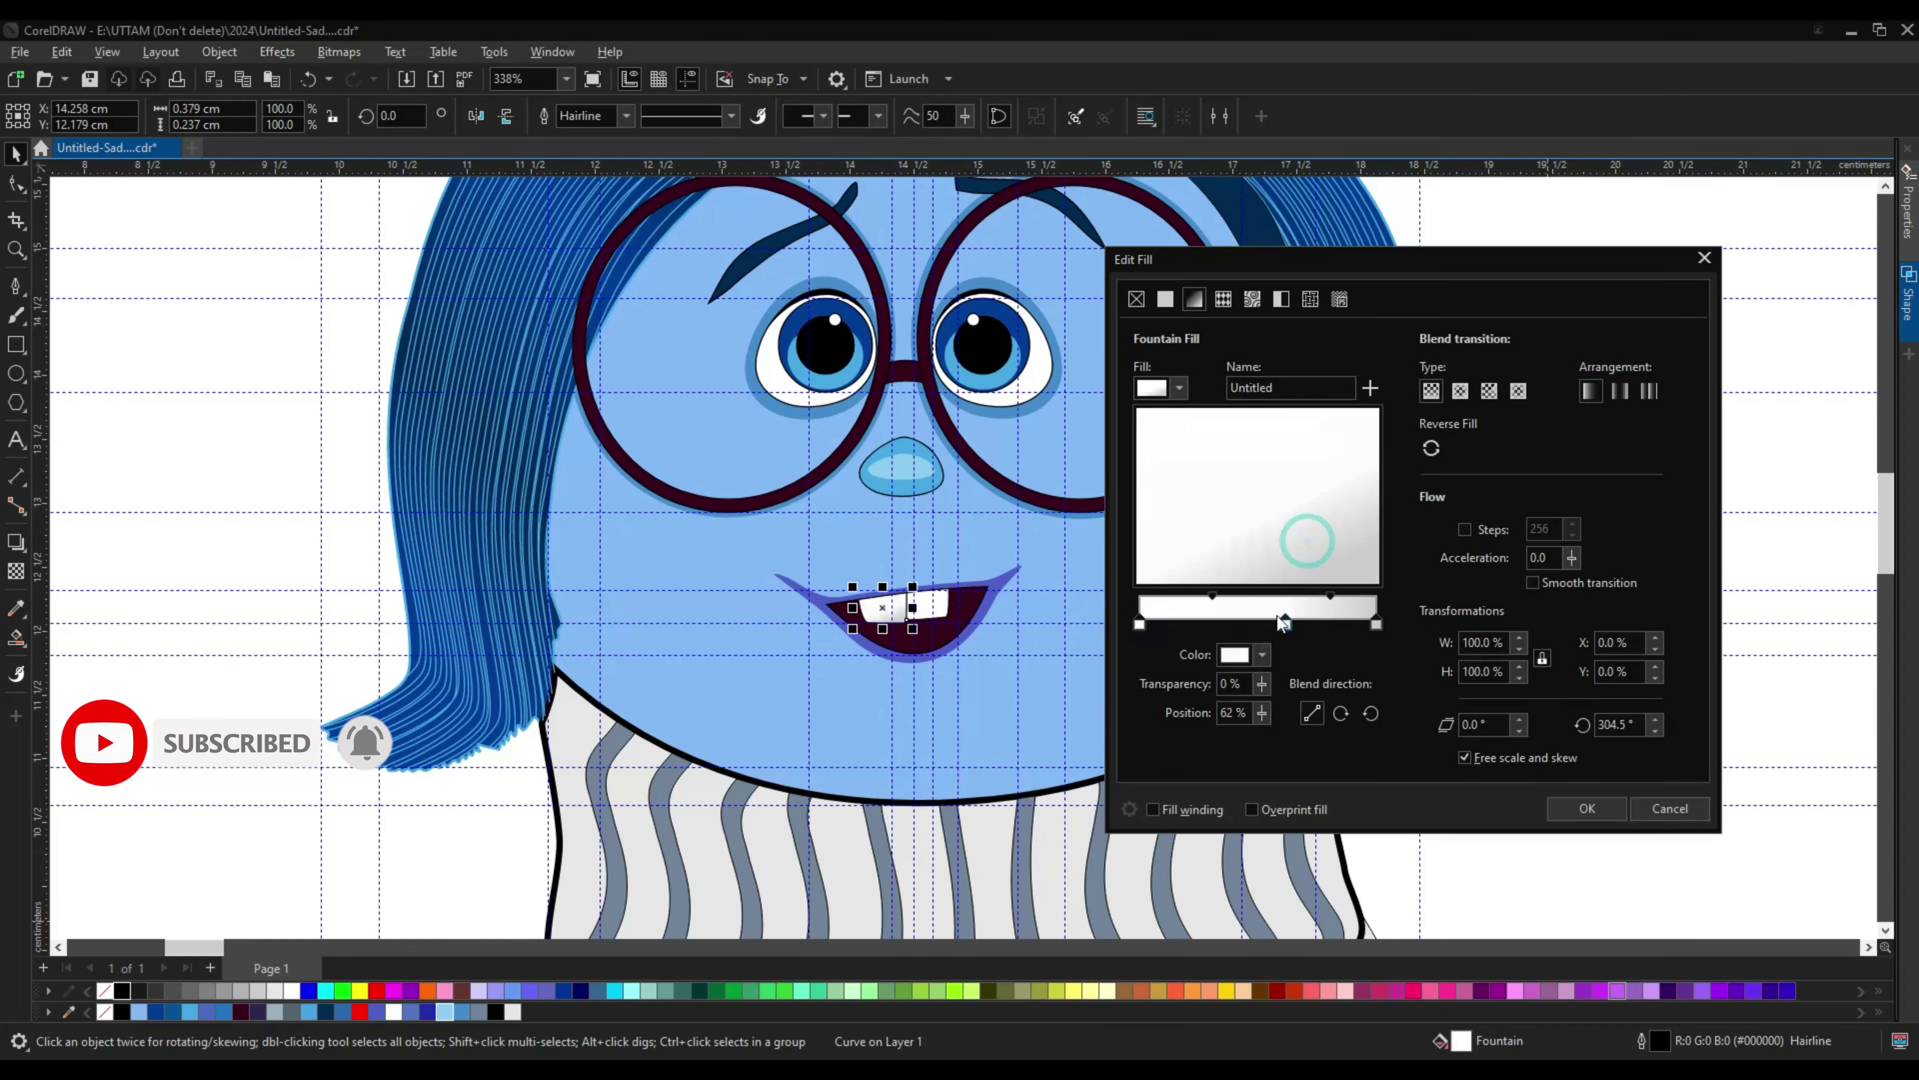
pyautogui.moveTo(1307, 545); pyautogui.dragTo(1278, 435)
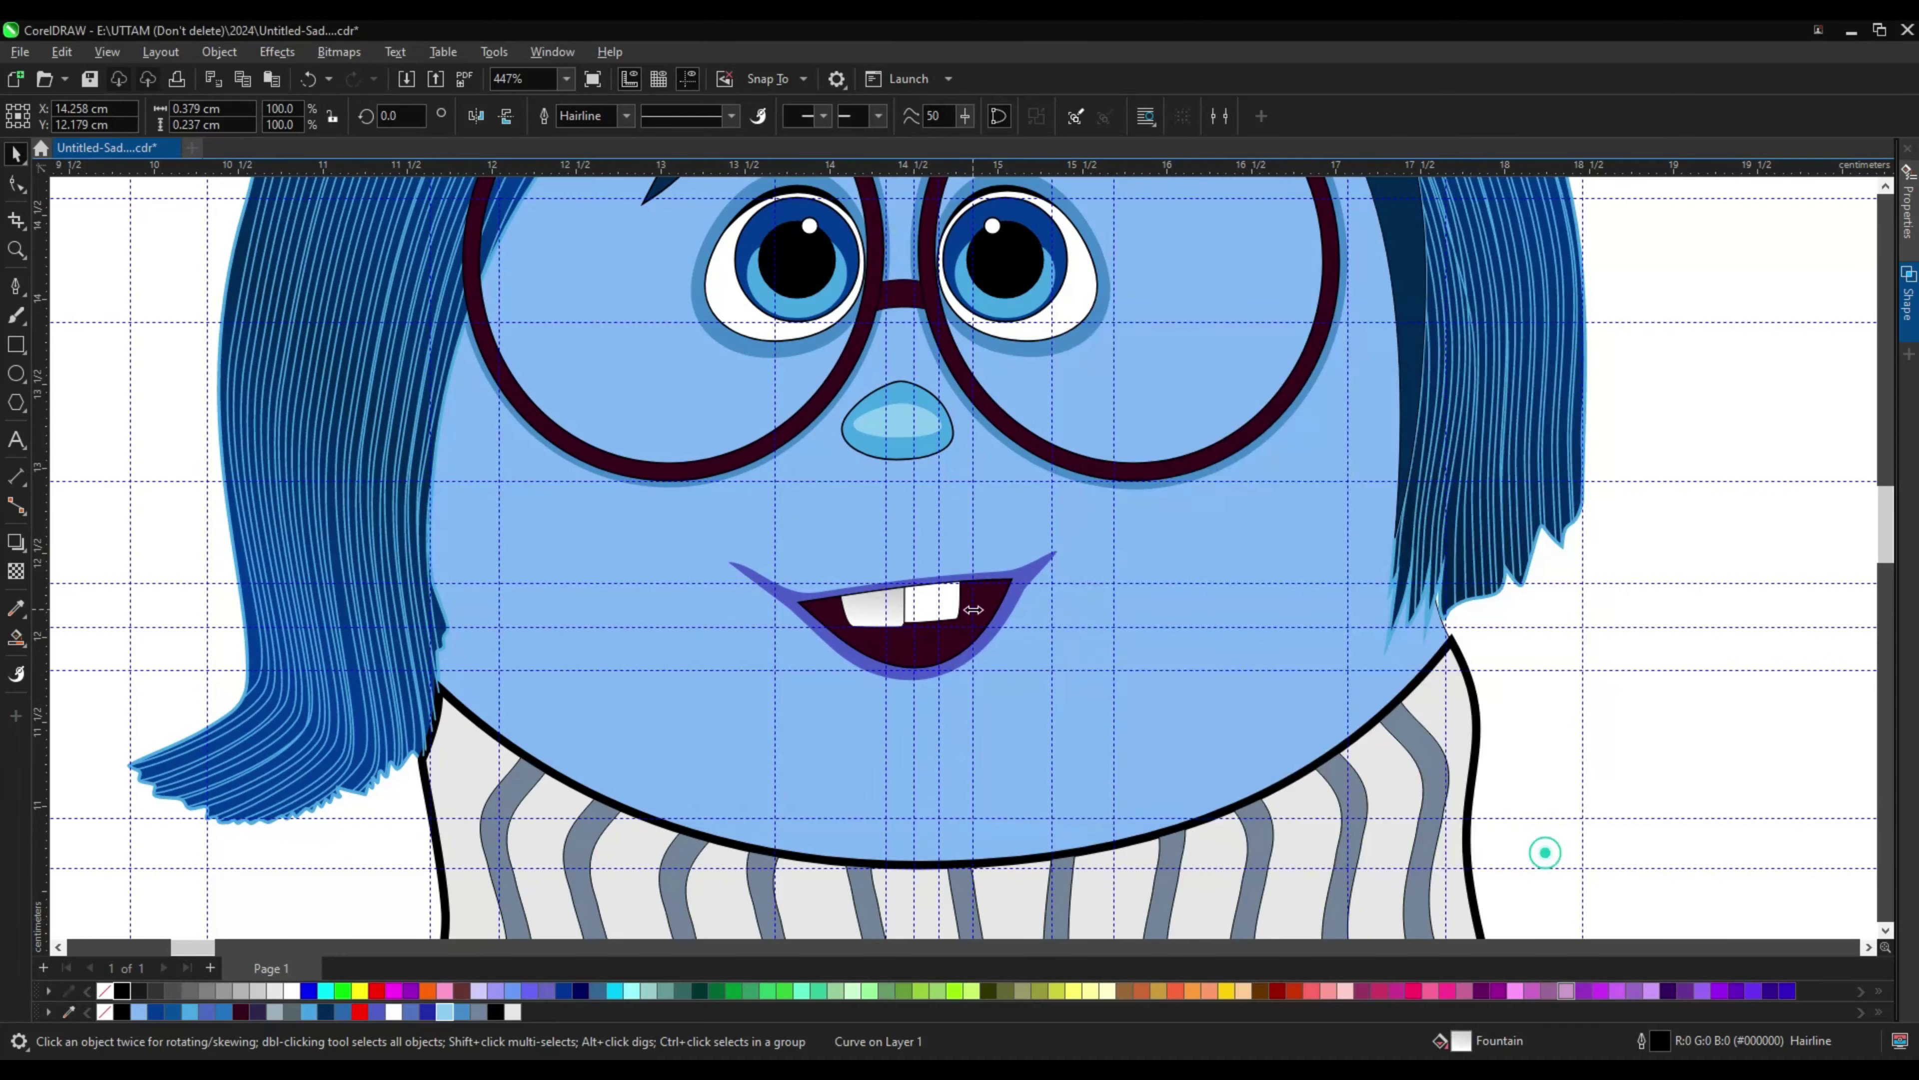
# Step: Copy only the fill property from the left front tooth onto the right front tooth
pyautogui.click(61, 51)
pyautogui.click(129, 269)
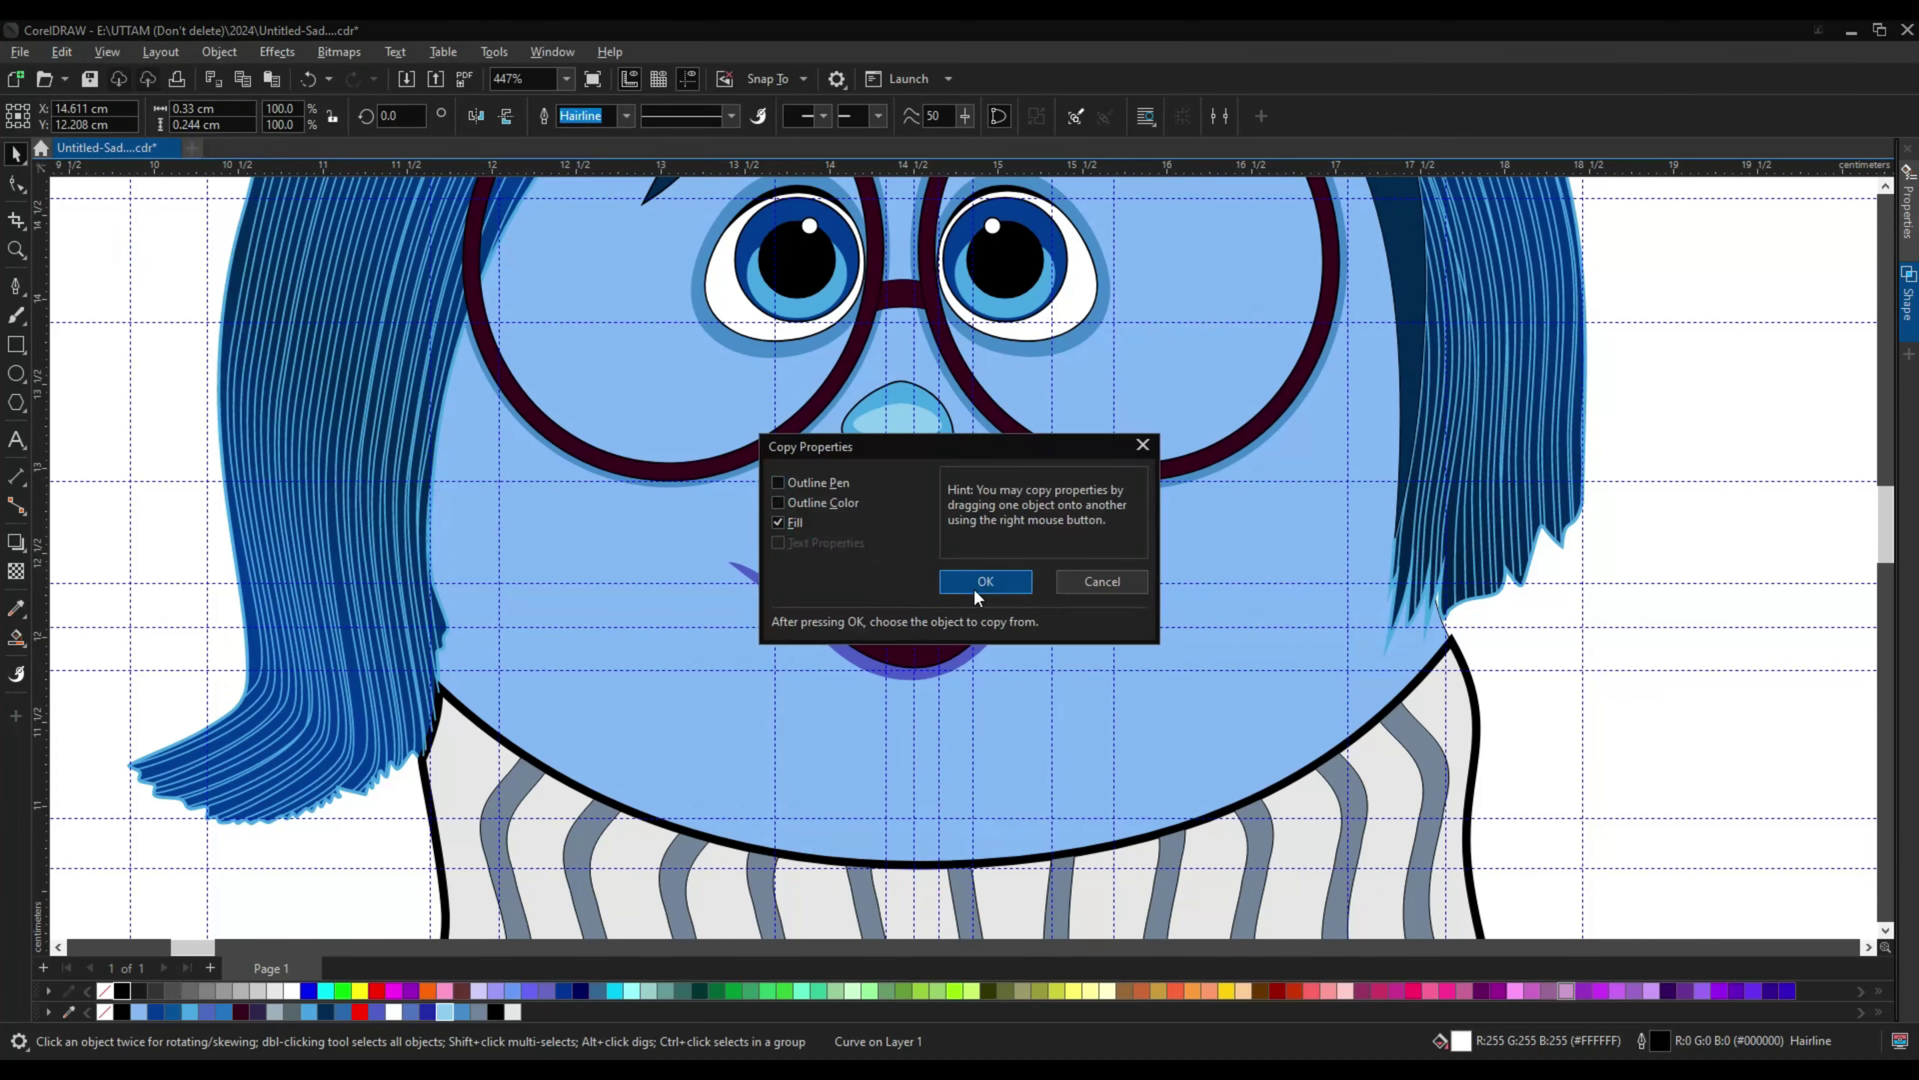
pyautogui.click(986, 583)
pyautogui.scroll(2, 904, 601)
# Step: Refine the left tip of the lip shape with the Shape tool
pyautogui.press('F10')
pyautogui.scroll(4, 857, 544)
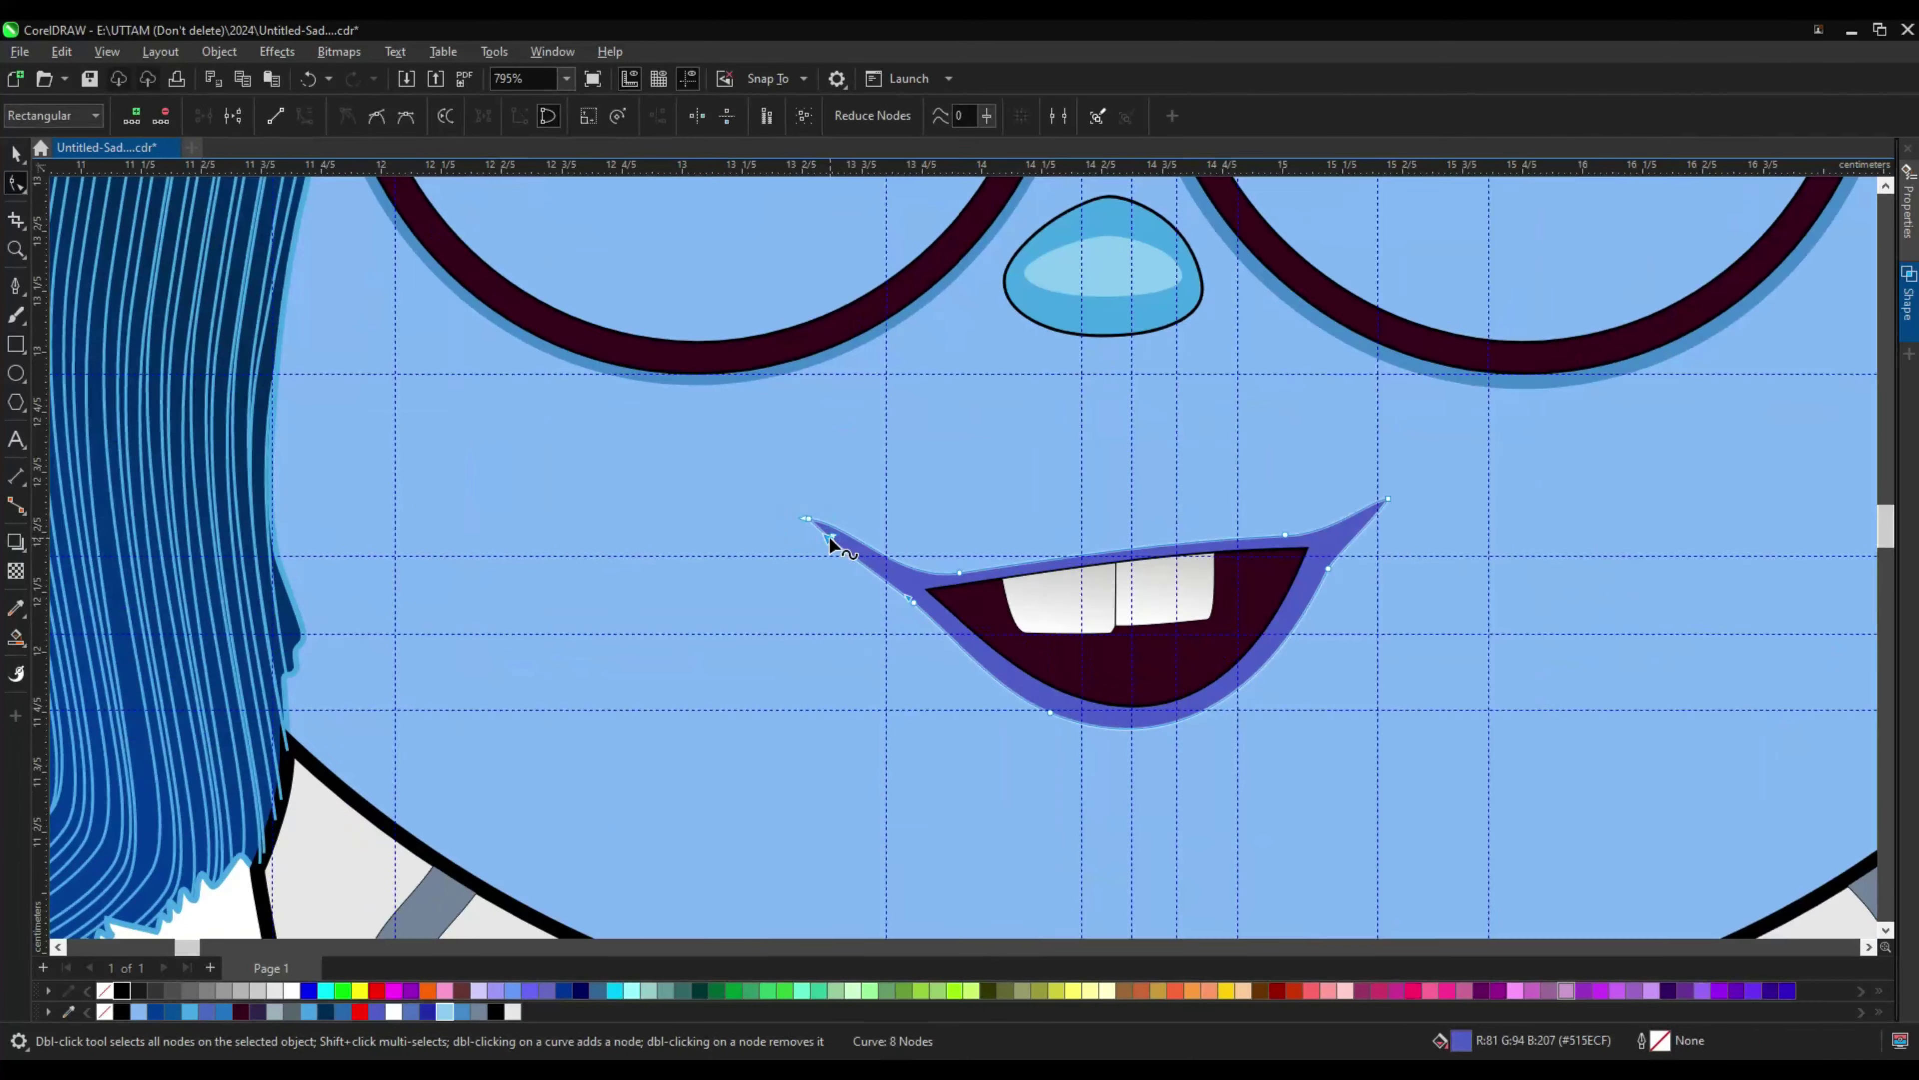
pyautogui.click(817, 531)
# Step: Adjust the end of the light-blue hair strand where the left-hand hair meets the collar
pyautogui.scroll(-6, 960, 626)
pyautogui.scroll(9, 700, 628)
pyautogui.click(807, 744)
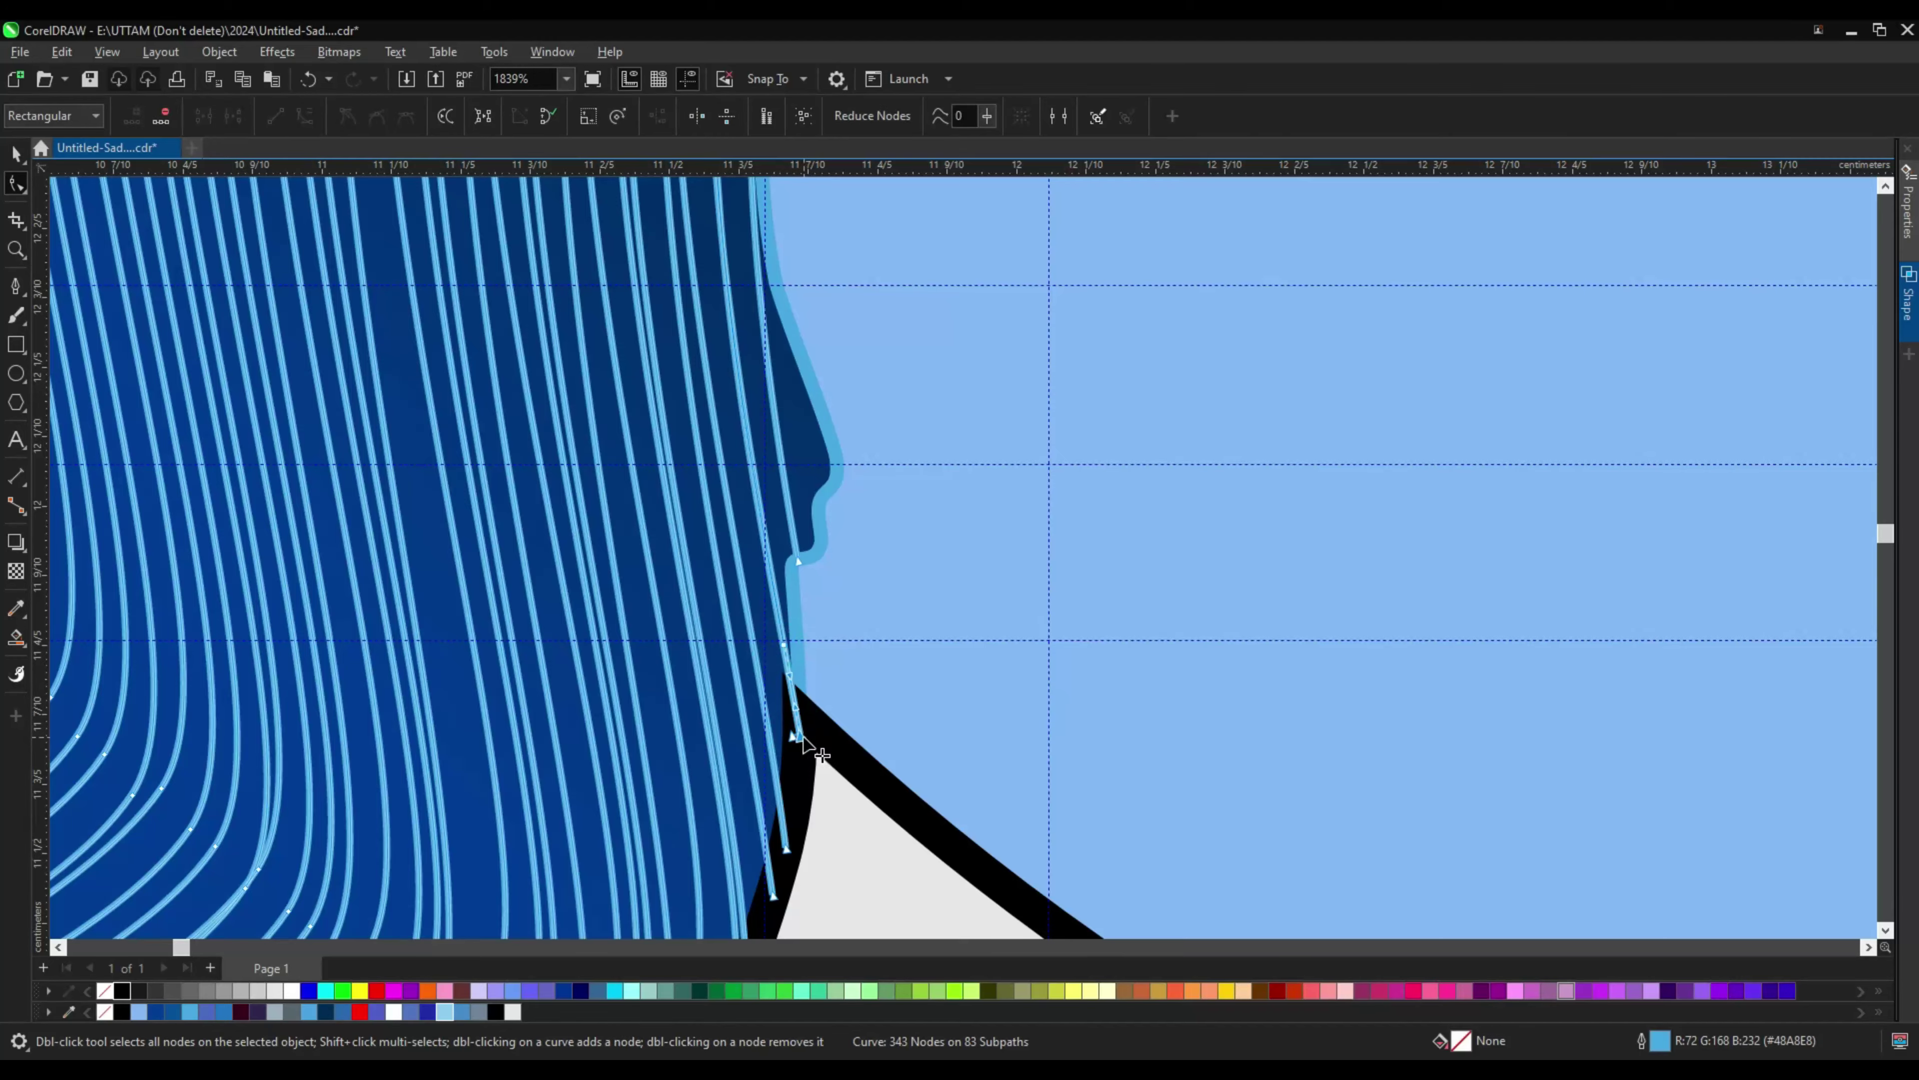
pyautogui.scroll(-8, 822, 755)
pyautogui.press('space')
pyautogui.press('Escape')
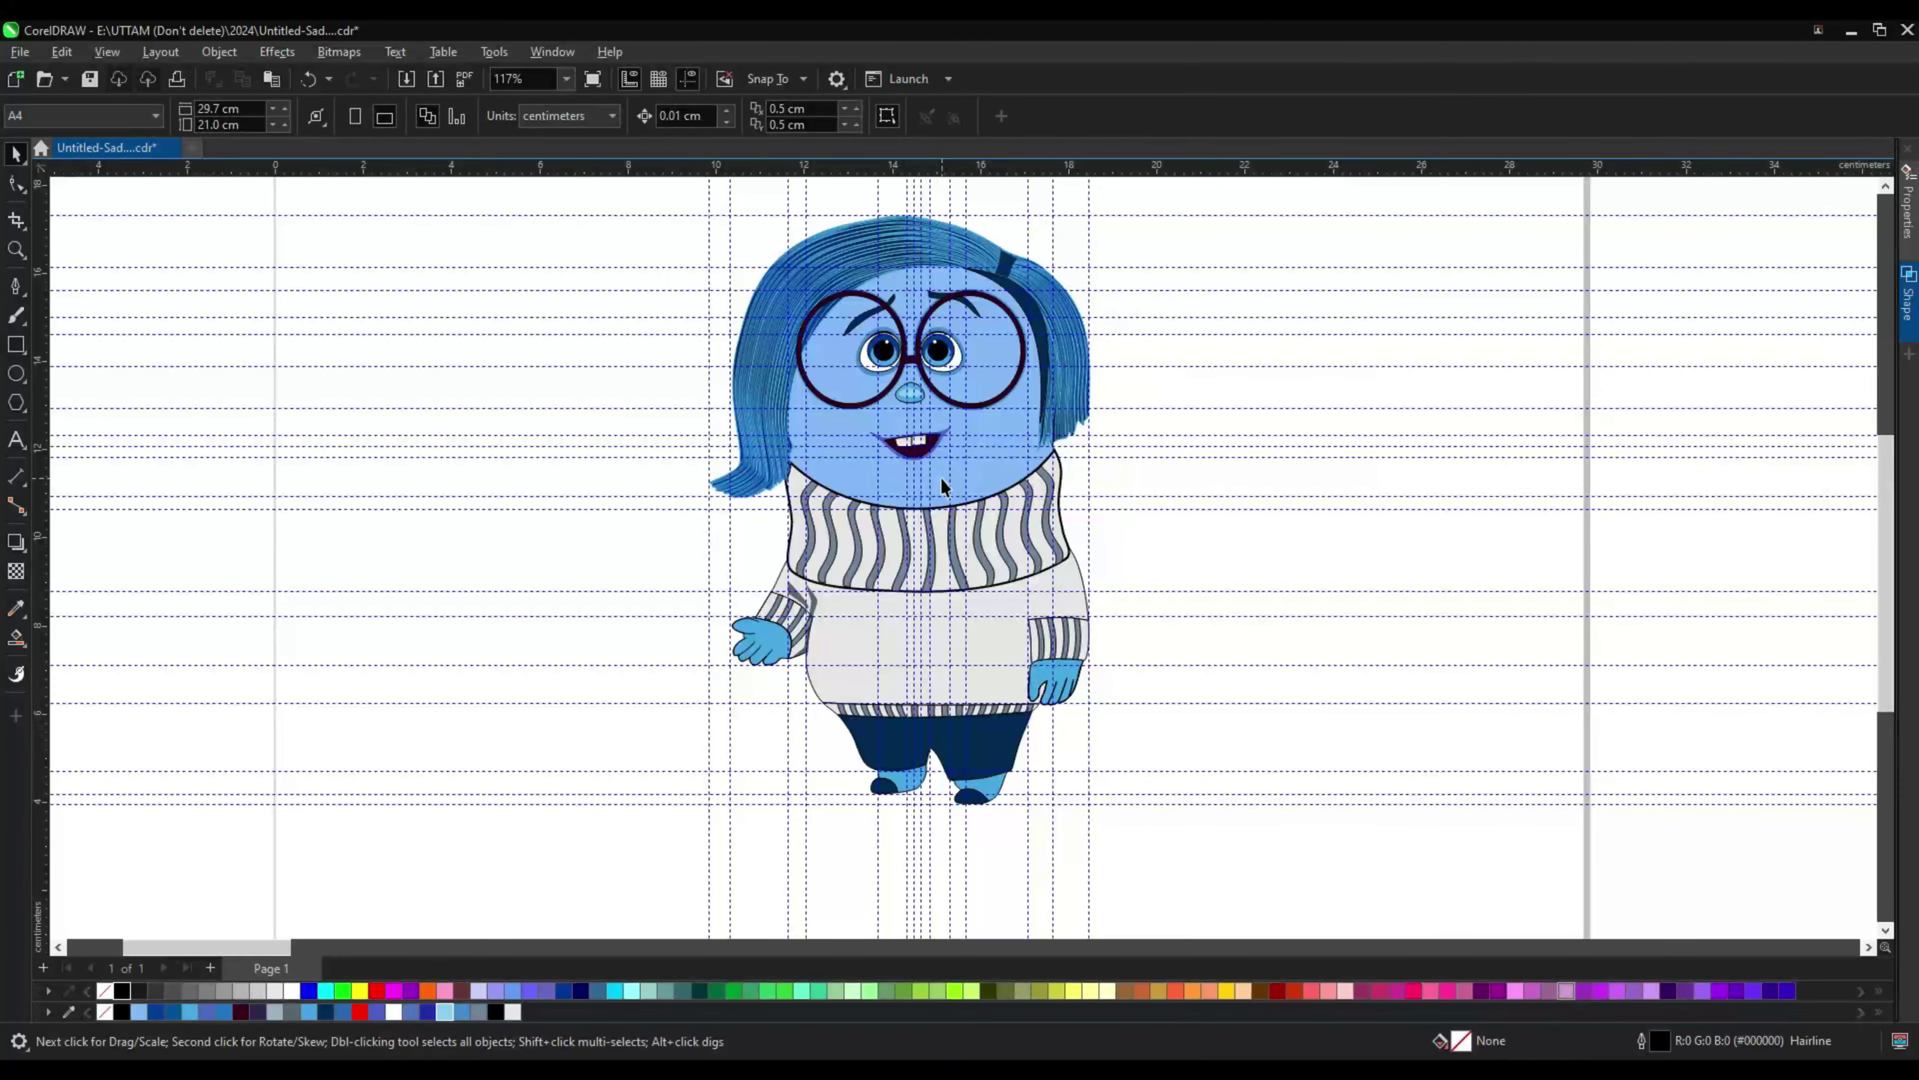
# Step: Set the fill of both light lower iris shapes to a darker blue with R 81 and G 116
pyautogui.scroll(5, 940, 482)
pyautogui.click(894, 462)
pyautogui.hotkey('shift', 'F11')
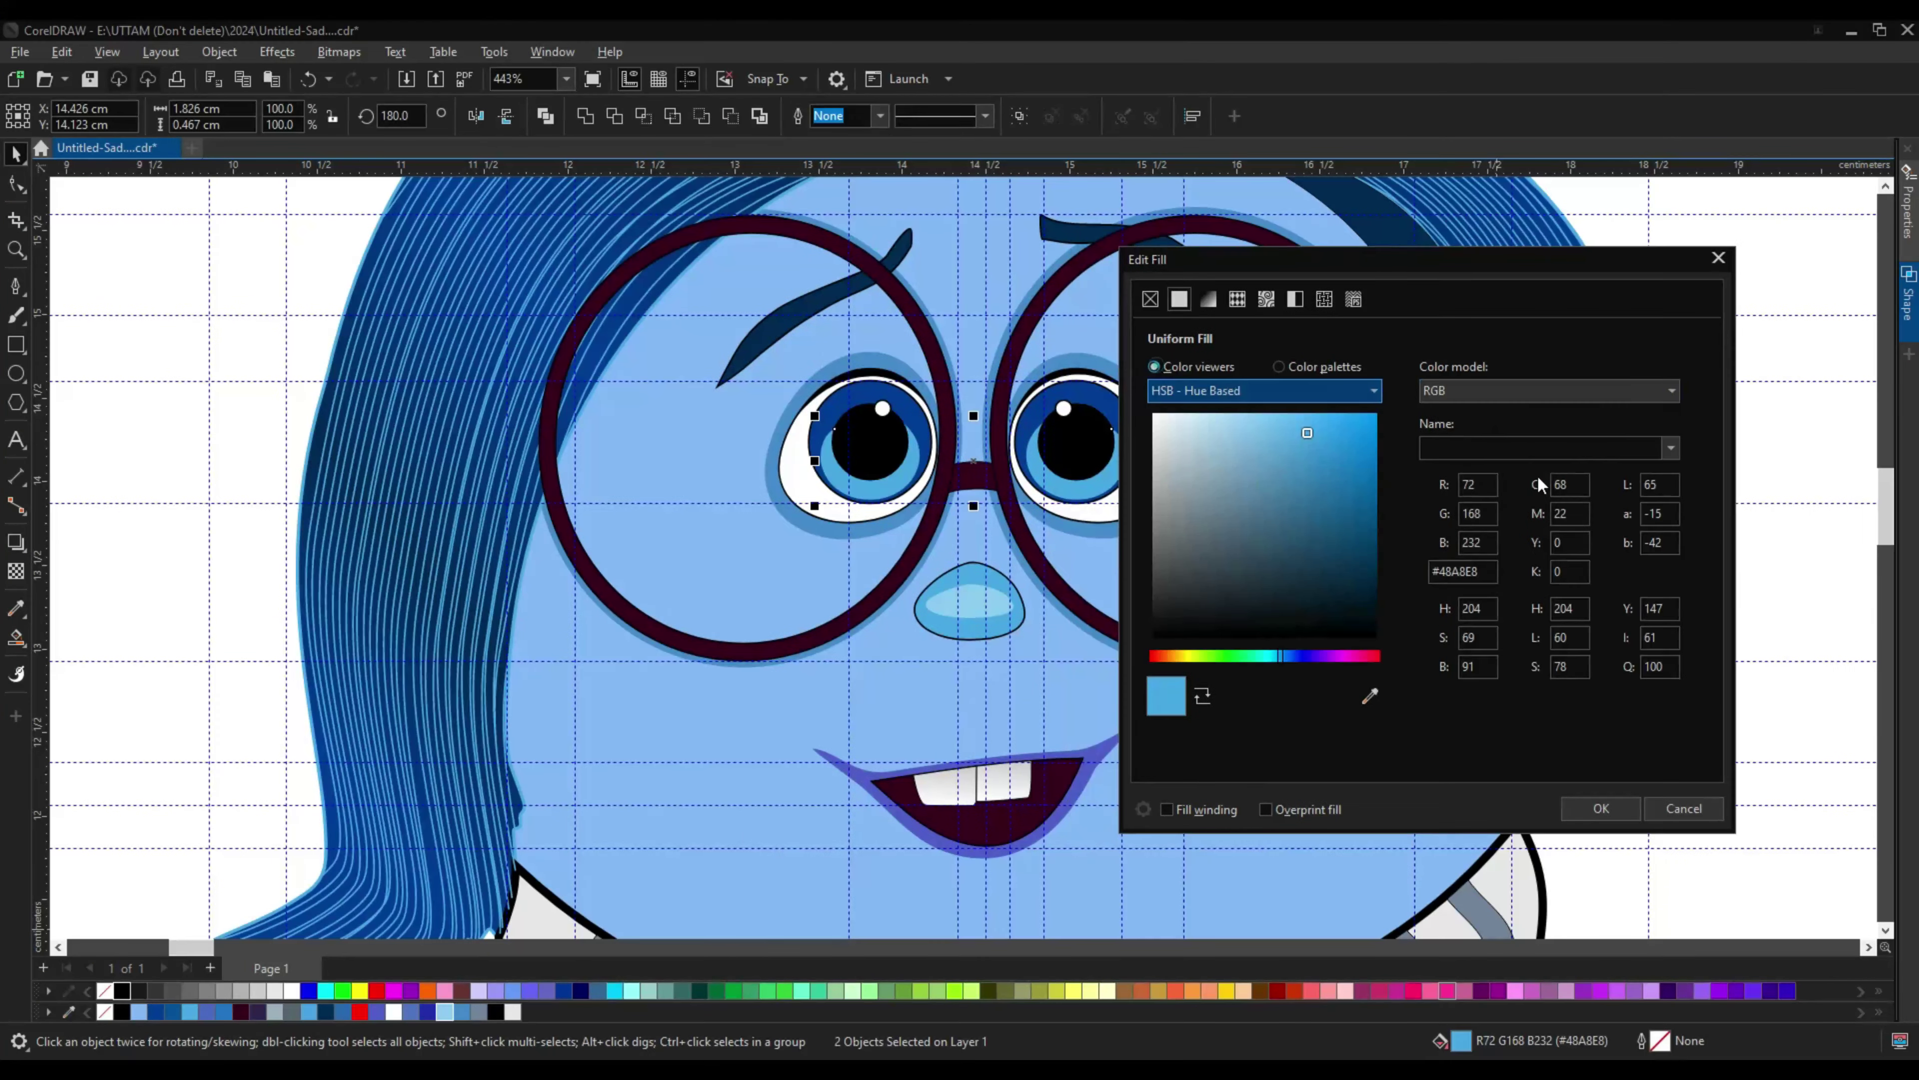
pyautogui.press('Tab')
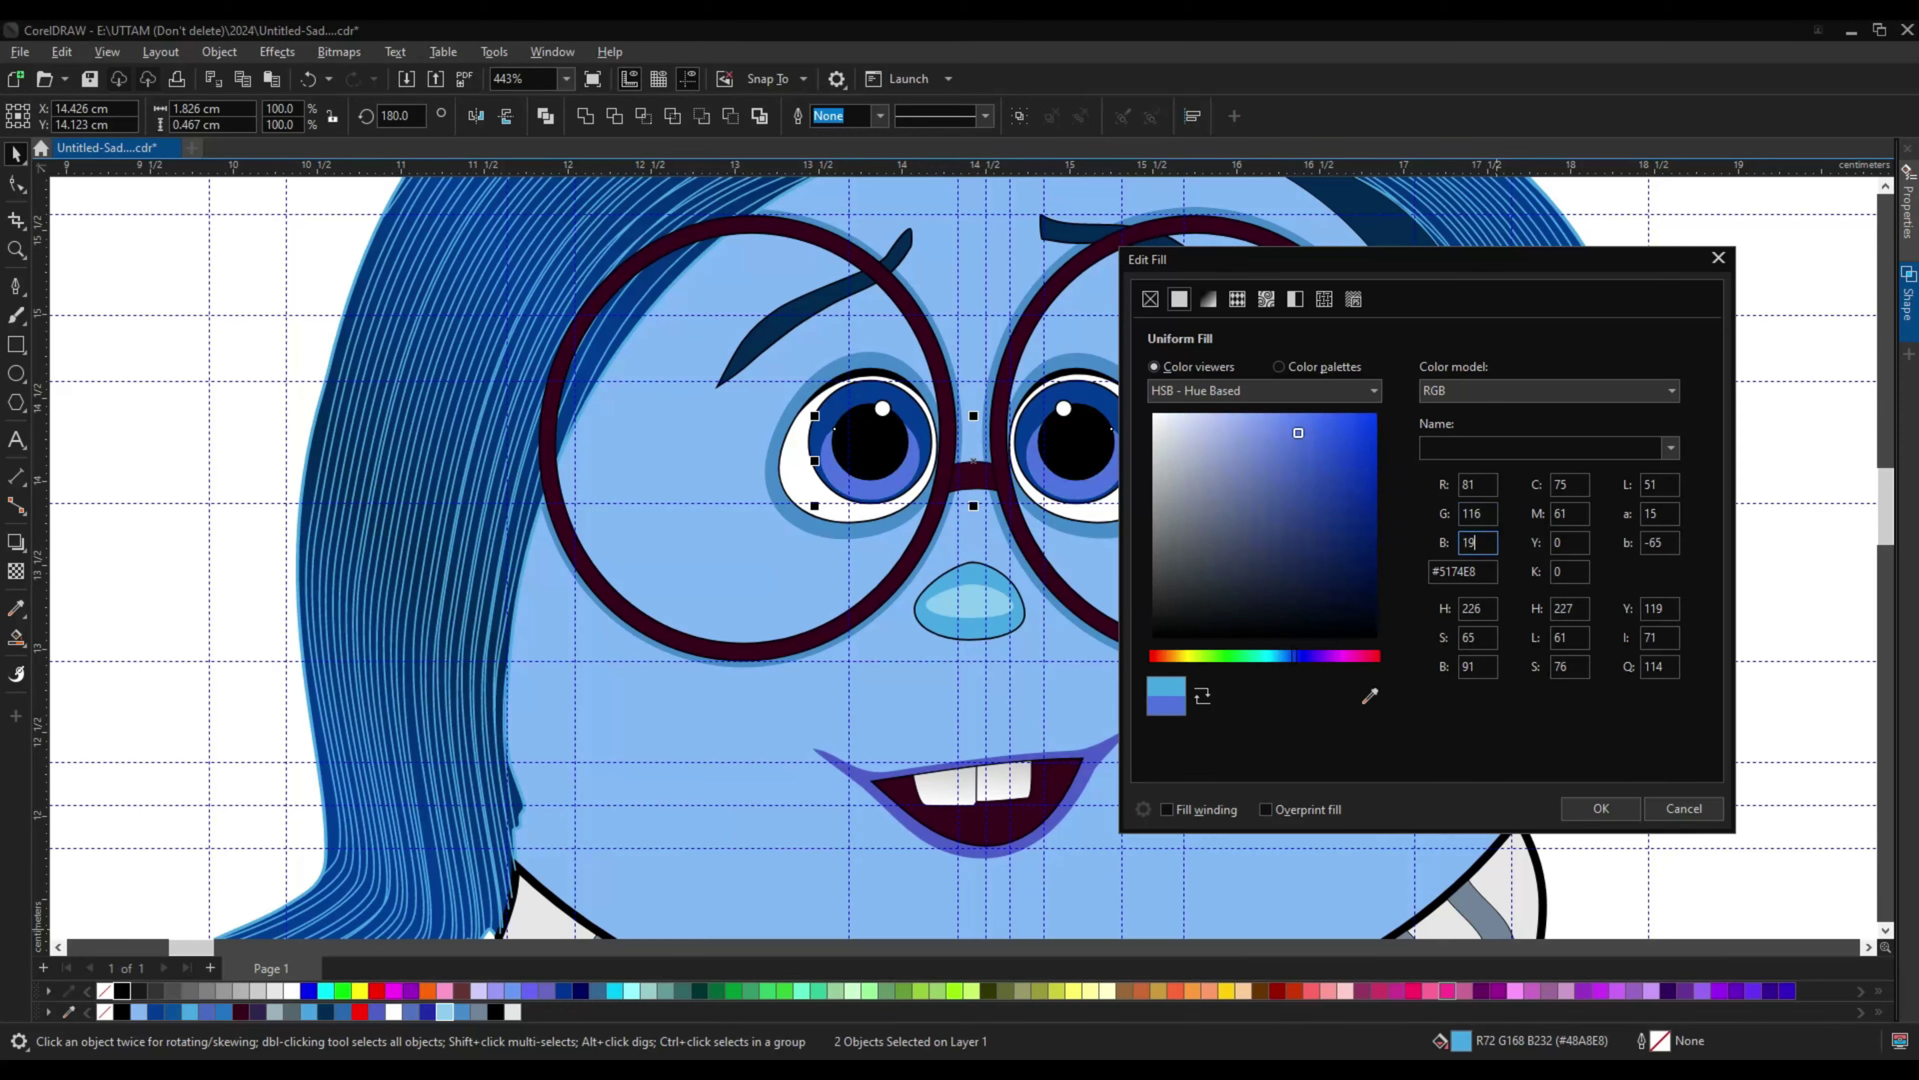
pyautogui.press('Return')
# Step: Remove the outlines of both outer irises and set their fill to R 35, G 42, B 177 (#232AB1)
pyautogui.click(832, 363)
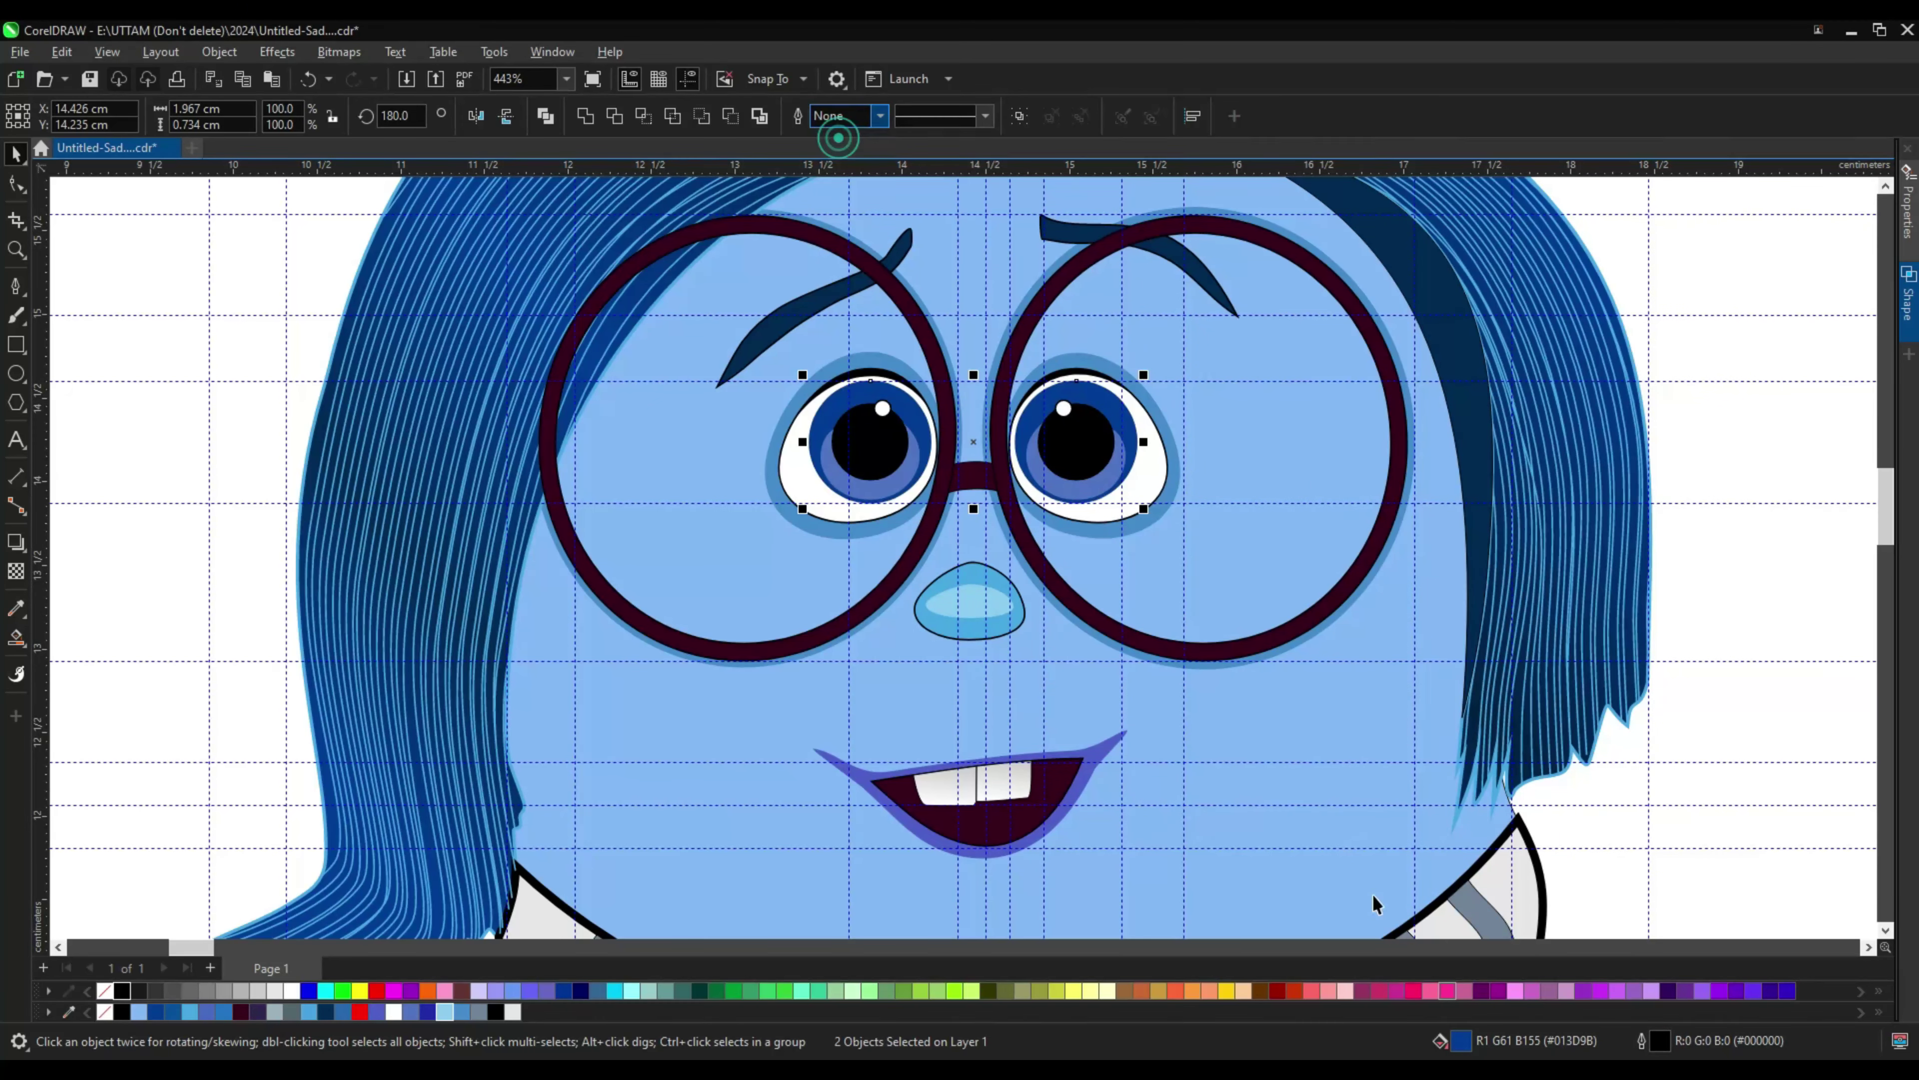
pyautogui.doubleClick(1463, 1043)
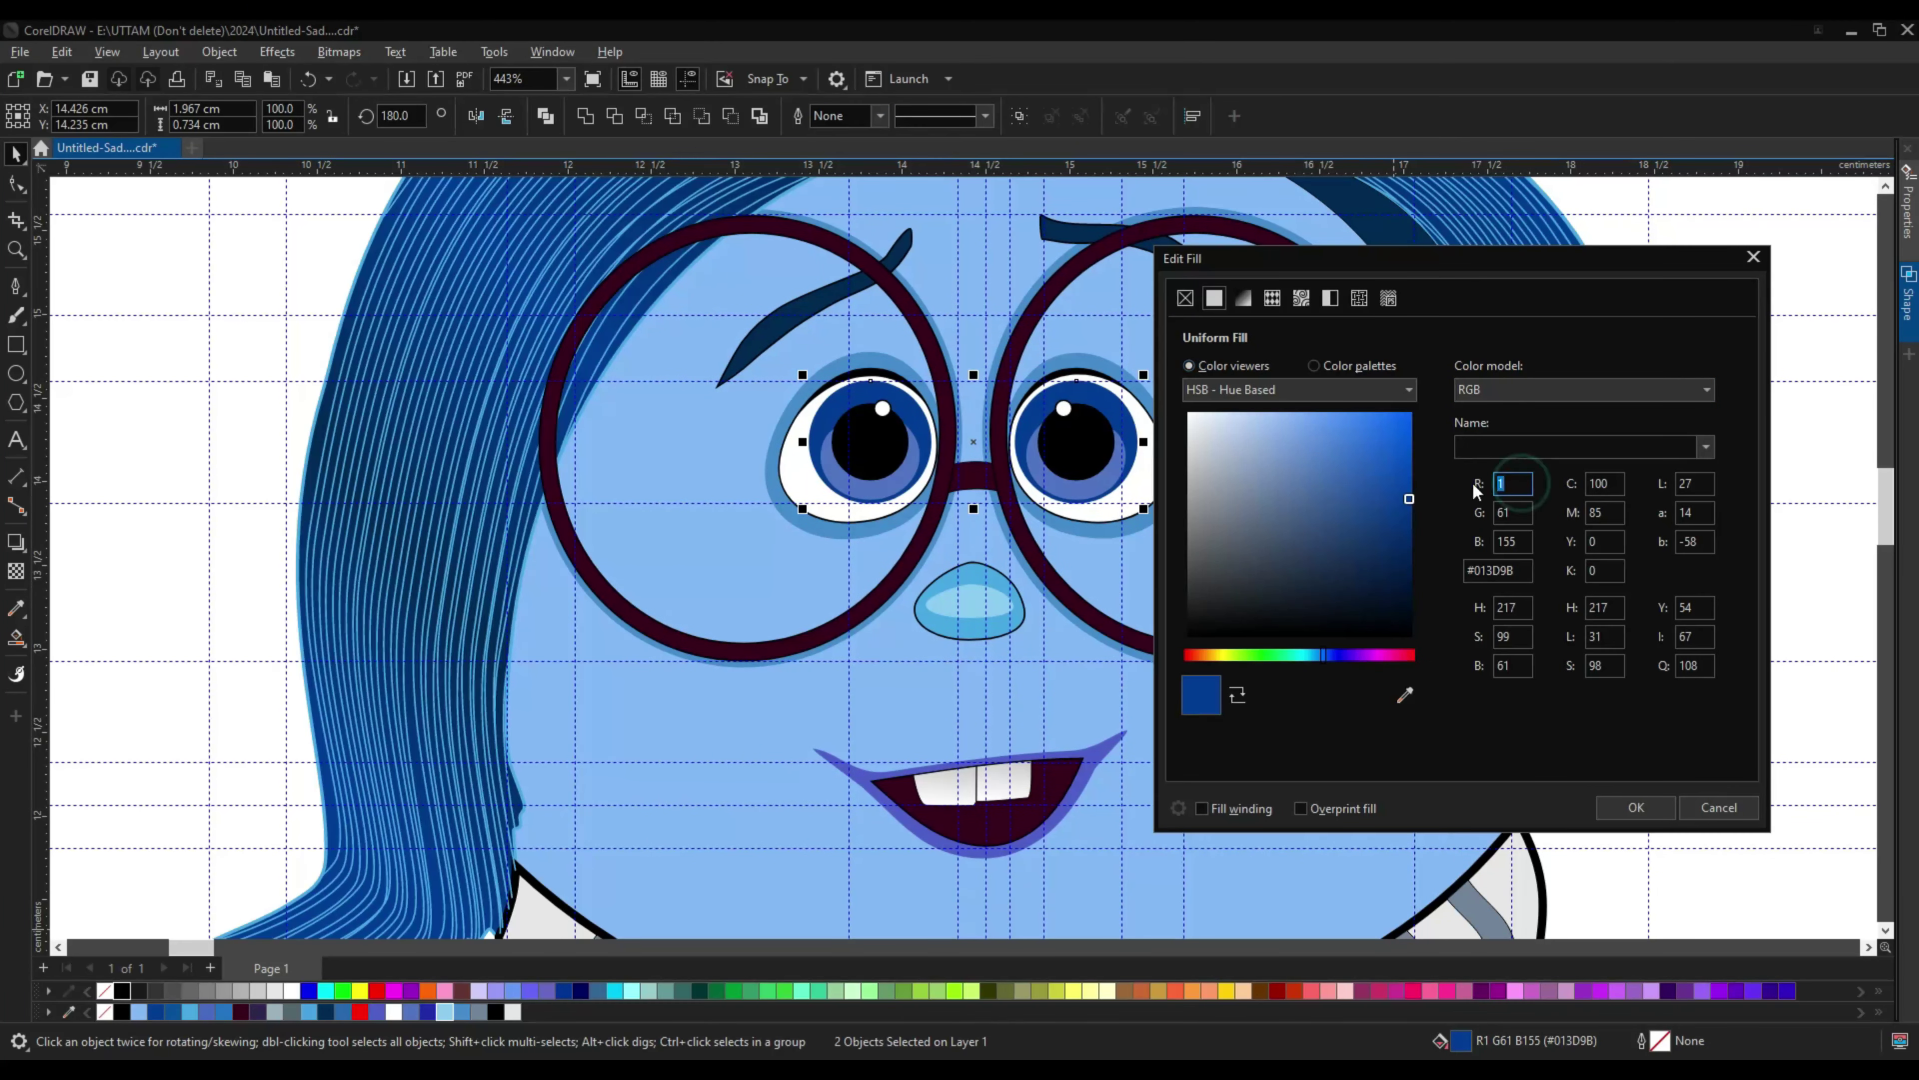
pyautogui.write('35')
pyautogui.click(1514, 513)
pyautogui.write('42')
pyautogui.press('Return')
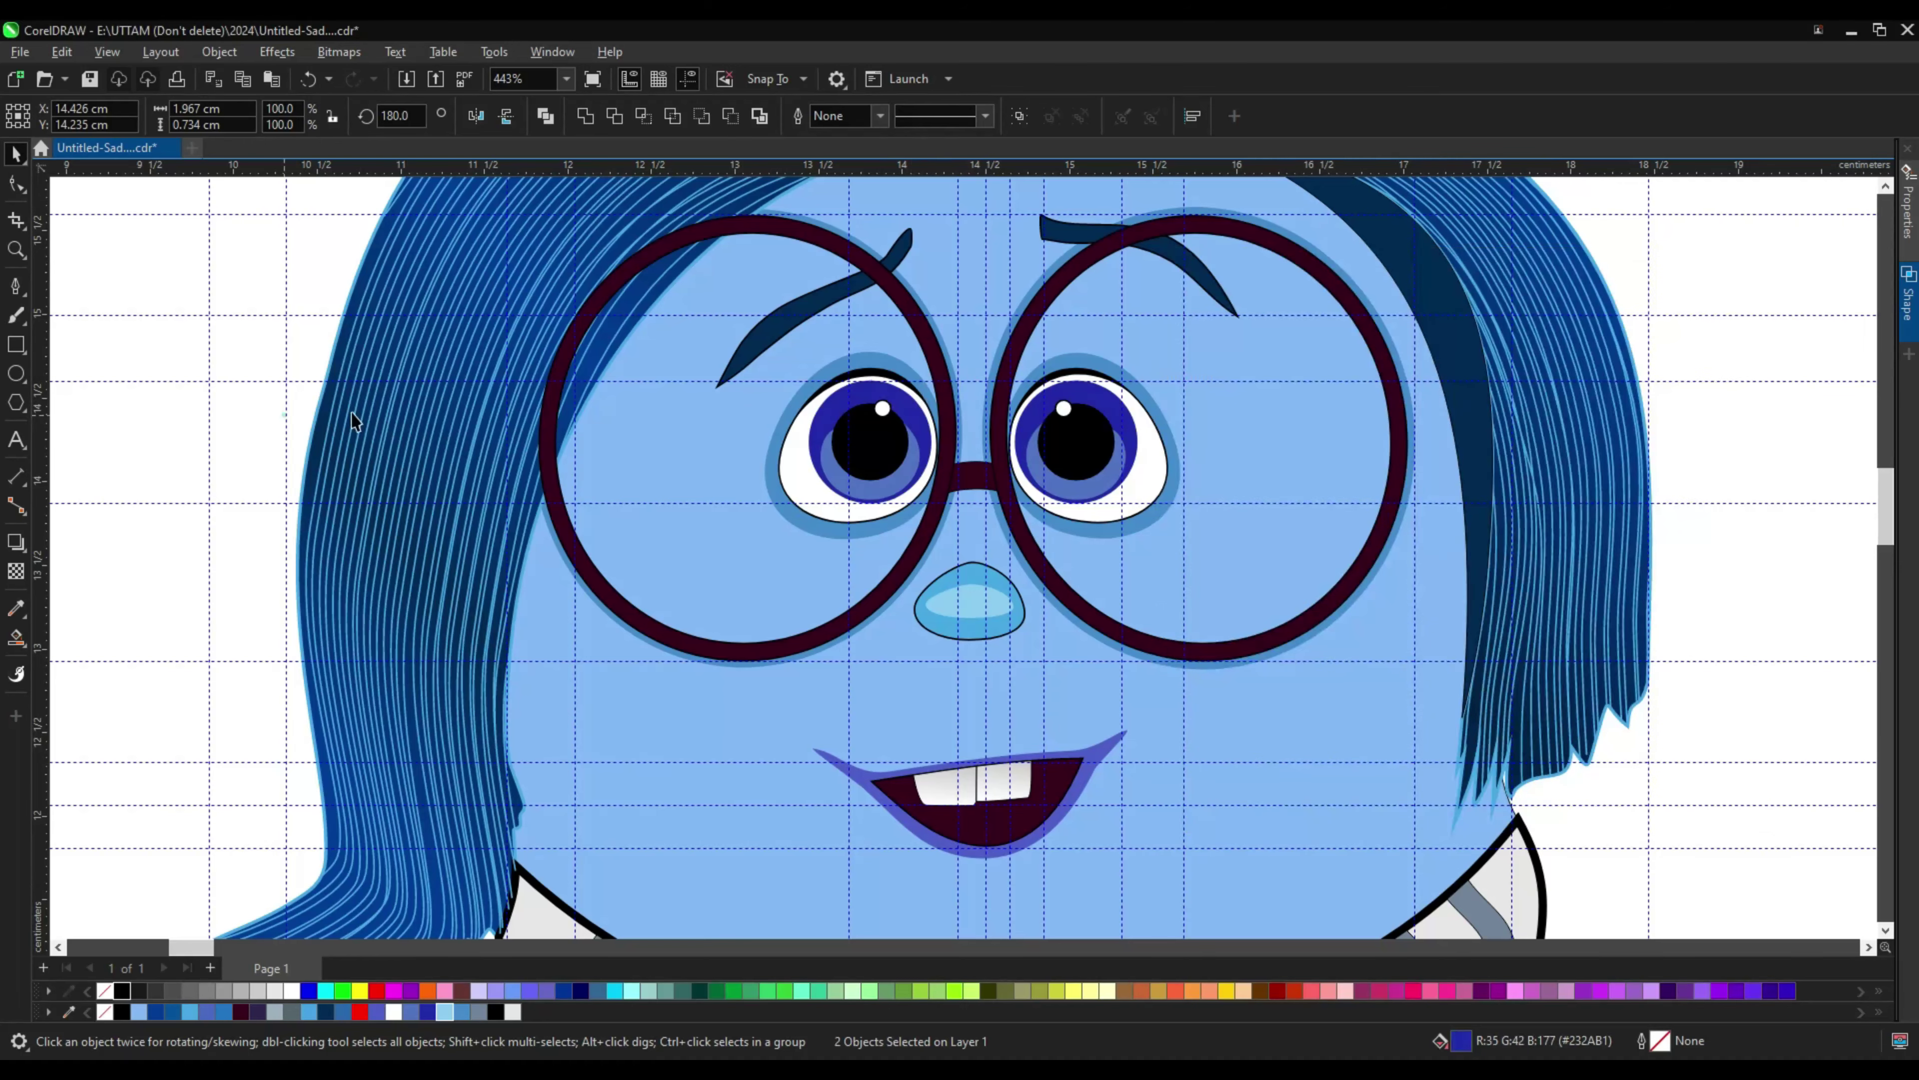
pyautogui.click(823, 454)
pyautogui.doubleClick(1463, 1044)
pyautogui.click(1270, 322)
pyautogui.click(1537, 413)
pyautogui.click(1509, 471)
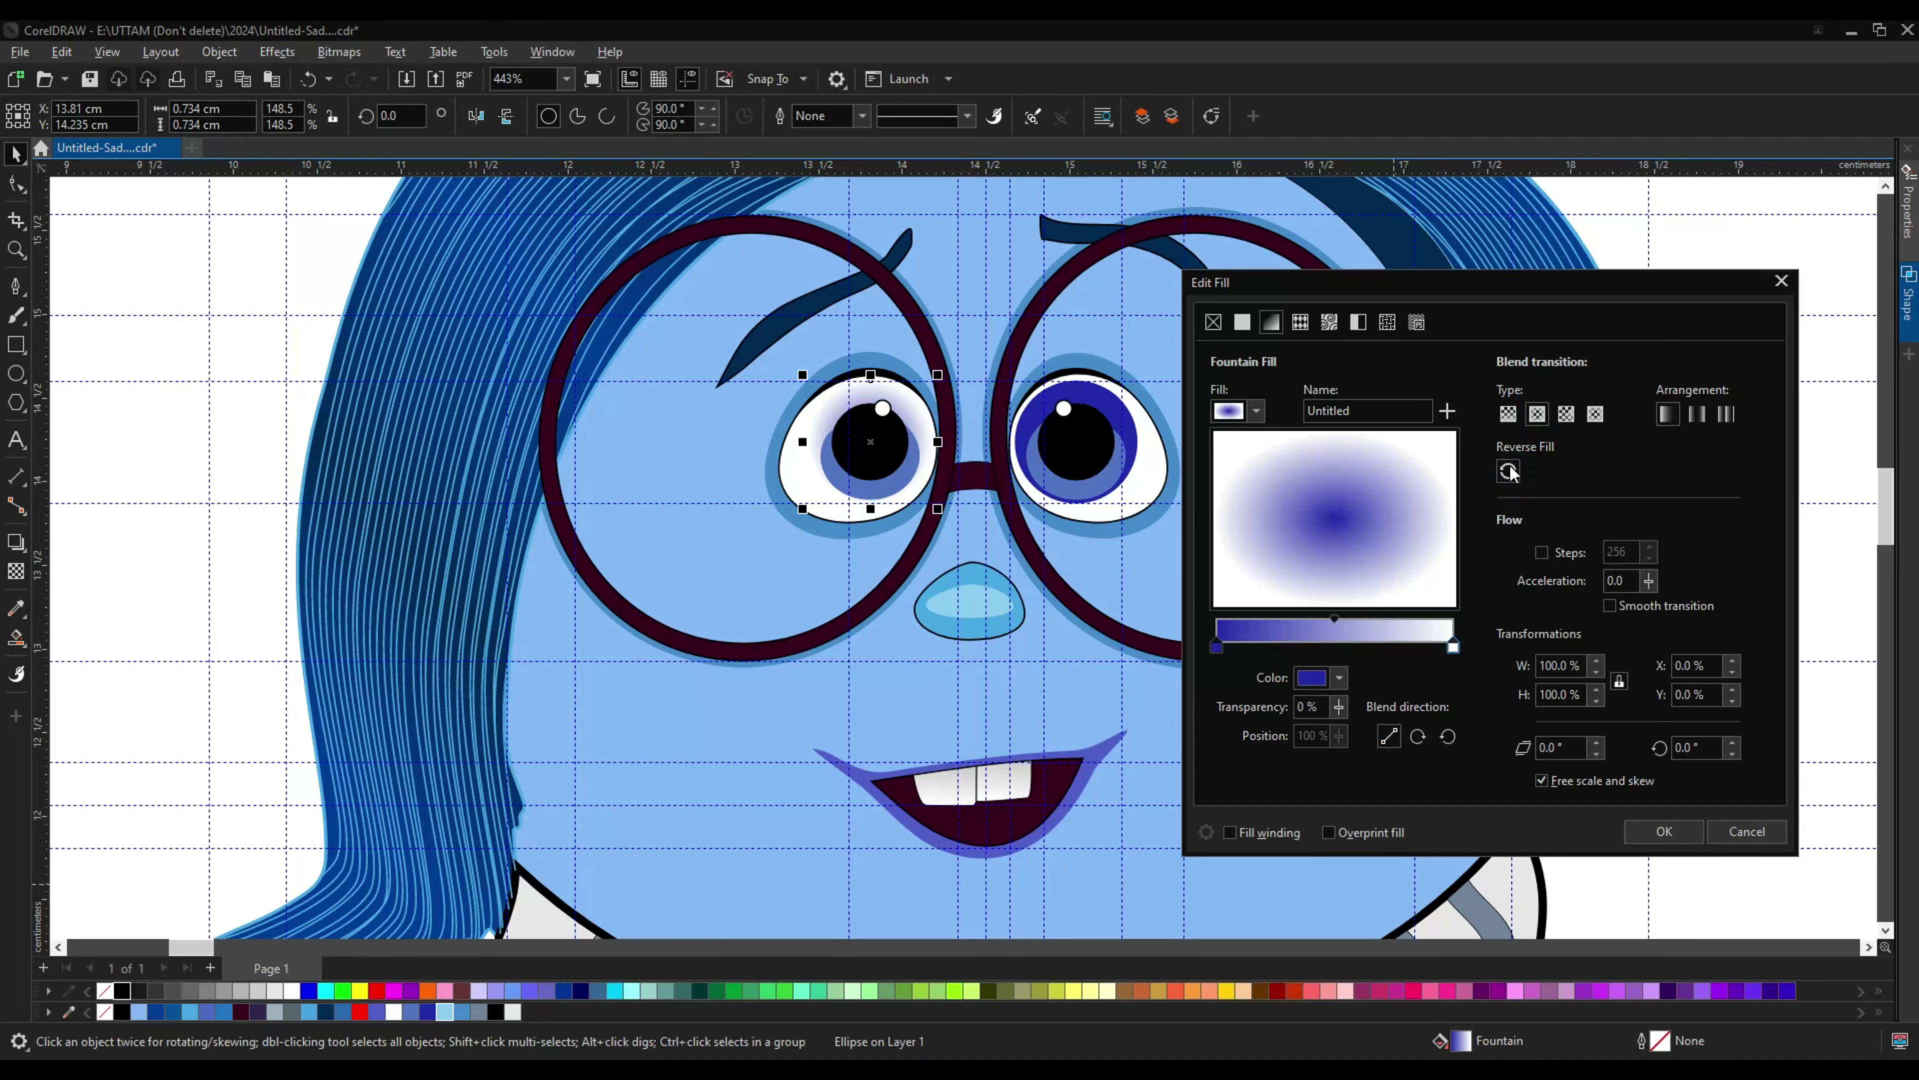
pyautogui.click(1339, 677)
pyautogui.click(1494, 970)
pyautogui.click(1379, 651)
pyautogui.click(1509, 471)
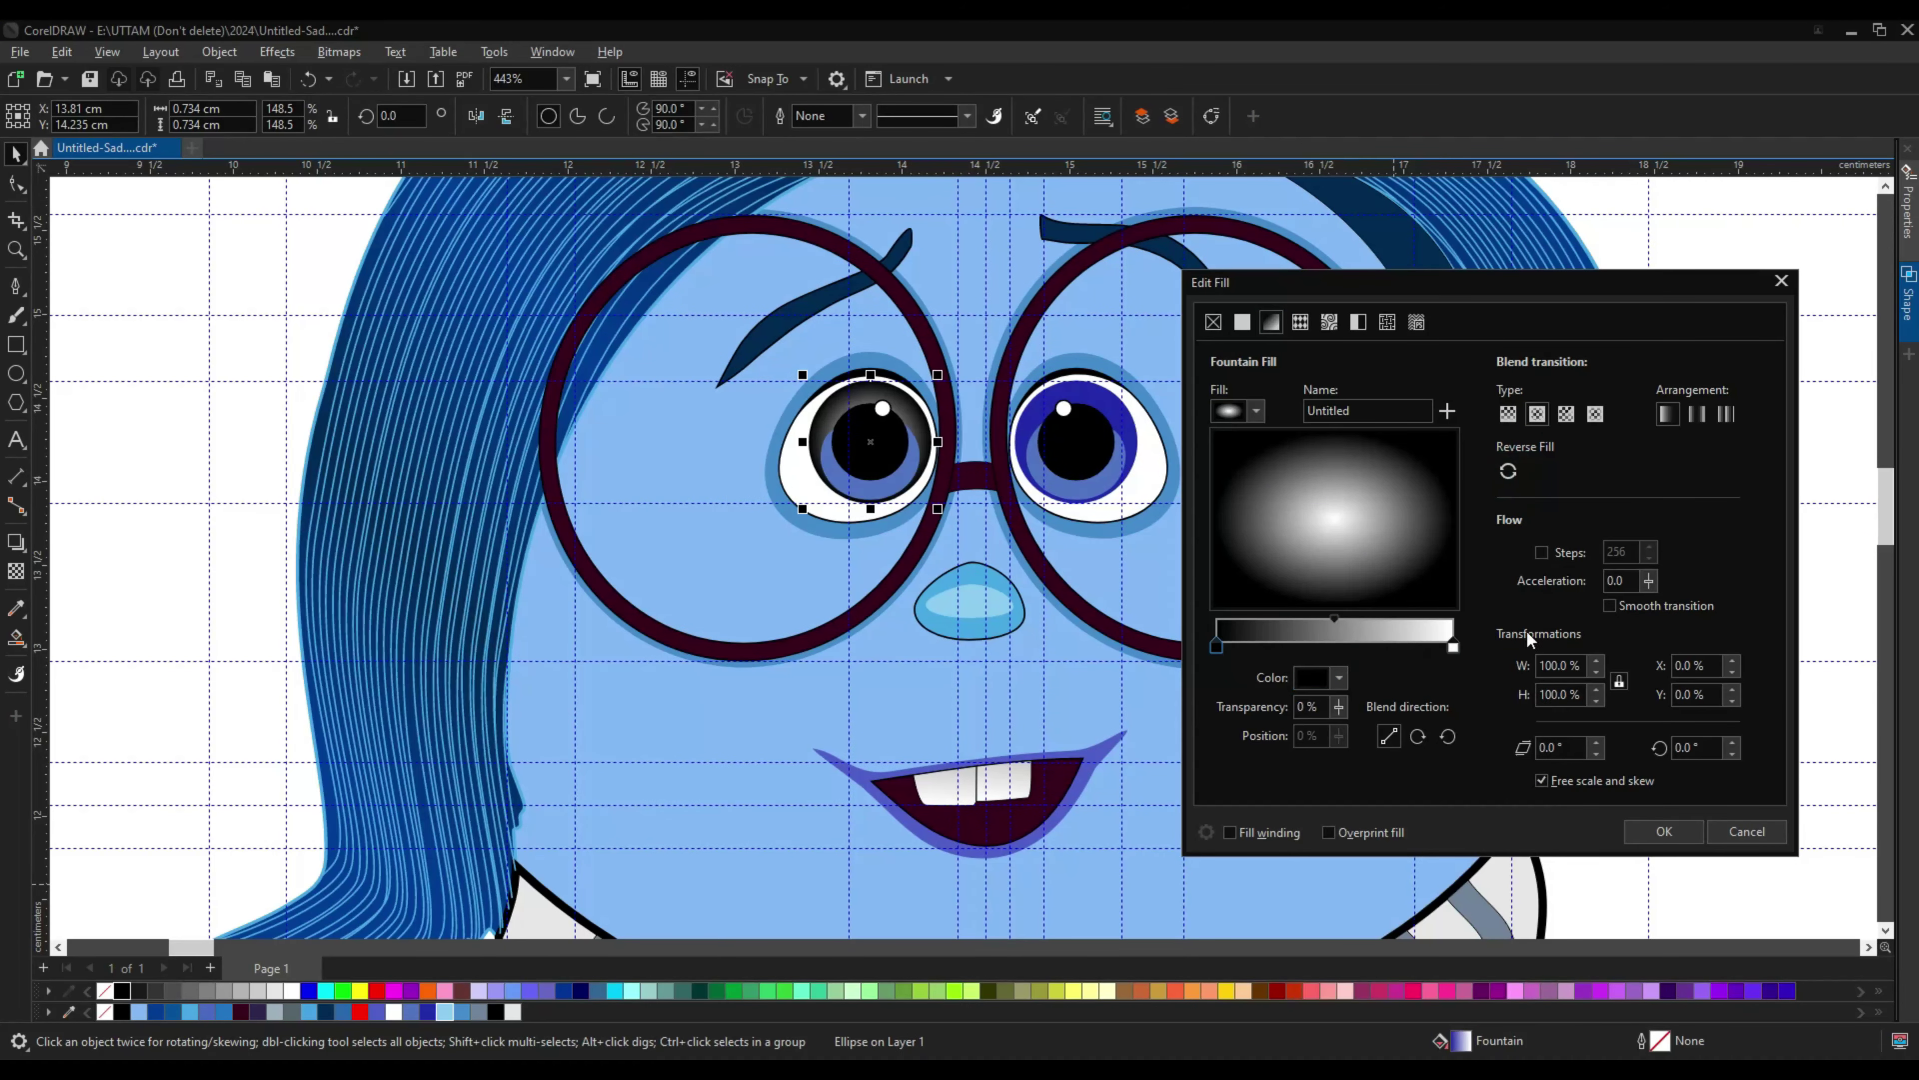
pyautogui.click(1745, 830)
# Step: Give the left outer iris an elliptical fountain fill with black at the rim and blue in the centre, shifting the blue node inward
pyautogui.doubleClick(1460, 1040)
pyautogui.click(1480, 454)
pyautogui.click(1507, 397)
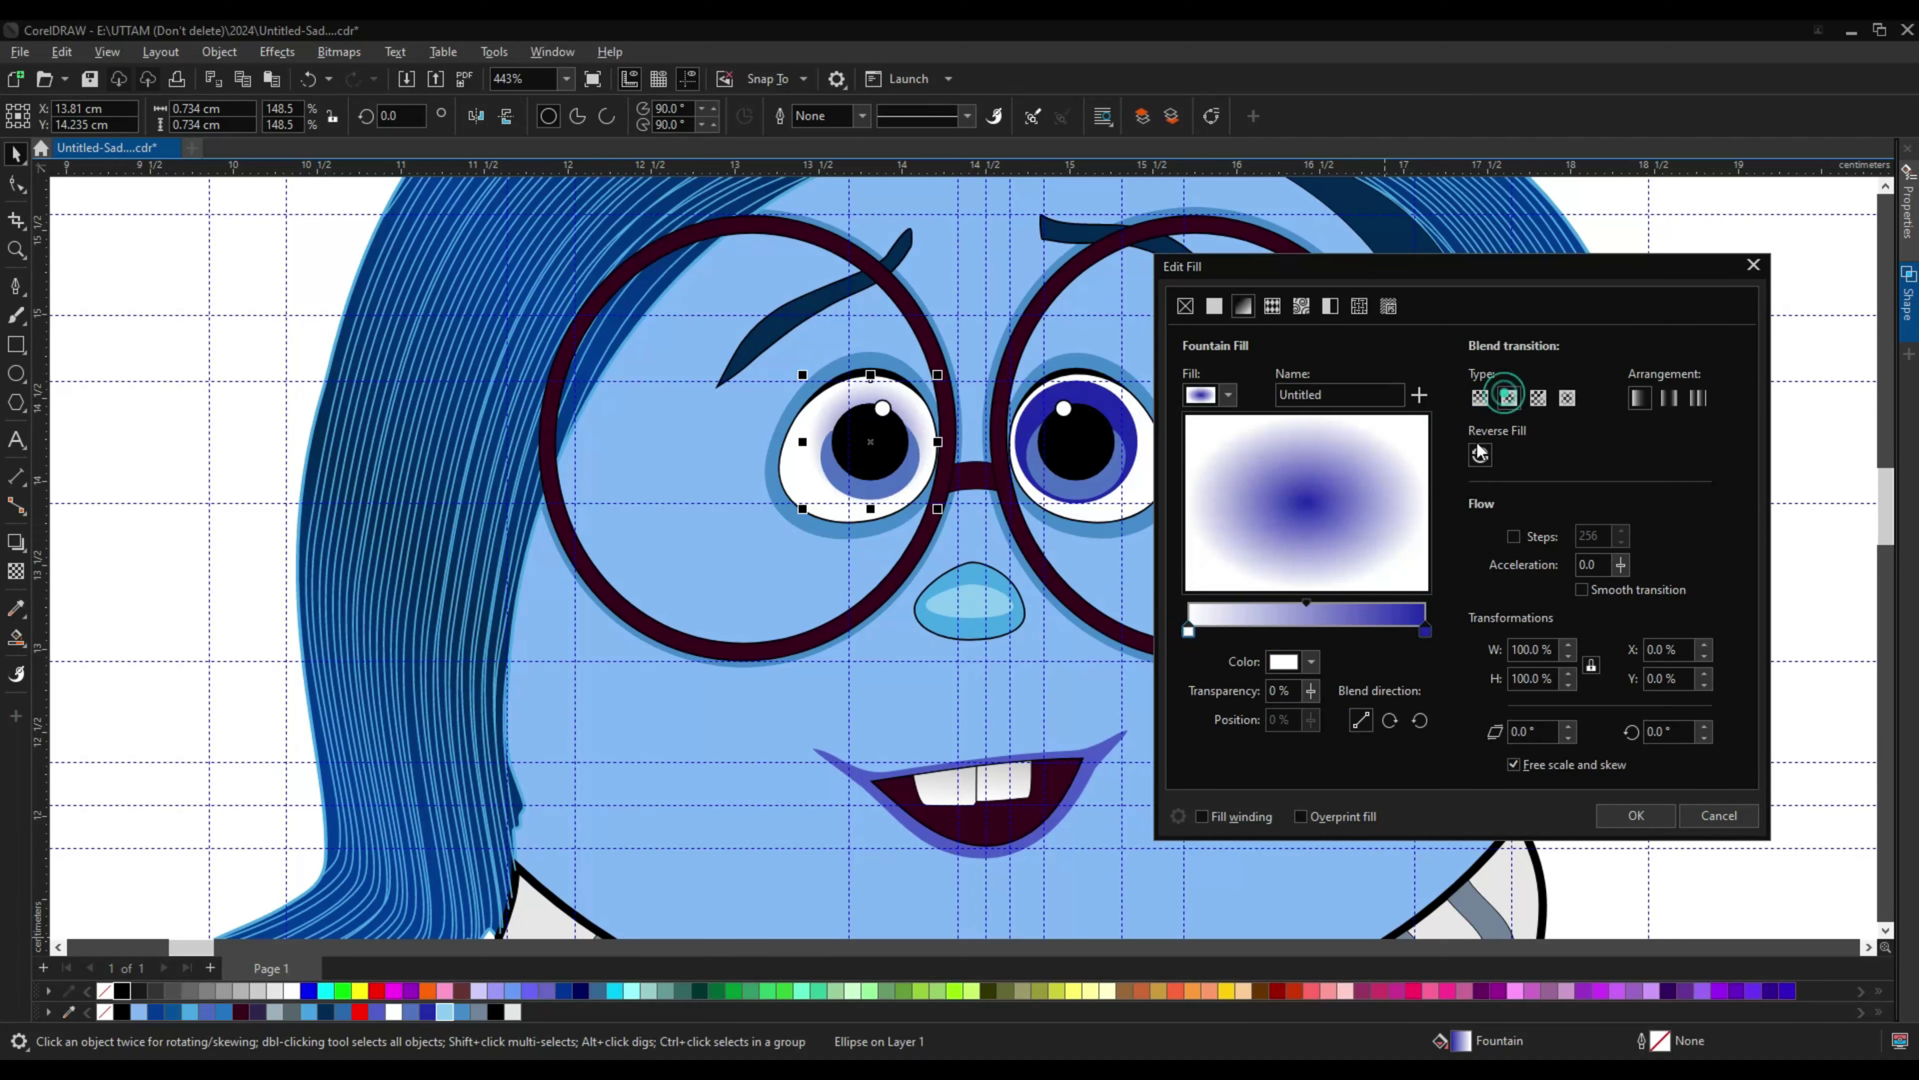
pyautogui.click(1311, 662)
pyautogui.click(1330, 893)
pyautogui.doubleClick(1401, 613)
pyautogui.moveTo(1402, 630); pyautogui.dragTo(1308, 669)
pyautogui.press('Return')
# Step: Apply the same black-to-blue elliptical fountain fill to the right outer iris
pyautogui.click(1095, 405)
pyautogui.doubleClick(1460, 1041)
pyautogui.click(1696, 852)
pyautogui.scroll(-2, 1117, 543)
pyautogui.click(1118, 542)
pyautogui.scroll(-1, 1118, 543)
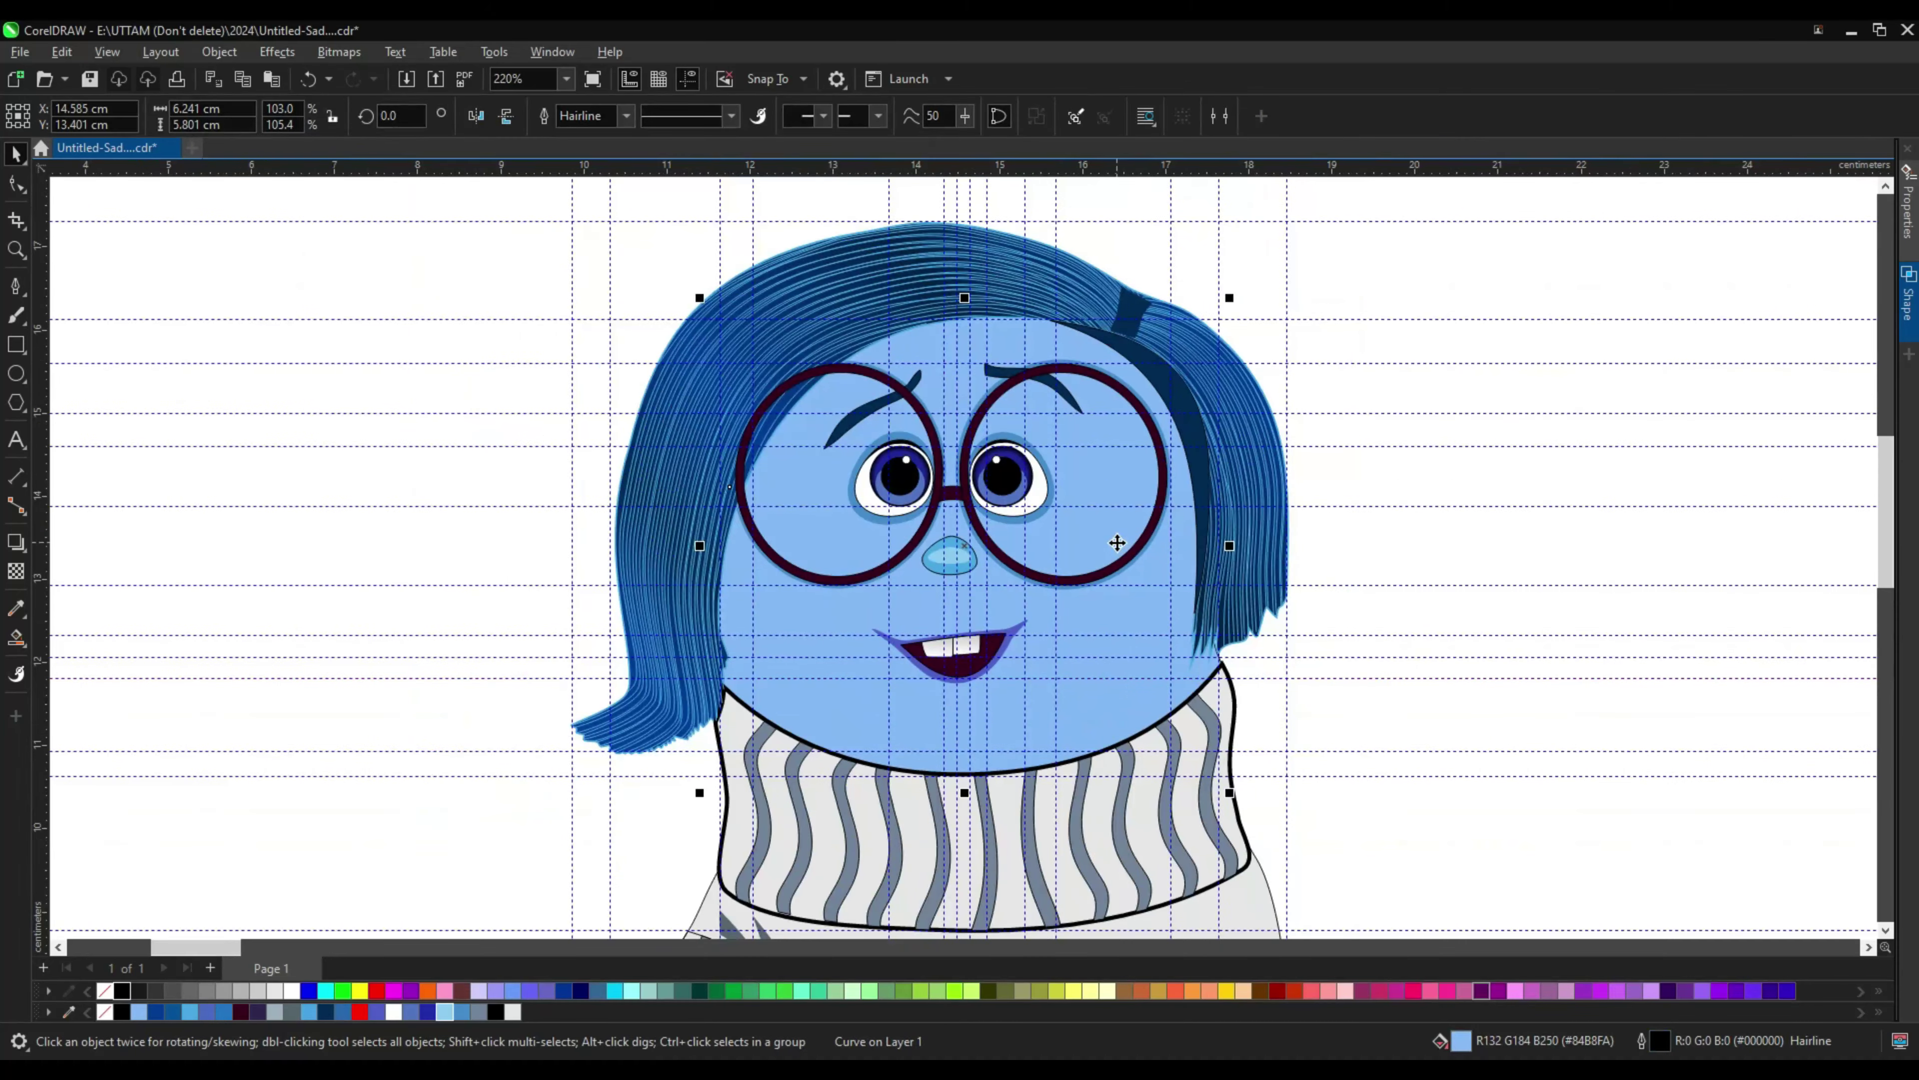
# Step: Stretch the blue shadow ring behind the left lens slightly in width beside the nose bridge
pyautogui.scroll(3, 952, 476)
pyautogui.click(951, 474)
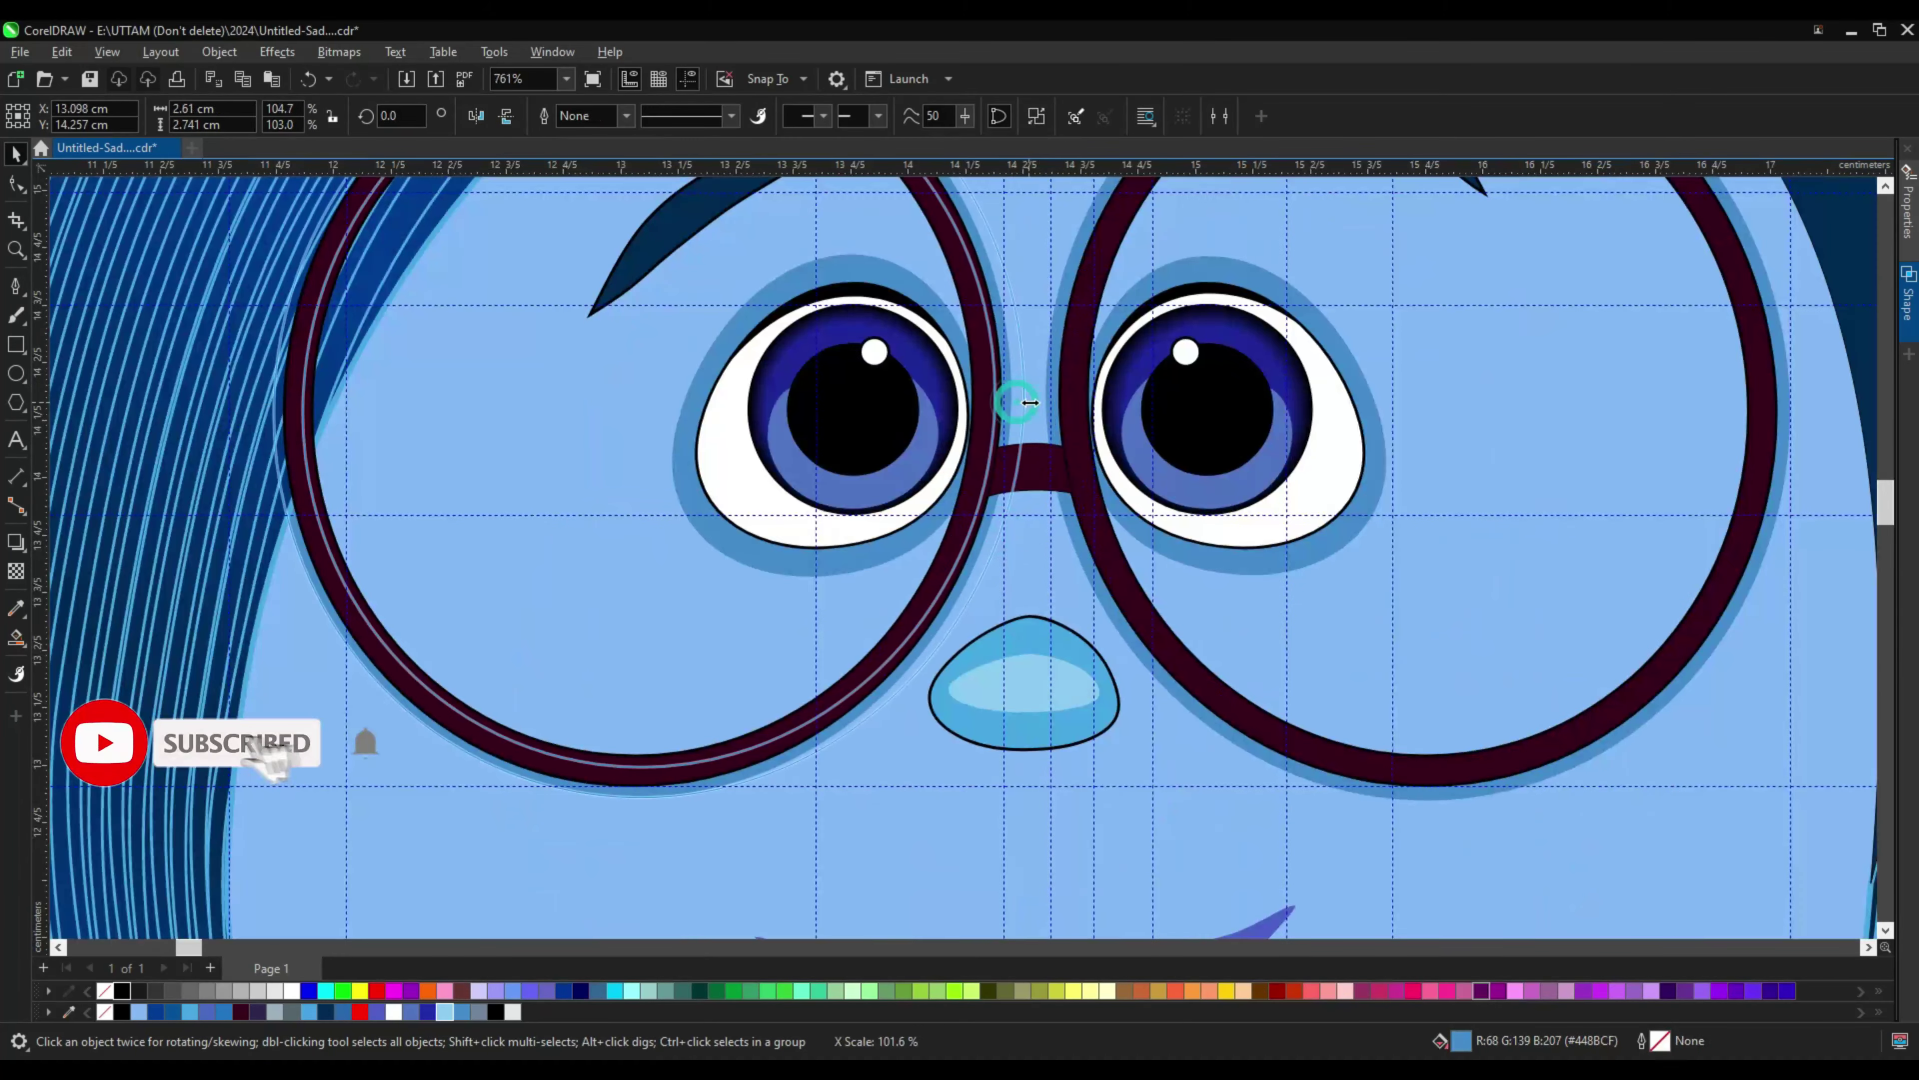
pyautogui.moveTo(951, 474); pyautogui.dragTo(948, 473)
pyautogui.moveTo(1023, 407); pyautogui.dragTo(1023, 407)
# Step: Reshape the upper inner parts of the shadow rings behind both lenses with the Shape tool so they bulge around the eyebrows
pyautogui.scroll(-3, 1024, 407)
pyautogui.press('F10')
pyautogui.scroll(1, 990, 375)
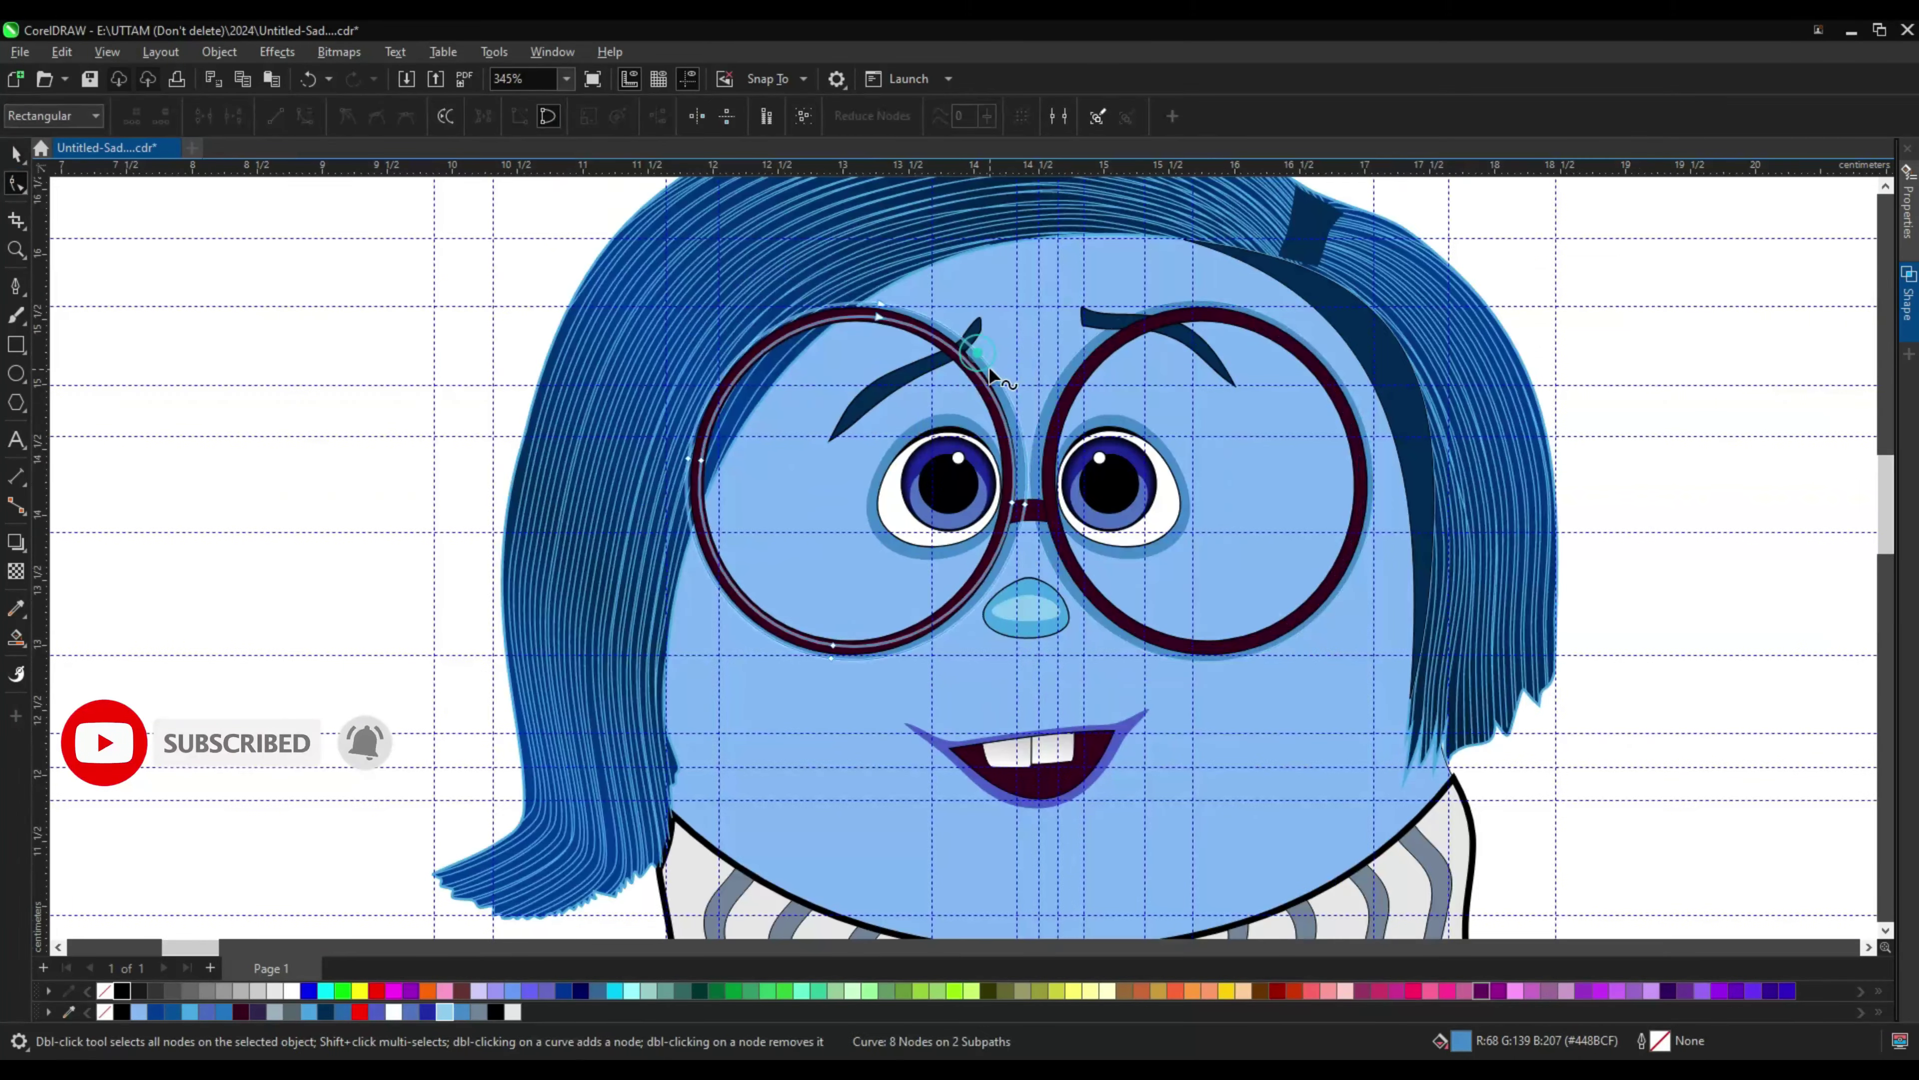
pyautogui.moveTo(917, 301); pyautogui.dragTo(916, 301)
pyautogui.scroll(-2, 892, 325)
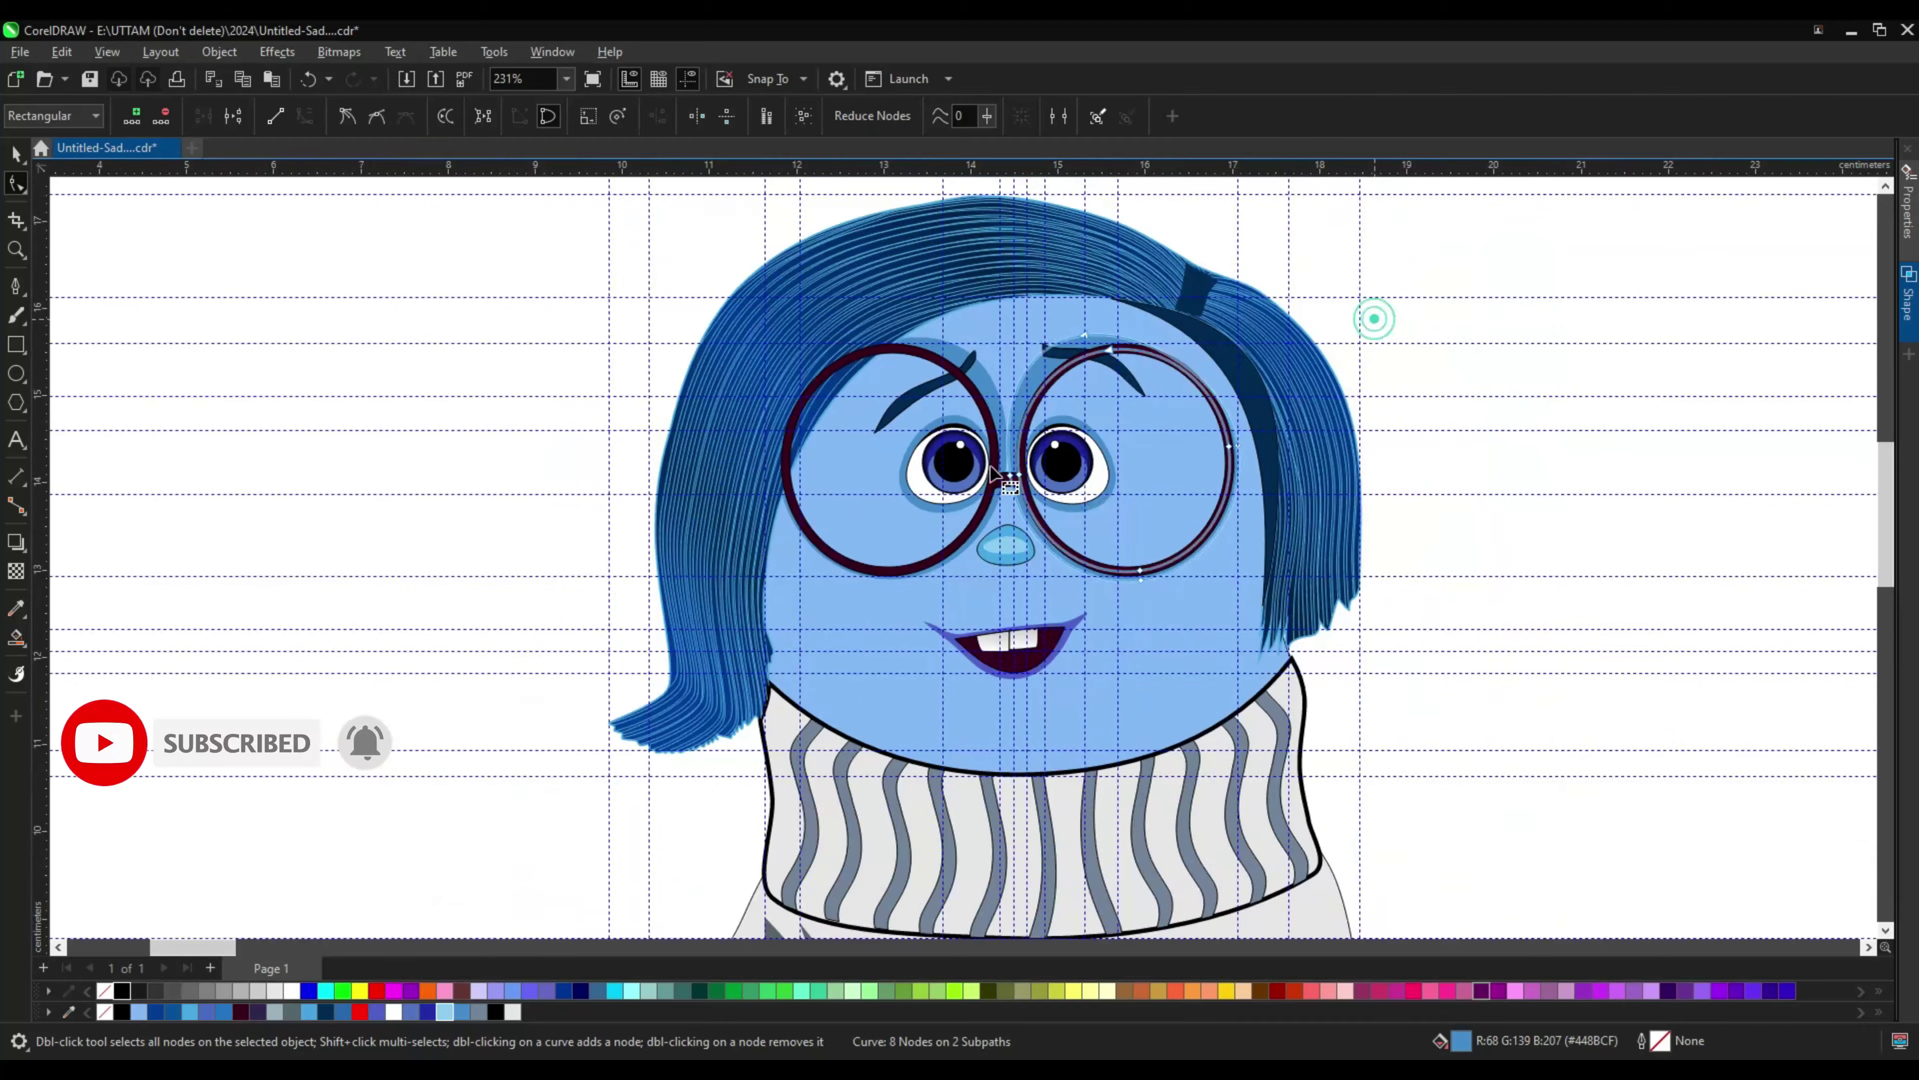
pyautogui.scroll(3, 869, 347)
pyautogui.click(1327, 351)
pyautogui.scroll(-4, 1095, 398)
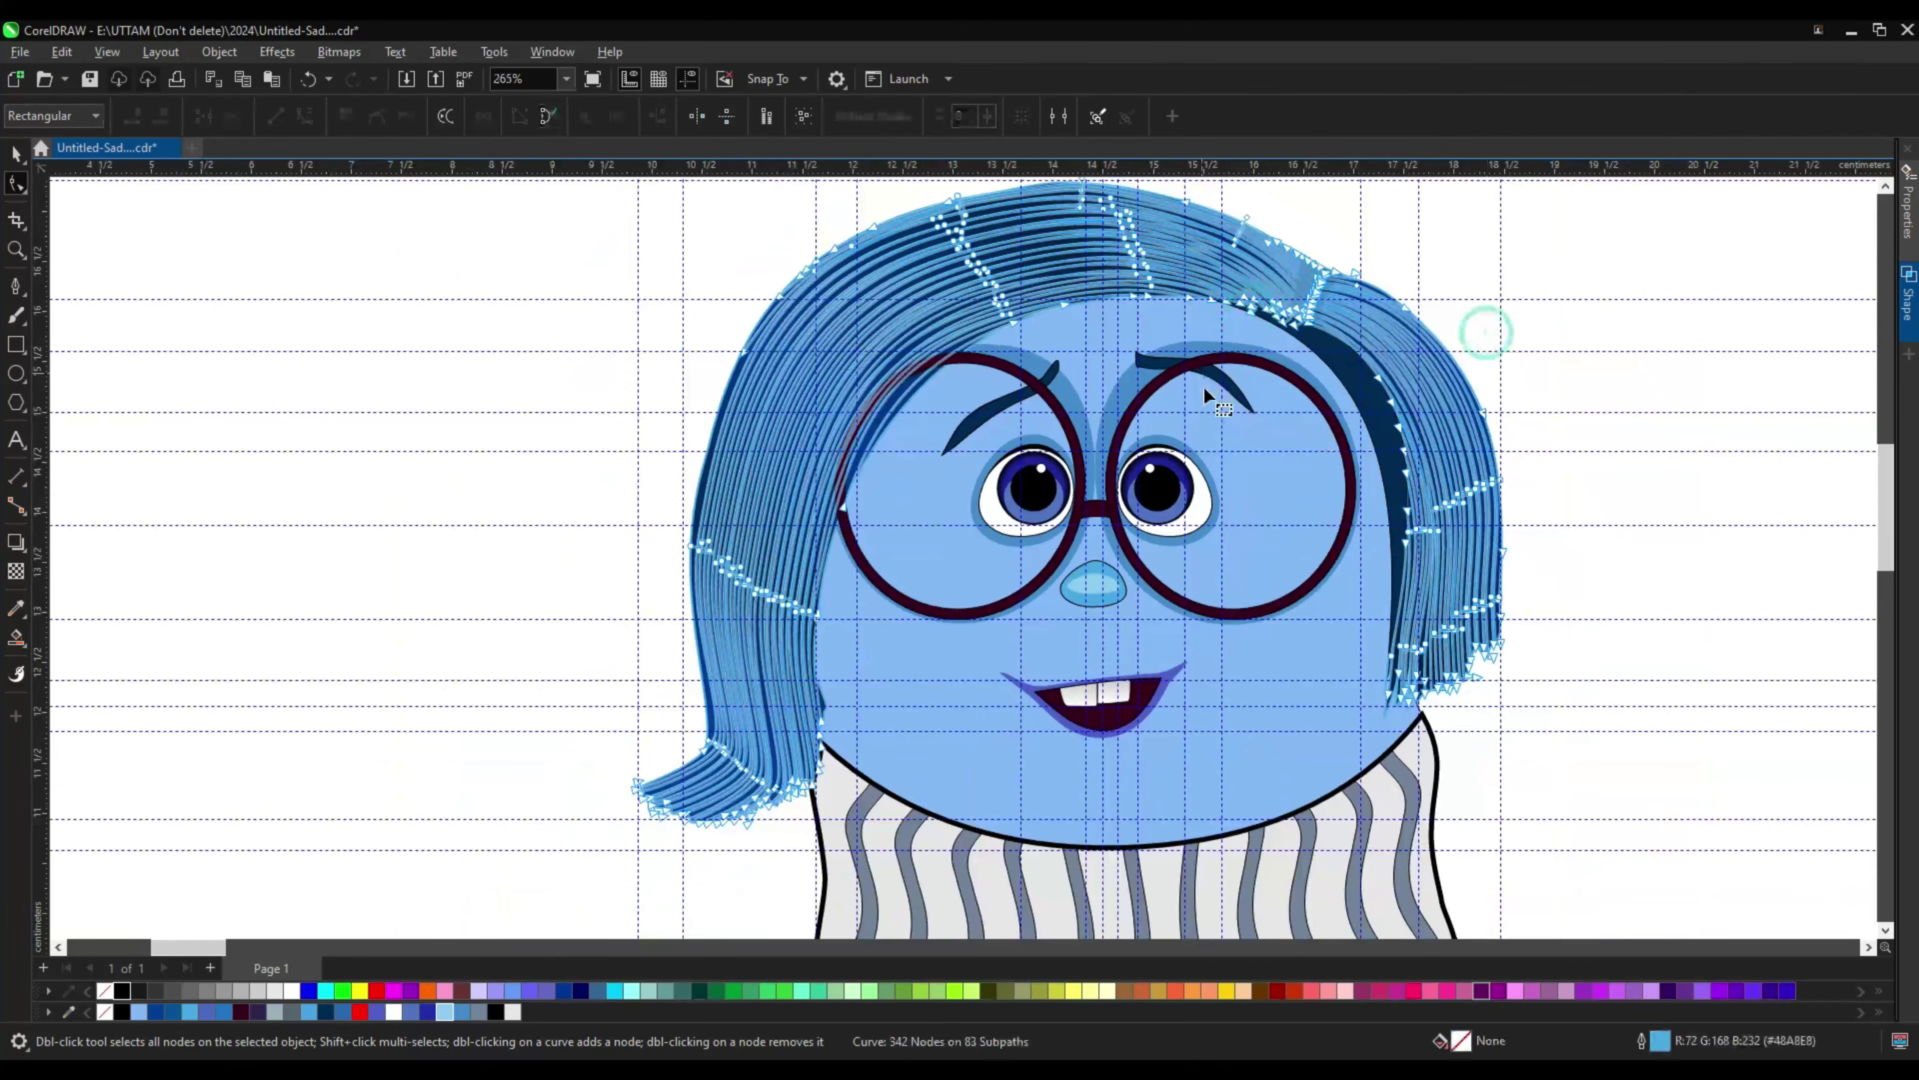
pyautogui.press('space')
pyautogui.click(660, 438)
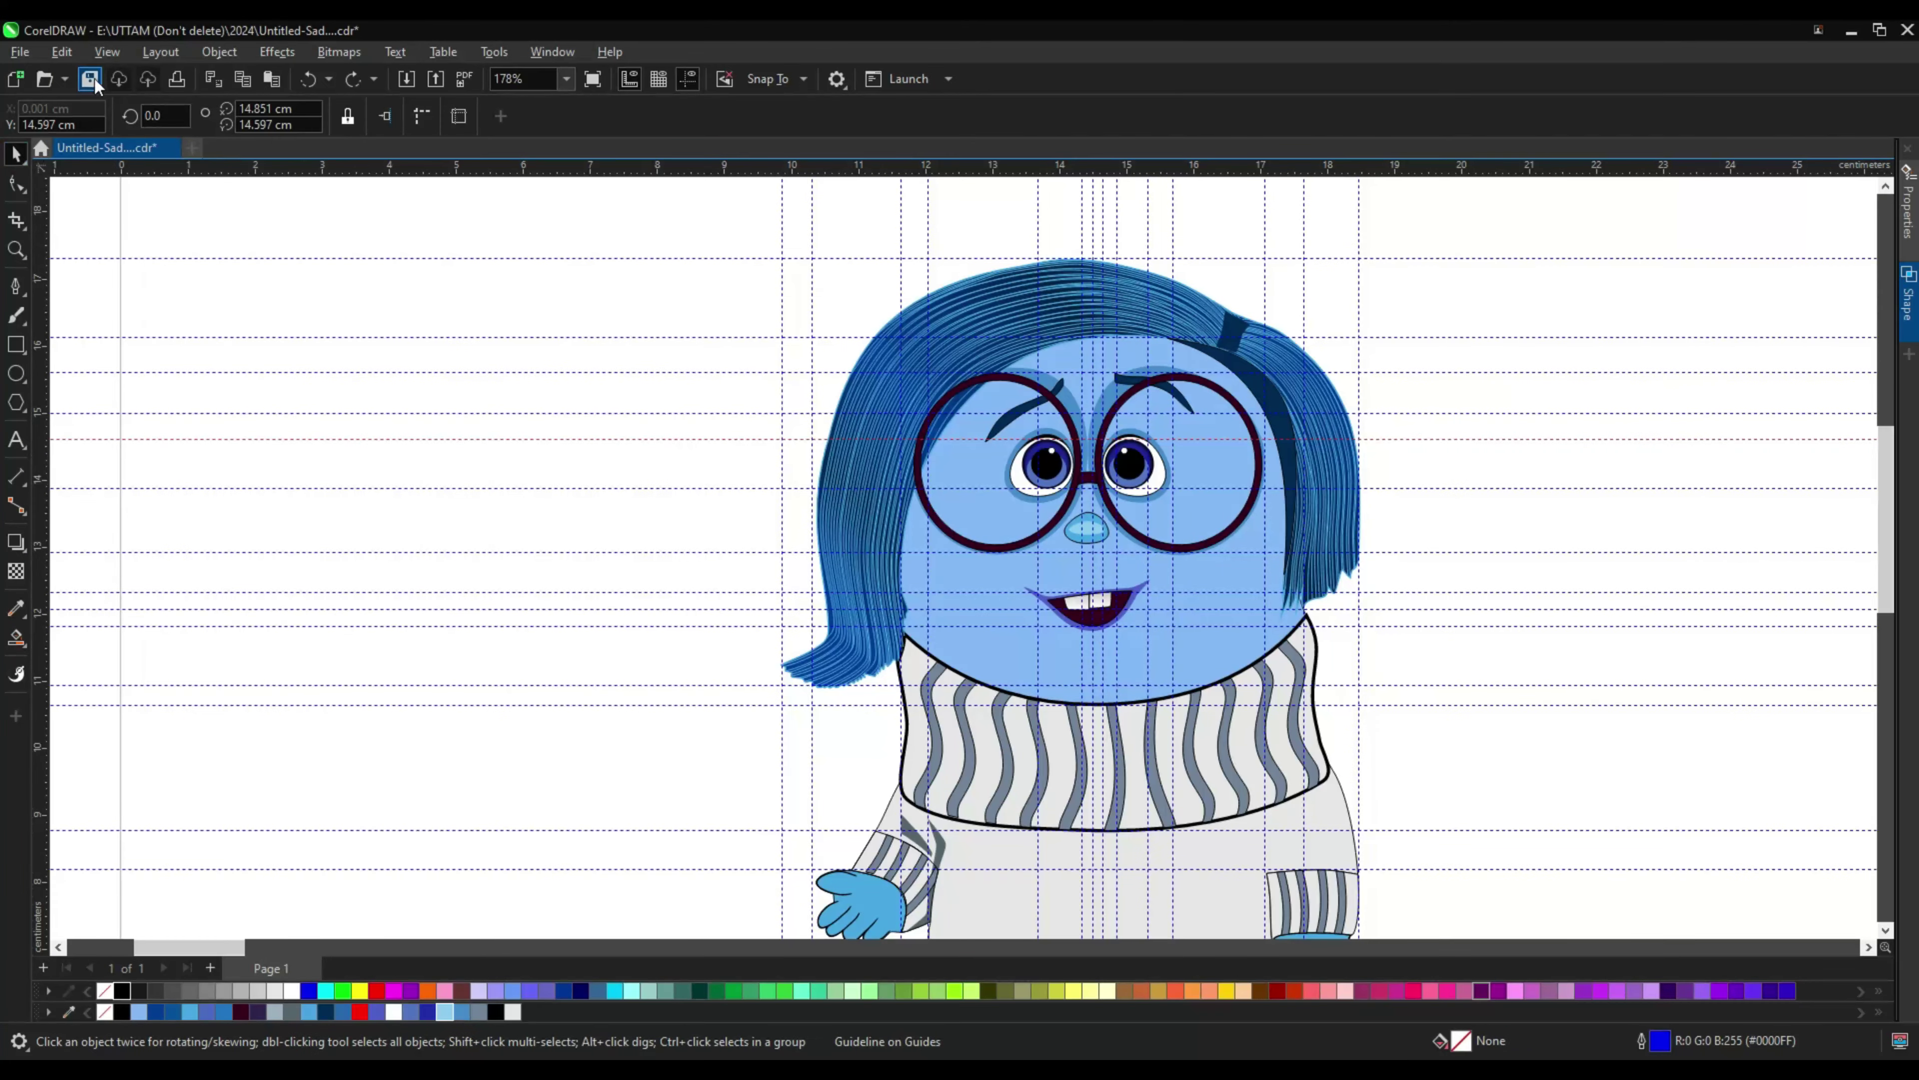
# Step: Fill the face with an elliptical fountain fill blending to #8BCCF3, centred at X 32% and Y -2%, with an added intermediate colour node
pyautogui.scroll(-3, 920, 614)
pyautogui.scroll(-2, 920, 614)
pyautogui.scroll(2, 1103, 366)
pyautogui.click(1103, 365)
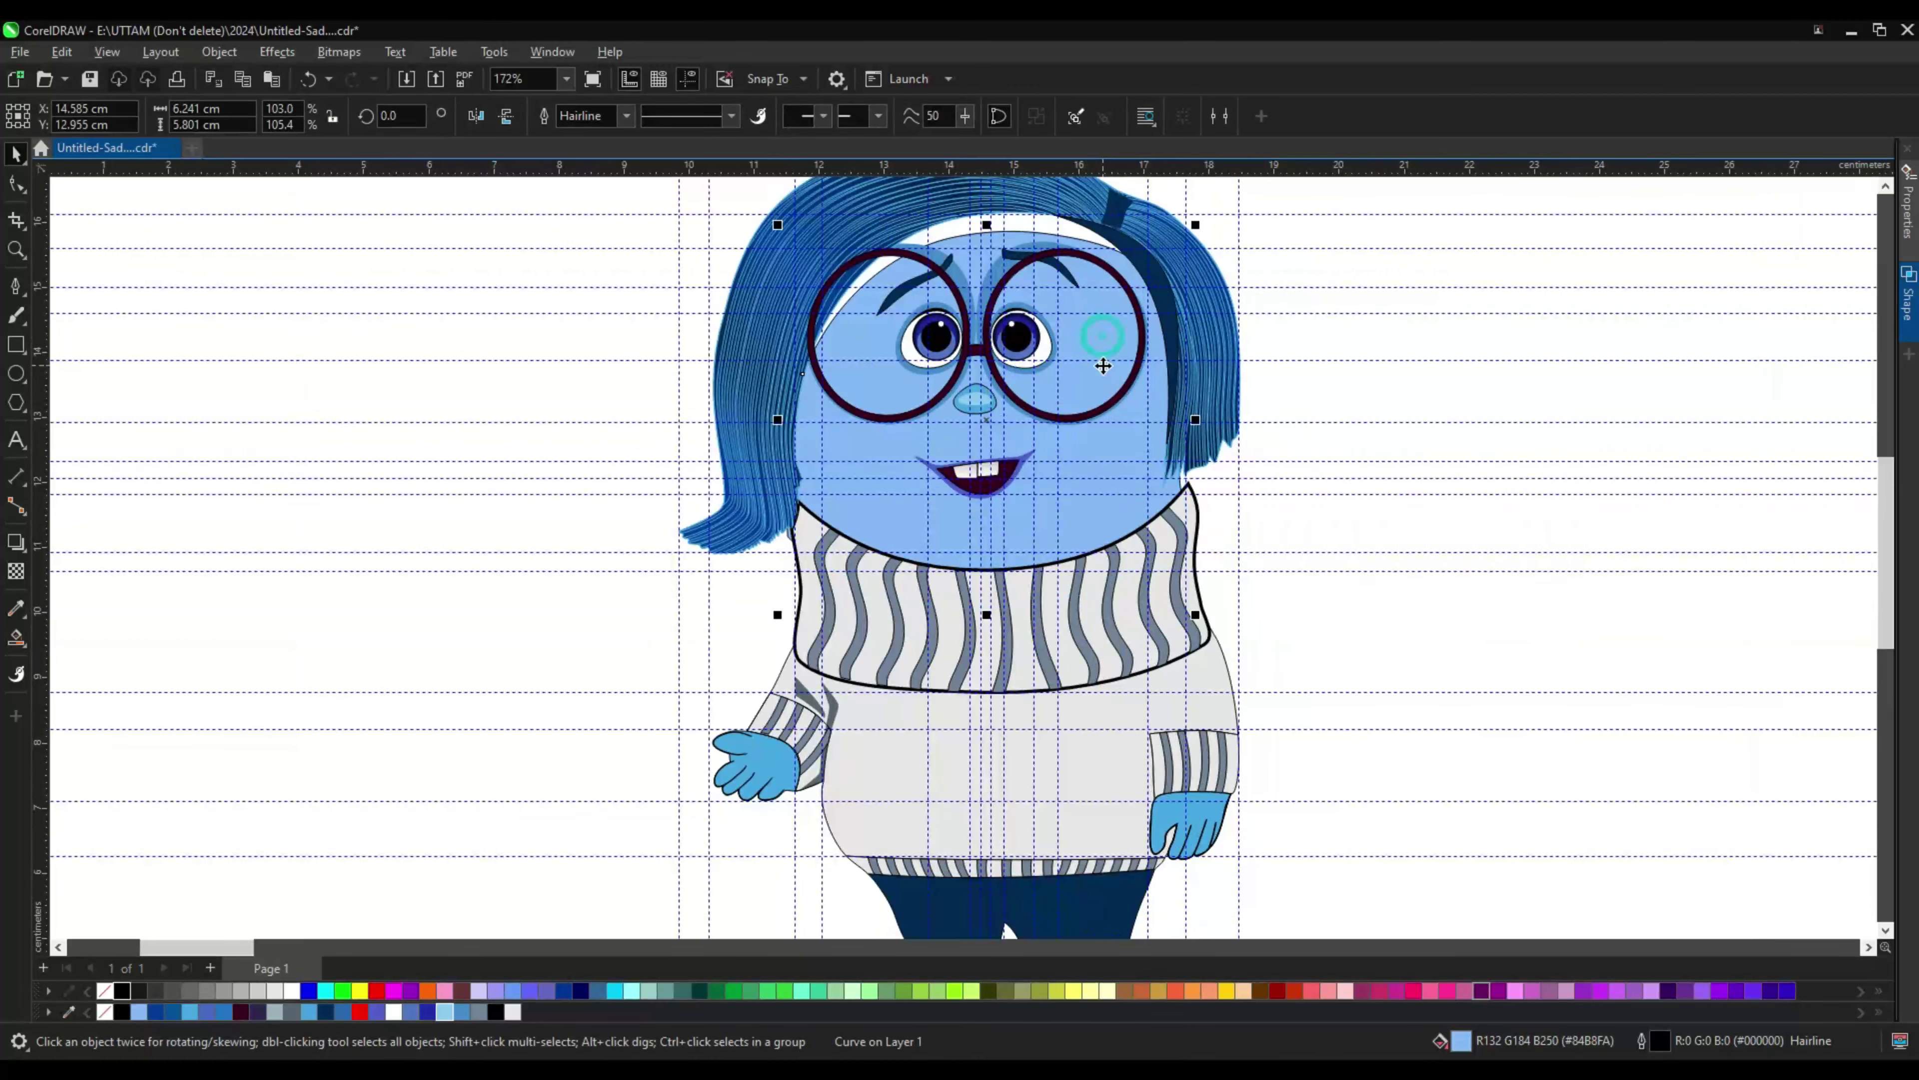
pyautogui.doubleClick(1462, 1040)
pyautogui.click(1252, 292)
pyautogui.click(1320, 647)
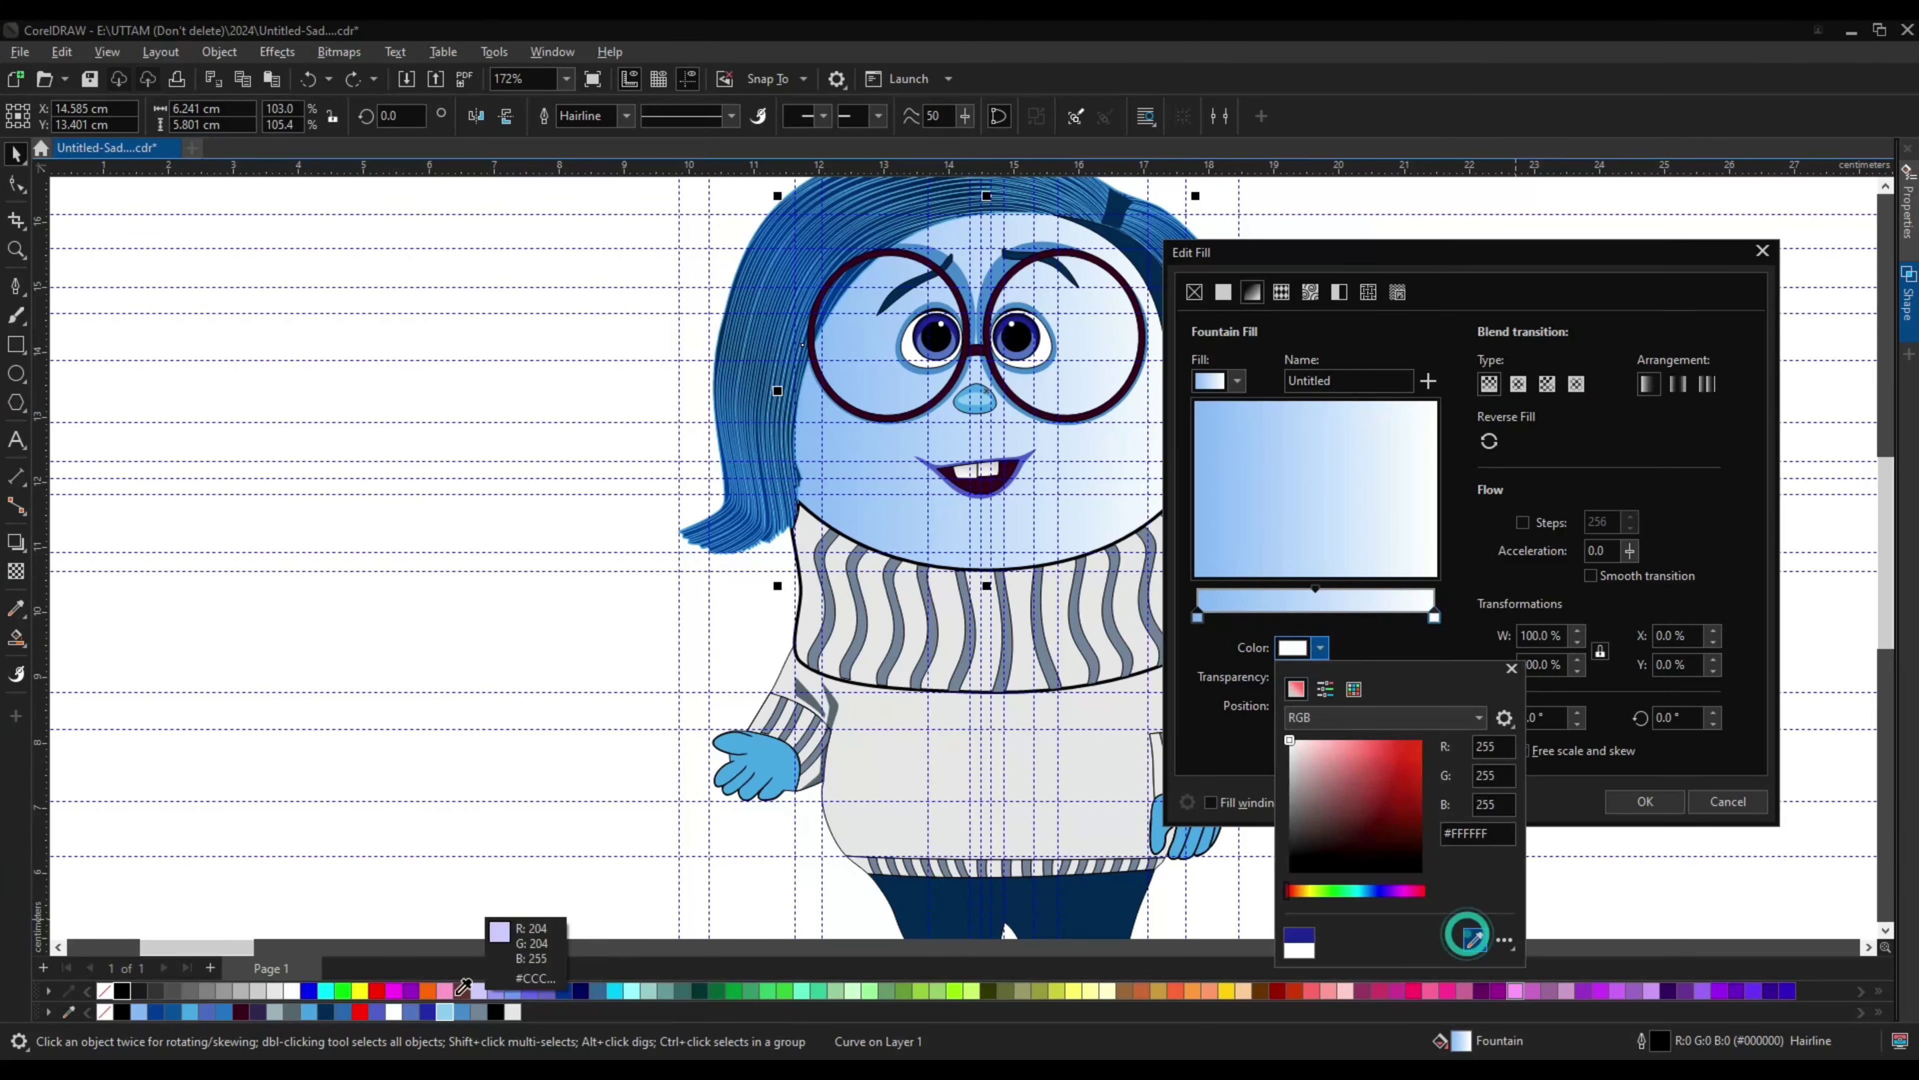
pyautogui.click(1428, 651)
pyautogui.click(1320, 647)
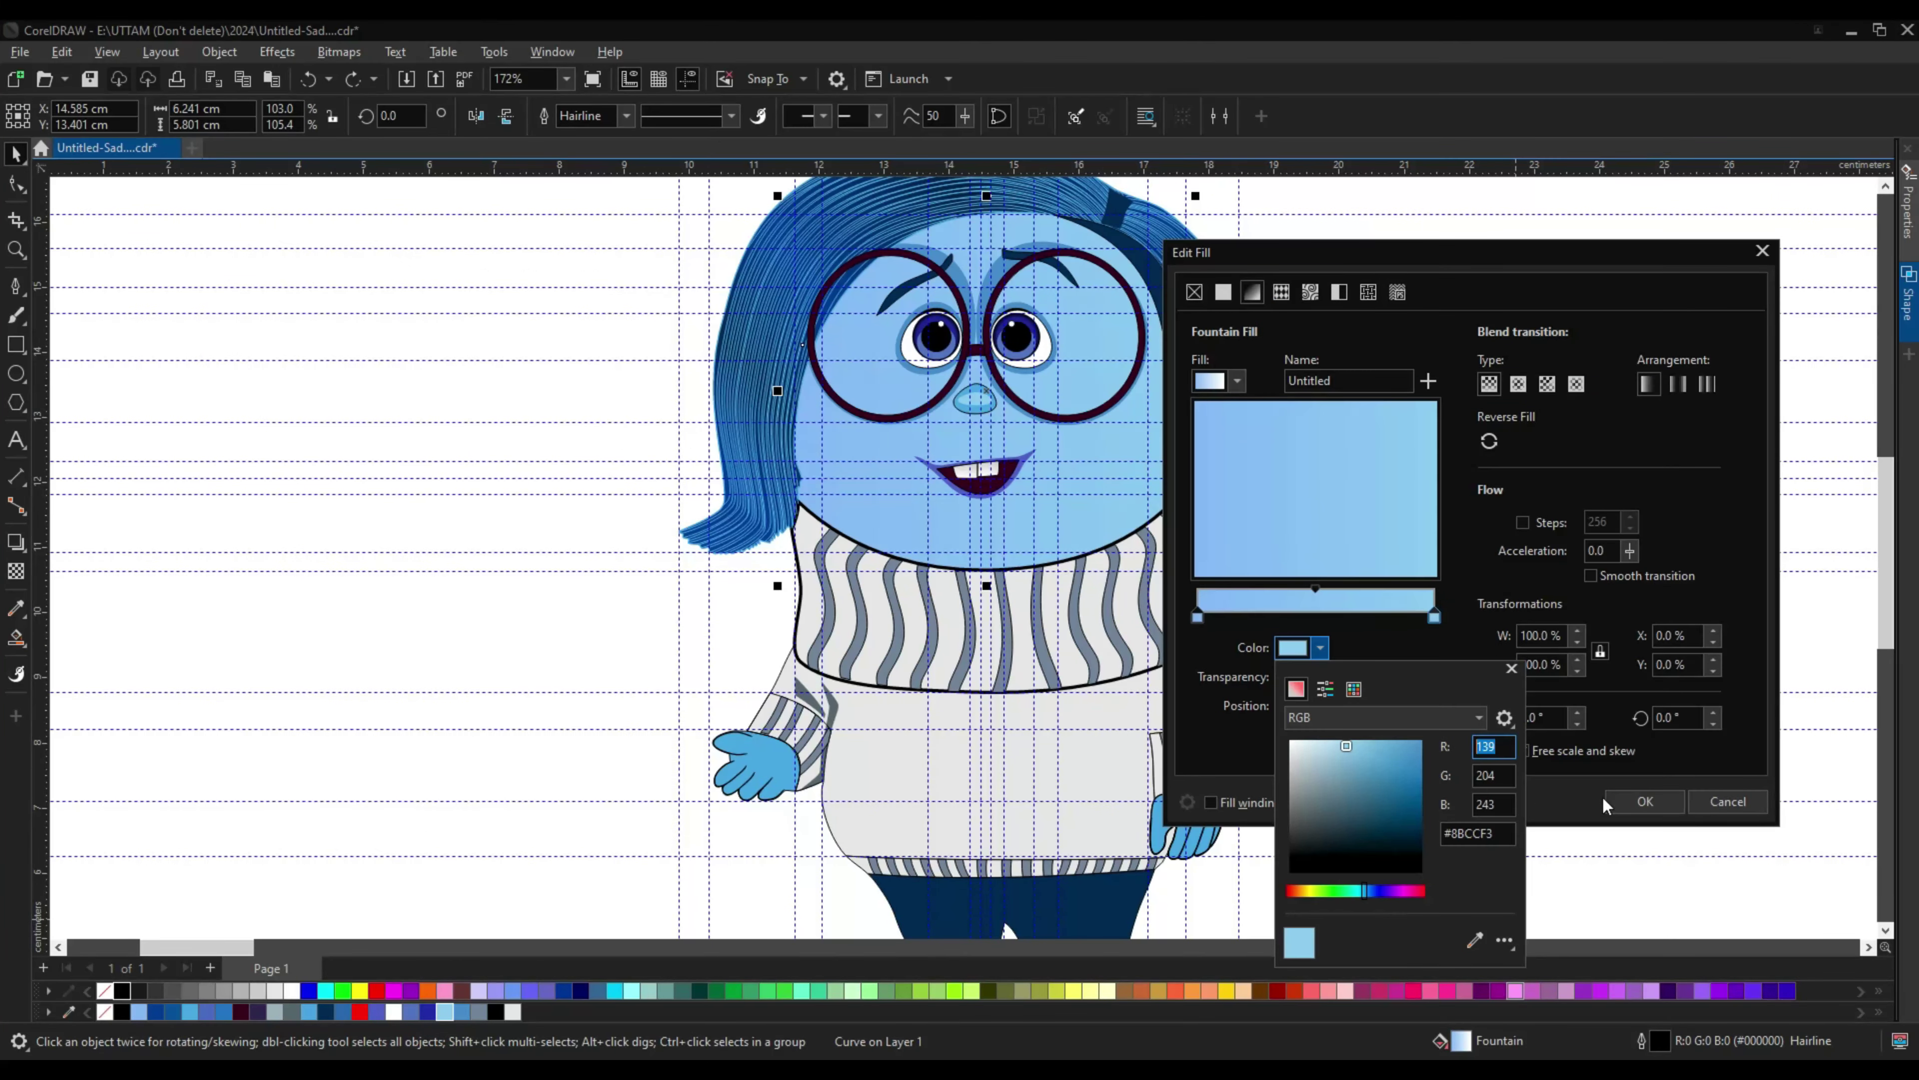
pyautogui.moveTo(1363, 517); pyautogui.dragTo(1400, 484)
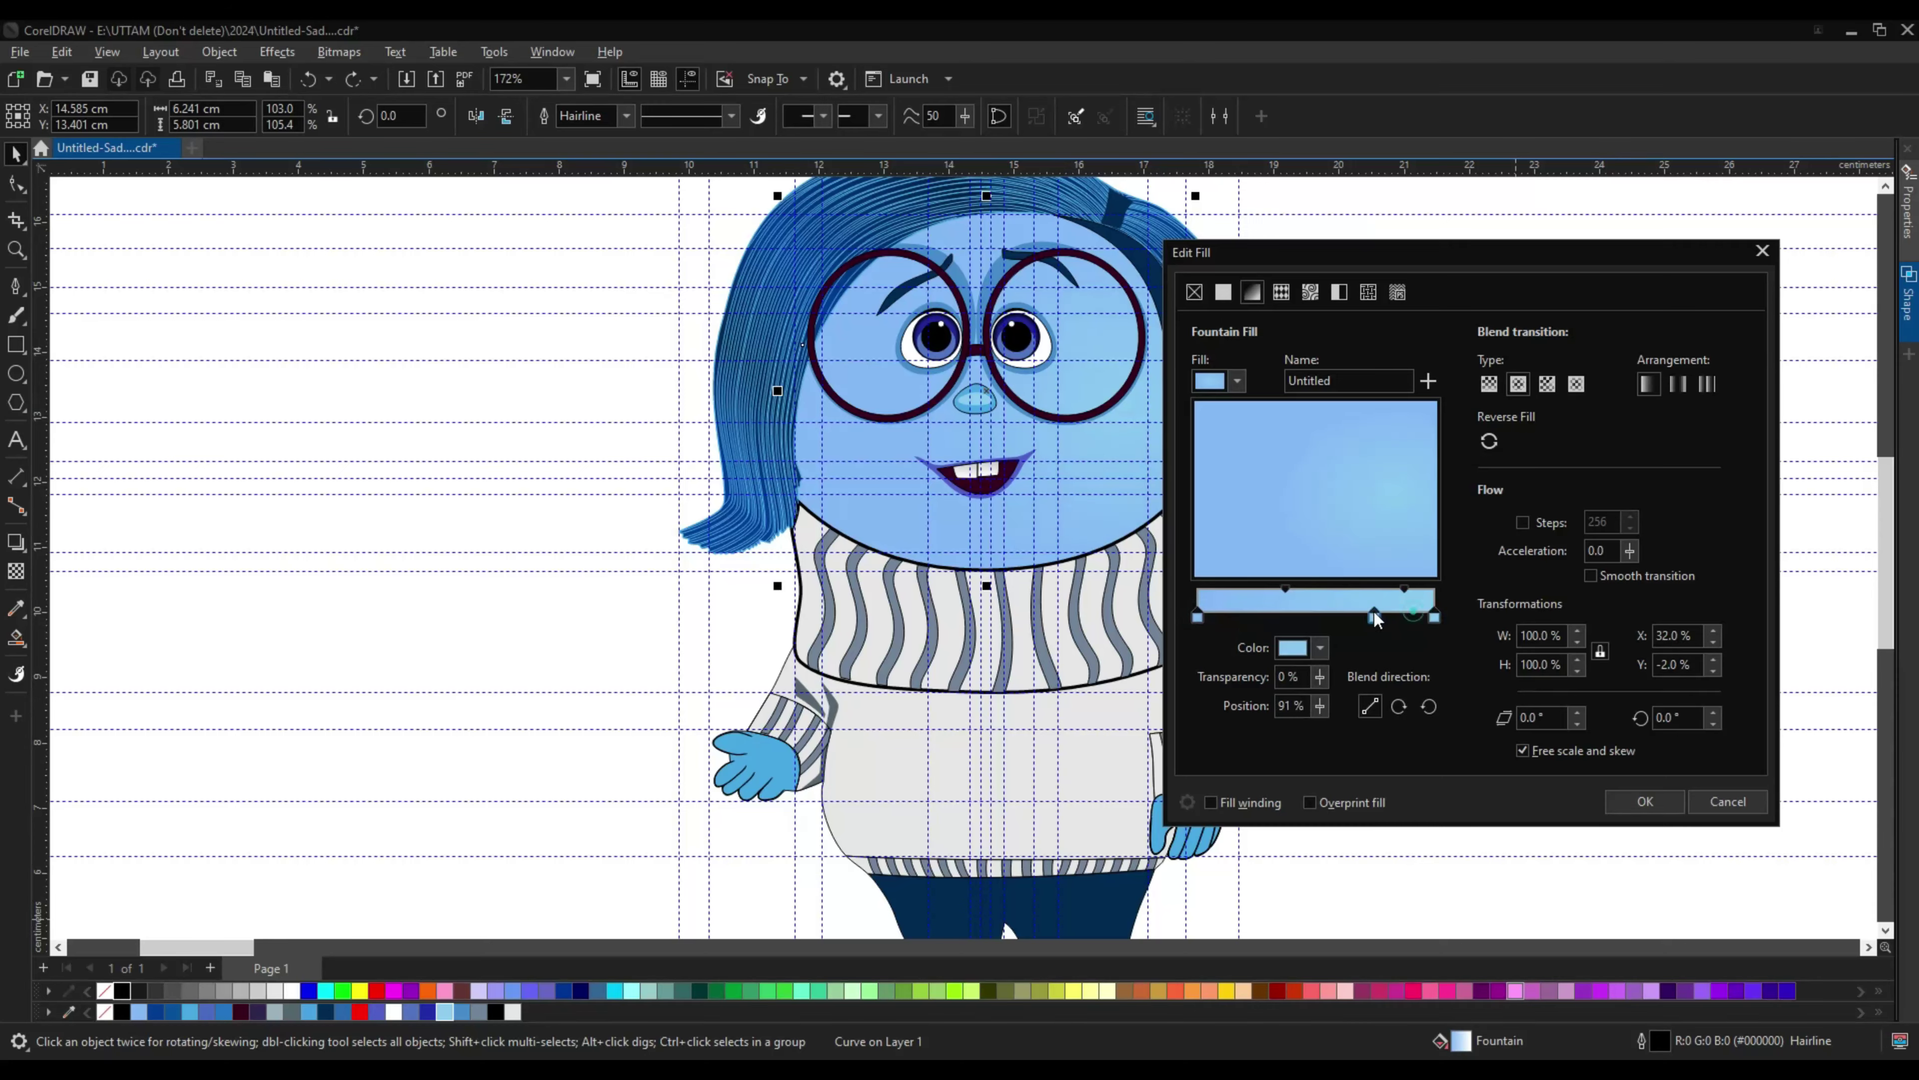
pyautogui.click(1645, 801)
# Step: Set the fill of the selected collar, cuff and hem stripes to R 158, G 176, B 191
pyautogui.scroll(-2, 995, 489)
pyautogui.click(983, 575)
pyautogui.keyDown('shift'); pyautogui.click(1118, 666); pyautogui.keyUp('shift')
pyautogui.click(293, 991)
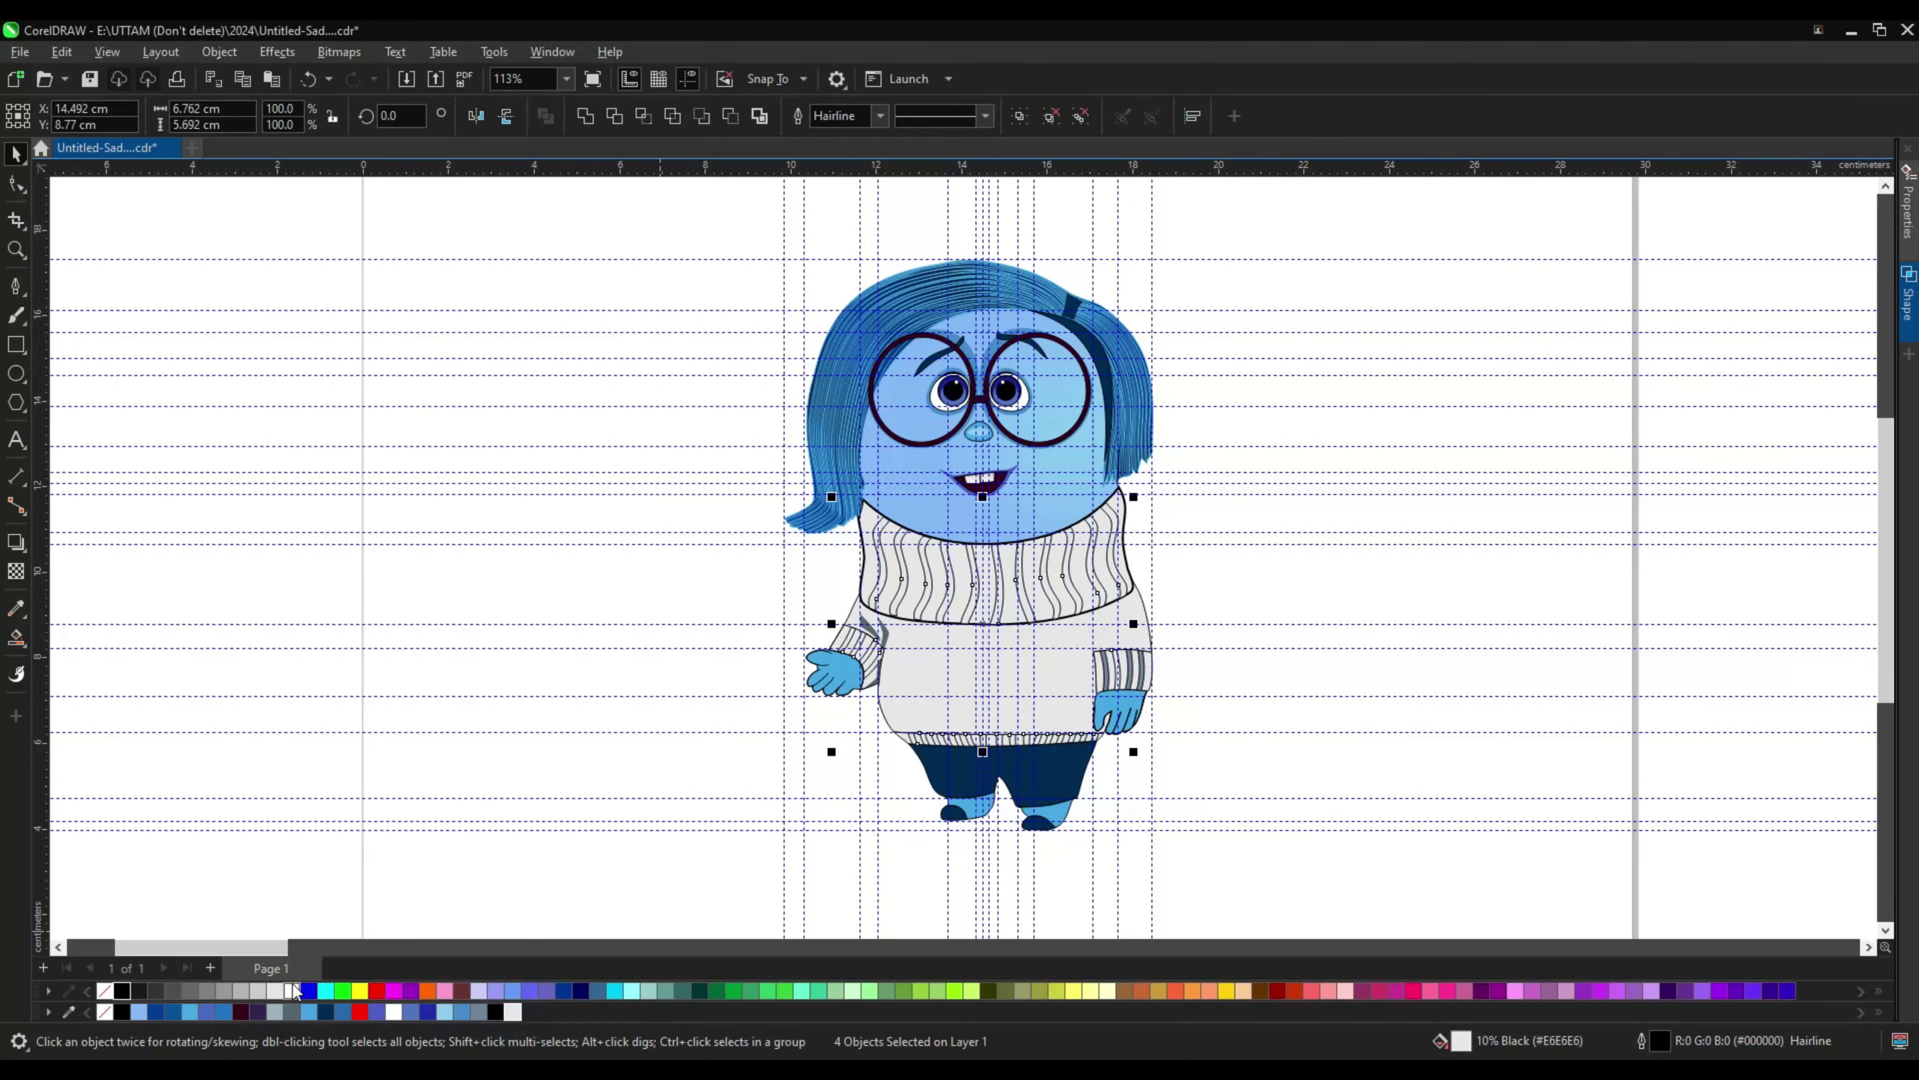
pyautogui.click(293, 992)
pyautogui.hotkey('shift', 'F11')
pyautogui.moveTo(960, 266); pyautogui.dragTo(1502, 266)
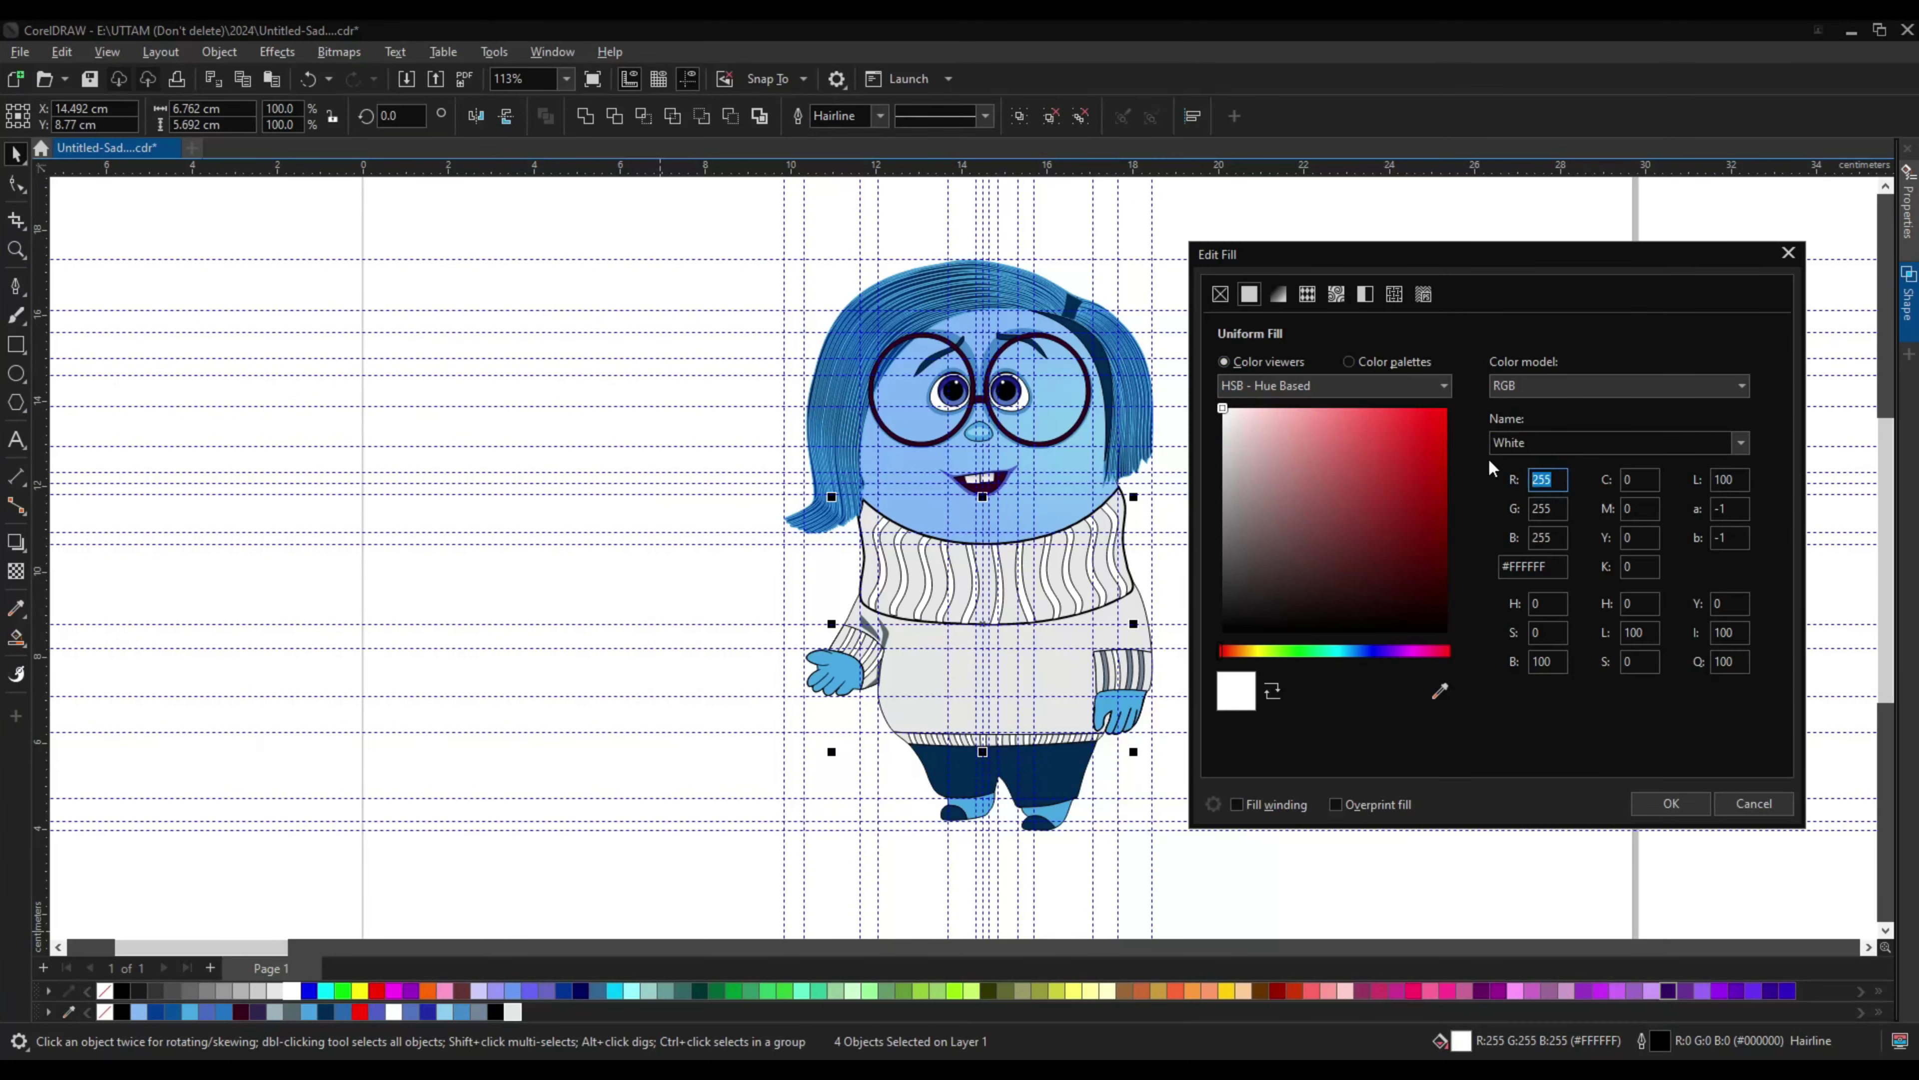
pyautogui.write('158')
pyautogui.press('Tab')
pyautogui.write('176')
pyautogui.press('Tab')
pyautogui.write('191')
pyautogui.press('Return')
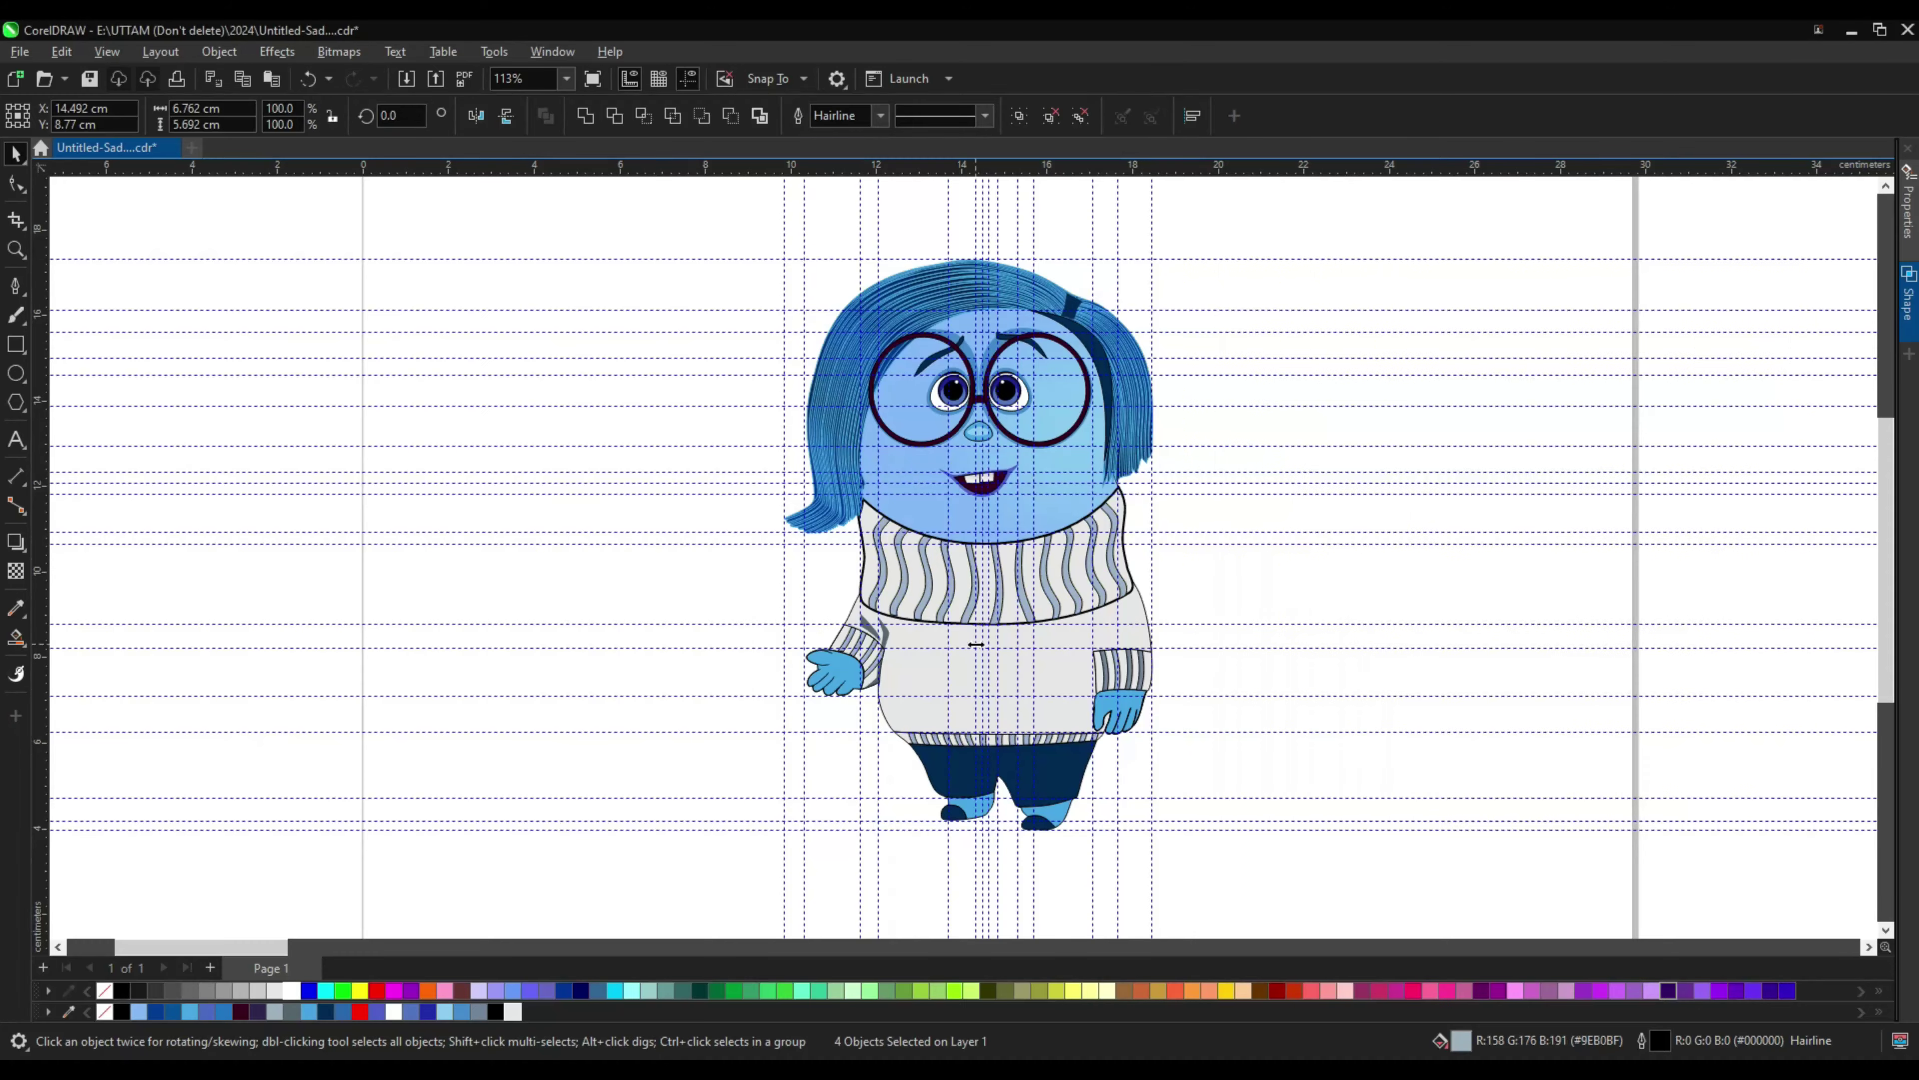
# Step: Place a reduced copy of the collar shape inside the collar, without outline and filled with C40 M20 Y0 K40
pyautogui.scroll(5, 1001, 612)
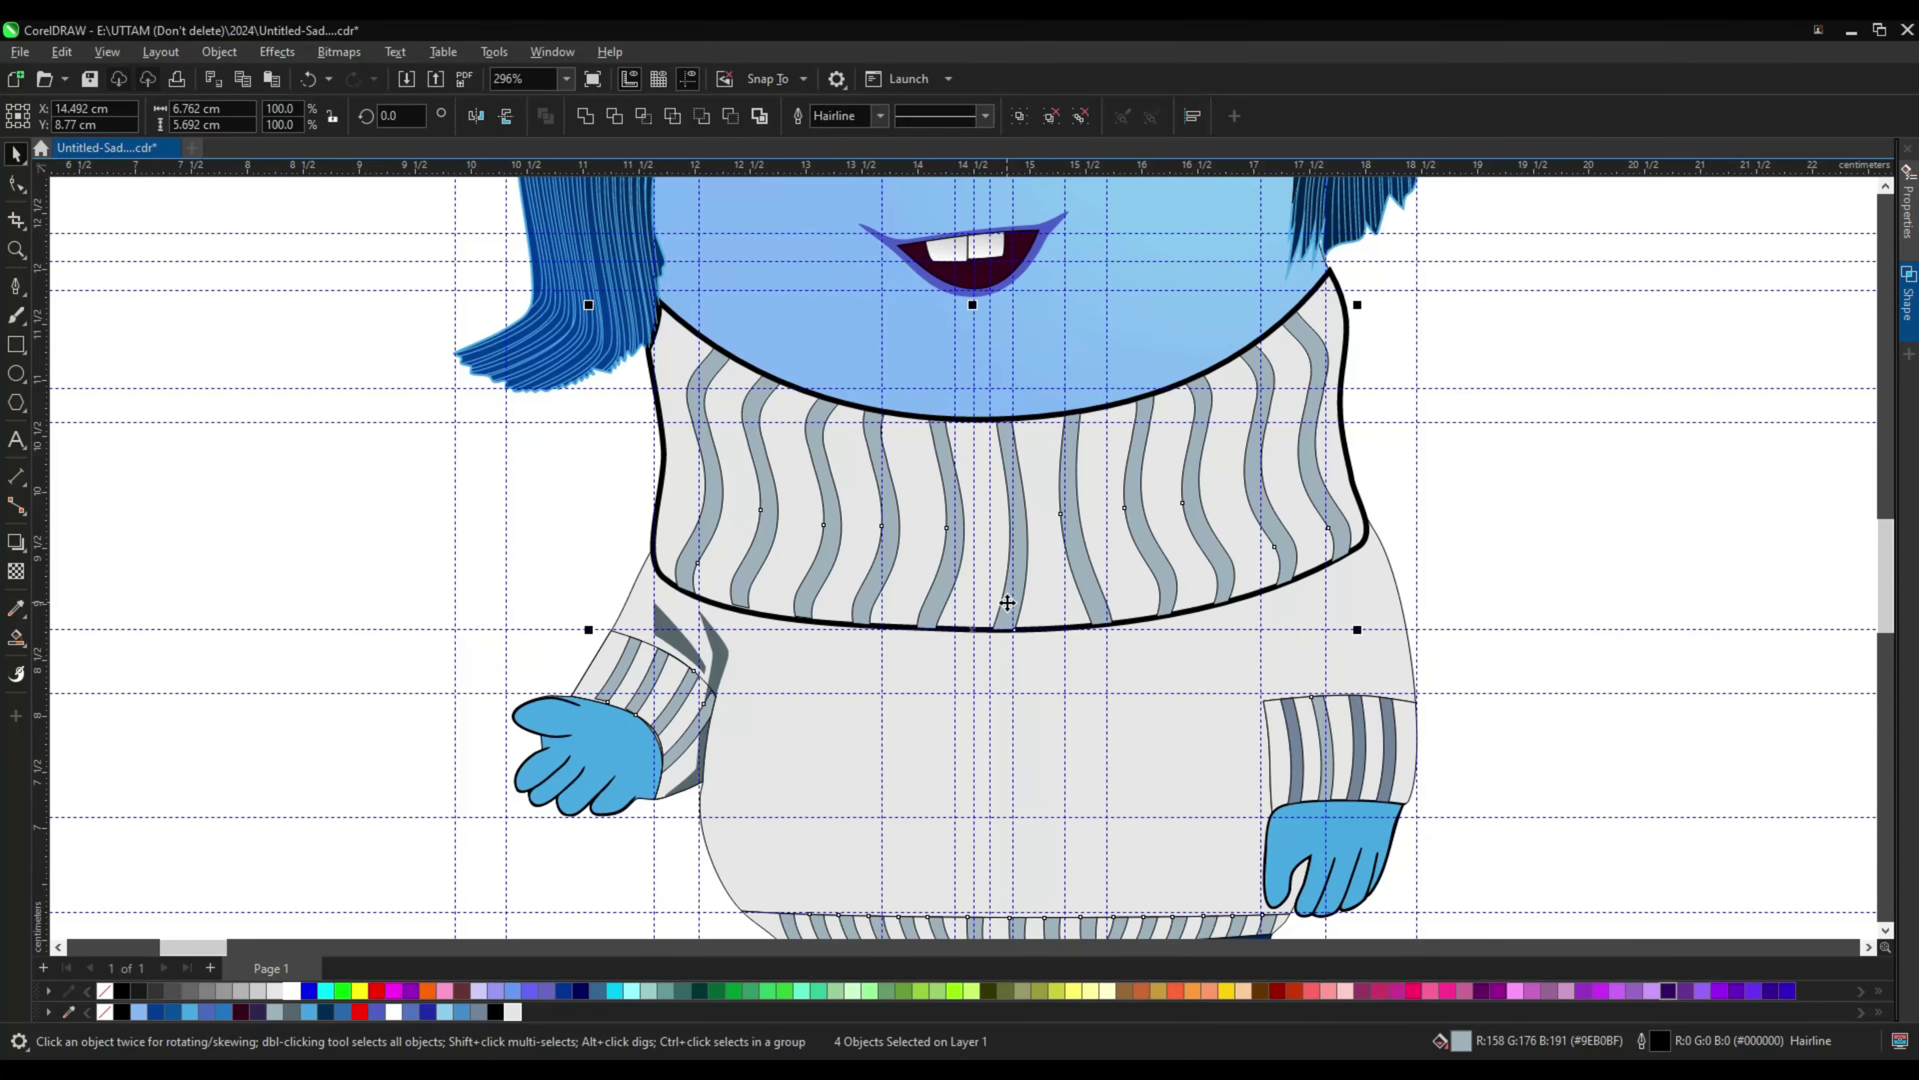
pyautogui.scroll(-5, 1007, 603)
pyautogui.press('Tab')
pyautogui.scroll(3, 985, 922)
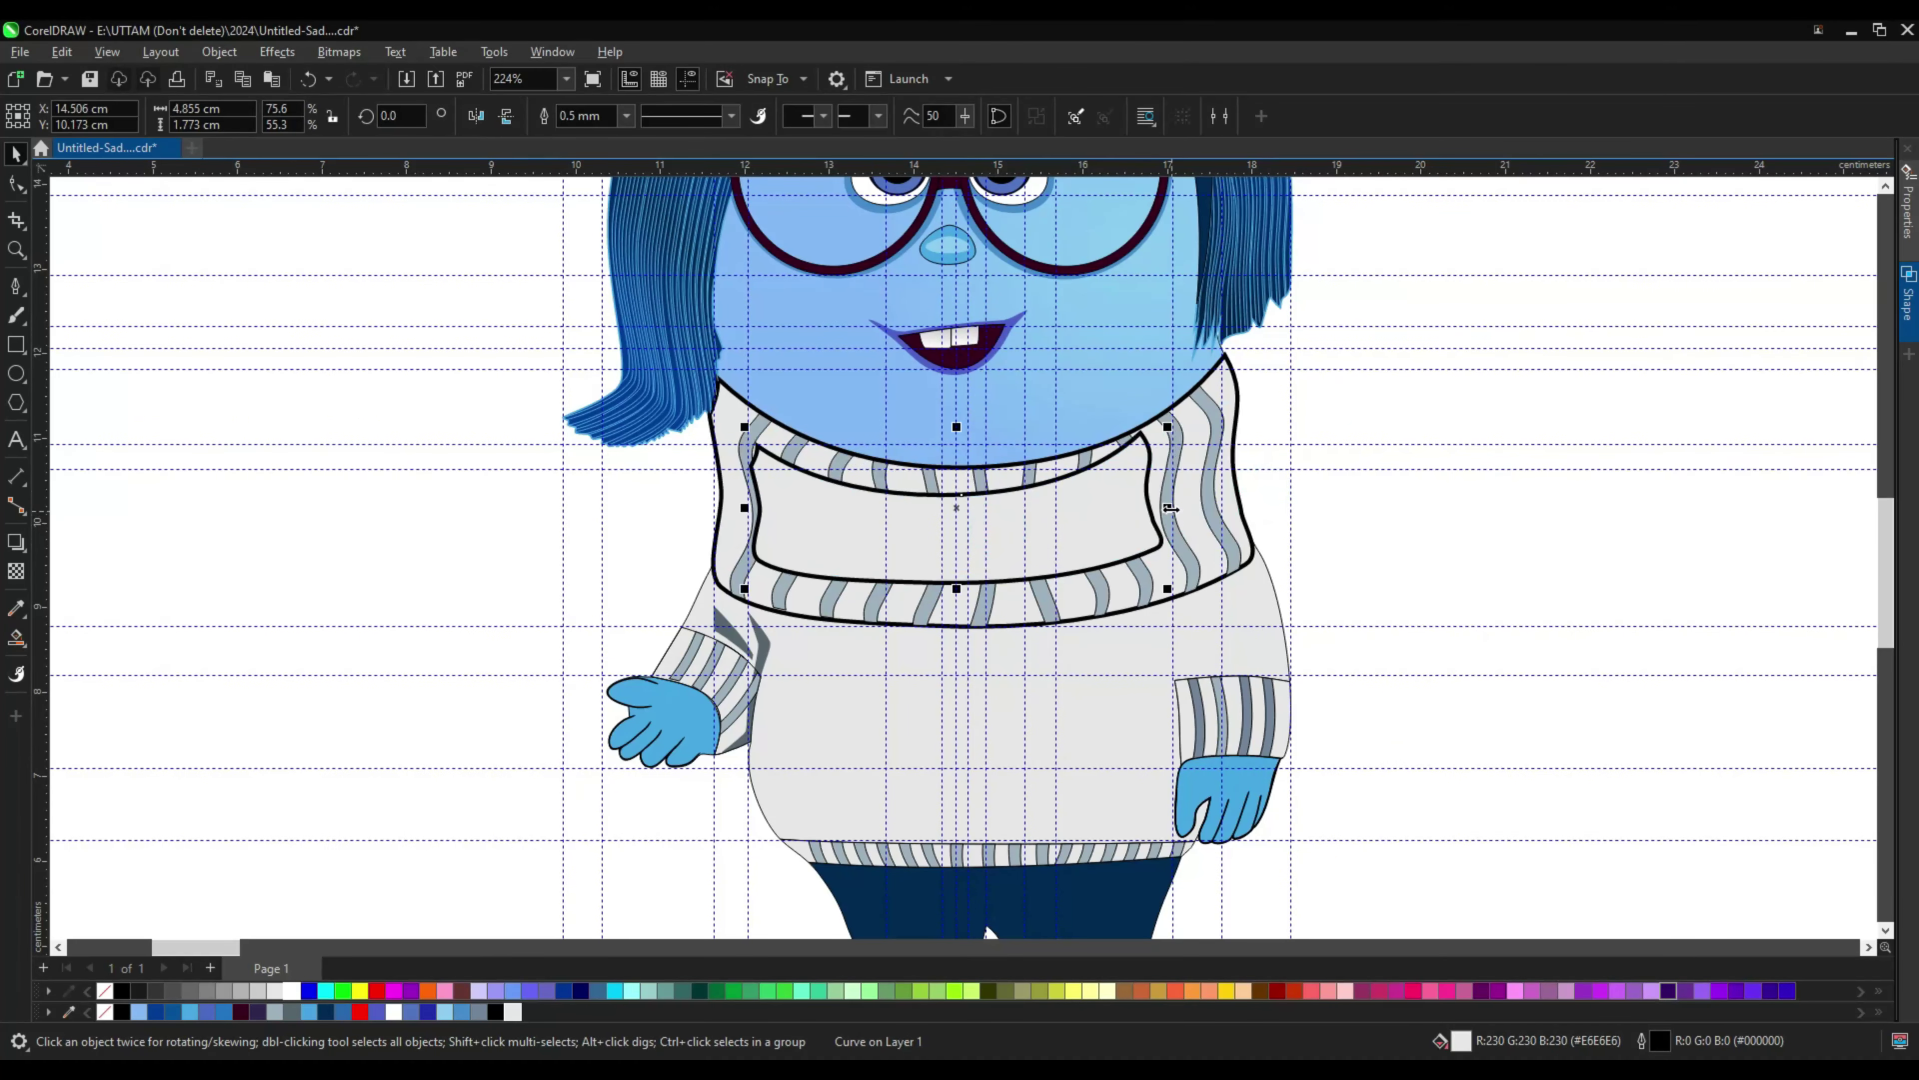
pyautogui.press('Delete')
# Step: Adjust the end nodes of the dark collar band with the Shape tool so it follows the collar's edges
pyautogui.press('F10')
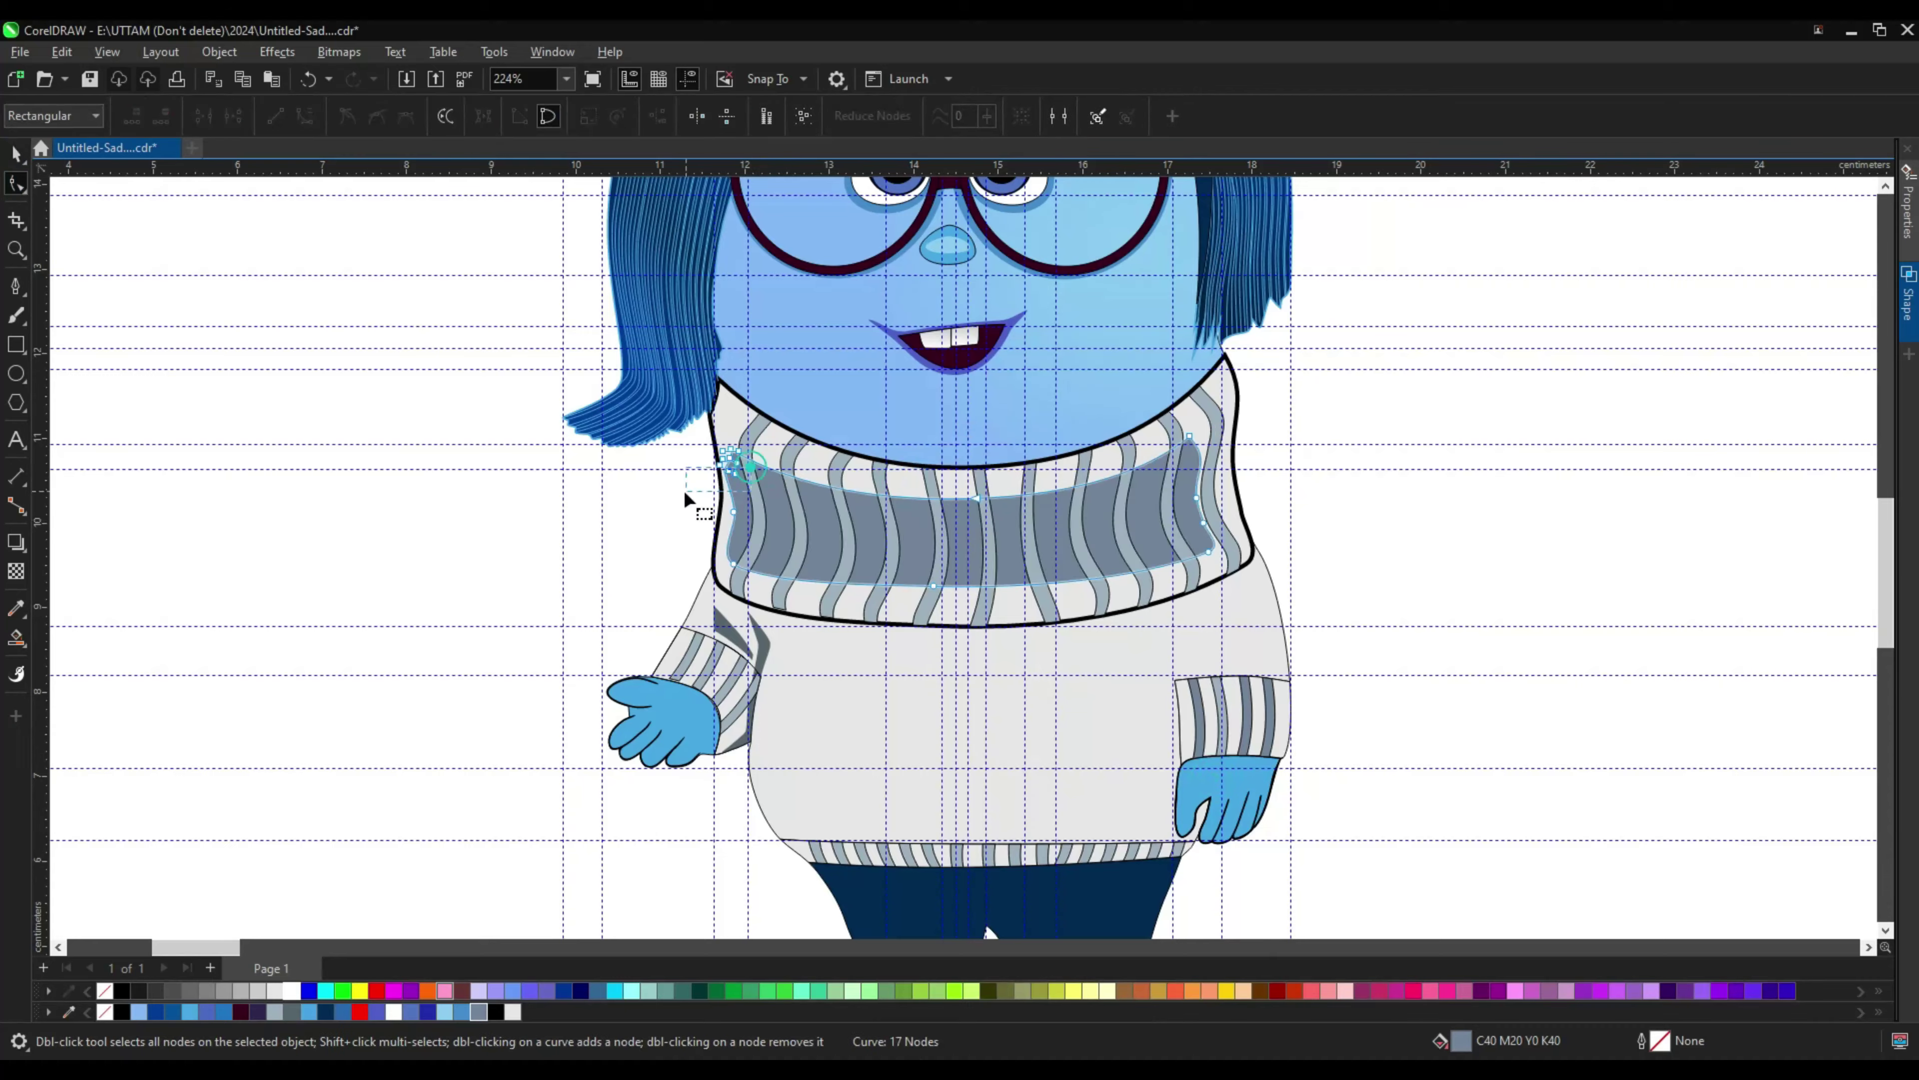
pyautogui.scroll(3, 686, 499)
pyautogui.scroll(-1, 687, 499)
pyautogui.press('space')
pyautogui.scroll(-2, 1076, 486)
pyautogui.click(1076, 486)
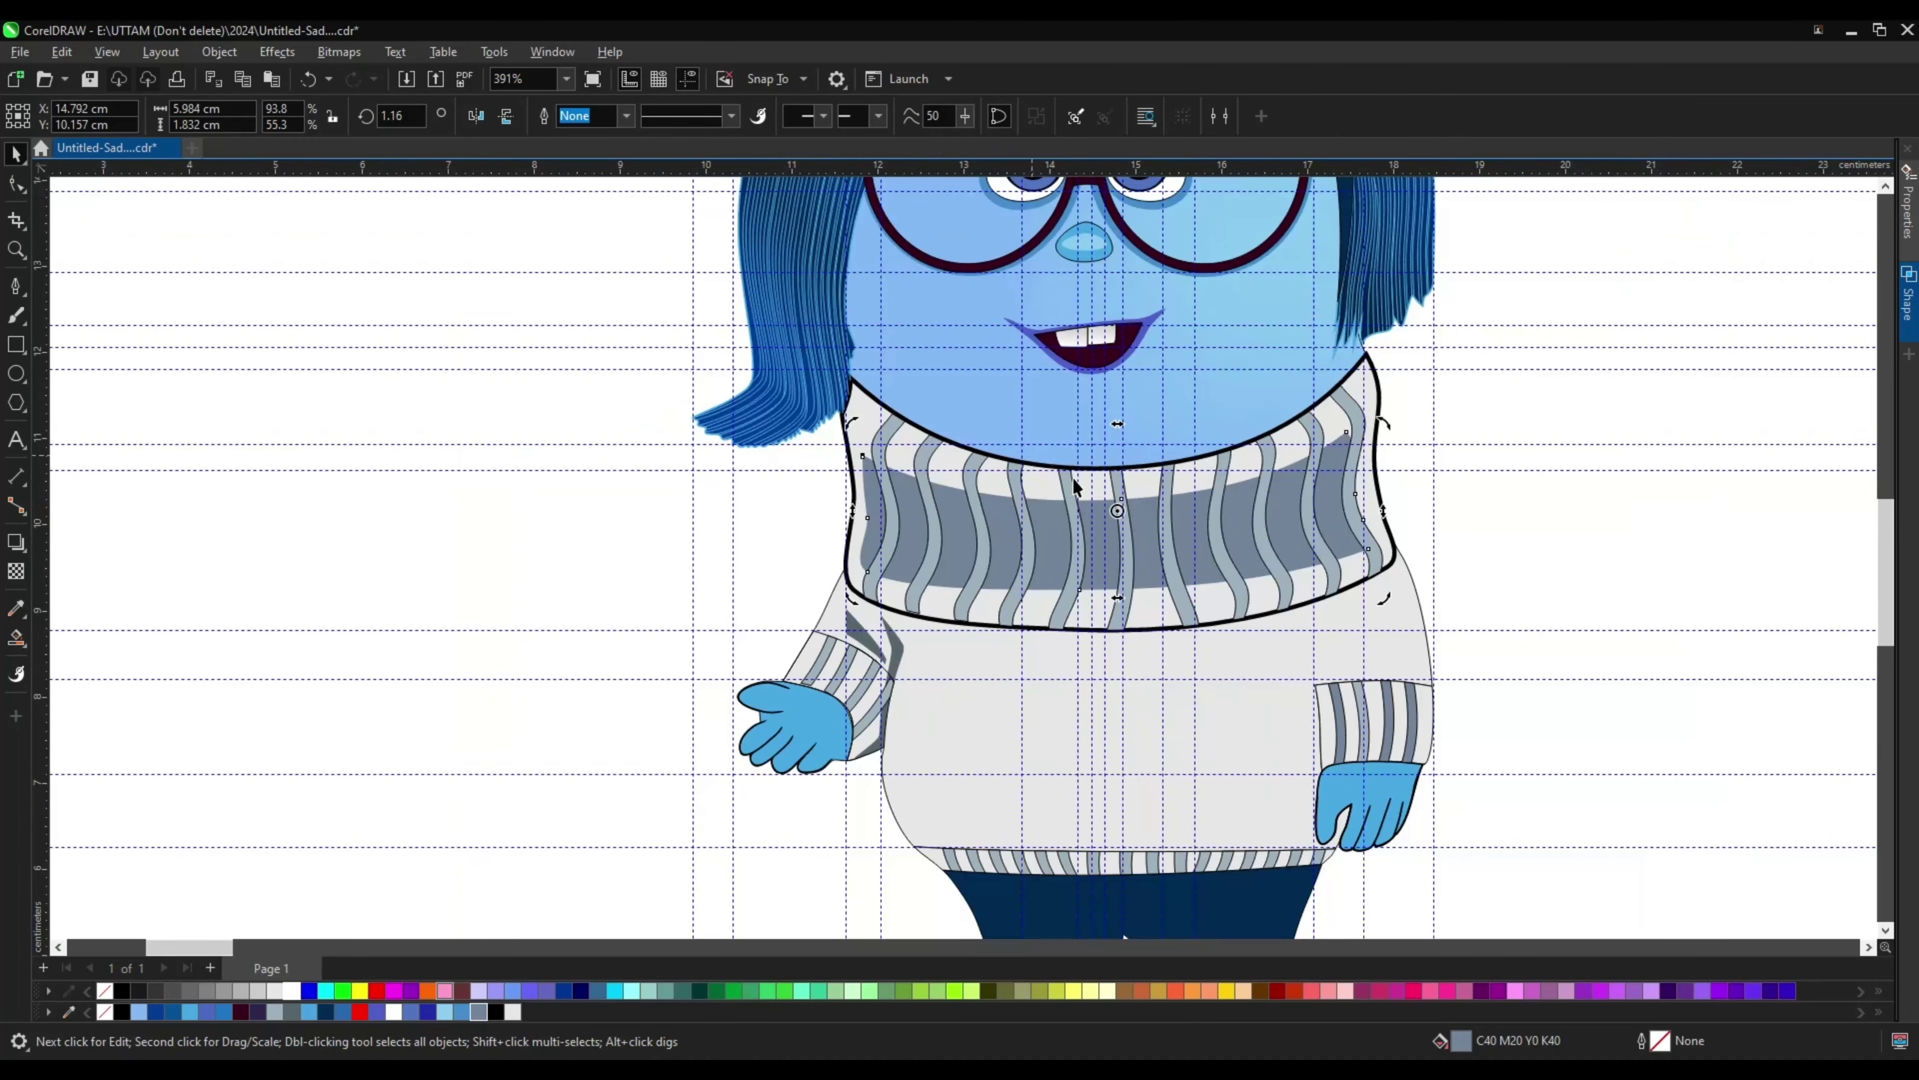
# Step: Set the fill of the dark collar band to R 86, G 102, B 111
pyautogui.scroll(-4, 1077, 486)
pyautogui.scroll(2, 930, 567)
pyautogui.doubleClick(1461, 1040)
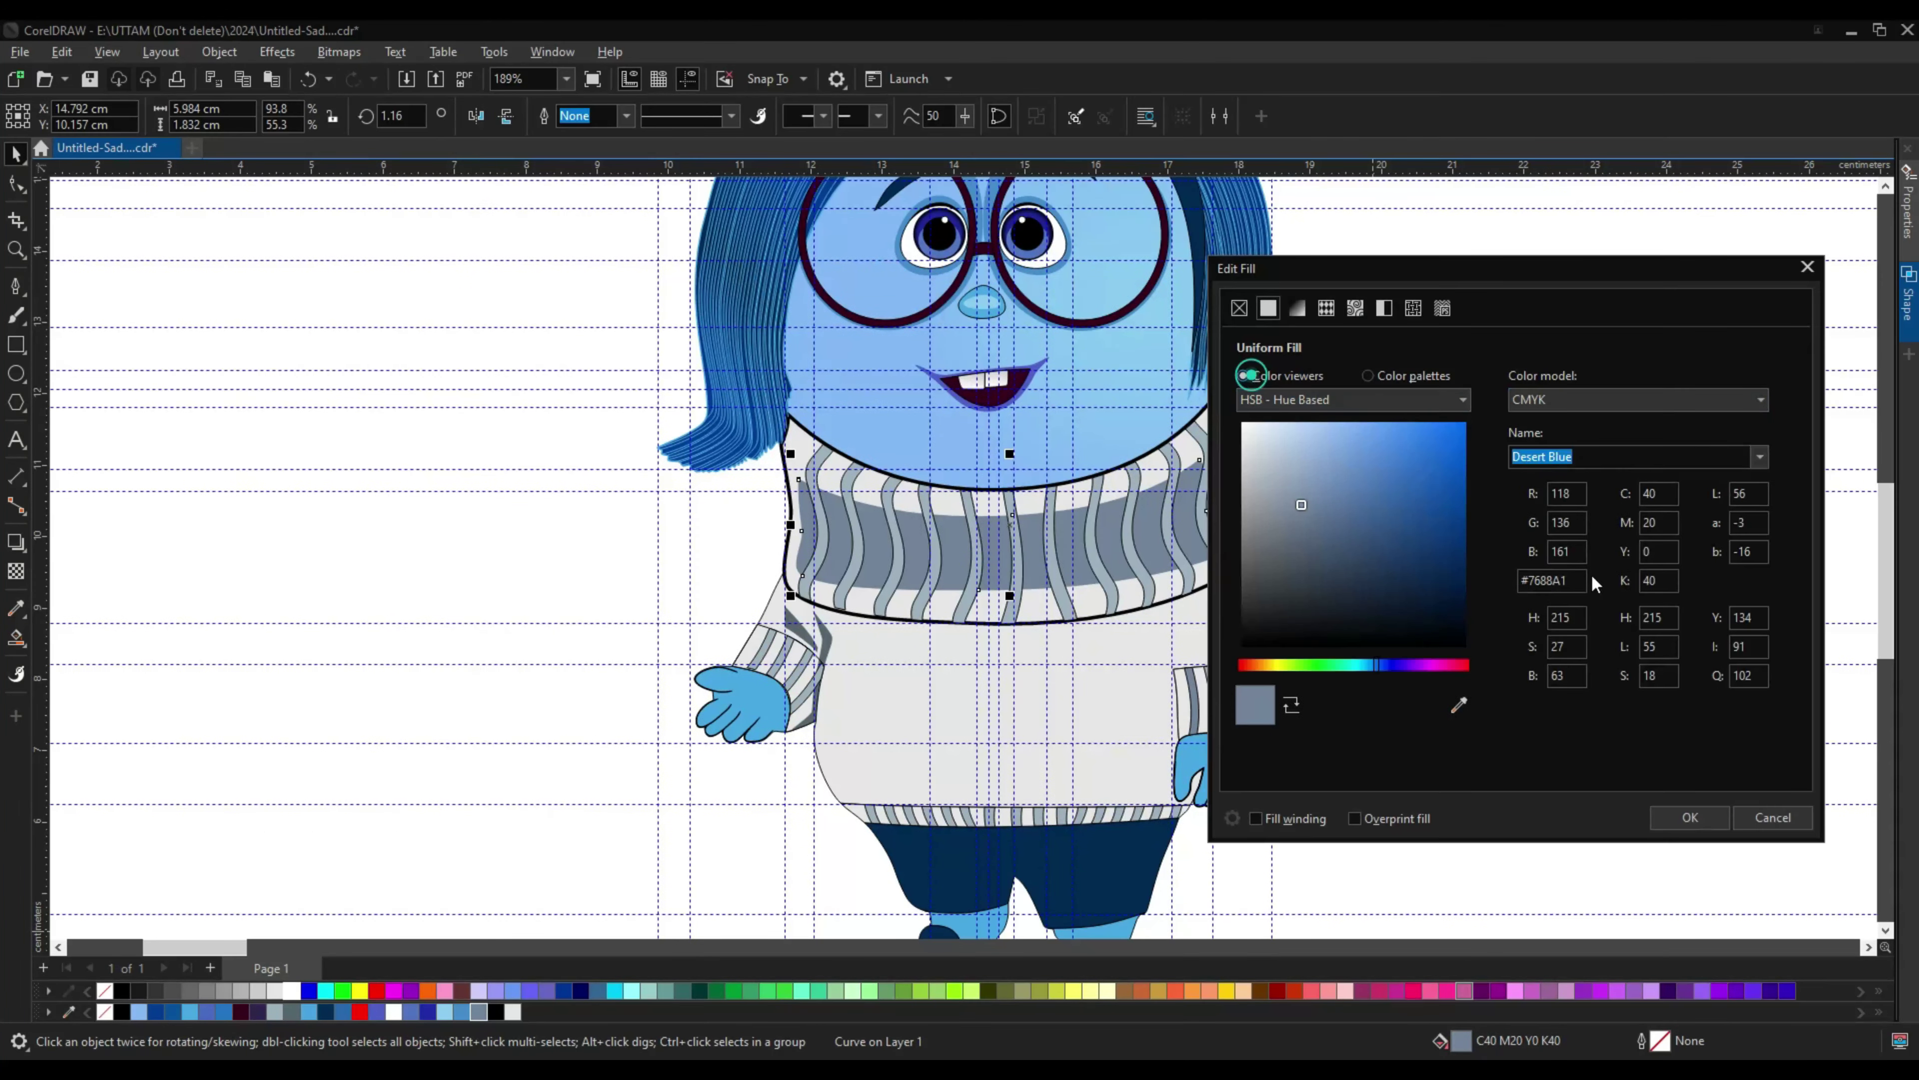
pyautogui.press('Tab')
pyautogui.write('102')
pyautogui.press('Tab')
pyautogui.write('111')
pyautogui.press('Return')
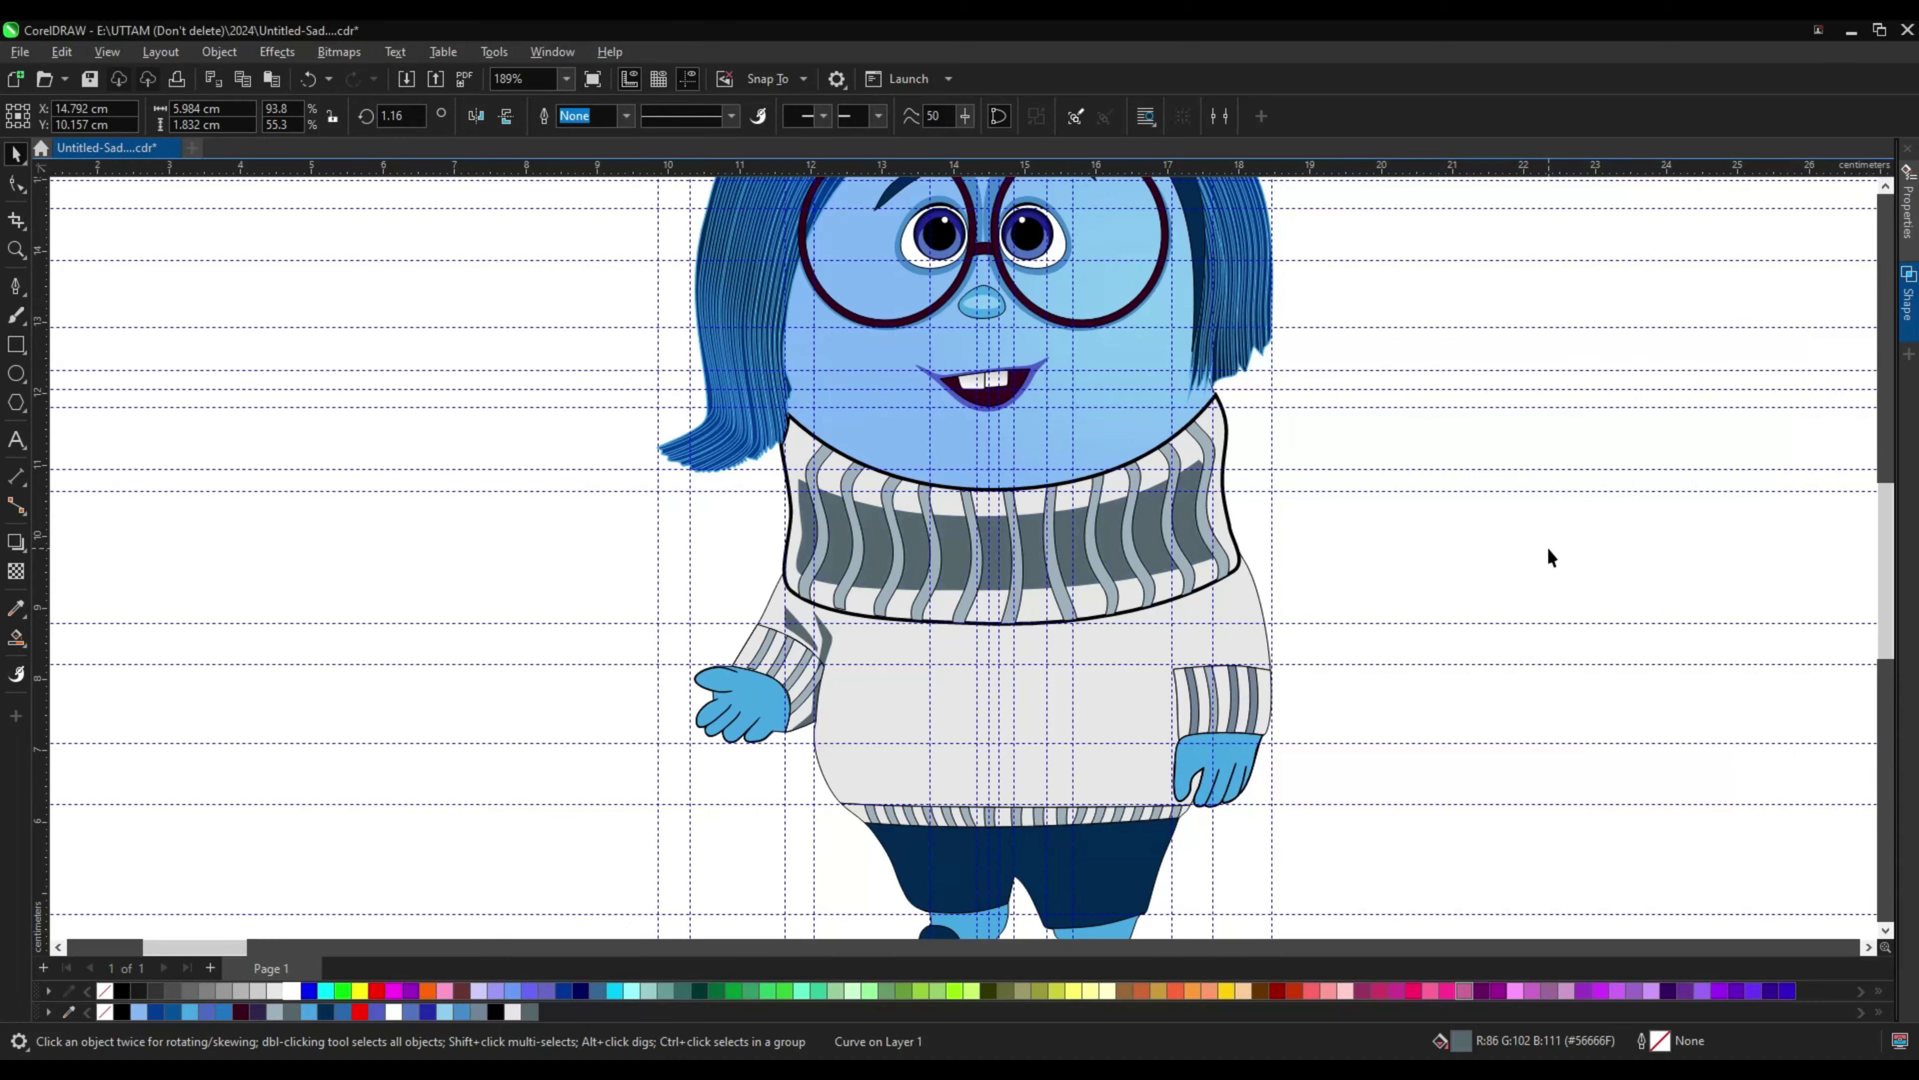
# Step: Sample the collar stripe colour R 158, G 176, B 191 and apply it to the stripes on the right cuff
pyautogui.scroll(4, 814, 631)
pyautogui.scroll(-3, 814, 631)
pyautogui.click(1272, 680)
pyautogui.press('i')
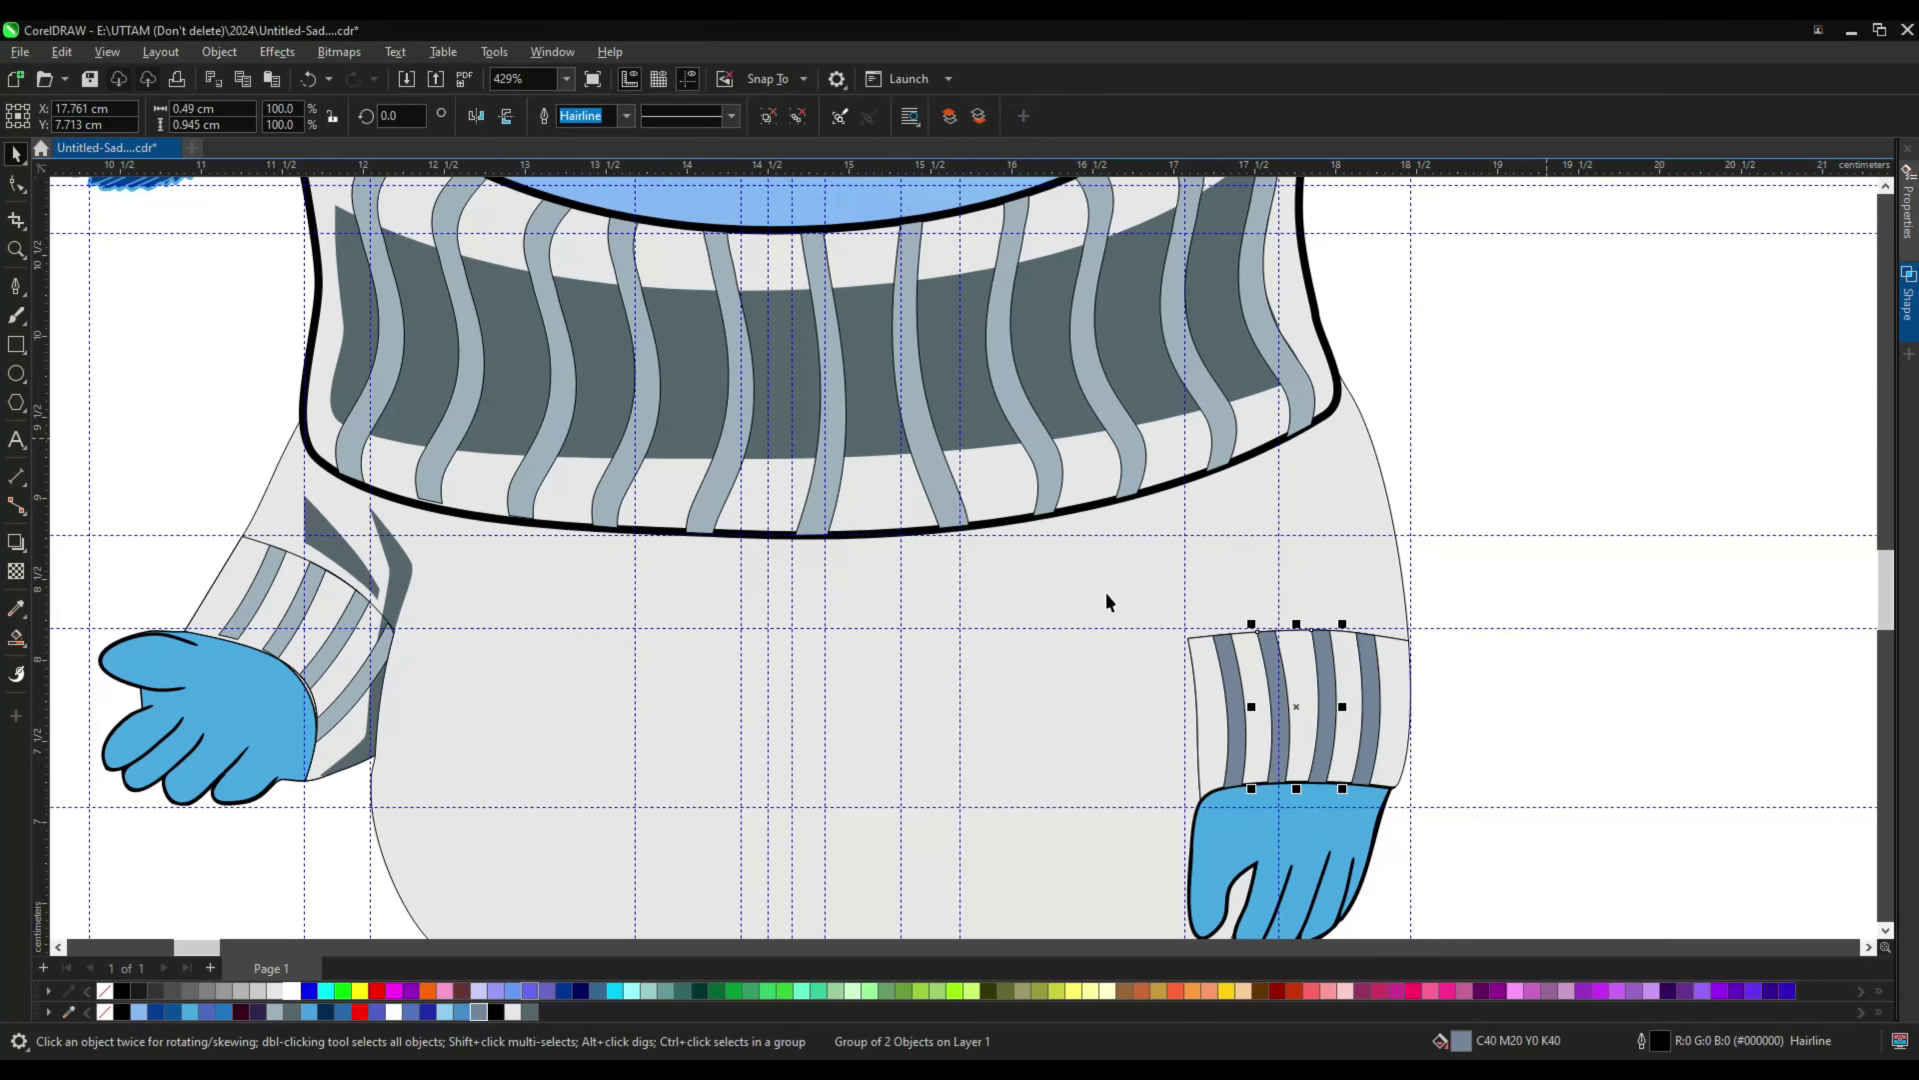
pyautogui.scroll(3, 1106, 600)
pyautogui.click(861, 421)
pyautogui.click(1308, 685)
pyautogui.scroll(-3, 1512, 767)
pyautogui.scroll(2, 529, 680)
pyautogui.scroll(-3, 826, 623)
pyautogui.press('space')
# Step: Thicken the black outlines of the sweater body and left sleeve
pyautogui.click(825, 623)
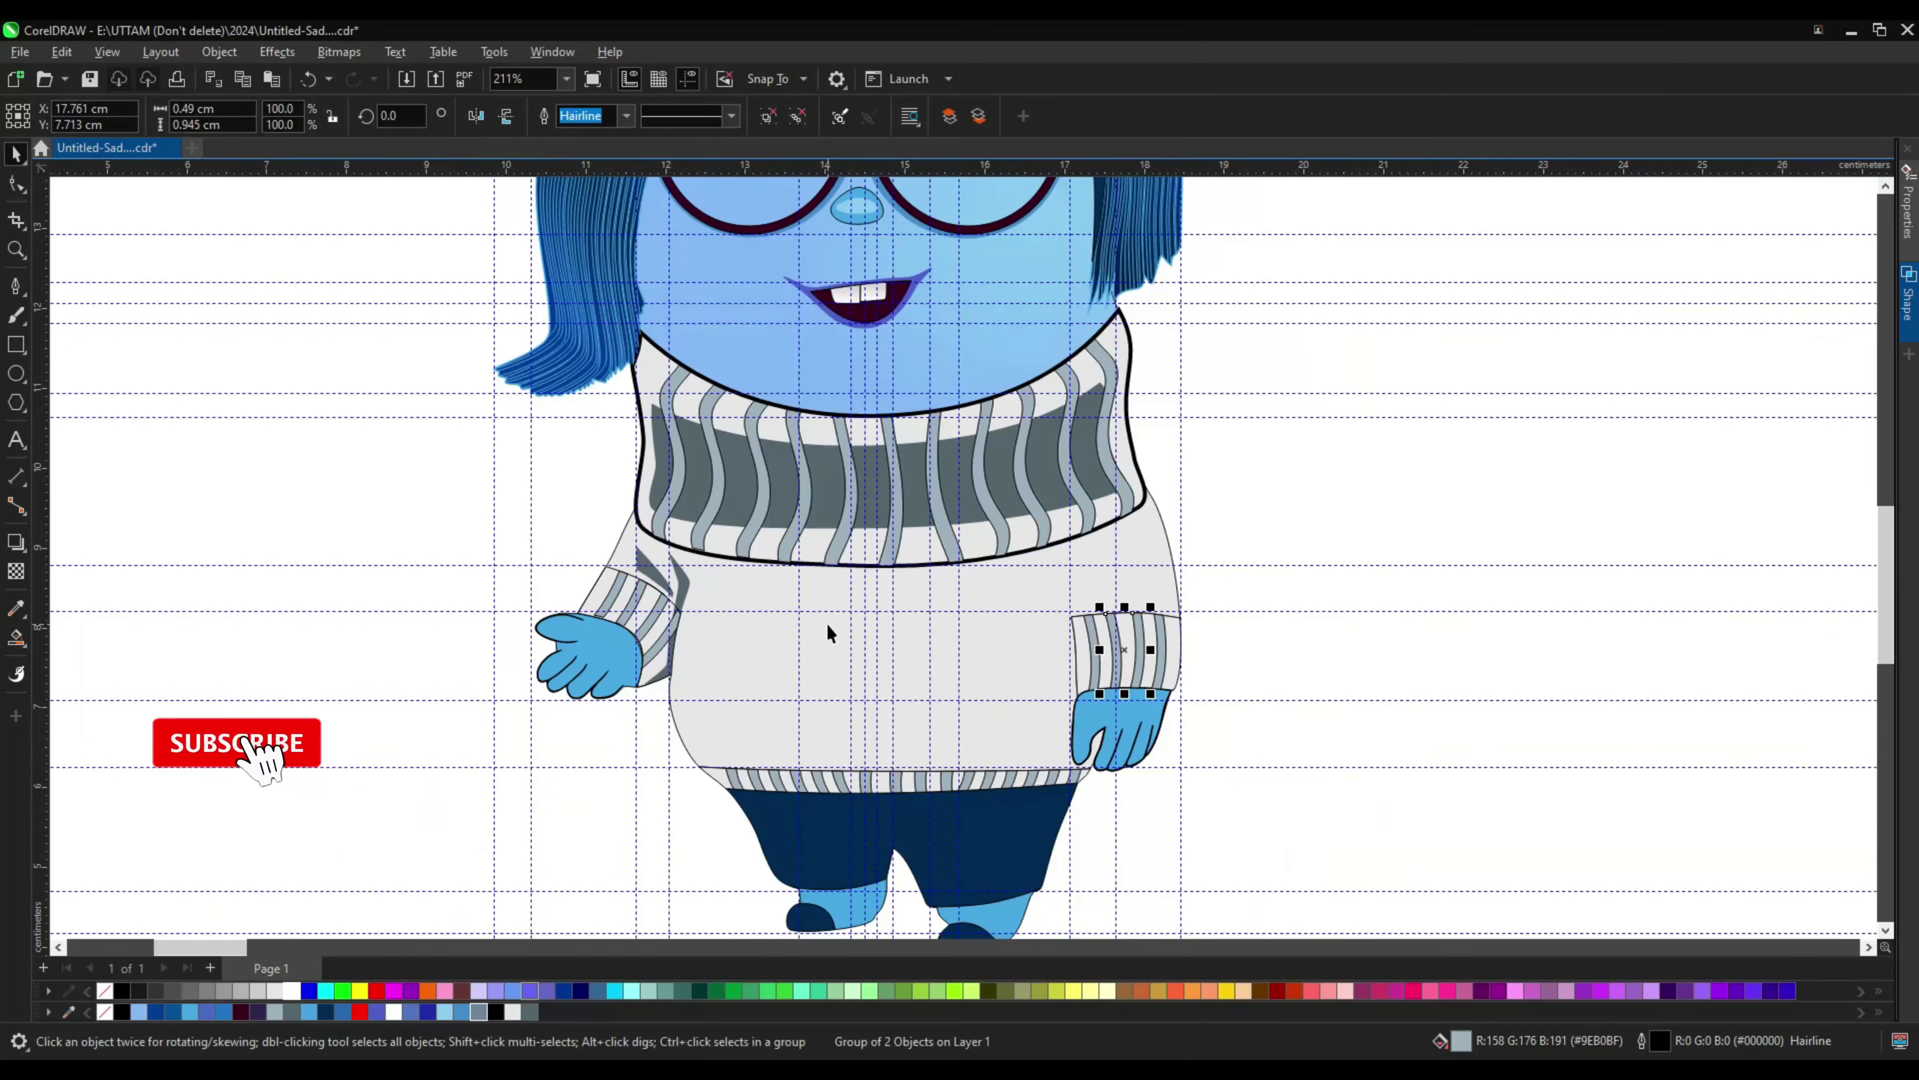
pyautogui.scroll(2, 739, 205)
pyautogui.click(584, 681)
# Step: Draw Pen curves across the bases of the left hand's fingers and thumb, and smart-fill the finger areas with C40 M20 Y0 K40
pyautogui.scroll(3, 584, 695)
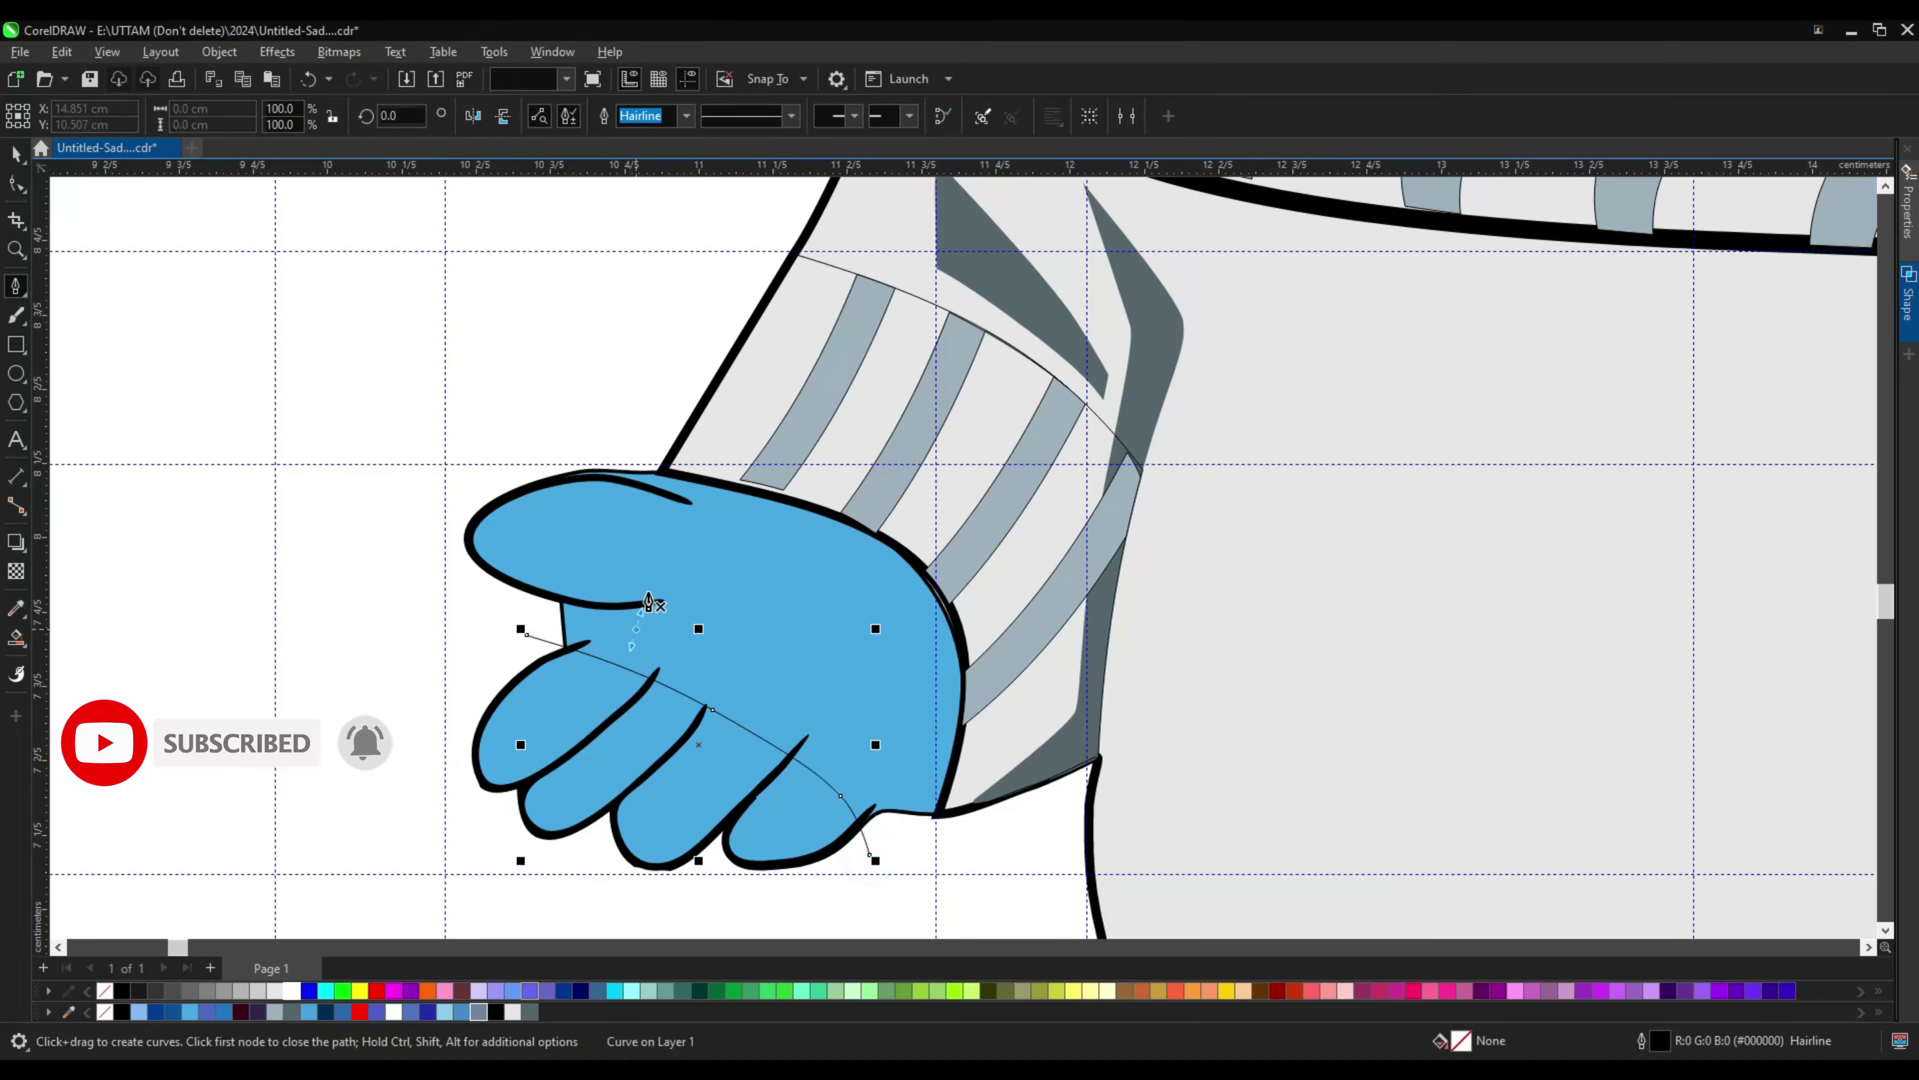
pyautogui.click(653, 634)
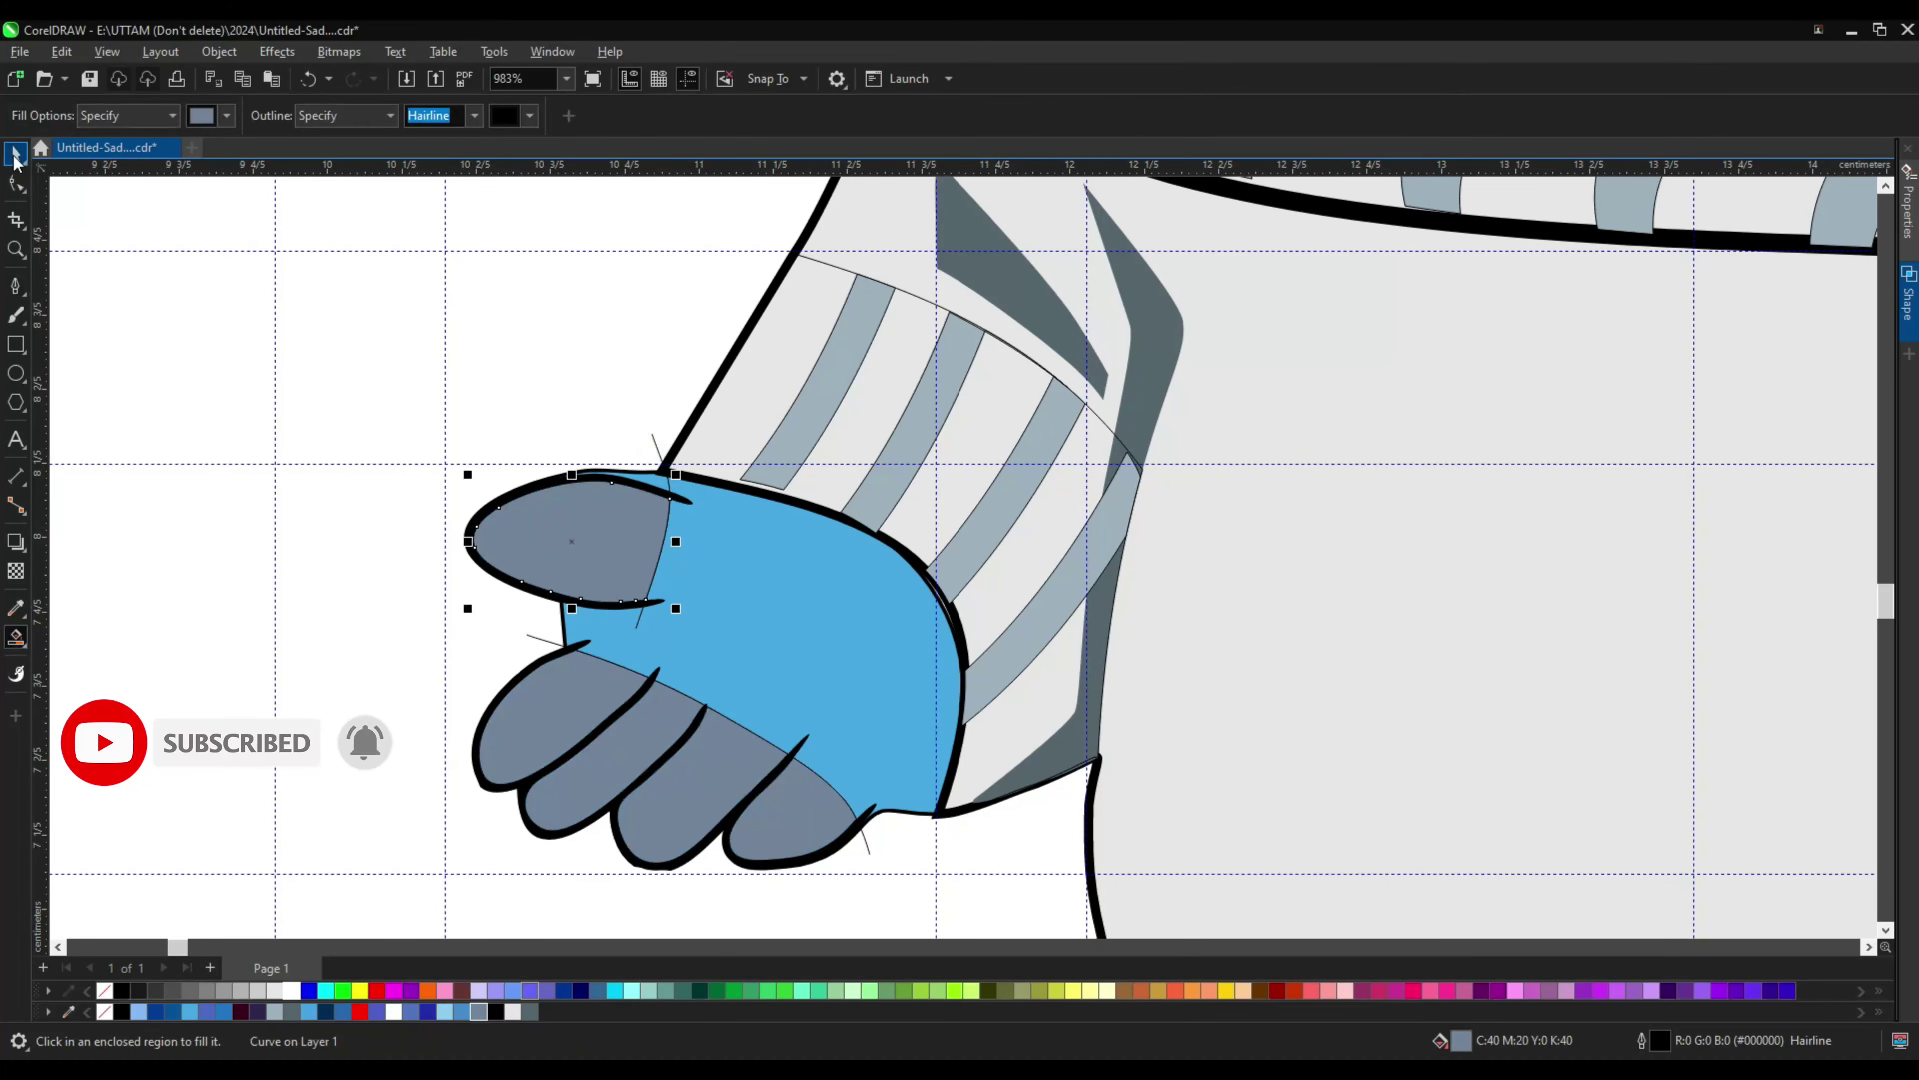
# Step: Shrink the grey-blue finger and thumb shapes on the left hand so they sit inside the black outlines
pyautogui.scroll(2, 604, 718)
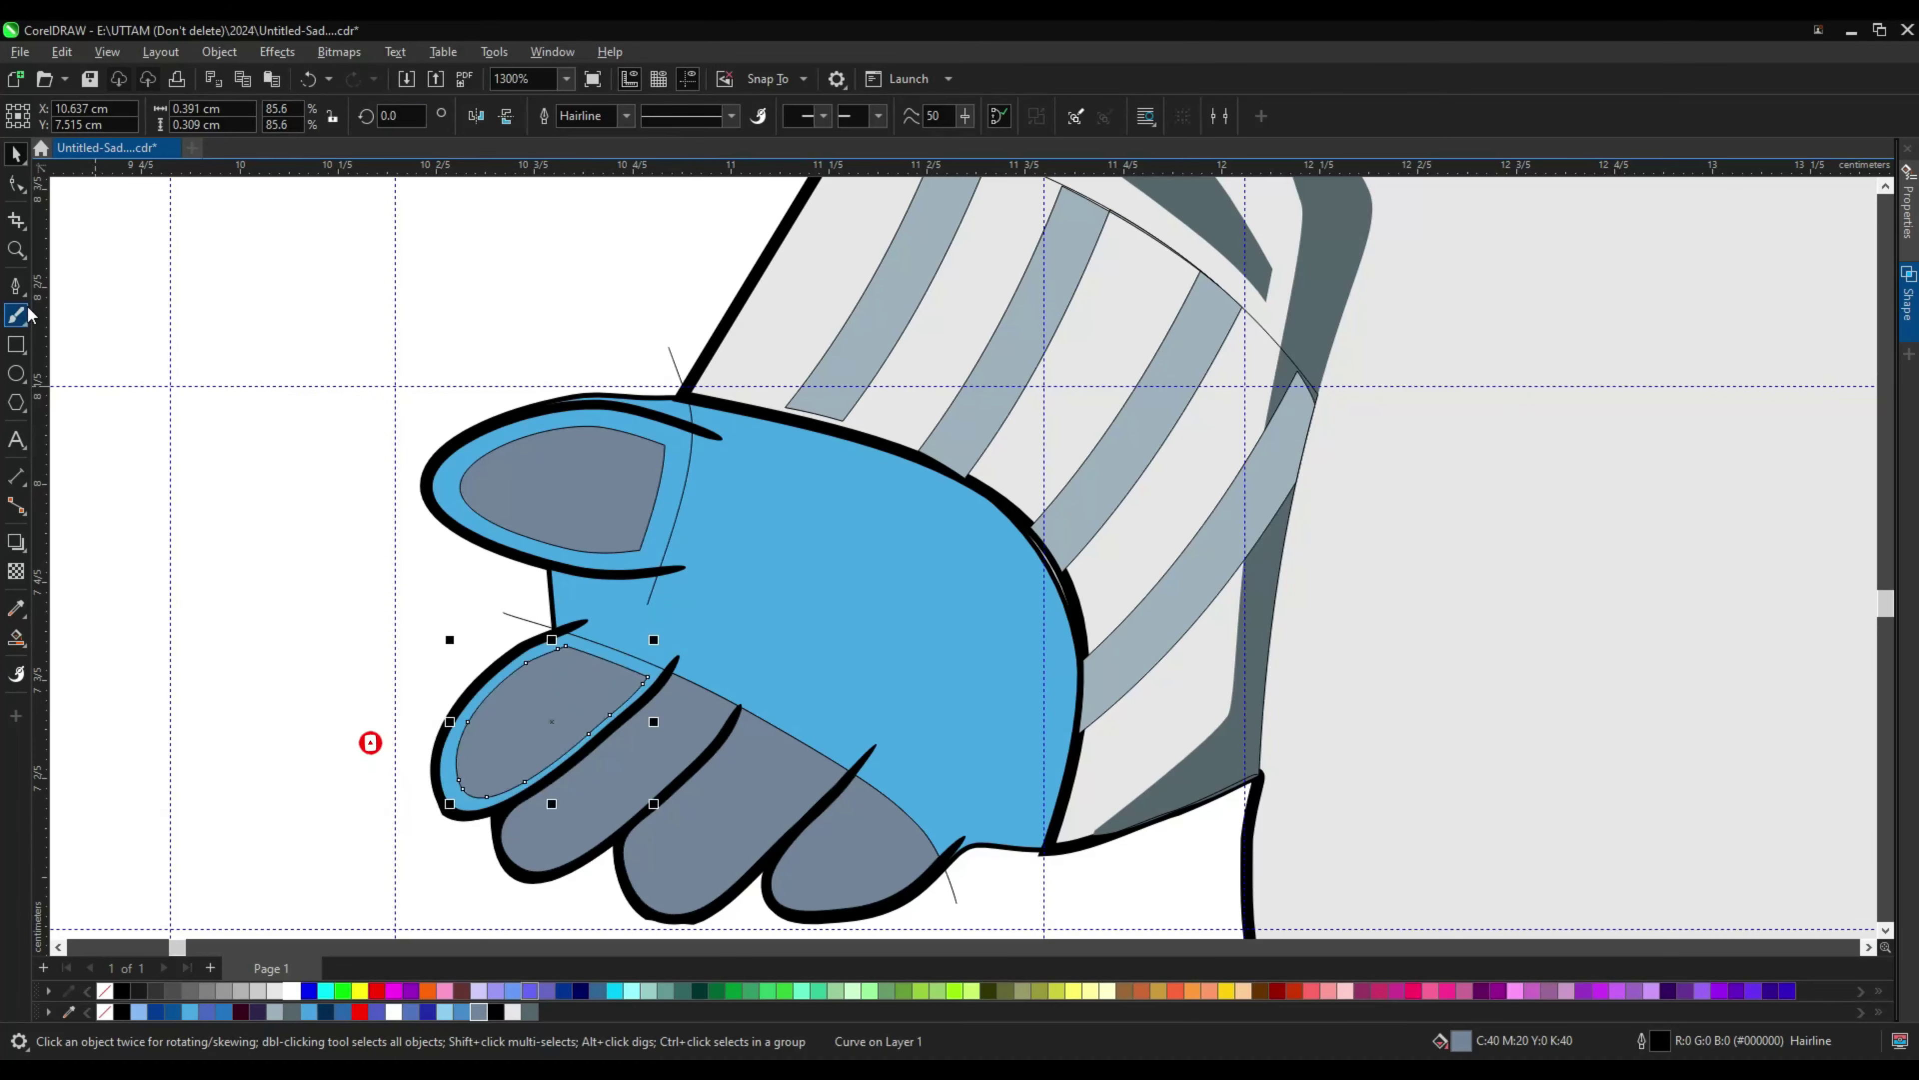
pyautogui.scroll(1, 676, 699)
pyautogui.click(677, 699)
pyautogui.scroll(-3, 574, 648)
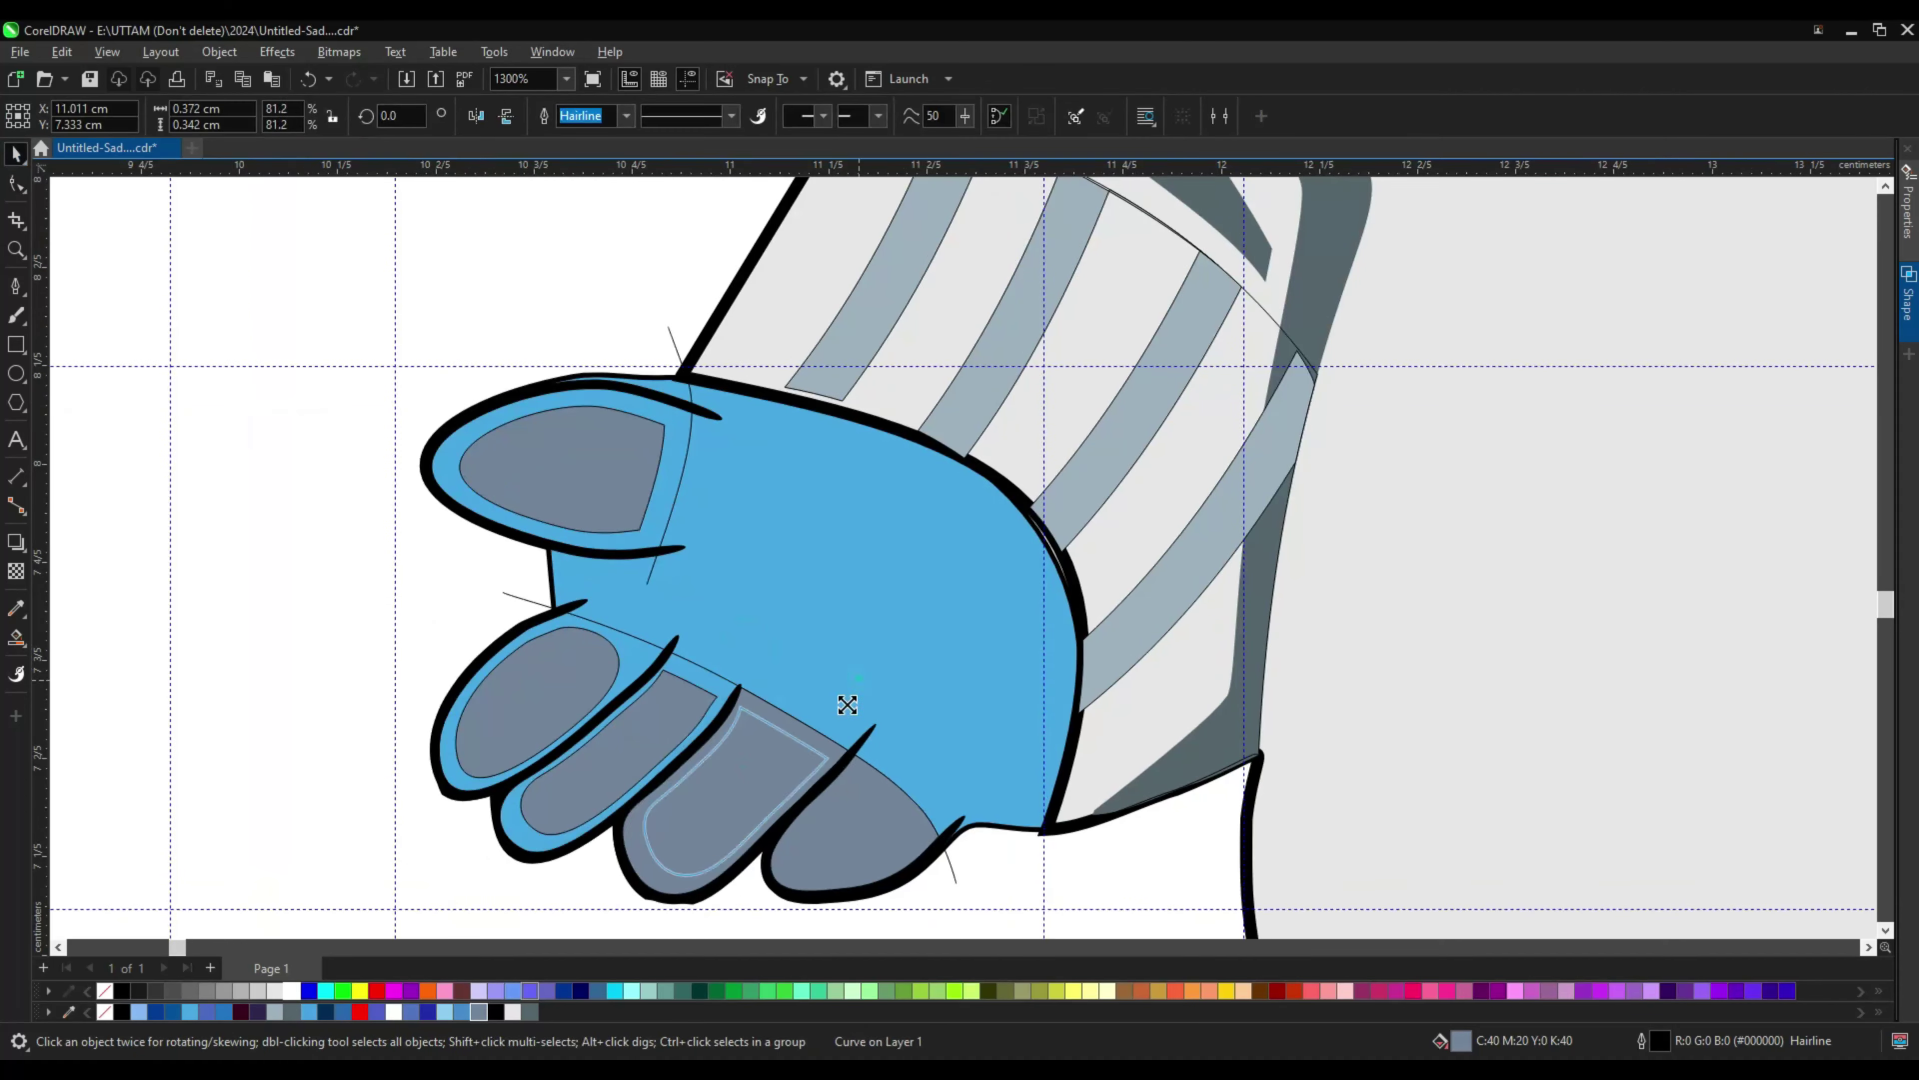
# Step: Round off the squared ends of the grey-blue finger and thumb pads with the Shape tool
pyautogui.scroll(3, 934, 764)
pyautogui.scroll(2, 803, 777)
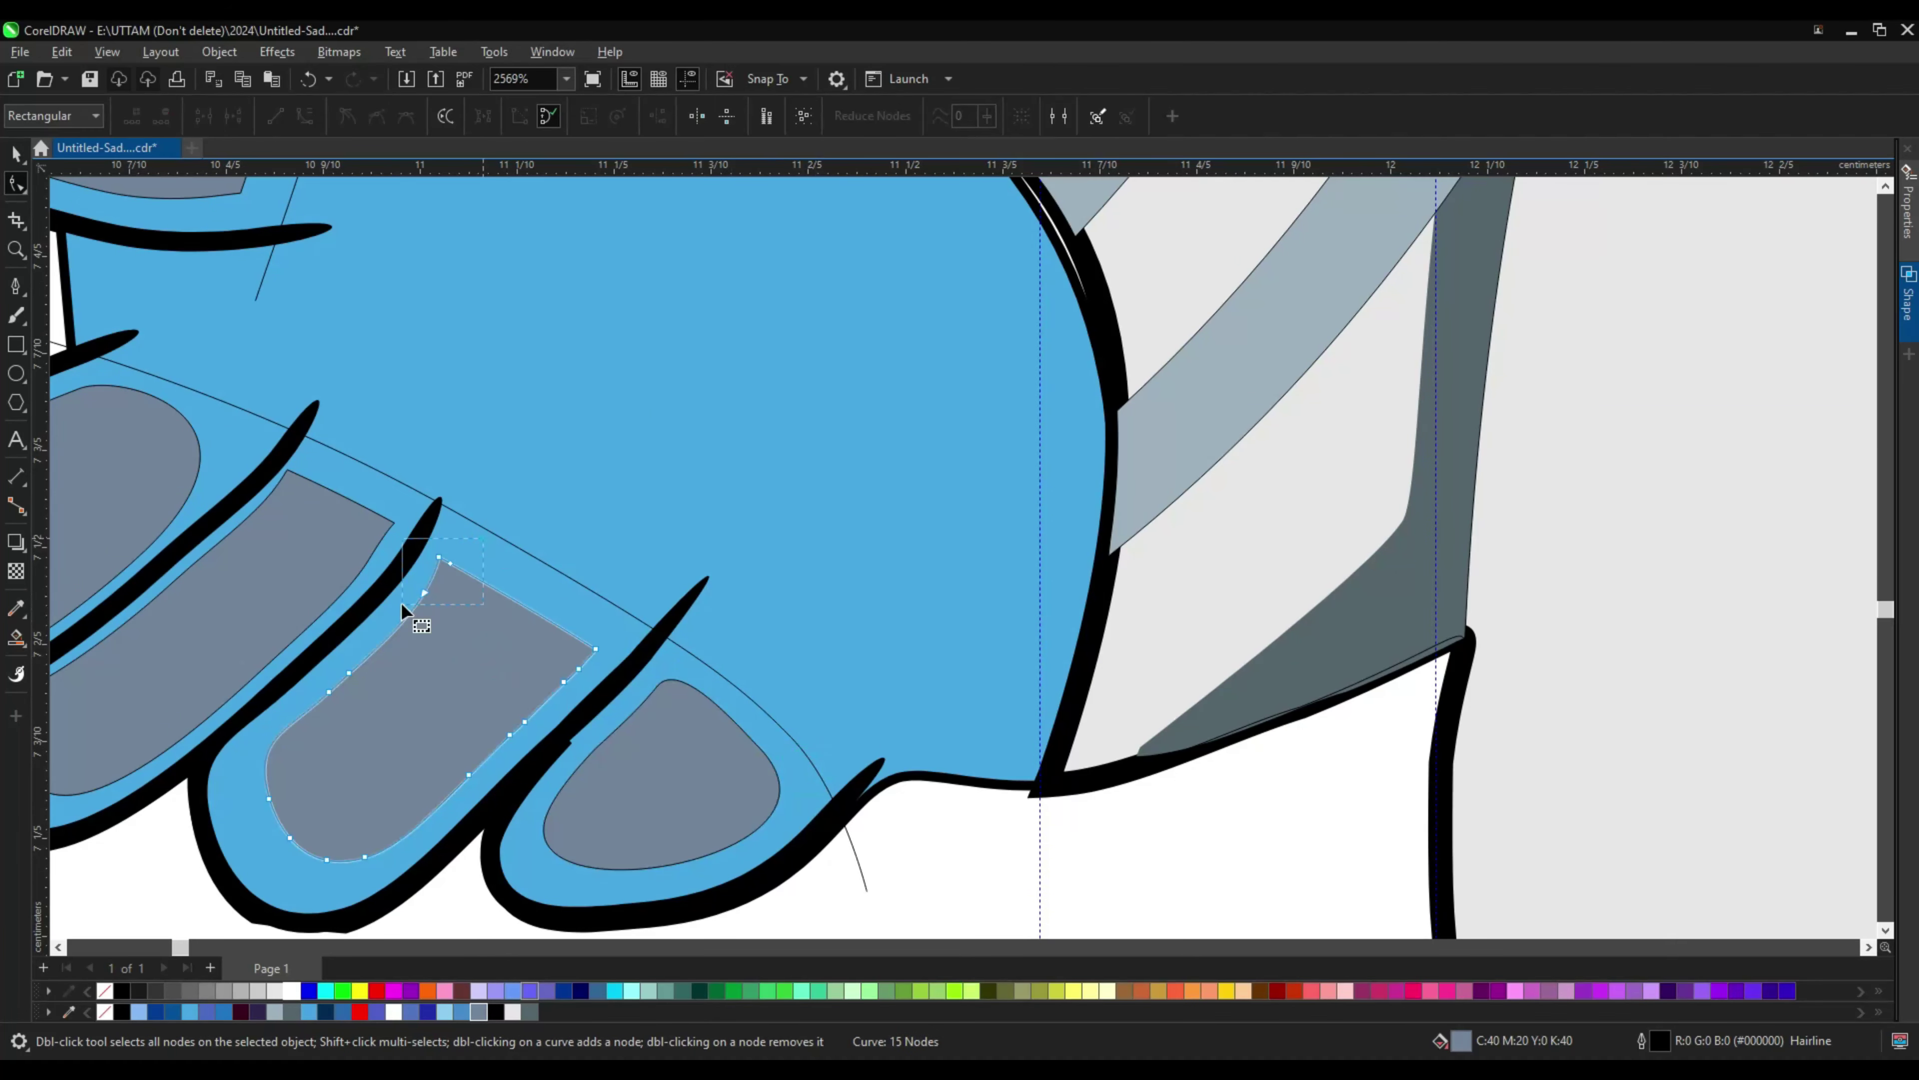
pyautogui.scroll(-4, 550, 602)
pyautogui.press('space')
# Step: Delete the dividing curves and place a medium-blue, outline-free copy of the left hand at 83.3% scale behind the finger pads
pyautogui.click(429, 484)
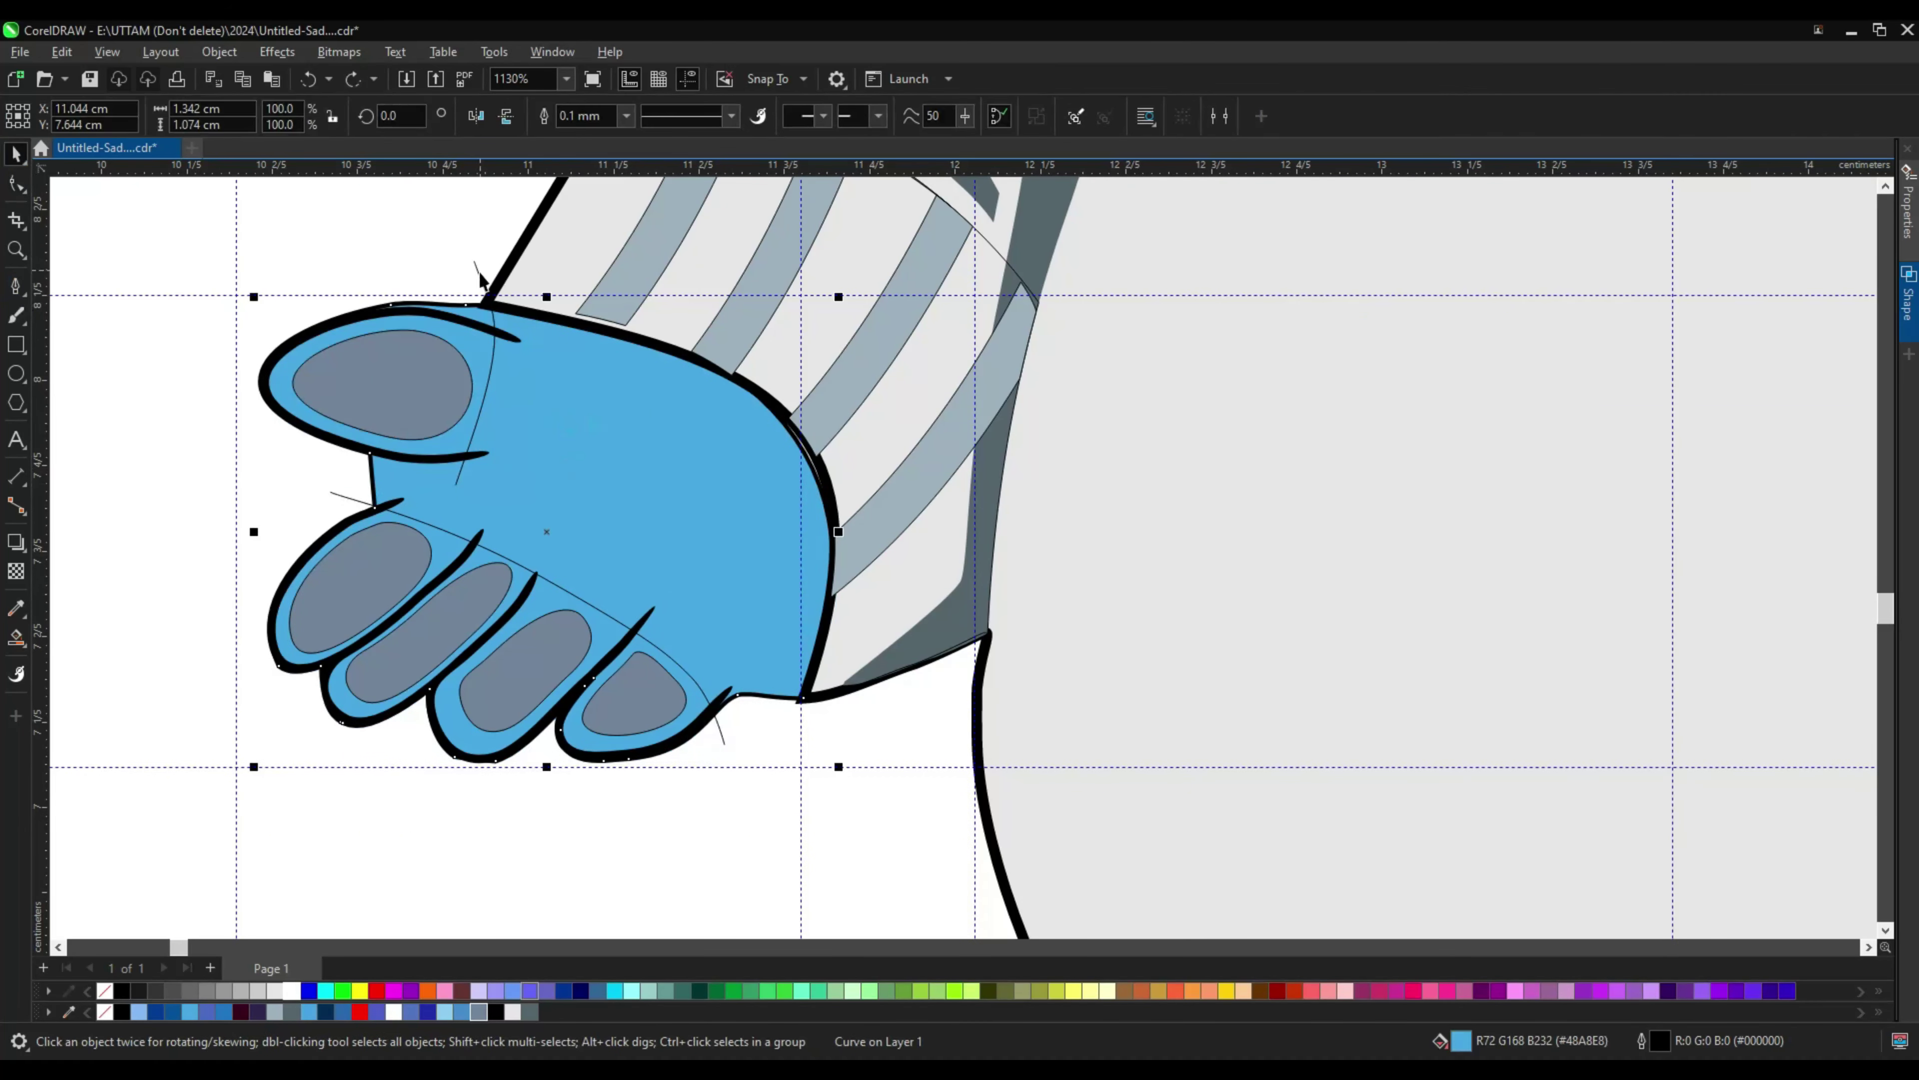
pyautogui.hotkey('ctrl', 'shift', 'z')
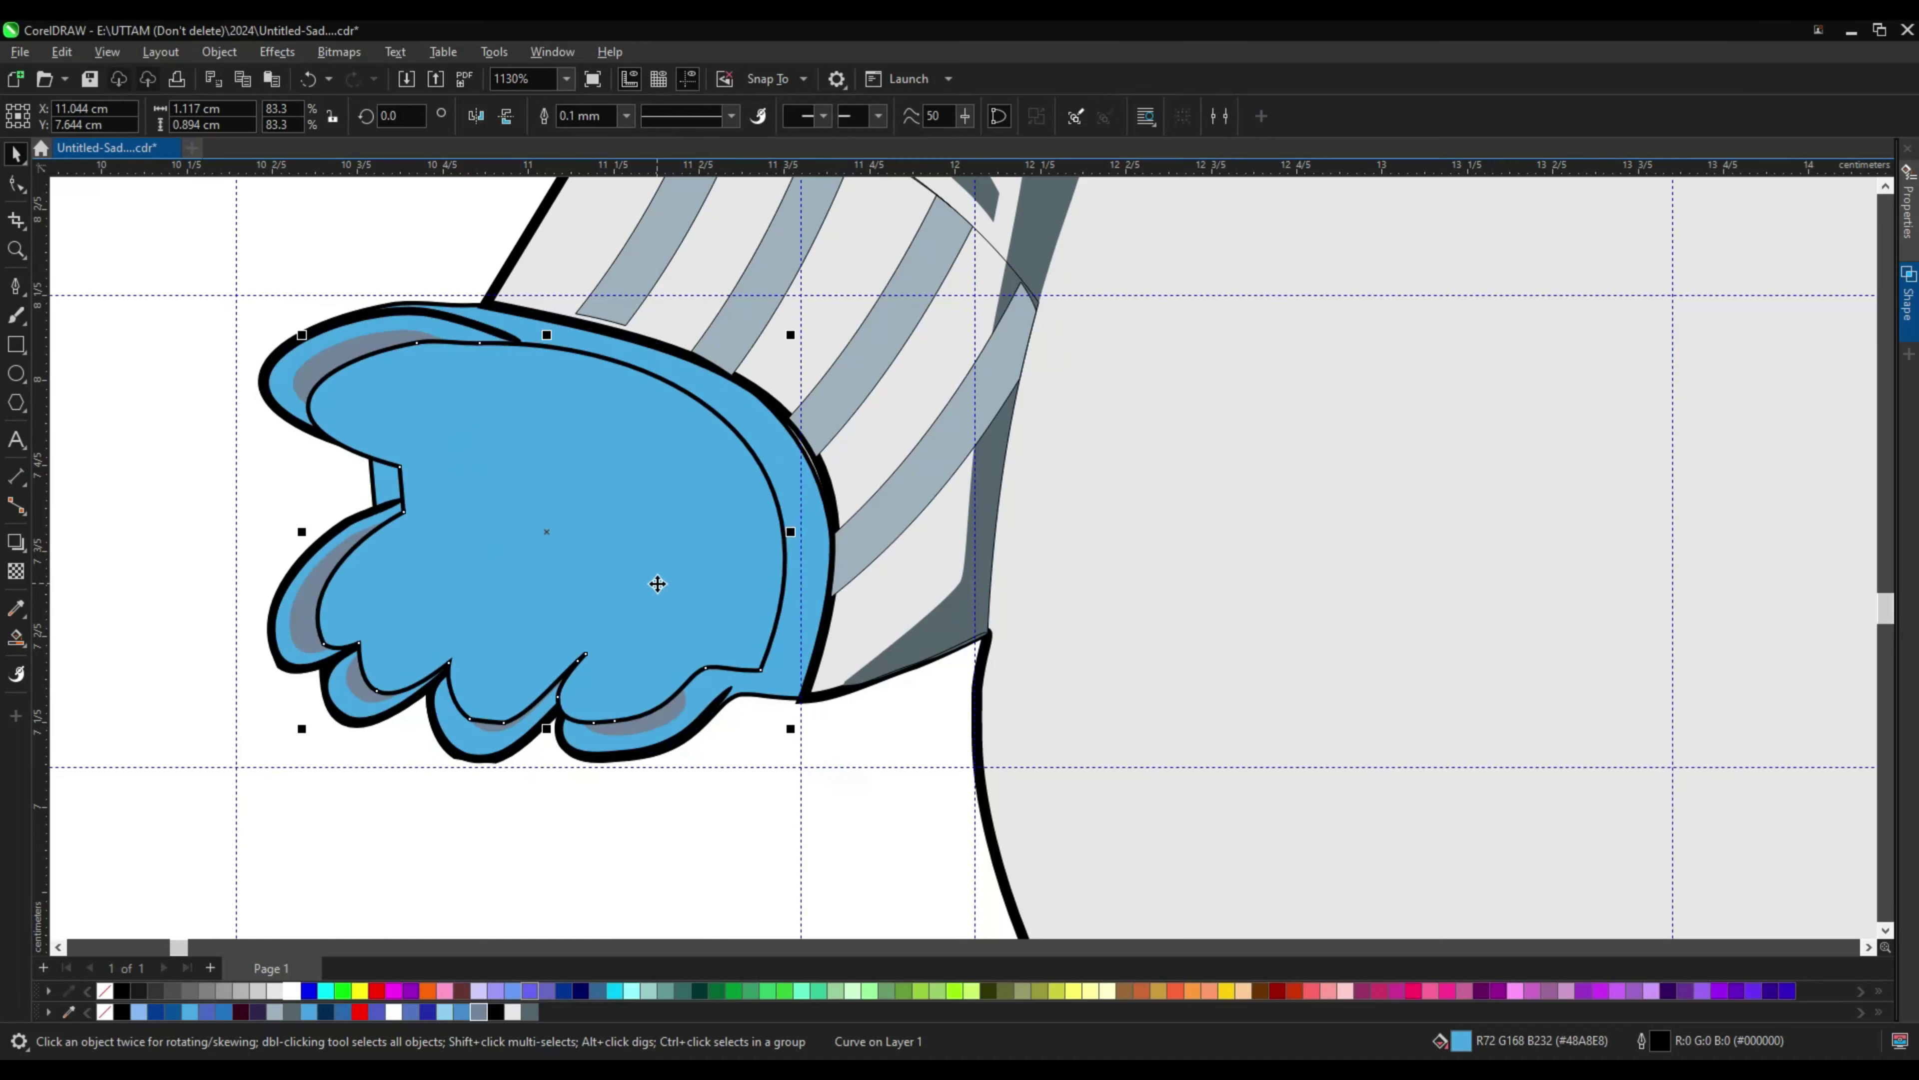
pyautogui.rightClick(658, 584)
pyautogui.click(727, 669)
pyautogui.click(208, 1012)
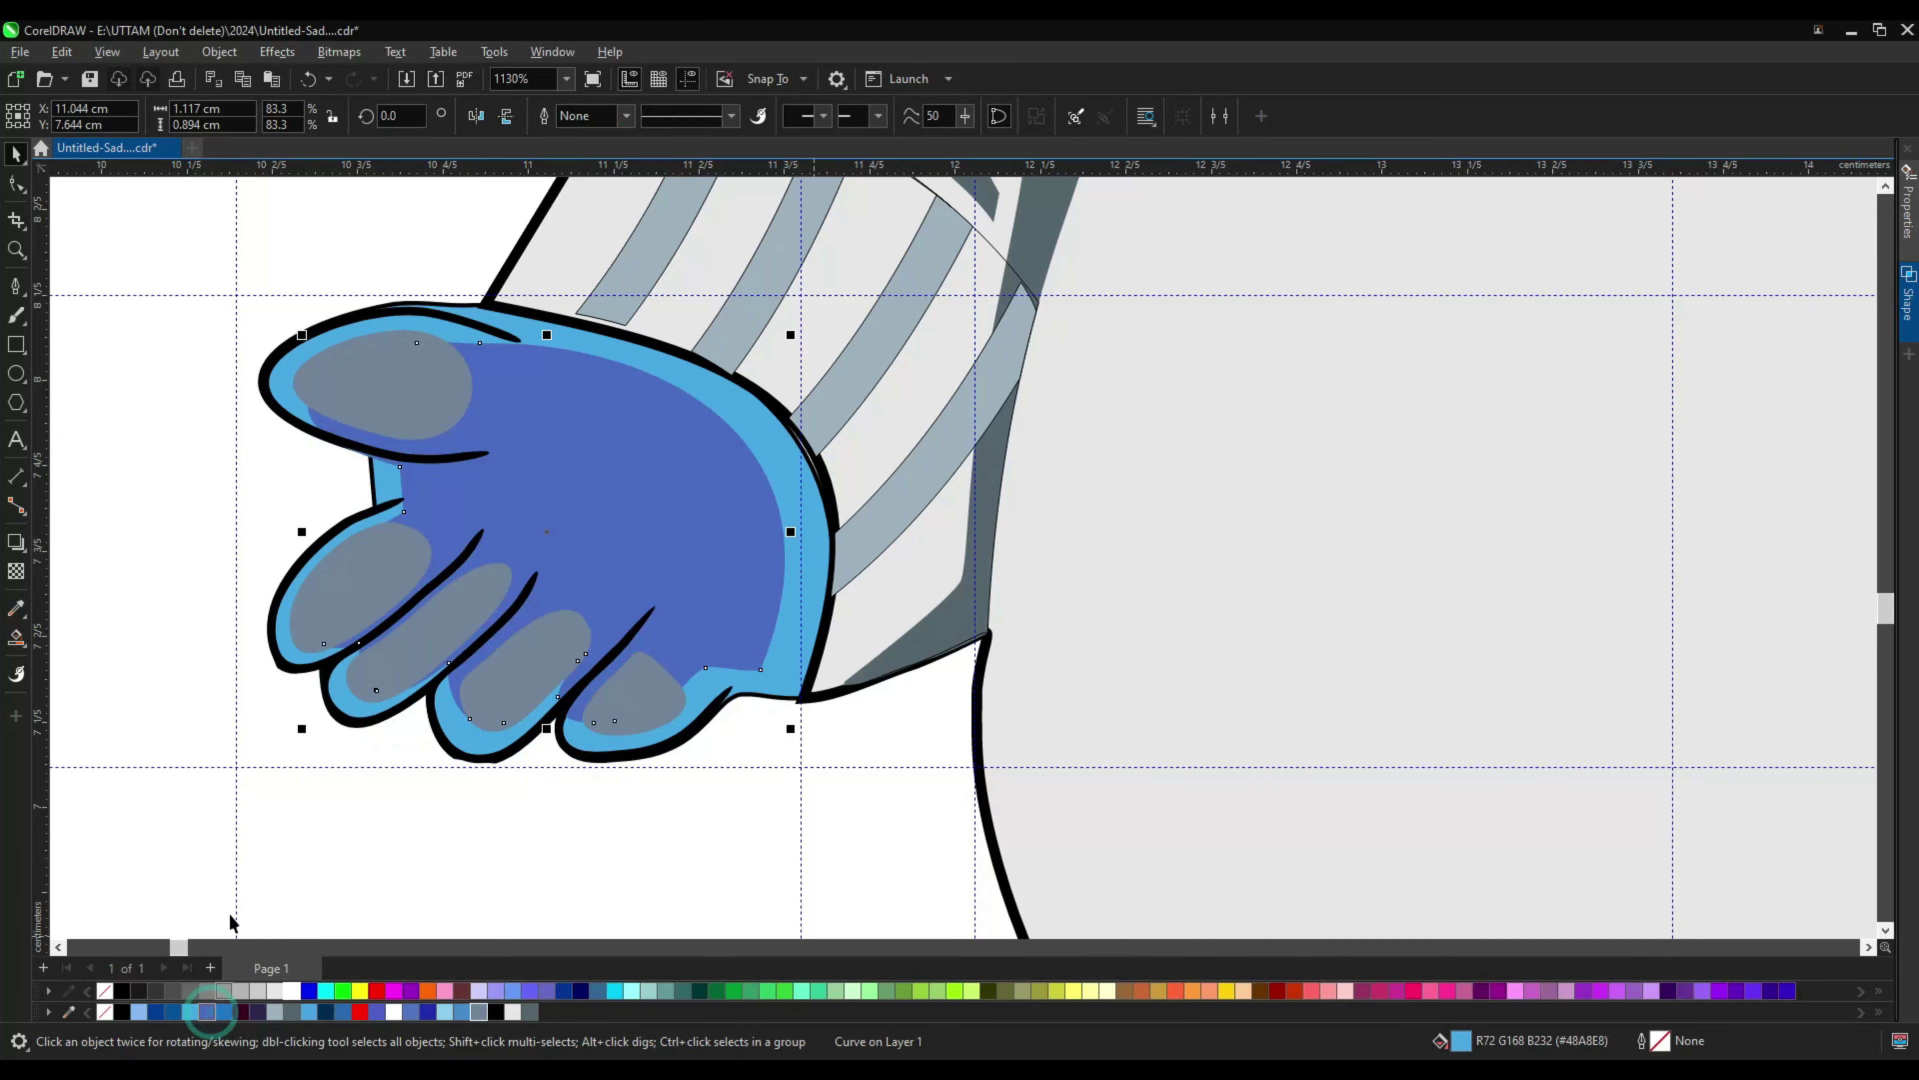
# Step: Draw a wavy Pen curve from the thumb's base along the finger bases to the wrist, and adjust its upper nodes
pyautogui.press('space')
pyautogui.click(485, 308)
pyautogui.click(491, 403)
pyautogui.click(504, 452)
pyautogui.click(468, 477)
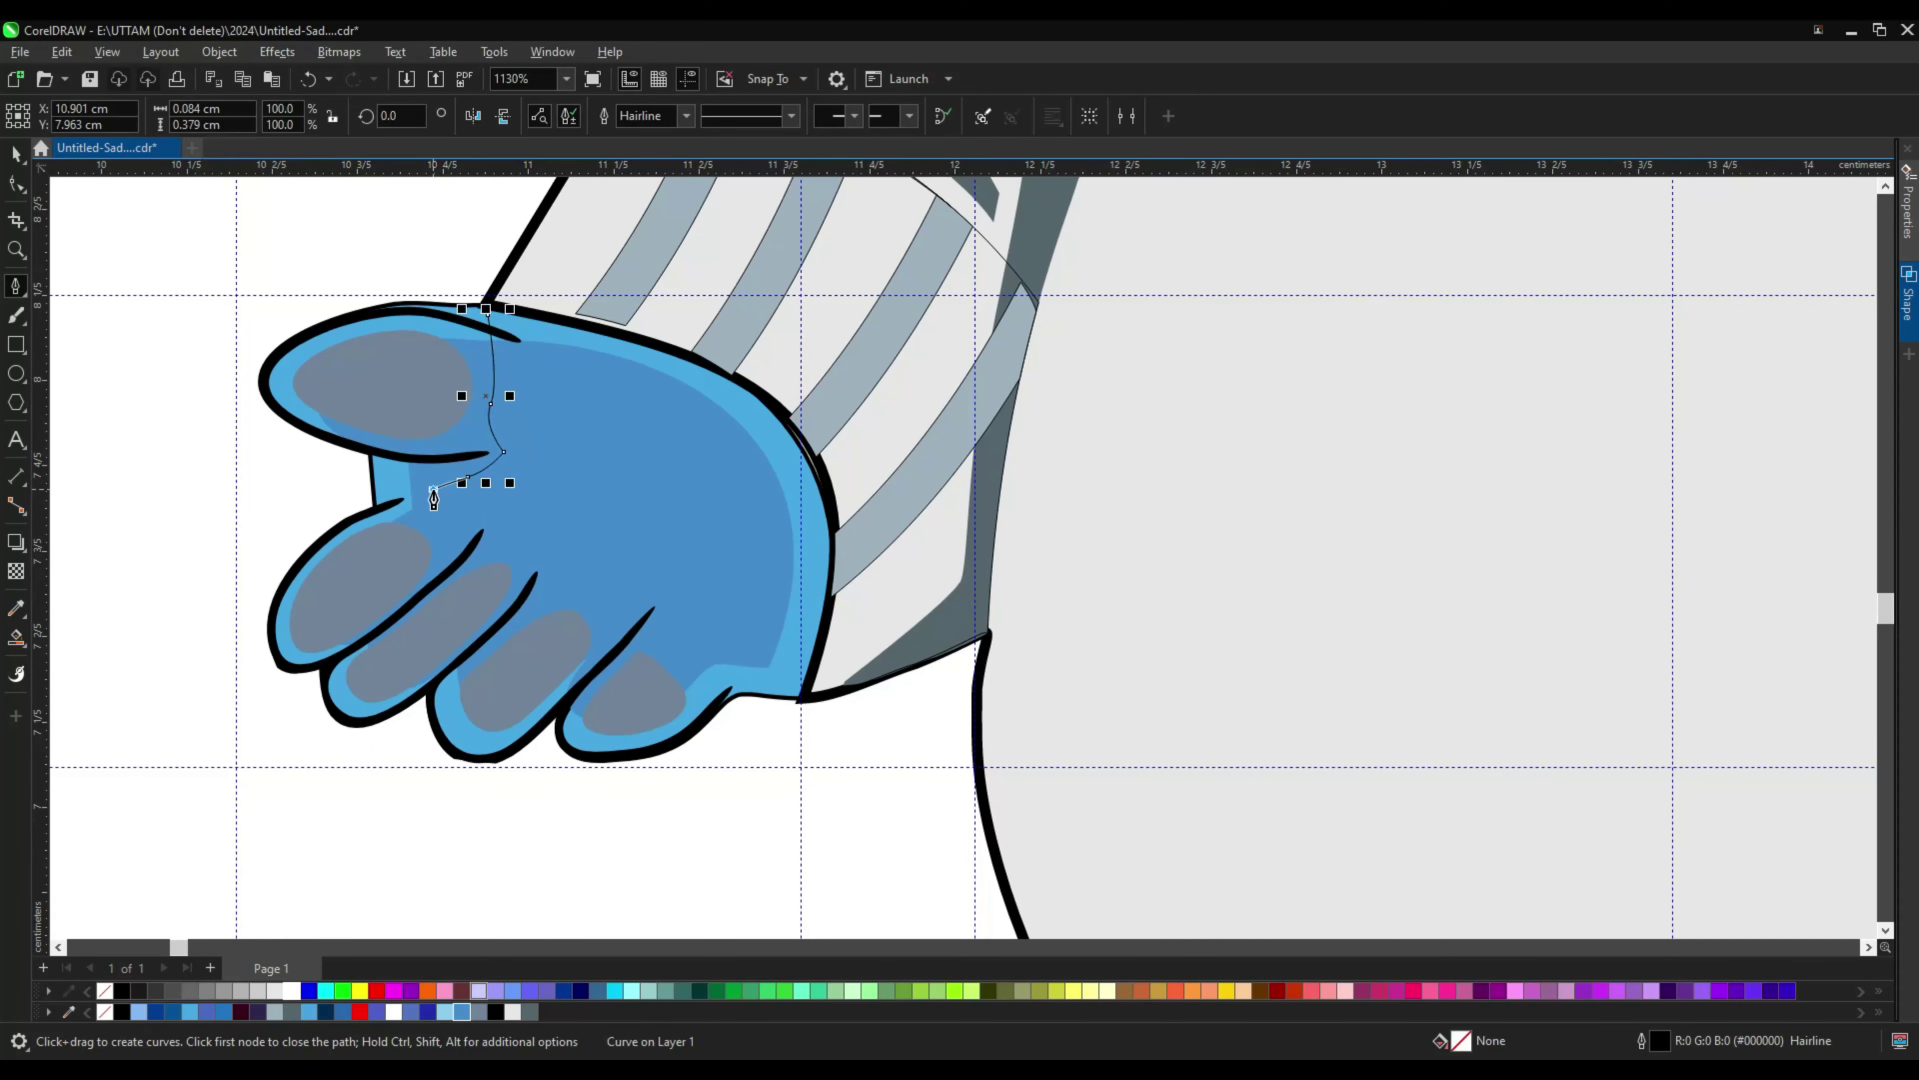
pyautogui.click(459, 517)
pyautogui.moveTo(497, 535); pyautogui.dragTo(507, 546)
pyautogui.scroll(3, 512, 555)
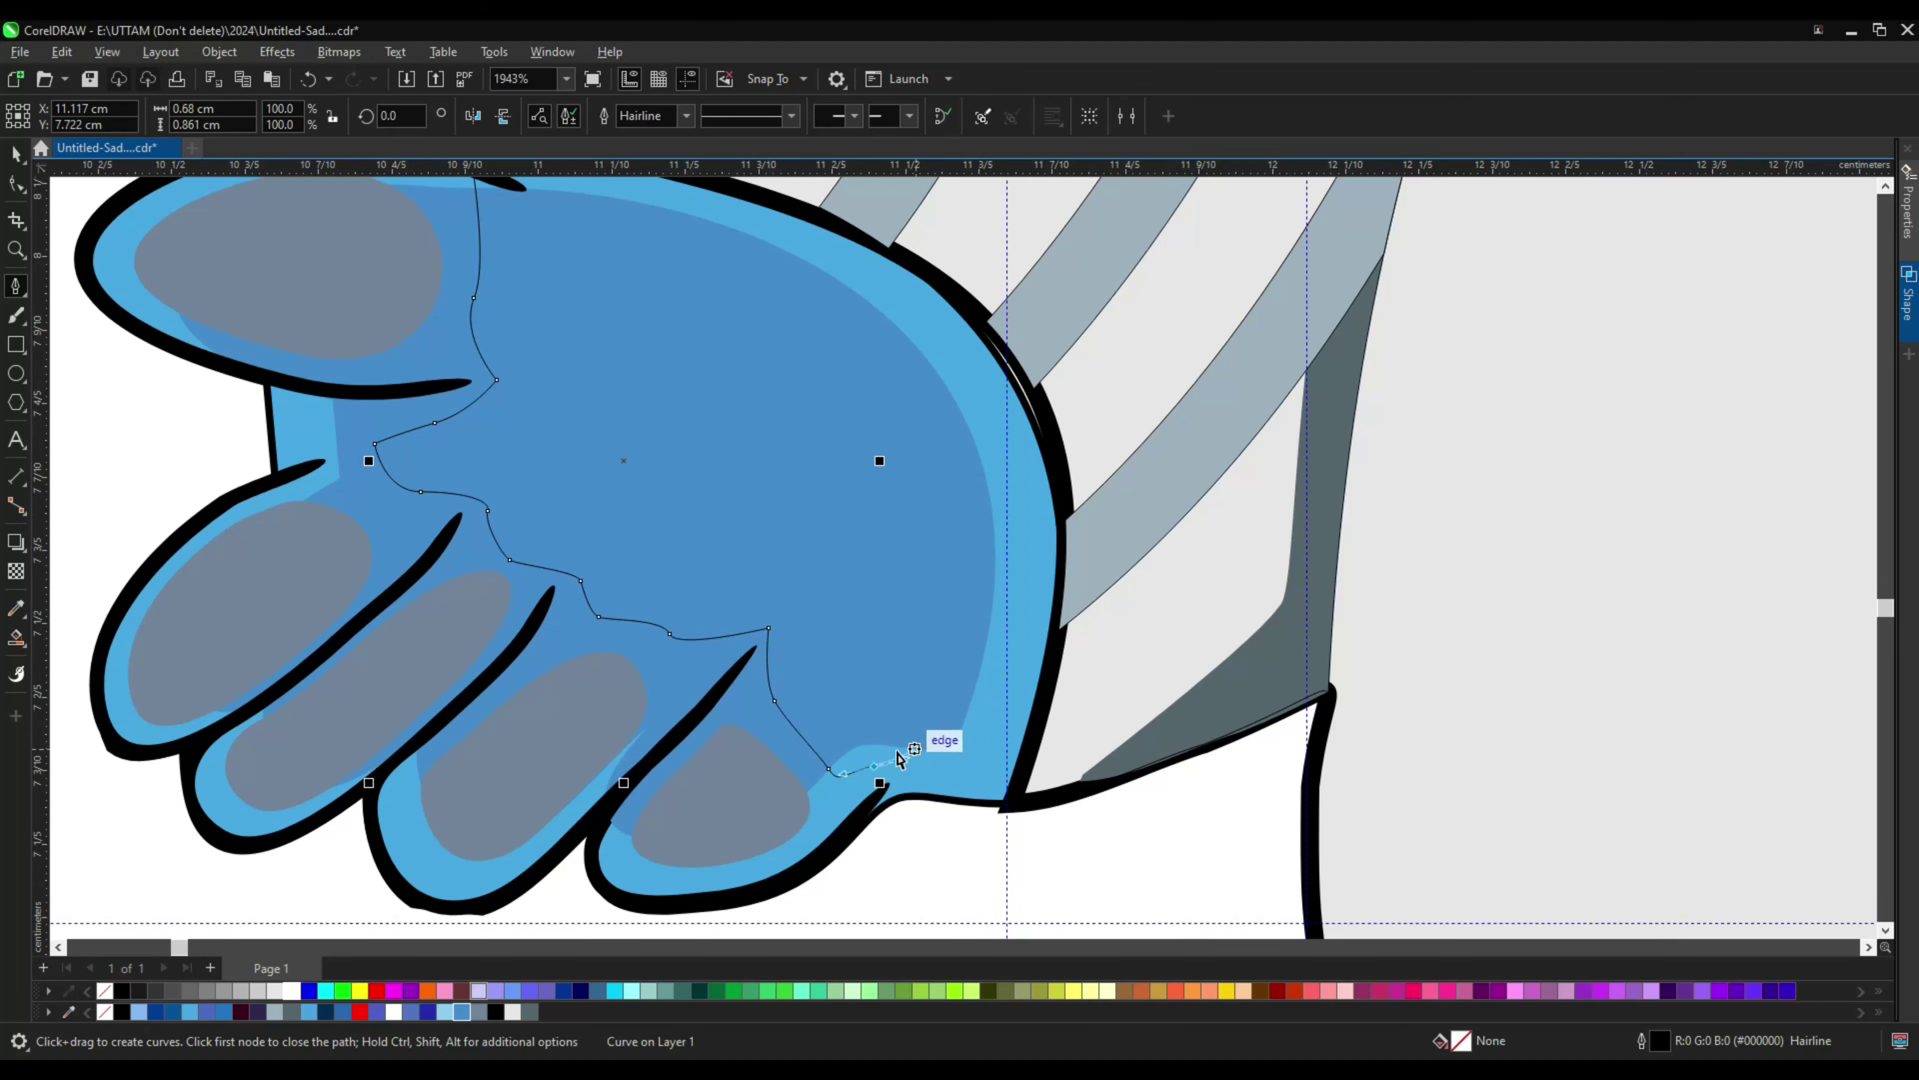
pyautogui.click(19, 186)
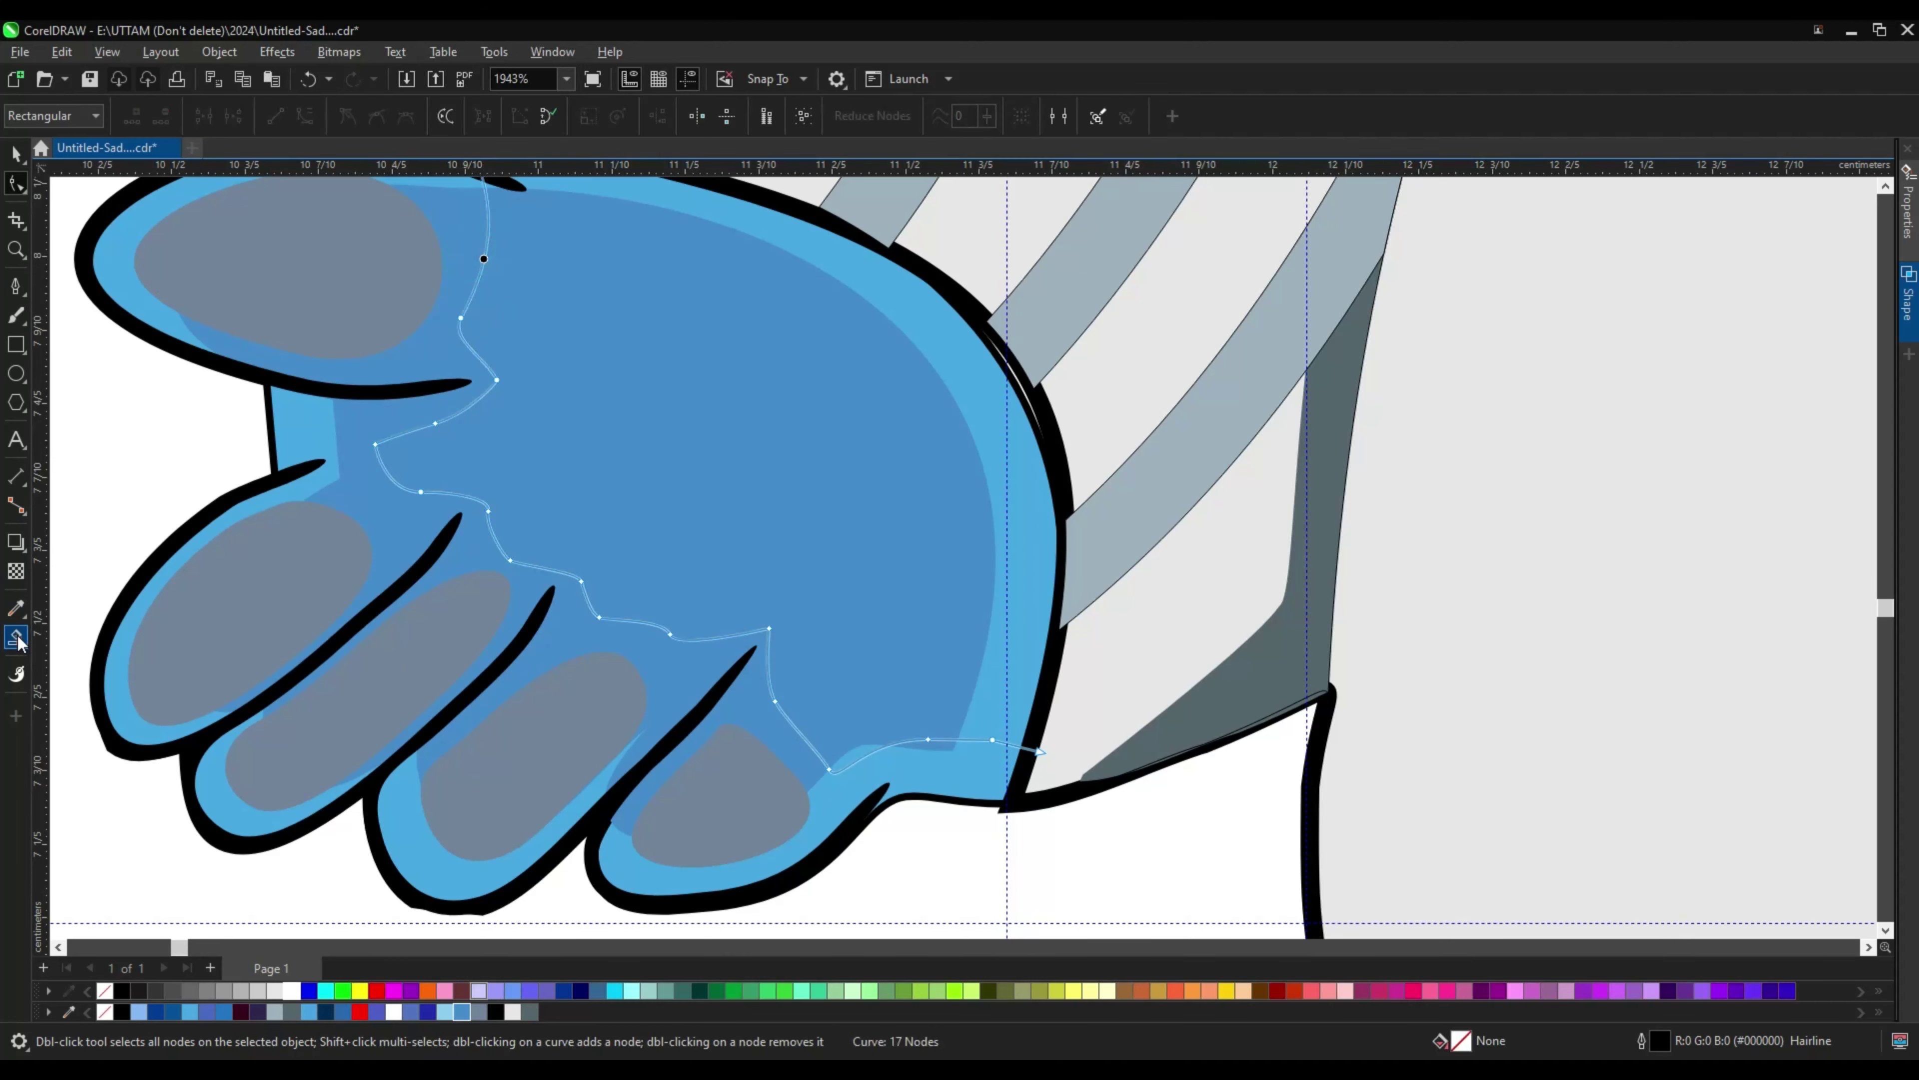
# Step: Fill the left palm up to the wavy curve with the grey-blue of the finger pads, and recolour the hand base a darker blue
pyautogui.scroll(-2, 499, 488)
pyautogui.press('space')
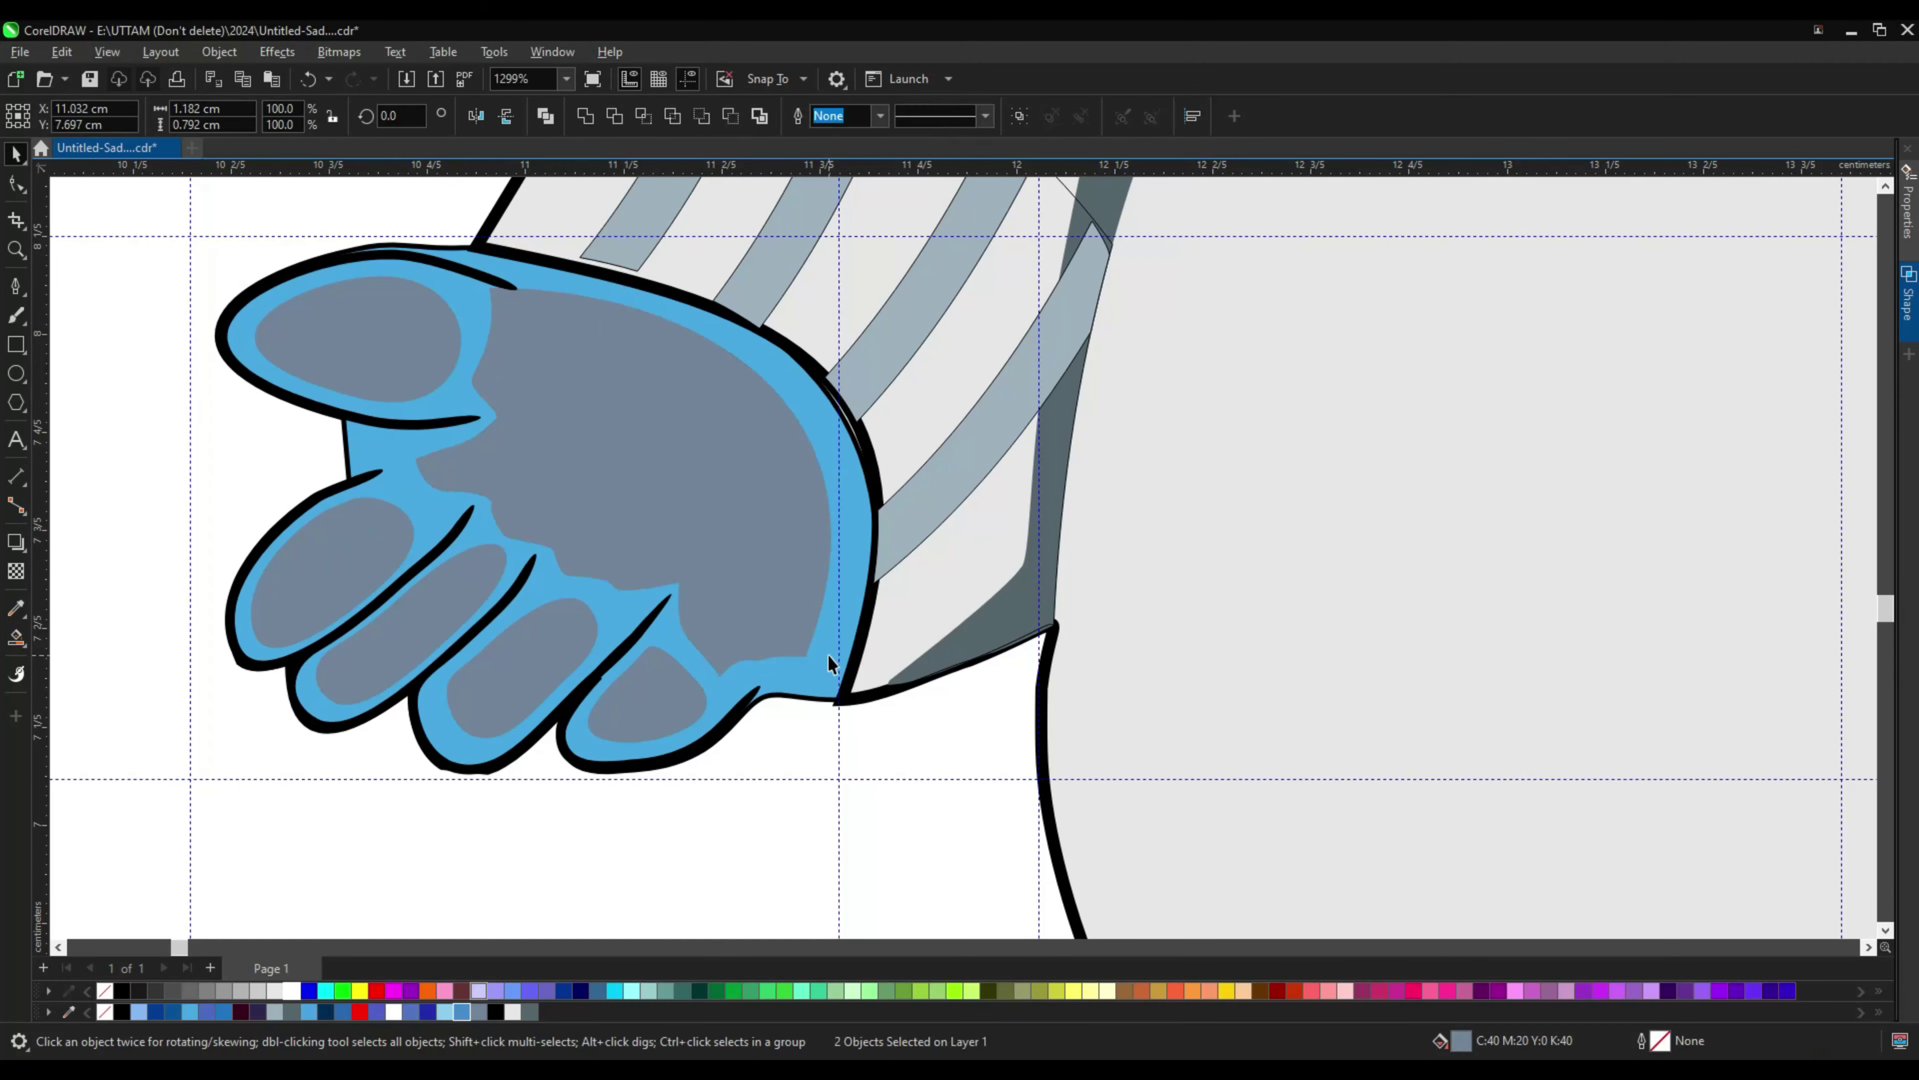
pyautogui.click(812, 656)
pyautogui.doubleClick(1459, 1041)
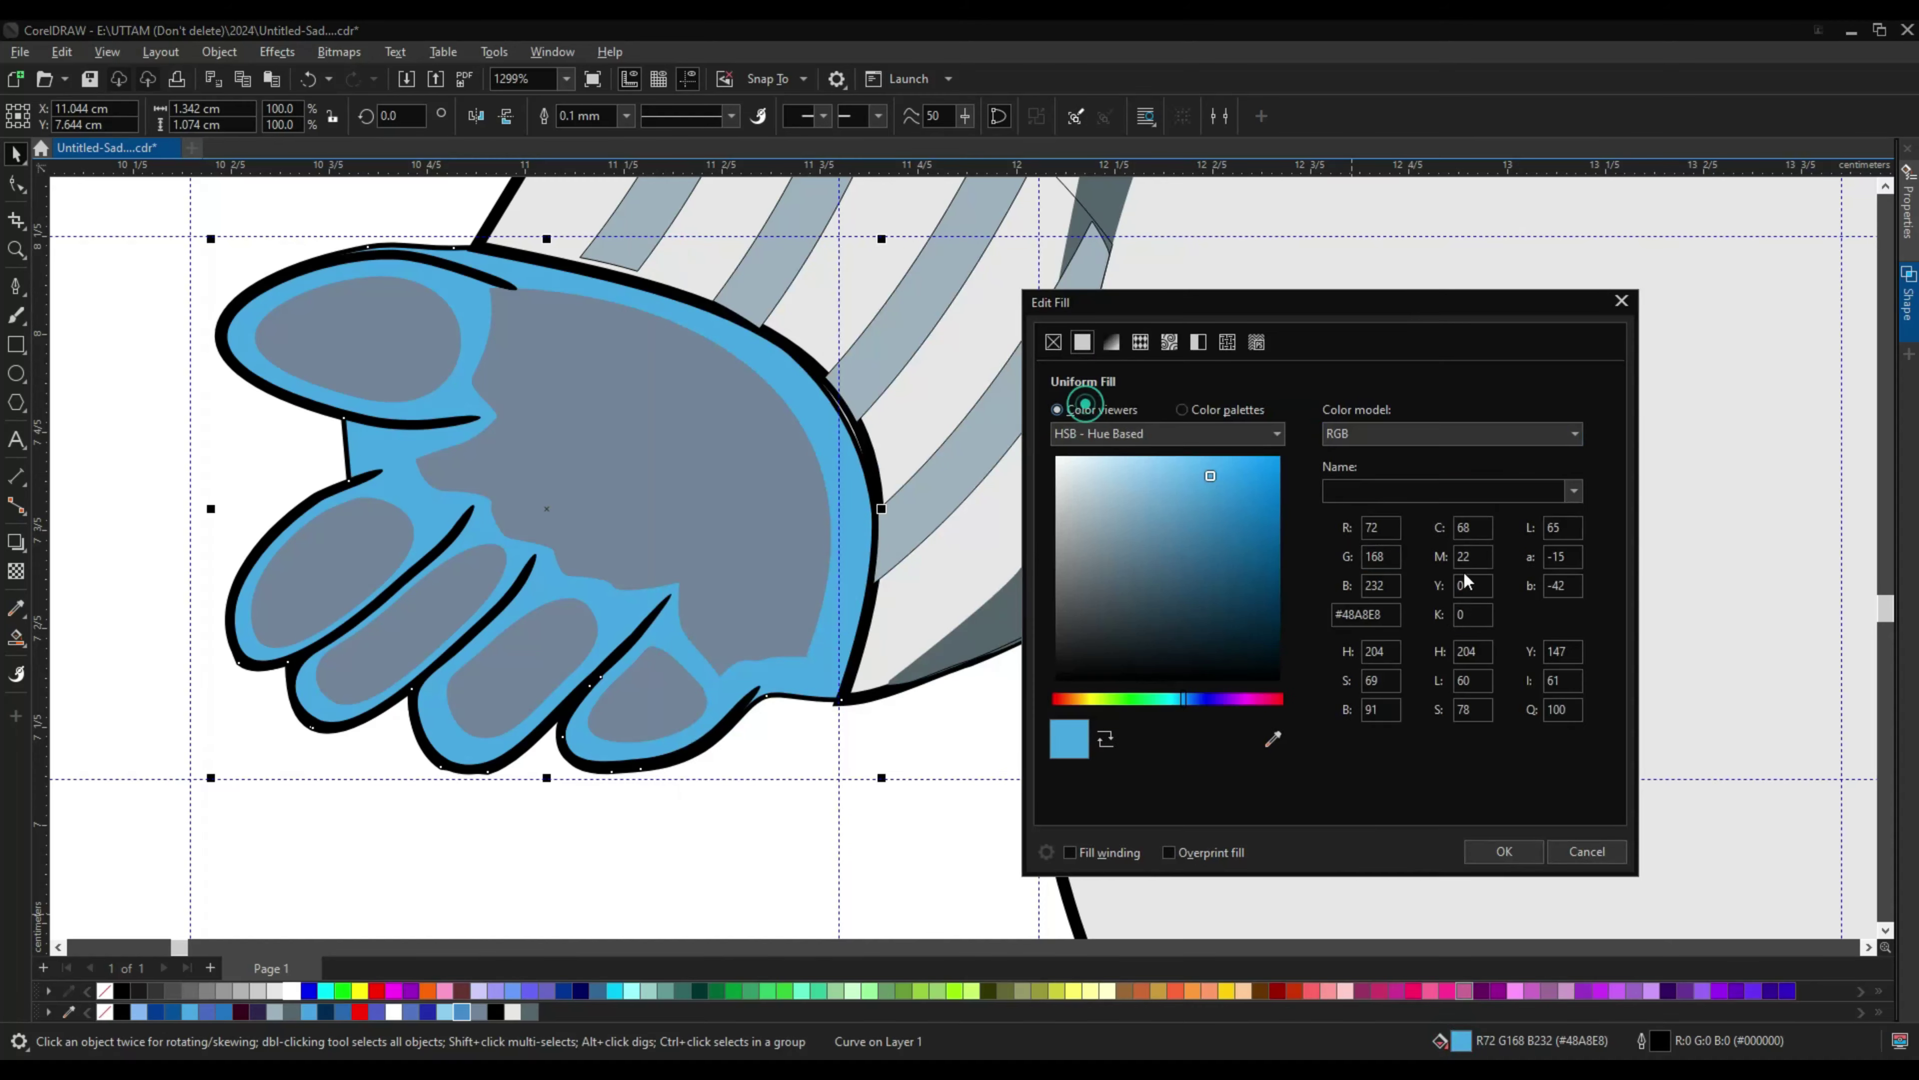
pyautogui.press('Tab')
pyautogui.press('Return')
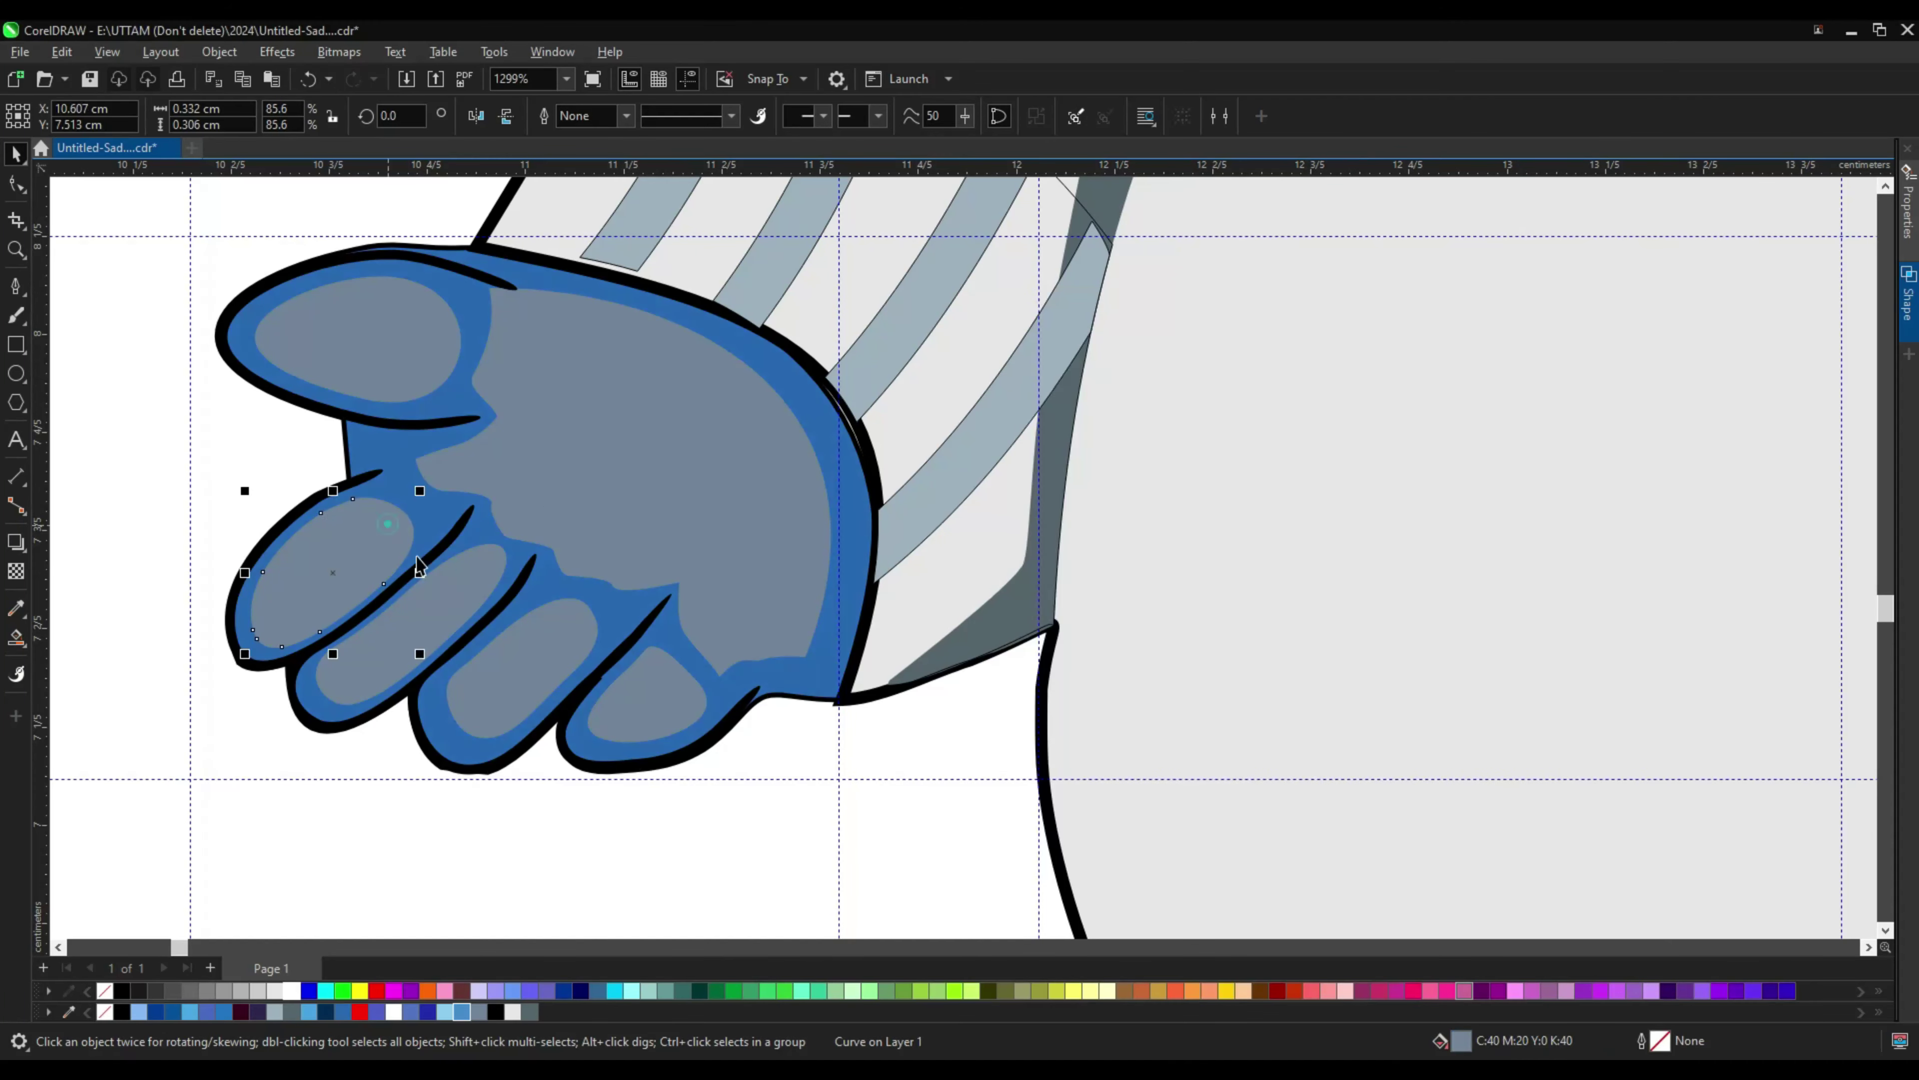
# Step: Recolour the left hand's palm, thumb and finger pad shapes light blue
pyautogui.click(309, 1012)
pyautogui.hotkey('shift', 'F11')
pyautogui.moveTo(1012, 271); pyautogui.dragTo(1350, 265)
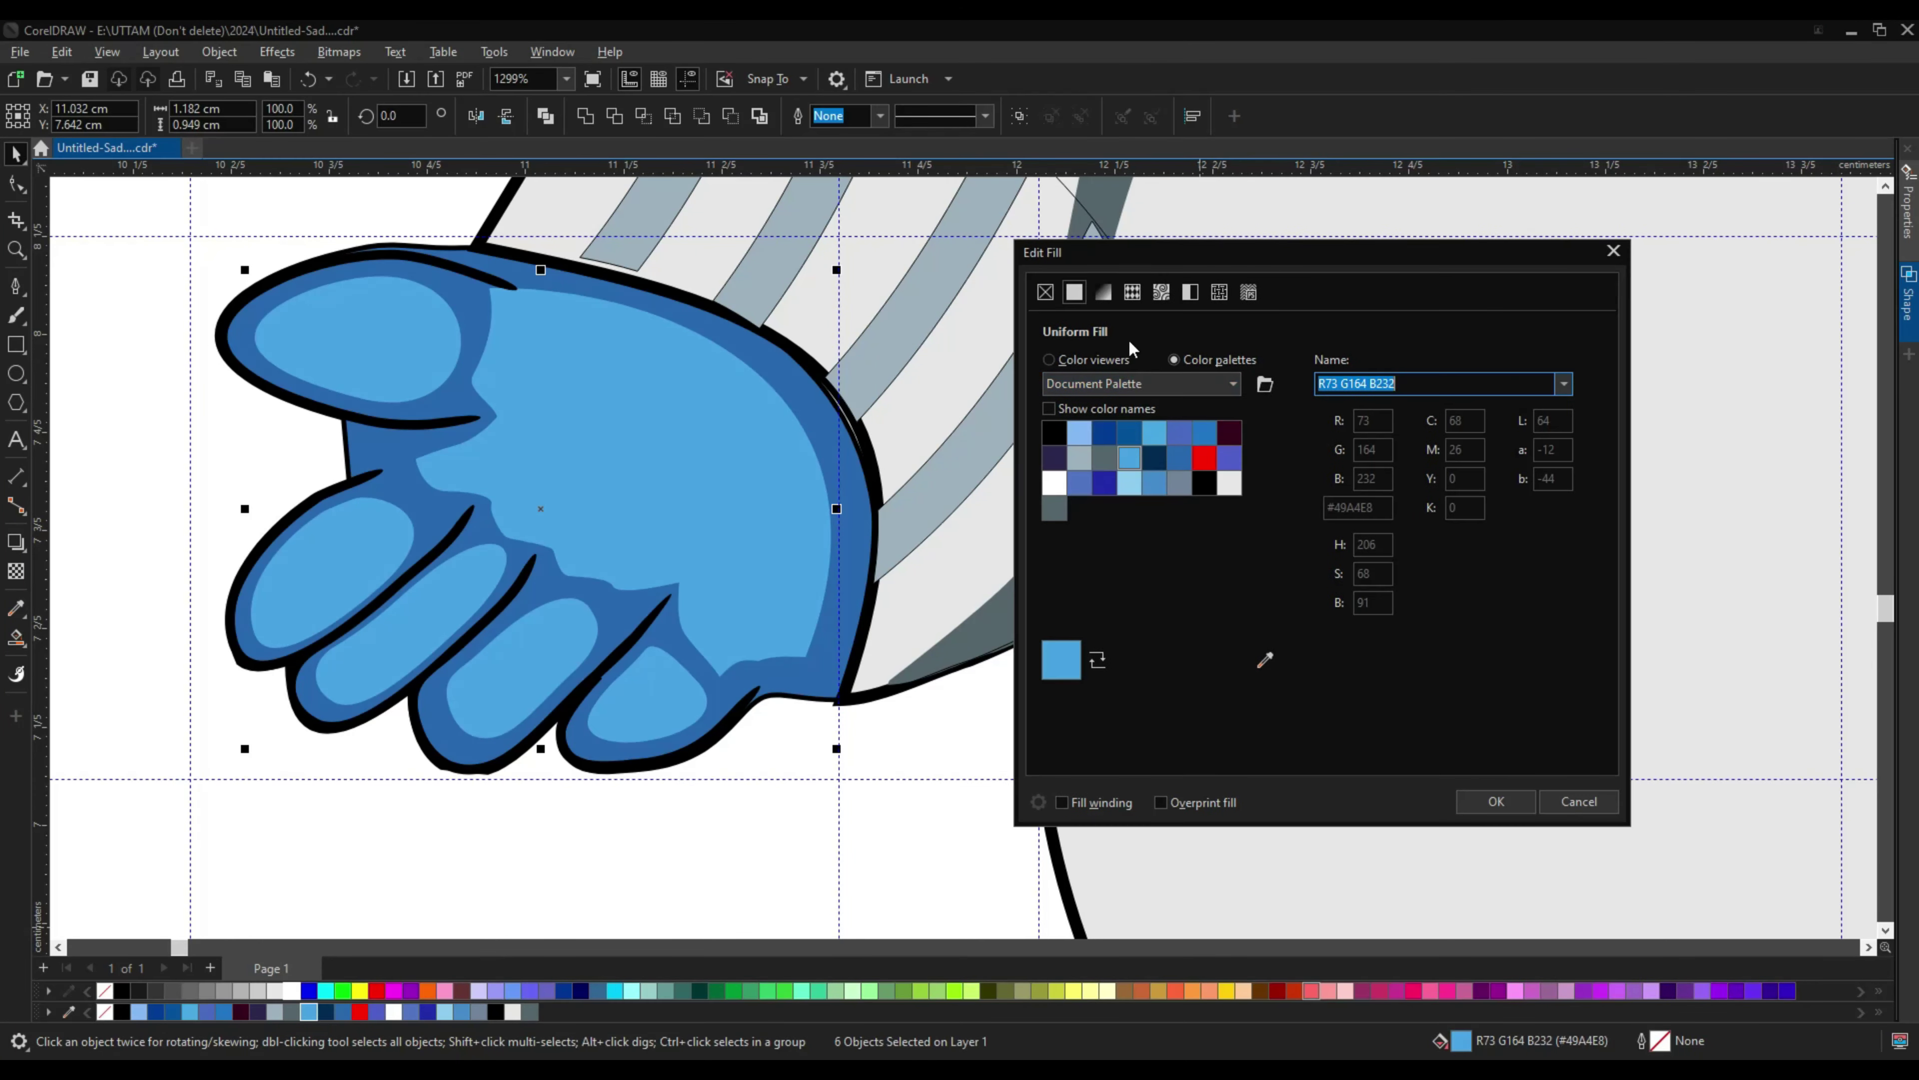
pyautogui.click(1052, 361)
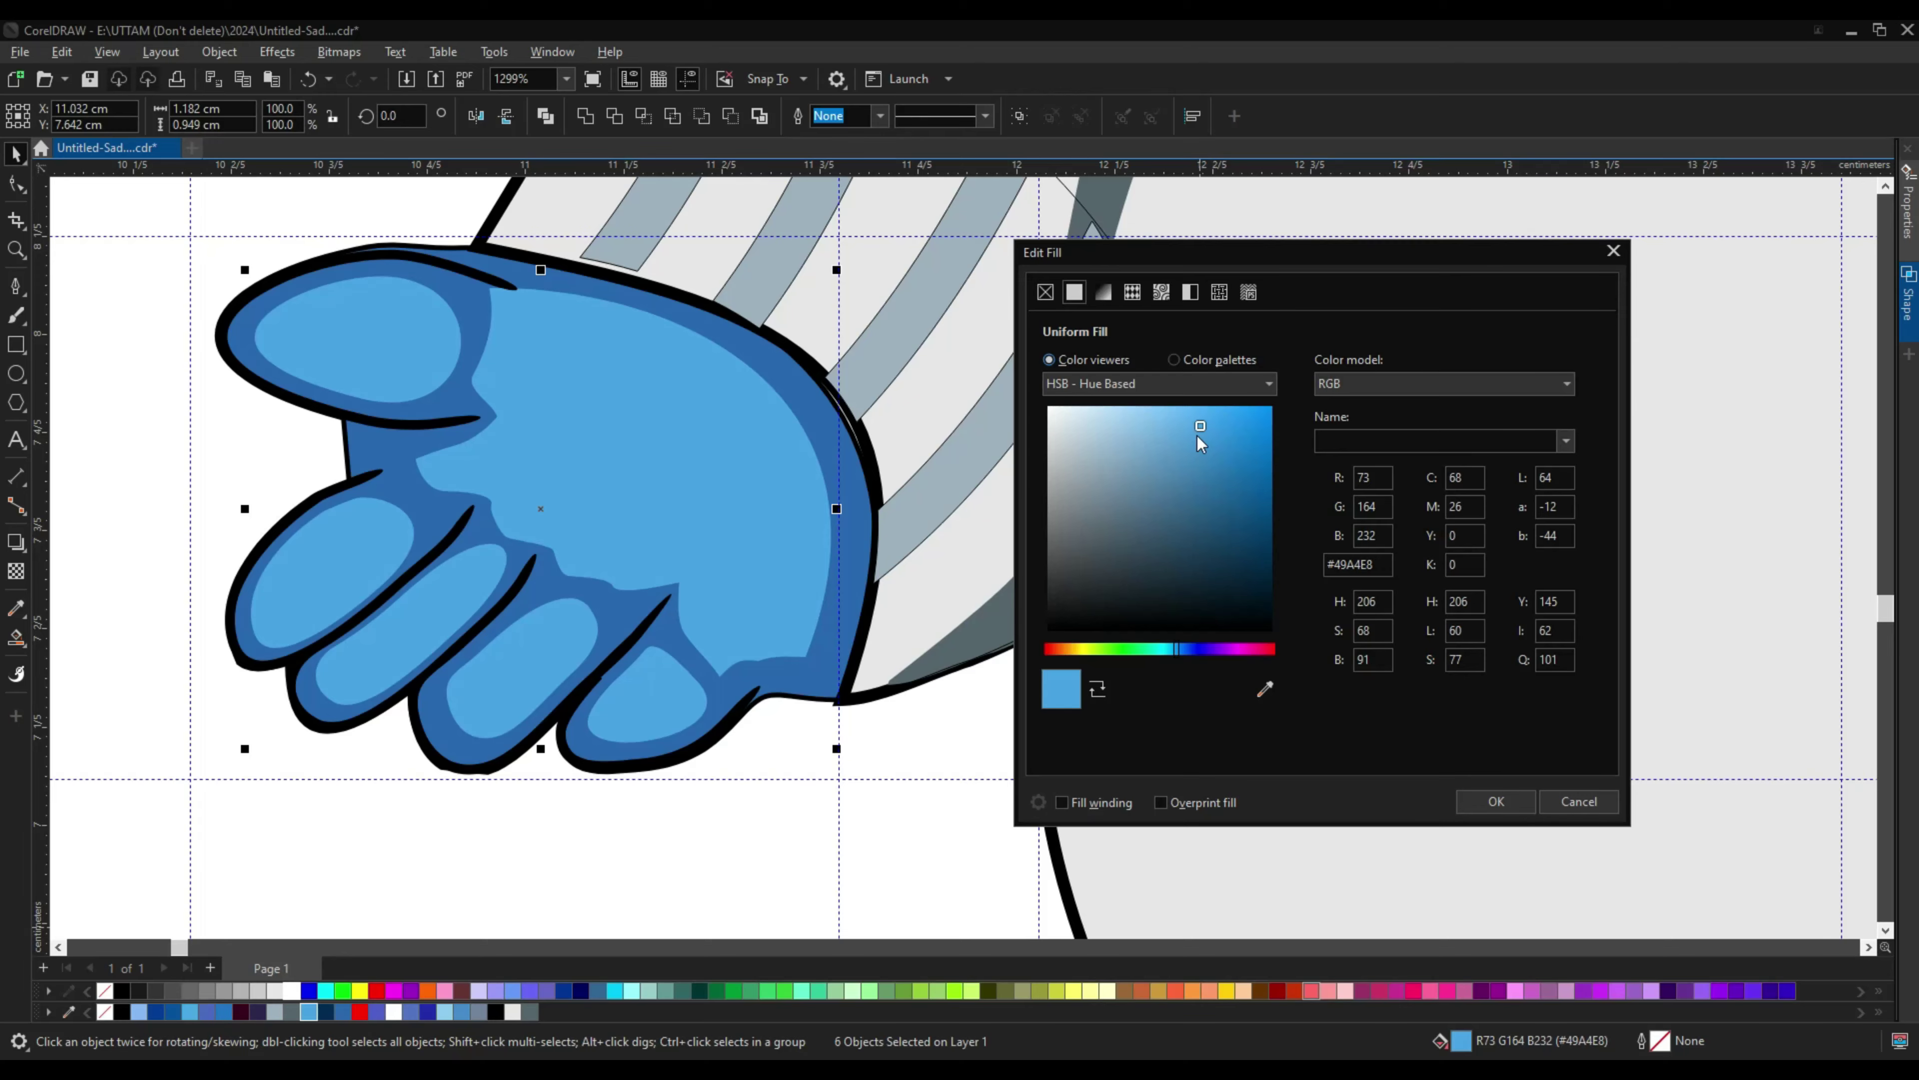
pyautogui.click(1197, 435)
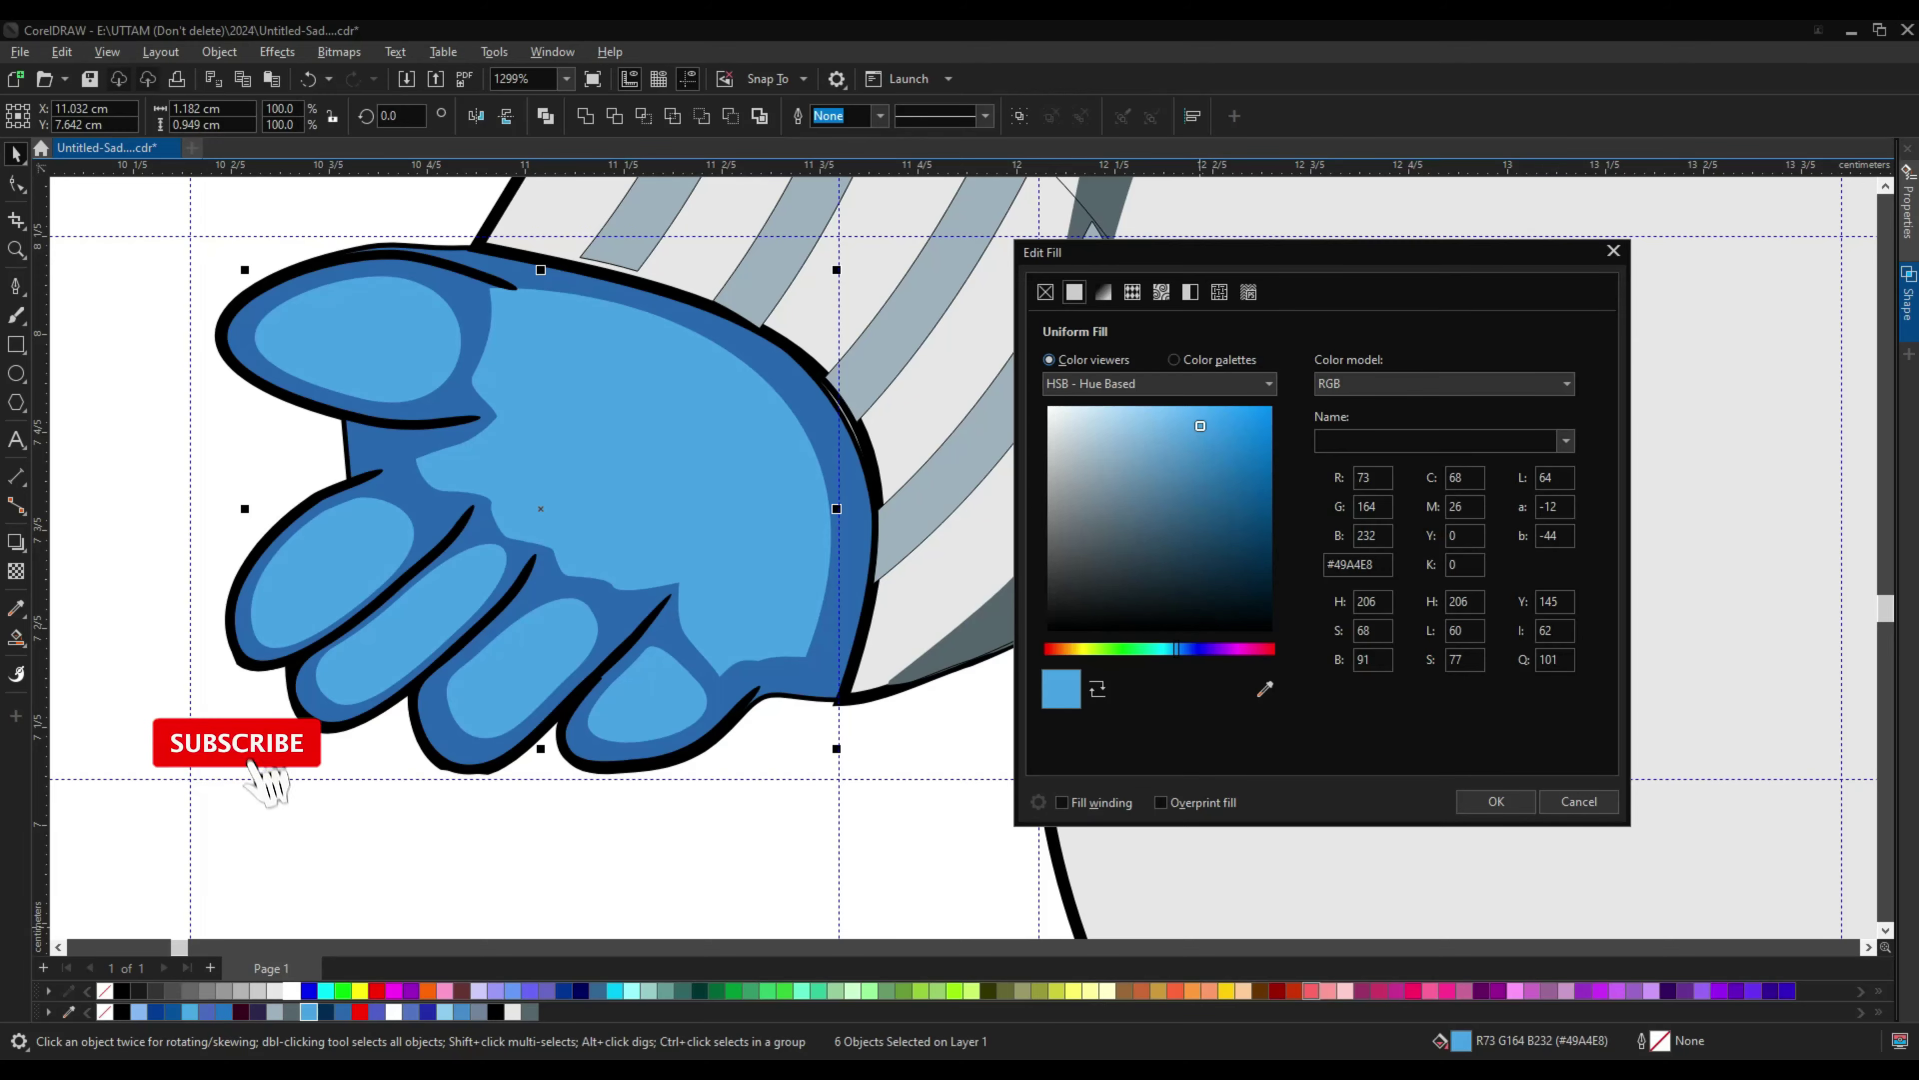
pyautogui.press('Return')
# Step: Enlarge the light-blue left palm shape and trim it around the thumb and finger pads, leaving a dark-blue gap around each pad
pyautogui.scroll(-3, 260, 655)
pyautogui.click(328, 608)
pyautogui.scroll(3, 239, 614)
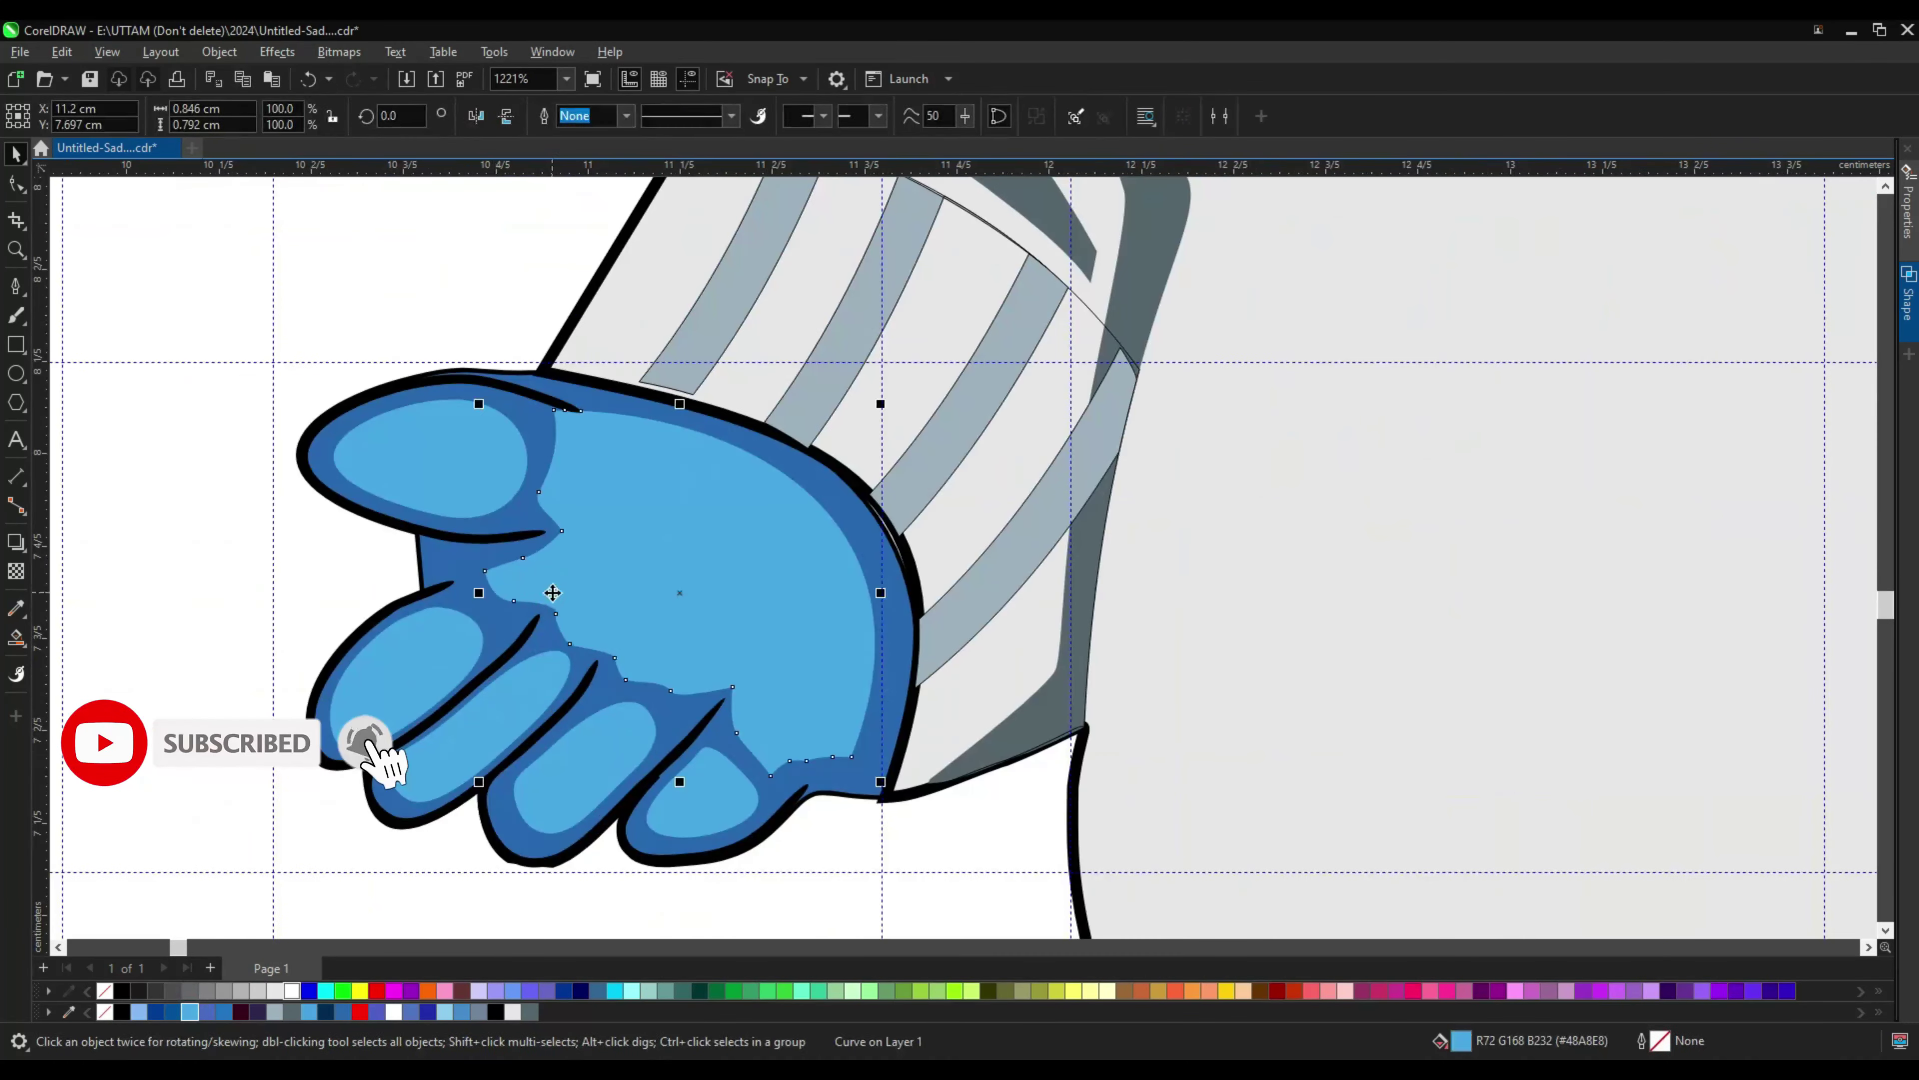
pyautogui.keyDown('shift'); pyautogui.click(623, 657); pyautogui.keyUp('shift')
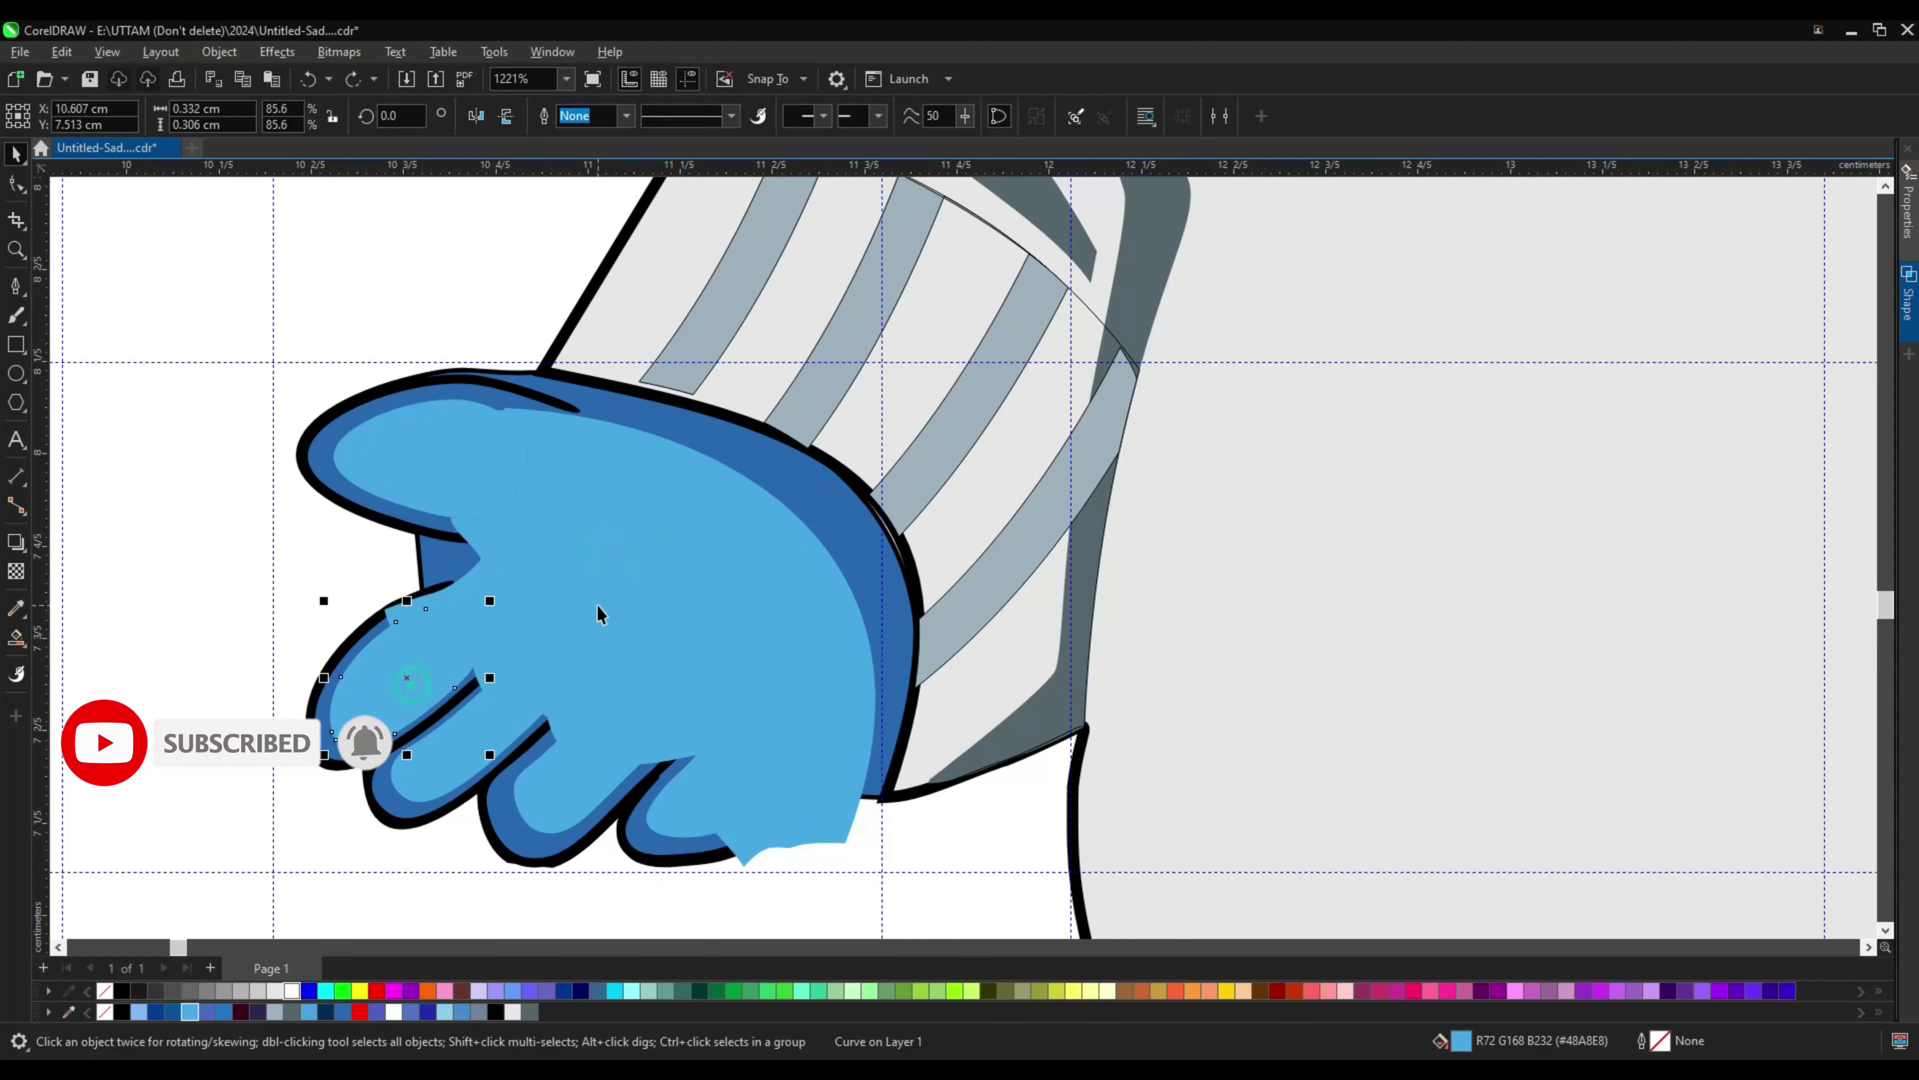
pyautogui.click(616, 115)
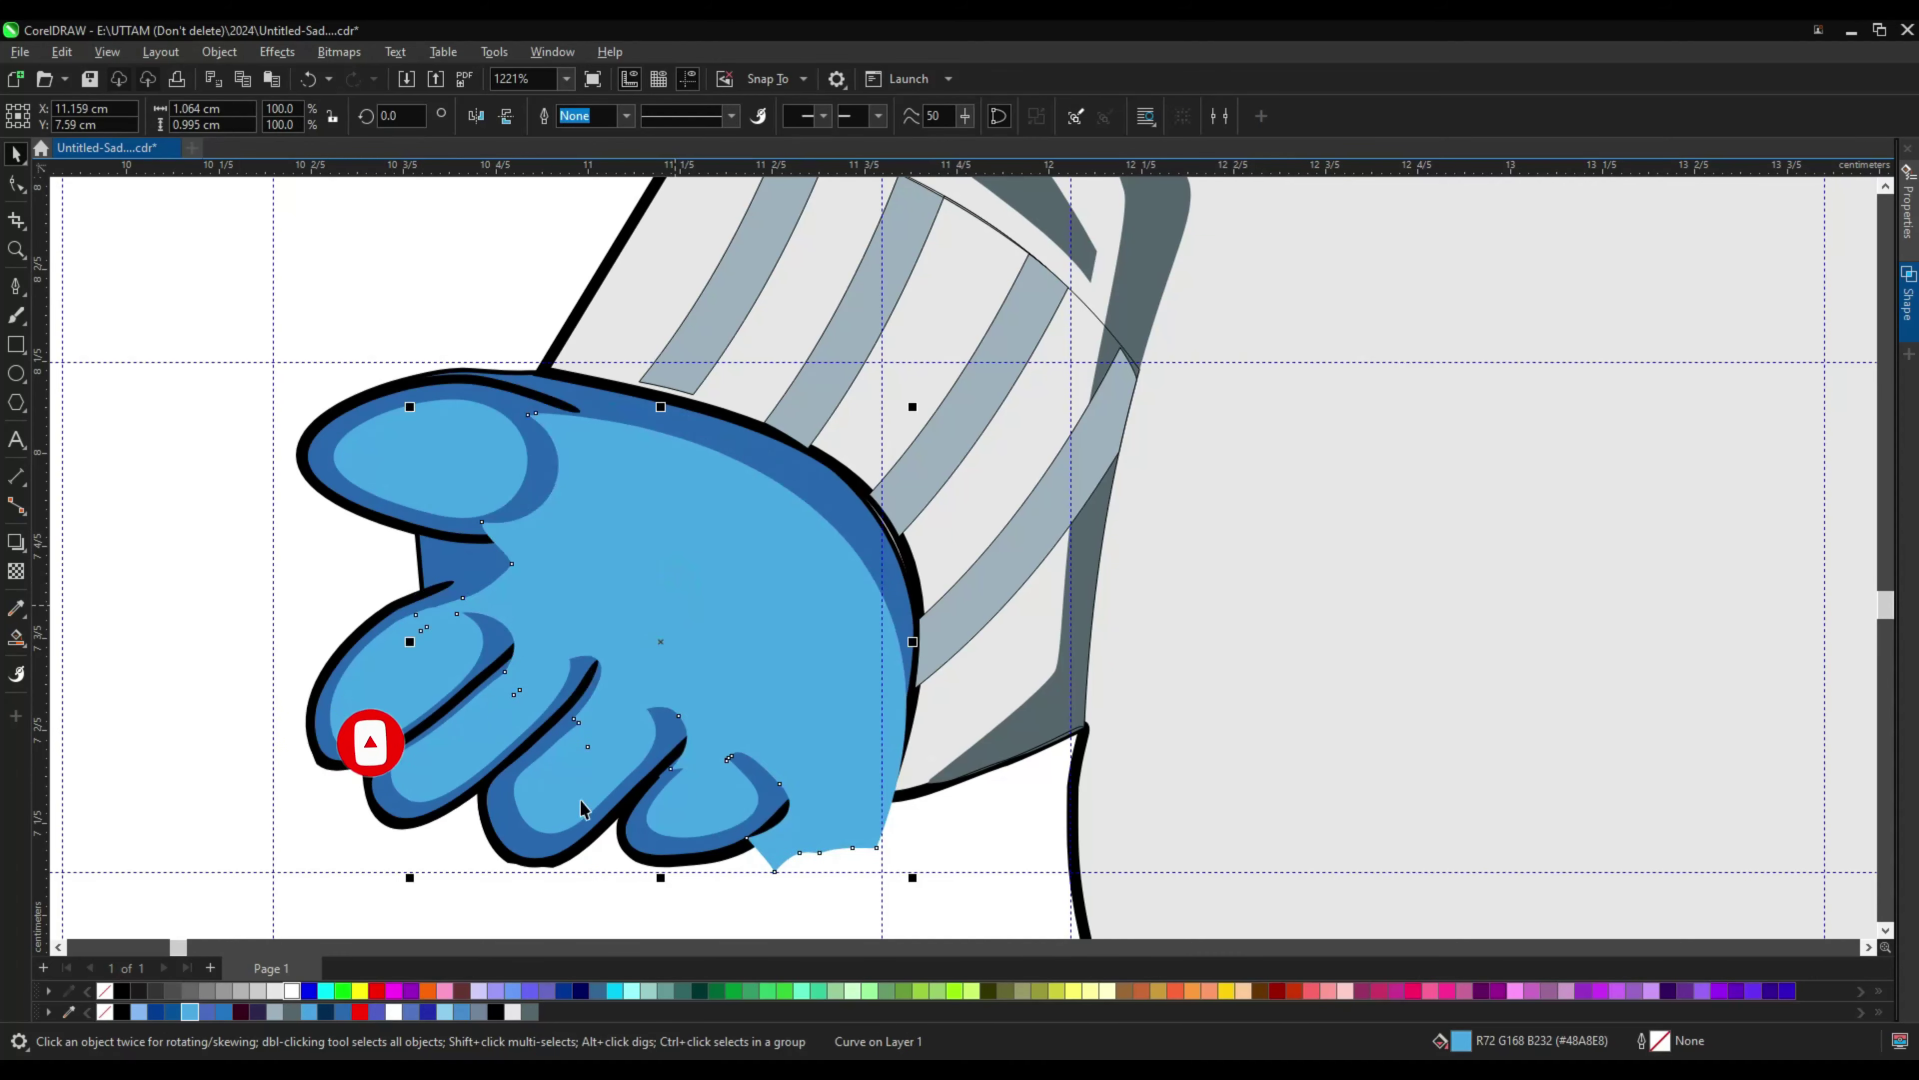
# Step: Reshape the light-blue palm's edge between the thumb and the upper fingers by moving and deleting nodes
pyautogui.scroll(2, 535, 866)
pyautogui.press('F10')
pyautogui.scroll(2, 641, 567)
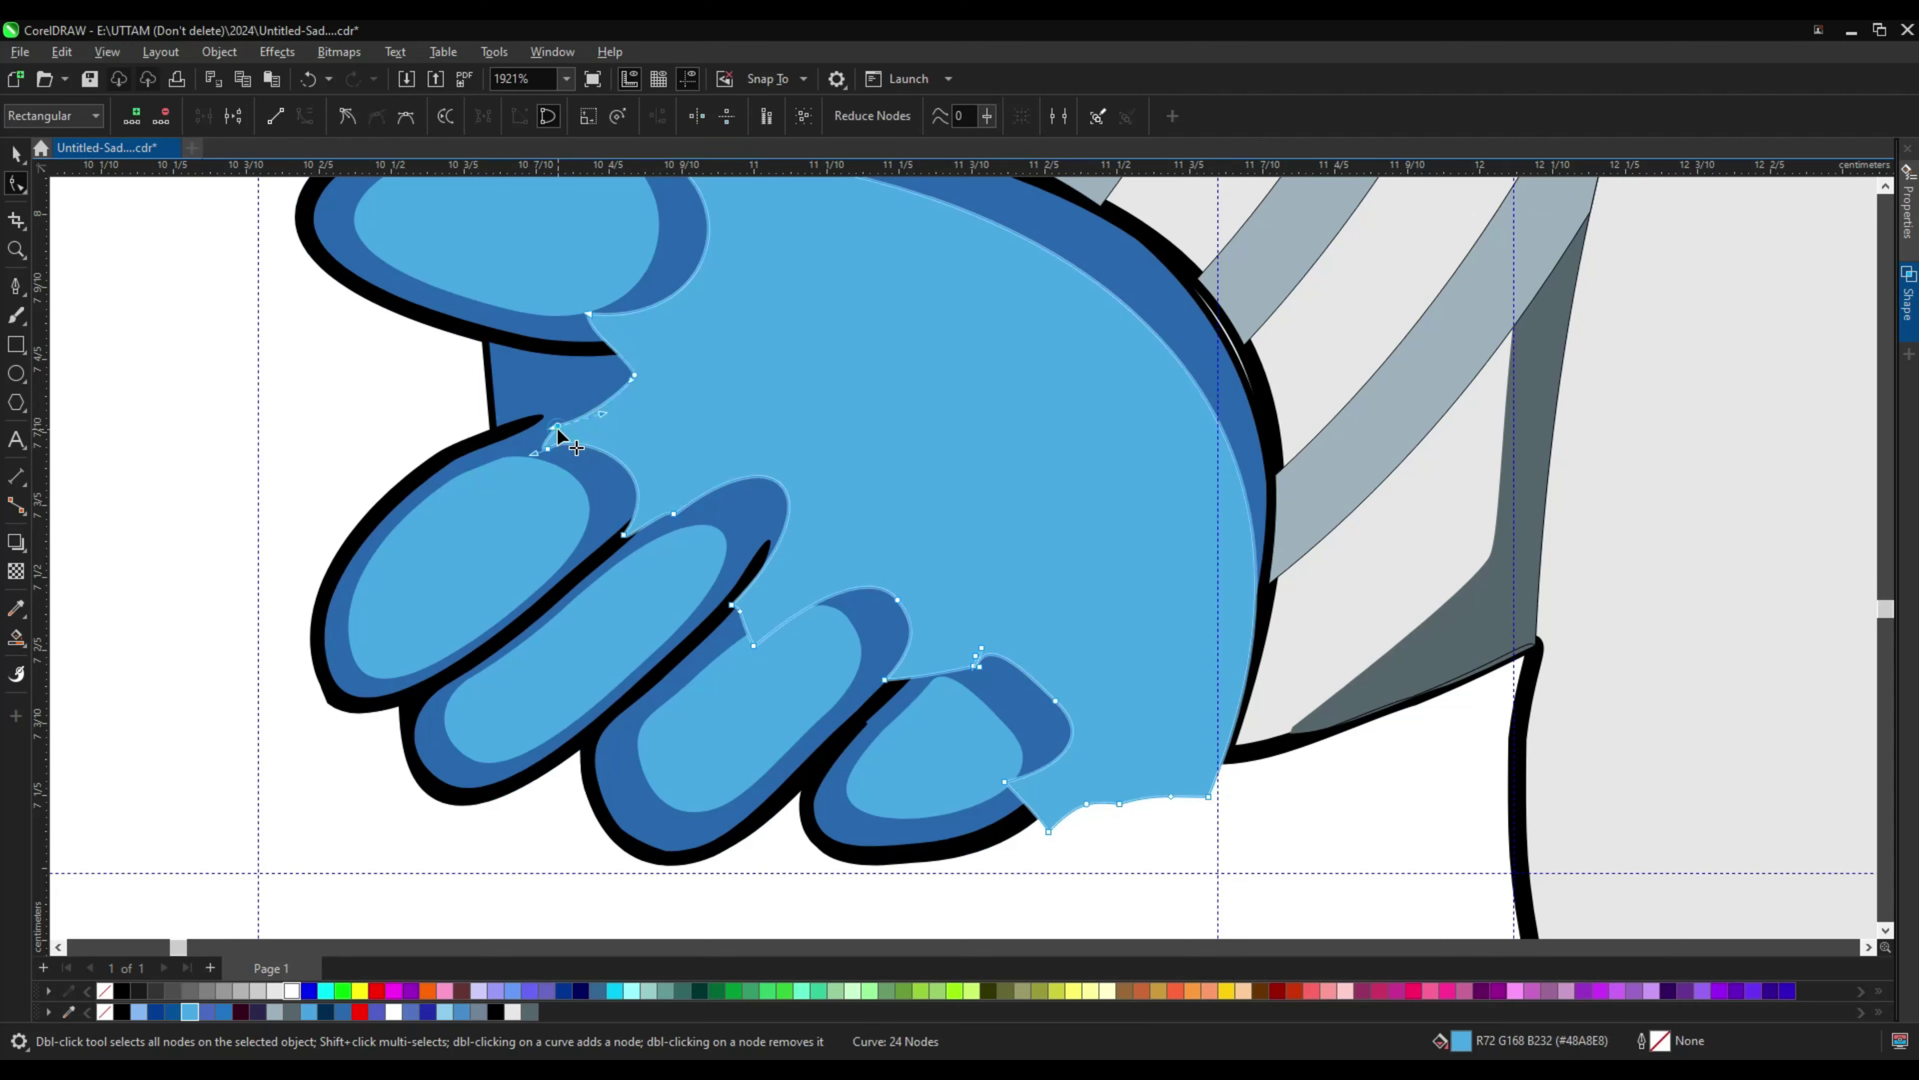
pyautogui.moveTo(558, 426); pyautogui.dragTo(750, 318)
pyautogui.doubleClick(796, 491)
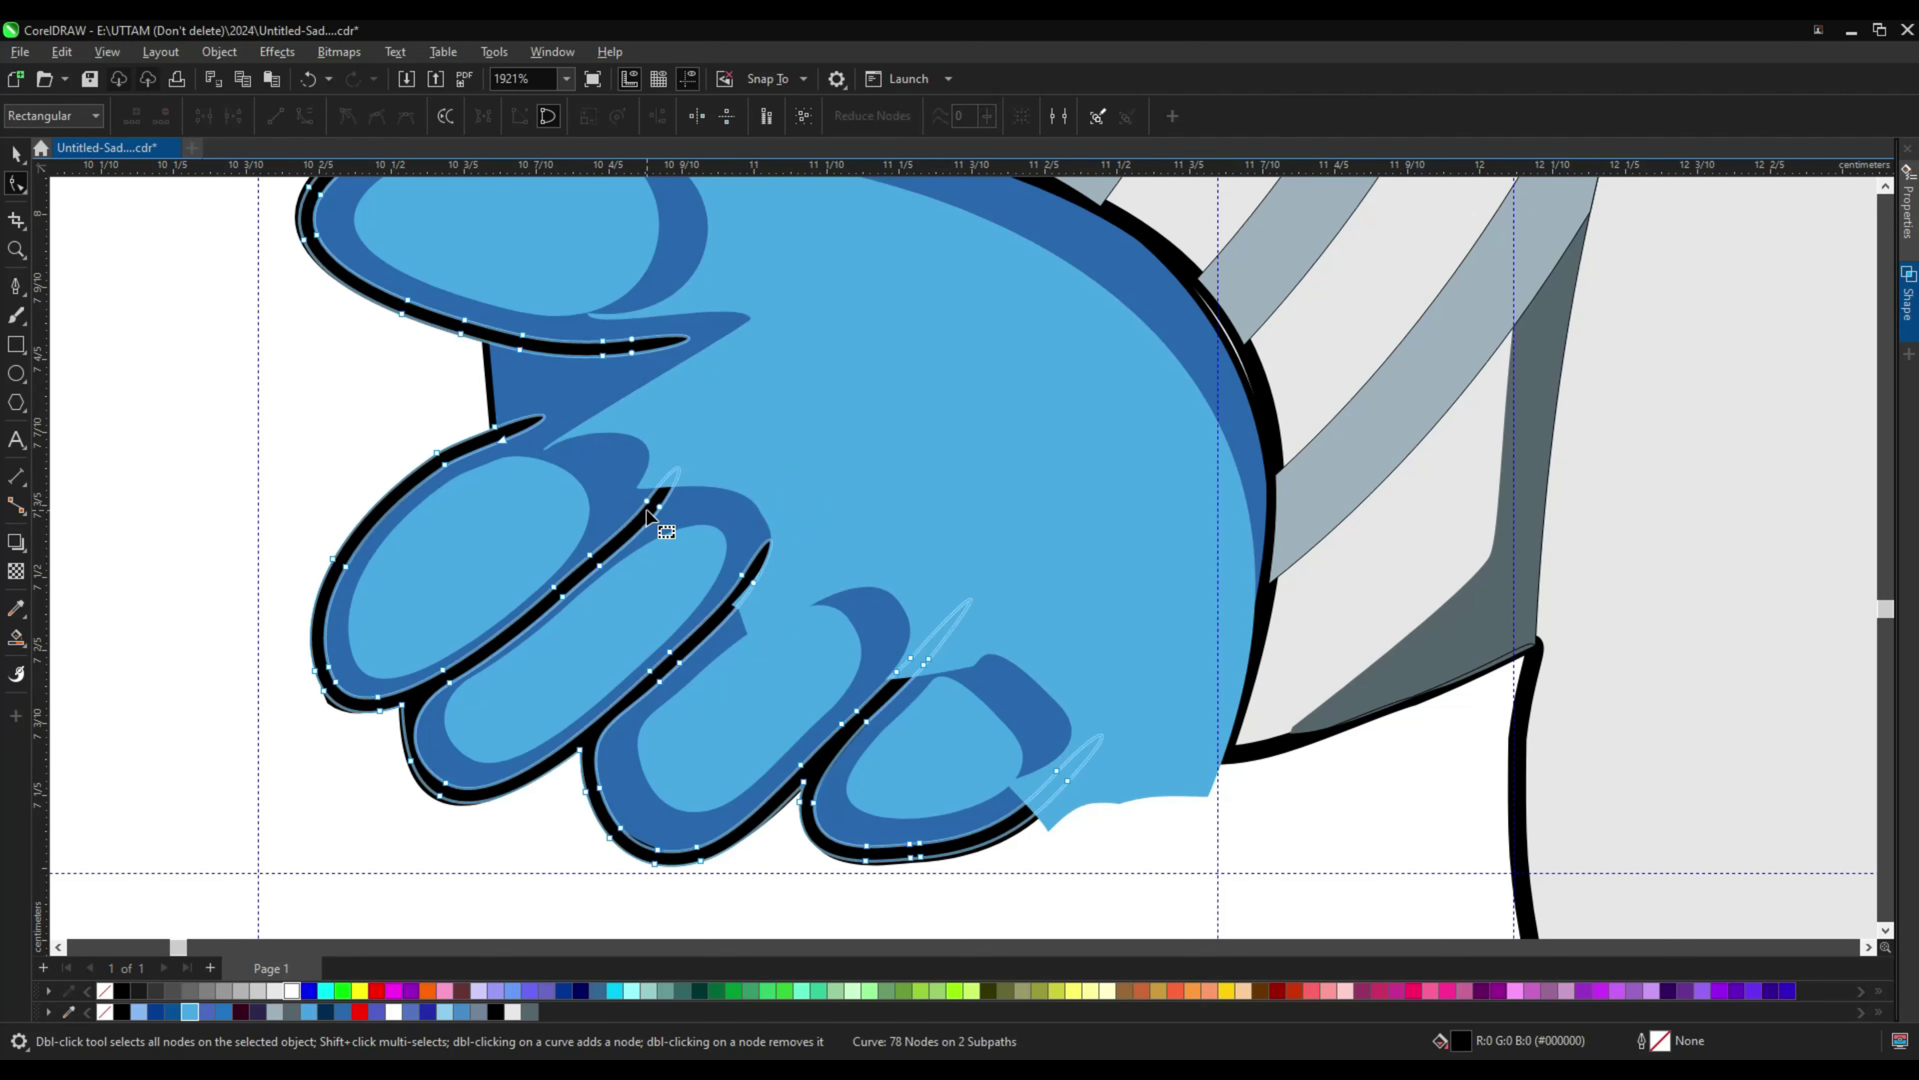
pyautogui.scroll(1, 640, 499)
pyautogui.moveTo(800, 529); pyautogui.dragTo(788, 637)
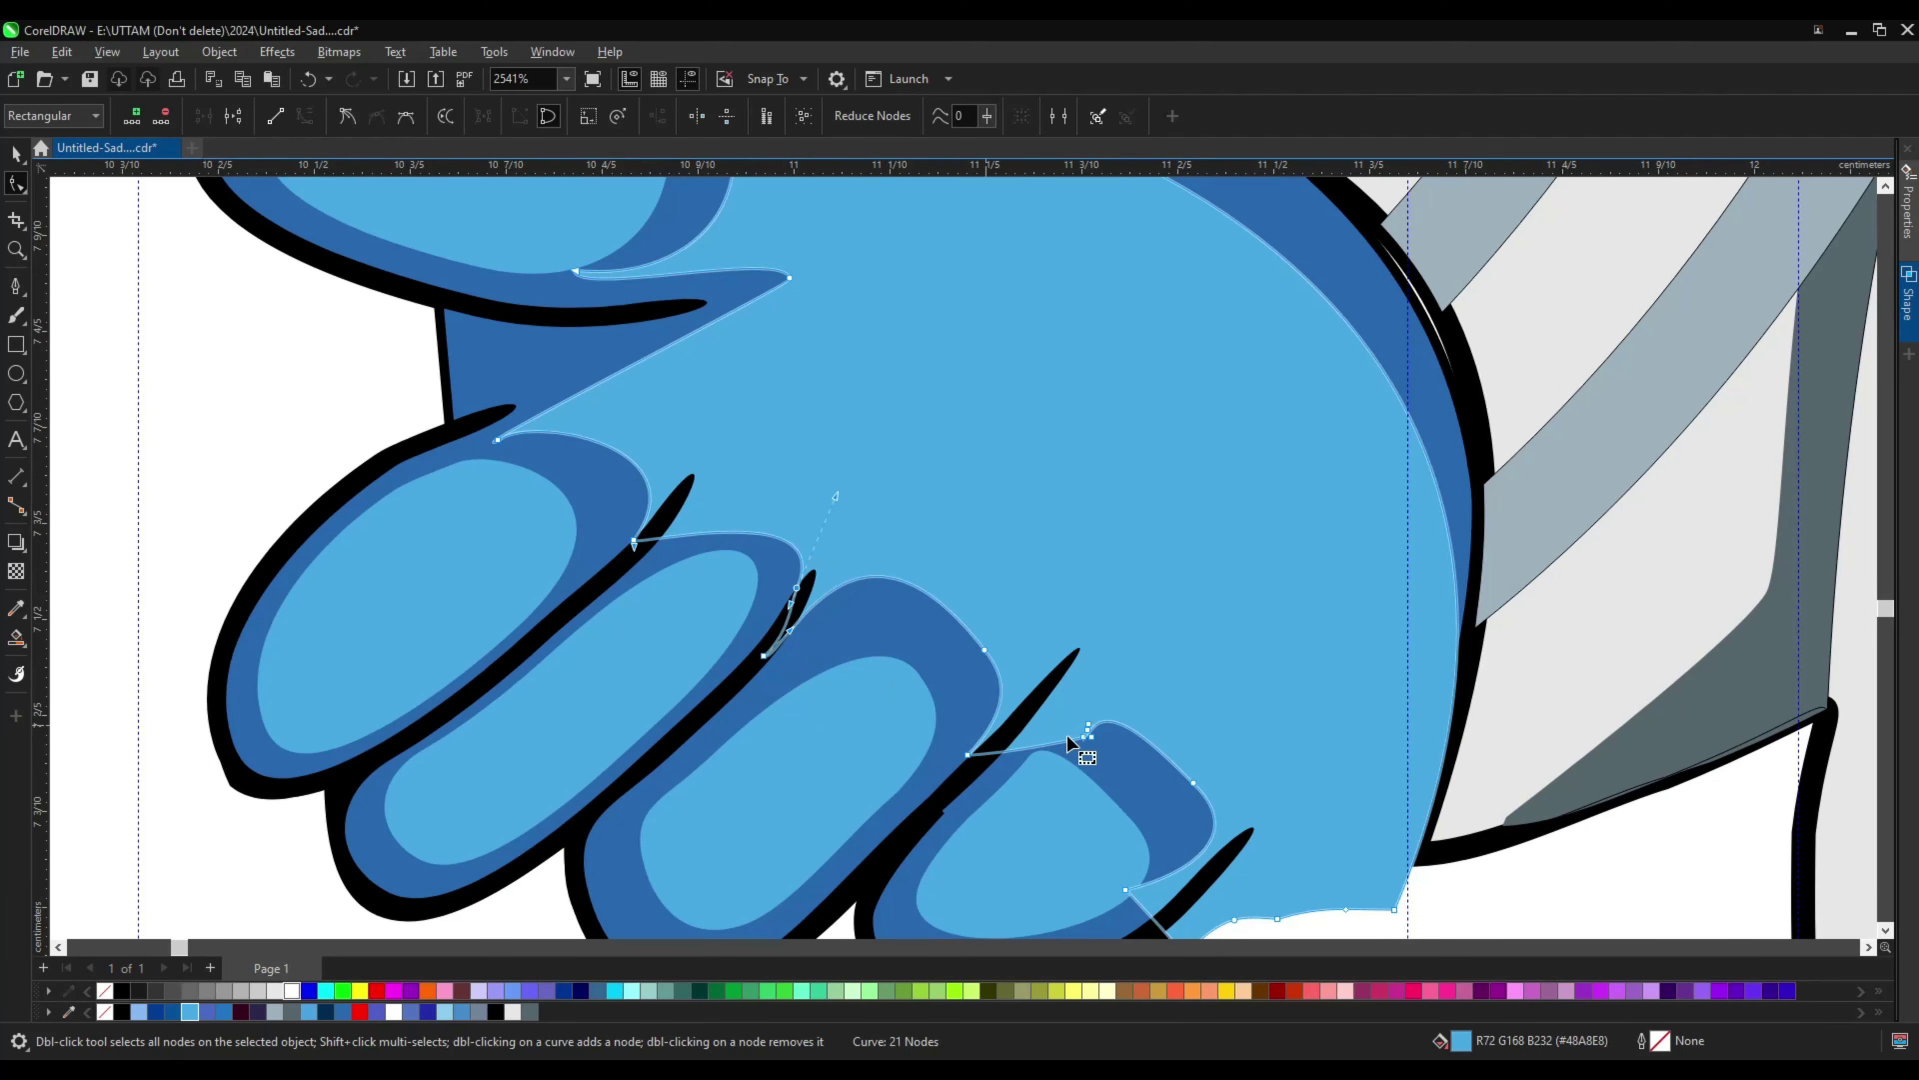
# Step: Delete surplus nodes along the palm's lower edge and curve it inward from the little finger to the wrist
pyautogui.scroll(-1, 1094, 824)
pyautogui.doubleClick(1089, 730)
pyautogui.doubleClick(1377, 915)
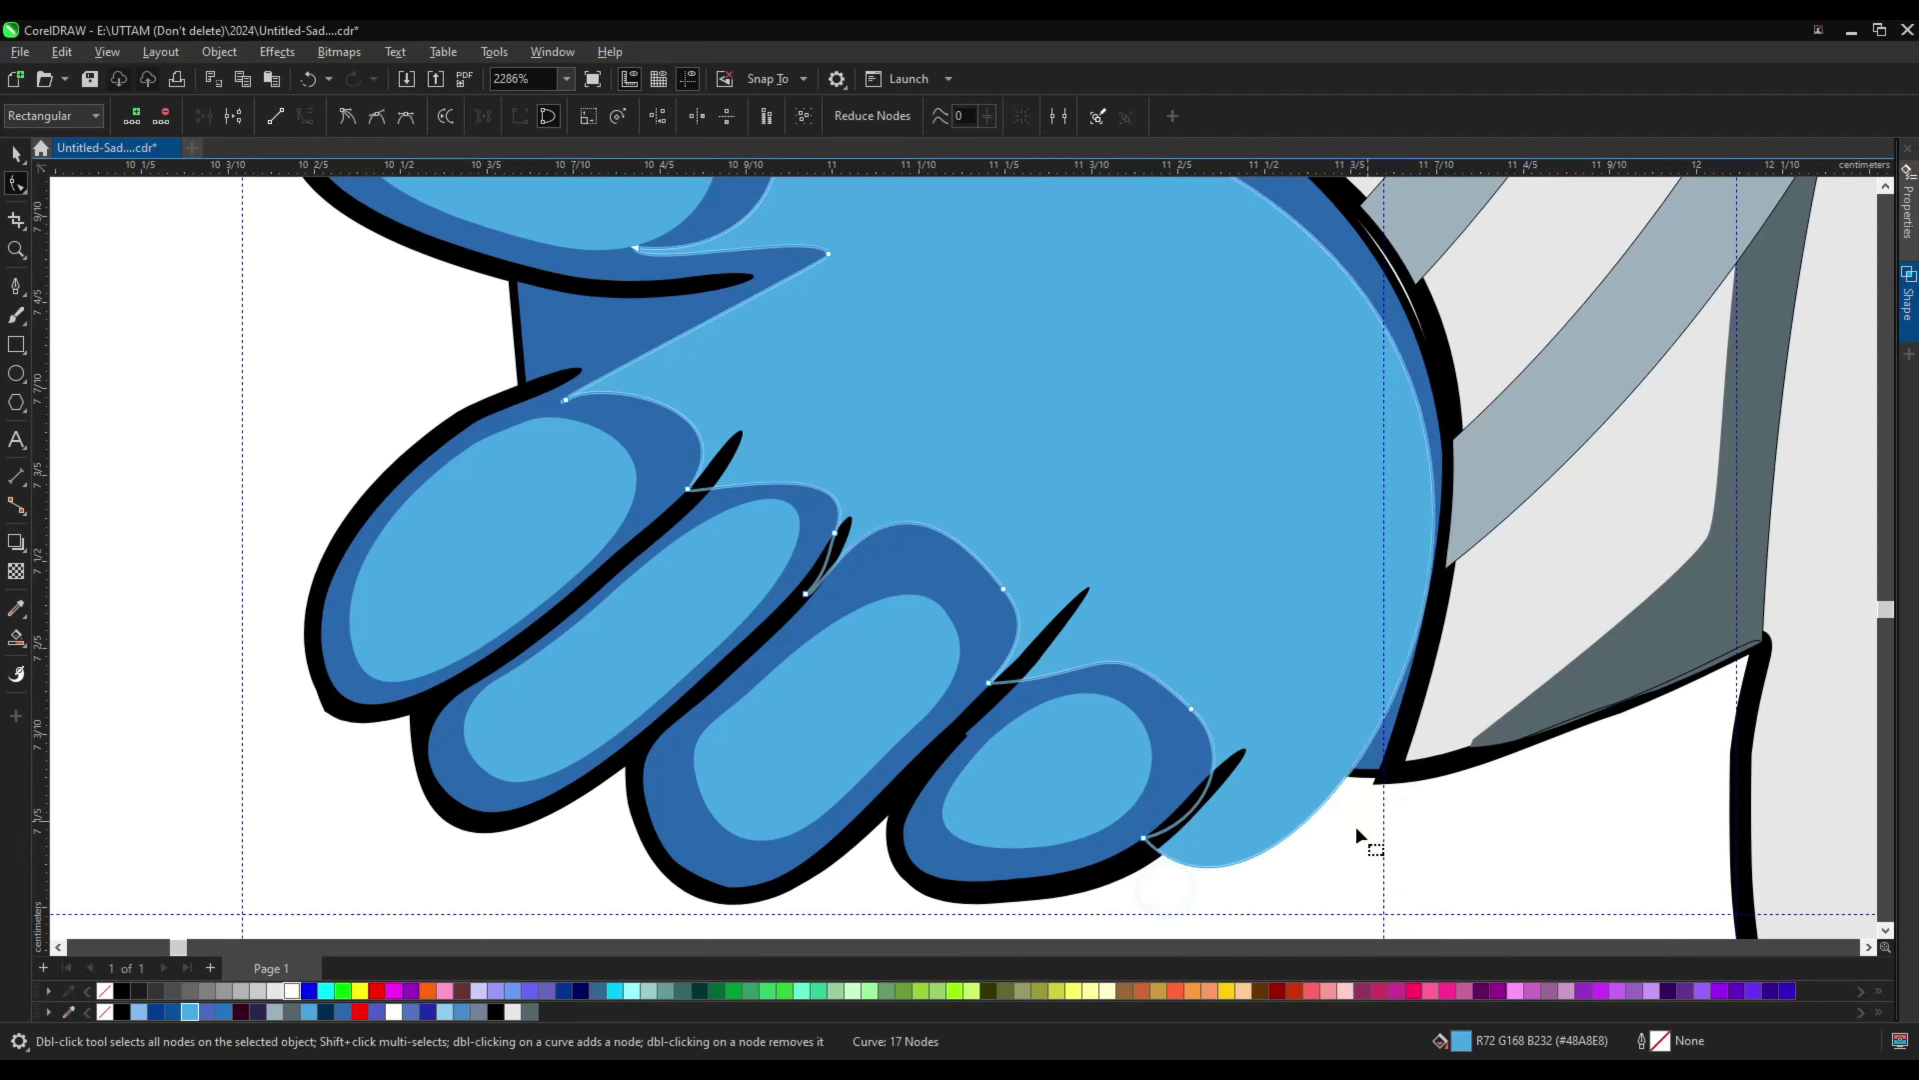
pyautogui.doubleClick(1384, 773)
pyautogui.scroll(-3, 1028, 363)
pyautogui.scroll(5, 1058, 522)
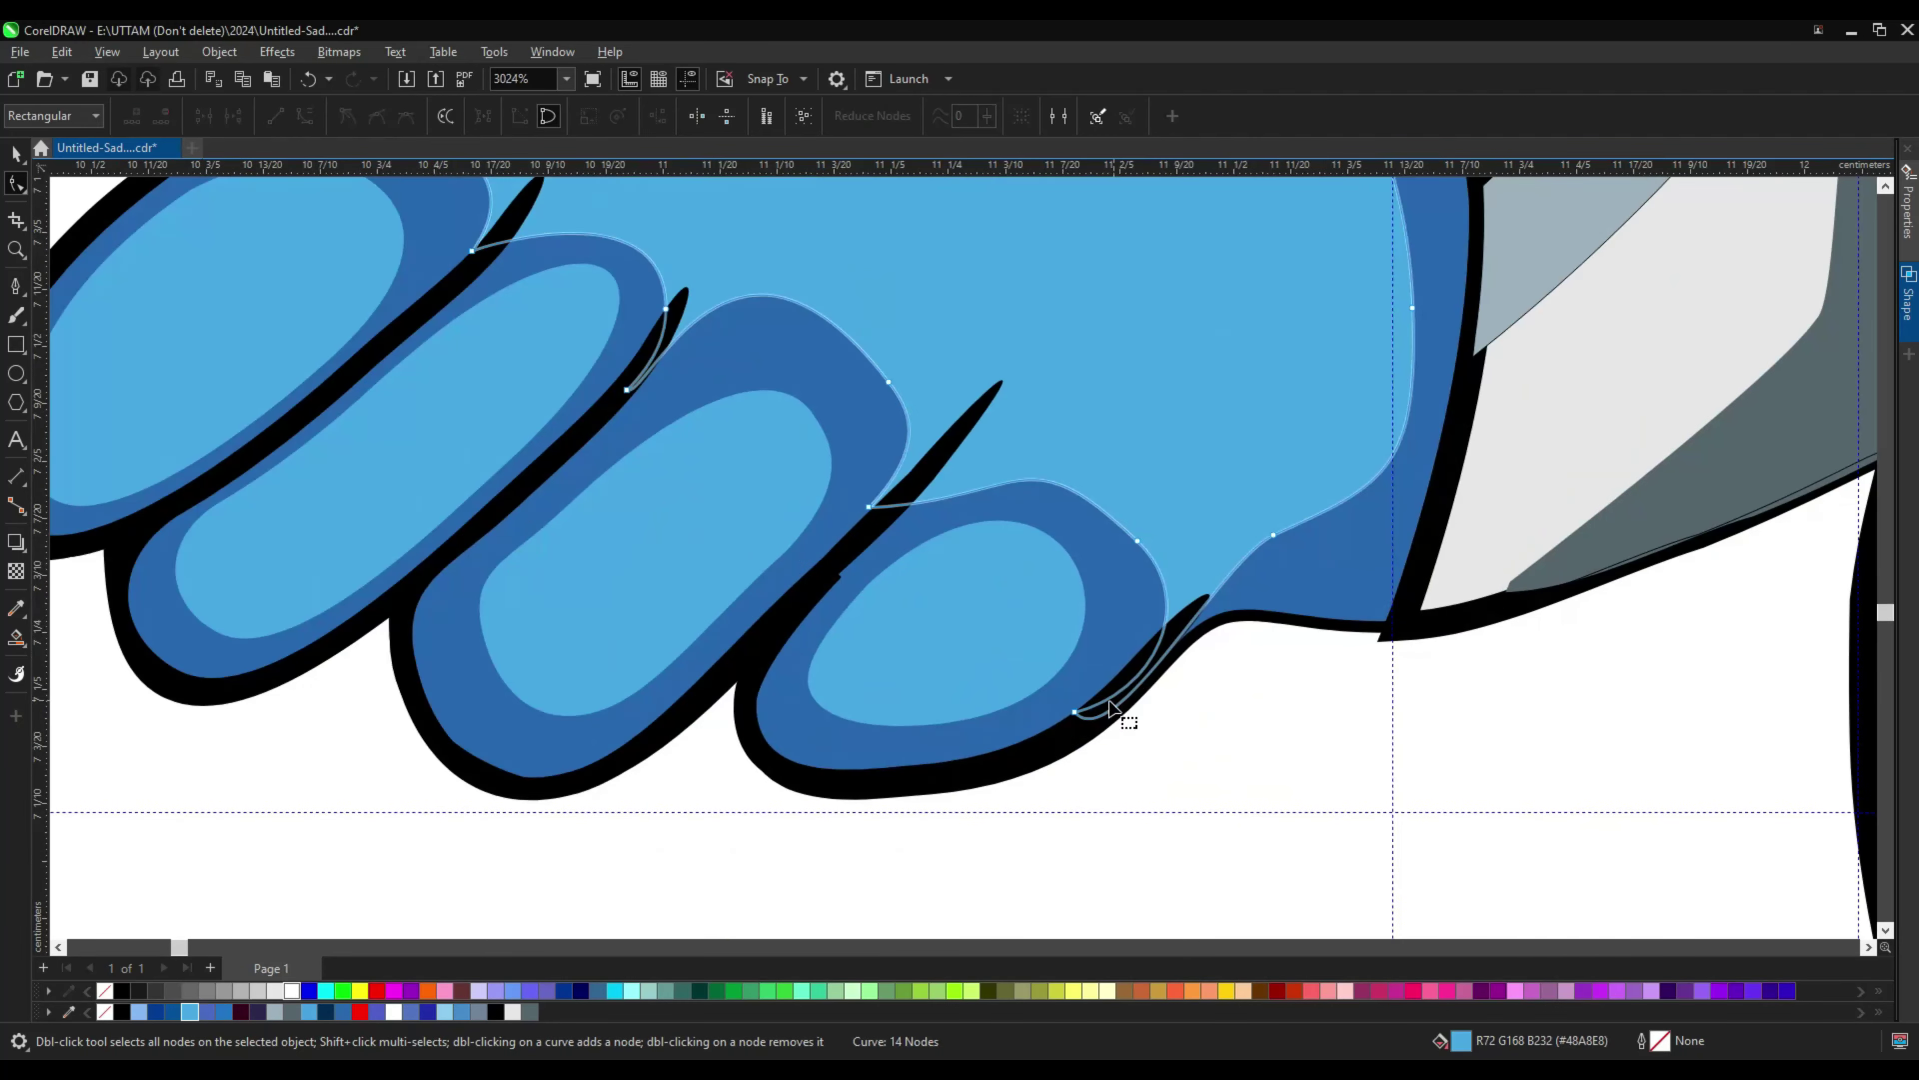
pyautogui.scroll(-2, 878, 536)
pyautogui.scroll(2, 844, 549)
pyautogui.scroll(-4, 775, 586)
pyautogui.click(774, 586)
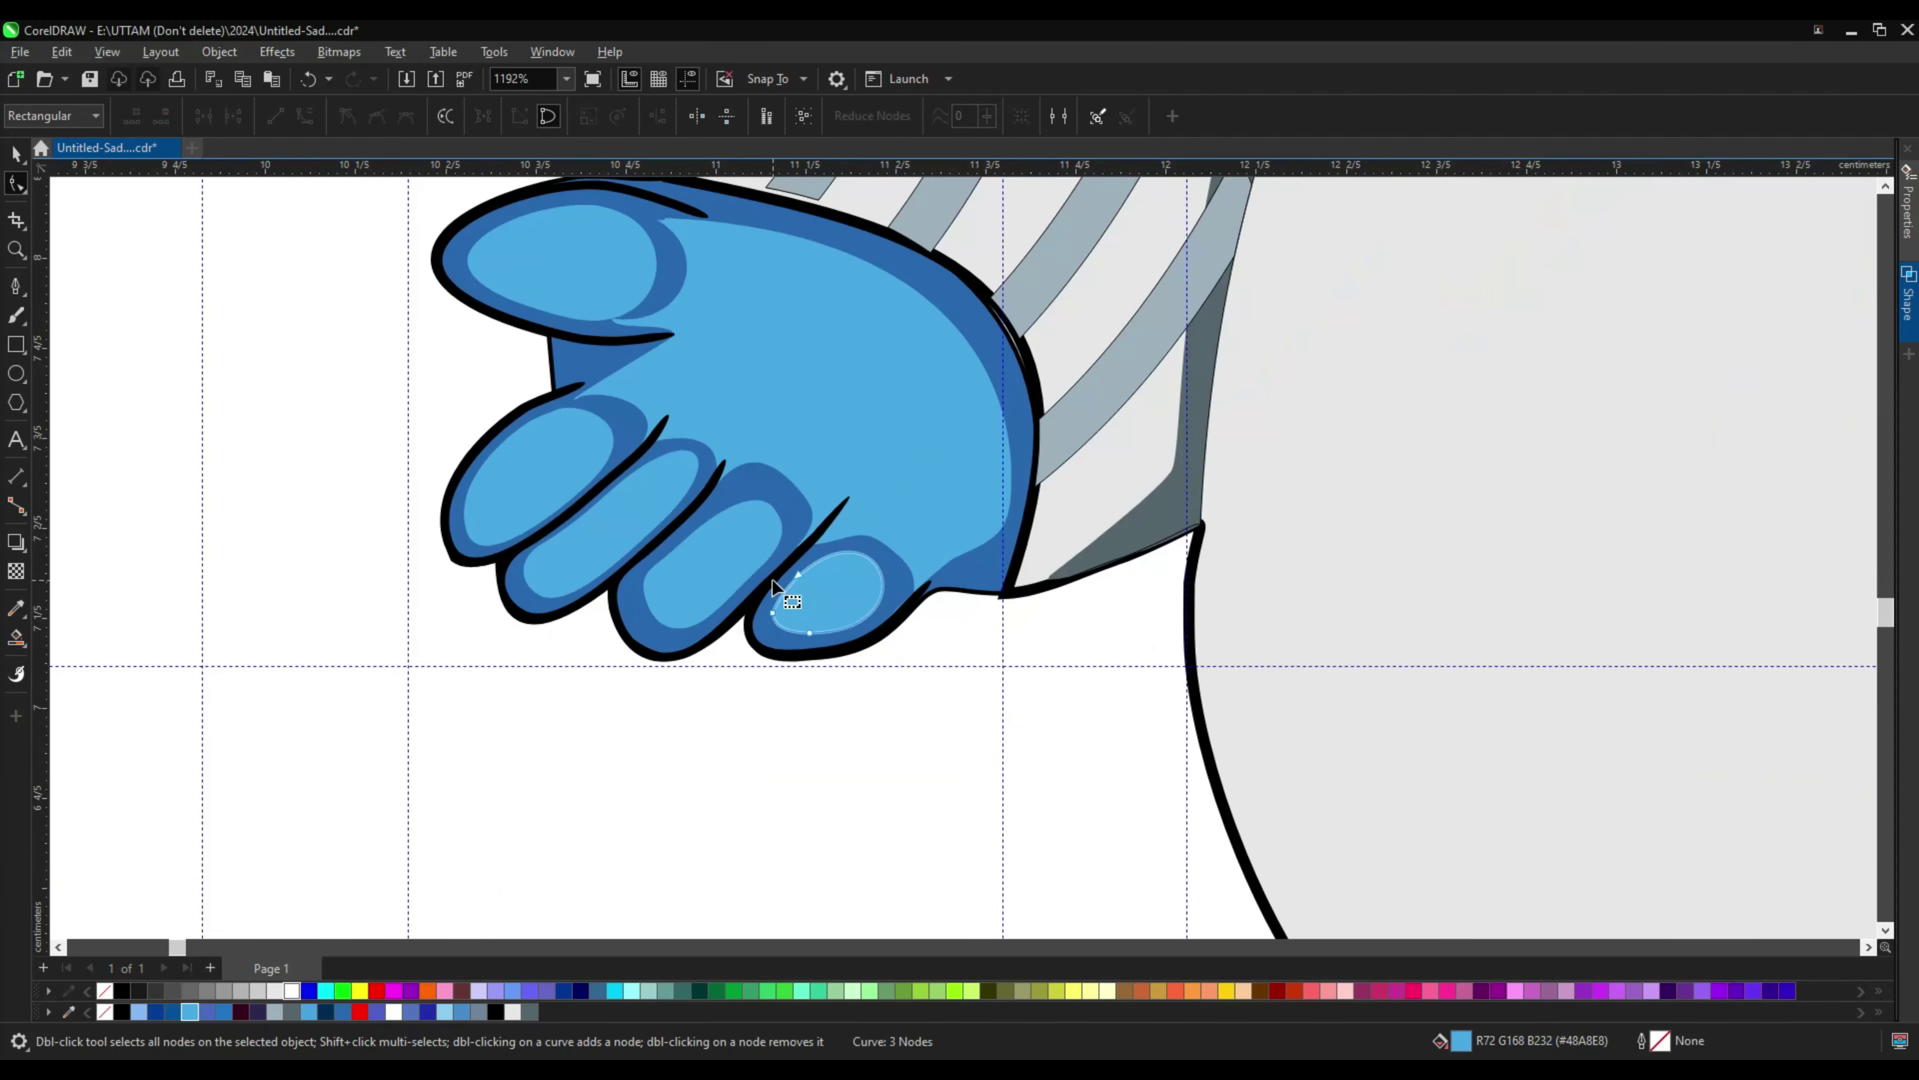
# Step: Change the face's fountain fill to a two-colour linear gradient that darkens to deep blue at the chin
pyautogui.scroll(-10, 643, 686)
pyautogui.click(1510, 696)
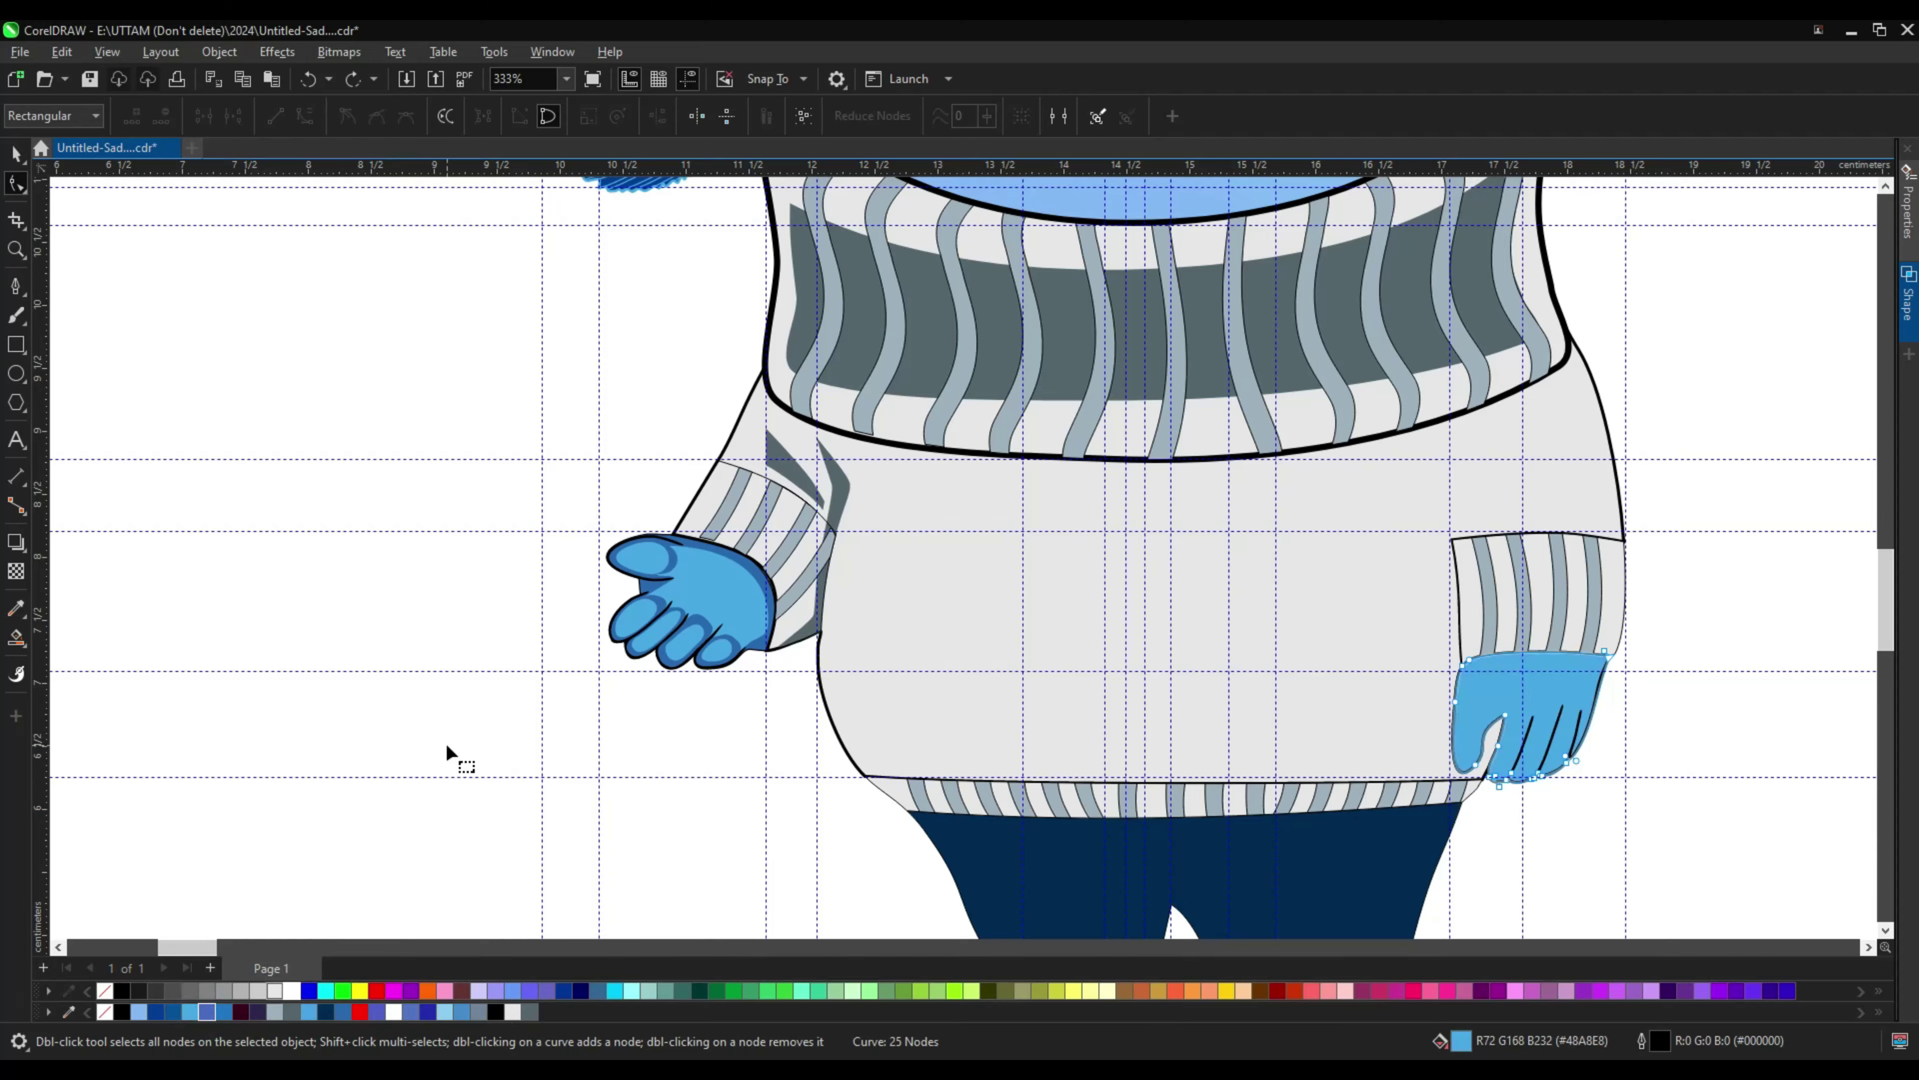
pyautogui.scroll(-3, 785, 930)
pyautogui.click(907, 529)
pyautogui.press('F11')
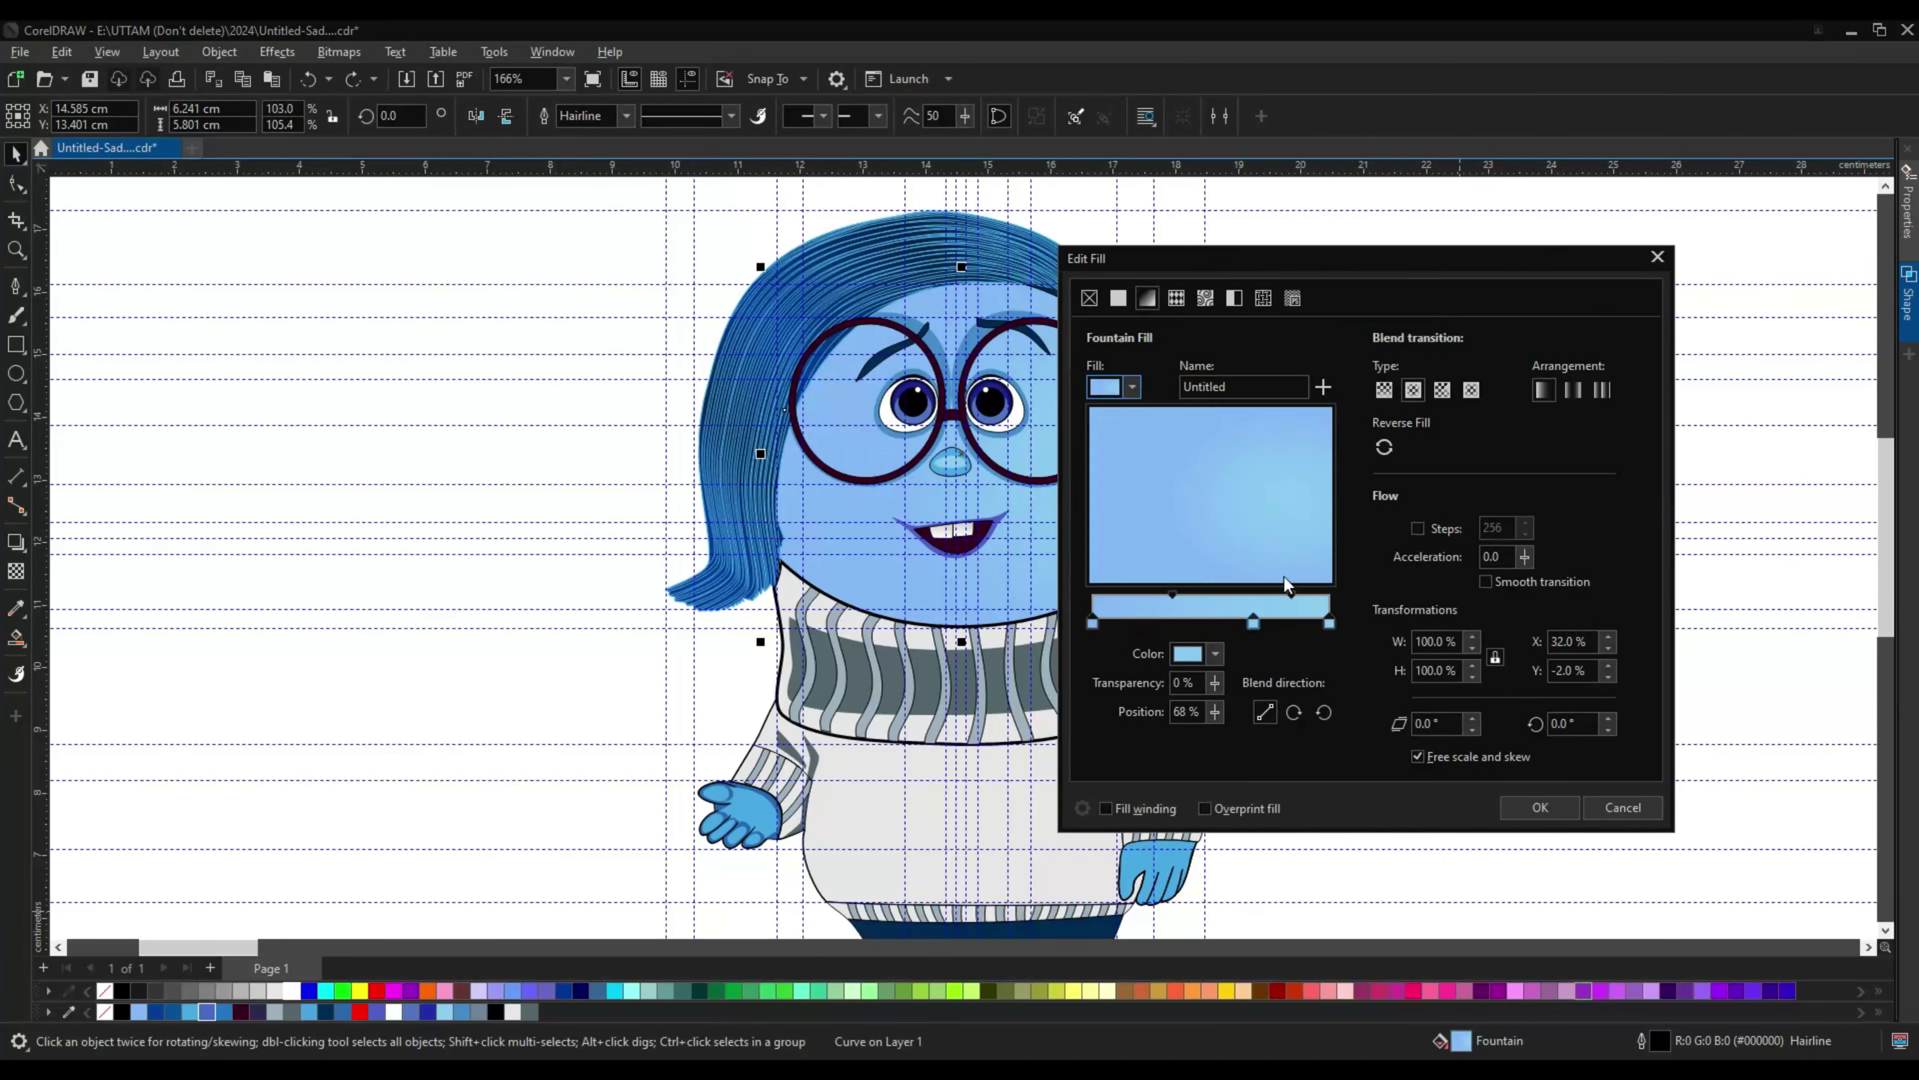
pyautogui.doubleClick(1254, 623)
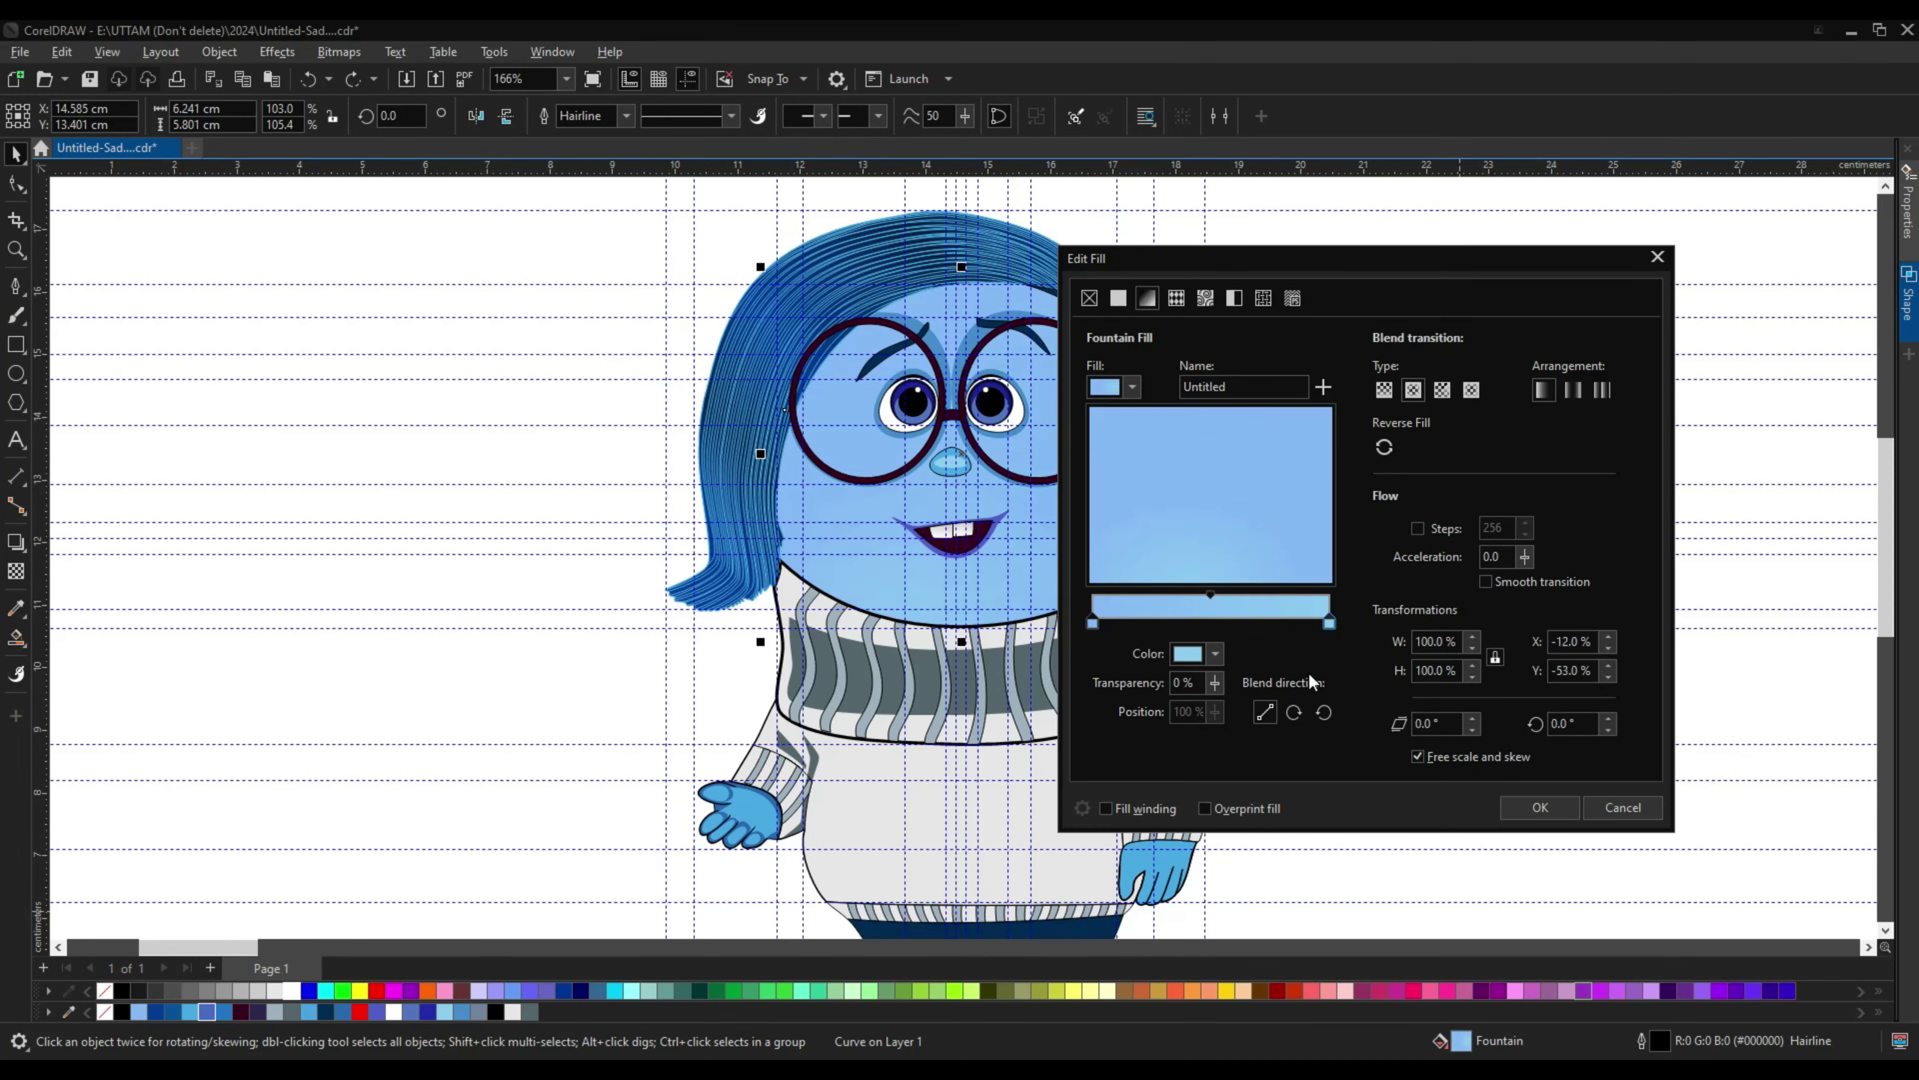
pyautogui.click(1215, 653)
pyautogui.click(1371, 935)
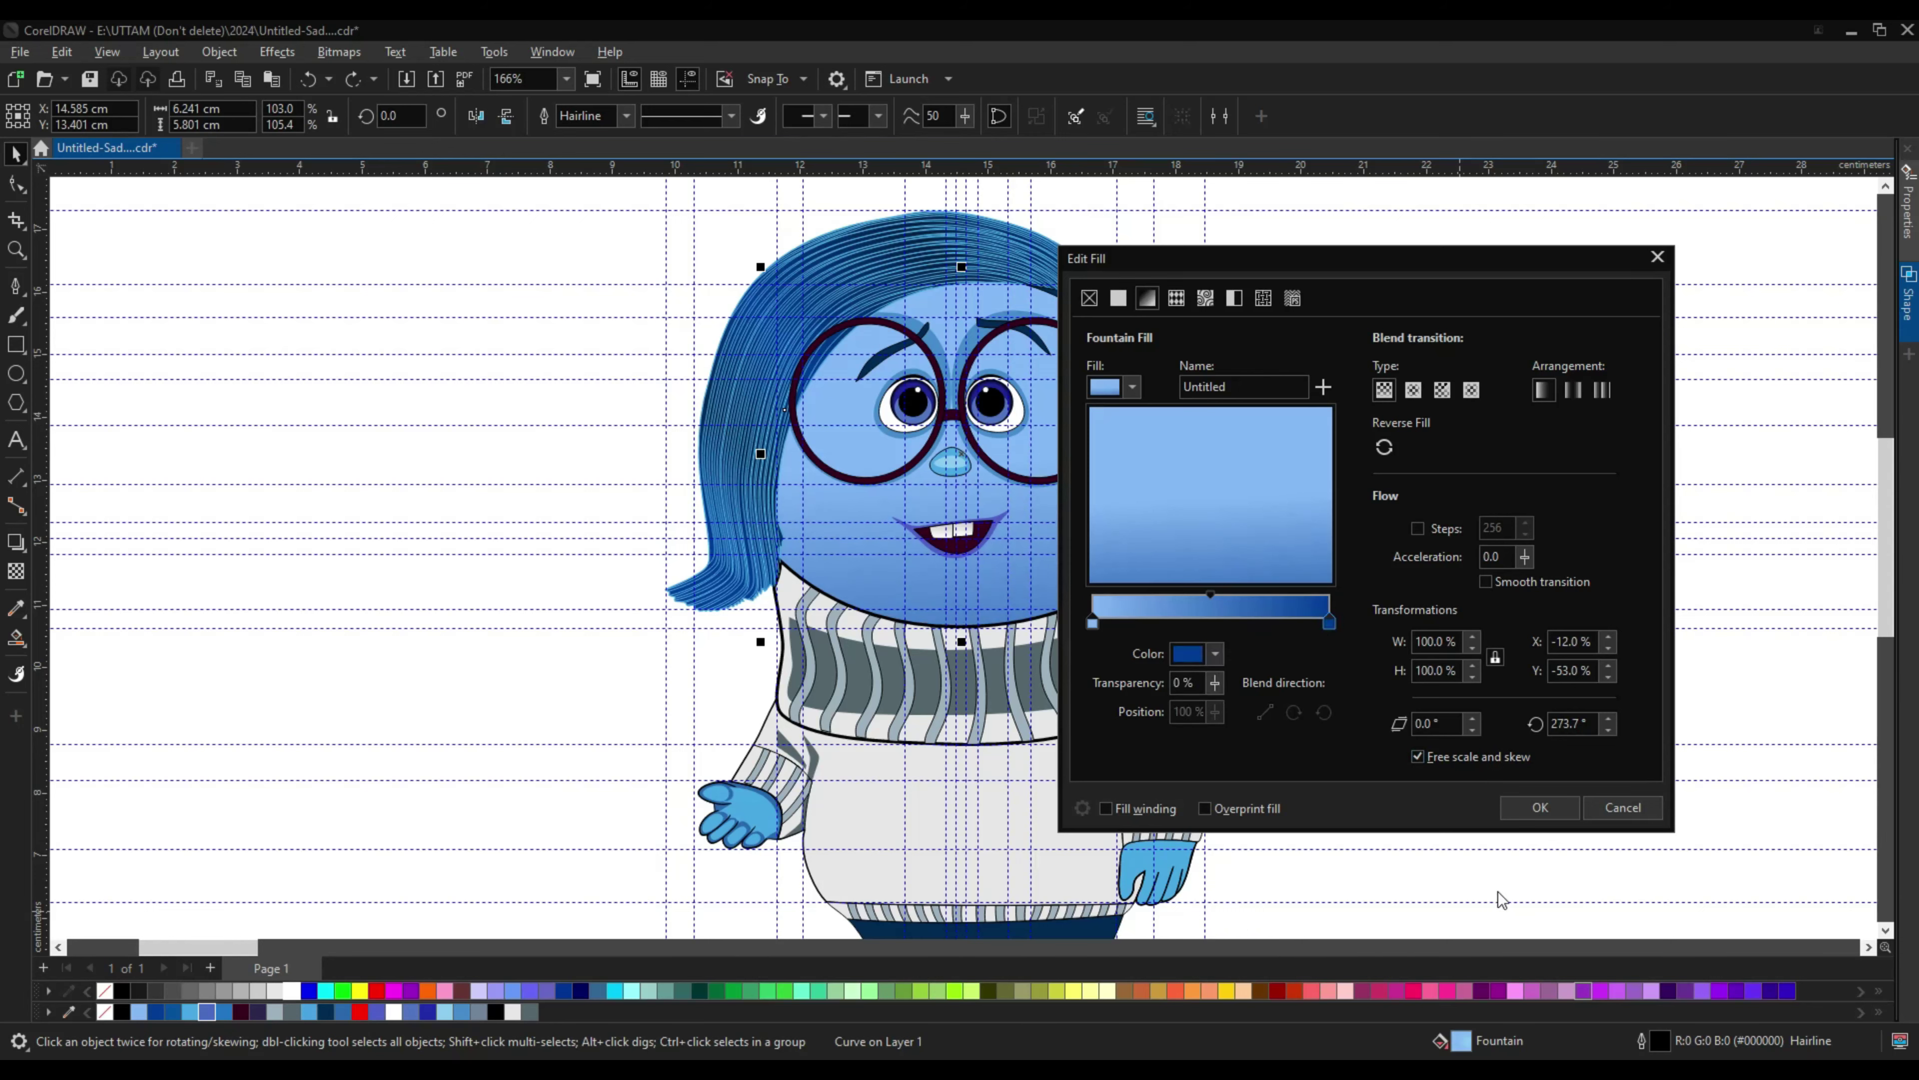
# Step: Set the face gradient's end colour to R33 G118 B220 and add a blue colour stop at 33%
pyautogui.click(1216, 654)
pyautogui.write('33')
pyautogui.press('Tab')
pyautogui.write('118')
pyautogui.press('Tab')
pyautogui.write('22')
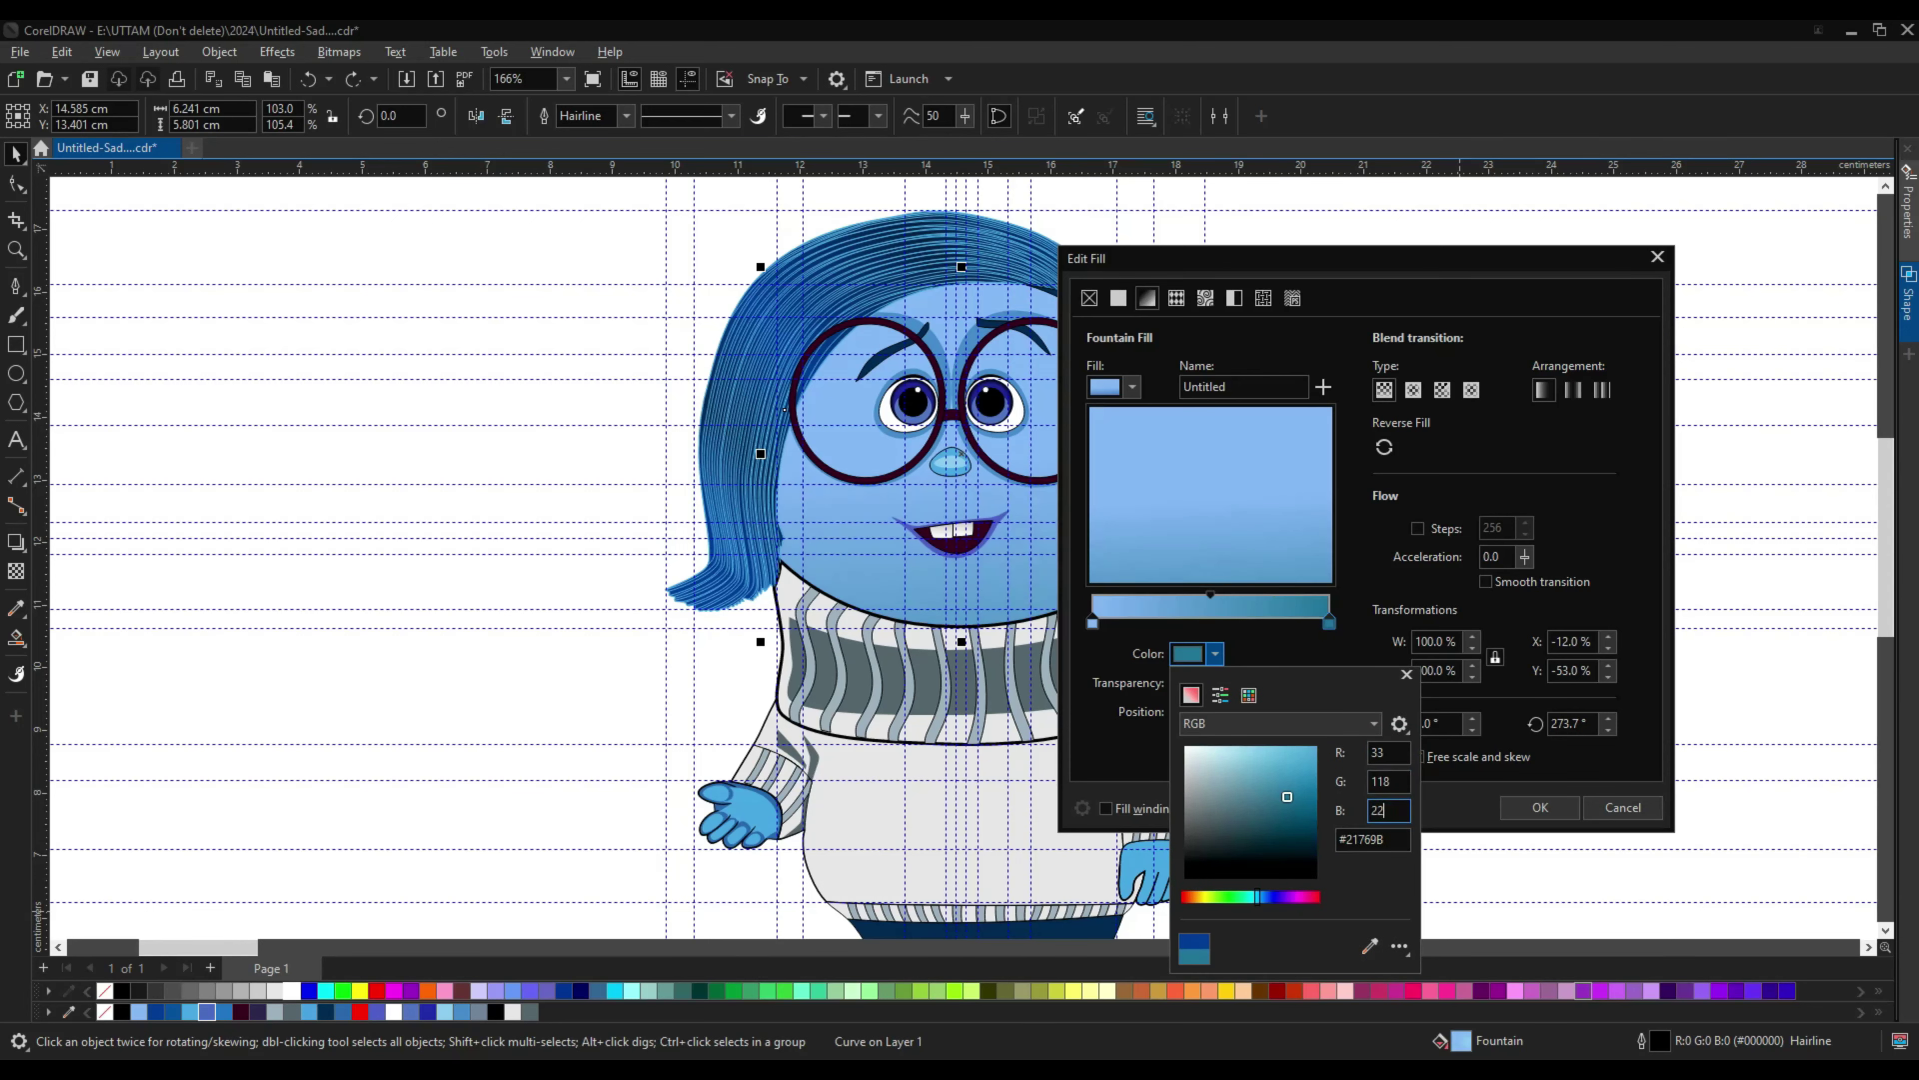
pyautogui.write('0')
pyautogui.press('Return')
pyautogui.doubleClick(1170, 621)
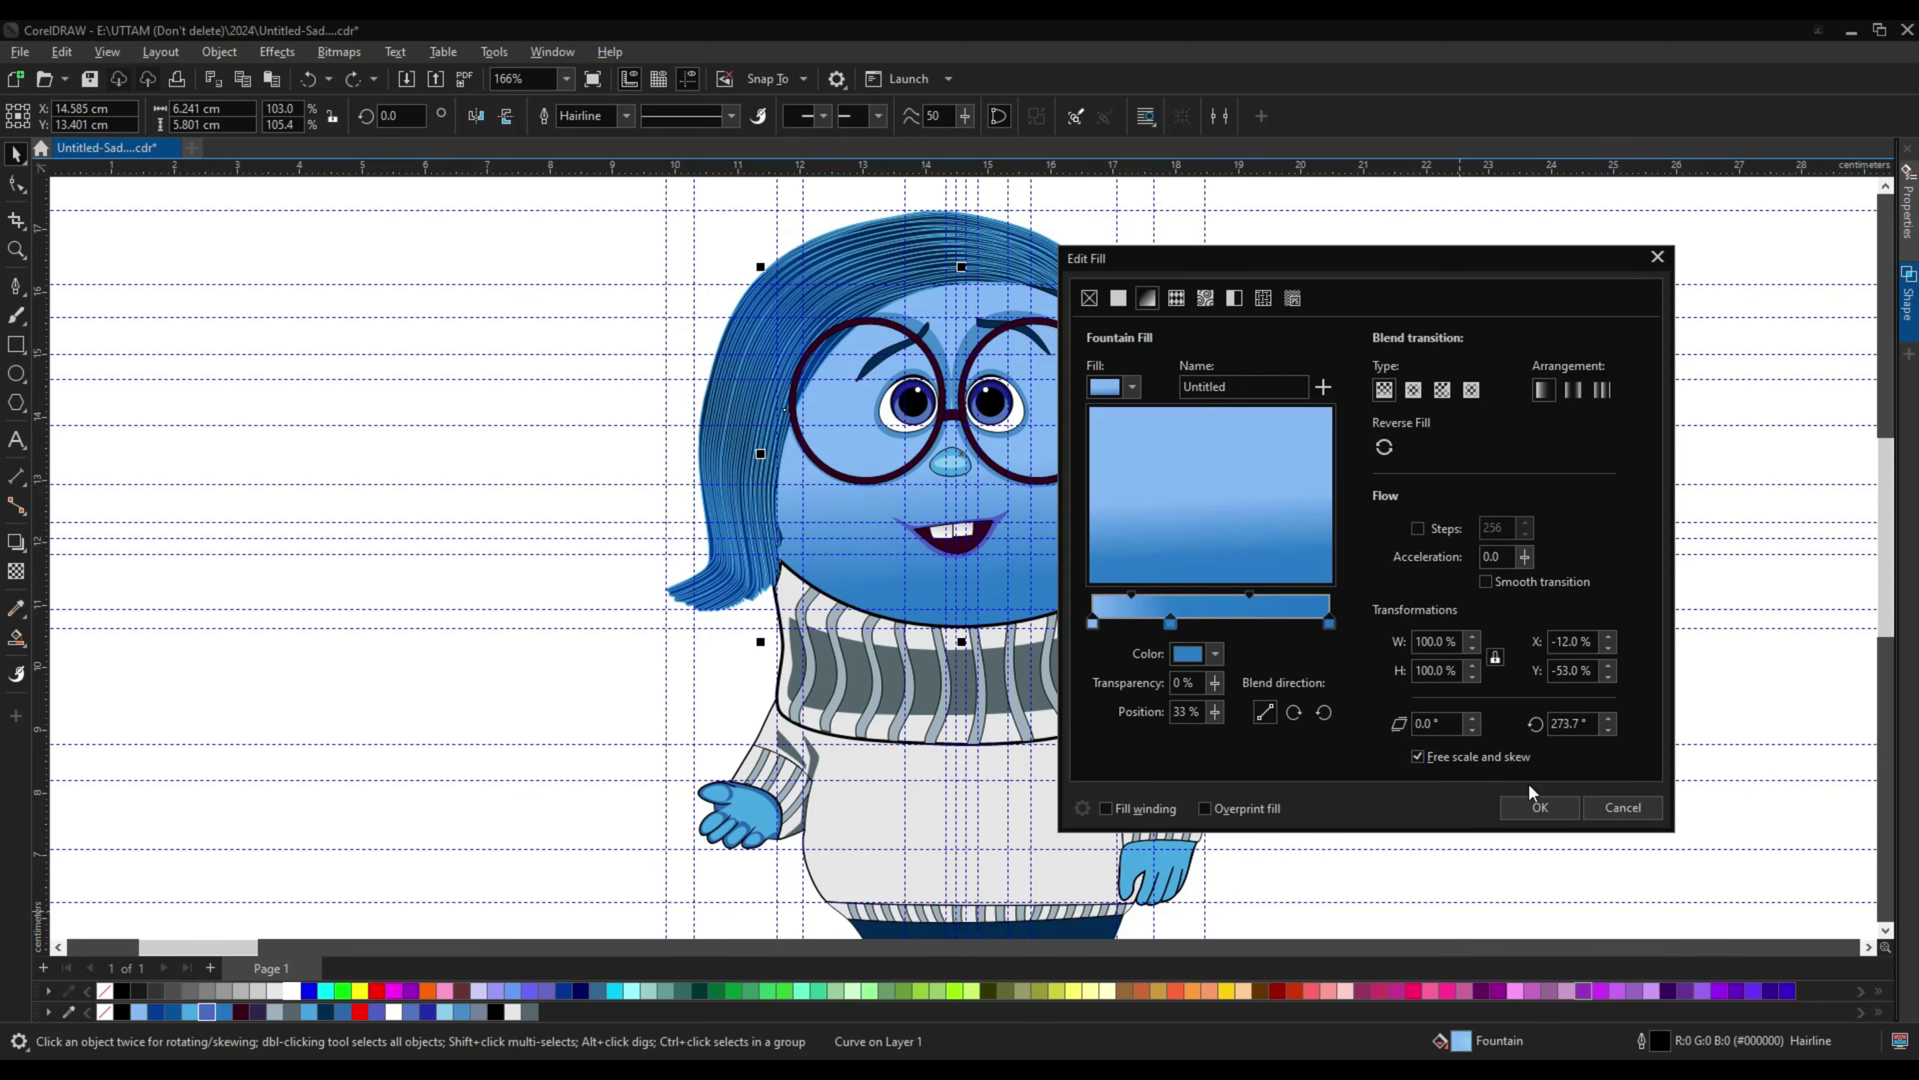
pyautogui.click(1540, 807)
# Step: Adjust the face gradient with the Interactive Fill tool to a two-stop blend running from below the eye to the chin
pyautogui.click(15, 638)
pyautogui.scroll(1, 907, 544)
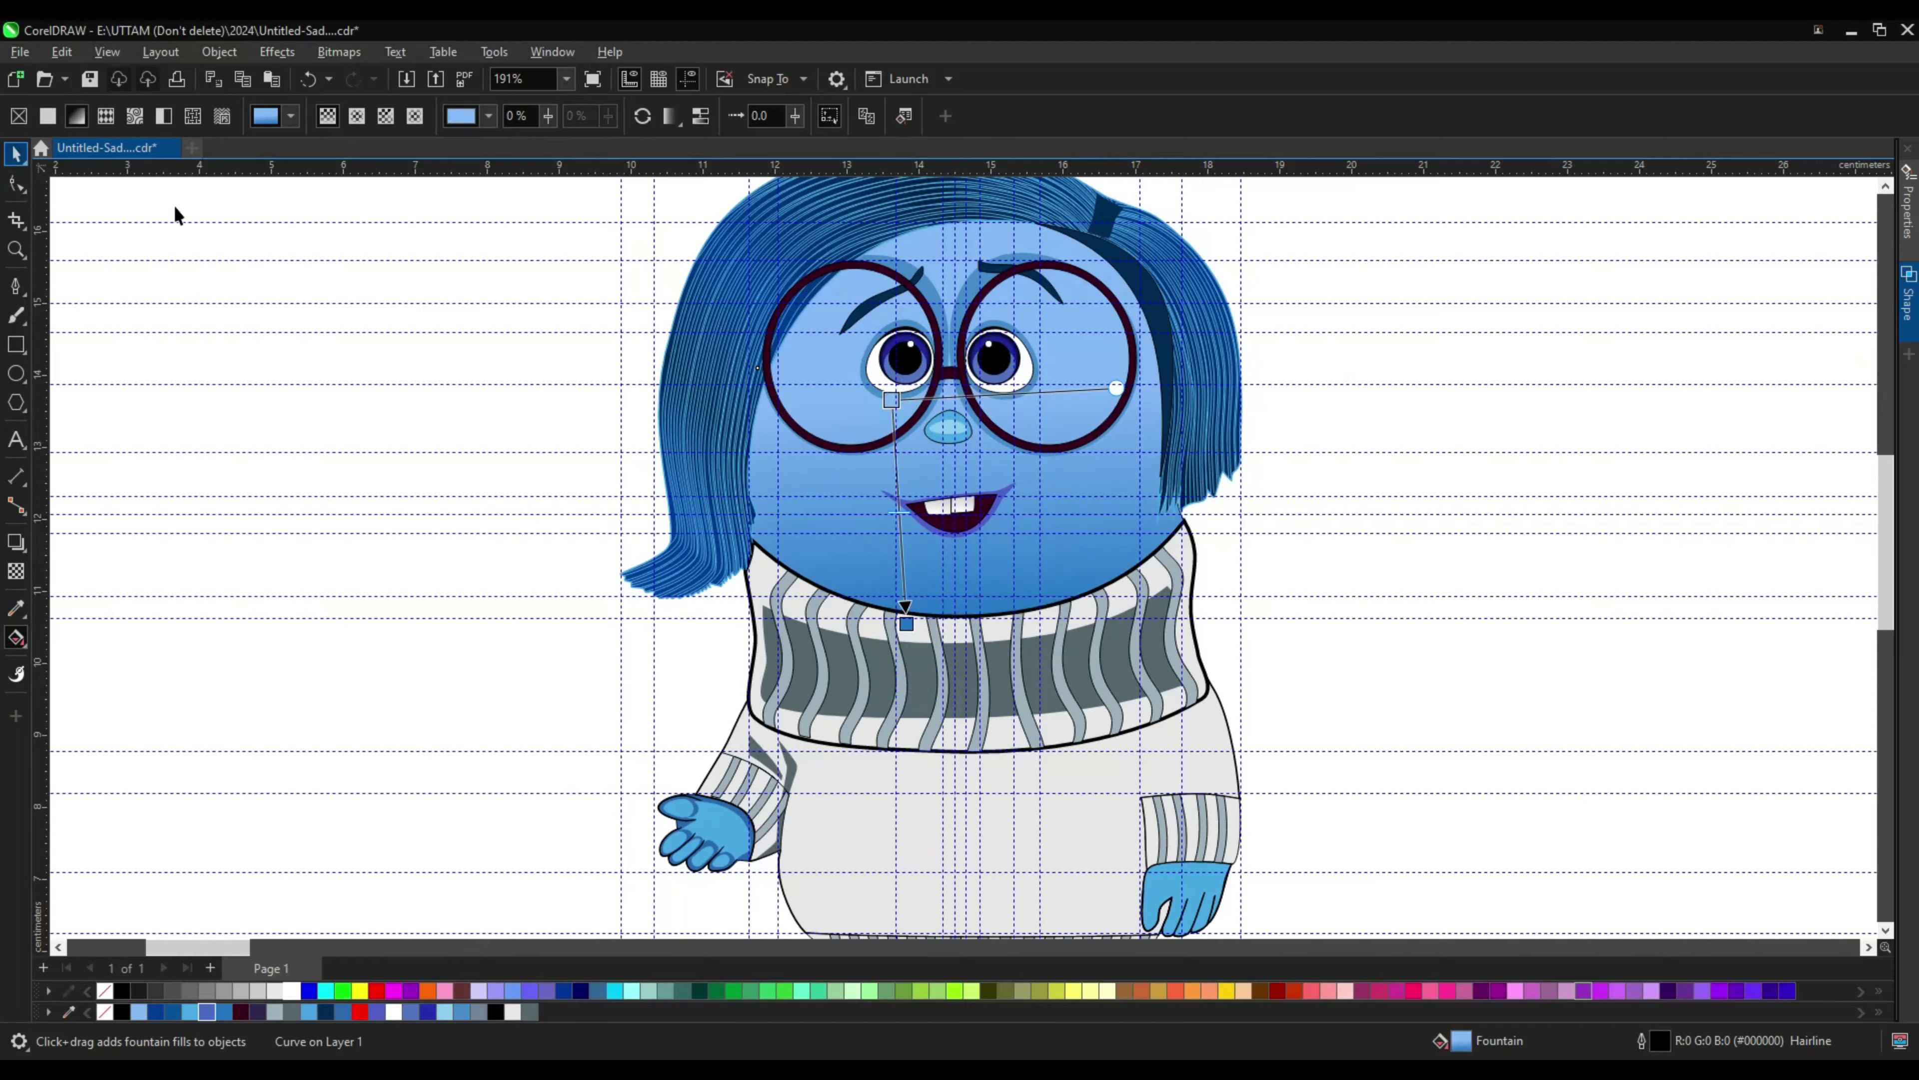
pyautogui.scroll(-2, 892, 683)
pyautogui.press('space')
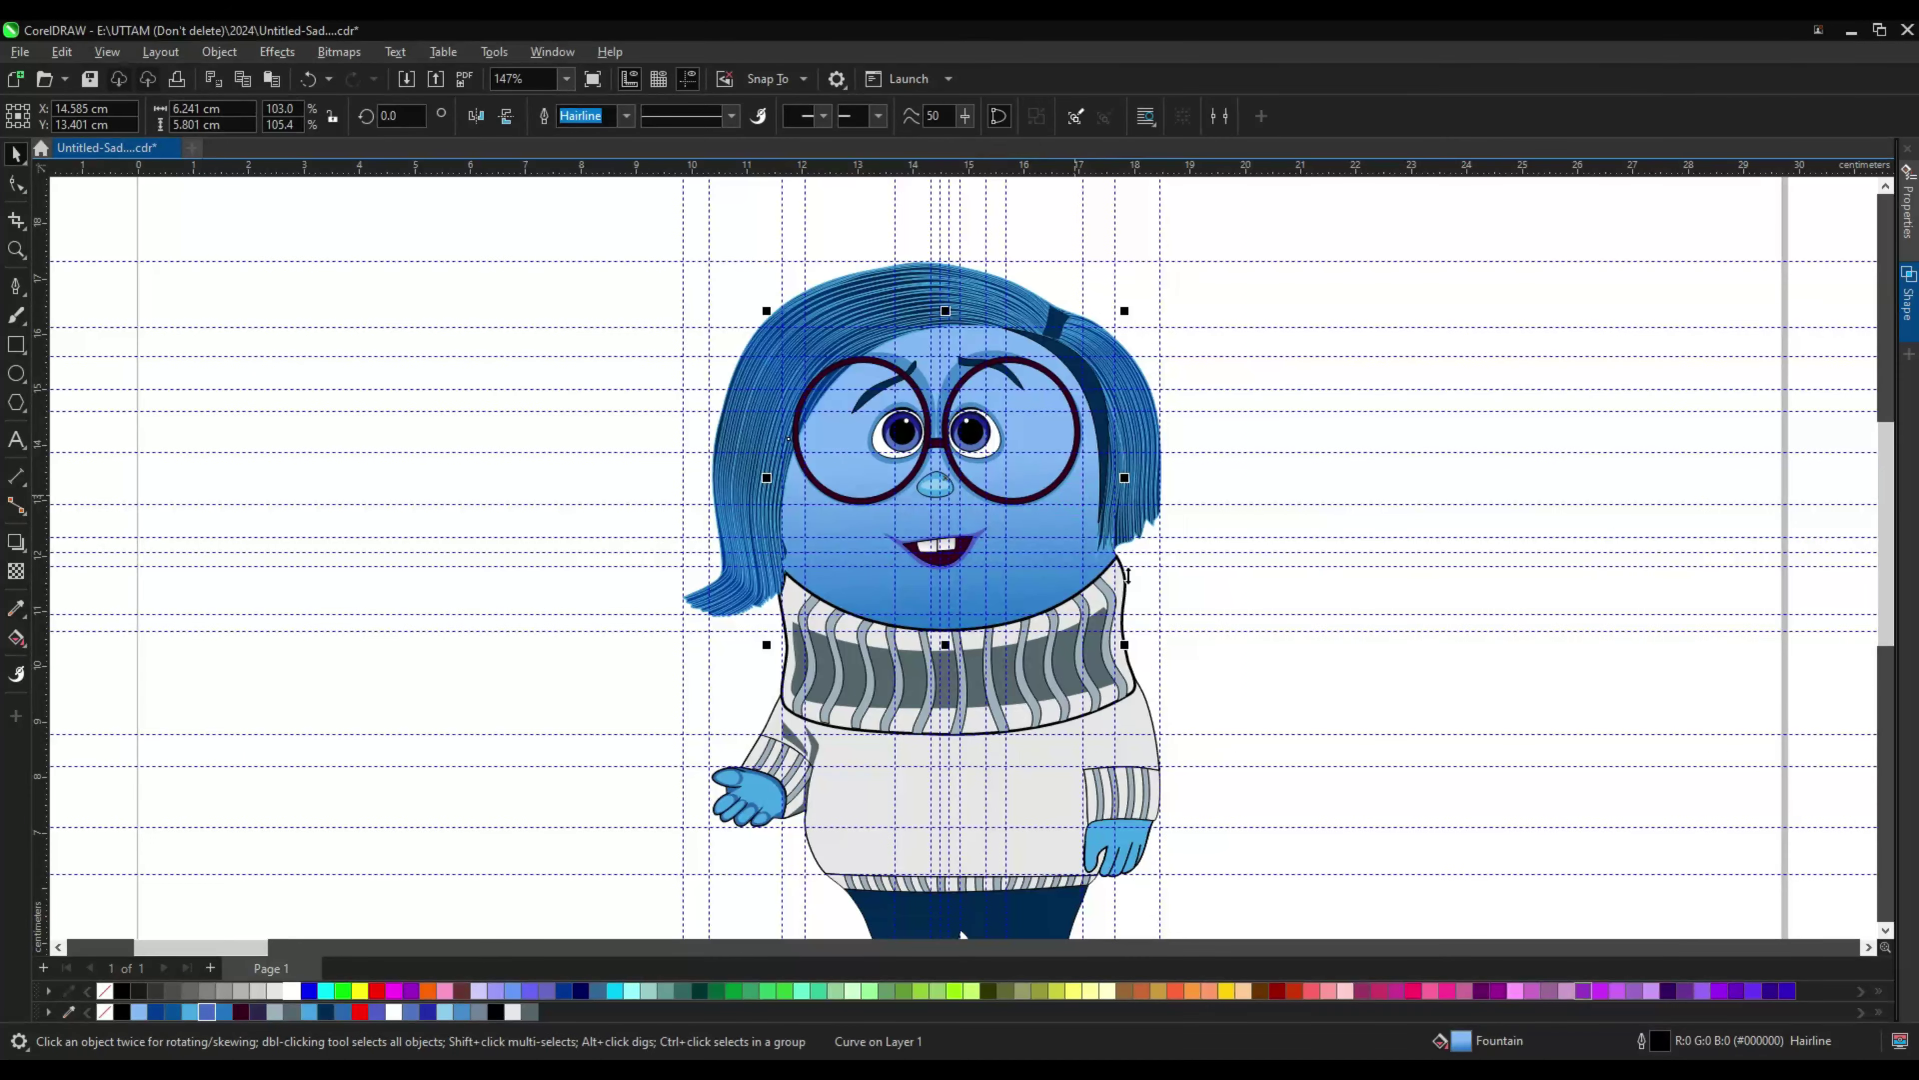
pyautogui.doubleClick(1460, 1051)
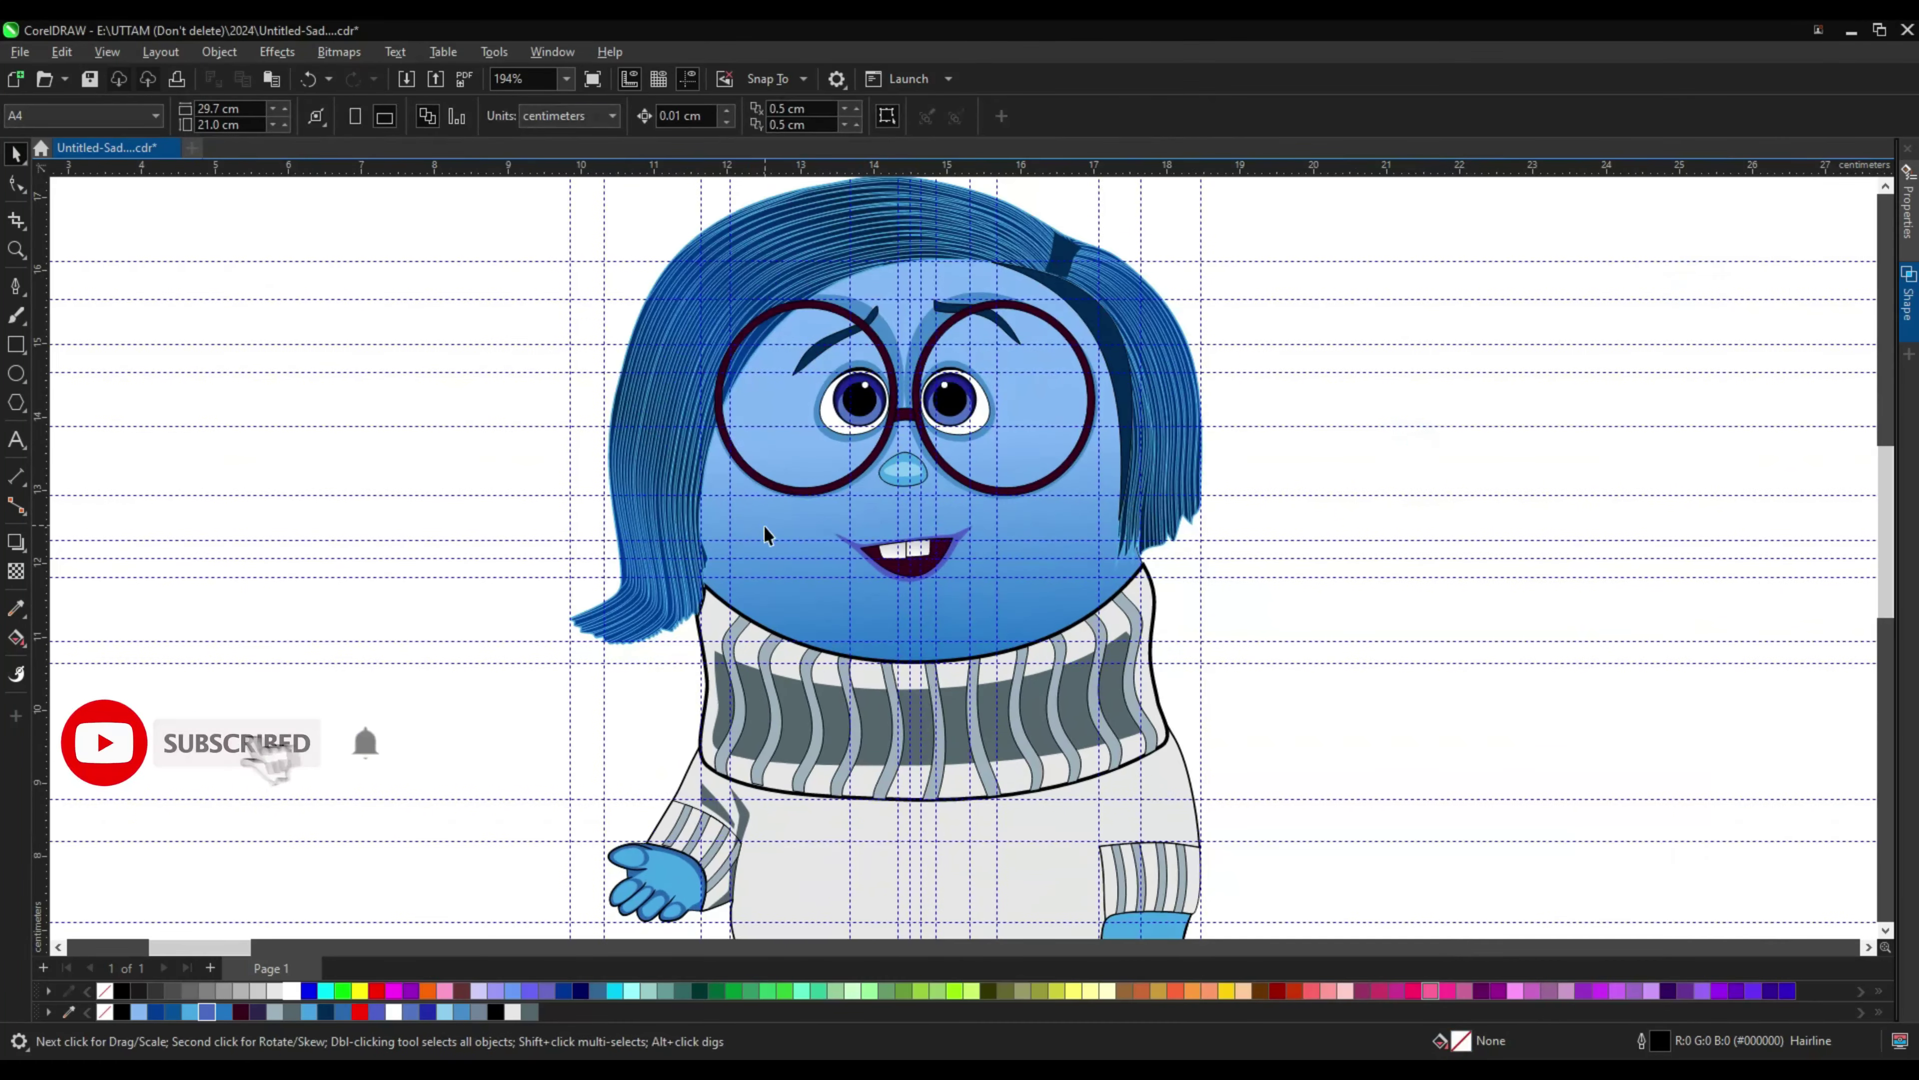
# Step: Set the start colour of the face gradient to R72 G168 B232
pyautogui.click(765, 535)
pyautogui.doubleClick(1461, 1040)
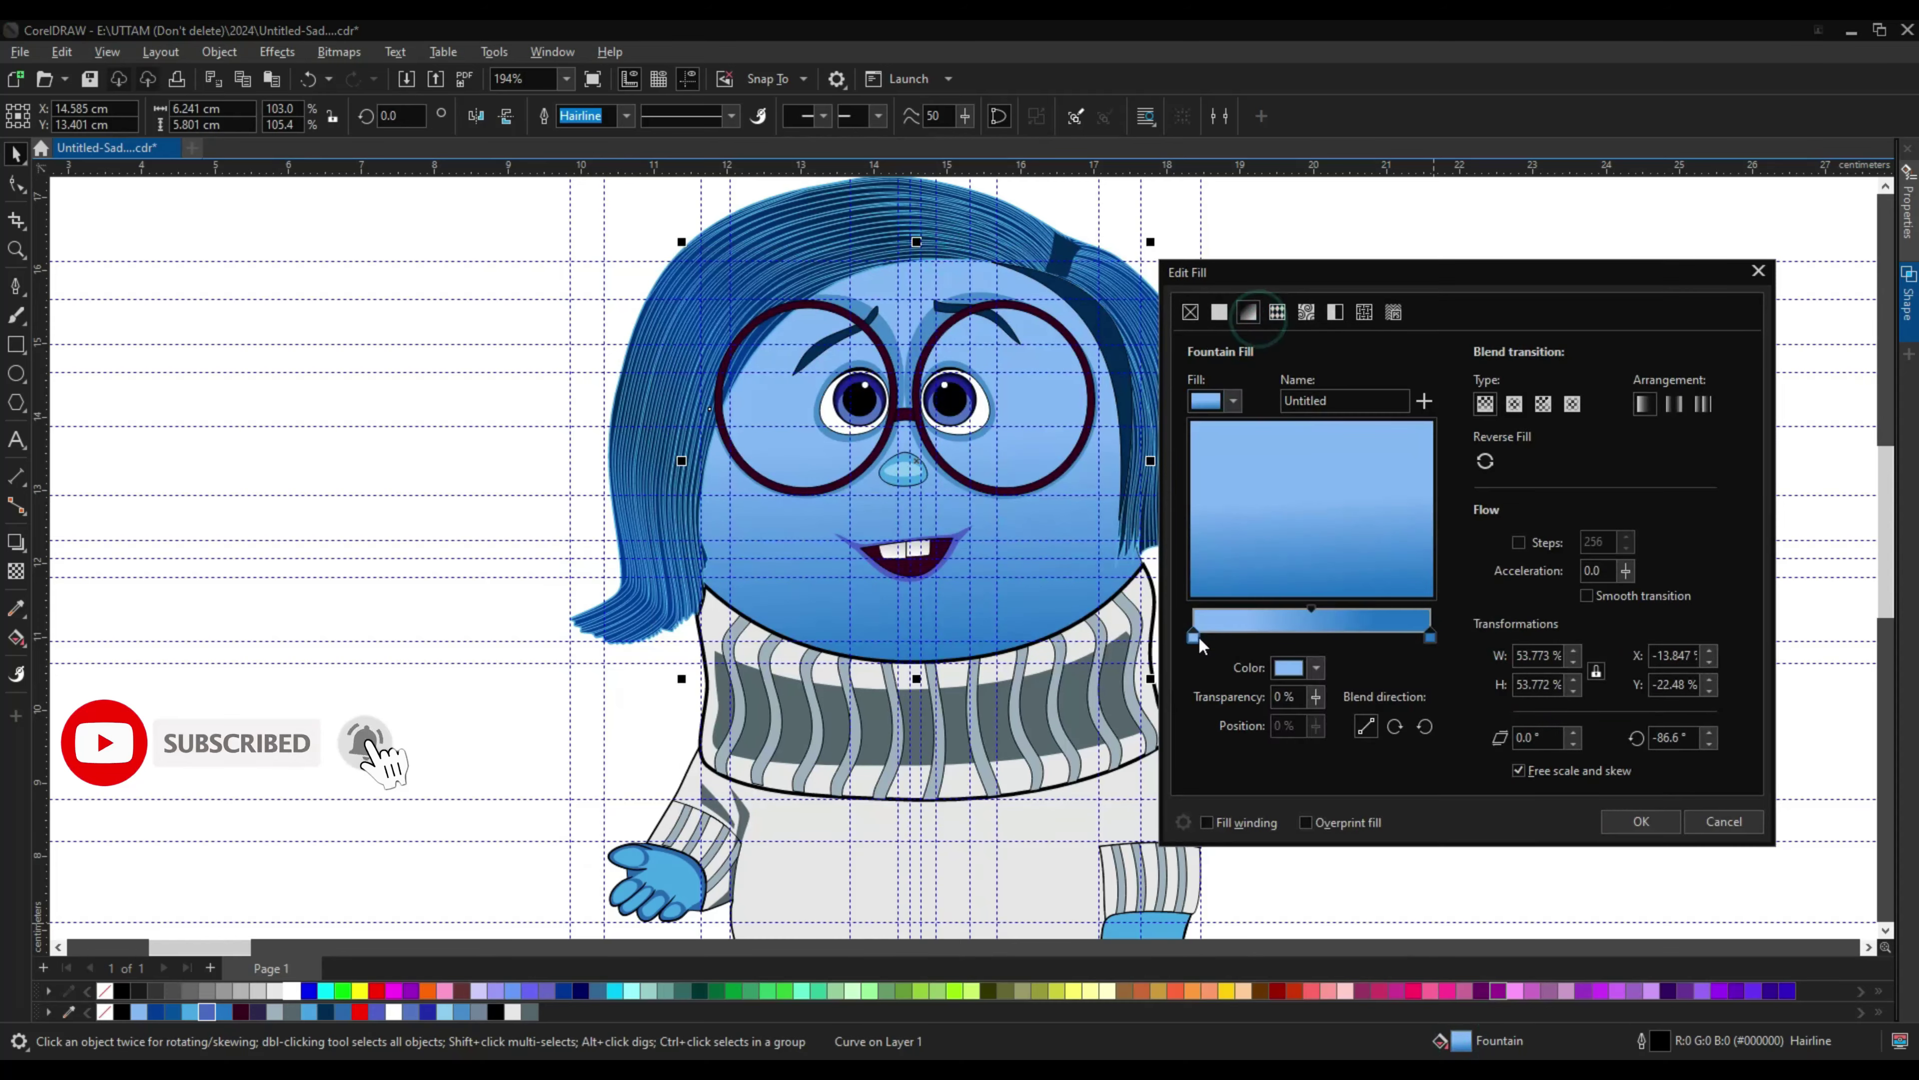
pyautogui.click(1316, 668)
pyautogui.click(1193, 638)
pyautogui.click(1315, 668)
pyautogui.click(1293, 709)
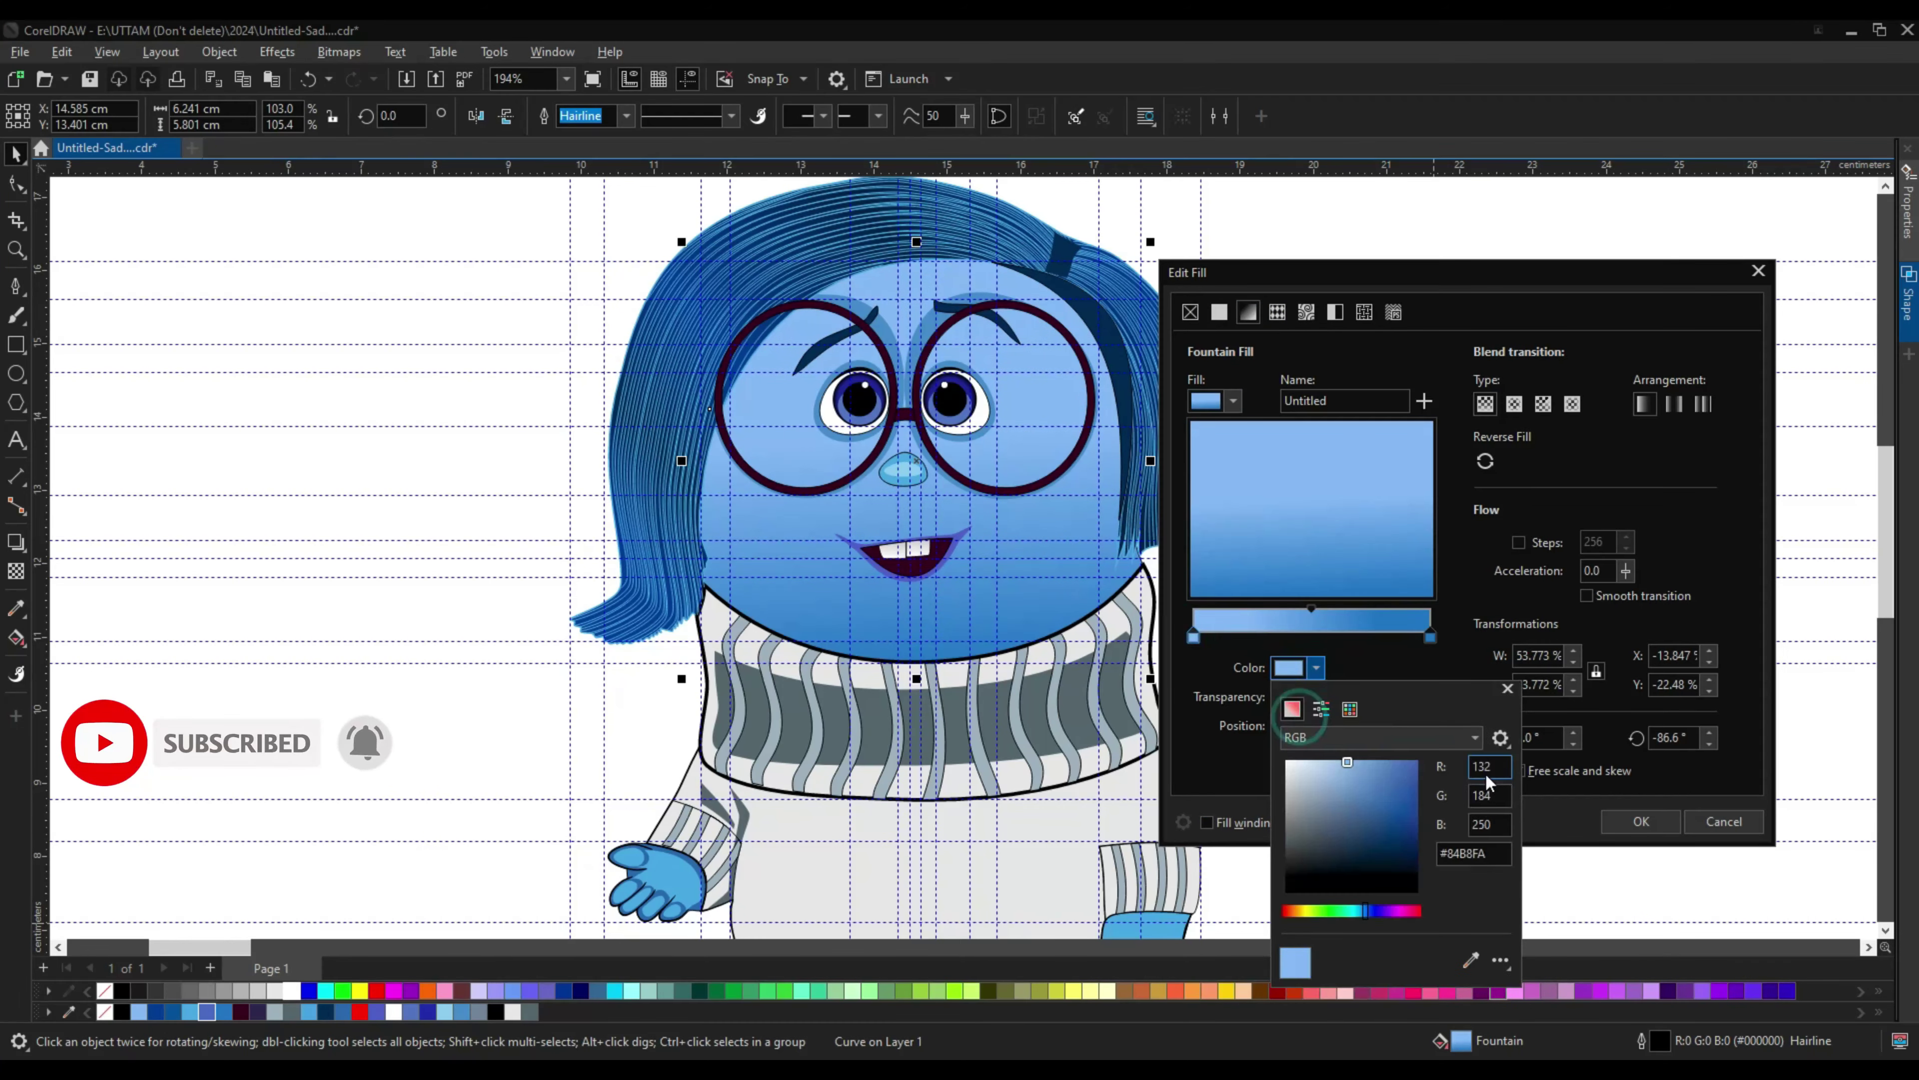
pyautogui.click(1479, 769)
pyautogui.write('72')
pyautogui.press('Tab')
pyautogui.write('168')
pyautogui.press('Tab')
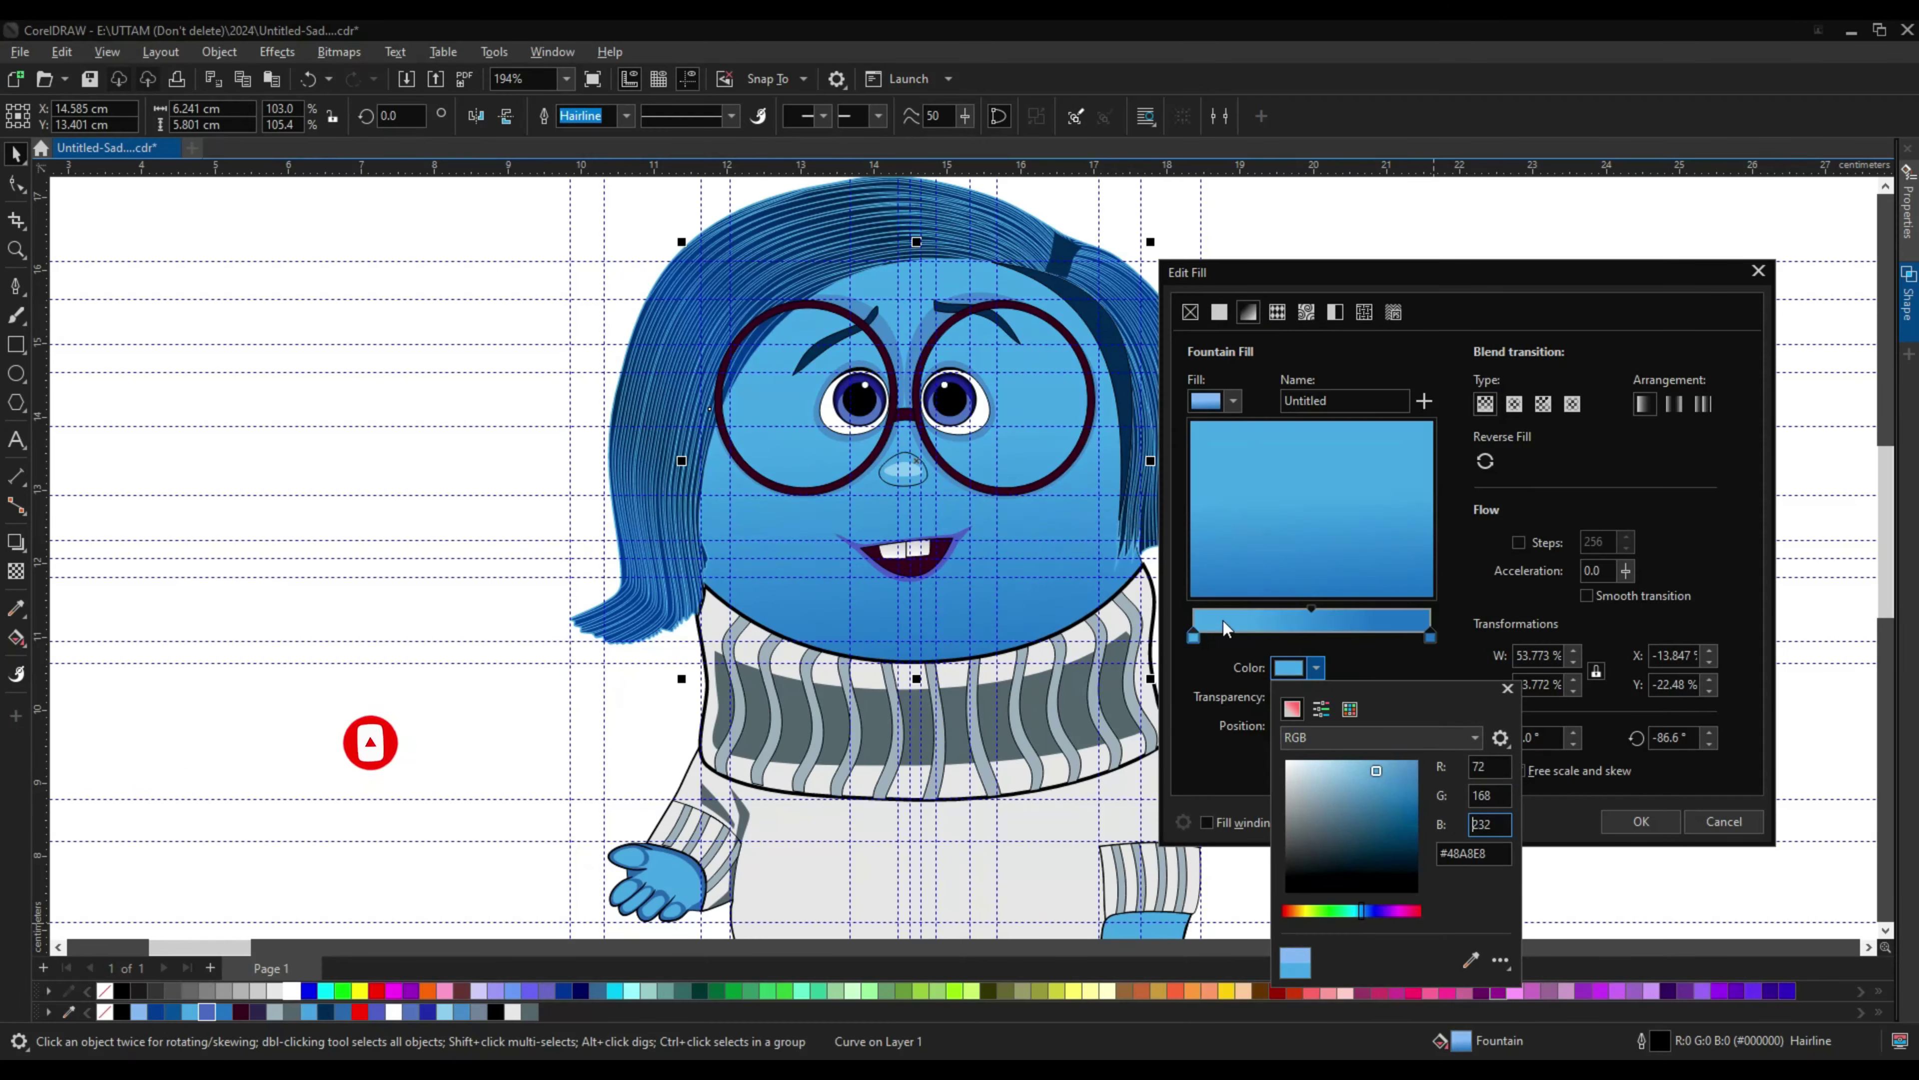
pyautogui.press('Return')
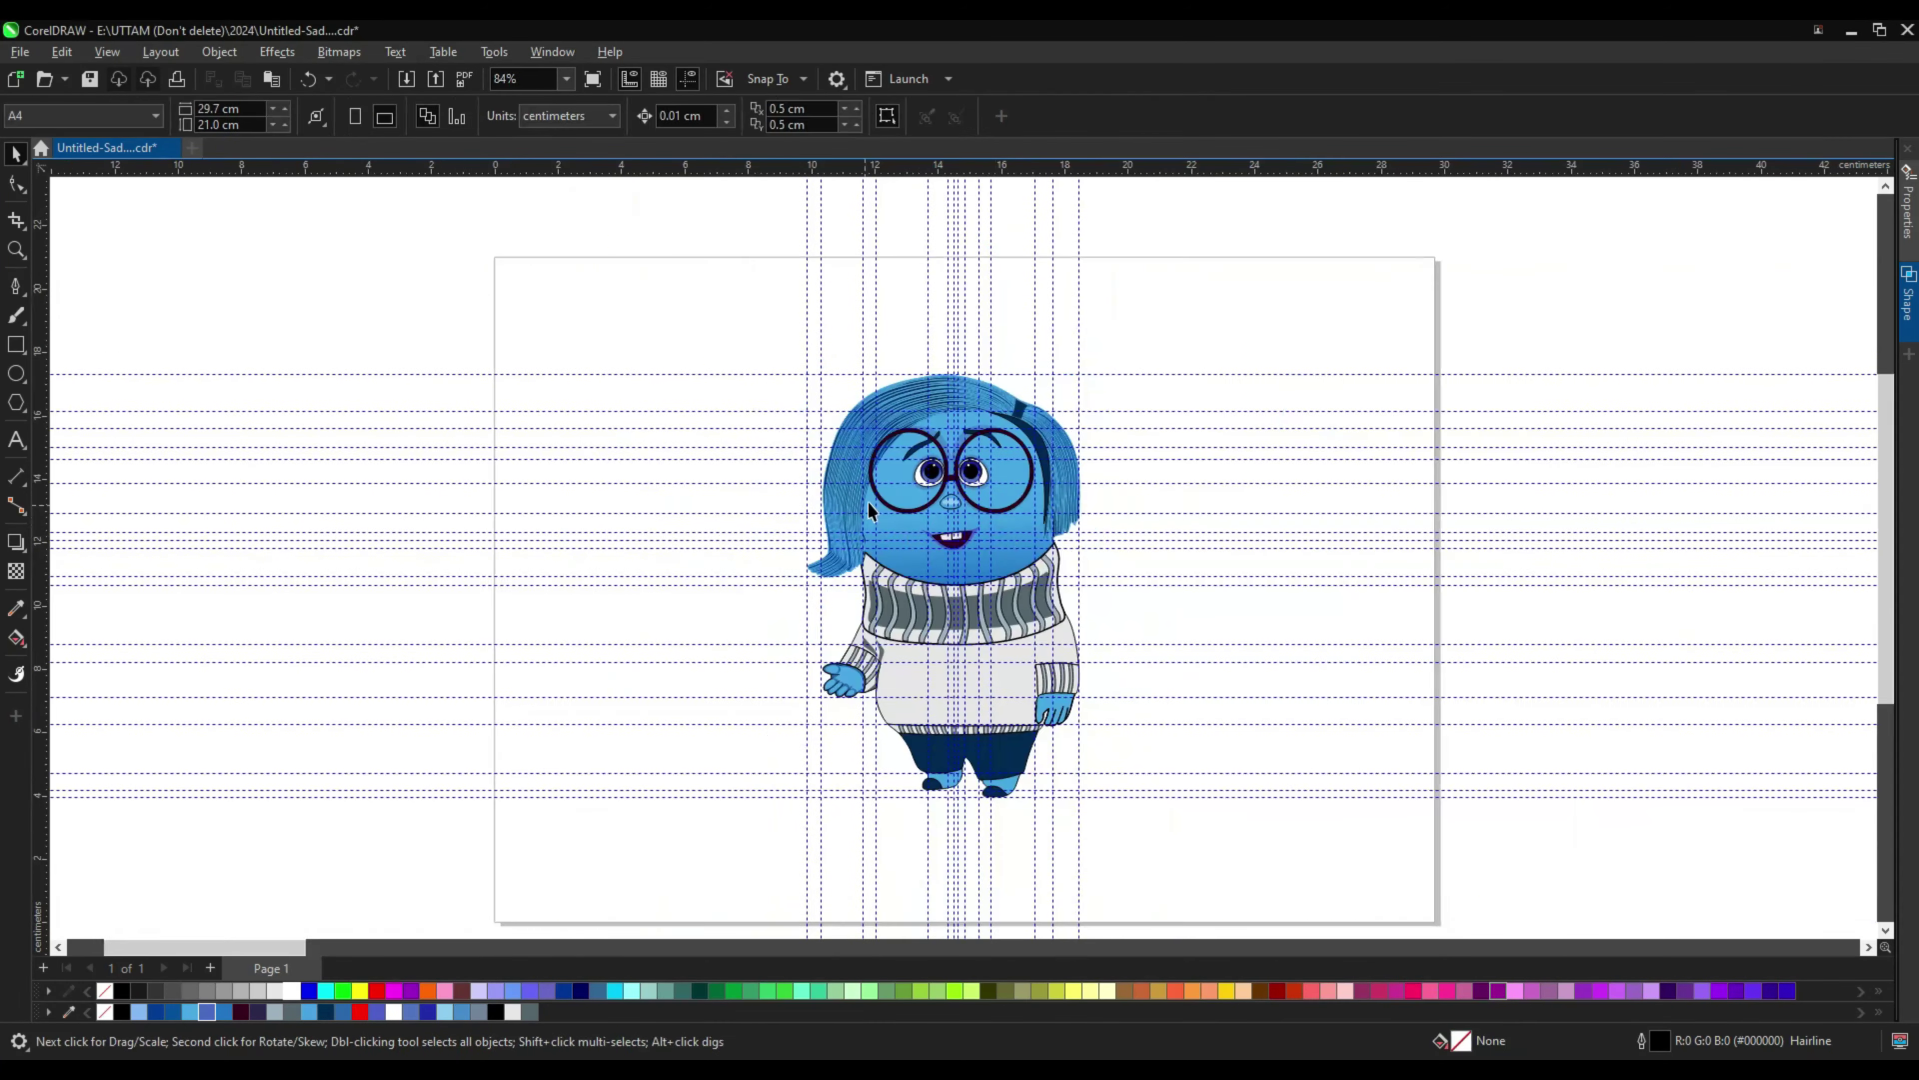
# Step: Place a smaller copy of the right hand inside its outline as an inner shading shape
pyautogui.scroll(5, 1088, 756)
pyautogui.click(1193, 808)
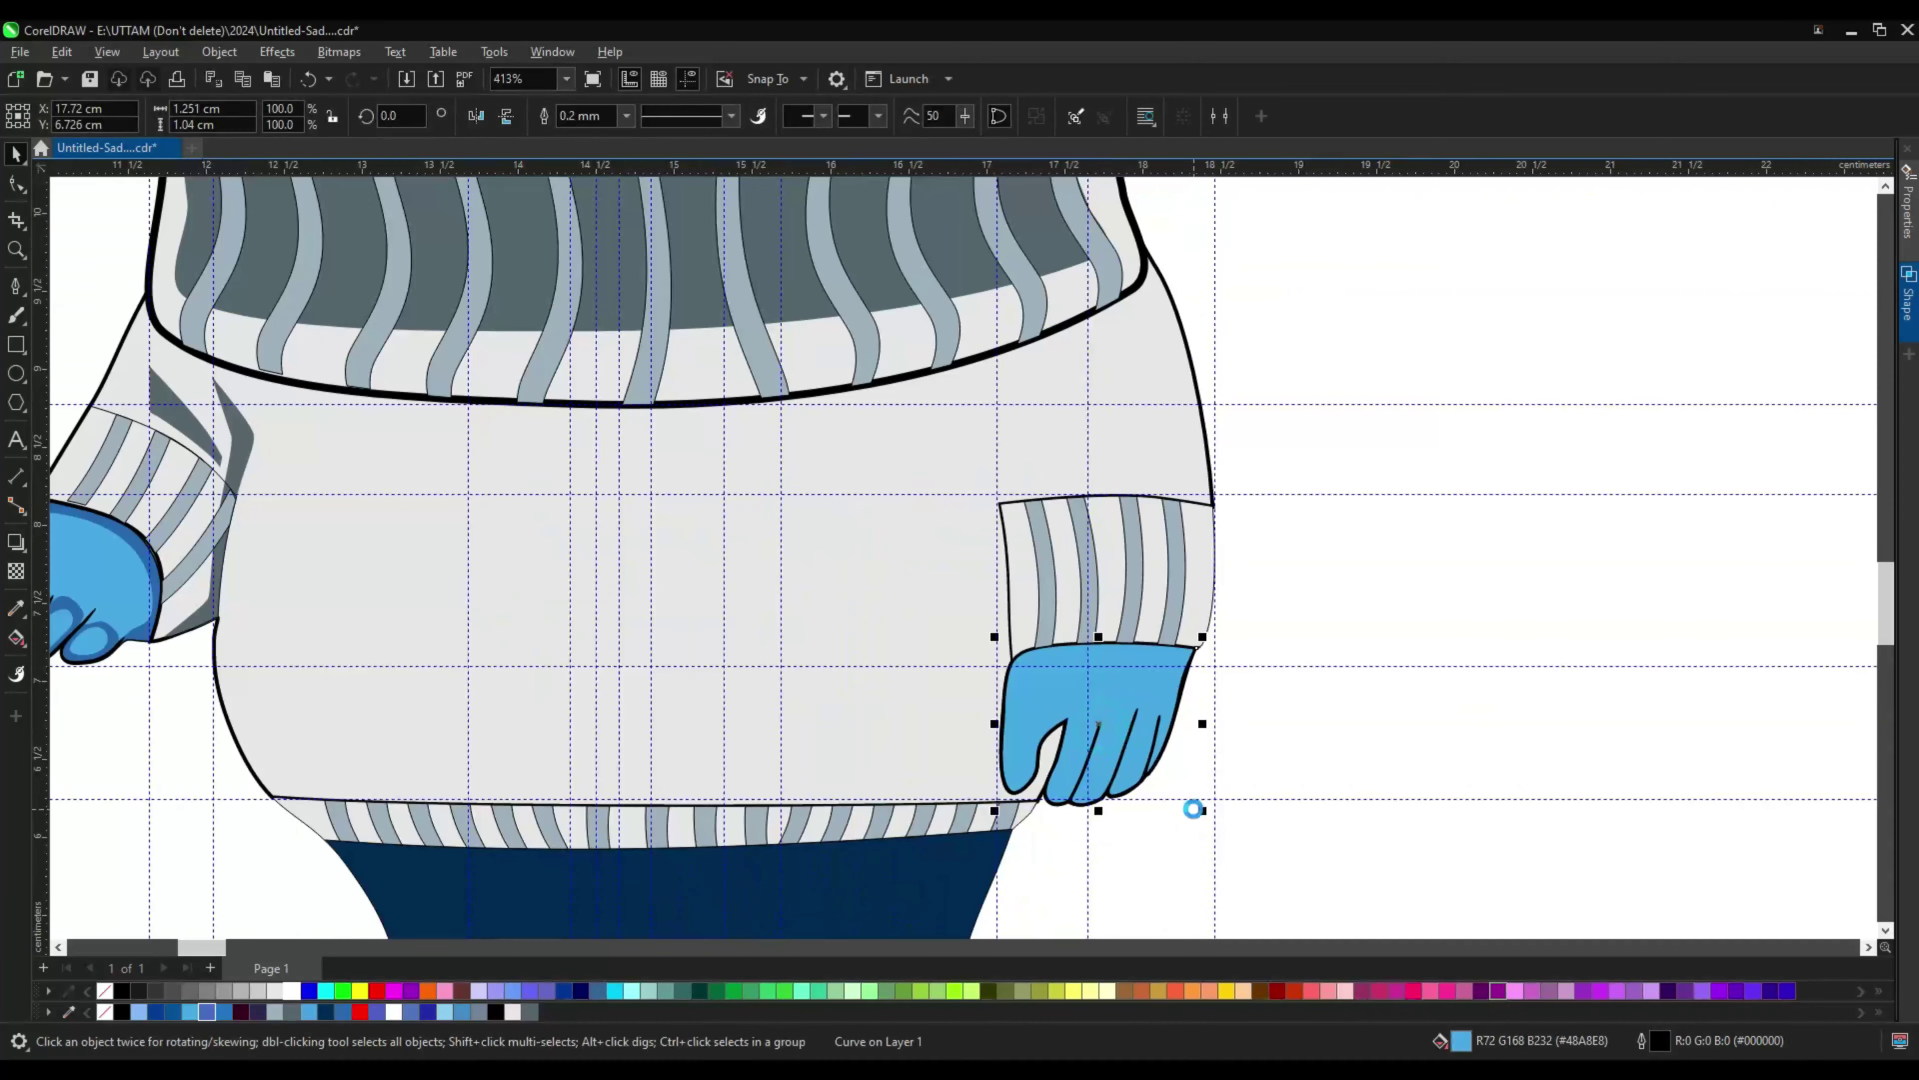
pyautogui.scroll(2, 1192, 809)
pyautogui.press('F10')
pyautogui.scroll(2, 1020, 783)
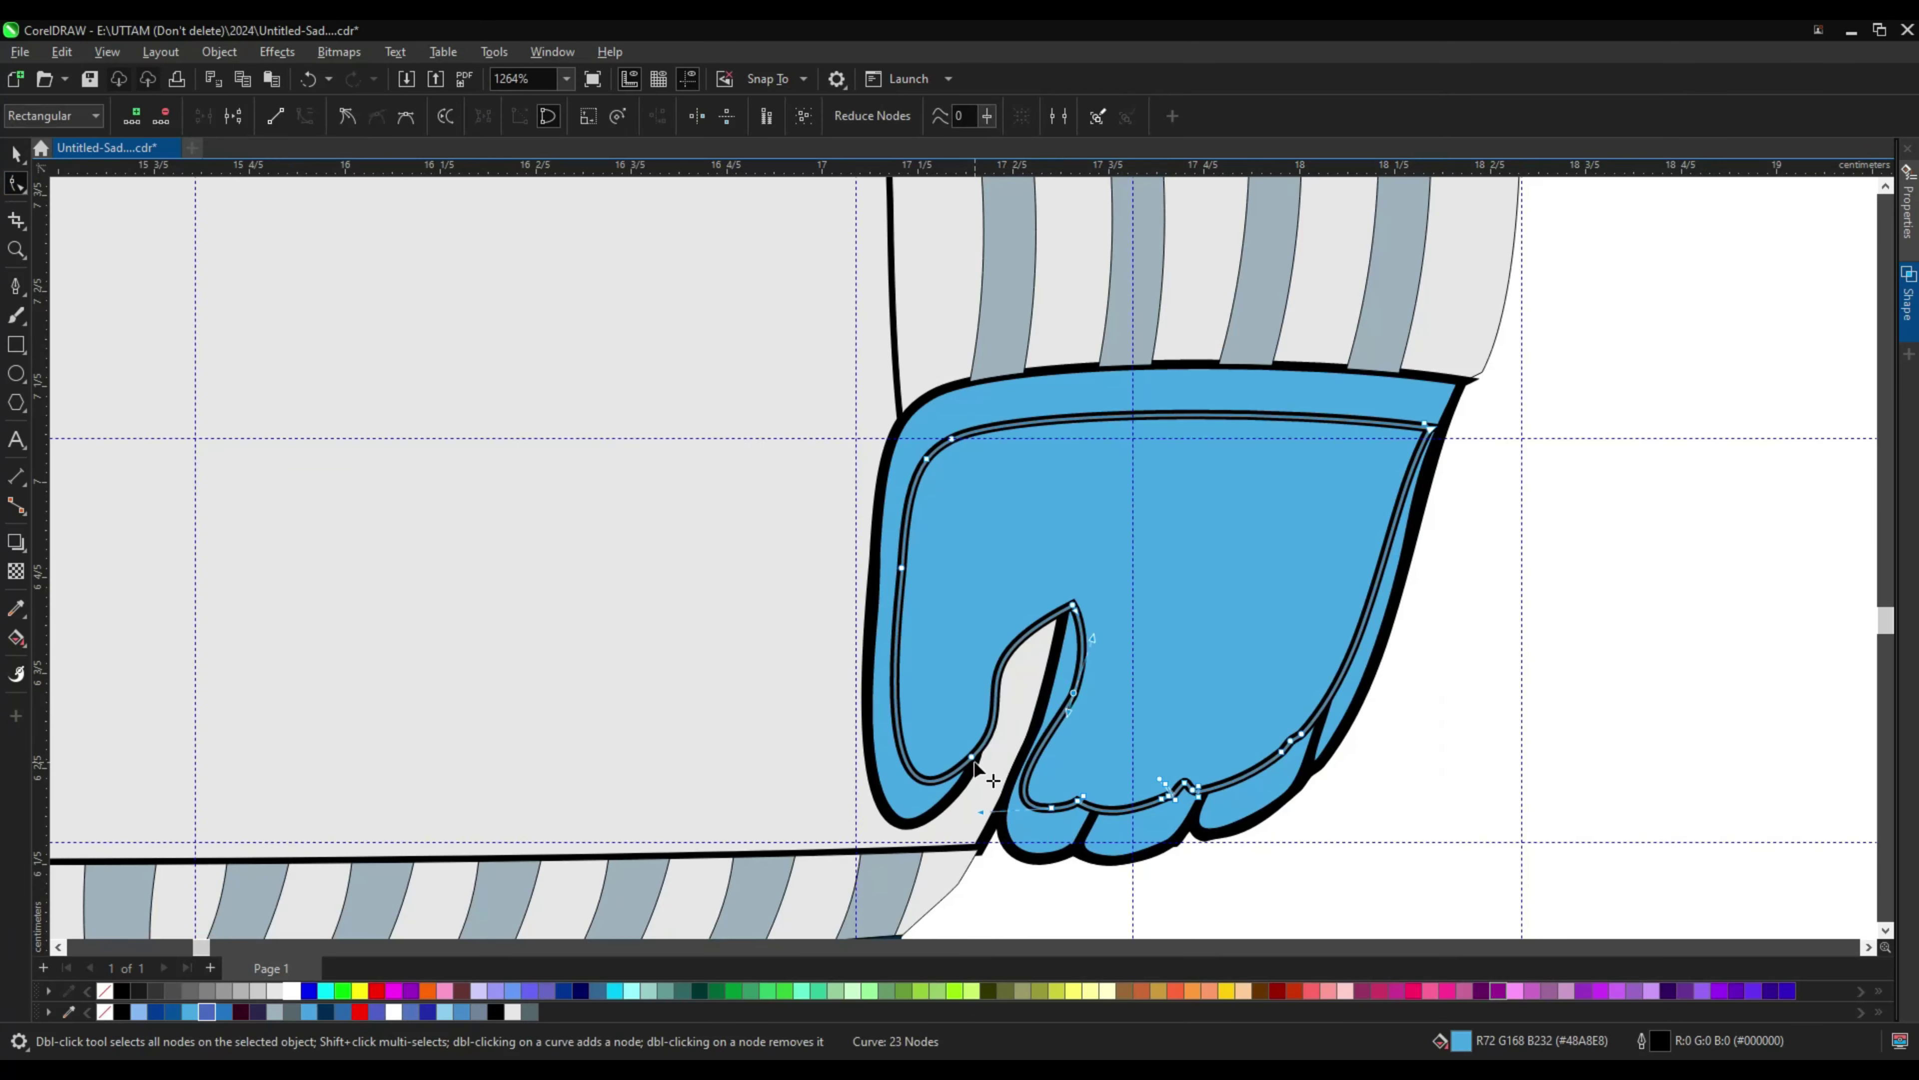
# Step: Reshape the inner right-hand shape's thumb and fingertips into notched curves, deleting surplus nodes
pyautogui.moveTo(975, 765); pyautogui.dragTo(960, 747)
pyautogui.scroll(1, 1077, 805)
pyautogui.doubleClick(1078, 799)
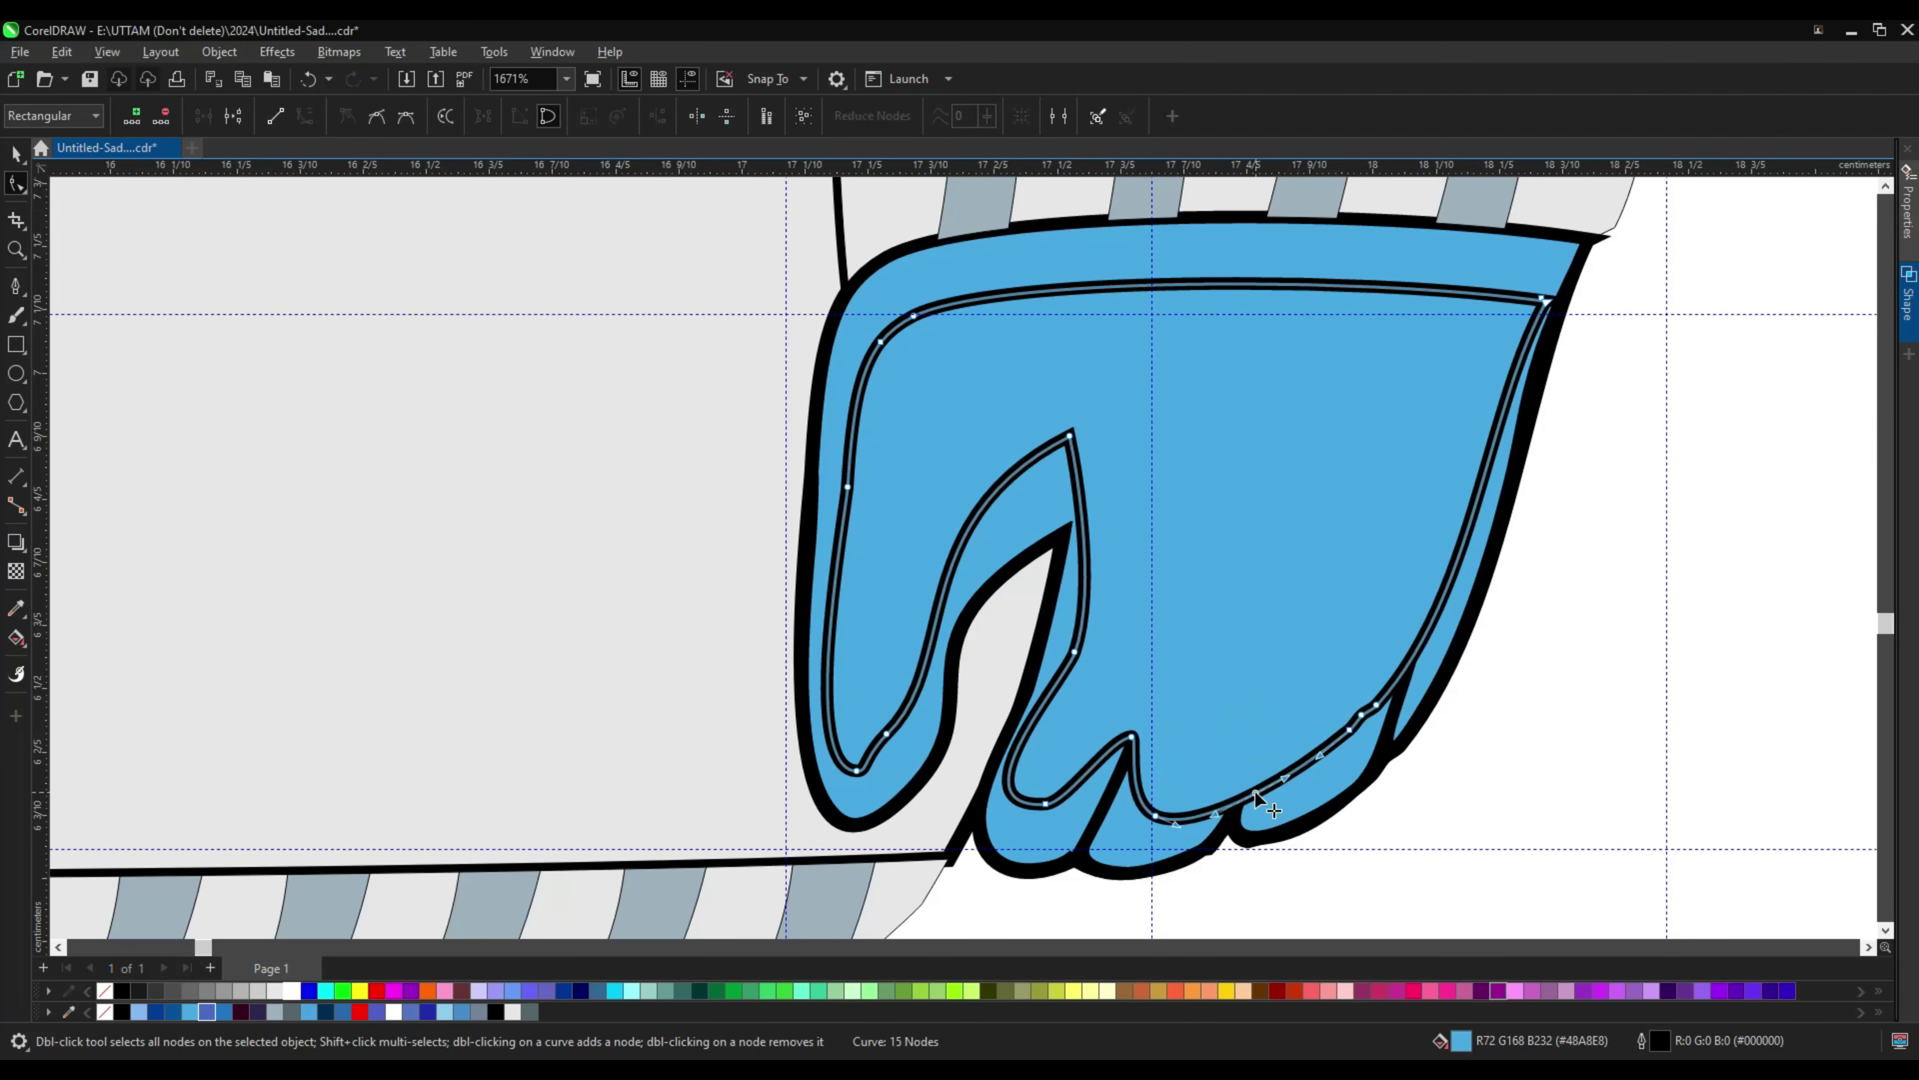
pyautogui.moveTo(1254, 796); pyautogui.dragTo(1258, 735)
# Step: Fill the outer right hand with R68 G139 B207 and place the inner shape, without outline, behind the black finger lines
pyautogui.scroll(-2, 1258, 735)
pyautogui.press('space')
pyautogui.click(628, 115)
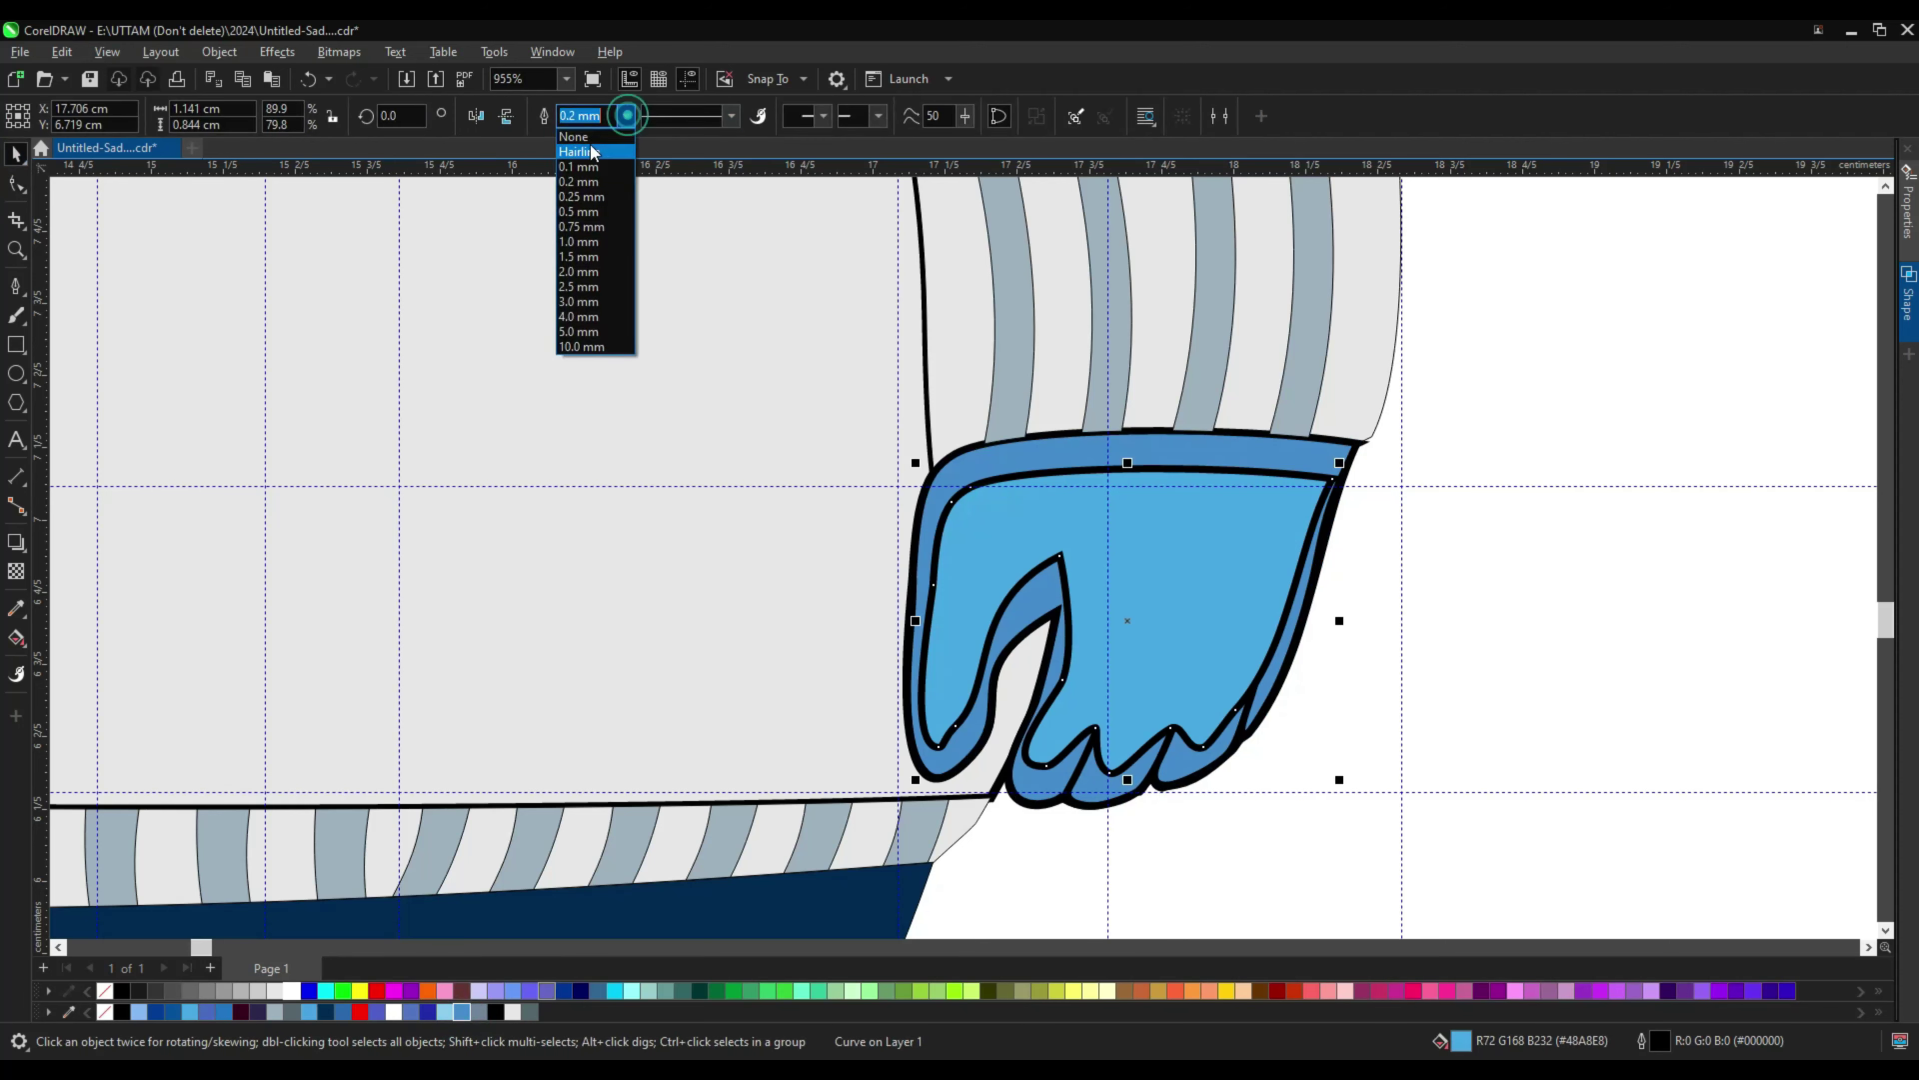
pyautogui.click(573, 136)
pyautogui.rightClick(980, 739)
pyautogui.click(1299, 421)
# Step: Refine the inner right-hand shape's nodes at the fingertips, thumb gap and upper wrist corner
pyautogui.scroll(-2, 964, 558)
pyautogui.scroll(2, 1088, 820)
pyautogui.press('F10')
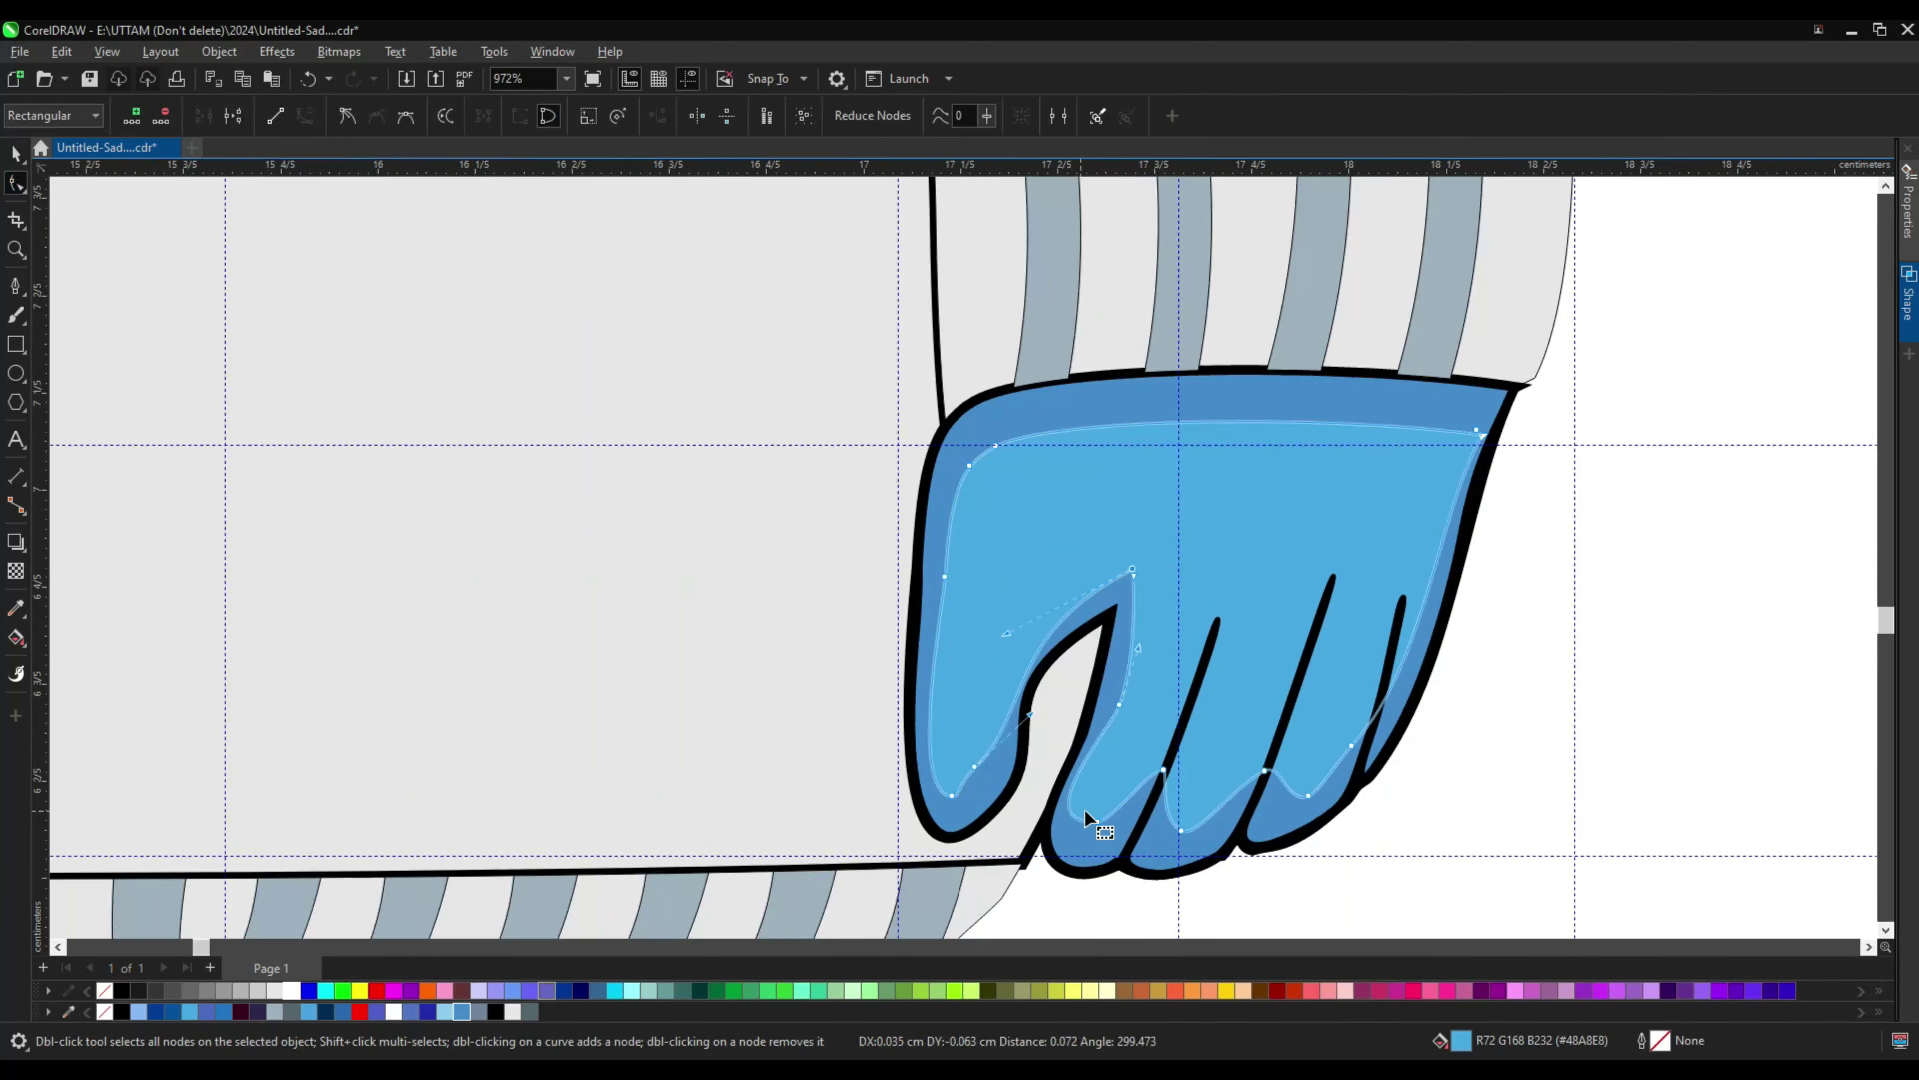
pyautogui.doubleClick(1472, 436)
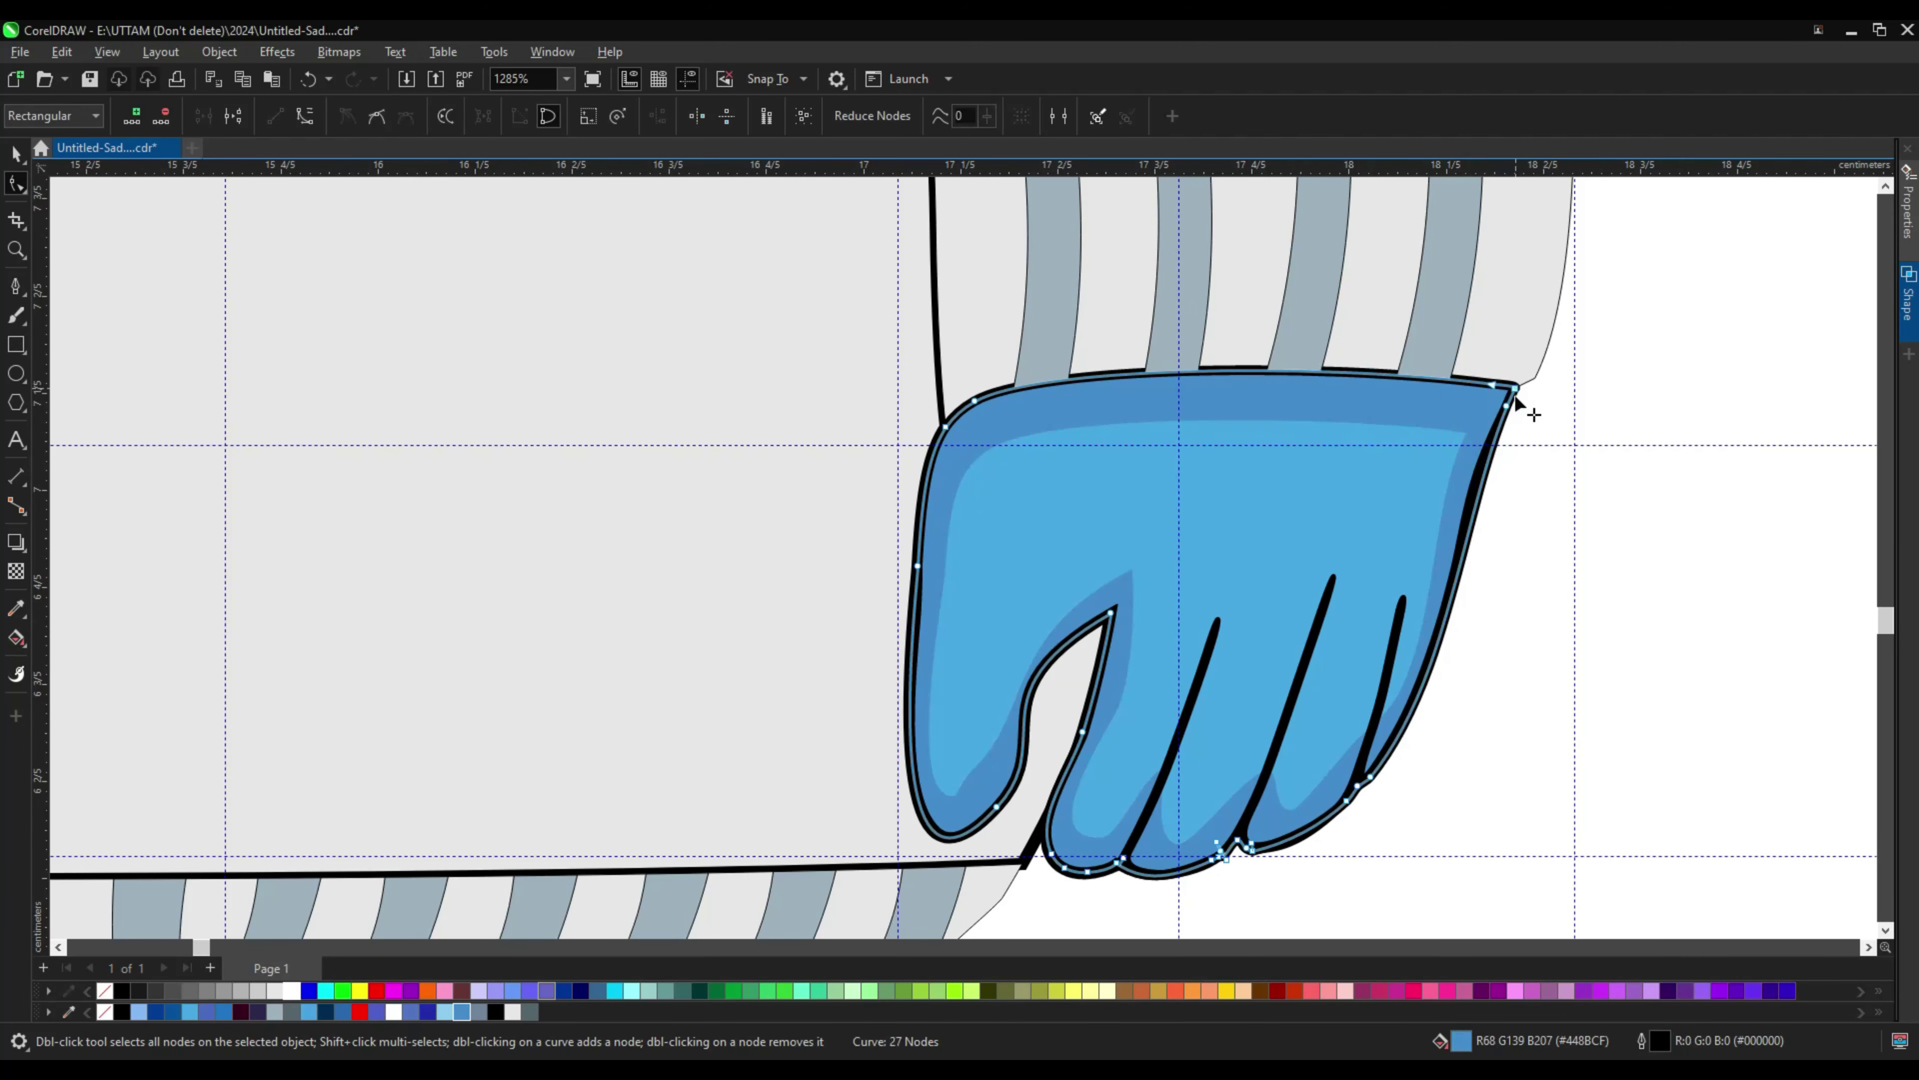
# Step: Adjust the outline colour on the lower-body shapes around the trousers and foot, and save the drawing
pyautogui.scroll(-4, 1466, 454)
pyautogui.press('space')
pyautogui.click(872, 673)
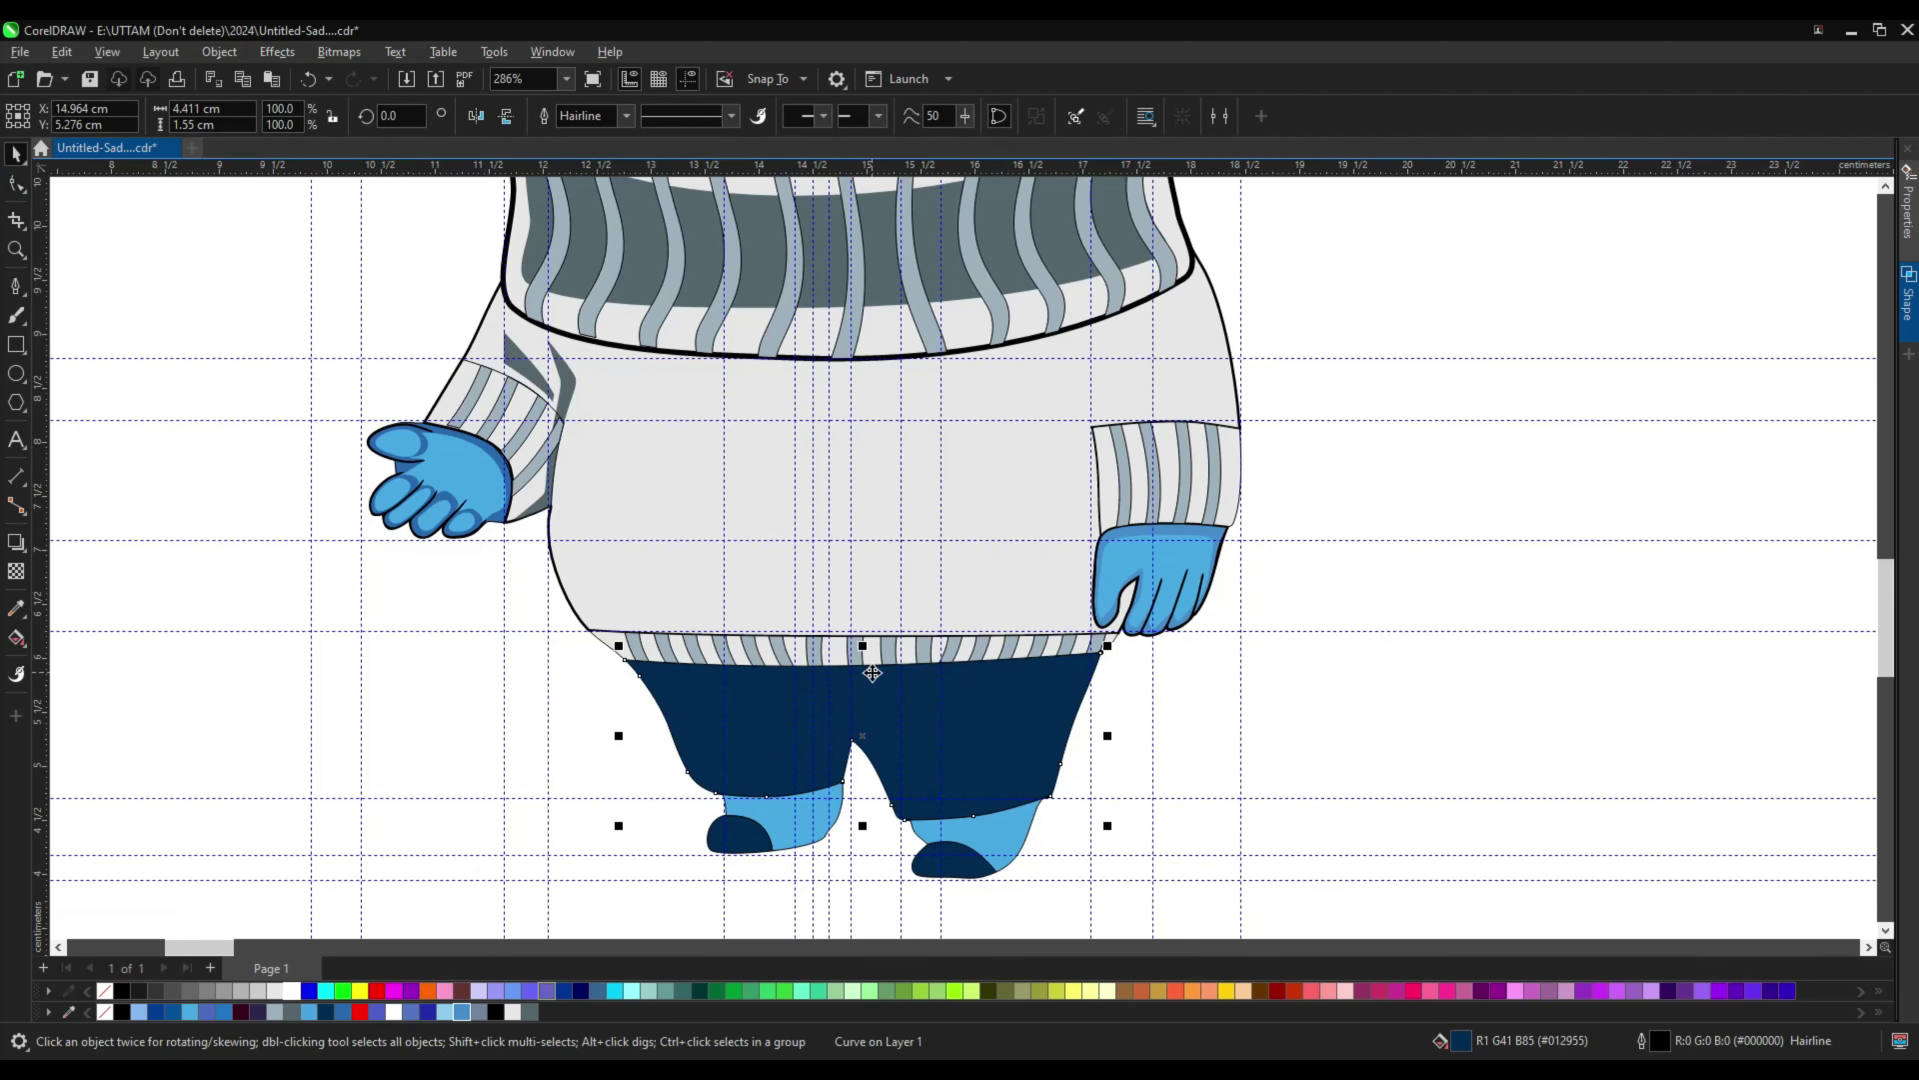
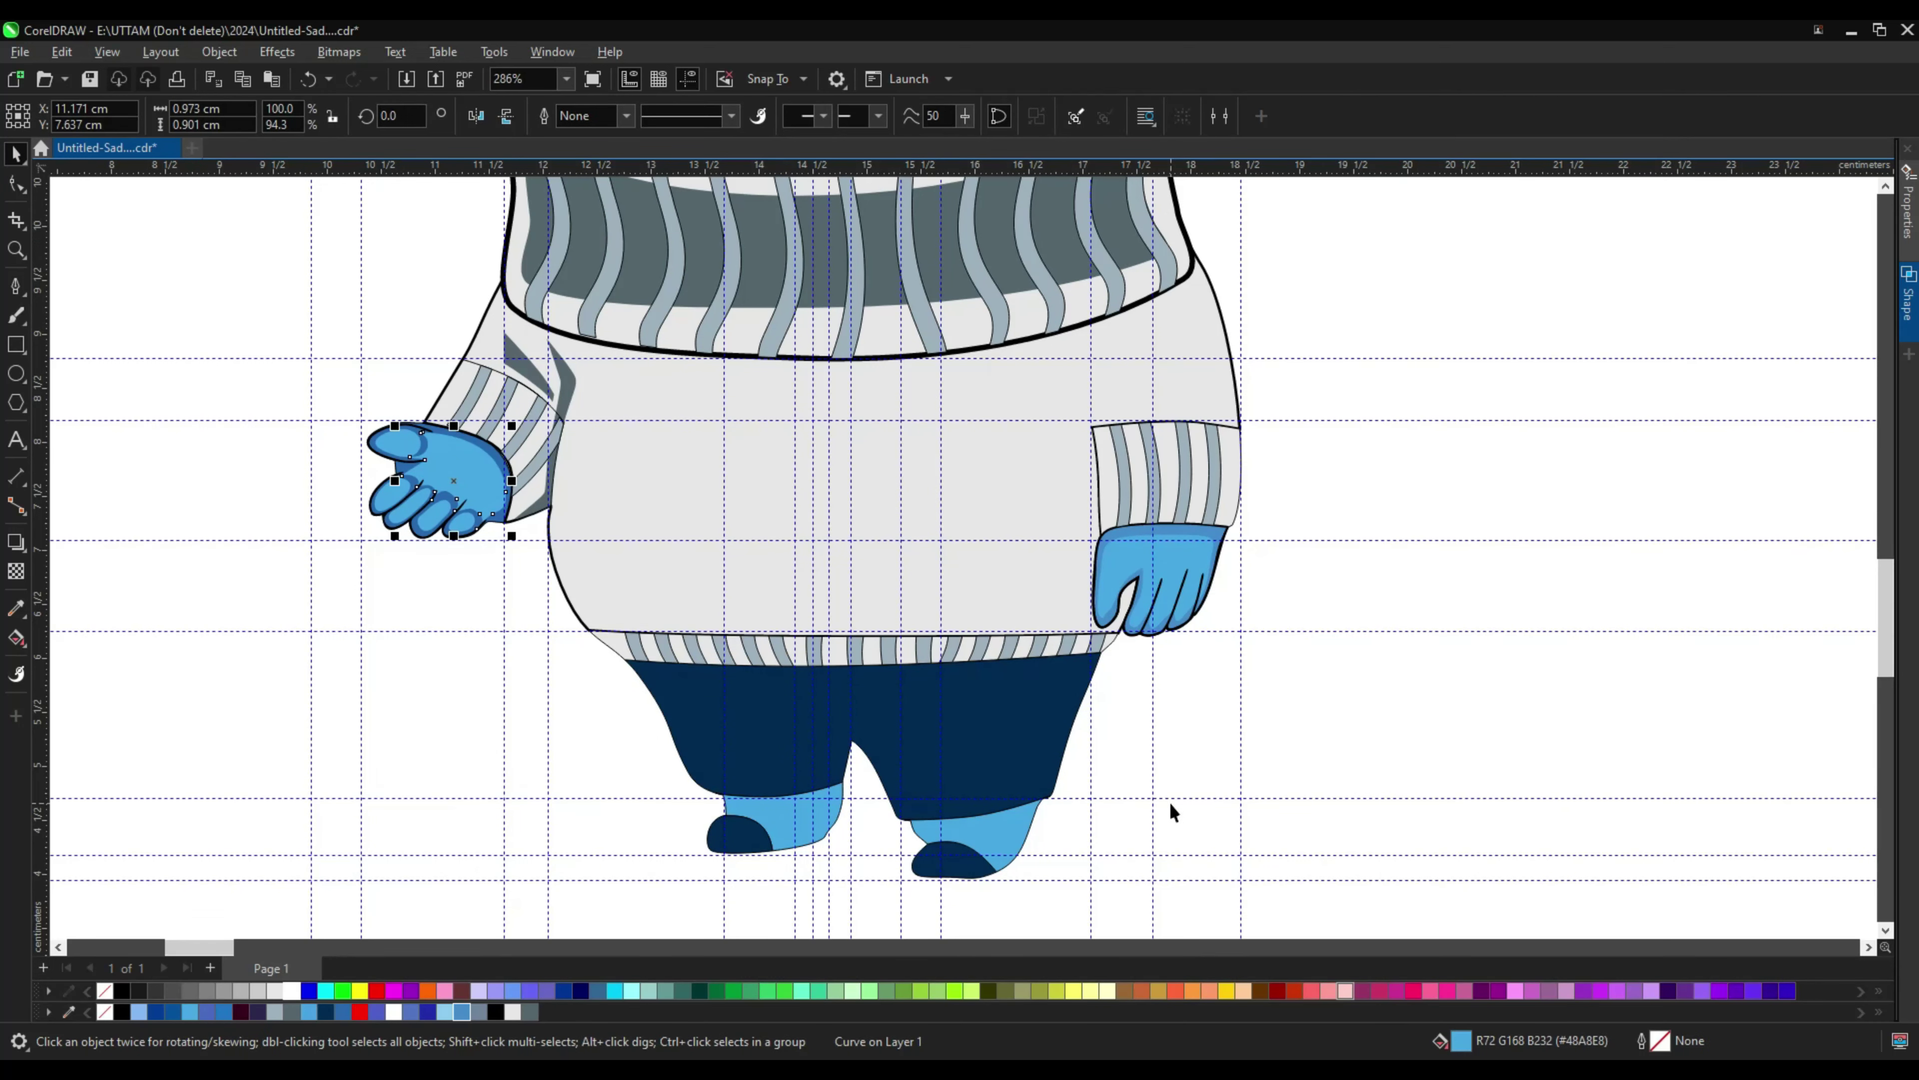
pyautogui.click(908, 848)
pyautogui.hotkey('shift', 'F12')
pyautogui.click(1097, 296)
pyautogui.click(1617, 804)
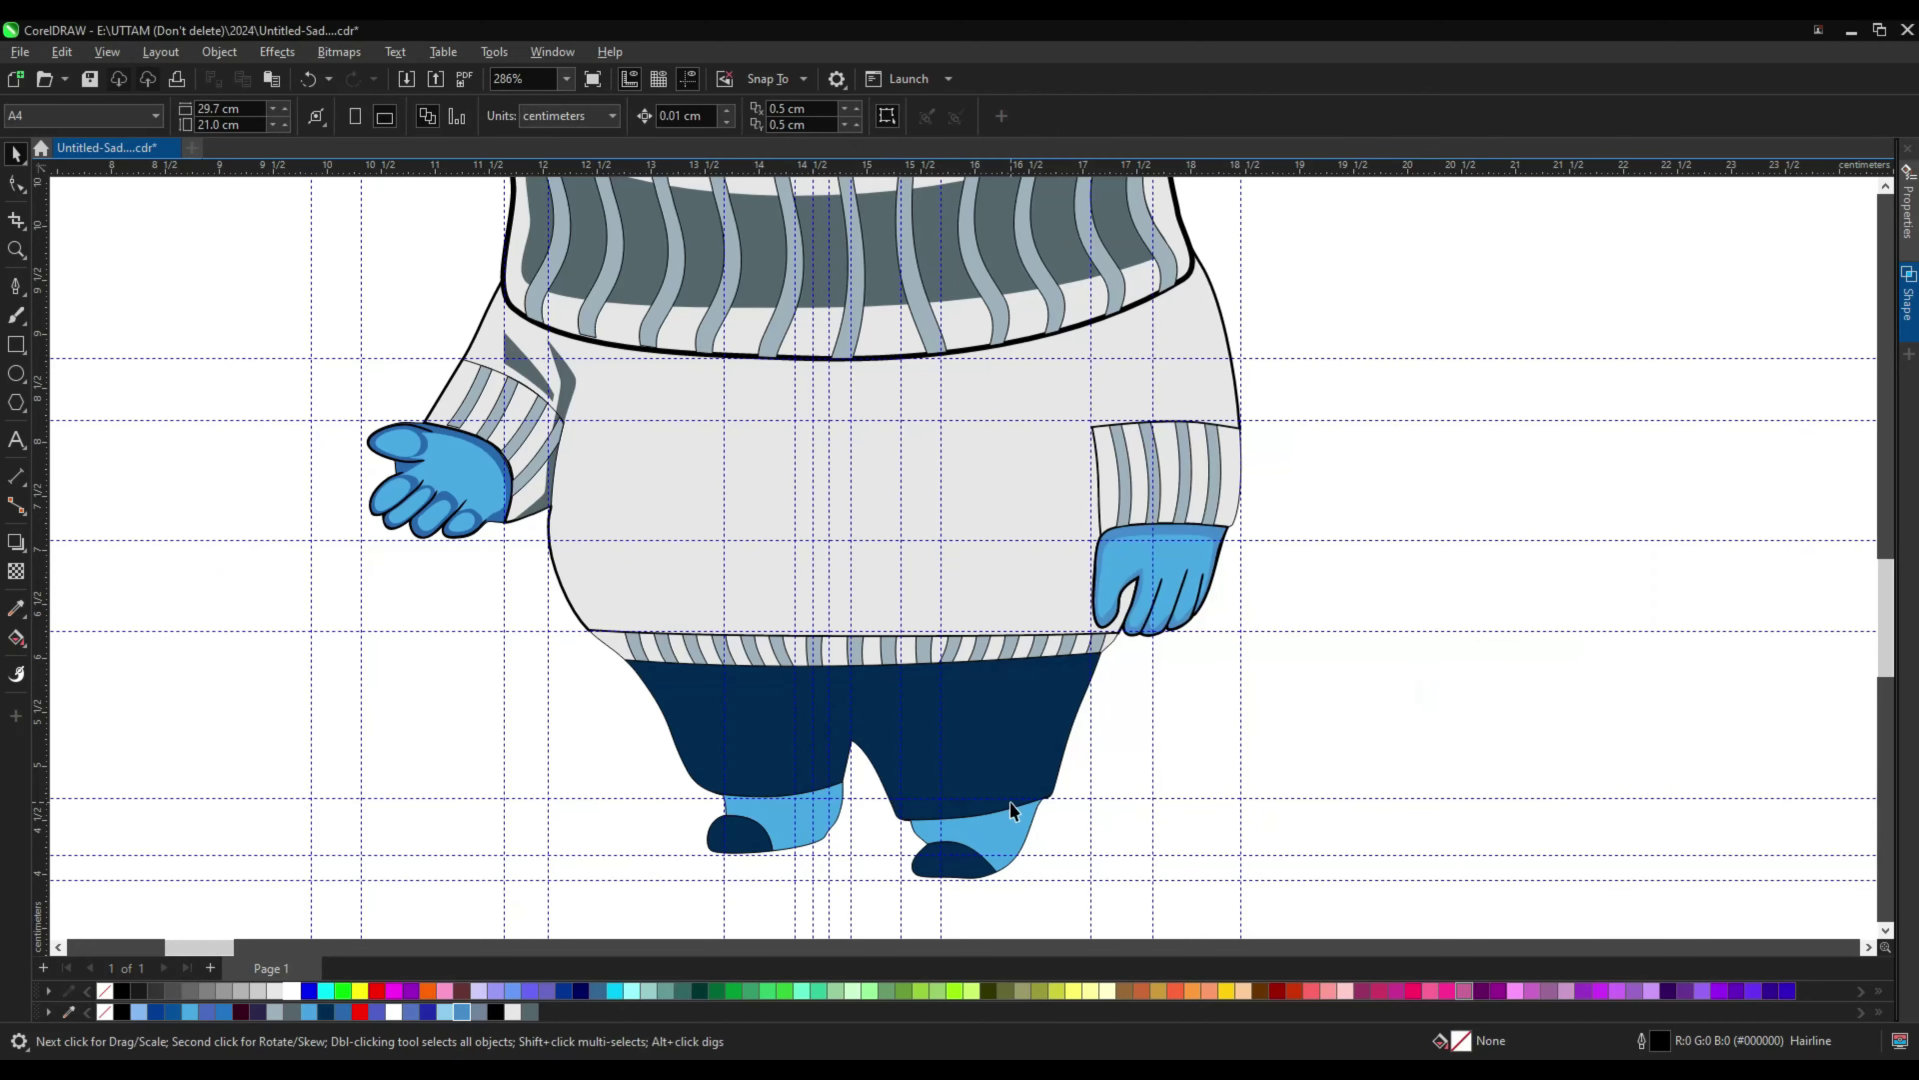
pyautogui.press('F4')
pyautogui.hotkey('ctrl', 's')
# Step: Draw a highlight shape about 3 cm wide and 4.1 cm high with the Pen tool over the face's right half, from forehead to mouth and cheek
pyautogui.scroll(1, 1012, 376)
pyautogui.click(1018, 336)
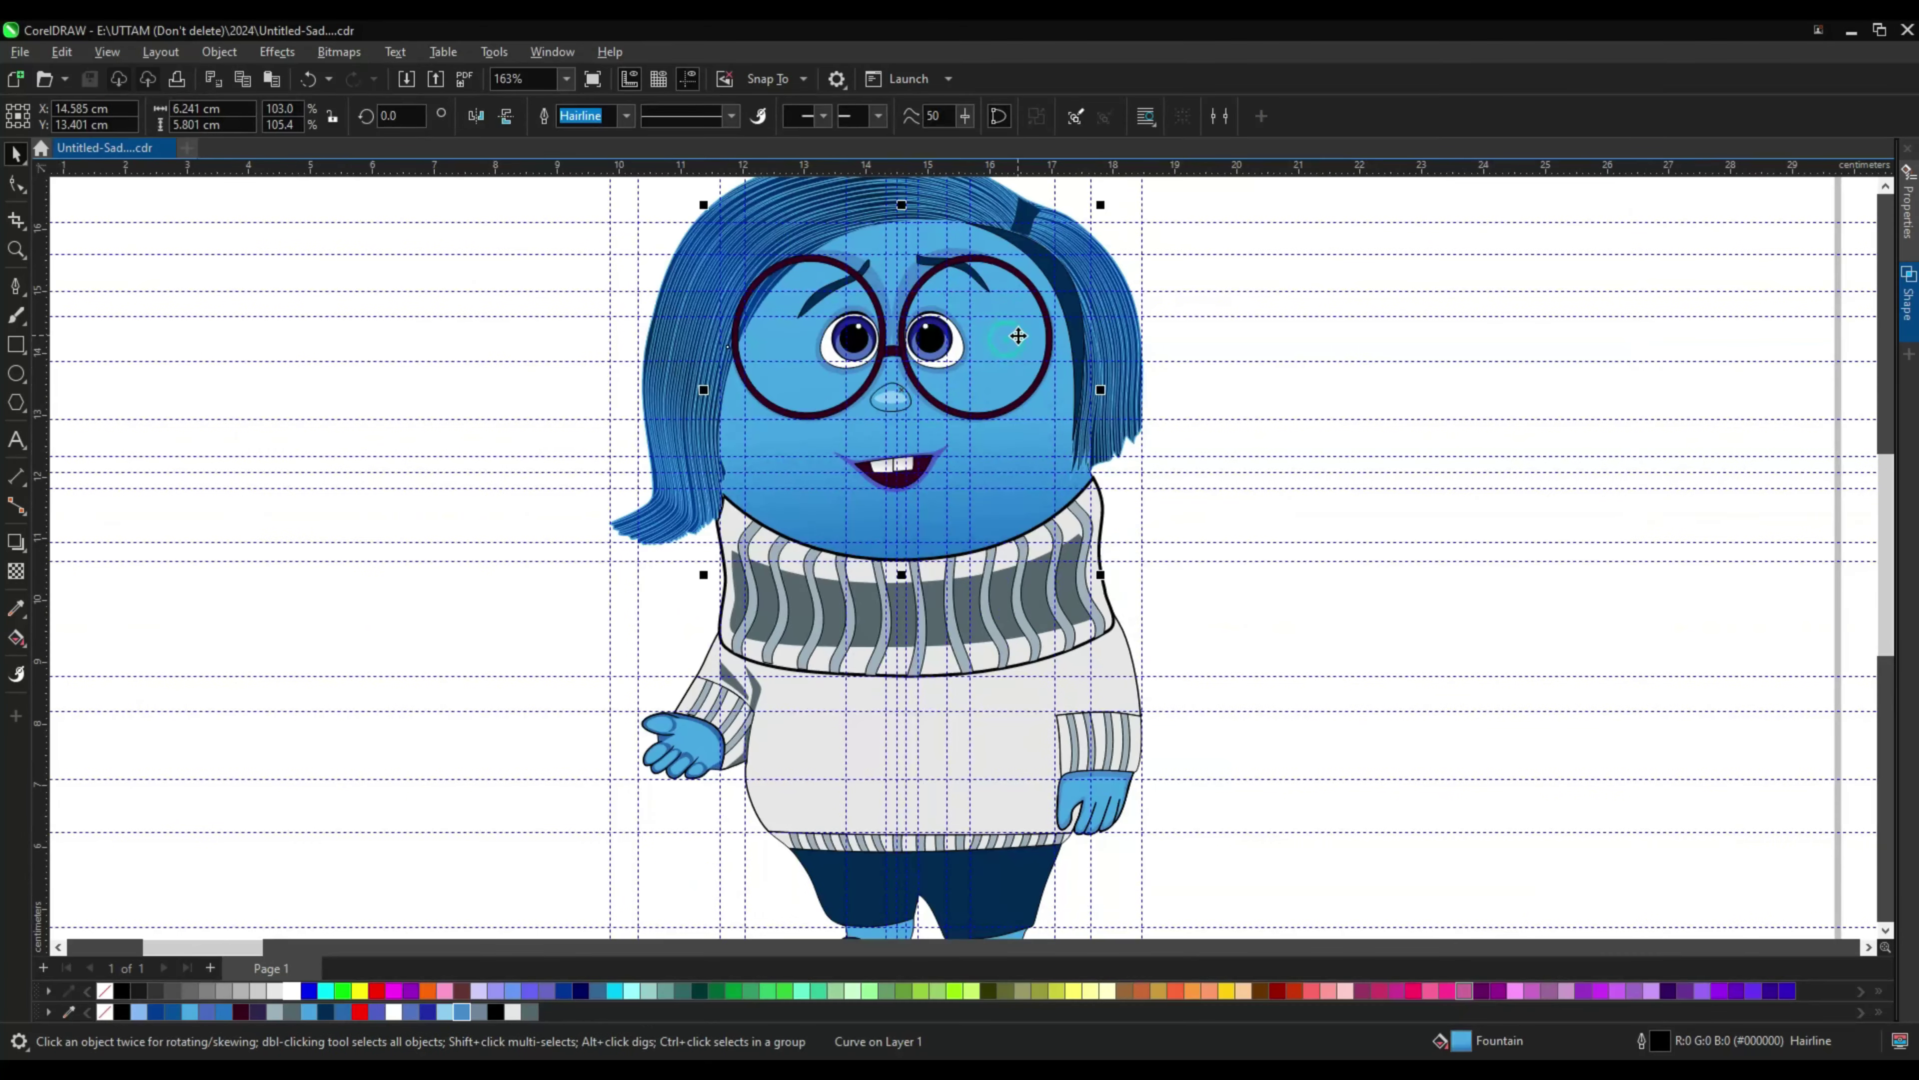
pyautogui.click(15, 286)
pyautogui.scroll(4, 890, 374)
pyautogui.click(892, 290)
pyautogui.moveTo(892, 415); pyautogui.dragTo(899, 415)
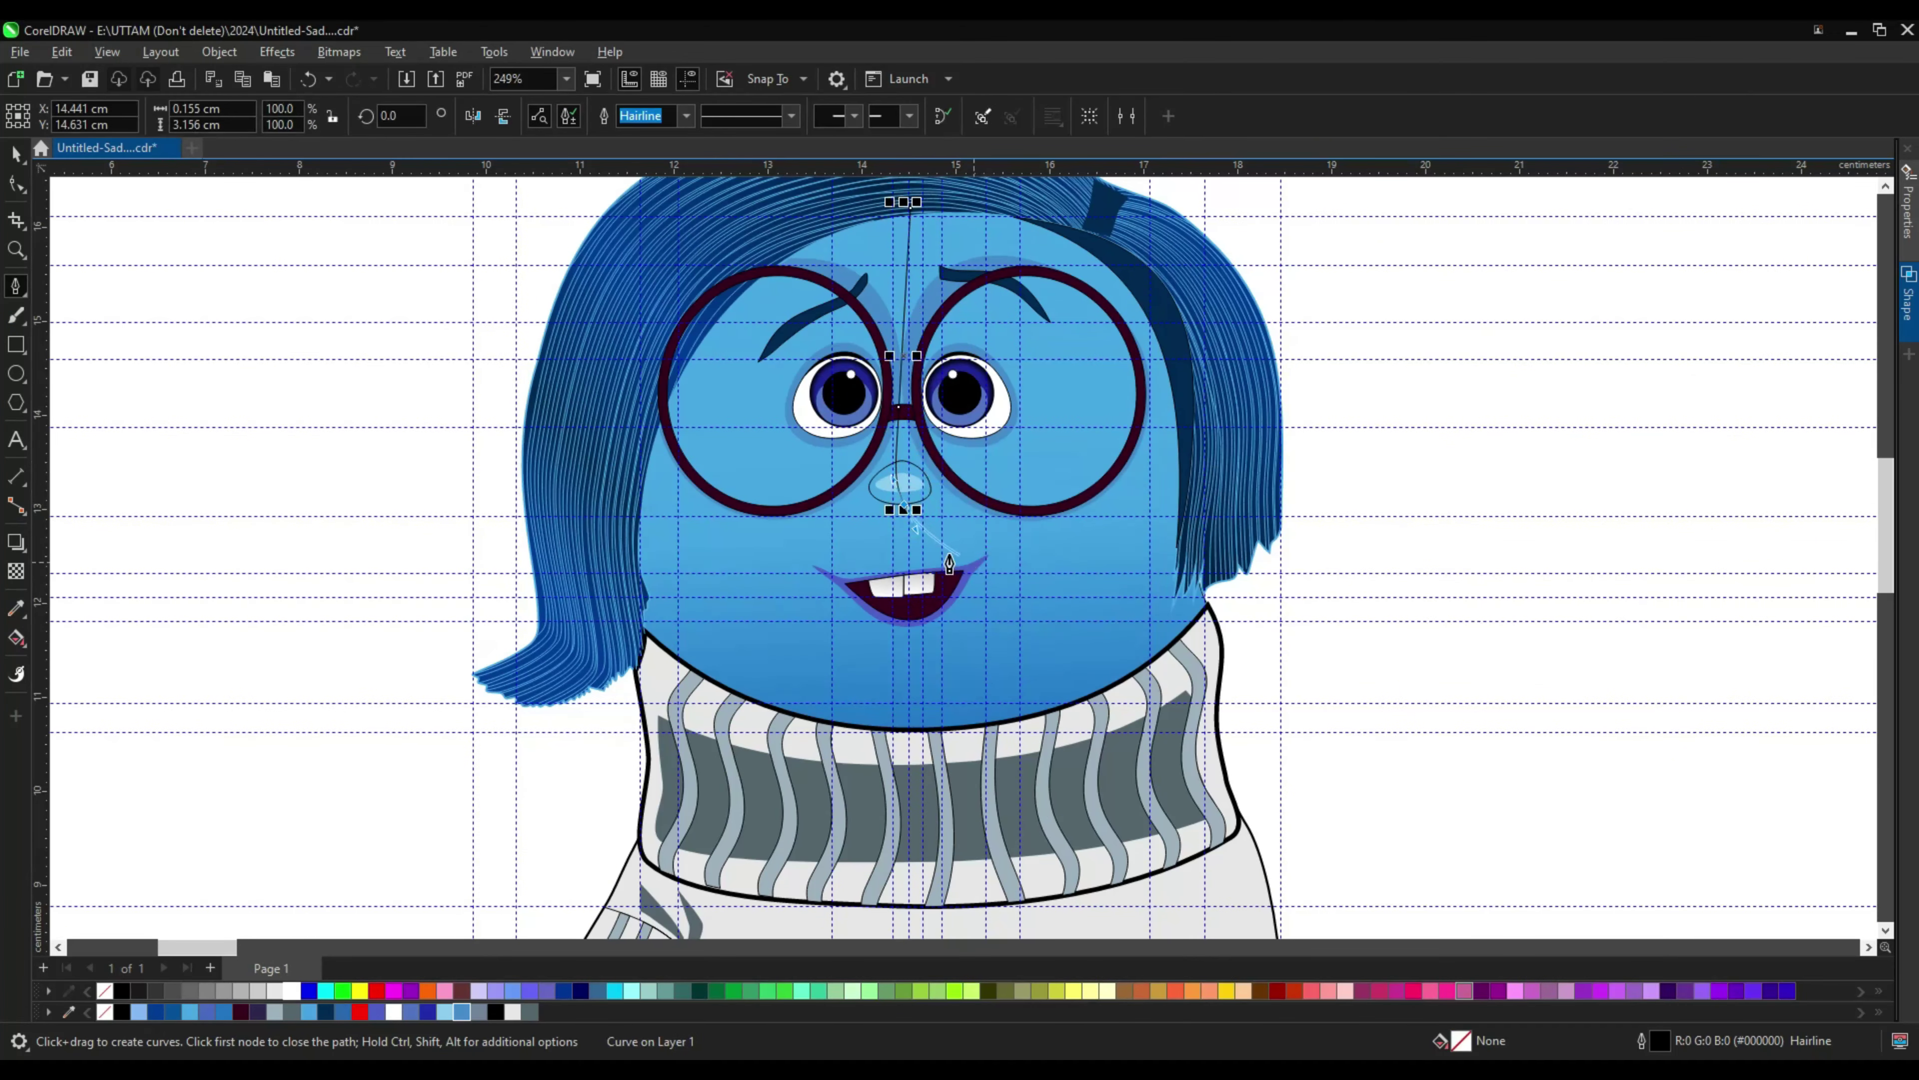
pyautogui.moveTo(1333, 410); pyautogui.dragTo(1356, 411)
pyautogui.scroll(-2, 1301, 362)
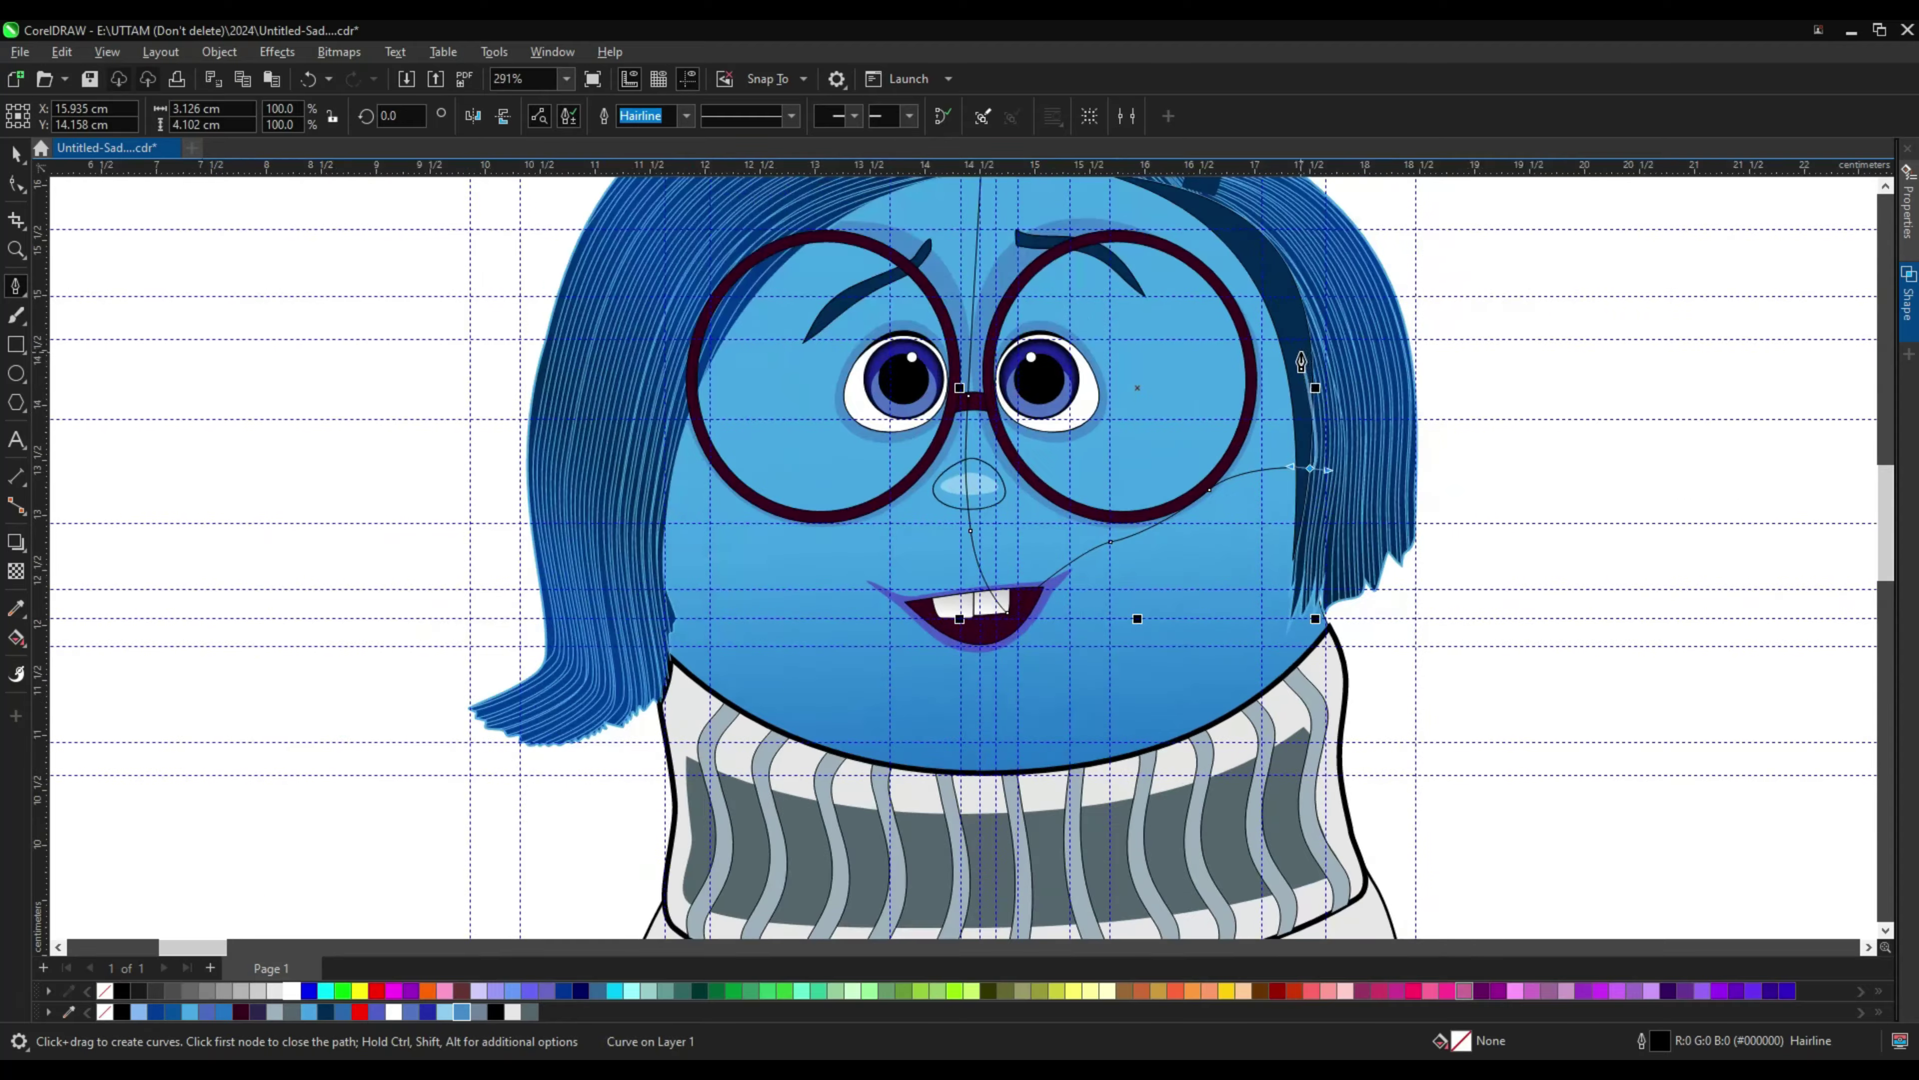
pyautogui.scroll(3, 1295, 344)
pyautogui.click(1107, 376)
# Step: Refine the face highlight's nodes, fill it with R139 G204 B243 without outline and place it behind the eye, brow and glasses
pyautogui.press('F10')
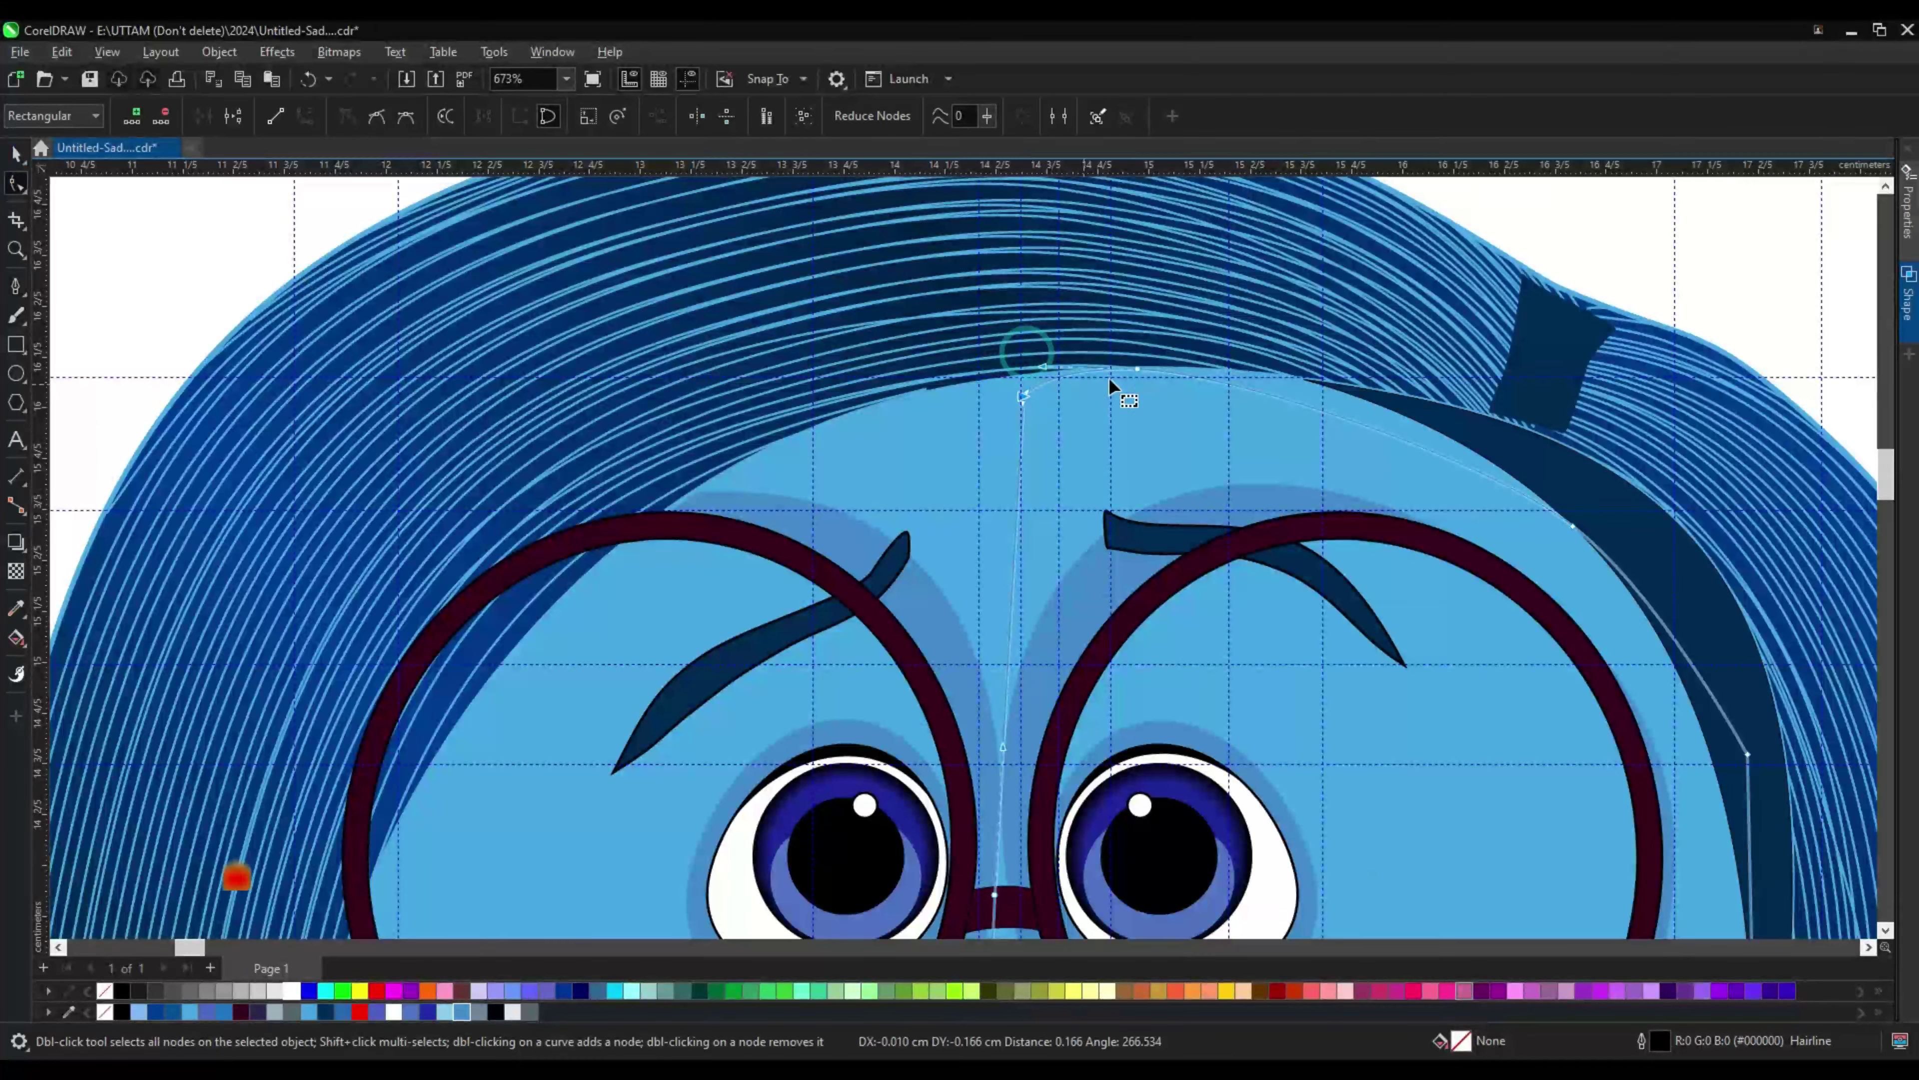
pyautogui.scroll(-1, 1326, 469)
pyautogui.scroll(-8, 1326, 469)
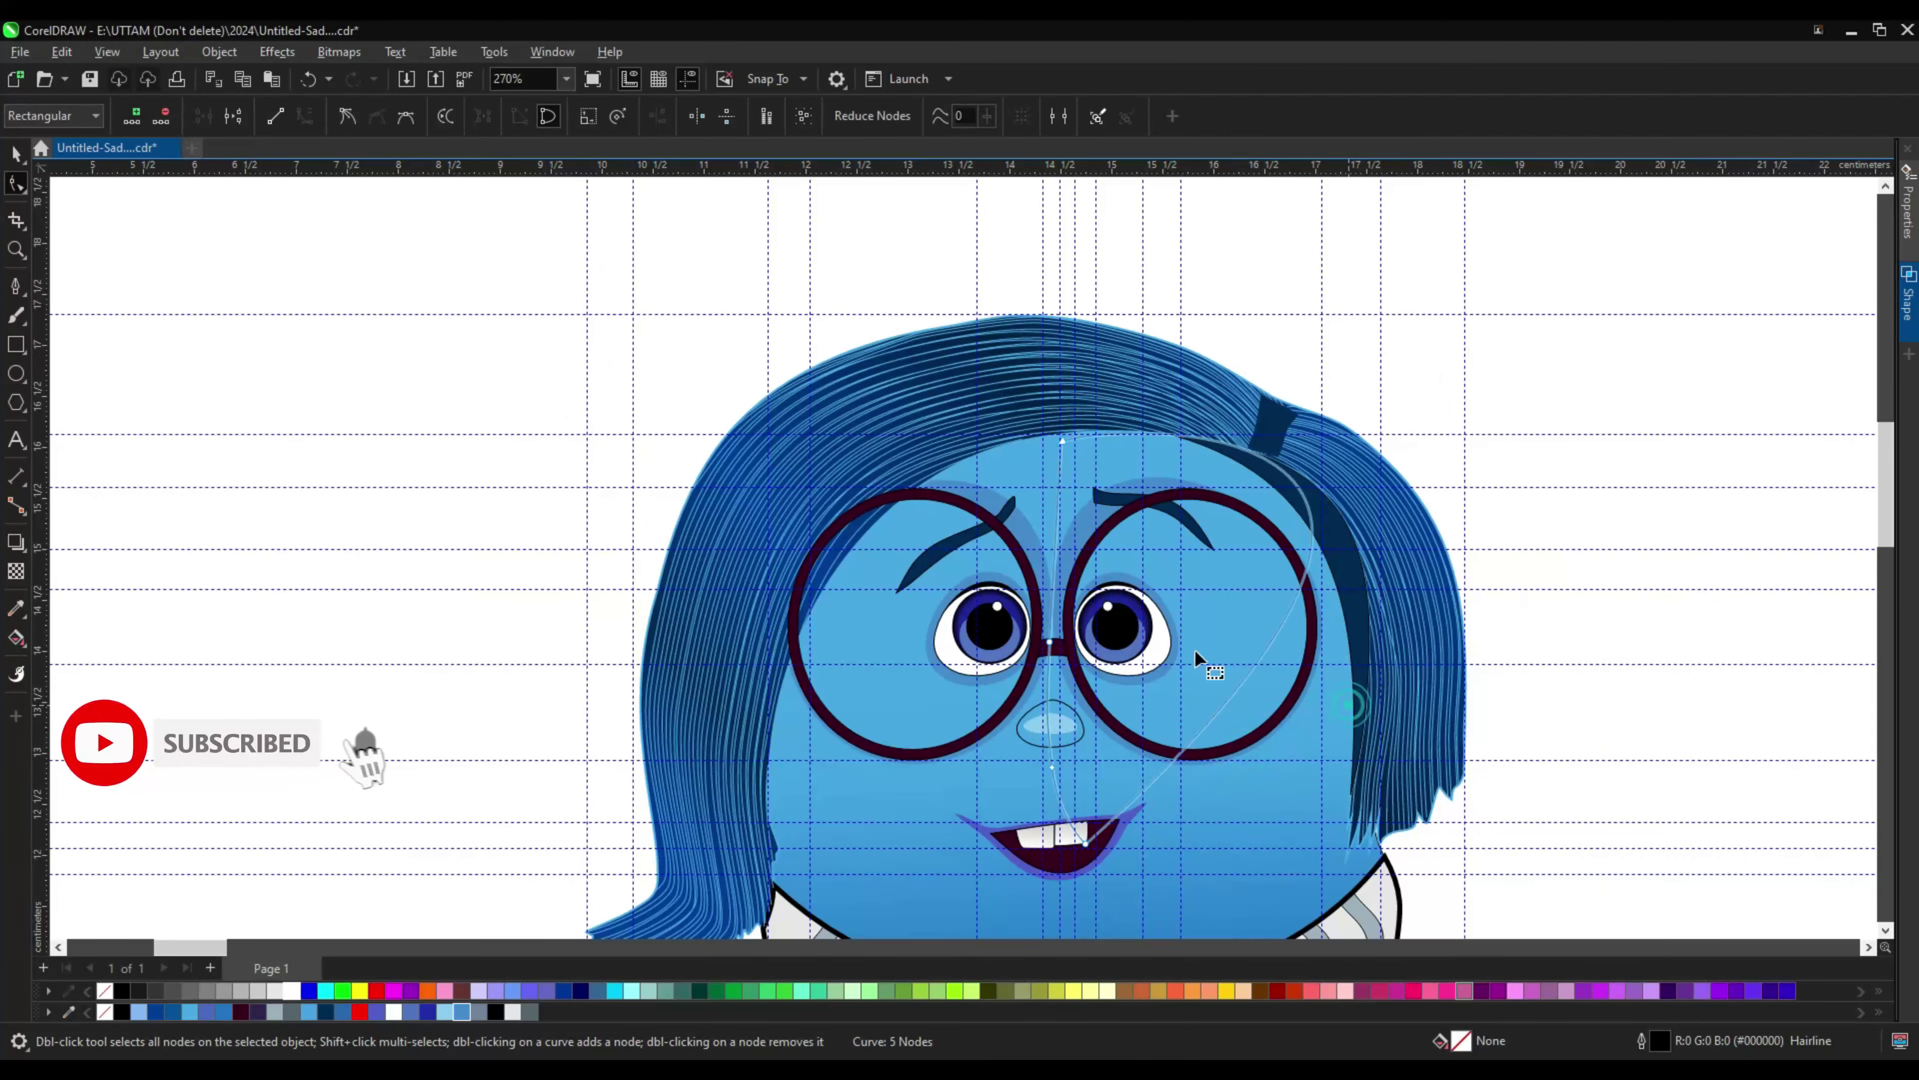
pyautogui.scroll(10, 1284, 673)
pyautogui.click(445, 1012)
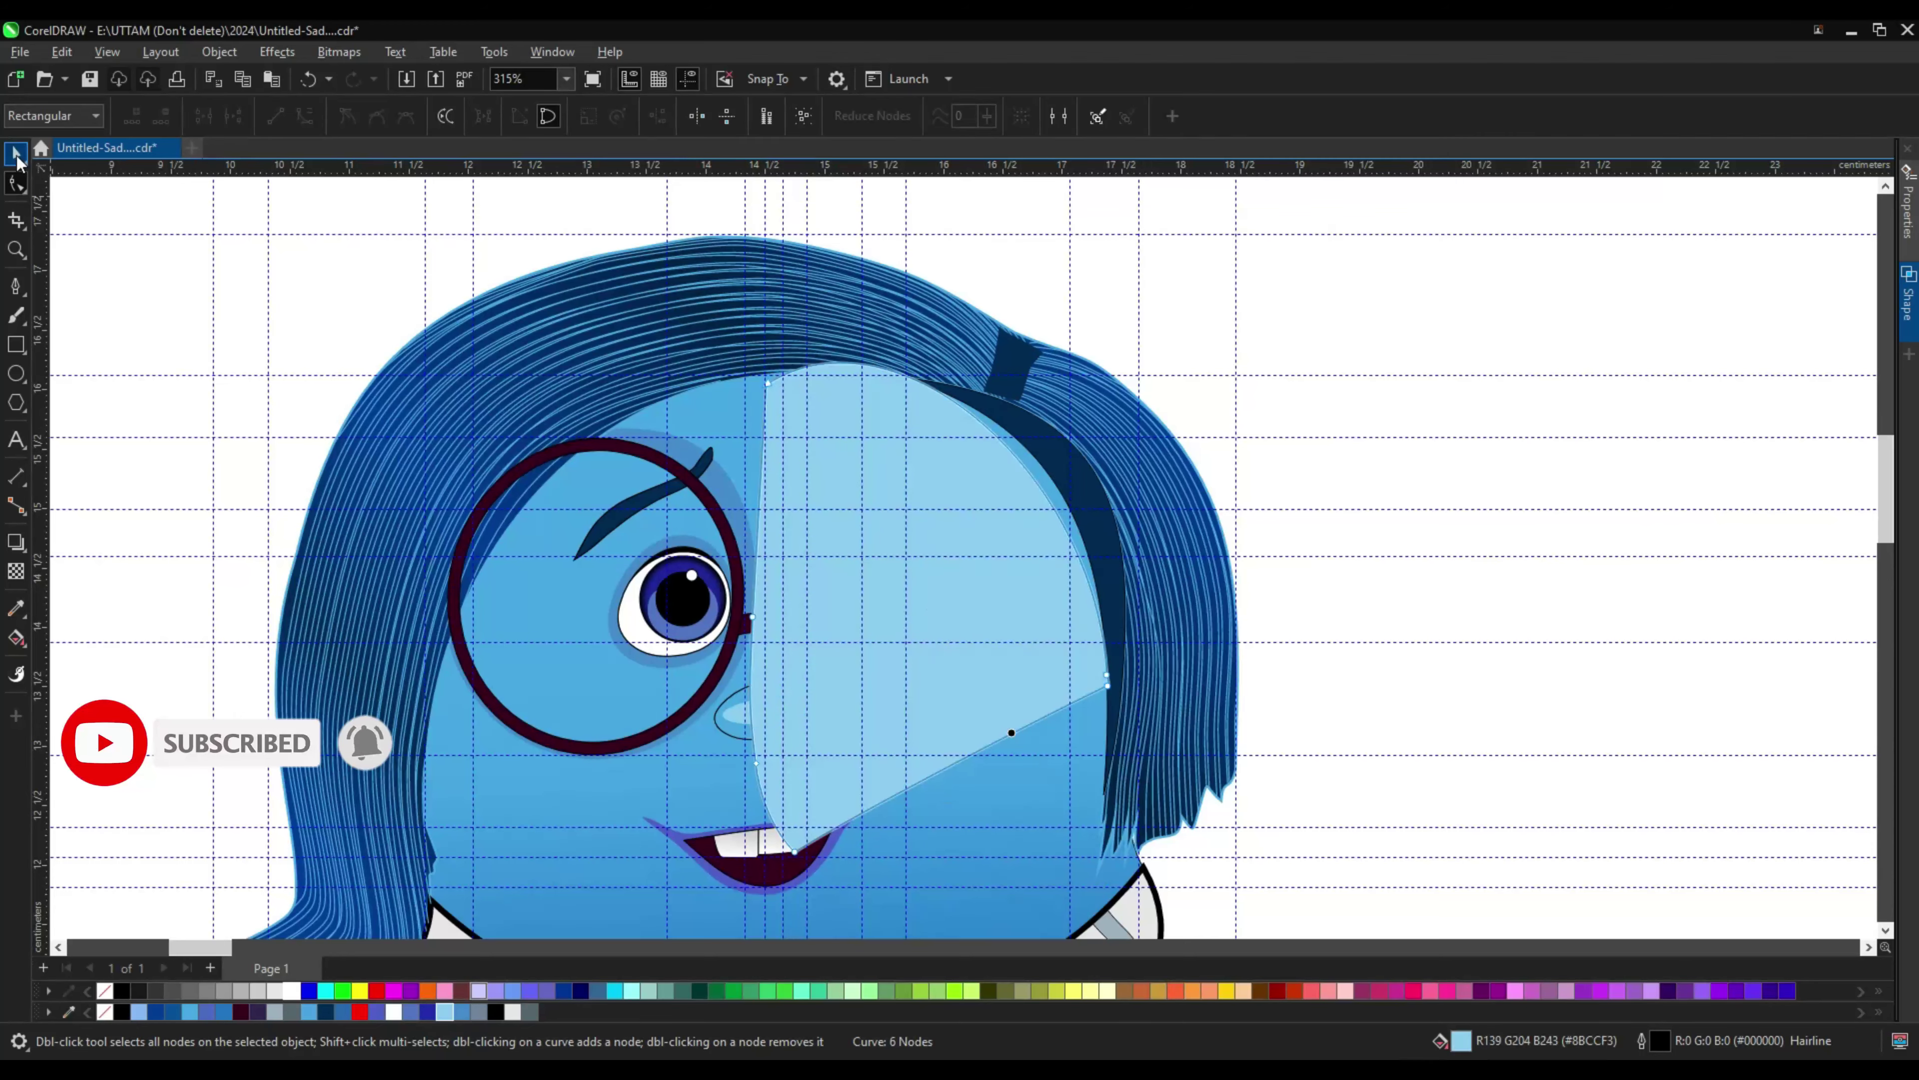
pyautogui.press('space')
pyautogui.hotkey('ctrl', 'pagedown')
# Step: Set the right-face highlight's fill to R150 G202 B241
pyautogui.hotkey('shift', 'F11')
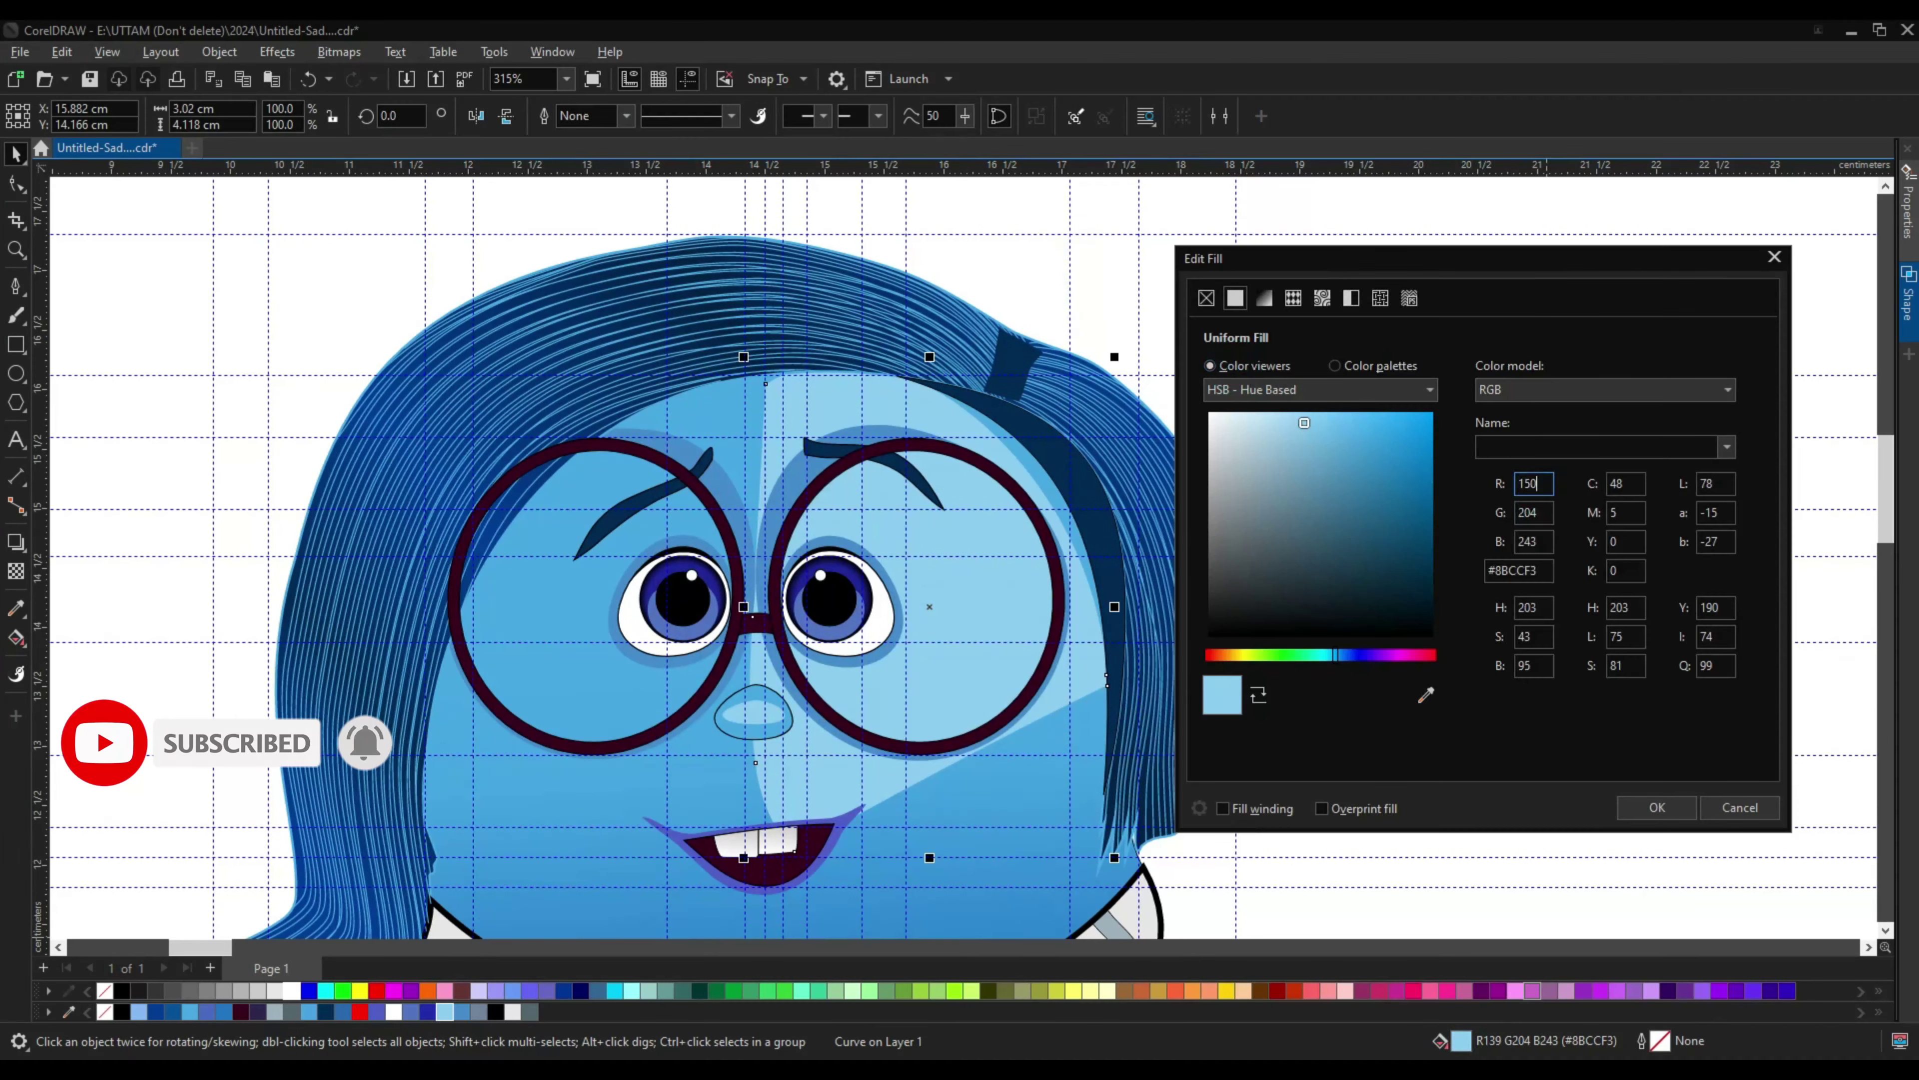
pyautogui.write('241')
pyautogui.press('Return')
pyautogui.scroll(2, 1037, 404)
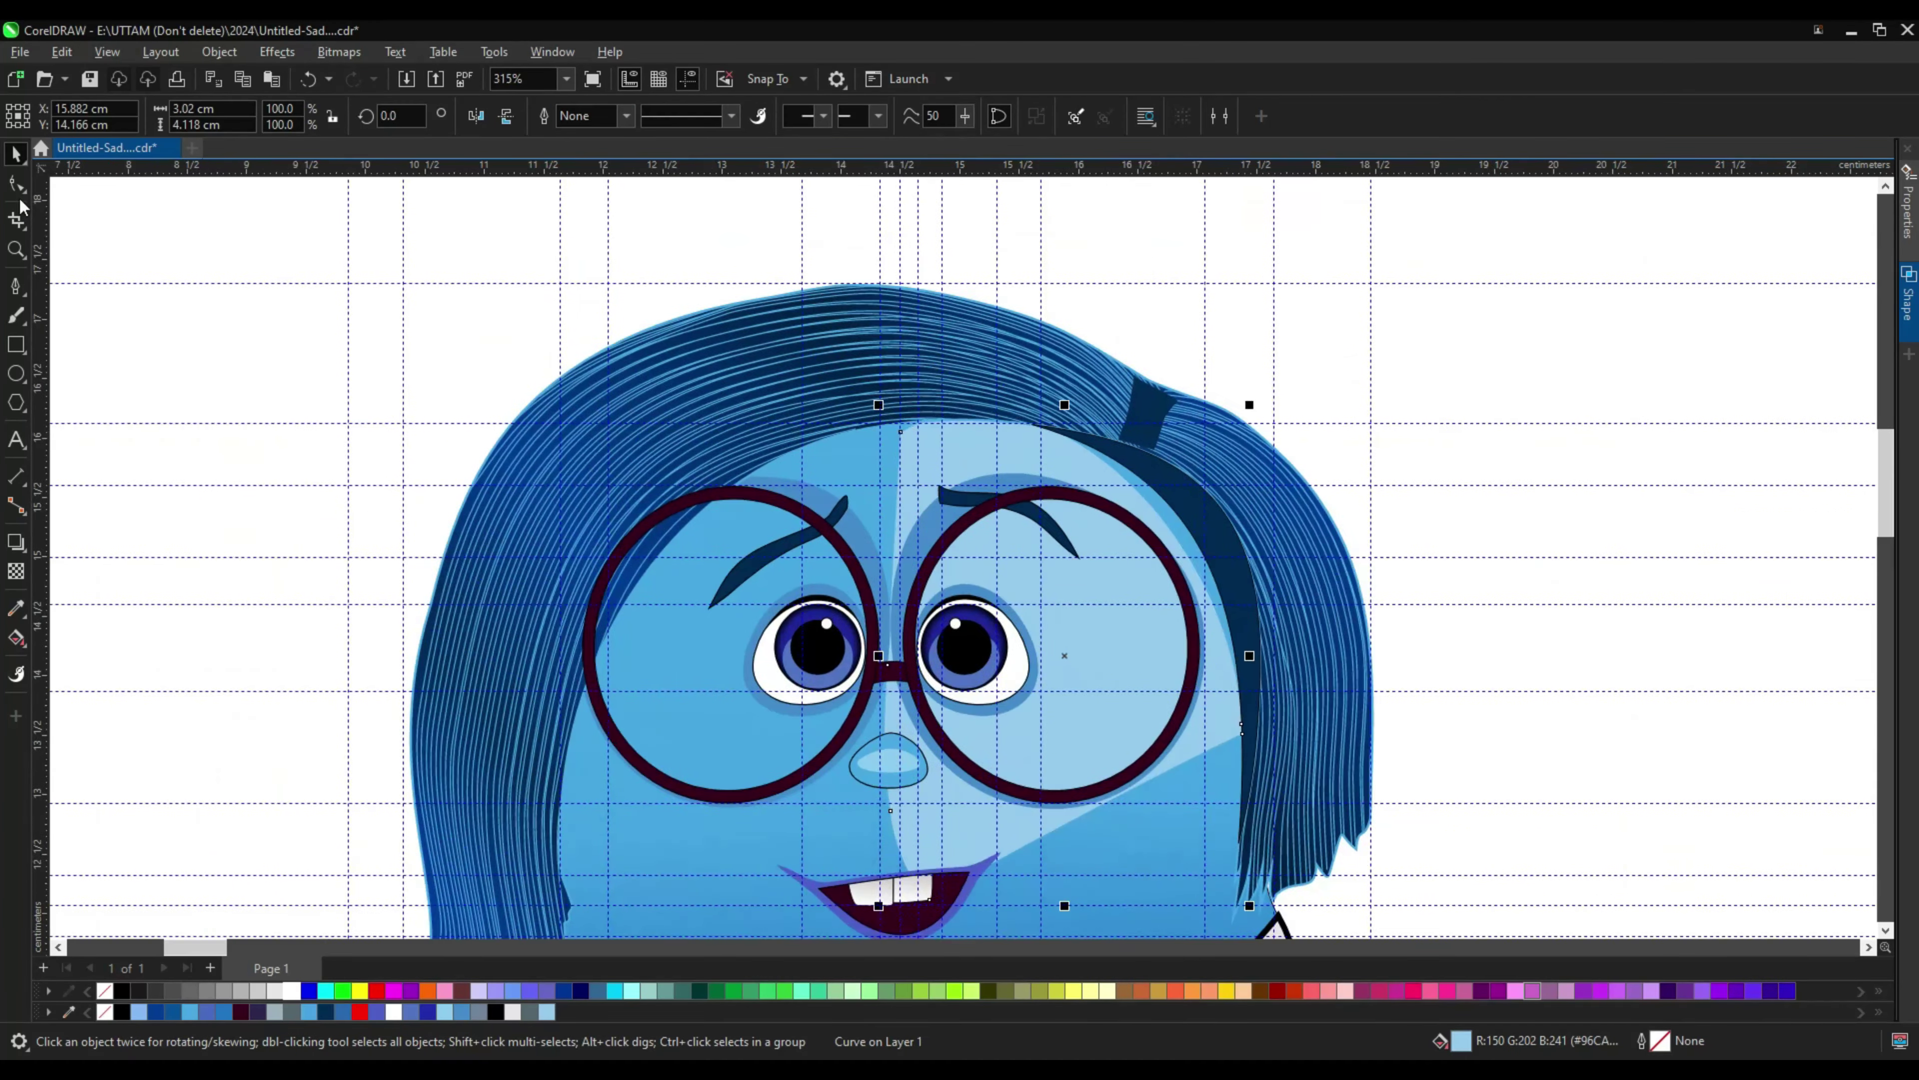
# Step: Brighten the eyebrows' navy fill by setting its blue value to 114
pyautogui.press('F10')
pyautogui.scroll(2, 1038, 404)
pyautogui.scroll(-2, 979, 556)
pyautogui.click(1020, 500)
pyautogui.scroll(1, 1028, 463)
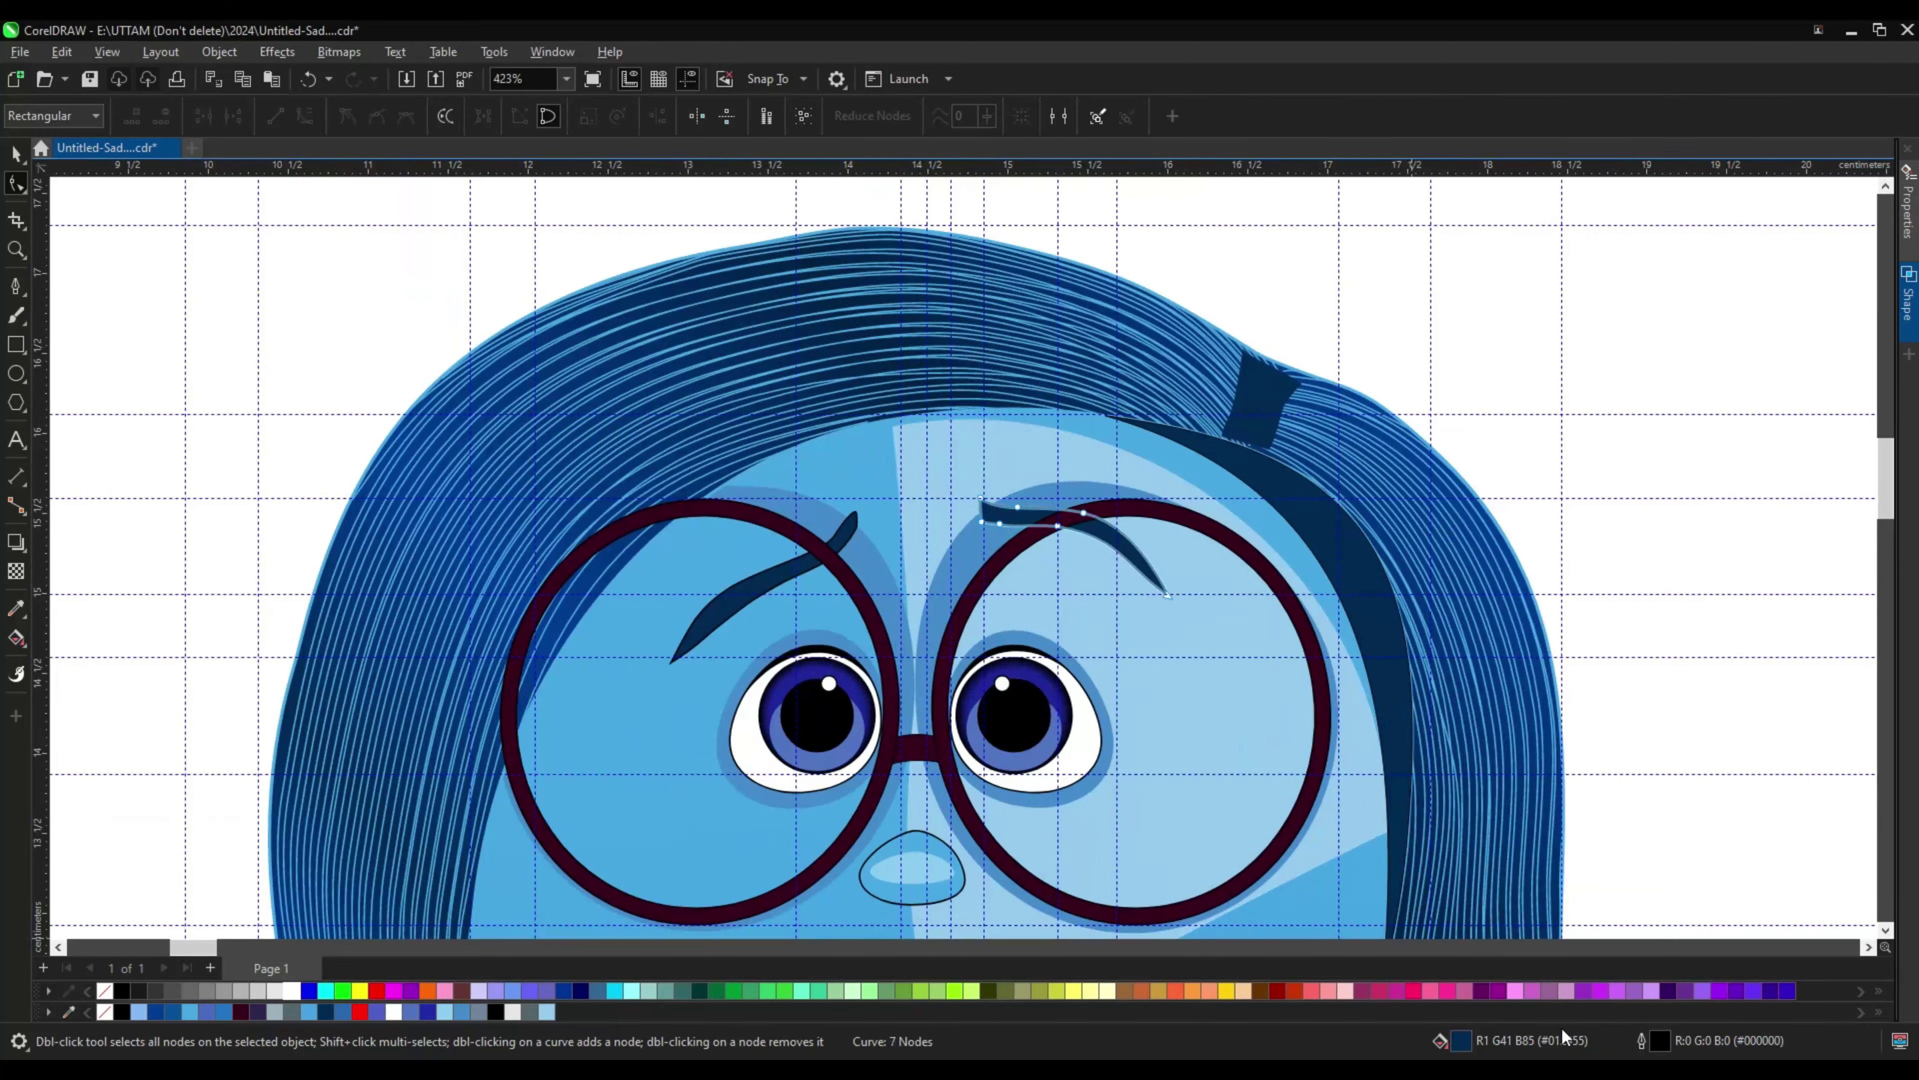
pyautogui.hotkey('shift', 'F11')
pyautogui.doubleClick(1673, 556)
pyautogui.write('114')
pyautogui.press('Return')
pyautogui.scroll(-2, 982, 354)
pyautogui.click(755, 340)
pyautogui.press('space')
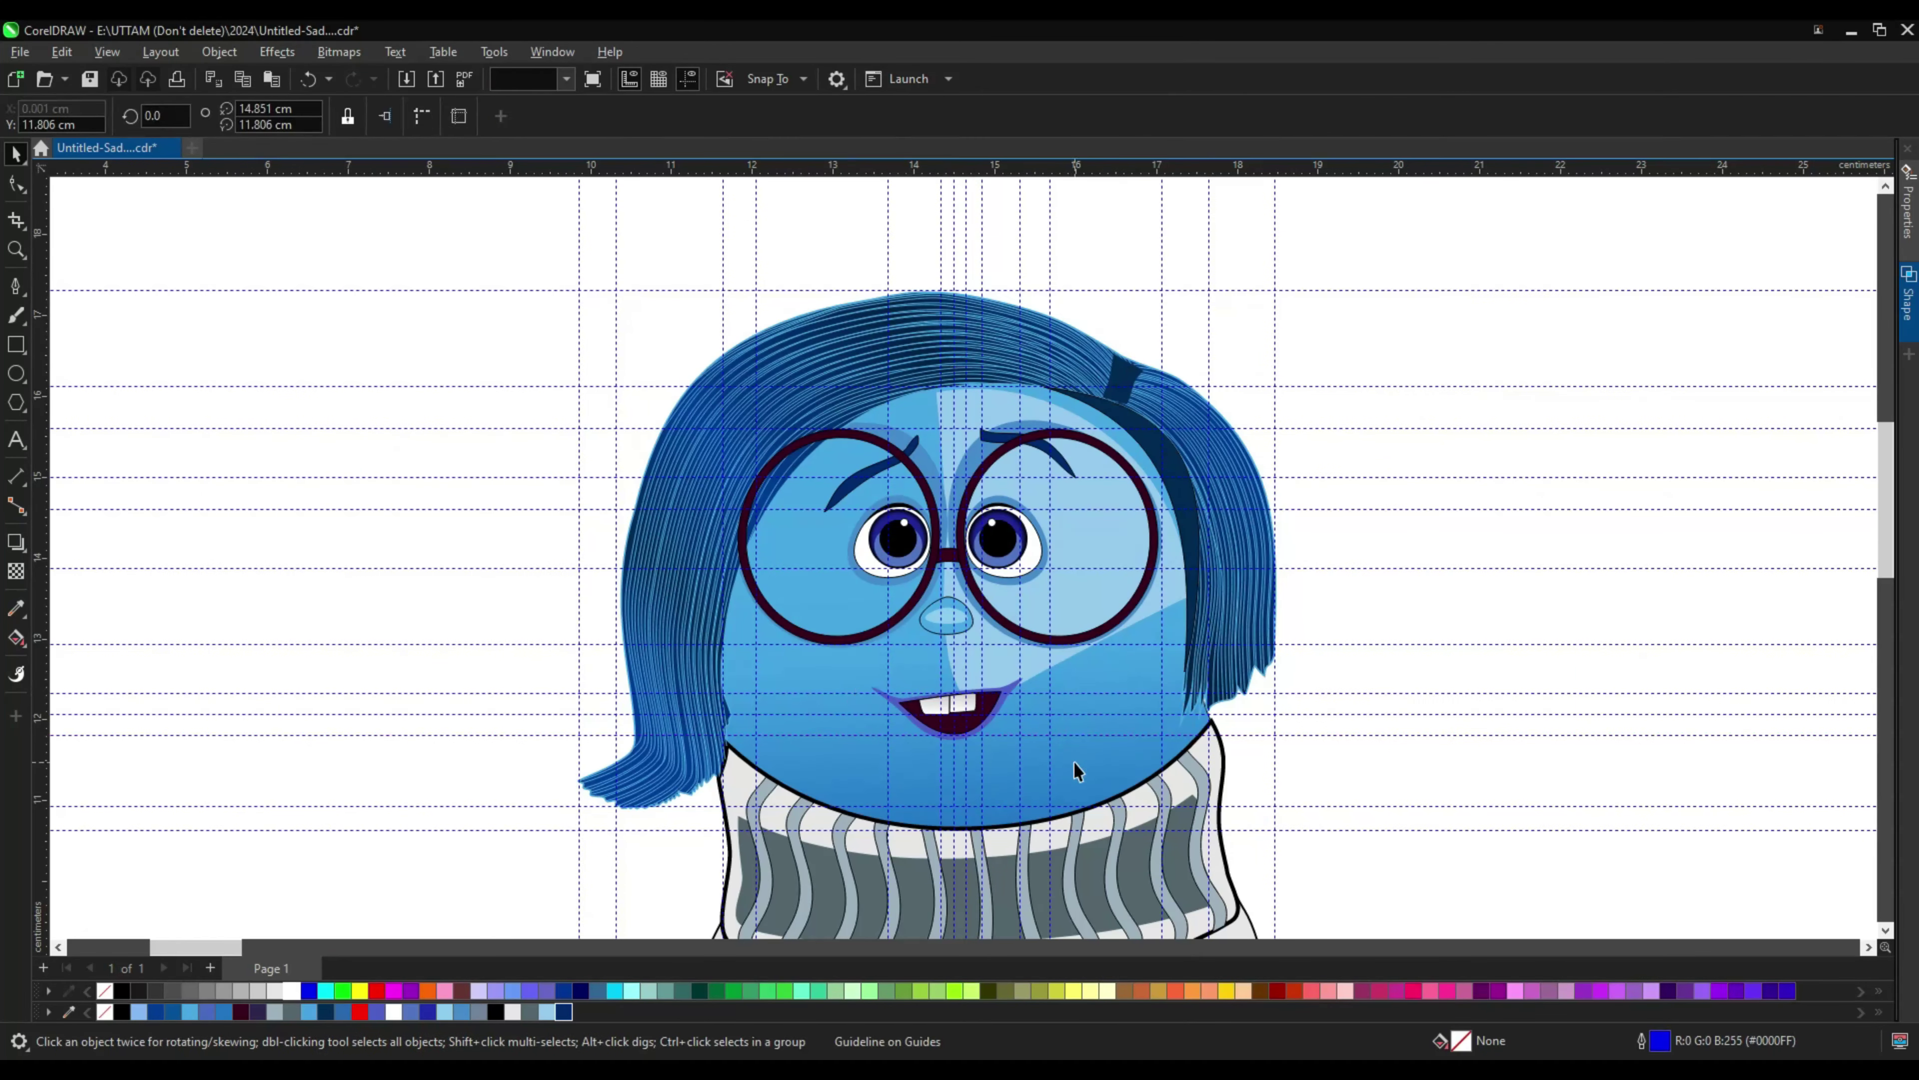
# Step: Draw an outline-free ellipse about 1.54 by 1.49 cm on the left cheek, filled R75 G106 B199, and make it semi-transparent
pyautogui.click(16, 373)
pyautogui.moveTo(663, 535); pyautogui.dragTo(801, 668)
pyautogui.rightClick(718, 598)
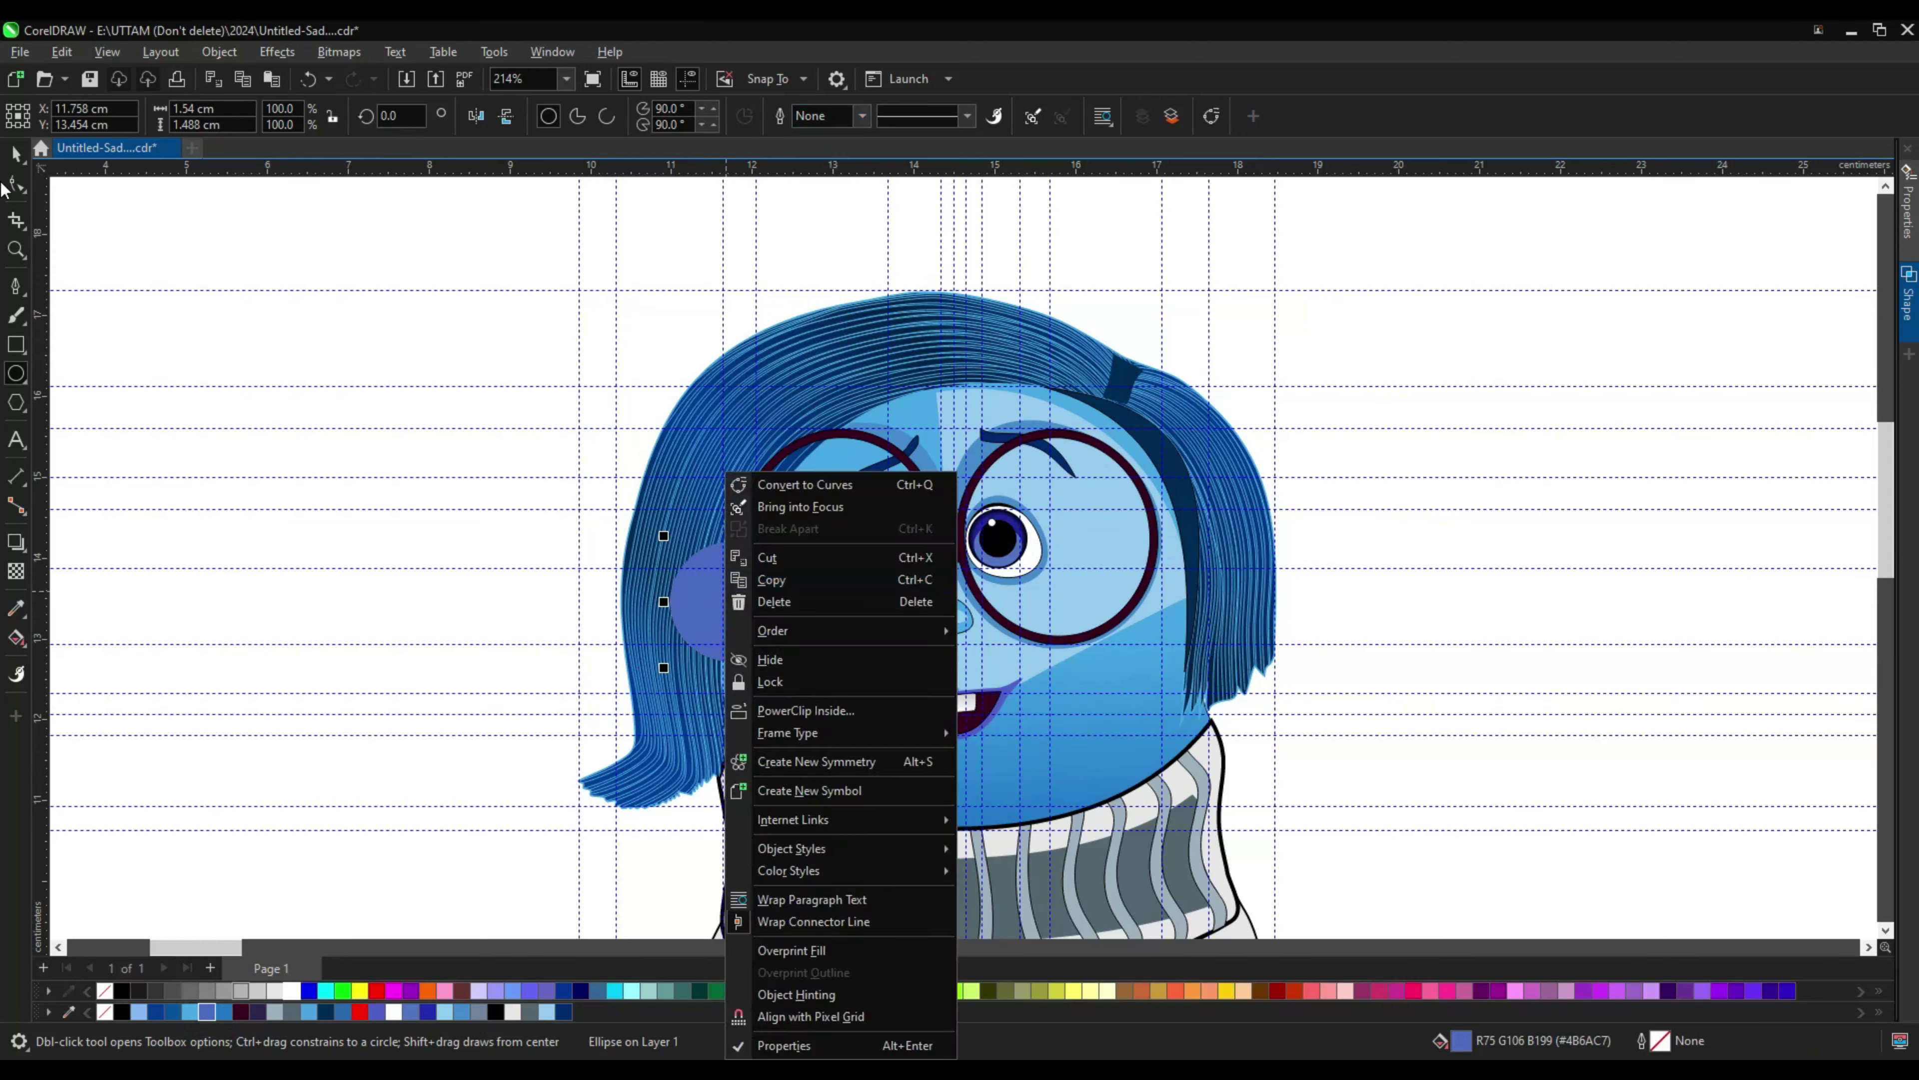
pyautogui.click(16, 570)
pyautogui.click(16, 154)
# Step: Place the cheek ellipse in front of the face but beneath the hair and glasses, and undo its transparency
pyautogui.rightClick(756, 642)
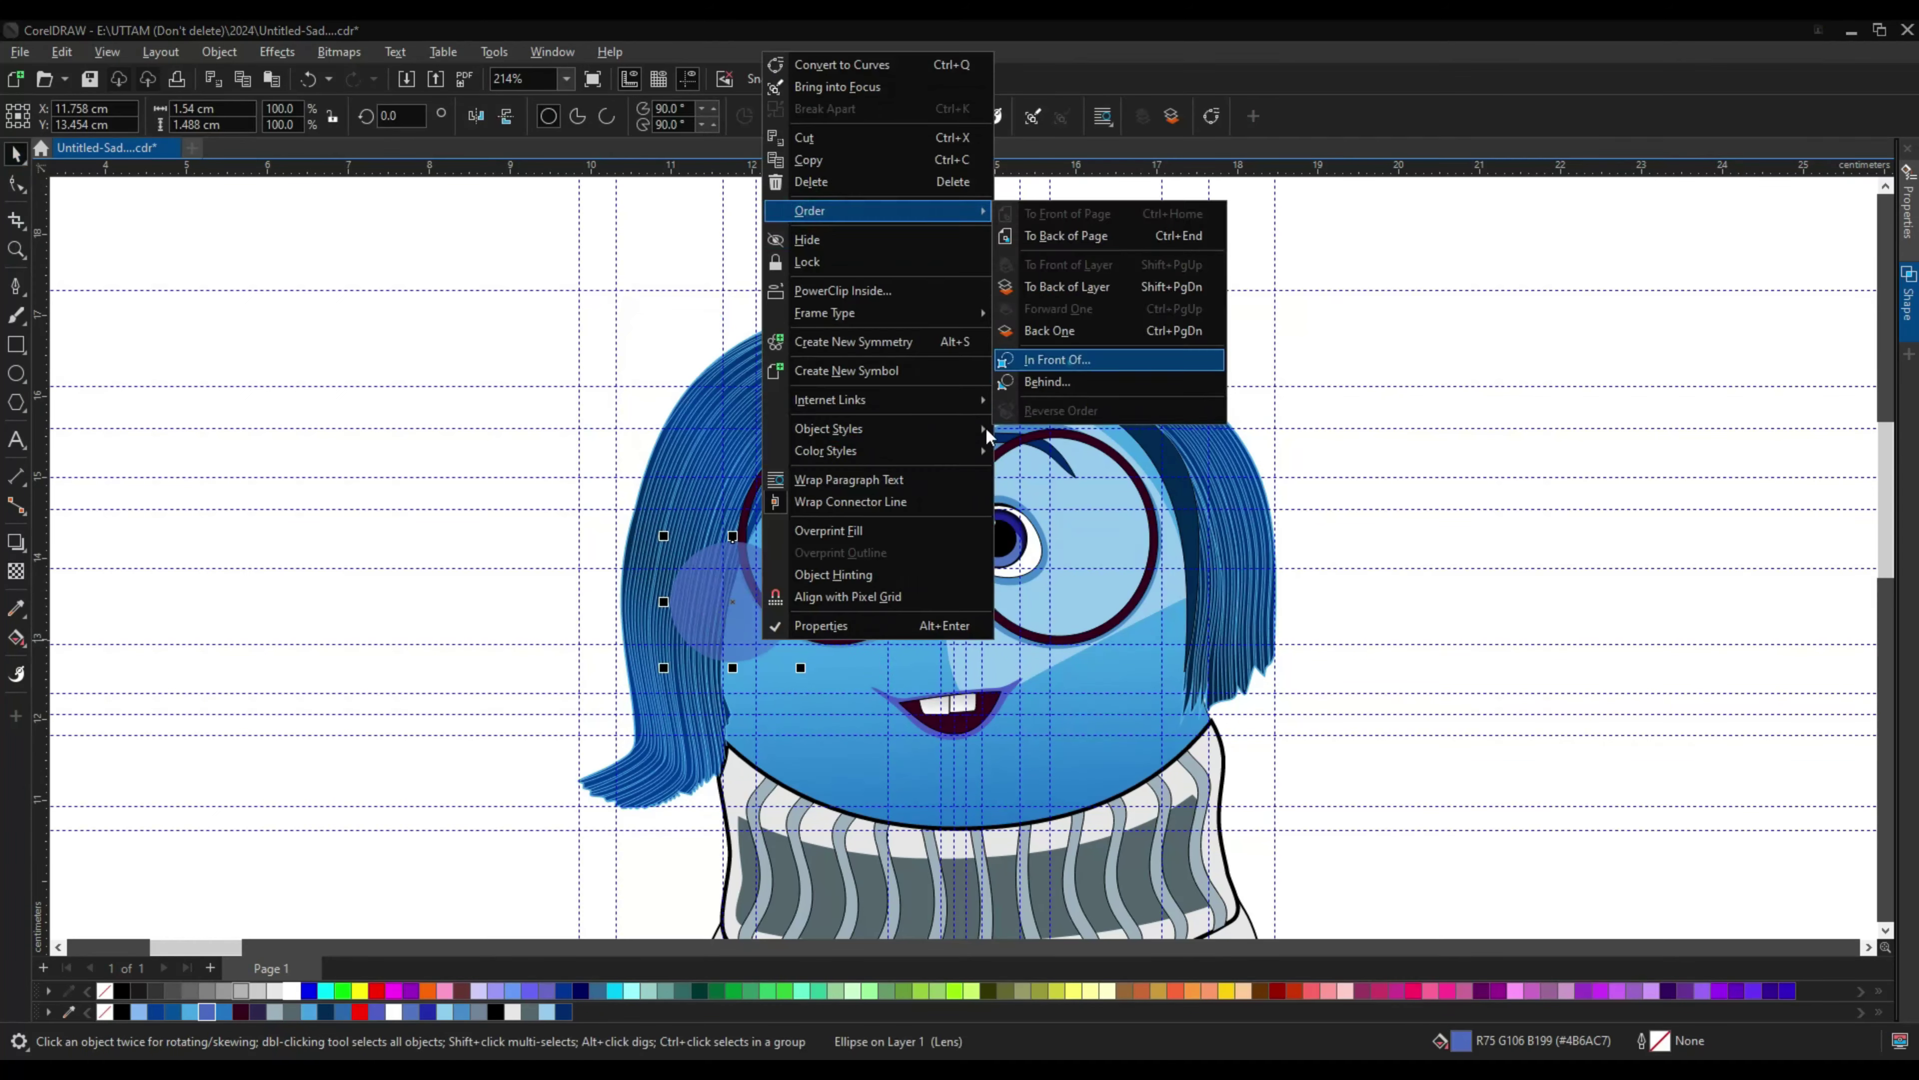
pyautogui.click(1103, 369)
pyautogui.scroll(2, 748, 638)
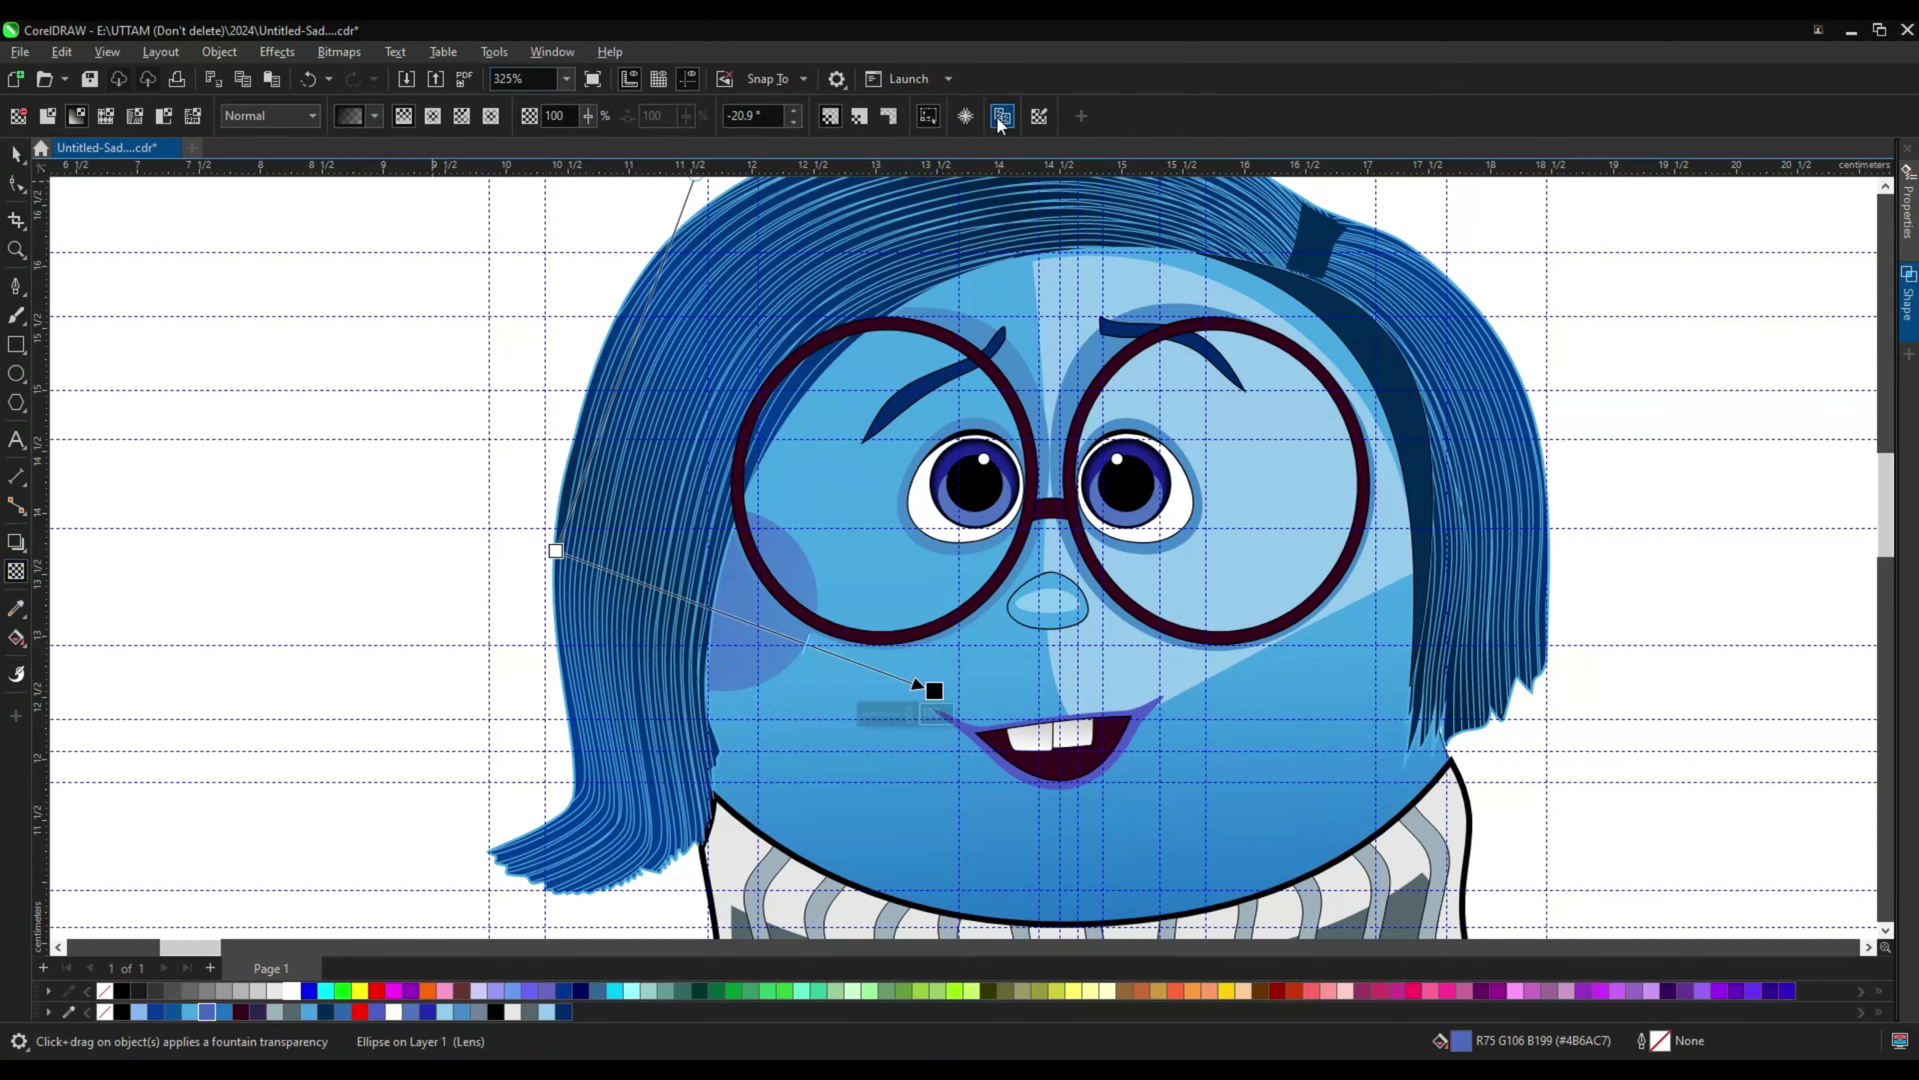
pyautogui.hotkey('ctrl', 'z')
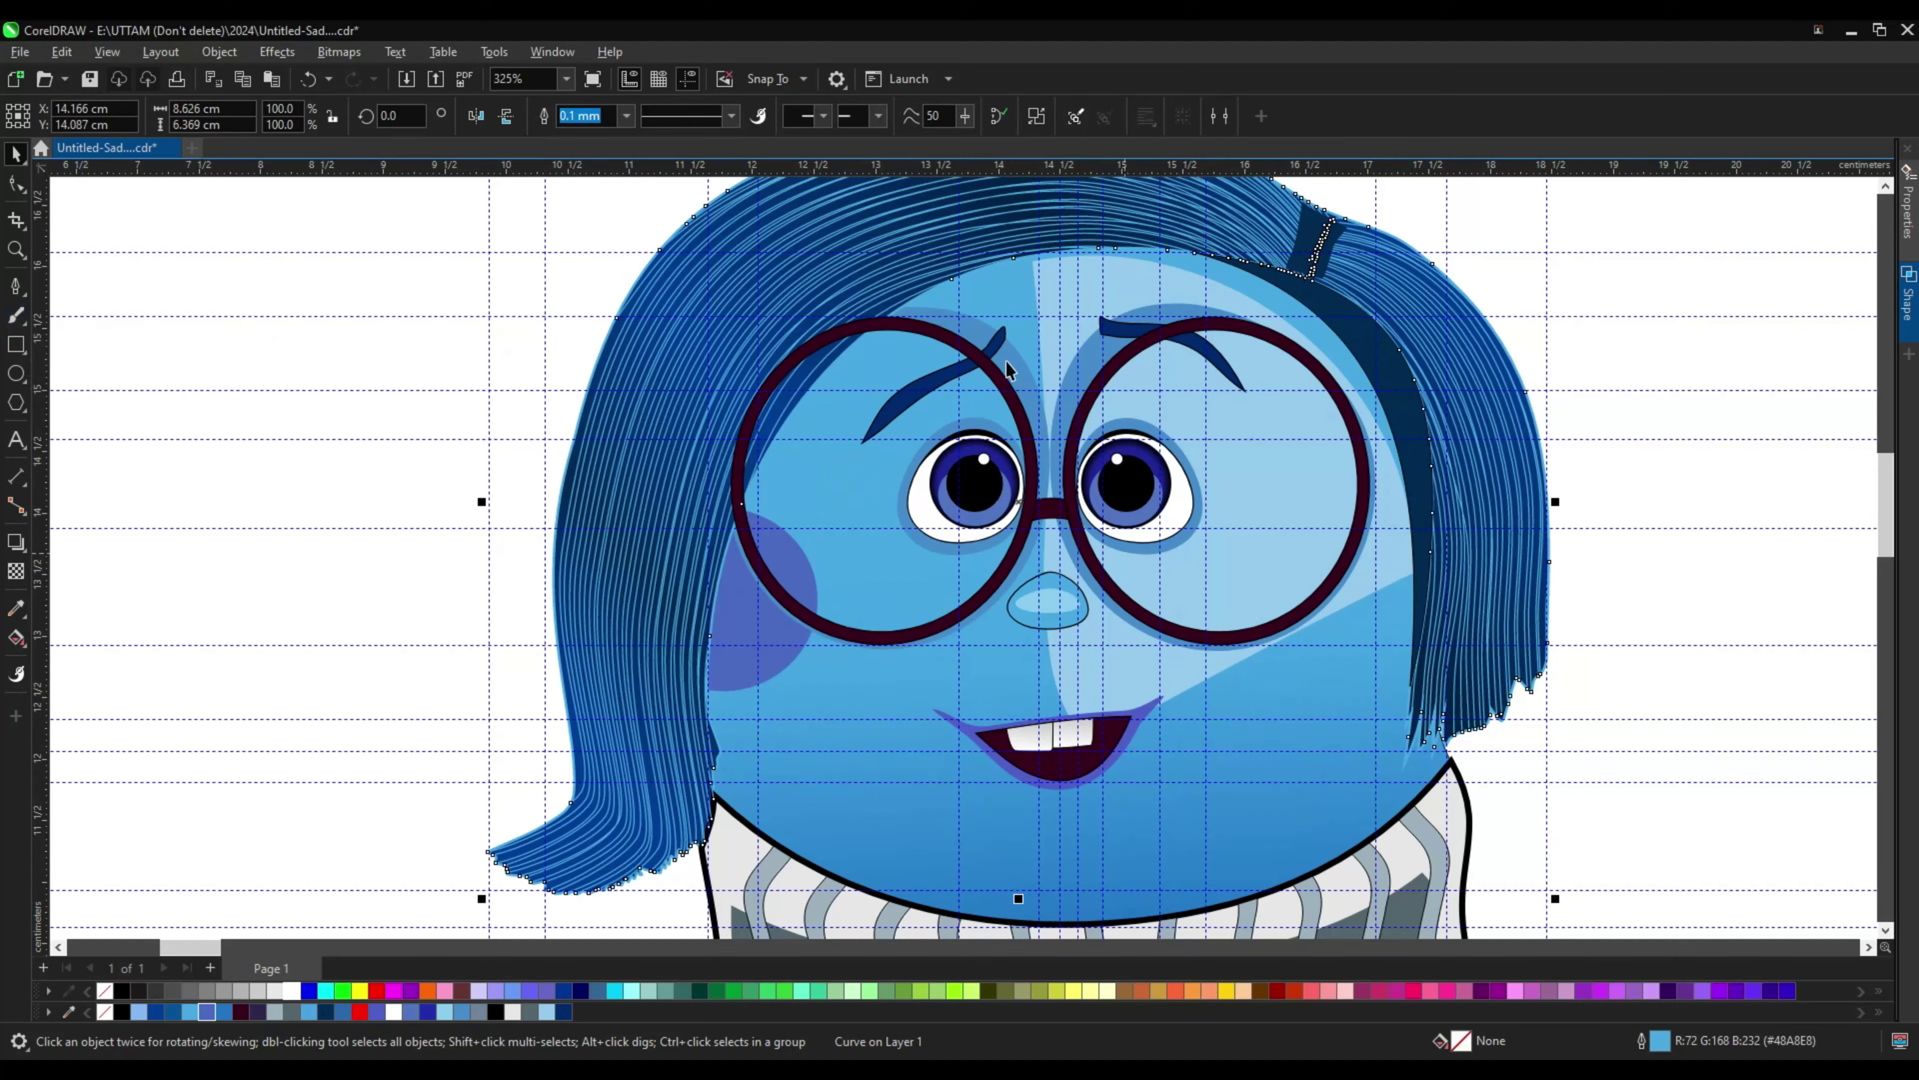
pyautogui.scroll(1, 1018, 365)
pyautogui.click(1013, 748)
pyautogui.hotkey('shift', 'F11')
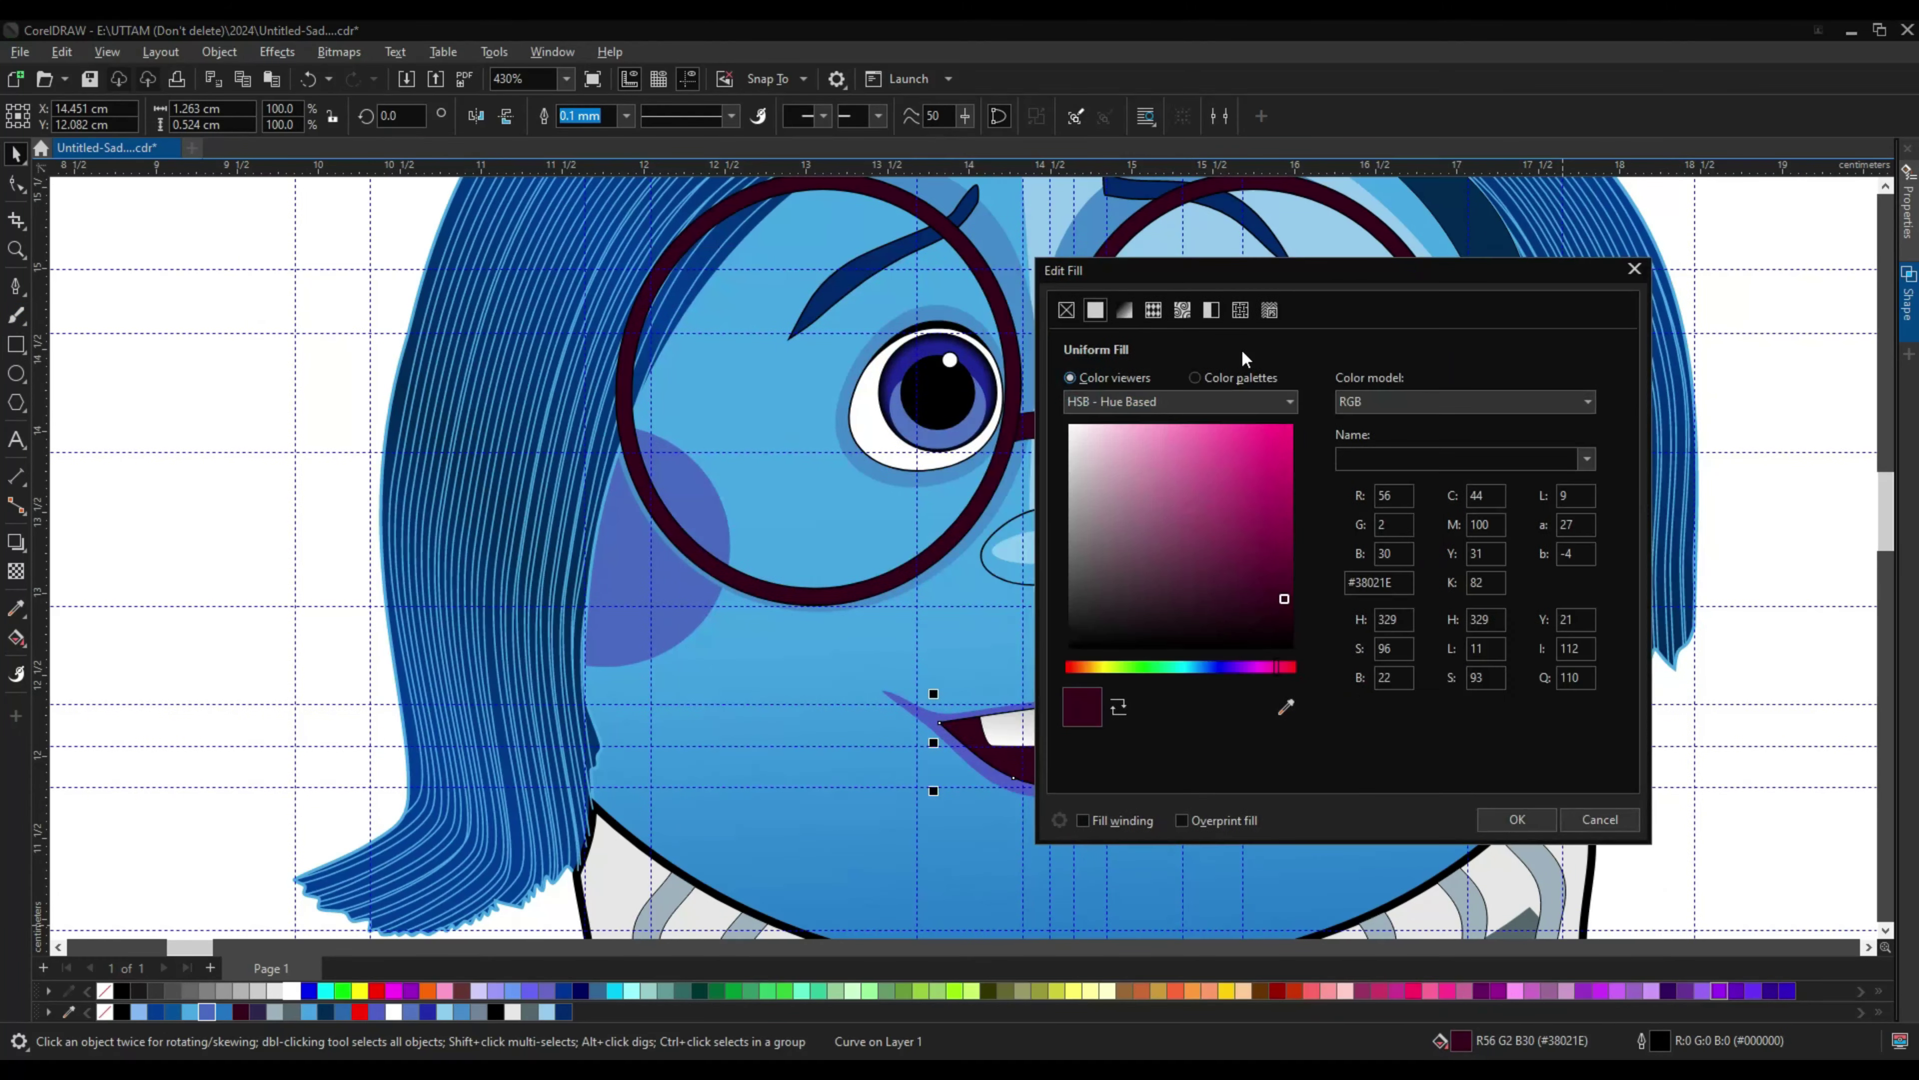
pyautogui.press('Escape')
# Step: Fill the sweater body with a blue-grey RGB colour, setting red to 179 and green to 200
pyautogui.scroll(-4, 1104, 829)
pyautogui.click(1104, 829)
pyautogui.doubleClick(1459, 1042)
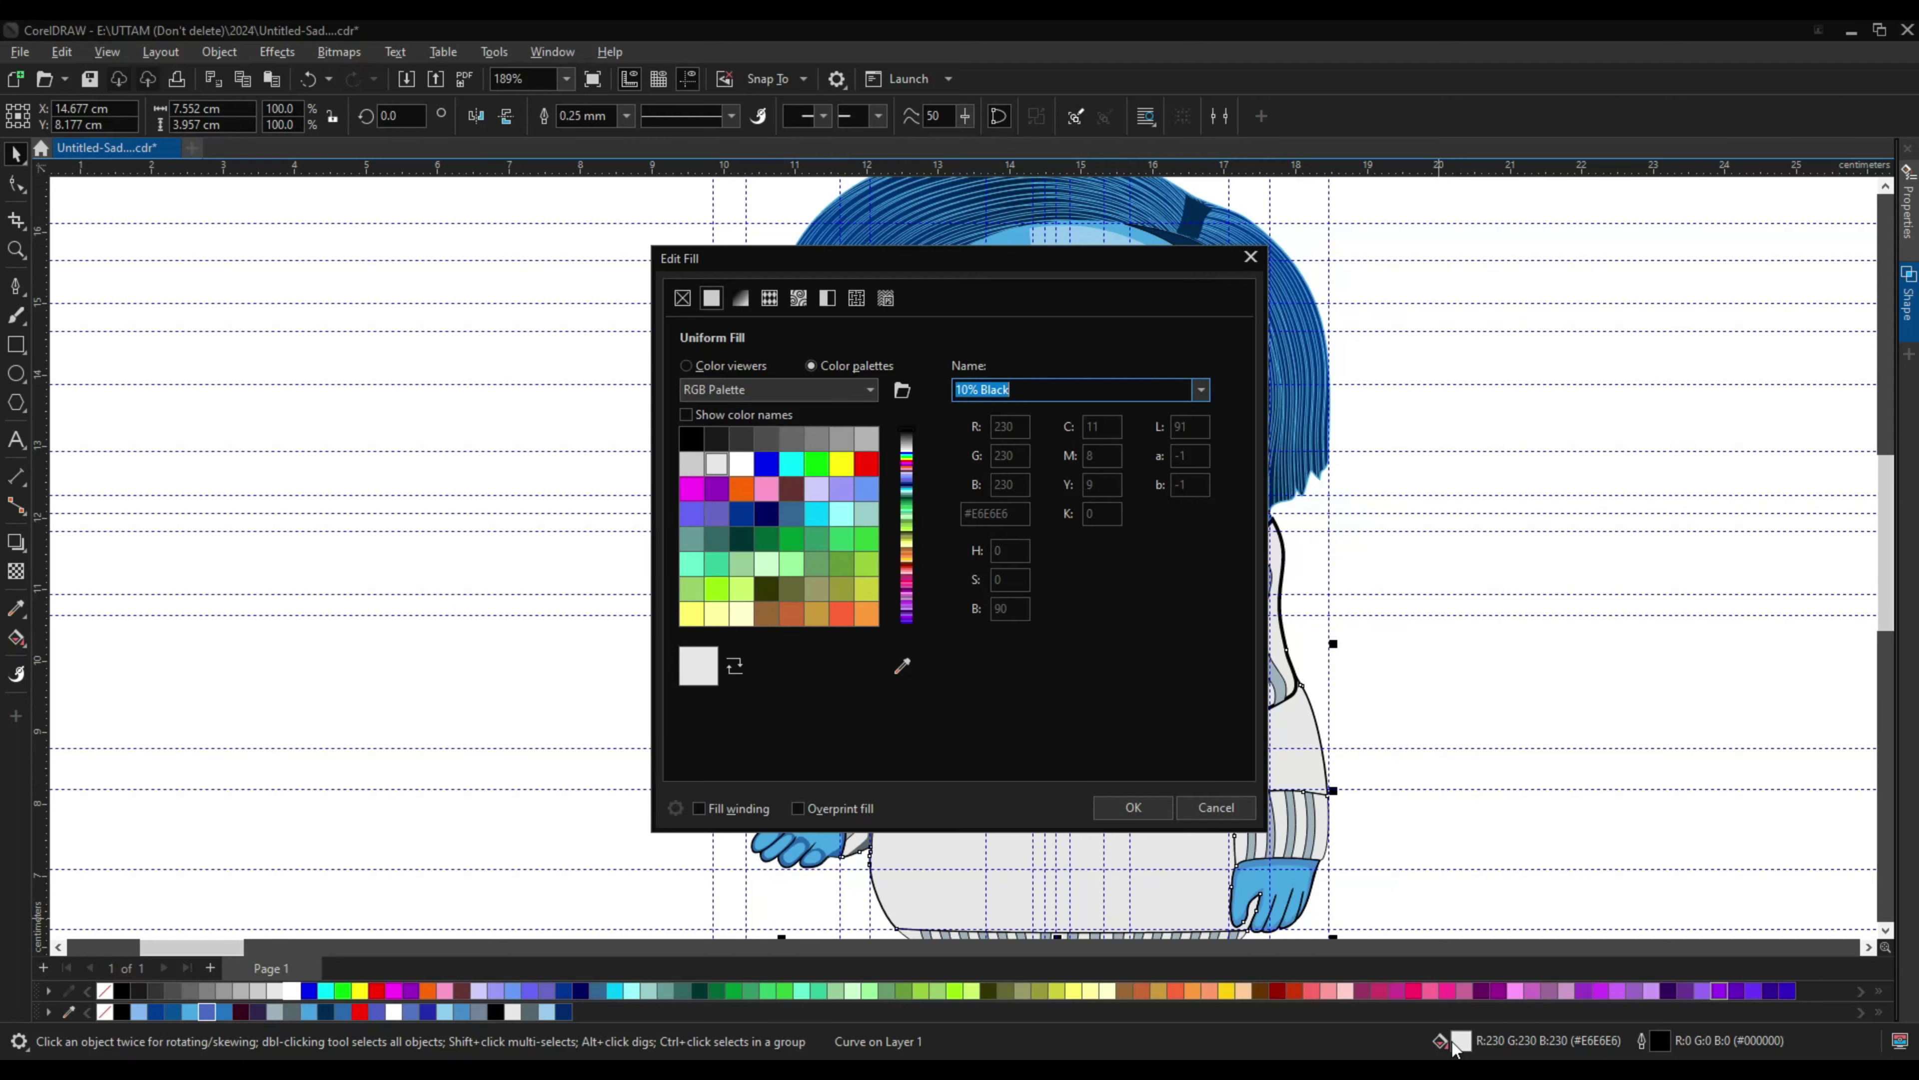
pyautogui.moveTo(831, 258); pyautogui.dragTo(1329, 305)
pyautogui.click(1183, 412)
pyautogui.click(1506, 530)
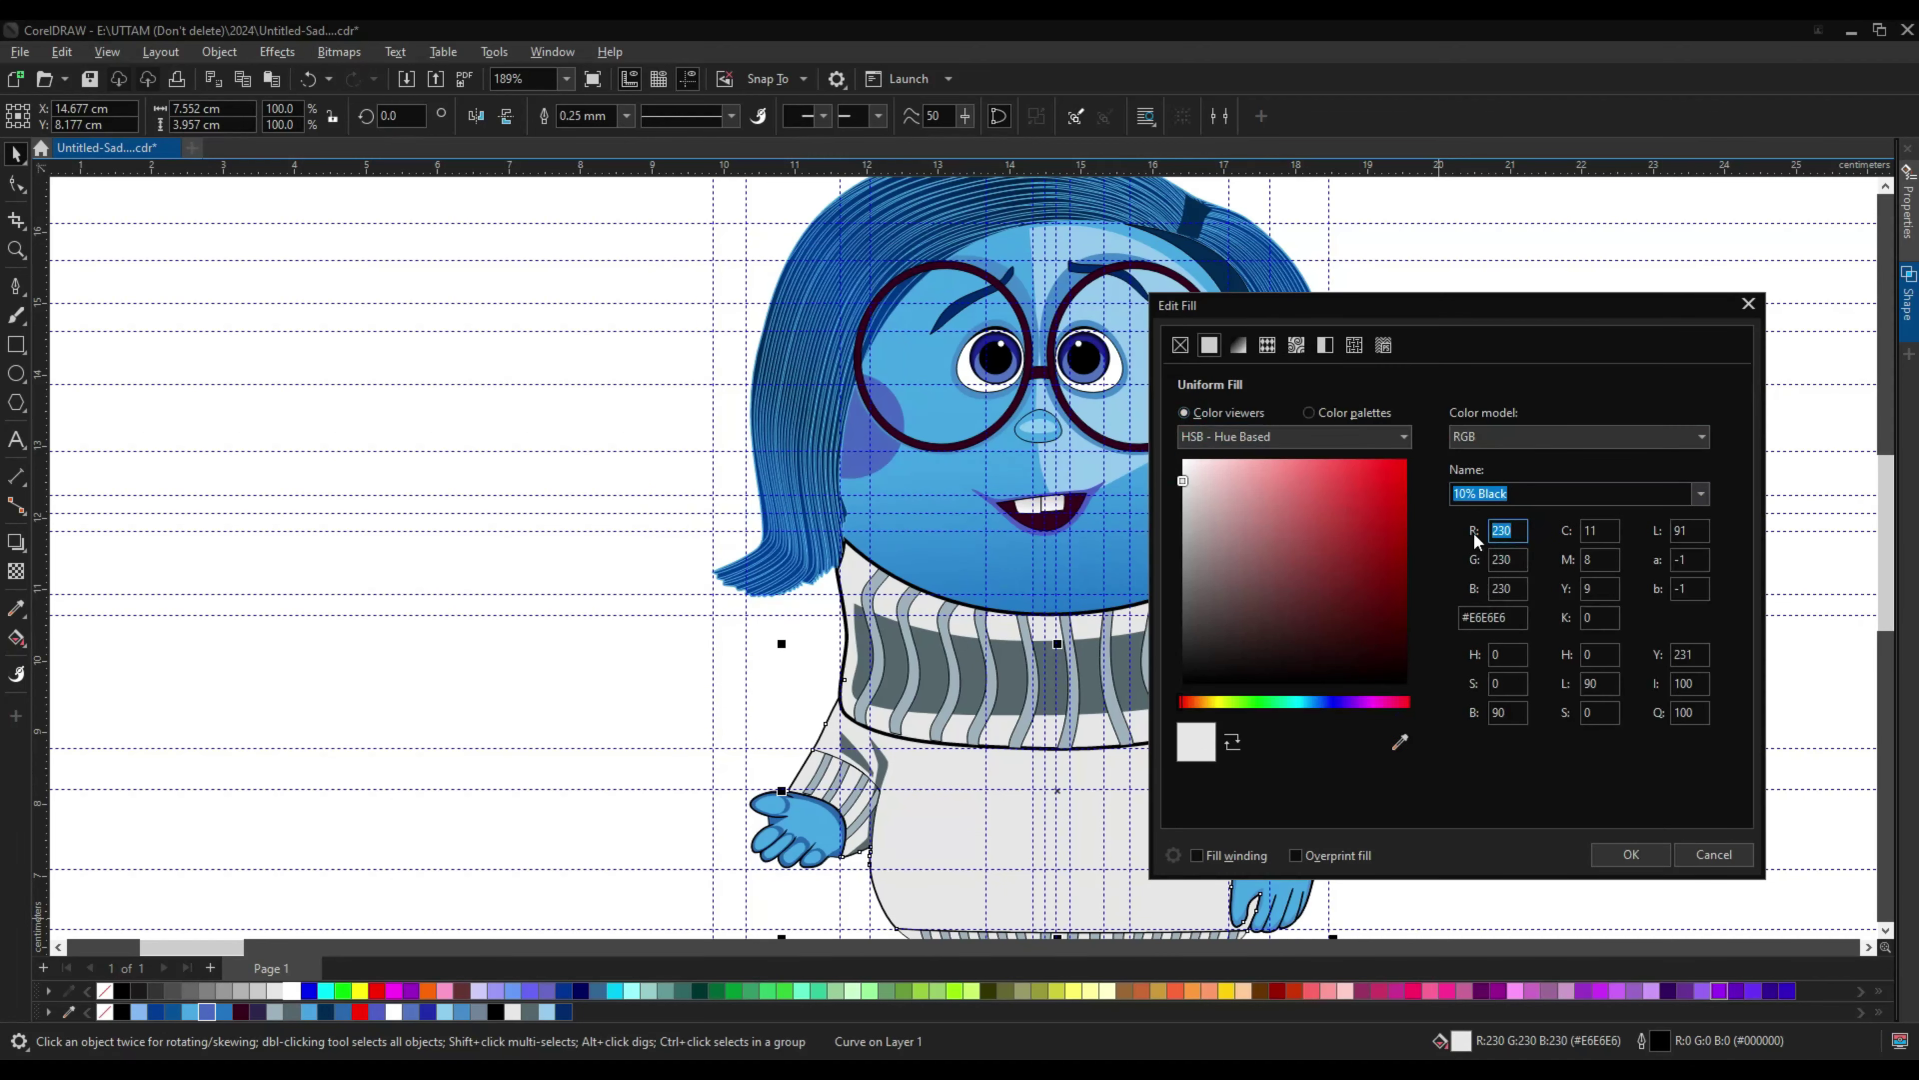
pyautogui.write('179')
pyautogui.click(1507, 559)
pyautogui.write('200')
pyautogui.press('Return')
# Step: Apply the sweater body's blue-grey fill to the collar, both cuffs and the hem
pyautogui.scroll(3, 1187, 751)
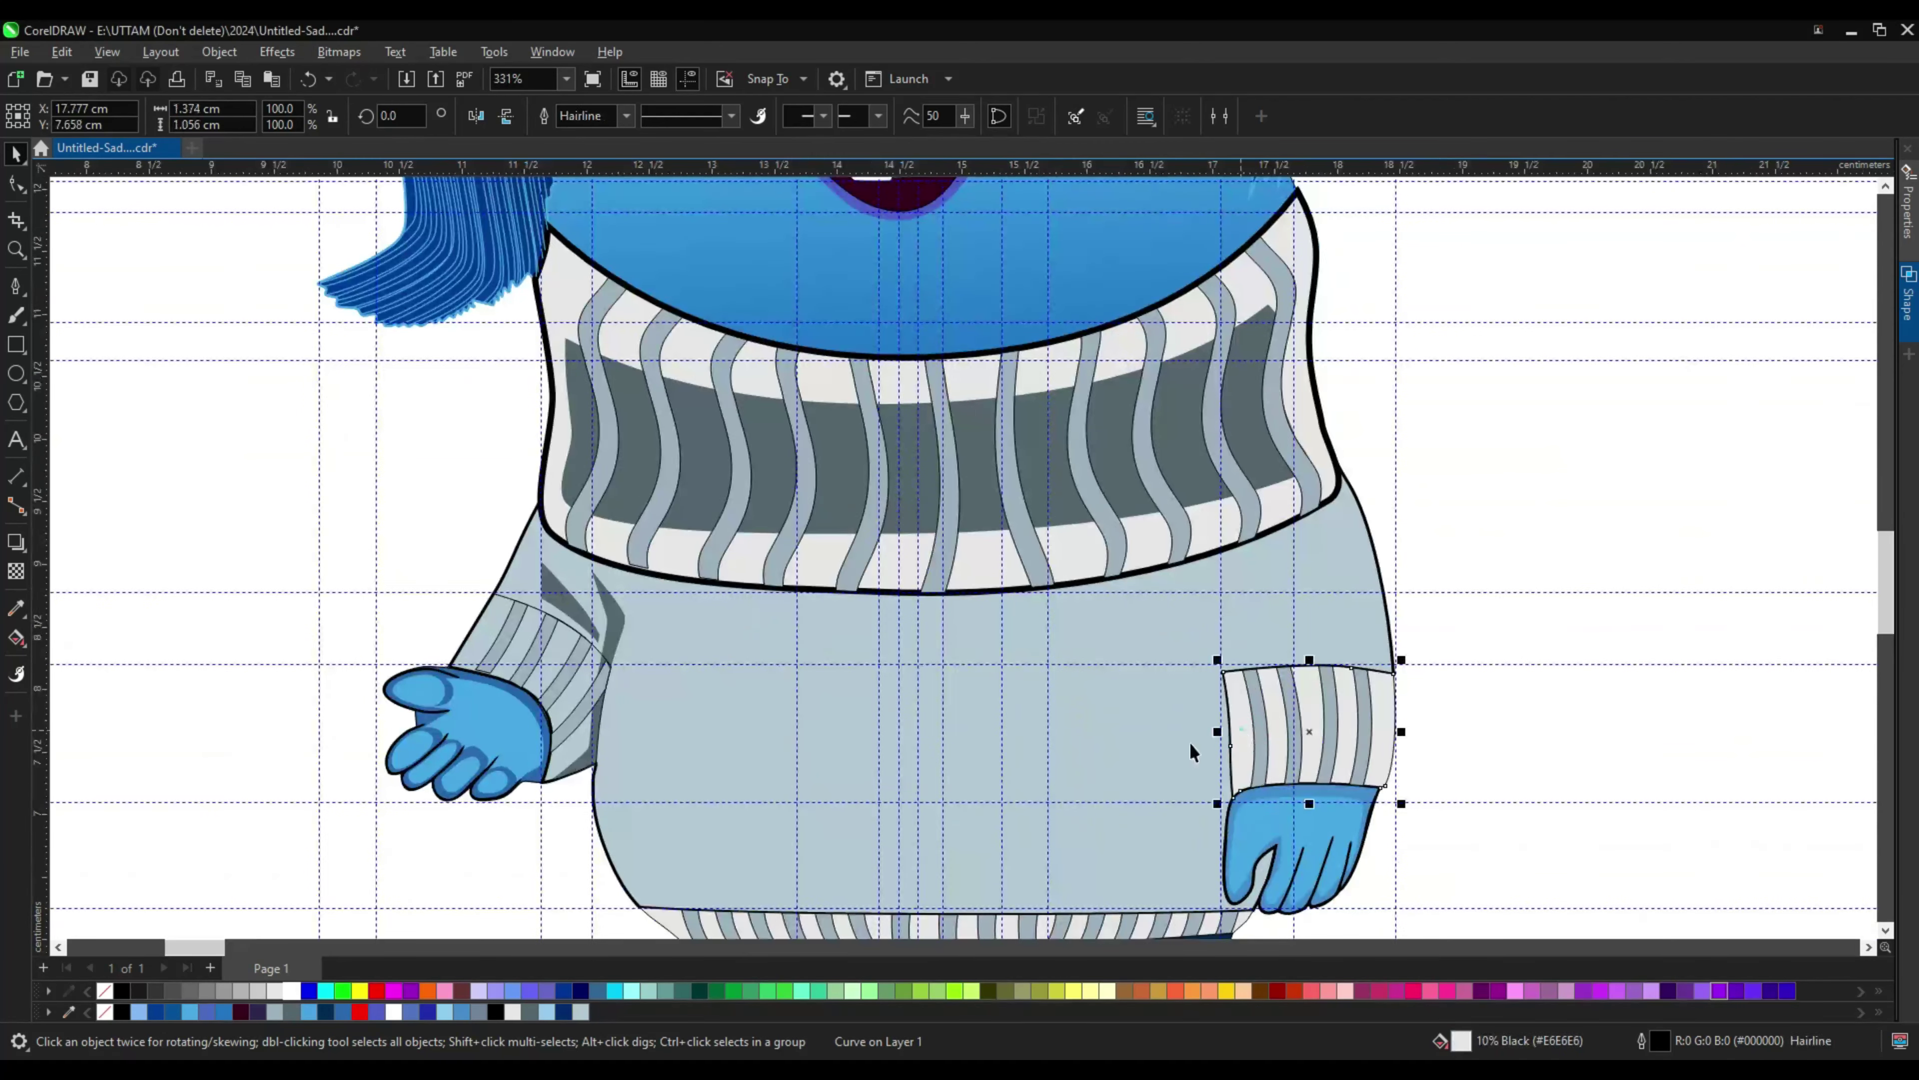
pyautogui.click(763, 767)
pyautogui.press('Escape')
pyautogui.scroll(-4, 764, 911)
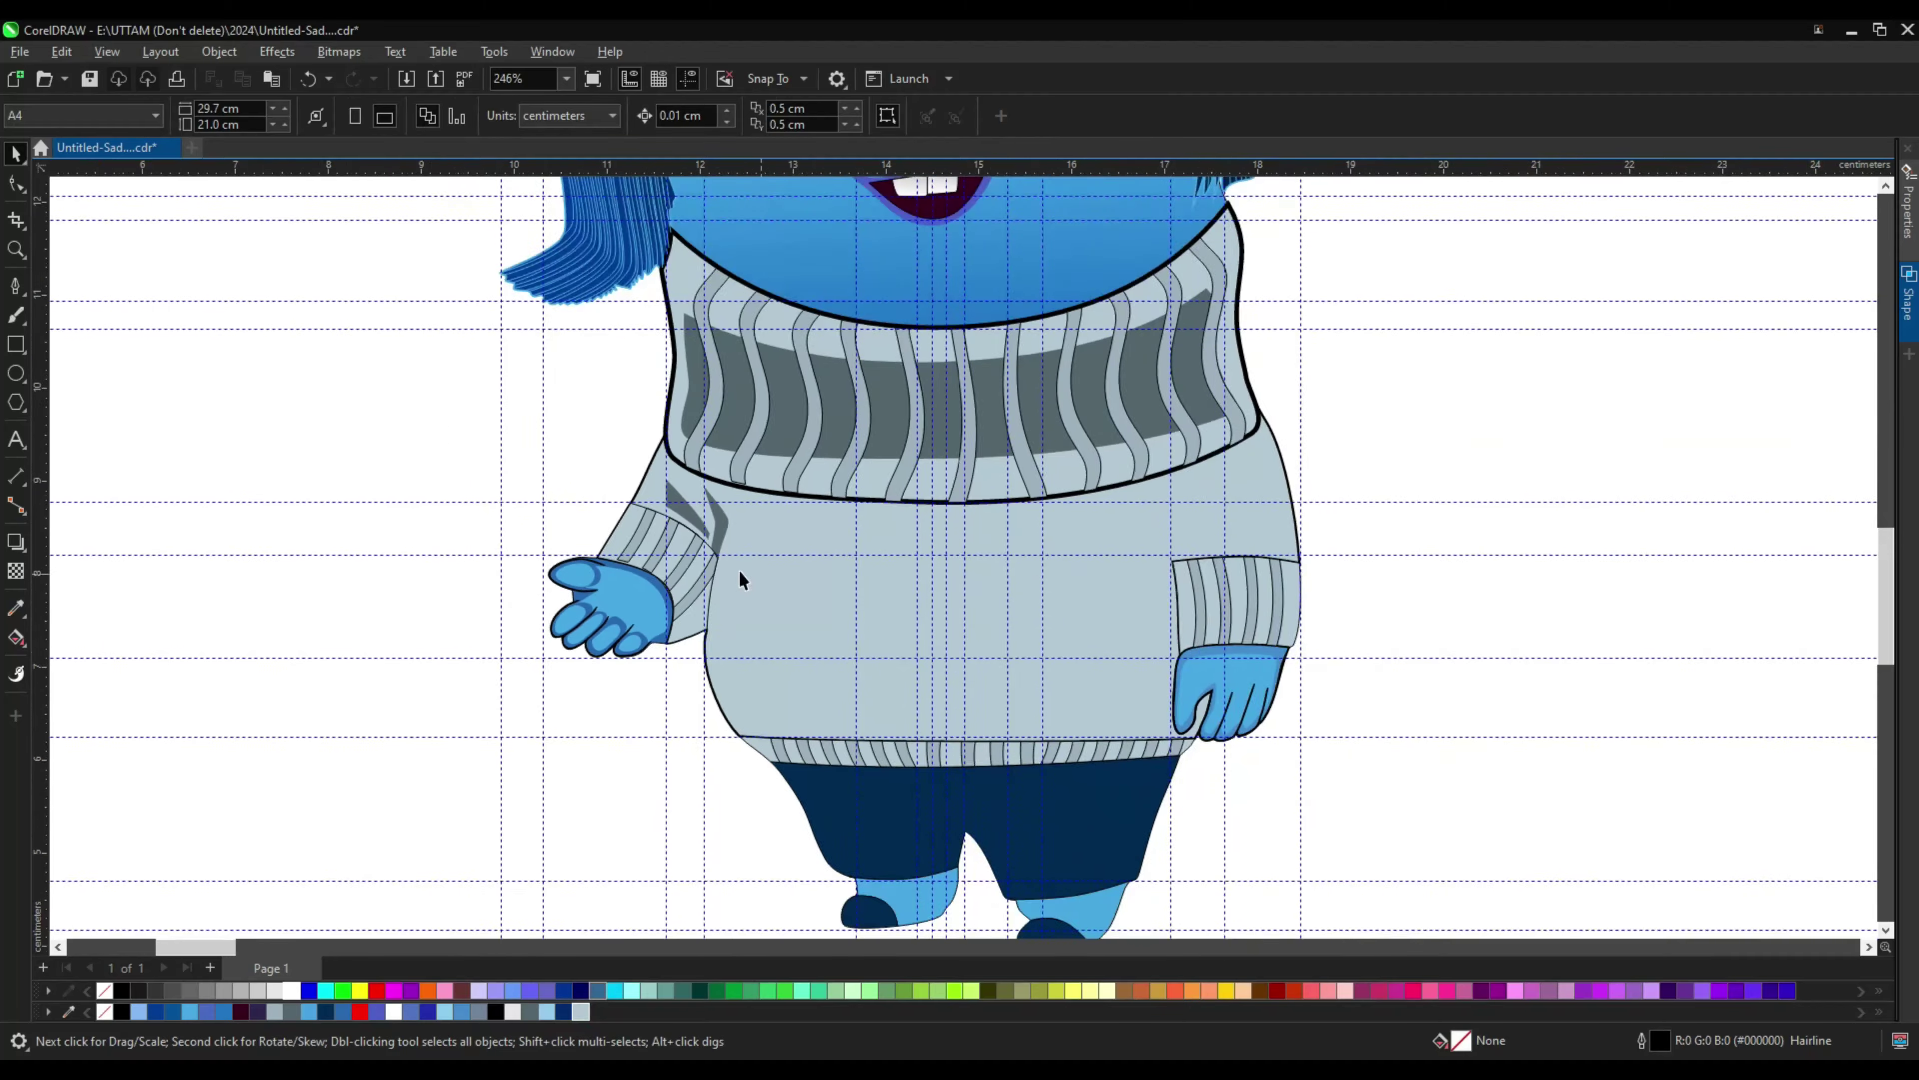
# Step: Try removing the outlines from the collar and cuff stripes
pyautogui.scroll(2, 919, 660)
pyautogui.click(1311, 748)
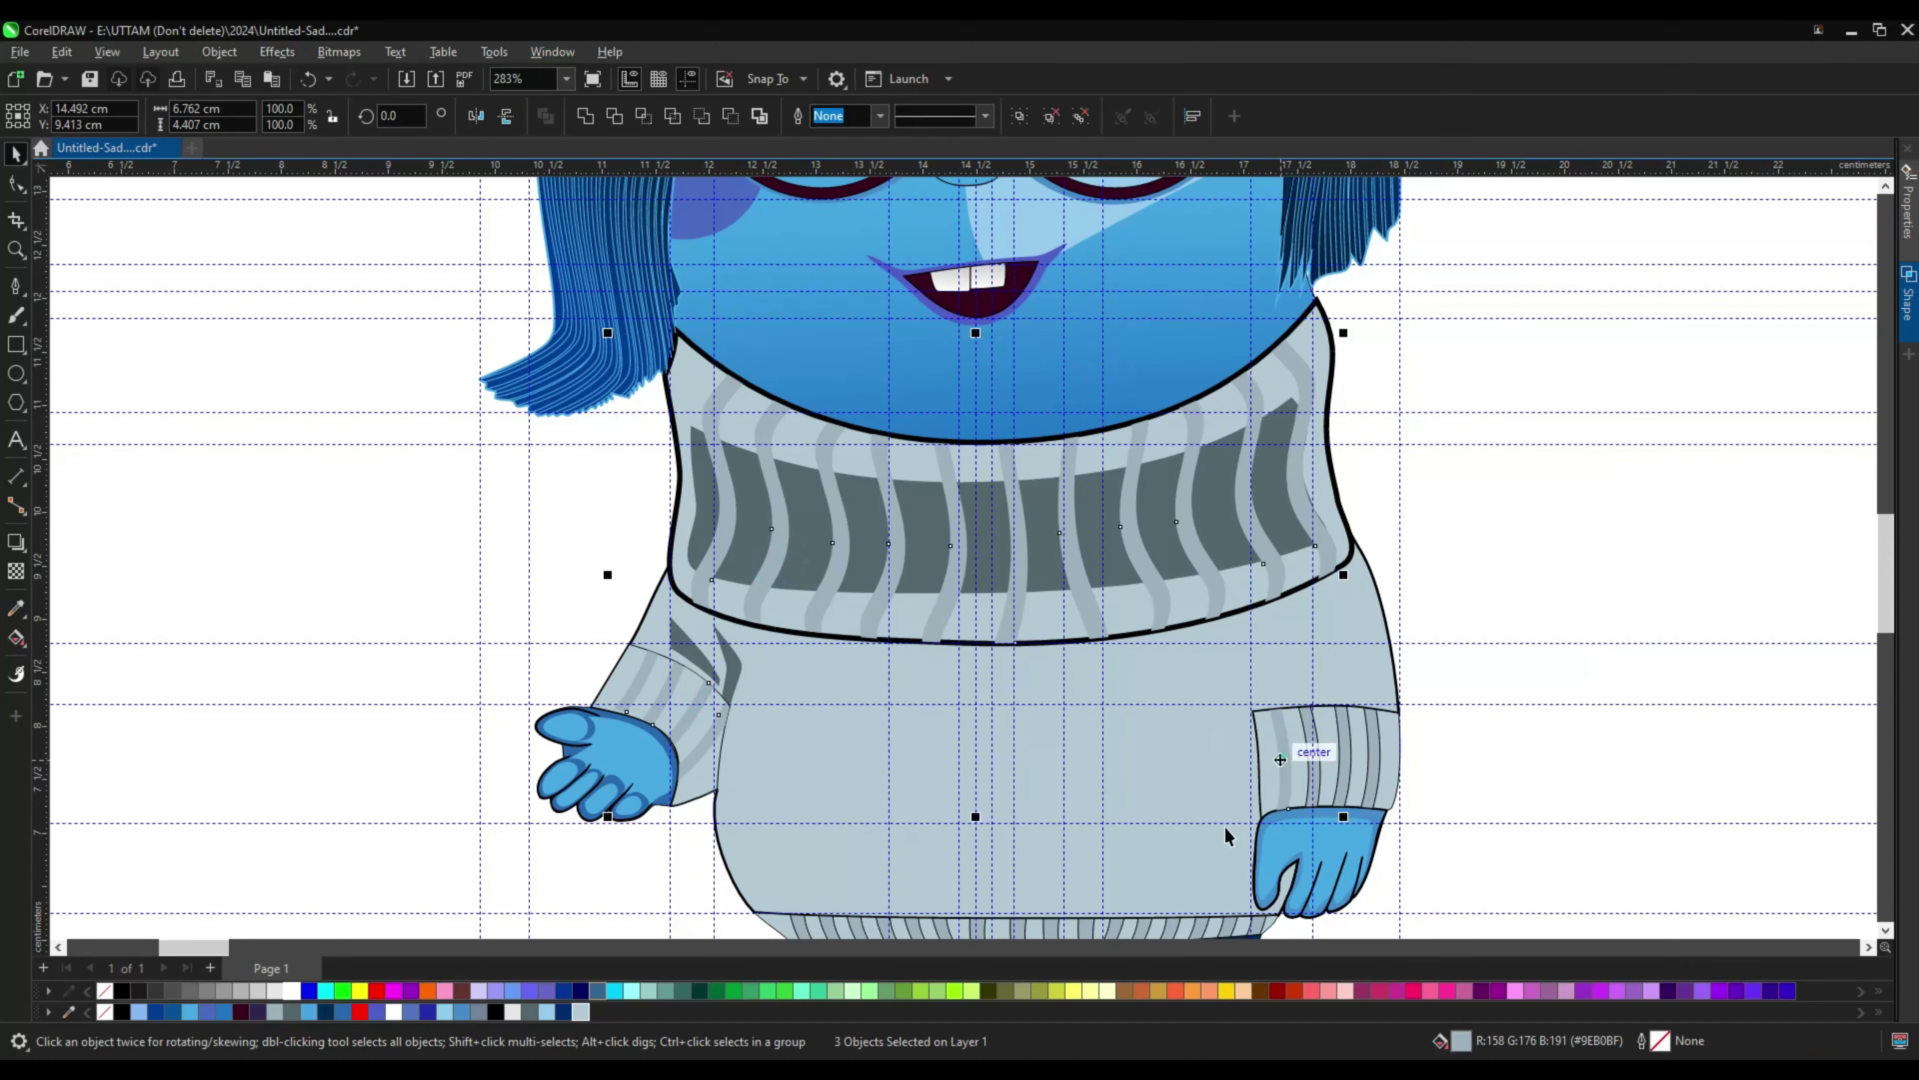
pyautogui.scroll(1, 967, 434)
pyautogui.scroll(1, 967, 434)
# Step: Try editing the lower nodes of the right-face highlight near the mouth, and undo the change
pyautogui.press('F10')
pyautogui.click(910, 423)
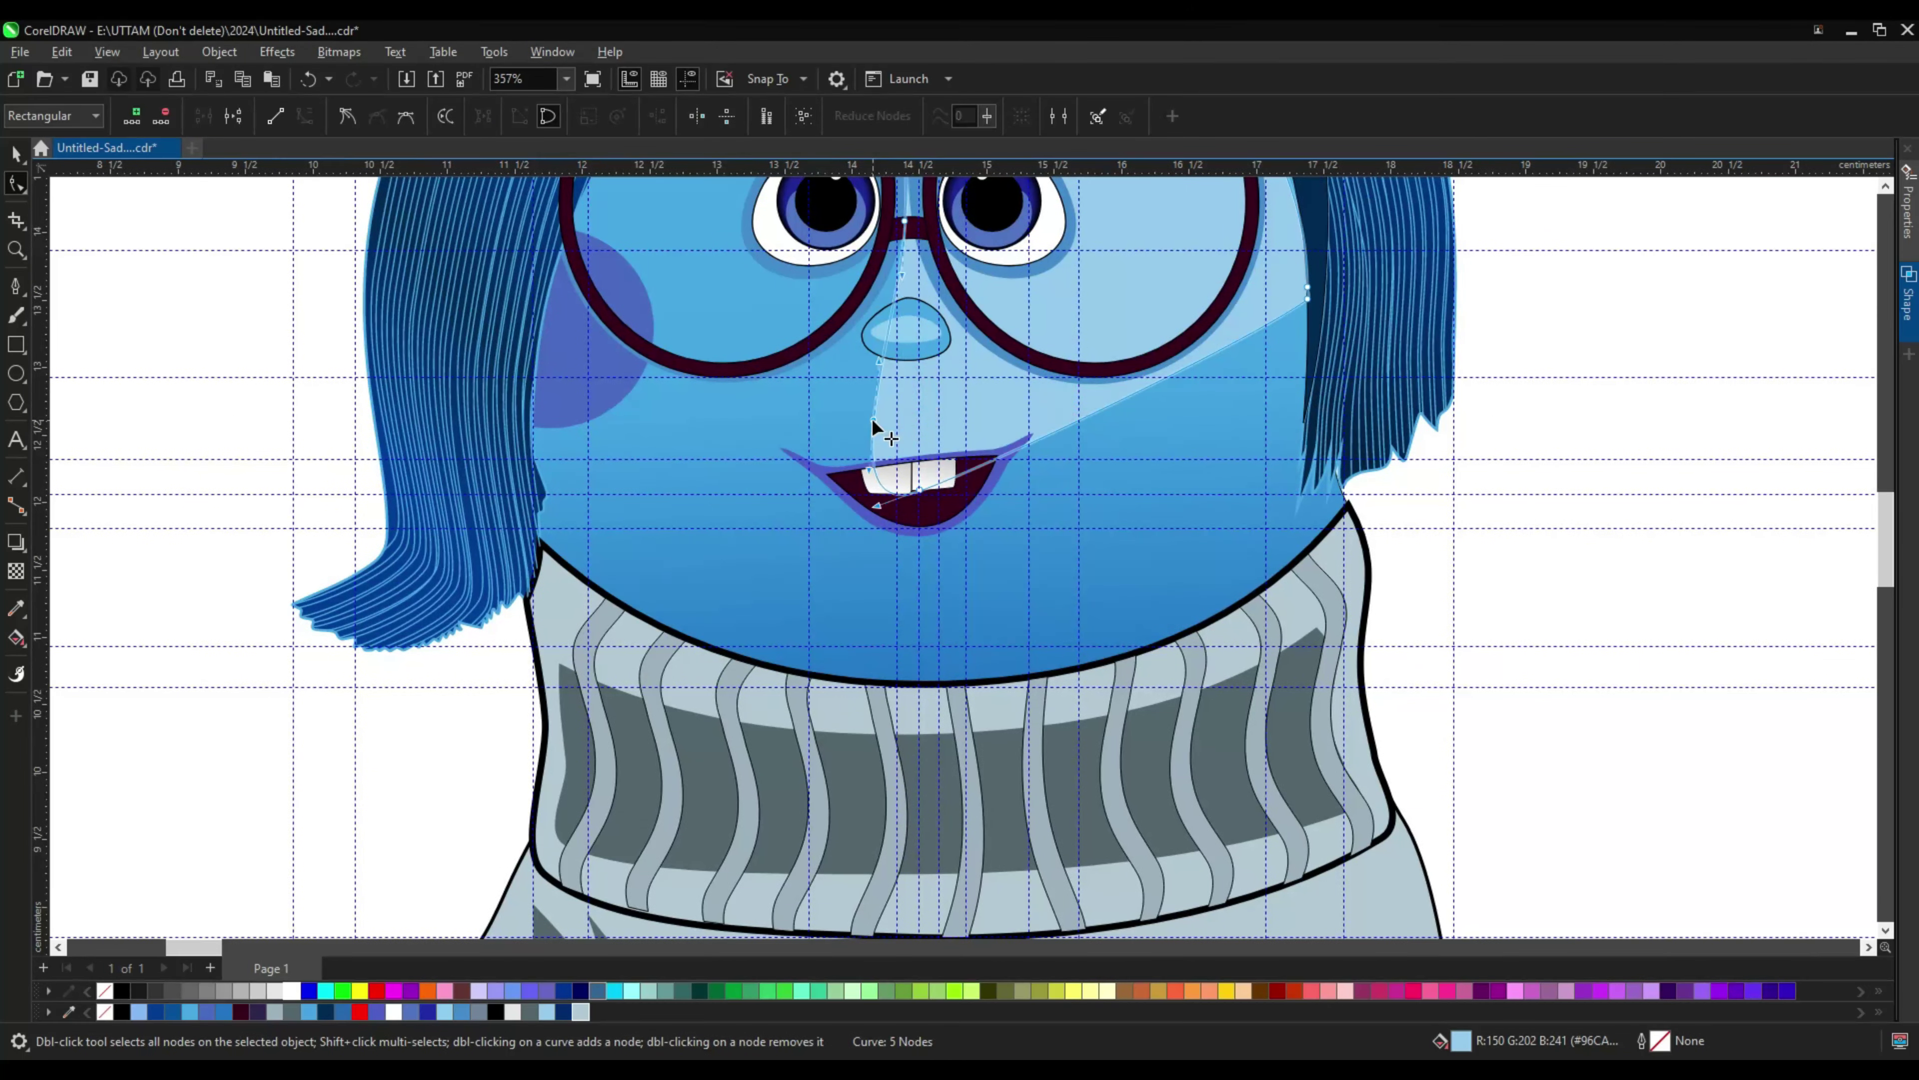
pyautogui.scroll(-4, 1079, 471)
pyautogui.hotkey('ctrl', 'z')
# Step: Fill the right-face highlight with R124 G202 B241 and bend its lower edge into a wavy curve across the cheek
pyautogui.hotkey('shift', 'F11')
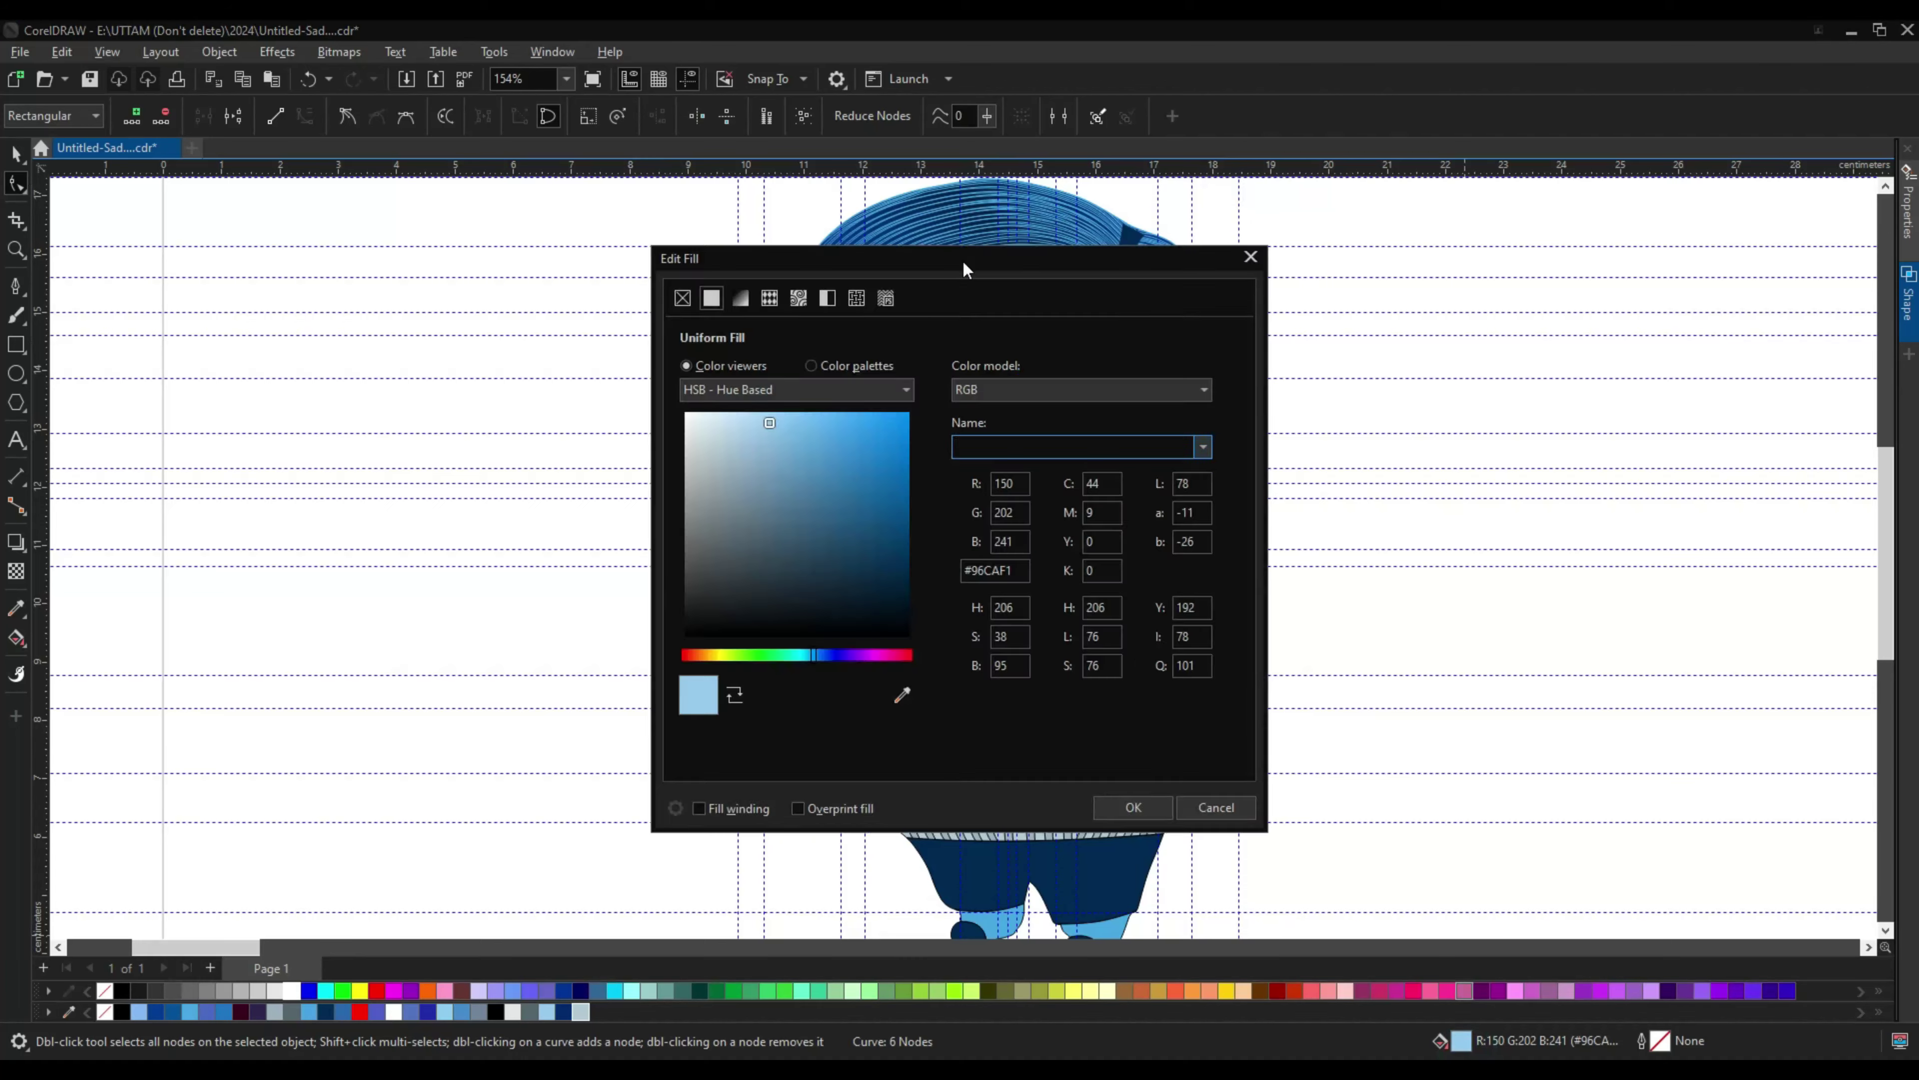
pyautogui.press('Return')
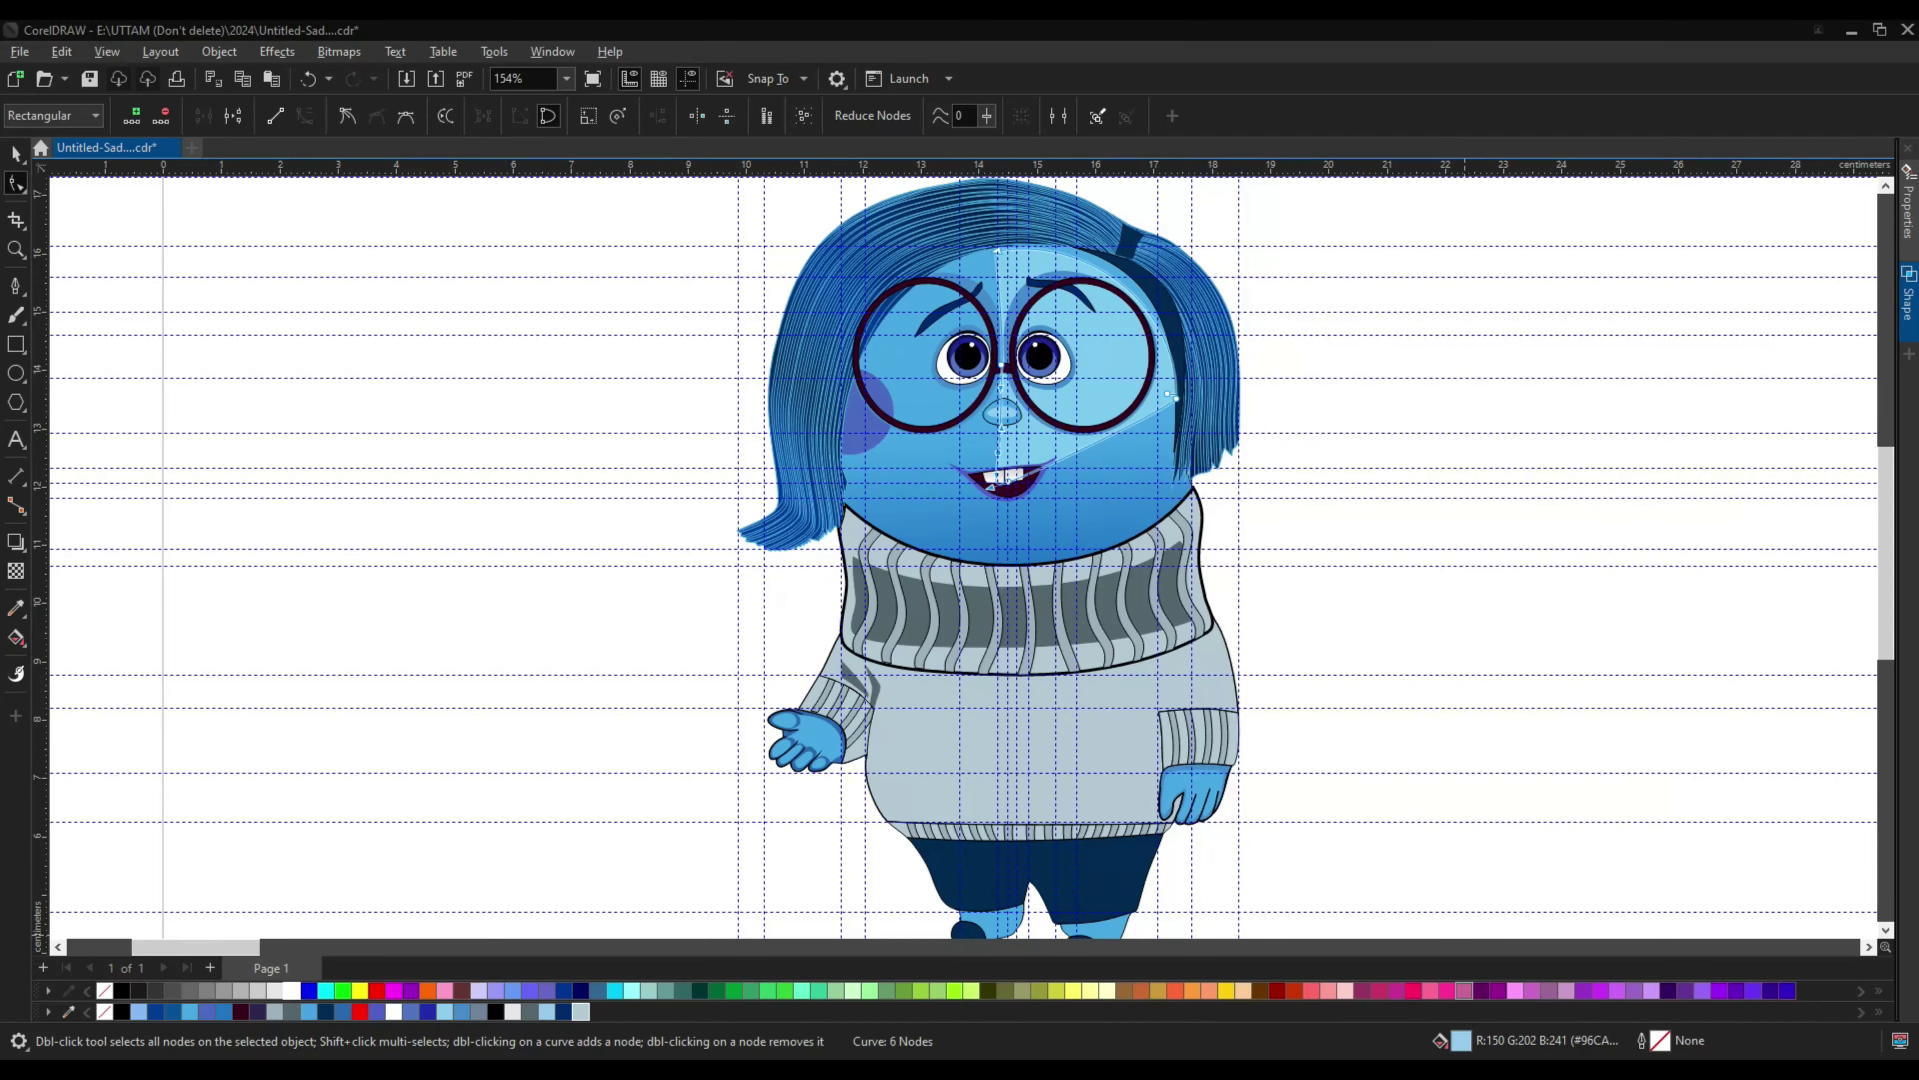
pyautogui.scroll(1, 1171, 380)
pyautogui.scroll(1, 1159, 447)
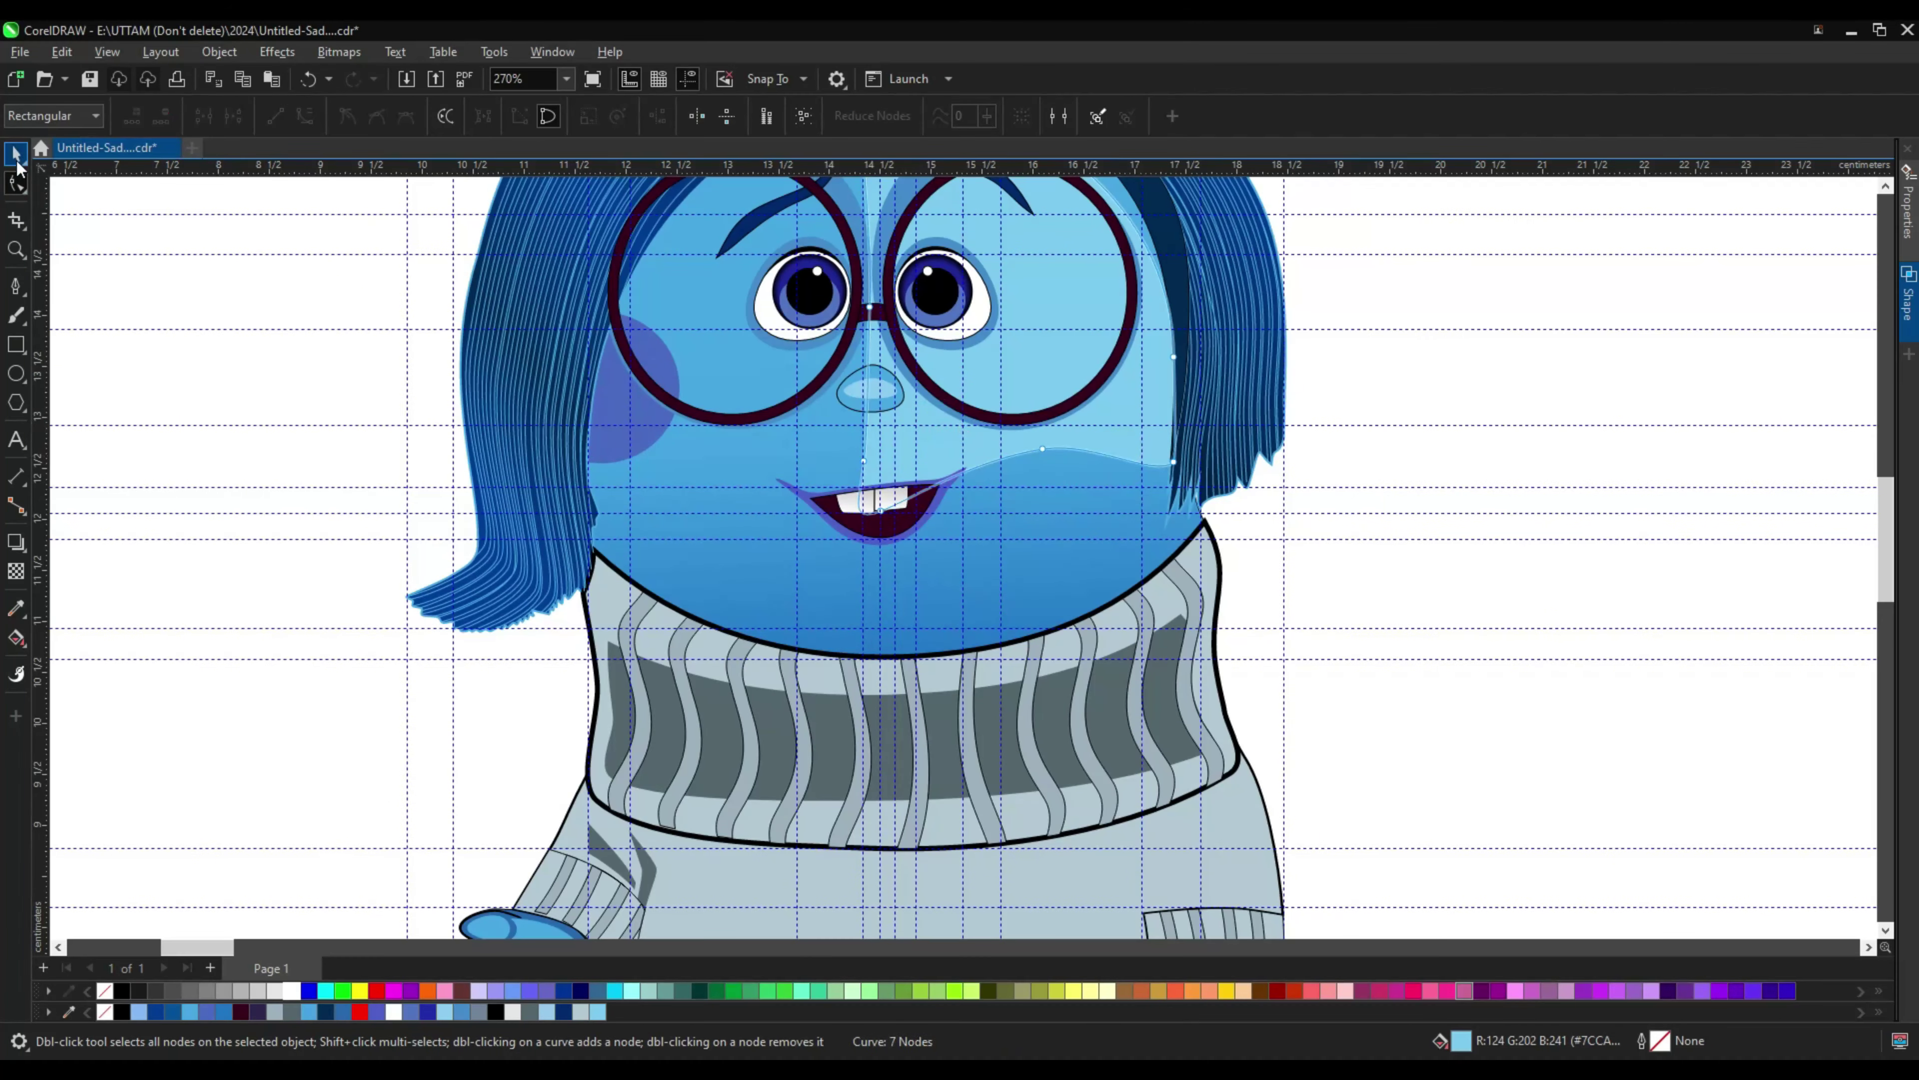
pyautogui.click(16, 156)
# Step: Draw a closed Pen shape about 2.5 by 2 cm over the upper left of the face, with a wavy edge above the cheek ellipse
pyautogui.scroll(1, 695, 469)
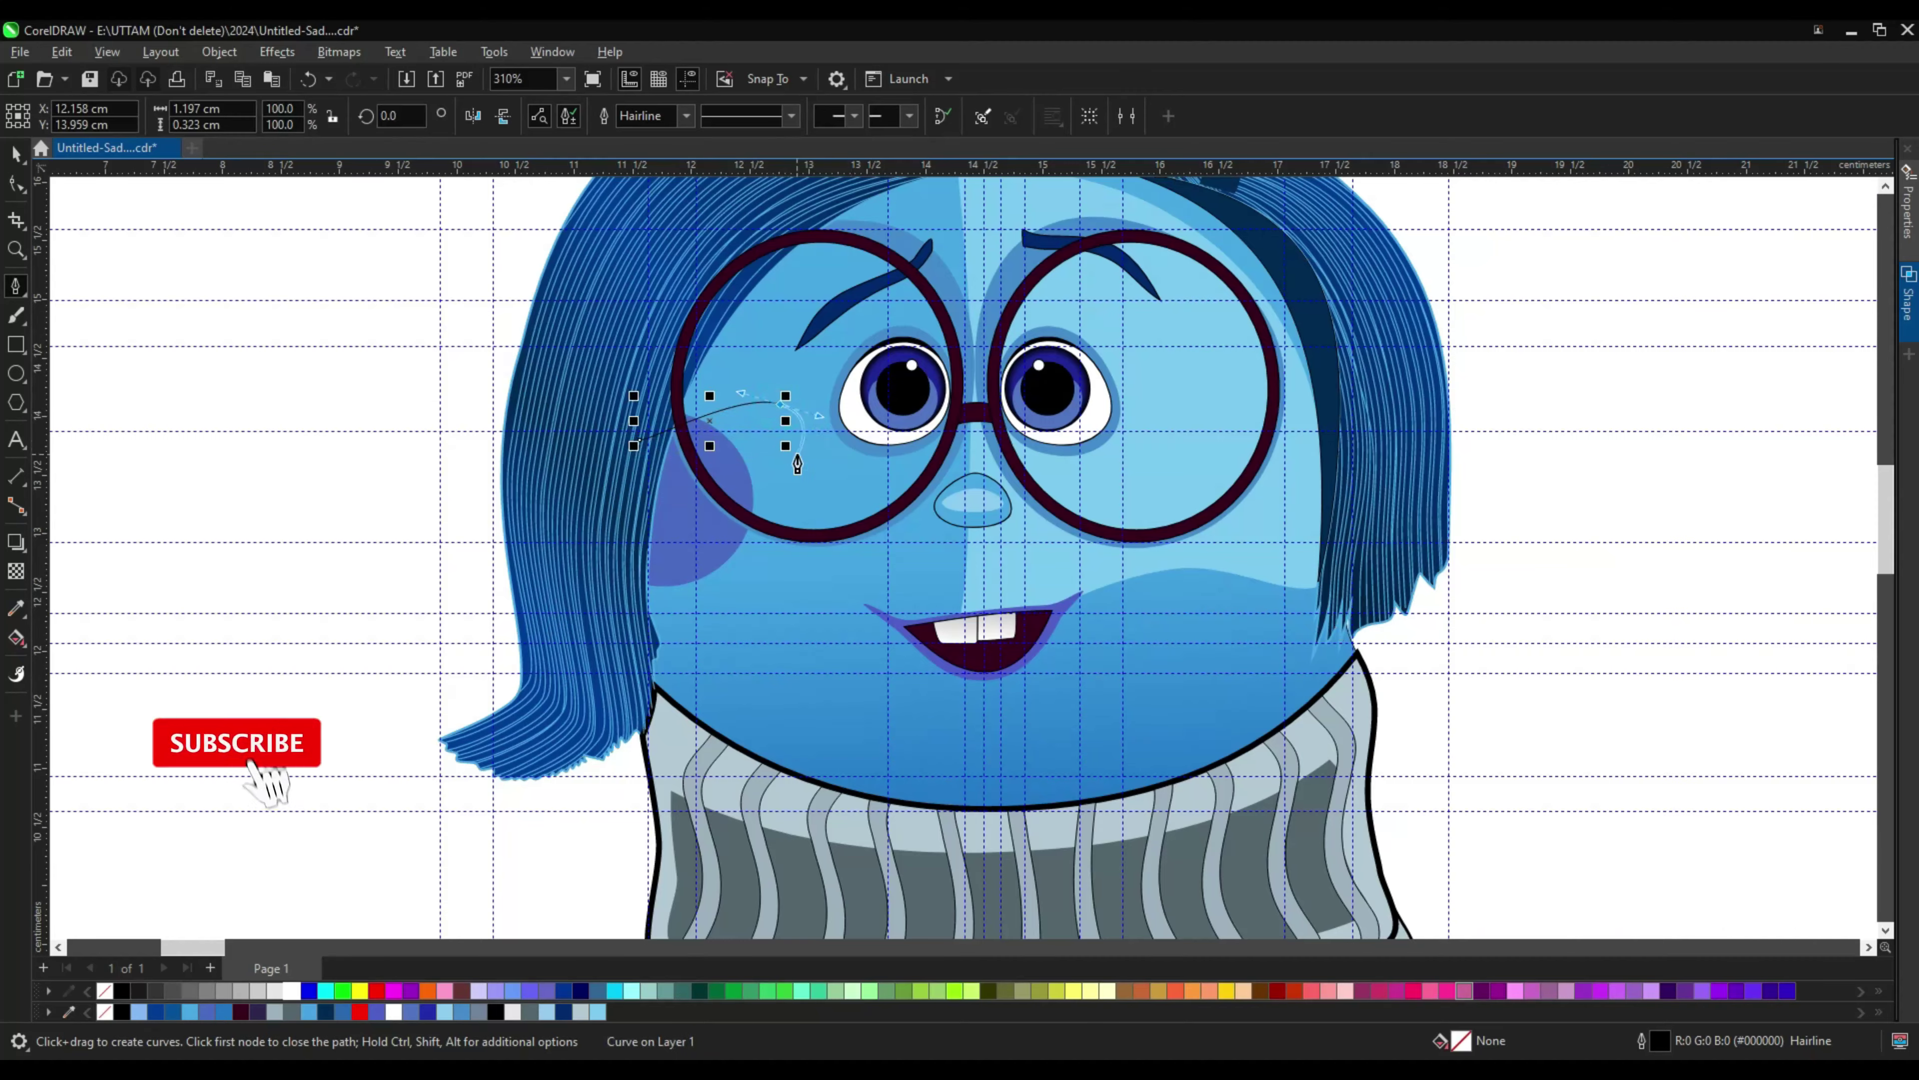
pyautogui.scroll(1, 856, 448)
pyautogui.scroll(-1, 912, 460)
pyautogui.moveTo(913, 460); pyautogui.dragTo(939, 323)
pyautogui.click(777, 274)
# Step: Place the left-face highlight in front of the face but beneath hair and glasses, filled with the right highlight's light blue and without outline
pyautogui.rightClick(866, 423)
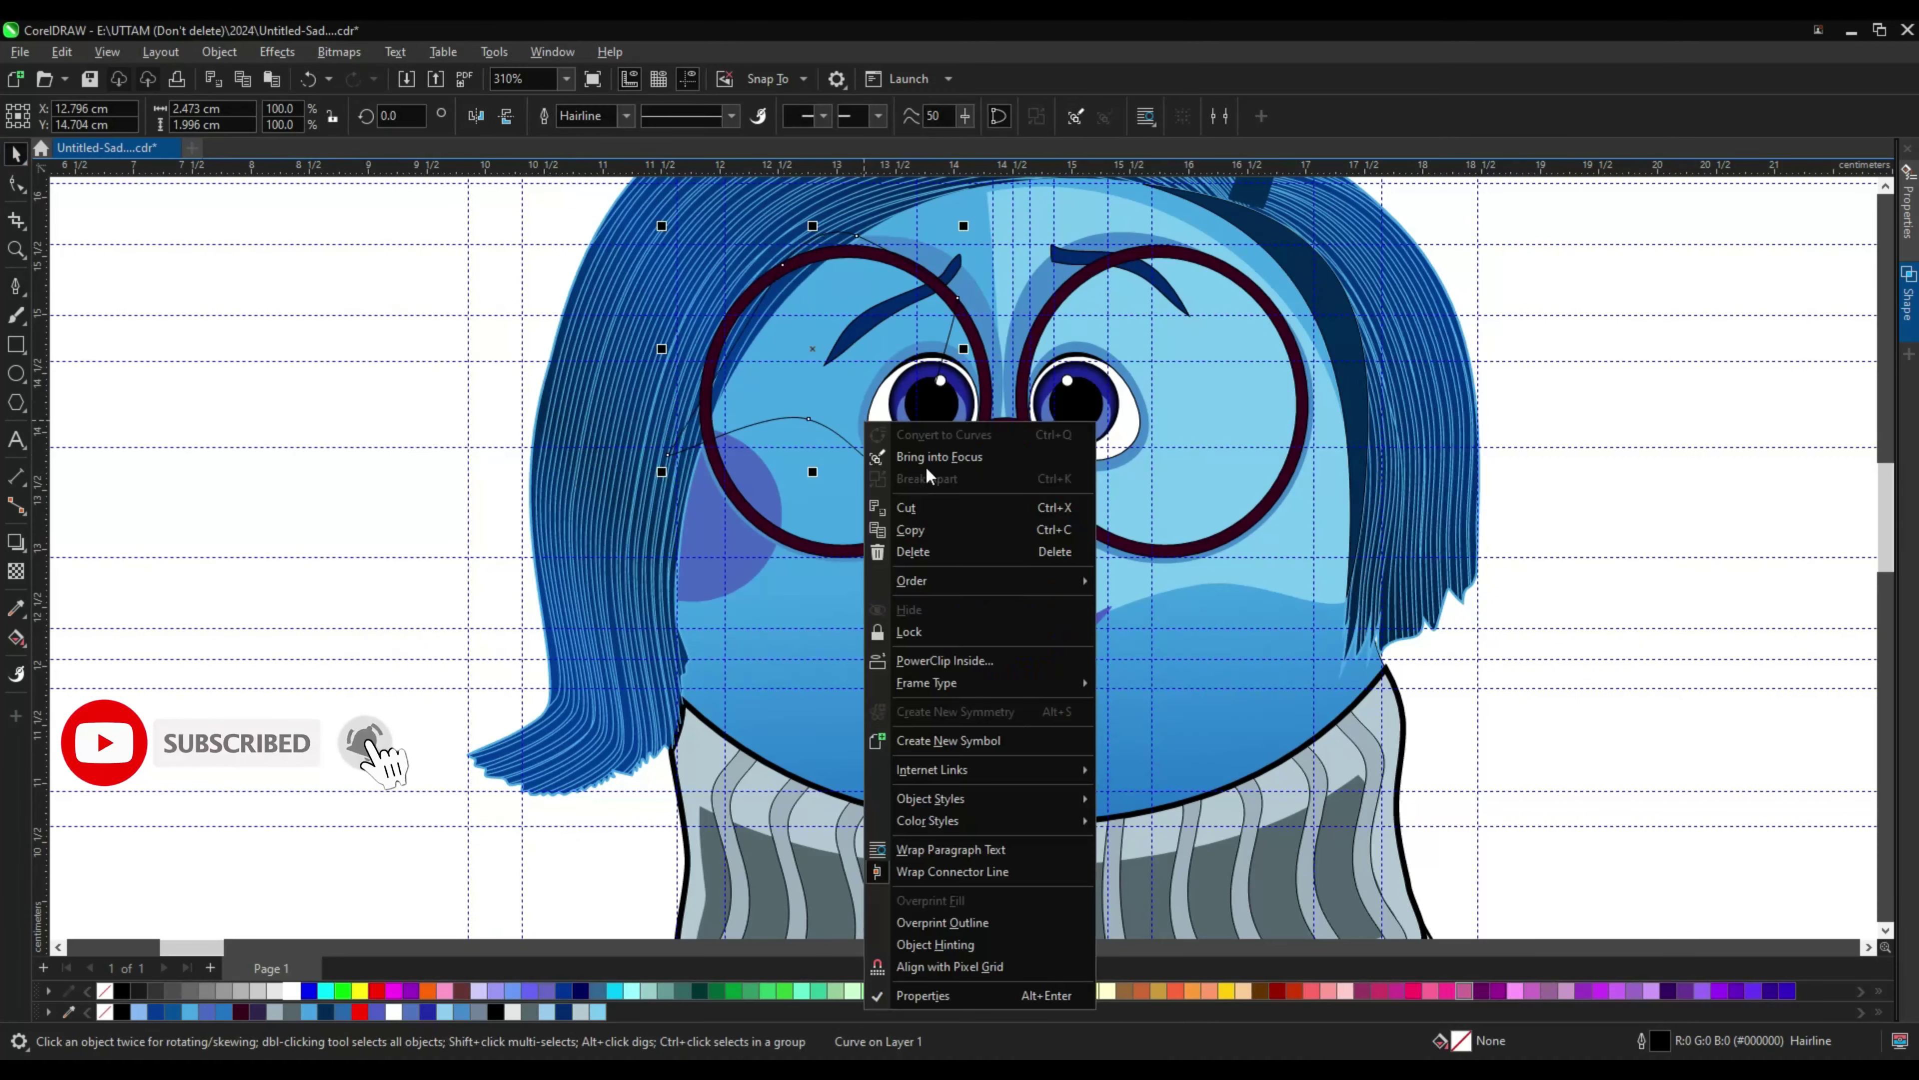
pyautogui.click(896, 654)
pyautogui.click(598, 1011)
pyautogui.rightClick(105, 1012)
pyautogui.scroll(-3, 804, 370)
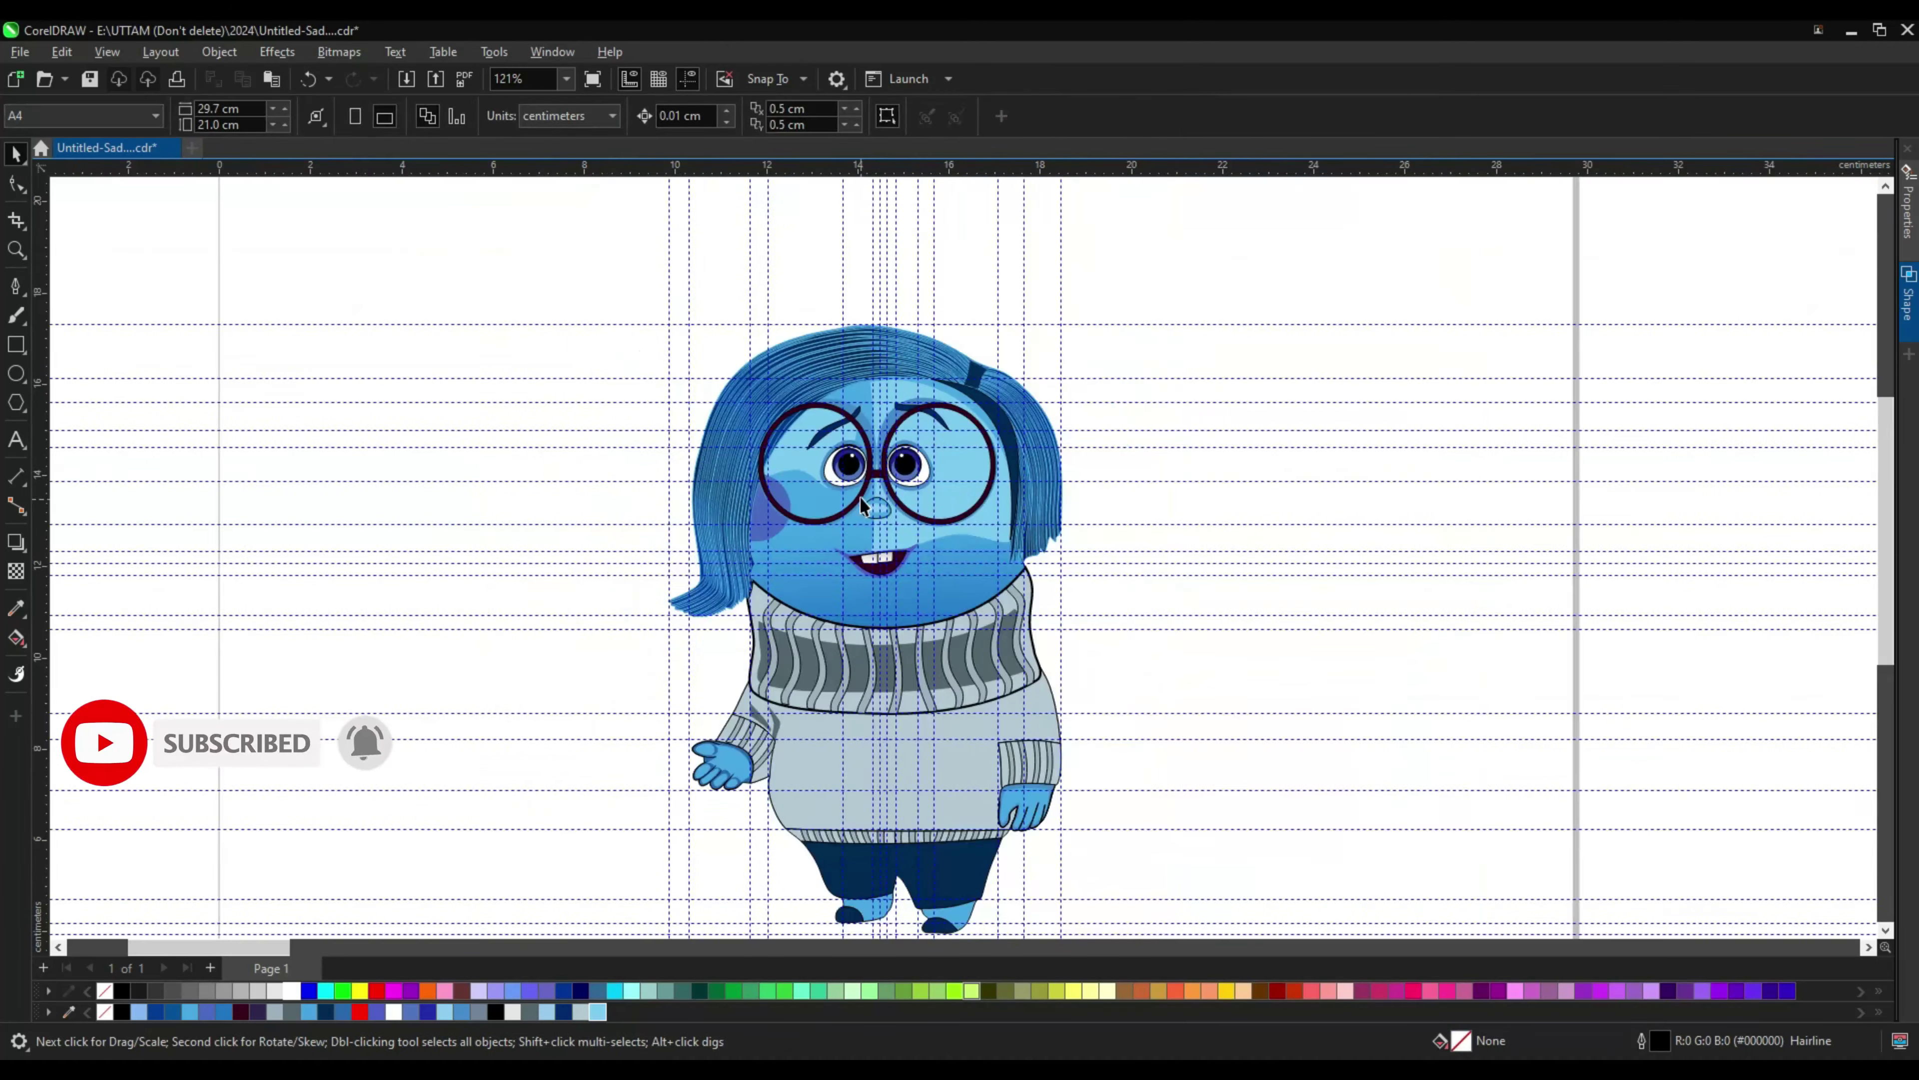
# Step: Move the cheek ellipse slightly down and inward to X 11.88 cm, Y 13.014 cm
pyautogui.scroll(2, 803, 371)
pyautogui.press('F10')
pyautogui.scroll(-4, 939, 587)
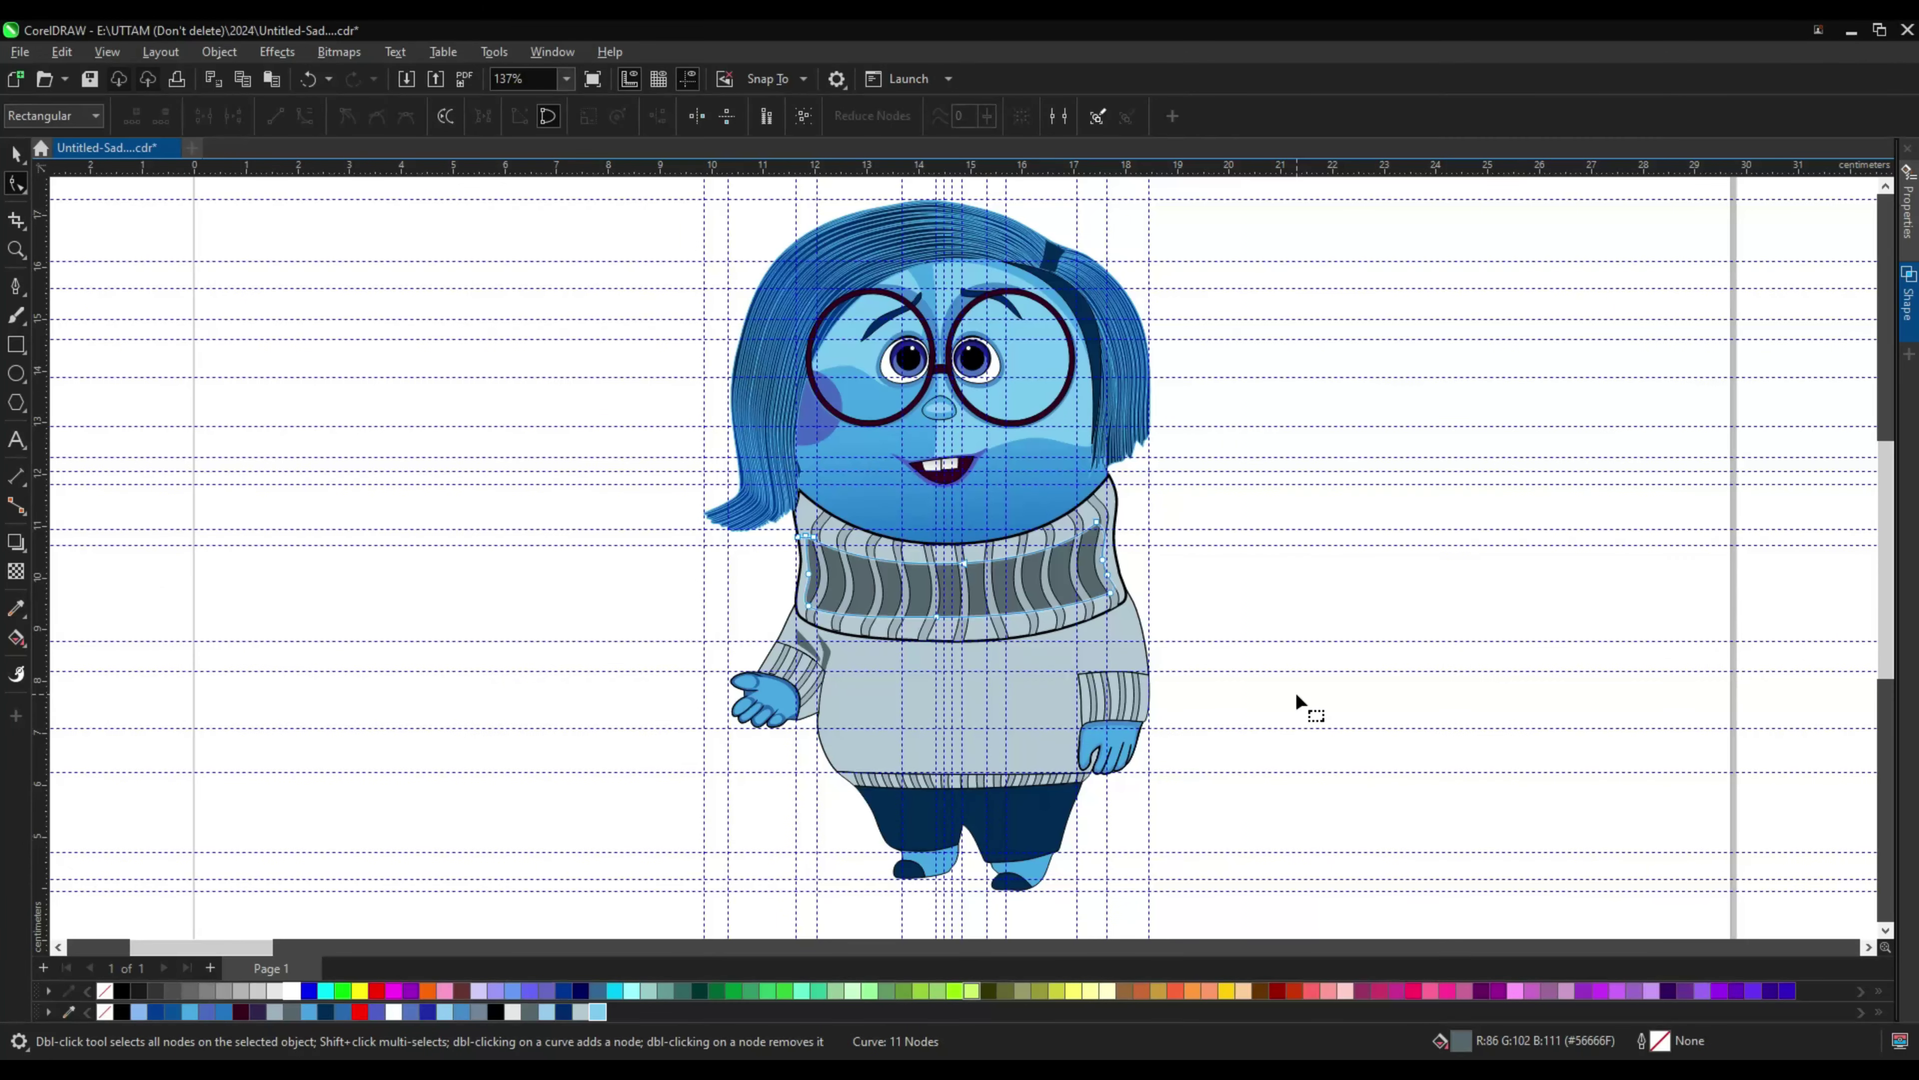
pyautogui.scroll(2, 827, 423)
pyautogui.click(821, 442)
pyautogui.press('space')
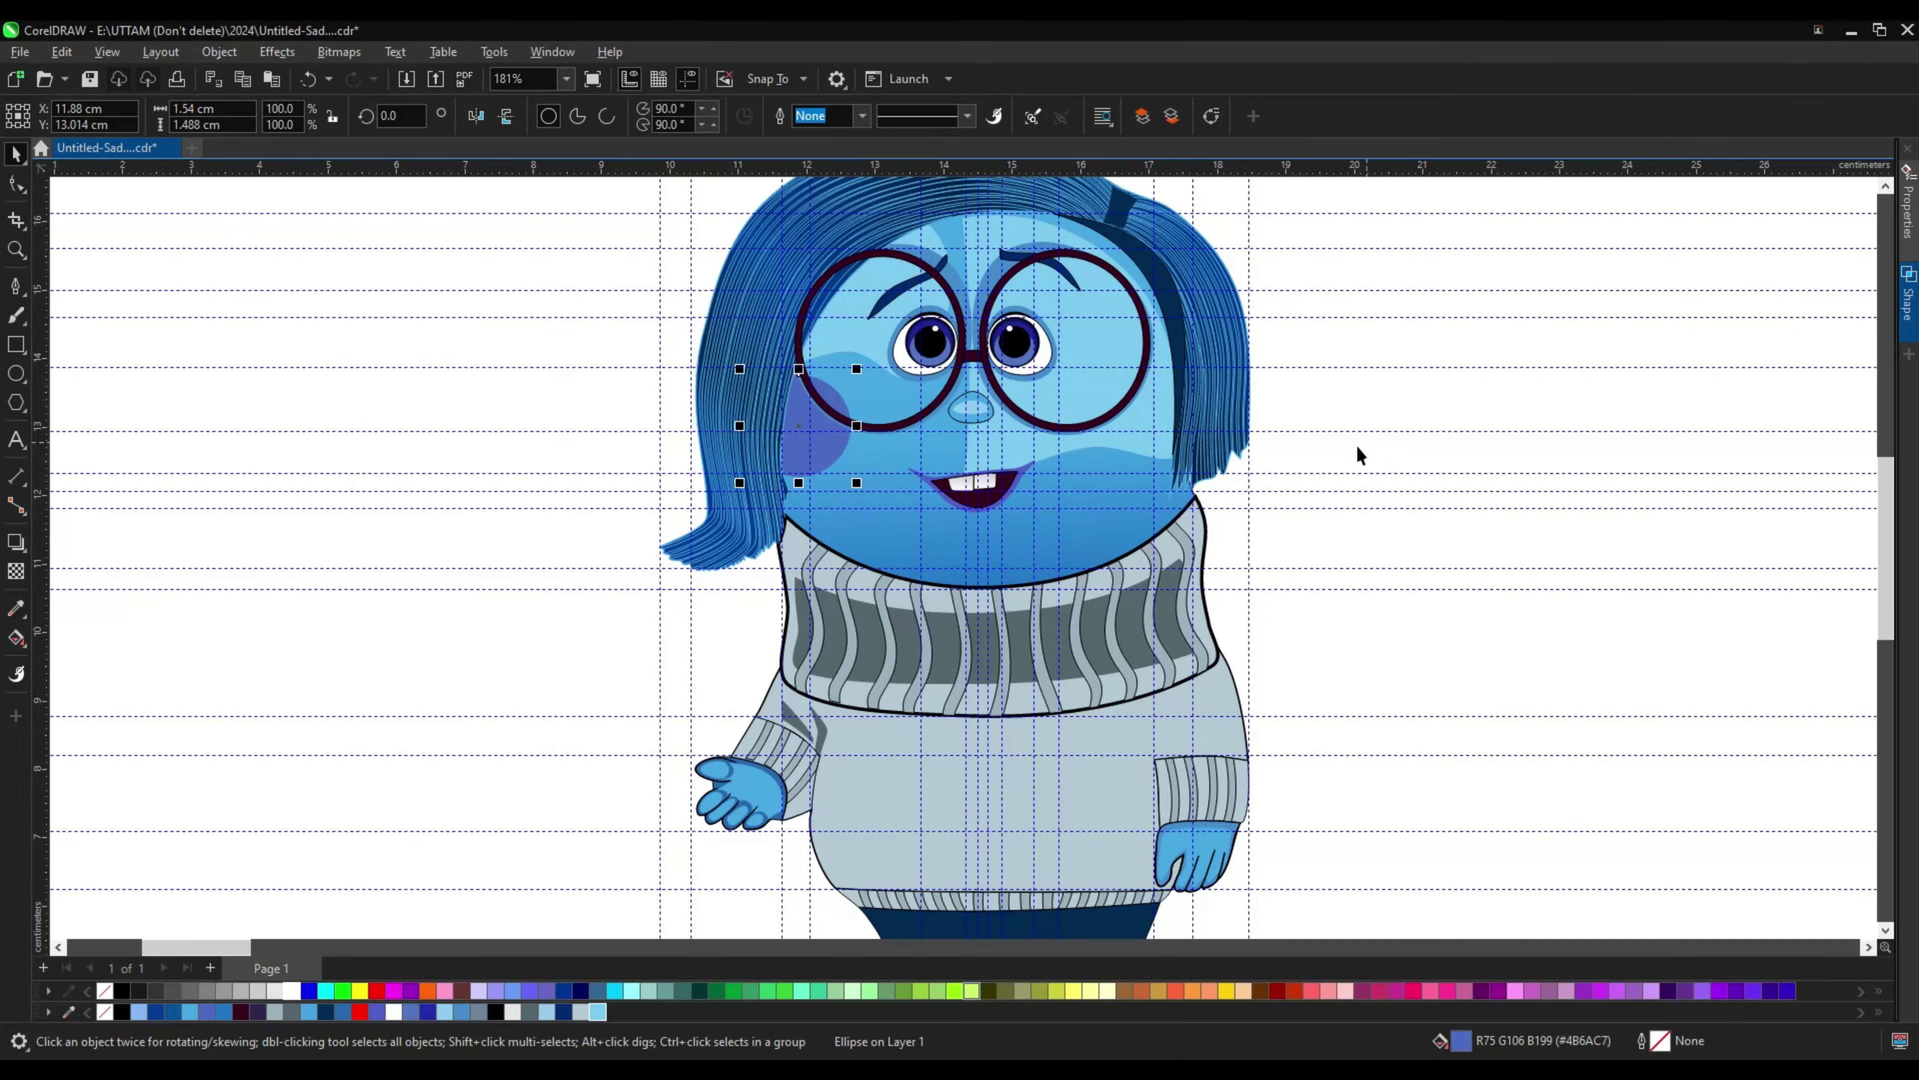
# Step: Give the nose a 0.5 mm outline in R1 G61 B155
pyautogui.scroll(4, 959, 424)
pyautogui.click(978, 428)
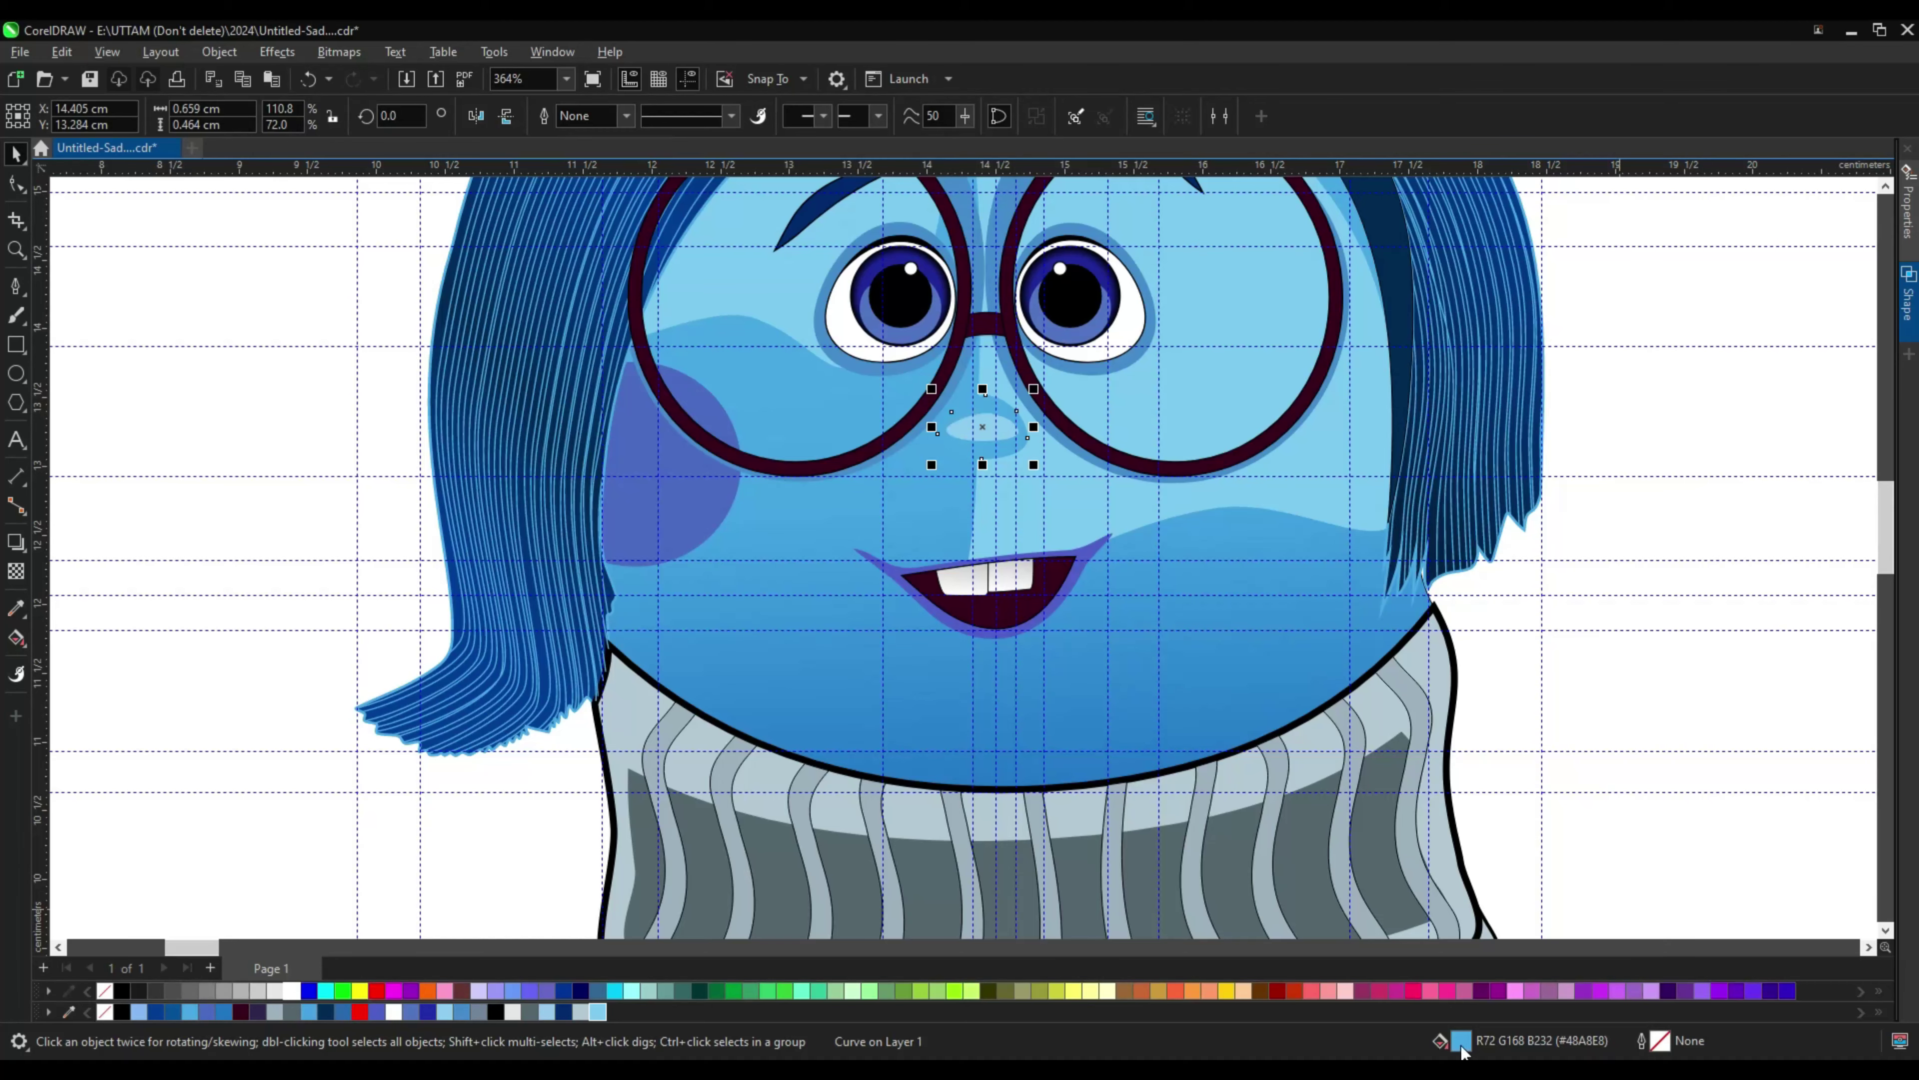
pyautogui.doubleClick(1651, 1040)
pyautogui.click(1343, 402)
pyautogui.click(1305, 511)
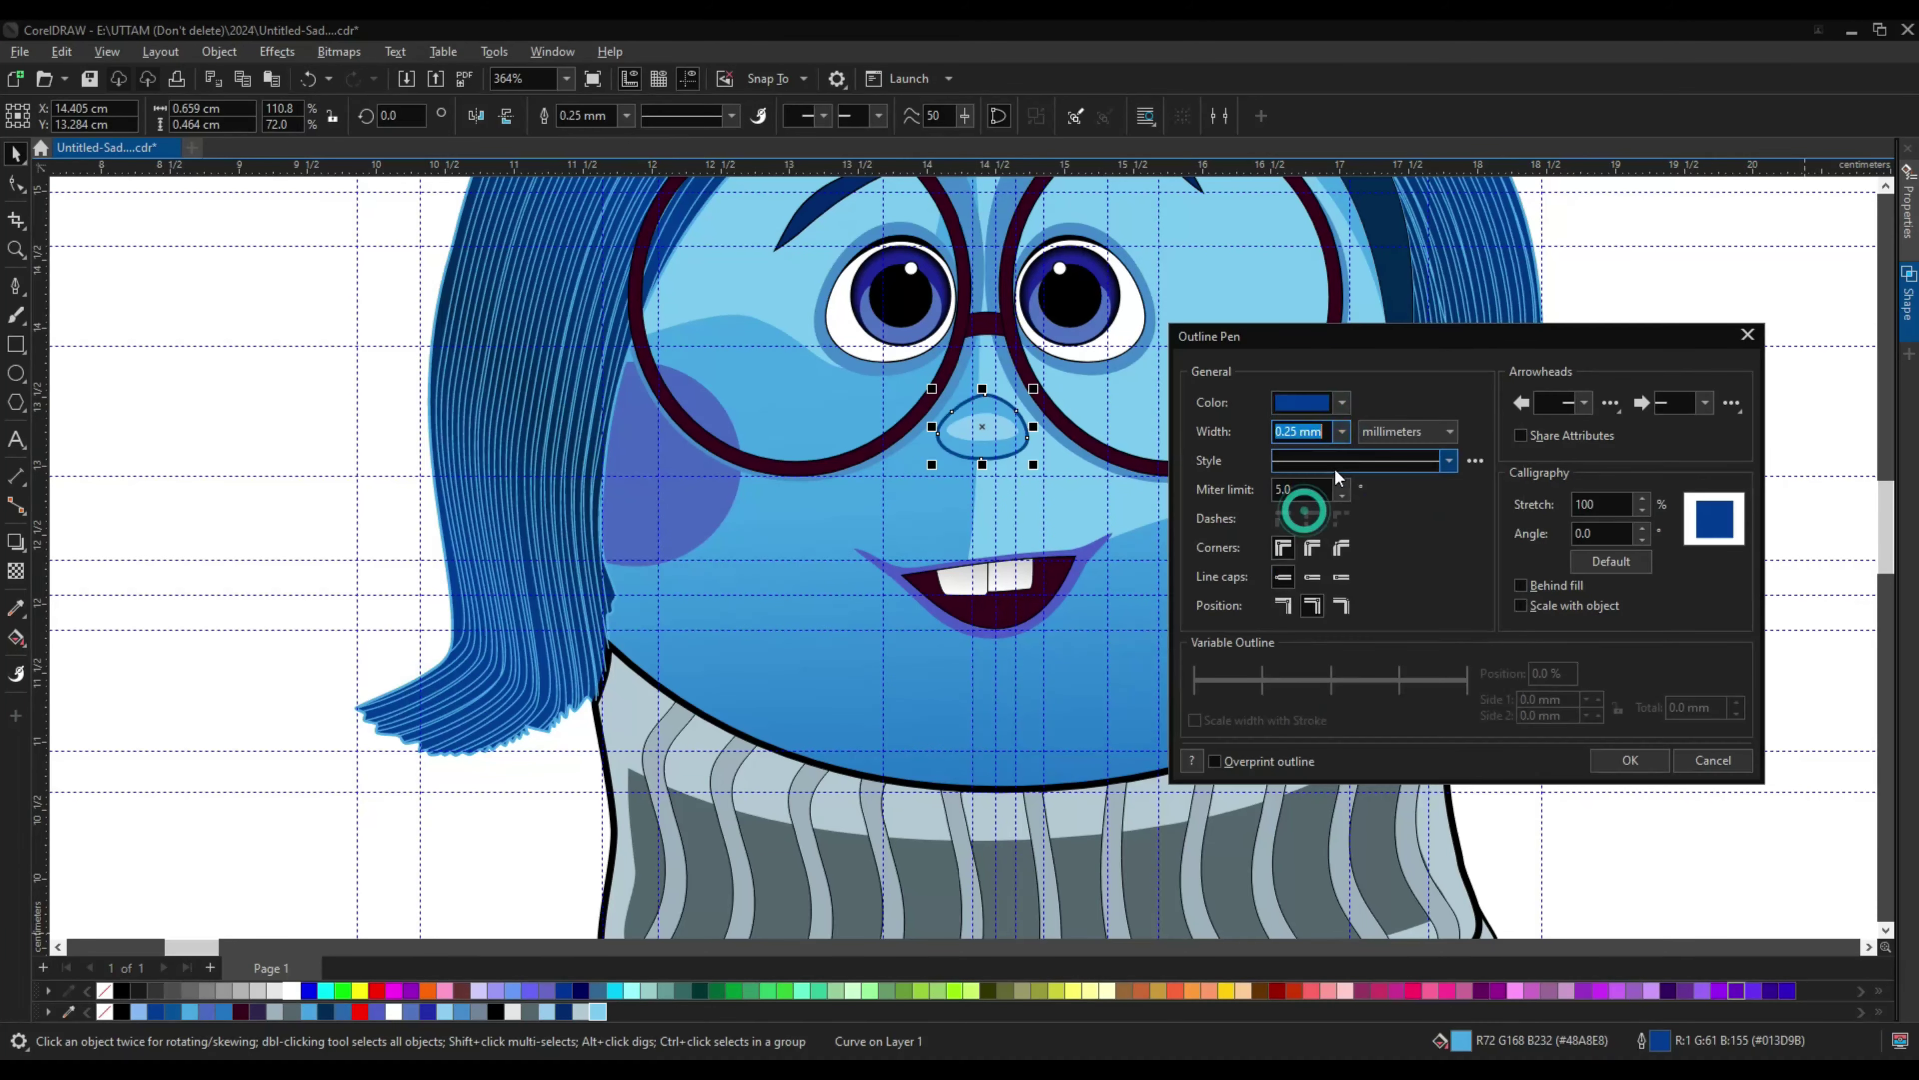
pyautogui.click(1344, 433)
pyautogui.click(1630, 760)
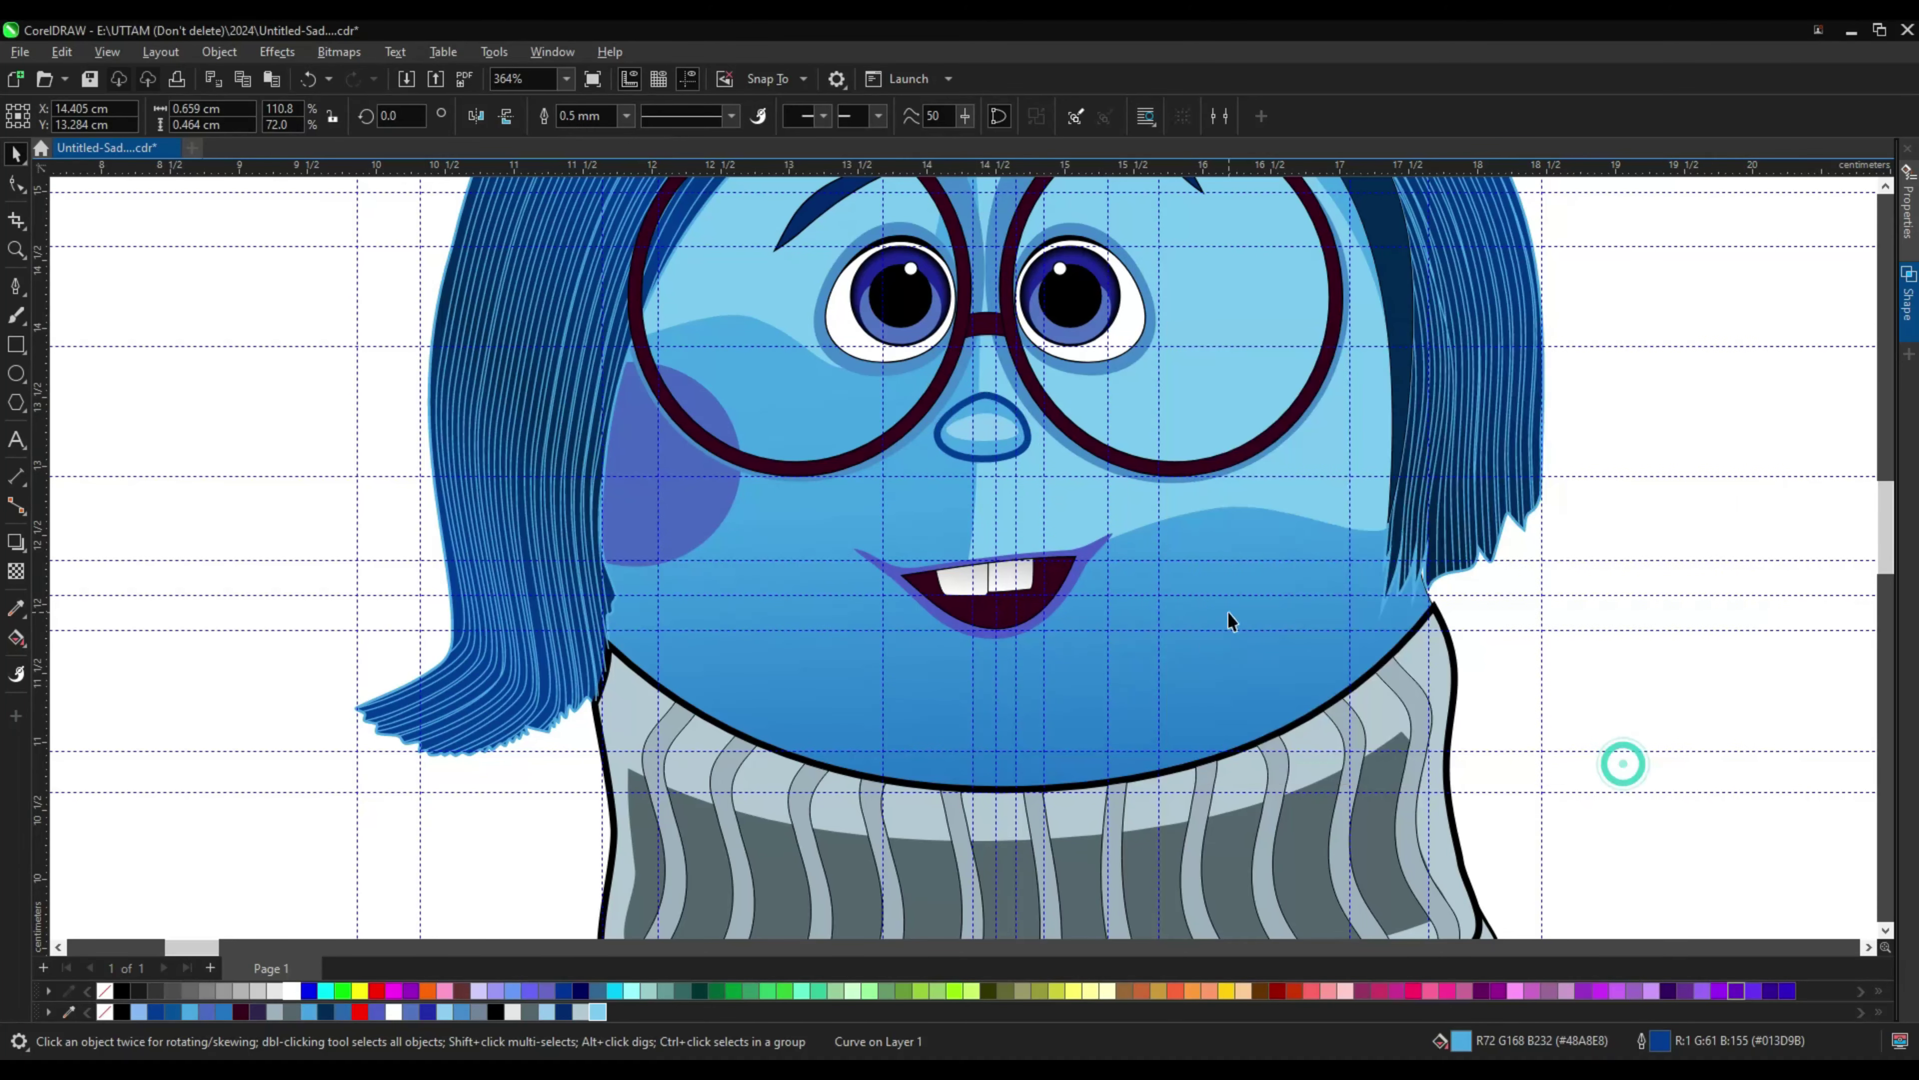
# Step: Place a white, outline-free mouth shape behind the dark mouth interior and adjust its nodes into a thin crescent along the lower lip
pyautogui.scroll(4, 960, 600)
pyautogui.rightClick(937, 600)
pyautogui.click(1217, 776)
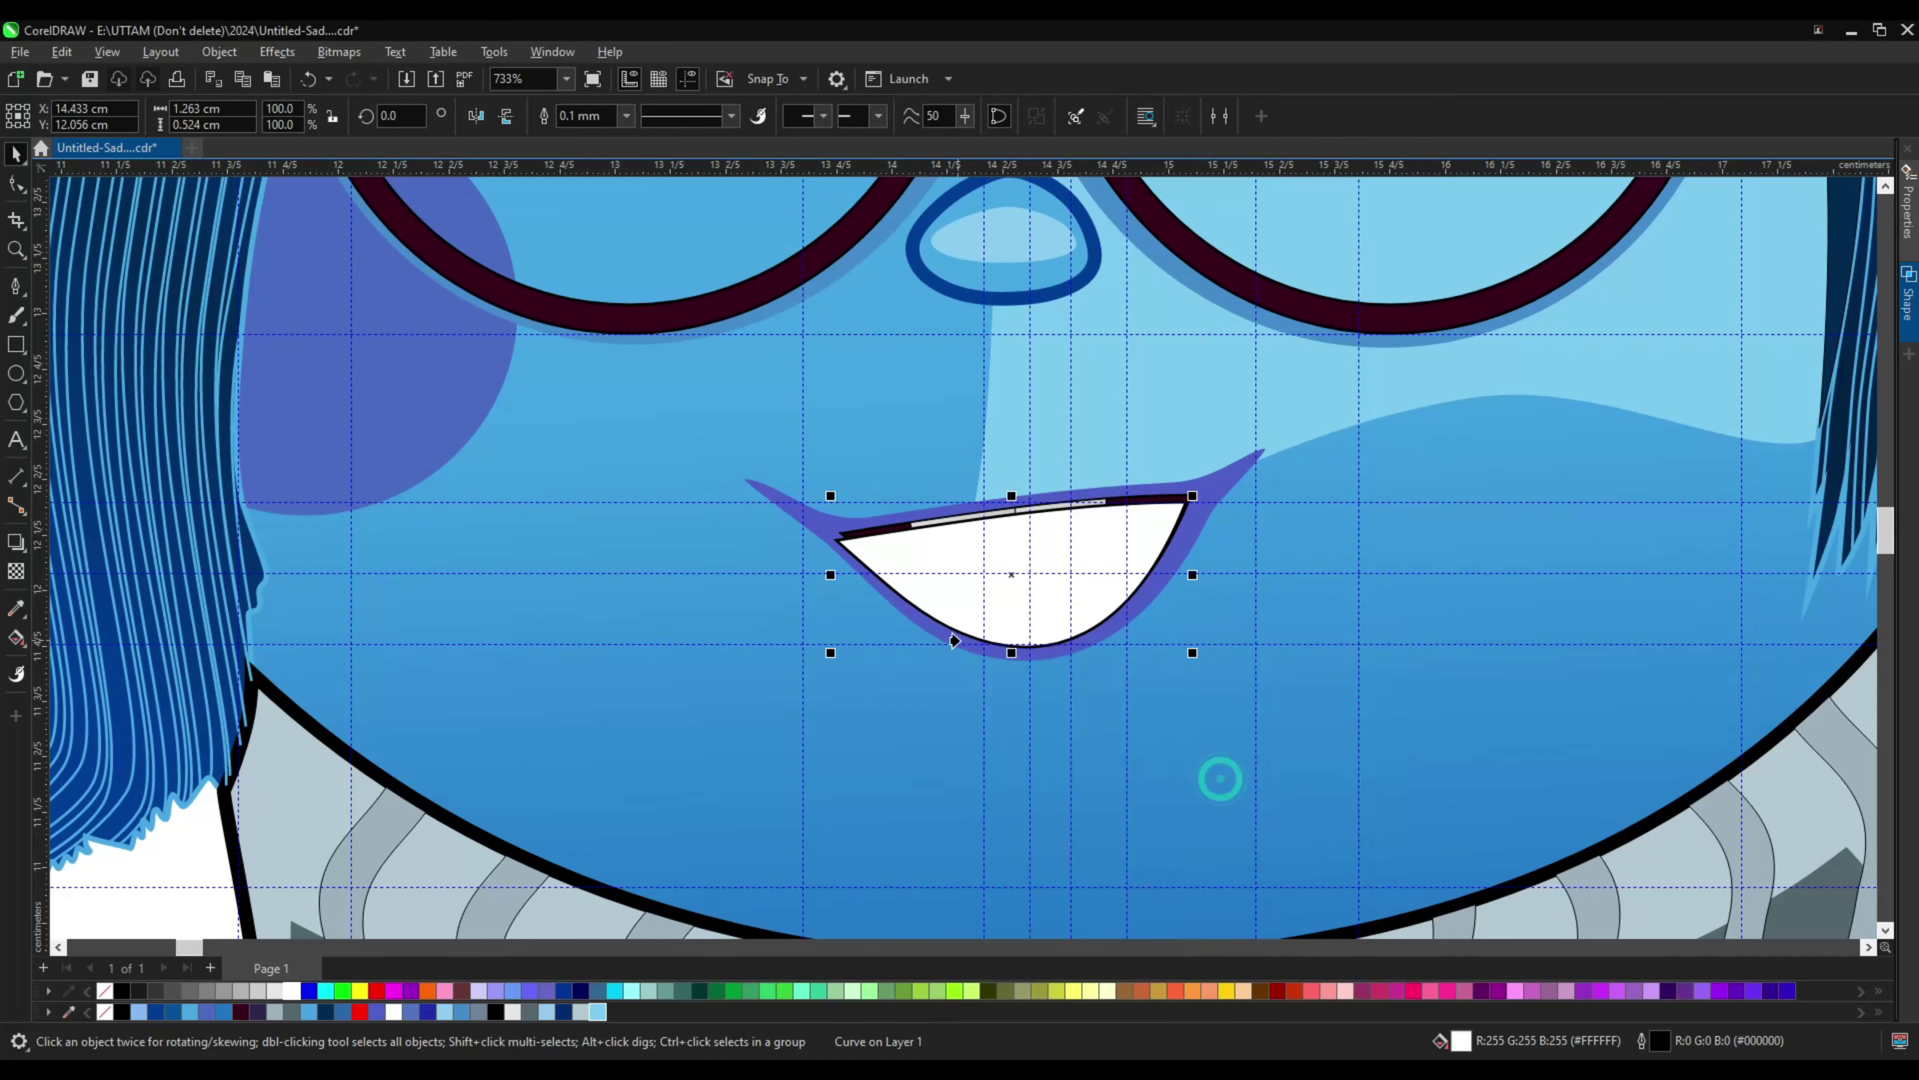
pyautogui.scroll(6, 926, 590)
pyautogui.press('F10')
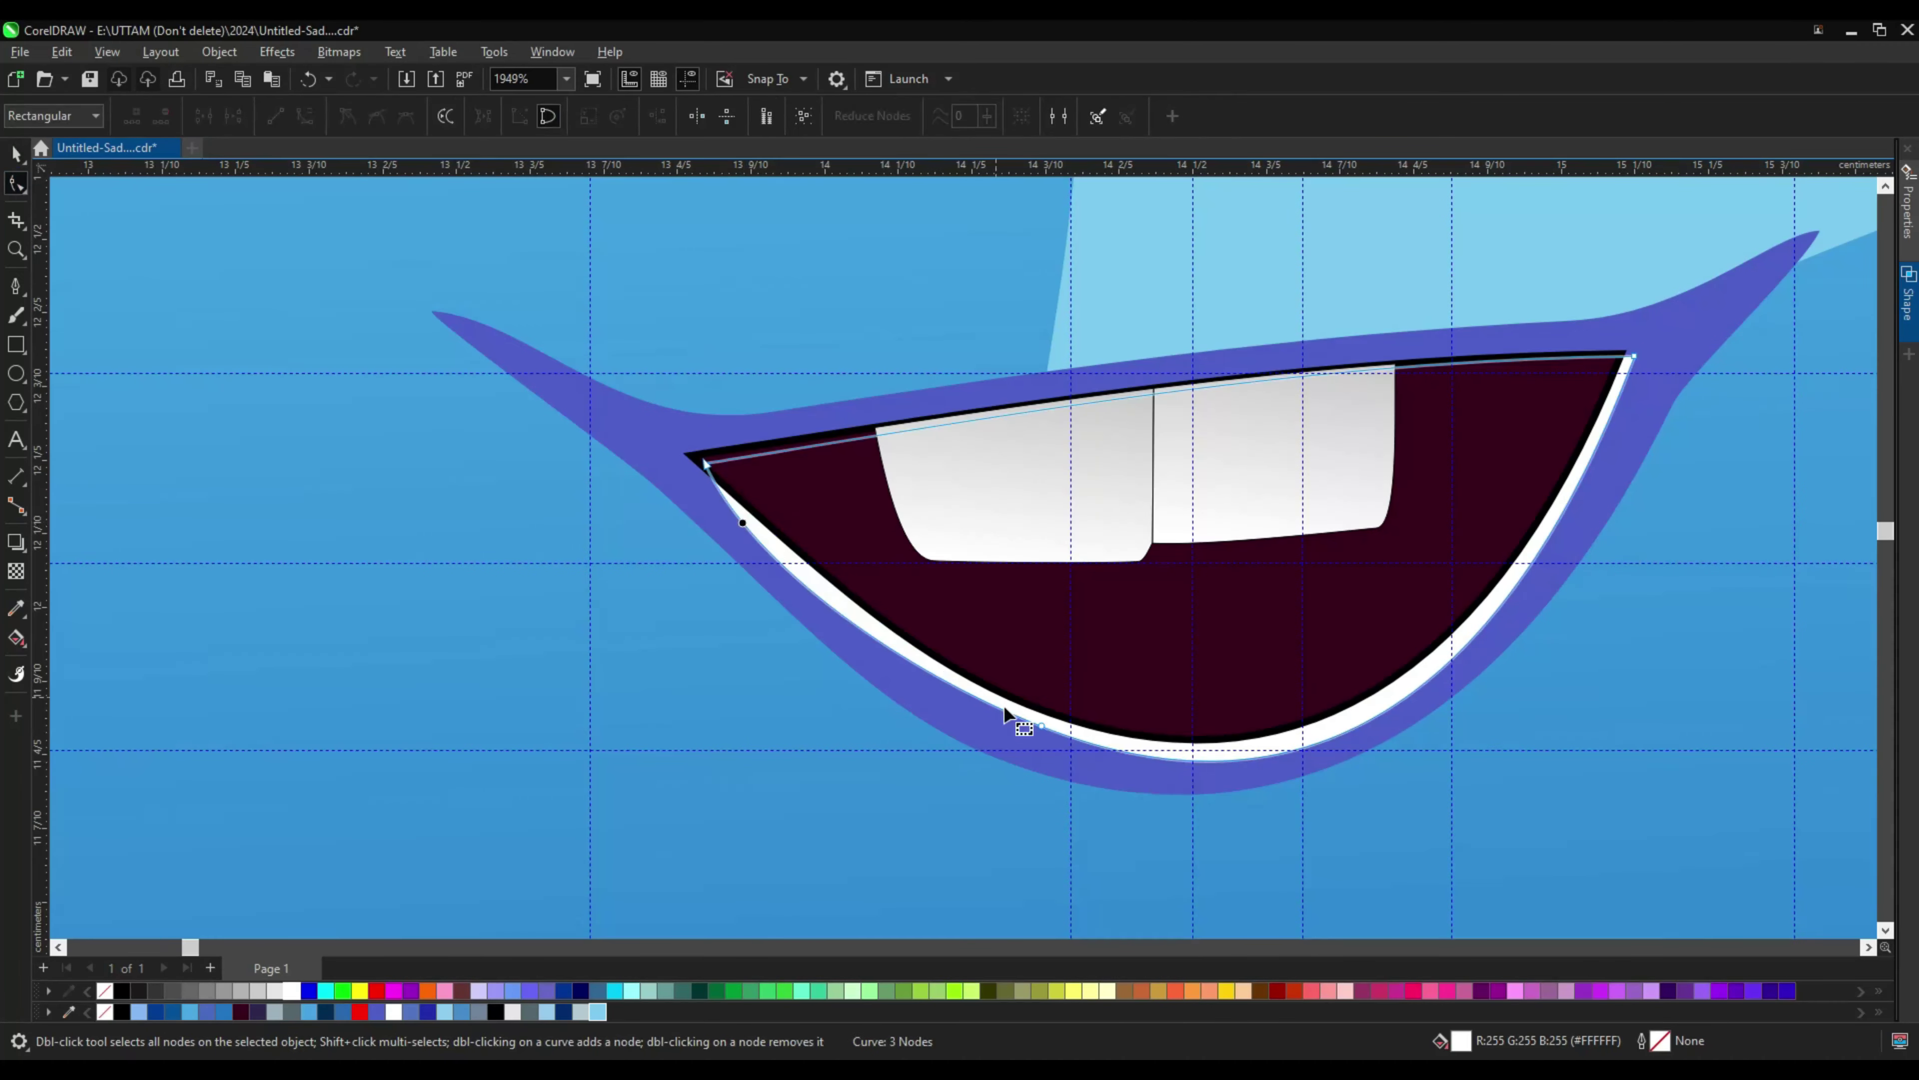
pyautogui.scroll(3, 935, 569)
pyautogui.click(1457, 378)
pyautogui.scroll(-5, 1106, 621)
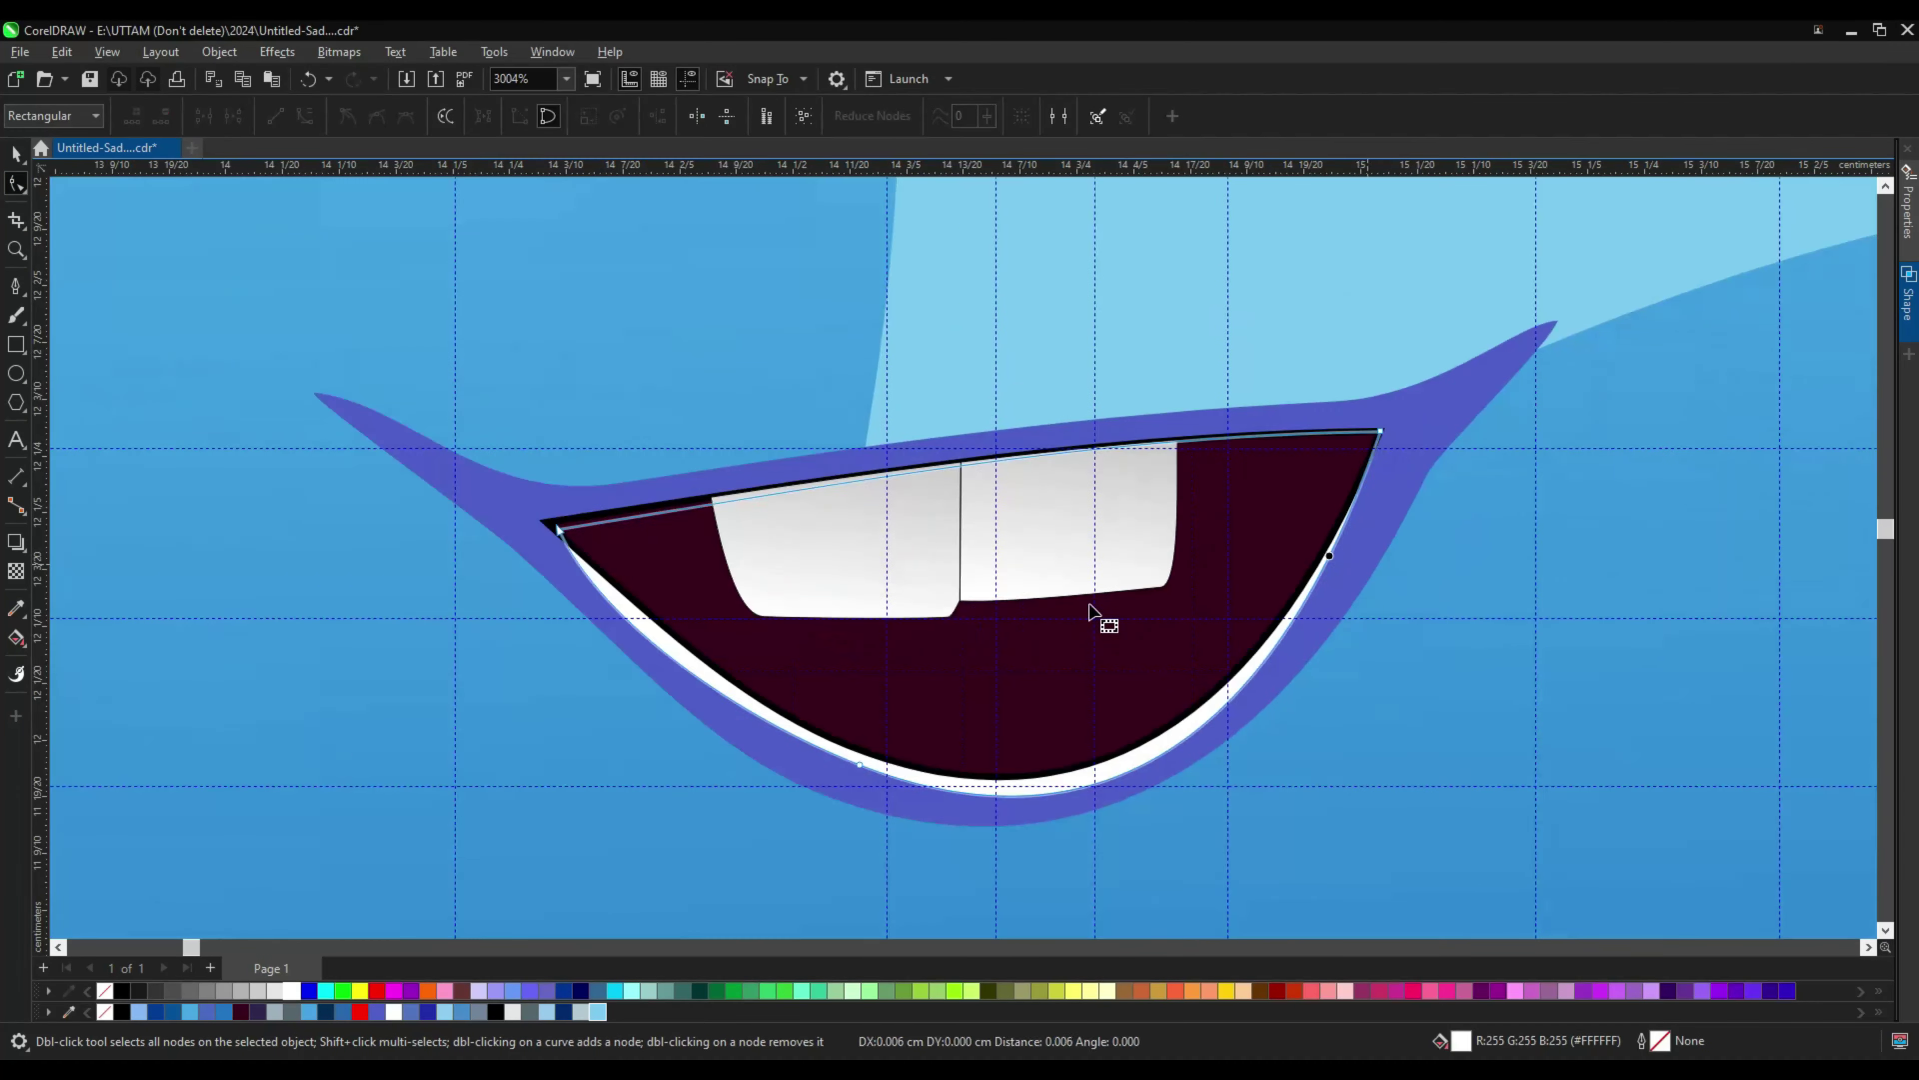
pyautogui.scroll(-5, 716, 471)
pyautogui.press('space')
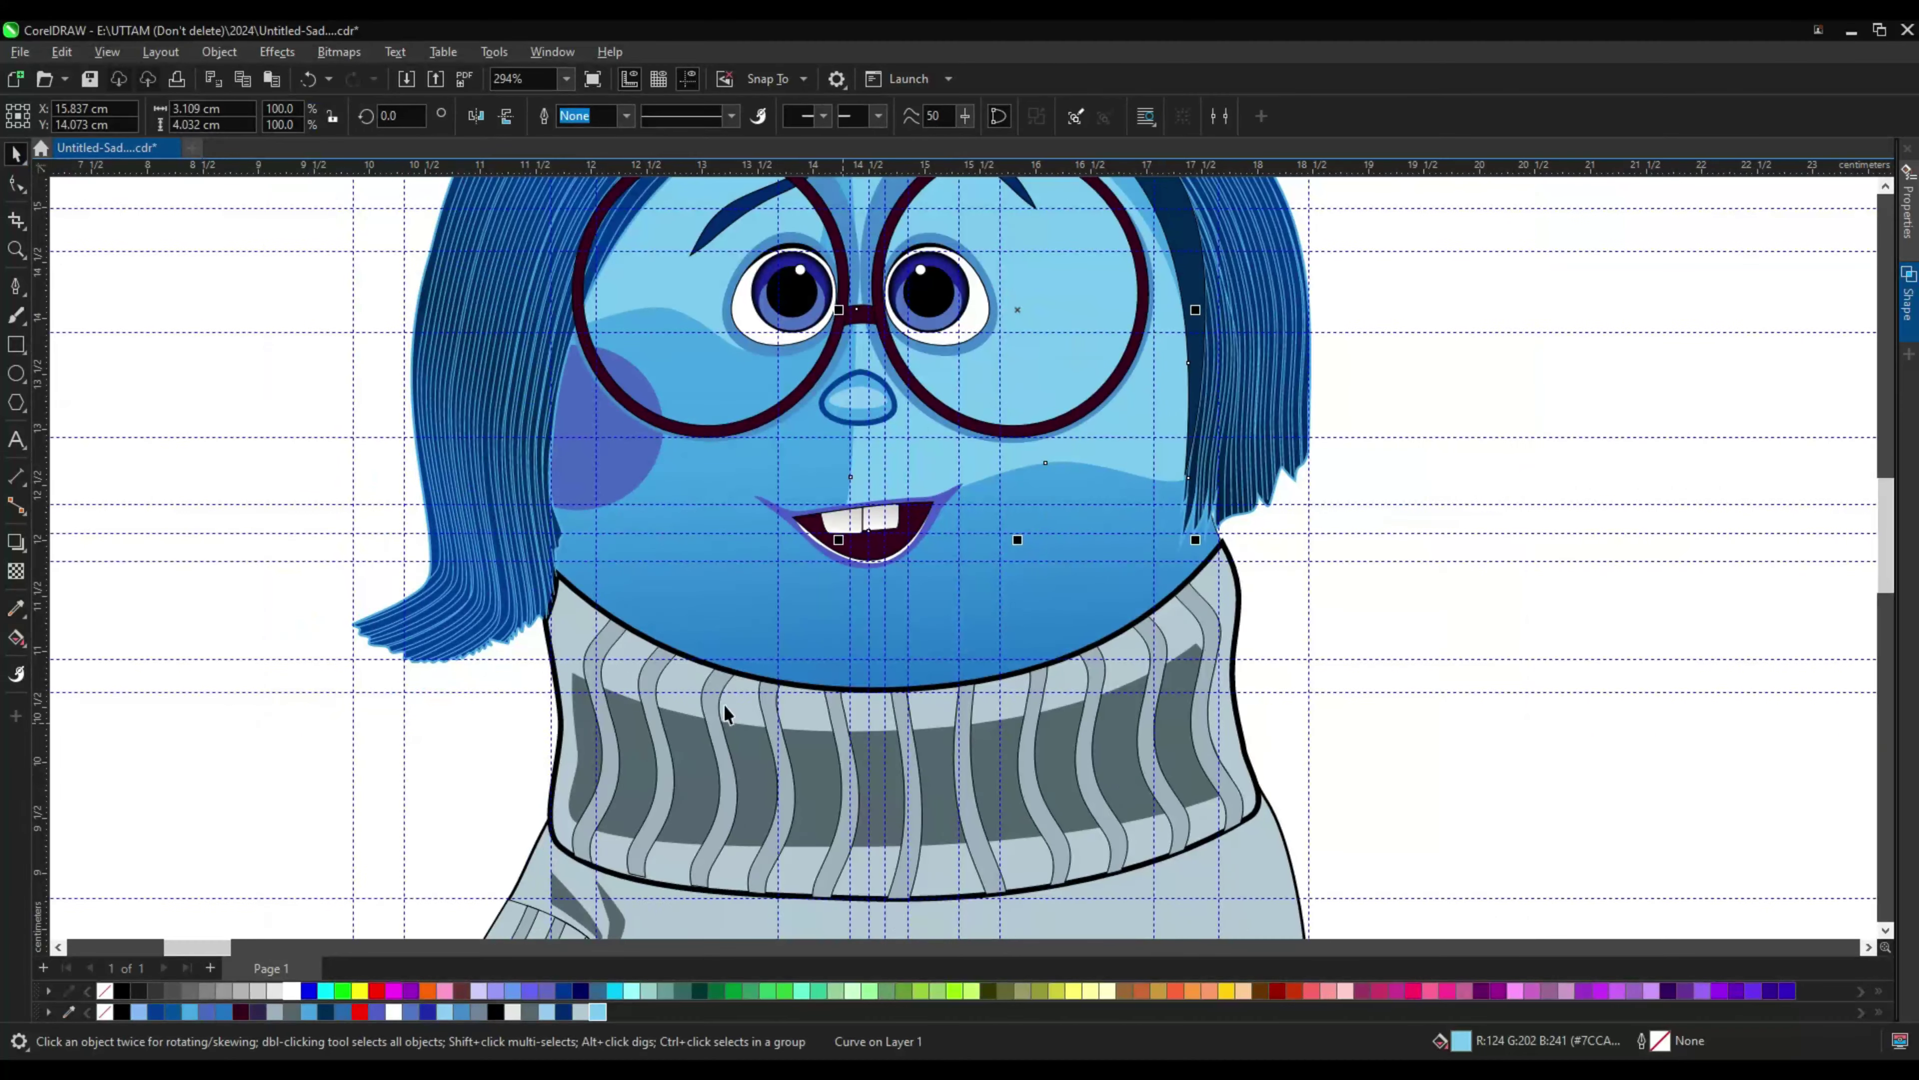
# Step: Set the sweater collar's outline to 0.5 mm and the collar stripe group's outline to hairline
pyautogui.keyDown('shift'); pyautogui.click(724, 703); pyautogui.keyUp('shift')
pyautogui.click(614, 117)
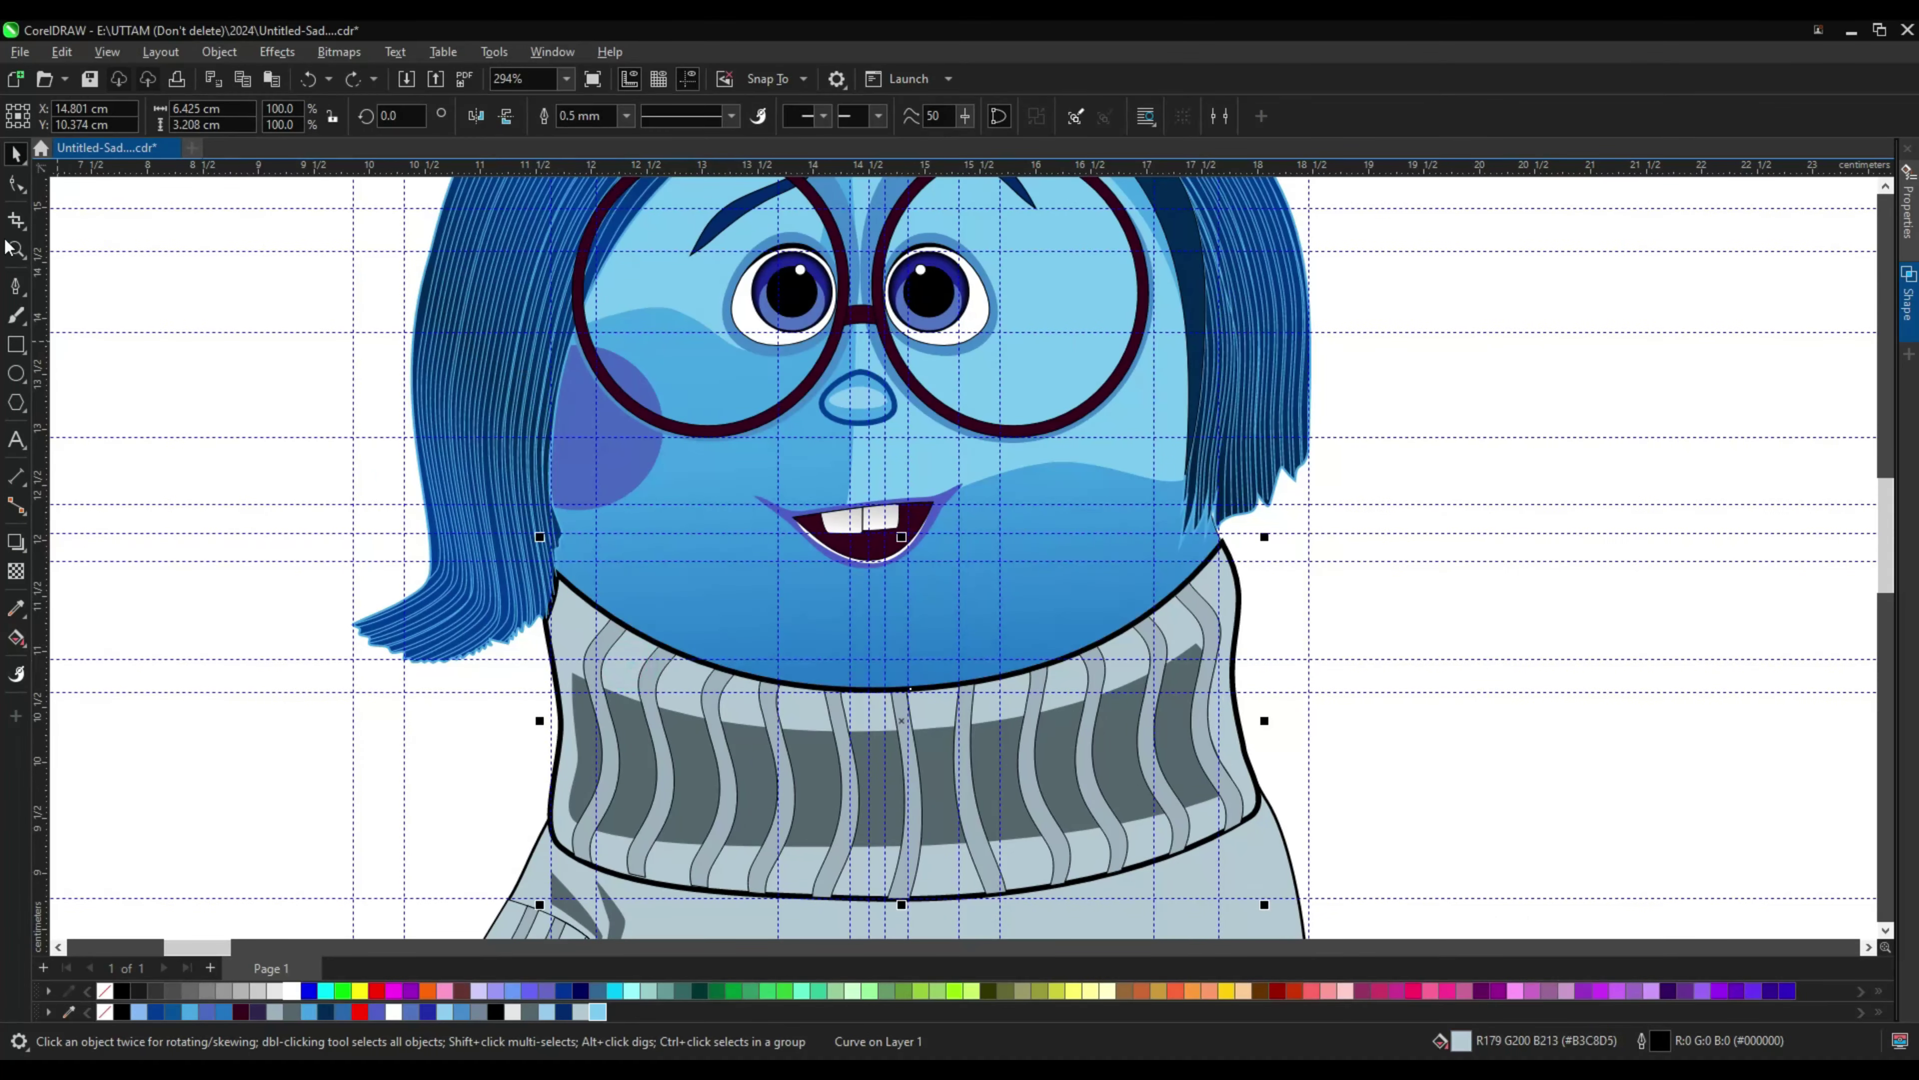
pyautogui.scroll(2, 1042, 692)
pyautogui.scroll(-4, 985, 704)
pyautogui.moveTo(493, 291); pyautogui.dragTo(1156, 705)
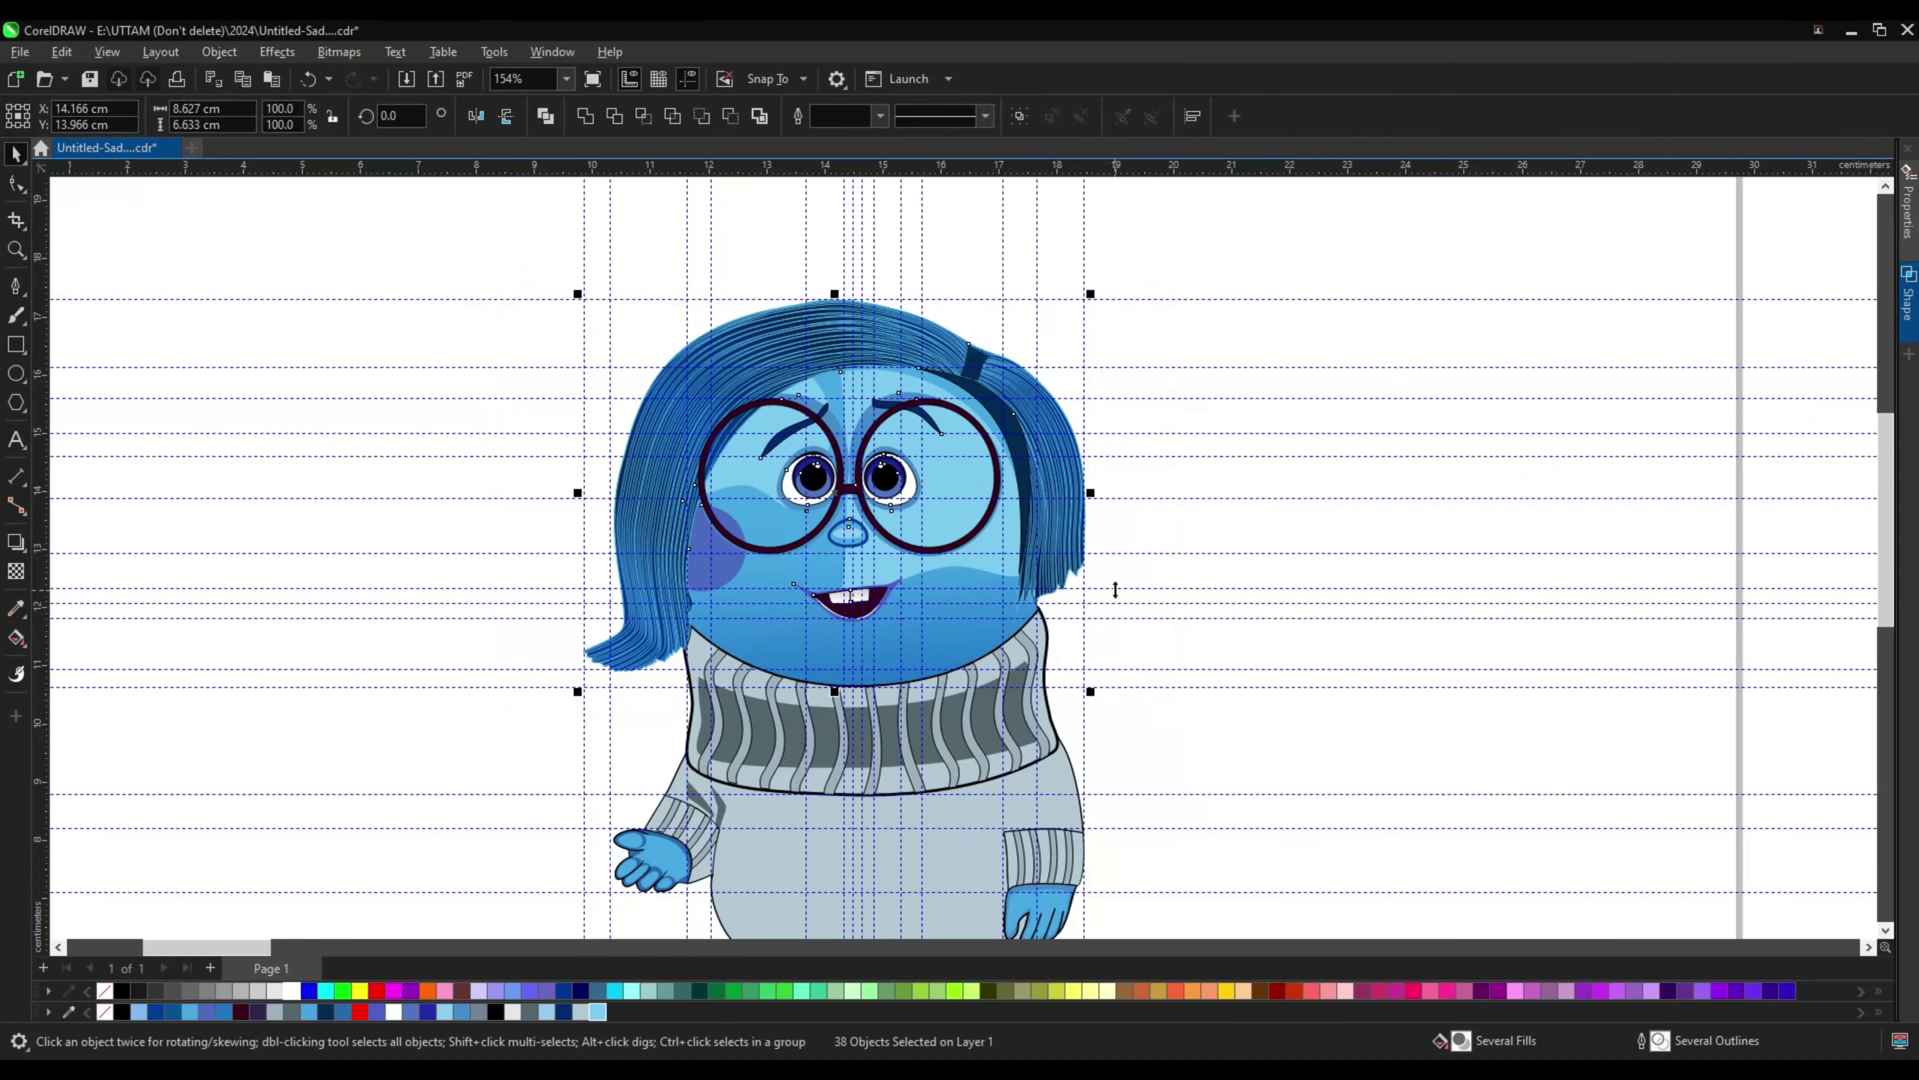
pyautogui.scroll(3, 1115, 589)
pyautogui.scroll(-3, 1058, 658)
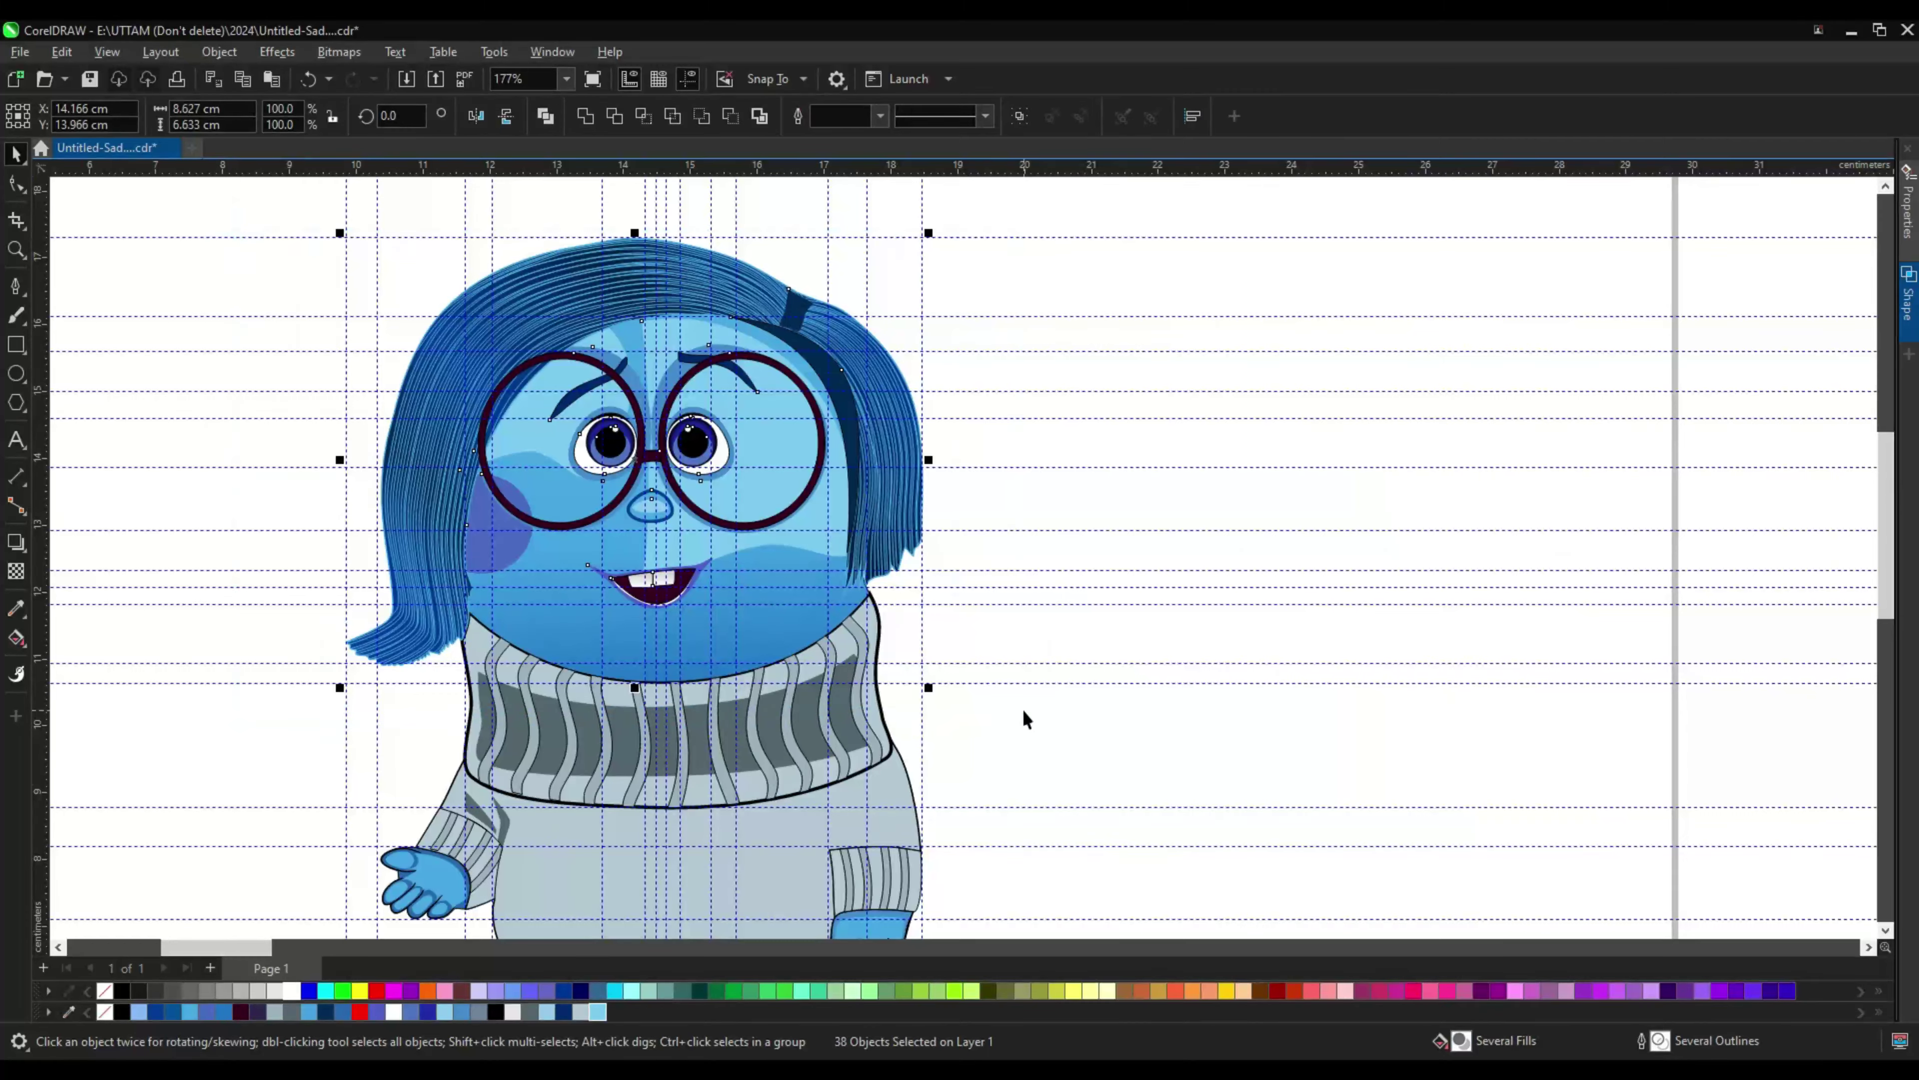
pyautogui.scroll(3, 1026, 718)
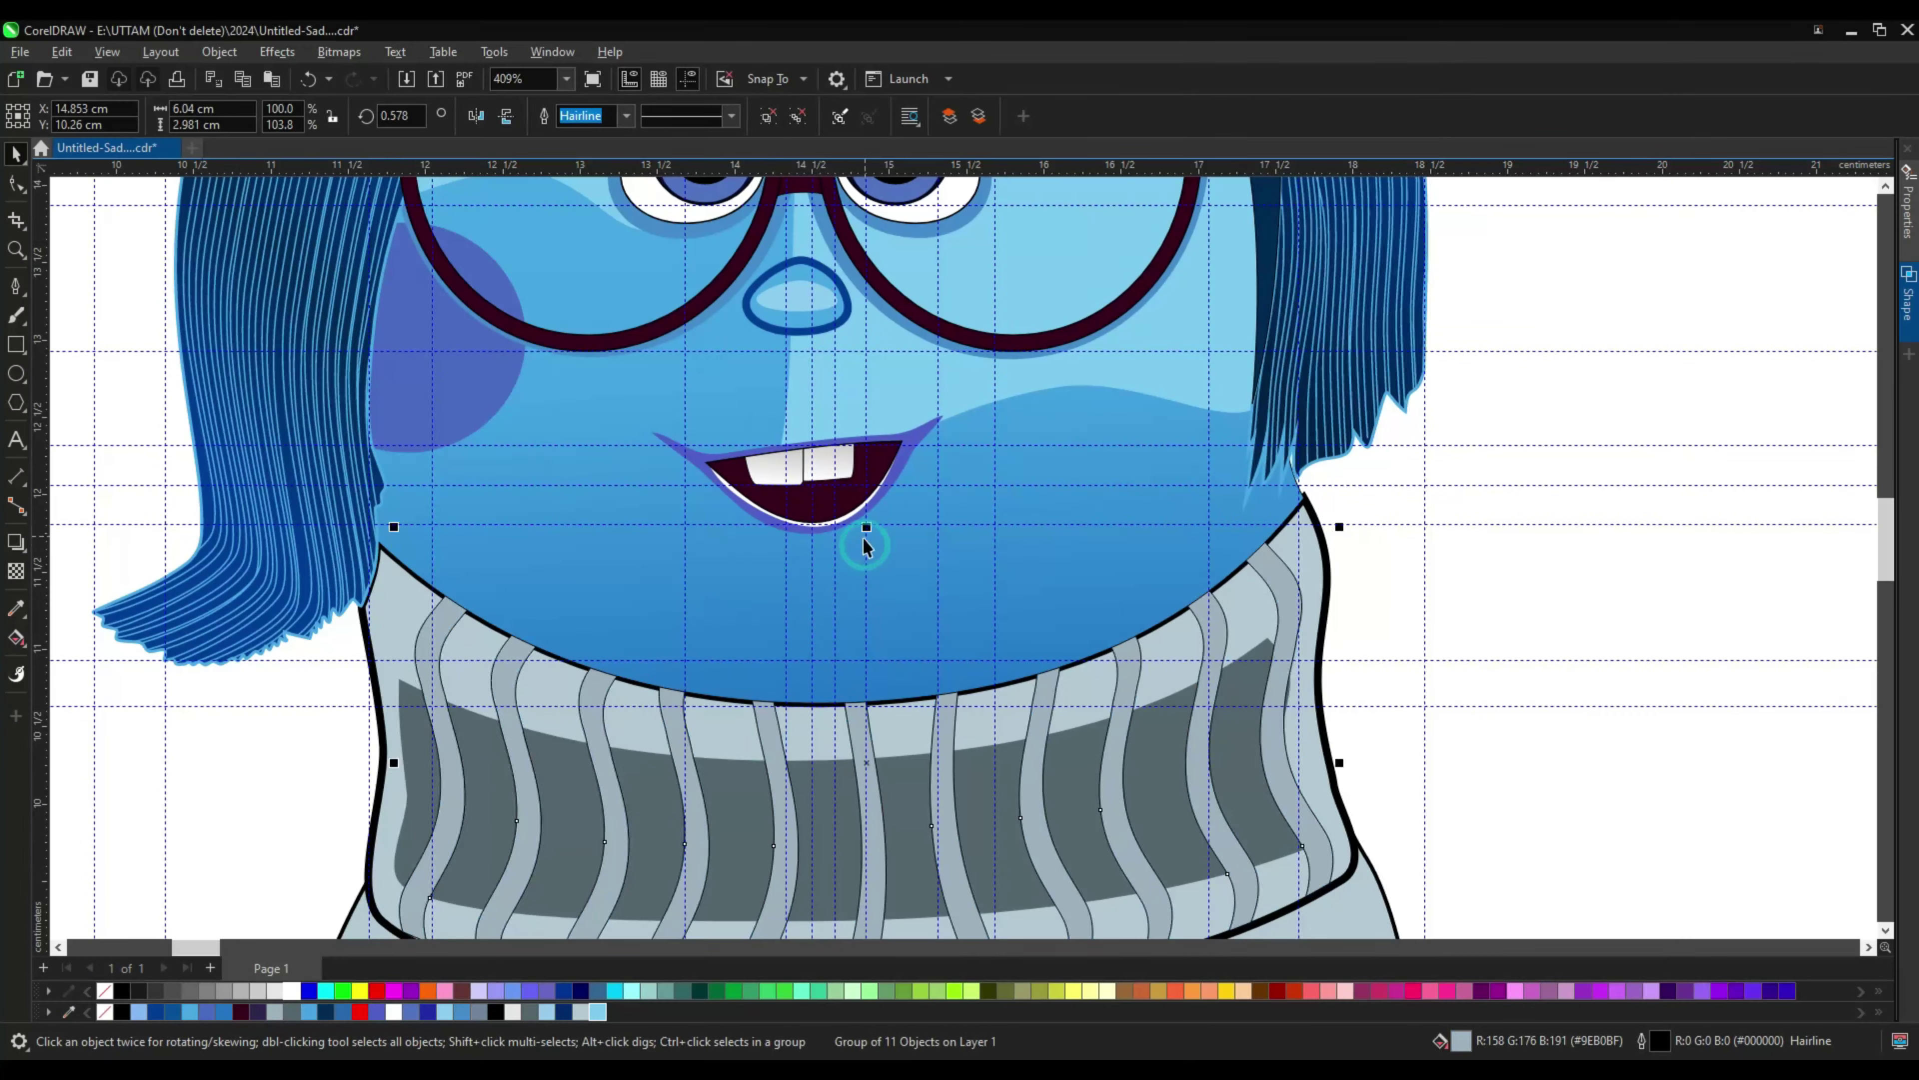
pyautogui.click(801, 738)
pyautogui.click(626, 115)
pyautogui.click(578, 151)
pyautogui.scroll(-3, 1059, 680)
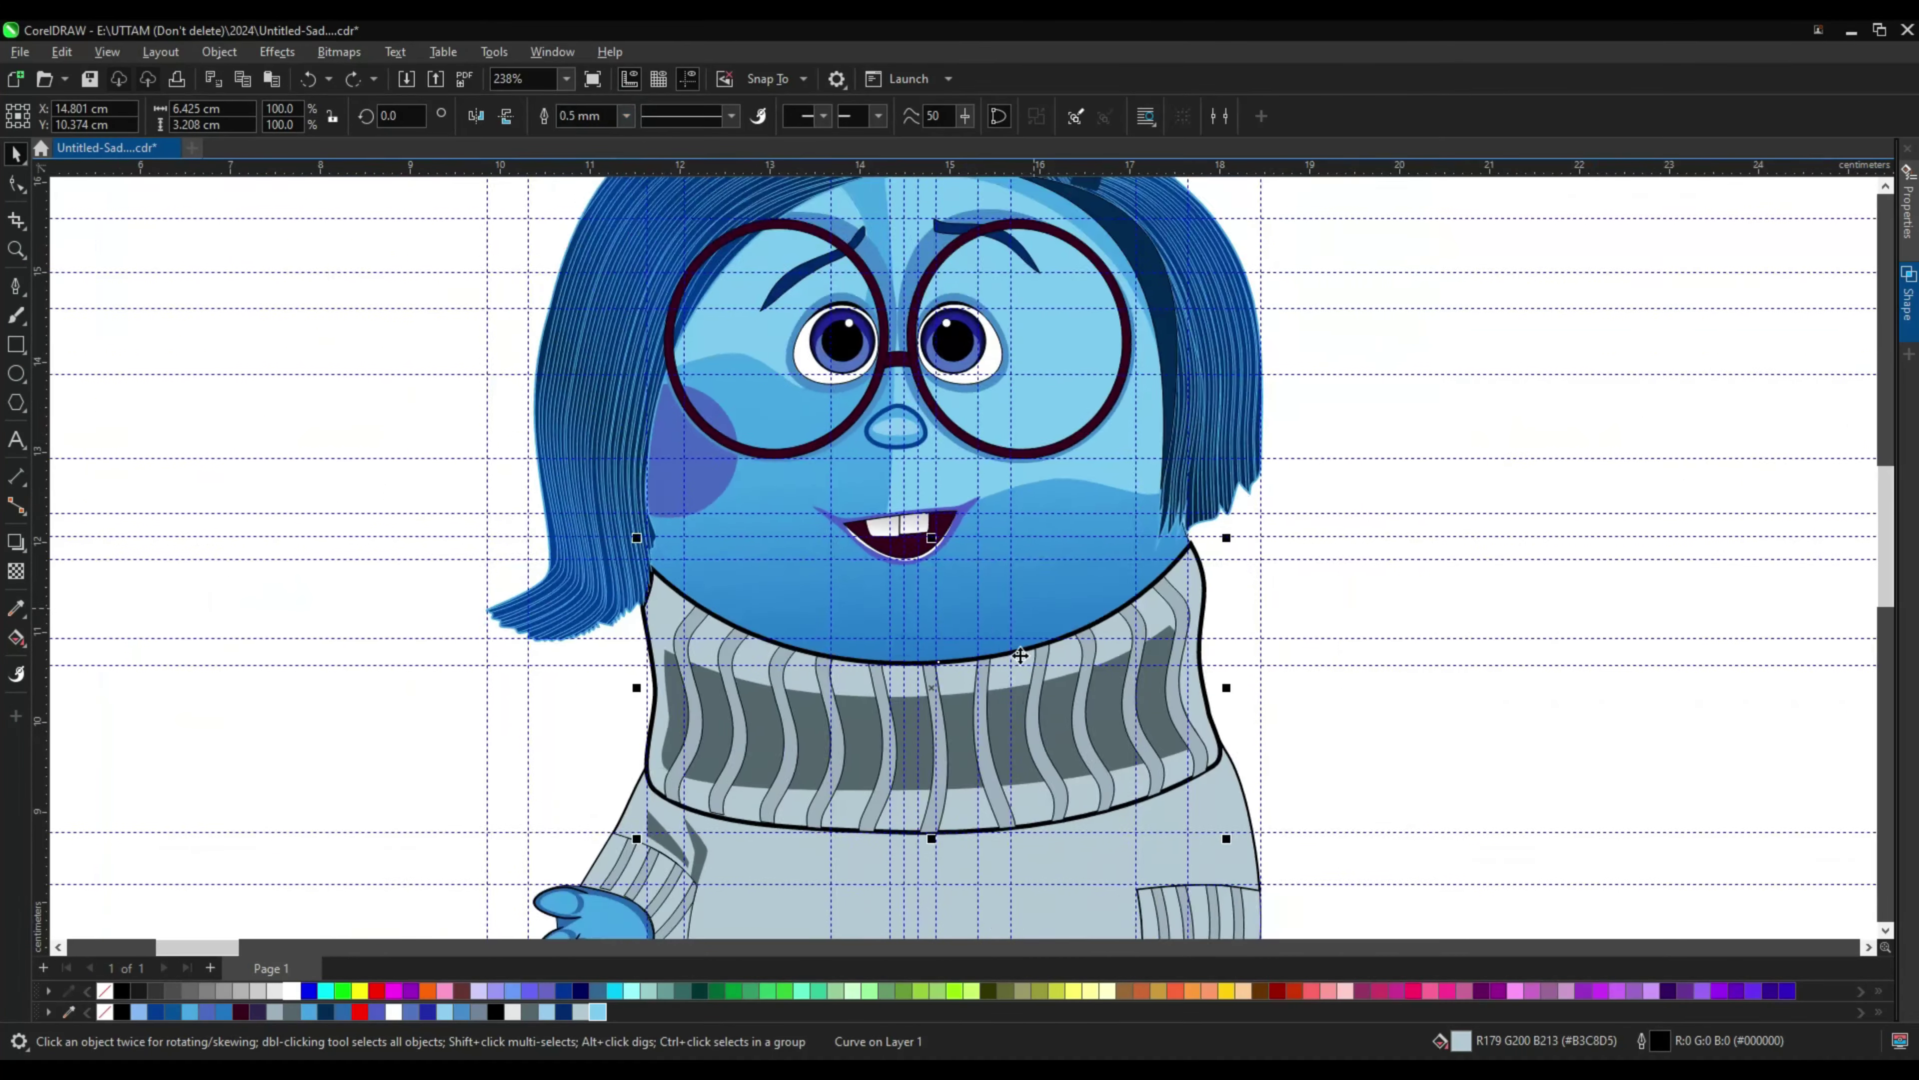
pyautogui.scroll(3, 1203, 690)
# Step: Reshape the face curve by extending its left edge outward beneath the hair
pyautogui.click(804, 598)
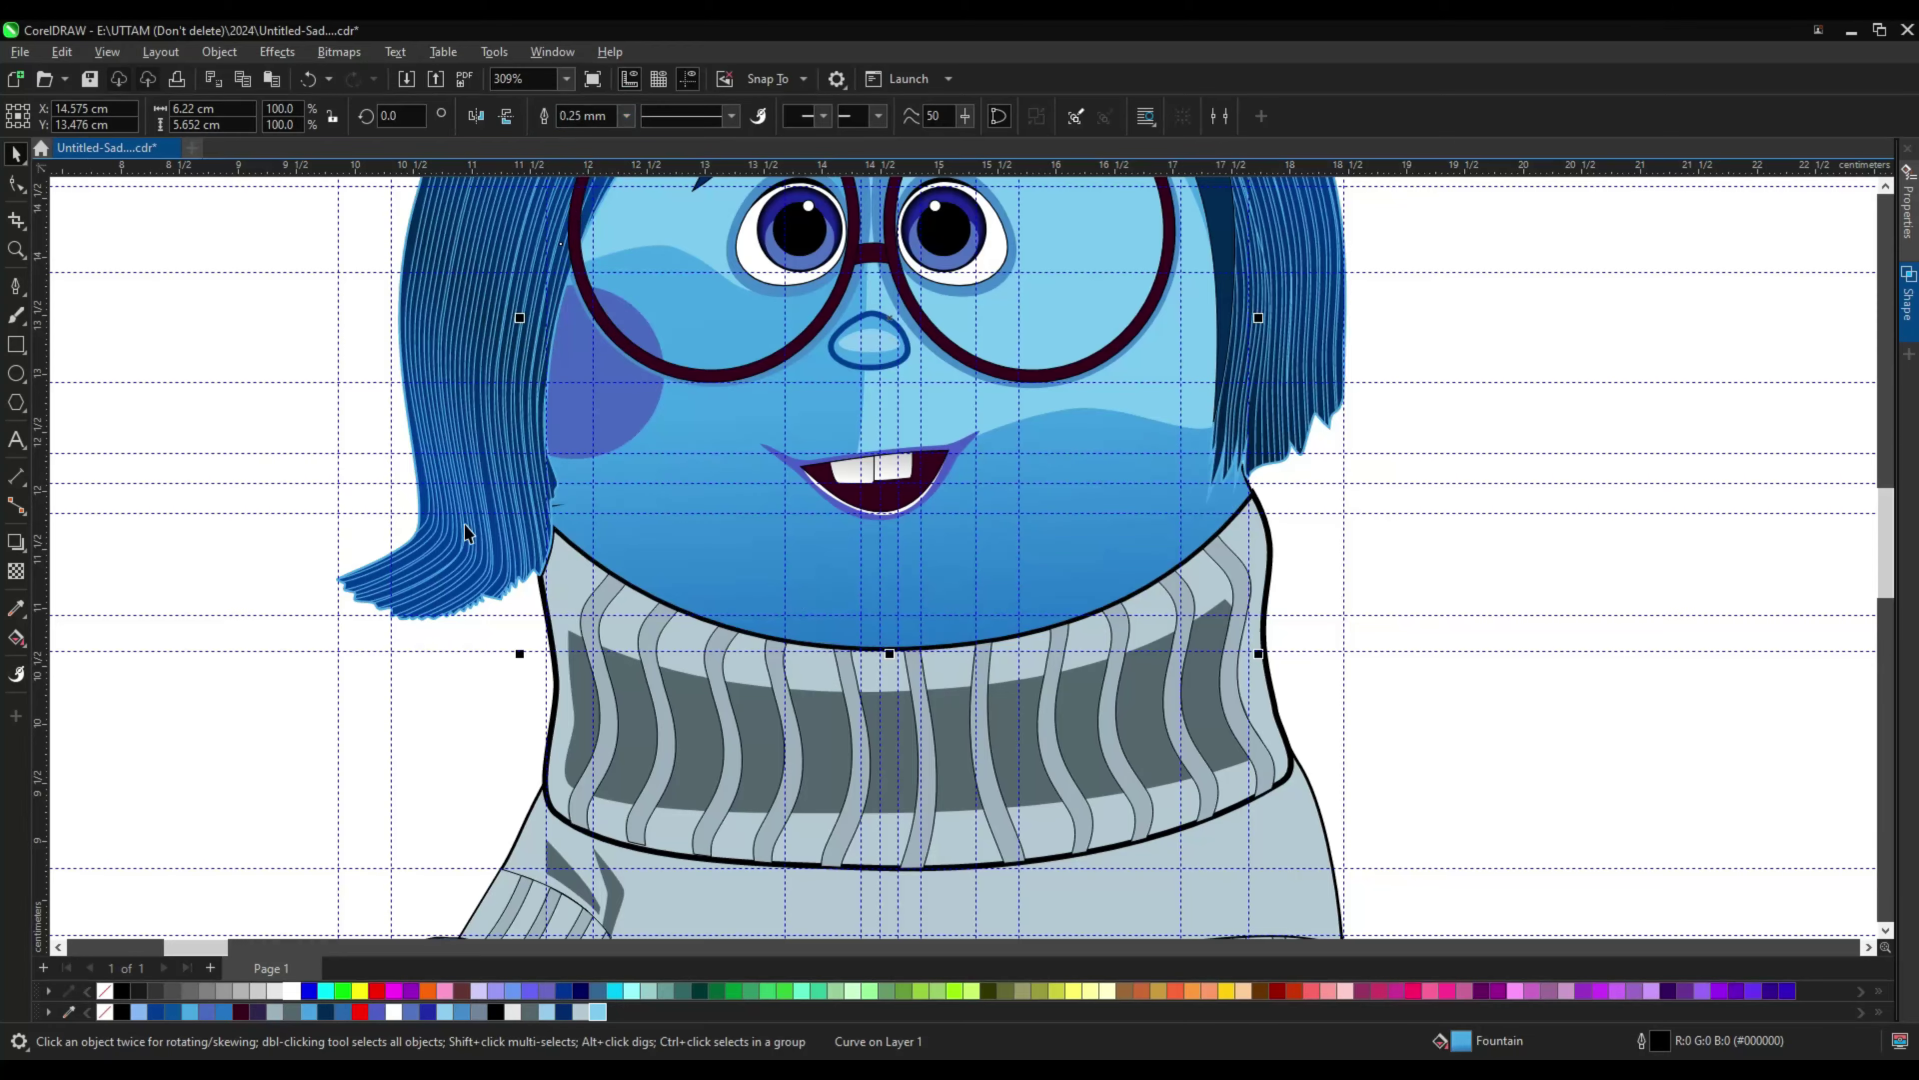
pyautogui.press('F10')
pyautogui.scroll(4, 495, 529)
pyautogui.moveTo(697, 410); pyautogui.dragTo(473, 518)
pyautogui.scroll(-4, 1066, 508)
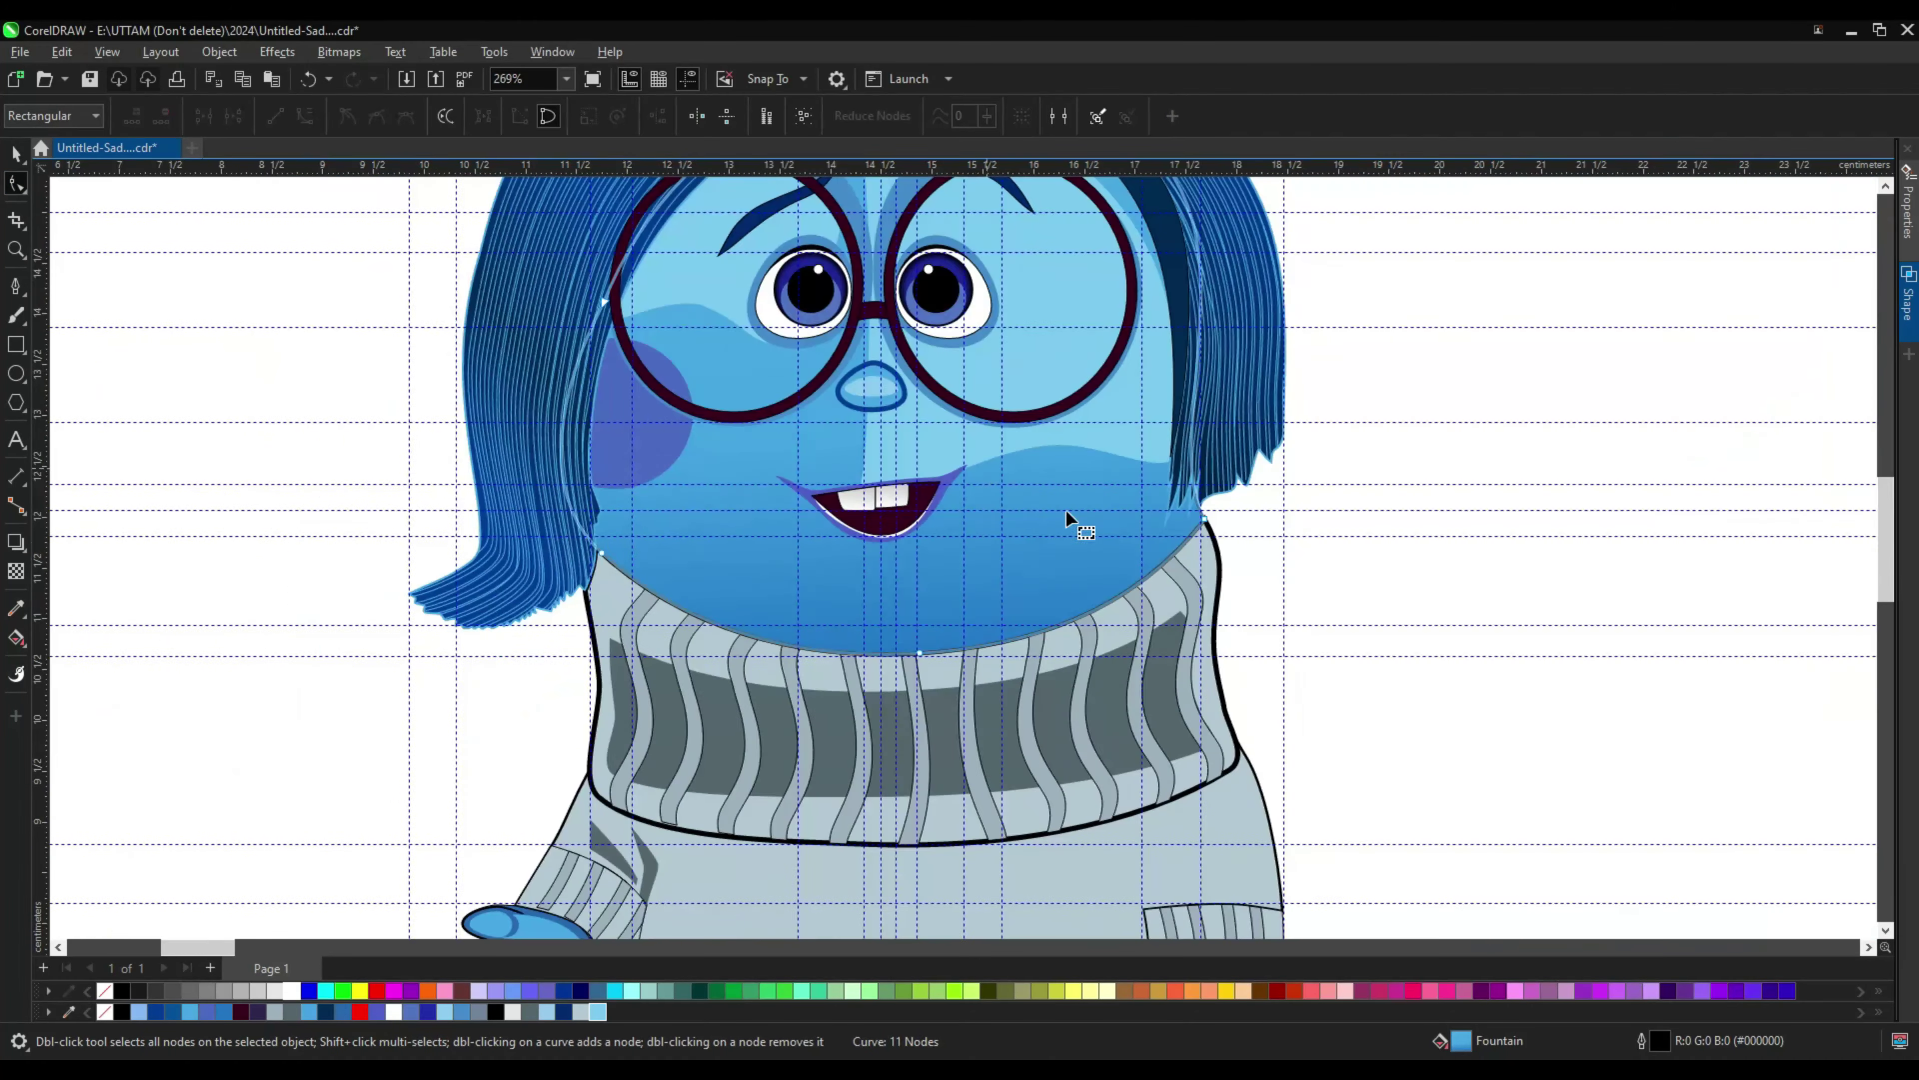
pyautogui.scroll(3, 1228, 512)
pyautogui.scroll(-3, 991, 568)
pyautogui.press('space')
# Step: Give the face a 0.5 mm outline in a light blue that matches the edge of the hair
pyautogui.click(626, 115)
pyautogui.click(587, 218)
pyautogui.press('F11')
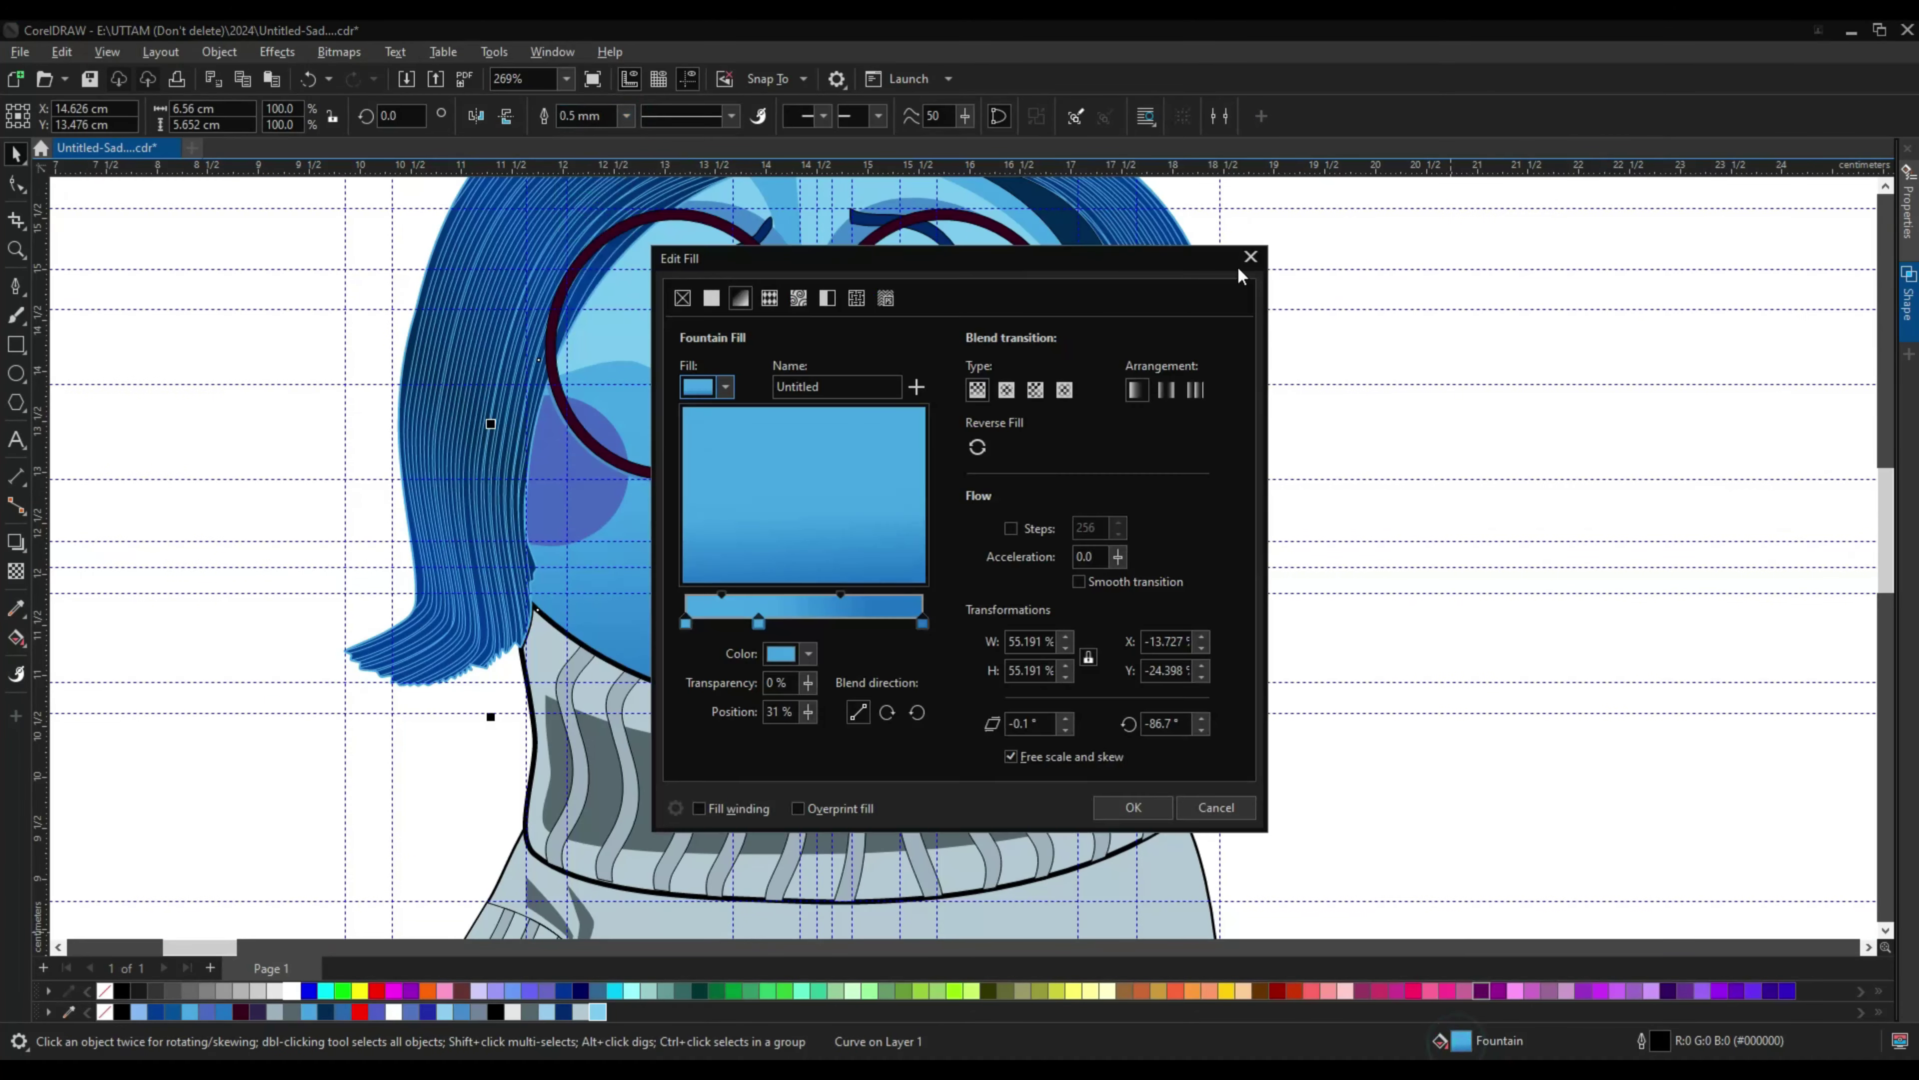
pyautogui.press('Escape')
pyautogui.press('F12')
pyautogui.click(1222, 390)
pyautogui.click(258, 1012)
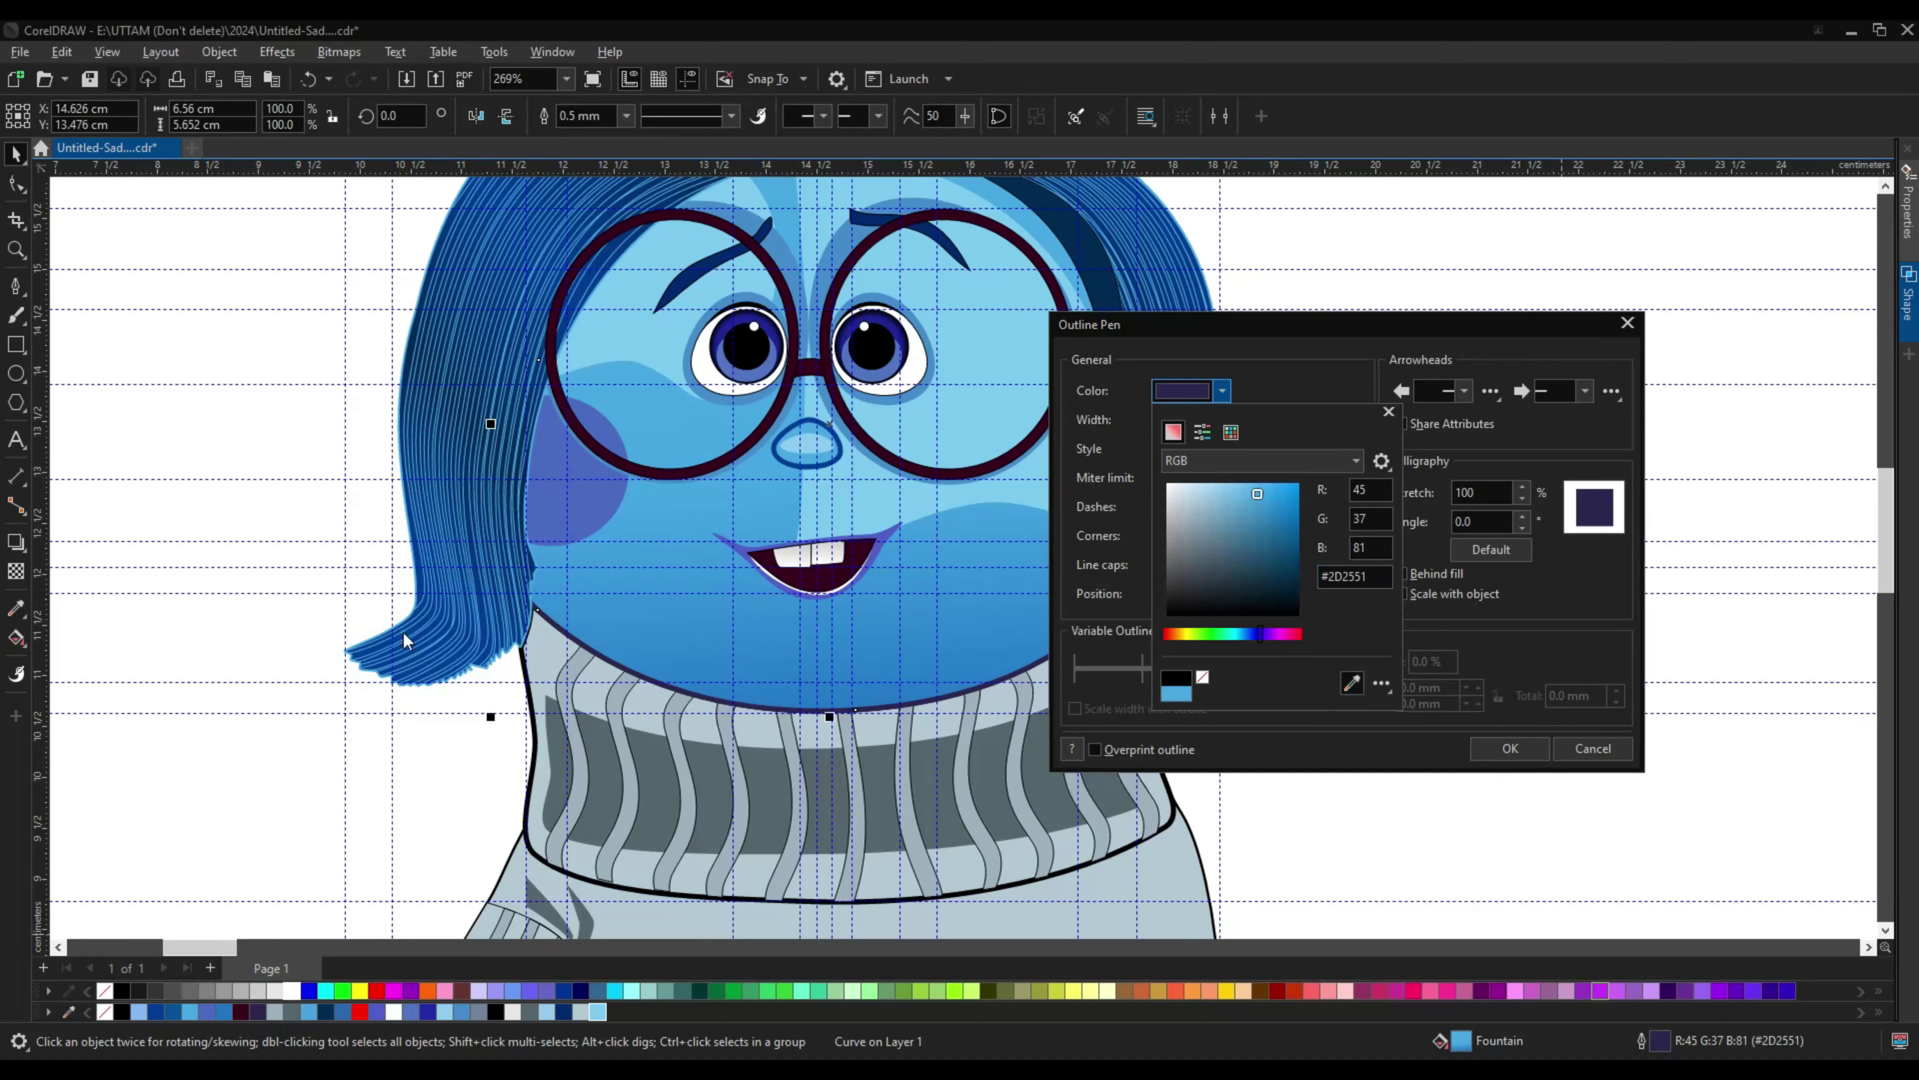
pyautogui.press('Return')
pyautogui.scroll(-2, 236, 831)
# Step: Draw a narrow pointed Pen shape about 0.24 by 1.64 cm along the inner edge of the right sleeve, from above the cuff to the hand
pyautogui.press('F5')
pyautogui.scroll(2, 270, 814)
pyautogui.scroll(2, 1272, 868)
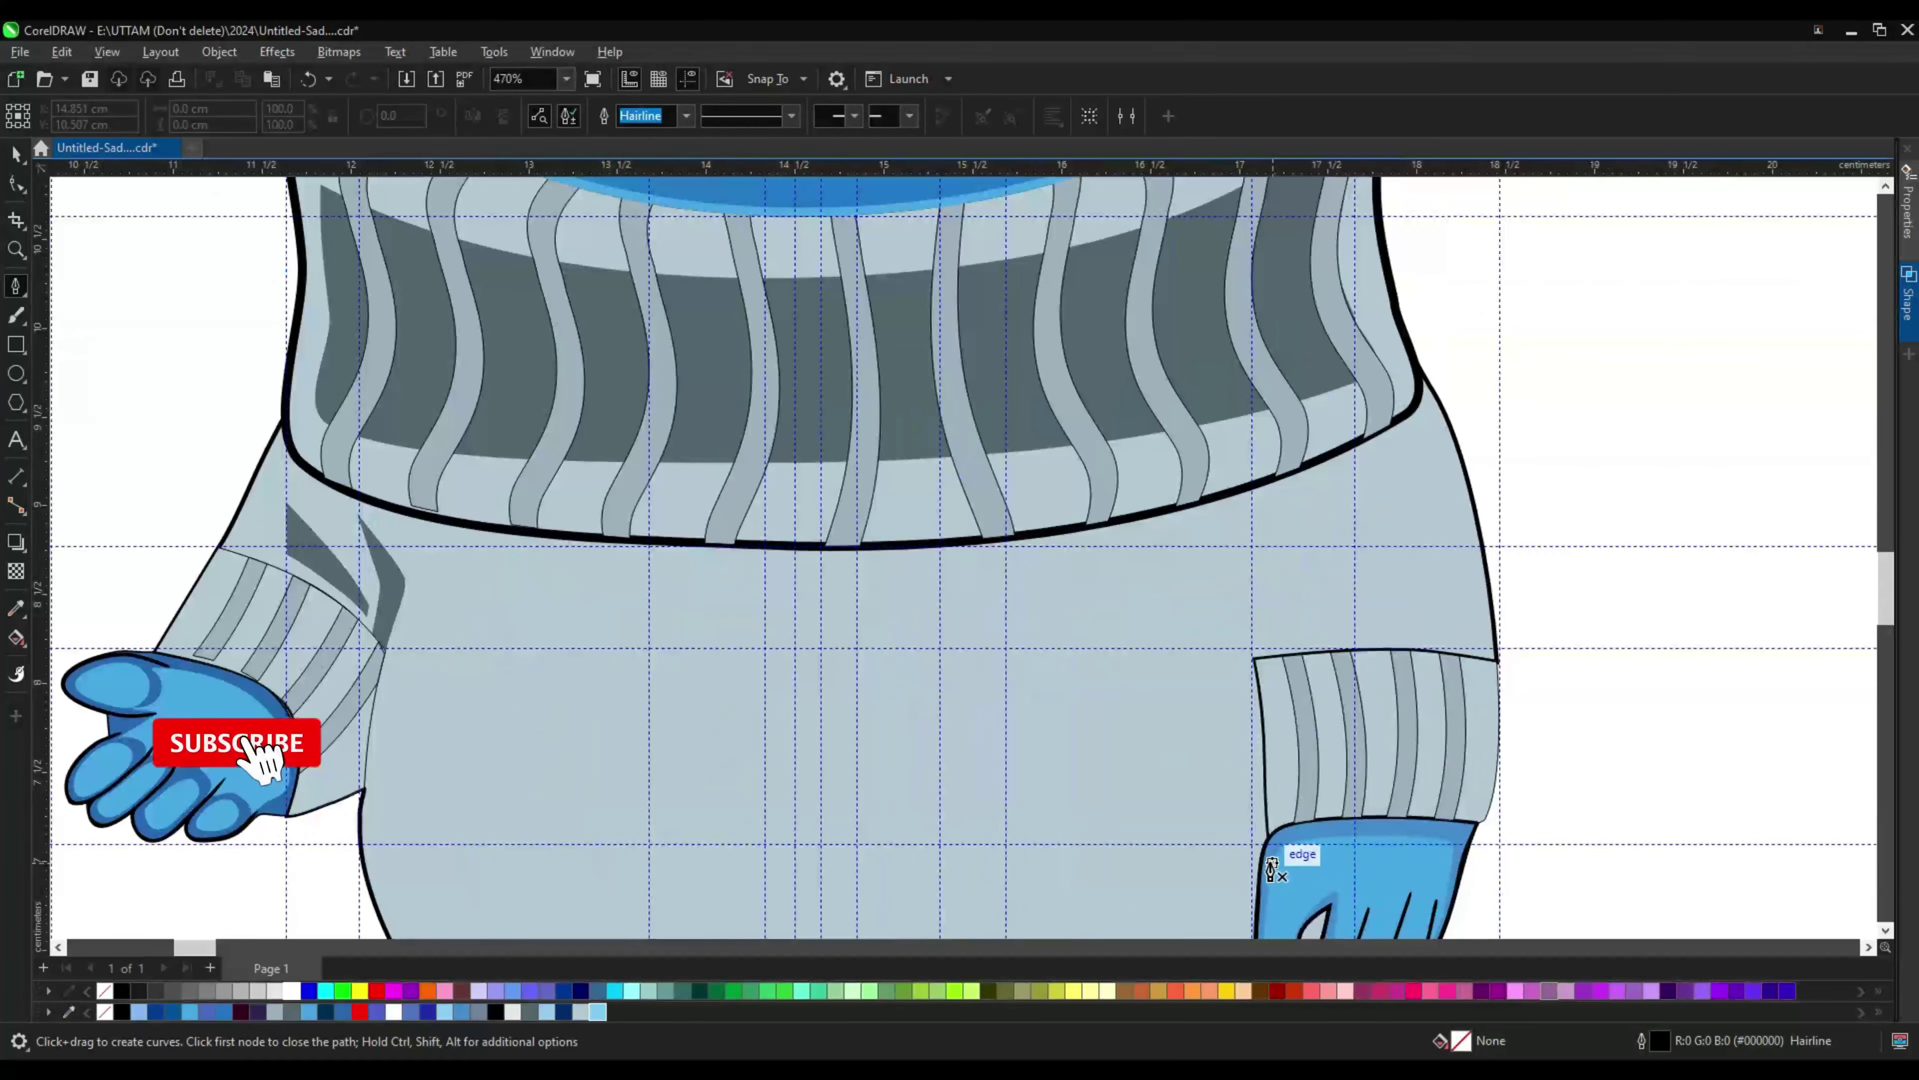
pyautogui.scroll(2, 1260, 672)
pyautogui.click(1224, 534)
pyautogui.scroll(-2, 1224, 534)
pyautogui.scroll(2, 1232, 575)
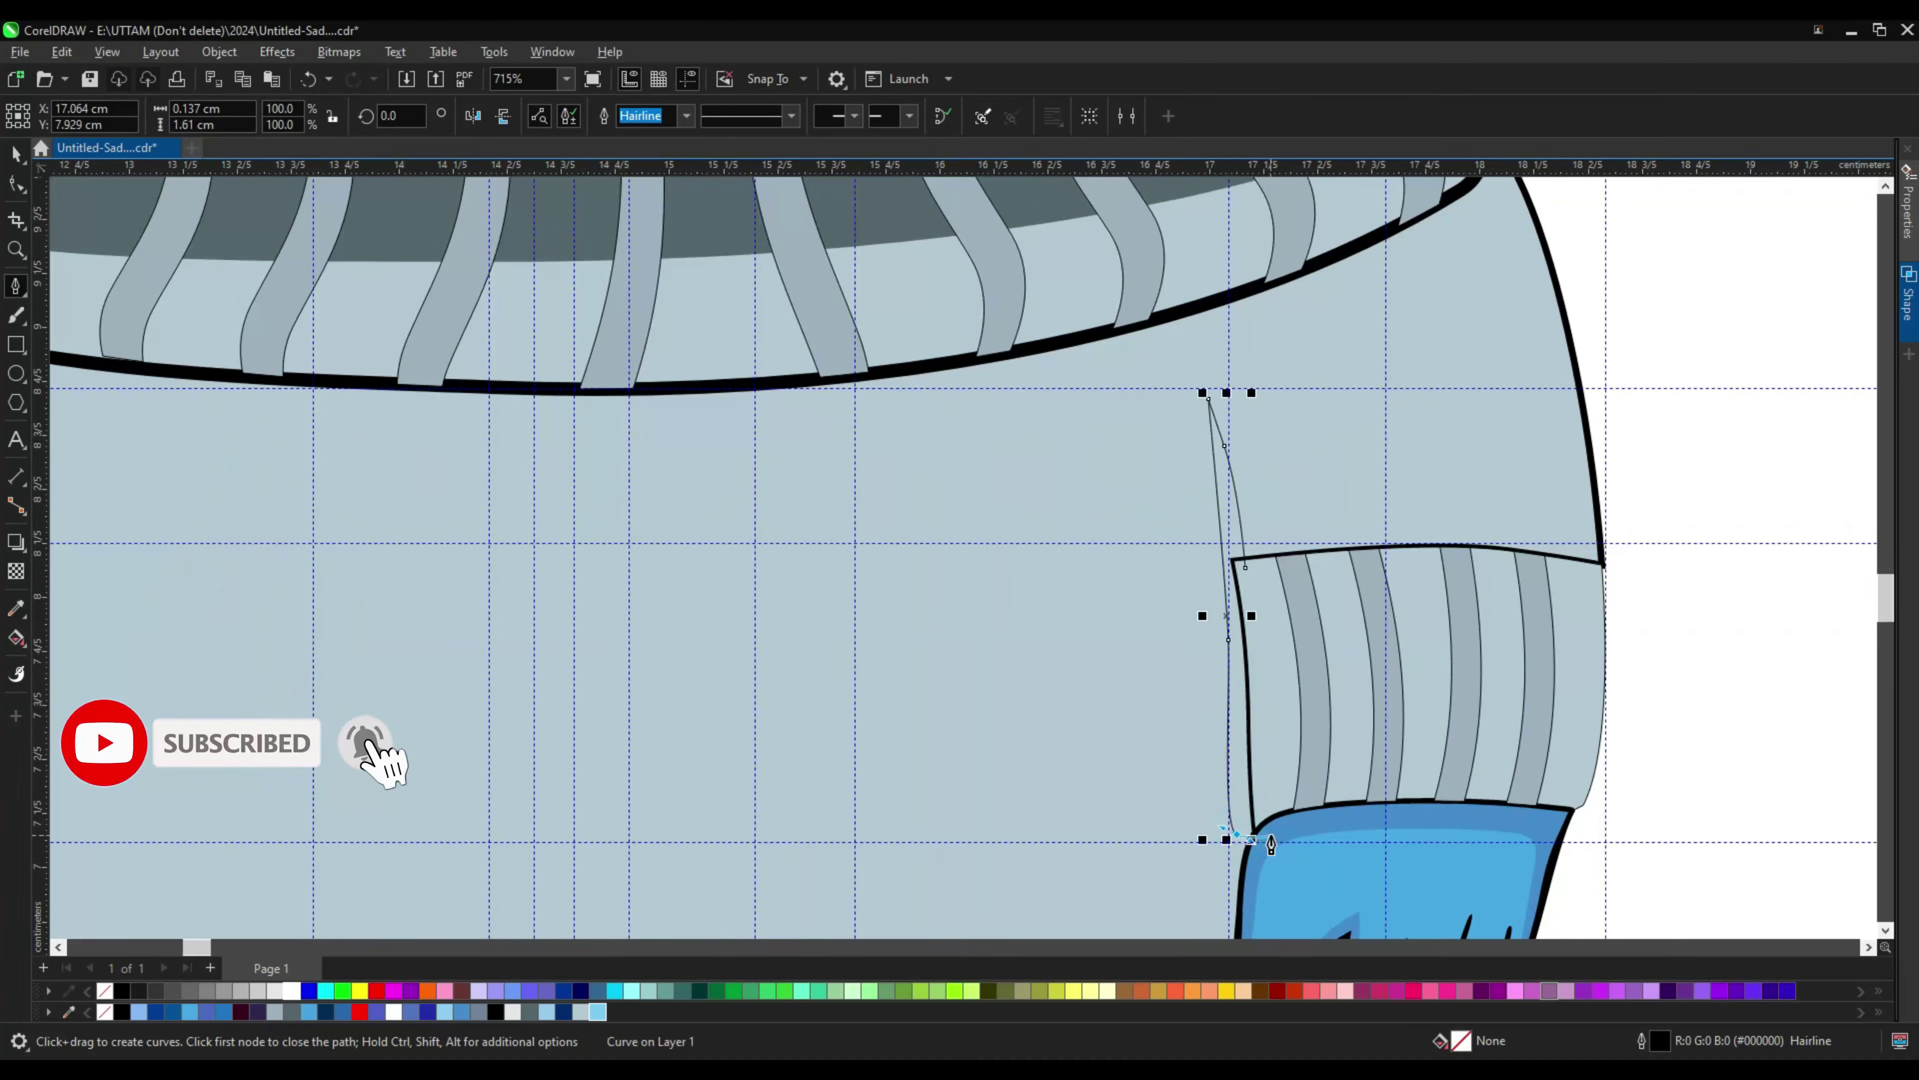
# Step: Fill the narrow sleeve shadow beside the right cuff with black
pyautogui.press('space')
pyautogui.click(122, 990)
pyautogui.rightClick(1243, 688)
pyautogui.press('Escape')
pyautogui.scroll(-2, 1267, 563)
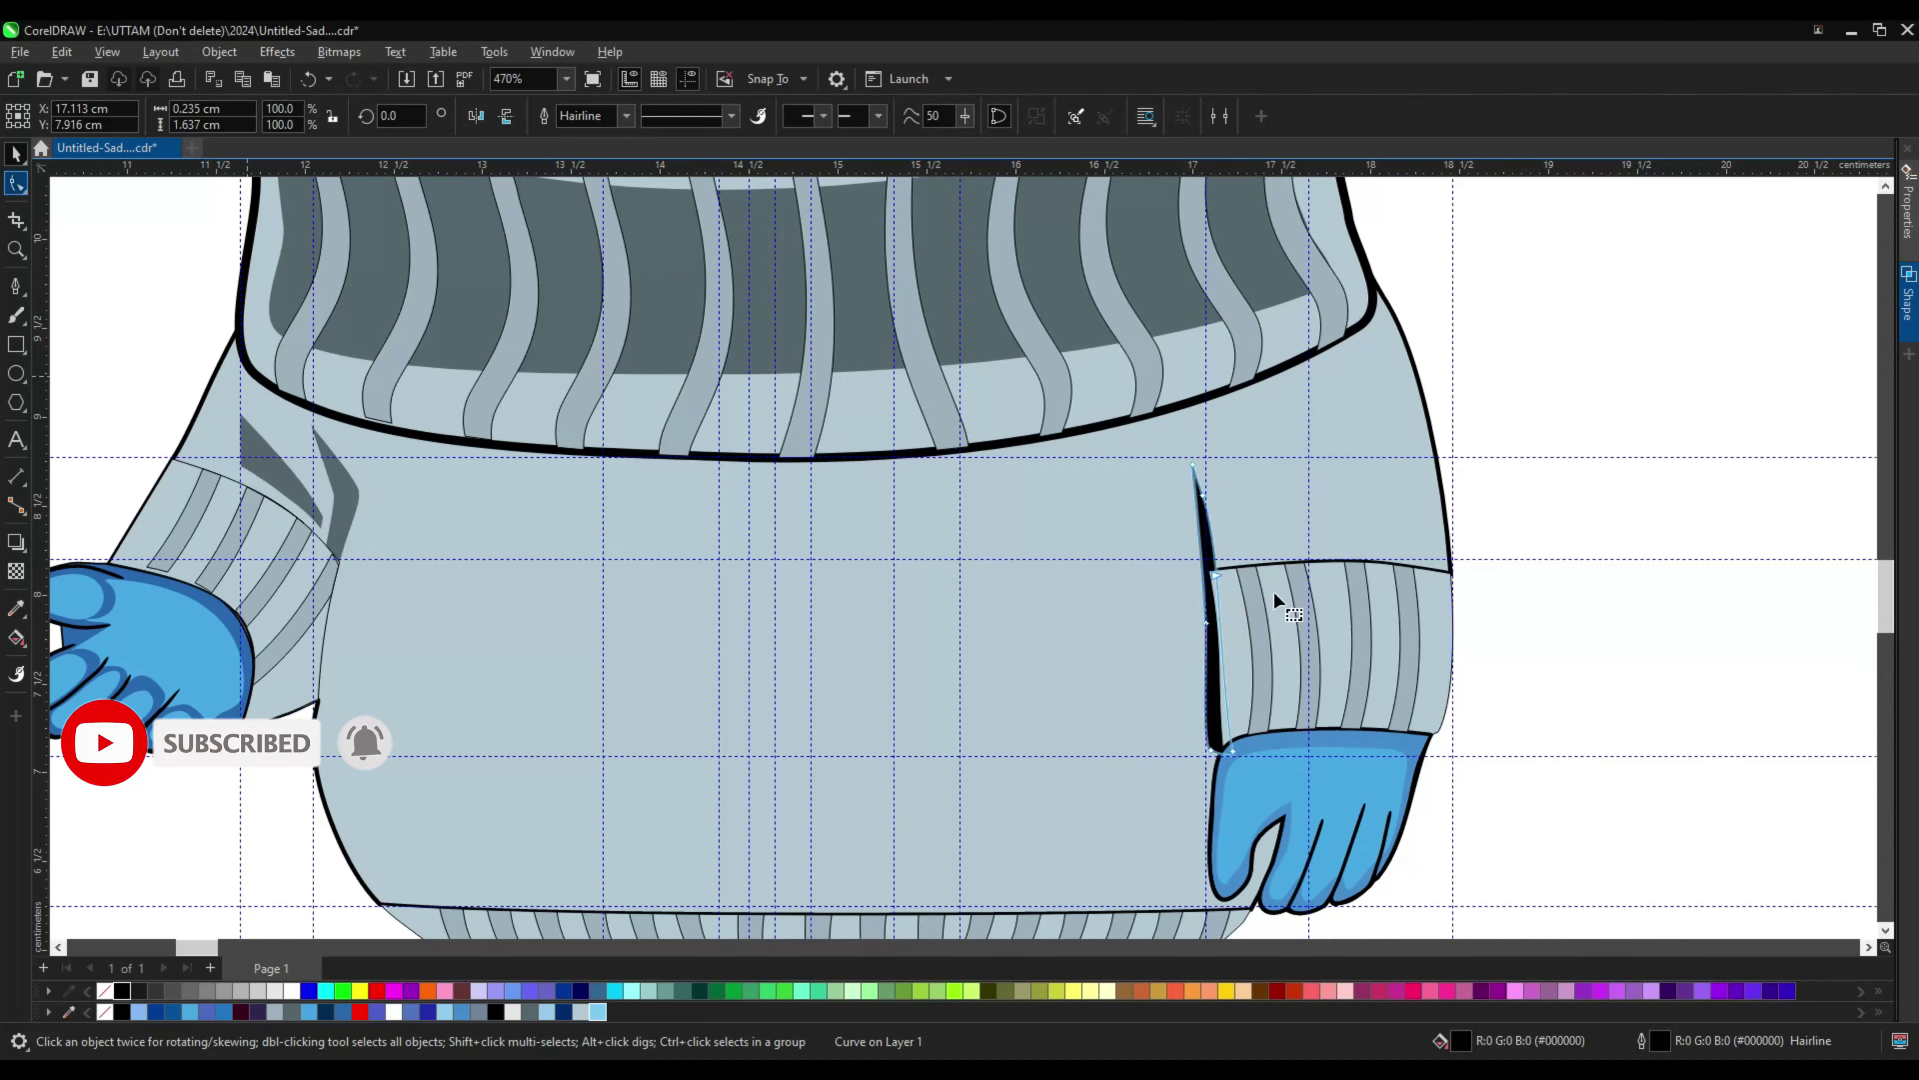
# Step: Select the right sleeve's cuff curve and undo the last two changes
pyautogui.click(1273, 591)
pyautogui.scroll(4, 1217, 594)
pyautogui.press('space')
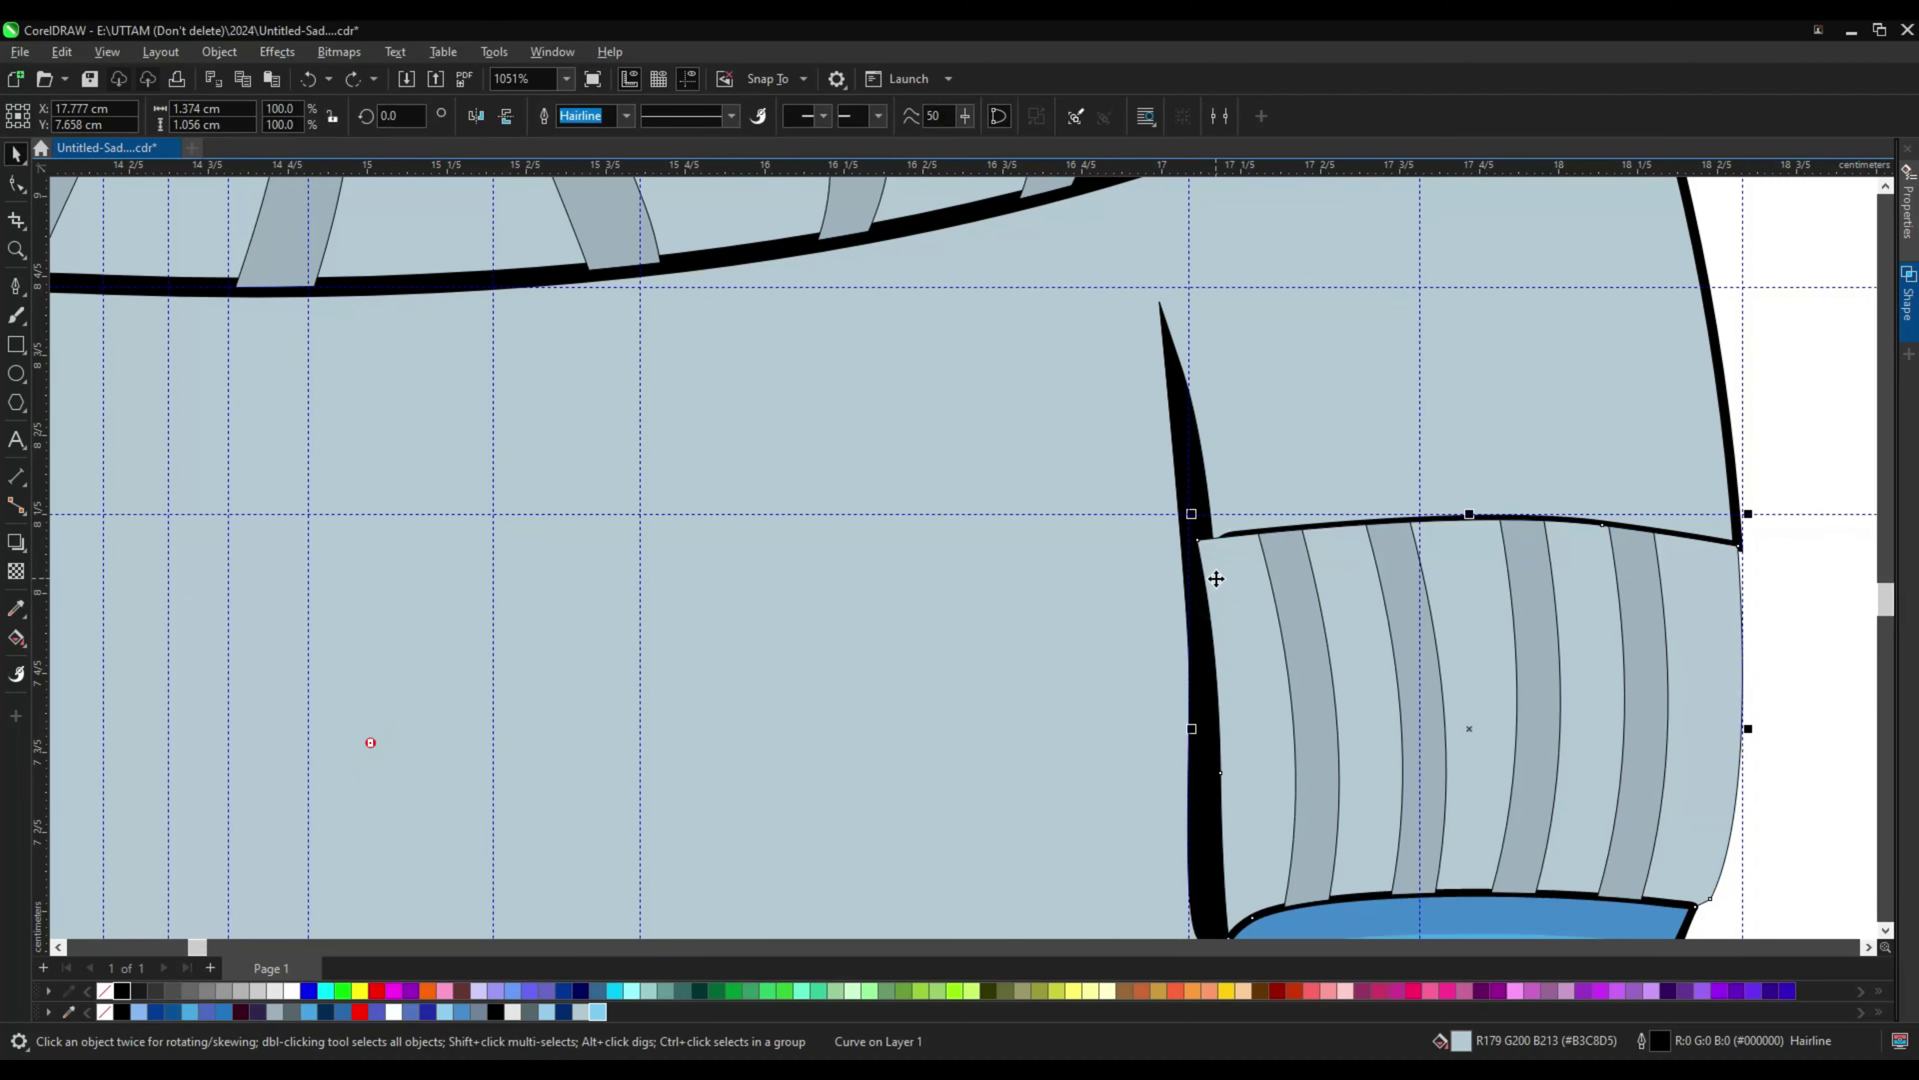
pyautogui.hotkey('ctrl', 'z')
pyautogui.hotkey('ctrl', 'z')
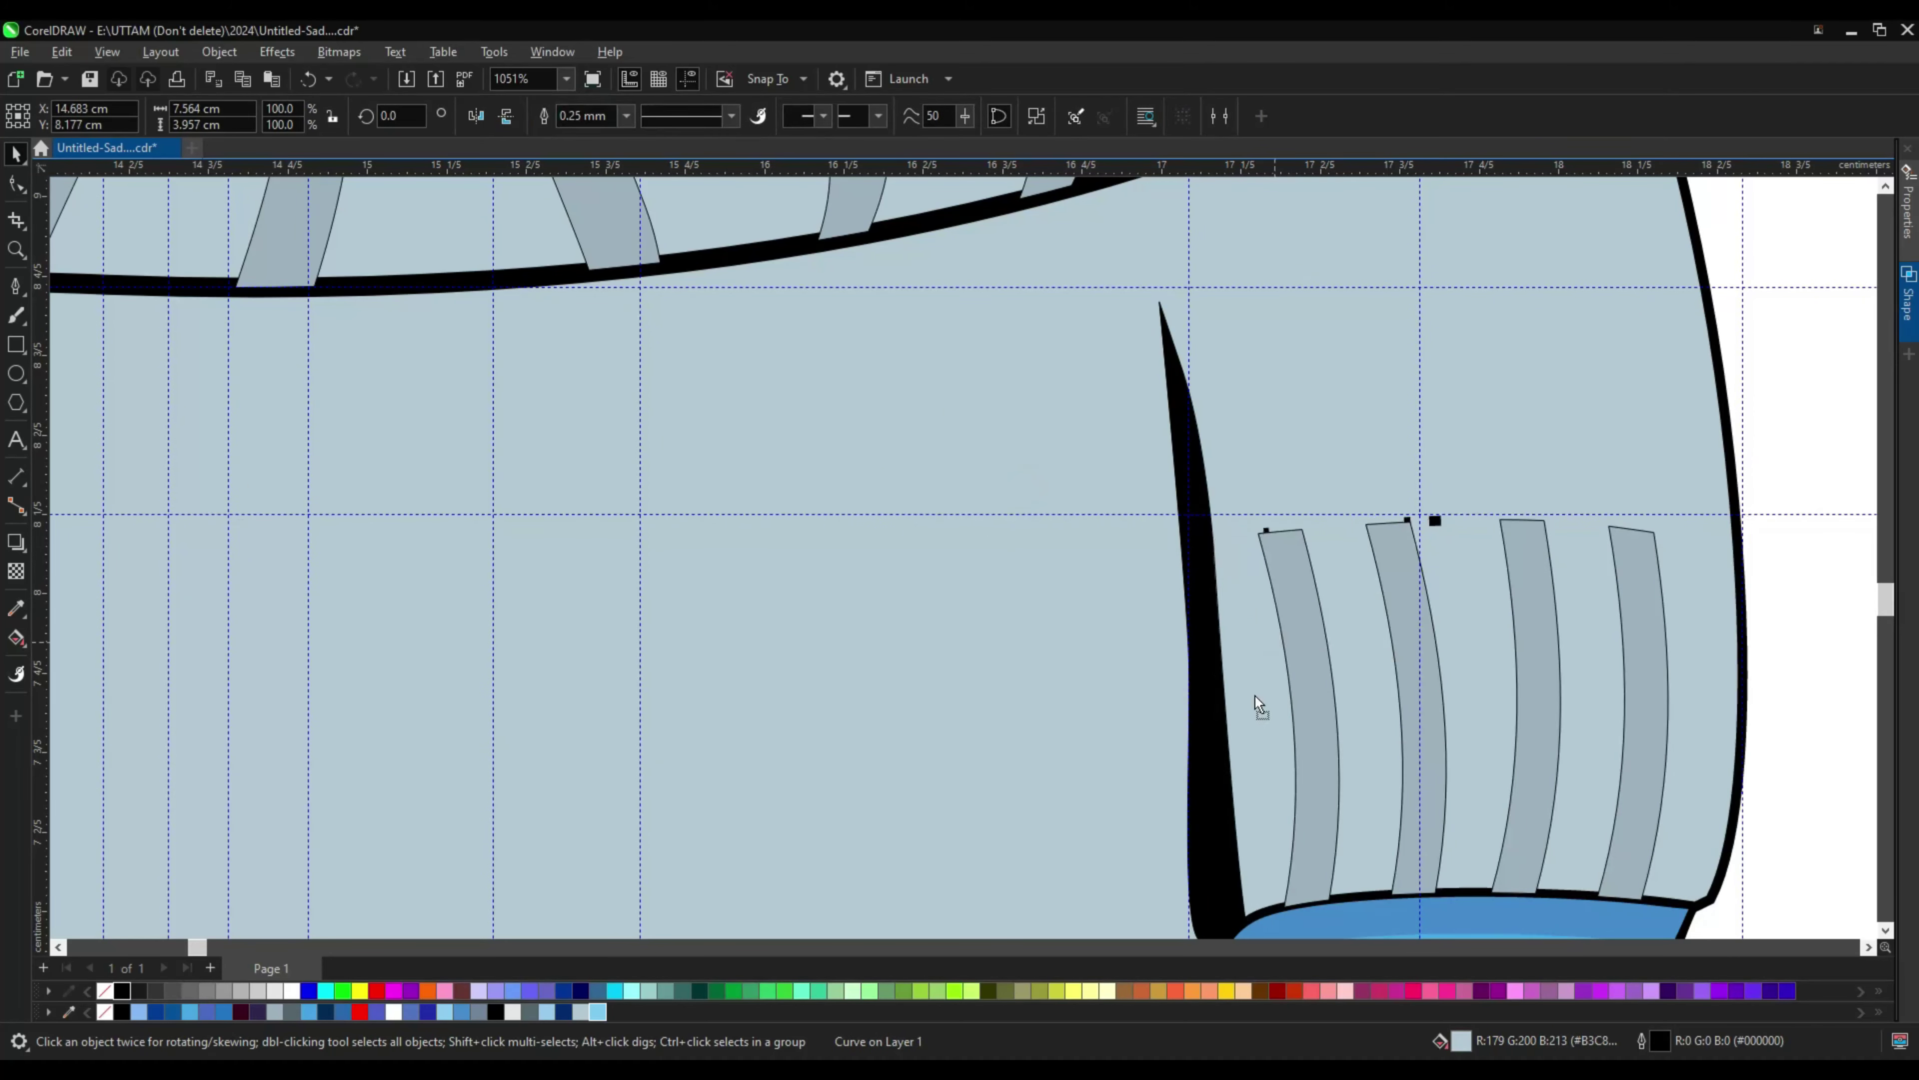
# Step: Reshape the right cuff's nodes to give it rounded upper corners and an outer edge bulging slightly beyond the sleeve
pyautogui.scroll(-1, 1022, 899)
pyautogui.click(16, 184)
pyautogui.click(1649, 437)
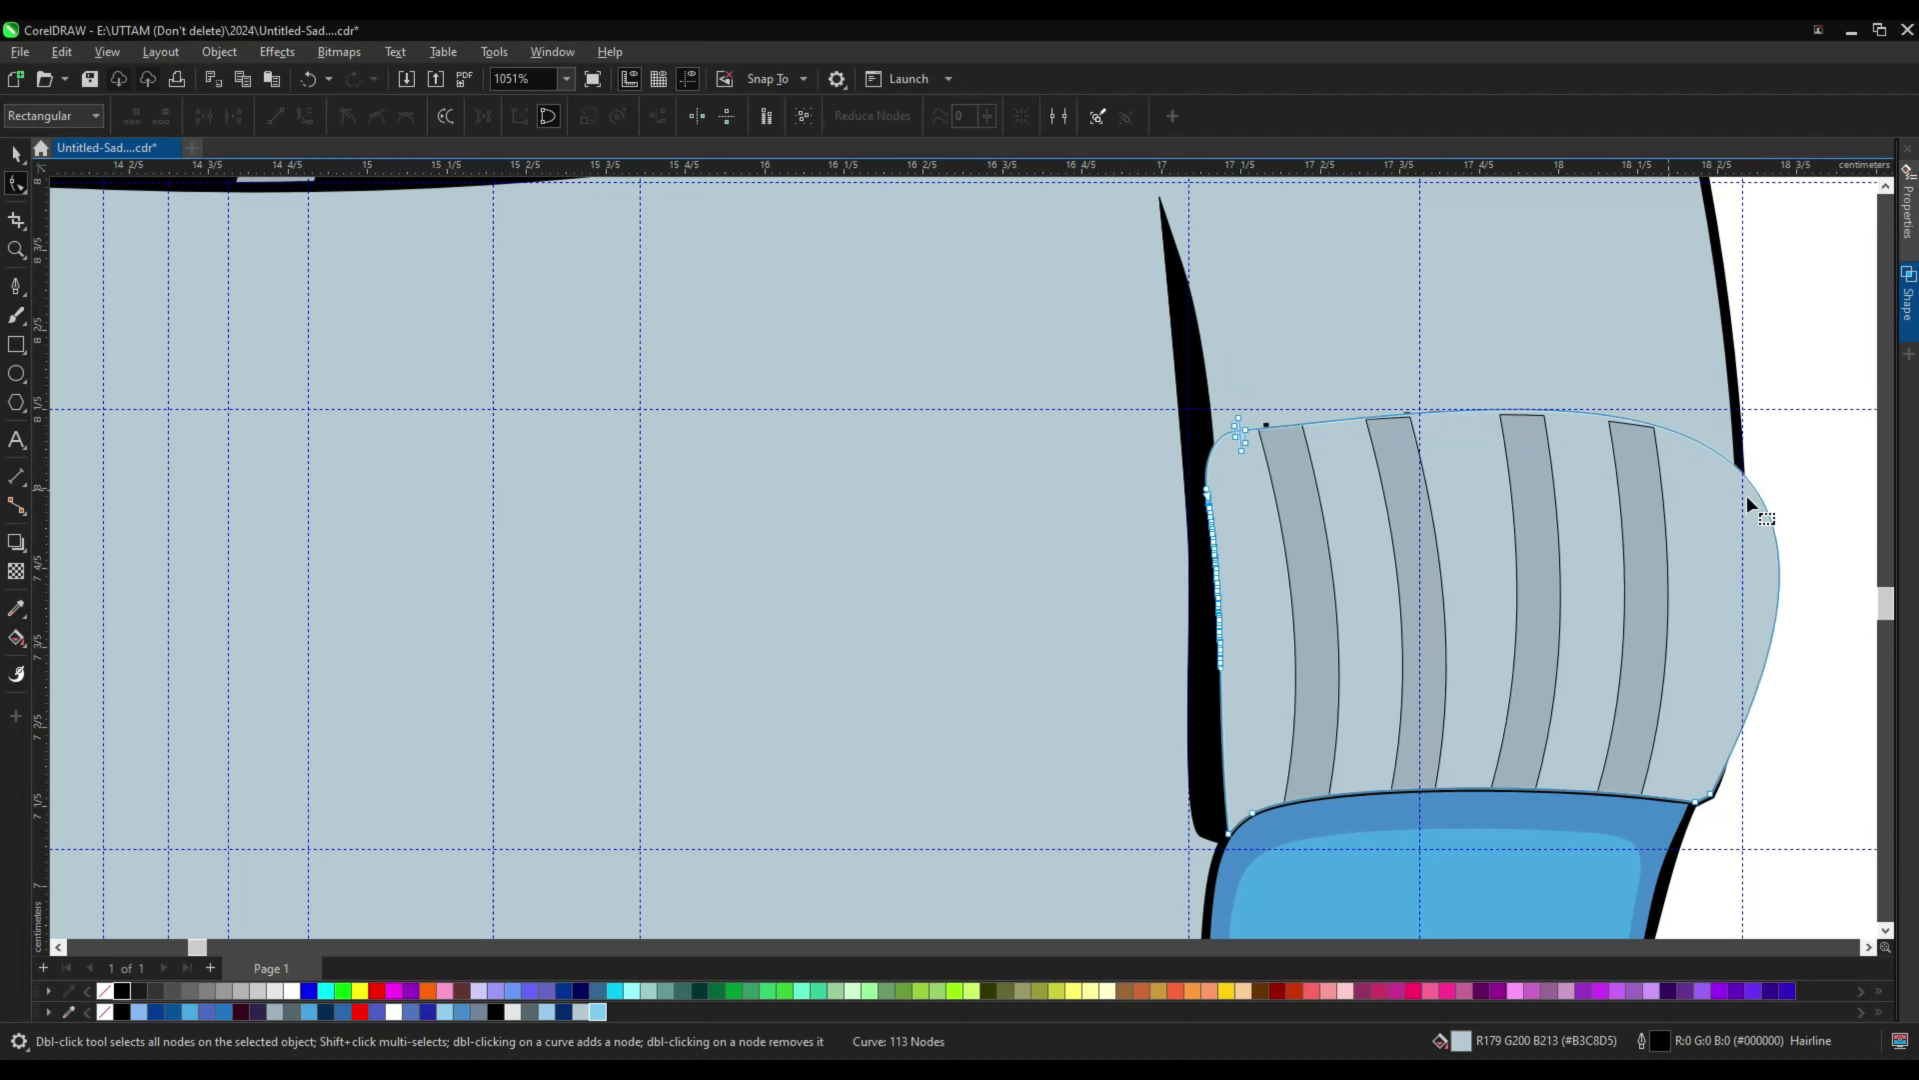
pyautogui.scroll(4, 1747, 496)
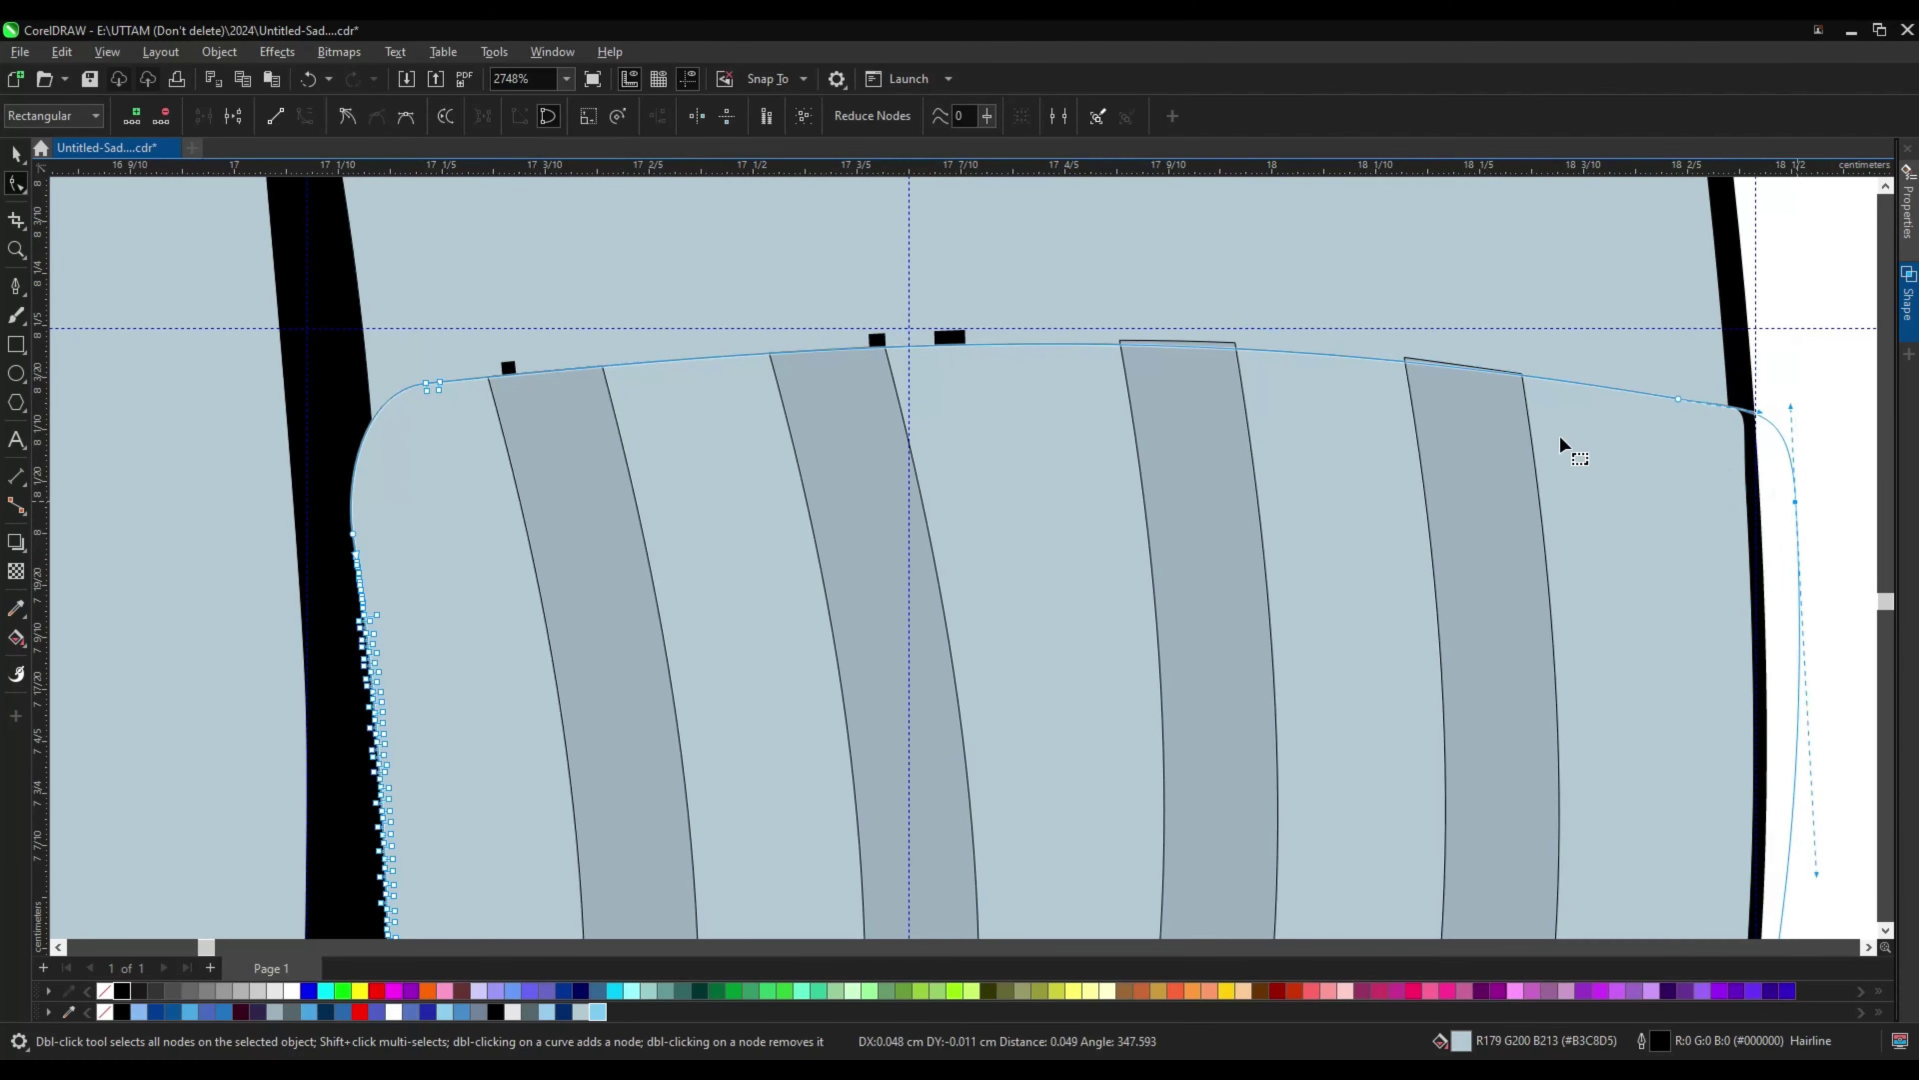
pyautogui.scroll(-5, 1560, 437)
pyautogui.scroll(2, 1508, 805)
pyautogui.press('space')
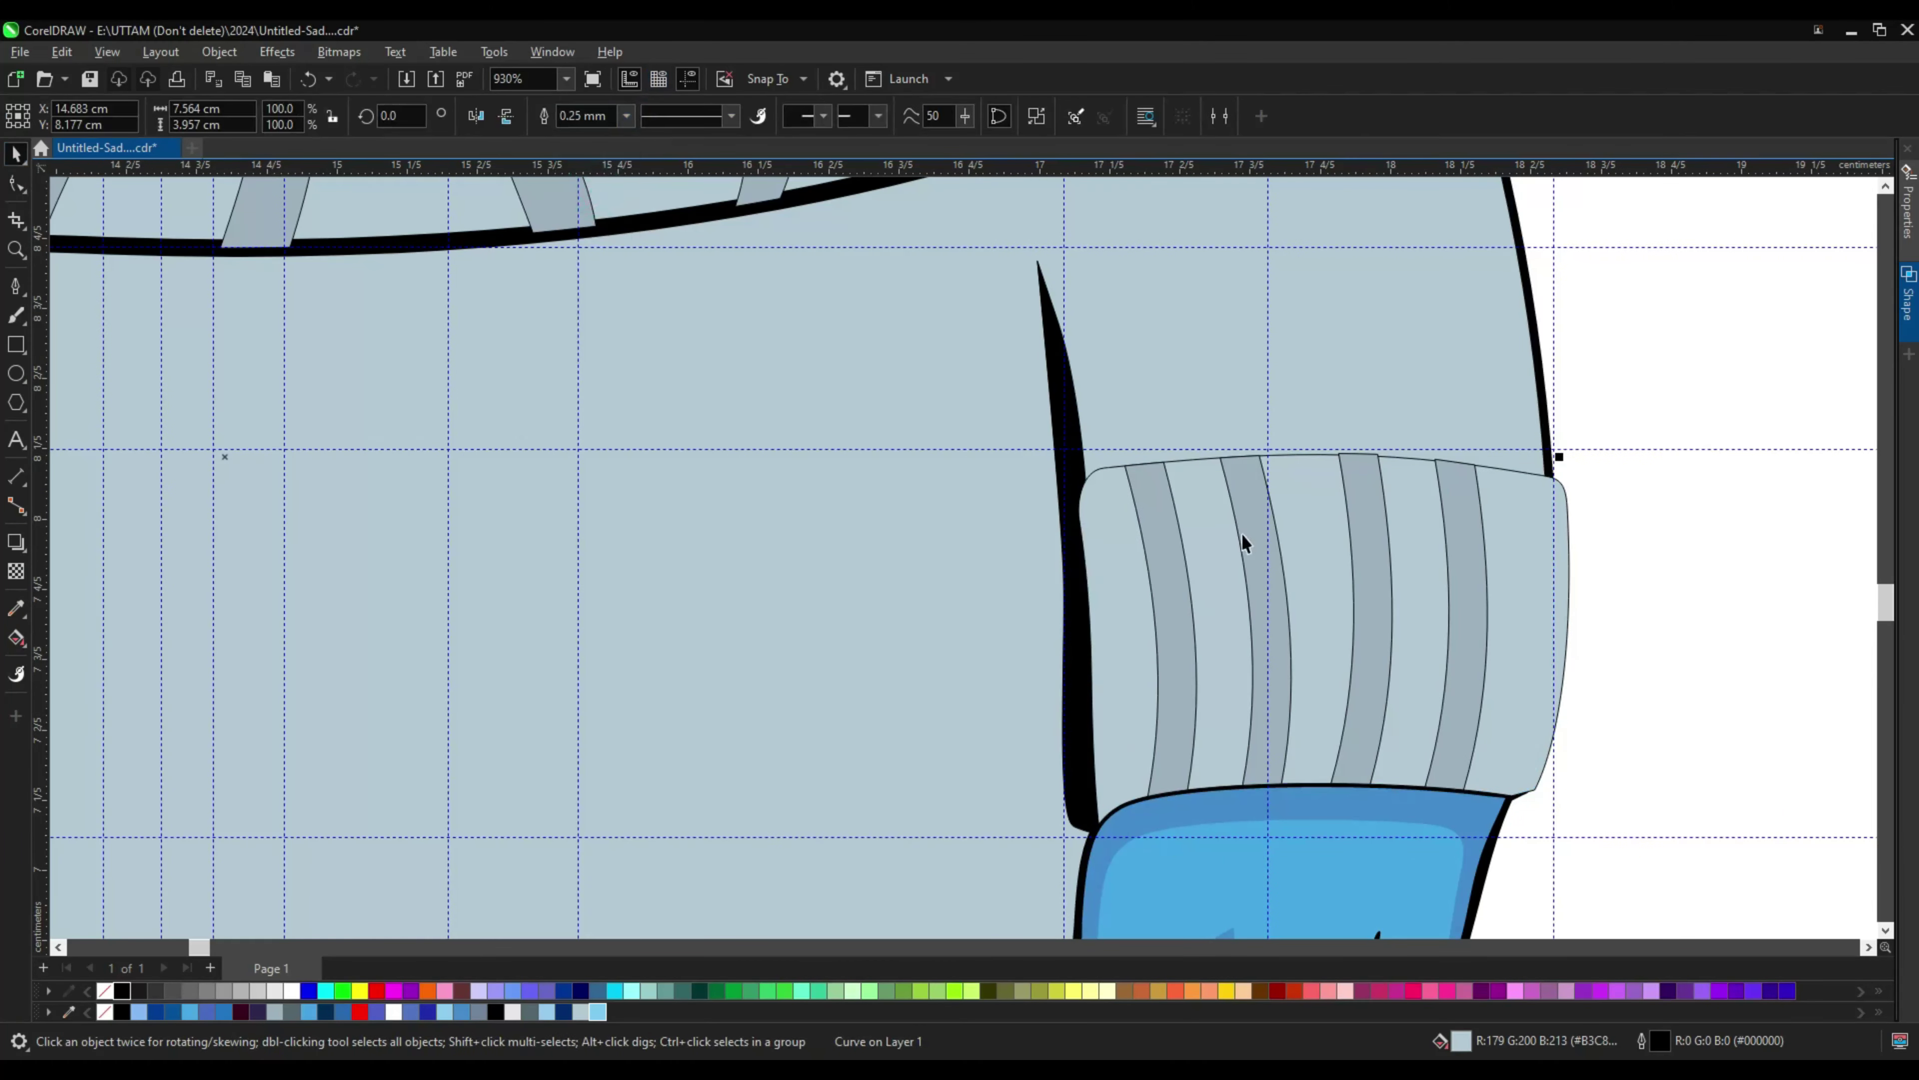
# Step: Give the collar stripe group a linear fountain fill at 275.2° in grey with a white stop at 15%
pyautogui.scroll(-3, 1306, 456)
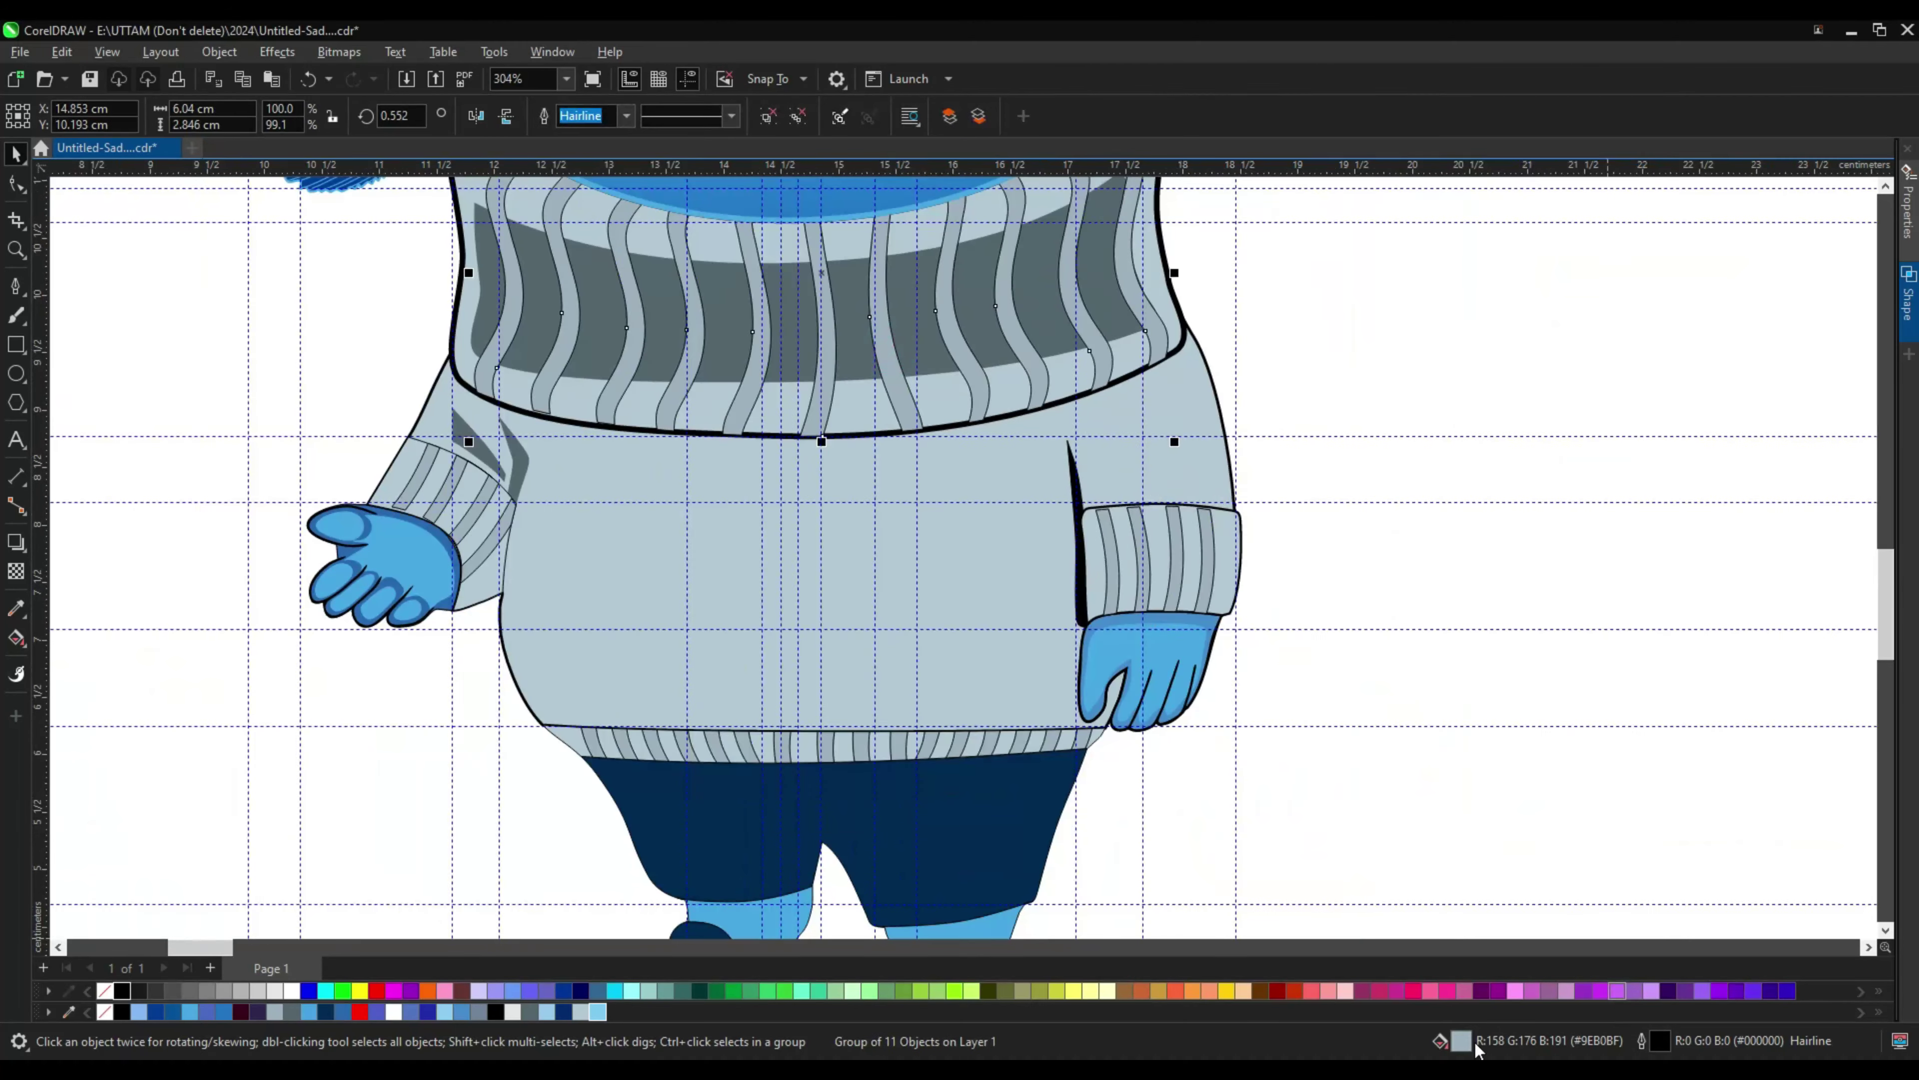
pyautogui.press('F11')
pyautogui.click(1301, 680)
pyautogui.moveTo(1330, 522); pyautogui.dragTo(1360, 552)
pyautogui.moveTo(1205, 652); pyautogui.dragTo(1215, 650)
pyautogui.moveTo(1297, 544); pyautogui.dragTo(1307, 550)
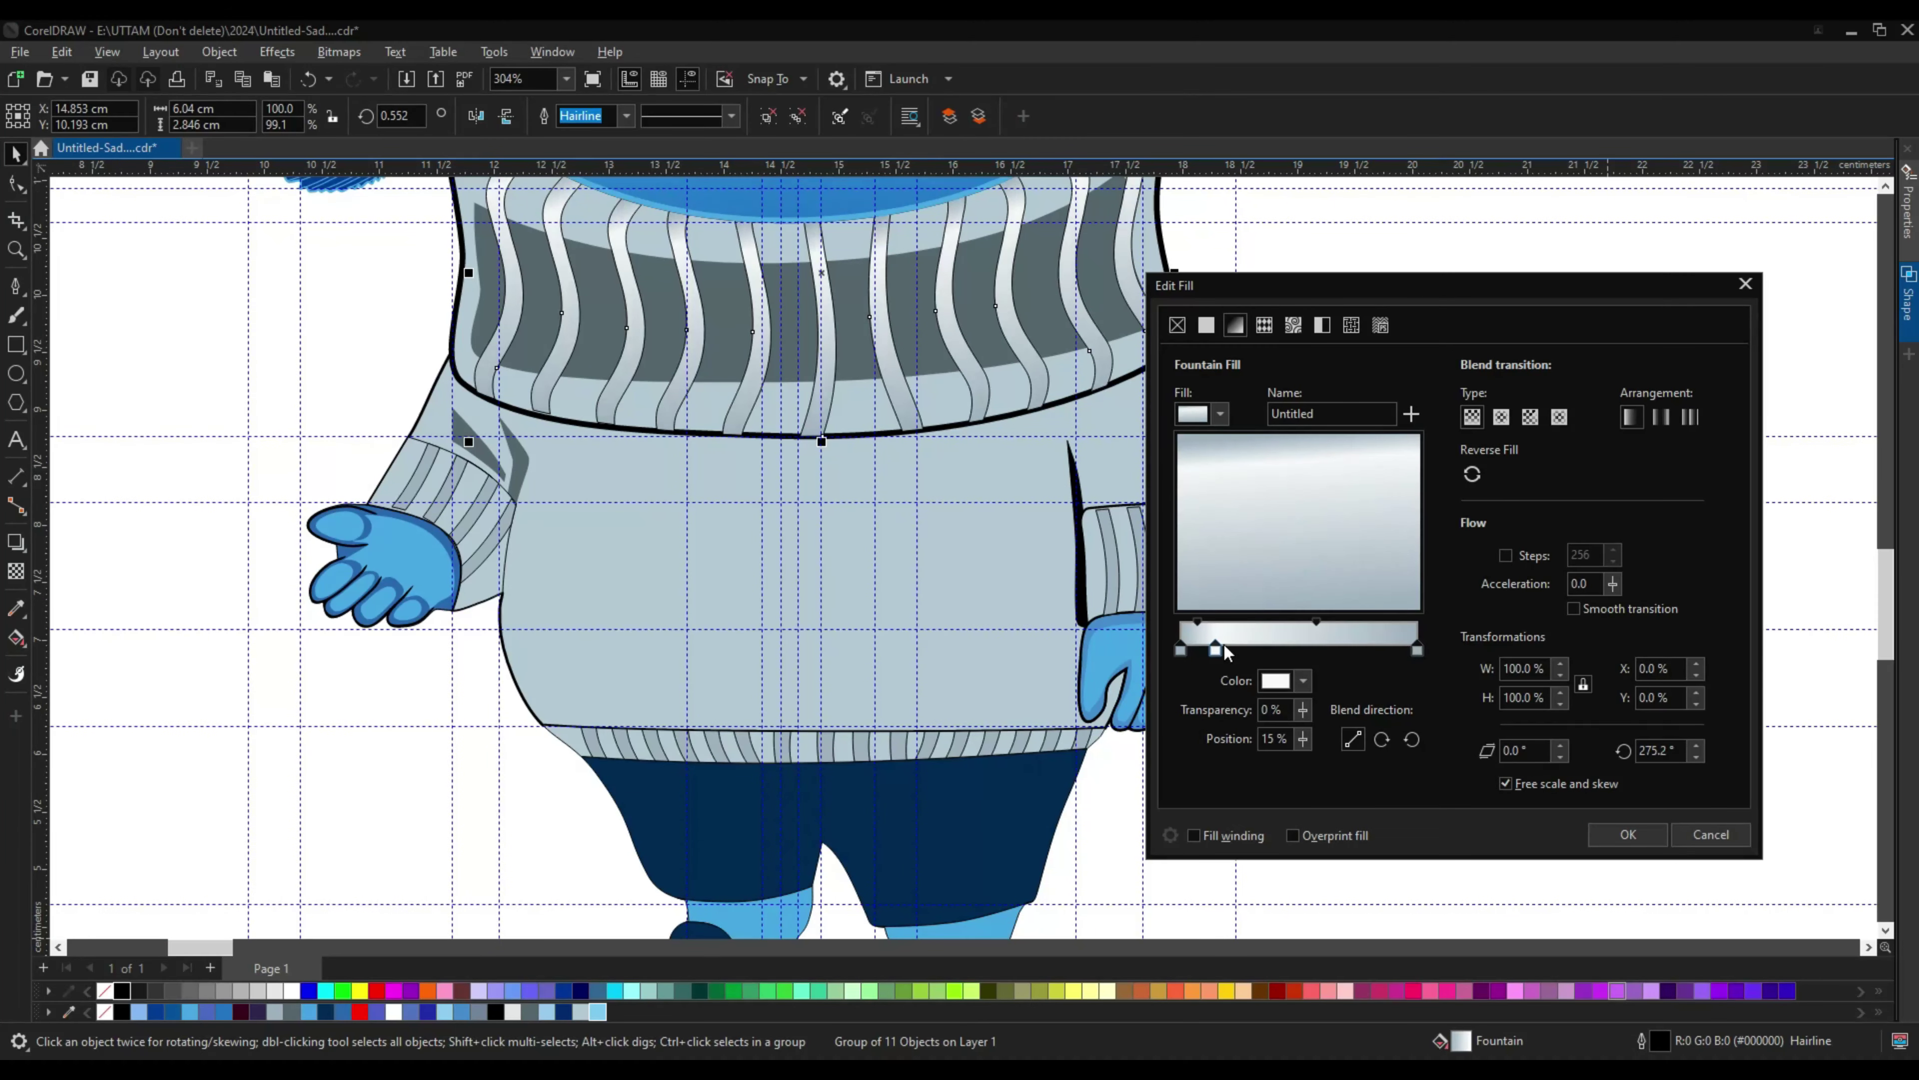
# Step: Move the stripe gradient's white stop to 18%, add a grey middle stop and a second white stop near the end, and apply the fill
pyautogui.click(1302, 680)
pyautogui.doubleClick(1380, 649)
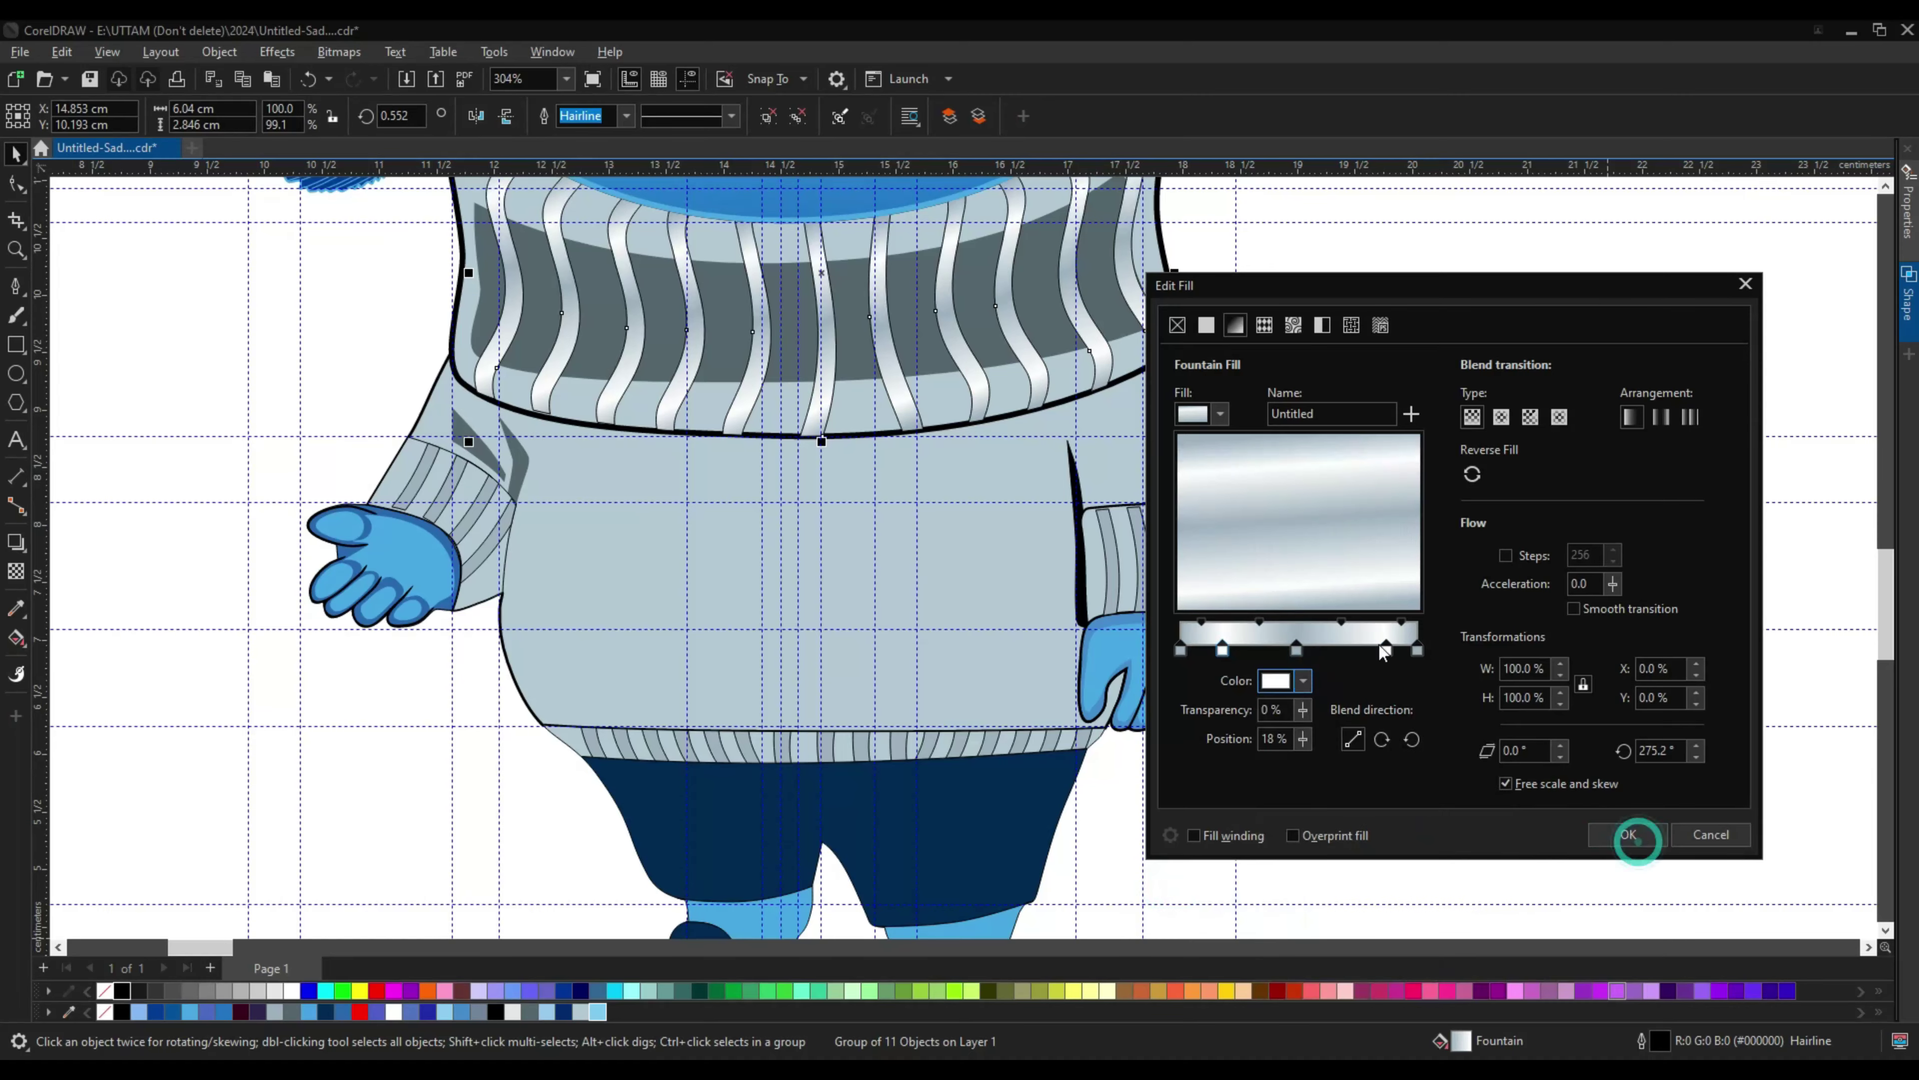
pyautogui.click(1629, 834)
# Step: Recolour the right hand's edge shading with the darker blue used for the left hand's shading, using the Color Eyedropper
pyautogui.scroll(-4, 1130, 494)
pyautogui.scroll(5, 988, 544)
pyautogui.press('i')
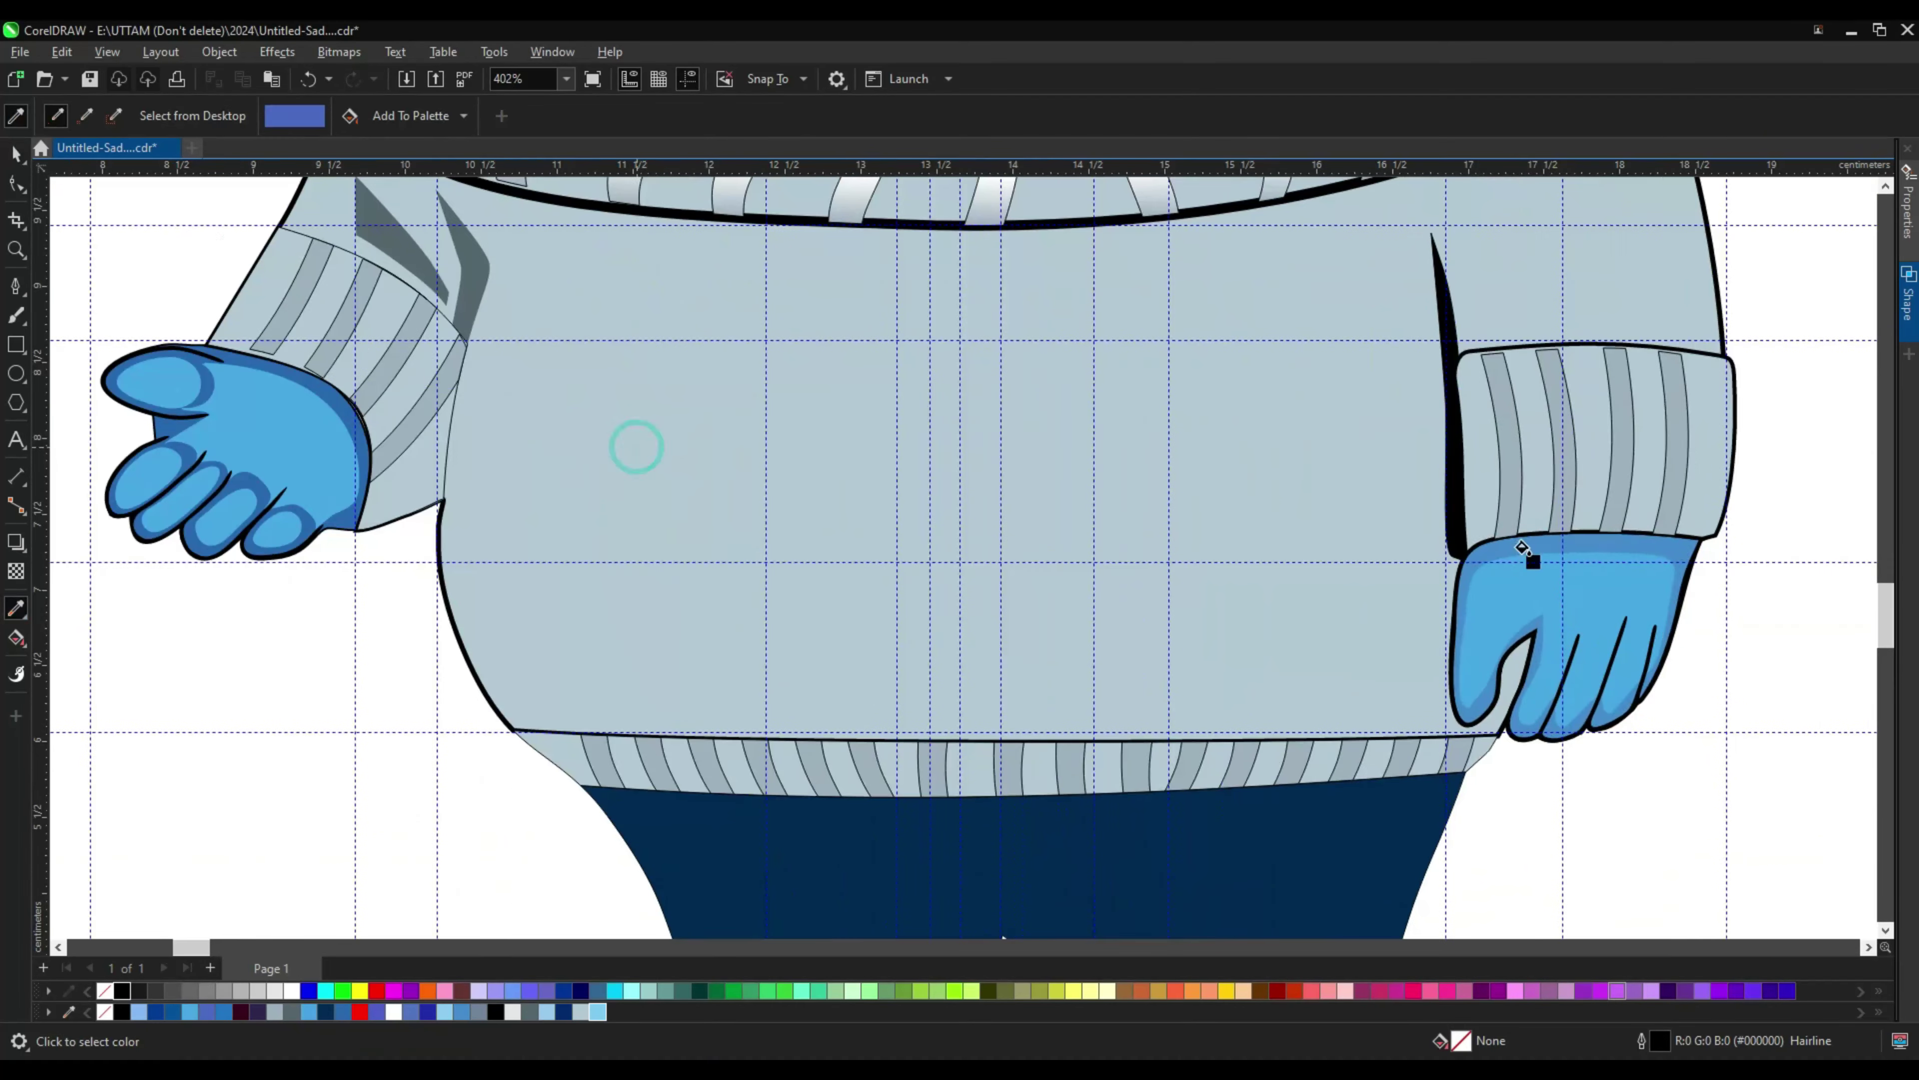
pyautogui.click(1522, 547)
pyautogui.scroll(3, 1337, 643)
pyautogui.scroll(-4, 1134, 550)
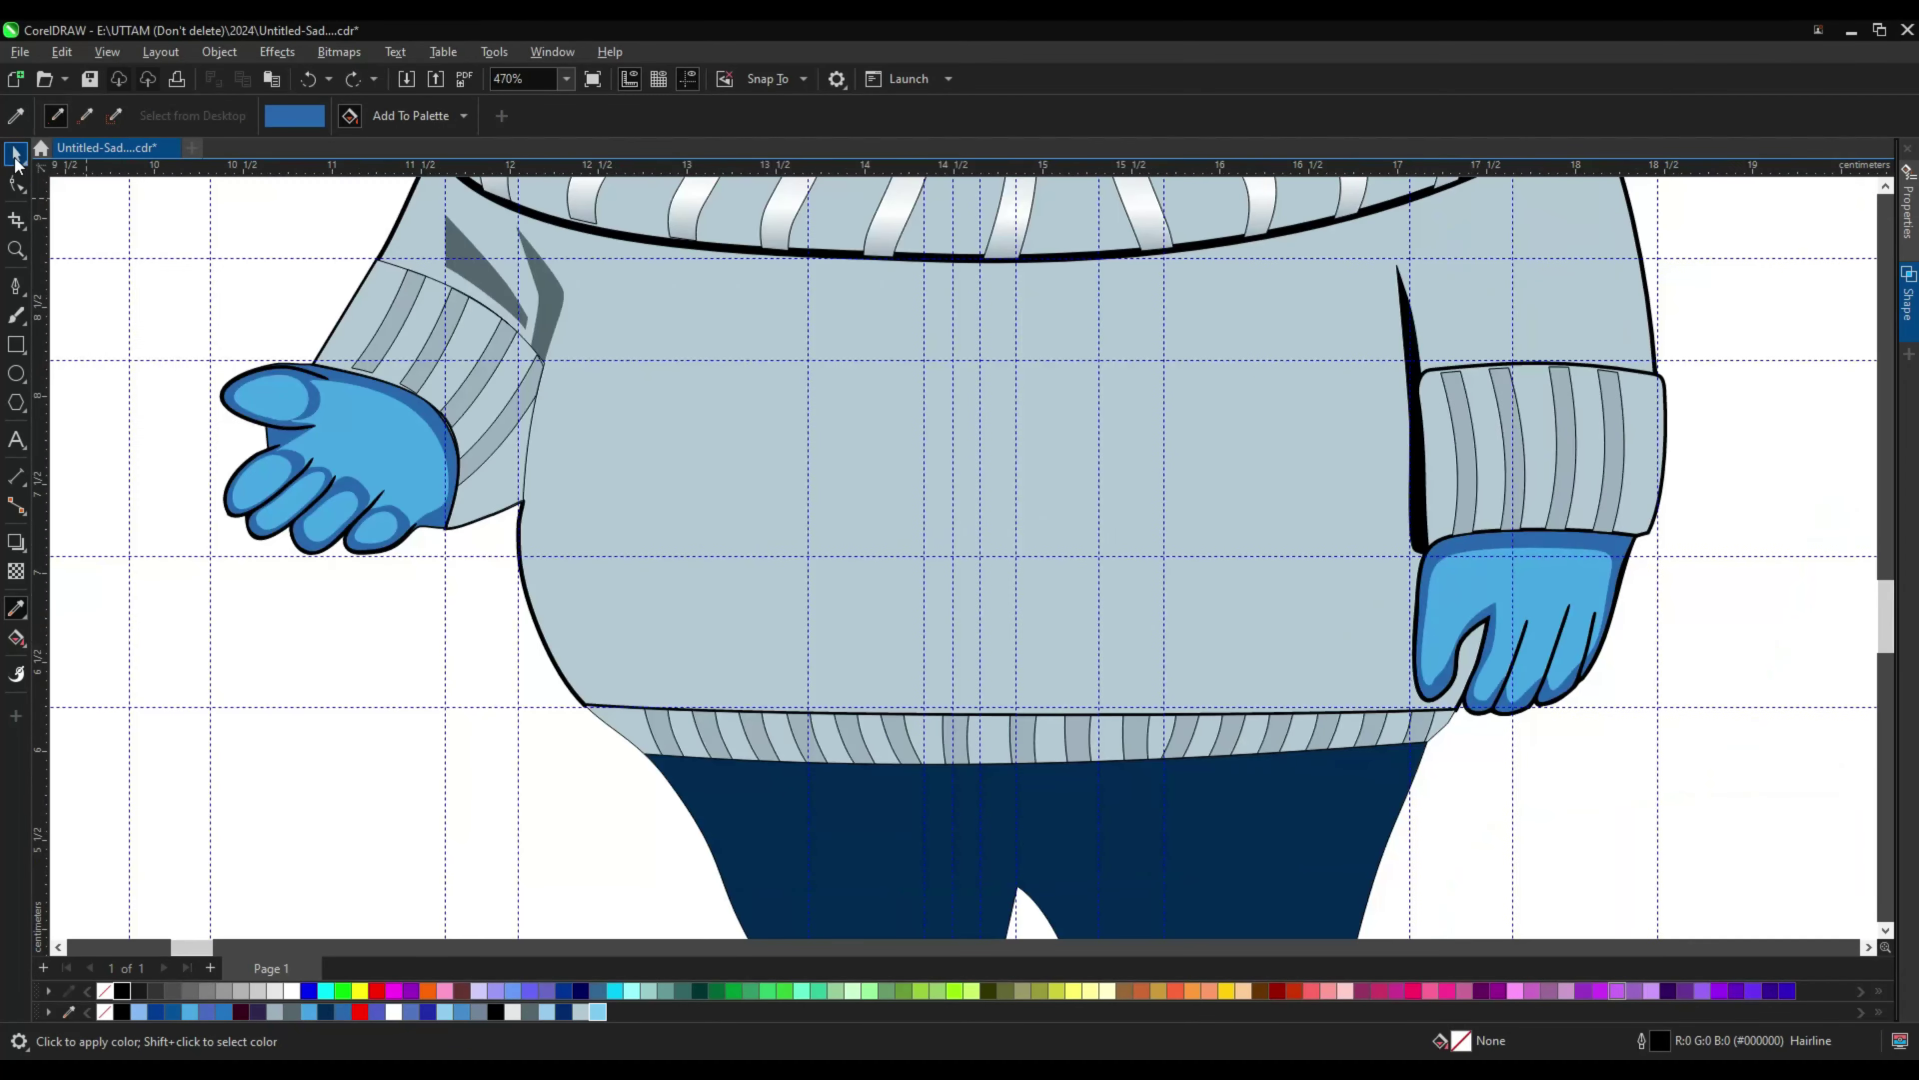
pyautogui.click(15, 155)
pyautogui.click(452, 454)
pyautogui.press('i')
pyautogui.scroll(5, 452, 461)
pyautogui.scroll(-6, 808, 394)
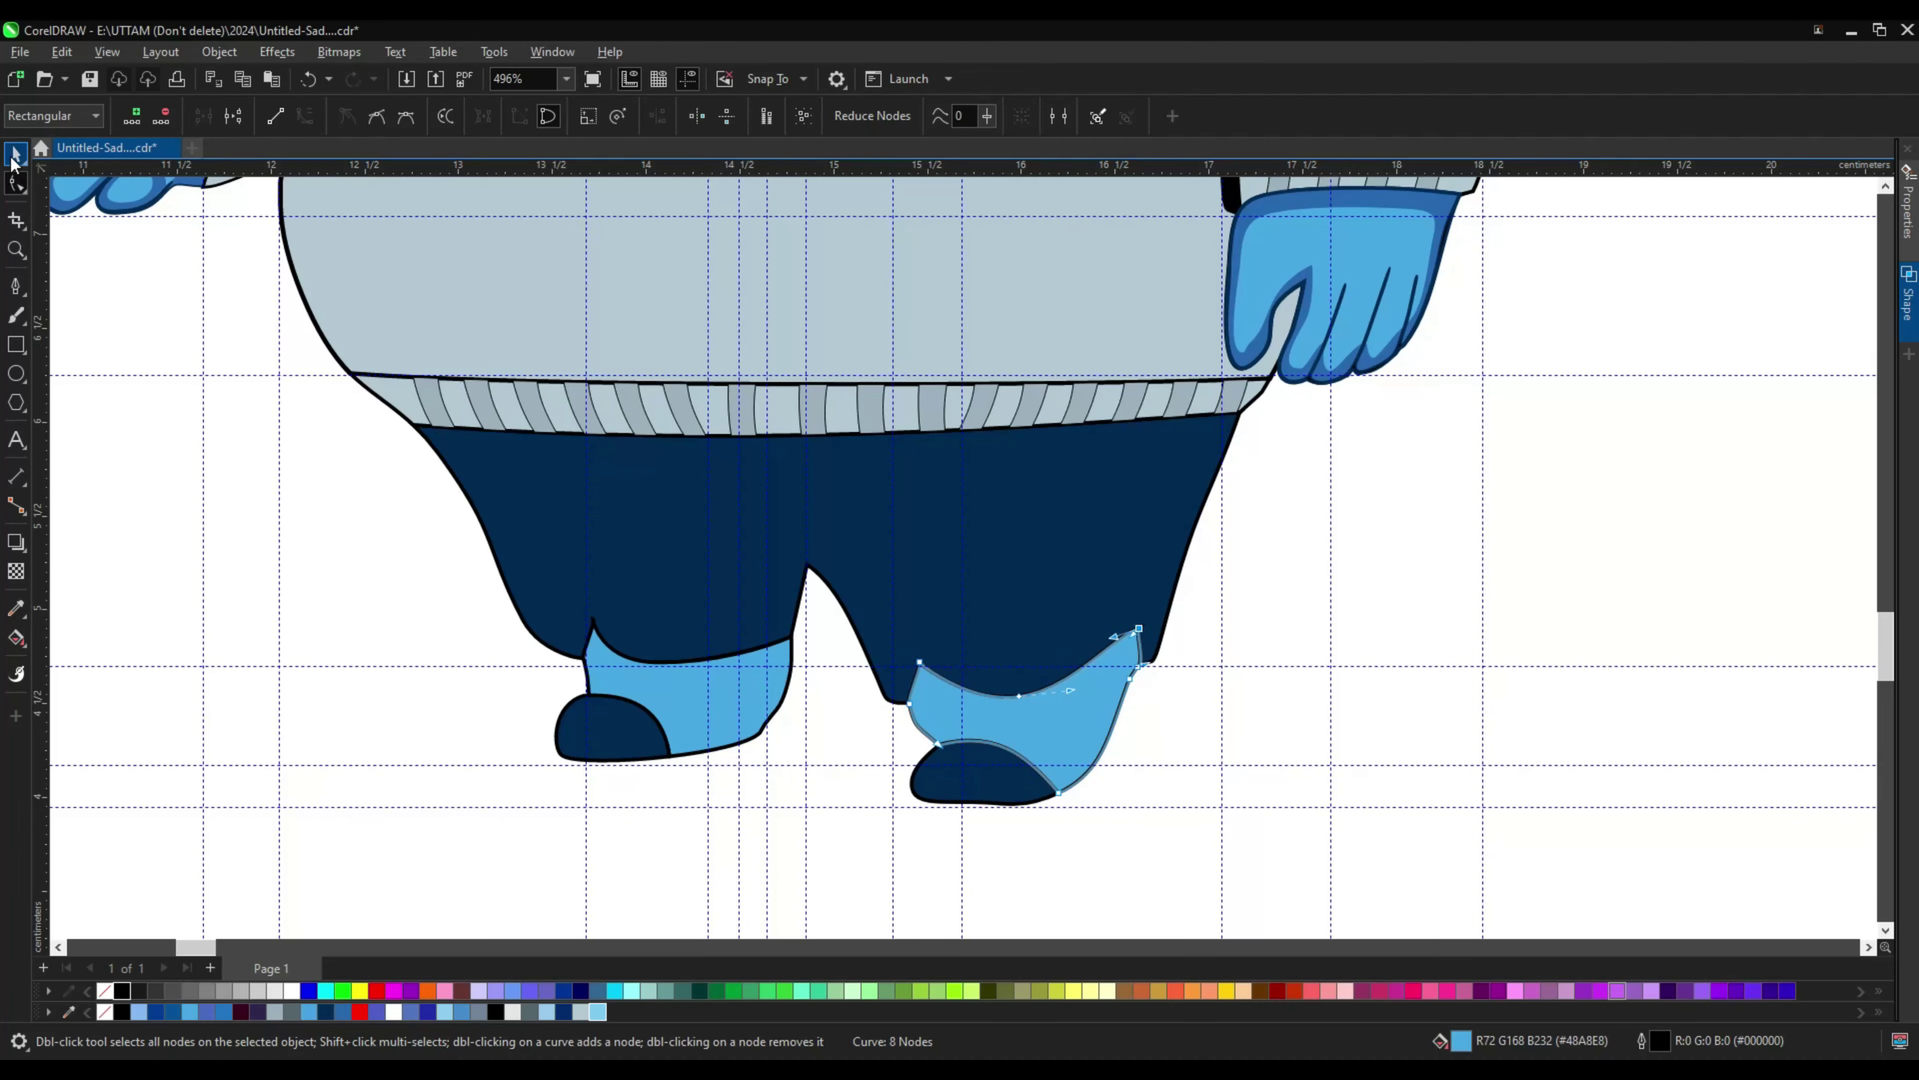
# Step: Copy fill properties onto both light blue feet to give them the blue fountain fill used on the face
pyautogui.press('space')
pyautogui.scroll(-5, 1053, 588)
pyautogui.click(61, 52)
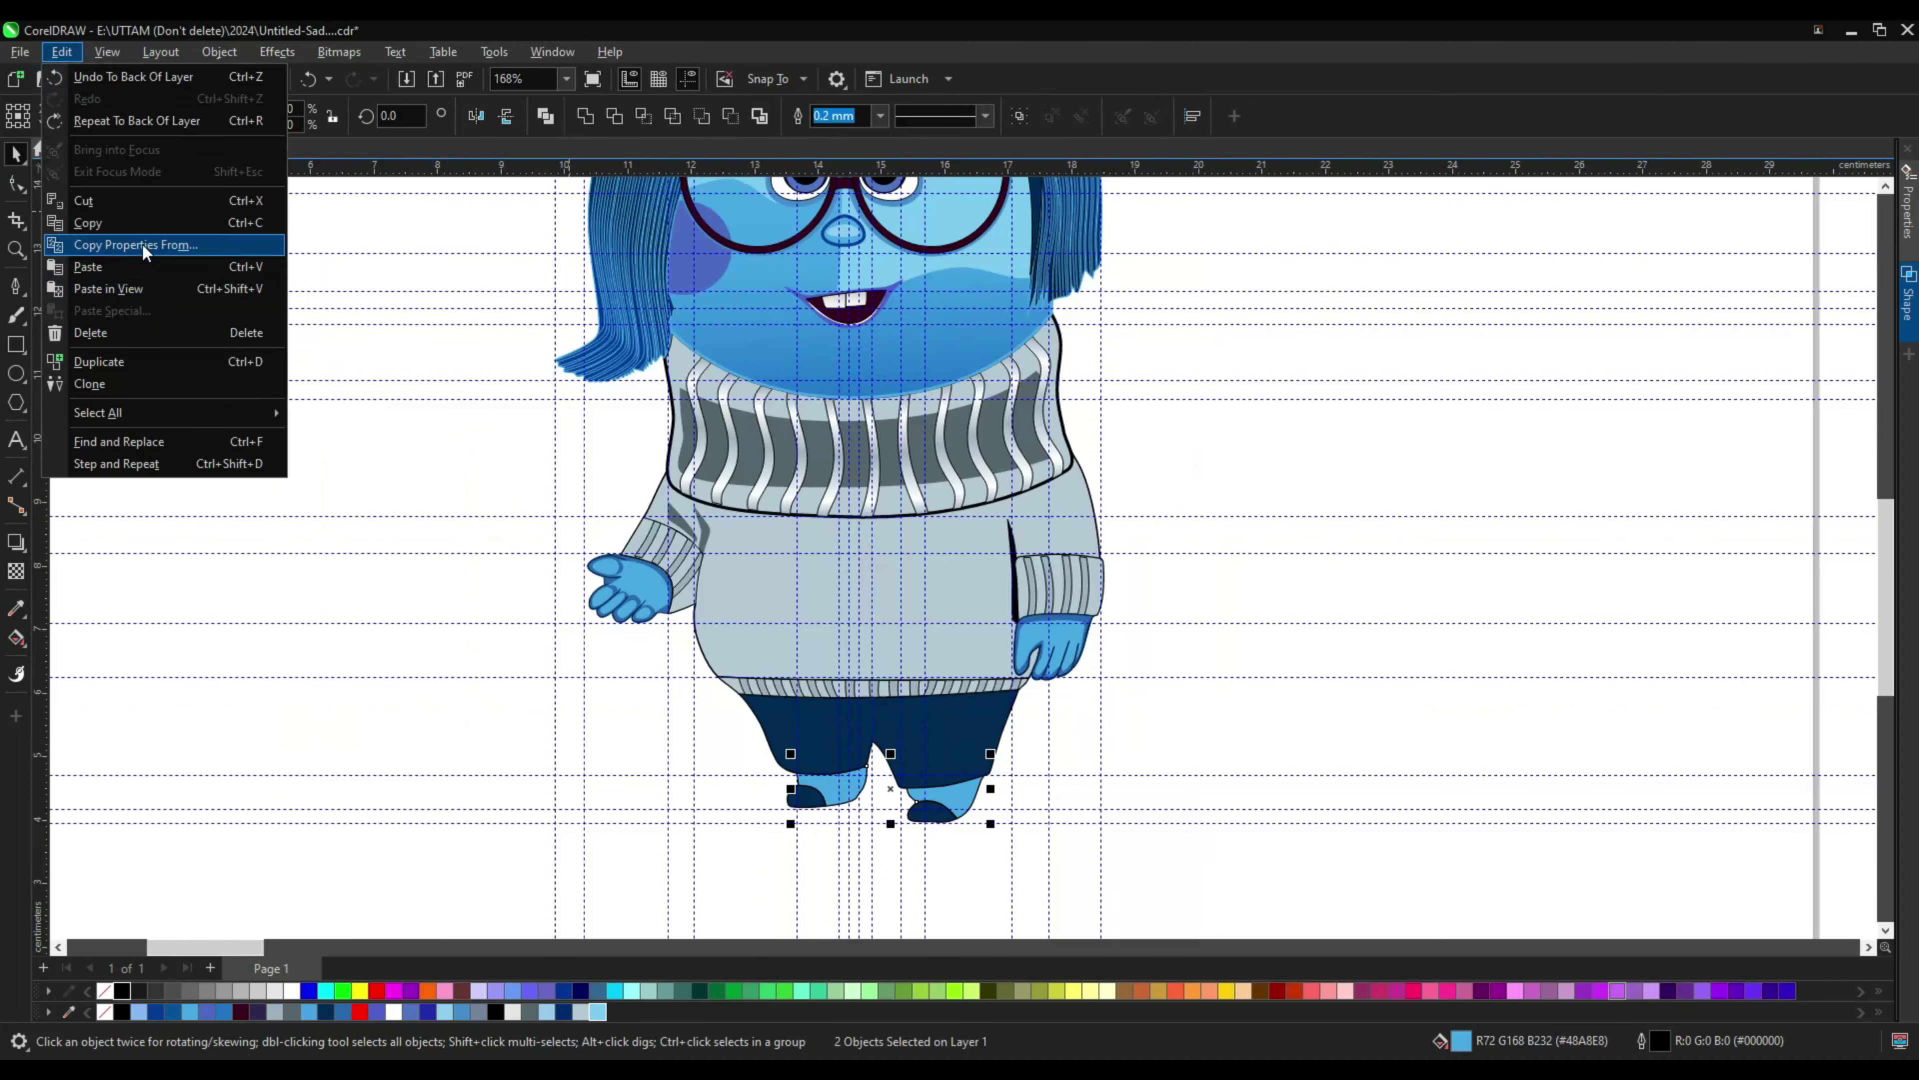
pyautogui.click(114, 244)
pyautogui.press('F11')
pyautogui.press('Escape')
# Step: Apply a linear fountain fill to the trousers with two inner navy stops and lighter blue end colours, the first one light blue
pyautogui.click(985, 750)
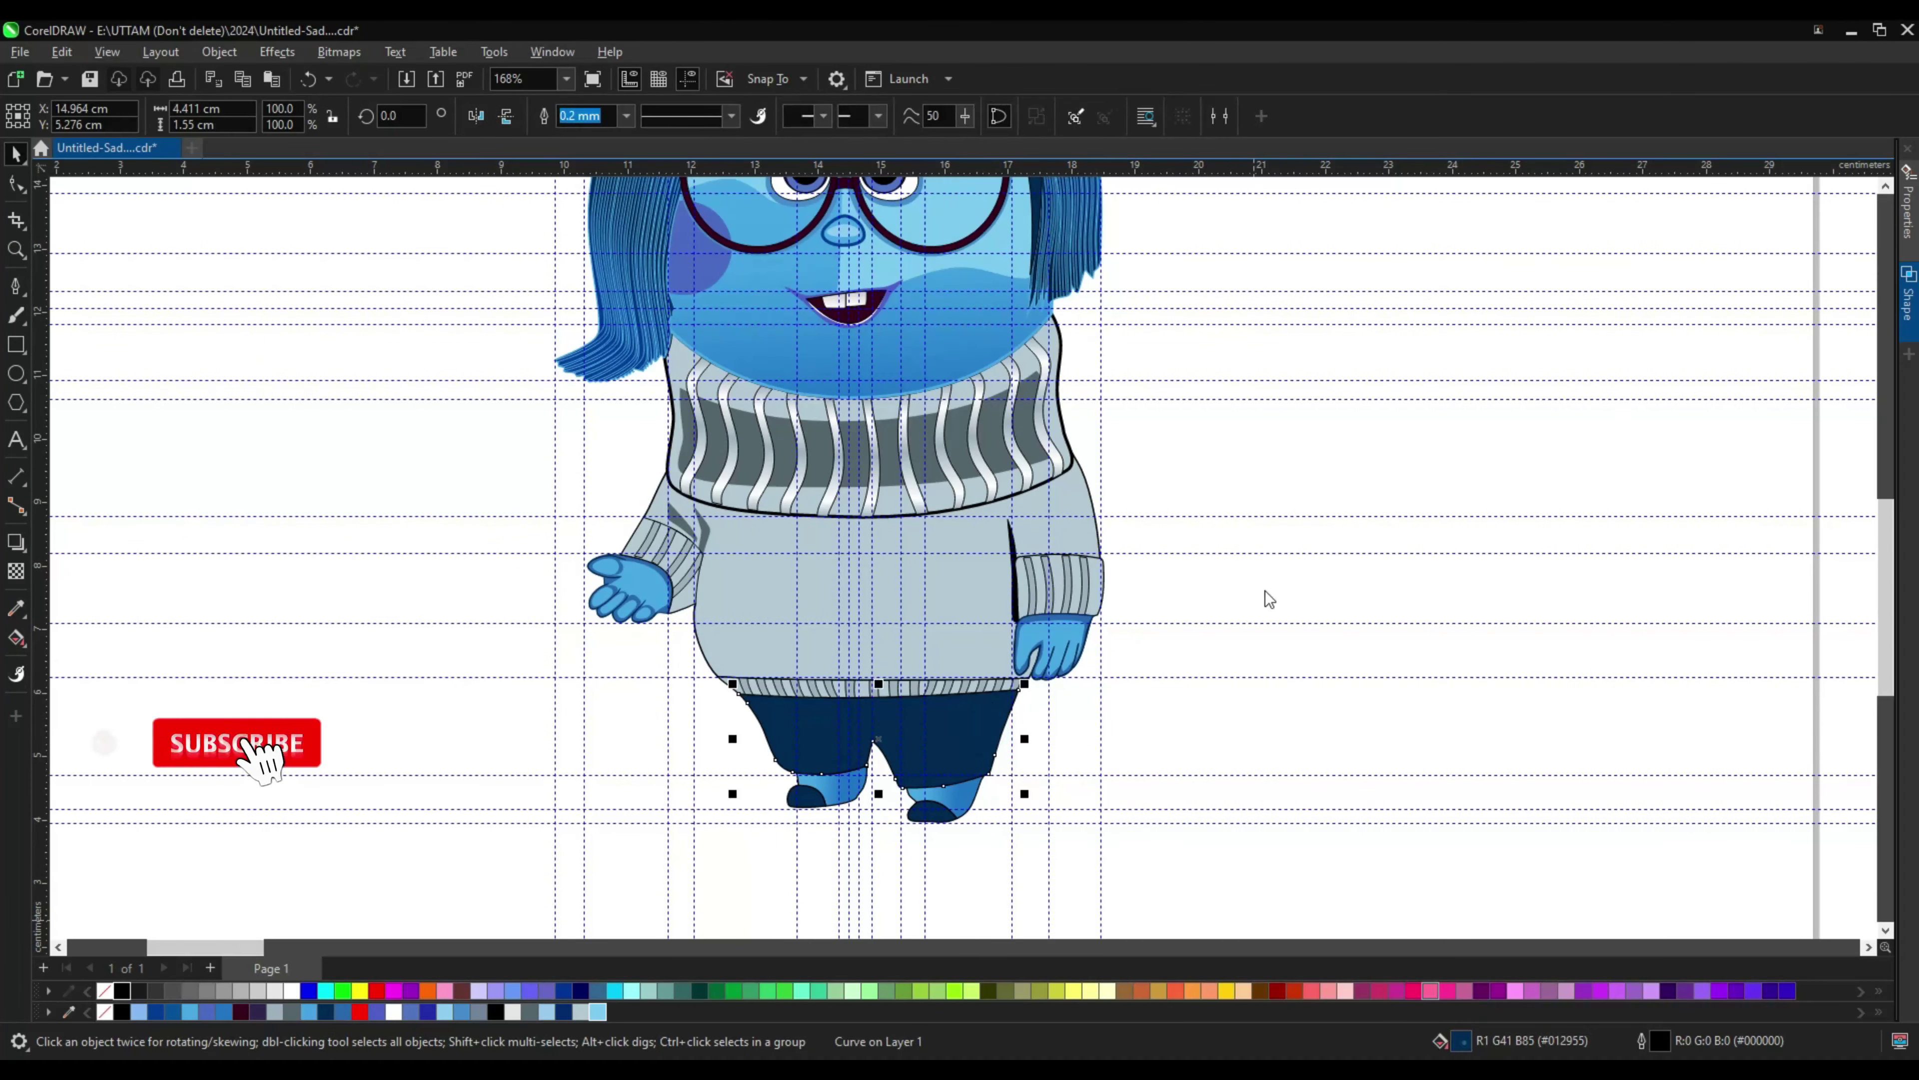
pyautogui.press('F11')
pyautogui.click(1192, 655)
pyautogui.click(1209, 622)
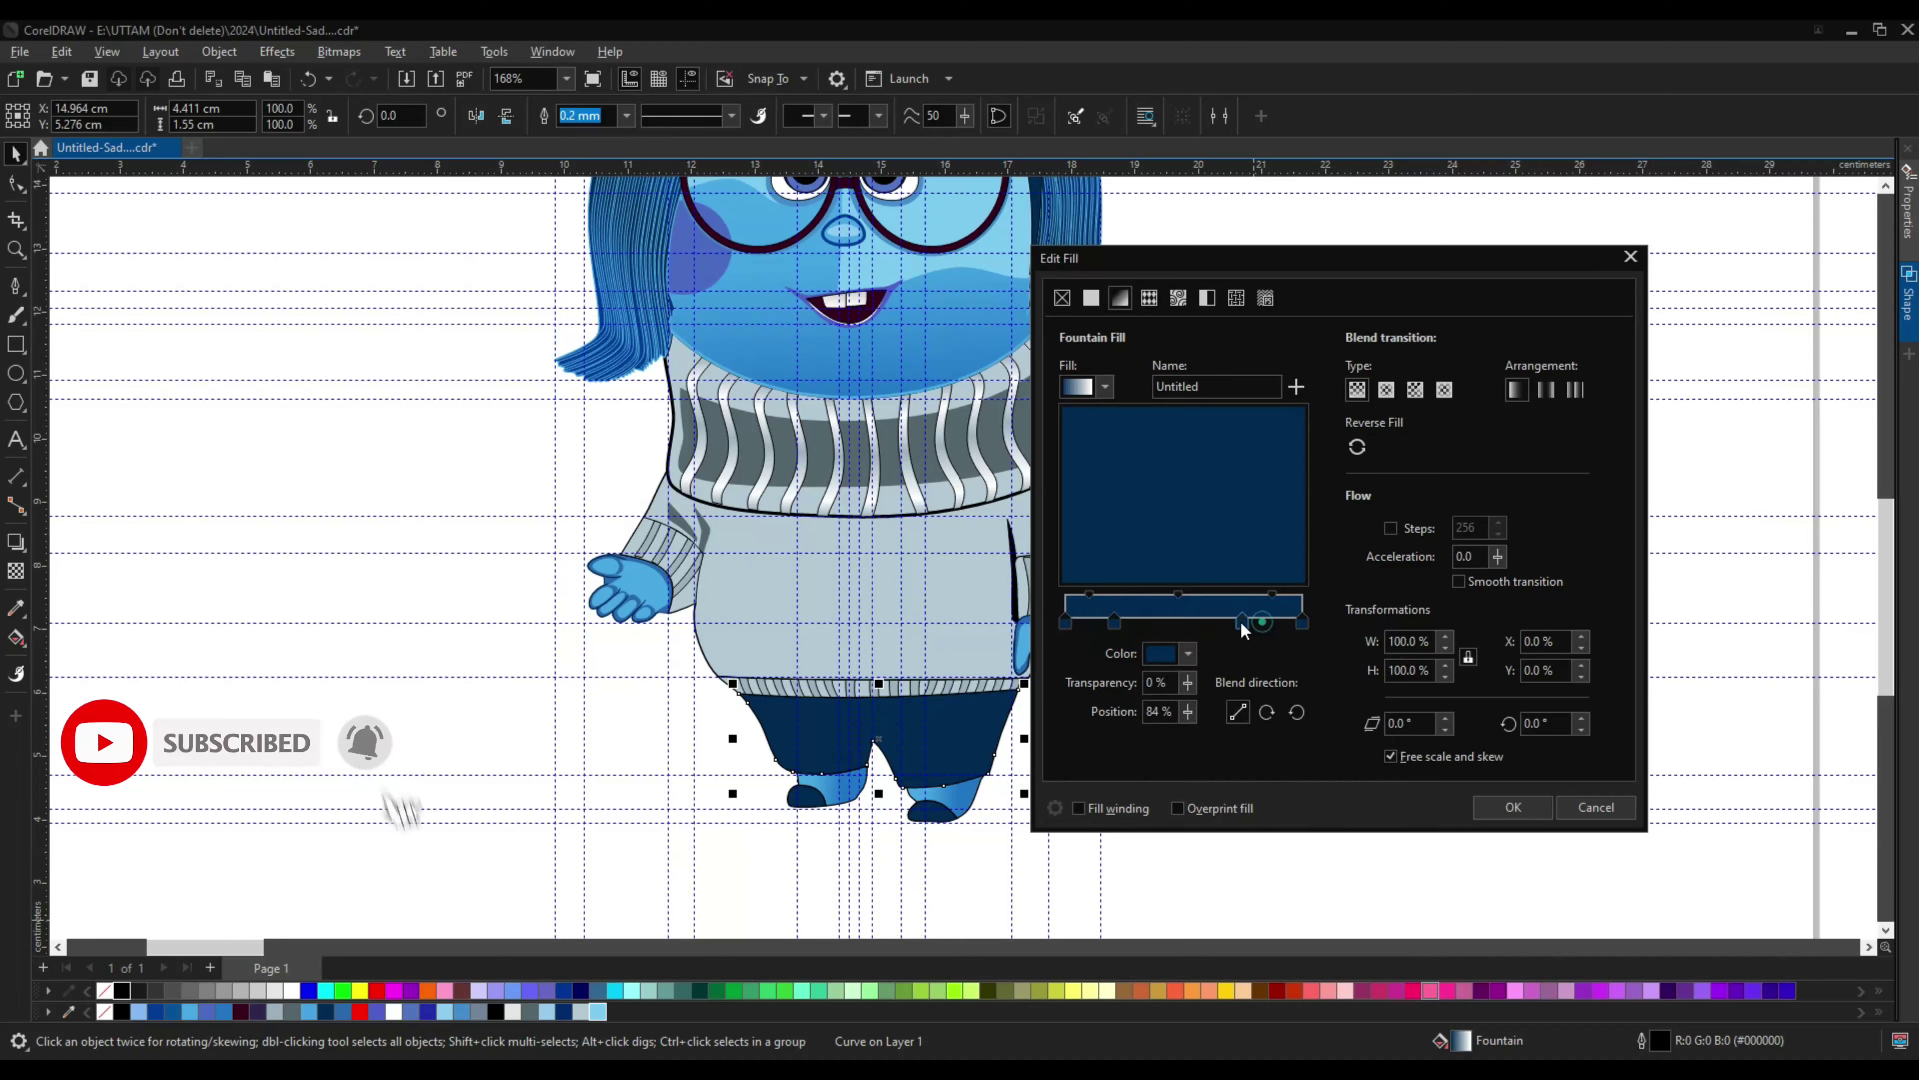
pyautogui.click(1188, 654)
pyautogui.click(1285, 794)
pyautogui.click(1189, 654)
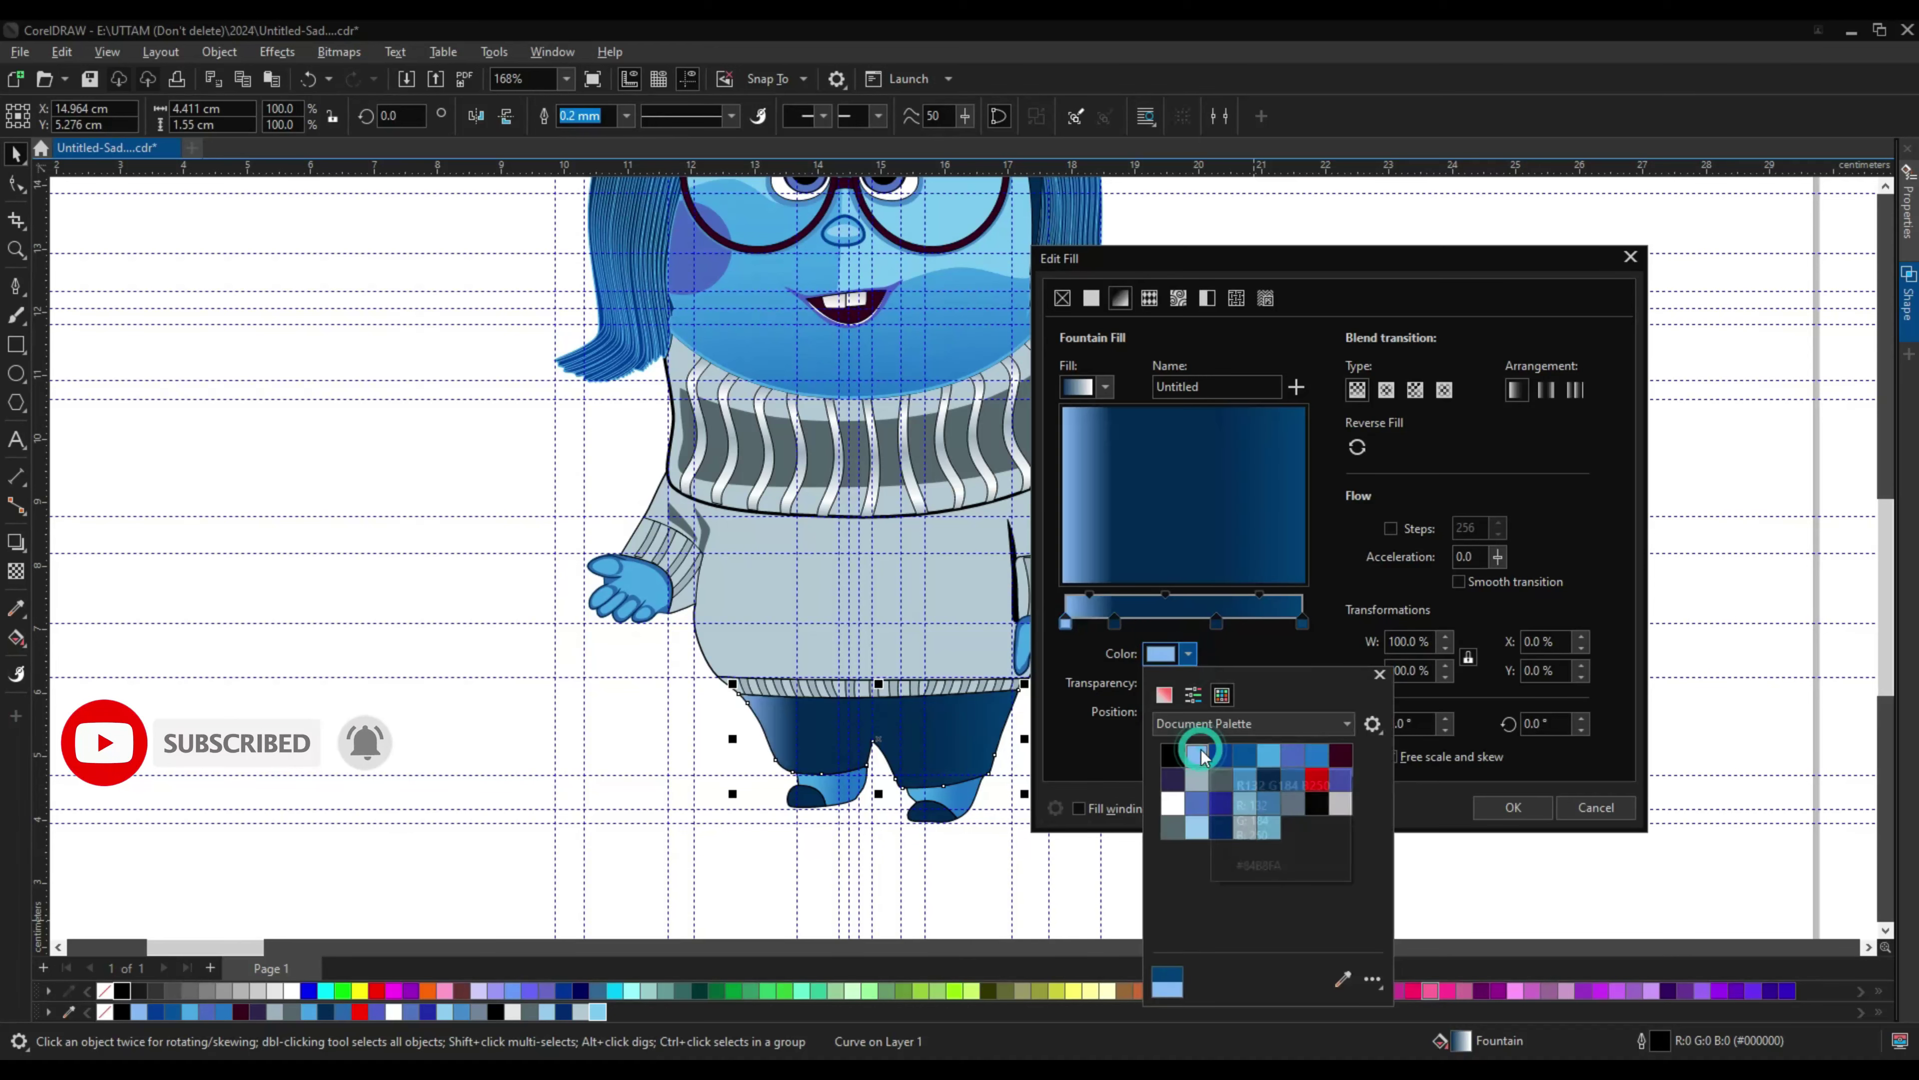
# Step: Shift the trouser gradient's second stop inward to about 30%, make the right end light blue and apply the fill
pyautogui.click(1114, 621)
pyautogui.moveTo(1115, 621); pyautogui.dragTo(1136, 622)
pyautogui.click(1188, 653)
pyautogui.click(1343, 945)
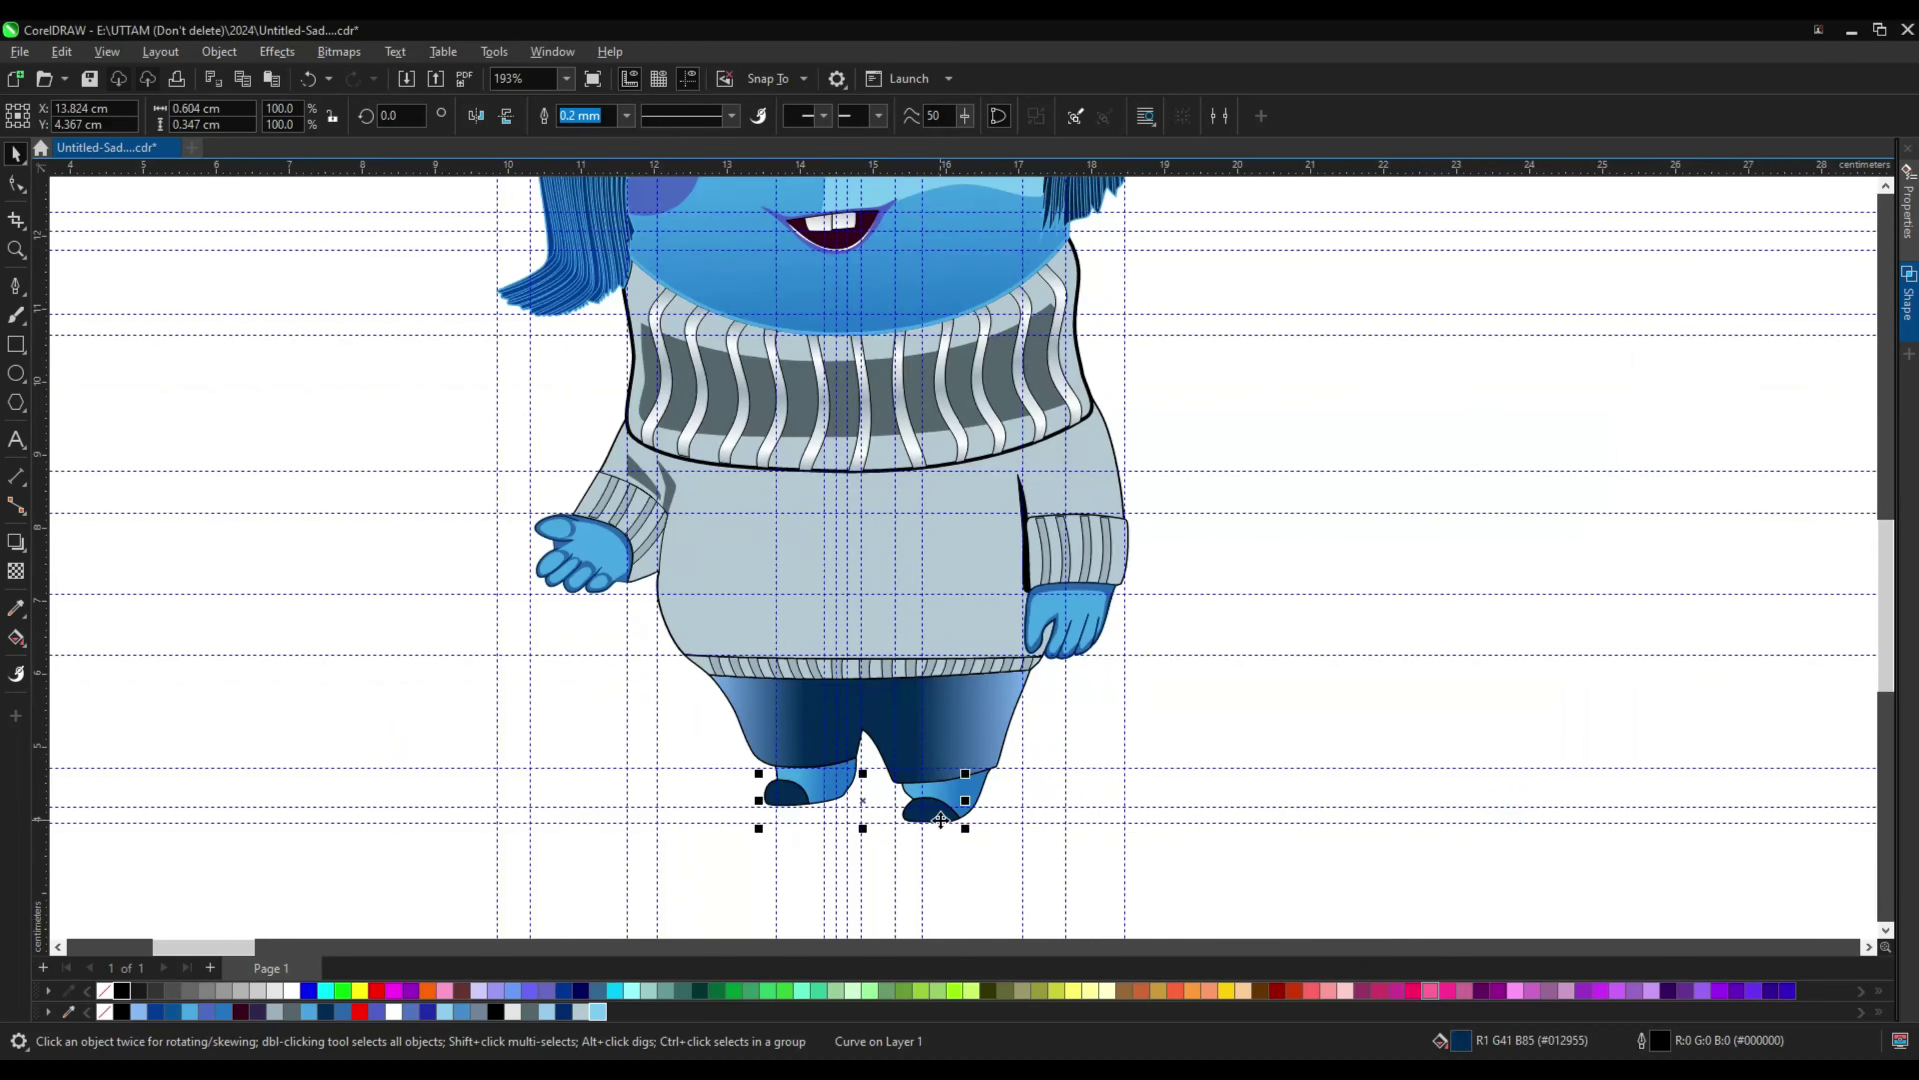
# Step: Fill both toe shapes with an elliptical fountain fill from black at the edge to navy R1 G41 B85 in the centre, adding an intermediate navy stop
pyautogui.click(1348, 299)
pyautogui.click(1414, 654)
pyautogui.click(1529, 623)
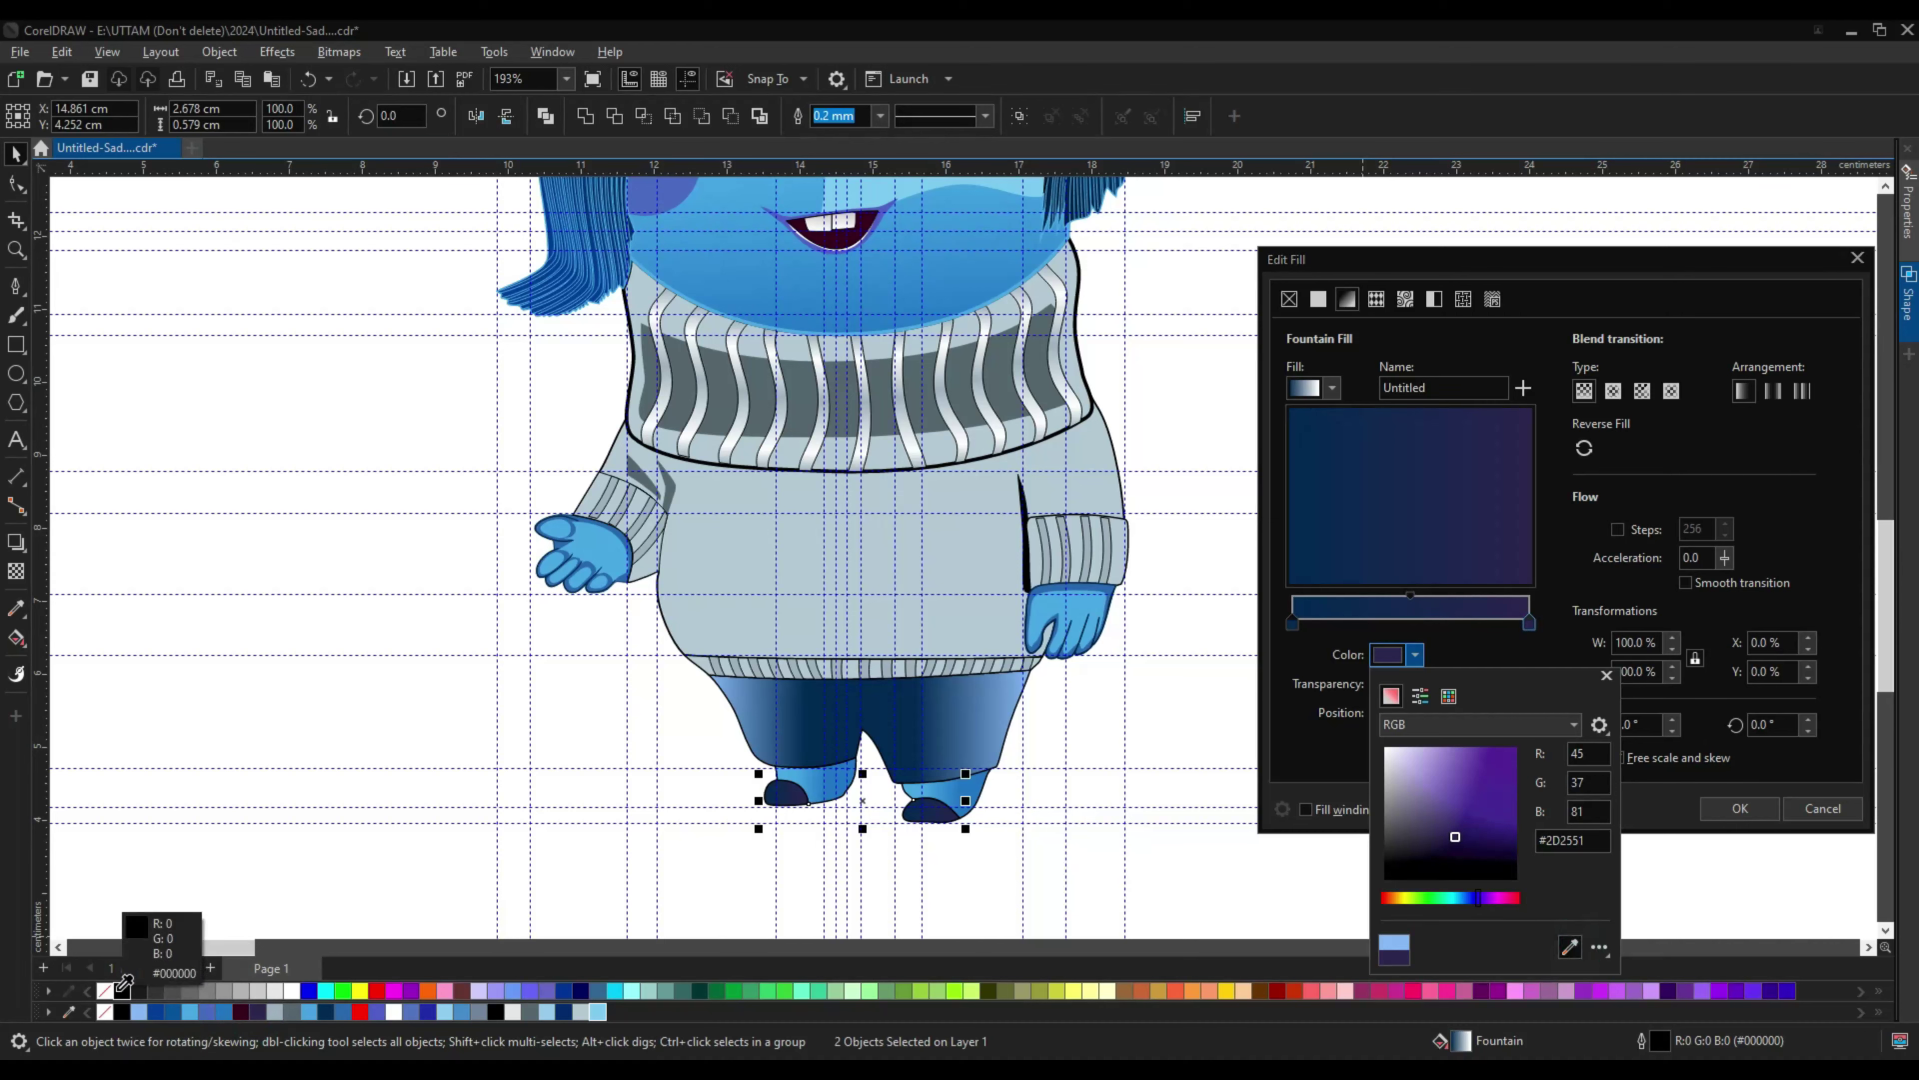
pyautogui.click(123, 983)
pyautogui.click(1614, 391)
pyautogui.doubleClick(1382, 621)
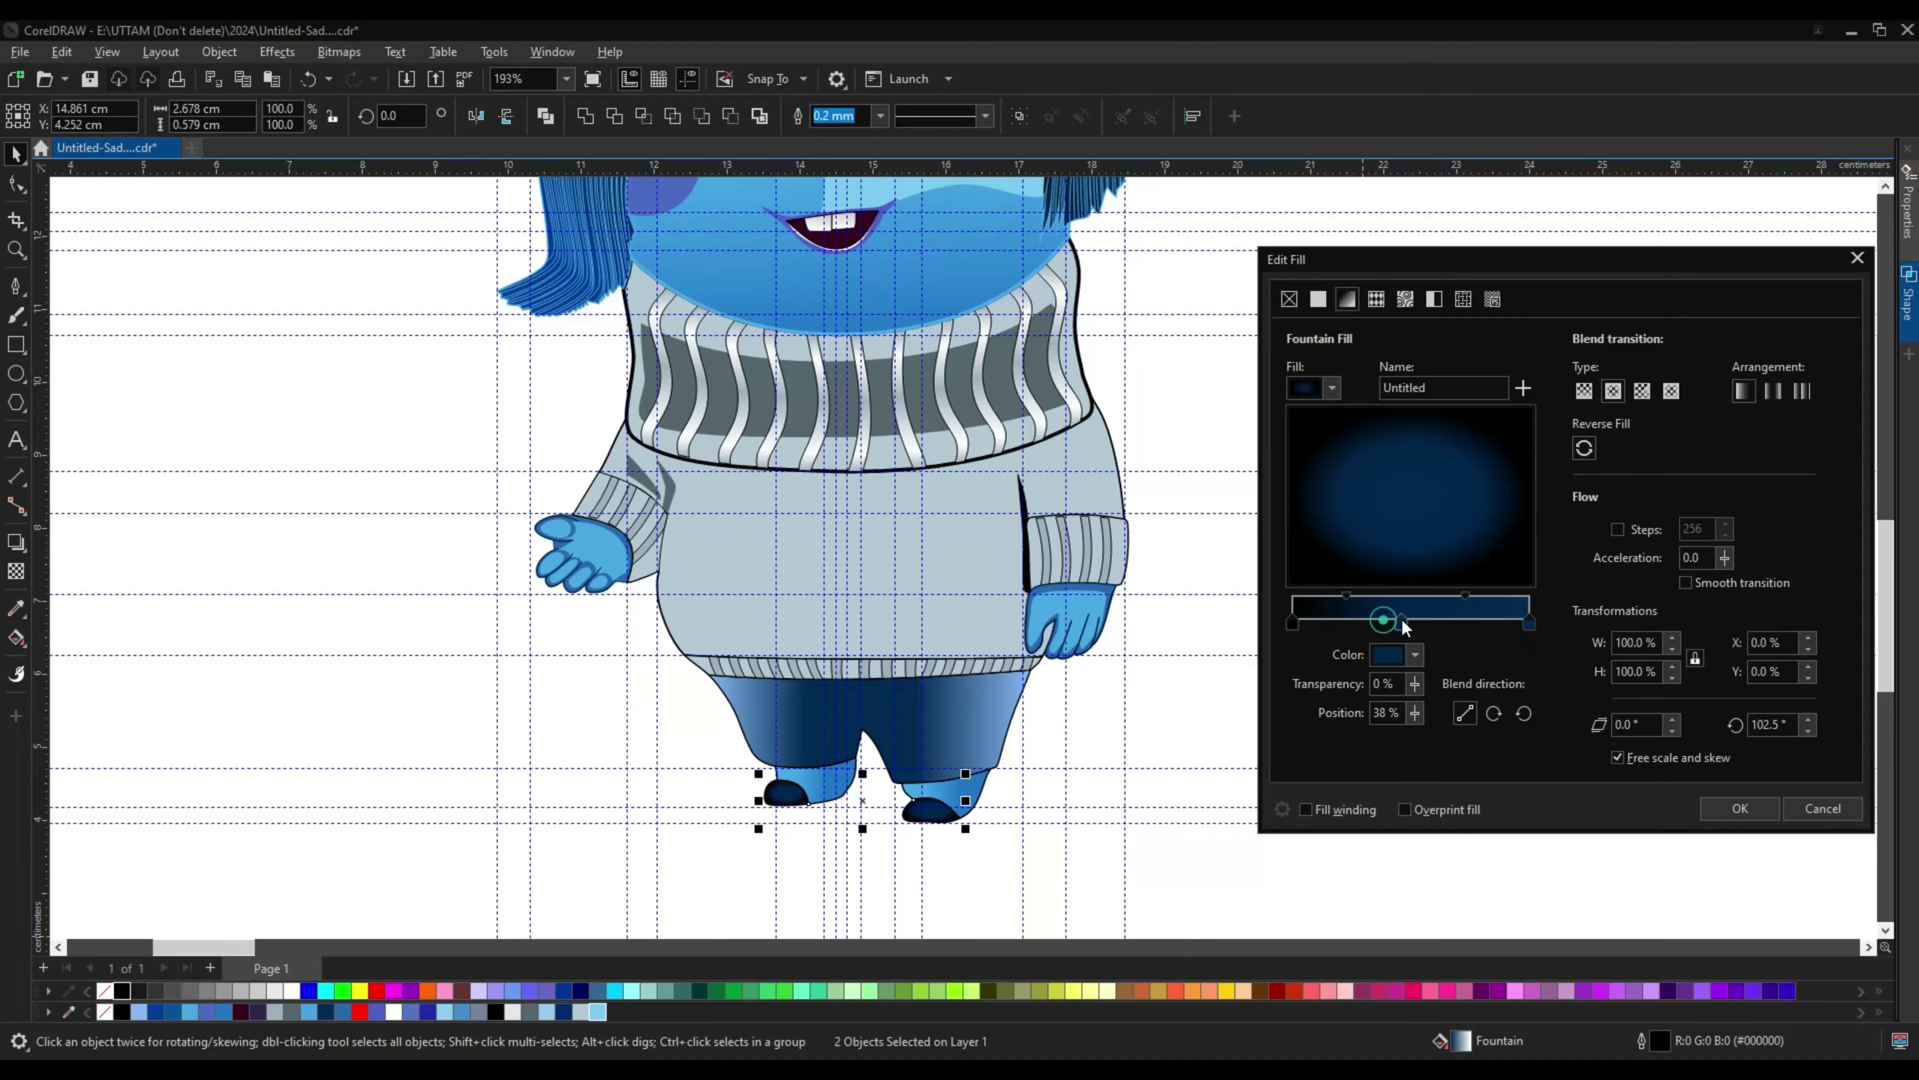
pyautogui.click(1740, 808)
# Step: Adjust the curves of both light blue feet around the black toe shapes with the Shape tool
pyautogui.scroll(5, 812, 811)
pyautogui.click(913, 622)
pyautogui.press('F10')
pyautogui.click(1492, 757)
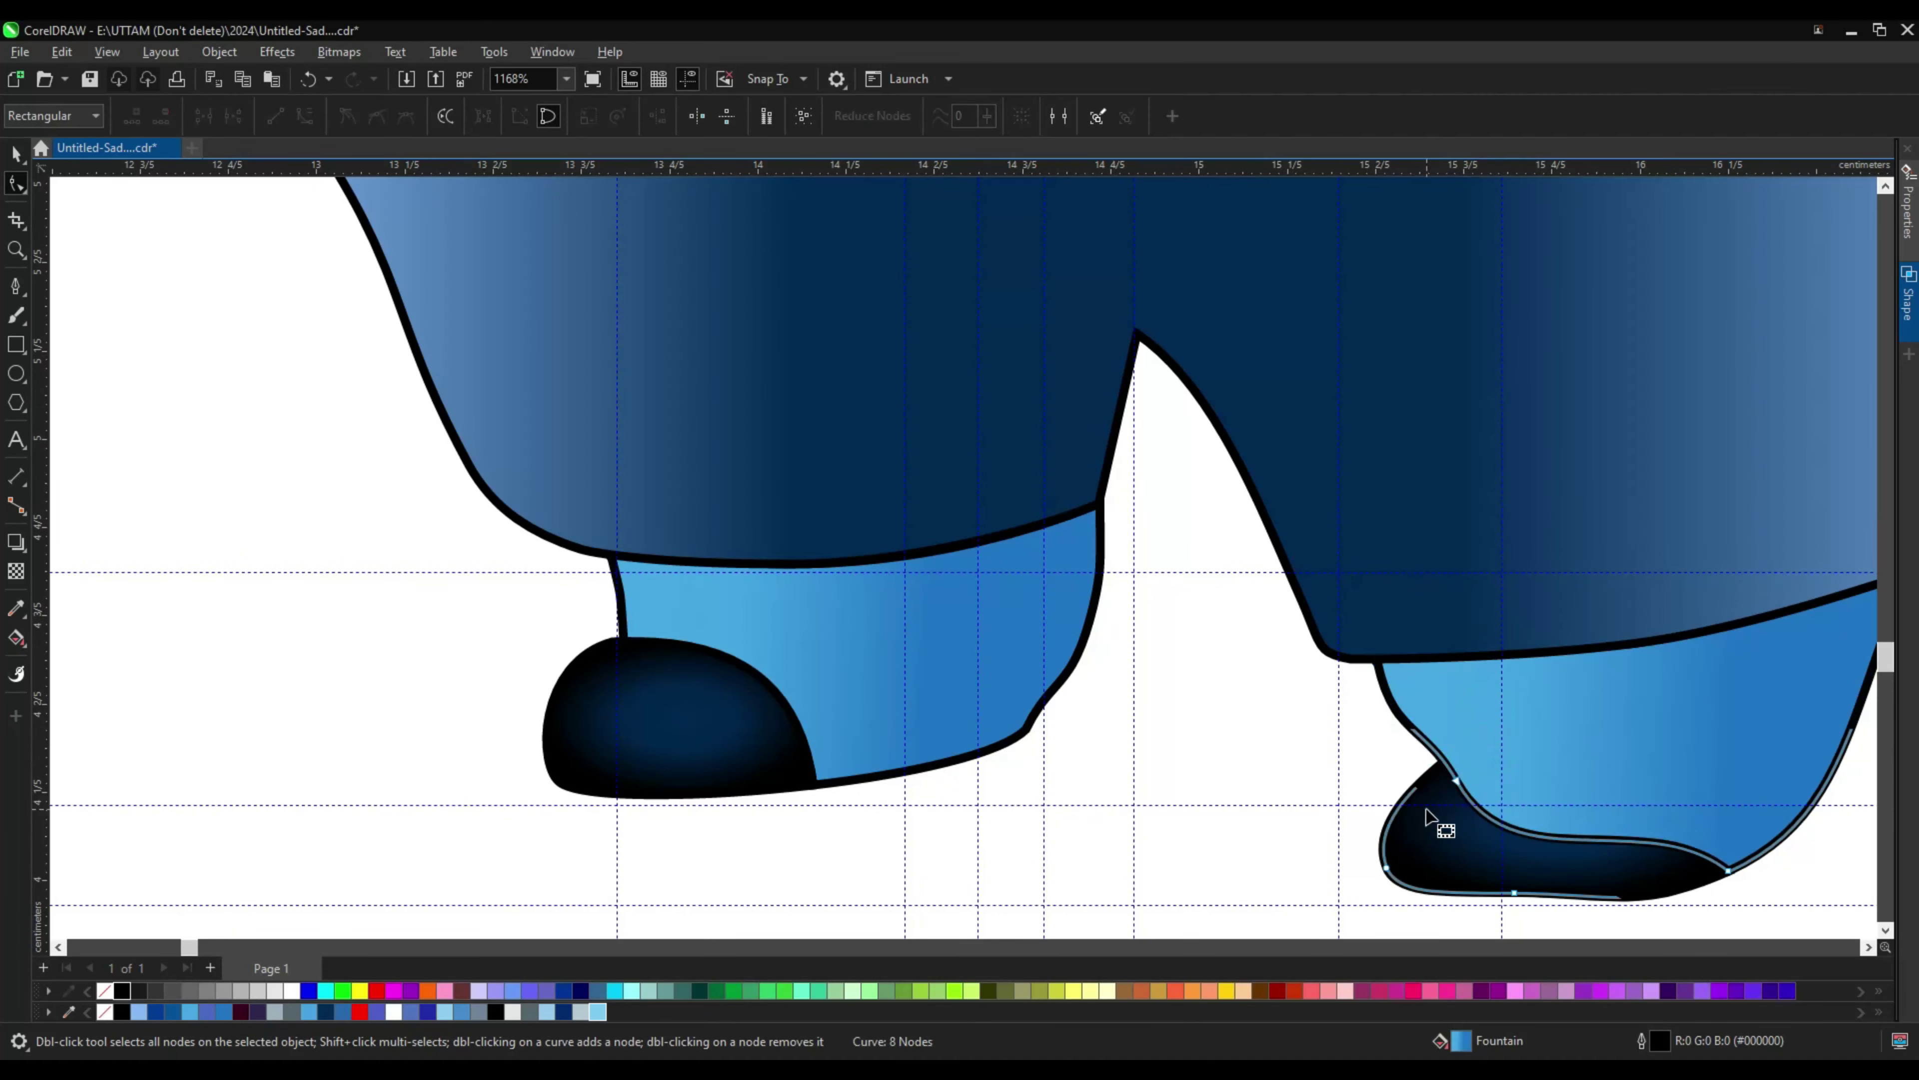
pyautogui.click(982, 751)
pyautogui.scroll(-5, 982, 770)
pyautogui.press('space')
# Step: Extend the dark grey sleeve shadow down along the inner edge of the cuff on the left arm
pyautogui.scroll(1, 460, 331)
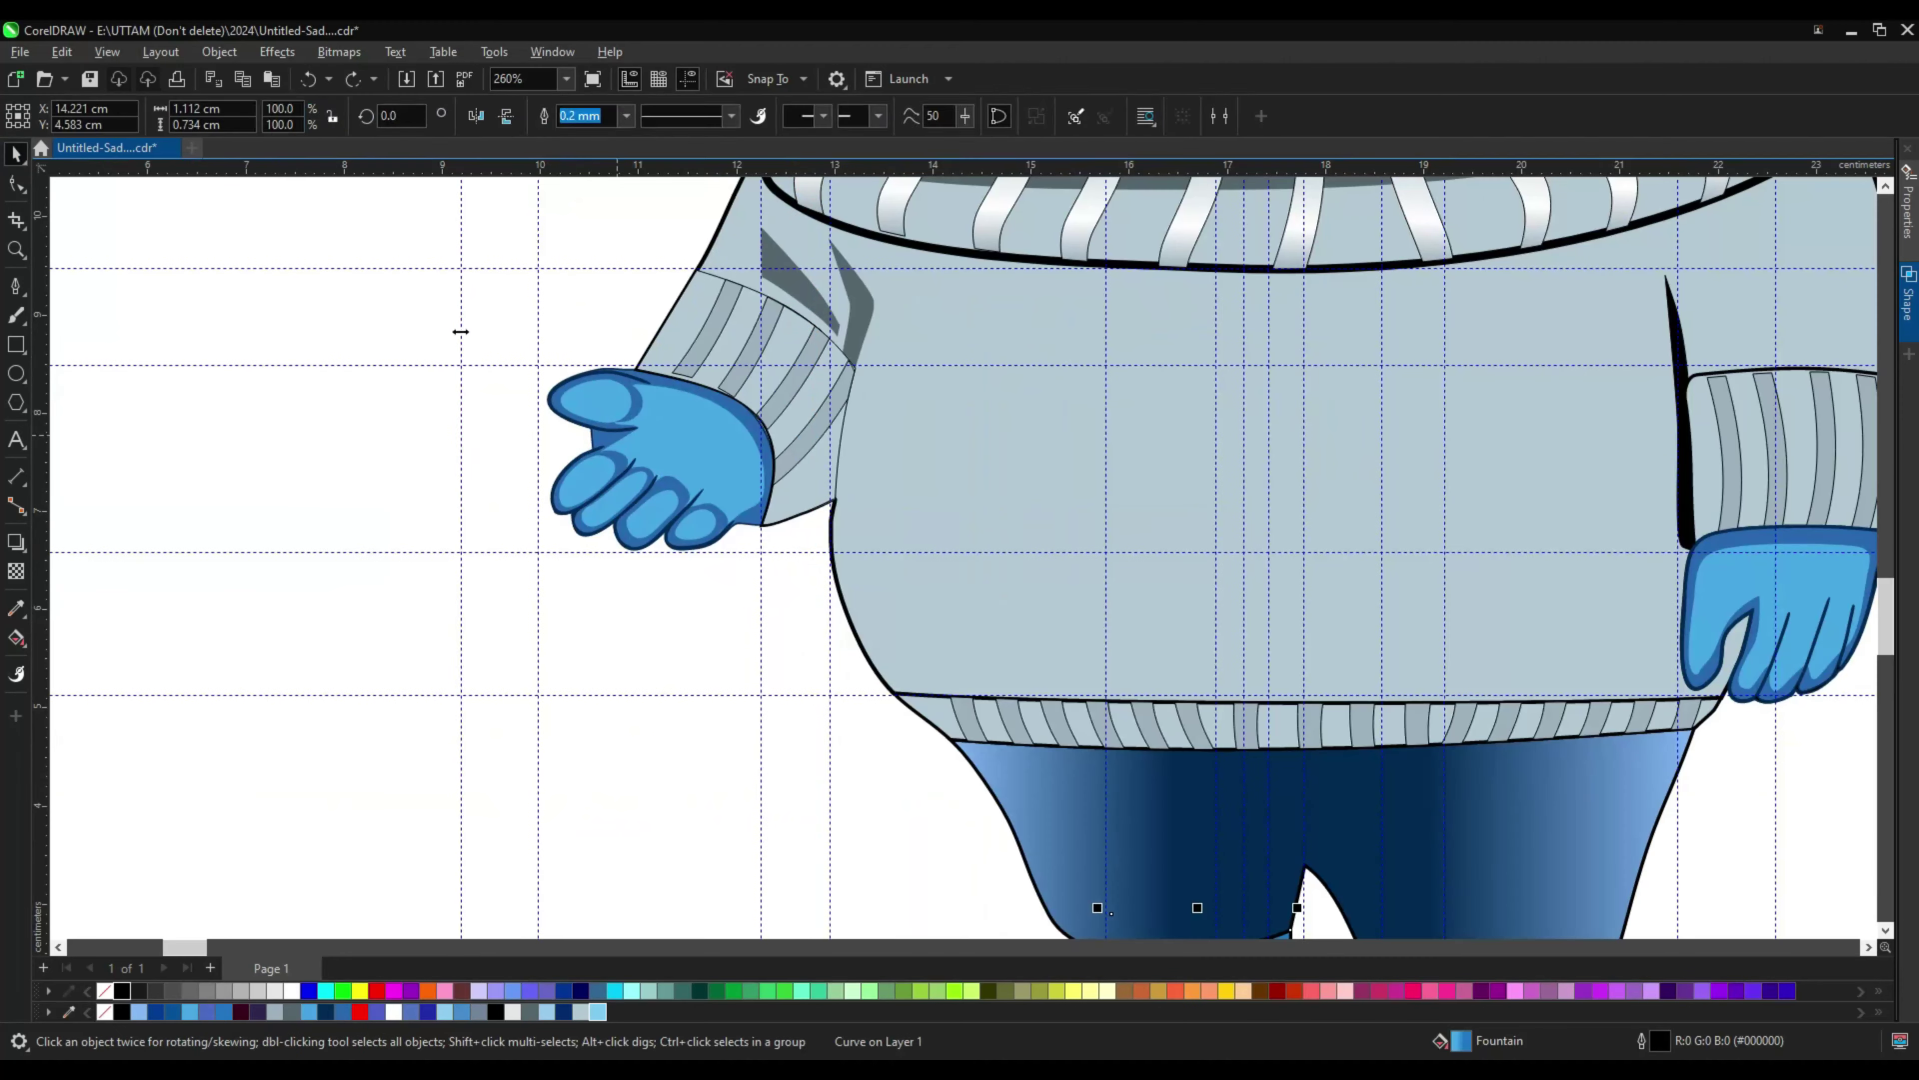
pyautogui.click(664, 454)
pyautogui.scroll(3, 664, 454)
pyautogui.scroll(2, 780, 368)
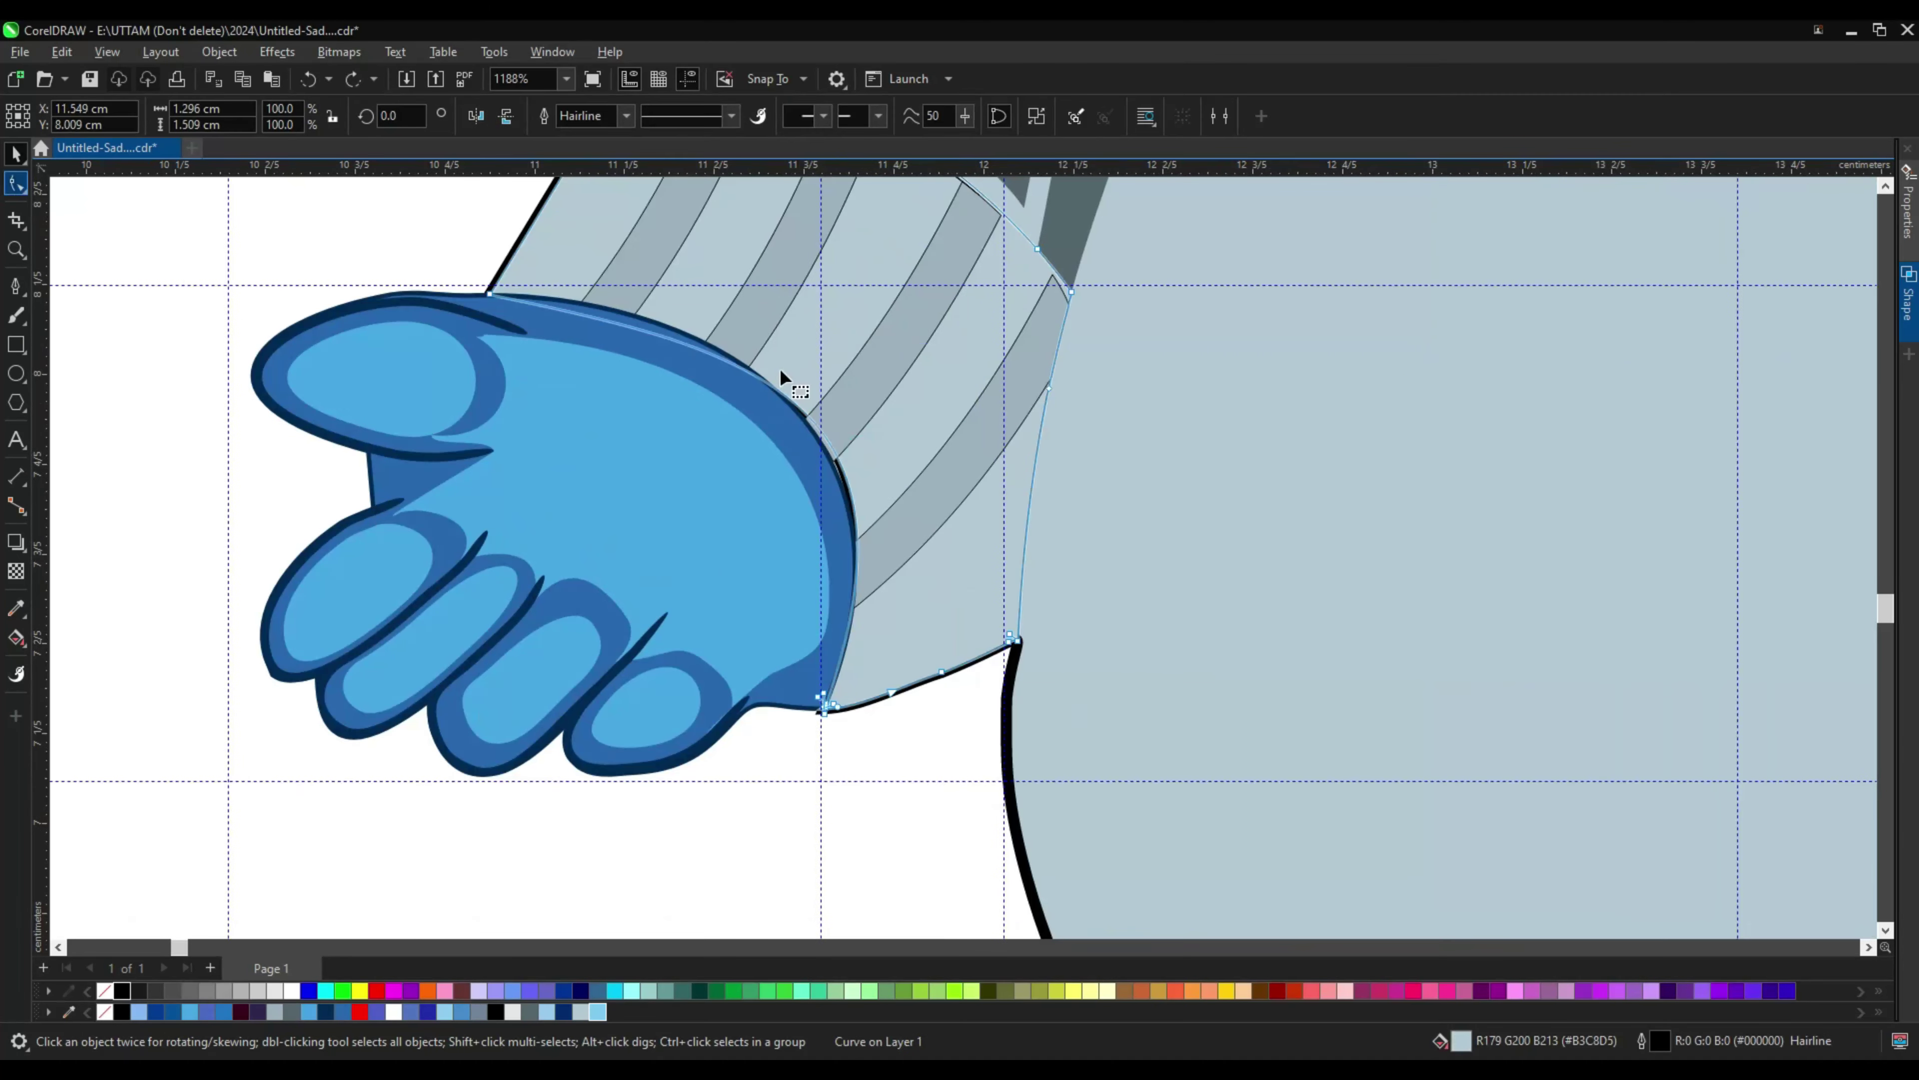
pyautogui.scroll(-2, 944, 377)
pyautogui.scroll(2, 632, 352)
pyautogui.click(633, 353)
pyautogui.scroll(-3, 877, 484)
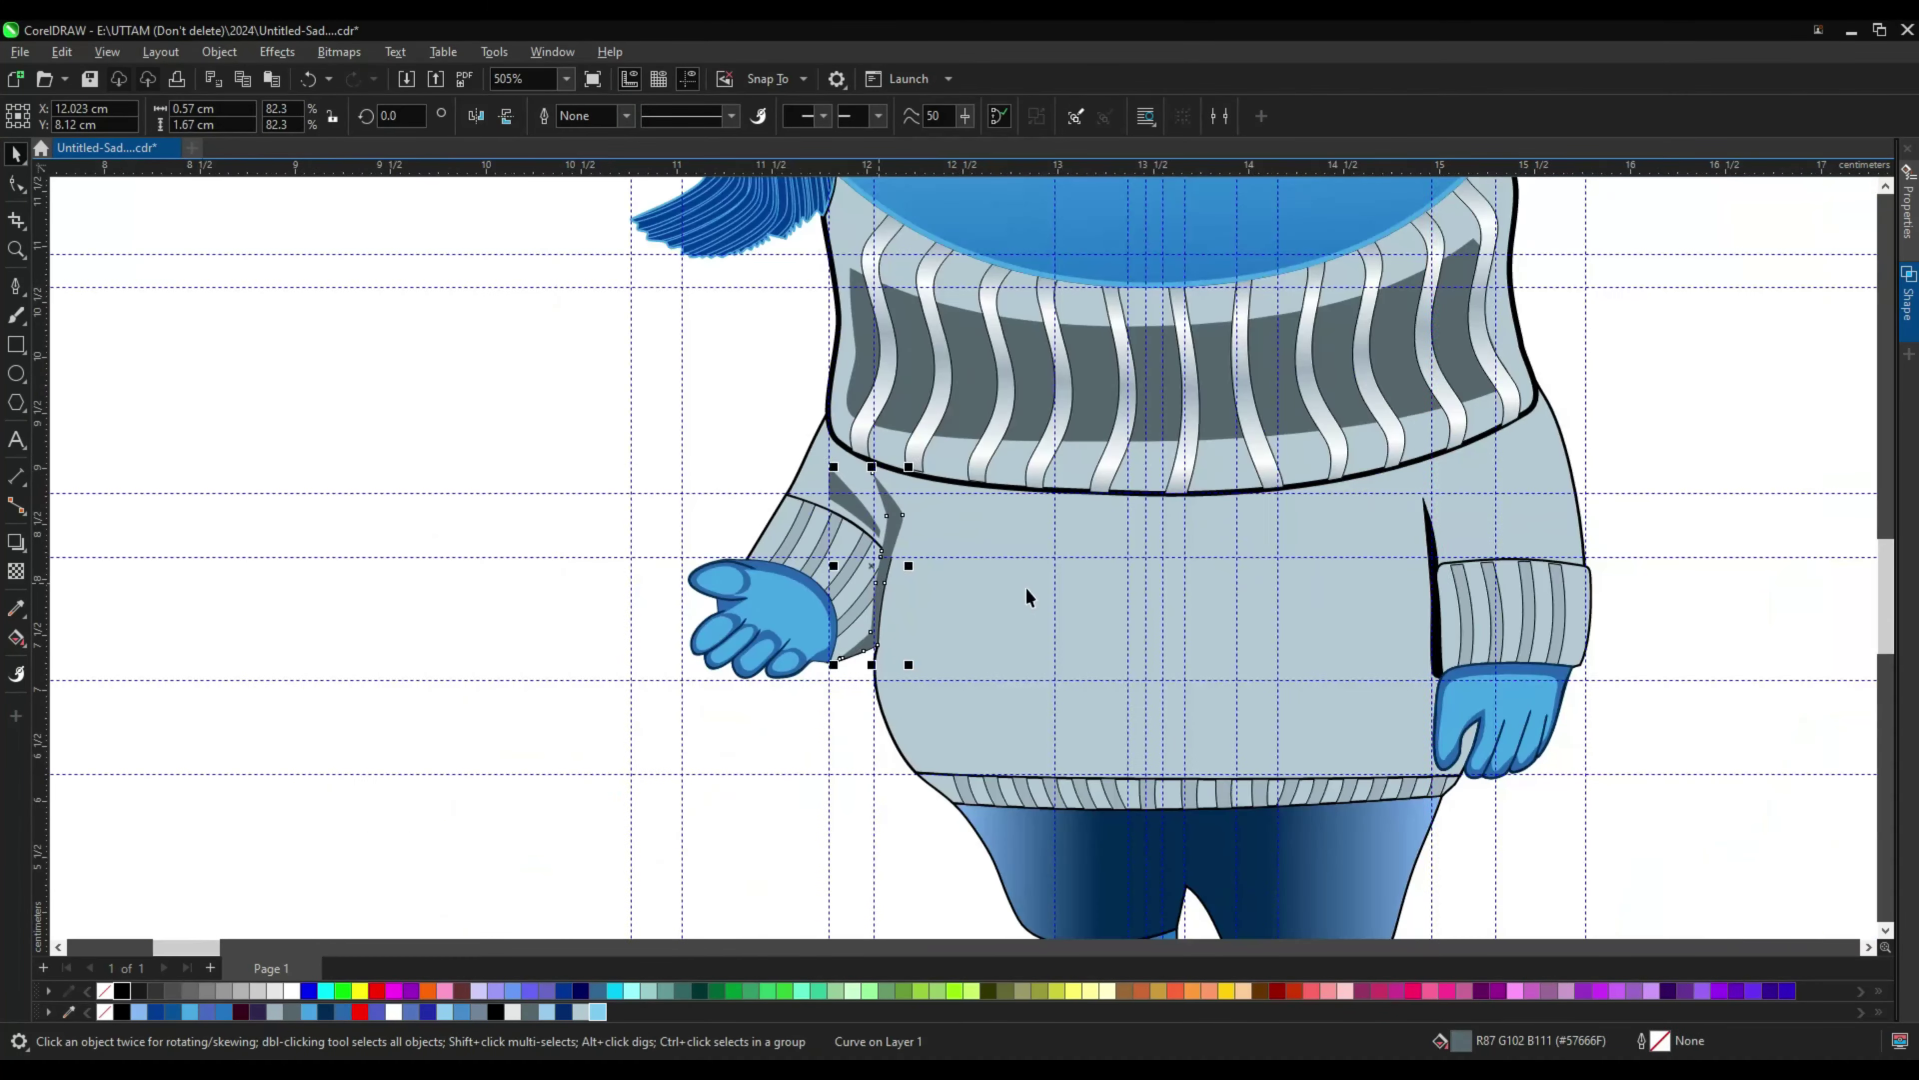
# Step: Sample the dark grey of the left sleeve shadow and apply it to the black fold beside the right sleeve
pyautogui.press('i')
pyautogui.click(900, 491)
pyautogui.scroll(1, 1427, 587)
pyautogui.scroll(-1, 1141, 577)
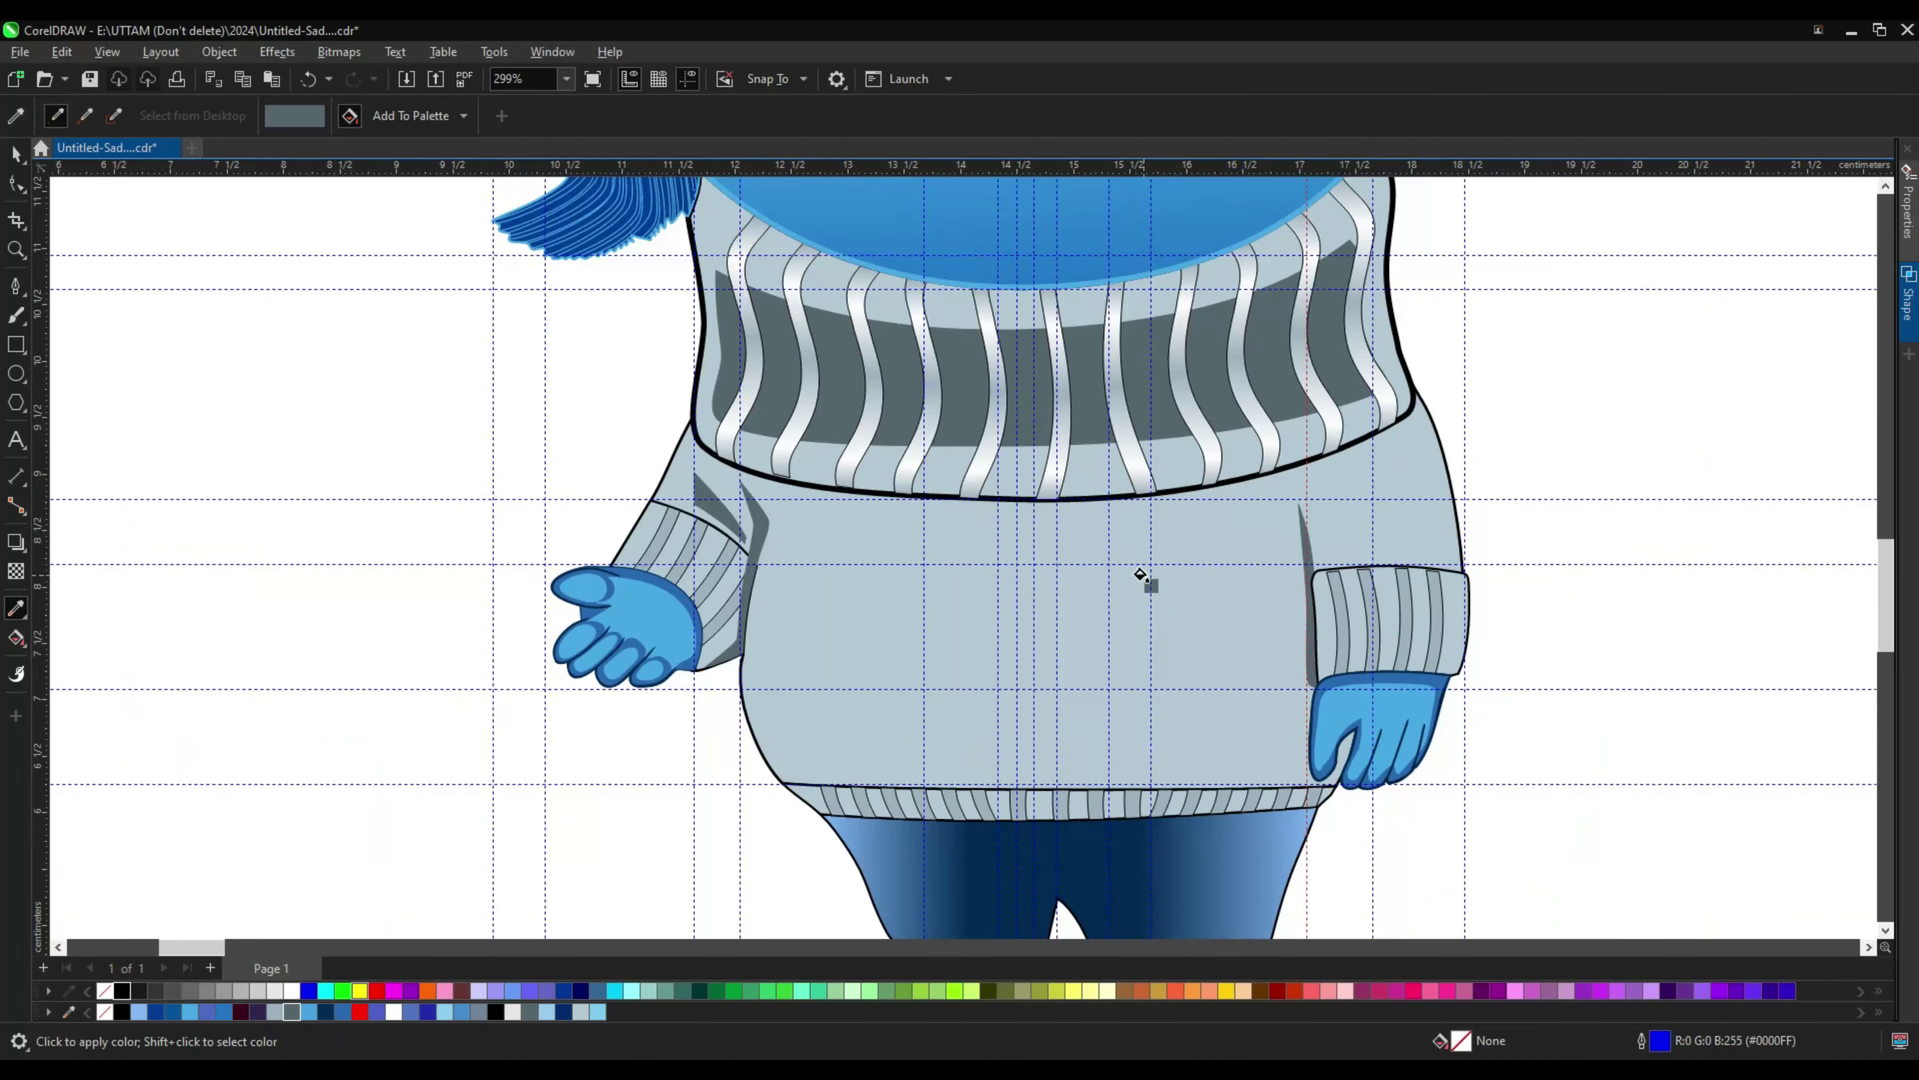
# Step: Edit the hair's linear fountain fill with blue and dark navy stops, including one at 71%, and apply it
pyautogui.scroll(-3, 918, 752)
pyautogui.scroll(4, 934, 379)
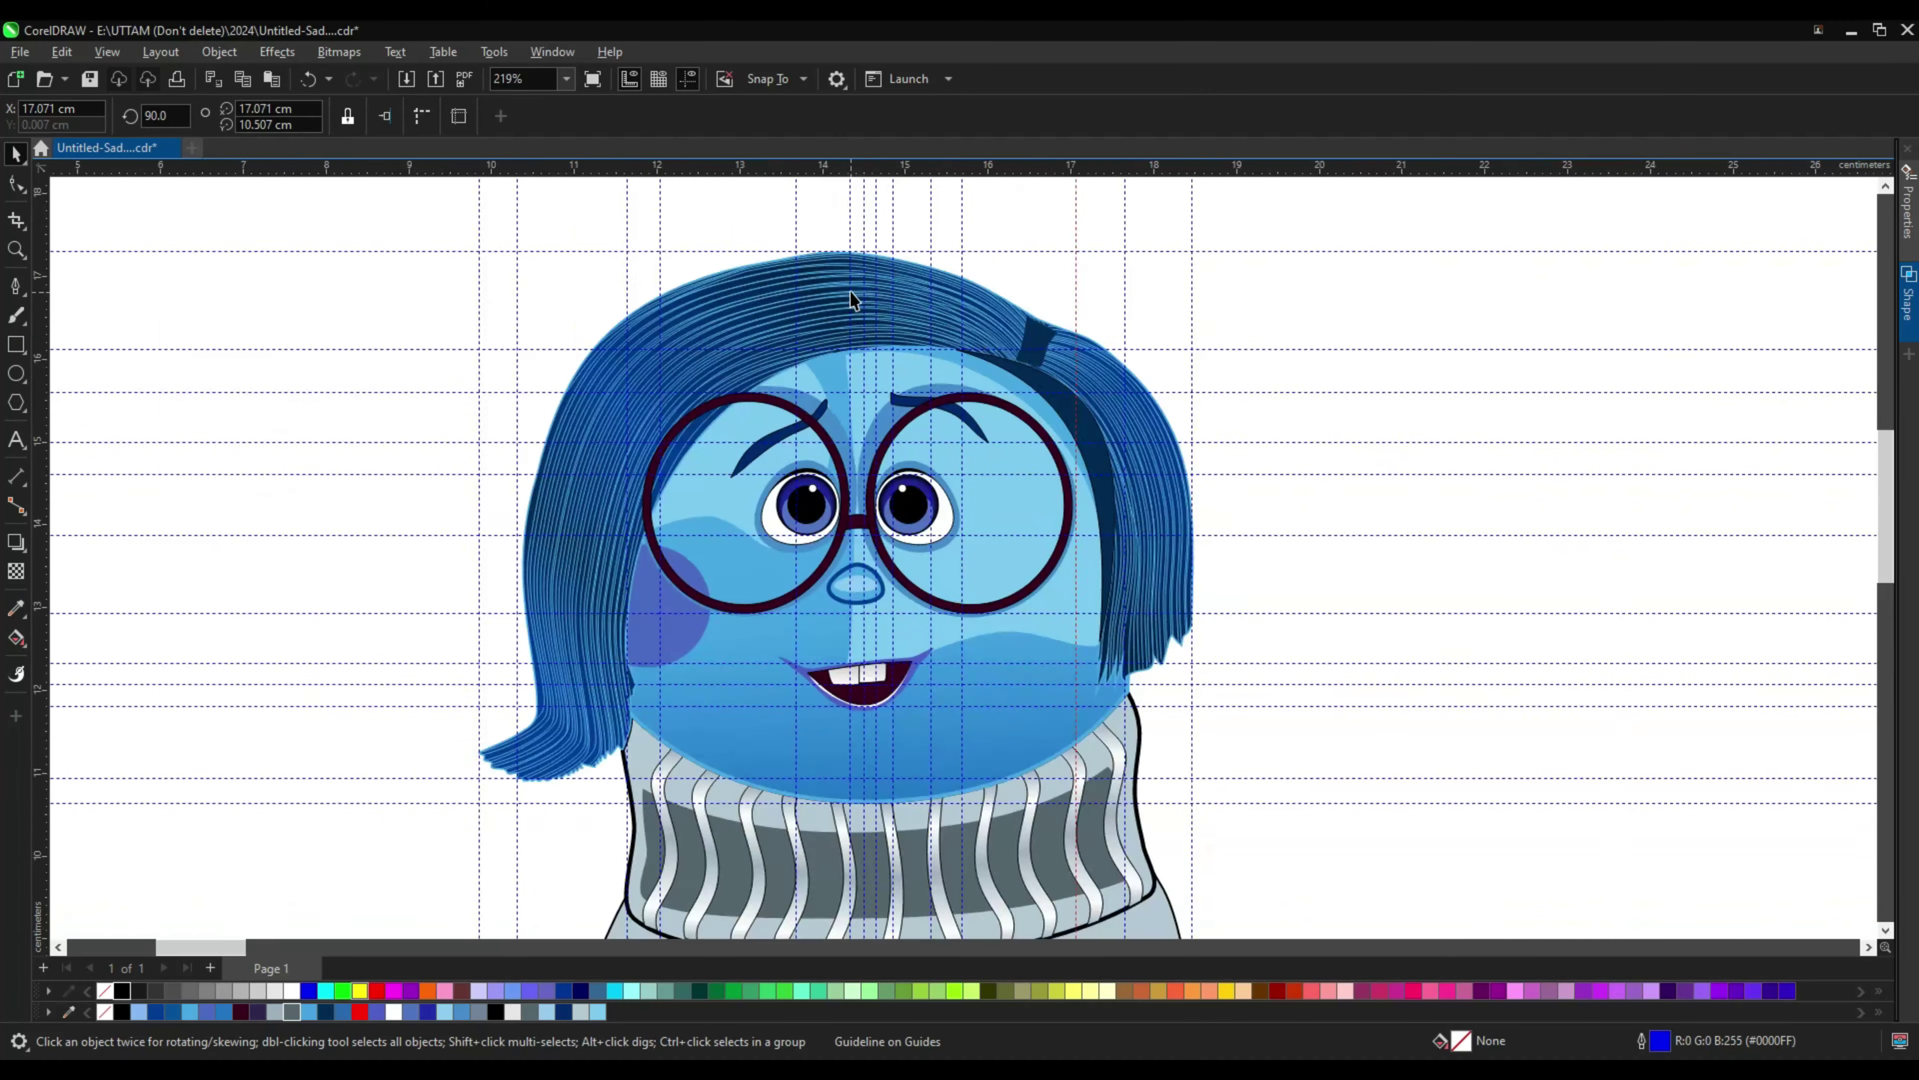
pyautogui.click(854, 310)
pyautogui.doubleClick(1499, 1039)
pyautogui.click(1192, 657)
pyautogui.click(1288, 847)
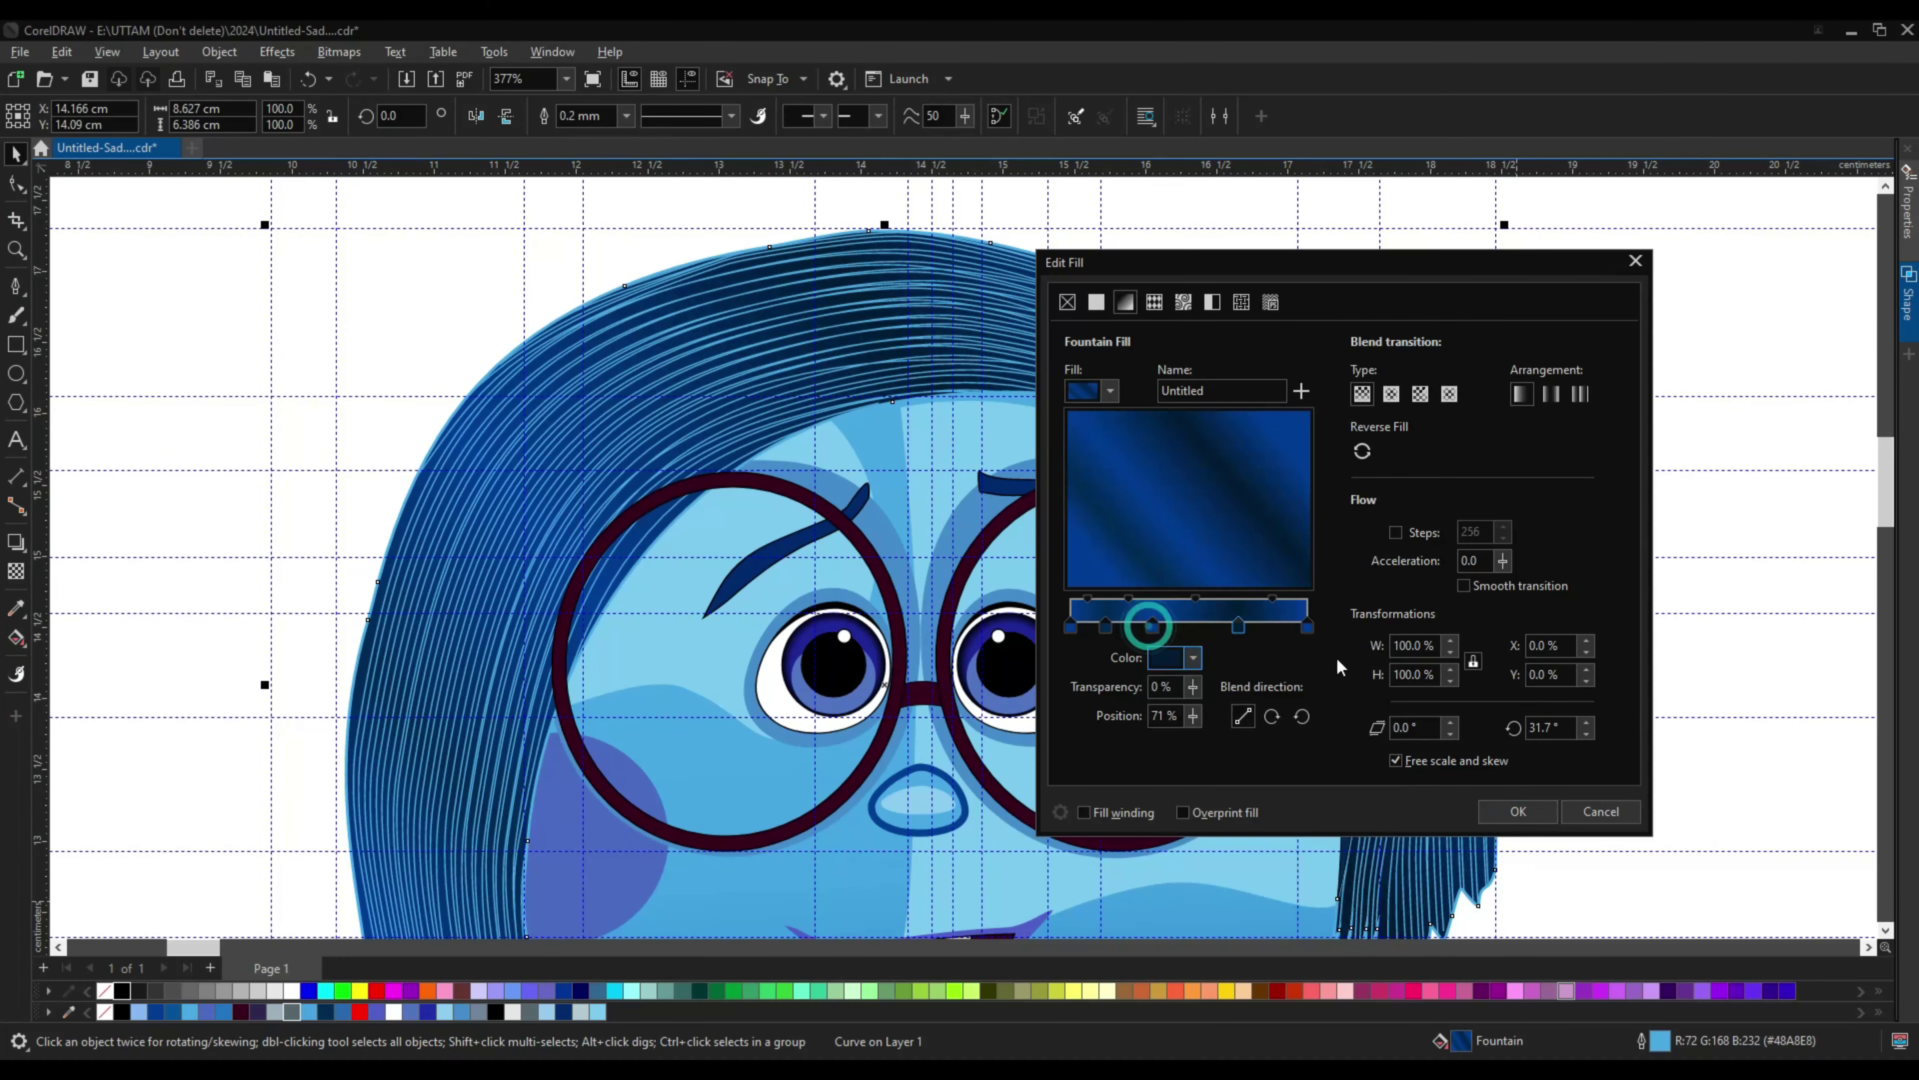
pyautogui.click(1517, 811)
pyautogui.scroll(2, 1264, 304)
pyautogui.scroll(-4, 1264, 303)
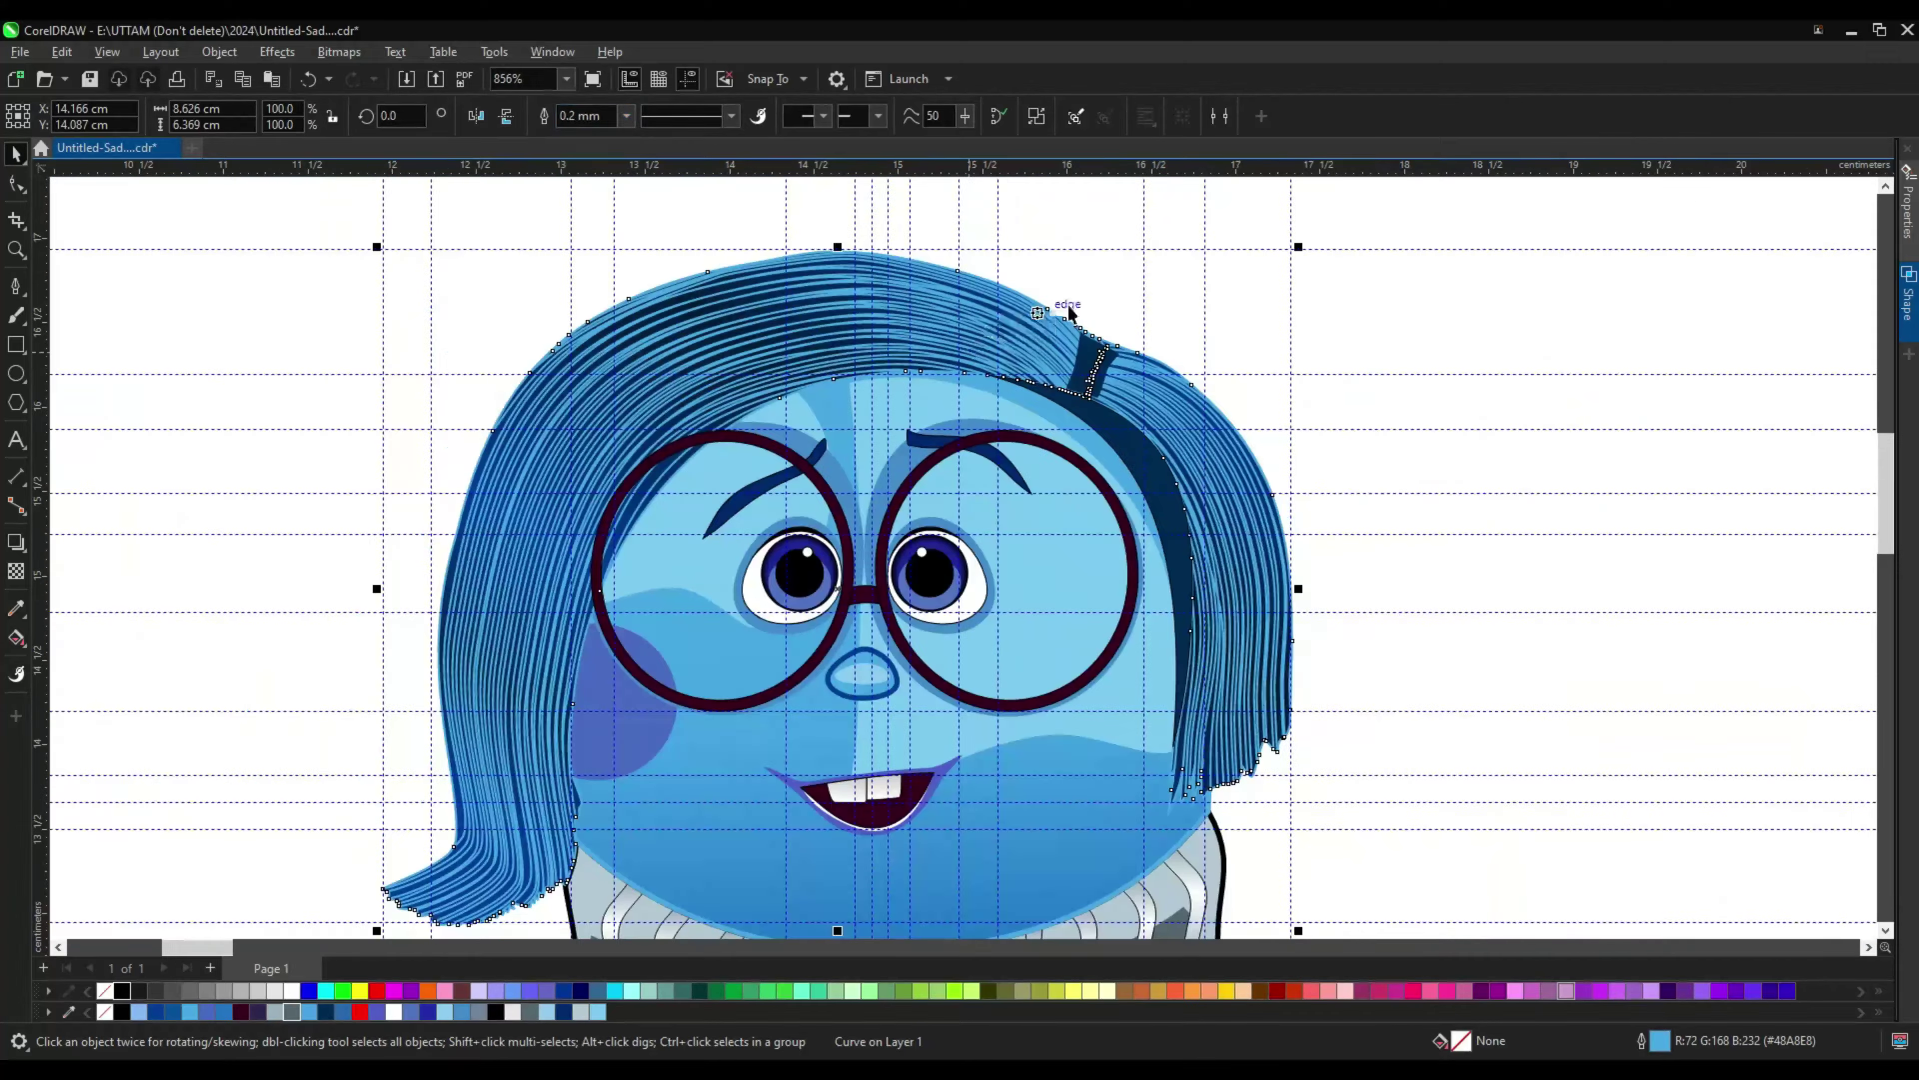
pyautogui.click(1264, 303)
# Step: Reshape the light blue face highlight around the left eye and nose bridge with the Shape tool
pyautogui.scroll(4, 1032, 512)
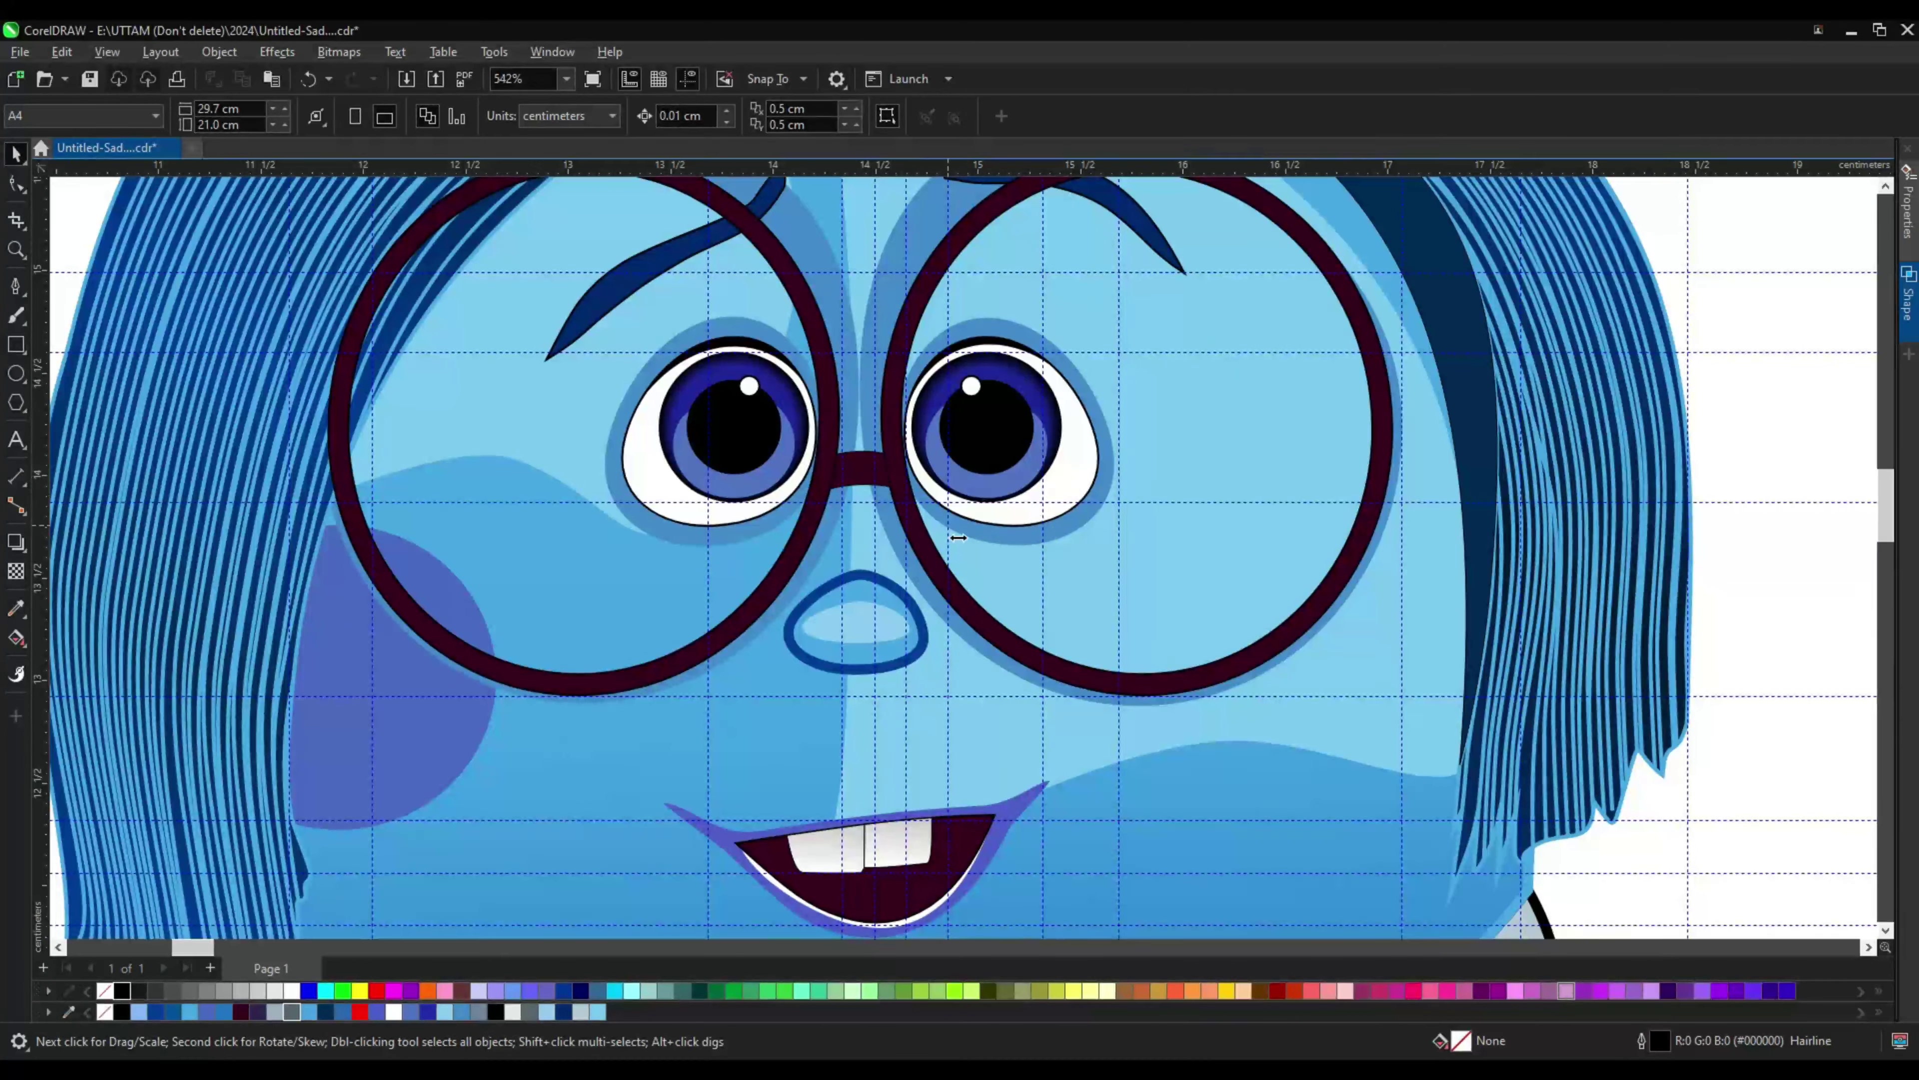
pyautogui.scroll(-4, 958, 537)
pyautogui.press('F10')
pyautogui.scroll(4, 959, 249)
pyautogui.click(839, 287)
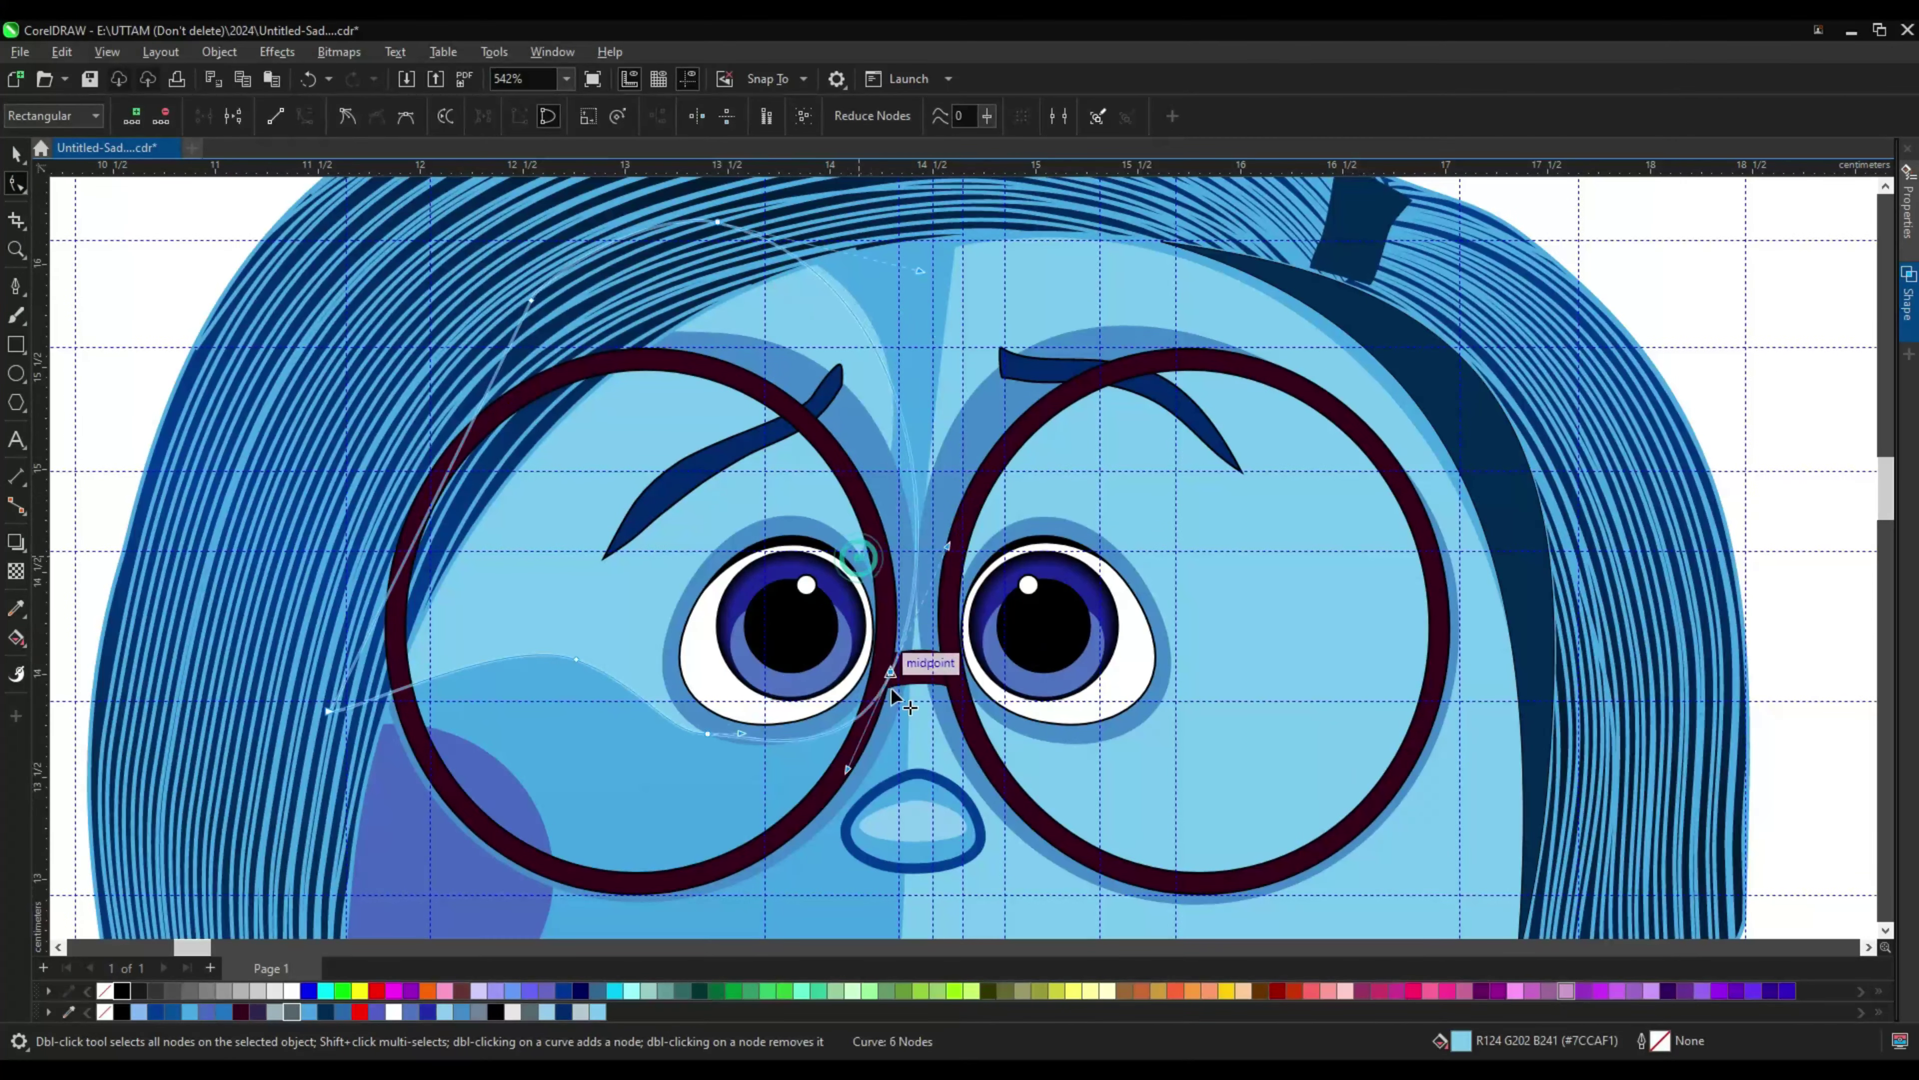
pyautogui.scroll(-5, 975, 257)
pyautogui.press('space')
pyautogui.scroll(3, 737, 632)
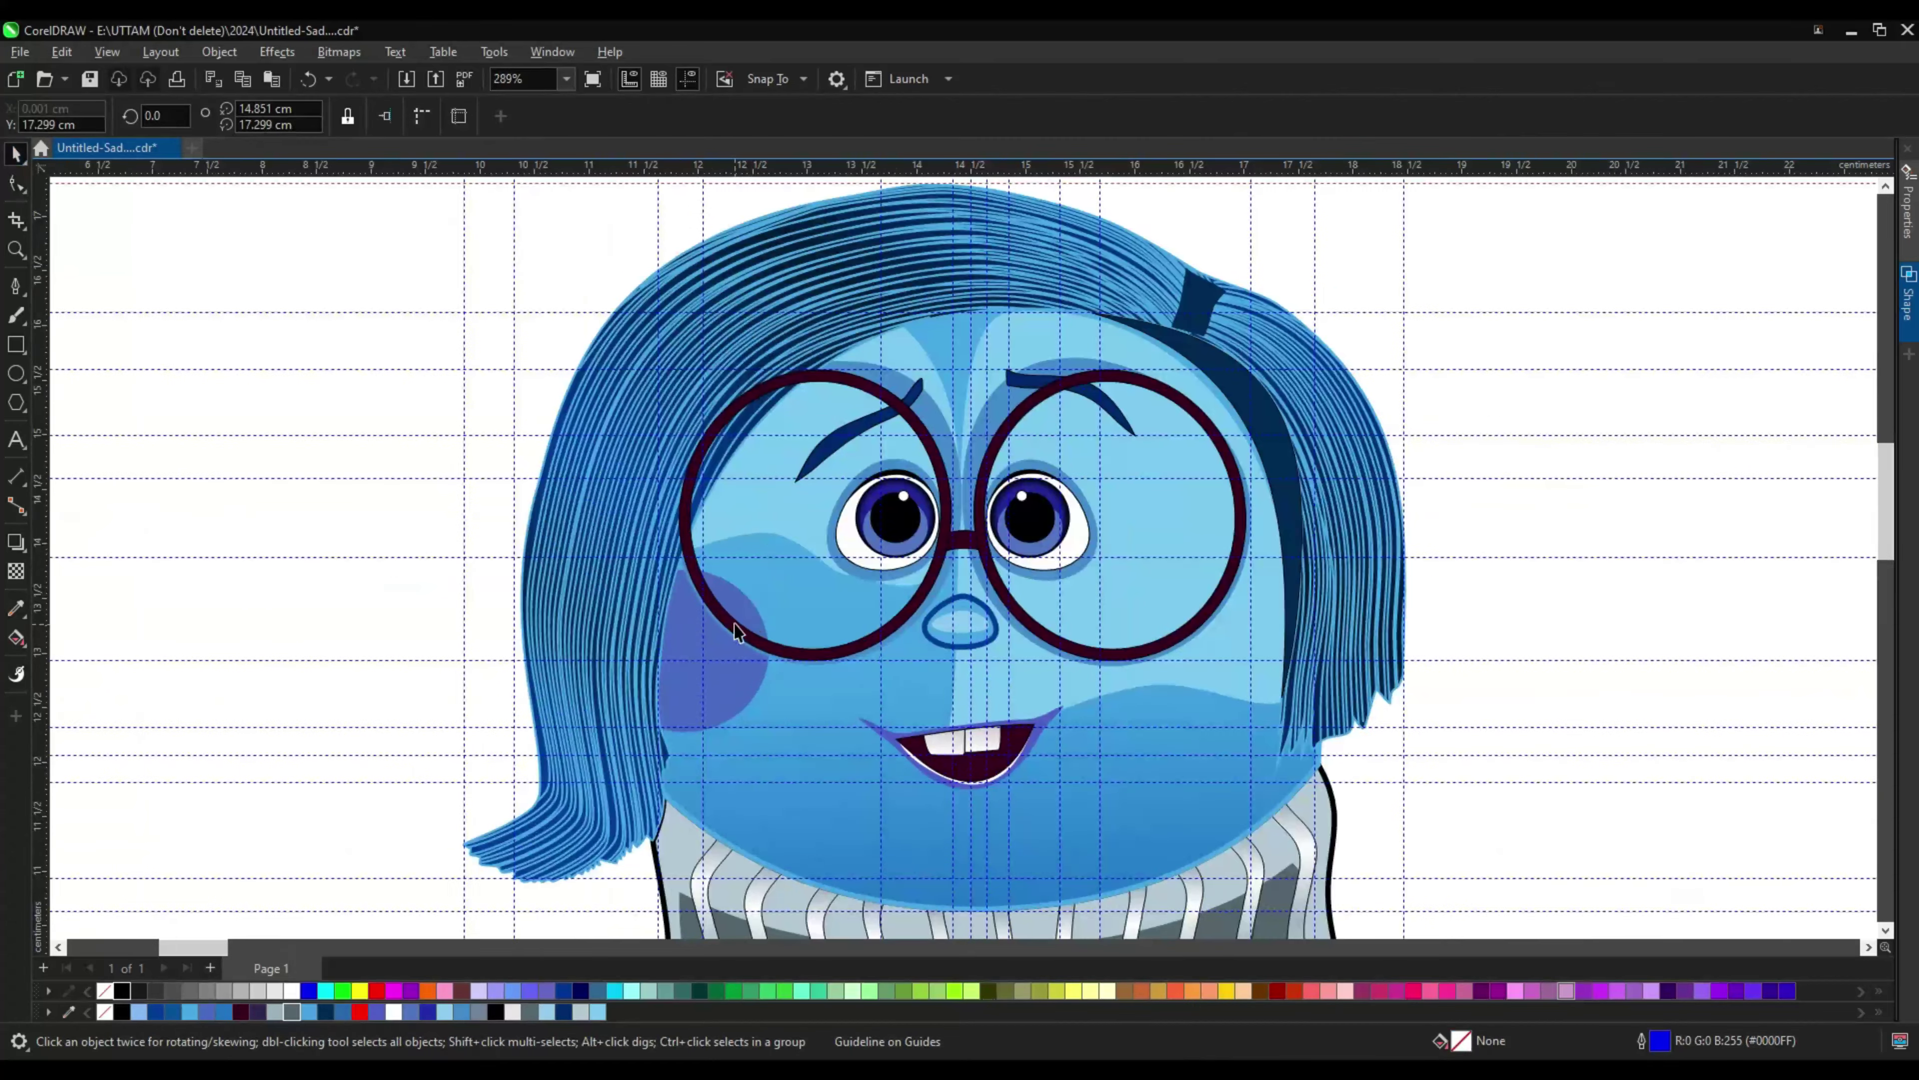
# Step: Recolour the outlines of the collar, sweater body and cuffs with the sampled dark grey
pyautogui.scroll(-3, 911, 547)
pyautogui.scroll(4, 756, 794)
pyautogui.press('i')
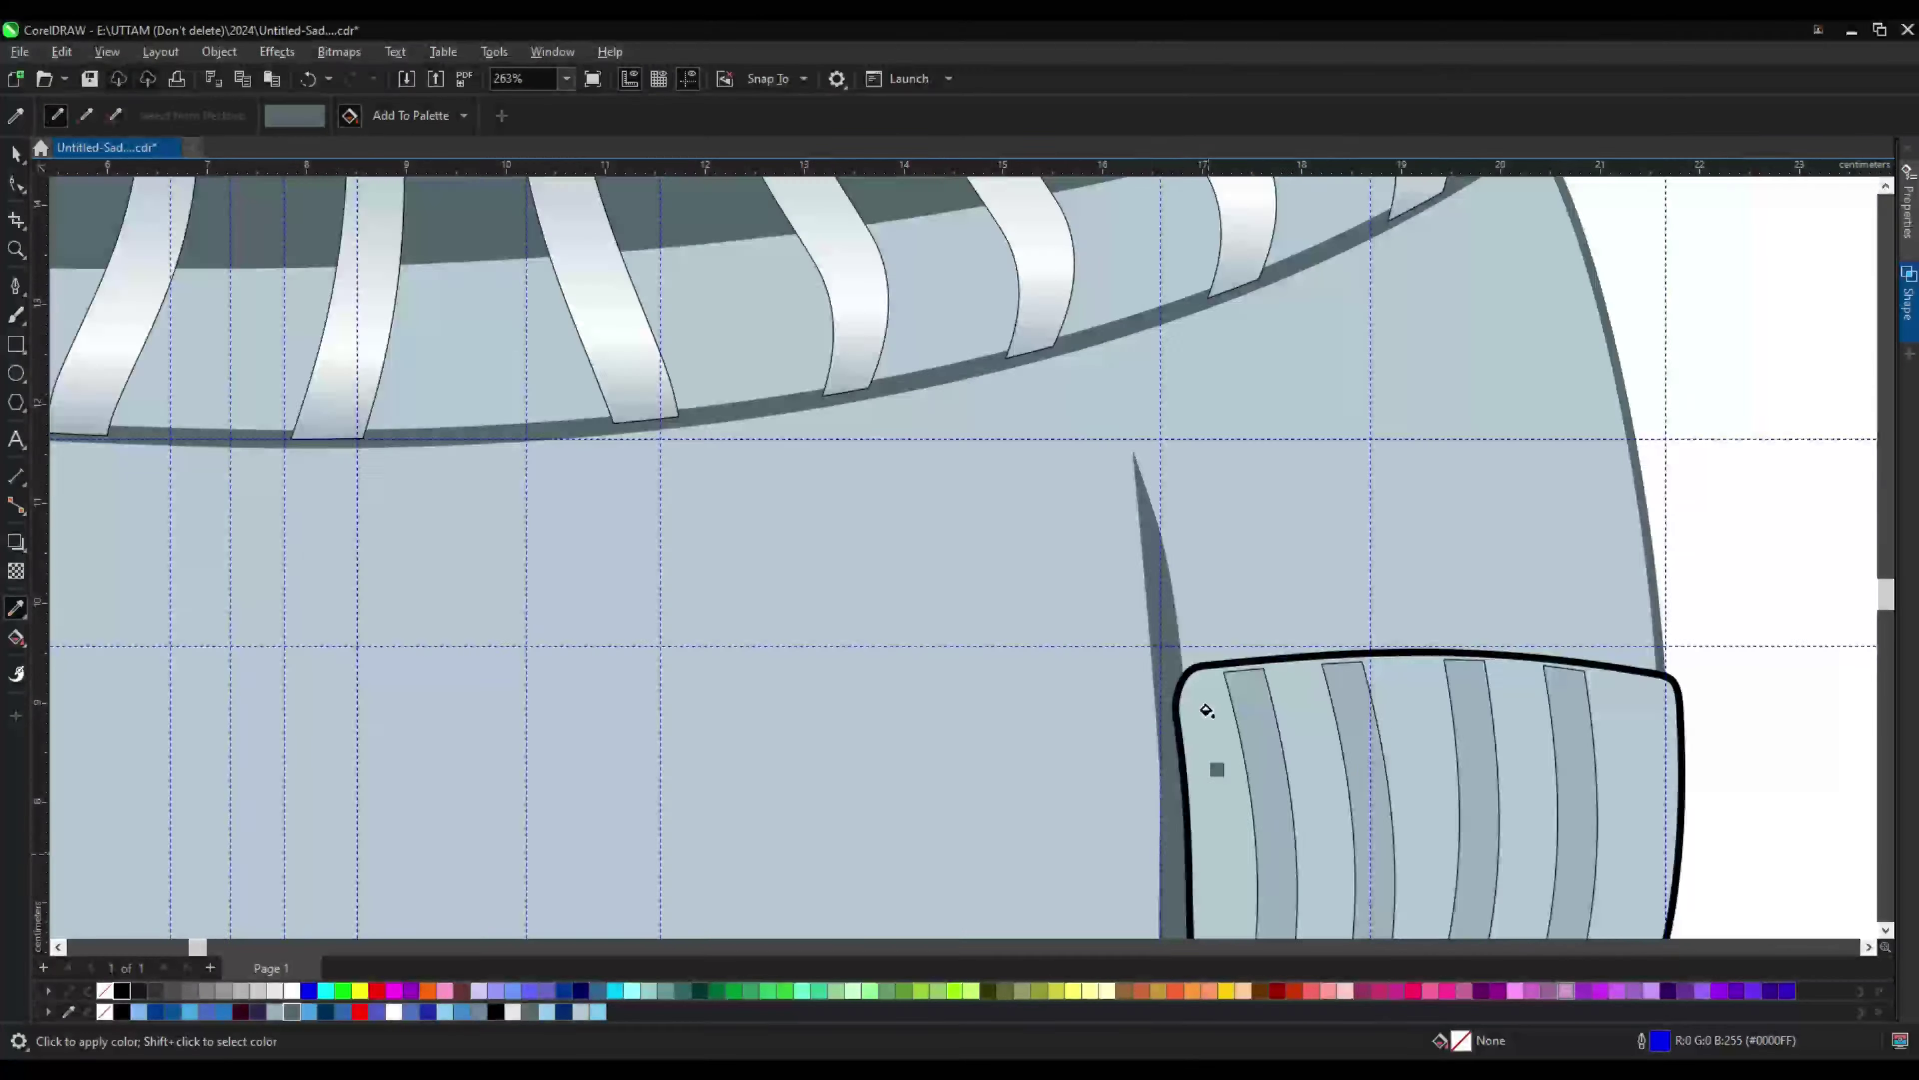
pyautogui.scroll(-3, 1207, 710)
pyautogui.scroll(5, 982, 643)
# Step: Scale the group of hem stripes vertically to 92.2% so it fits between the hem outlines
pyautogui.press('space')
pyautogui.click(1393, 564)
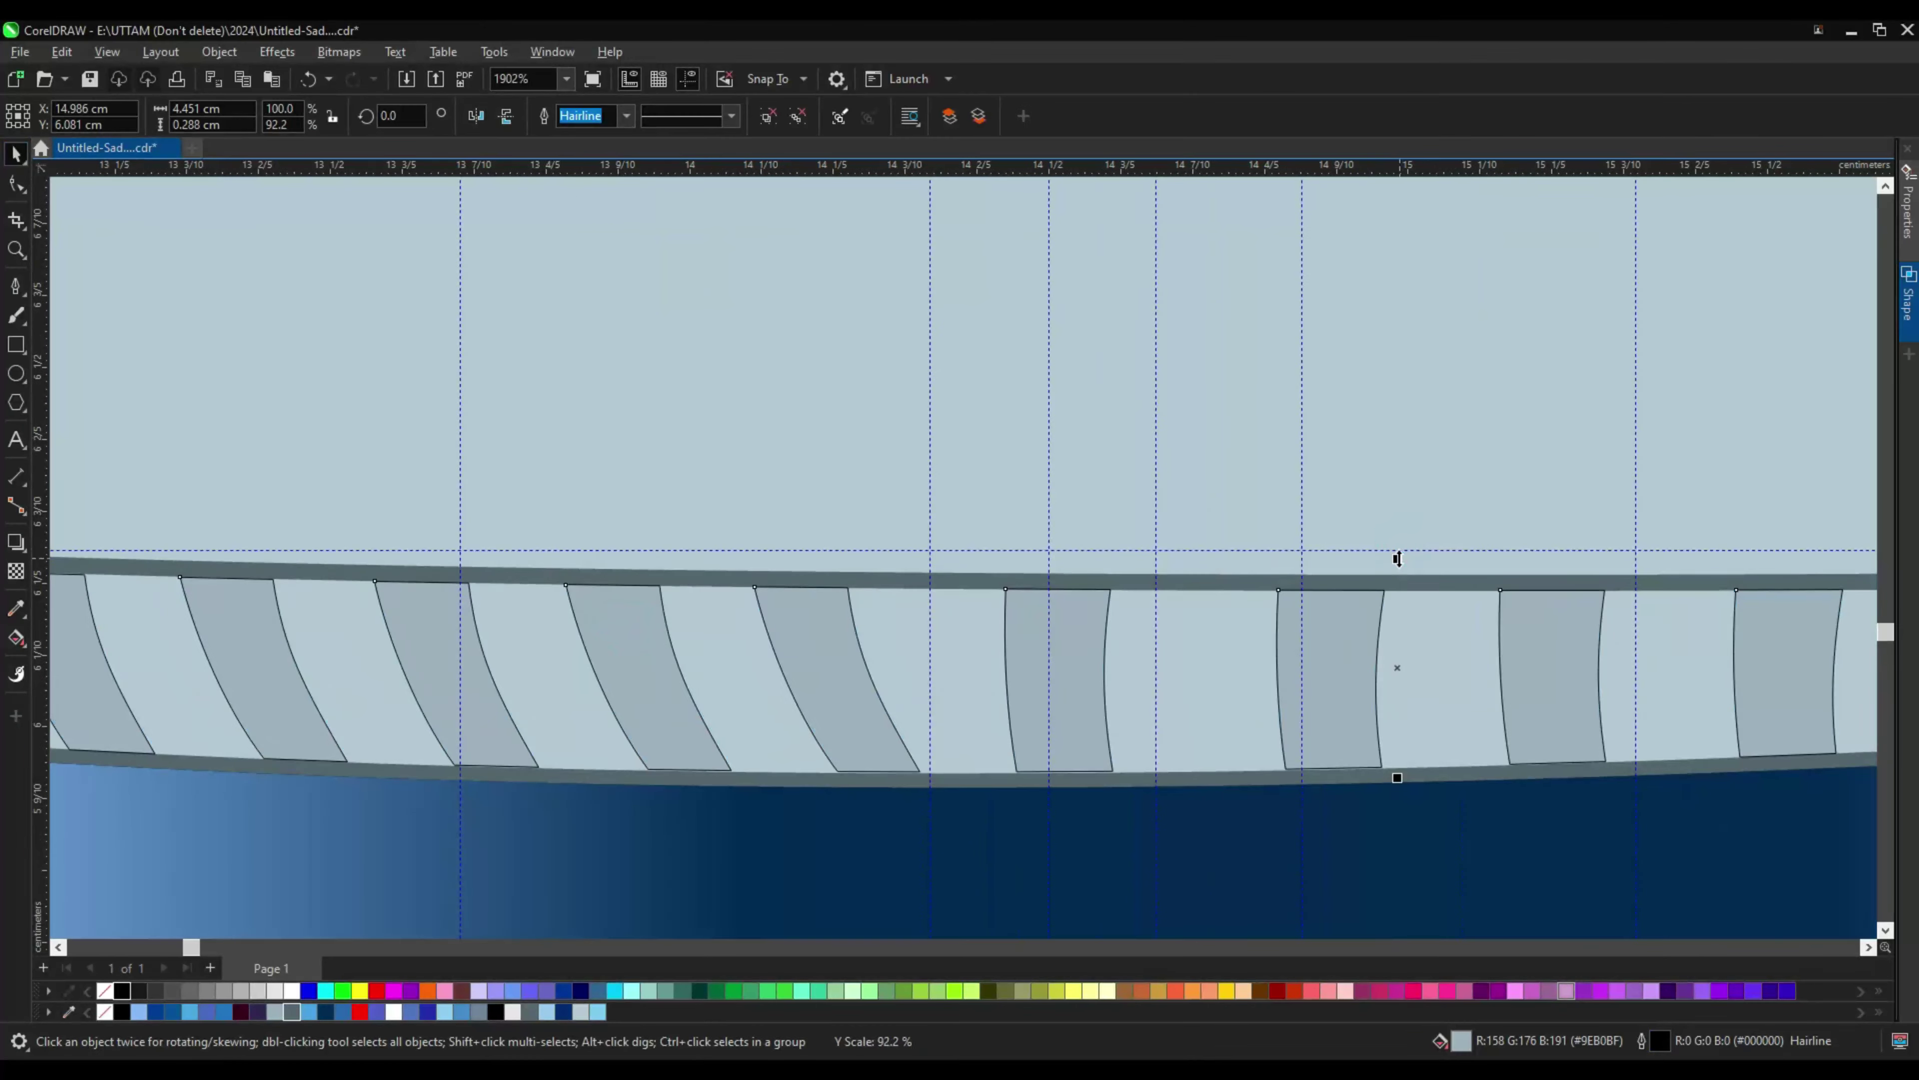
pyautogui.scroll(-2, 1493, 654)
# Step: Sample the medium blue and apply it to the outlines of the trousers and both light blue feet
pyautogui.press('i')
pyautogui.scroll(-2, 588, 472)
pyautogui.scroll(4, 758, 806)
pyautogui.scroll(-3, 883, 737)
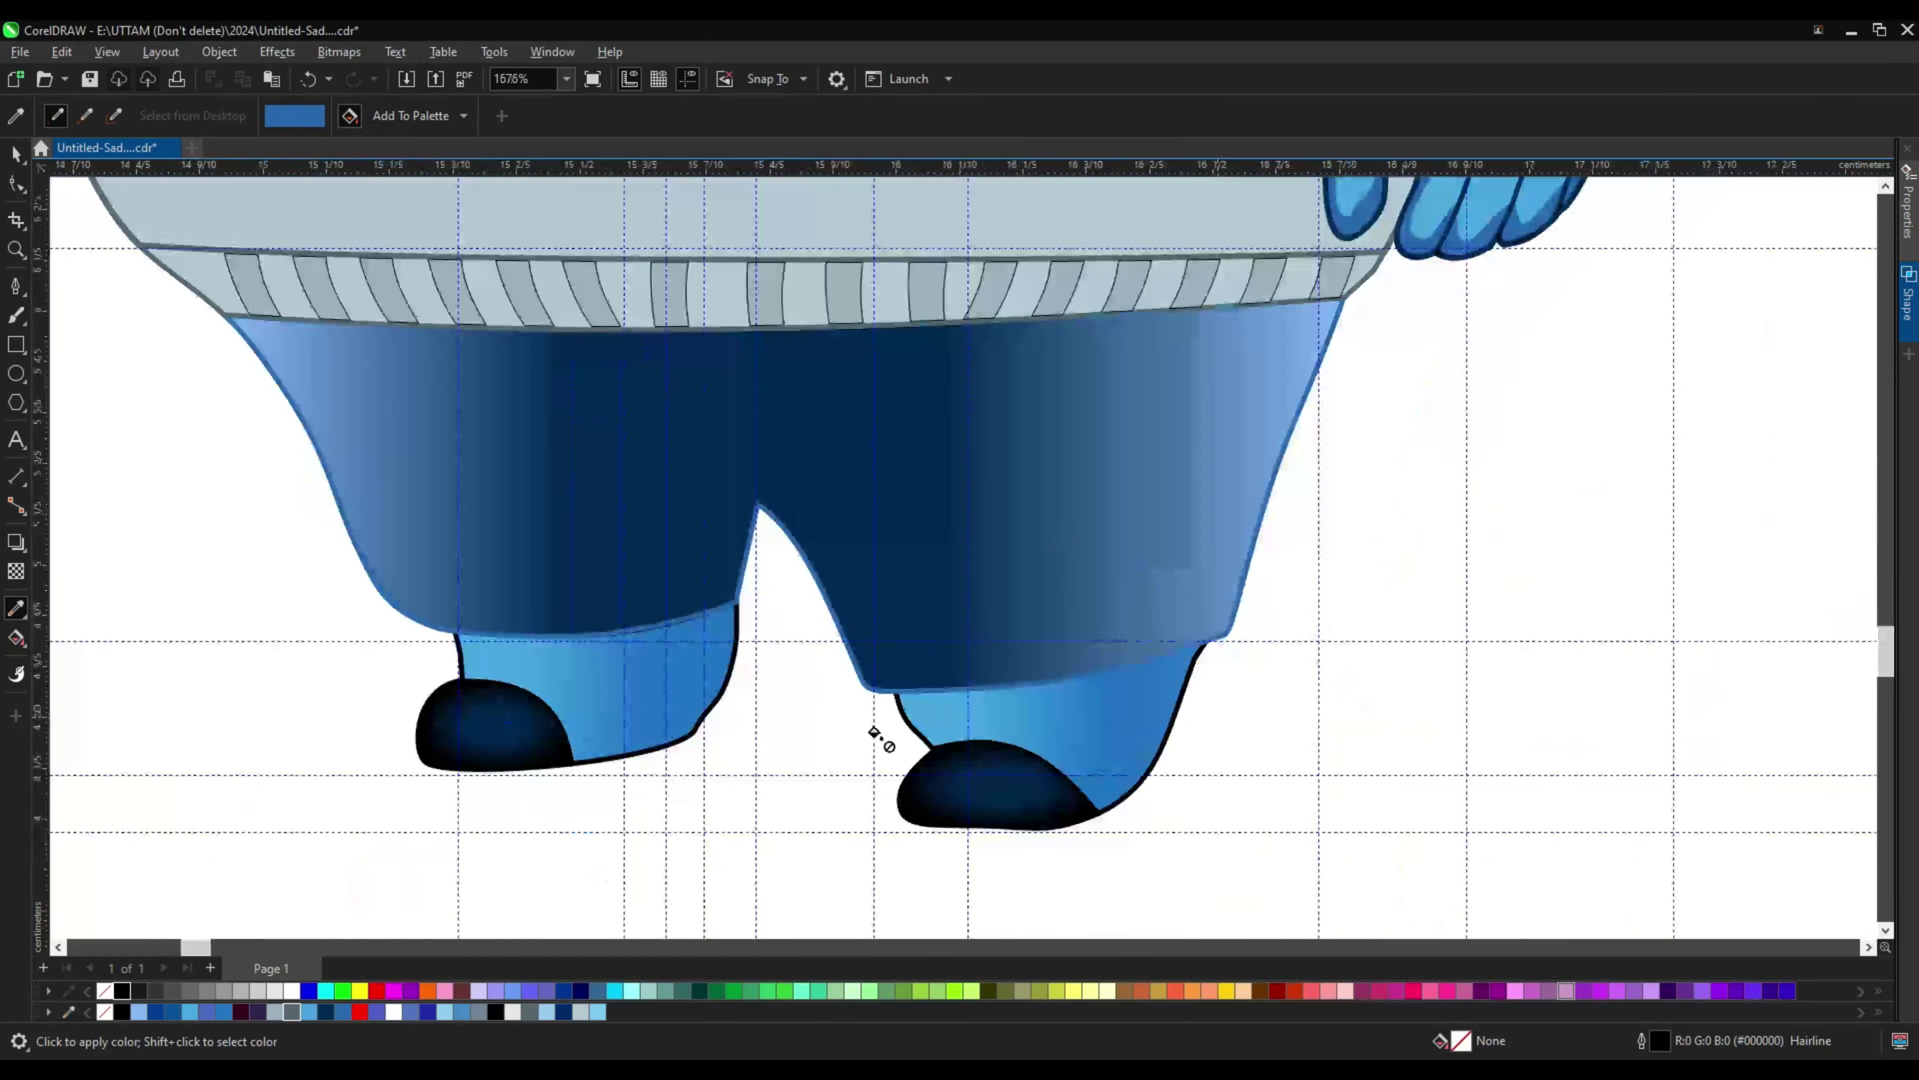
pyautogui.scroll(4, 861, 662)
pyautogui.click(450, 682)
pyautogui.scroll(-7, 857, 655)
pyautogui.press('space')
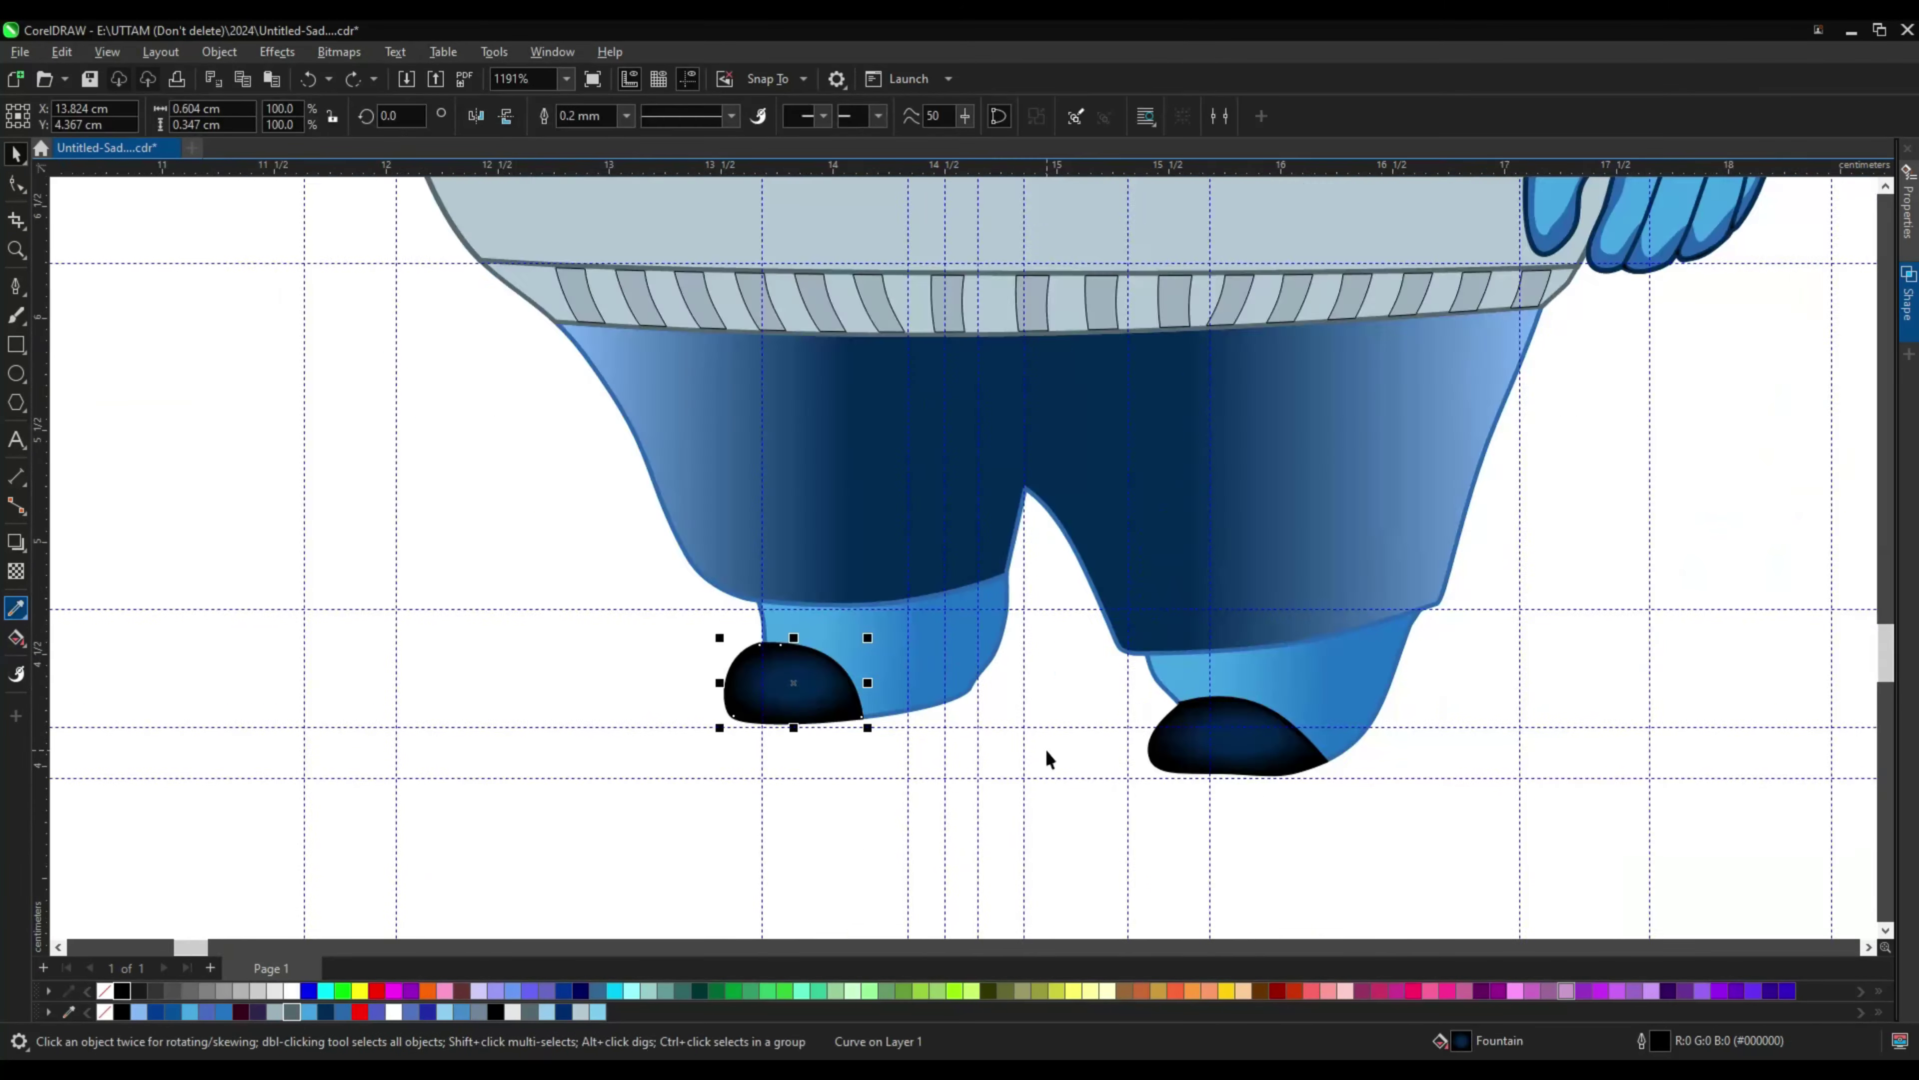
# Step: Create a boundary curve around the whole character with a 1.0 mm black outline and save the drawing
pyautogui.moveTo(816, 289); pyautogui.dragTo(1377, 800)
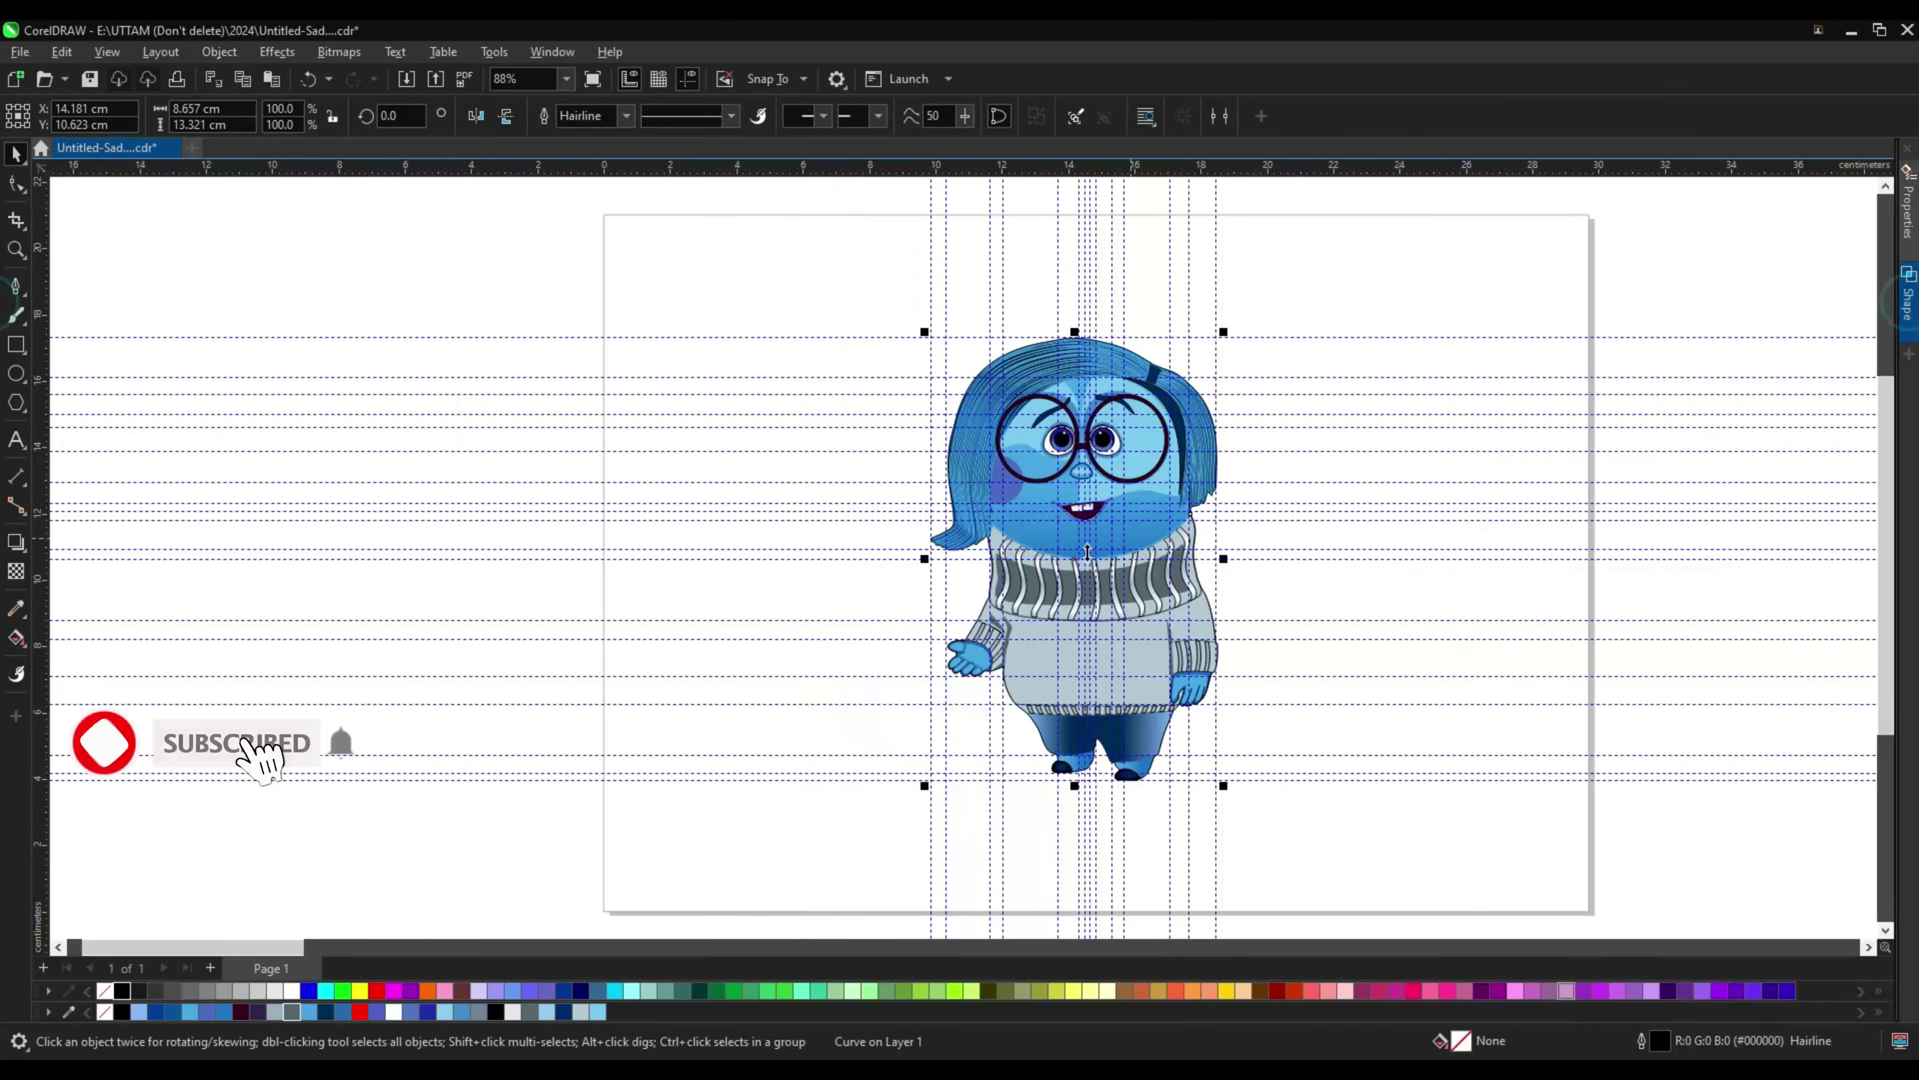
pyautogui.scroll(2, 1207, 536)
pyautogui.click(626, 115)
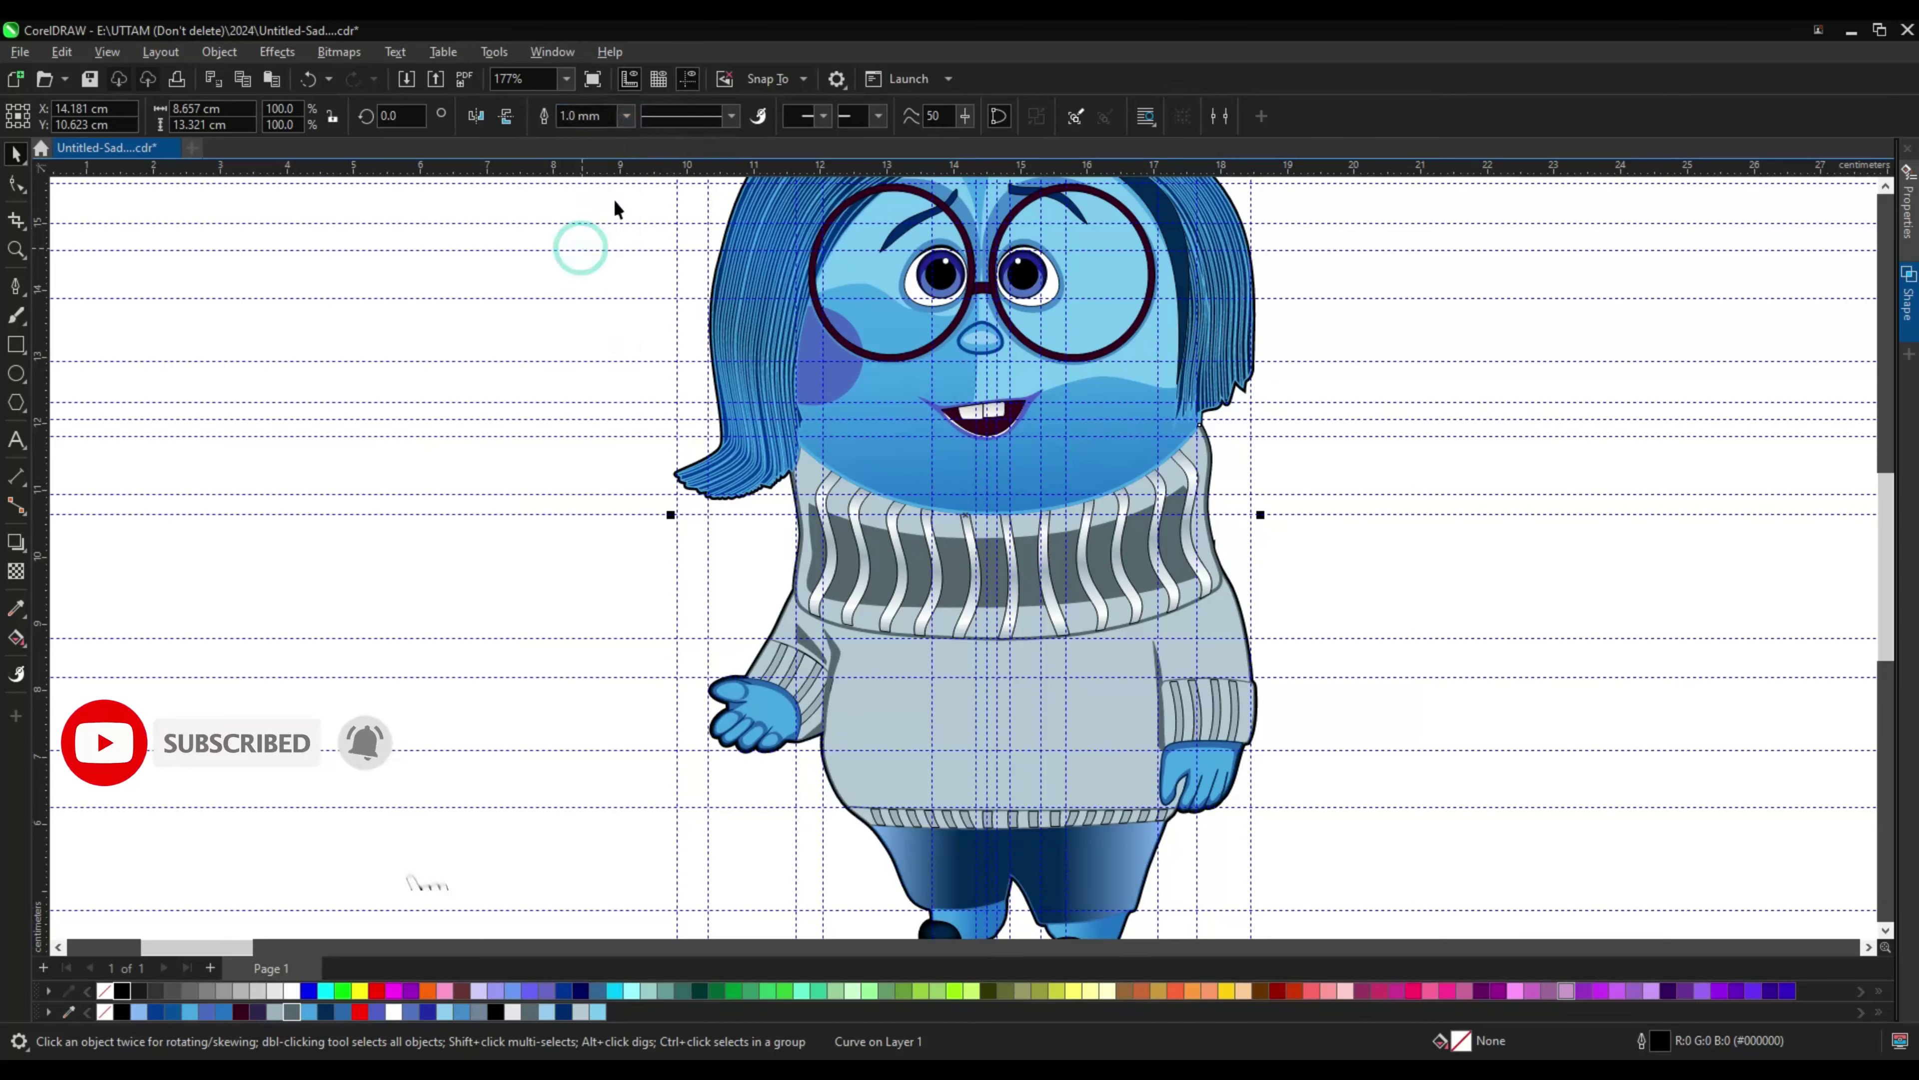
pyautogui.click(578, 257)
pyautogui.click(909, 577)
# Step: Create a hairline boundary curve around the turtleneck collar and widen it slightly beyond the sweater's sides
pyautogui.scroll(5, 910, 576)
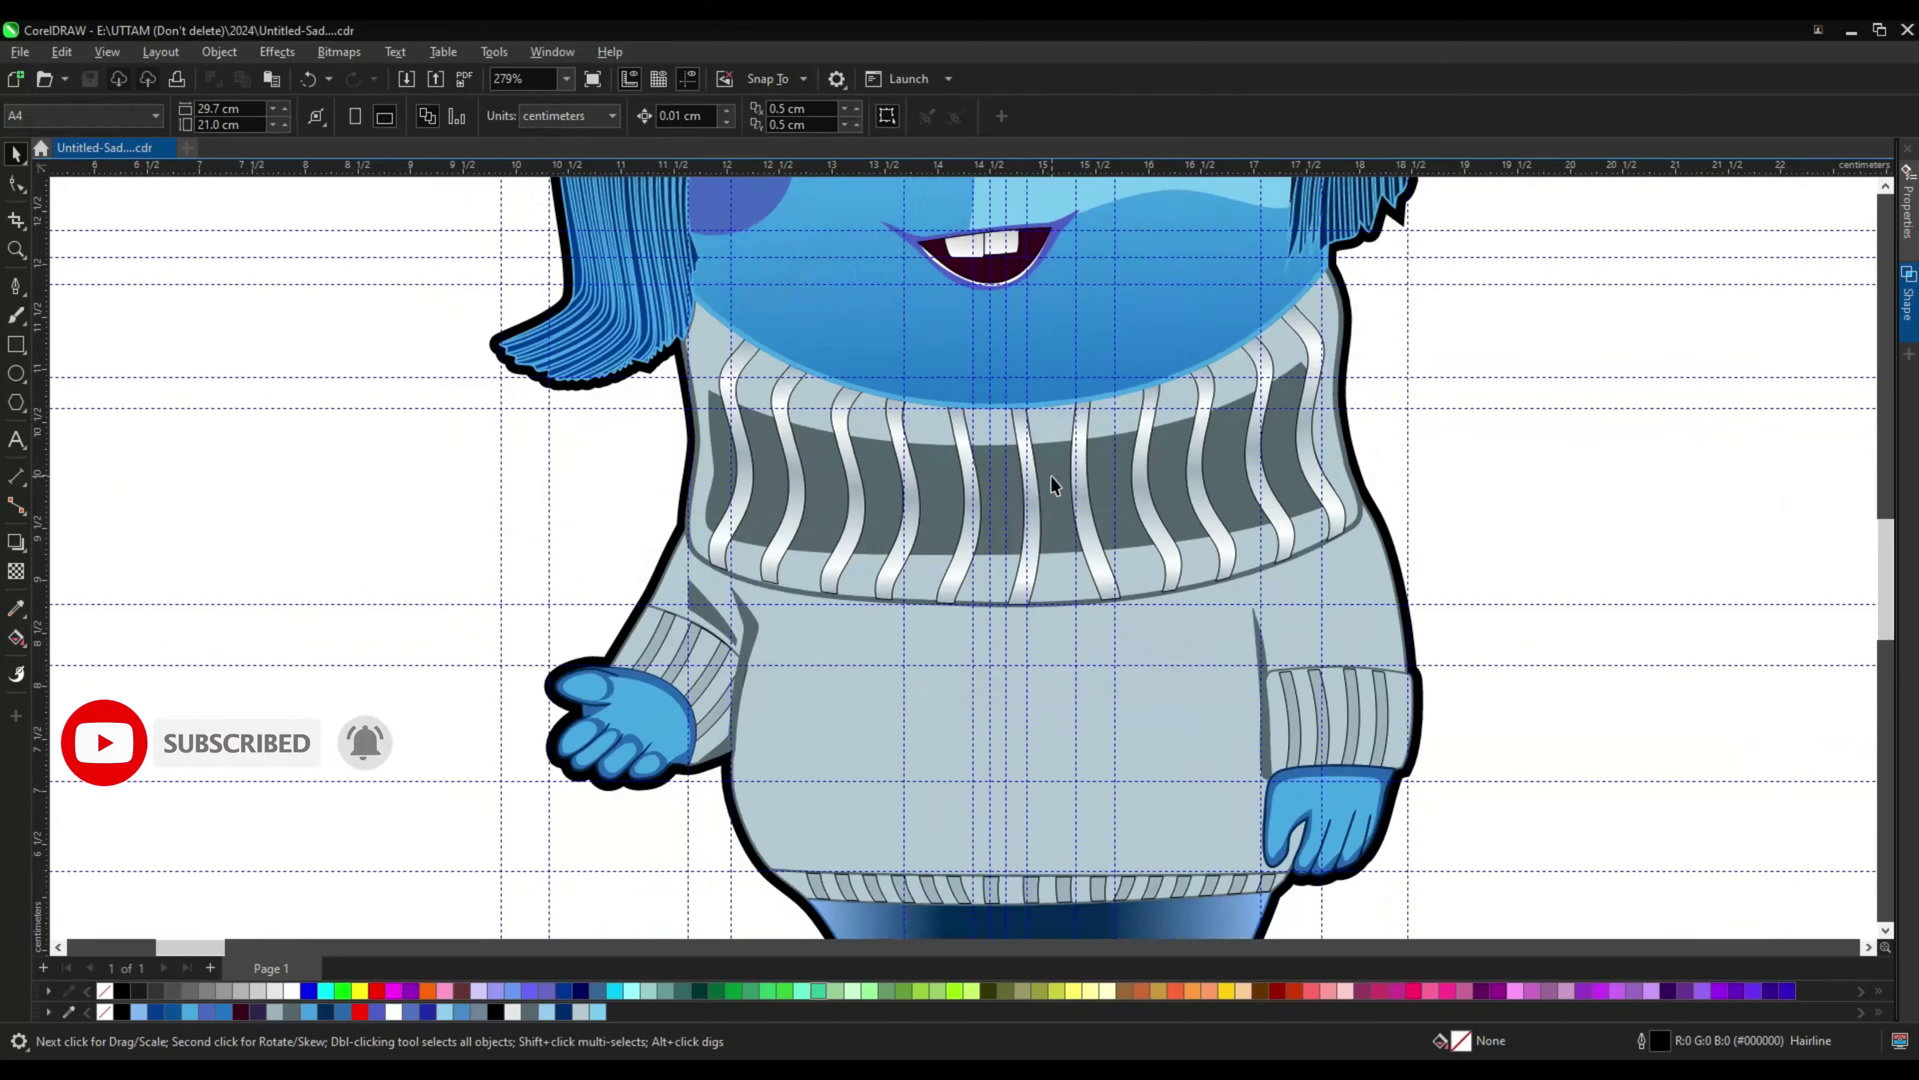
pyautogui.scroll(-2, 820, 552)
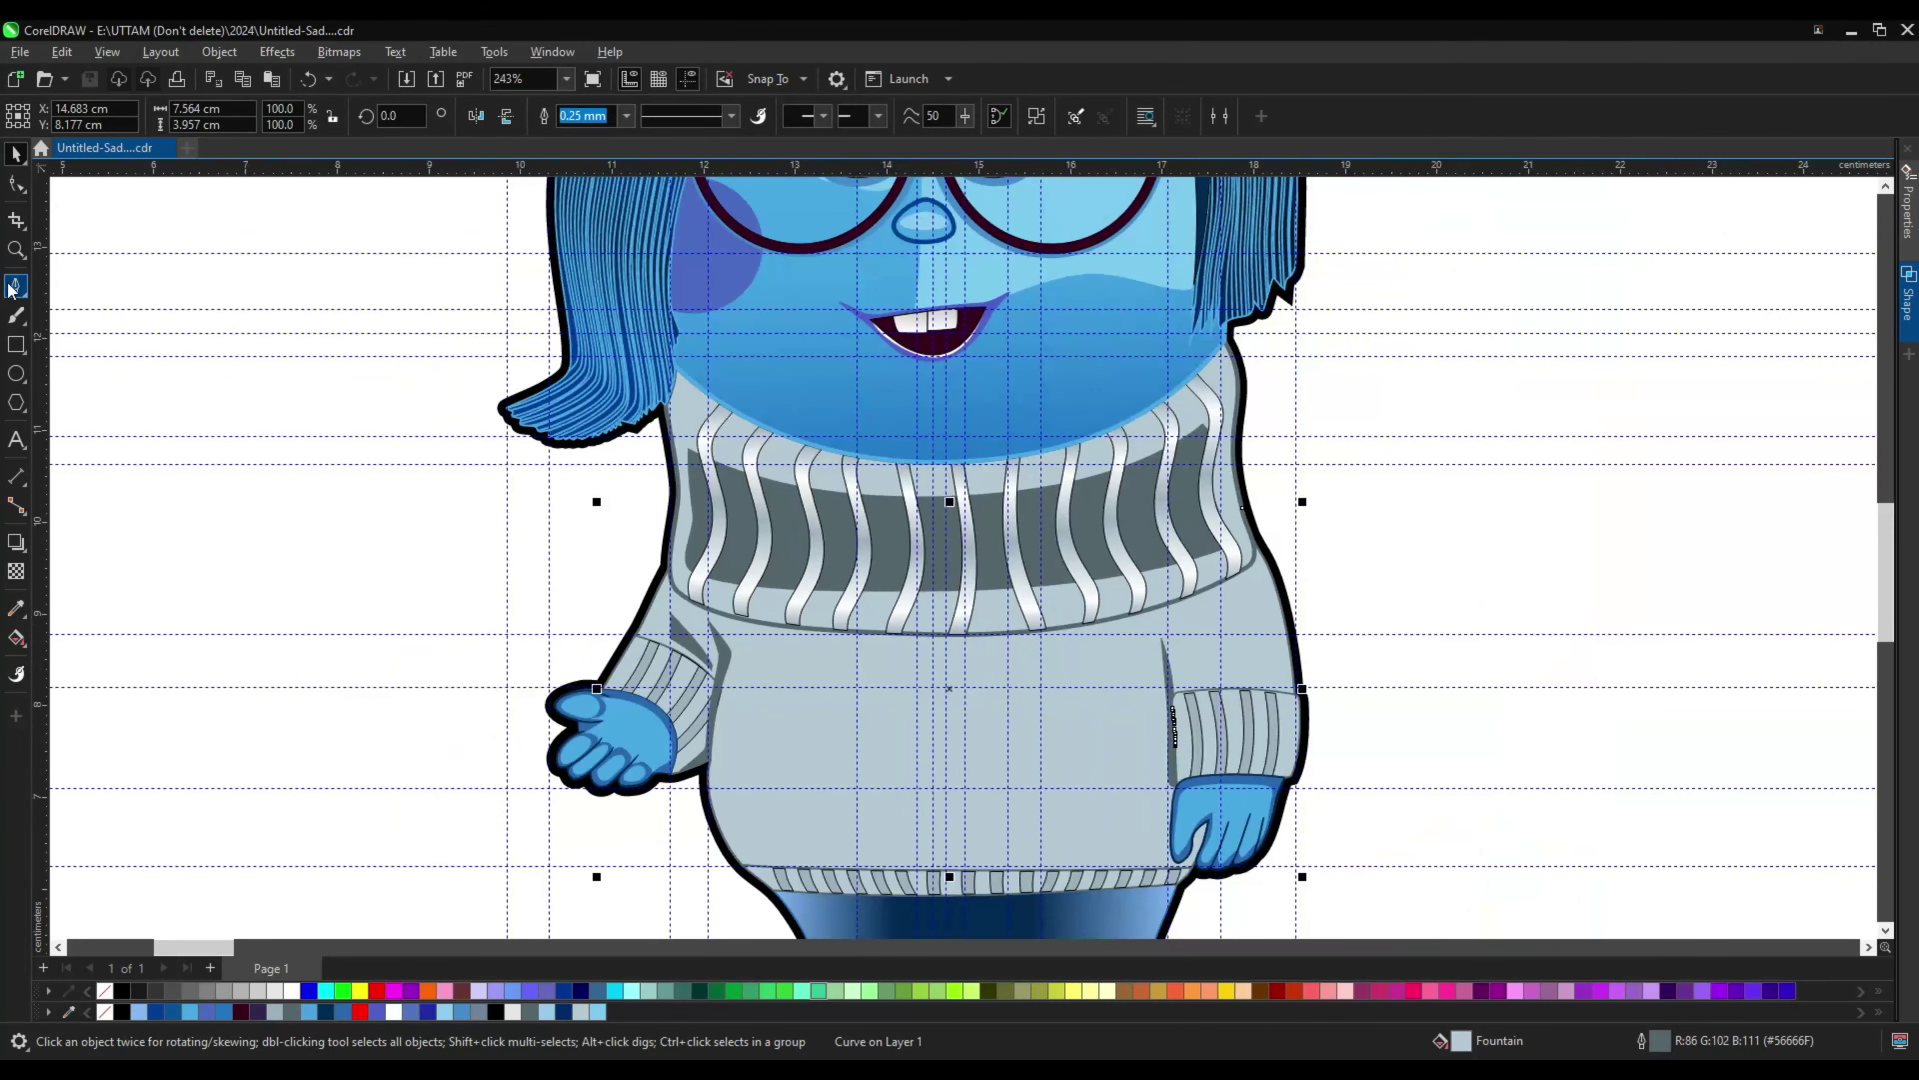
pyautogui.click(877, 611)
pyautogui.click(1908, 295)
pyautogui.click(1855, 374)
pyautogui.scroll(2, 533, 590)
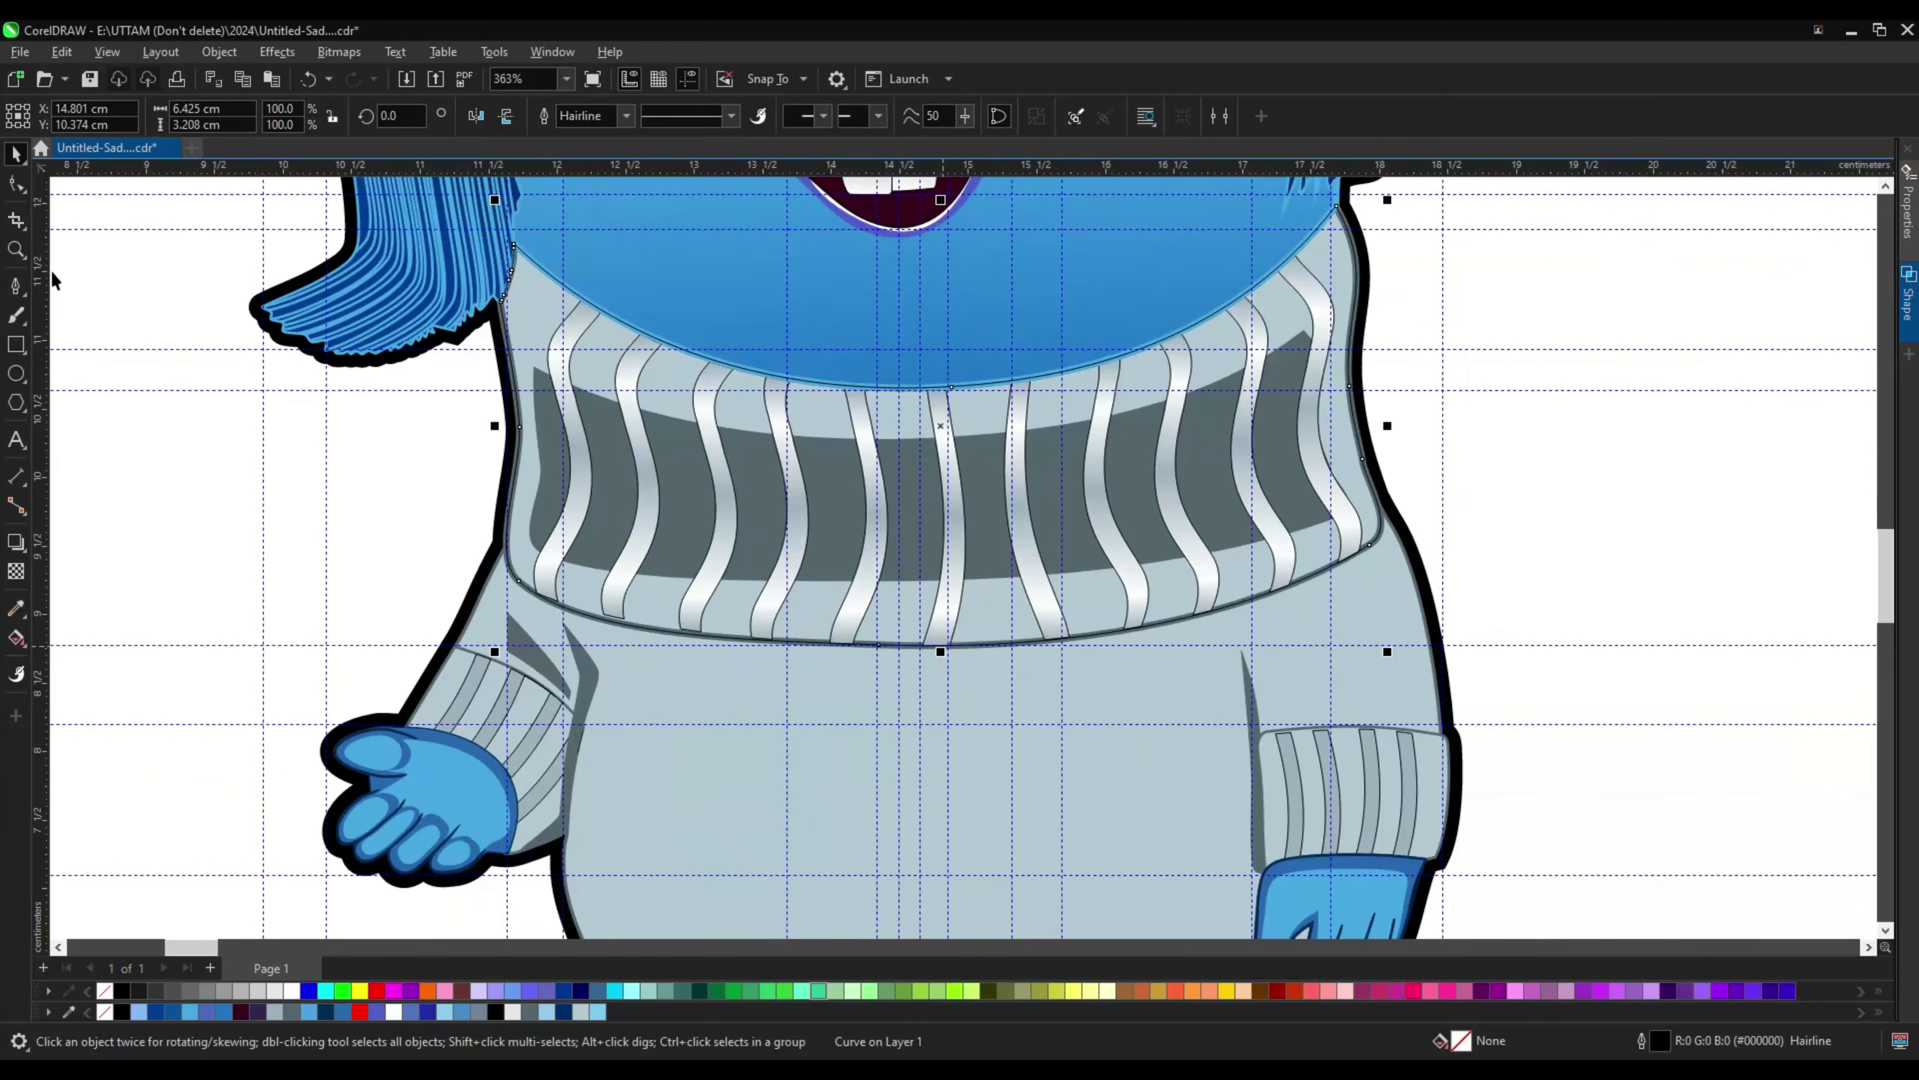
pyautogui.doubleClick(520, 588)
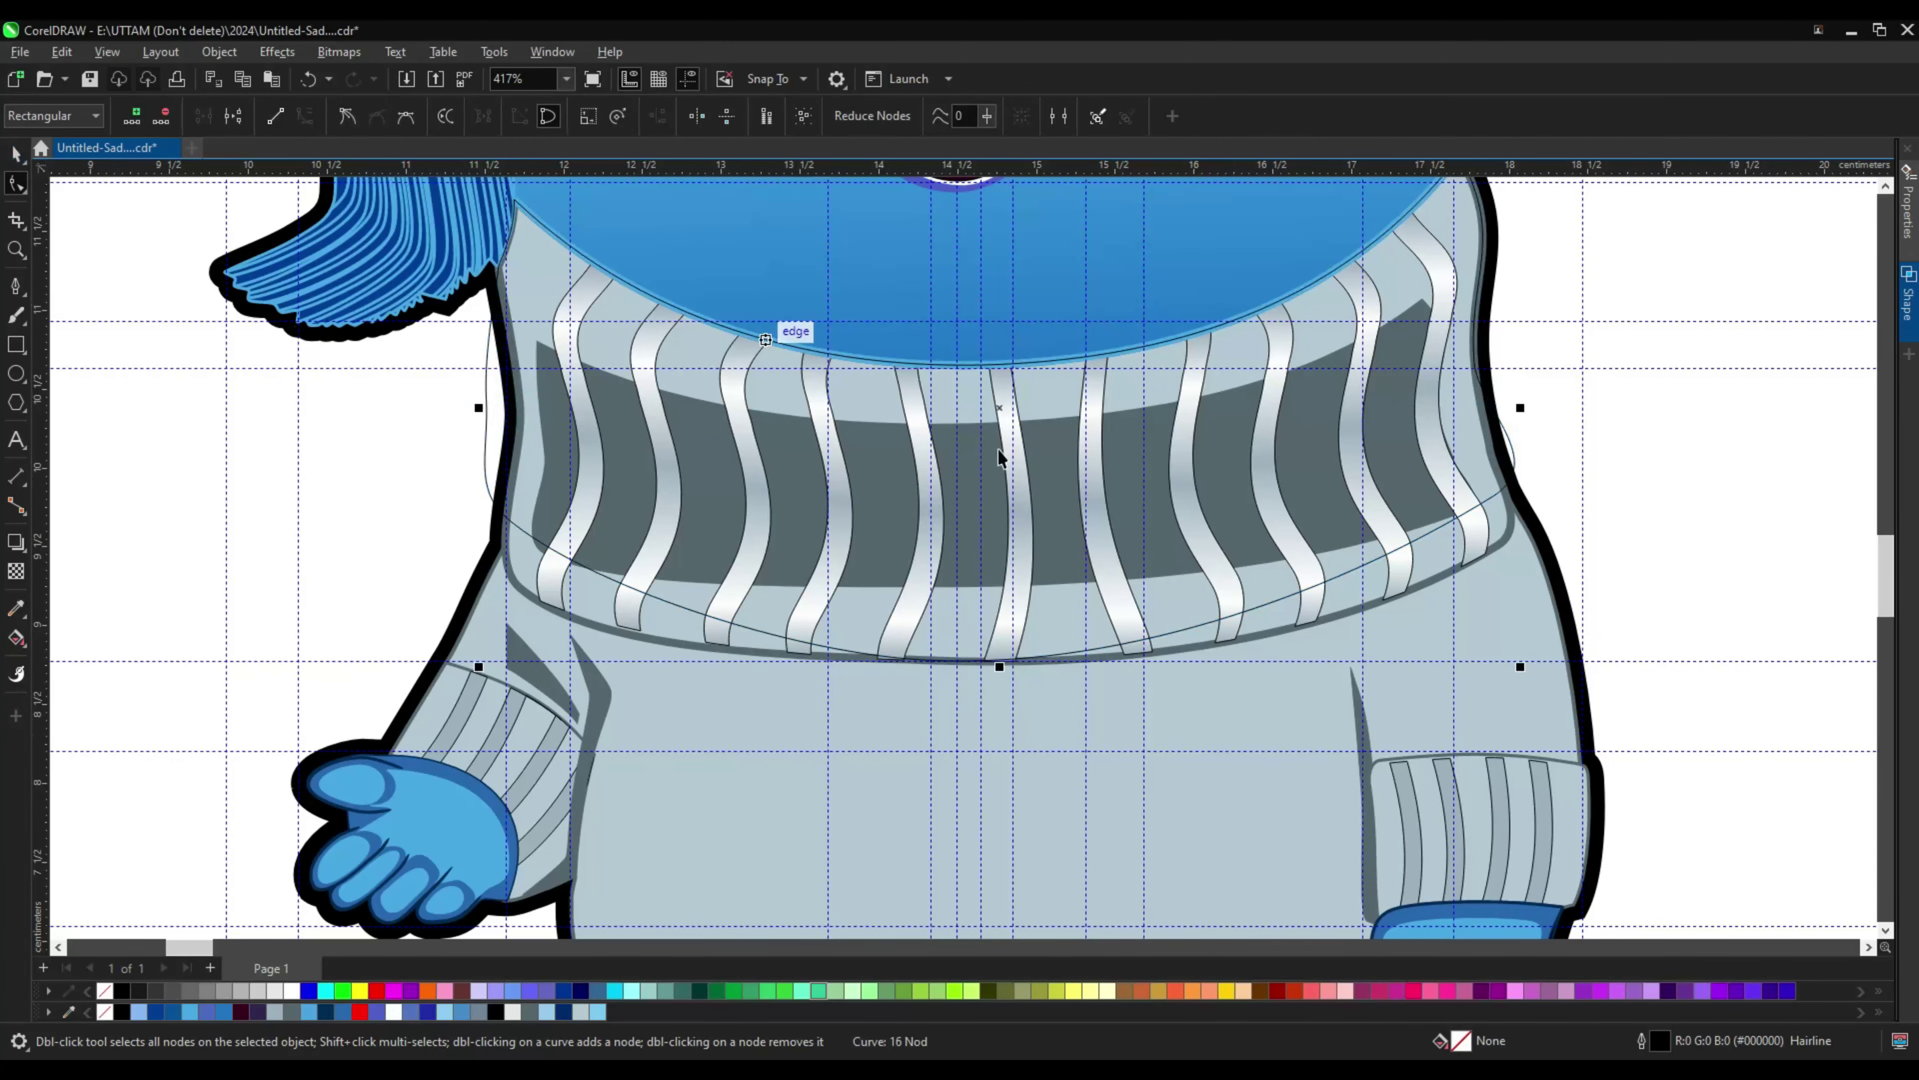
# Step: Undo the last edits and move the collar's white stripes and dark grey band clear of the character on its right
pyautogui.hotkey('ctrl', 'z')
pyautogui.hotkey('ctrl', 'z')
pyautogui.scroll(-2, 973, 574)
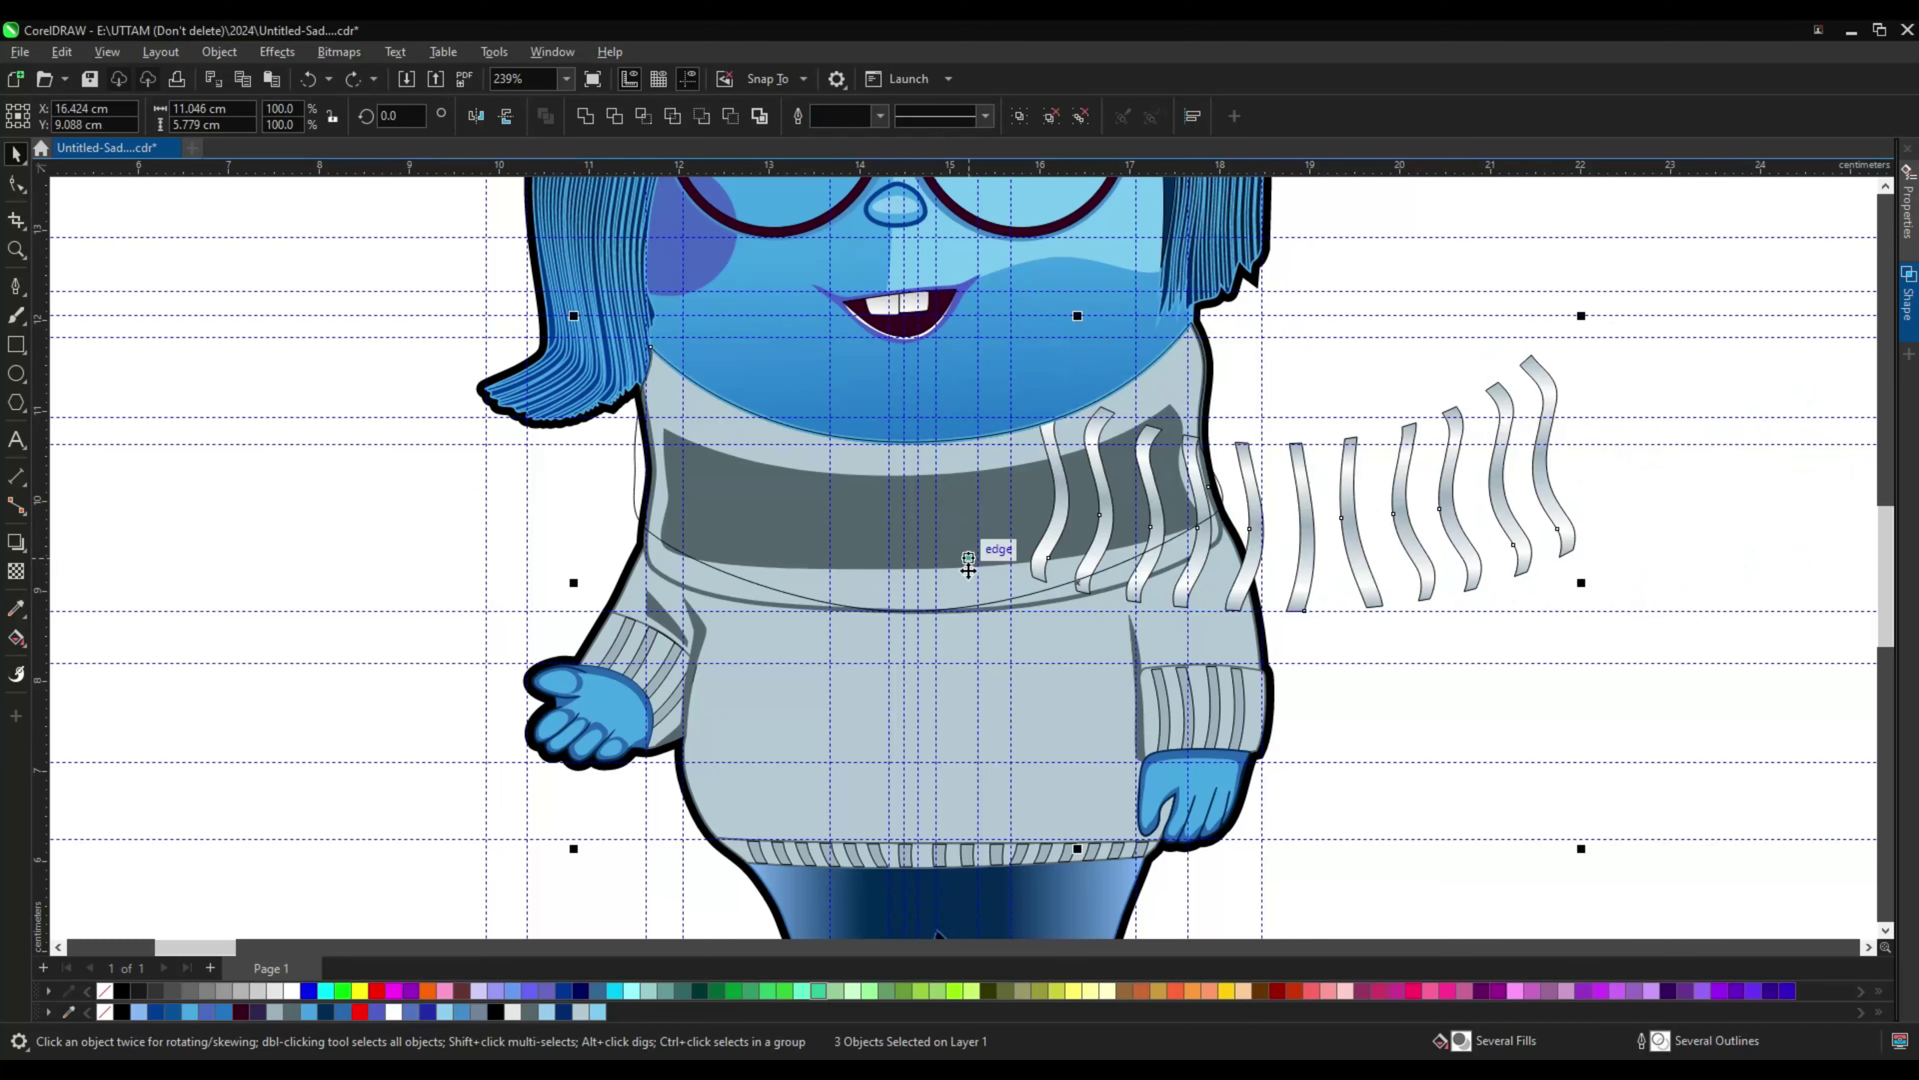
pyautogui.press('Tab')
pyautogui.scroll(-1, 756, 604)
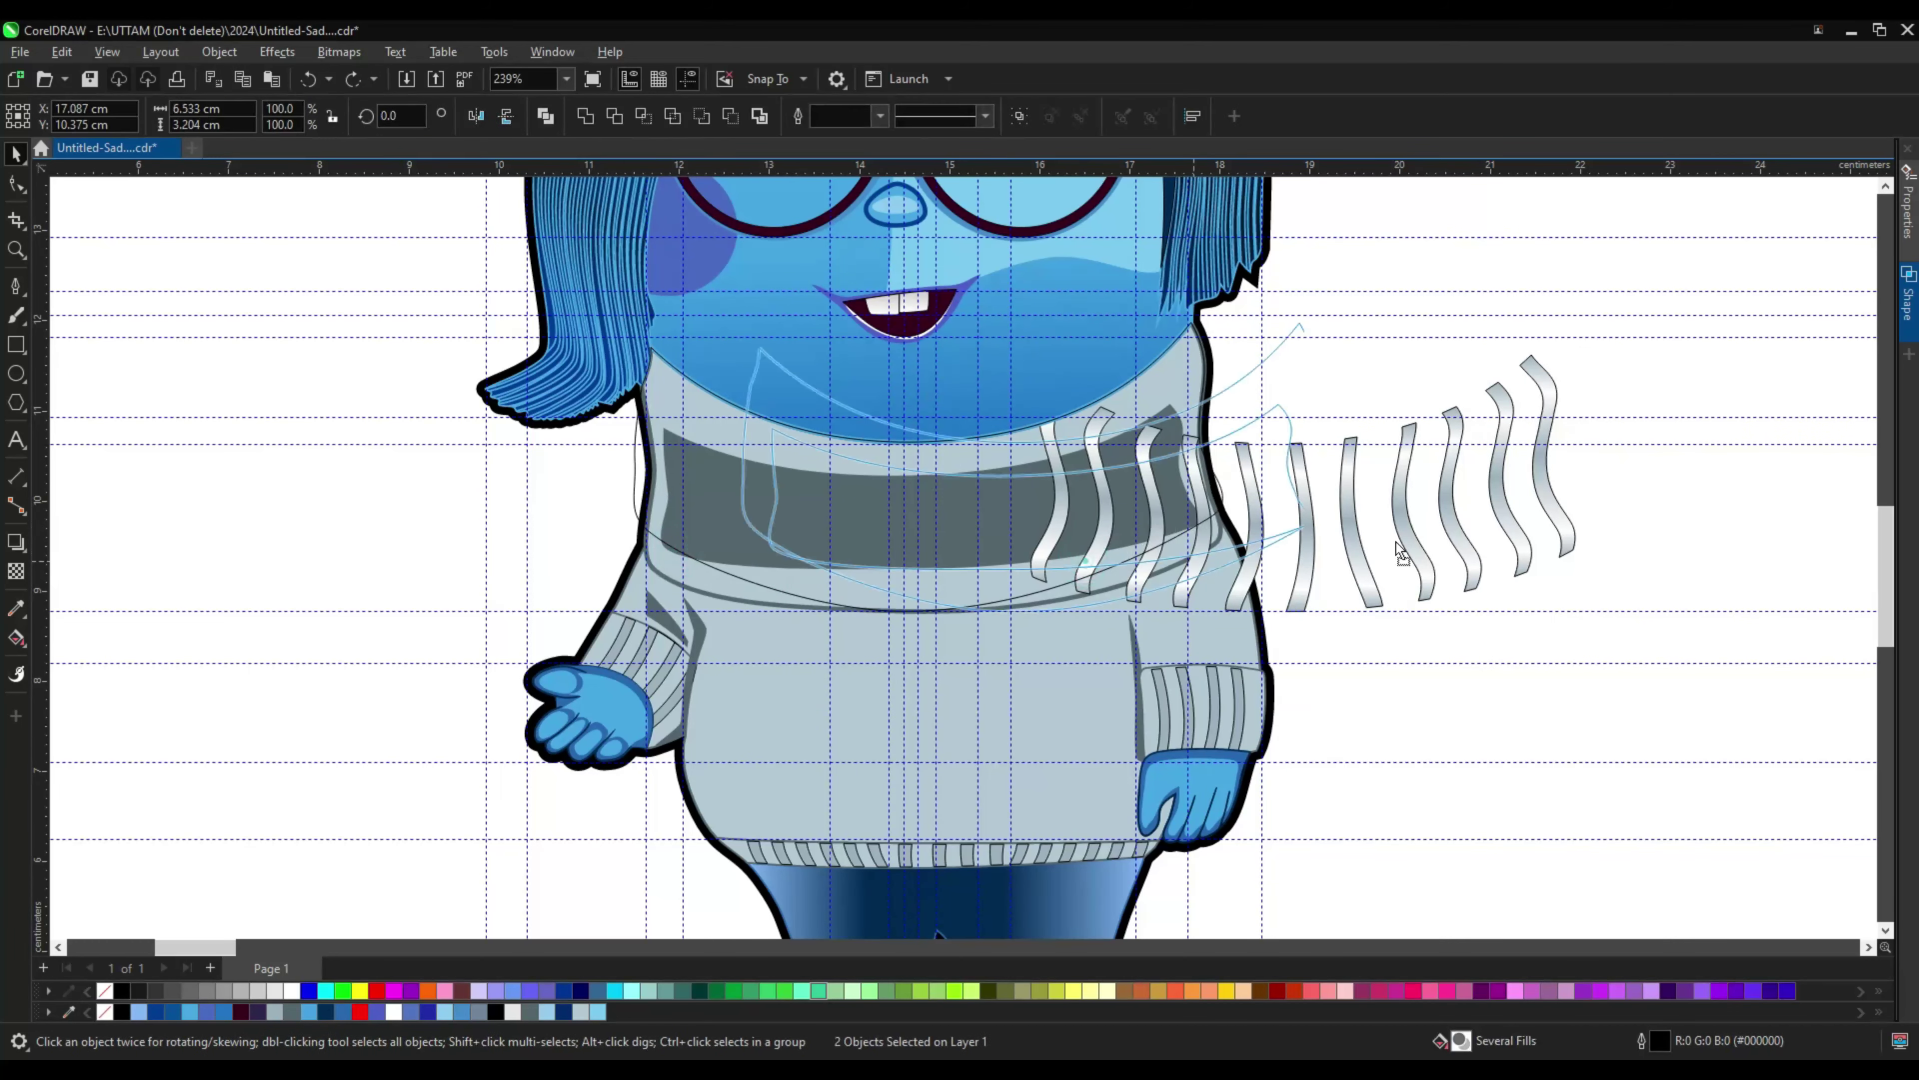
pyautogui.moveTo(1108, 531); pyautogui.dragTo(1652, 532)
pyautogui.click(1054, 558)
pyautogui.scroll(4, 929, 529)
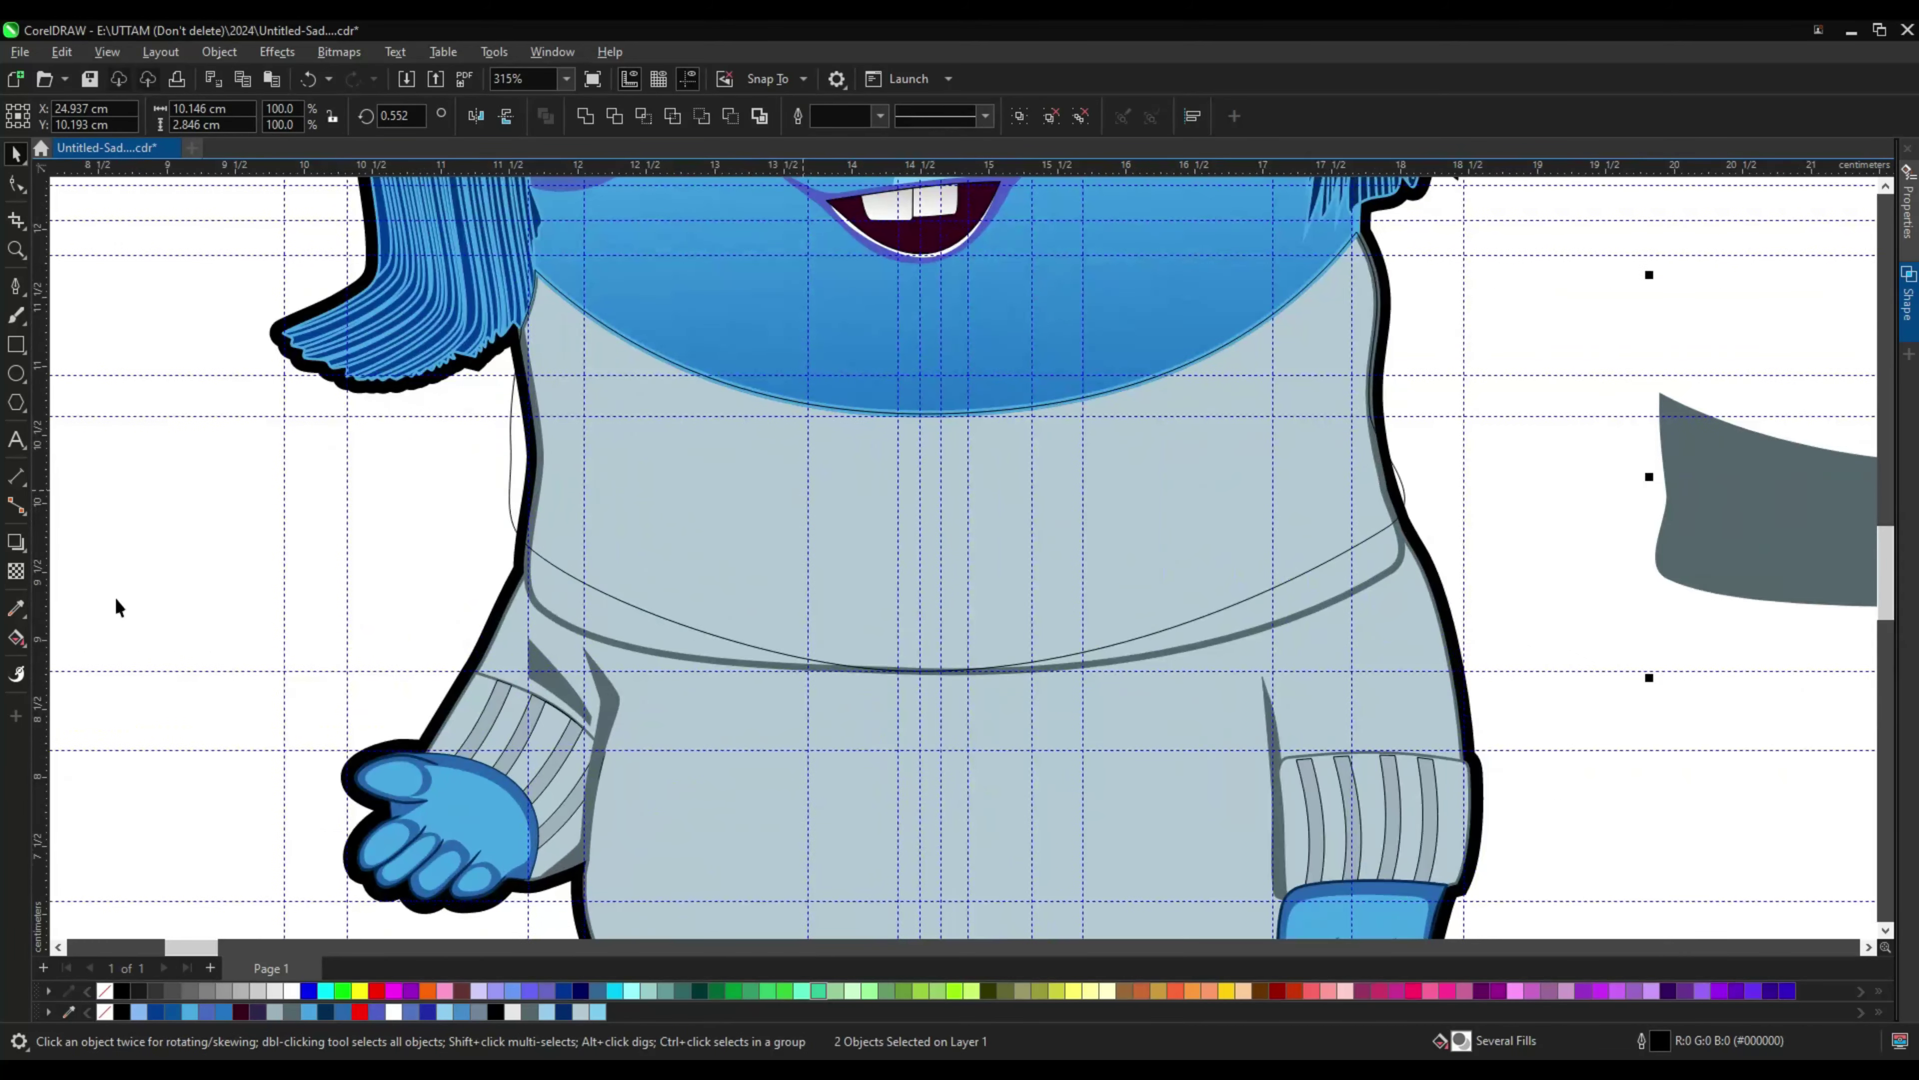
# Step: Fill the enclosed collar area using Smart Fill with C40 M20 Y0 K40 and a black hairline outline
pyautogui.click(40, 659)
pyautogui.click(982, 529)
pyautogui.scroll(-2, 982, 529)
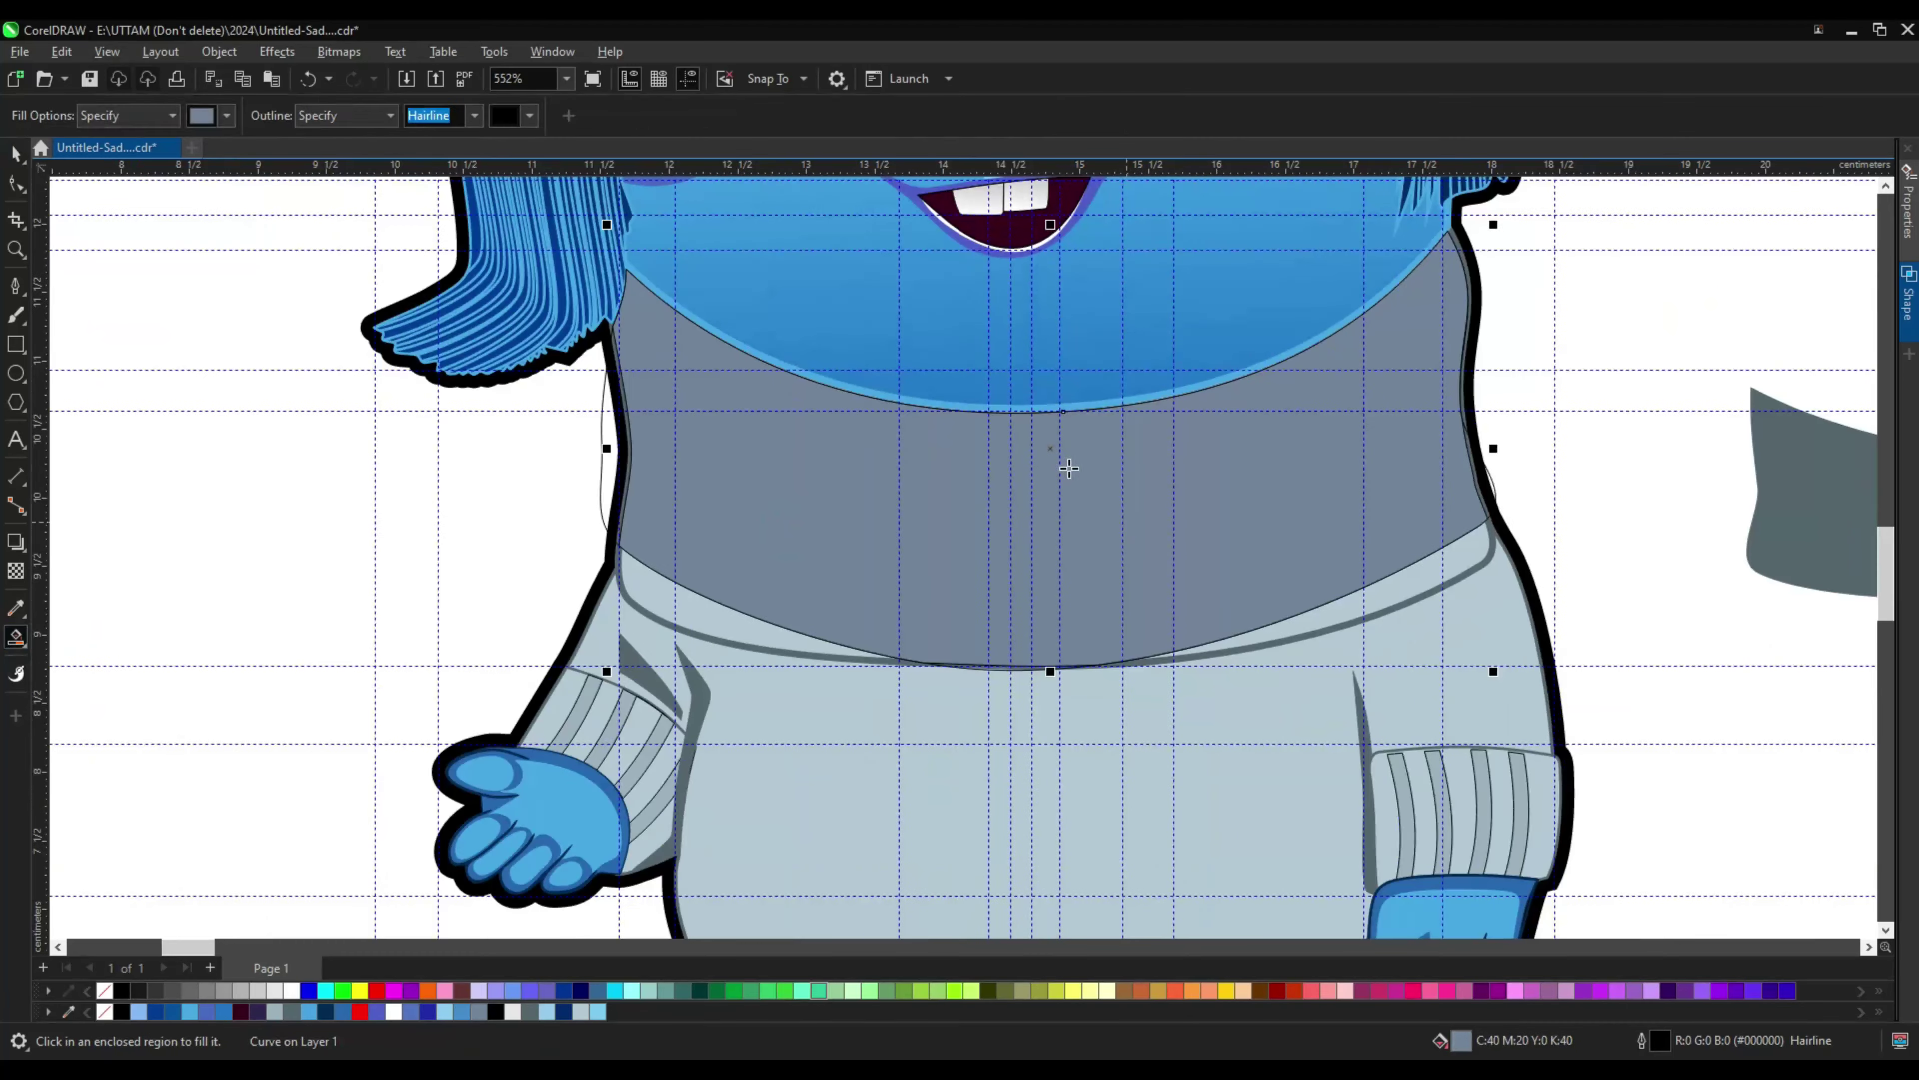
pyautogui.rightClick(630, 470)
pyautogui.press('Escape')
# Step: Remove surplus nodes along both sides of the filled collar and round its lower corners
pyautogui.press('F10')
pyautogui.click(640, 366)
pyautogui.scroll(2, 589, 382)
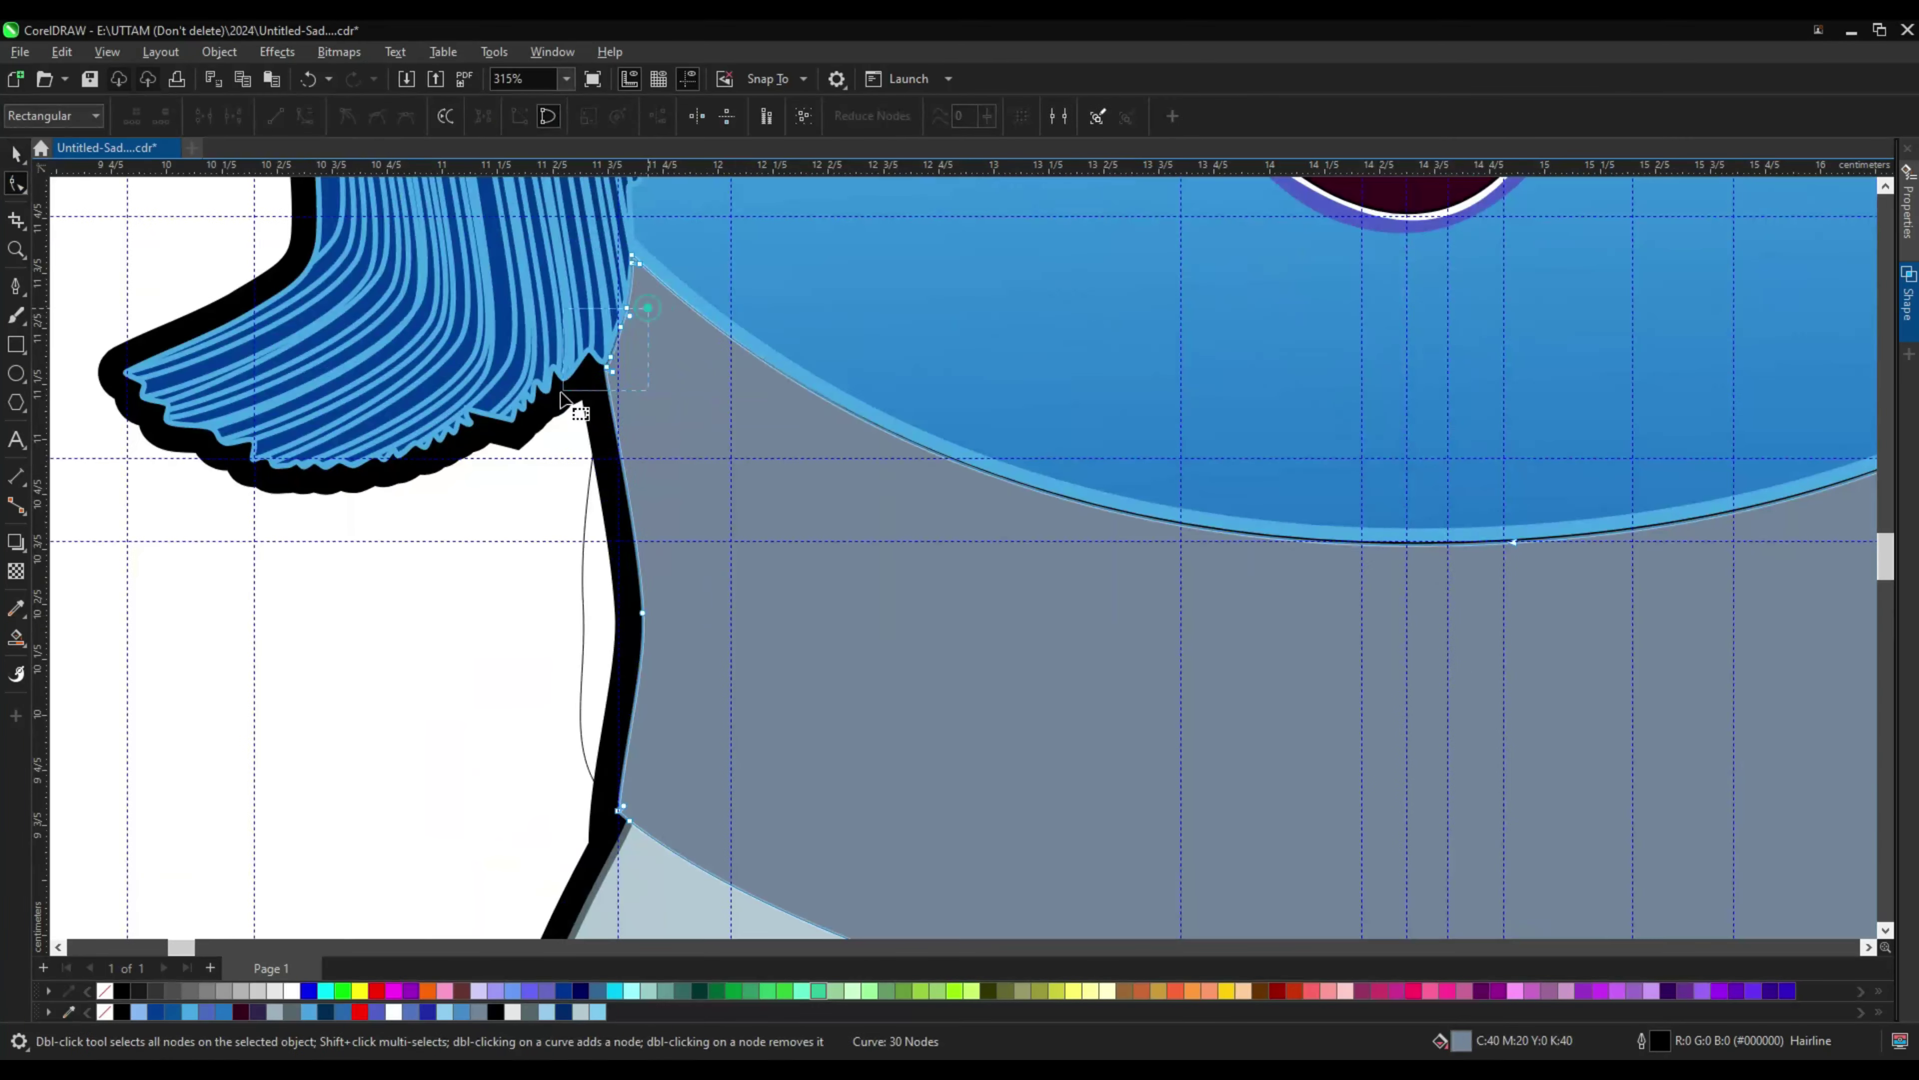
pyautogui.scroll(3, 610, 377)
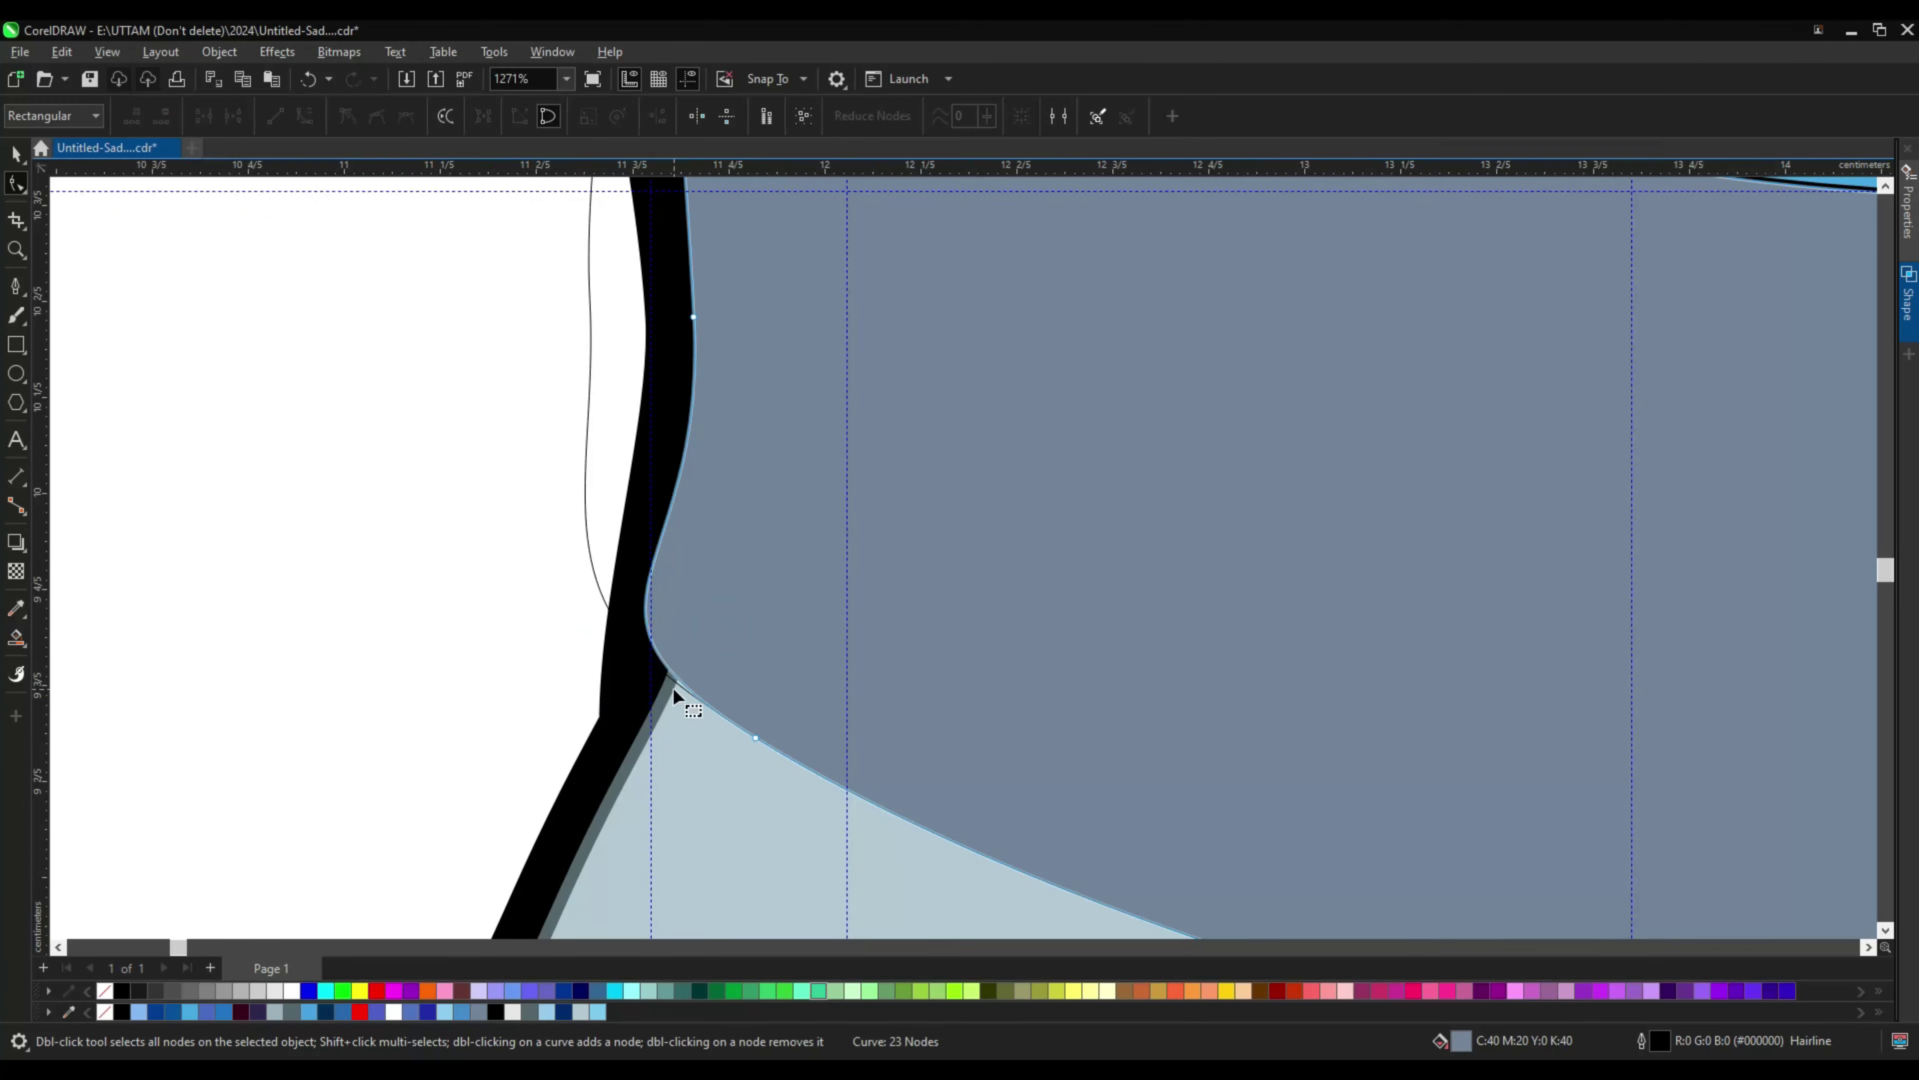
pyautogui.scroll(-2, 673, 688)
pyautogui.hscroll(5, 1220, 700)
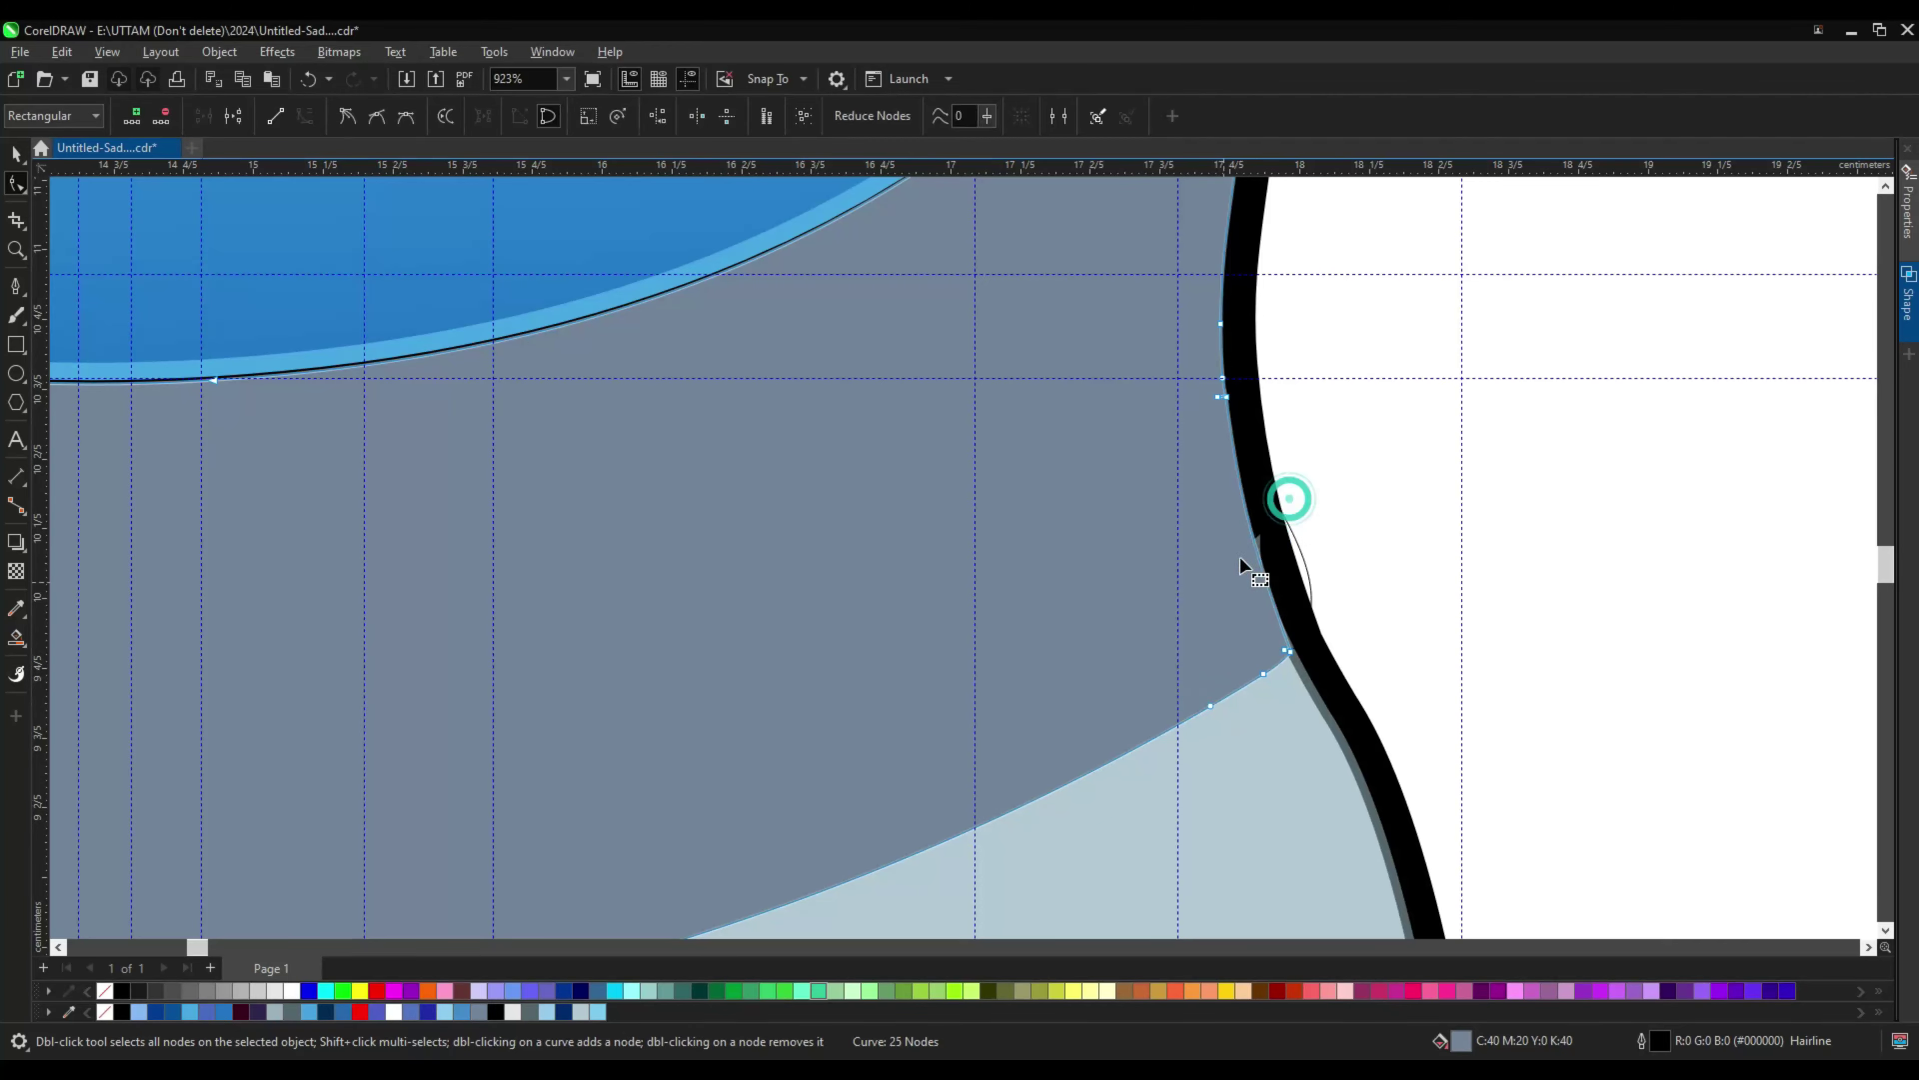
pyautogui.scroll(-6, 1240, 557)
# Step: Pull the leftover collar boundary curve aside and remove it
pyautogui.press('space')
pyautogui.rightClick(1333, 665)
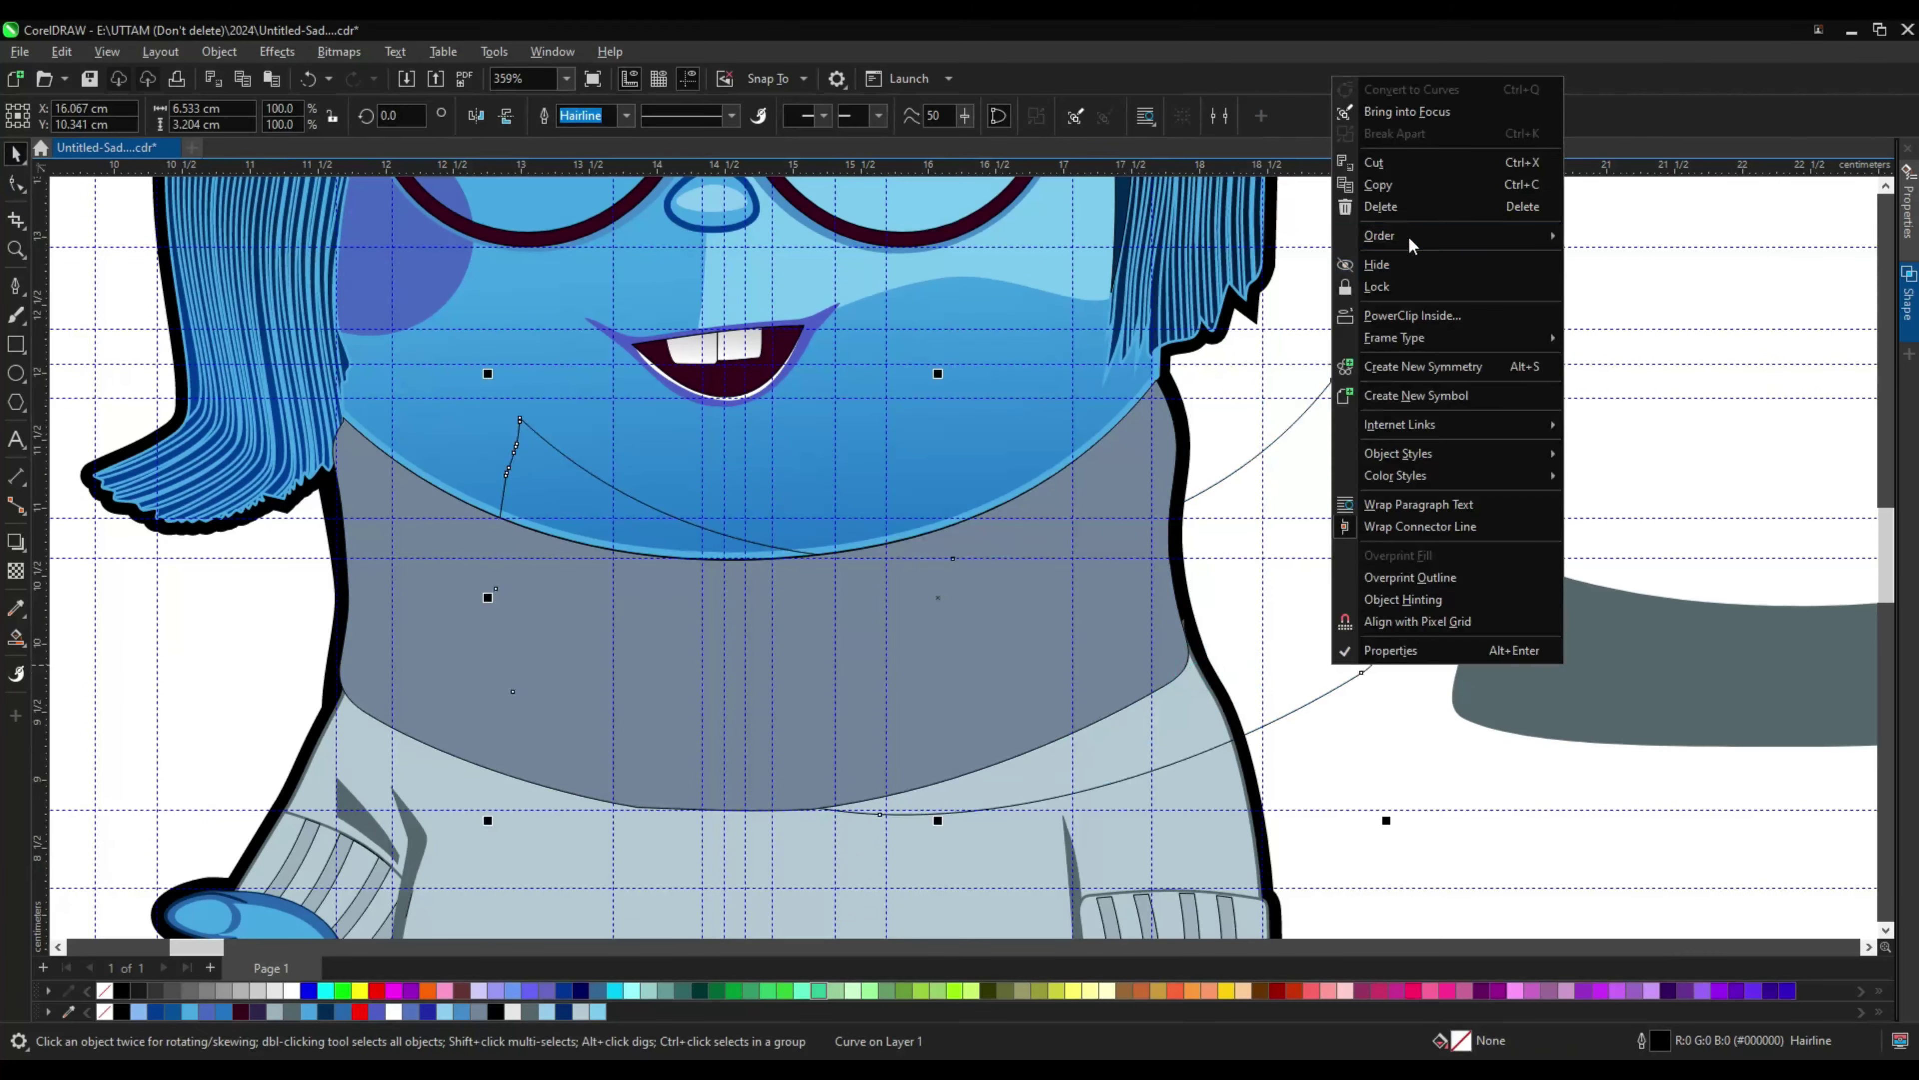
pyautogui.click(836, 750)
# Step: Smooth the collar's lower edge with the Shape tool and fill the collar with light grey-blue
pyautogui.scroll(1, 621, 785)
pyautogui.scroll(-4, 1032, 579)
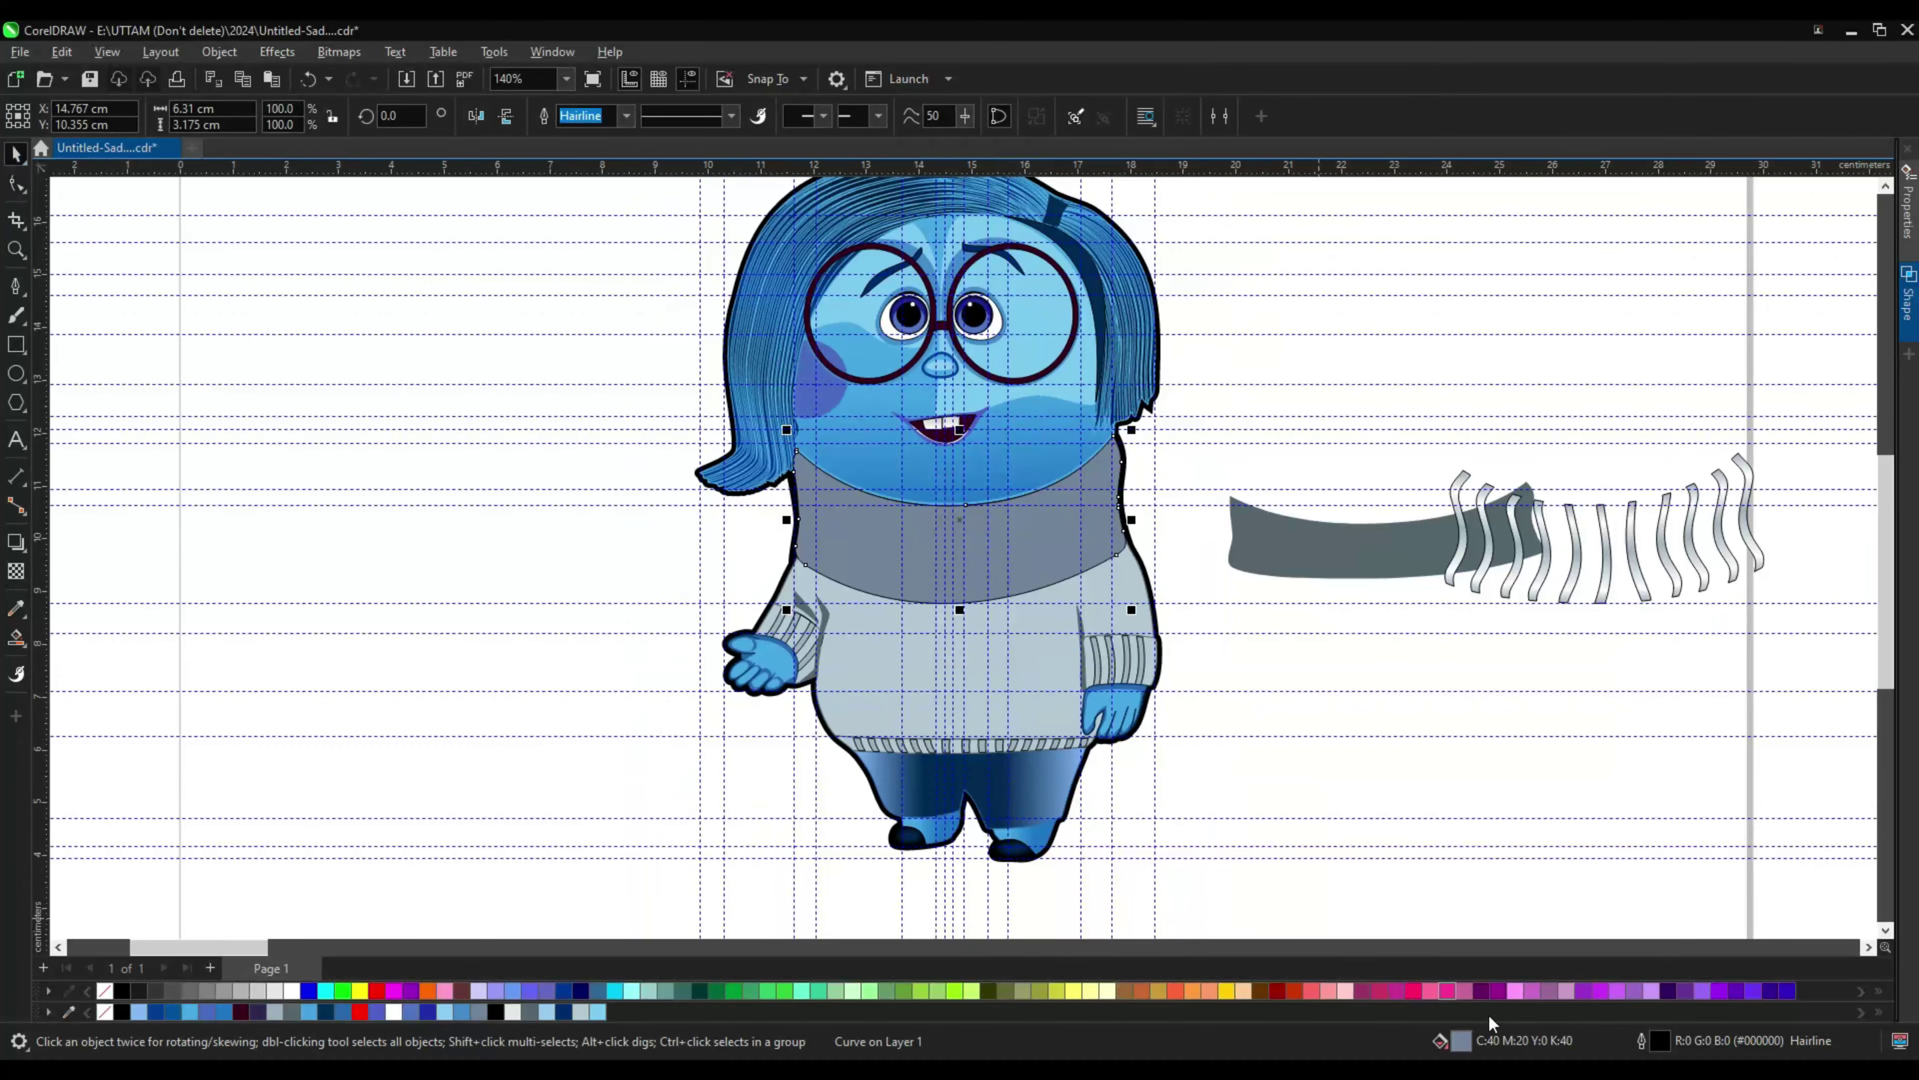
pyautogui.scroll(6, 1118, 657)
pyautogui.click(1093, 587)
pyautogui.press('F10')
pyautogui.scroll(5, 1222, 546)
pyautogui.moveTo(1022, 503); pyautogui.dragTo(943, 618)
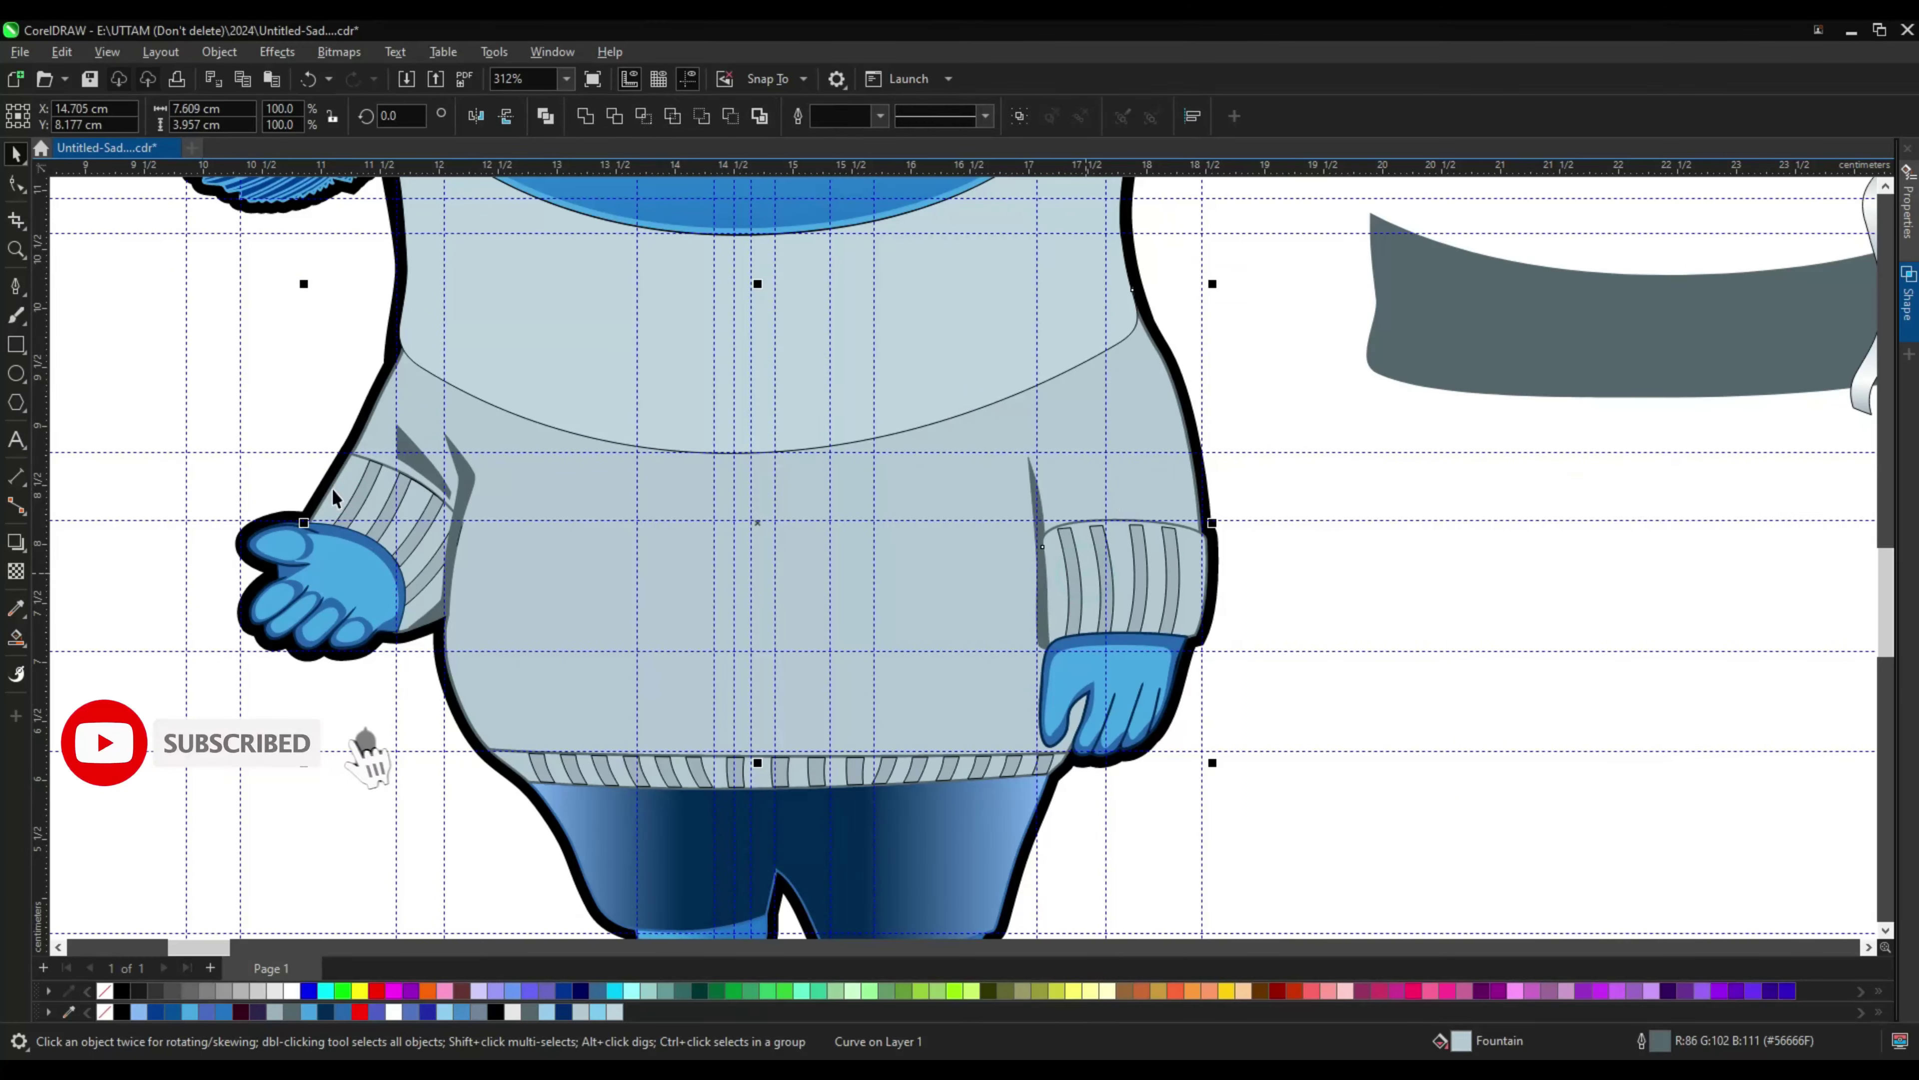
# Step: Fill the right cuff with light grey-blue R190 G211 B224 and copy that colour to the sweater body and remaining ribbed trim
pyautogui.click(615, 1013)
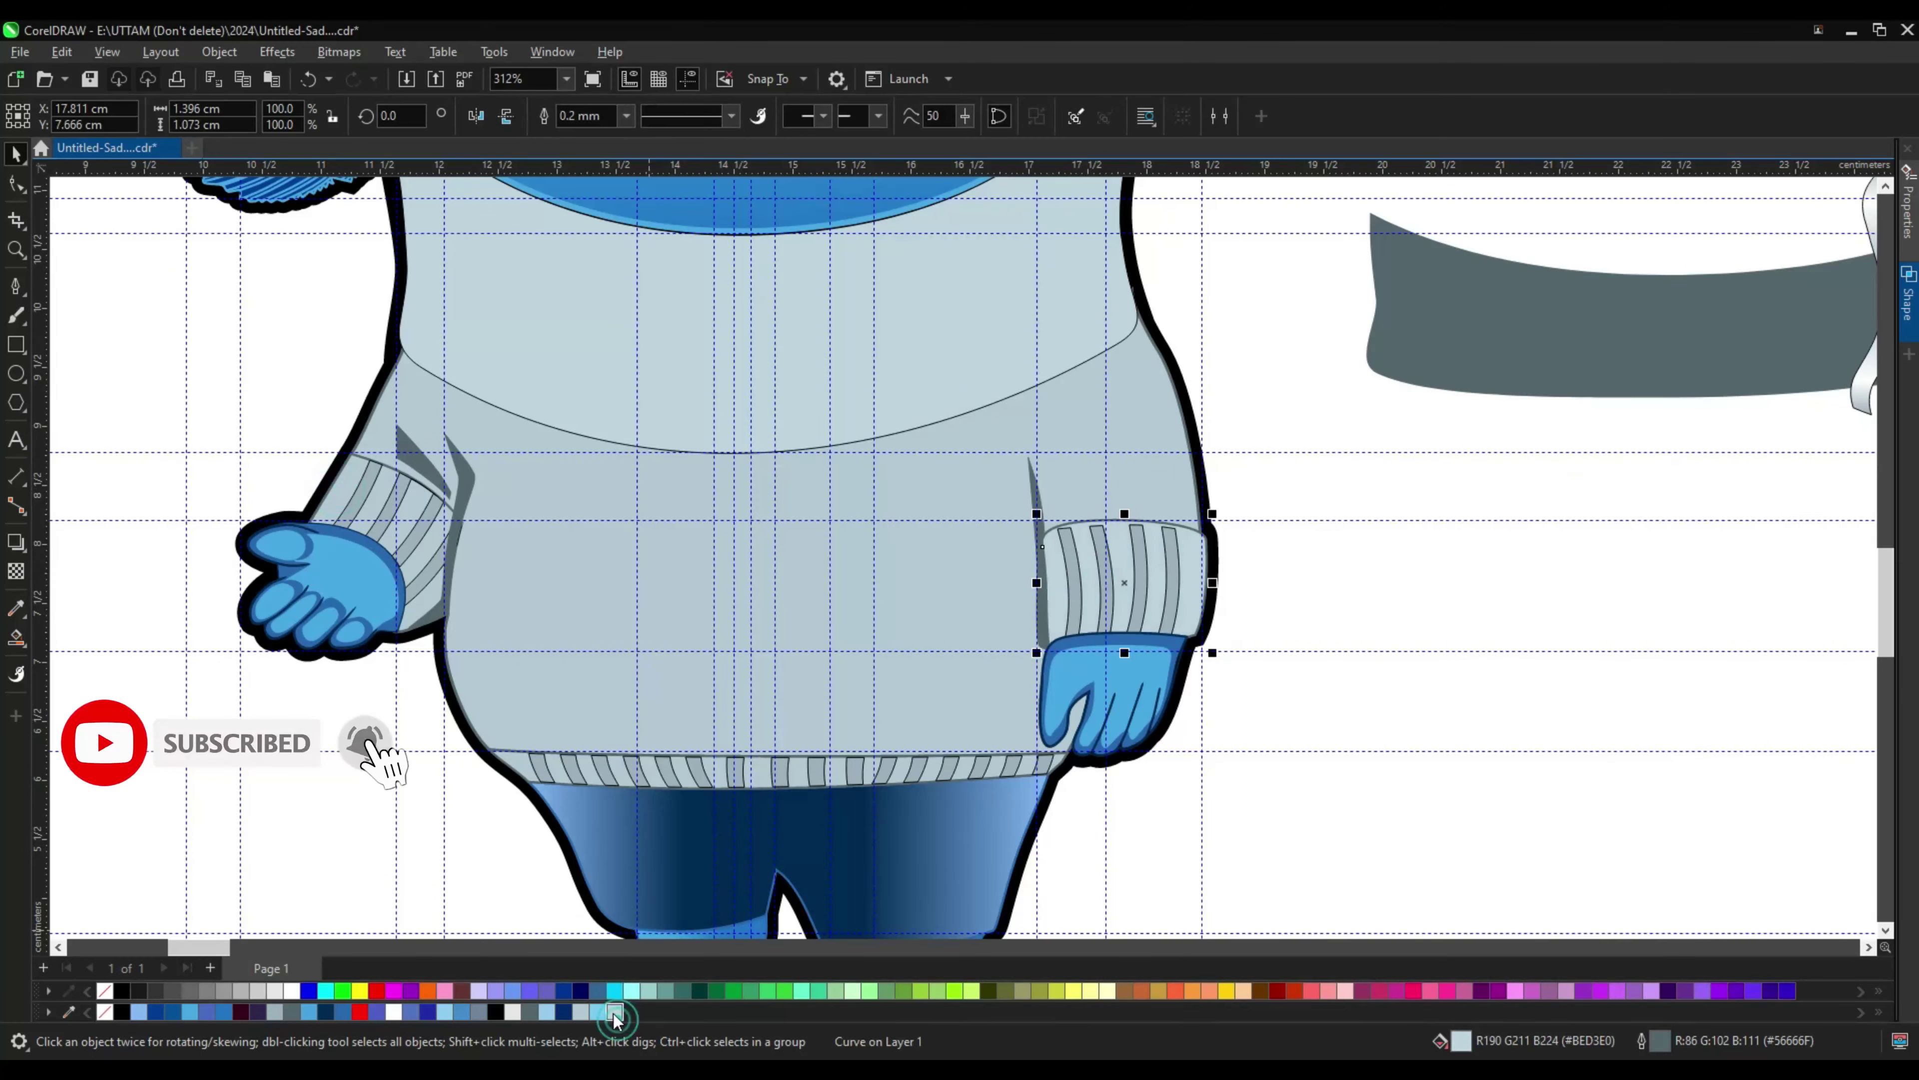
pyautogui.scroll(2, 1093, 493)
pyautogui.scroll(-2, 1092, 492)
pyautogui.press('i')
pyautogui.click(957, 505)
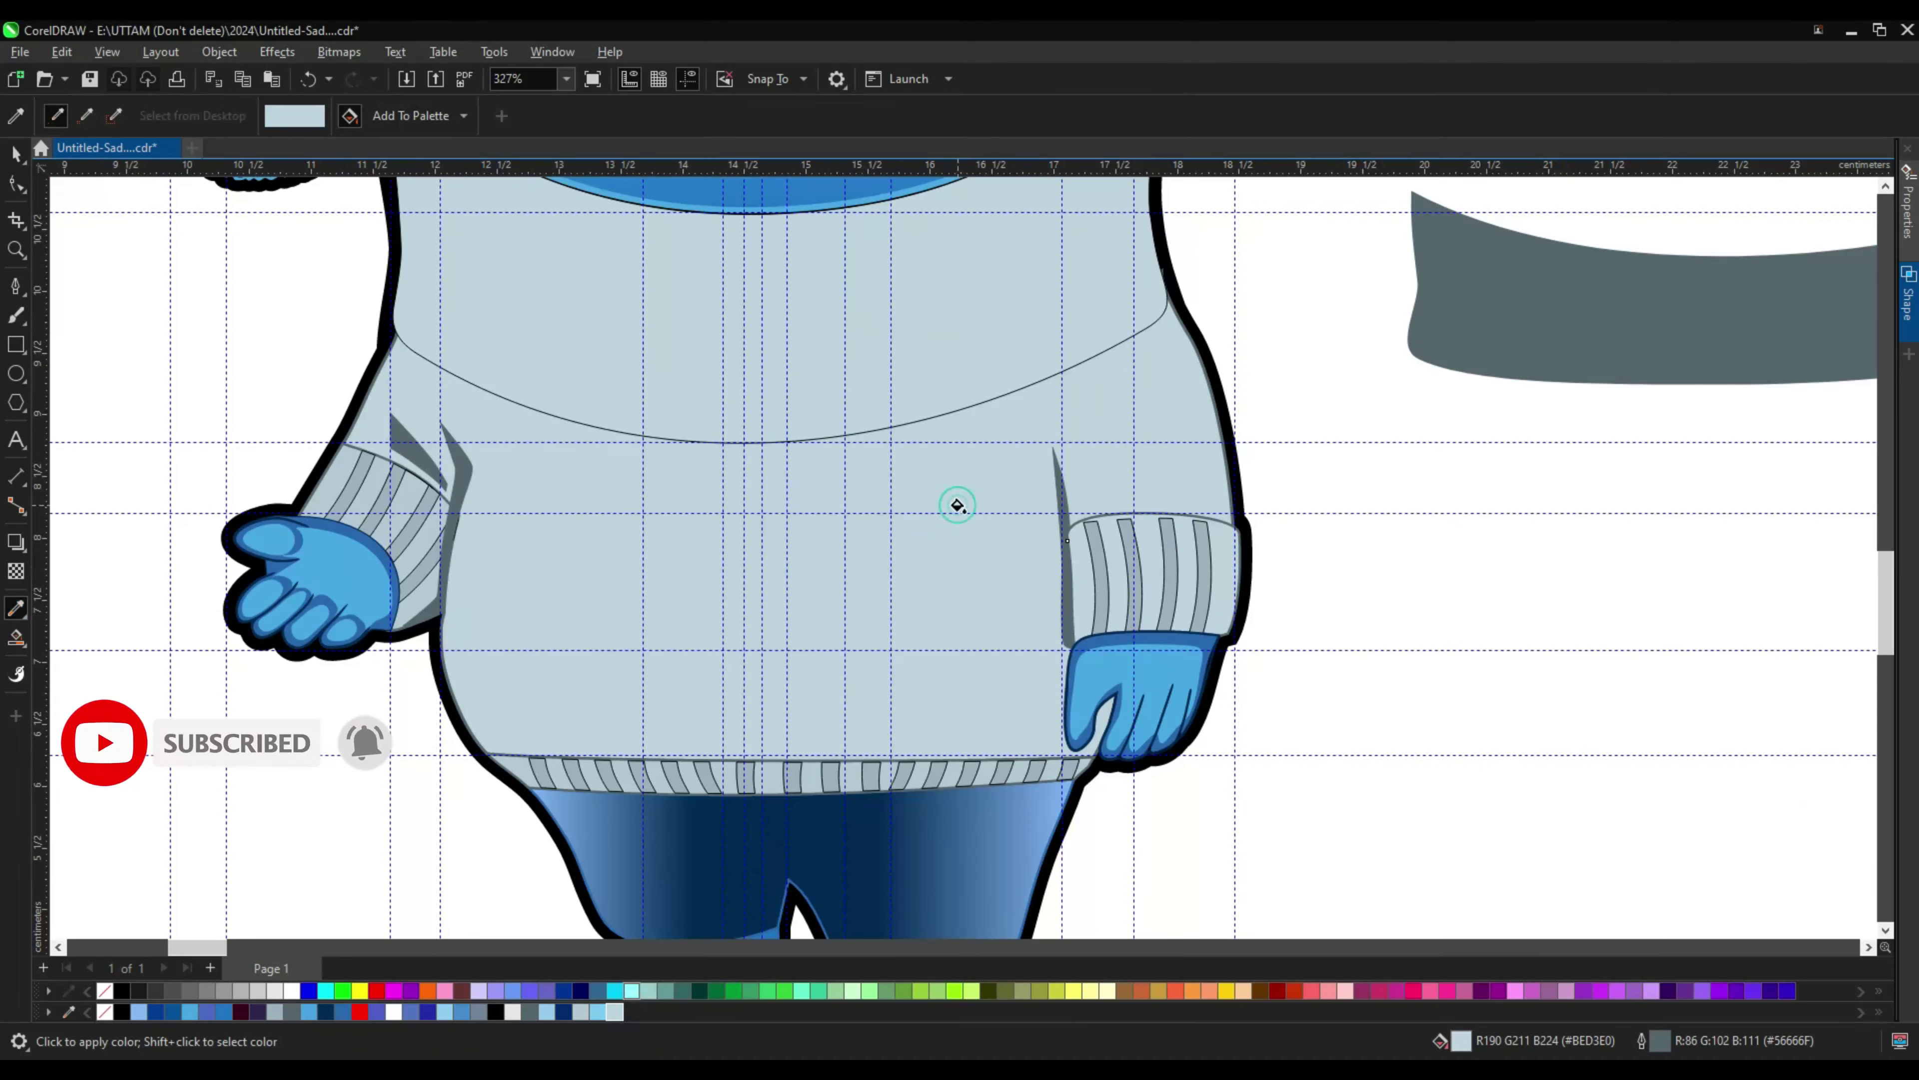
pyautogui.scroll(2, 642, 477)
pyautogui.click(643, 478)
pyautogui.press('space')
pyautogui.scroll(-3, 1221, 707)
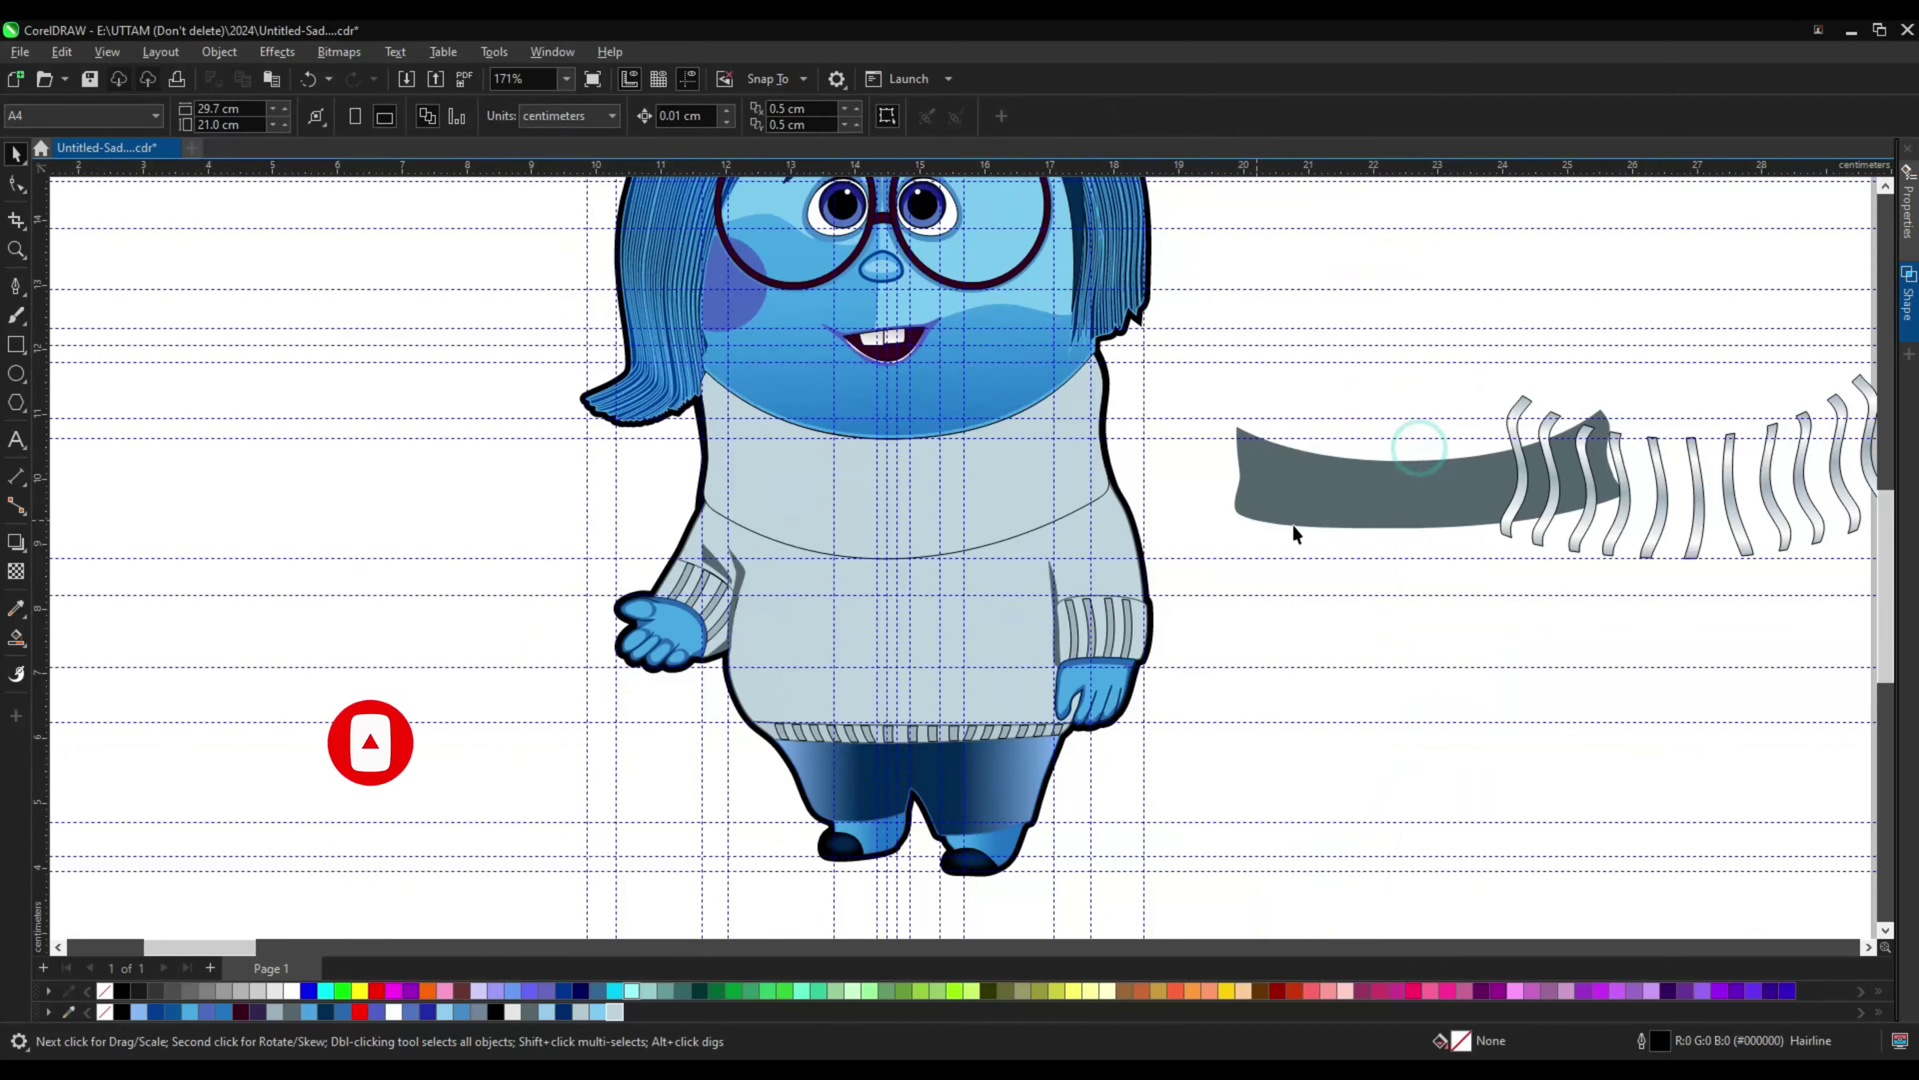
# Step: Delete the old dark grey band beside the character and create a boundary curve from the collar
pyautogui.click(872, 512)
pyautogui.click(1910, 318)
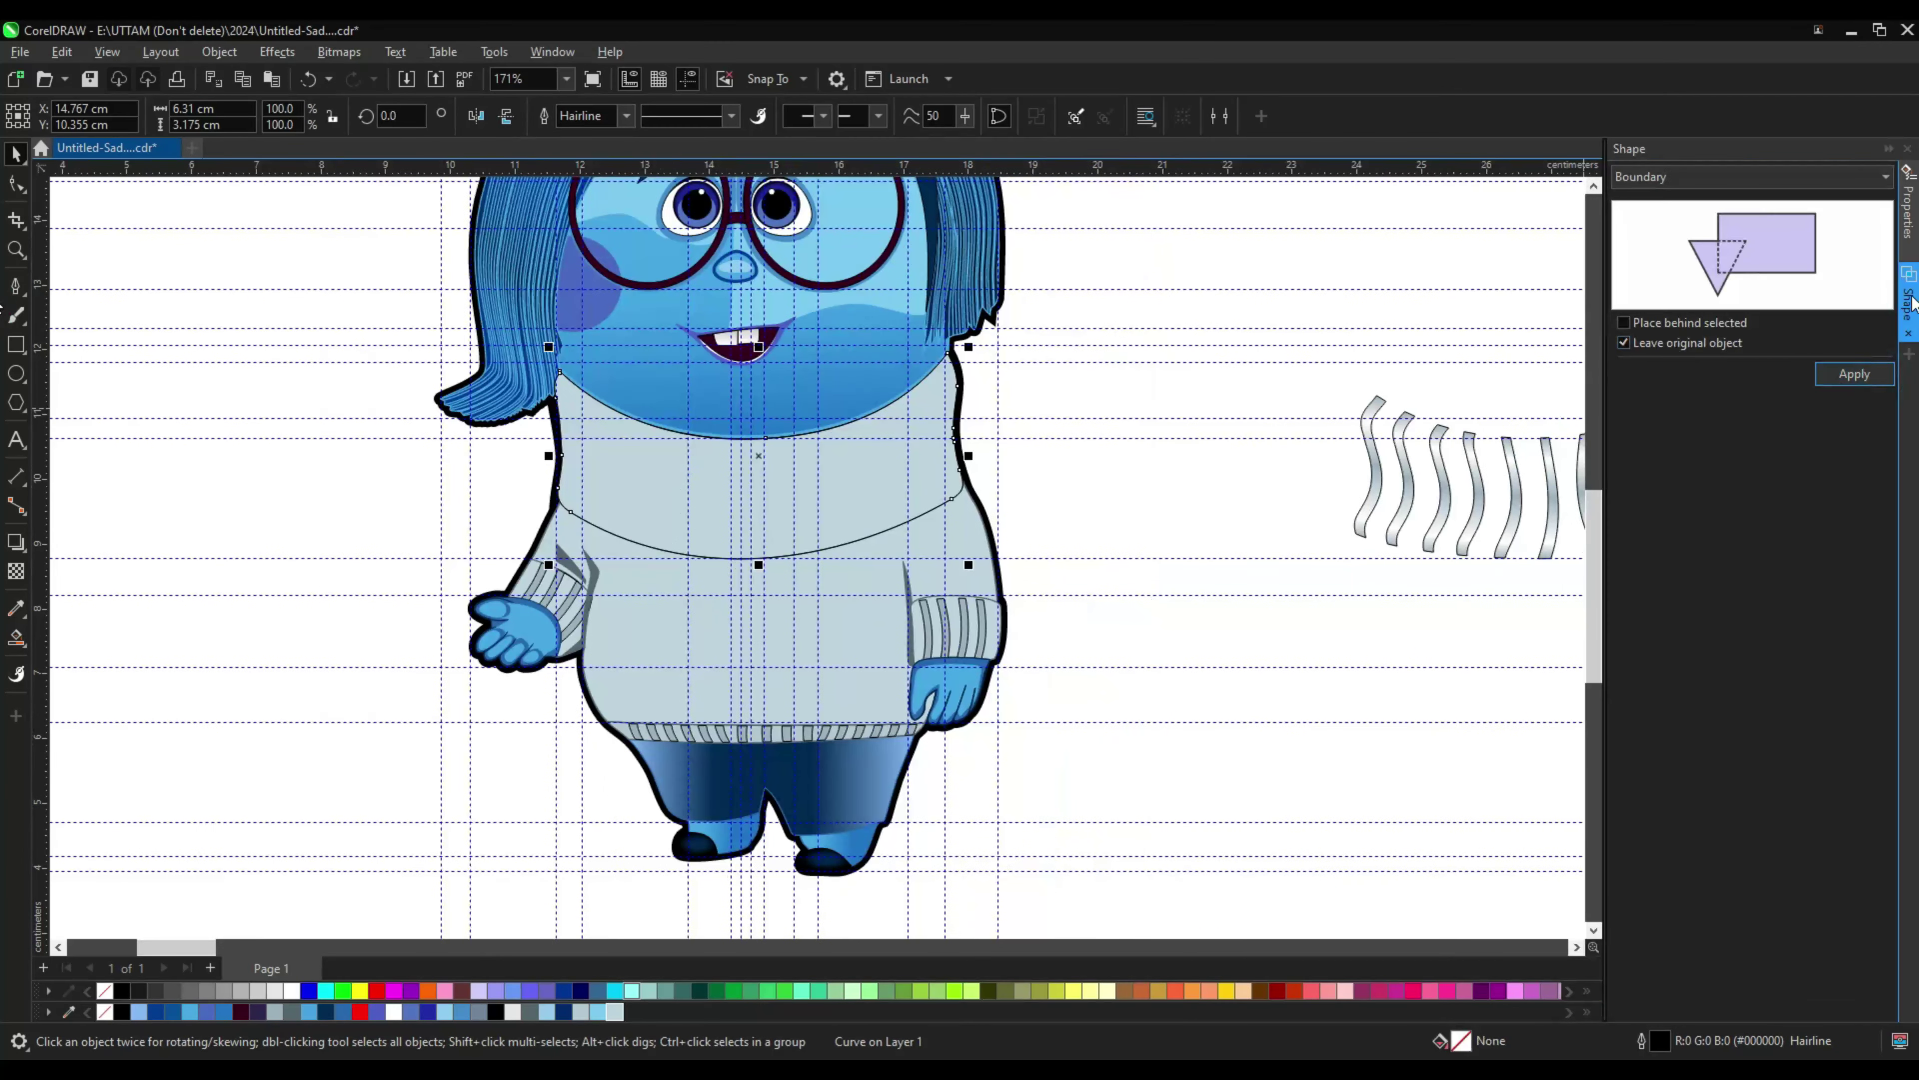
# Step: Scale the collar's boundary curve down to about 5.745 by 2.025 cm so it sits inside the collar
pyautogui.scroll(2, 945, 491)
pyautogui.click(1116, 442)
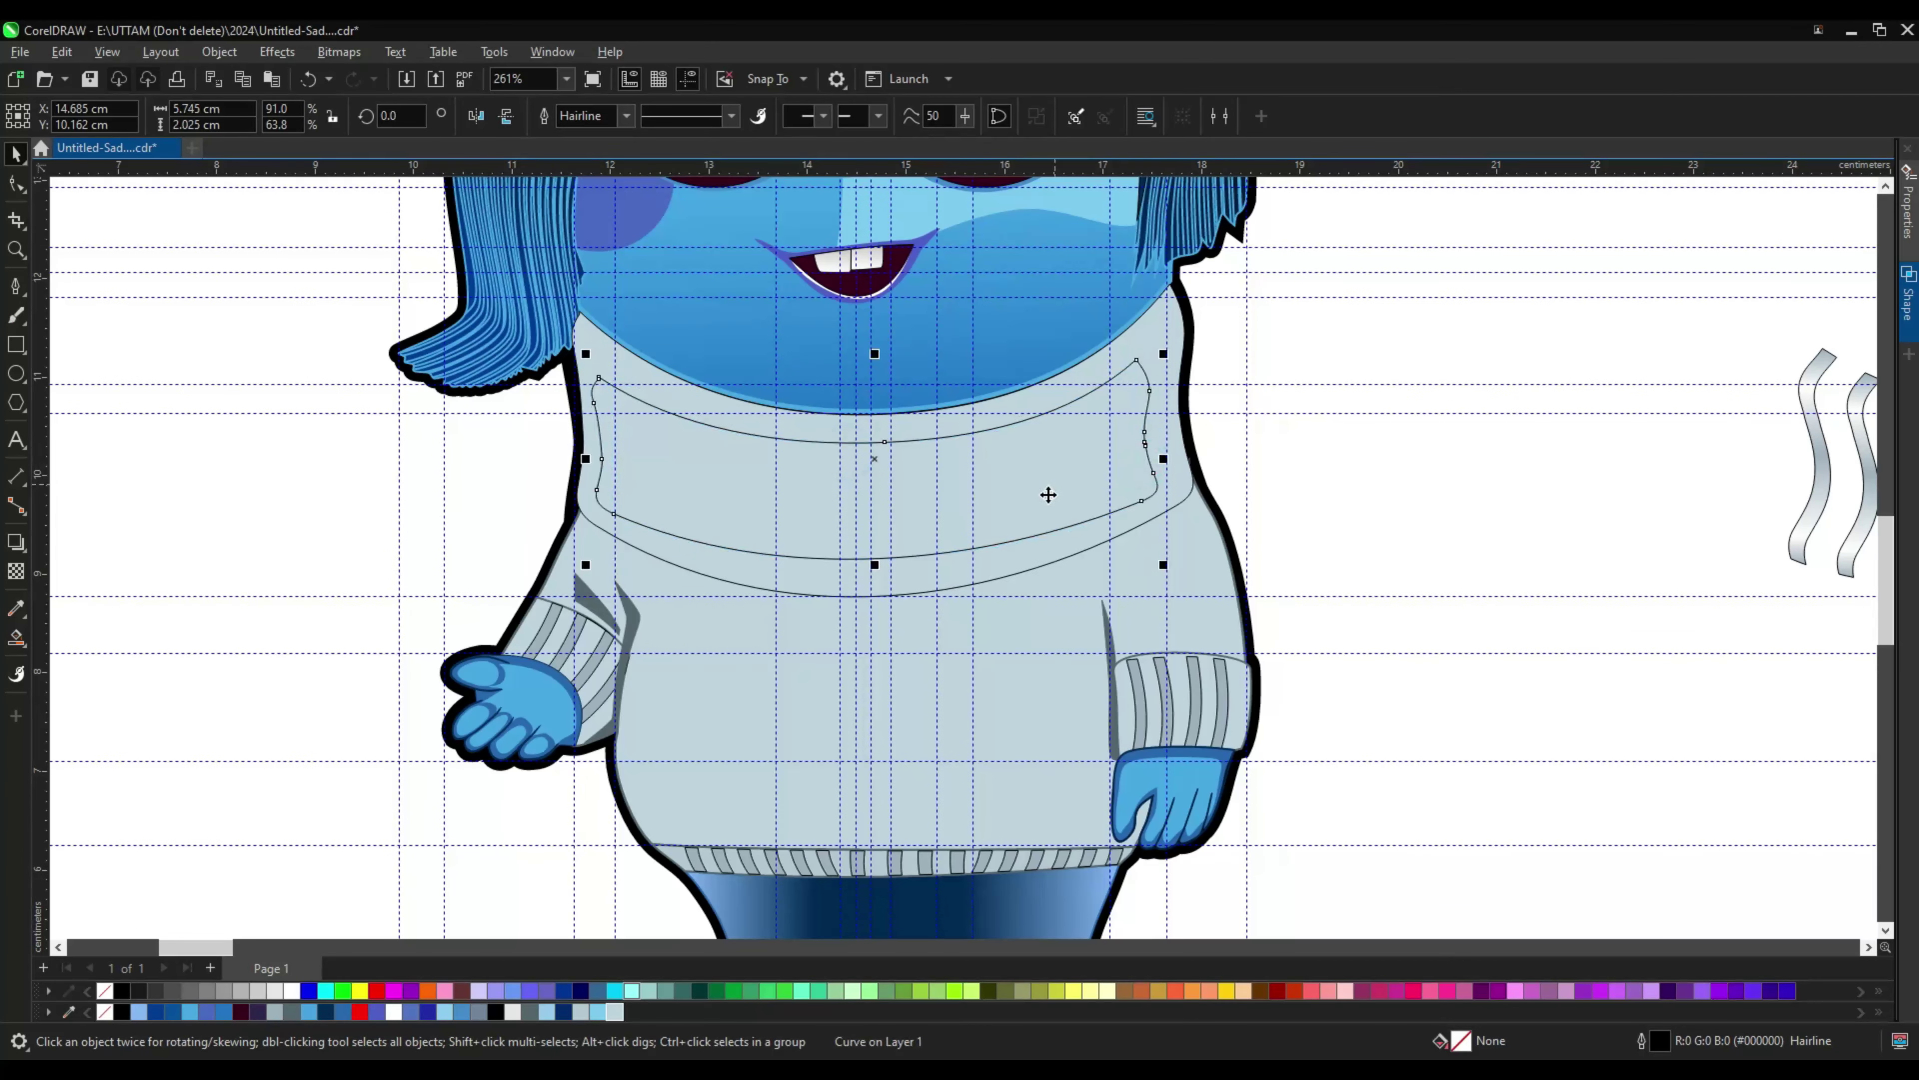
pyautogui.scroll(-3, 1048, 494)
pyautogui.scroll(3, 867, 583)
pyautogui.scroll(-3, 943, 535)
# Step: Move the set of curved rib strips onto the collar and create another boundary curve from the collar shape
pyautogui.click(1164, 351)
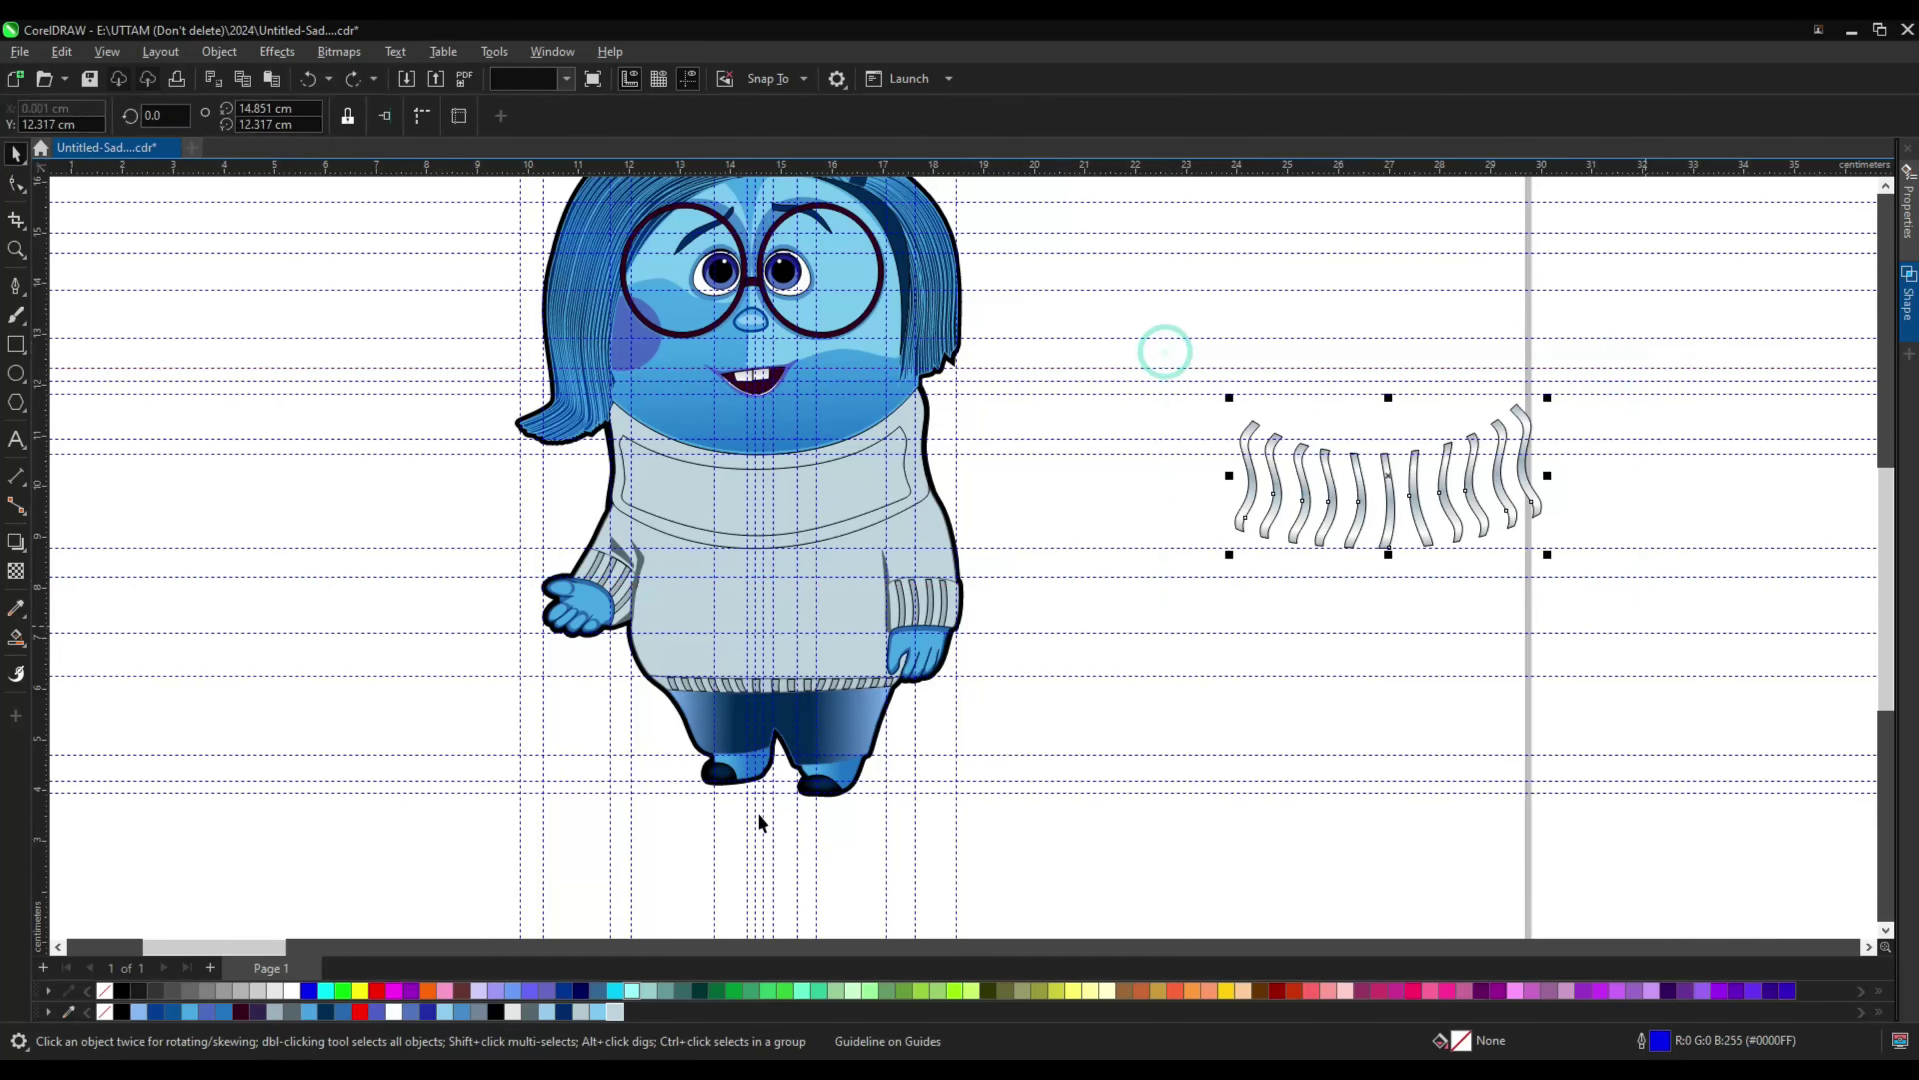
pyautogui.moveTo(820, 544); pyautogui.dragTo(801, 544)
pyautogui.scroll(4, 657, 506)
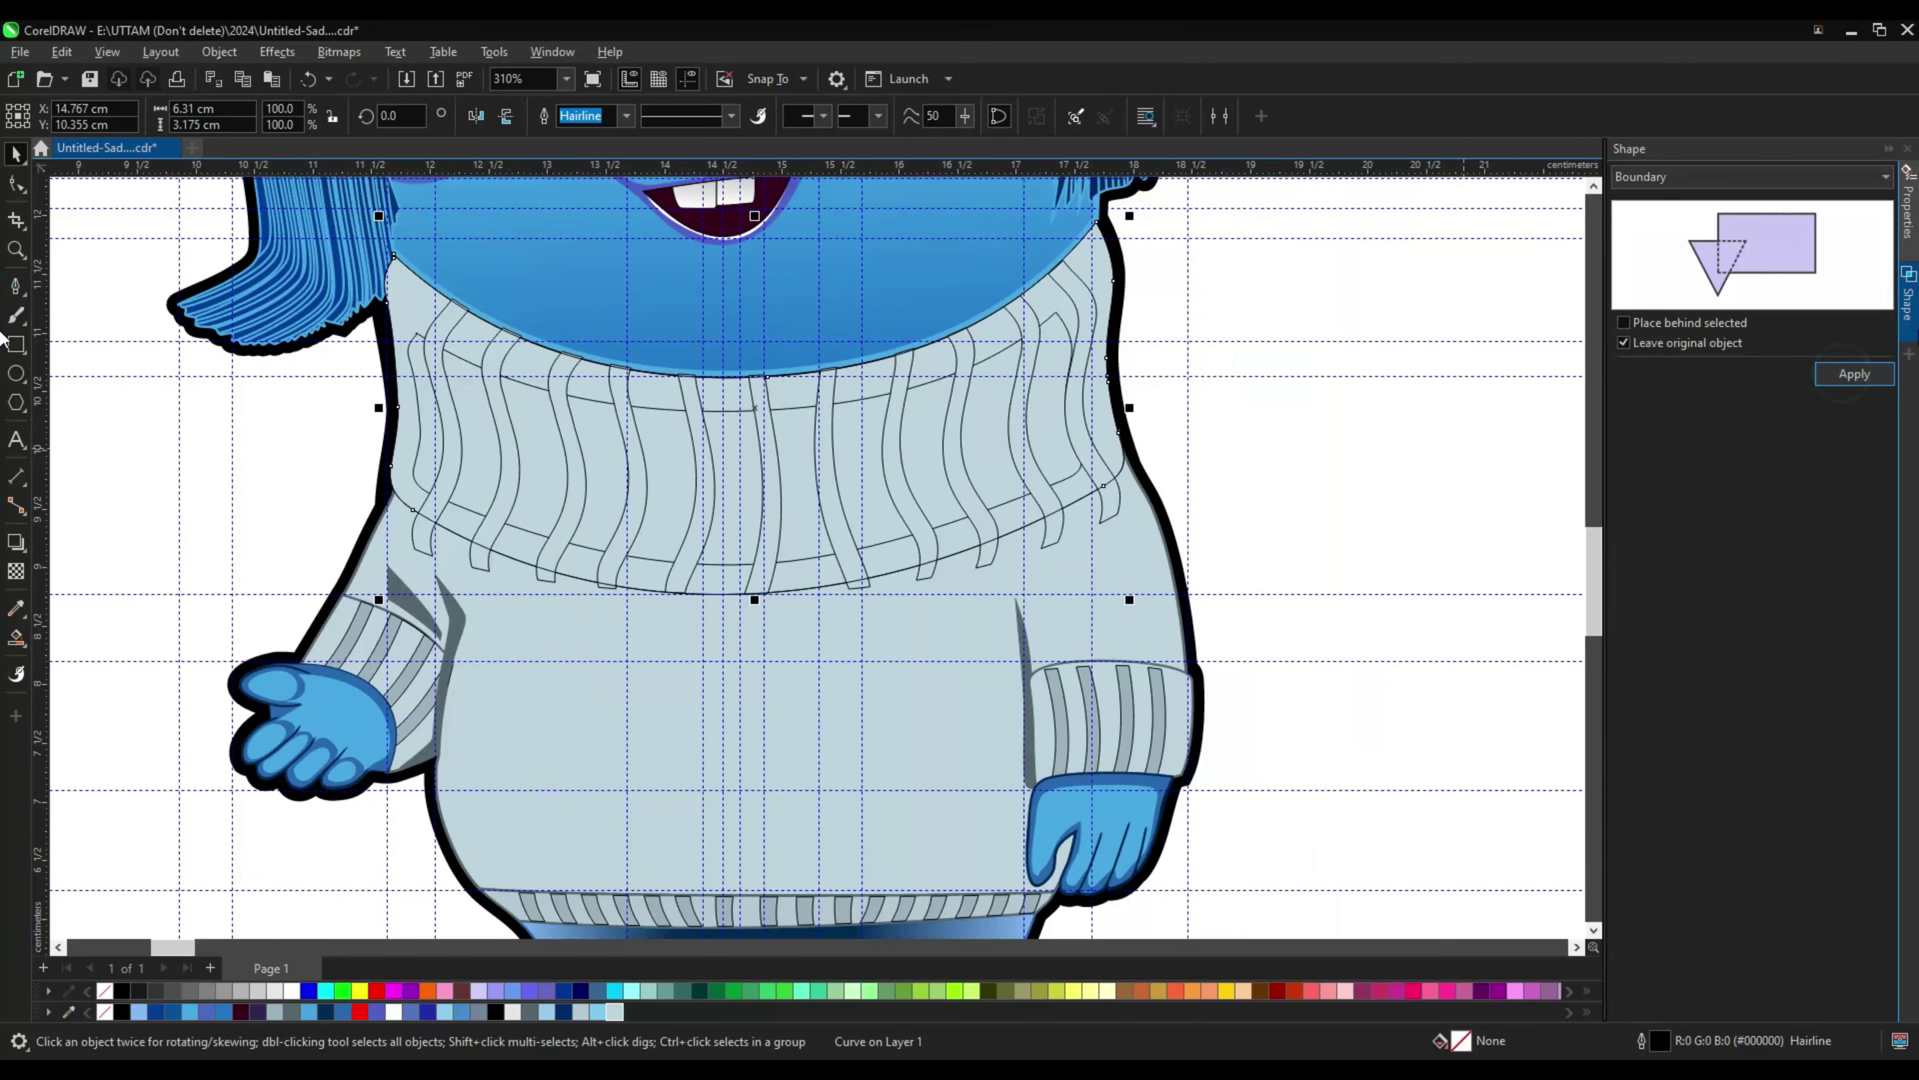
pyautogui.press('Escape')
pyautogui.press('F10')
pyautogui.click(394, 266)
pyautogui.click(396, 307)
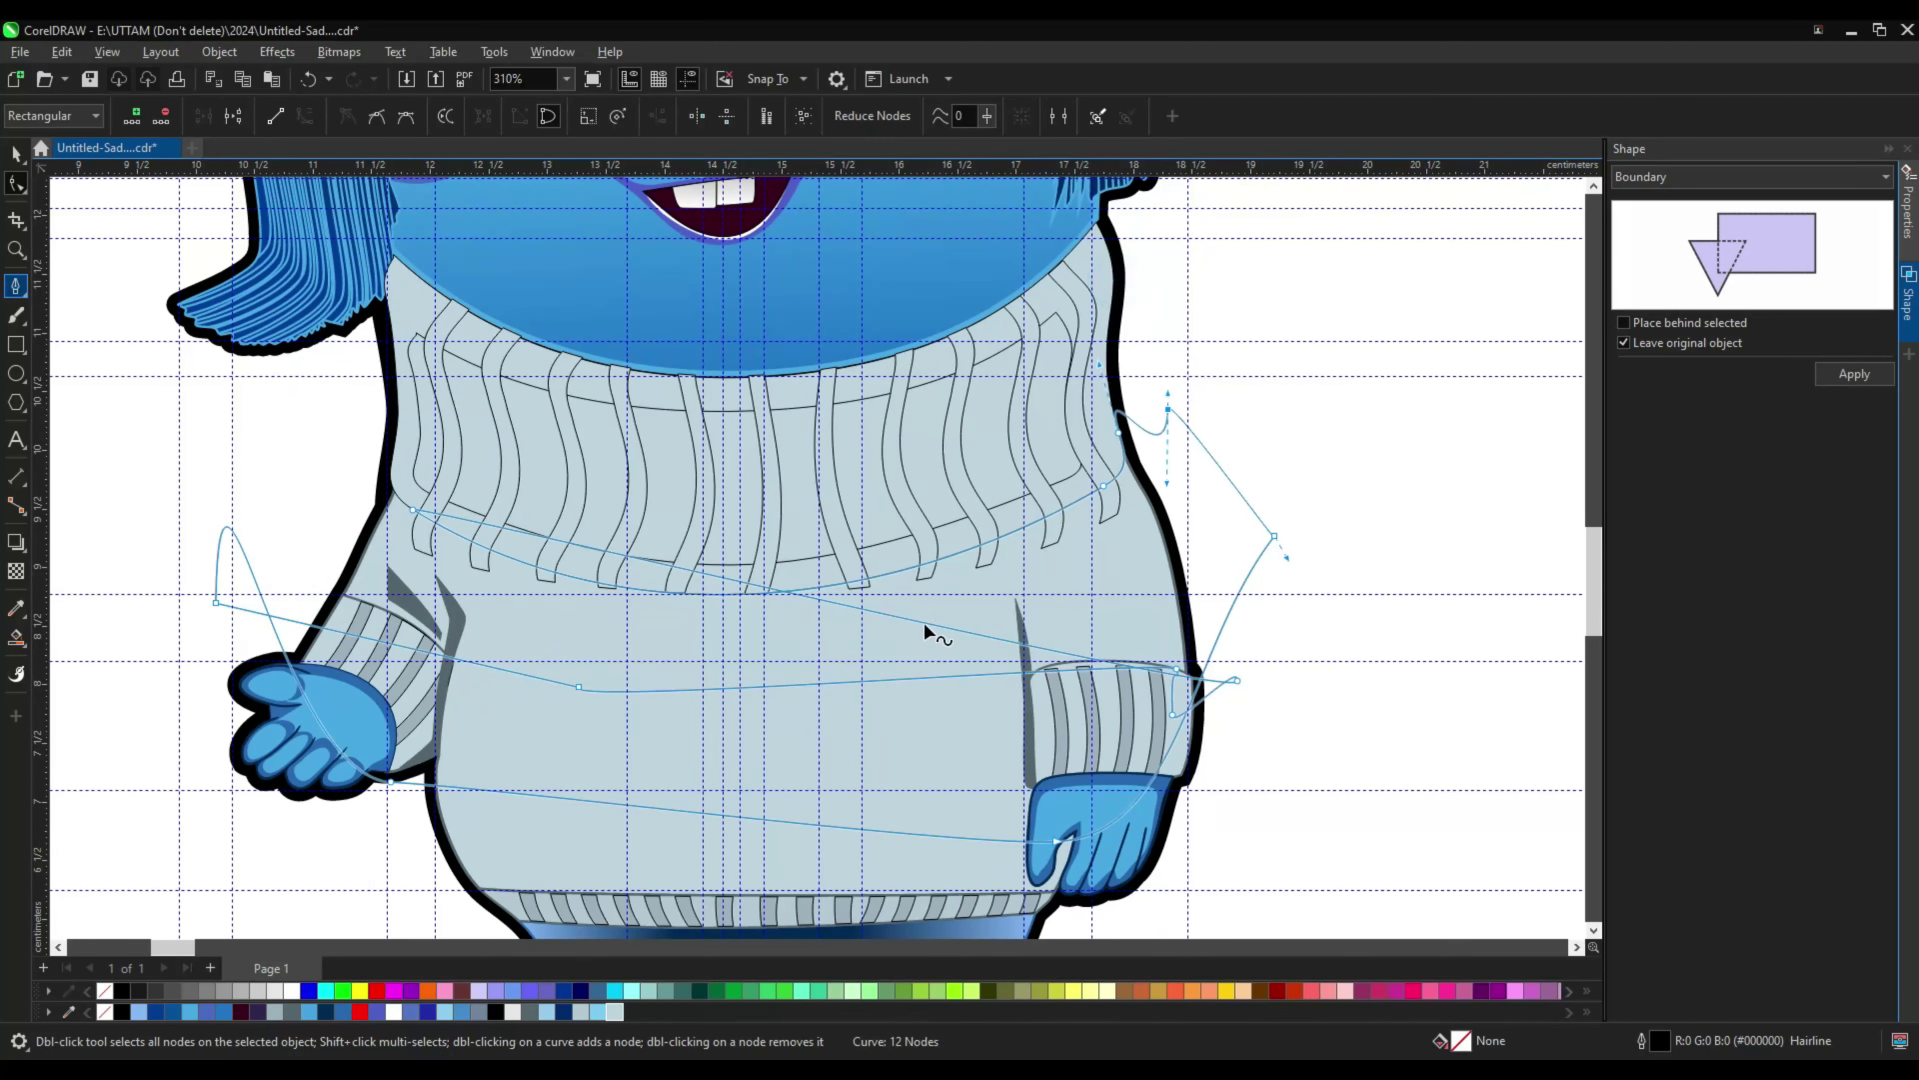
pyautogui.press('space')
pyautogui.press('space')
pyautogui.moveTo(923, 631); pyautogui.dragTo(1106, 491)
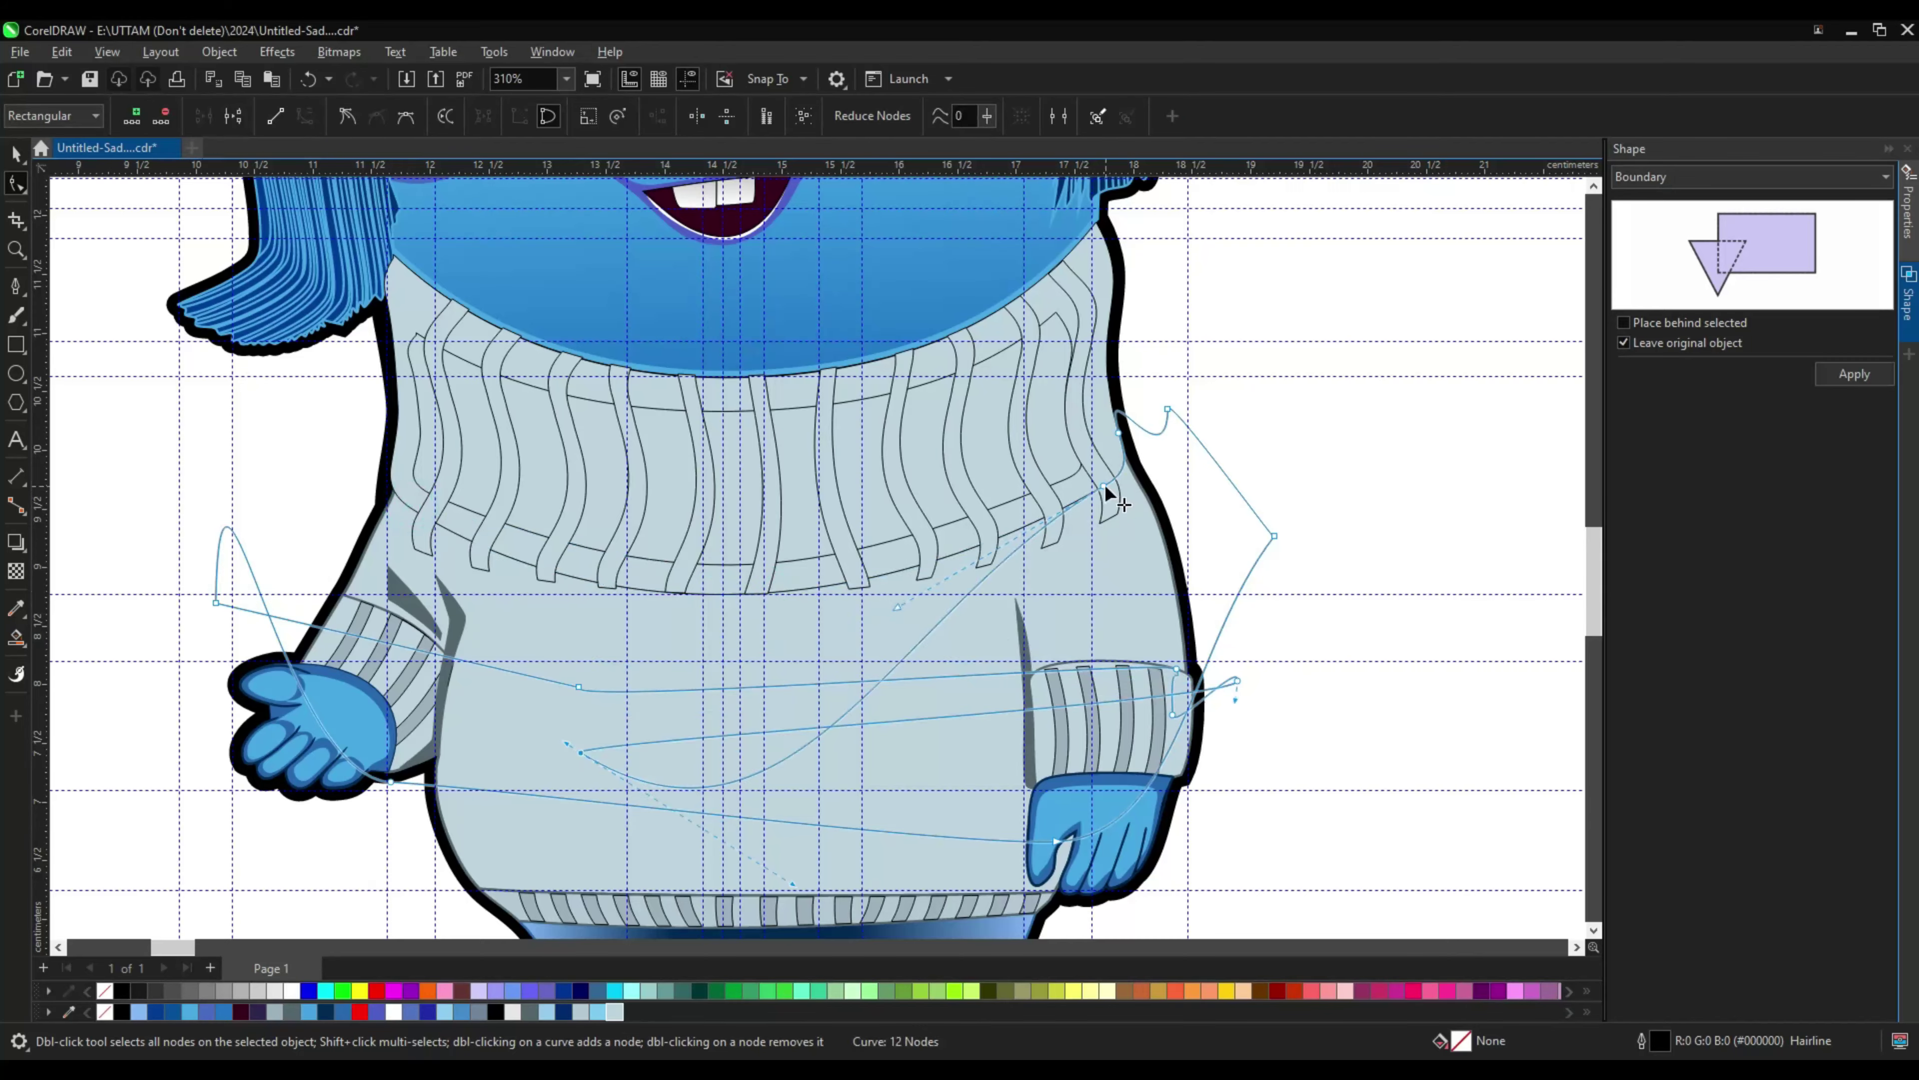
pyautogui.scroll(-1, 1105, 492)
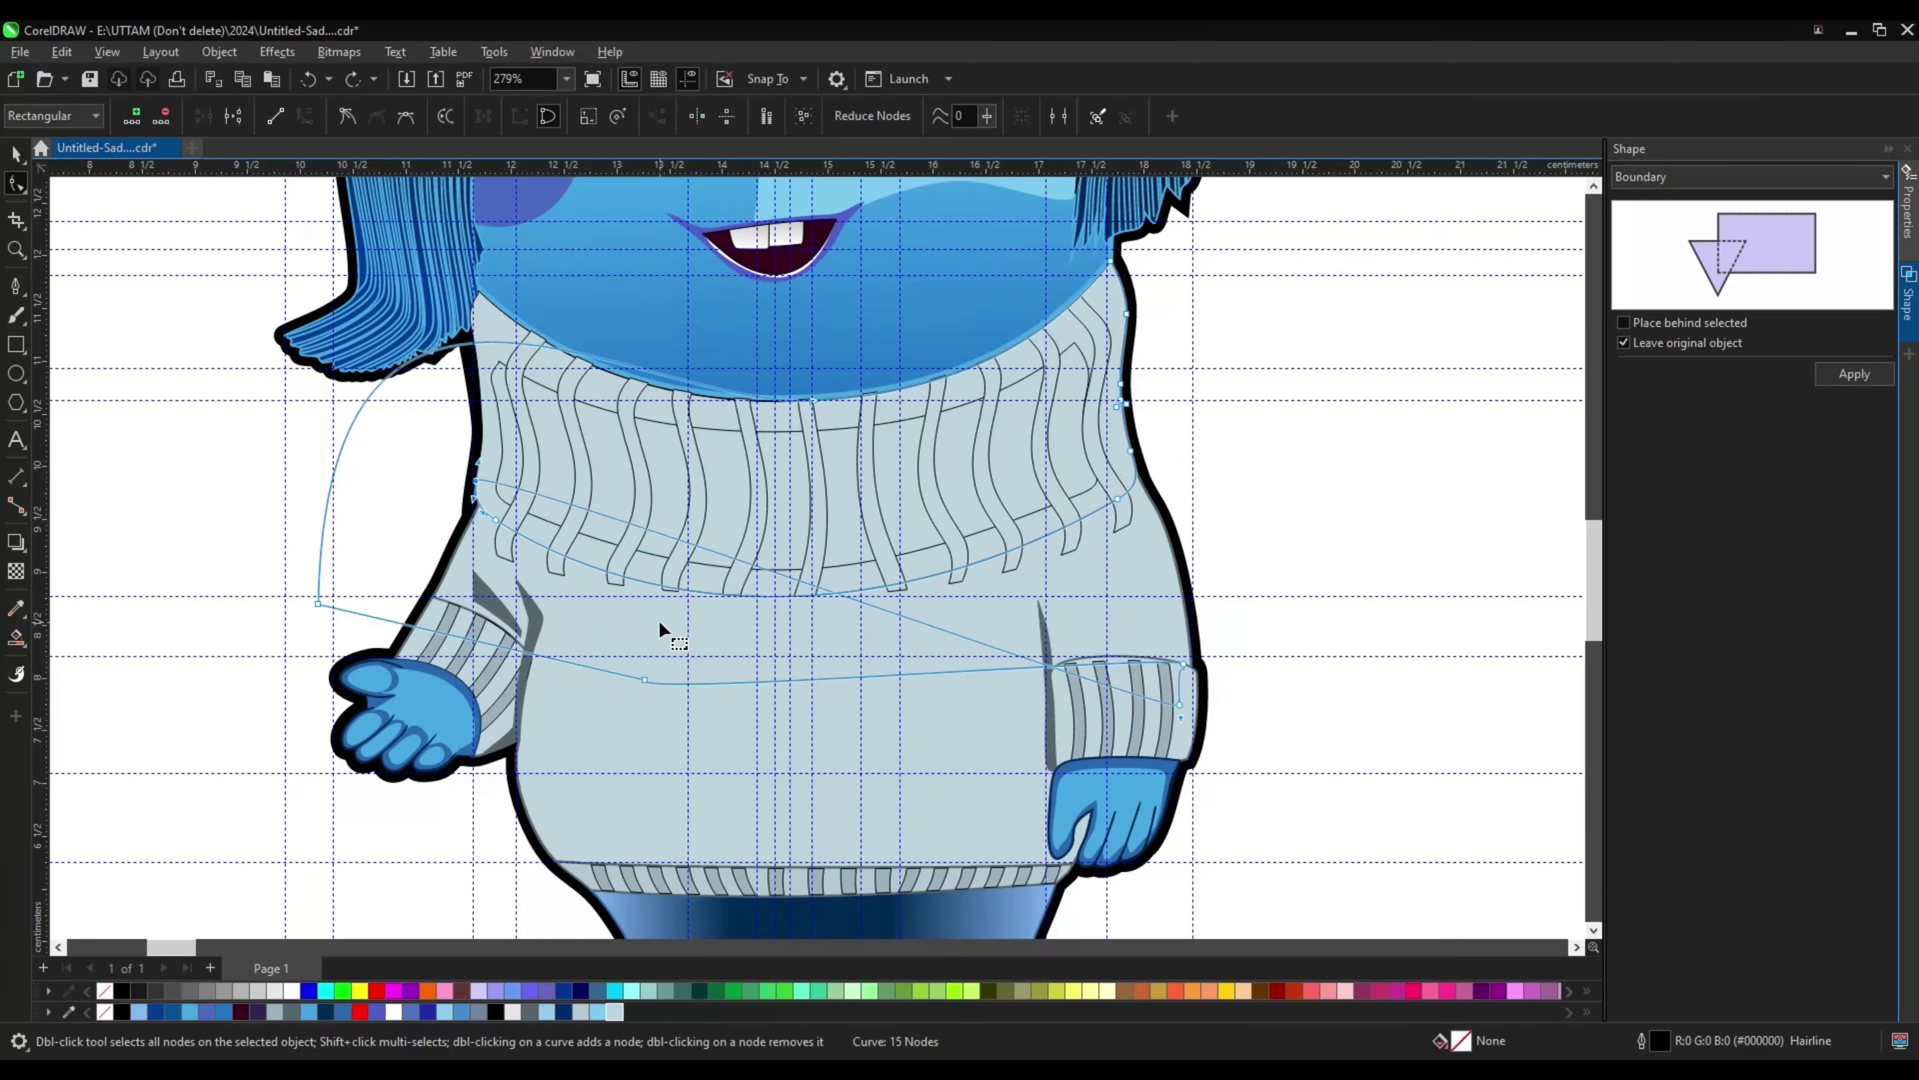
pyautogui.press('space')
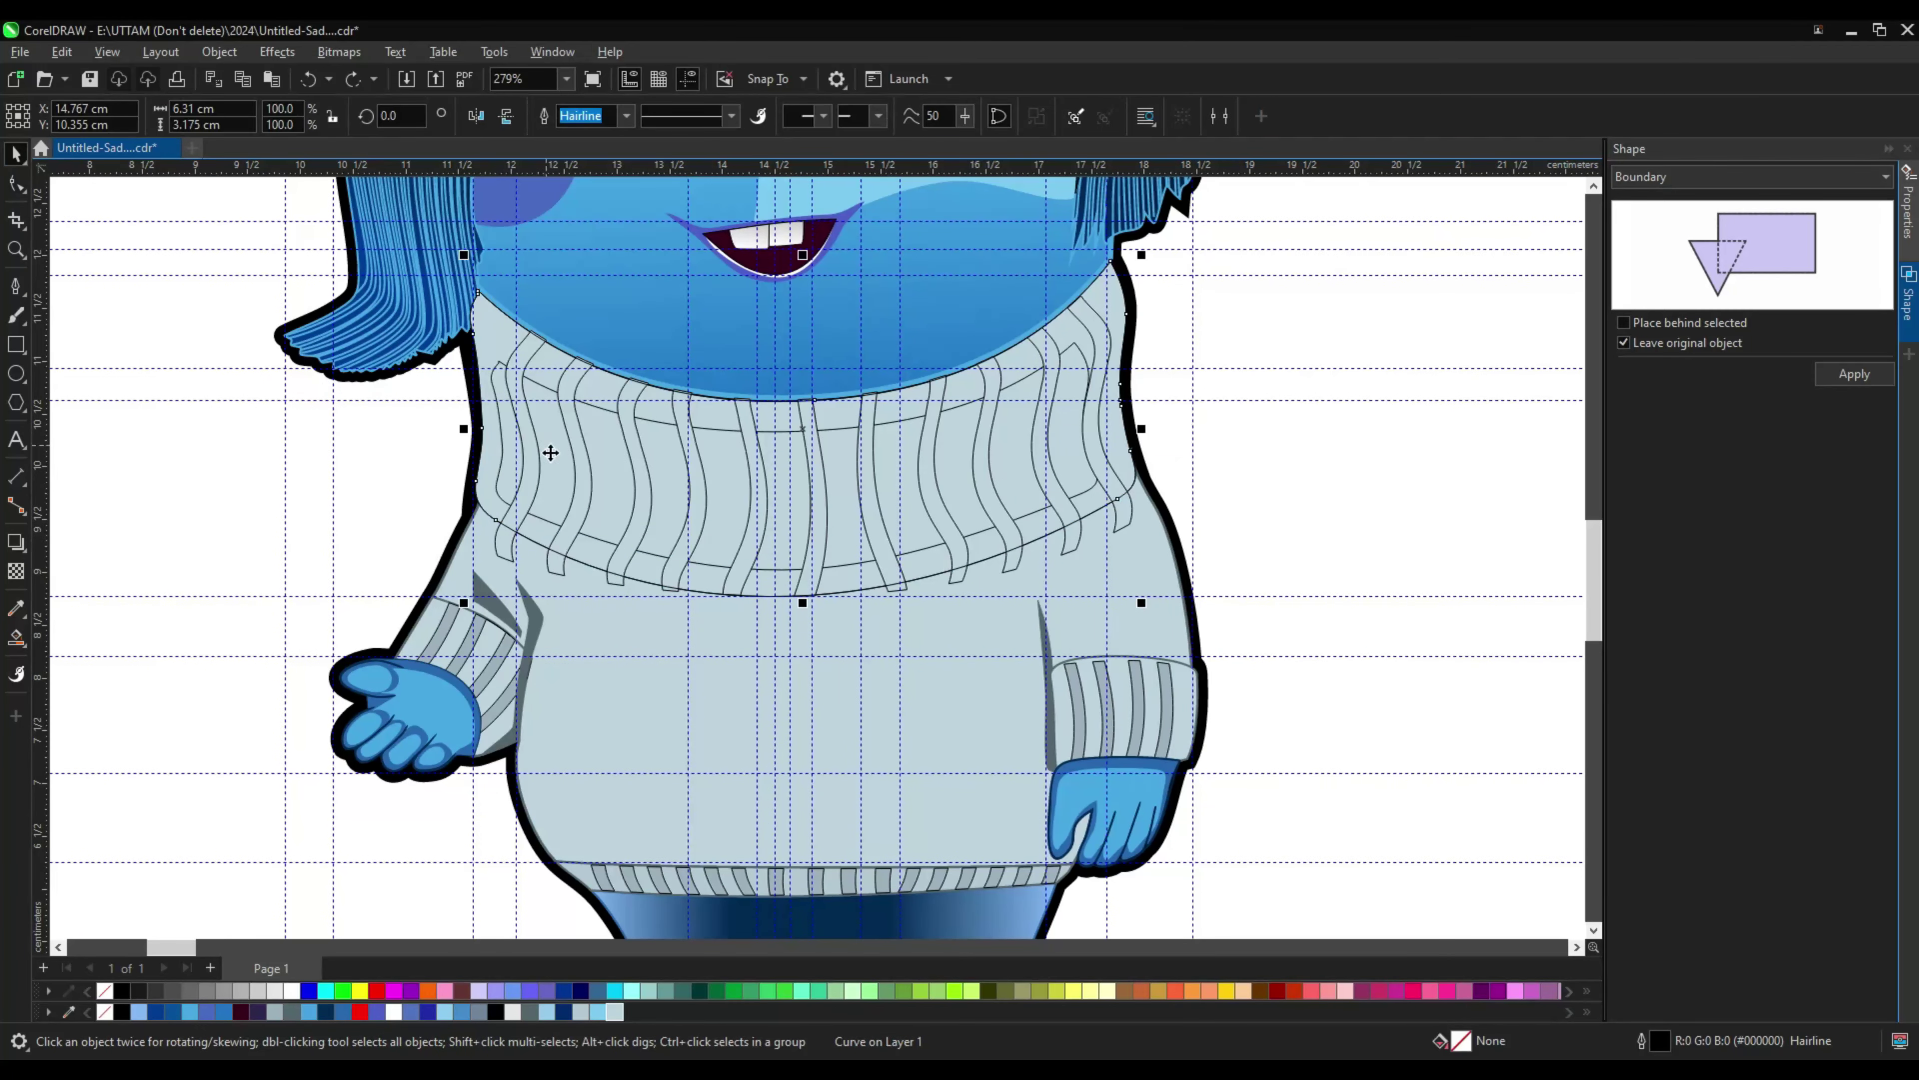
# Step: Pull the boundary curve outward around the overhanging rib ends, trim the ribs to the collar's lower edge, and delete the cutting shape
pyautogui.scroll(3, 551, 452)
pyautogui.press('space')
pyautogui.press('space')
pyautogui.press('space')
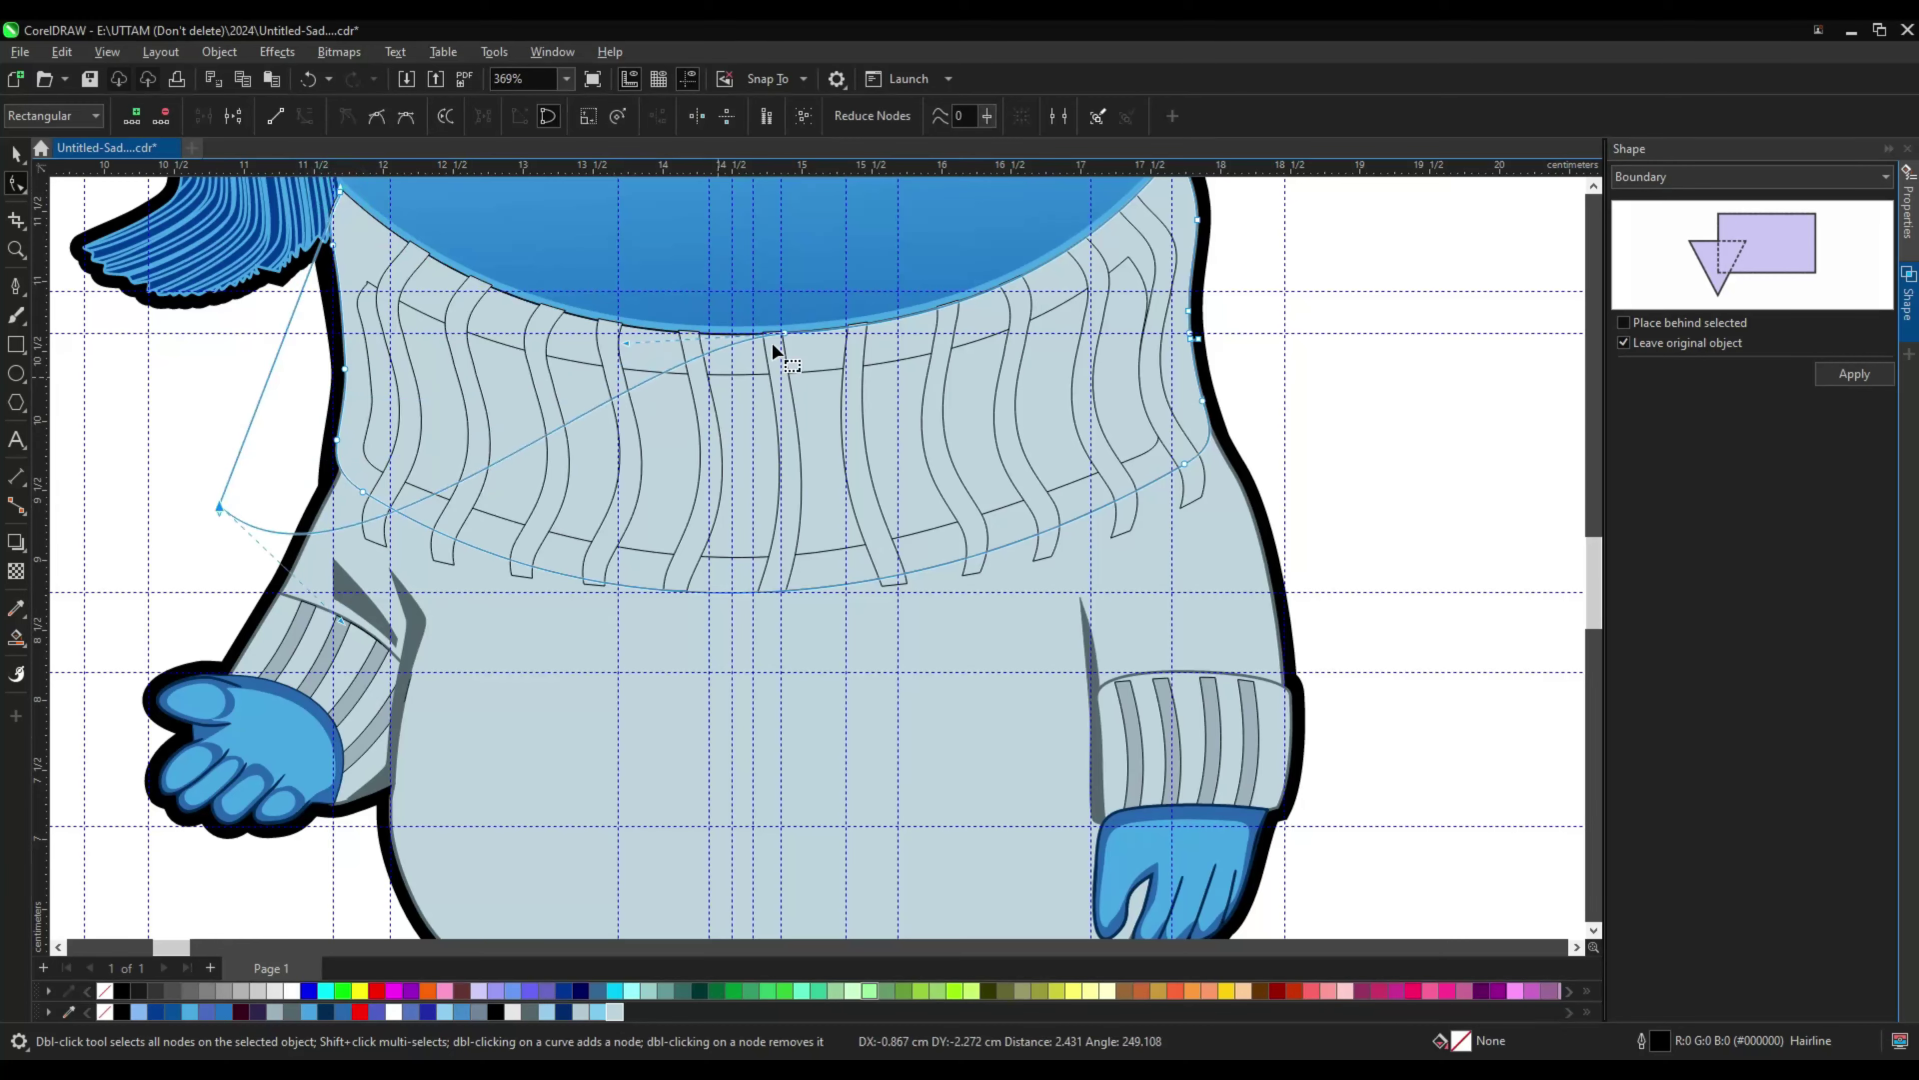
pyautogui.scroll(-3, 1147, 281)
pyautogui.press('space')
pyautogui.rightClick(1326, 473)
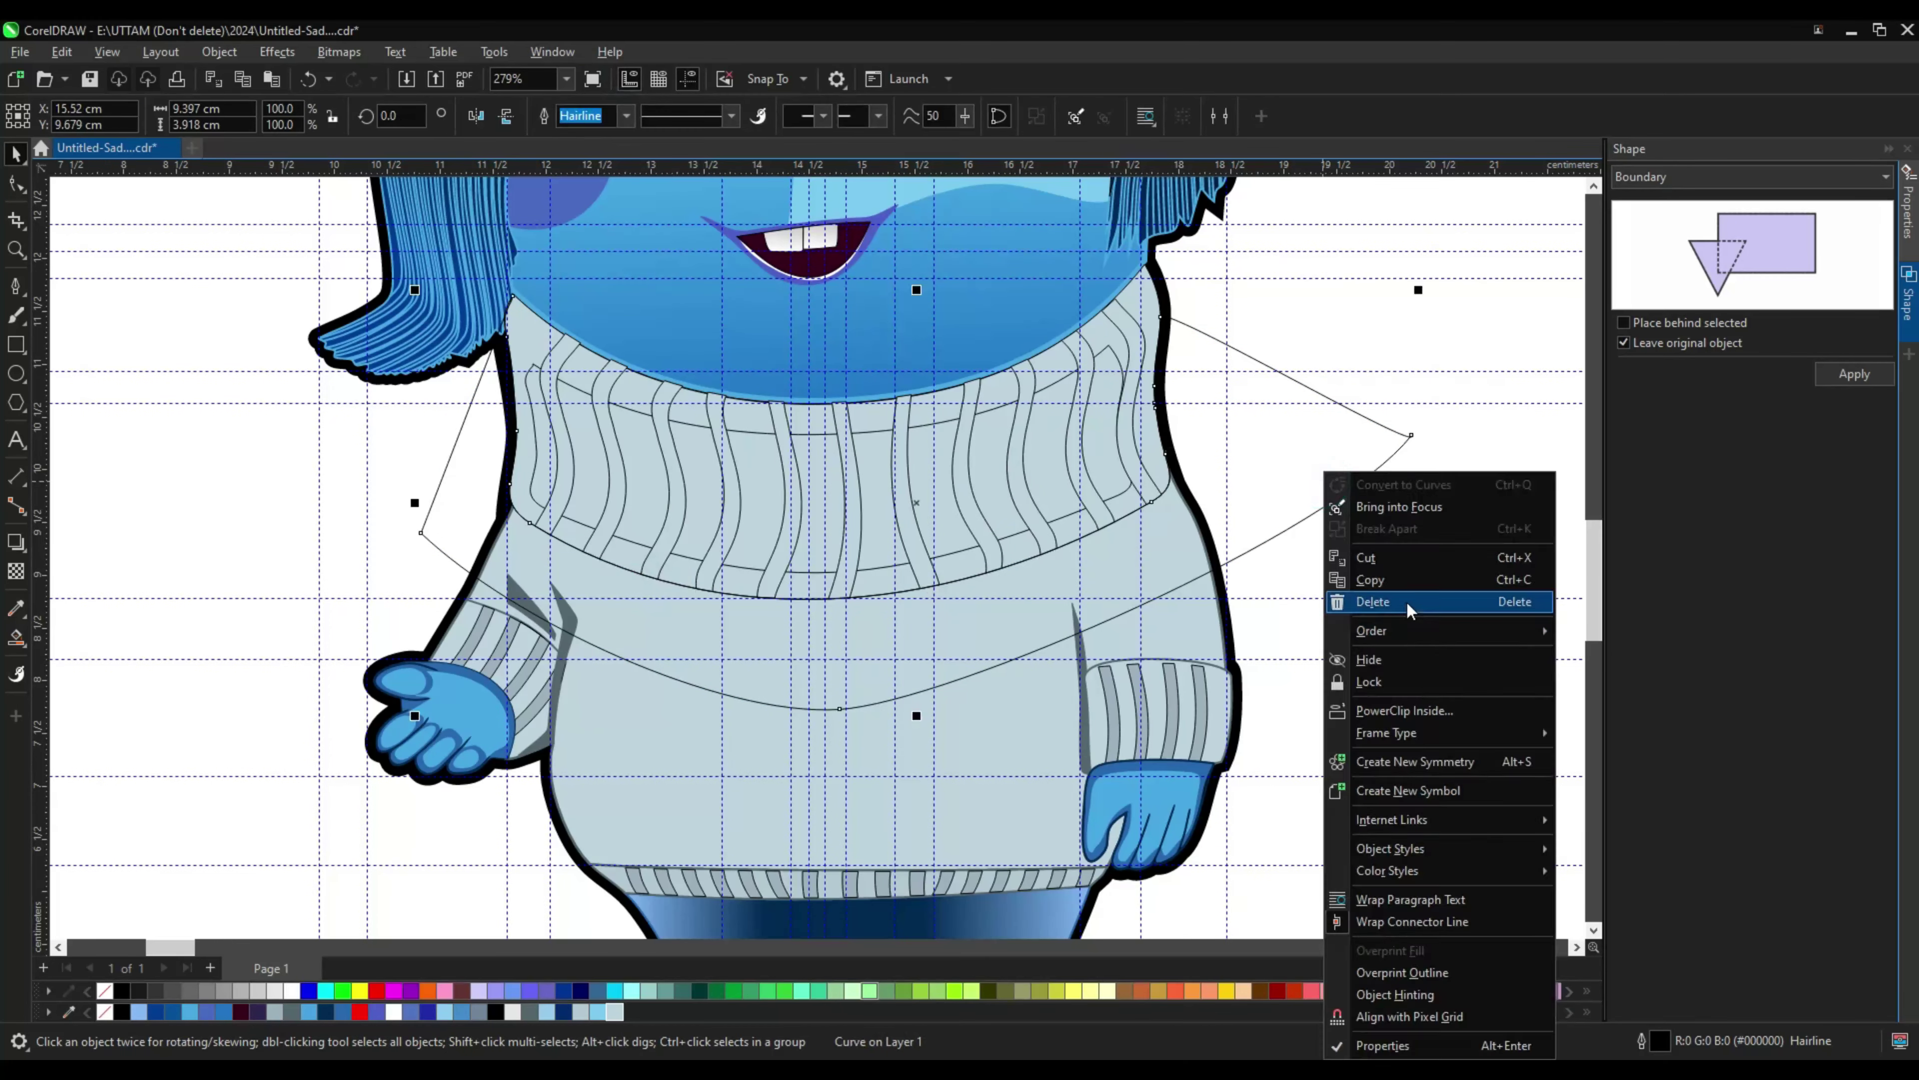
pyautogui.click(1373, 601)
# Step: Fill the collar ribs with light grey-blue R190 G211 B224 and give them a 0.25 mm outline in R87 G102 B111
pyautogui.scroll(-1, 596, 438)
pyautogui.click(595, 438)
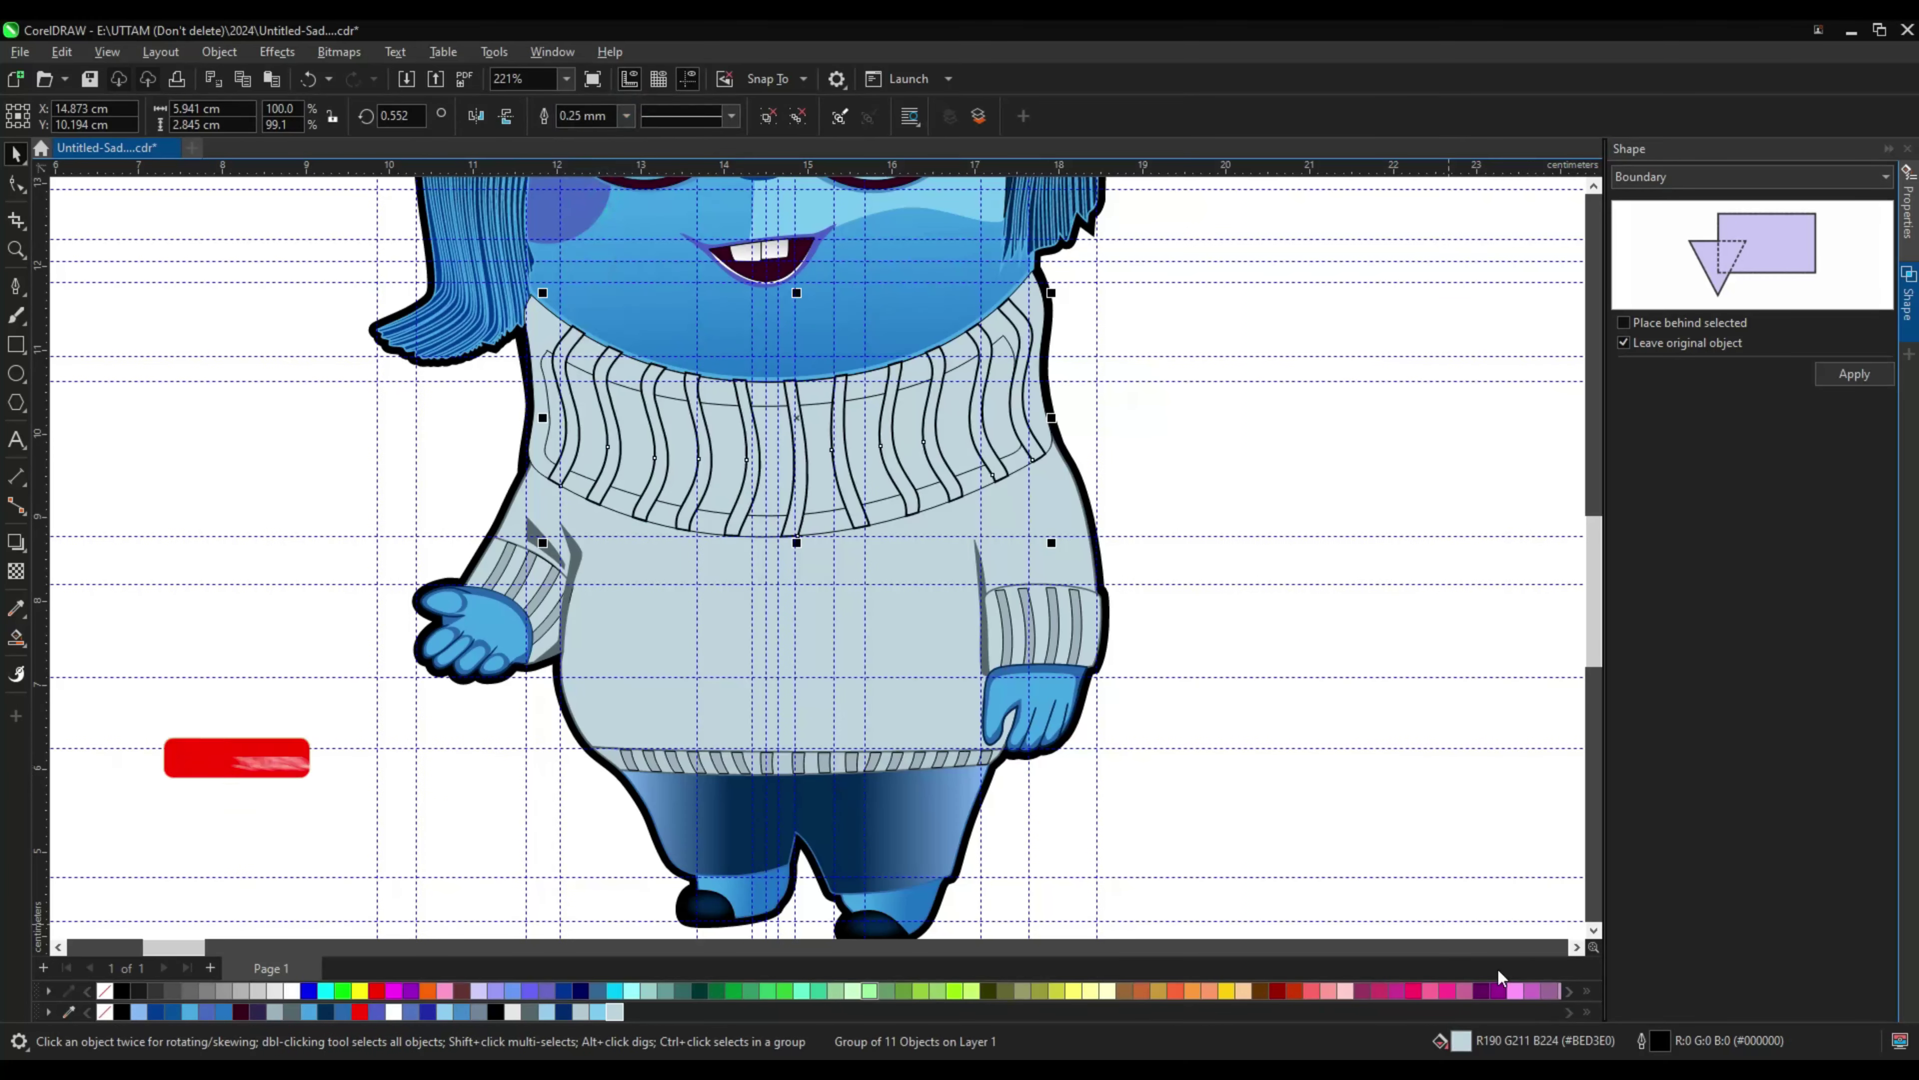
pyautogui.press('F12')
pyautogui.click(1170, 394)
pyautogui.click(737, 793)
pyautogui.press('Return')
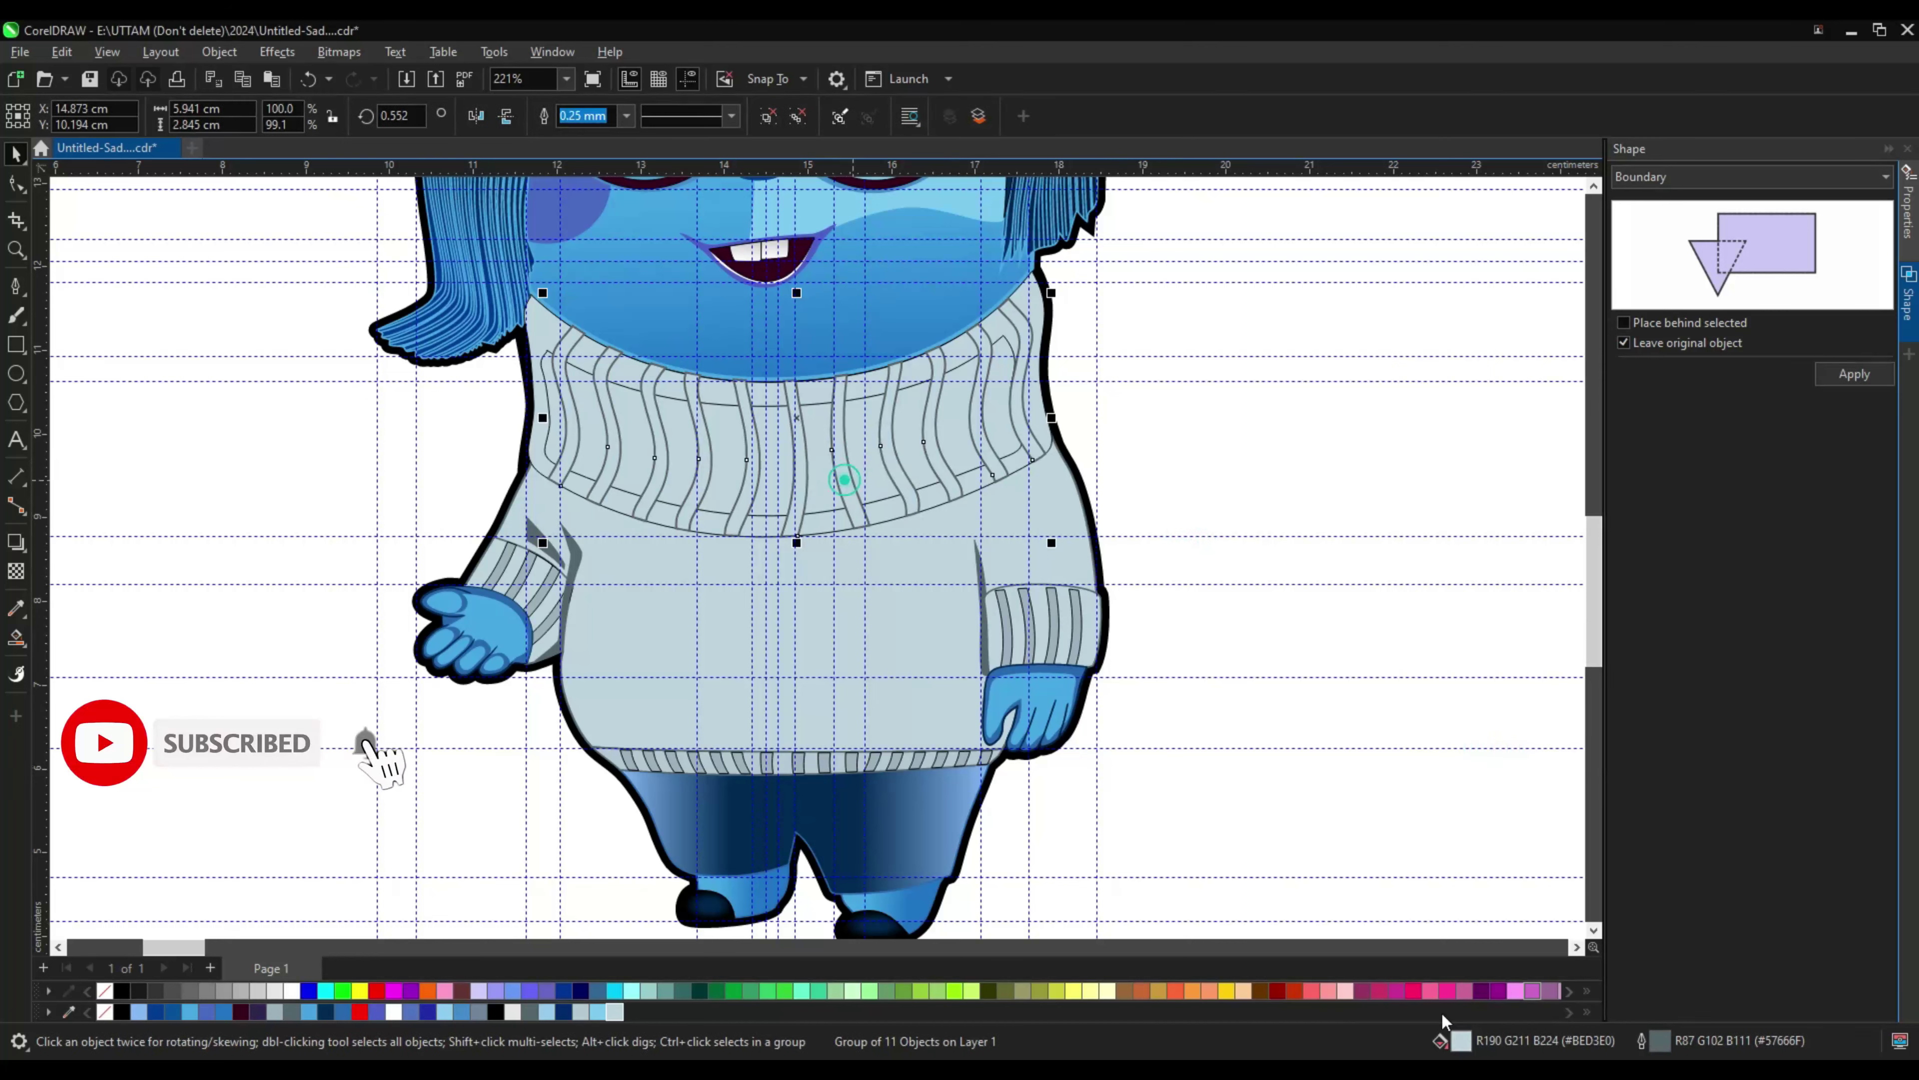
pyautogui.press('F12')
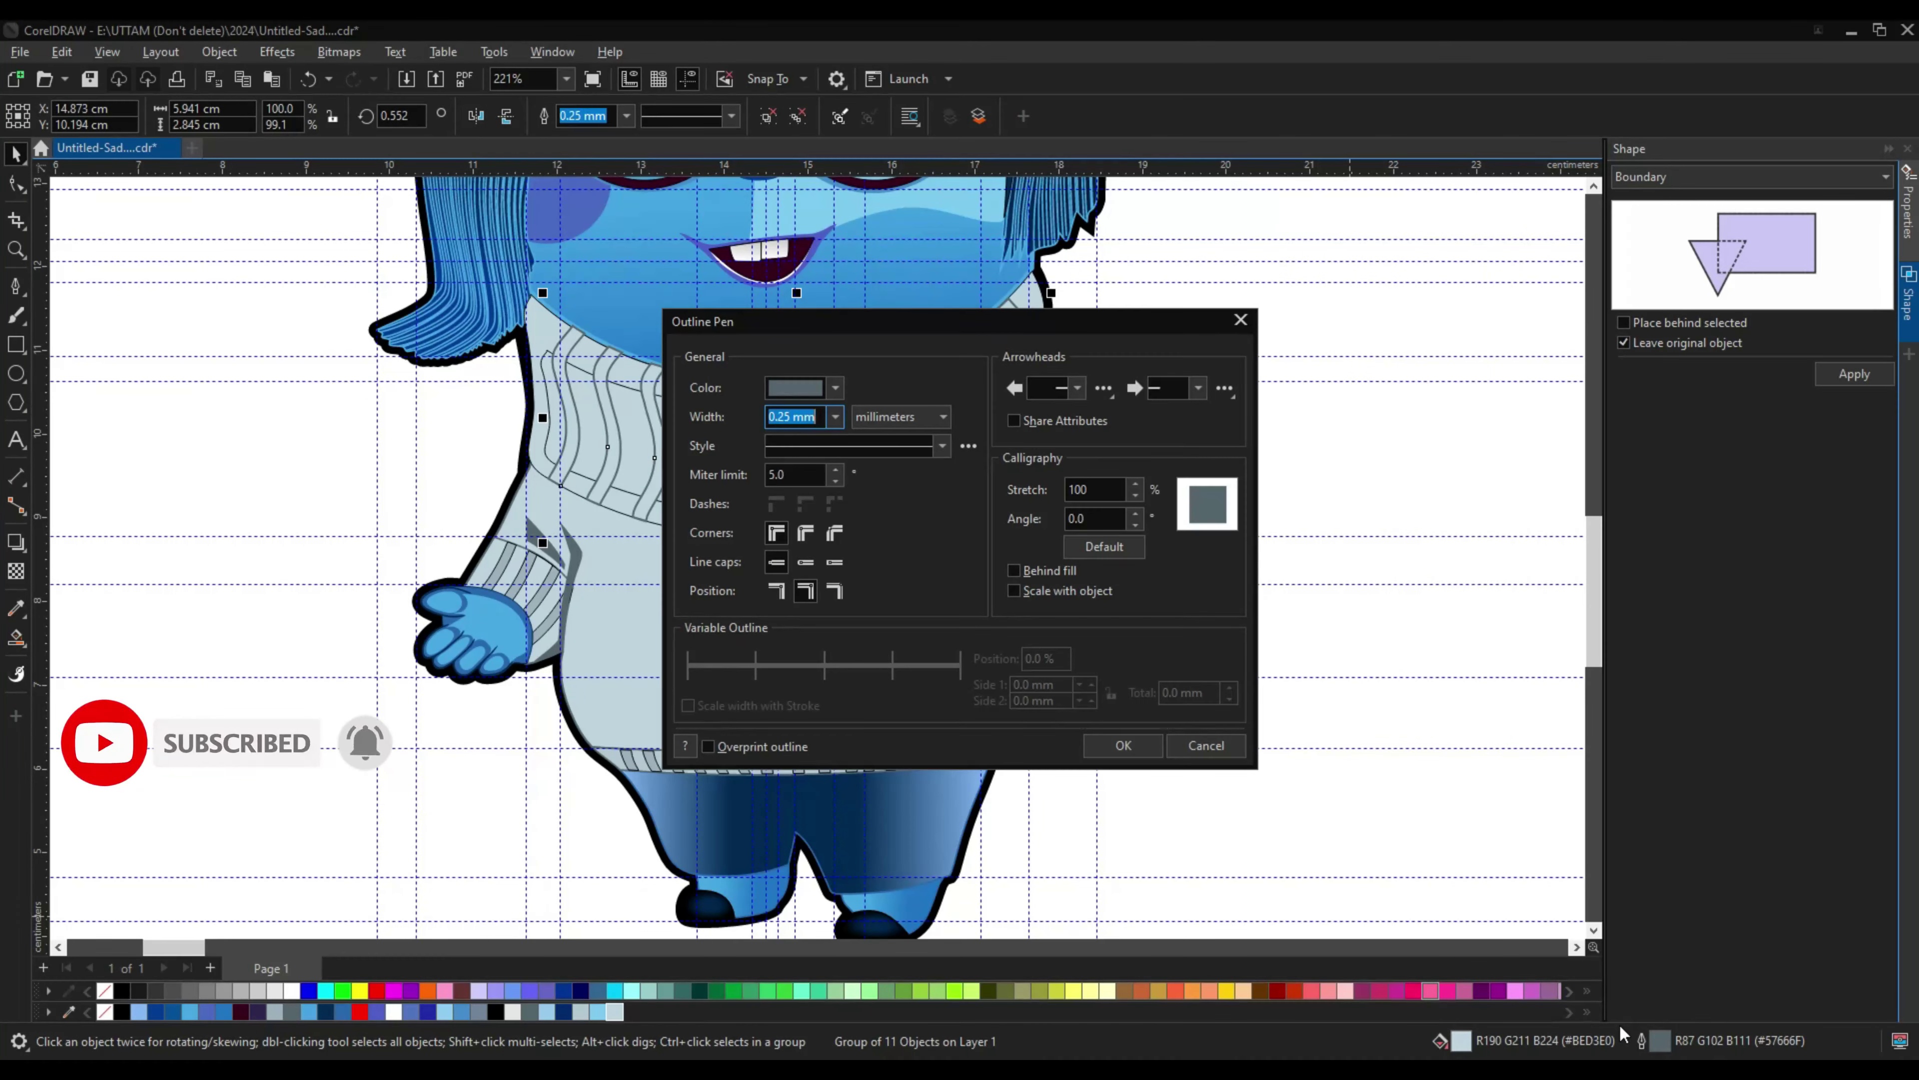
pyautogui.click(1123, 744)
# Step: Change the fill of the ribbed band at the sweater's hem to the darker grey-blue R162 G178 B189
pyautogui.scroll(5, 811, 752)
pyautogui.keyDown('ctrl'); pyautogui.click(811, 752); pyautogui.keyUp('ctrl')
pyautogui.hotkey('shift', 'F11')
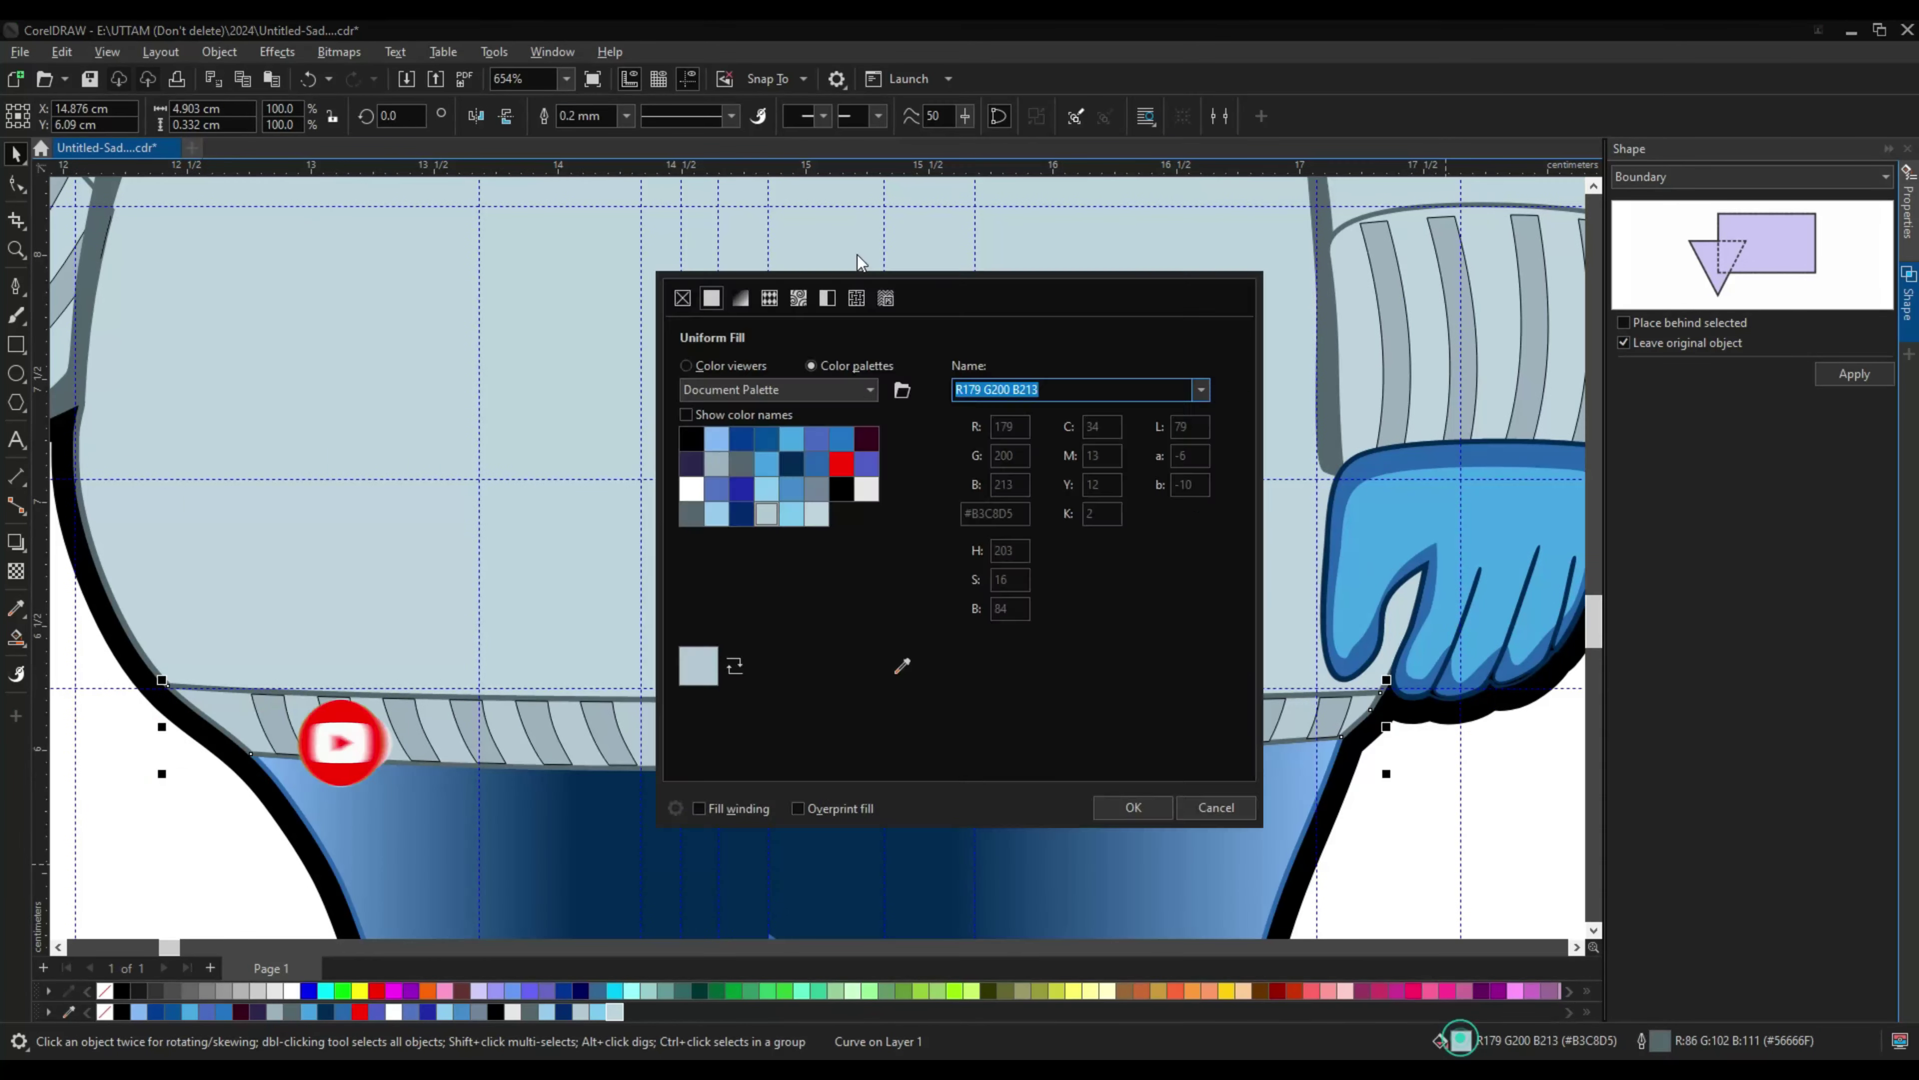
pyautogui.click(1243, 396)
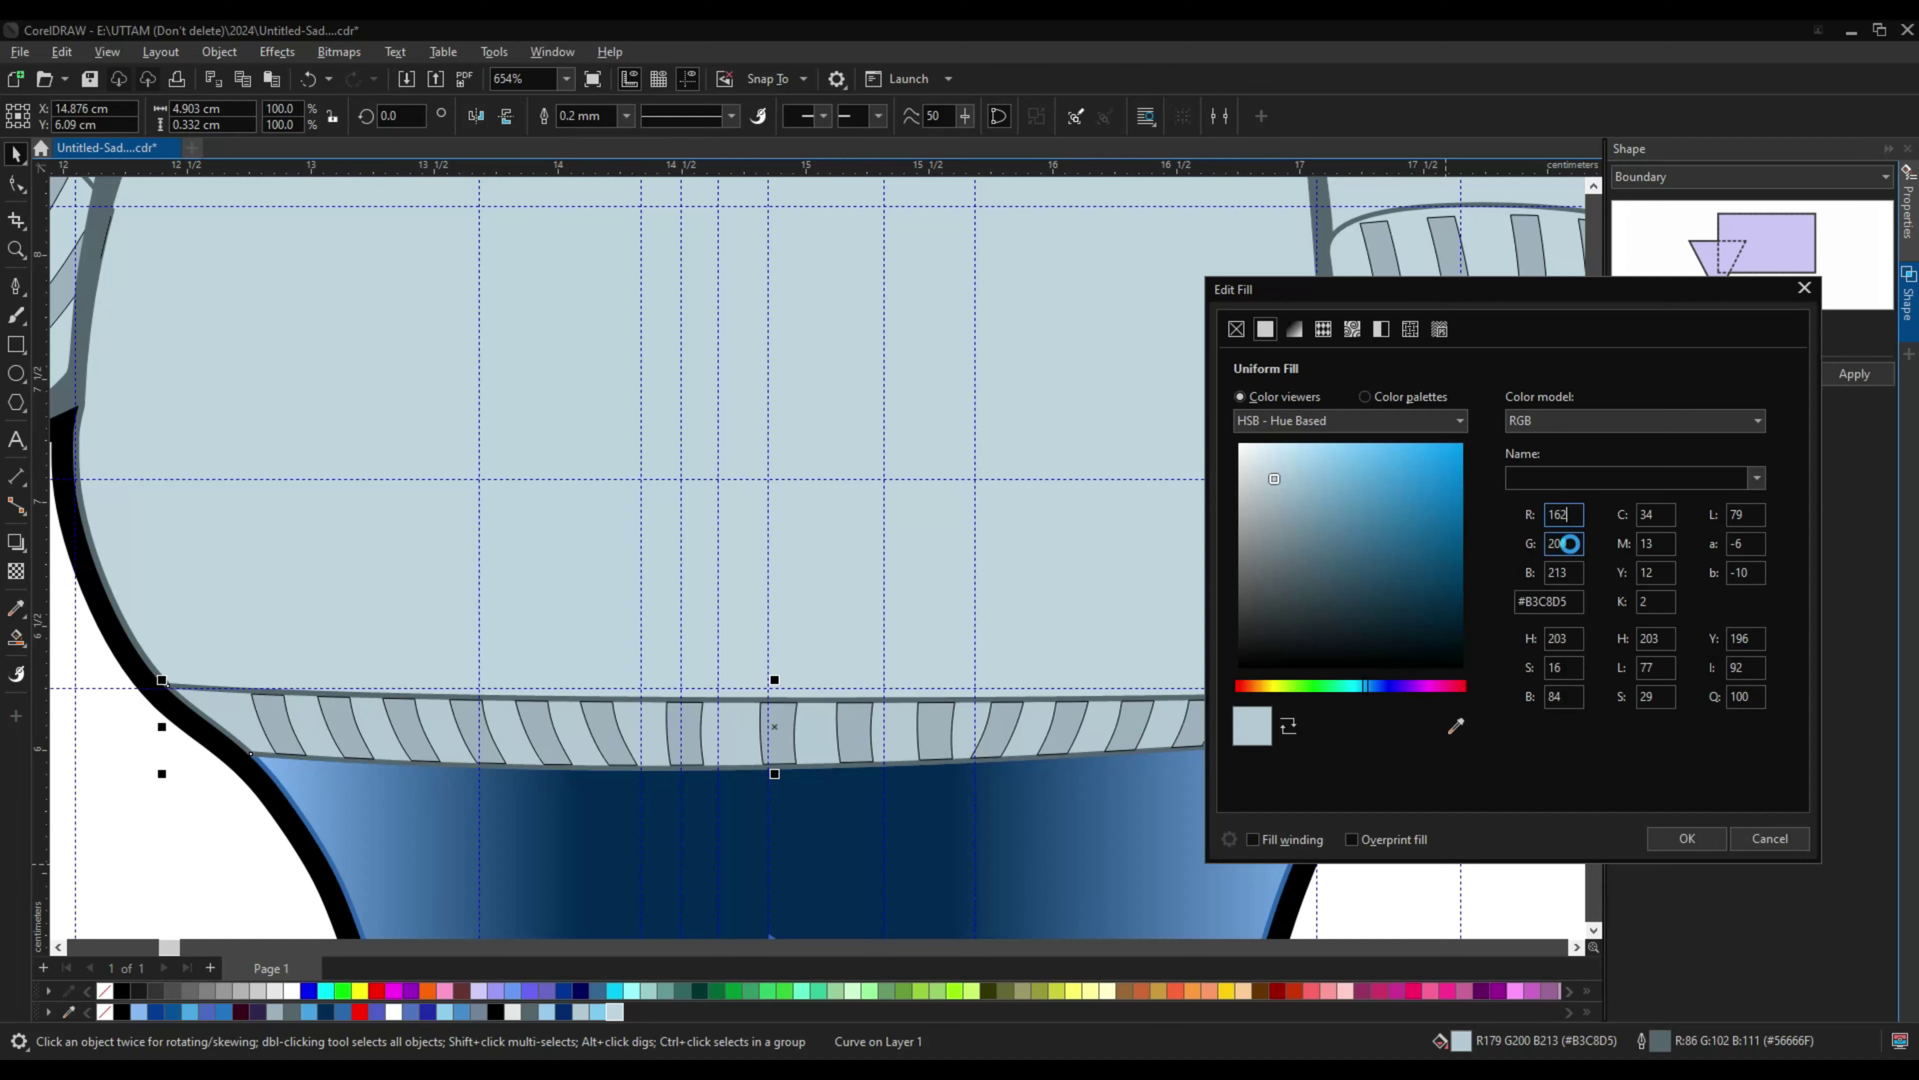
pyautogui.press('Tab')
pyautogui.press('Return')
# Step: Recolour the hem's rib strips light grey-blue and fill the right cuff with the darker grey-blue
pyautogui.click(805, 748)
pyautogui.scroll(-2, 807, 757)
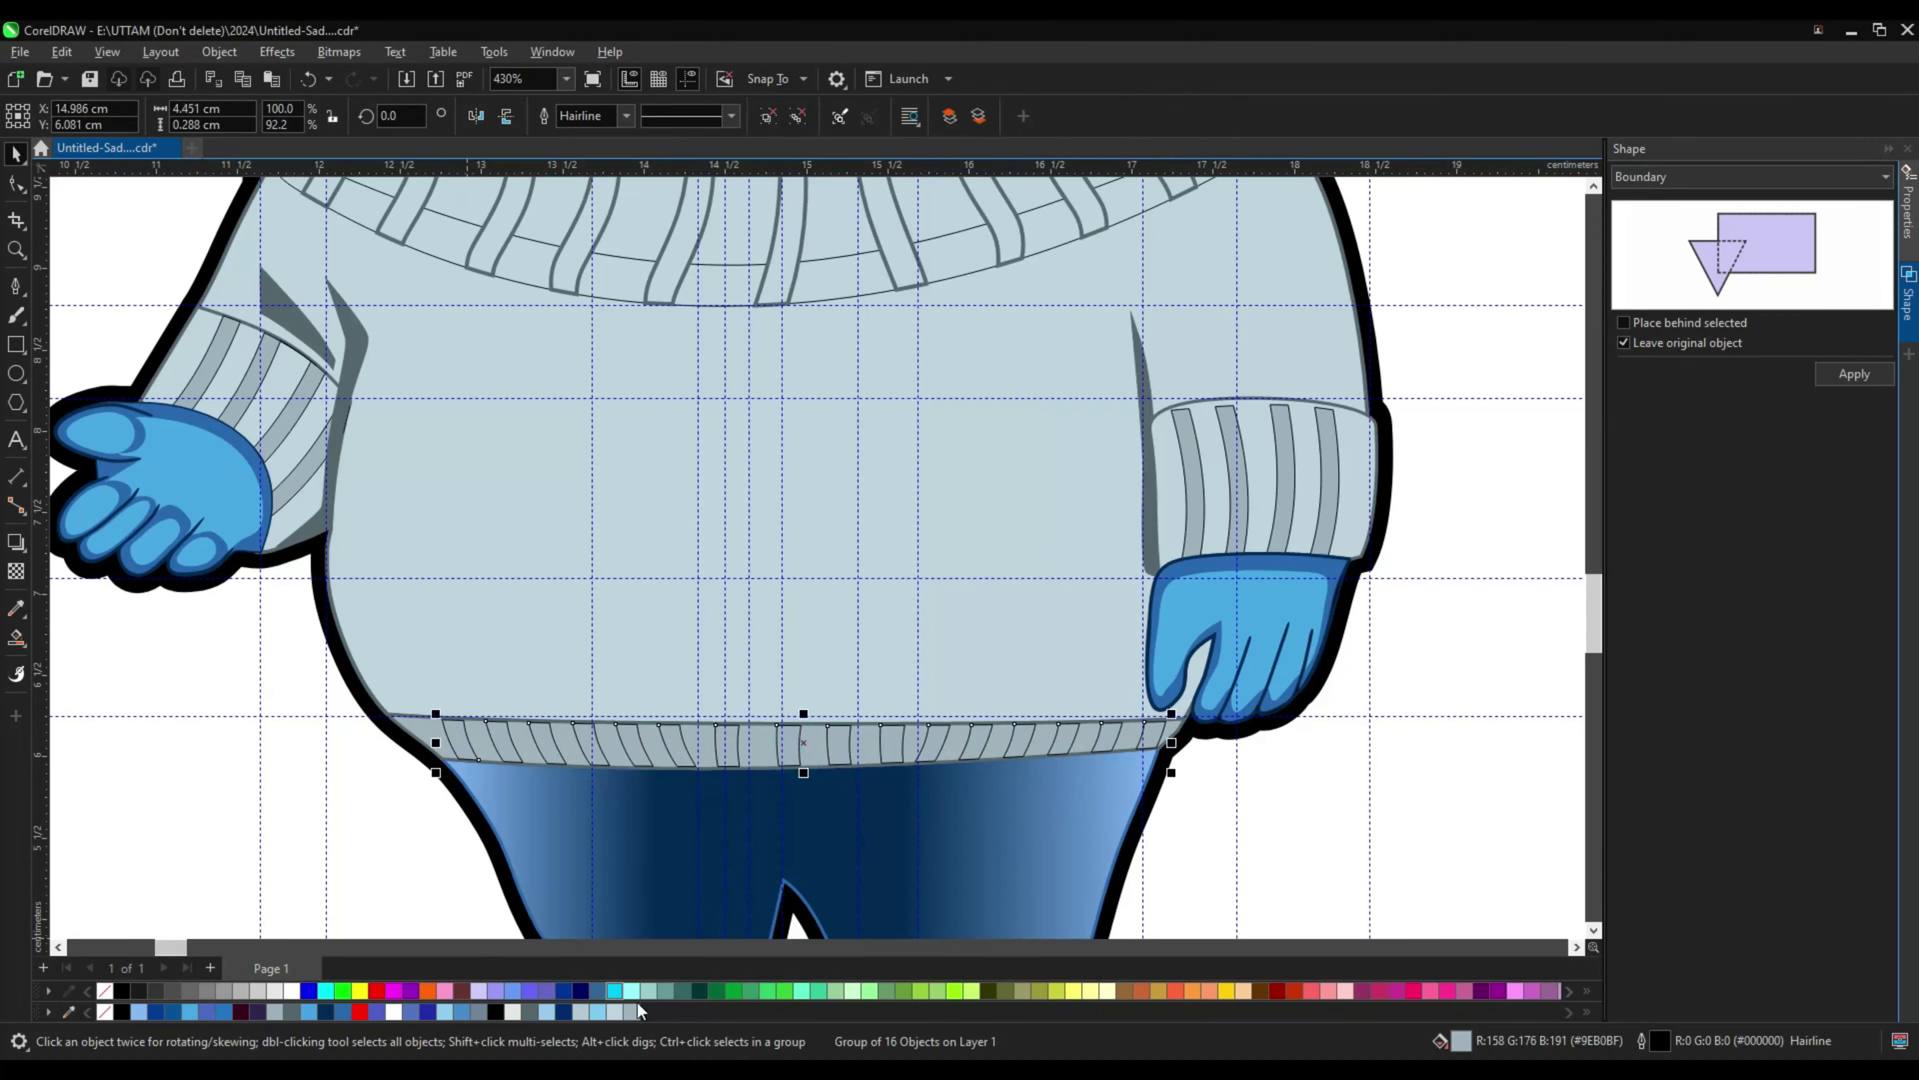
pyautogui.scroll(-2, 988, 779)
pyautogui.click(1107, 573)
pyautogui.click(632, 1012)
# Step: Extend the right cuff's rib strips up to the cuff's upper edge with the Shape tool
pyautogui.scroll(3, 1163, 544)
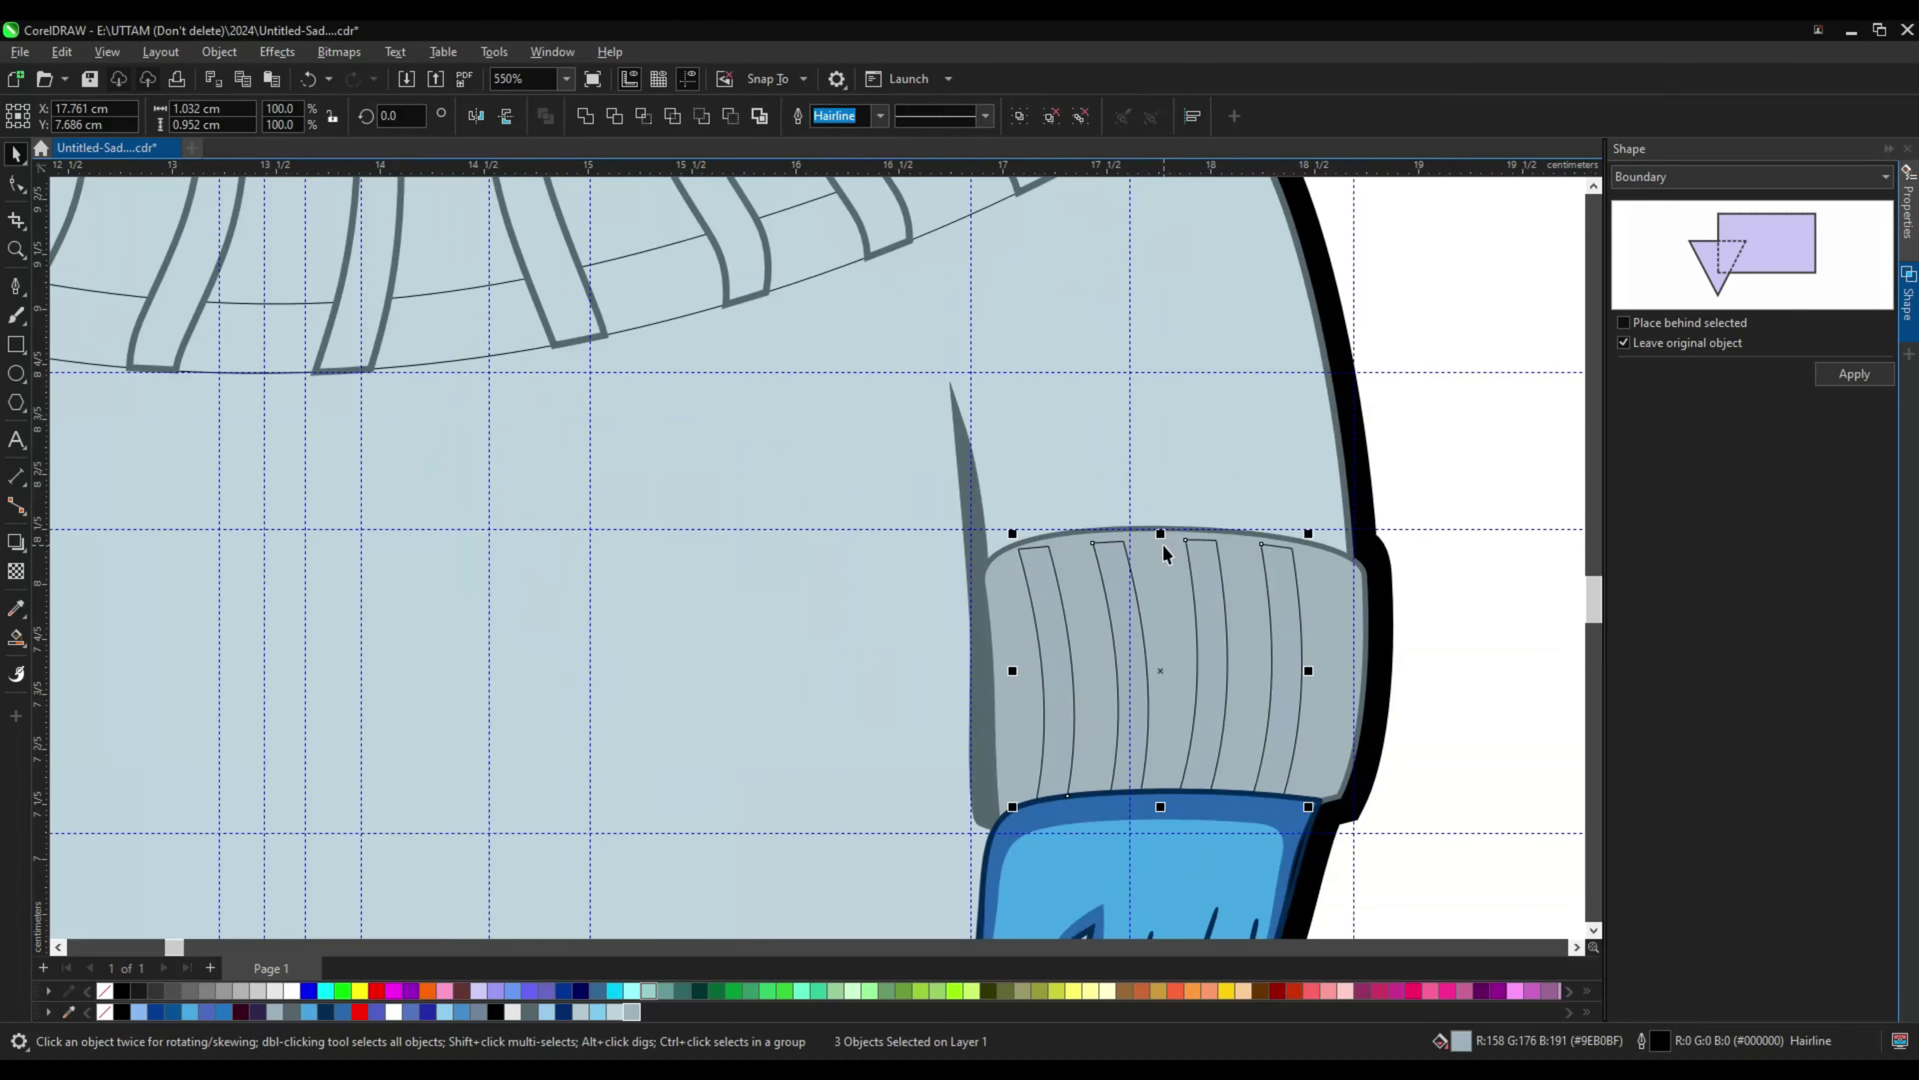
pyautogui.press('F10')
pyautogui.scroll(3, 1024, 503)
pyautogui.scroll(-4, 1024, 514)
pyautogui.press('space')
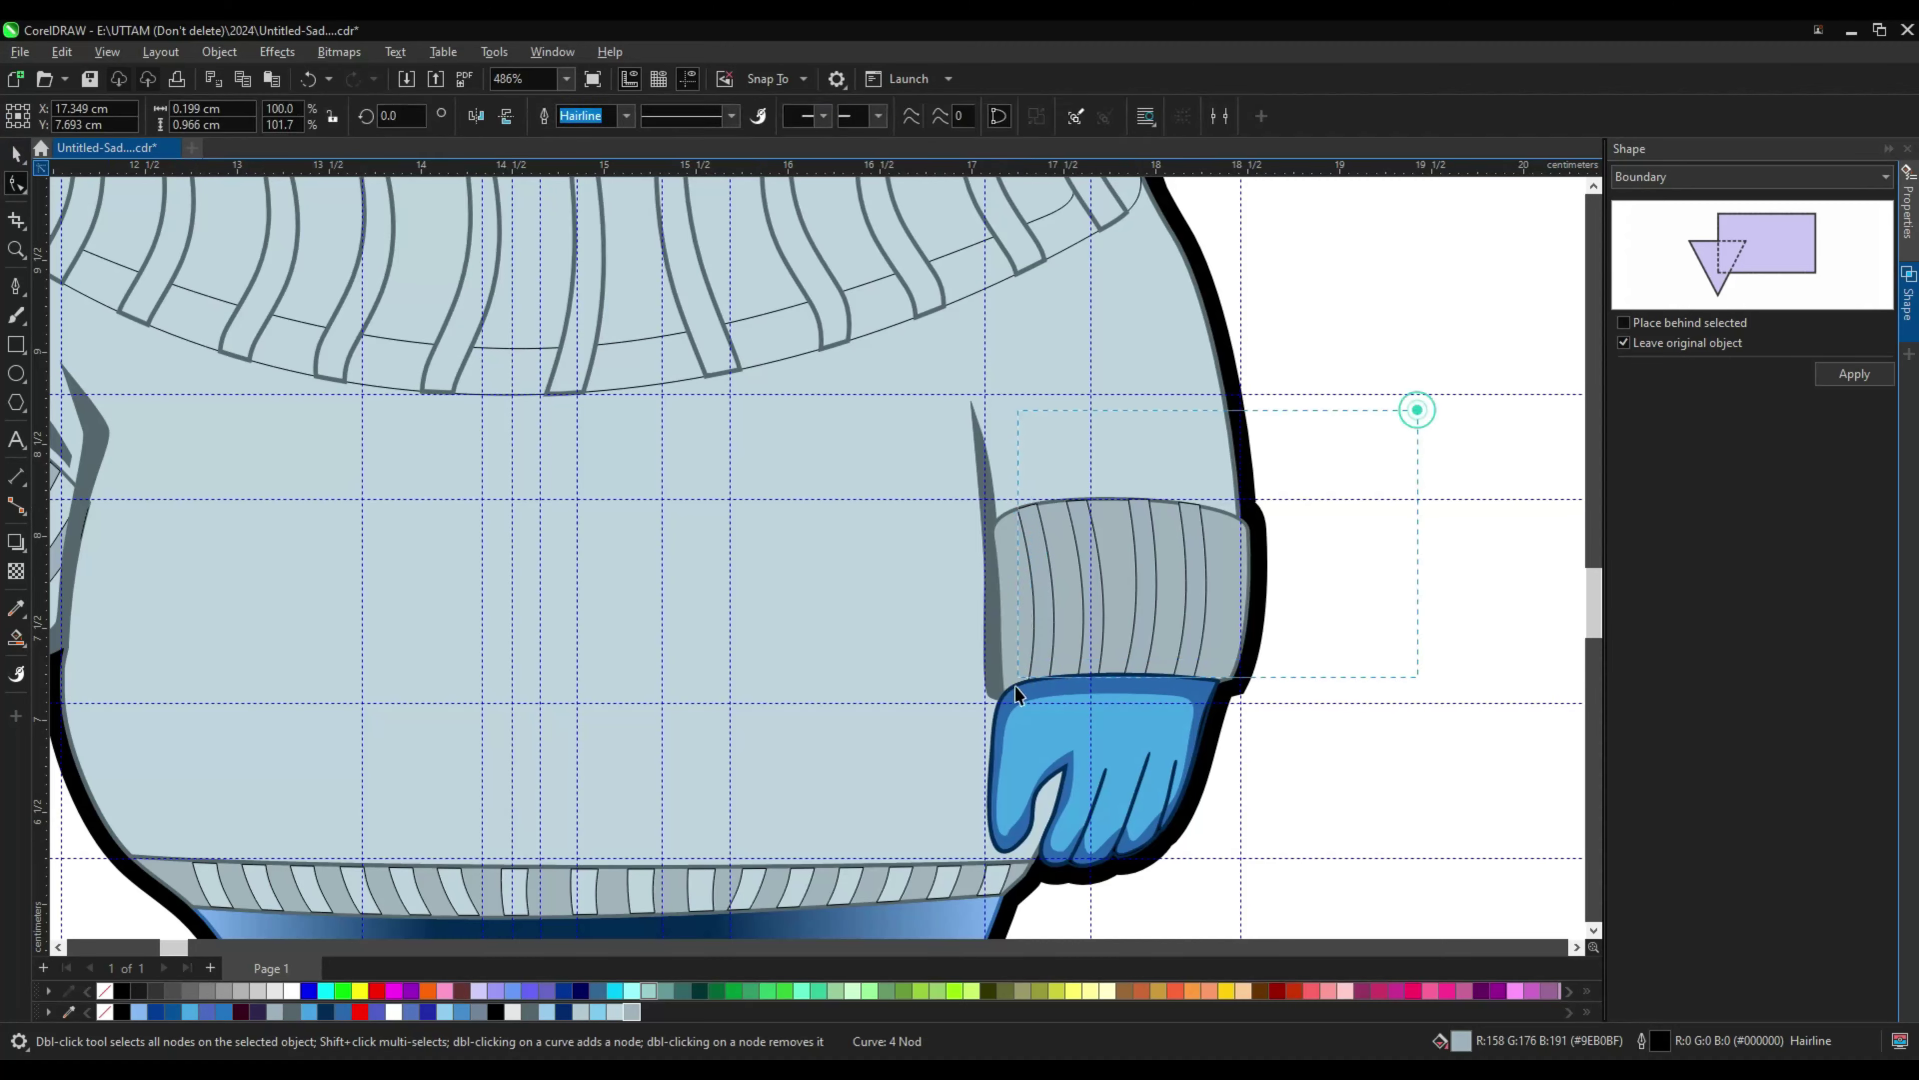
# Step: Fill the left cuff with R162 G178 B189 and recolour the rib strips on both cuffs light grey-blue
pyautogui.scroll(-2, 1405, 408)
pyautogui.click(468, 596)
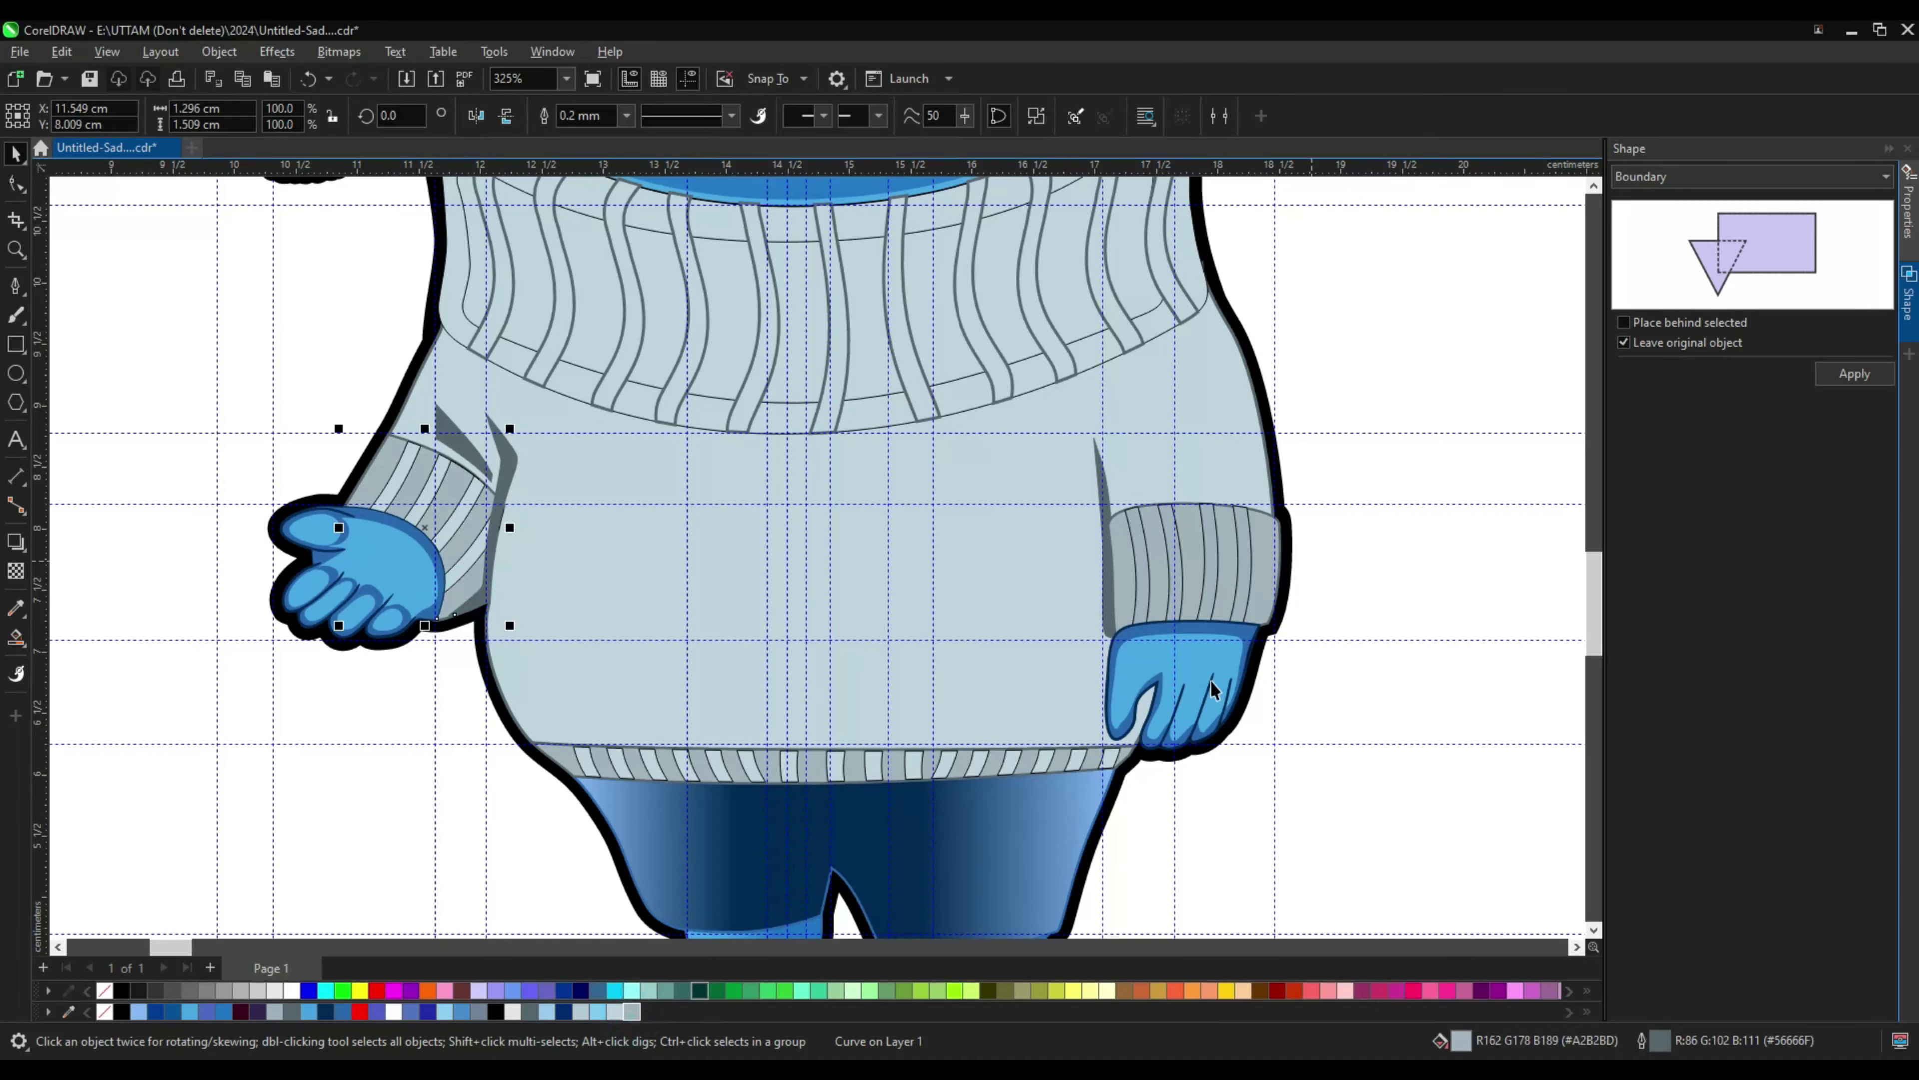
pyautogui.scroll(-2, 1211, 689)
pyautogui.scroll(1, 992, 529)
# Step: Fill the inner collar shape with R162 G178 B189, remove its outline, and widen it to about 5.93 cm
pyautogui.click(1064, 580)
pyautogui.click(620, 115)
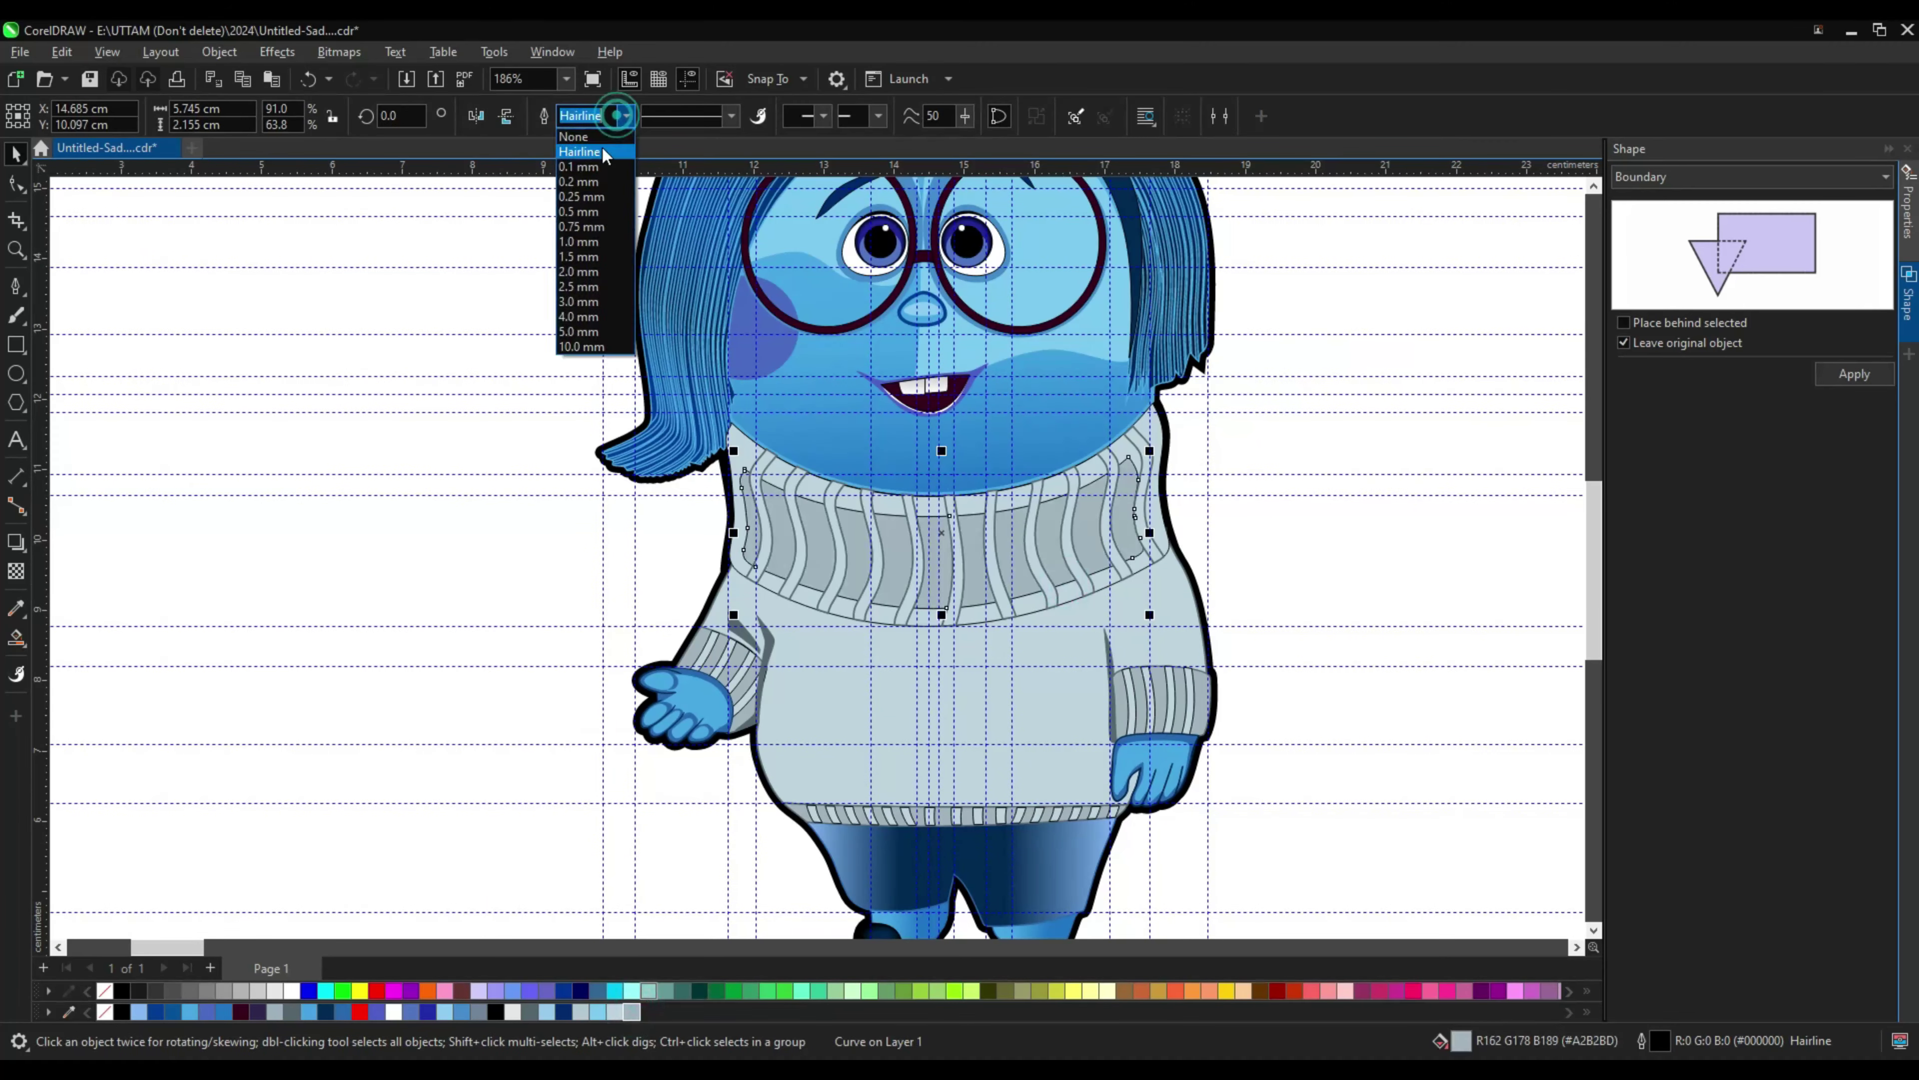
pyautogui.click(573, 136)
pyautogui.scroll(-1, 1035, 563)
pyautogui.scroll(3, 1059, 541)
pyautogui.scroll(1, 1117, 599)
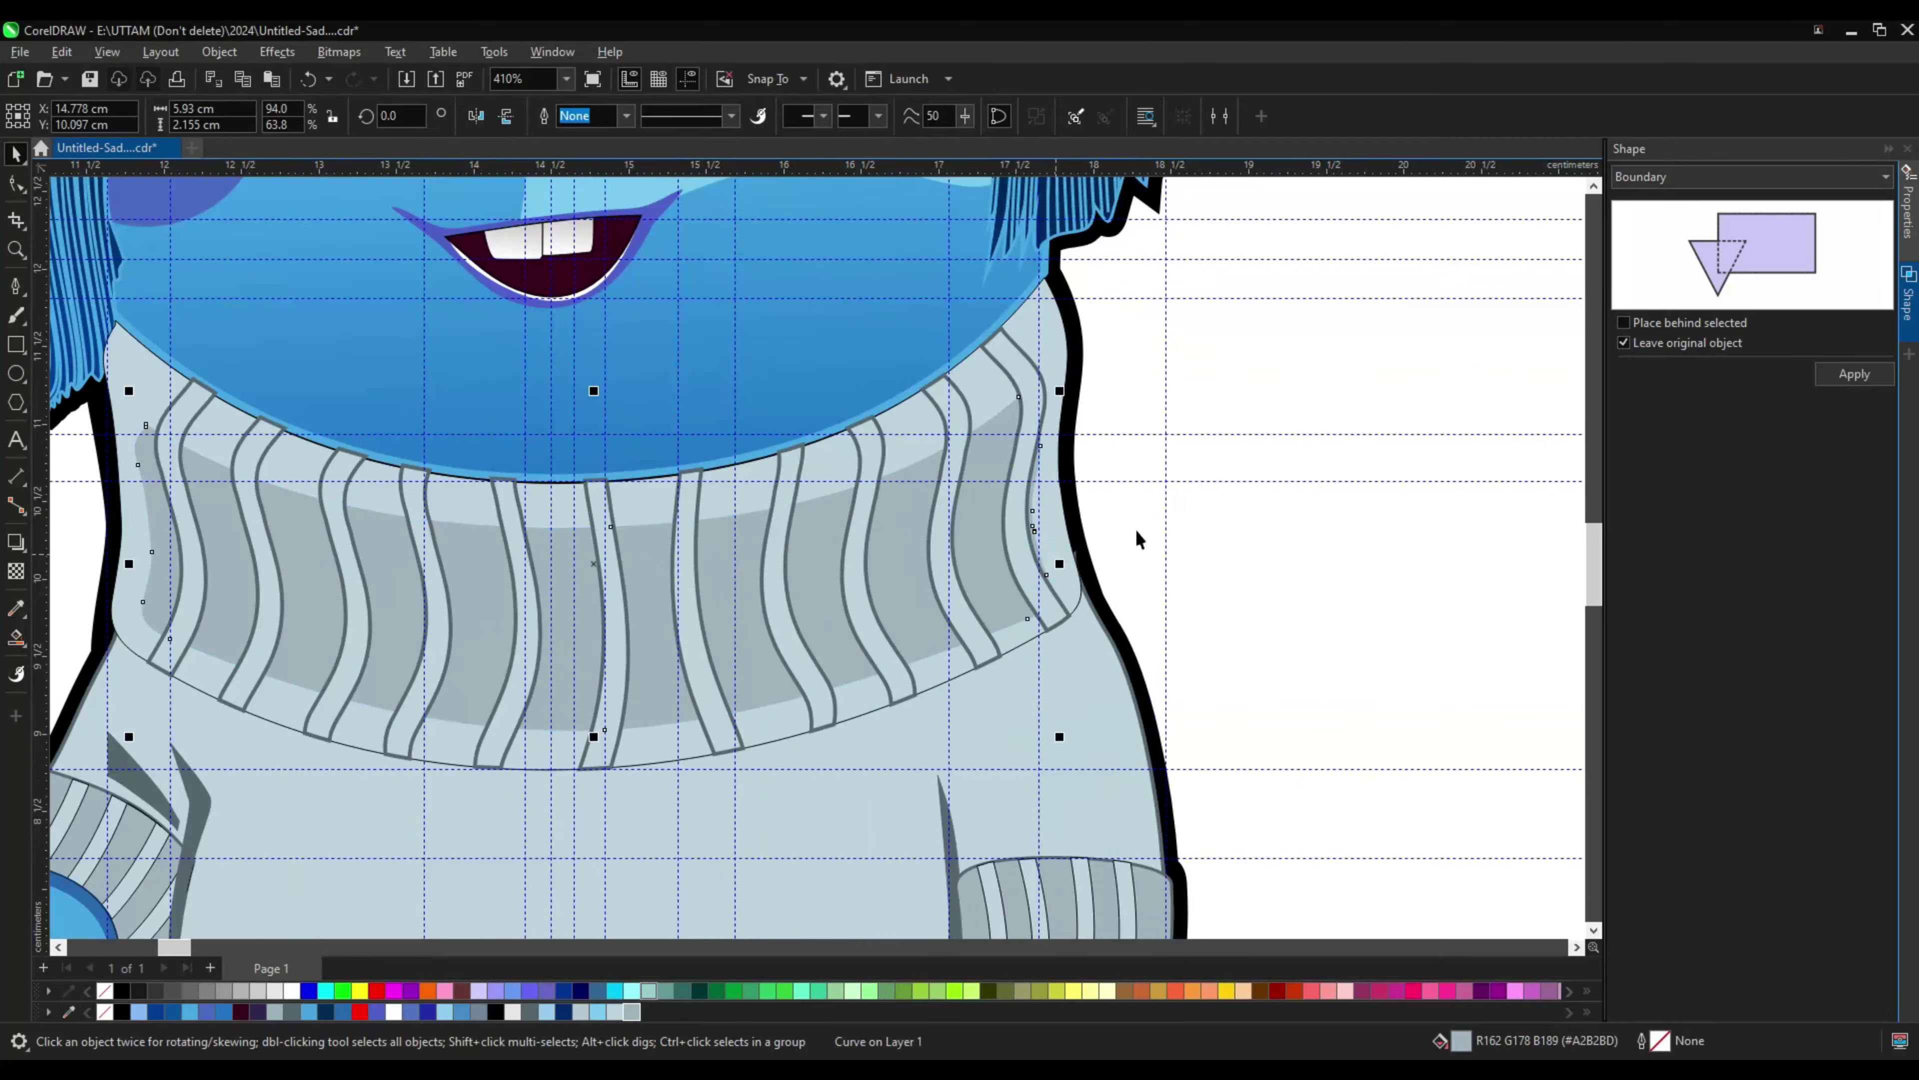
# Step: Select the head and hair objects and change their stacking order so they sit in front of the collar ribs
pyautogui.scroll(-3, 876, 581)
pyautogui.scroll(2, 815, 558)
pyautogui.click(814, 558)
pyautogui.scroll(-2, 815, 558)
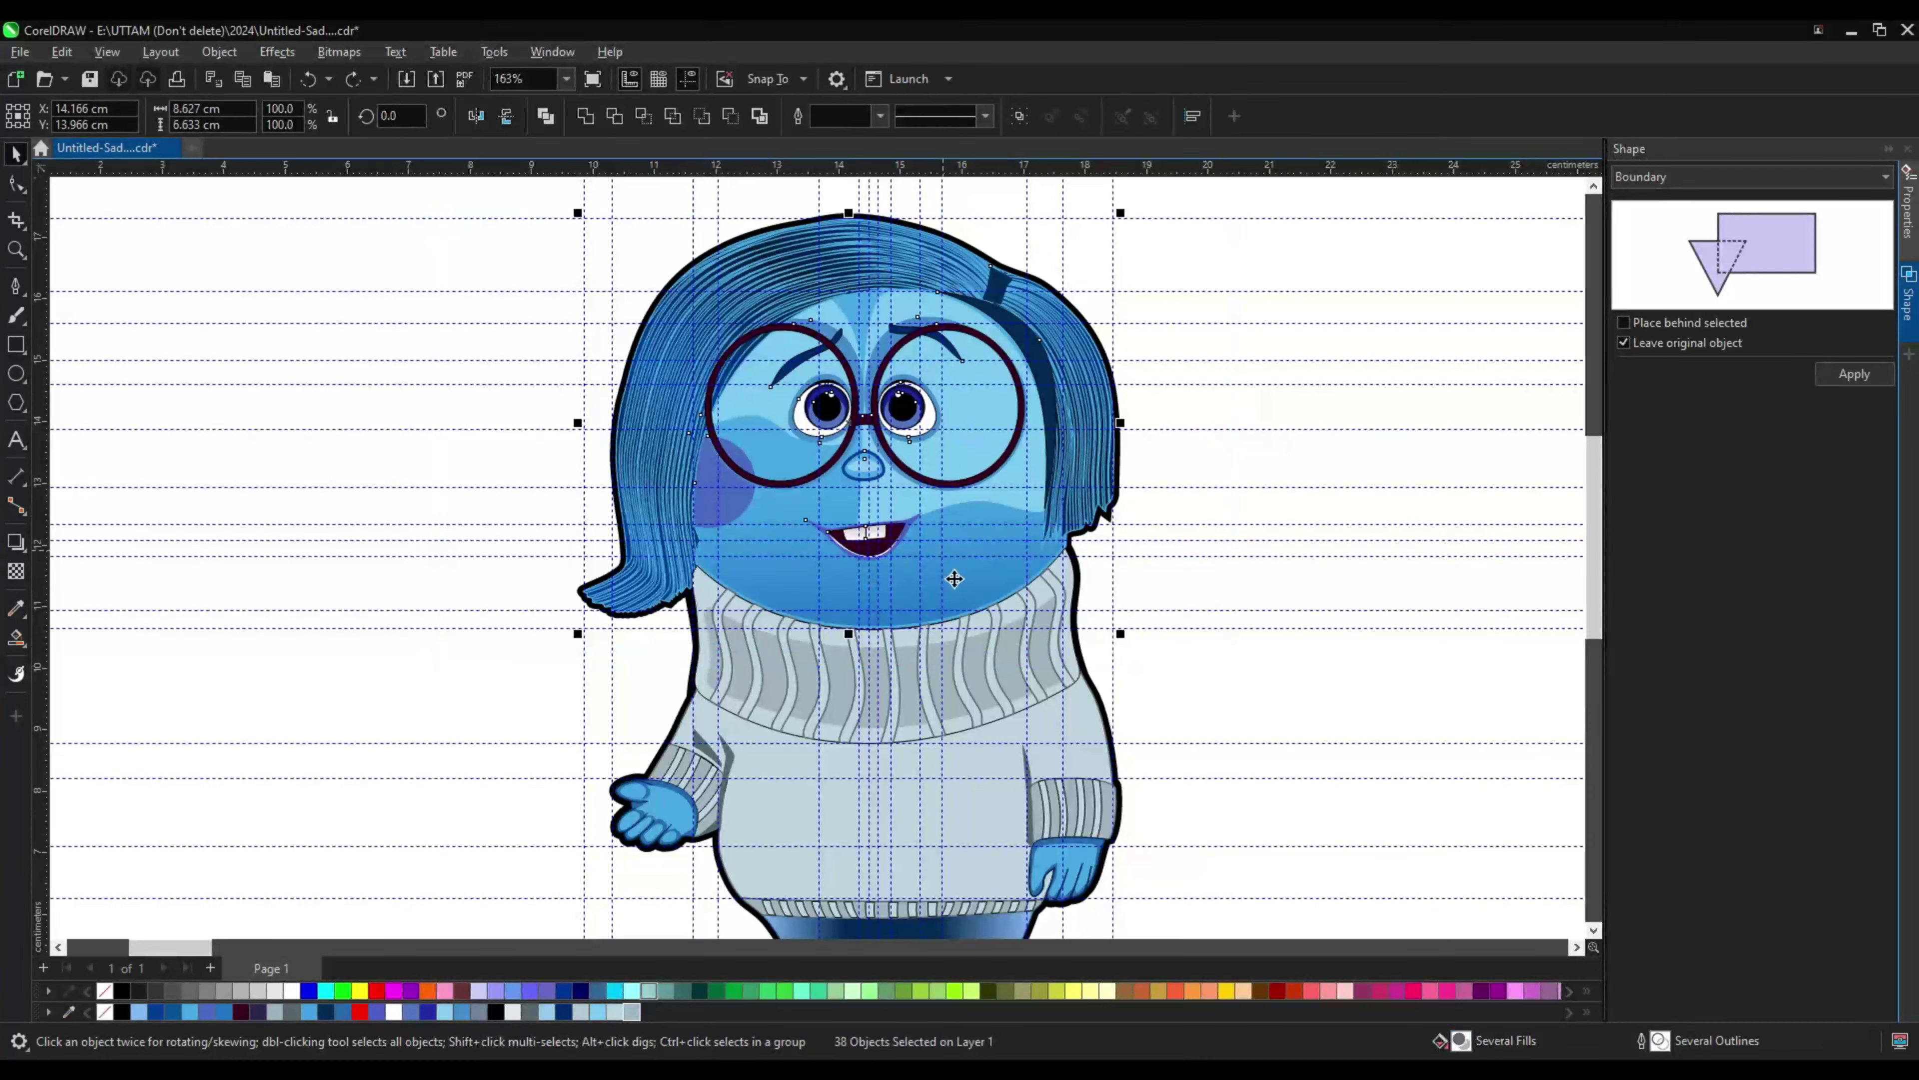
pyautogui.rightClick(954, 578)
pyautogui.click(1224, 698)
pyautogui.scroll(3, 982, 605)
pyautogui.scroll(-1, 821, 518)
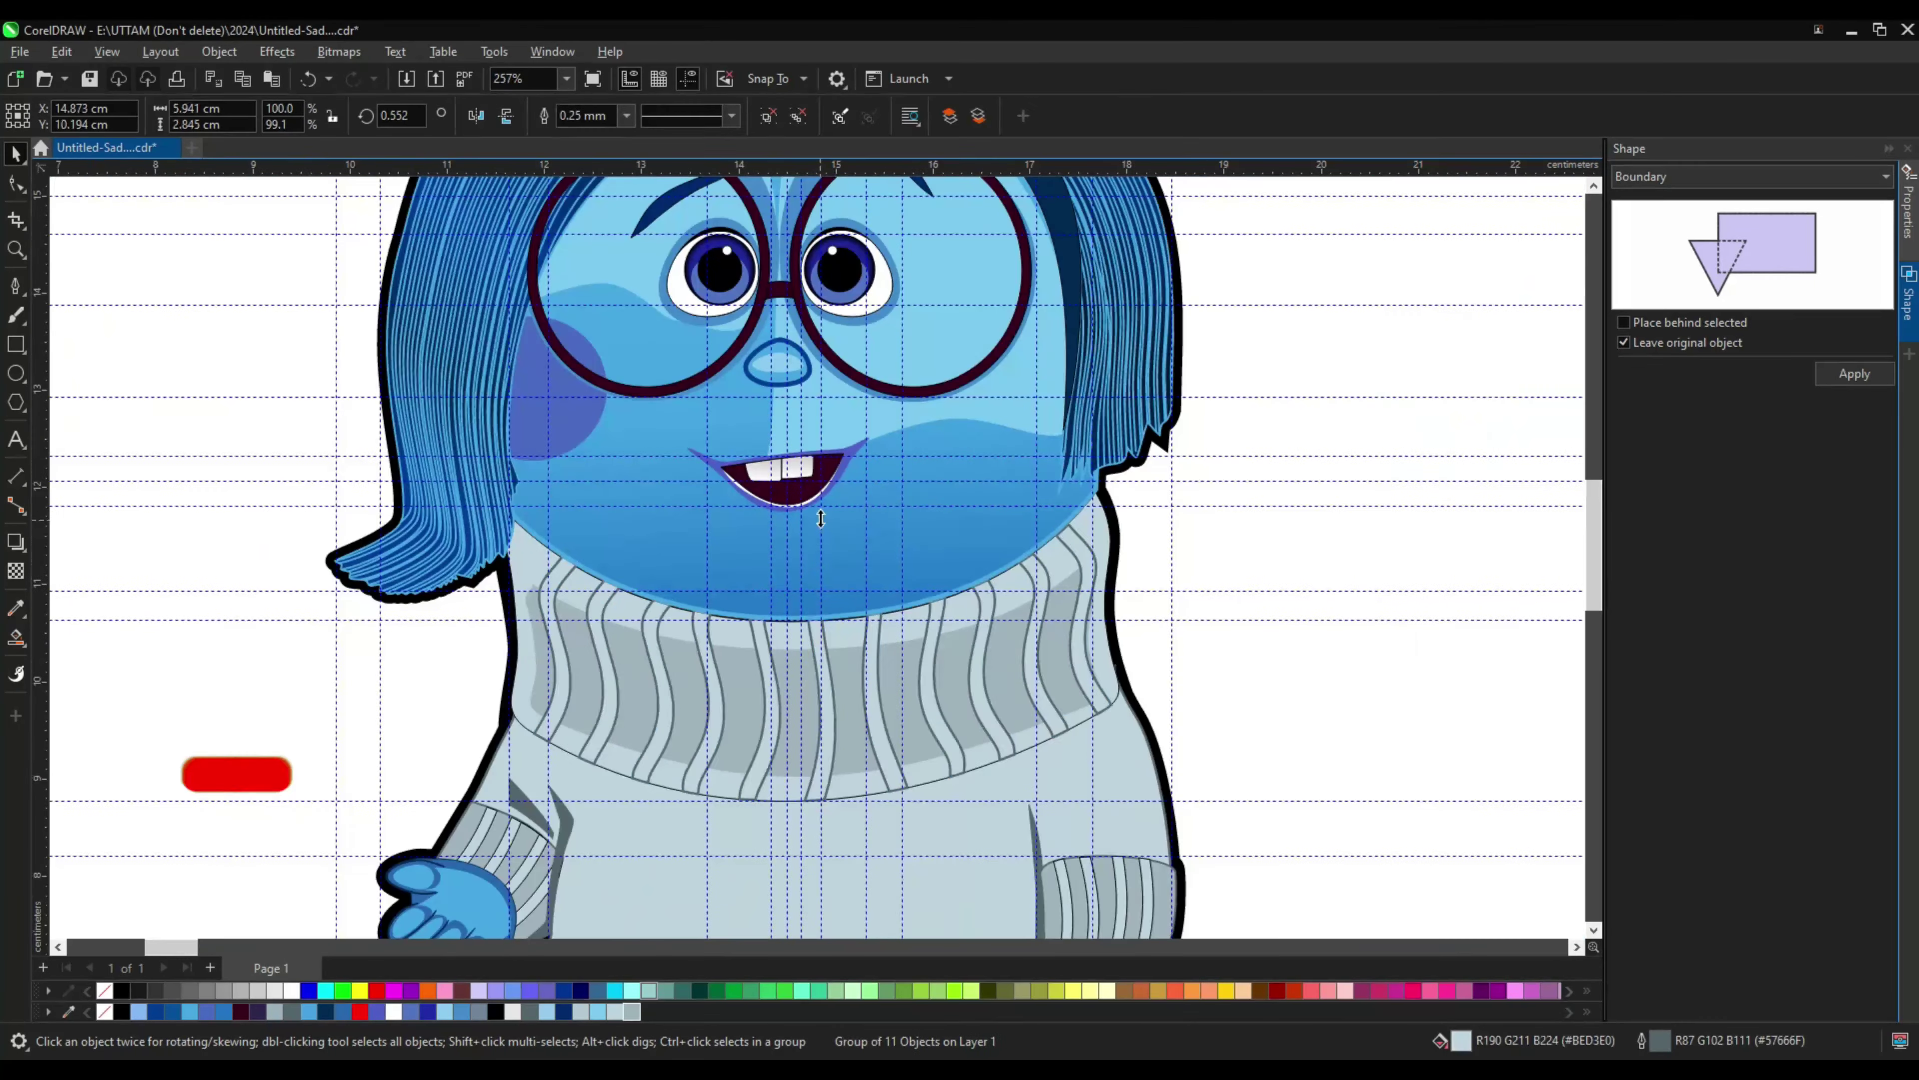
pyautogui.click(1264, 553)
# Step: Draw a closed crescent shadow under the chin's left side, about 4.04 by 1.3 cm, filled black without an outline
pyautogui.scroll(3, 756, 642)
pyautogui.scroll(-5, 1286, 535)
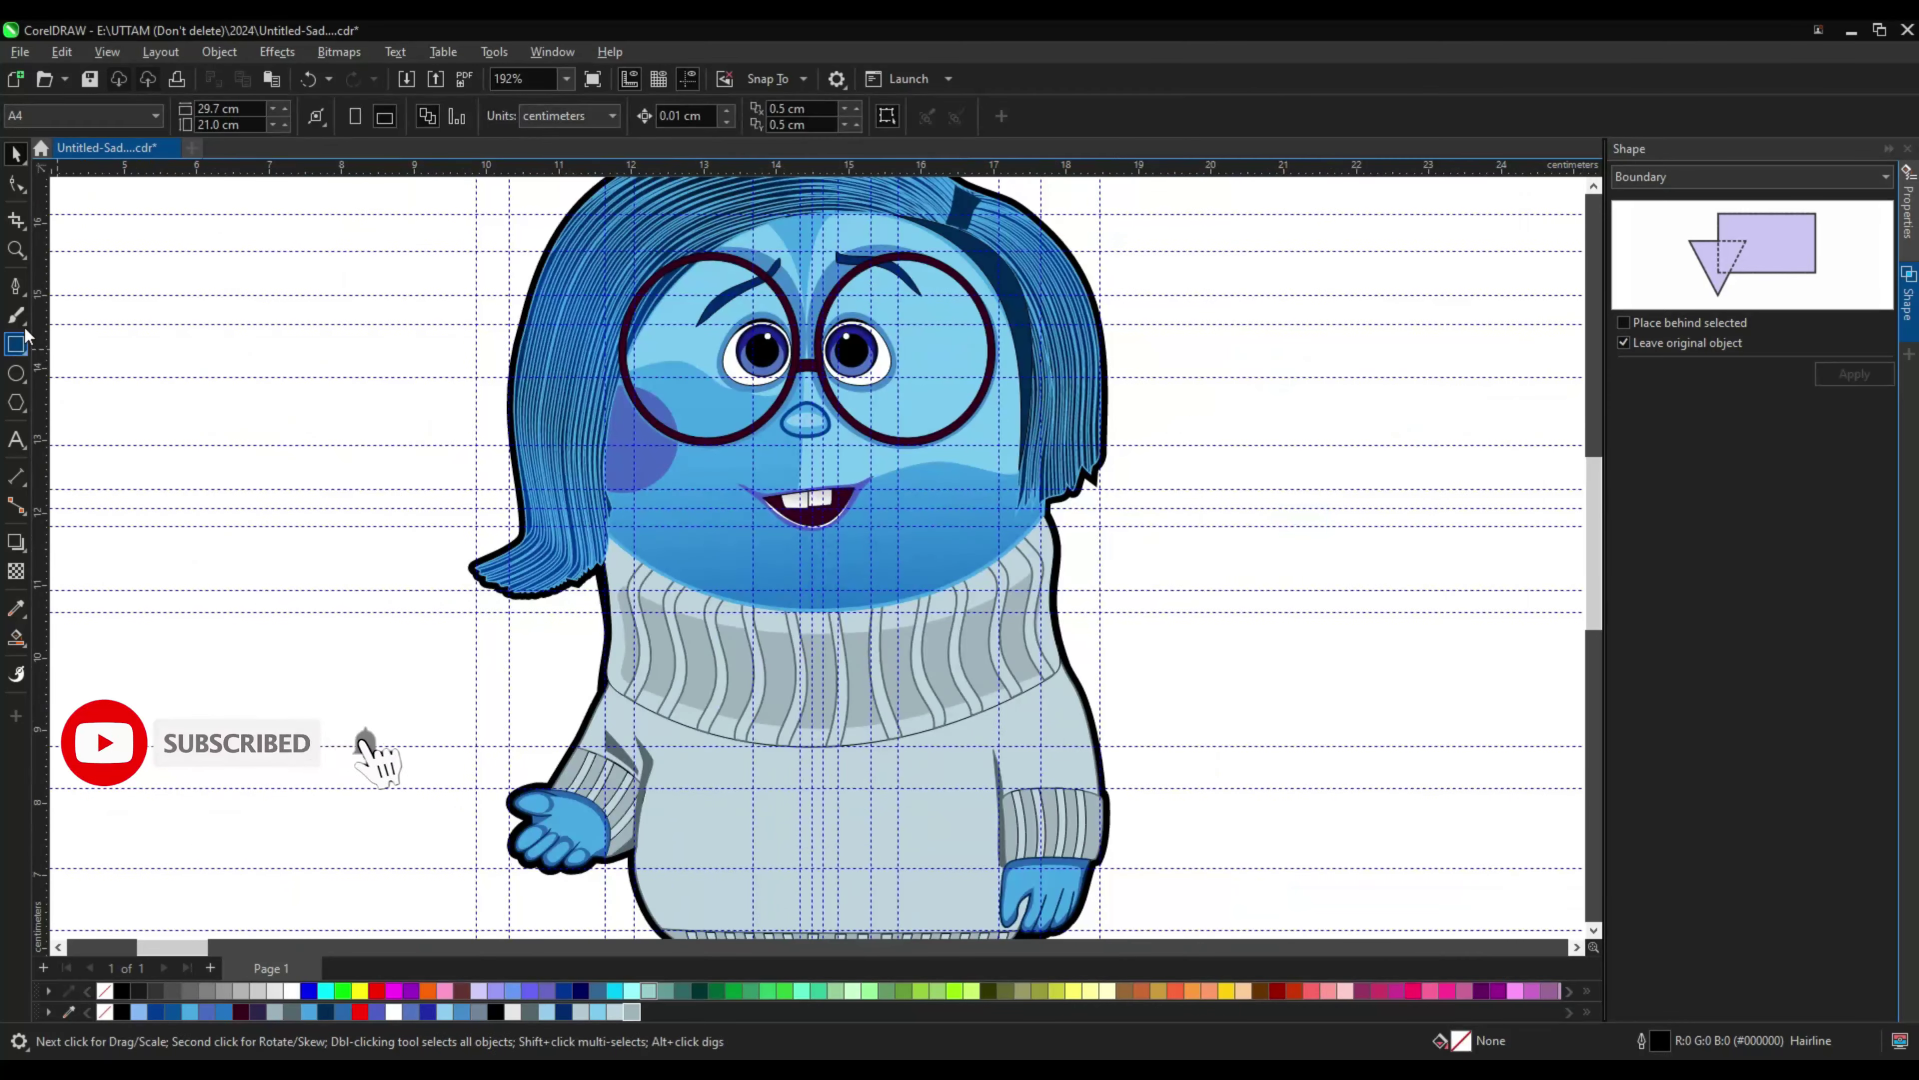
pyautogui.scroll(3, 644, 559)
pyautogui.click(1103, 631)
pyautogui.click(16, 637)
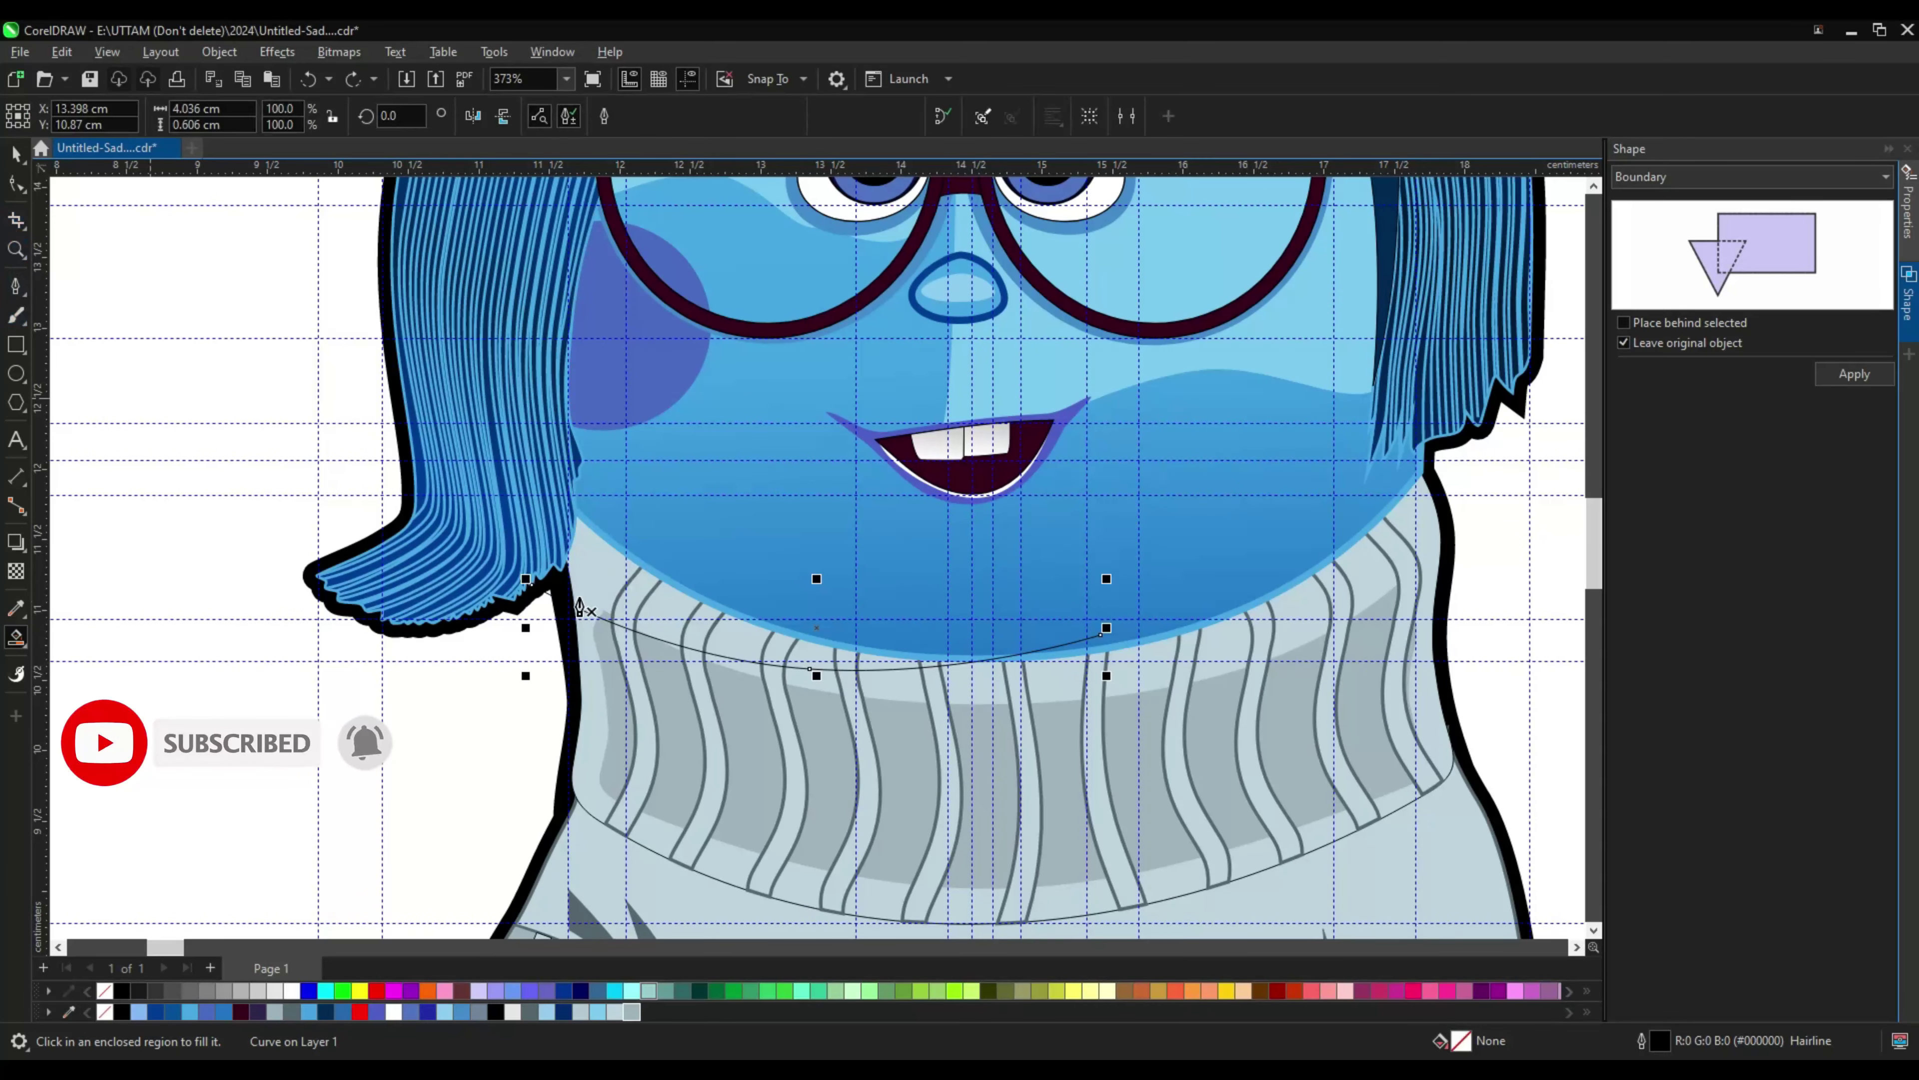
pyautogui.click(580, 607)
pyautogui.click(596, 486)
pyautogui.click(1101, 635)
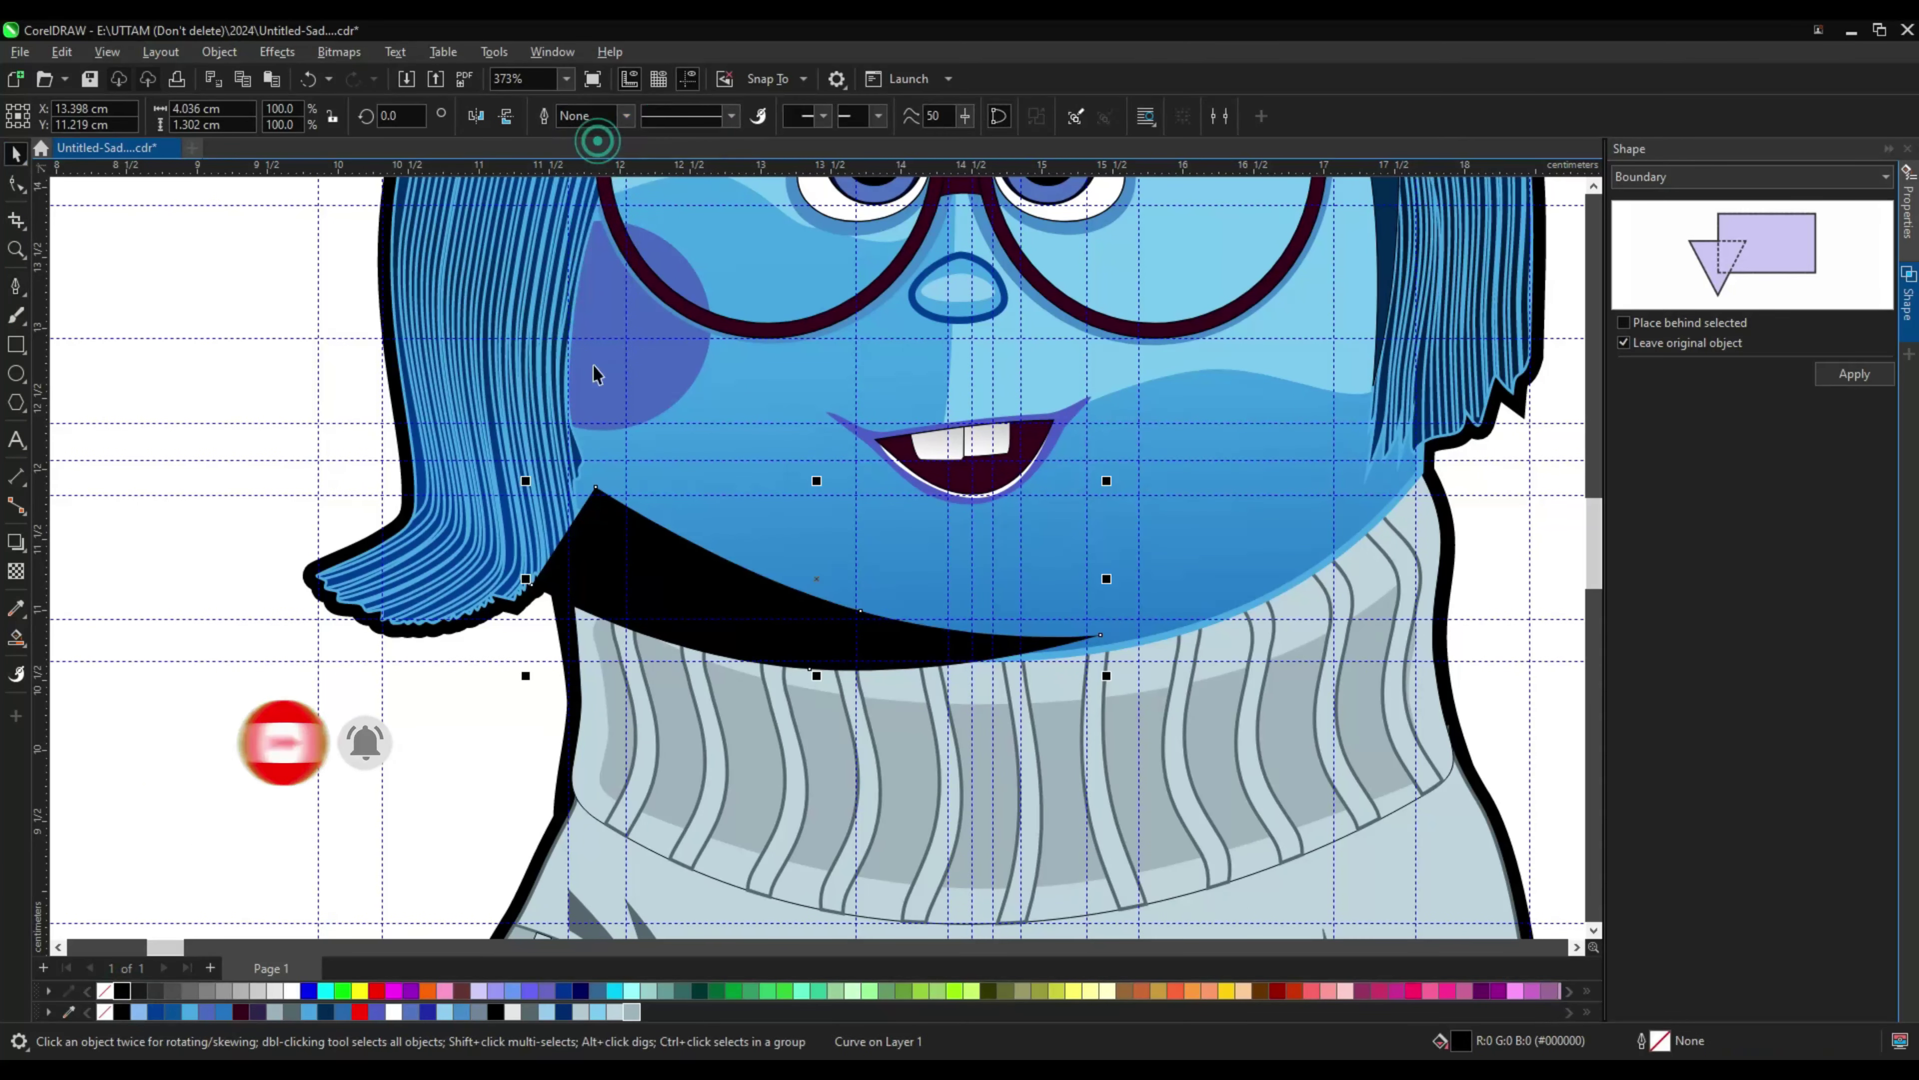
# Step: Place the black crescent behind the face and move its upper corner node out to the hair's edge
pyautogui.rightClick(651, 611)
pyautogui.click(974, 784)
pyautogui.scroll(2, 489, 621)
pyautogui.press('F10')
pyautogui.moveTo(638, 451); pyautogui.dragTo(597, 457)
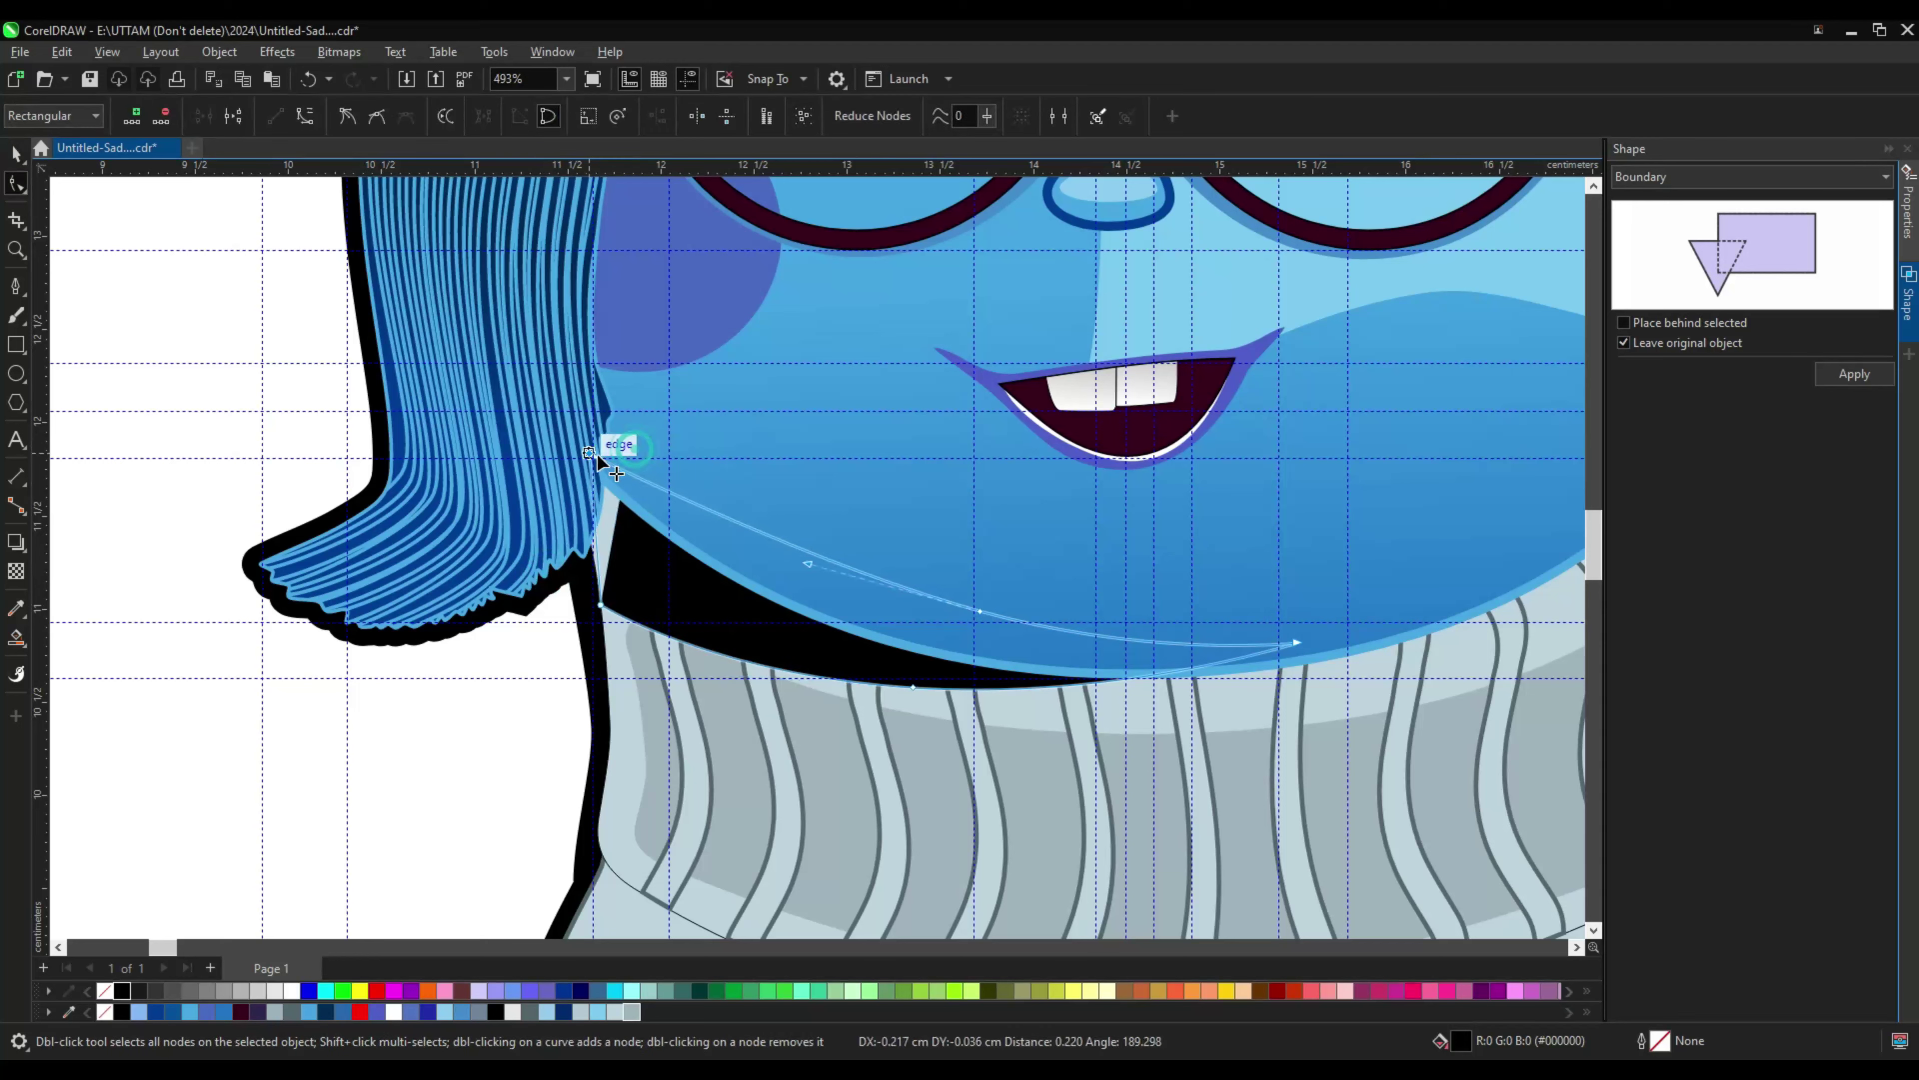
# Step: Try dark blue R1 G61 B155 on the shadow under the chin and replace it with 60% Black
pyautogui.scroll(-4, 369, 812)
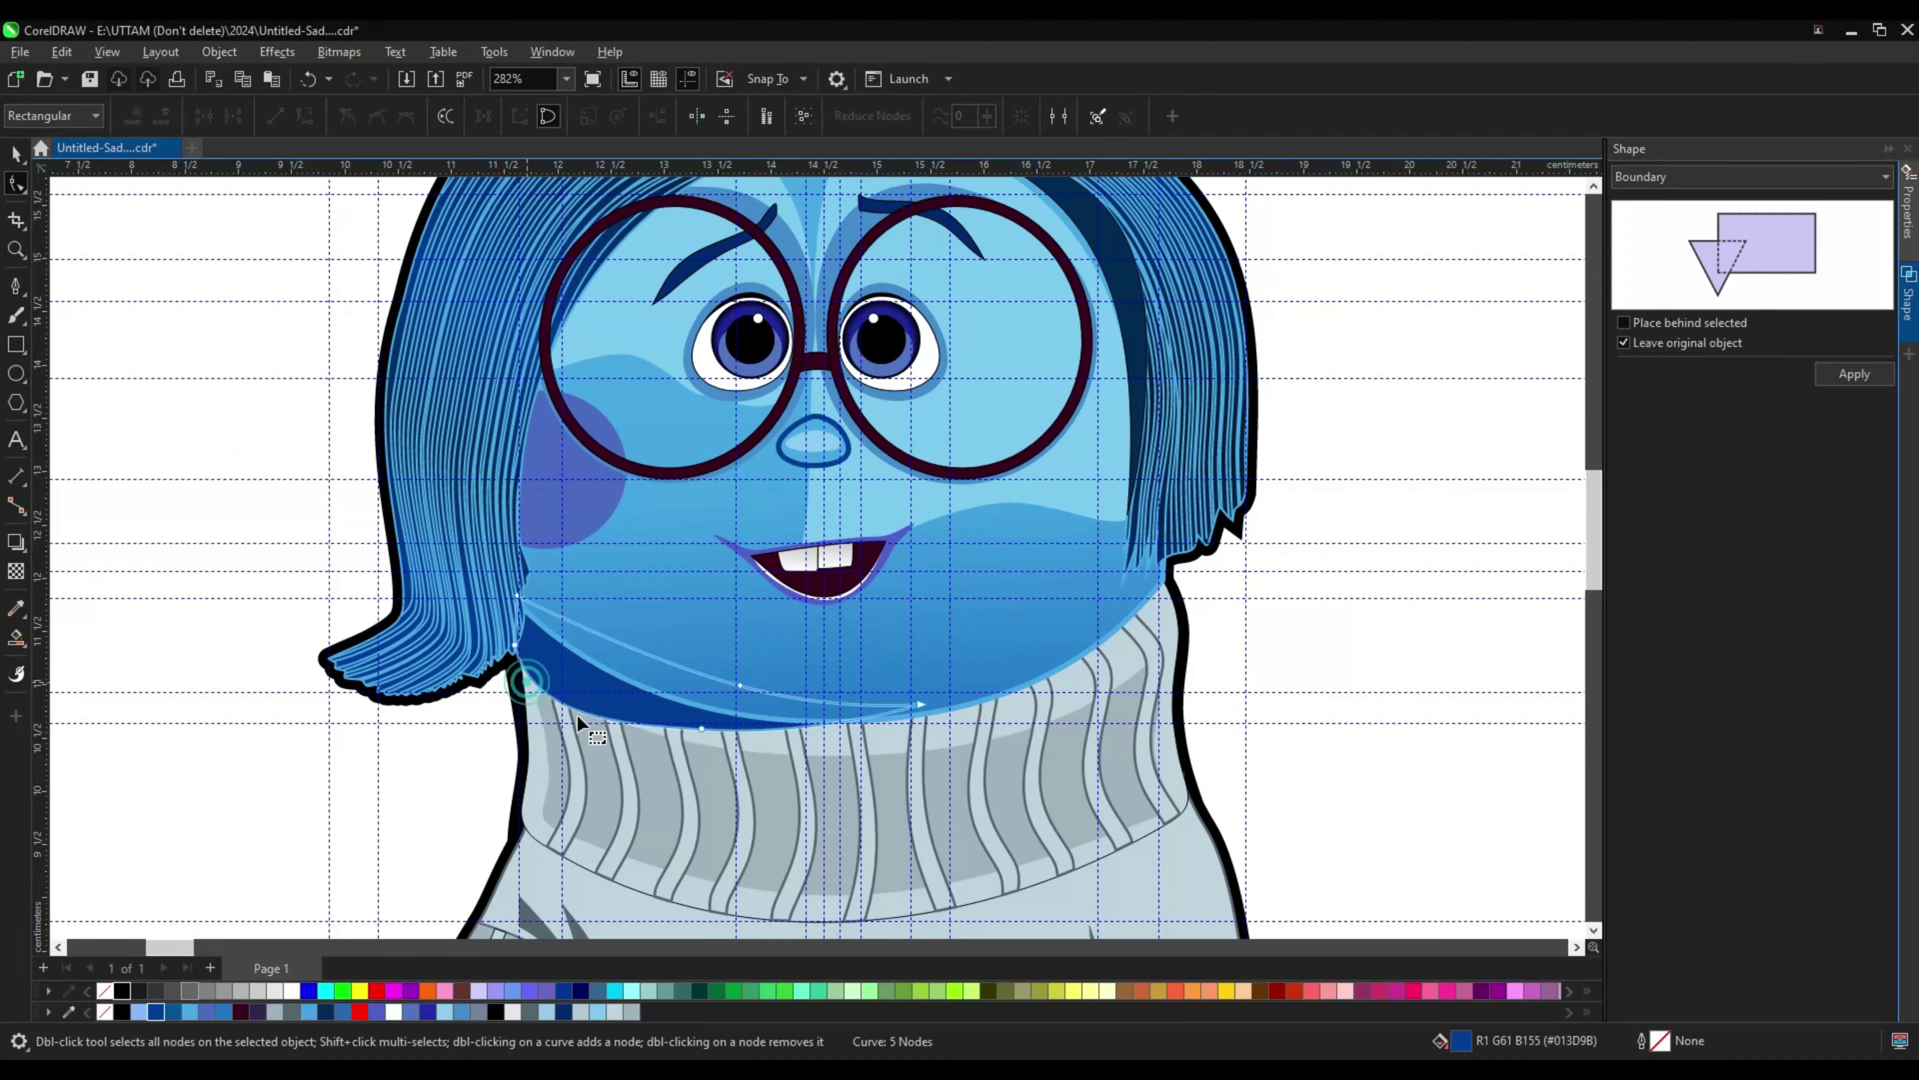
pyautogui.click(195, 994)
pyautogui.click(122, 991)
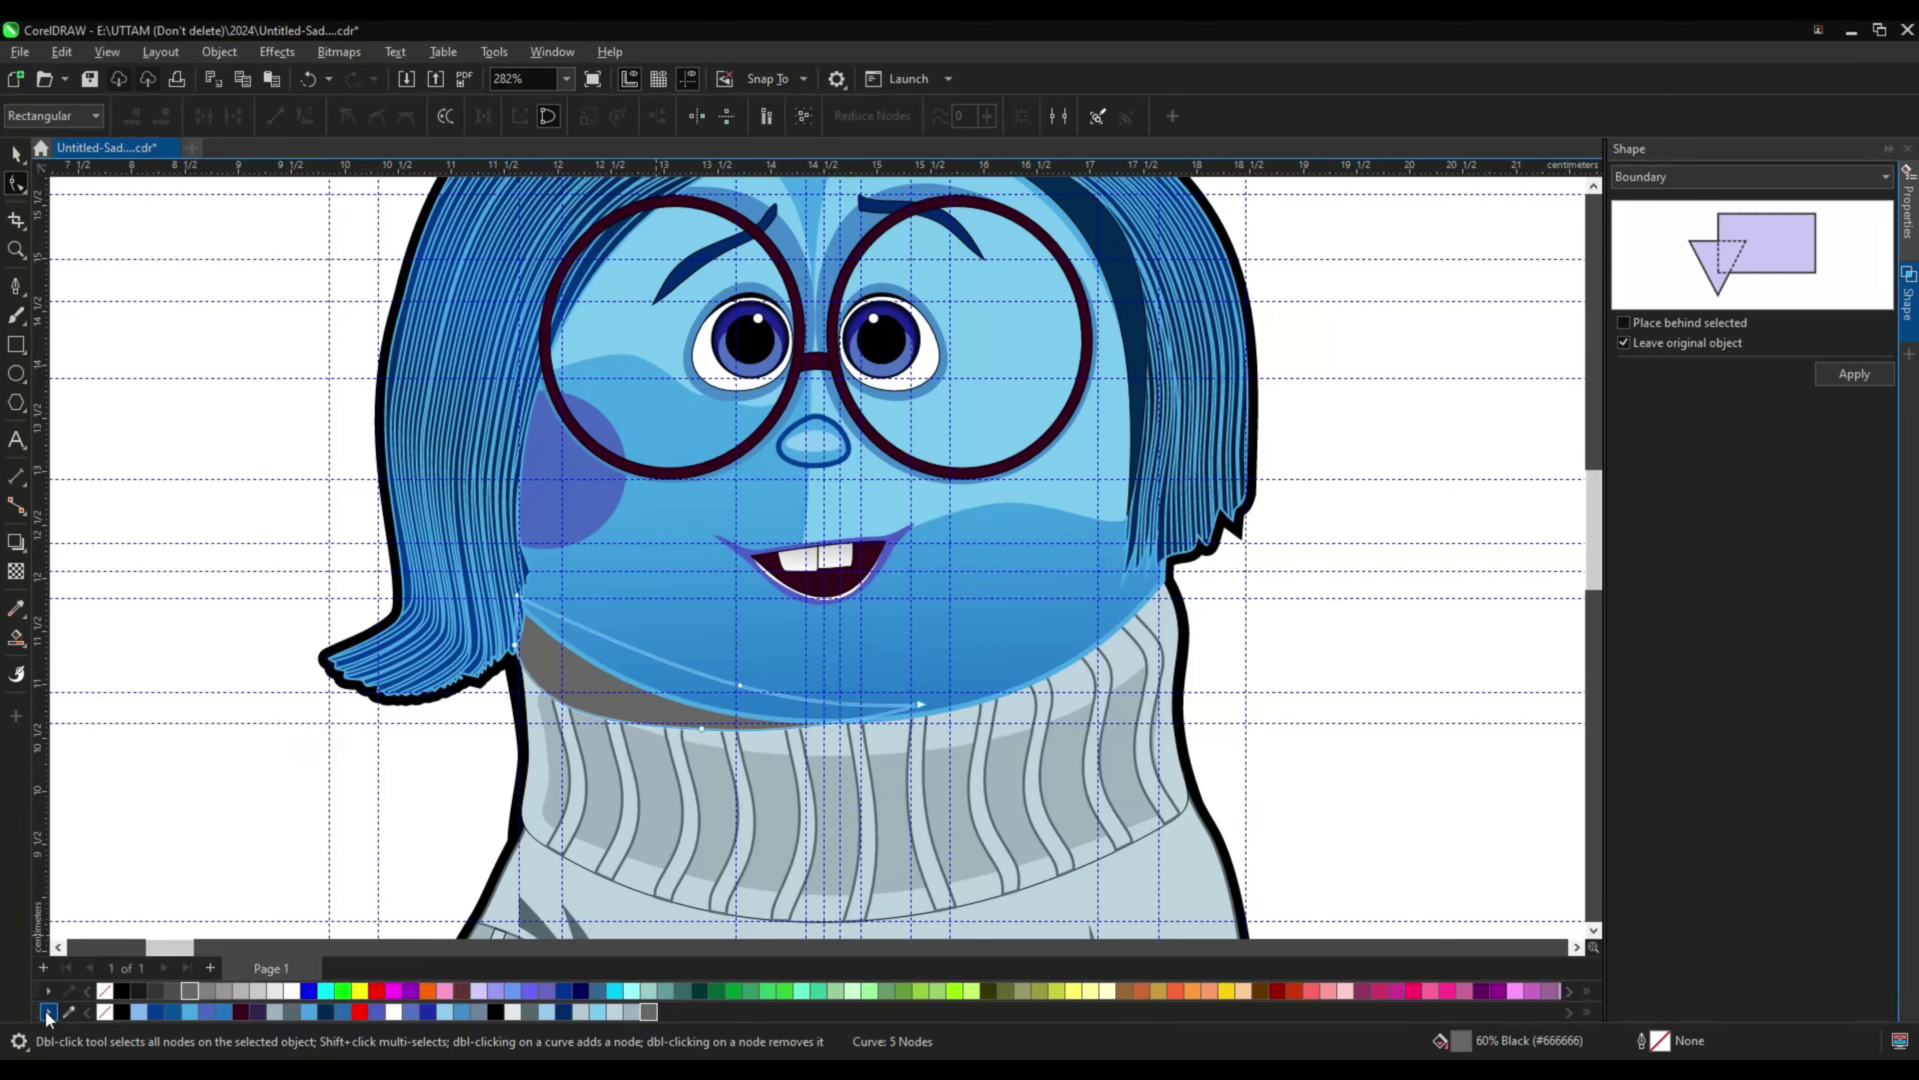
# Step: Fill the shadow shape under the chin with black and refine its lower edge along the collar
pyautogui.scroll(1, 847, 737)
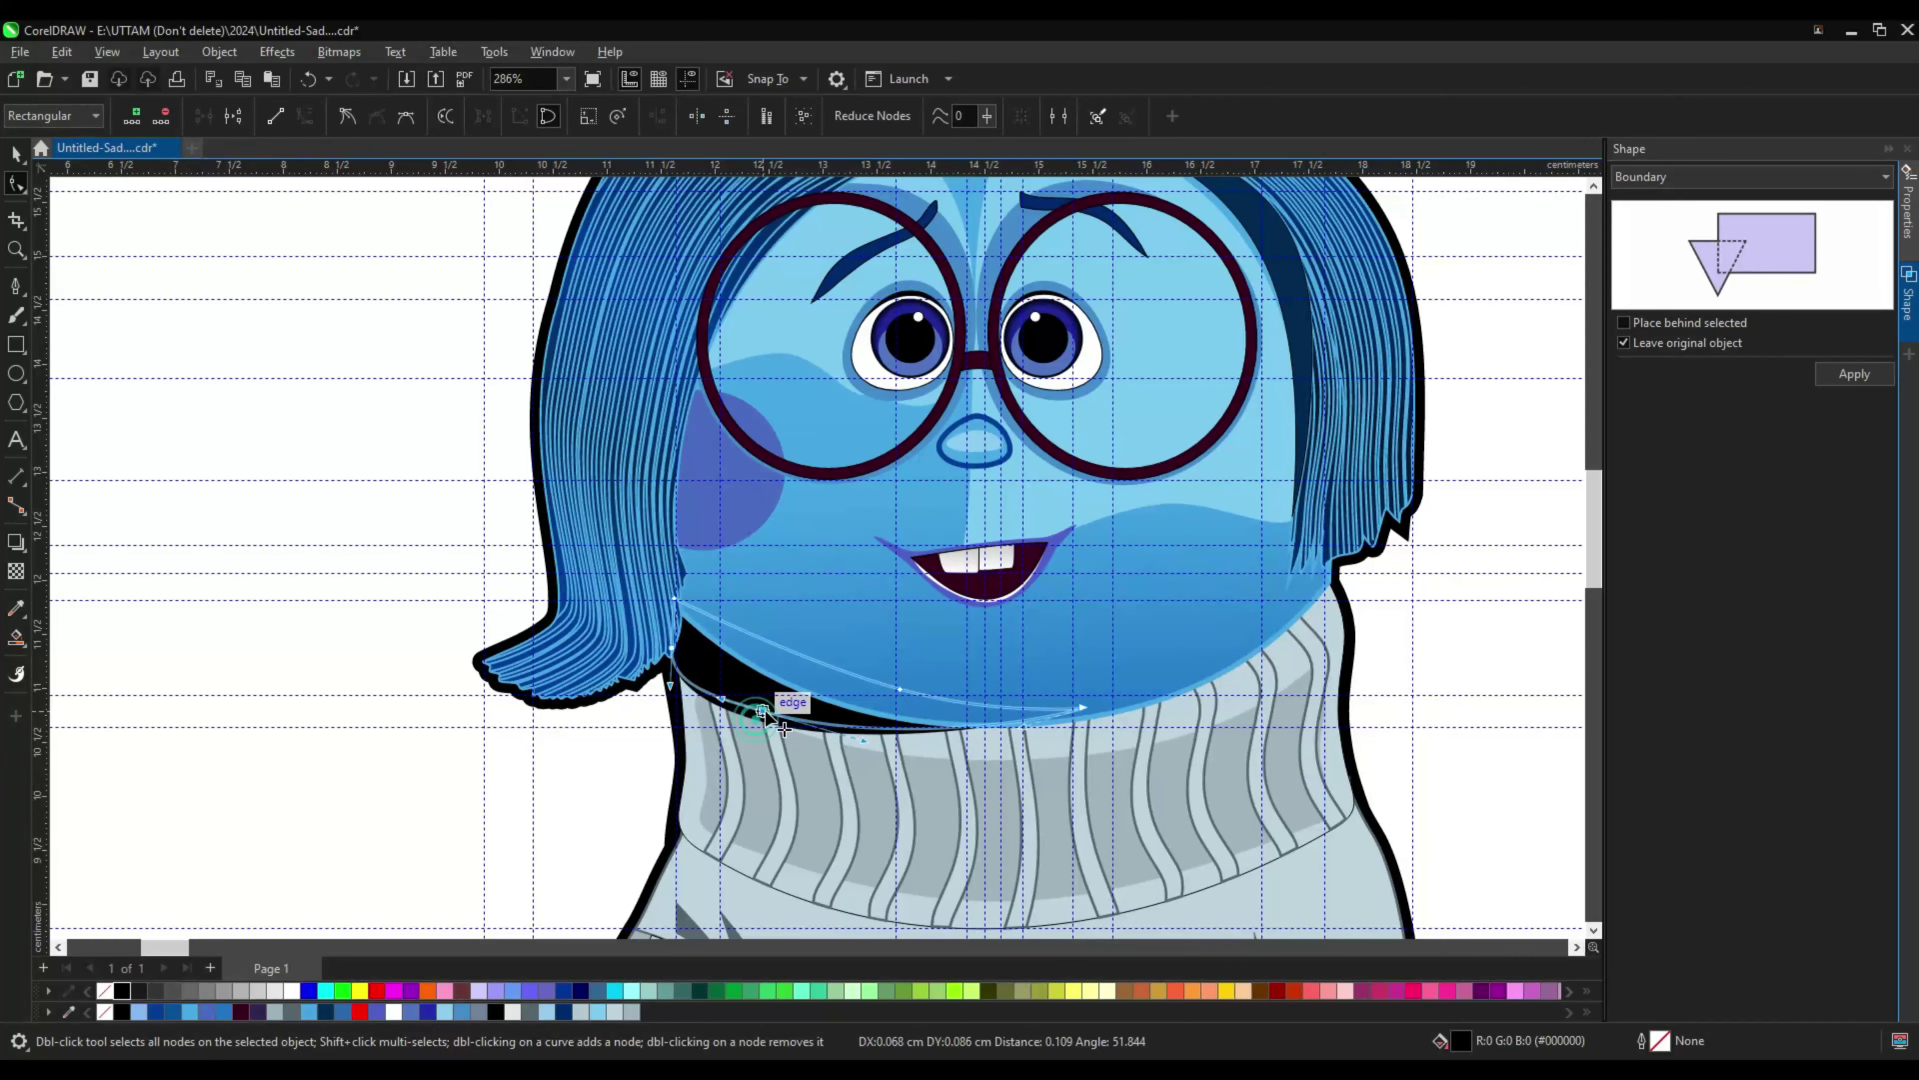
pyautogui.scroll(-5, 764, 714)
pyautogui.scroll(7, 944, 469)
# Step: Reshape the hairline curve around the right eye by adjusting its nodes to follow the blue eye shadow's edge
pyautogui.press('space')
pyautogui.click(1114, 460)
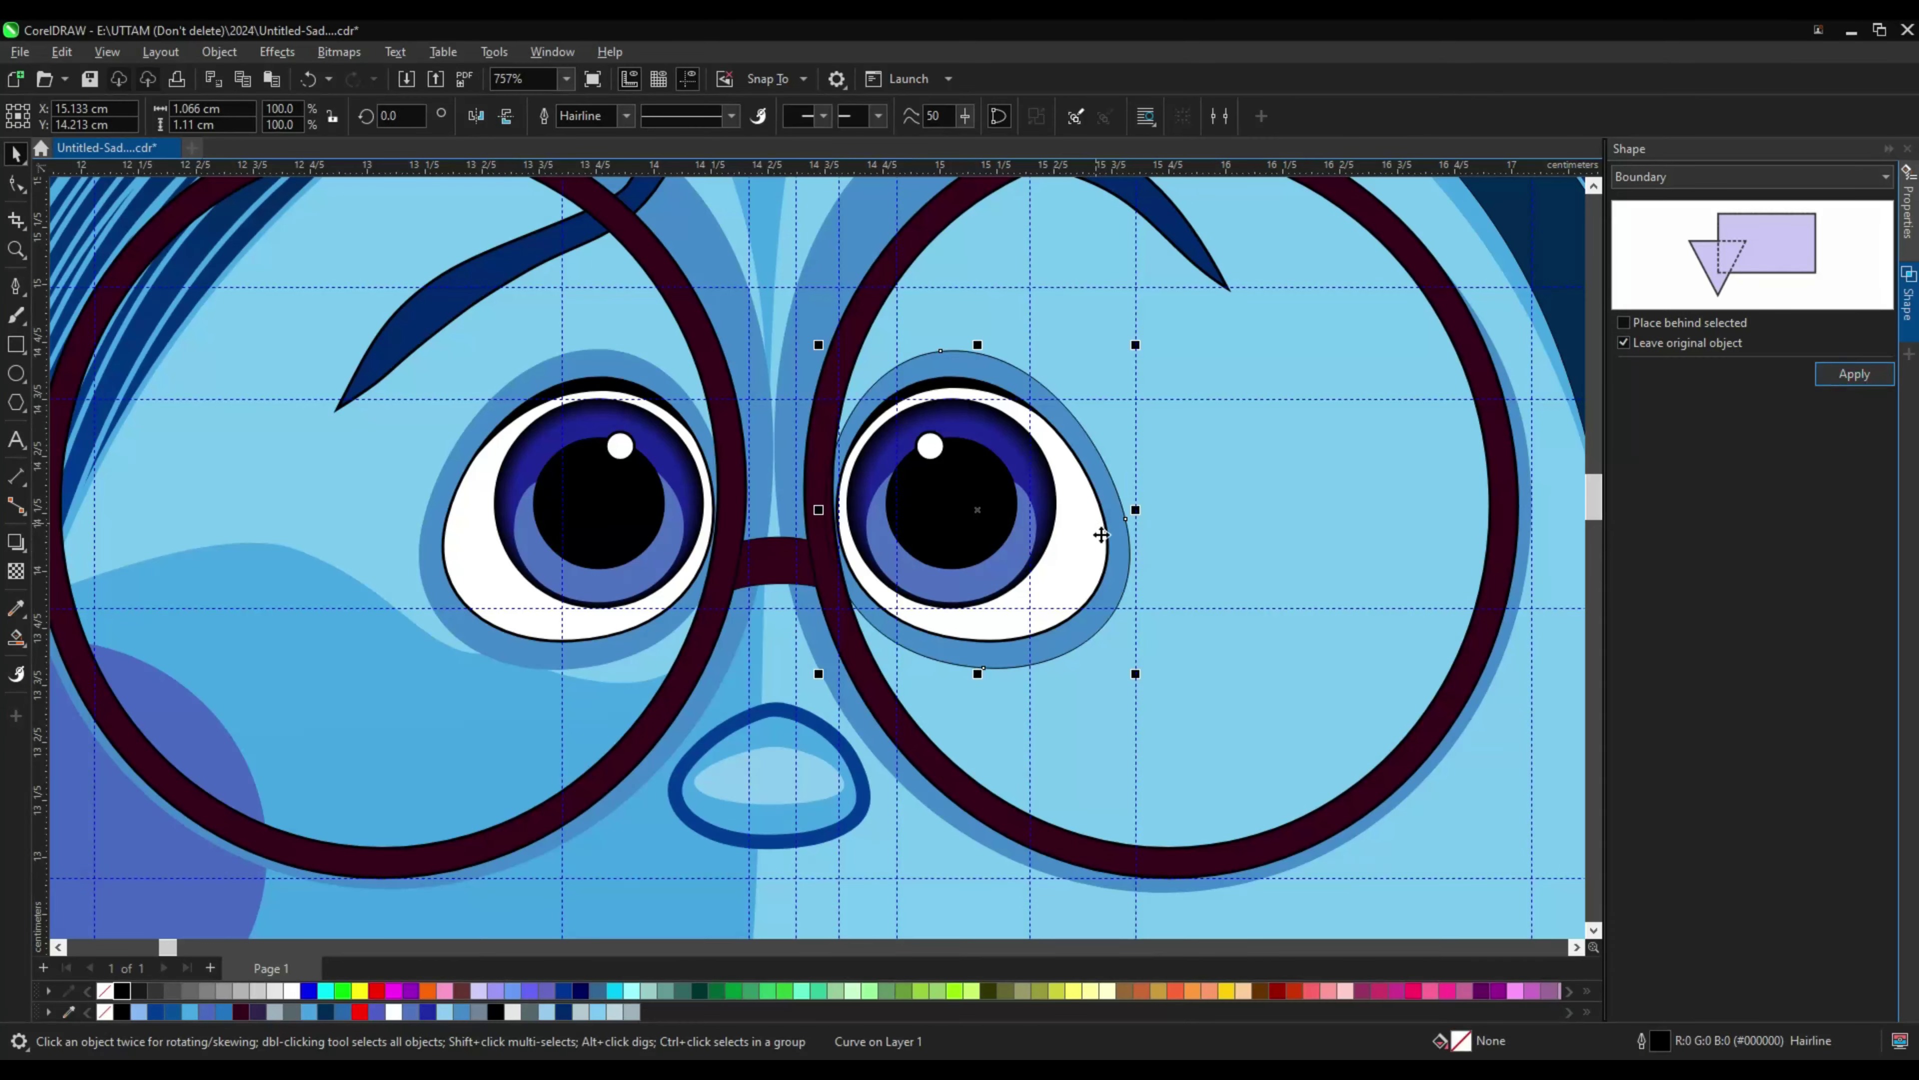
pyautogui.click(15, 183)
pyautogui.scroll(2, 1137, 491)
pyautogui.scroll(1, 977, 698)
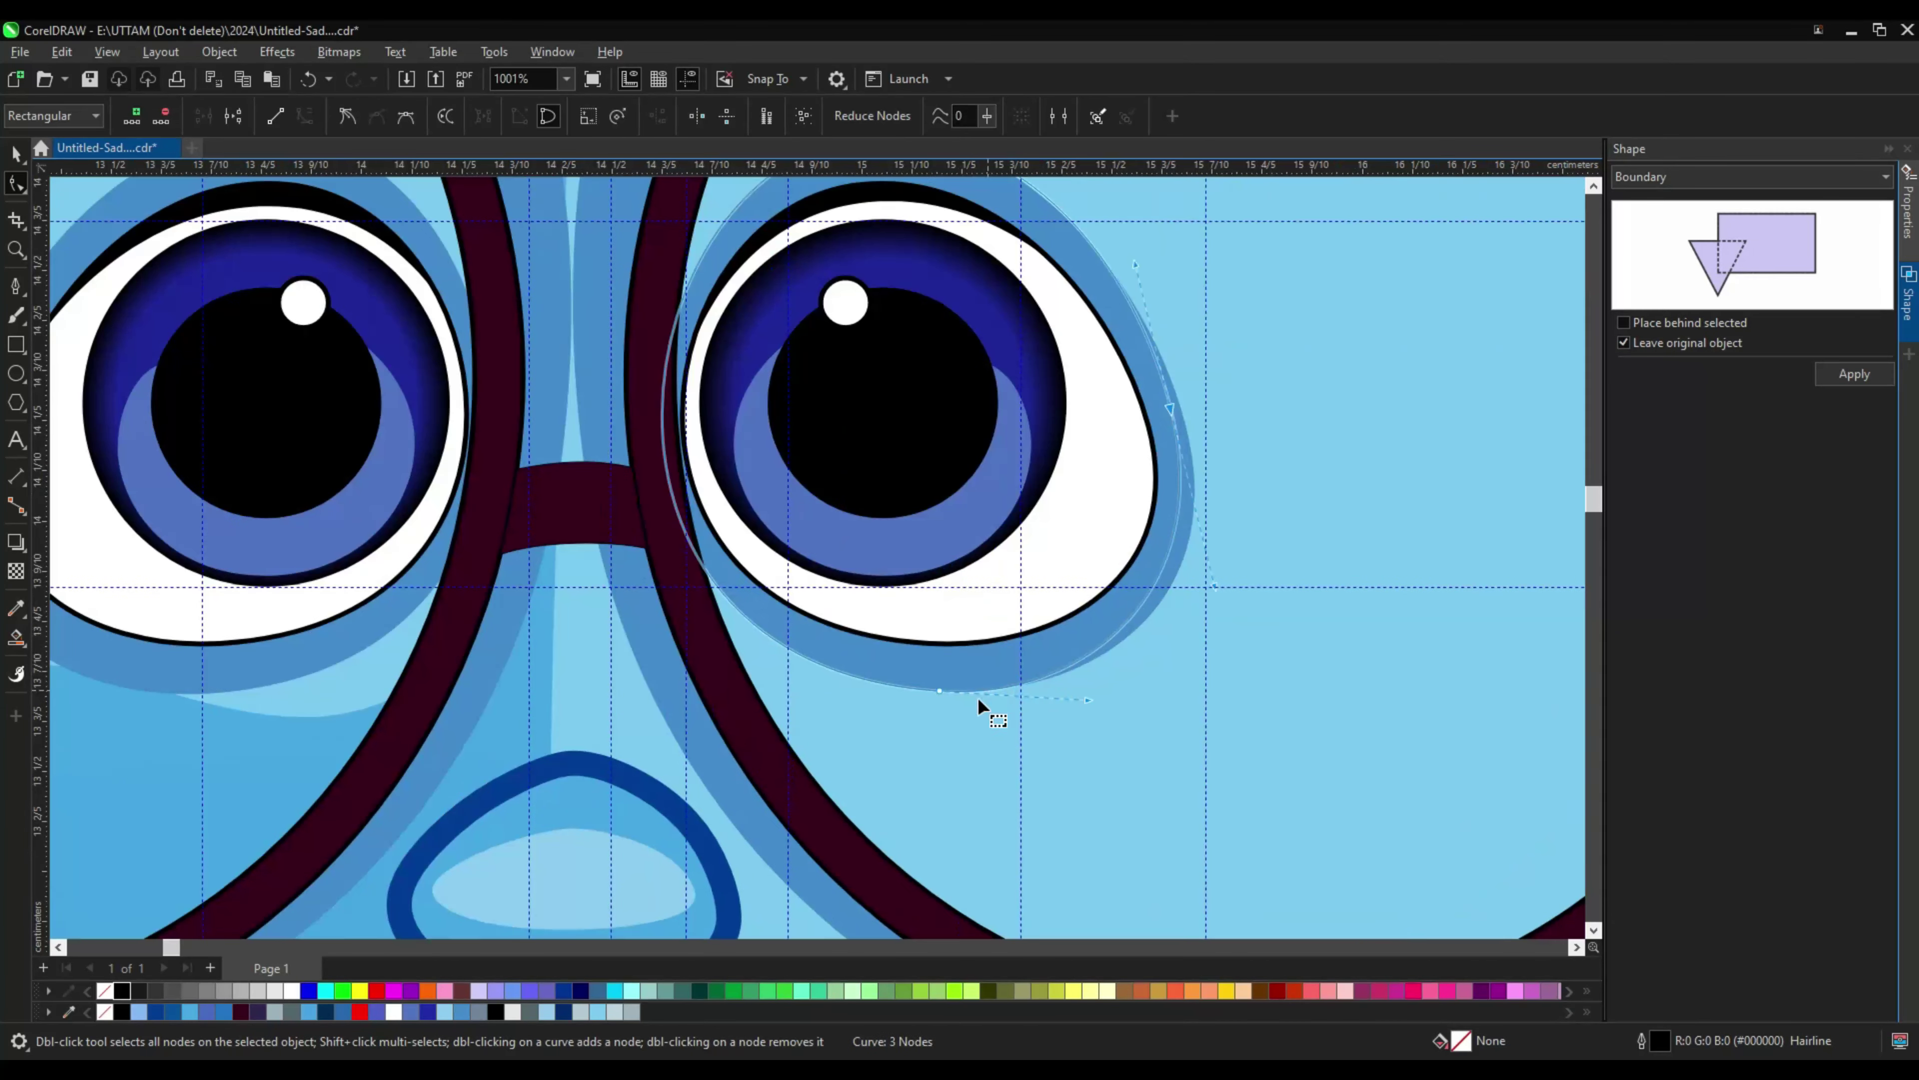
pyautogui.scroll(-3, 1161, 544)
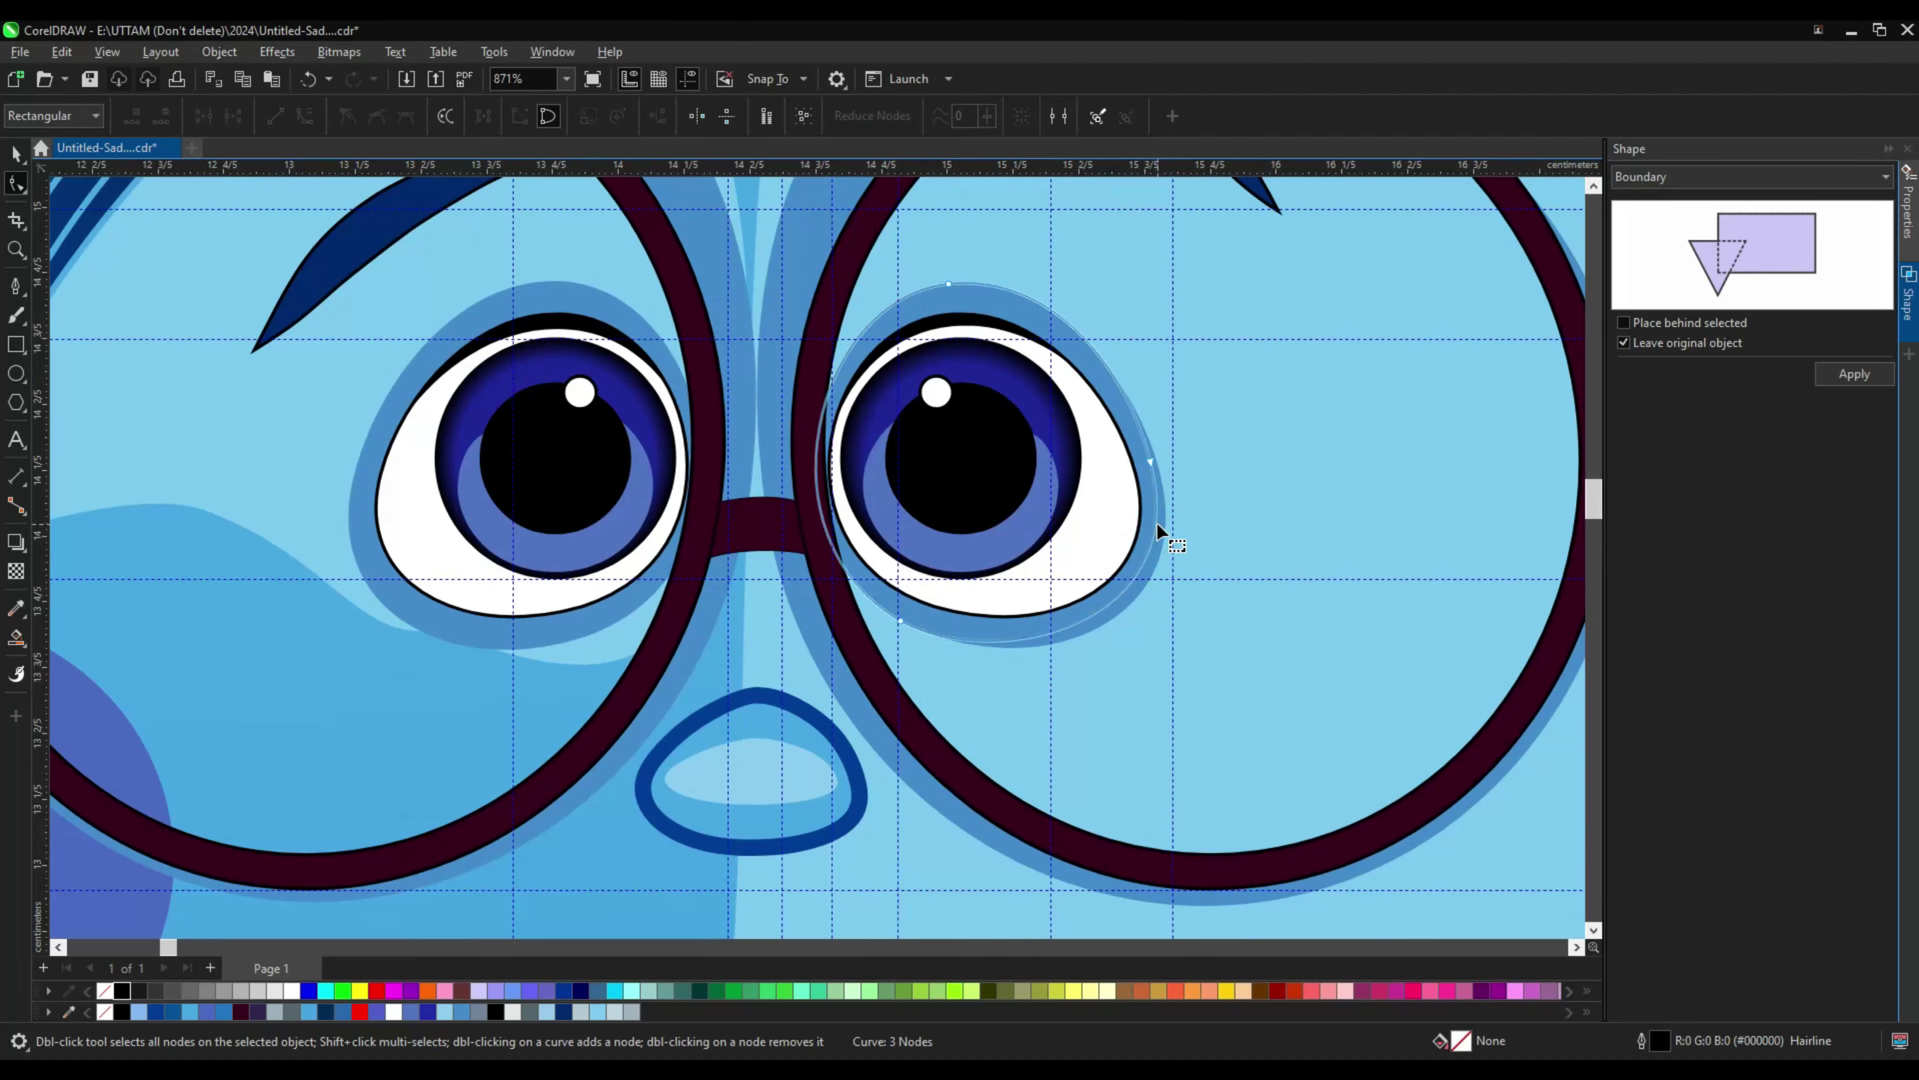
pyautogui.scroll(3, 1156, 522)
pyautogui.scroll(2, 1138, 439)
pyautogui.scroll(-3, 1202, 533)
pyautogui.scroll(4, 1019, 403)
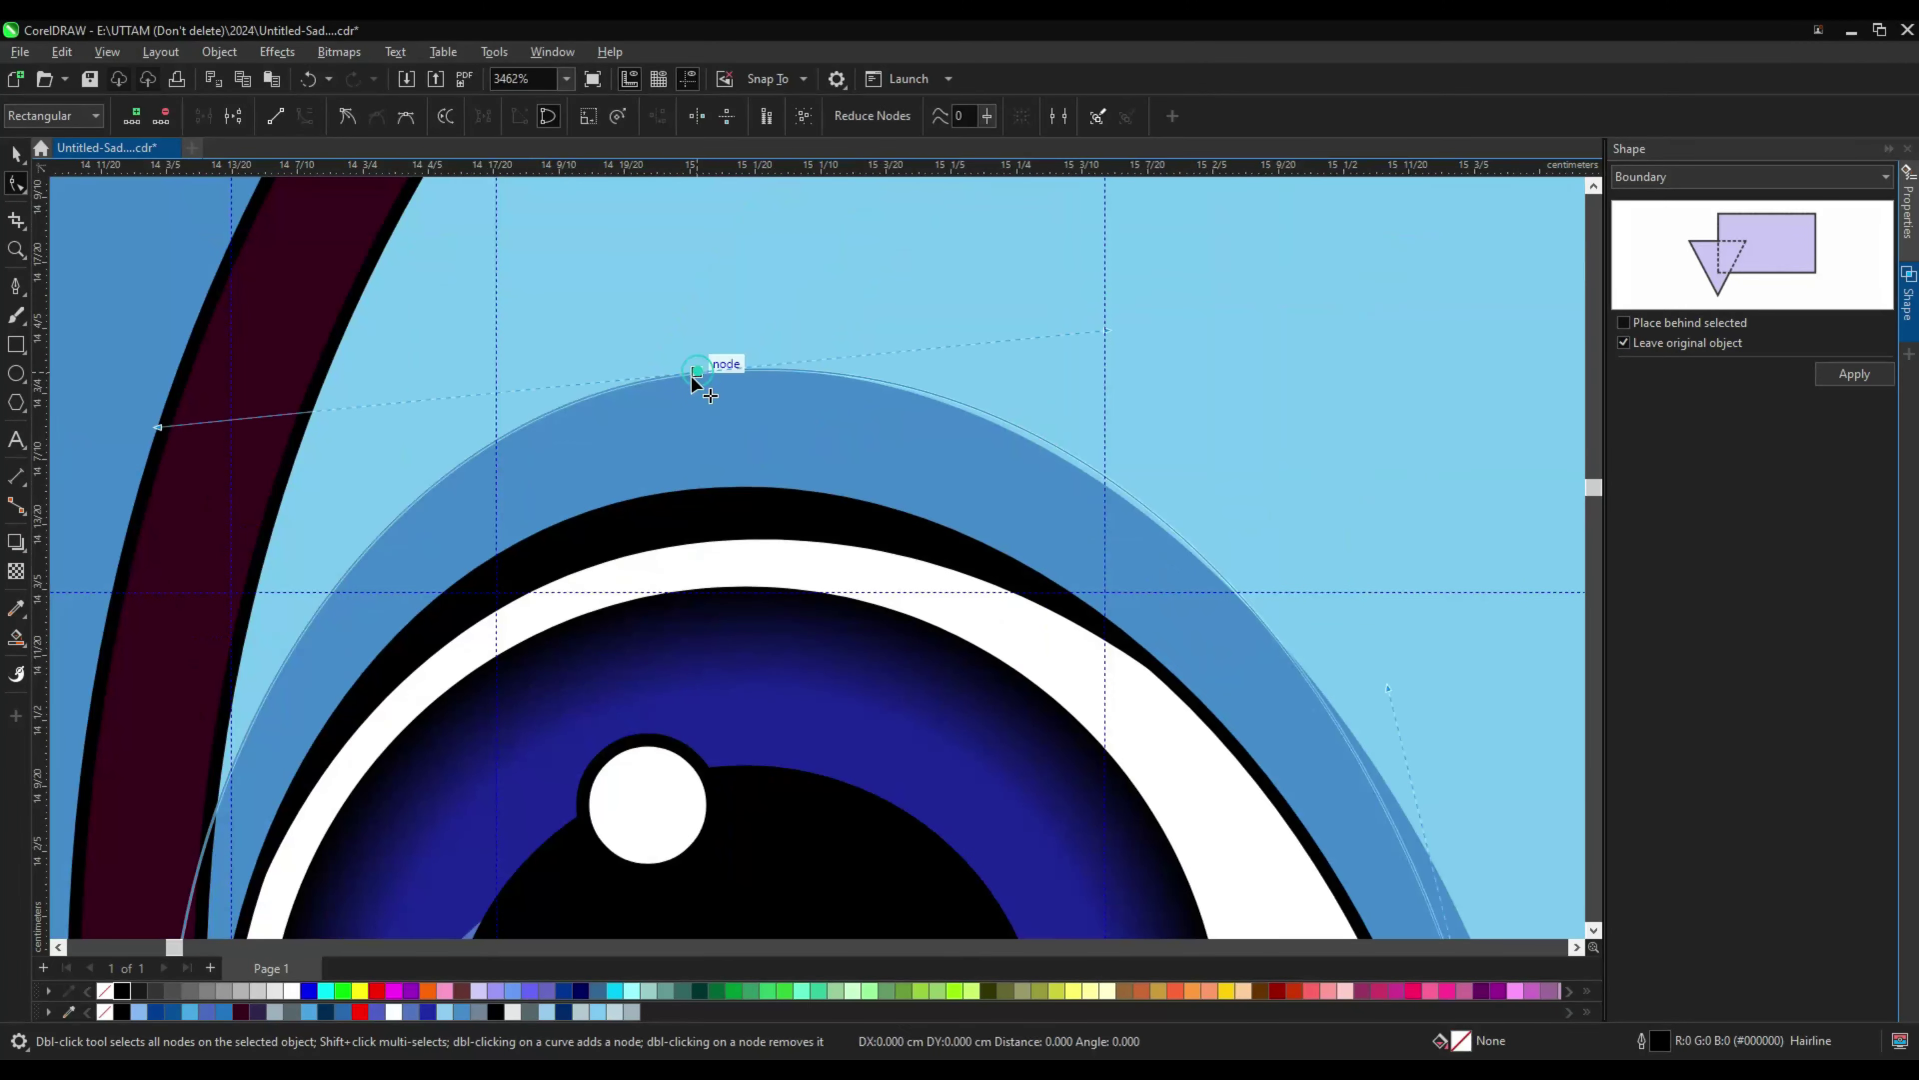
pyautogui.scroll(2, 695, 375)
pyautogui.click(696, 375)
pyautogui.scroll(-5, 1000, 444)
pyautogui.scroll(1, 988, 451)
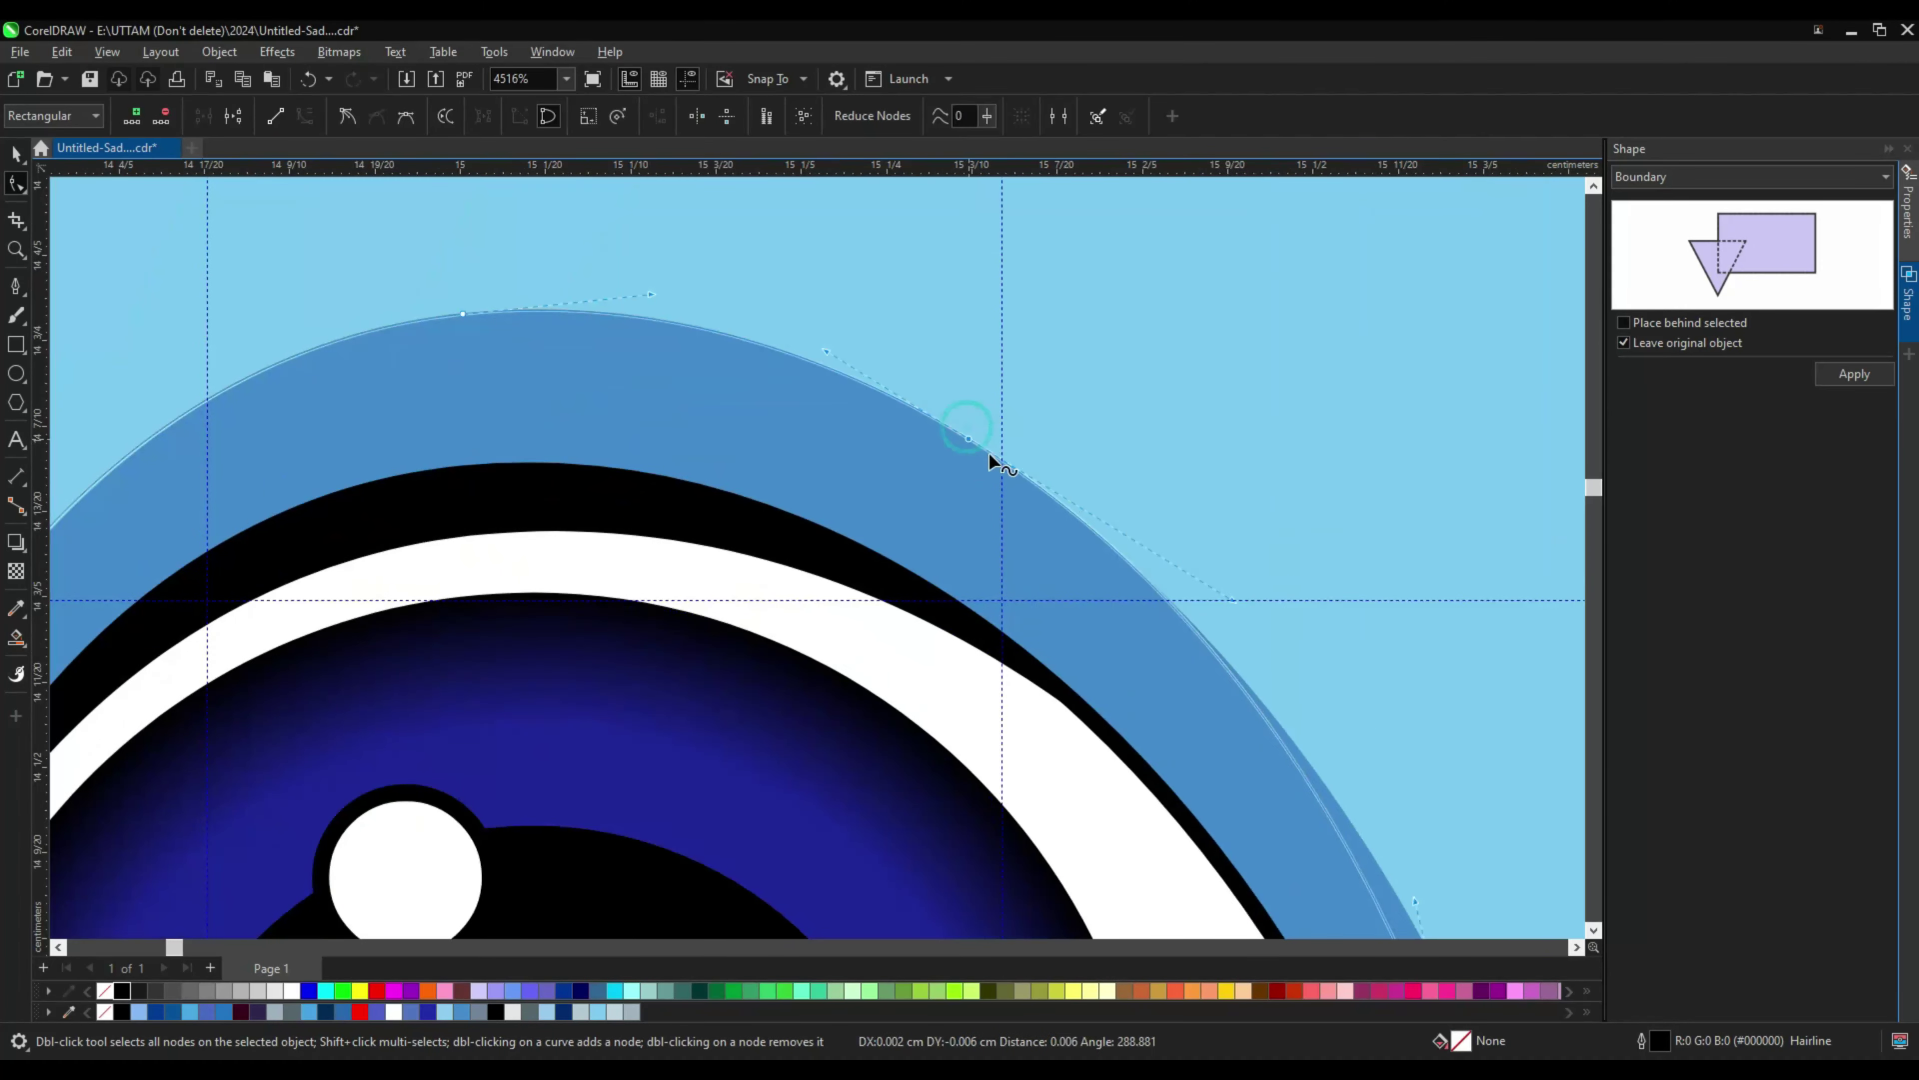
pyautogui.scroll(-2, 933, 395)
# Step: Set the right eye curve's outline width to 0.1 mm and fine-tune its shape
pyautogui.press('space')
pyautogui.scroll(1, 908, 594)
pyautogui.scroll(-4, 892, 529)
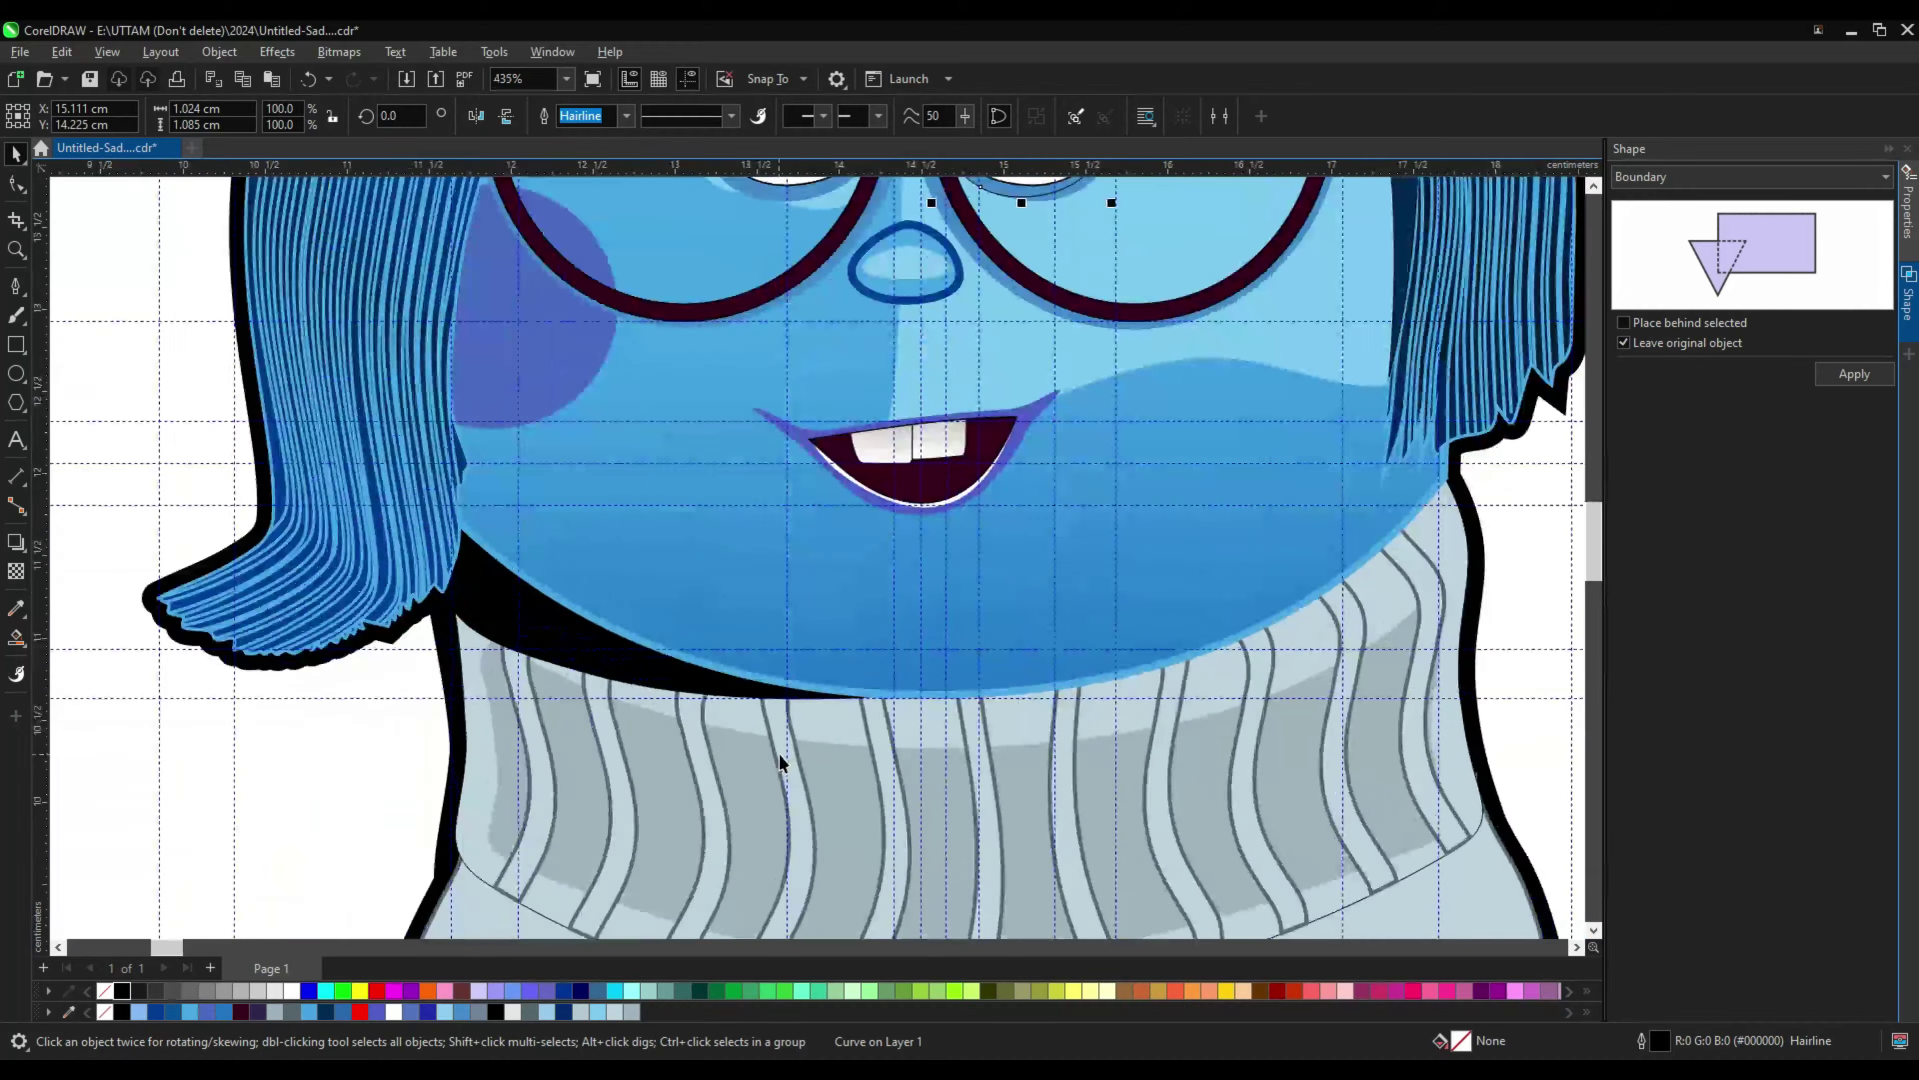
pyautogui.scroll(4, 892, 529)
pyautogui.press('space')
pyautogui.scroll(3, 847, 514)
pyautogui.press('space')
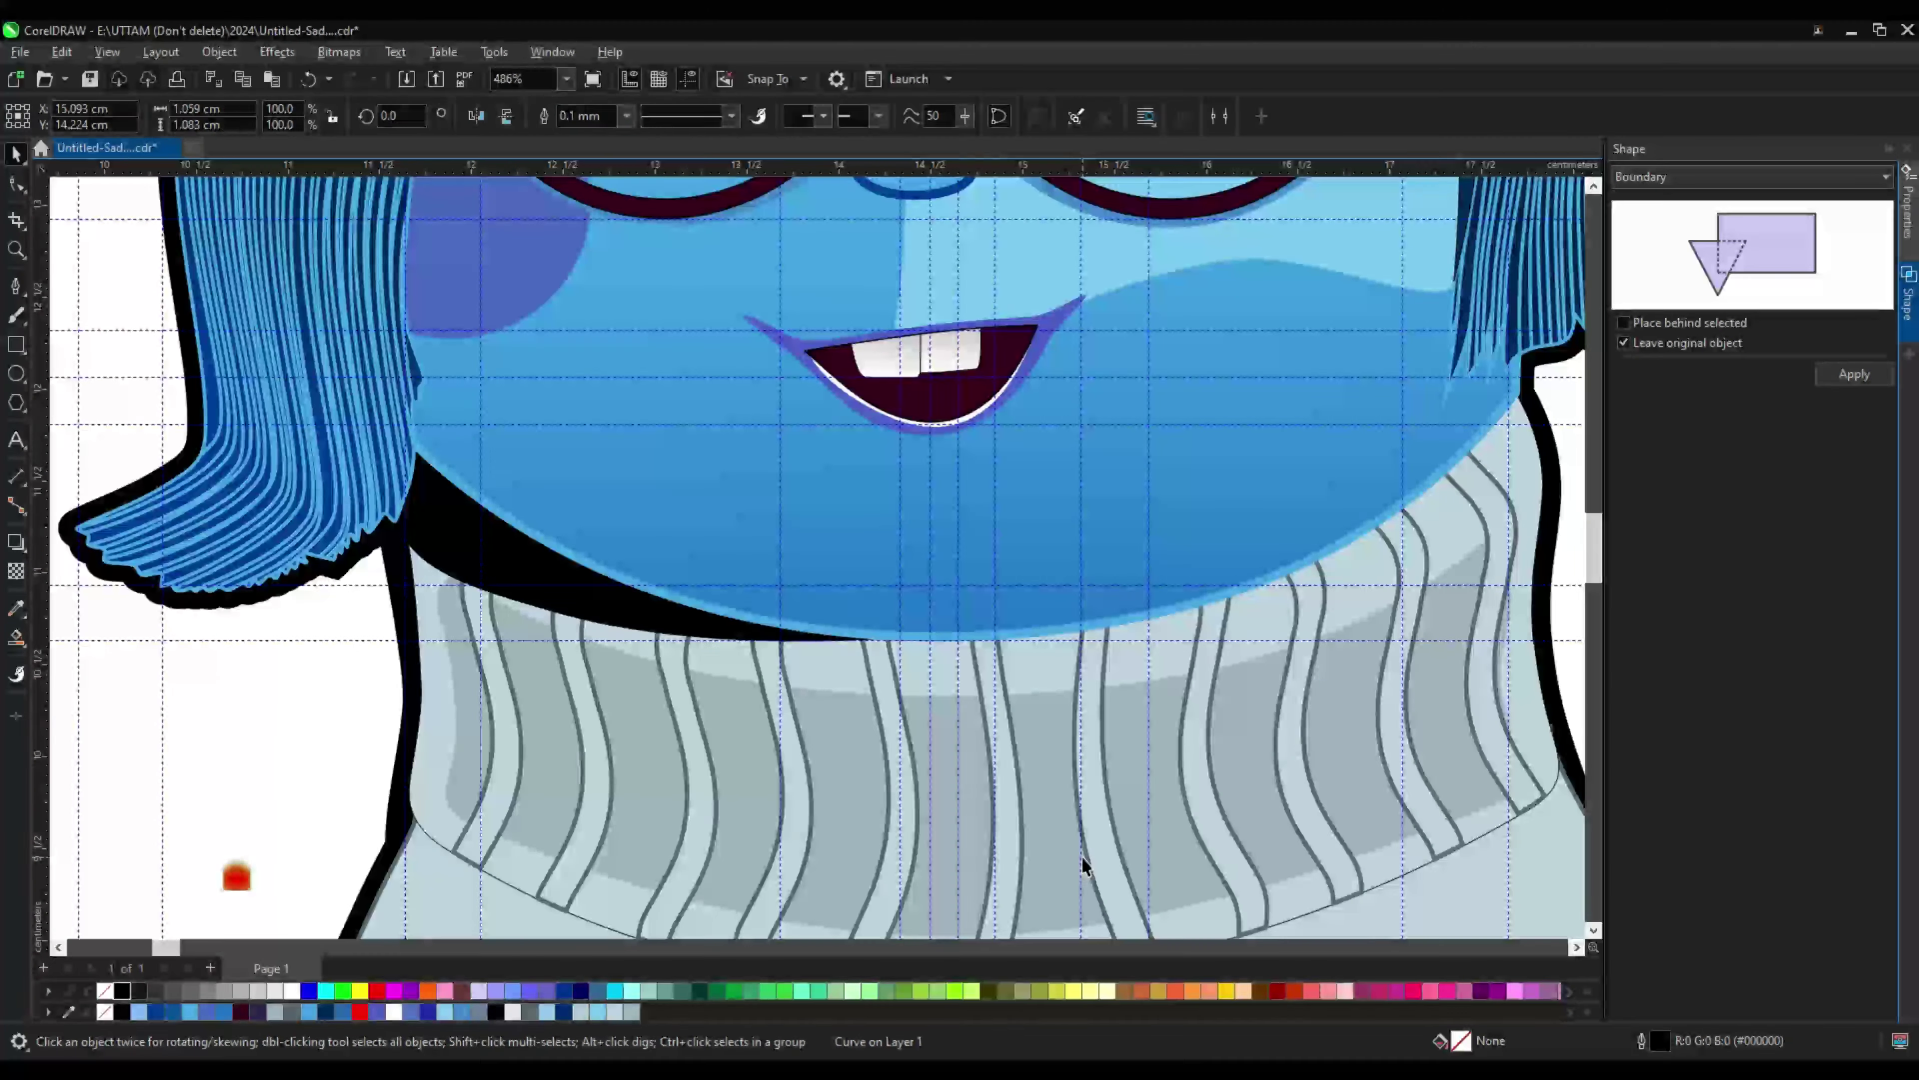
# Step: Adjust the nodes at the left end of the grey shading shape on the sweater collar
pyautogui.scroll(-2, 1081, 857)
pyautogui.click(1023, 827)
pyautogui.press('space')
pyautogui.moveTo(452, 673); pyautogui.dragTo(444, 630)
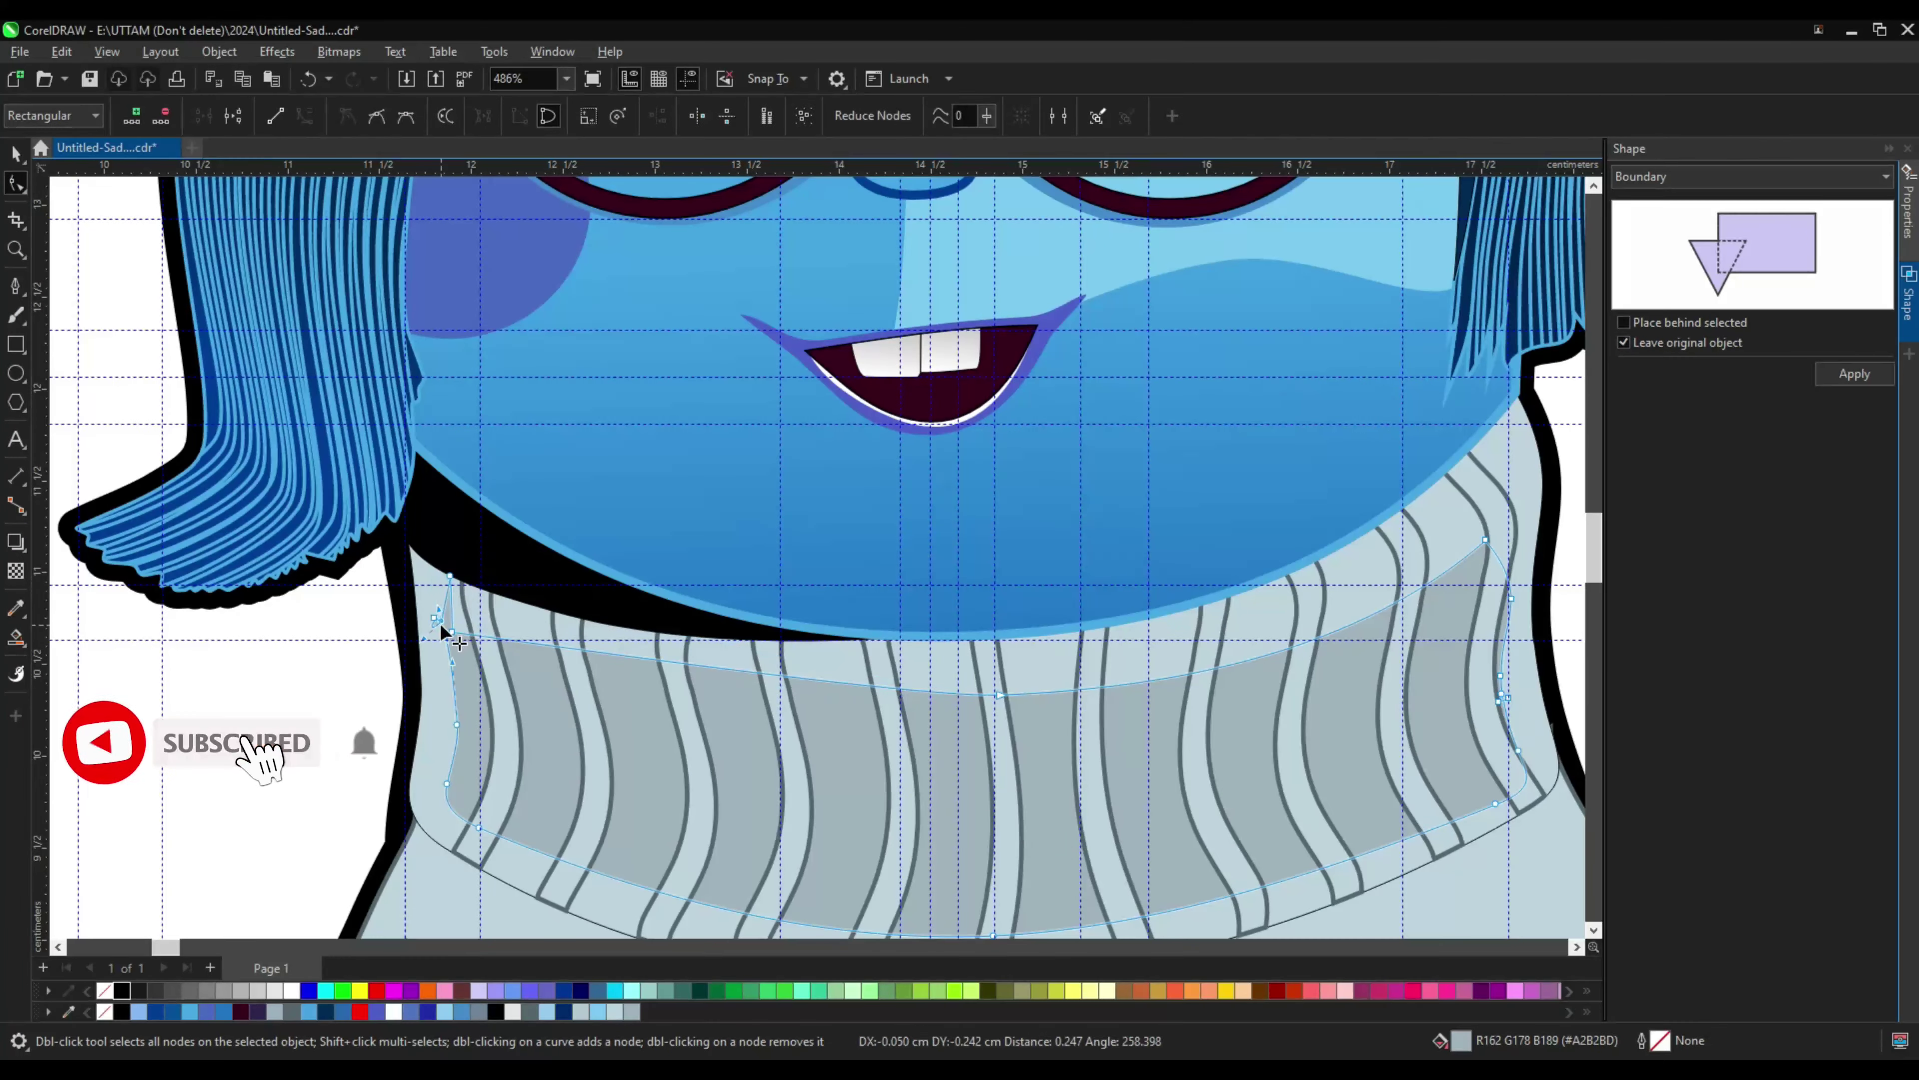
# Step: Replace the right eye's white with the reshaped curve filled white, and enlarge the blue shadow shape behind it
pyautogui.scroll(-5, 967, 701)
pyautogui.scroll(6, 996, 760)
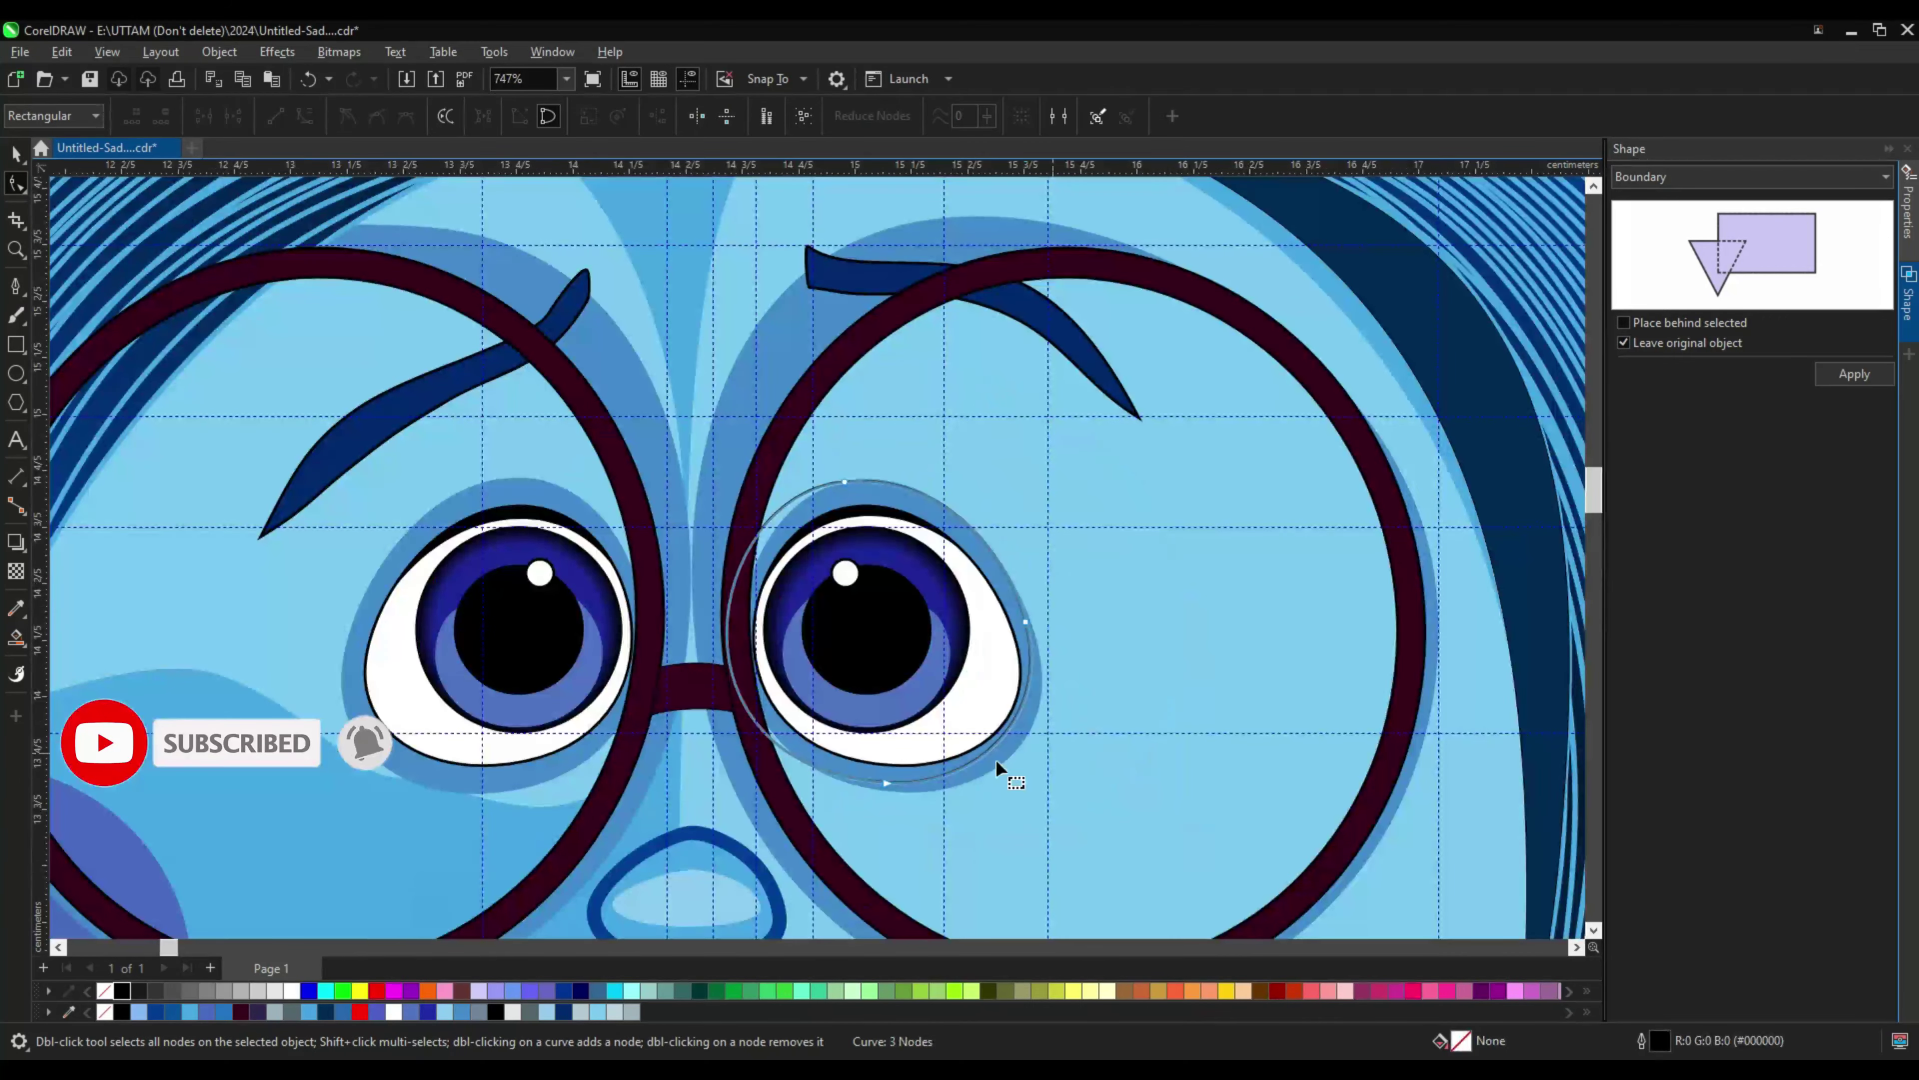
pyautogui.press('space')
pyautogui.click(985, 684)
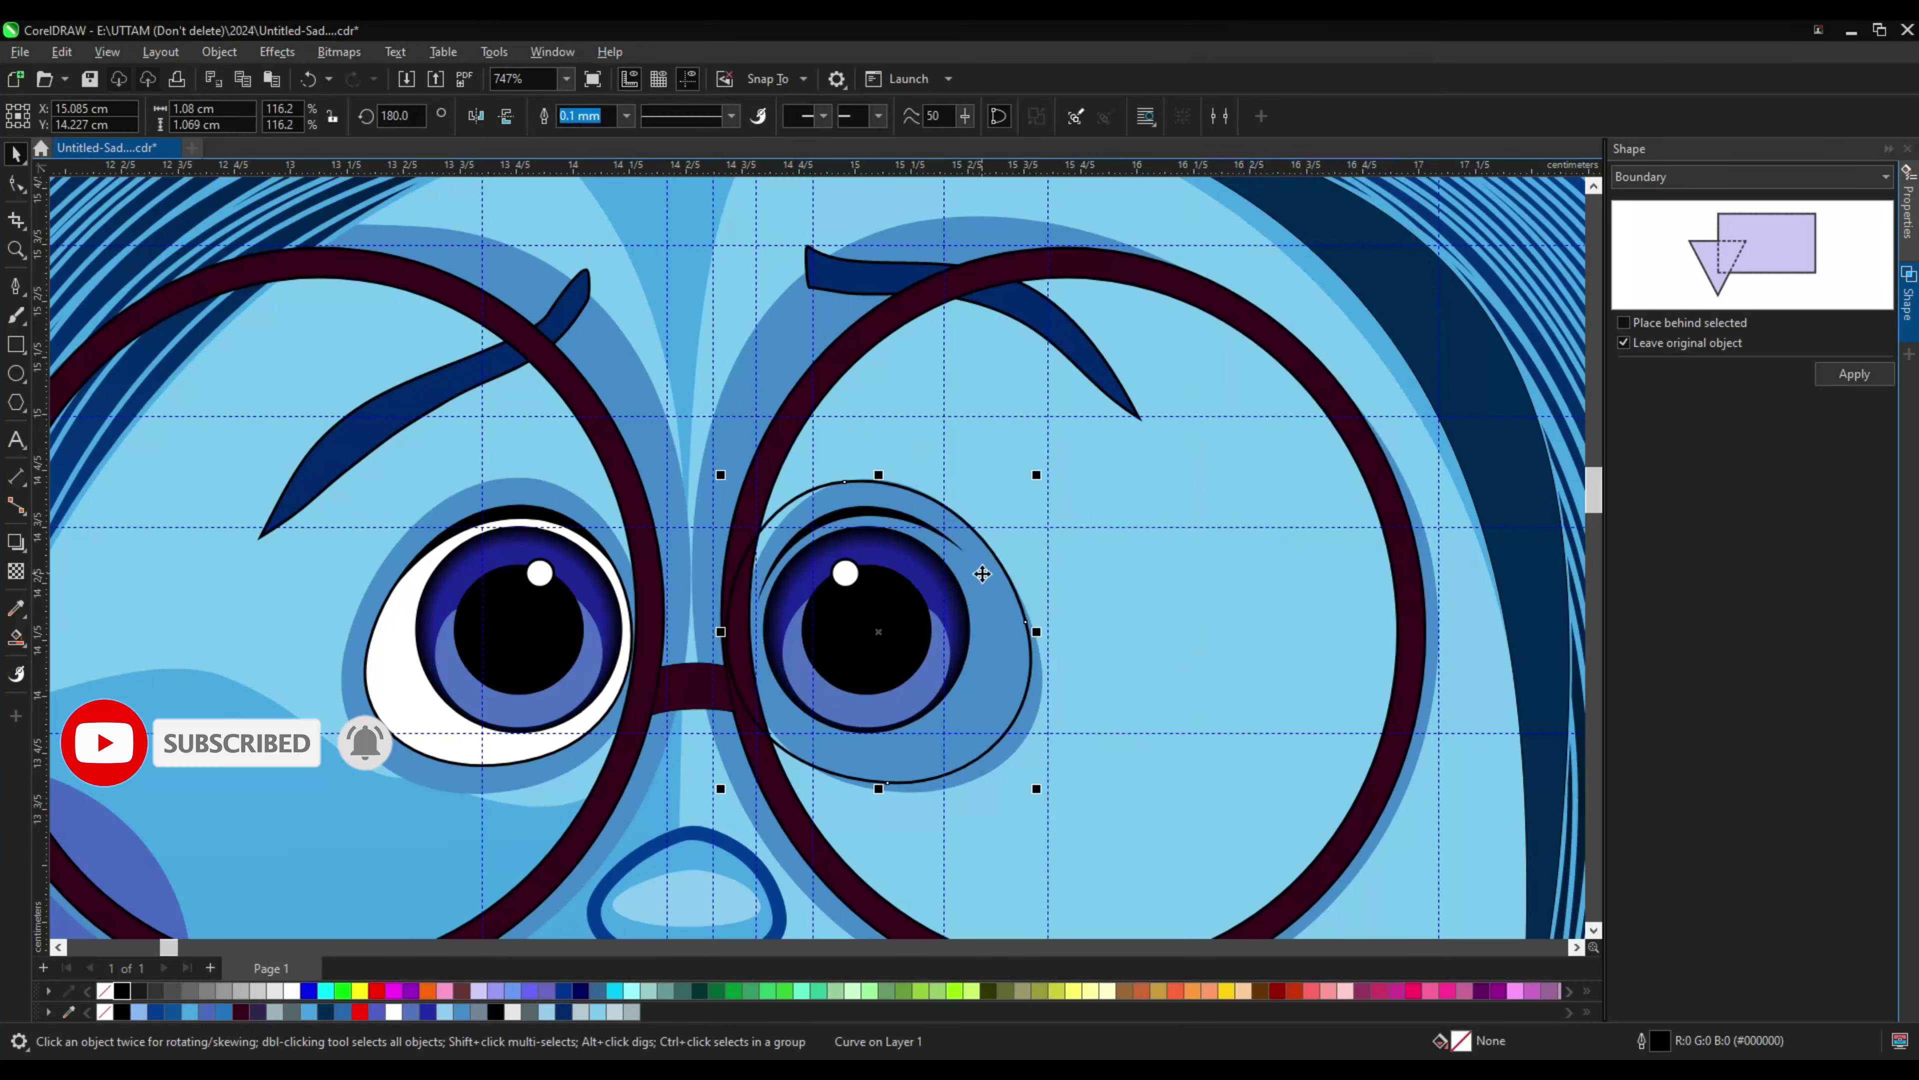
pyautogui.hotkey('shift', 'pageup')
pyautogui.rightClick(975, 672)
pyautogui.click(1269, 356)
pyautogui.moveTo(913, 485); pyautogui.dragTo(782, 641)
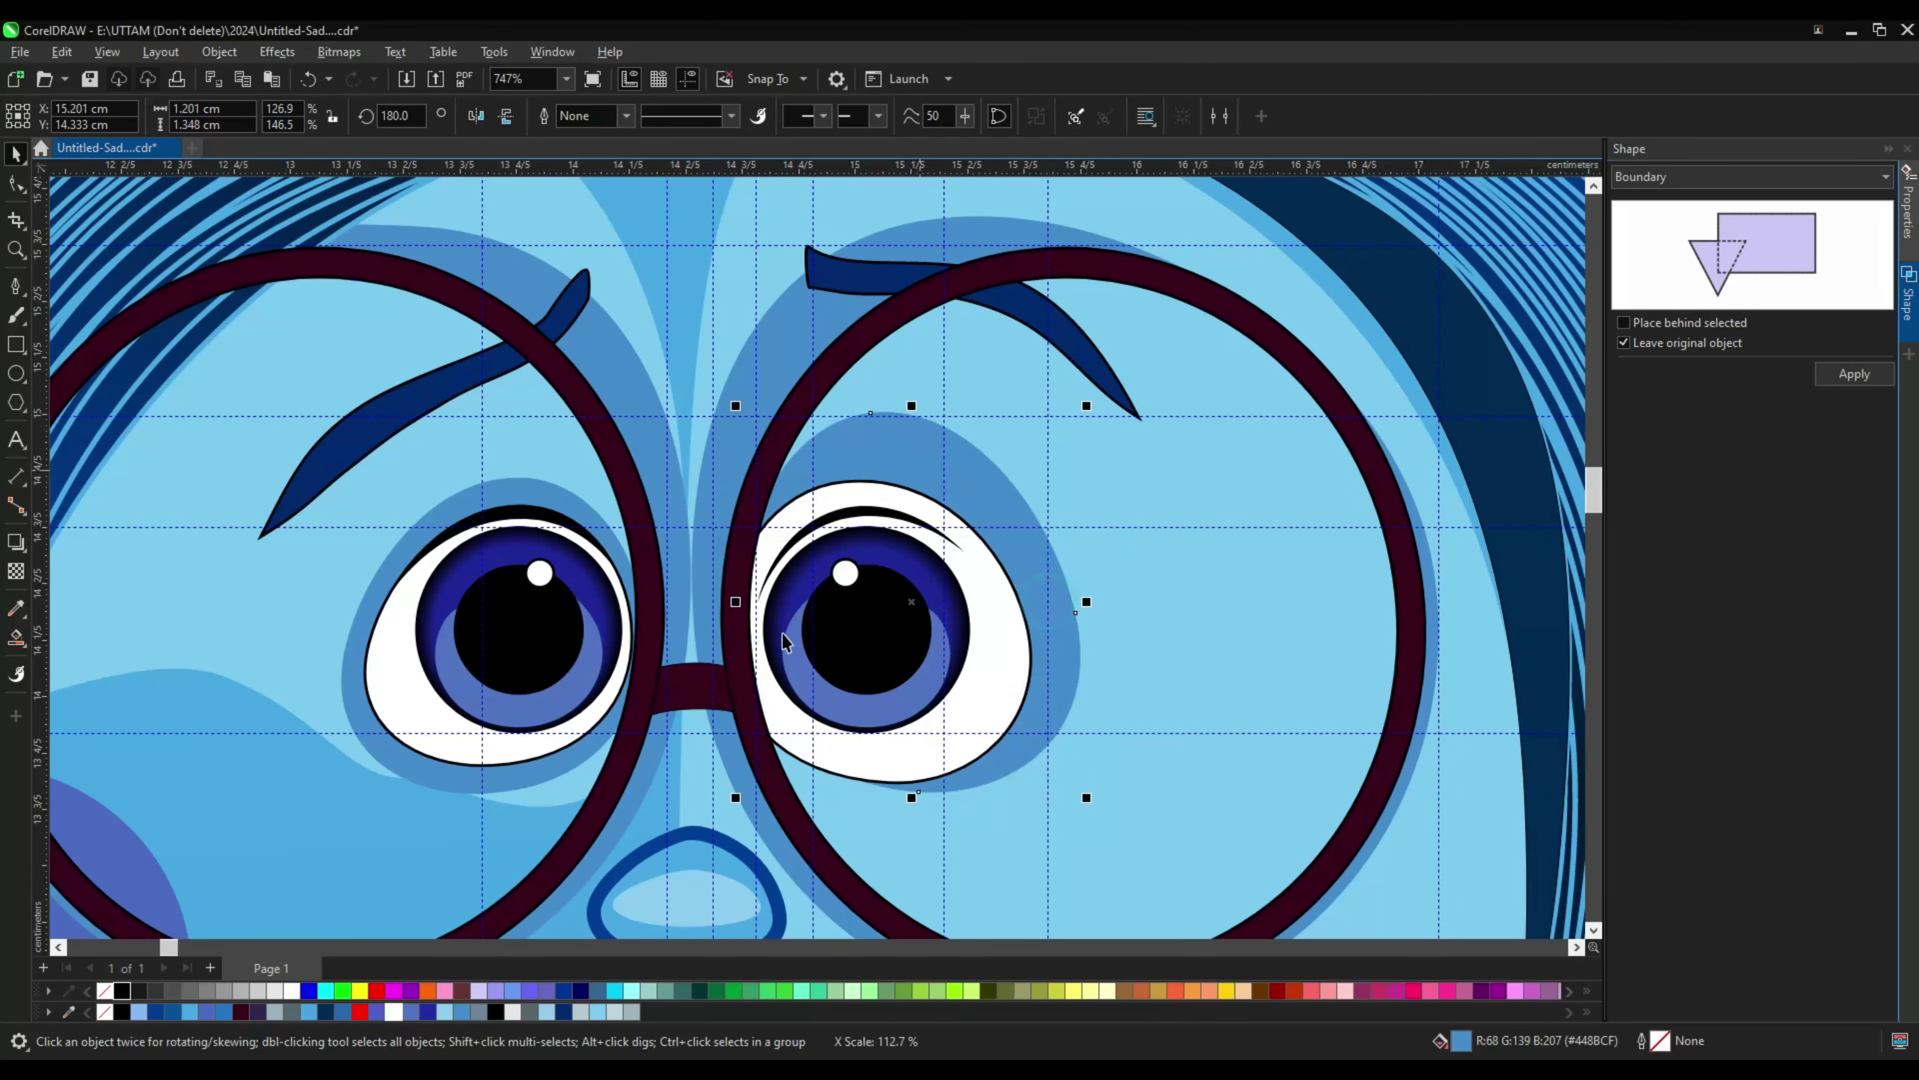
# Step: Move the right eye's small white highlight circle to the upper-right edge of the pupil
pyautogui.click(844, 573)
pyautogui.scroll(2, 845, 573)
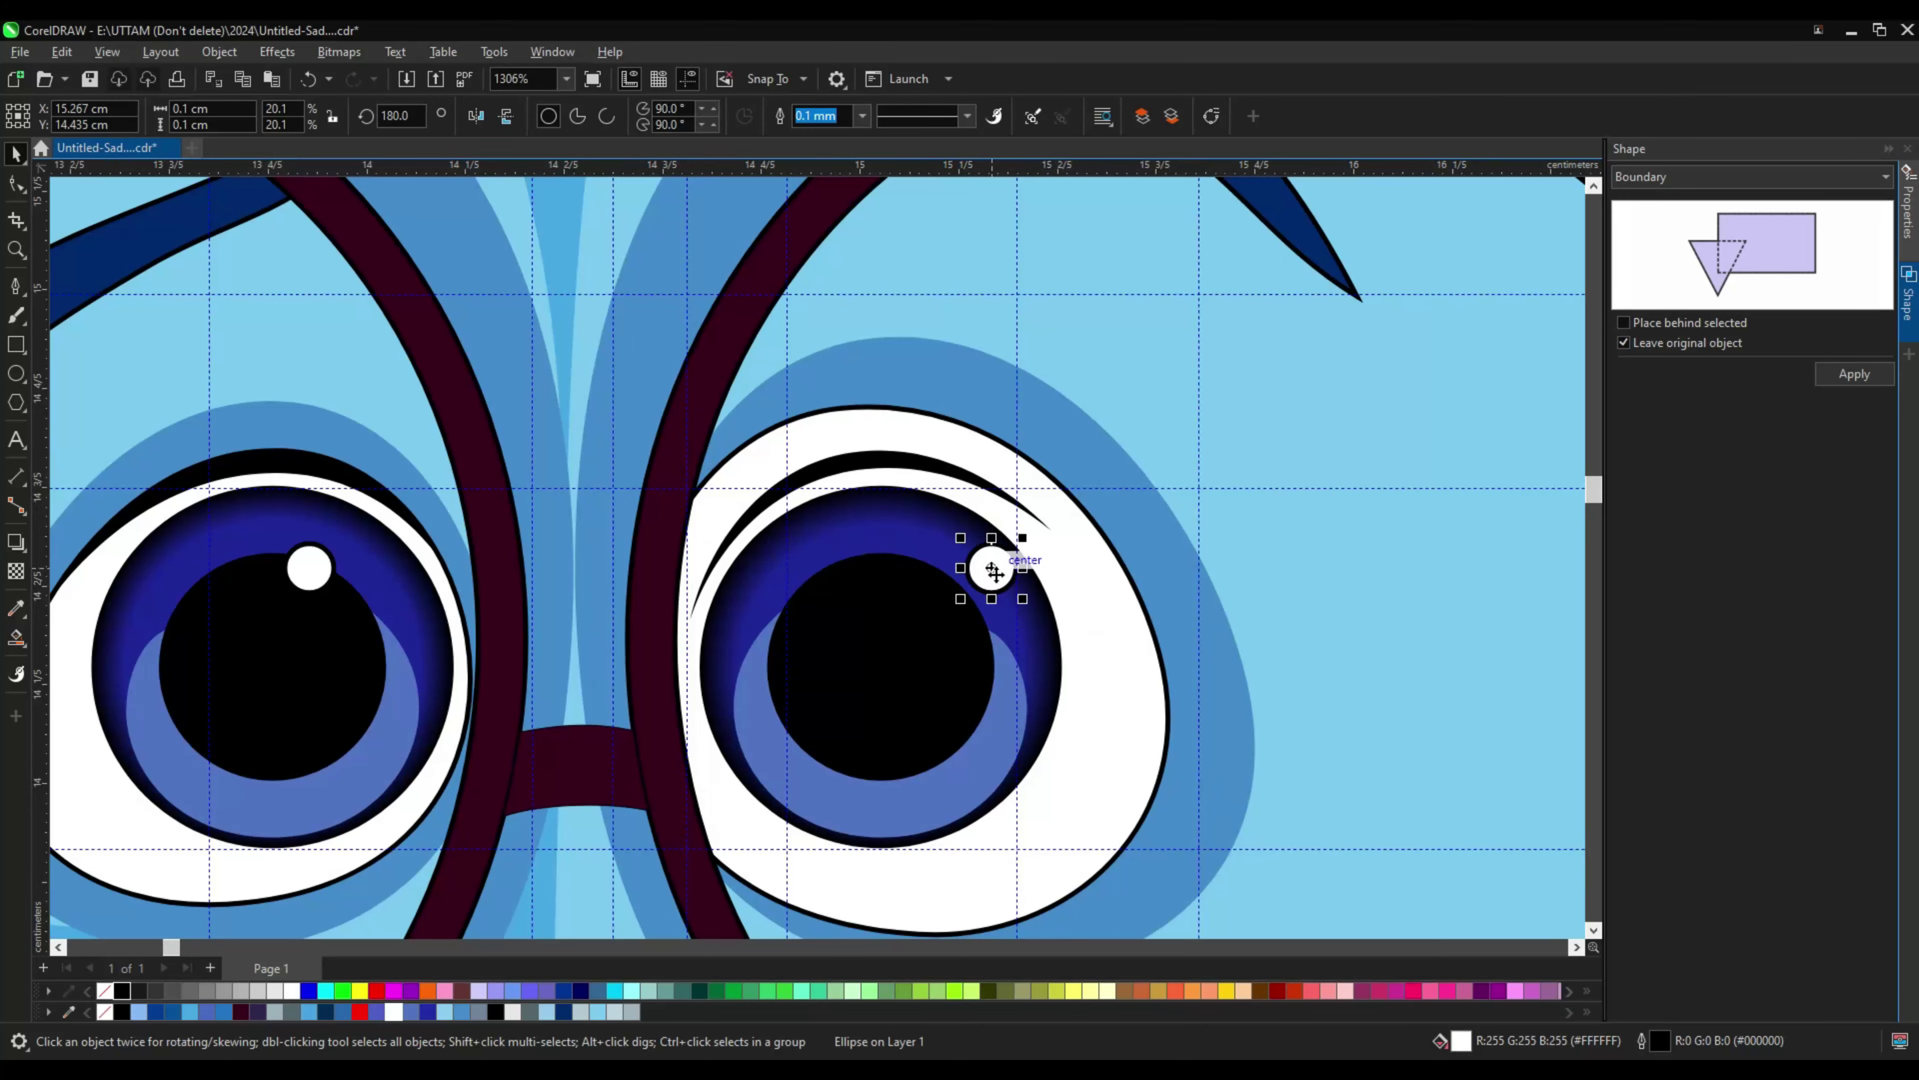
pyautogui.scroll(2, 992, 591)
pyautogui.moveTo(741, 545); pyautogui.dragTo(968, 613)
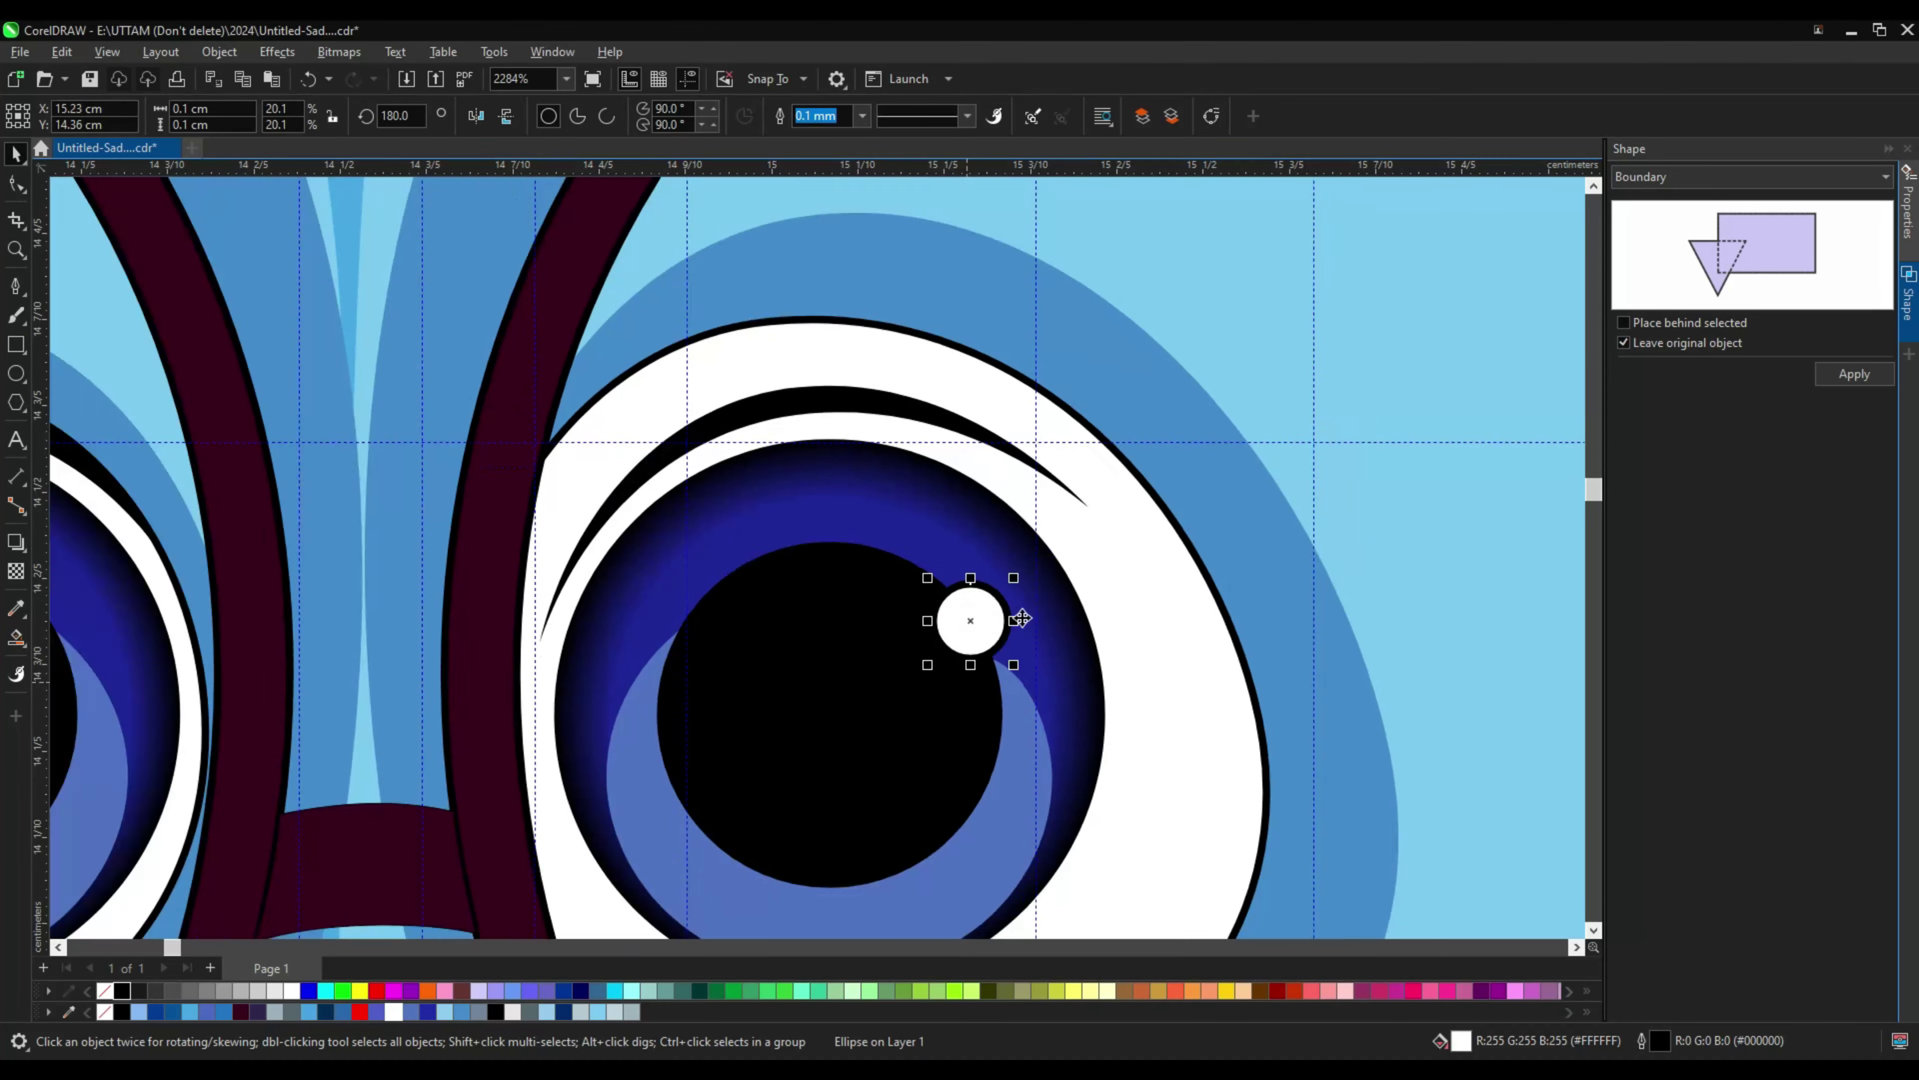
pyautogui.scroll(-6, 1082, 646)
pyautogui.scroll(1, 982, 643)
# Step: Replace the right eye's lid line with a Smart Fill crescent along the top of the white, filled black without outline
pyautogui.press('F10')
pyautogui.click(983, 643)
pyautogui.press('space')
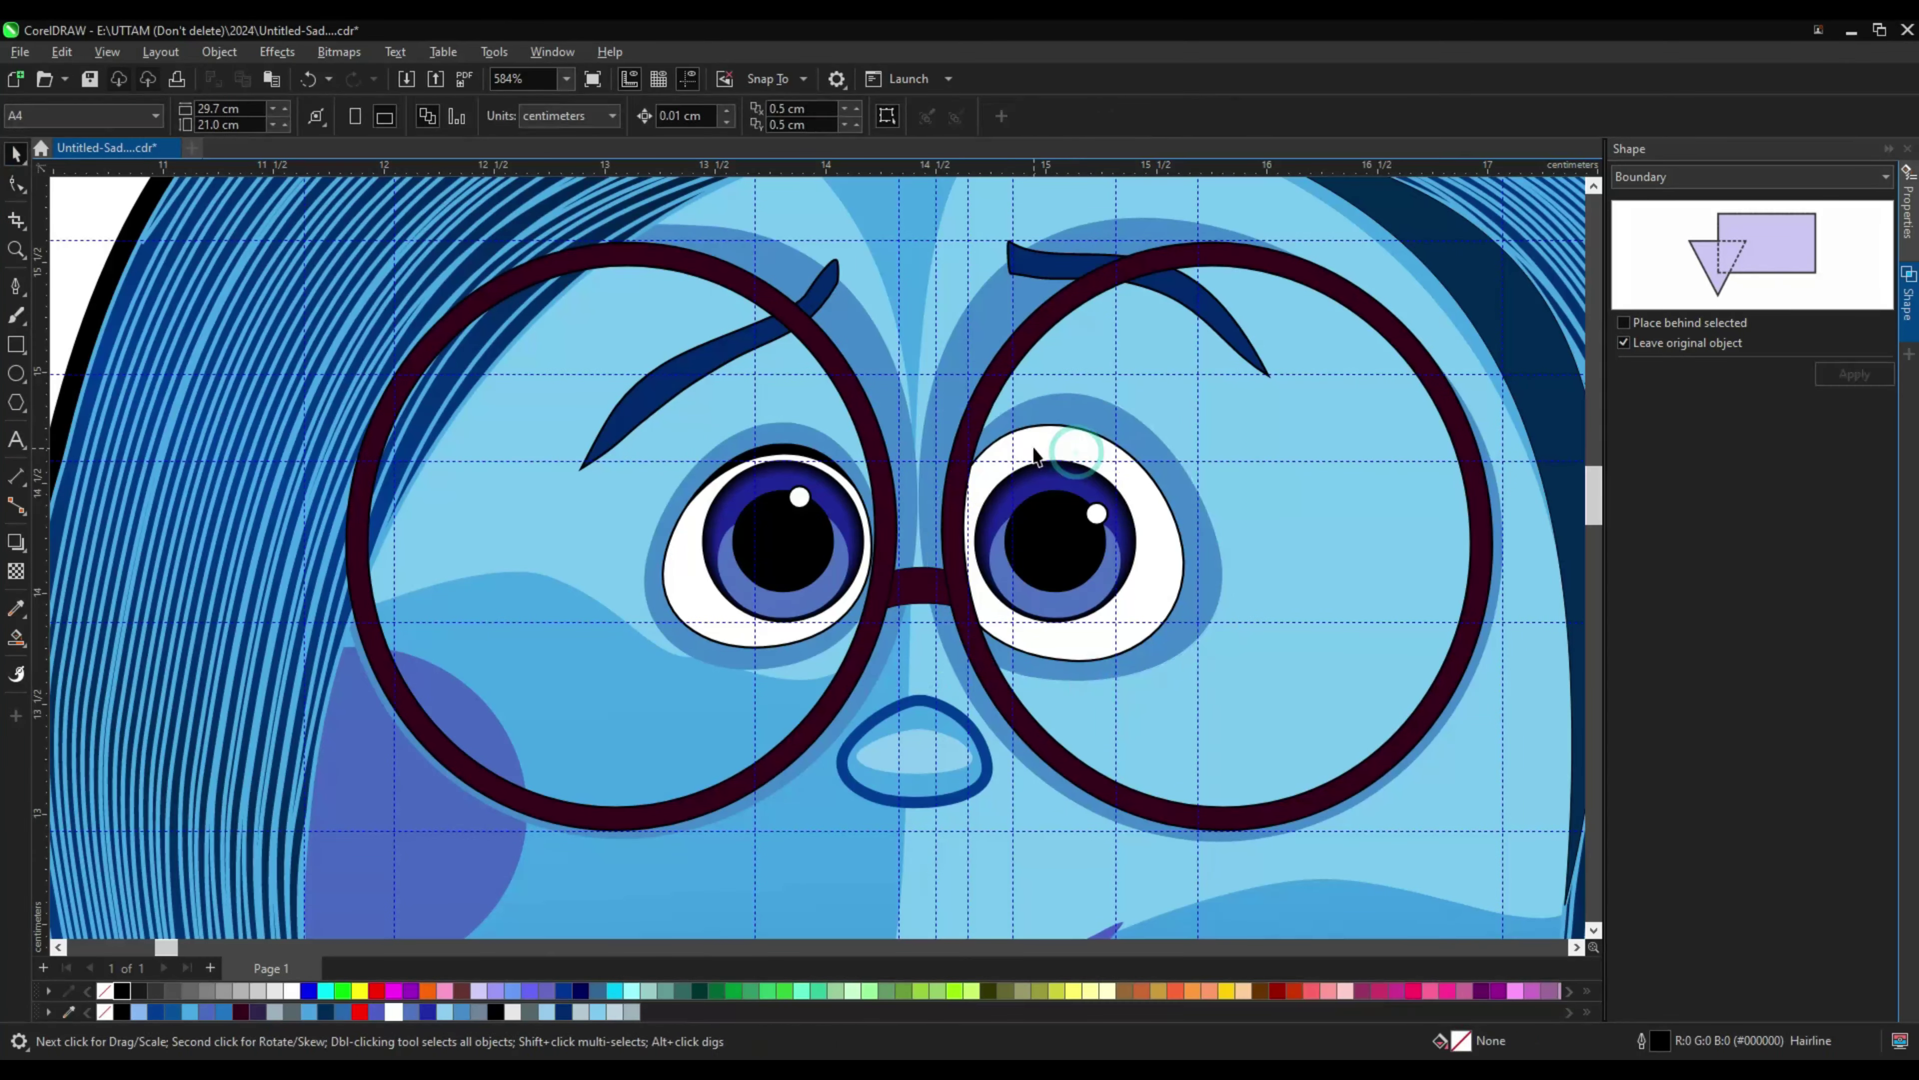
pyautogui.scroll(3, 966, 486)
pyautogui.click(877, 652)
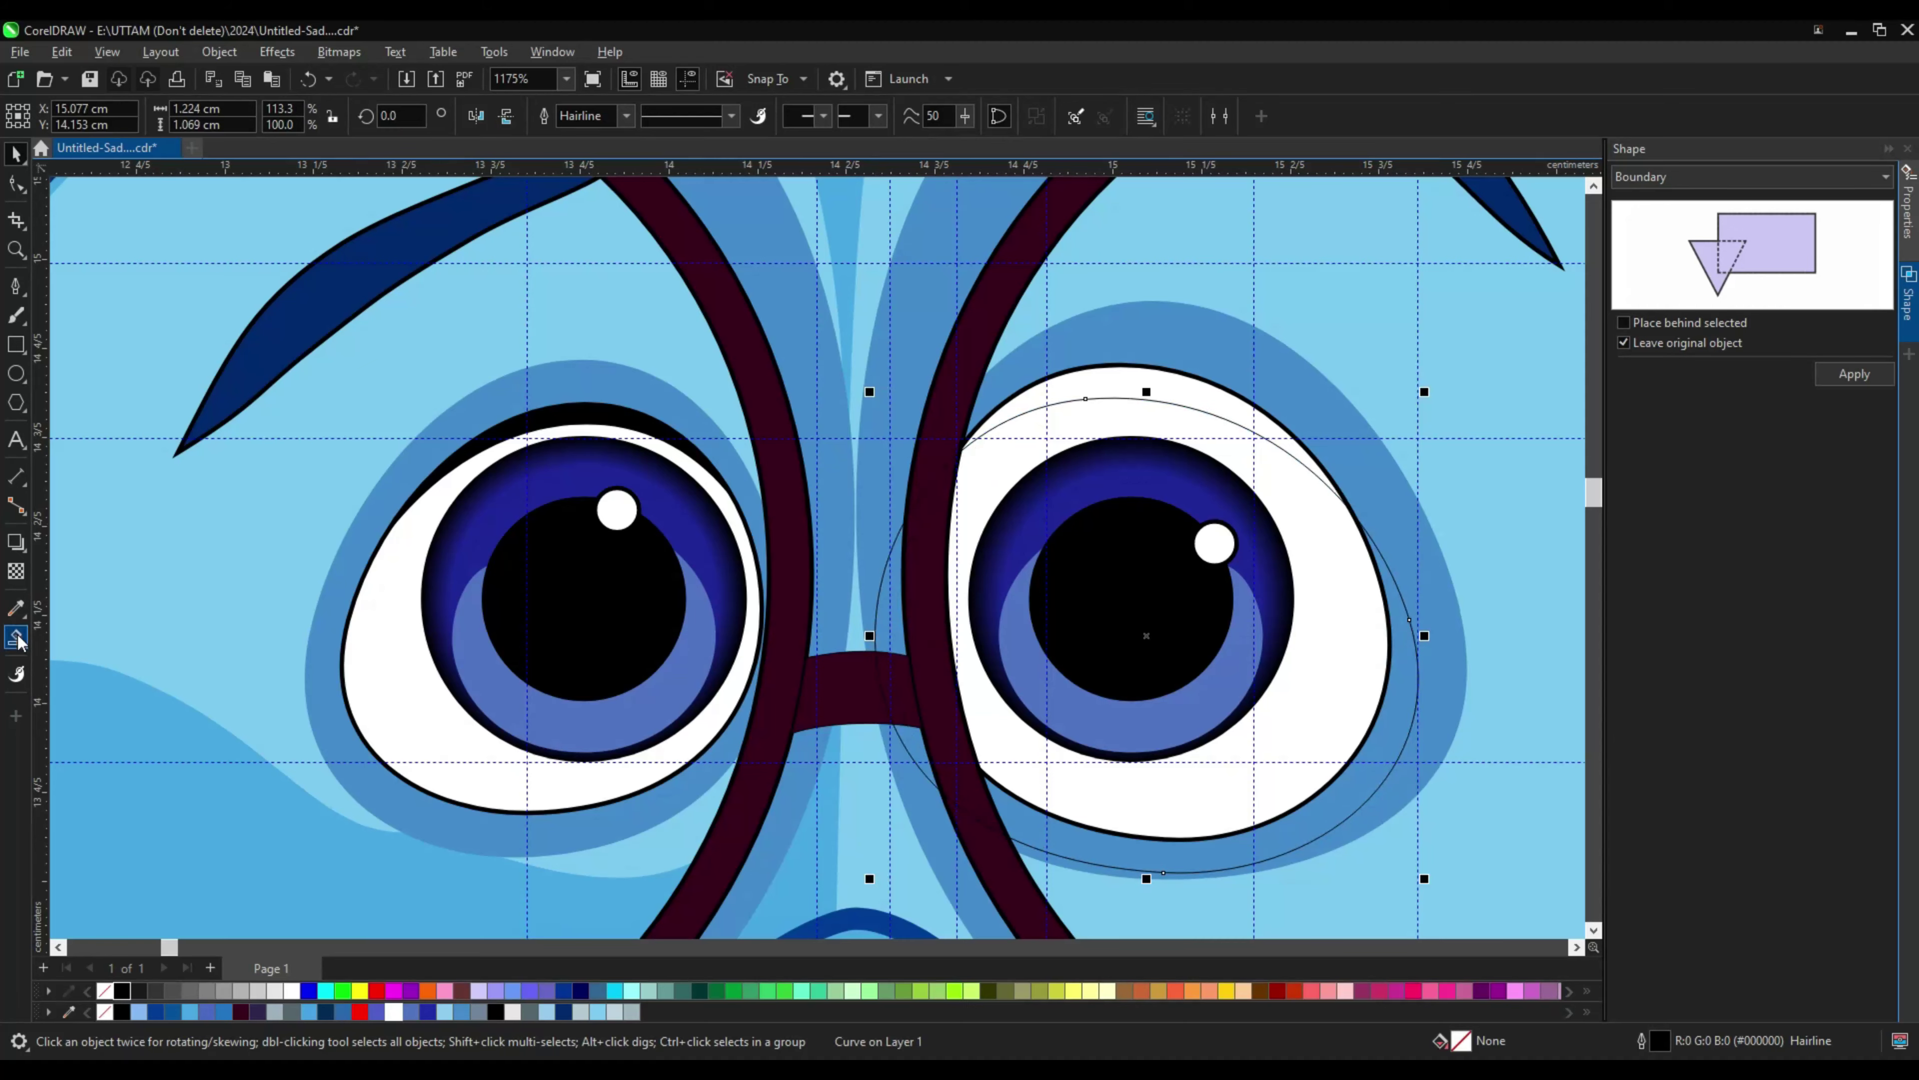
pyautogui.moveTo(1146, 392); pyautogui.dragTo(1151, 384)
pyautogui.click(1304, 618)
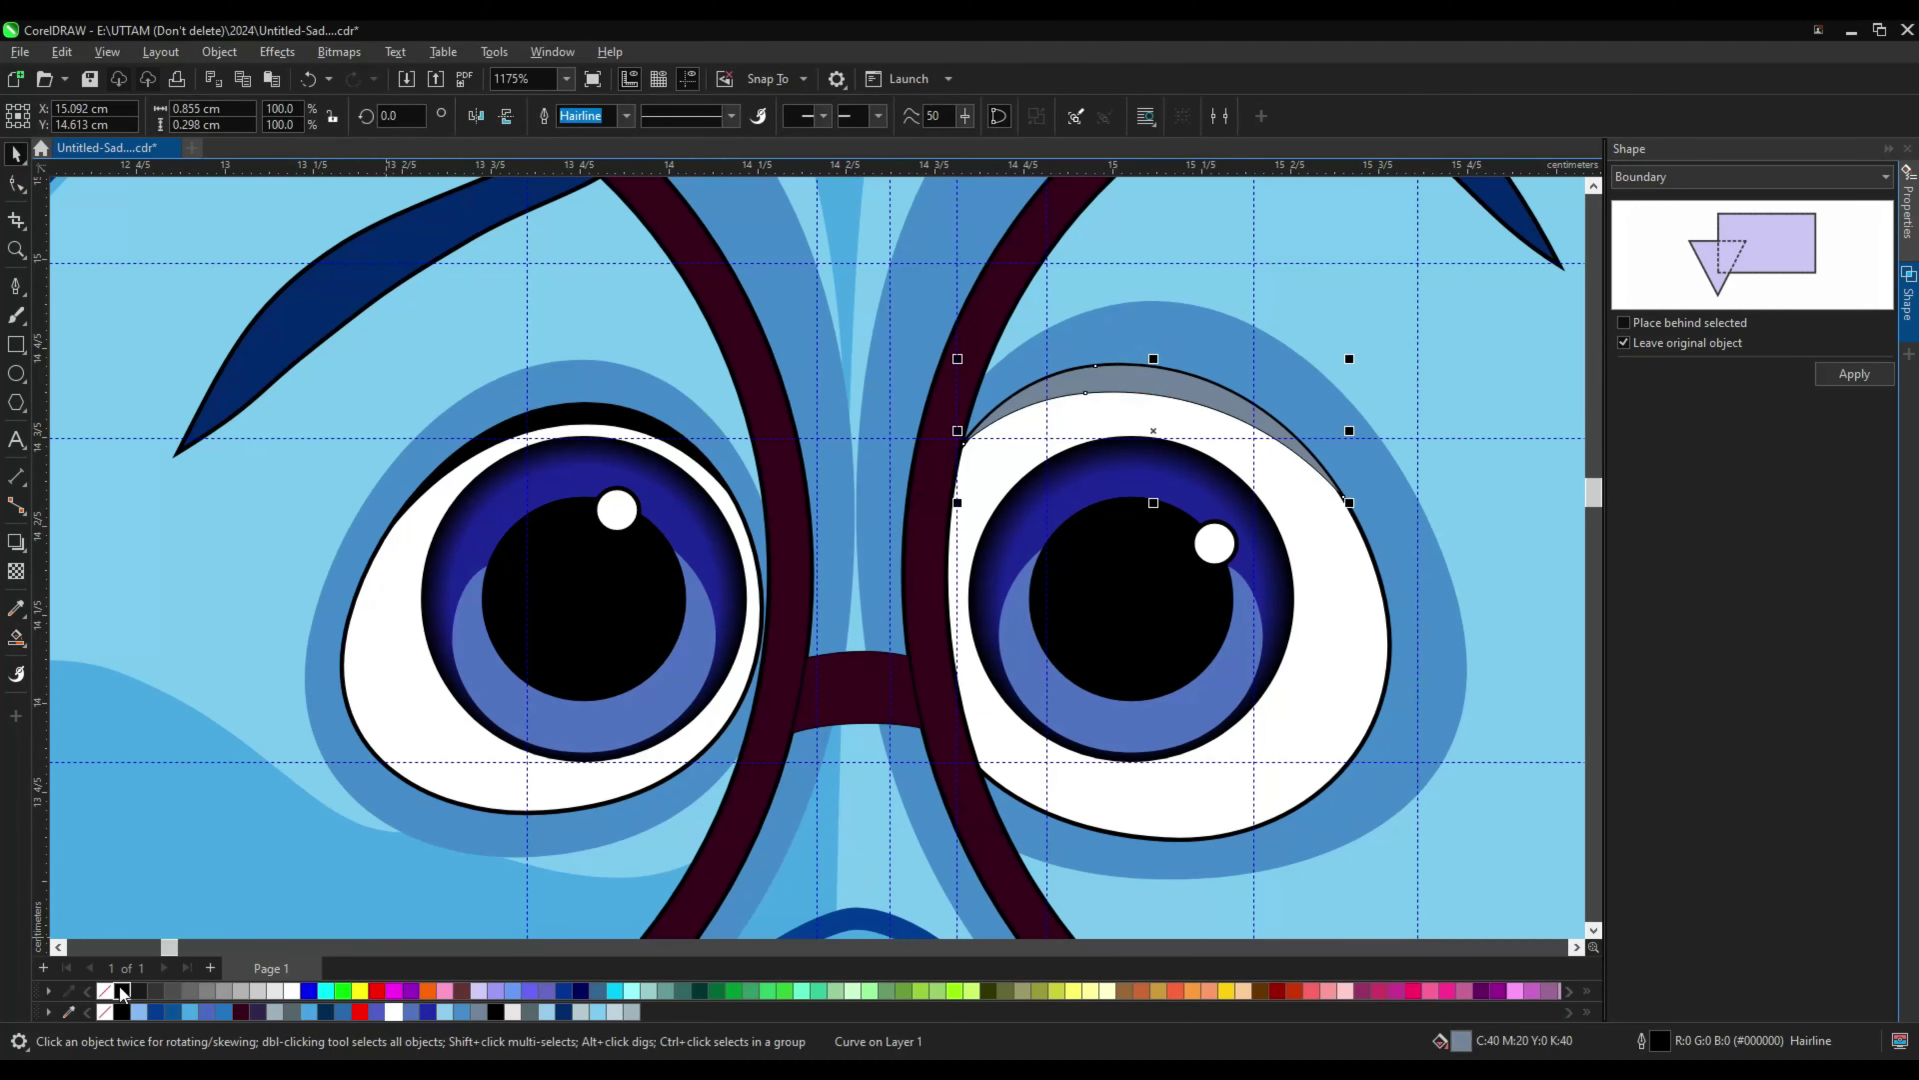
pyautogui.scroll(-3, 1269, 501)
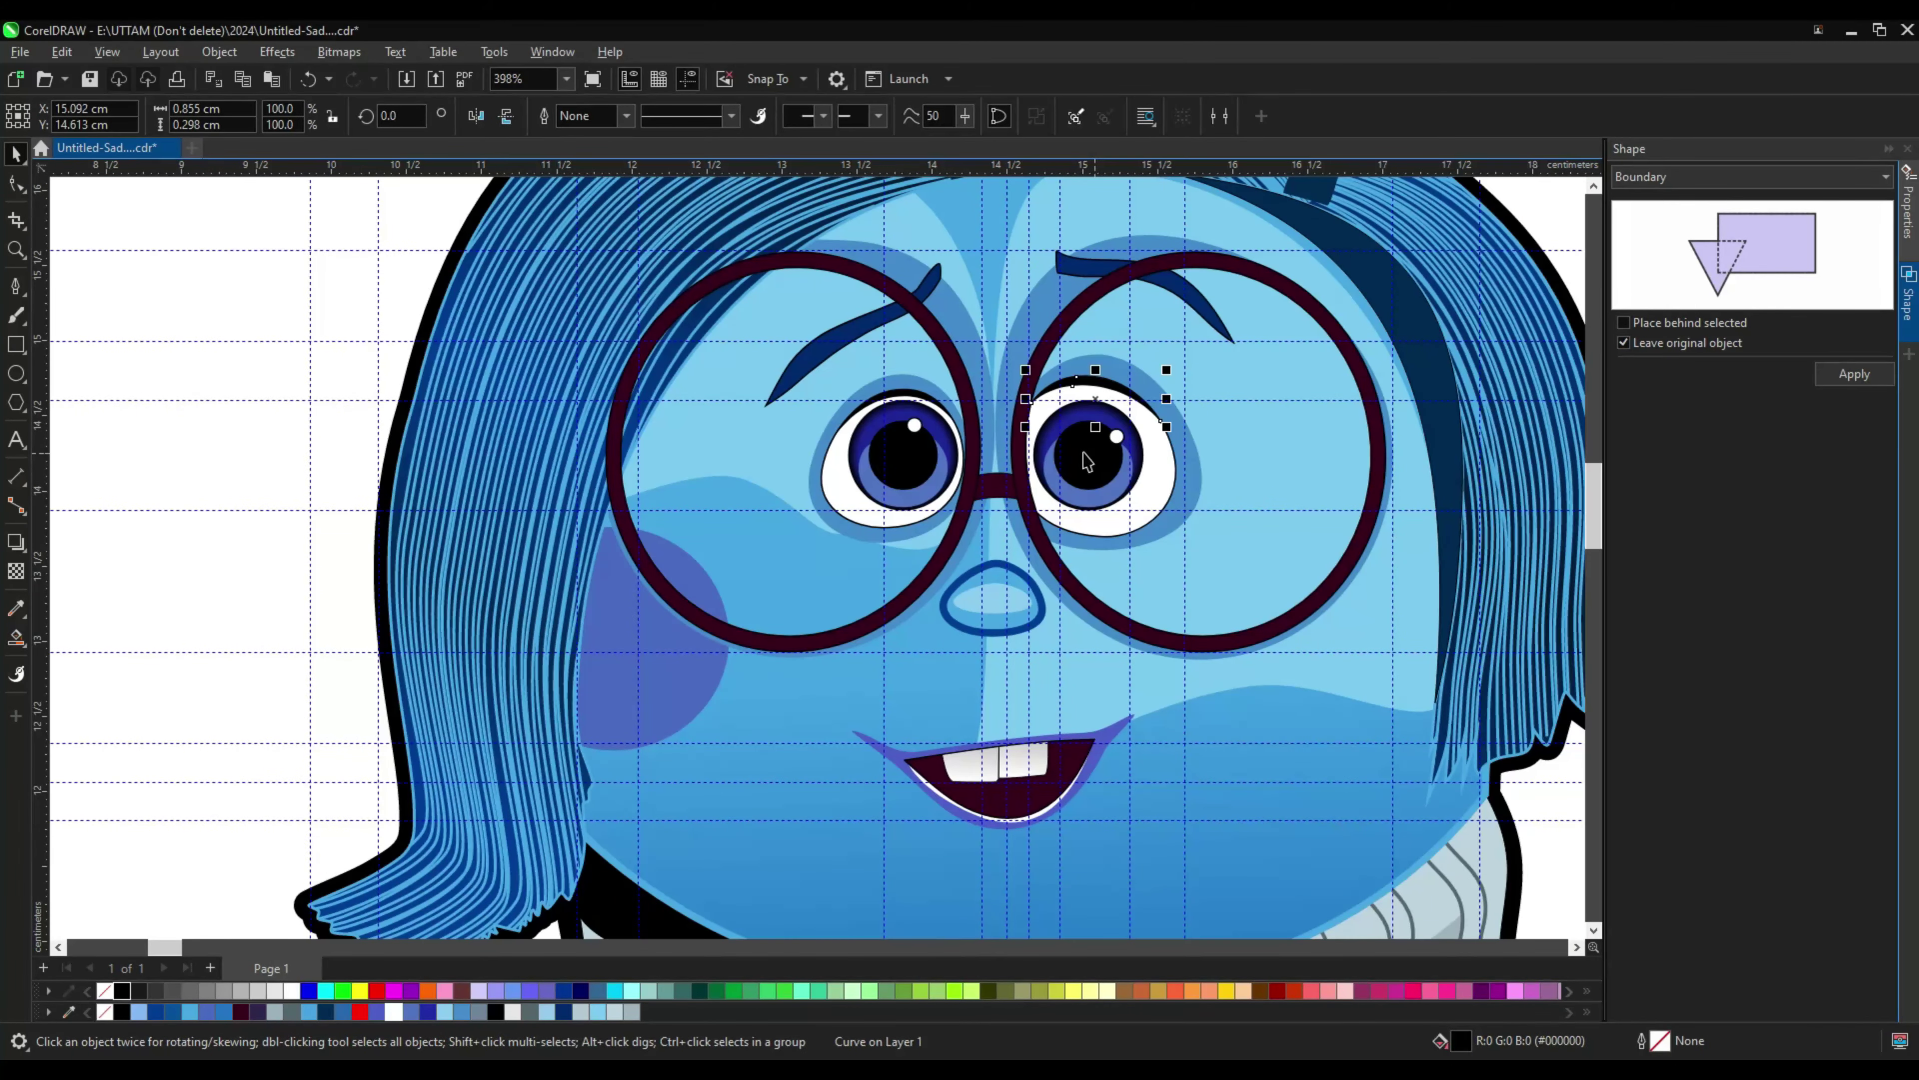
# Step: Copy and paste all objects of the right eye, then mirror the copy horizontally beside the head
pyautogui.scroll(-2, 1086, 461)
pyautogui.click(1046, 477)
pyautogui.rightClick(1047, 477)
pyautogui.rightClick(349, 394)
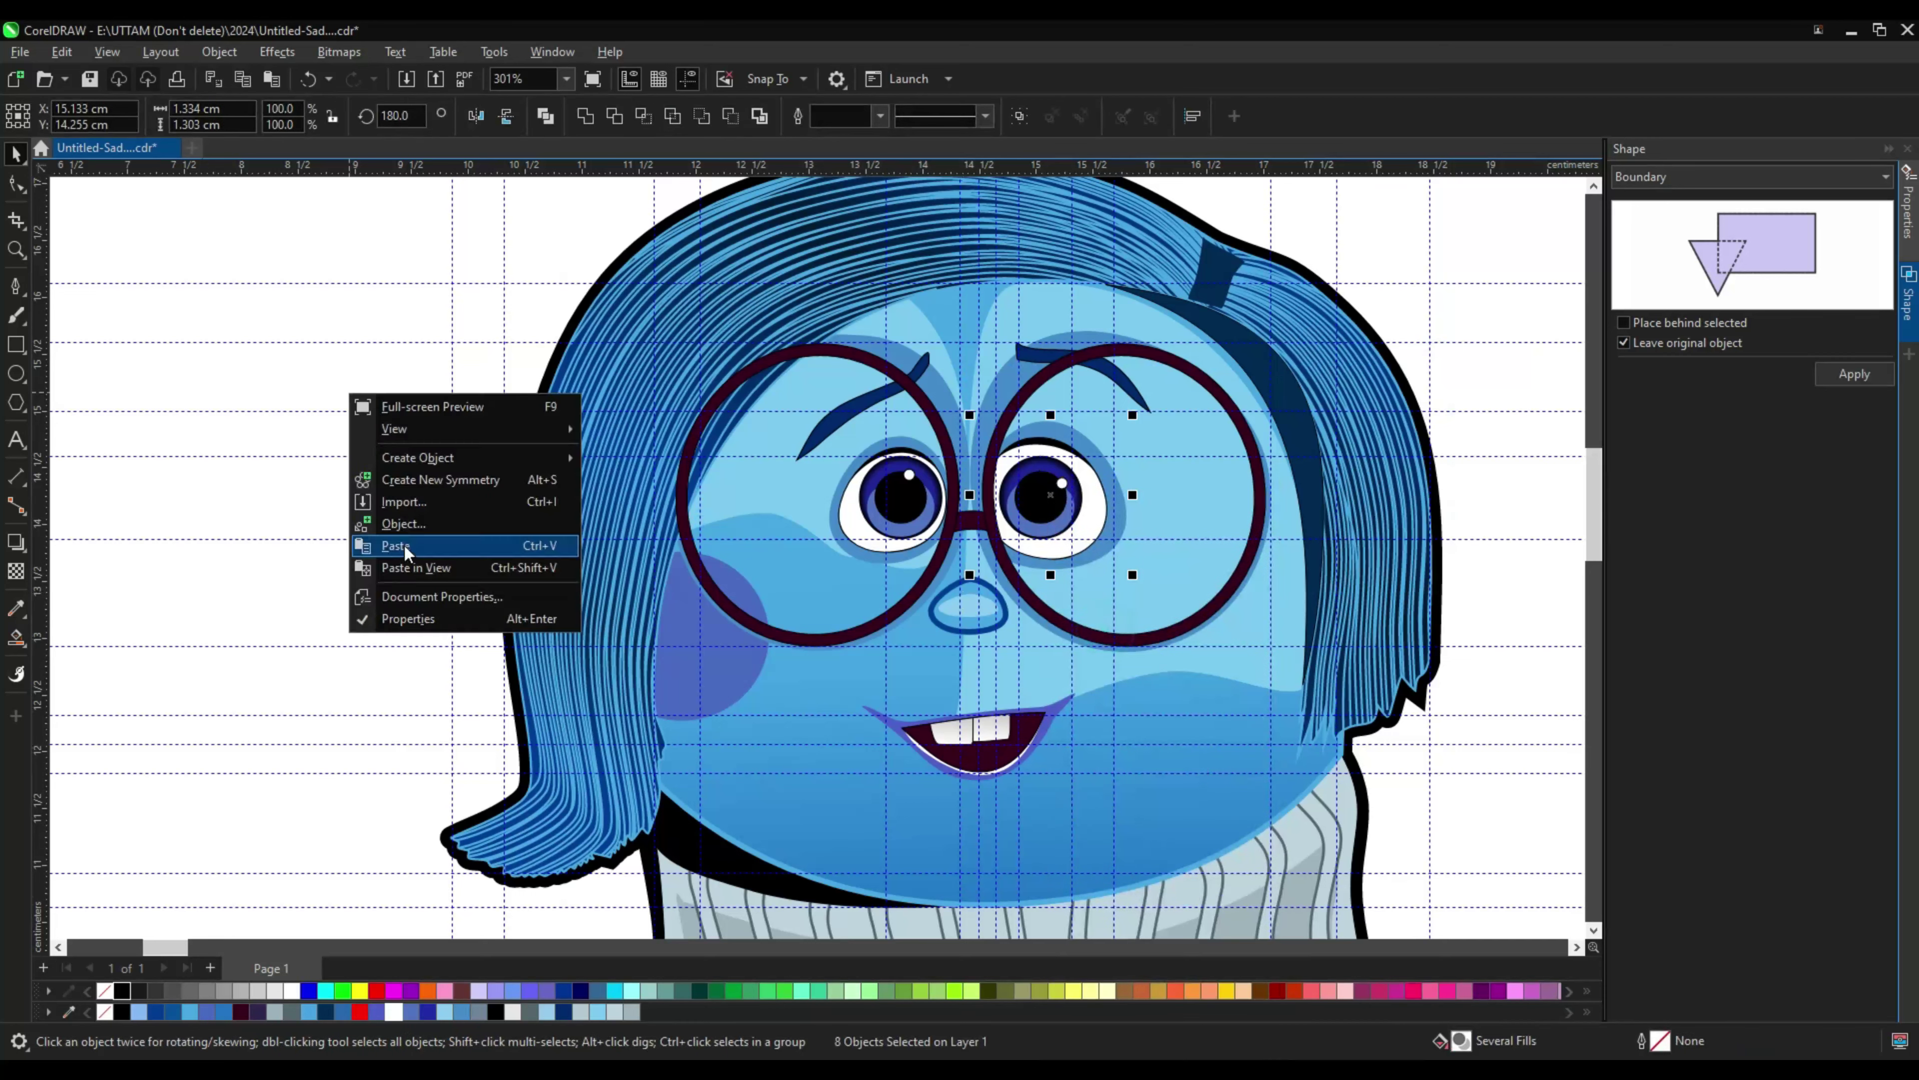
pyautogui.click(395, 545)
pyautogui.click(475, 115)
# Step: Delete the original left eye objects and move the mirrored eye copy into their place behind the glasses
pyautogui.rightClick(913, 478)
pyautogui.press('Escape')
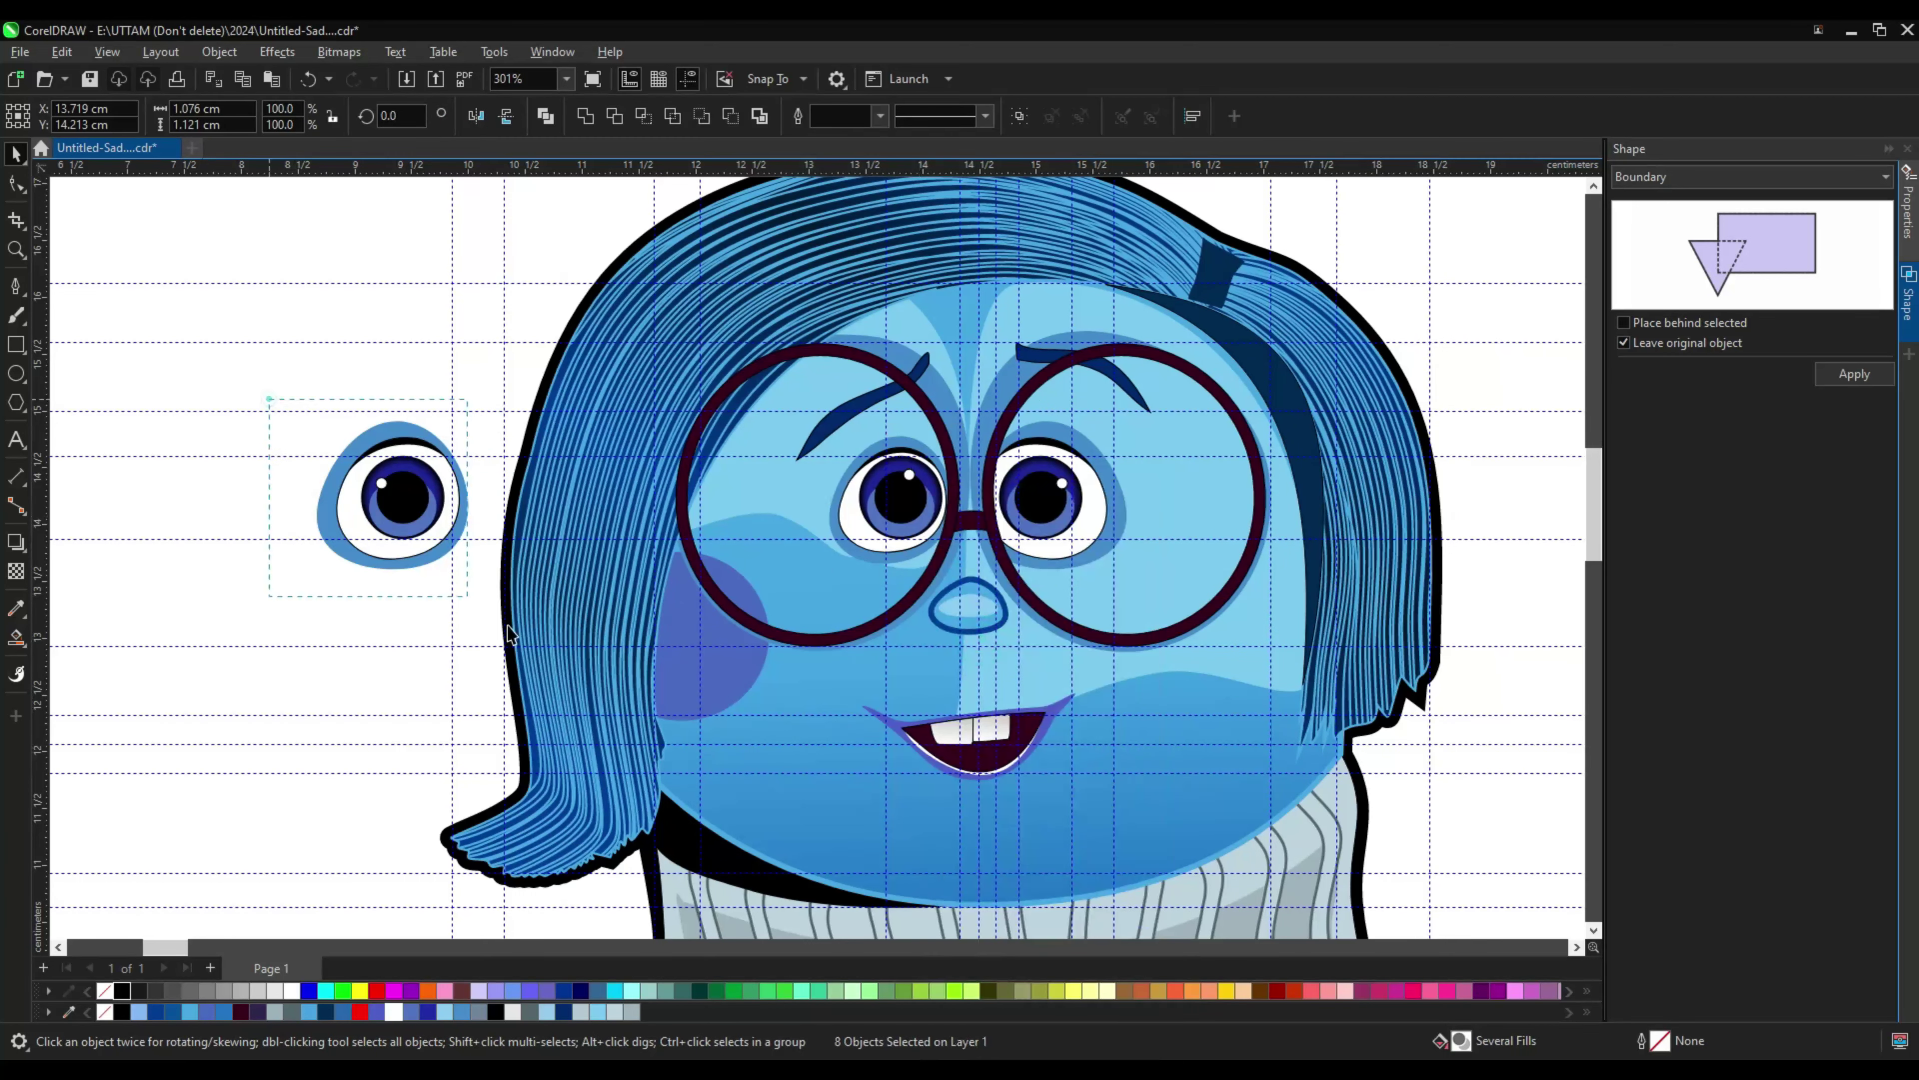
pyautogui.rightClick(913, 484)
pyautogui.press('Escape')
pyautogui.rightClick(897, 478)
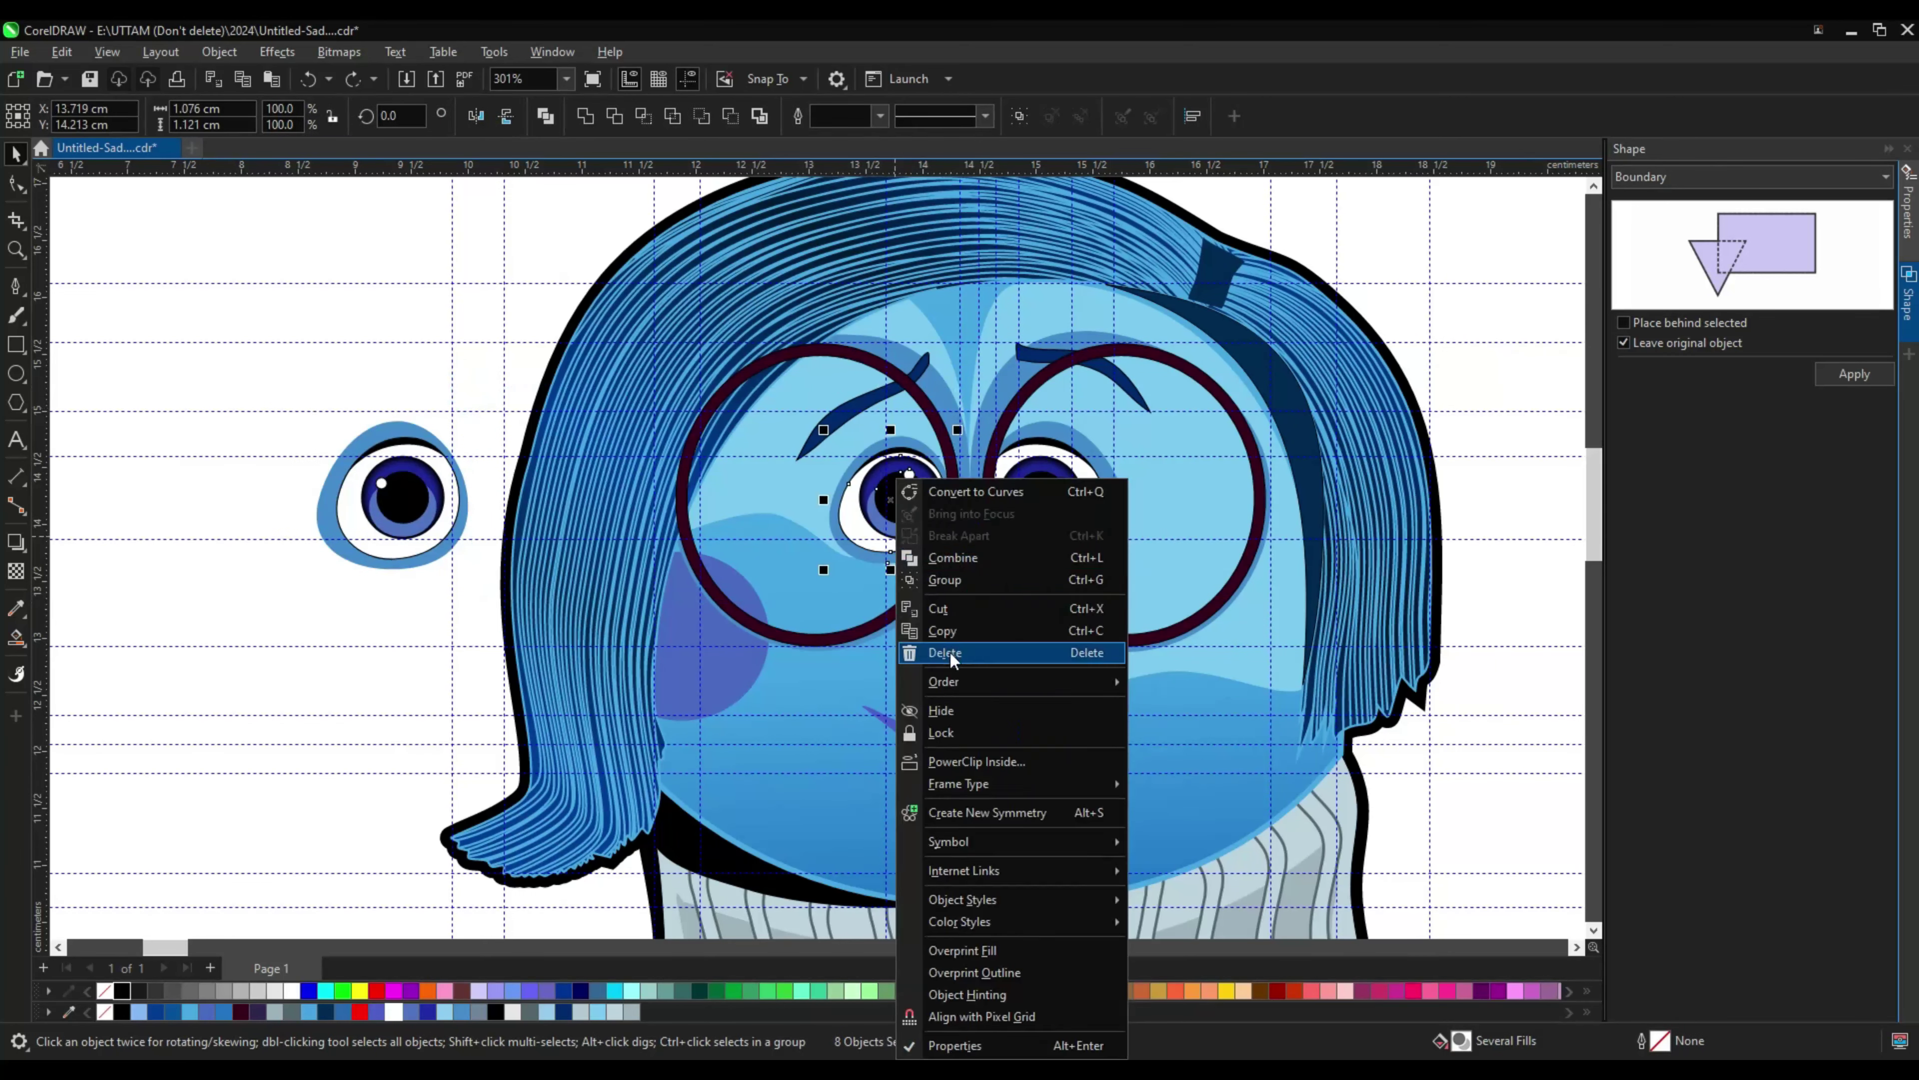
pyautogui.click(951, 652)
pyautogui.moveTo(393, 495); pyautogui.dragTo(869, 526)
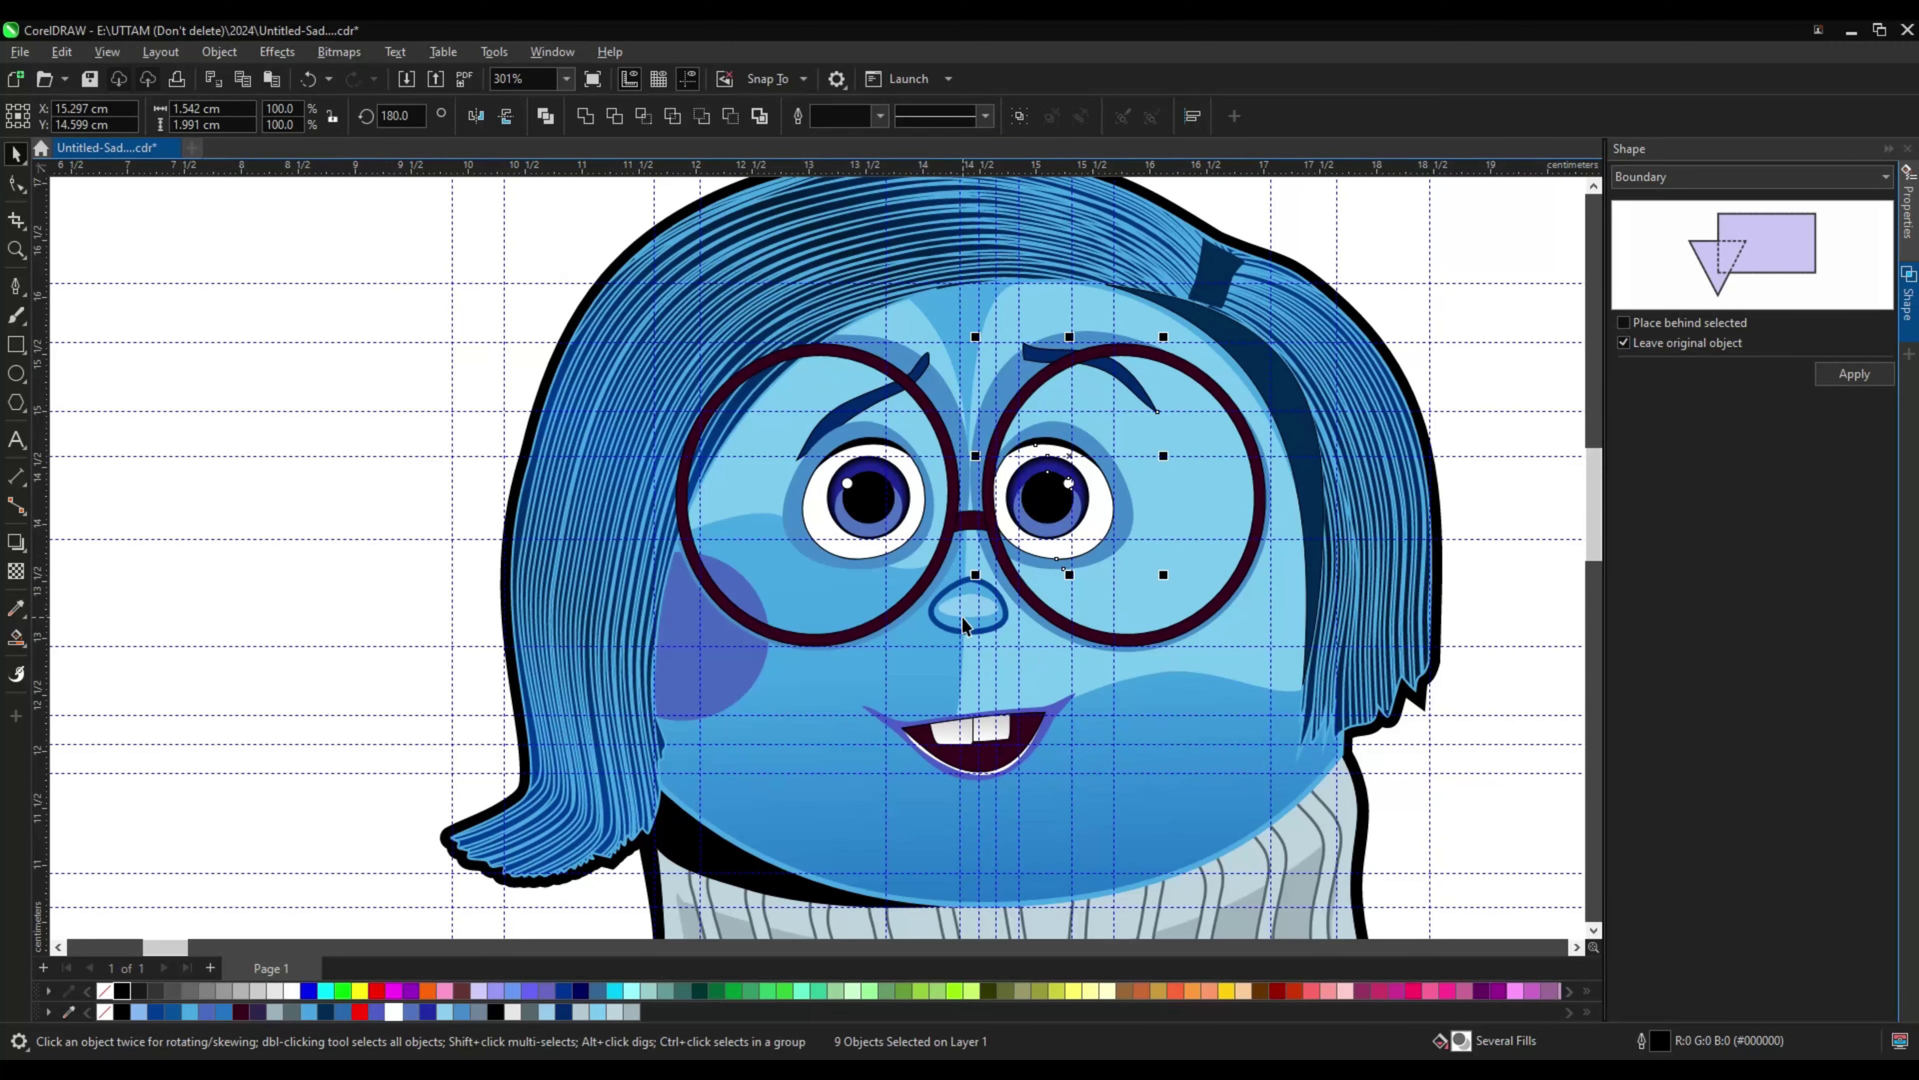
# Step: Stretch the right rim of the glasses horizontally to about 2.52 cm wide
pyautogui.scroll(1, 963, 624)
pyautogui.click(981, 495)
pyautogui.scroll(4, 981, 496)
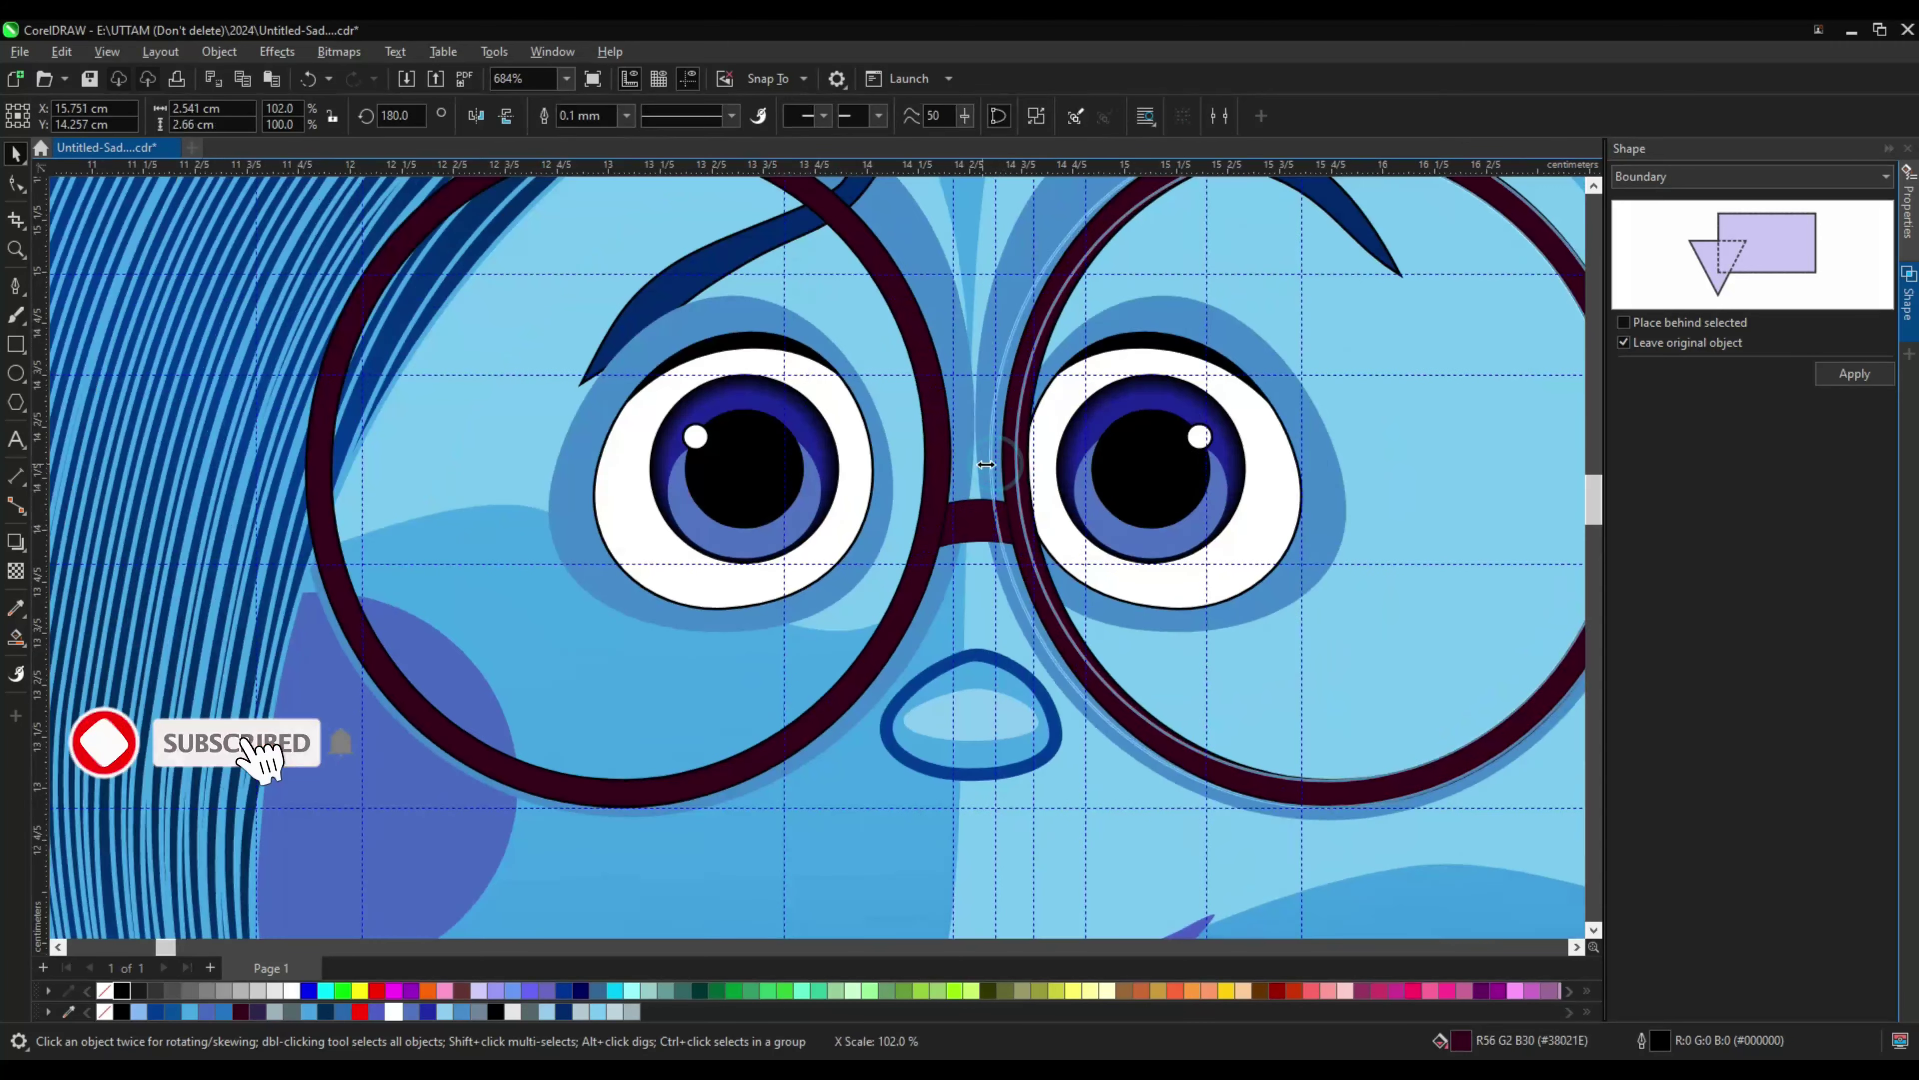
pyautogui.scroll(4, 974, 487)
pyautogui.scroll(-6, 975, 488)
pyautogui.scroll(-5, 893, 499)
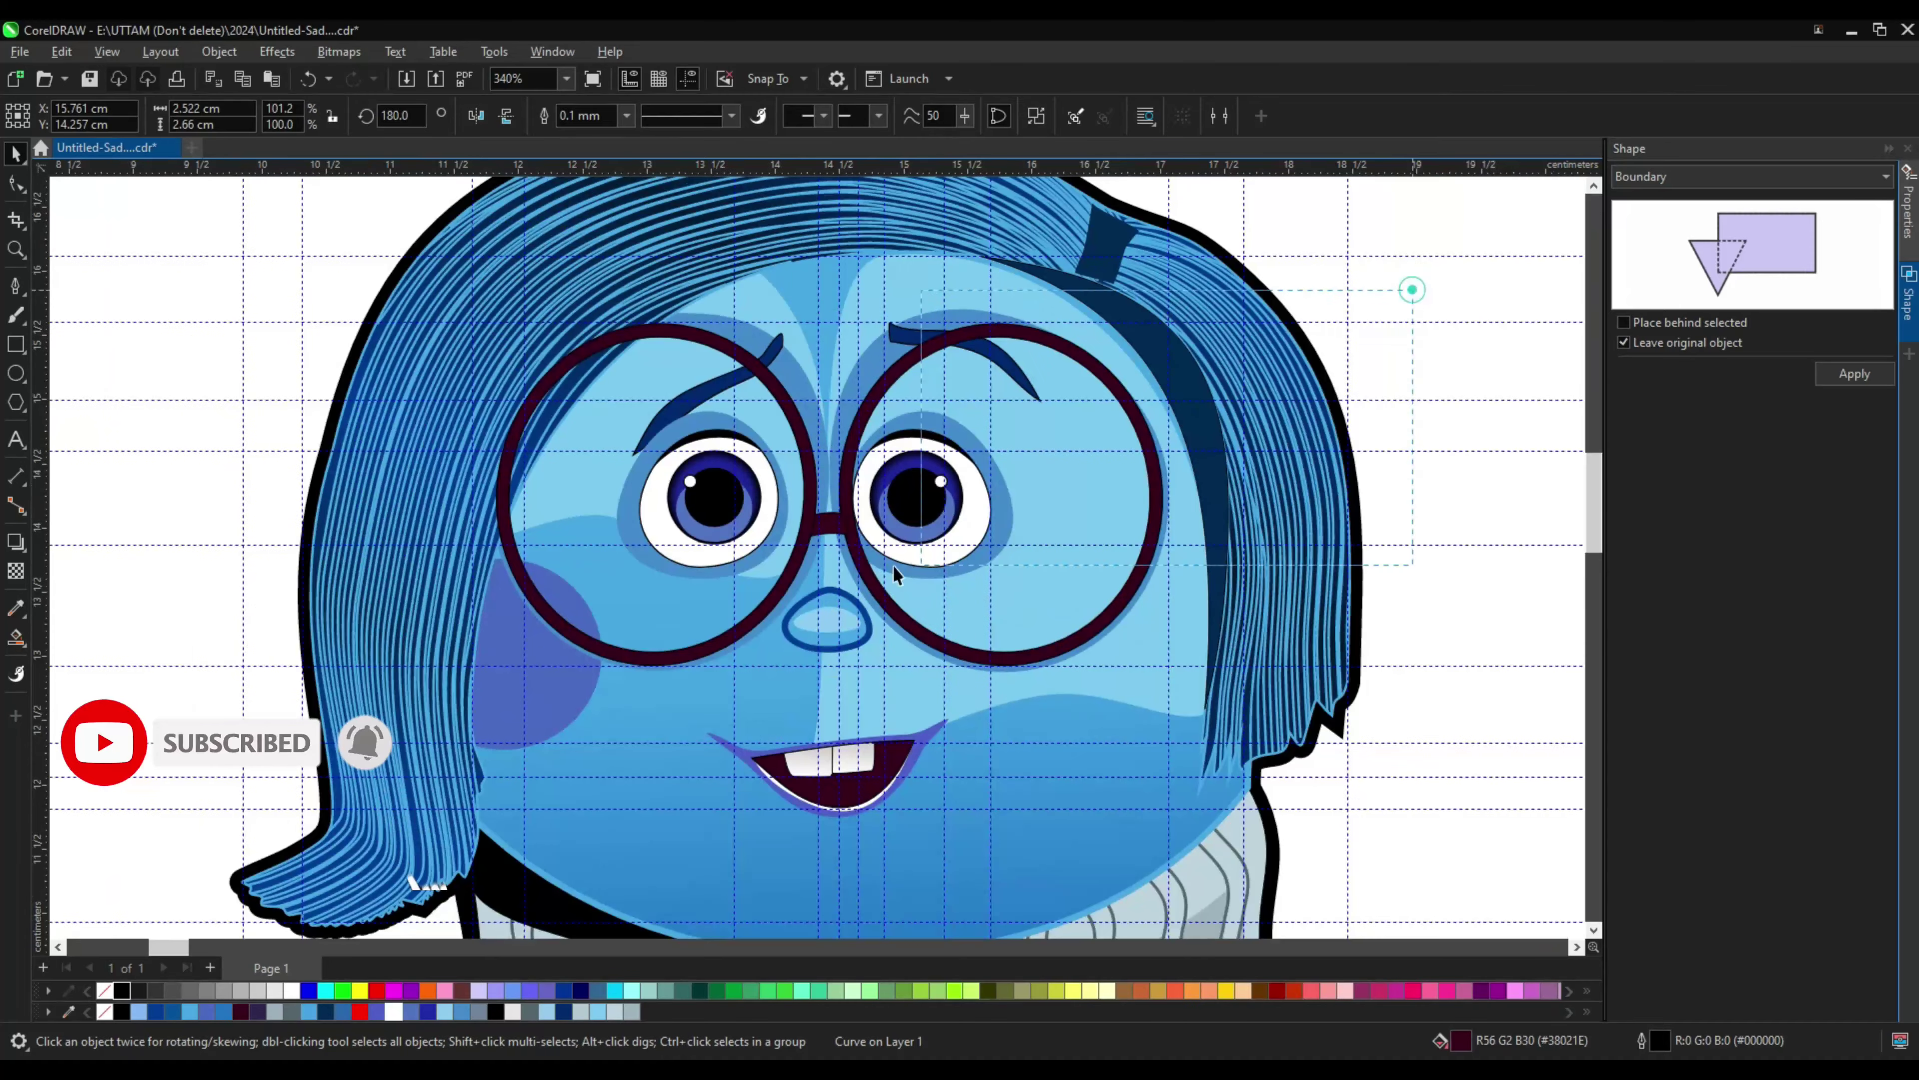
# Step: Narrow the right eye's white to about 1.05 cm and its black eyelid crescent to about 0.82 cm
pyautogui.scroll(1, 824, 611)
pyautogui.scroll(9, 974, 526)
pyautogui.click(875, 331)
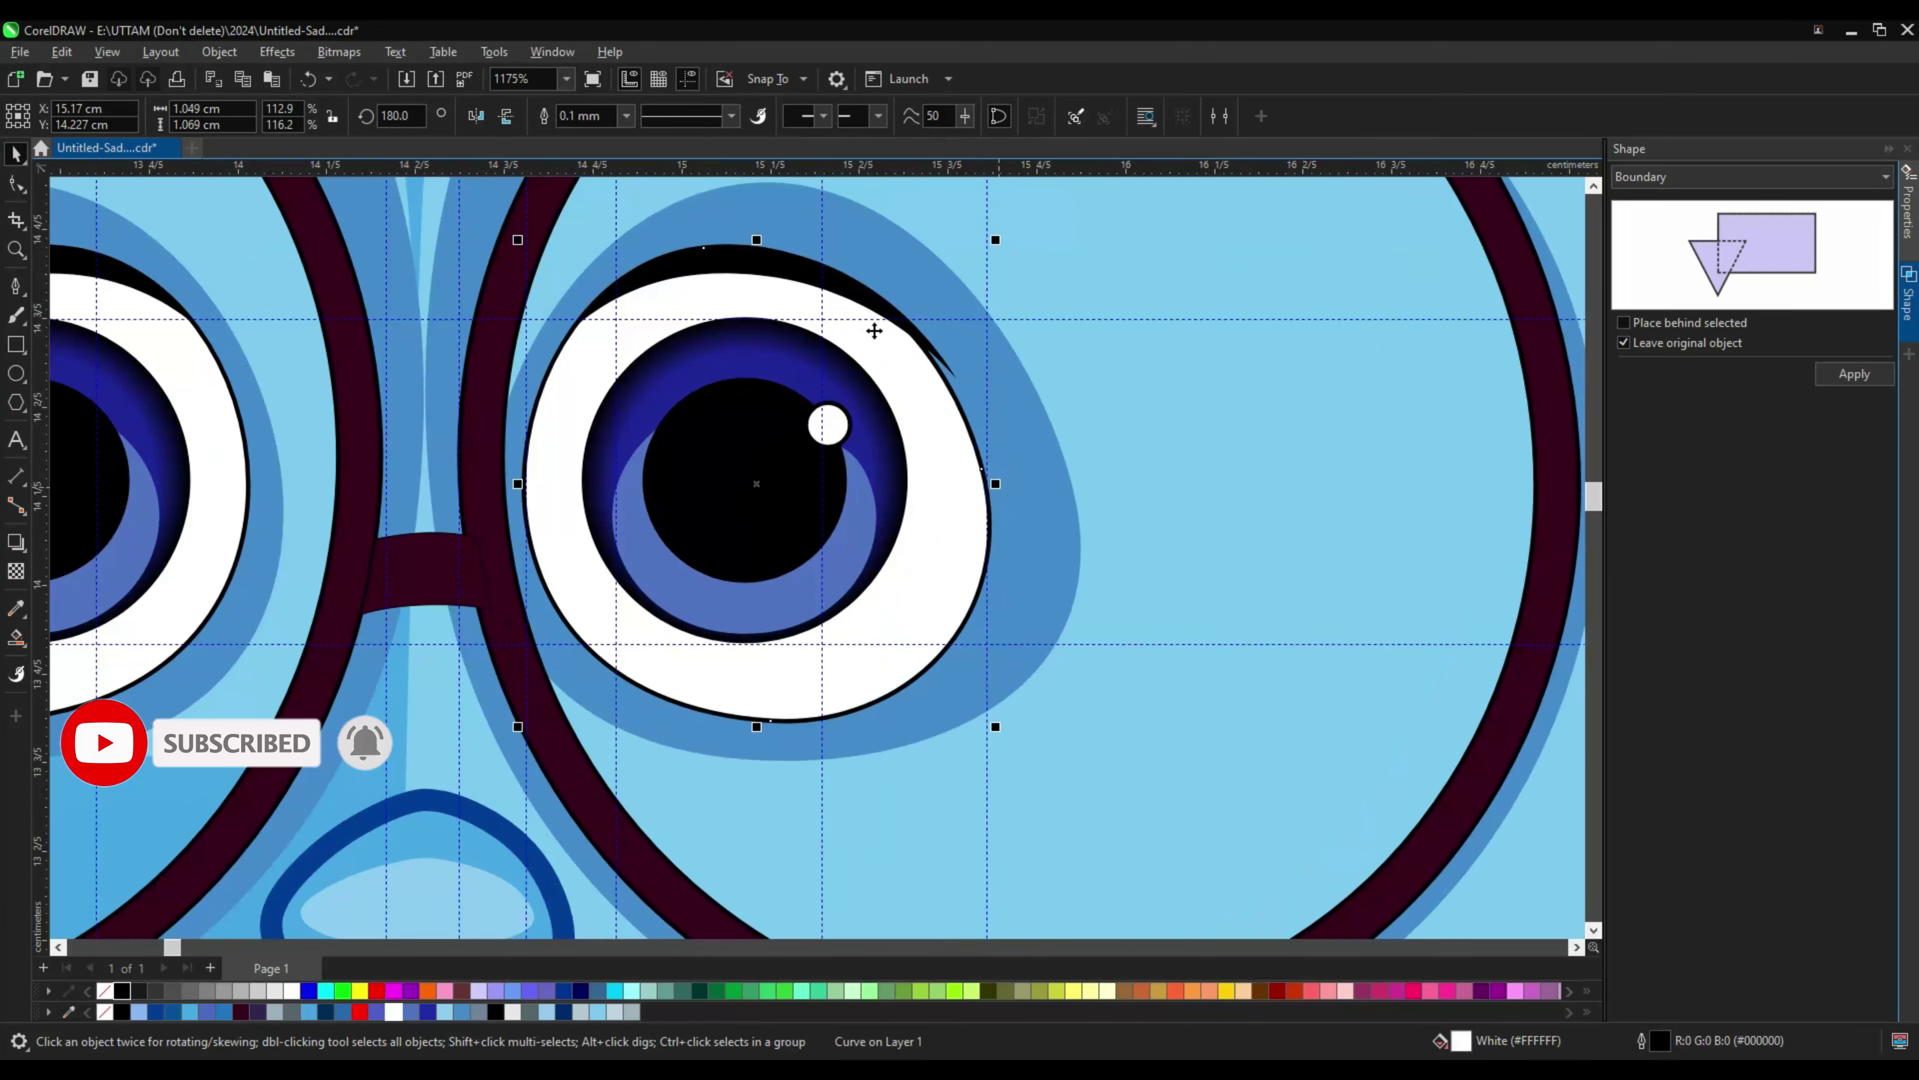
pyautogui.moveTo(953, 326); pyautogui.dragTo(949, 326)
pyautogui.rightClick(790, 264)
pyautogui.press('Escape')
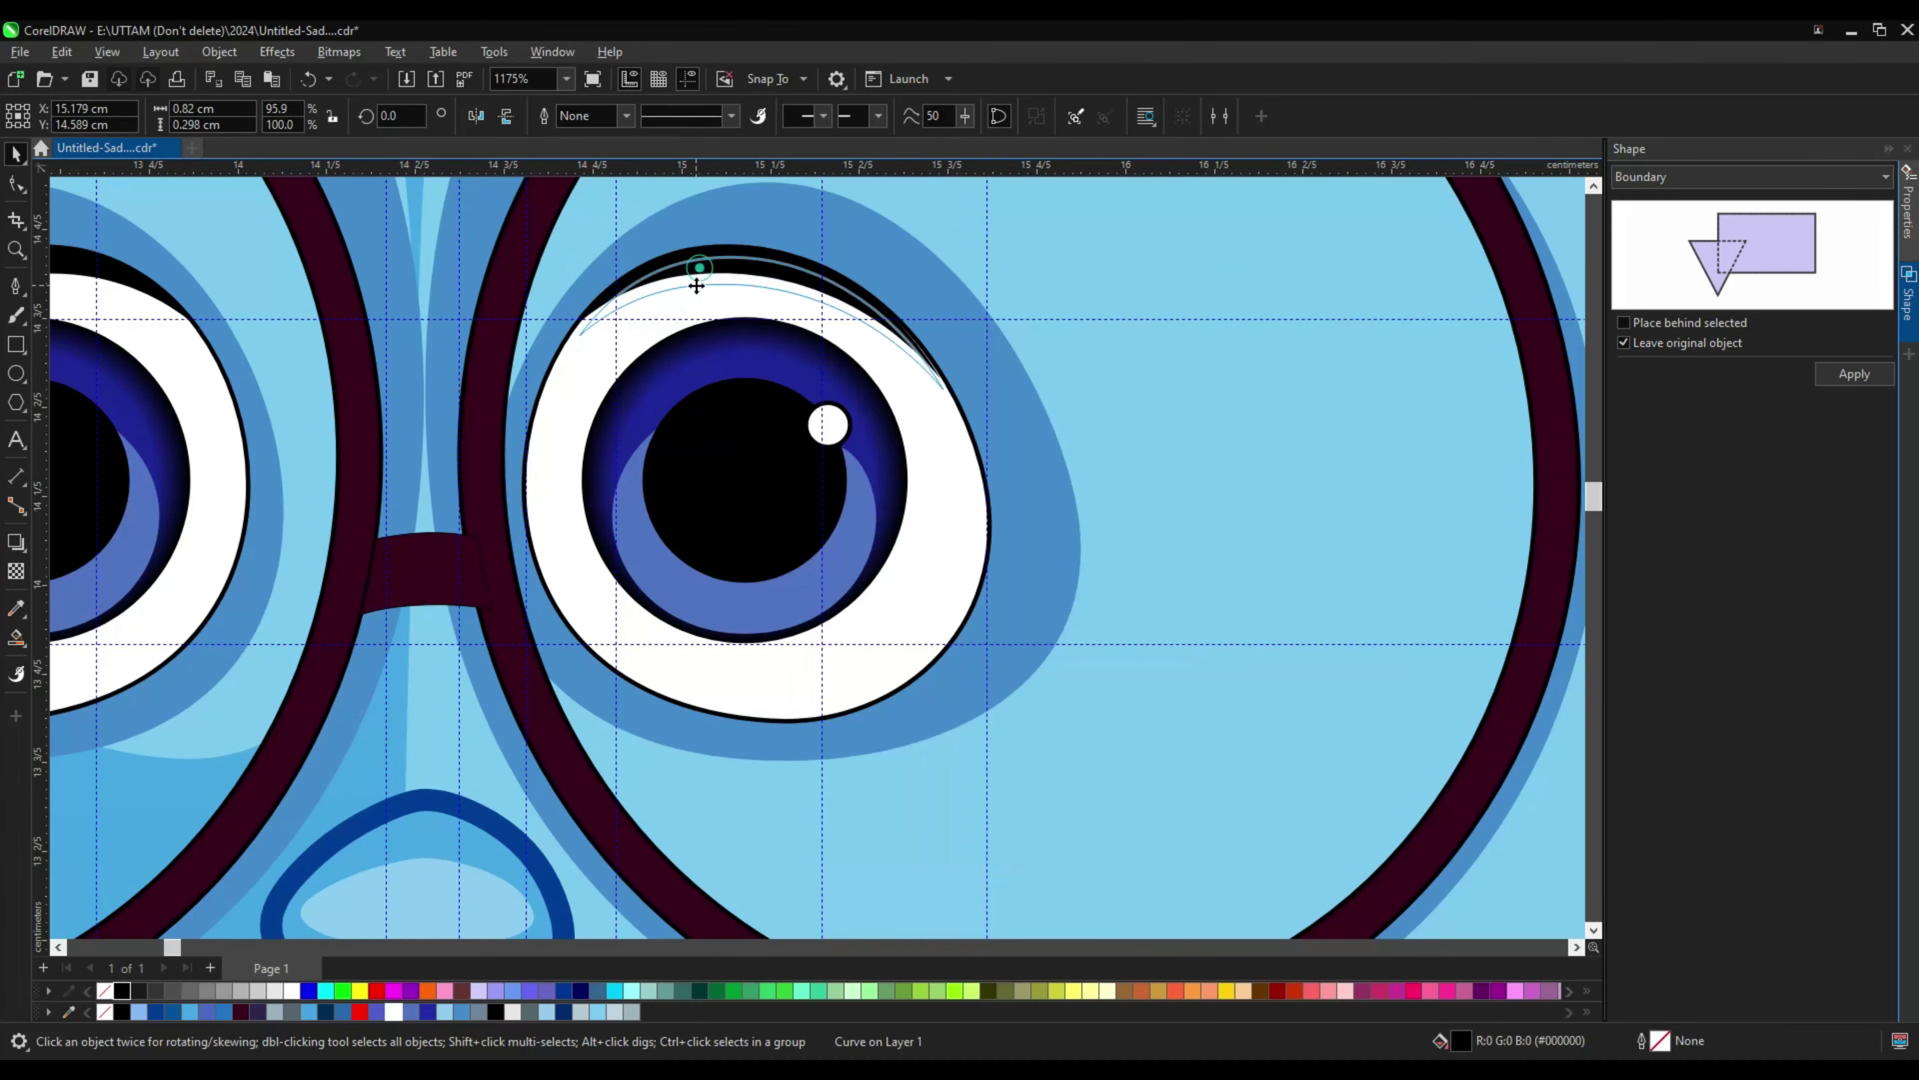
# Step: Reshape the right eyelid crescent's nodes so both ends follow the outline of the eye white
pyautogui.scroll(4, 703, 266)
pyautogui.rightClick(714, 260)
pyautogui.click(890, 366)
pyautogui.press('F10')
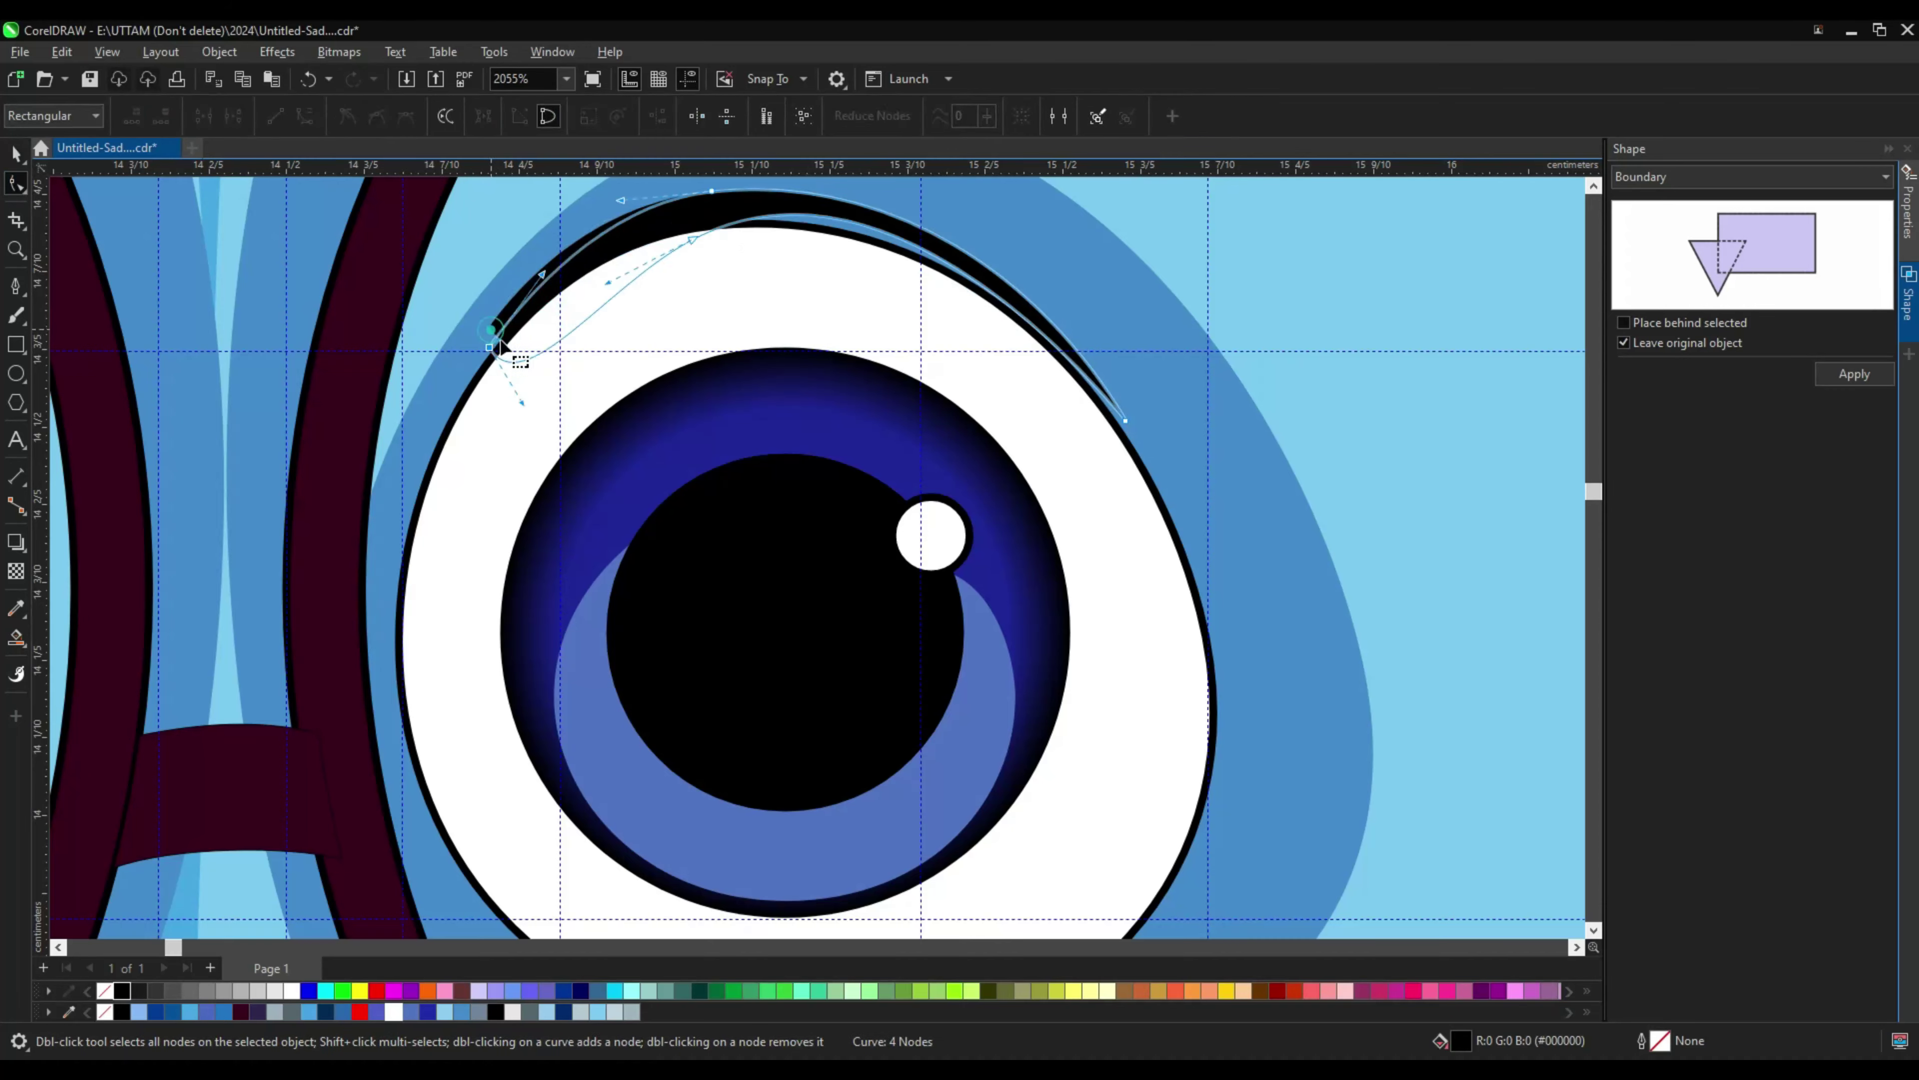
pyautogui.click(538, 288)
pyautogui.moveTo(540, 294); pyautogui.dragTo(1124, 436)
pyautogui.scroll(-6, 900, 483)
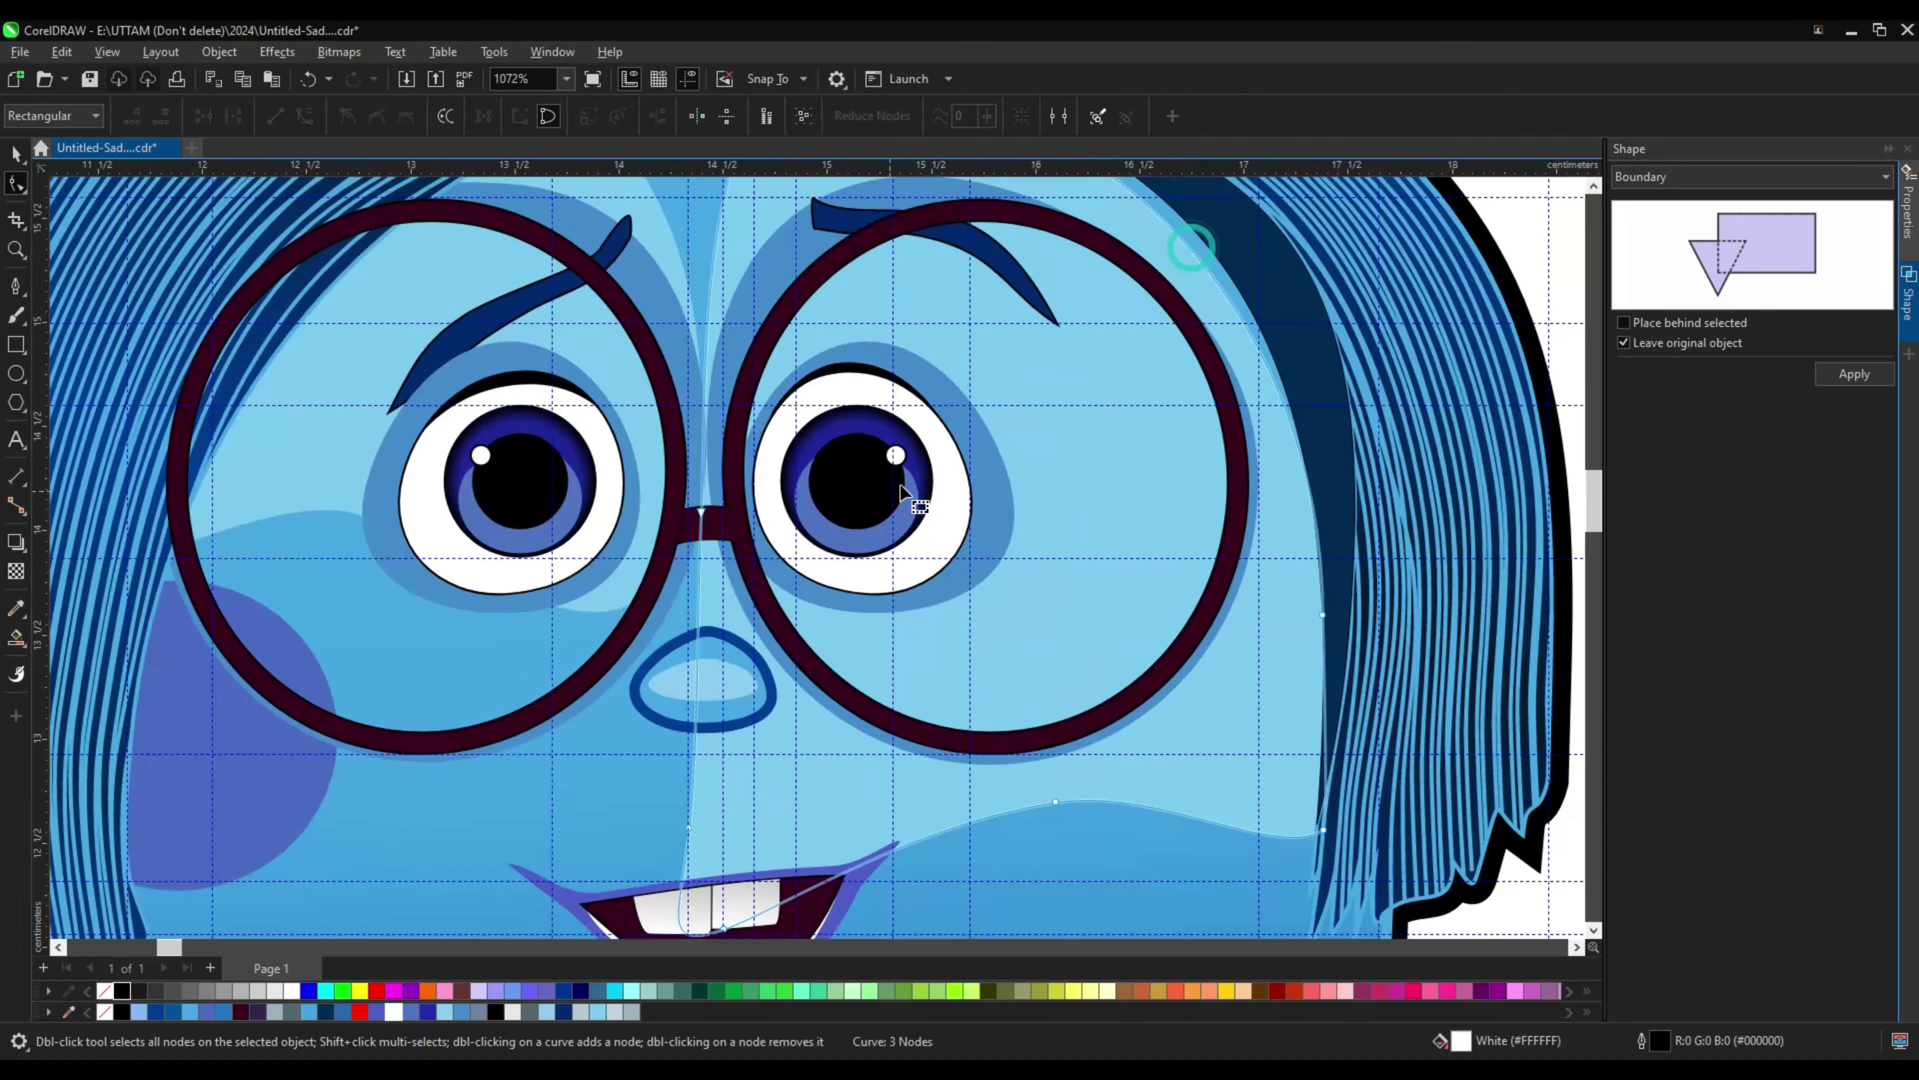
# Step: Mirror the left eye's iris, pupil, highlight and eyelid horizontally so both eyes look the same way
pyautogui.press('space')
pyautogui.click(707, 484)
pyautogui.scroll(2, 774, 476)
pyautogui.click(476, 115)
pyautogui.scroll(1, 776, 513)
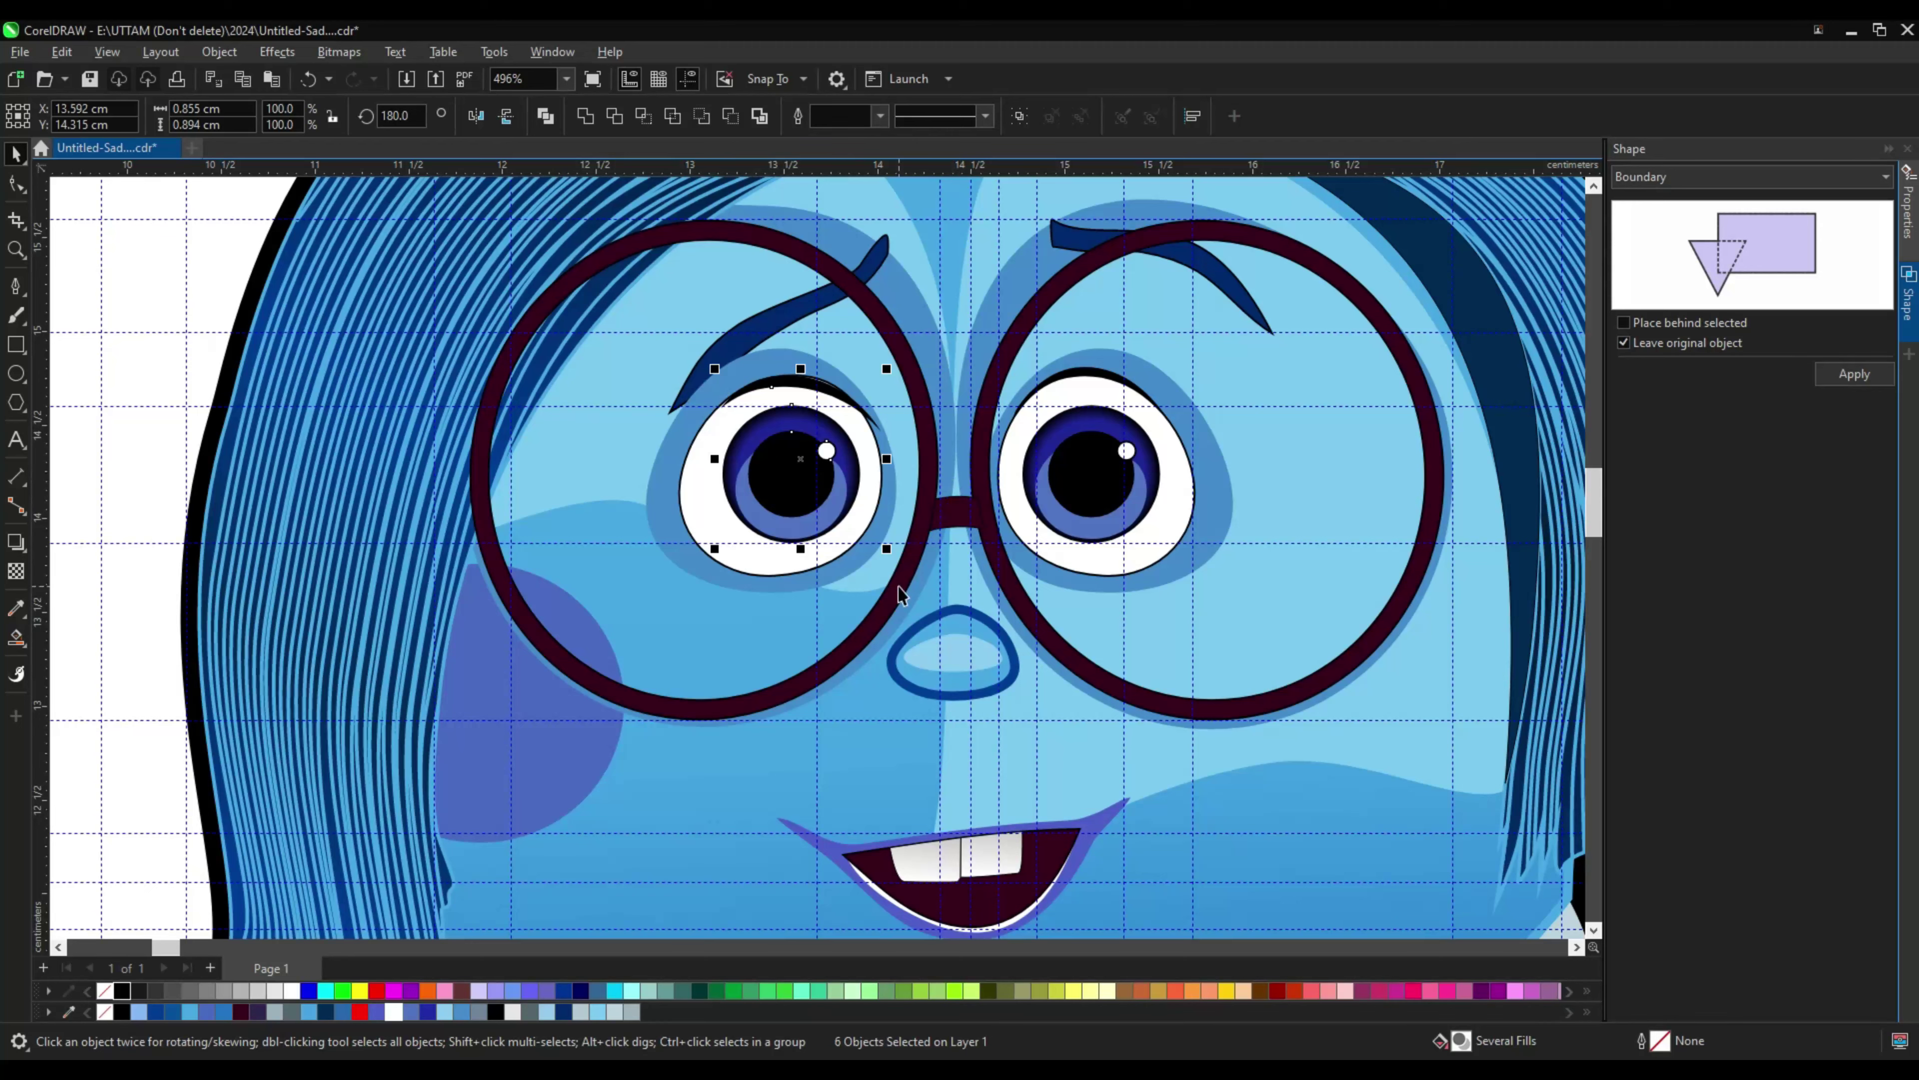
pyautogui.hotkey('ctrl', 'z')
# Step: Move the left glasses rim together with its blue shadow slightly left, away from the bridge
pyautogui.click(888, 590)
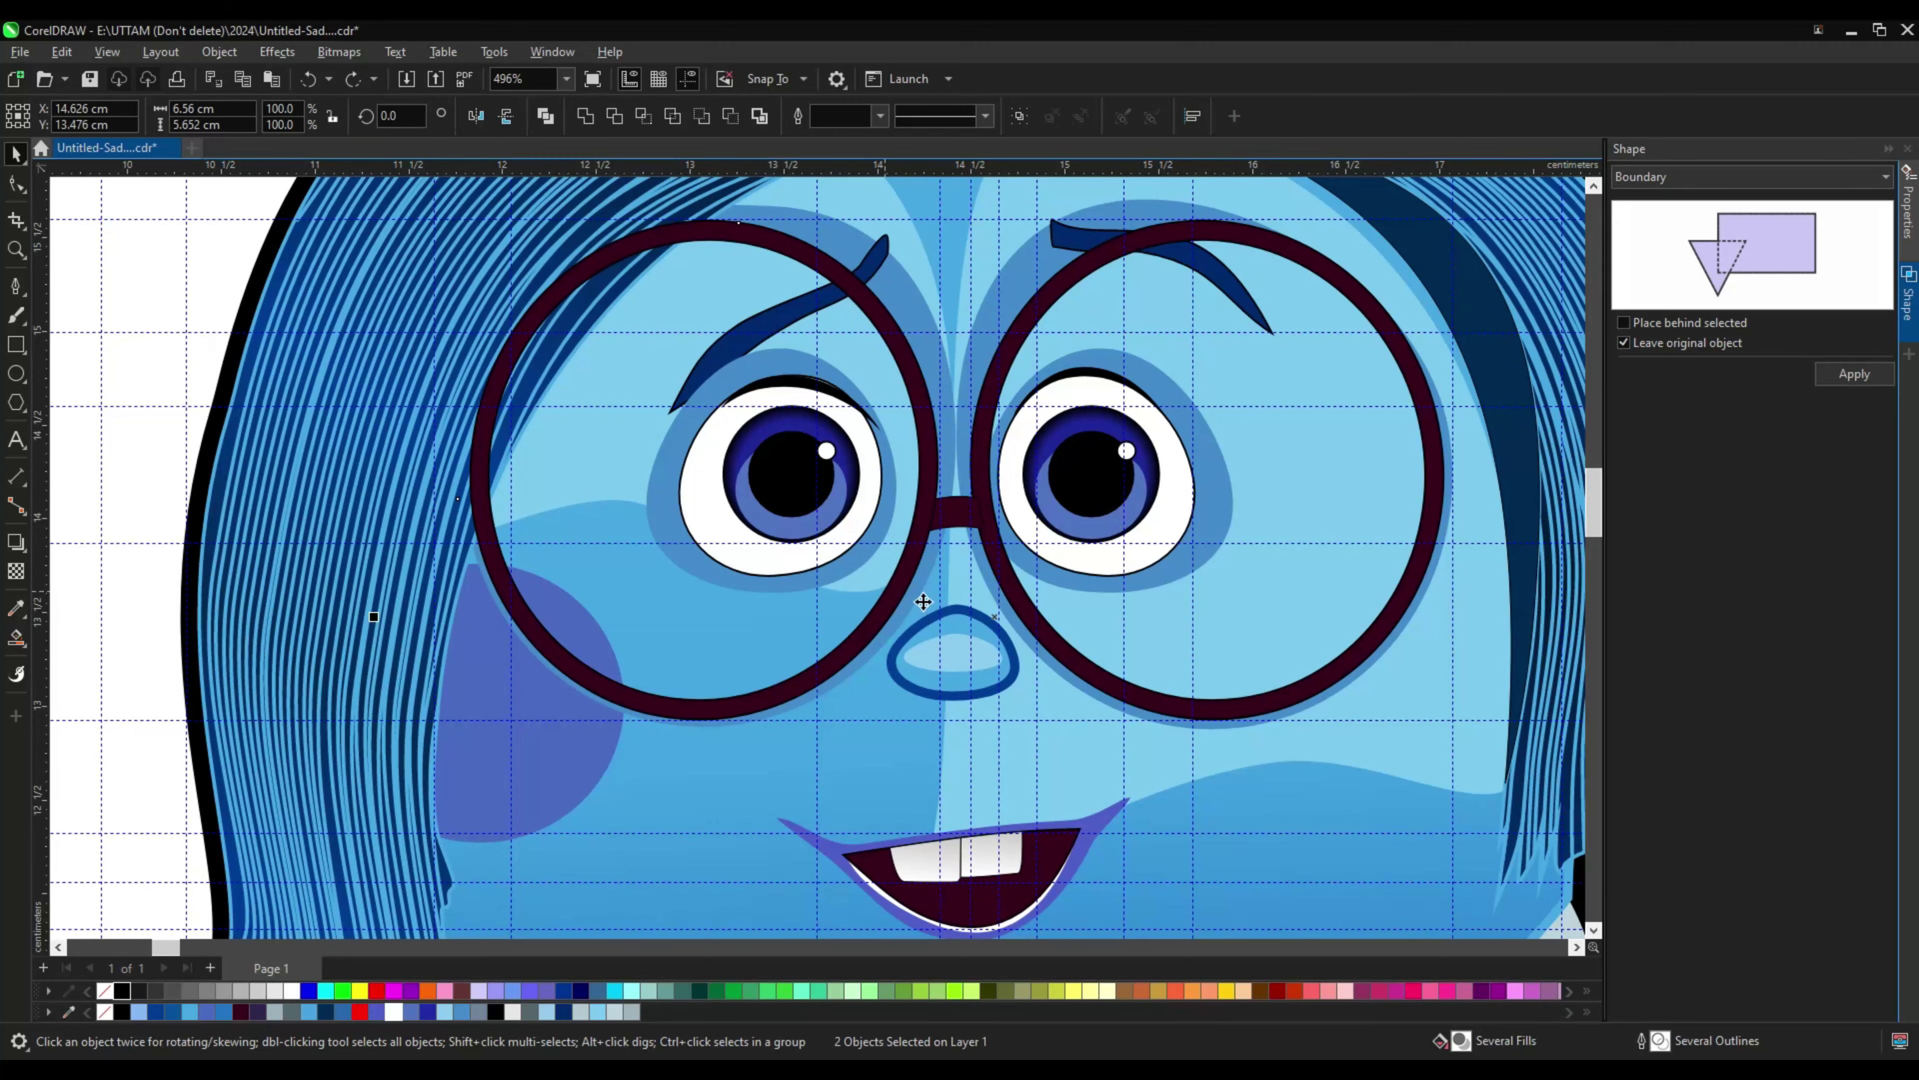
pyautogui.scroll(-2, 923, 602)
pyautogui.click(911, 598)
pyautogui.scroll(4, 899, 575)
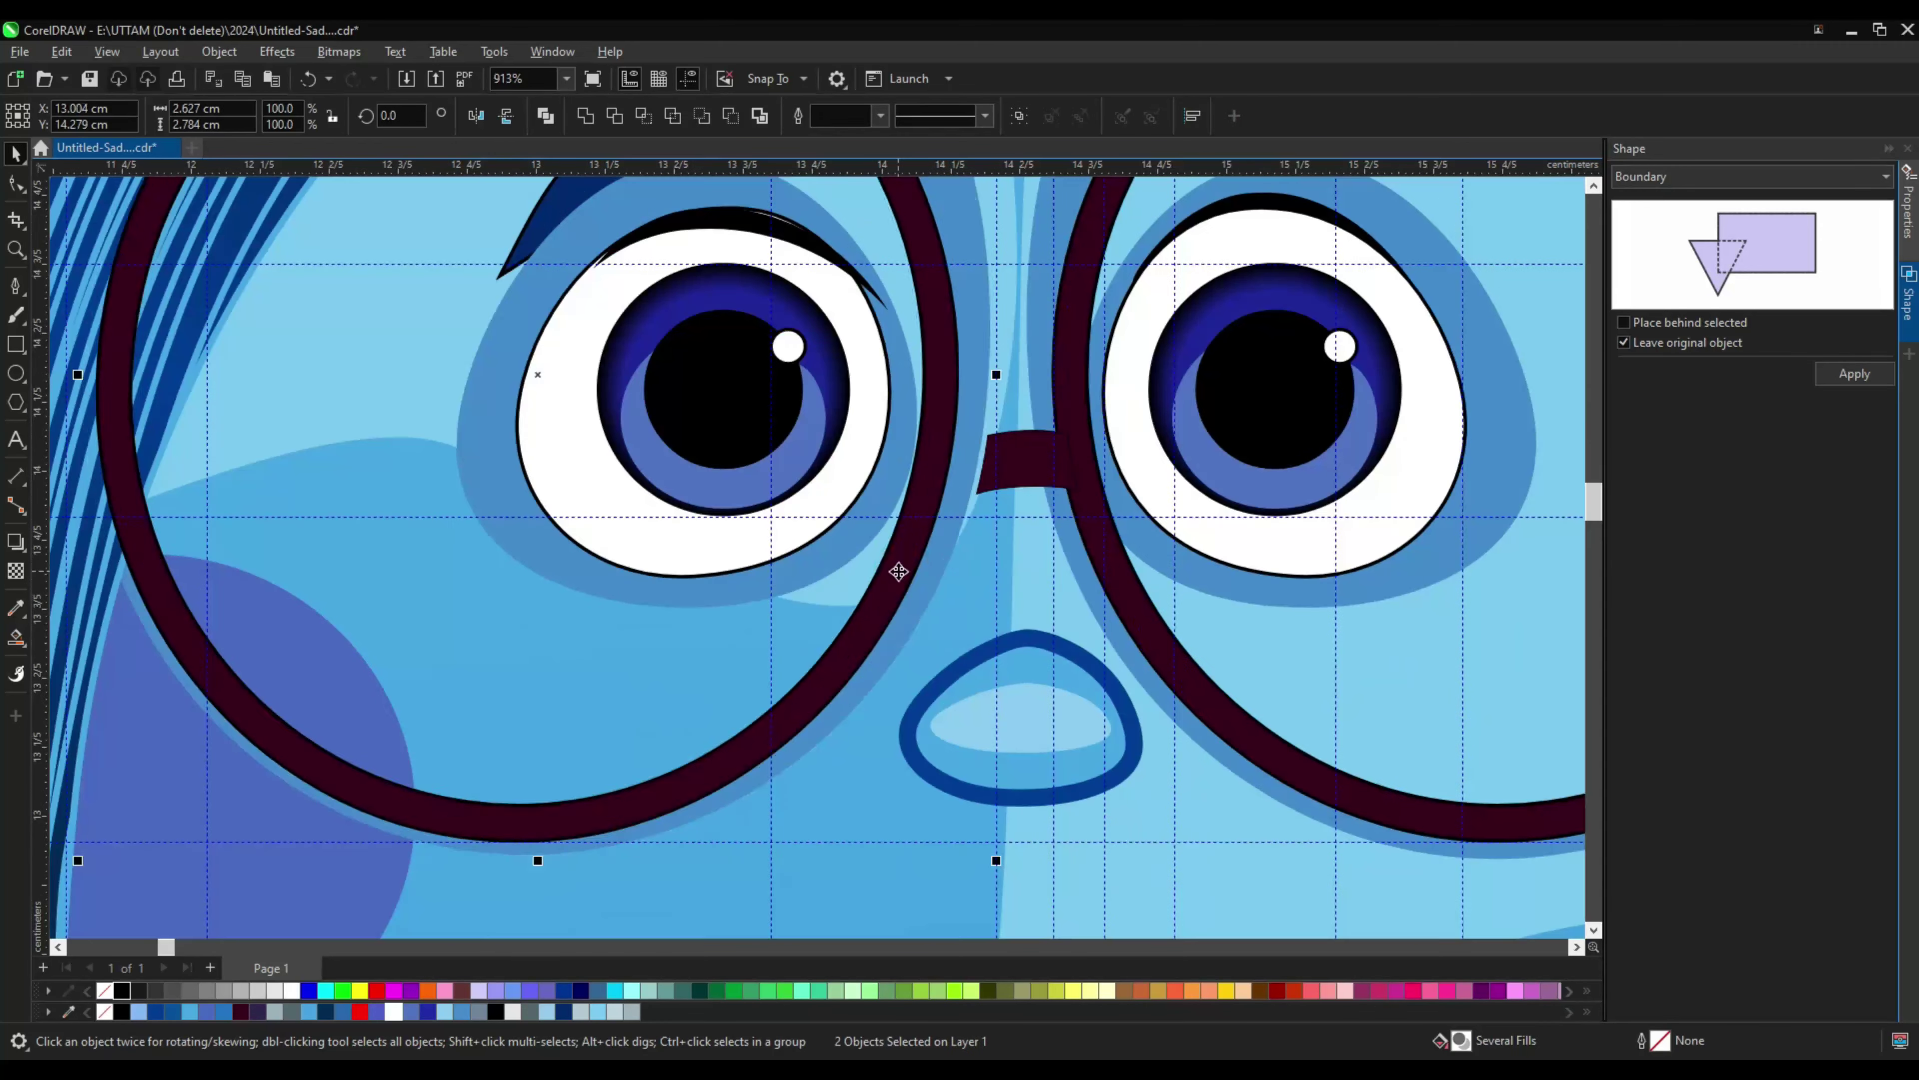
# Step: Move the glasses bridge and the right rim left so the bridge joins both rims
pyautogui.scroll(-3, 898, 572)
pyautogui.scroll(2, 898, 571)
pyautogui.click(871, 563)
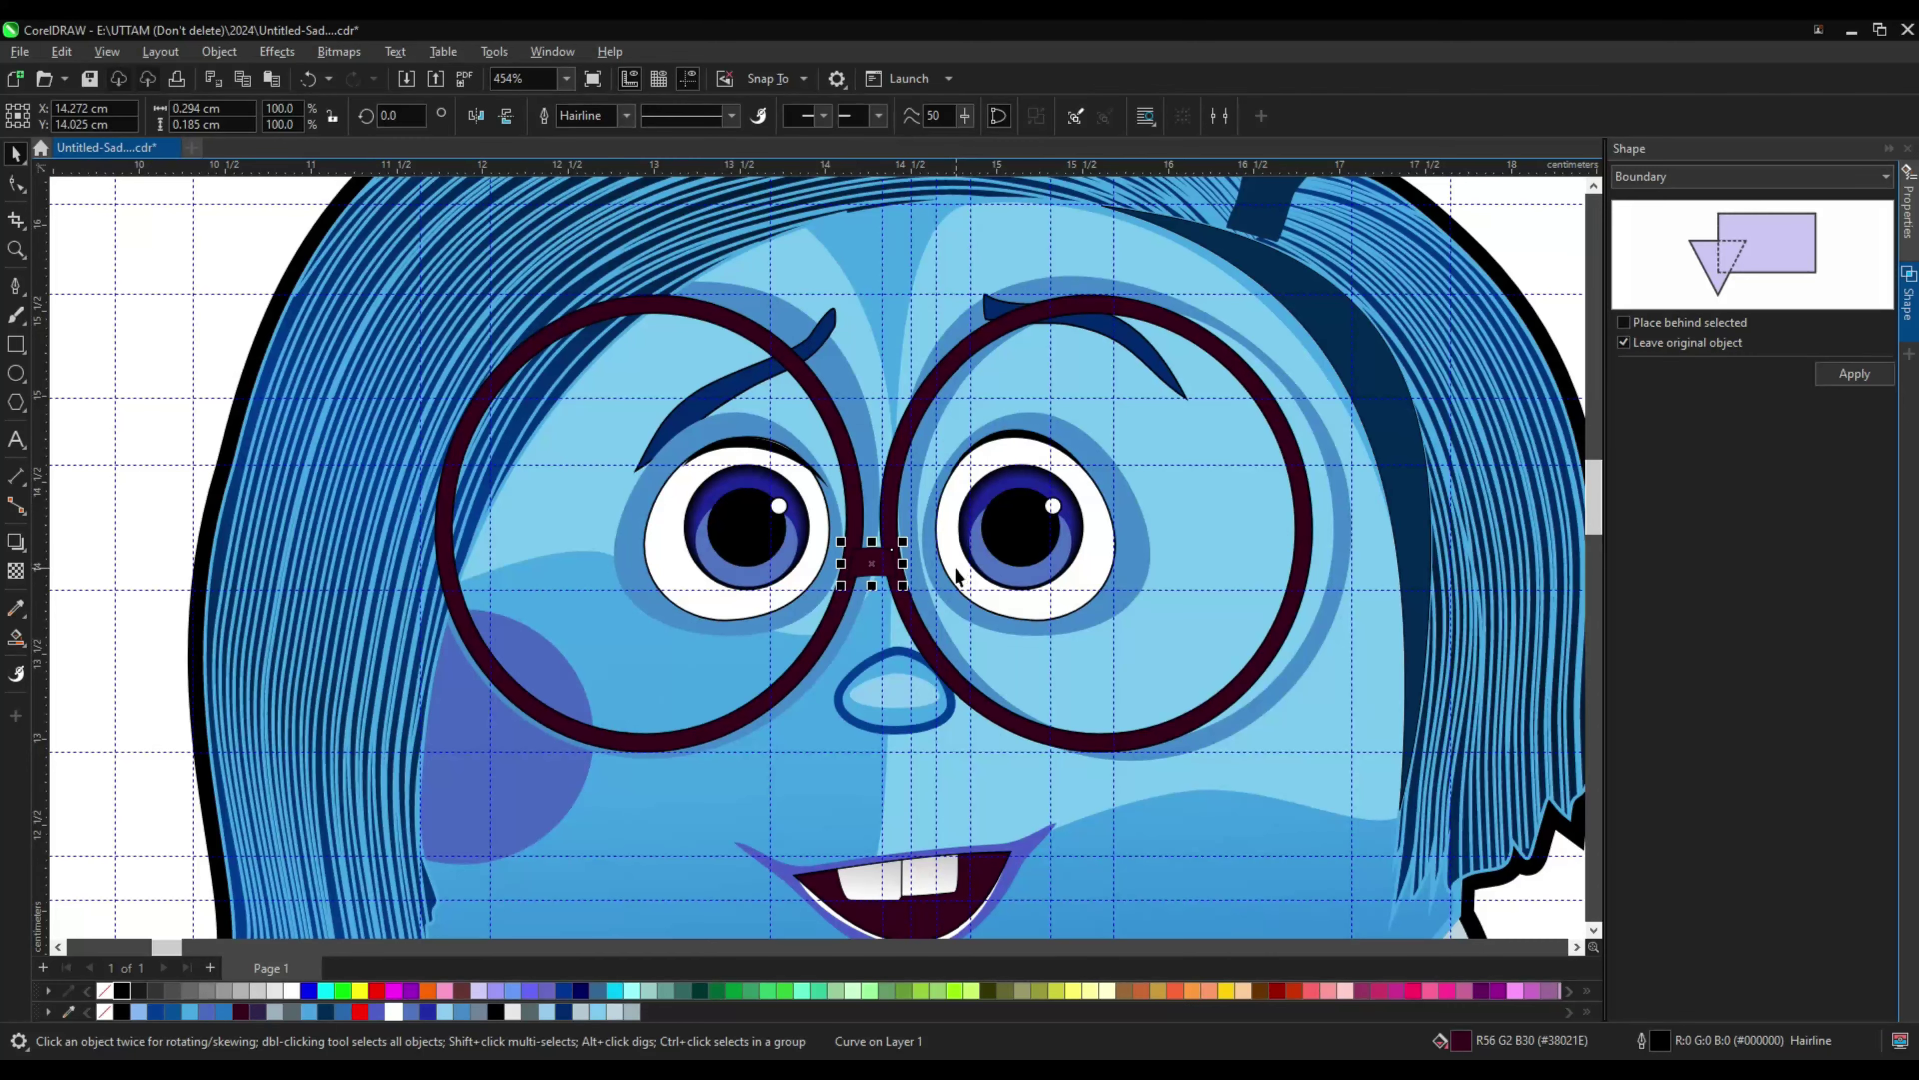
pyautogui.scroll(1, 880, 546)
pyautogui.click(886, 538)
pyautogui.scroll(2, 869, 529)
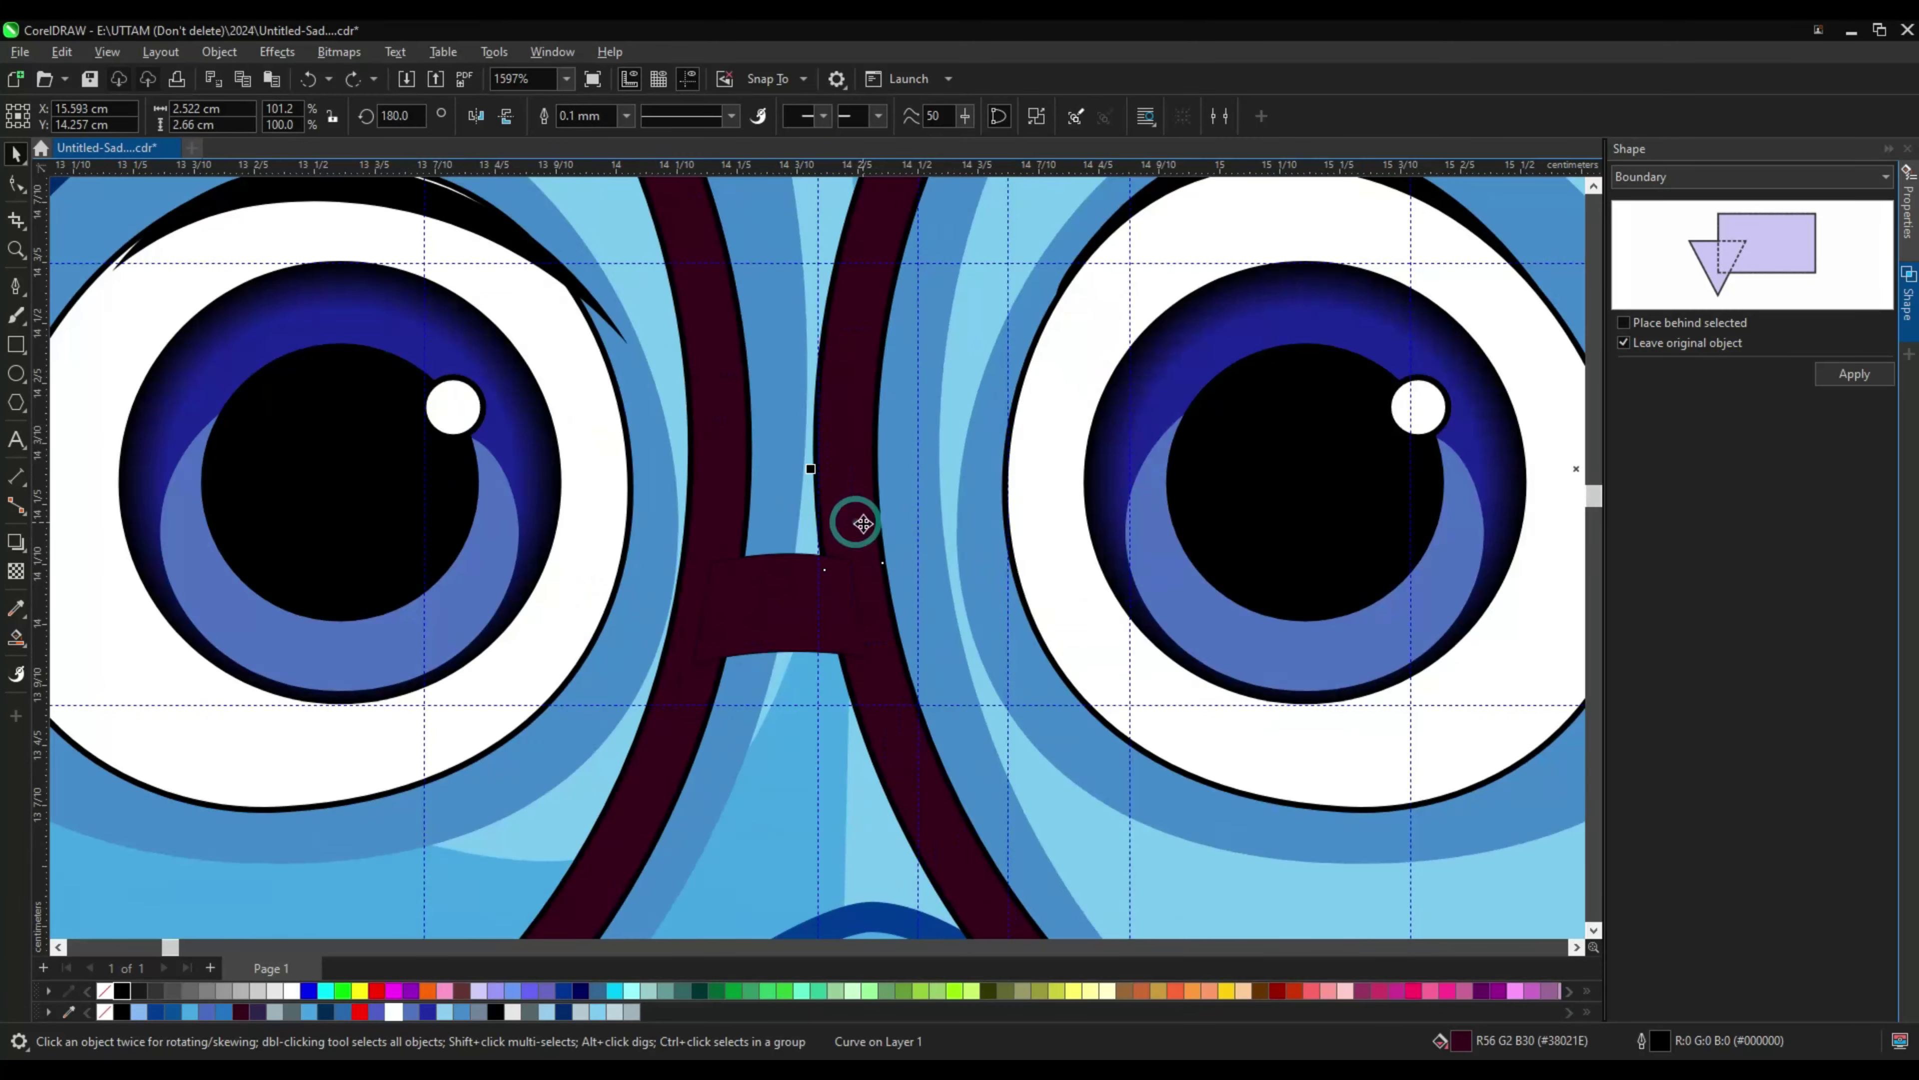
# Step: Combine the right rim's two overlapping ring objects into a single curve
pyautogui.scroll(-1, 850, 539)
pyautogui.scroll(-2, 848, 543)
pyautogui.keyDown('shift'); pyautogui.click(848, 543); pyautogui.keyUp('shift')
pyautogui.scroll(2, 848, 543)
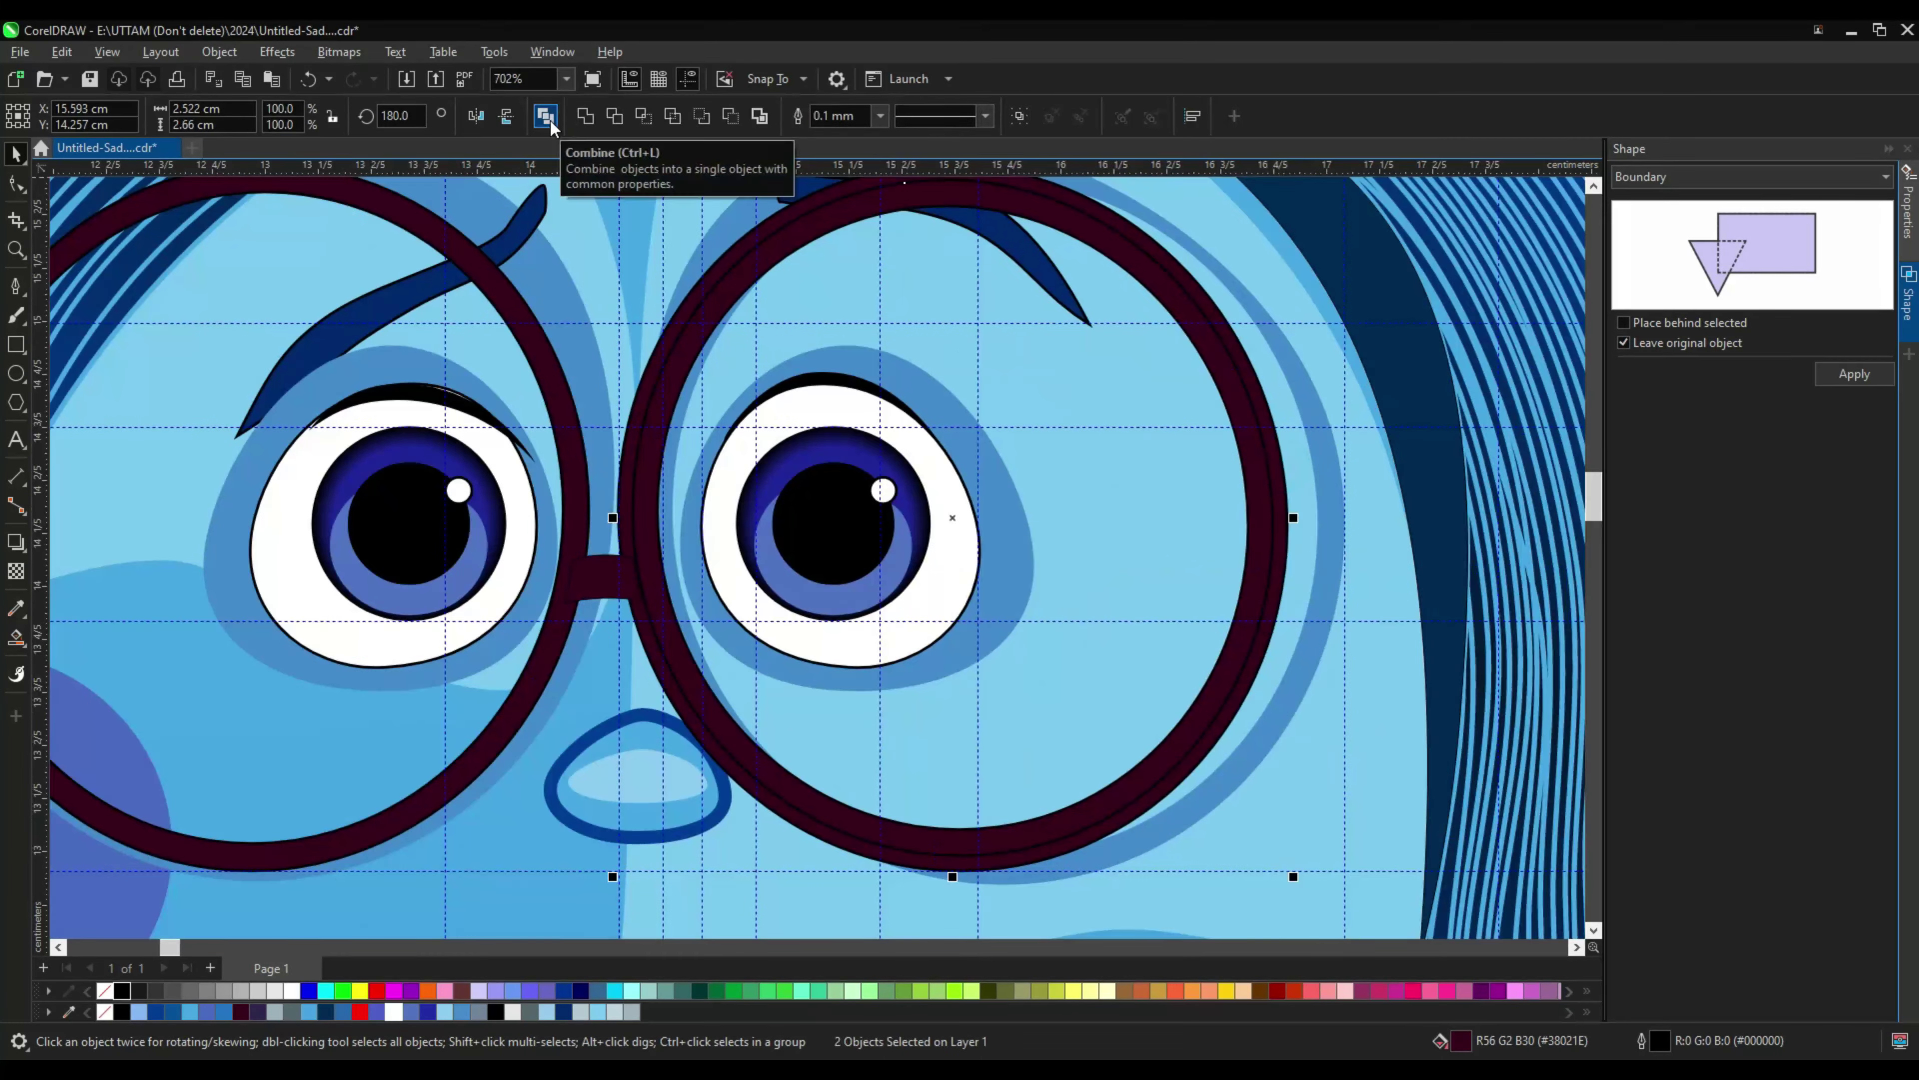
pyautogui.scroll(1, 647, 492)
pyautogui.hotkey('ctrl', 'l')
pyautogui.scroll(-3, 953, 446)
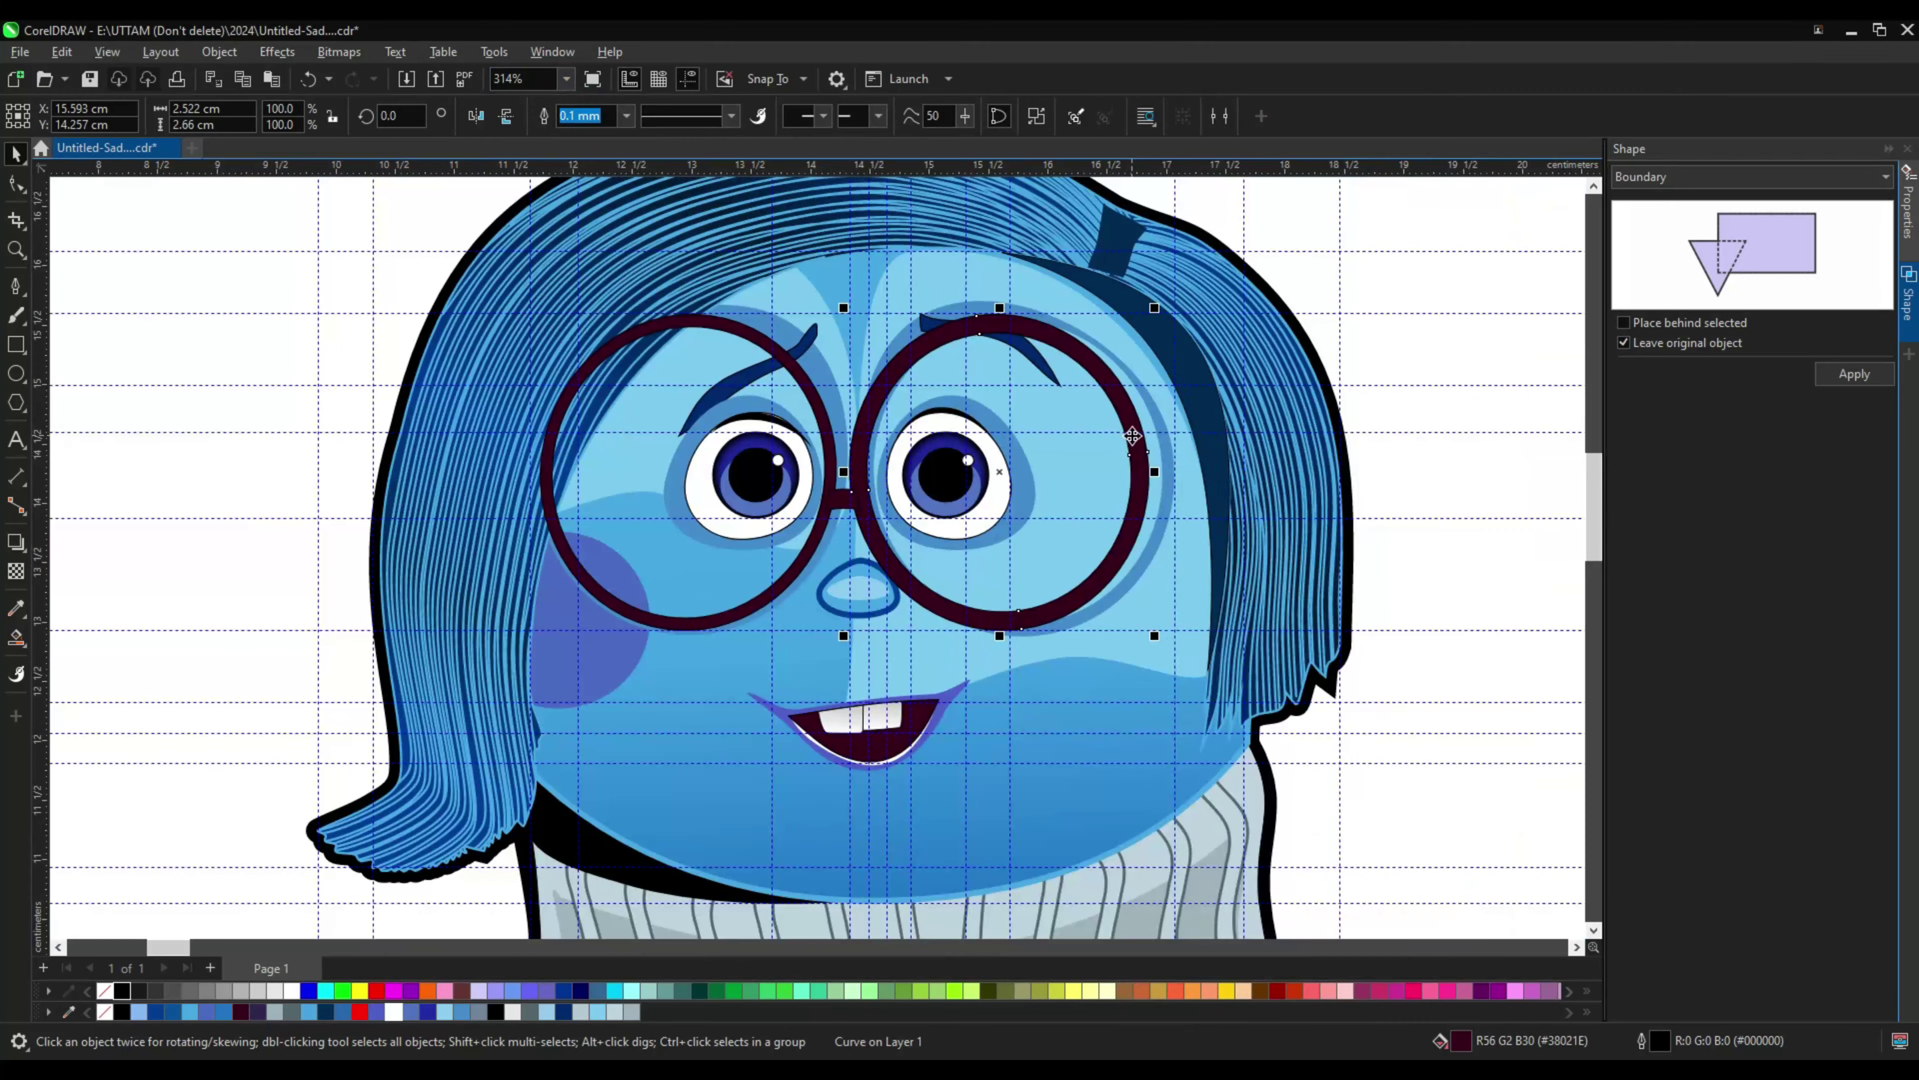
# Step: Replace the left glasses rim with a mirrored copy of the right rim, aligned to the bridge
pyautogui.rightClick(1377, 233)
pyautogui.click(1420, 383)
pyautogui.moveTo(1085, 597); pyautogui.dragTo(767, 587)
pyautogui.scroll(2, 786, 597)
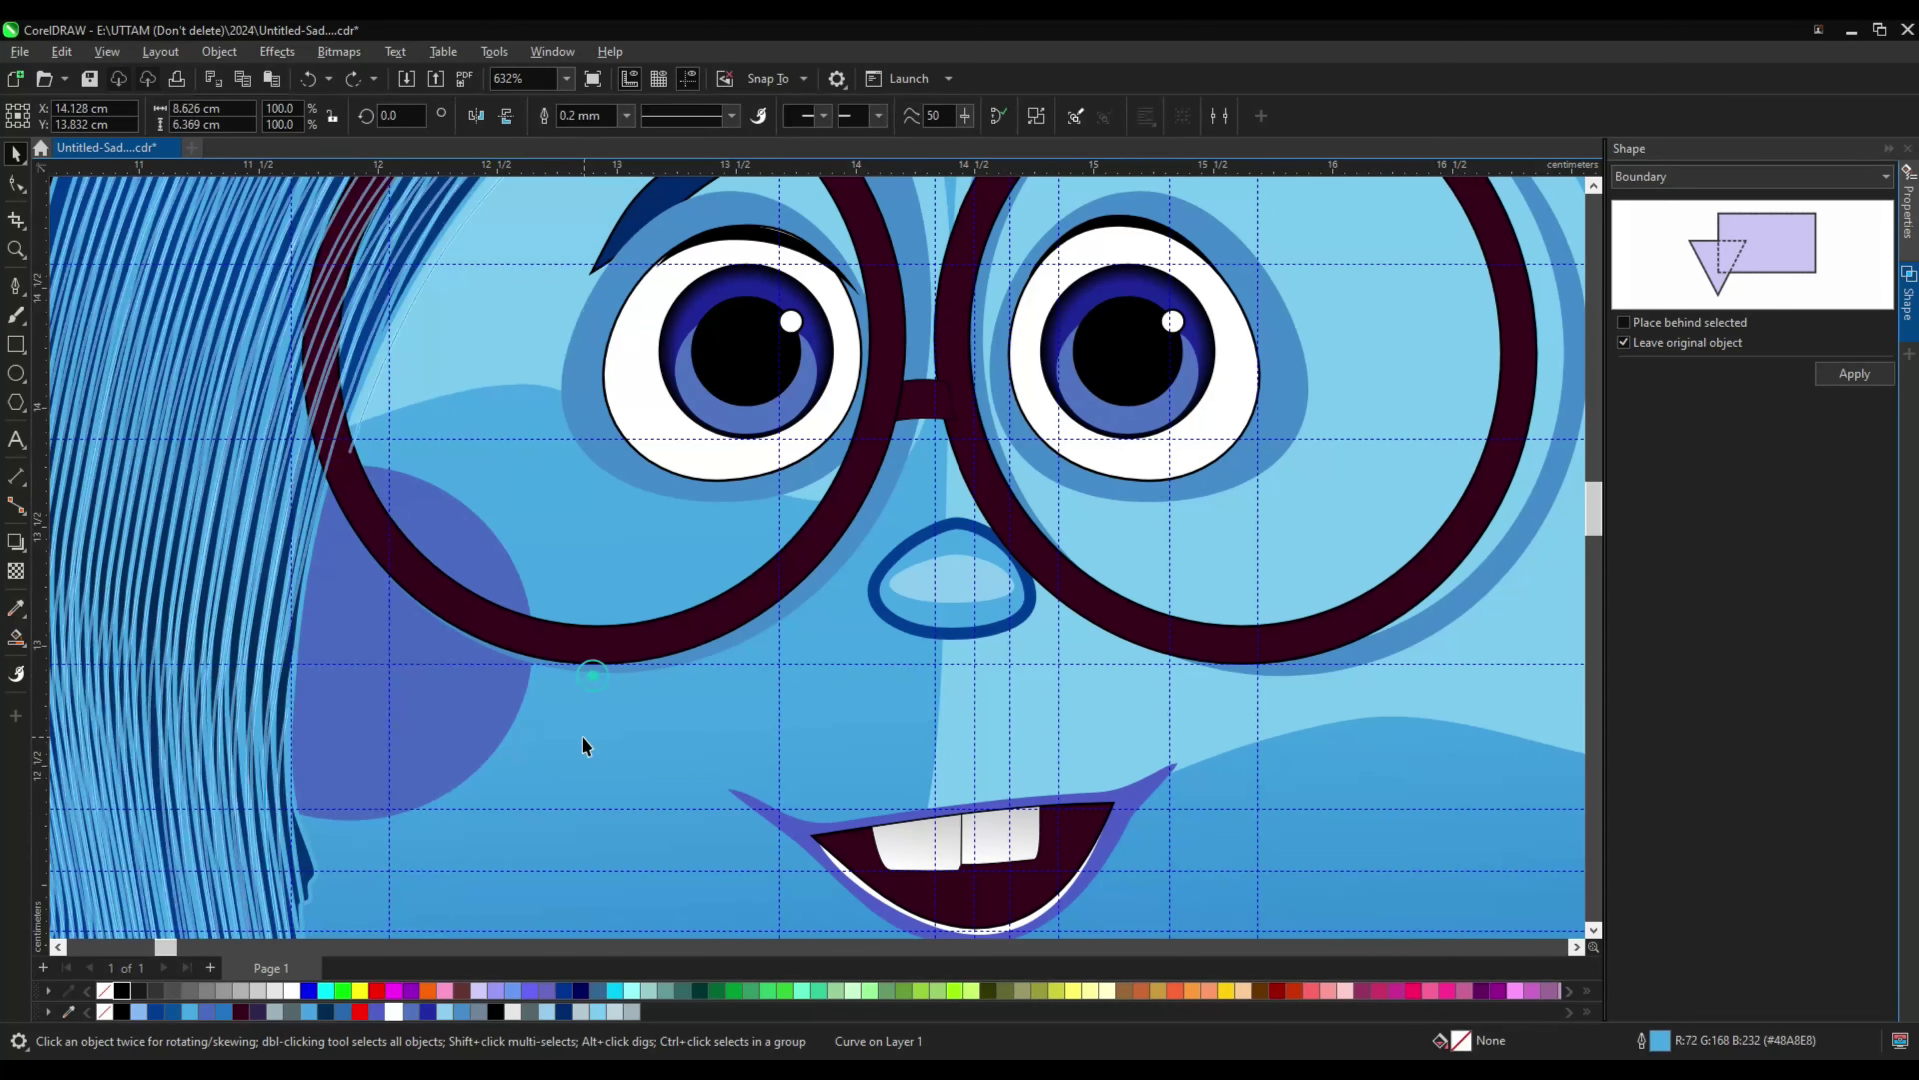
pyautogui.click(437, 583)
pyautogui.click(437, 584)
pyautogui.scroll(-2, 529, 587)
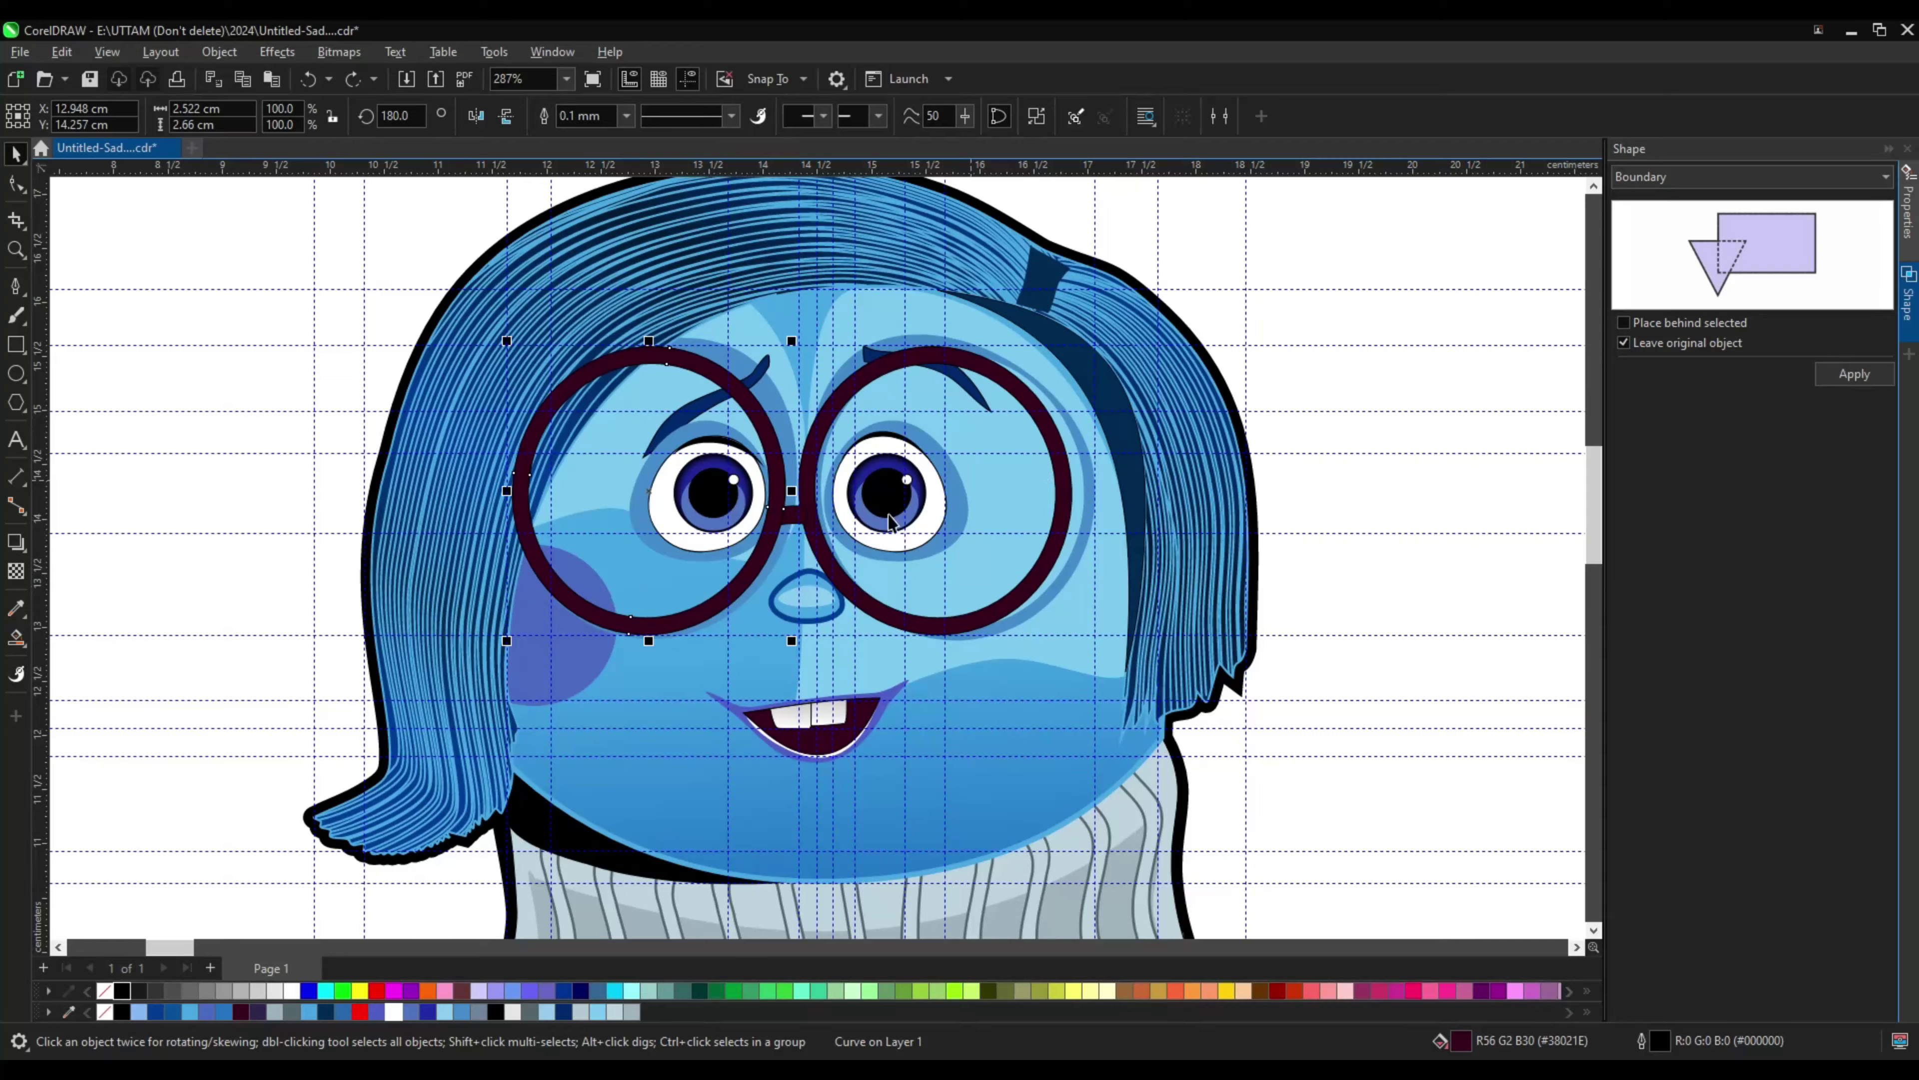
# Step: Give the glasses bridge a black hairline outline and narrow the right rim to about 2.509 cm wide
pyautogui.scroll(4, 846, 503)
pyautogui.rightClick(856, 481)
pyautogui.press('Escape')
pyautogui.scroll(-2, 891, 614)
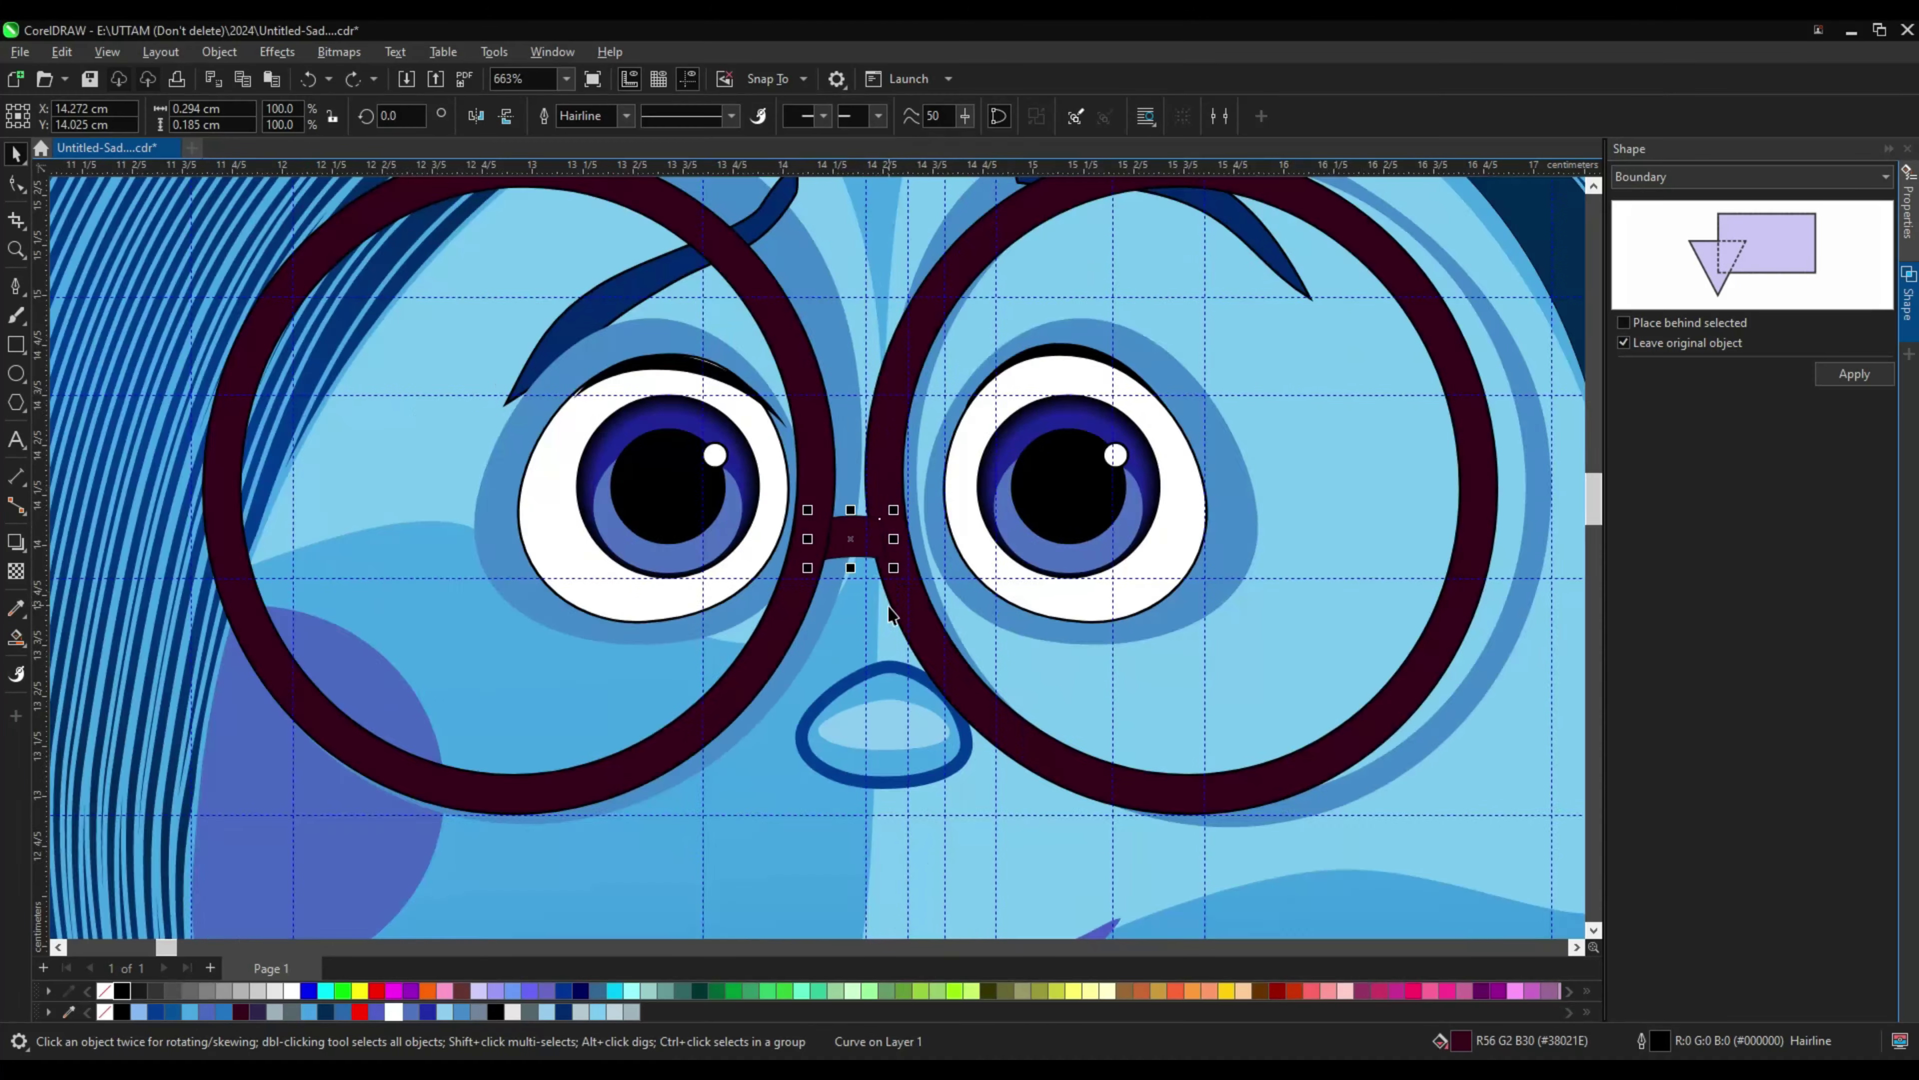
pyautogui.scroll(-3, 891, 614)
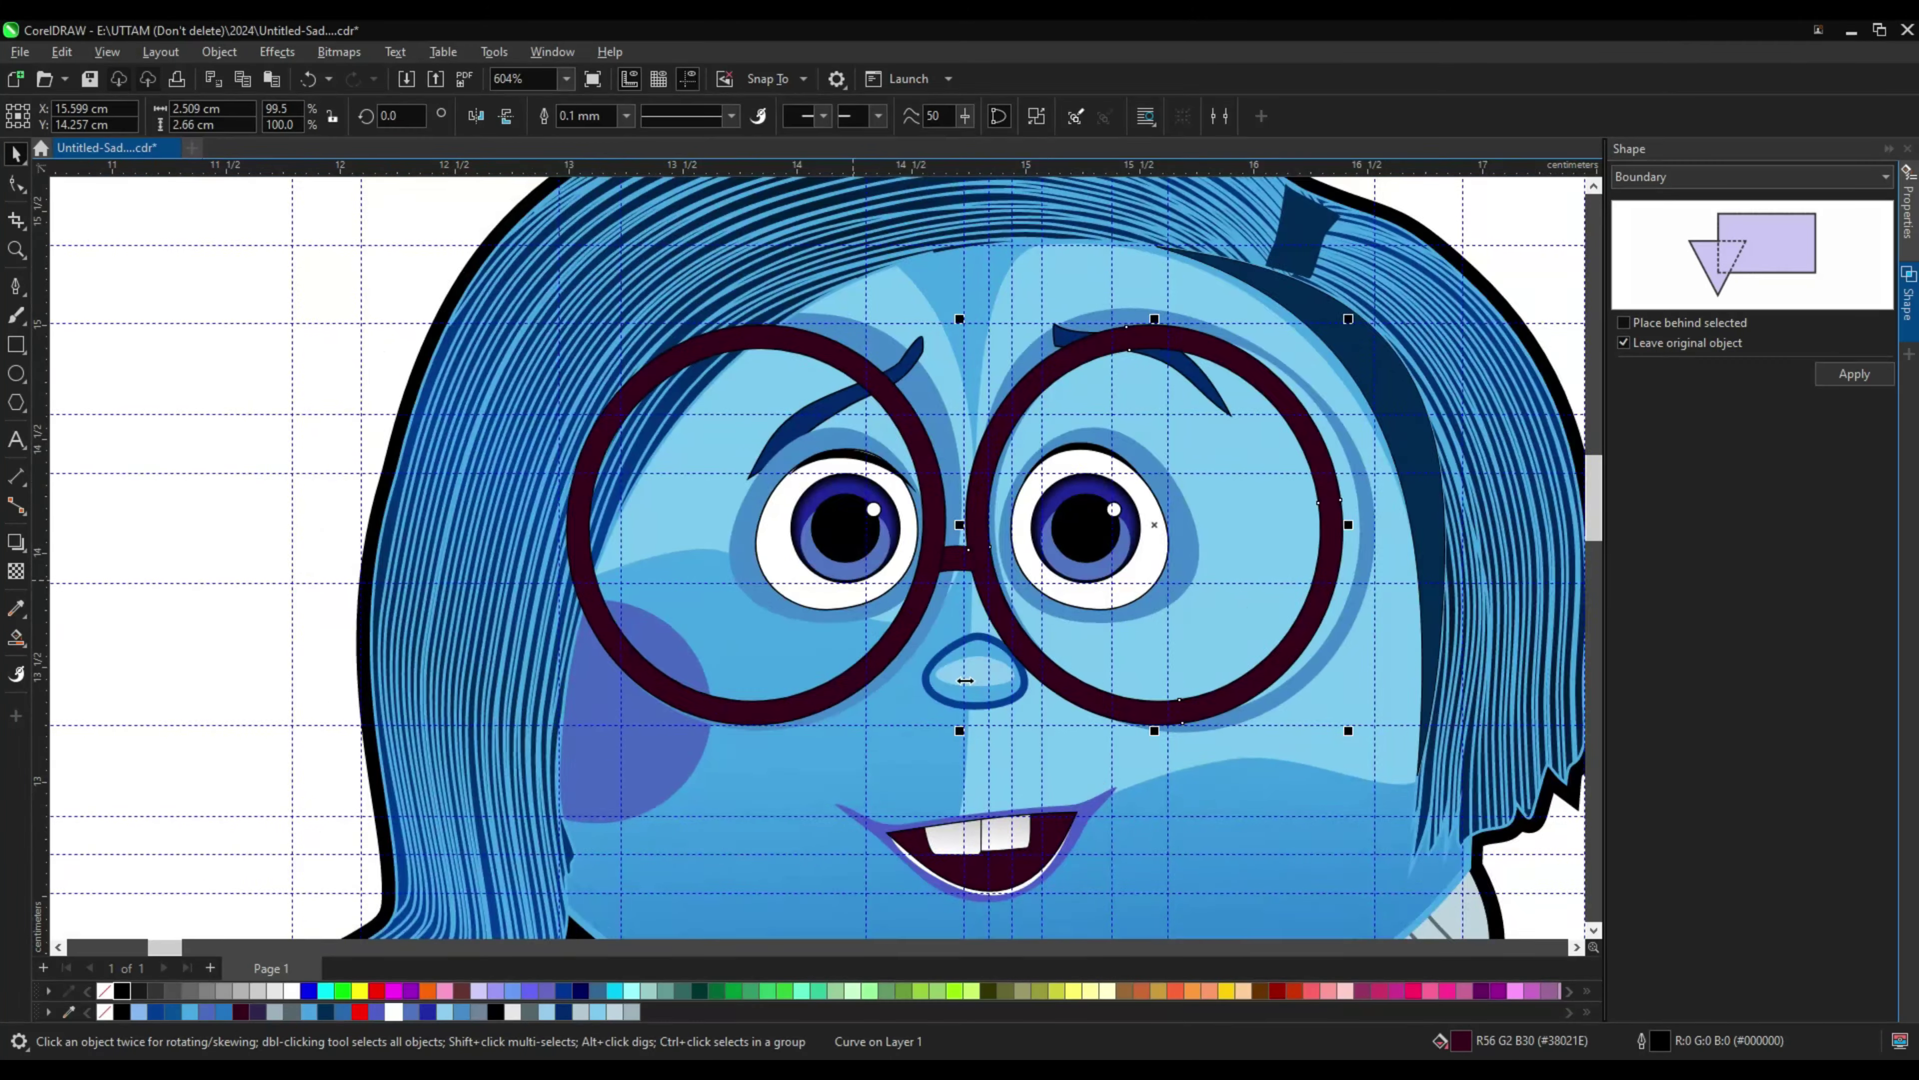
# Step: Move the nose and the mouth slightly left so both sit centred below the glasses bridge
pyautogui.moveTo(870, 613); pyautogui.dragTo(1062, 751)
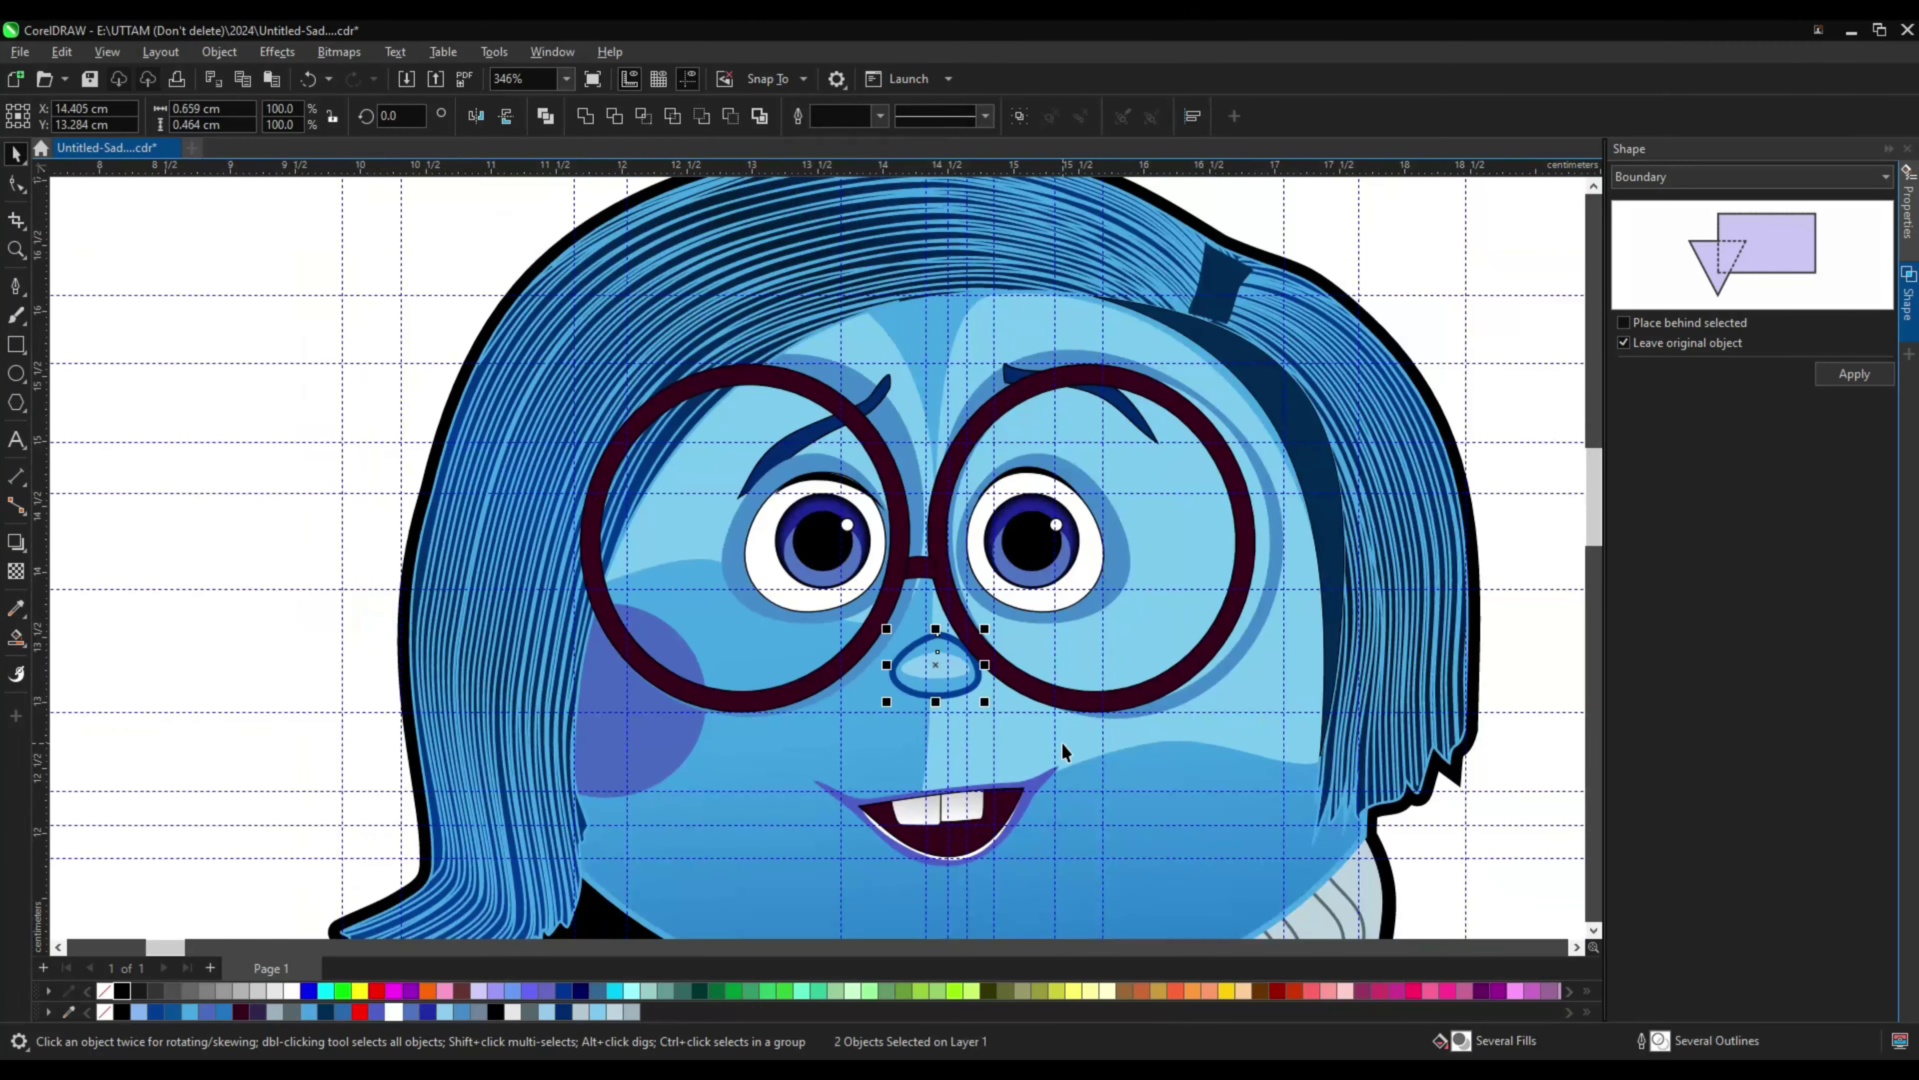
pyautogui.scroll(1, 1063, 744)
pyautogui.click(1071, 664)
pyautogui.scroll(-3, 1066, 662)
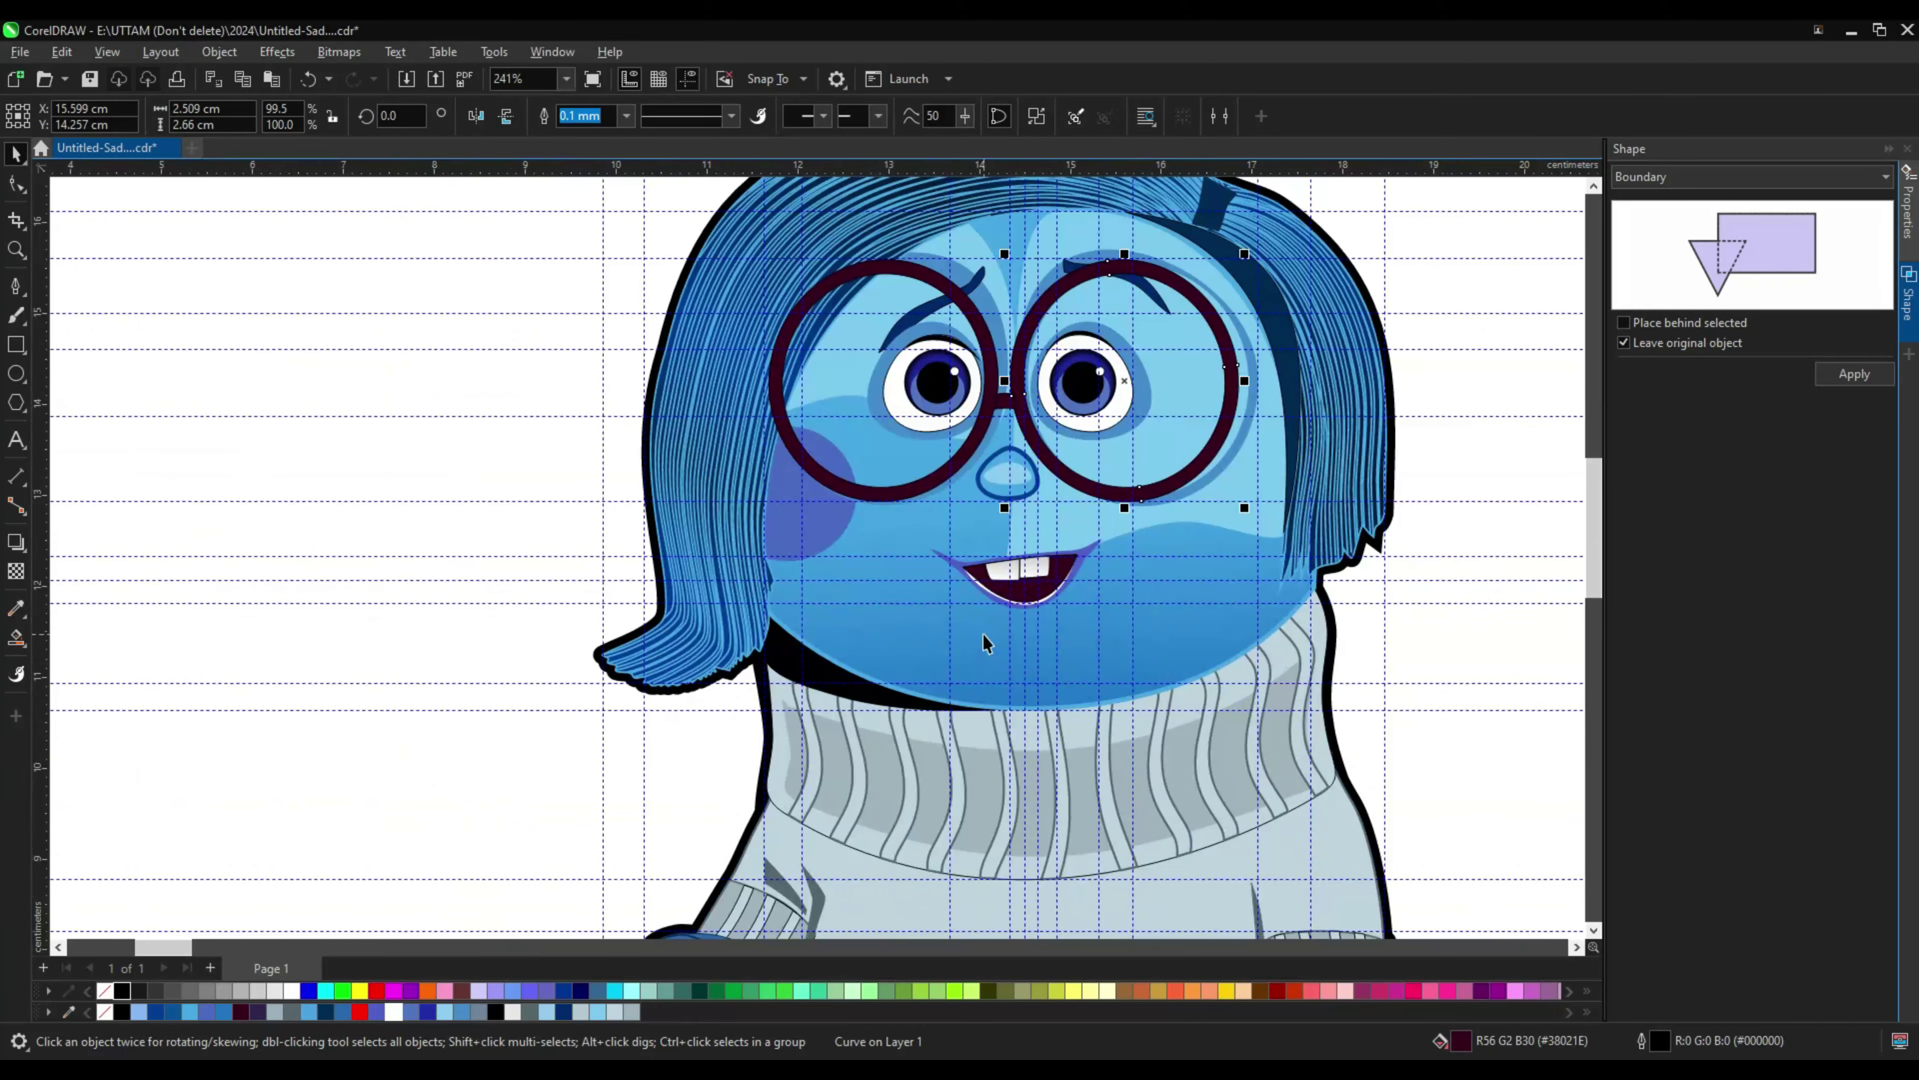
pyautogui.moveTo(903, 522); pyautogui.dragTo(1140, 668)
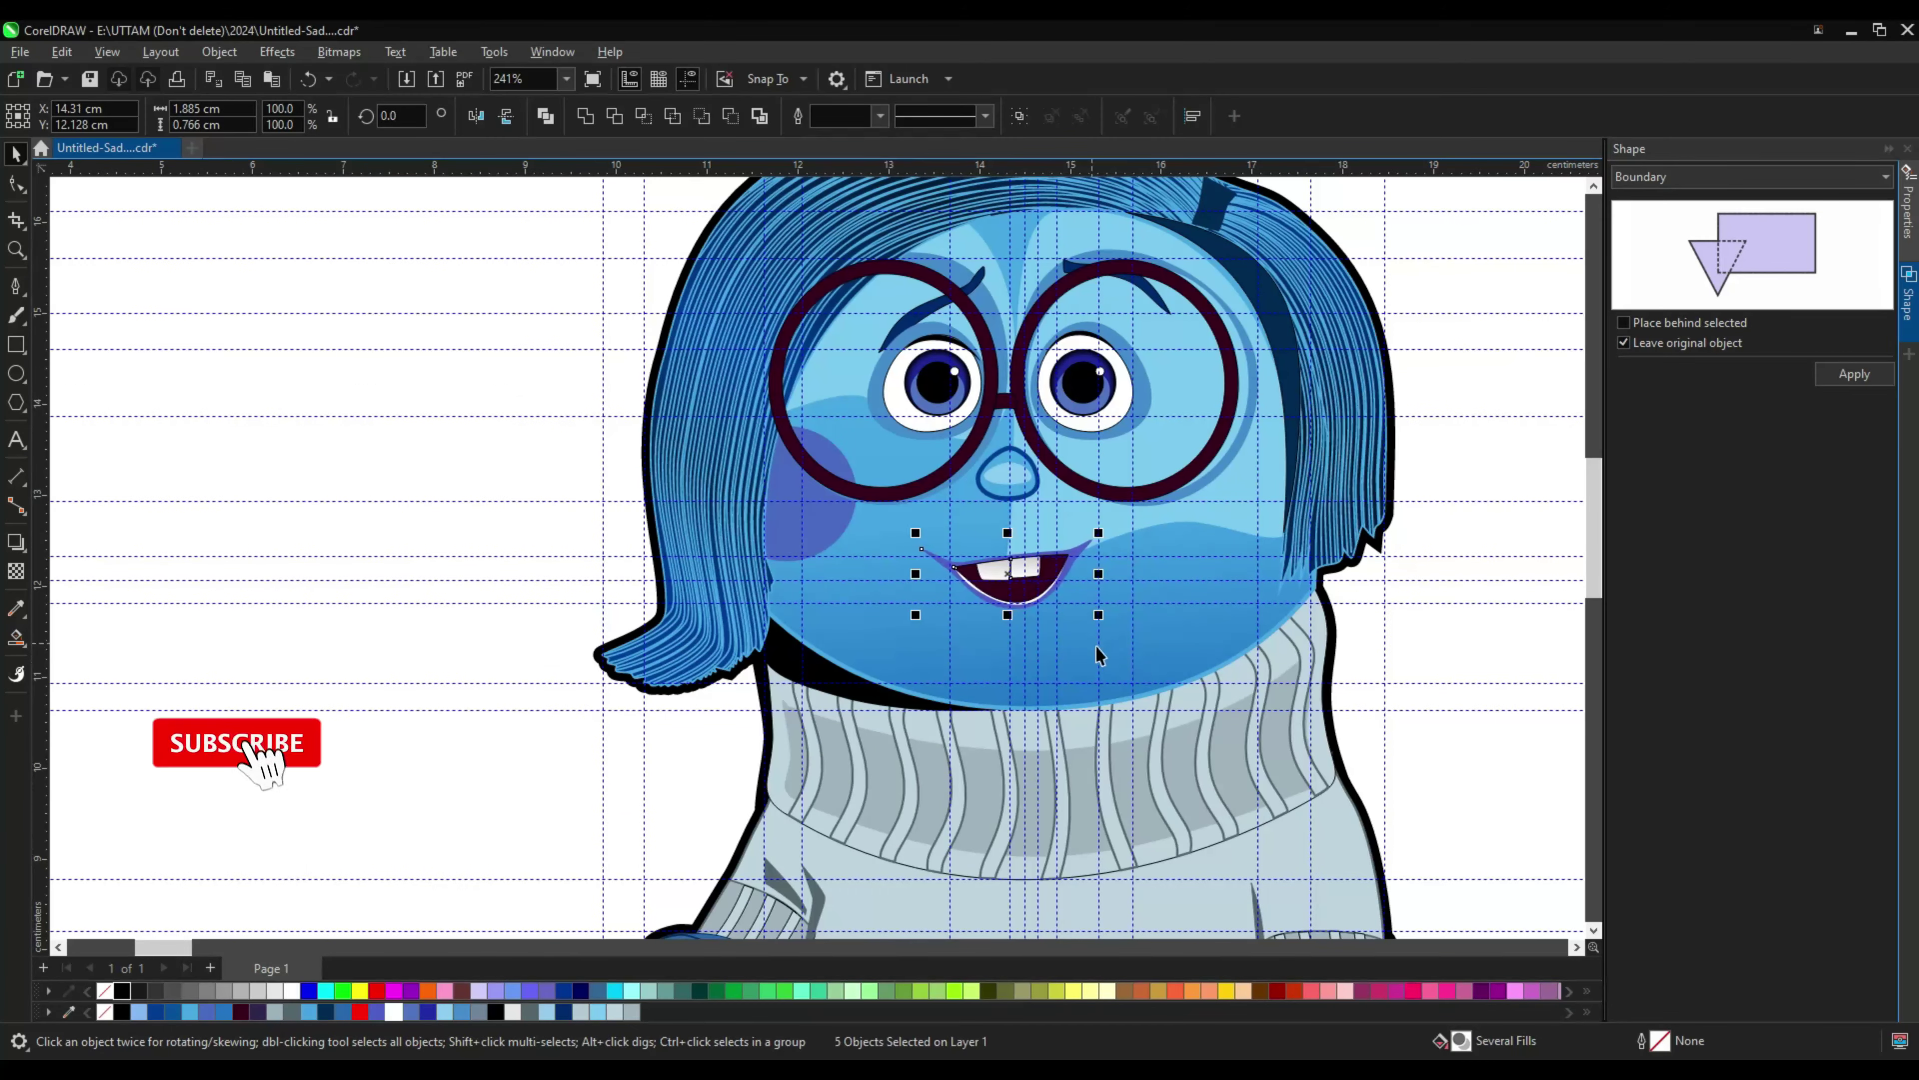
# Step: Replace the left eyelid with a black, outline-free copy of the eye shape enlarged to 113.5% behind the eye white
pyautogui.scroll(-3, 1093, 519)
pyautogui.scroll(6, 1109, 488)
pyautogui.rightClick(880, 417)
pyautogui.click(769, 491)
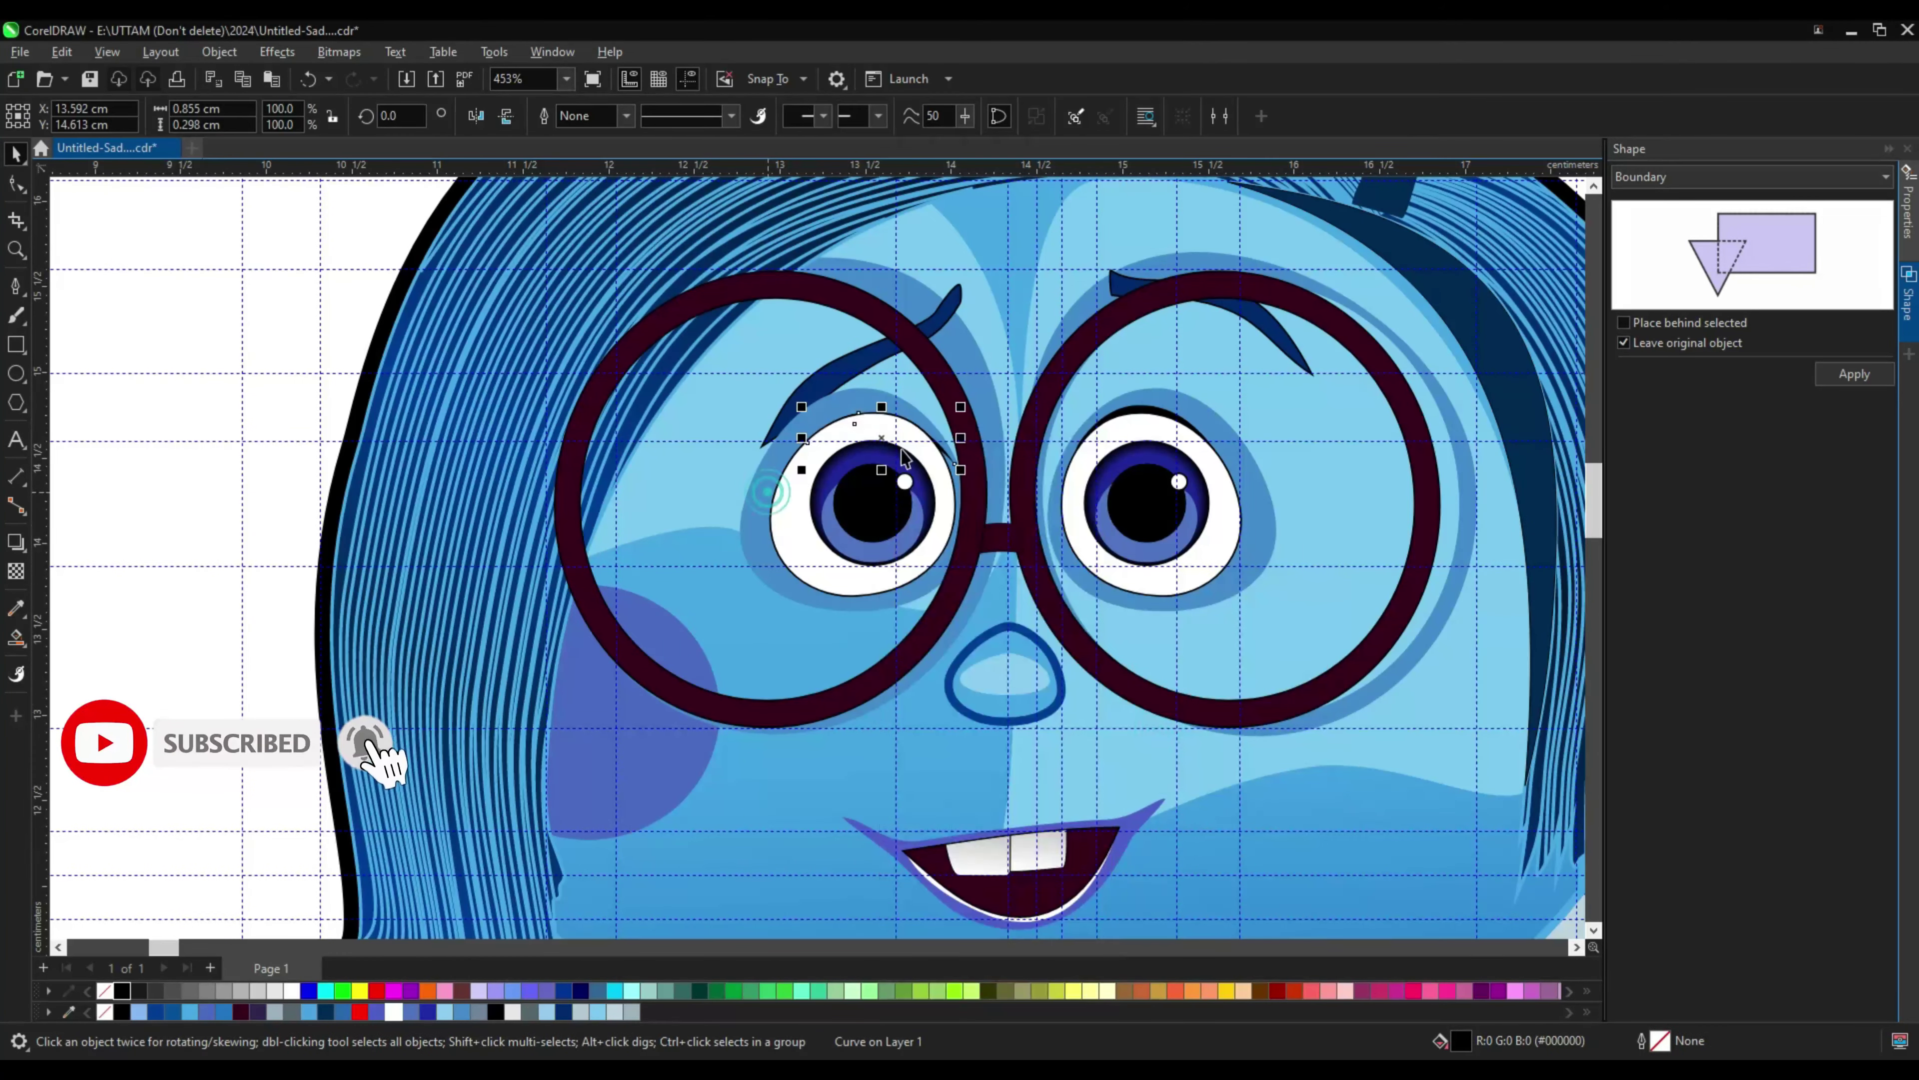
pyautogui.scroll(5, 905, 458)
pyautogui.rightClick(877, 418)
pyautogui.rightClick(455, 374)
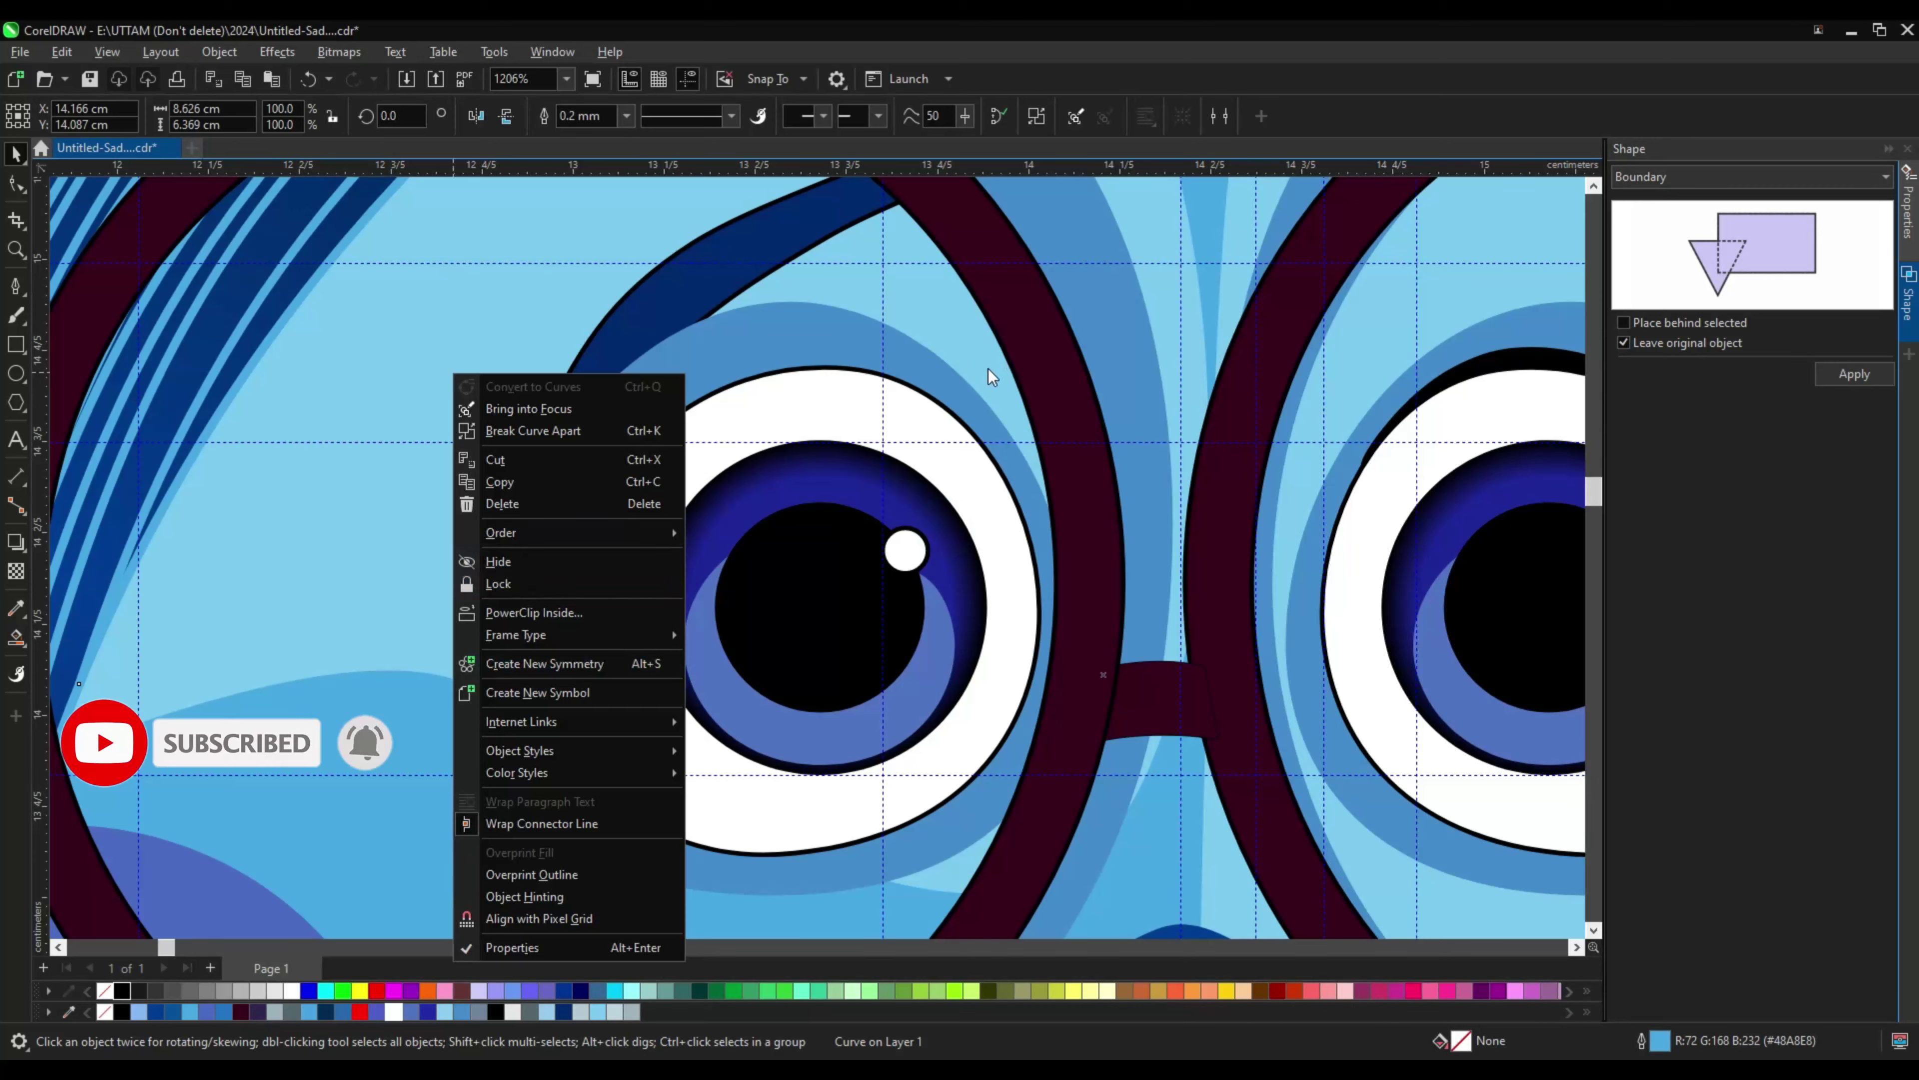
pyautogui.rightClick(817, 399)
pyautogui.press('Escape')
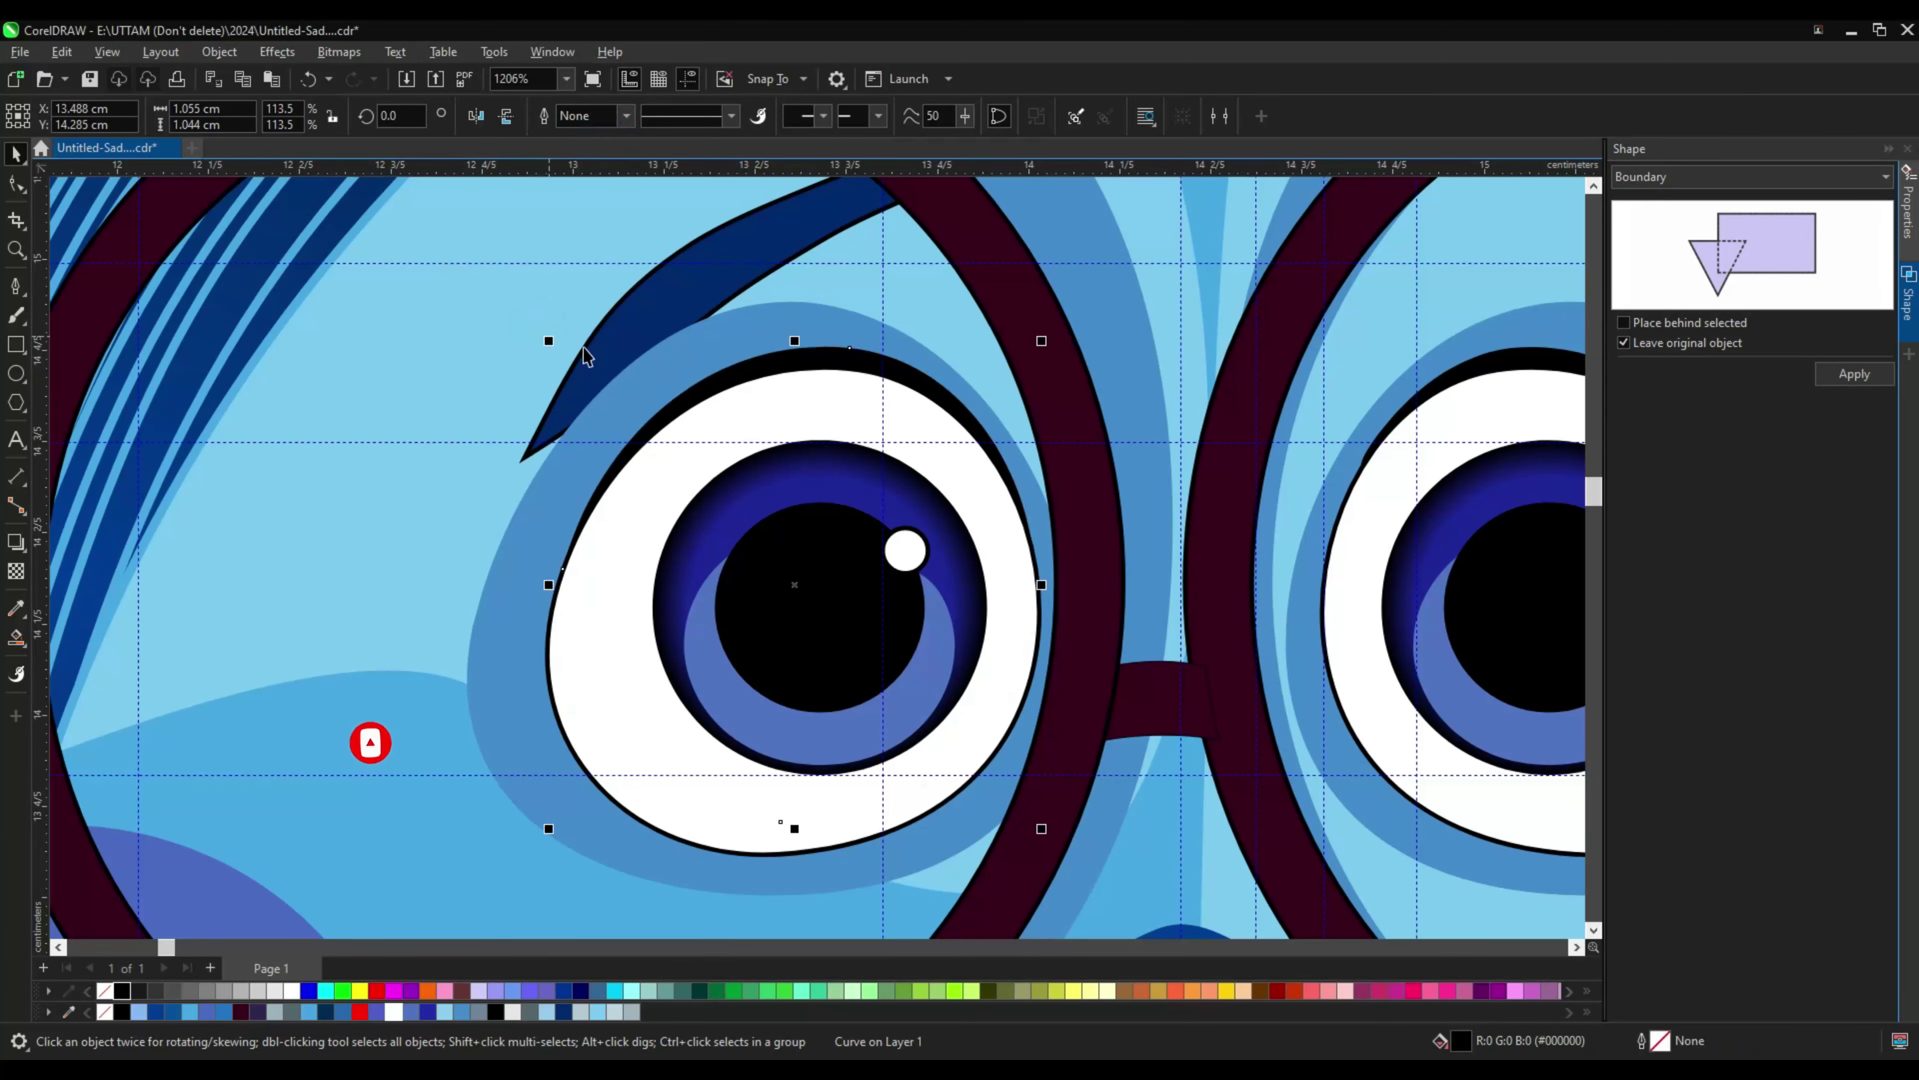
# Step: Place a mirrored copy of the black eyelid shape behind the right eye white and size it to about 1.019 by 1.044 cm
pyautogui.scroll(-3, 550, 282)
pyautogui.moveTo(657, 498); pyautogui.dragTo(1036, 485)
pyautogui.rightClick(1123, 473)
pyautogui.press('Escape')
pyautogui.rightClick(1144, 469)
pyautogui.press('Escape')
pyautogui.hotkey('ctrl', 'pagedown')
pyautogui.scroll(2, 1167, 488)
pyautogui.scroll(-3, 1028, 457)
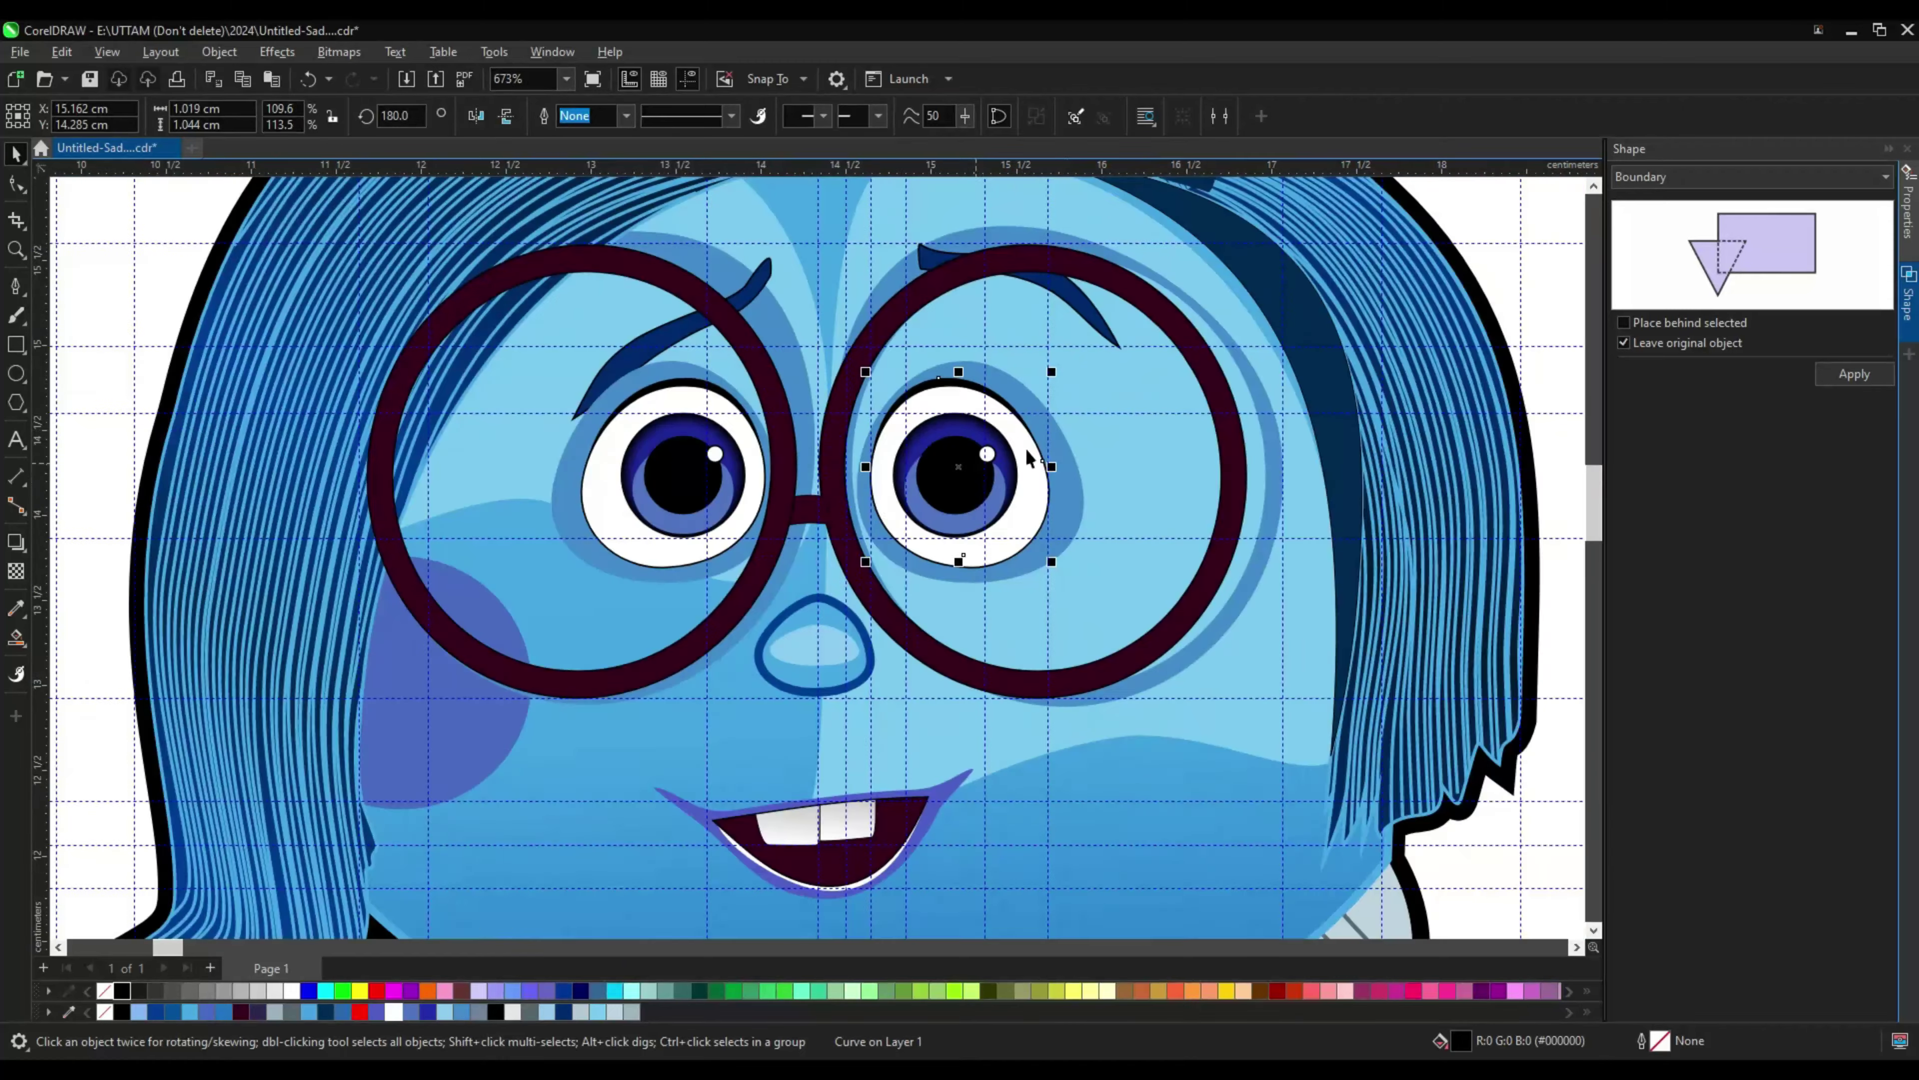
# Step: Replace the blue shading around both eyes with enlarged eye-shape copies, scaled 122.3% for the right eye and 123.4% for the left
pyautogui.scroll(-2, 1027, 457)
pyautogui.press('Delete')
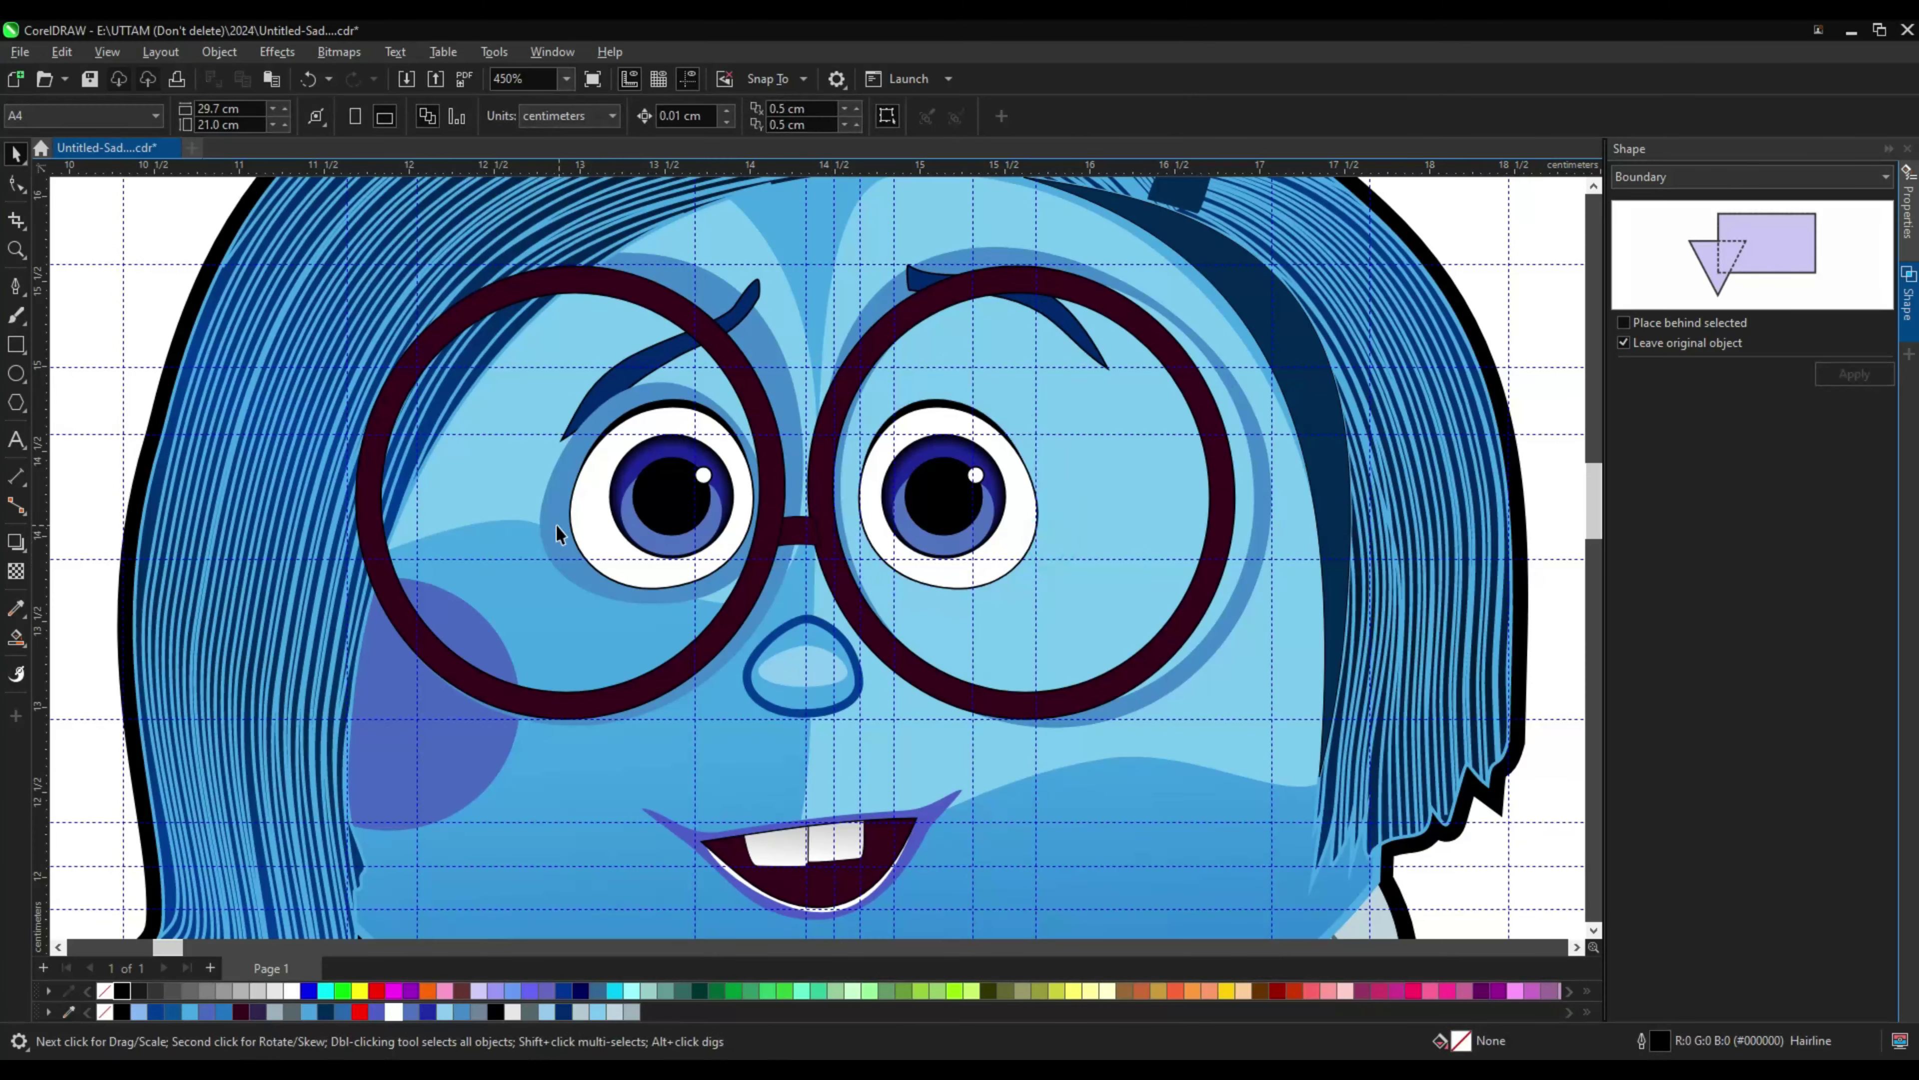
pyautogui.click(1014, 540)
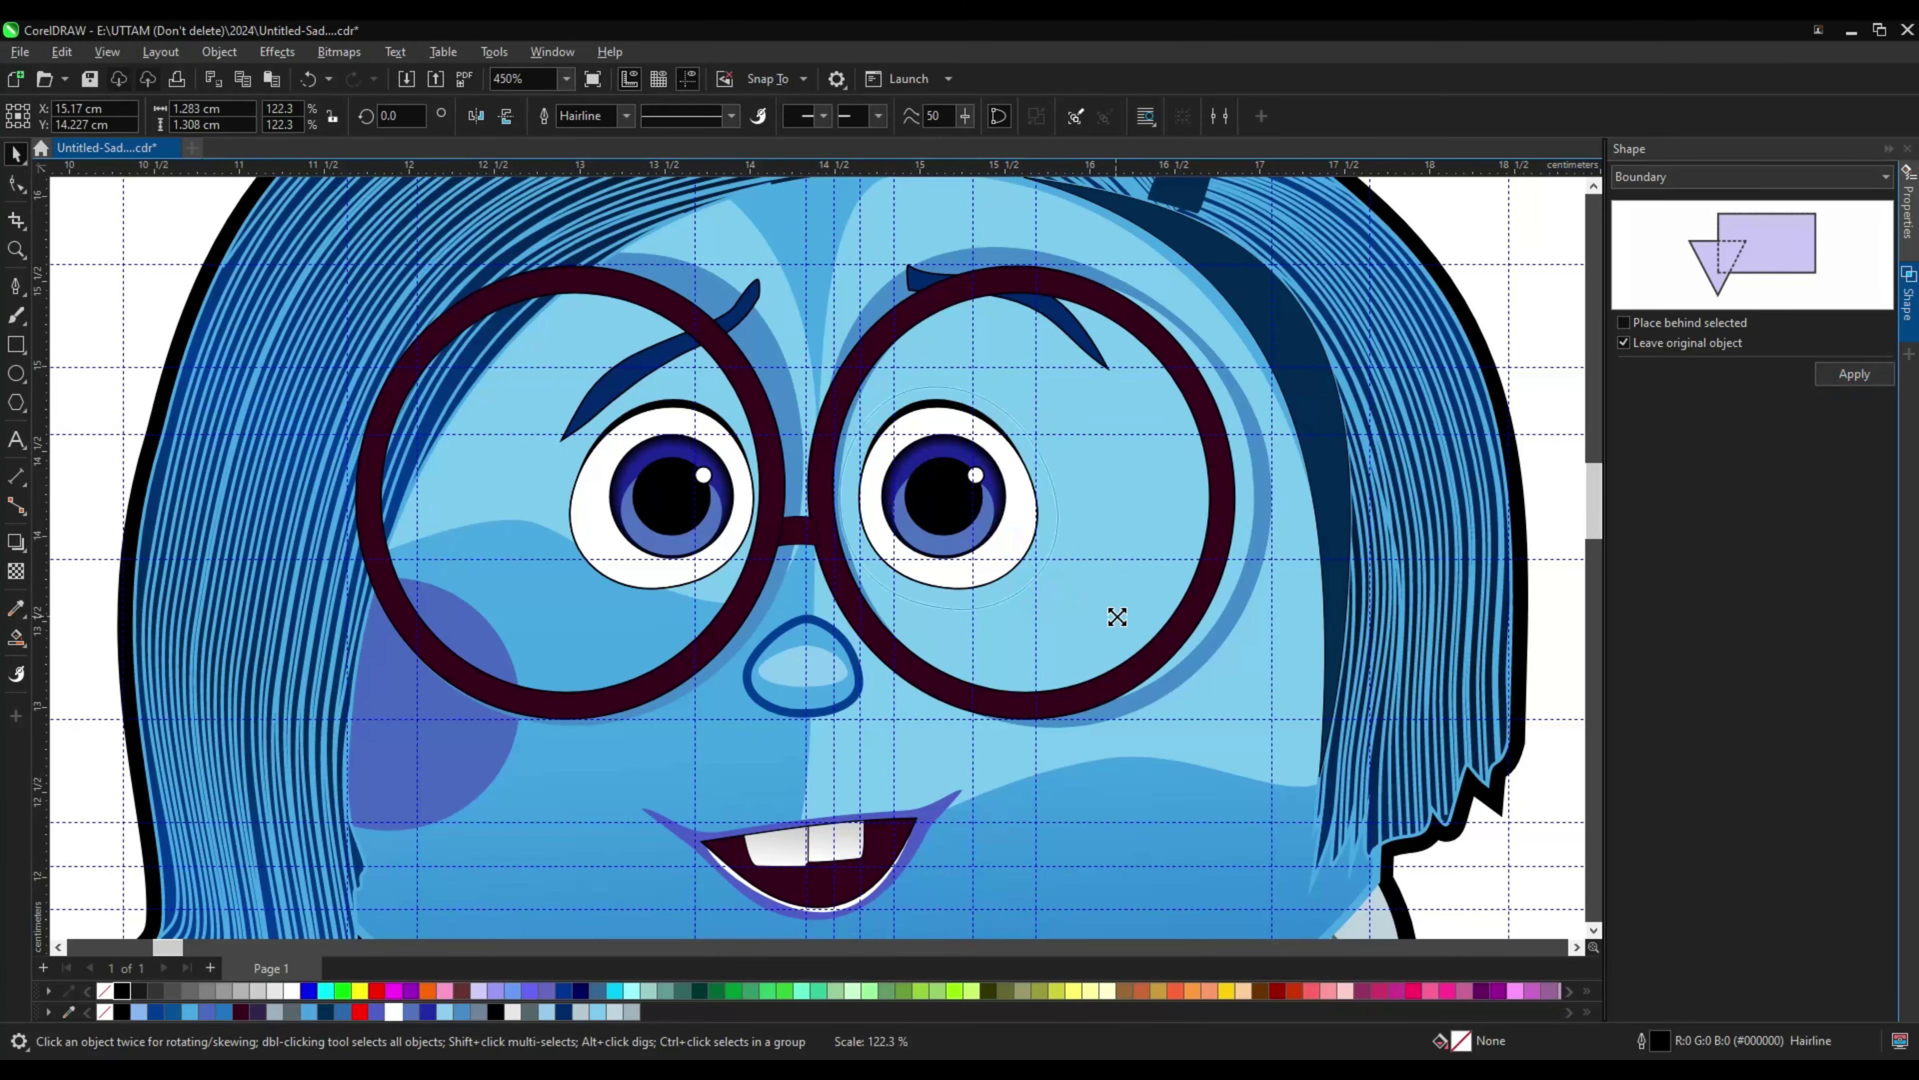
pyautogui.moveTo(516, 616); pyautogui.dragTo(517, 616)
pyautogui.scroll(1, 516, 617)
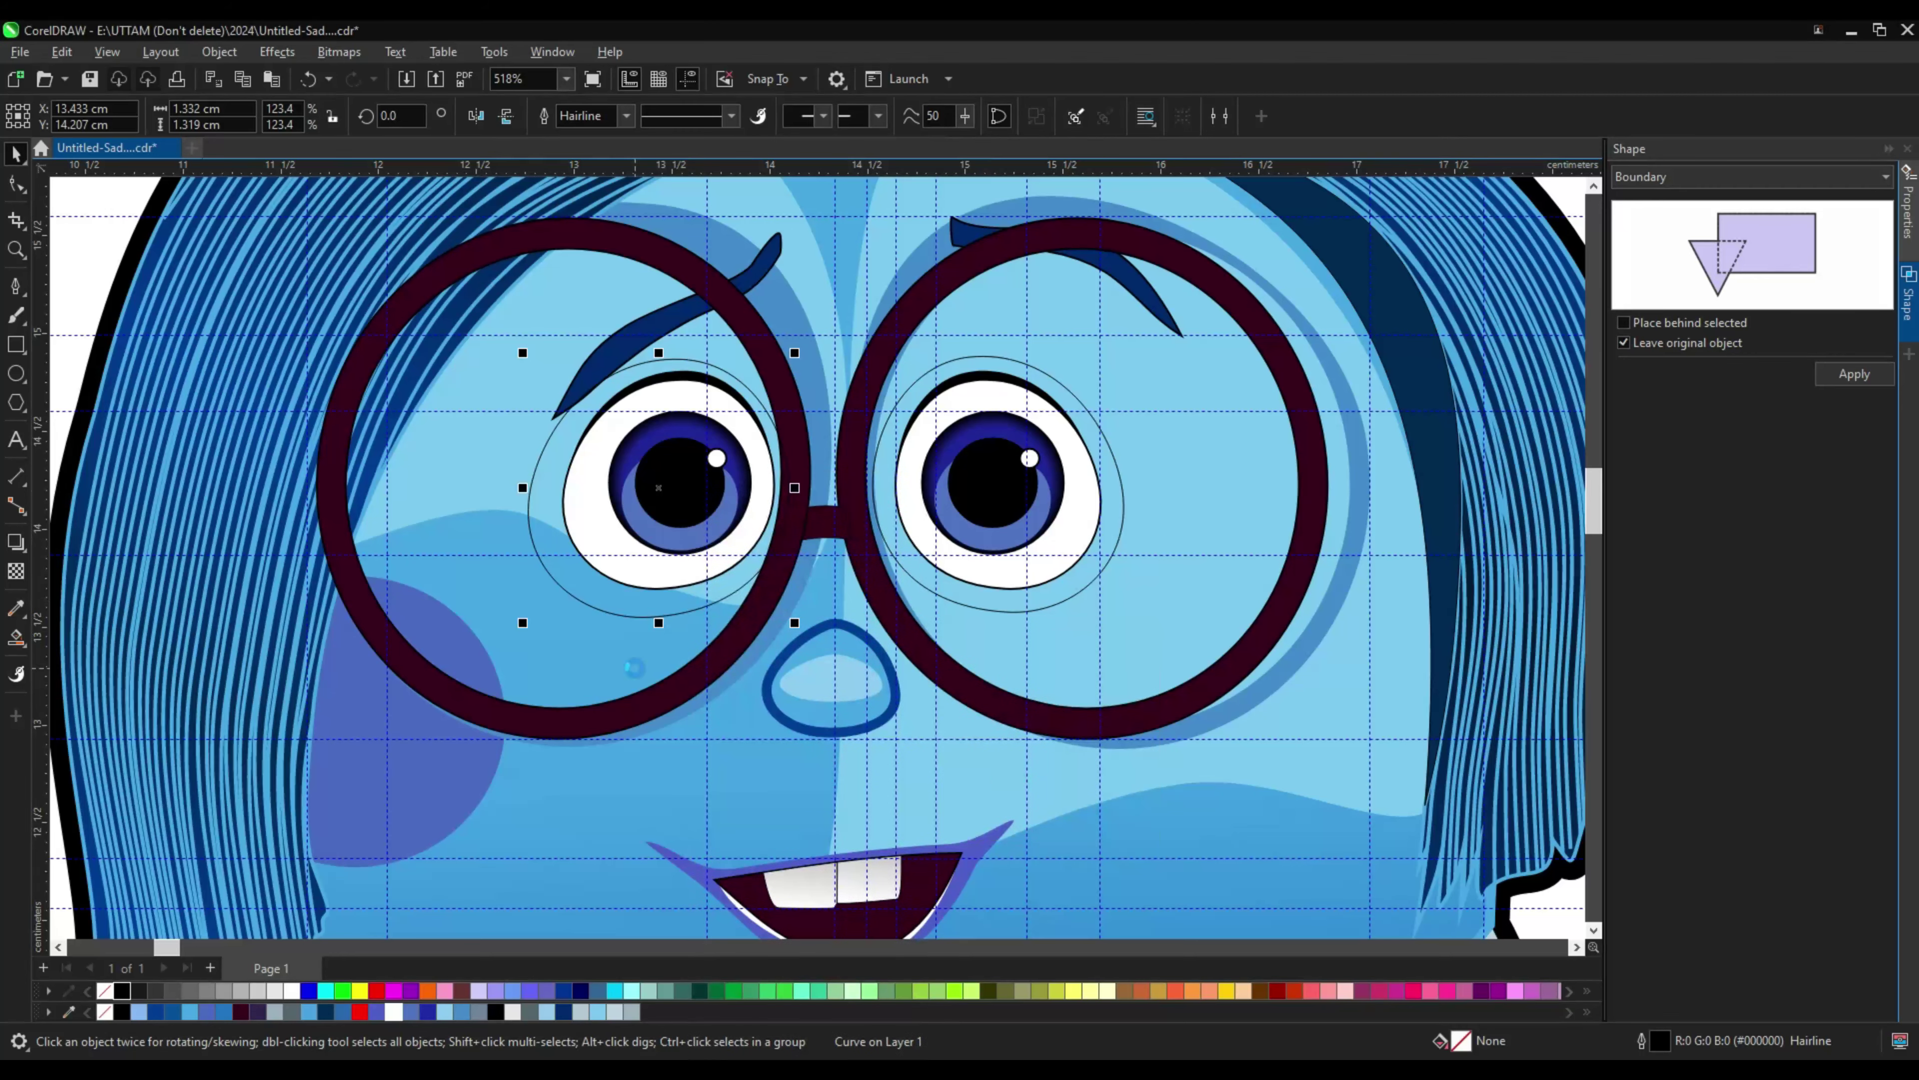
pyautogui.rightClick(527, 483)
pyautogui.press('Escape')
pyautogui.rightClick(1054, 471)
pyautogui.click(1342, 779)
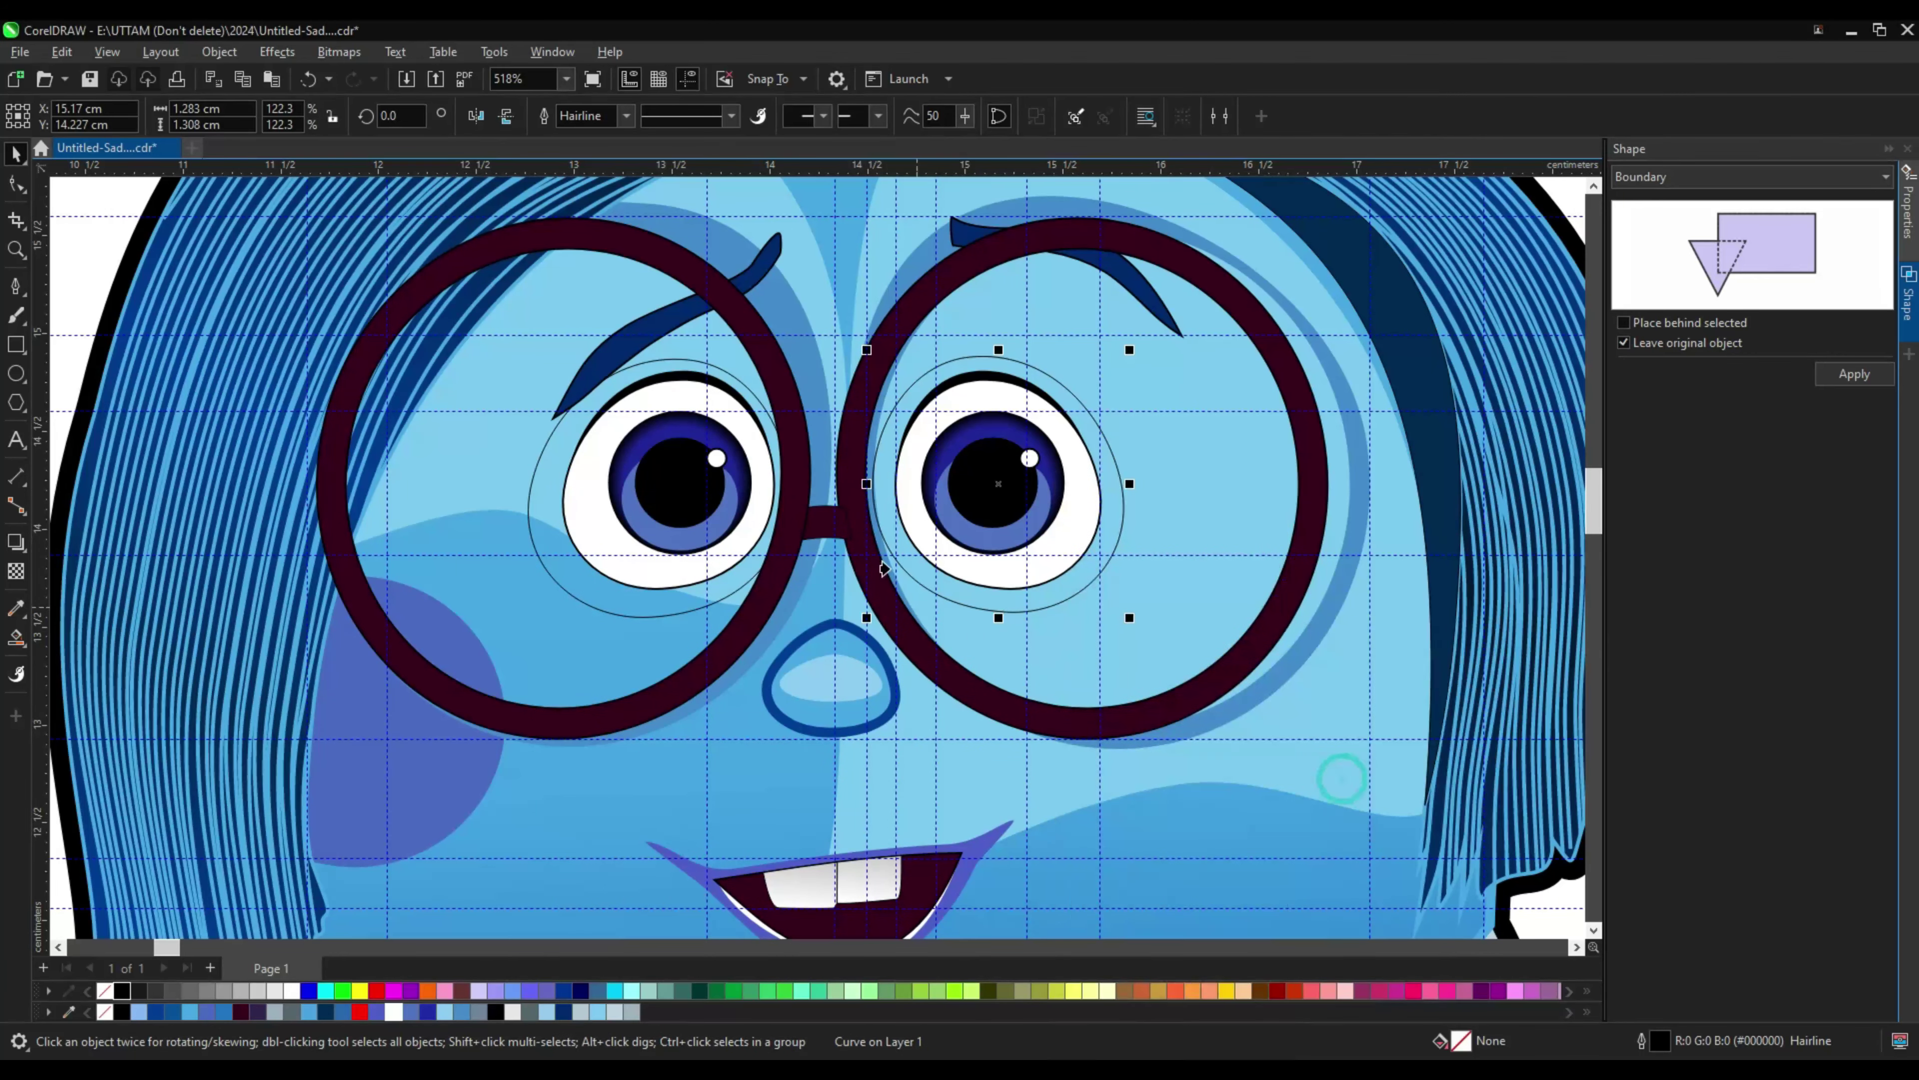
# Step: Fill both enlarged eye surrounds with dark blue #03529D, remove their outlines and keep them behind the eyes
pyautogui.scroll(2, 1089, 578)
pyautogui.keyDown('shift'); pyautogui.click(1100, 583); pyautogui.keyUp('shift')
pyautogui.click(189, 1011)
pyautogui.scroll(-3, 951, 511)
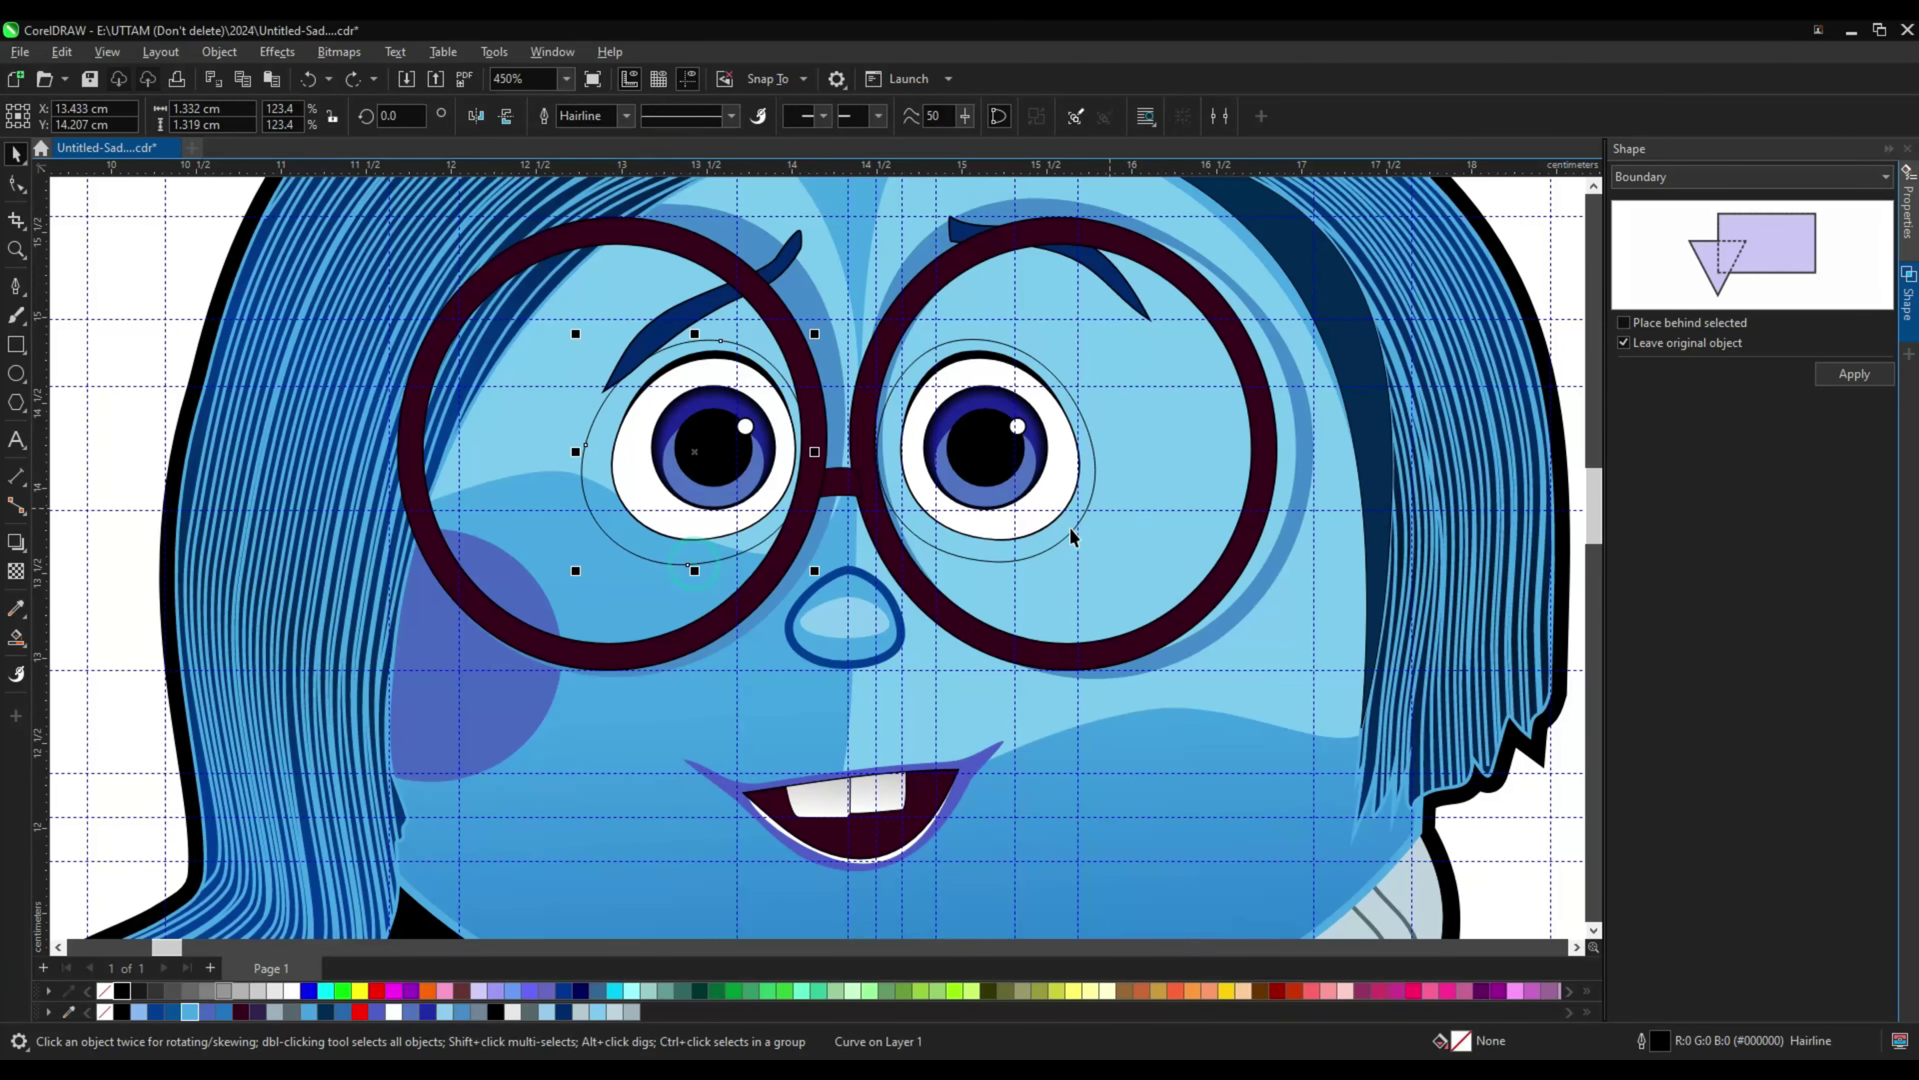
pyautogui.click(172, 1011)
pyautogui.scroll(-7, 936, 491)
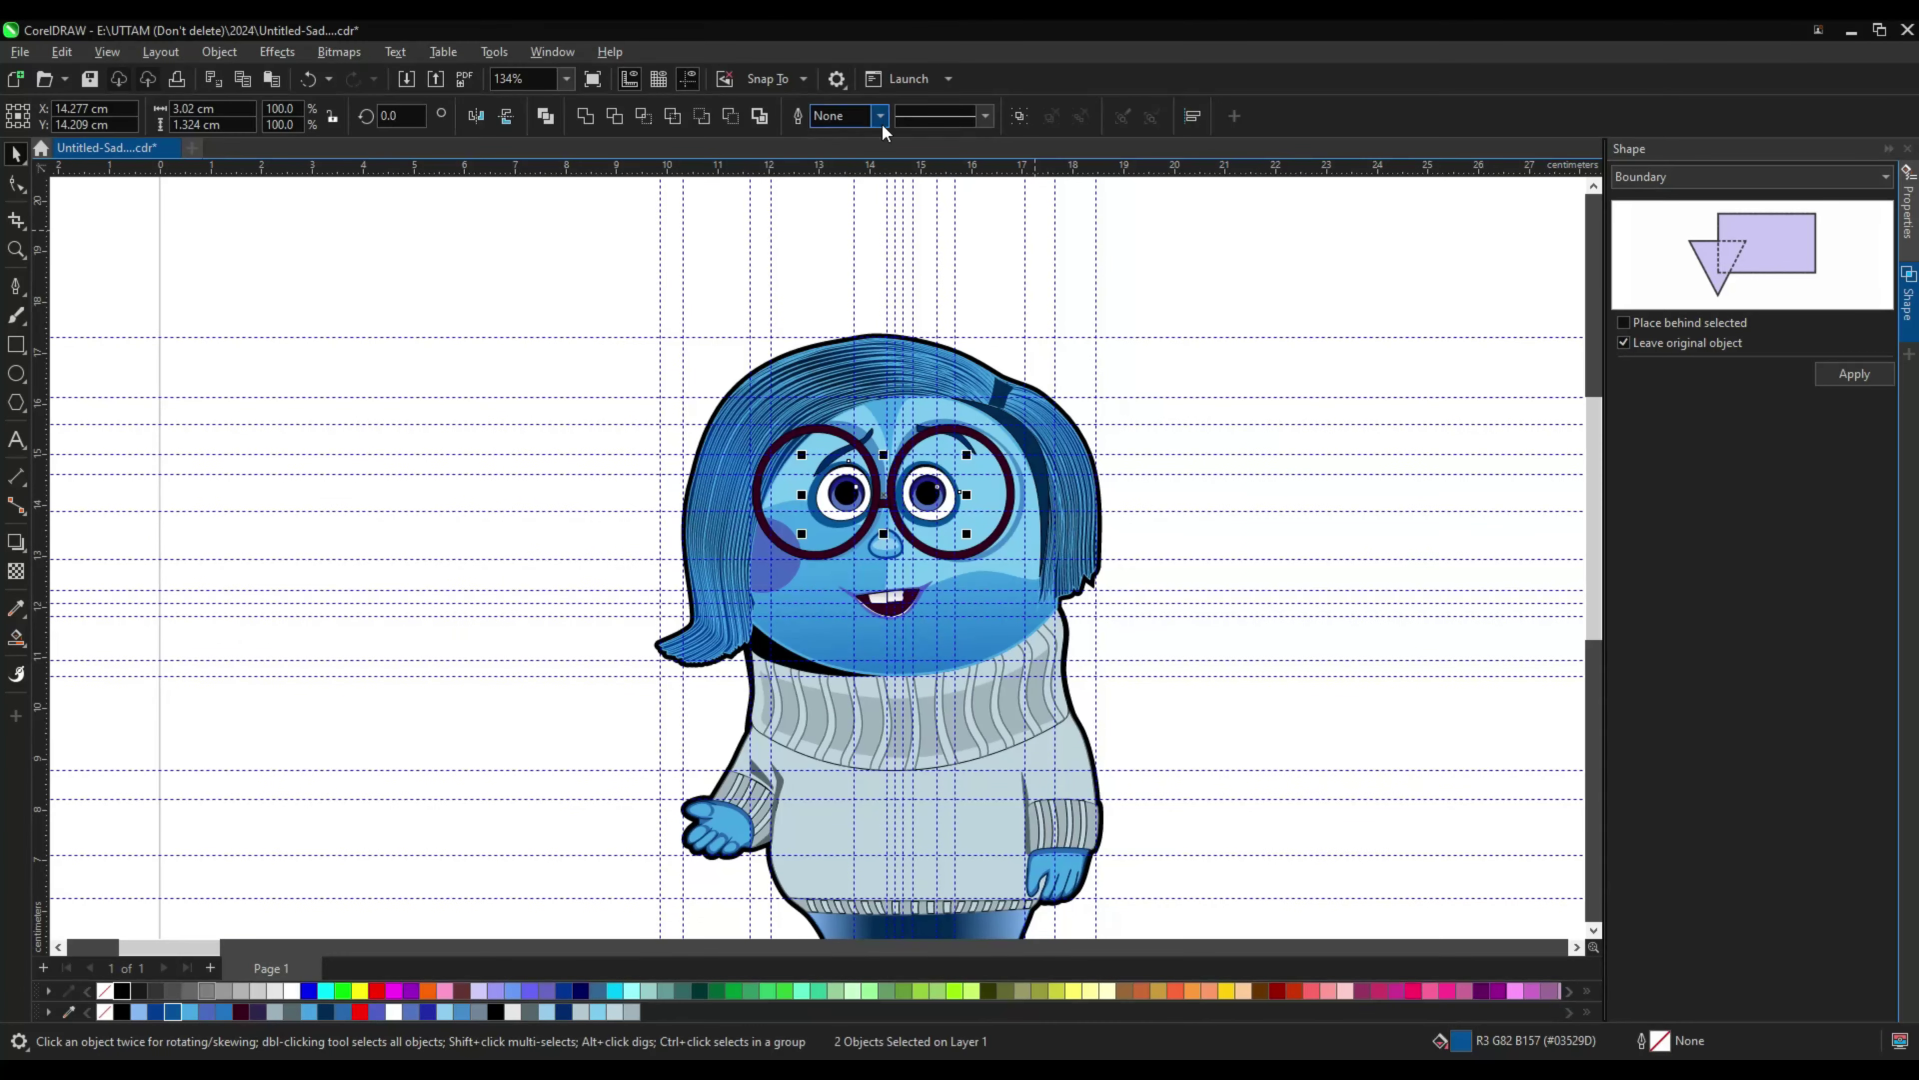
pyautogui.scroll(8, 870, 484)
pyautogui.scroll(2, 790, 540)
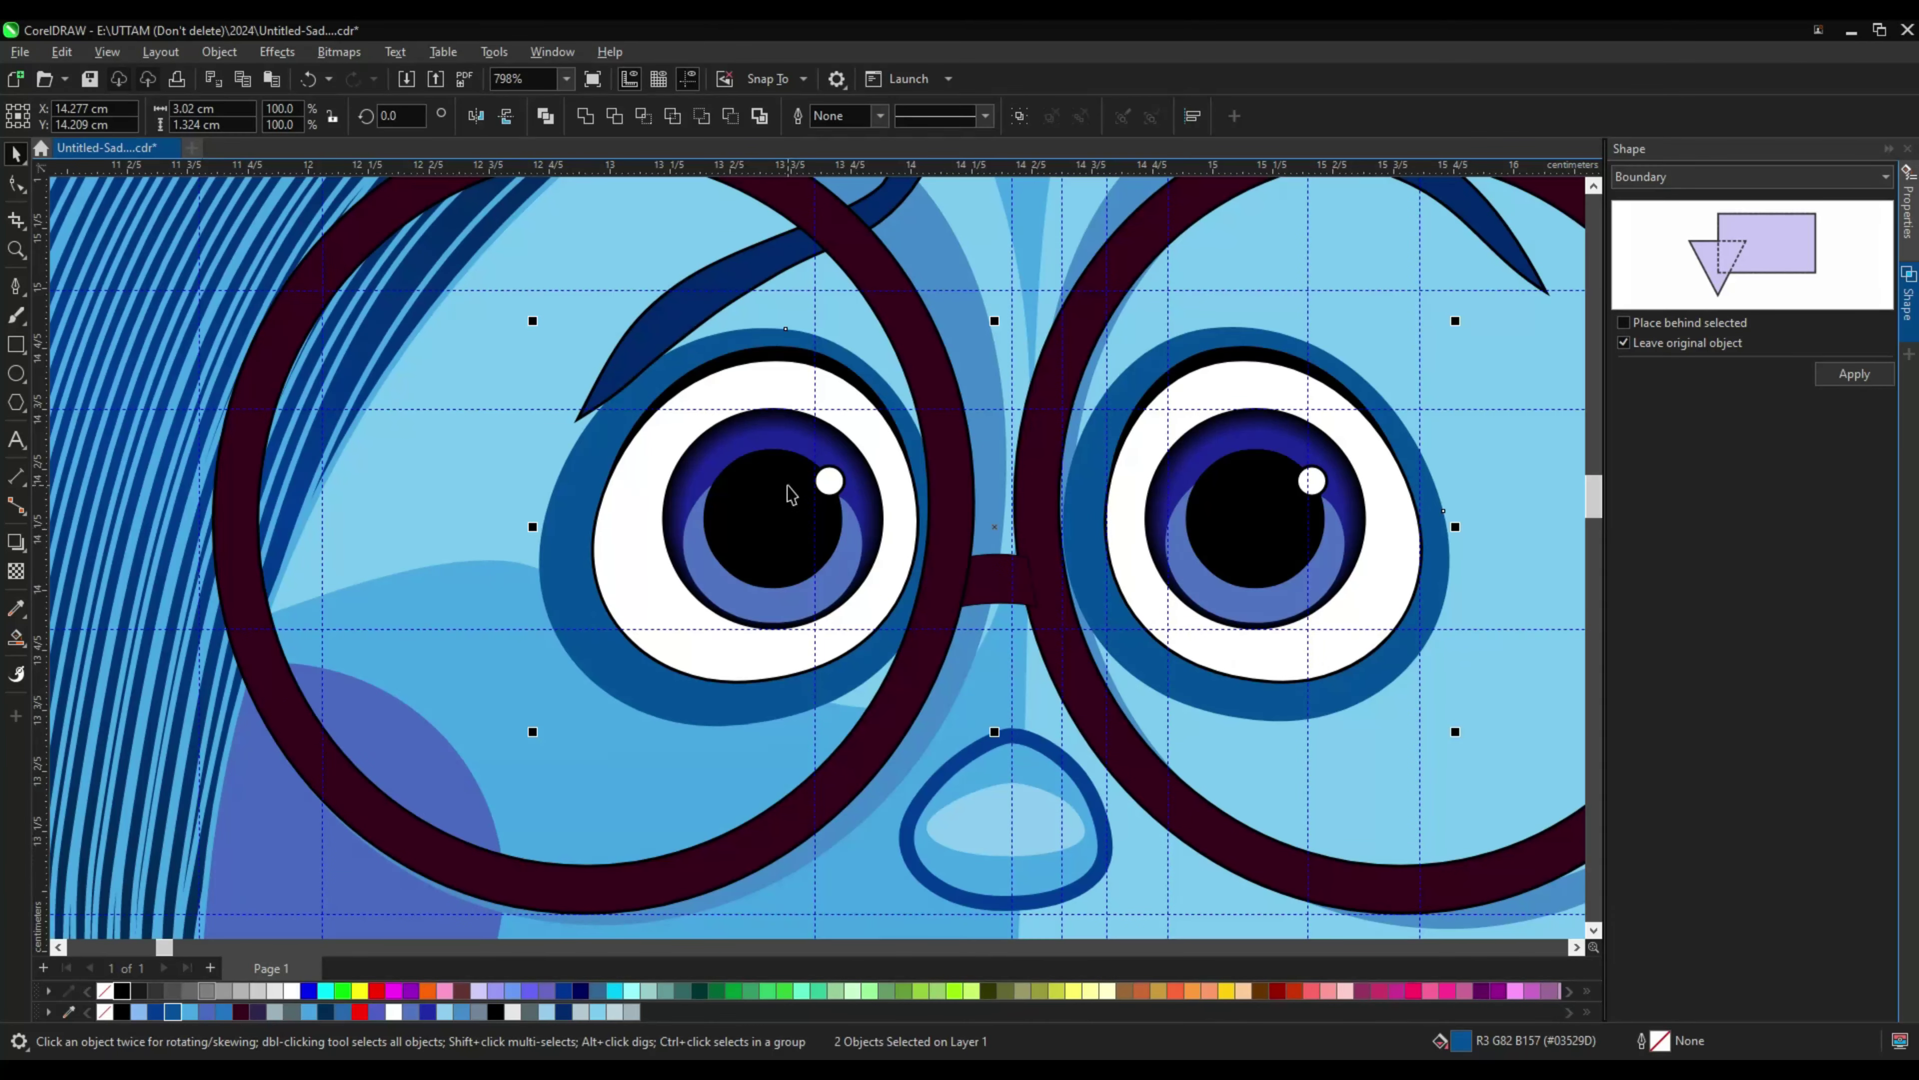
# Step: Recolour the outline of the hair strand lines to blue #709BE0
pyautogui.hscroll(5, 790, 495)
pyautogui.click(1398, 529)
pyautogui.press('F12')
pyautogui.click(834, 387)
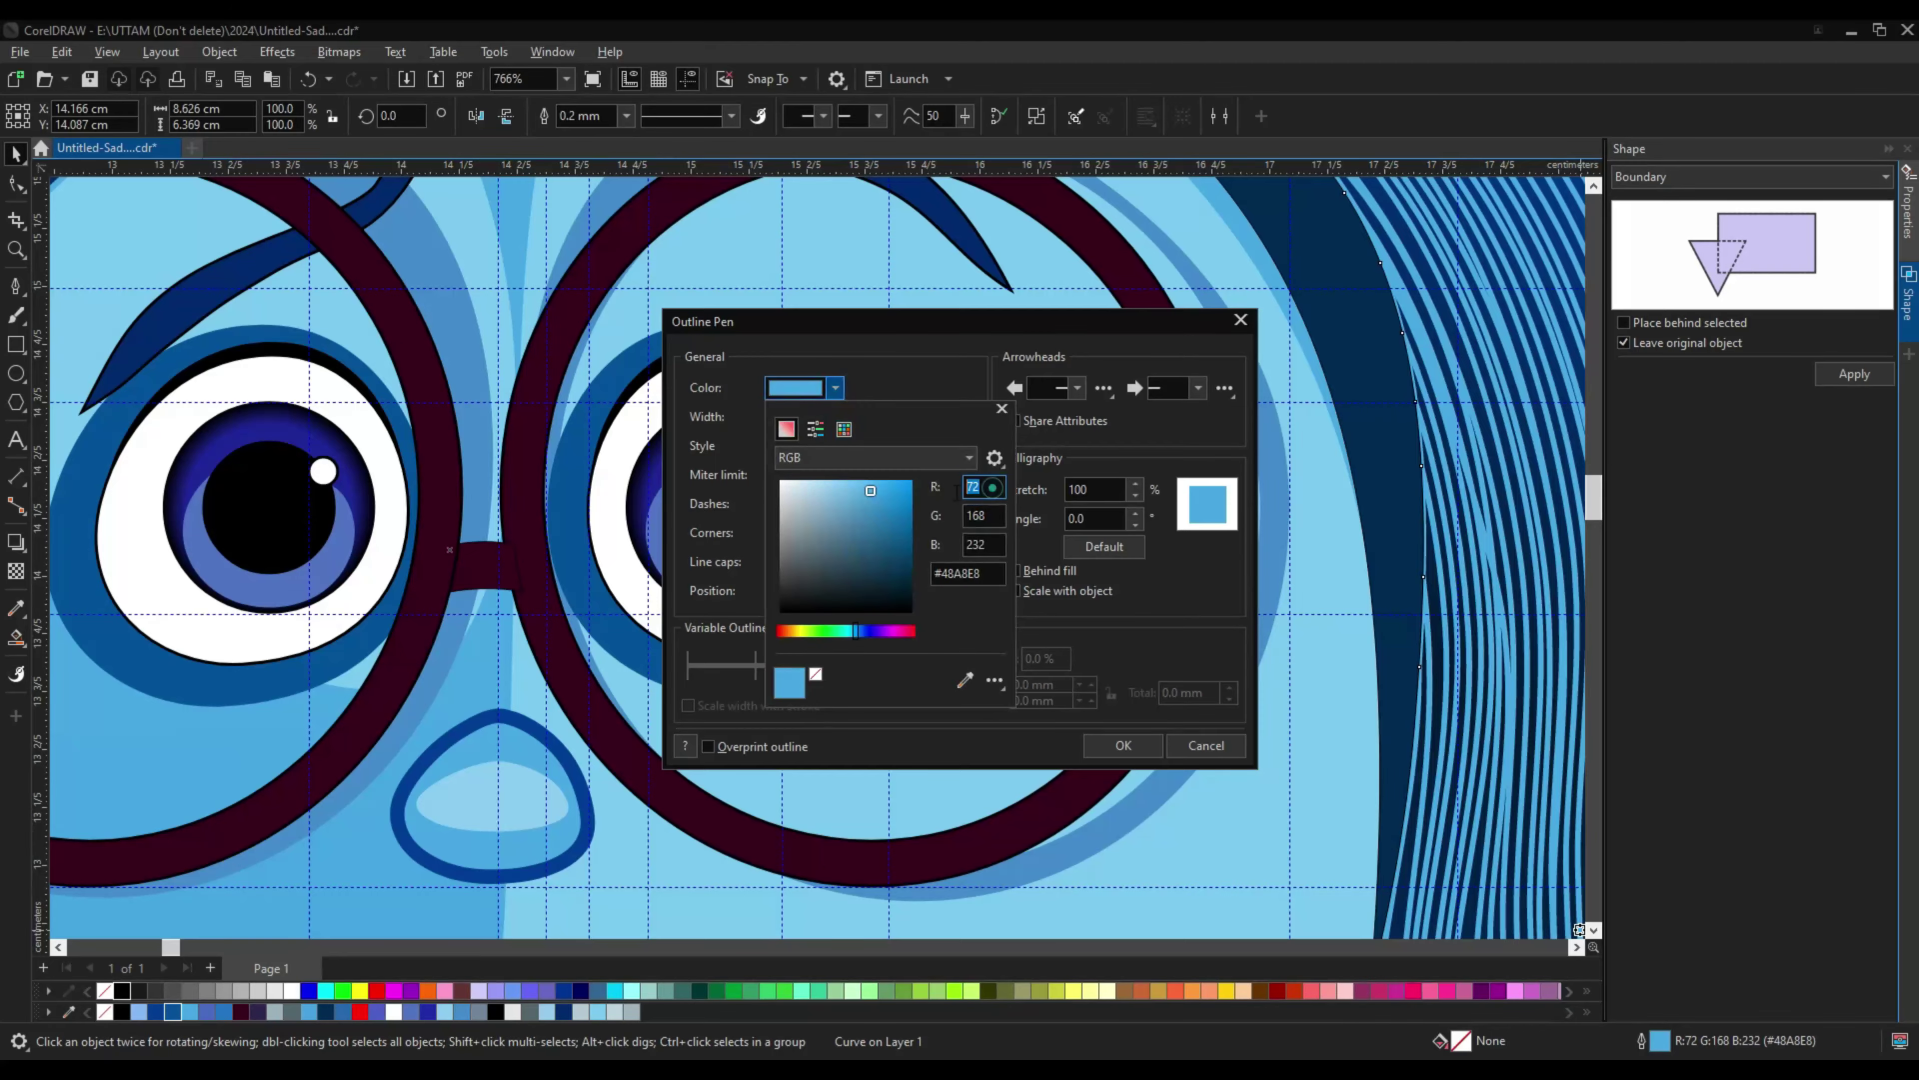
pyautogui.click(1123, 745)
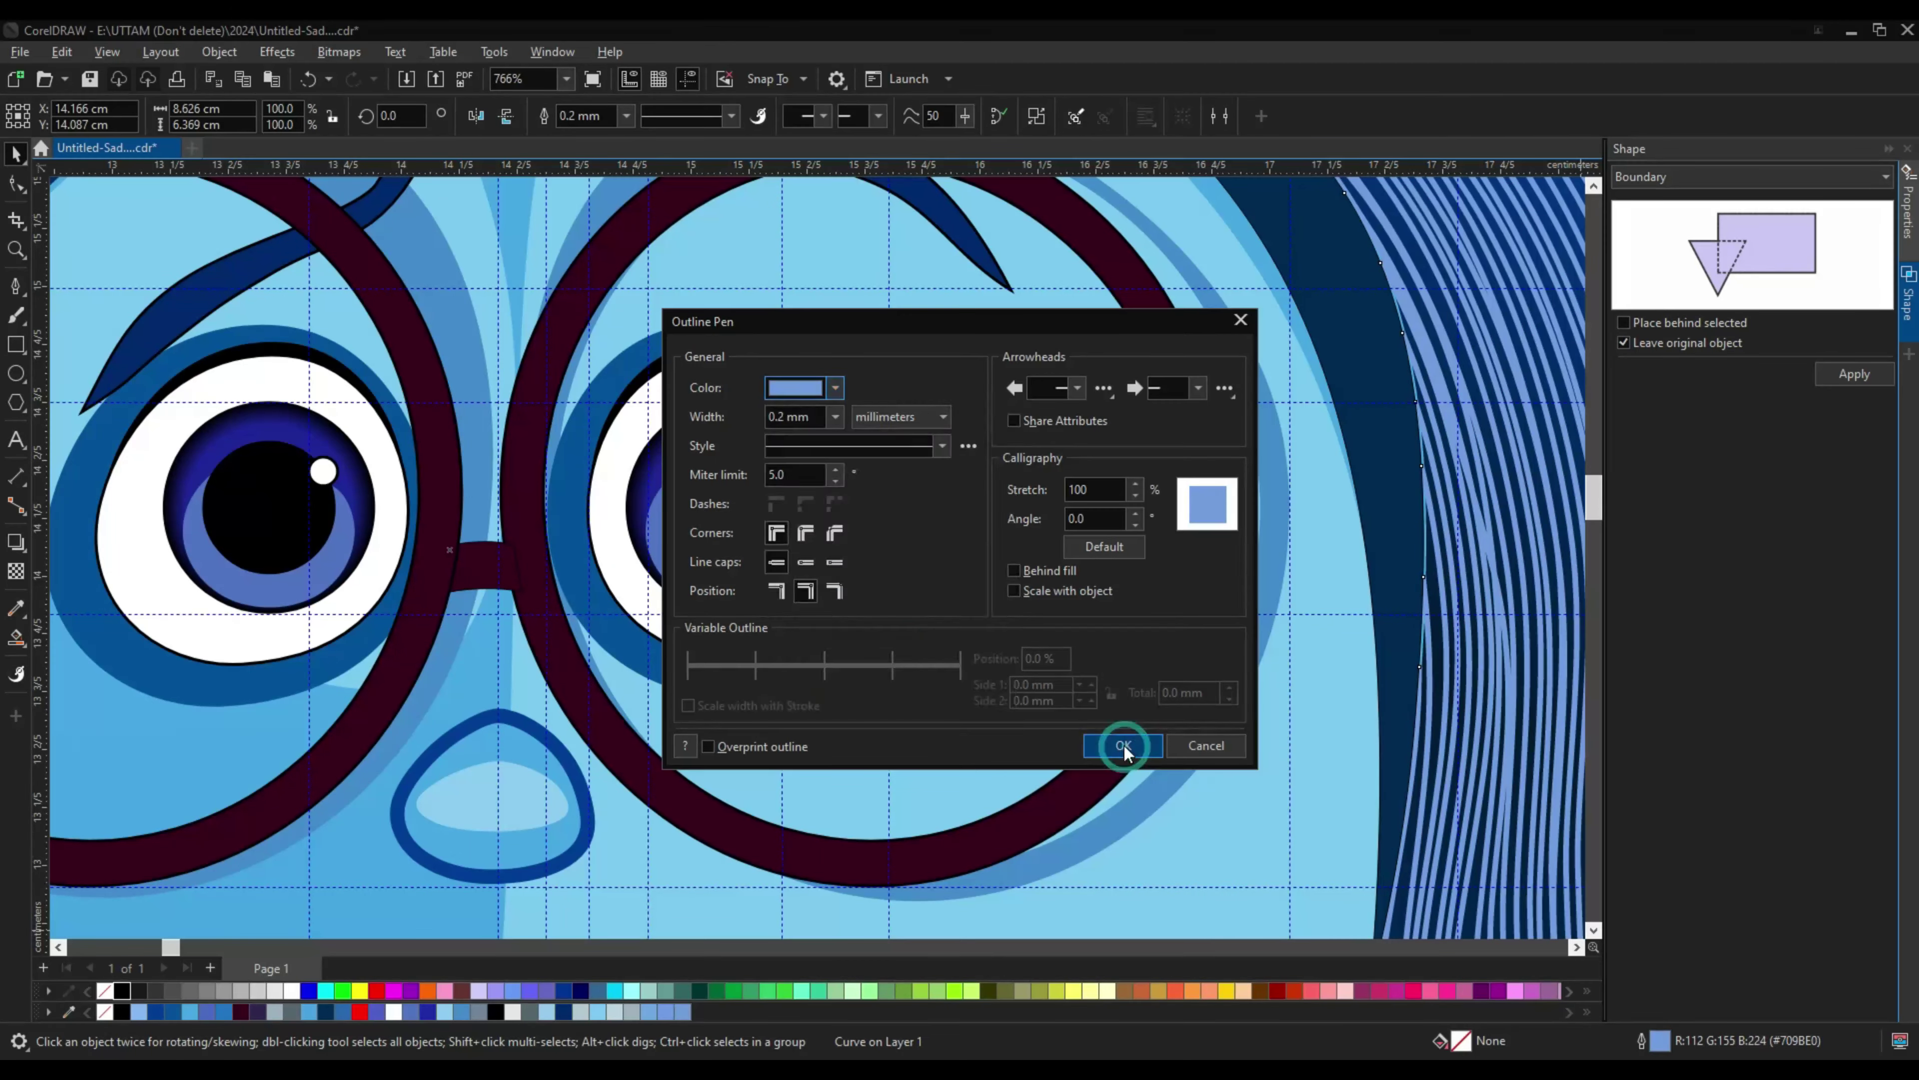
pyautogui.click(1123, 745)
pyautogui.scroll(-9, 1123, 744)
pyautogui.scroll(2, 815, 606)
pyautogui.click(814, 606)
pyautogui.scroll(2, 970, 529)
pyautogui.scroll(-4, 970, 529)
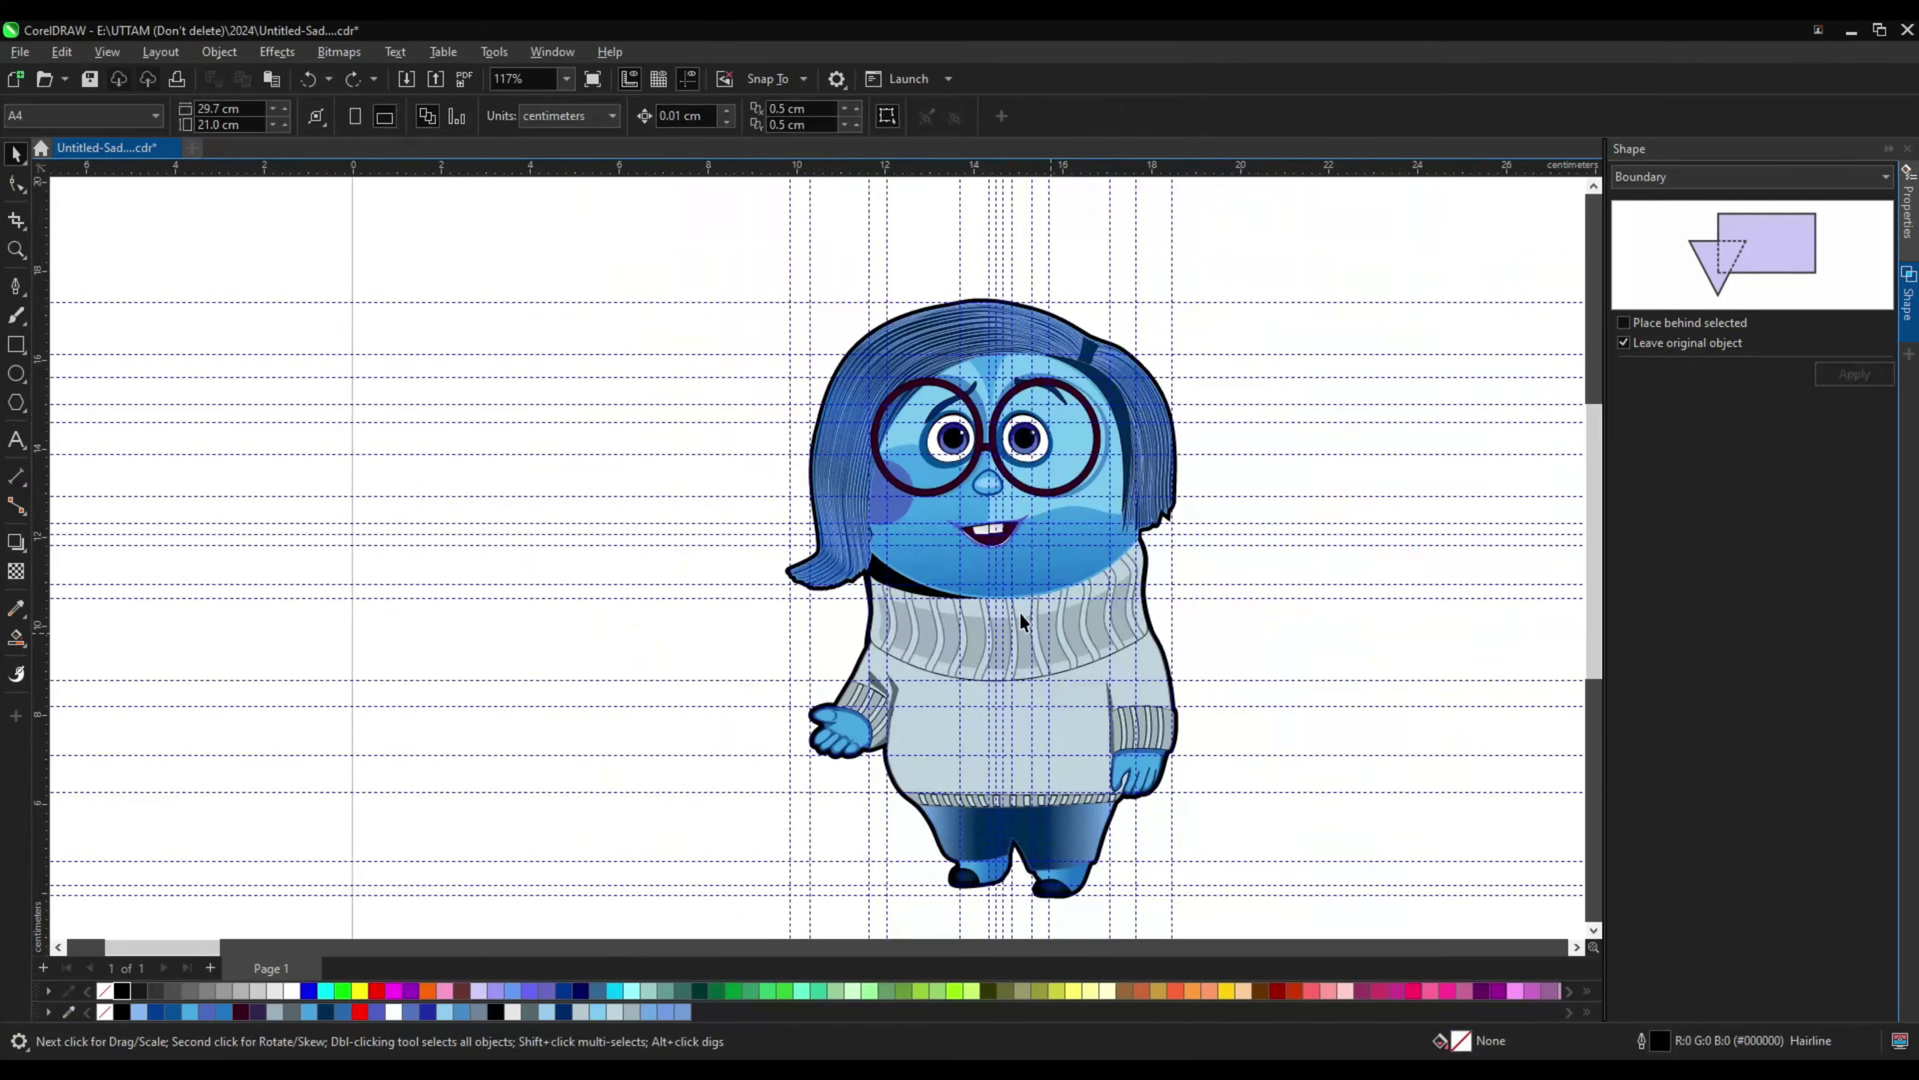
# Step: Set the outlines of the rib stripes on the sweater cuffs and hem to 0.2 mm in grey #56666F
pyautogui.scroll(5, 982, 453)
pyautogui.scroll(-5, 990, 484)
pyautogui.click(472, 450)
pyautogui.scroll(2, 940, 773)
pyautogui.click(939, 758)
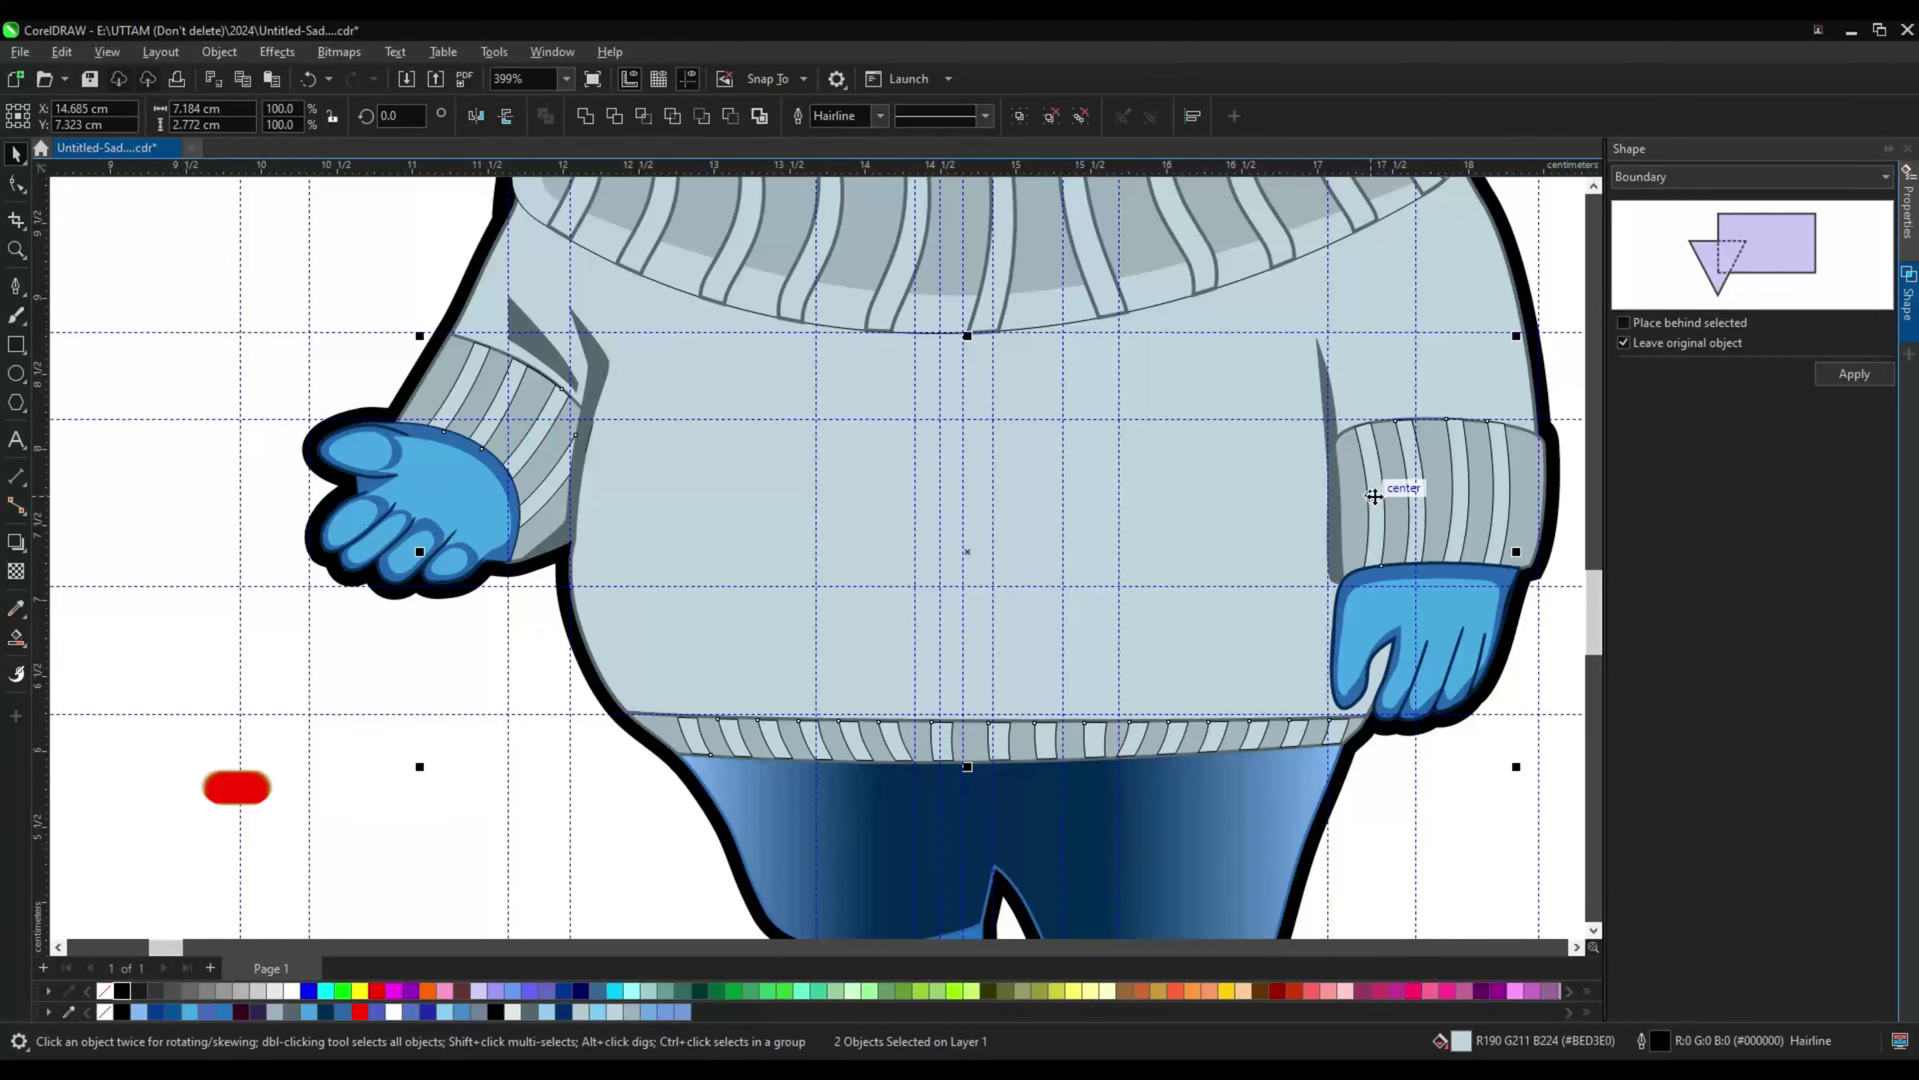
pyautogui.press('F12')
pyautogui.click(834, 387)
pyautogui.click(1123, 745)
pyautogui.click(1126, 746)
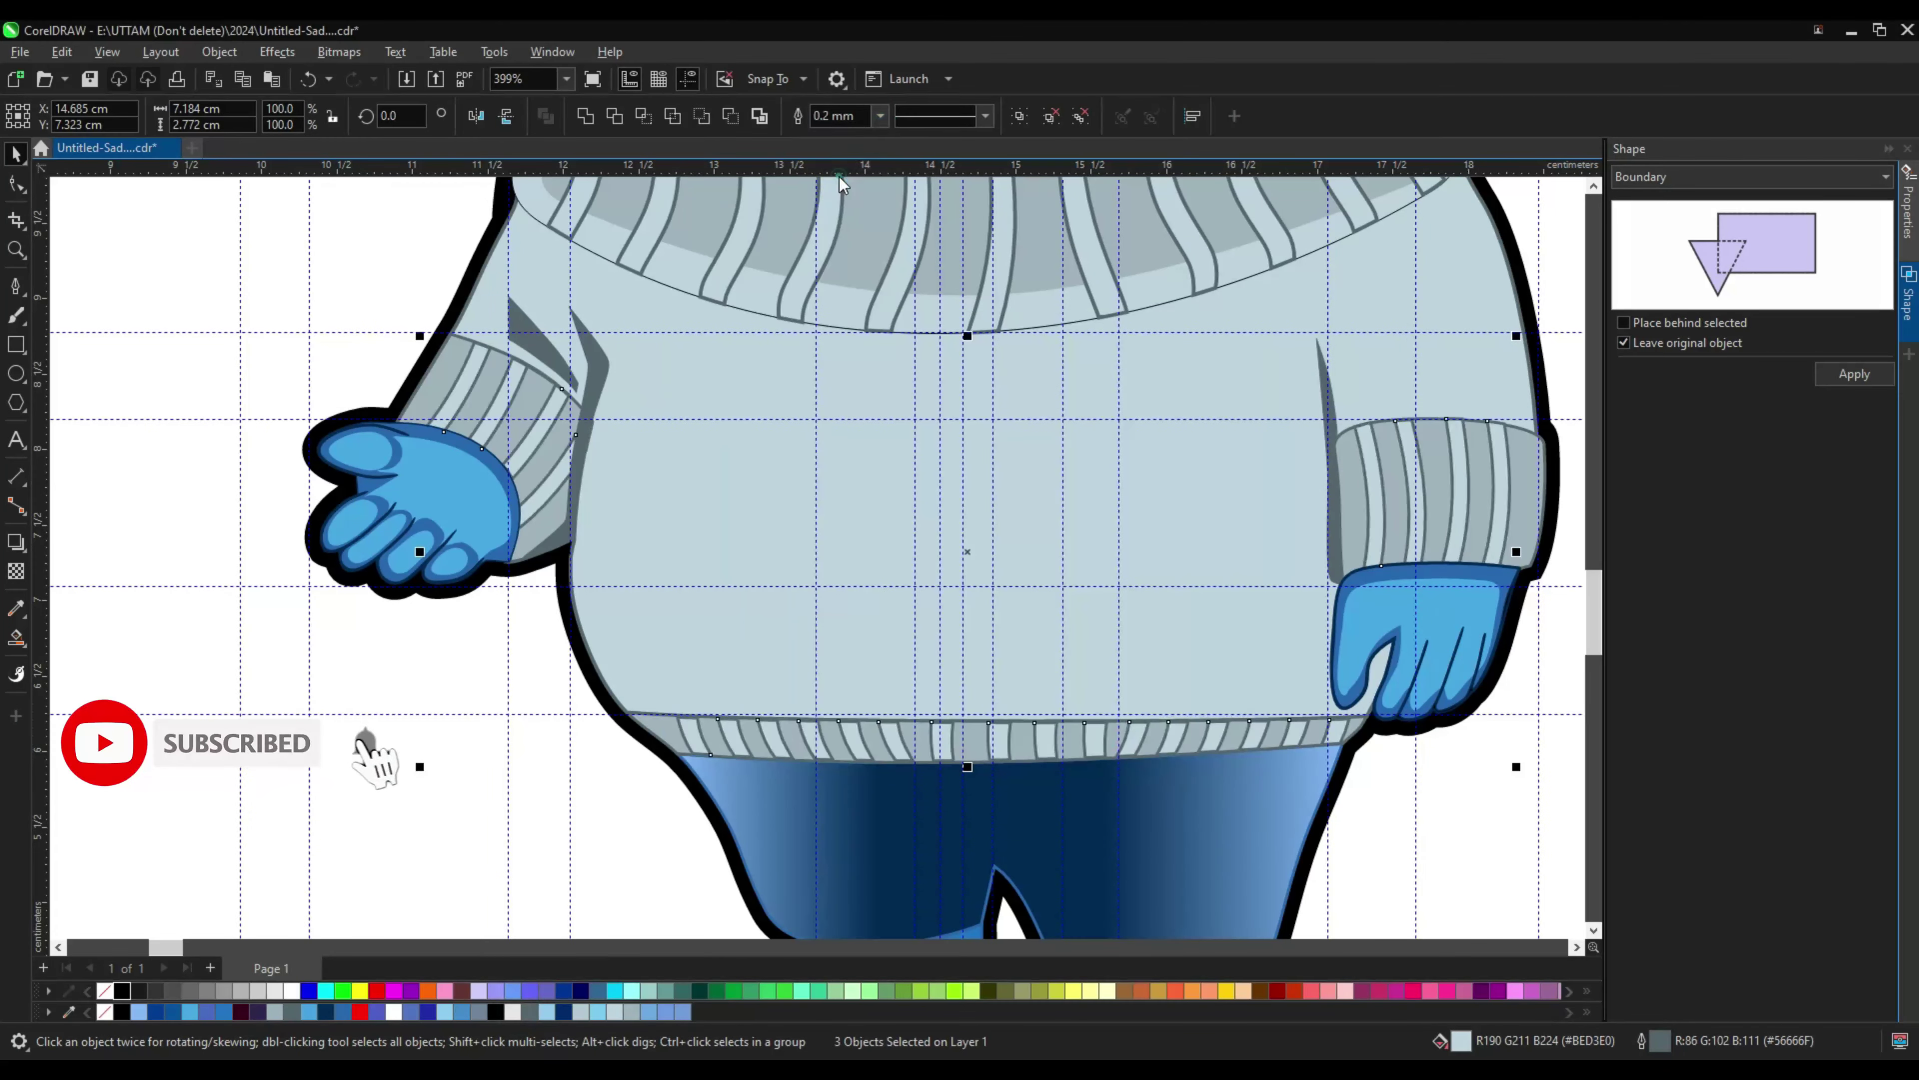
# Step: Adjust the nodes of the dark grey shadow beside the sweater's left sleeve
pyautogui.scroll(-3, 982, 529)
pyautogui.click(1363, 436)
pyautogui.scroll(3, 1363, 437)
pyautogui.scroll(-5, 1107, 538)
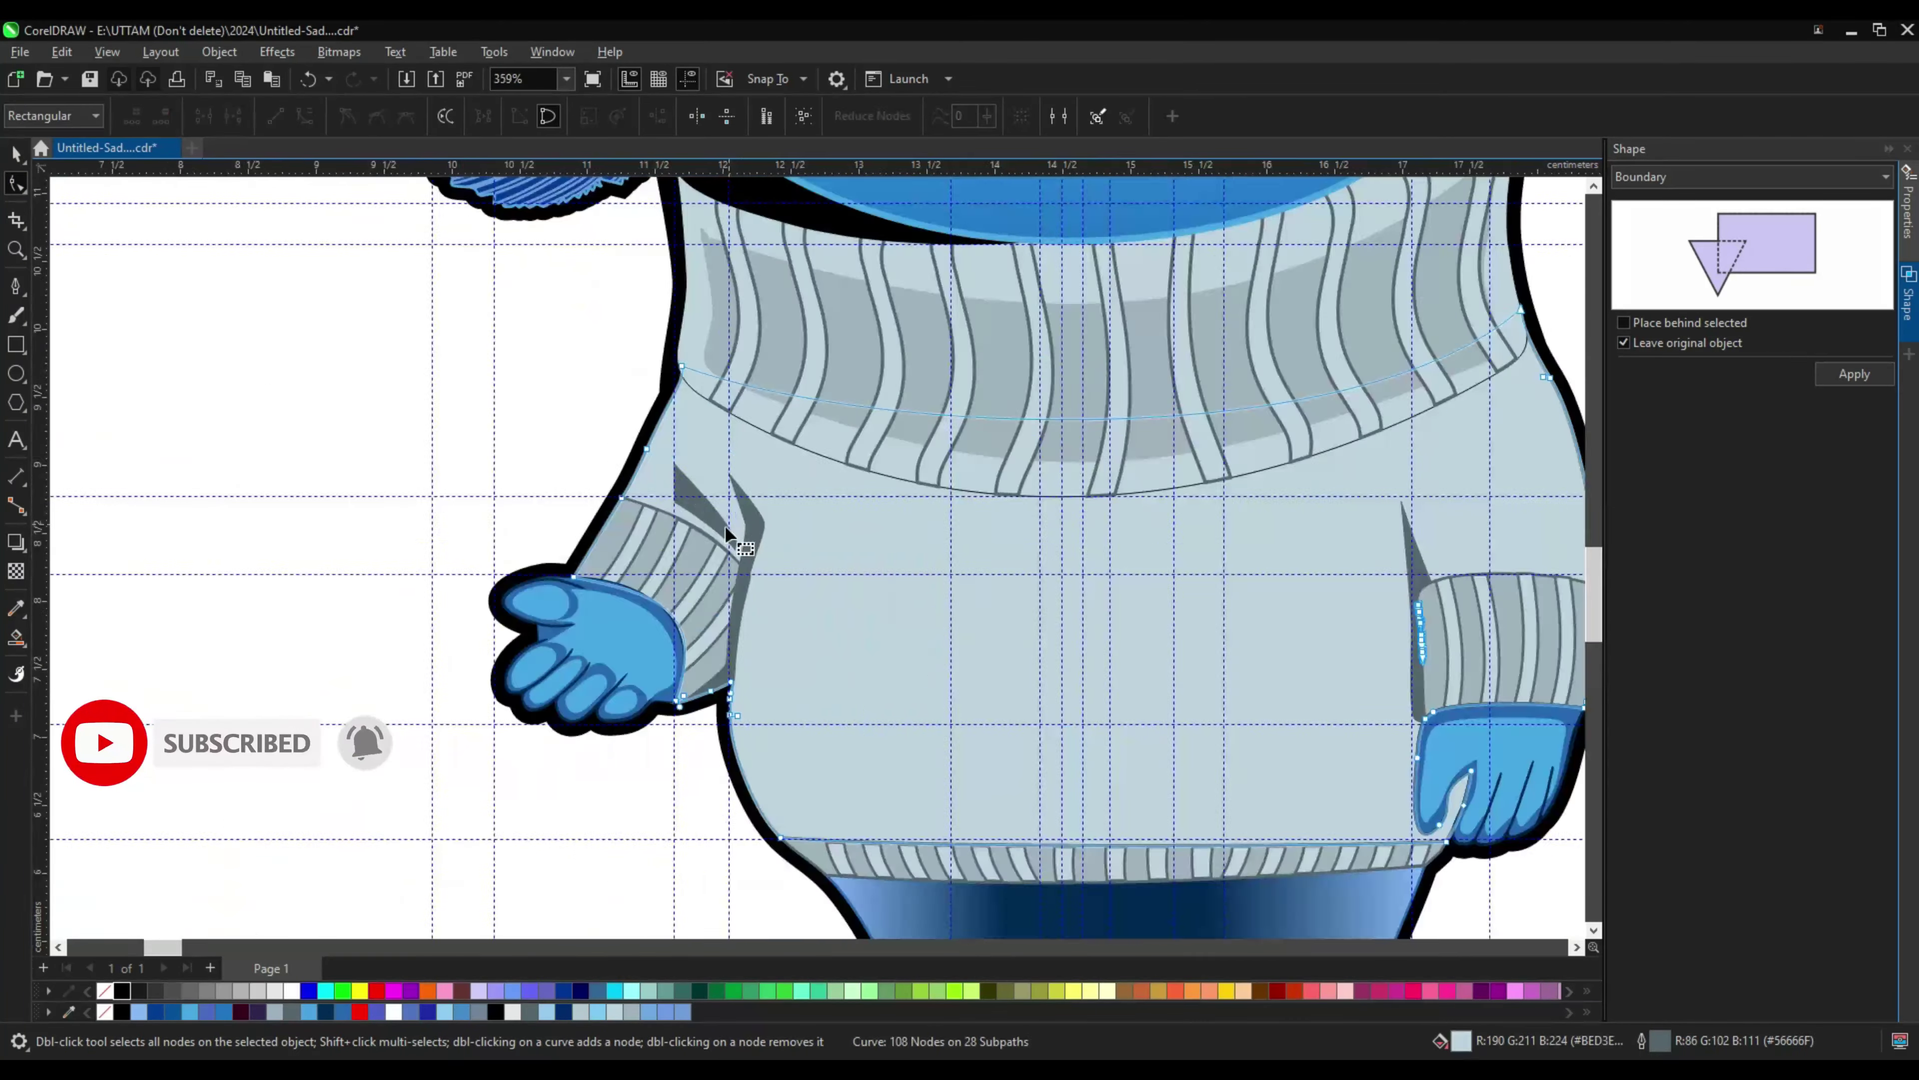
pyautogui.scroll(5, 723, 526)
pyautogui.click(737, 539)
pyautogui.scroll(-2, 739, 551)
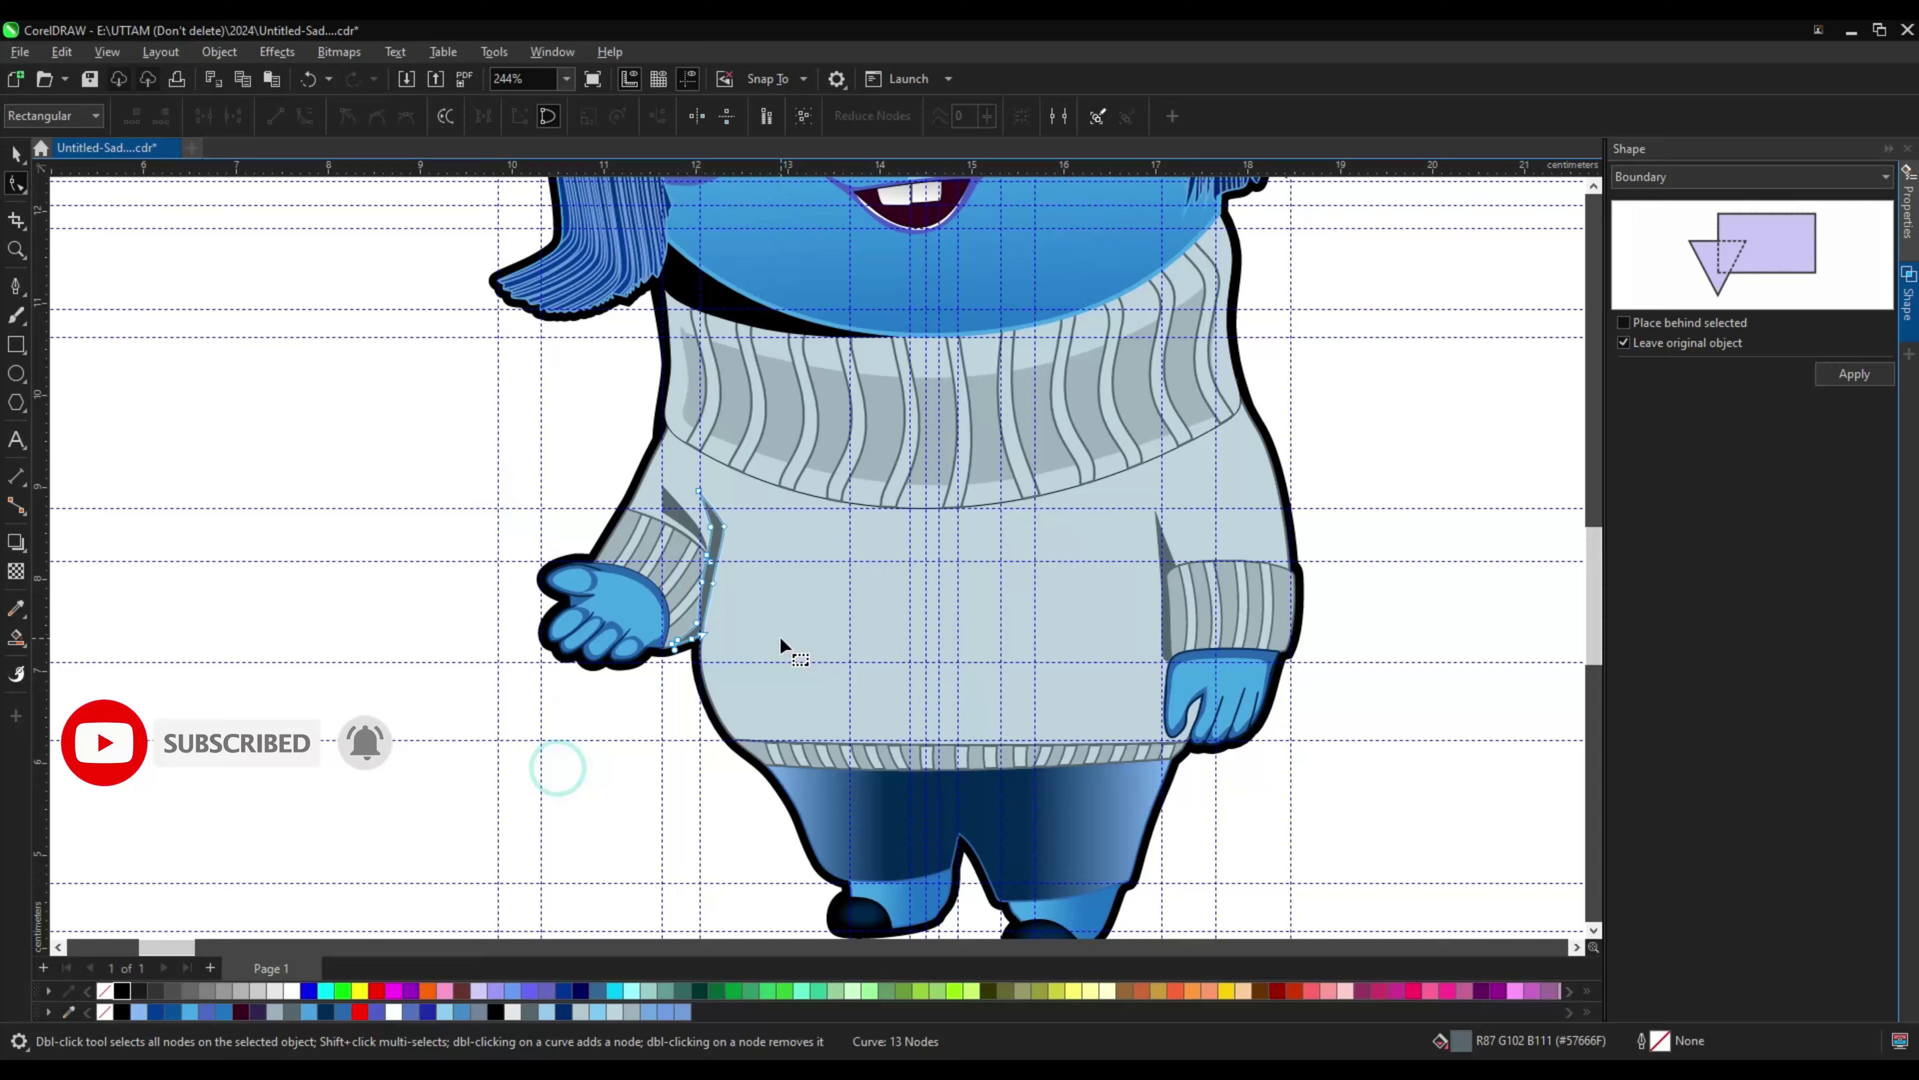
# Step: Adjust the trousers' fountain fill so the right-hand highlight stays near the outer edge
pyautogui.click(15, 637)
pyautogui.scroll(2, 981, 907)
pyautogui.moveTo(1092, 828); pyautogui.dragTo(839, 805)
pyautogui.scroll(-3, 868, 476)
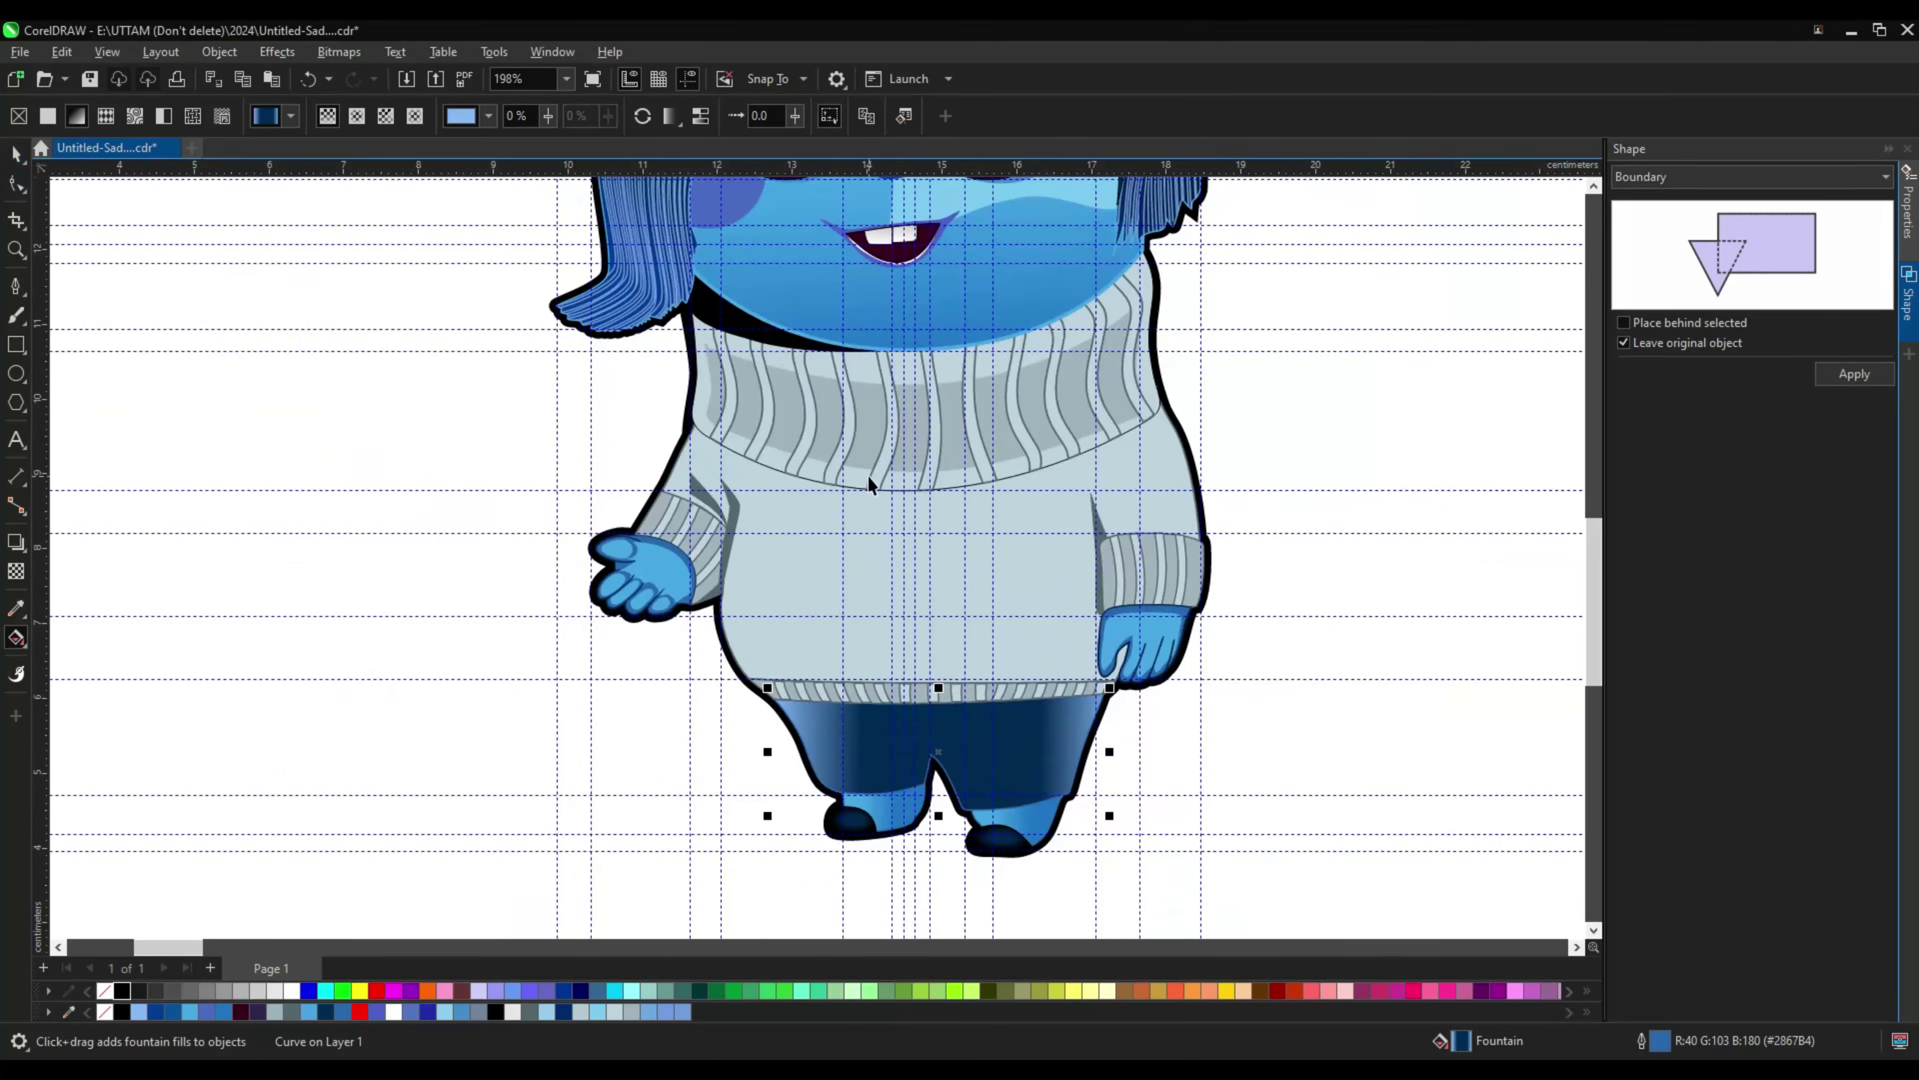
# Step: Set the outlines of both shoes to blue #2867B4 at 0.2 mm
pyautogui.scroll(6, 1316, 665)
pyautogui.press('F12')
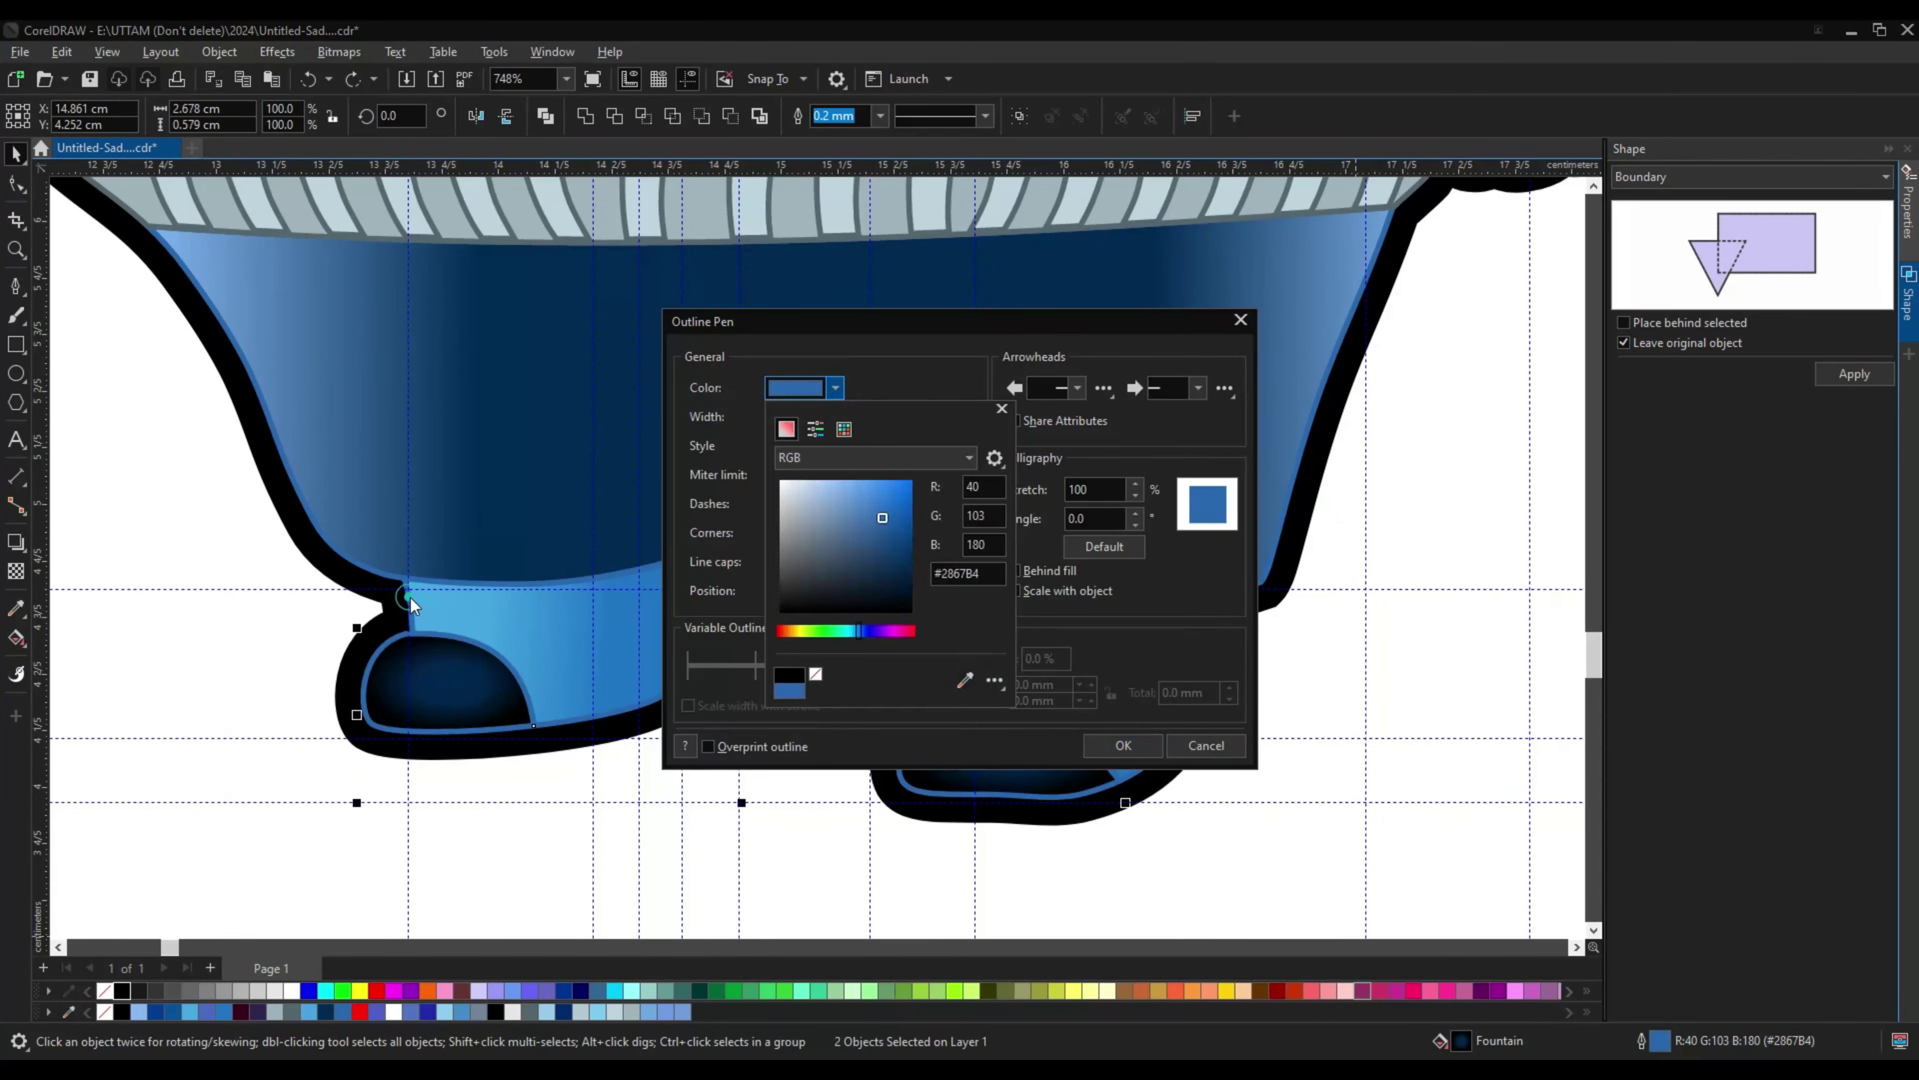
pyautogui.press('Escape')
# Step: Set the turtleneck collar's outline to 0.75 mm in grey #57666F
pyautogui.scroll(-4, 1289, 651)
pyautogui.scroll(1, 1289, 651)
pyautogui.click(729, 367)
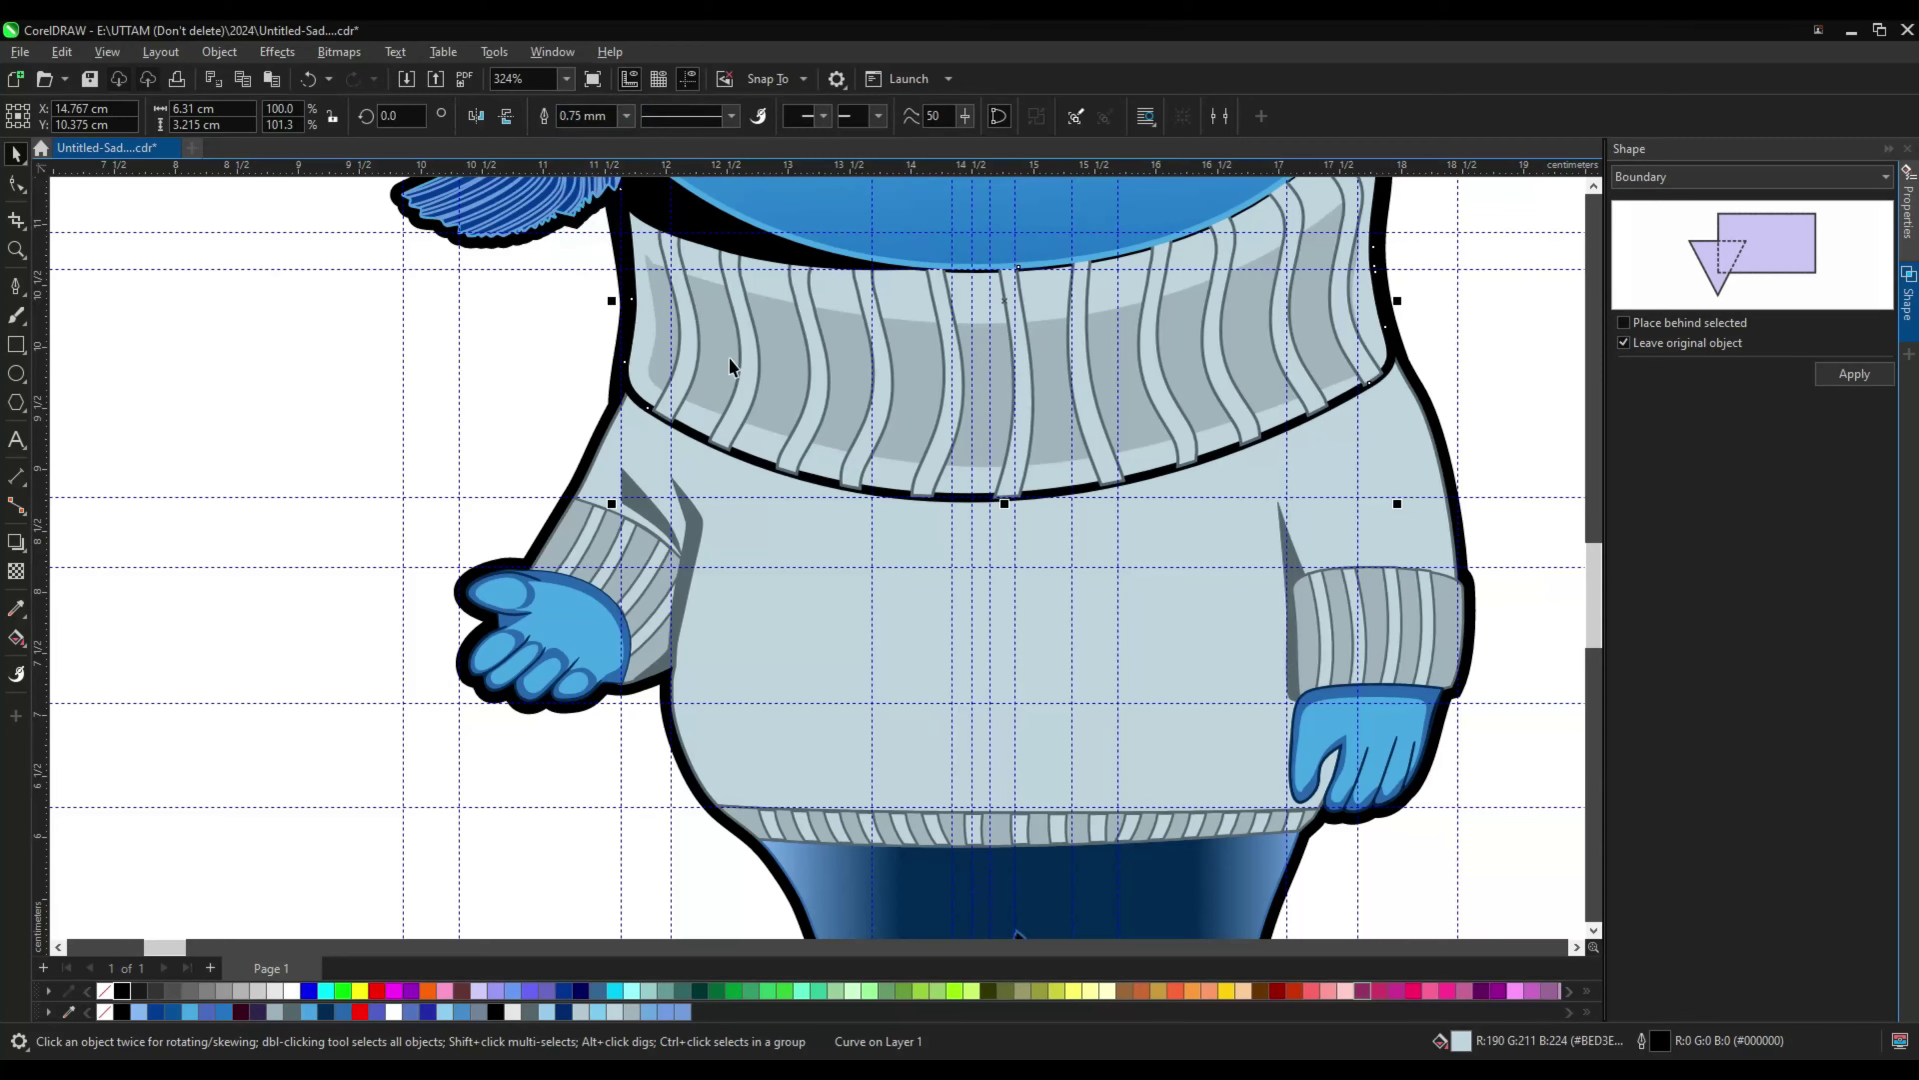
pyautogui.scroll(2, 748, 416)
pyautogui.scroll(-3, 866, 652)
pyautogui.scroll(2, 197, 236)
pyautogui.scroll(-4, 777, 471)
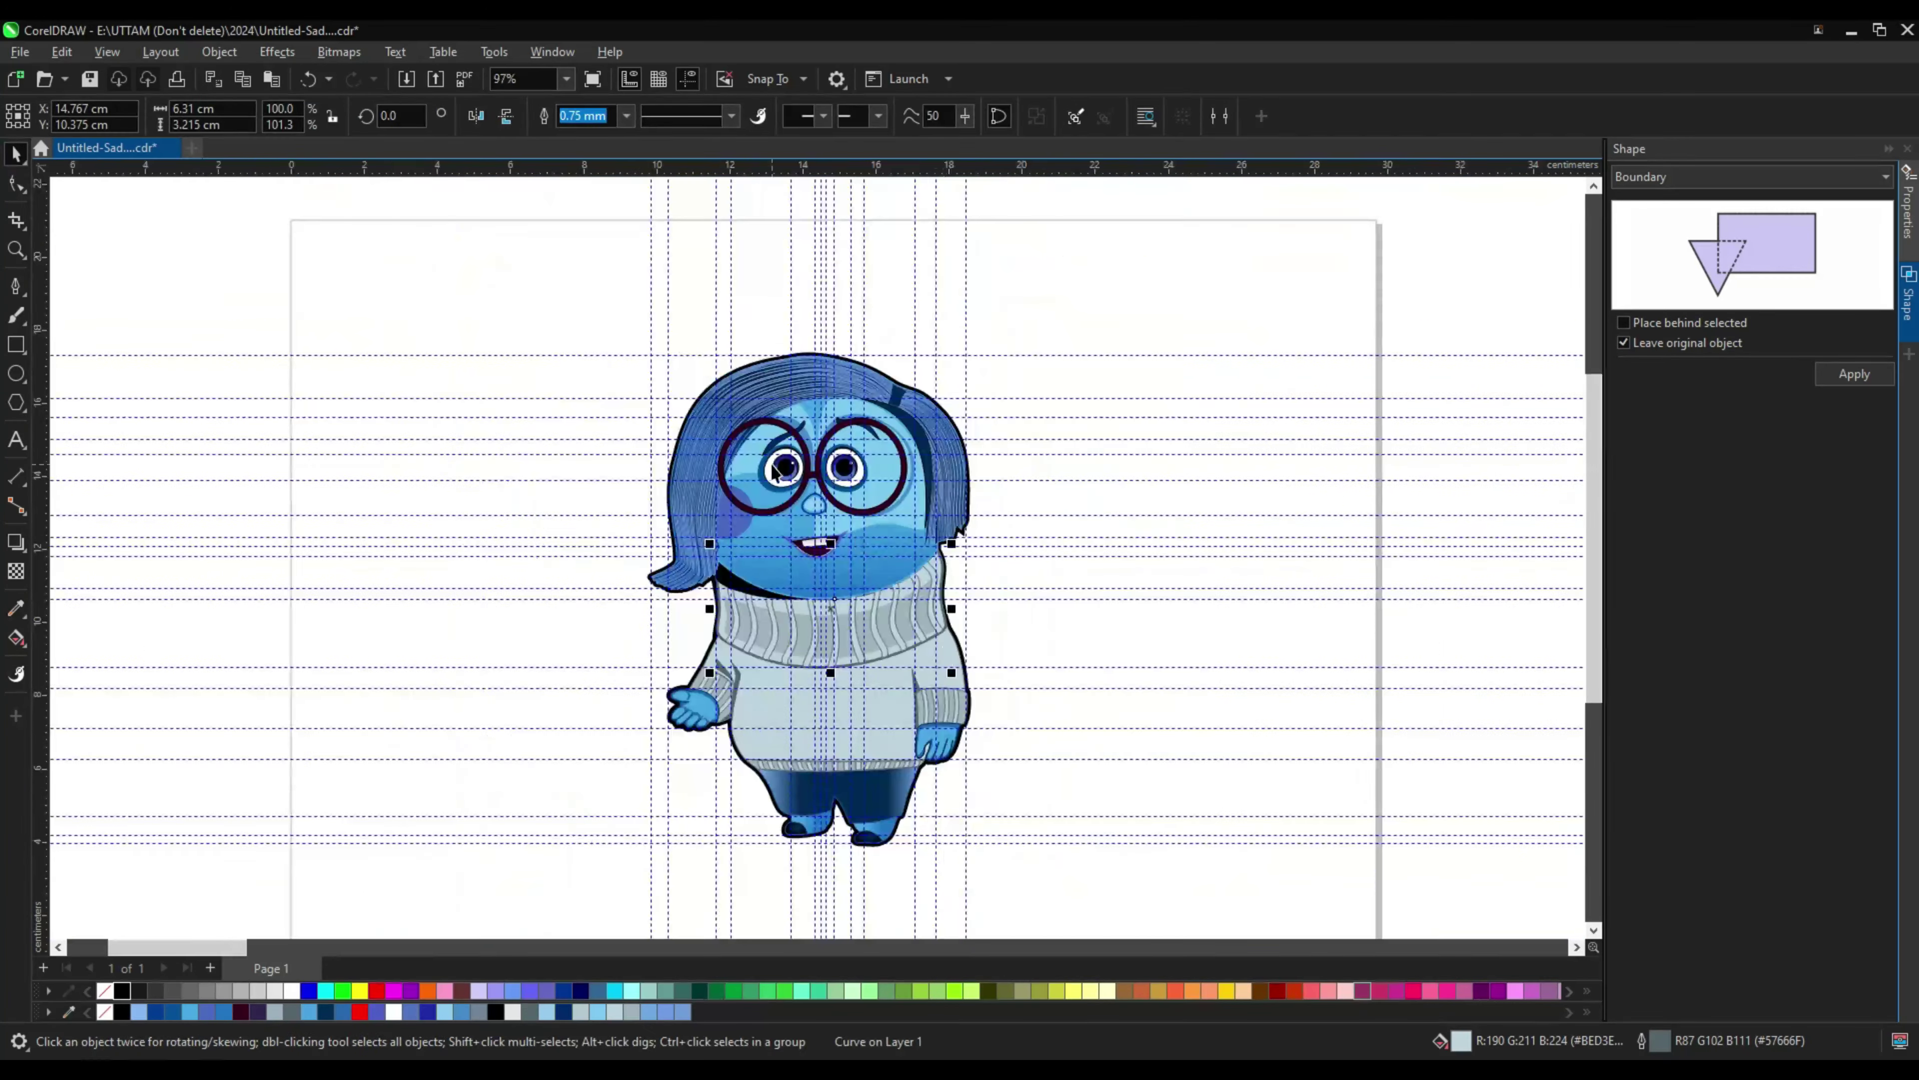
# Step: Reshape the inner end of the left eyebrow by editing its nodes
pyautogui.scroll(4, 776, 470)
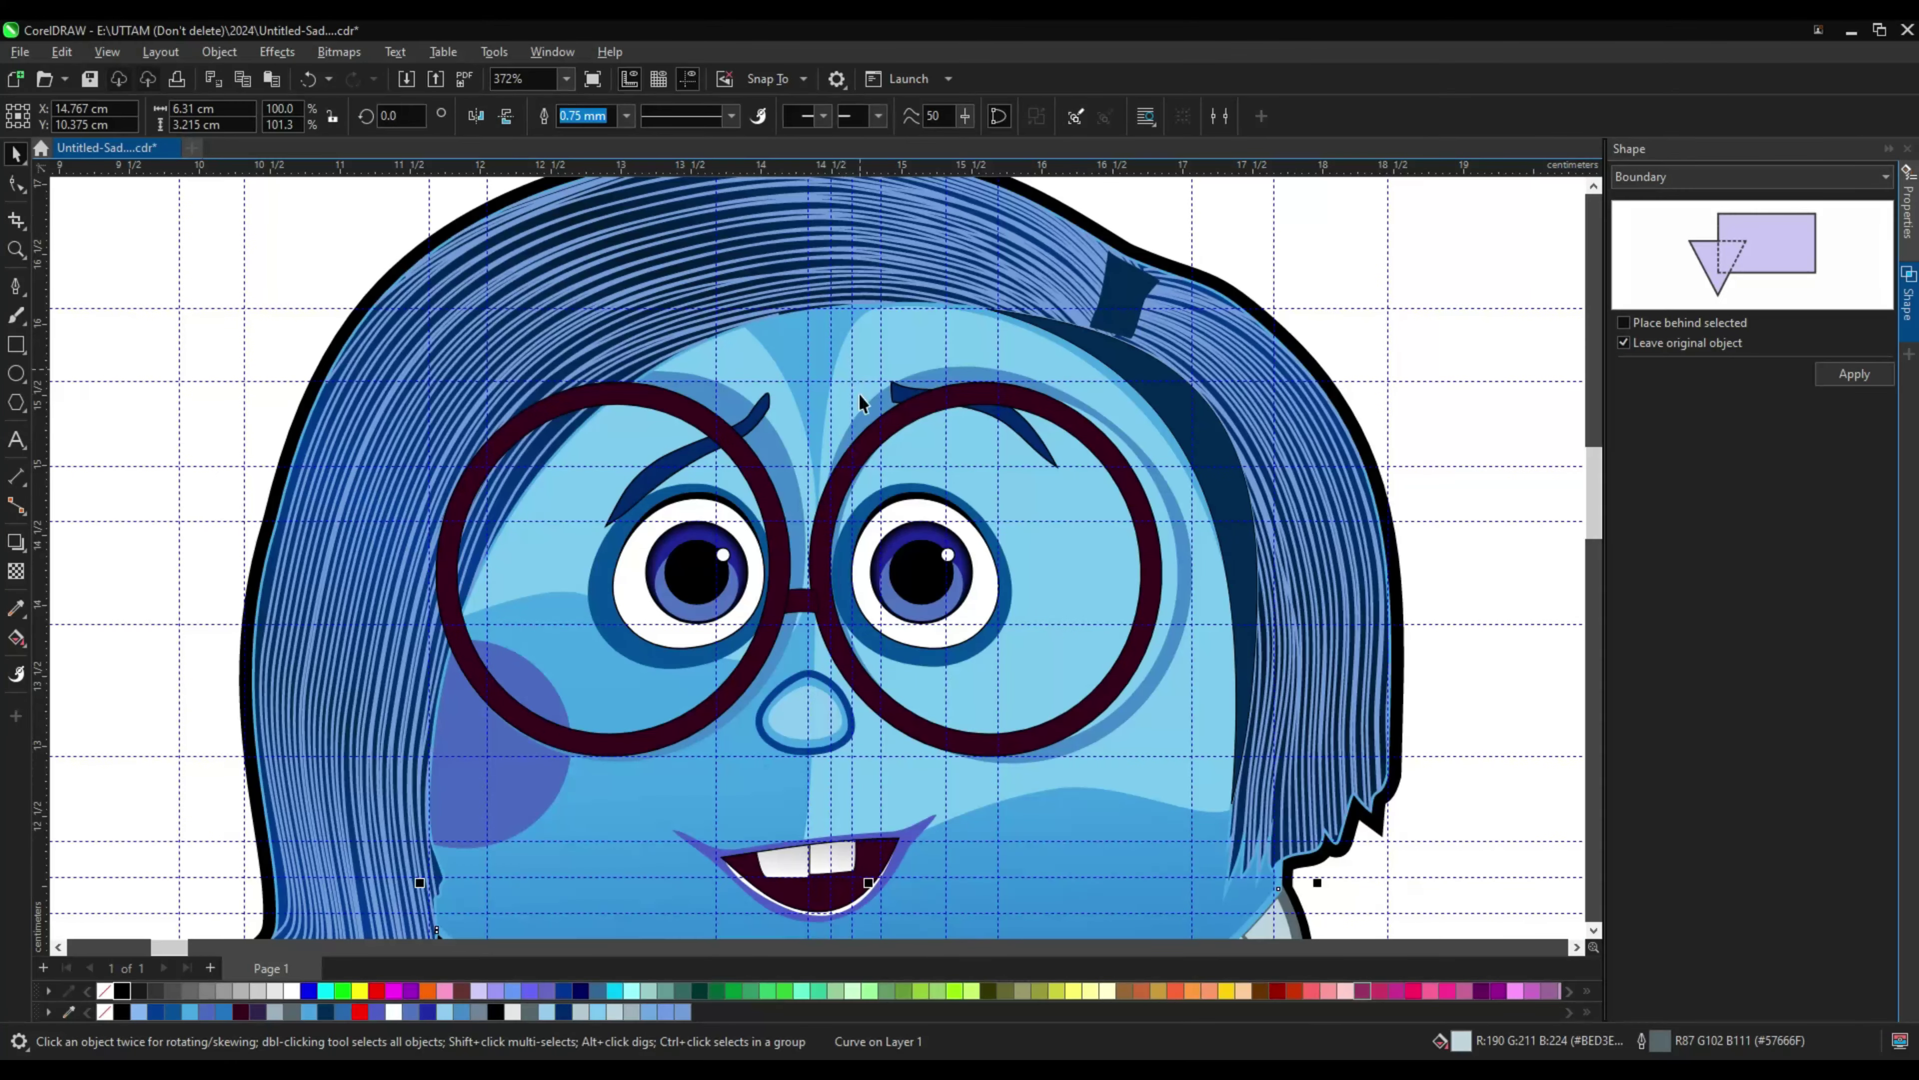
pyautogui.scroll(2, 866, 412)
pyautogui.click(899, 407)
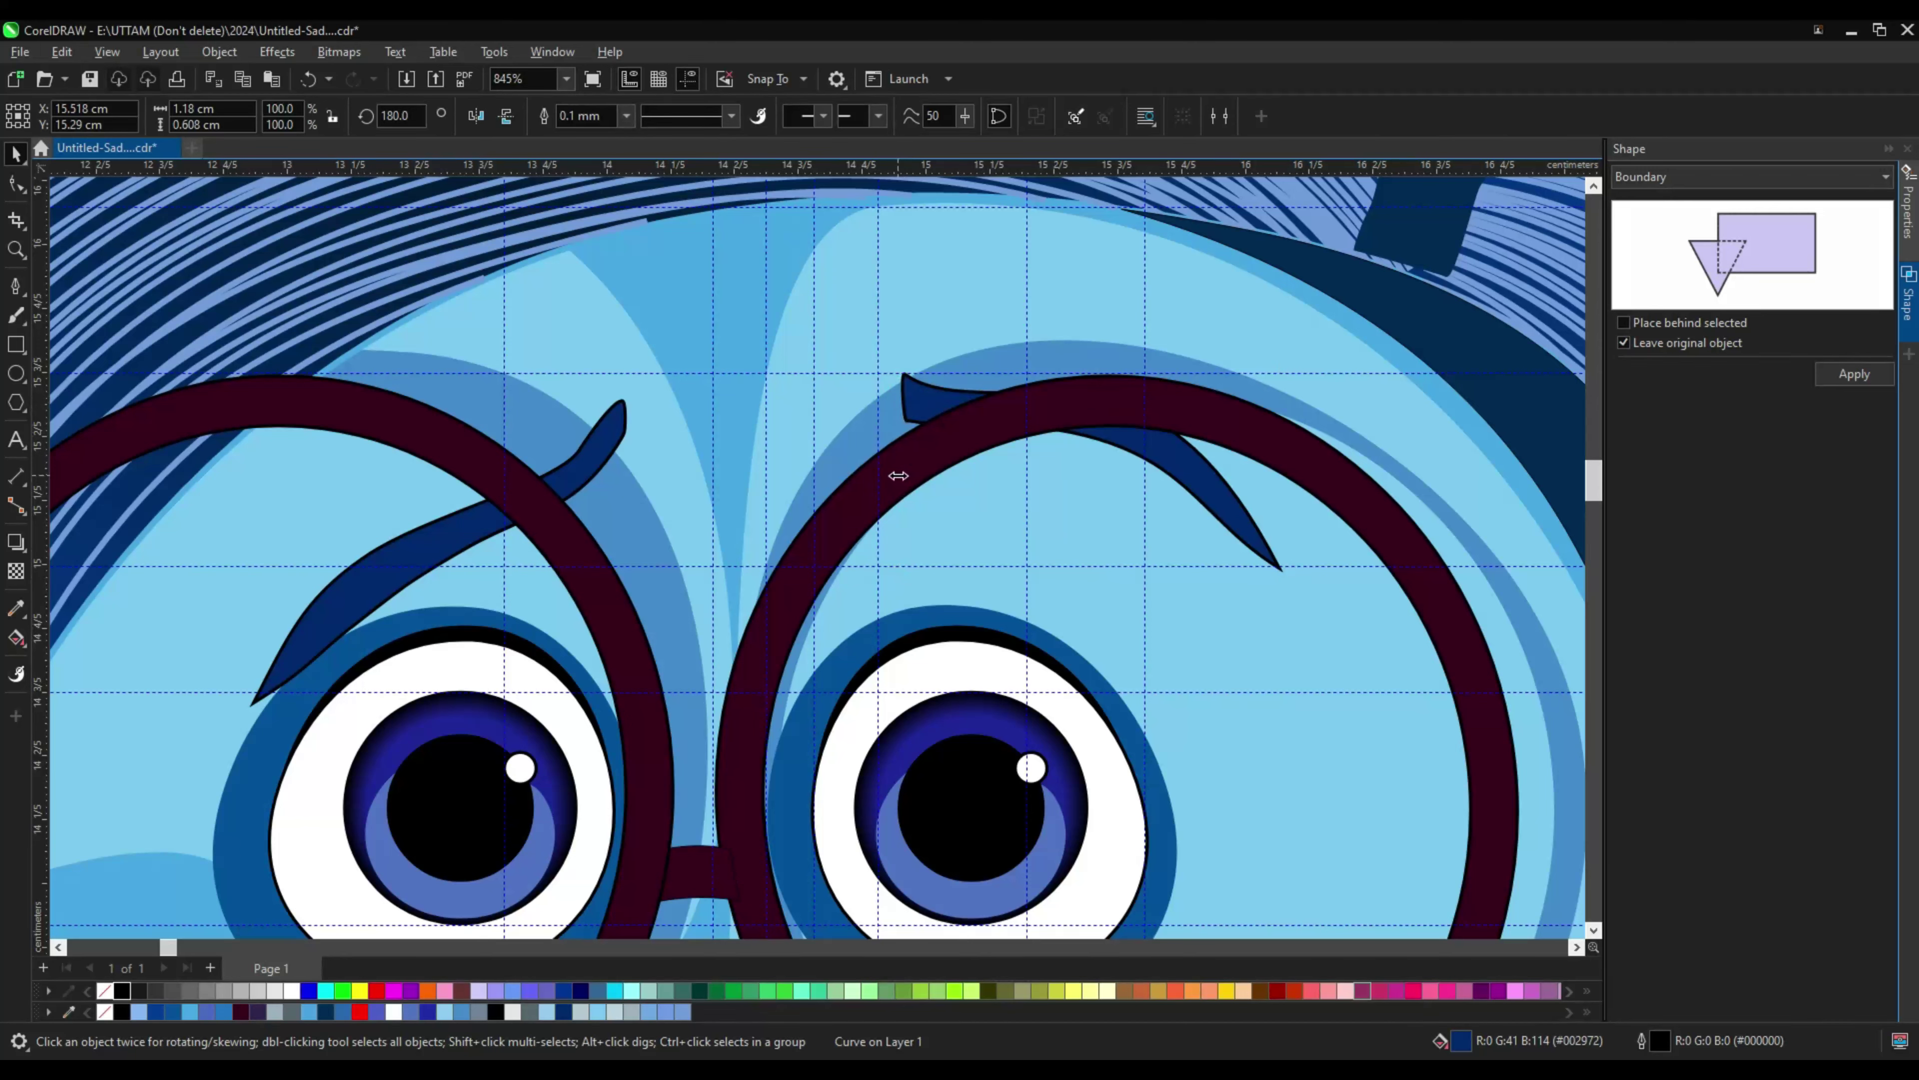
pyautogui.scroll(-2, 845, 470)
pyautogui.press('F10')
pyautogui.scroll(3, 783, 450)
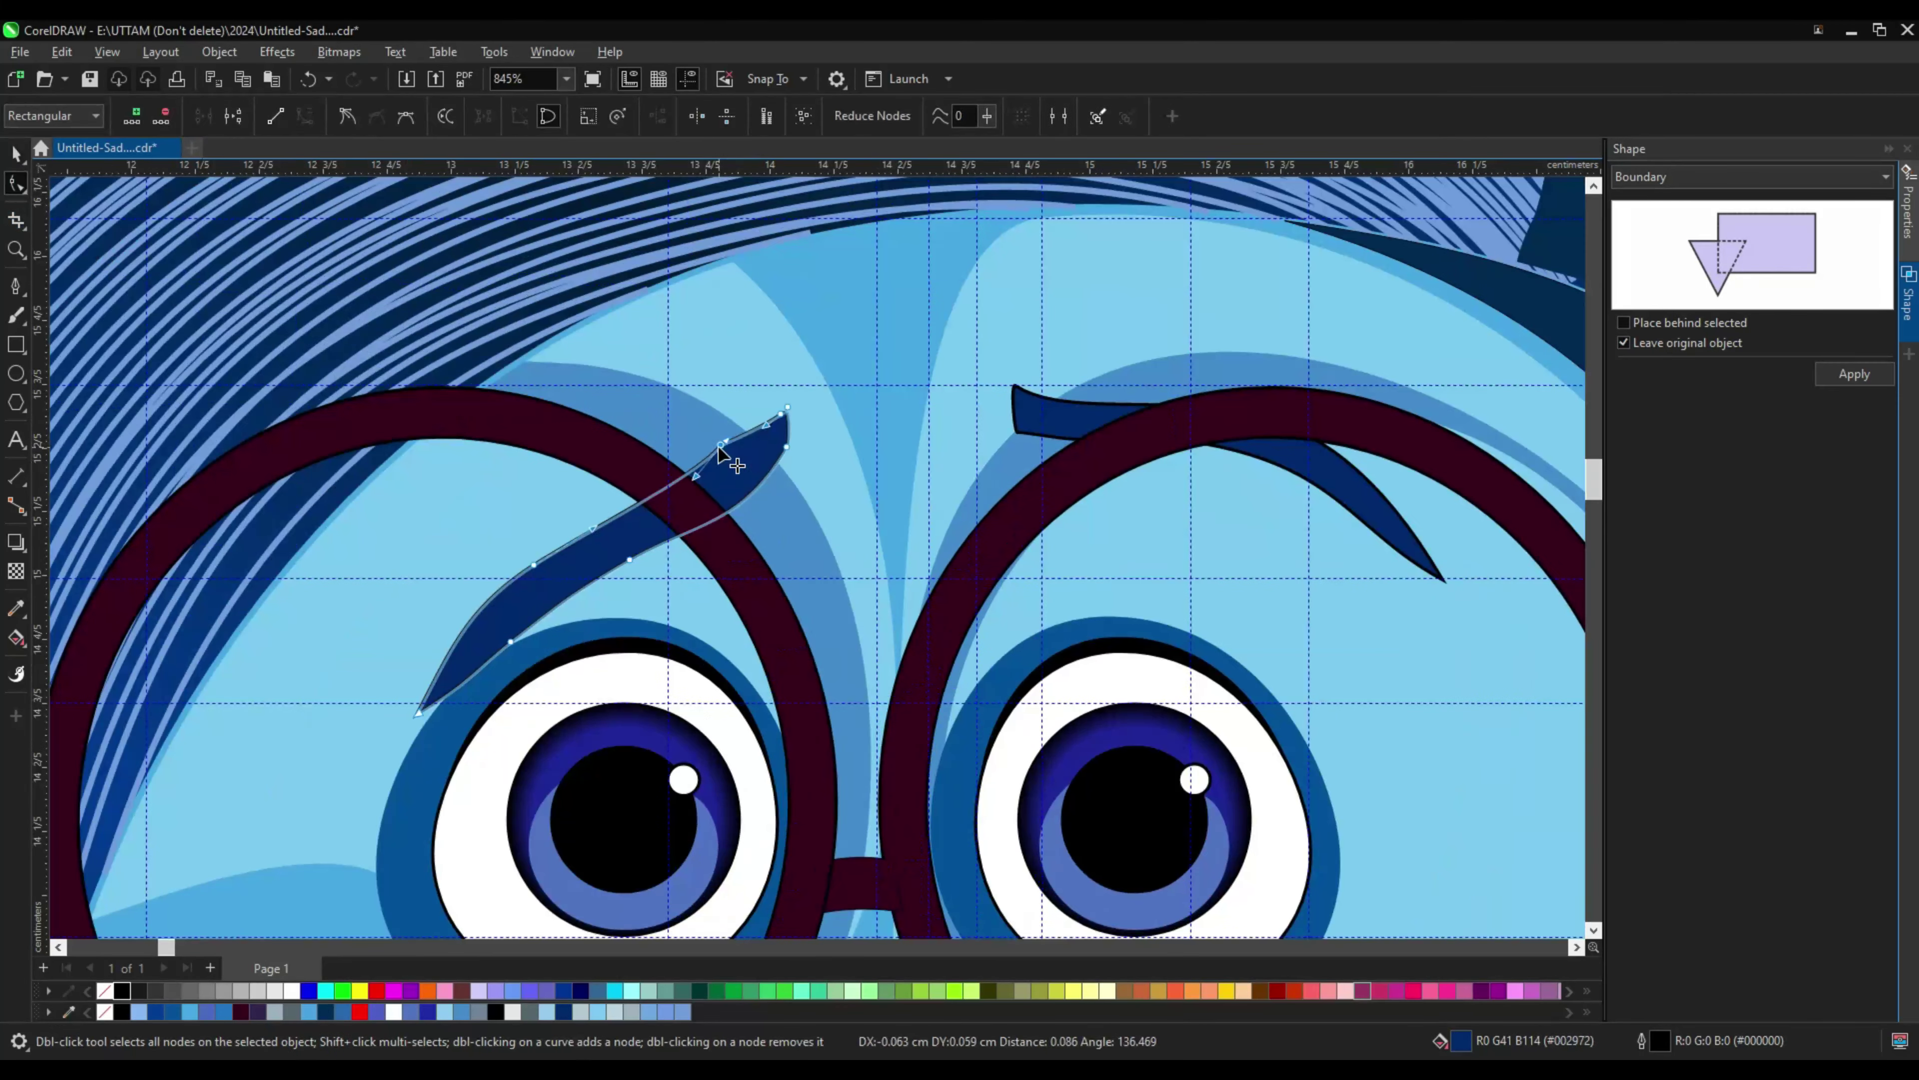
pyautogui.click(783, 450)
pyautogui.scroll(-3, 768, 474)
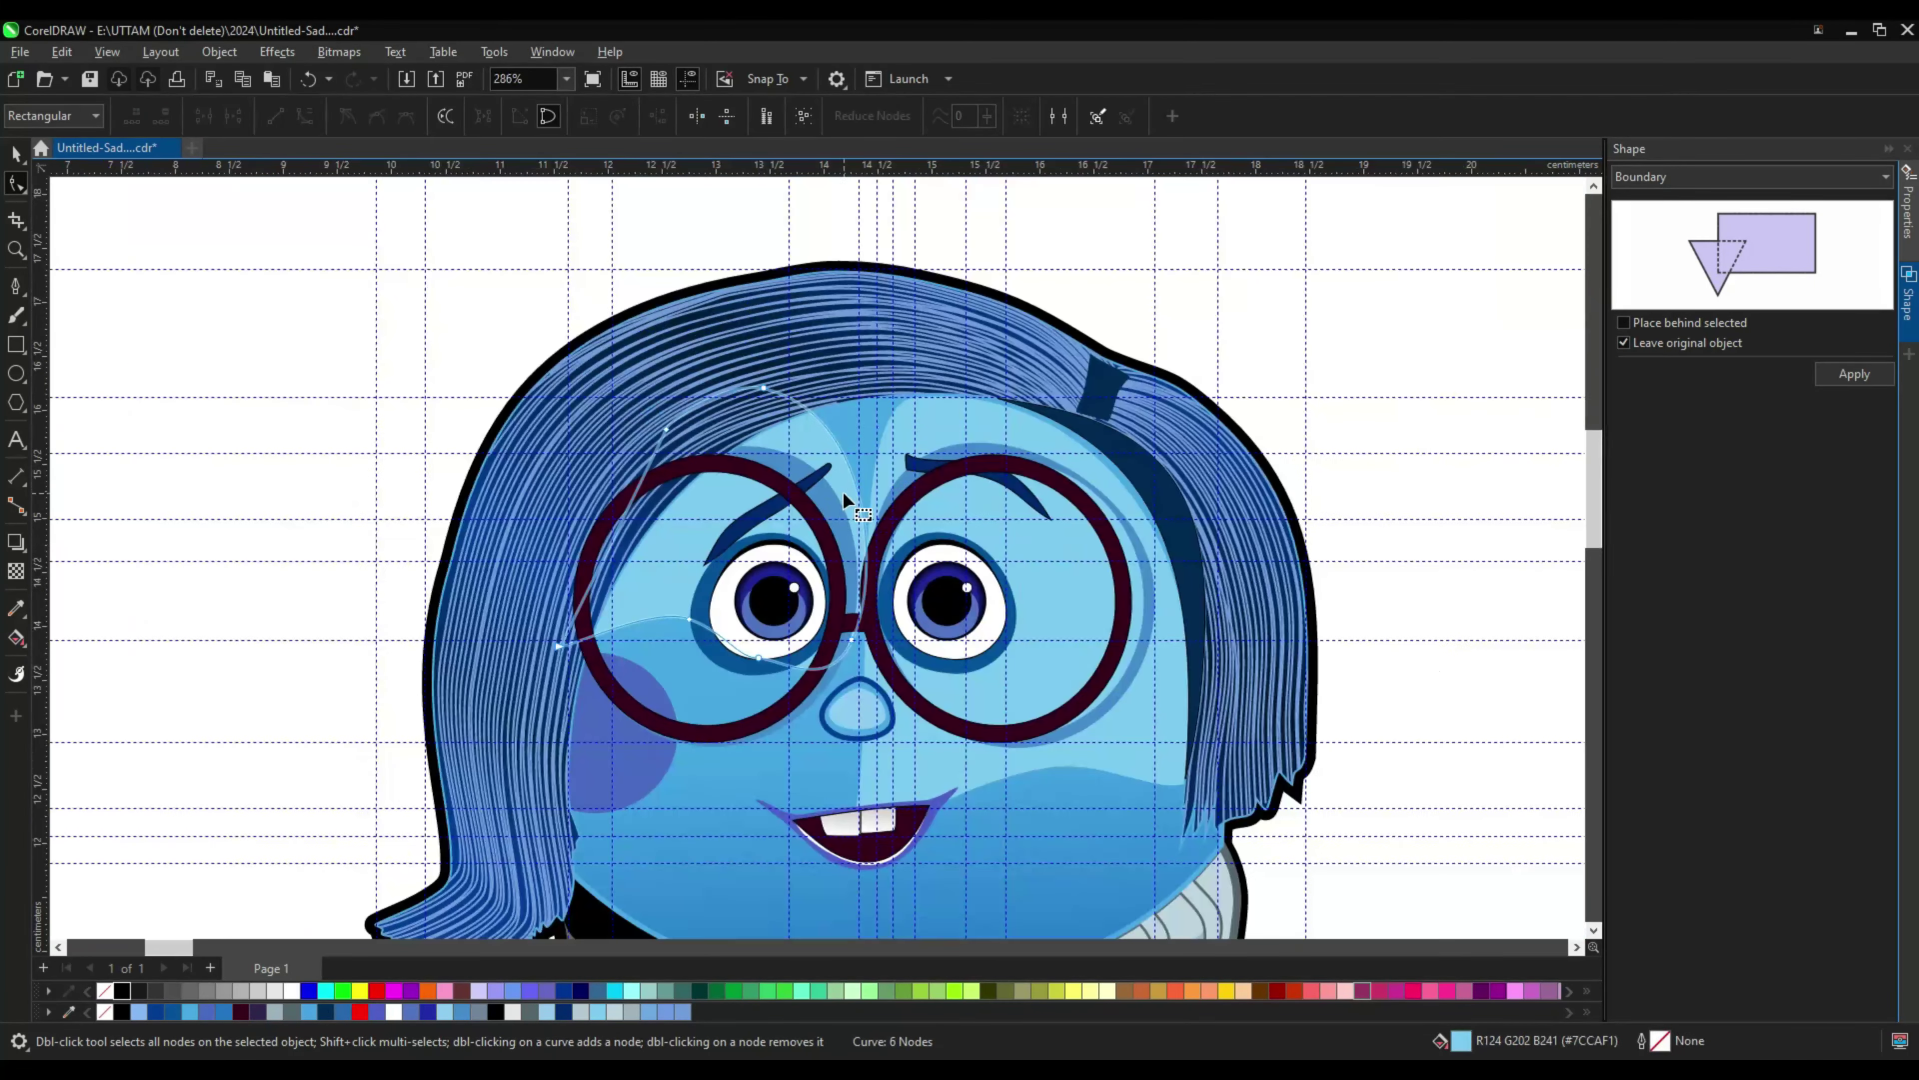
# Step: Select both eyebrows and apply a blue fountain fill to them
pyautogui.press('space')
pyautogui.click(62, 51)
pyautogui.click(136, 245)
pyautogui.click(1100, 545)
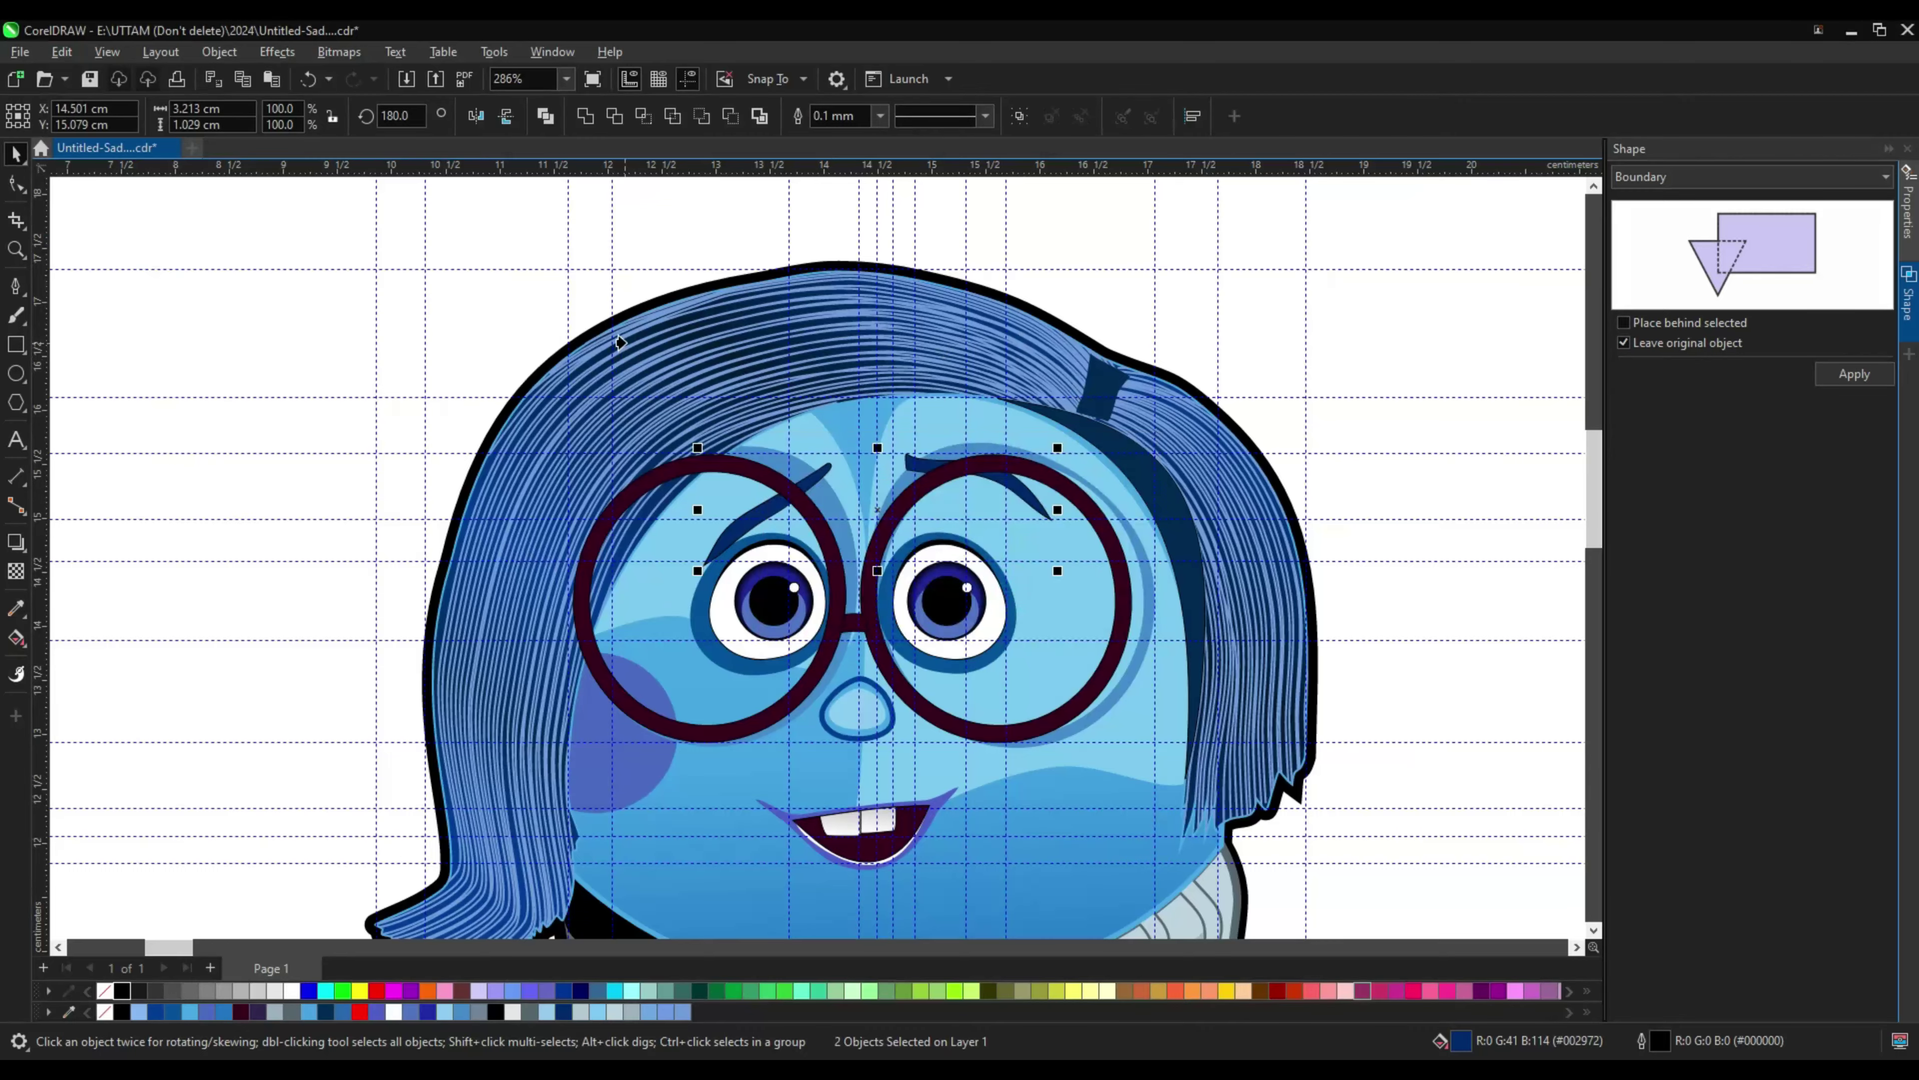
pyautogui.scroll(3, 663, 556)
pyautogui.click(62, 52)
pyautogui.click(102, 265)
pyautogui.scroll(-3, 1397, 292)
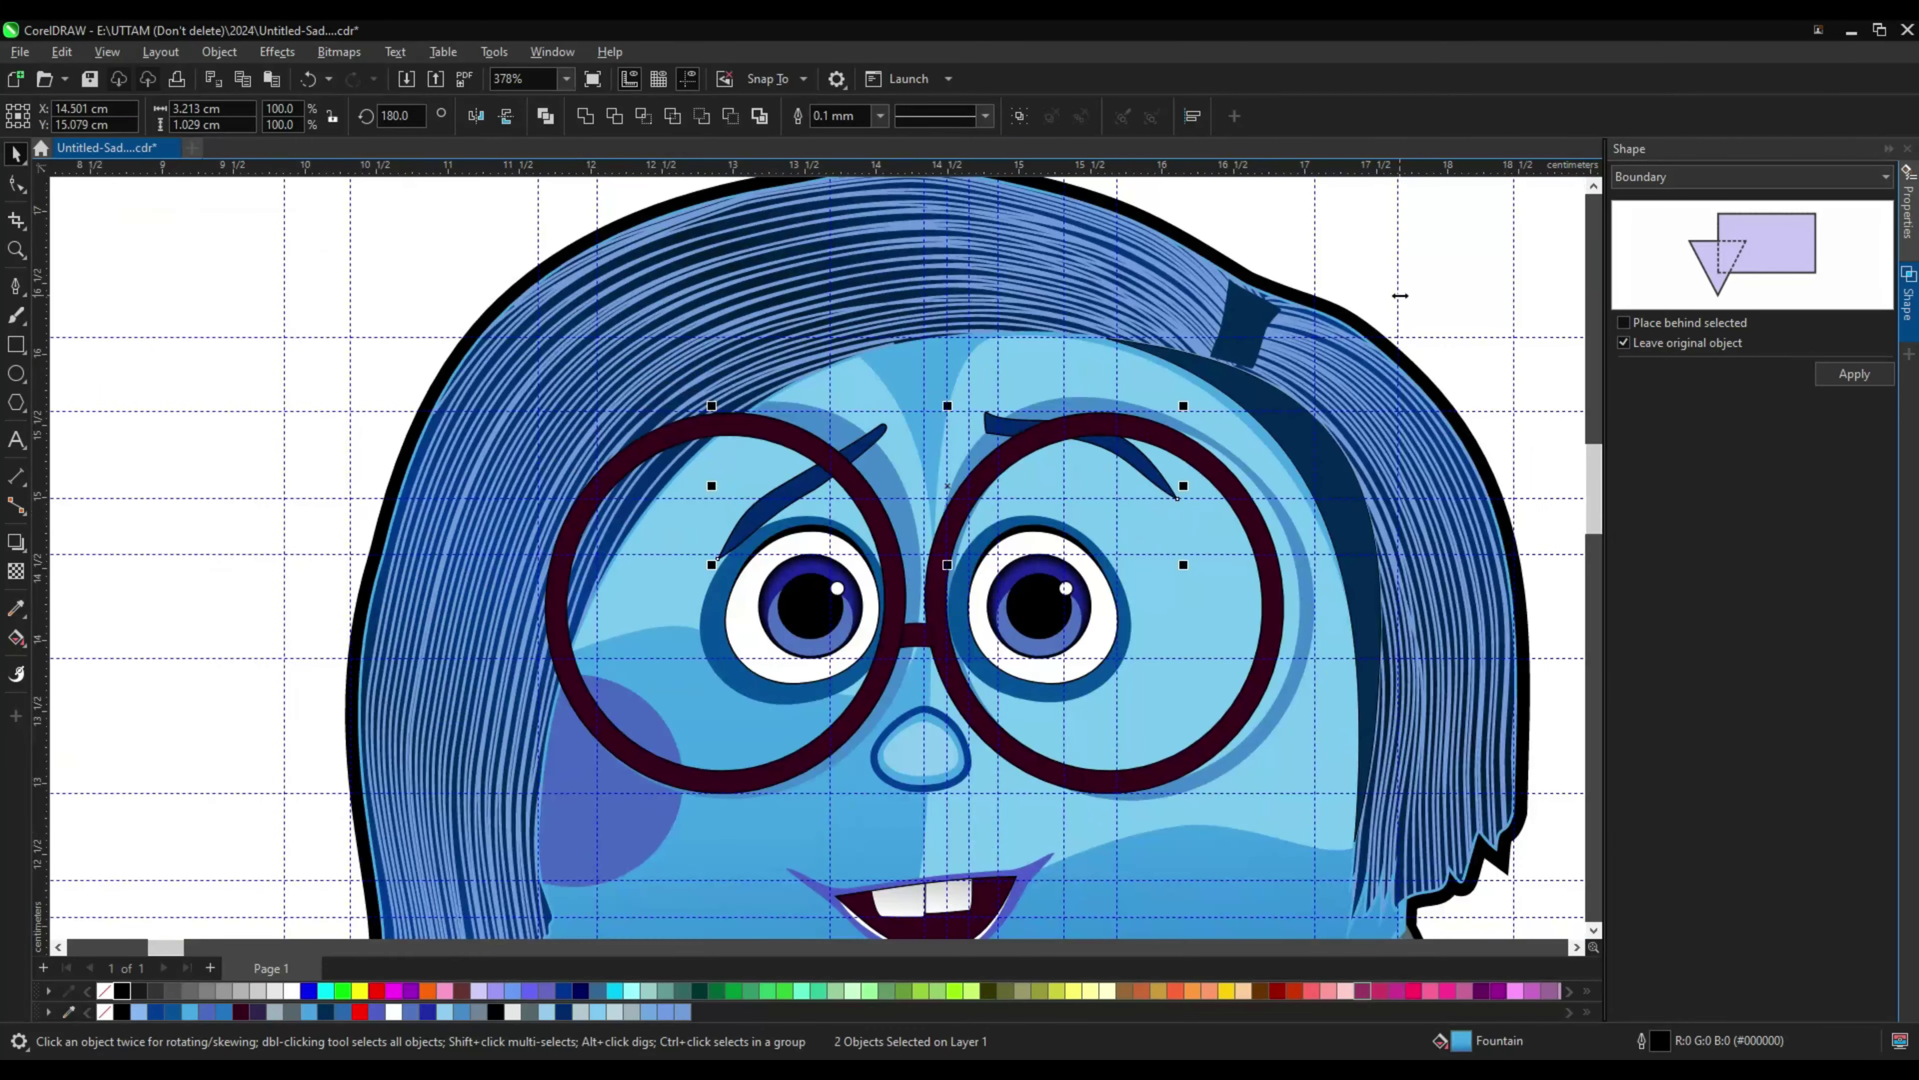
# Step: Undo the eyebrows' light blue fill and give both eyebrows a fountain fill running between two dark navy blues
pyautogui.click(1345, 292)
pyautogui.scroll(3, 1243, 310)
pyautogui.scroll(-3, 1243, 310)
pyautogui.hotkey('ctrl', 'z')
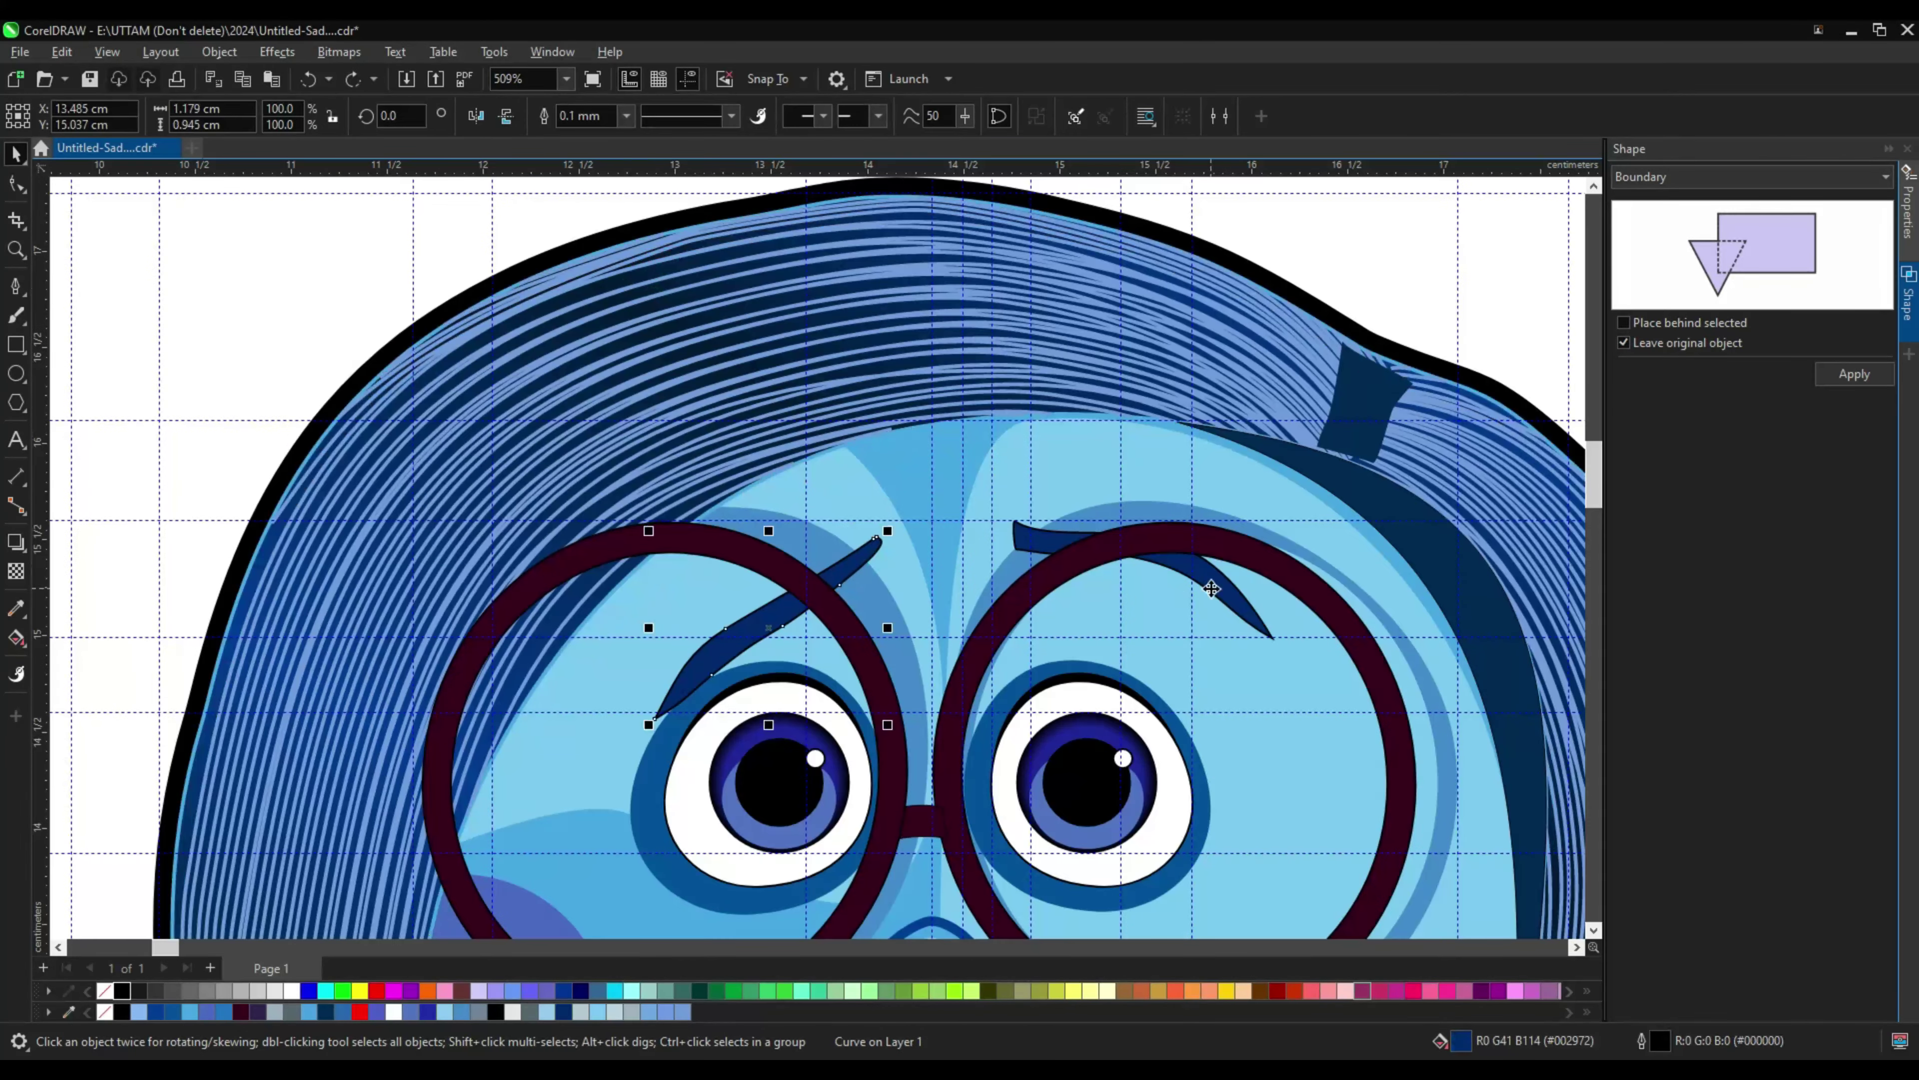
pyautogui.scroll(2, 1012, 588)
pyautogui.press('g')
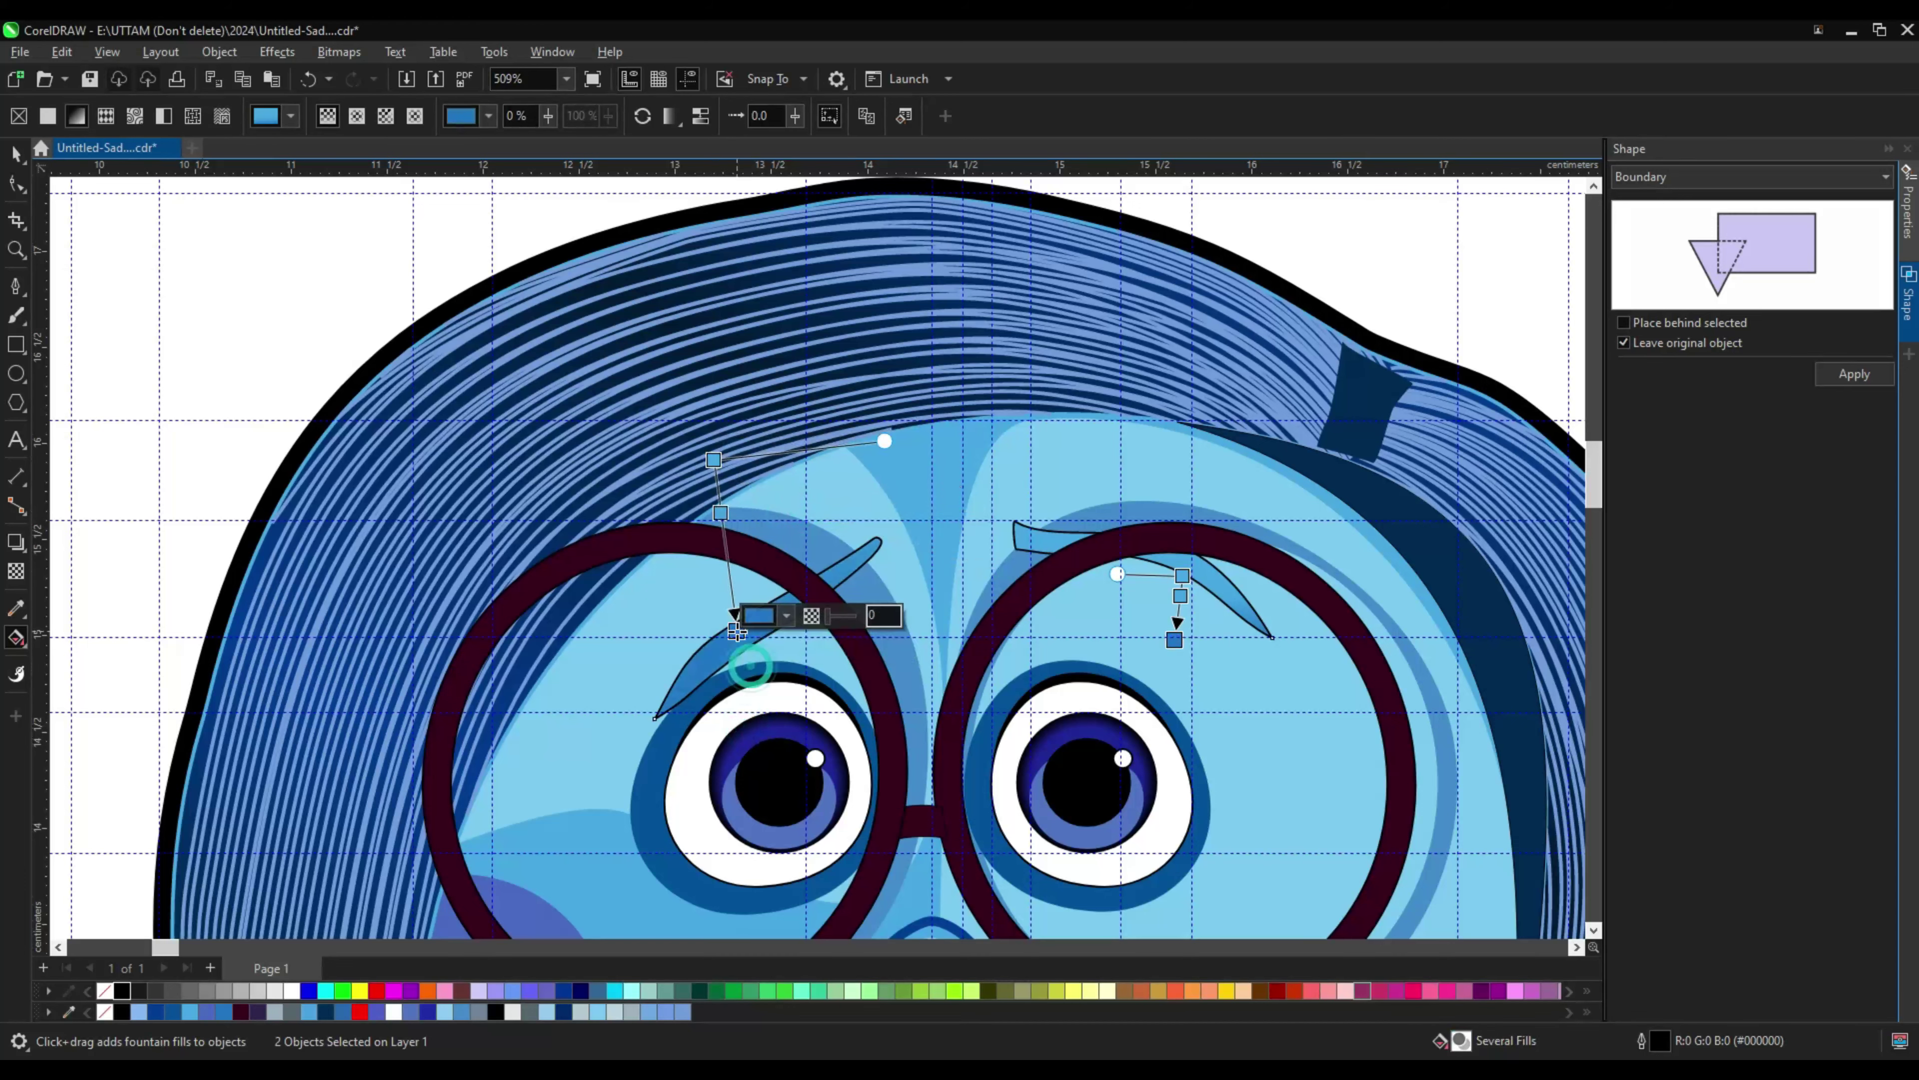
pyautogui.press('F11')
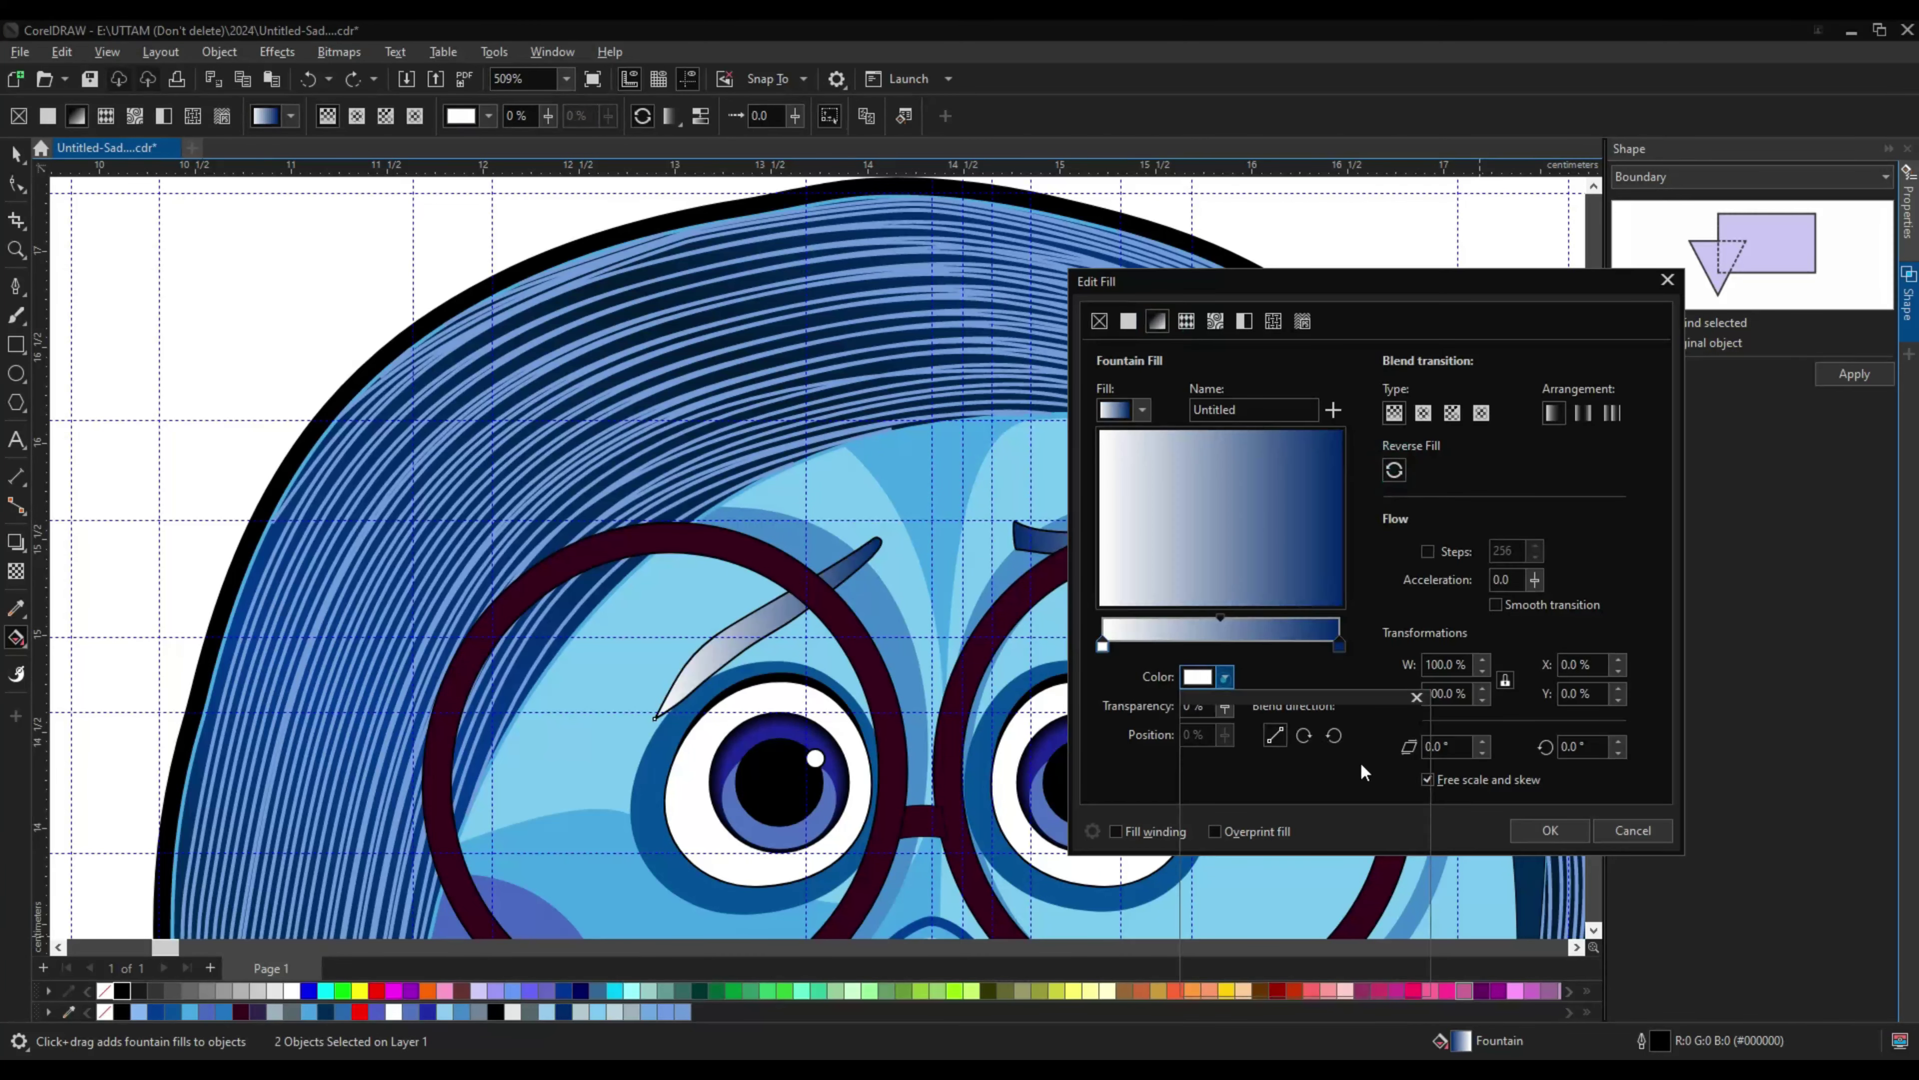
pyautogui.click(158, 1010)
pyautogui.moveTo(1321, 820); pyautogui.dragTo(1312, 863)
pyautogui.click(1269, 665)
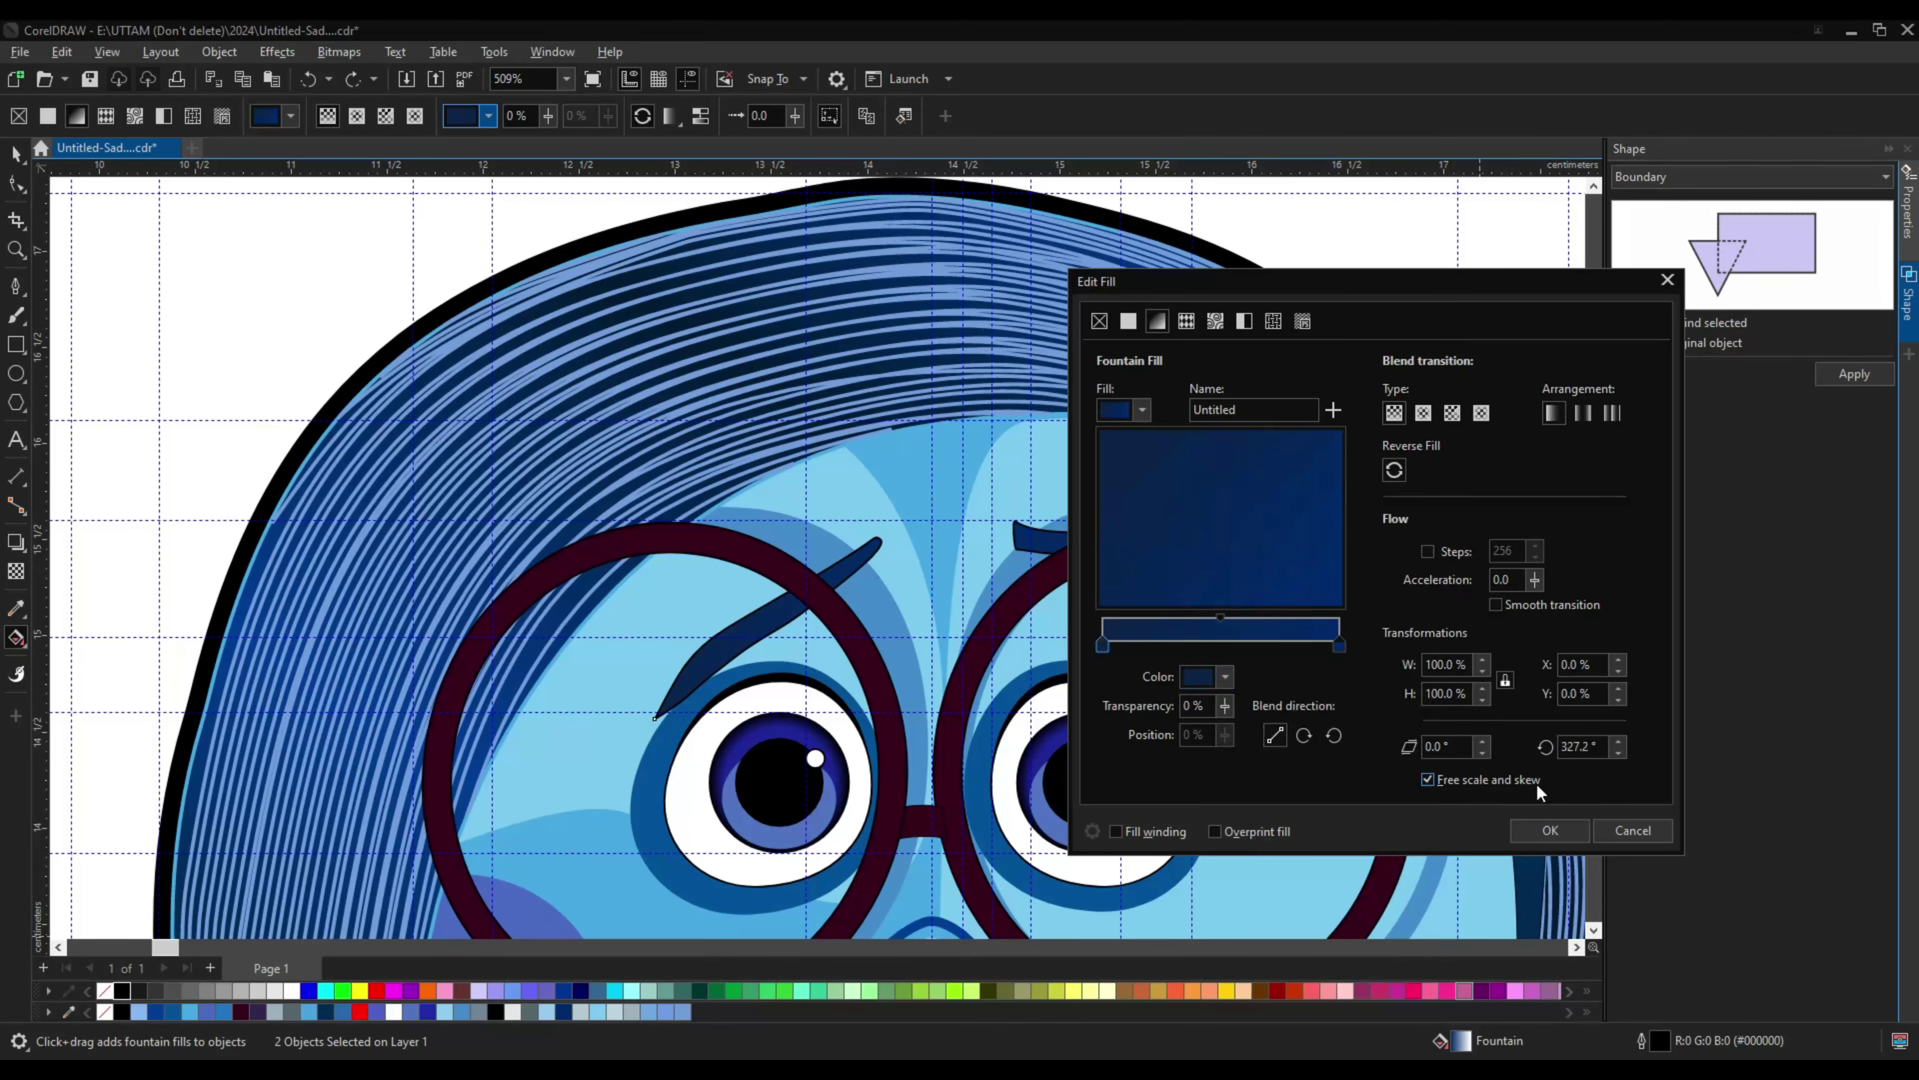
pyautogui.click(1550, 830)
# Step: Change the start colour of both eyebrows' fountain fill to black #000000, keeping navy blue at the other end
pyautogui.scroll(2, 973, 656)
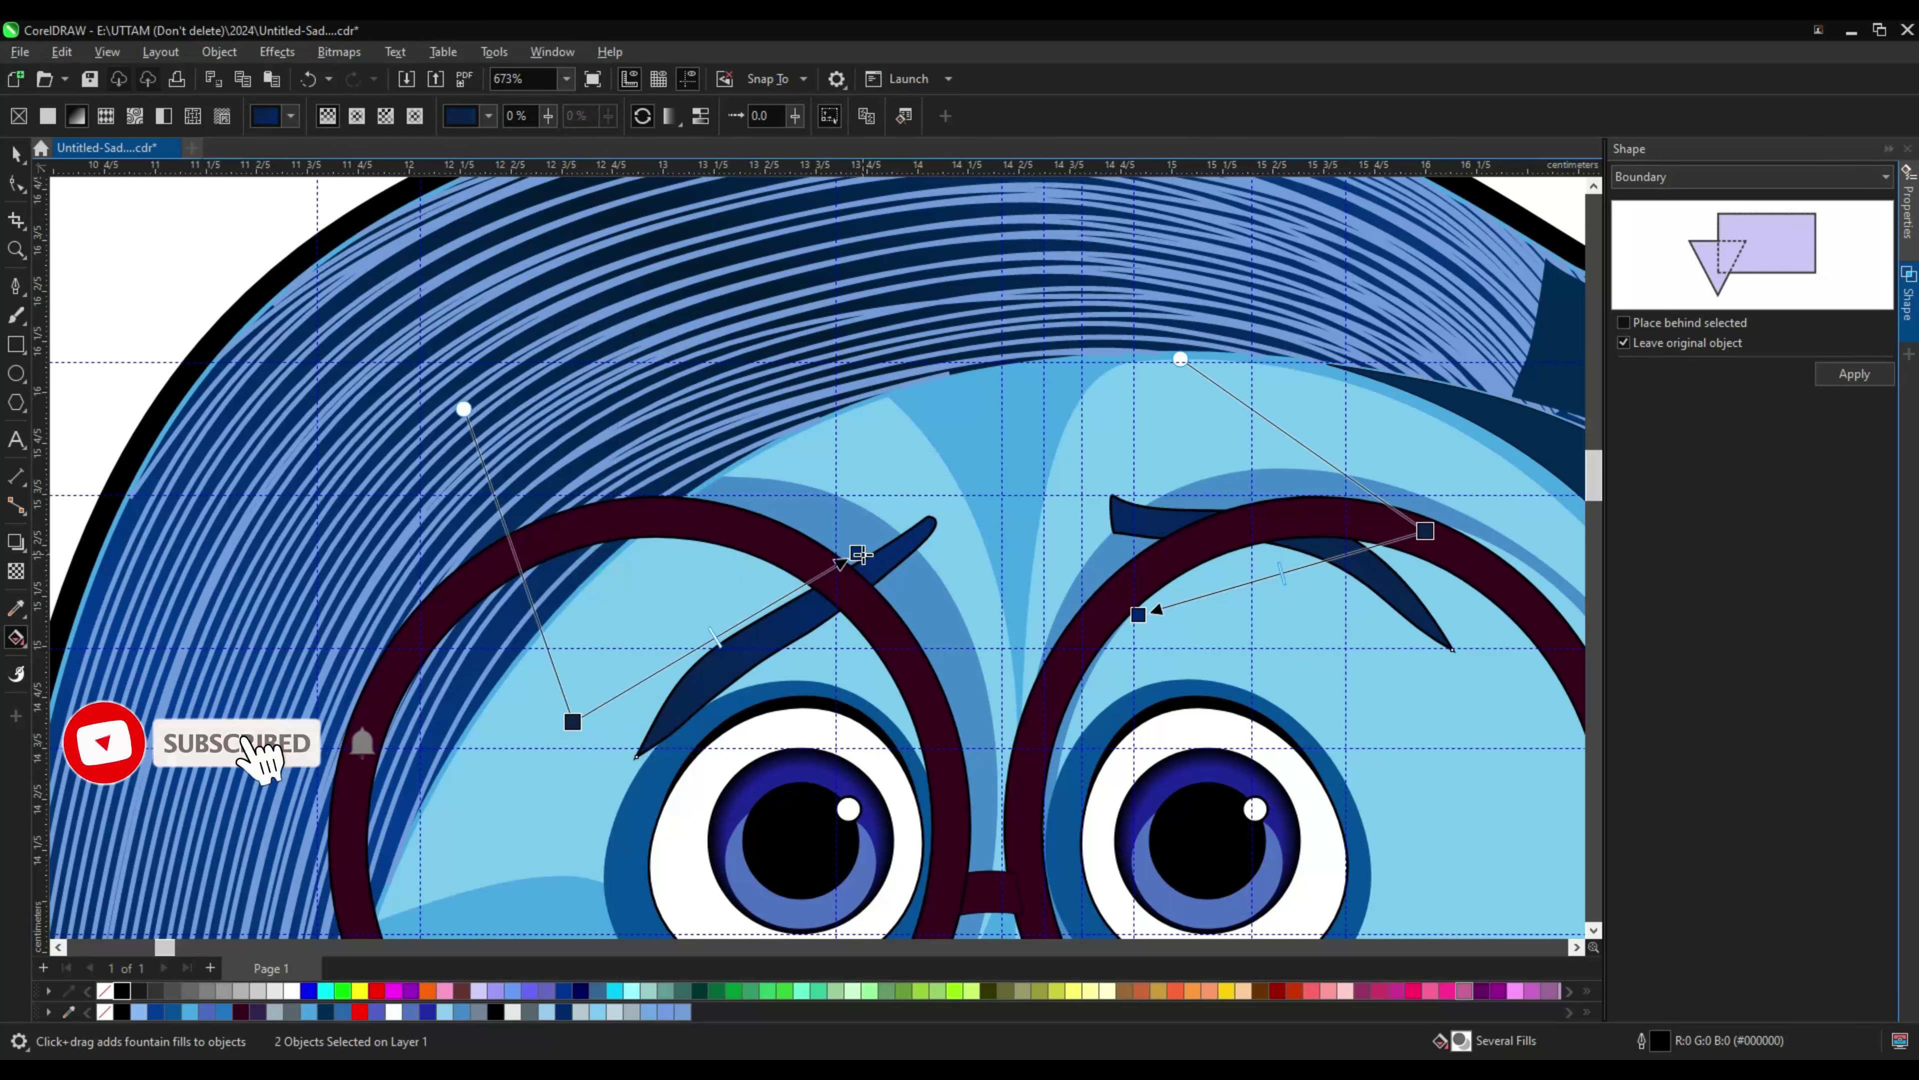
pyautogui.press('space')
pyautogui.press('F11')
pyautogui.click(1194, 640)
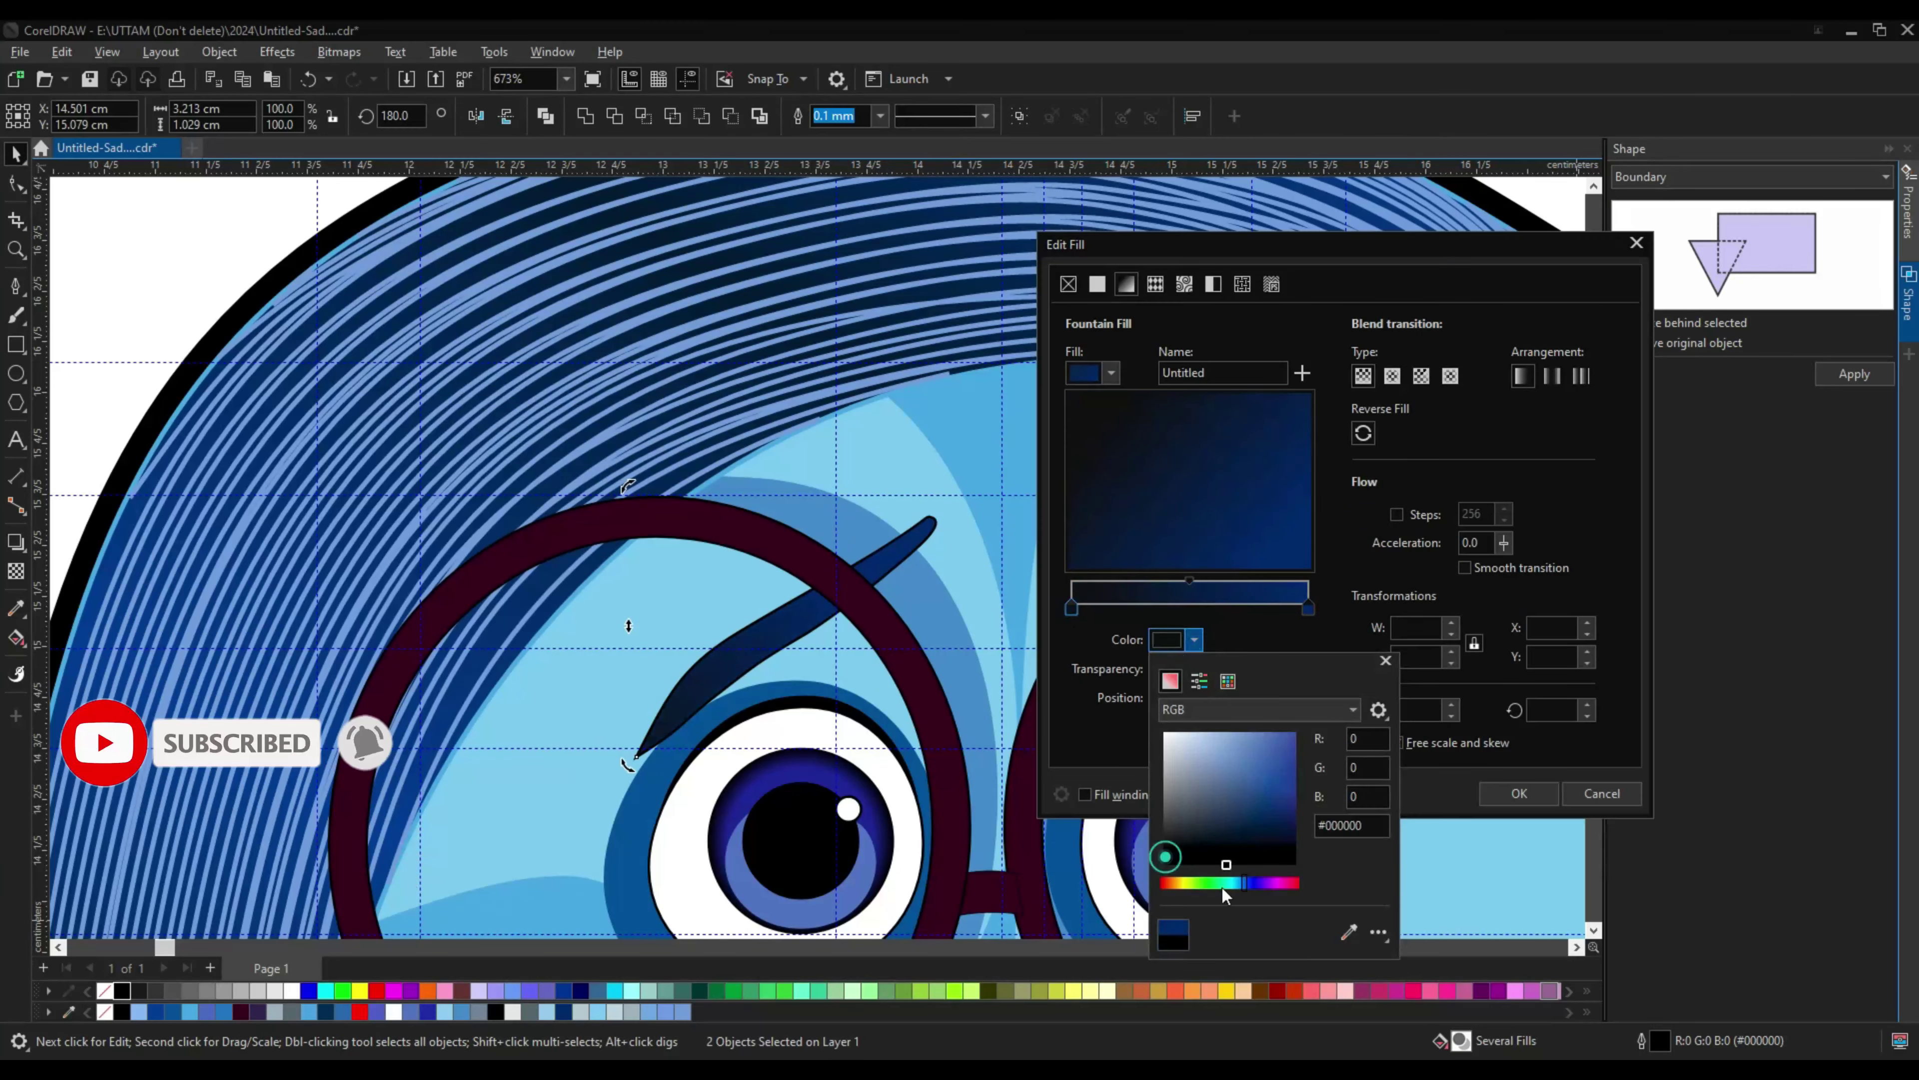
pyautogui.click(1287, 602)
pyautogui.click(1520, 793)
# Step: Set the right eyebrow's outline width to 0.25 mm
pyautogui.click(1273, 508)
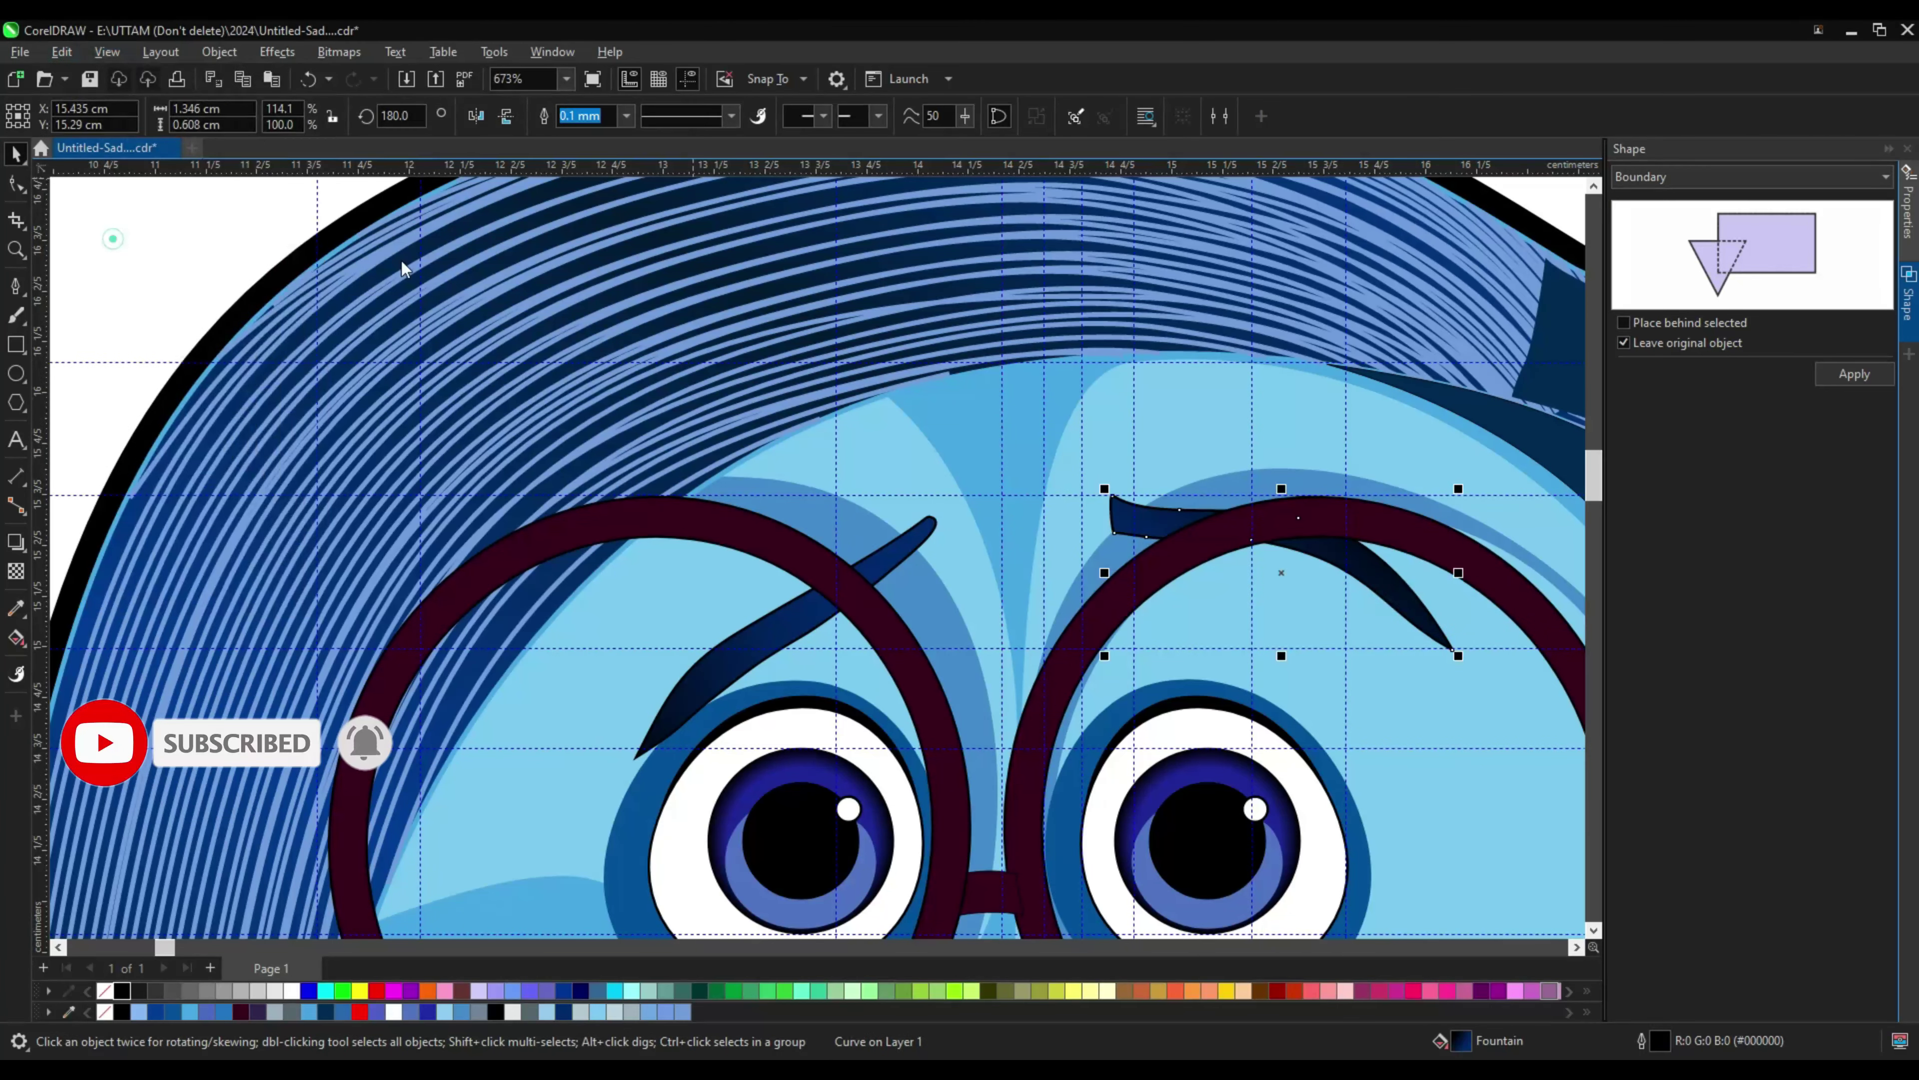
pyautogui.scroll(4, 536, 565)
pyautogui.scroll(-5, 570, 506)
pyautogui.click(625, 116)
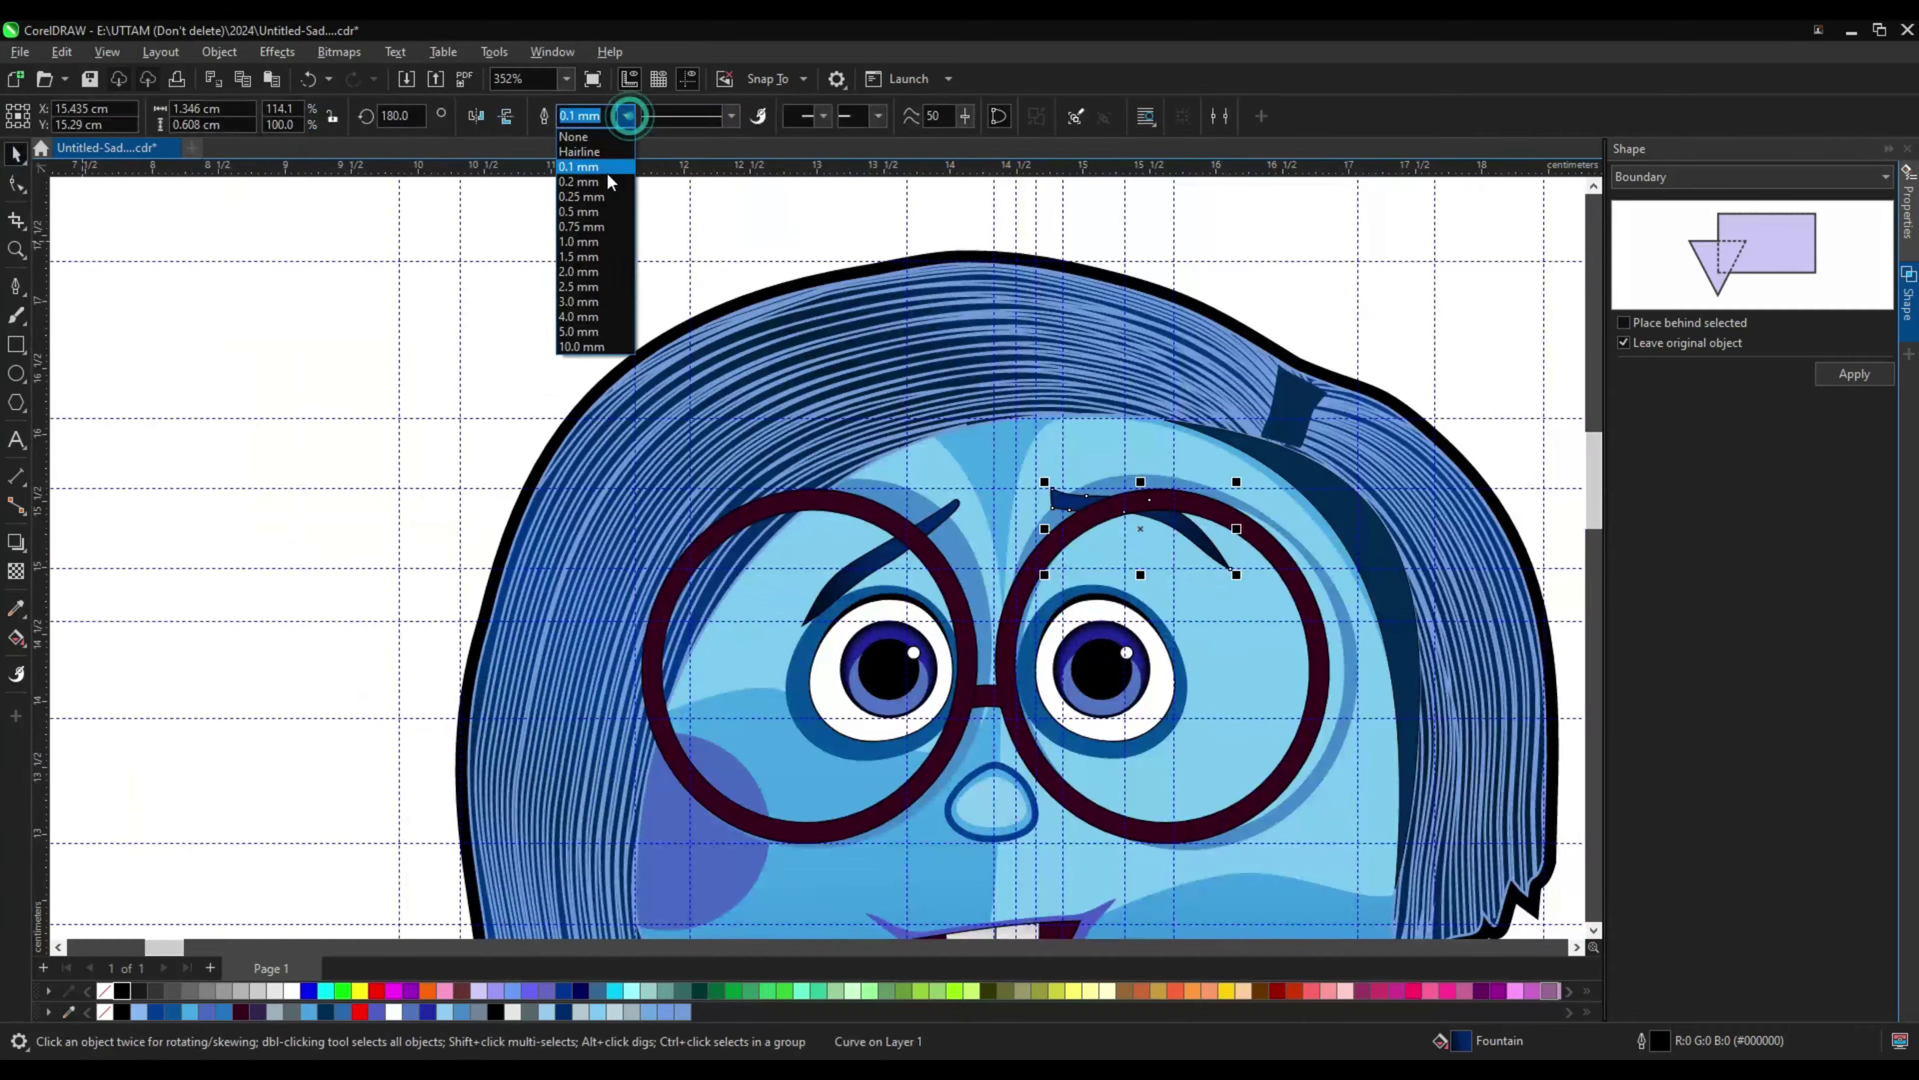
pyautogui.click(597, 201)
# Step: Examine the mouth, teeth and lip shapes and their outlines up close
pyautogui.scroll(5, 577, 733)
pyautogui.scroll(-6, 577, 733)
pyautogui.scroll(7, 951, 581)
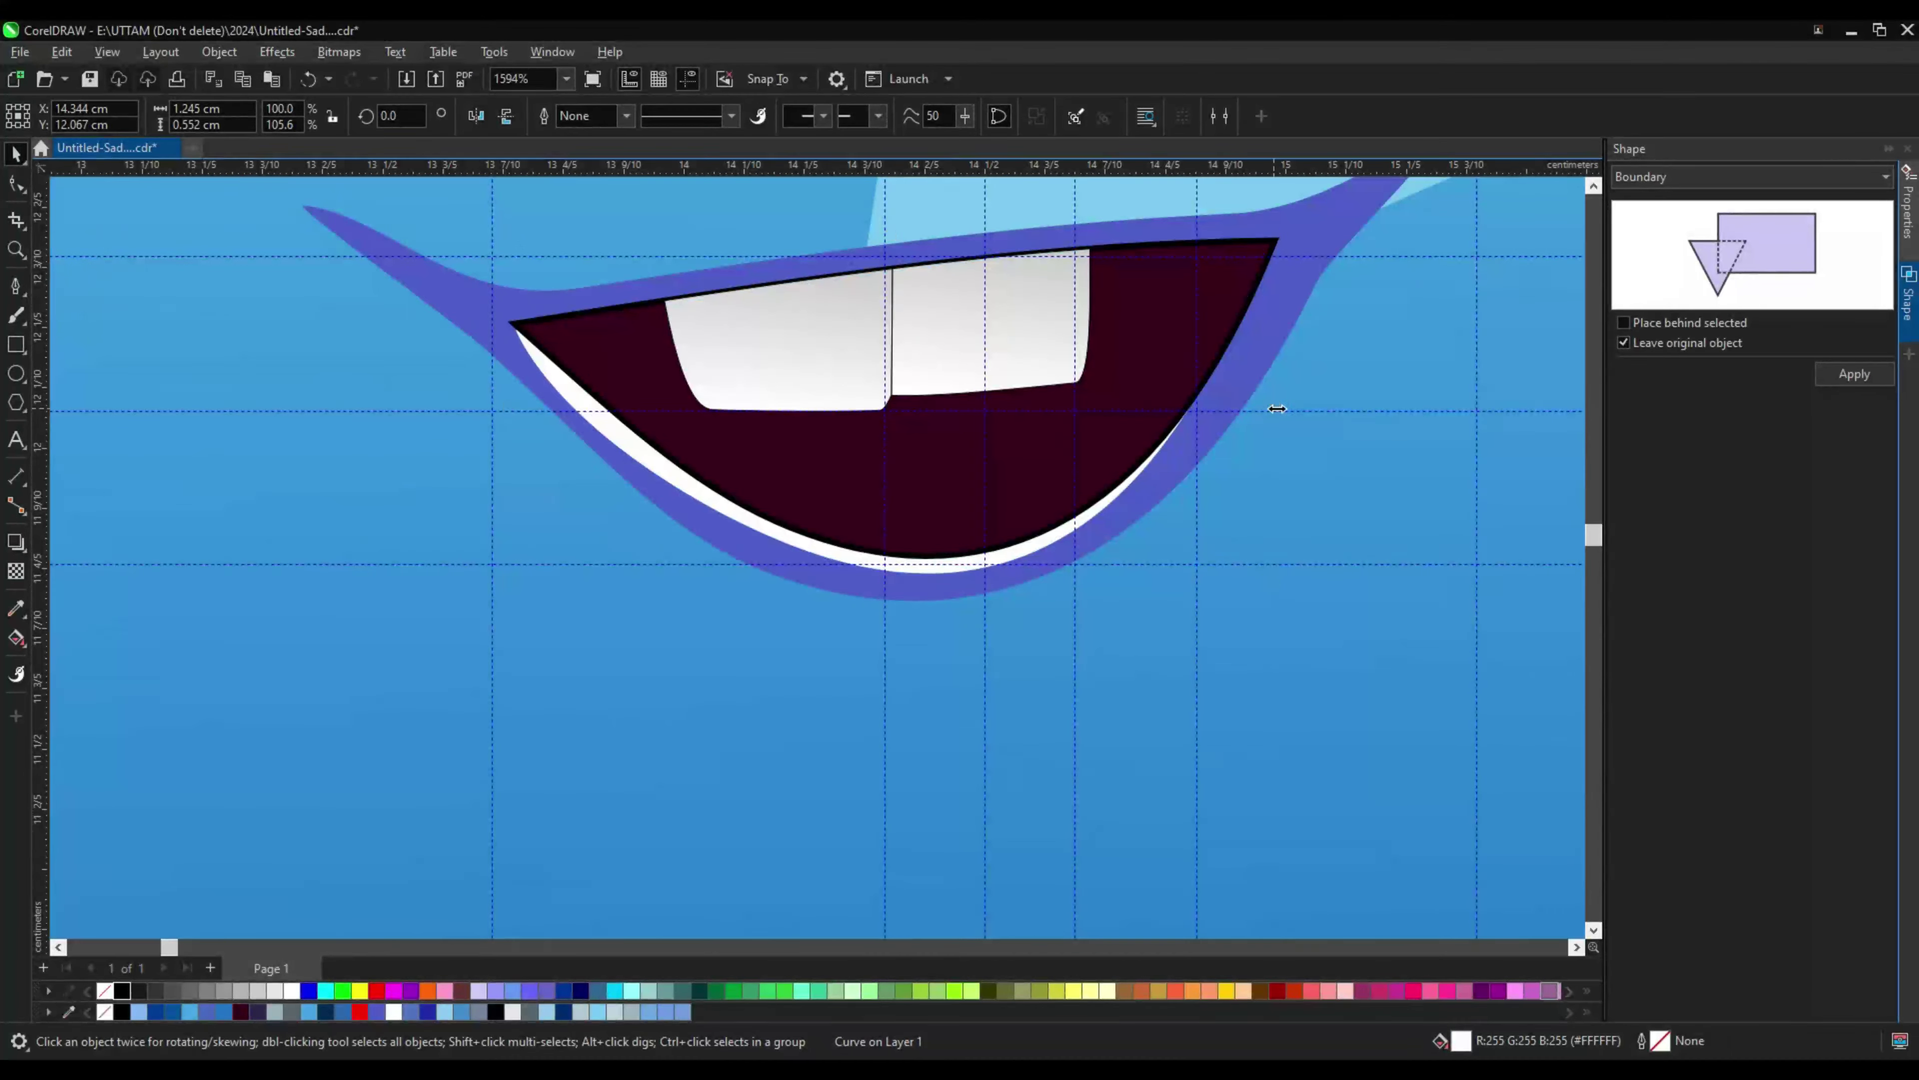
pyautogui.scroll(-3, 1277, 408)
pyautogui.click(879, 115)
pyautogui.scroll(-4, 907, 453)
pyautogui.scroll(4, 975, 420)
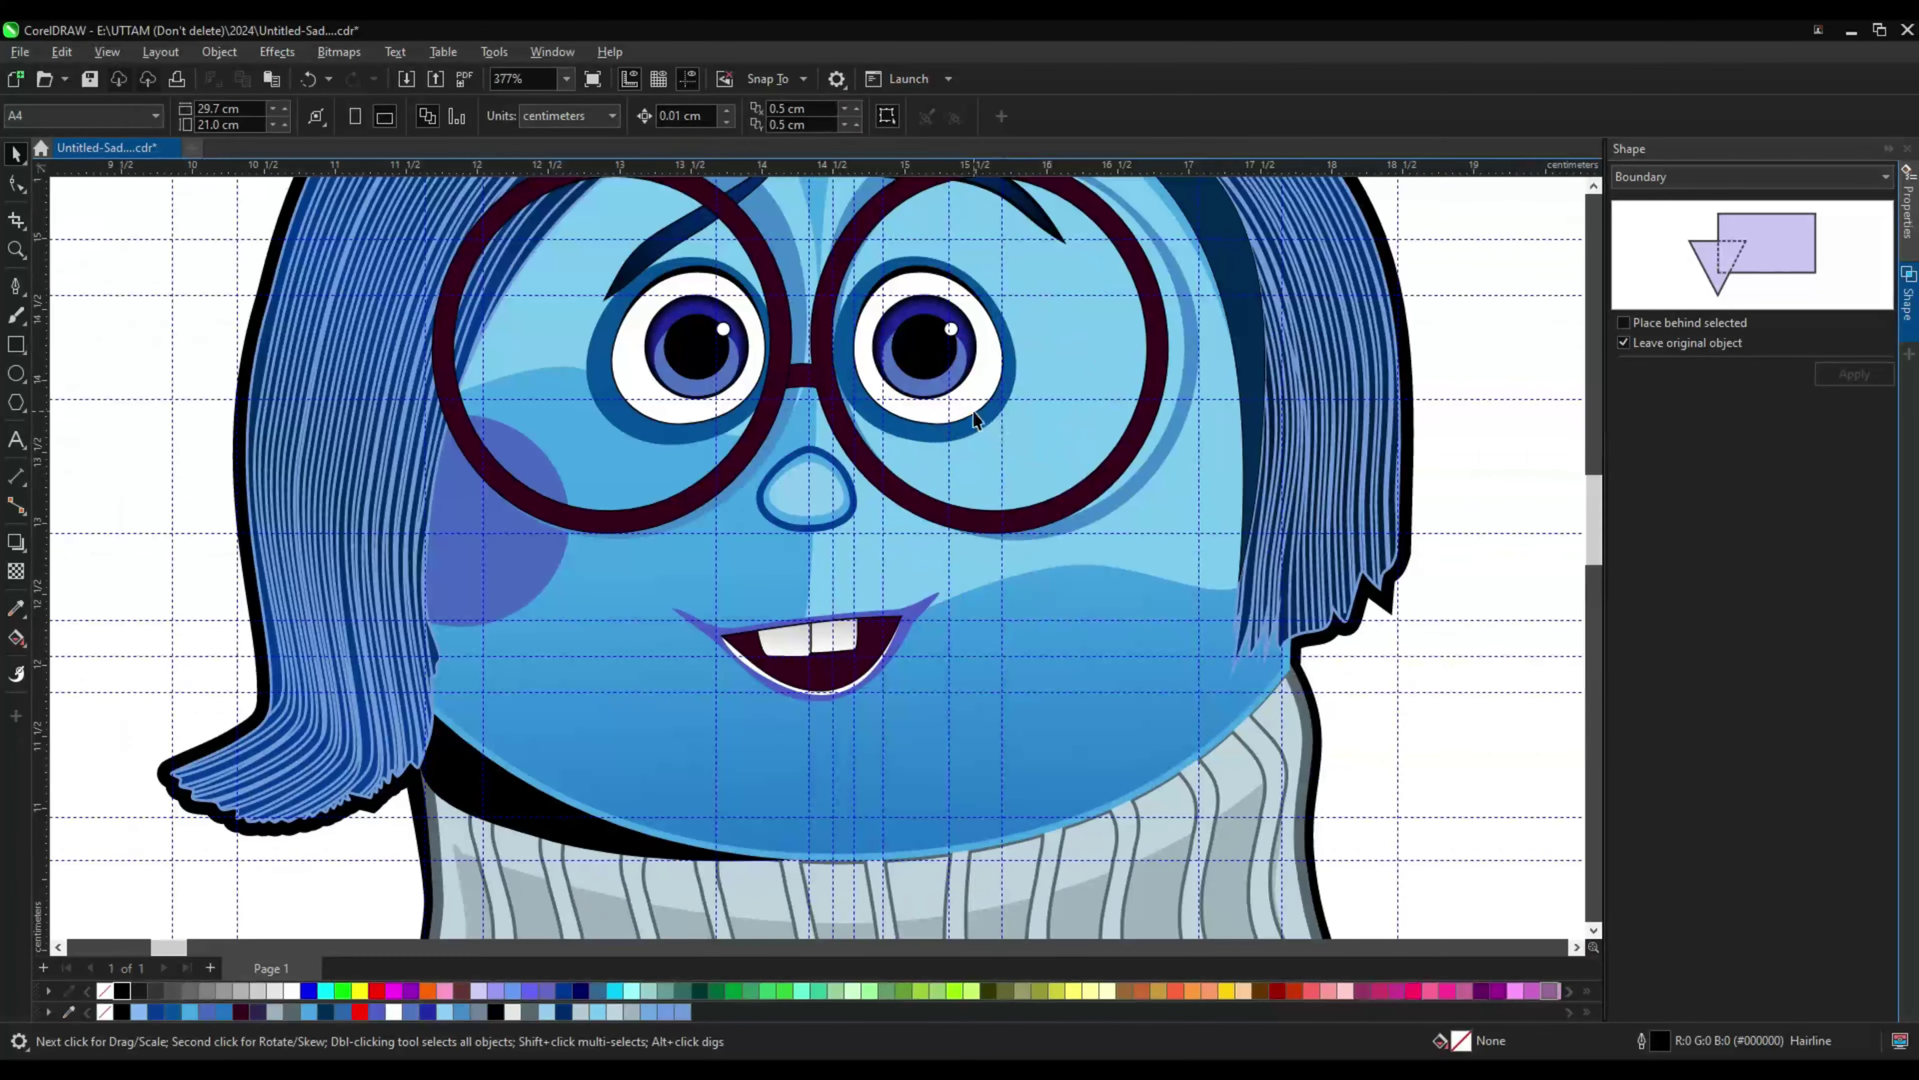
# Step: Select the white of the right eye and remove its thin black outline
pyautogui.click(966, 424)
pyautogui.scroll(3, 966, 425)
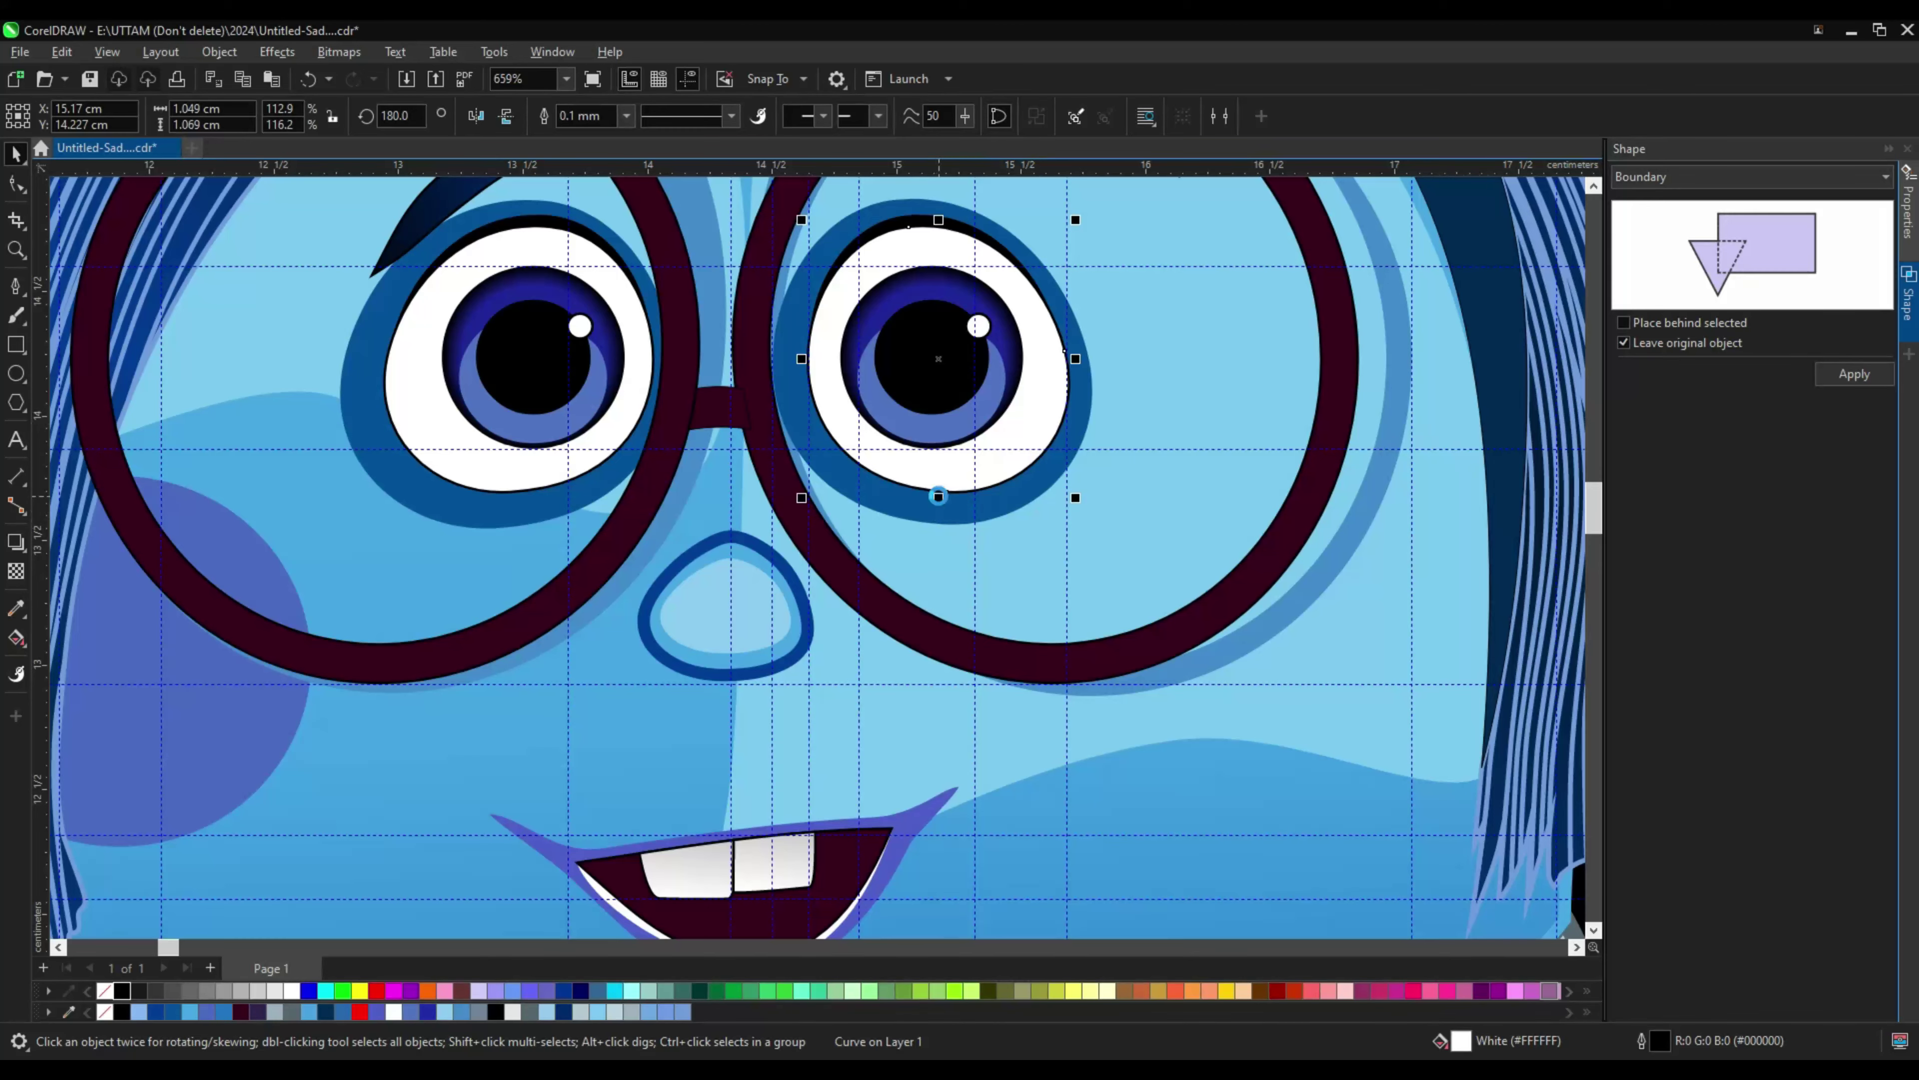
pyautogui.scroll(-3, 939, 496)
pyautogui.rightClick(1470, 358)
pyautogui.scroll(3, 982, 454)
pyautogui.rightClick(878, 407)
# Step: Enlarge the black shapes behind the whites of both eyes so that each forms a rim around its eye
pyautogui.click(821, 495)
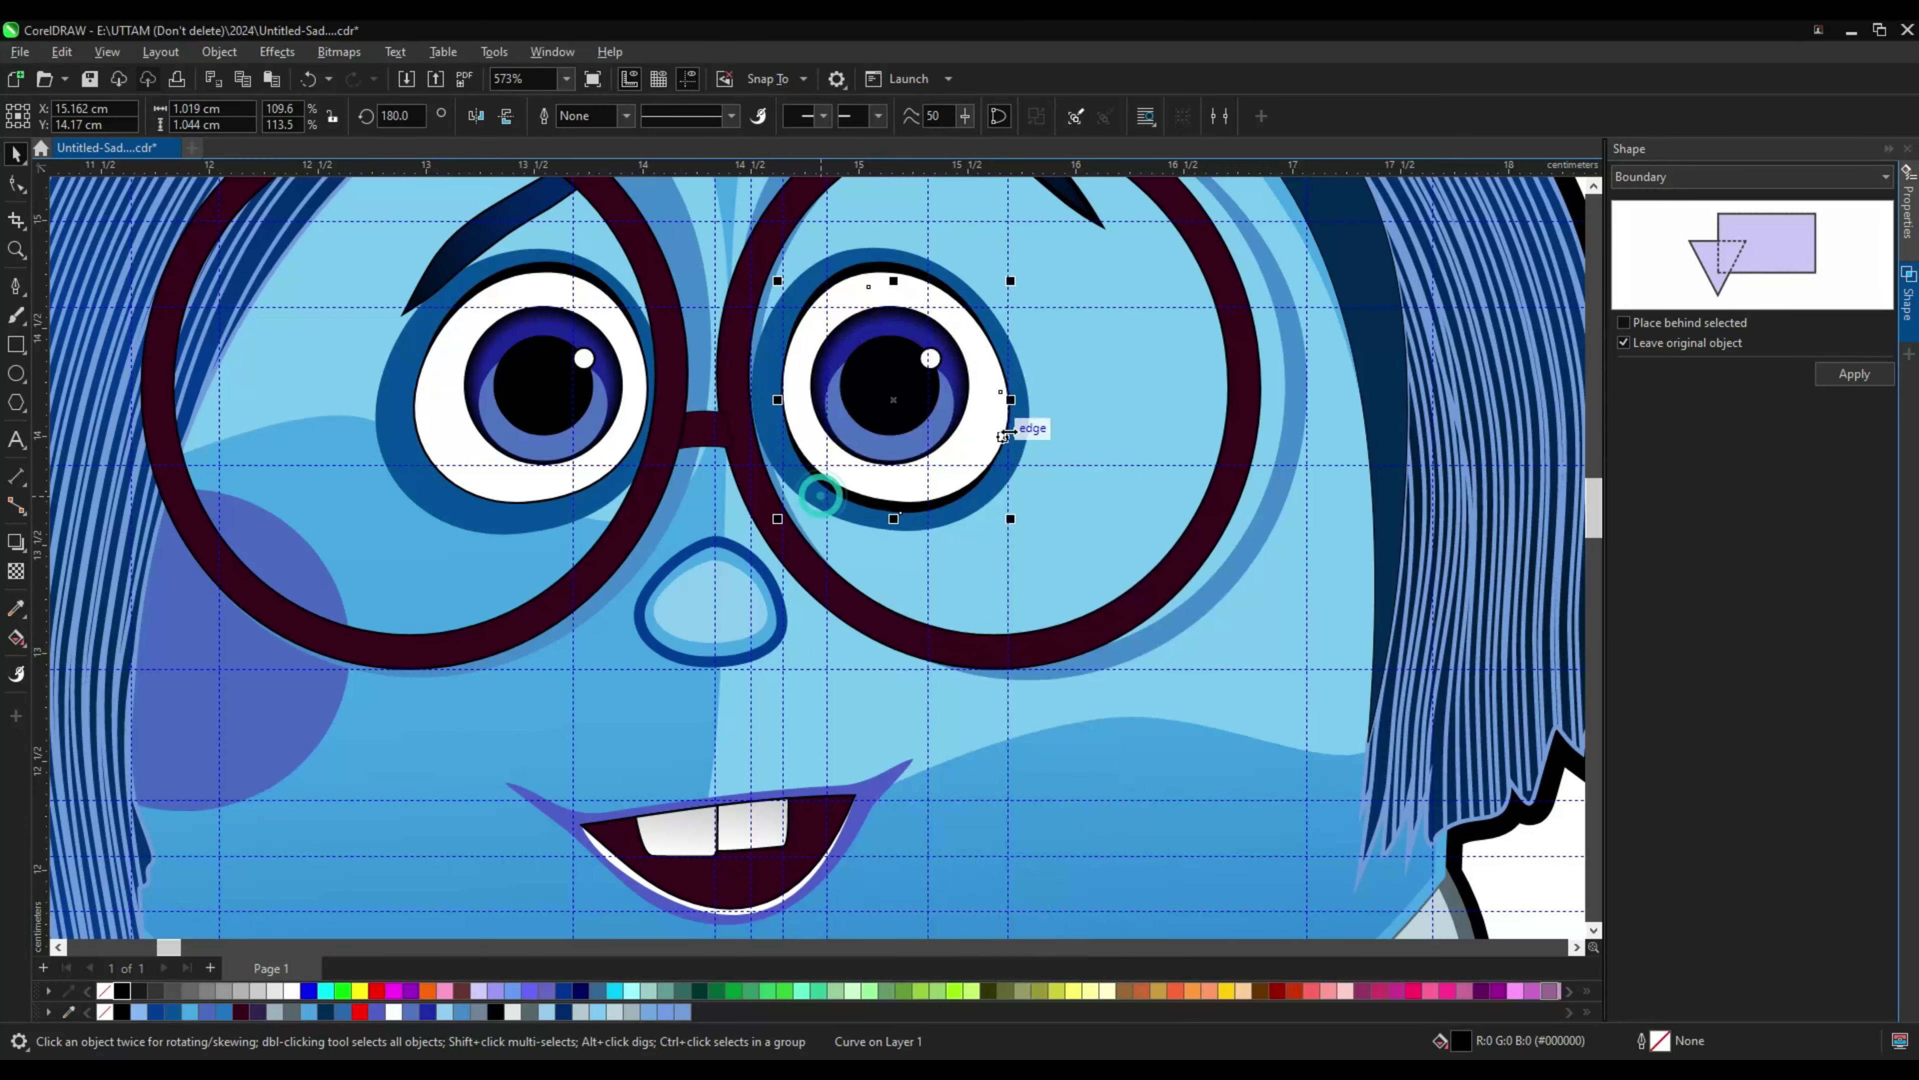
pyautogui.moveTo(1015, 399); pyautogui.dragTo(1071, 495)
pyautogui.scroll(2, 1071, 496)
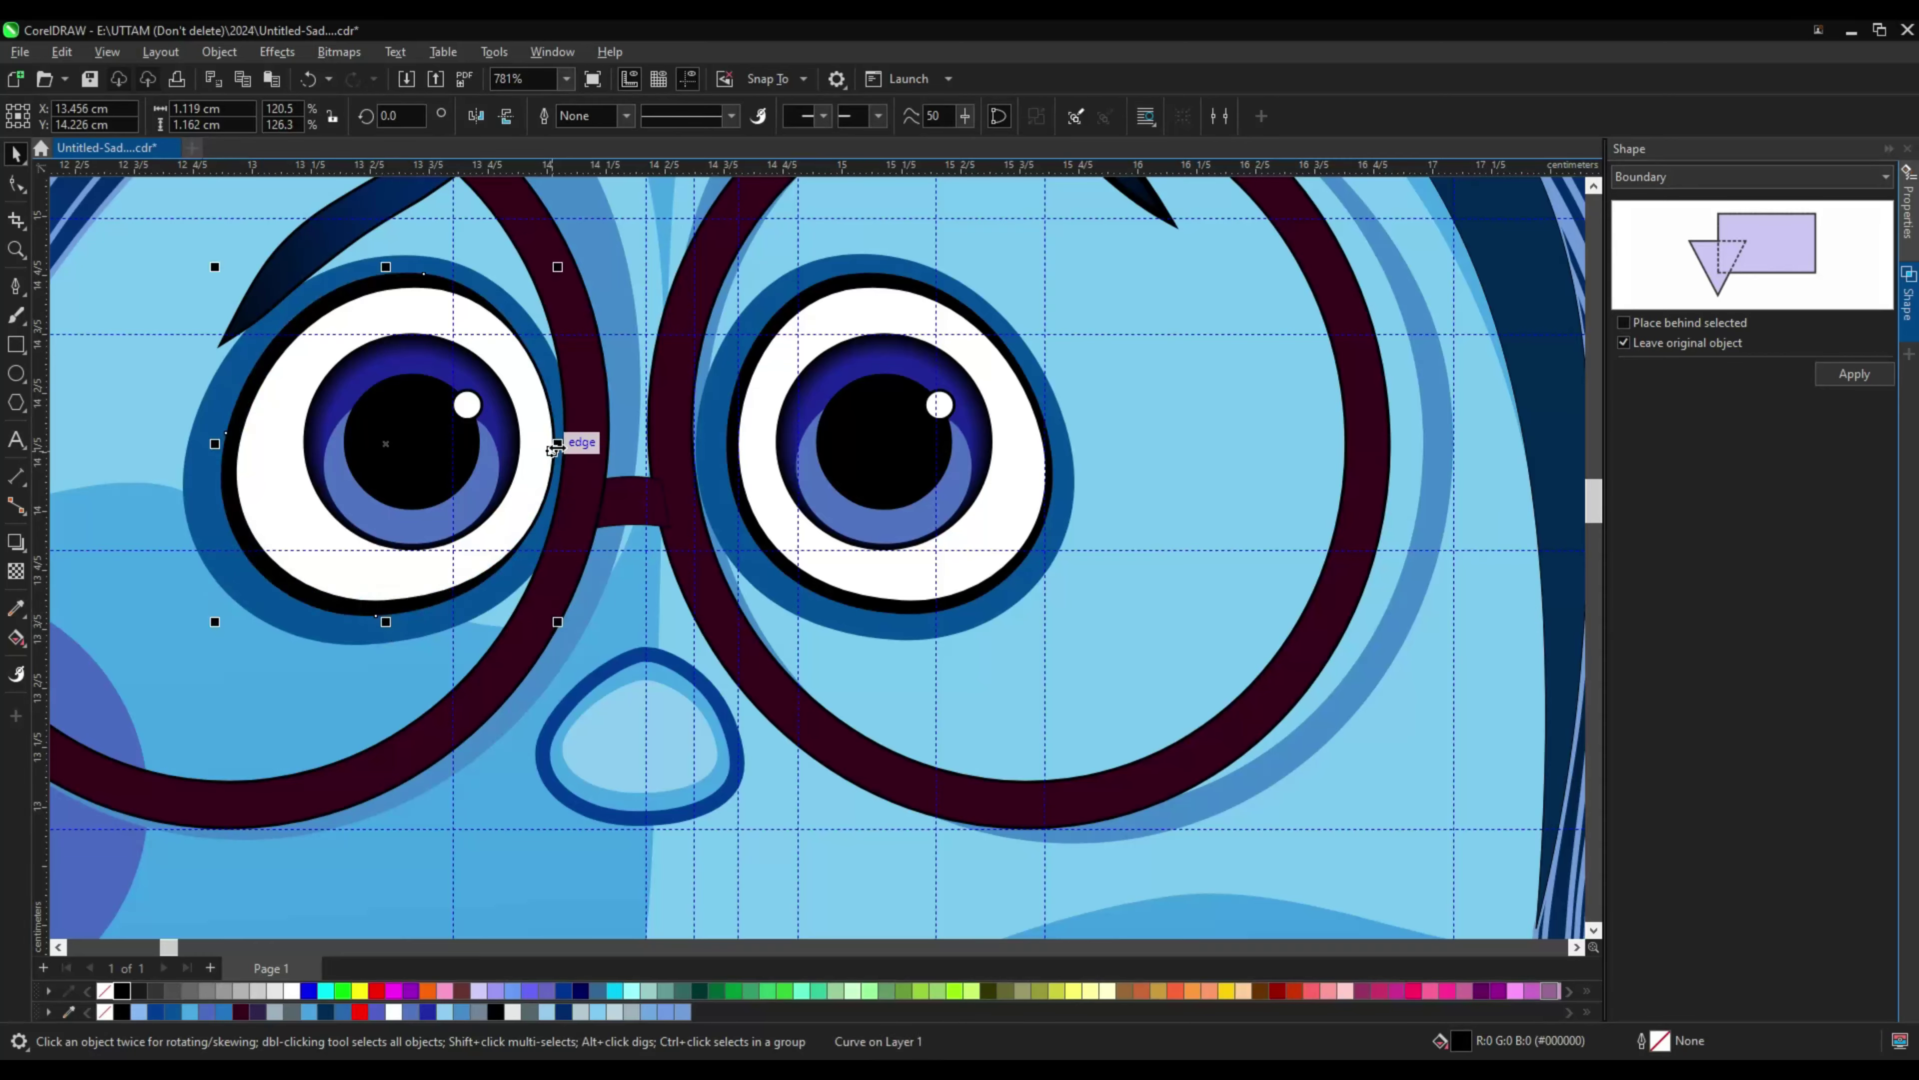
pyautogui.scroll(2, 553, 449)
pyautogui.scroll(-3, 554, 449)
pyautogui.moveTo(491, 352); pyautogui.dragTo(719, 566)
pyautogui.click(800, 516)
pyautogui.scroll(2, 827, 521)
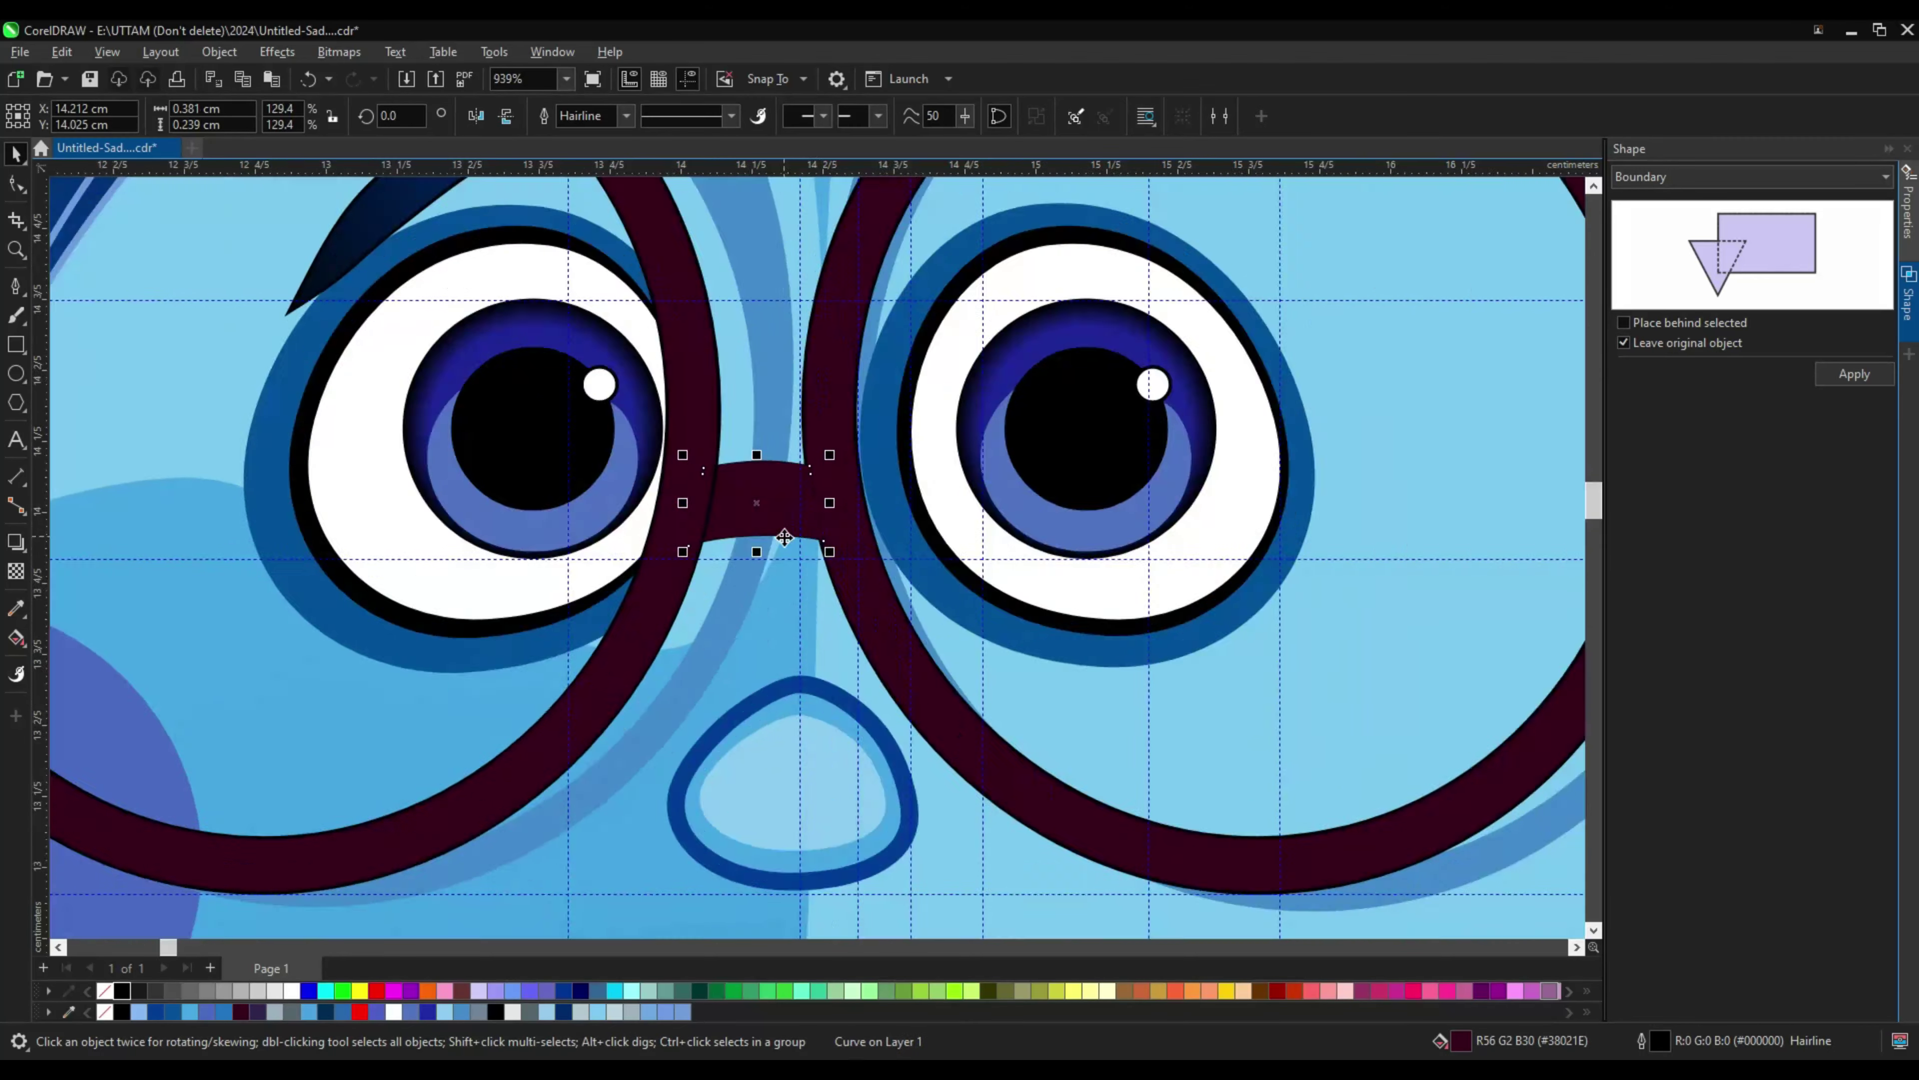
pyautogui.scroll(-3, 839, 590)
# Step: Edit the nodes of the light blue face highlight along its lower edge between the left eye and the nose
pyautogui.click(847, 611)
pyautogui.doubleClick(820, 628)
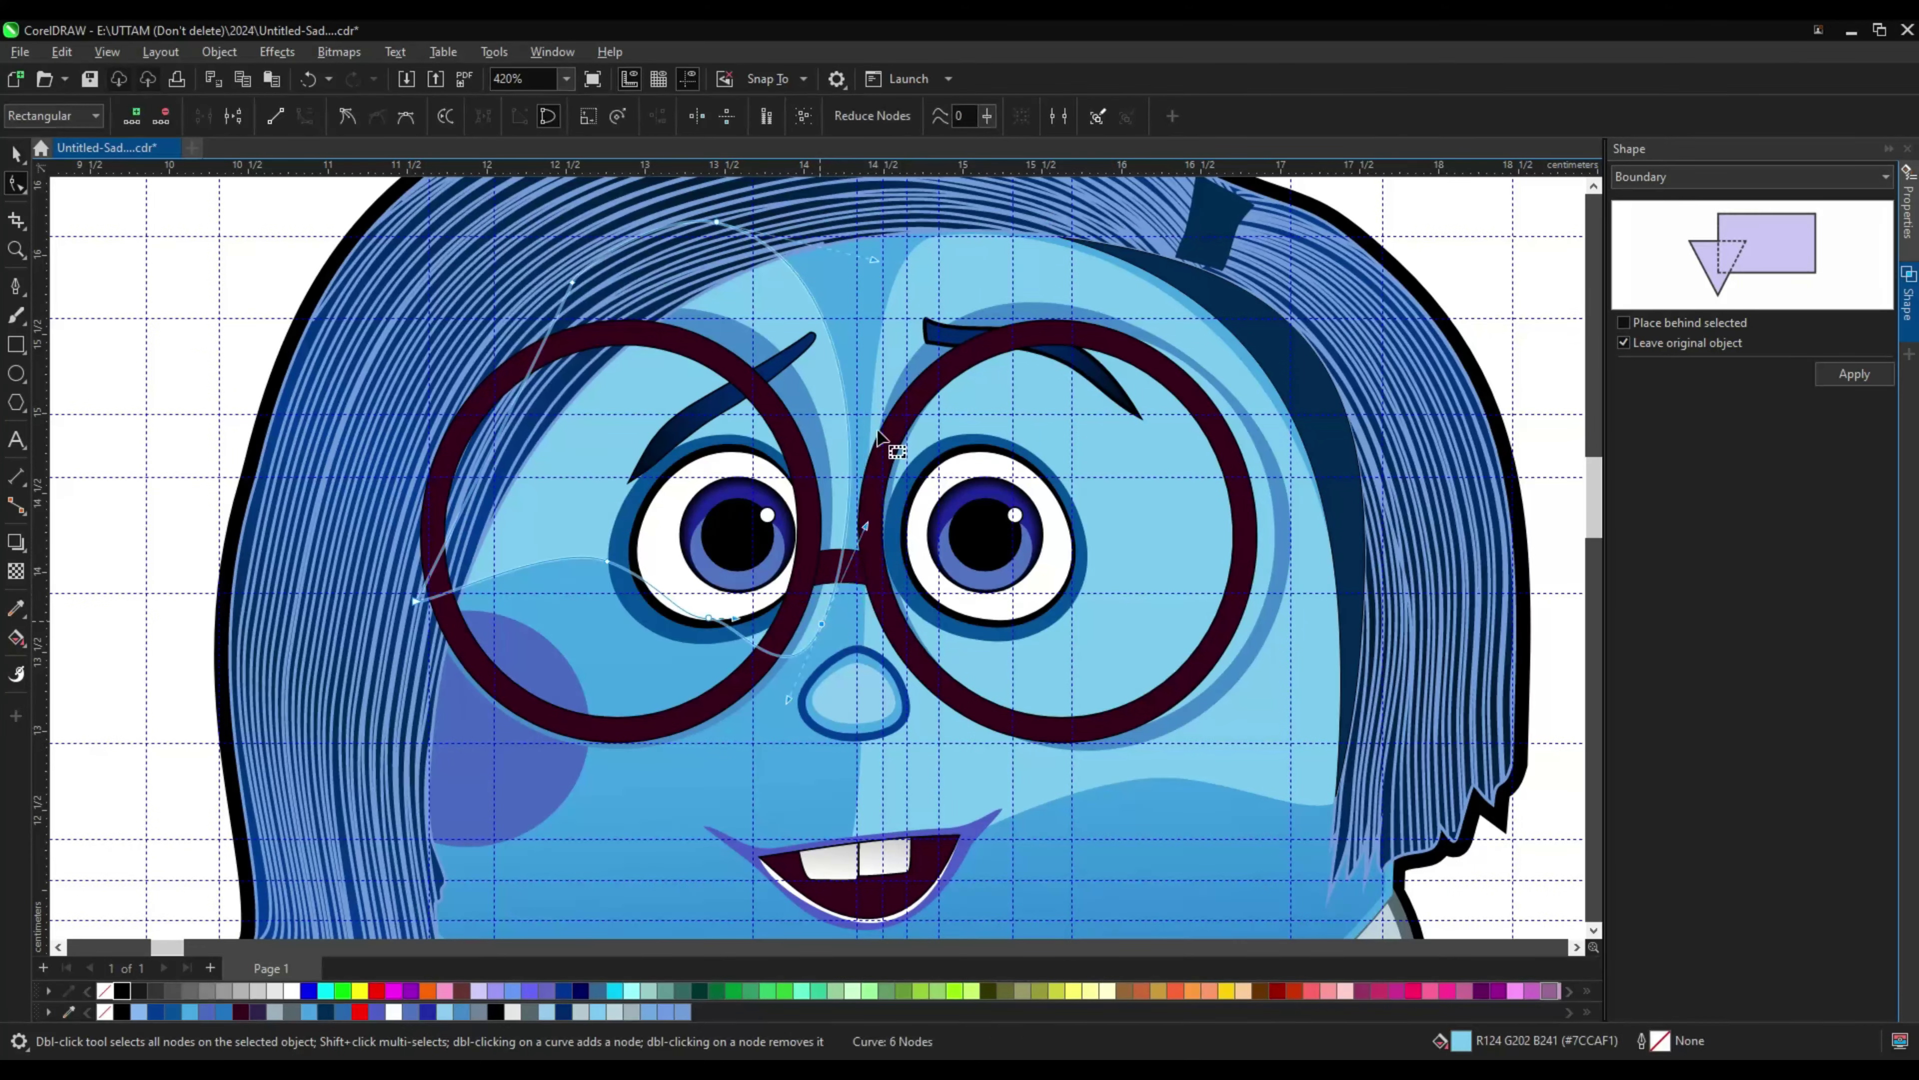
pyautogui.scroll(1, 830, 677)
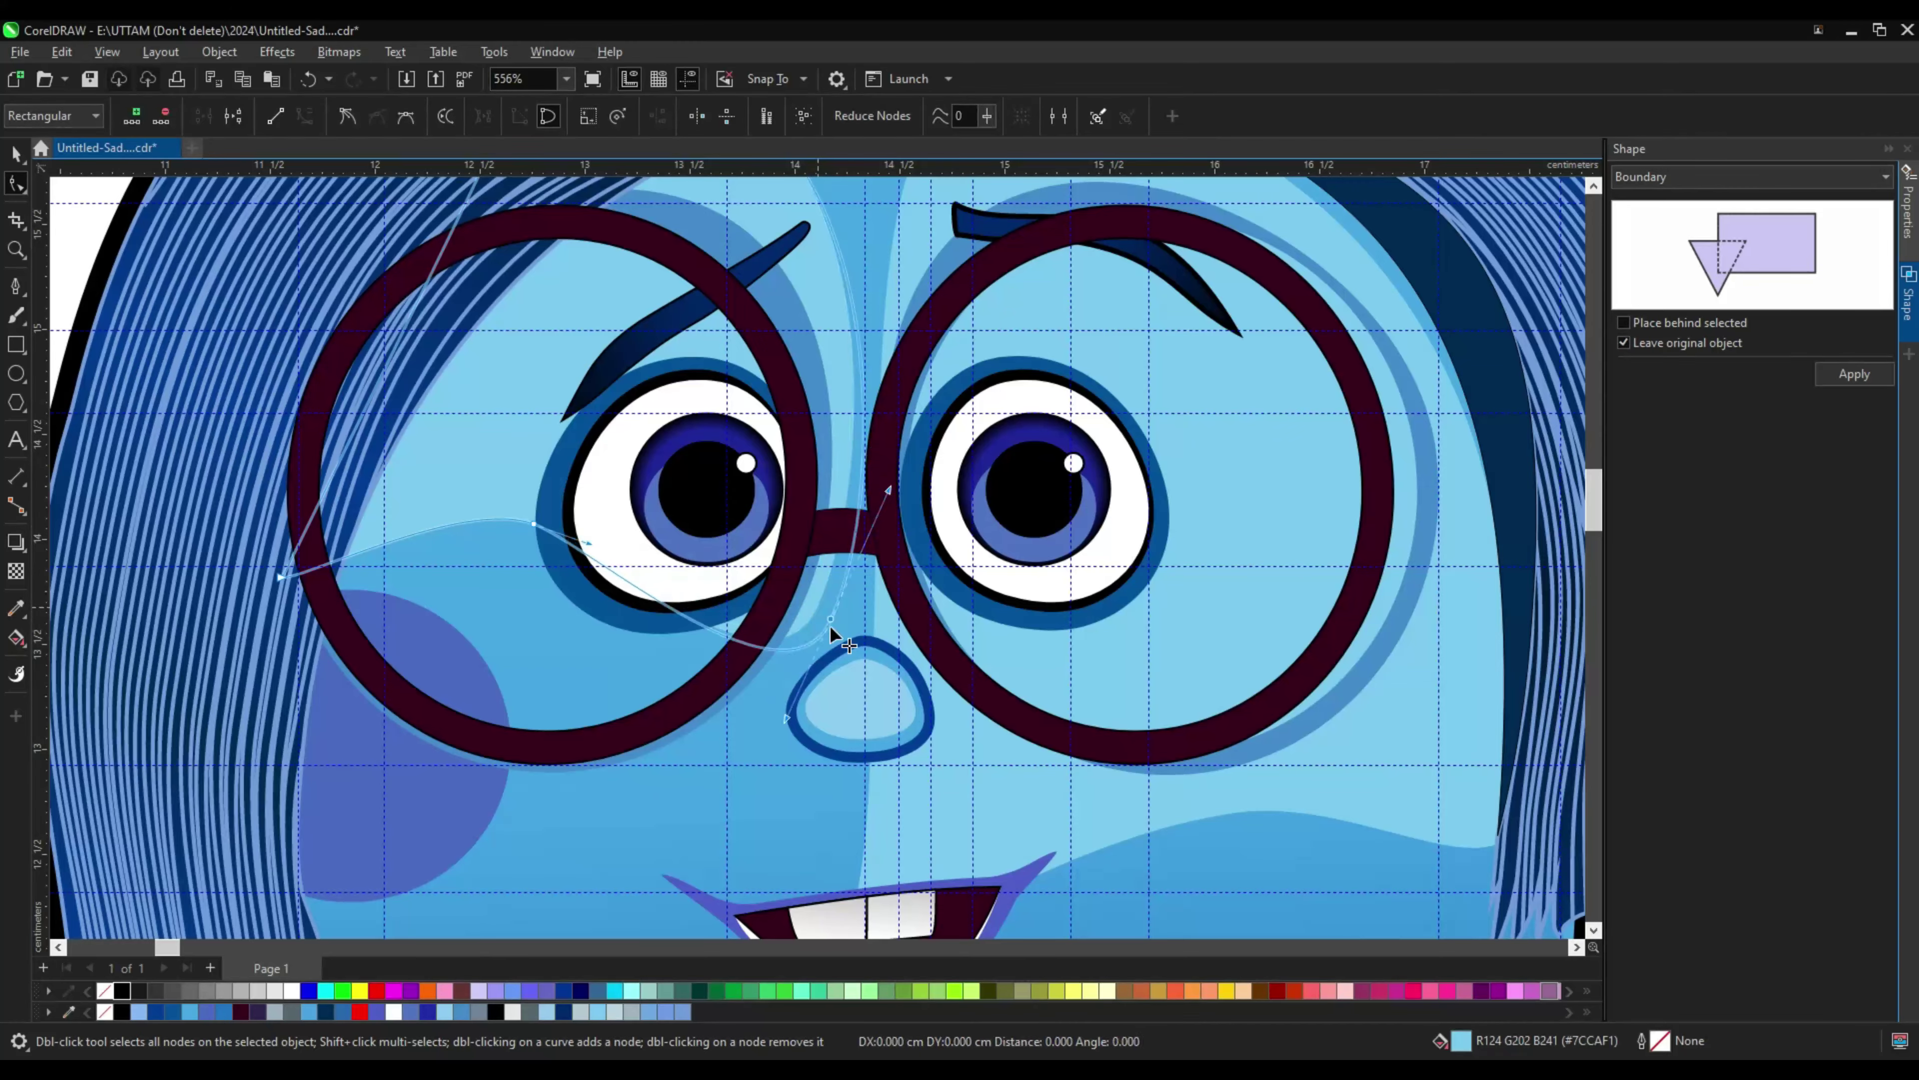
pyautogui.click(672, 628)
pyautogui.scroll(-3, 860, 662)
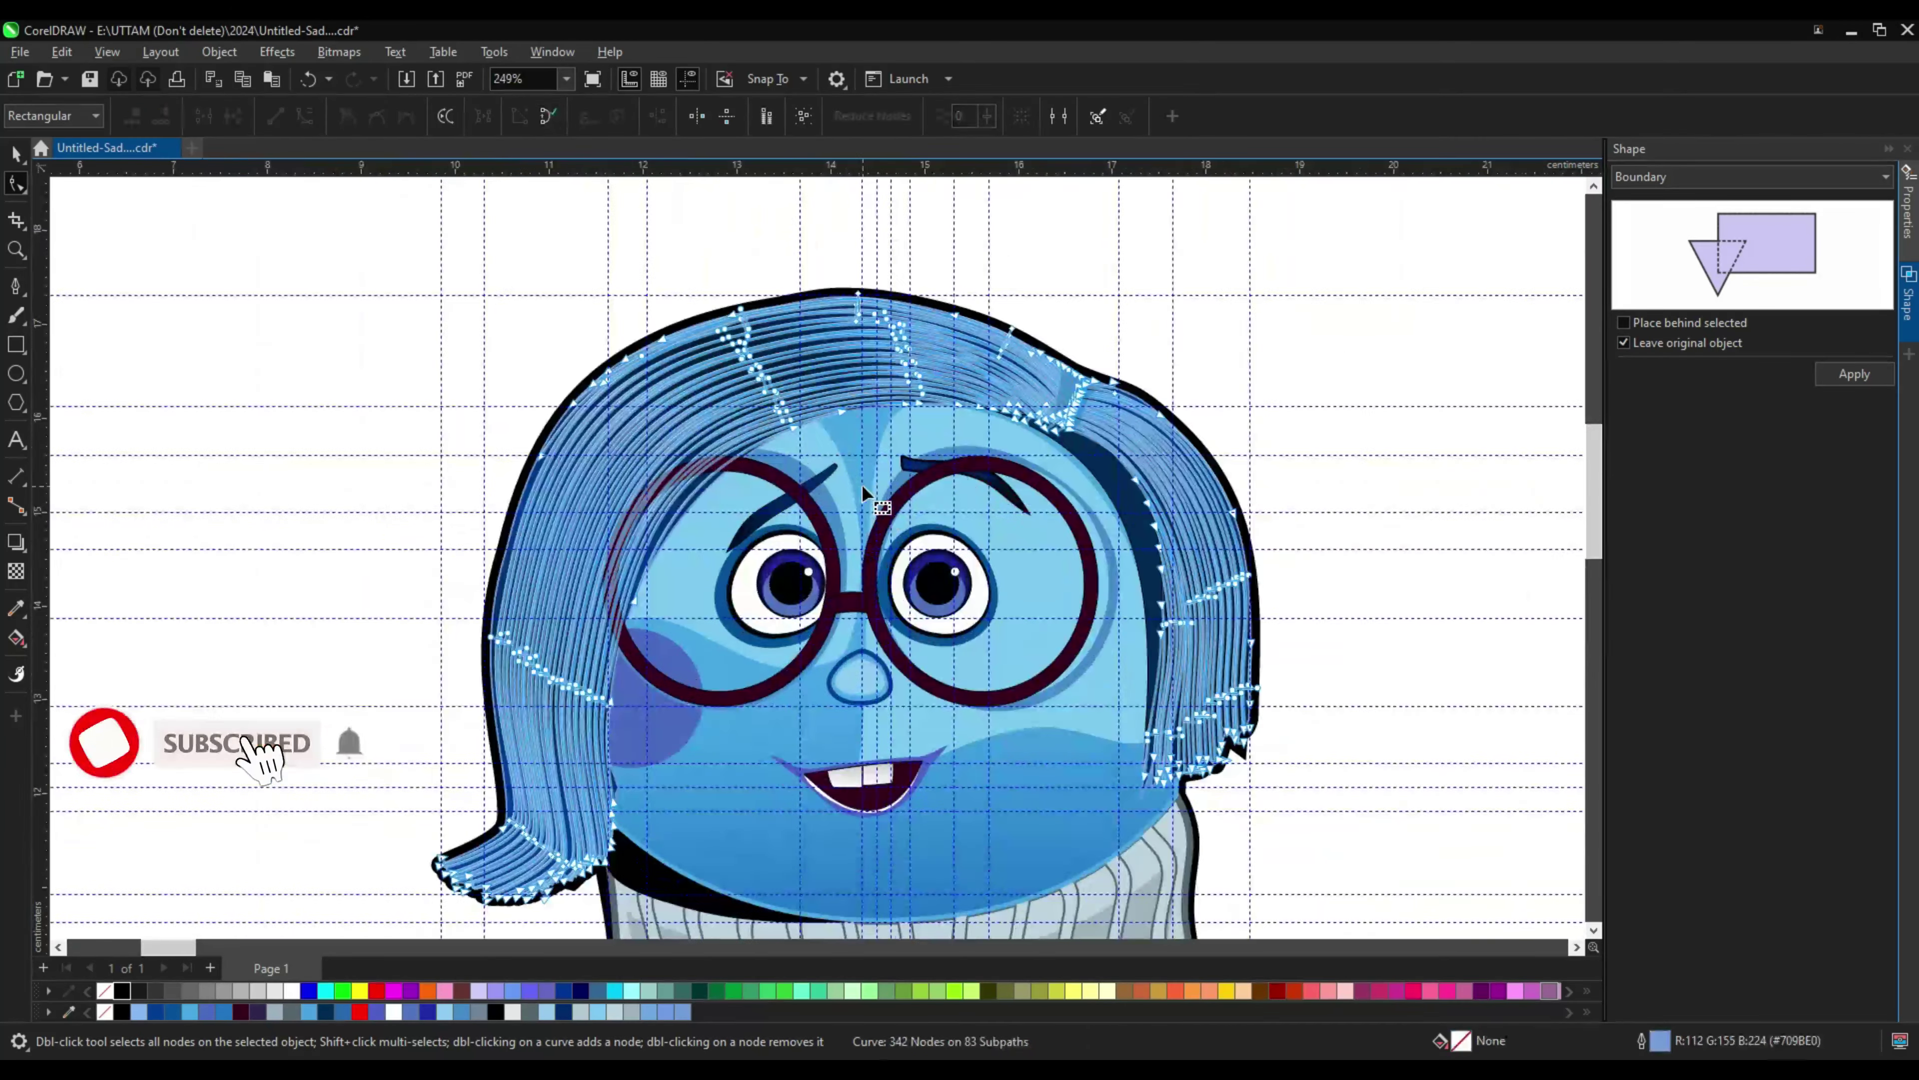
pyautogui.press('space')
# Step: Check the whole character and save the drawing
pyautogui.scroll(-3, 863, 493)
pyautogui.scroll(1, 895, 660)
pyautogui.scroll(2, 1058, 703)
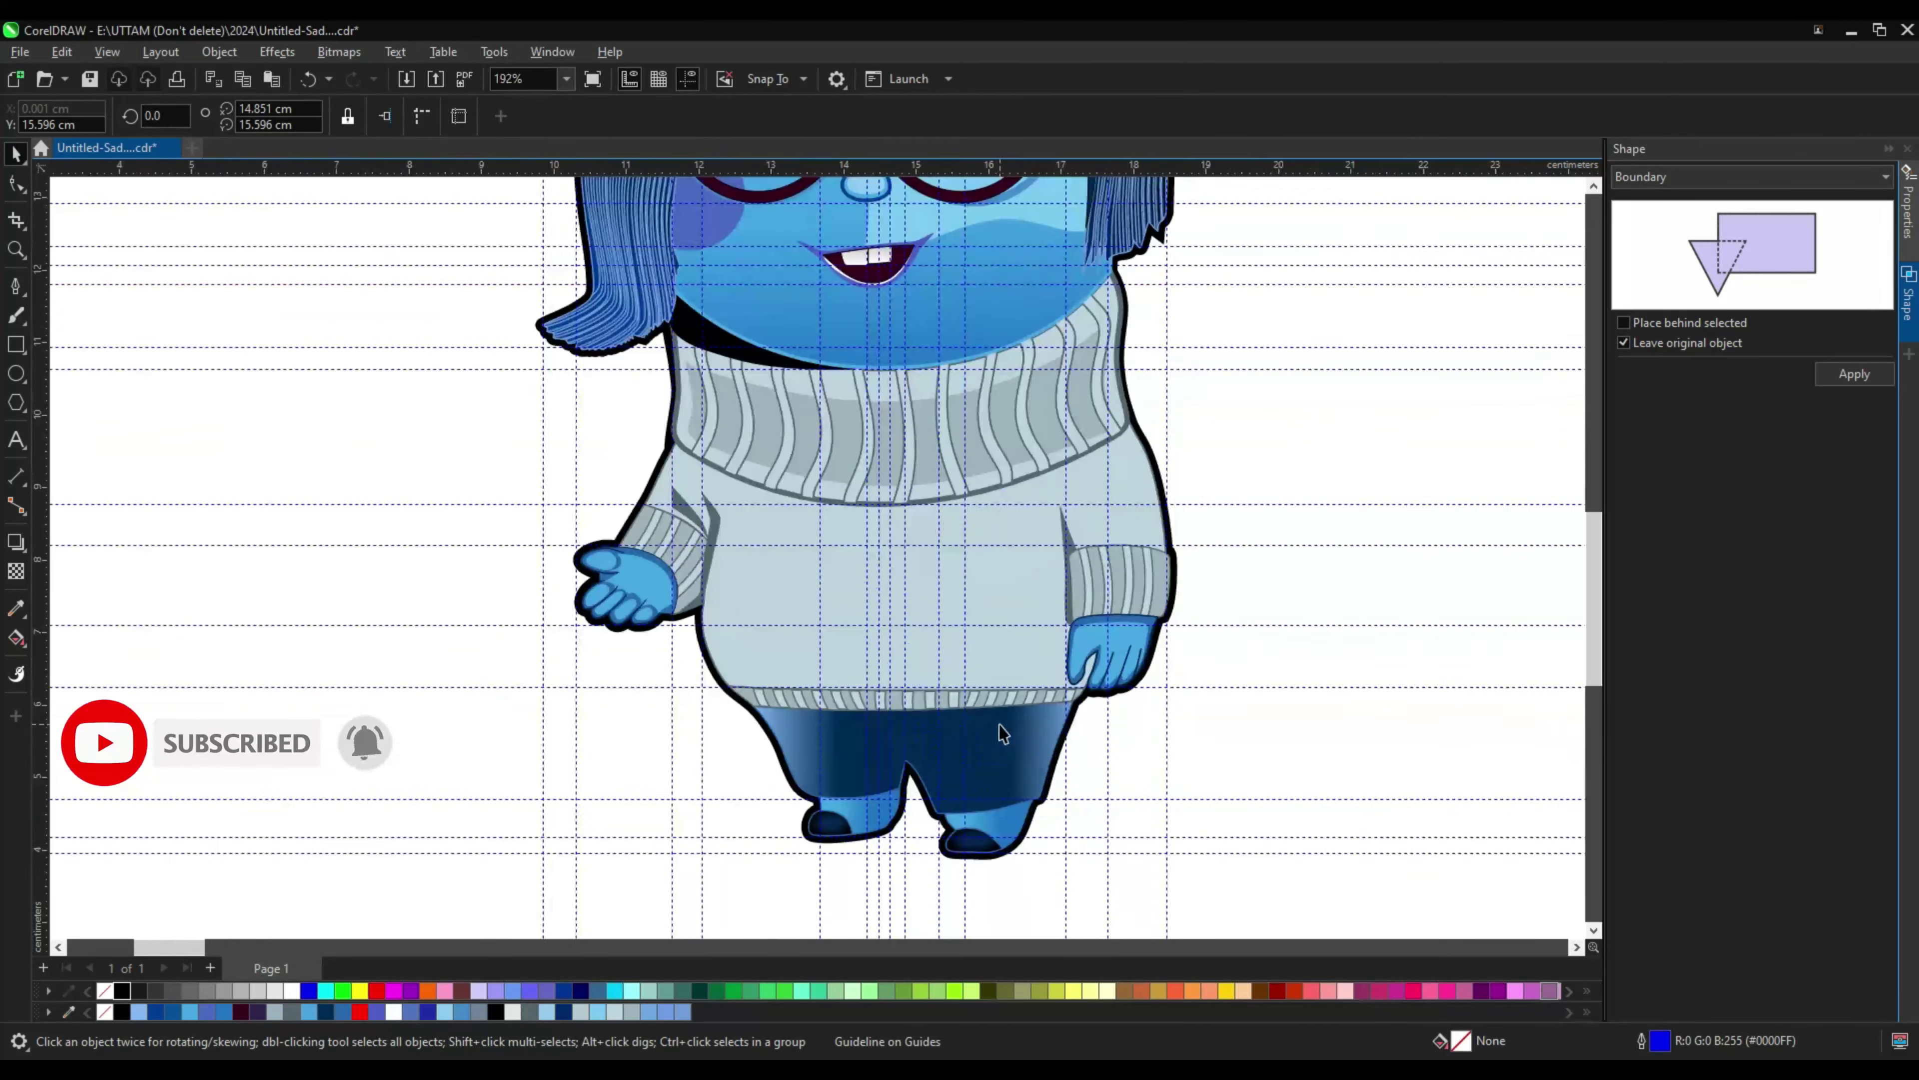
pyautogui.scroll(-3, 945, 809)
pyautogui.hotkey('ctrl', 's')
# Step: Try a Gaussian Blur effect with radius 2.0 on the sweater, hand, trouser and shoe objects
pyautogui.scroll(1, 921, 336)
pyautogui.scroll(2, 921, 337)
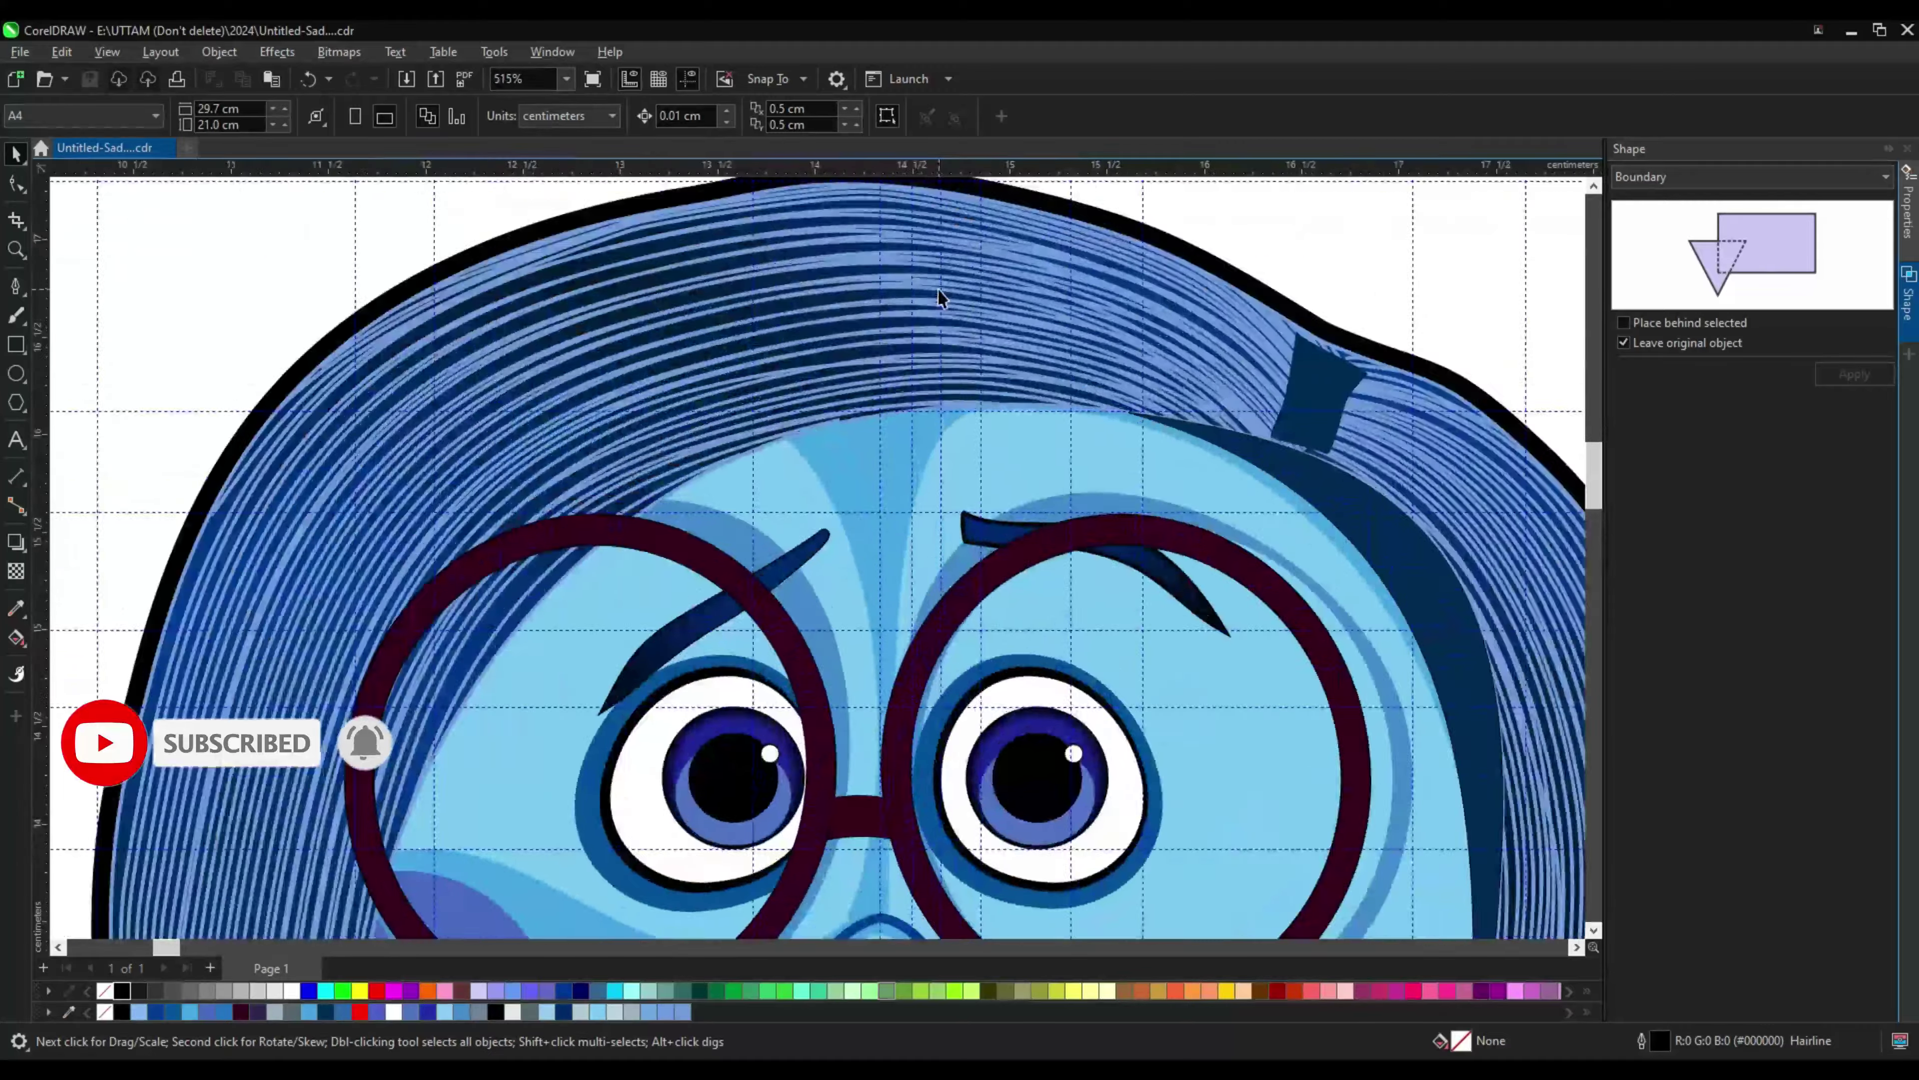
pyautogui.scroll(-1, 921, 336)
pyautogui.moveTo(1593, 484); pyautogui.dragTo(1598, 692)
pyautogui.scroll(-2, 949, 816)
pyautogui.scroll(-2, 992, 412)
pyautogui.scroll(1, 975, 884)
pyautogui.moveTo(792, 870); pyautogui.dragTo(1224, 726)
pyautogui.scroll(1, 1251, 651)
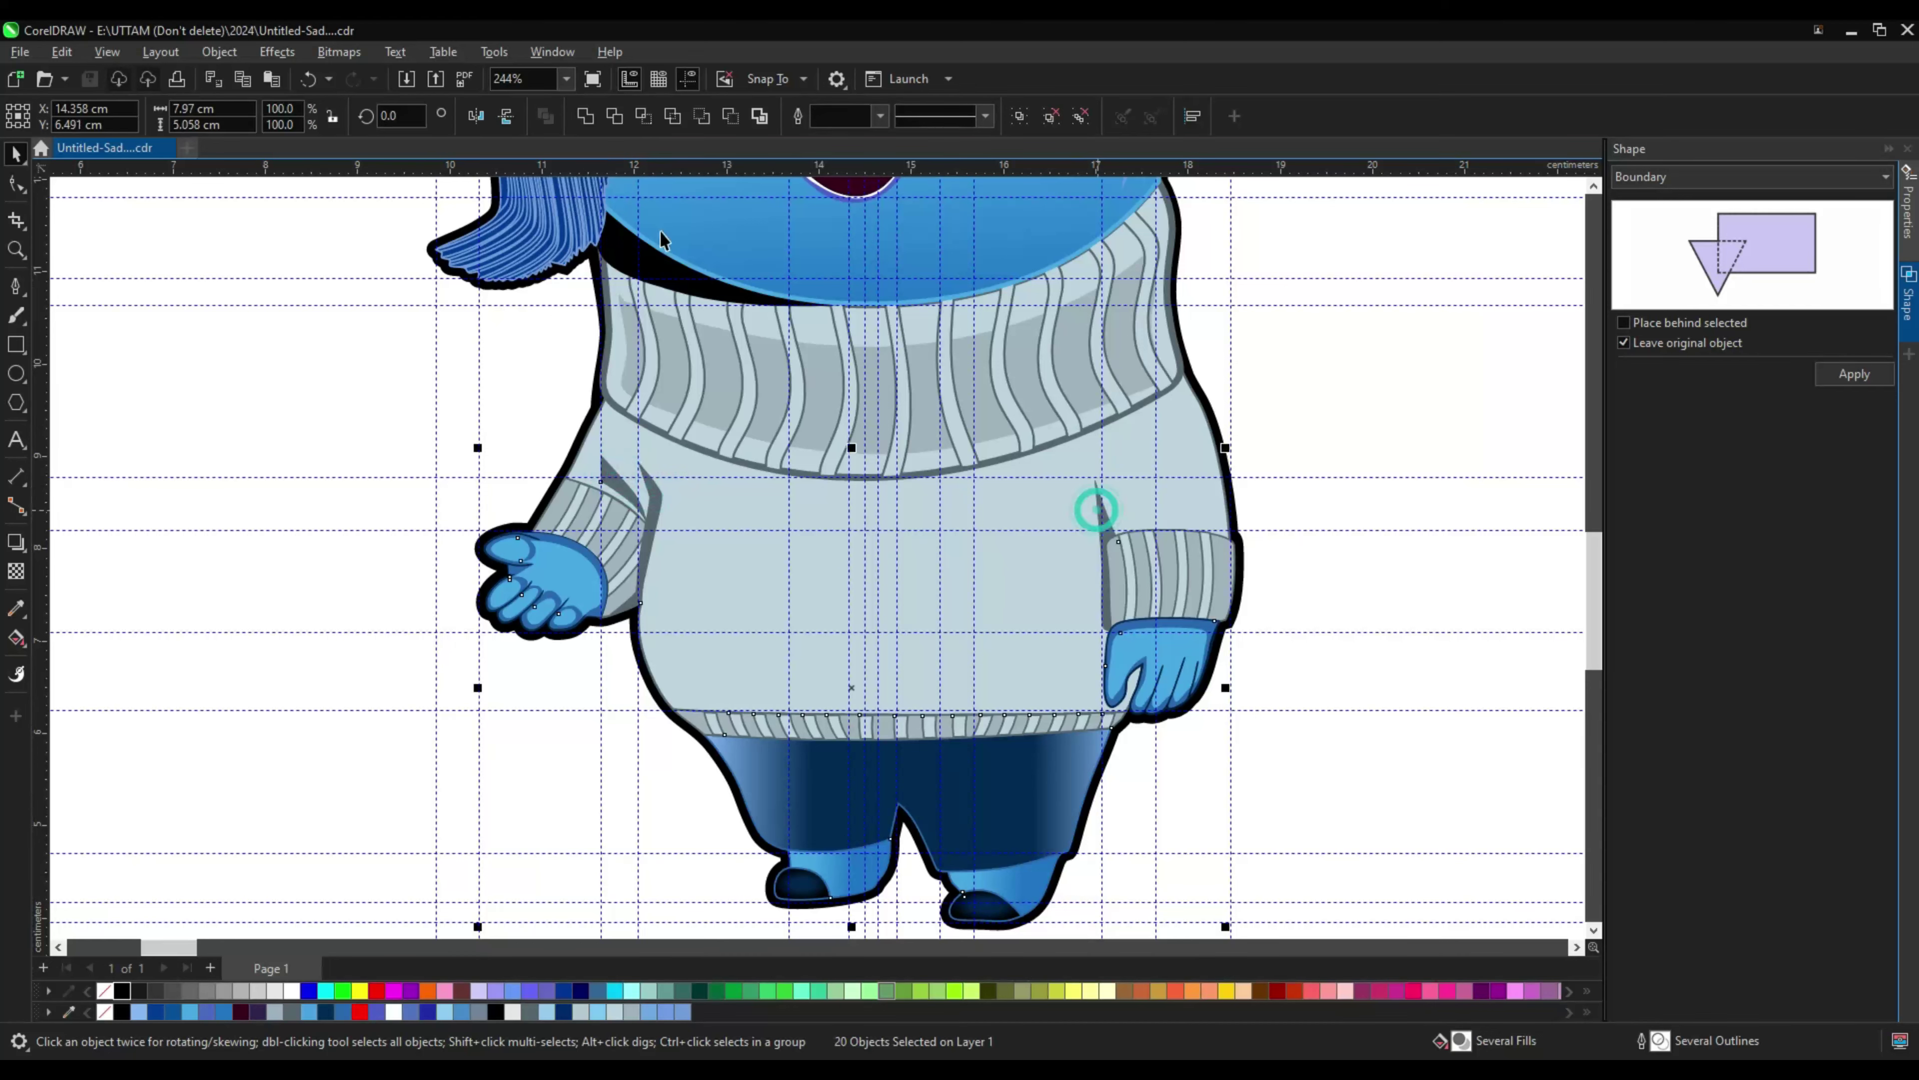
pyautogui.click(277, 52)
pyautogui.click(468, 182)
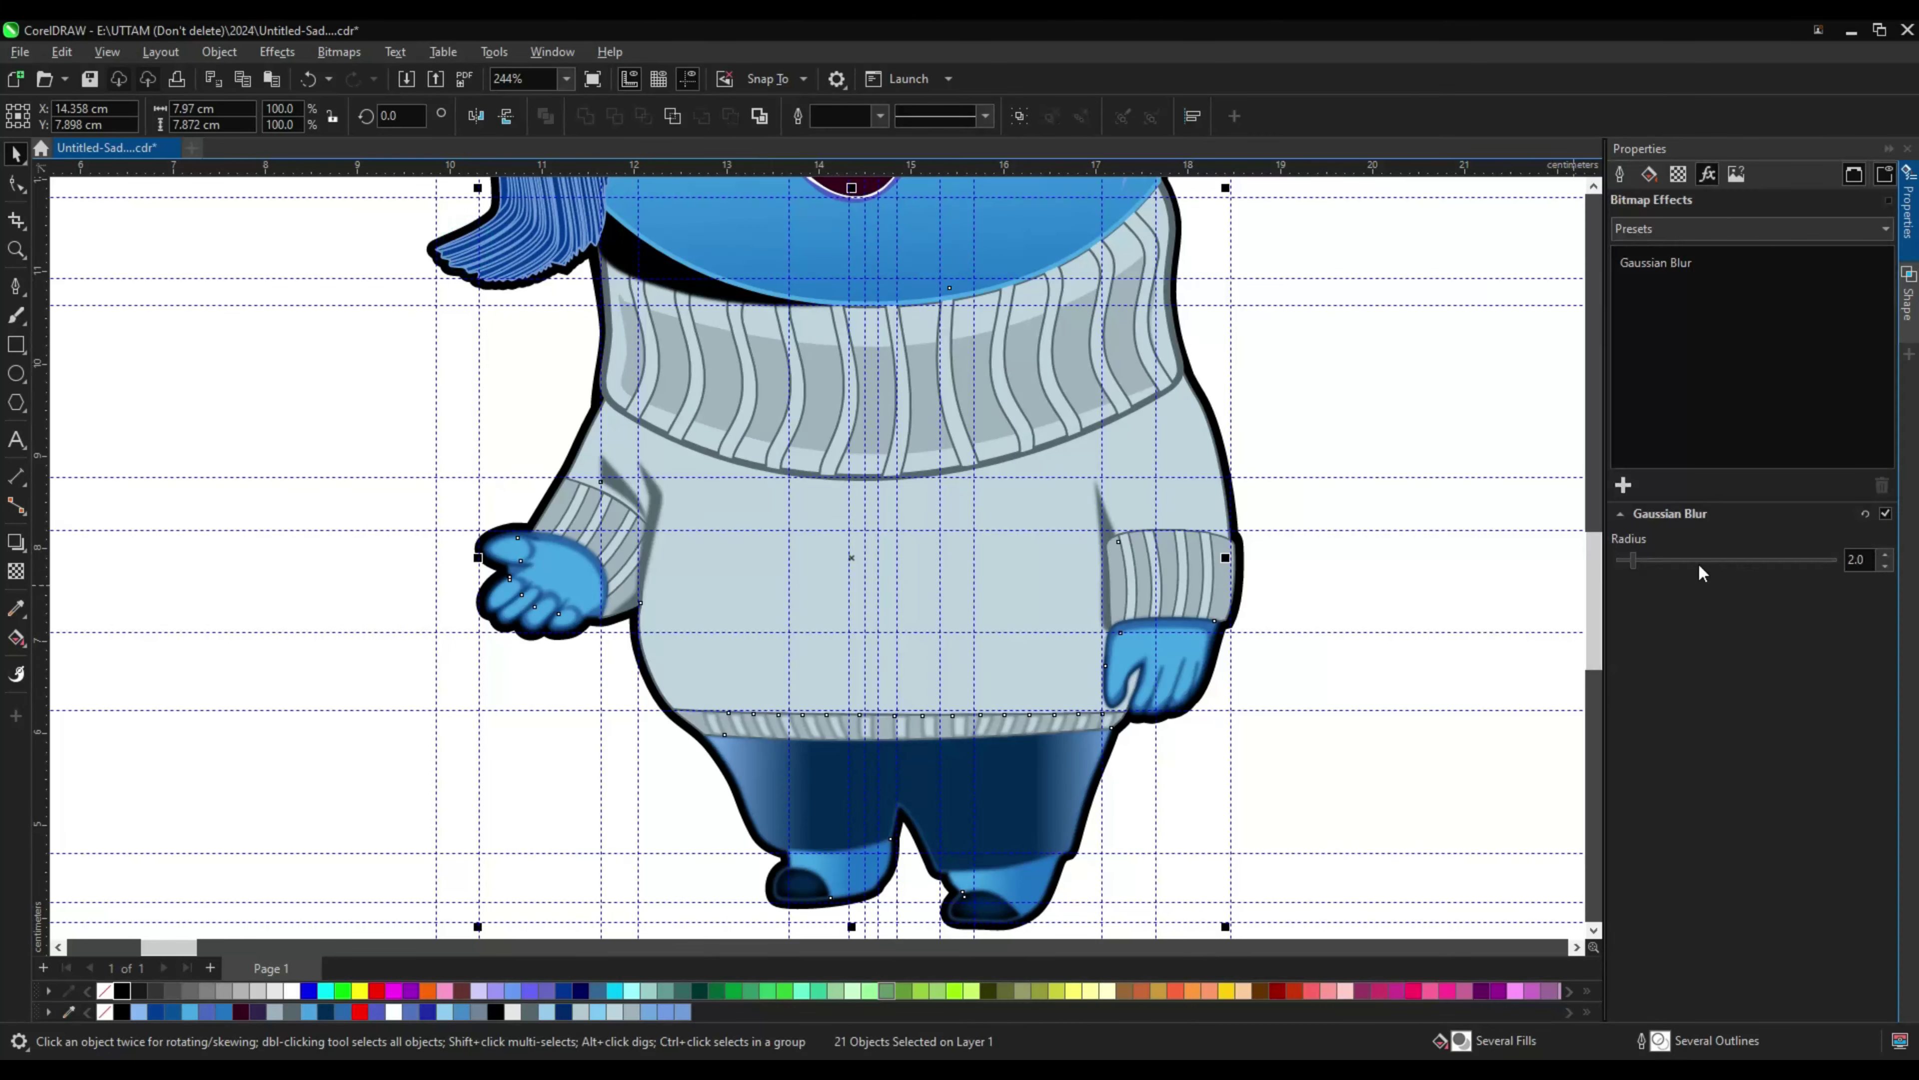
pyautogui.keyDown('shift'); pyautogui.click(949, 730); pyautogui.keyUp('shift')
pyautogui.click(1623, 485)
pyautogui.click(1502, 659)
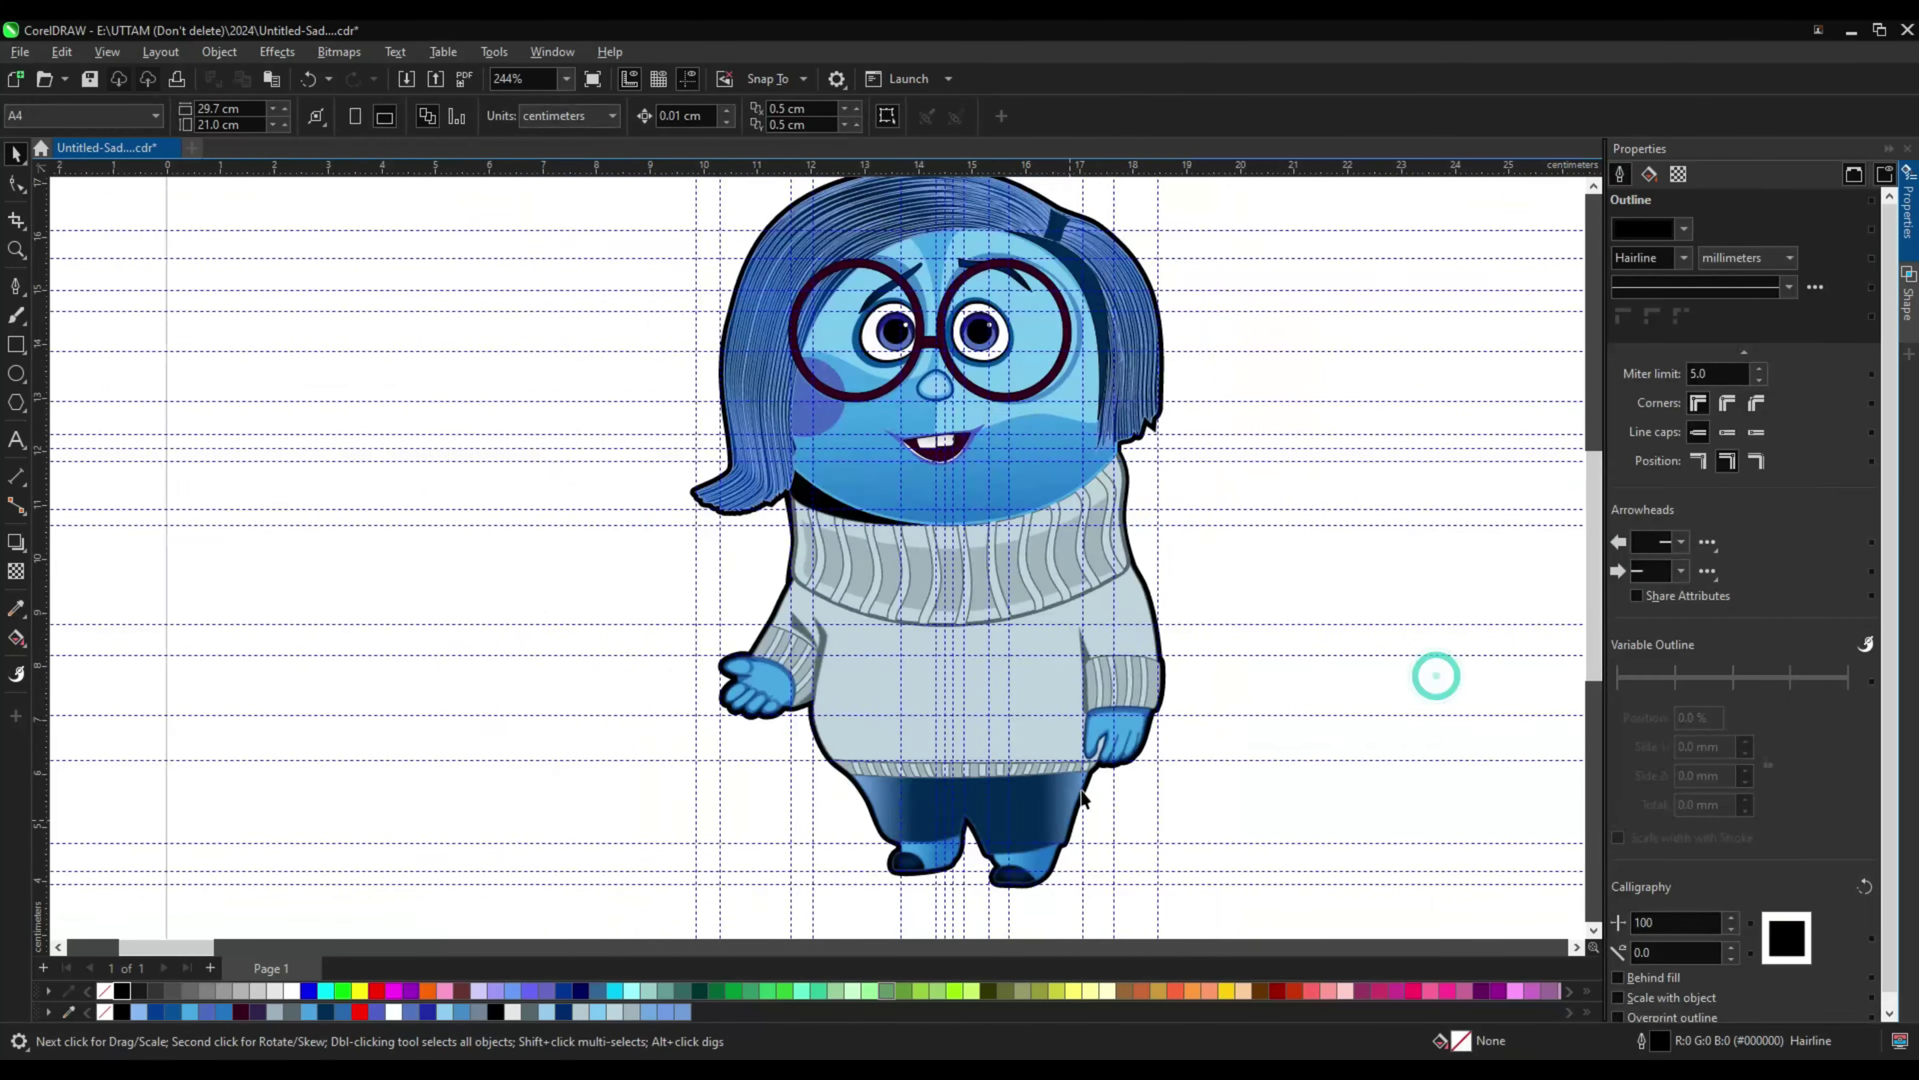
# Step: Try a blur effect on the grey shading shape of the turtleneck collar
pyautogui.scroll(3, 921, 595)
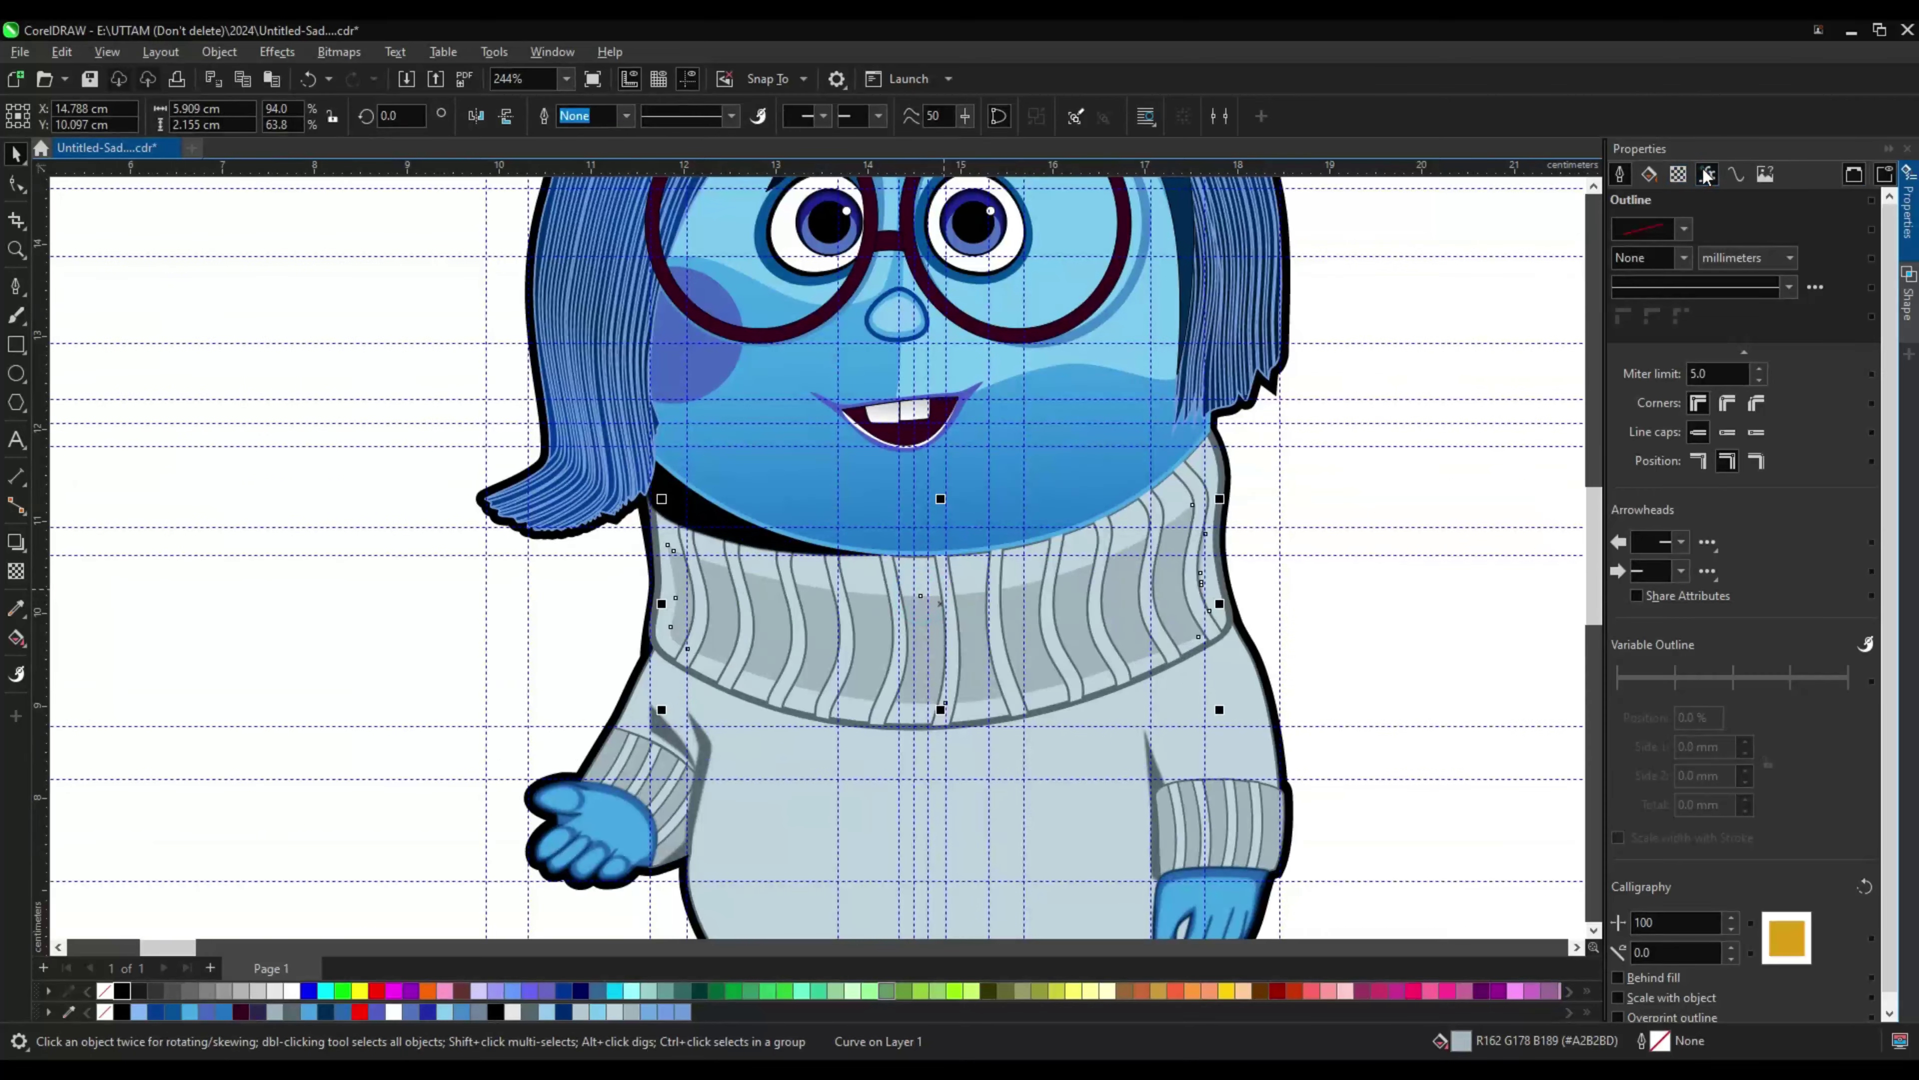
pyautogui.click(1623, 485)
pyautogui.click(1662, 577)
pyautogui.click(1487, 653)
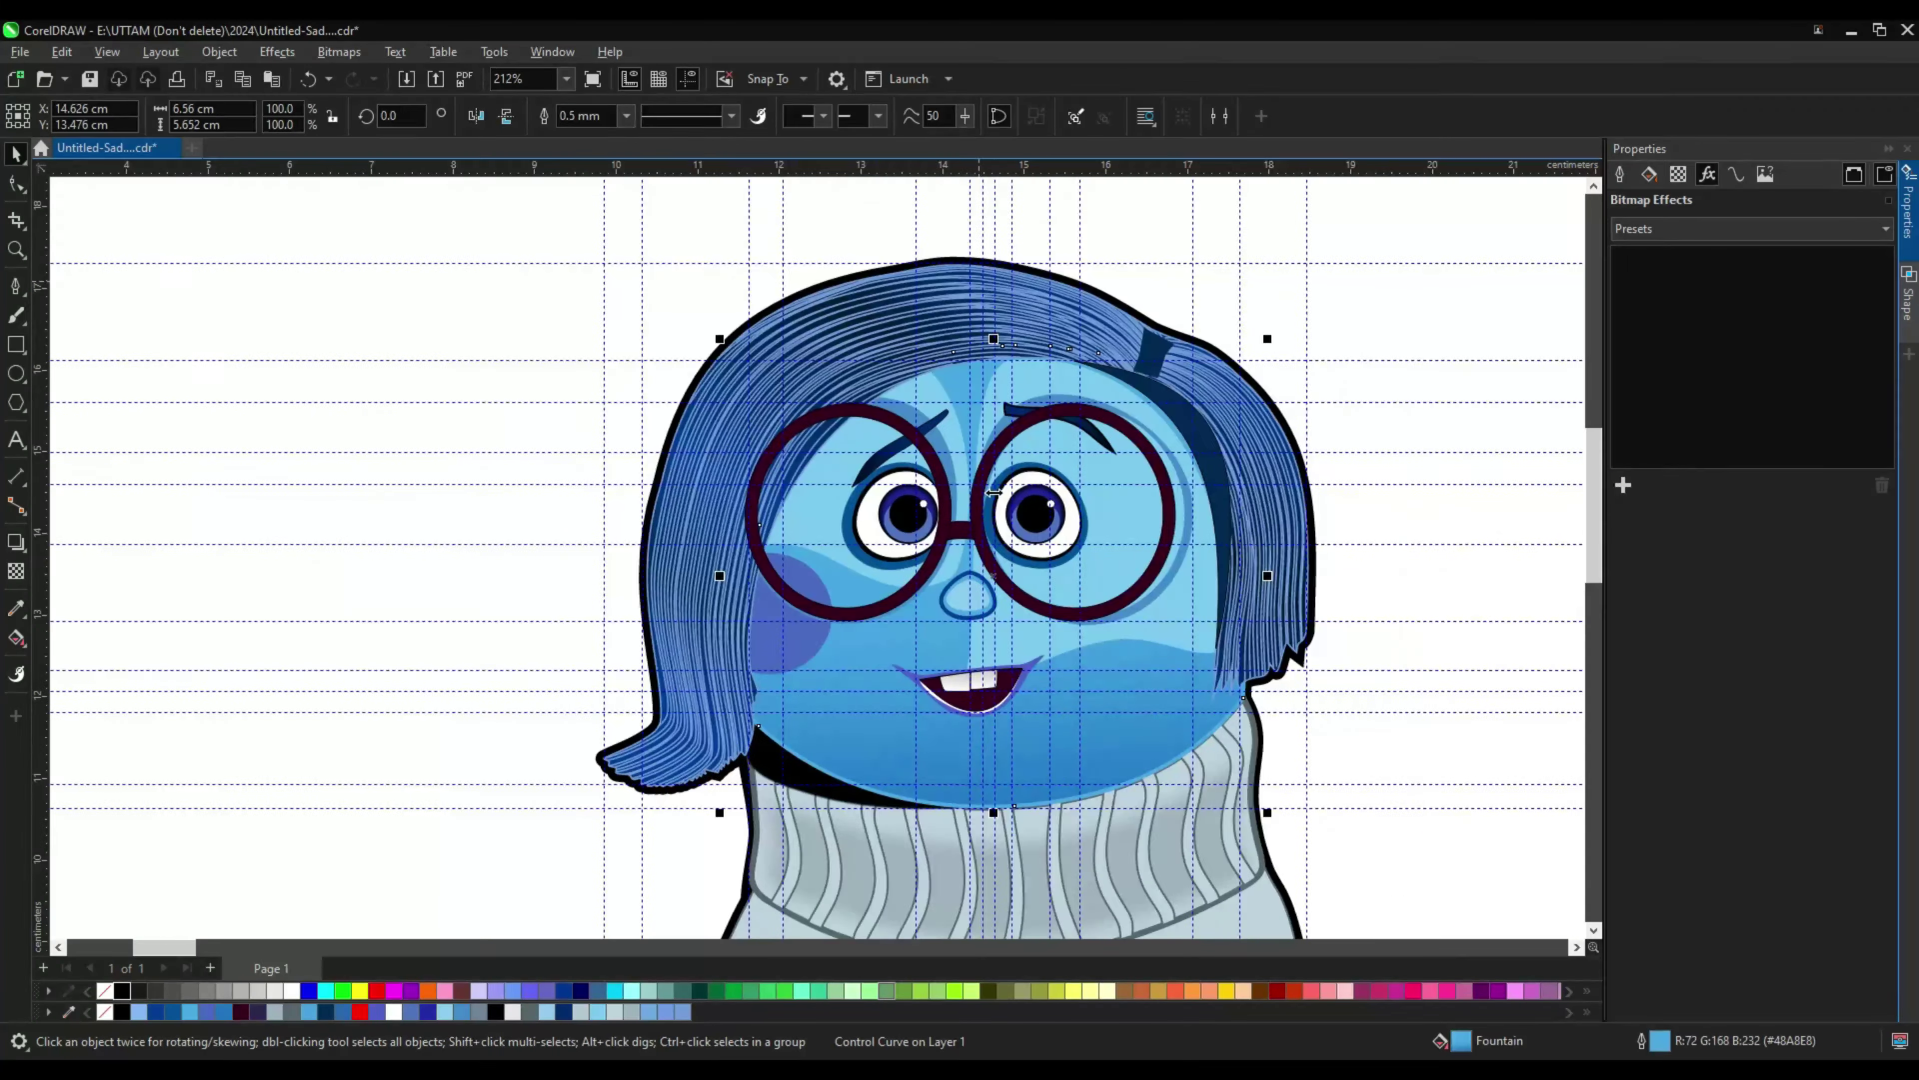
# Step: Try a 0.5 mm outline on both eyebrows and look through the available bitmap effects
pyautogui.scroll(2, 921, 410)
pyautogui.write('0.5')
pyautogui.press('Return')
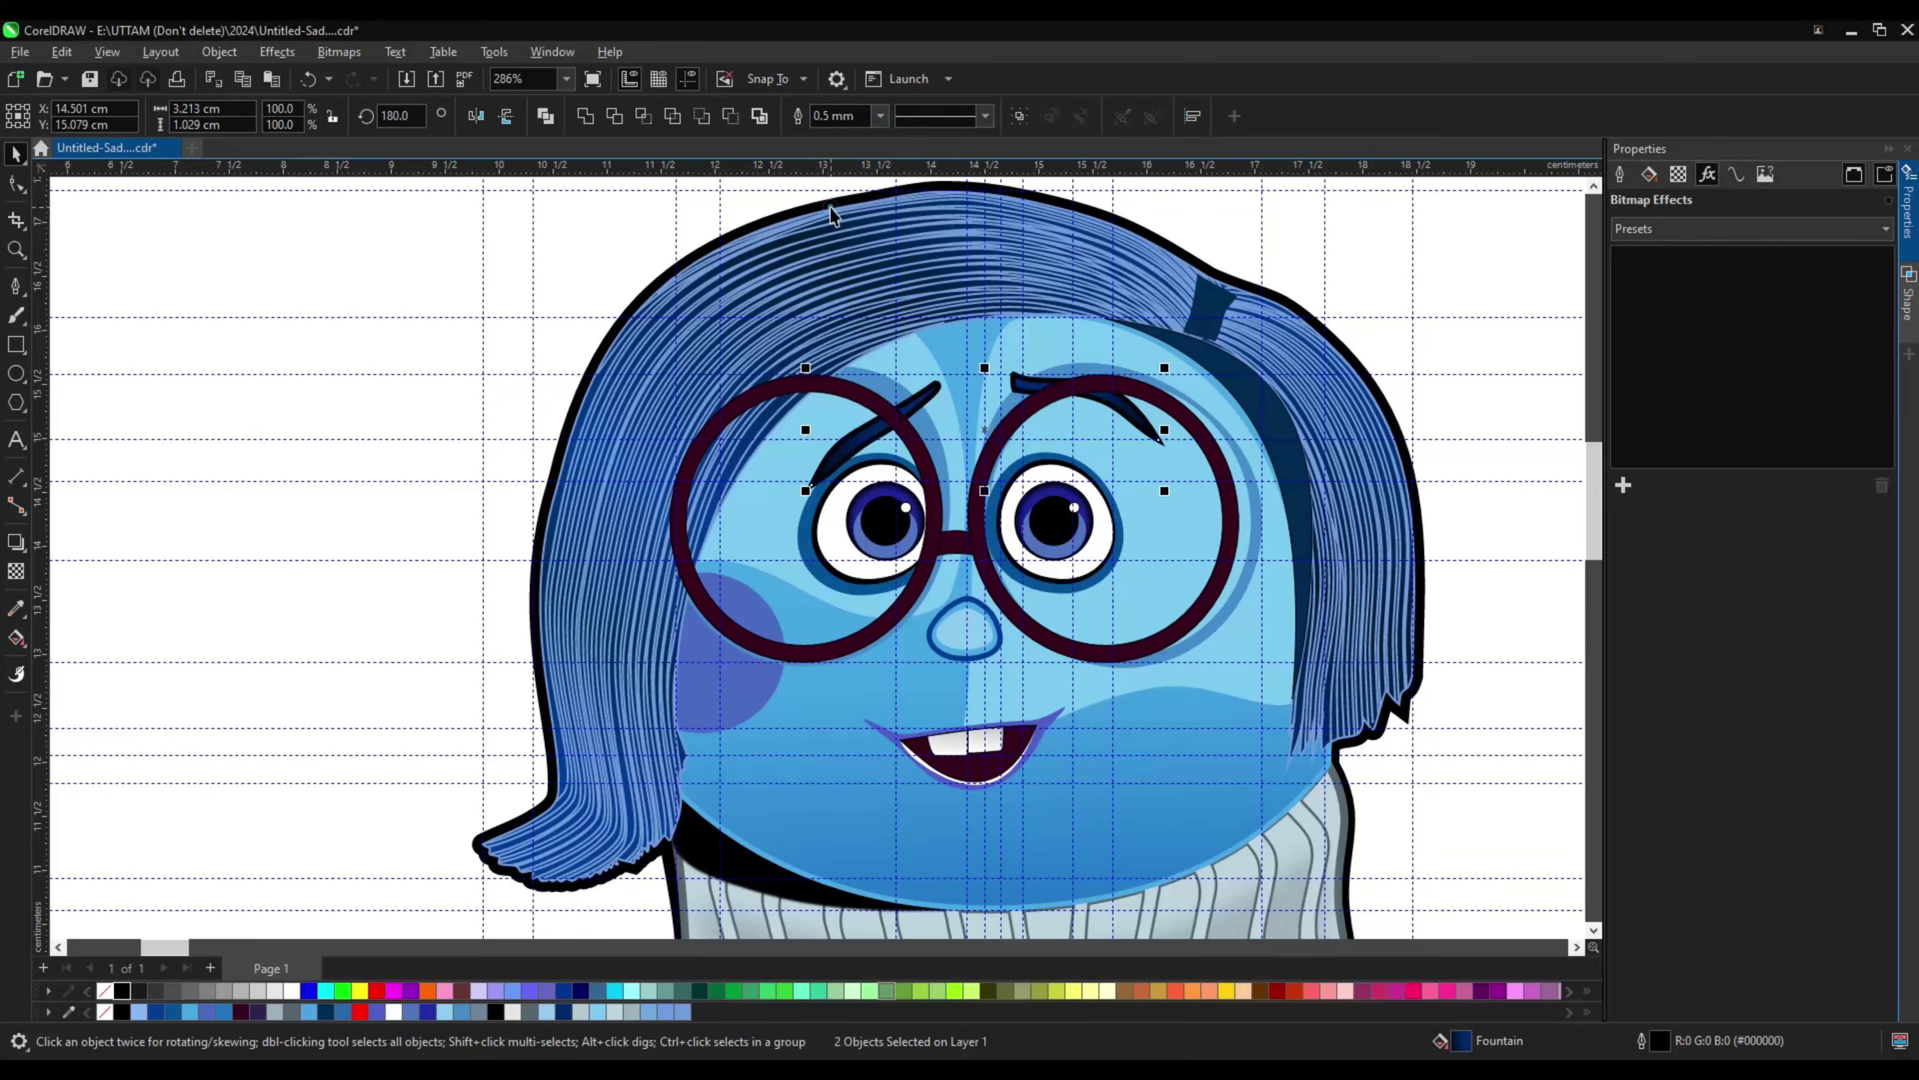
pyautogui.click(880, 115)
pyautogui.click(1623, 485)
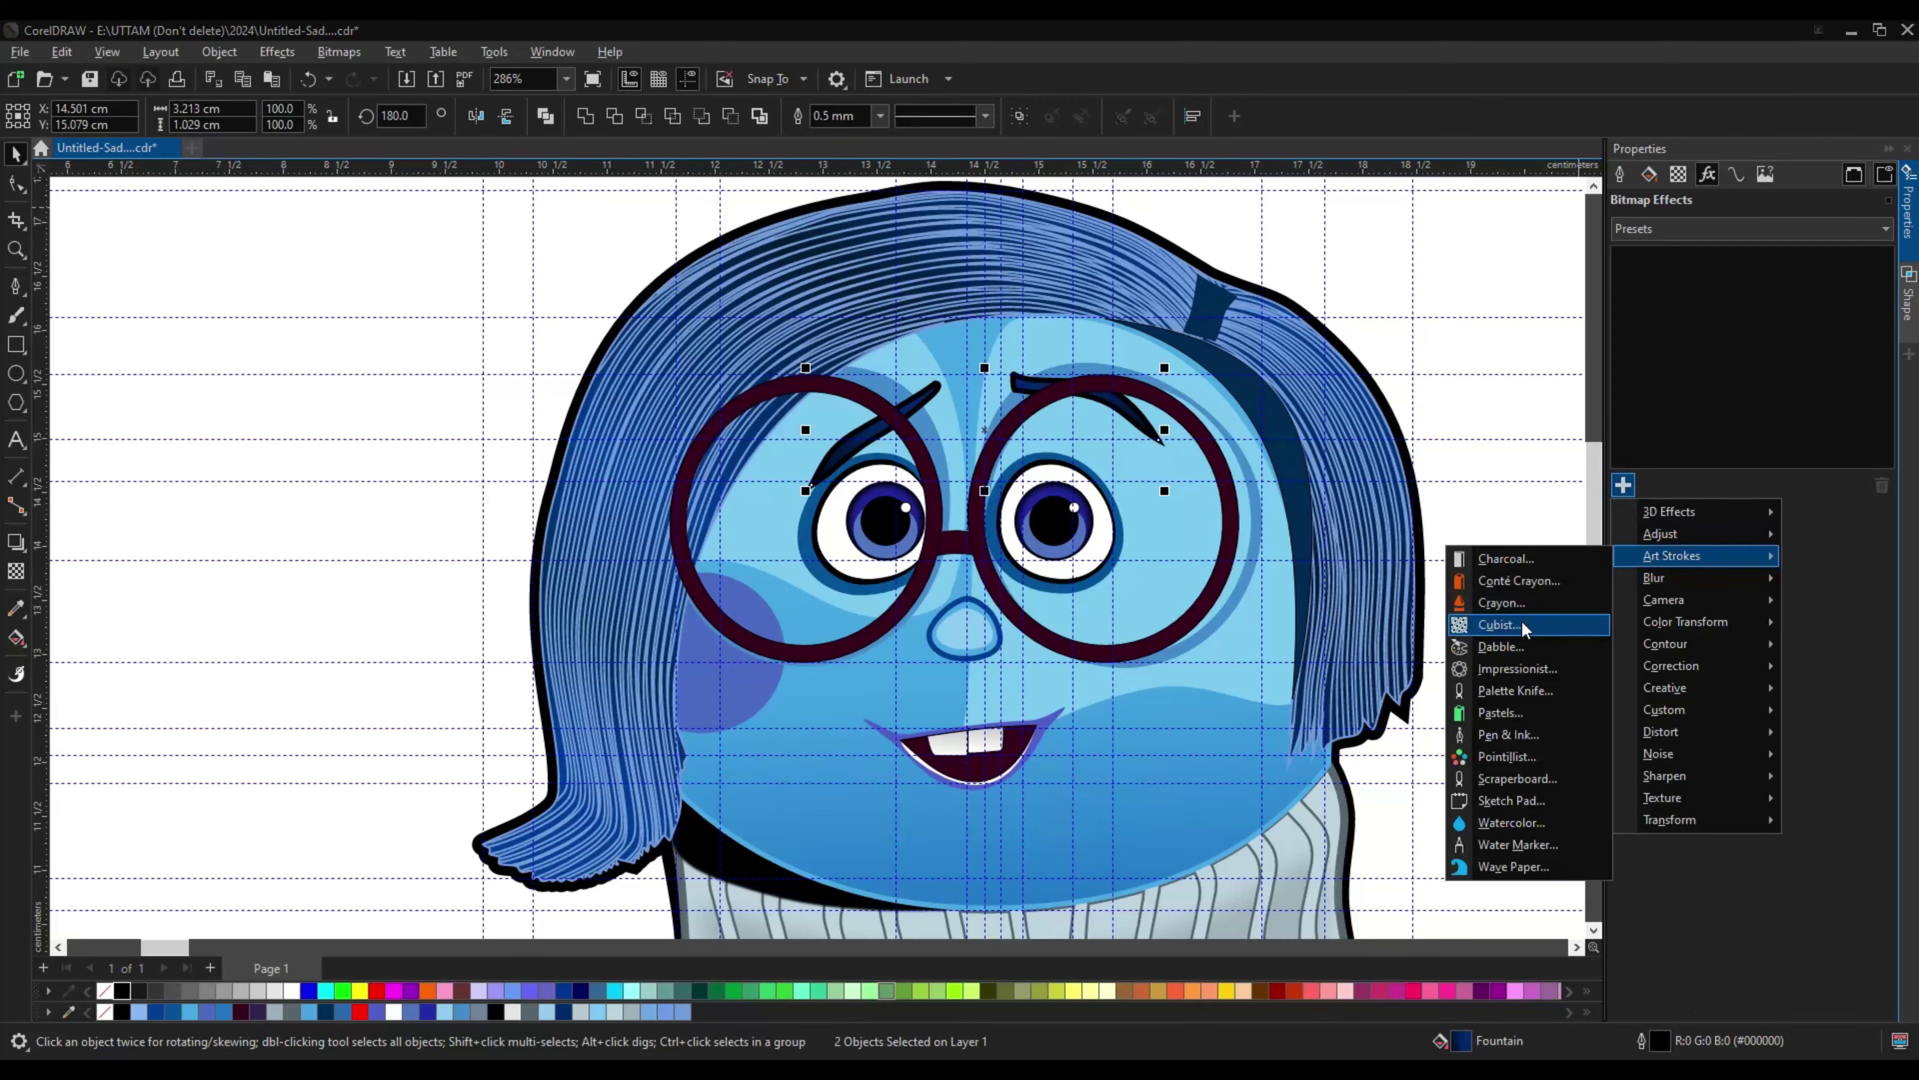
pyautogui.click(1442, 335)
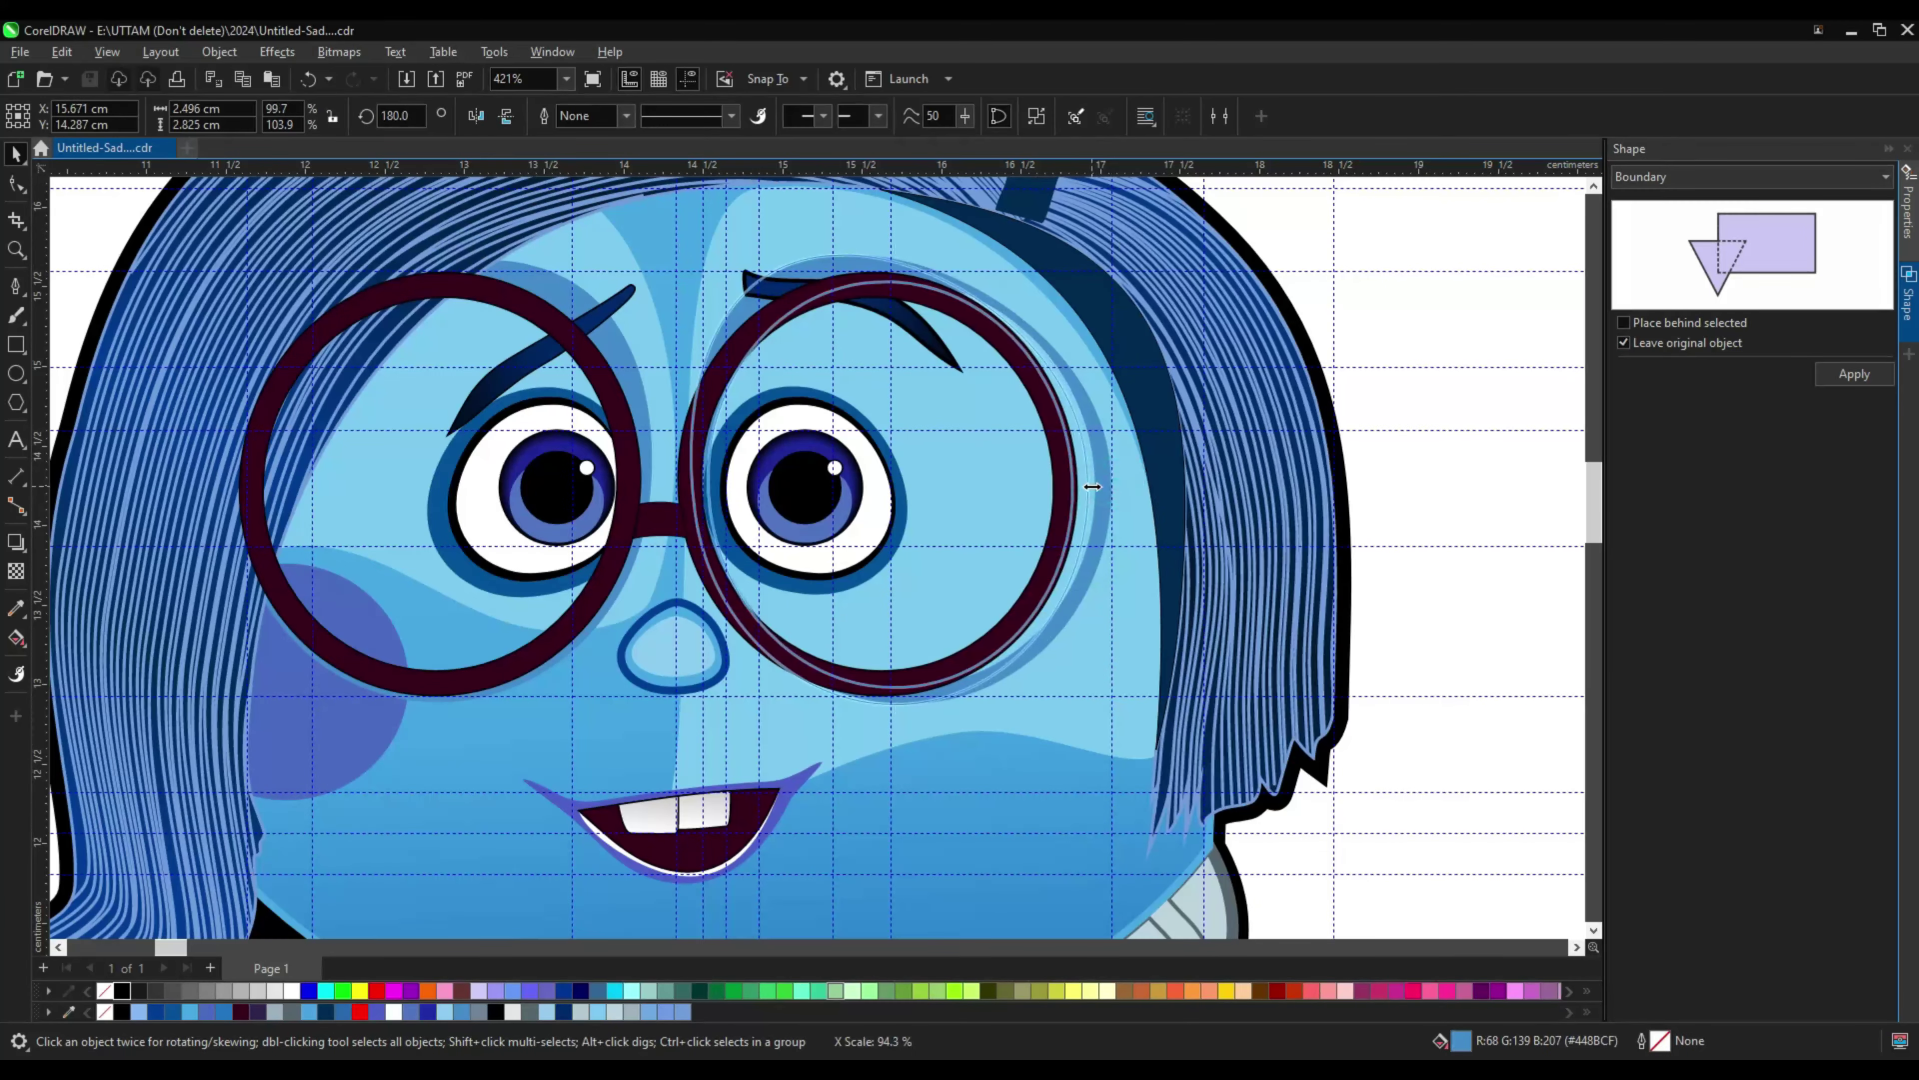
# Step: Narrow the blue shadow behind the right lens to about 2.58 cm wide so it follows the frame closely
pyautogui.moveTo(1093, 487); pyautogui.dragTo(1123, 439)
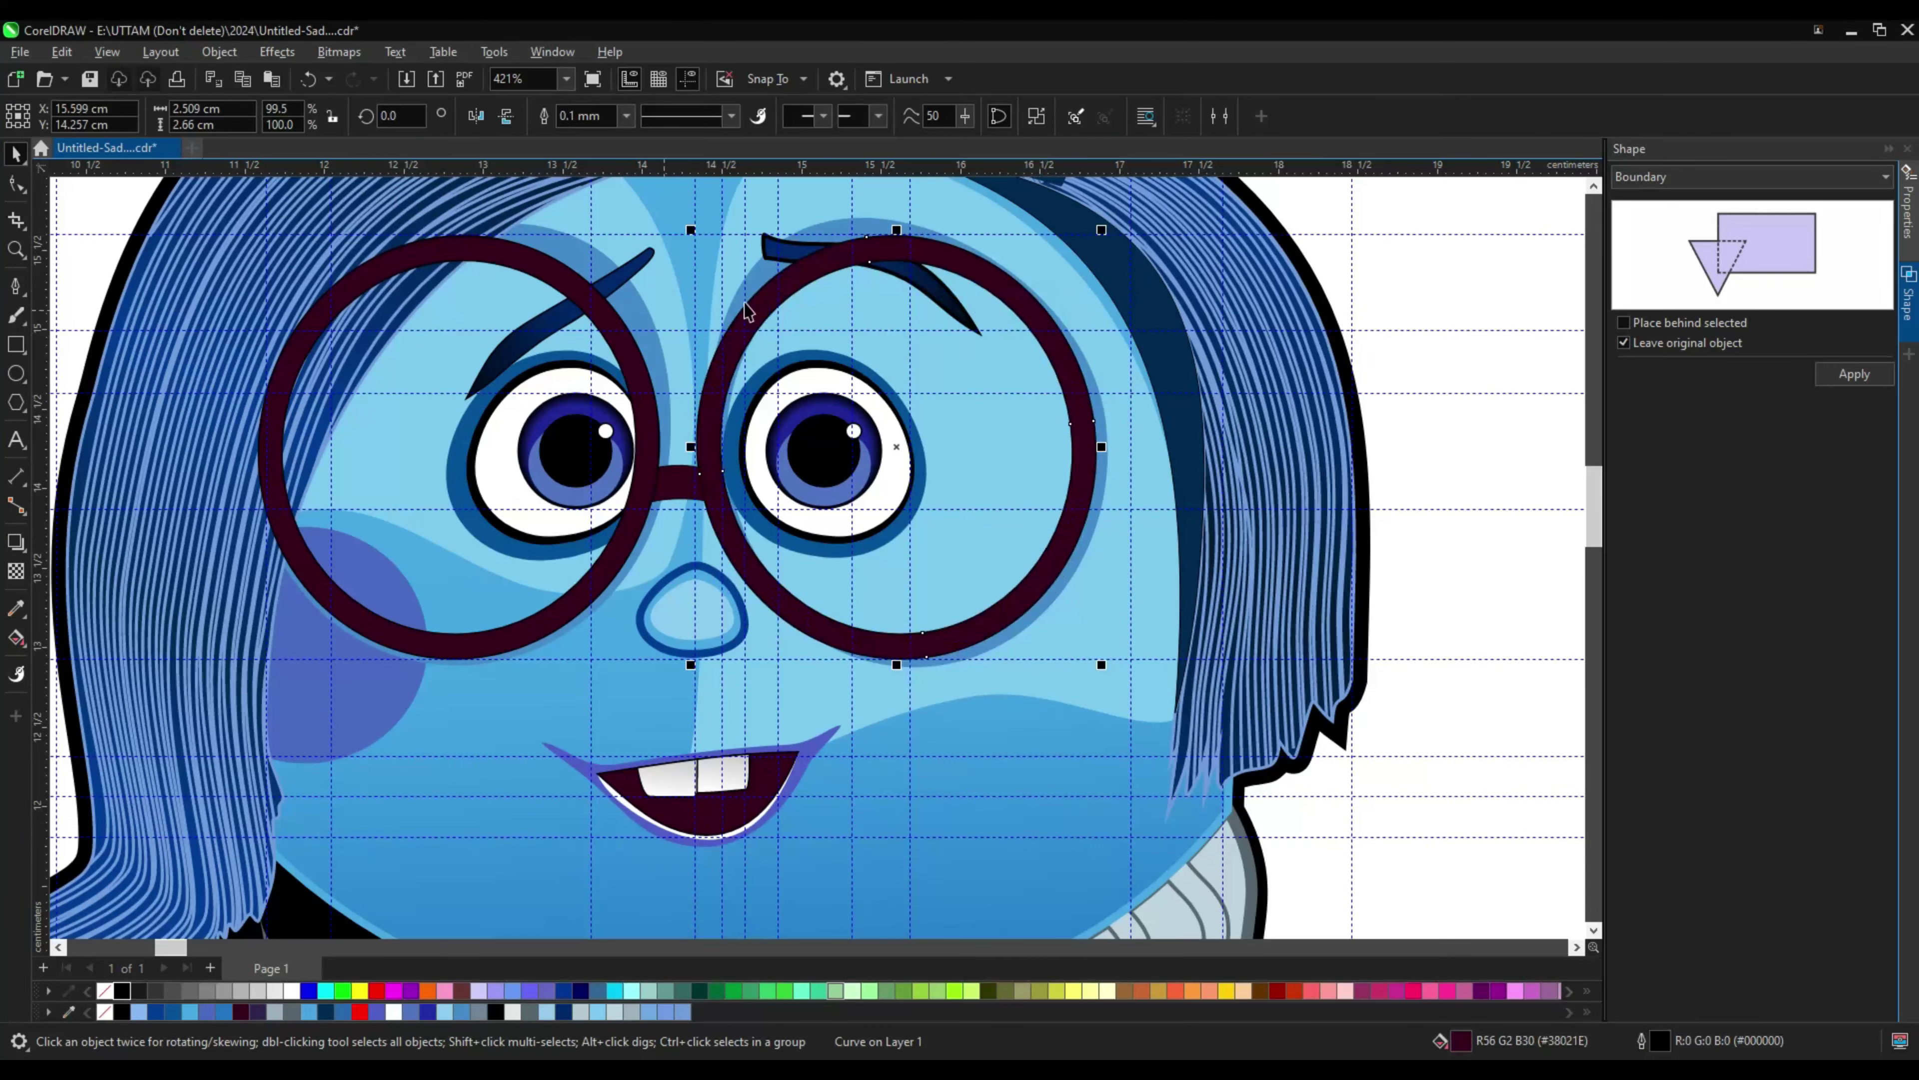
pyautogui.click(635, 576)
pyautogui.scroll(-1, 635, 576)
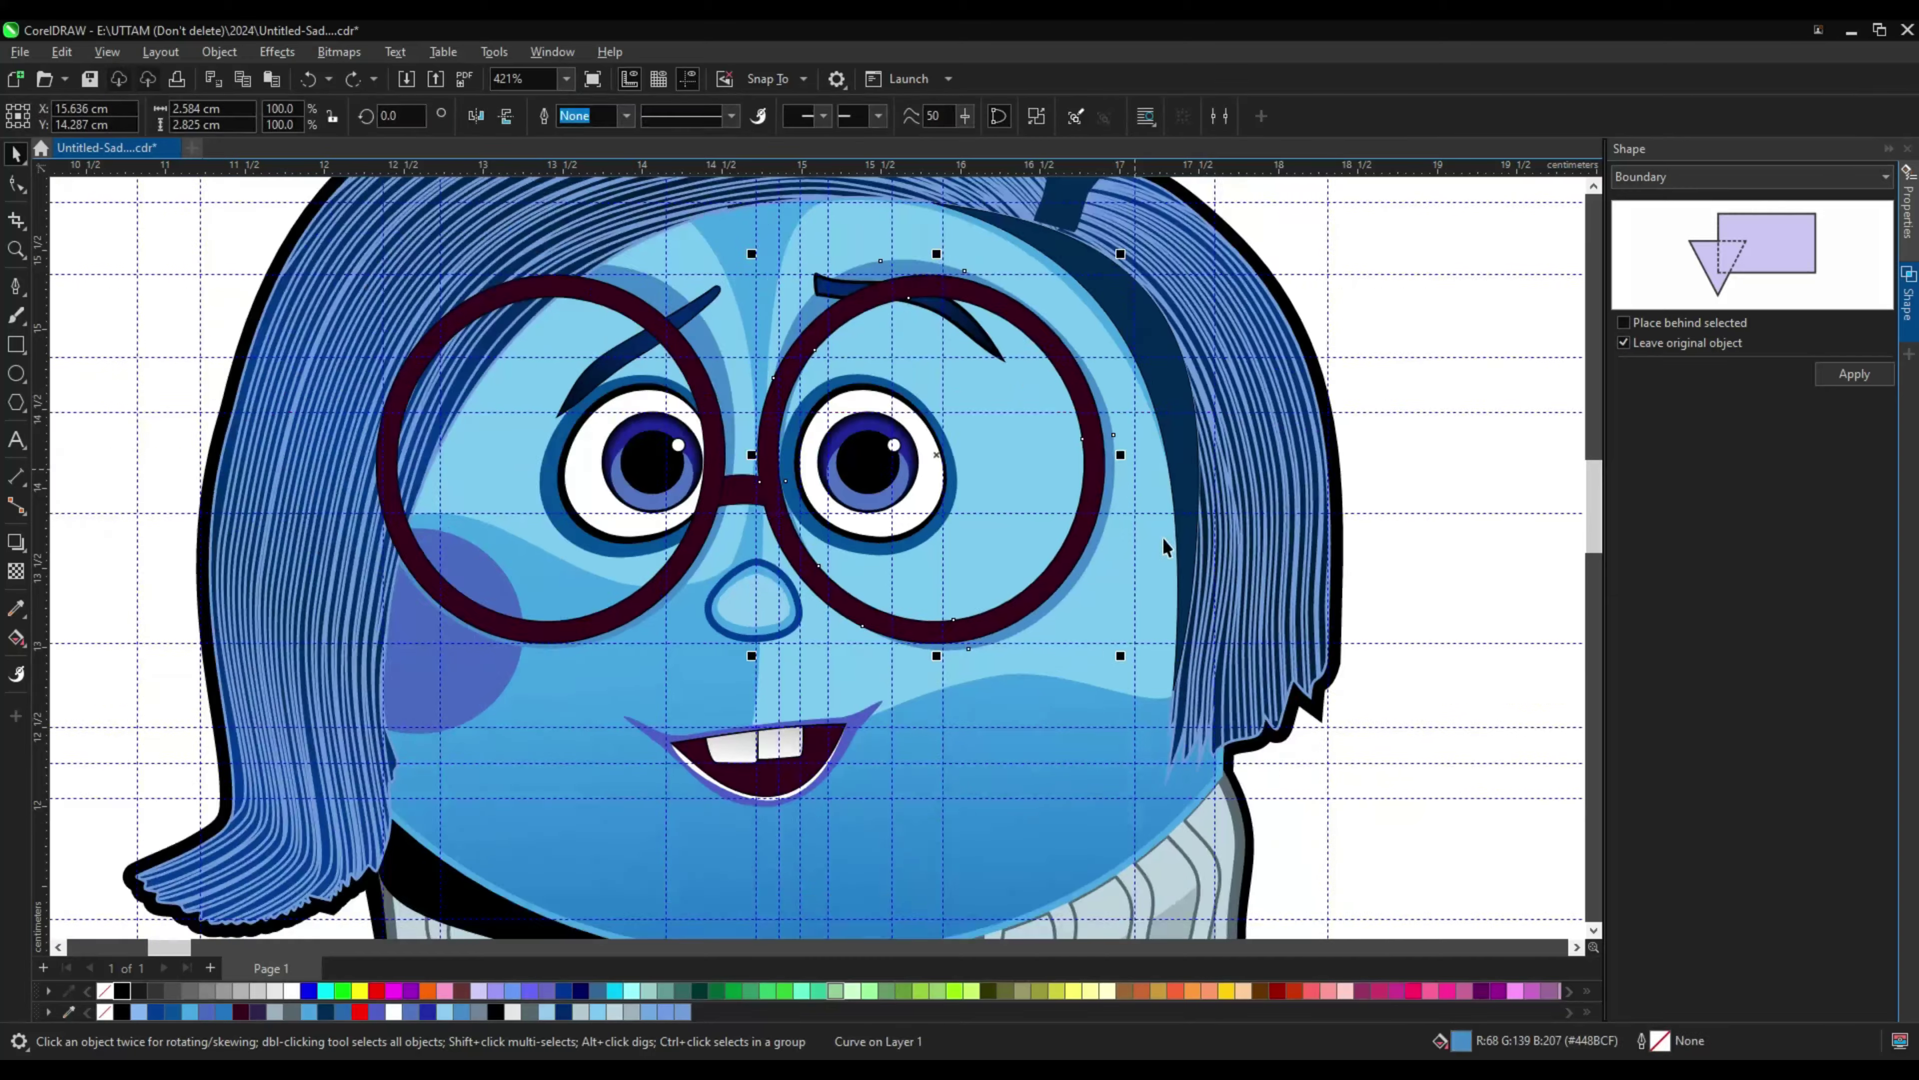
# Step: Resize the blue shadow behind the left lens to about 2.63 by 2.78 cm so it hugs the frame
pyautogui.scroll(2, 635, 577)
pyautogui.scroll(1, 799, 571)
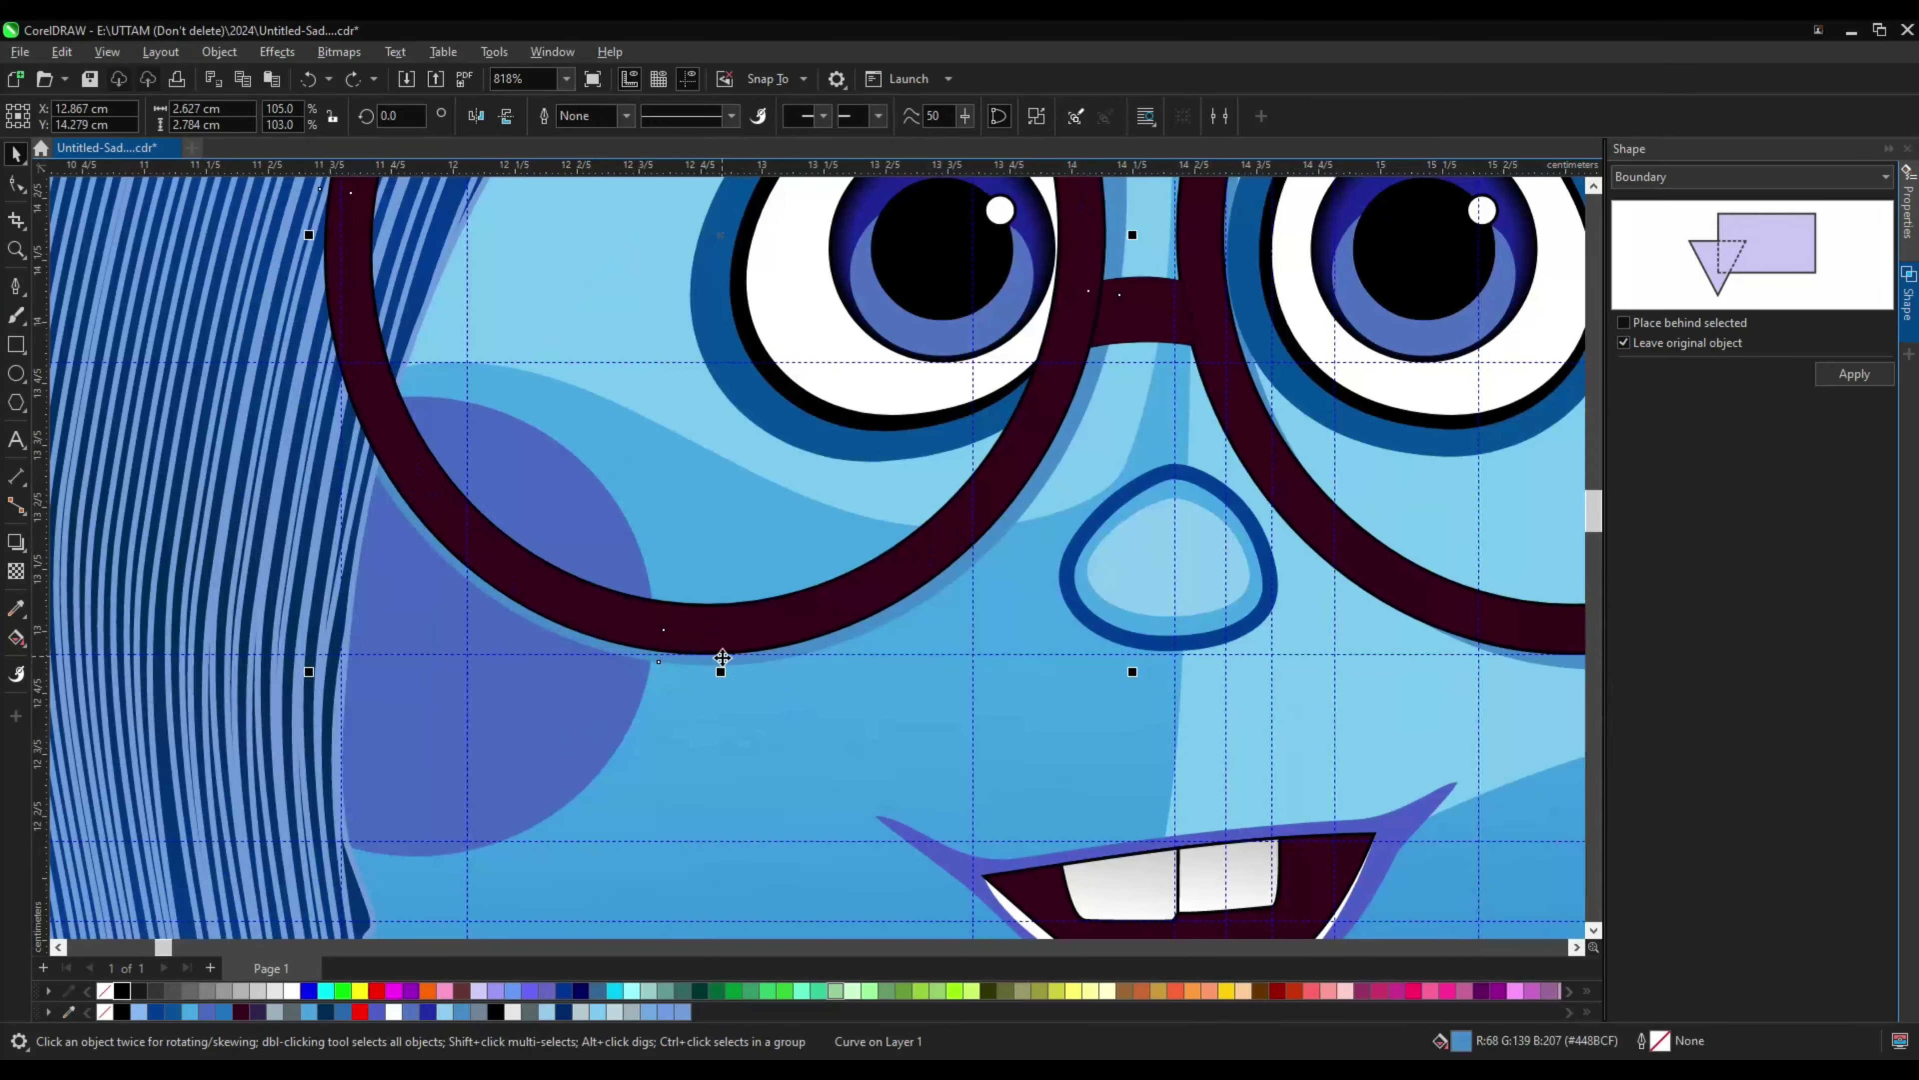
pyautogui.click(723, 657)
pyautogui.scroll(-3, 725, 650)
# Step: Clear the selection of the whole character and collapse the Shape docker to widen the drawing area
pyautogui.scroll(-3, 1208, 519)
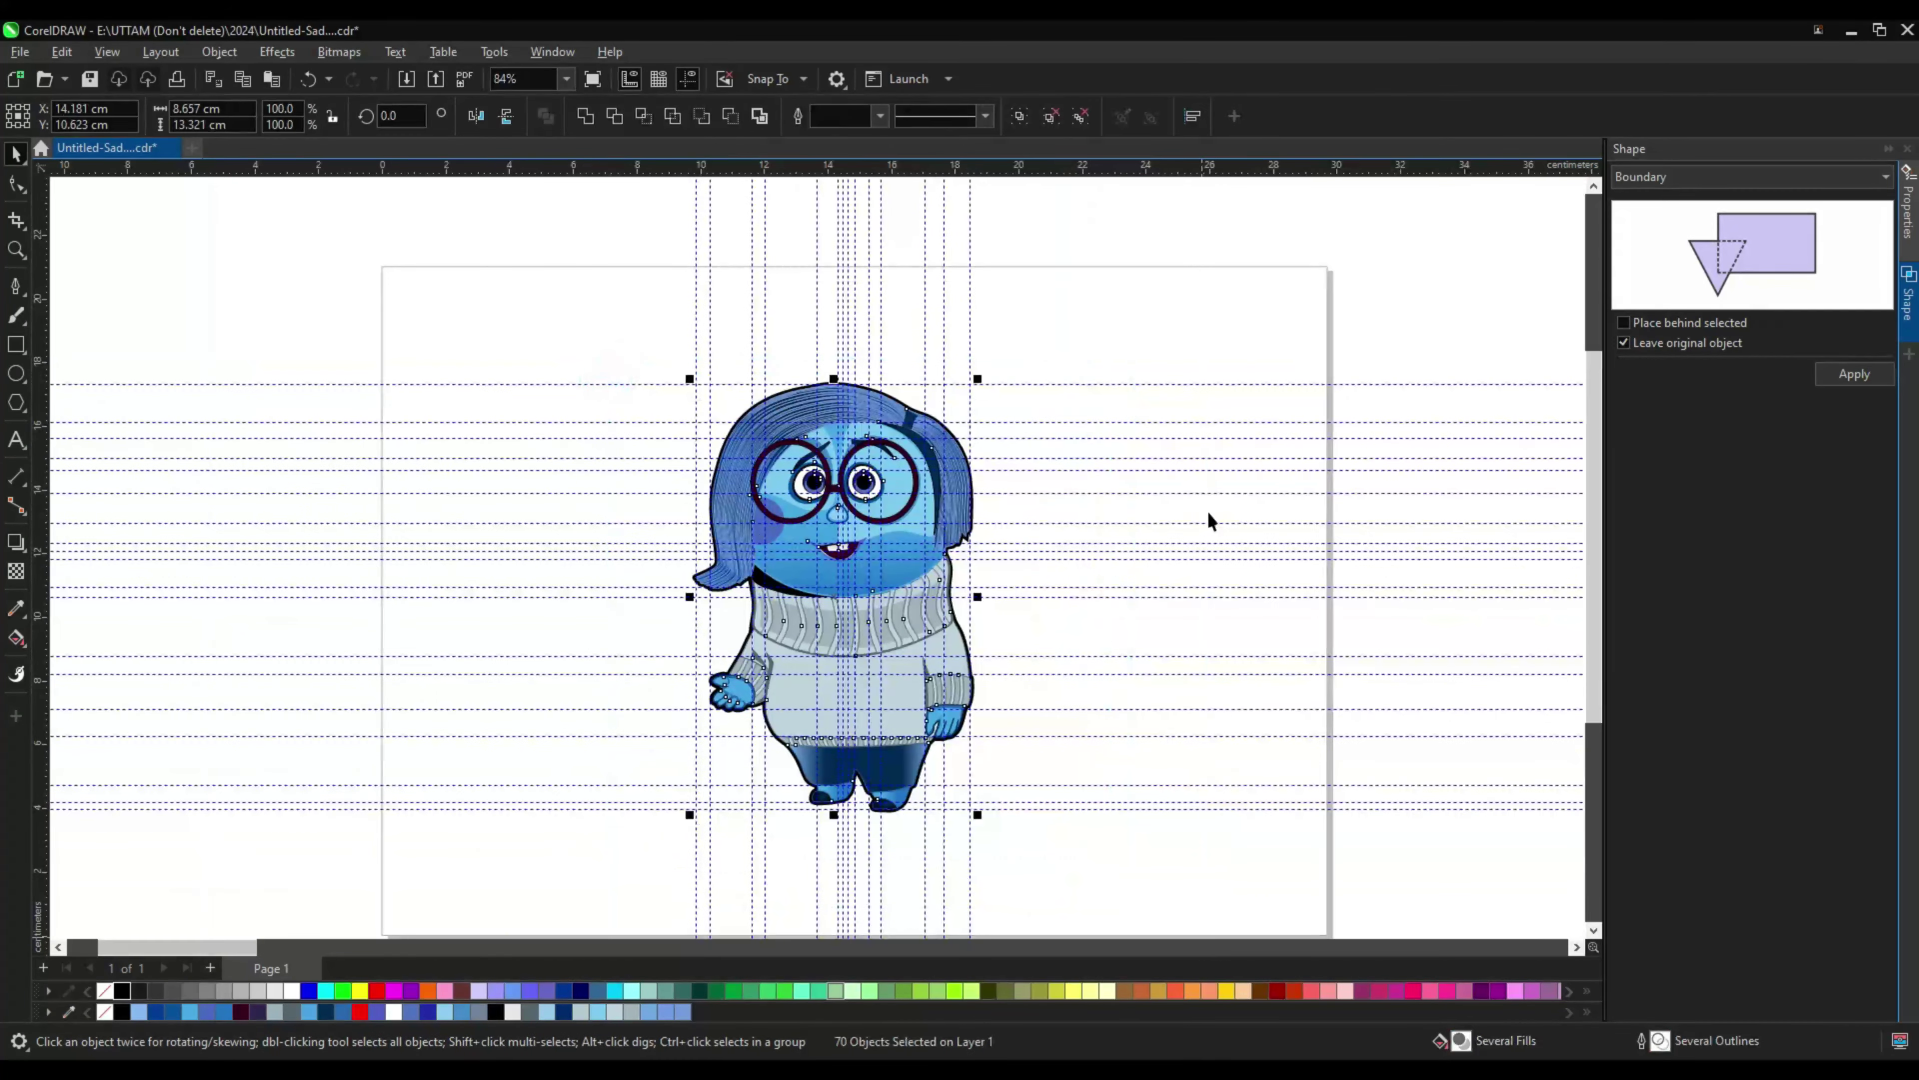
pyautogui.click(1208, 519)
pyautogui.scroll(3, 769, 444)
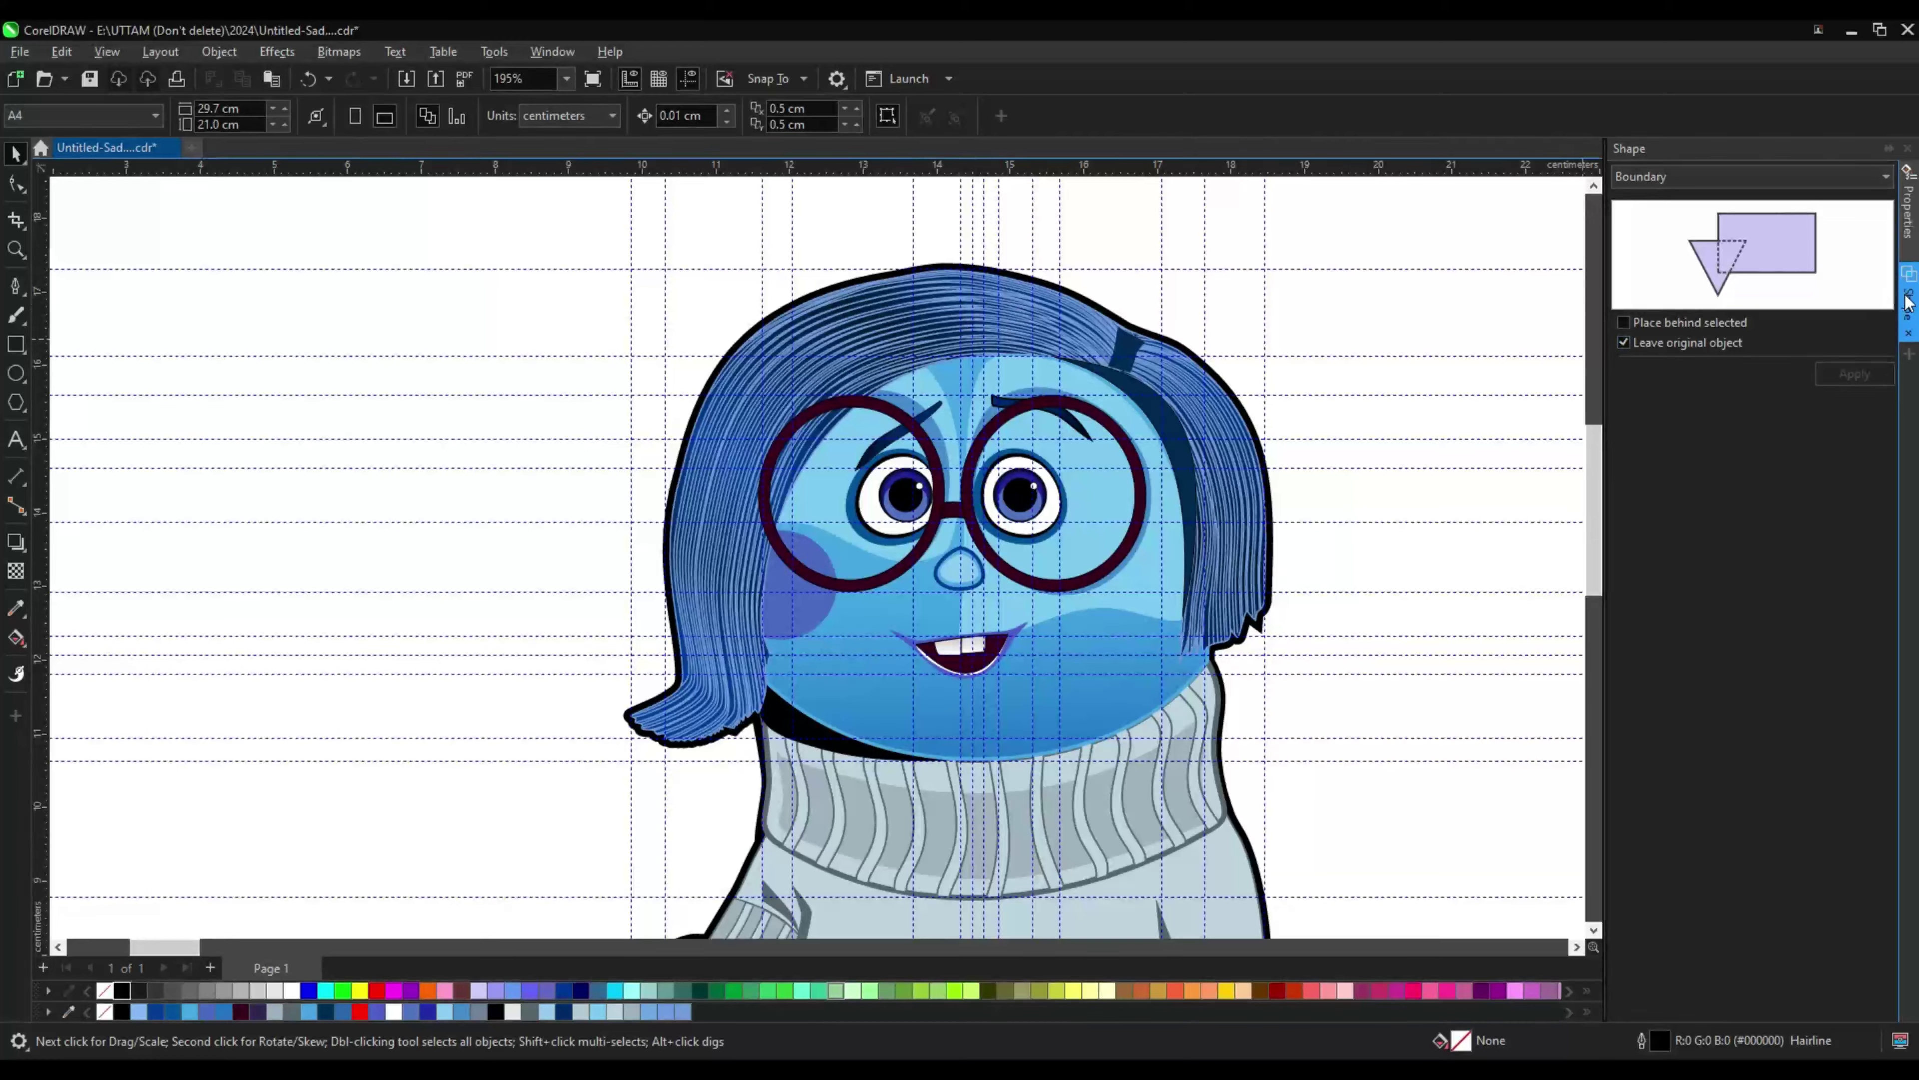
pyautogui.click(1909, 302)
# Step: Examine the whole character from hair to shoes, checking the face, sweater and trouser outlines
pyautogui.scroll(3, 1010, 317)
pyautogui.moveTo(1887, 492); pyautogui.dragTo(1901, 680)
pyautogui.scroll(-3, 998, 809)
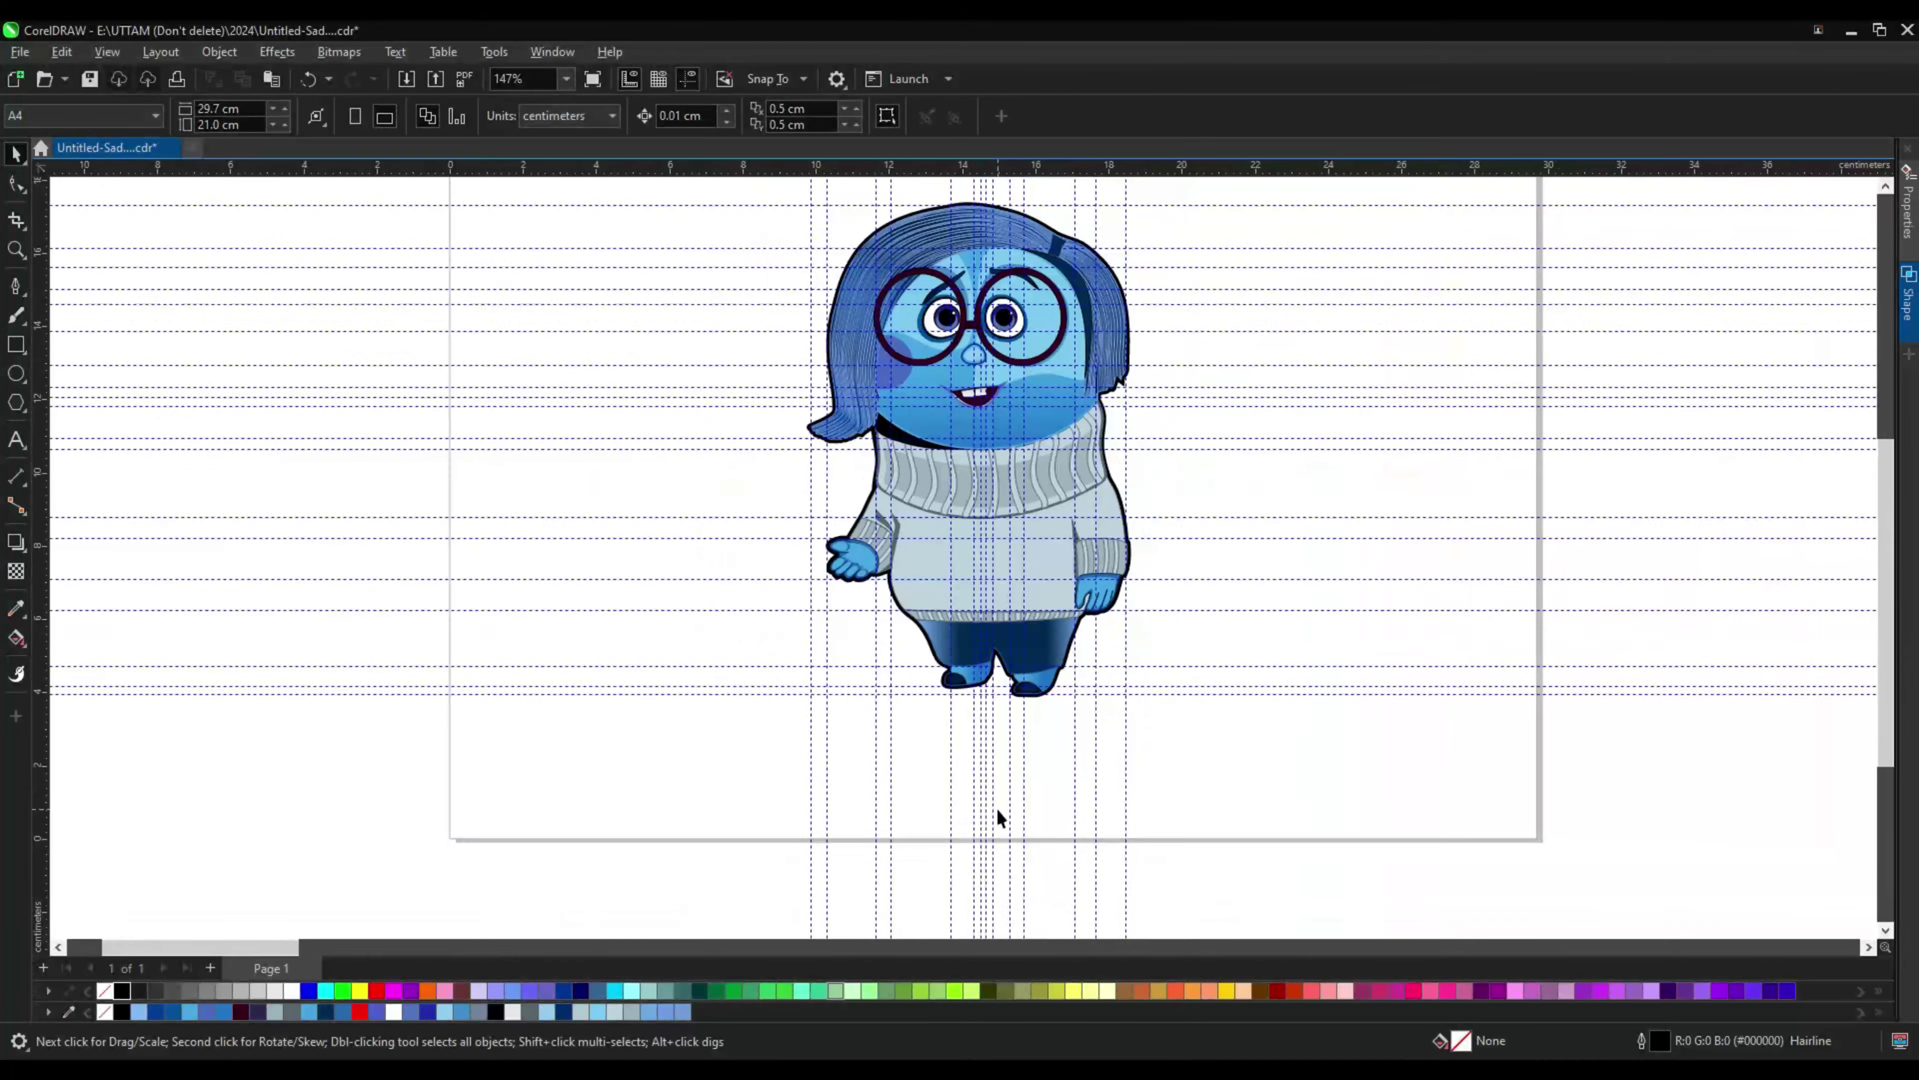
pyautogui.scroll(-2, 983, 575)
pyautogui.scroll(2, 966, 334)
pyautogui.scroll(3, 1043, 219)
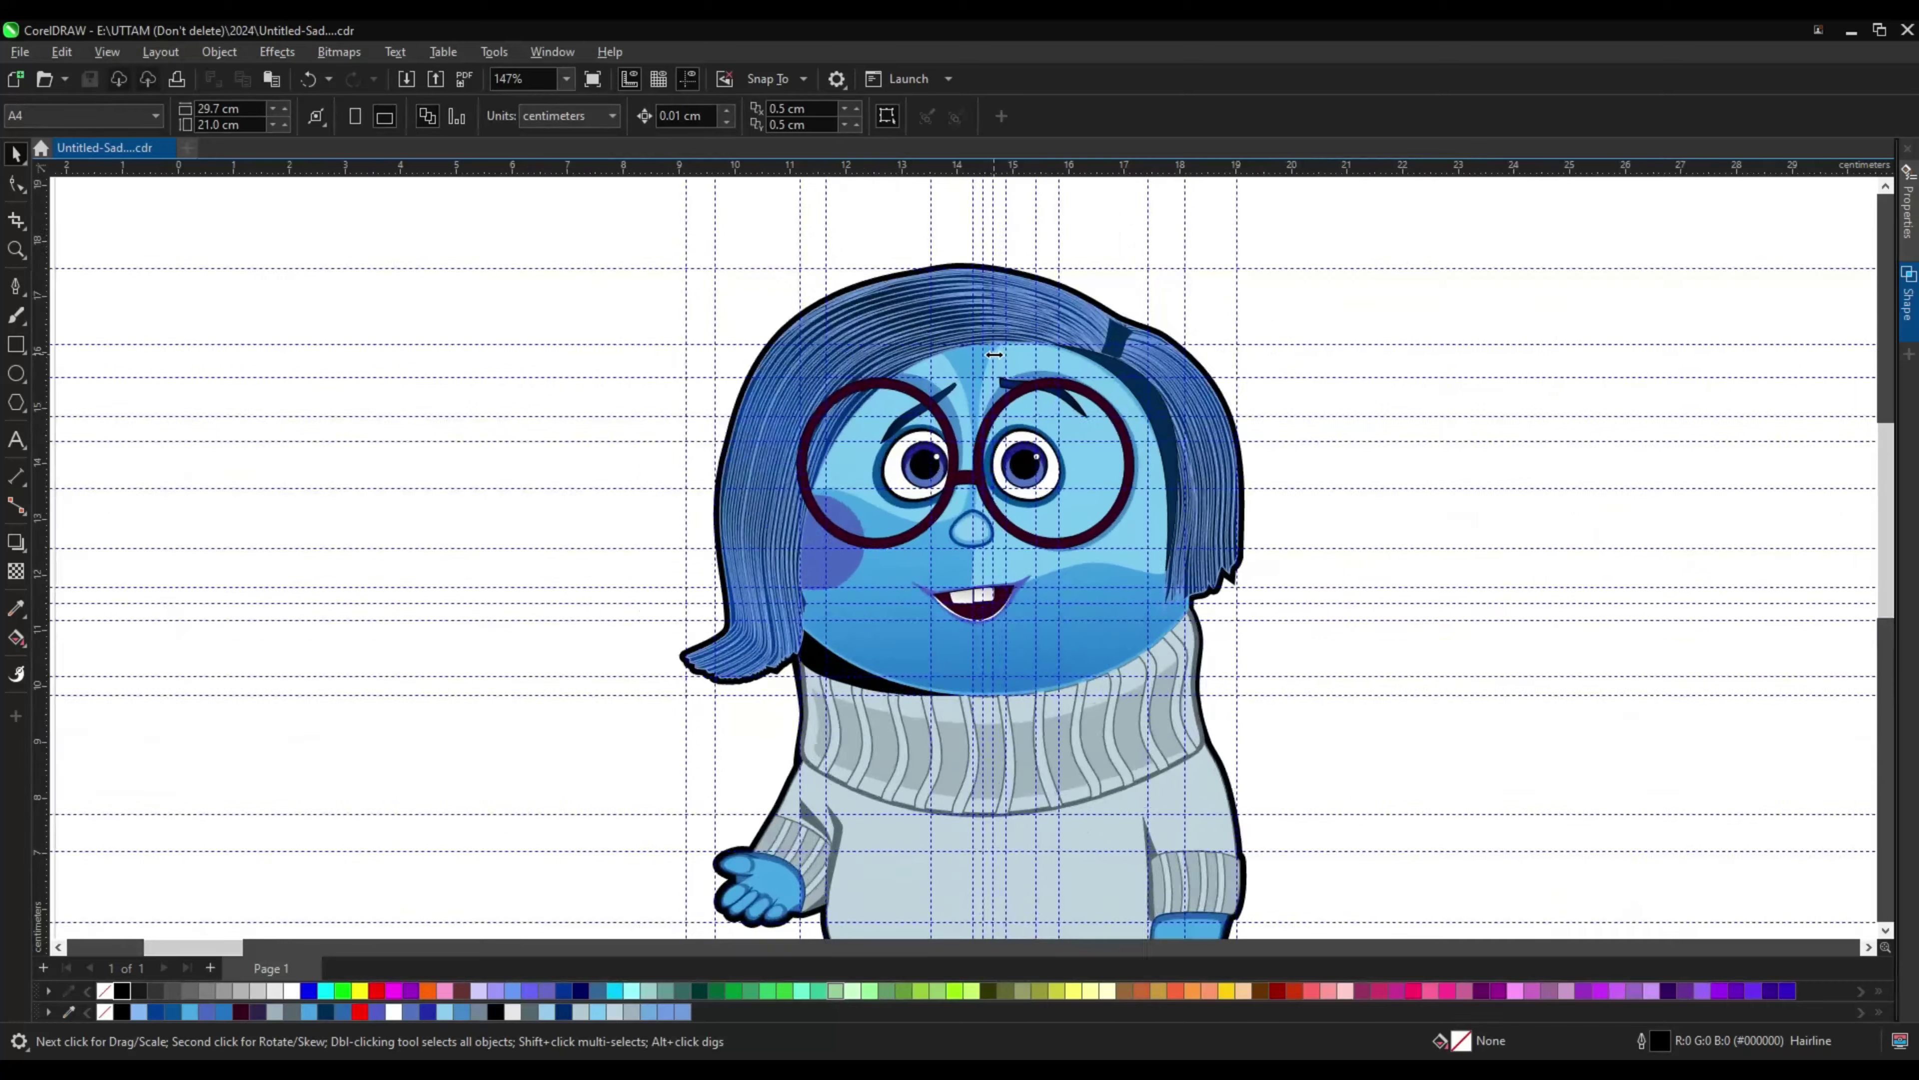
pyautogui.scroll(-3, 837, 895)
pyautogui.scroll(2, 979, 739)
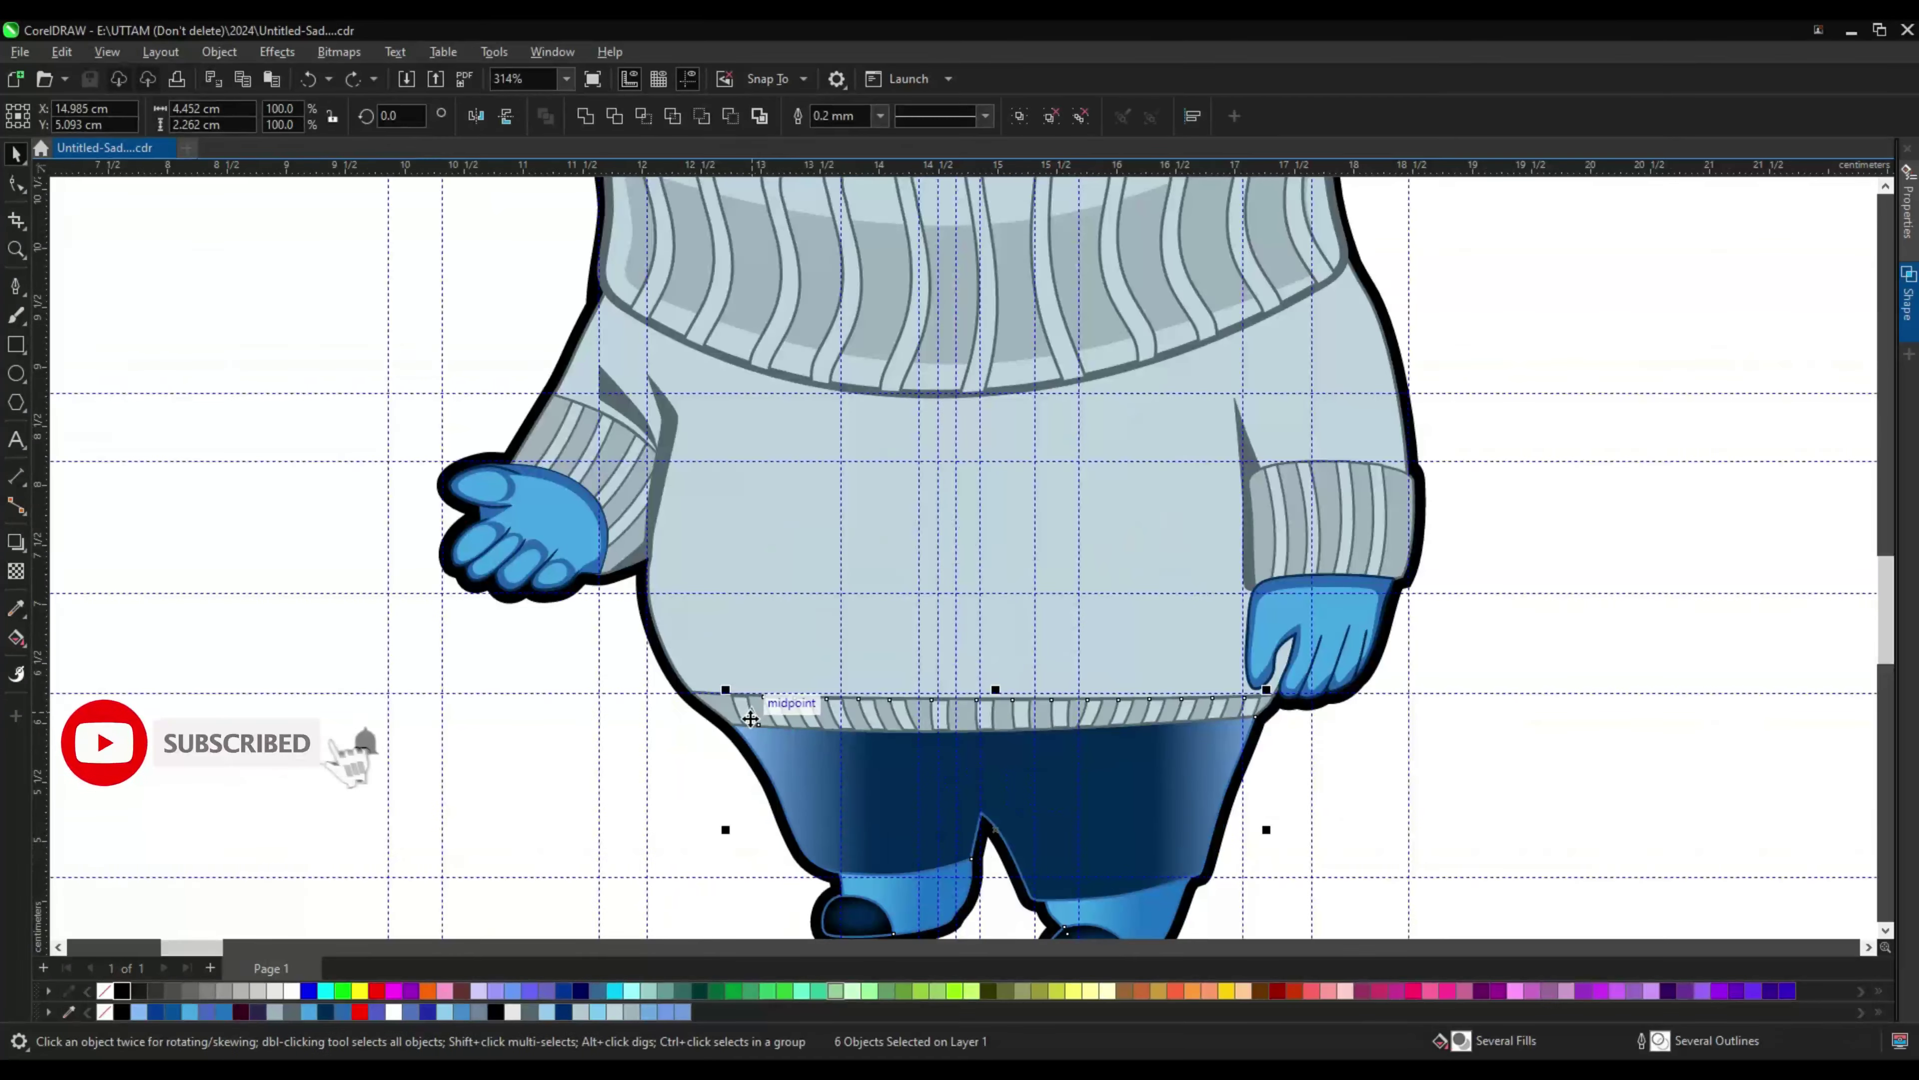
# Step: Apply a Gaussian Blur to the shading shapes of the hands, cuffs, trousers, shoes and sweater collar together
pyautogui.press('i')
pyautogui.scroll(4, 514, 507)
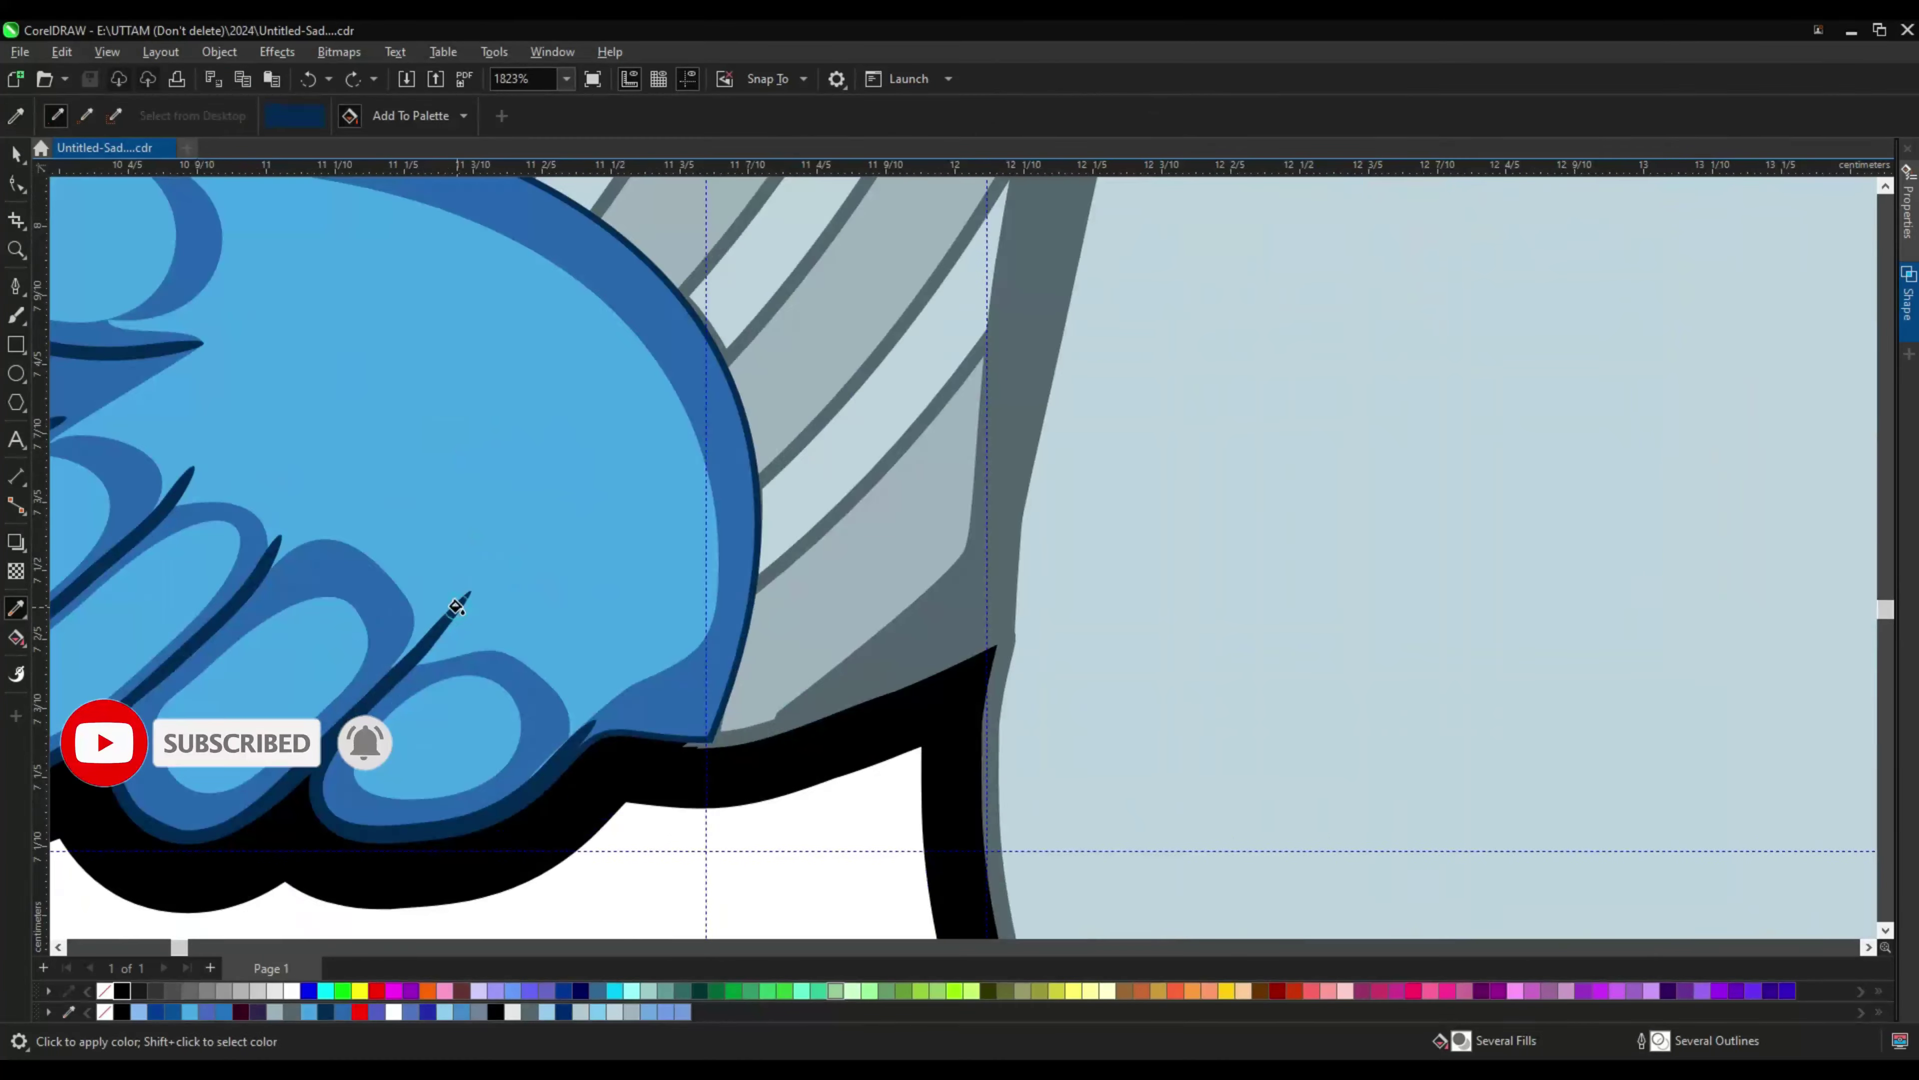
pyautogui.scroll(-2, 552, 514)
pyautogui.click(15, 154)
pyautogui.scroll(-4, 331, 351)
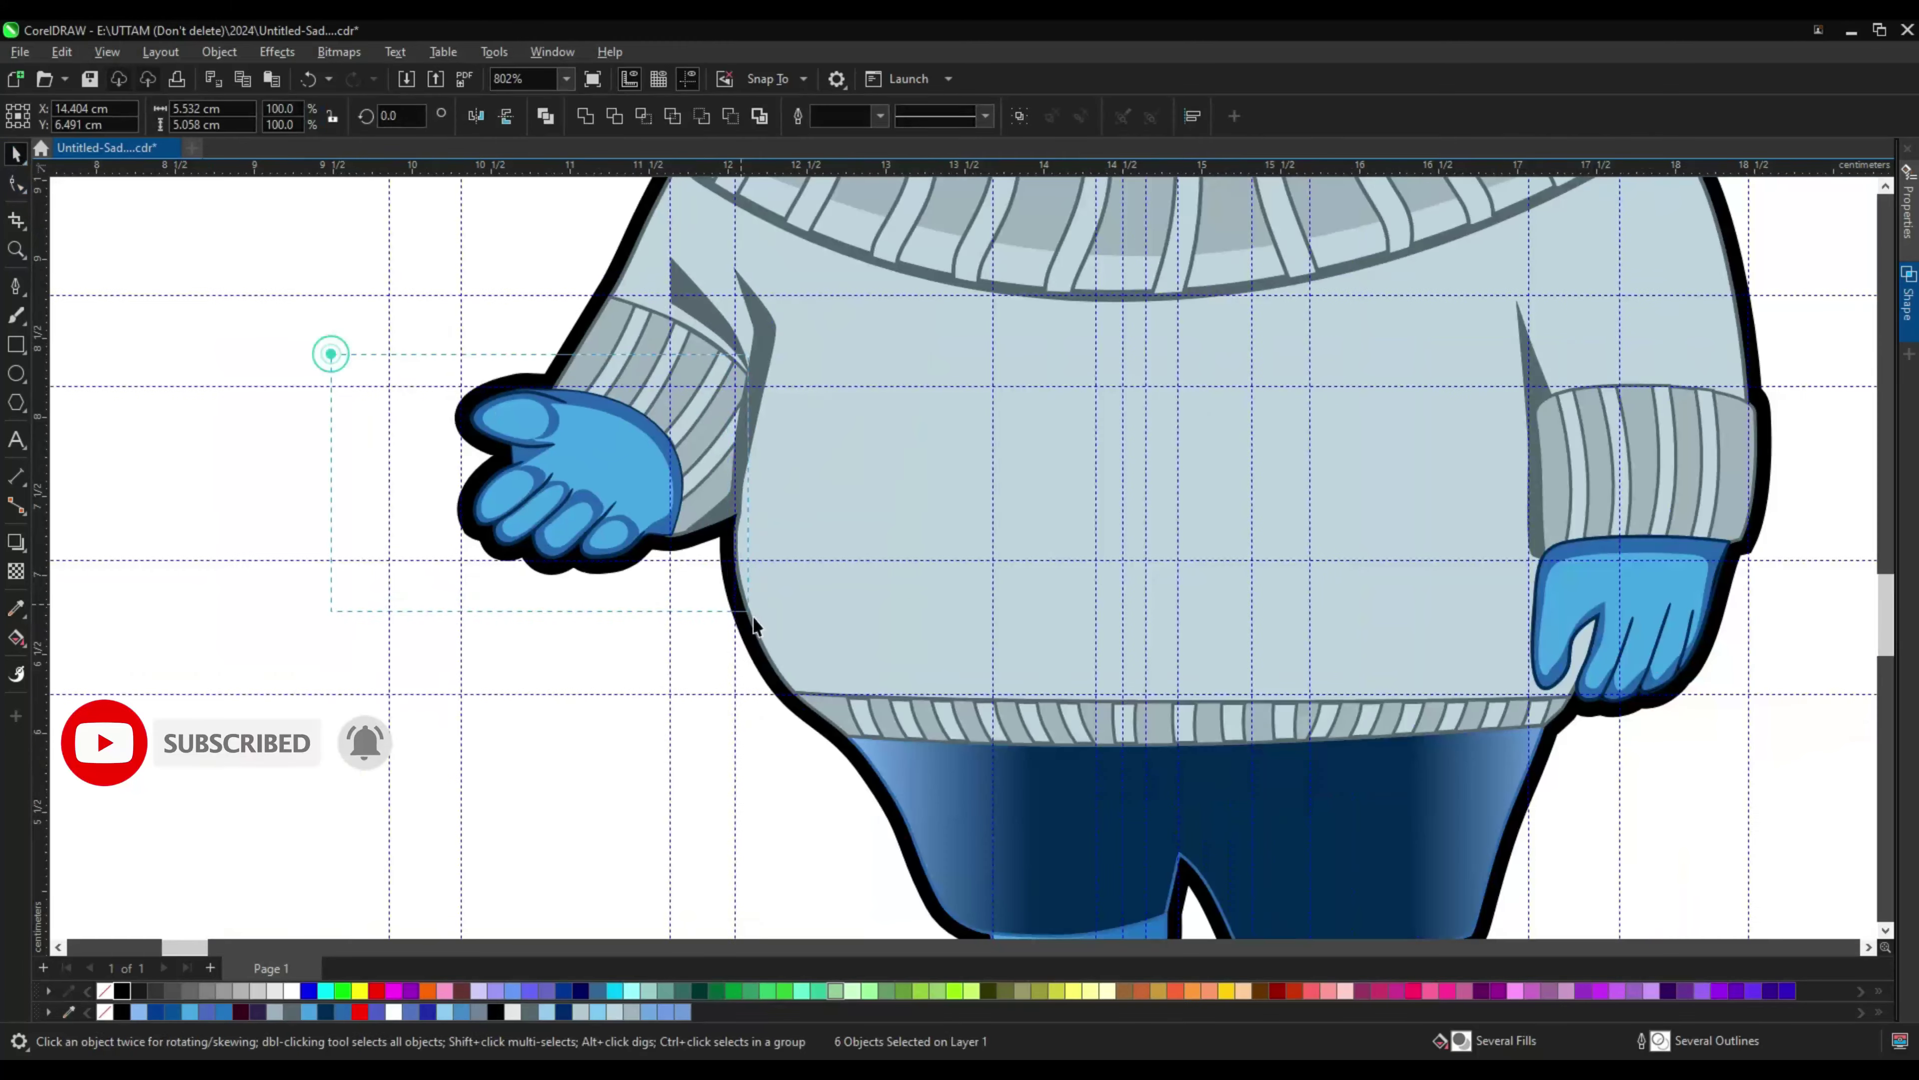
pyautogui.moveTo(1313, 501); pyautogui.dragTo(1042, 654)
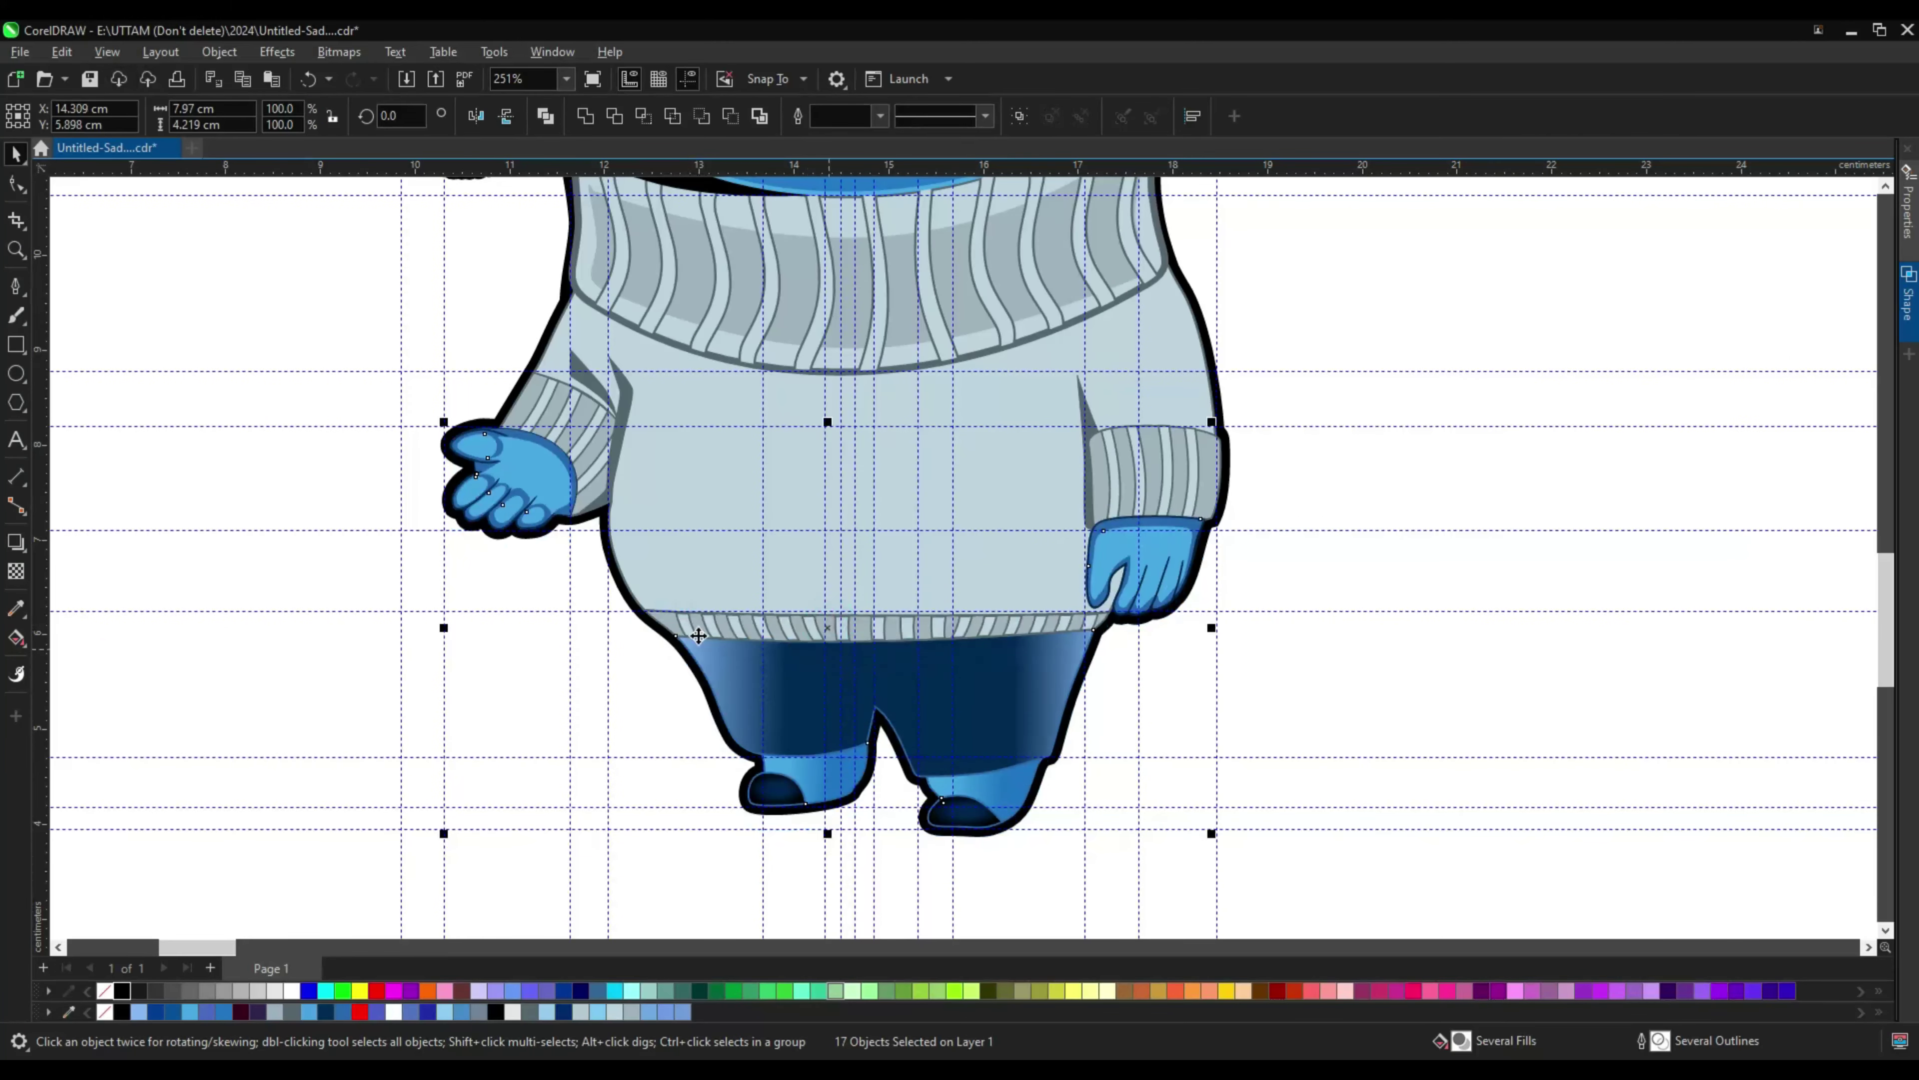
pyautogui.scroll(-2, 698, 636)
pyautogui.keyDown('shift'); pyautogui.click(955, 459); pyautogui.keyUp('shift')
pyautogui.scroll(-1, 742, 618)
pyautogui.scroll(3, 781, 300)
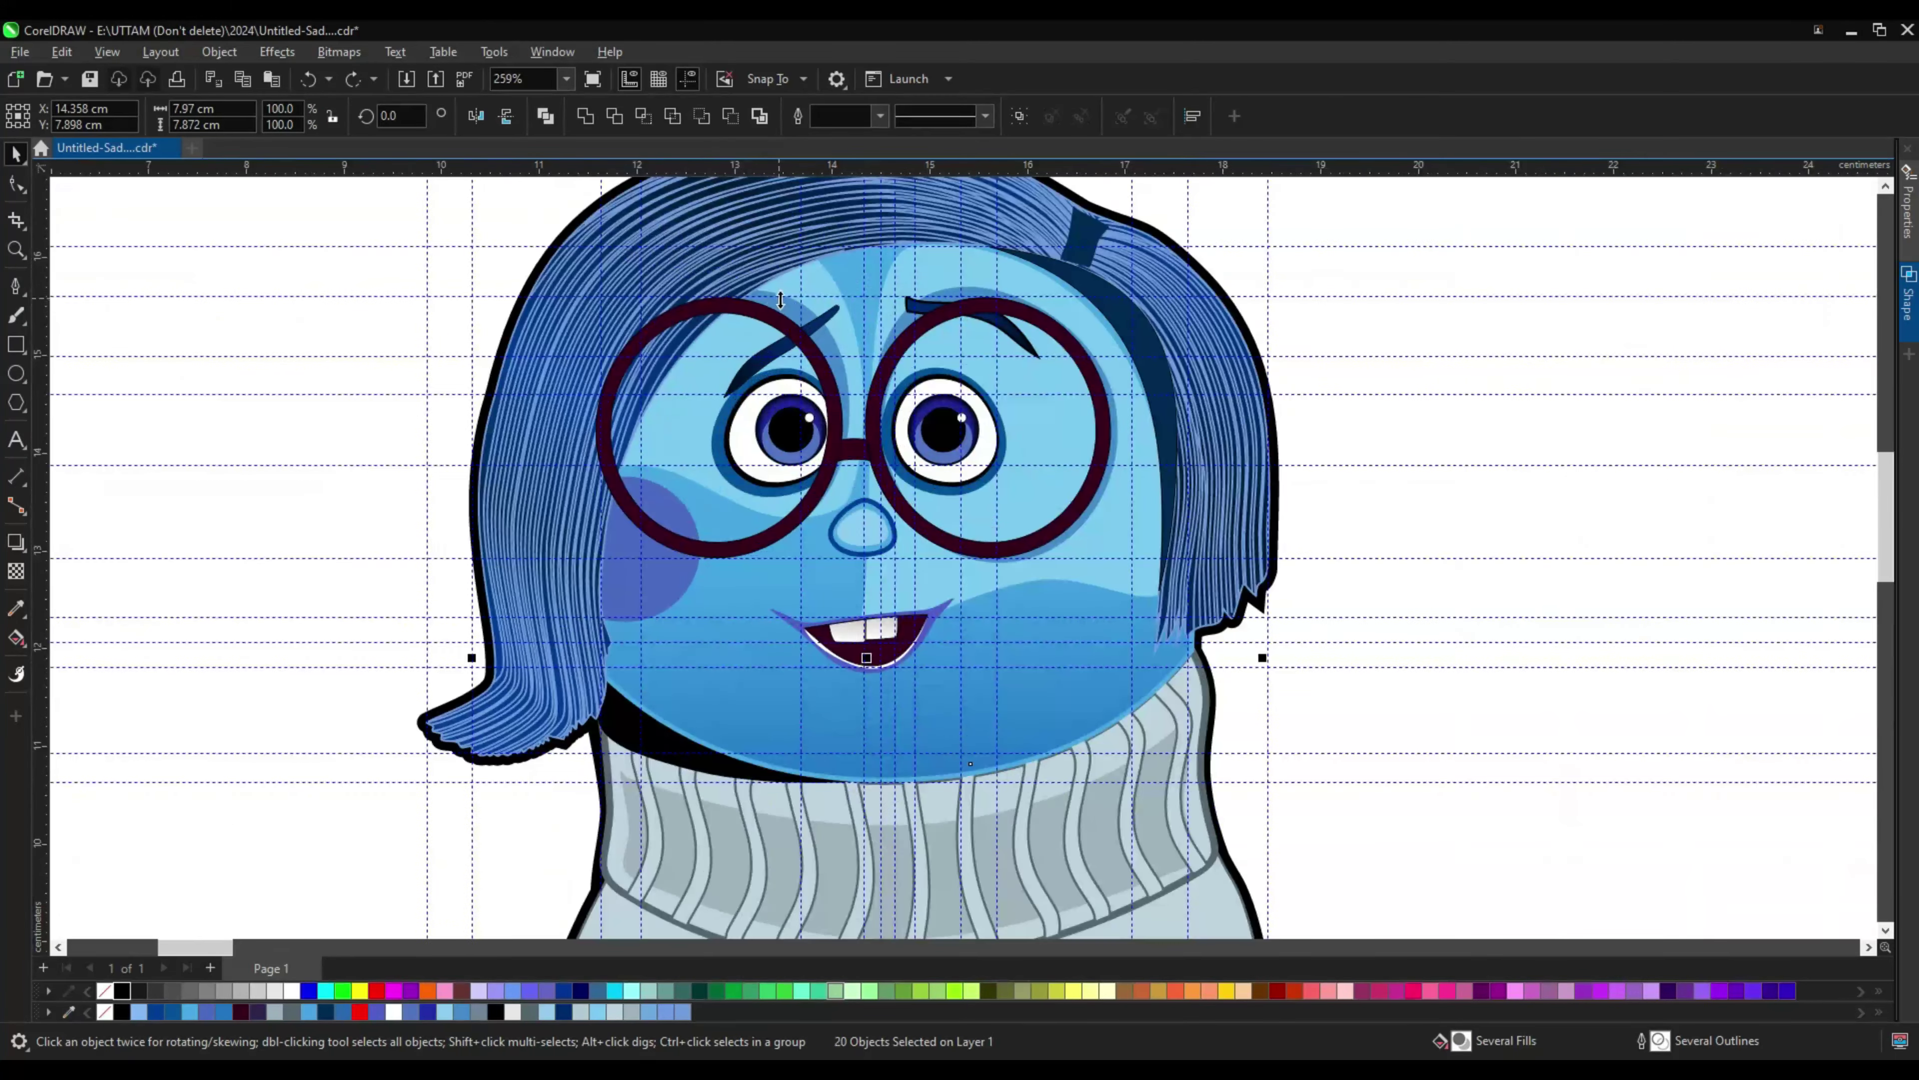
pyautogui.scroll(-1, 1247, 280)
pyautogui.click(277, 51)
pyautogui.moveTo(302, 170)
pyautogui.click(491, 245)
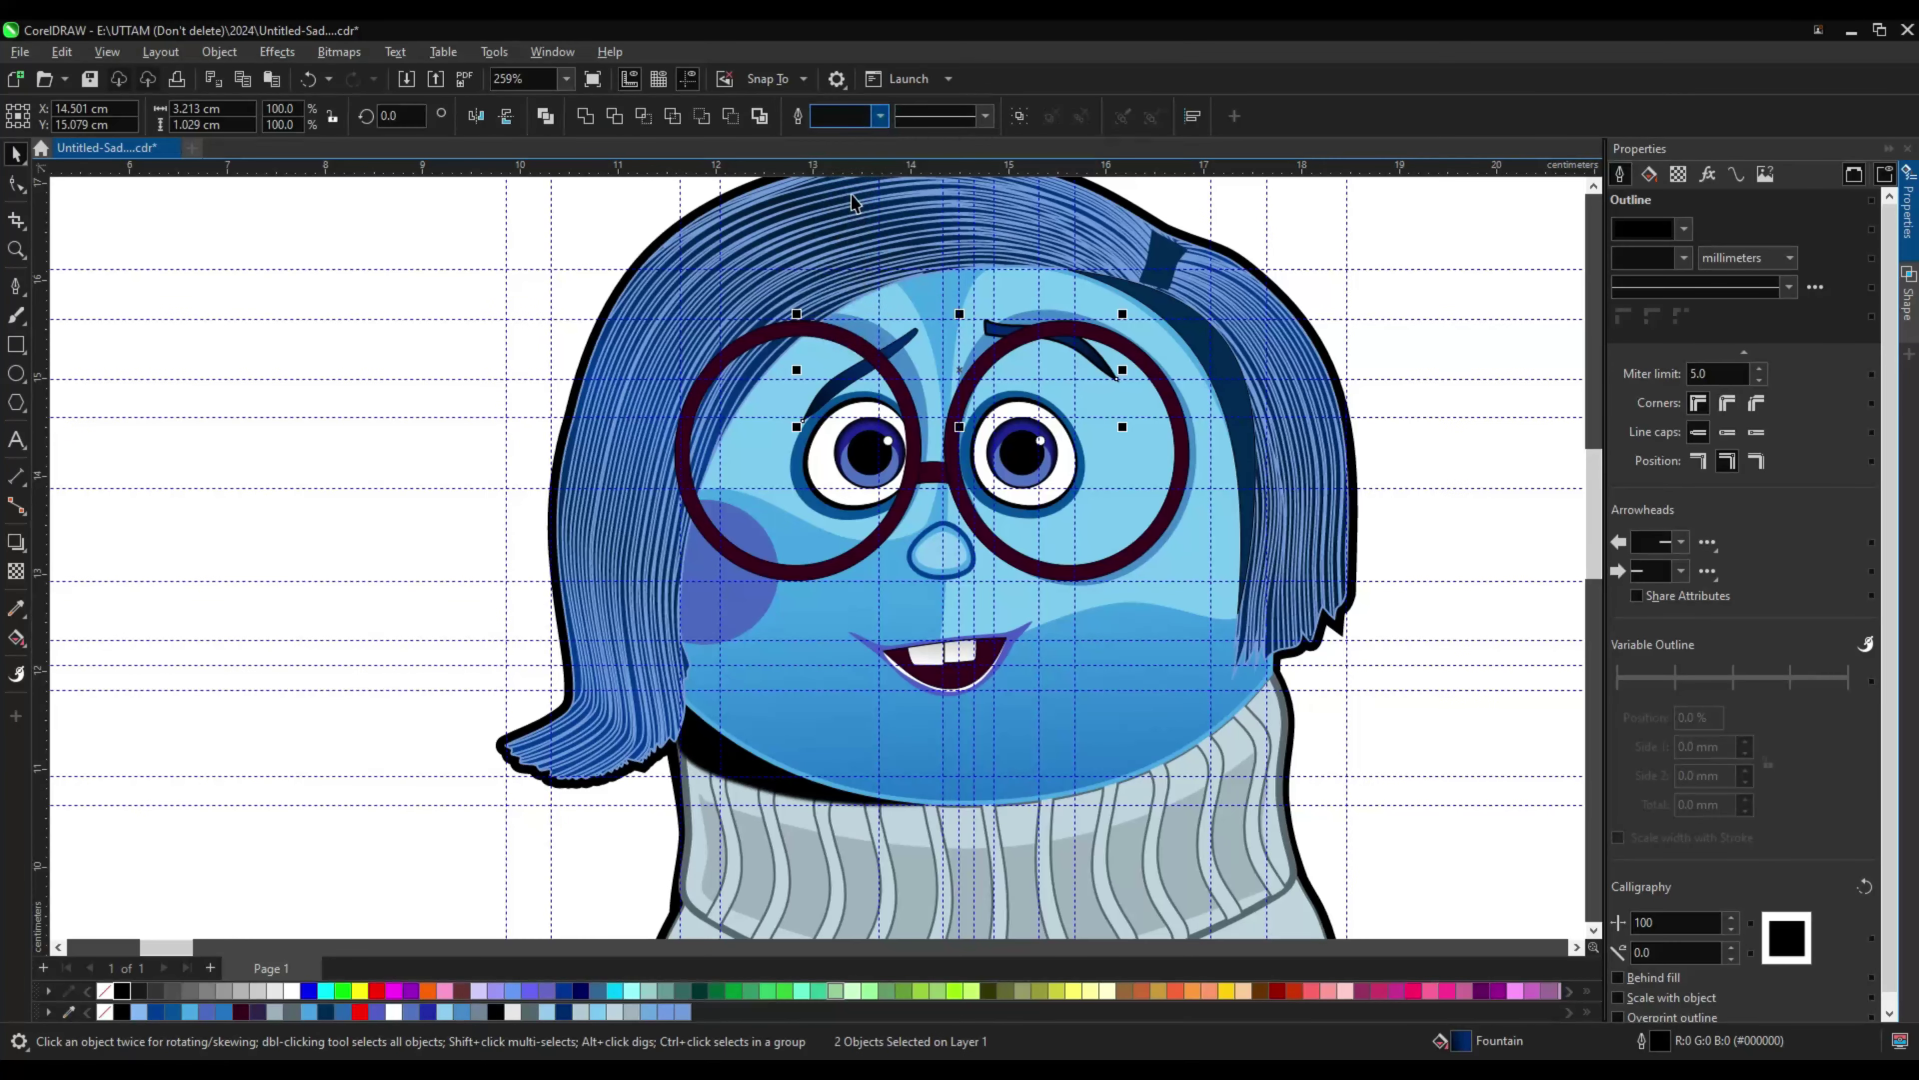
# Step: Soften both eyebrows with a Gaussian Blur of radius 2.0 and a Gaussian-mode Feather of width 4
pyautogui.click(278, 51)
pyautogui.moveTo(303, 170)
pyautogui.click(492, 244)
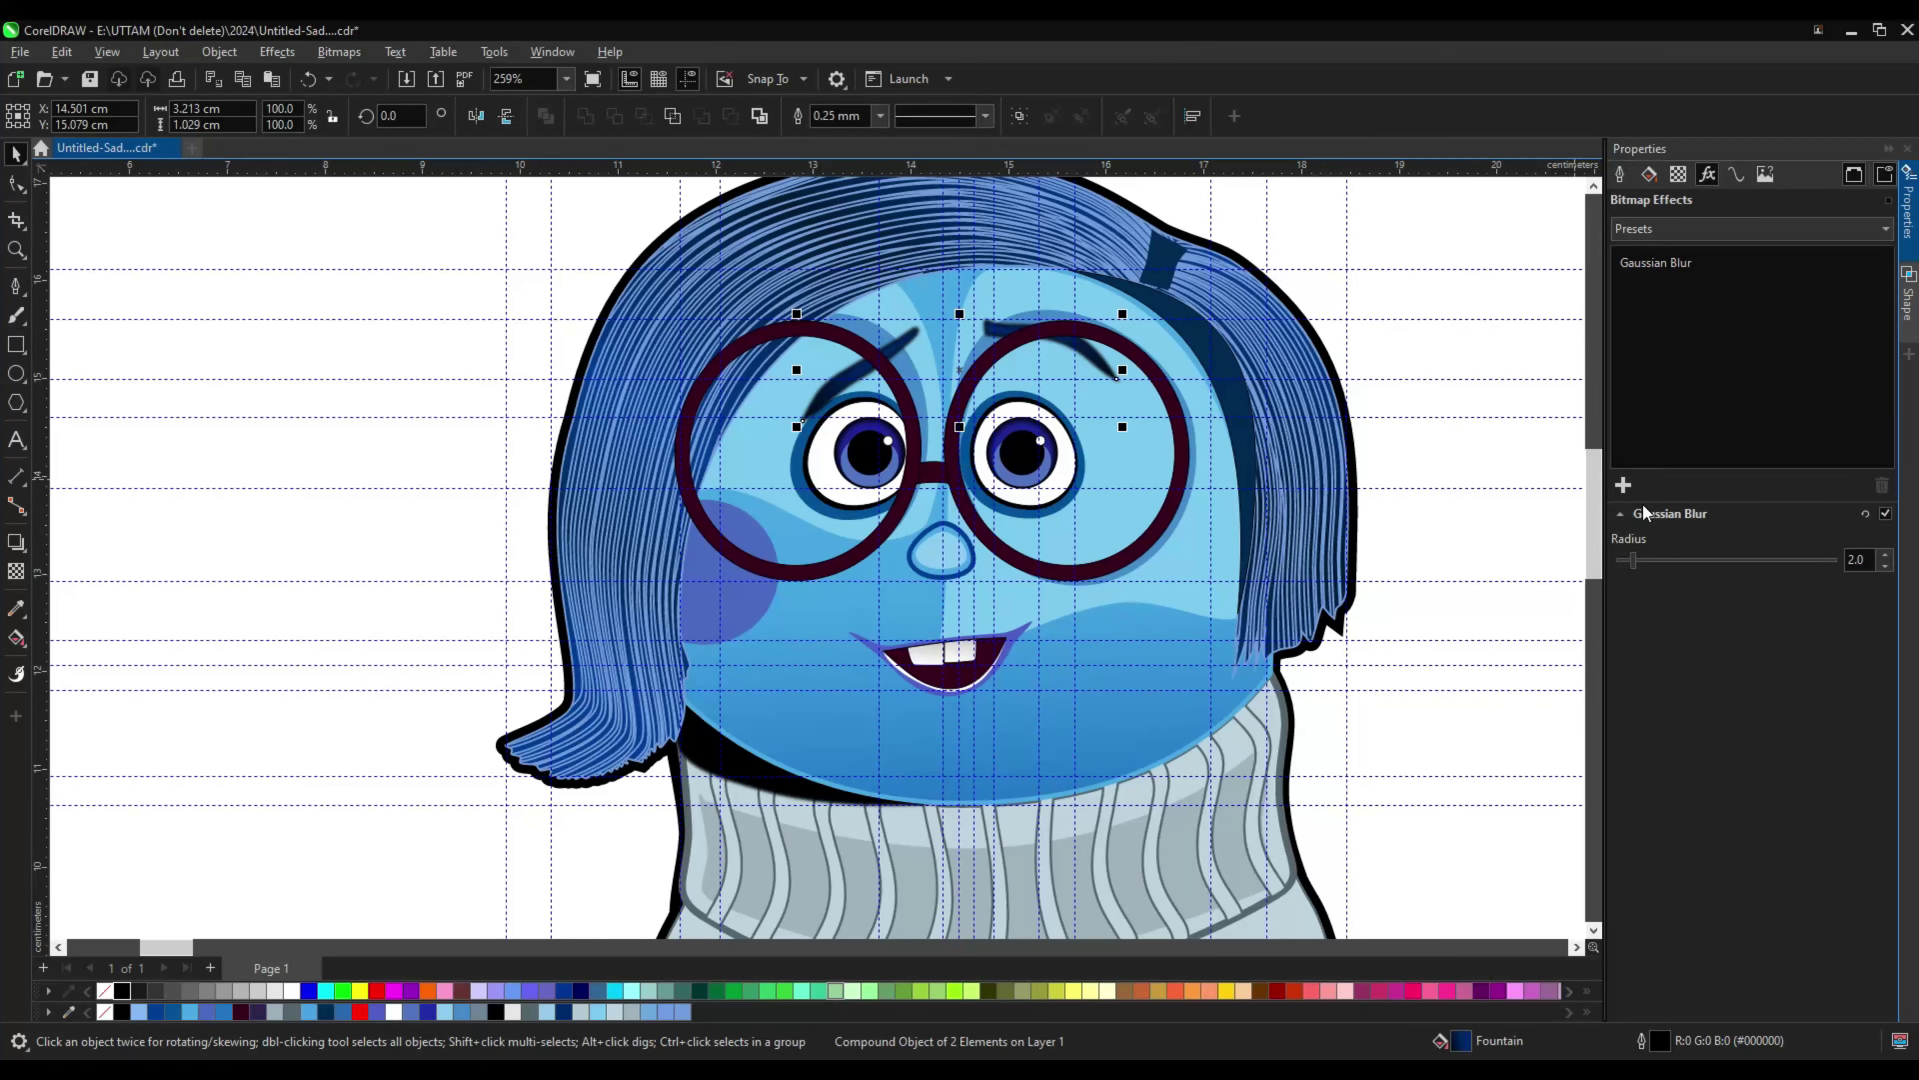
pyautogui.click(1623, 485)
pyautogui.moveTo(1640, 570)
pyautogui.click(1511, 627)
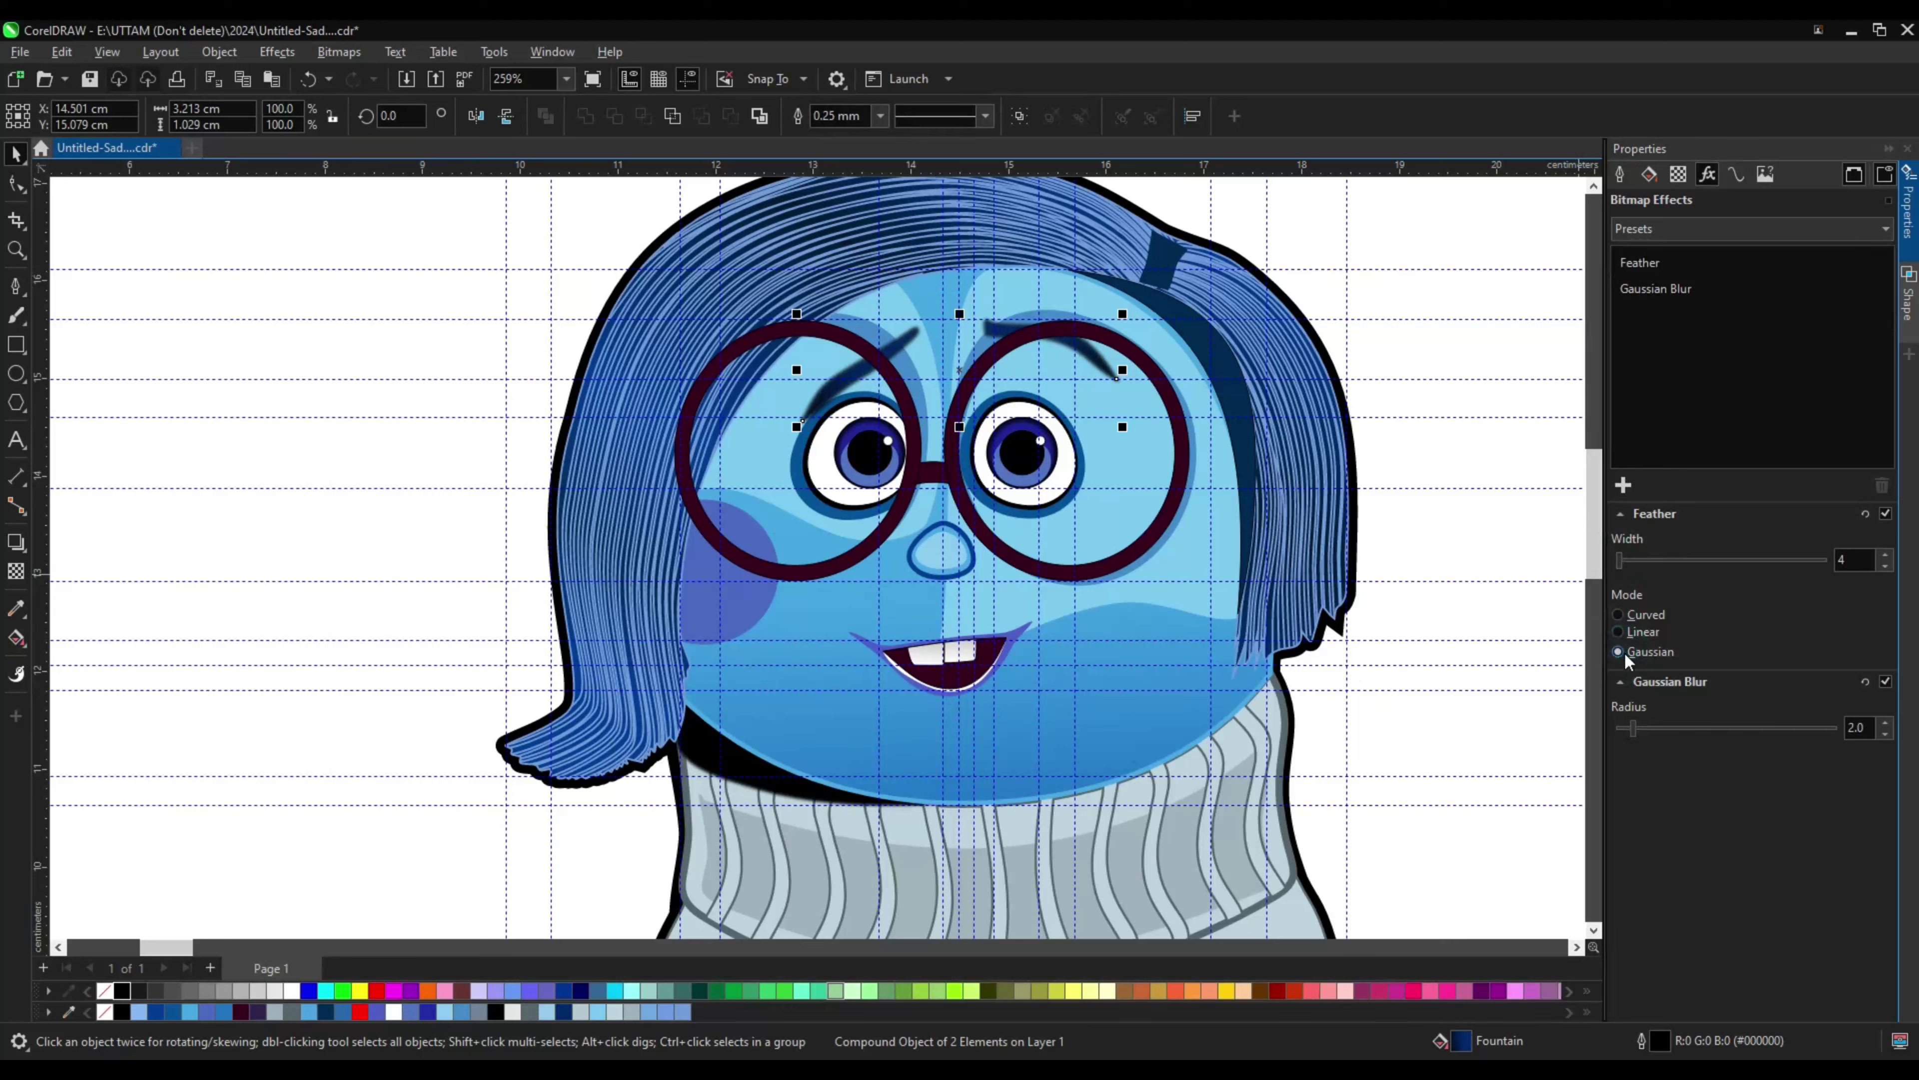
# Step: Set the light blue outline of the face shape to 0.75 mm wide
pyautogui.click(779, 701)
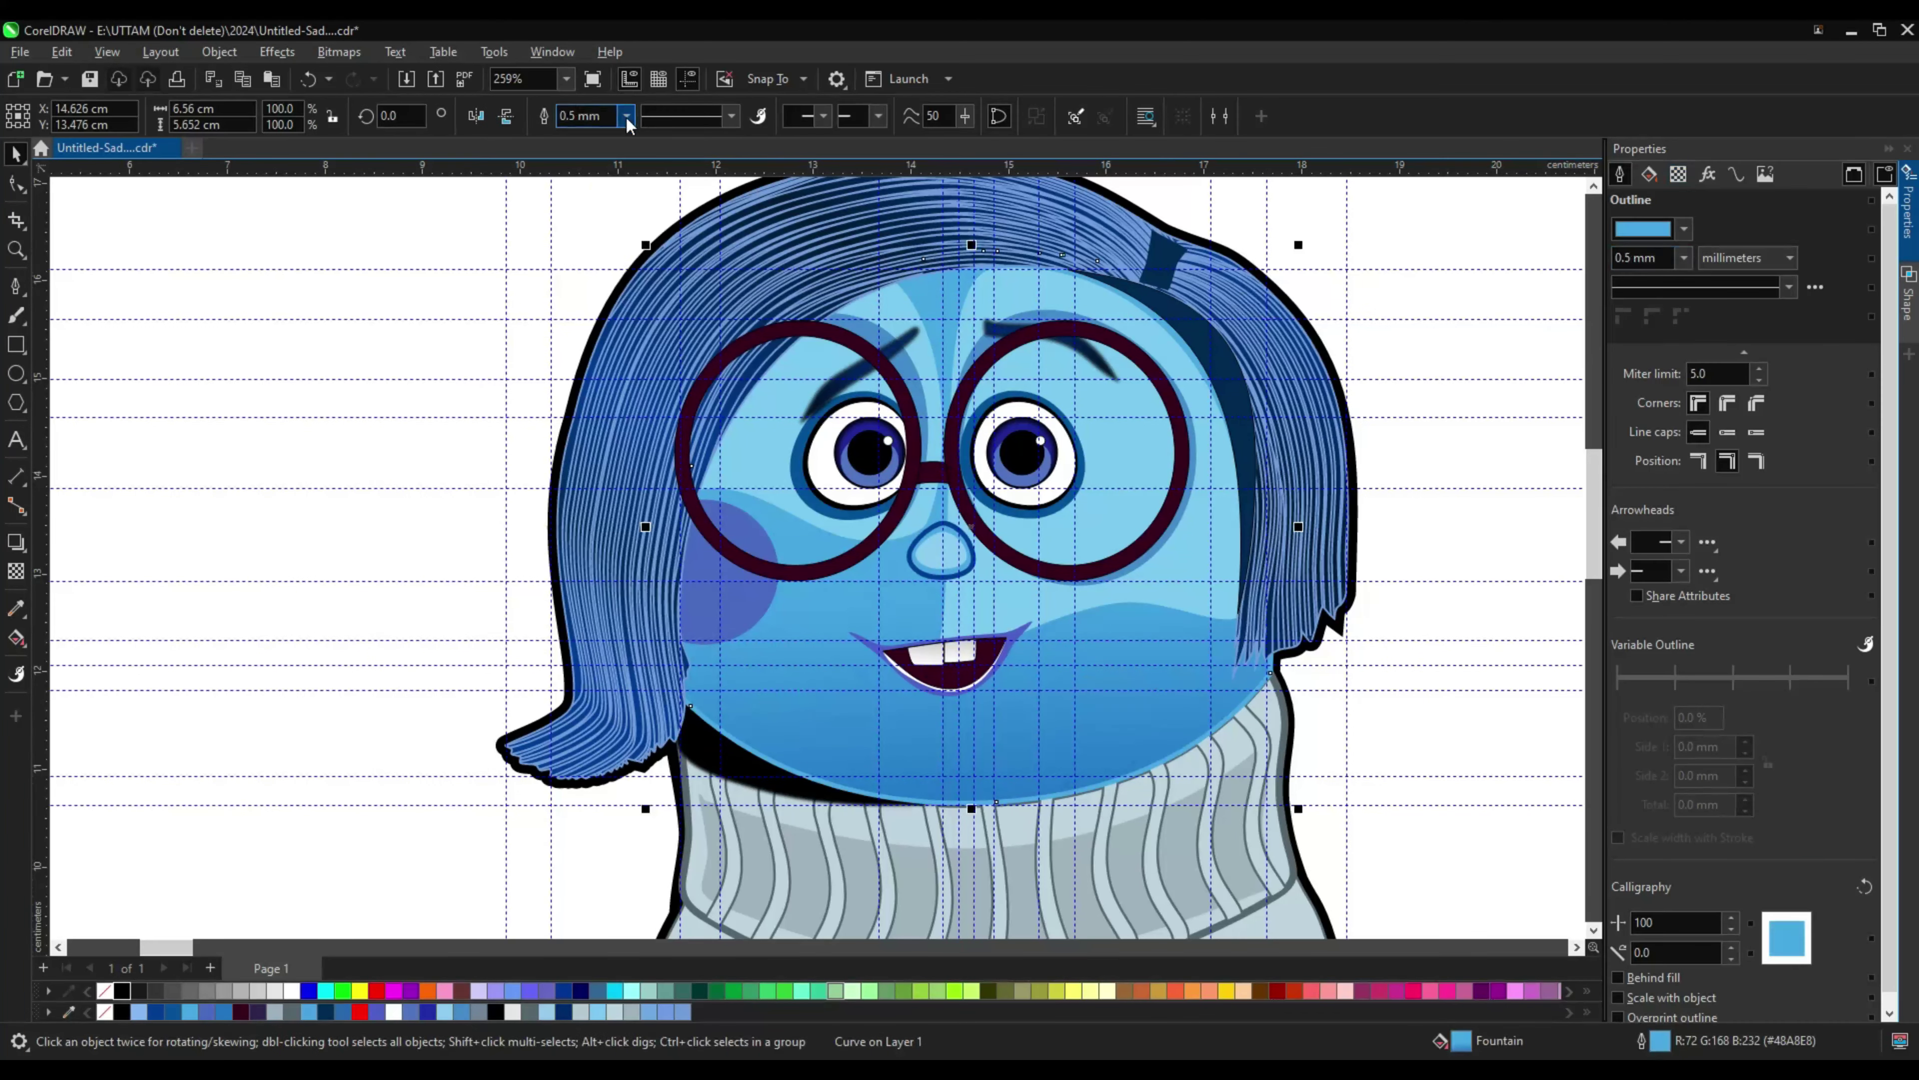
pyautogui.click(627, 115)
pyautogui.click(589, 219)
pyautogui.press('F10')
pyautogui.press('space')
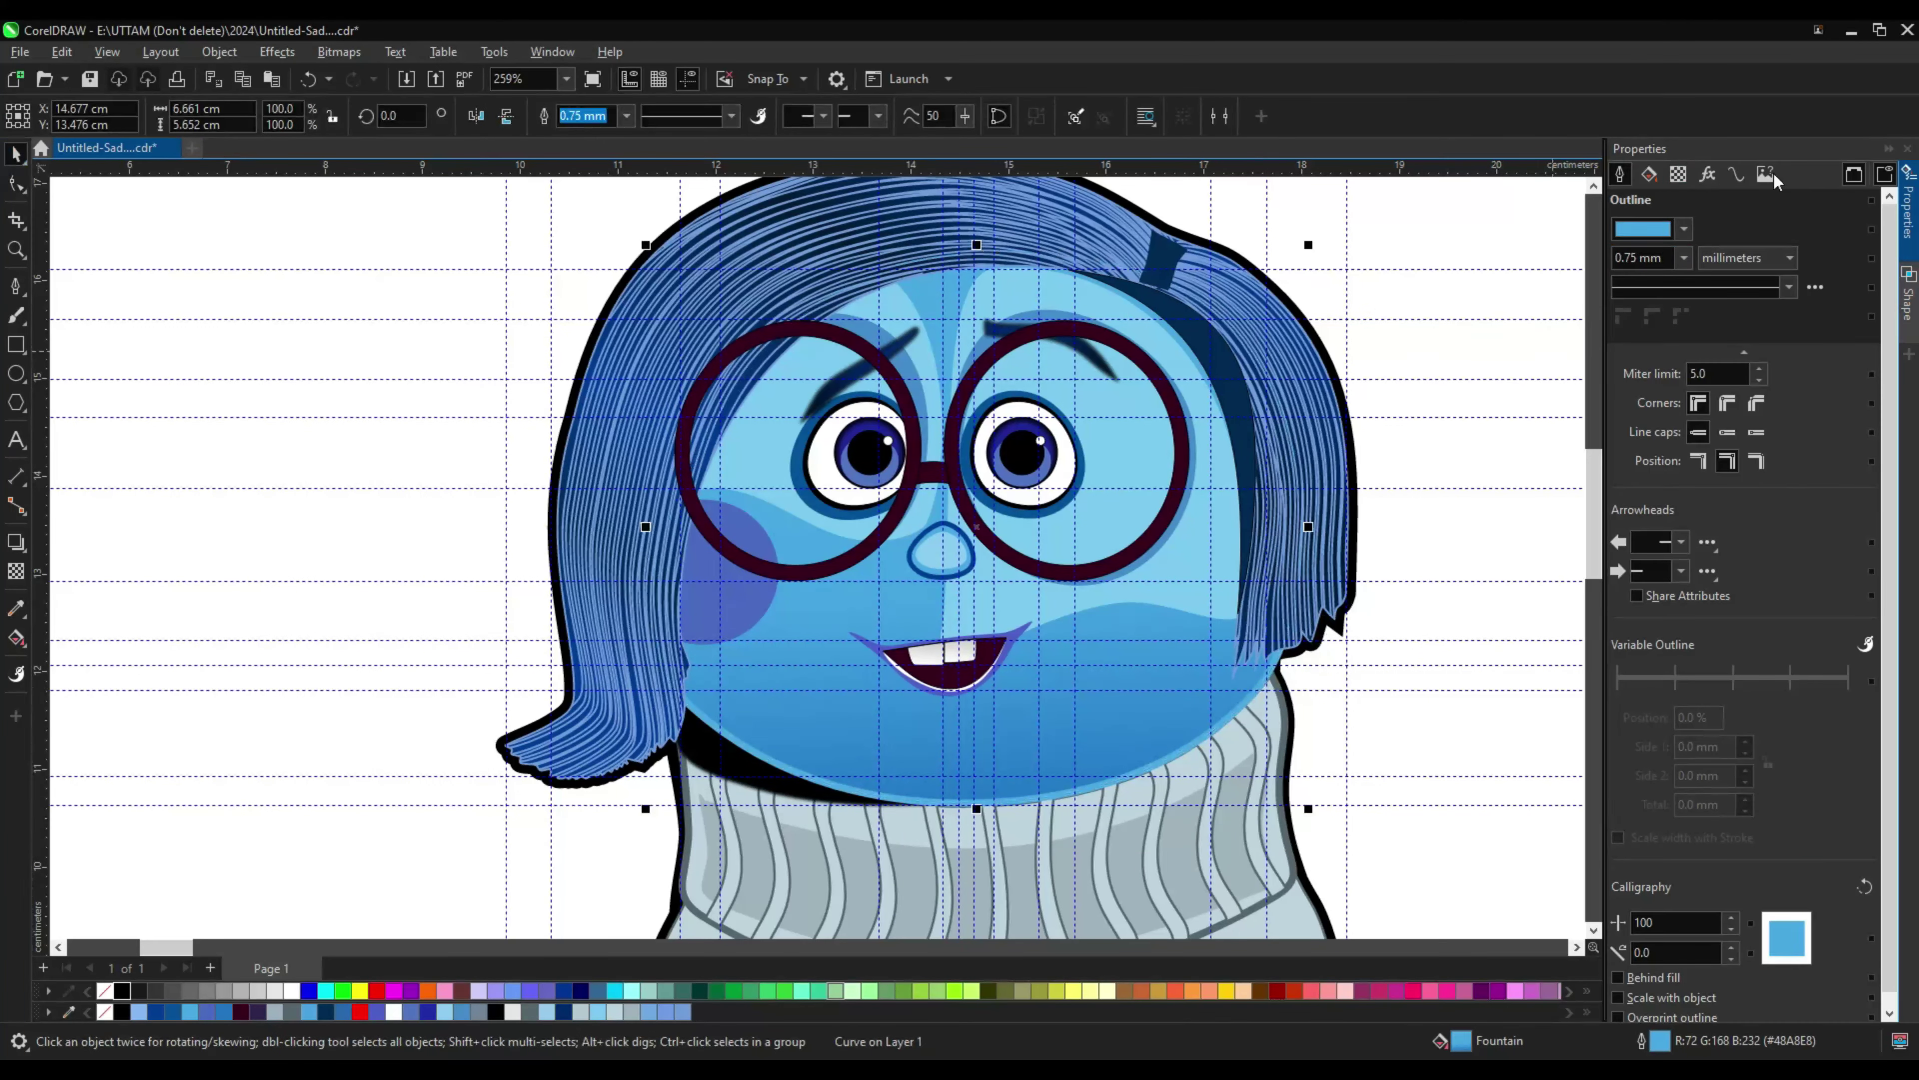
# Step: Add a Feather effect to the face shape in Gaussian mode with a width of 9
pyautogui.click(1708, 174)
pyautogui.click(1623, 485)
pyautogui.moveTo(1641, 600)
pyautogui.click(1511, 658)
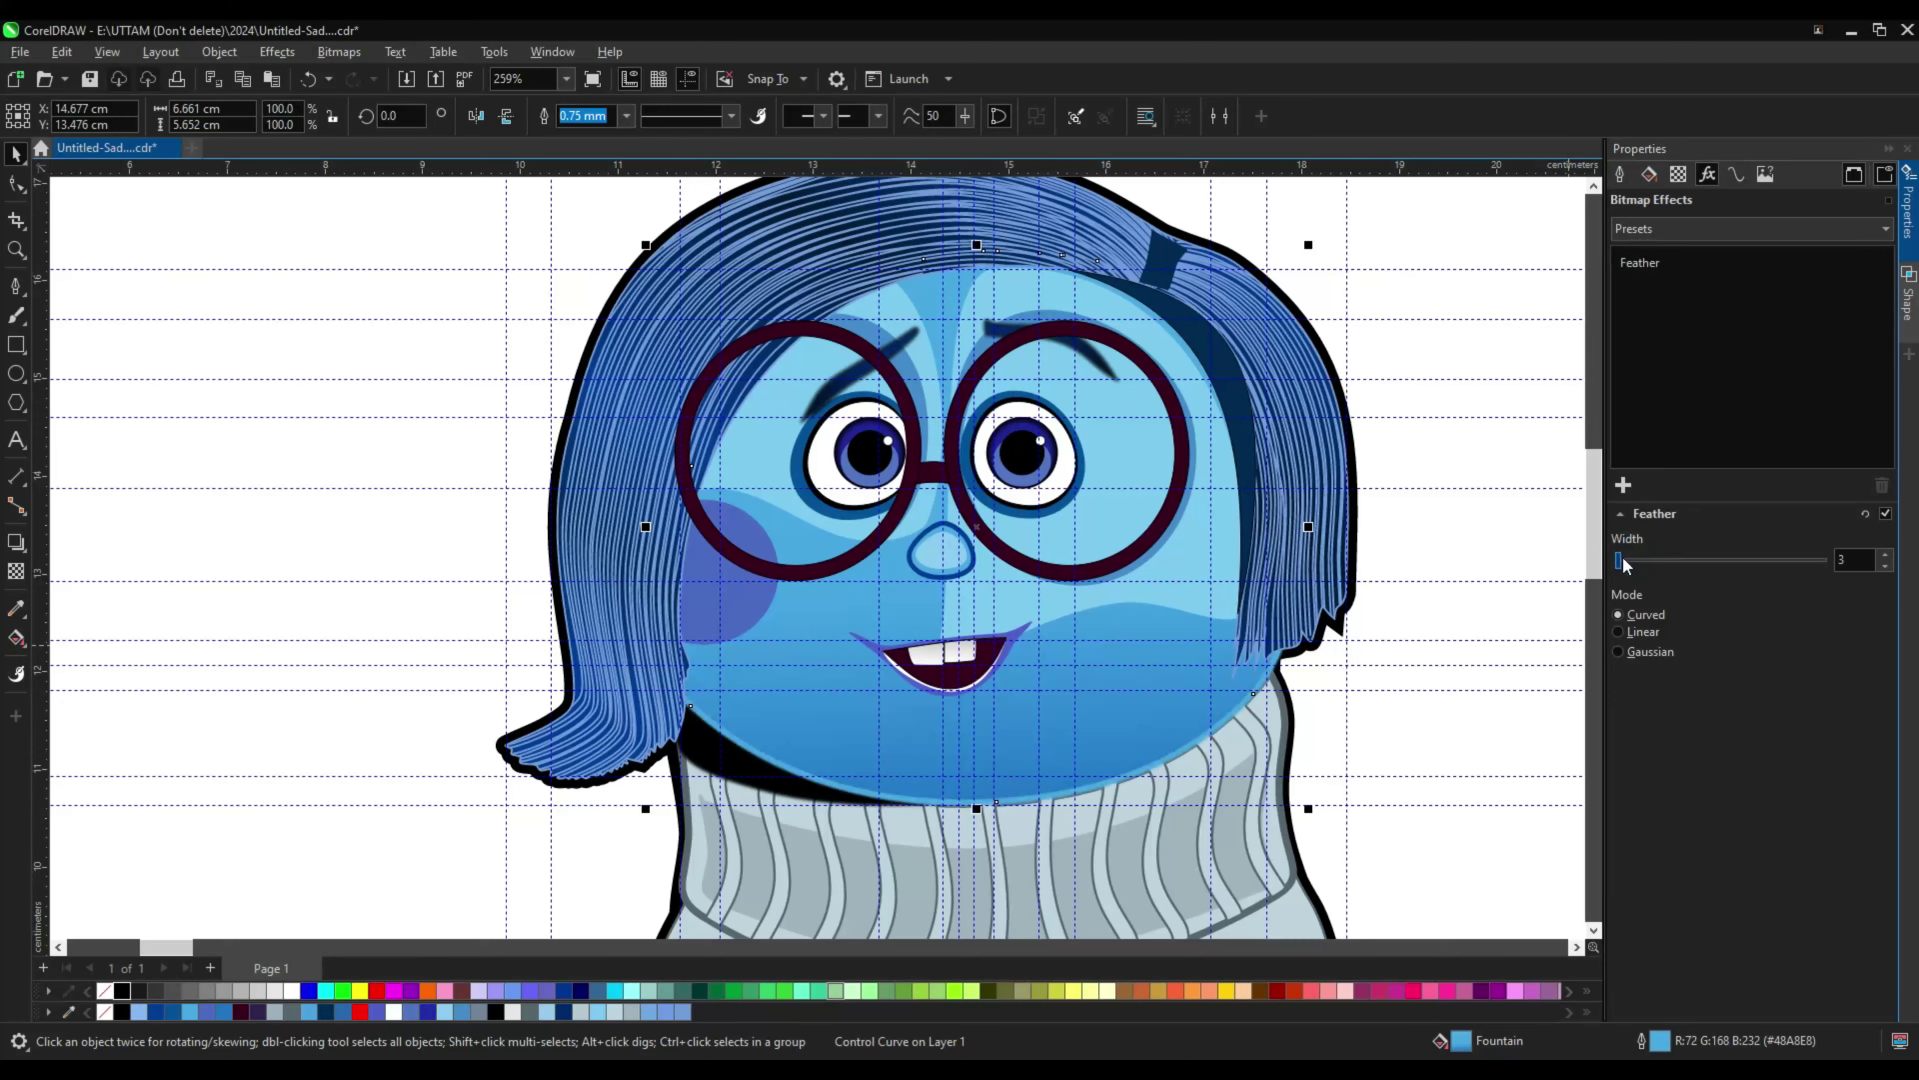
pyautogui.scroll(3, 945, 771)
pyautogui.scroll(-2, 937, 575)
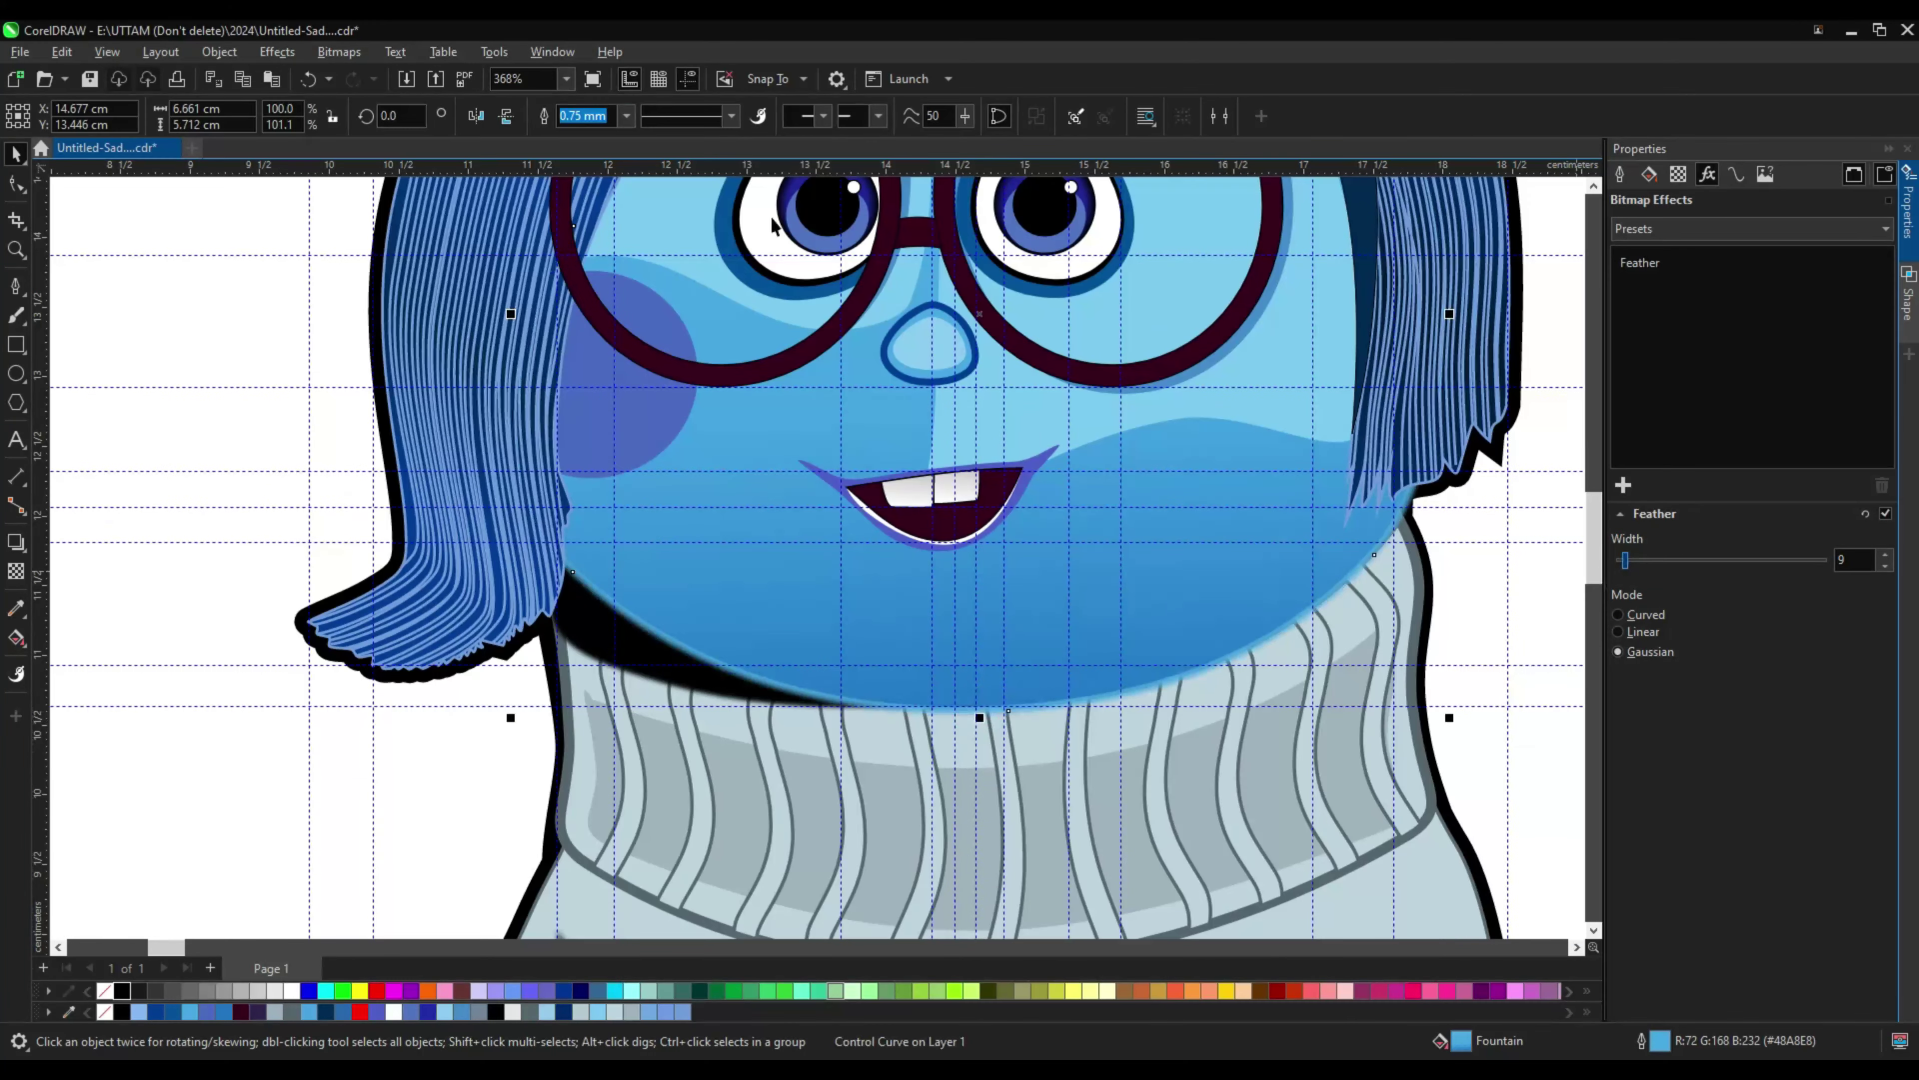
# Step: Set the chin shadow's Gaussian Blur radius to about 11.7 and enlarge the shadow to about 4.13 by 1.42 cm
pyautogui.click(590, 226)
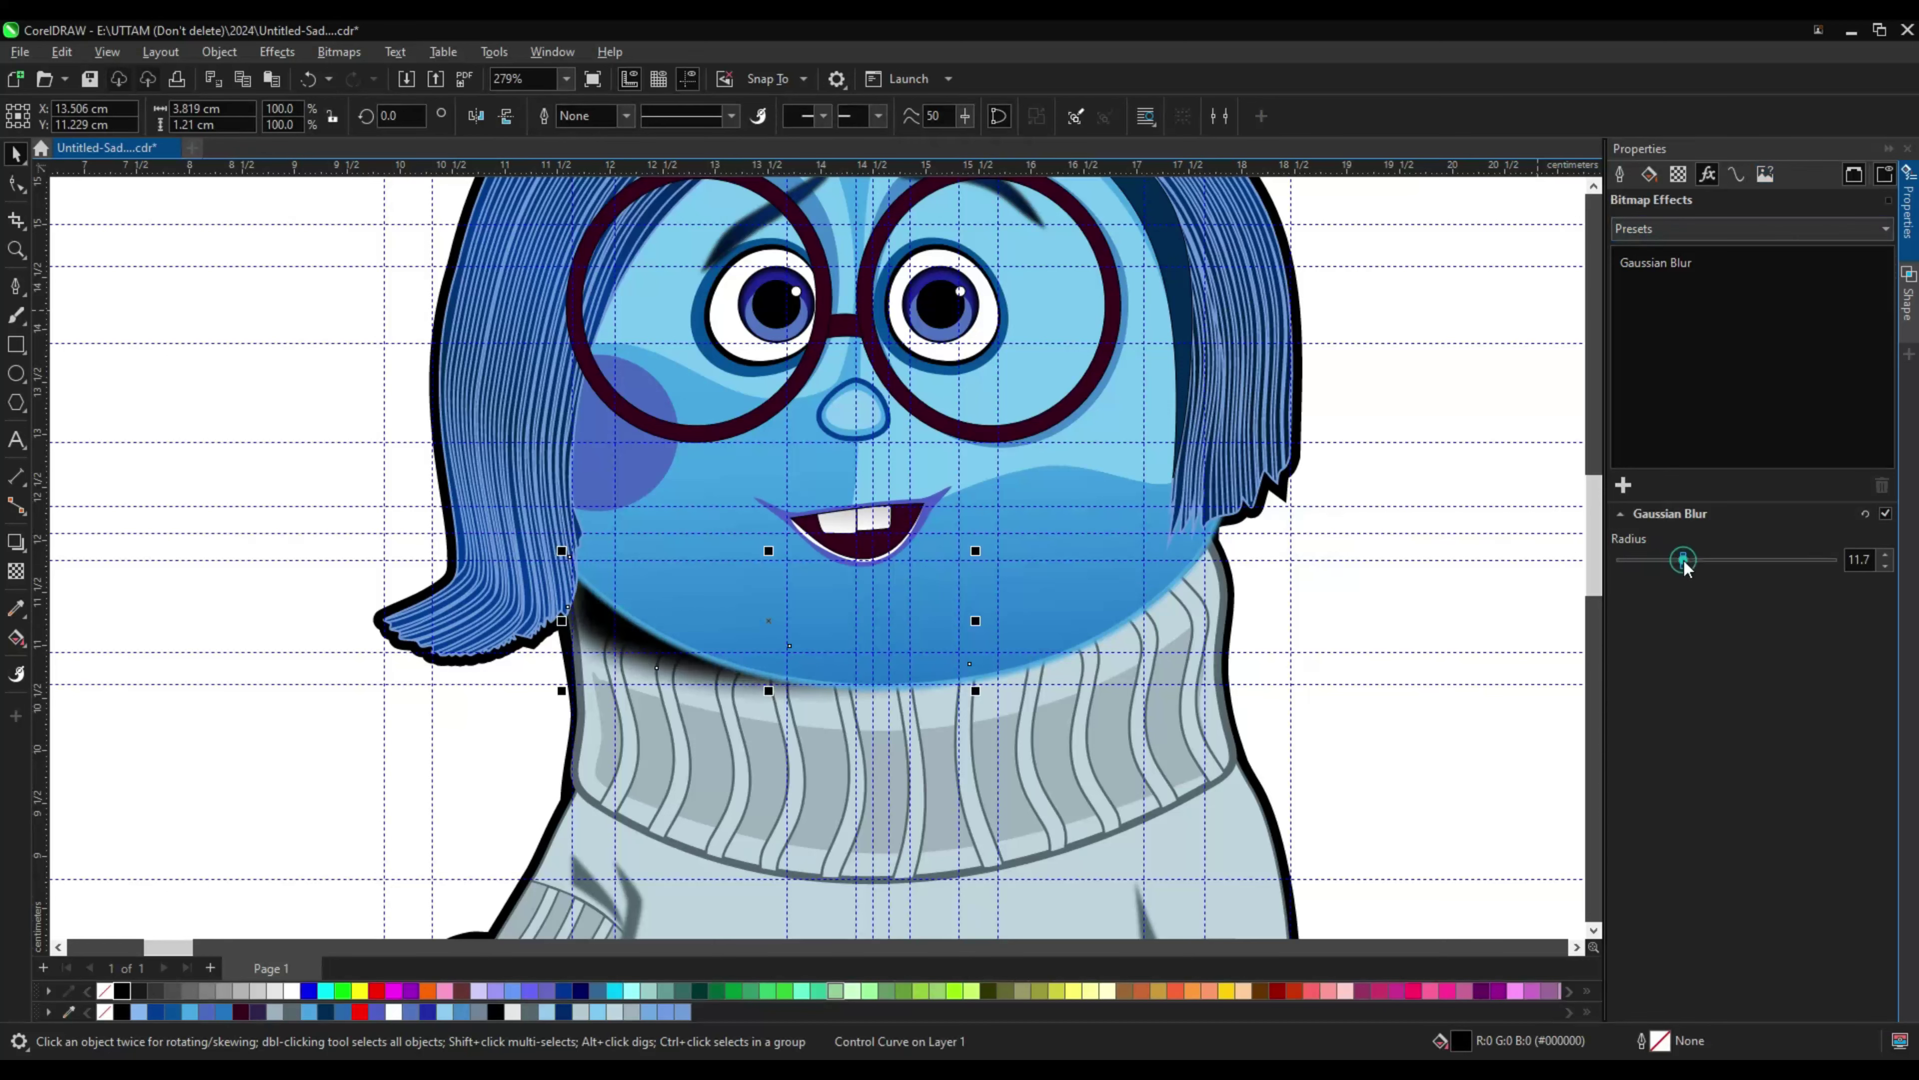
pyautogui.moveTo(782, 690); pyautogui.dragTo(784, 712)
# Step: Try the grey fills #808080 and #666666 on the chin shadow and return it to black
pyautogui.click(230, 989)
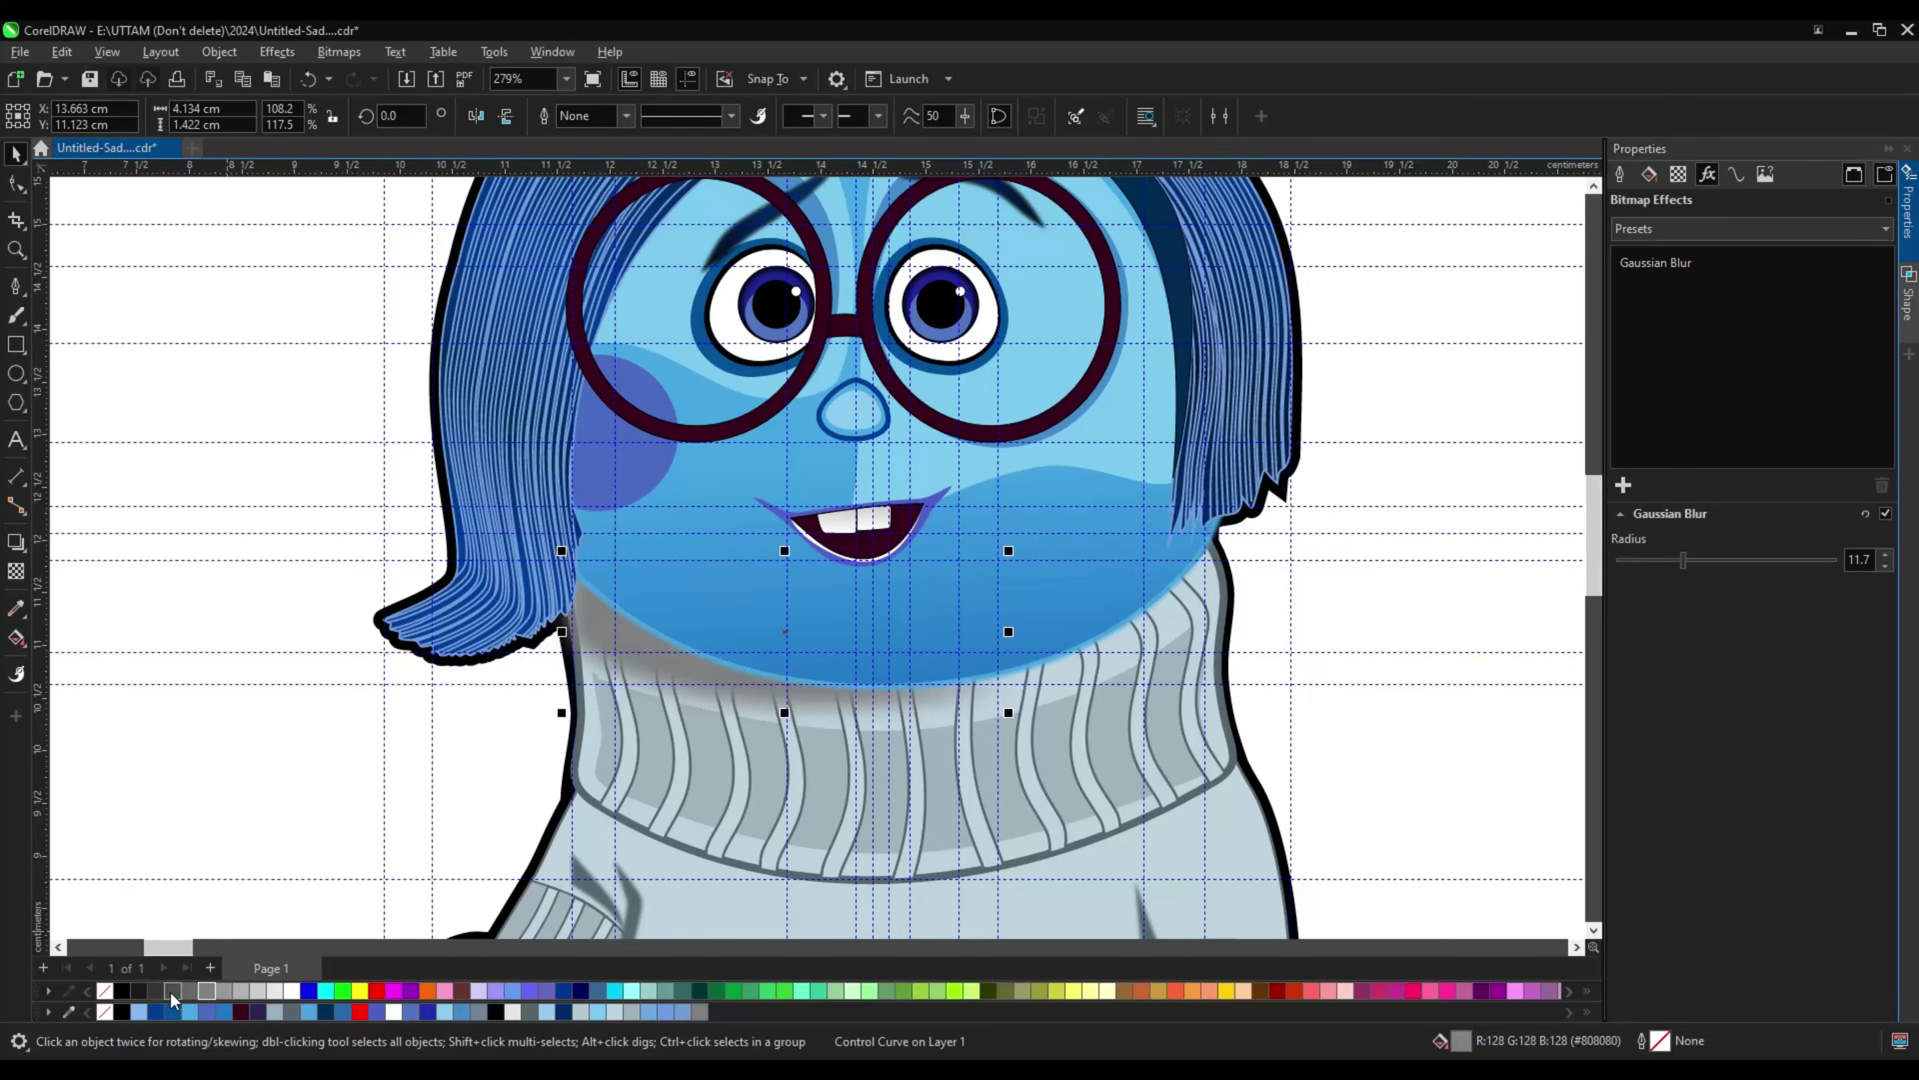
pyautogui.click(173, 992)
pyautogui.click(190, 991)
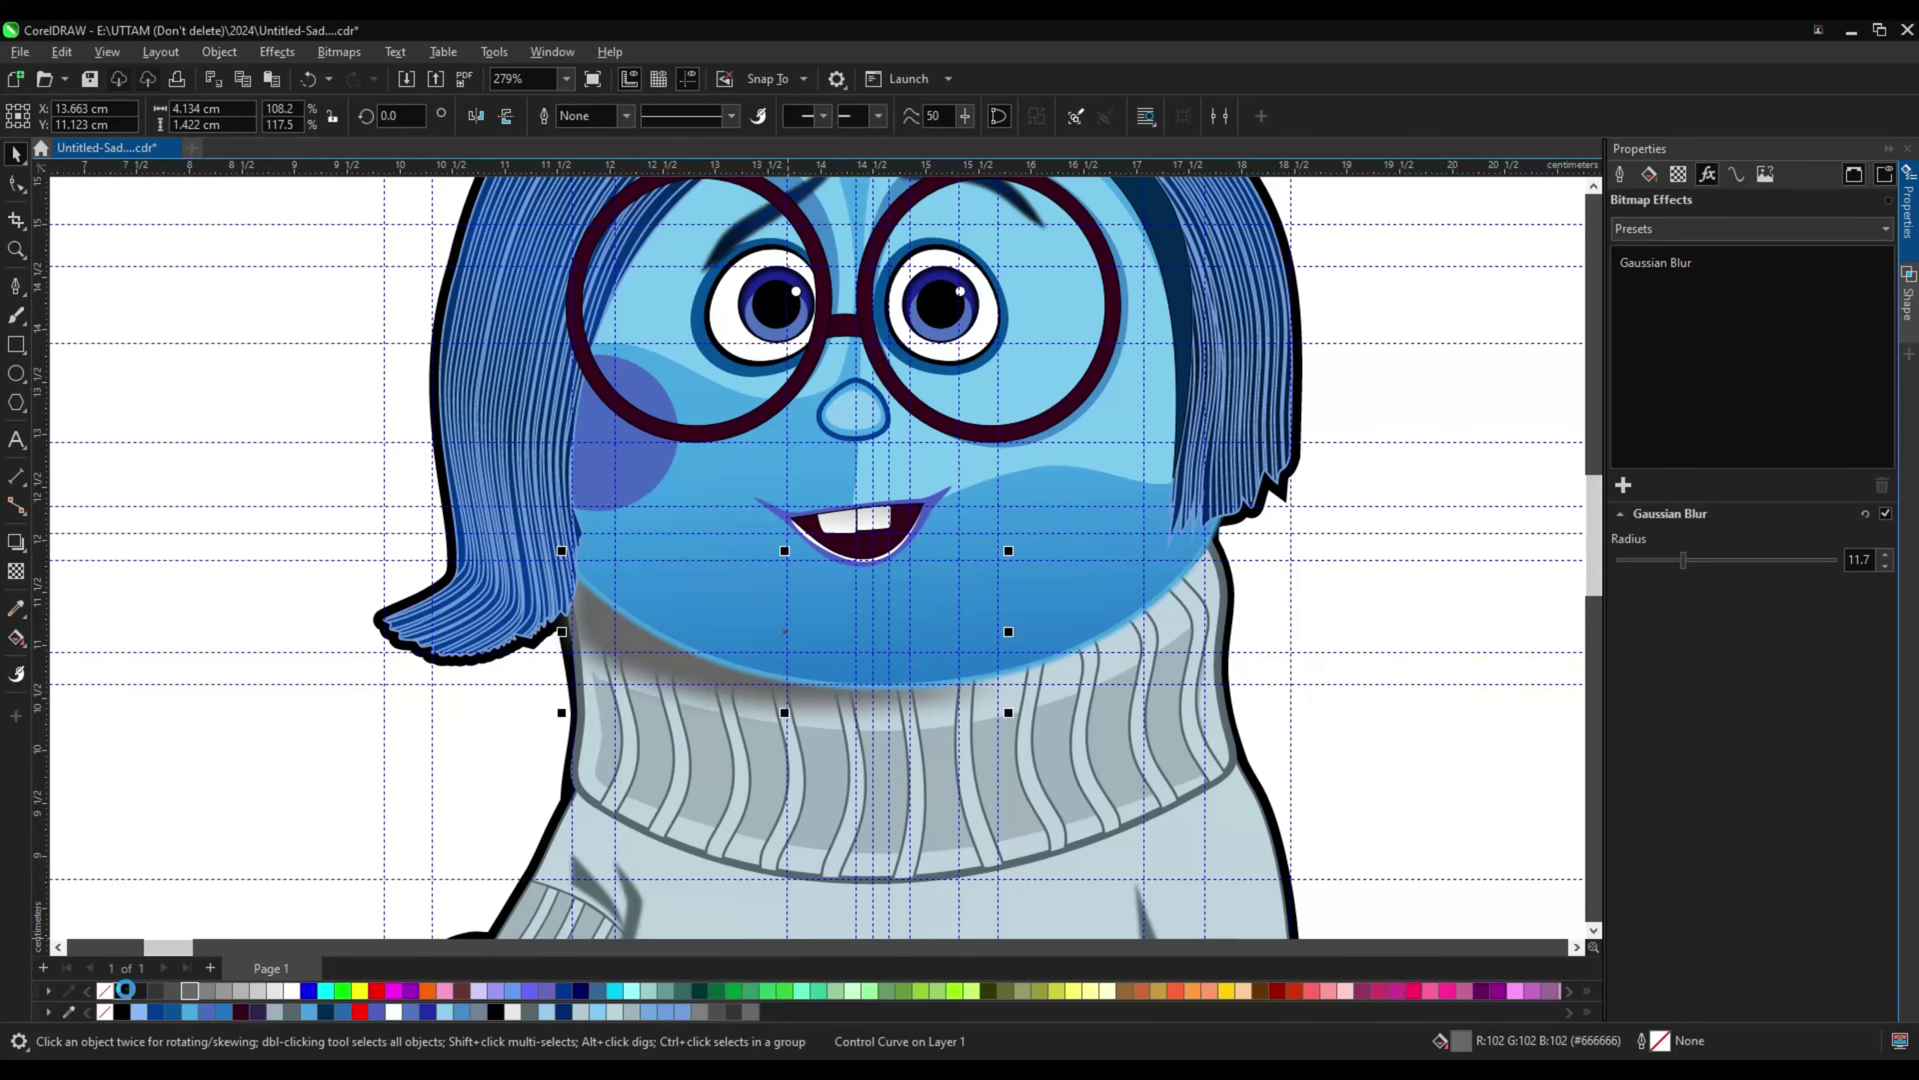
pyautogui.click(125, 990)
# Step: Adjust the chin shadow's curve under the jaw and fill it with black
pyautogui.click(1683, 559)
pyautogui.scroll(-3, 924, 624)
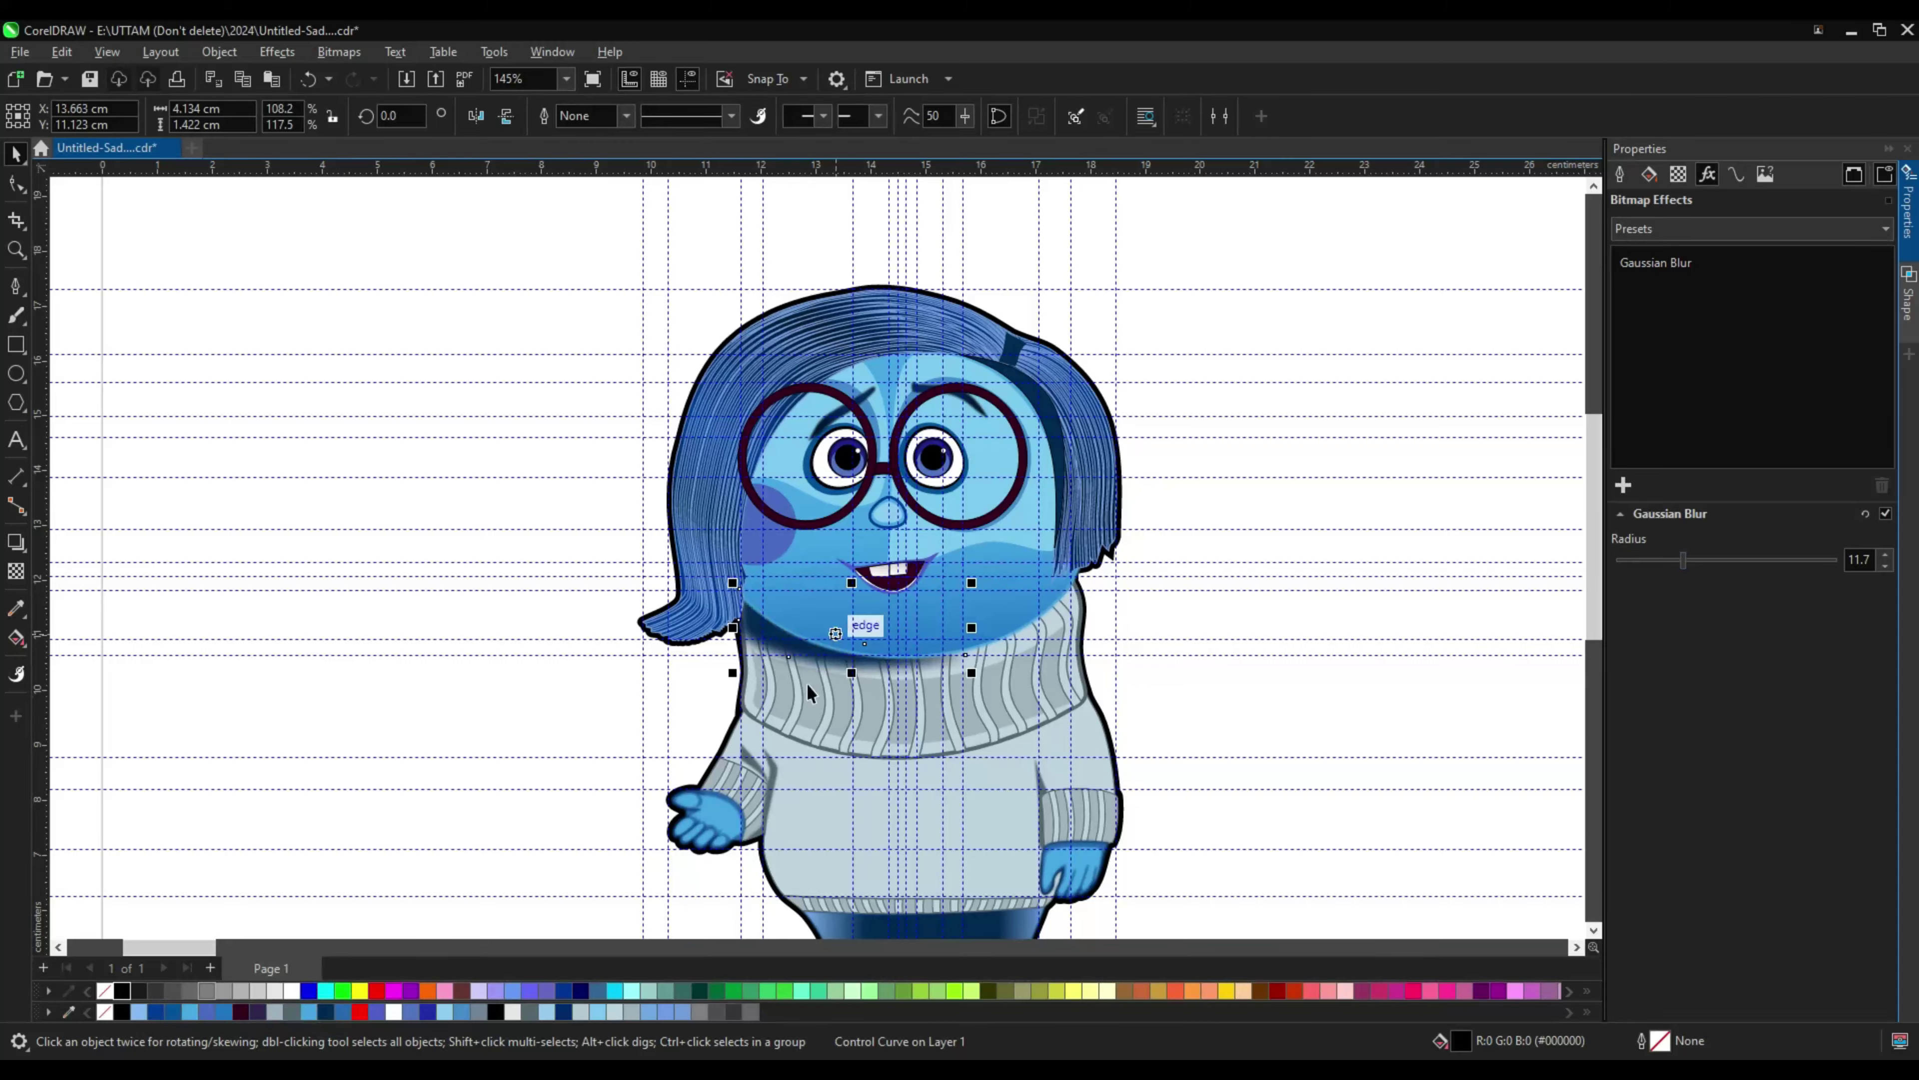
pyautogui.scroll(4, 809, 692)
pyautogui.moveTo(920, 668); pyautogui.dragTo(920, 653)
pyautogui.scroll(1, 629, 592)
pyautogui.press('F10')
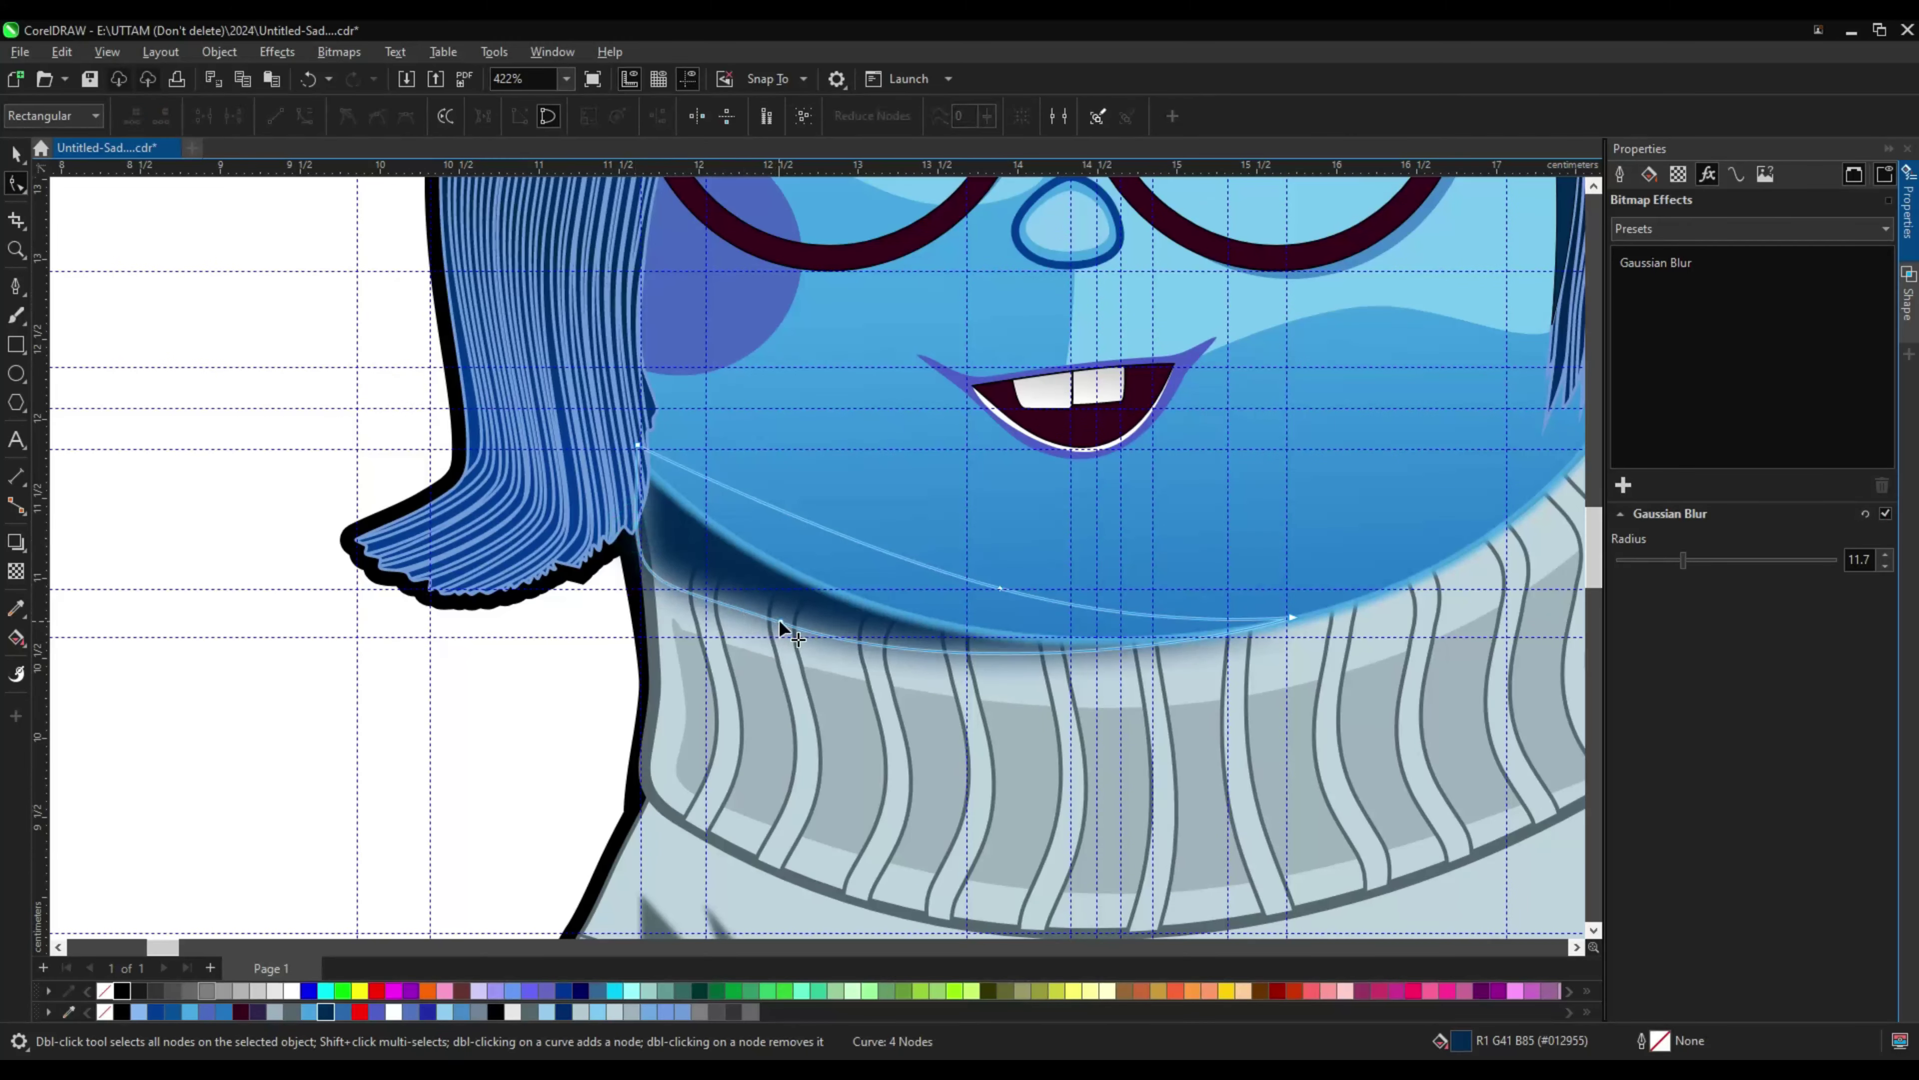
pyautogui.click(122, 991)
pyautogui.scroll(-4, 673, 638)
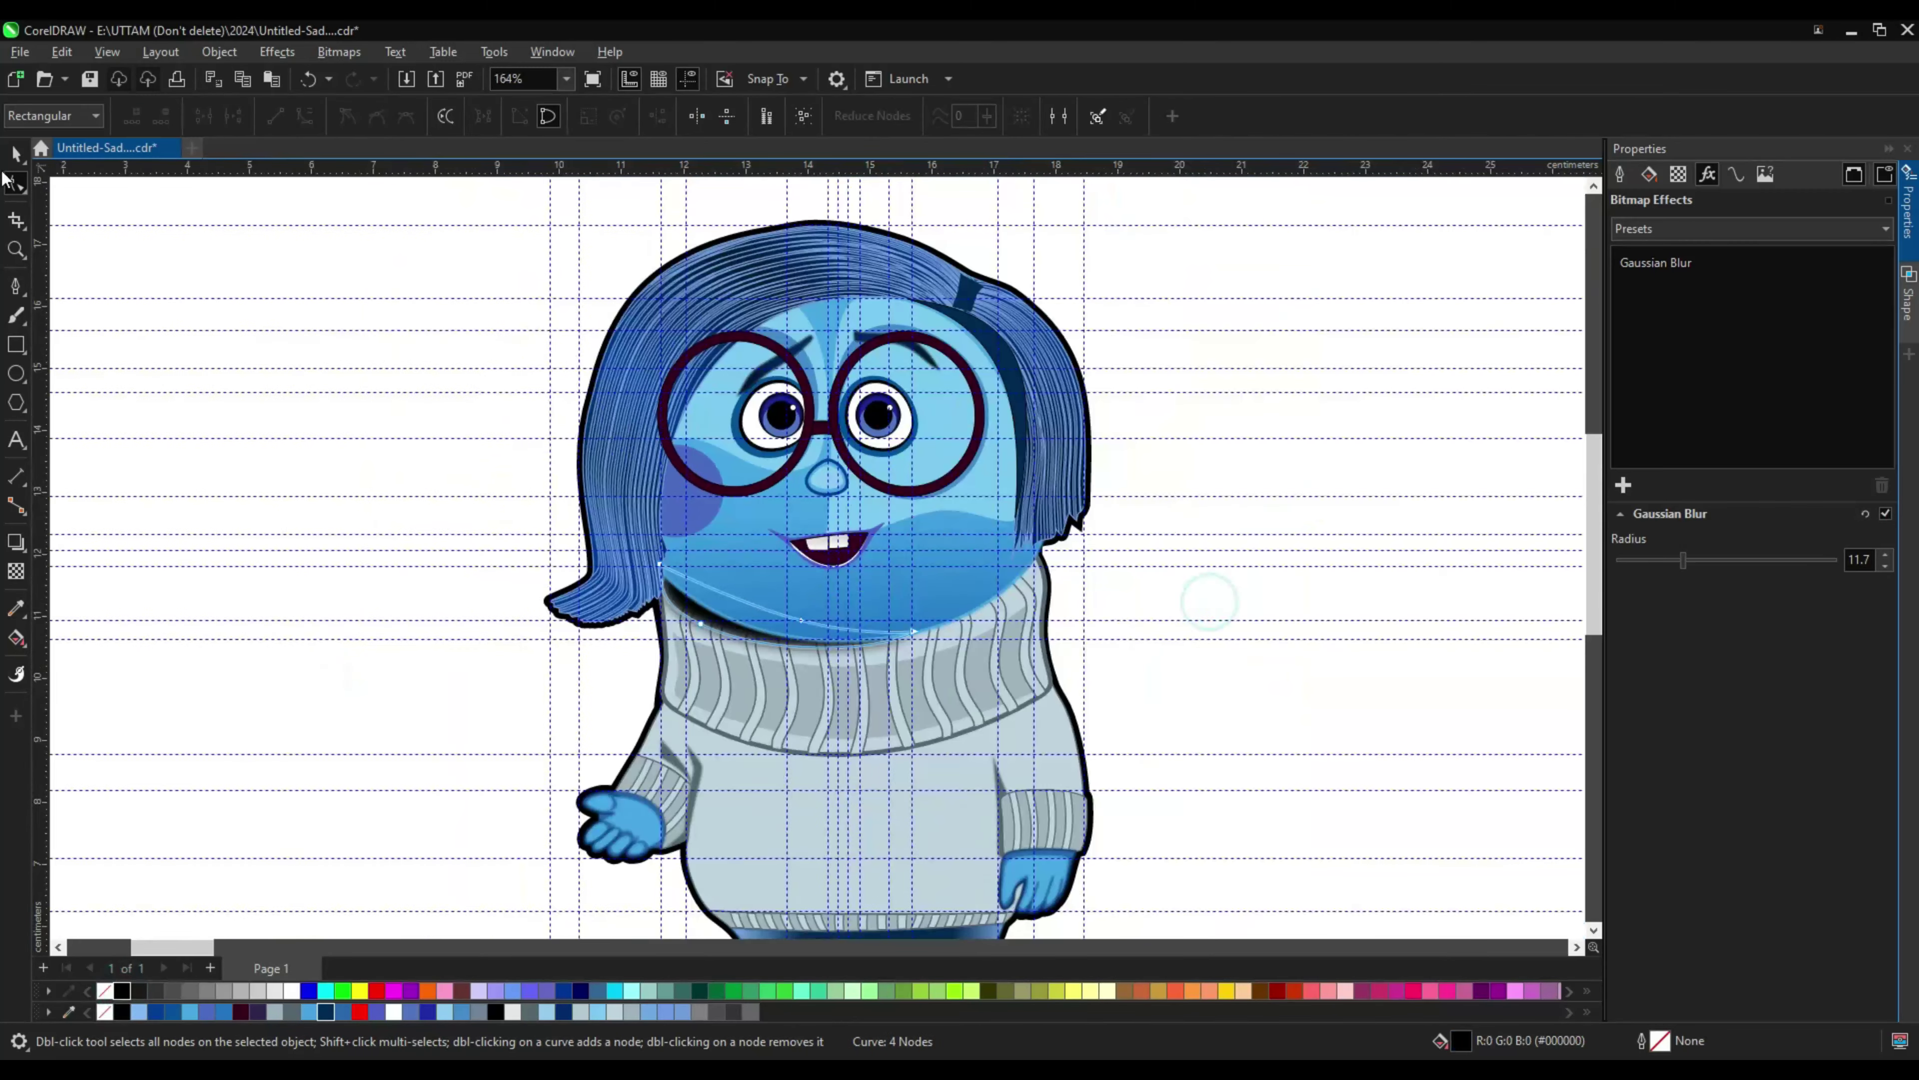
pyautogui.press('space')
# Step: Apply a Gaussian Blur of radius 0.9 to the nose, mouth, lens shadow and face highlight shapes together
pyautogui.scroll(2, 831, 559)
pyautogui.click(839, 605)
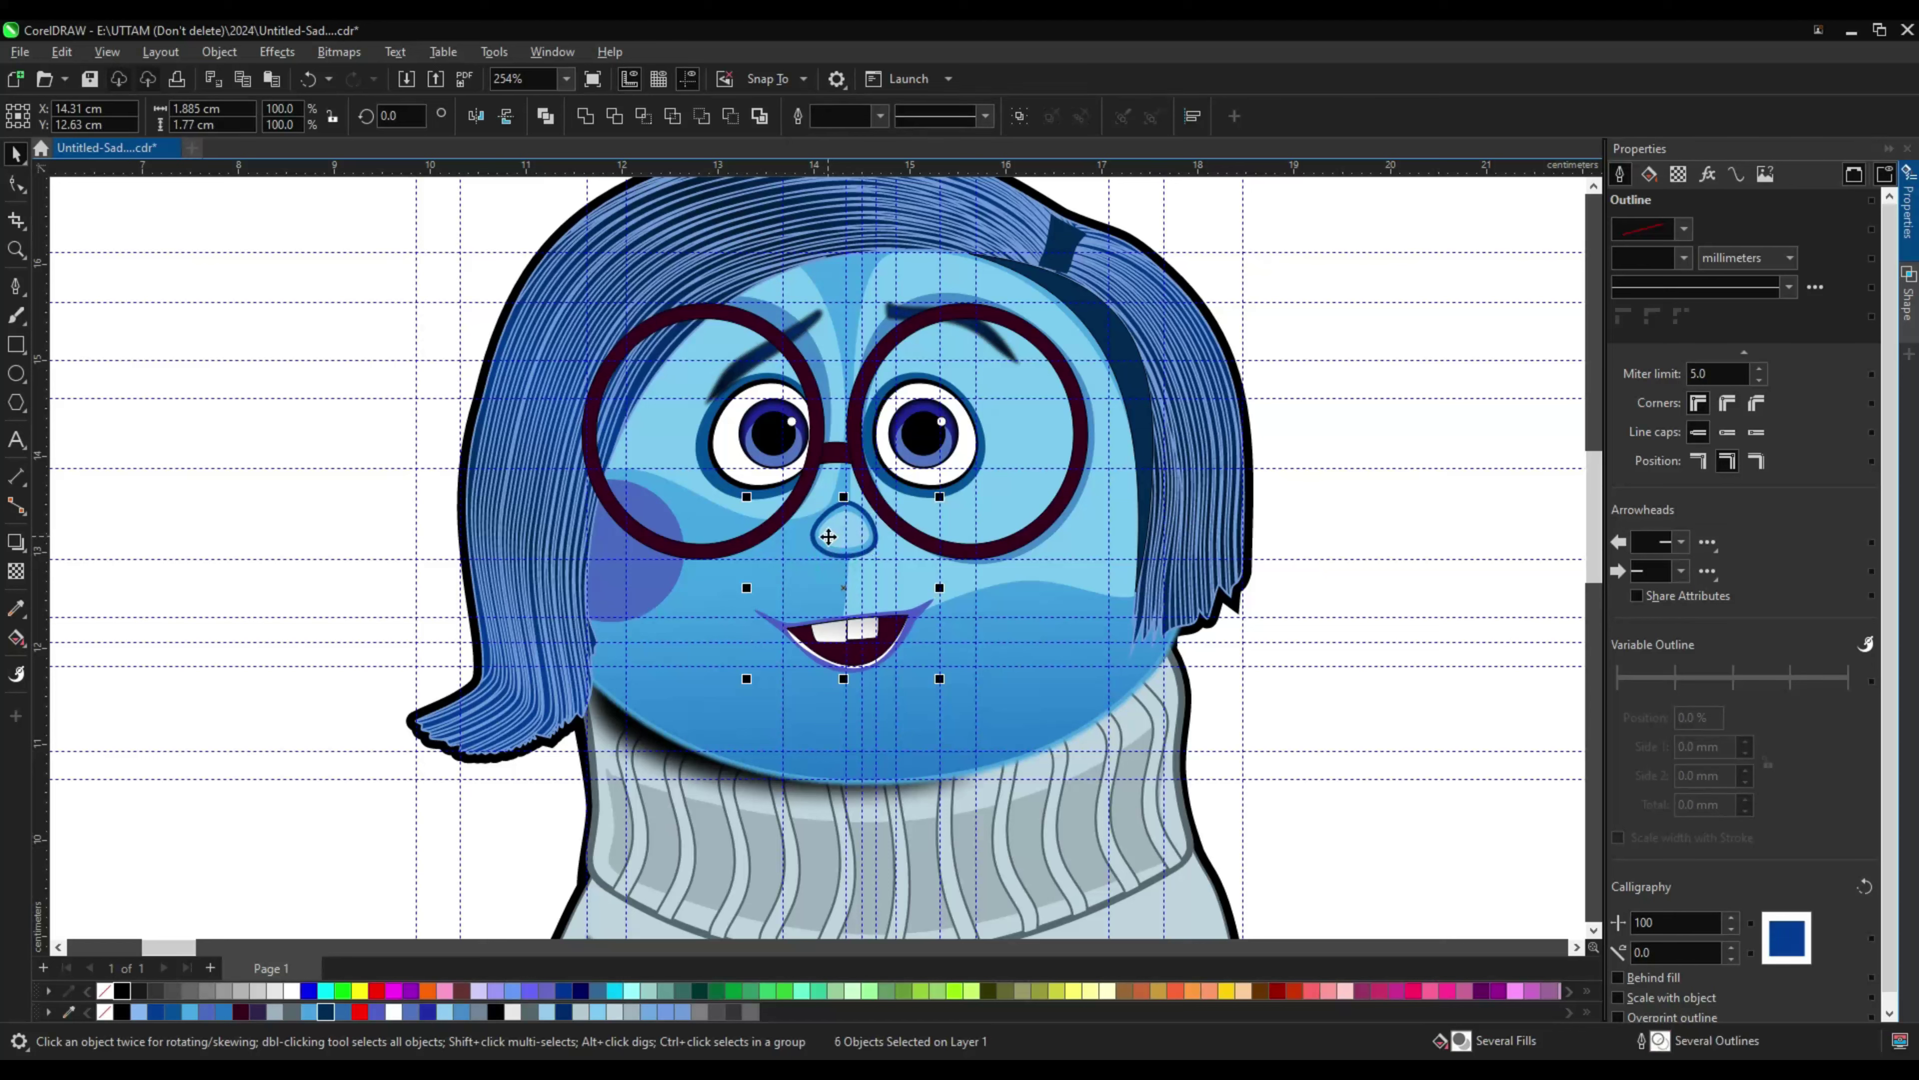
pyautogui.click(1035, 534)
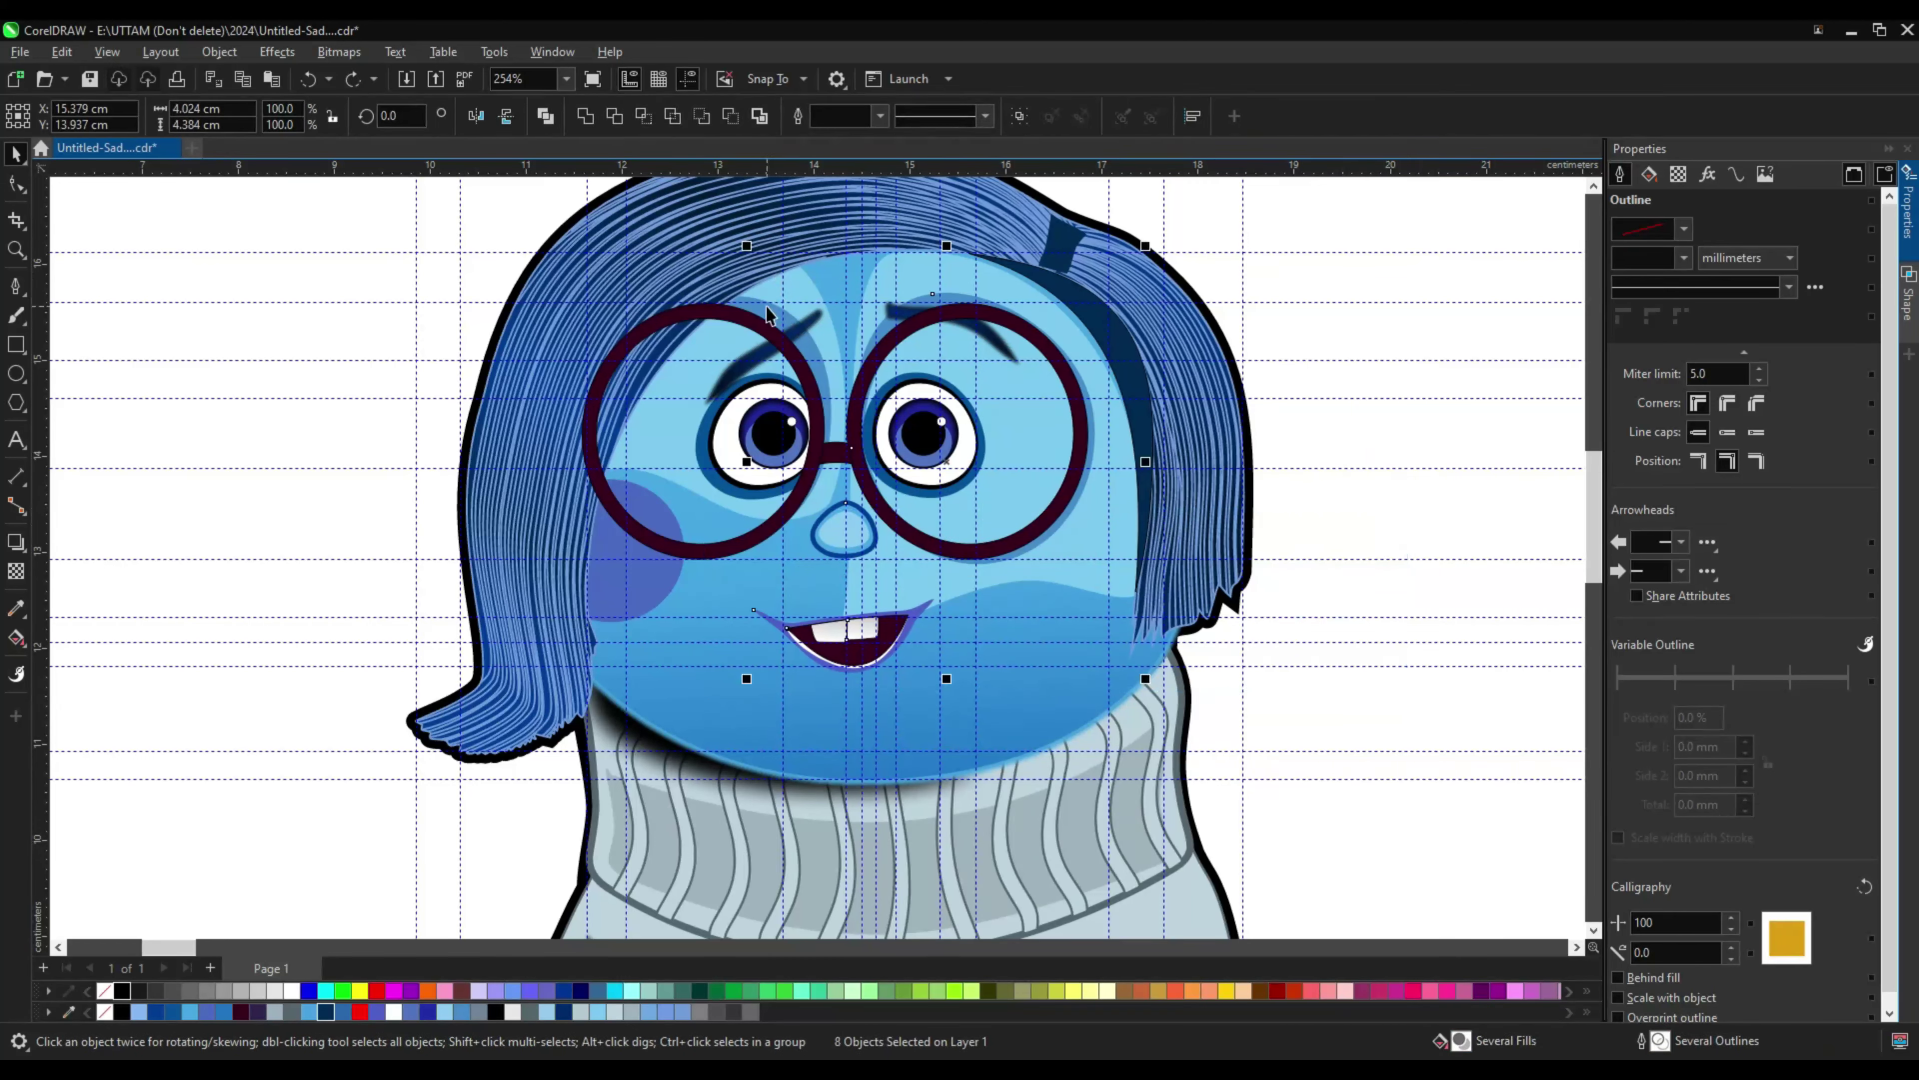
pyautogui.keyDown('shift'); pyautogui.click(830, 436); pyautogui.keyUp('shift')
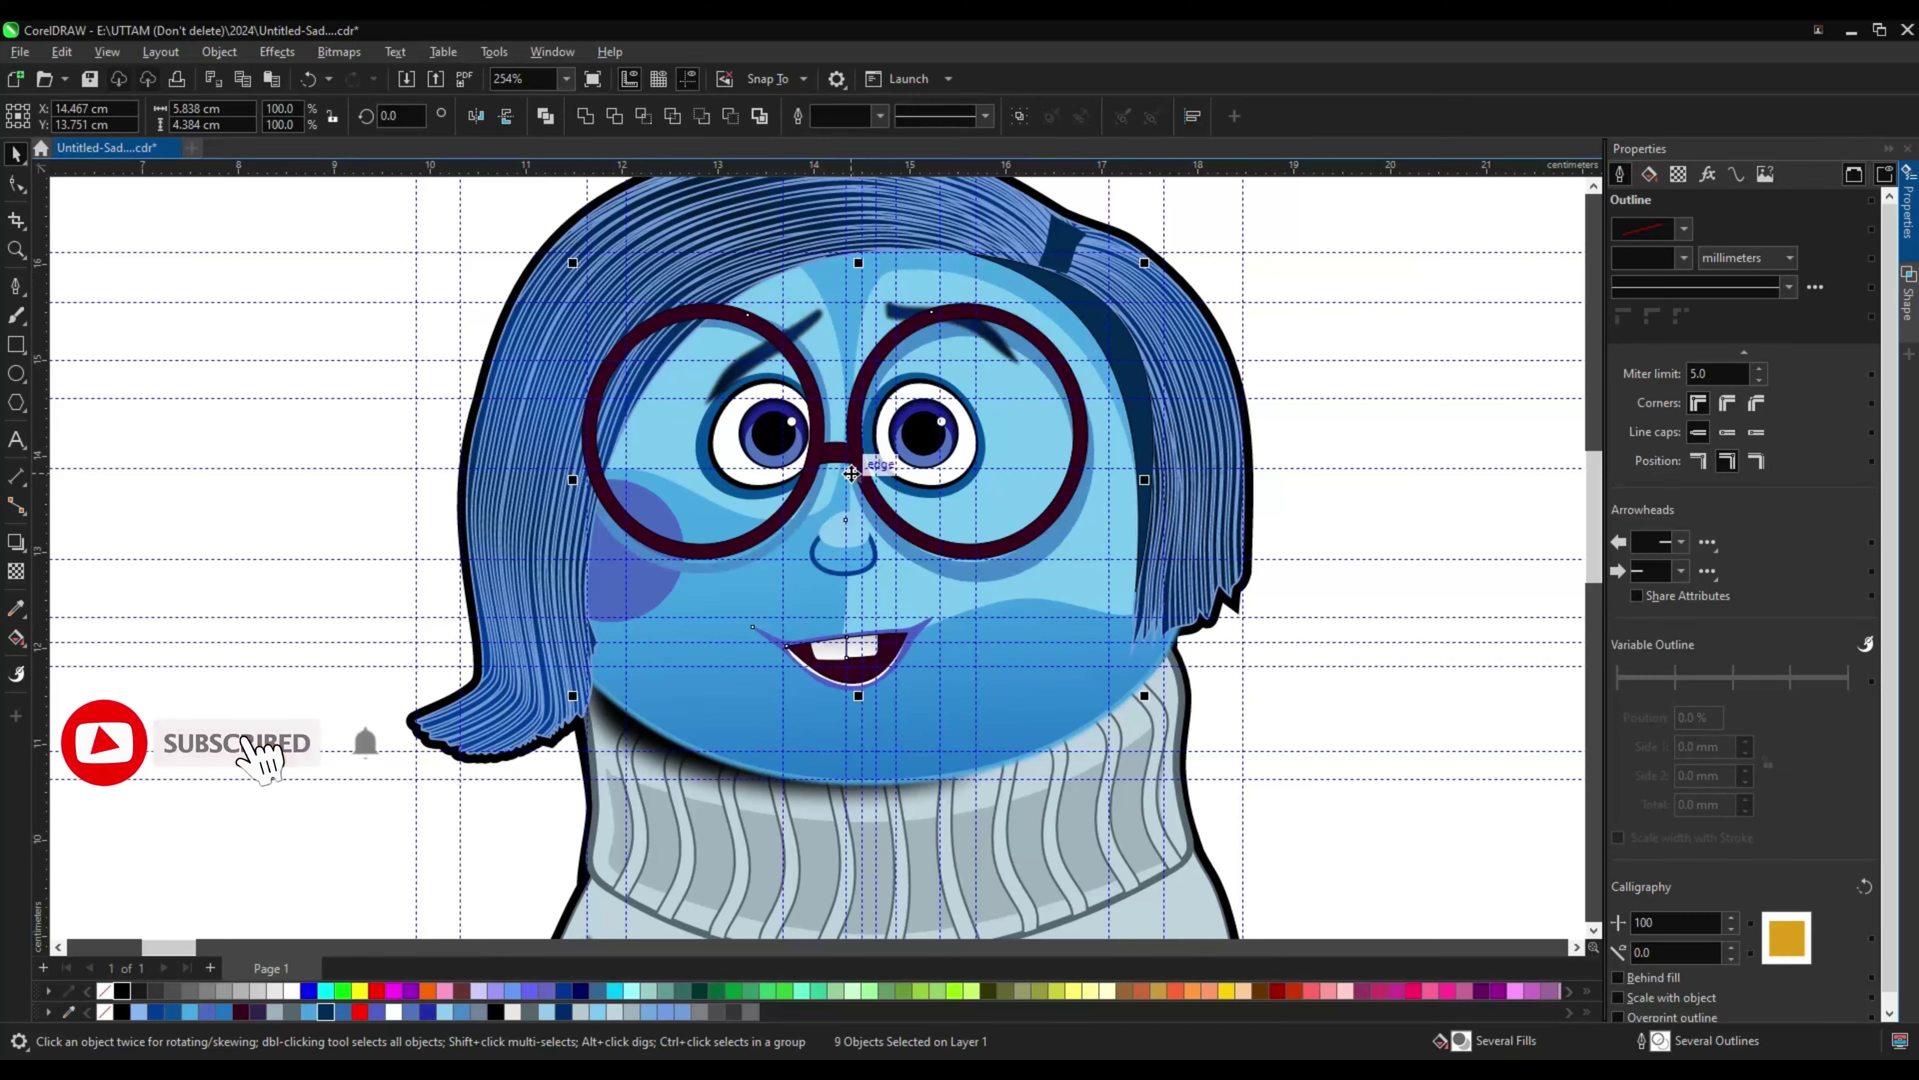
pyautogui.click(1707, 174)
pyautogui.click(1623, 485)
pyautogui.click(1504, 658)
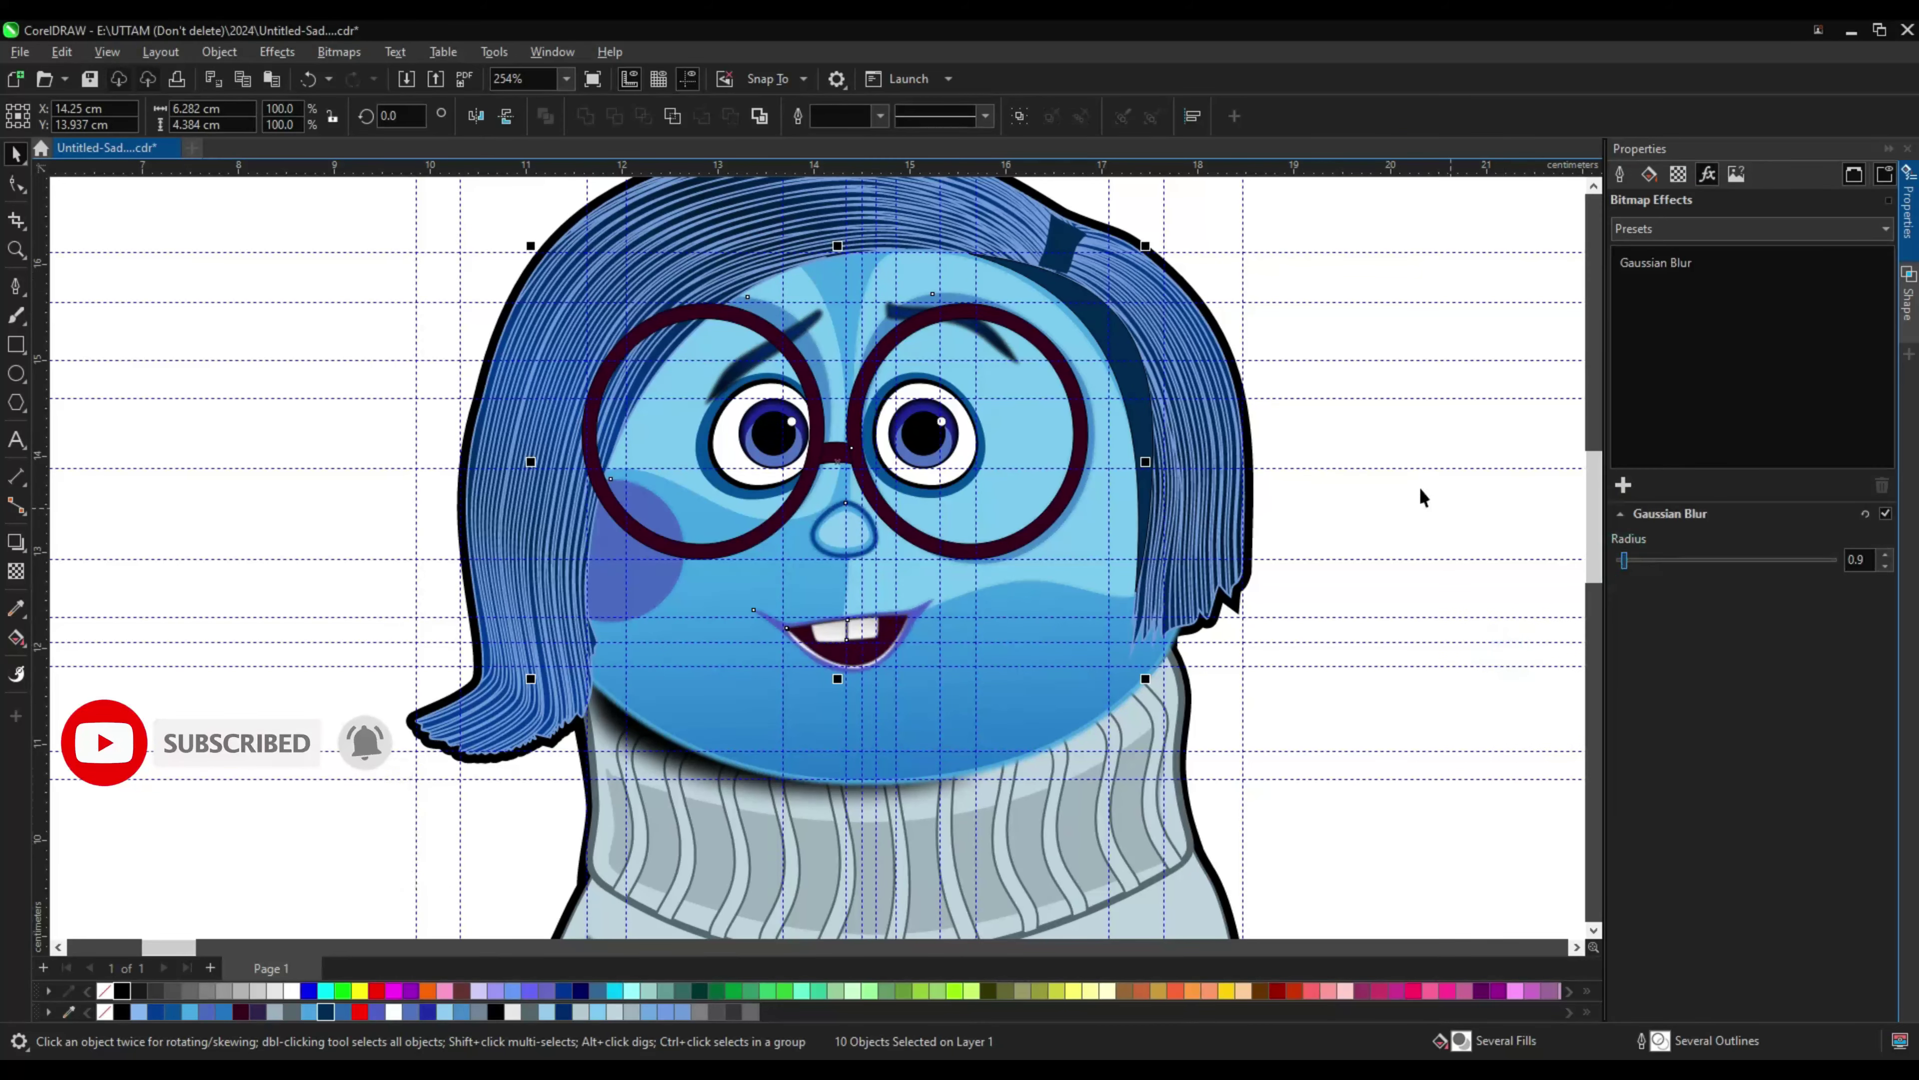
# Step: Try a Gaussian Blur of radius 8.5 on the dark navy hair shadow beside the face
pyautogui.scroll(1, 1131, 377)
pyautogui.press('F10')
pyautogui.click(1126, 416)
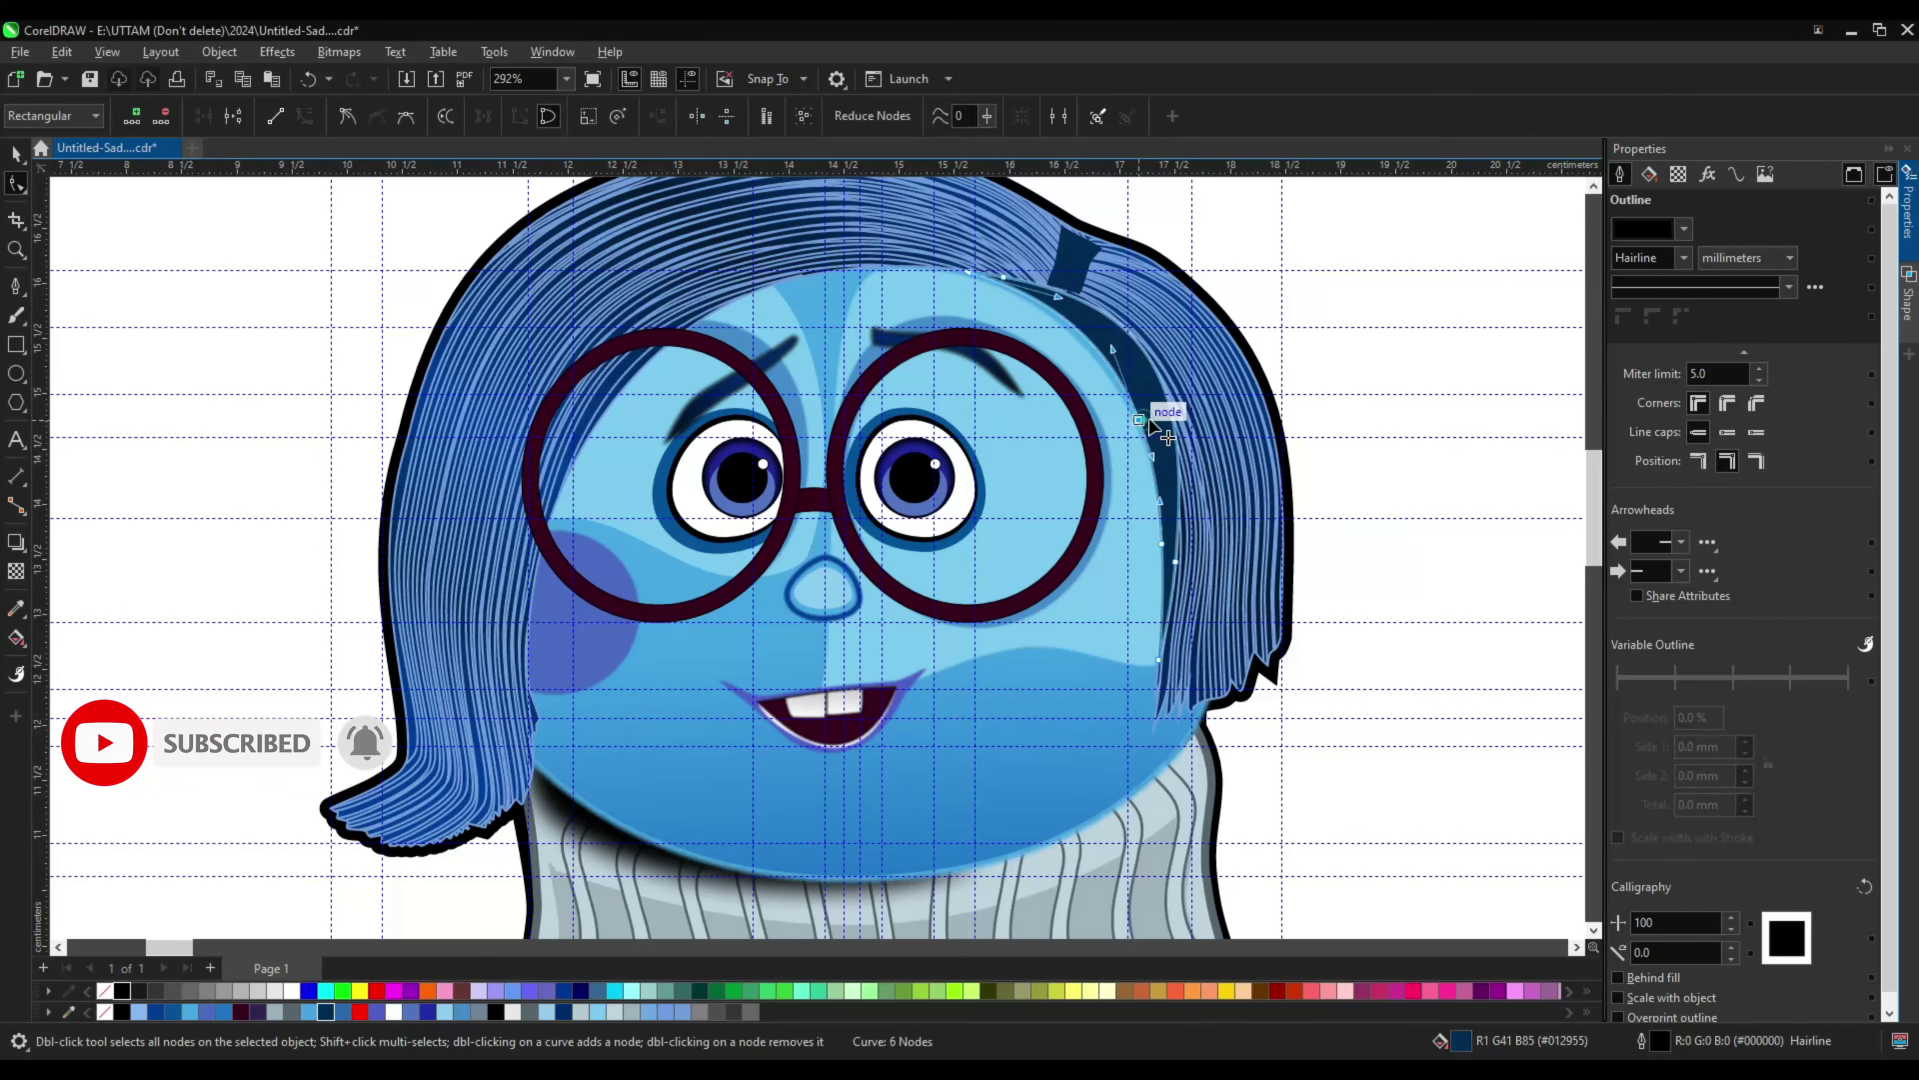
pyautogui.click(1707, 174)
pyautogui.click(1623, 485)
pyautogui.click(1557, 605)
pyautogui.scroll(1, 1341, 635)
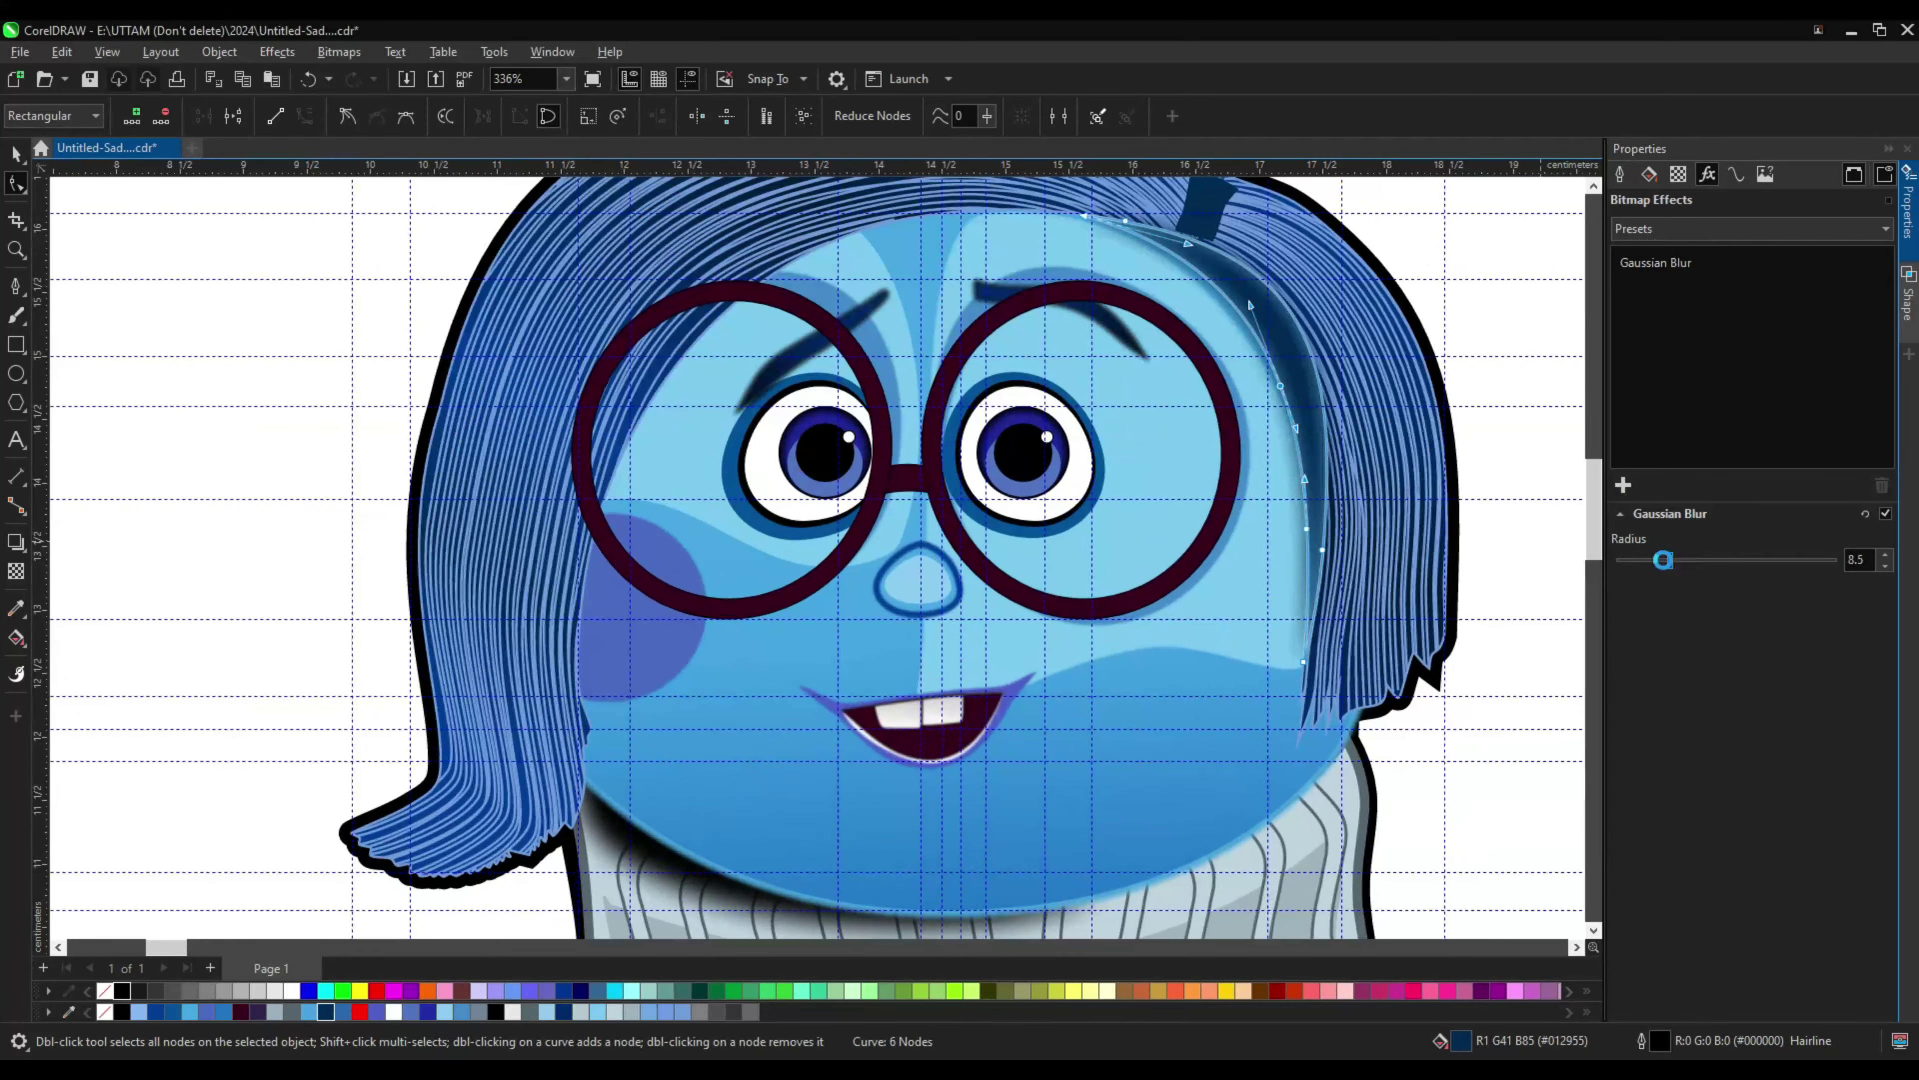
pyautogui.click(1320, 431)
pyautogui.click(1277, 419)
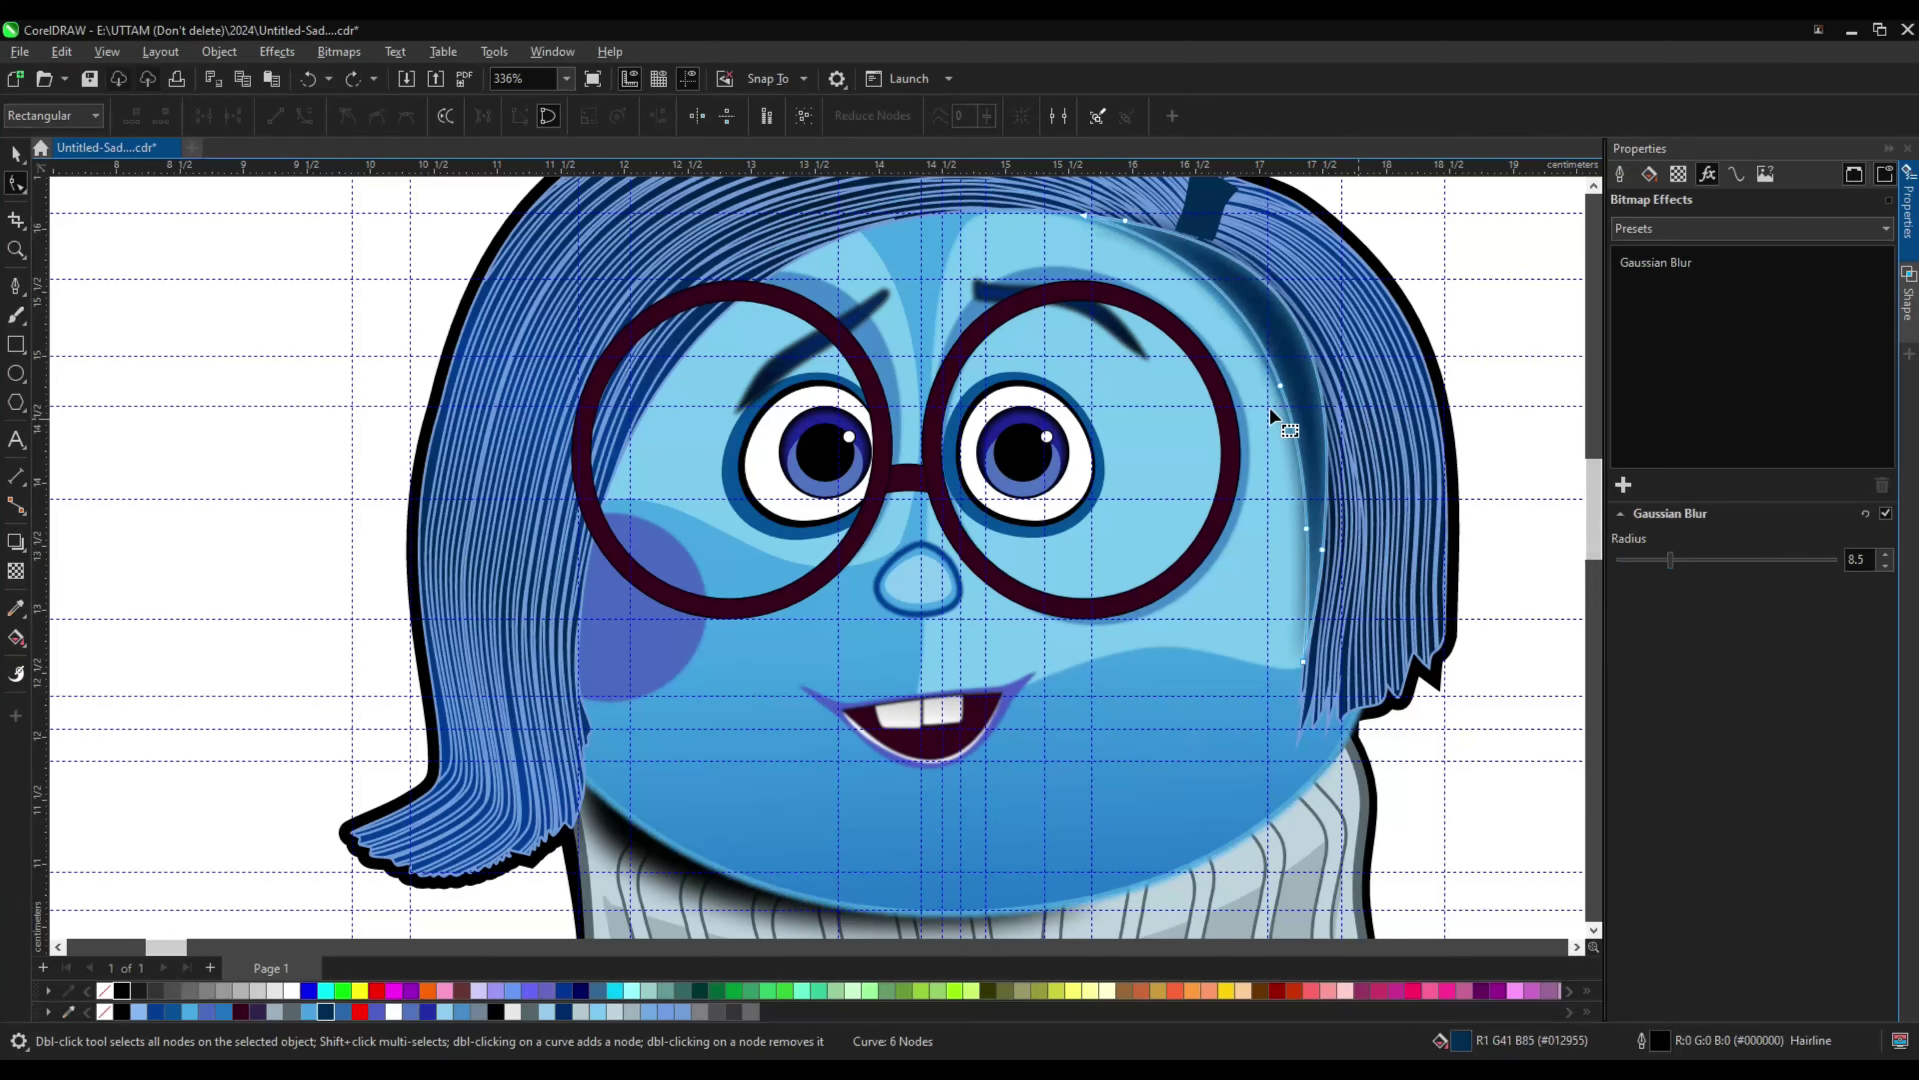
# Step: Apply a Gaussian Blur of radius about 5.7 to the dark navy hair shadow beside the face
pyautogui.press('space')
pyautogui.click(276, 52)
pyautogui.click(345, 174)
pyautogui.click(491, 247)
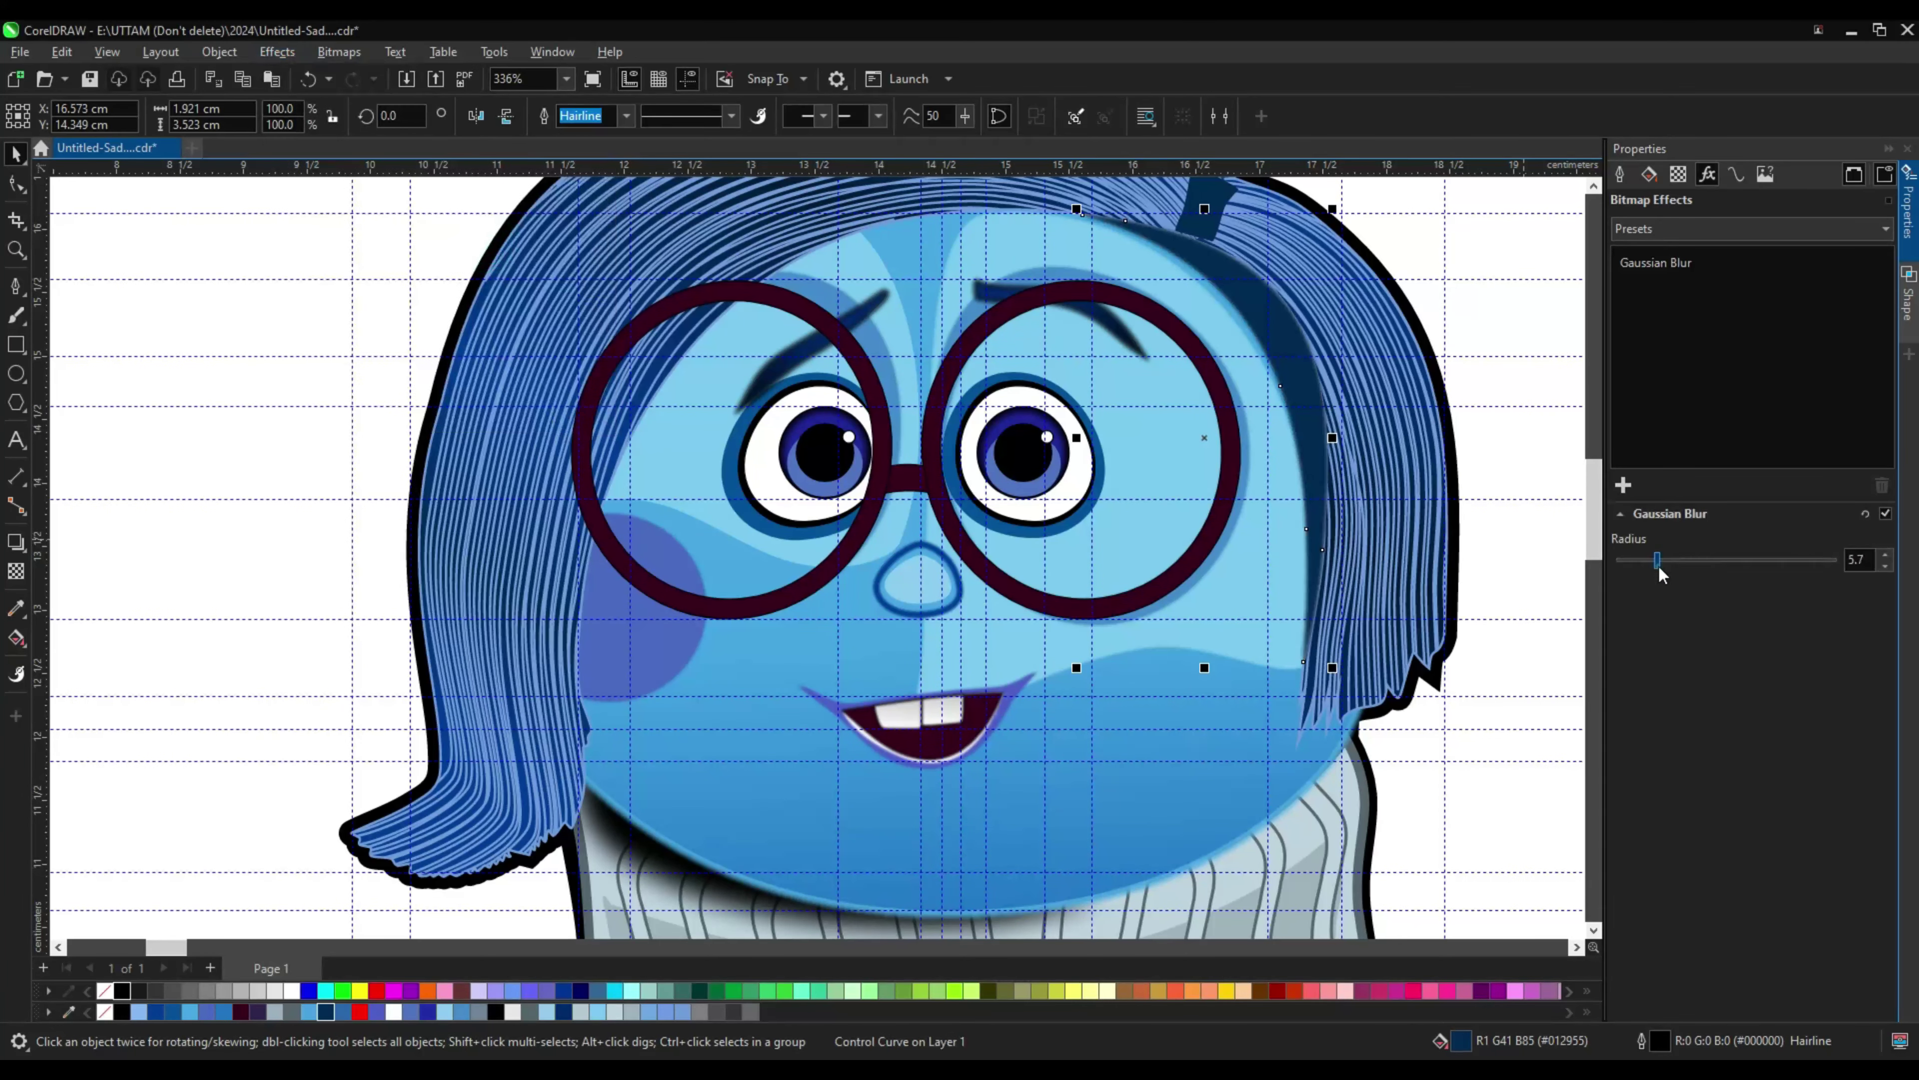
# Step: Increase the Gaussian Blur on the light blue face highlight so its edges fade into the skin
pyautogui.click(1255, 356)
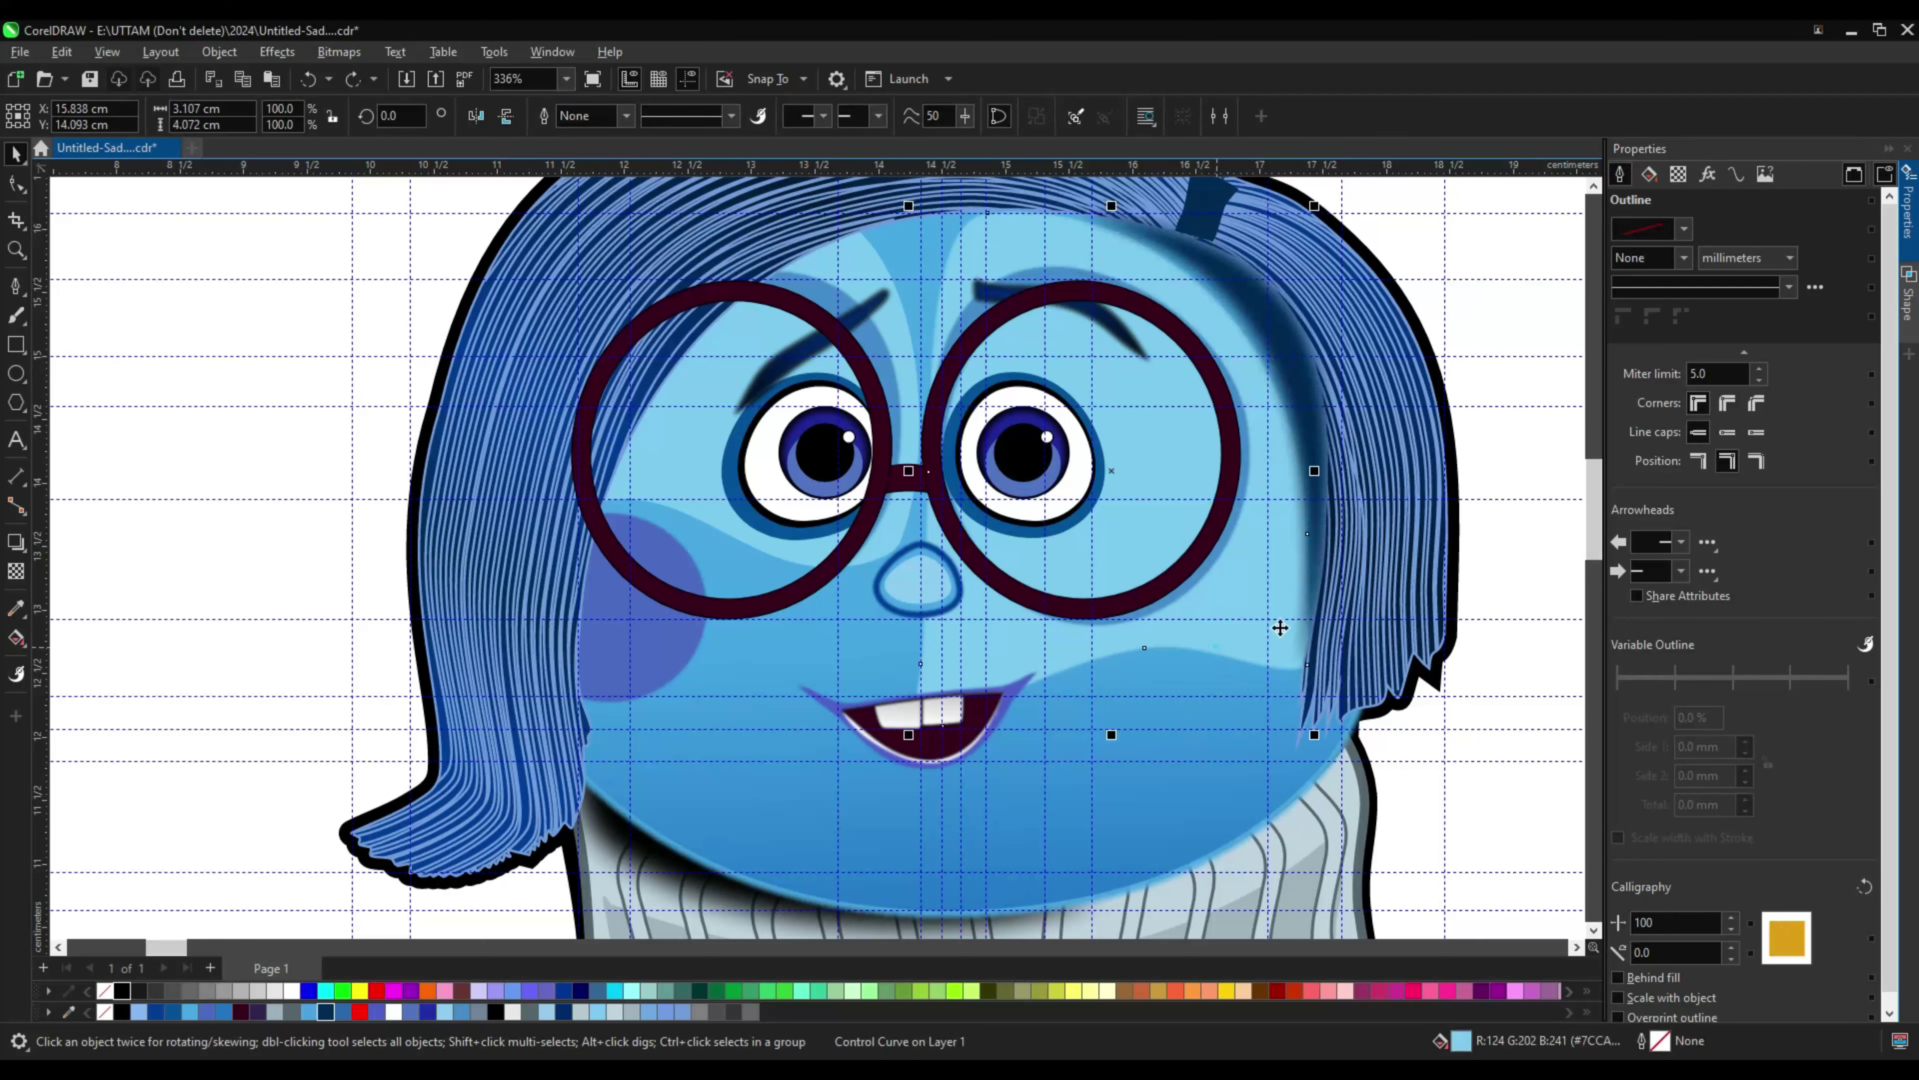
pyautogui.click(1707, 174)
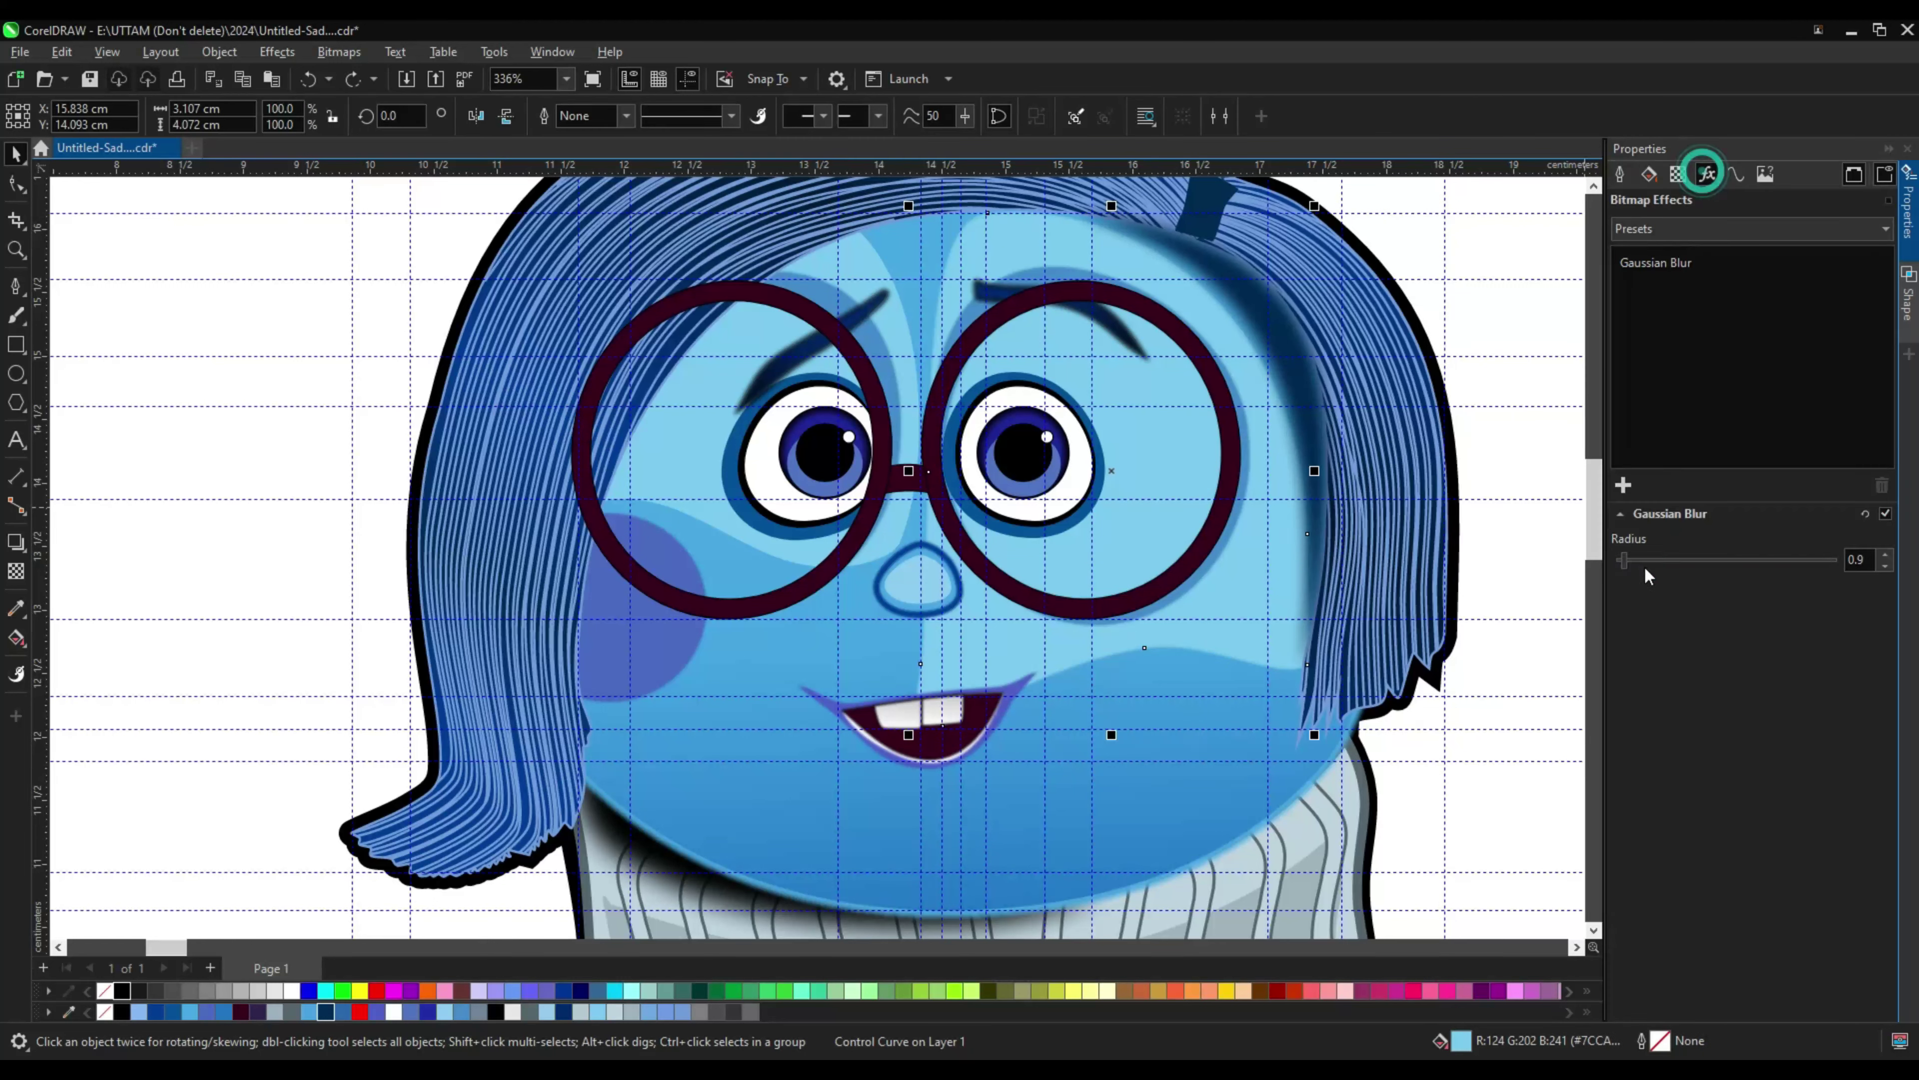
pyautogui.click(1623, 485)
pyautogui.moveTo(1655, 570)
pyautogui.click(1482, 624)
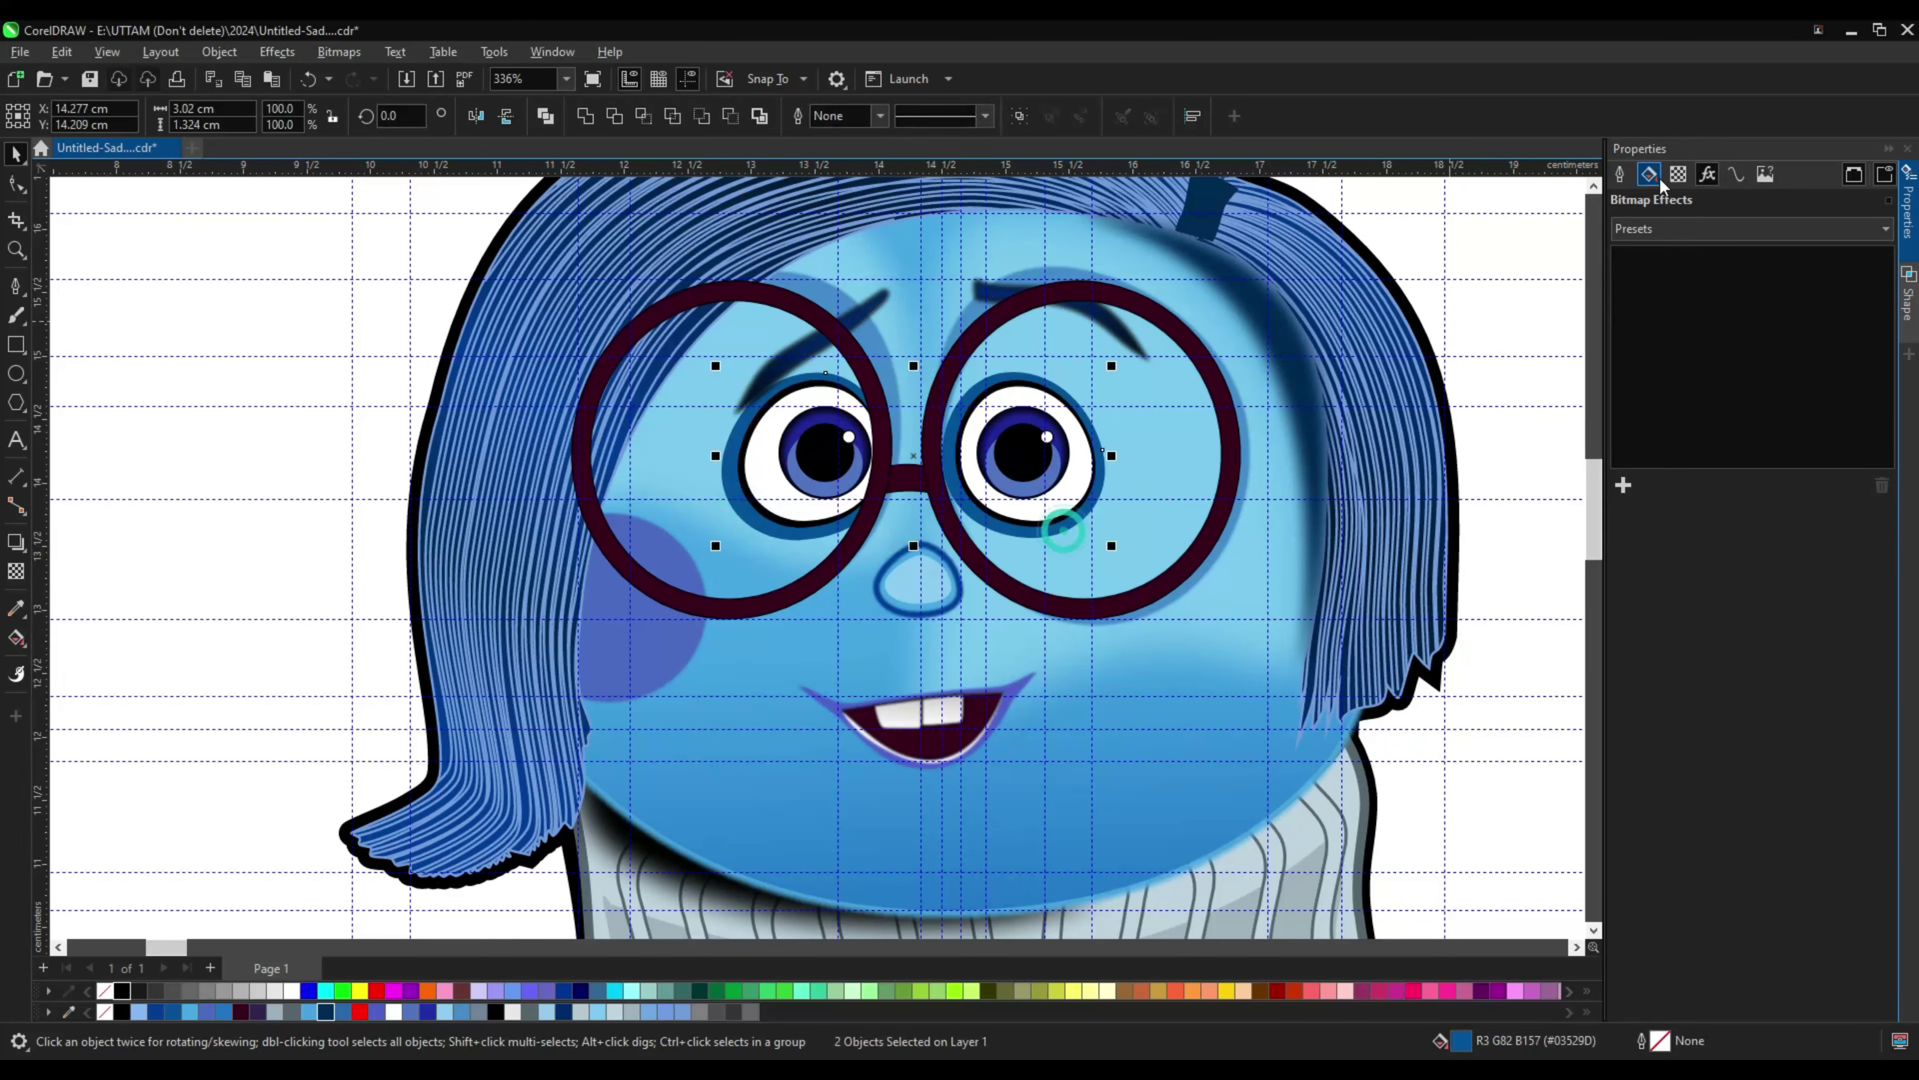
# Step: Blur the blue rims around both eyes into soft halos
pyautogui.click(1623, 485)
pyautogui.moveTo(1642, 623)
pyautogui.click(1475, 645)
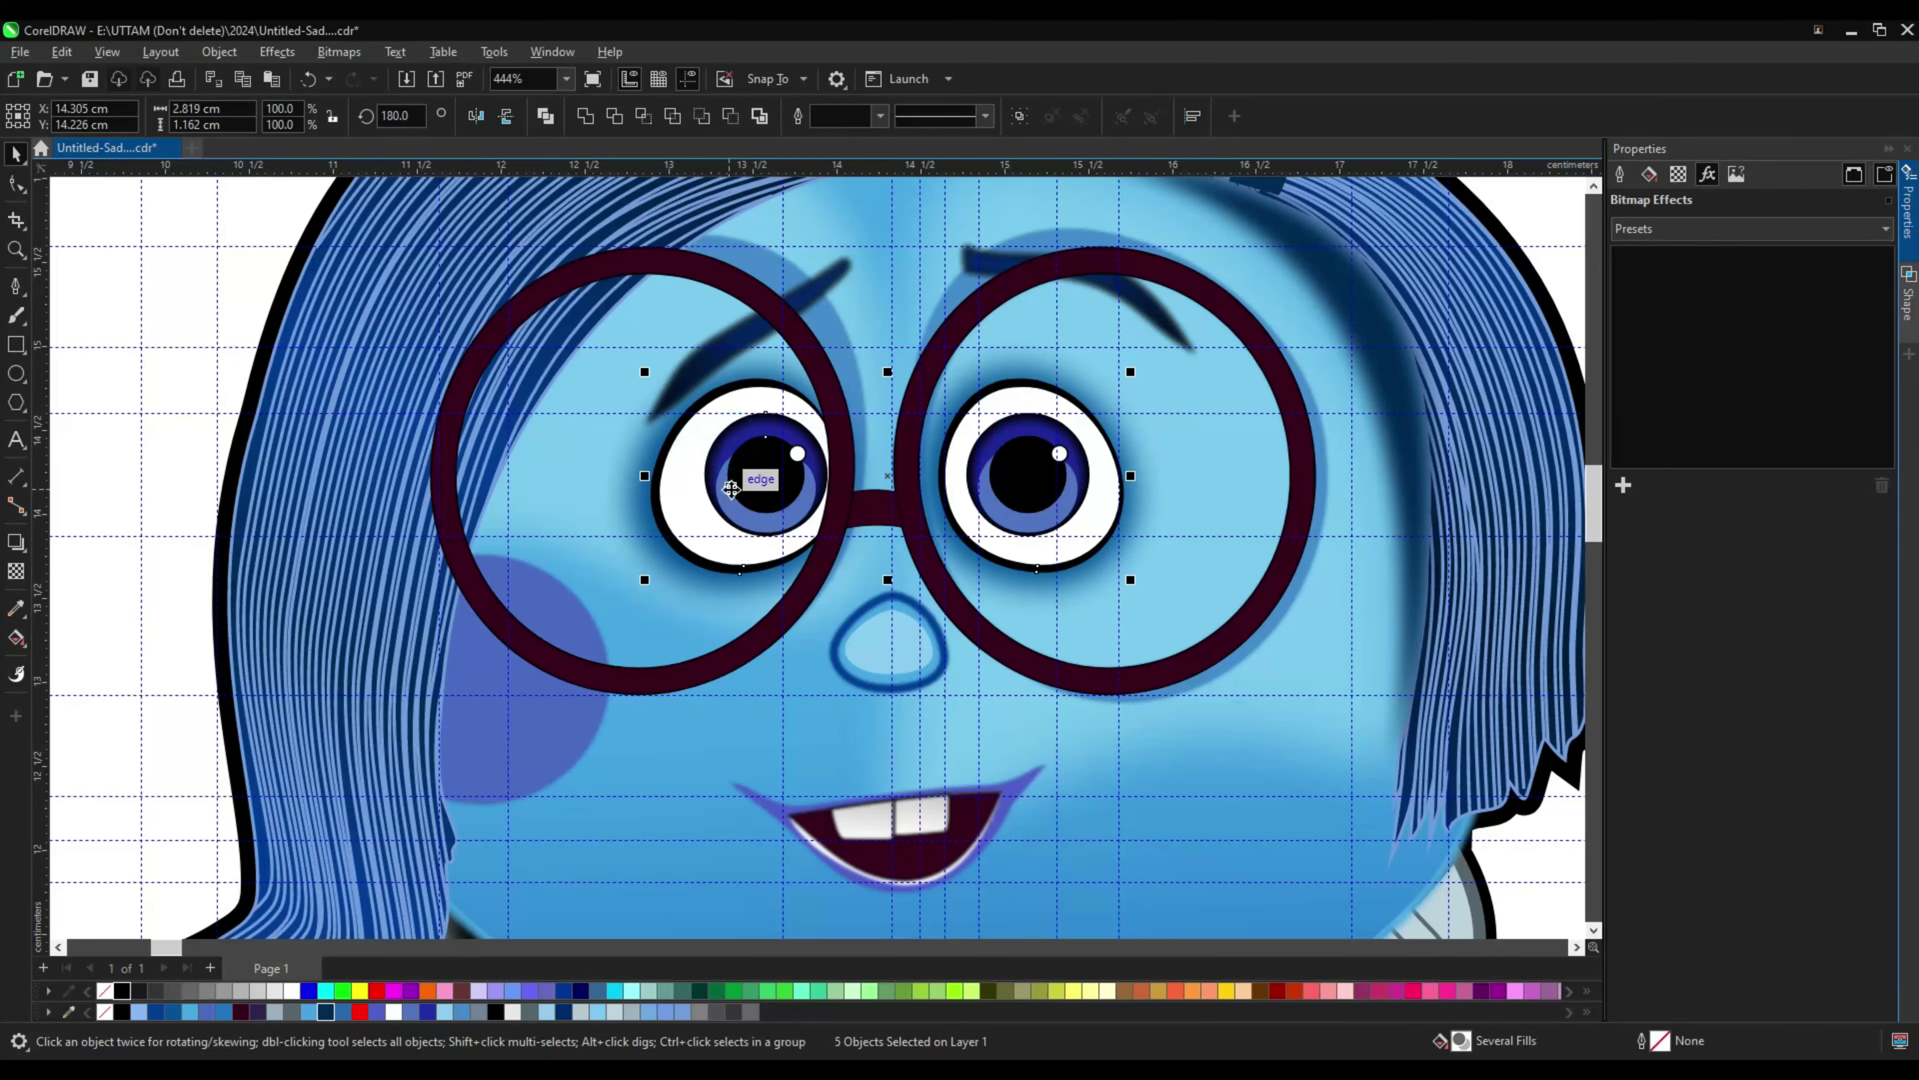
# Step: Examine both eyes up close, checking the irises, the pupils and the outlined white glint
pyautogui.click(759, 464)
pyautogui.scroll(2, 744, 423)
pyautogui.moveTo(763, 454); pyautogui.dragTo(1058, 480)
pyautogui.scroll(1, 762, 490)
pyautogui.hotkey('ctrl', 'z')
pyautogui.scroll(-2, 775, 493)
pyautogui.scroll(3, 1136, 471)
pyautogui.scroll(-2, 1059, 484)
pyautogui.scroll(3, 1170, 428)
pyautogui.click(1170, 428)
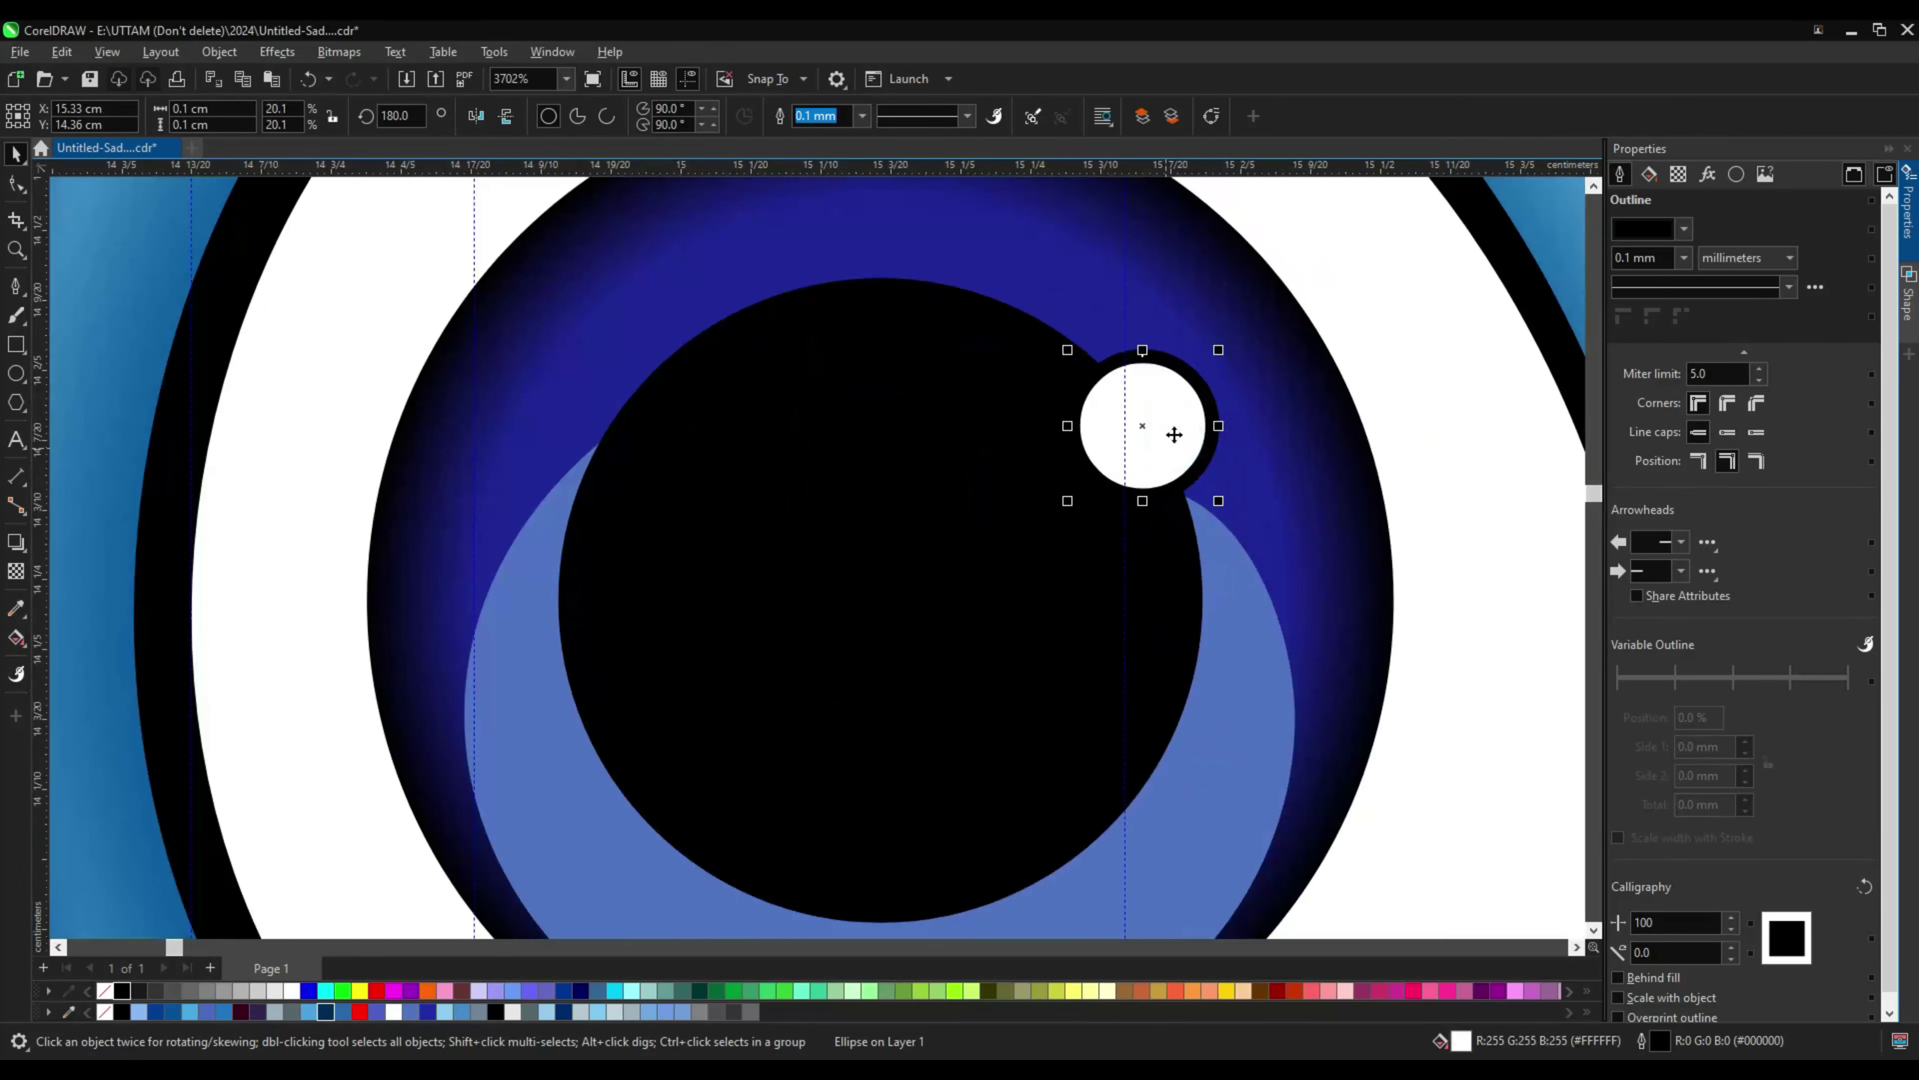
pyautogui.scroll(-3, 1197, 533)
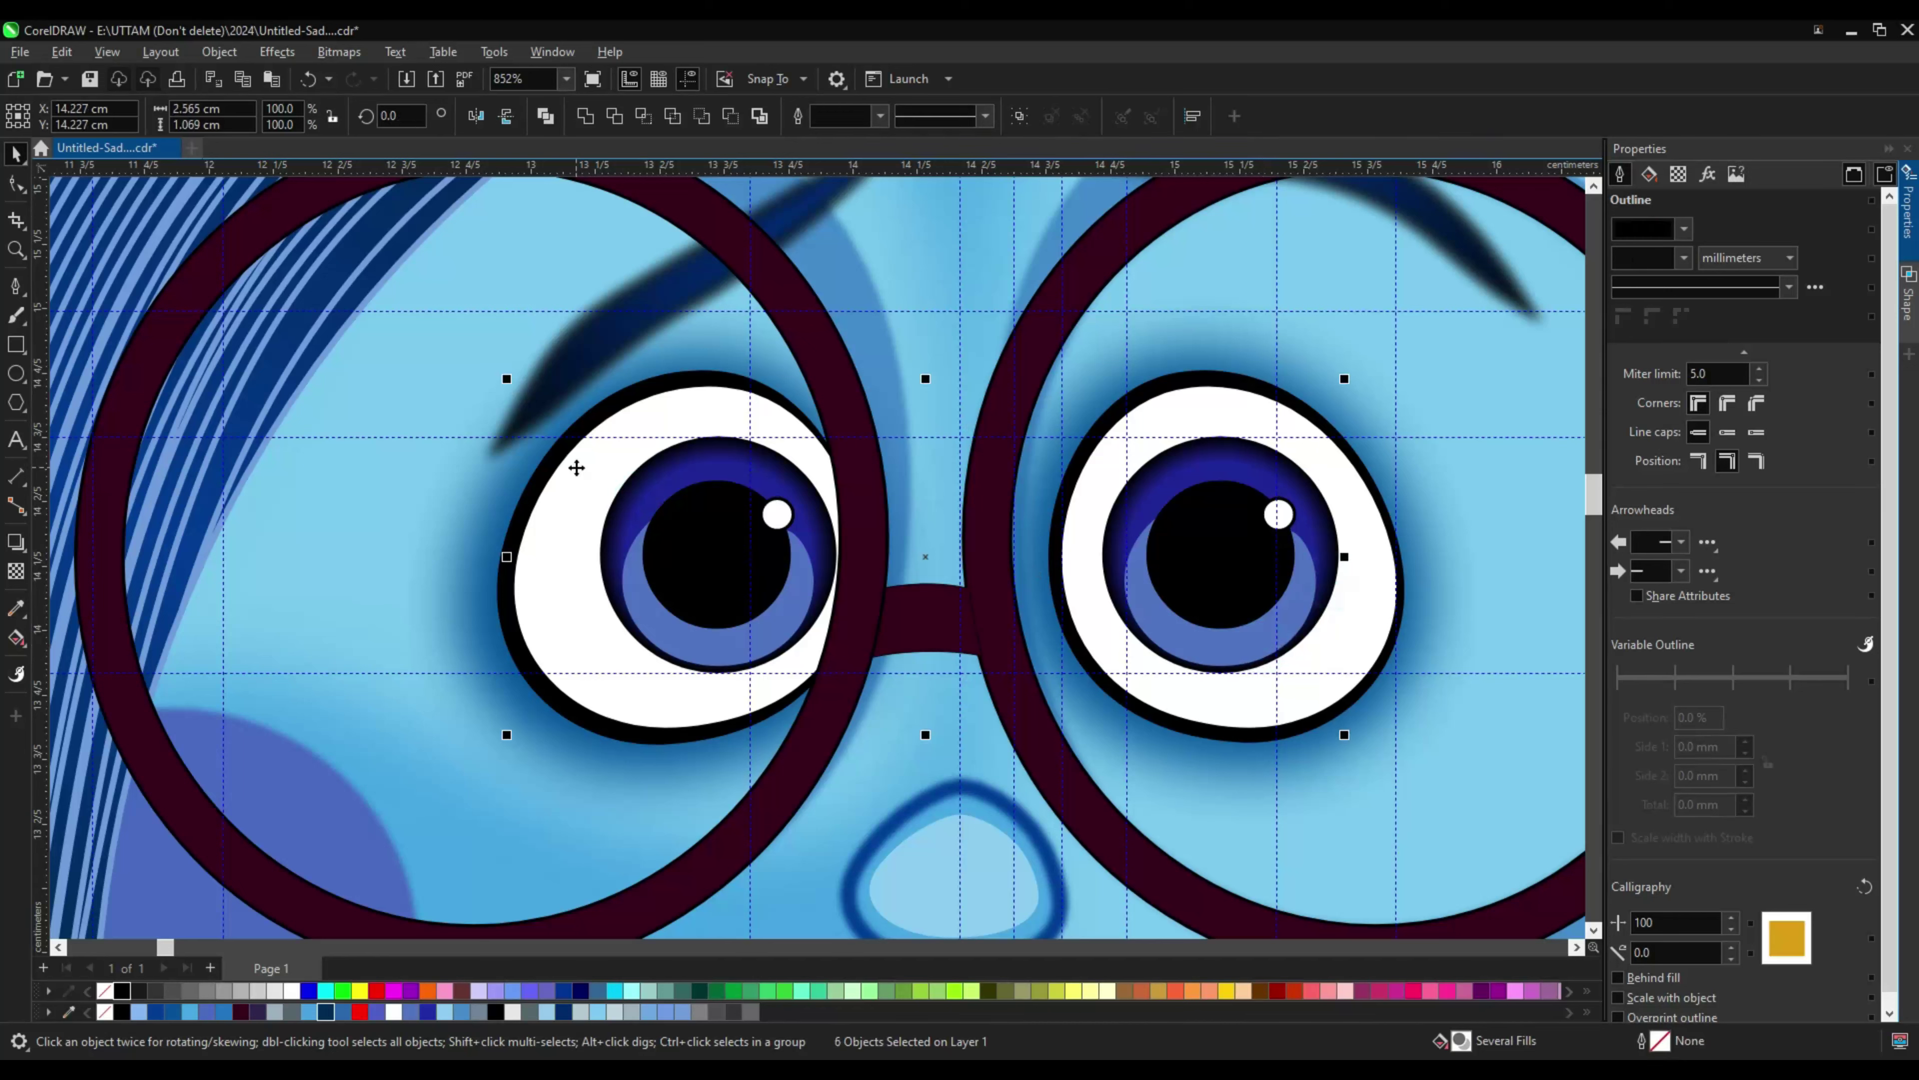
# Step: Undo the latest changes to the eyes, try a Gaussian Blur on the selected eye parts and undo it
pyautogui.hotkey('ctrl', 'z')
pyautogui.hotkey('ctrl', 'z')
pyautogui.hotkey('ctrl', 'z')
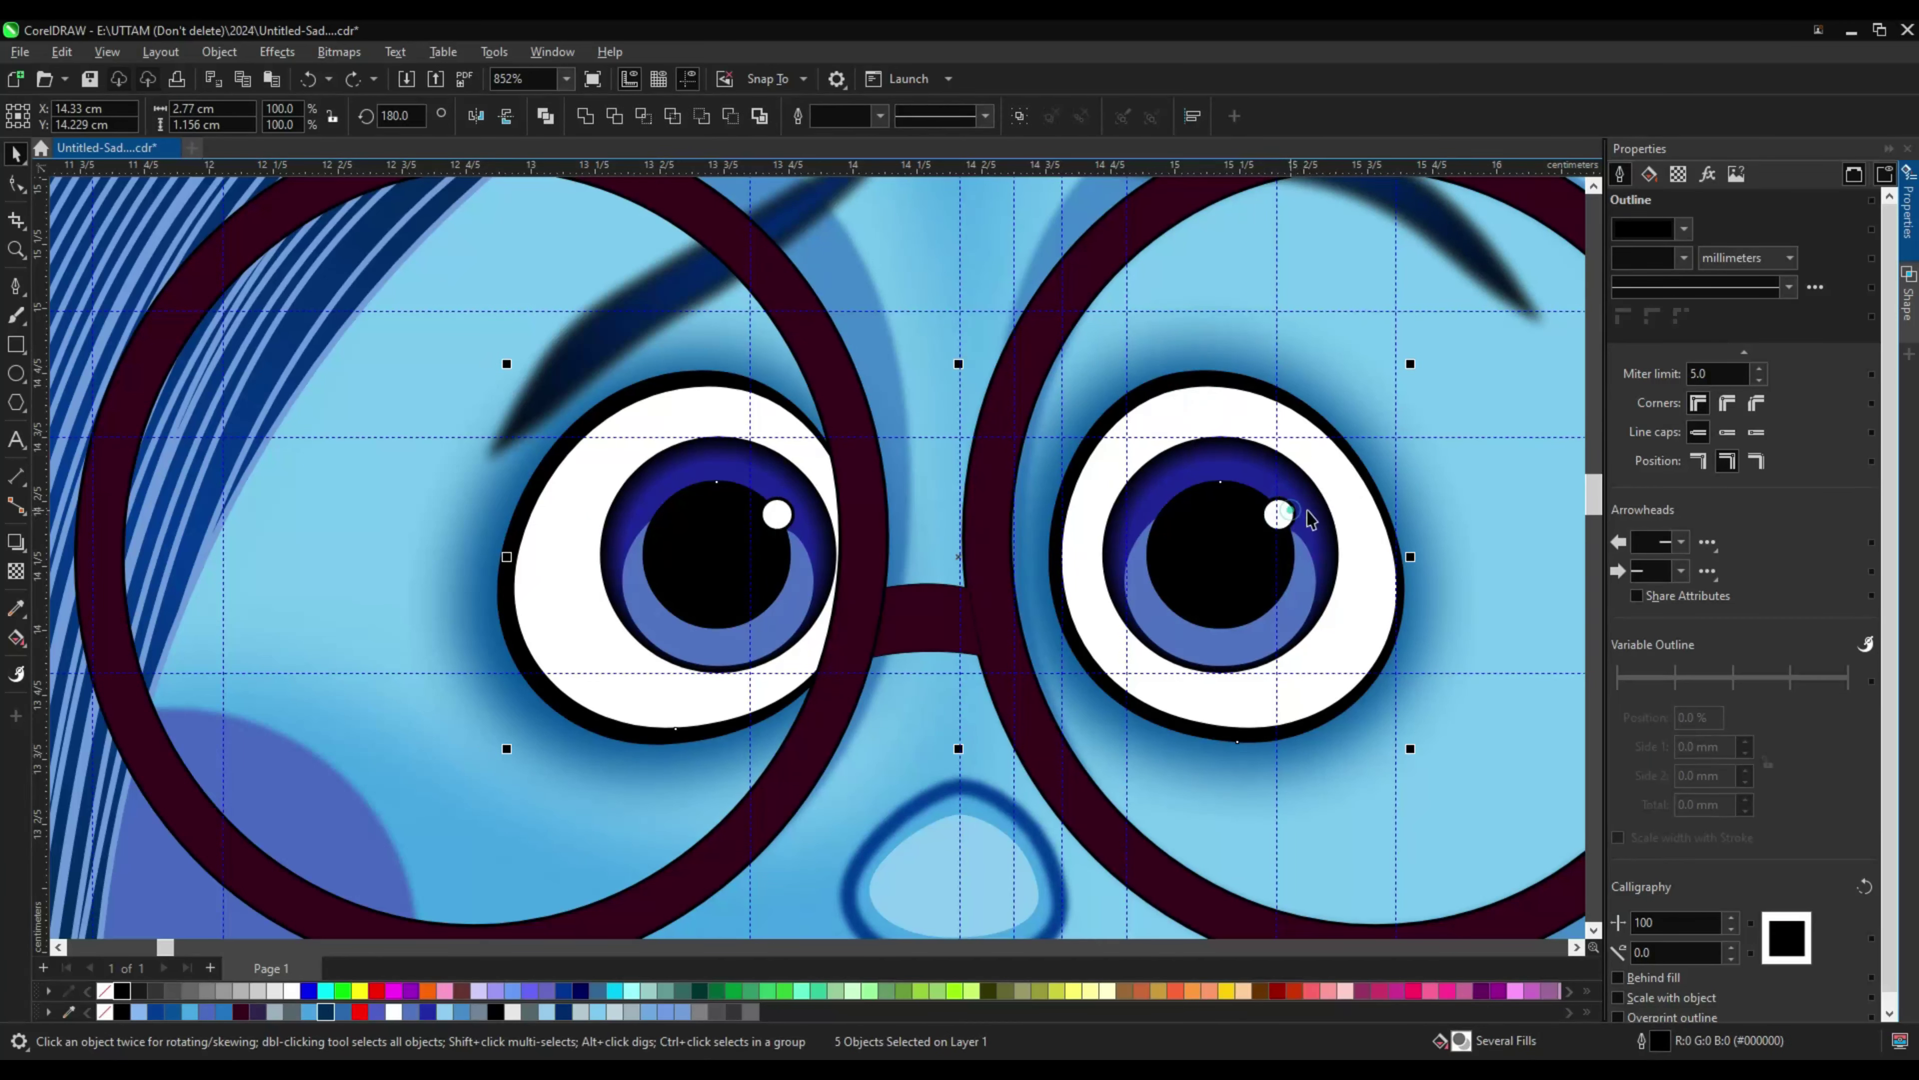
pyautogui.hotkey('ctrl', 'z')
pyautogui.click(276, 51)
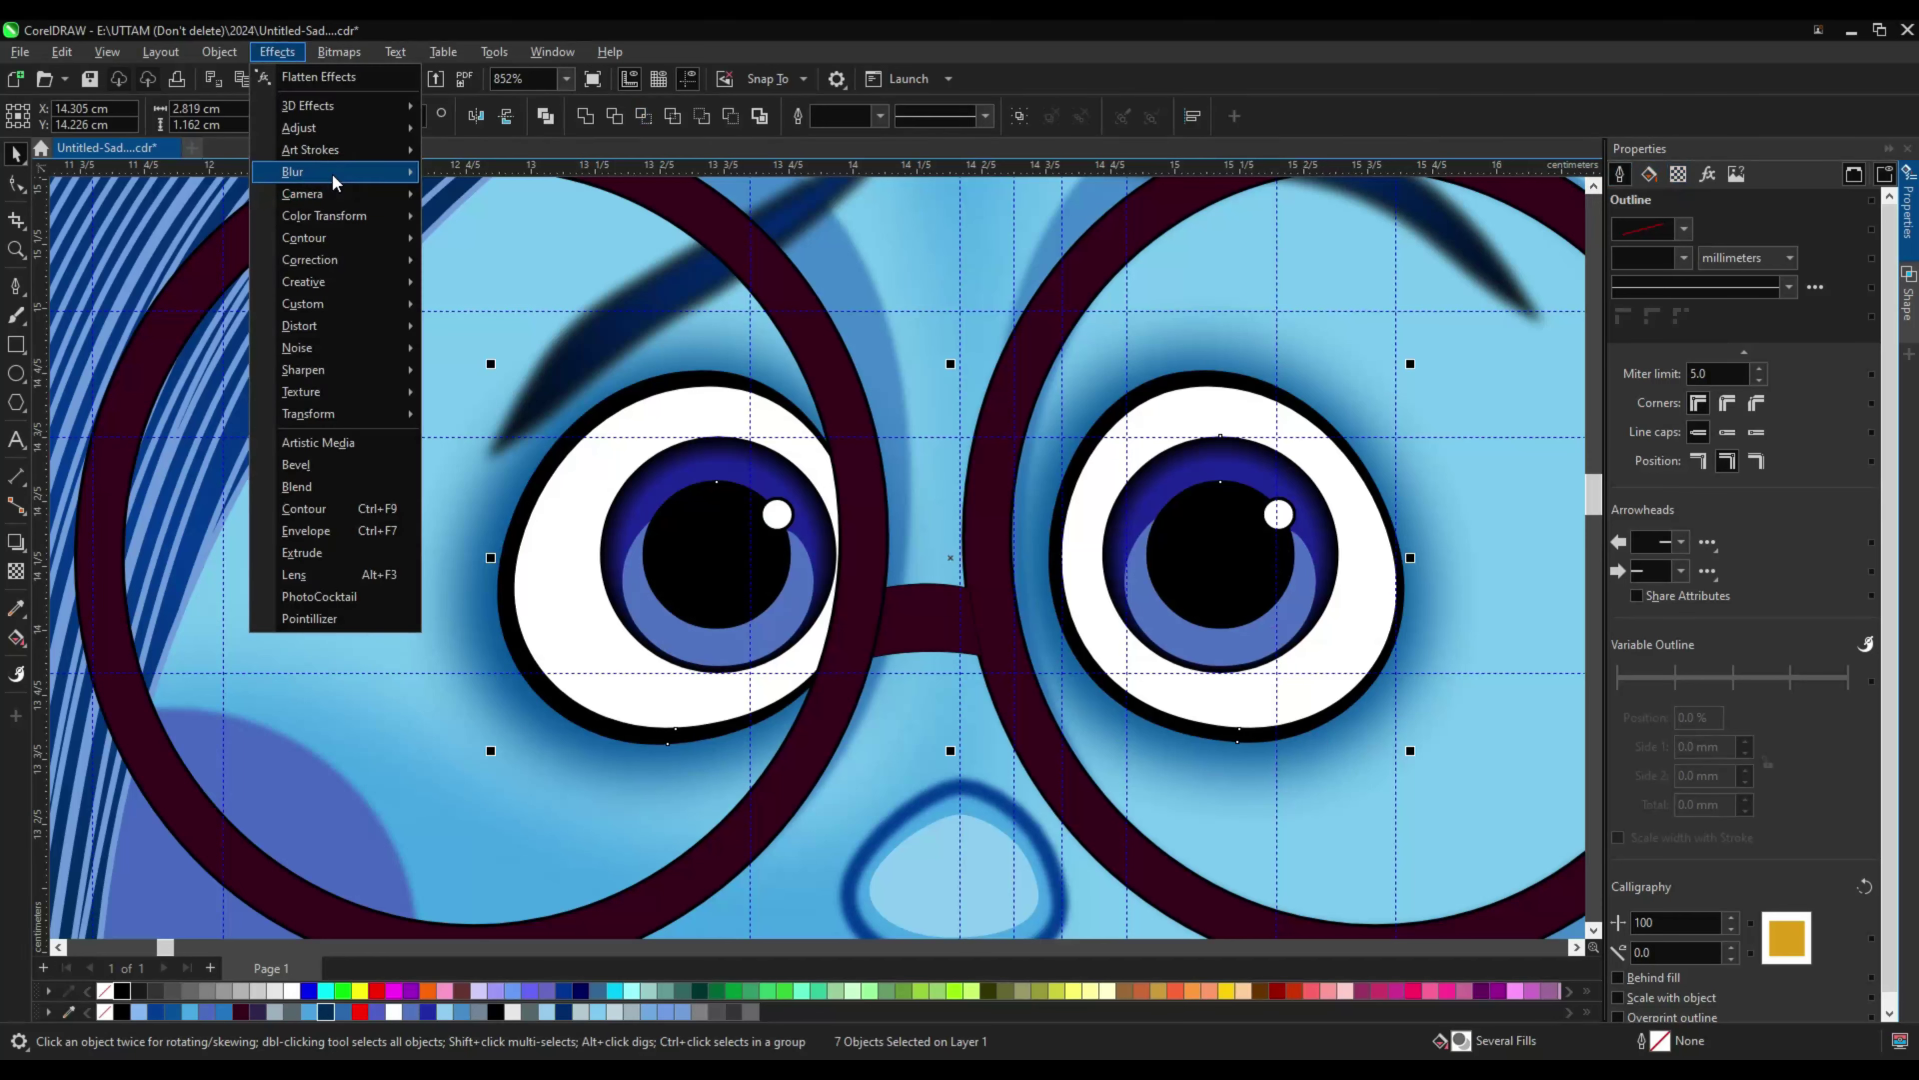
pyautogui.moveTo(303, 168)
pyautogui.click(483, 235)
pyautogui.hotkey('ctrl', 'z')
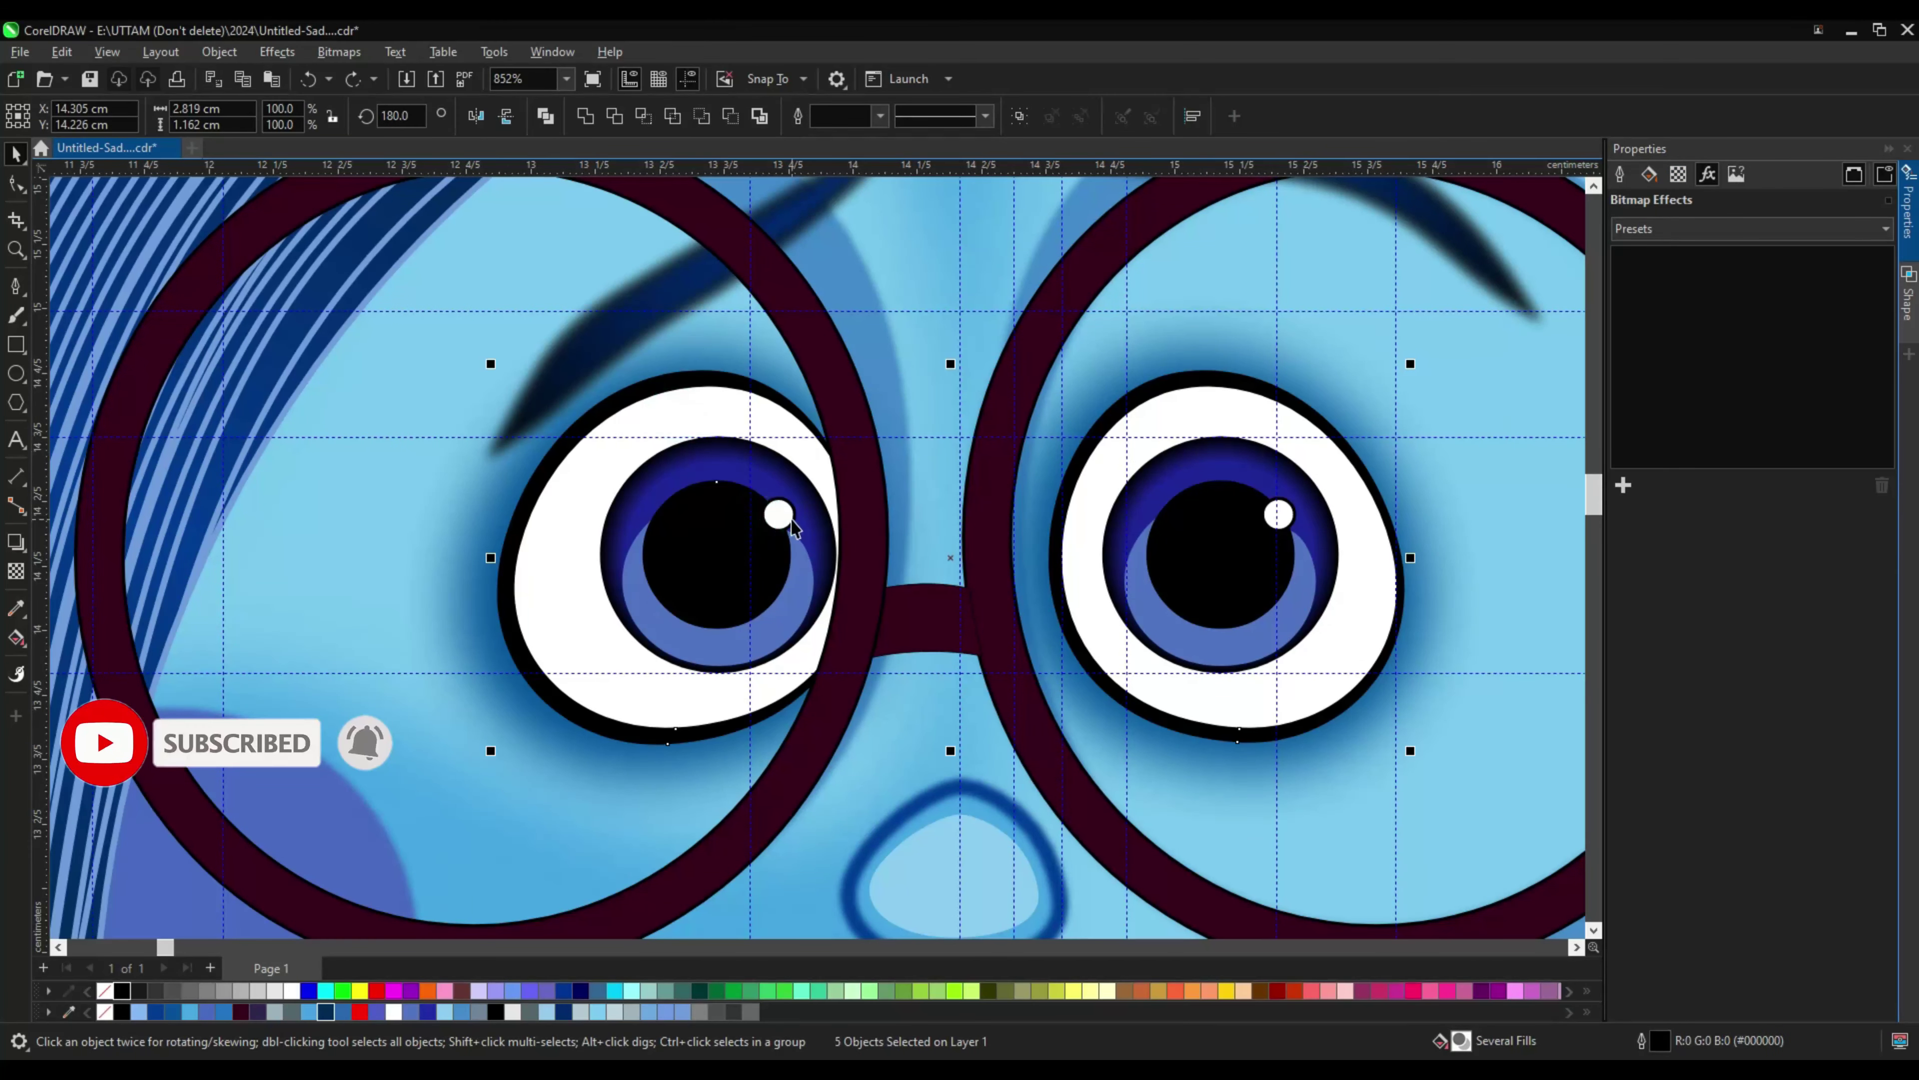
# Step: Apply a Gaussian Blur to the white eyeball shapes to soften their black outlines
pyautogui.click(276, 52)
pyautogui.moveTo(302, 168)
pyautogui.click(483, 234)
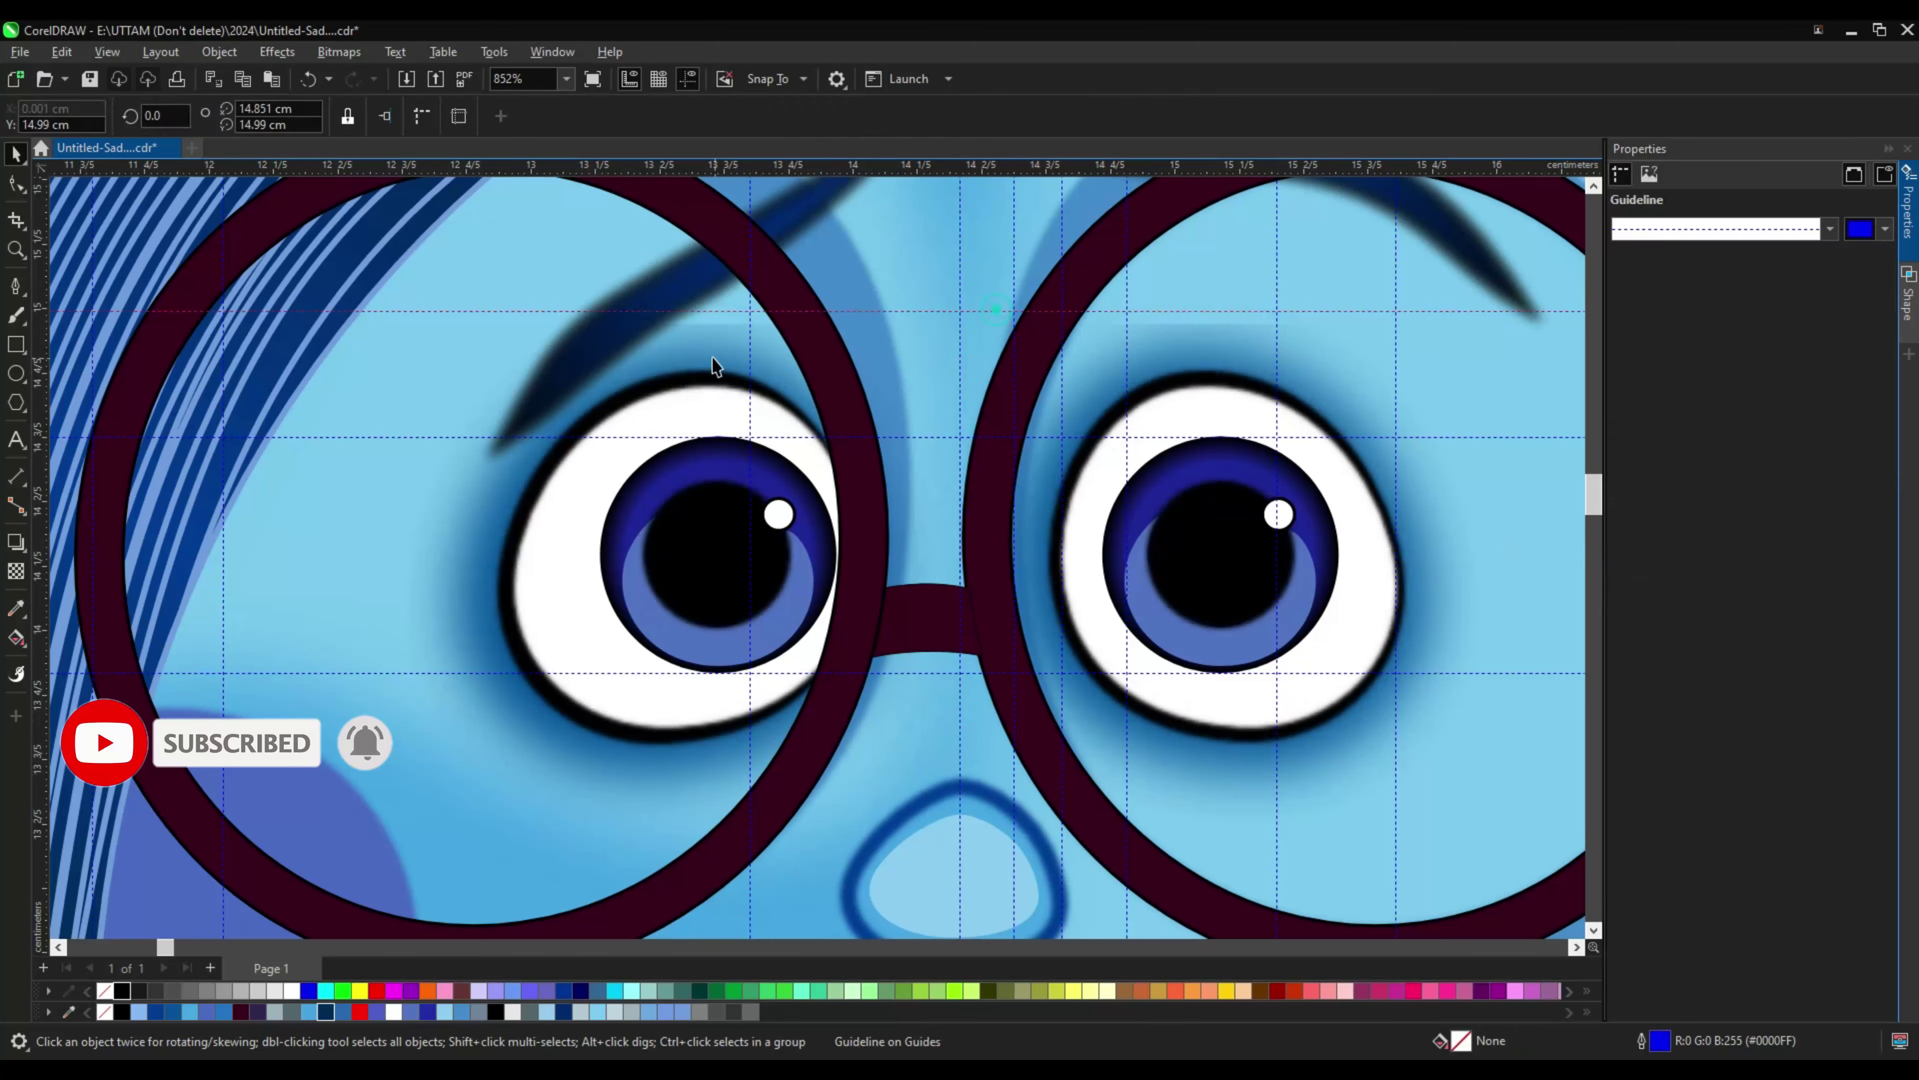
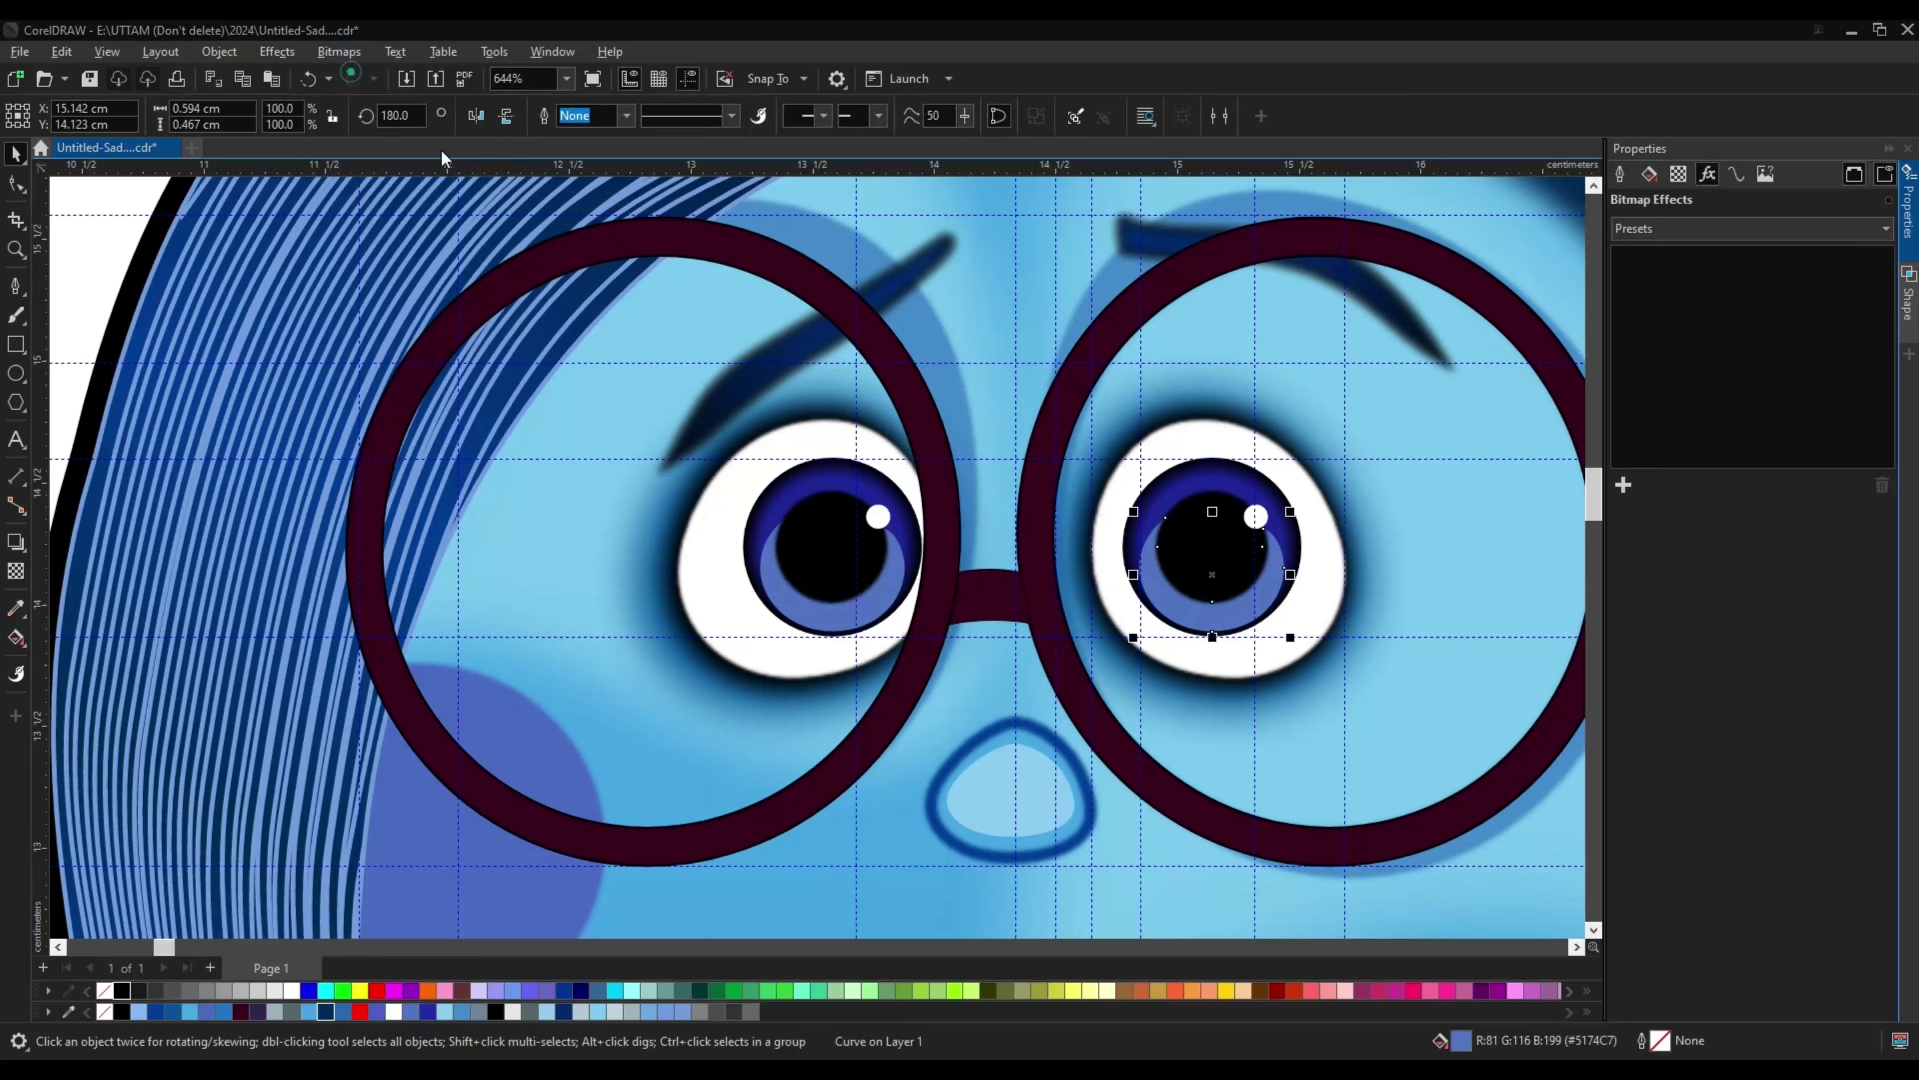
# Step: Apply a Gaussian Blur with a radius of about 16 to the light blue lower iris shapes of both eyes
pyautogui.click(1624, 485)
pyautogui.moveTo(1640, 575)
pyautogui.click(1491, 652)
pyautogui.moveTo(1686, 561); pyautogui.dragTo(1704, 567)
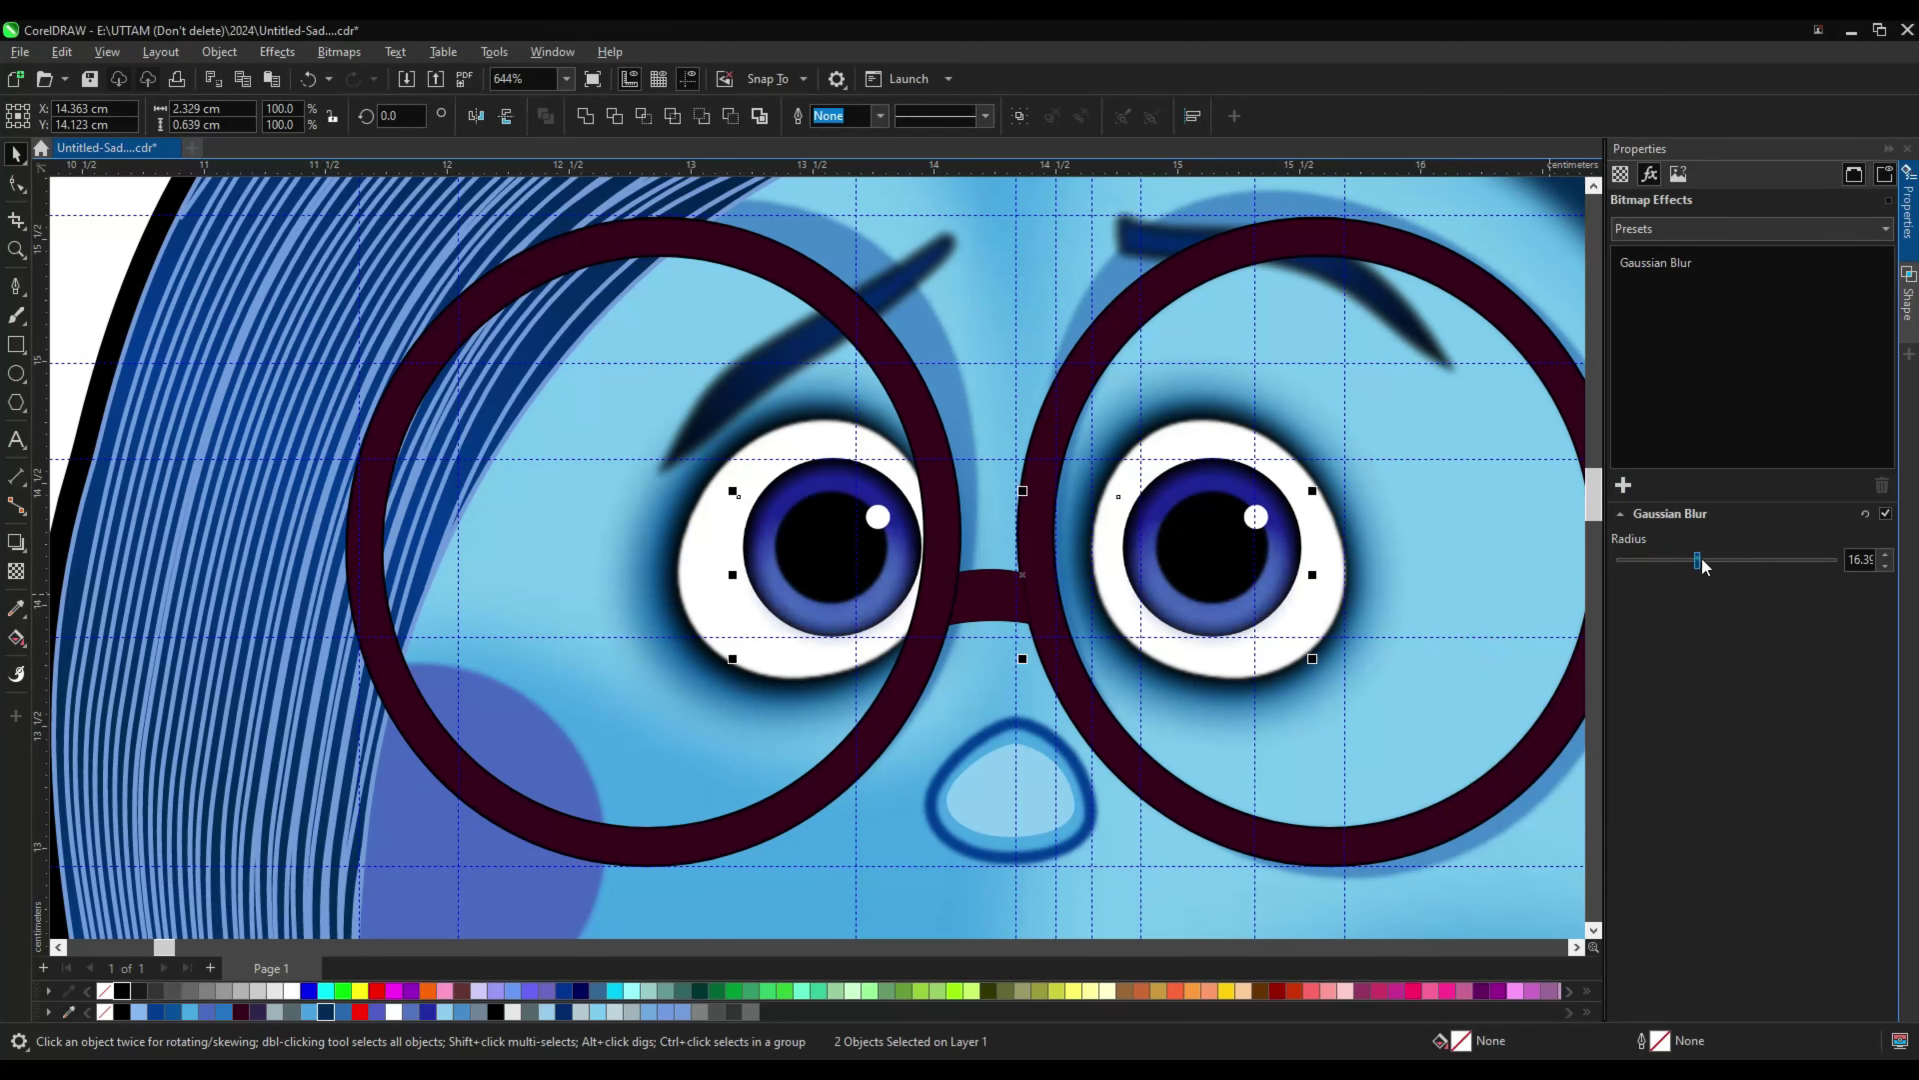
# Step: Select the remaining iris, pupil and glint shapes of both eyes and apply a Gaussian Blur with a radius of about 1.3
pyautogui.click(1276, 514)
pyautogui.click(832, 545)
pyautogui.keyDown('shift'); pyautogui.click(1237, 524); pyautogui.keyUp('shift')
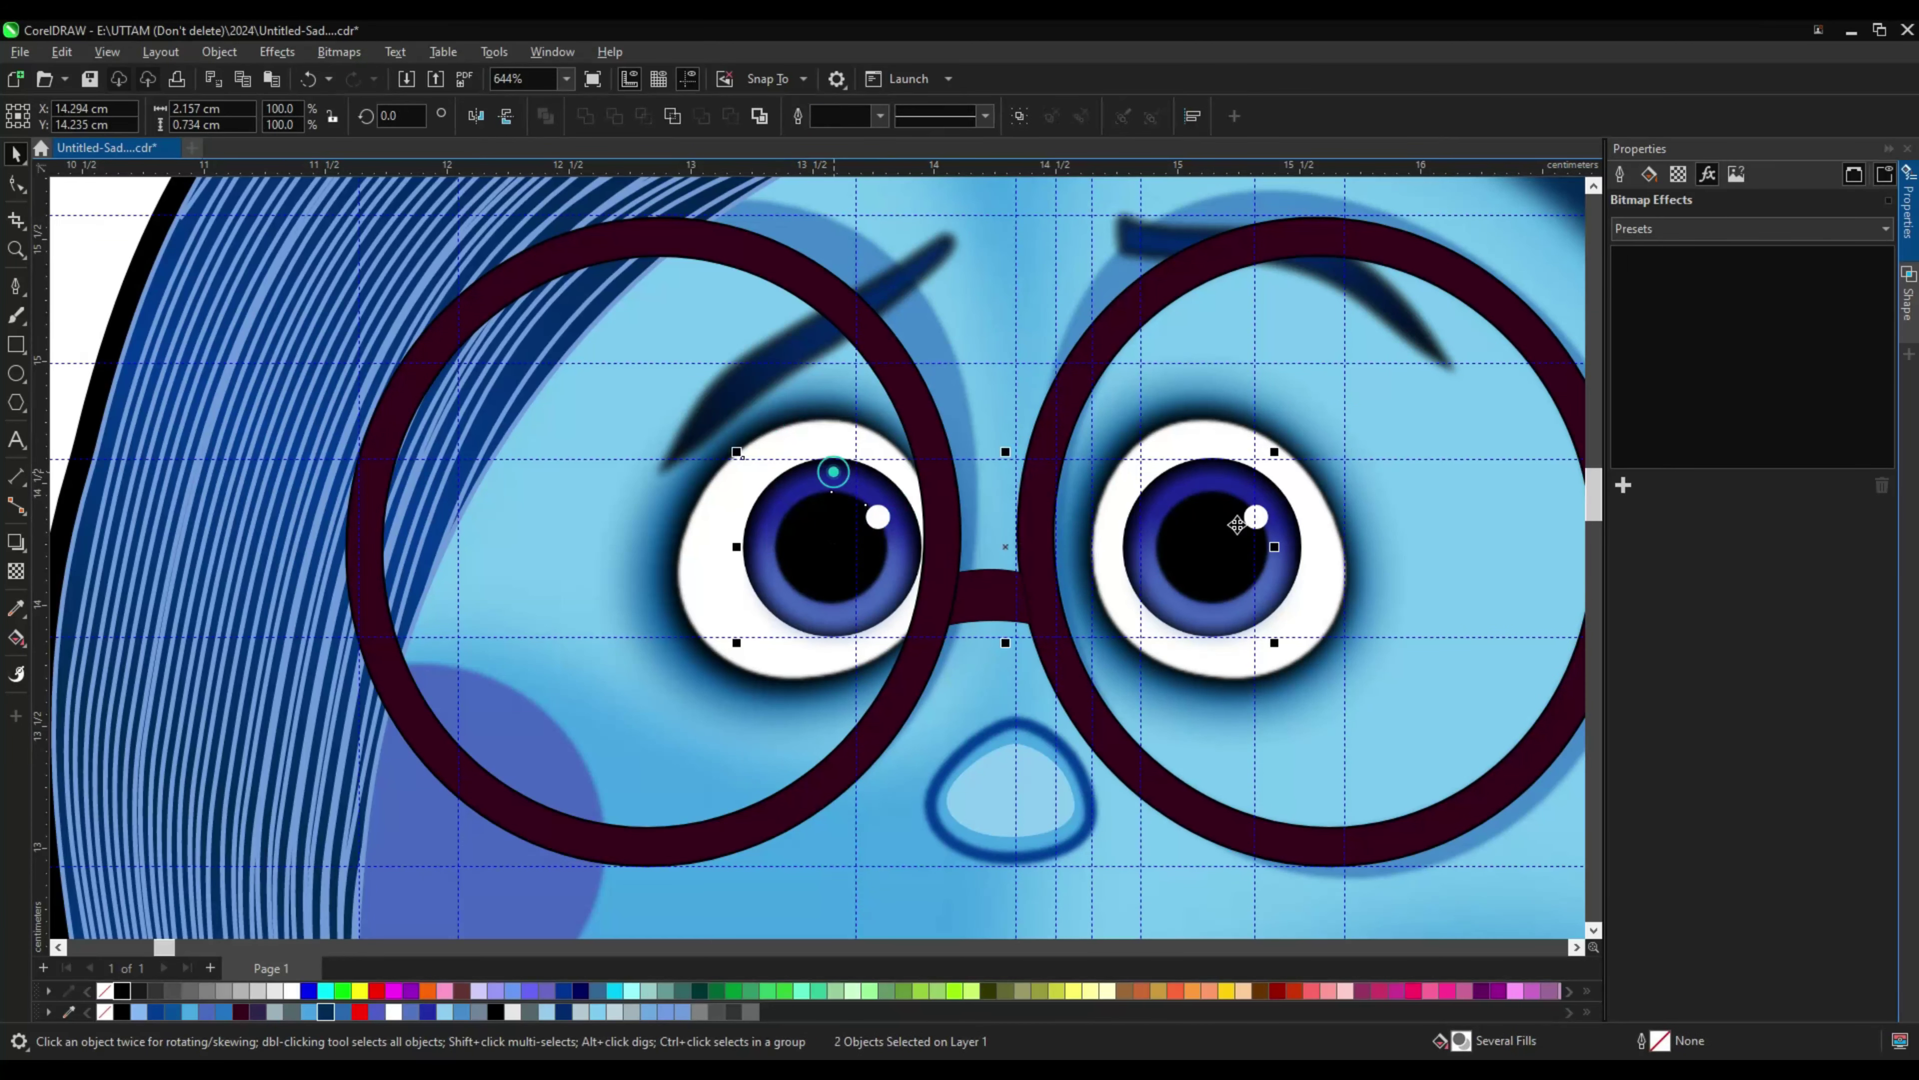
pyautogui.hotkey('ctrl', 'z')
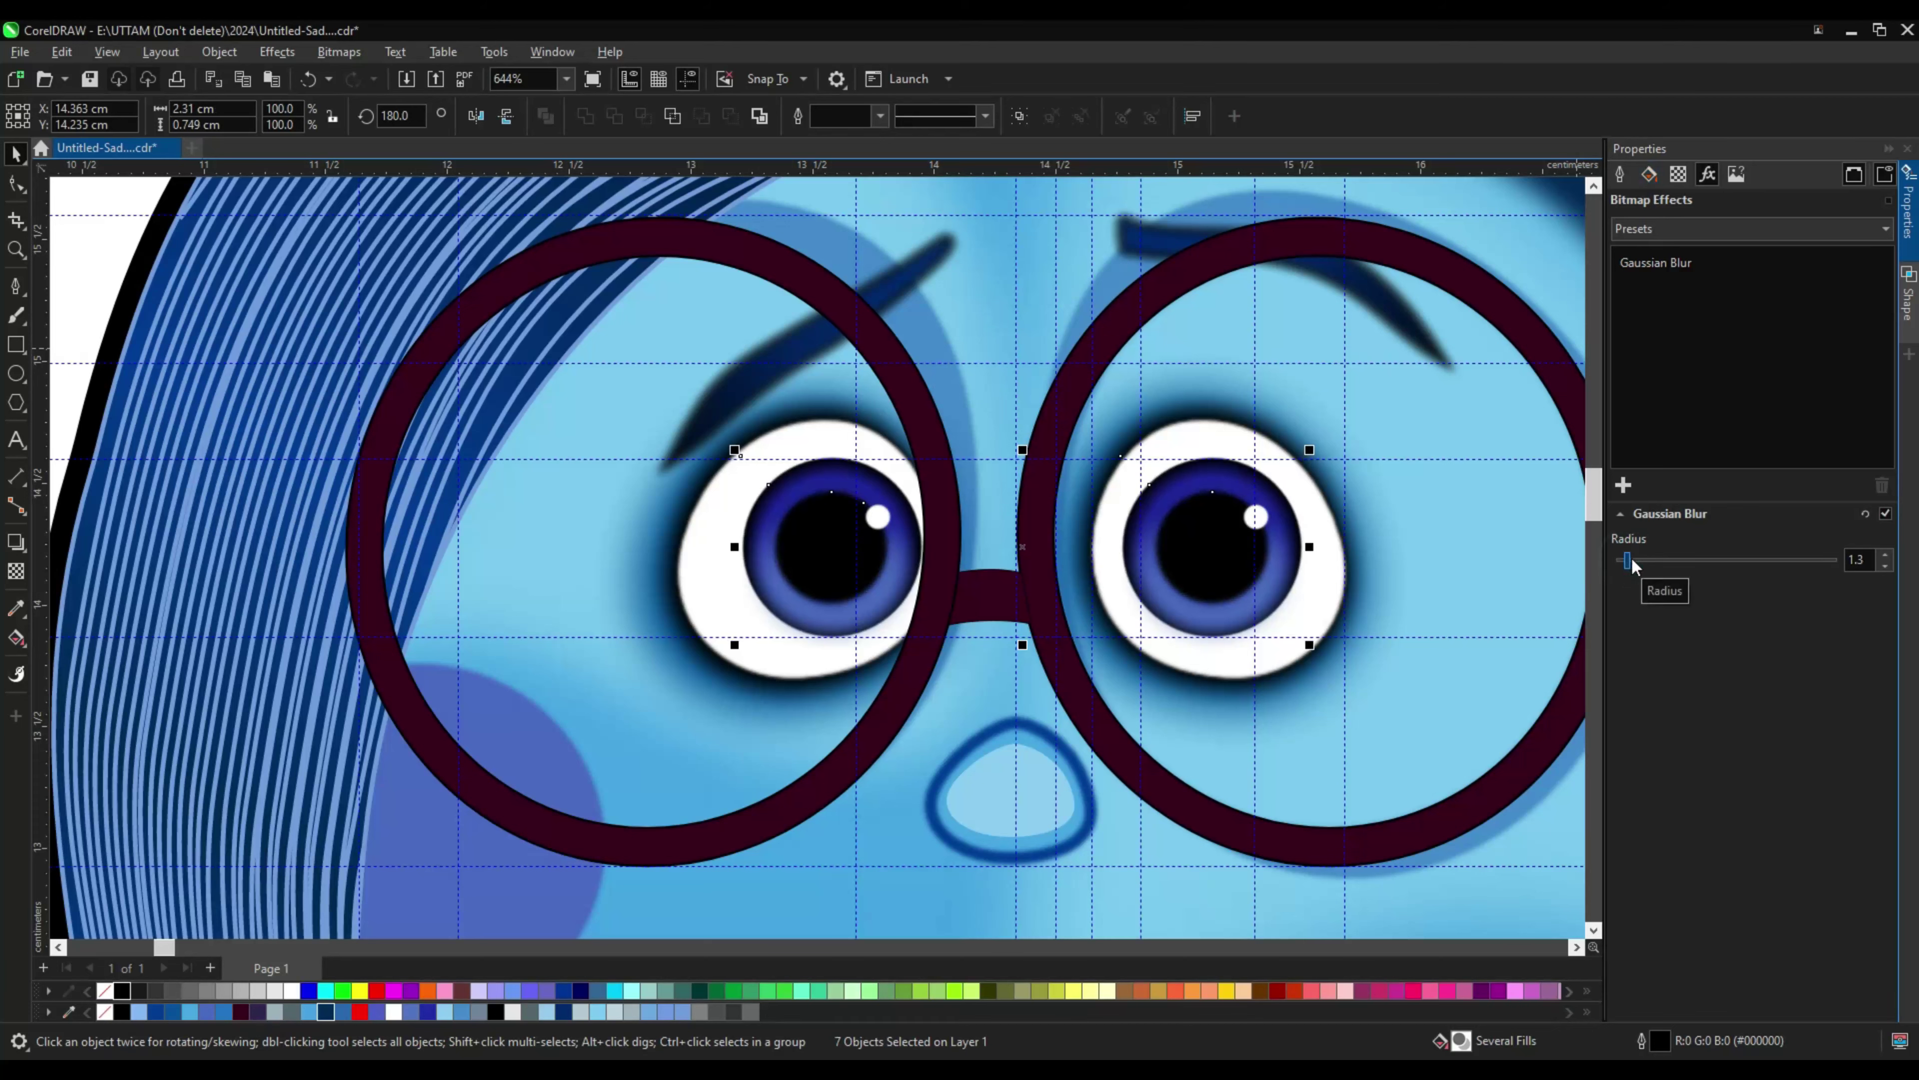
pyautogui.click(824, 559)
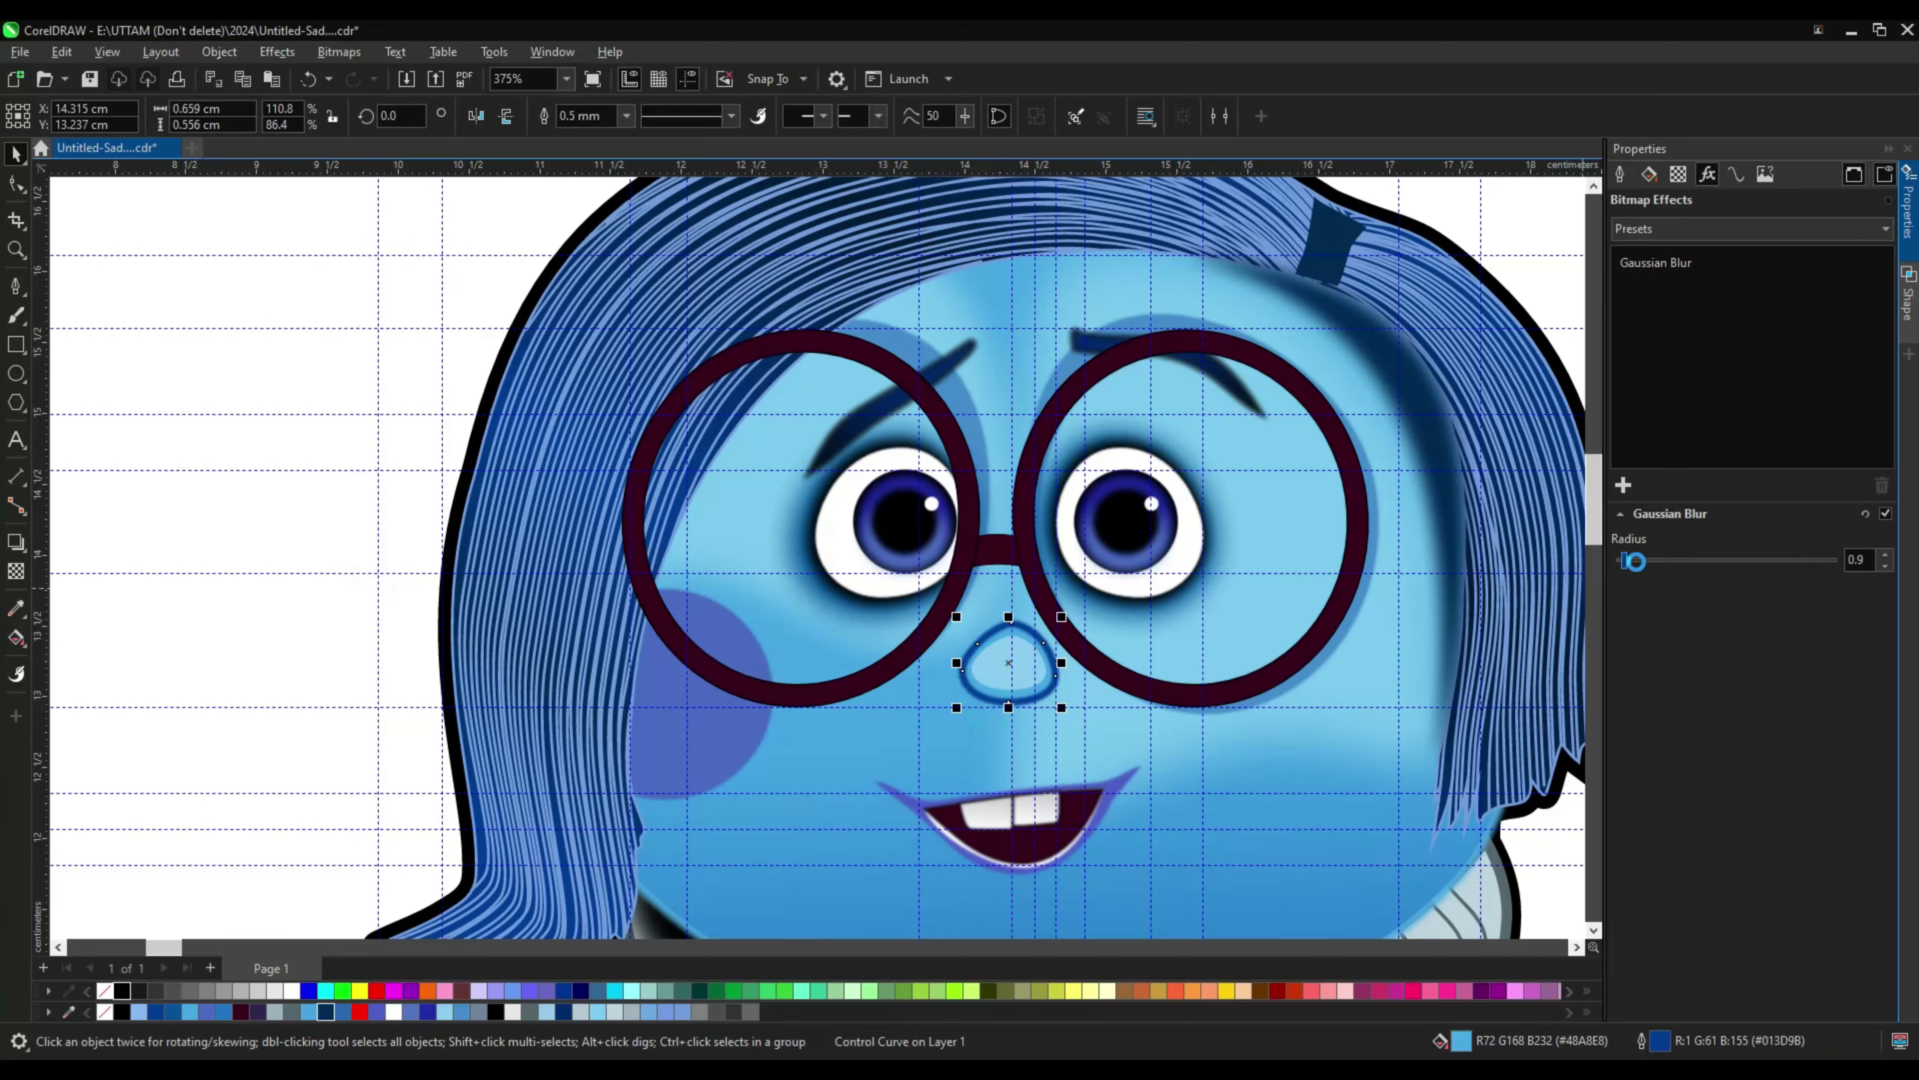
# Step: Apply a Gaussian Blur to the outlined nose shape and to the lighter highlight inside it
pyautogui.click(1623, 485)
pyautogui.click(1492, 626)
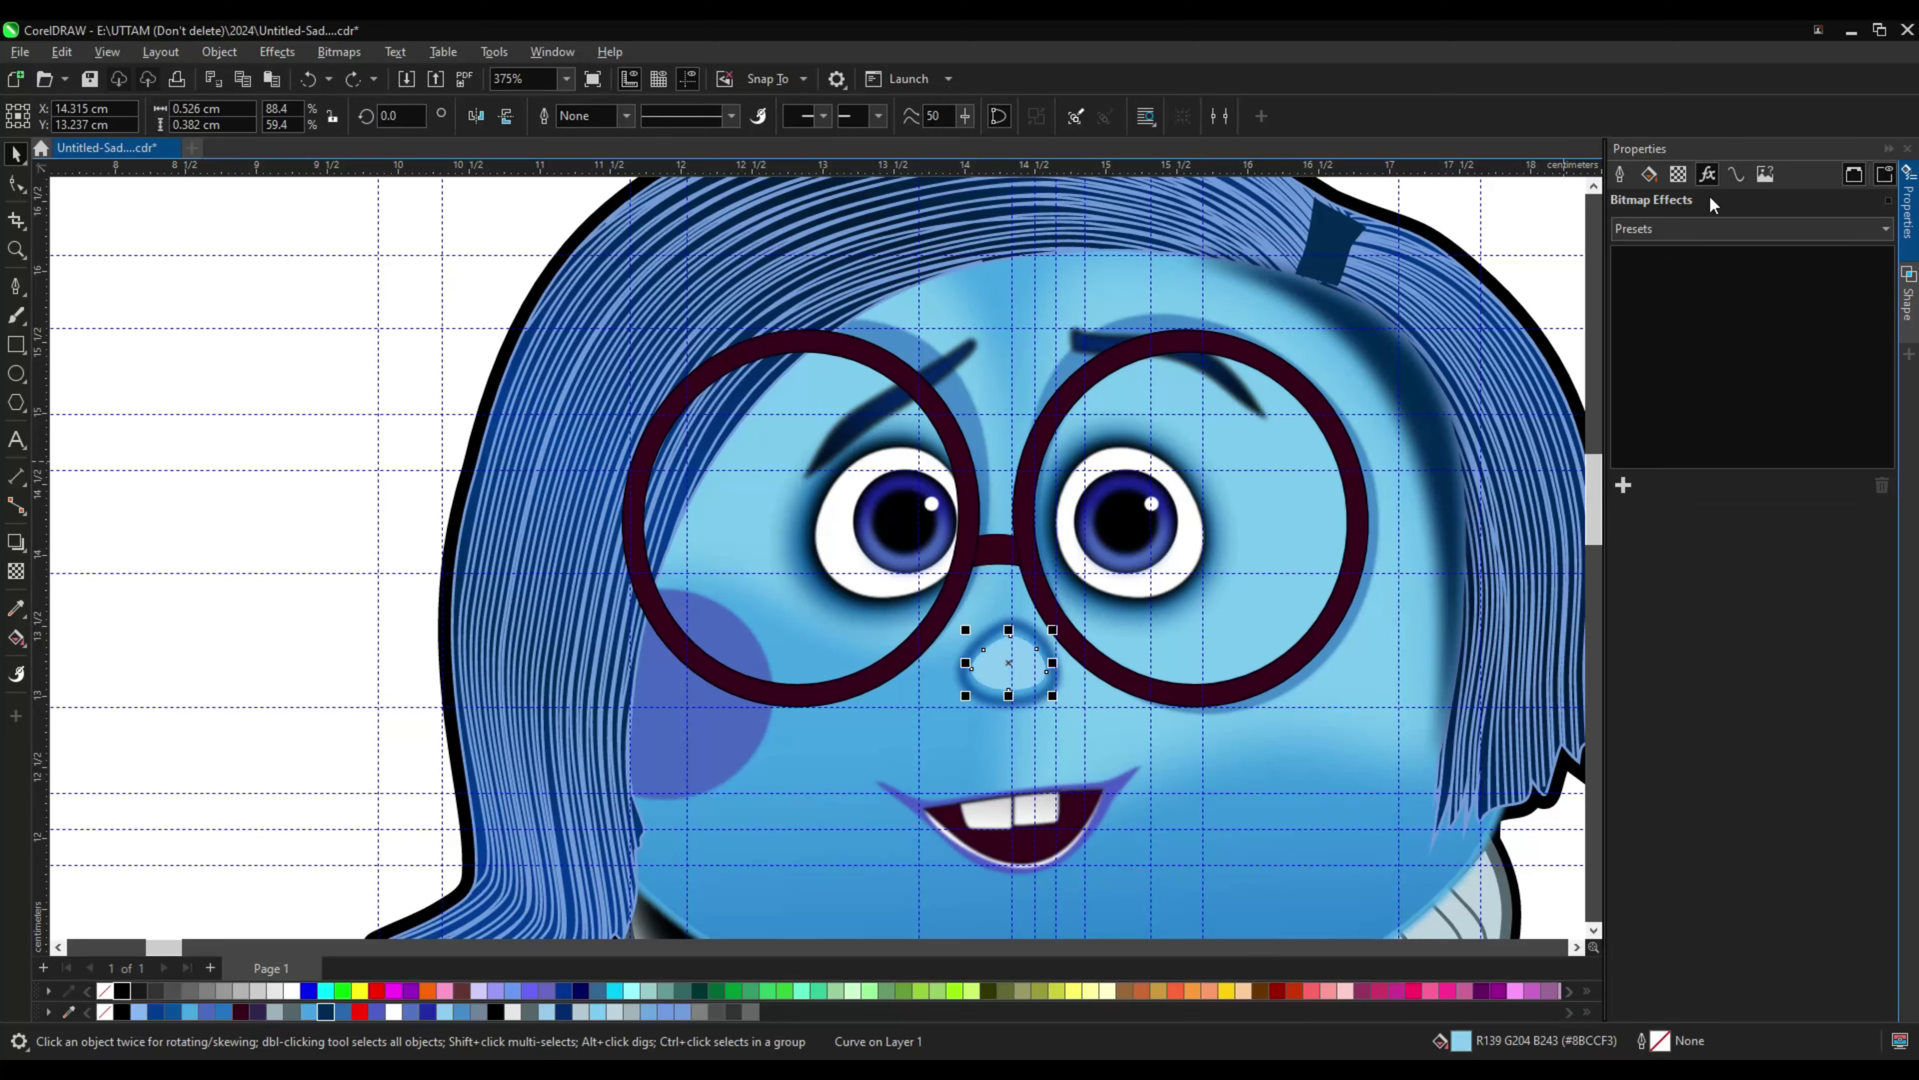
pyautogui.click(1623, 485)
pyautogui.click(1482, 586)
# Step: Blur the purple lip shape with a radius of 5 and the white mouth shape with a radius of about 2.1
pyautogui.scroll(1, 1100, 641)
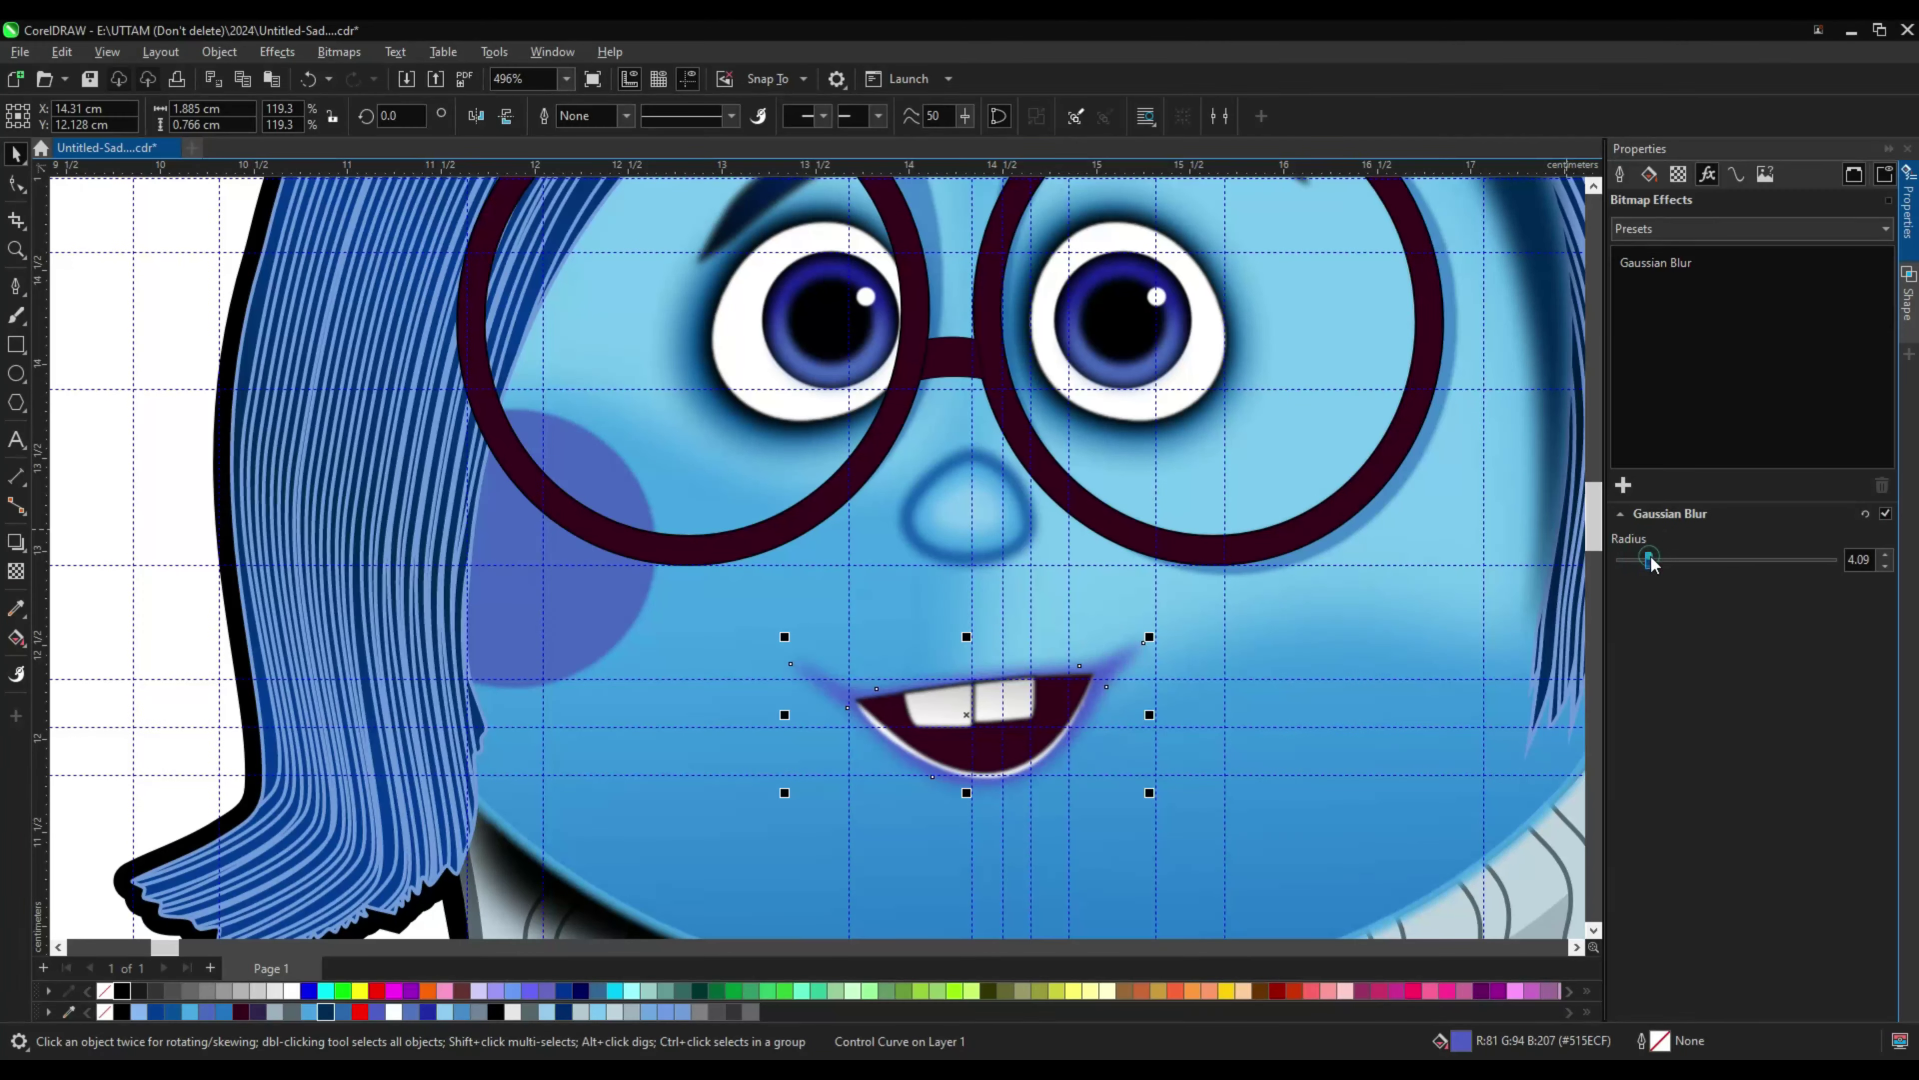
pyautogui.scroll(2, 1041, 758)
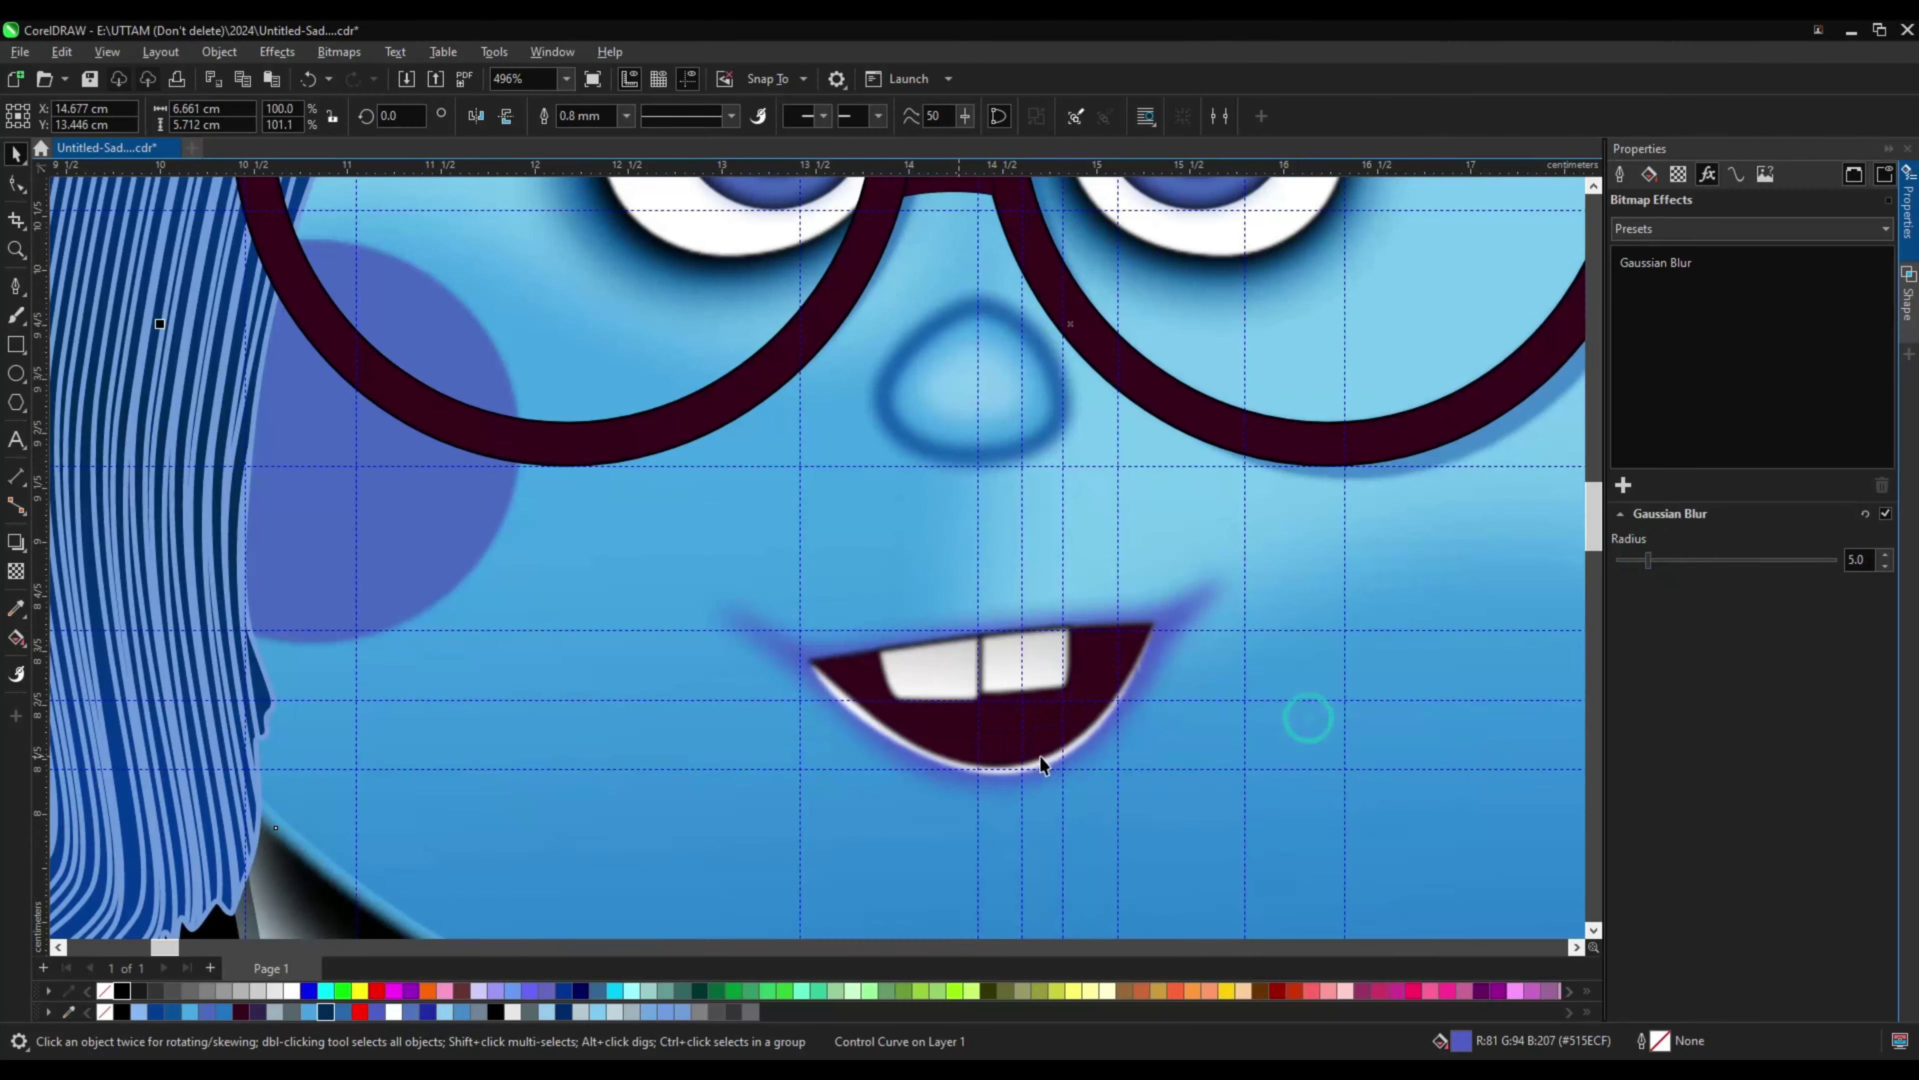
pyautogui.moveTo(1649, 559); pyautogui.dragTo(1644, 559)
pyautogui.scroll(2, 1057, 614)
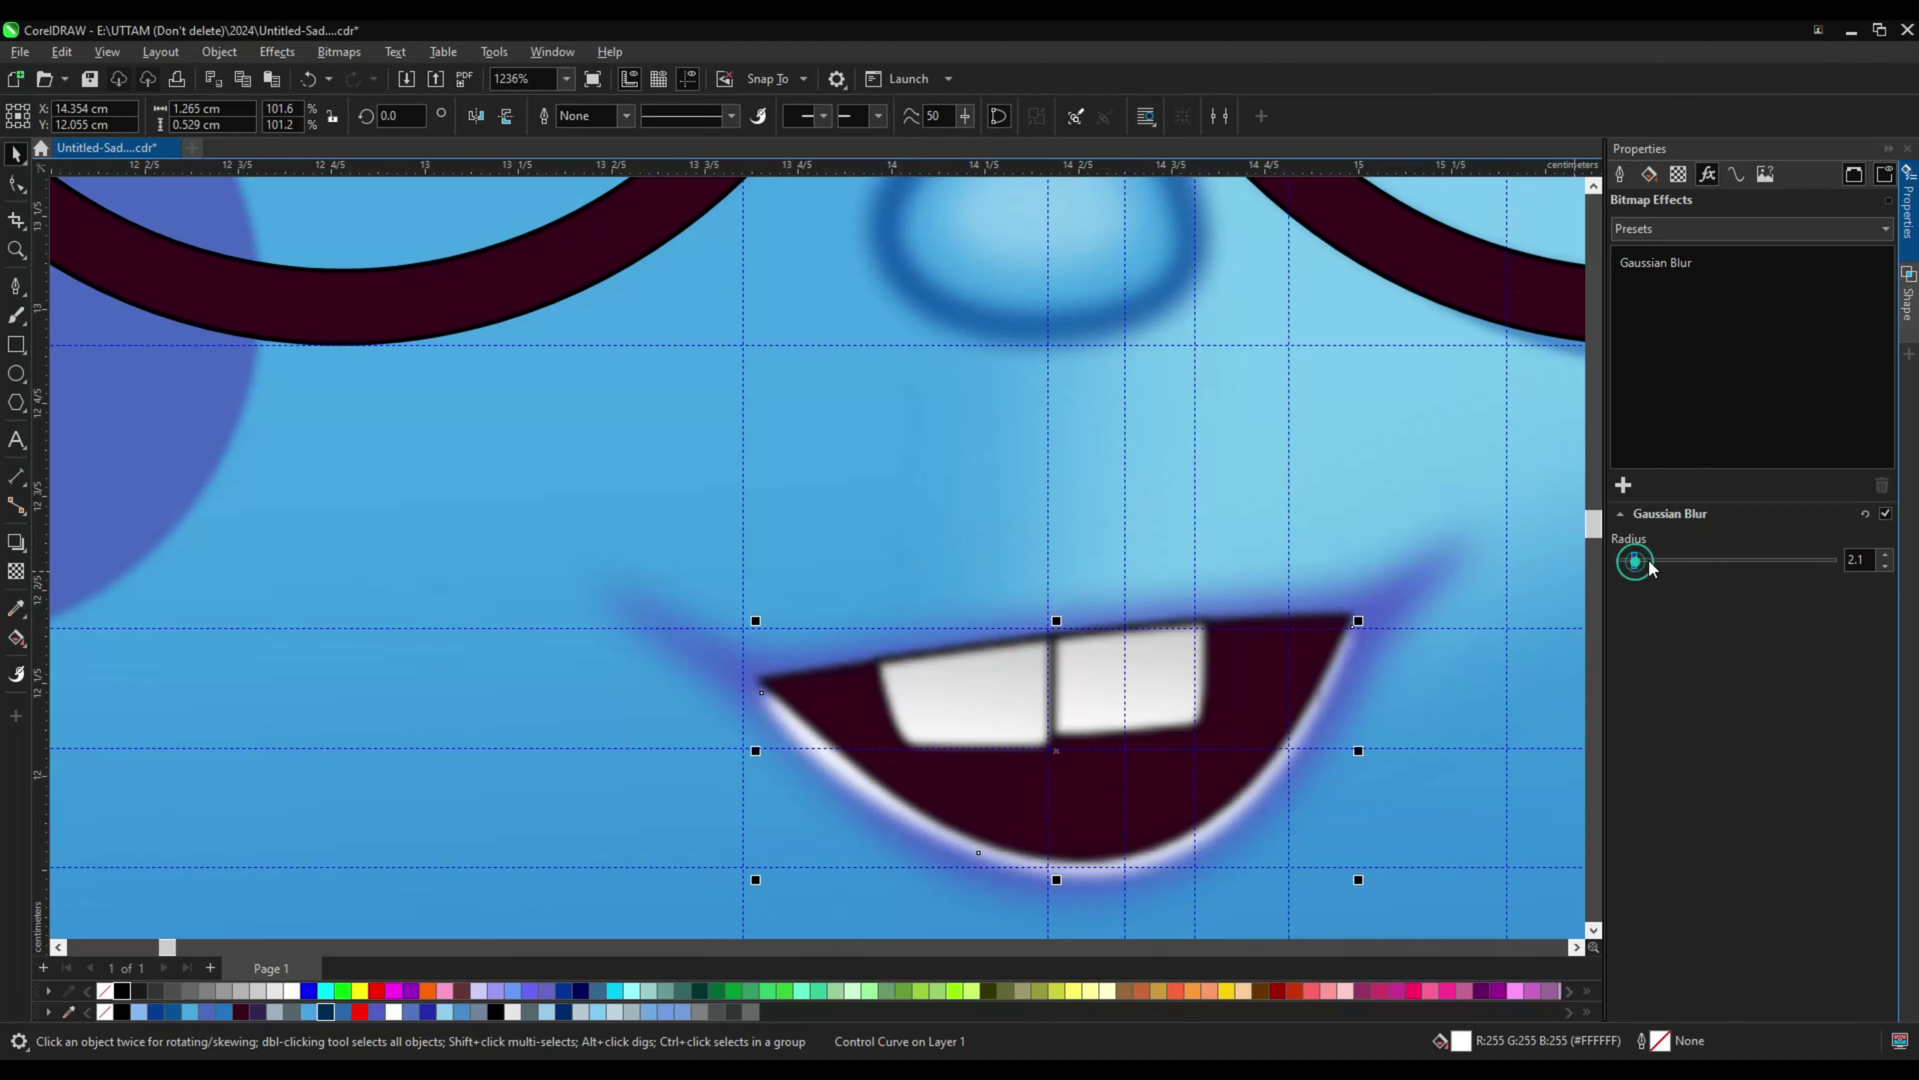
# Step: Review the softened face up close and from afar, checking the eyes, nose and mouth
pyautogui.scroll(-6, 974, 688)
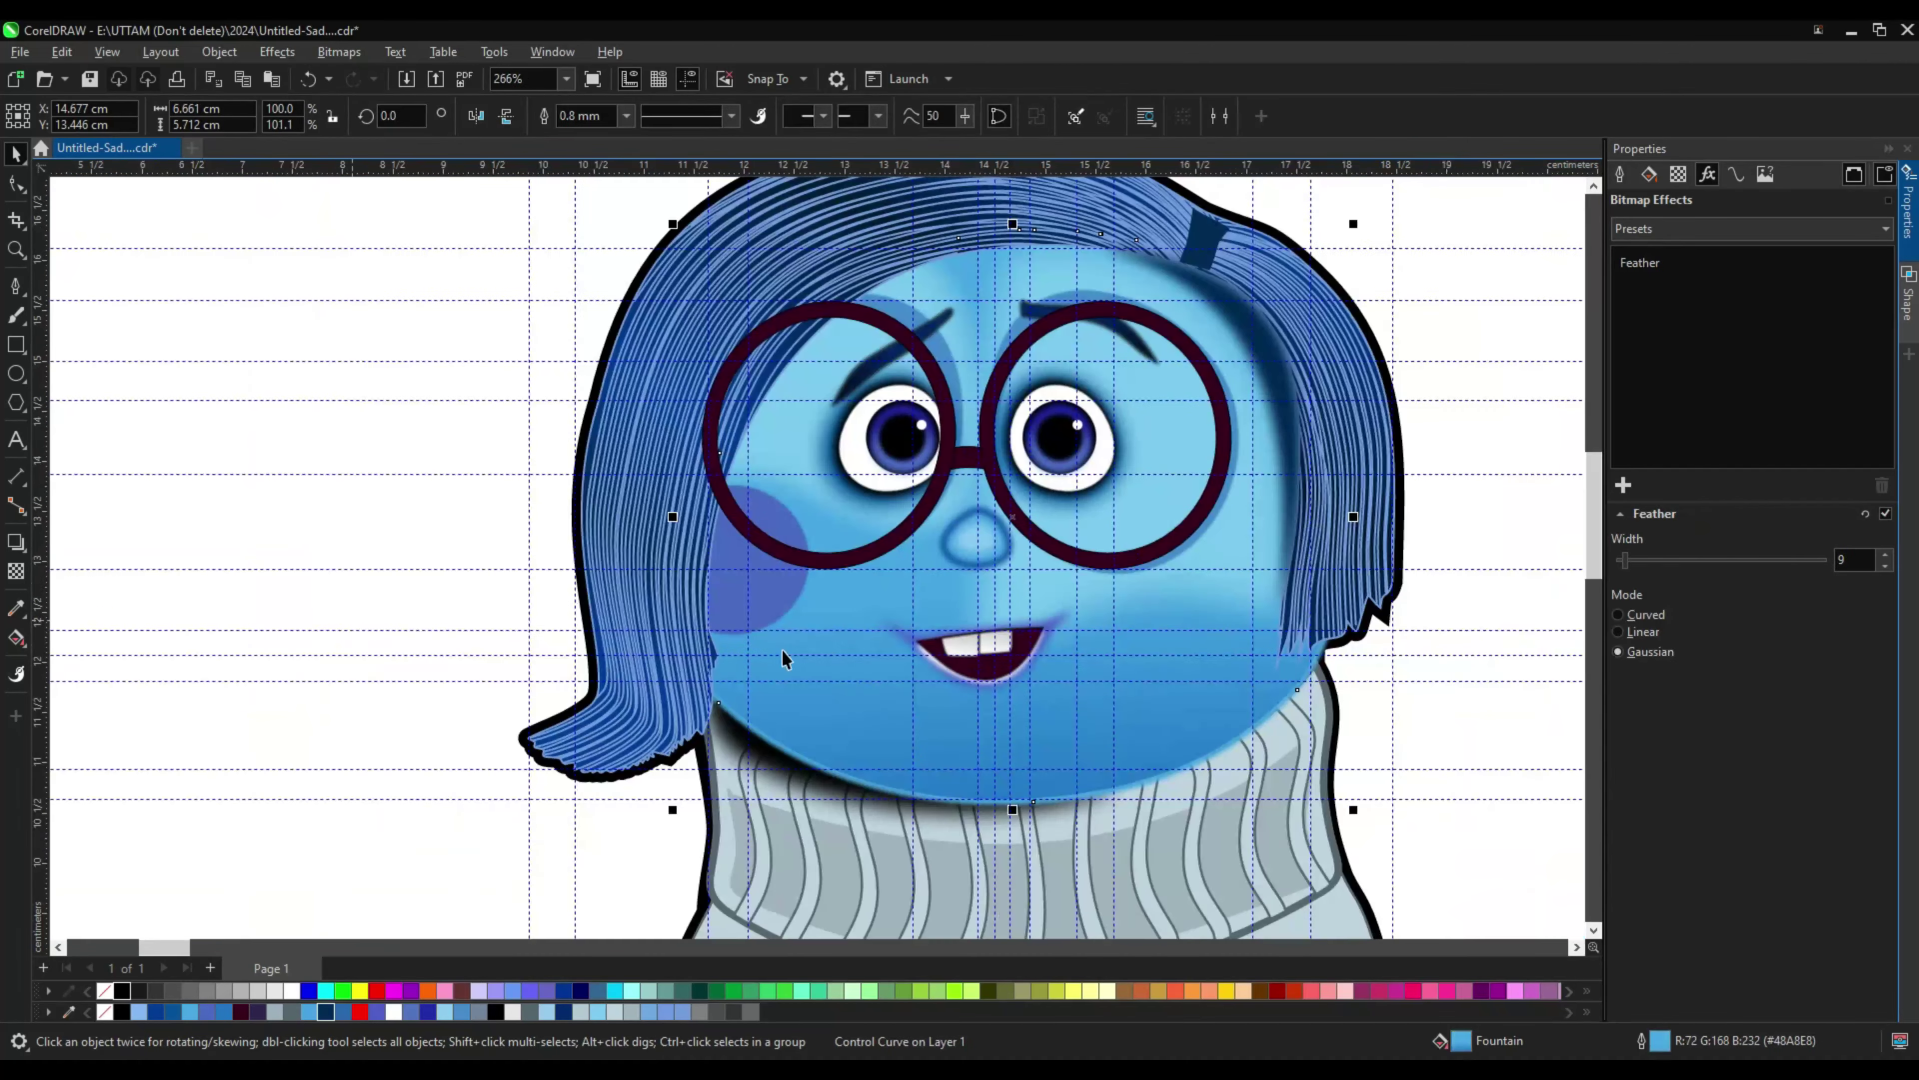
pyautogui.scroll(1, 793, 738)
pyautogui.press('Escape')
pyautogui.scroll(-3, 793, 737)
pyautogui.scroll(2, 985, 390)
pyautogui.scroll(-2, 1028, 304)
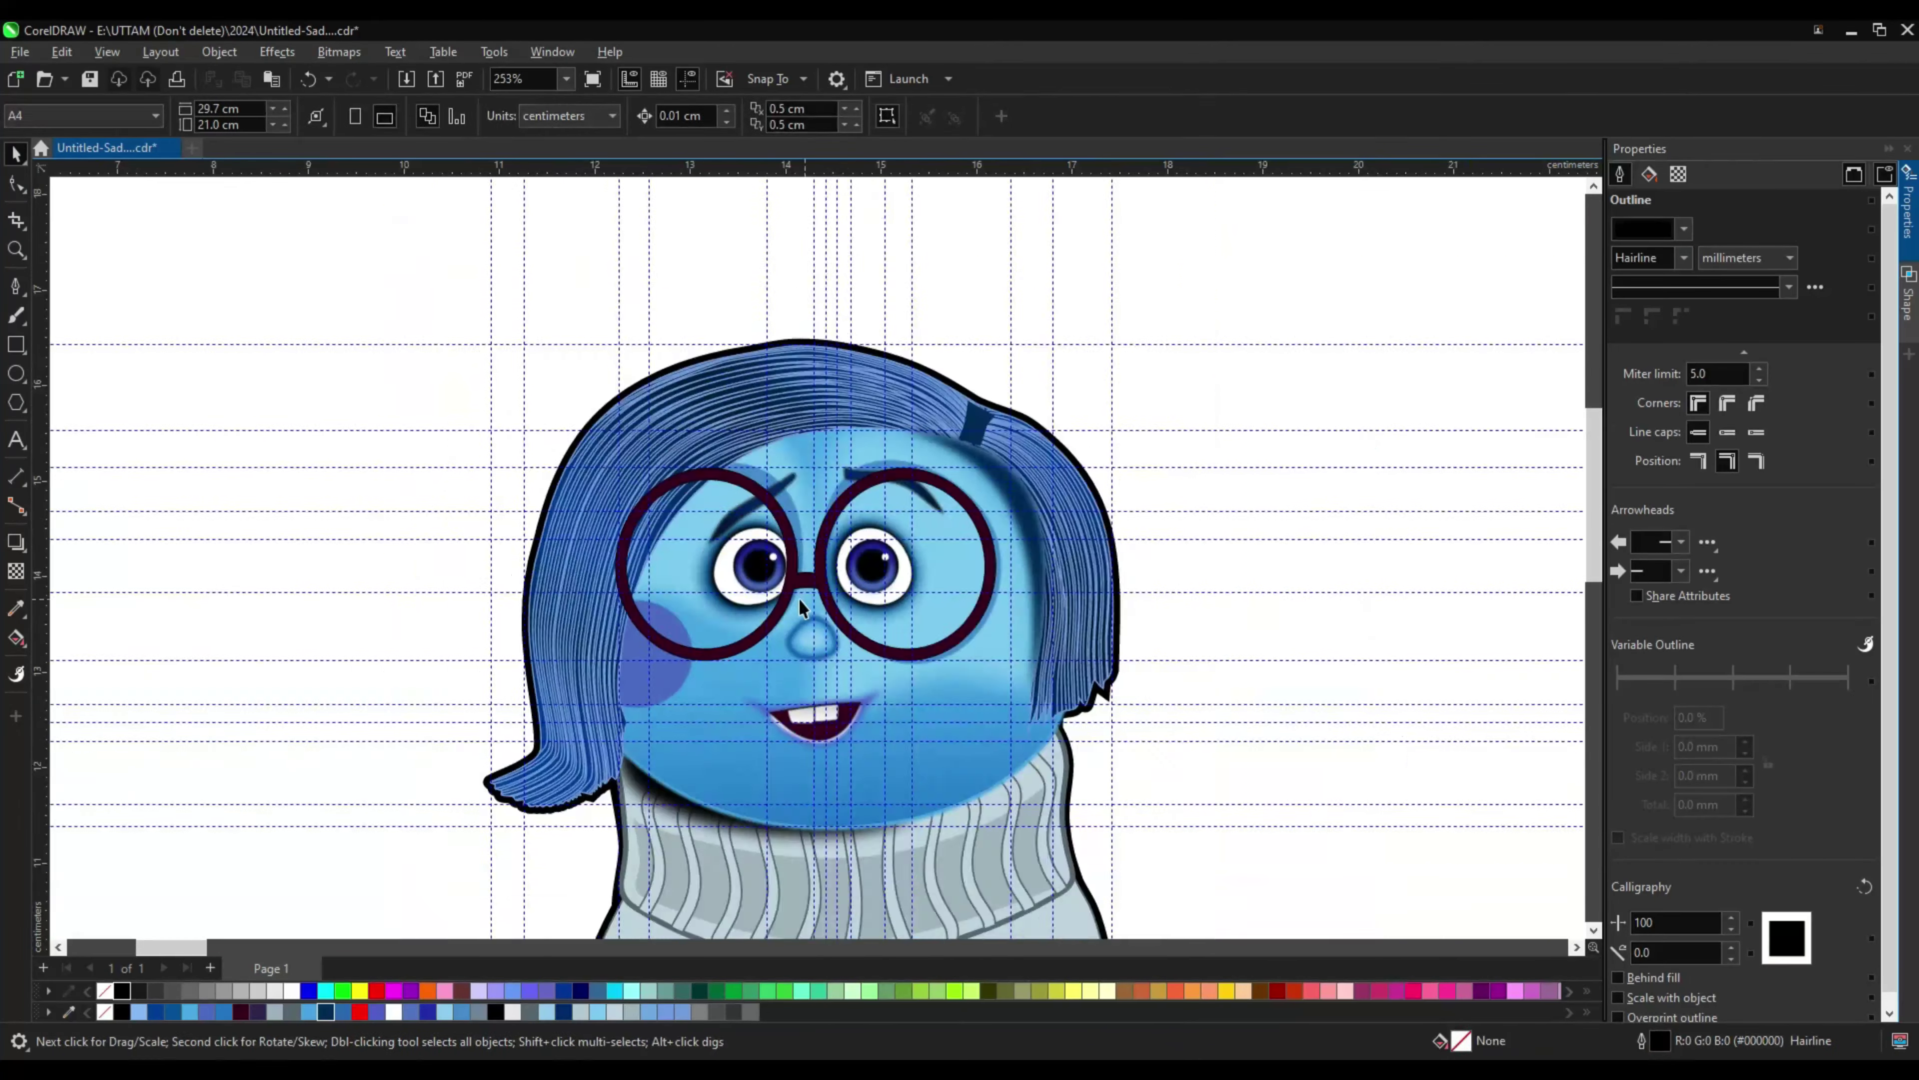
pyautogui.scroll(3, 843, 478)
pyautogui.click(842, 478)
pyautogui.scroll(-5, 843, 478)
pyautogui.press('Escape')
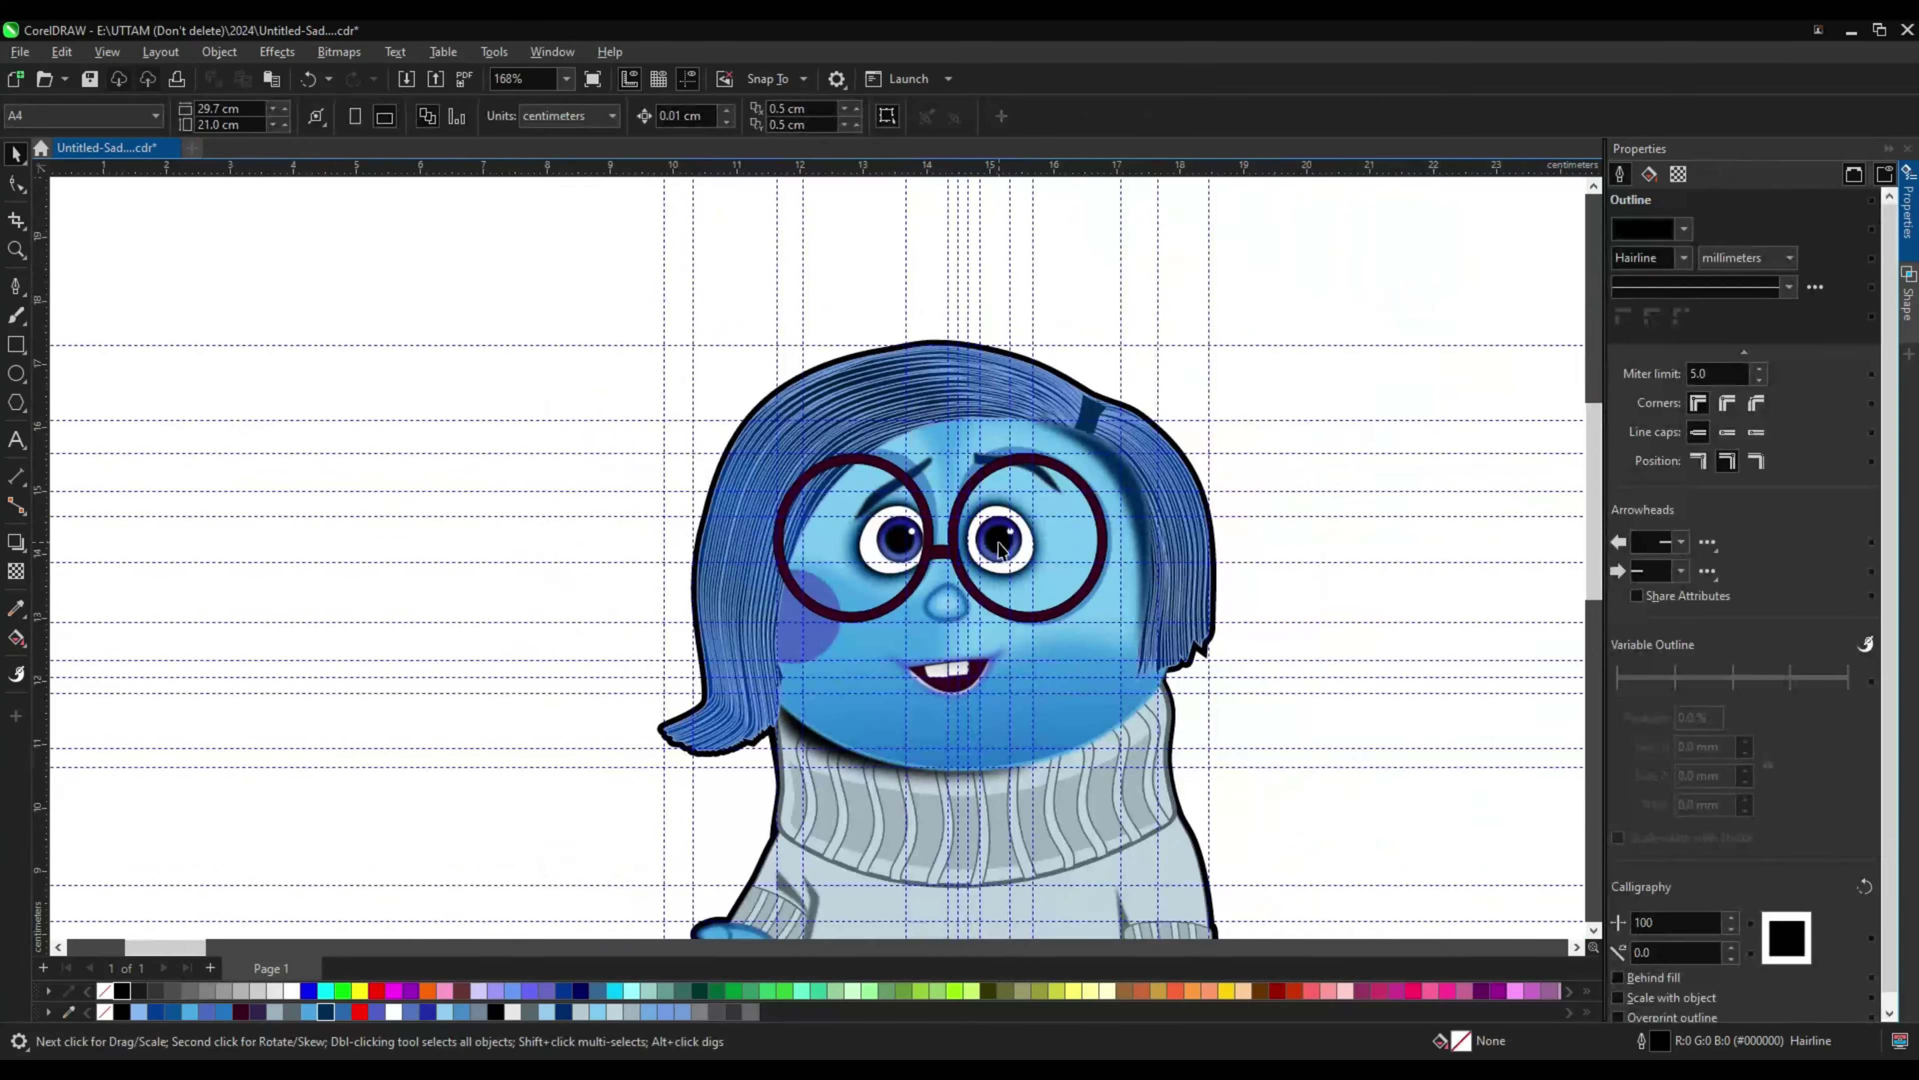
# Step: Select all the nose shapes together and shift them about 0.12 cm left on the face
pyautogui.moveTo(899, 593); pyautogui.dragTo(1013, 691)
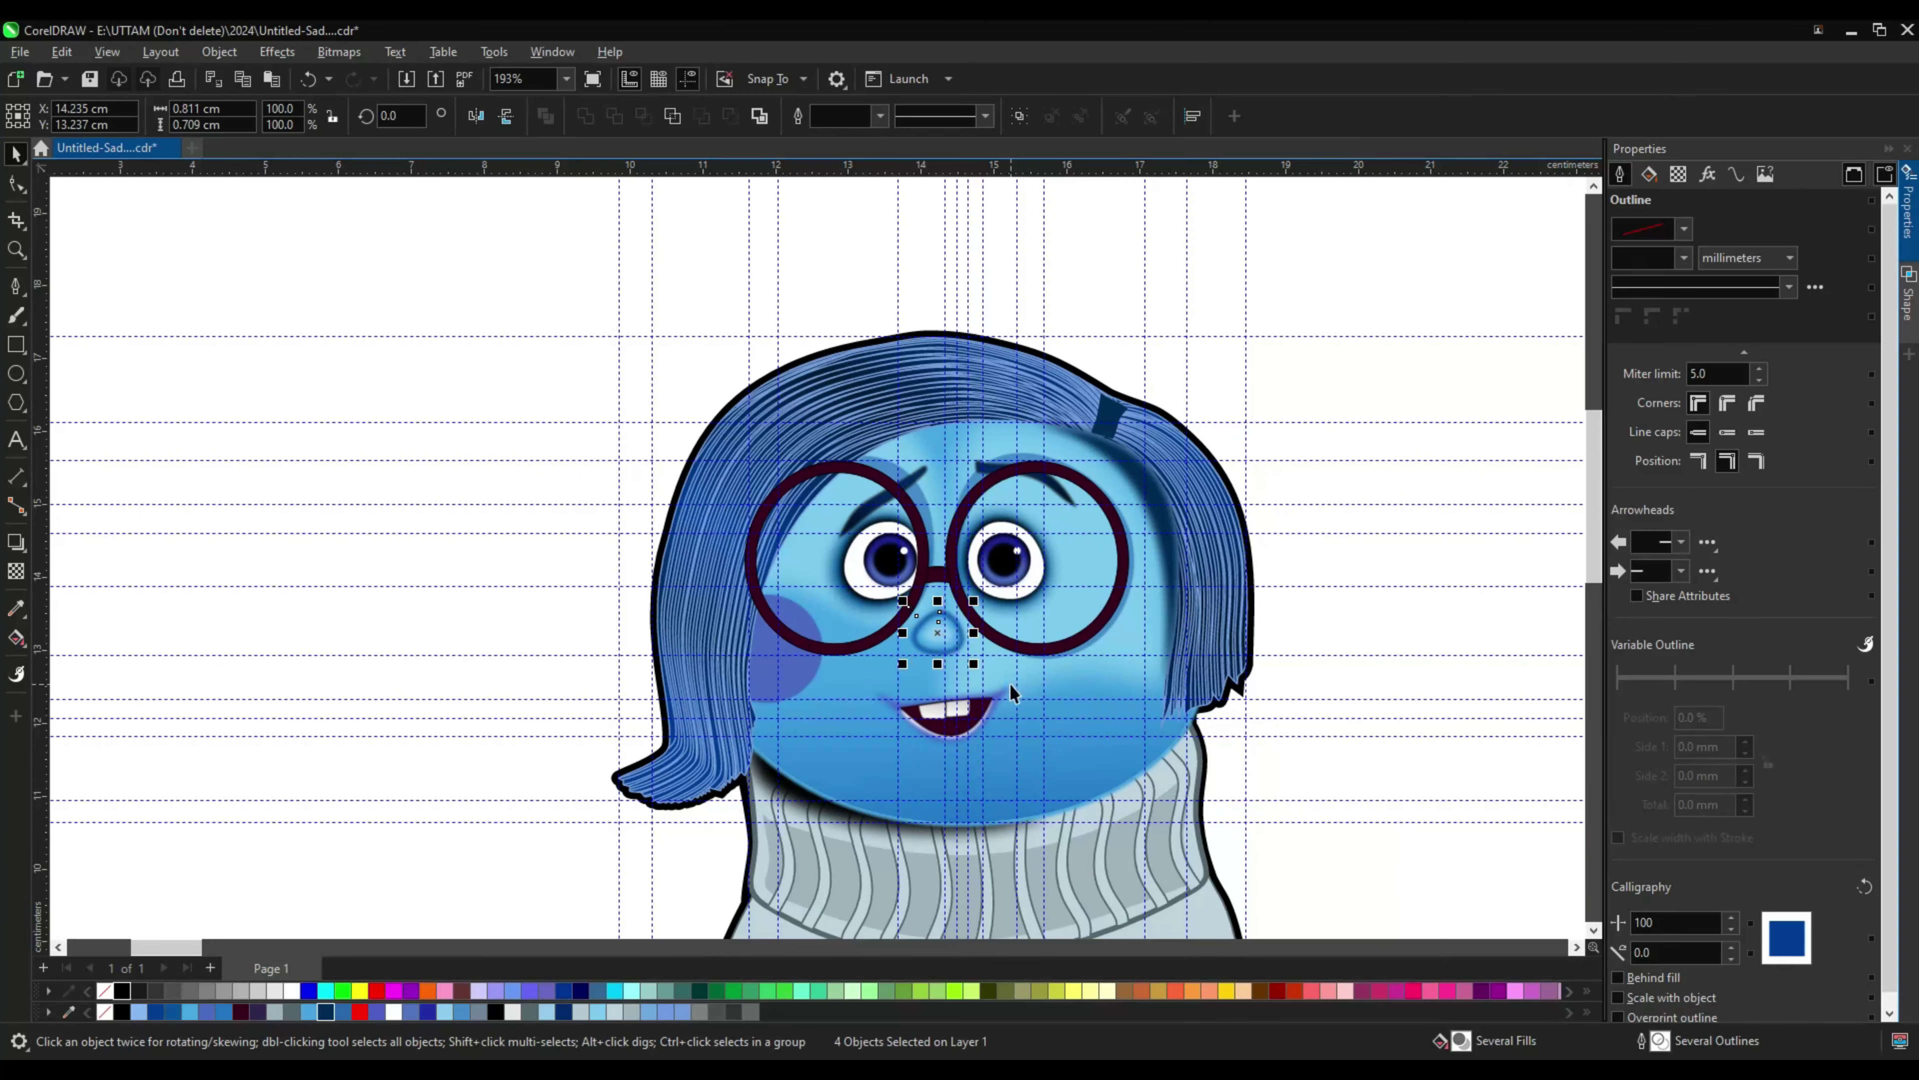
pyautogui.keyDown('shift'); pyautogui.click(937, 573); pyautogui.keyUp('shift')
pyautogui.scroll(2, 945, 571)
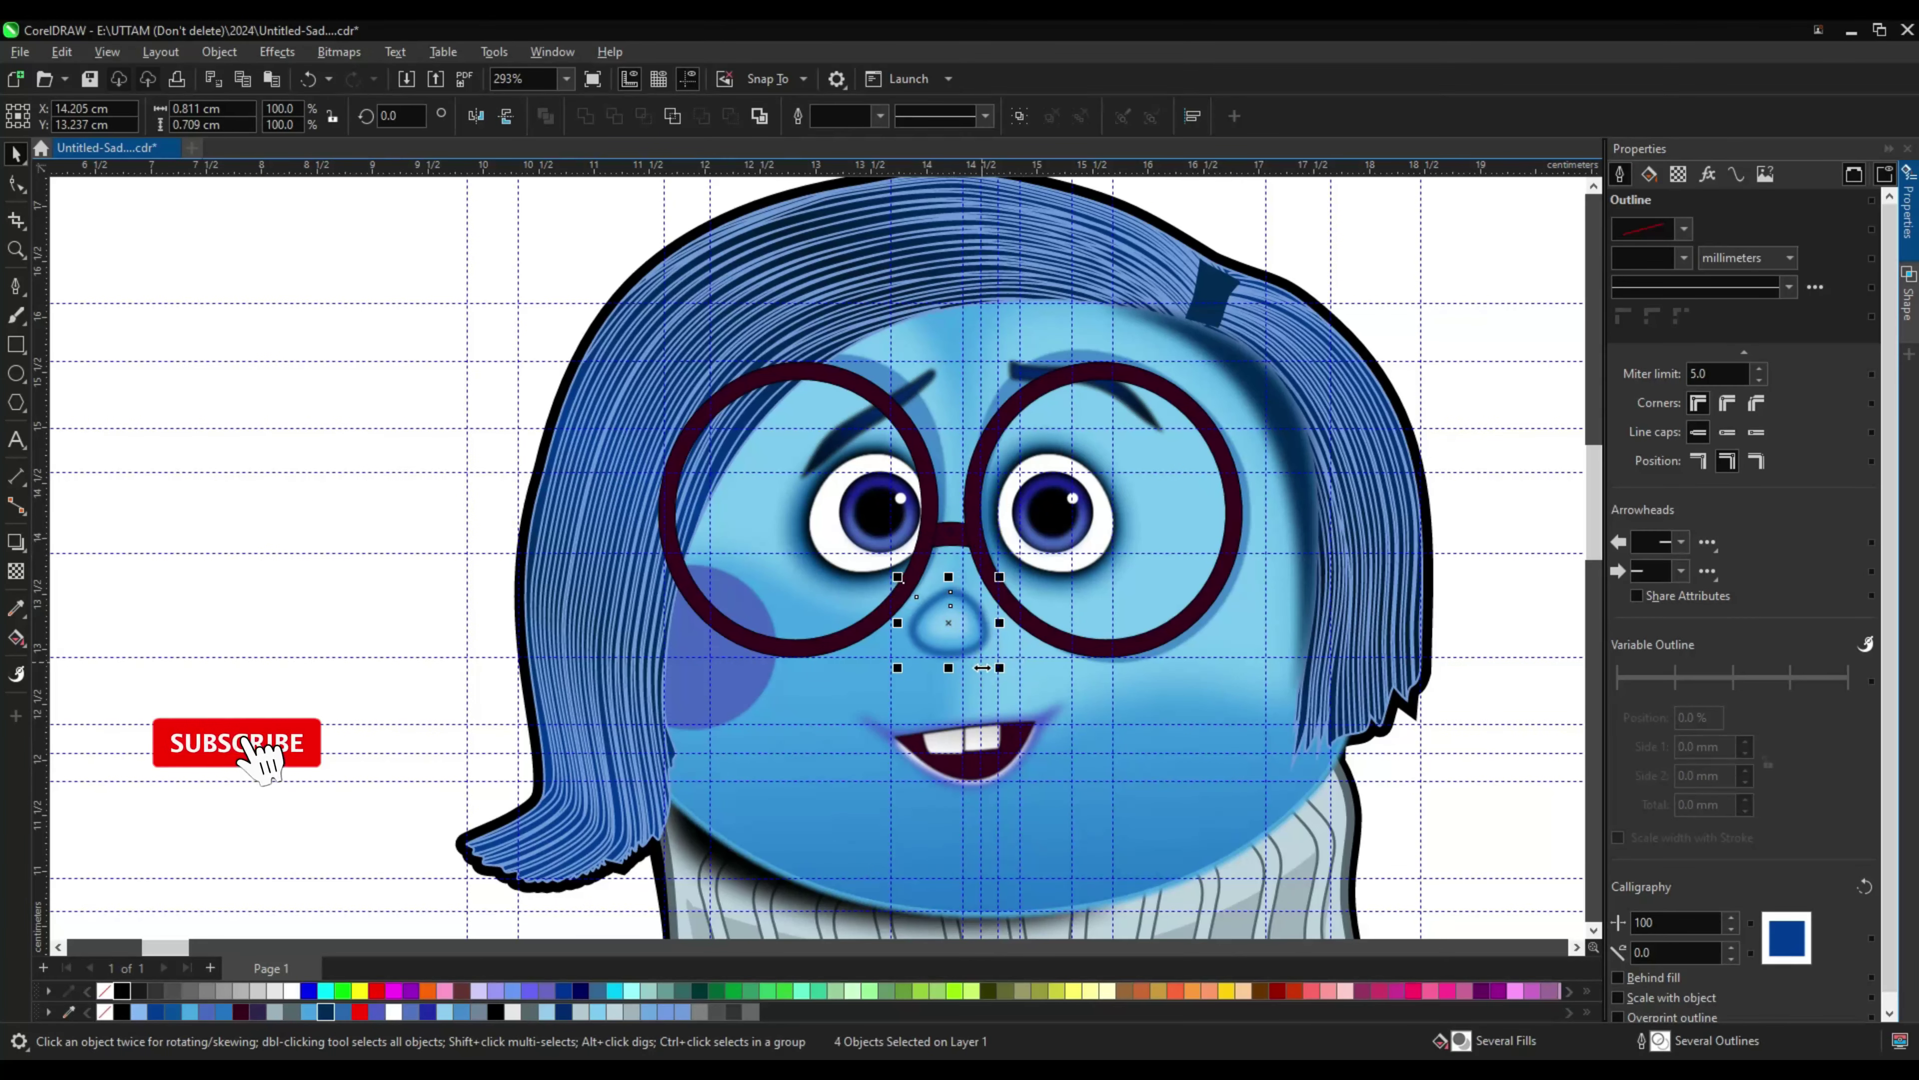
pyautogui.scroll(-2, 1264, 326)
pyautogui.scroll(3, 1263, 326)
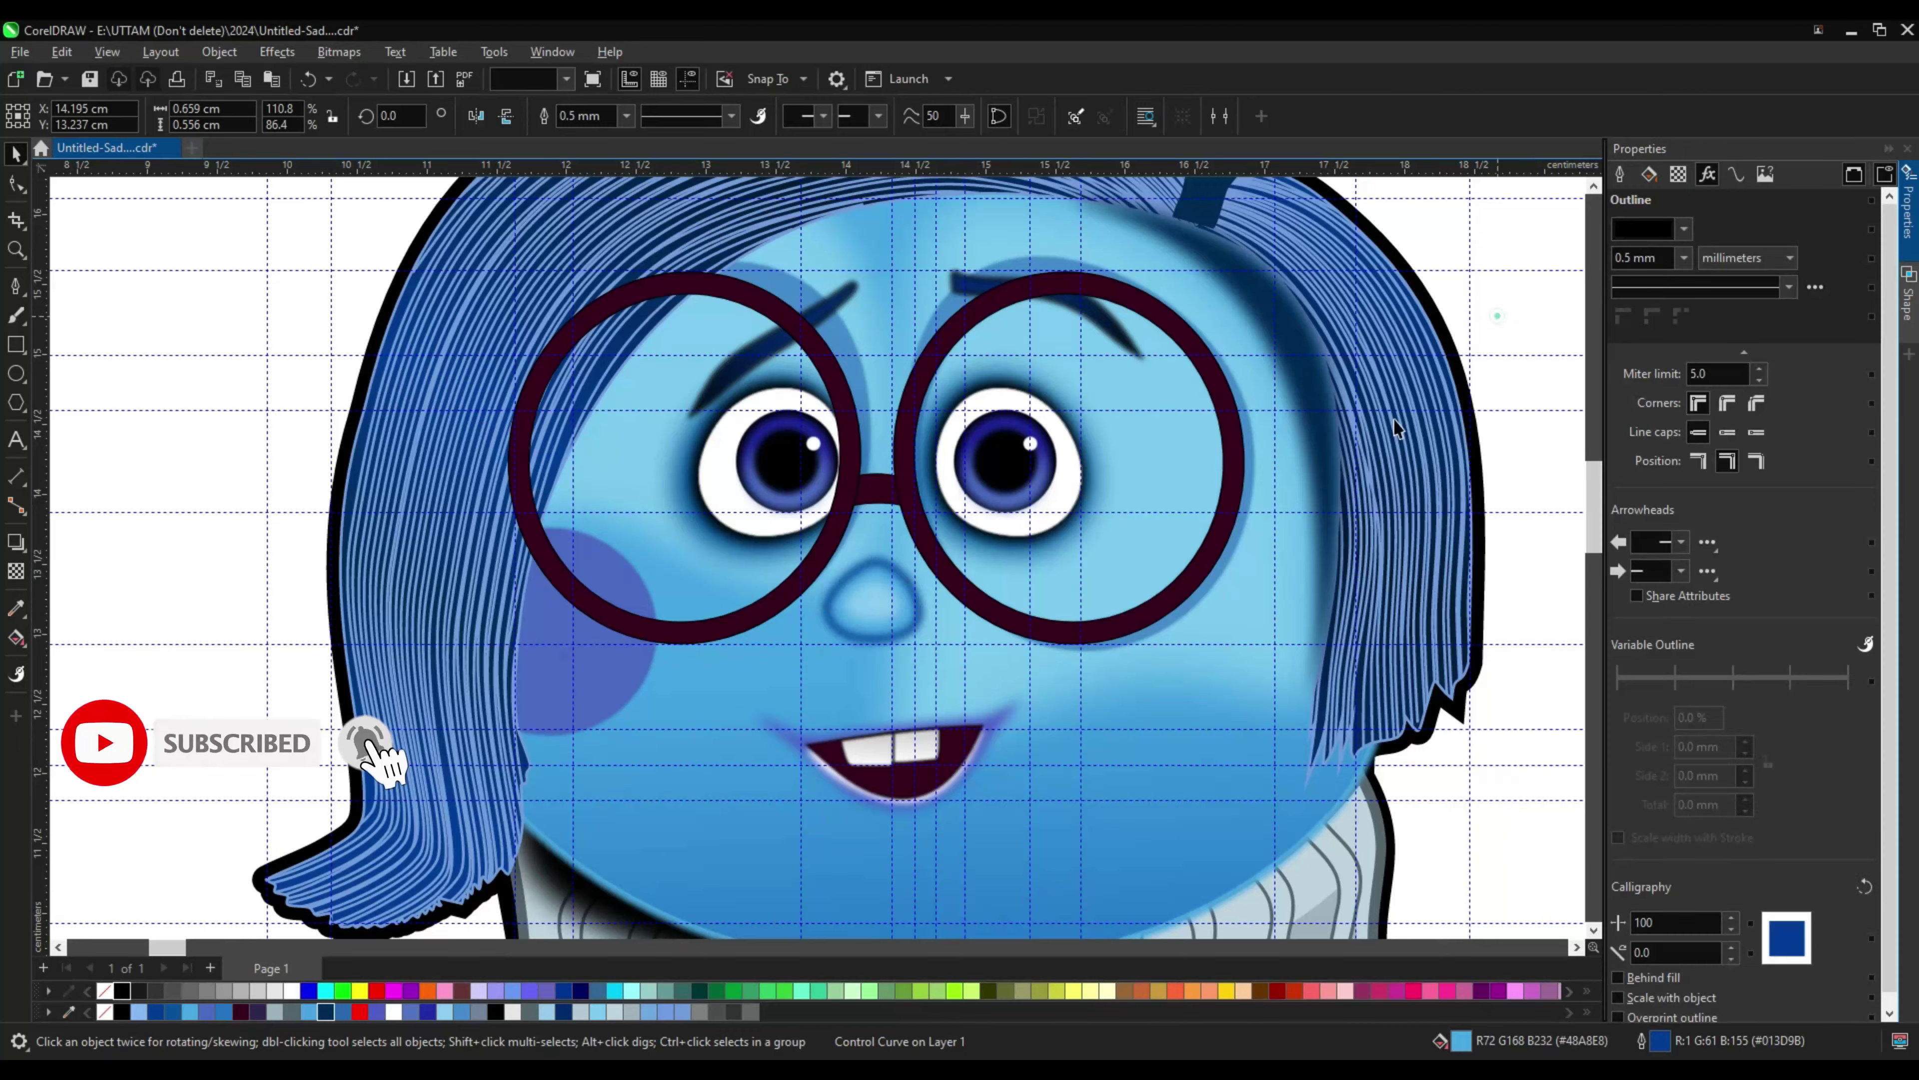
# Step: Apply a Gaussian Blur to the purple cheek ellipse so it blends softly into the face
pyautogui.scroll(-1, 1397, 428)
pyautogui.press('Tab')
pyautogui.click(276, 52)
pyautogui.click(459, 244)
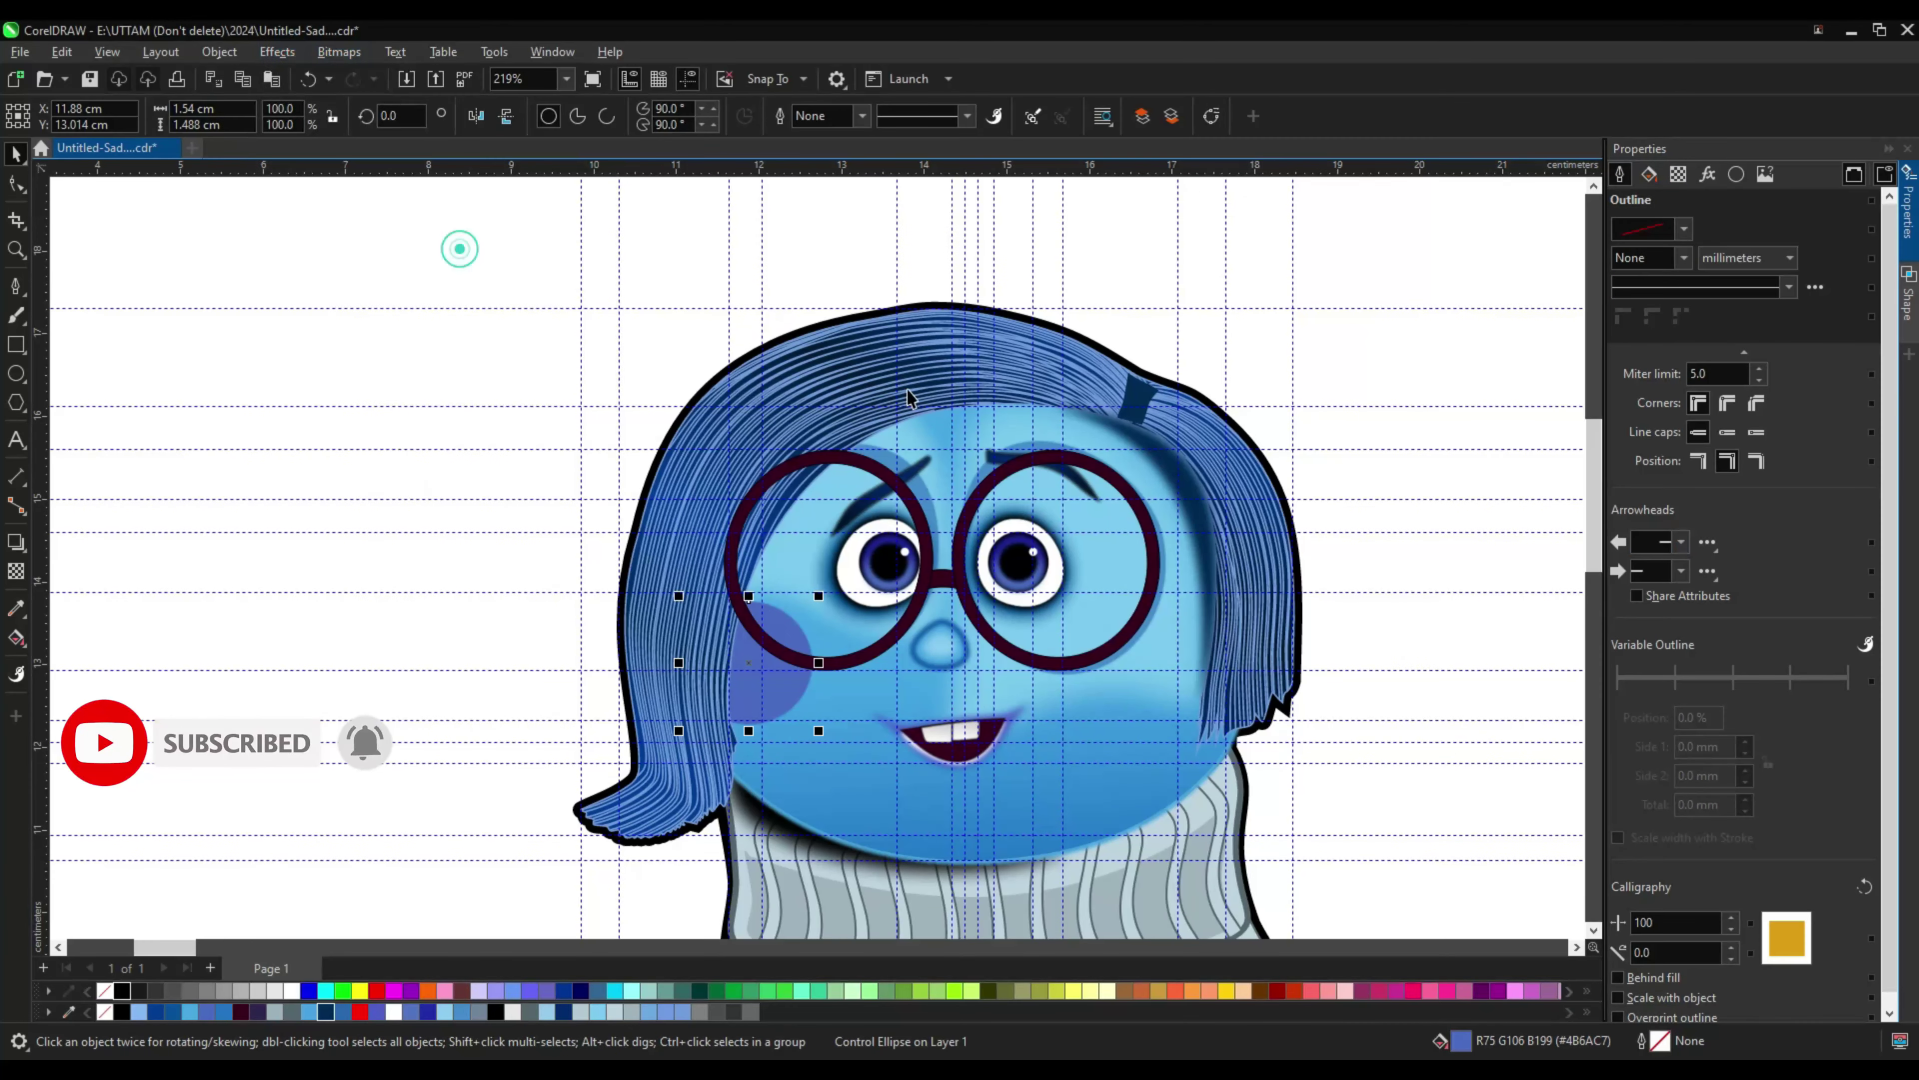
pyautogui.click(1643, 561)
# Step: Blur the glasses shadows, using a radius of 8 on the right lens shadow, and stretch that shadow's width to about 102.8%
pyautogui.scroll(2, 1448, 415)
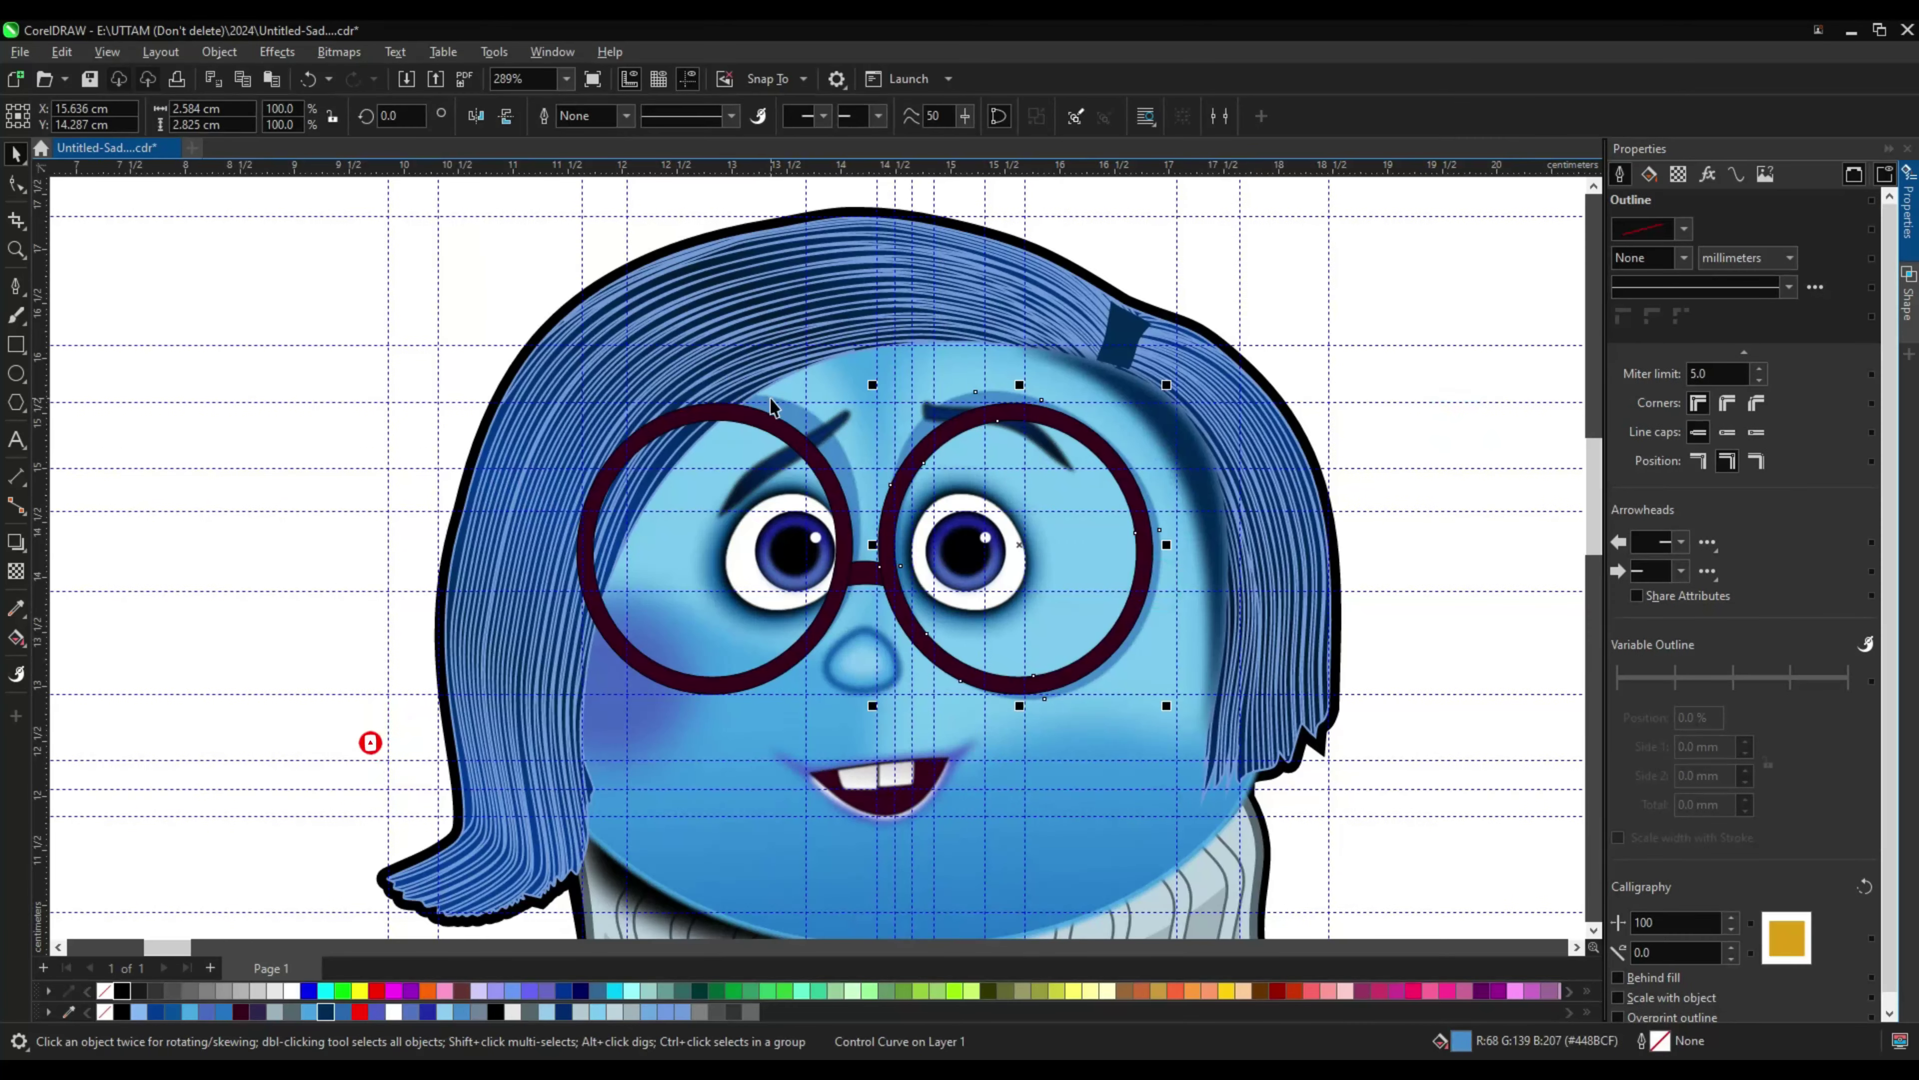
pyautogui.click(1154, 552)
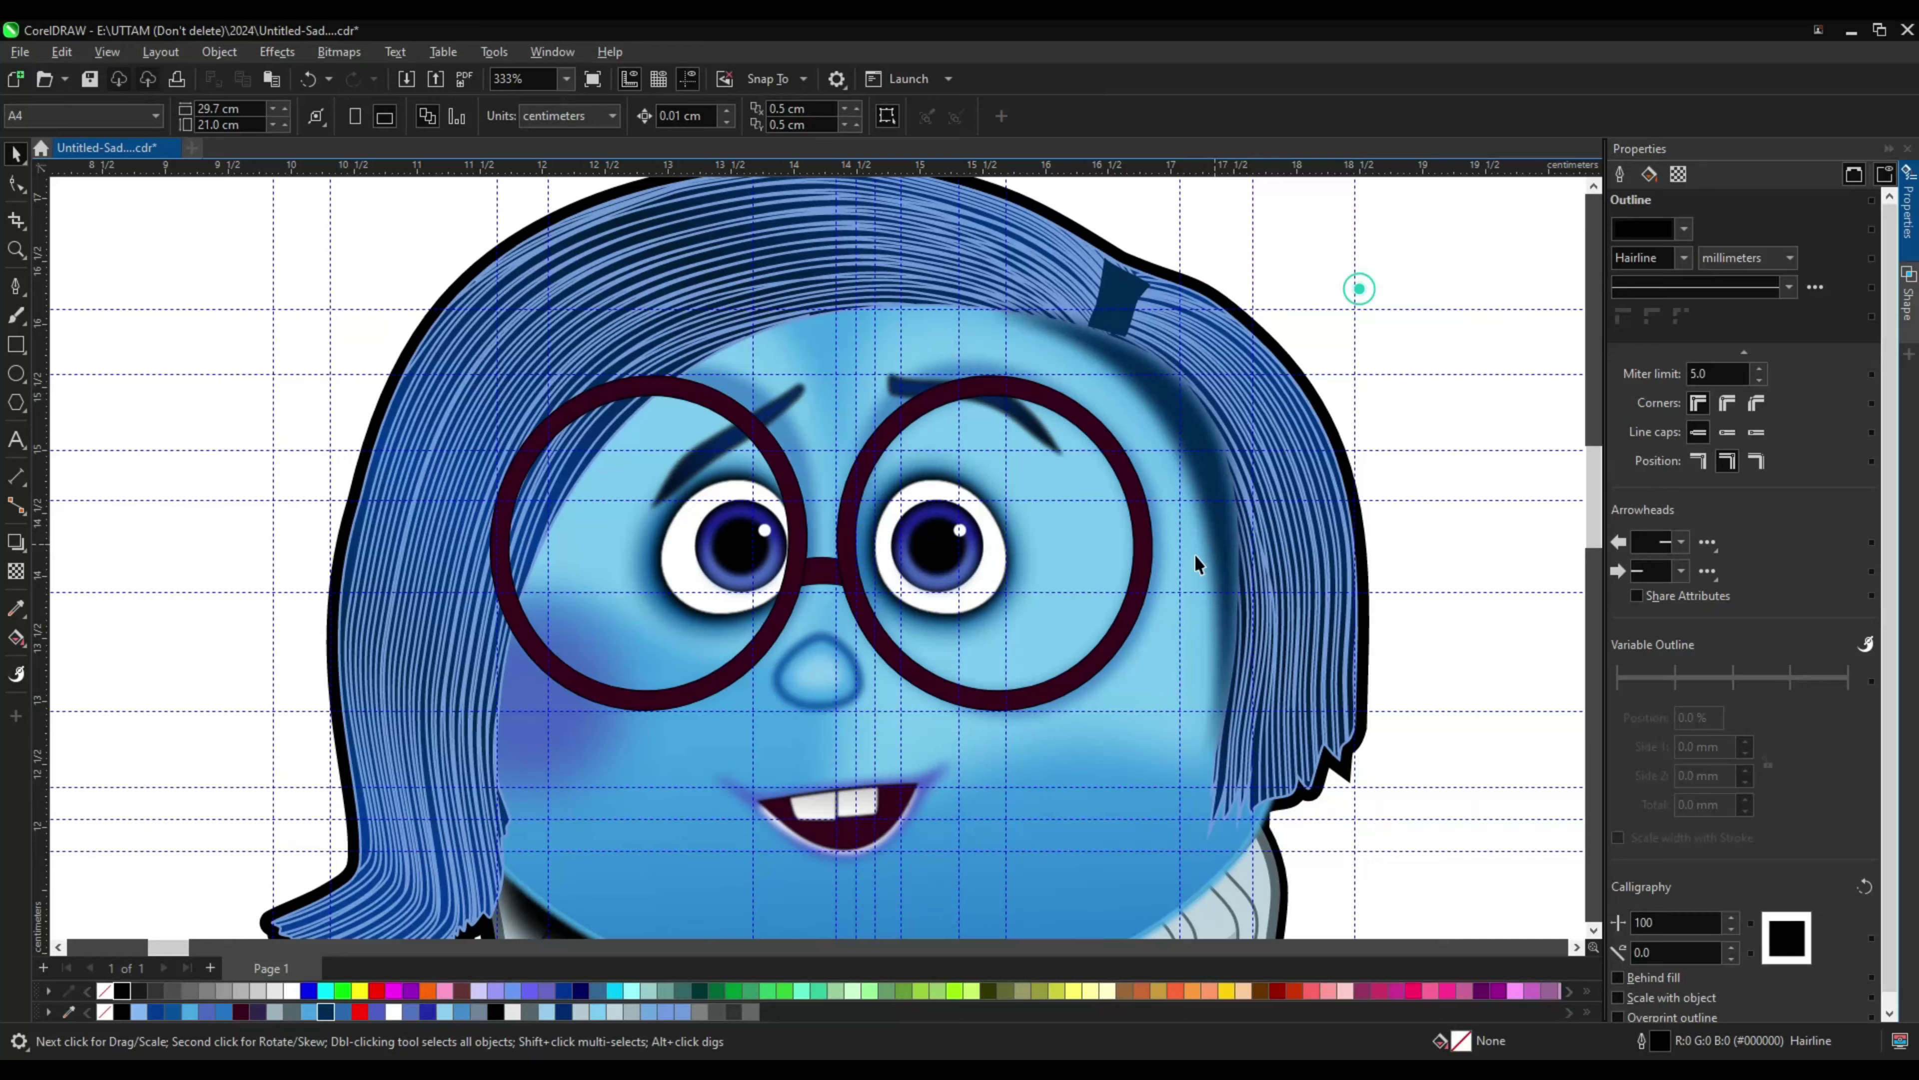
pyautogui.scroll(2, 1190, 541)
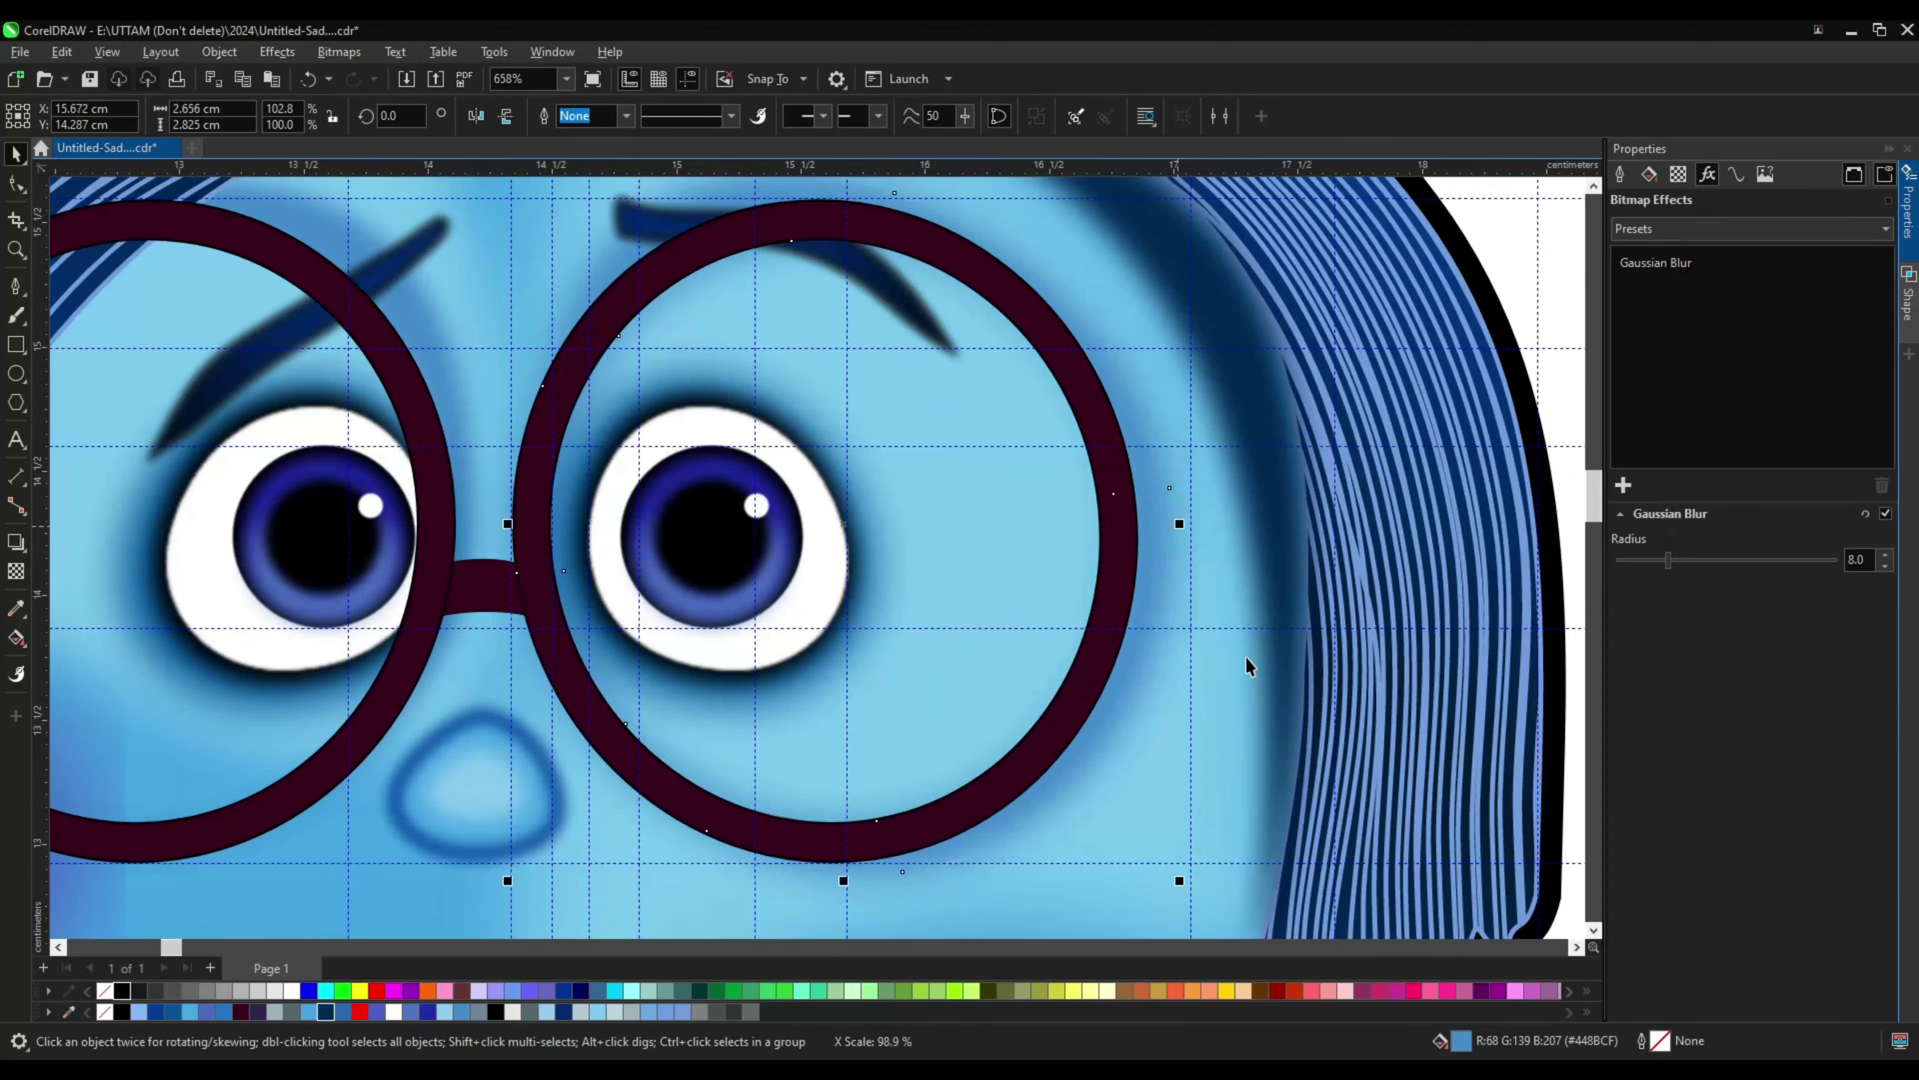
pyautogui.scroll(-2, 1246, 665)
pyautogui.click(1247, 665)
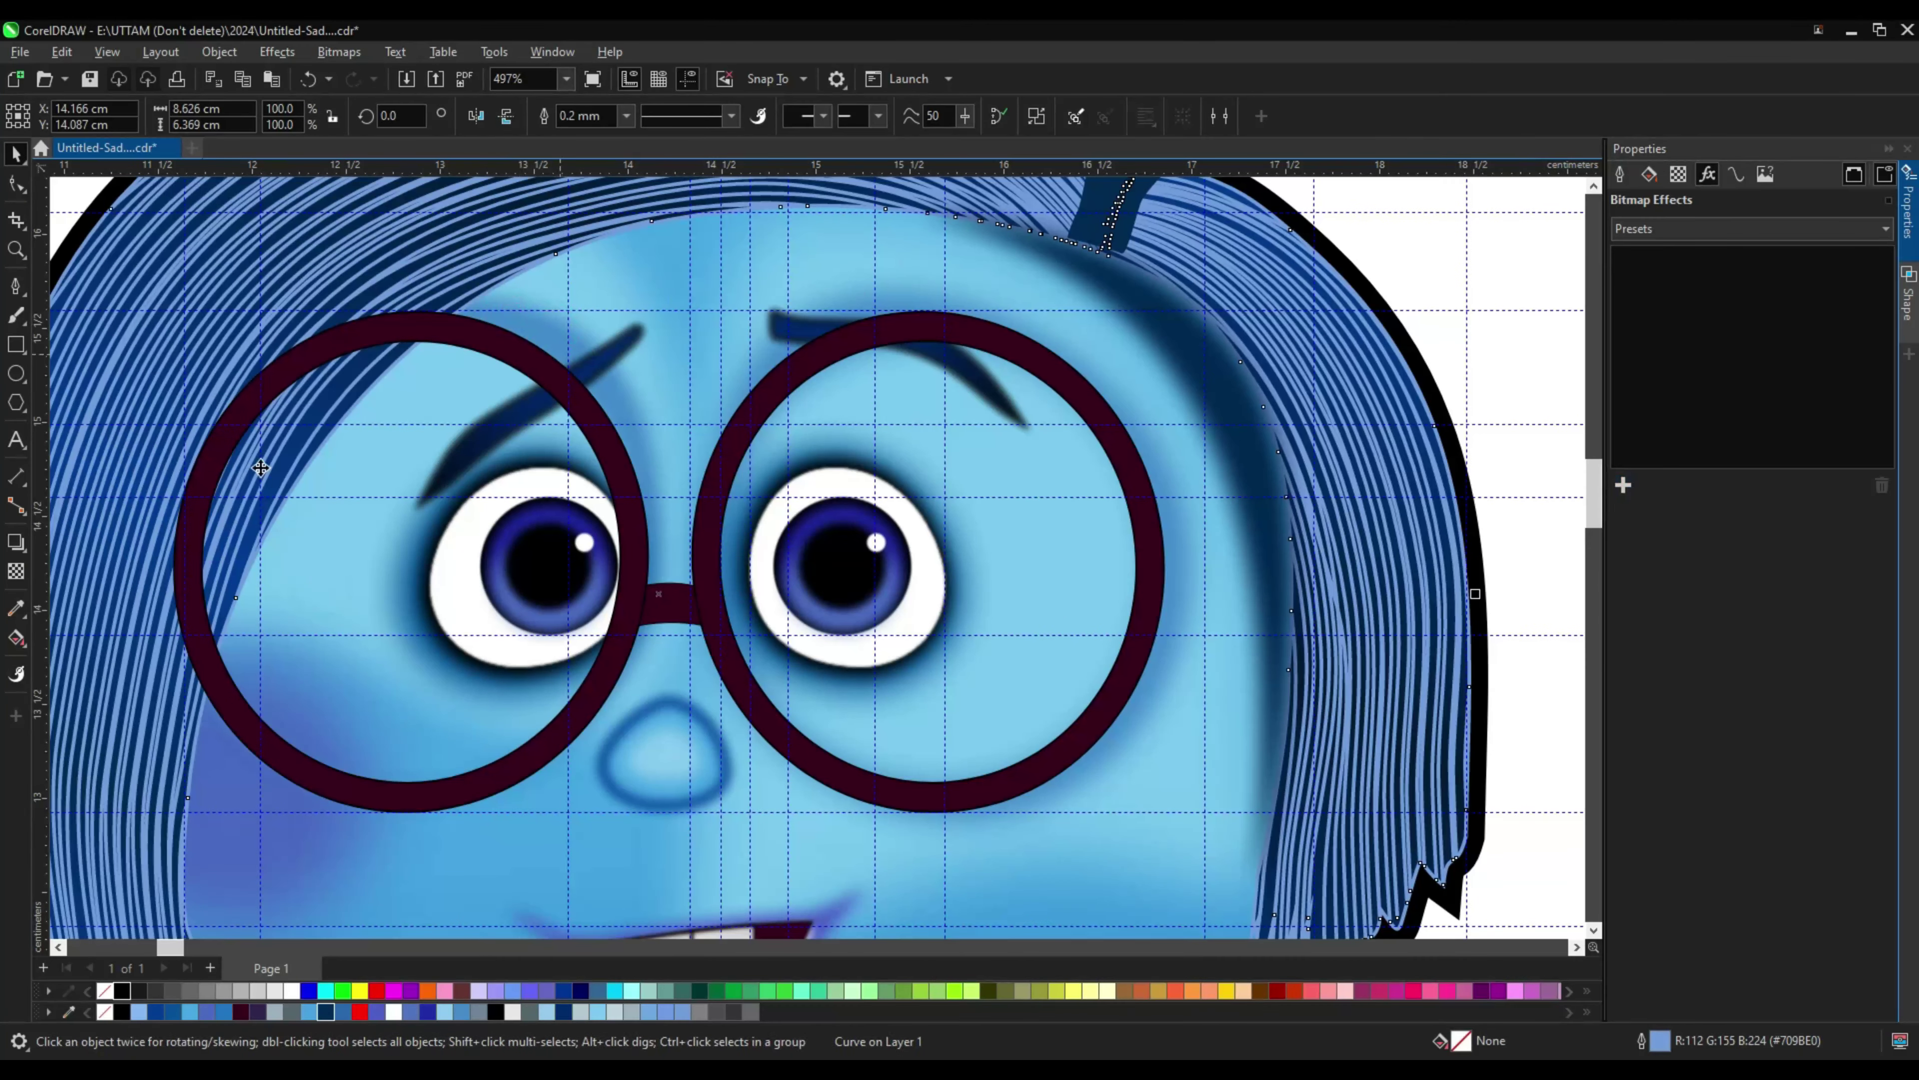
# Step: Stretch the shadow behind the left lens of the glasses to about 105% width
pyautogui.scroll(-2, 260, 468)
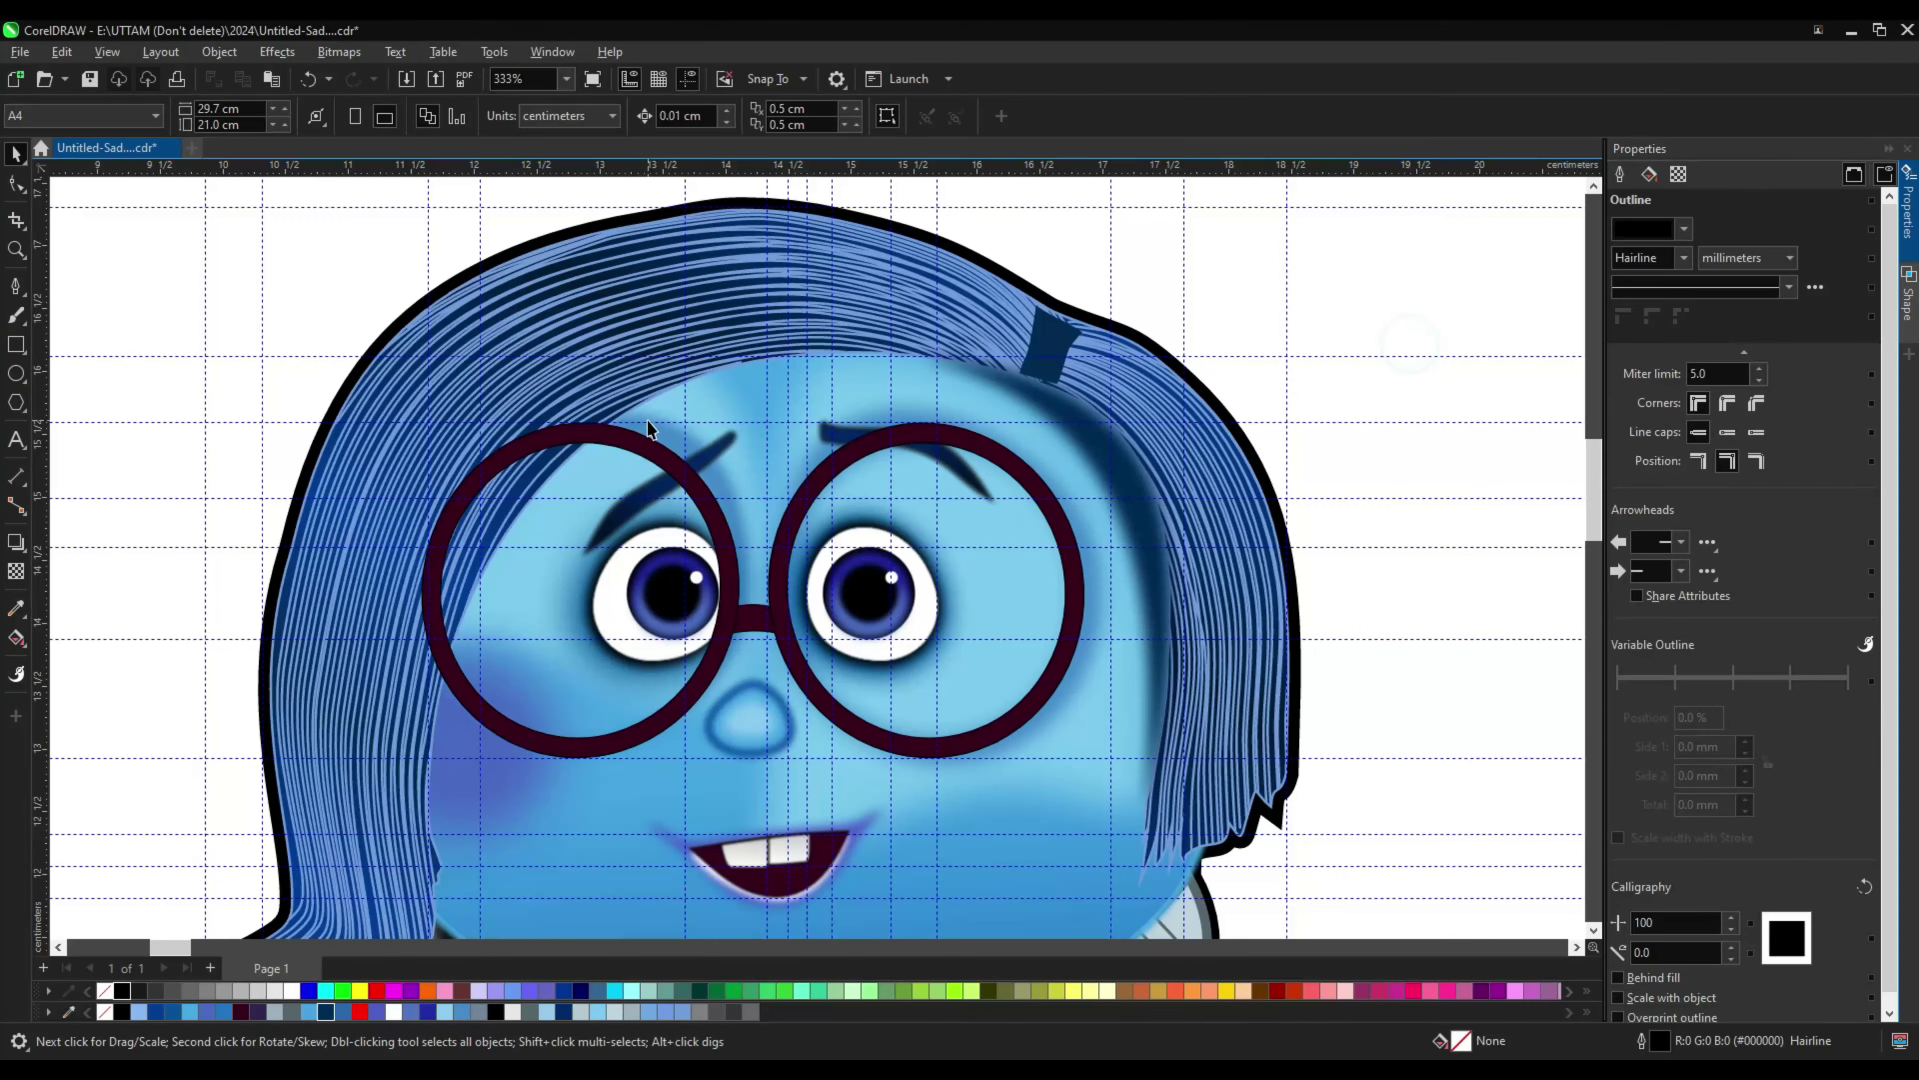
pyautogui.scroll(2, 732, 499)
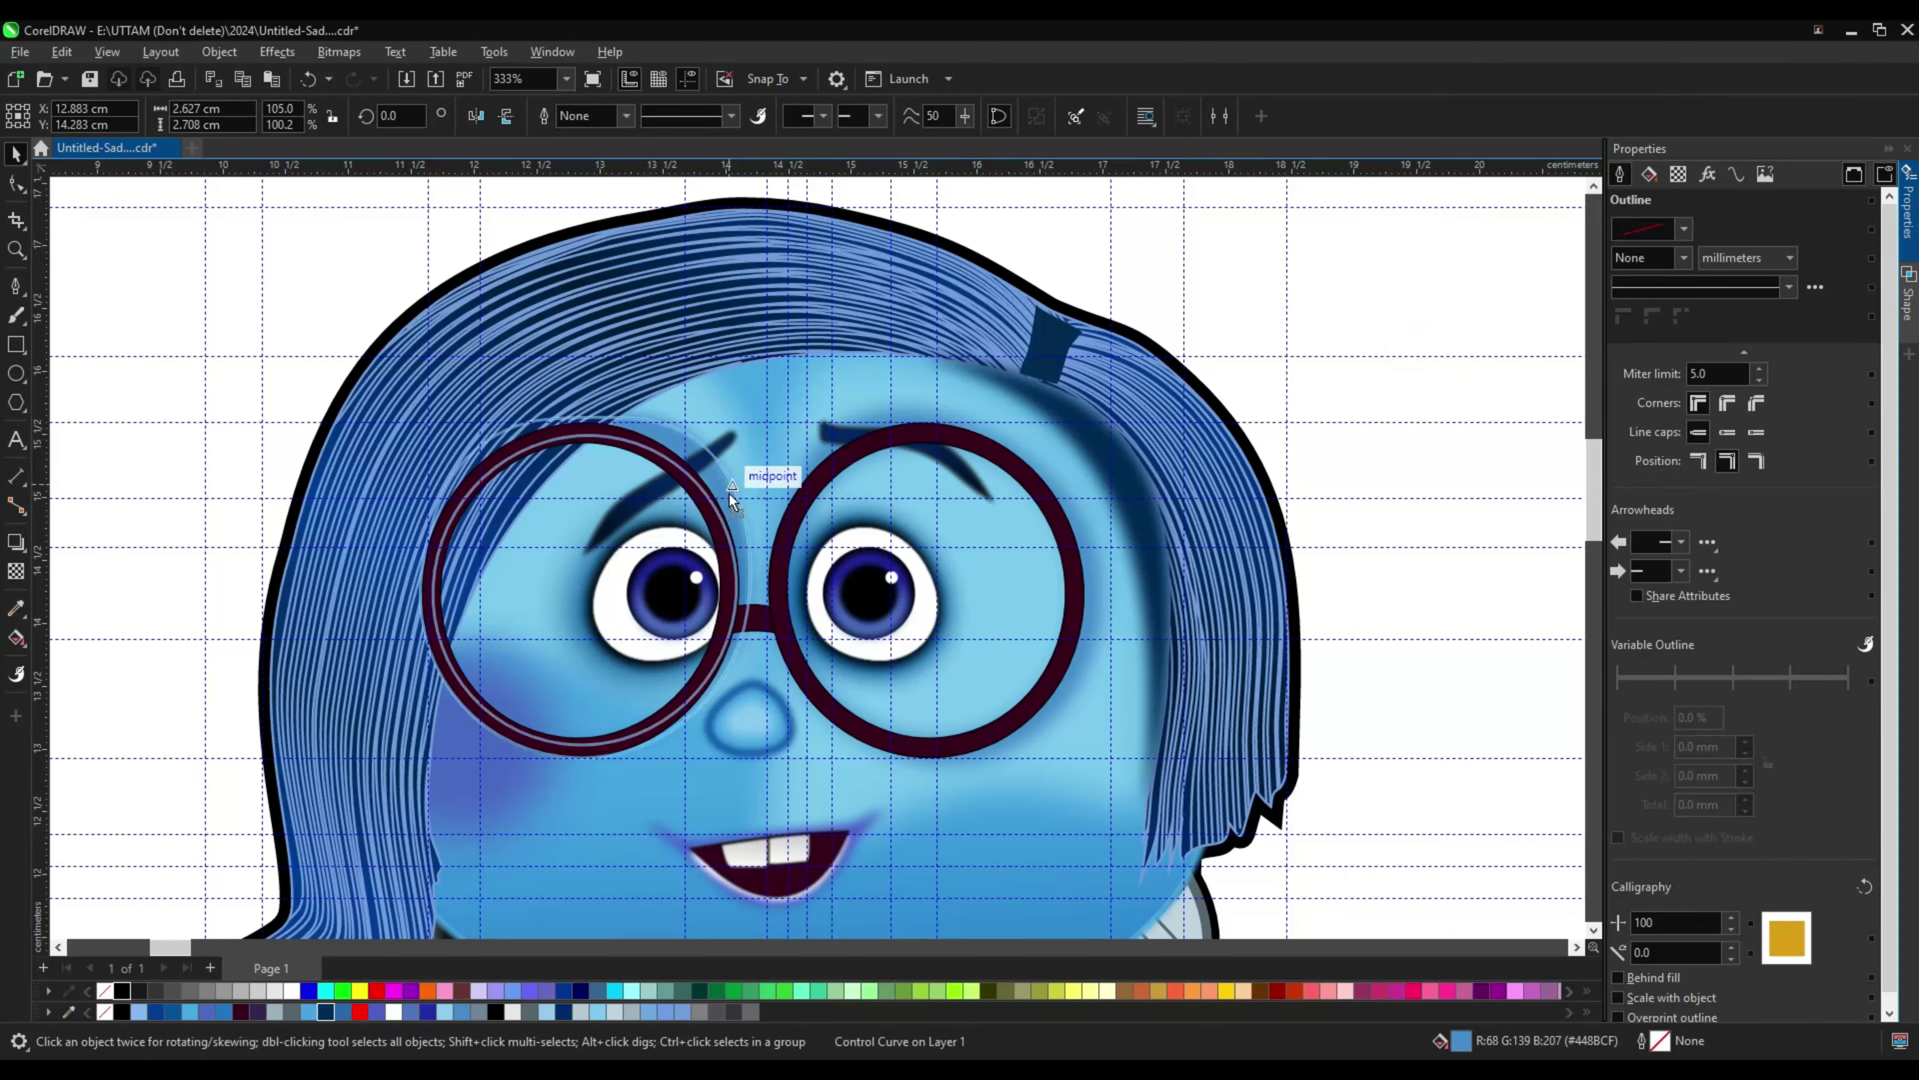
pyautogui.click(1708, 174)
pyautogui.scroll(-2, 1284, 333)
# Step: Try a Gaussian Blur with a radius of about 5.4 on the dark blue hair clip
pyautogui.click(998, 378)
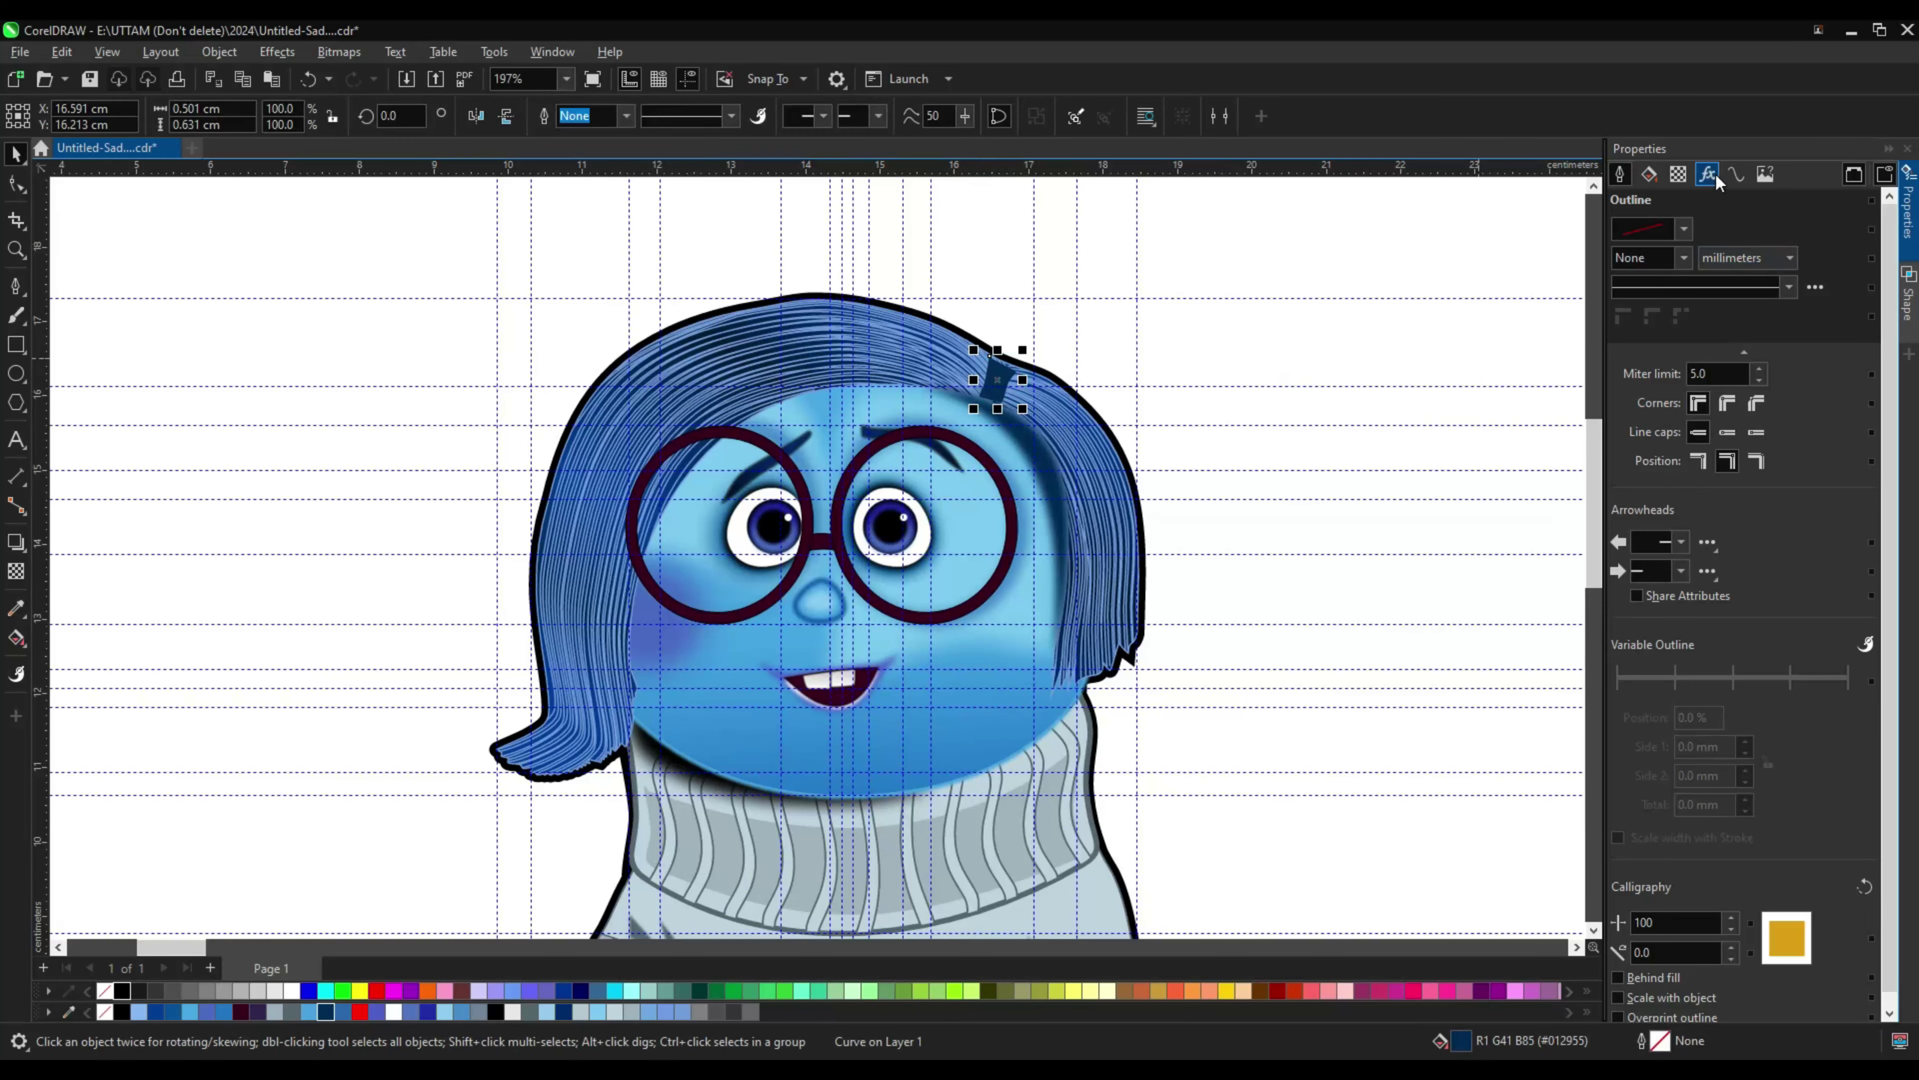
pyautogui.click(1708, 174)
pyautogui.click(1623, 485)
pyautogui.moveTo(1659, 582)
pyautogui.click(1472, 650)
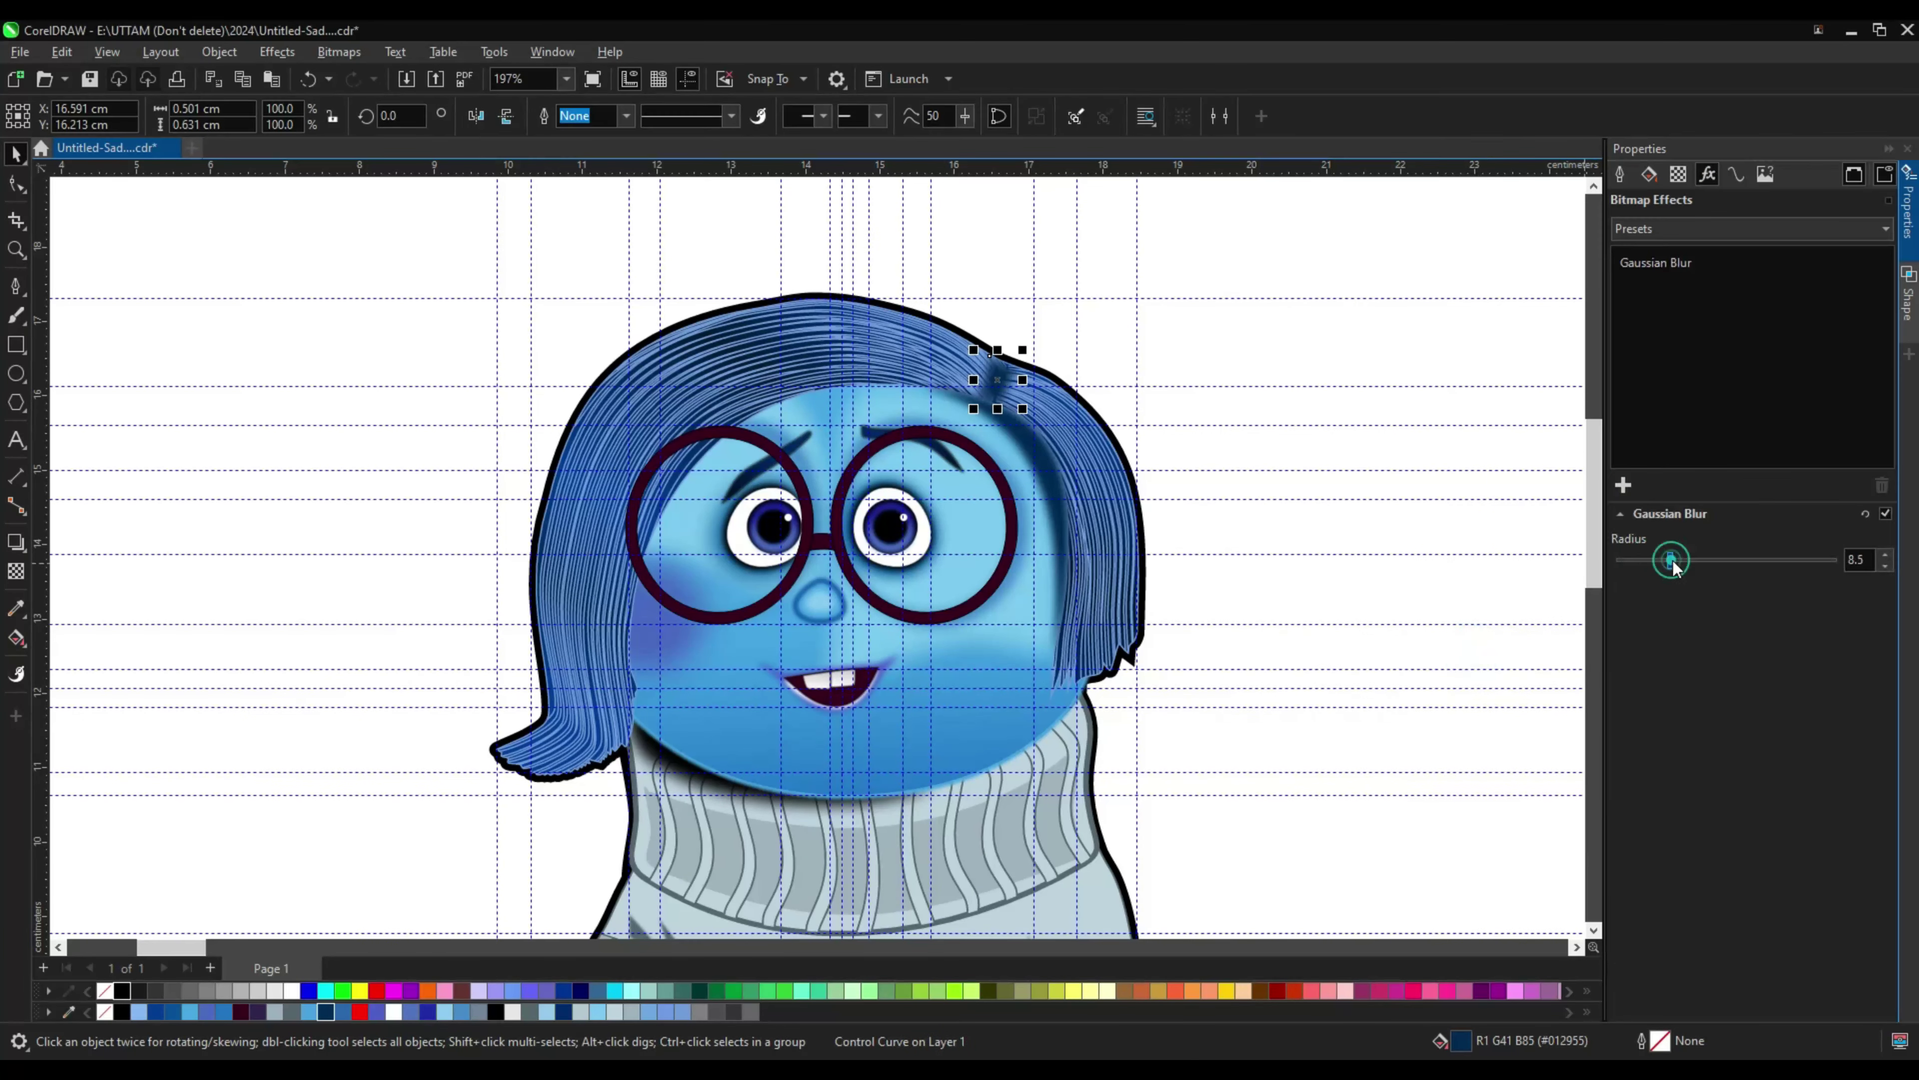
pyautogui.moveTo(1672, 565); pyautogui.dragTo(1656, 565)
# Step: Try adjusting the outline nodes of the blurred hair clip along its lower edge
pyautogui.scroll(2, 998, 408)
pyautogui.click(17, 184)
pyautogui.scroll(2, 982, 439)
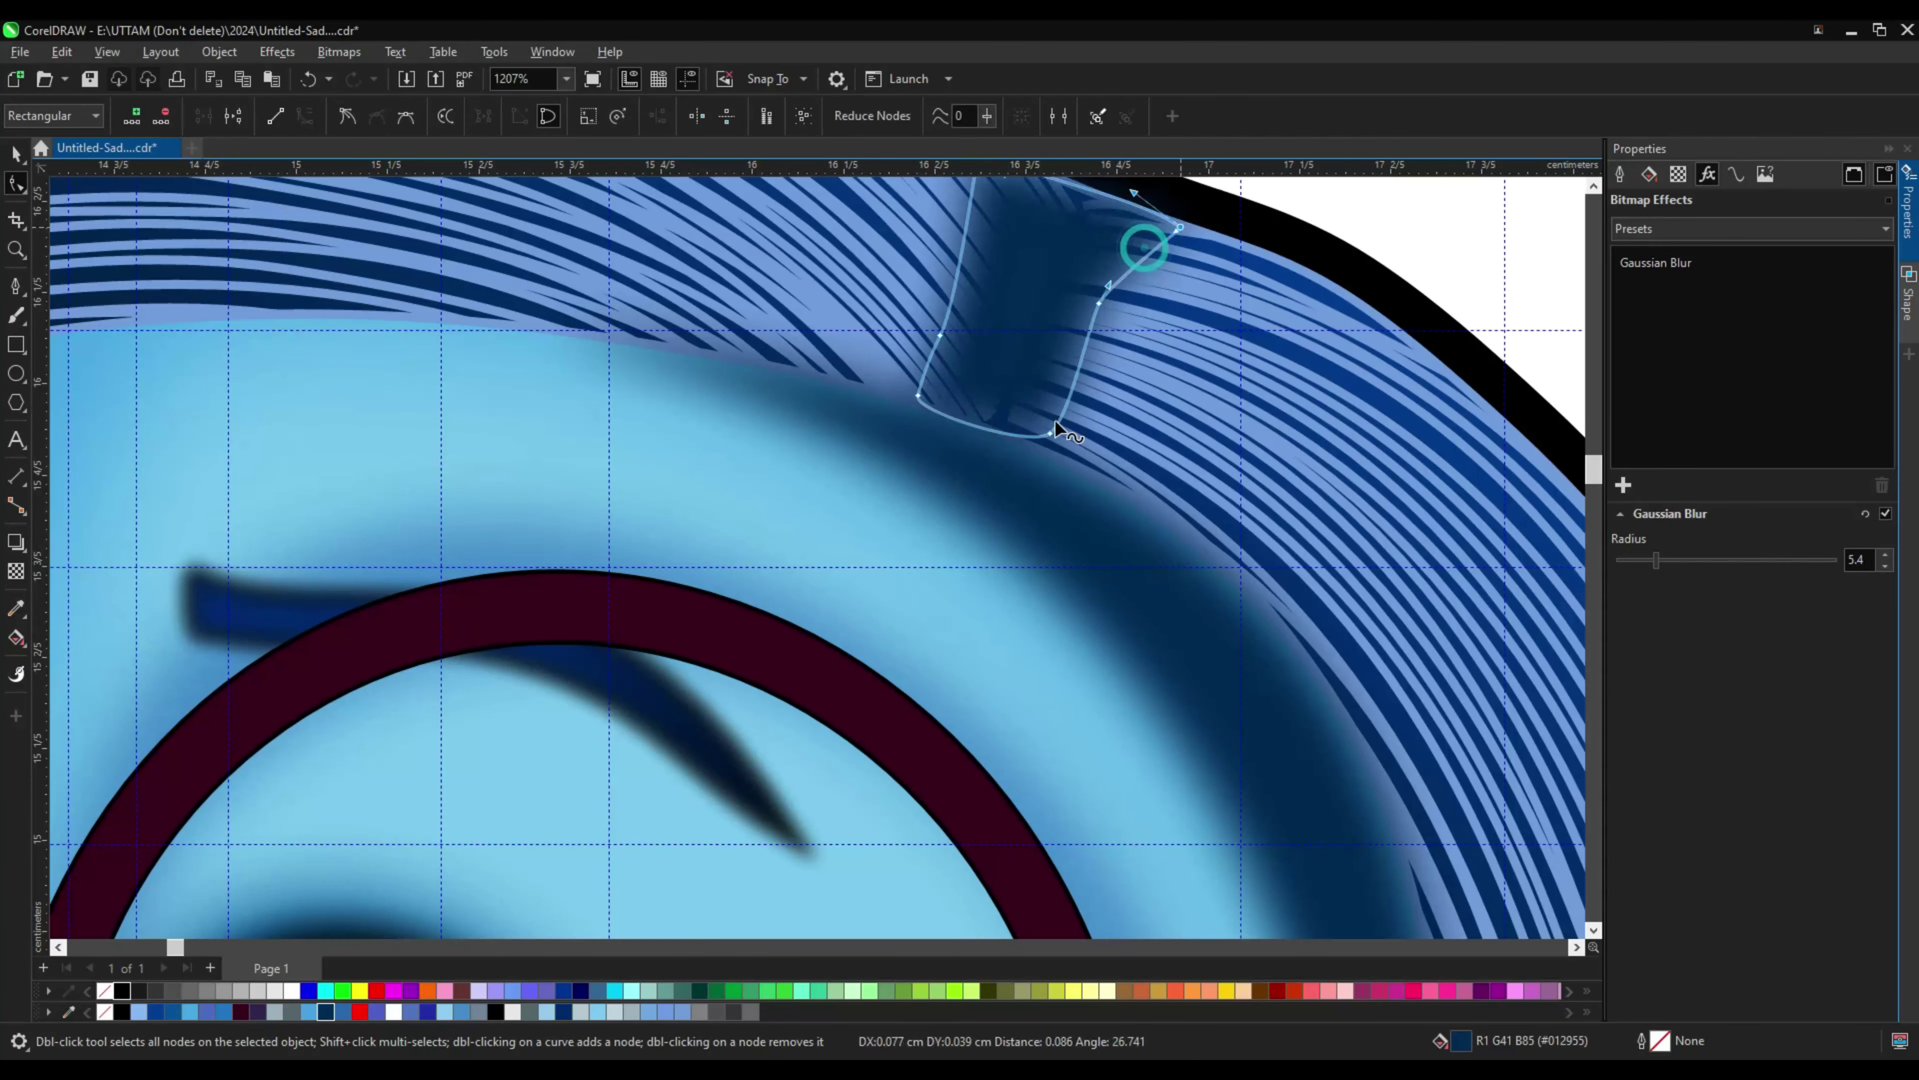
pyautogui.scroll(1, 900, 348)
pyautogui.scroll(1, 1020, 506)
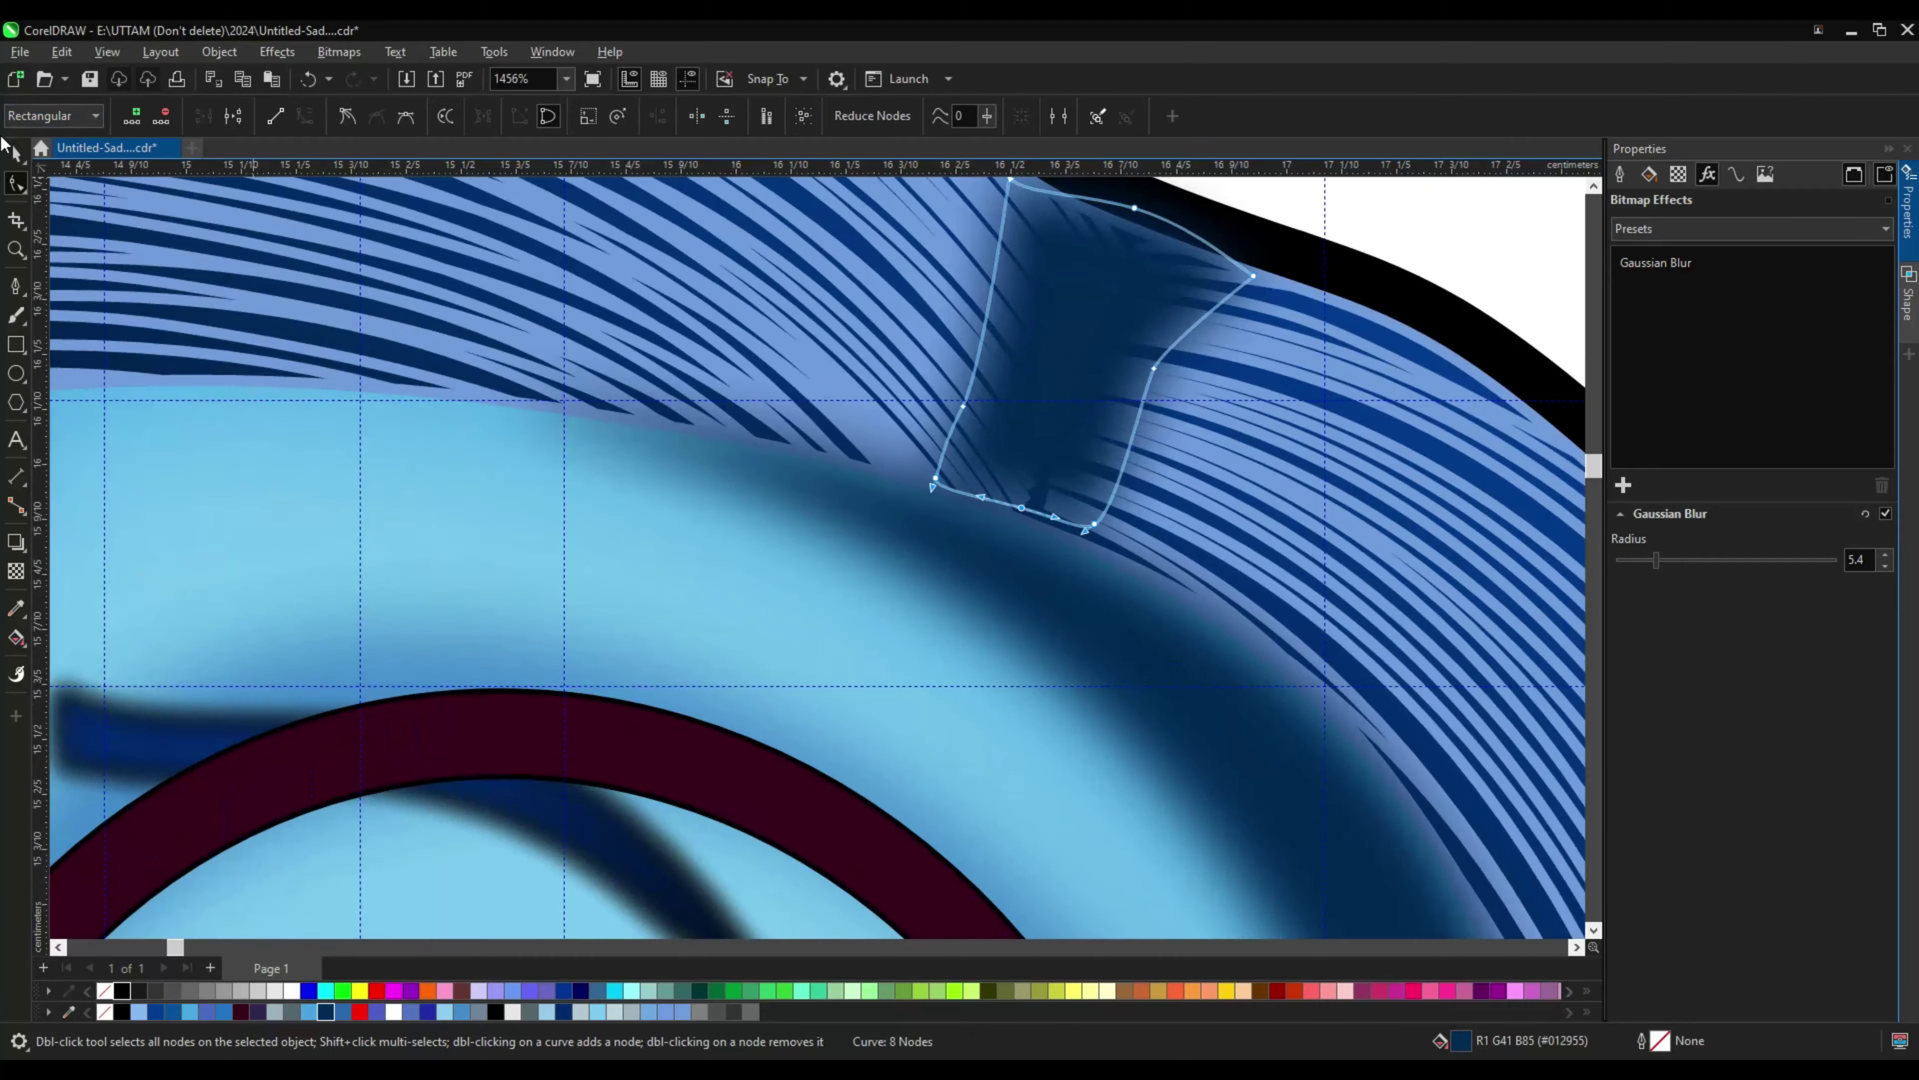
# Step: Try stacking a copy on the blurred hair clip, with the Gaussian Blur radius set to 3.8
pyautogui.press('space')
pyautogui.click(106, 51)
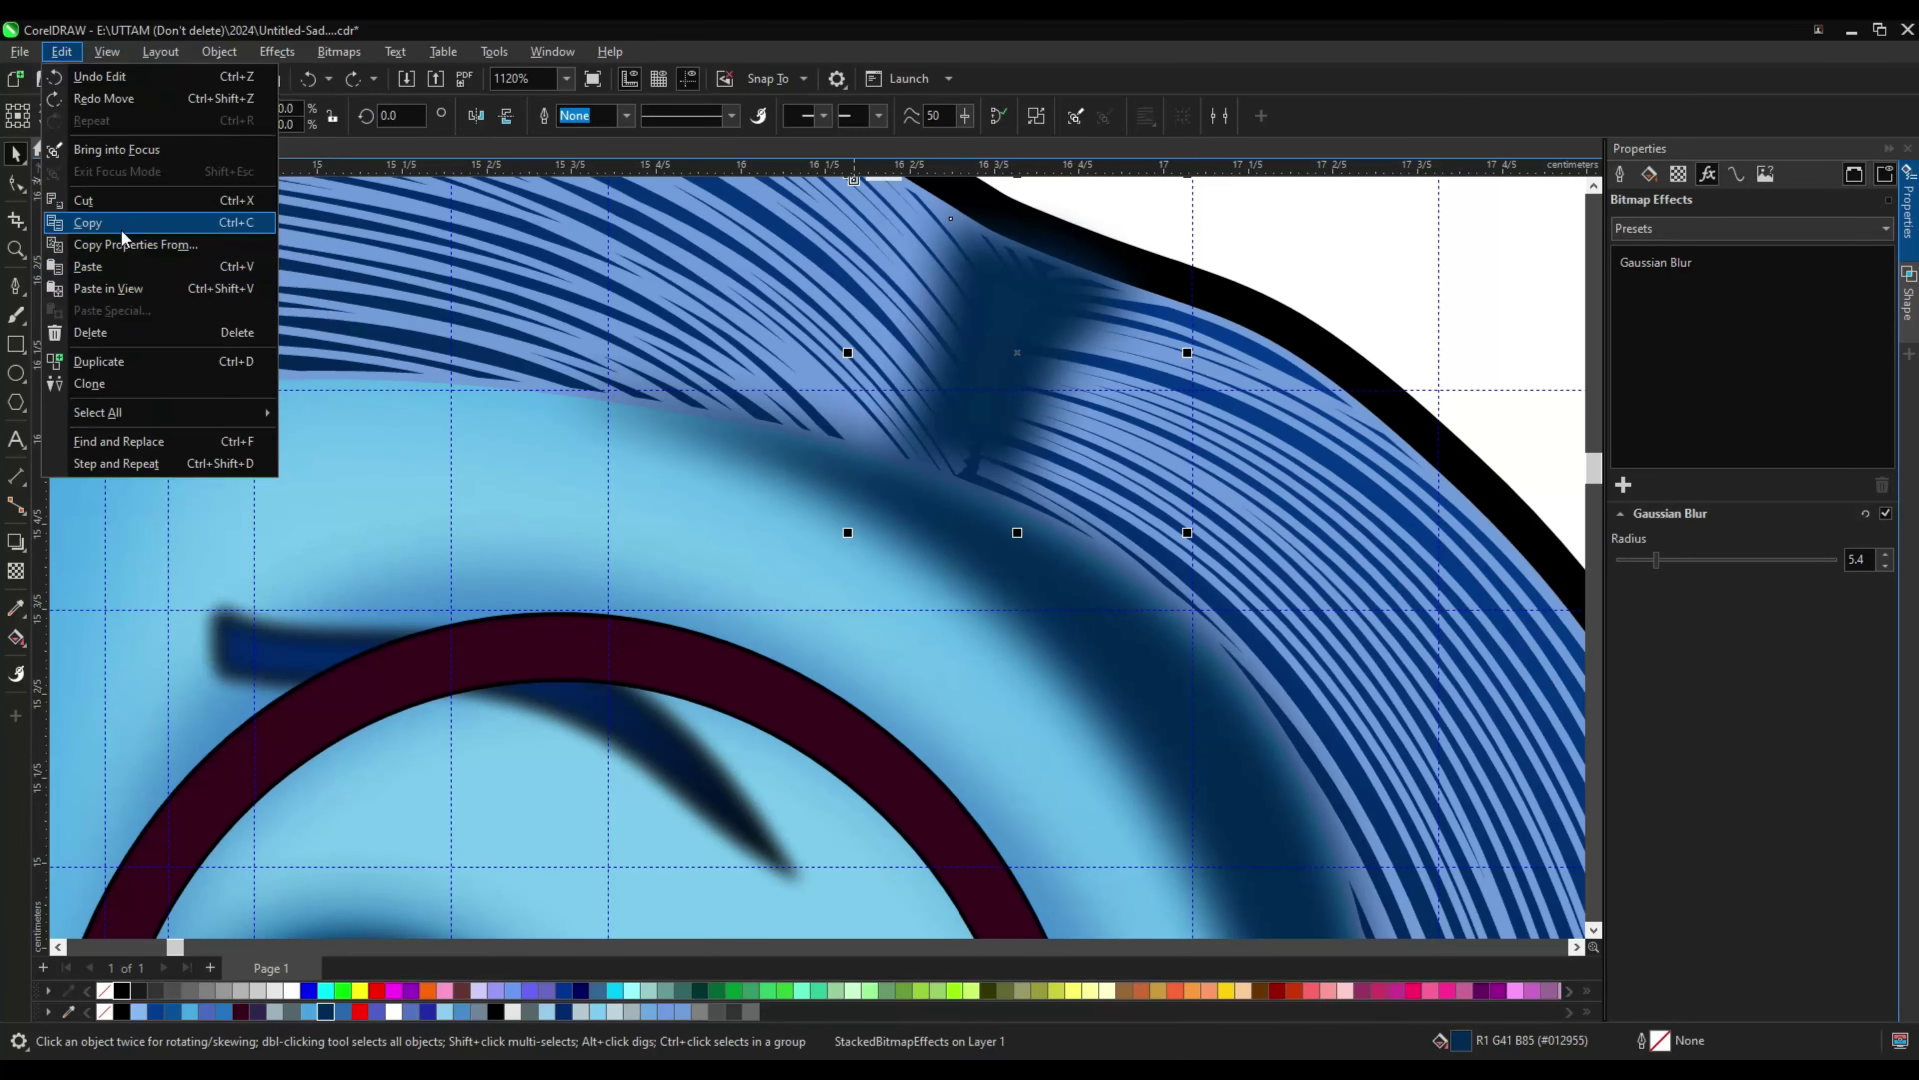
pyautogui.click(963, 436)
pyautogui.moveTo(962, 436); pyautogui.dragTo(958, 441)
pyautogui.click(1679, 560)
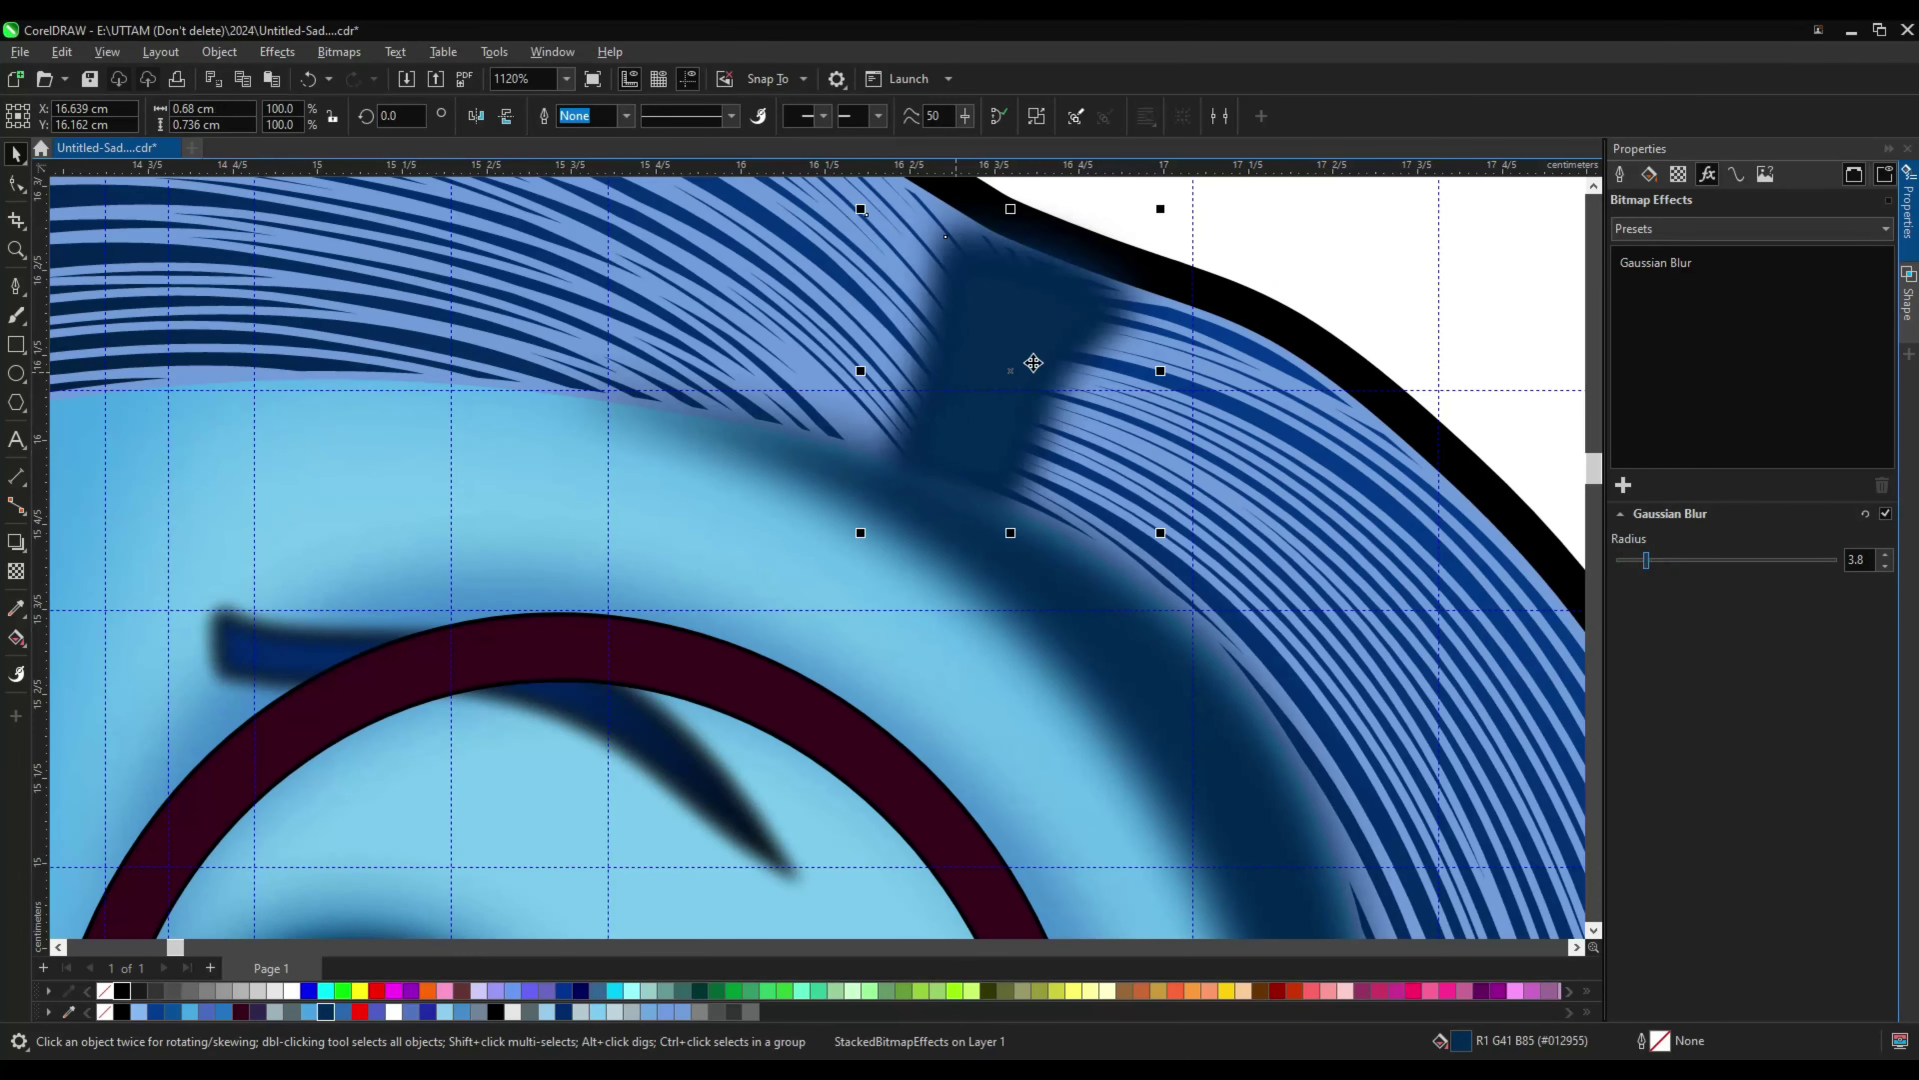
# Step: Undo the trial copy and Gaussian Blur on the hair clip
pyautogui.scroll(-4, 1270, 286)
pyautogui.scroll(2, 1126, 359)
pyautogui.click(1110, 351)
pyautogui.hotkey('ctrl', 'z')
pyautogui.scroll(3, 1122, 359)
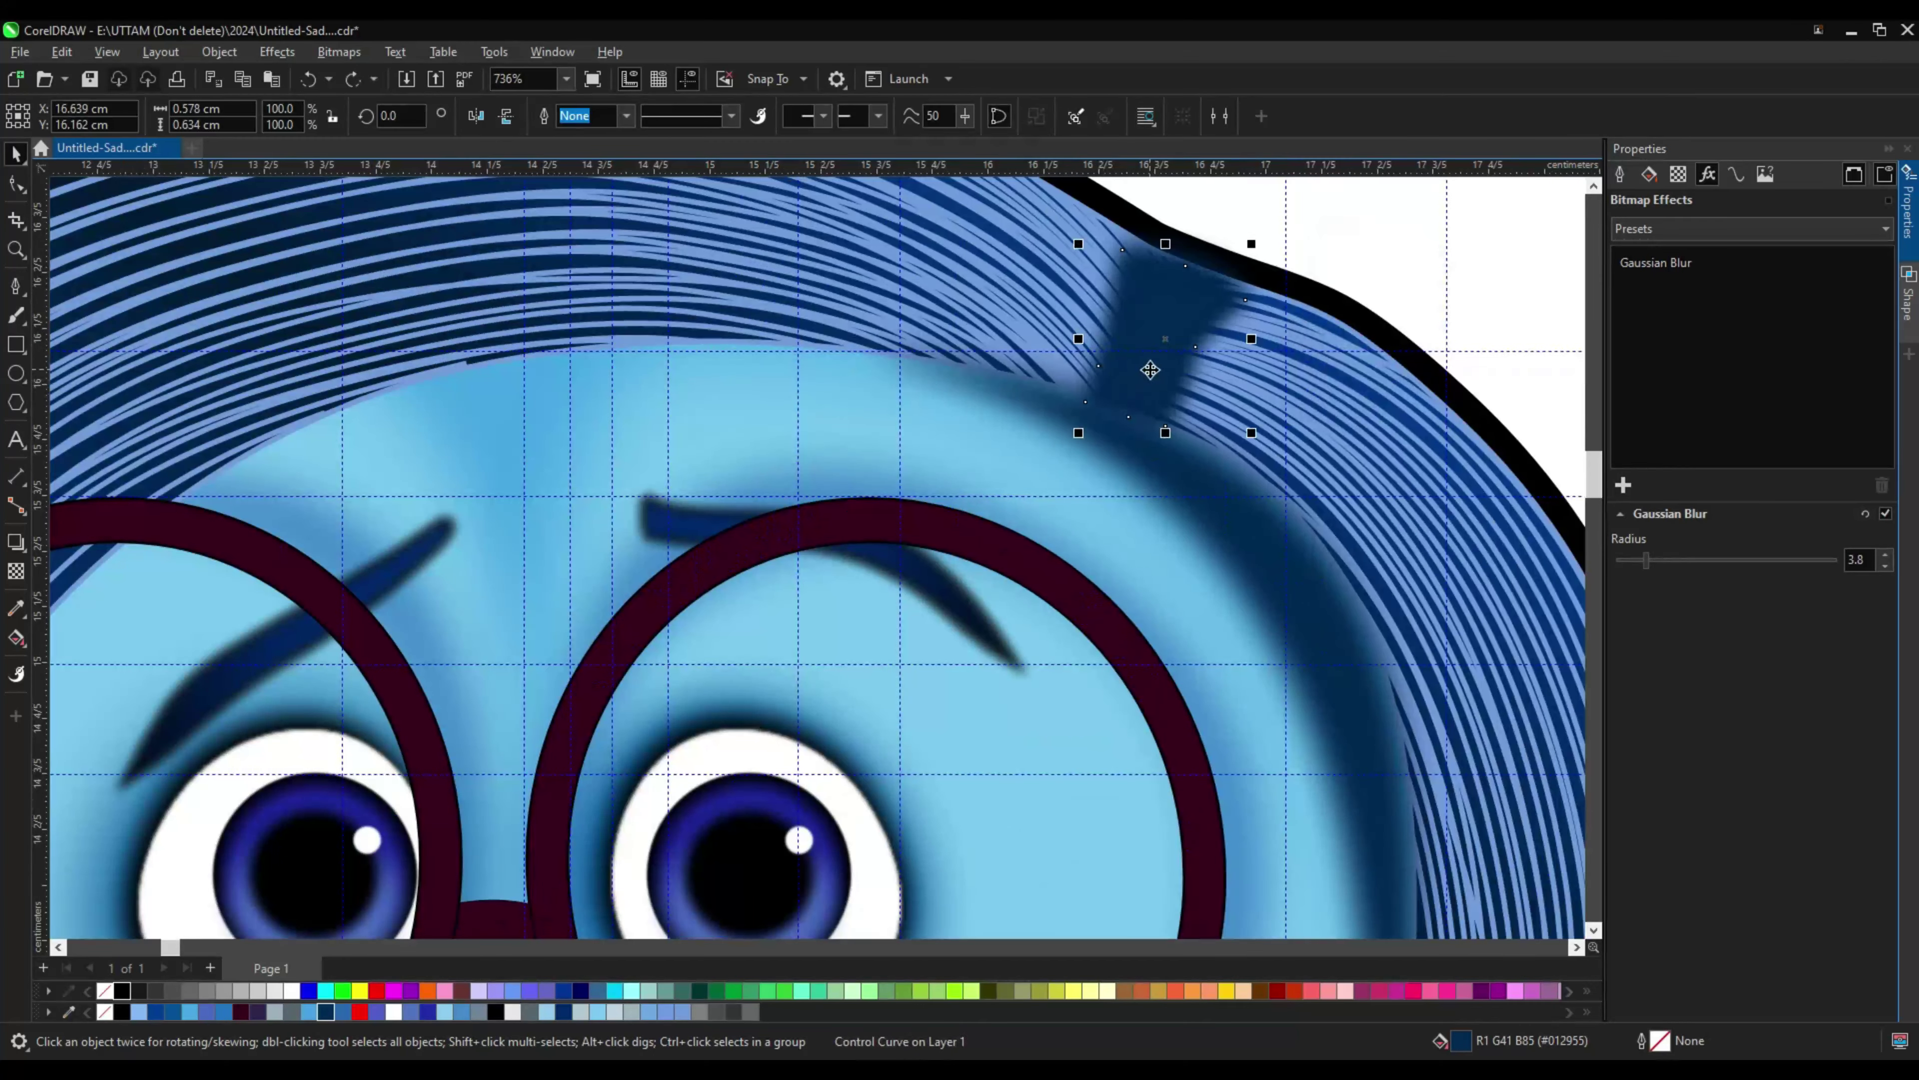
# Step: Reshape the unblurred hair clip by moving its nodes so its upper corners meet the black hair outline
pyautogui.click(16, 184)
pyautogui.scroll(2, 1148, 324)
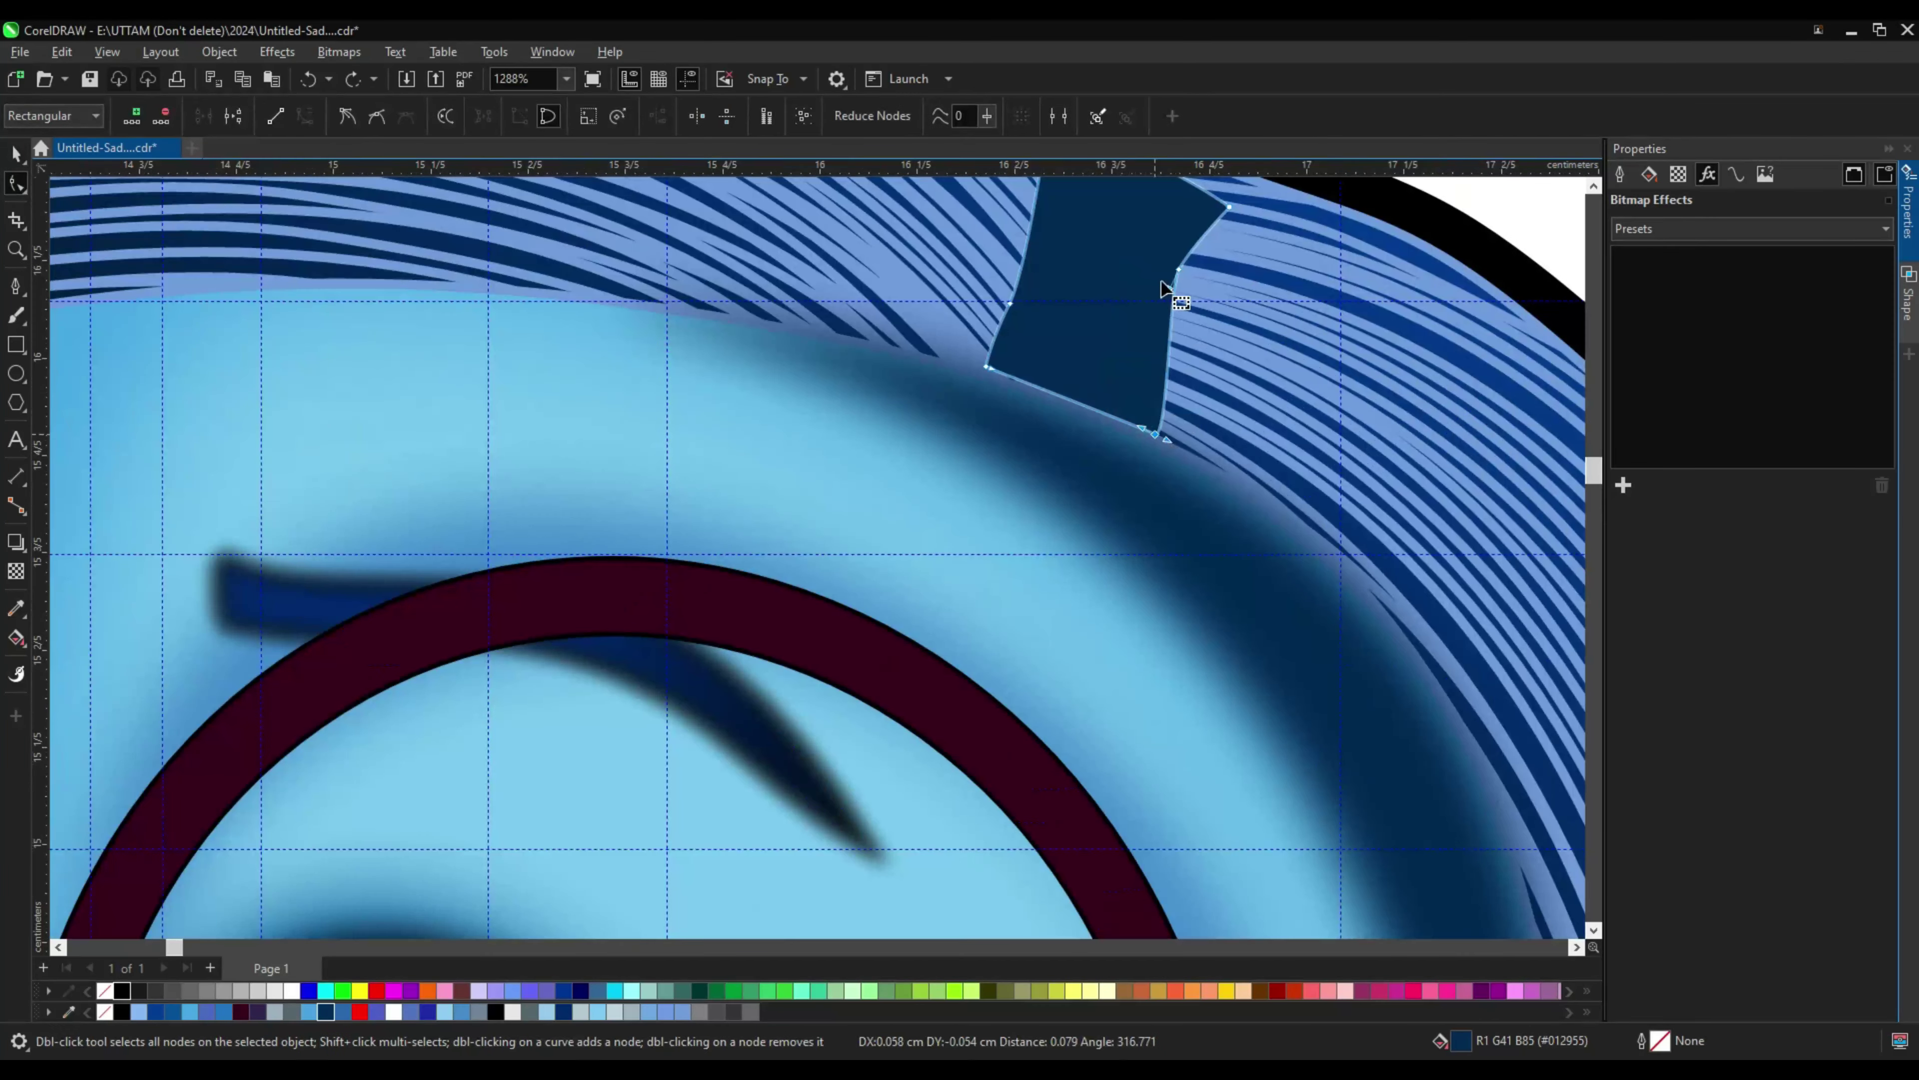
pyautogui.moveTo(1220, 297); pyautogui.dragTo(1281, 262)
pyautogui.moveTo(1118, 237); pyautogui.dragTo(1102, 198)
pyautogui.hotkey('ctrl', 'z')
pyautogui.scroll(2, 1118, 386)
pyautogui.moveTo(1119, 271); pyautogui.dragTo(1096, 247)
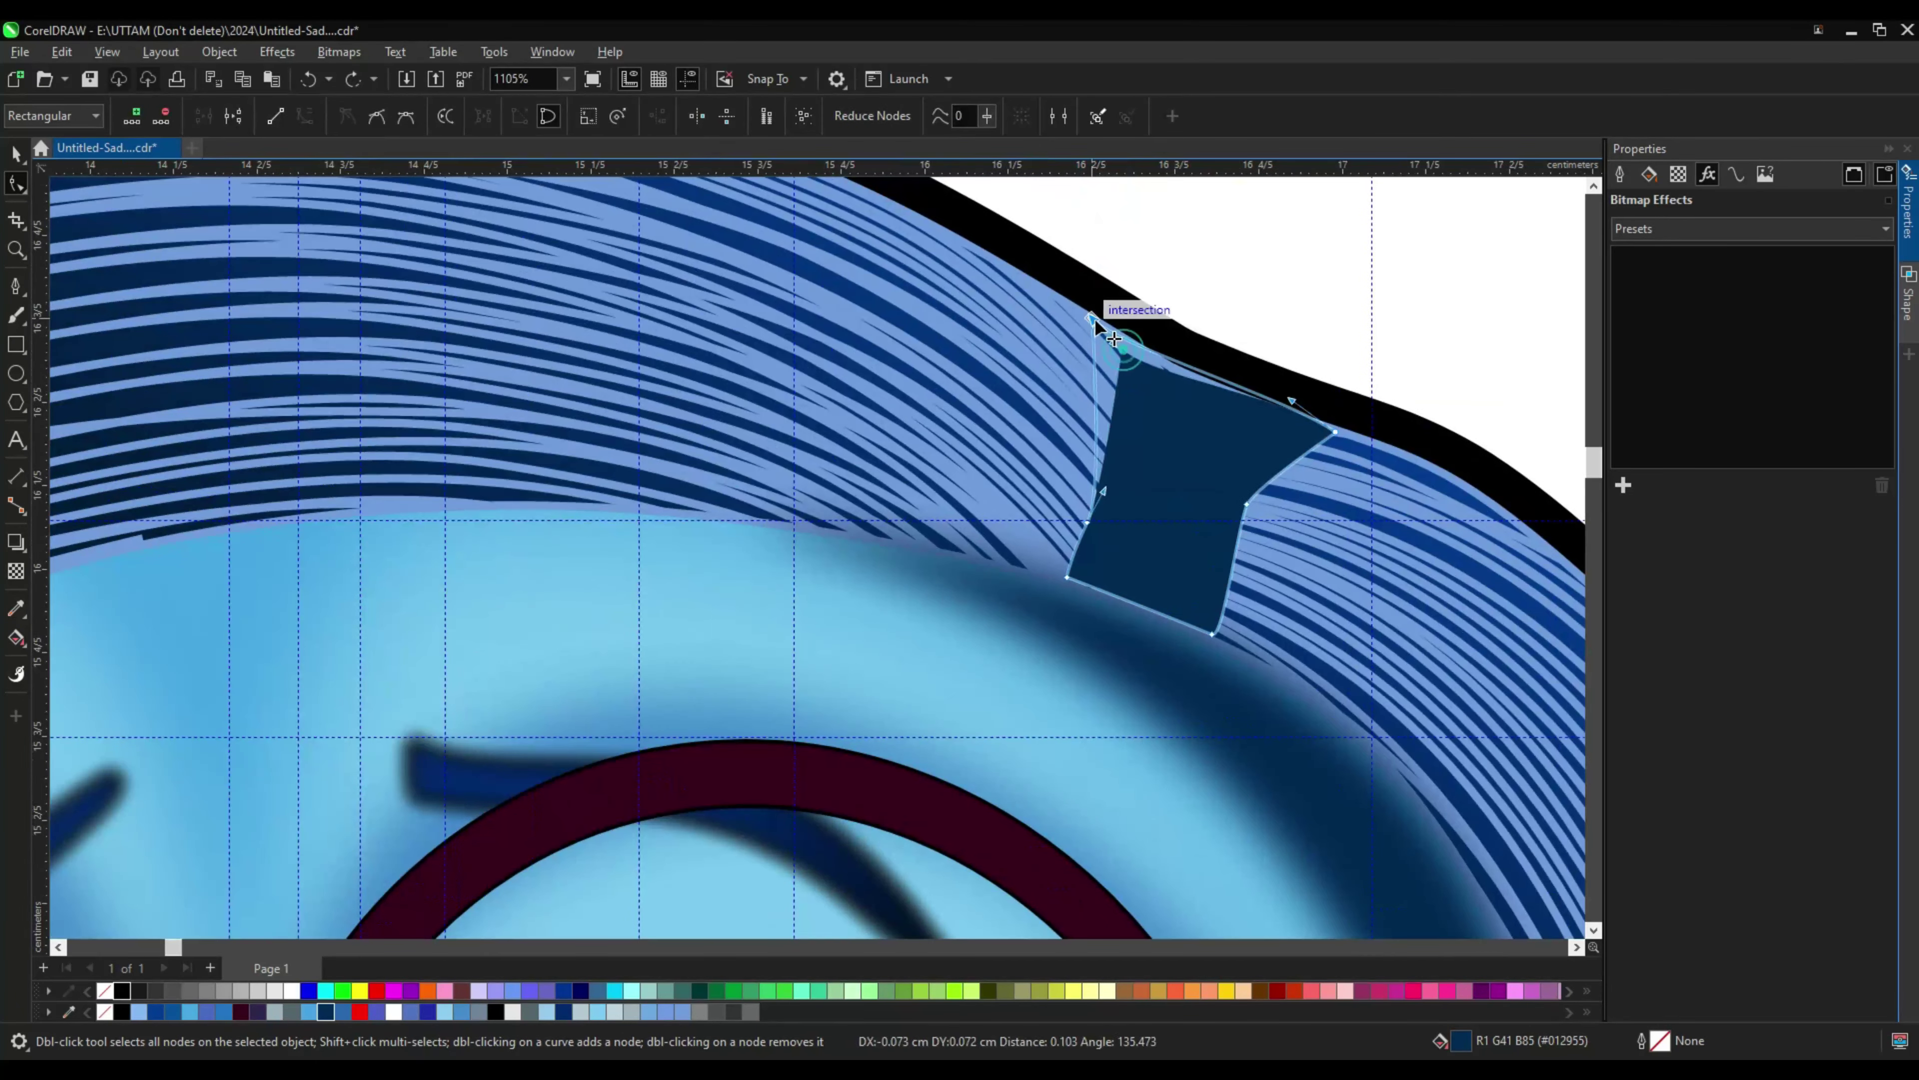
# Step: Make a second copy of the reshaped hair clip in place and apply a Gaussian Blur to both shapes
pyautogui.click(16, 154)
pyautogui.click(61, 51)
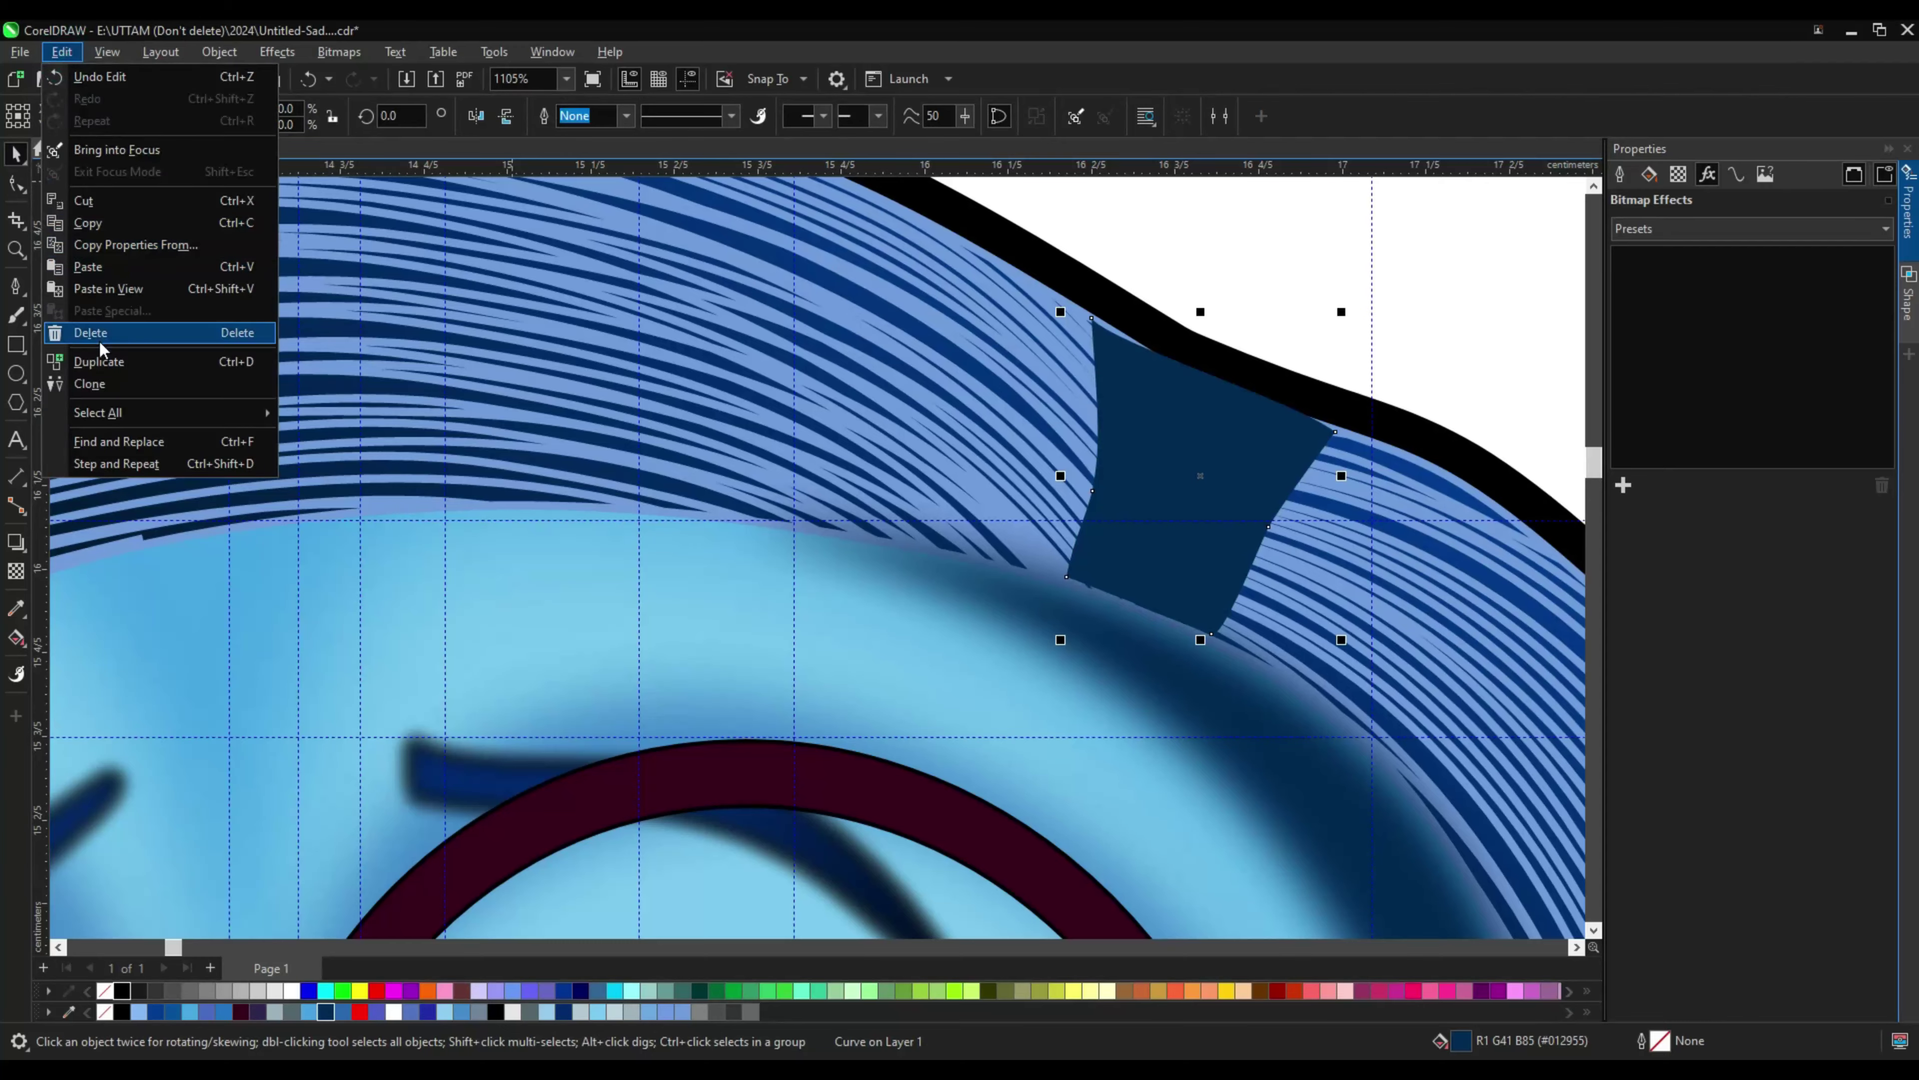
pyautogui.click(90, 384)
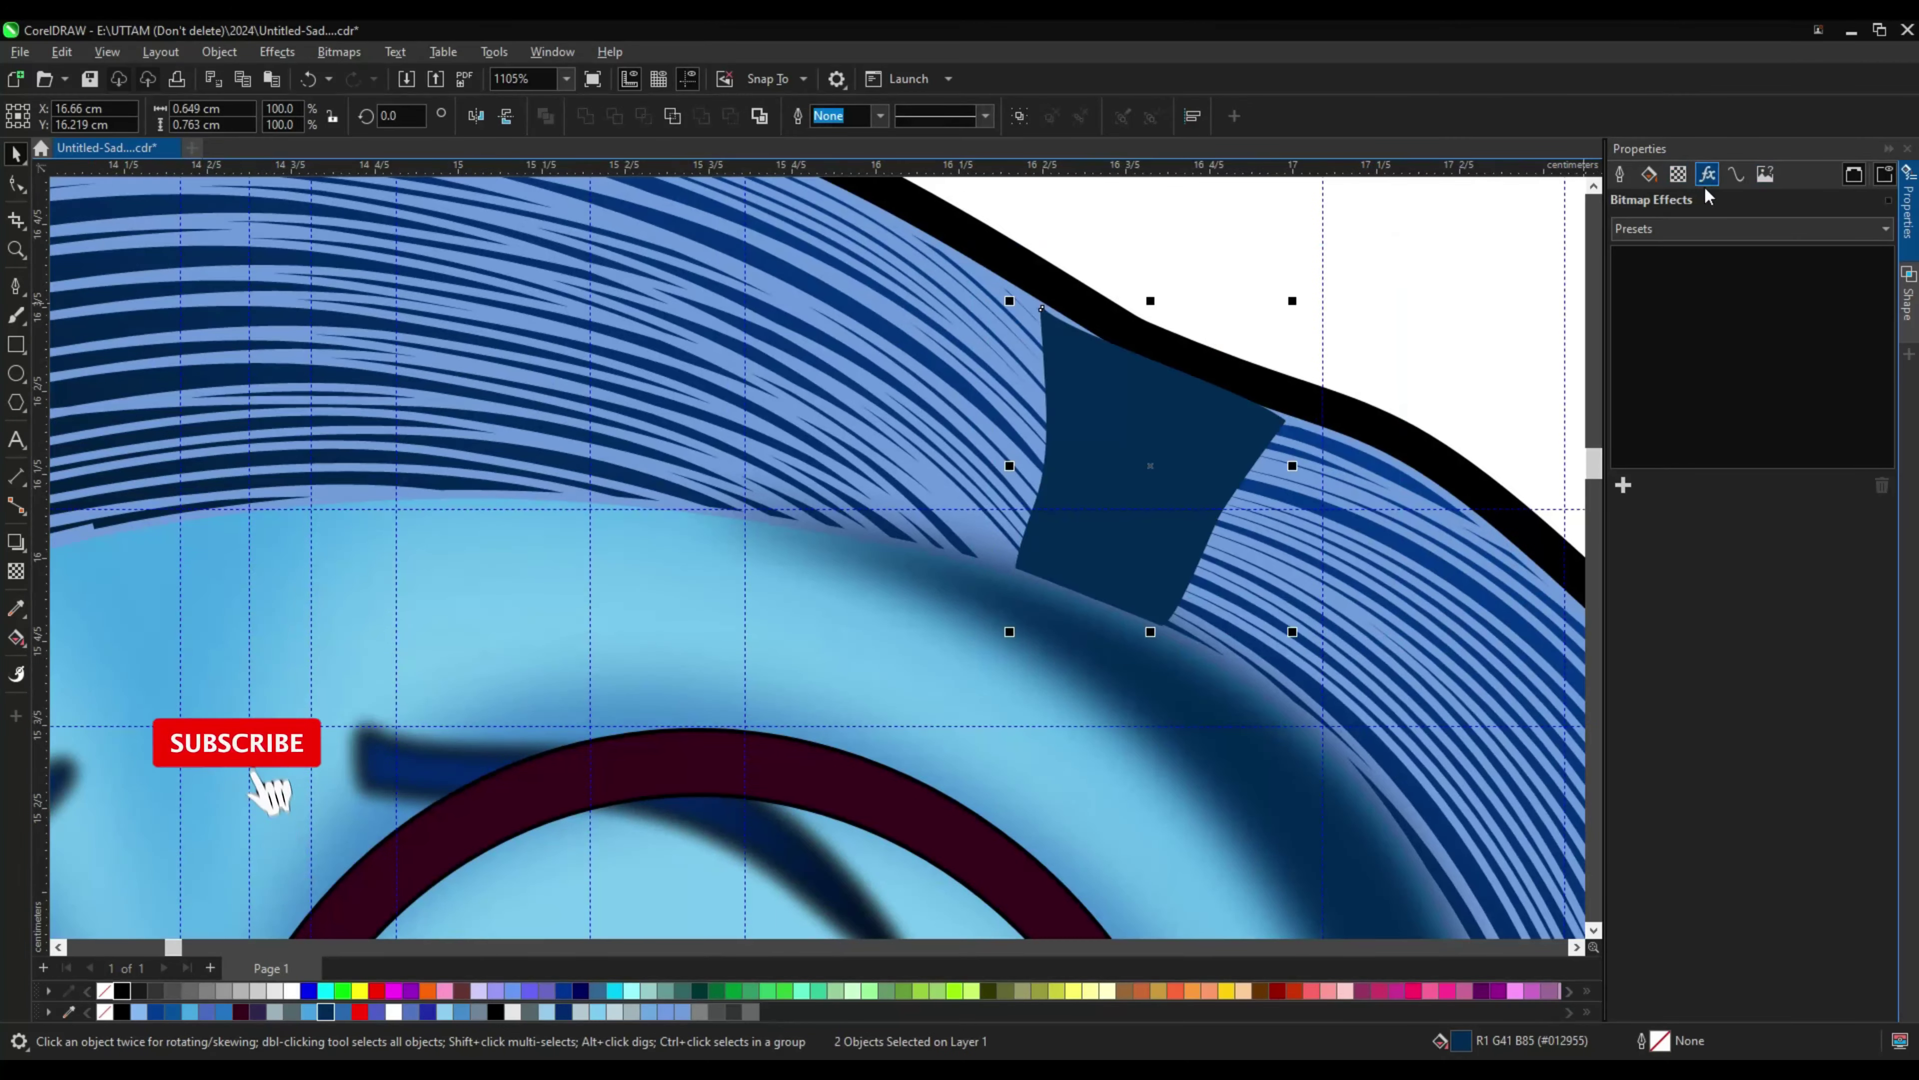
pyautogui.click(1623, 485)
pyautogui.click(1511, 665)
pyautogui.press('Escape')
pyautogui.scroll(-5, 1234, 370)
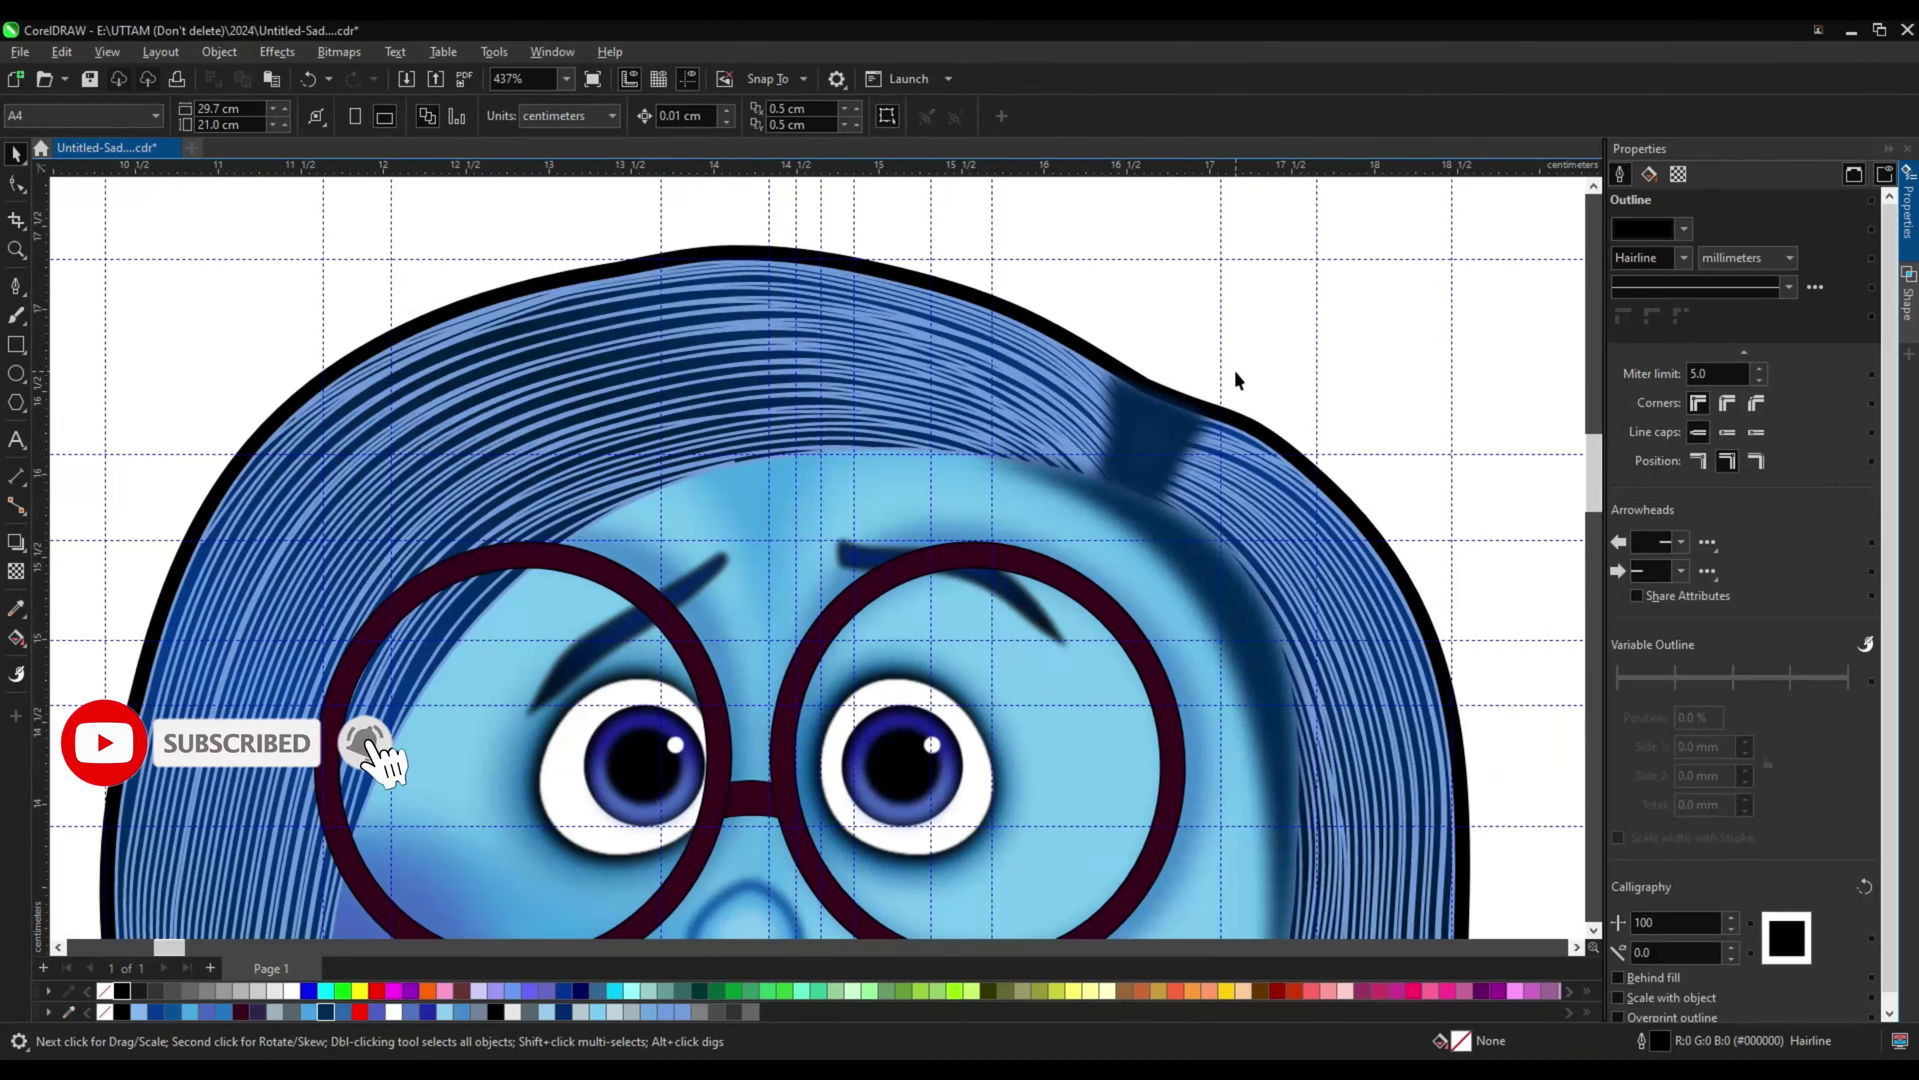
# Step: Examine the edges and nodes of the stacked blurred hair clip where it meets the hair outline
pyautogui.scroll(2, 1188, 514)
pyautogui.scroll(5, 1188, 514)
pyautogui.click(1118, 318)
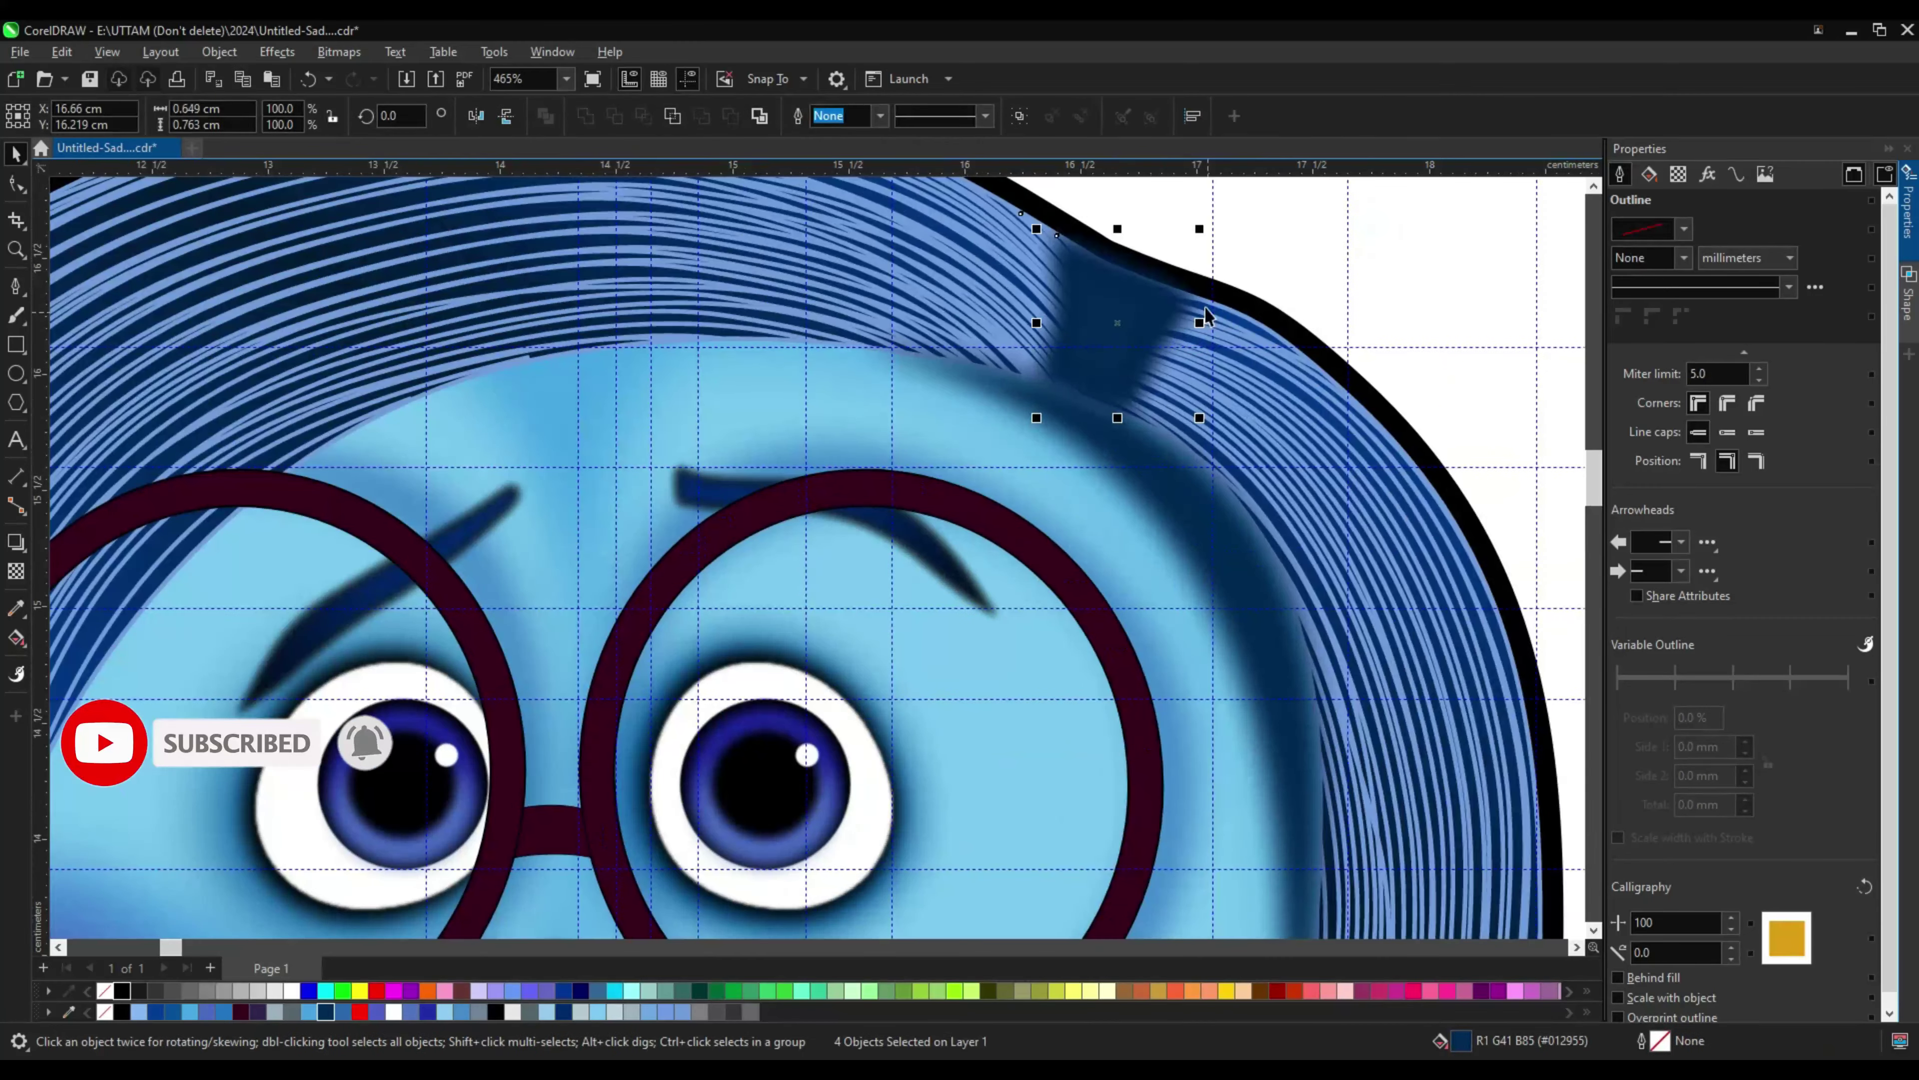
pyautogui.moveTo(1224, 323)
pyautogui.mouseDown()
pyautogui.moveTo(1157, 334)
pyautogui.moveTo(1212, 325)
pyautogui.mouseUp()
pyautogui.press('F10')
pyautogui.scroll(2, 1084, 377)
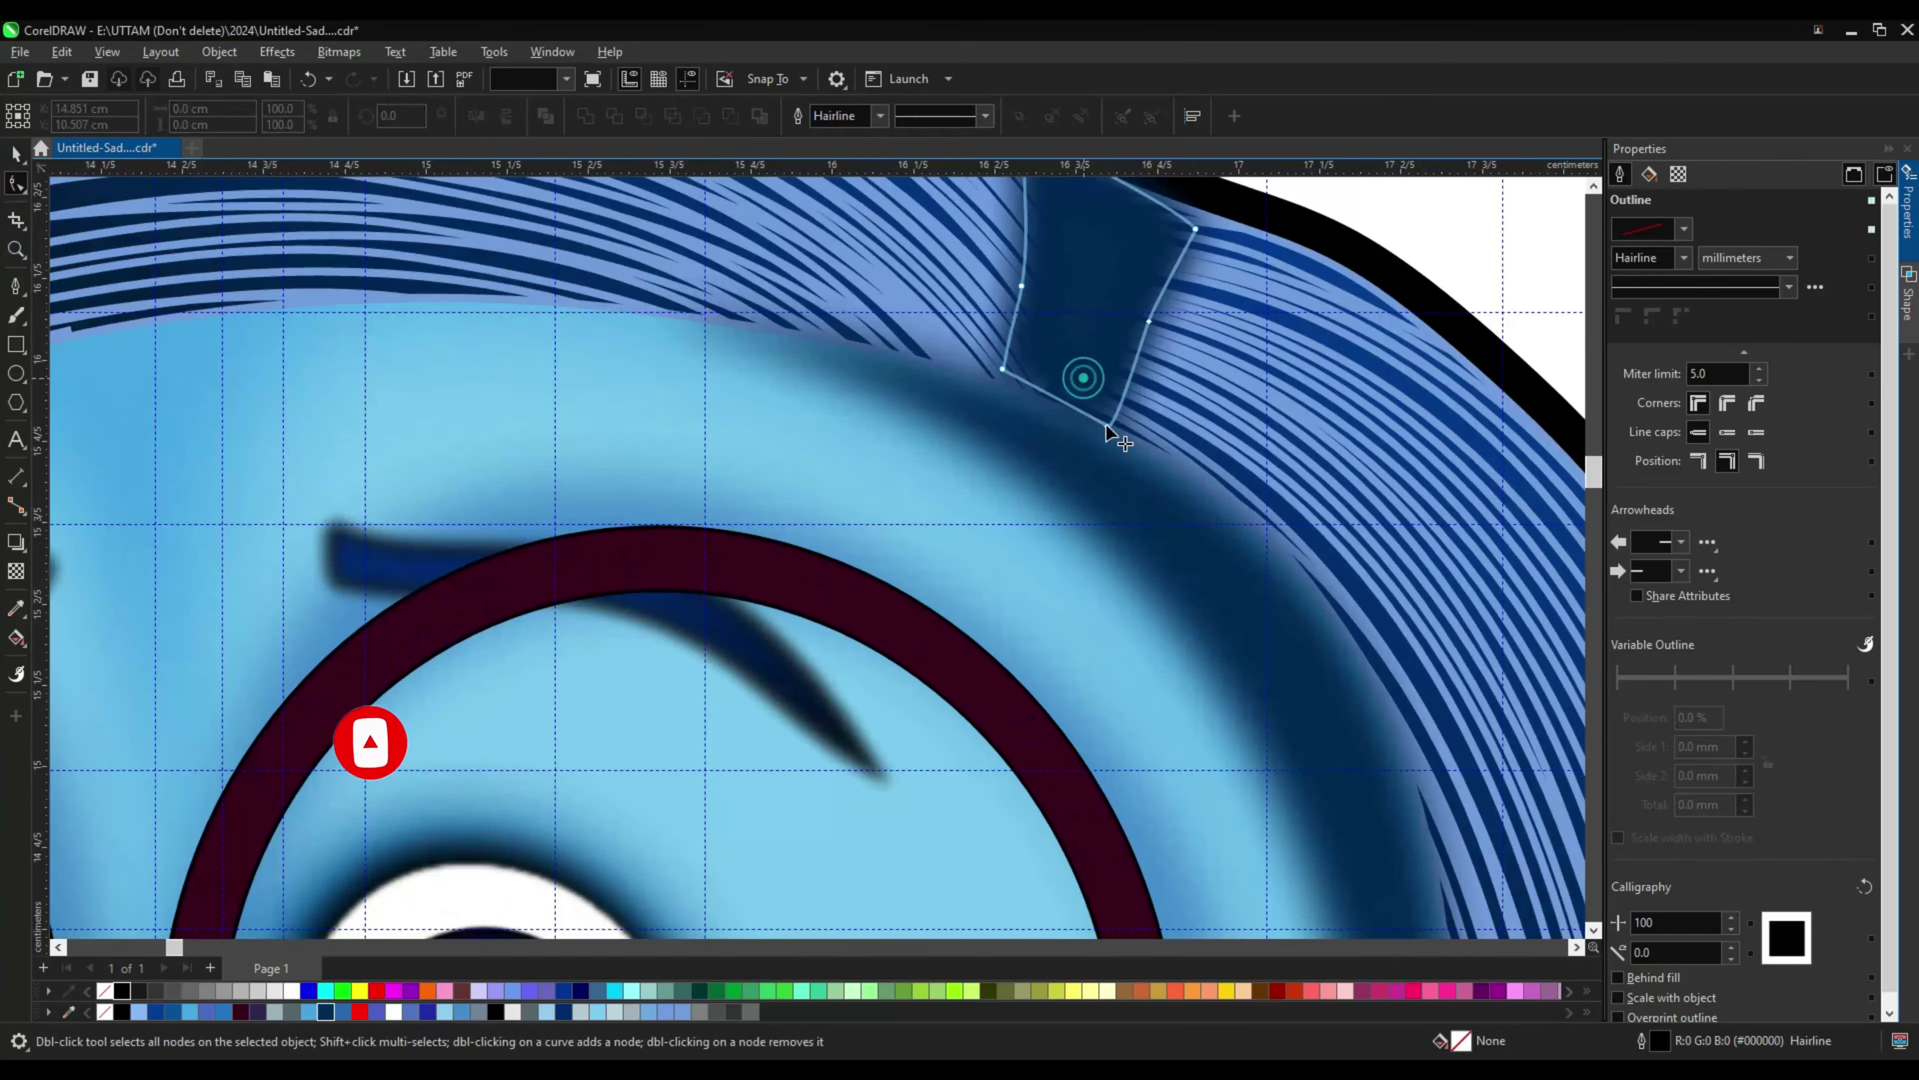
pyautogui.scroll(-5, 1127, 407)
pyautogui.click(16, 154)
pyautogui.scroll(4, 1183, 386)
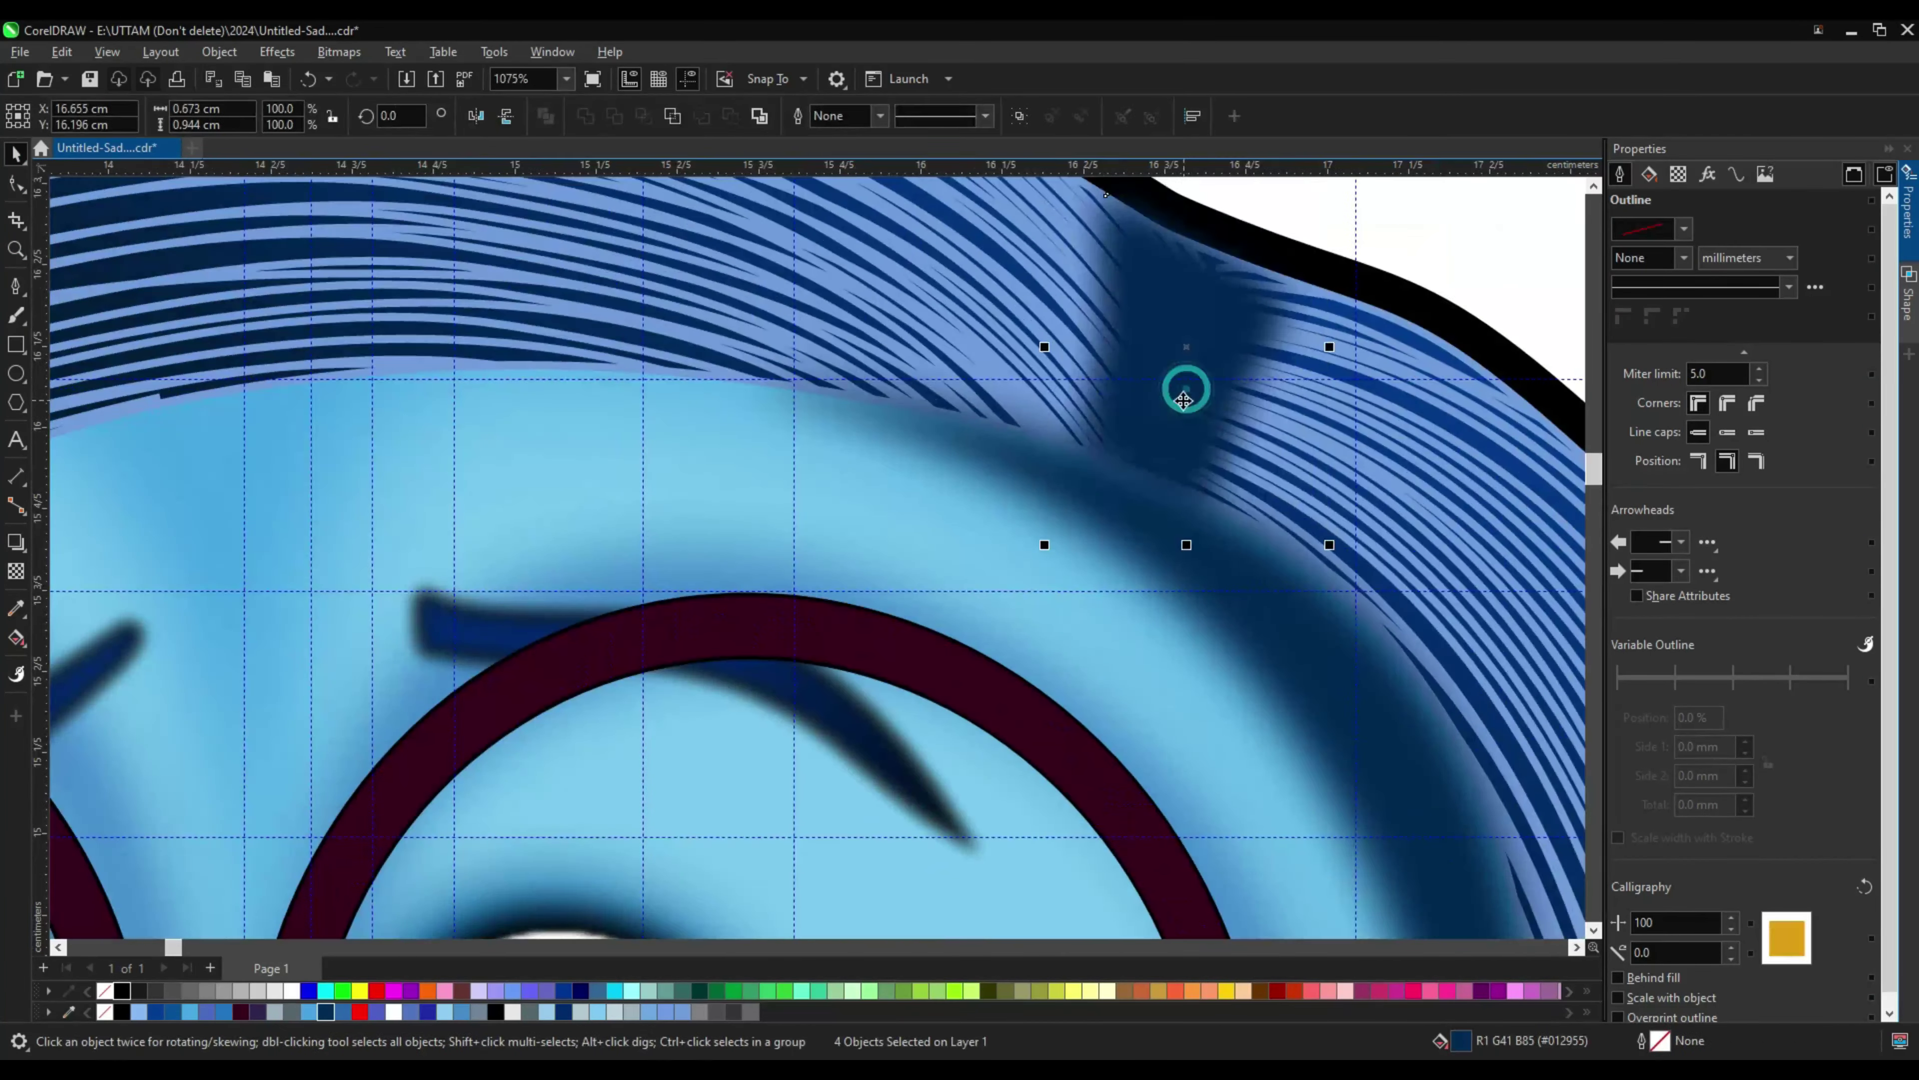
pyautogui.scroll(-3, 1175, 483)
pyautogui.scroll(3, 1171, 482)
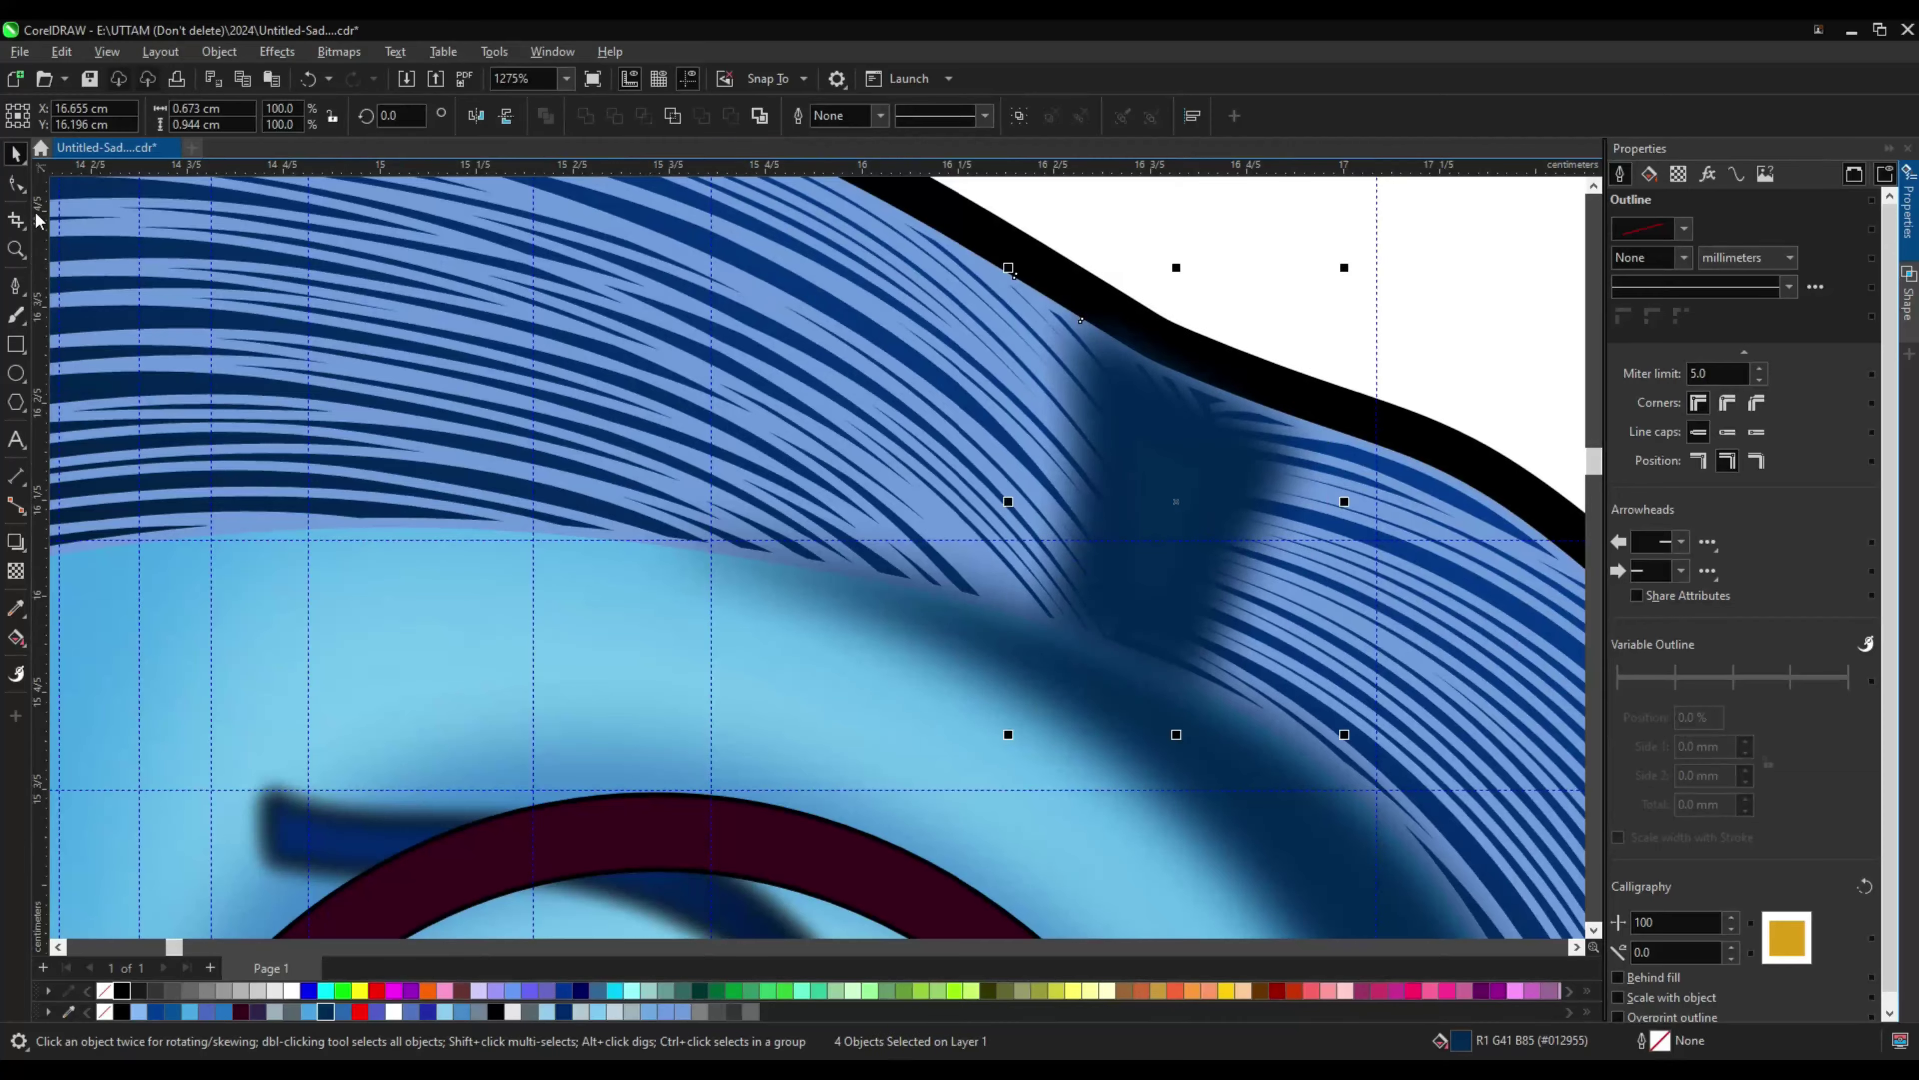
# Step: Set the Gaussian Blur radius of one hair clip copy to 1.2 and move its nodes inward from the black hair outline
pyautogui.press('F10')
pyautogui.scroll(3, 1179, 454)
pyautogui.click(1708, 174)
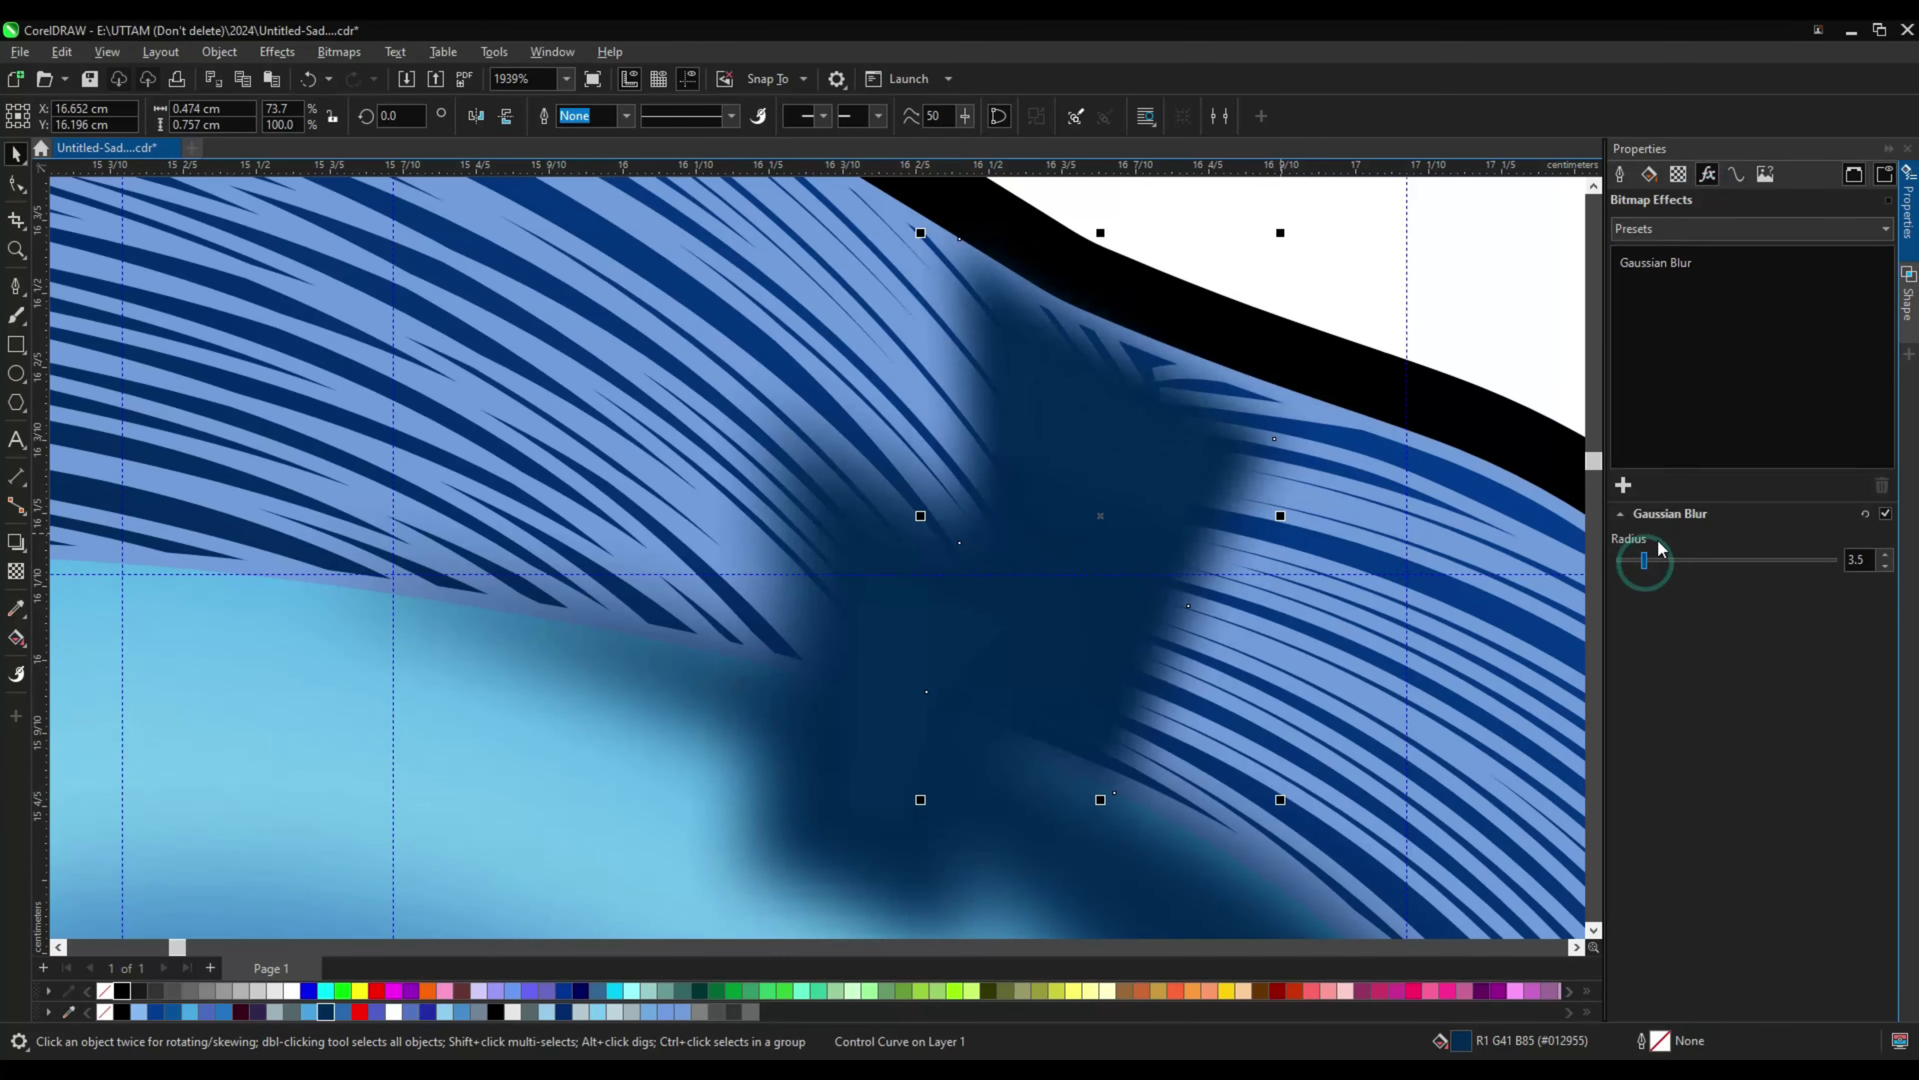
pyautogui.moveTo(1101, 355); pyautogui.dragTo(1186, 363)
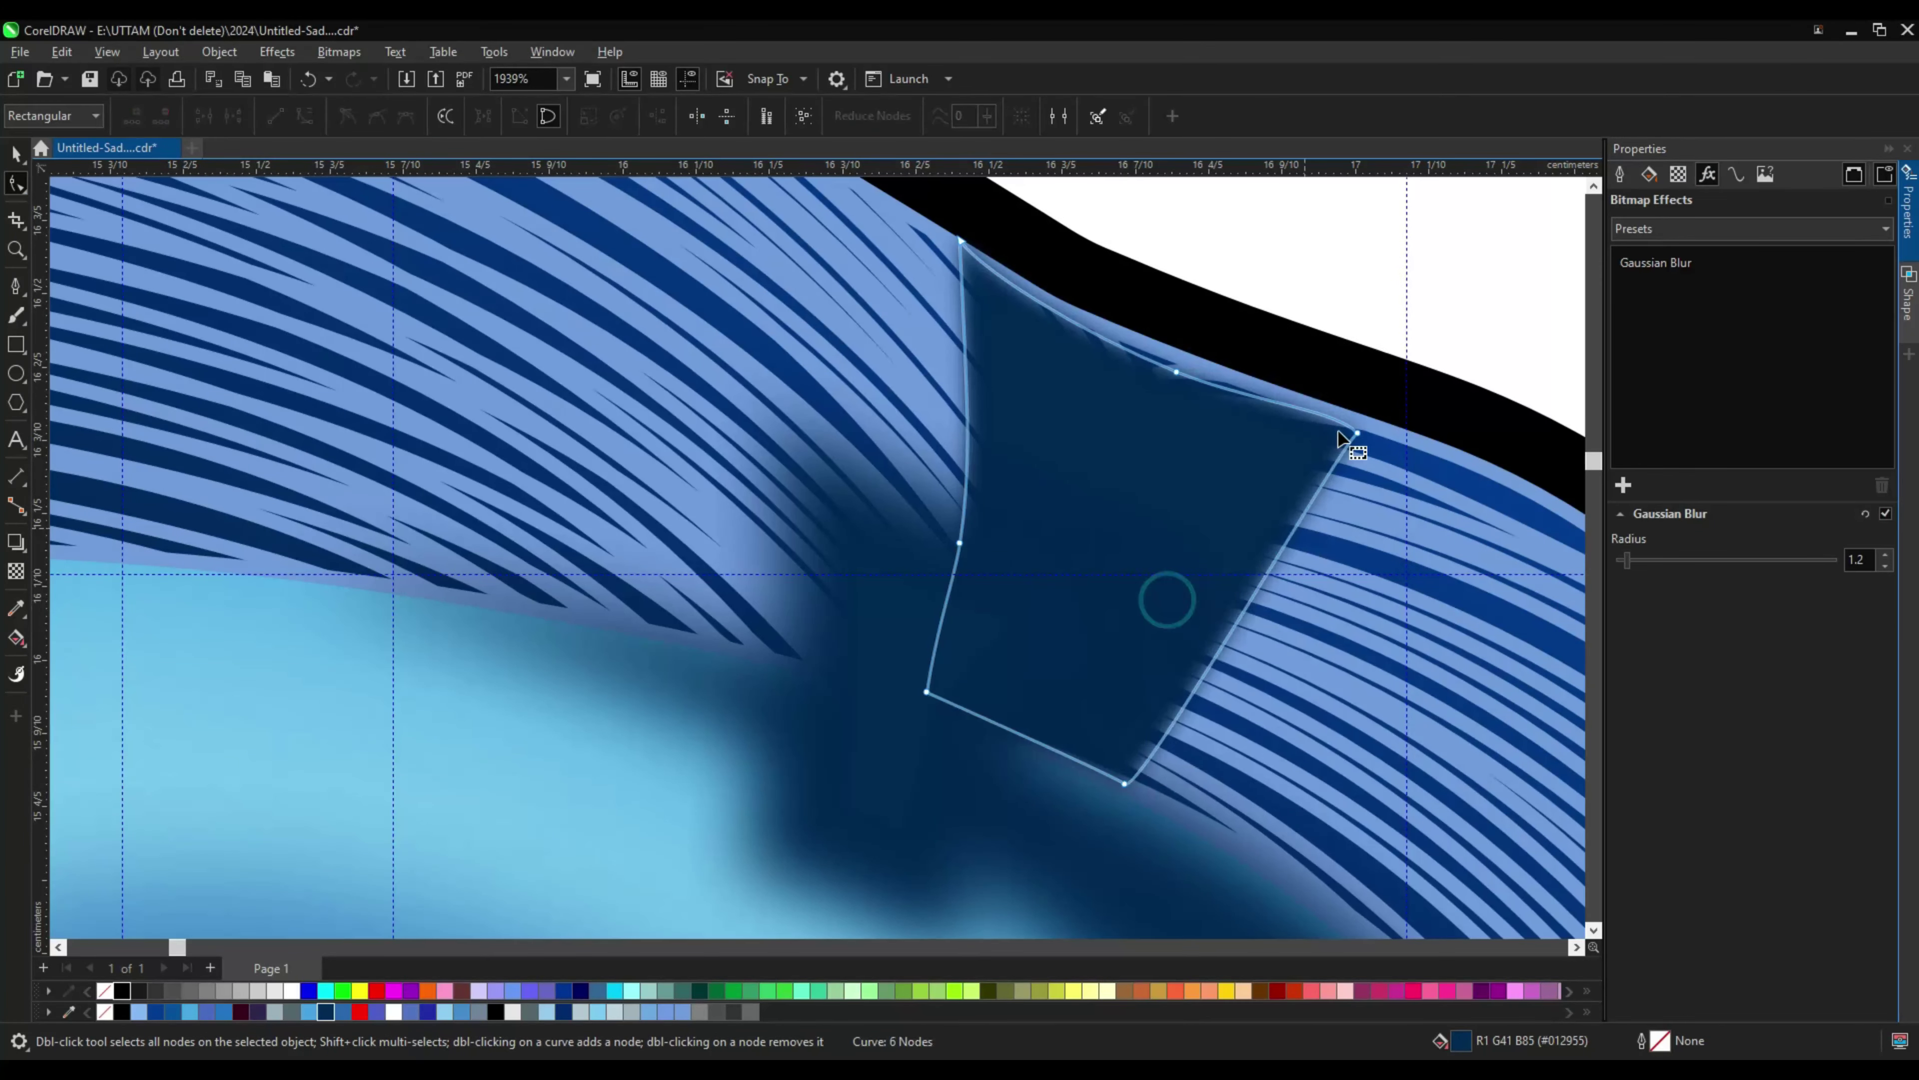
pyautogui.moveTo(1358, 433); pyautogui.dragTo(1270, 409)
pyautogui.moveTo(959, 542); pyautogui.dragTo(1013, 567)
pyautogui.scroll(1, 1183, 373)
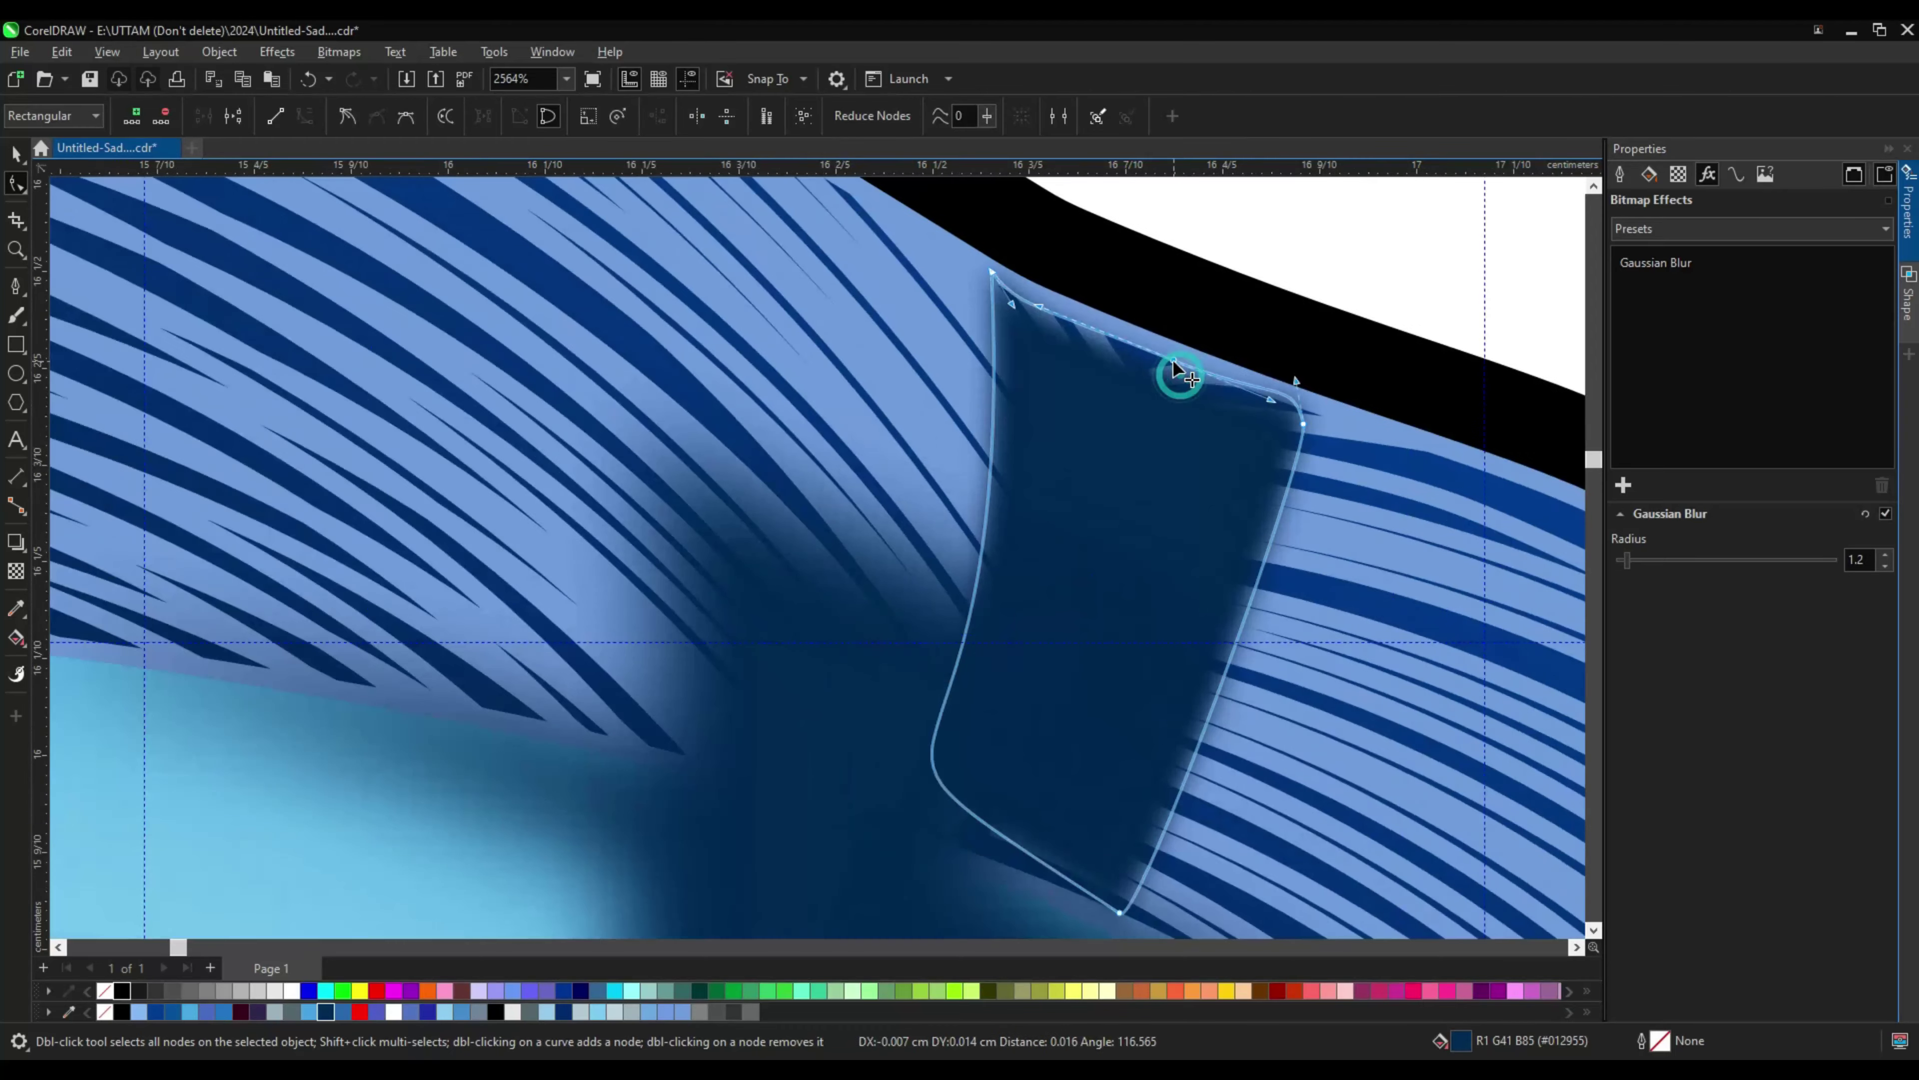
# Step: Reshape the innermost hair clip copy, blurred with radius 0.7, by adjusting its nodes to fit between the hair outline and the face
pyautogui.scroll(-2, 956, 591)
pyautogui.press('space')
pyautogui.click(956, 592)
pyautogui.press('space')
pyautogui.click(1058, 670)
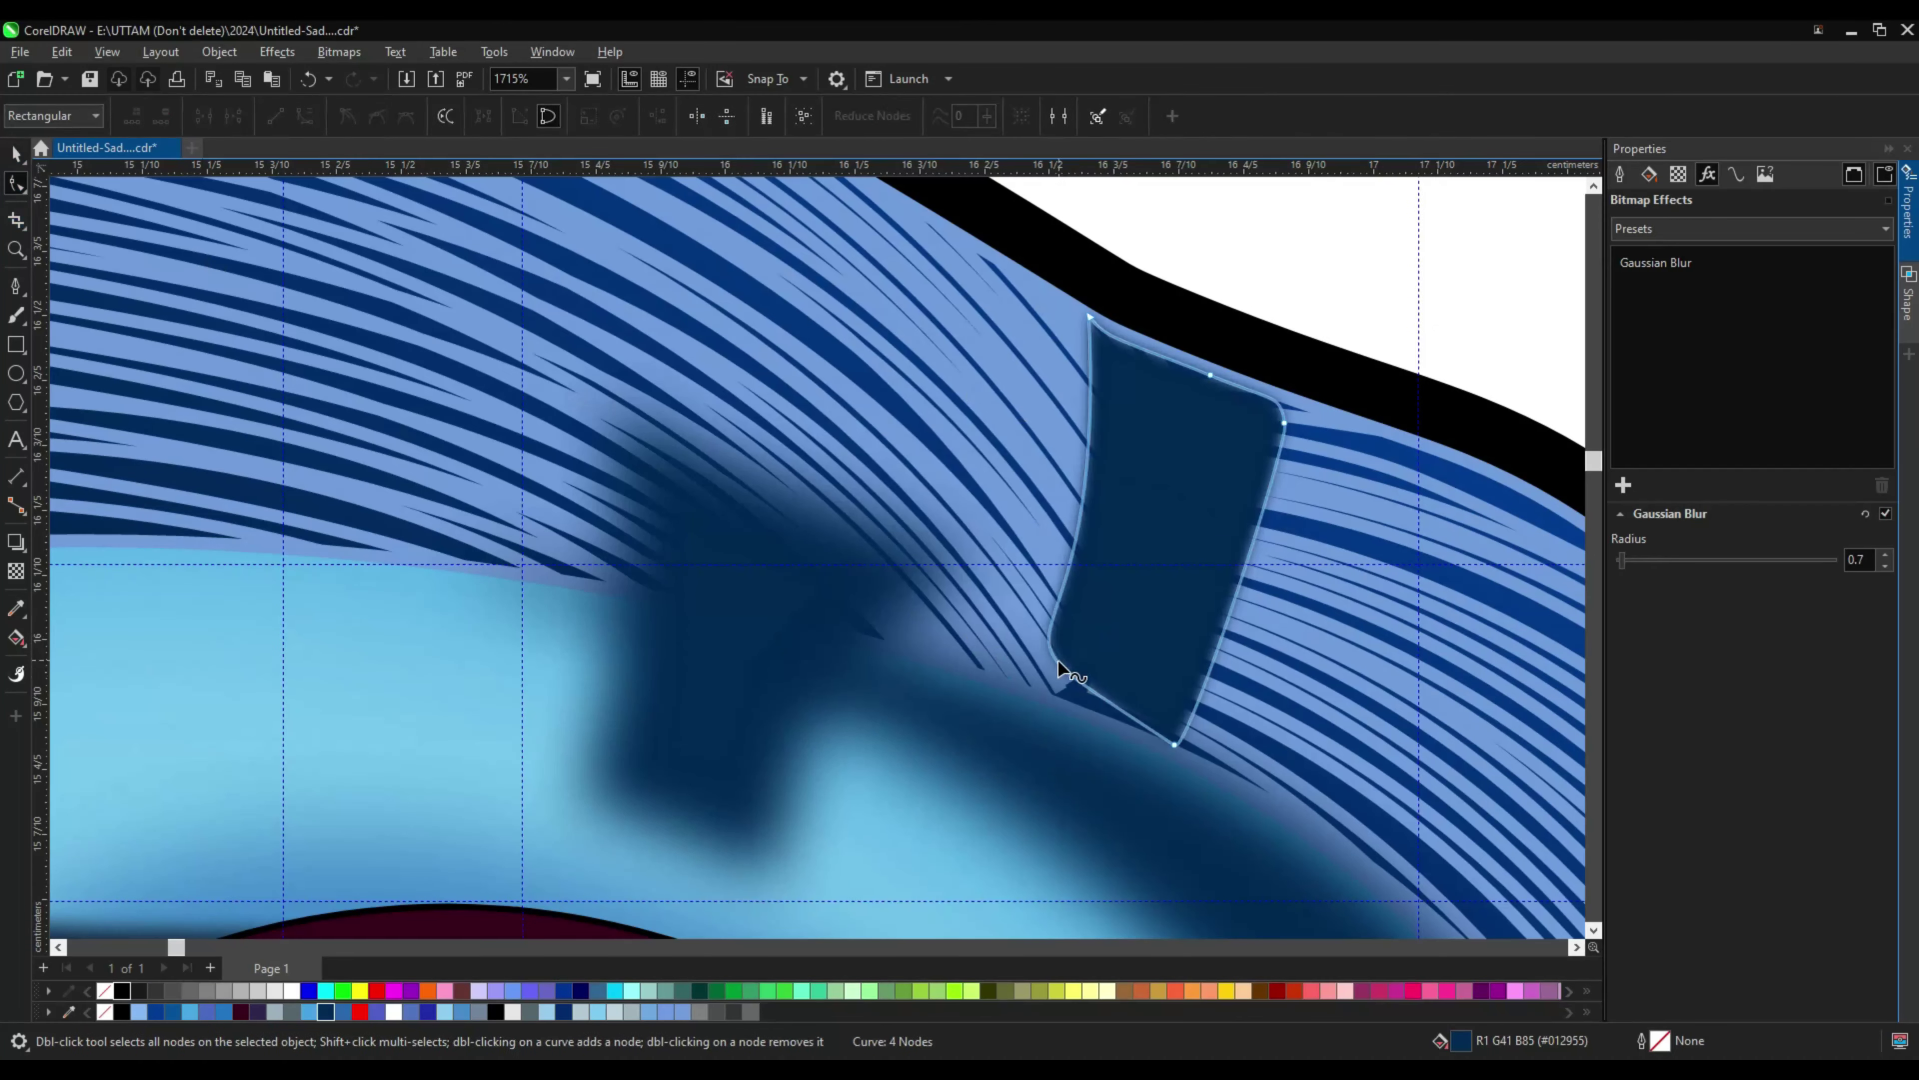
pyautogui.doubleClick(1065, 654)
pyautogui.scroll(1, 1097, 376)
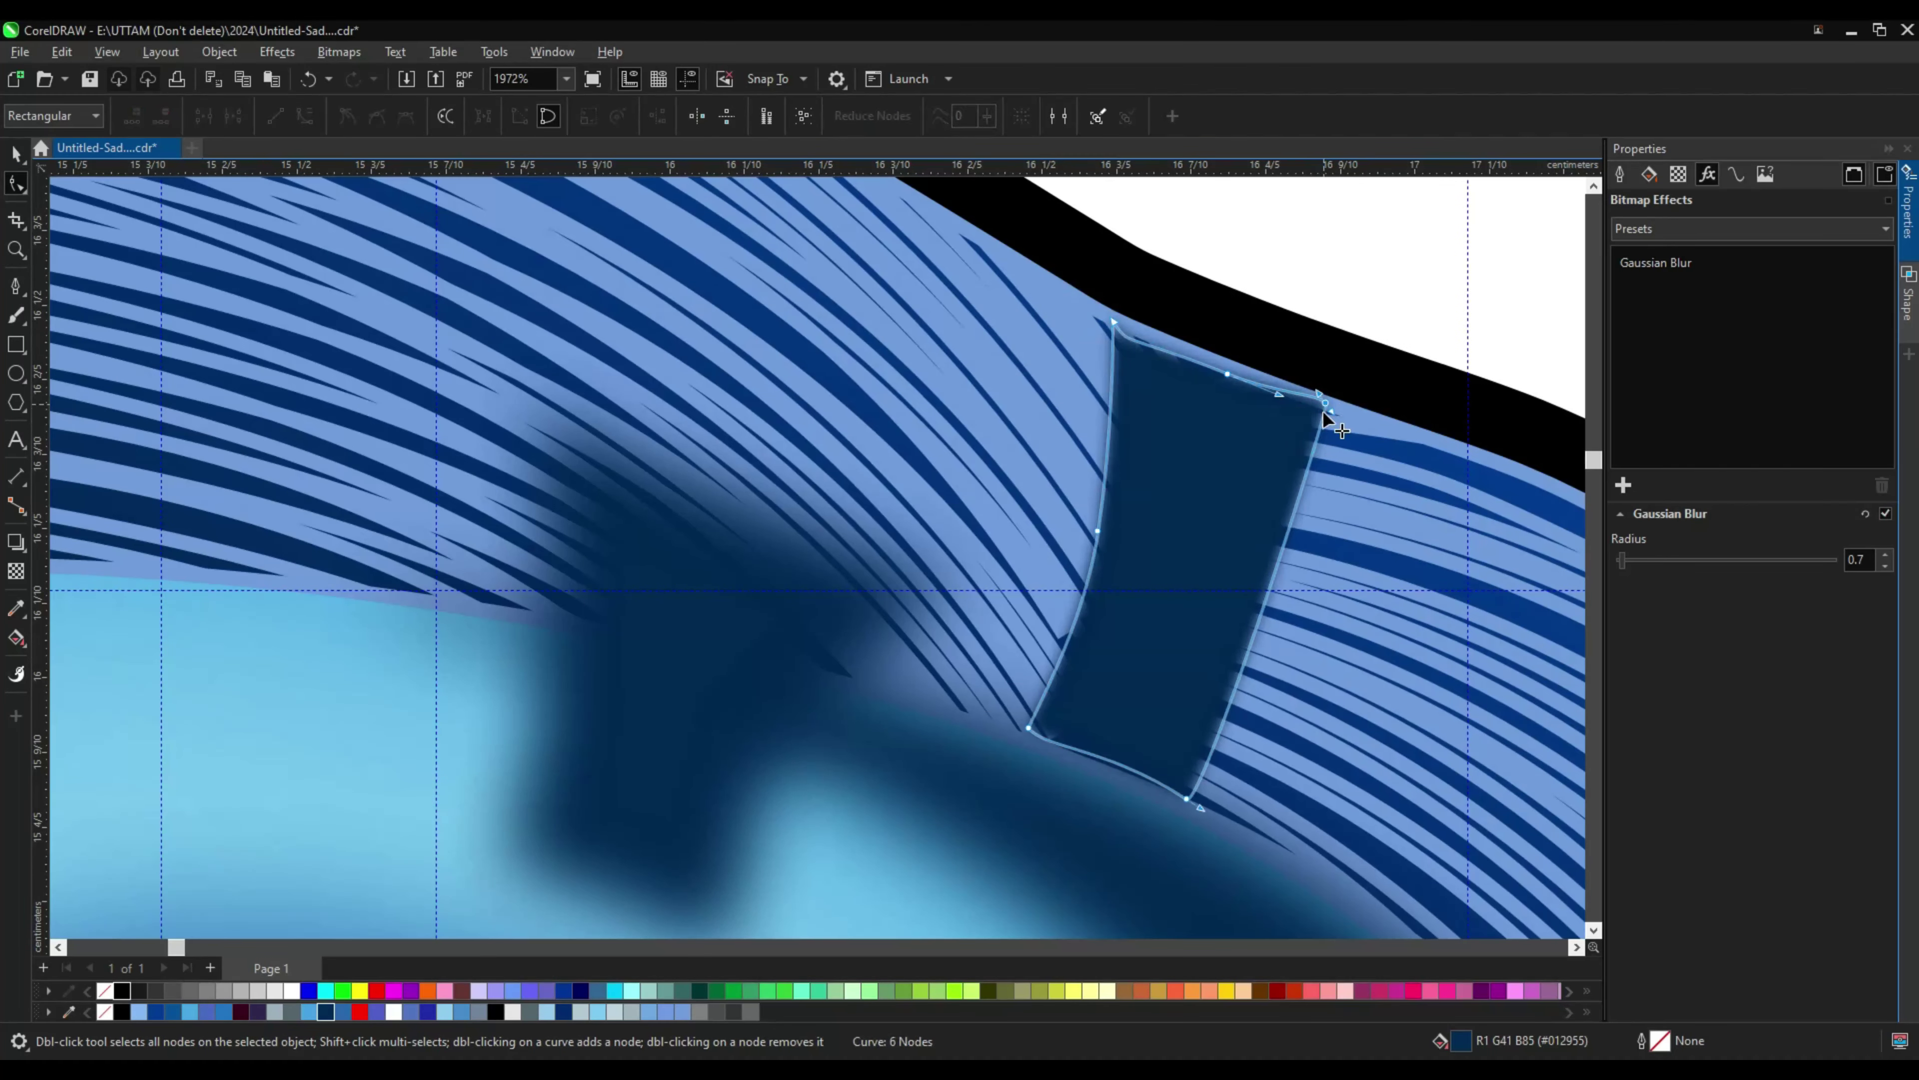
pyautogui.moveTo(1324, 408); pyautogui.dragTo(1321, 421)
pyautogui.doubleClick(1246, 576)
pyautogui.press('space')
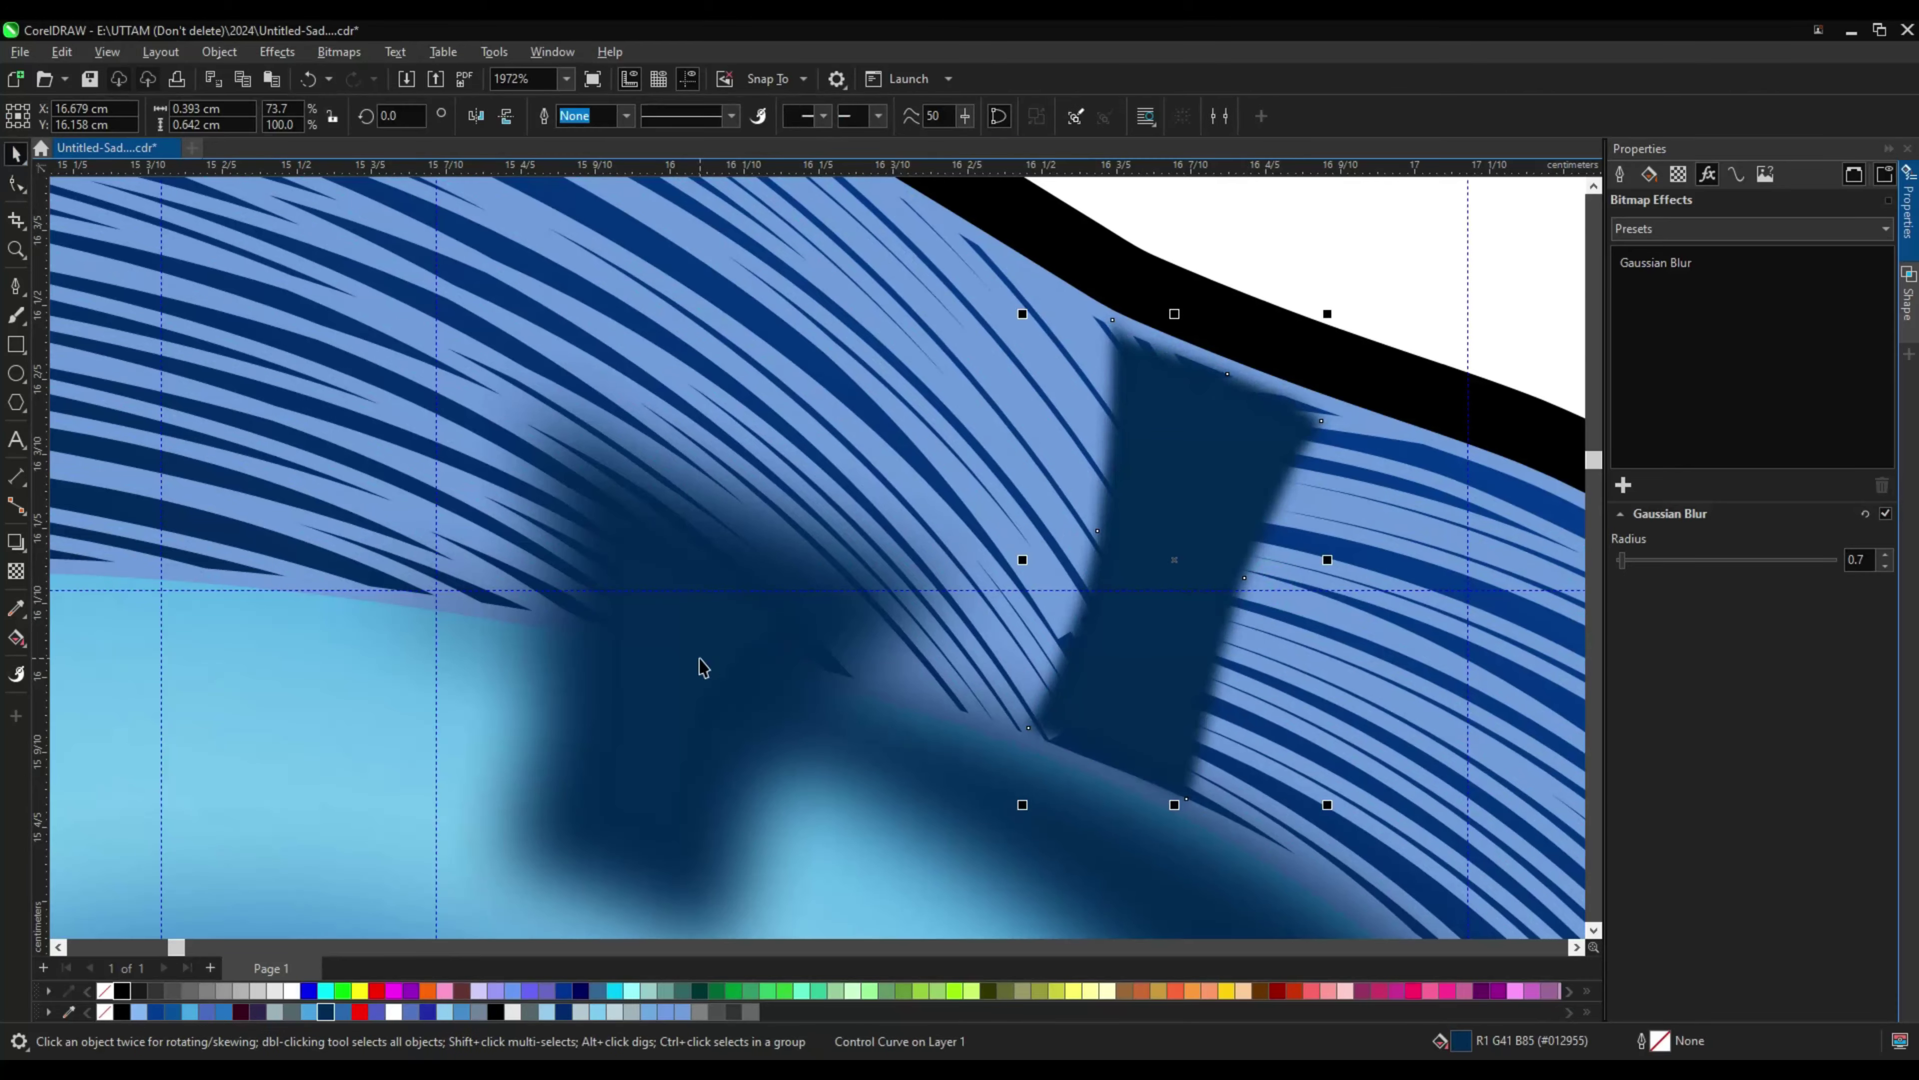
# Step: Set the Gaussian Blur radius of the large hair clip copy to 4.0
pyautogui.scroll(-3, 984, 706)
pyautogui.click(1645, 557)
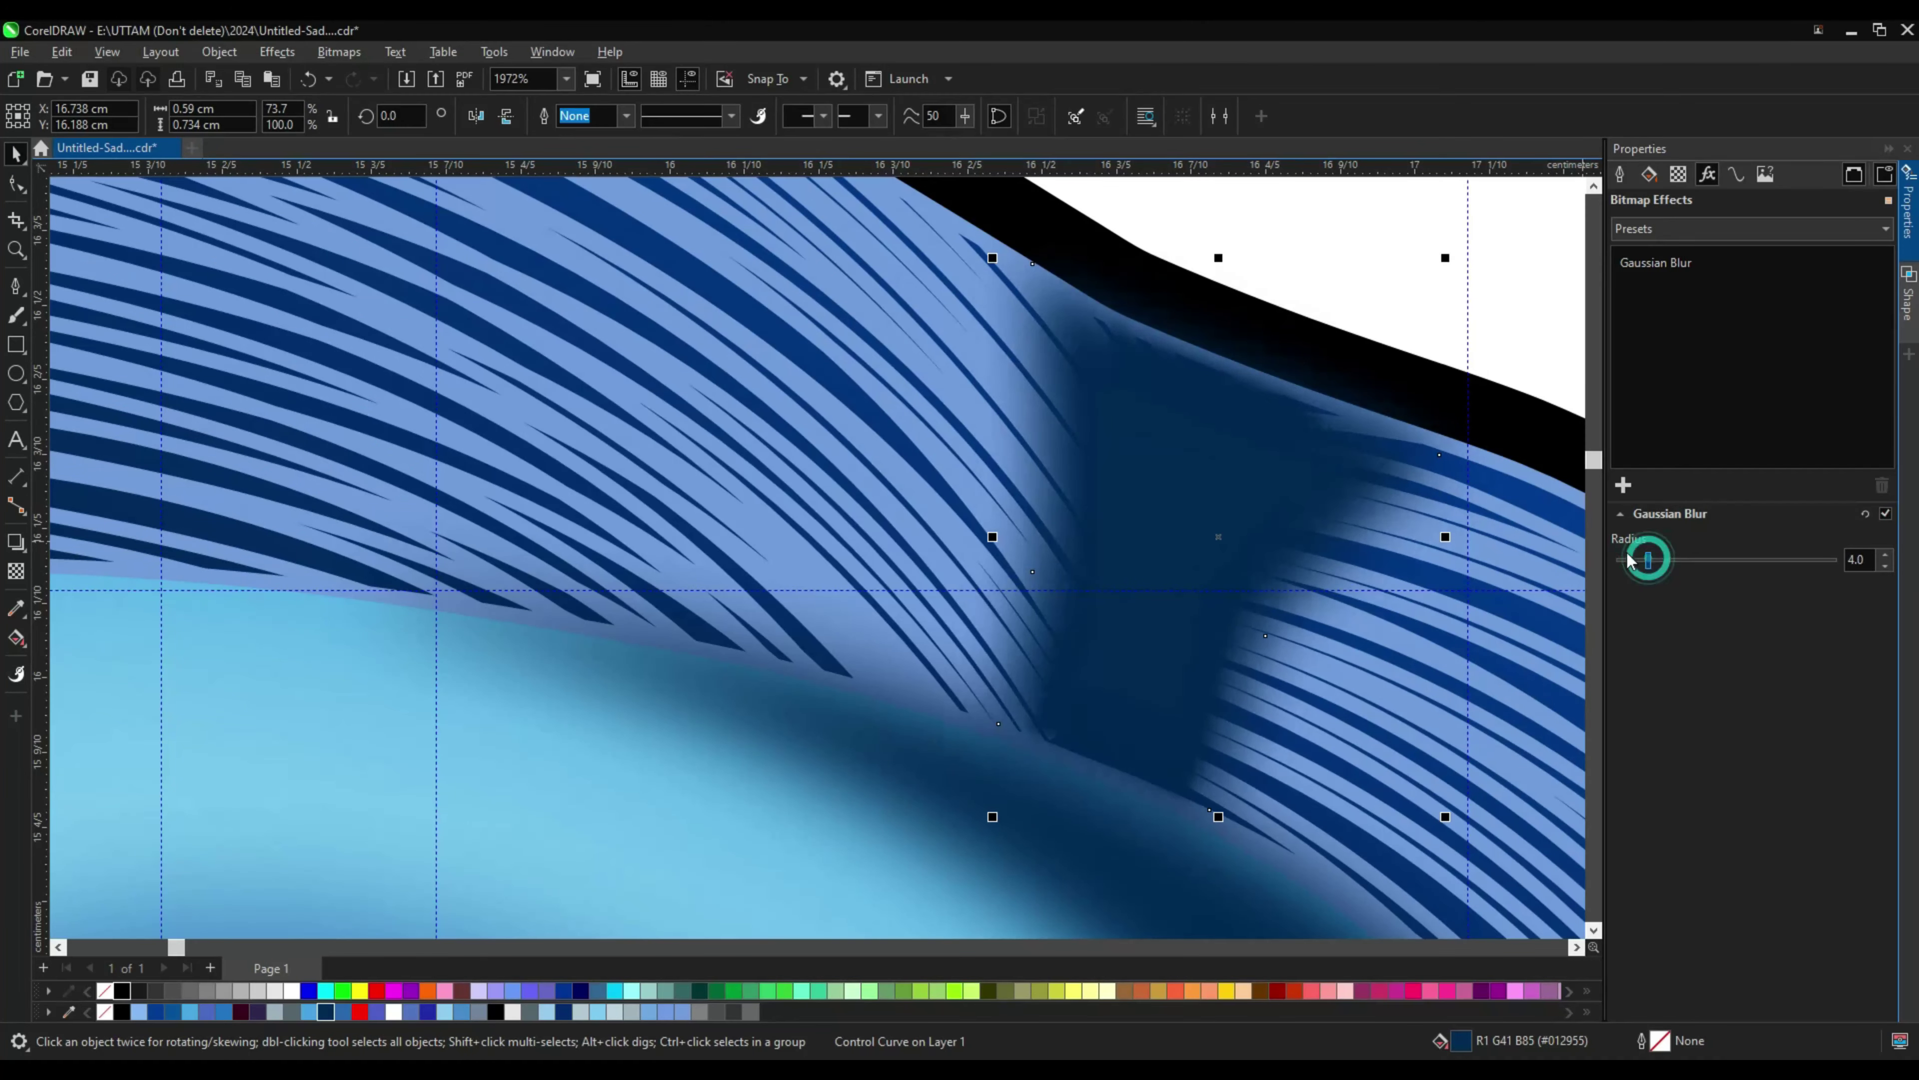
pyautogui.press('Escape')
pyautogui.scroll(-3, 1204, 497)
pyautogui.scroll(1, 1267, 456)
pyautogui.scroll(-4, 1268, 455)
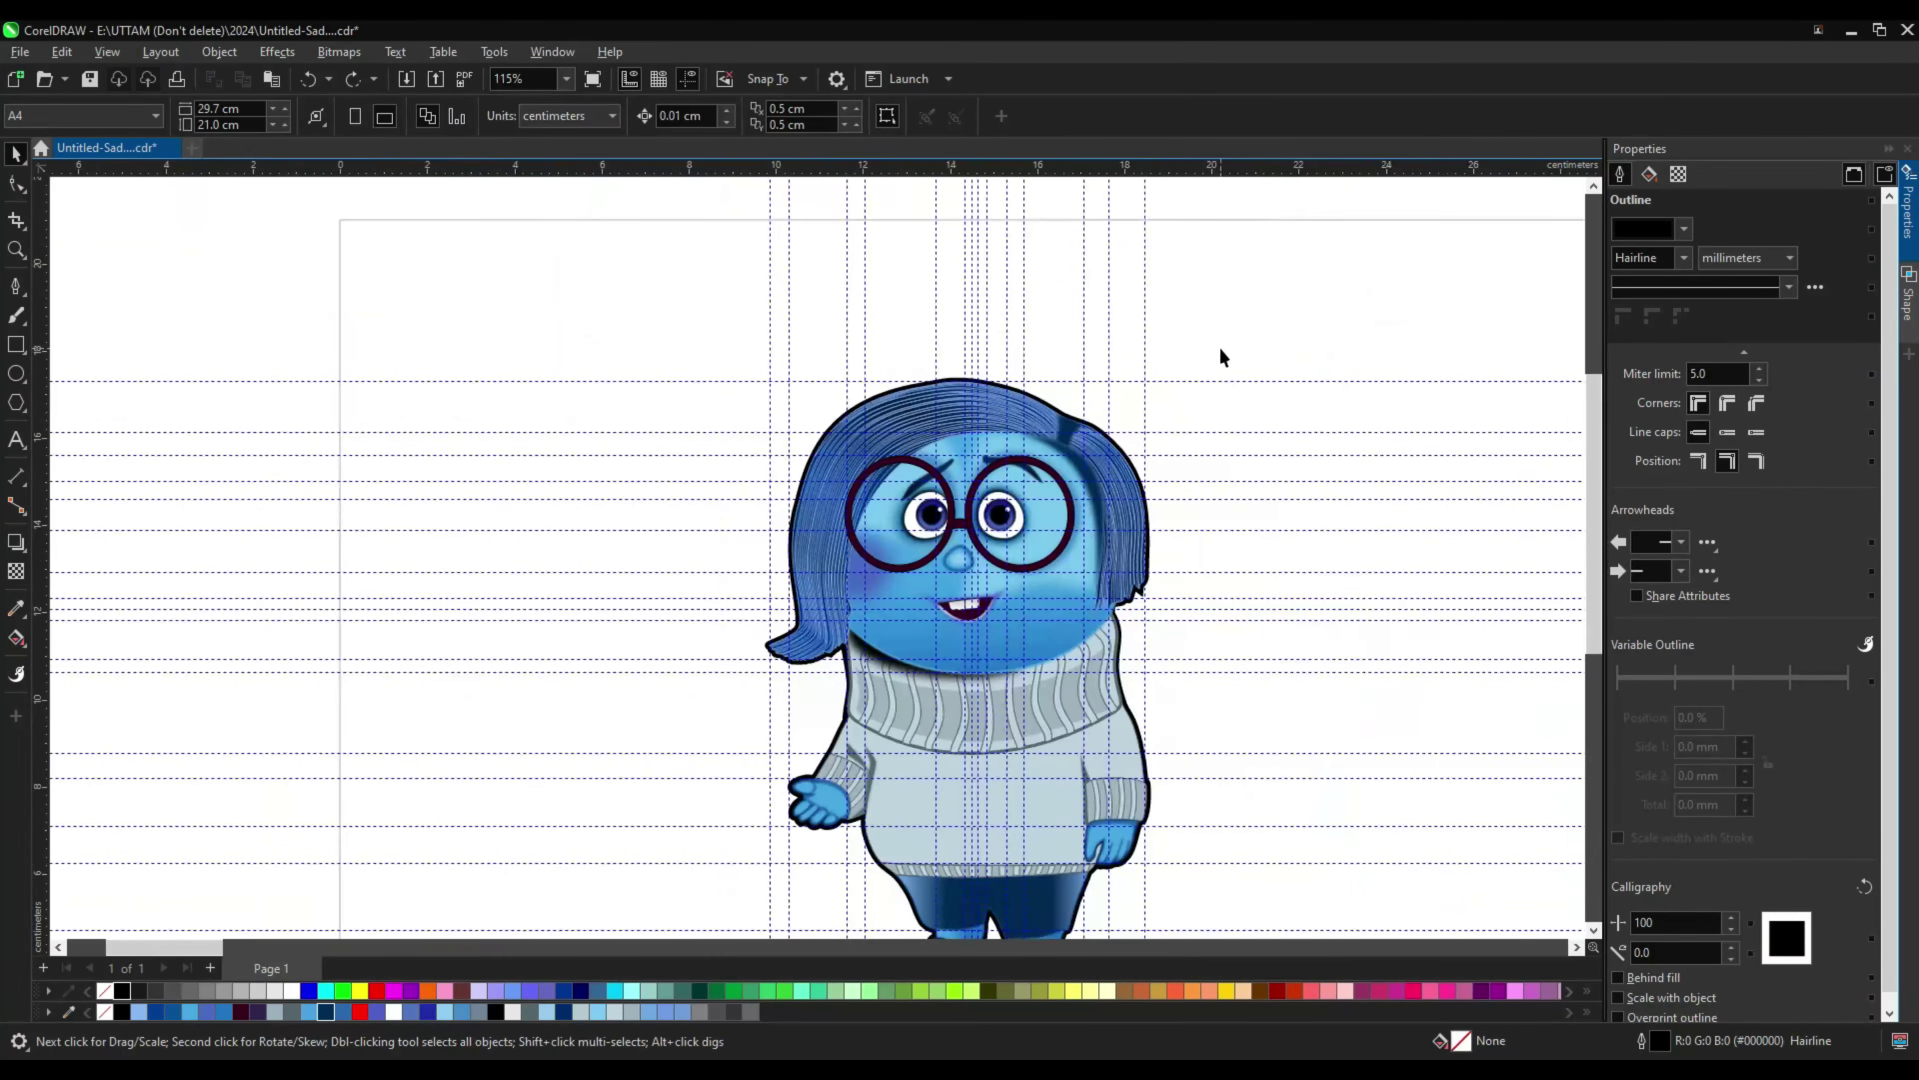
# Step: Select the stacked hair clip shapes and raise their Gaussian Blur radius to 7.1
pyautogui.scroll(2, 1062, 370)
pyautogui.scroll(2, 1061, 371)
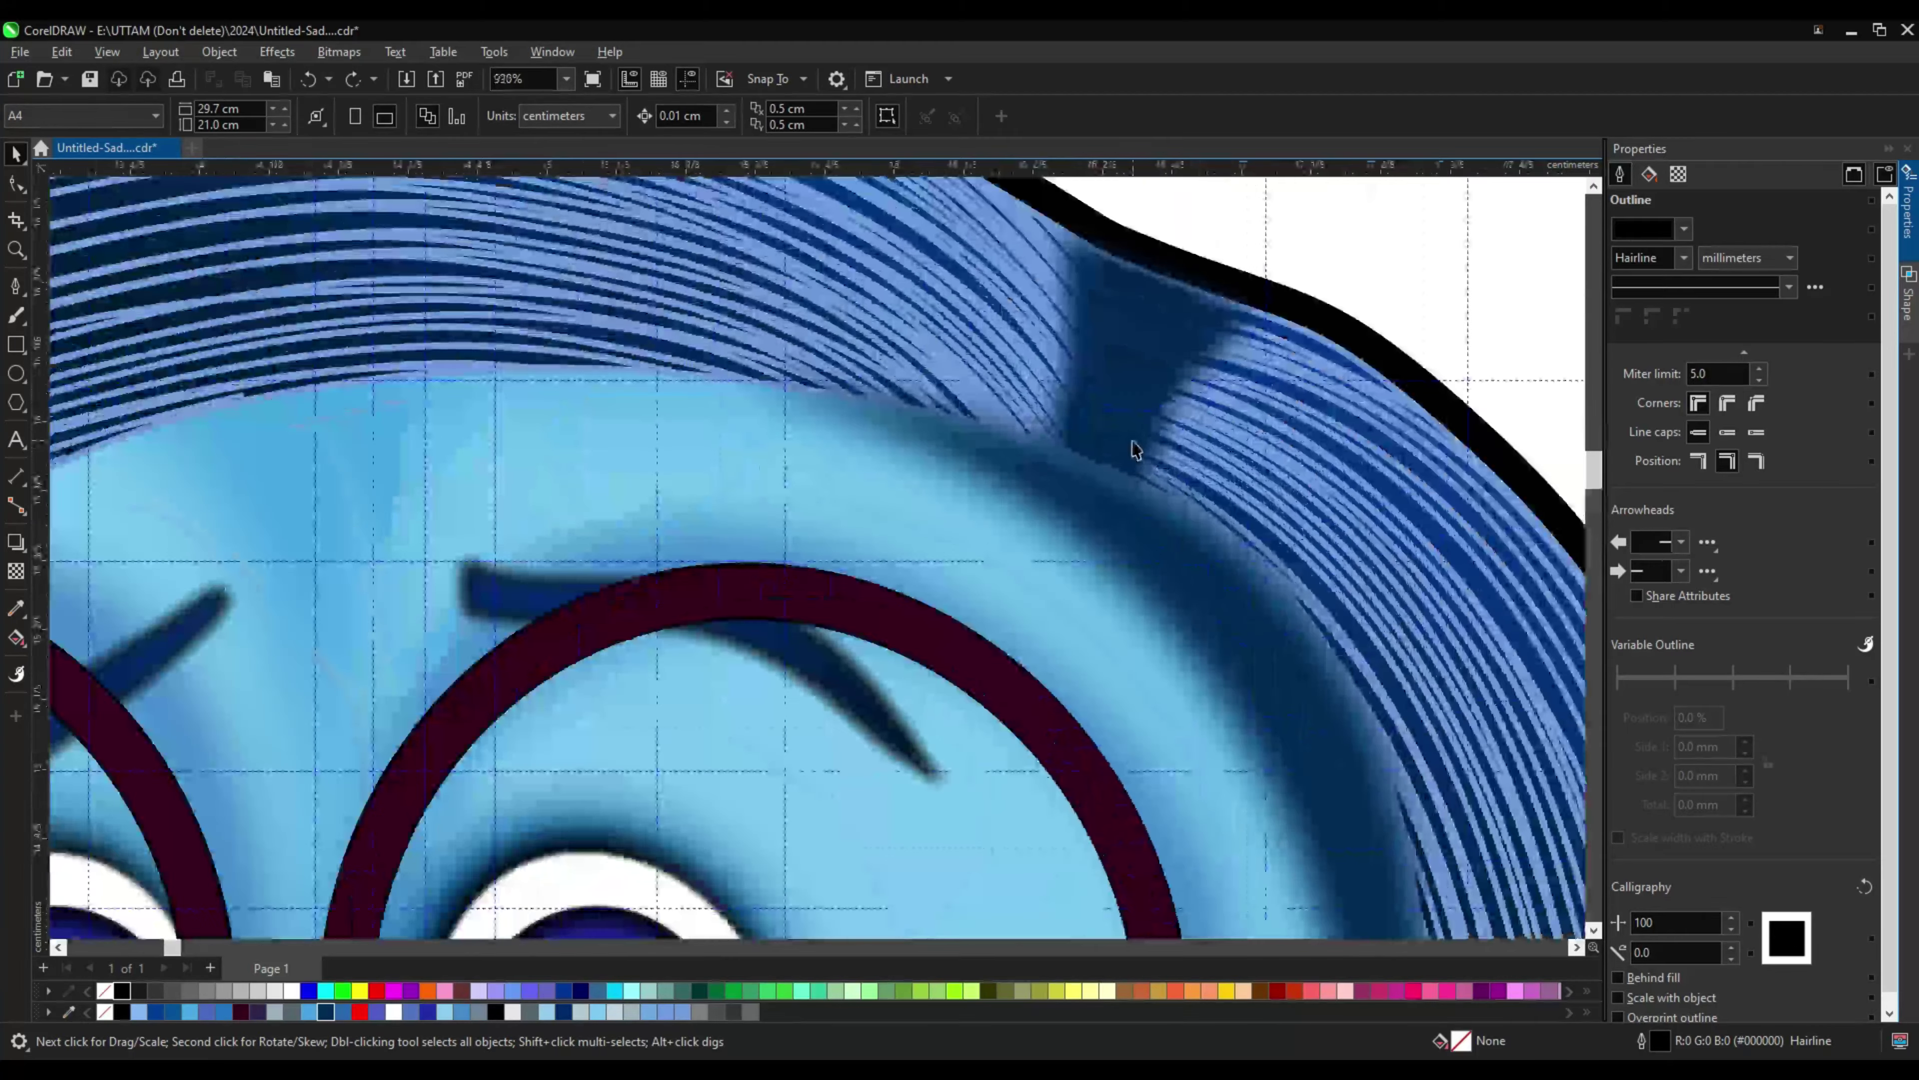
pyautogui.click(1088, 394)
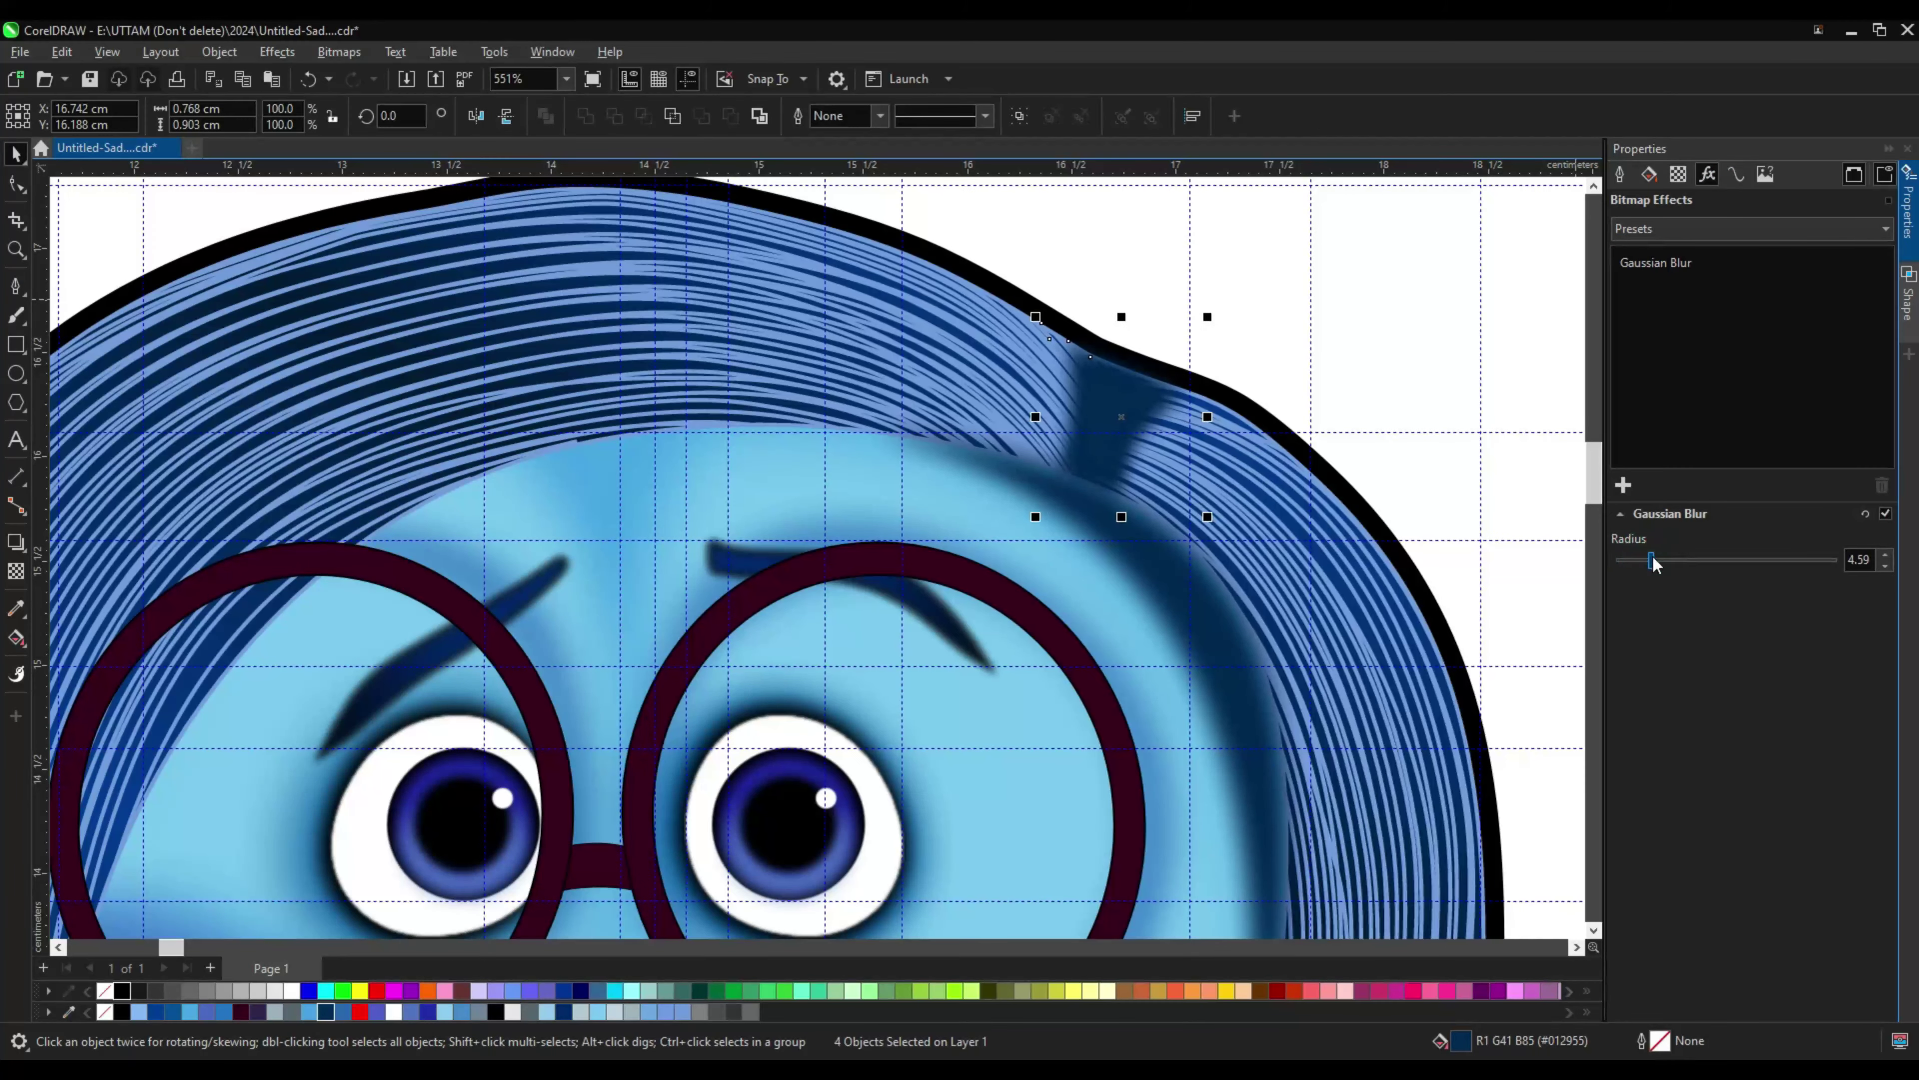
pyautogui.moveTo(1654, 563); pyautogui.dragTo(1665, 560)
pyautogui.scroll(2, 1037, 529)
pyautogui.scroll(-2, 1026, 527)
pyautogui.click(1092, 424)
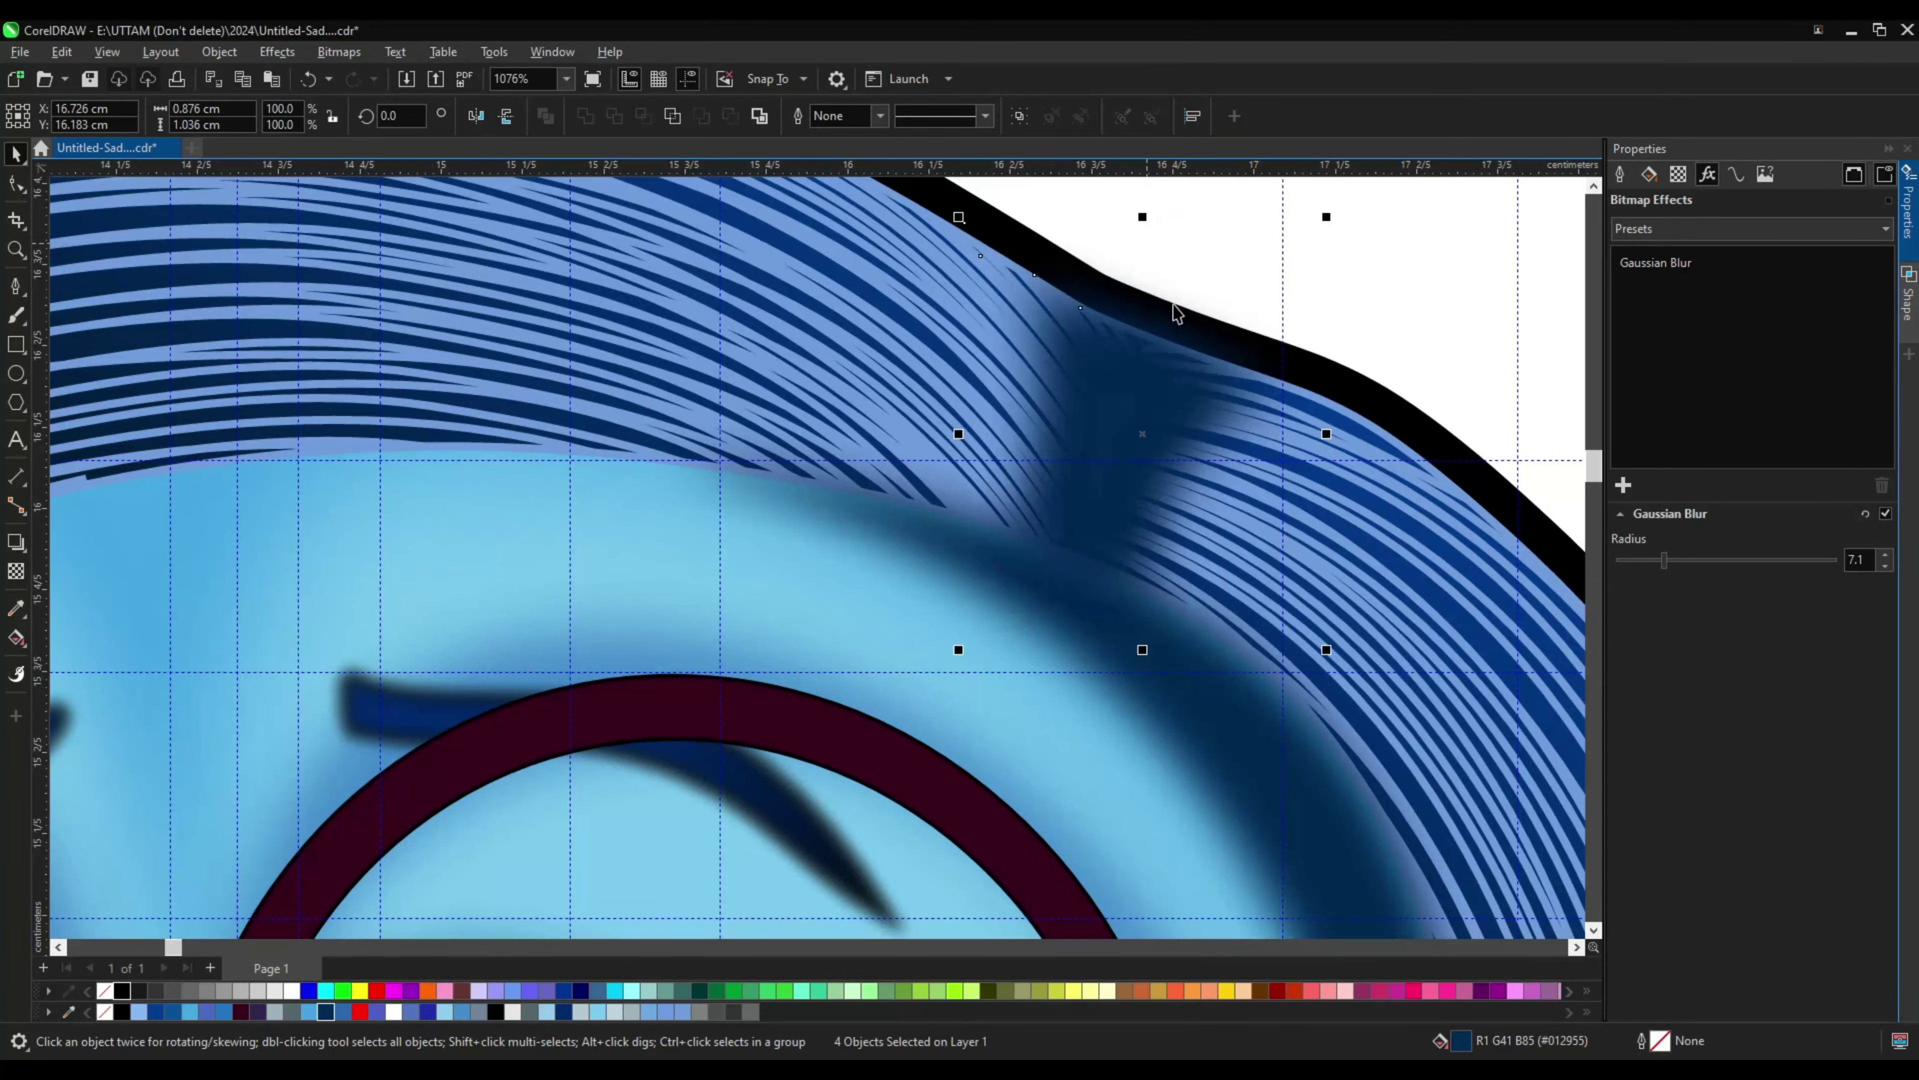
pyautogui.scroll(-3, 1093, 379)
pyautogui.scroll(5, 1093, 379)
pyautogui.scroll(-4, 1328, 299)
pyautogui.click(1328, 299)
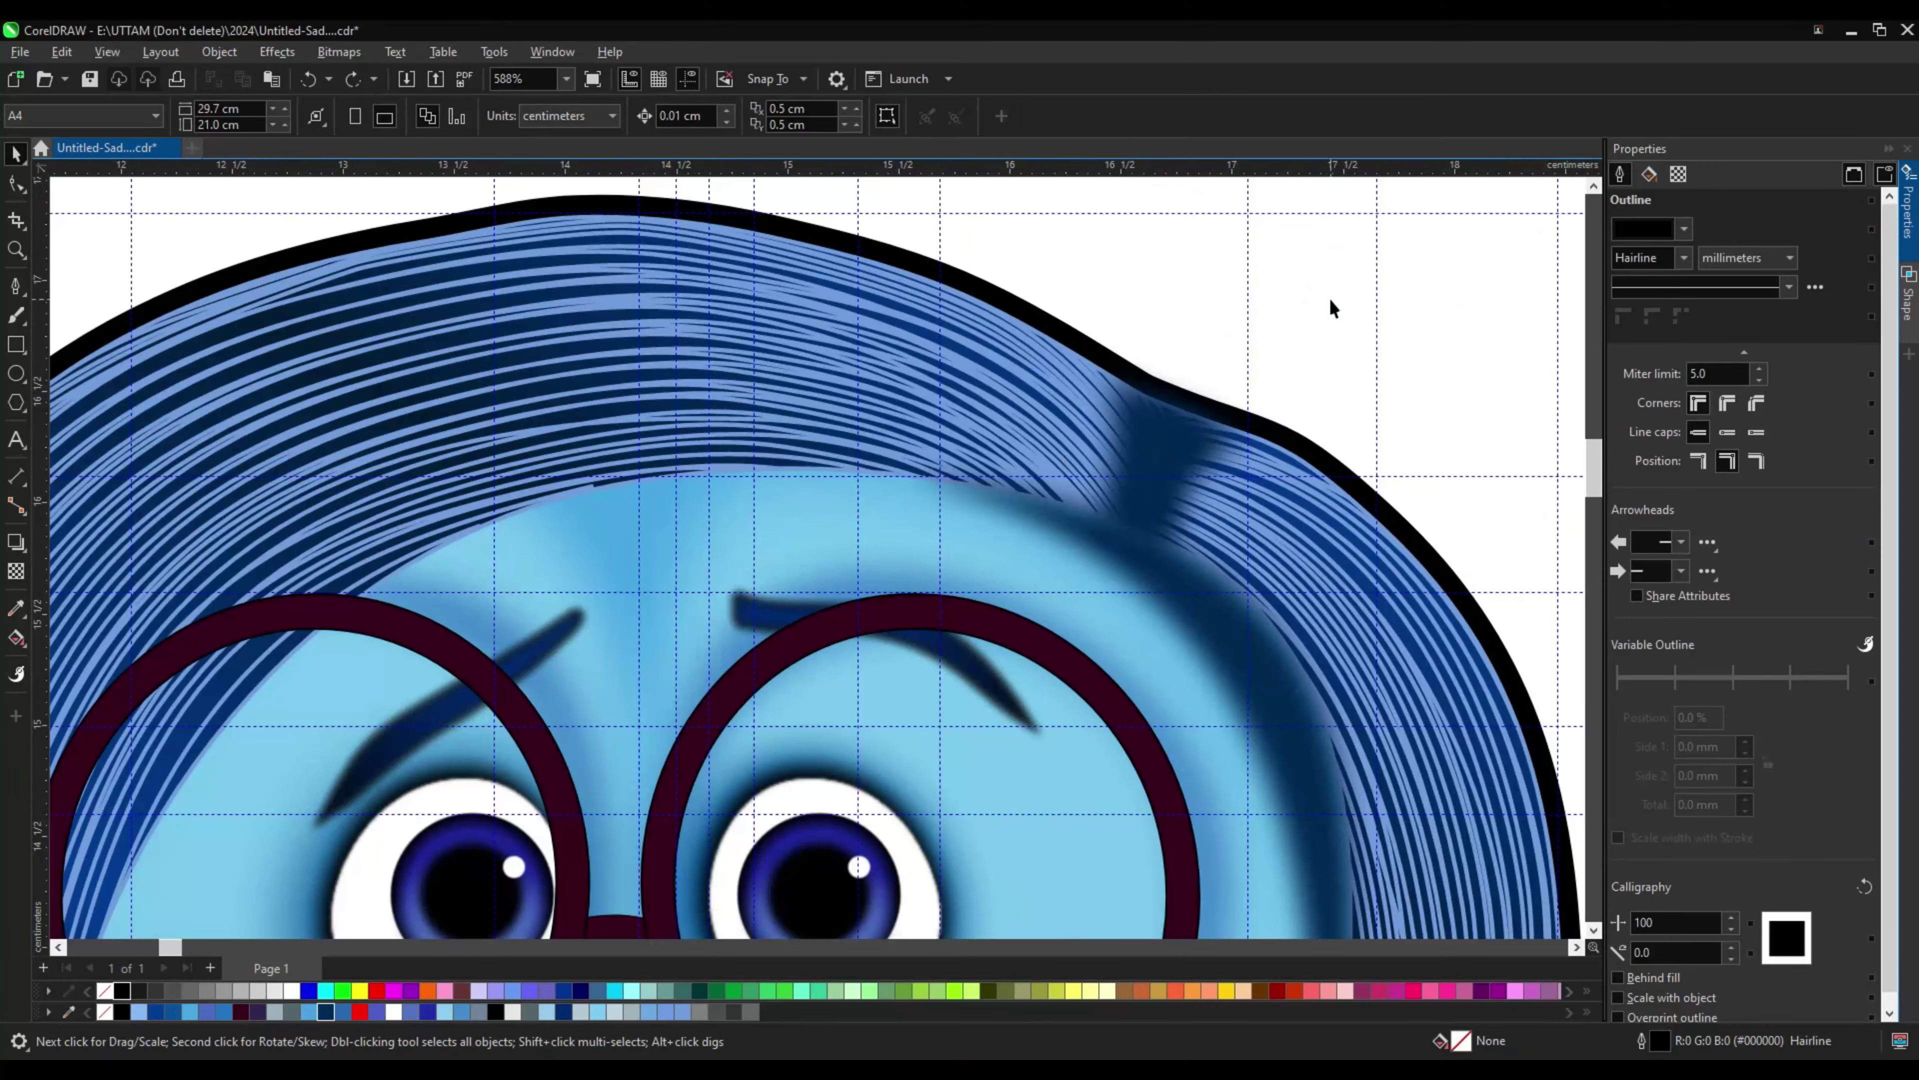
# Step: Examine the blur settings of the lower body shapes and of the hand hanging beside the sweater
pyautogui.scroll(-3, 1336, 282)
pyautogui.scroll(2, 1246, 593)
pyautogui.scroll(3, 1246, 593)
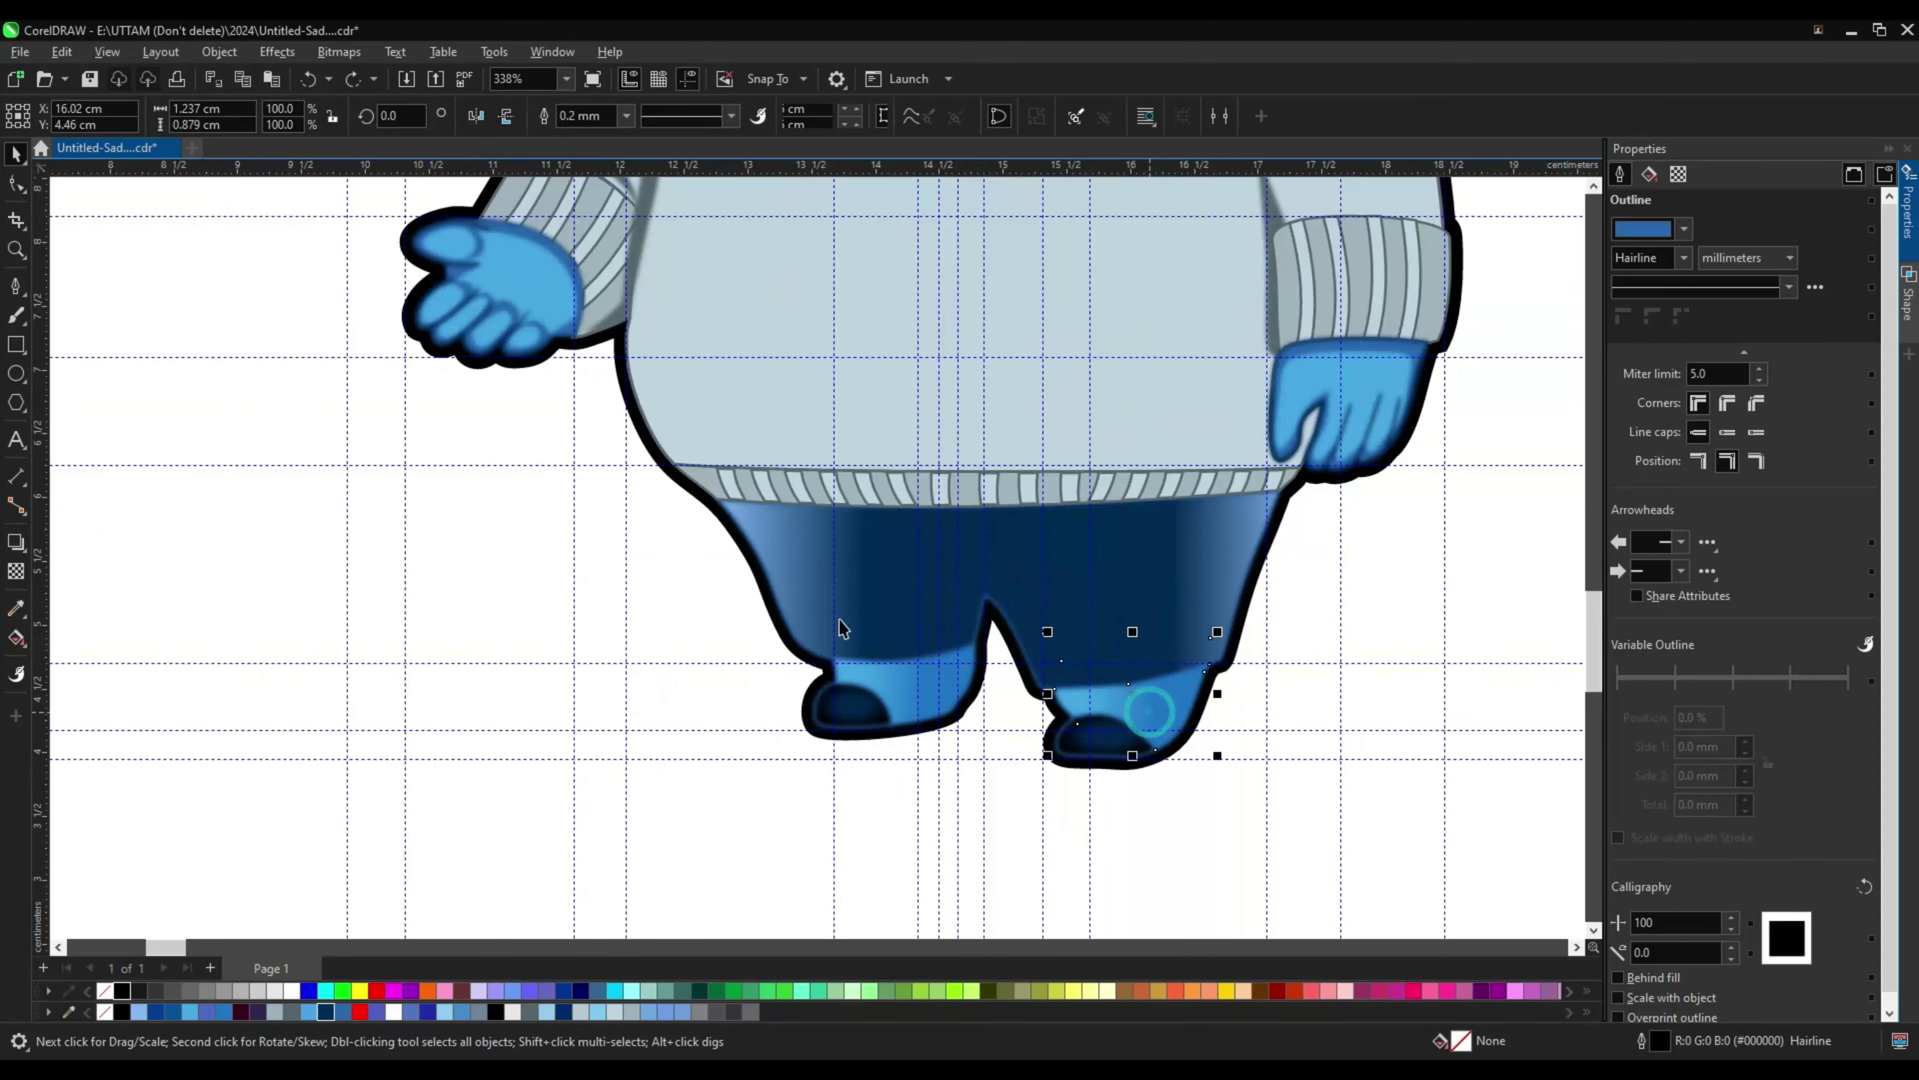
pyautogui.click(1105, 755)
pyautogui.click(1704, 174)
pyautogui.click(1352, 409)
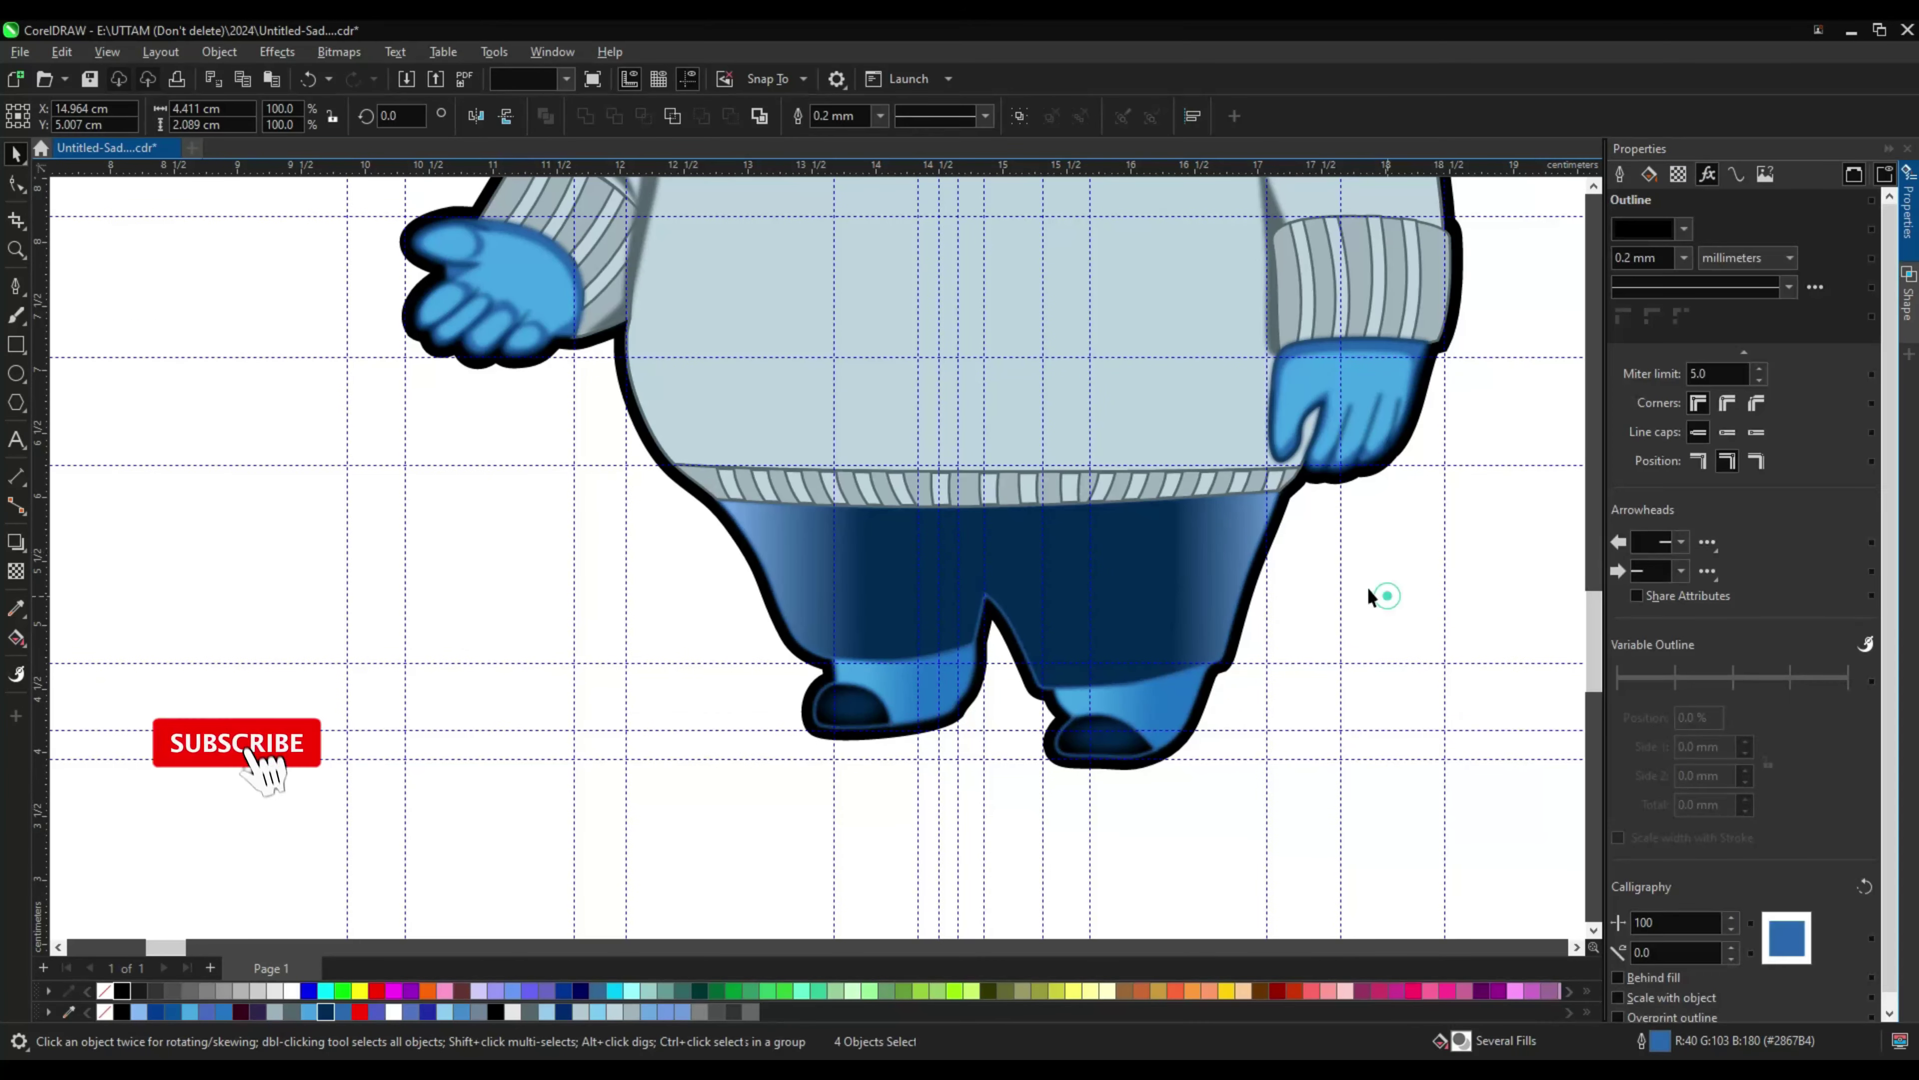
pyautogui.click(1708, 174)
pyautogui.click(1352, 408)
pyautogui.click(1704, 174)
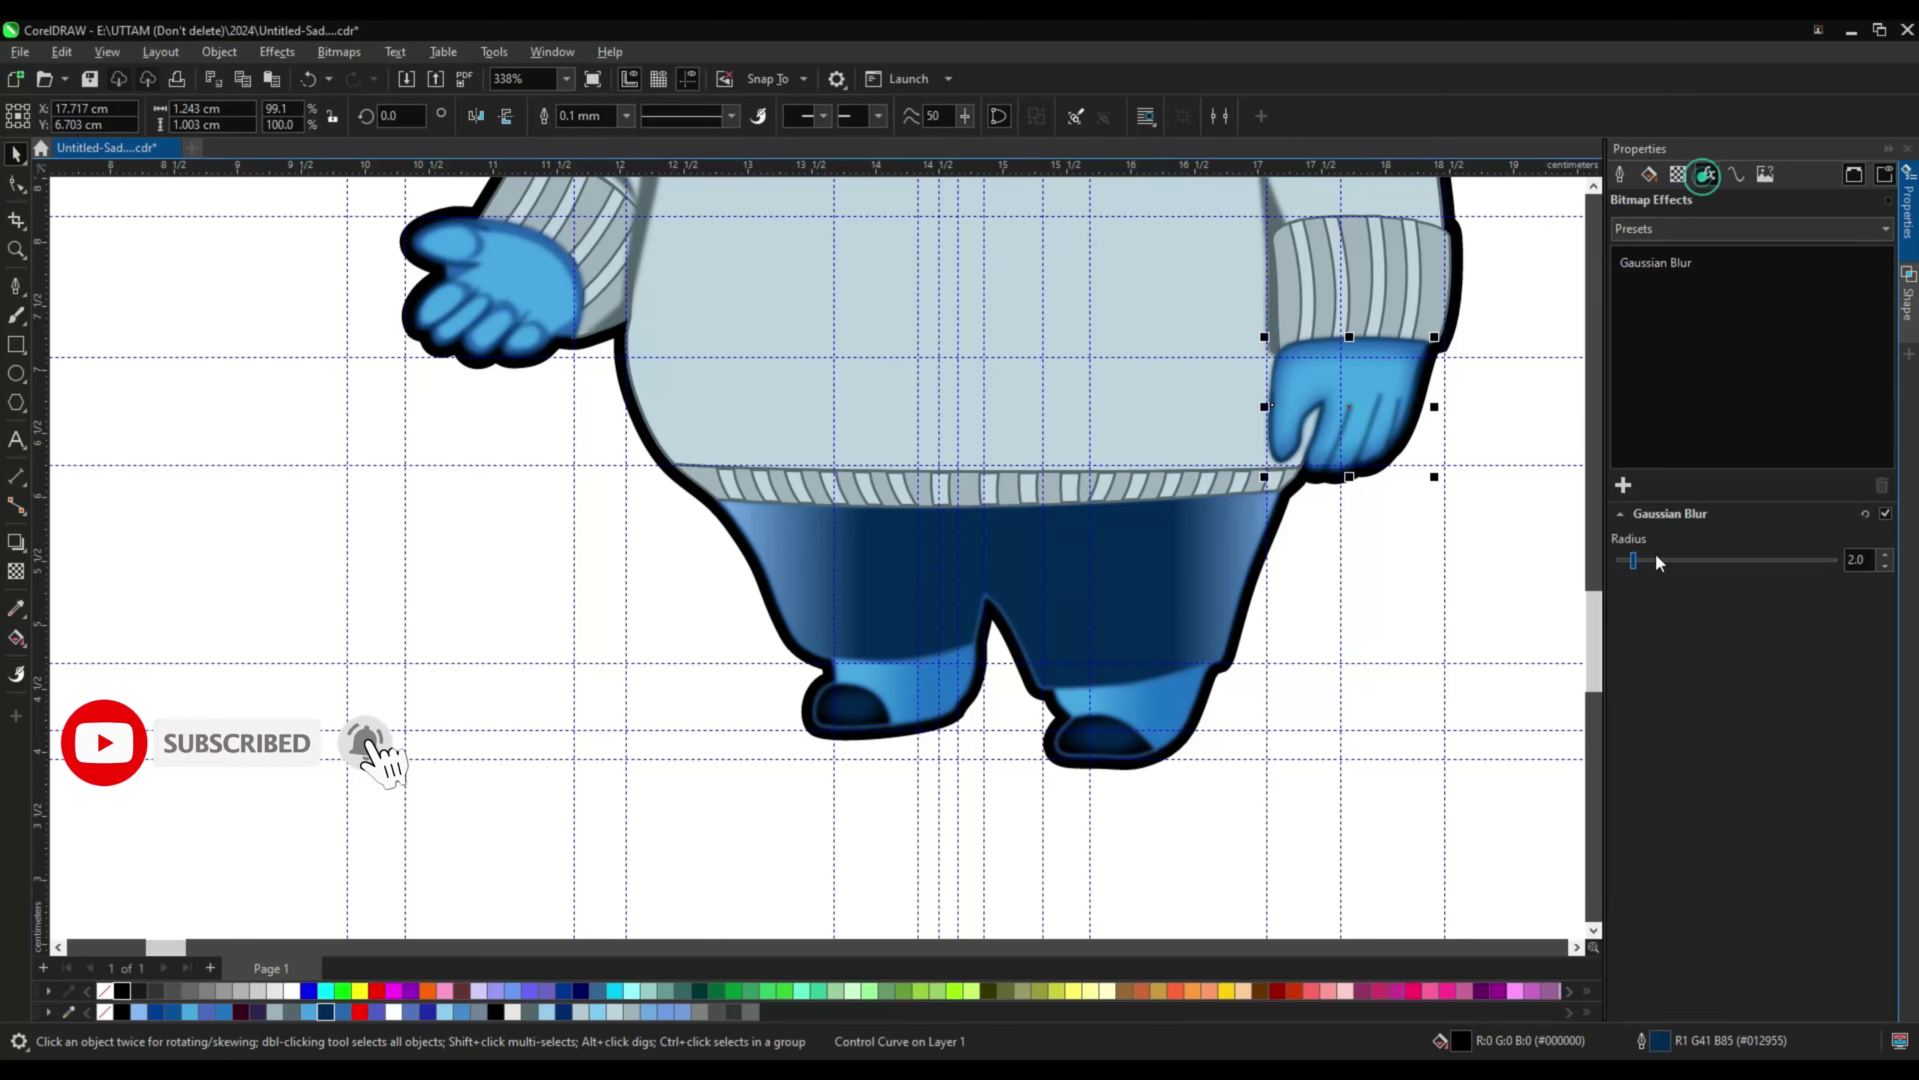
# Step: Adjust the Gaussian Blur on the open hand's crease and skin shapes, using radius 2.0 for the fingers
pyautogui.scroll(3, 737, 429)
pyautogui.click(737, 429)
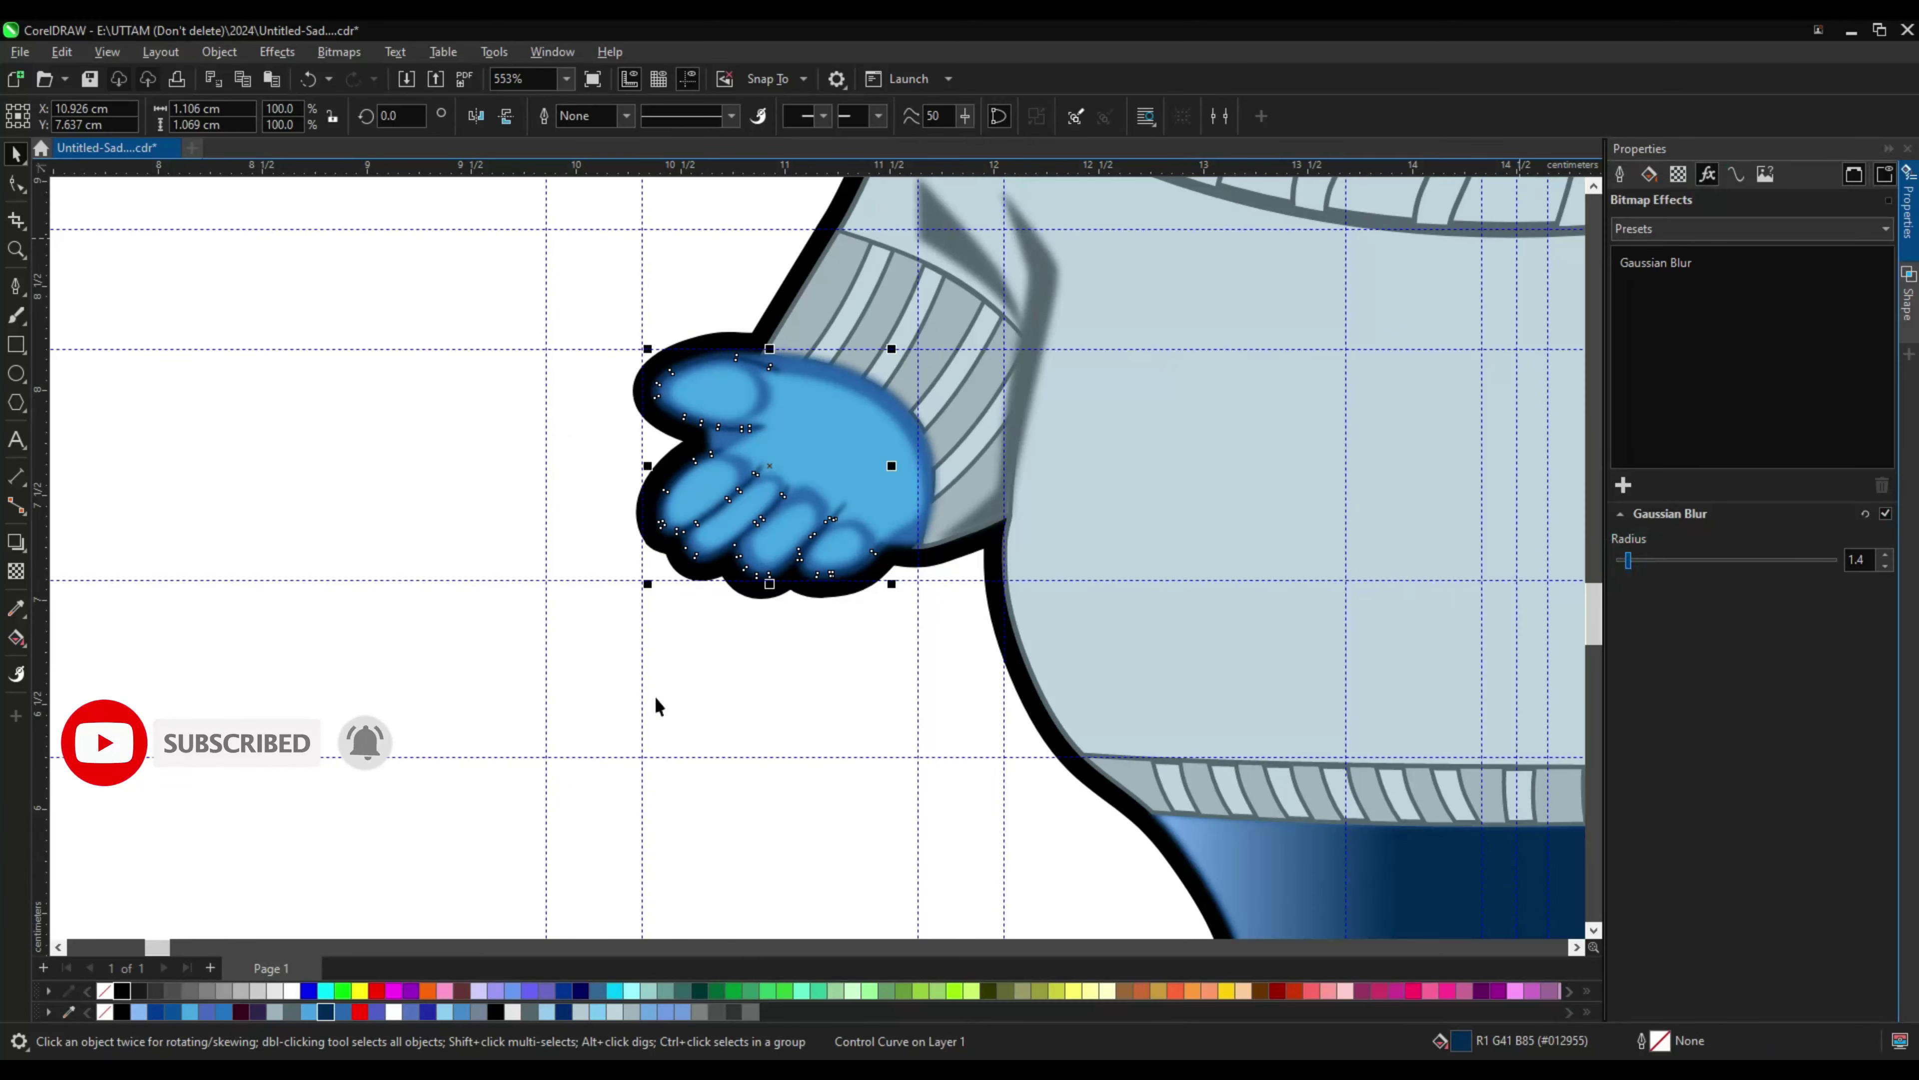
pyautogui.scroll(2, 757, 395)
pyautogui.click(769, 466)
pyautogui.click(1708, 174)
pyautogui.click(1653, 560)
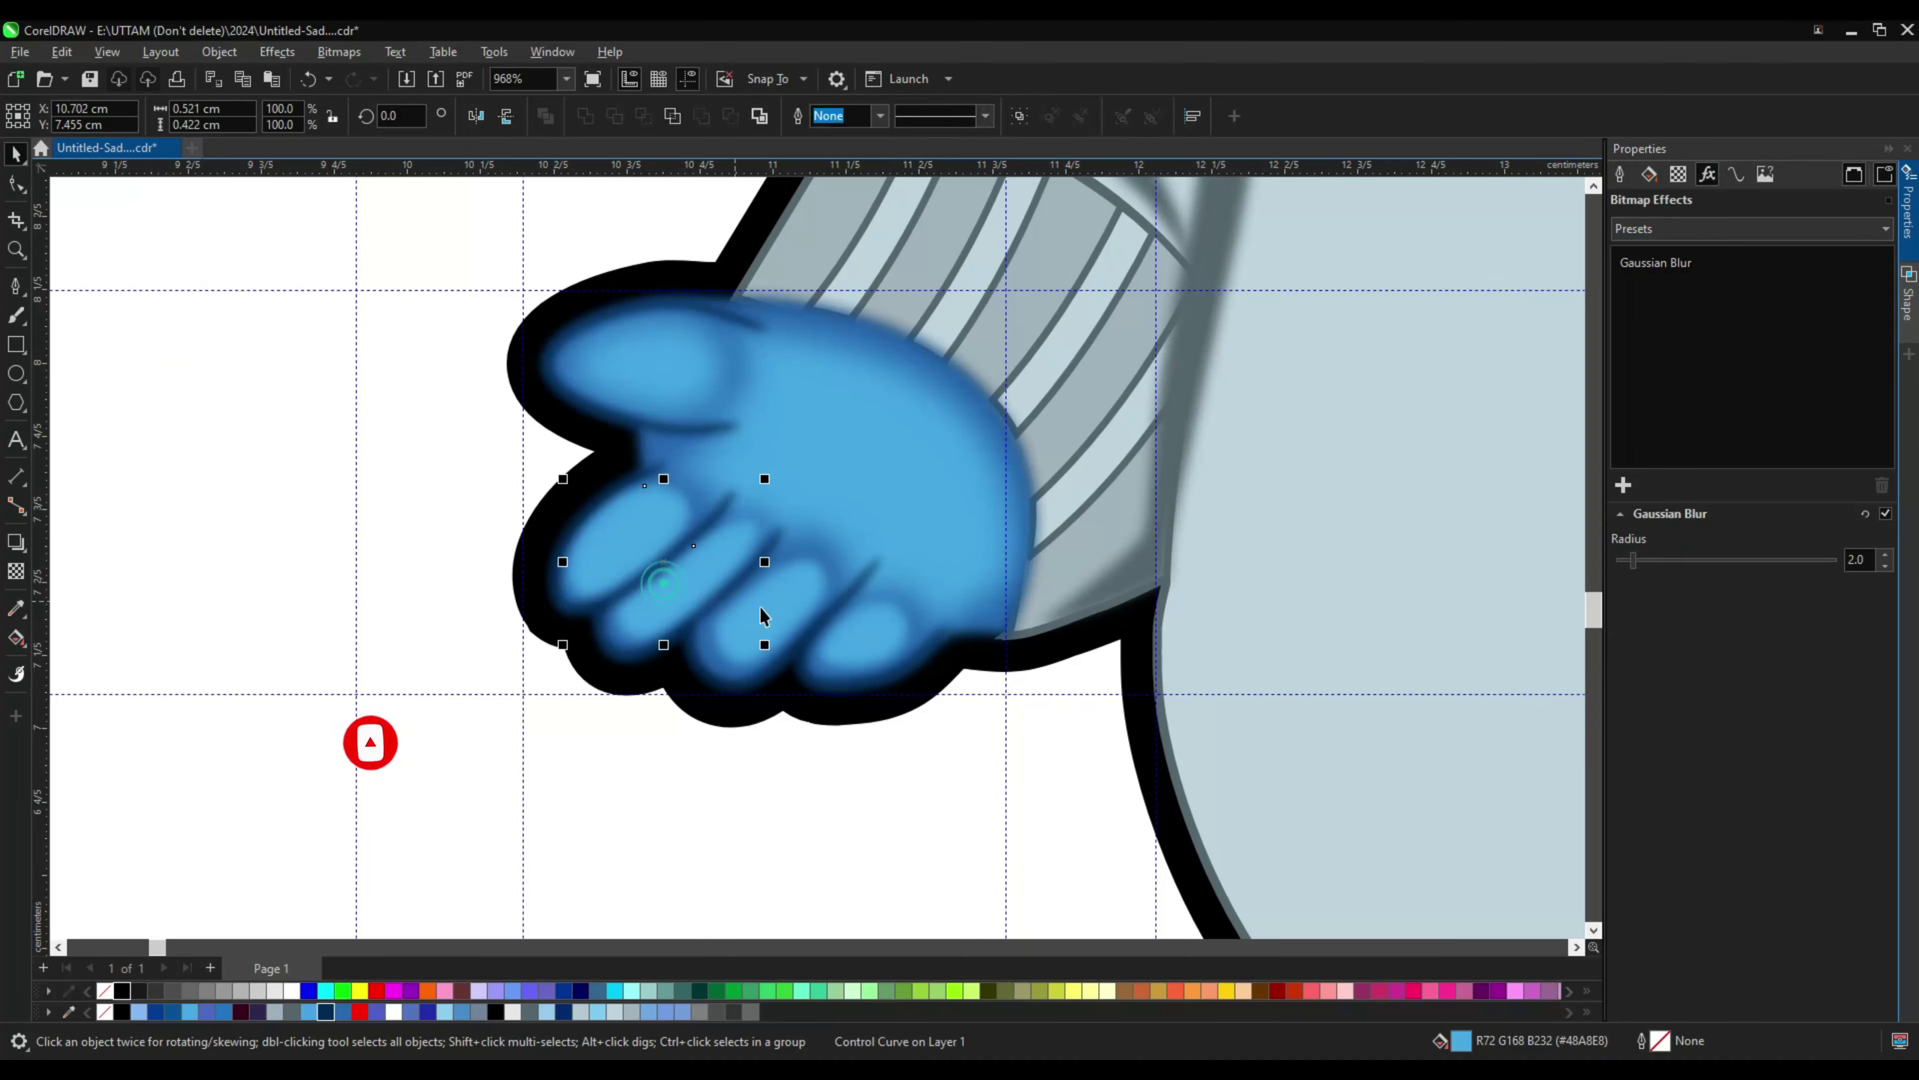
# Step: Remove the dark crease lines from the open hand, keeping its light palm, thumb and finger shapes
pyautogui.scroll(-1, 800, 644)
pyautogui.click(800, 644)
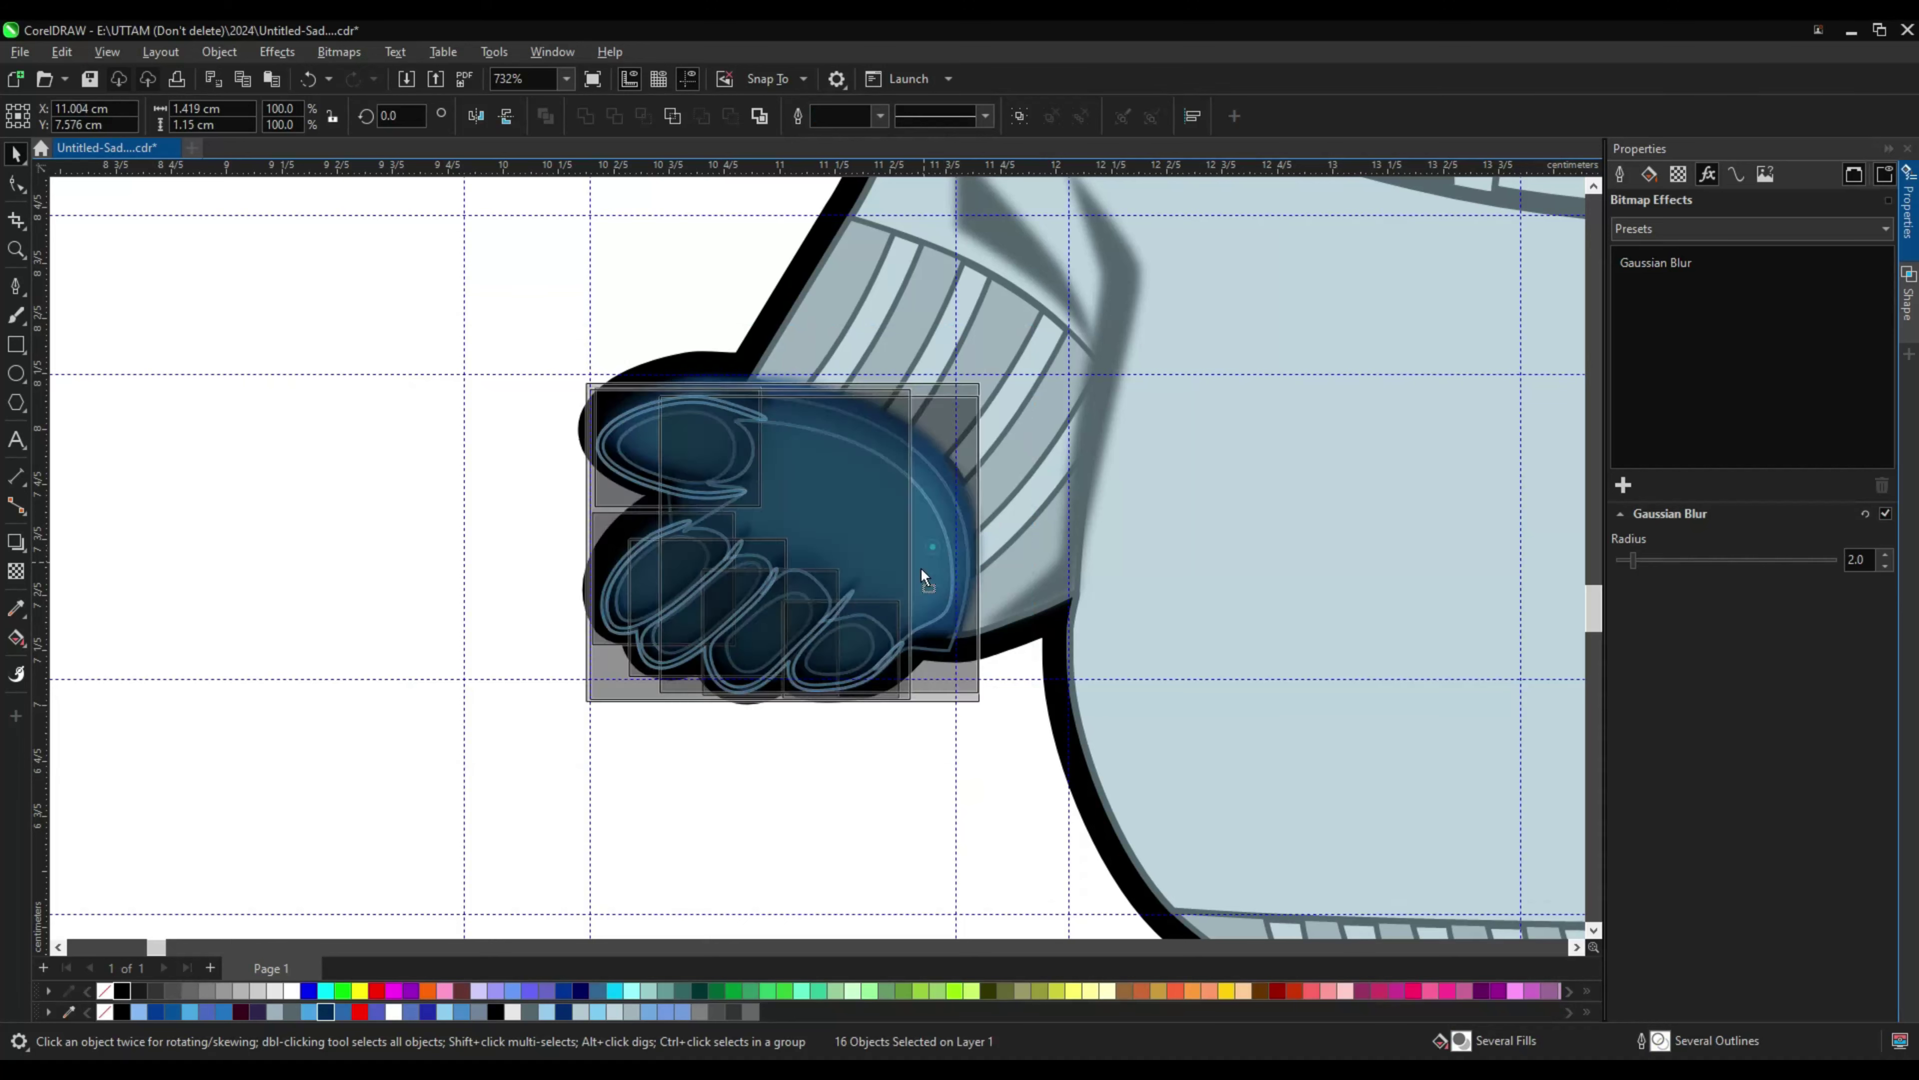
pyautogui.click(876, 518)
pyautogui.press('F12')
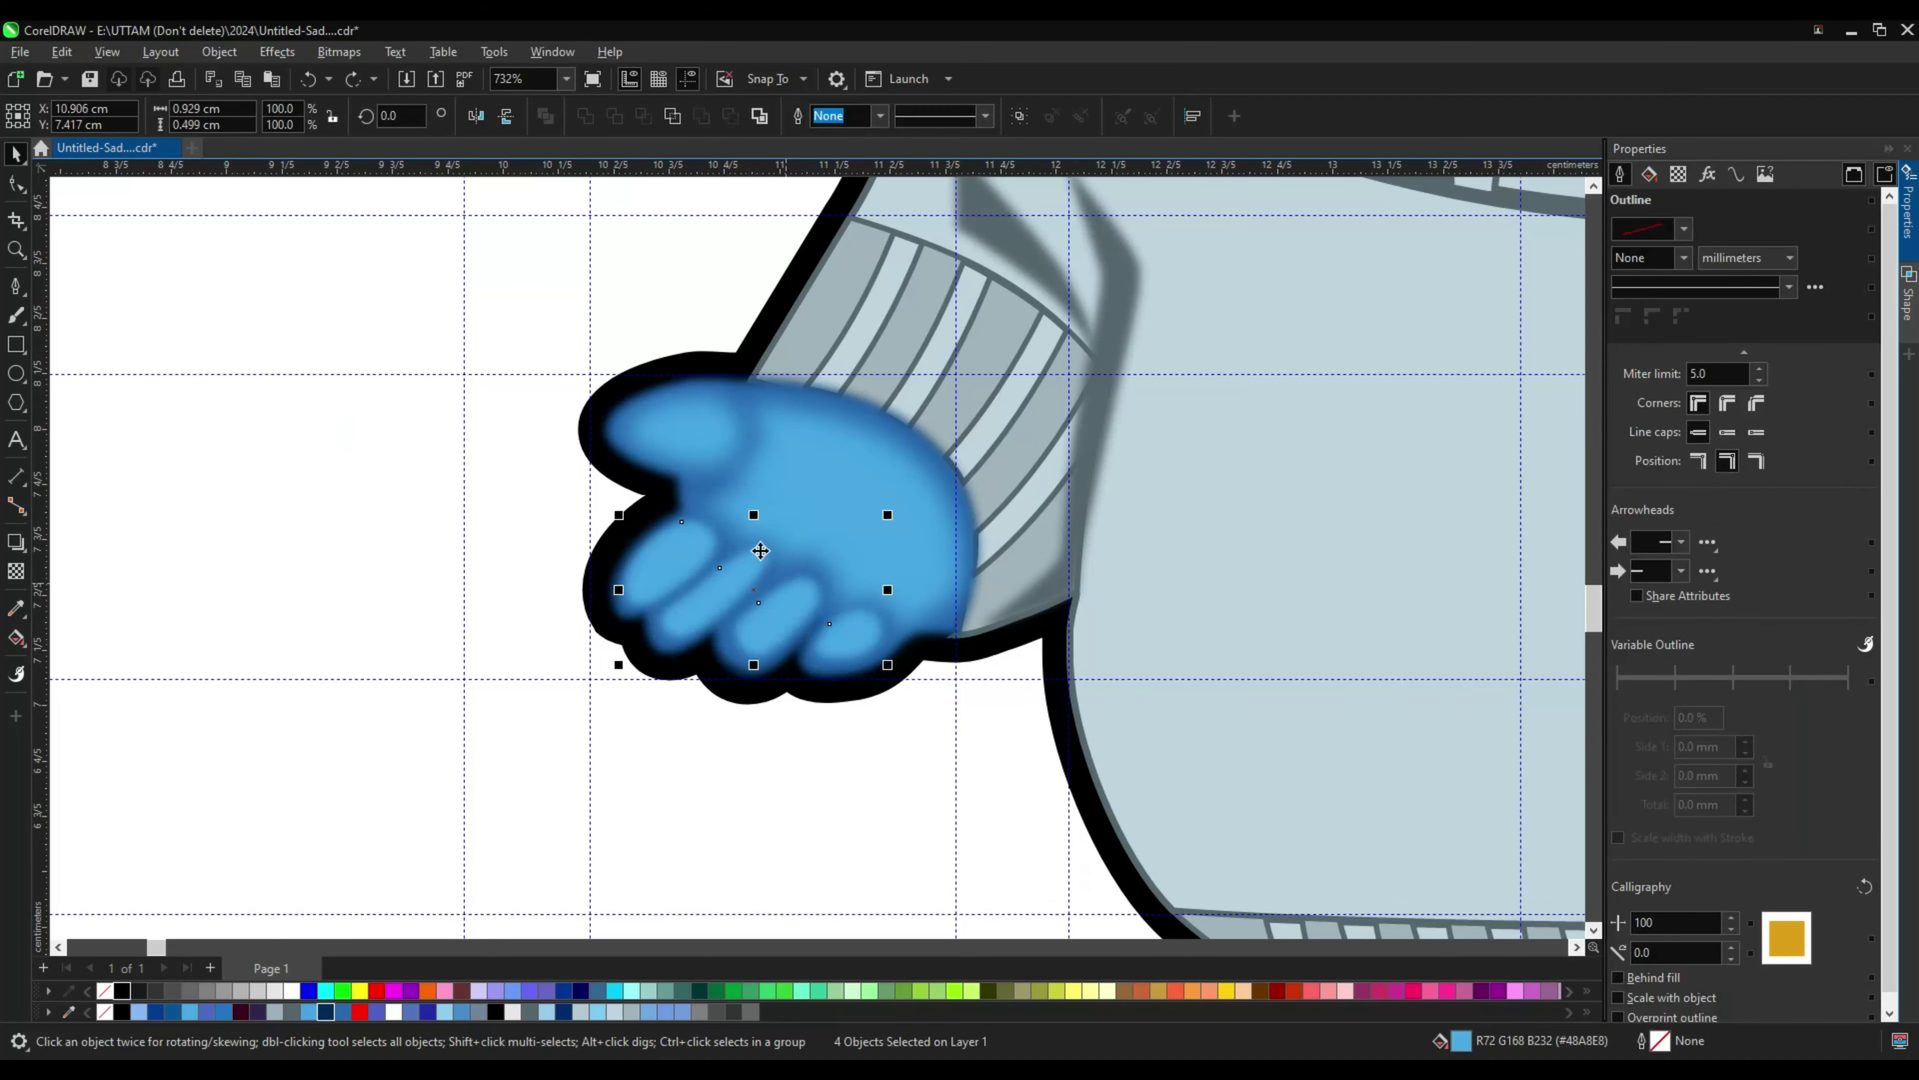
pyautogui.click(1723, 189)
pyautogui.click(713, 506)
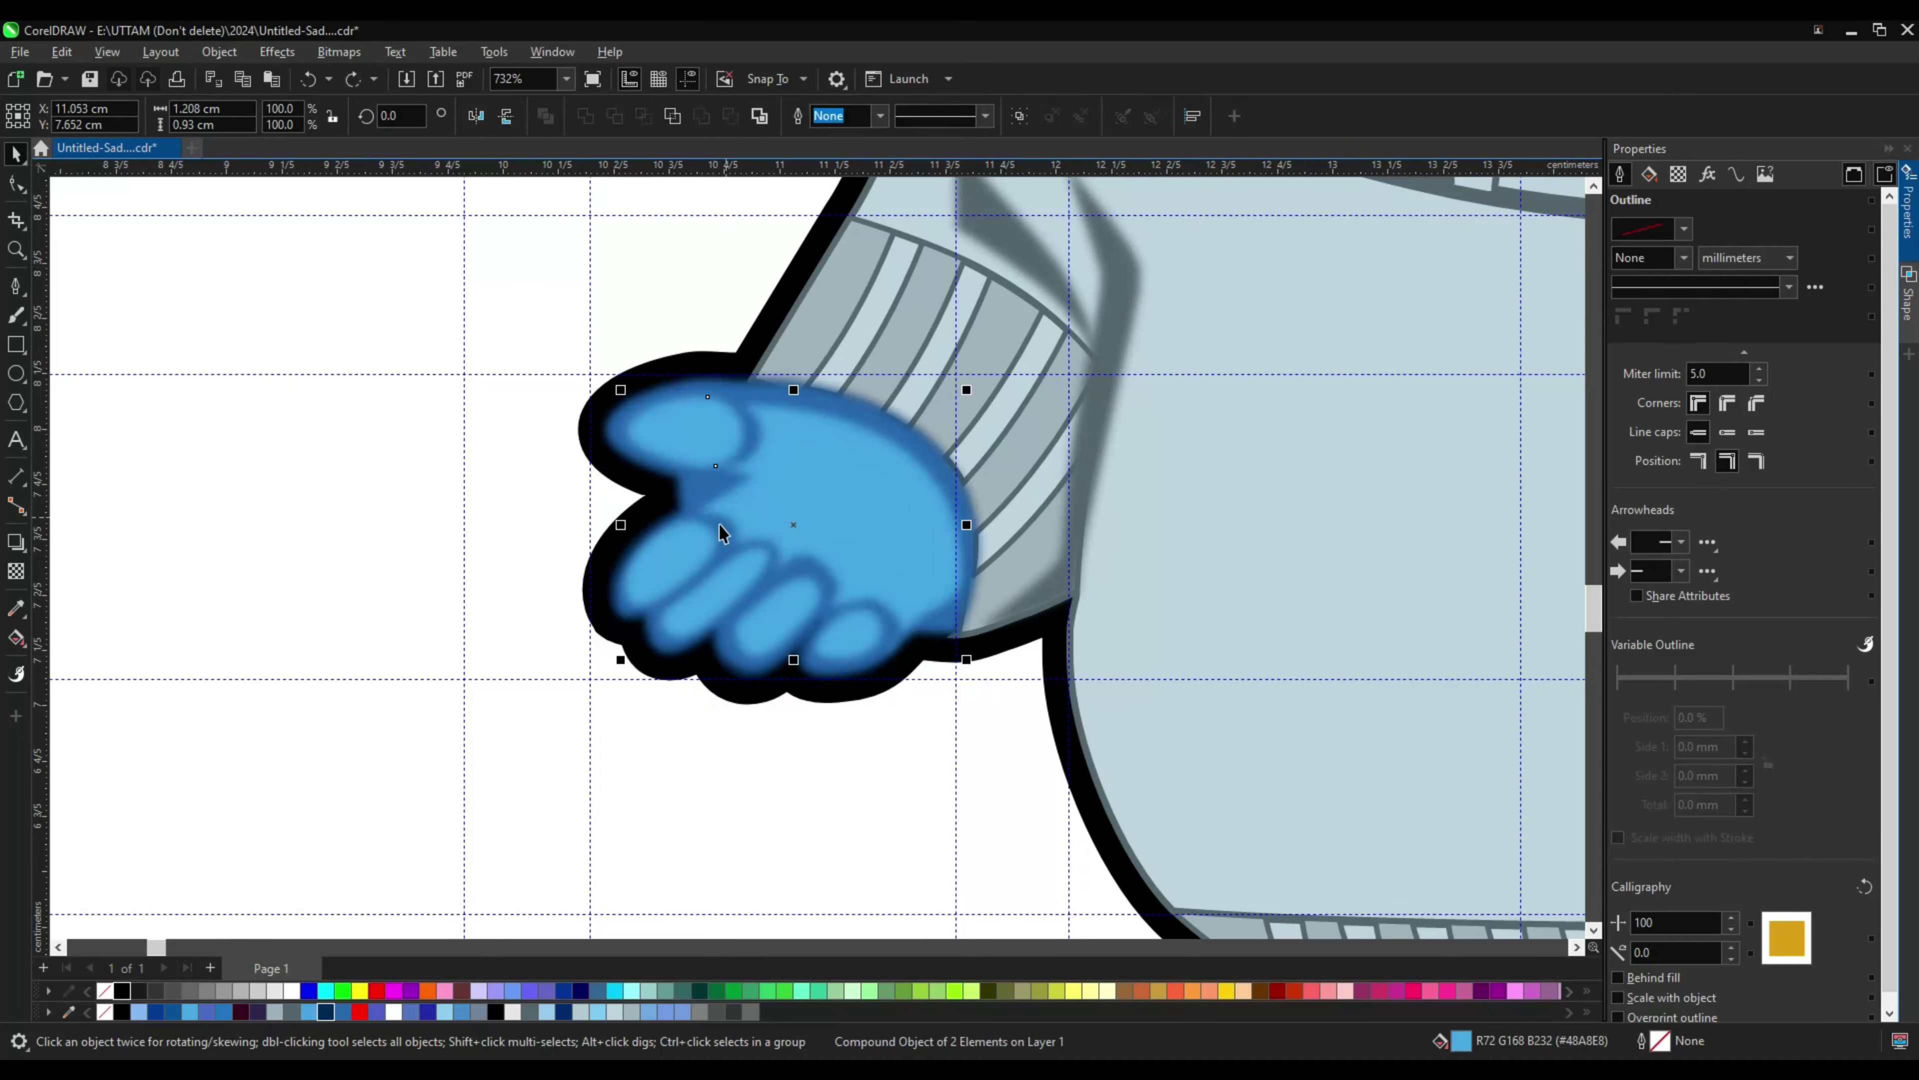
pyautogui.press('Escape')
# Step: Increase the Gaussian Blur on the open hand's palm, thumb and finger shapes, using radius 5.0 for the fingers
pyautogui.click(730, 538)
pyautogui.scroll(-4, 723, 451)
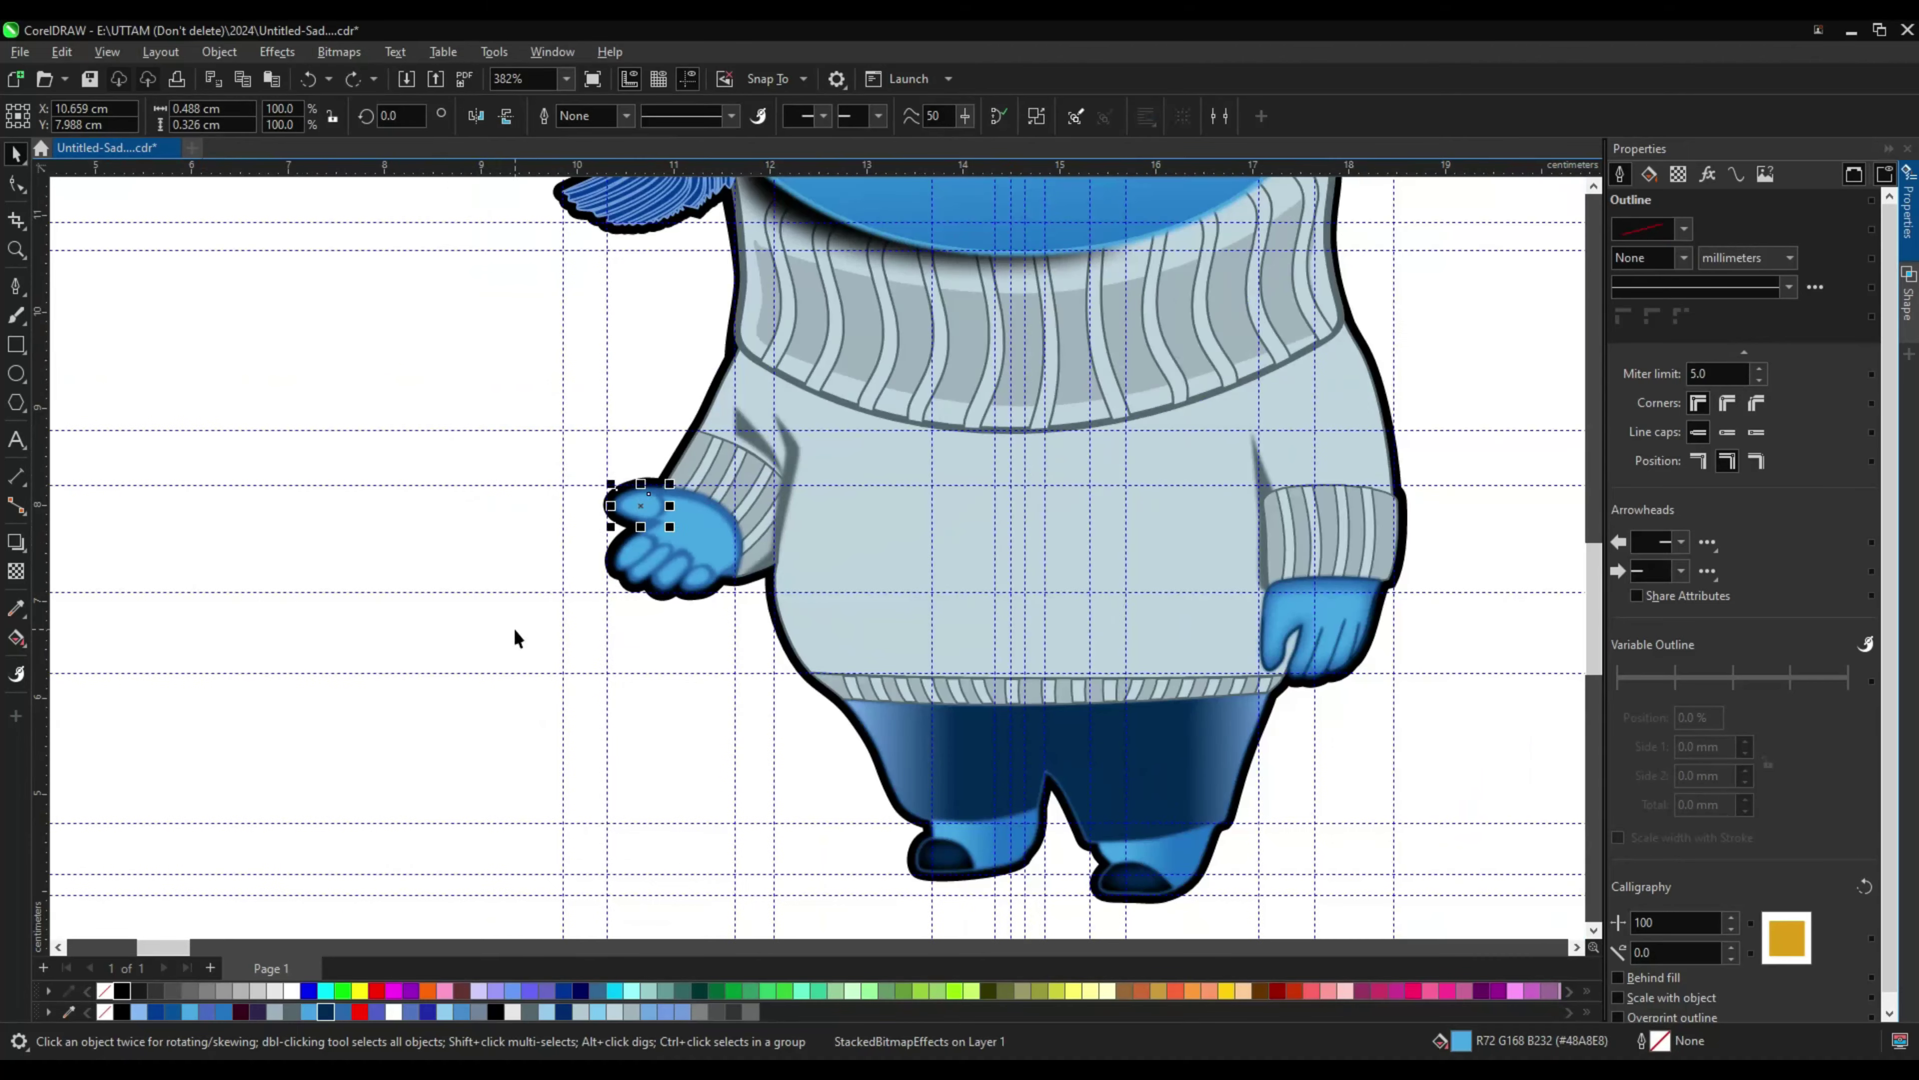
pyautogui.scroll(3, 687, 538)
pyautogui.click(686, 519)
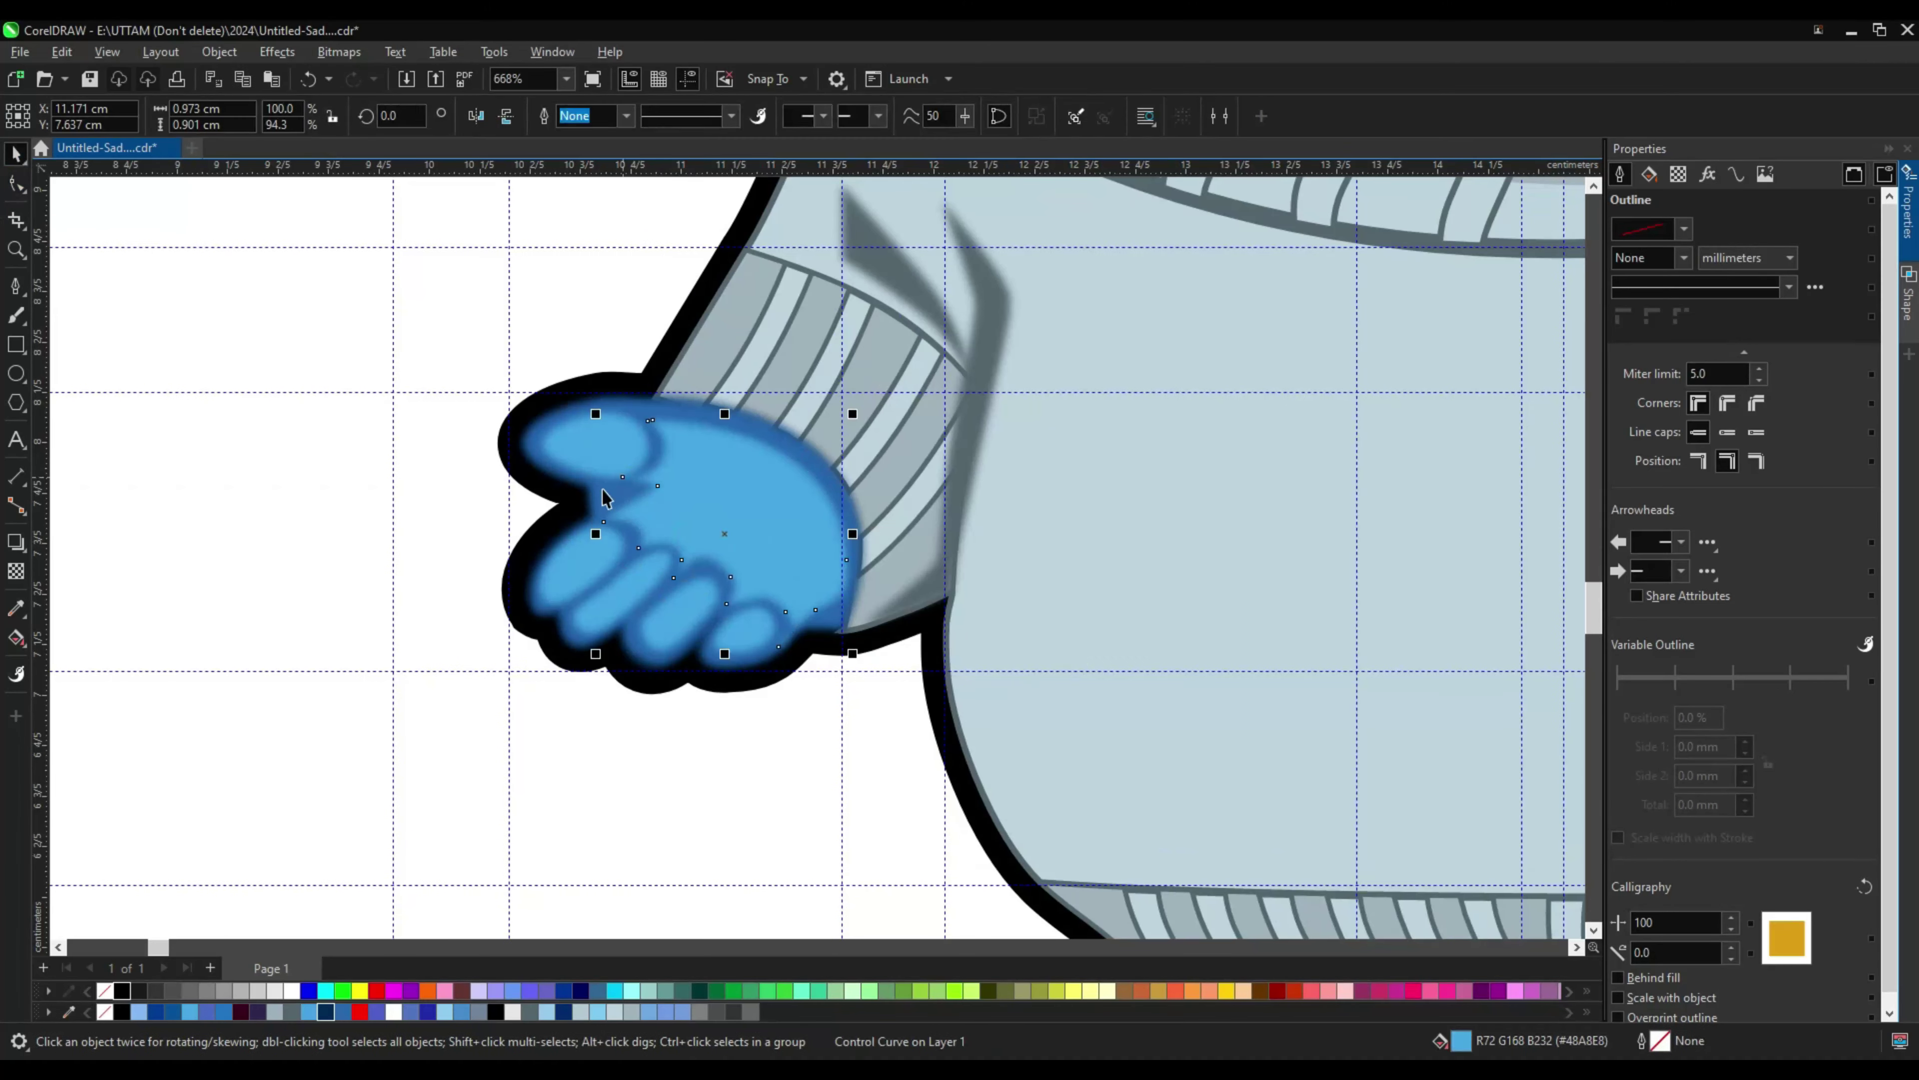
pyautogui.moveTo(872, 719); pyautogui.dragTo(874, 720)
pyautogui.click(597, 446)
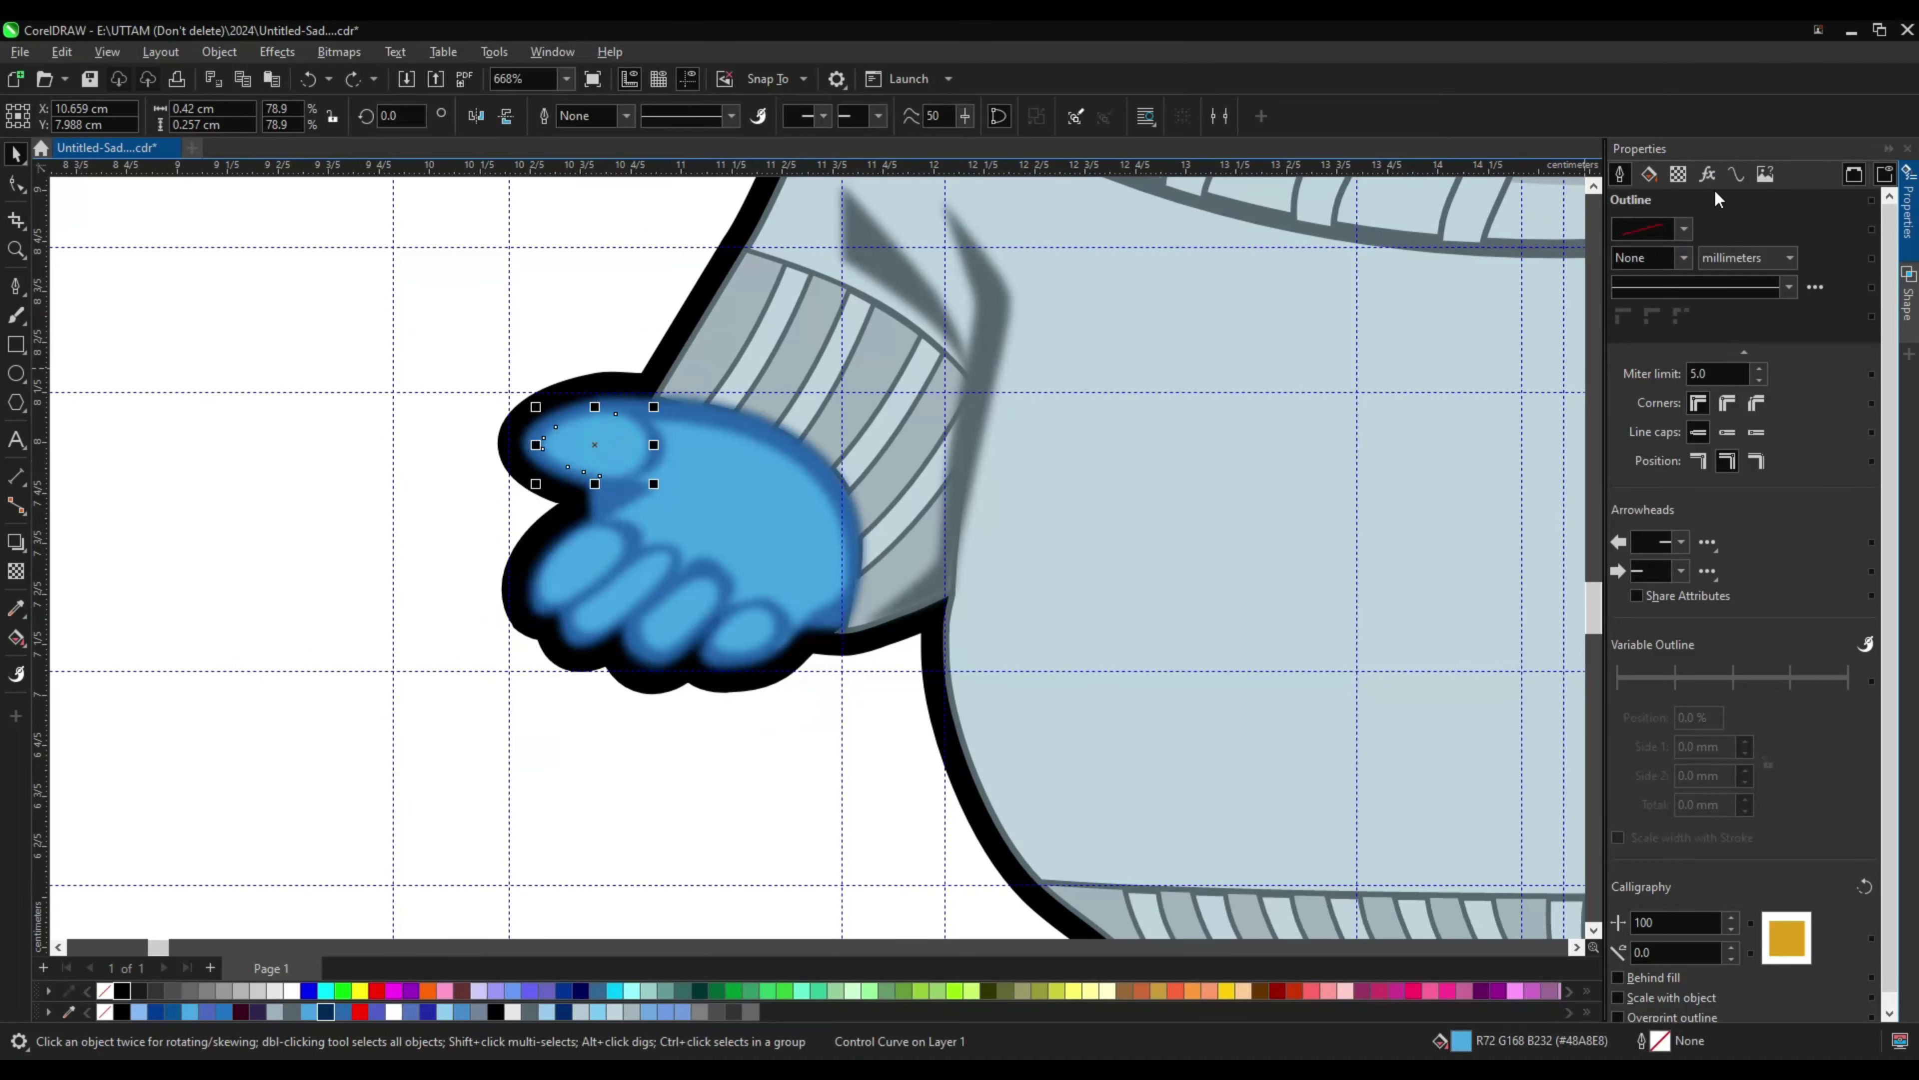
pyautogui.click(687, 628)
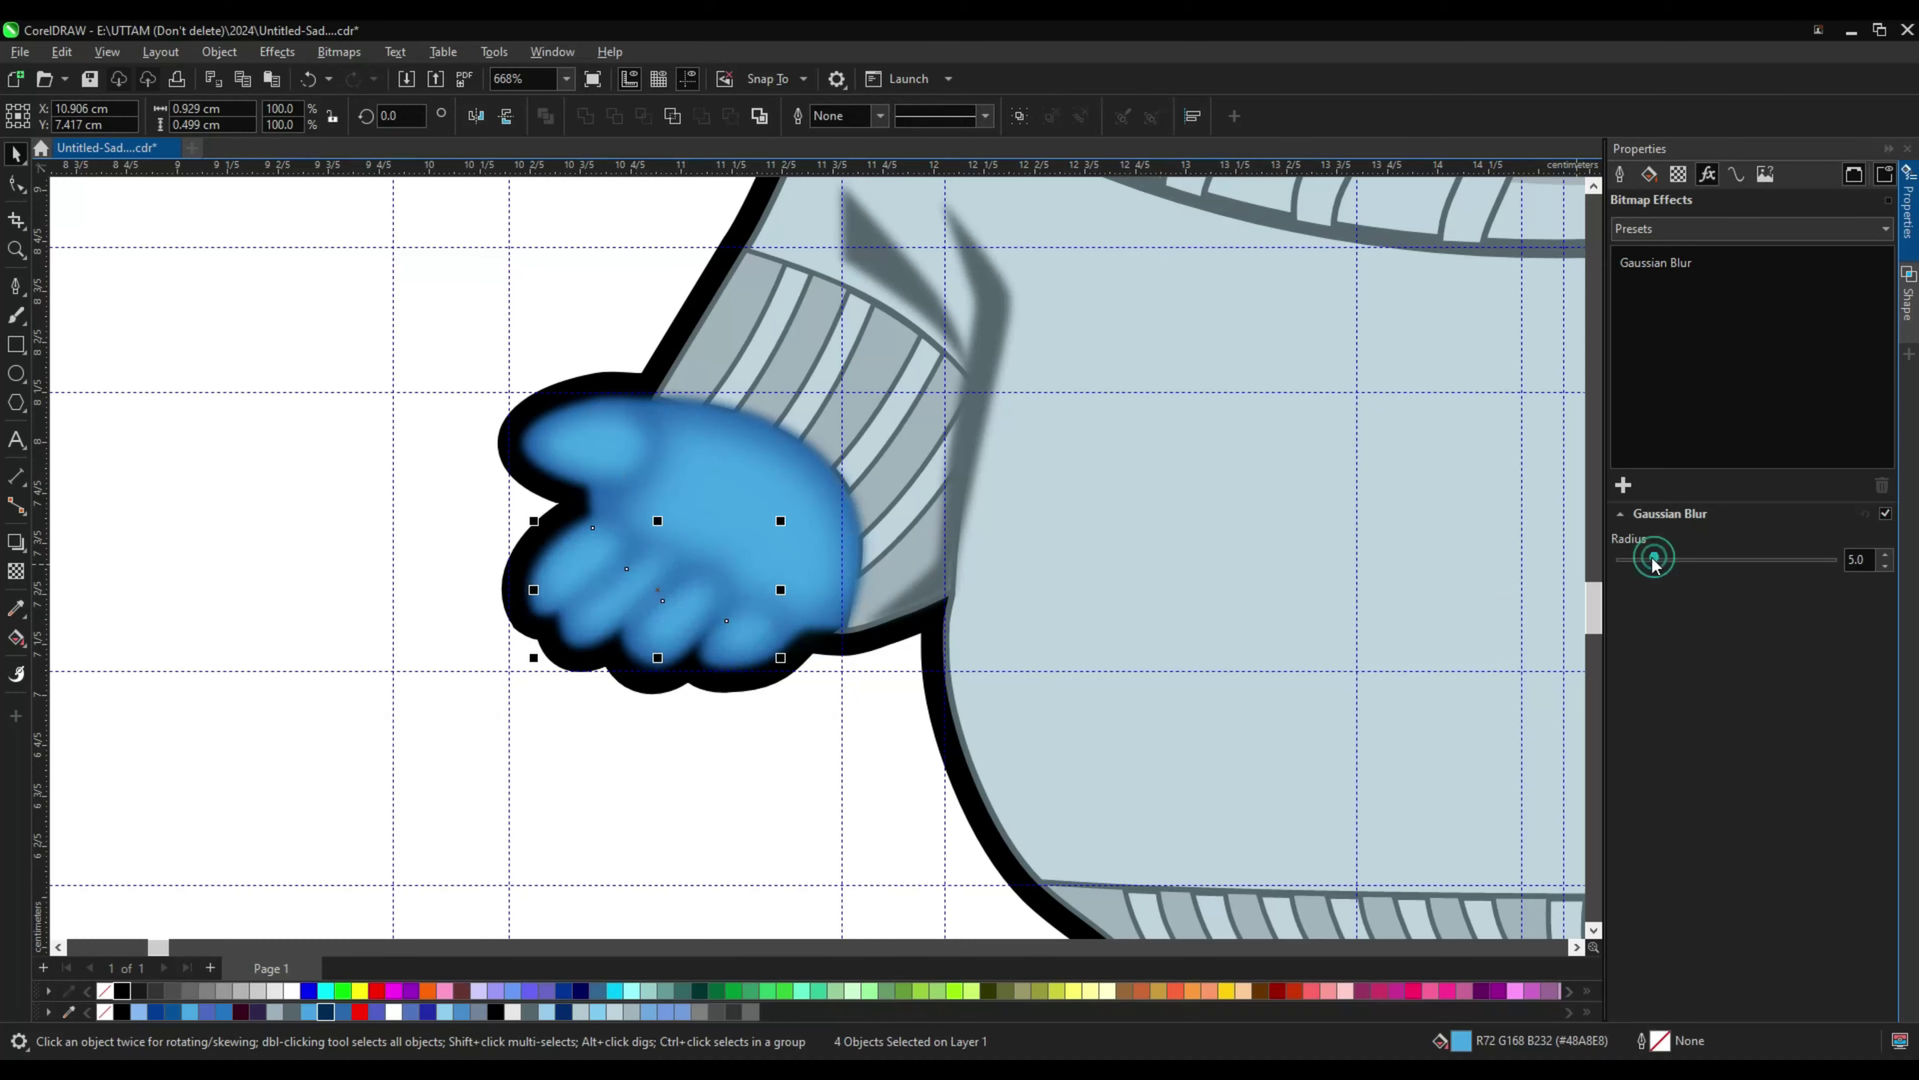
pyautogui.click(686, 728)
# Step: Set the Gaussian Blur radius of the open hand's four finger shapes to 3.5
pyautogui.scroll(-5, 686, 729)
pyautogui.scroll(3, 680, 605)
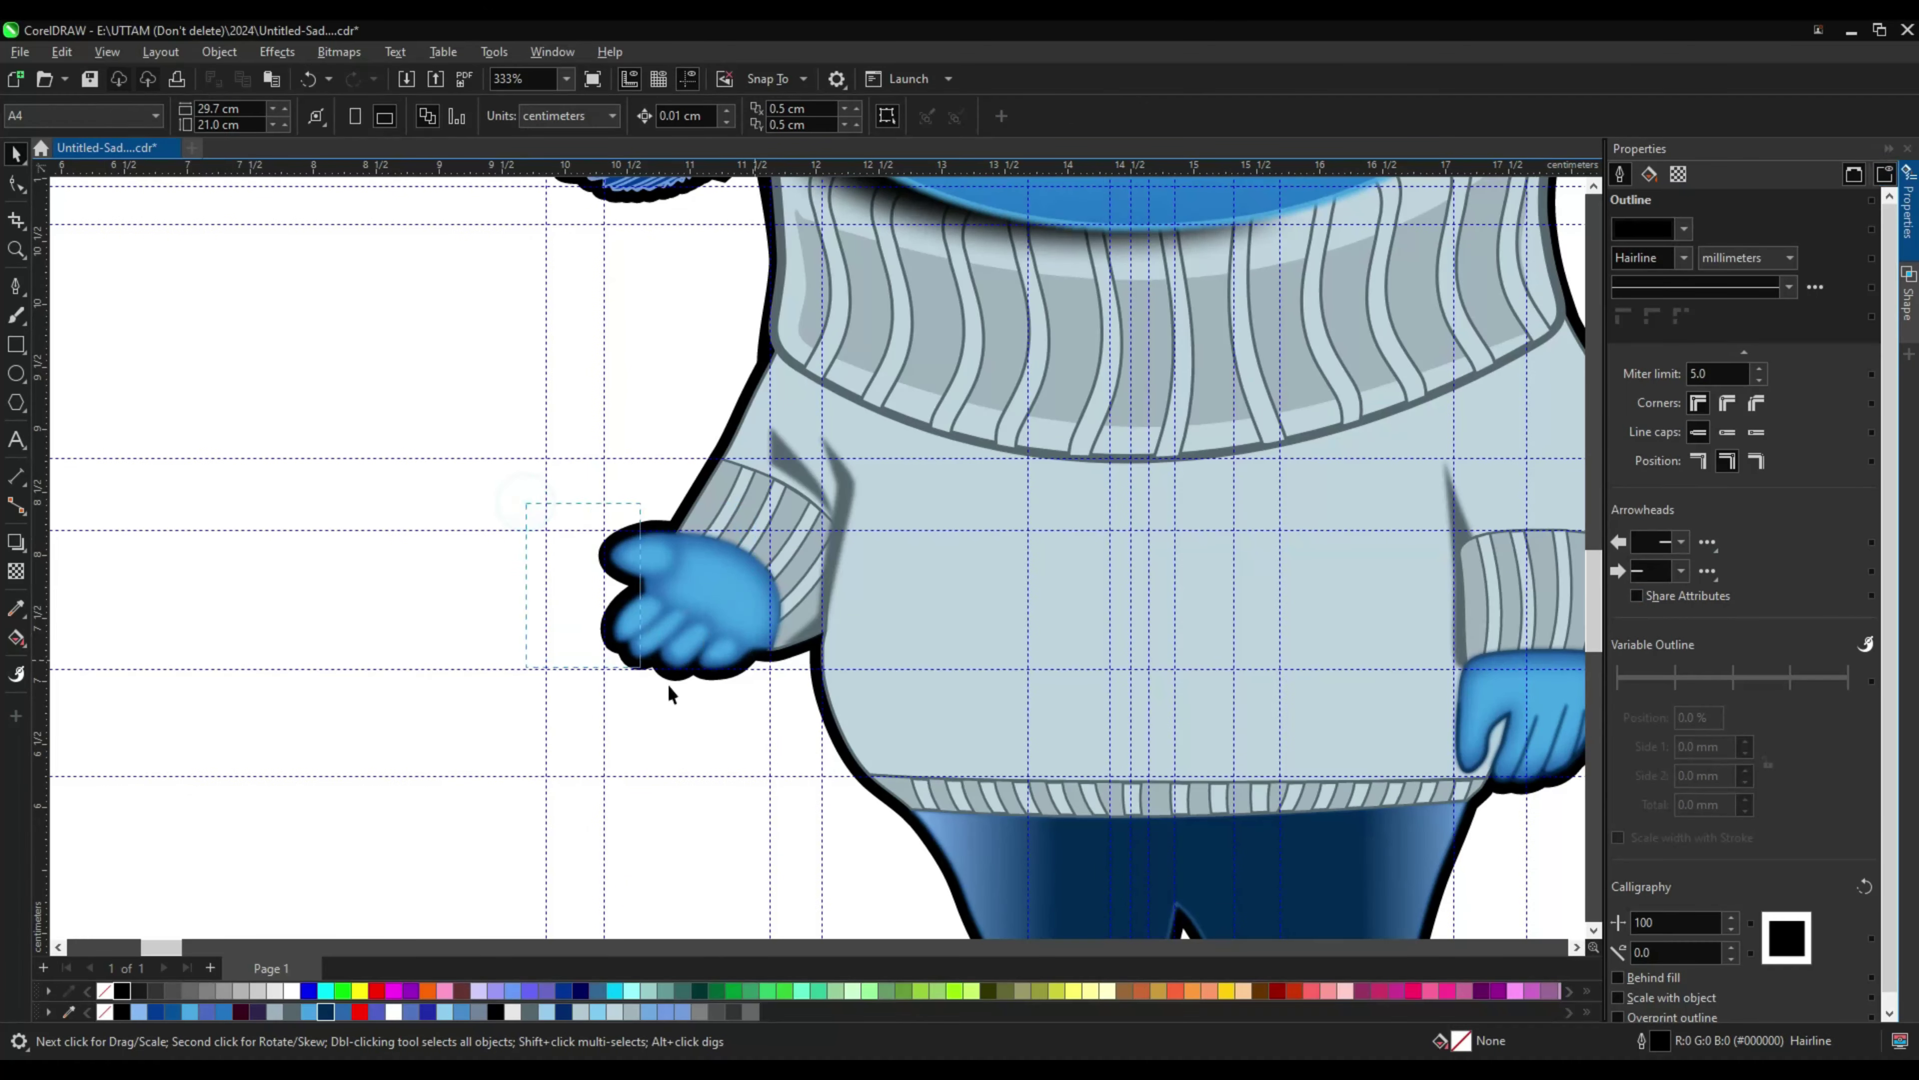
pyautogui.moveTo(668, 695); pyautogui.dragTo(506, 559)
pyautogui.click(1622, 482)
pyautogui.press('Escape')
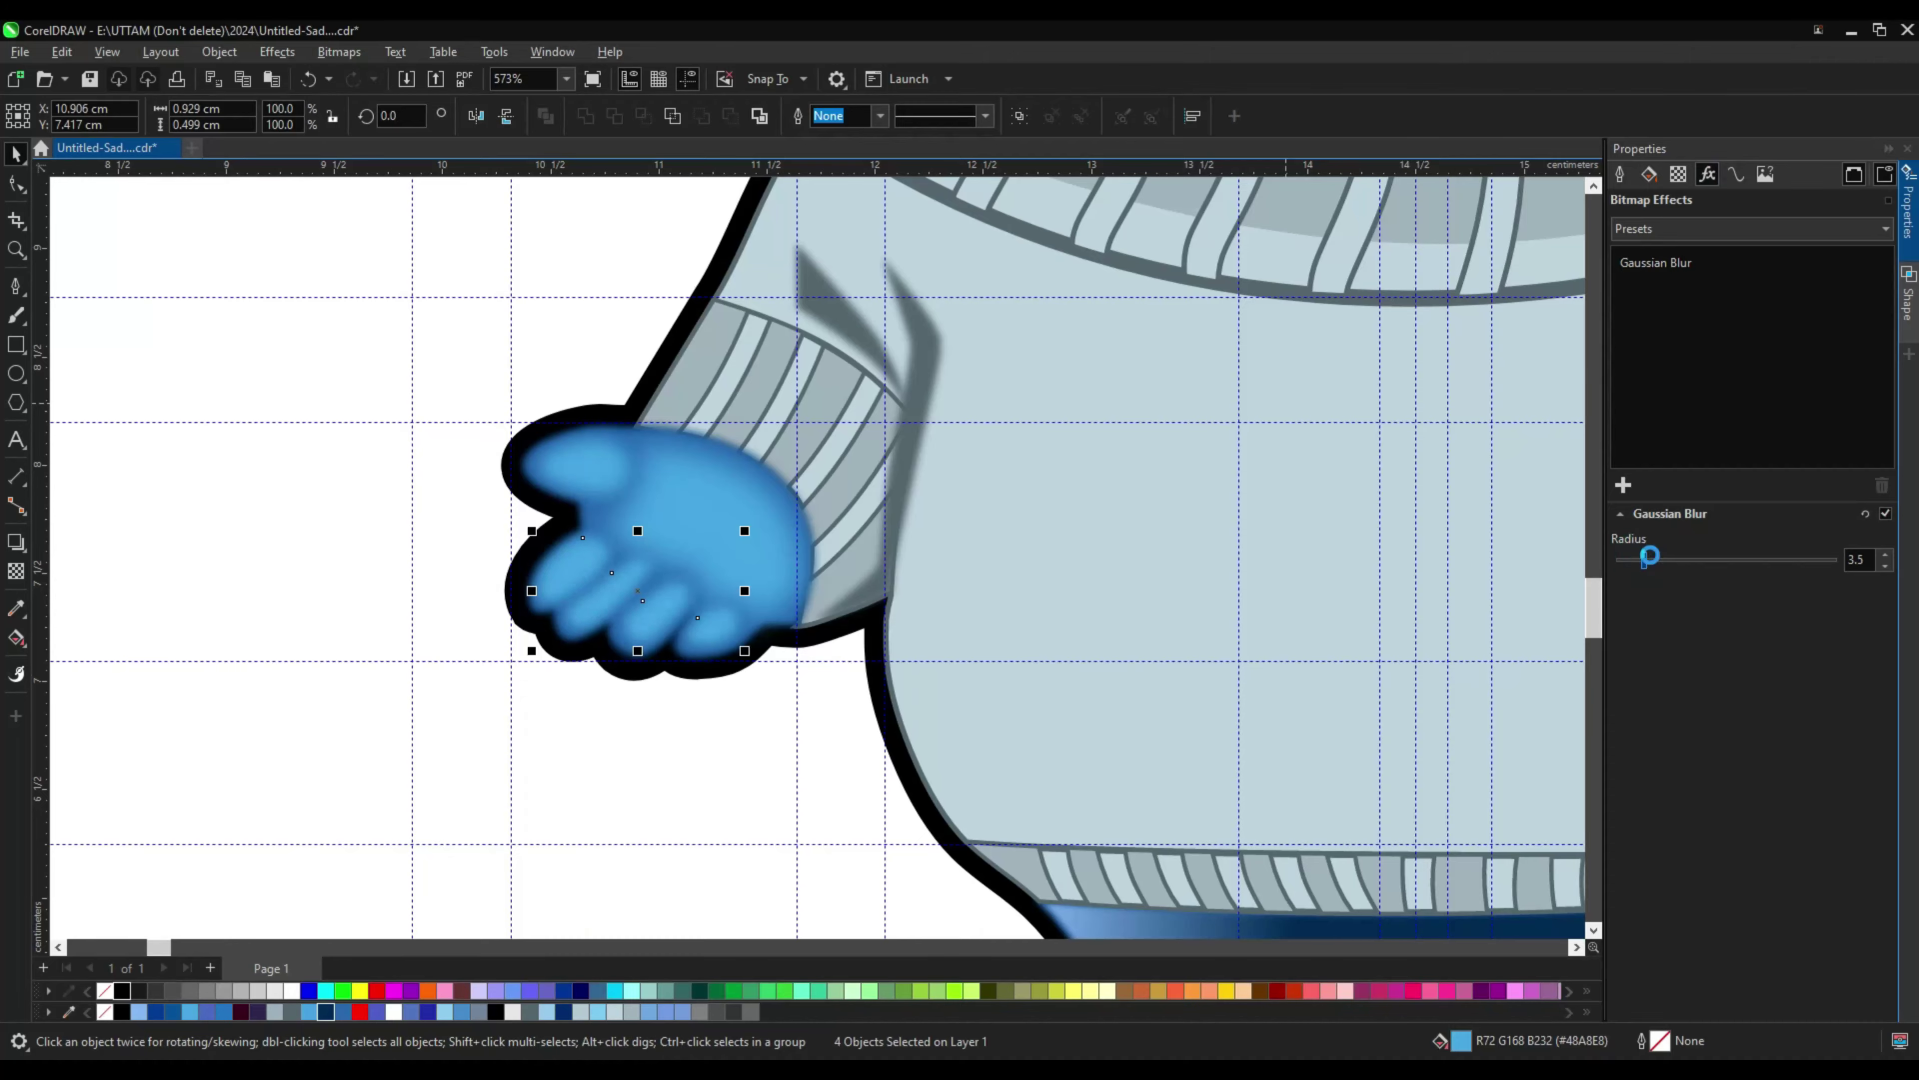
# Step: Select both hair strand shapes and apply a Gaussian Blur with radius 1.4
pyautogui.scroll(-5, 822, 706)
pyautogui.click(1051, 354)
pyautogui.scroll(6, 1051, 354)
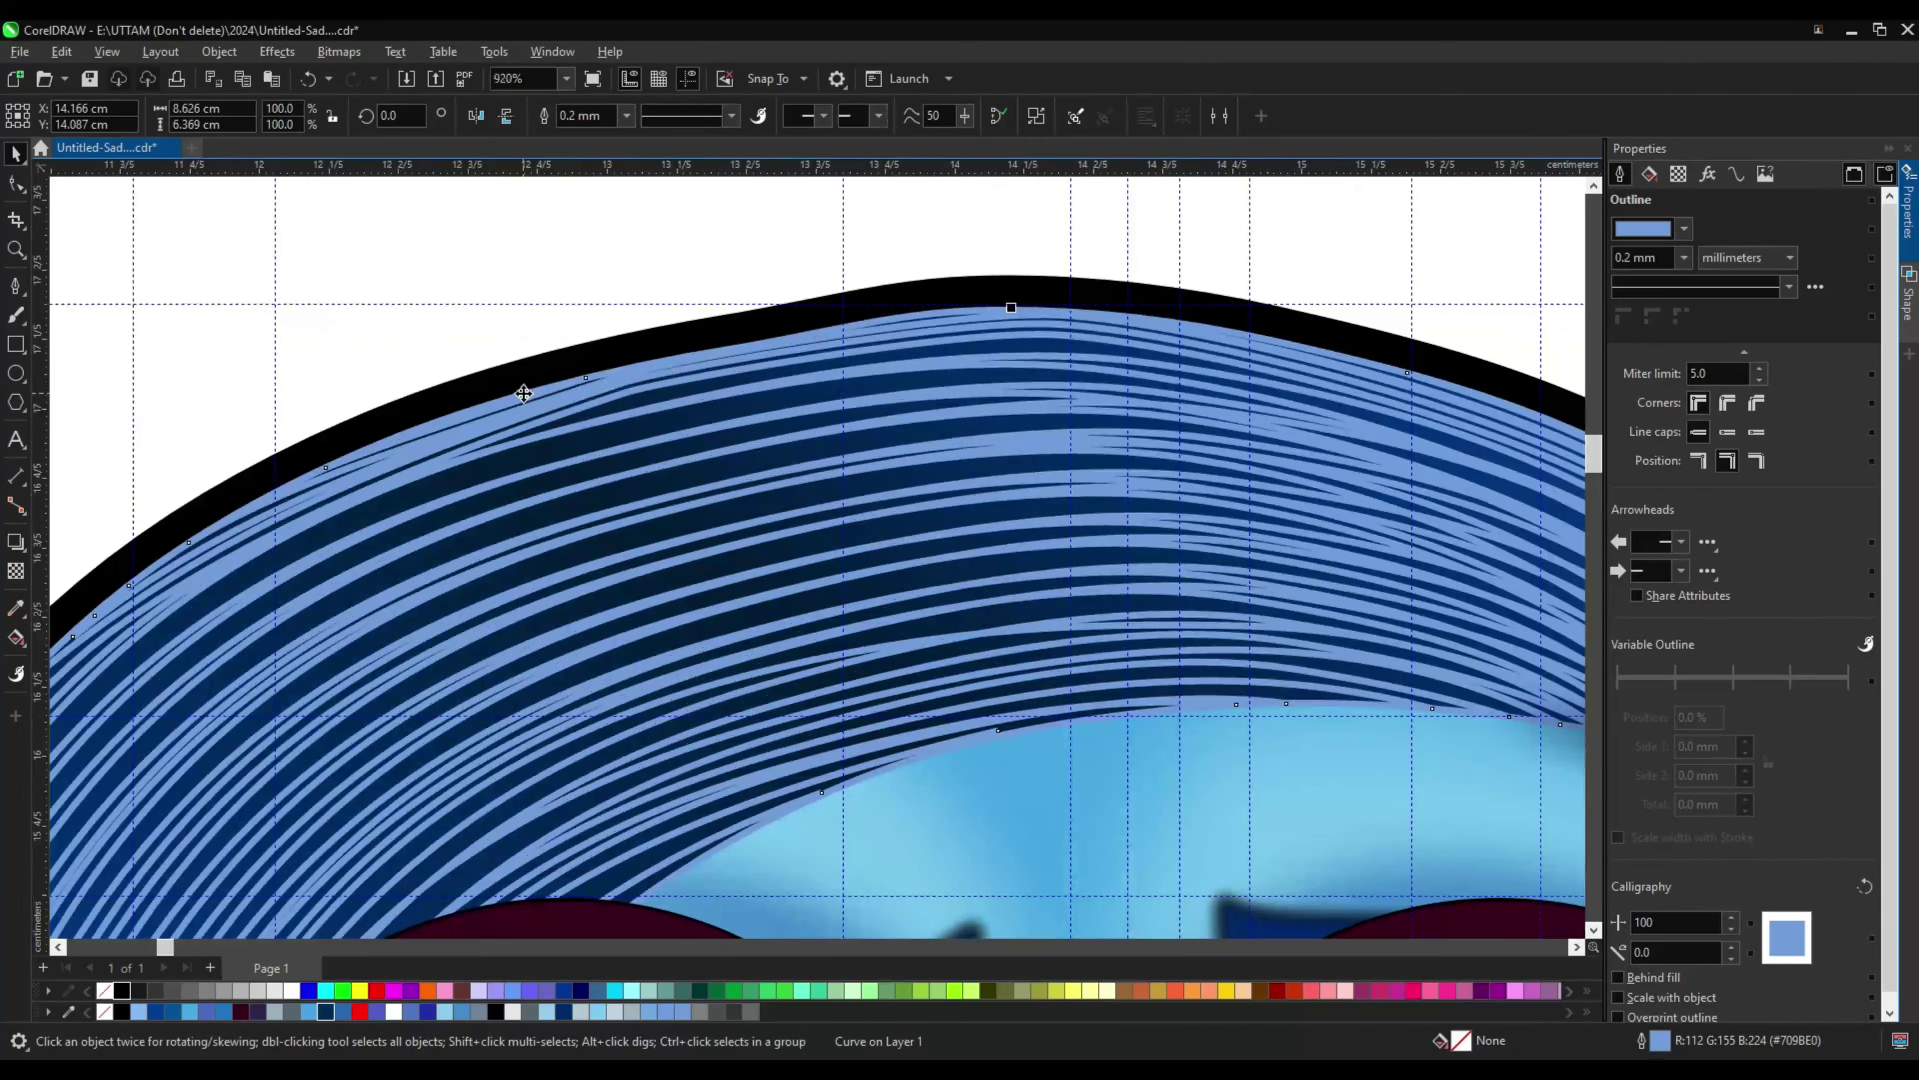
pyautogui.keyDown('shift'); pyautogui.click(524, 394); pyautogui.keyUp('shift')
pyautogui.scroll(-2, 527, 393)
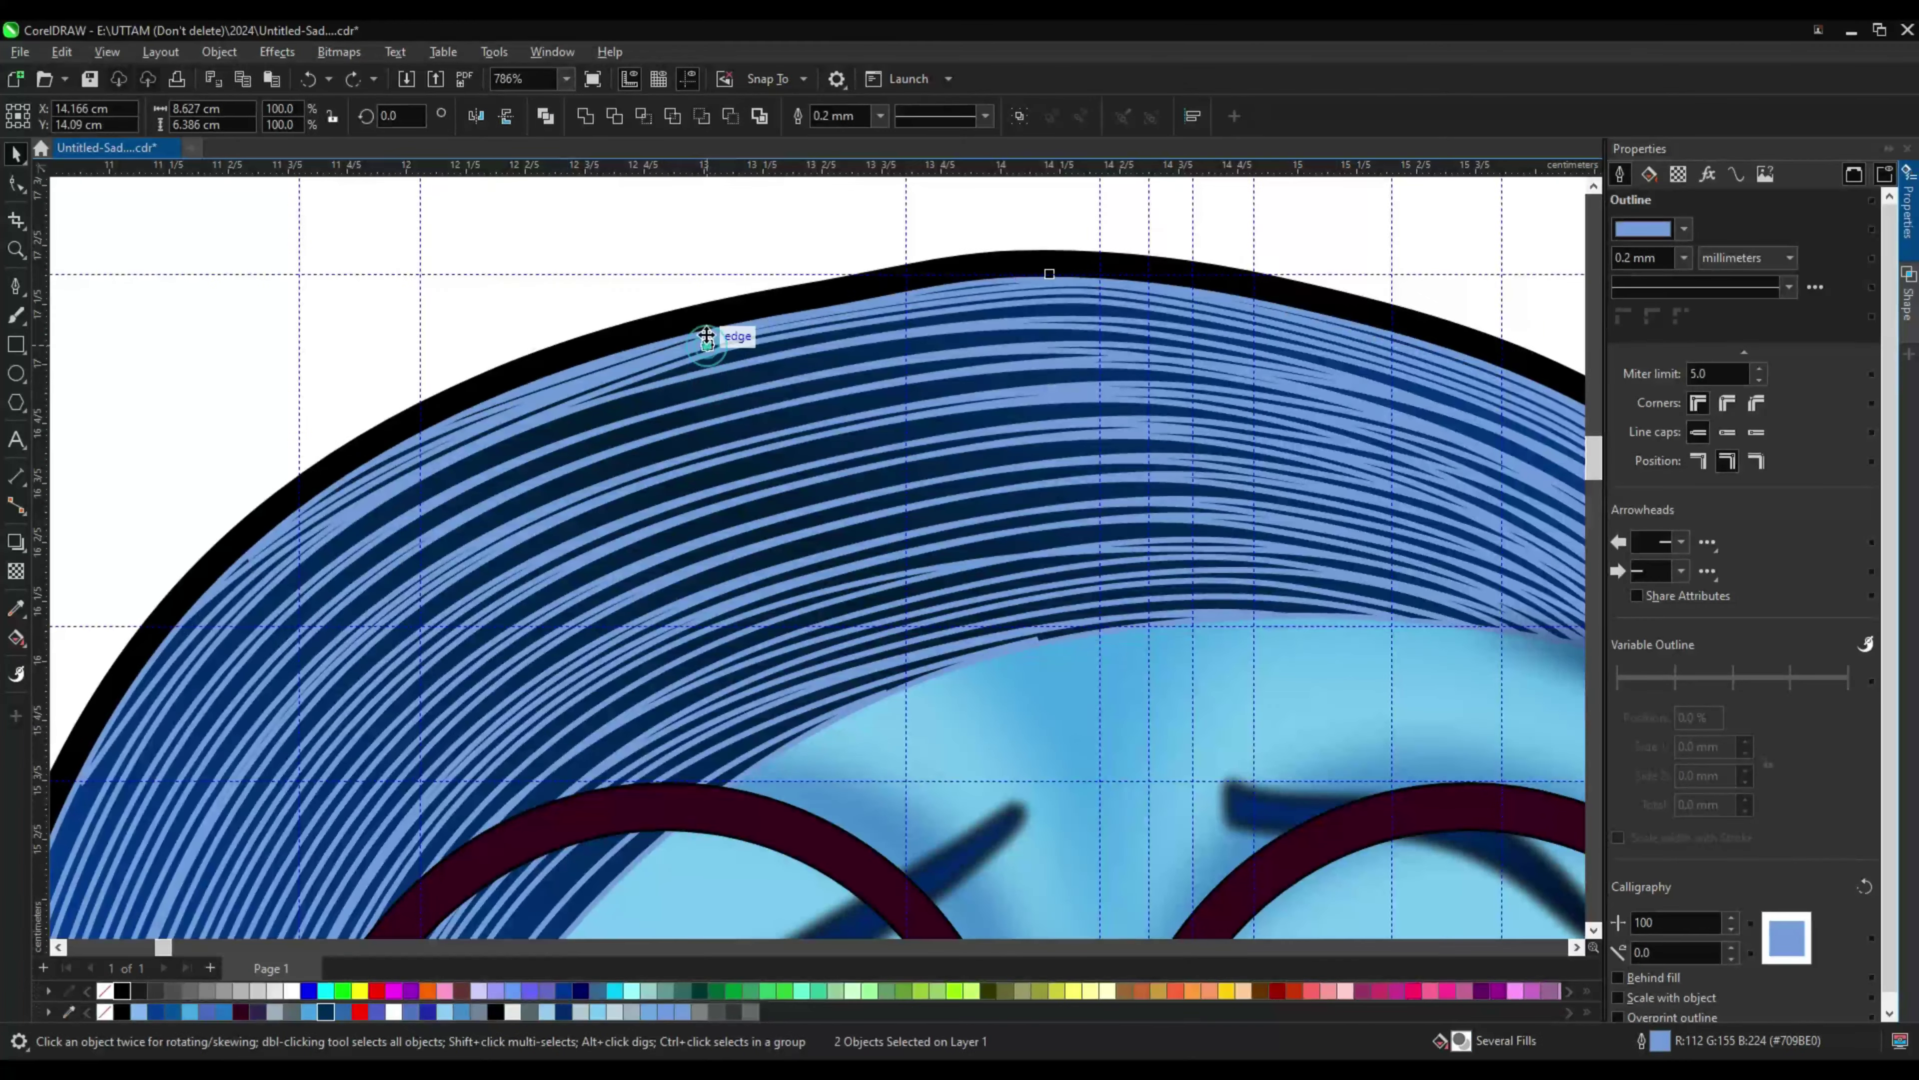
pyautogui.scroll(-10, 706, 336)
pyautogui.click(1707, 174)
pyautogui.click(1623, 485)
pyautogui.click(1481, 625)
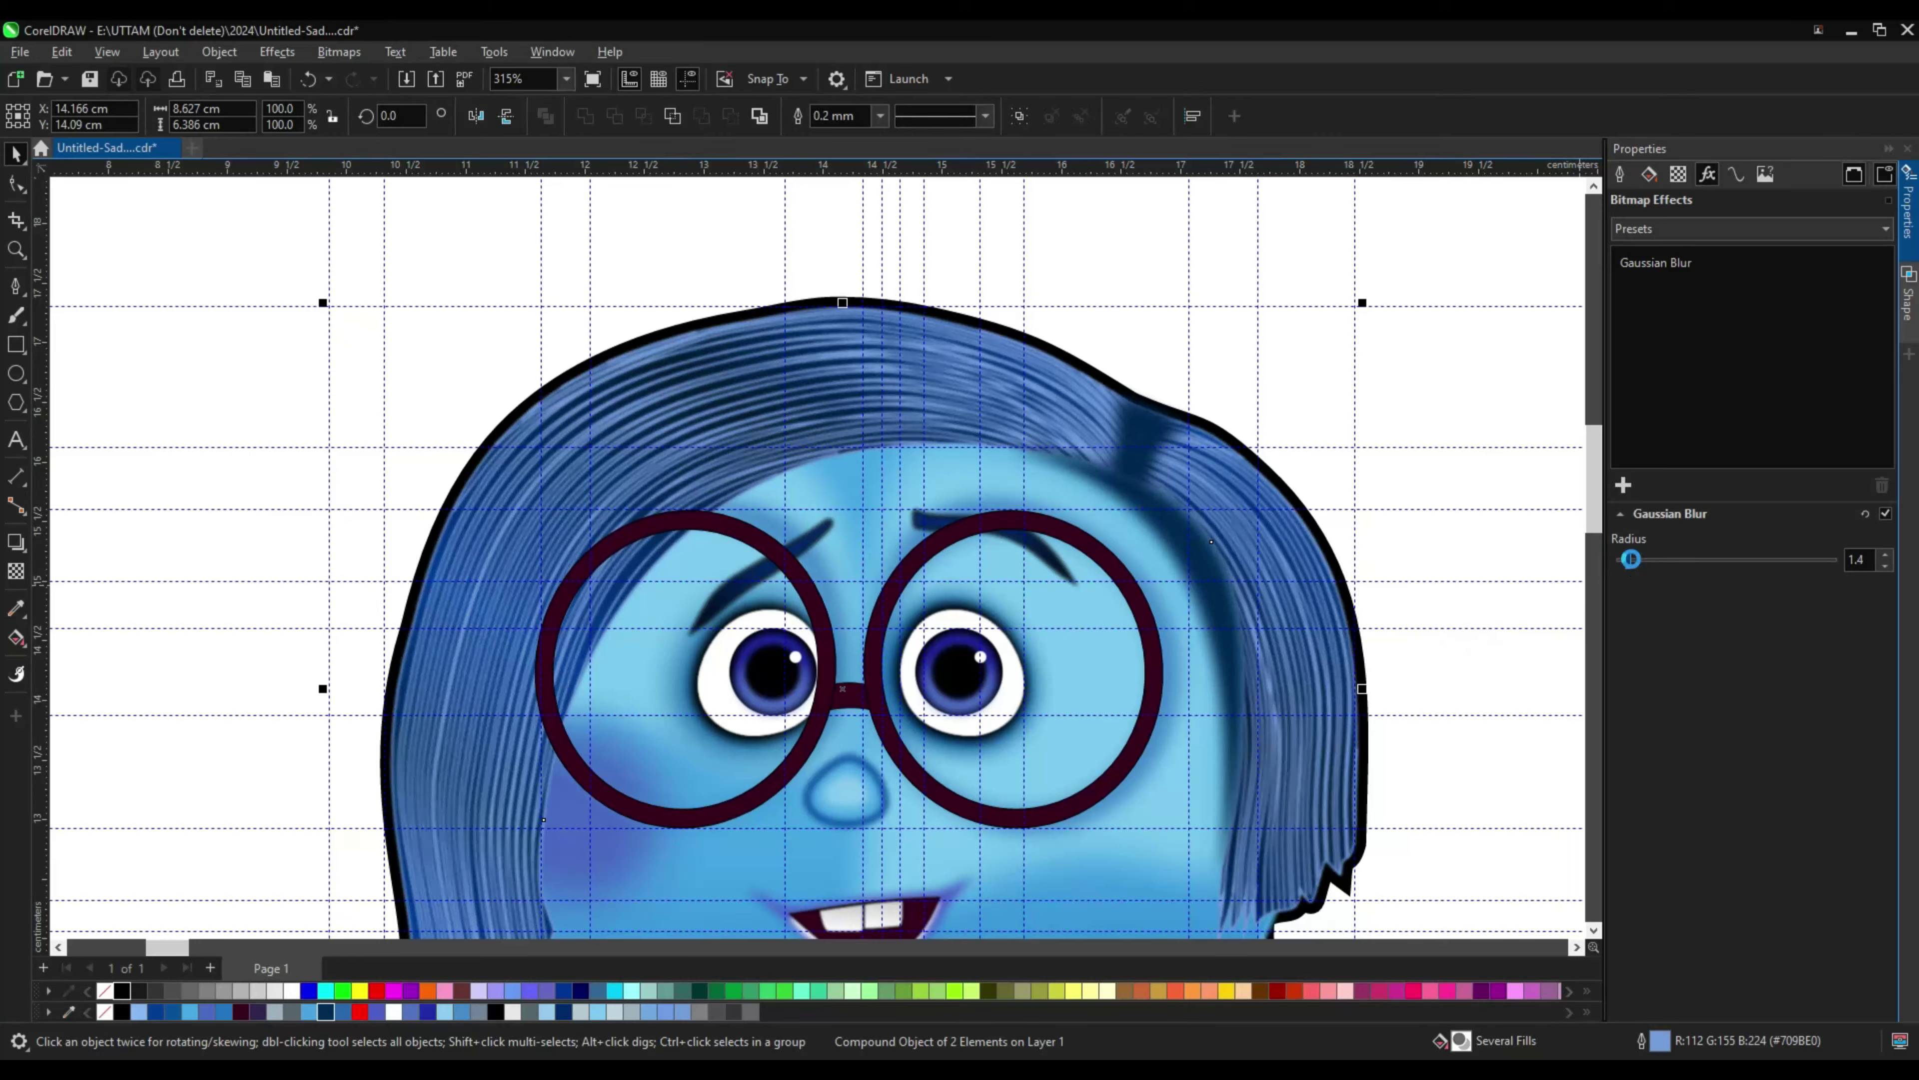
pyautogui.scroll(-10, 1252, 626)
pyautogui.scroll(10, 1251, 626)
pyautogui.scroll(-6, 1264, 562)
pyautogui.scroll(-8, 988, 505)
pyautogui.press('Escape')
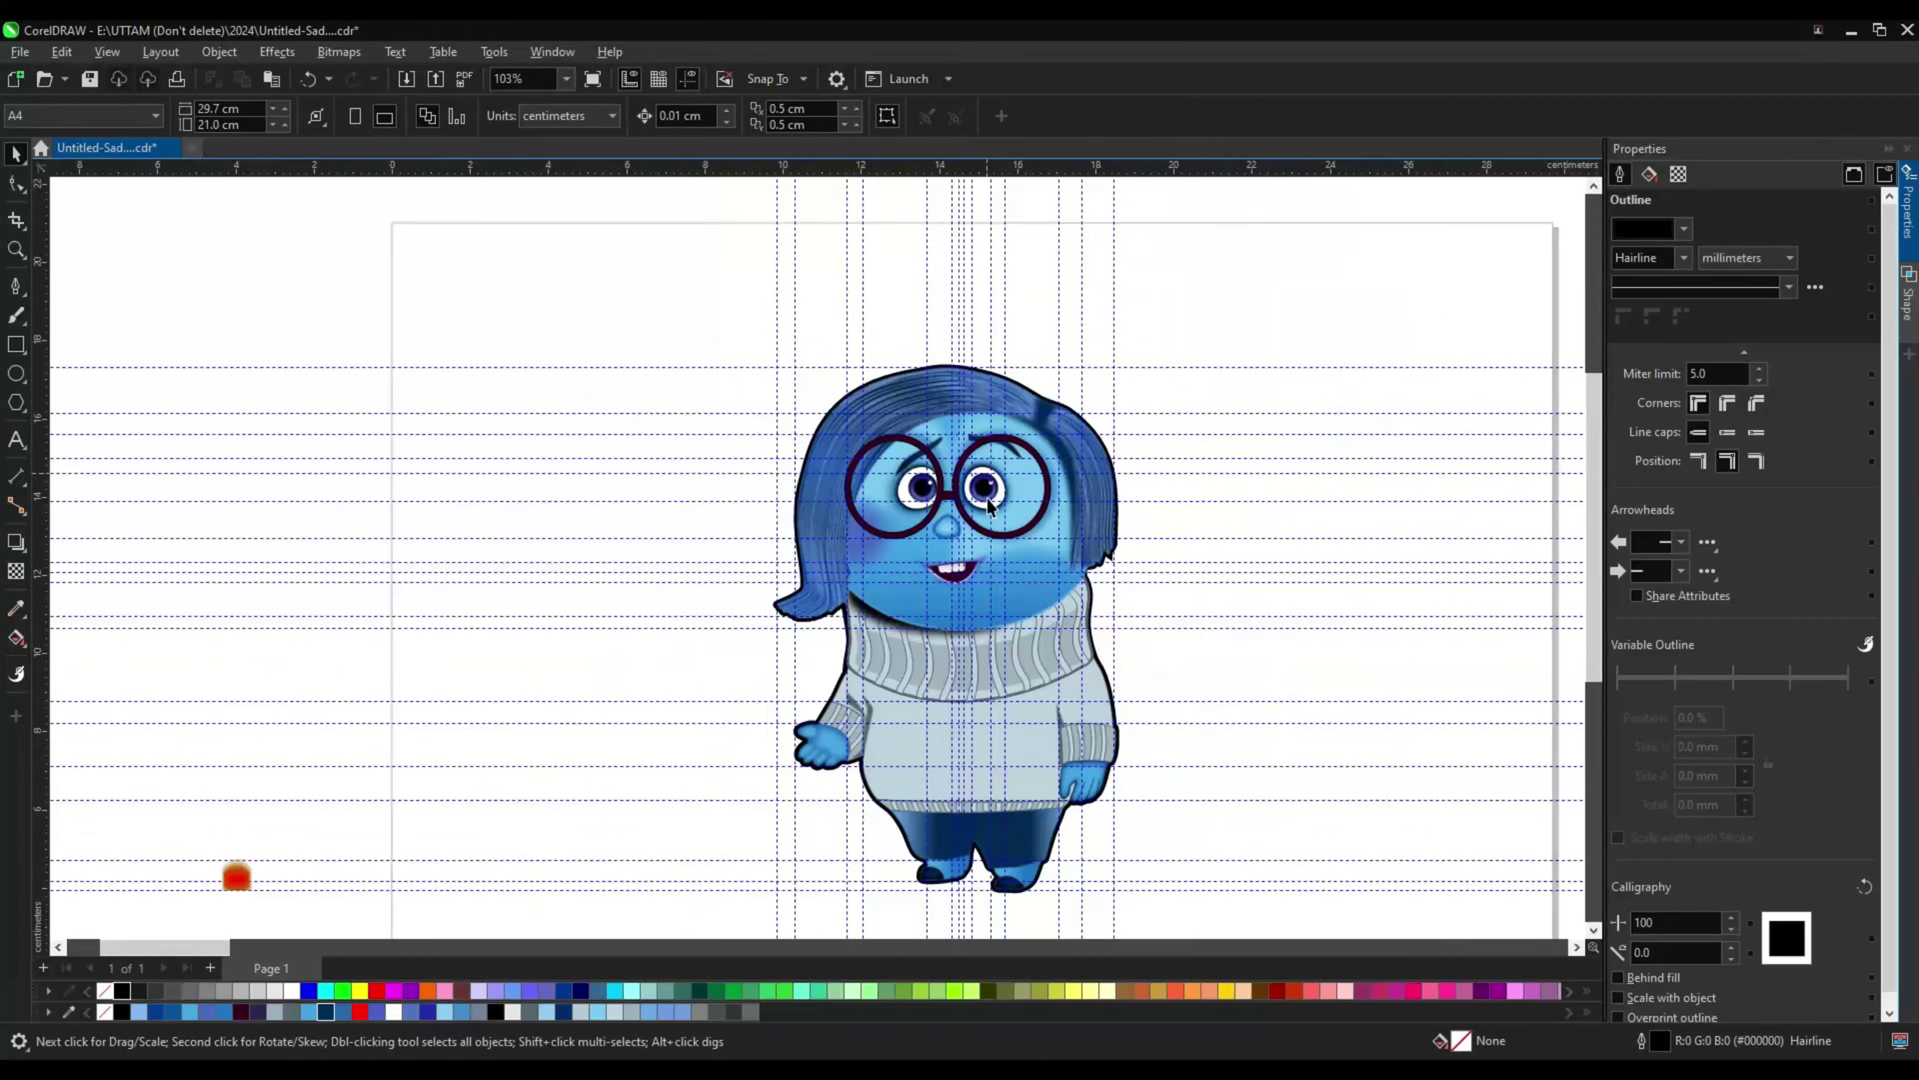
pyautogui.scroll(8, 839, 593)
pyautogui.click(737, 395)
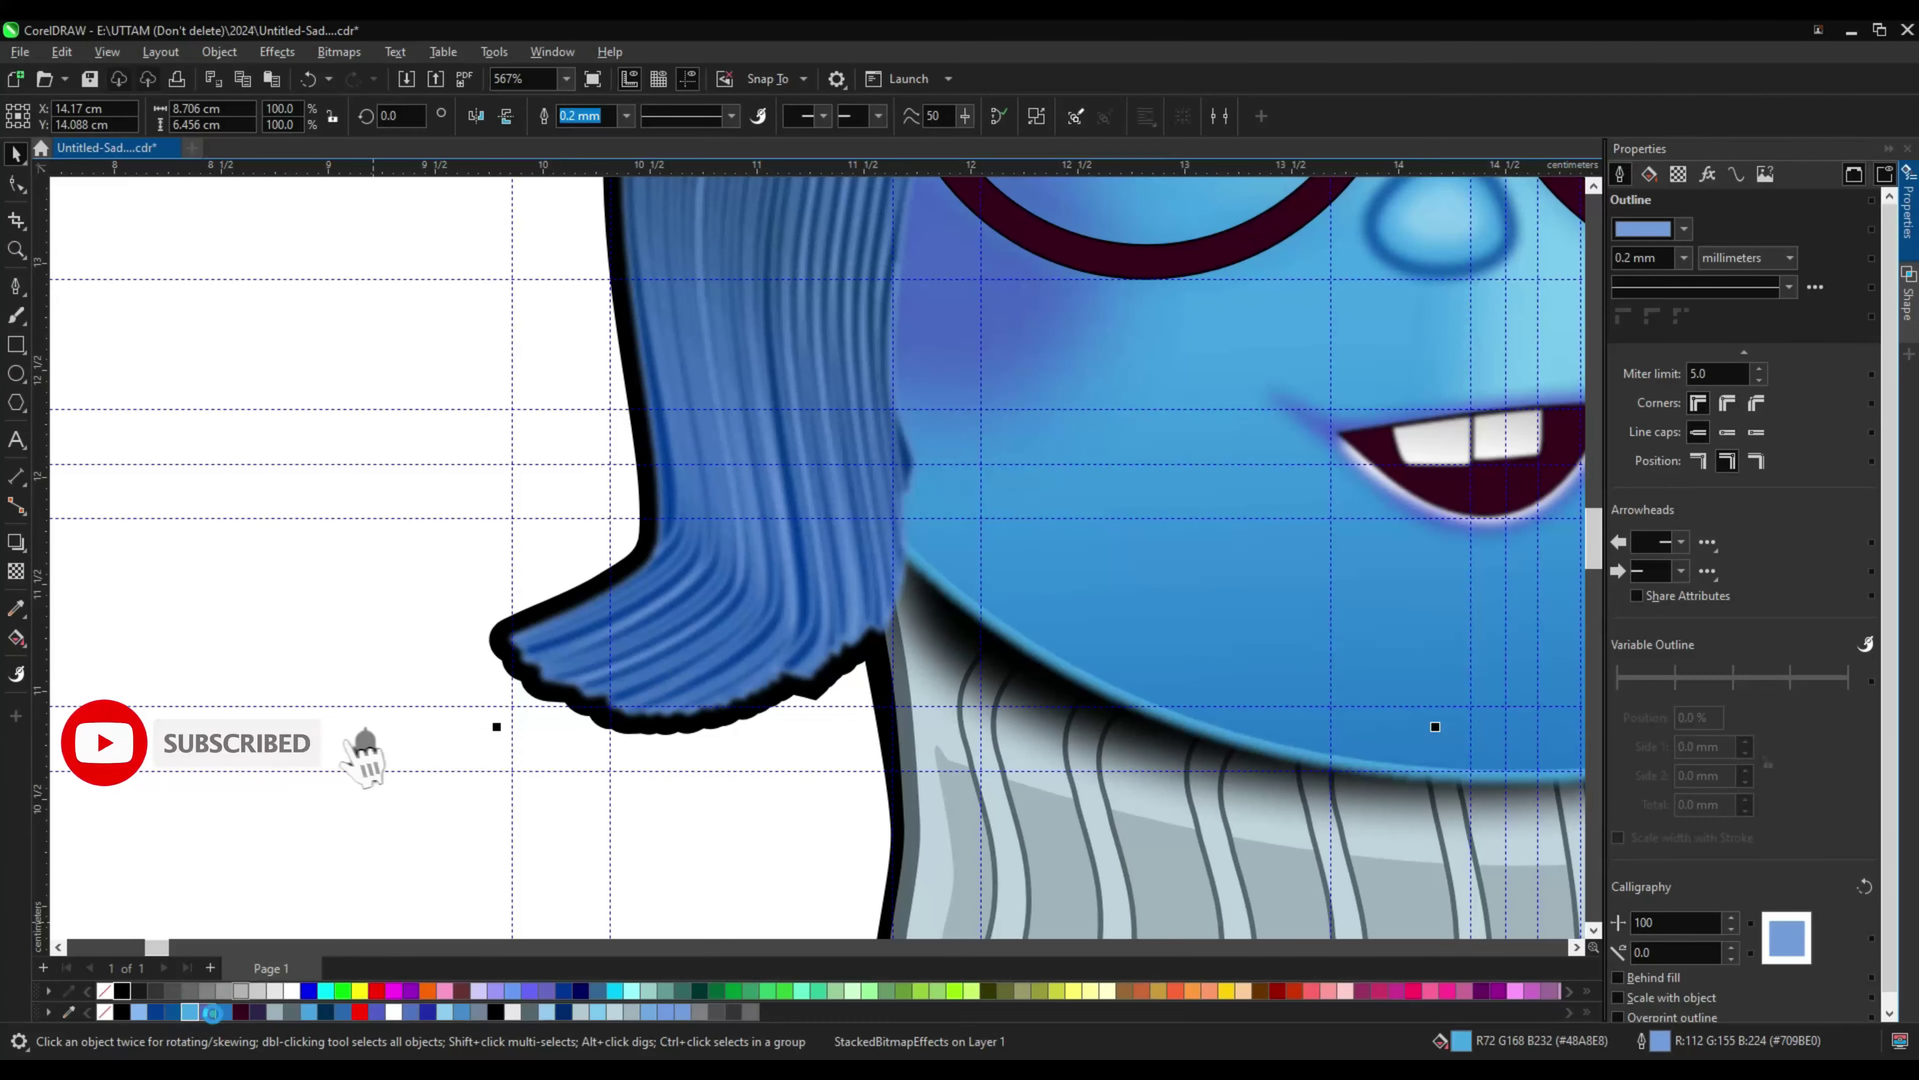
pyautogui.scroll(-2, 816, 552)
pyautogui.press('F12')
pyautogui.click(835, 387)
pyautogui.click(965, 679)
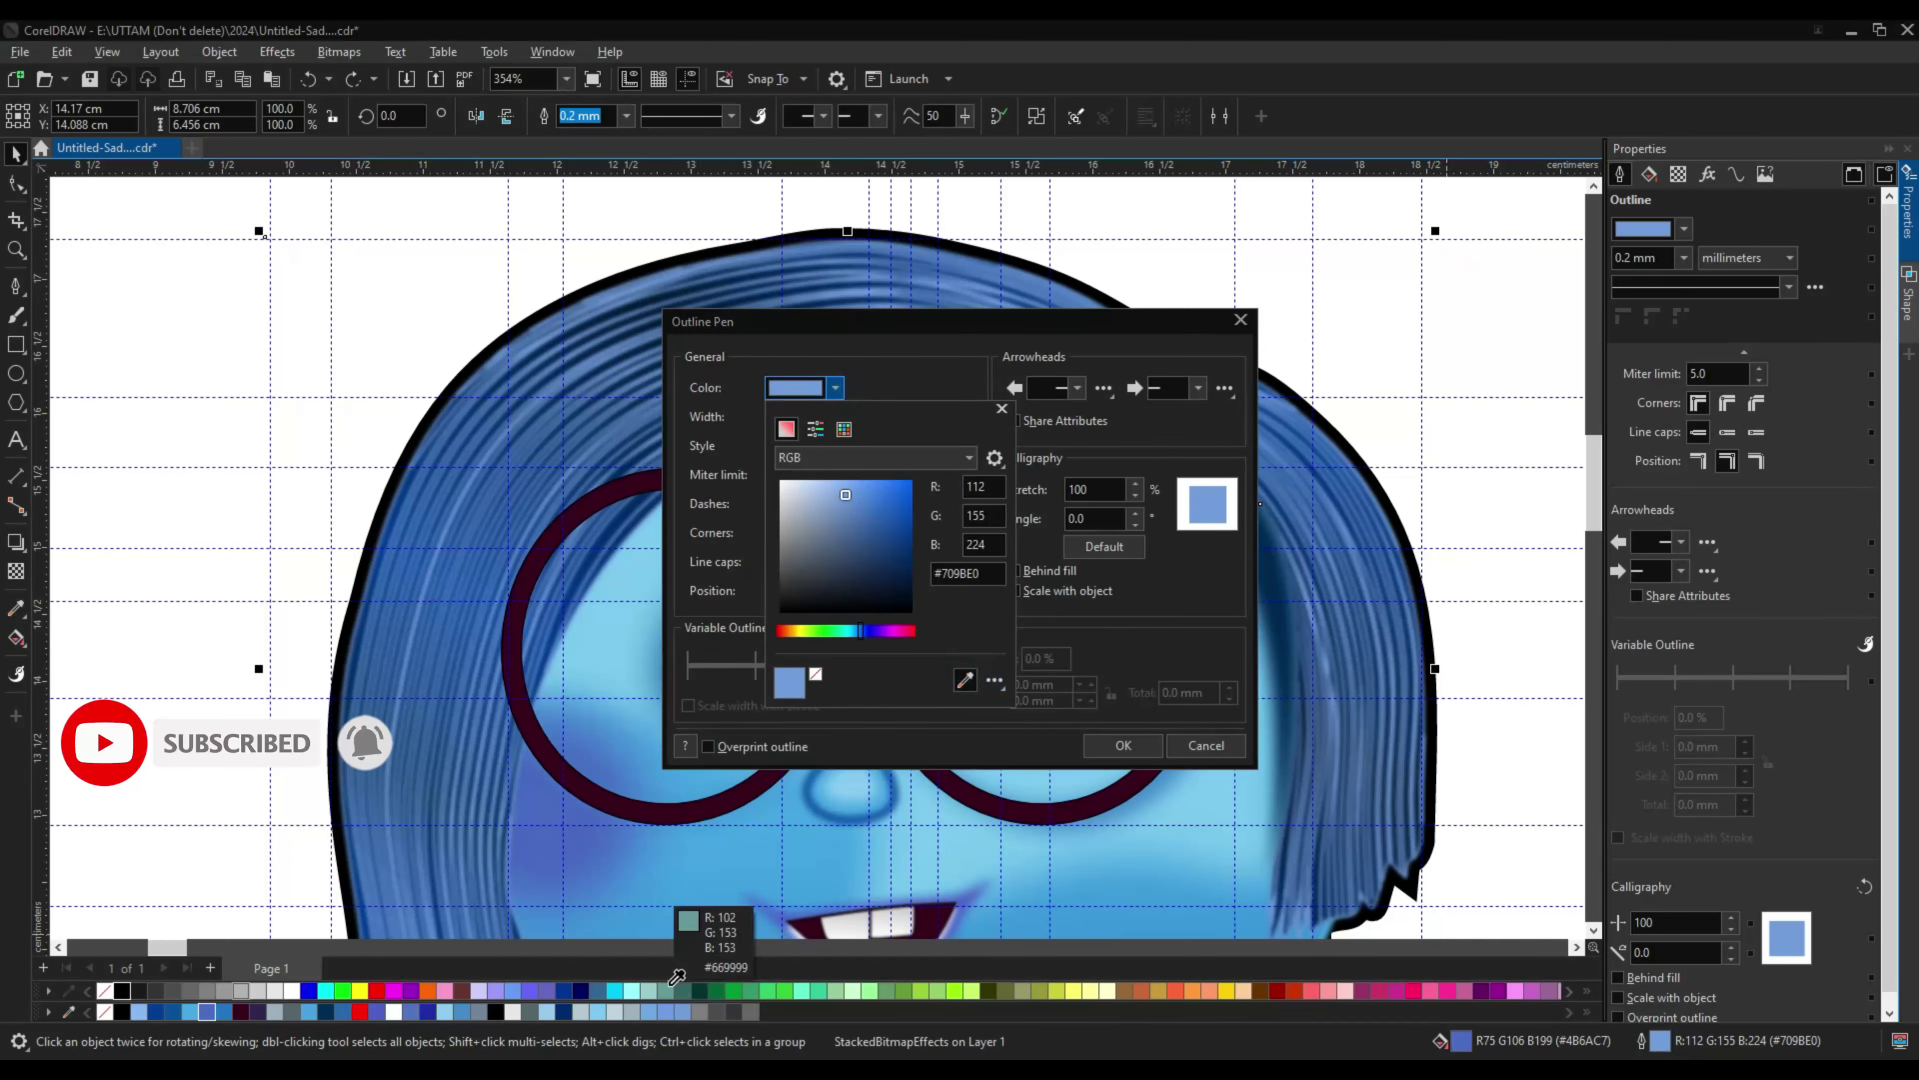
pyautogui.click(452, 1005)
pyautogui.click(1202, 745)
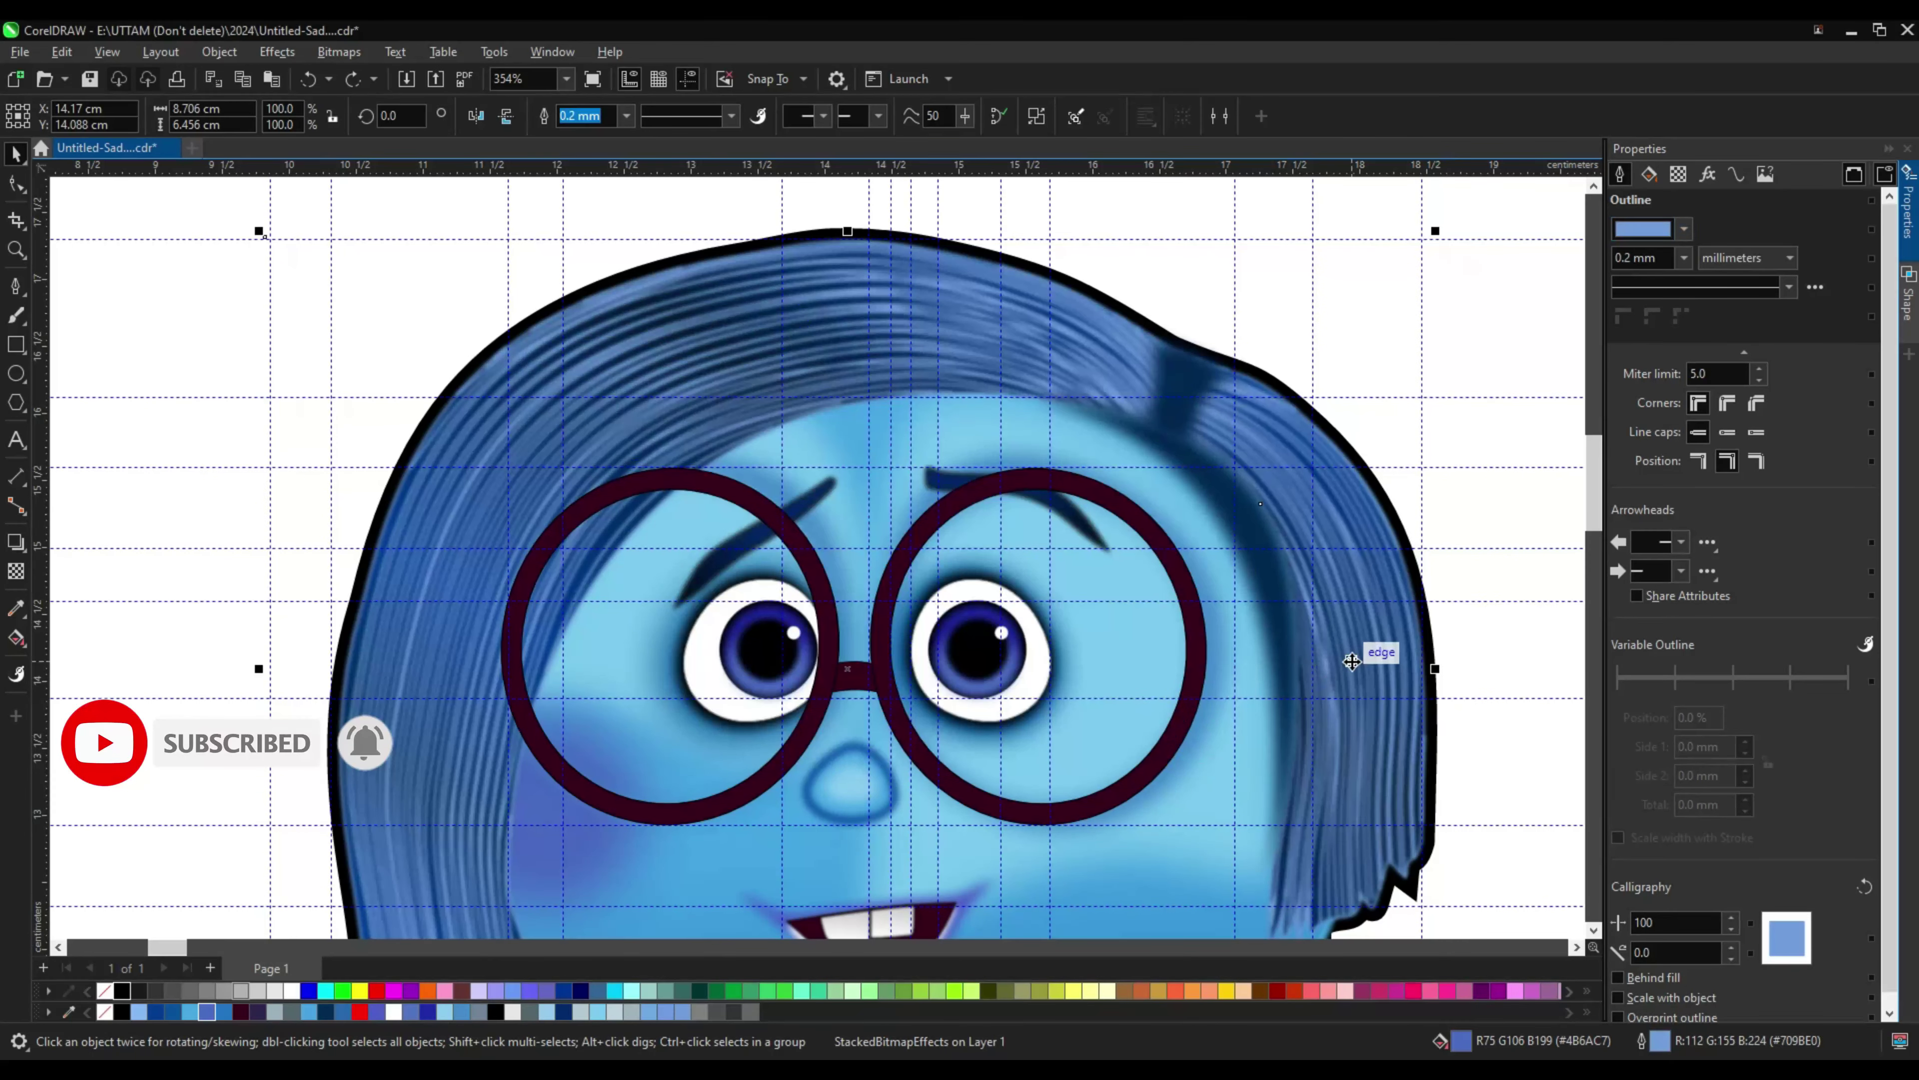
# Step: Select the three dark fold shadows beside the sweater's sleeves and set their Gaussian Blur radius to 6.9
pyautogui.scroll(-4, 1320, 295)
pyautogui.click(1319, 295)
pyautogui.scroll(3, 843, 704)
pyautogui.click(843, 703)
pyautogui.keyDown('shift'); pyautogui.click(1266, 711); pyautogui.keyUp('shift')
pyautogui.click(1655, 561)
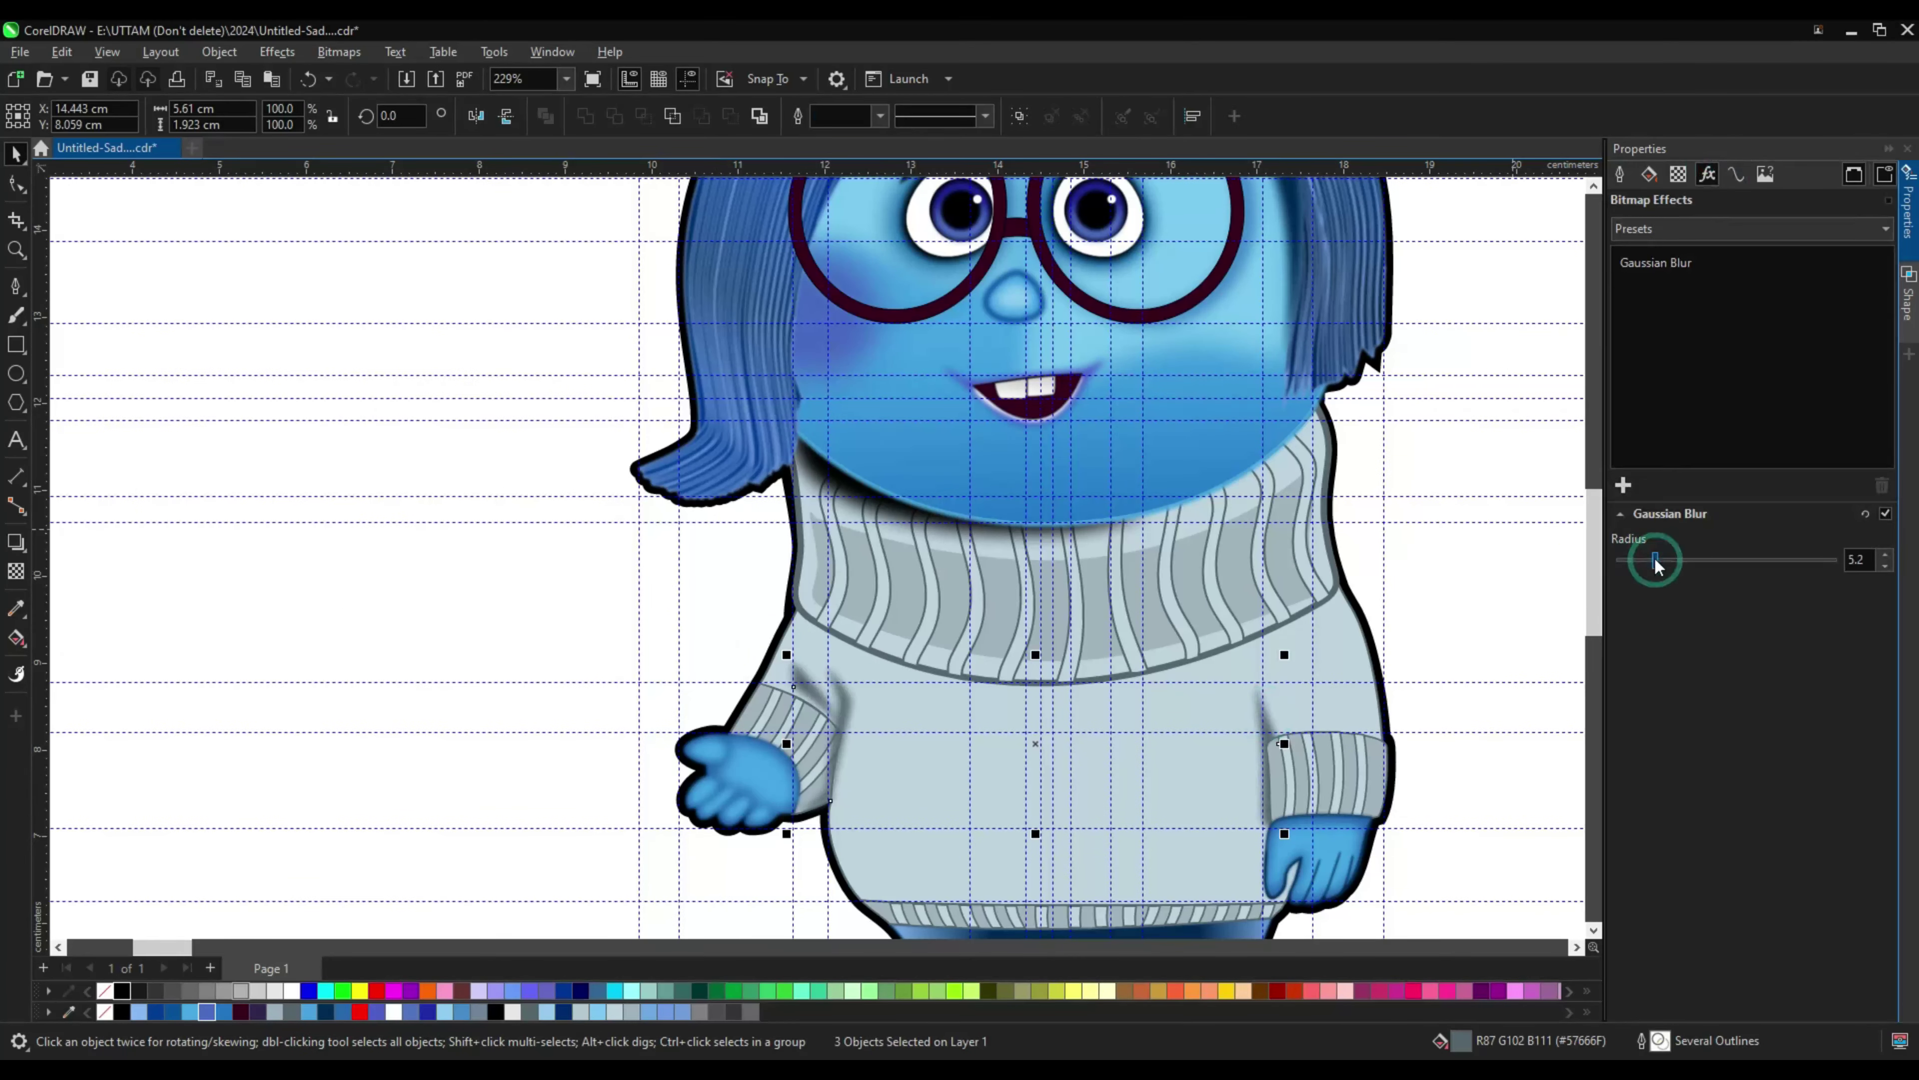
# Step: Select the five trouser, leg and shoe shapes and set their outline width to 0.5 mm
pyautogui.scroll(3, 720, 674)
pyautogui.click(574, 665)
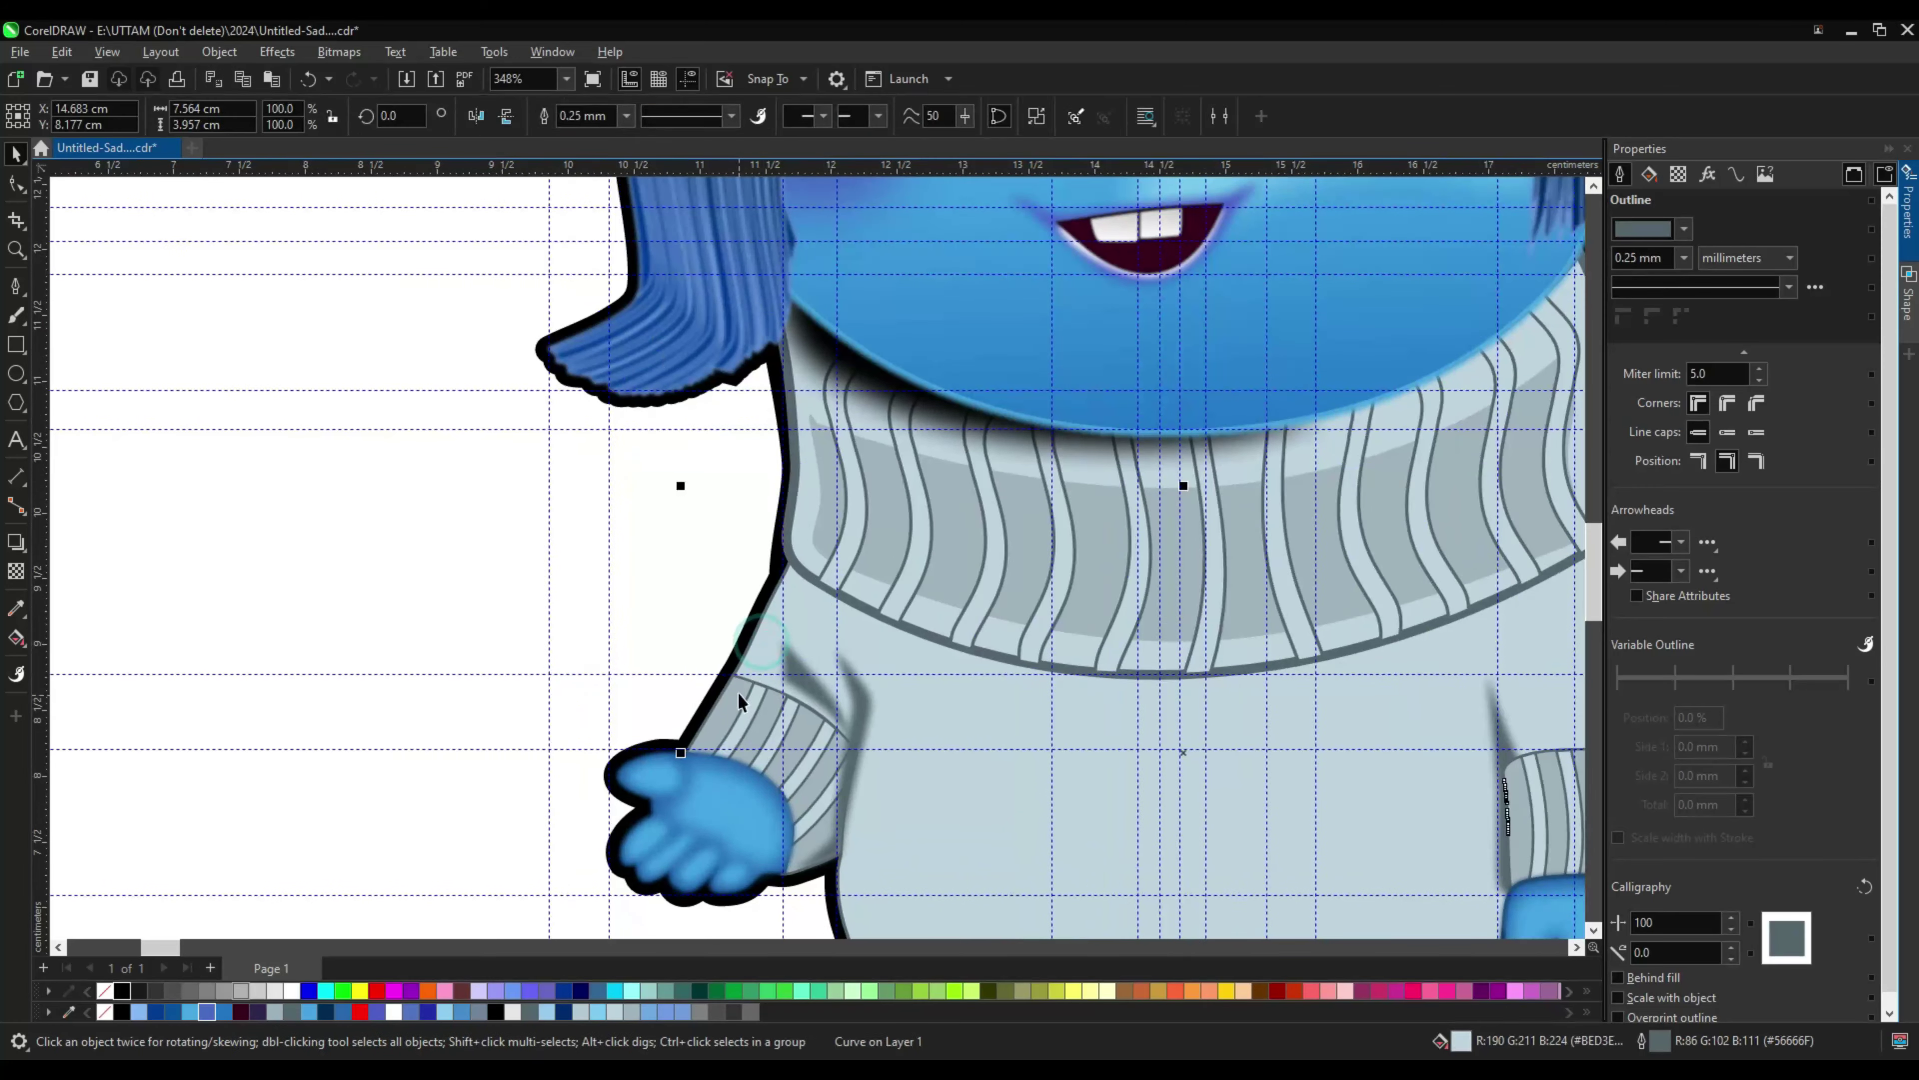
pyautogui.click(716, 603)
pyautogui.scroll(-3, 662, 602)
pyautogui.click(808, 772)
pyautogui.scroll(-1, 805, 749)
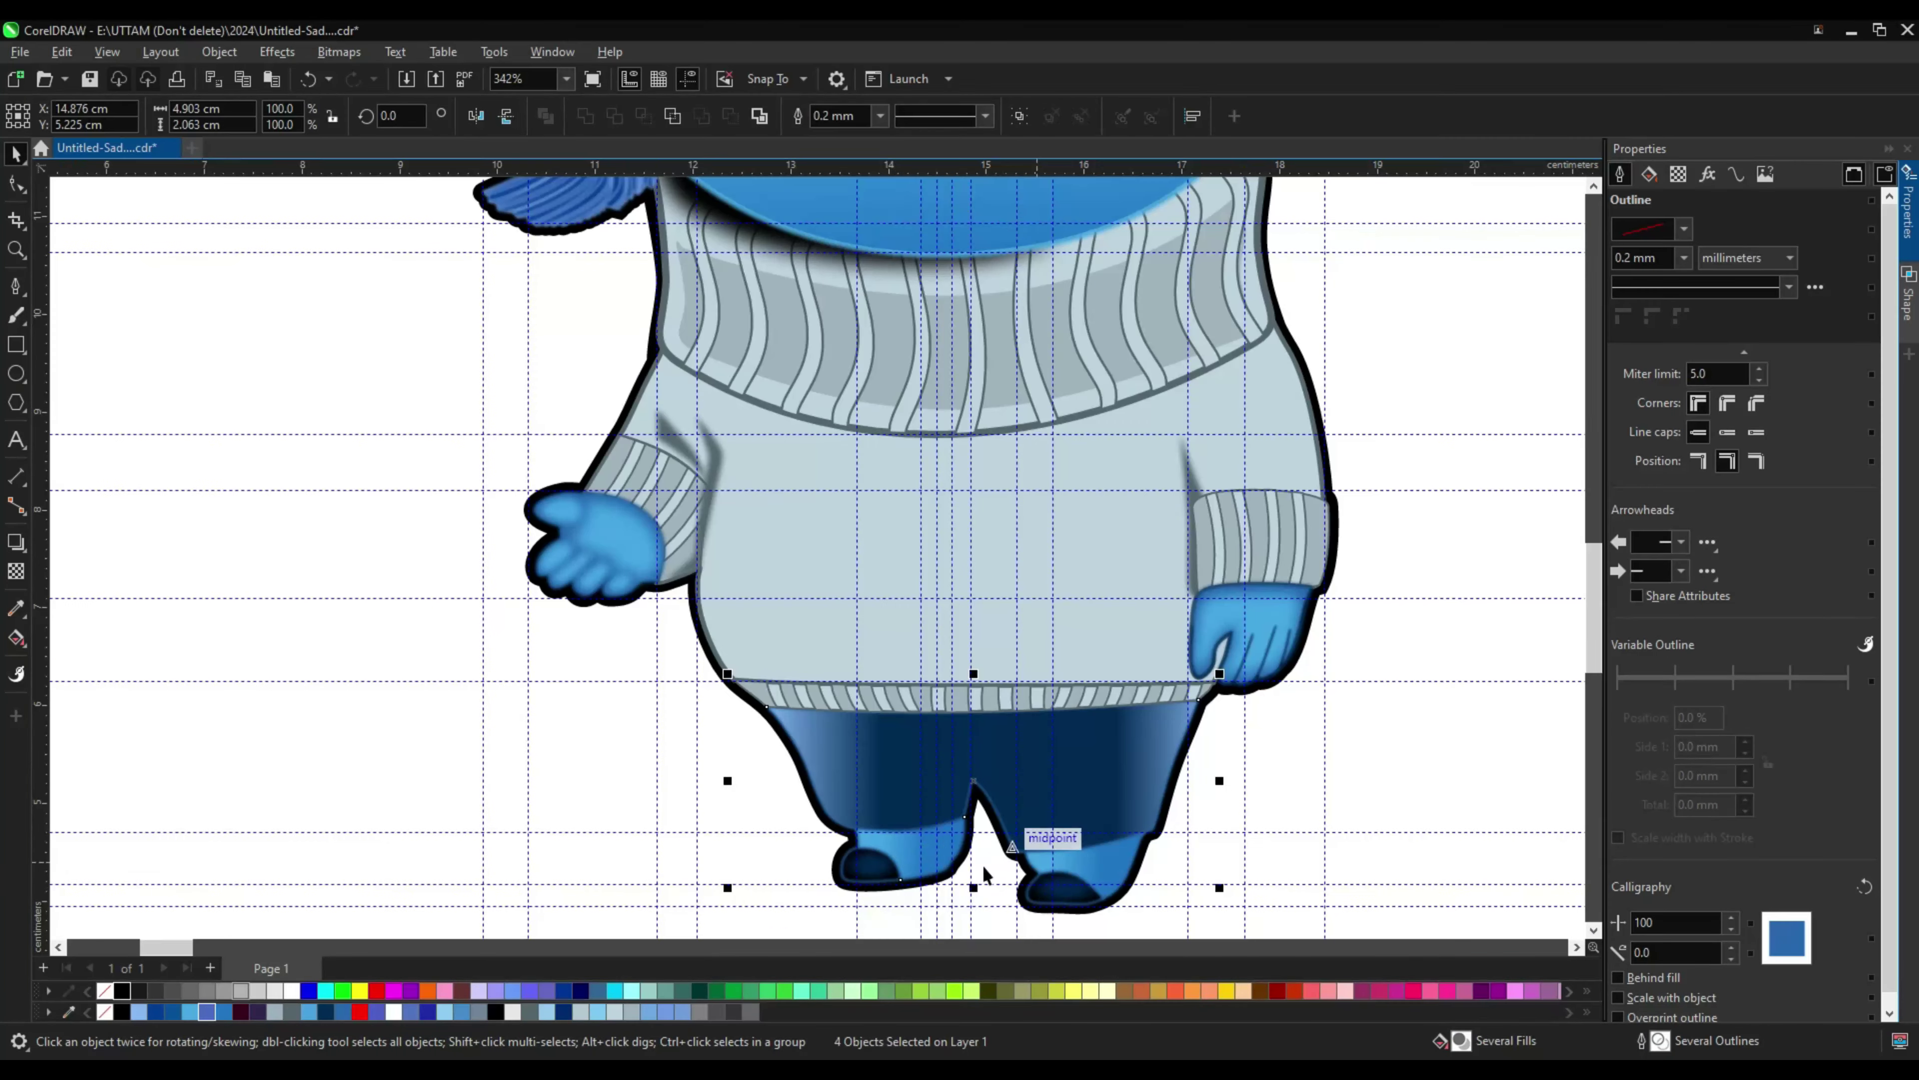
pyautogui.keyDown('shift'); pyautogui.click(1076, 903); pyautogui.keyUp('shift')
pyautogui.click(880, 115)
pyautogui.click(843, 208)
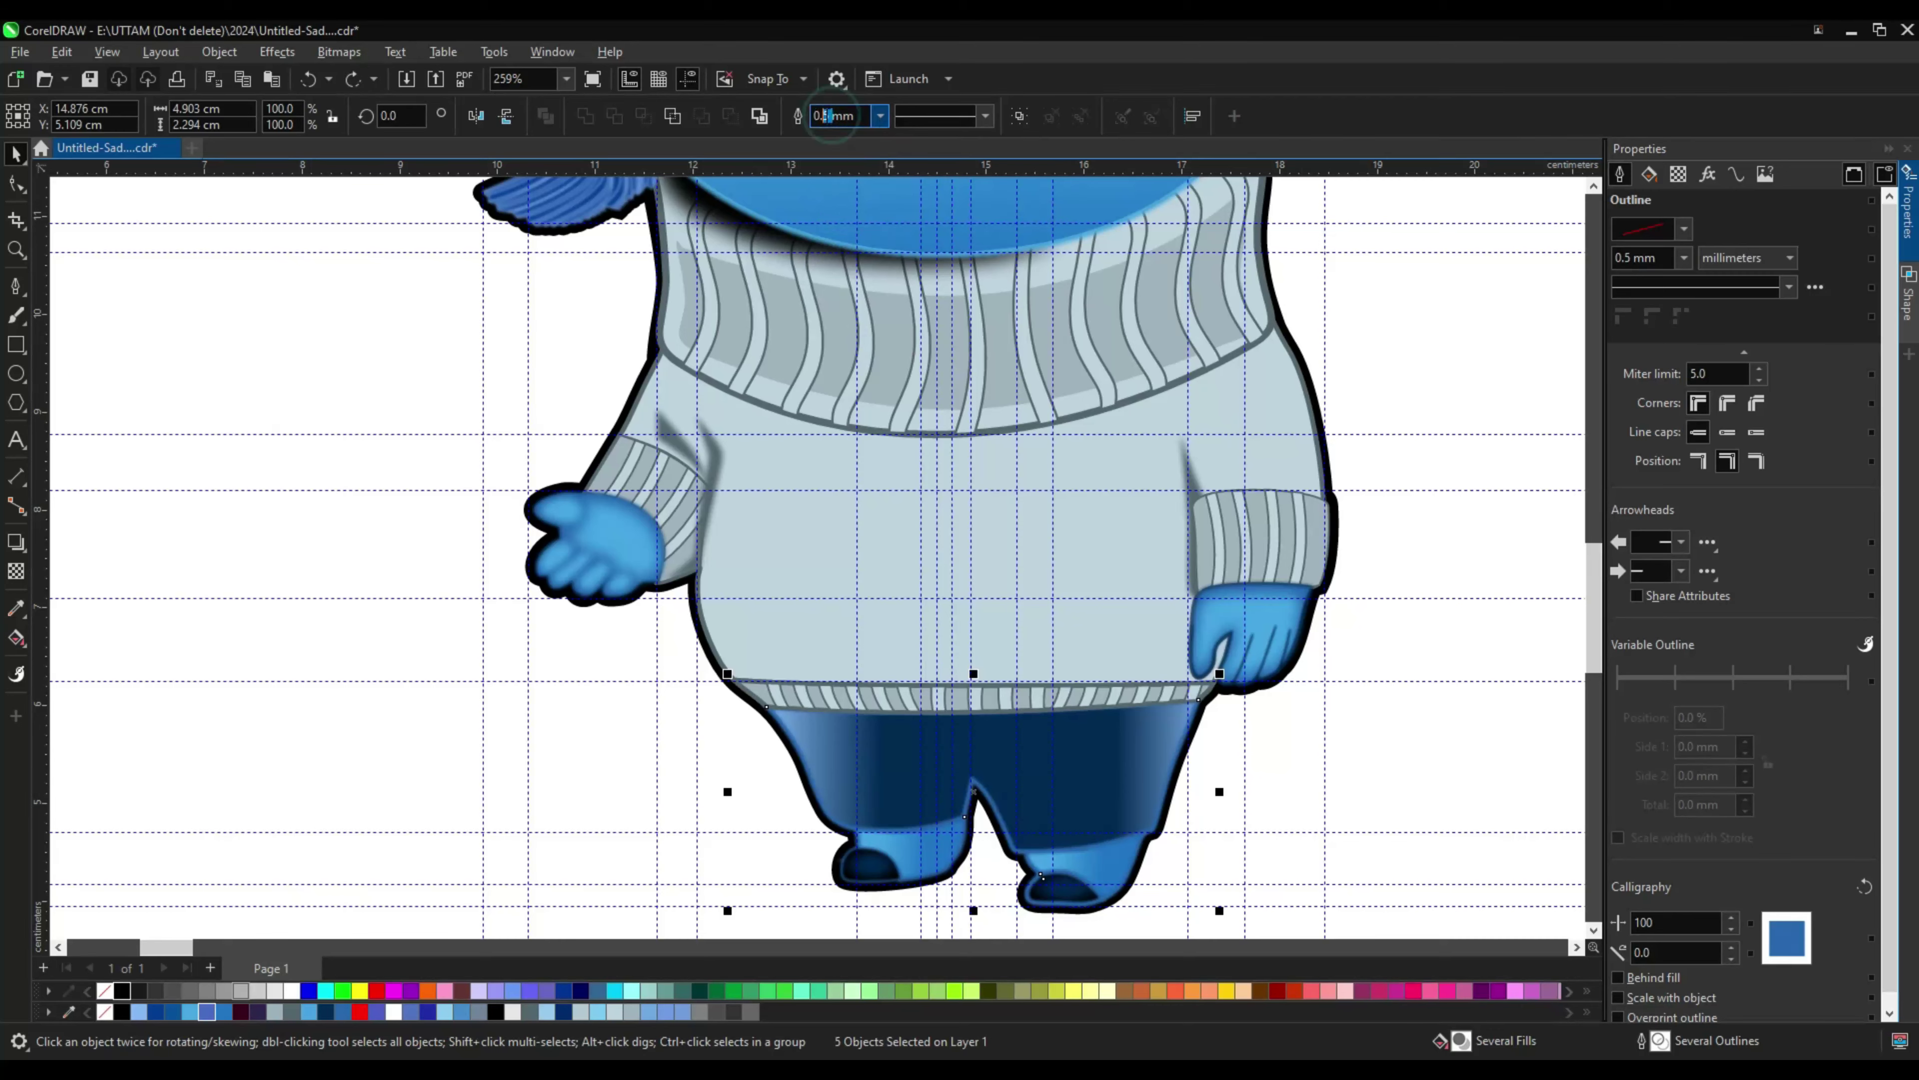
# Step: Set the Gaussian Blur radius of the lowered hand's dark outlined shape to 1.5
pyautogui.scroll(-1, 1277, 529)
pyautogui.scroll(3, 1277, 529)
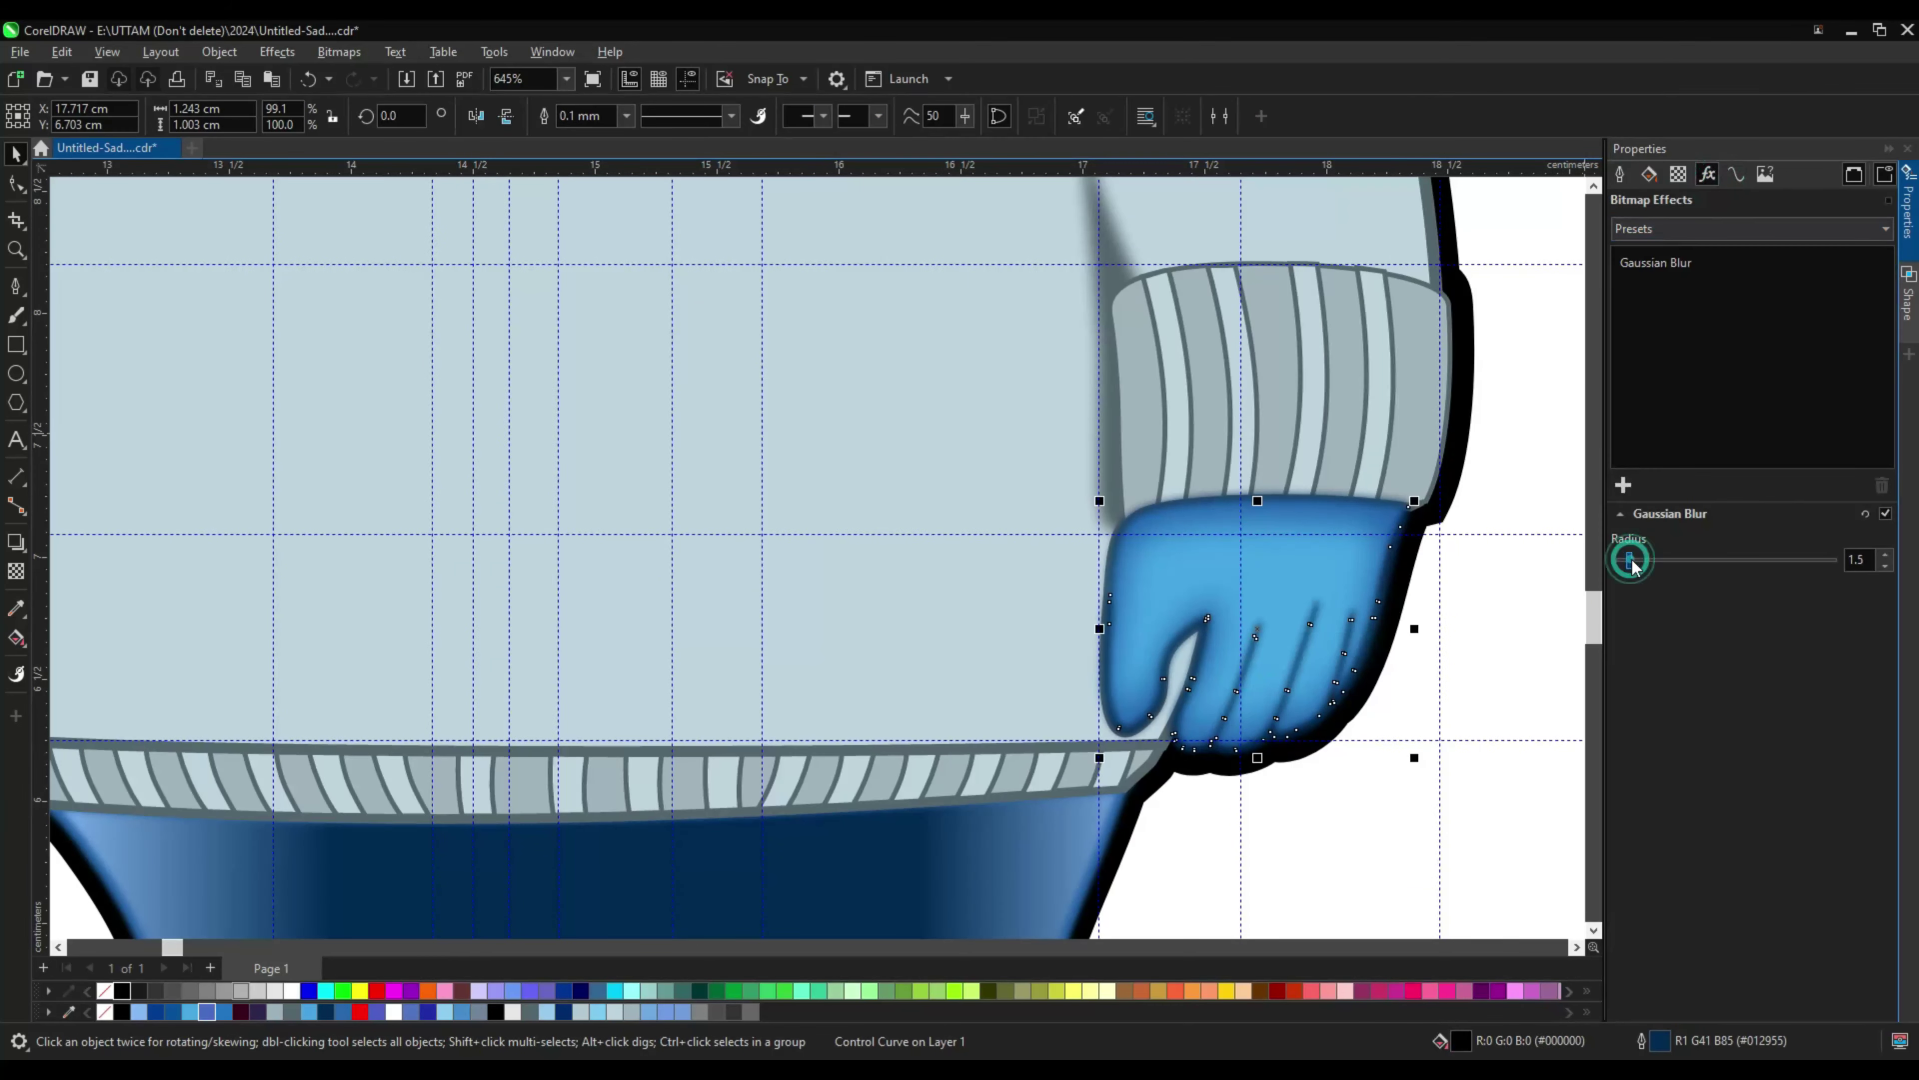
pyautogui.scroll(-1, 1322, 424)
pyautogui.click(1365, 436)
# Step: Soften the grey shading shape on the sweater's collar with a blur effect
pyautogui.scroll(-2, 930, 390)
pyautogui.scroll(2, 846, 590)
pyautogui.click(846, 590)
pyautogui.scroll(2, 859, 637)
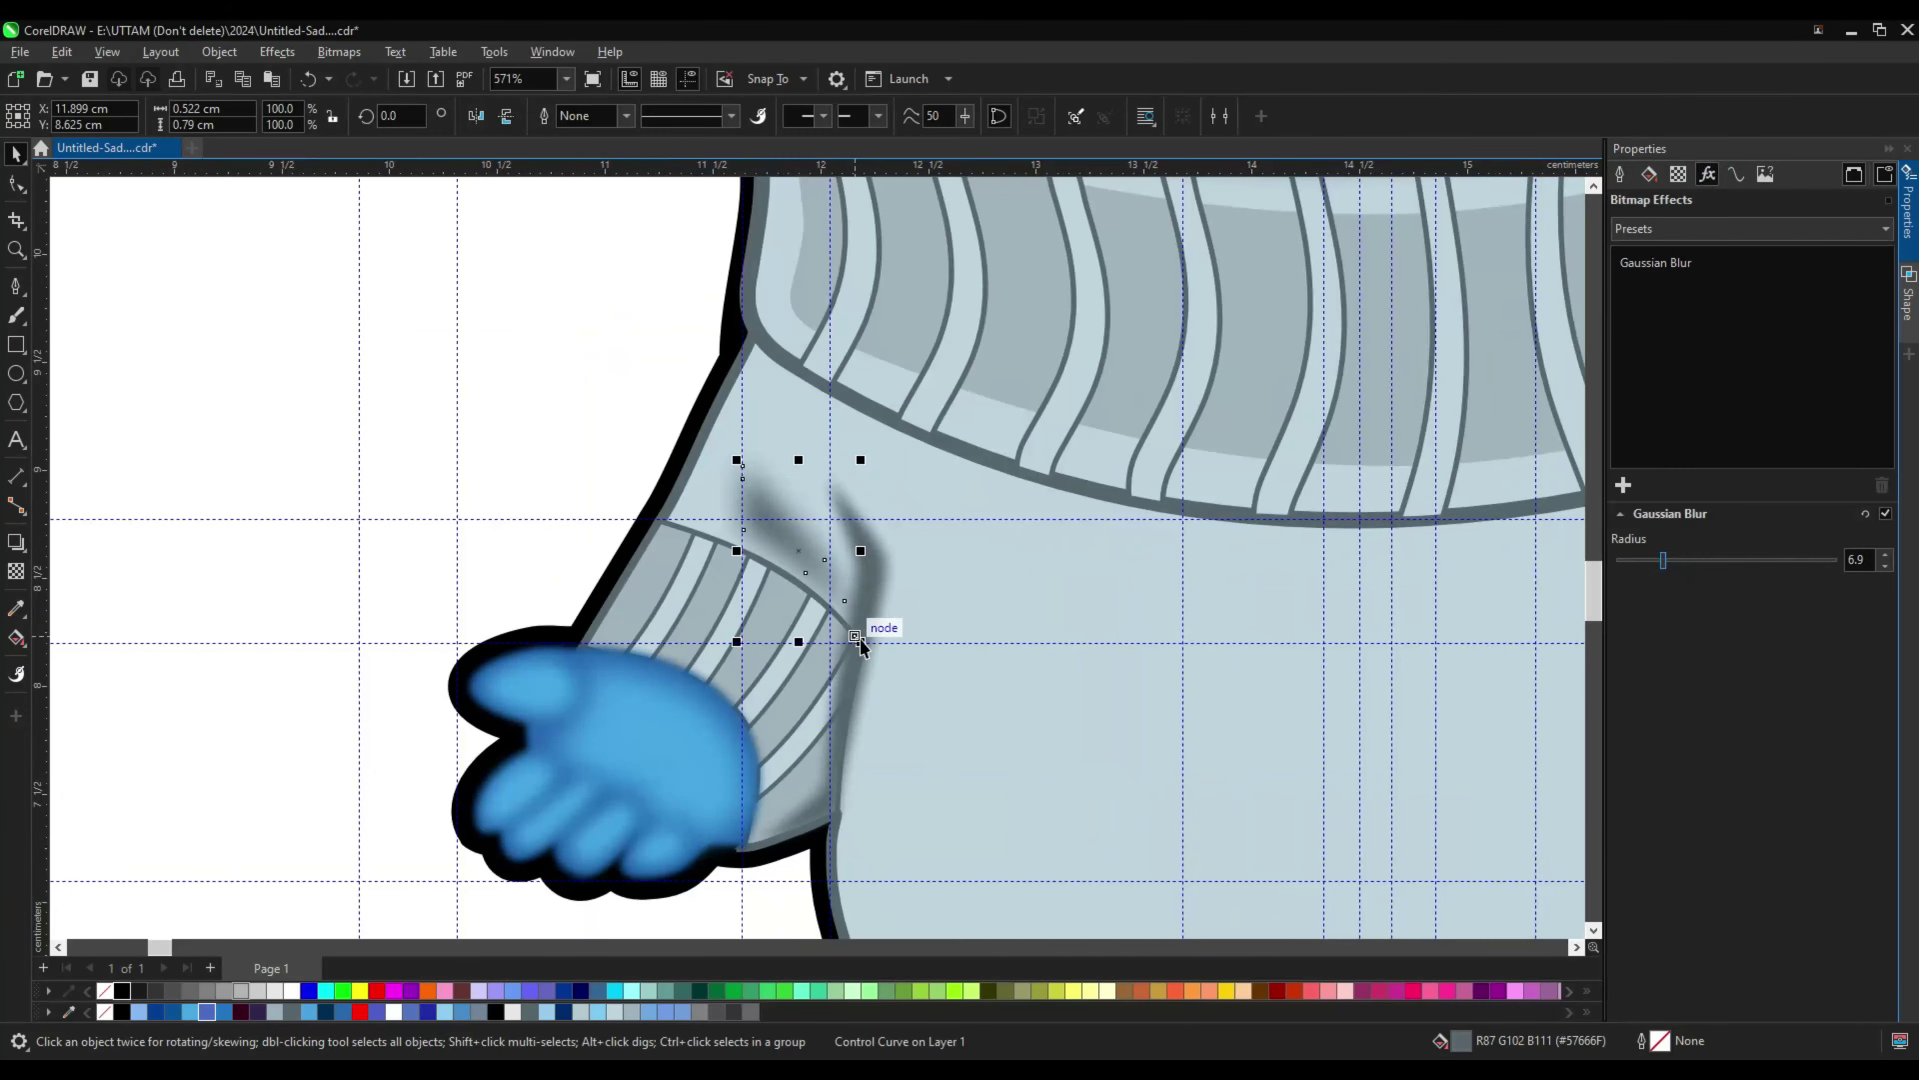
pyautogui.scroll(-3, 1460, 429)
pyautogui.scroll(1, 838, 410)
pyautogui.click(839, 409)
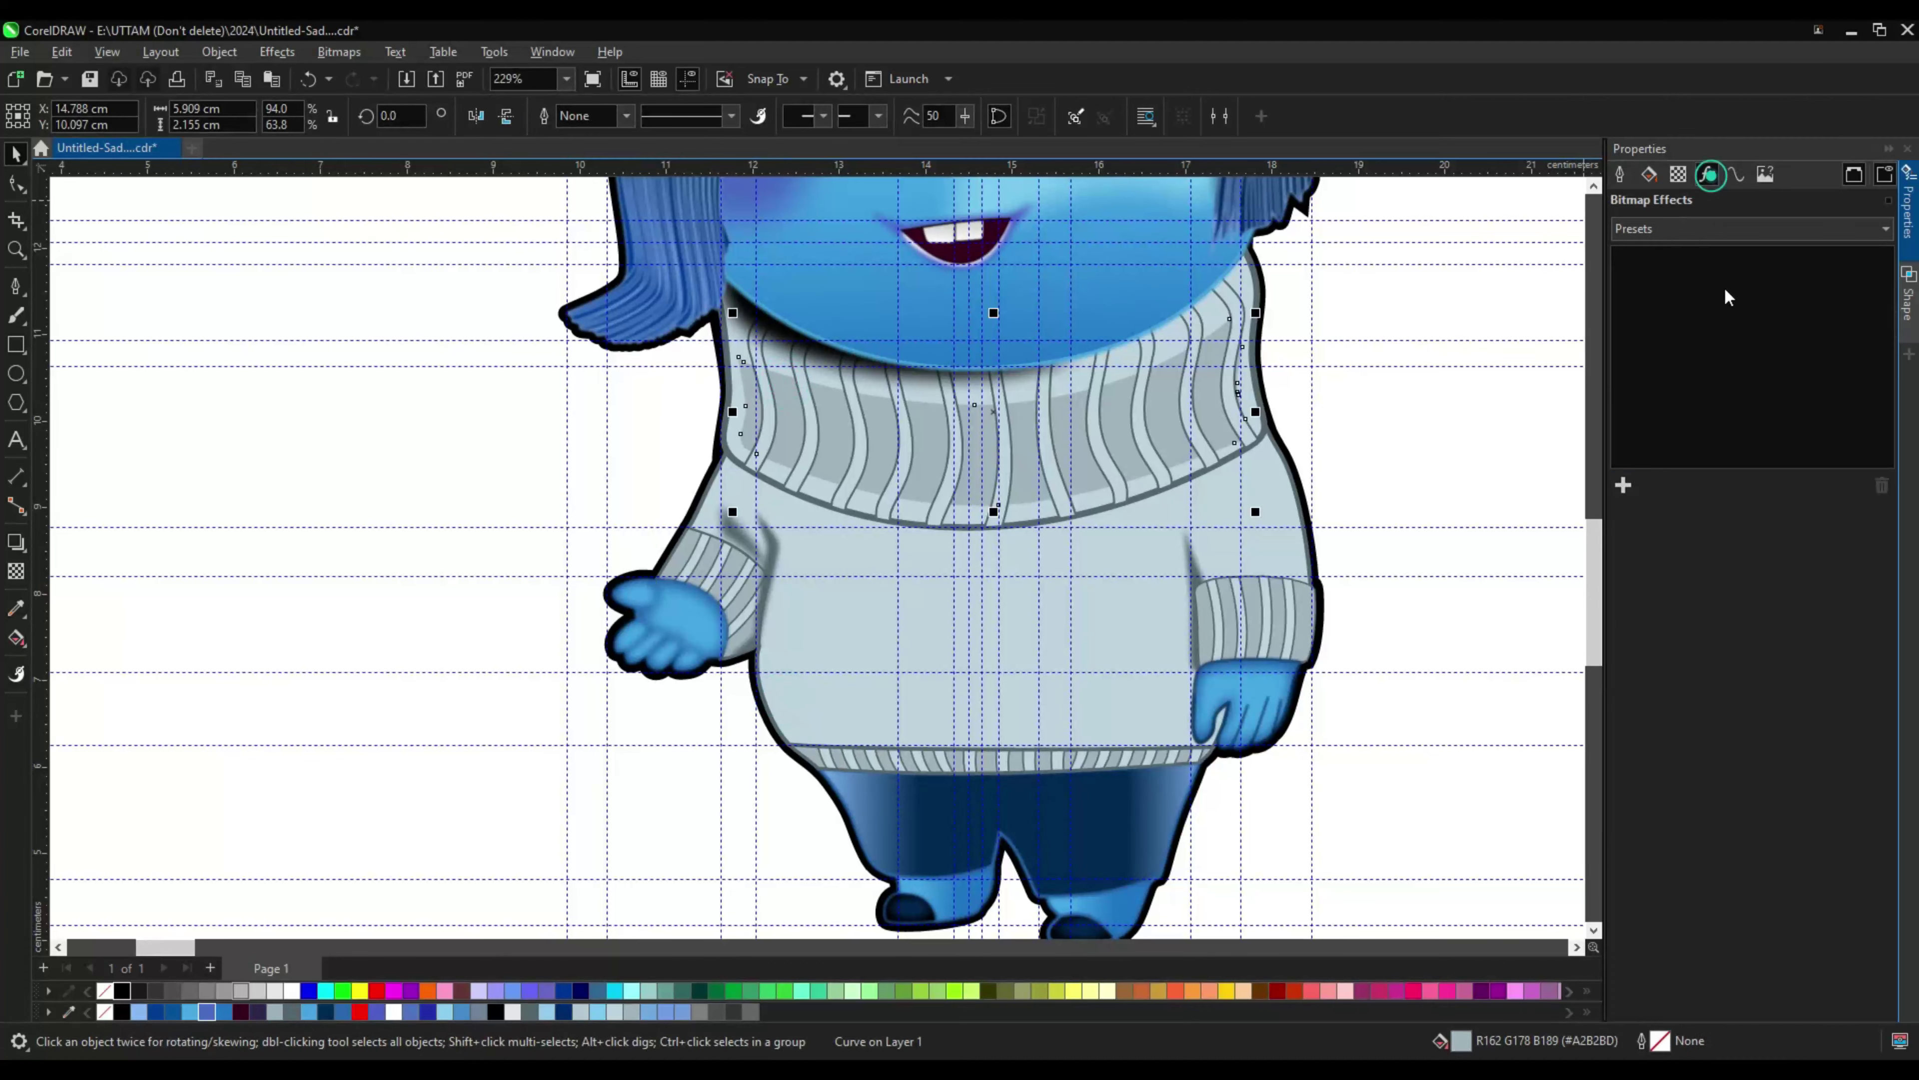
pyautogui.click(1623, 485)
pyautogui.click(1663, 577)
pyautogui.click(1482, 647)
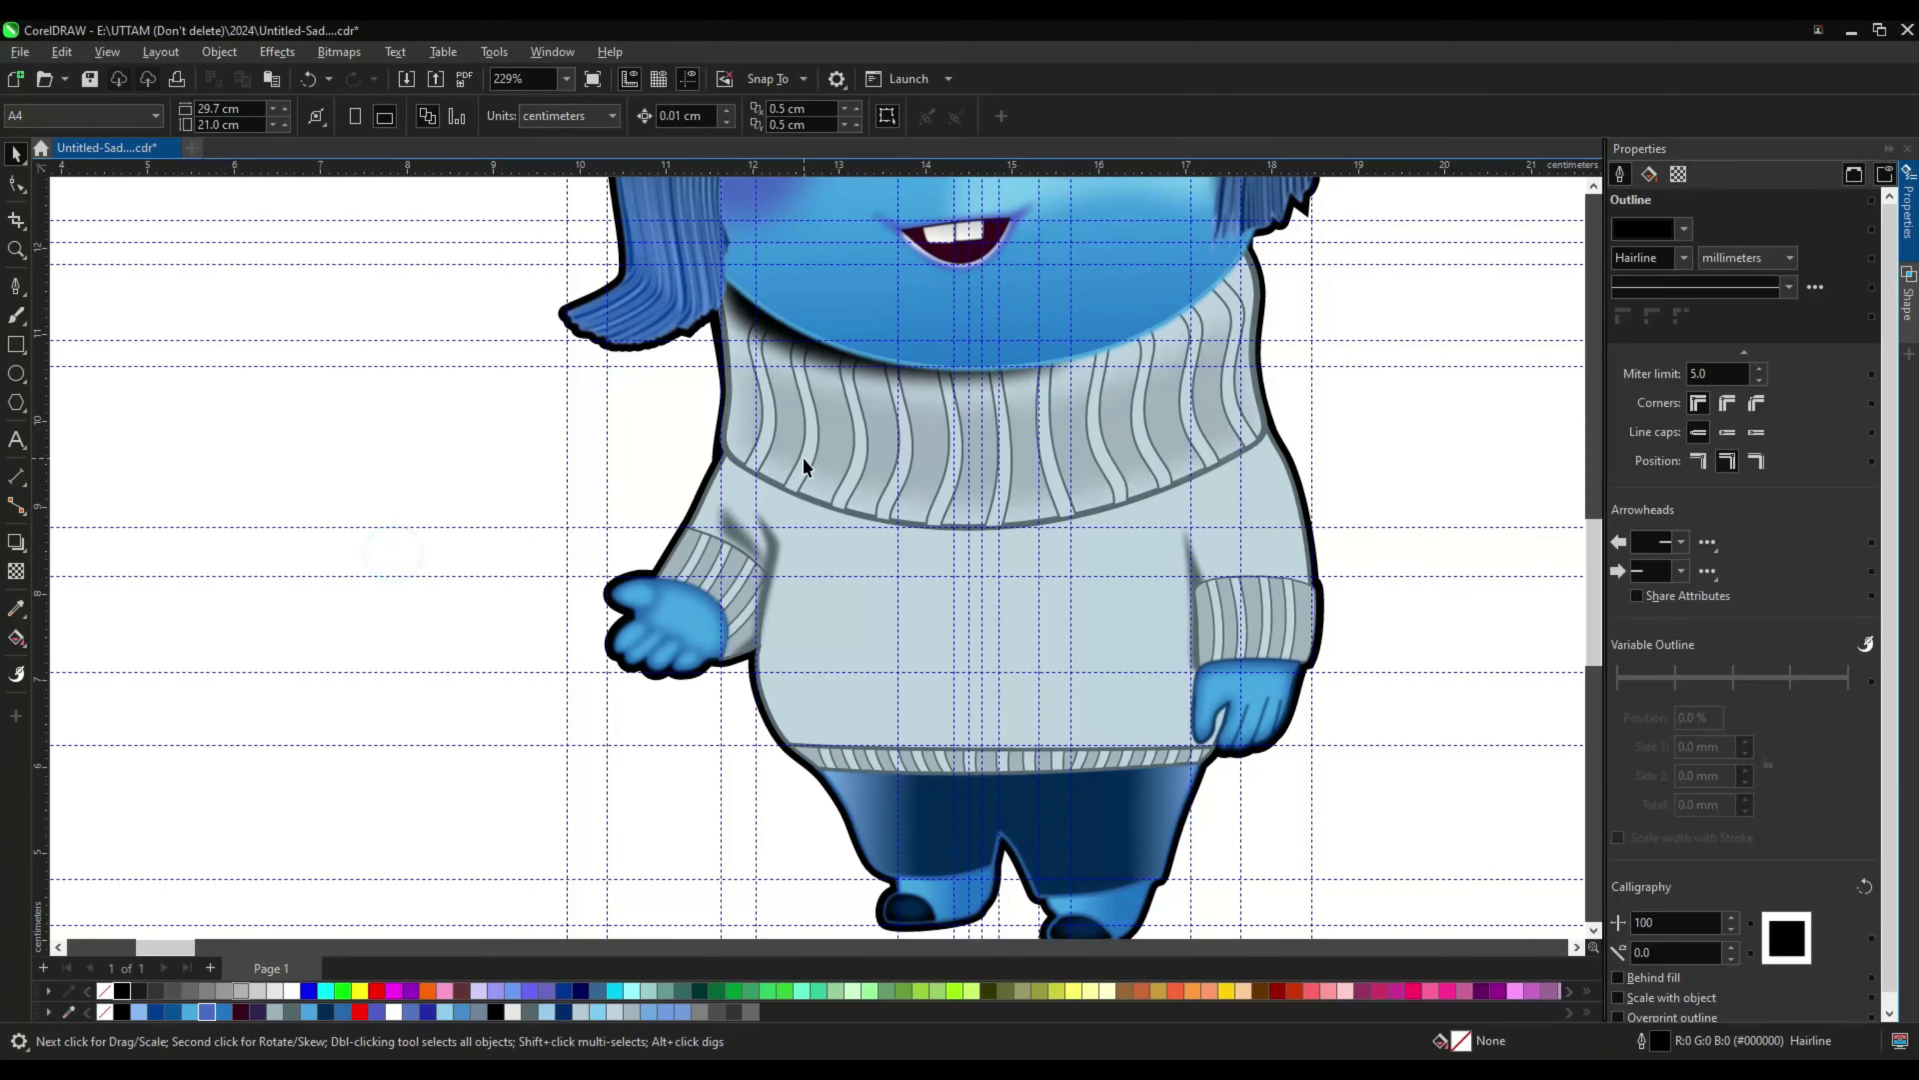
# Step: Apply a Whirlpool distortion to the sweater body with spacing 5, smear length 3, twist 0 and streak detail 13
pyautogui.click(803, 457)
pyautogui.click(1623, 485)
pyautogui.moveTo(1647, 732)
pyautogui.click(1521, 954)
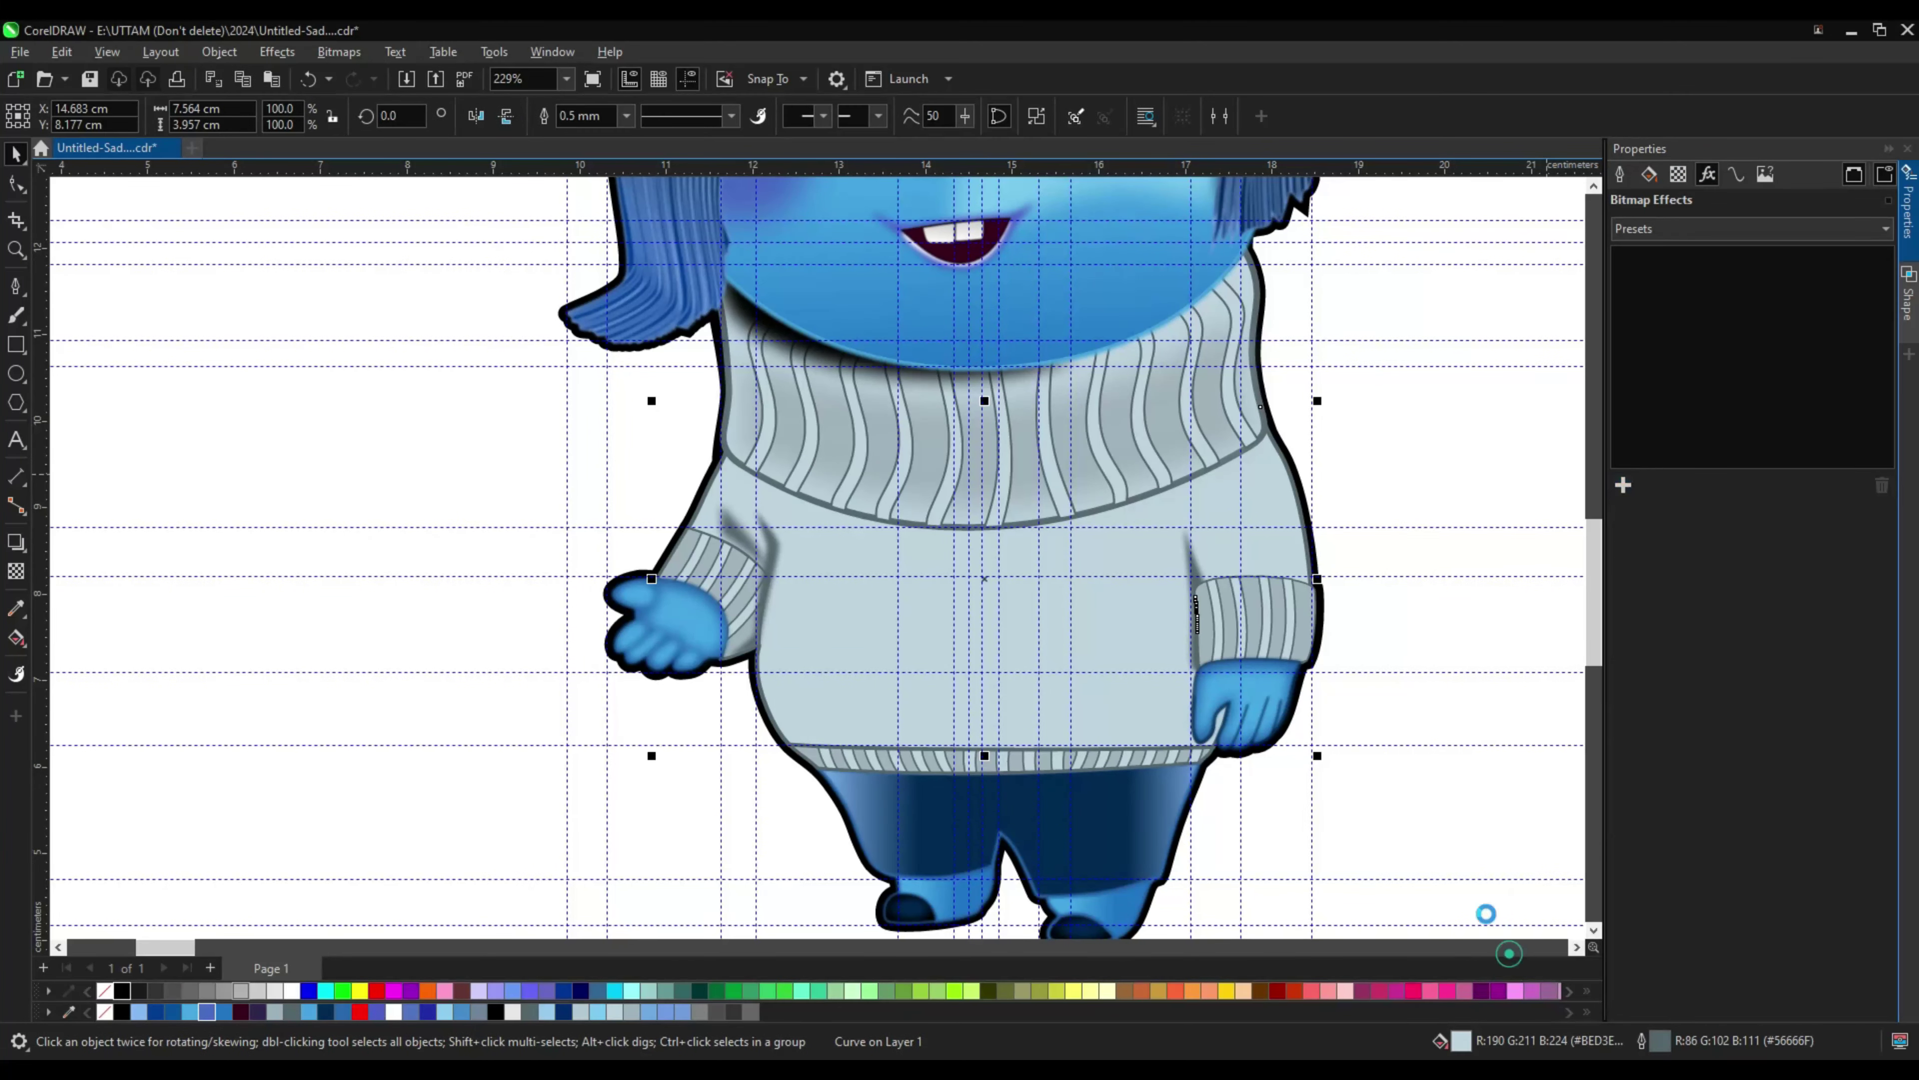
pyautogui.click(1620, 660)
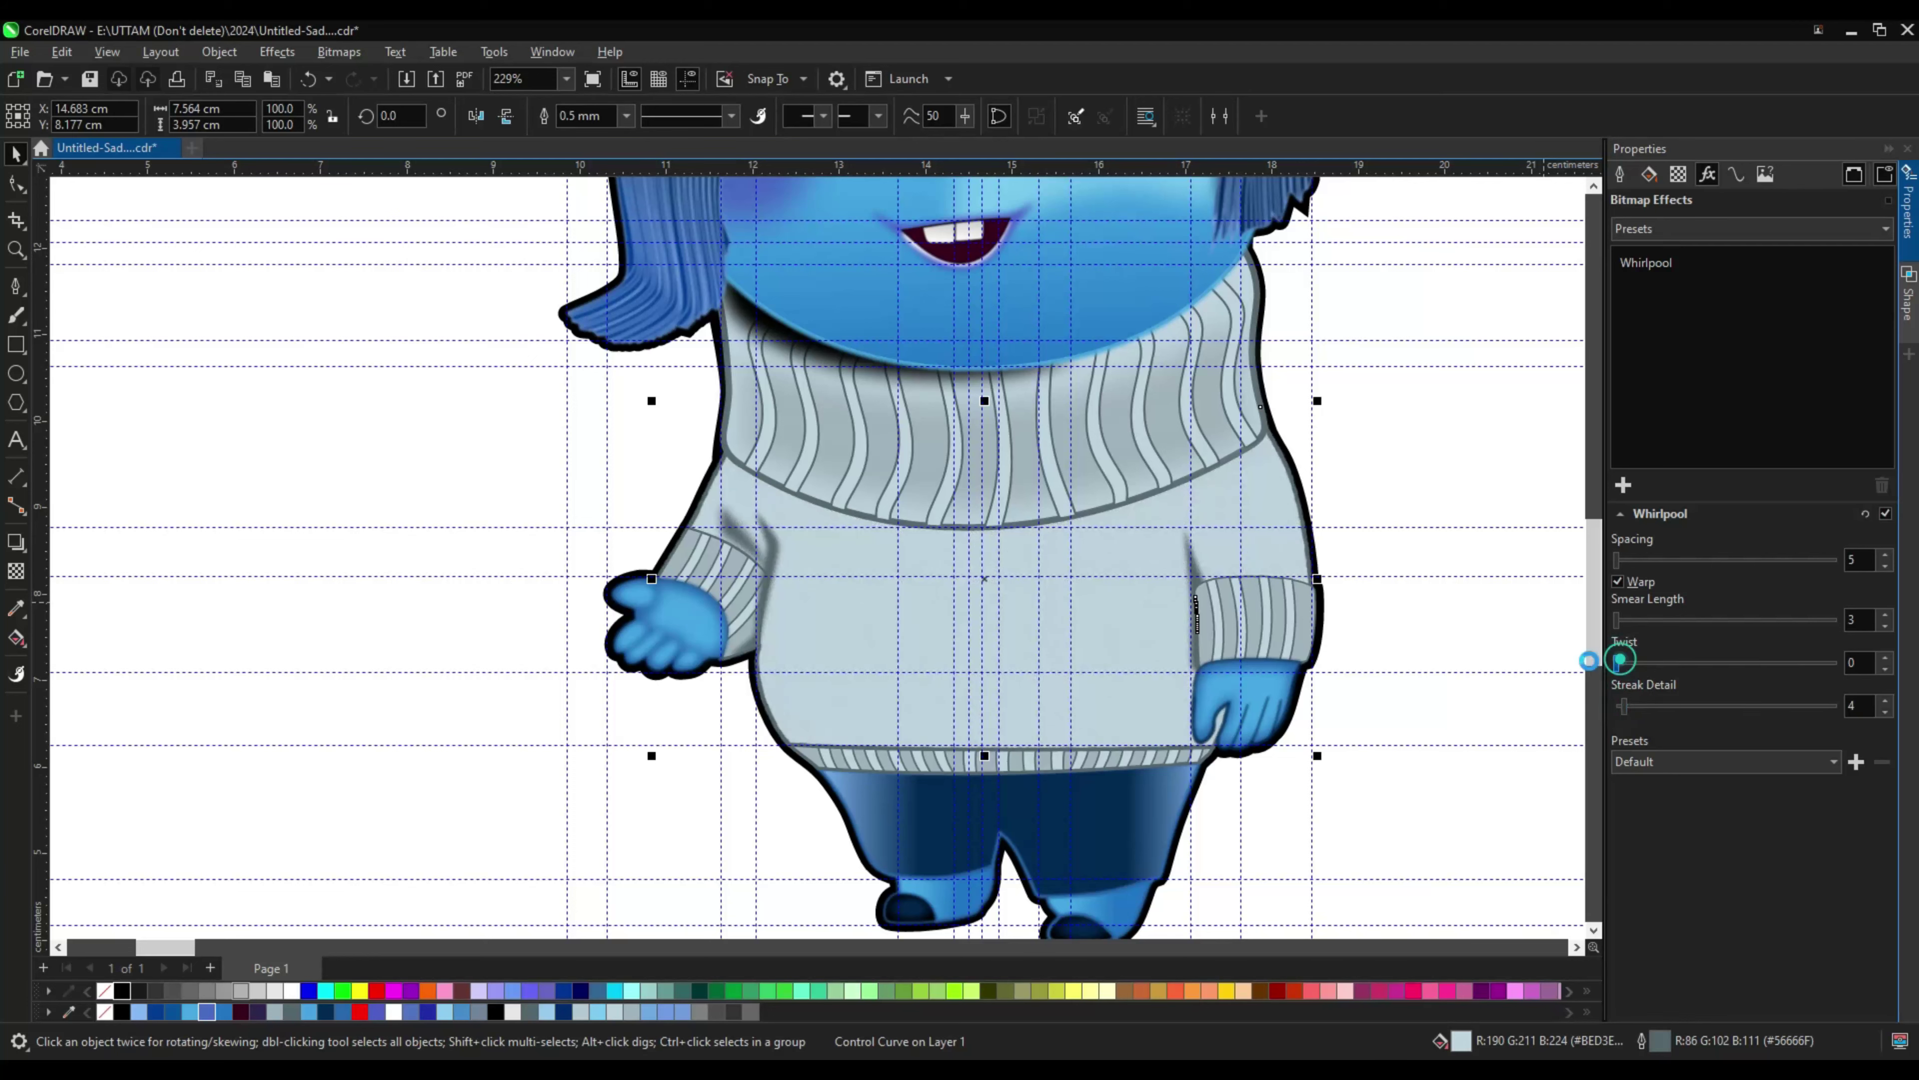
pyautogui.scroll(4, 937, 688)
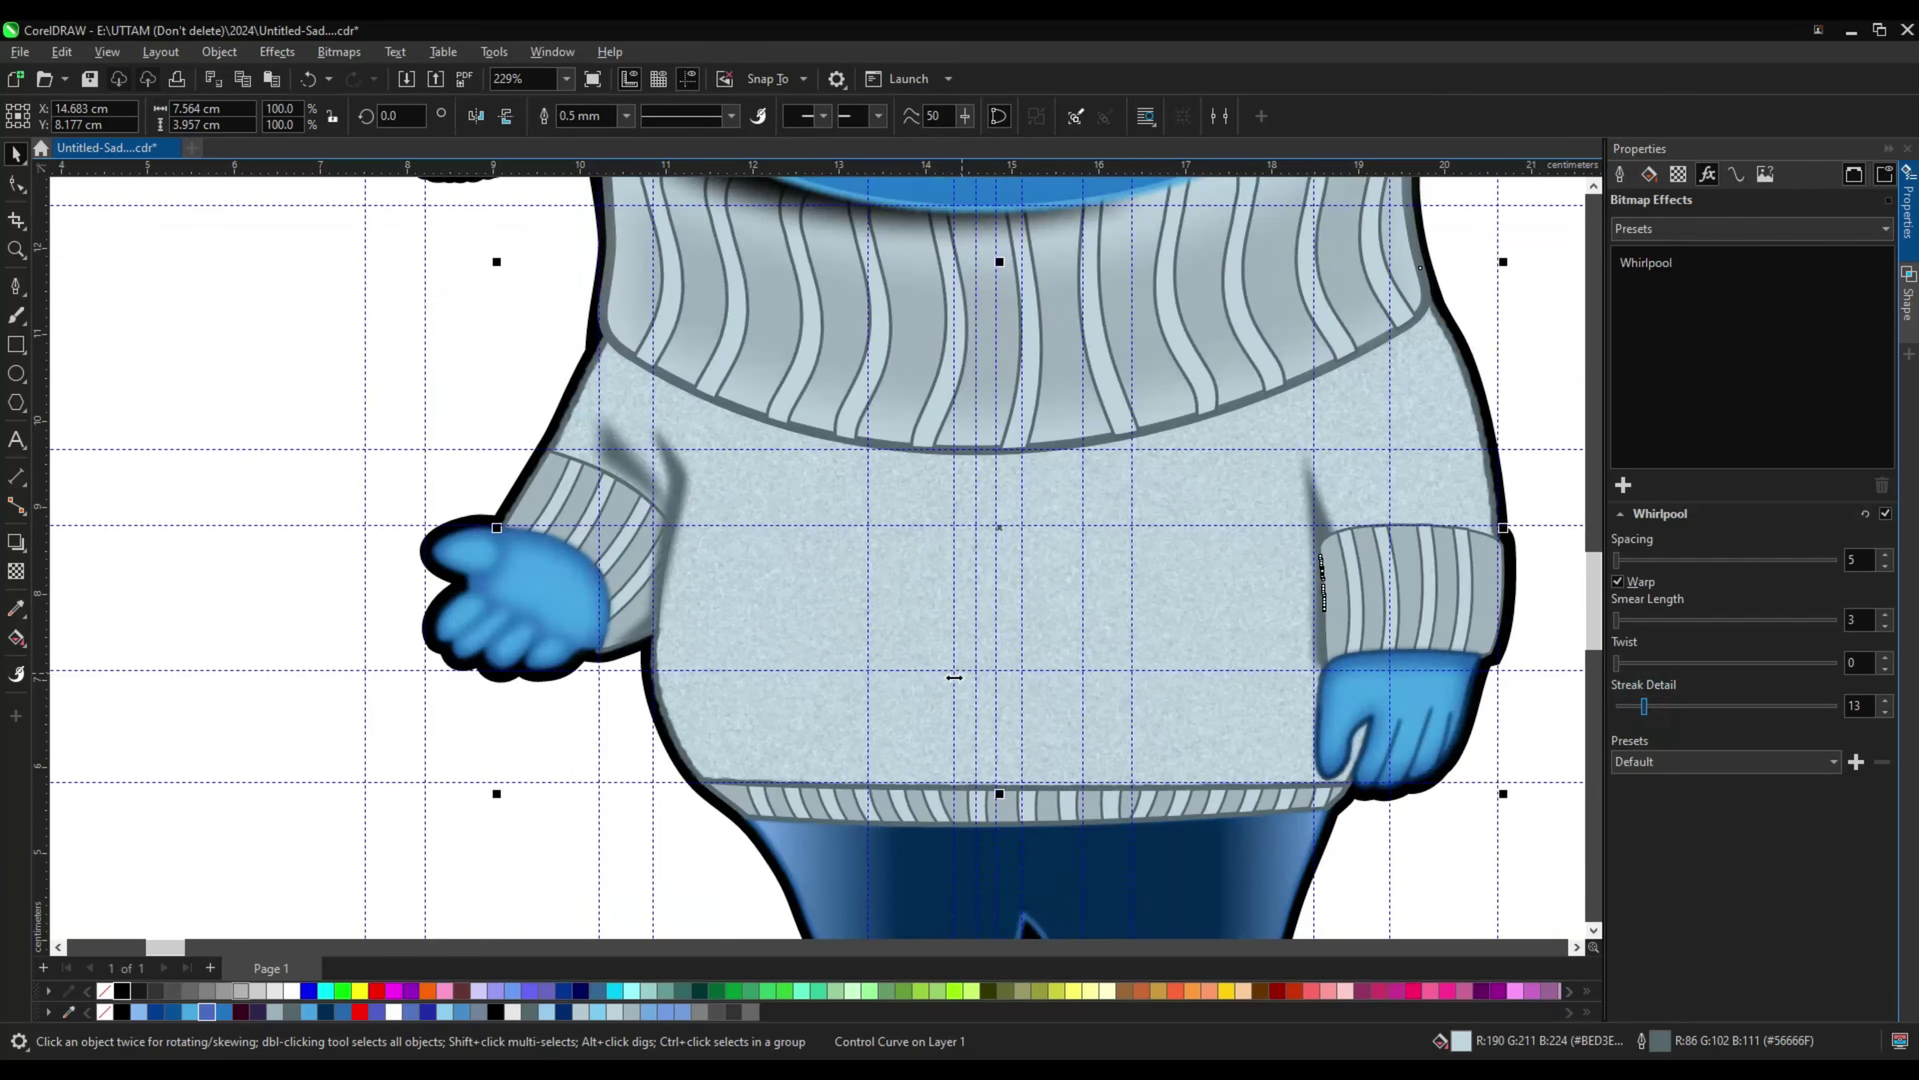
# Step: Select the sweater's collar, hem and both cuffs and apply a Whirlpool distortion with twist 2 and streak detail 17
pyautogui.scroll(-3, 937, 680)
pyautogui.click(628, 557)
pyautogui.hotkey('ctrl', 'z')
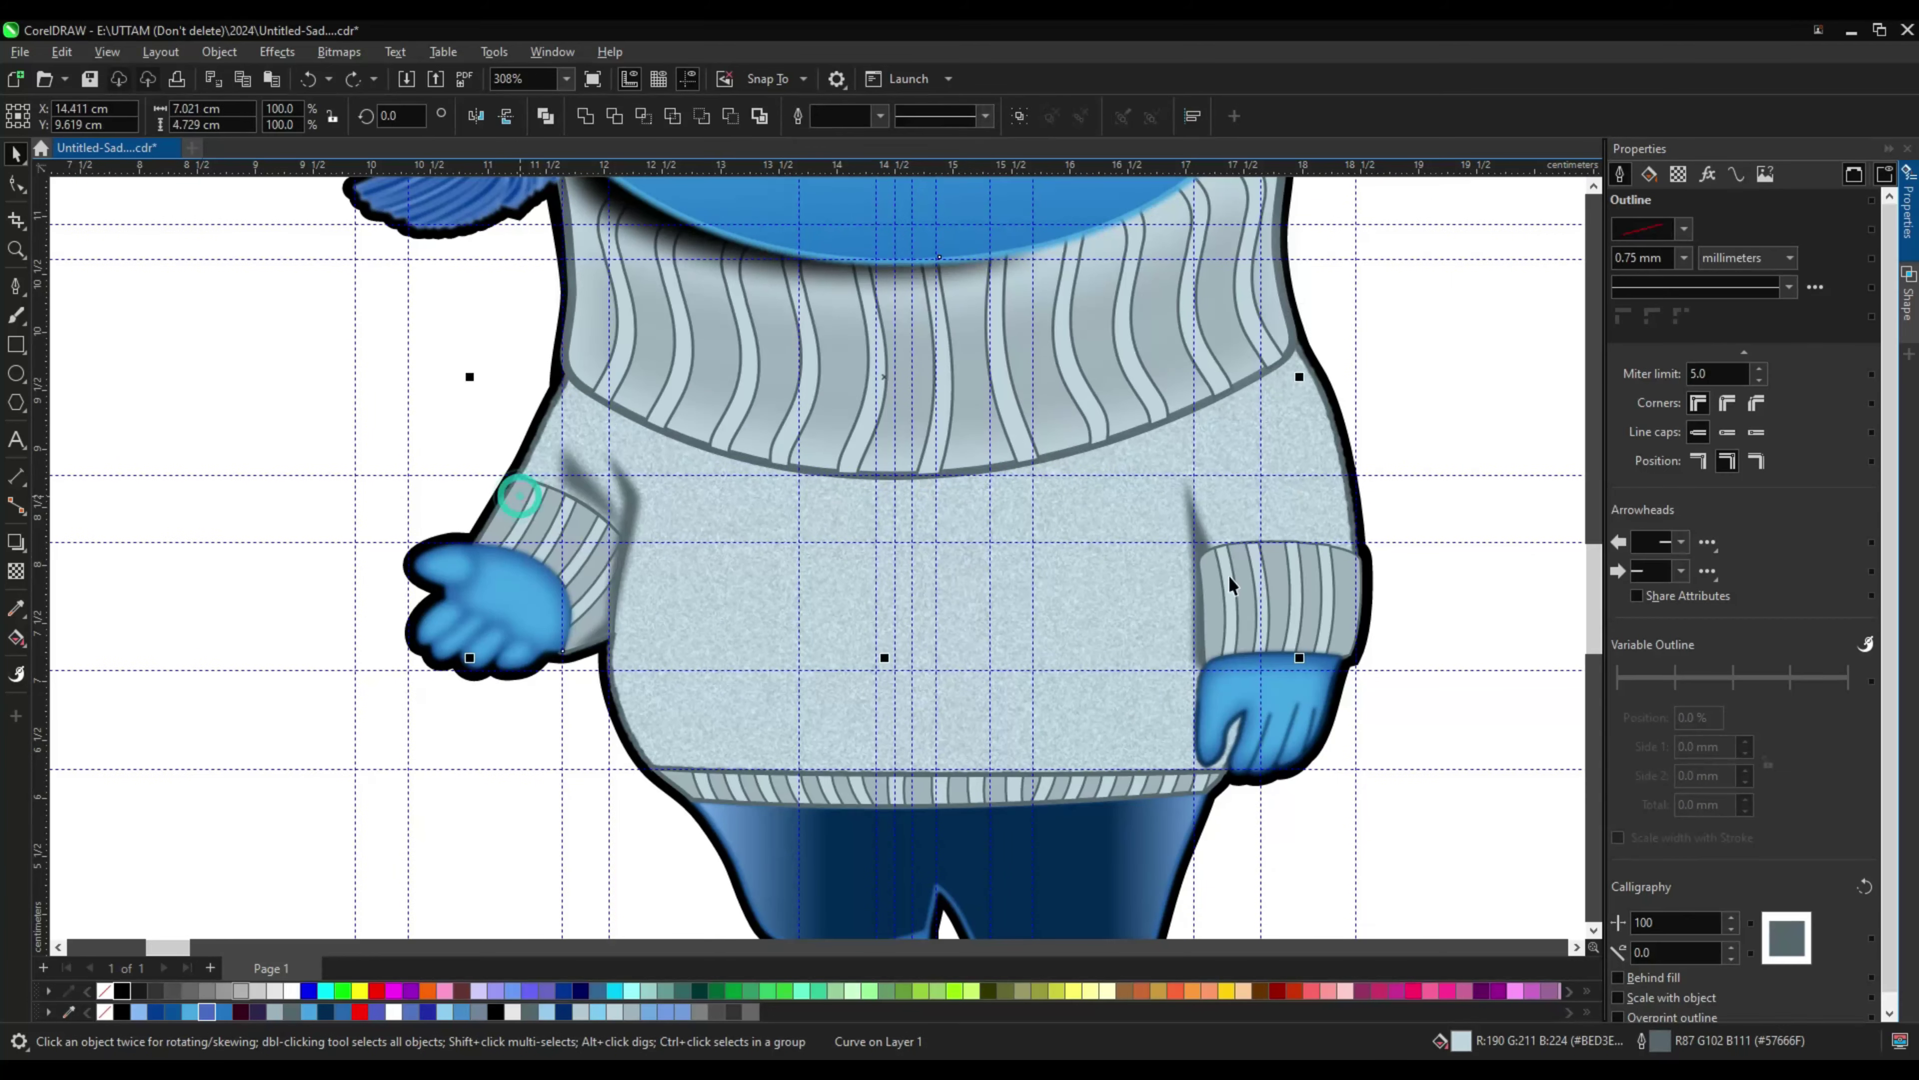
pyautogui.click(1214, 583)
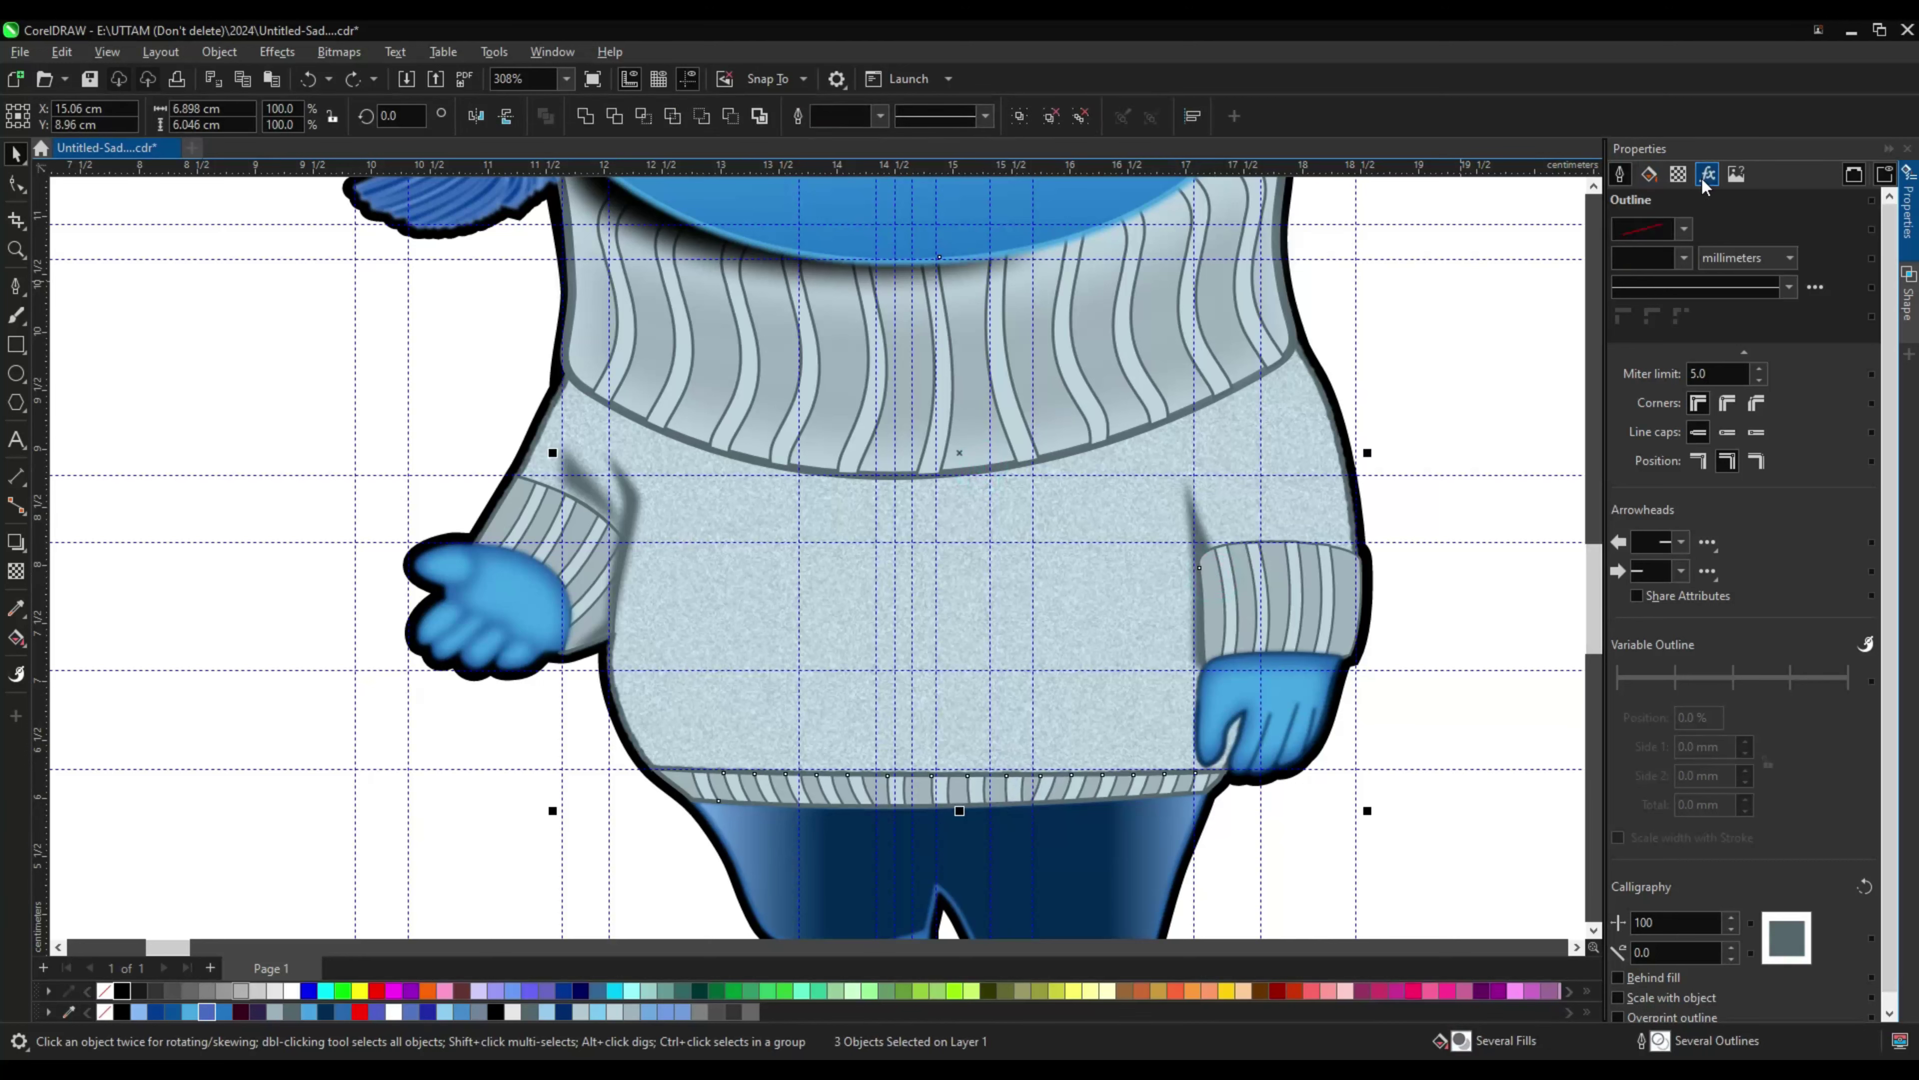
pyautogui.click(1708, 174)
pyautogui.click(1623, 485)
pyautogui.click(277, 51)
pyautogui.keyDown('shift'); pyautogui.click(518, 544); pyautogui.keyUp('shift')
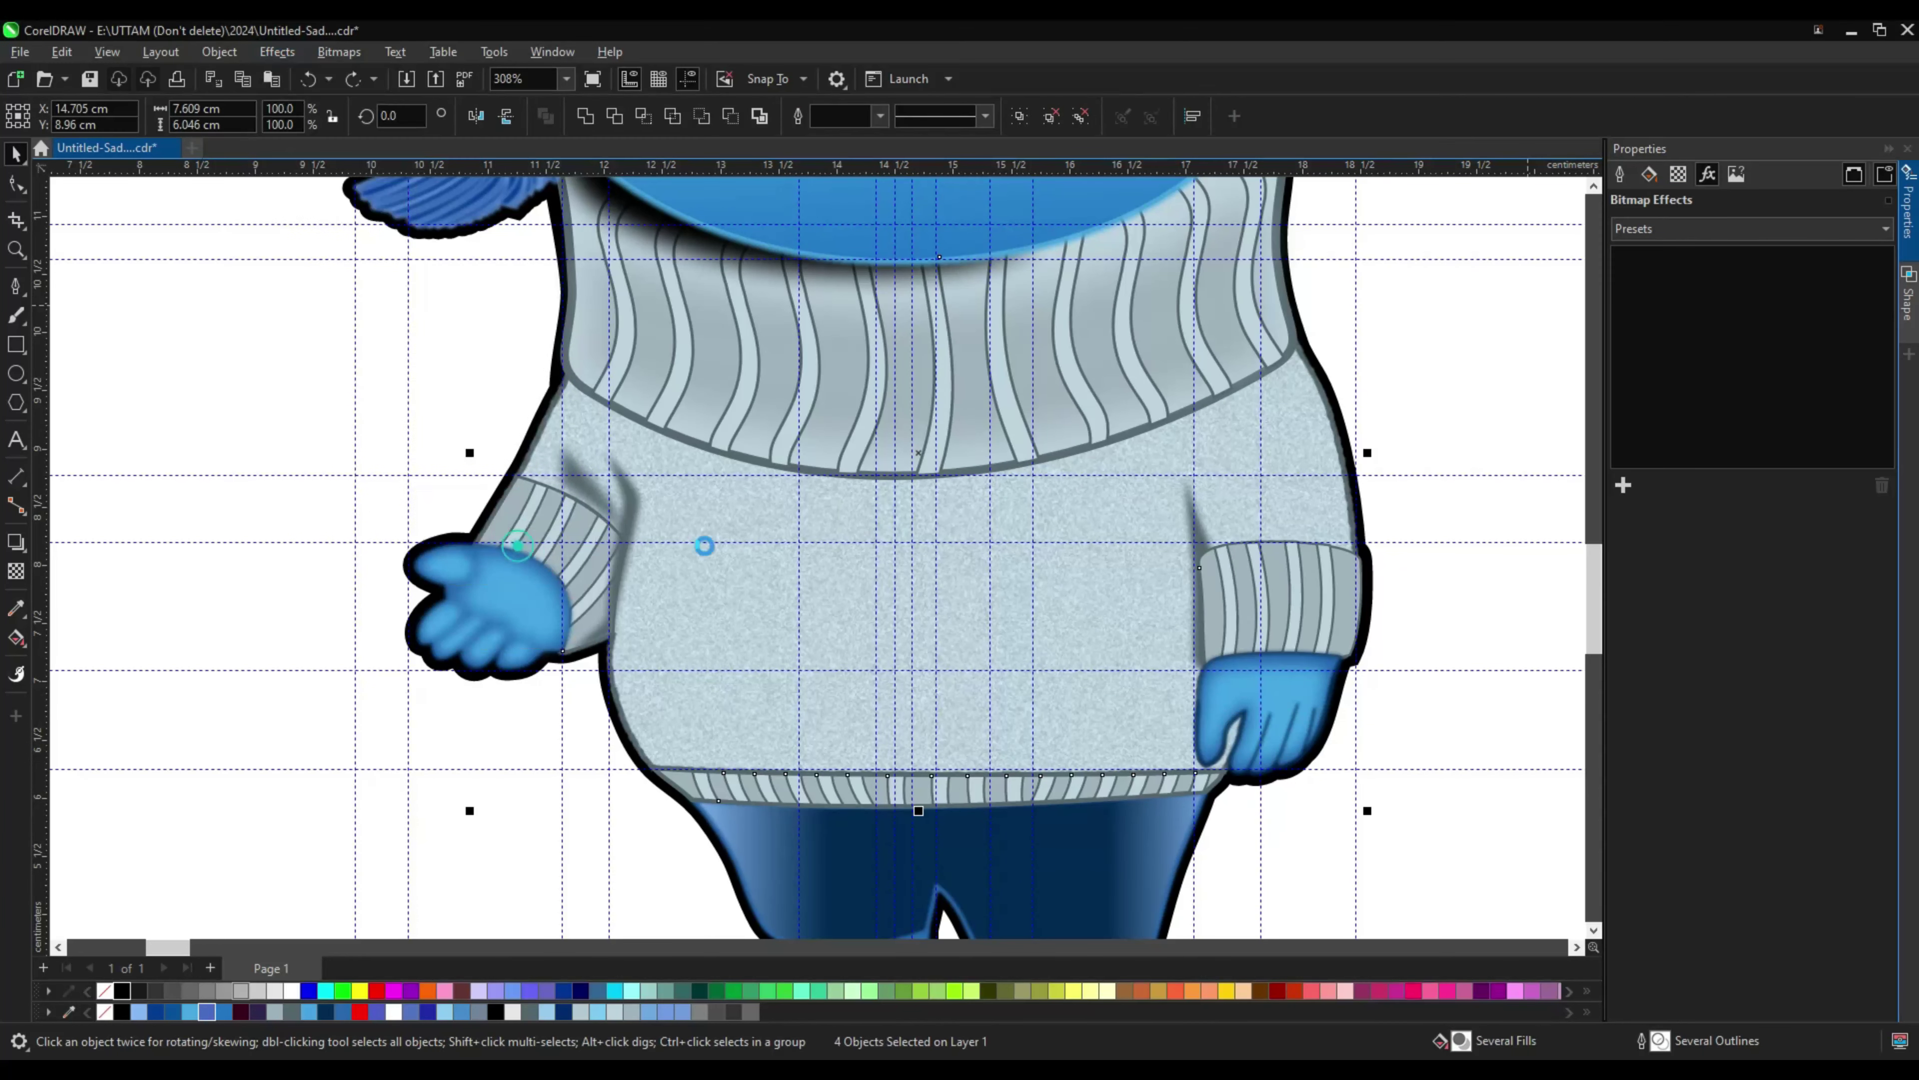
pyautogui.click(1623, 620)
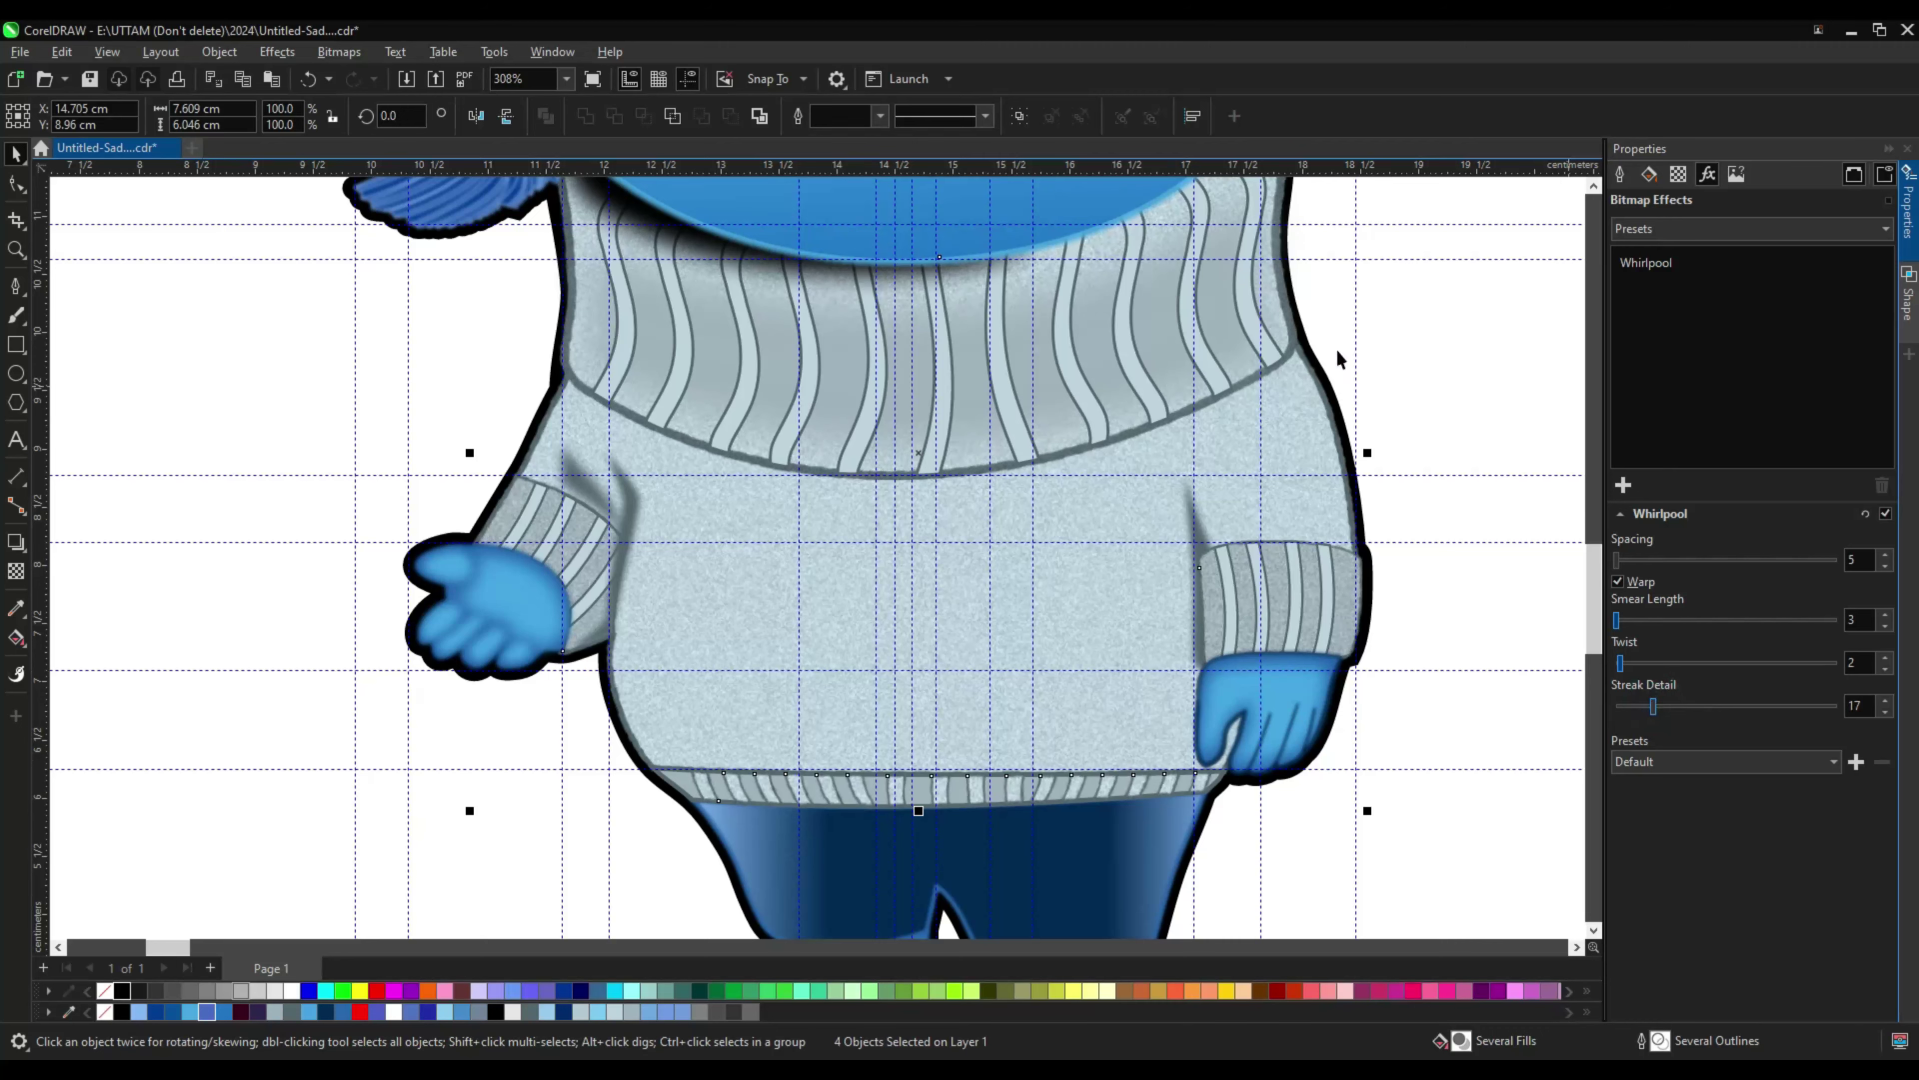
# Step: Give the collar's grey shading a vertical linear transparency that fades downward
pyautogui.click(16, 571)
pyautogui.moveTo(1266, 308); pyautogui.dragTo(886, 366)
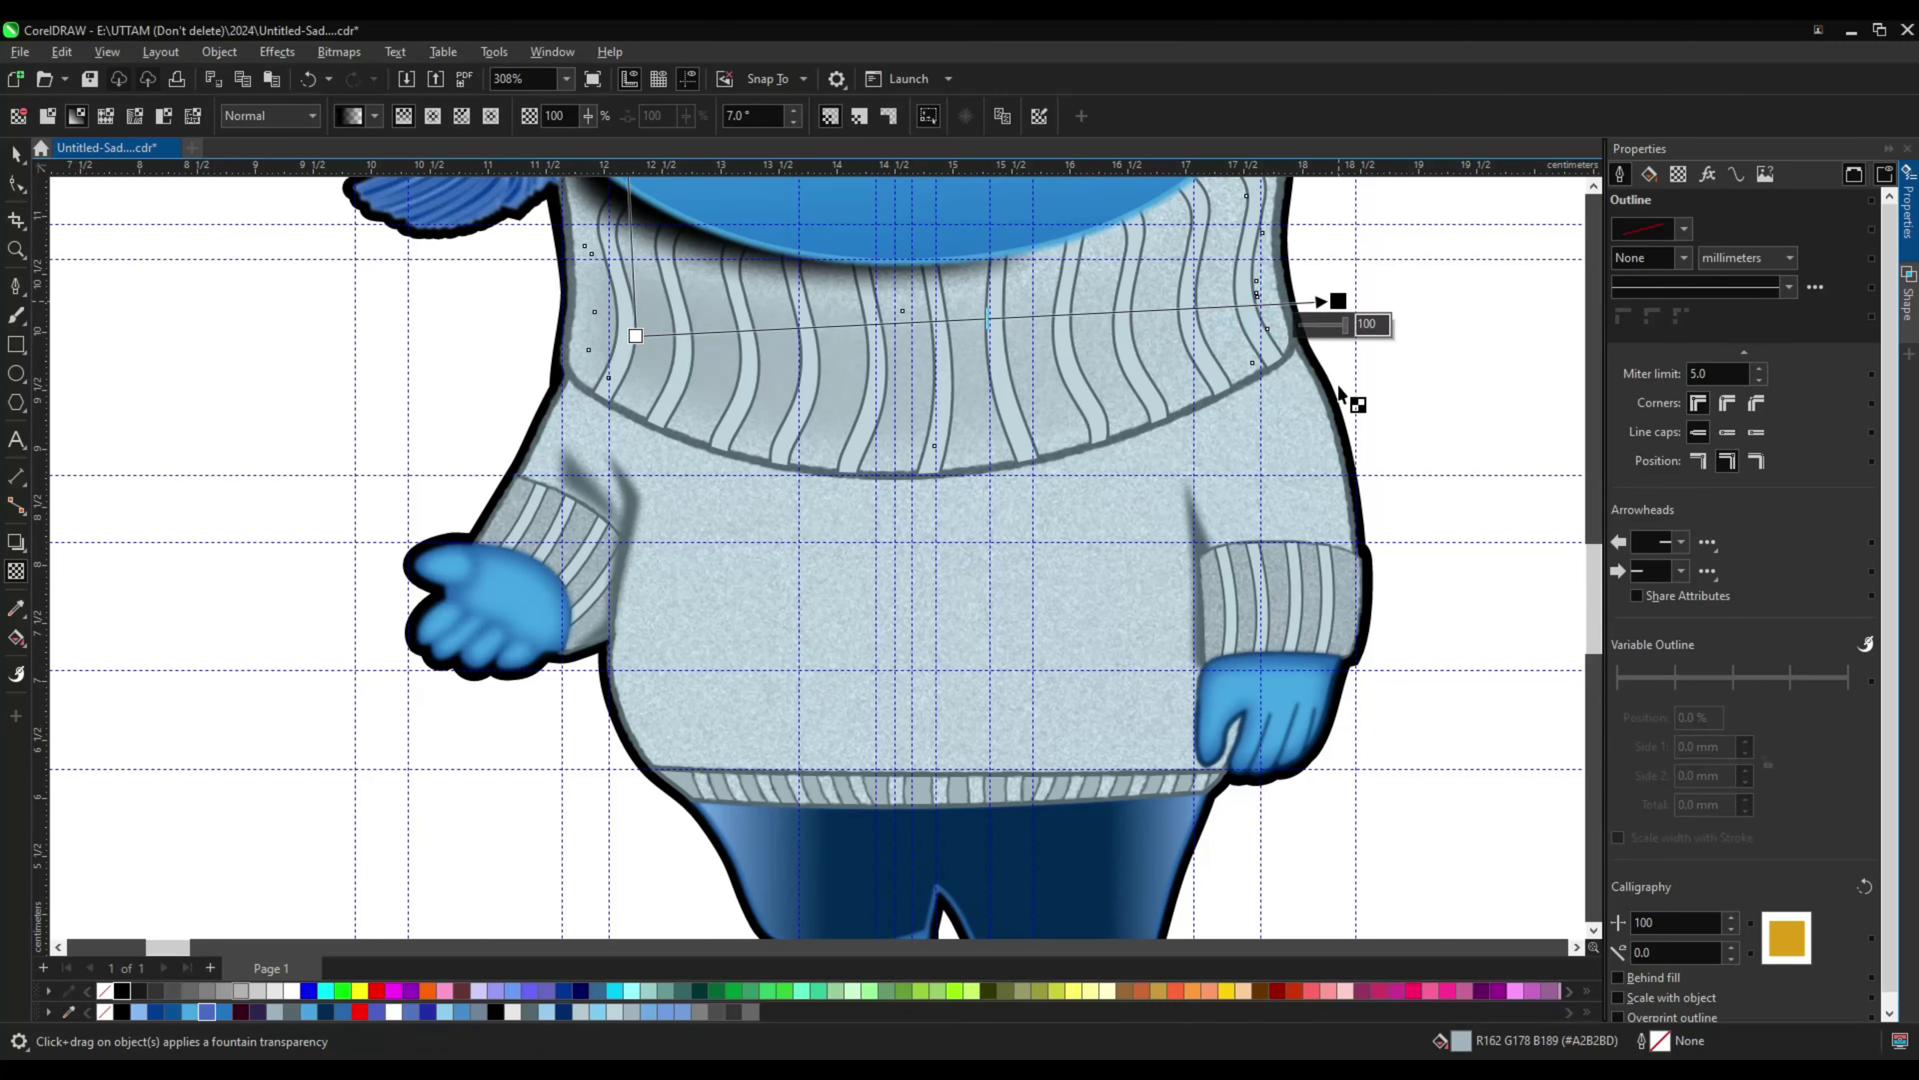
pyautogui.scroll(-2, 1338, 391)
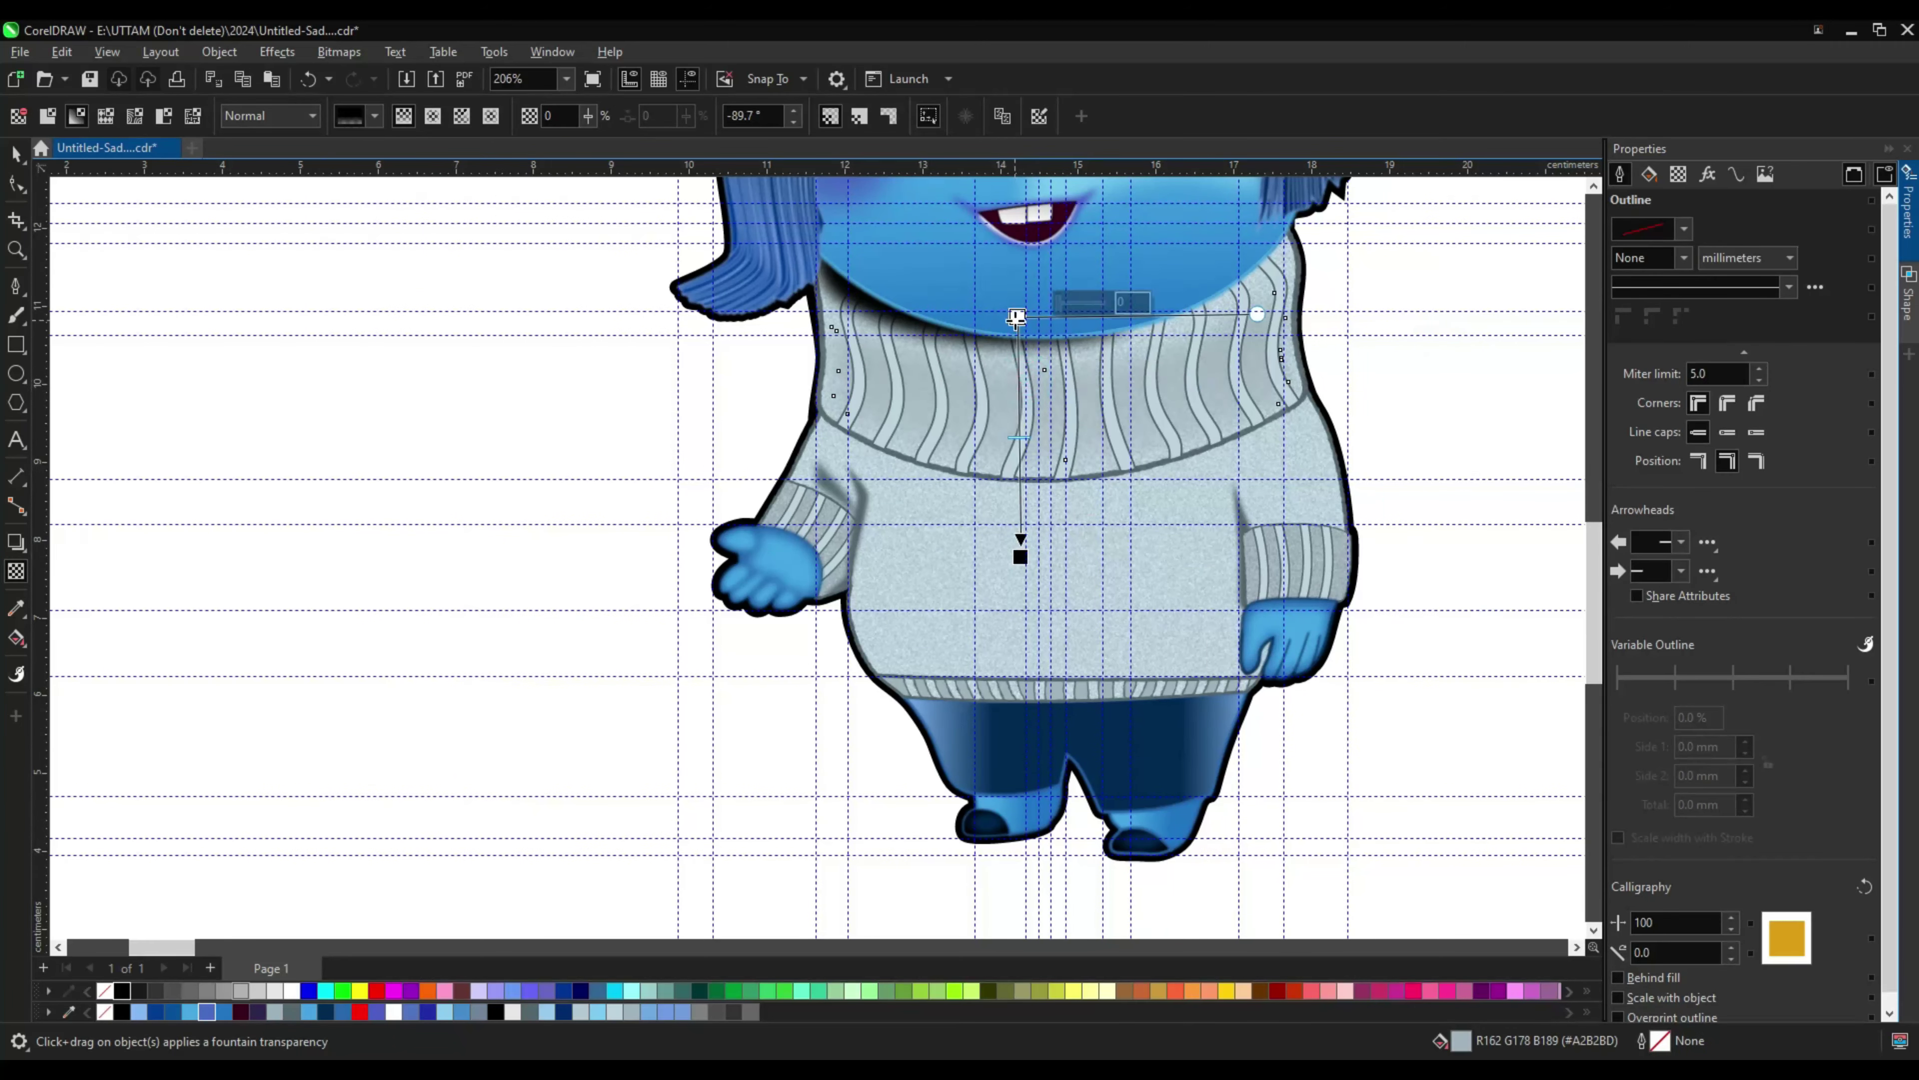
pyautogui.press('space')
pyautogui.scroll(-2, 411, 519)
pyautogui.scroll(3, 964, 466)
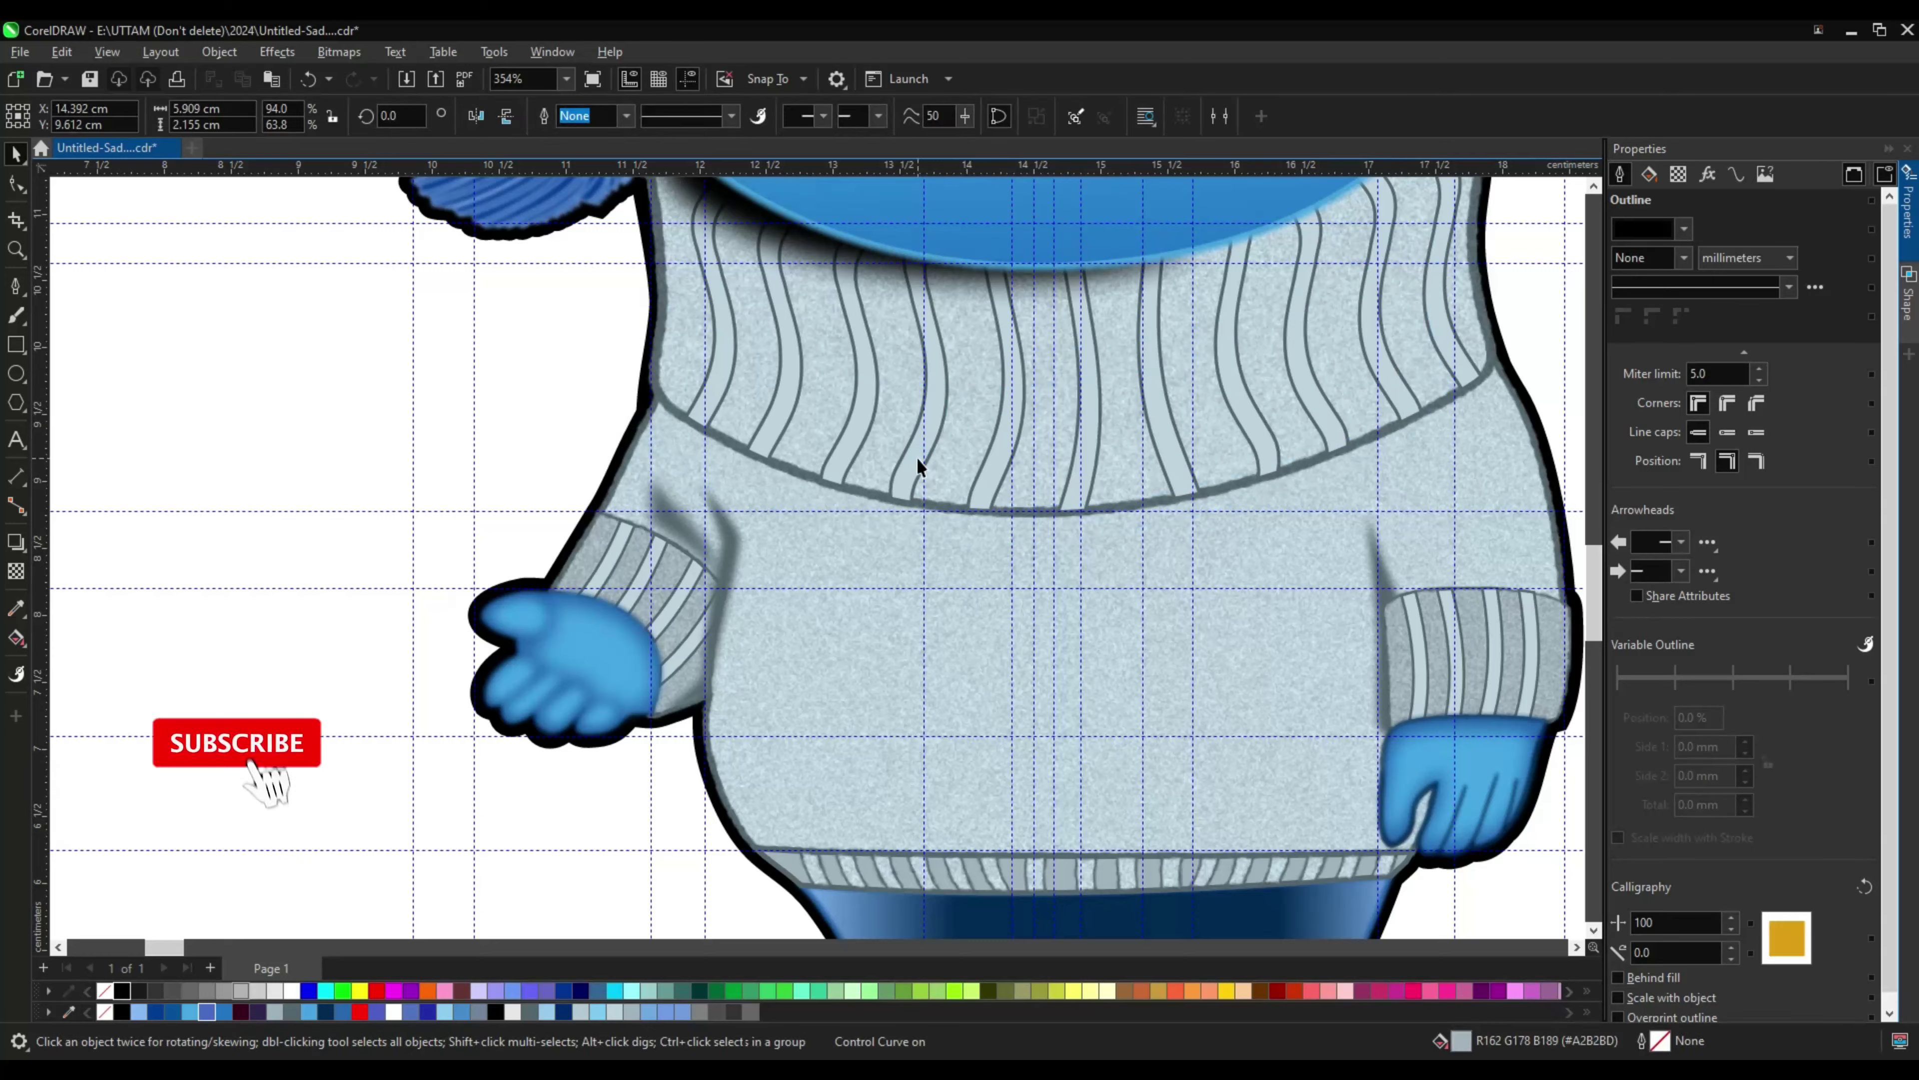
# Step: Select the rib shapes on the collar, cuffs and hem and apply Whirlpool with spacing 14, twist 1 and streak detail 29
pyautogui.scroll(-1, 964, 466)
pyautogui.click(964, 466)
pyautogui.scroll(2, 983, 378)
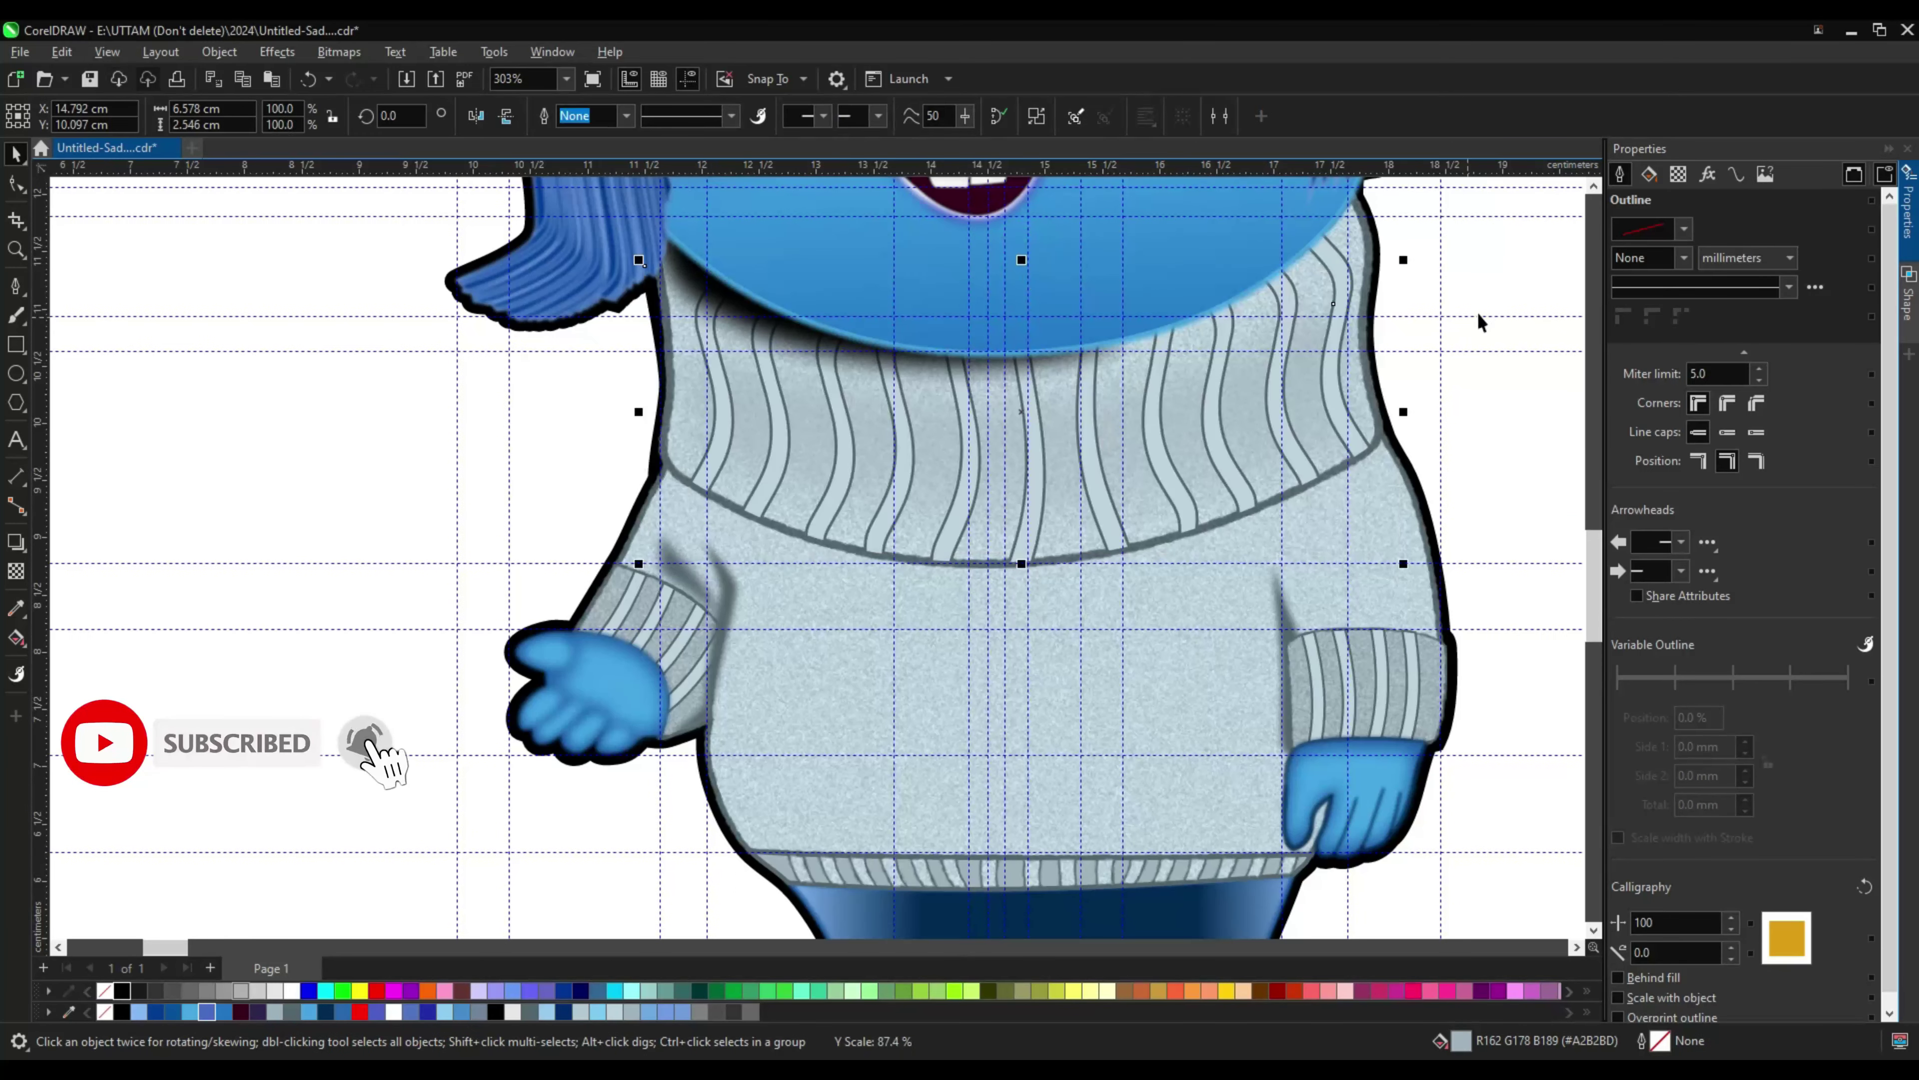
pyautogui.keyDown('shift'); pyautogui.click(1102, 514); pyautogui.keyUp('shift')
pyautogui.keyDown('shift'); pyautogui.click(647, 639); pyautogui.keyUp('shift')
pyautogui.click(1623, 485)
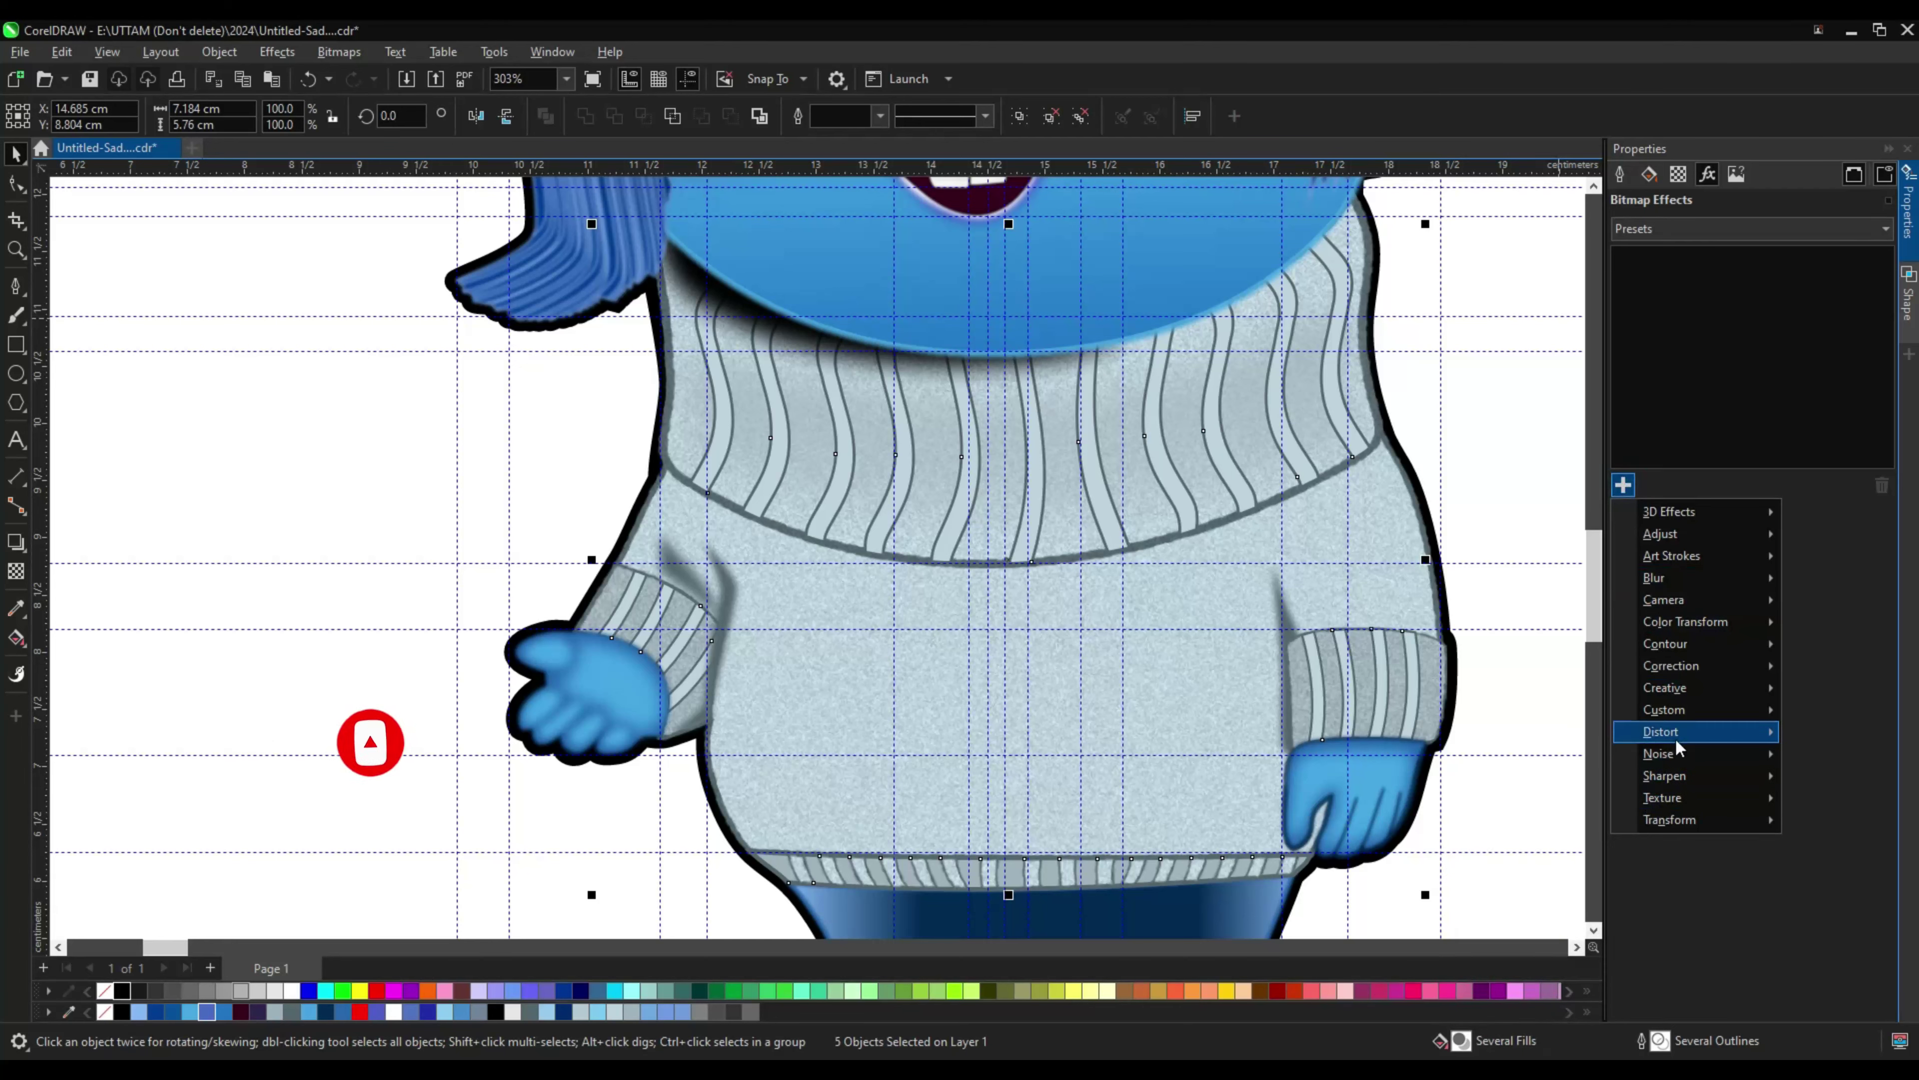
pyautogui.moveTo(1651, 738)
pyautogui.click(1534, 959)
pyautogui.moveTo(1648, 705)
pyautogui.mouseDown()
pyautogui.moveTo(1629, 703)
pyautogui.moveTo(1682, 711)
pyautogui.mouseUp()
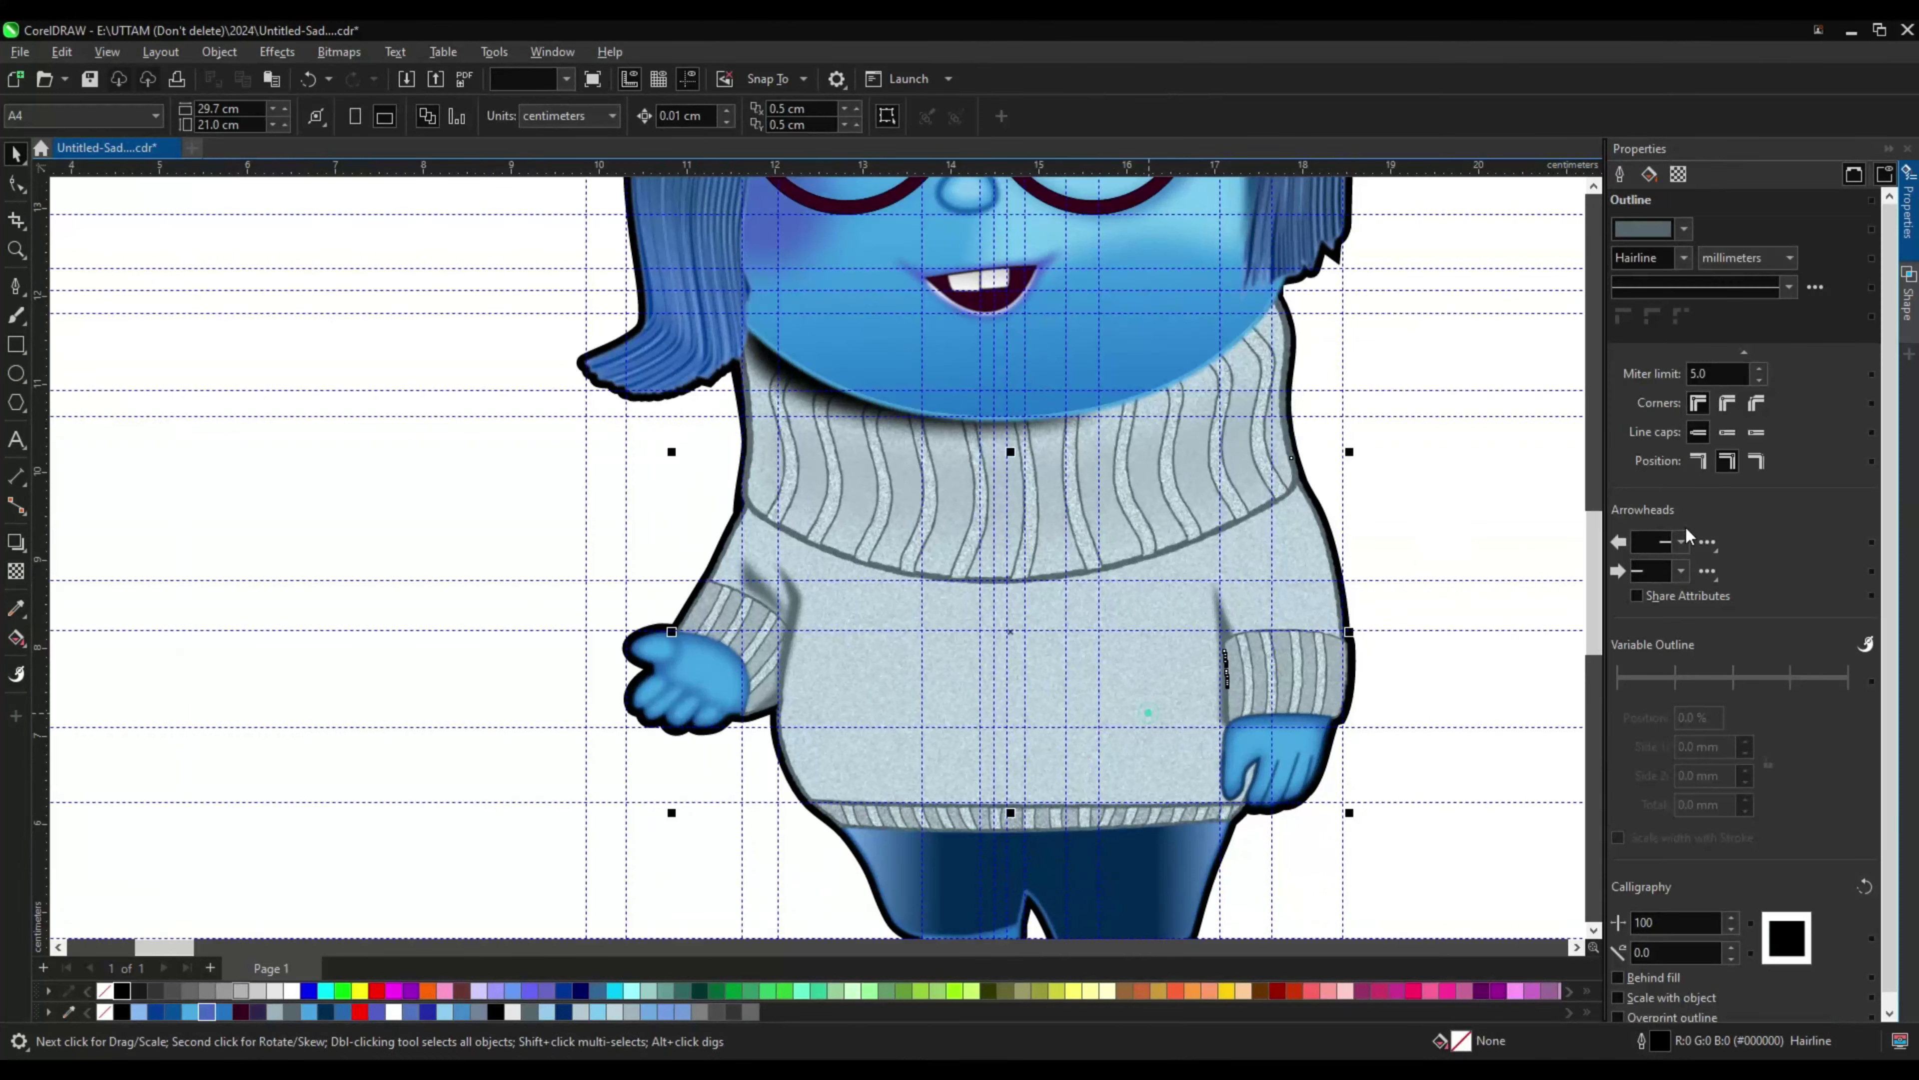
# Step: Adjust the sweater body's Whirlpool effect to twist 2 and streak detail 15
pyautogui.click(1705, 174)
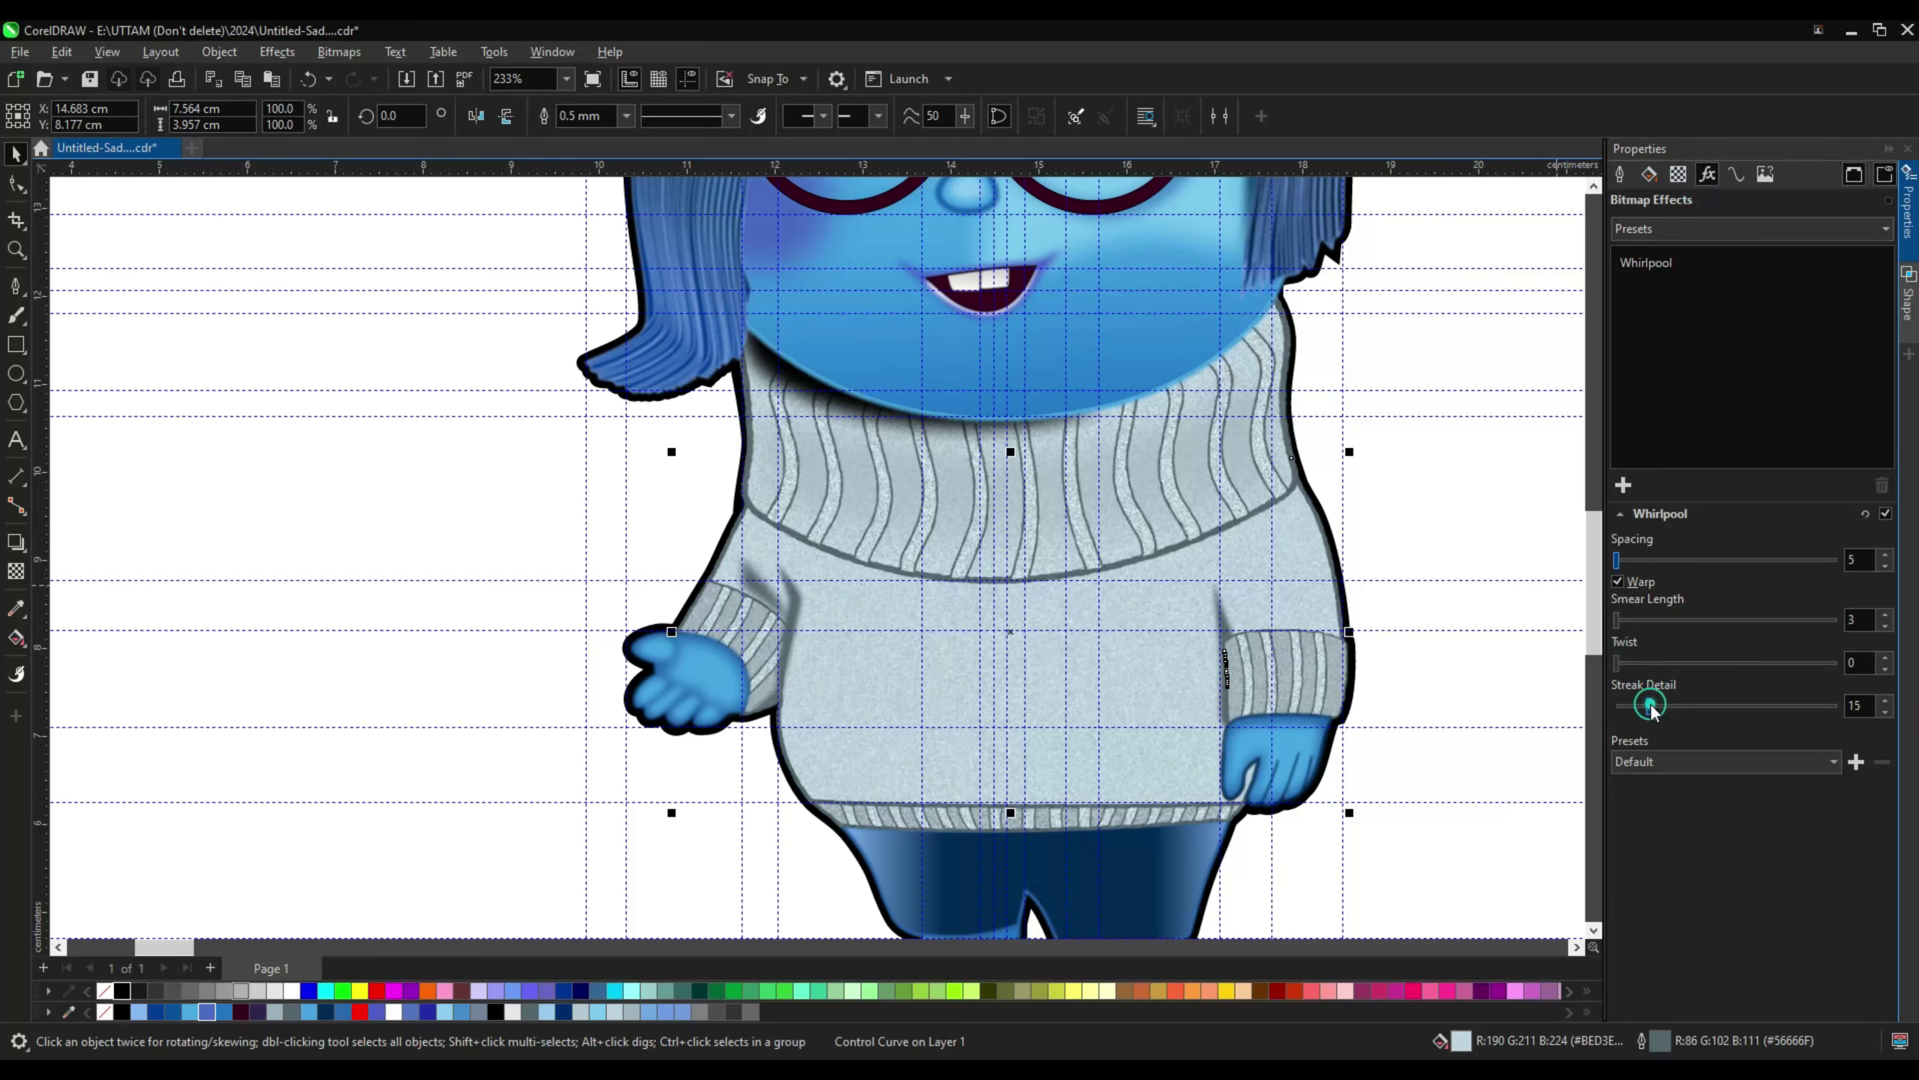
pyautogui.scroll(2, 946, 741)
pyautogui.click(1617, 620)
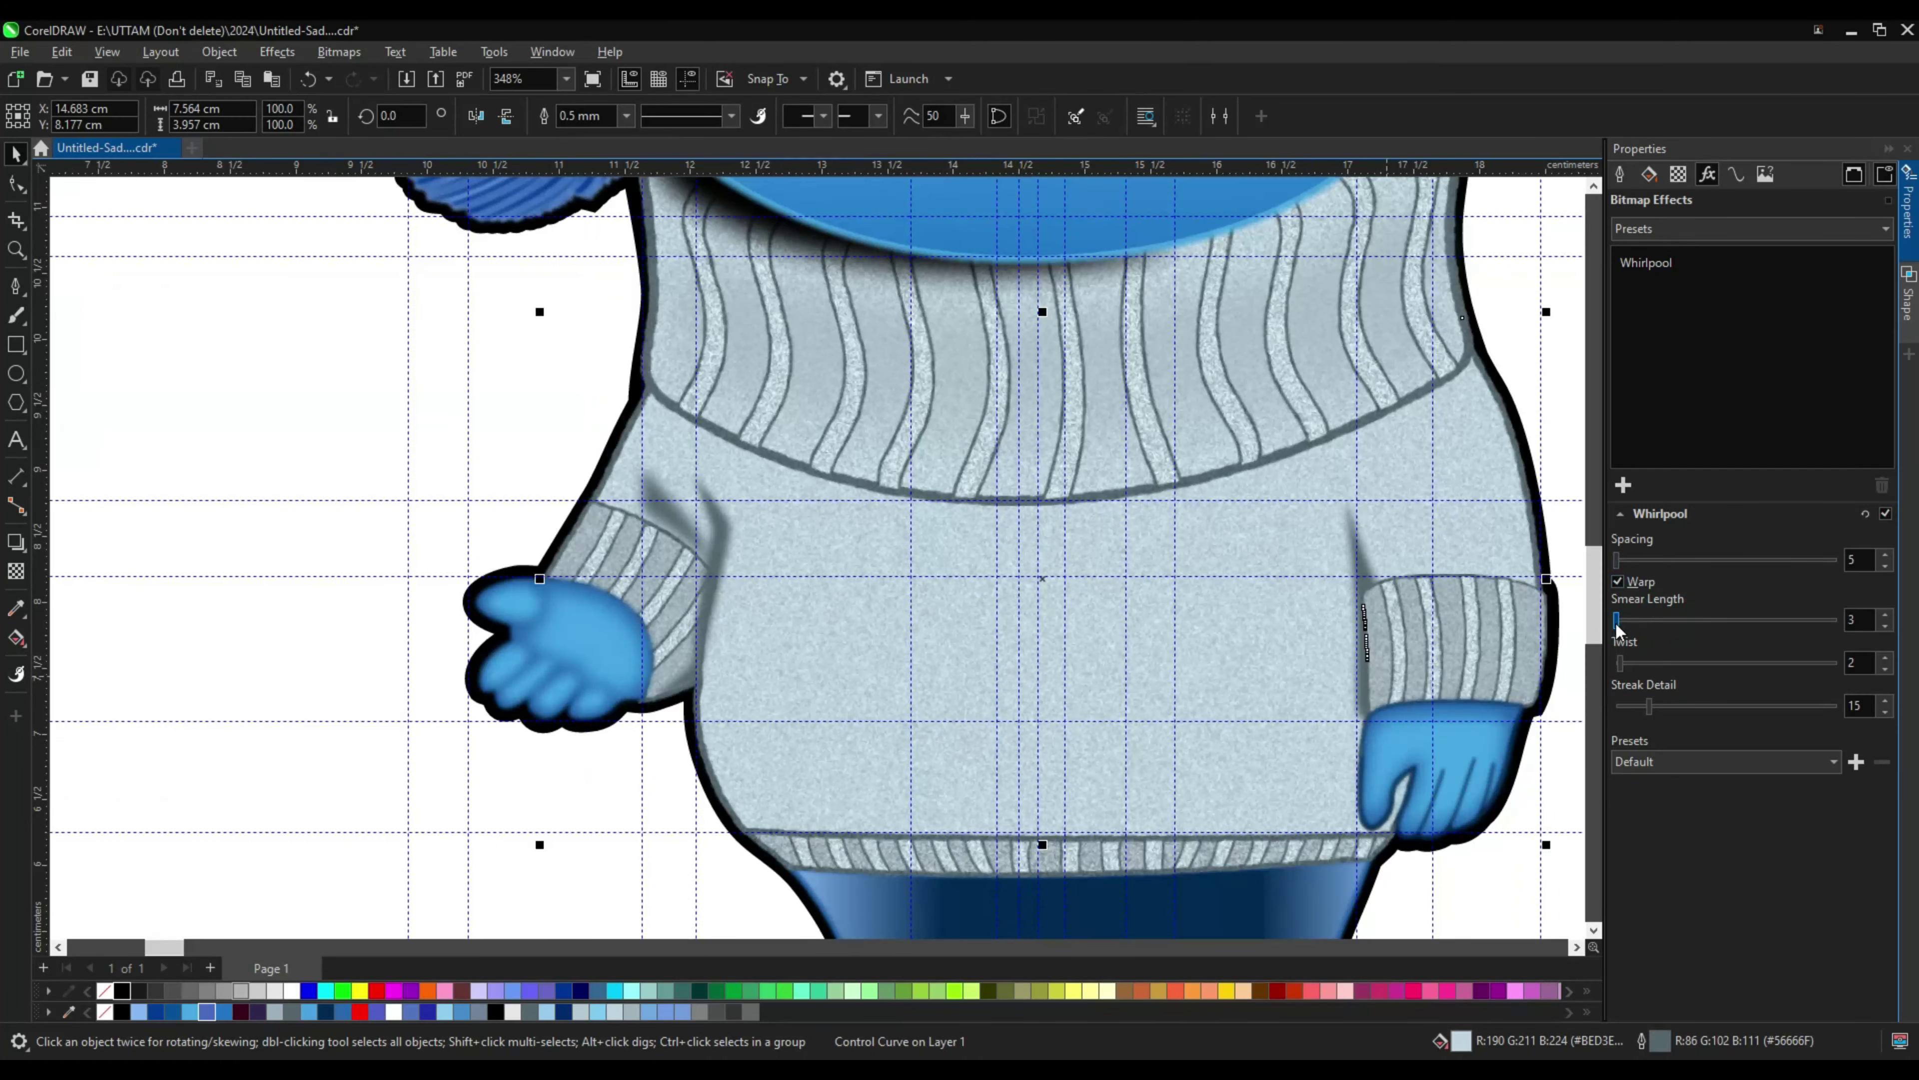
# Step: Apply a Feather blur of width 3 to the sweater's body and collar shapes
pyautogui.click(1281, 755)
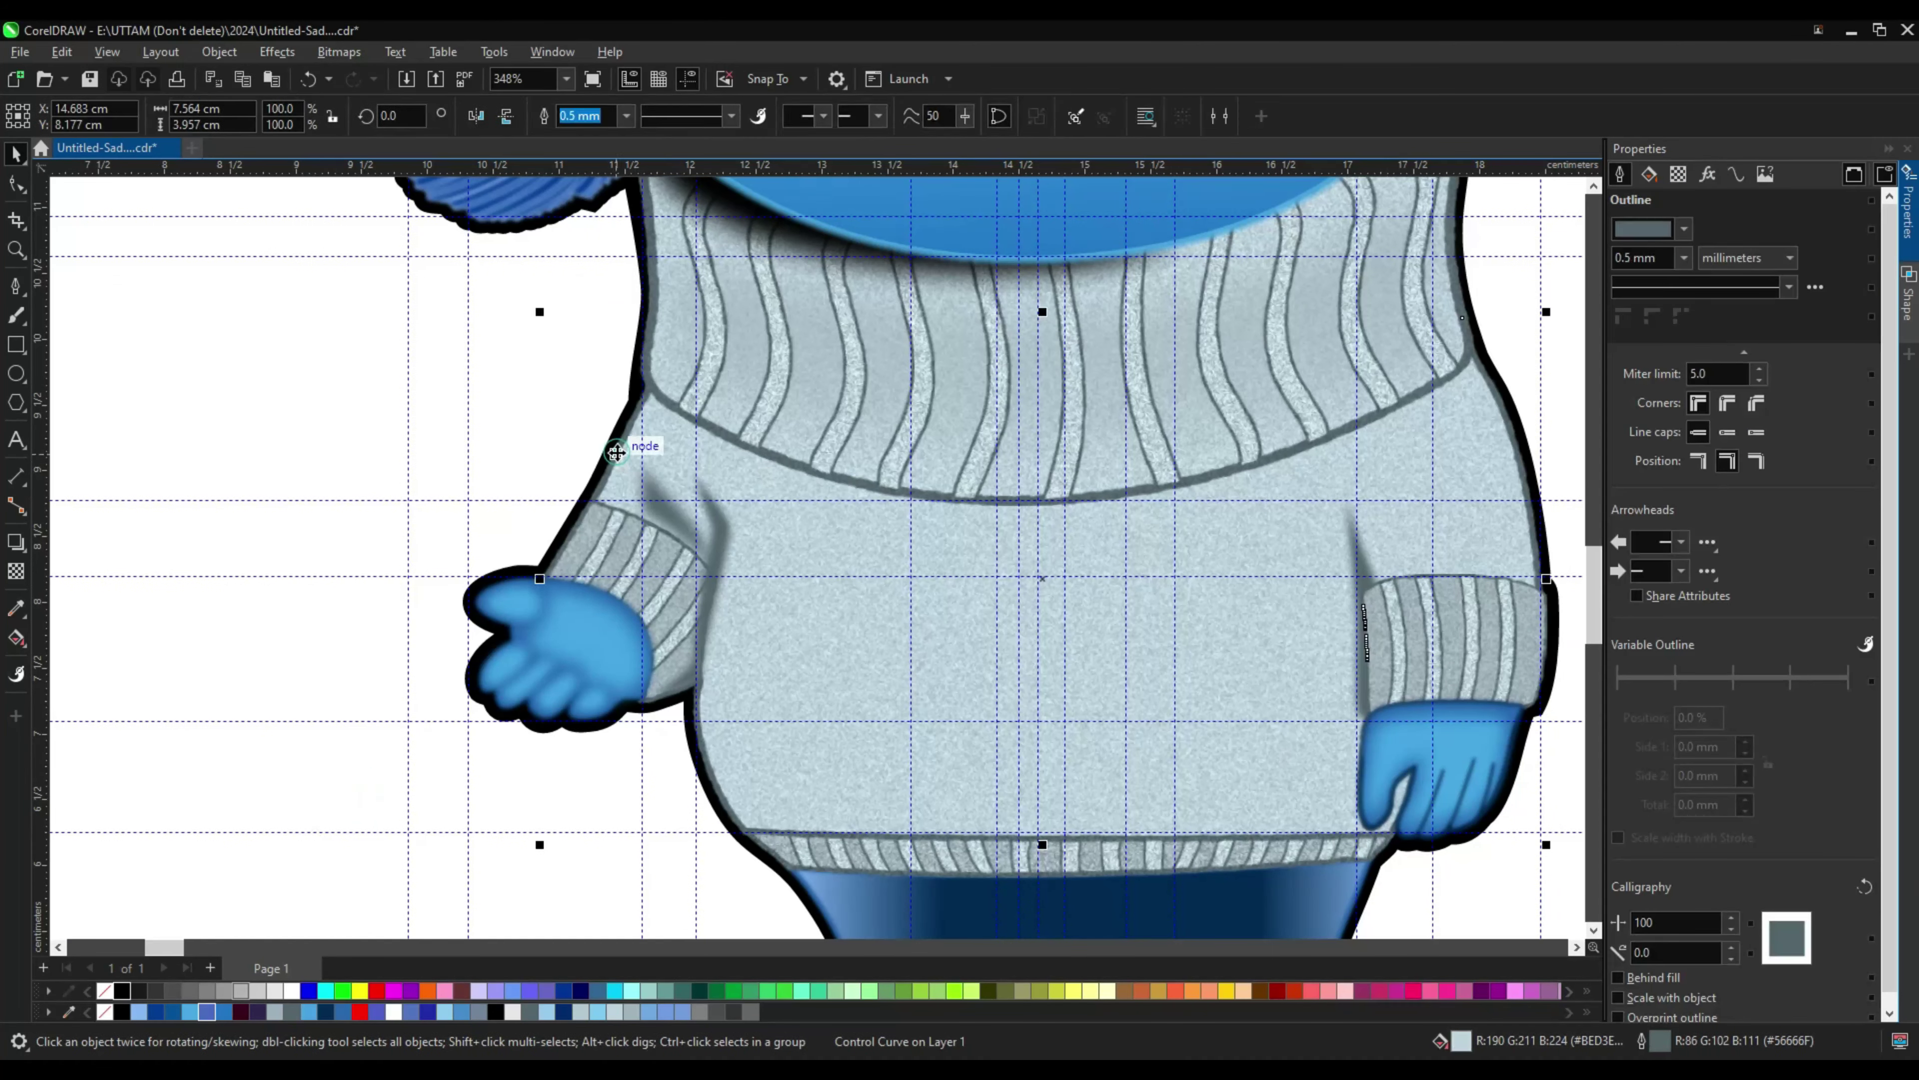
pyautogui.click(1708, 174)
pyautogui.click(1623, 485)
pyautogui.moveTo(1685, 577)
pyautogui.click(1472, 631)
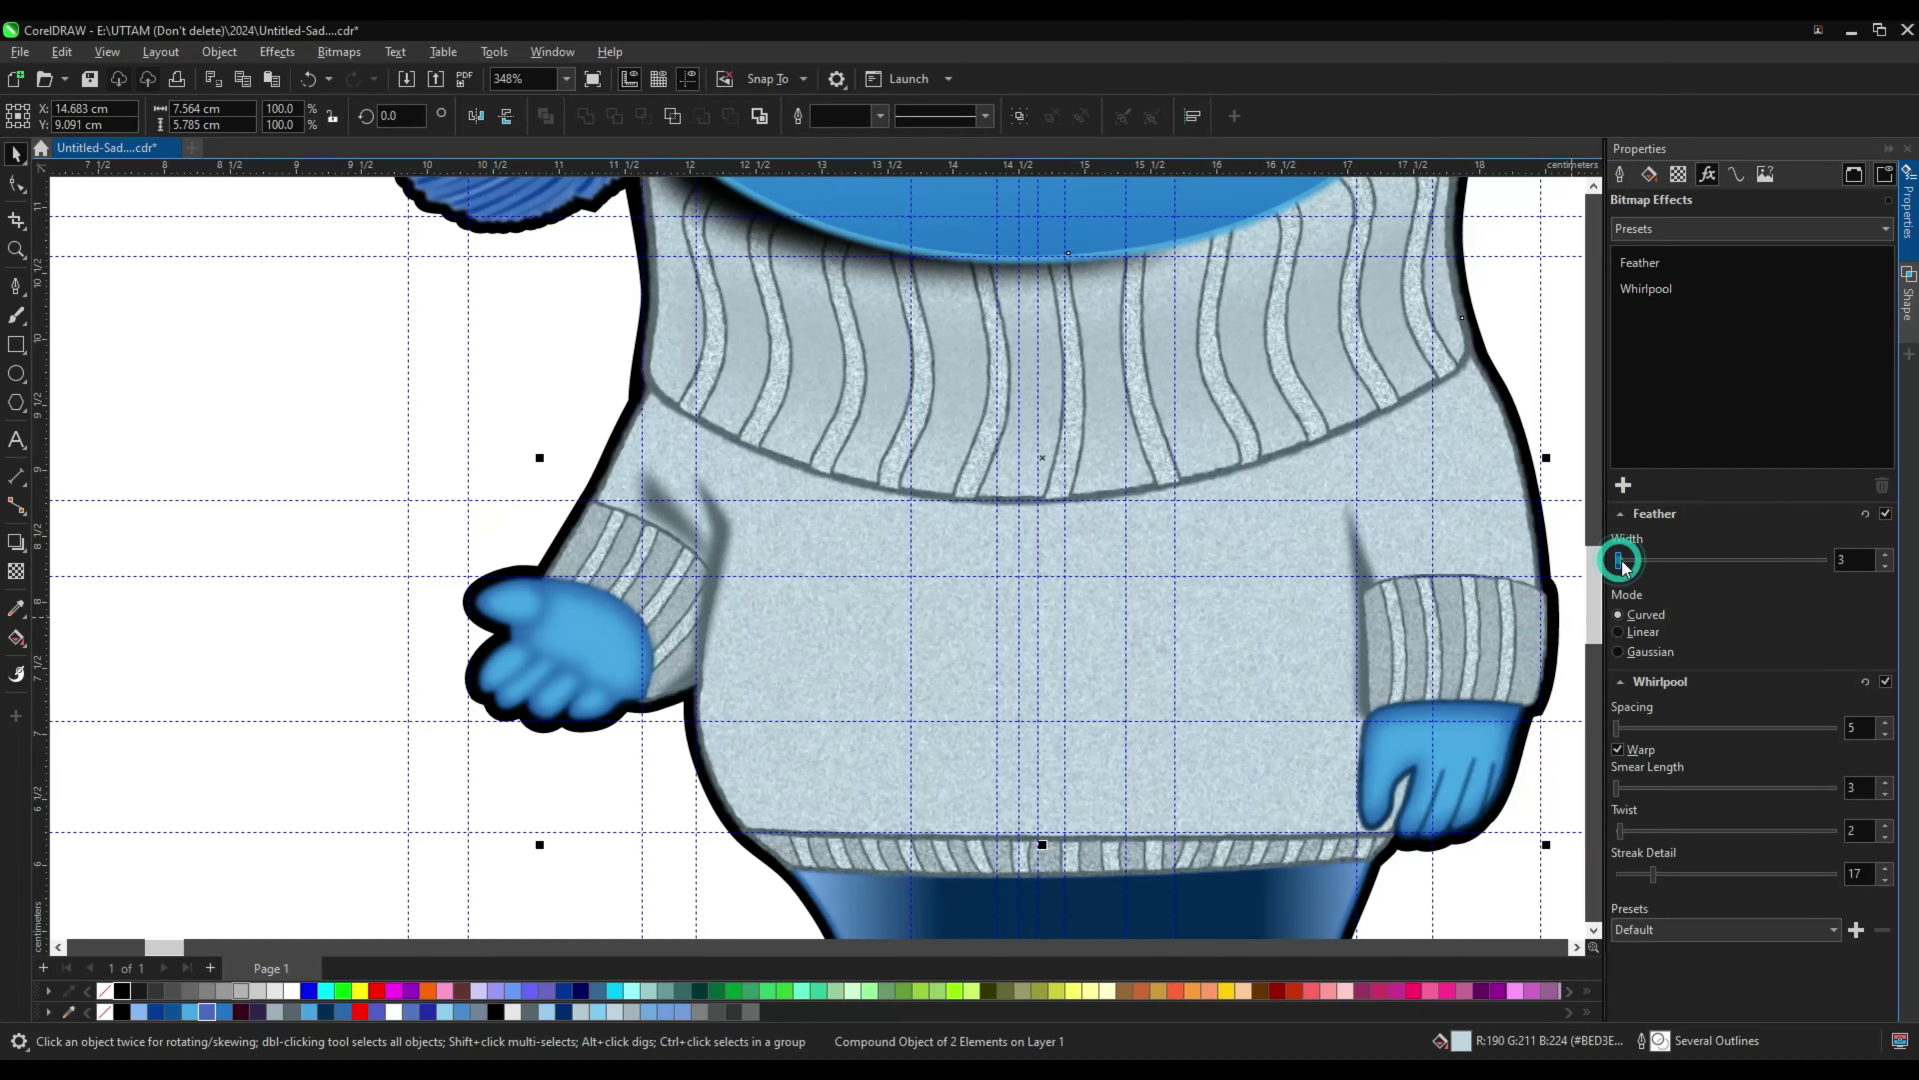
# Step: Add the hem to the selected sweater shapes and apply a Feather blur of width 8
pyautogui.keyDown('shift'); pyautogui.click(771, 834); pyautogui.keyUp('shift')
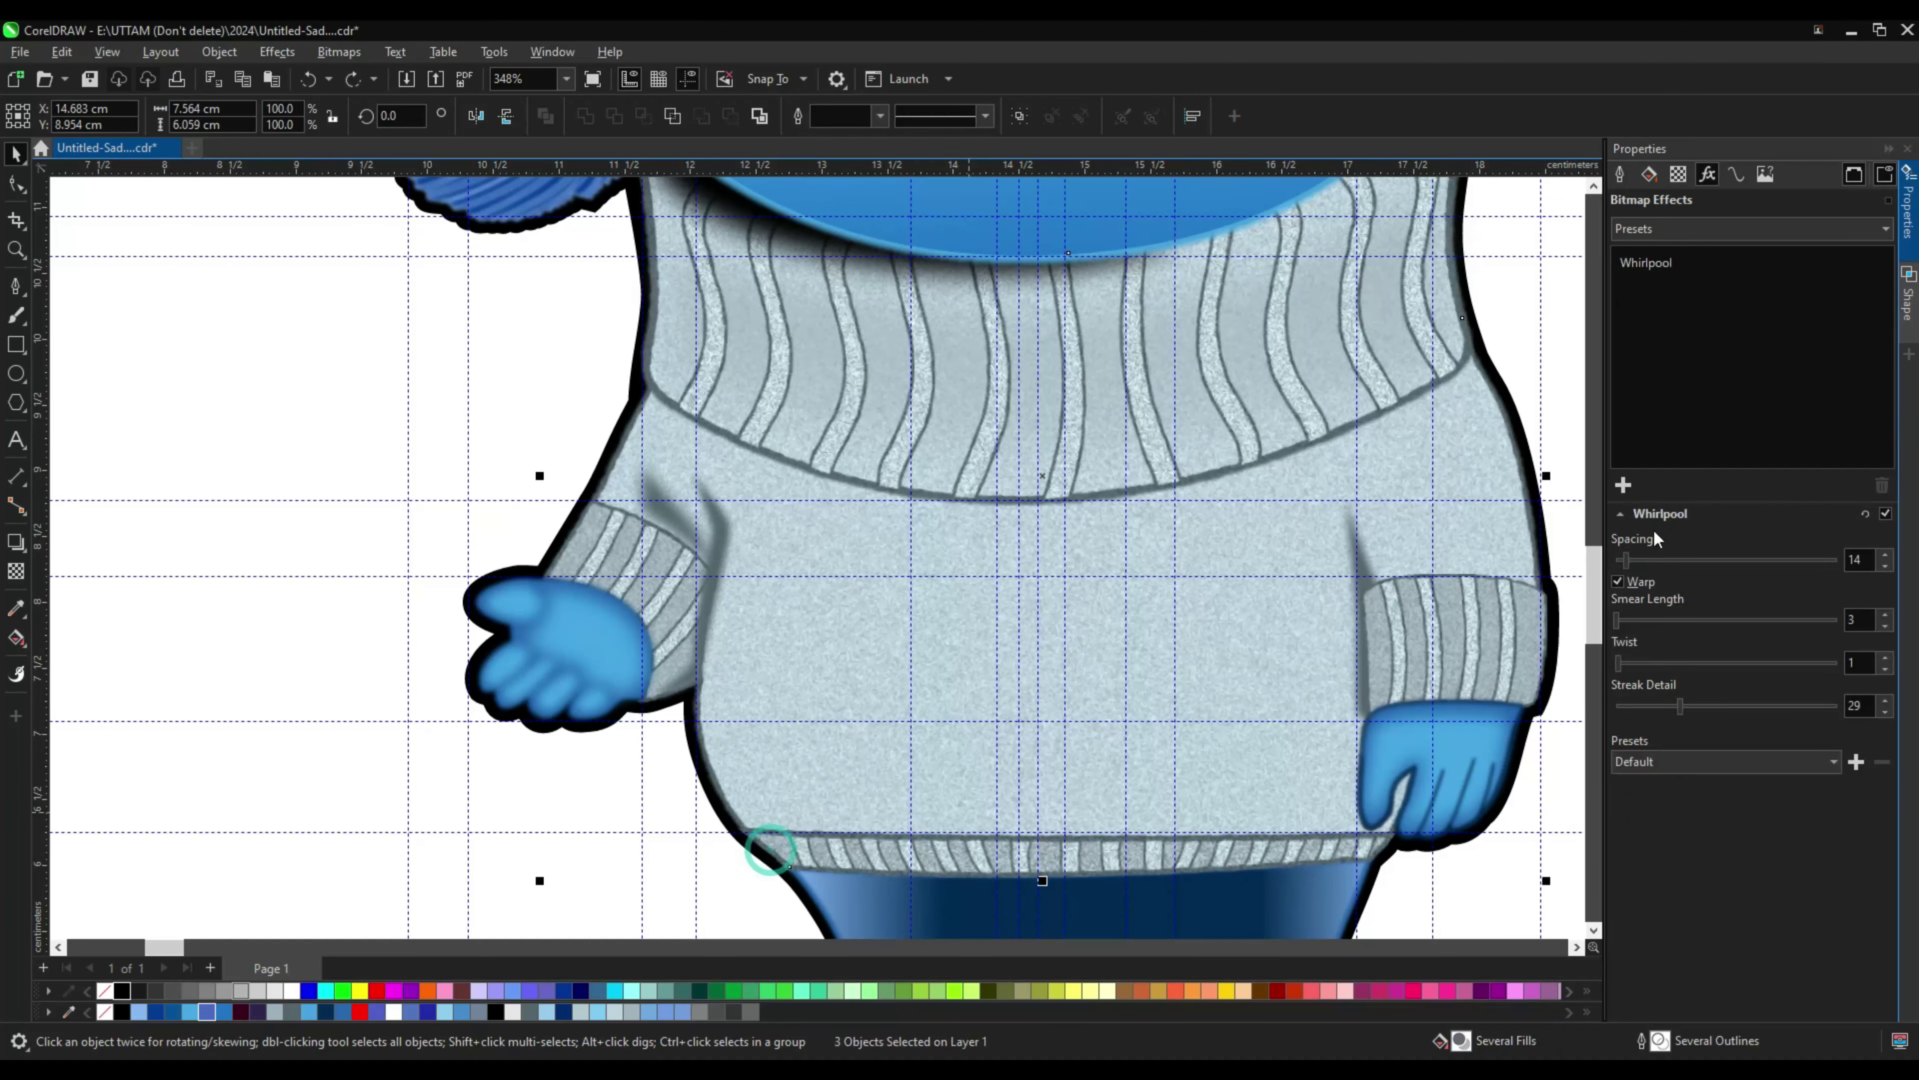
pyautogui.click(1623, 485)
pyautogui.click(1632, 567)
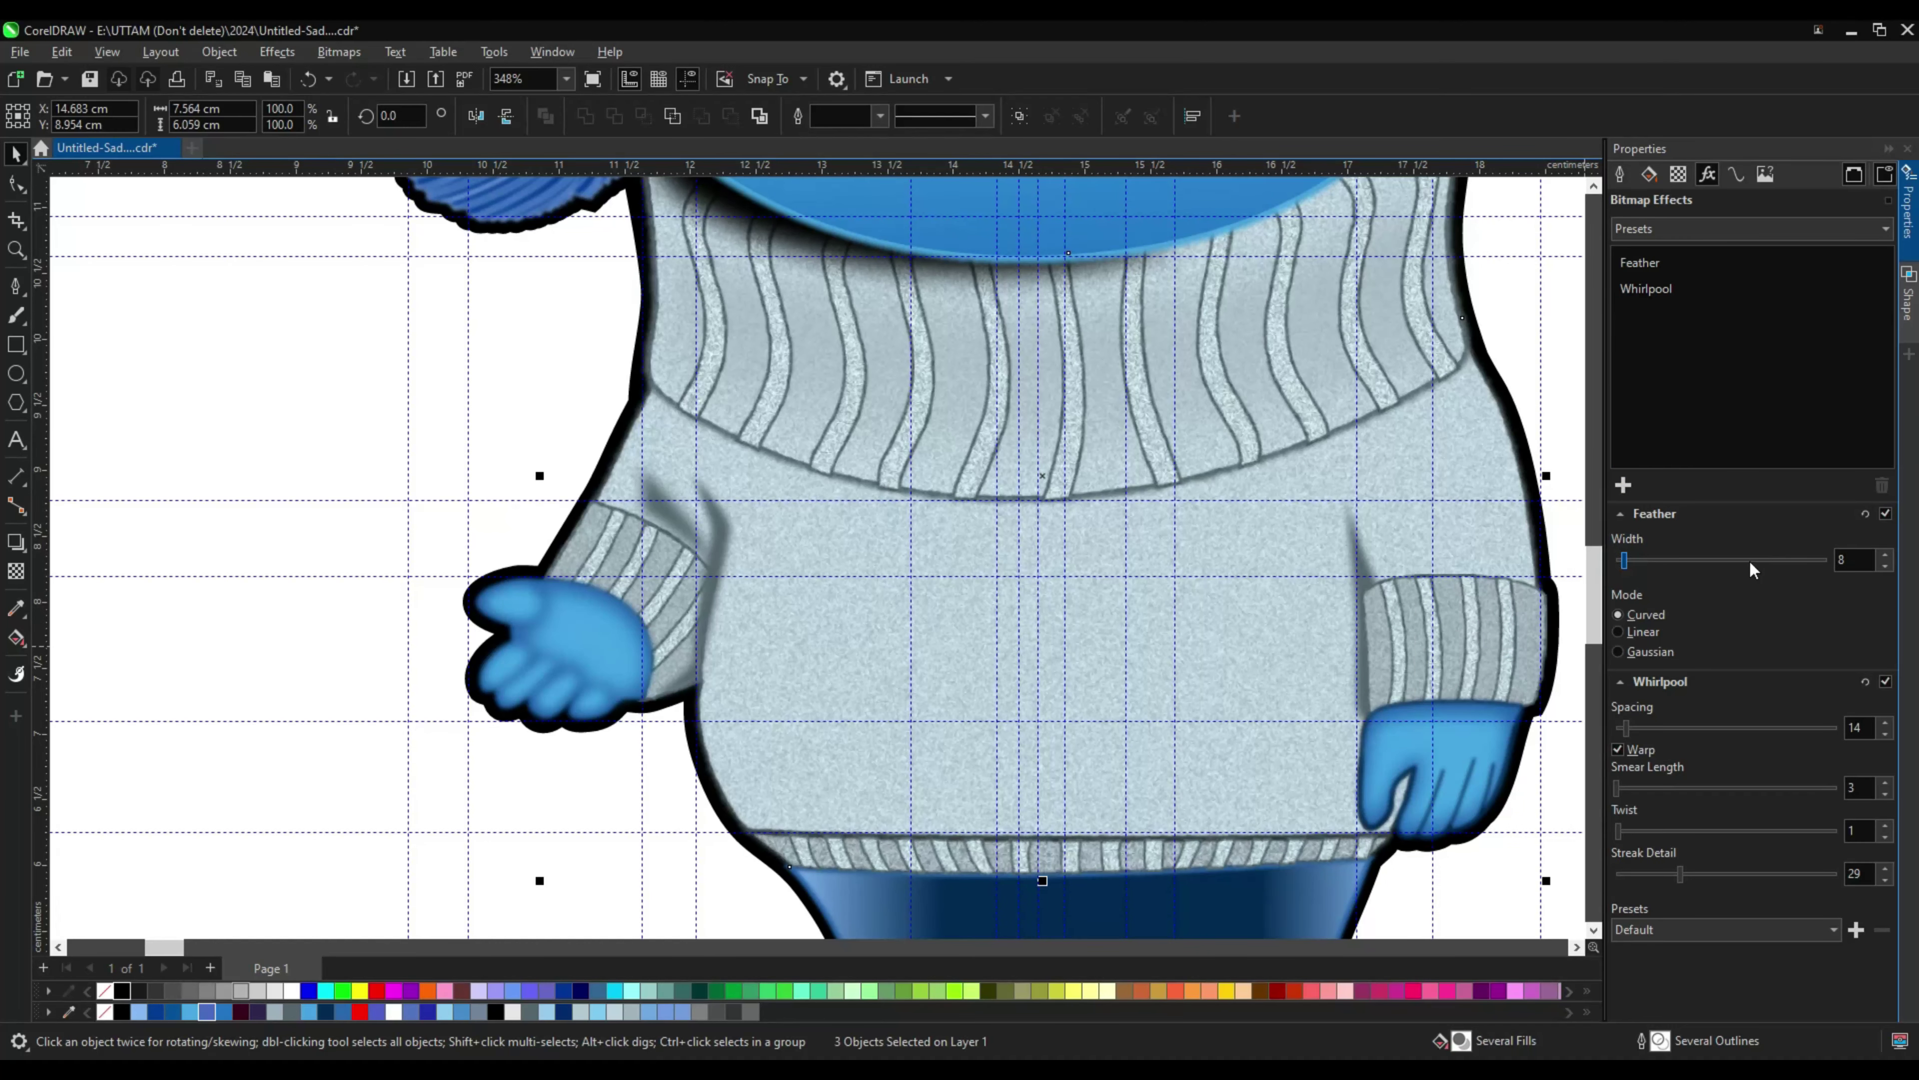
# Step: Apply a Feather blur of width 4 to both sleeve cuffs and set their outline width to 0.25 mm
pyautogui.click(763, 407)
pyautogui.click(1708, 173)
pyautogui.click(1623, 485)
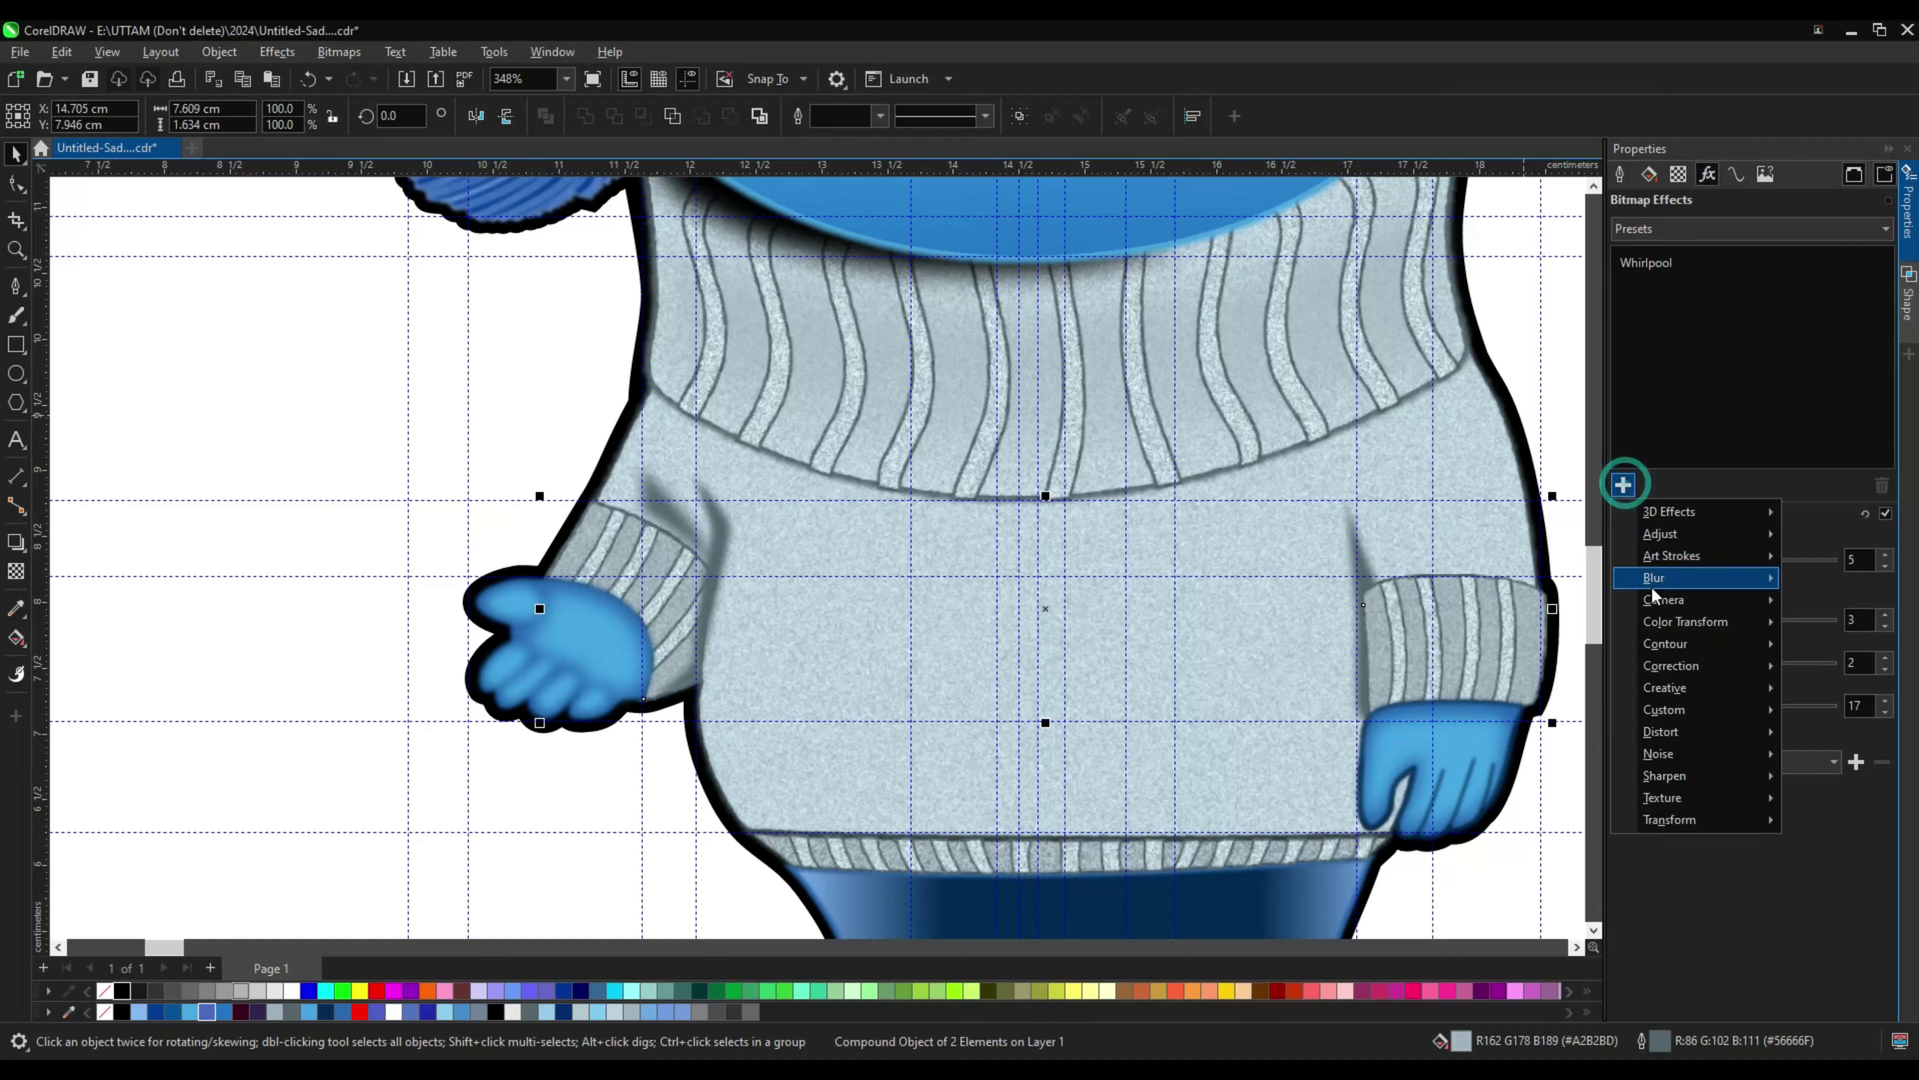
pyautogui.moveTo(1654, 583)
pyautogui.click(1493, 635)
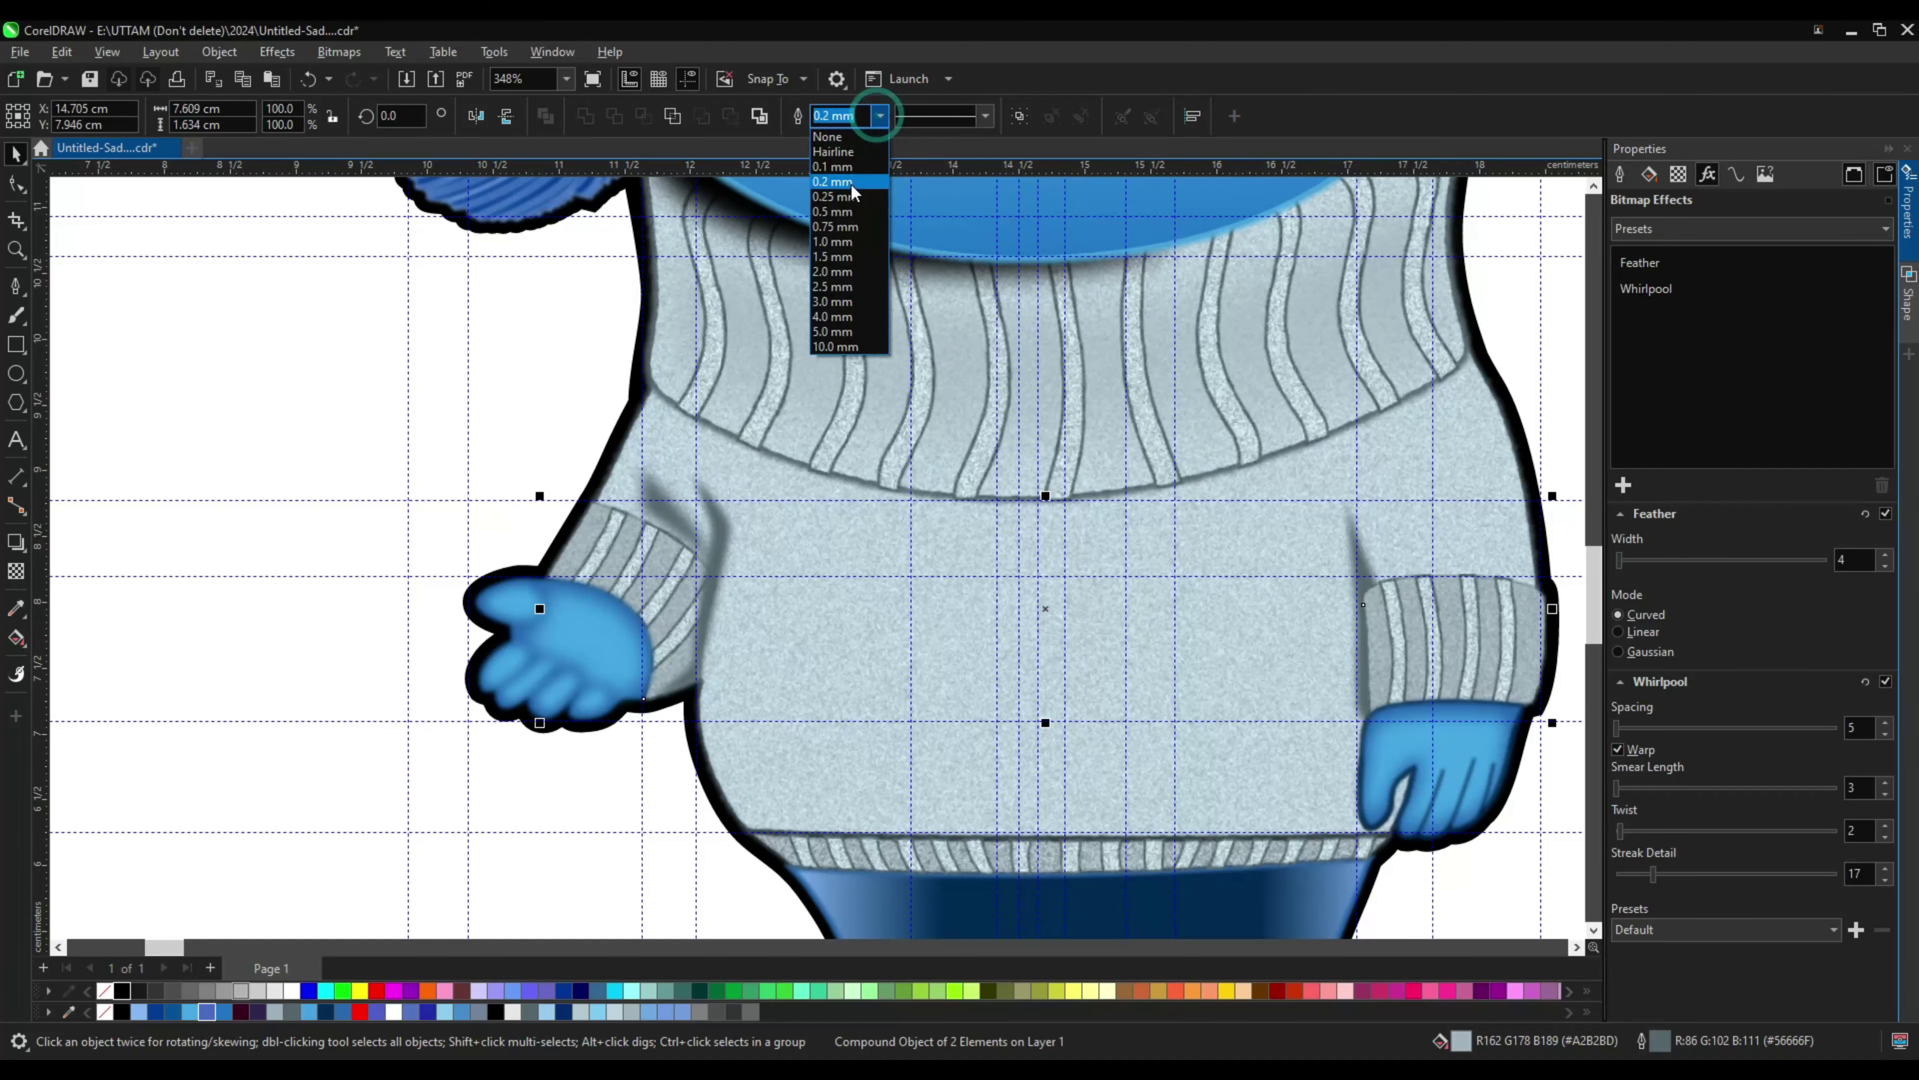
pyautogui.click(846, 202)
pyautogui.click(559, 502)
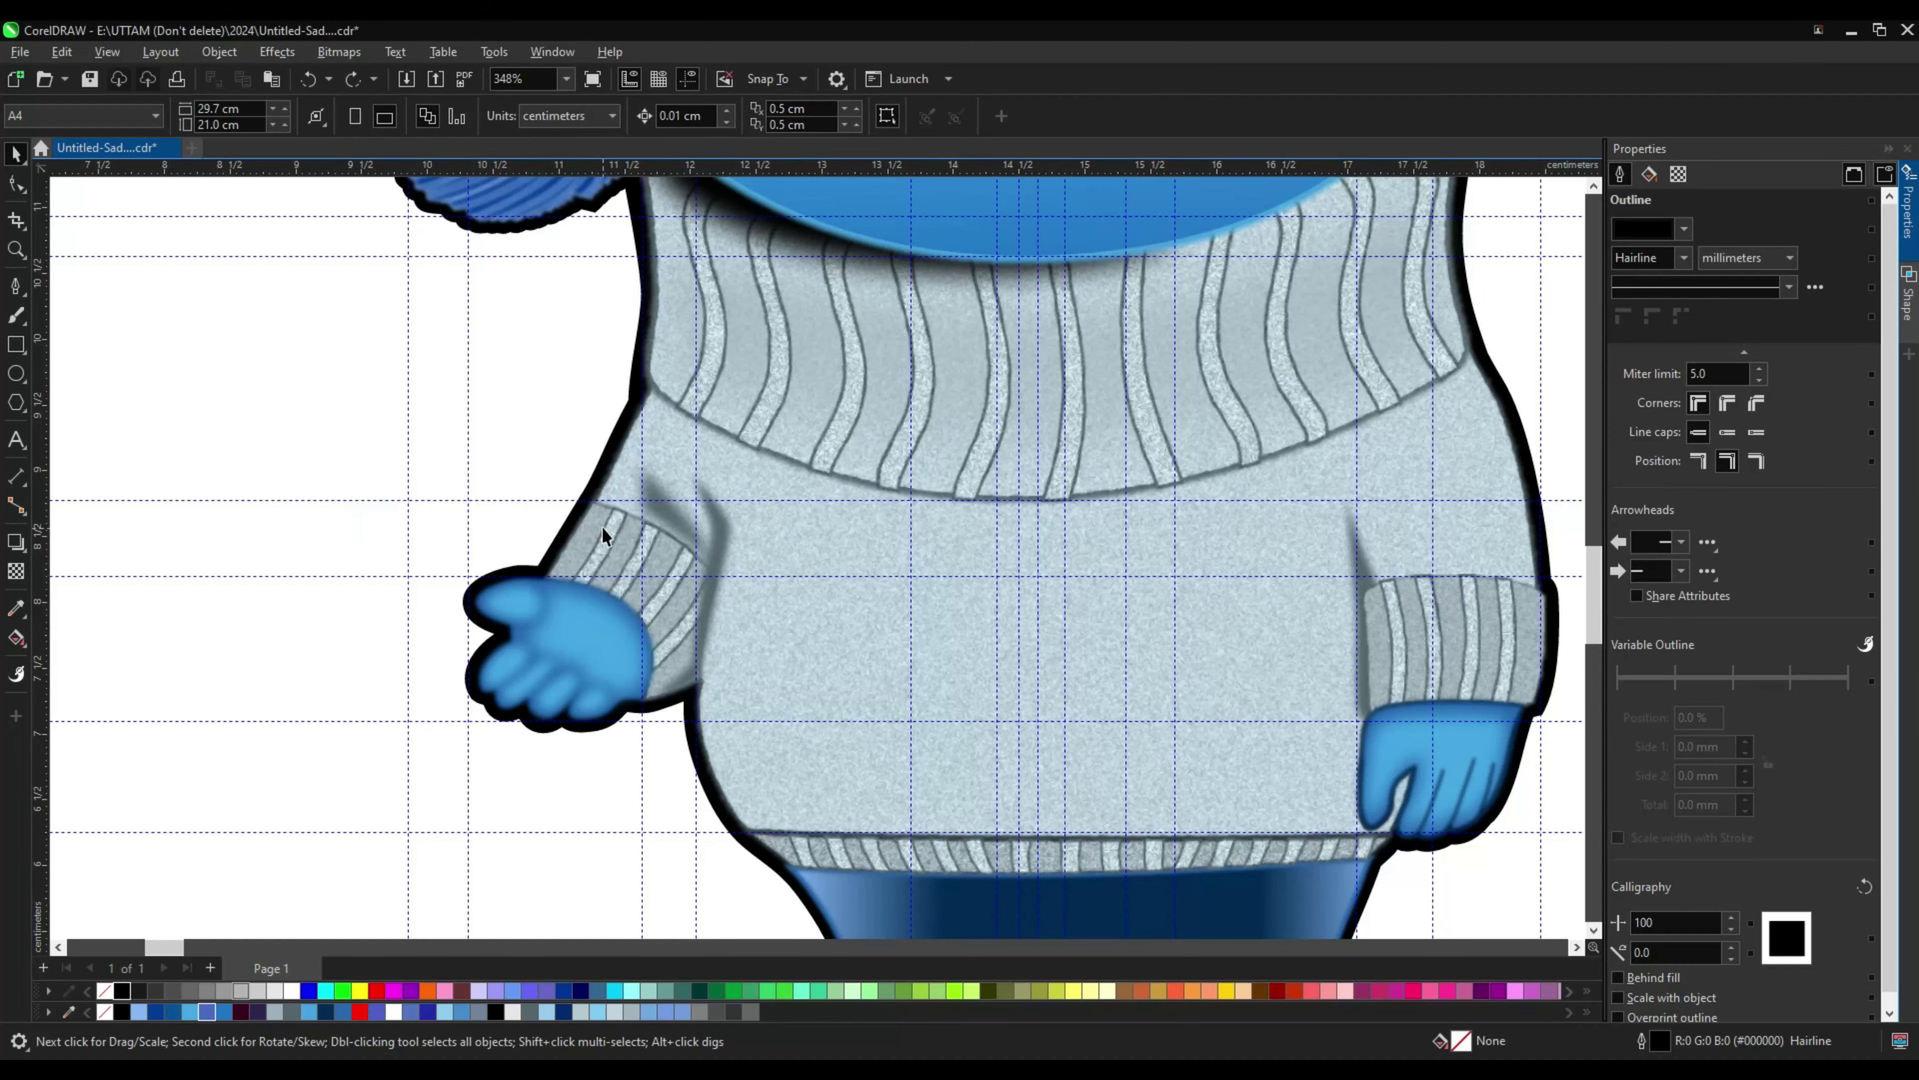
pyautogui.click(656, 545)
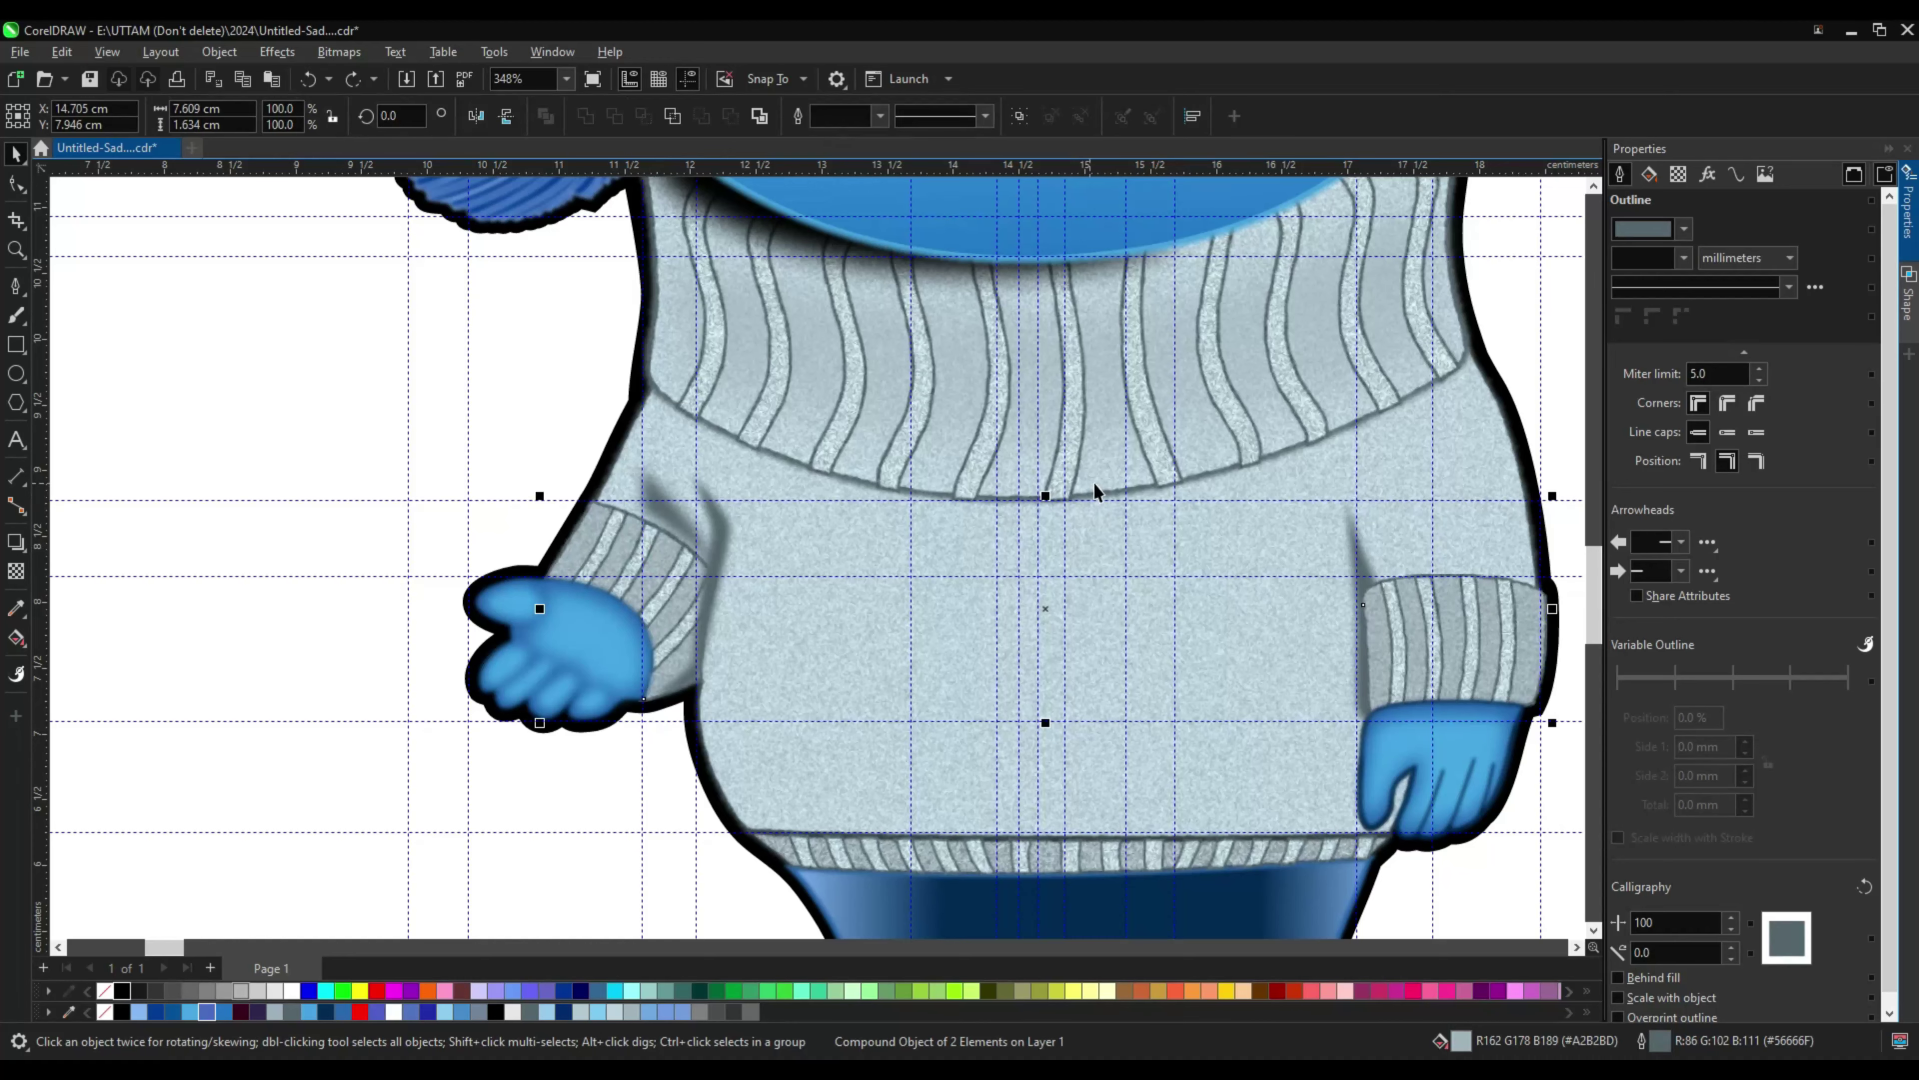
pyautogui.click(1084, 815)
pyautogui.scroll(3, 1084, 814)
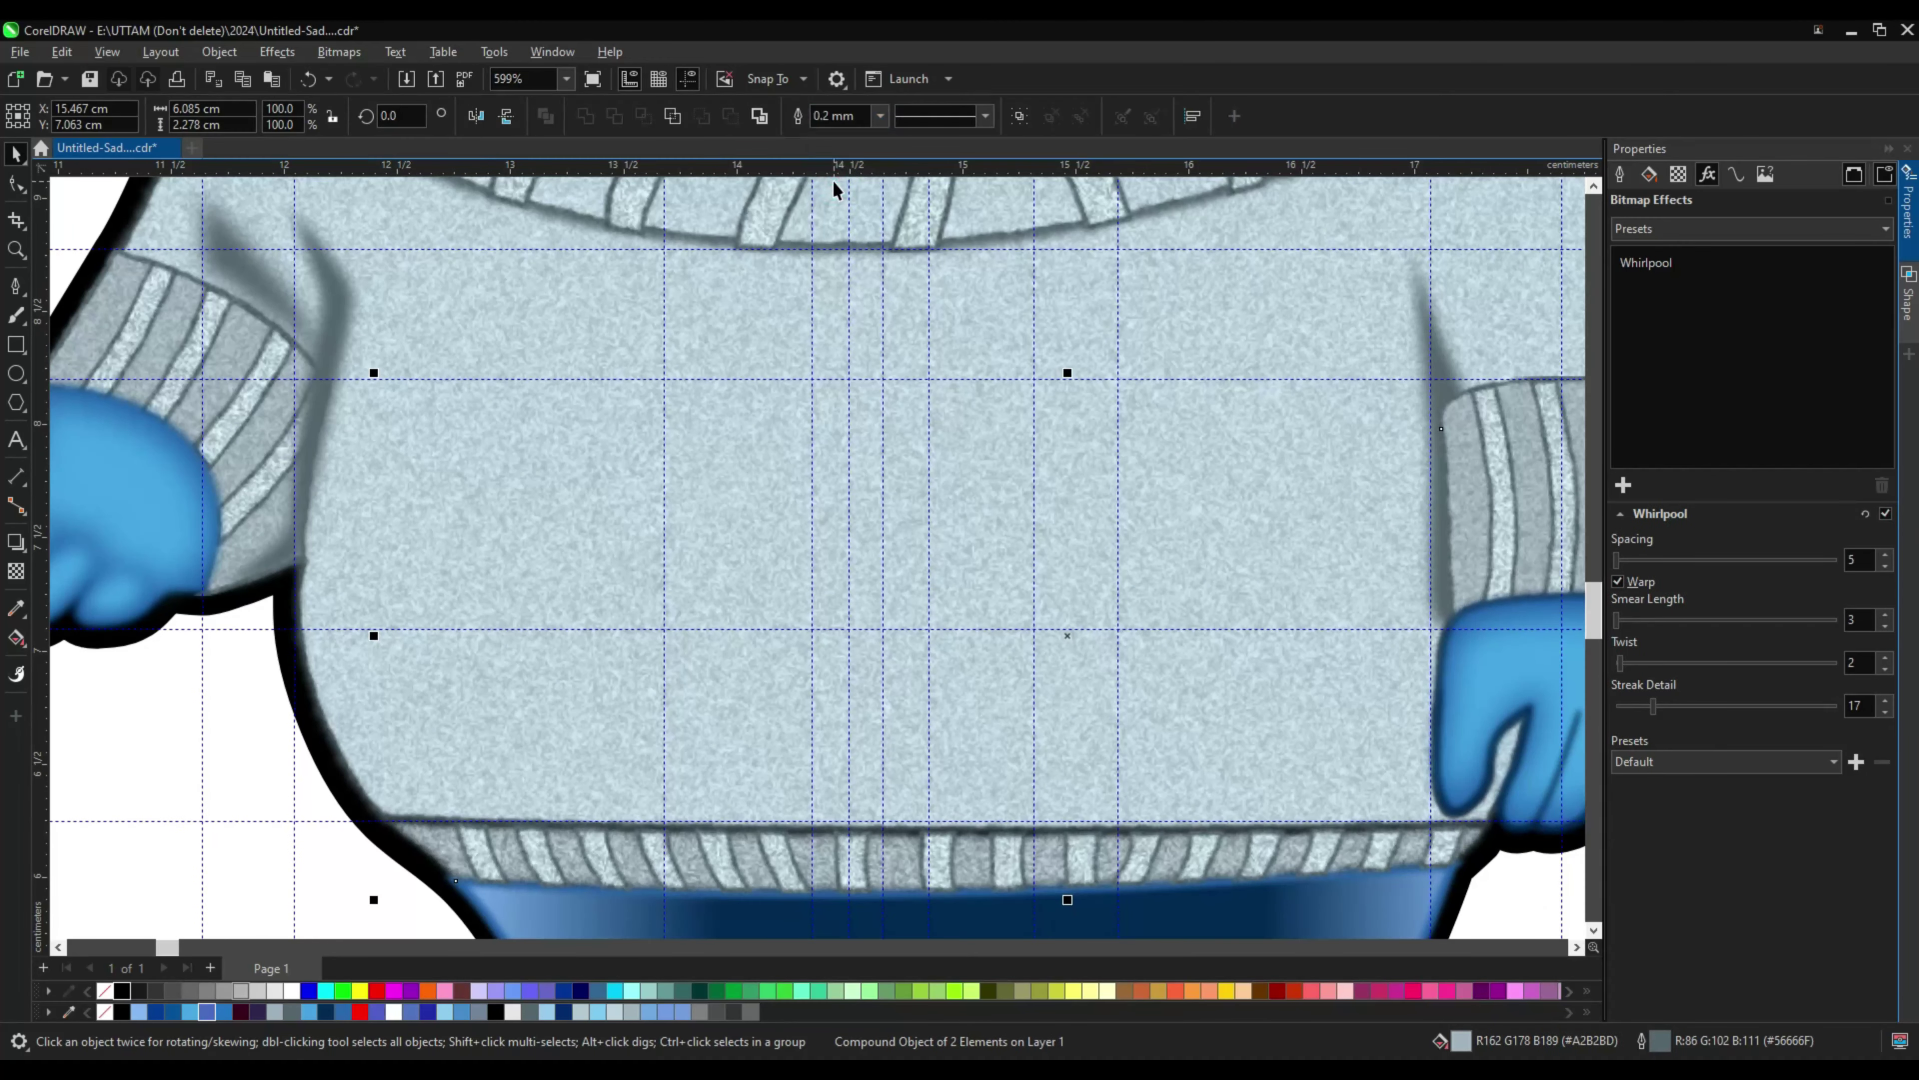
pyautogui.press('Escape')
pyautogui.scroll(-3, 825, 728)
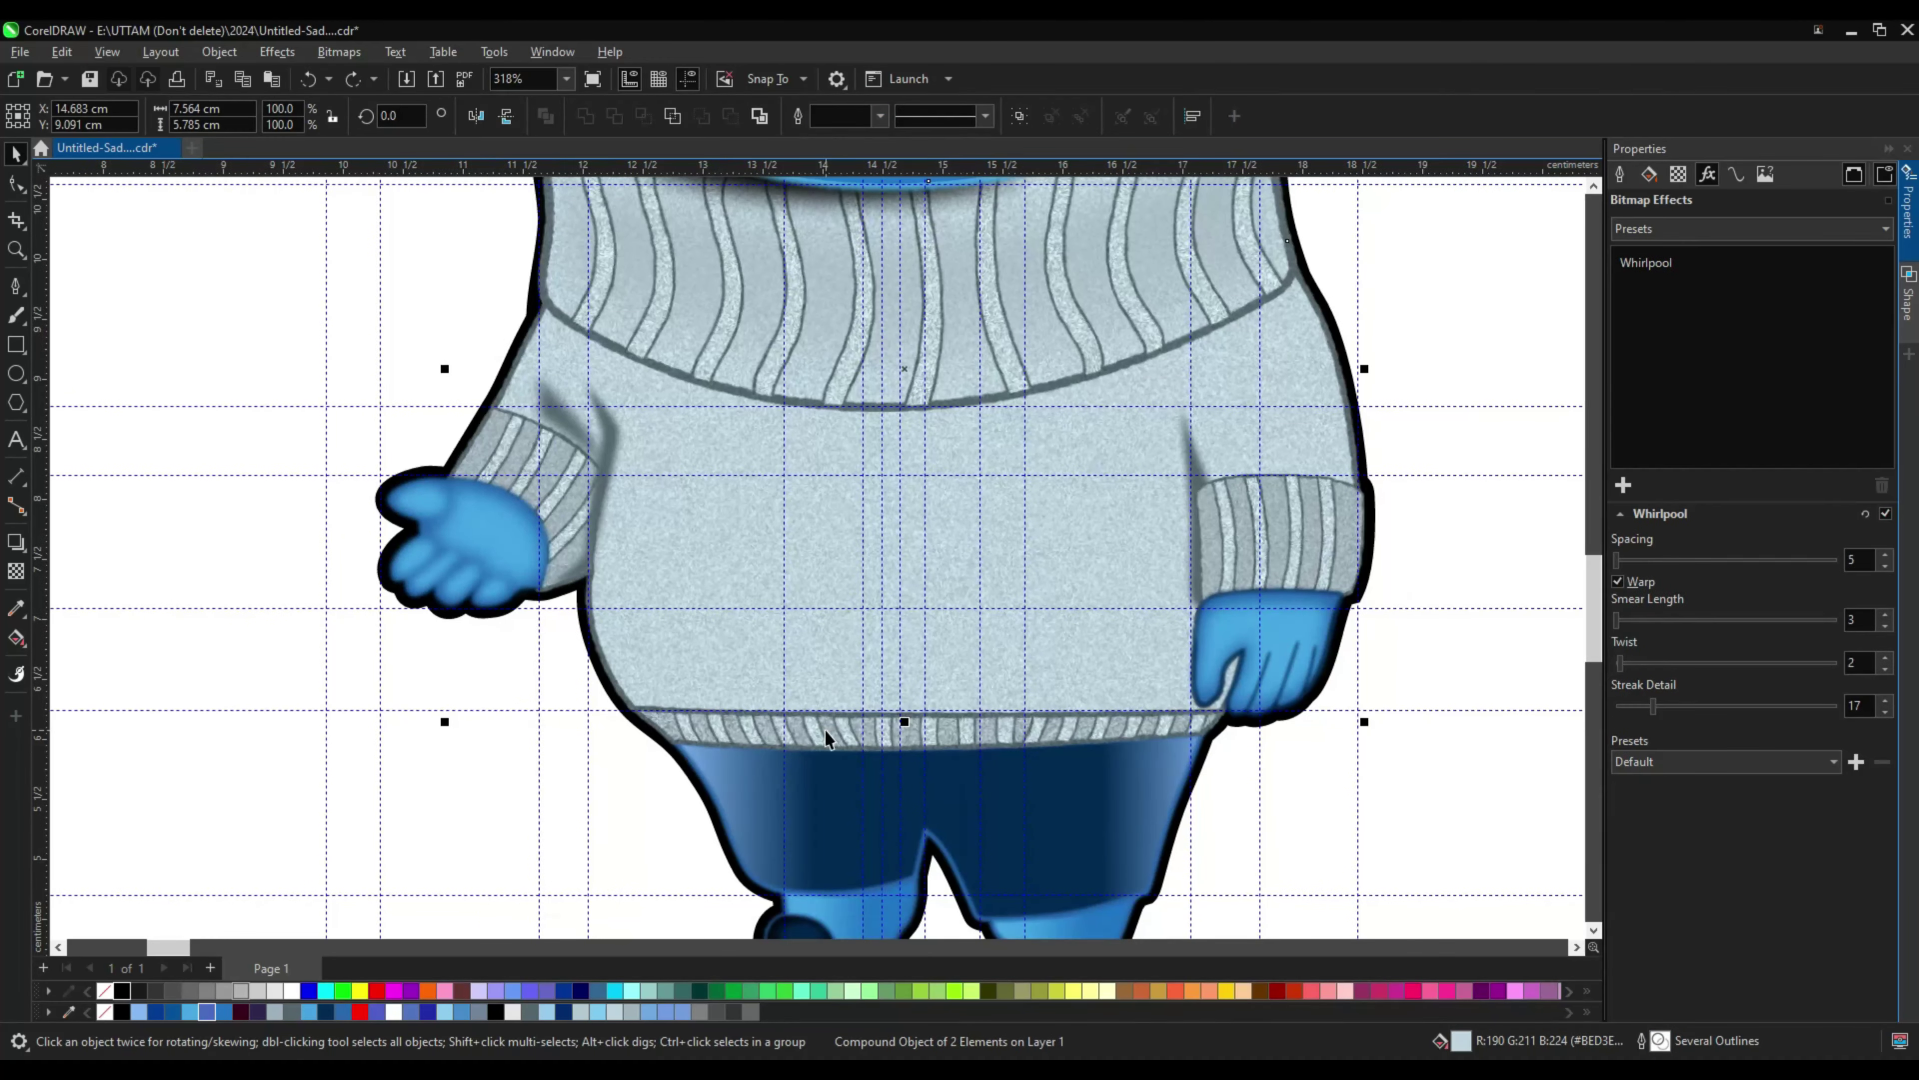
pyautogui.press('Escape')
# Step: Apply a Feather blur of width 8 to the sweater's collar and both sleeve cuffs
pyautogui.click(1045, 385)
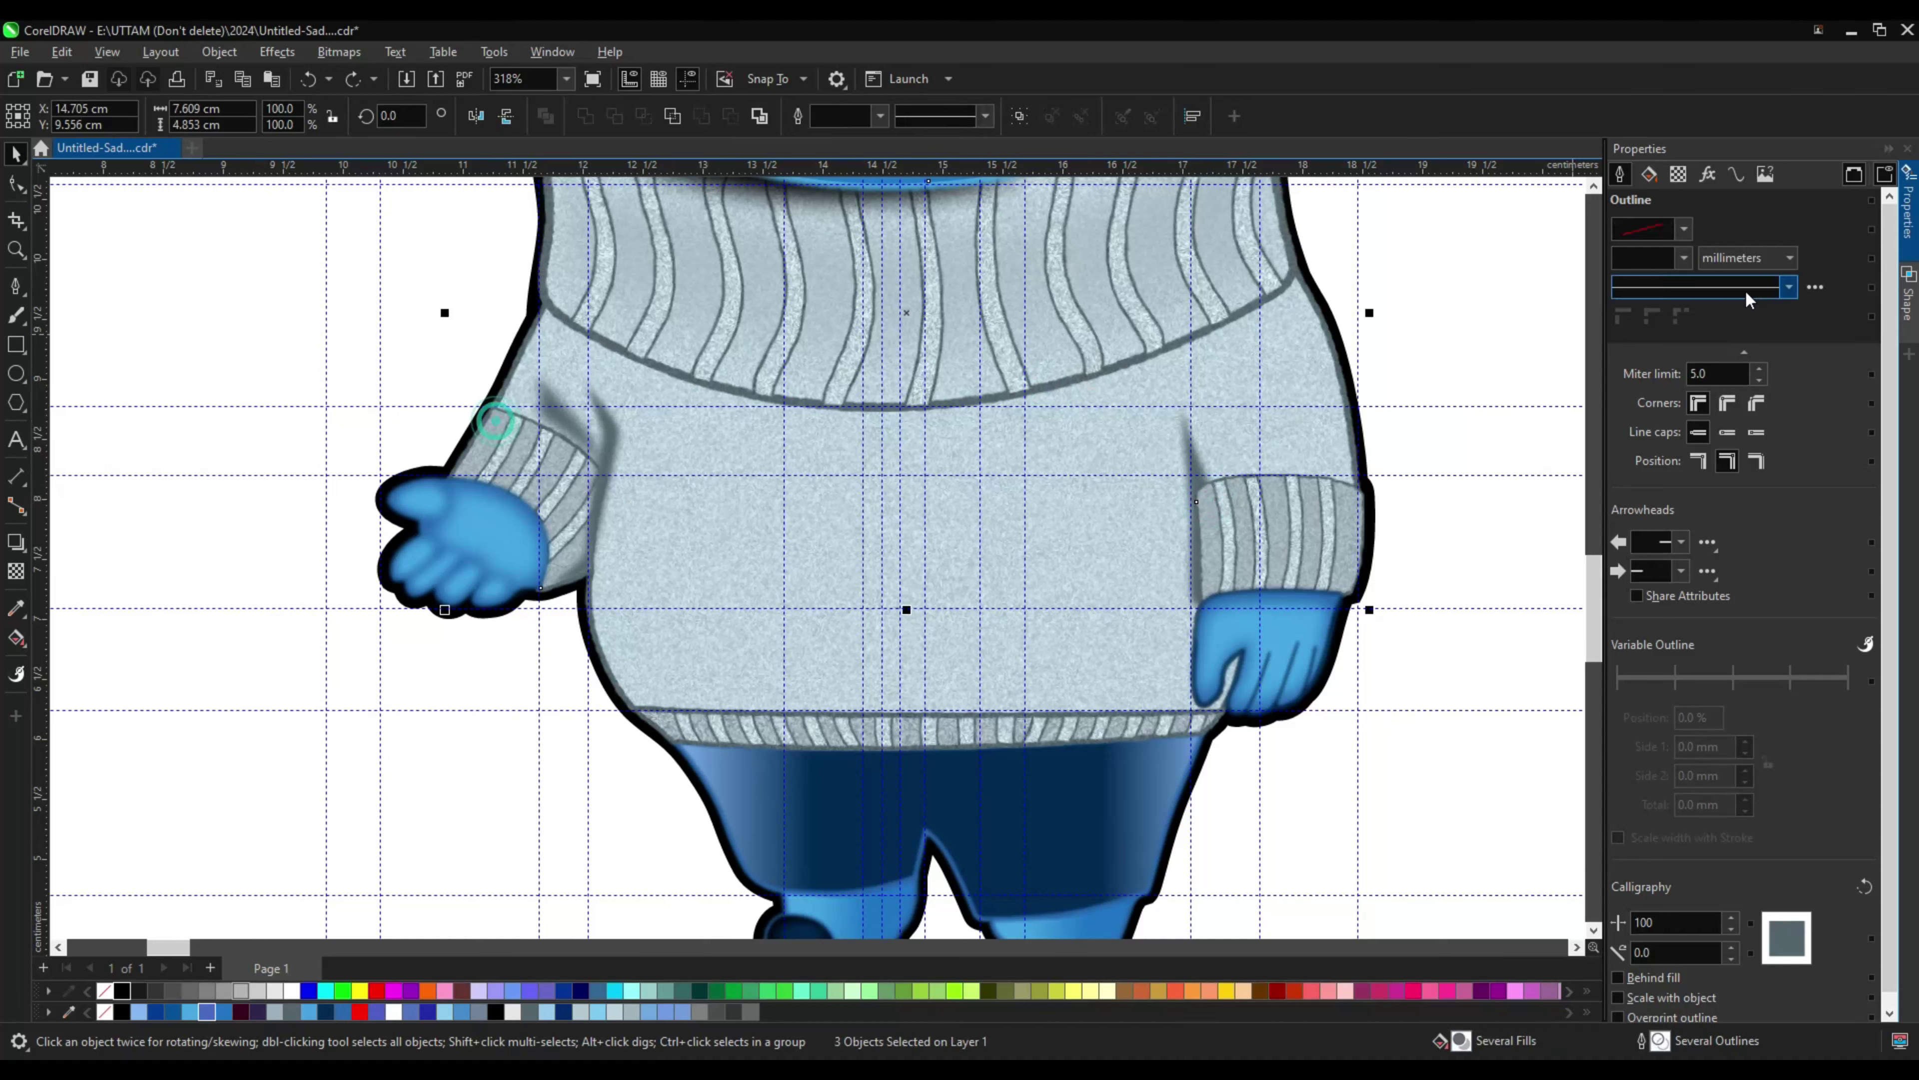
pyautogui.click(1708, 174)
pyautogui.click(1623, 485)
pyautogui.moveTo(1659, 585)
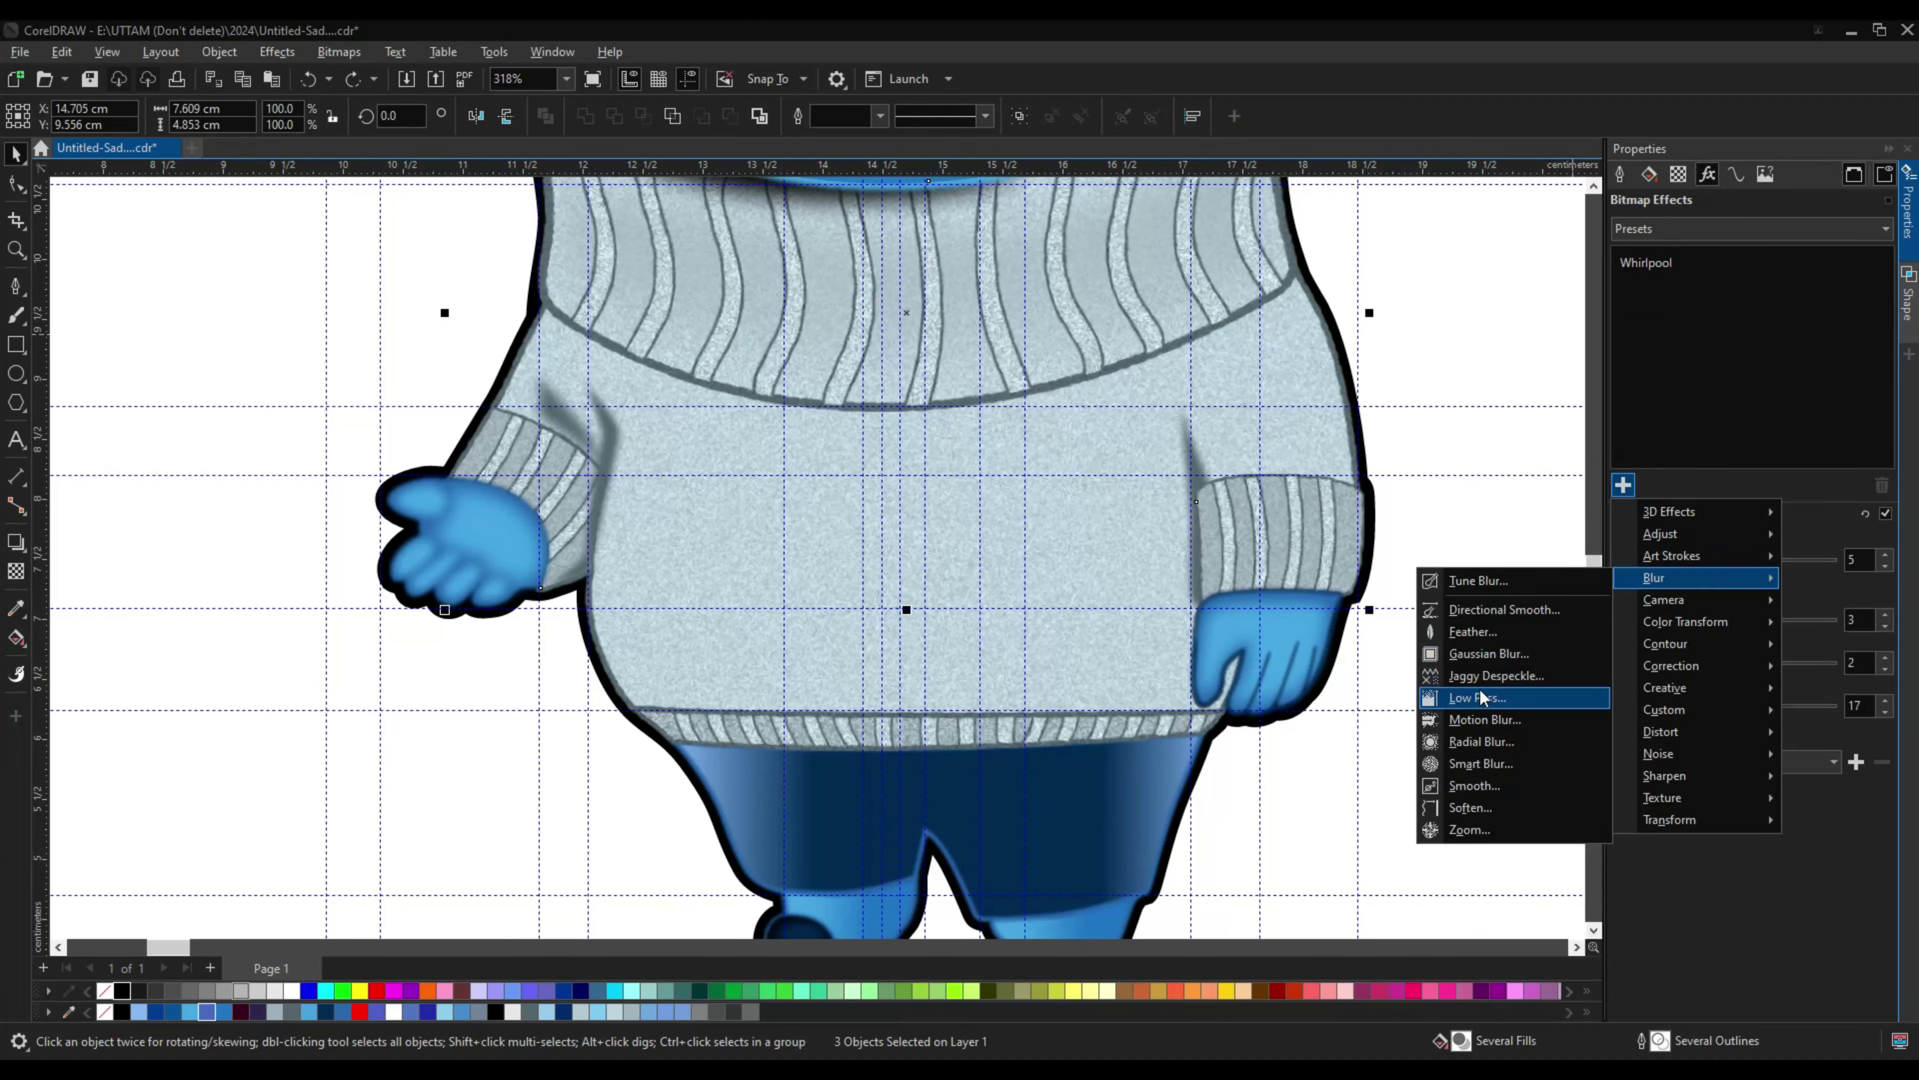
pyautogui.click(1490, 633)
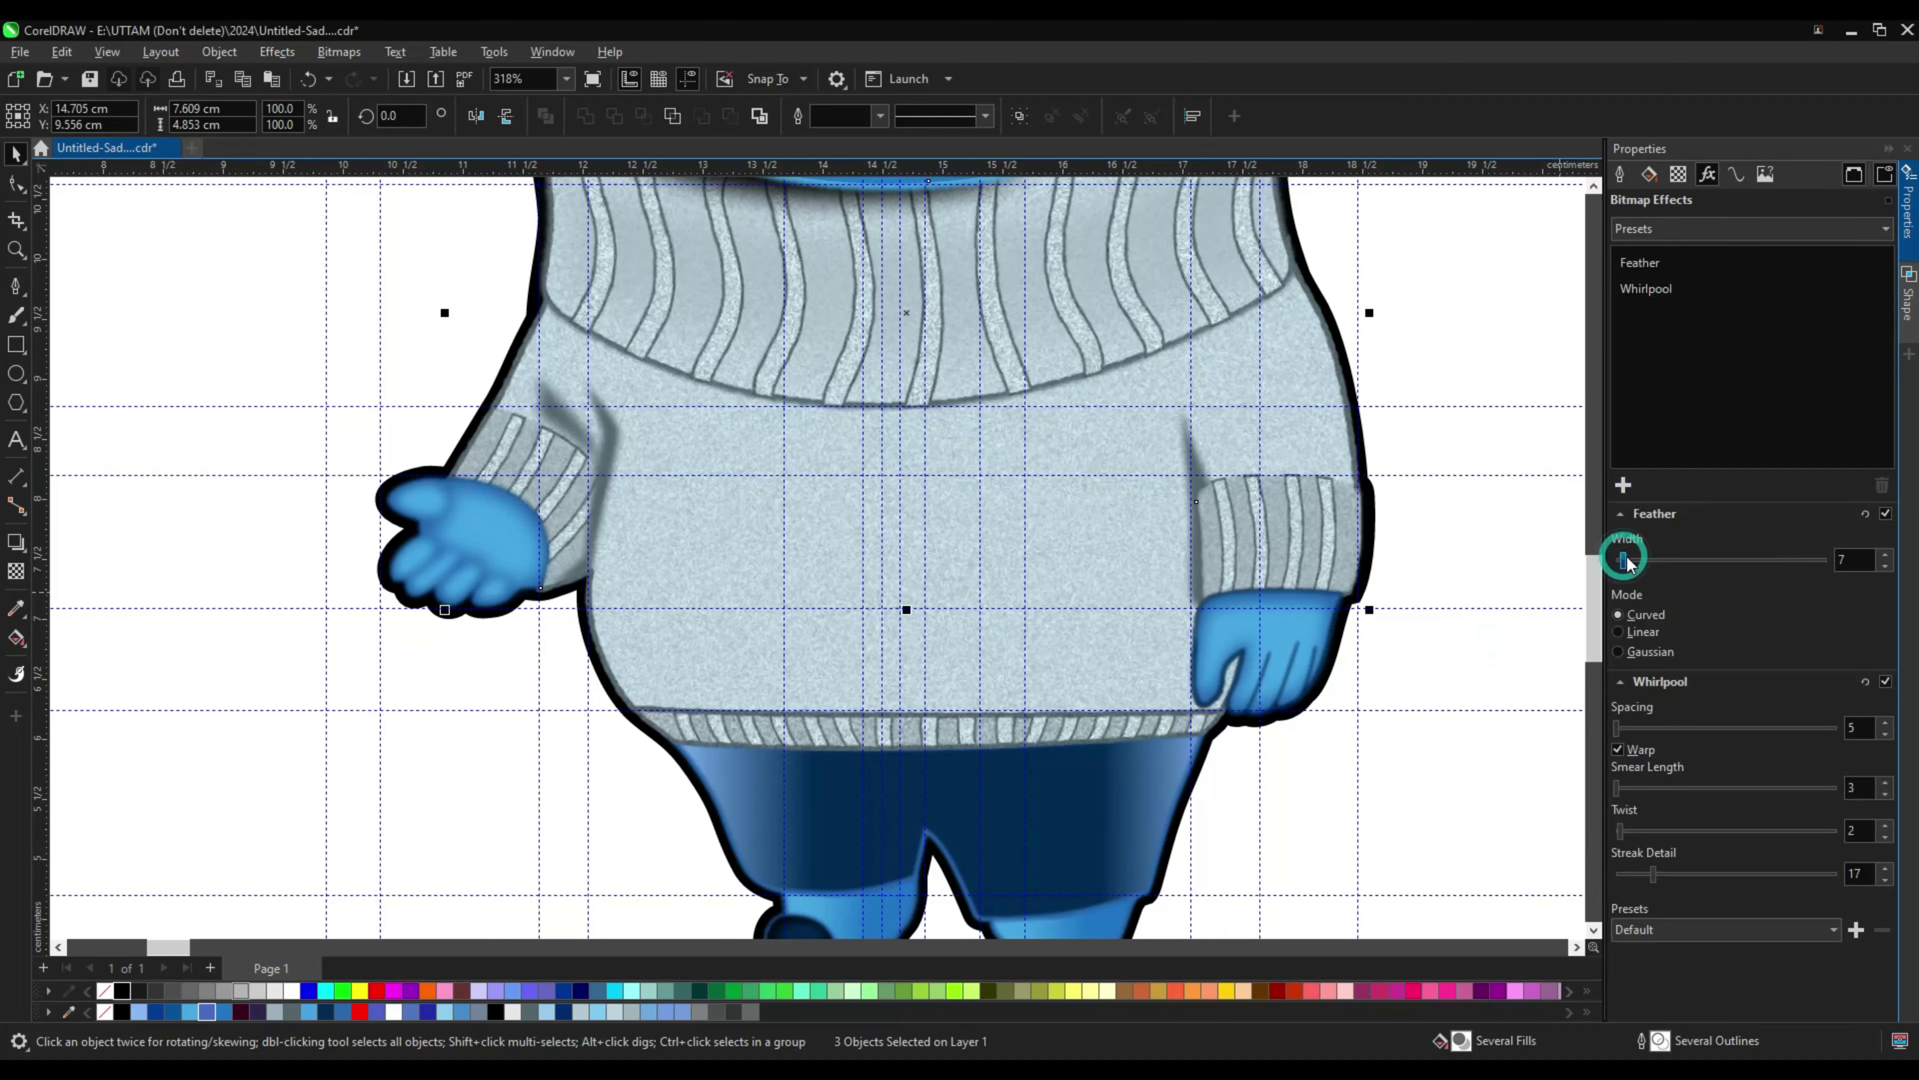
pyautogui.click(334, 373)
pyautogui.click(564, 335)
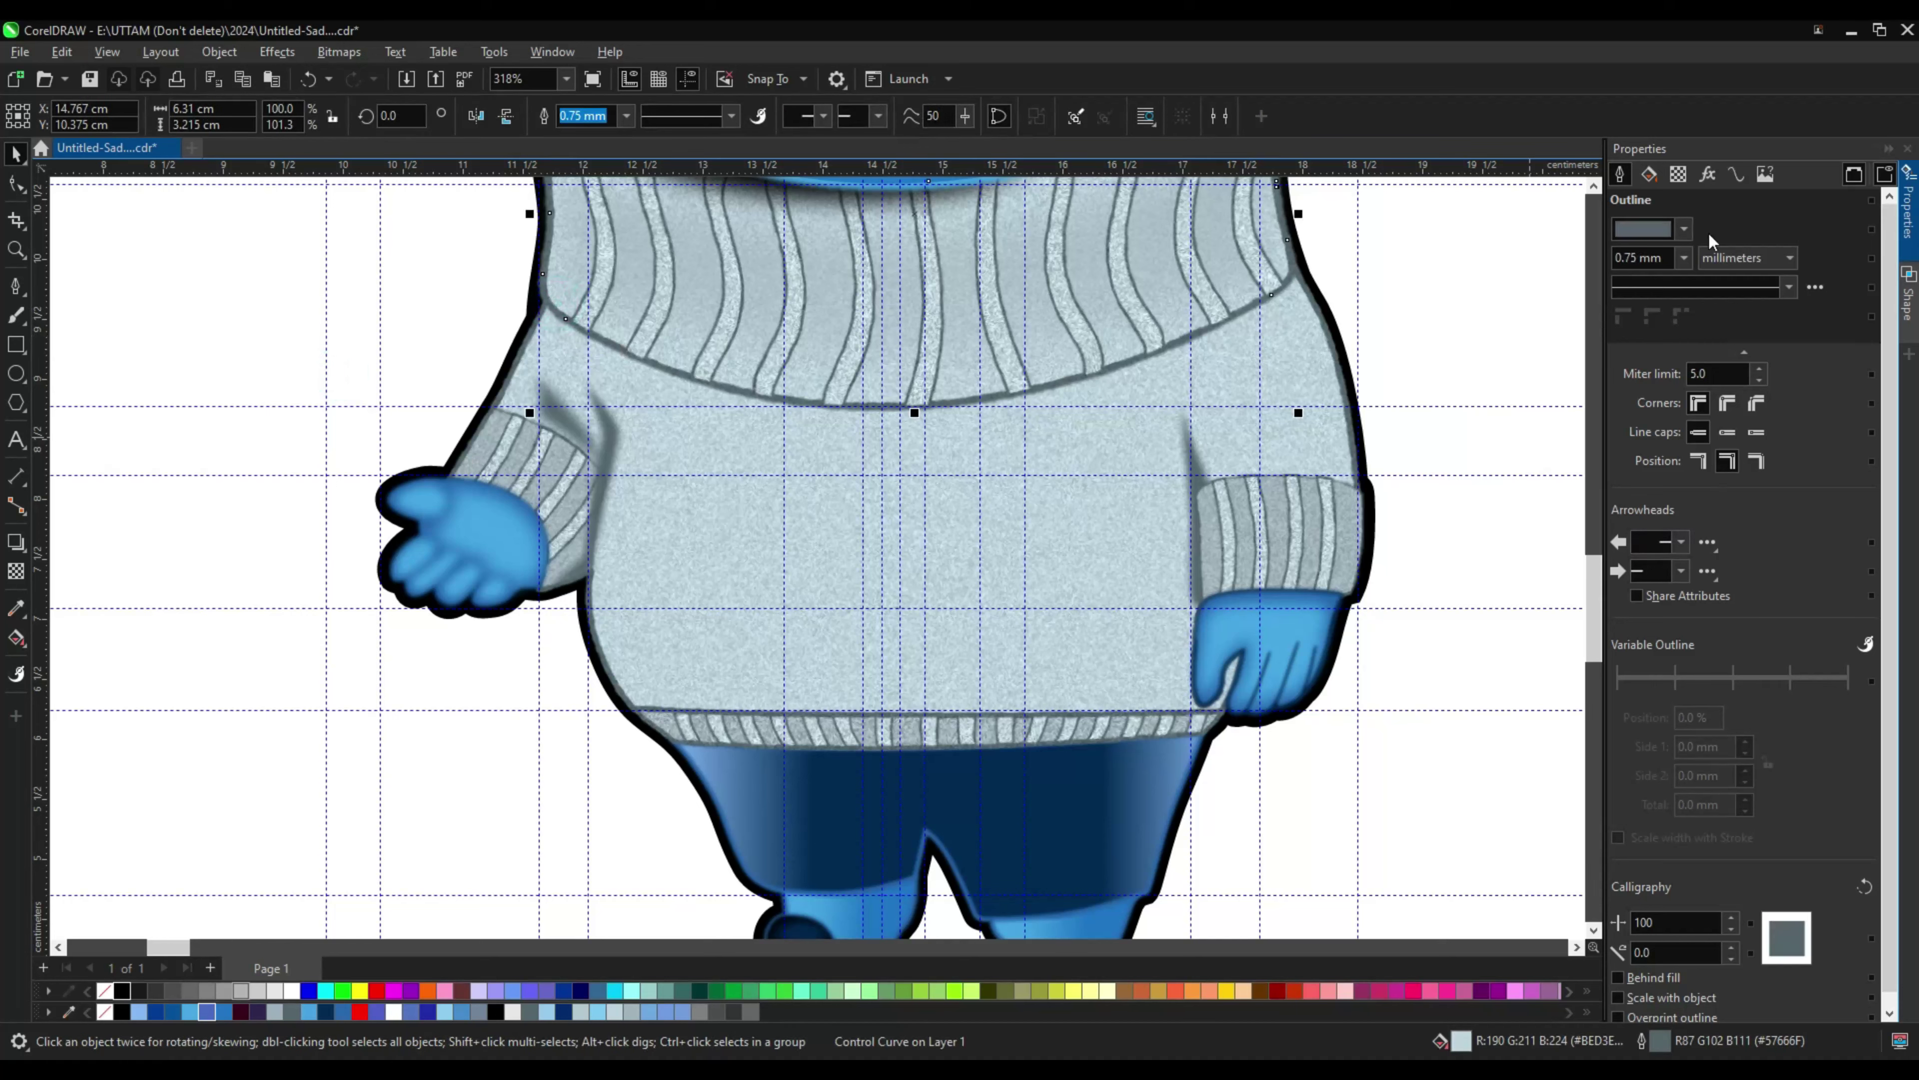
pyautogui.scroll(2, 843, 567)
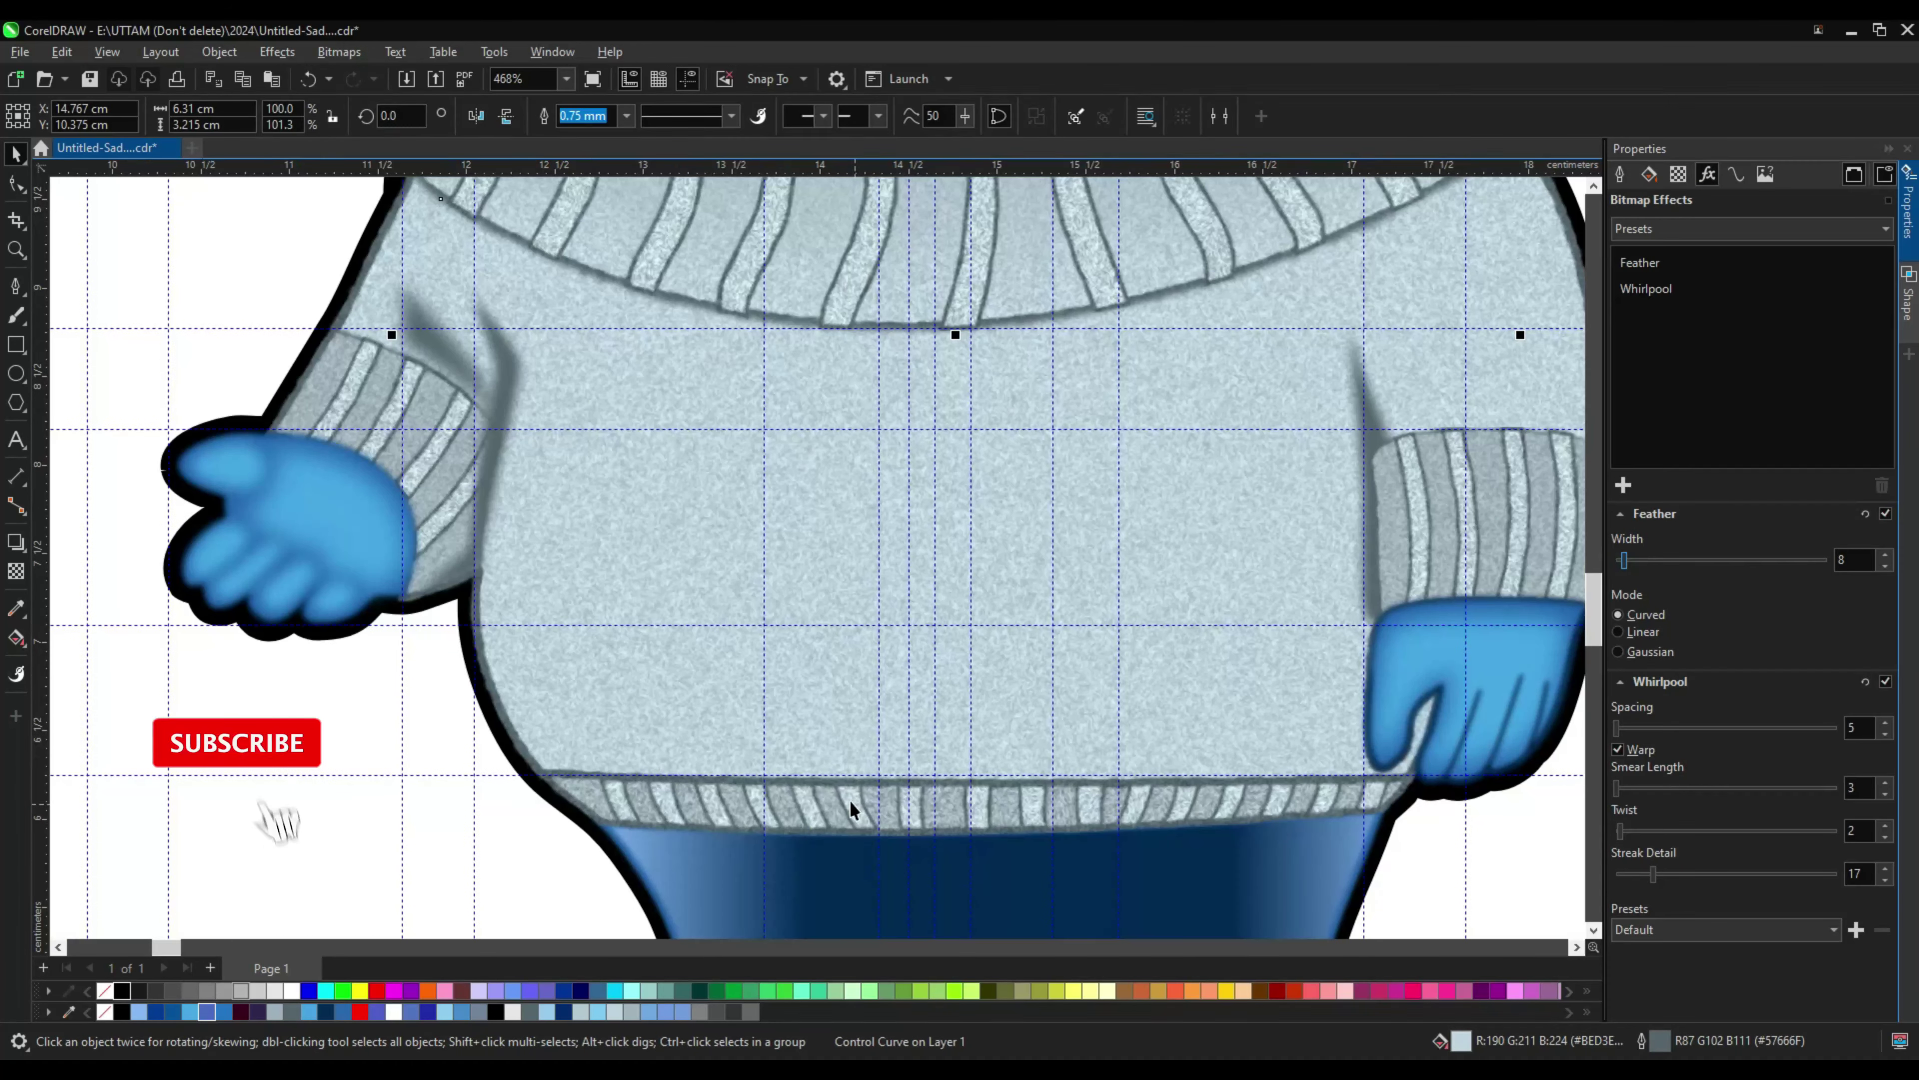
# Step: Apply a Feather blur of width 3 to the sweater's body
pyautogui.click(587, 667)
pyautogui.click(1623, 488)
pyautogui.click(1490, 632)
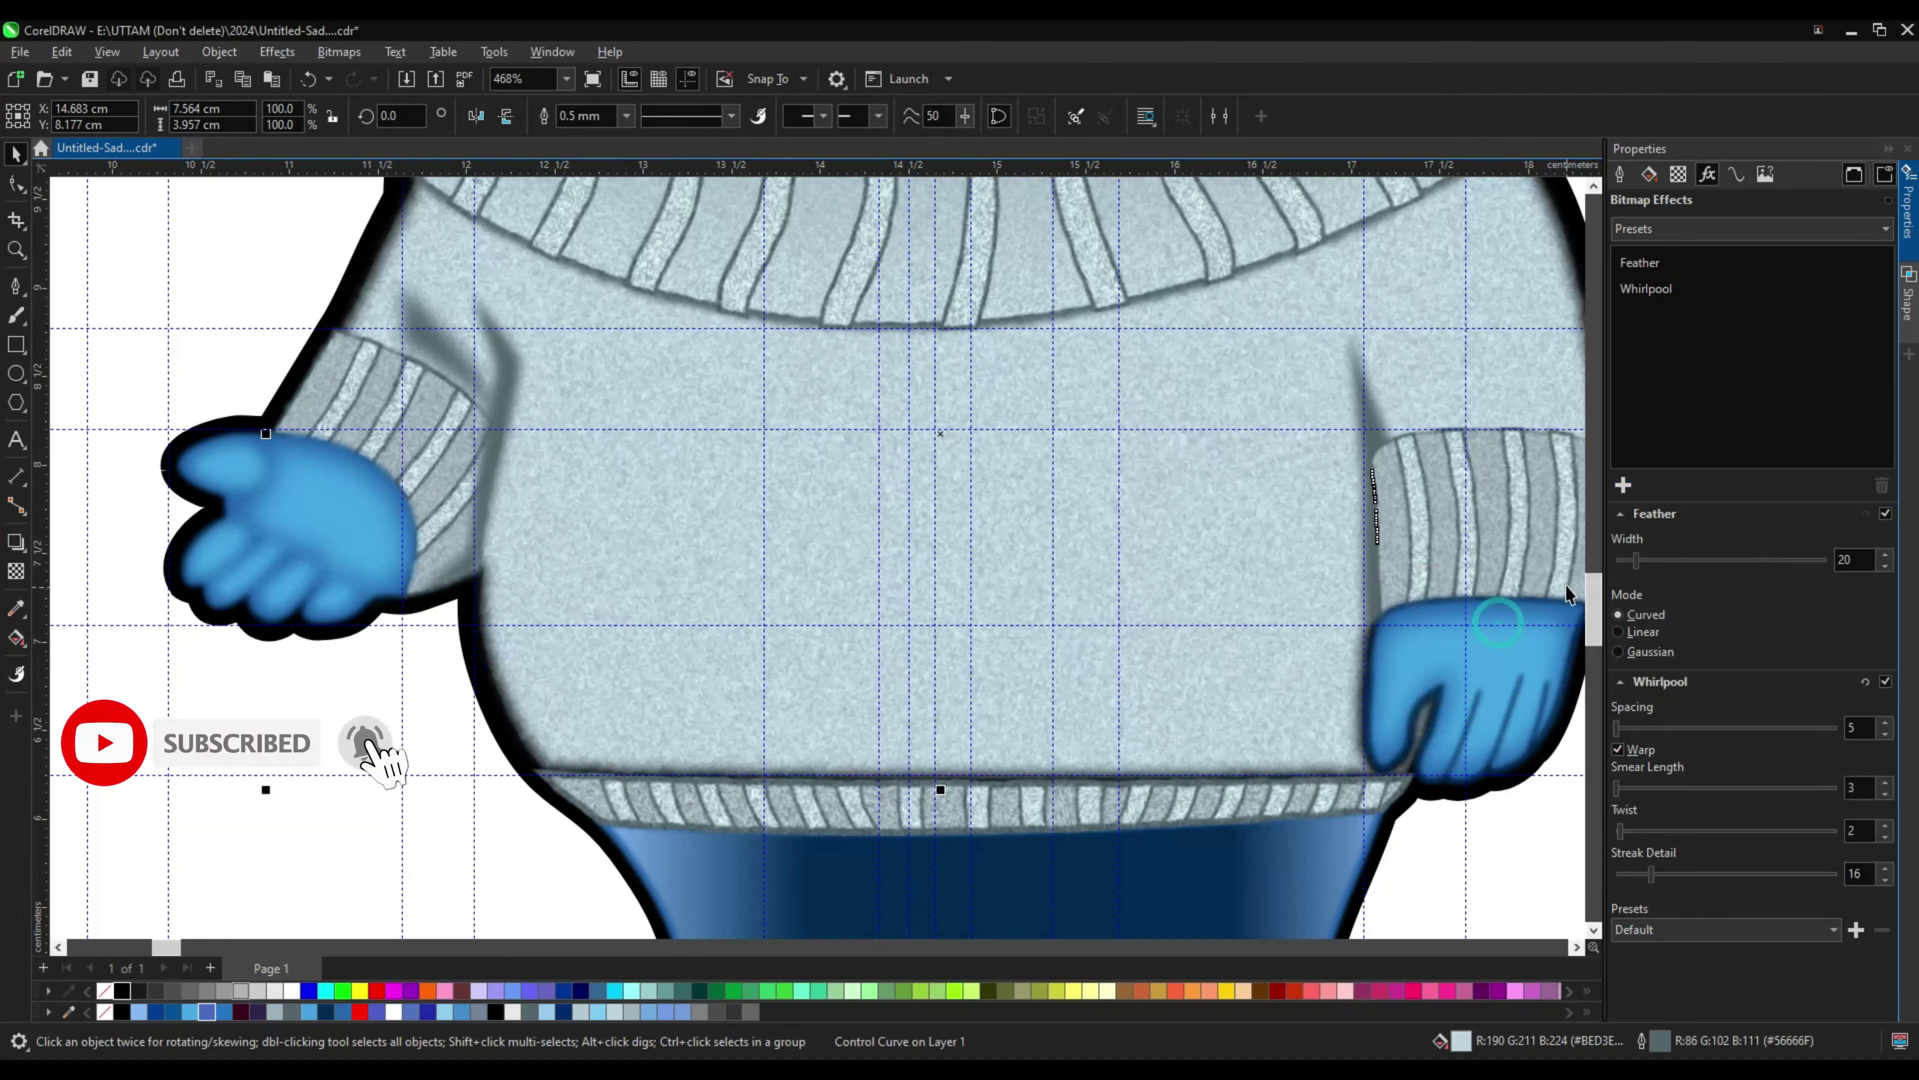
pyautogui.click(1625, 560)
pyautogui.click(1885, 558)
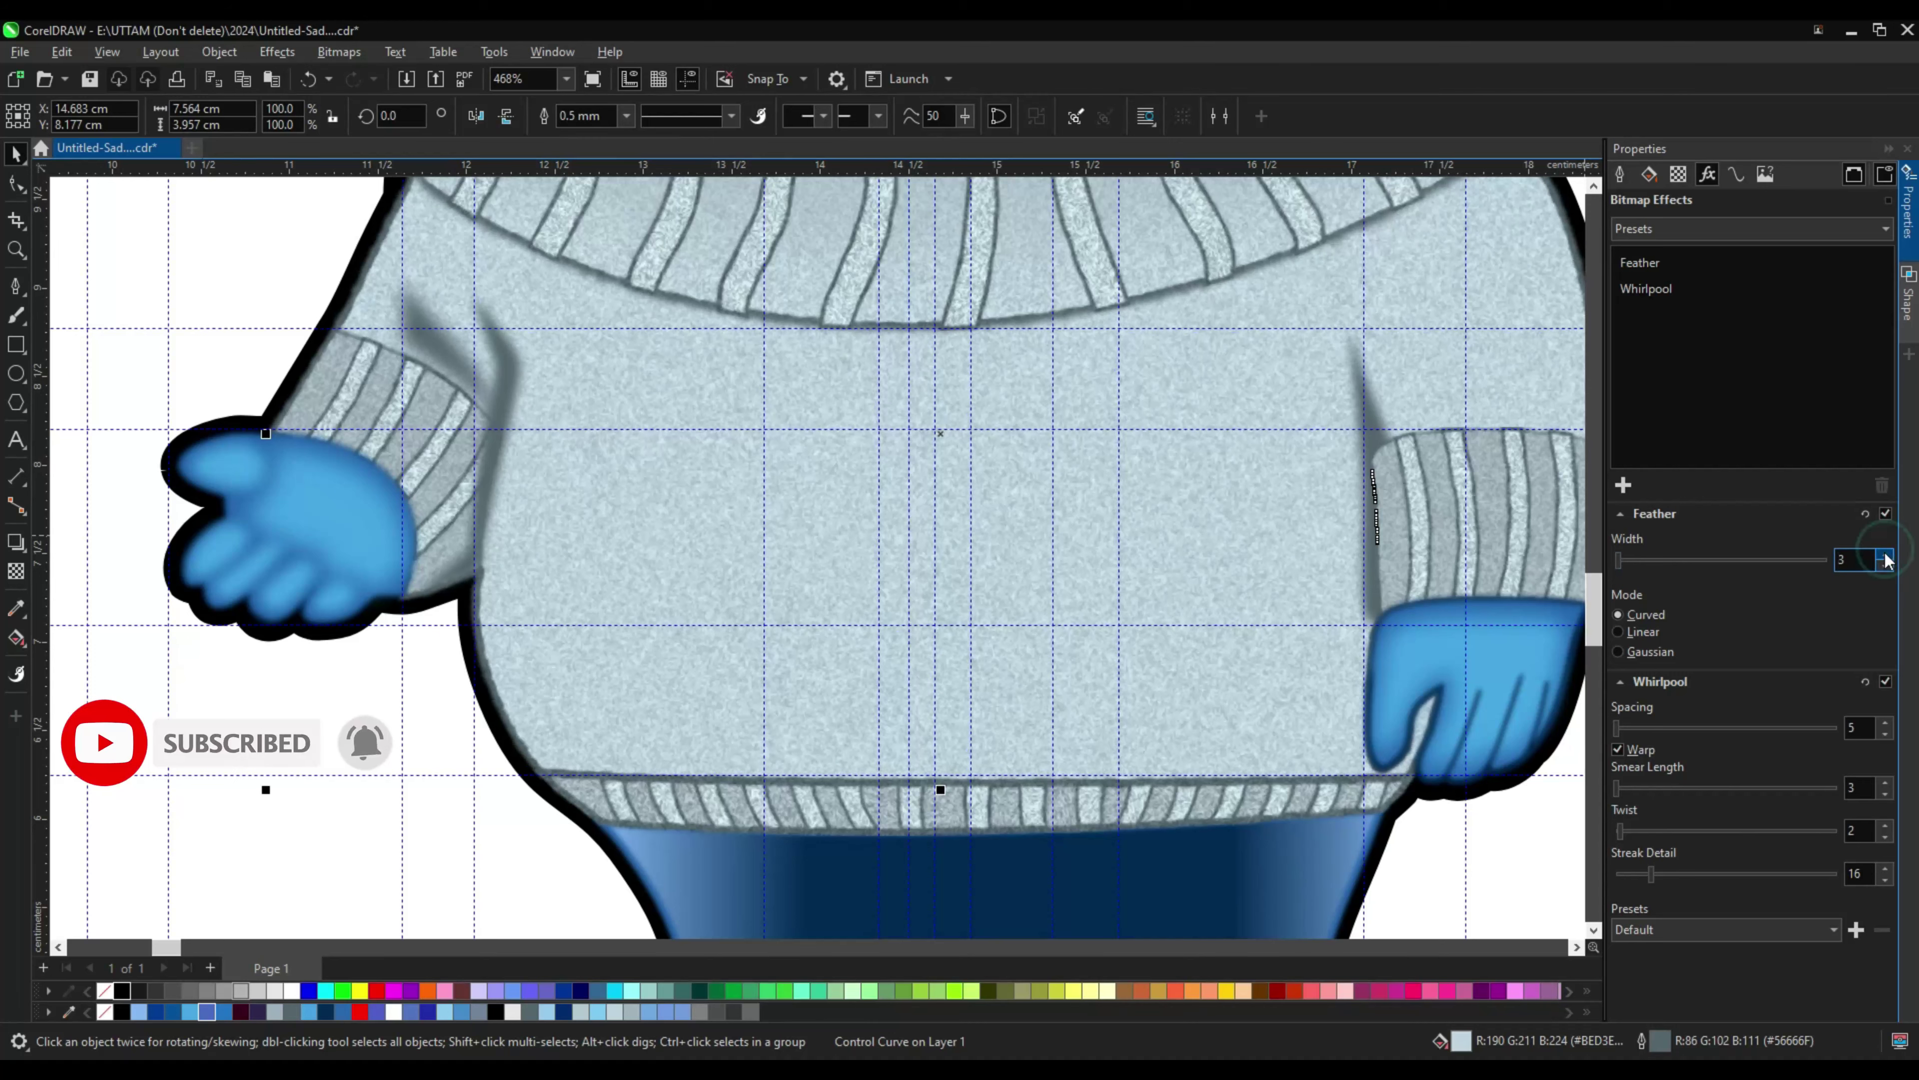
# Step: Apply a Feather blur of width 3 to the sweater's hem and set its outline width to 0.25 mm
pyautogui.click(574, 802)
pyautogui.click(1623, 485)
pyautogui.click(1490, 632)
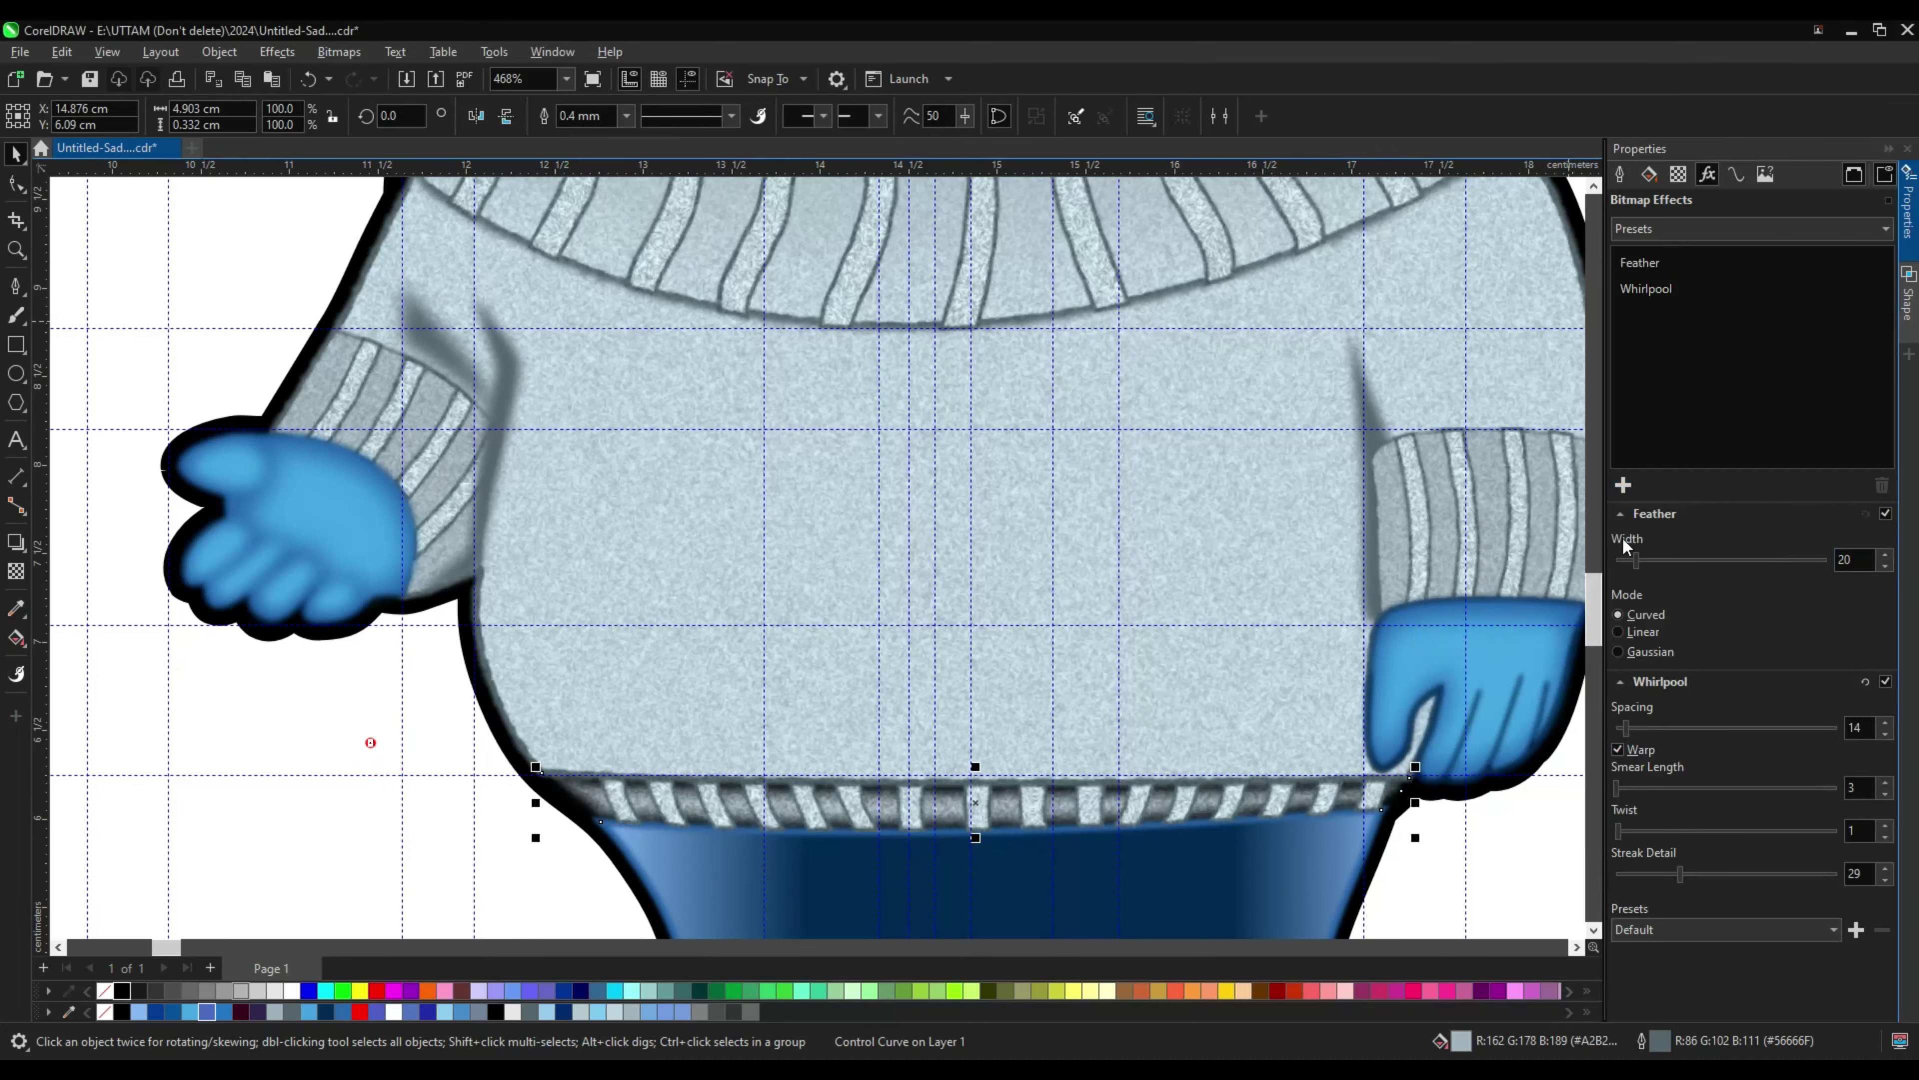
pyautogui.click(578, 189)
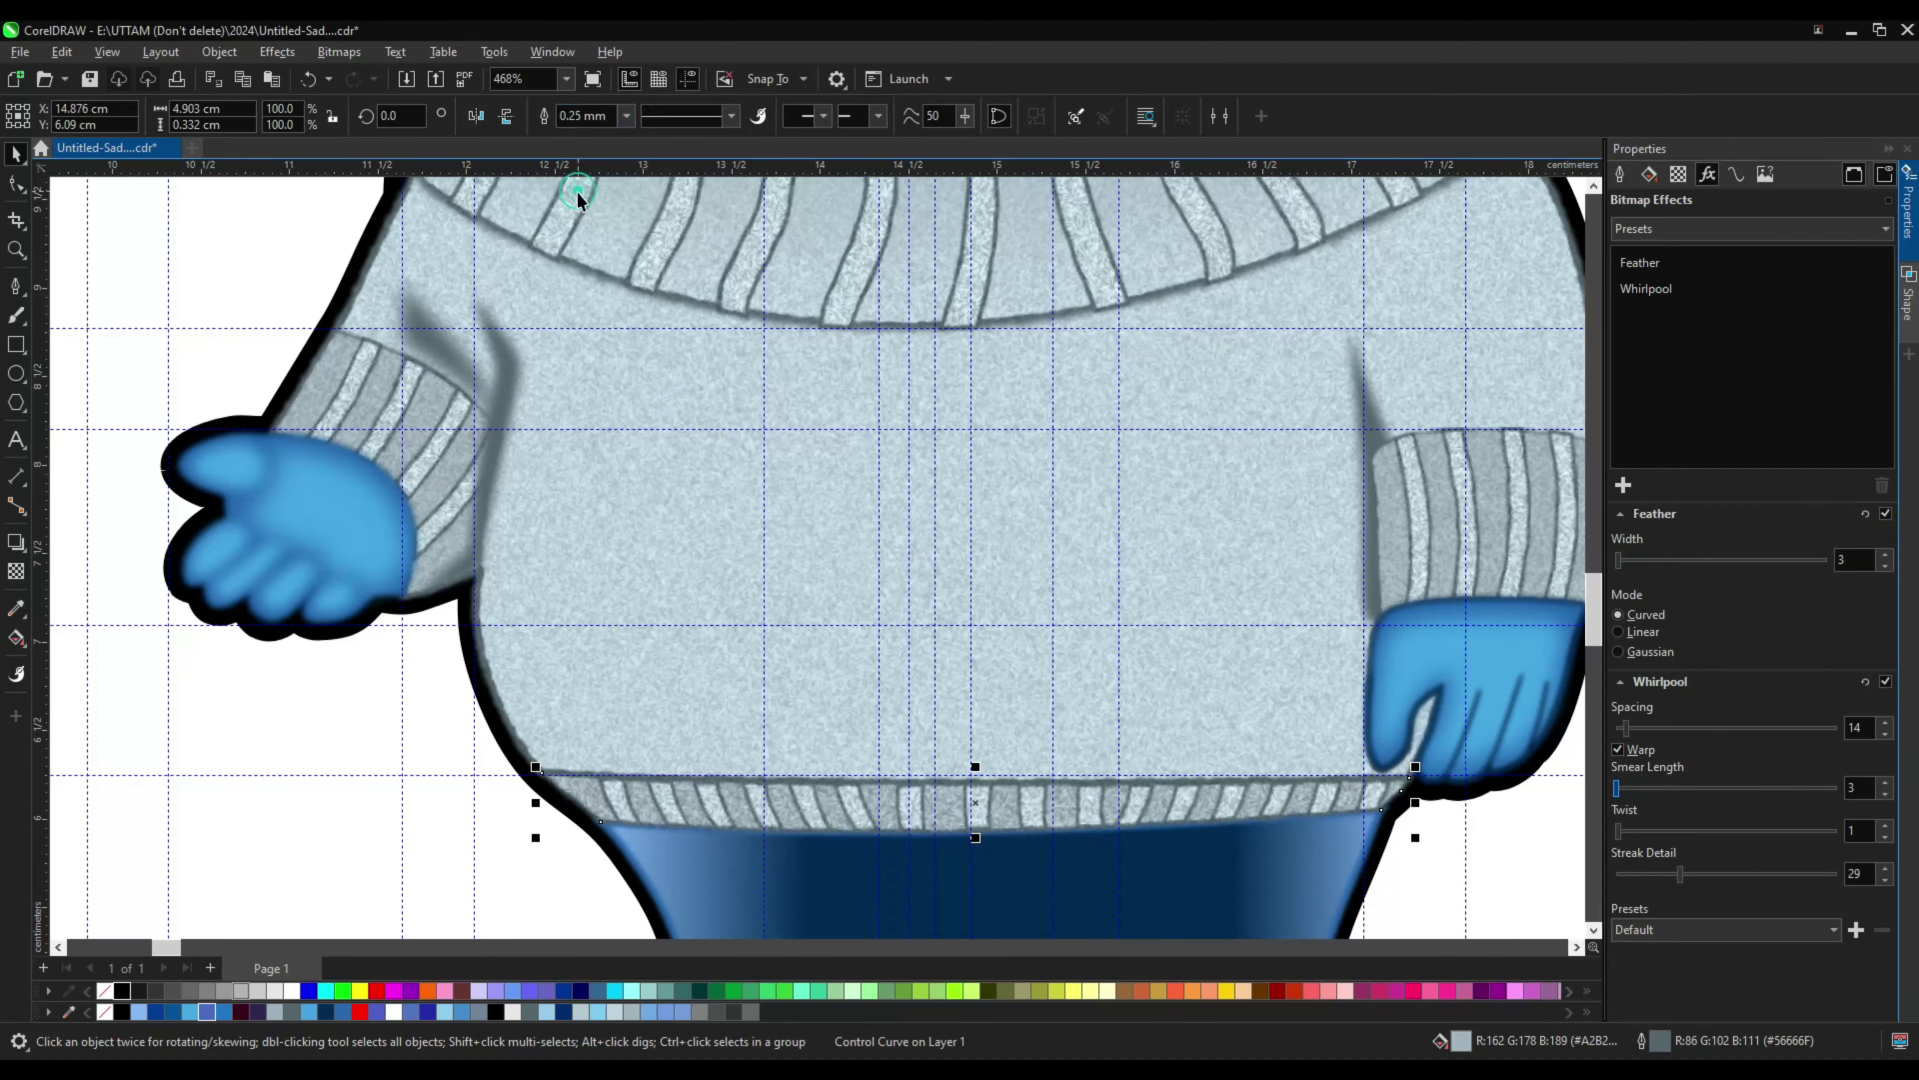
# Step: Select the rib stripes of the collar, both cuffs and the hem and set their outline width to 0.25 mm
pyautogui.scroll(-2, 870, 519)
pyautogui.scroll(5, 870, 519)
pyautogui.scroll(-4, 712, 216)
pyautogui.click(539, 537)
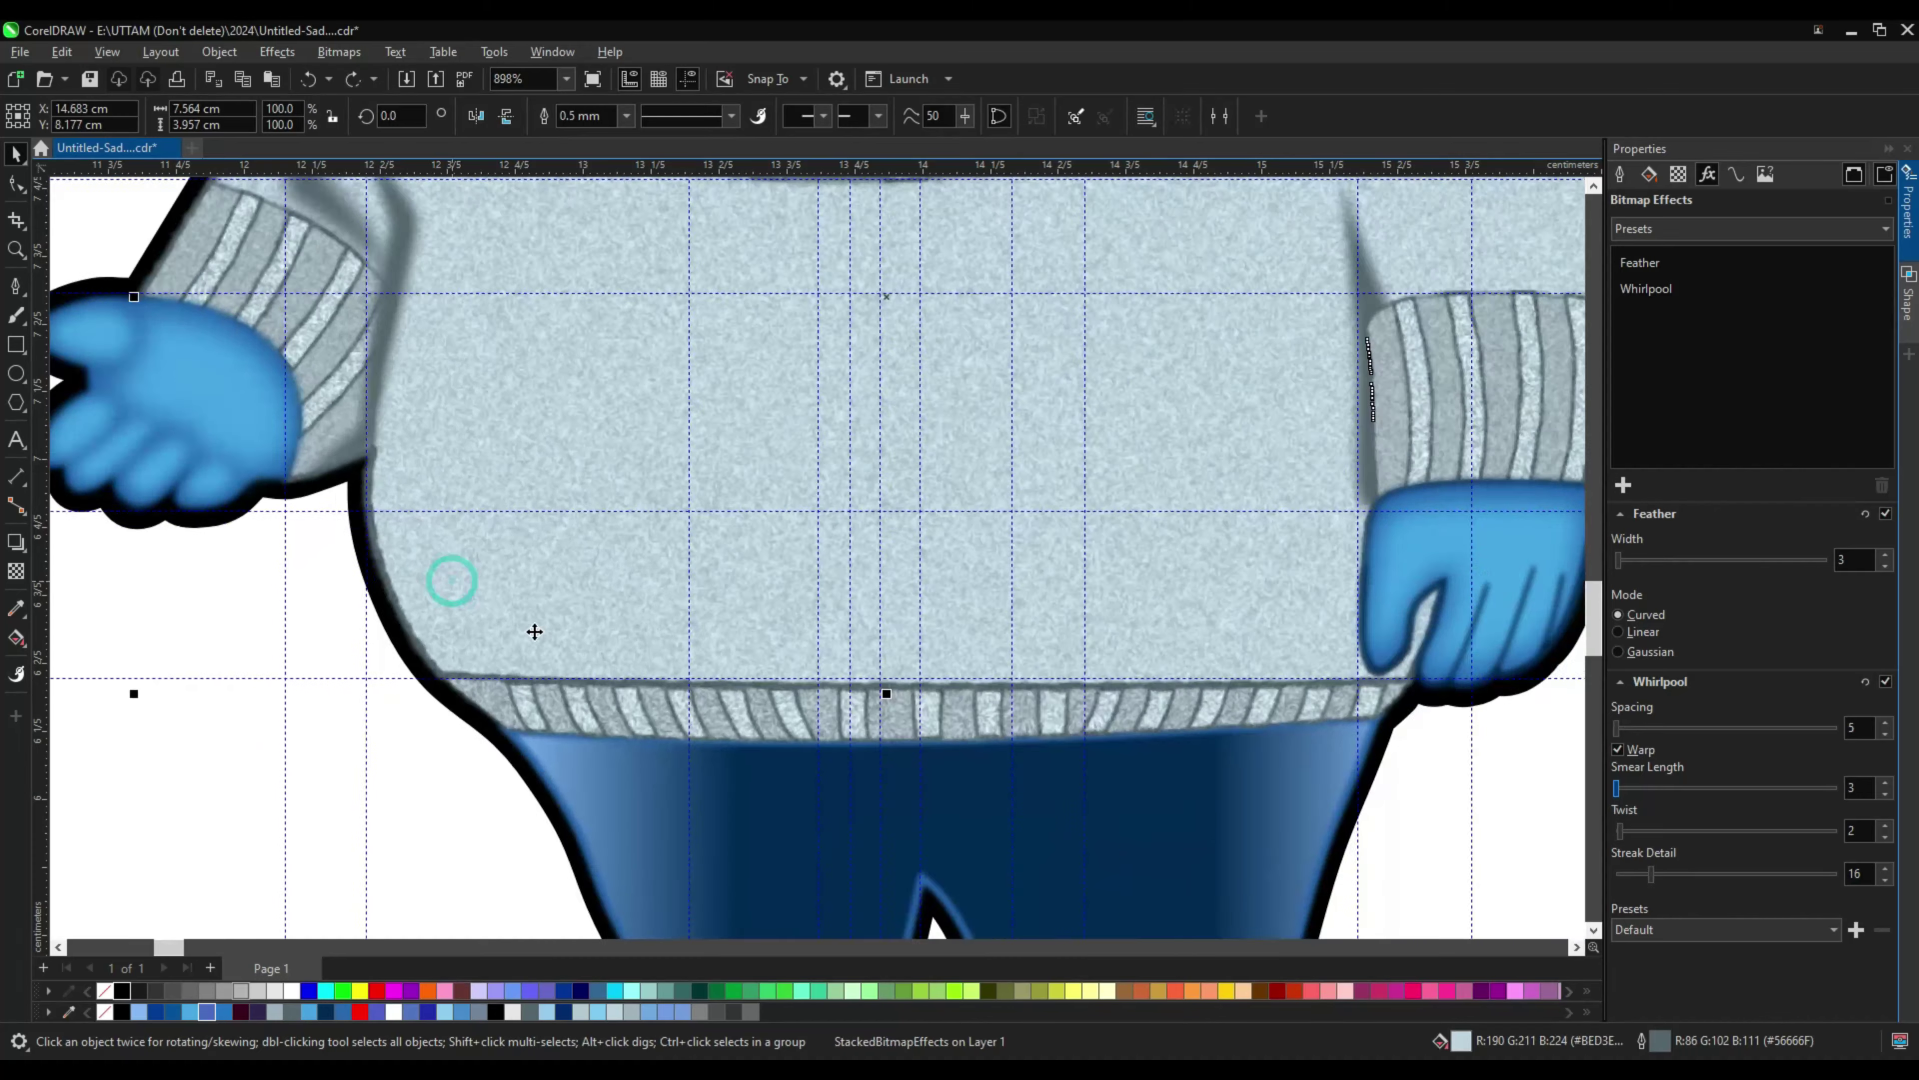
pyautogui.scroll(-3, 570, 304)
pyautogui.scroll(3, 771, 433)
pyautogui.click(771, 433)
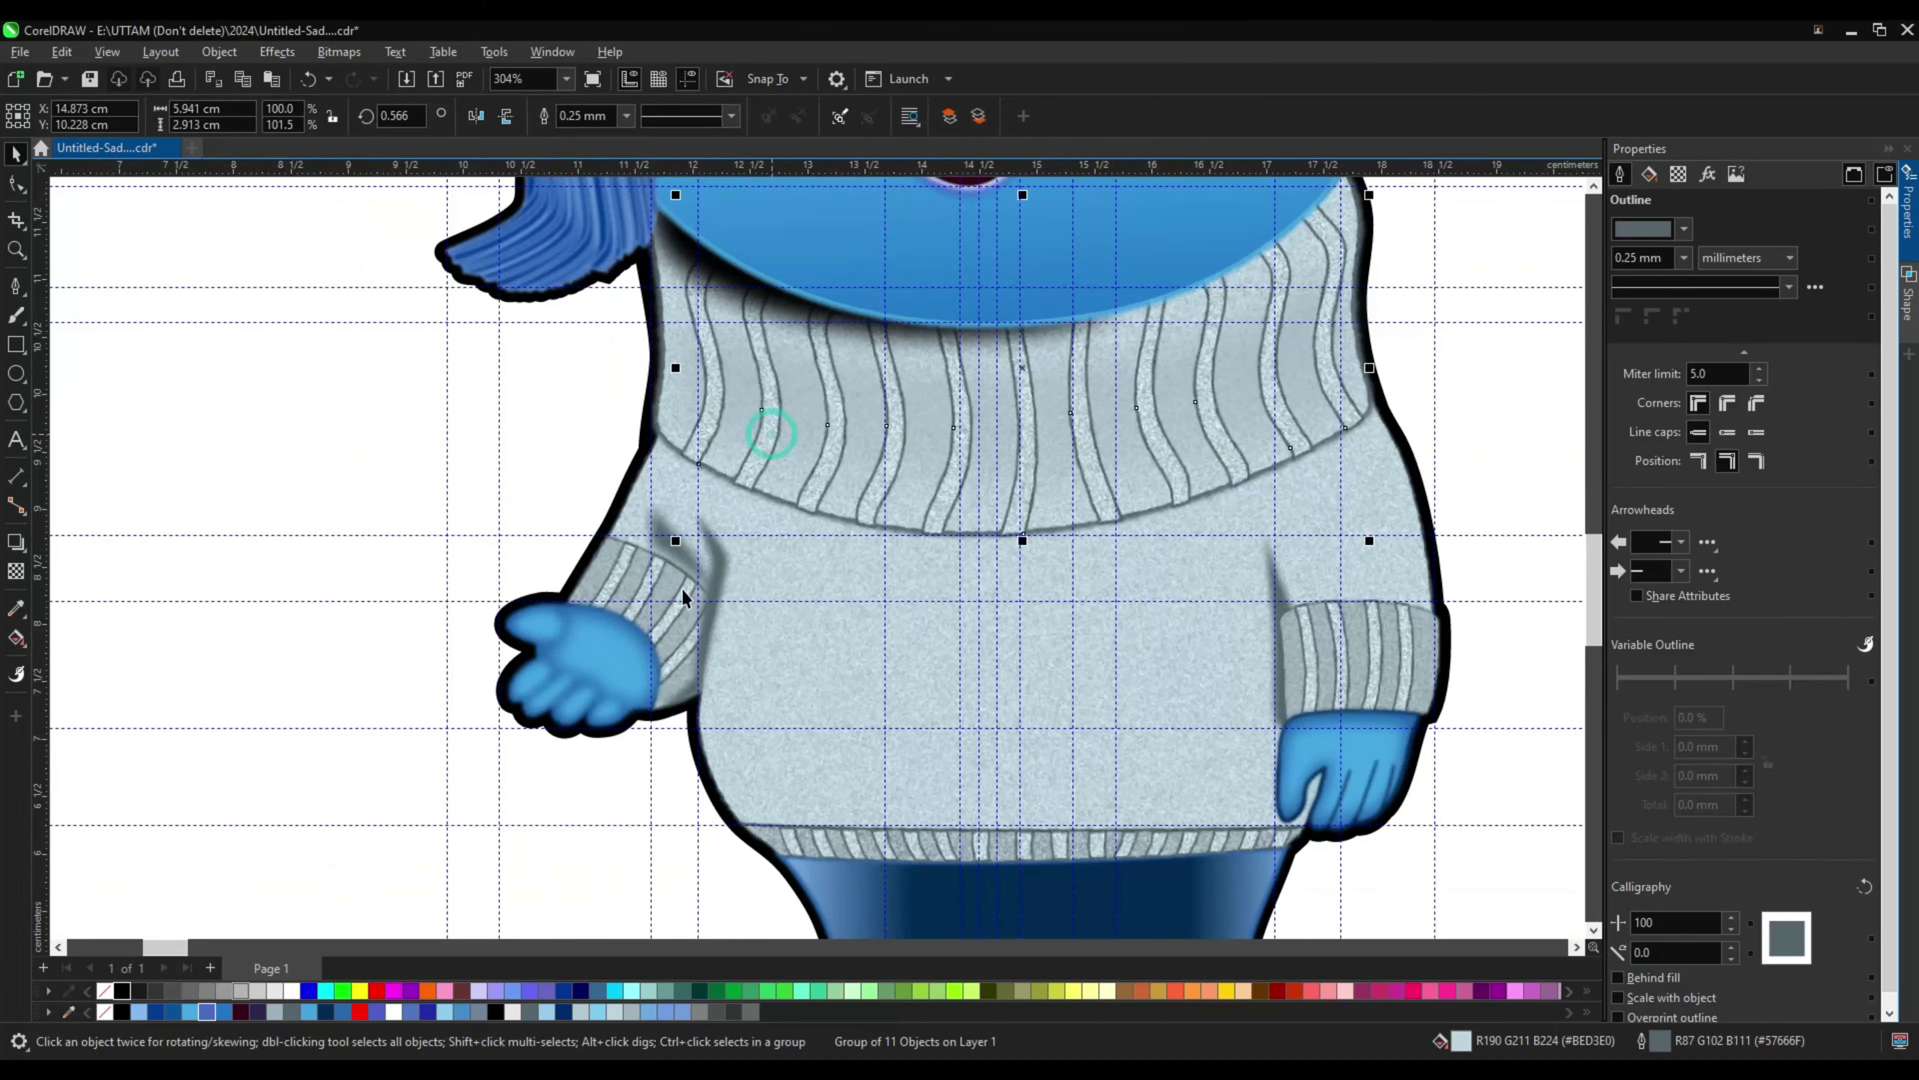
pyautogui.click(882, 118)
pyautogui.scroll(2, 903, 351)
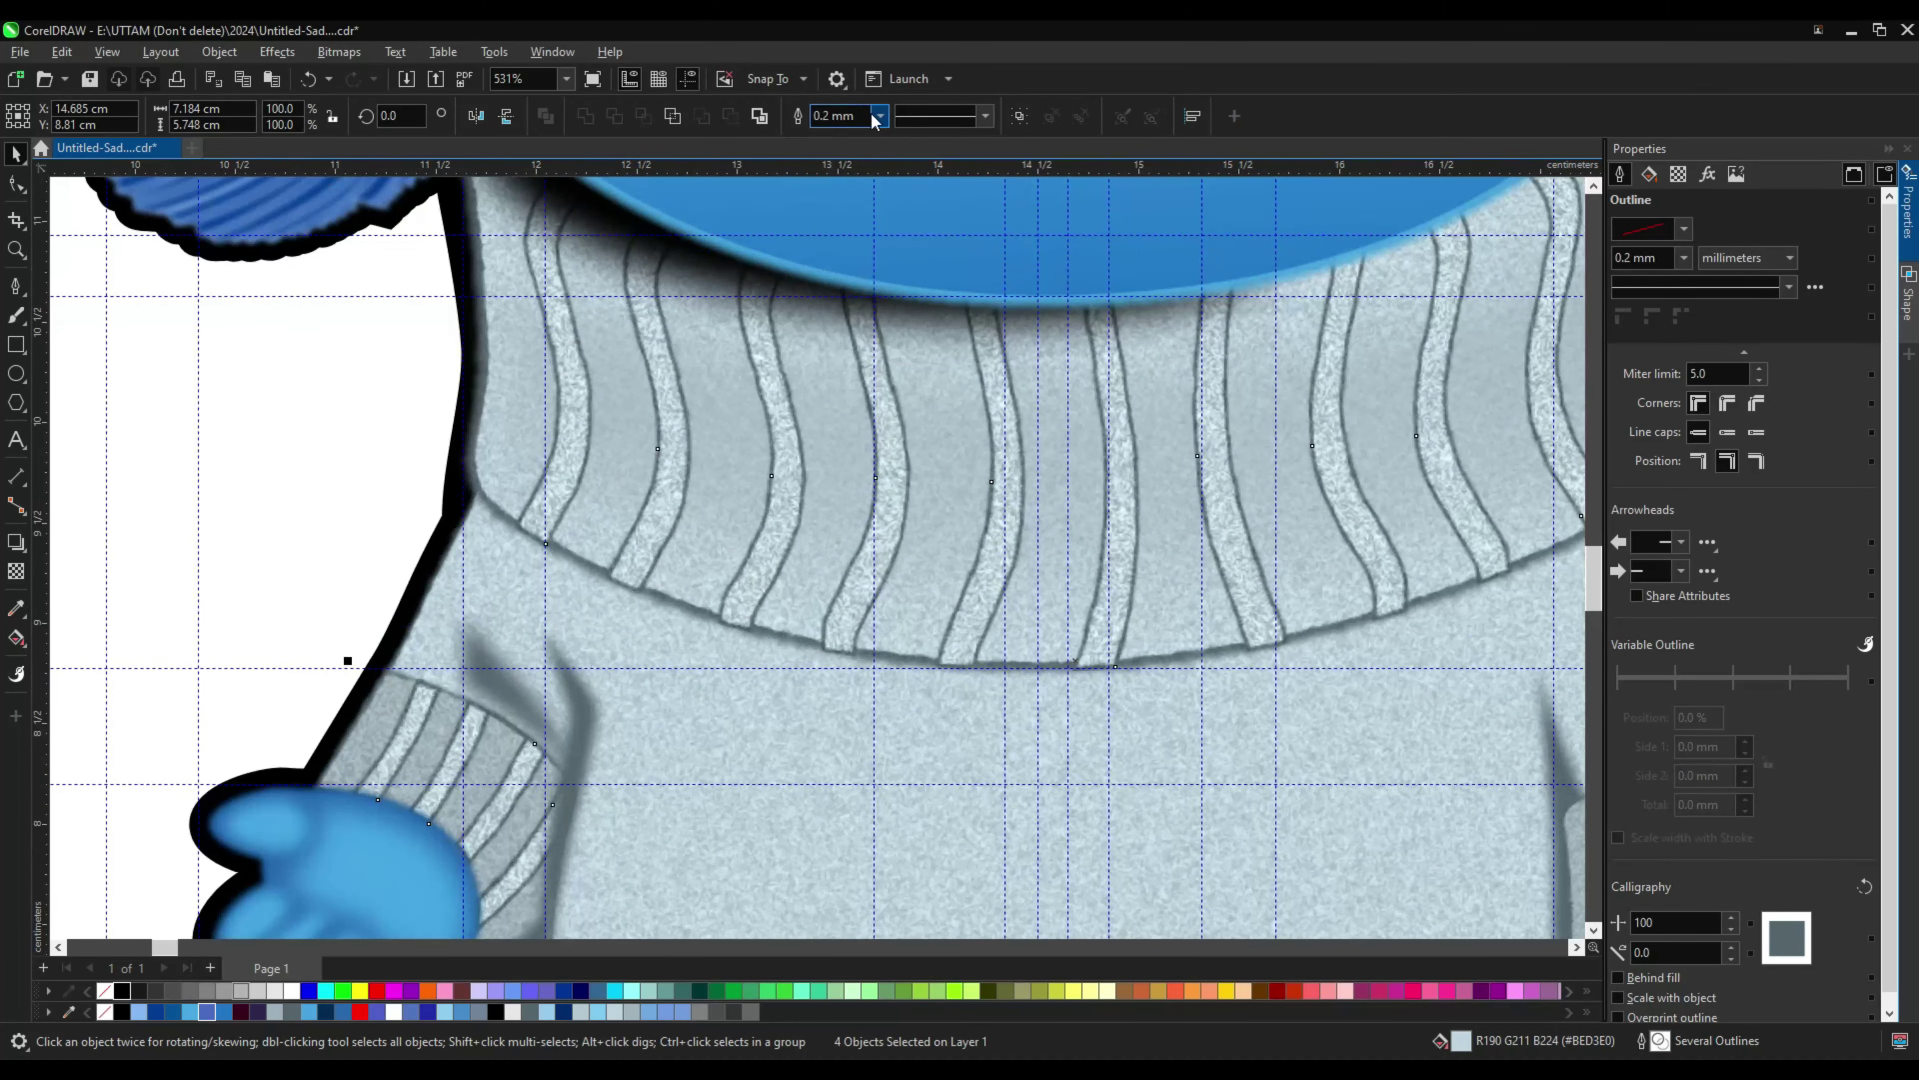
pyautogui.click(880, 115)
pyautogui.click(833, 212)
# Step: Set the rib stripes' Whirlpool effect to spacing 5, twist 3 and streak detail 19, and undo the trial Feather blur
pyautogui.click(1708, 174)
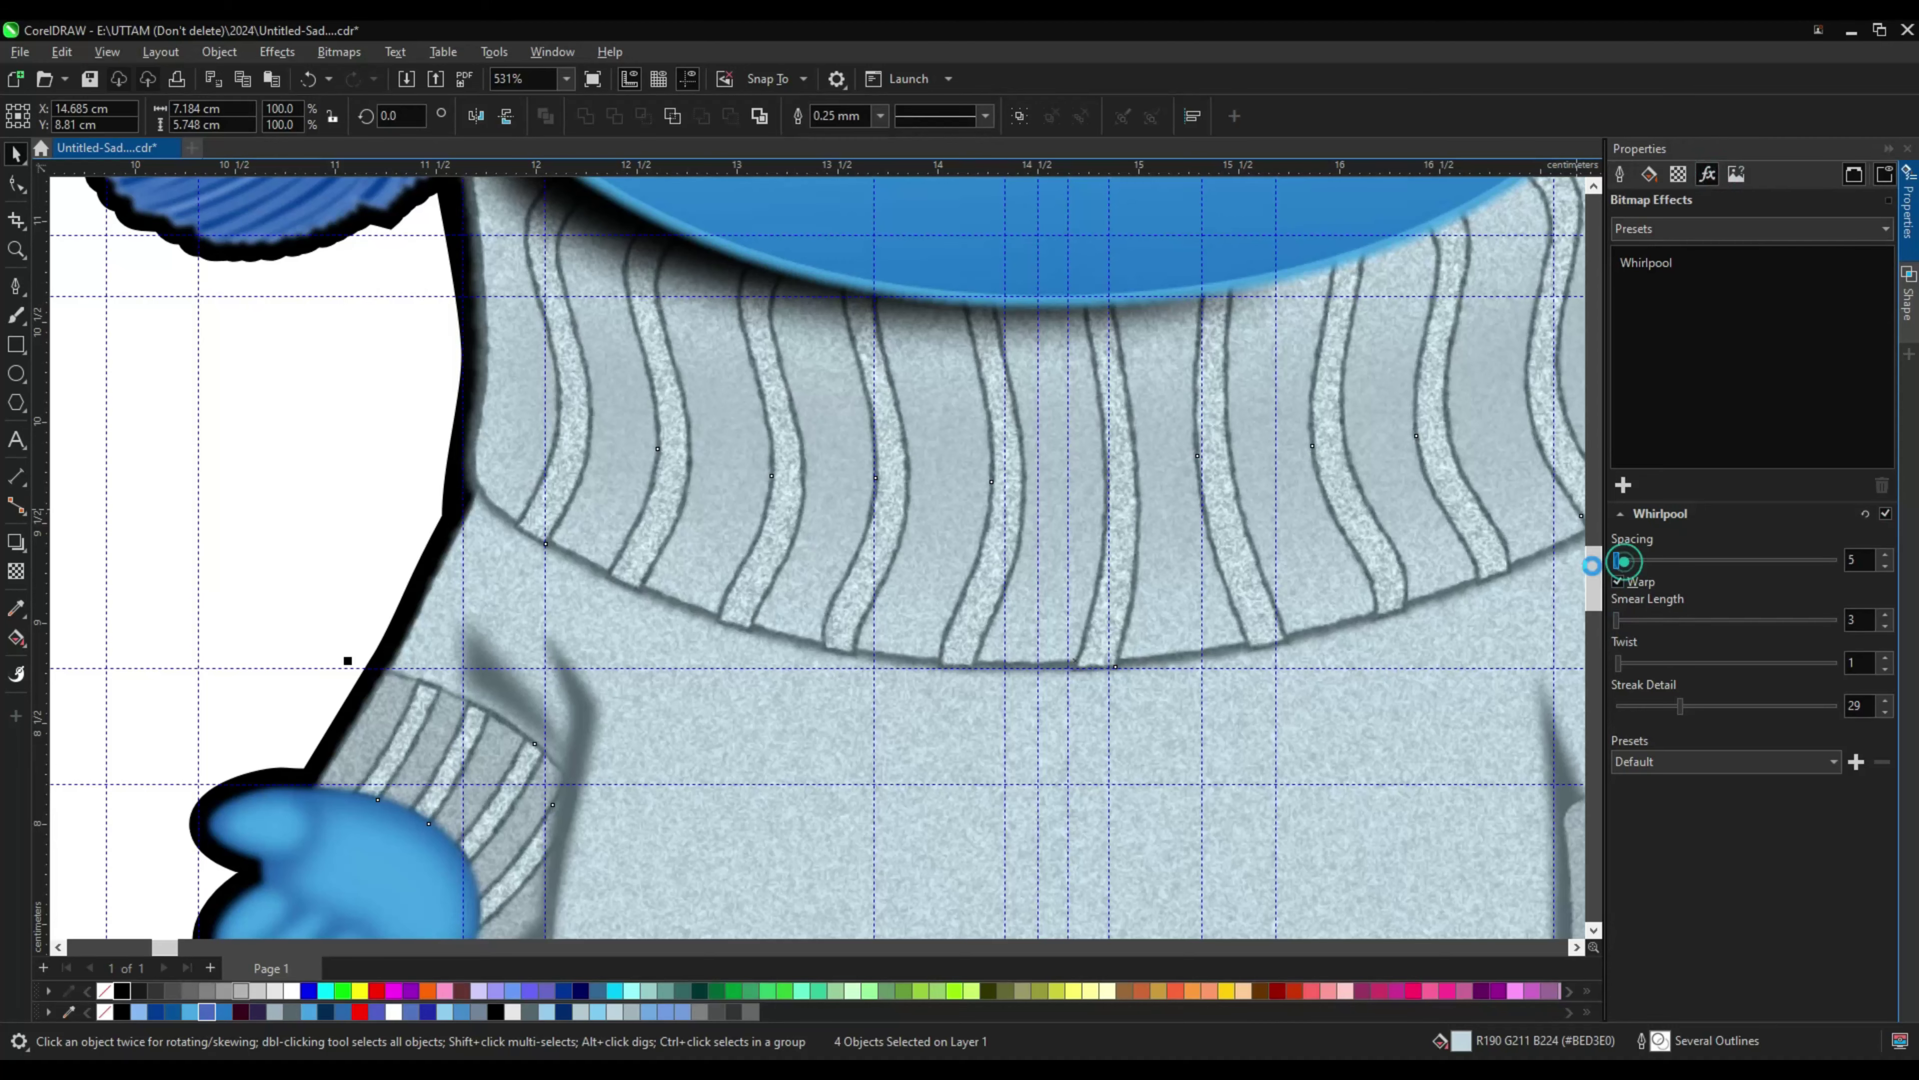
pyautogui.scroll(-2, 990, 662)
pyautogui.click(1623, 485)
pyautogui.moveTo(1572, 575)
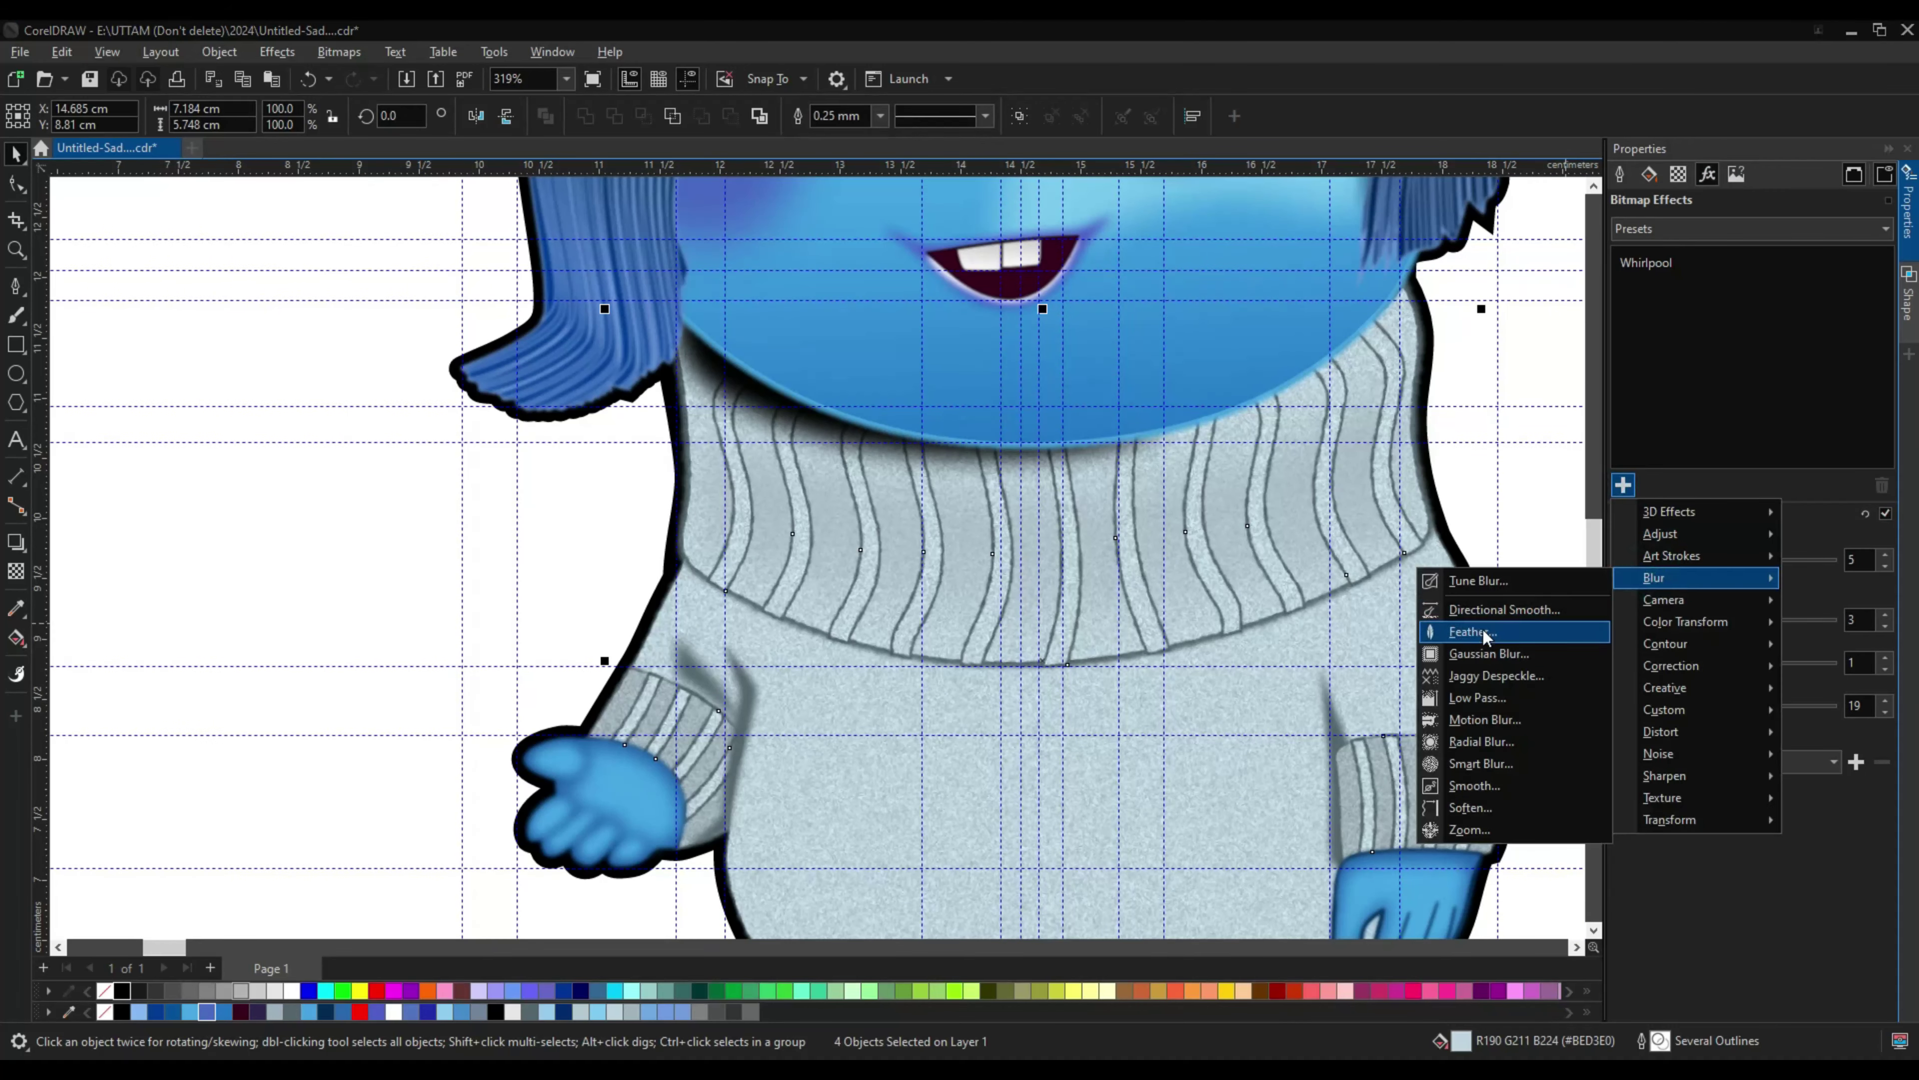
pyautogui.click(1628, 565)
pyautogui.hotkey('ctrl', 'z')
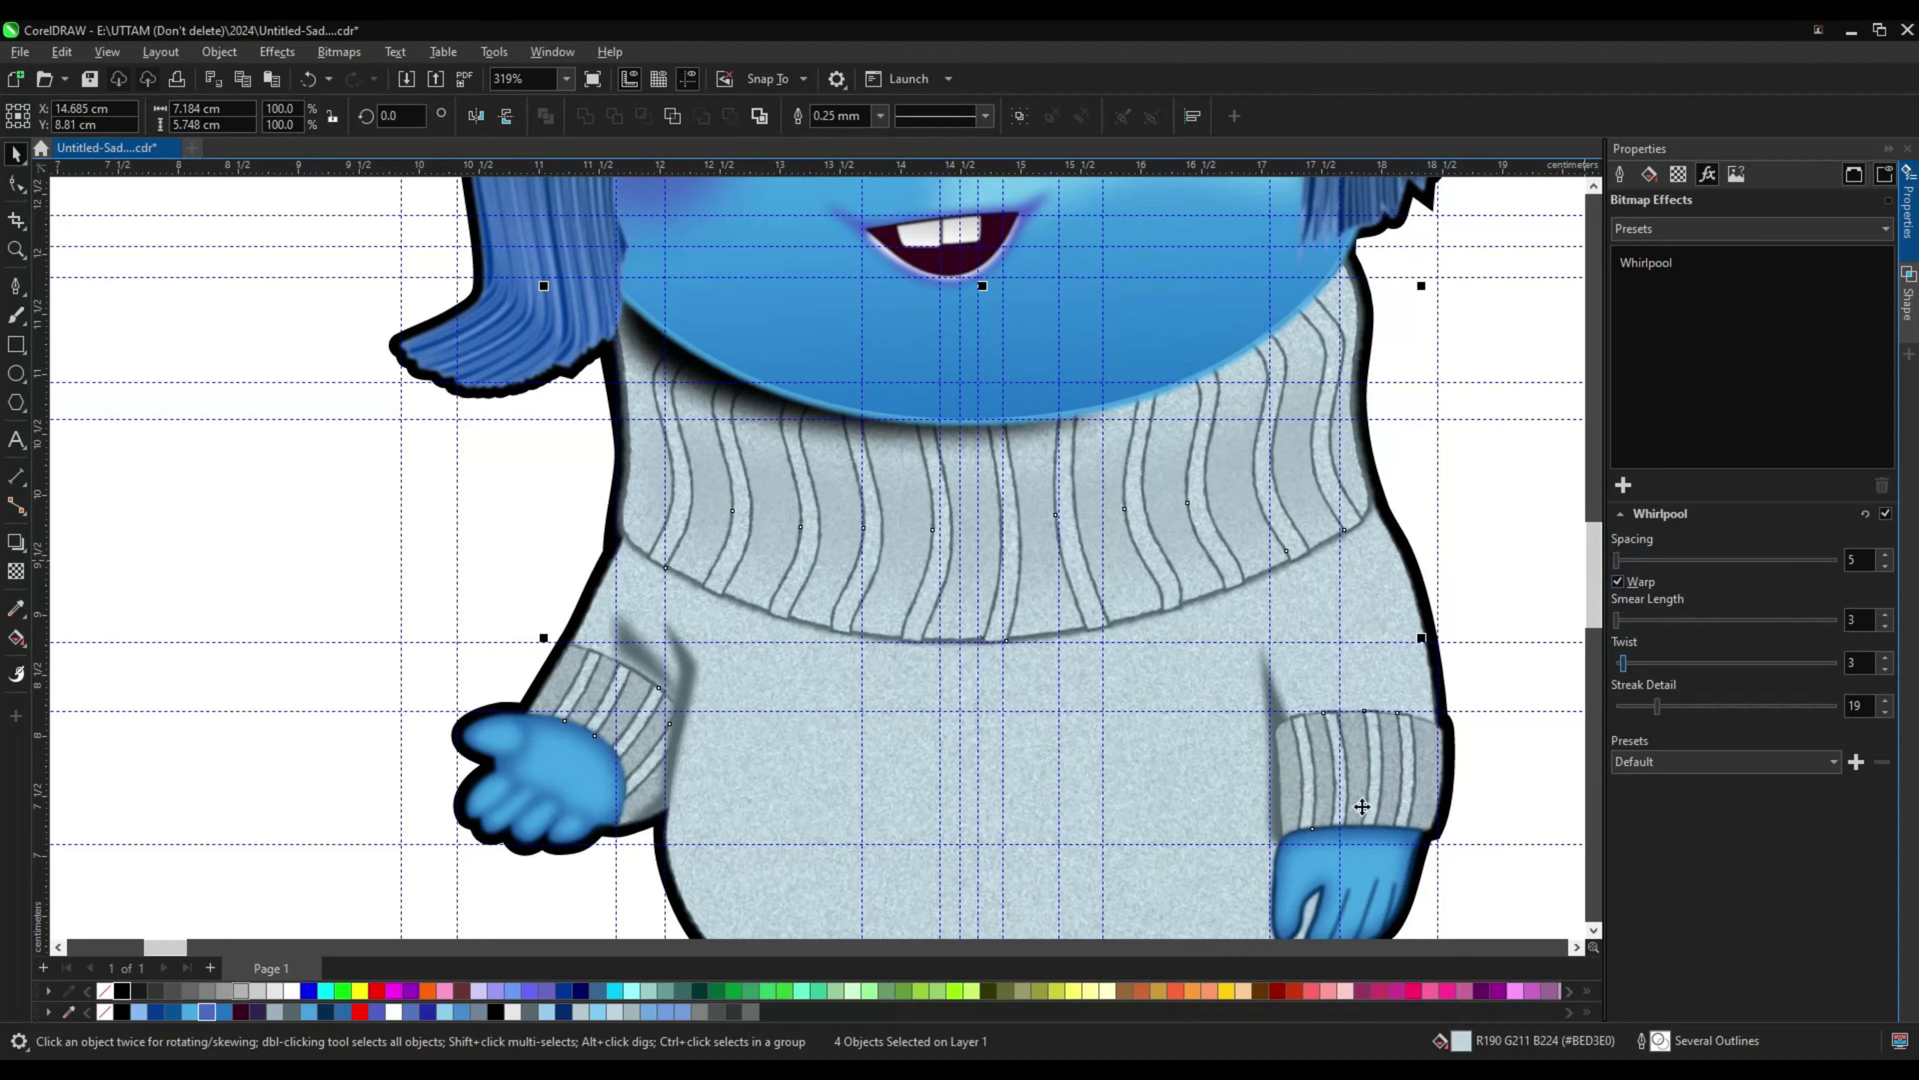
pyautogui.scroll(2, 1361, 807)
pyautogui.scroll(-5, 1156, 680)
pyautogui.scroll(5, 970, 711)
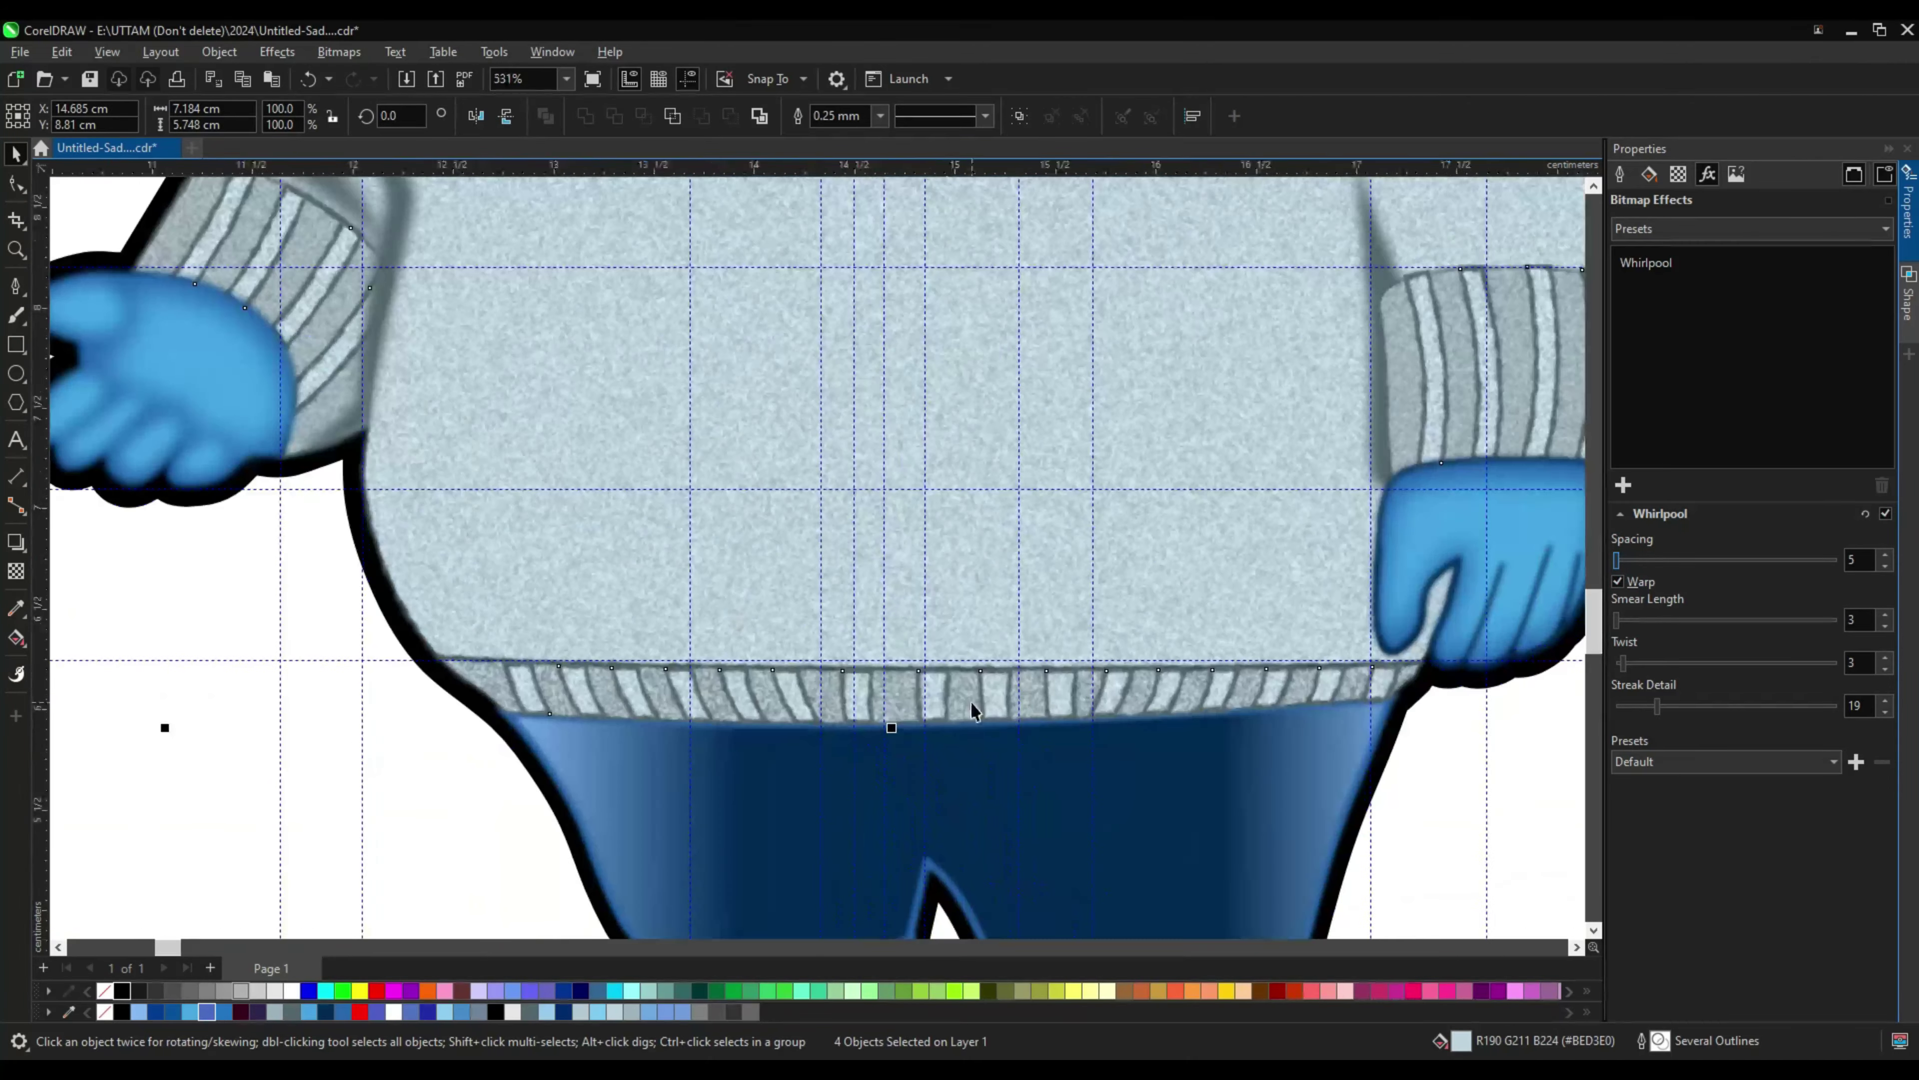
pyautogui.scroll(-5, 970, 711)
pyautogui.scroll(3, 832, 772)
pyautogui.press('i')
pyautogui.scroll(-3, 934, 686)
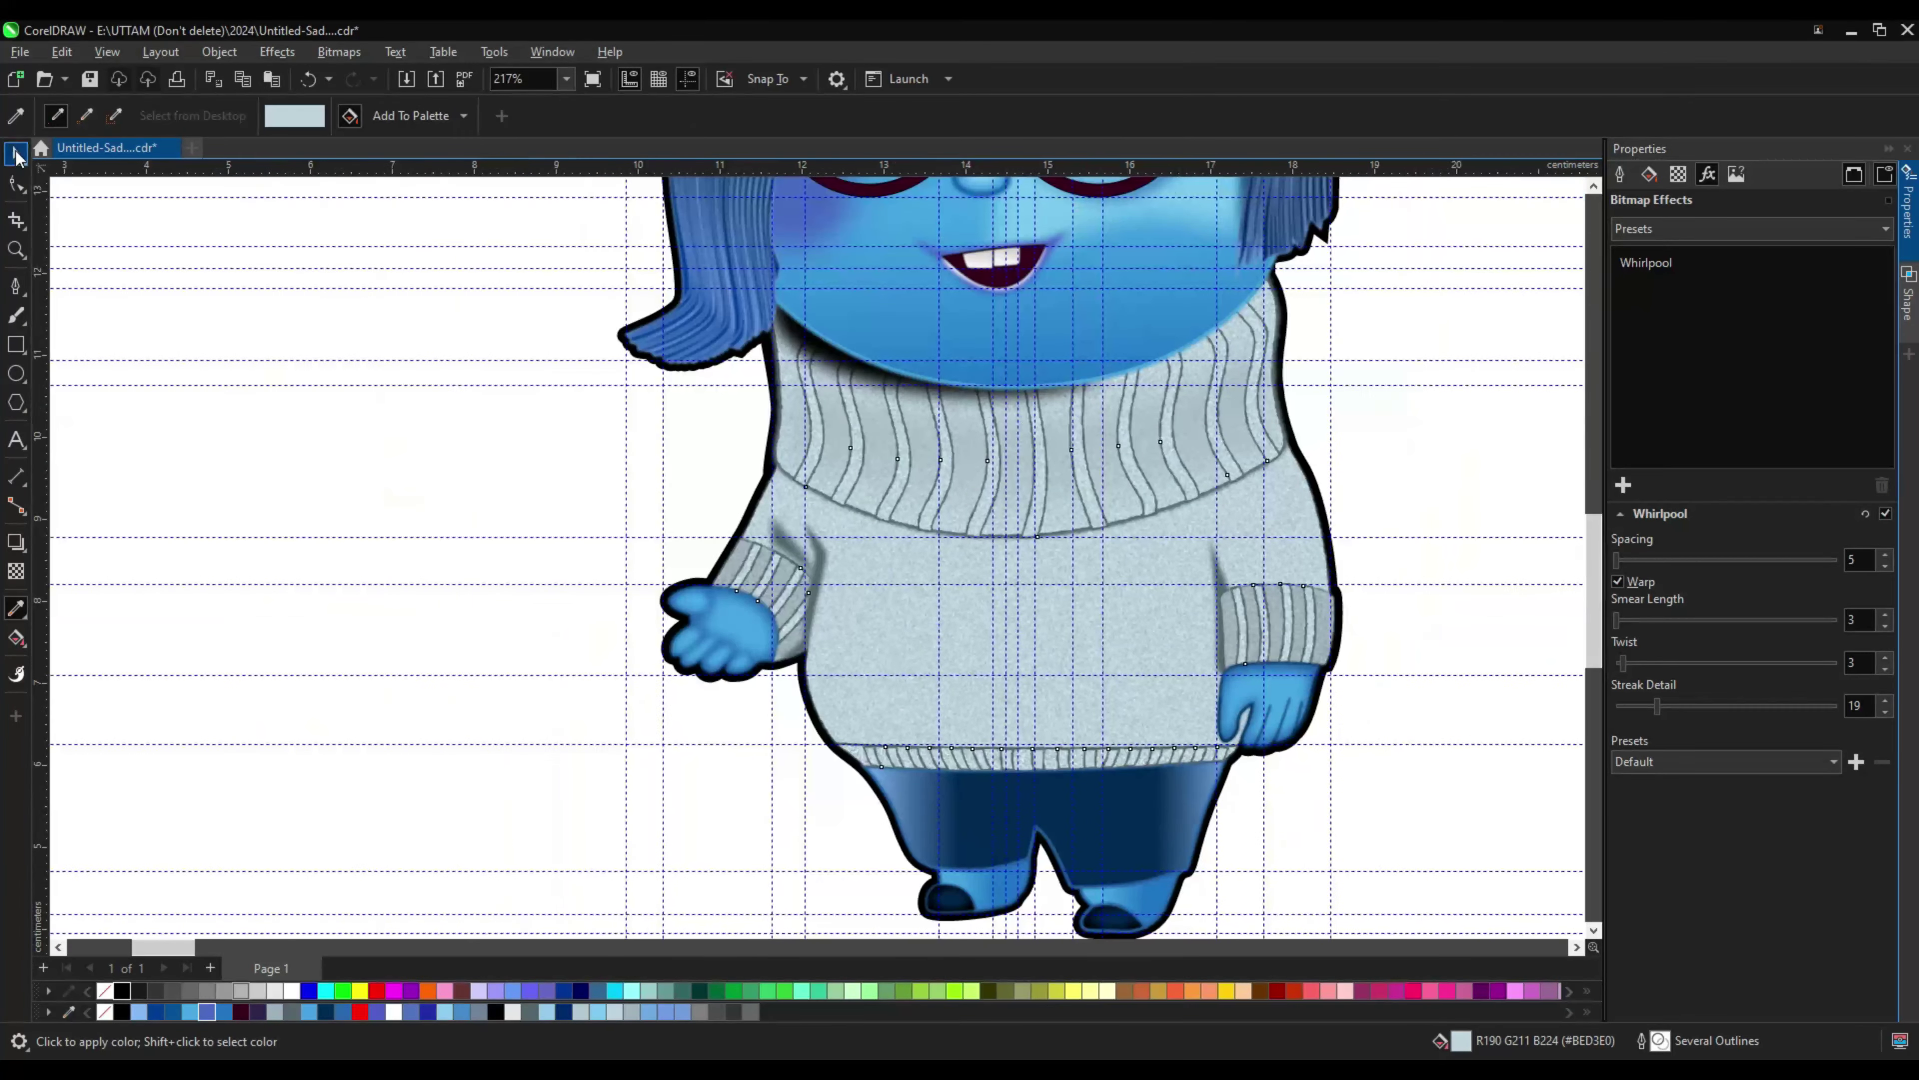
pyautogui.click(16, 155)
# Step: Apply a Feather blur of width 8 to the character's dark blue trousers
pyautogui.scroll(2, 1064, 749)
pyautogui.click(944, 757)
pyautogui.scroll(-2, 945, 749)
pyautogui.scroll(4, 750, 727)
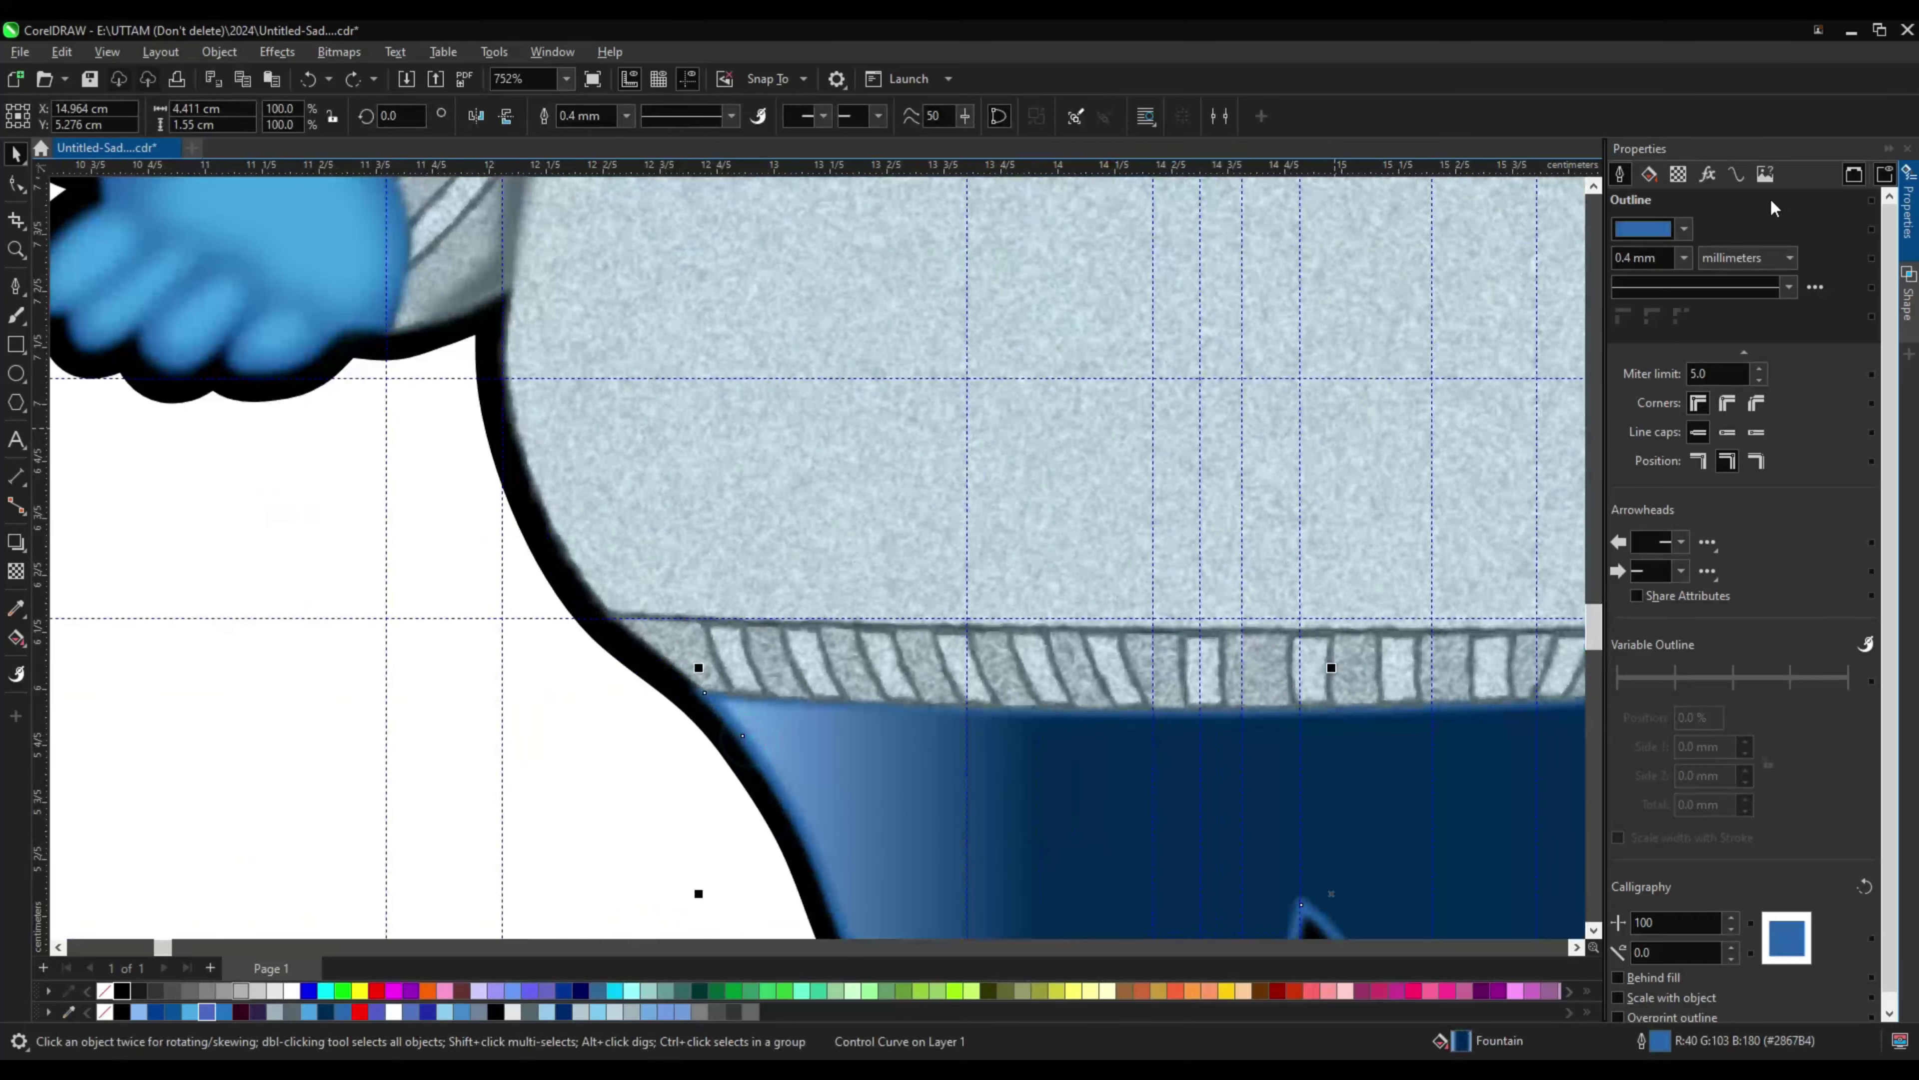
pyautogui.click(1707, 174)
pyautogui.click(1623, 485)
pyautogui.moveTo(1650, 574)
pyautogui.click(1478, 634)
pyautogui.scroll(-3, 941, 586)
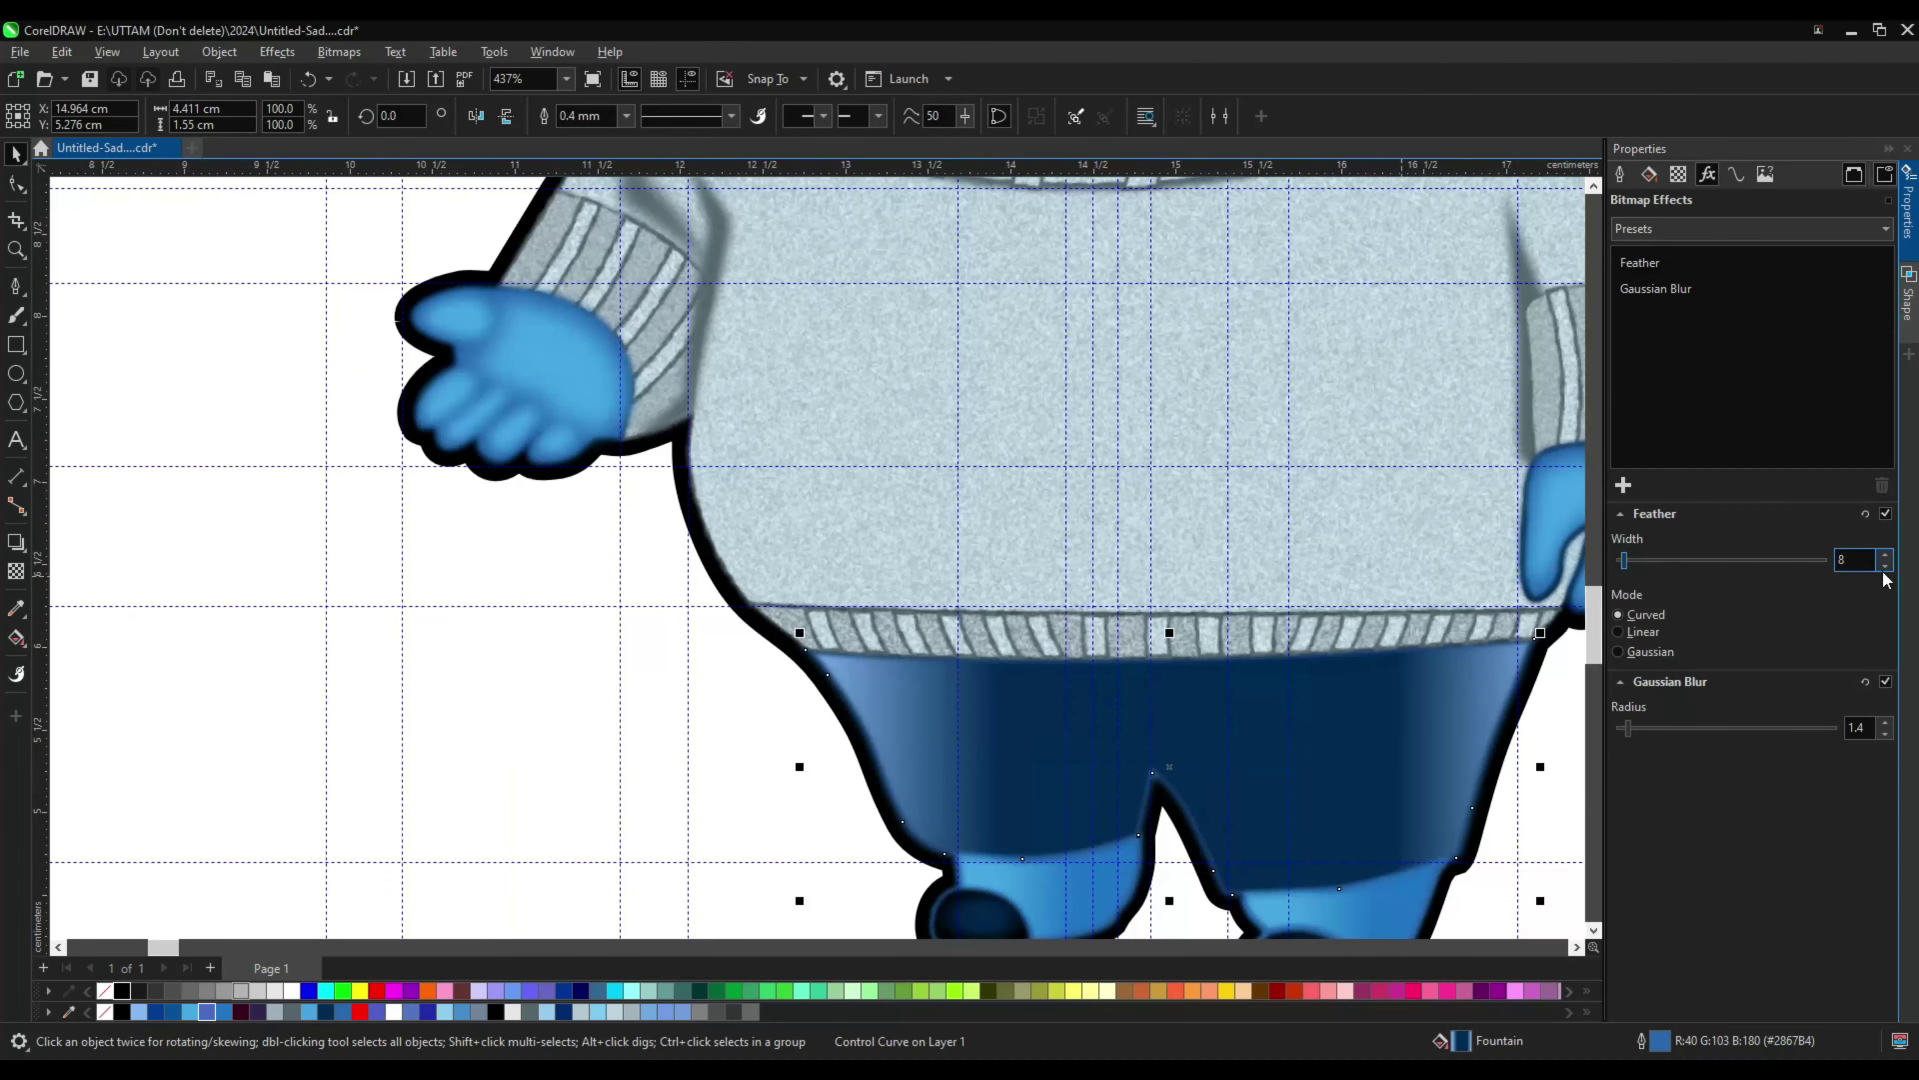
pyautogui.click(651, 672)
# Step: Apply a Plastic texture effect to the glasses with highlight 90 and depth 27, and undo the last smoothness change
pyautogui.scroll(-1, 651, 672)
pyautogui.scroll(-2, 651, 673)
pyautogui.scroll(3, 1039, 809)
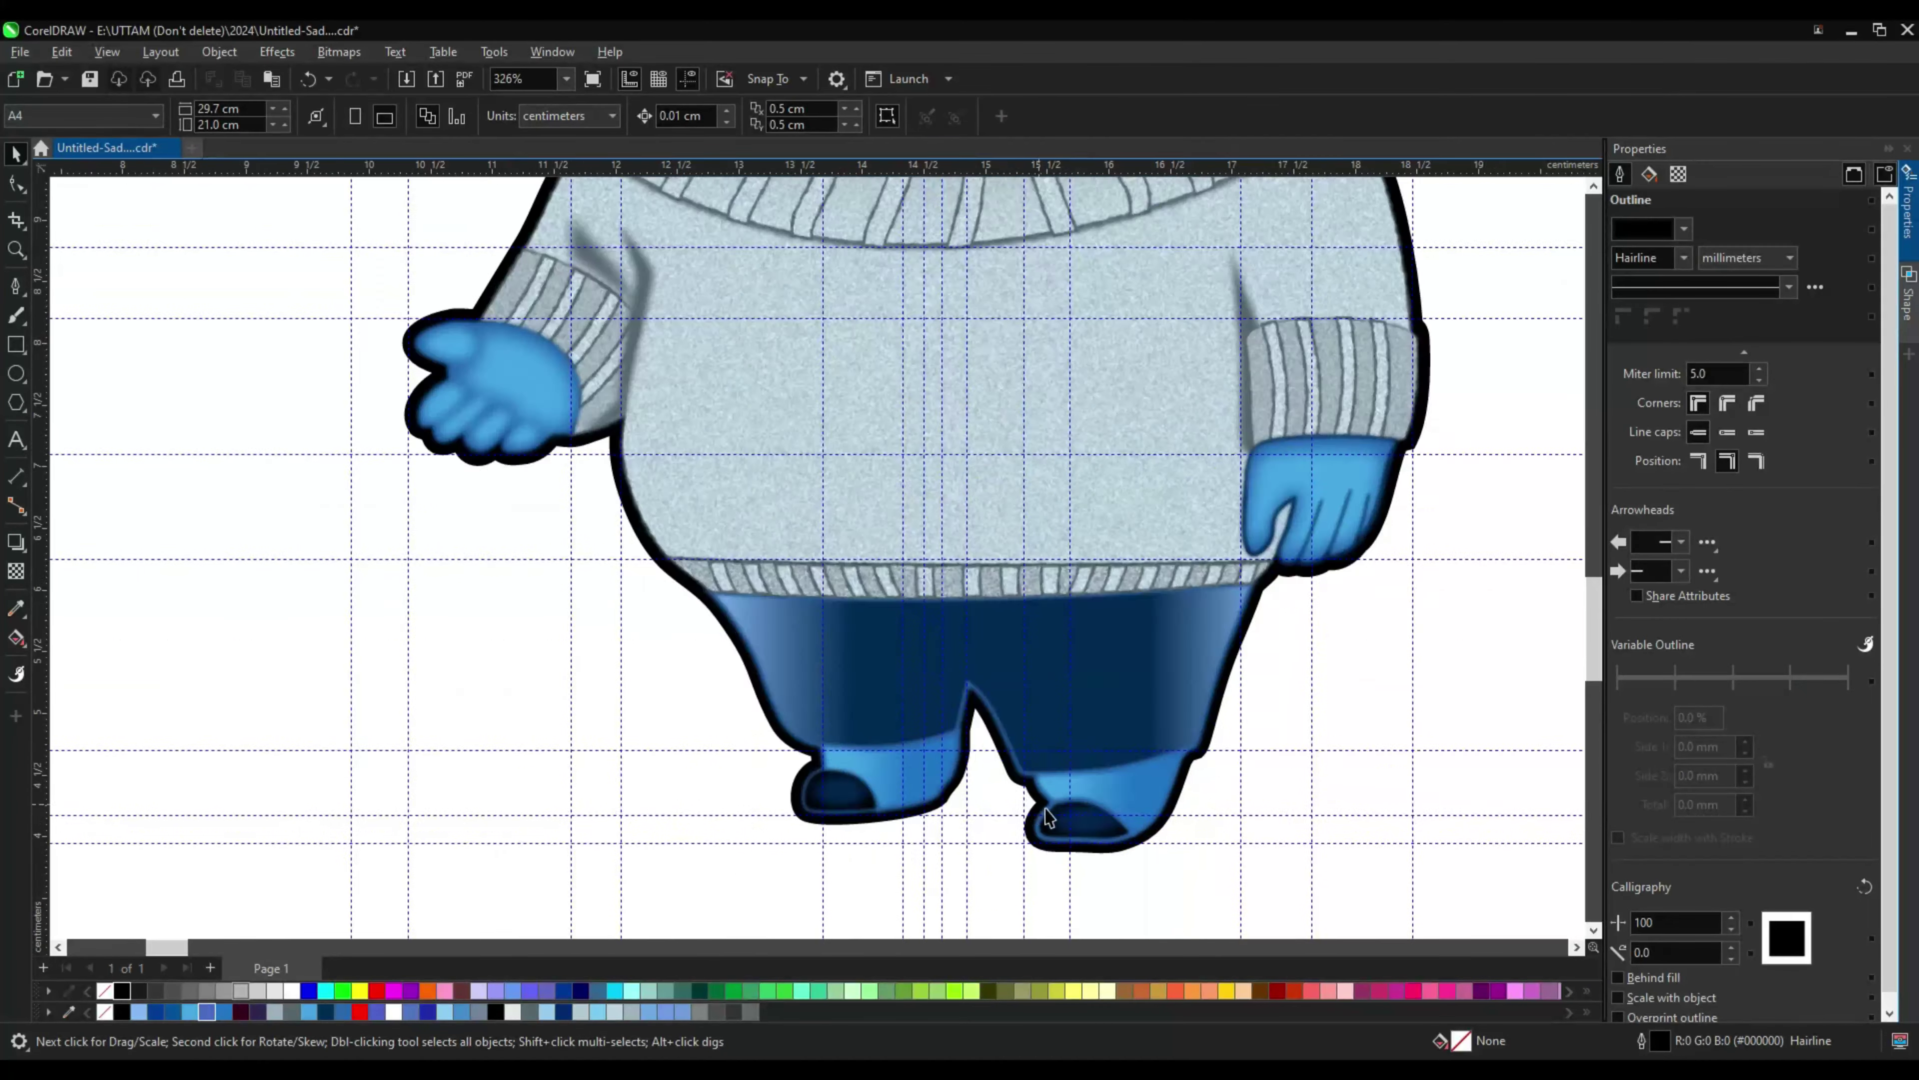
pyautogui.scroll(-3, 1039, 809)
pyautogui.scroll(5, 1034, 197)
pyautogui.click(786, 393)
pyautogui.click(277, 51)
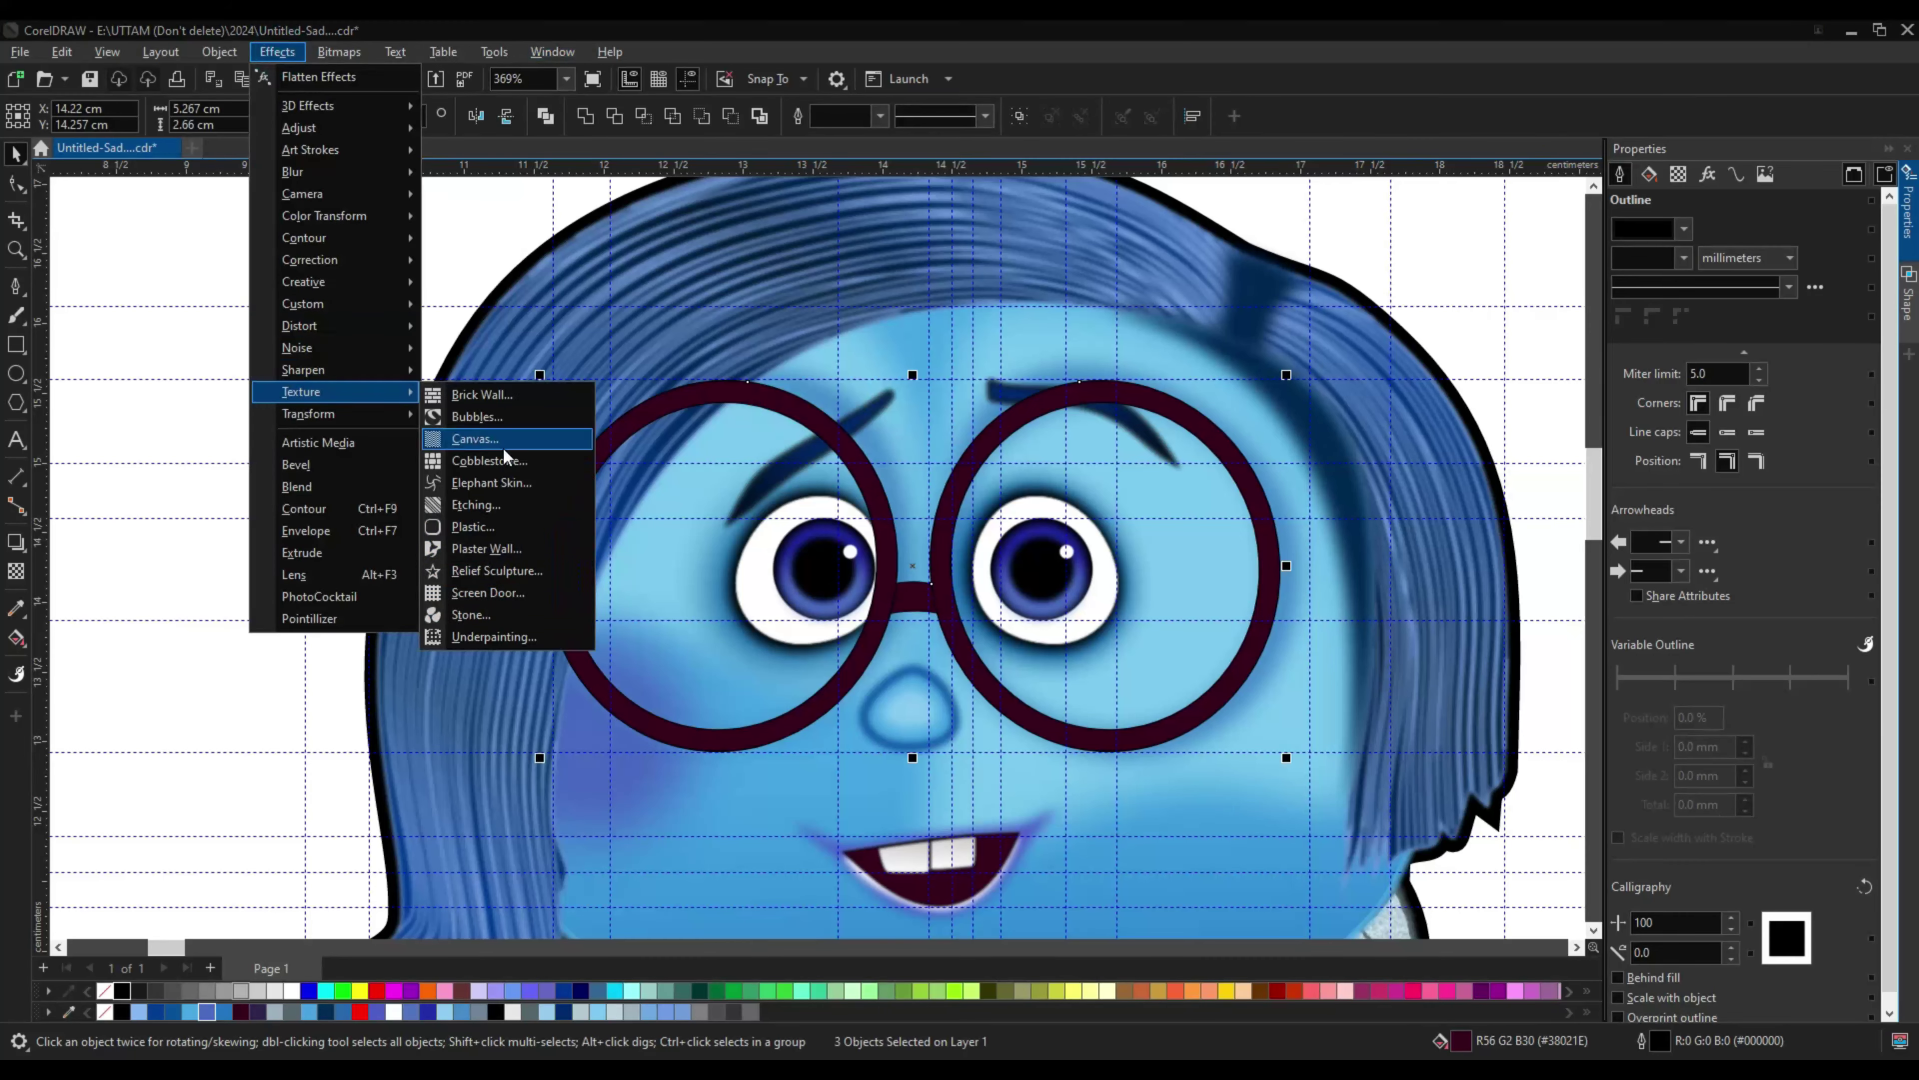
pyautogui.click(506, 535)
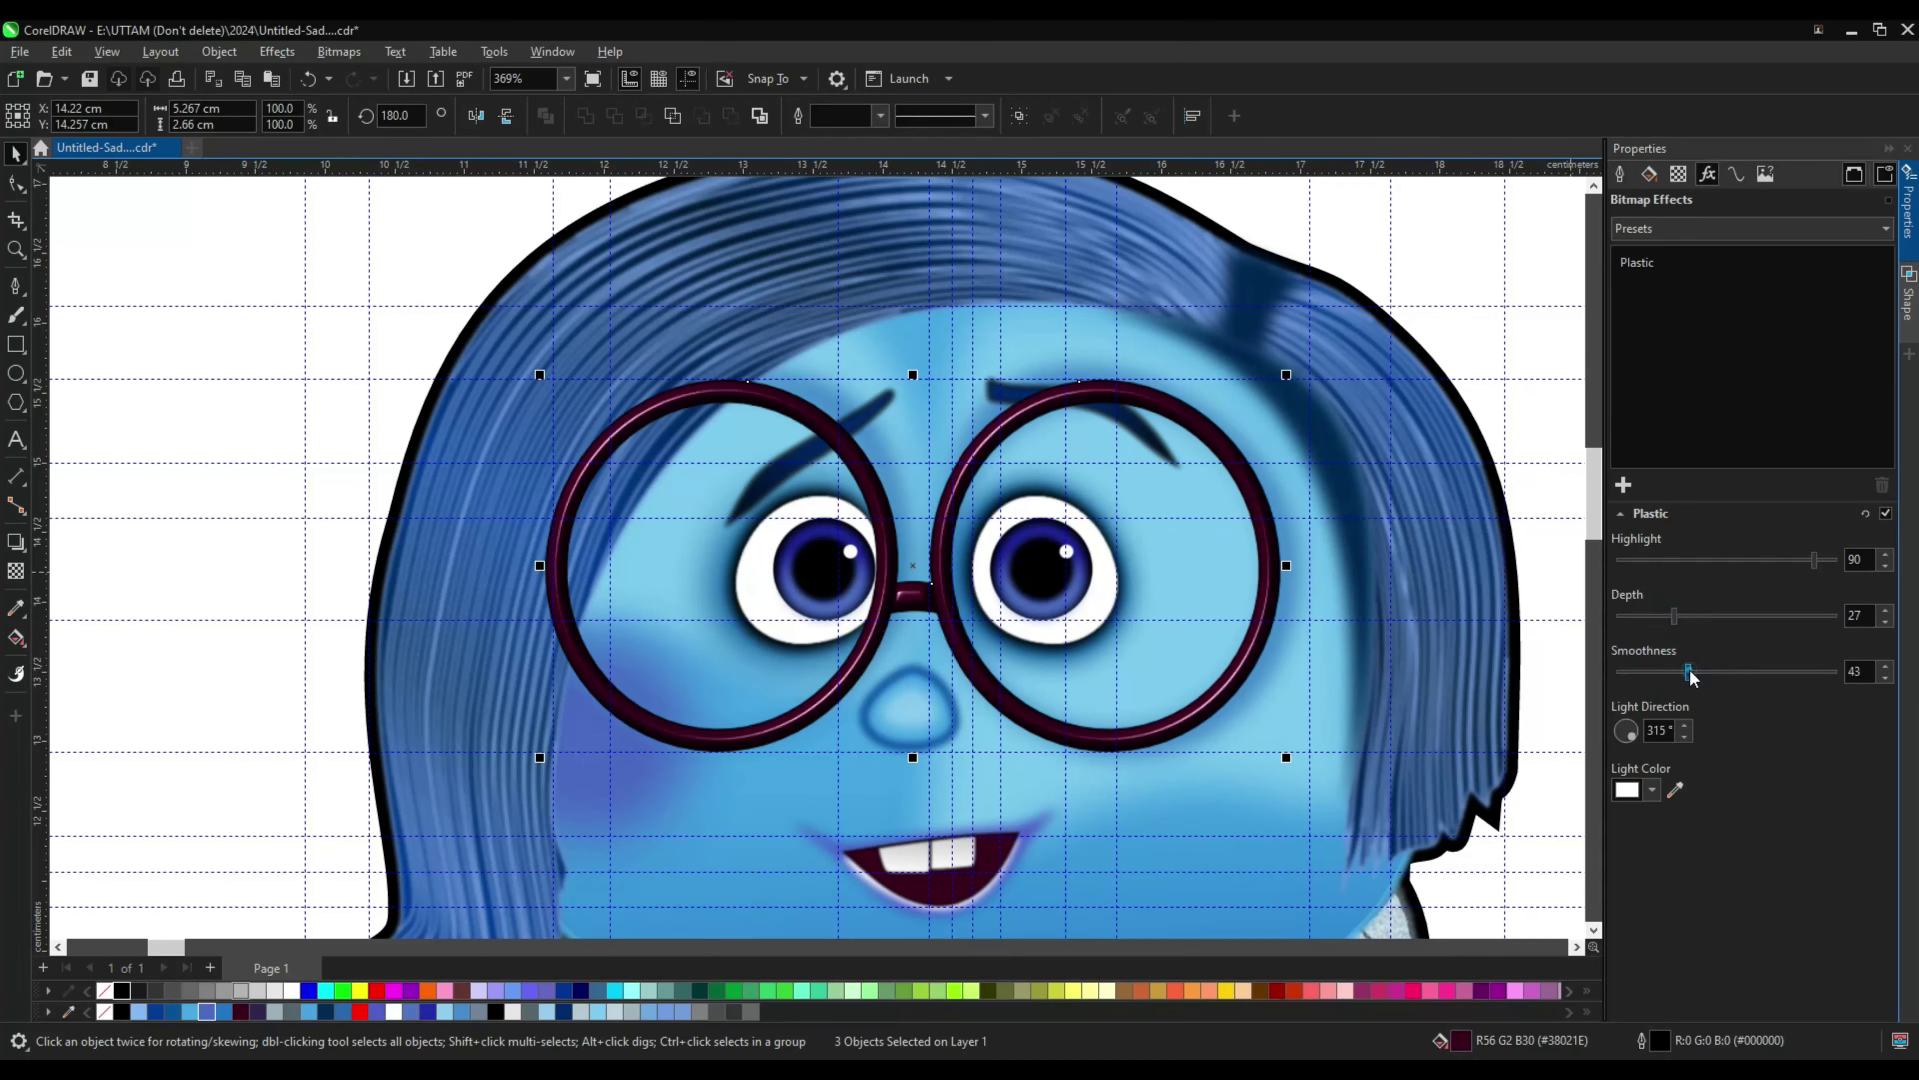
pyautogui.hotkey('ctrl', 'z')
pyautogui.scroll(3, 459, 540)
pyautogui.scroll(-2, 459, 539)
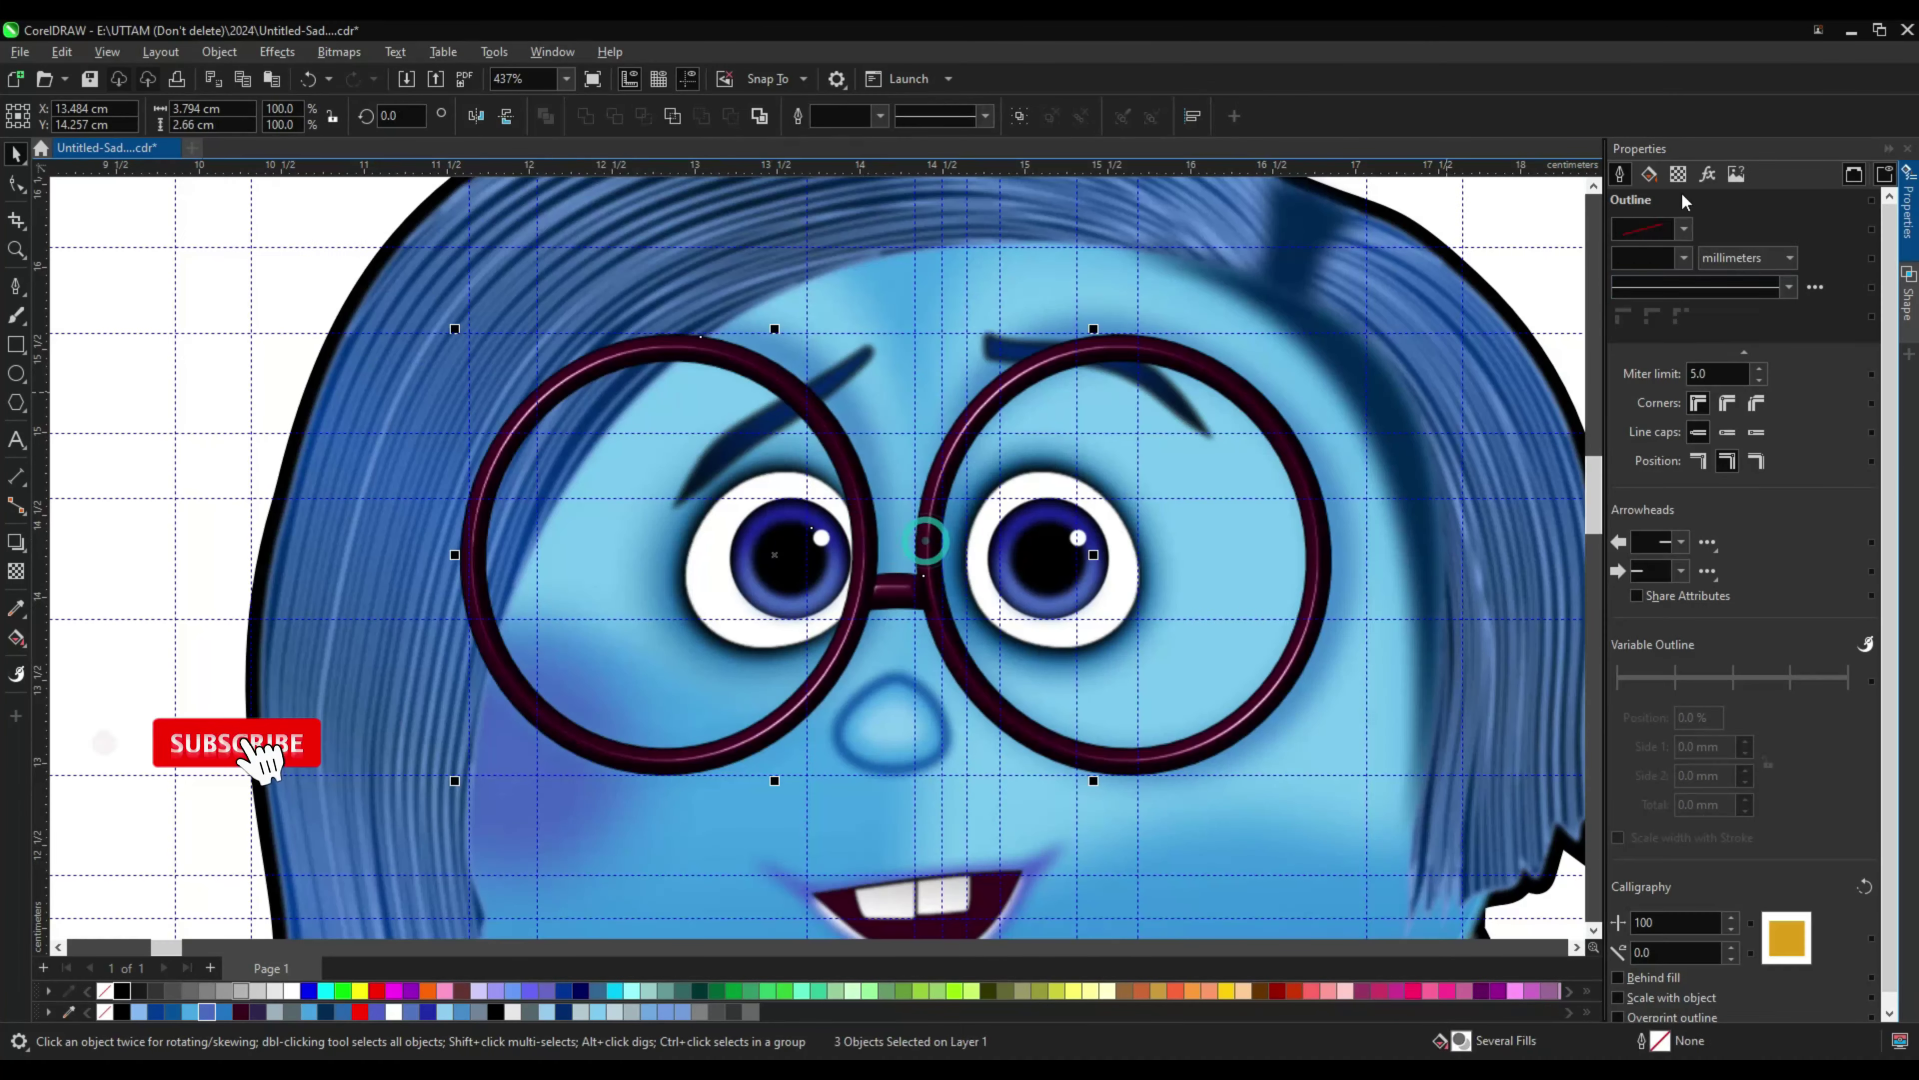
# Step: Try a second Plastic effect with highlight 90, depth 10 and smoothness 28 on the three selected shapes around the glasses
pyautogui.click(278, 51)
pyautogui.moveTo(310, 391)
pyautogui.click(494, 535)
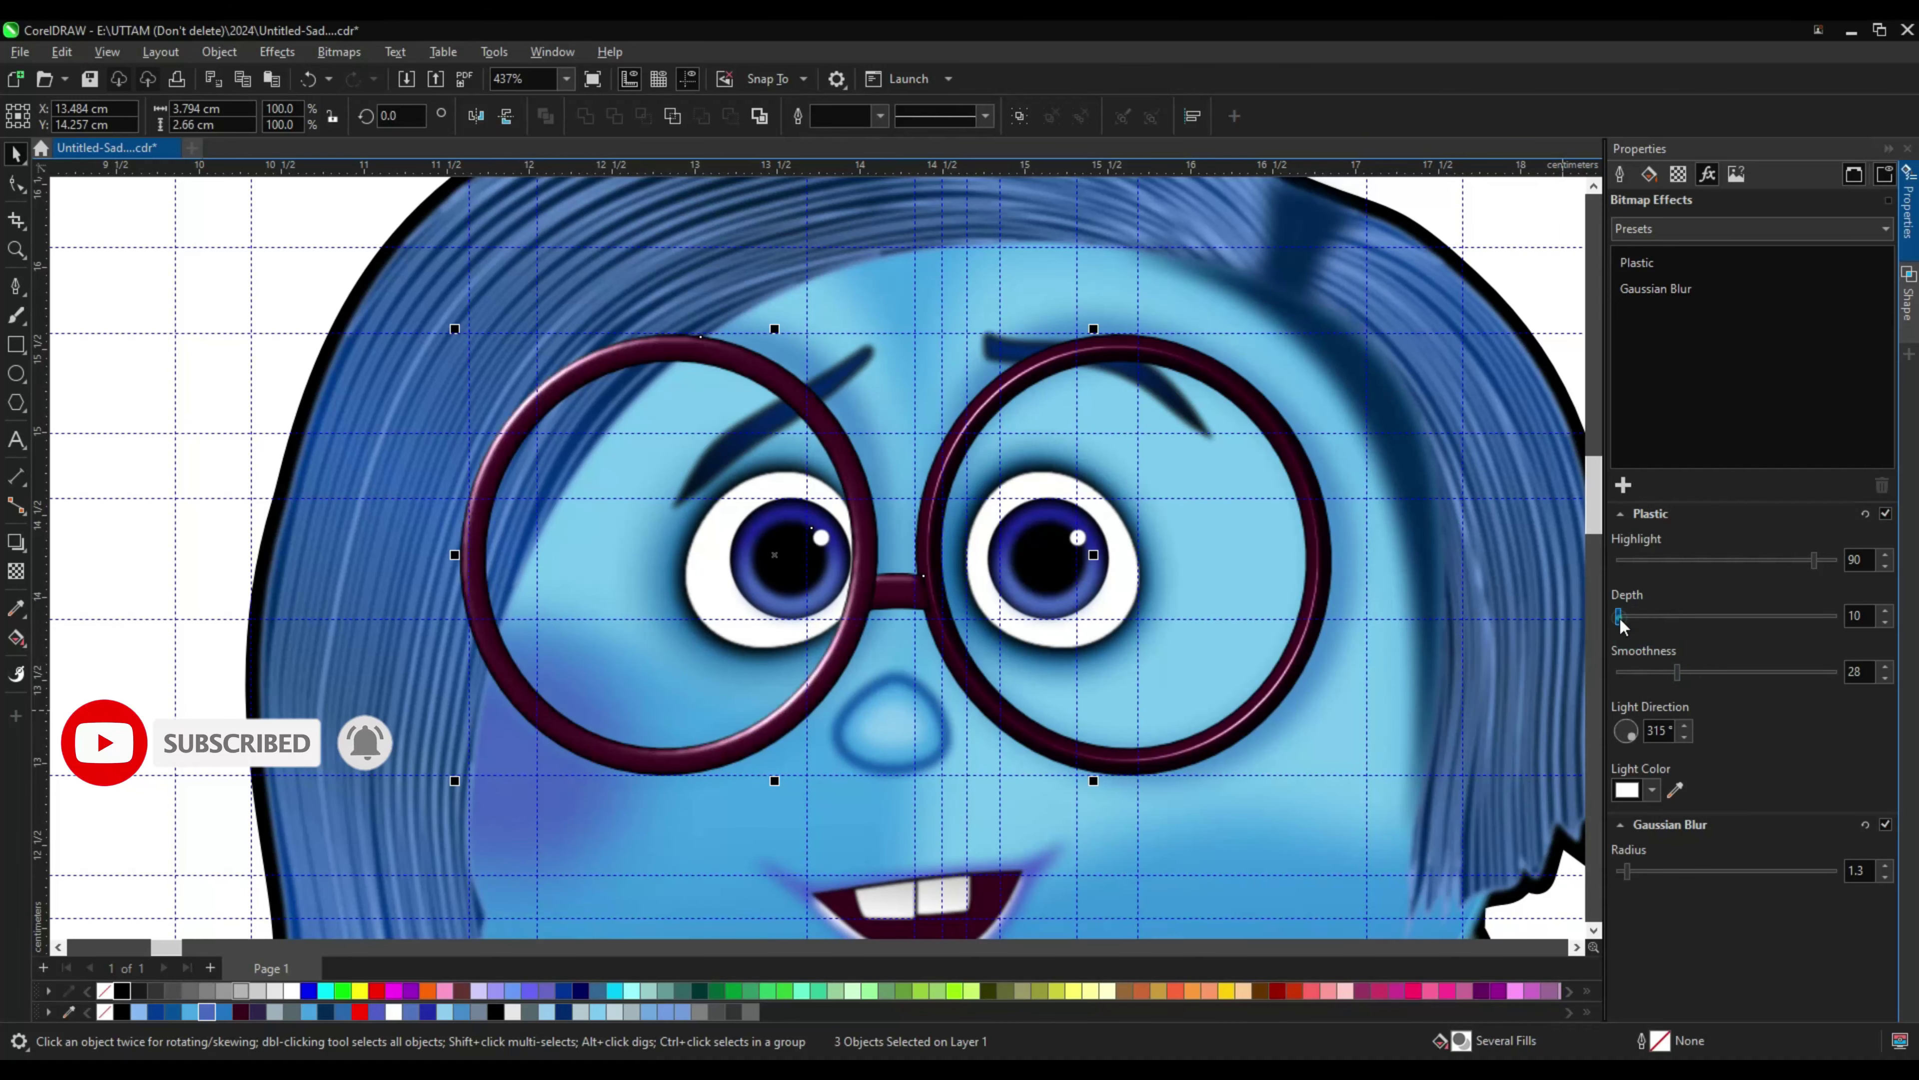
# Step: Set the glasses' Plastic effect to depth 19 and smoothness 28
pyautogui.click(847, 463)
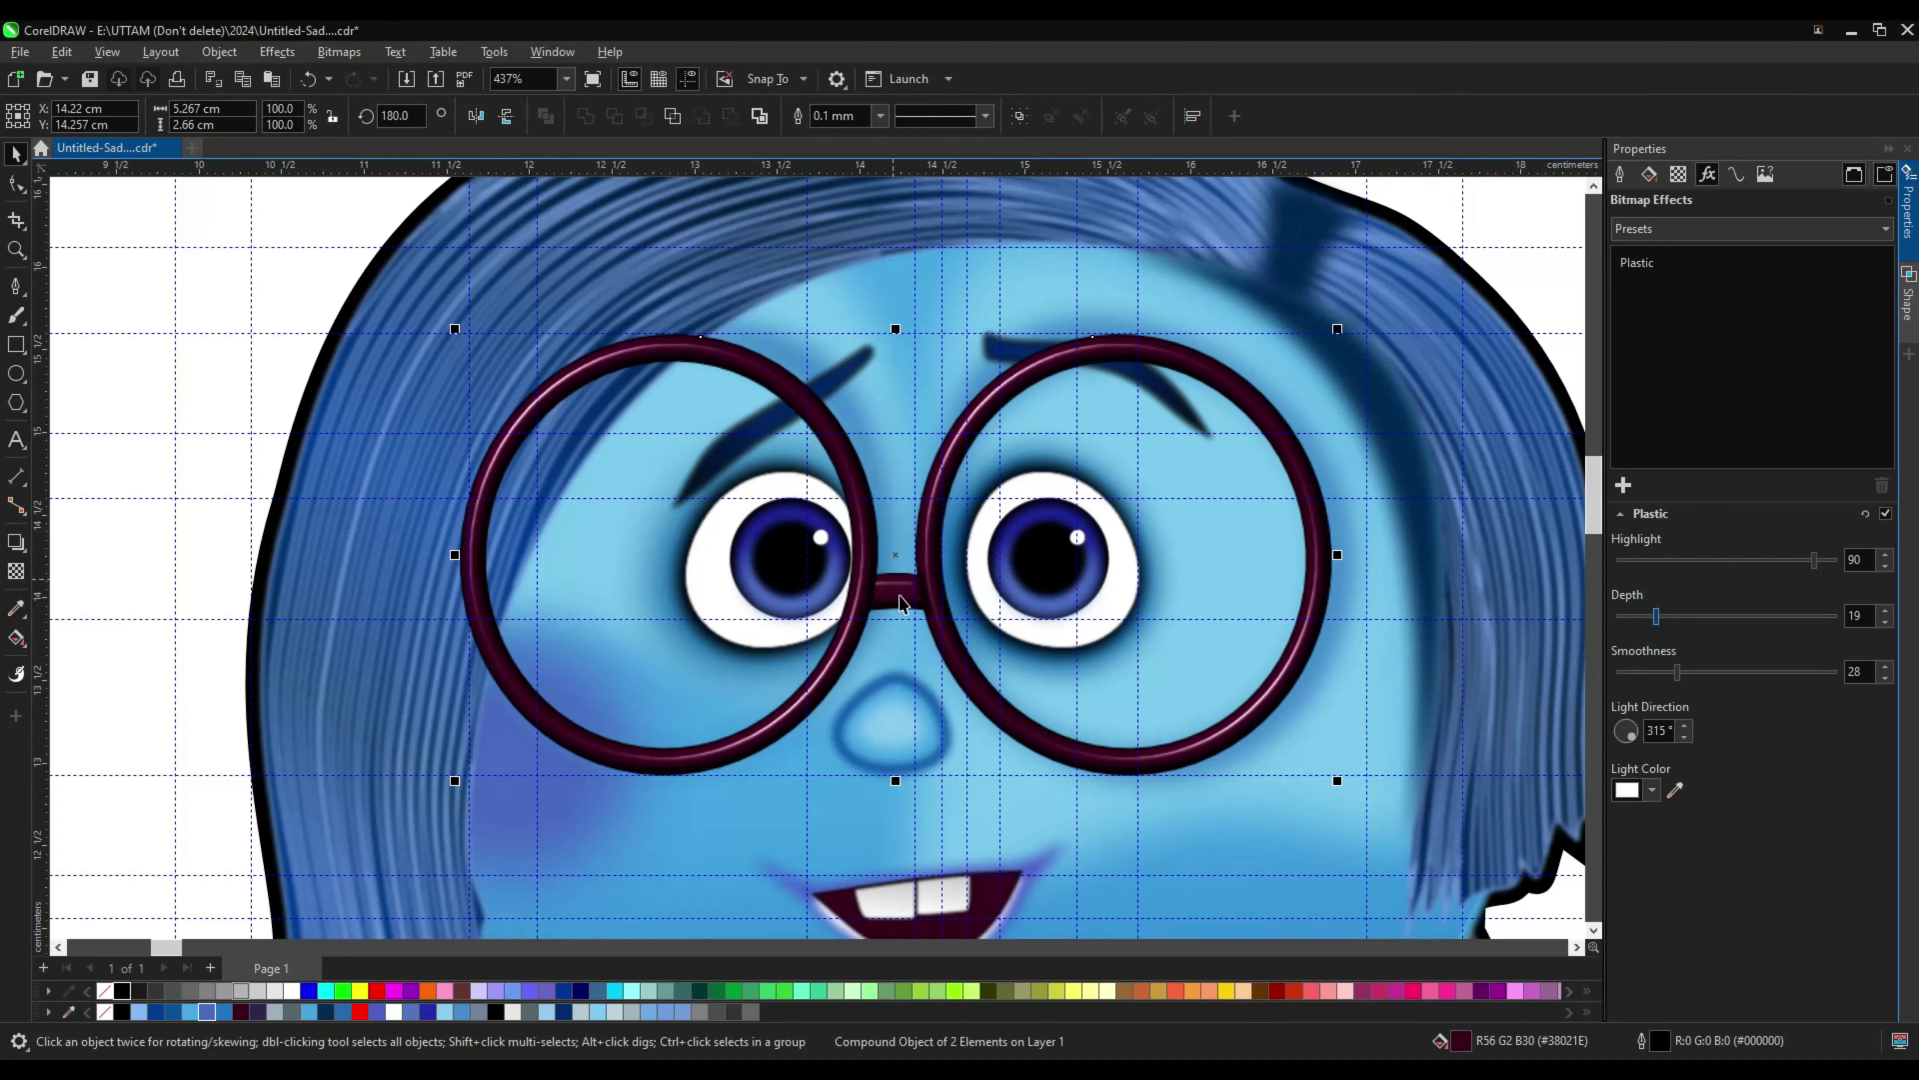
pyautogui.click(350, 504)
pyautogui.scroll(-2, 649, 560)
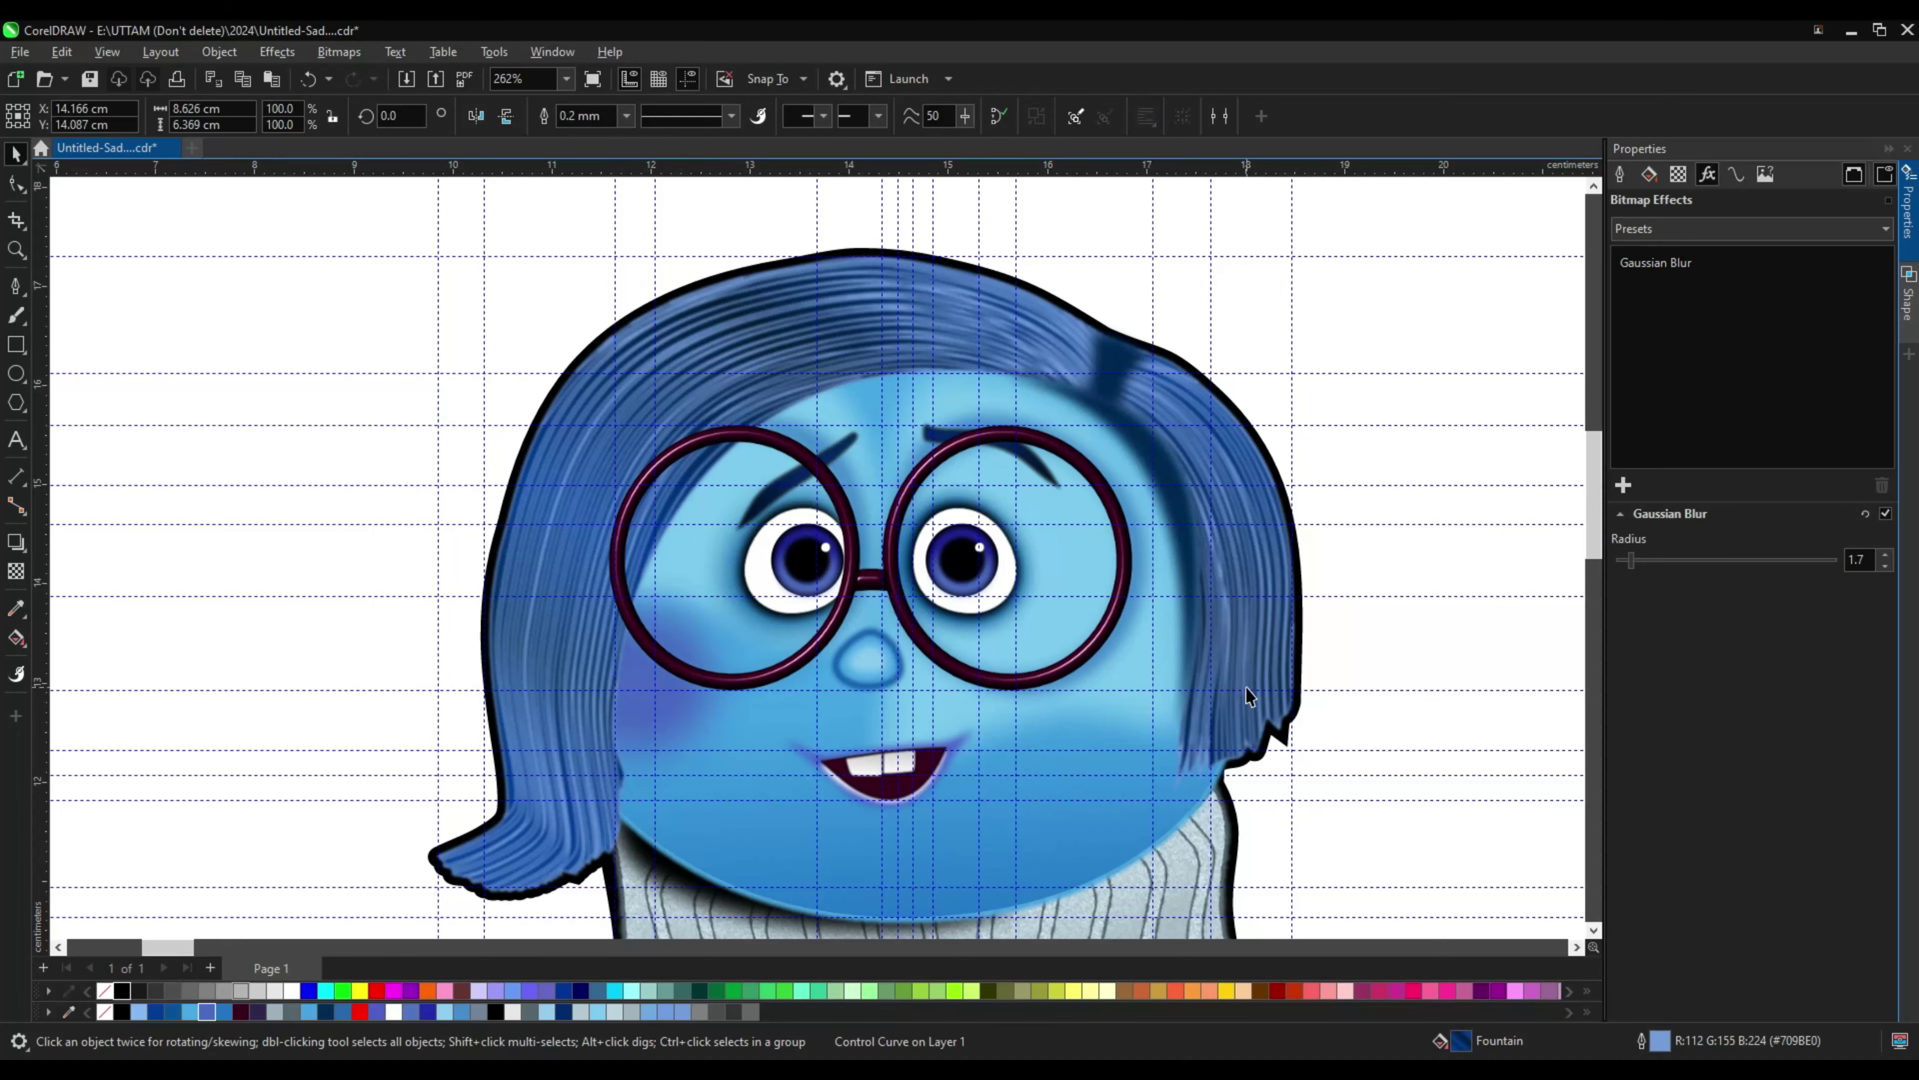
pyautogui.scroll(-3, 600, 696)
pyautogui.click(1058, 212)
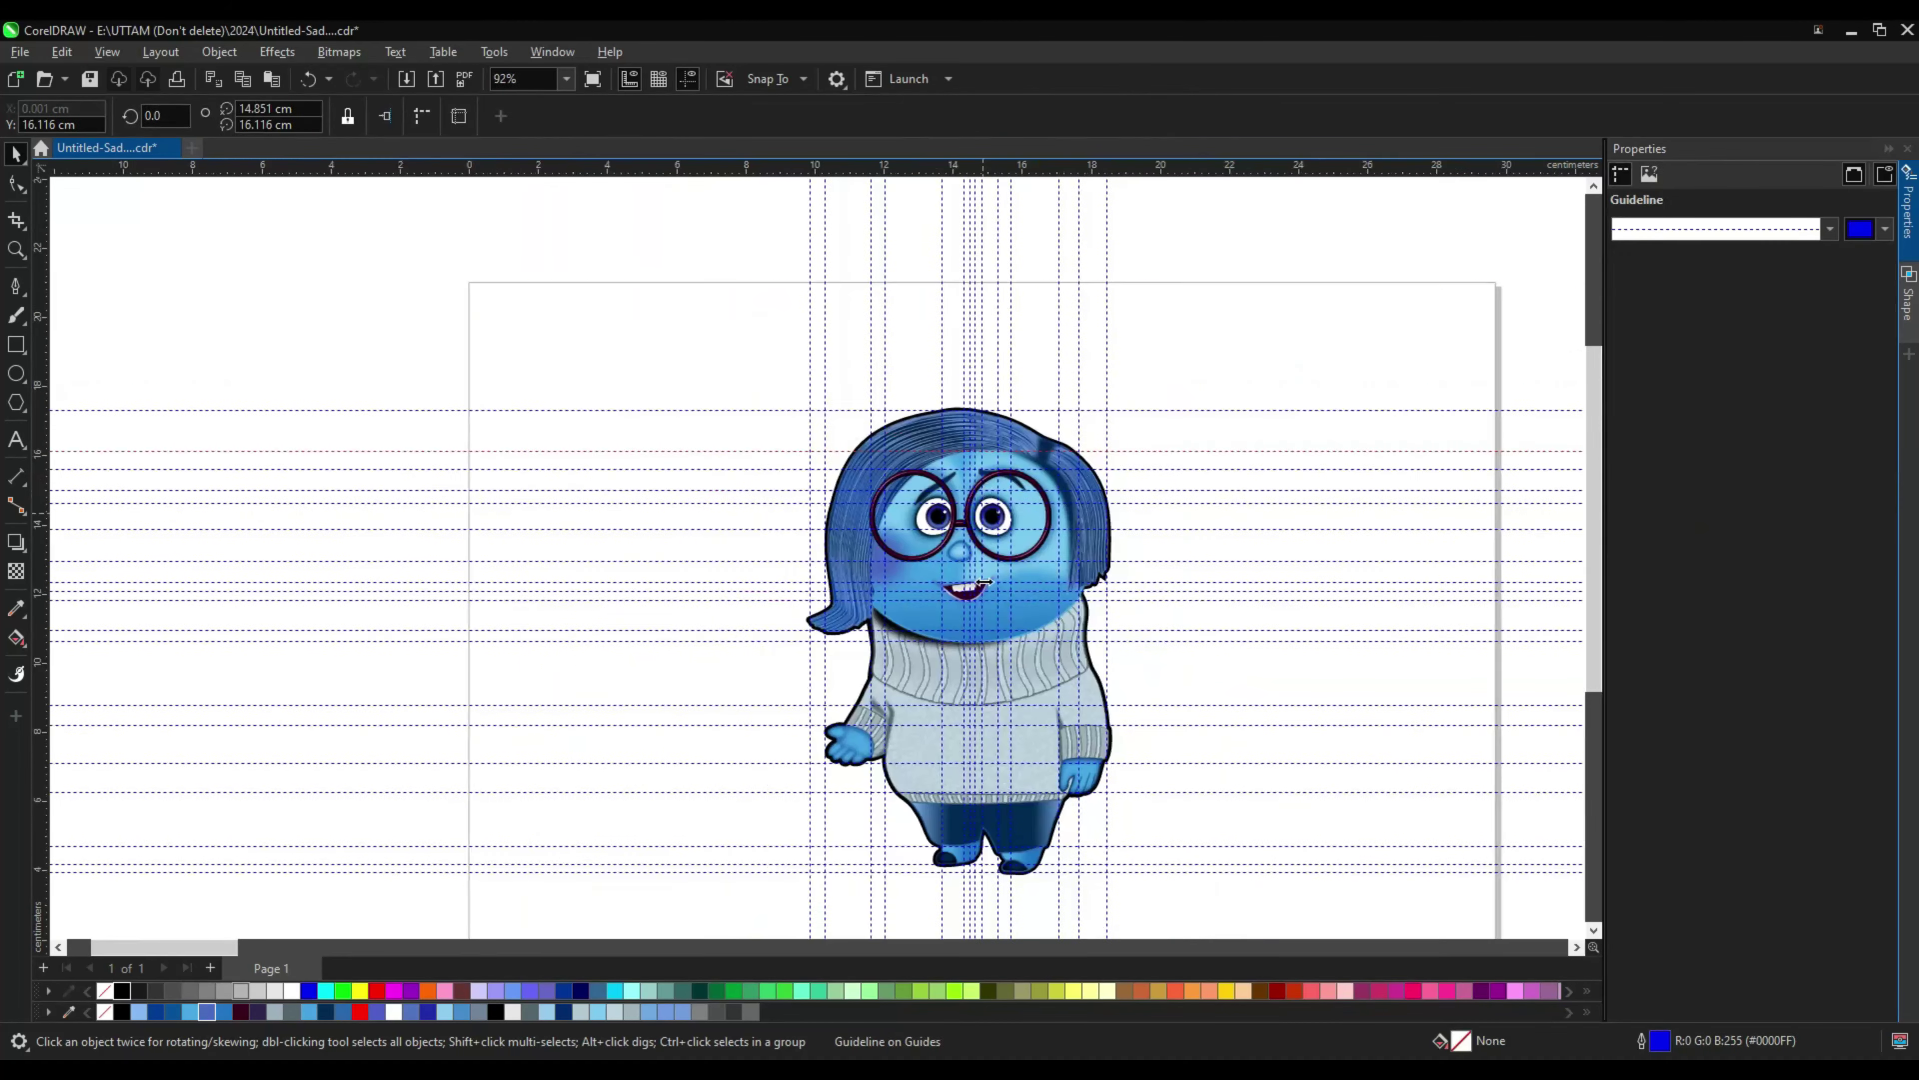
# Step: Set the outline width of the collar's rib stripes to 0.1 mm and that of the cuff and hem stripes to hairline
pyautogui.scroll(2, 1056, 744)
pyautogui.click(849, 576)
pyautogui.scroll(4, 849, 577)
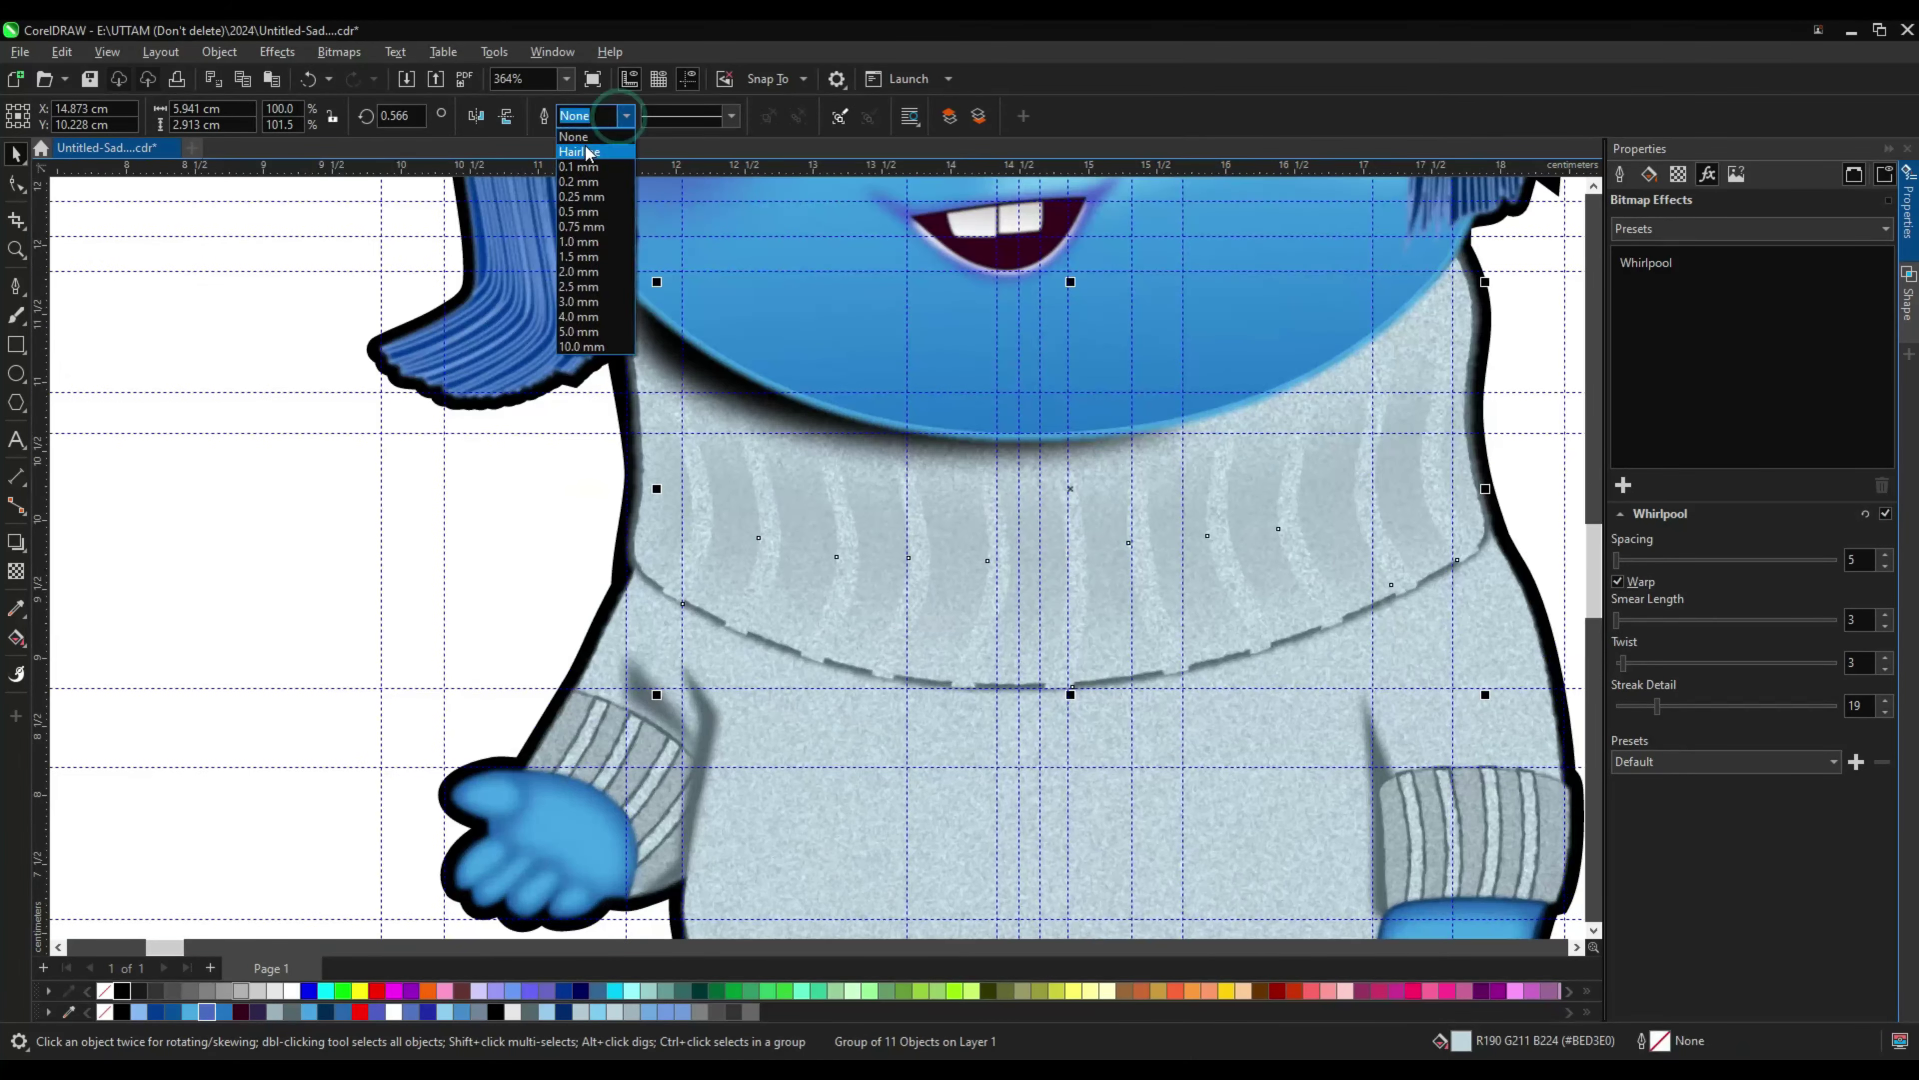
pyautogui.click(642, 684)
pyautogui.scroll(1, 835, 823)
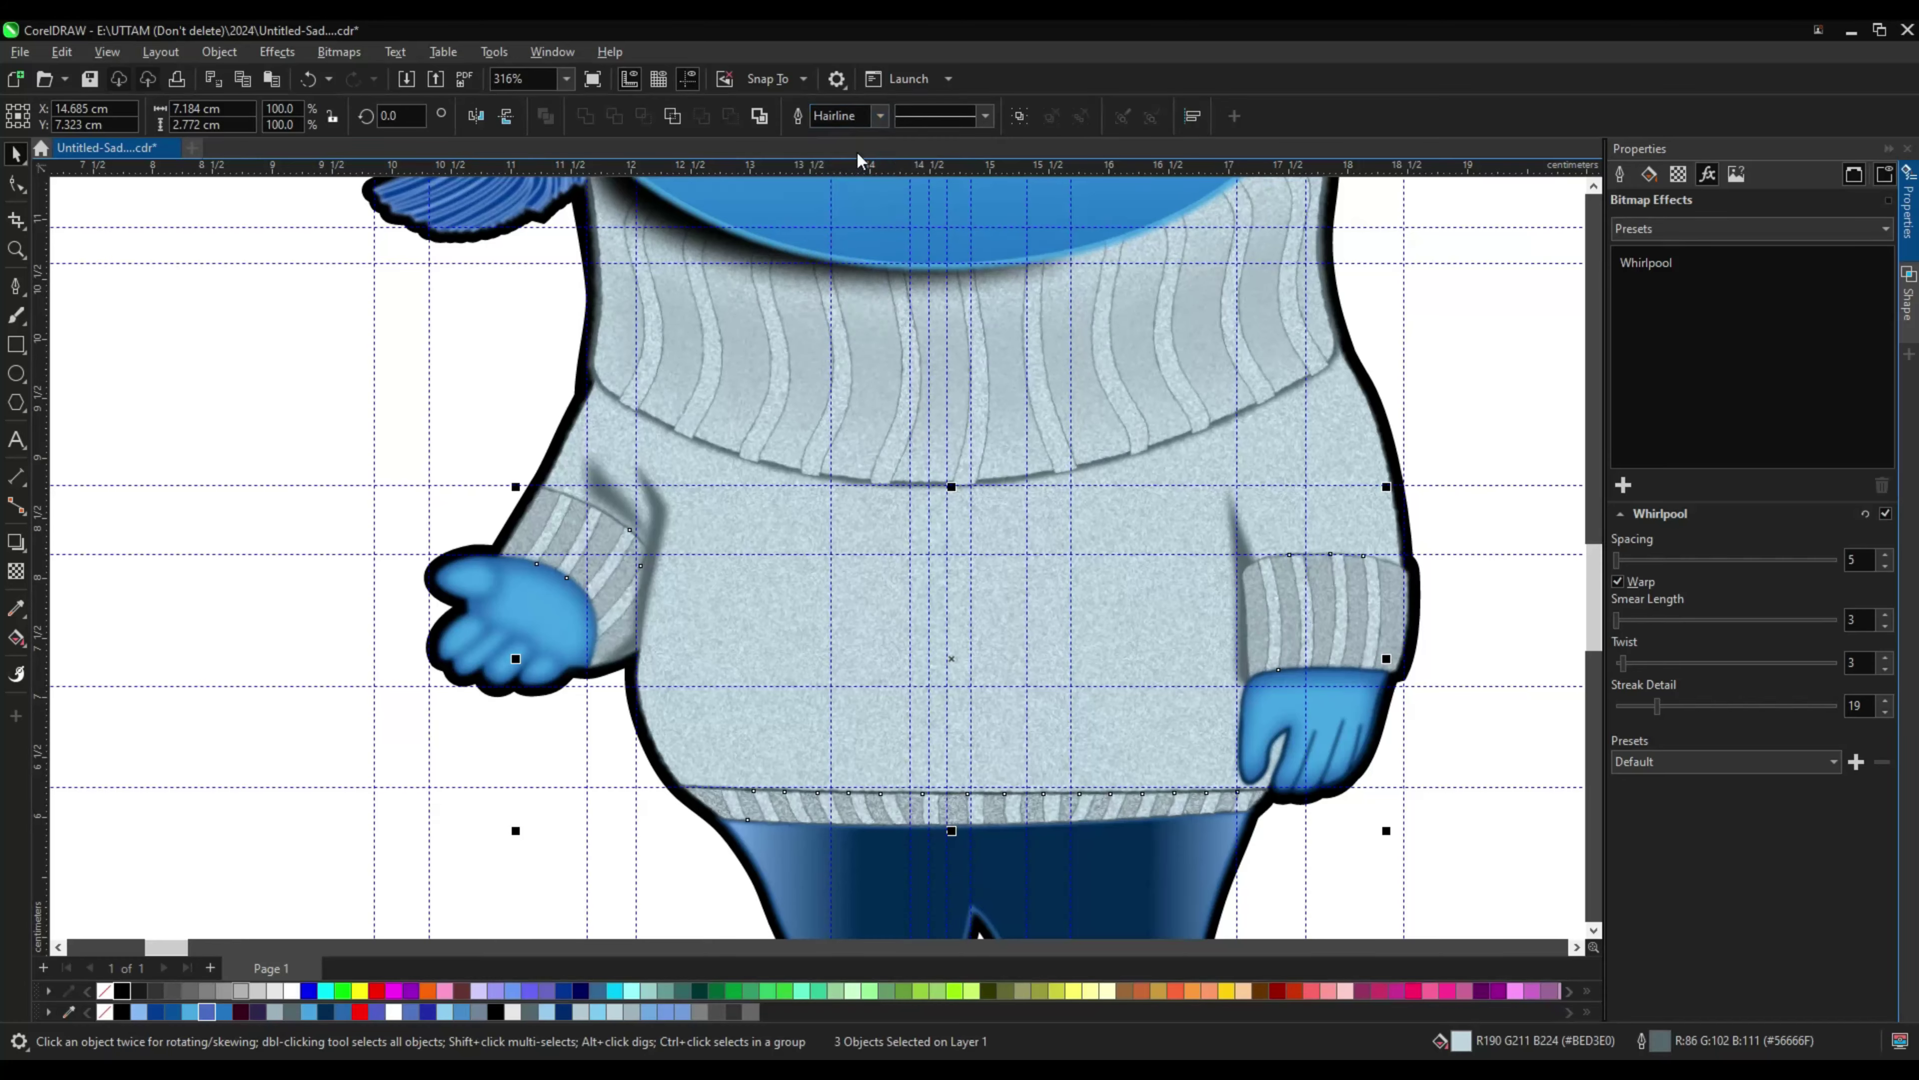
pyautogui.press('Escape')
pyautogui.scroll(-2, 1036, 613)
pyautogui.scroll(1, 982, 572)
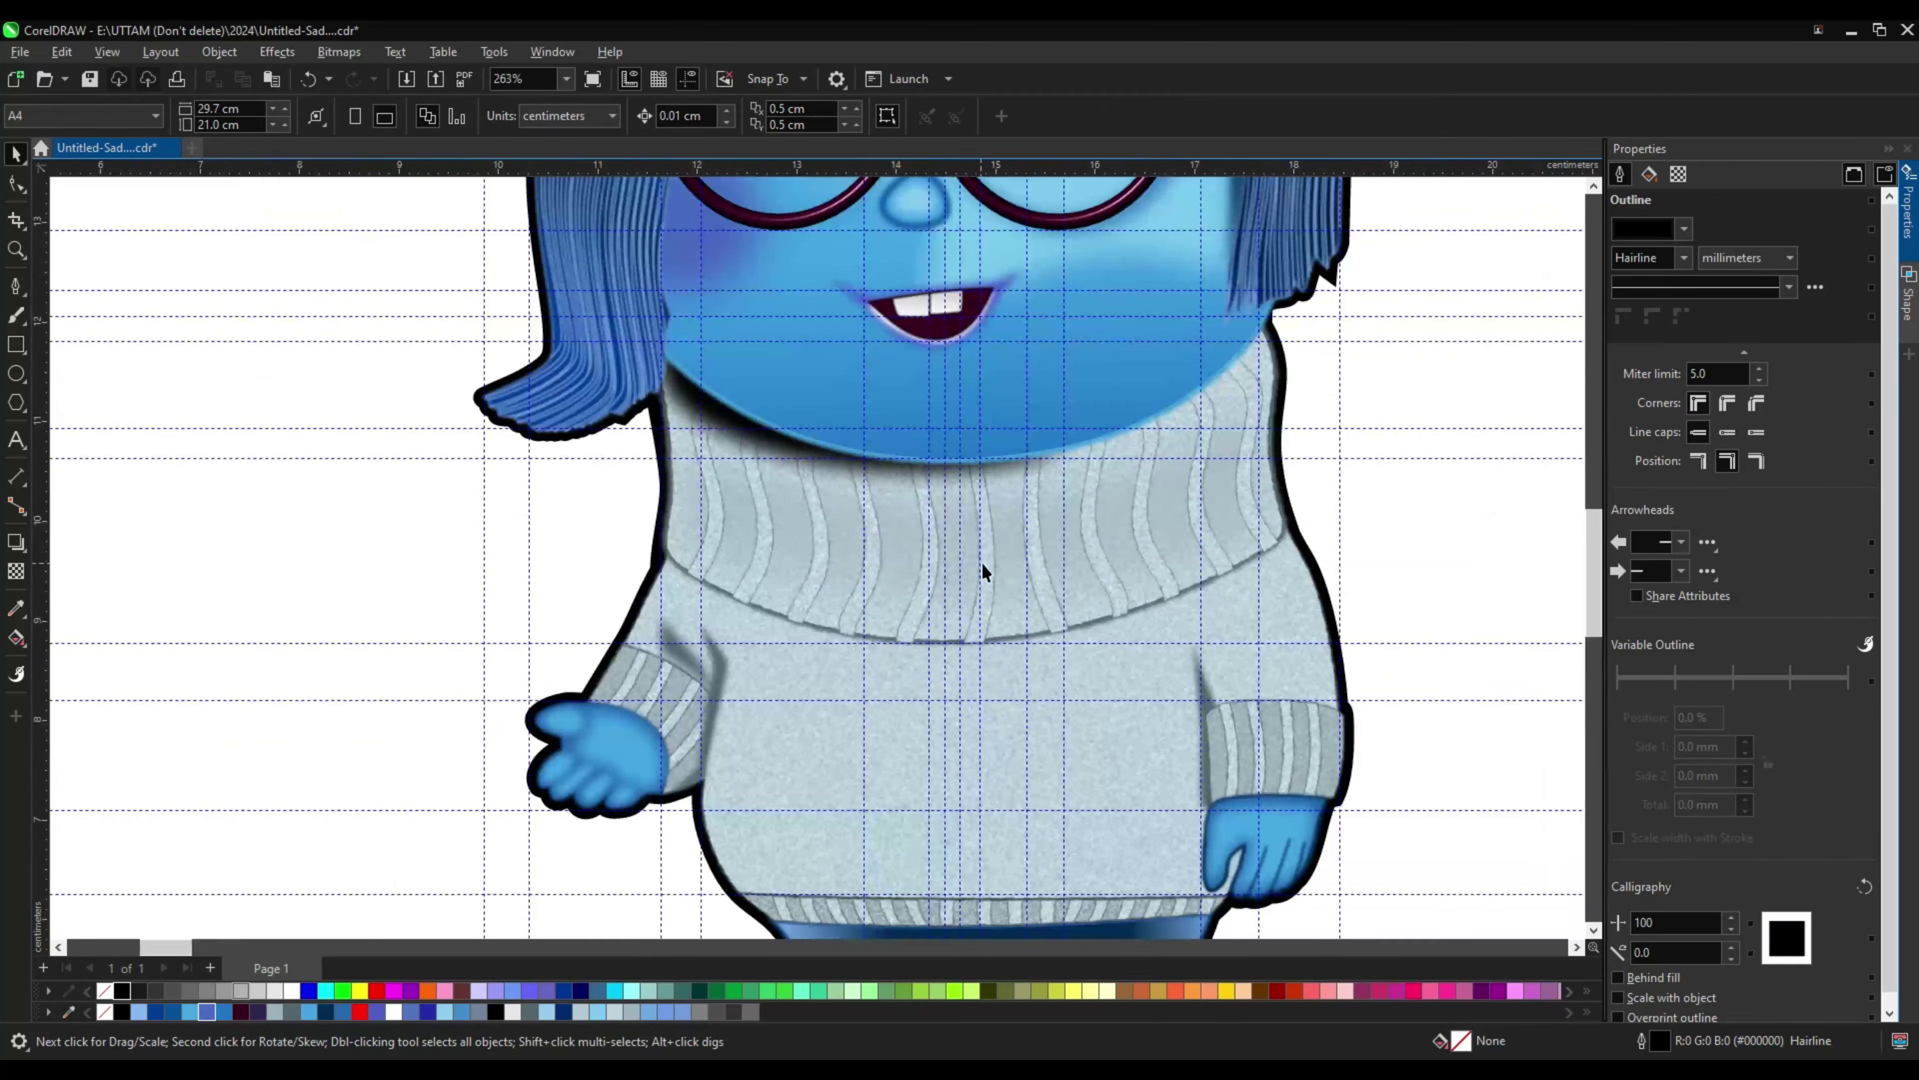
pyautogui.click(982, 573)
pyautogui.scroll(4, 869, 575)
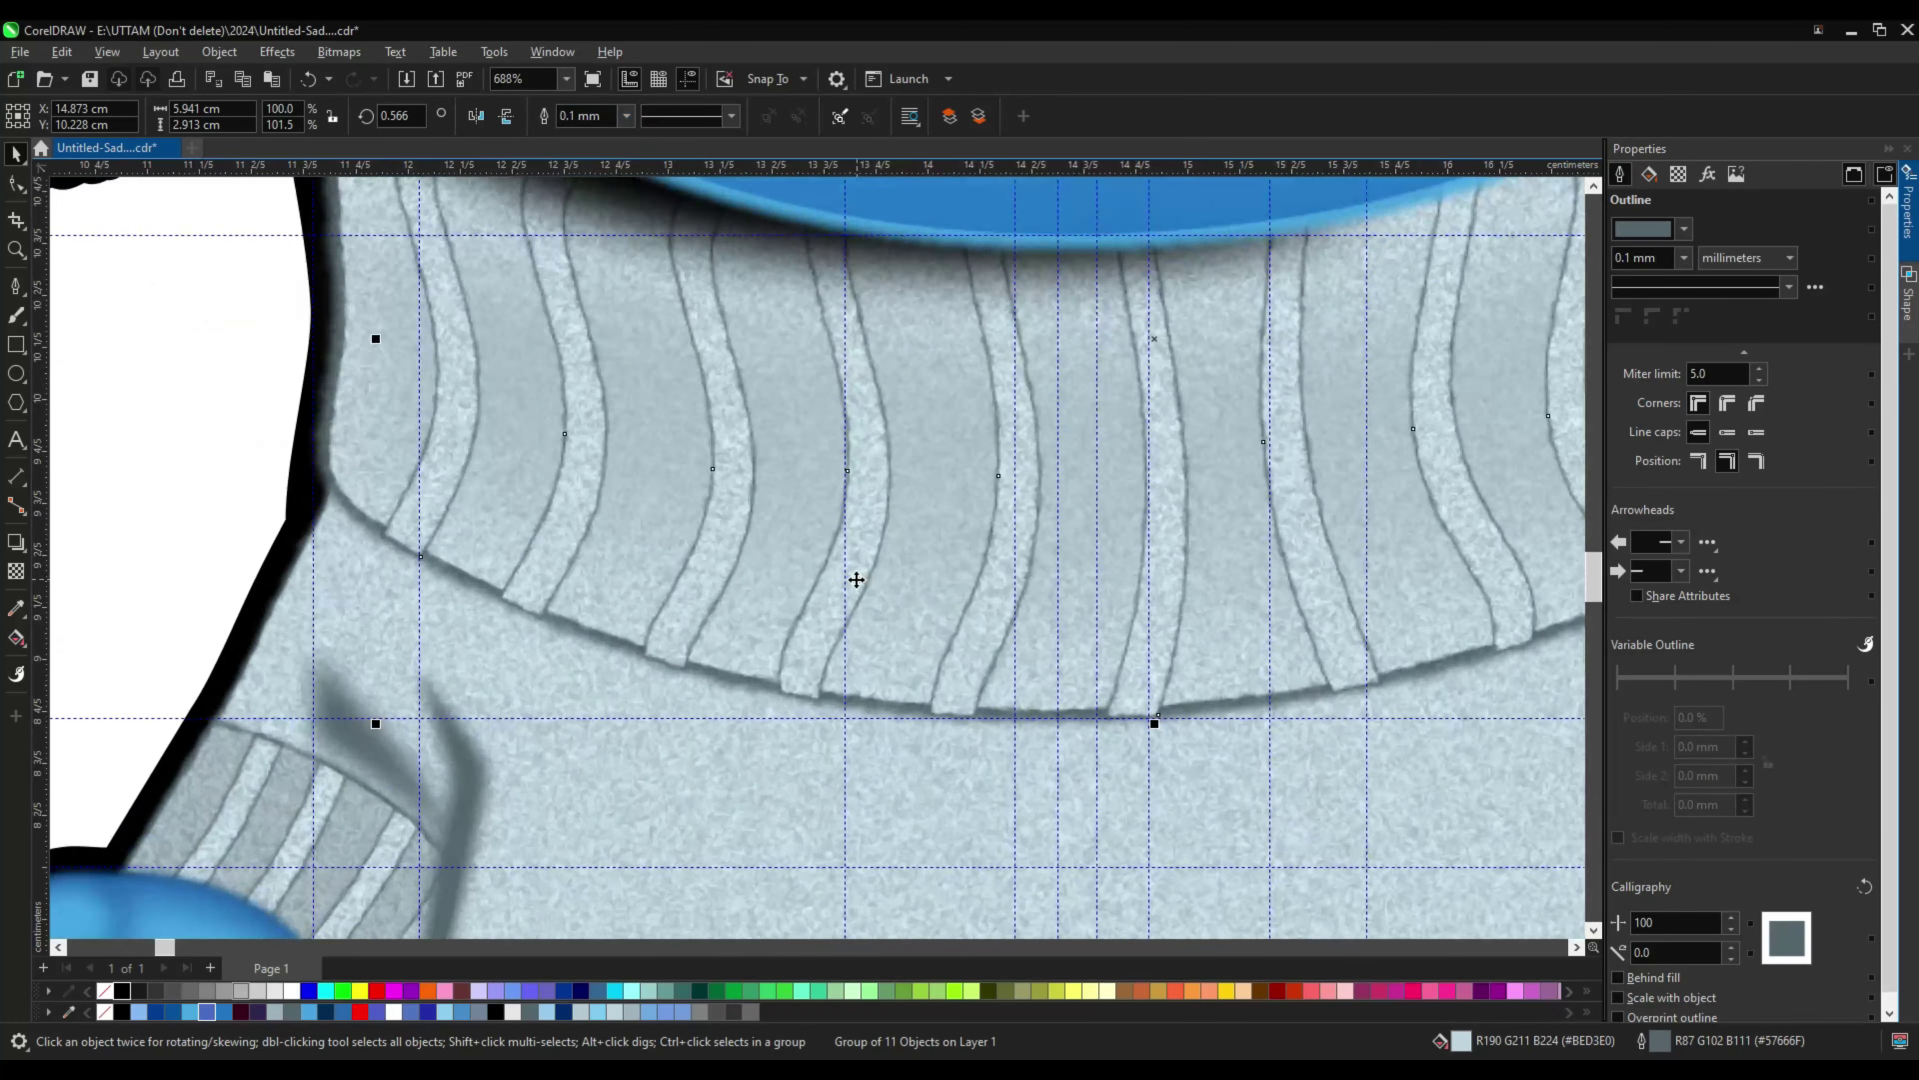
# Step: Soften the outline of the blue face shape along the chin with a Gaussian Blur effect
pyautogui.scroll(-5, 856, 580)
pyautogui.scroll(3, 1209, 605)
pyautogui.scroll(-4, 1170, 505)
pyautogui.click(1184, 588)
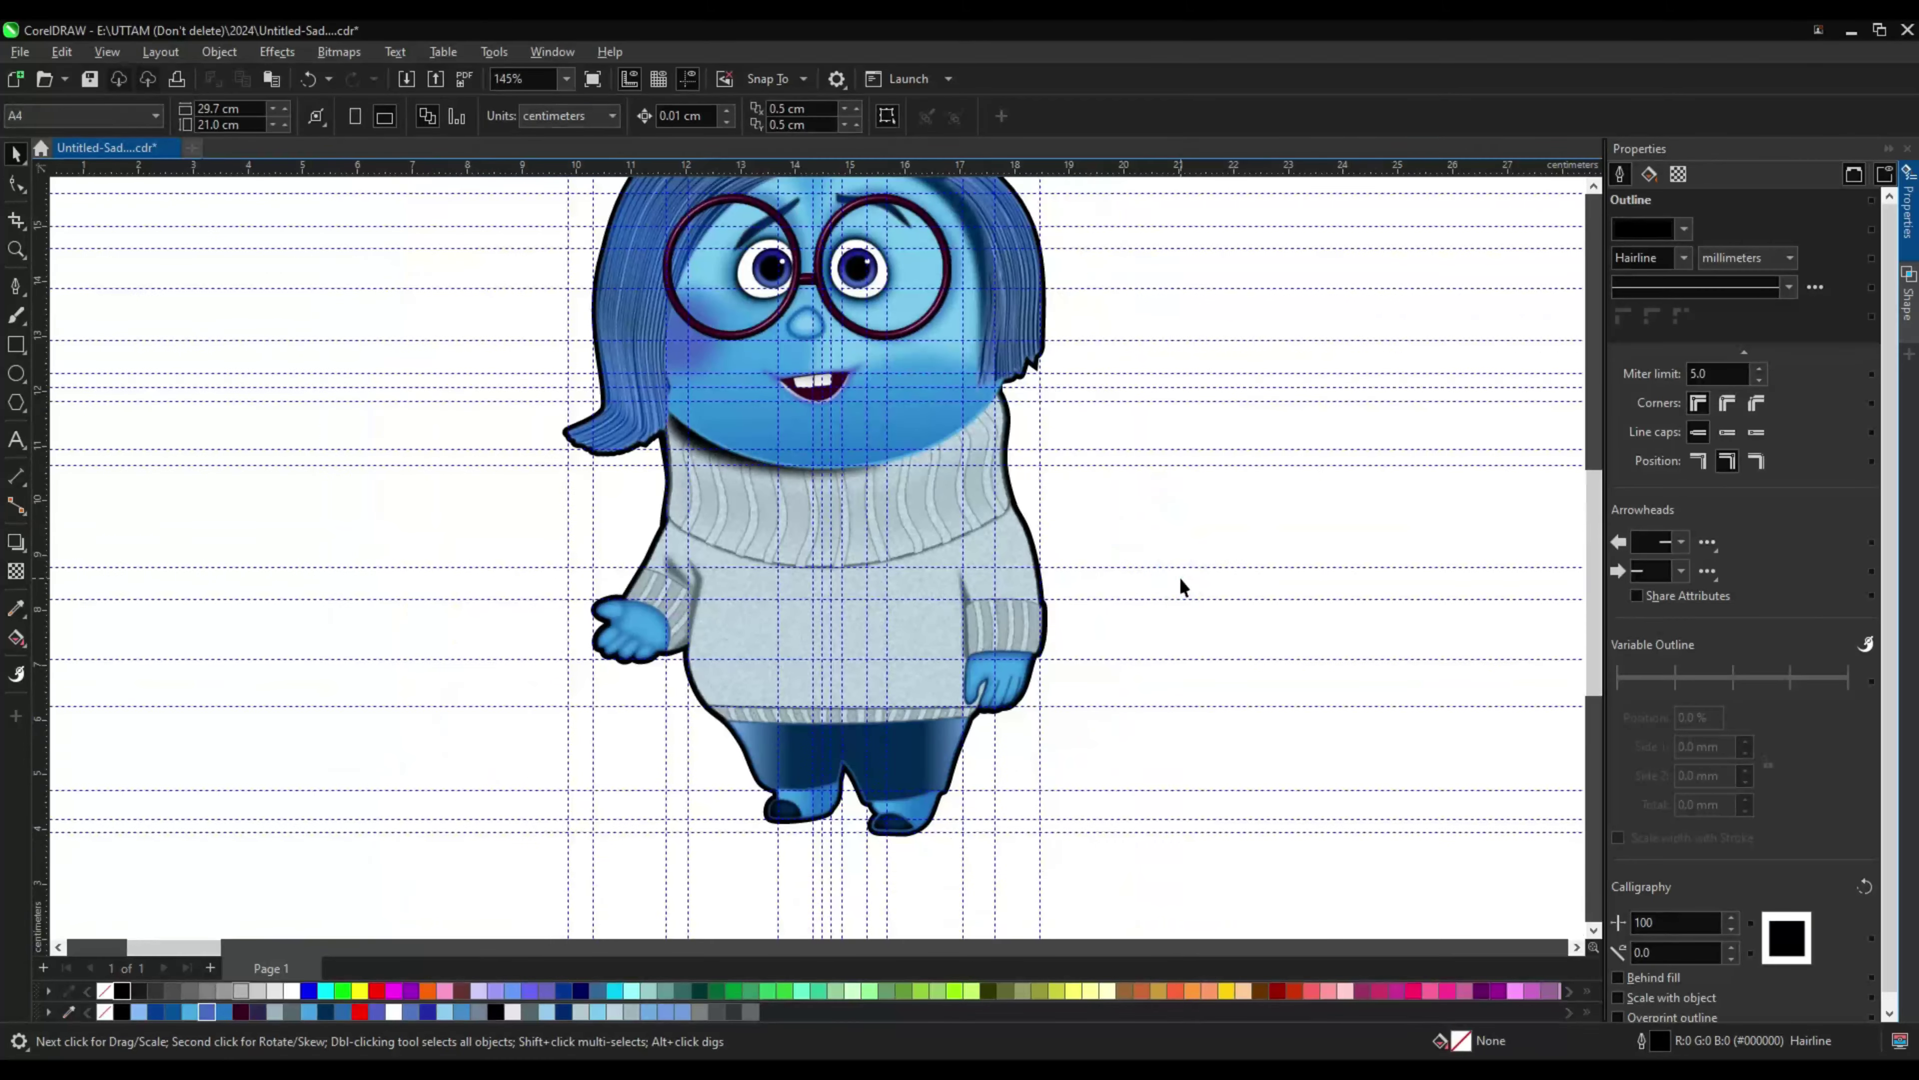
pyautogui.scroll(7, 1037, 536)
pyautogui.click(1025, 467)
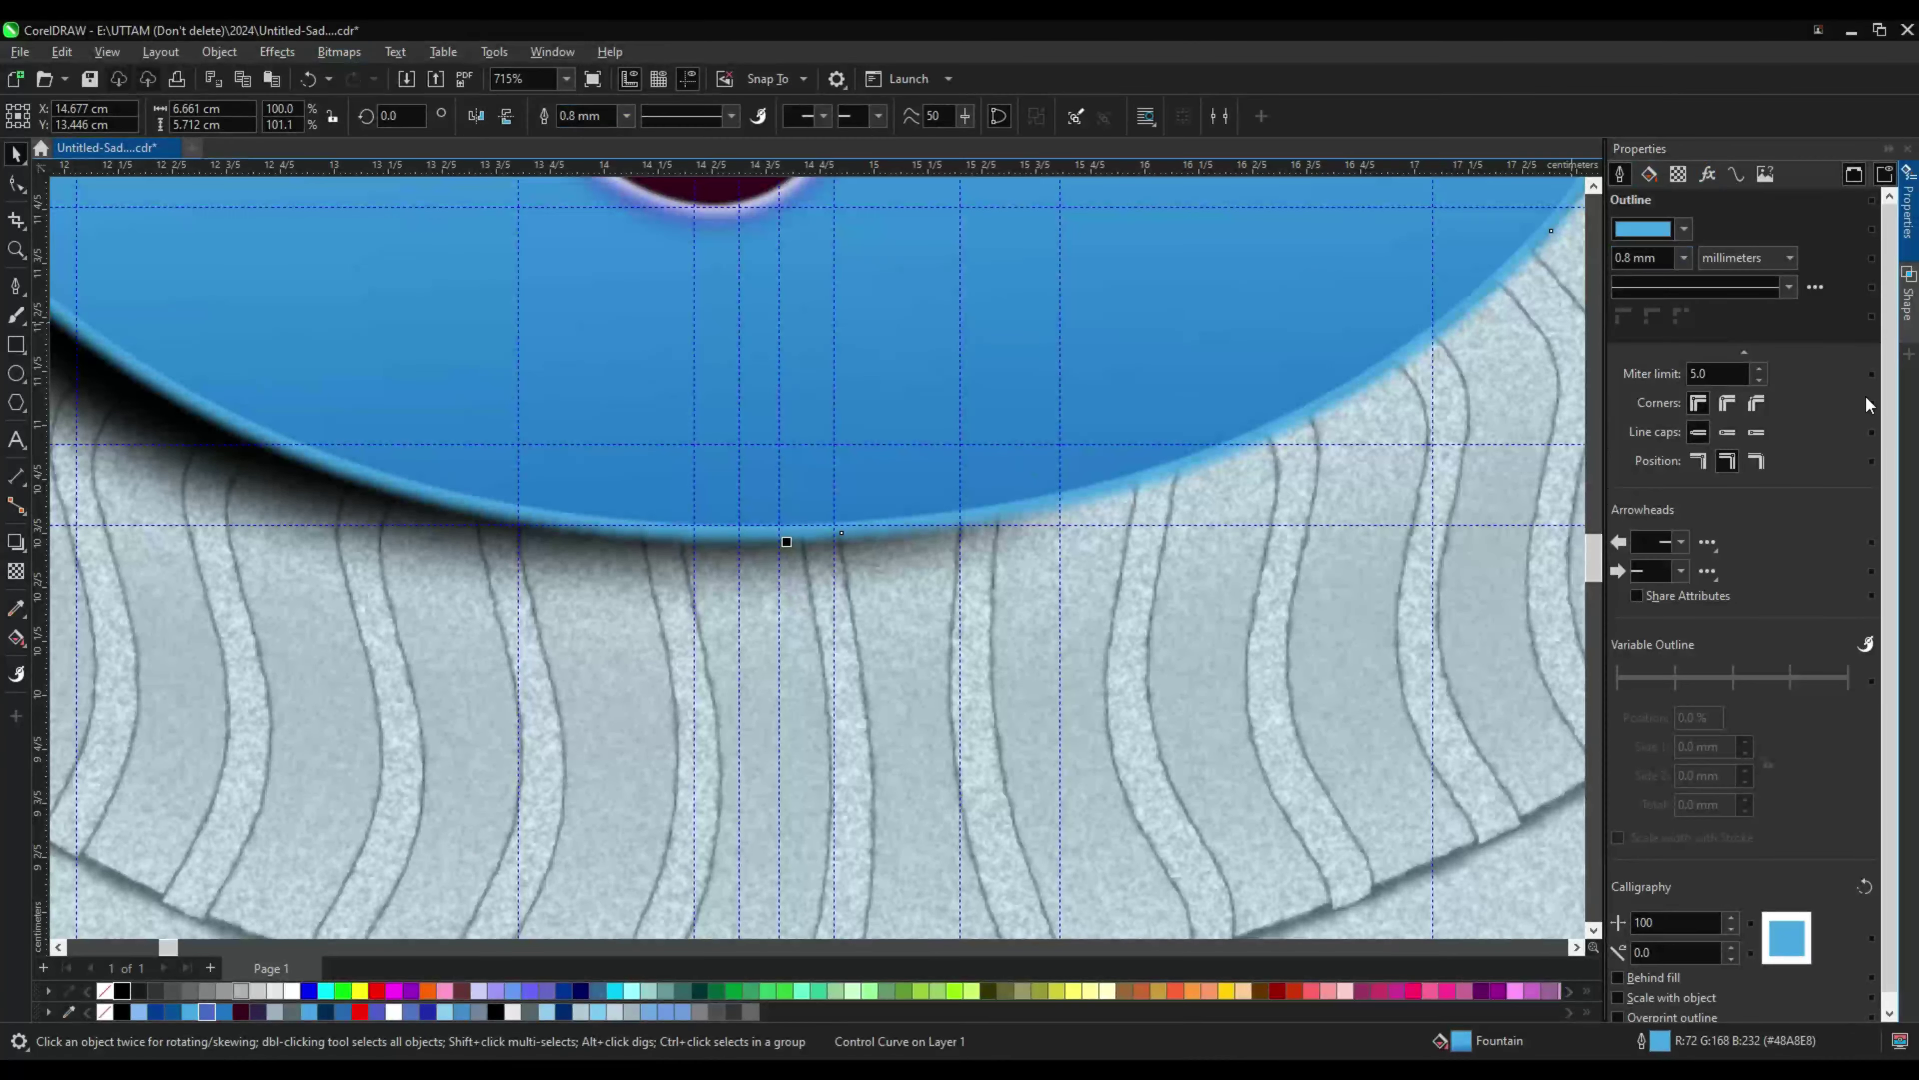
pyautogui.scroll(-2, 1279, 645)
pyautogui.click(1707, 174)
pyautogui.click(1623, 484)
pyautogui.click(1645, 562)
pyautogui.click(1474, 598)
pyautogui.click(1630, 559)
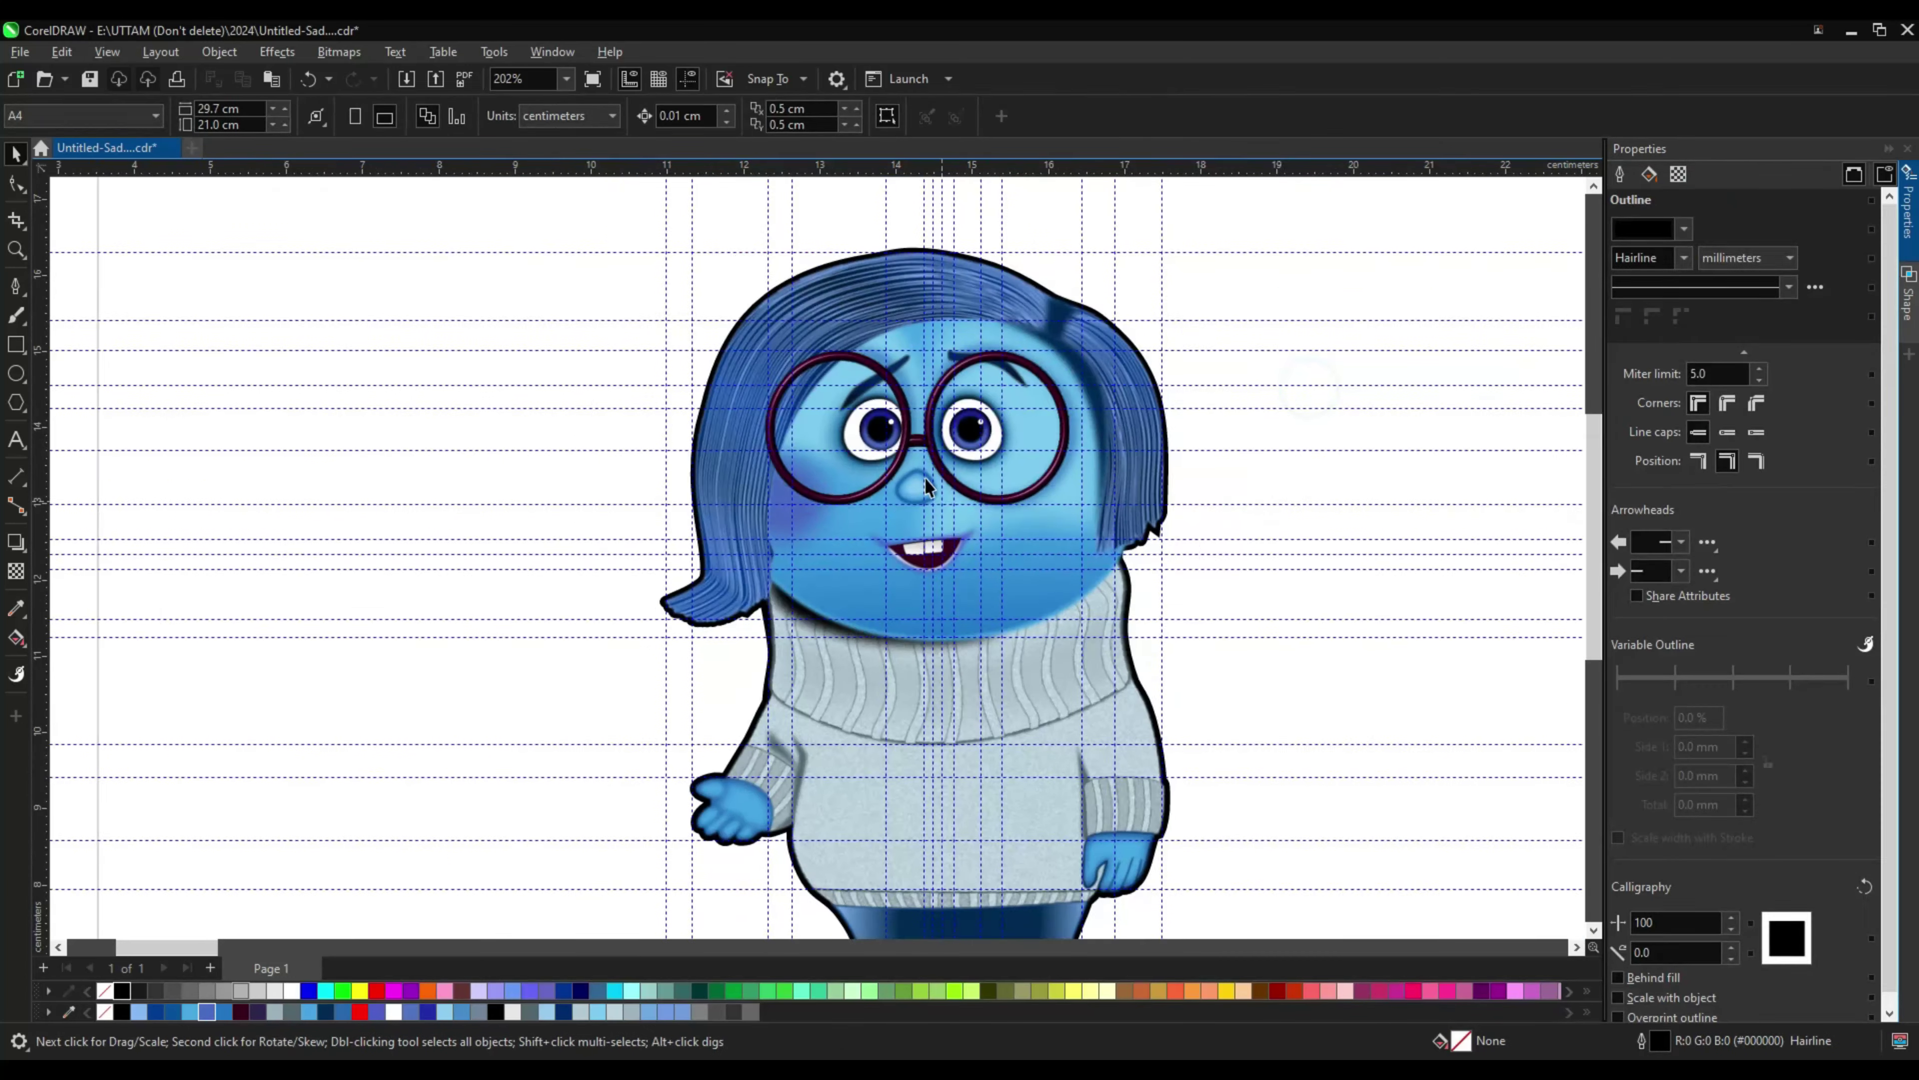
# Step: Apply a Gaussian Blur with radius 5.0 to the 2.0 mm black silhouette outline around the whole character
pyautogui.scroll(-1, 928, 486)
pyautogui.scroll(5, 769, 662)
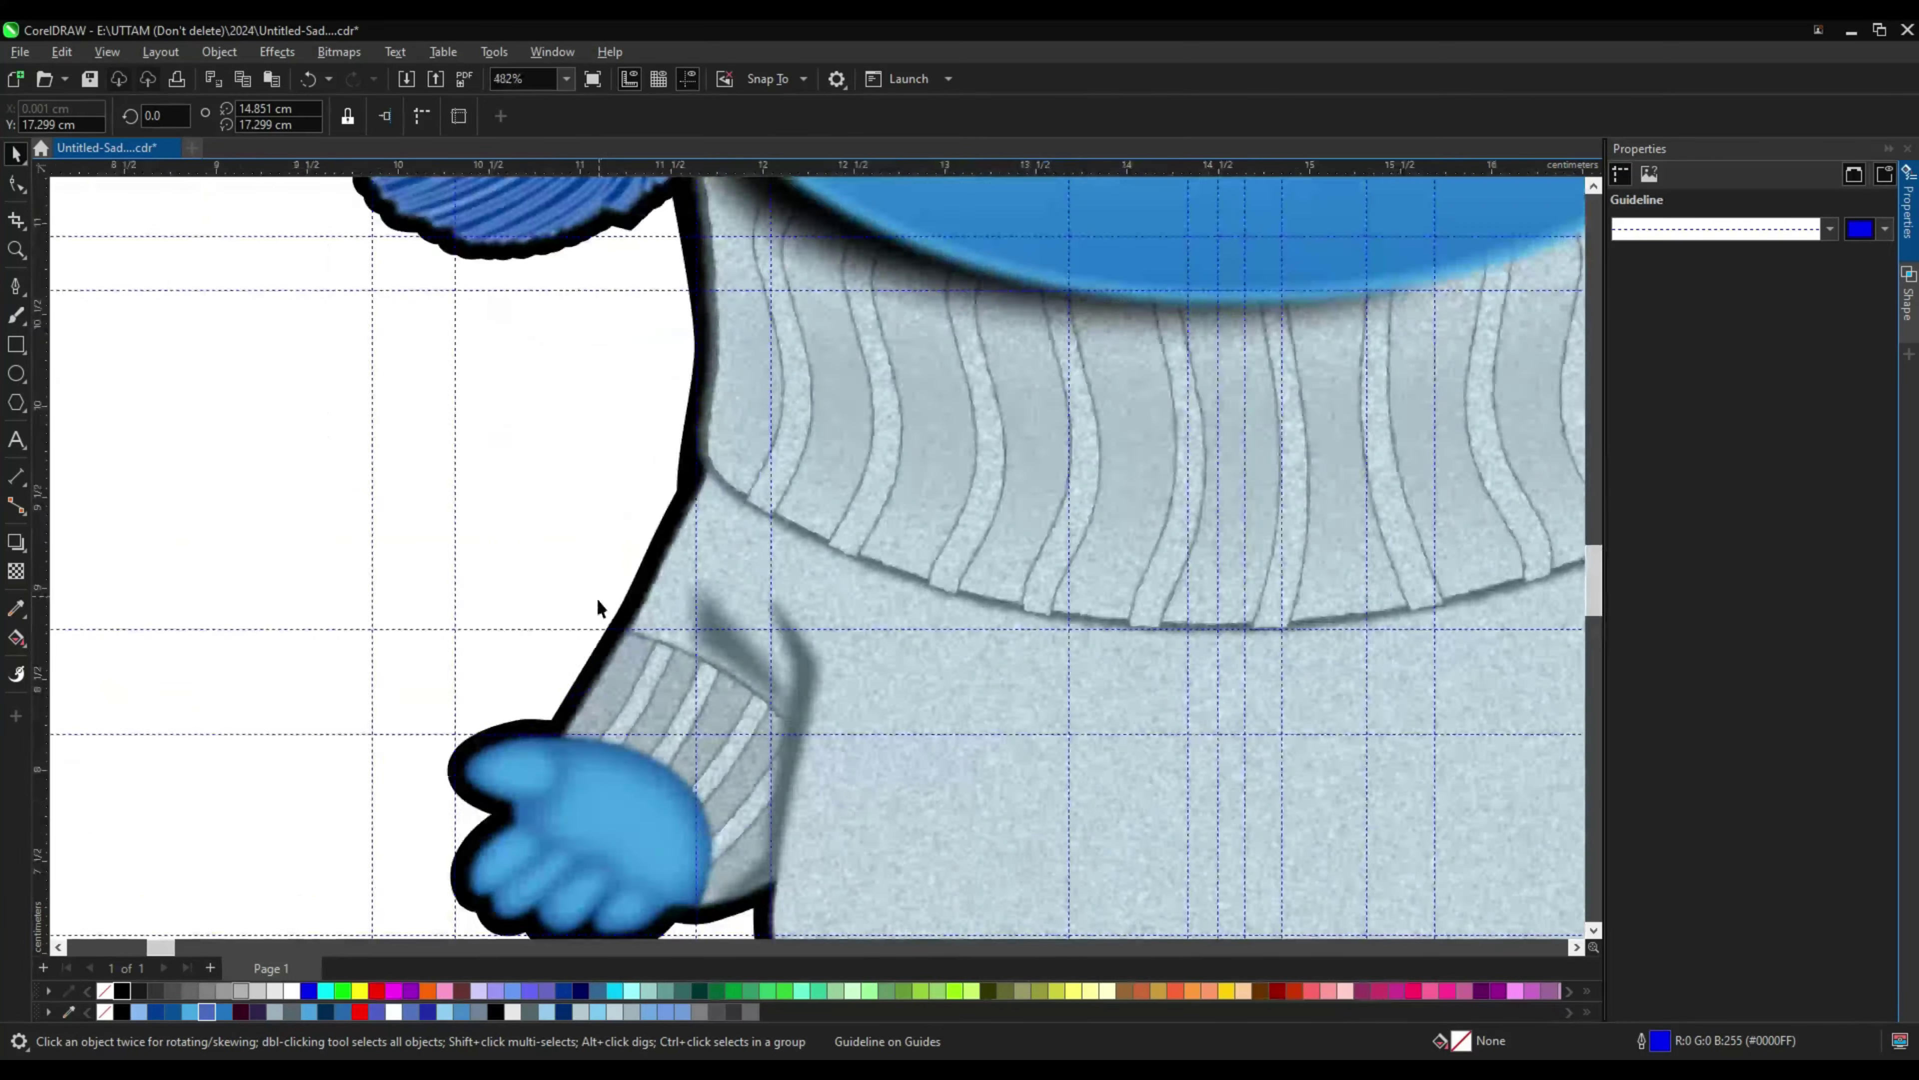
pyautogui.click(529, 741)
pyautogui.press('Tab')
pyautogui.scroll(-5, 347, 614)
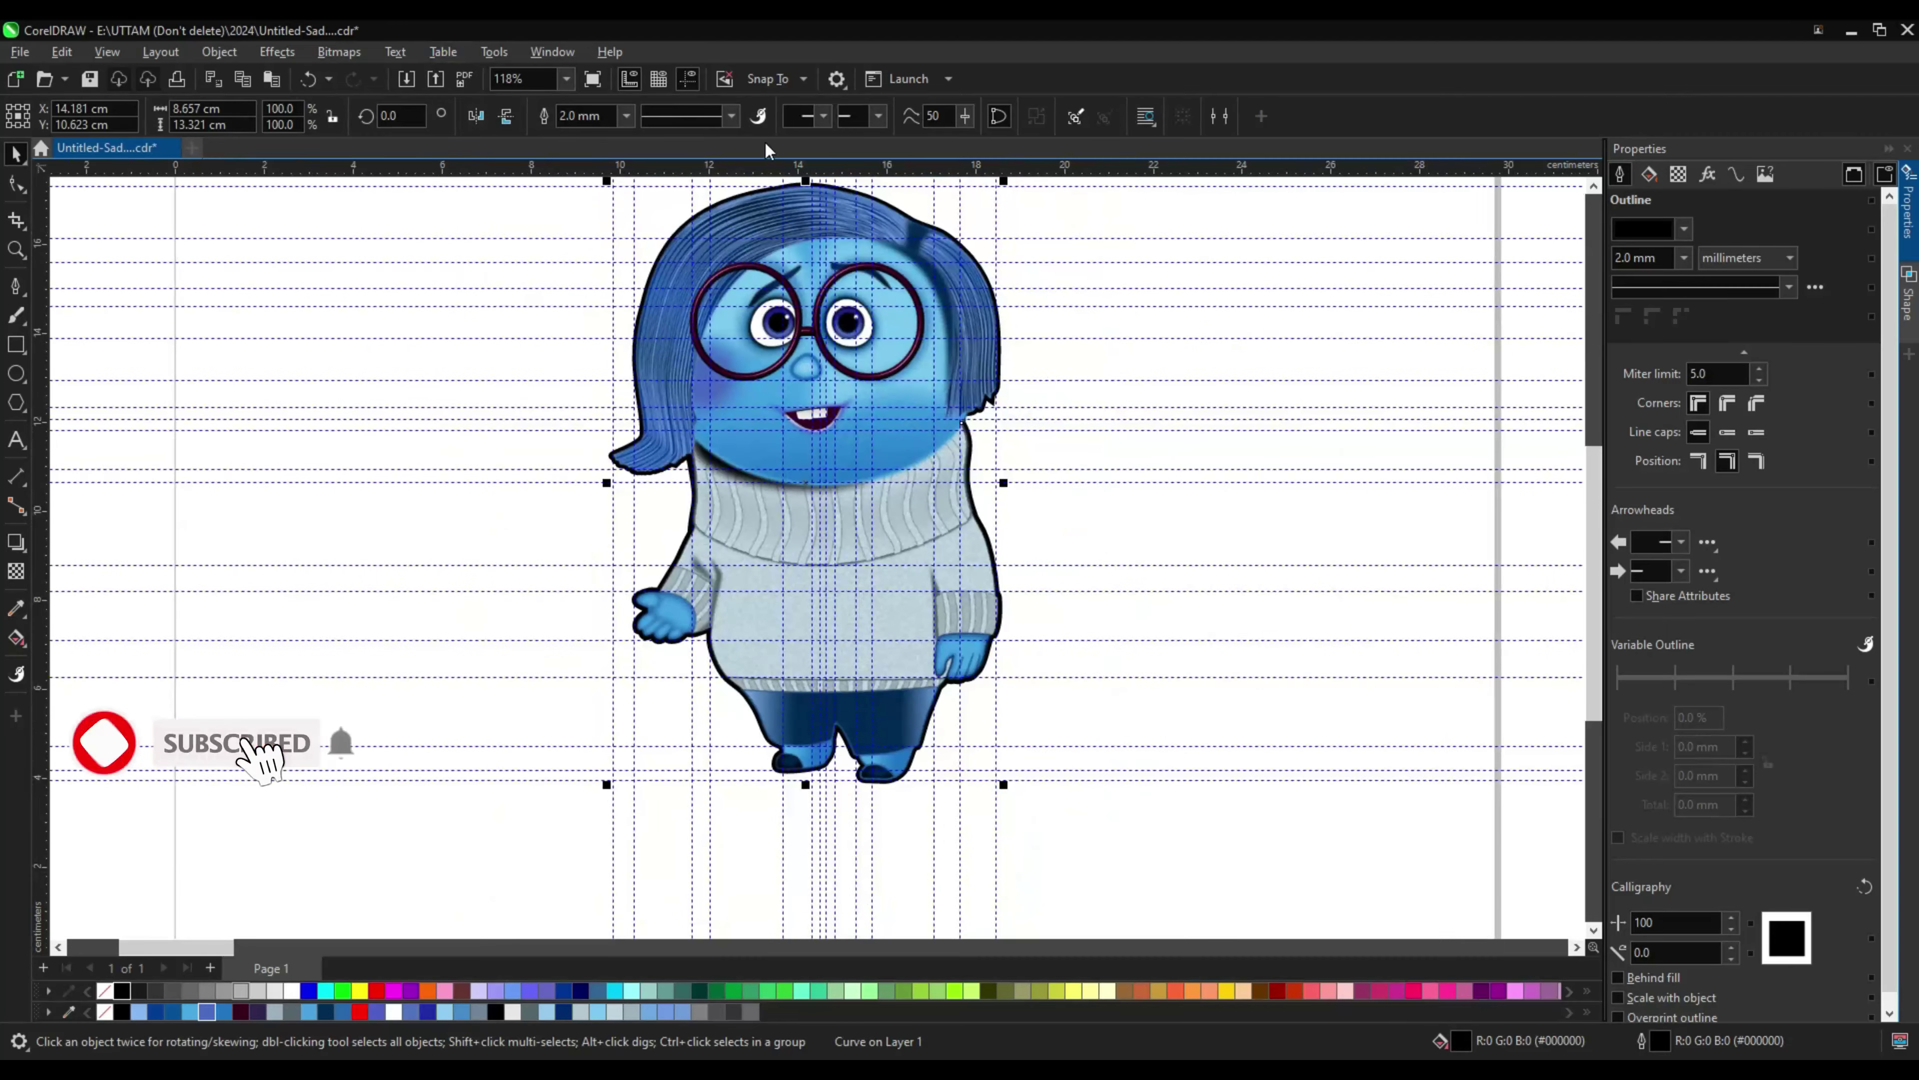
pyautogui.click(276, 51)
pyautogui.moveTo(332, 172)
pyautogui.click(524, 253)
pyautogui.scroll(3, 710, 227)
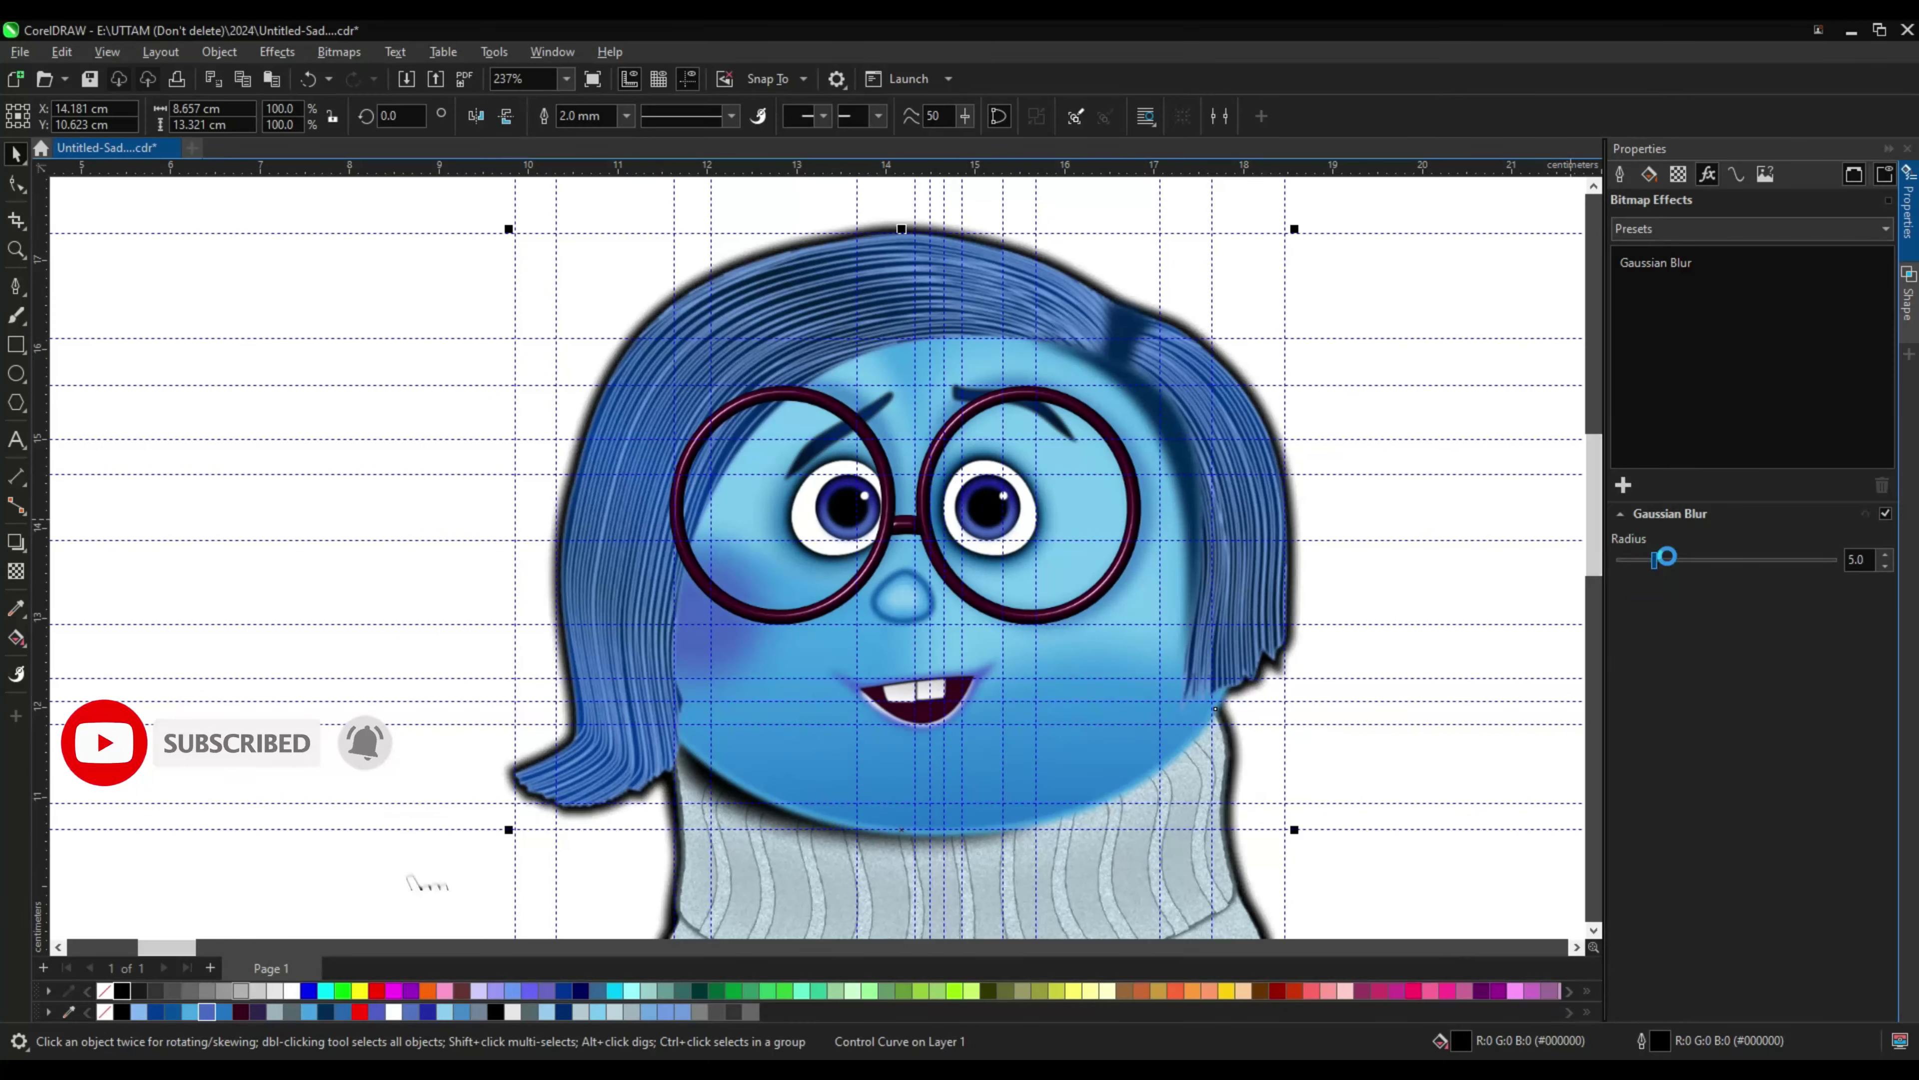
pyautogui.click(1363, 279)
# Step: Apply a Gaussian Blur with radius 3.5 to the white highlights in both eyes
pyautogui.scroll(5, 997, 461)
pyautogui.click(1004, 495)
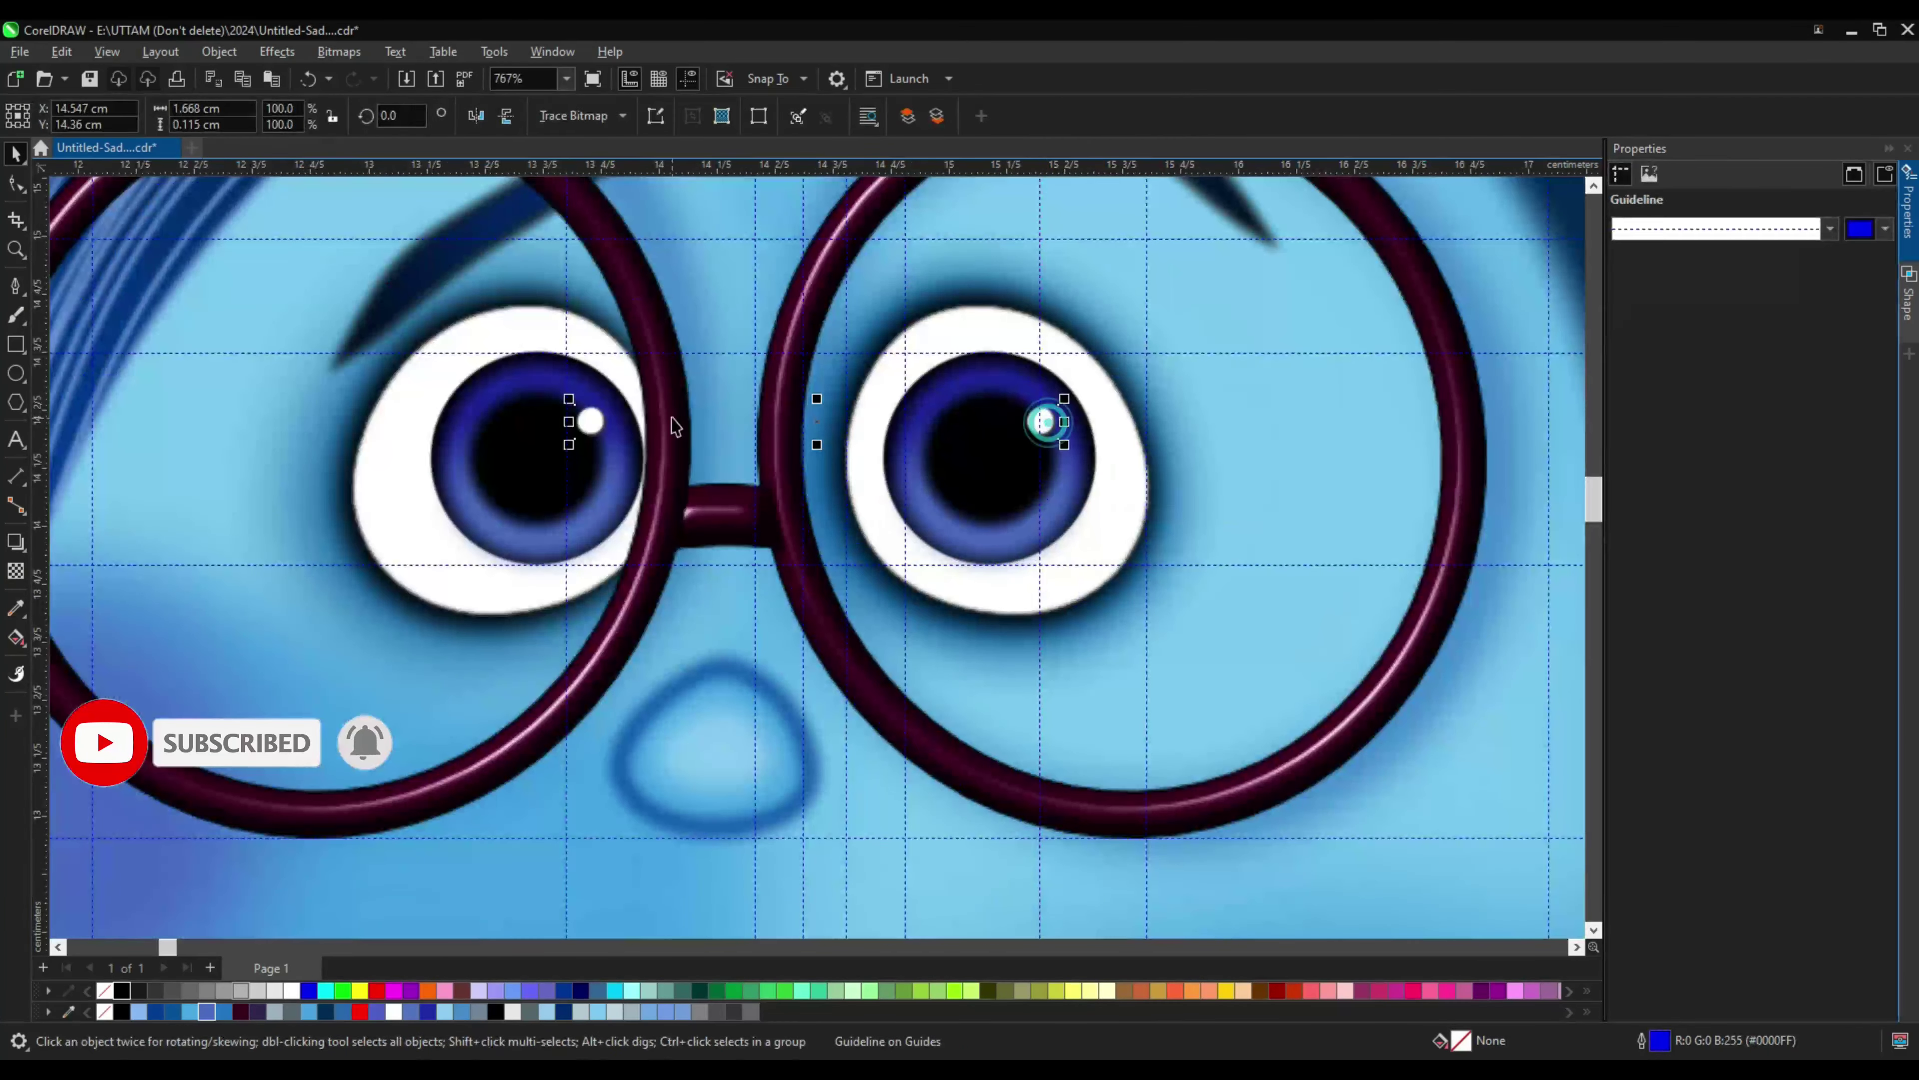
pyautogui.click(275, 51)
pyautogui.click(1655, 572)
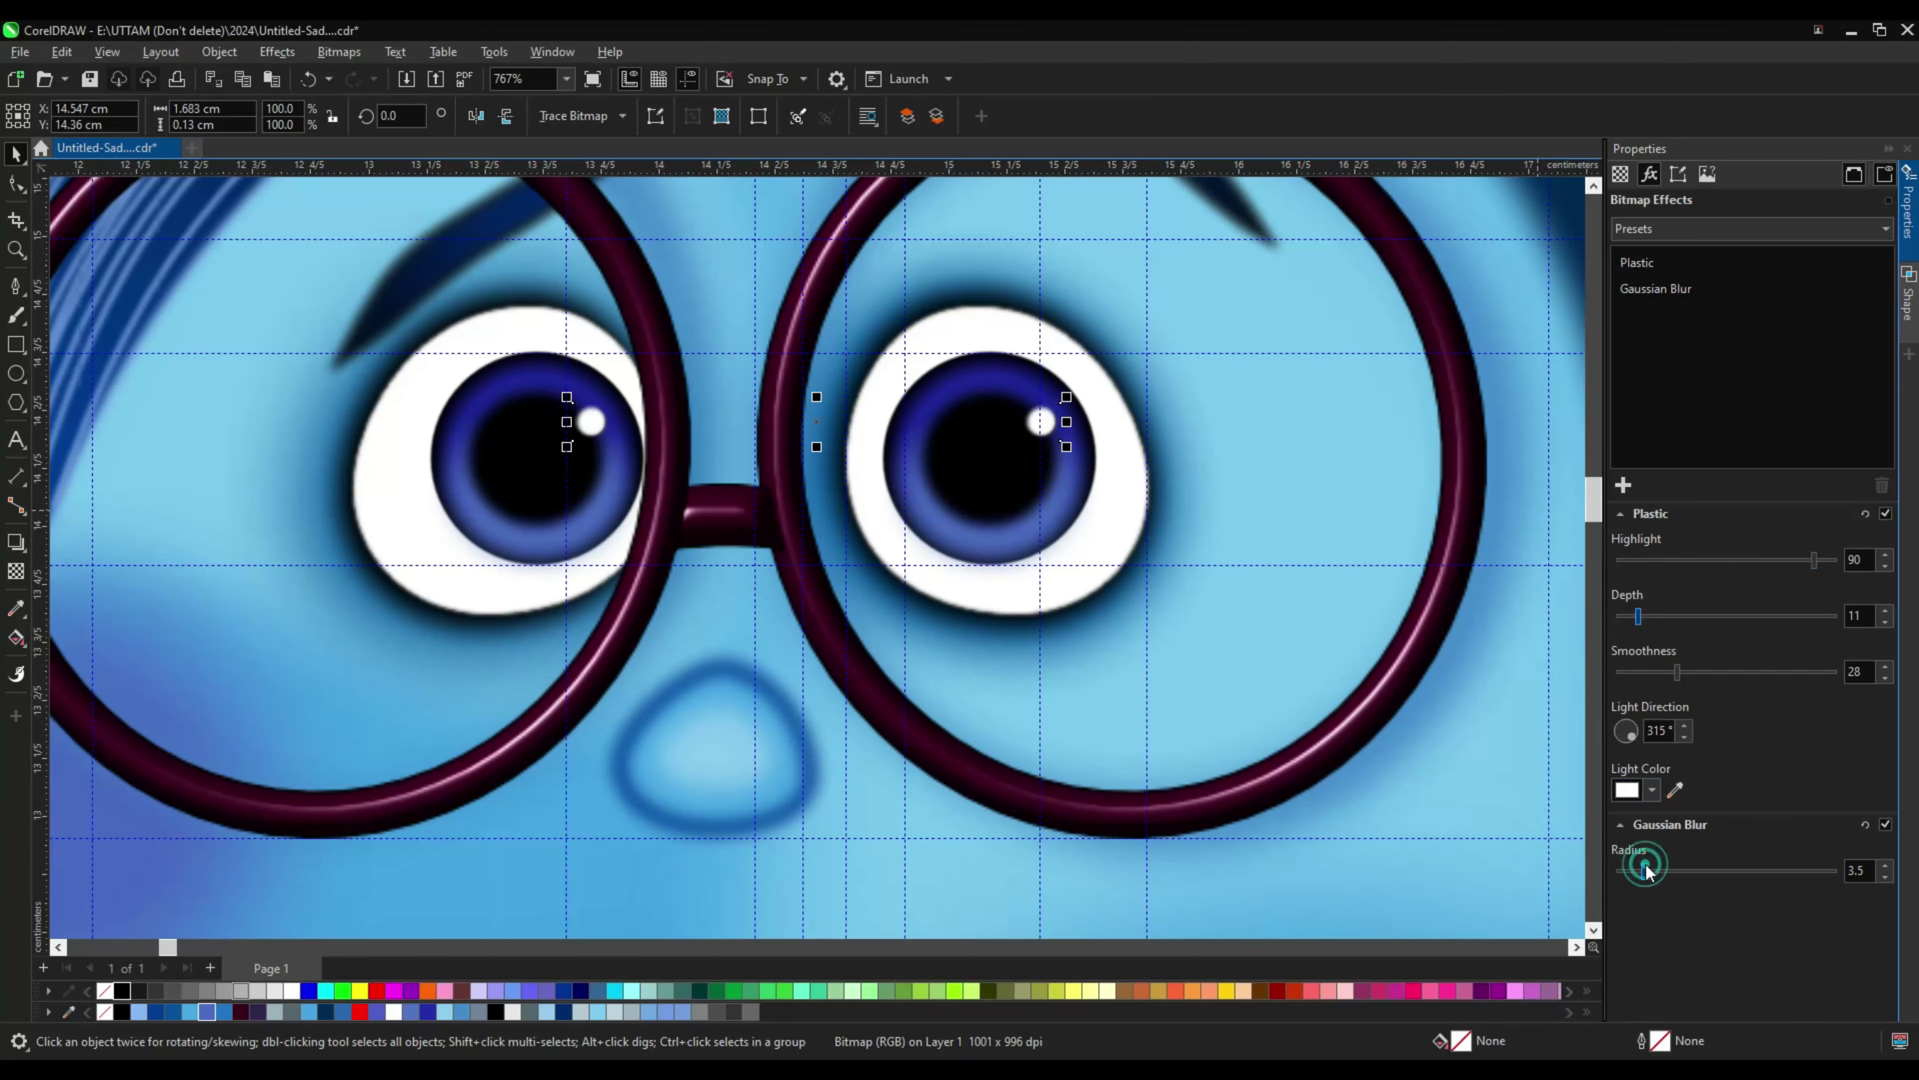
pyautogui.scroll(-4, 1328, 322)
pyautogui.click(1328, 321)
# Step: Thin the outline of the sweater's collar and set the hem band's outline width to 0.2 mm
pyautogui.scroll(-2, 1328, 321)
pyautogui.scroll(2, 856, 613)
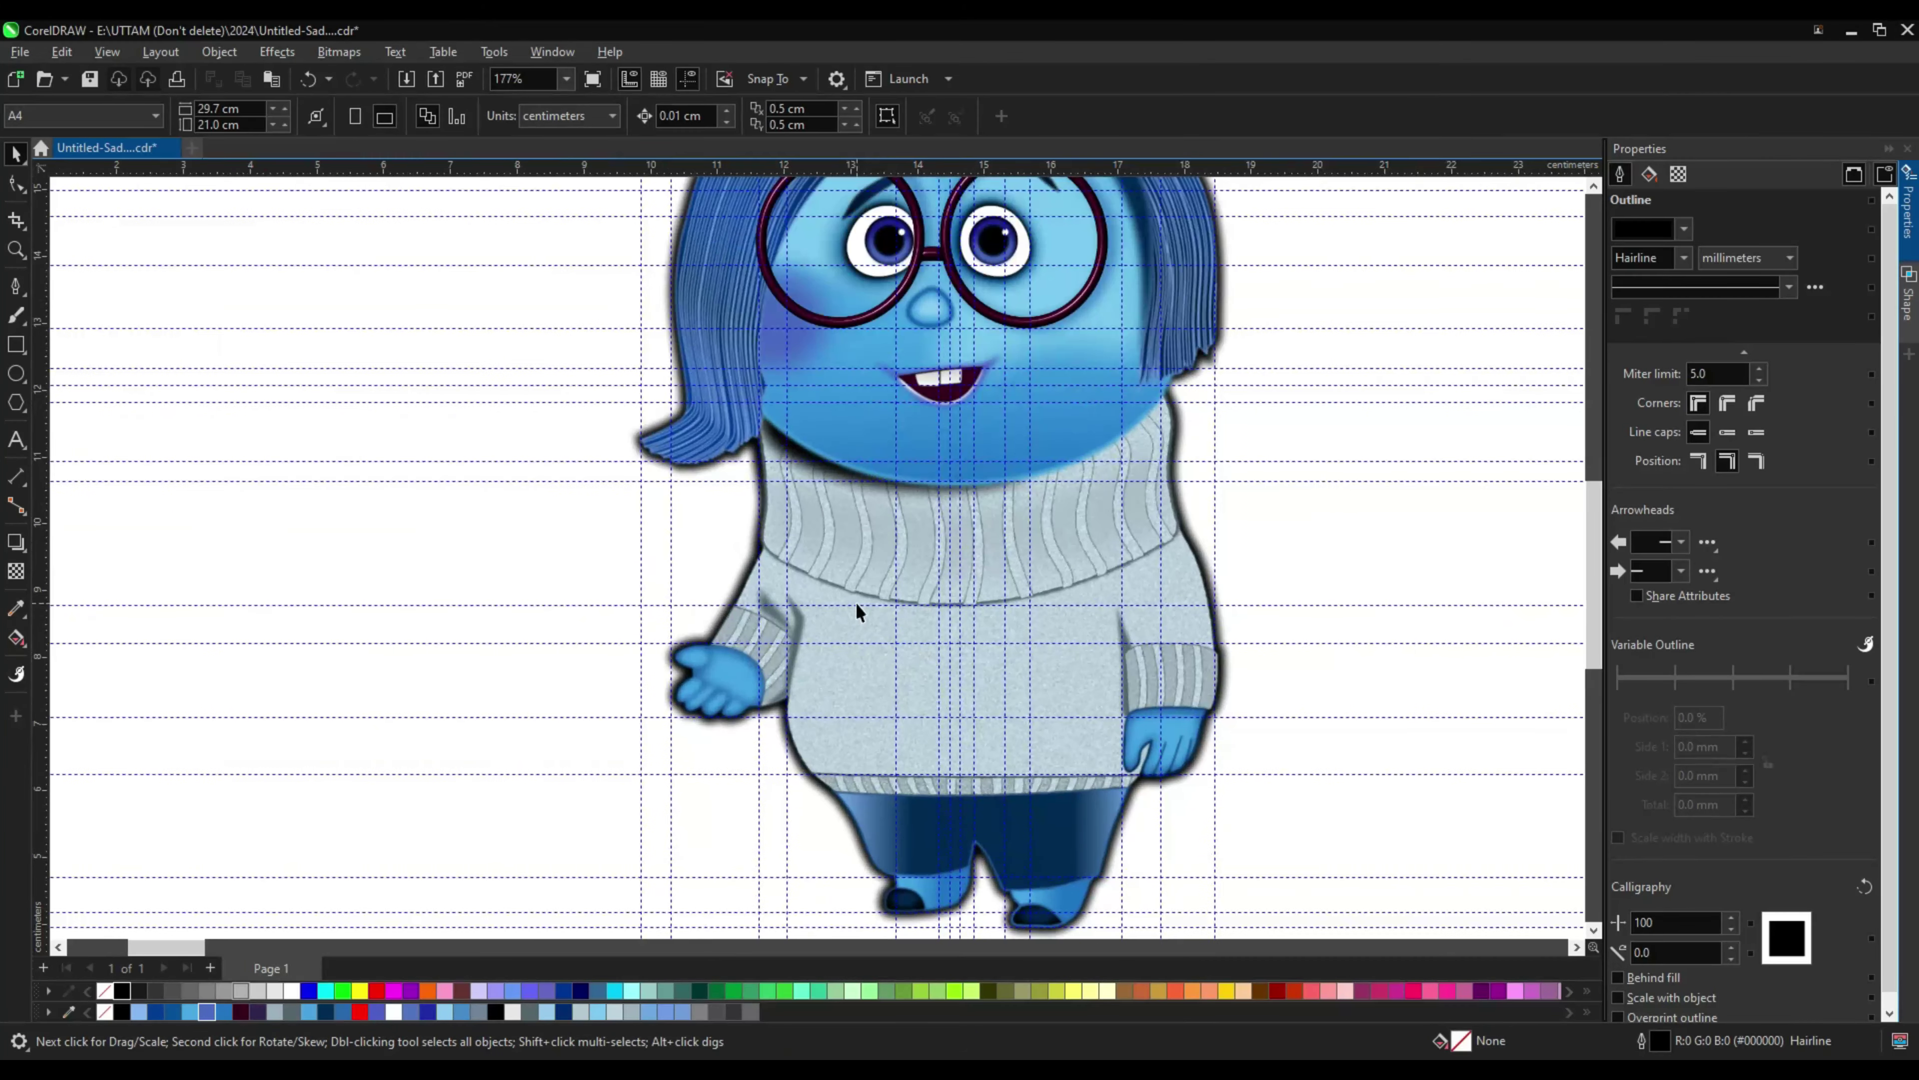
pyautogui.scroll(2, 857, 605)
pyautogui.click(1058, 578)
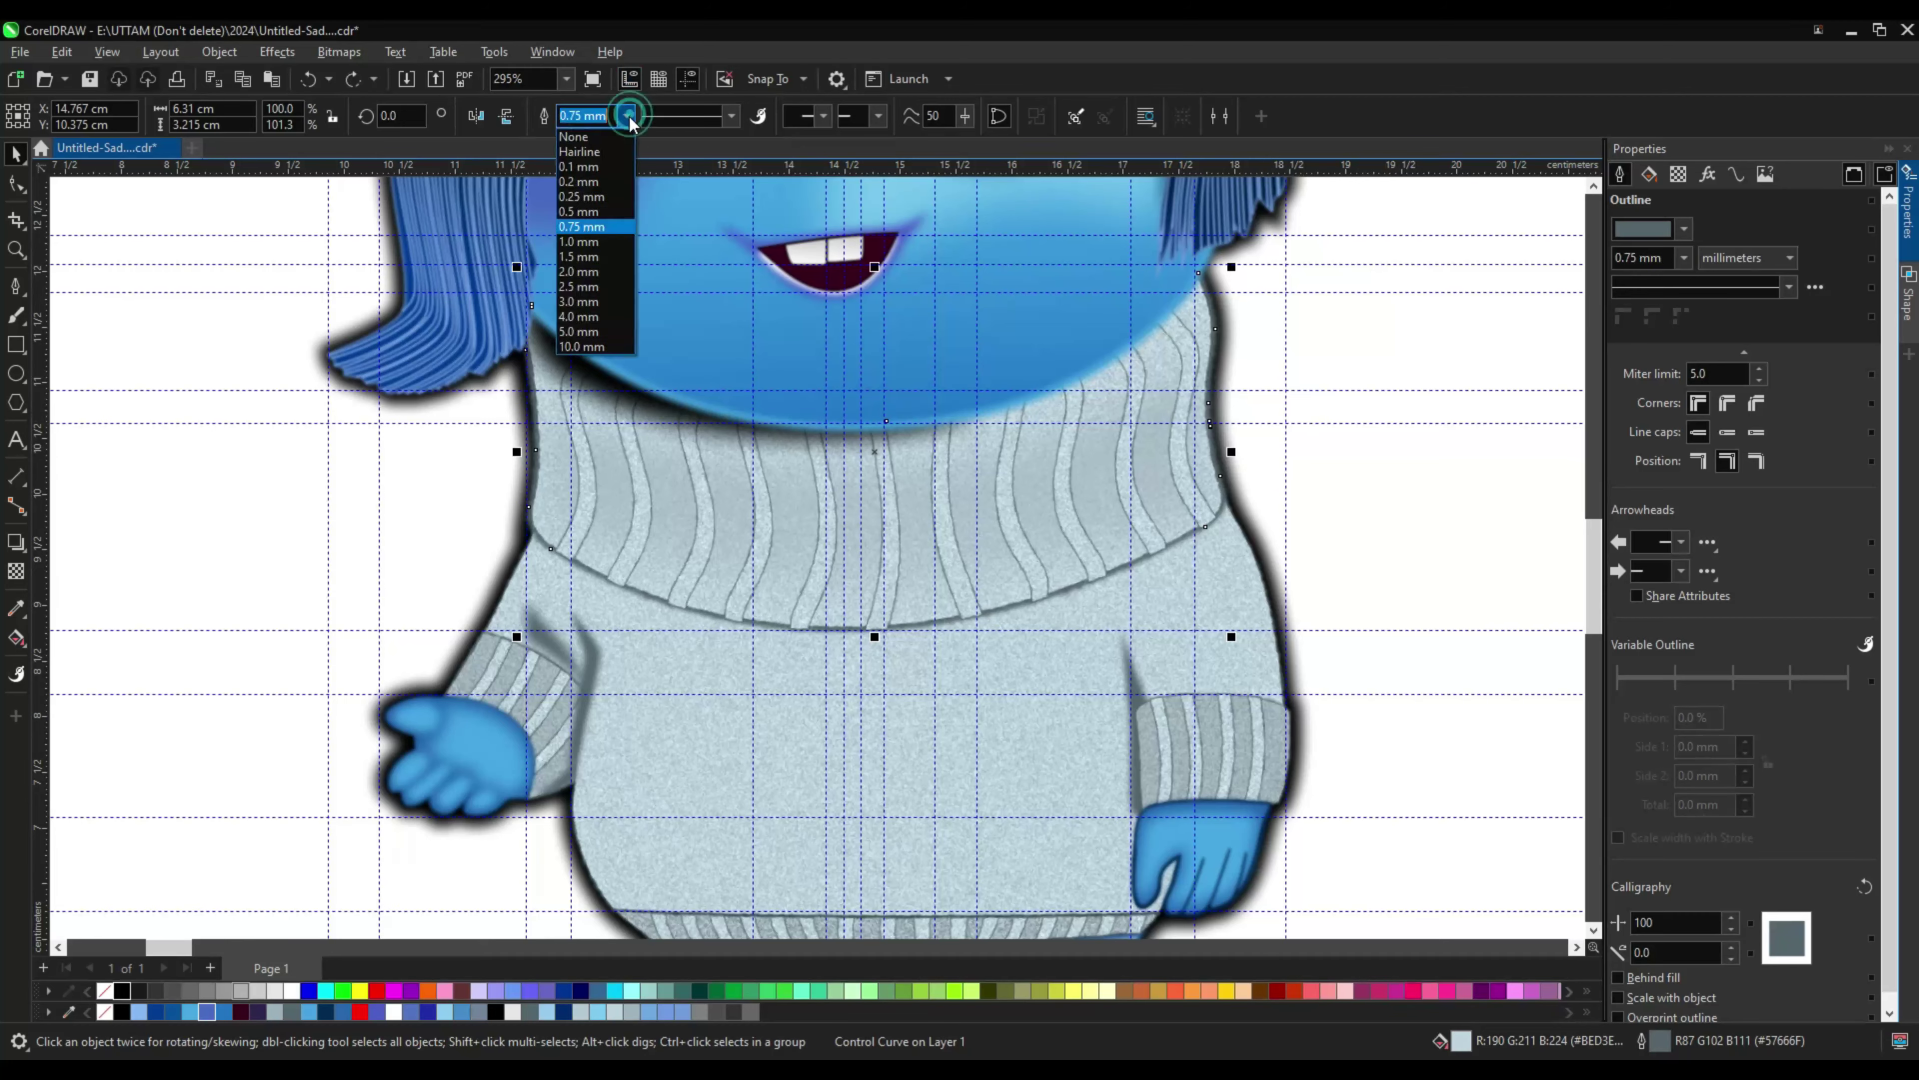
pyautogui.scroll(-3, 1183, 419)
pyautogui.scroll(4, 1005, 680)
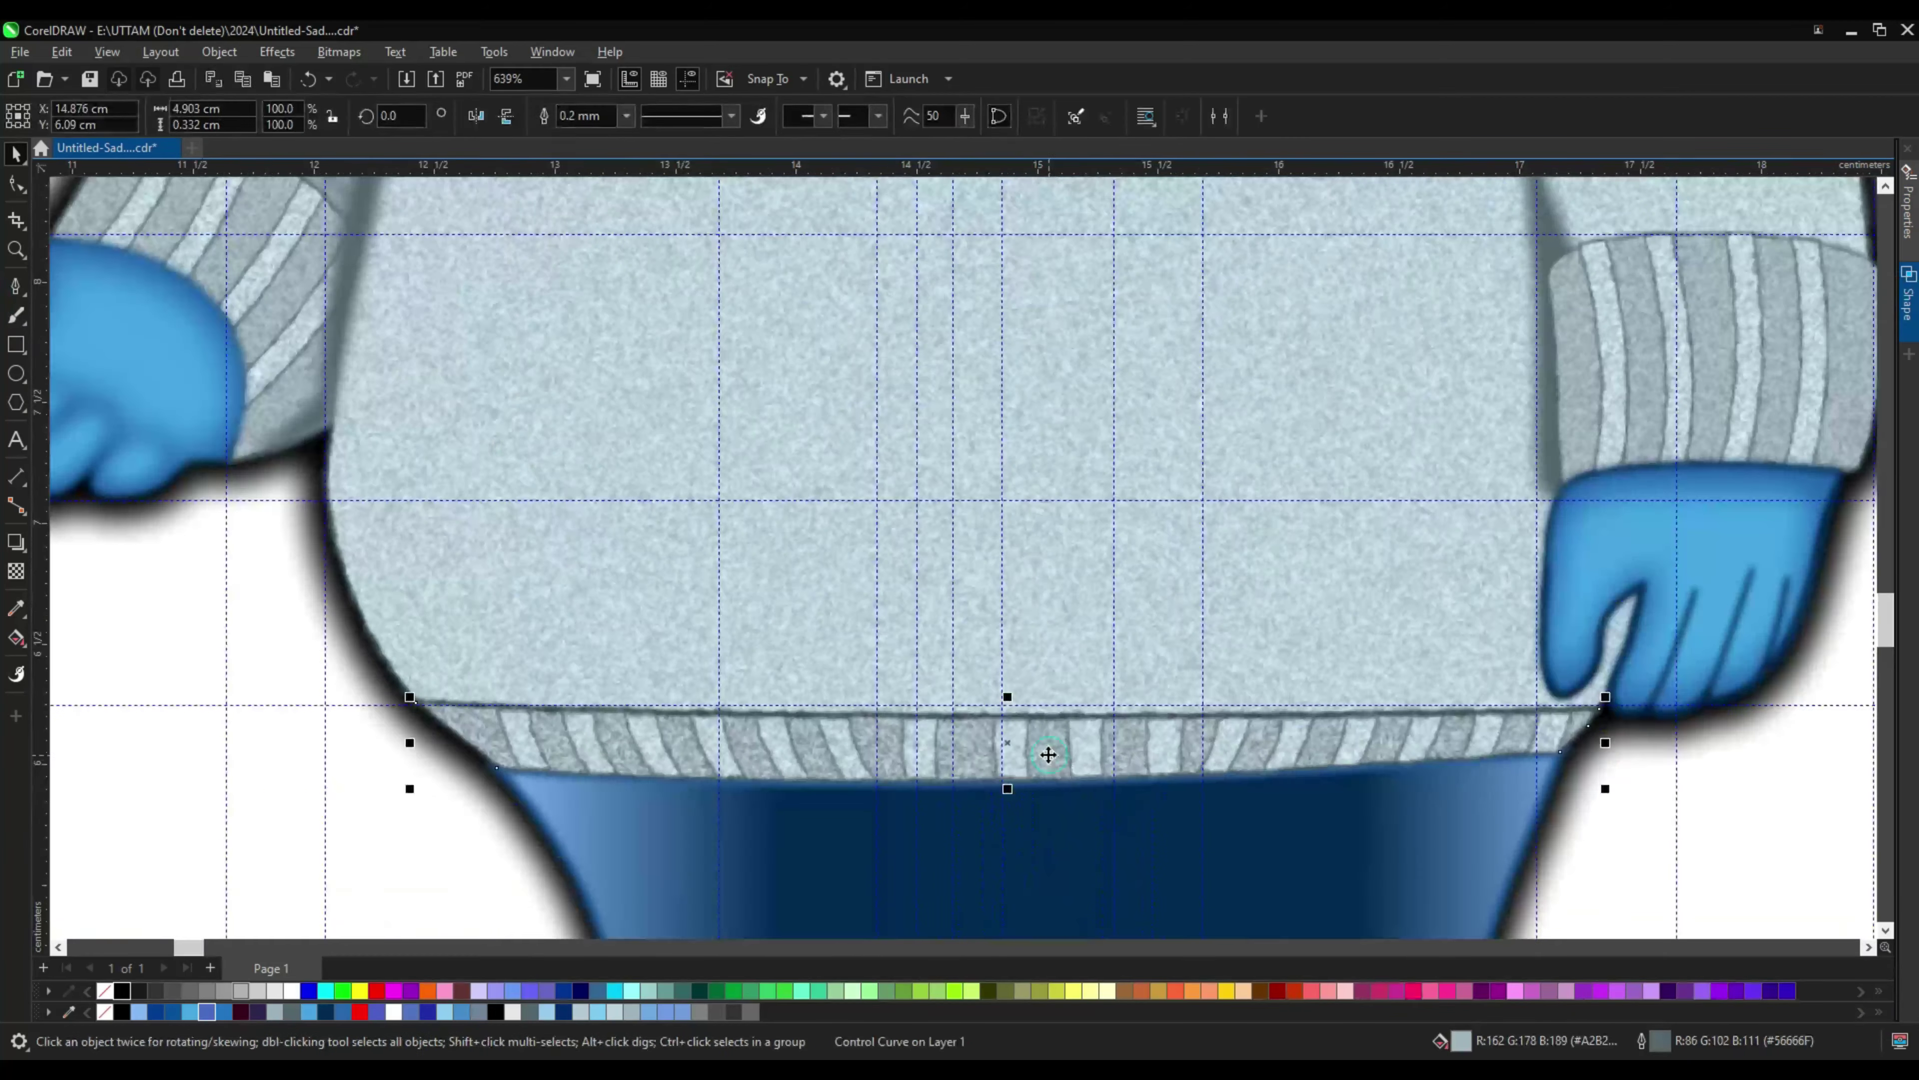
pyautogui.scroll(-1, 1243, 546)
# Step: Set the Whirlpool effect on the cuffs and hem band to twist 0 and streak detail 21
pyautogui.click(1244, 546)
pyautogui.scroll(-3, 1243, 546)
pyautogui.hotkey('alt', 'Return')
pyautogui.scroll(3, 1243, 546)
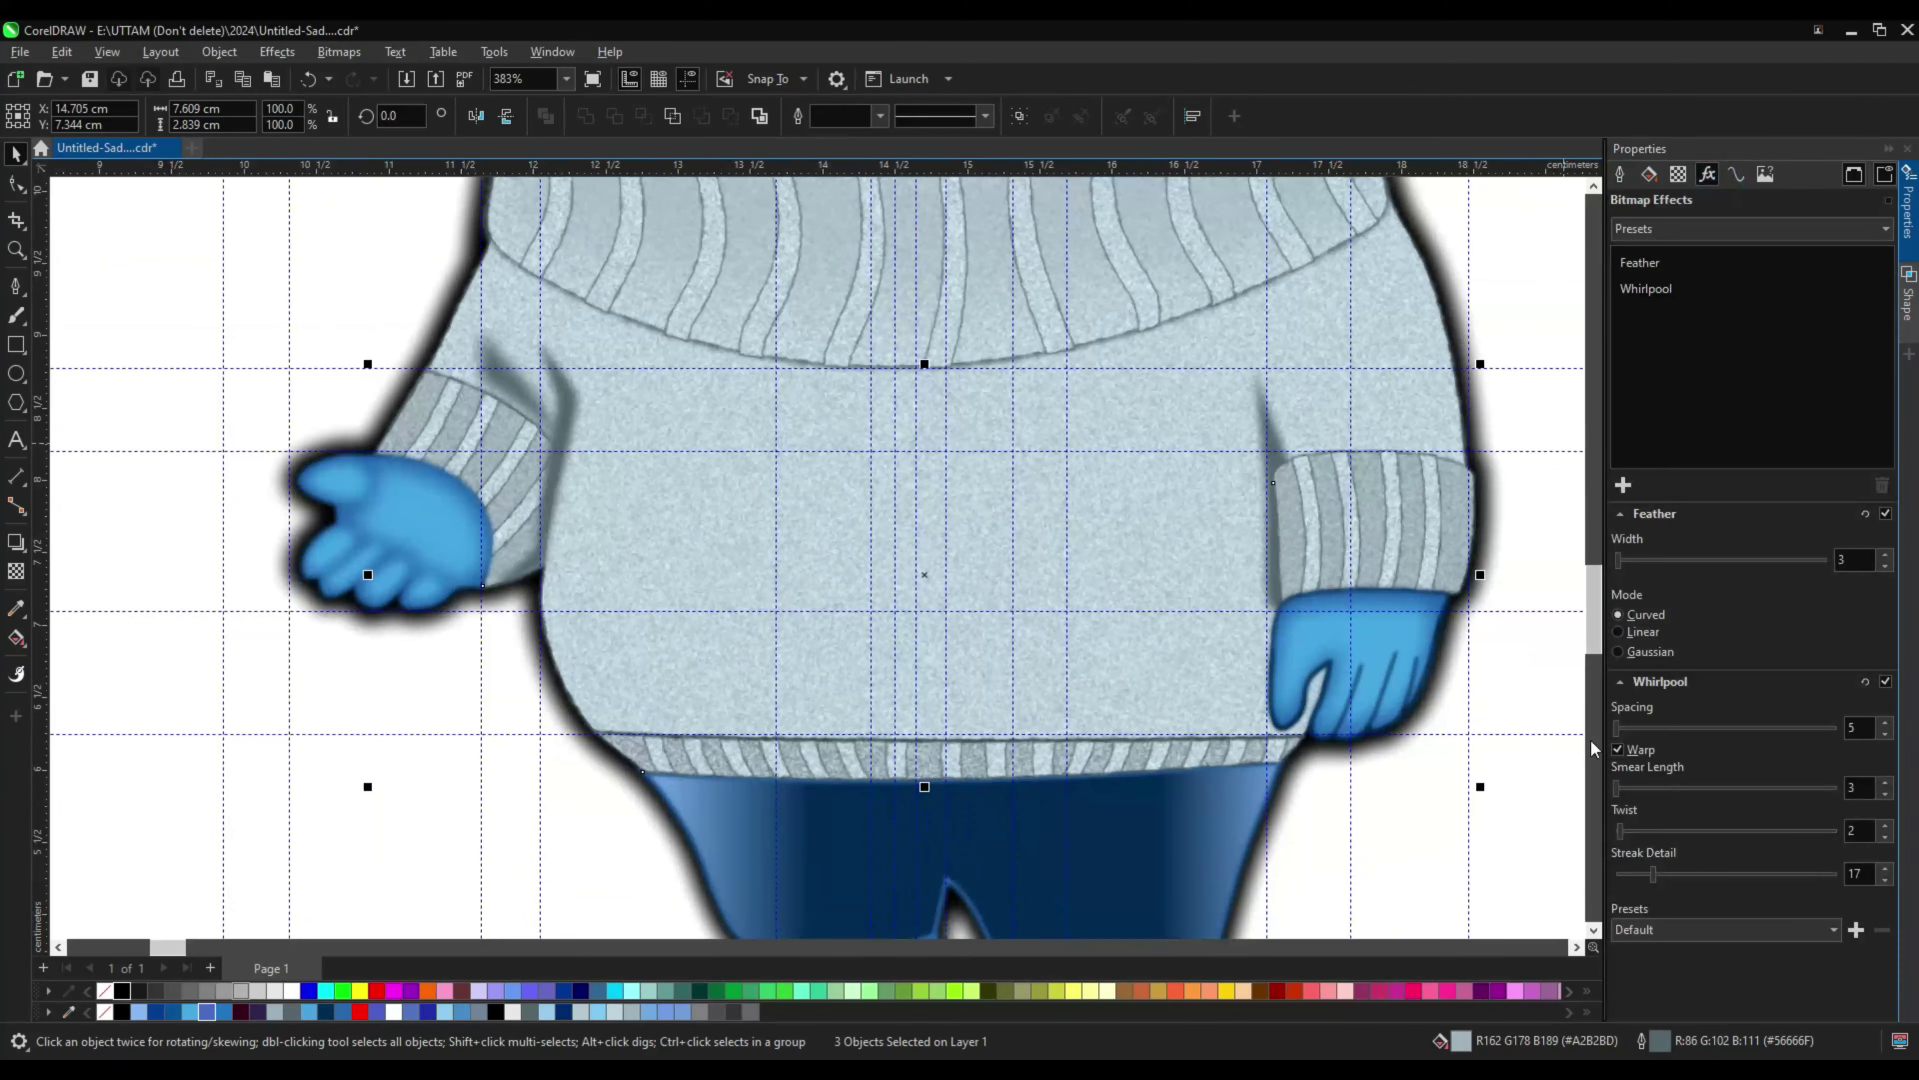
pyautogui.scroll(5, 1652, 876)
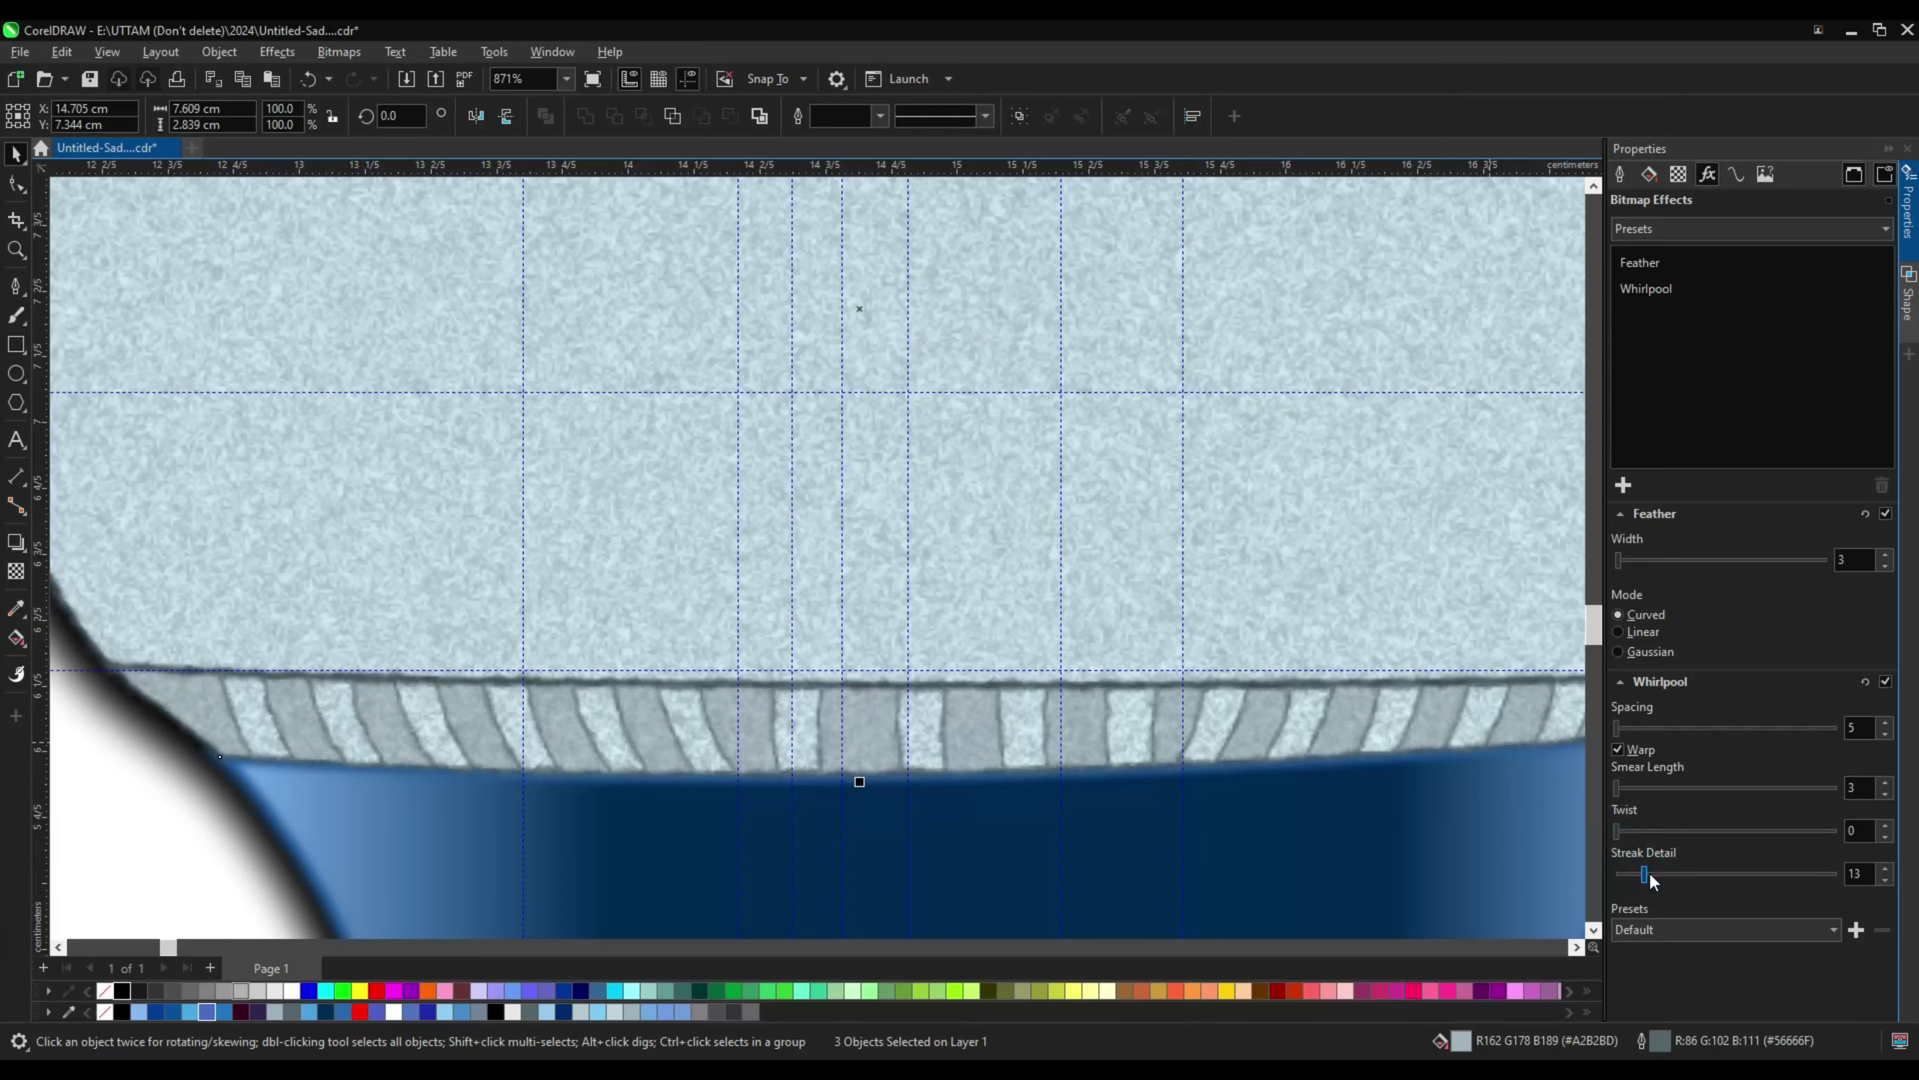
pyautogui.scroll(-2, 856, 570)
pyautogui.scroll(3, 737, 572)
# Step: Try a dark R26 G26 B26 fill and Gaussian Blur radius 4.0 on the shadow beside the raised arm, and undo it
pyautogui.click(736, 572)
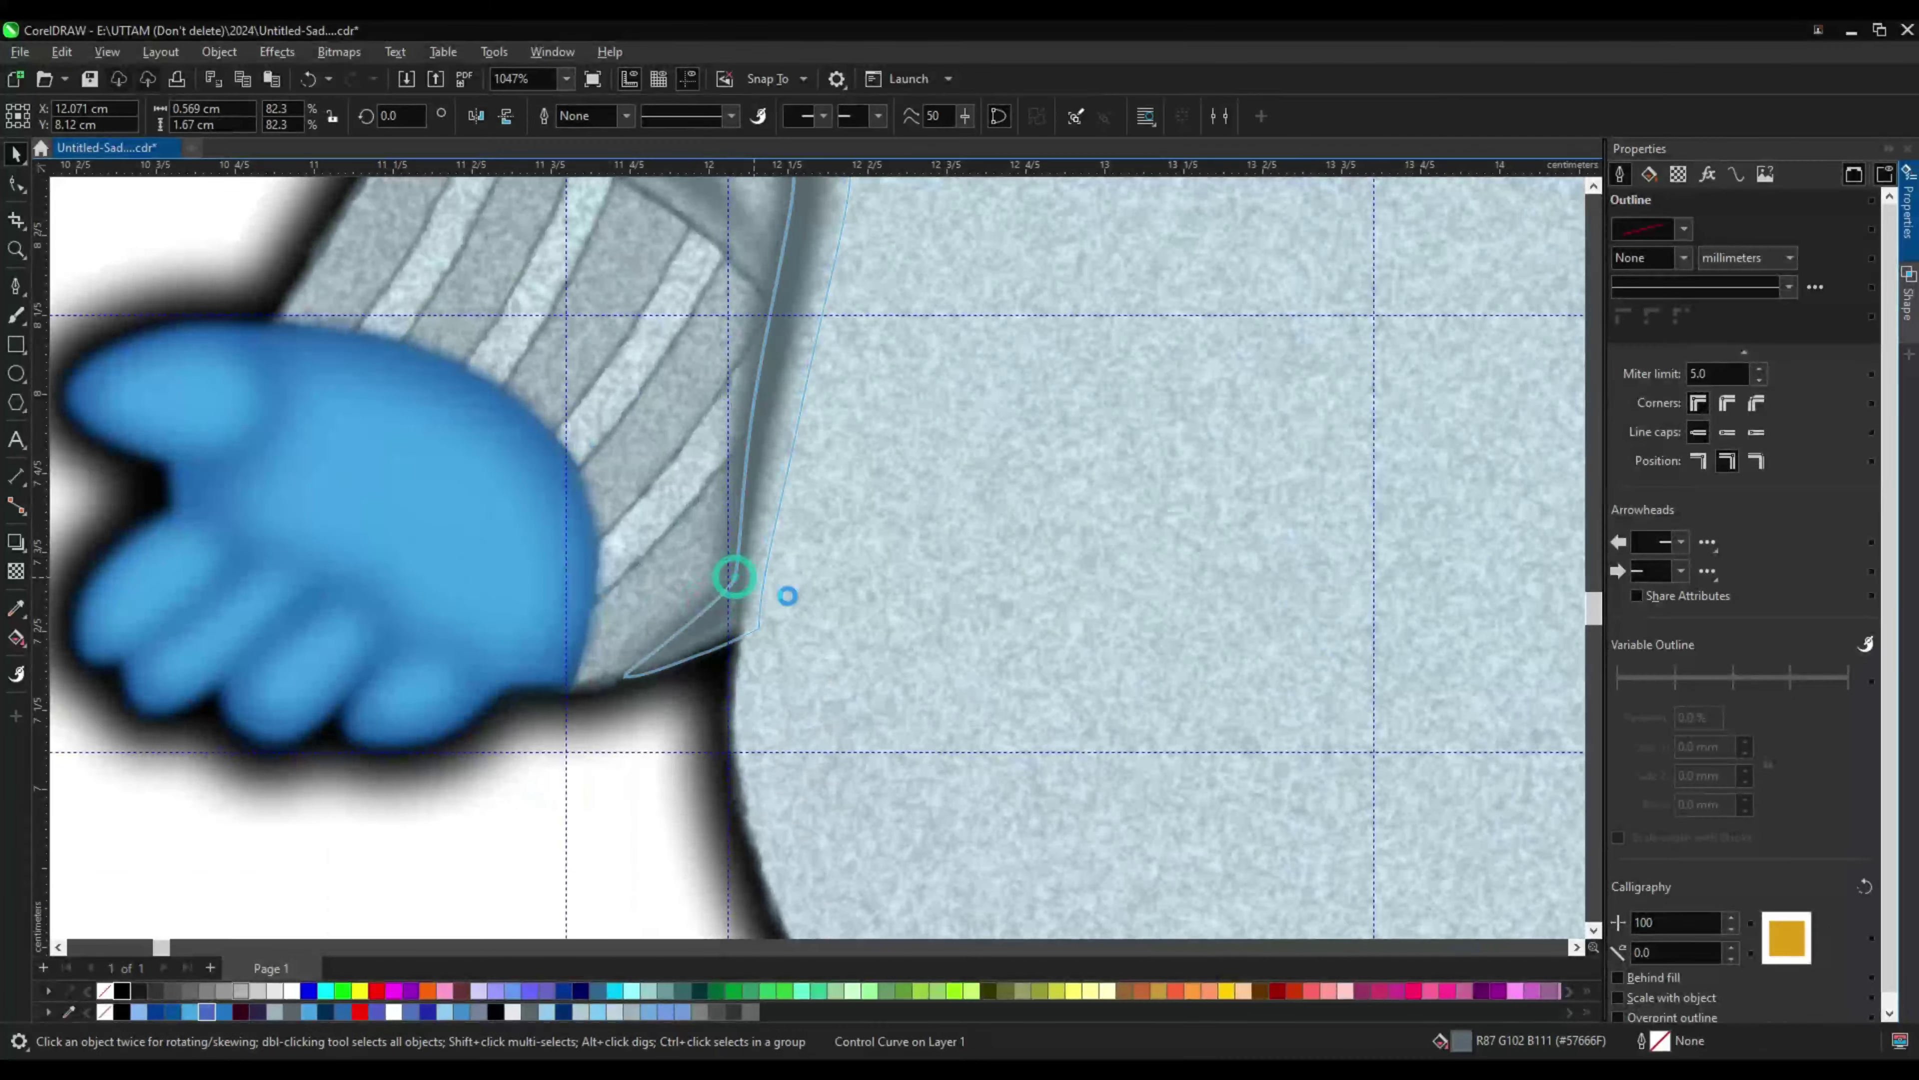
pyautogui.scroll(-4, 898, 651)
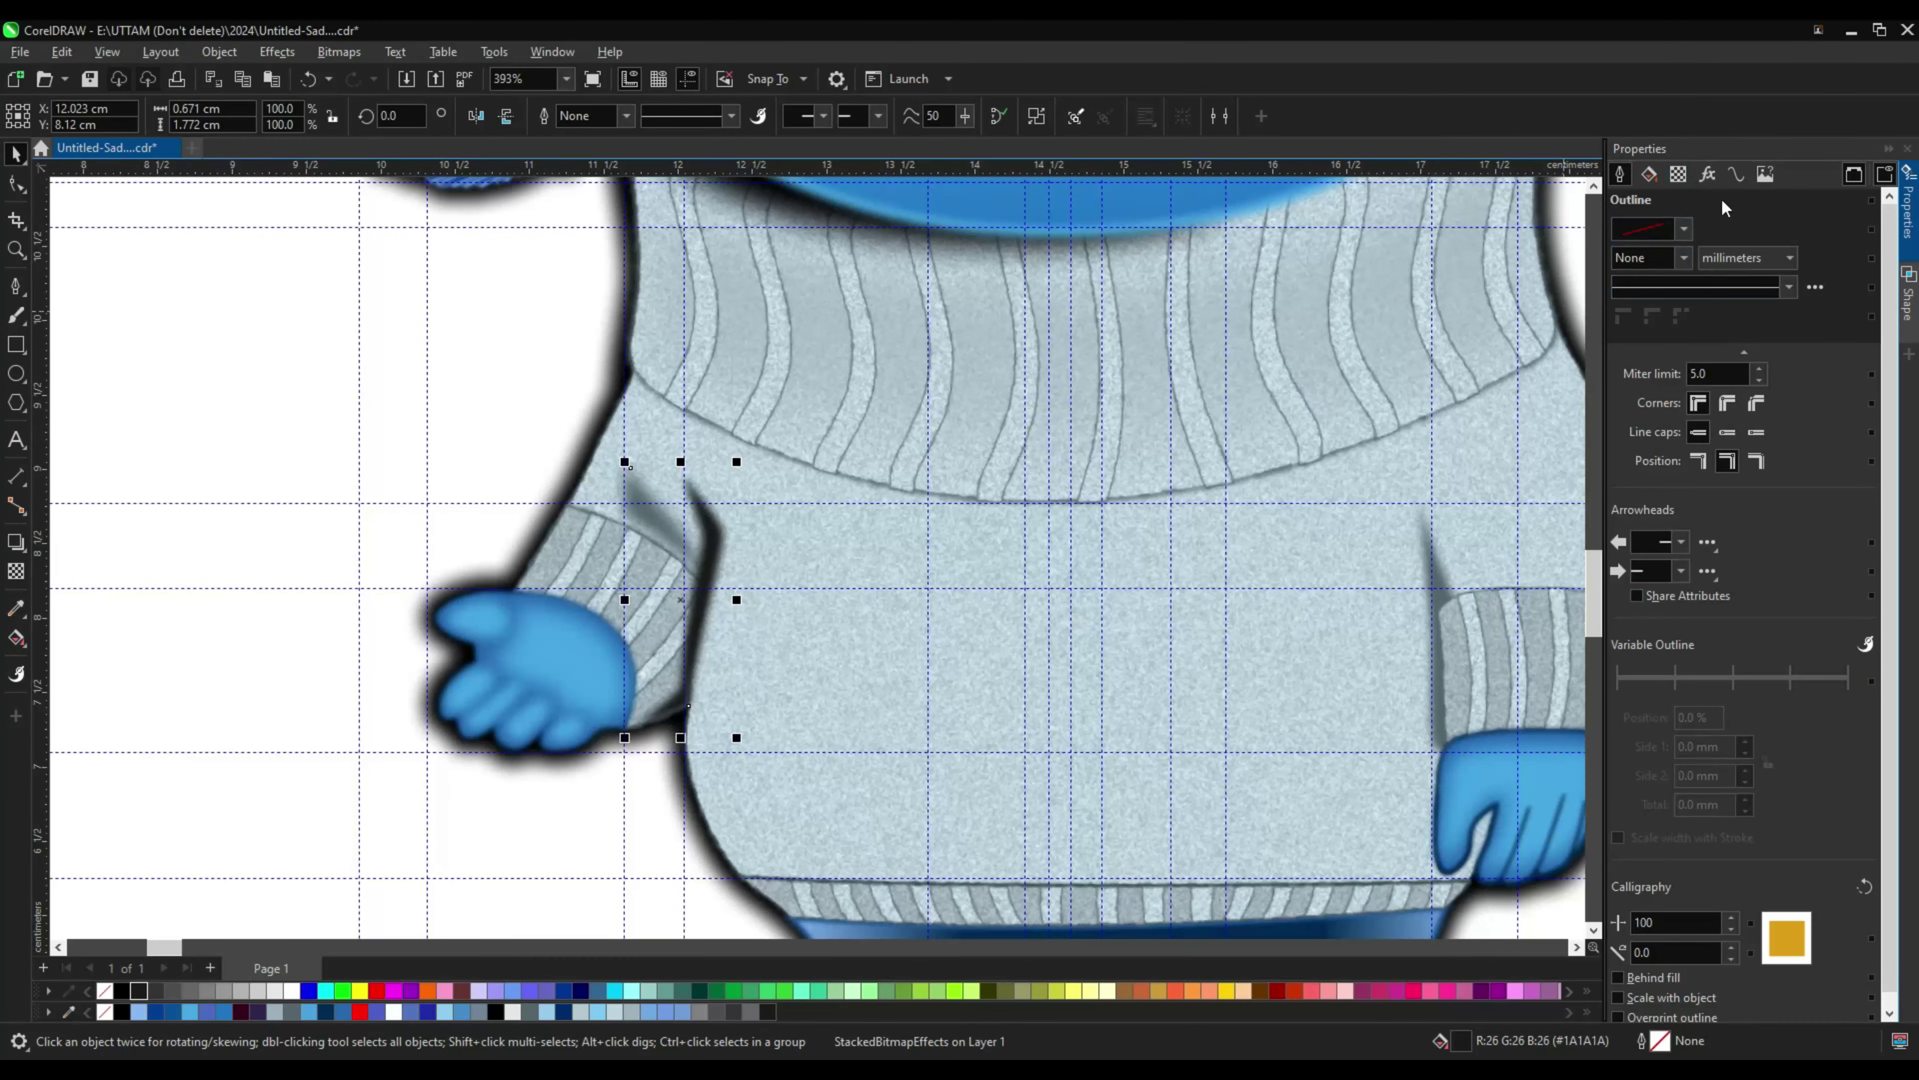
pyautogui.click(1707, 173)
pyautogui.scroll(3, 680, 748)
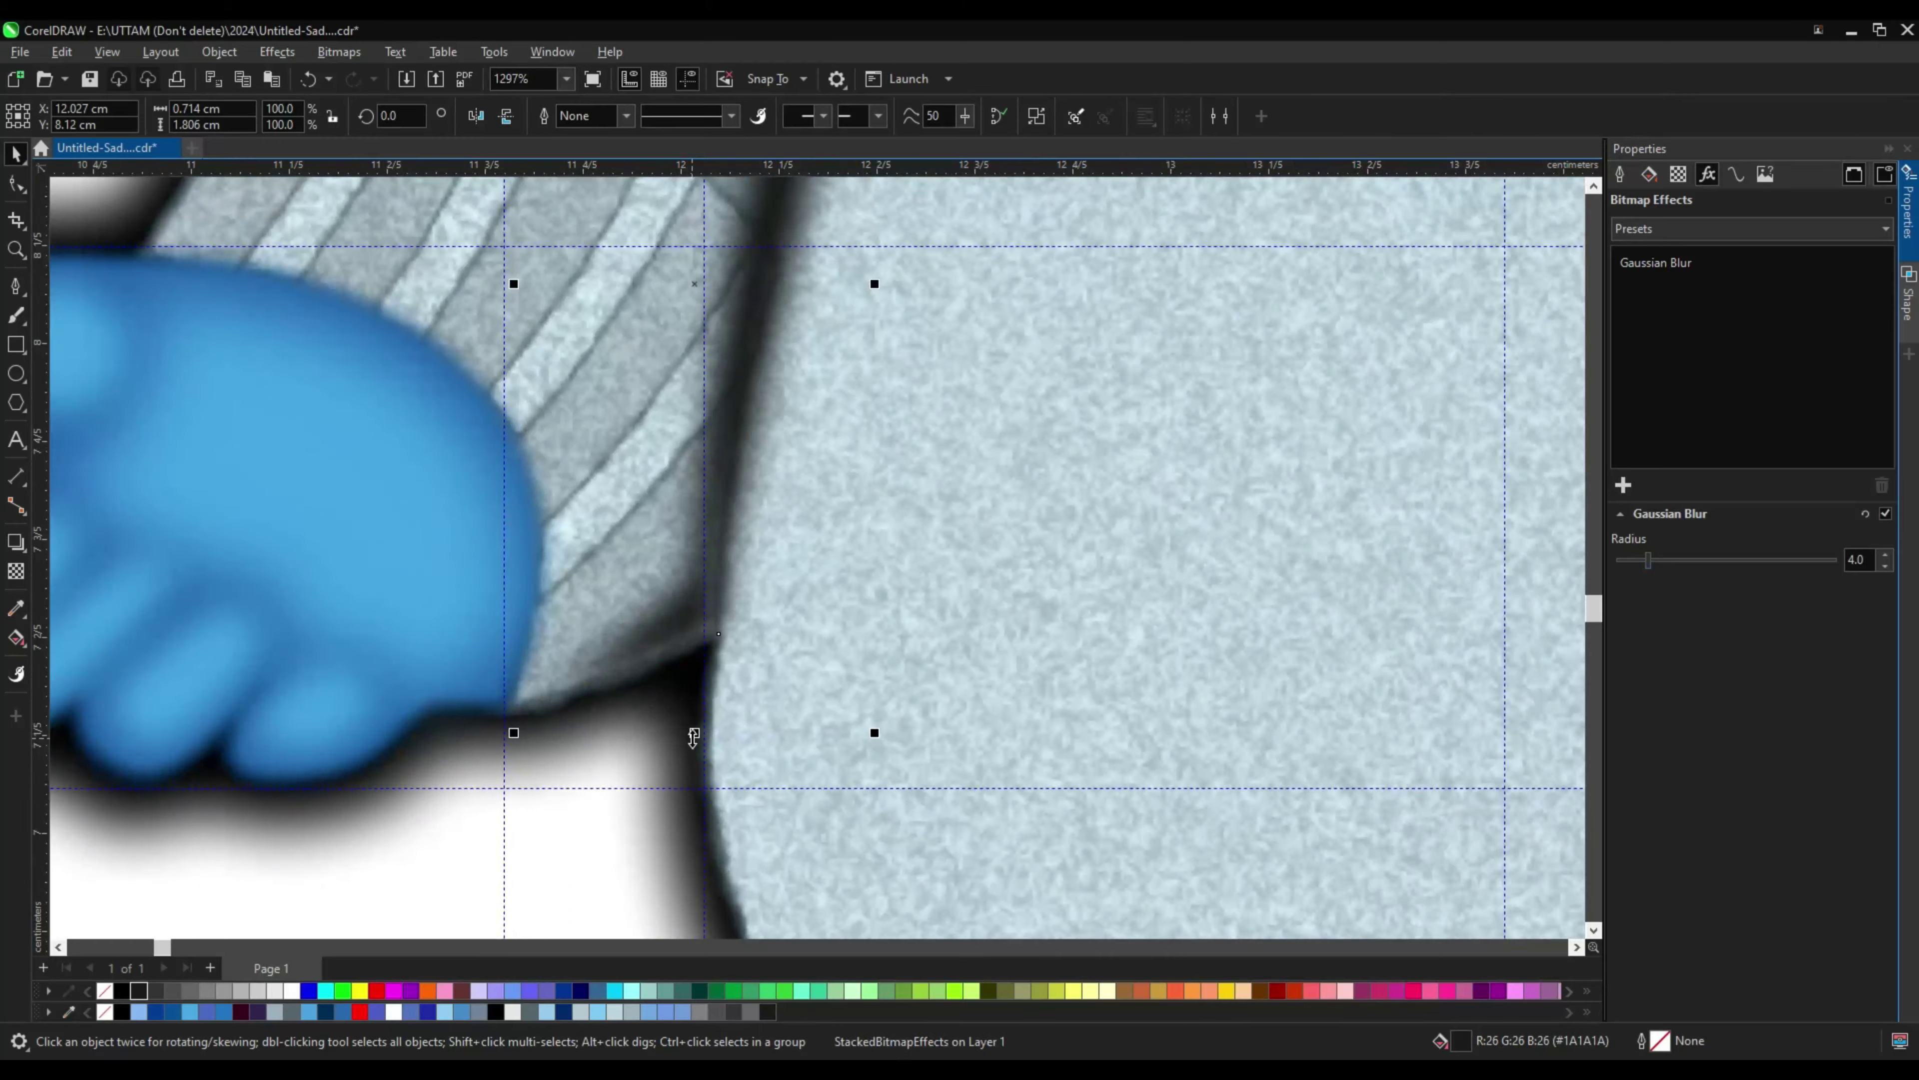
pyautogui.scroll(-5, 691, 737)
pyautogui.scroll(1, 621, 677)
pyautogui.click(975, 853)
pyautogui.scroll(4, 975, 853)
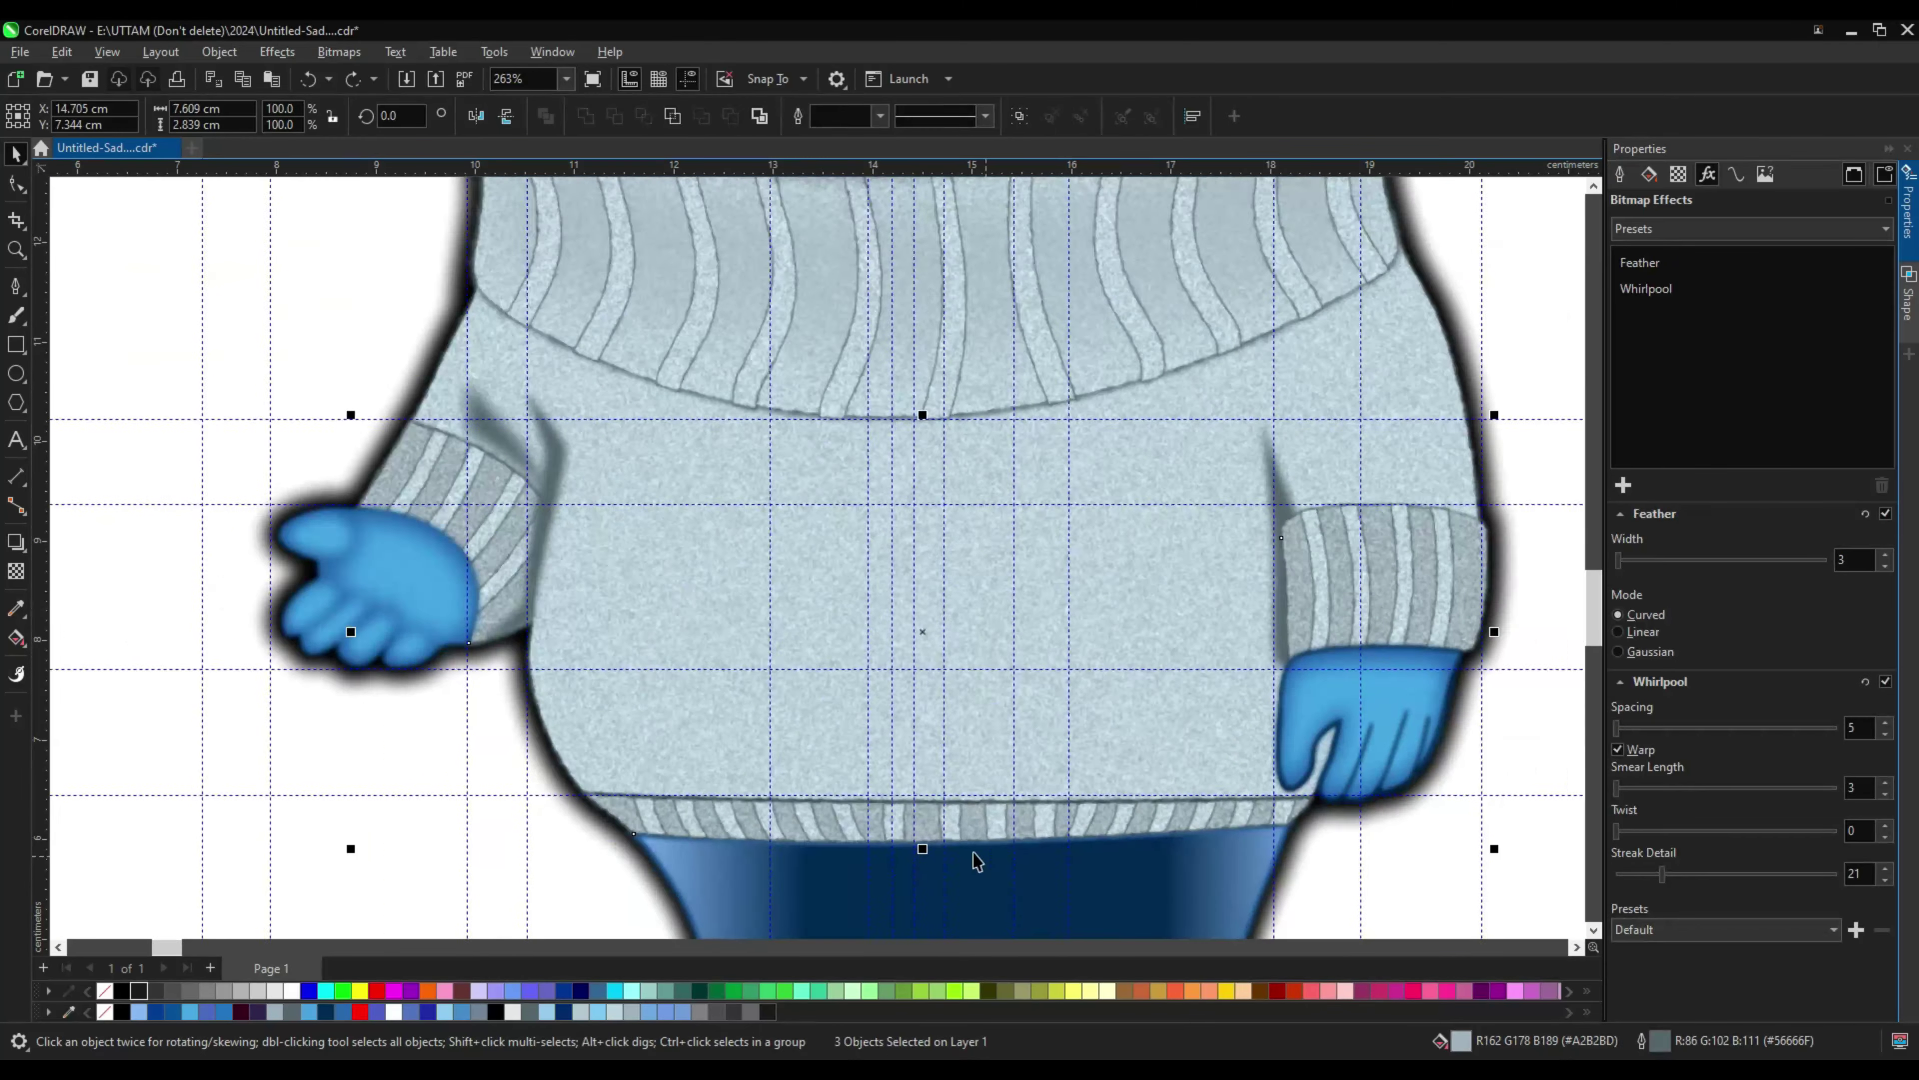
# Step: Set the Gaussian Blur of the shadow beside the lowered arm's cuff to 3.5 and adjust the raised arm's shadow blur
pyautogui.scroll(-5, 798, 844)
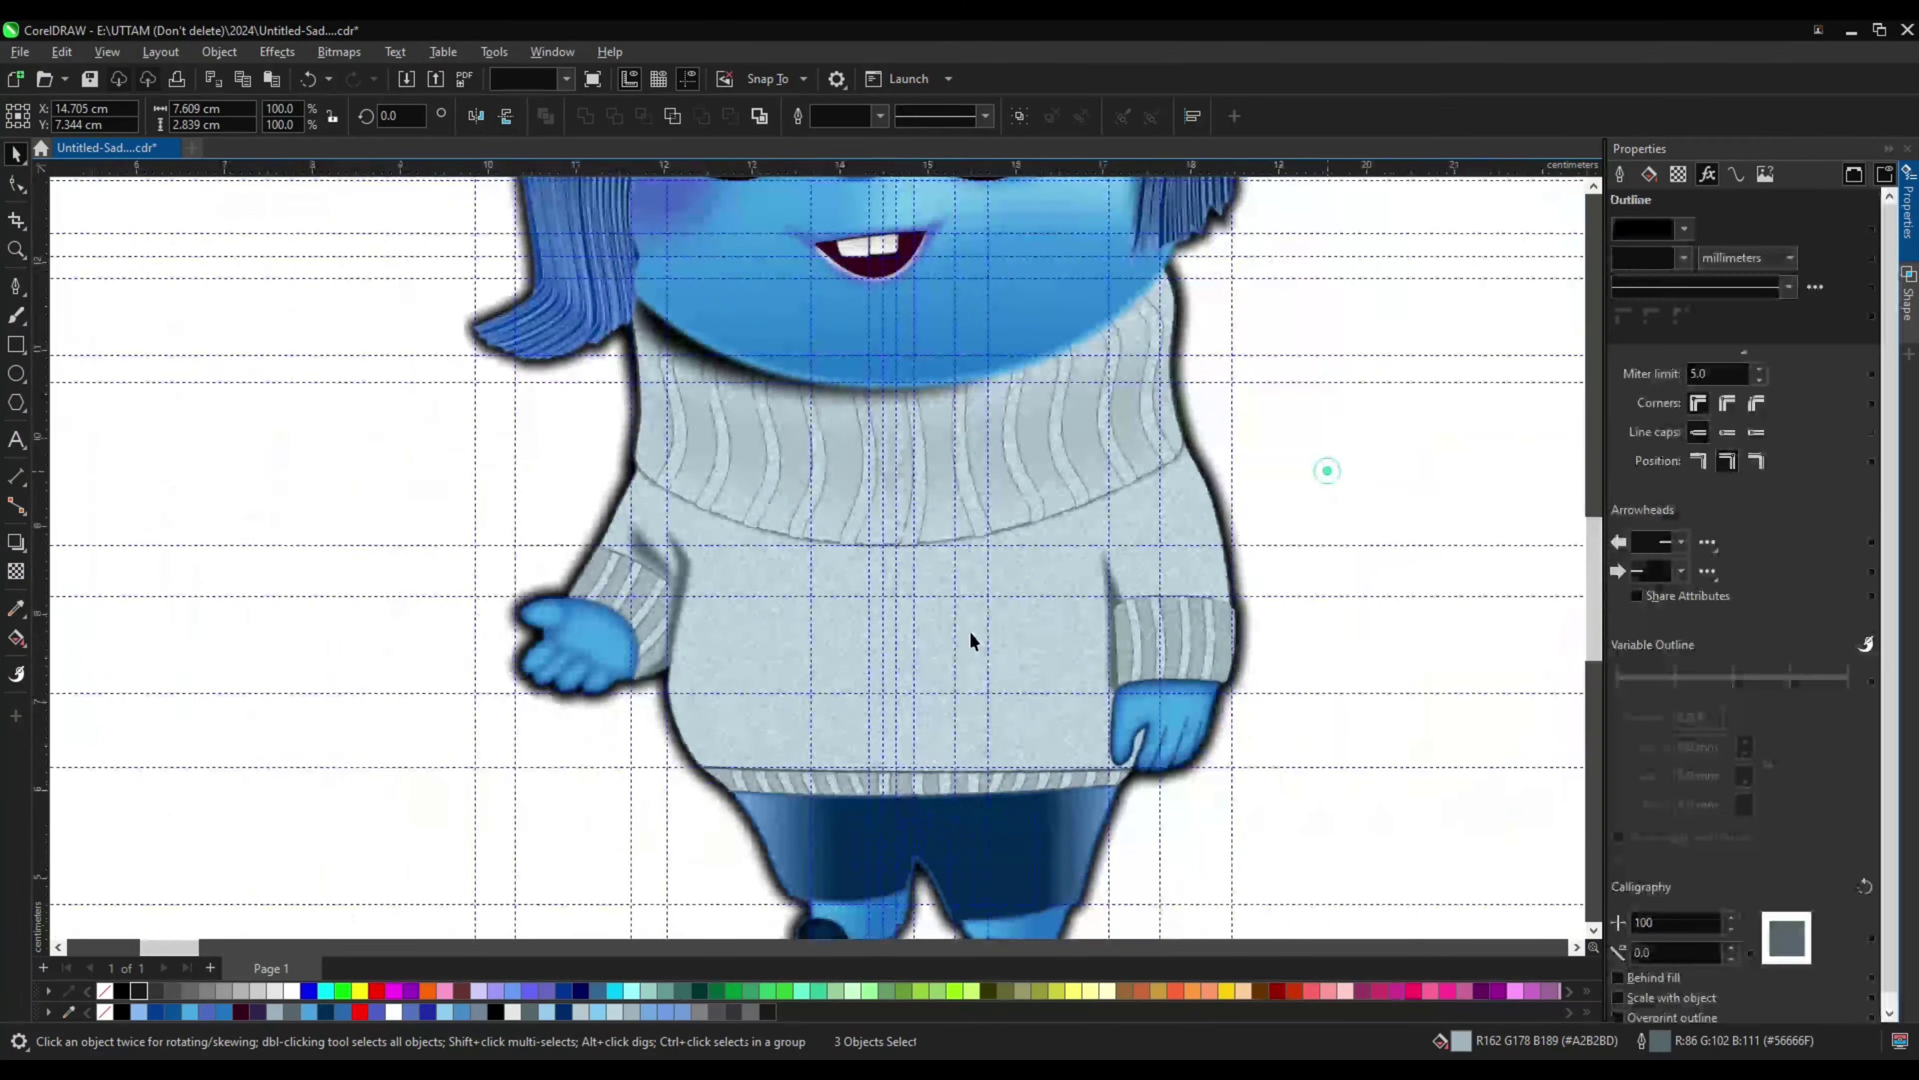
pyautogui.scroll(2, 968, 643)
pyautogui.click(1381, 639)
pyautogui.scroll(3, 1403, 634)
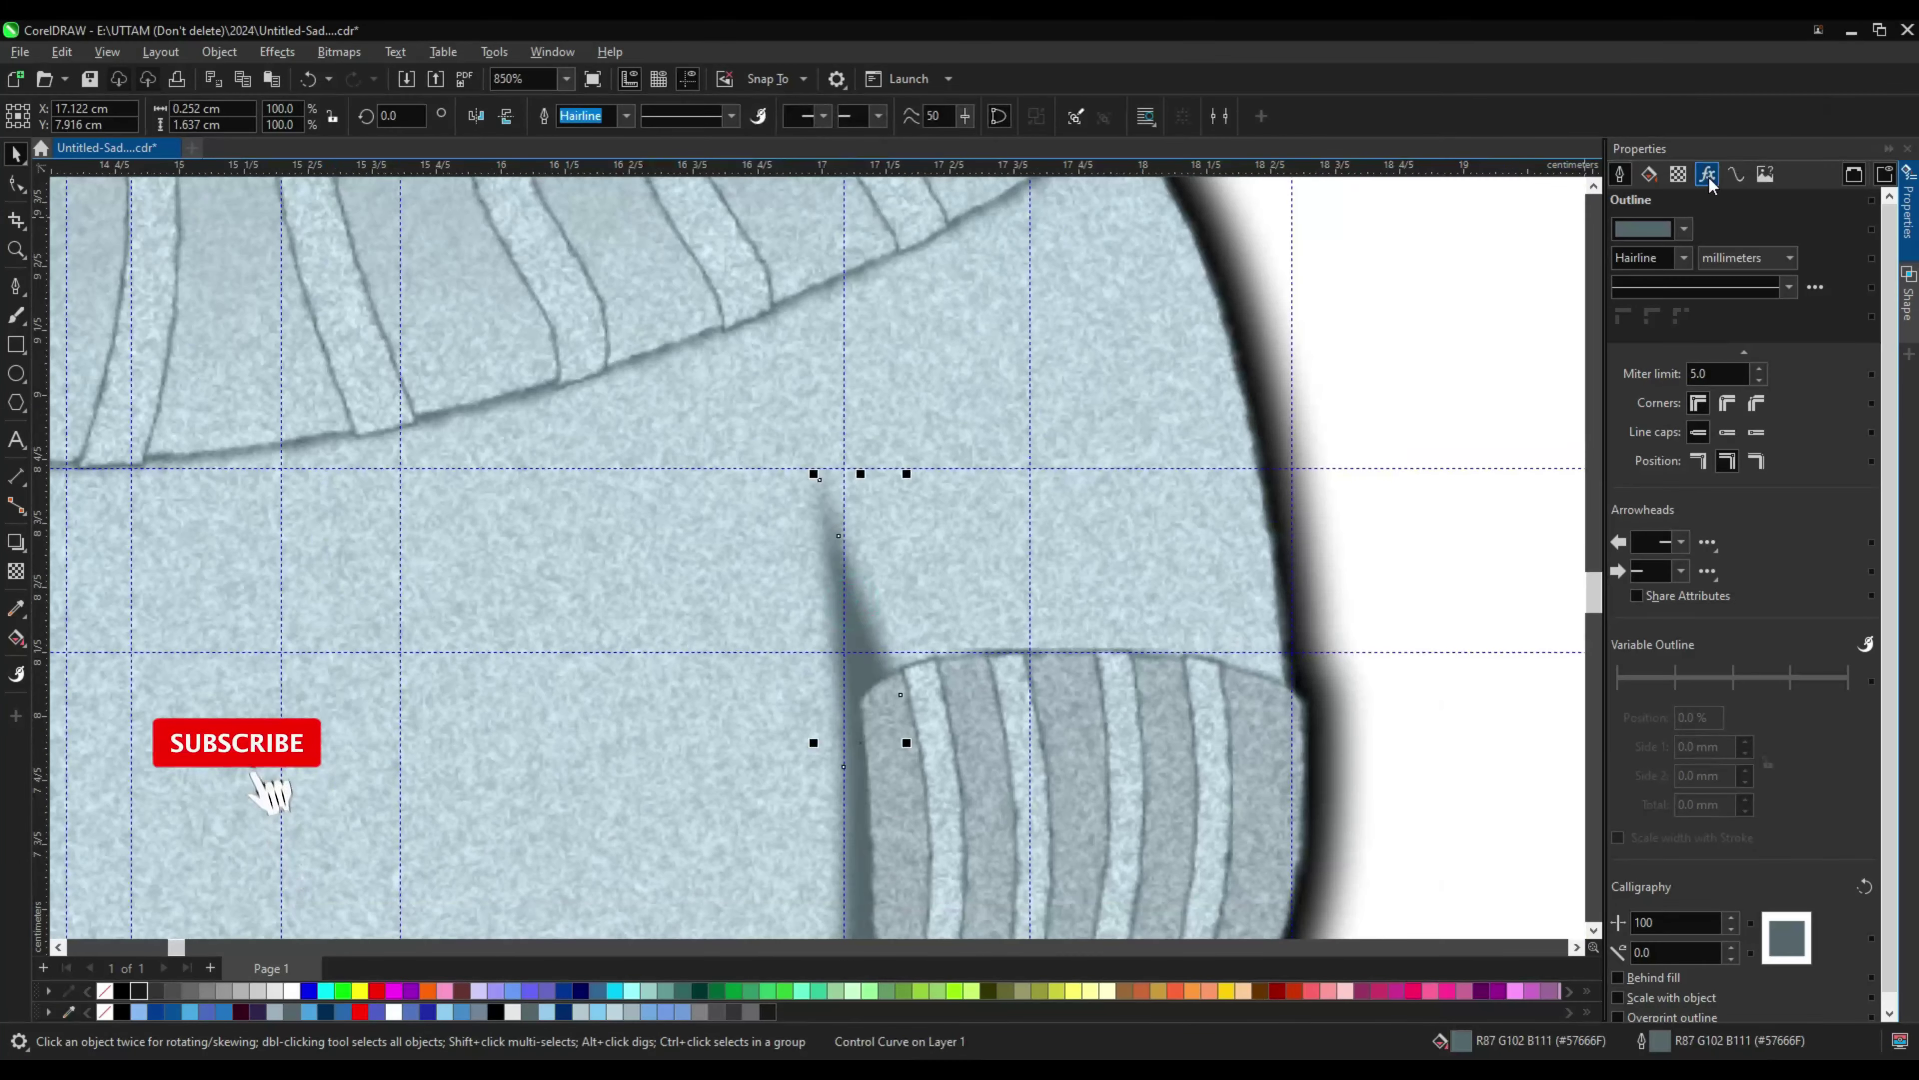
pyautogui.click(1708, 174)
pyautogui.scroll(-4, 714, 812)
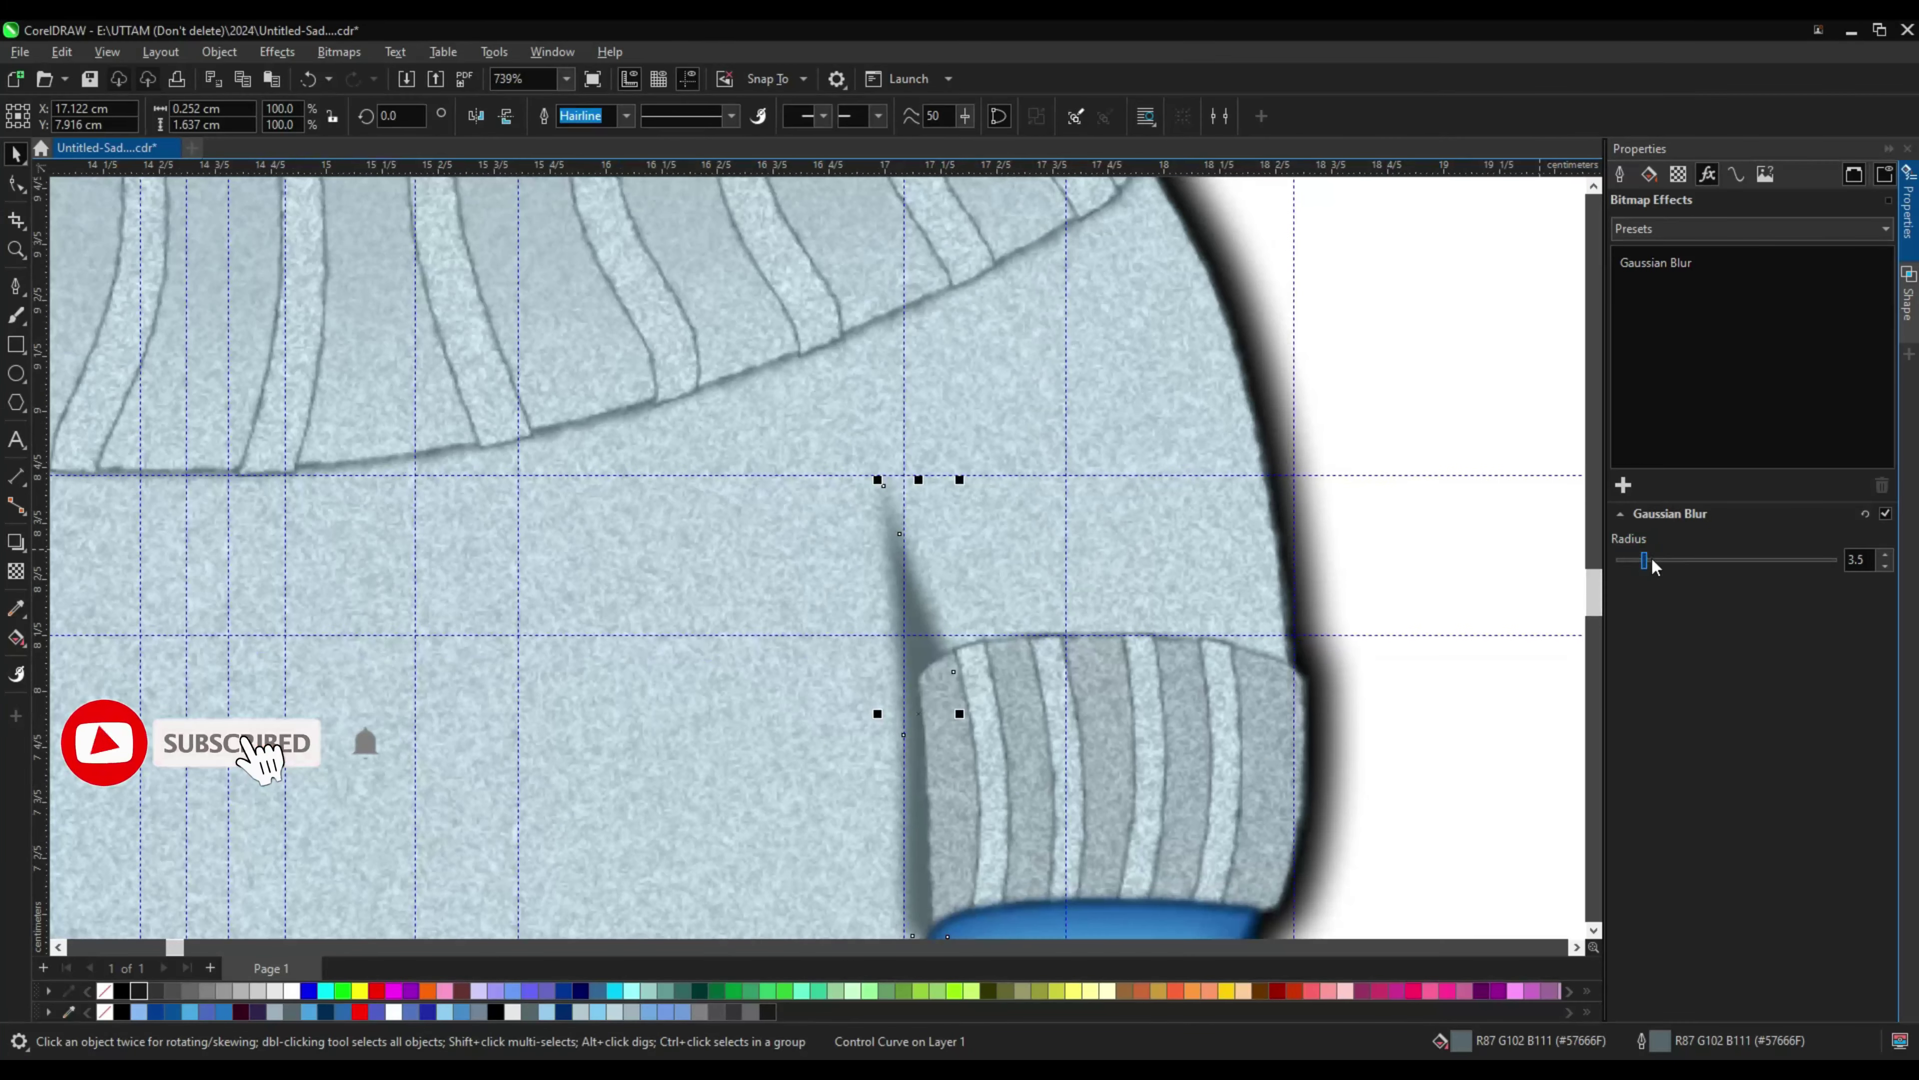
pyautogui.click(450, 527)
pyautogui.scroll(3, 450, 527)
pyautogui.click(1707, 174)
pyautogui.scroll(-4, 479, 738)
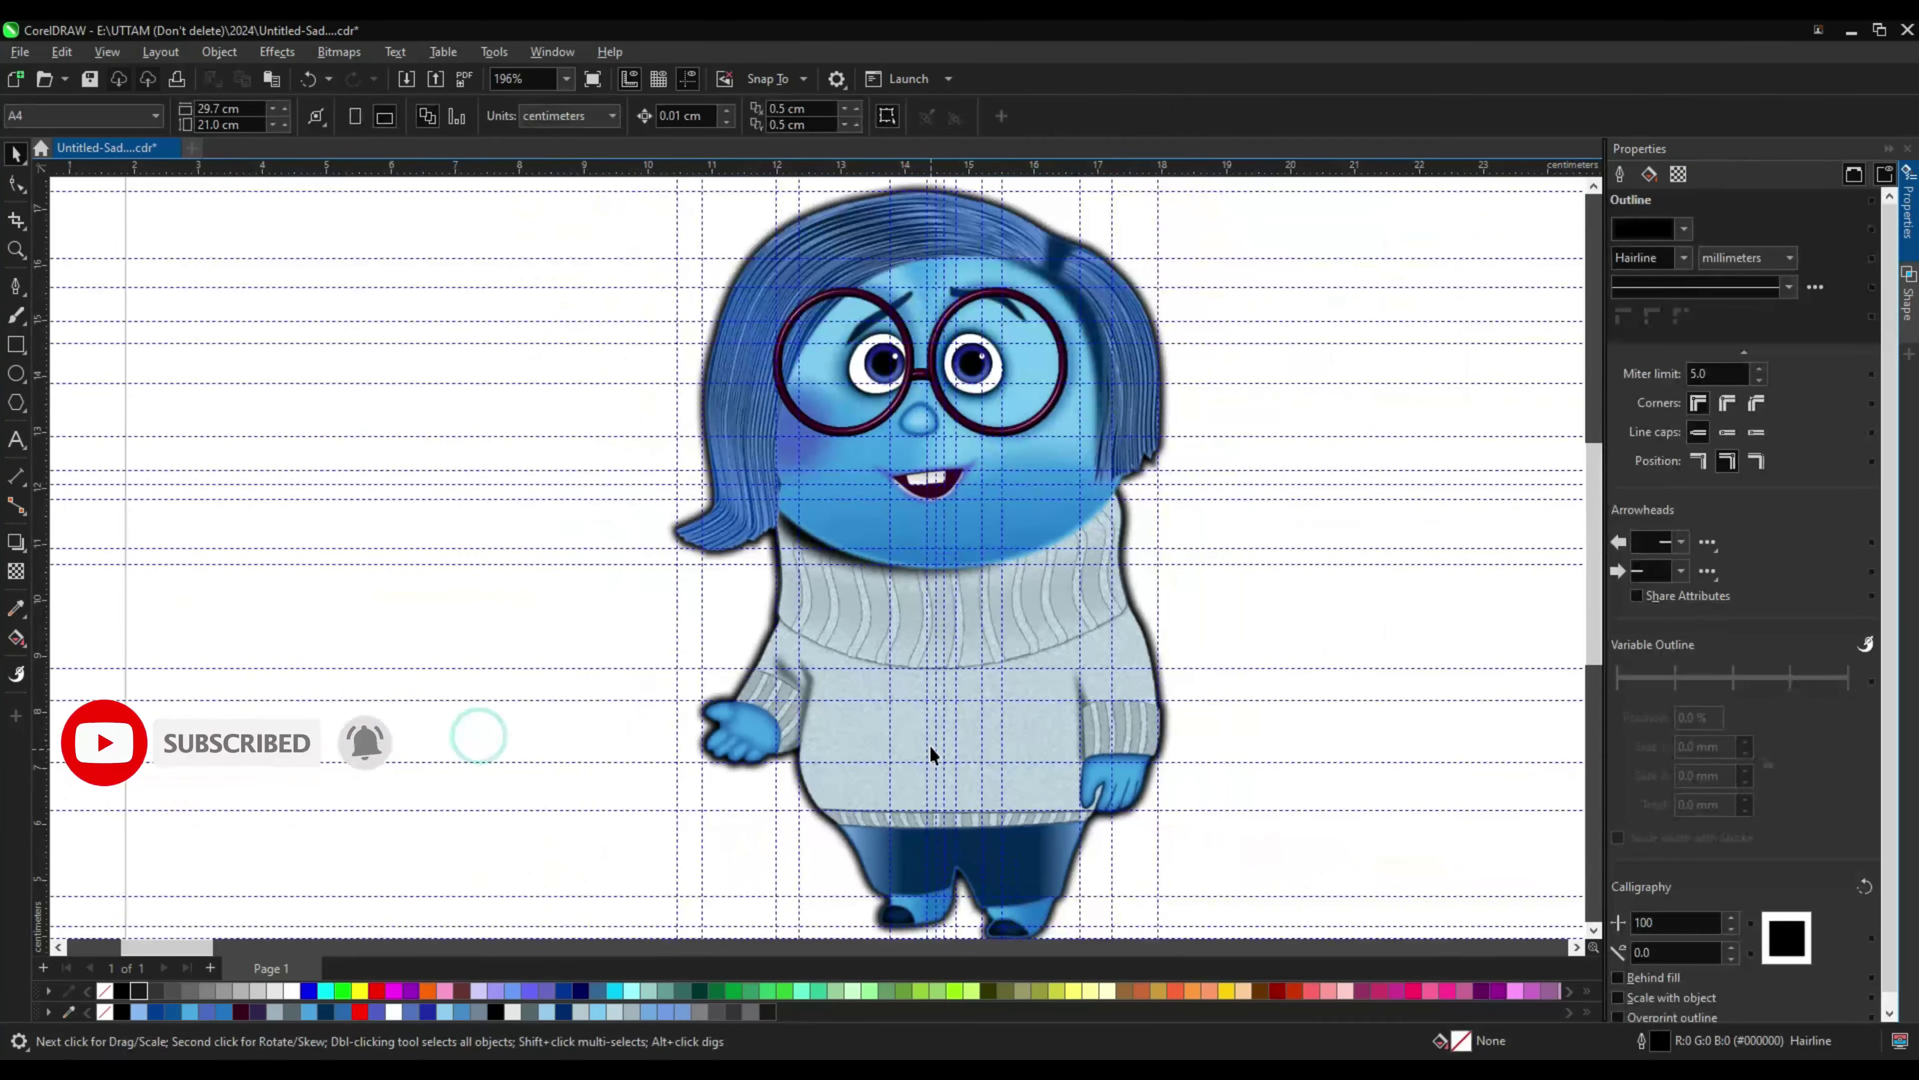
# Step: Duplicate the purple cheek blush, place the copy on the opposite cheek and try a different stacking order for it
pyautogui.scroll(3, 809, 491)
pyautogui.click(809, 492)
pyautogui.click(61, 52)
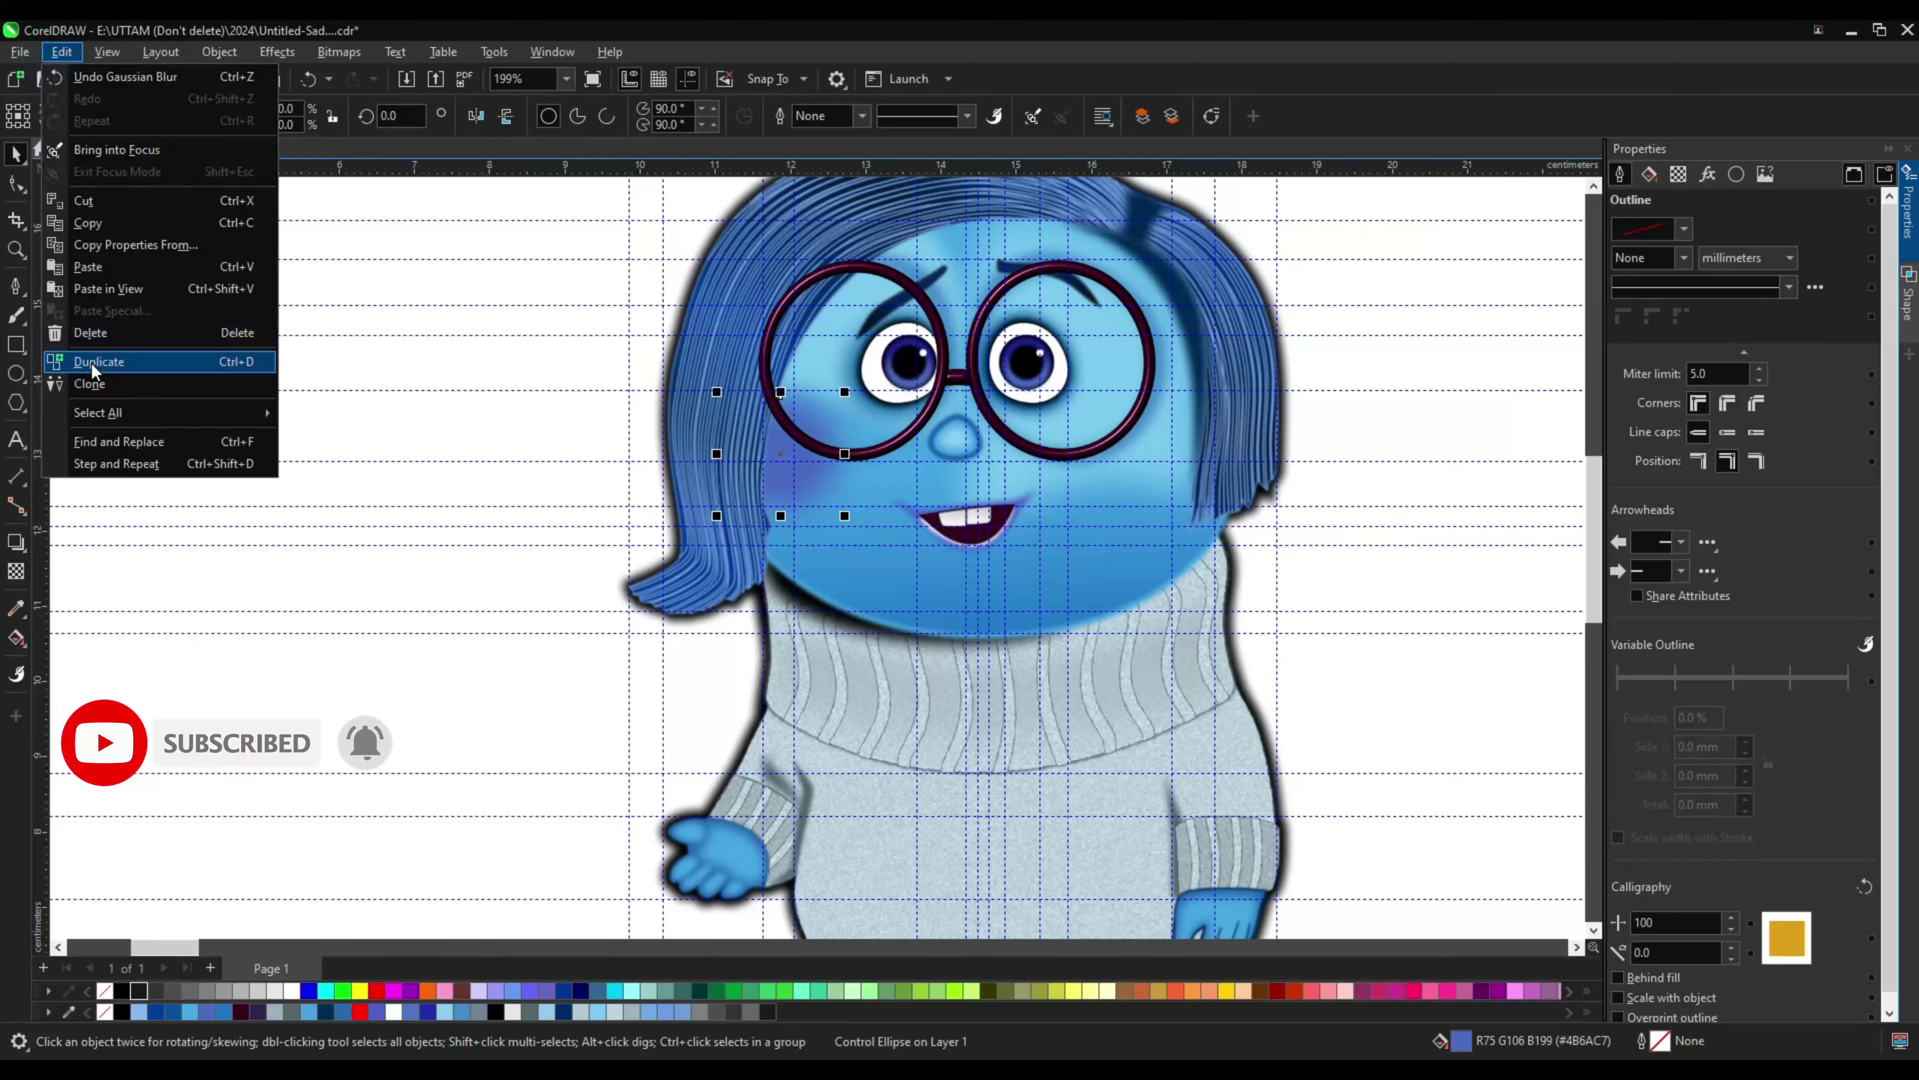
pyautogui.click(86, 360)
pyautogui.moveTo(782, 481); pyautogui.dragTo(1147, 494)
pyautogui.rightClick(1146, 497)
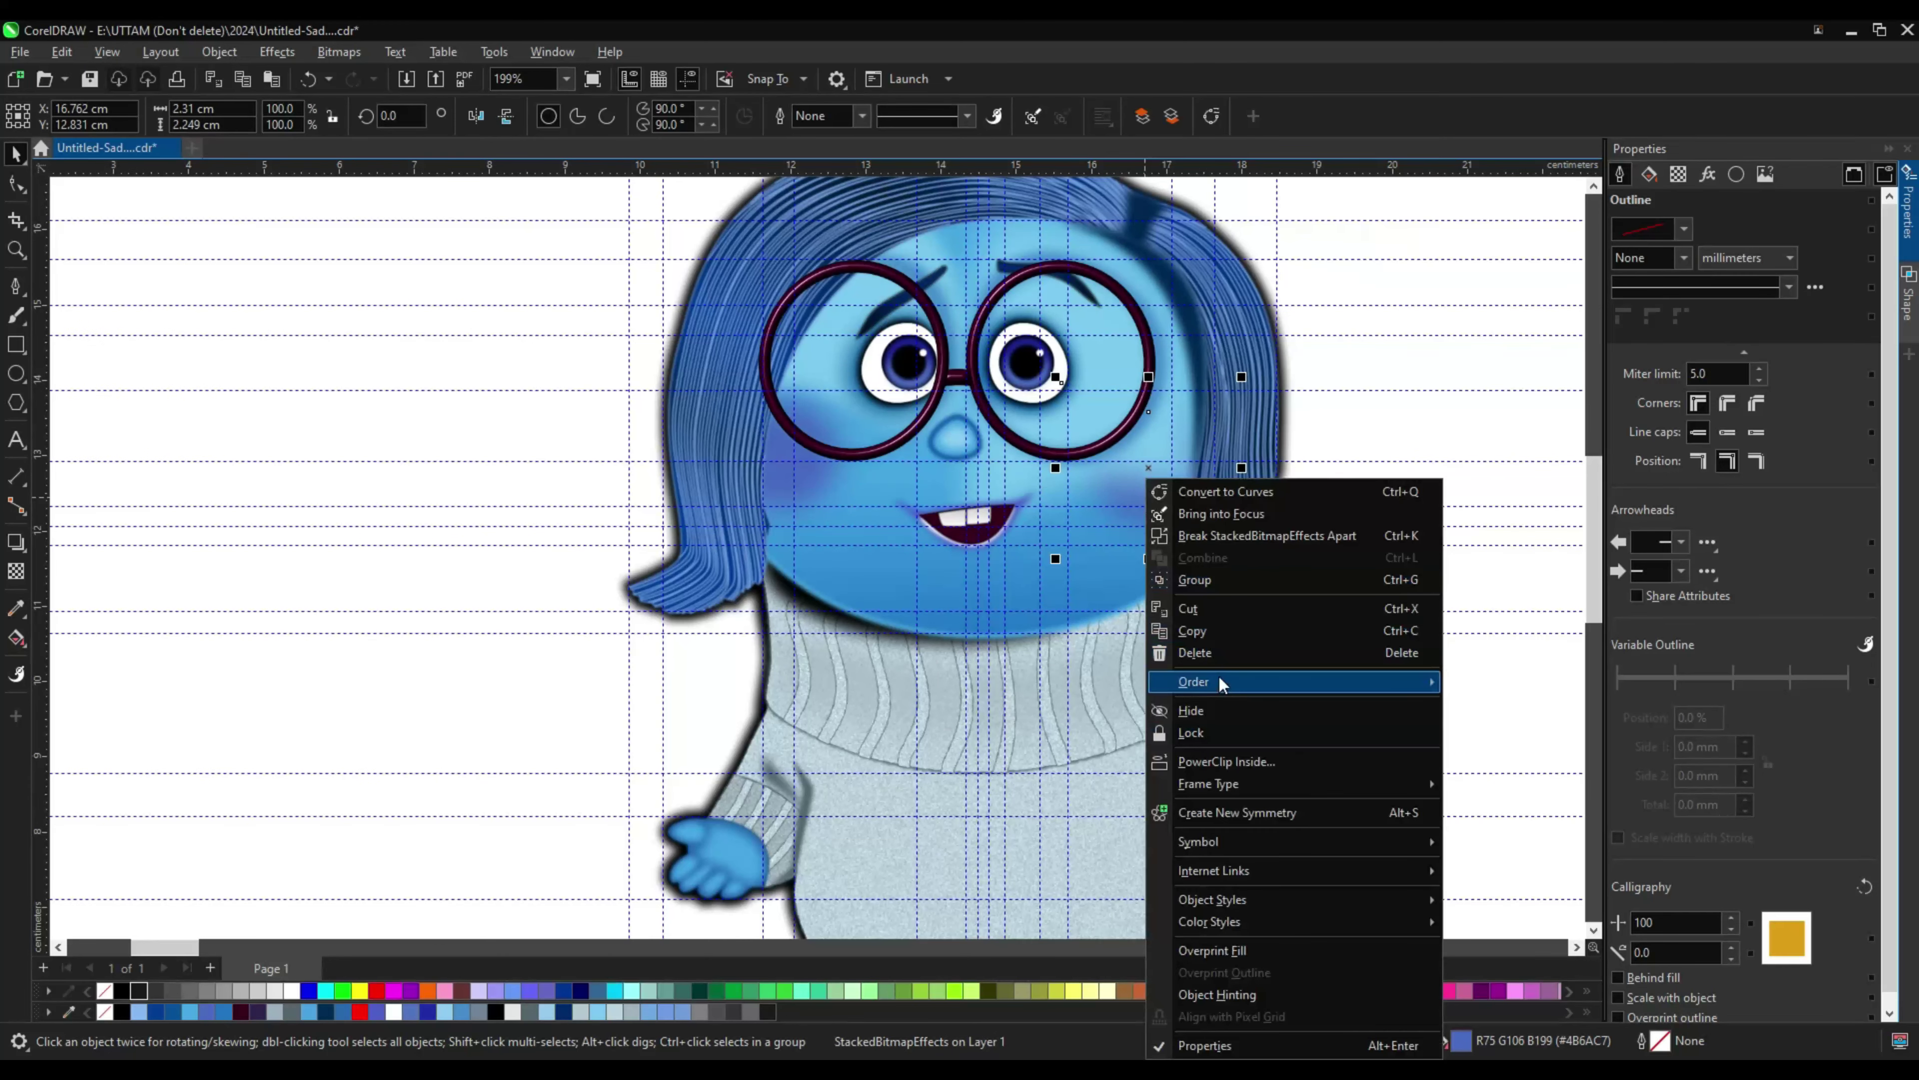
pyautogui.click(1511, 748)
pyautogui.hotkey('ctrl', 'z')
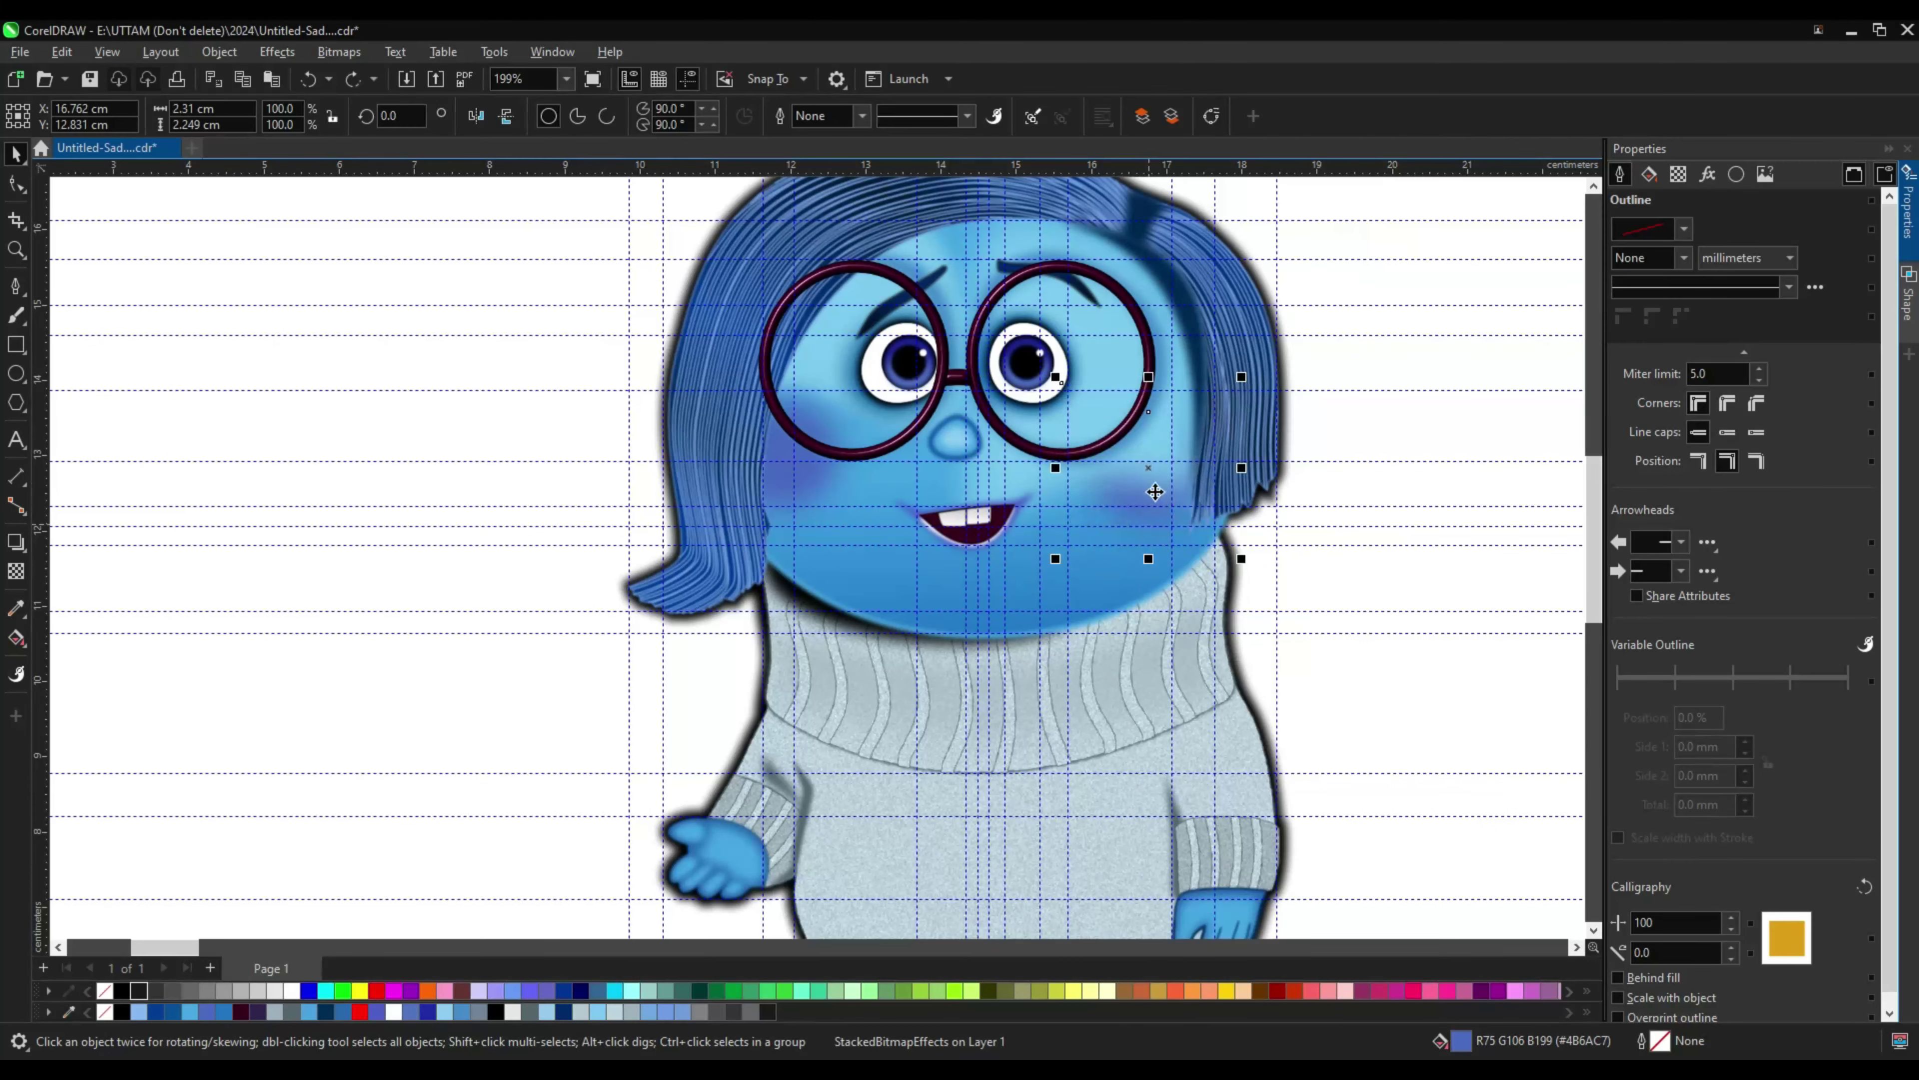
# Step: Try the copied blush closer to the hair and set its Gaussian Blur radius to 29.5
pyautogui.scroll(1, 1125, 453)
pyautogui.moveTo(1125, 456); pyautogui.dragTo(1195, 446)
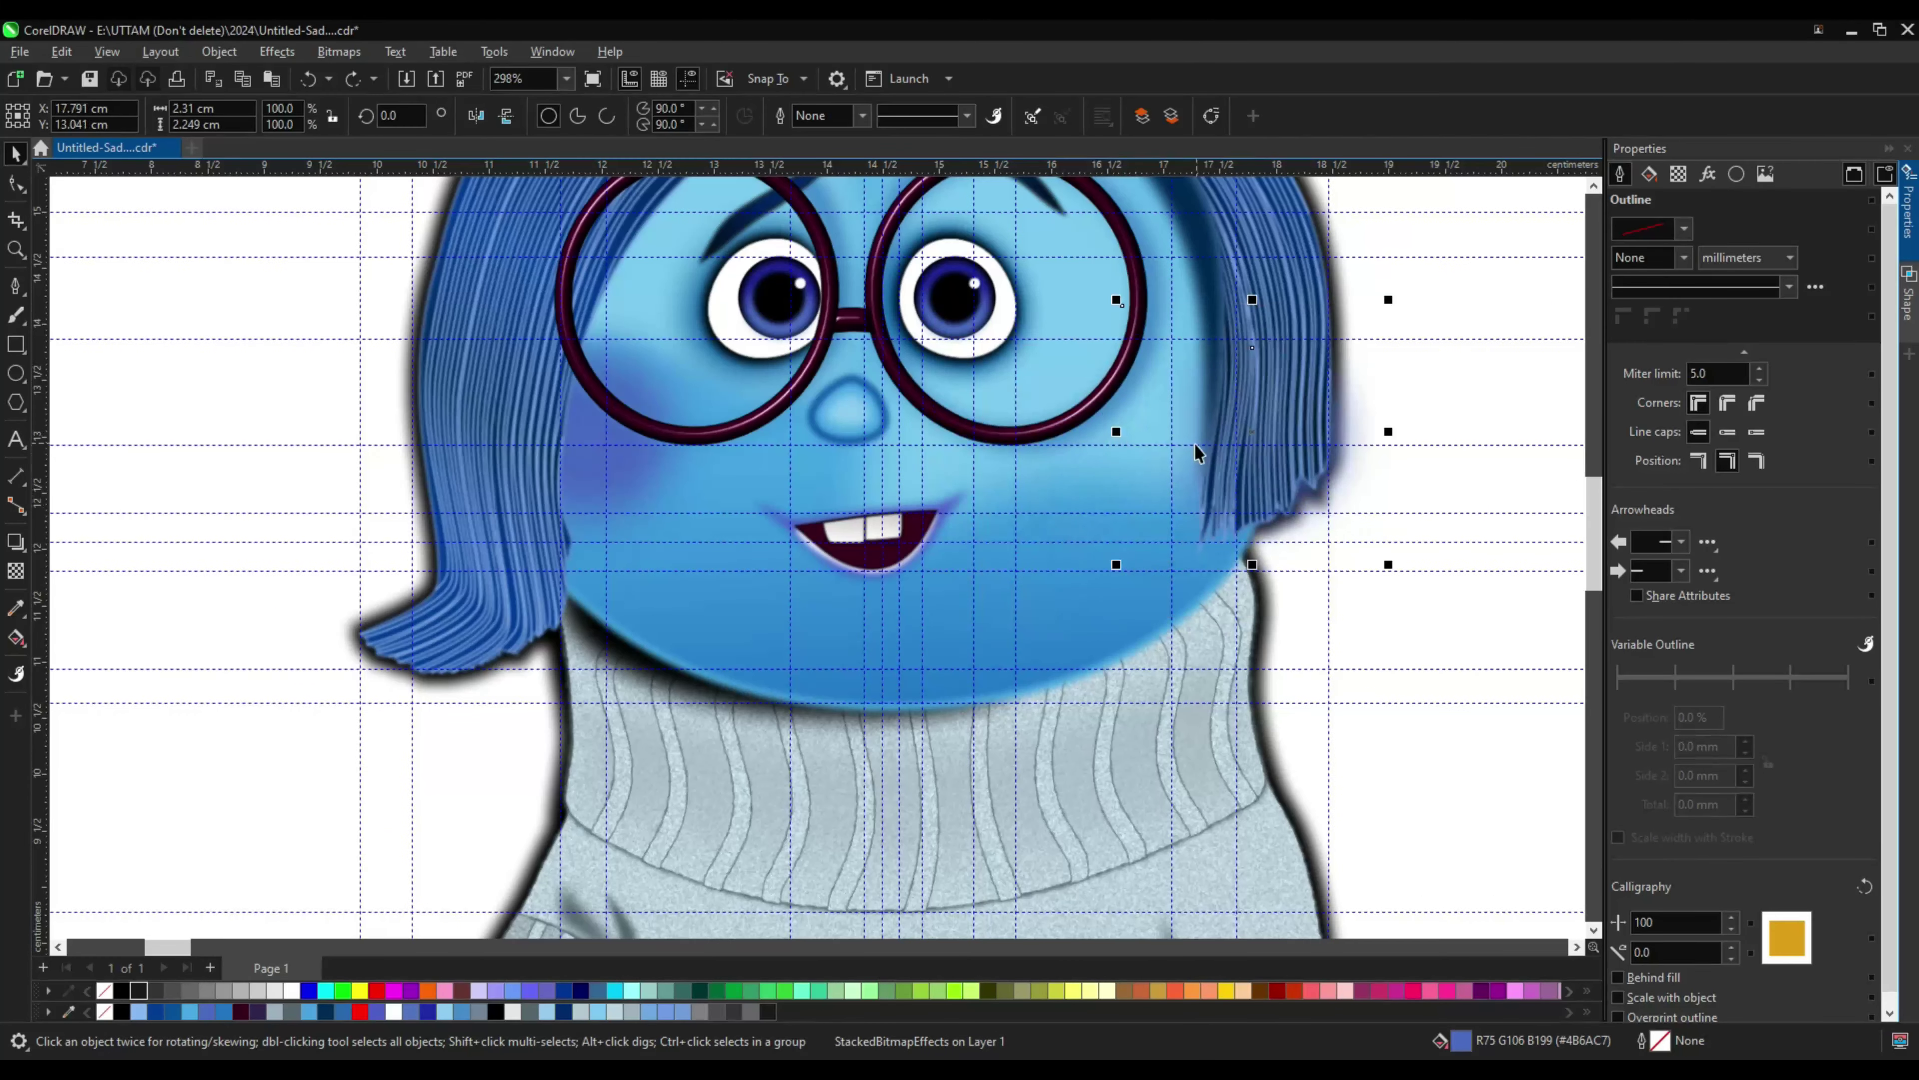
pyautogui.rightClick(1129, 493)
pyautogui.click(1504, 847)
pyautogui.click(1707, 174)
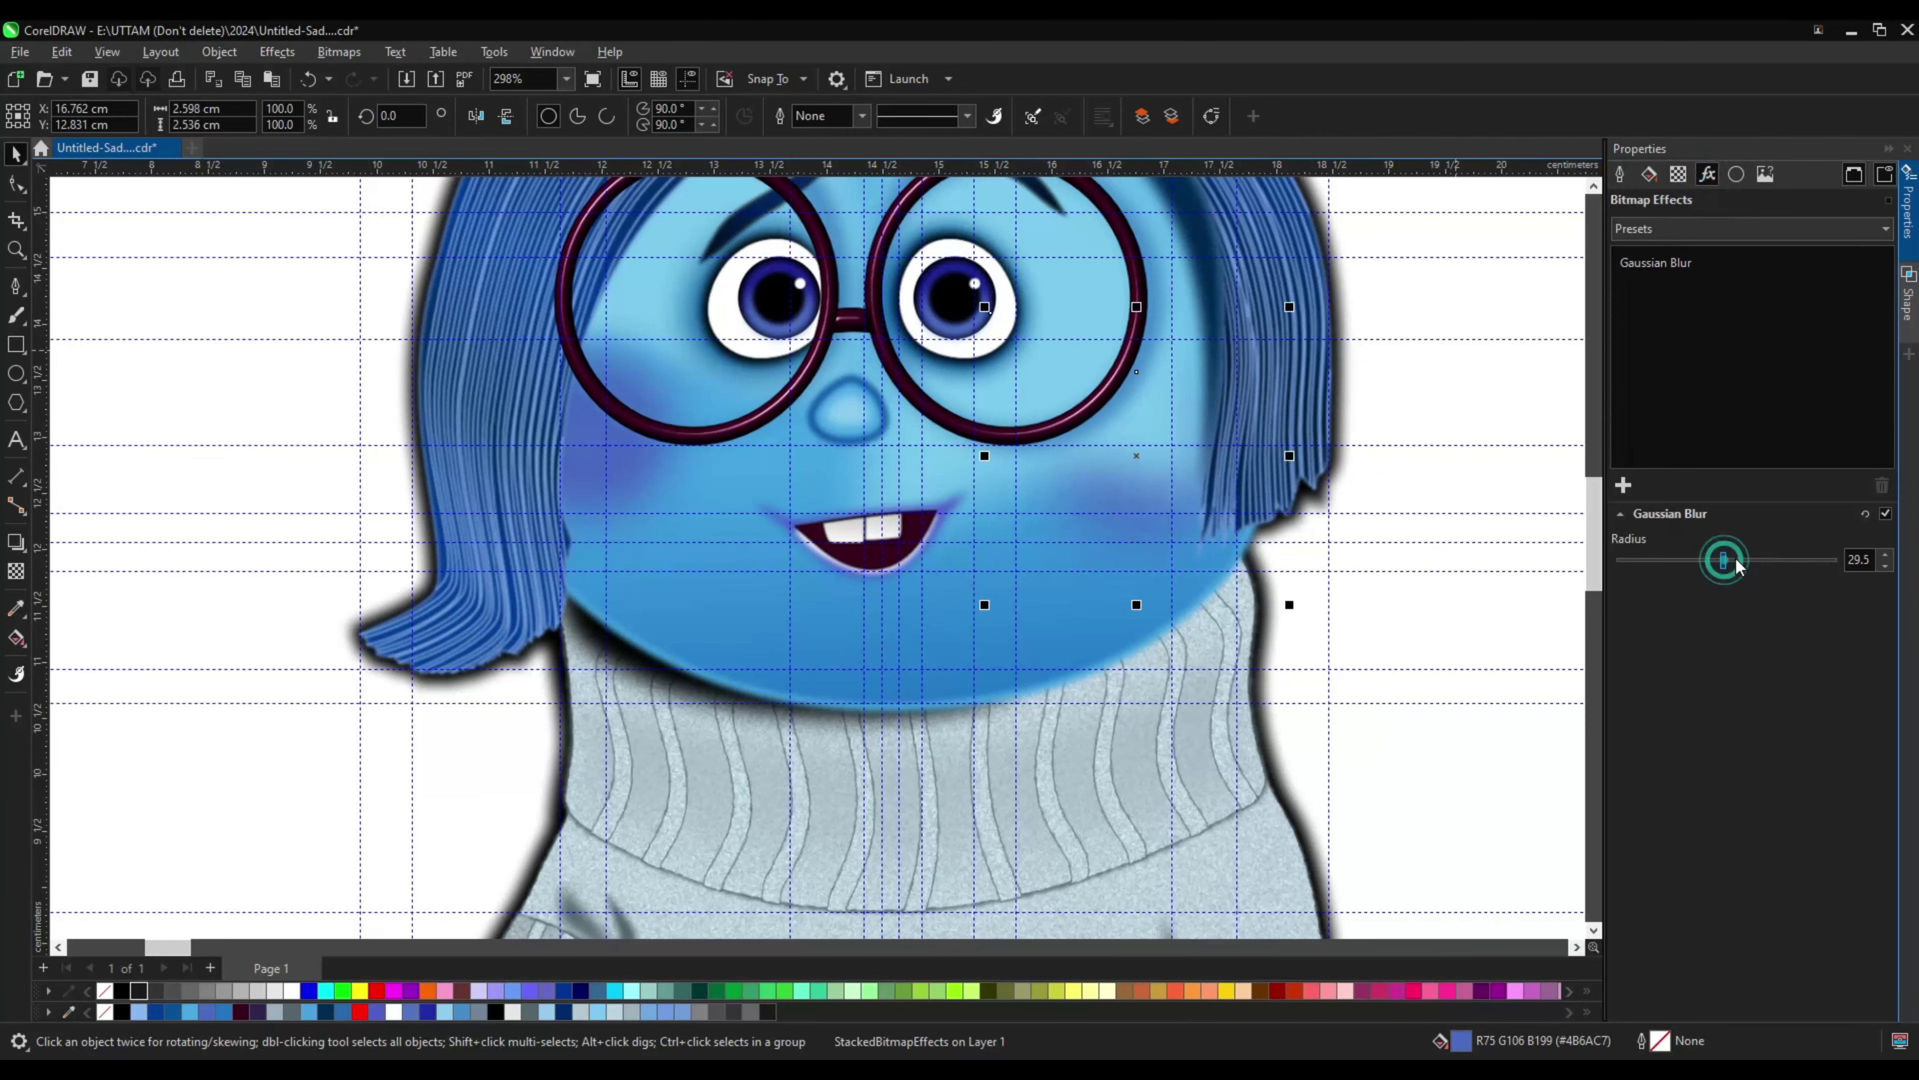
pyautogui.moveTo(1144, 438); pyautogui.dragTo(1147, 450)
pyautogui.scroll(-2, 1226, 502)
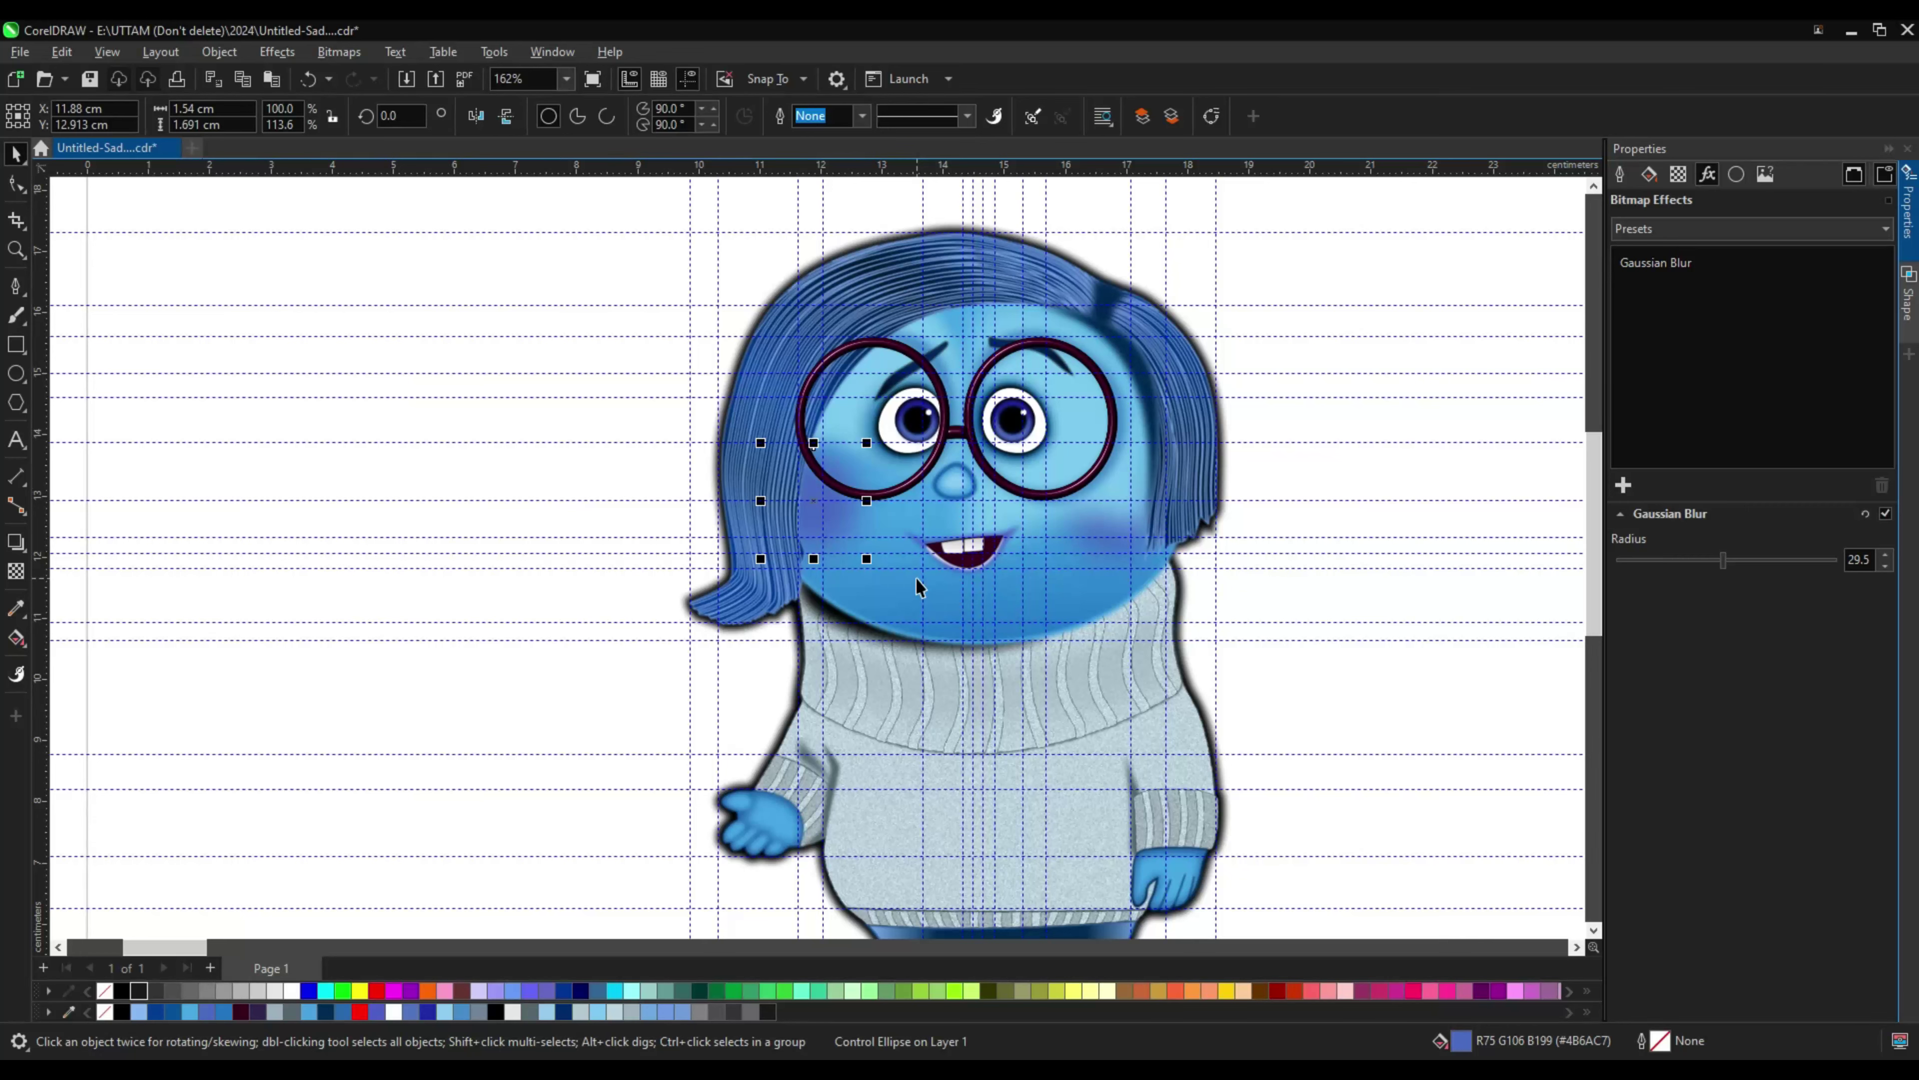
# Step: Try Gaussian Blur radius 66.3 on the copied blush and remove the copy from the face
pyautogui.click(1117, 514)
pyautogui.scroll(2, 1116, 514)
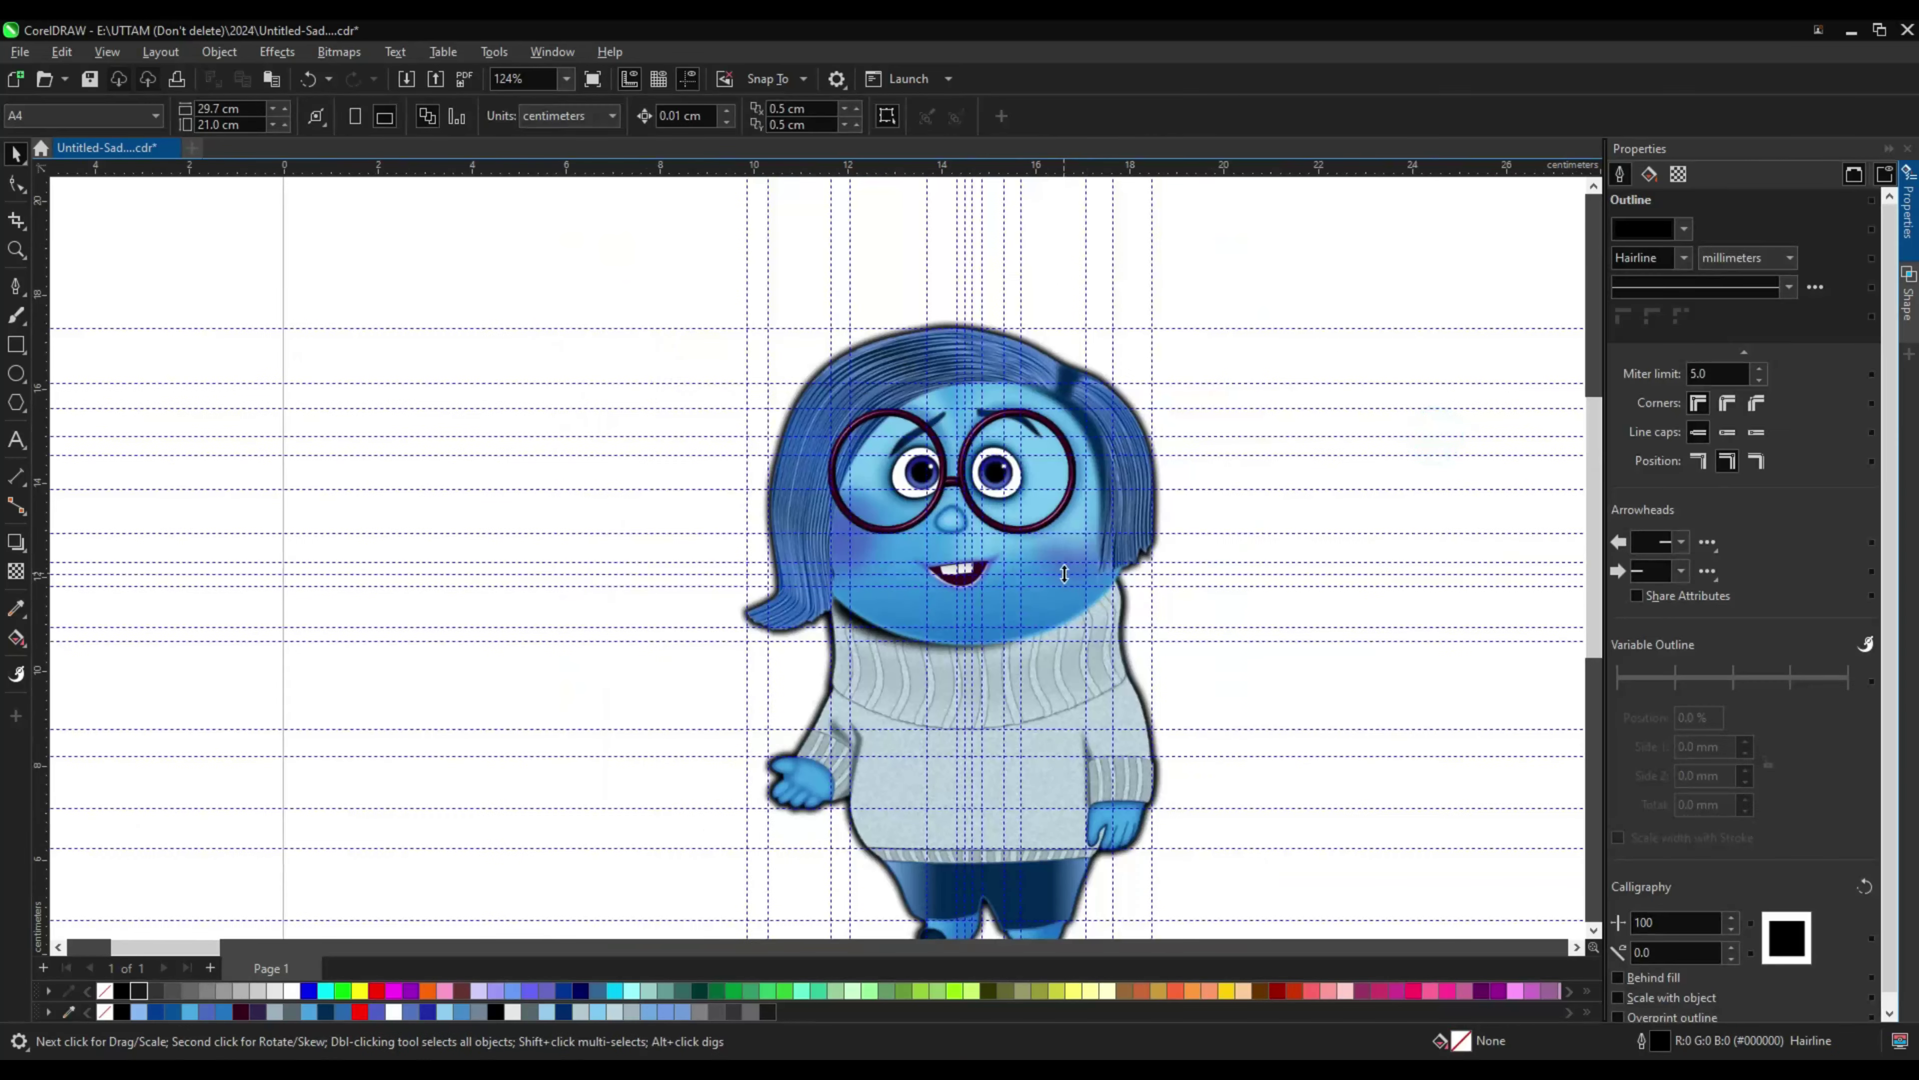
pyautogui.scroll(2, 1020, 593)
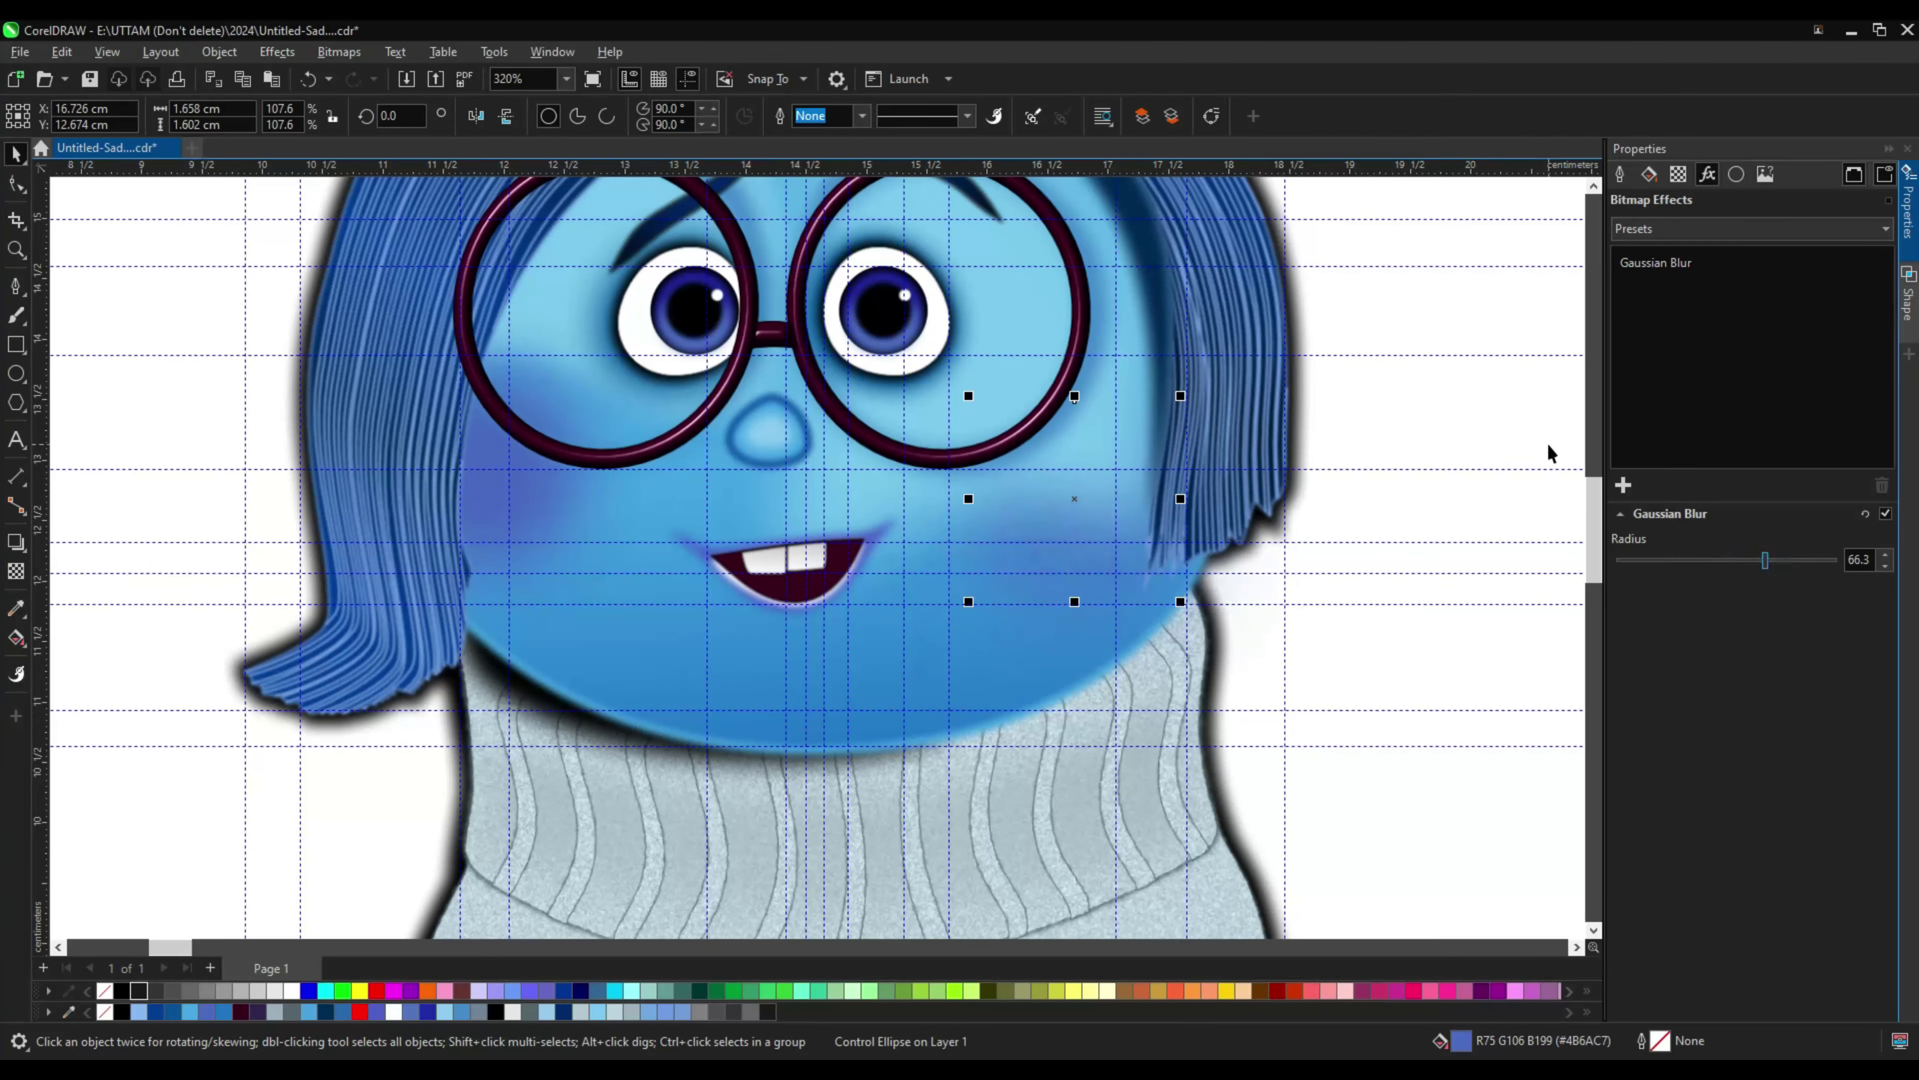
pyautogui.scroll(-2, 1106, 552)
pyautogui.moveTo(1106, 552); pyautogui.dragTo(1376, 594)
pyautogui.rightClick(1375, 593)
pyautogui.click(1413, 622)
# Step: Set the Gaussian Blur radius of the remaining purple cheek blush to 45.0
pyautogui.scroll(-1, 894, 491)
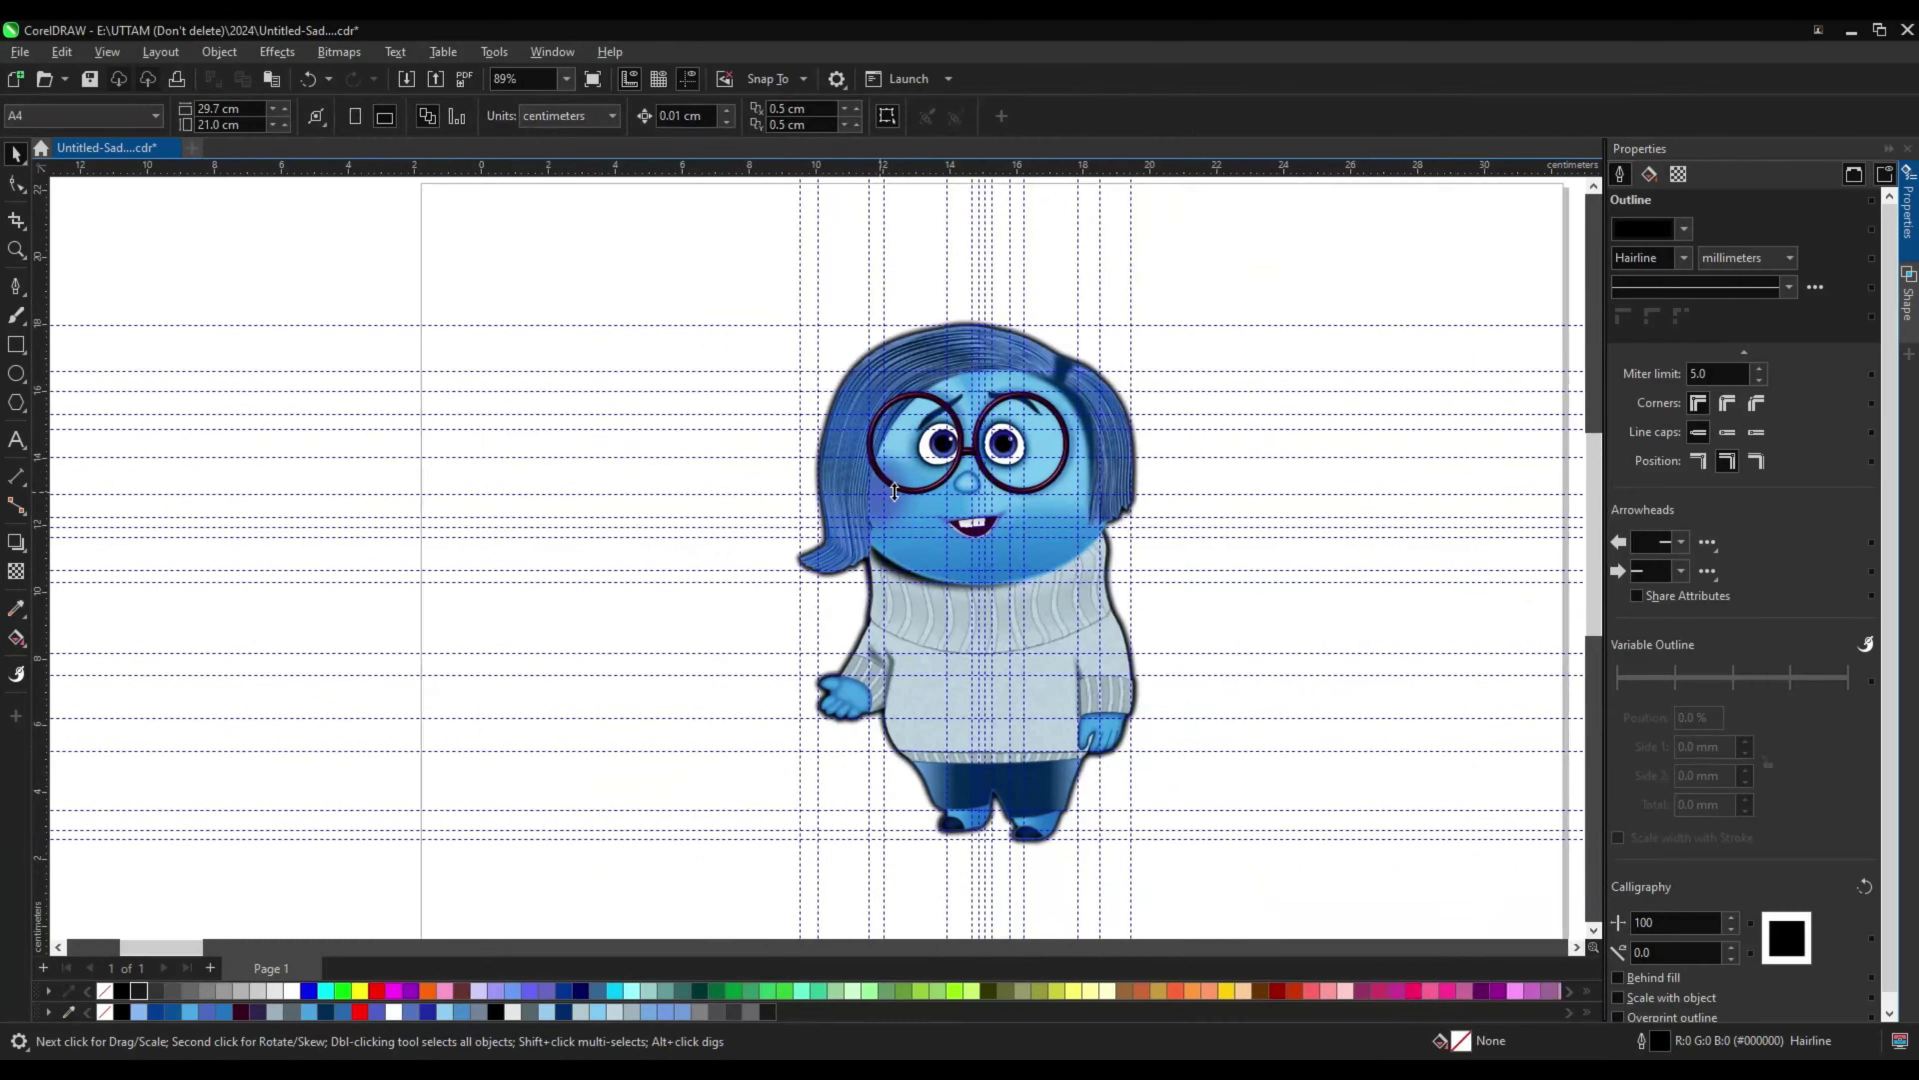
pyautogui.scroll(2, 894, 492)
pyautogui.click(894, 491)
pyautogui.scroll(3, 832, 559)
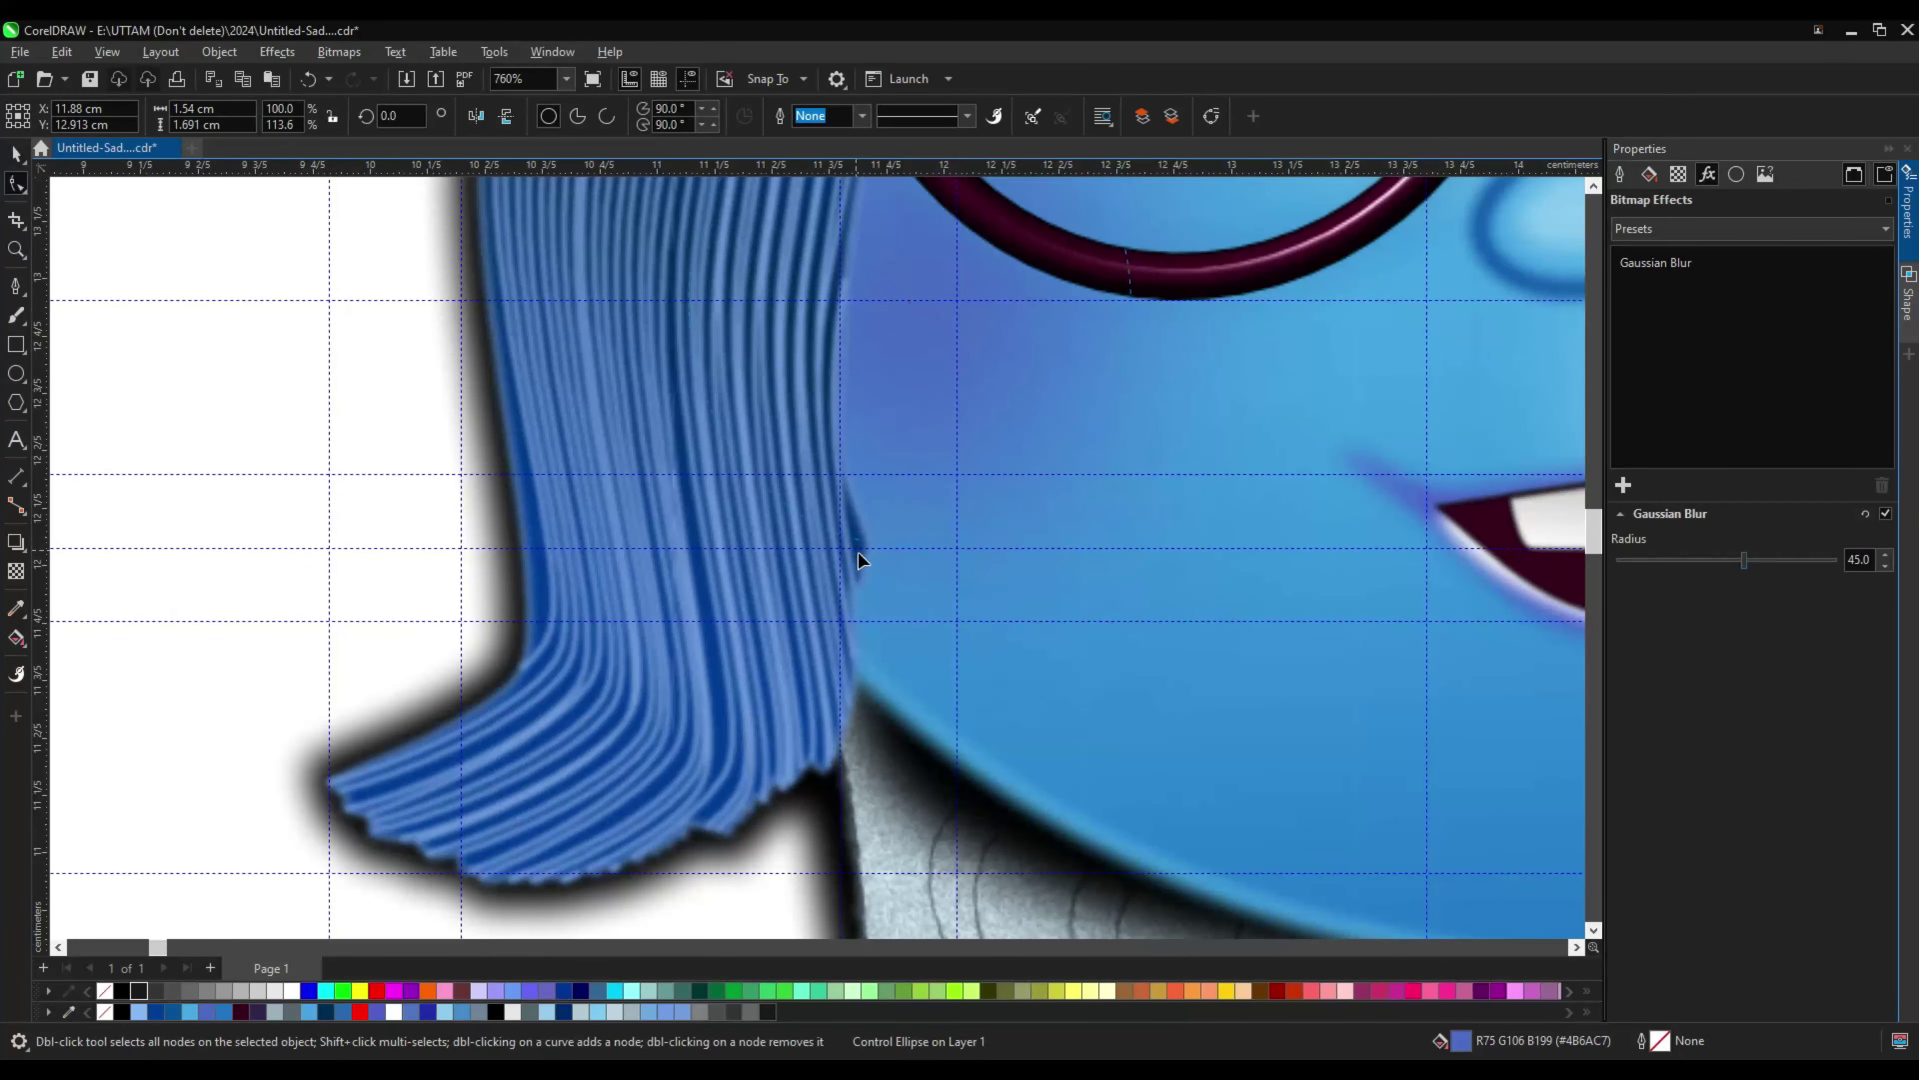
pyautogui.scroll(-6, 868, 571)
pyautogui.click(488, 309)
pyautogui.press('space')
# Step: Apply a fountain transparency angled at -50.8° to the grey shading shape across the collar and soften it with a bitmap effect
pyautogui.click(1910, 307)
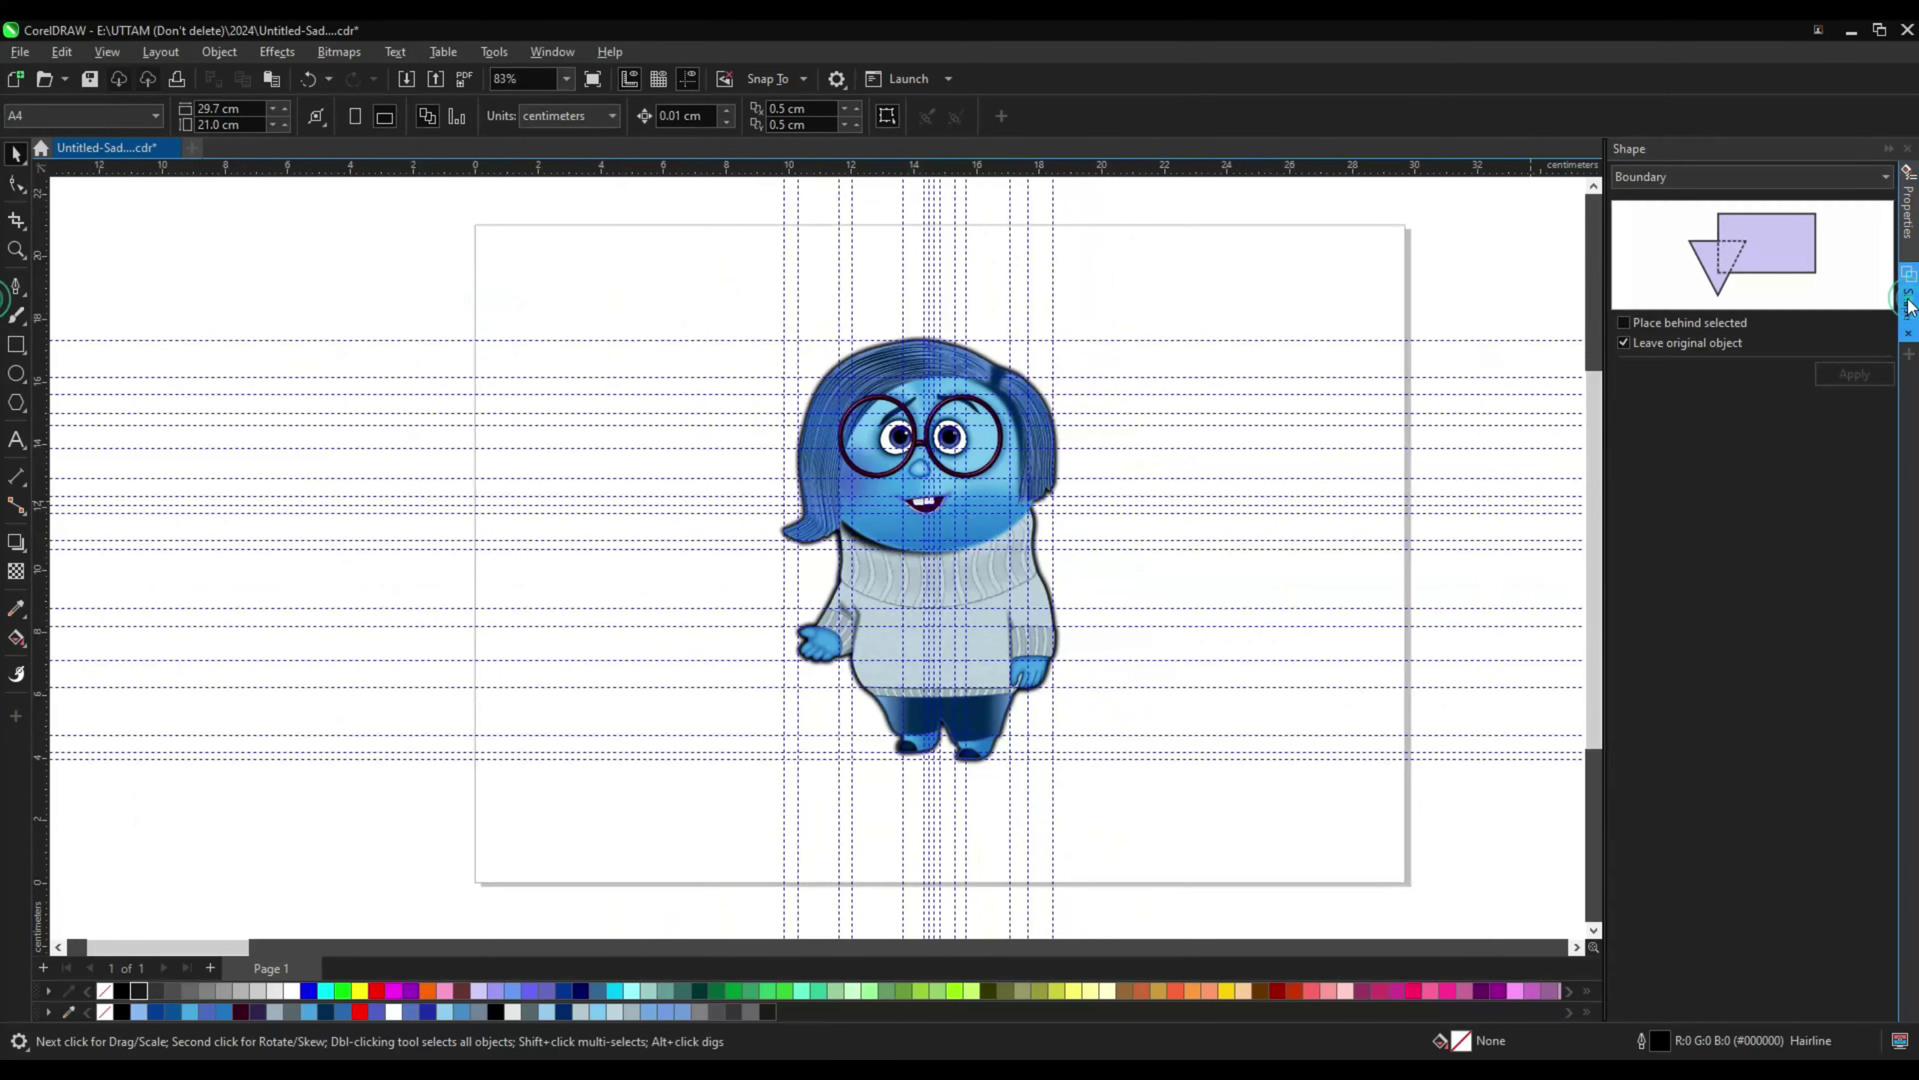
pyautogui.scroll(2, 1043, 541)
pyautogui.click(1005, 597)
pyautogui.scroll(2, 1127, 530)
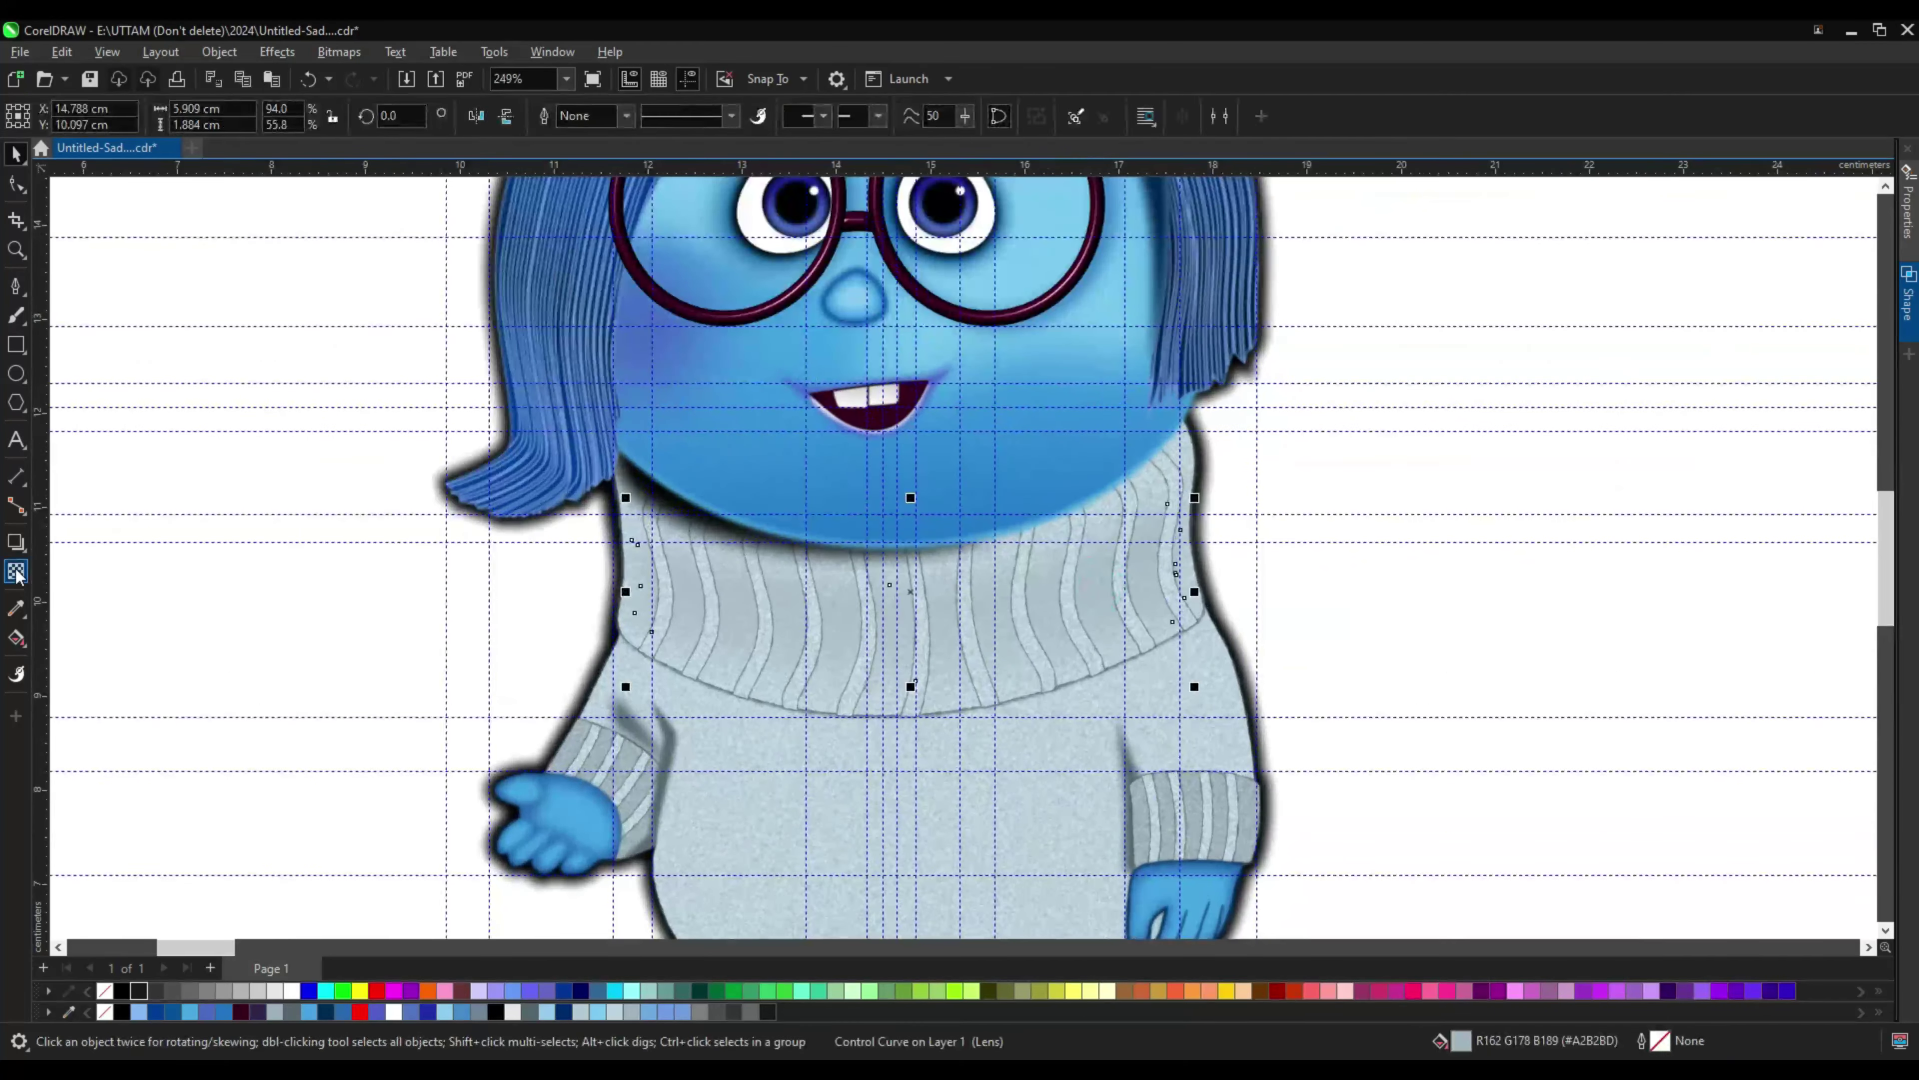
pyautogui.click(16, 572)
pyautogui.scroll(1, 1049, 718)
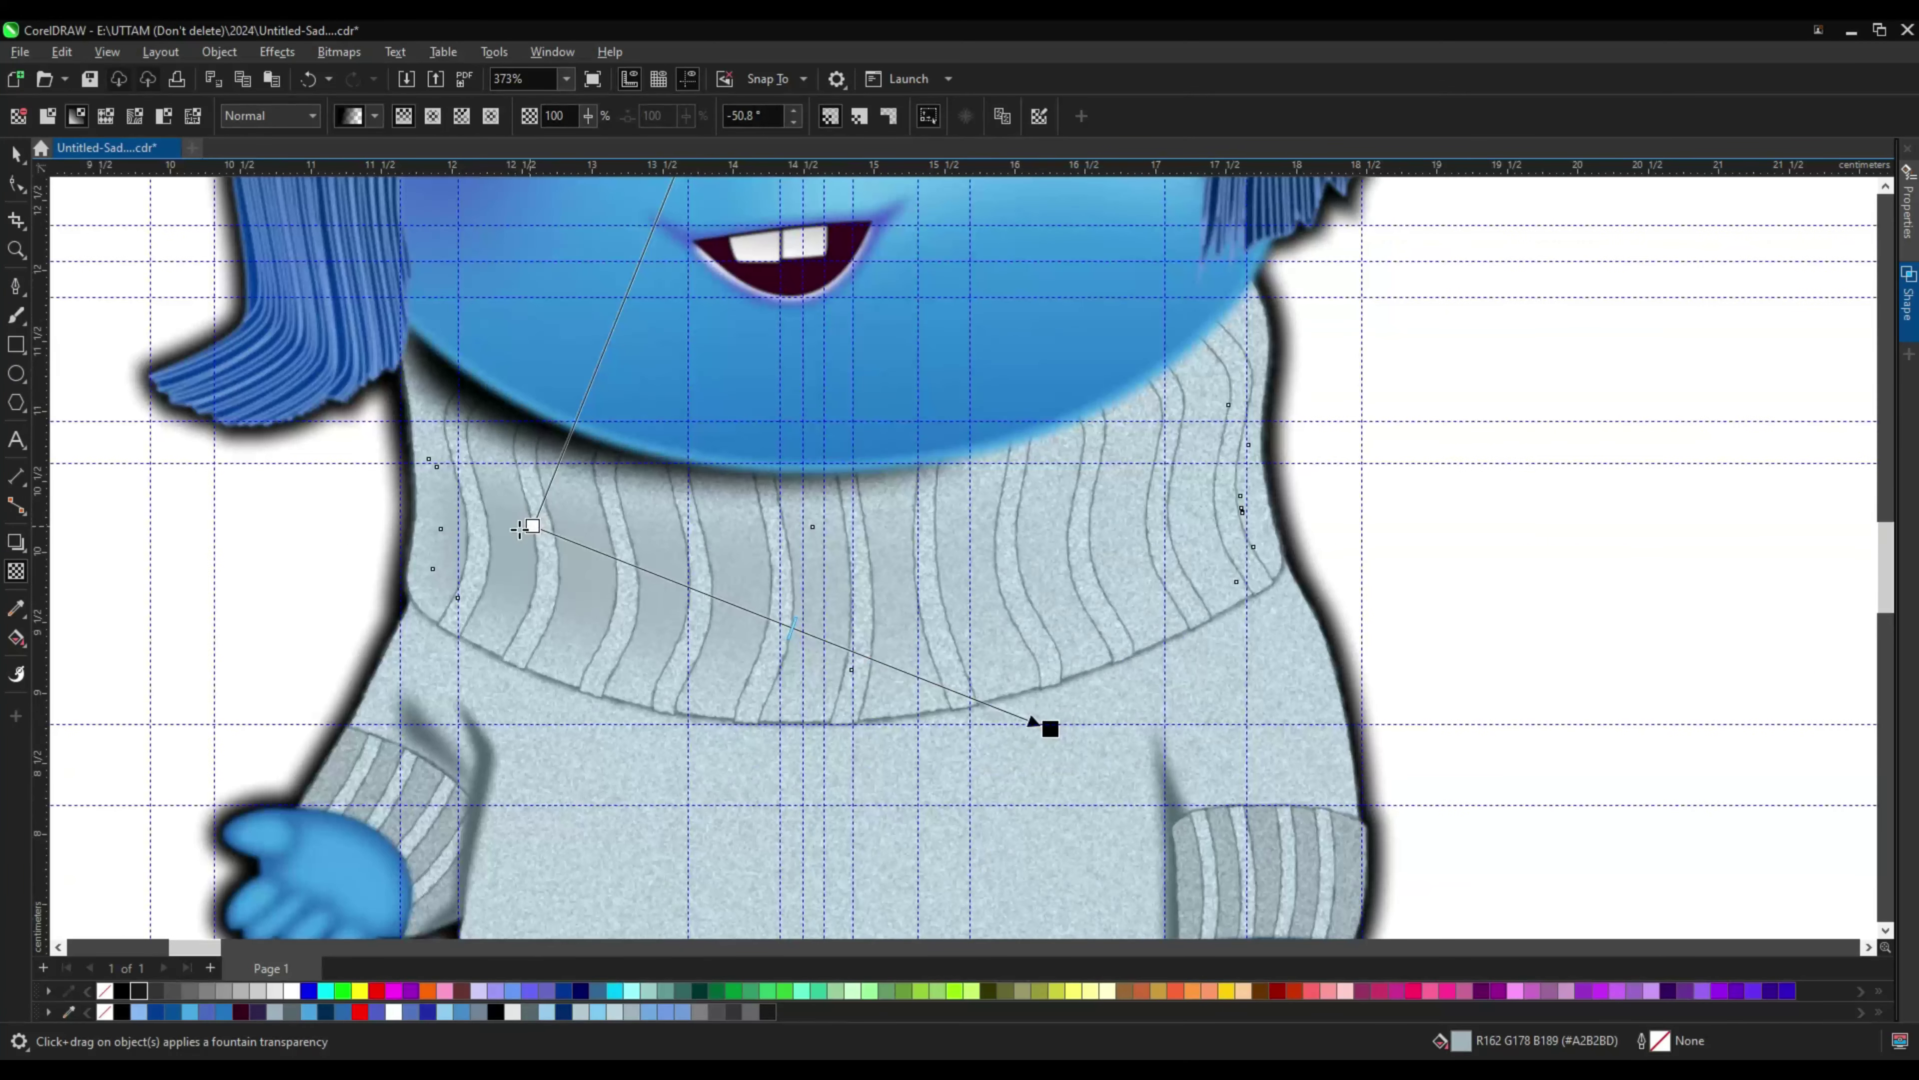
pyautogui.click(15, 153)
pyautogui.scroll(-4, 1316, 411)
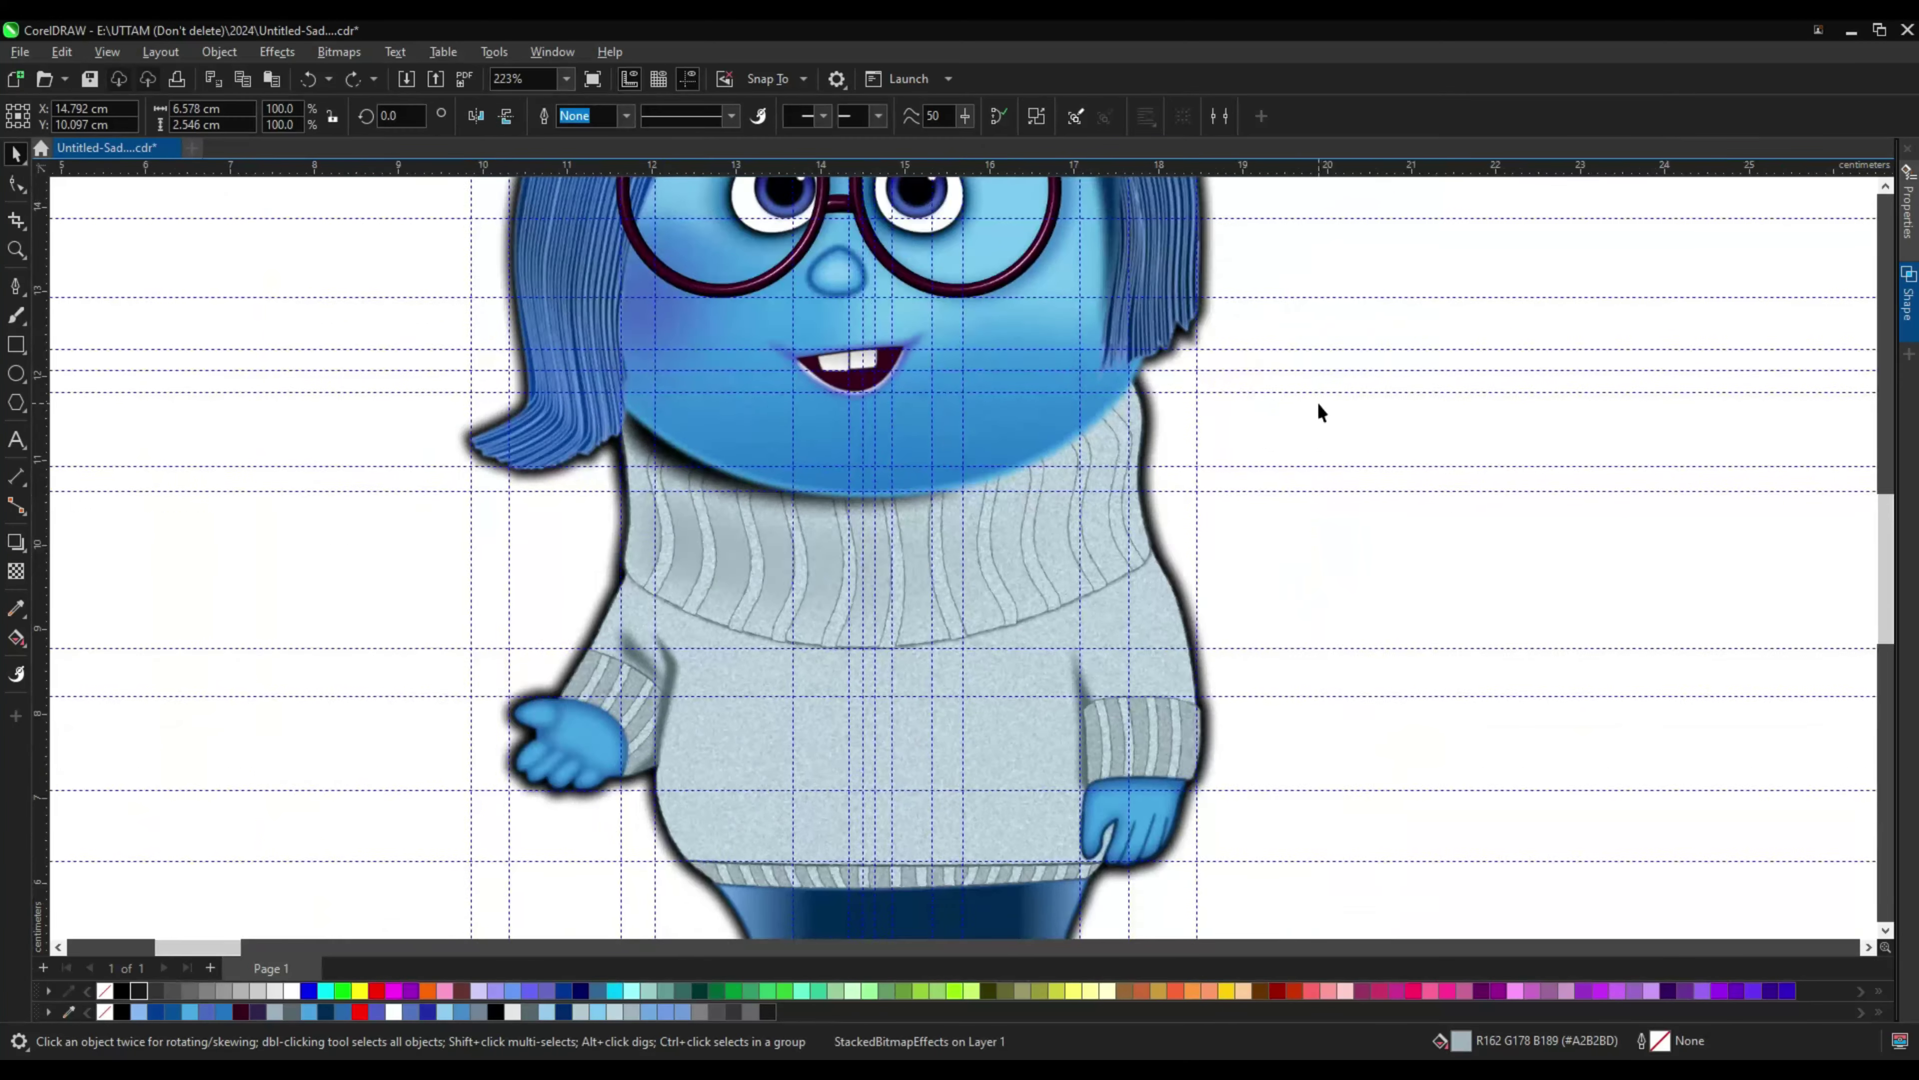
pyautogui.hotkey('ctrl', 'a')
pyautogui.click(15, 543)
pyautogui.click(879, 824)
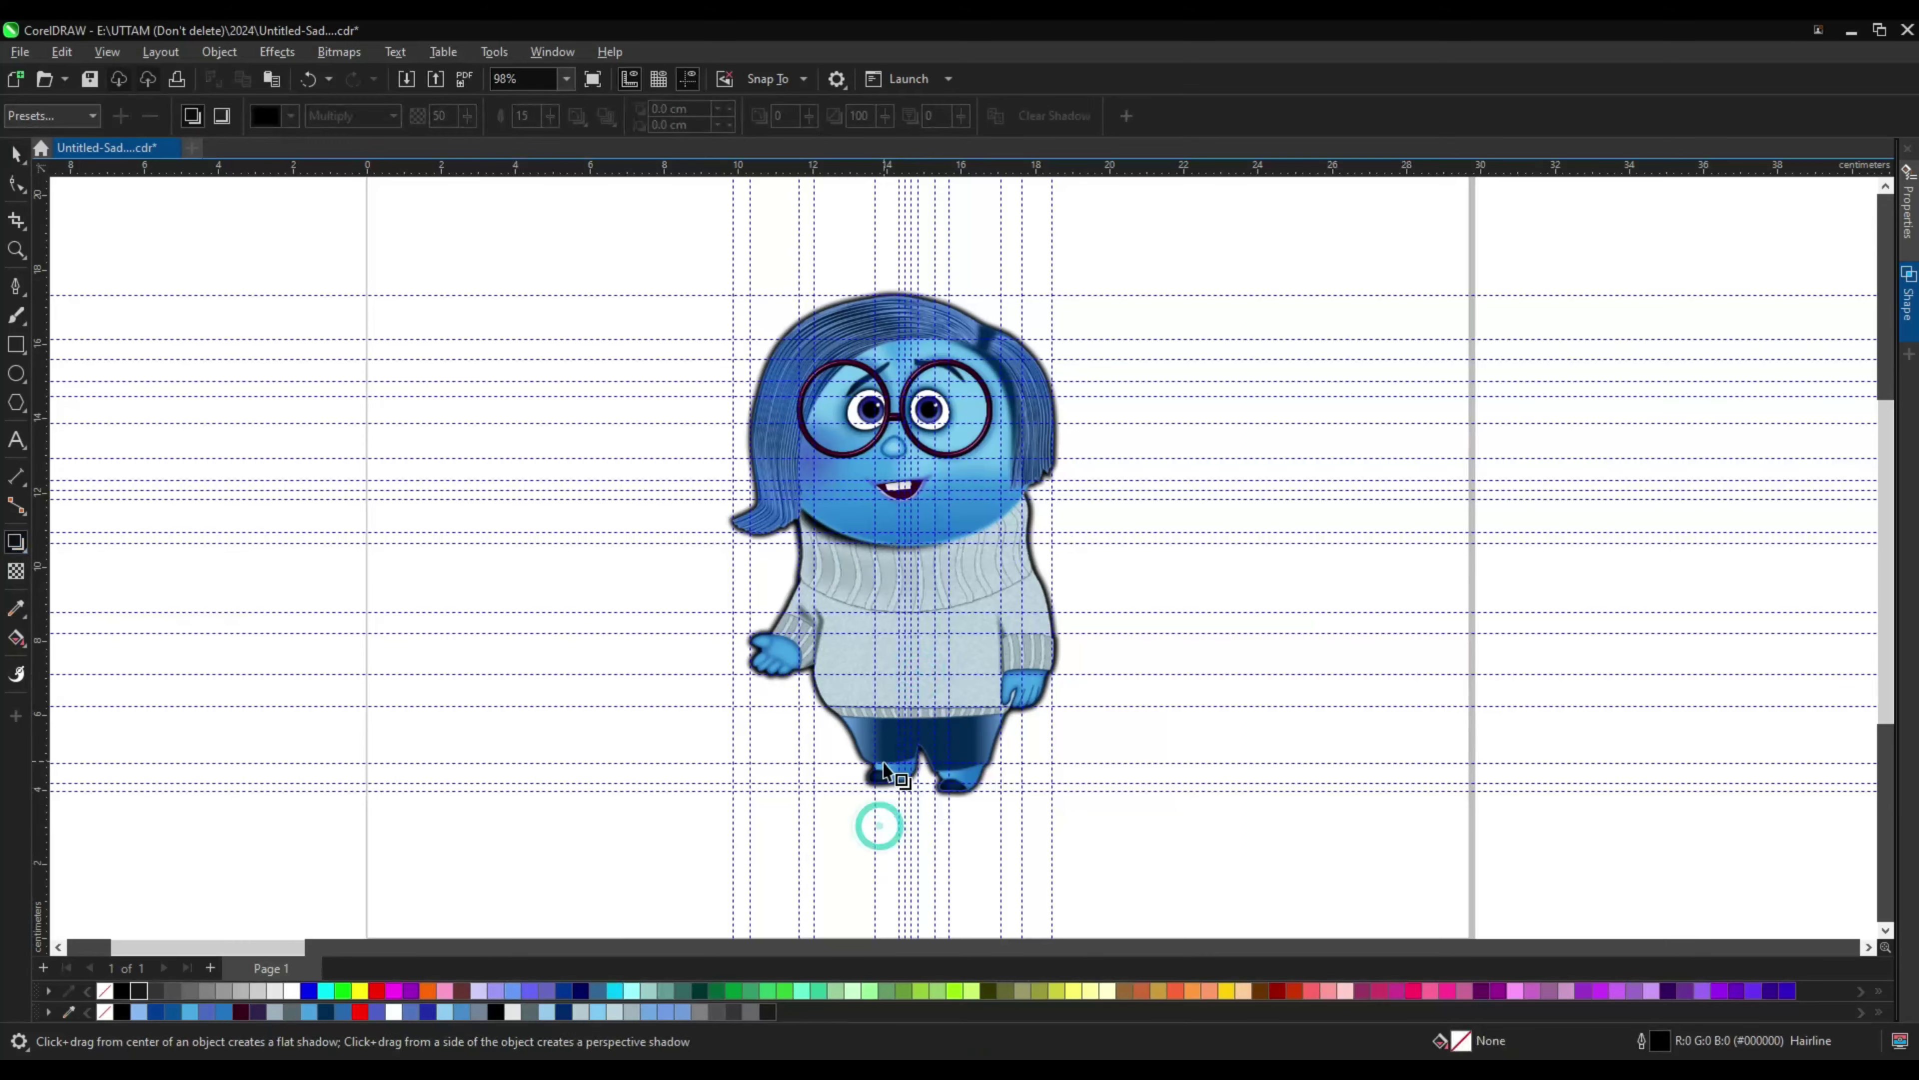
# Step: Apply a Gaussian Blur with radius 8.3 to the blue shading shape around the left lens and widen it slightly toward the hair
pyautogui.click(16, 154)
pyautogui.scroll(4, 693, 382)
pyautogui.click(1481, 350)
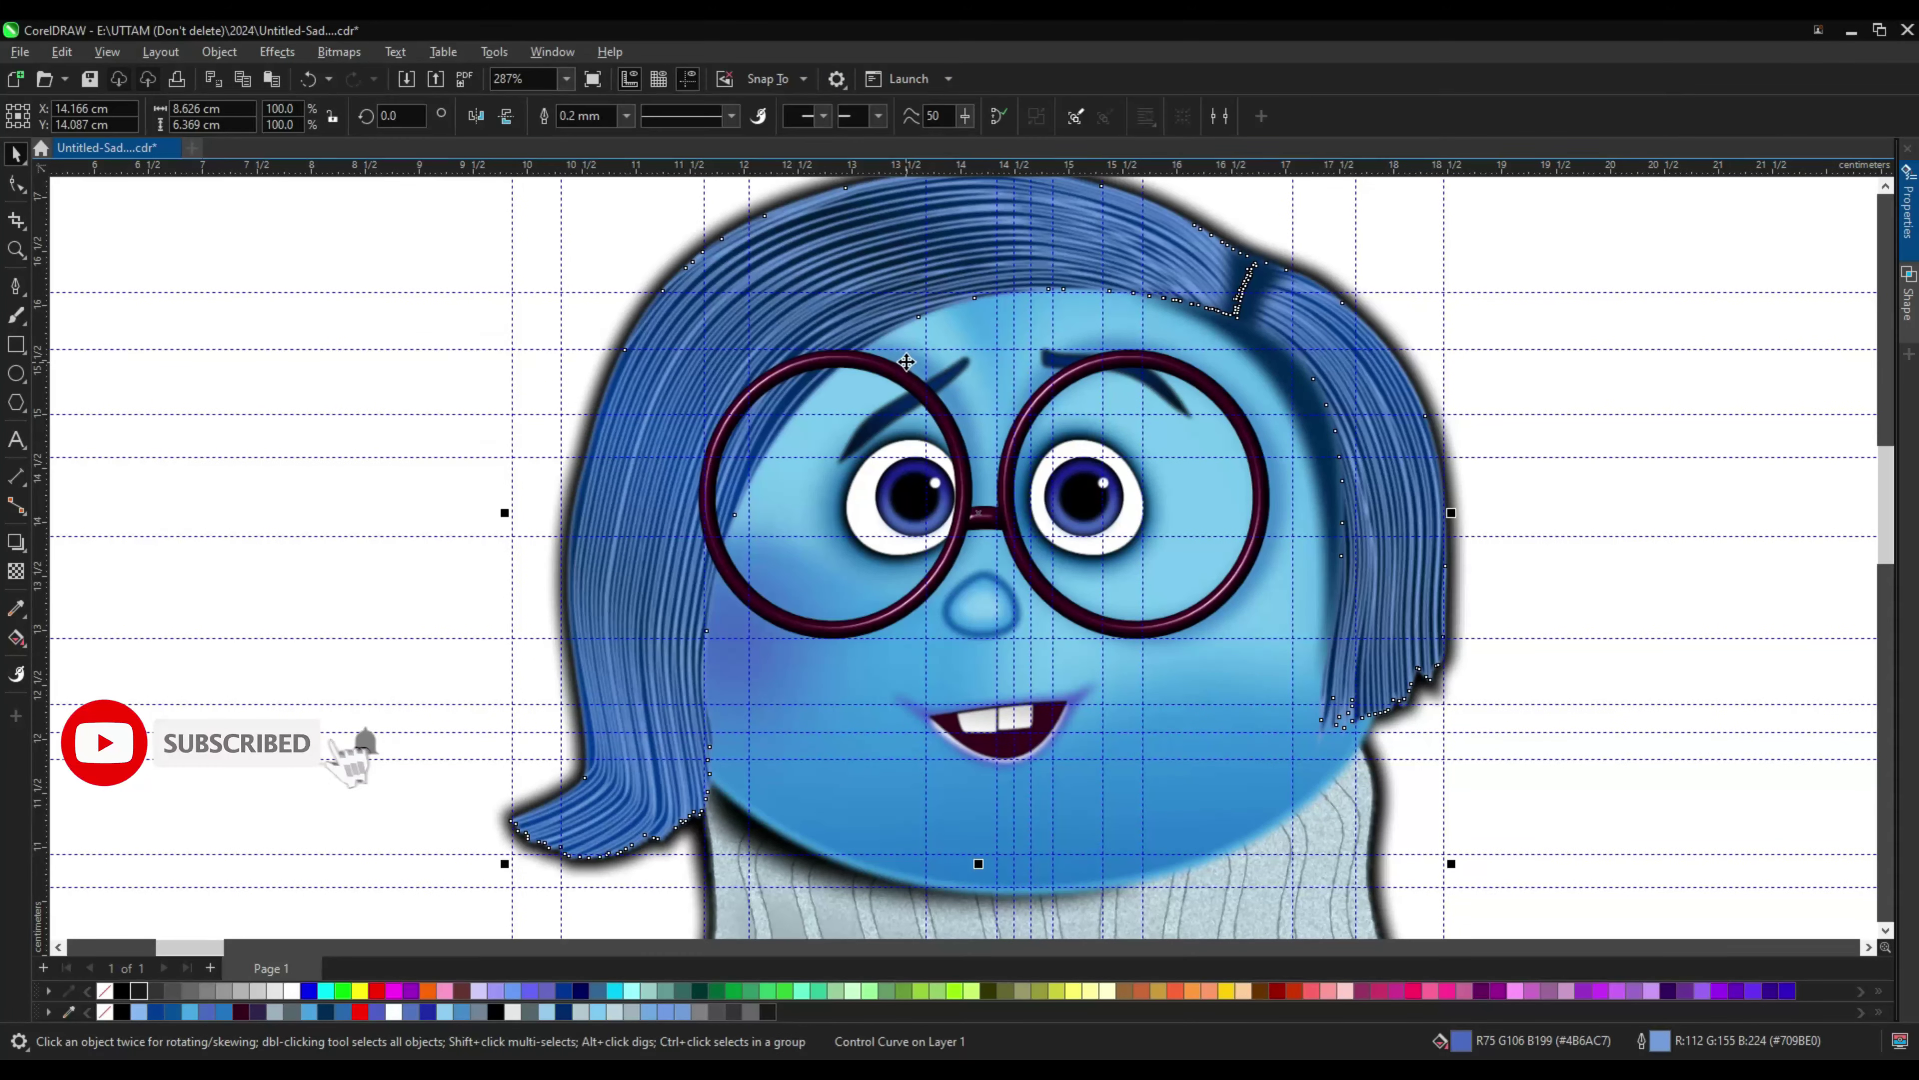
pyautogui.click(1598, 373)
pyautogui.click(967, 412)
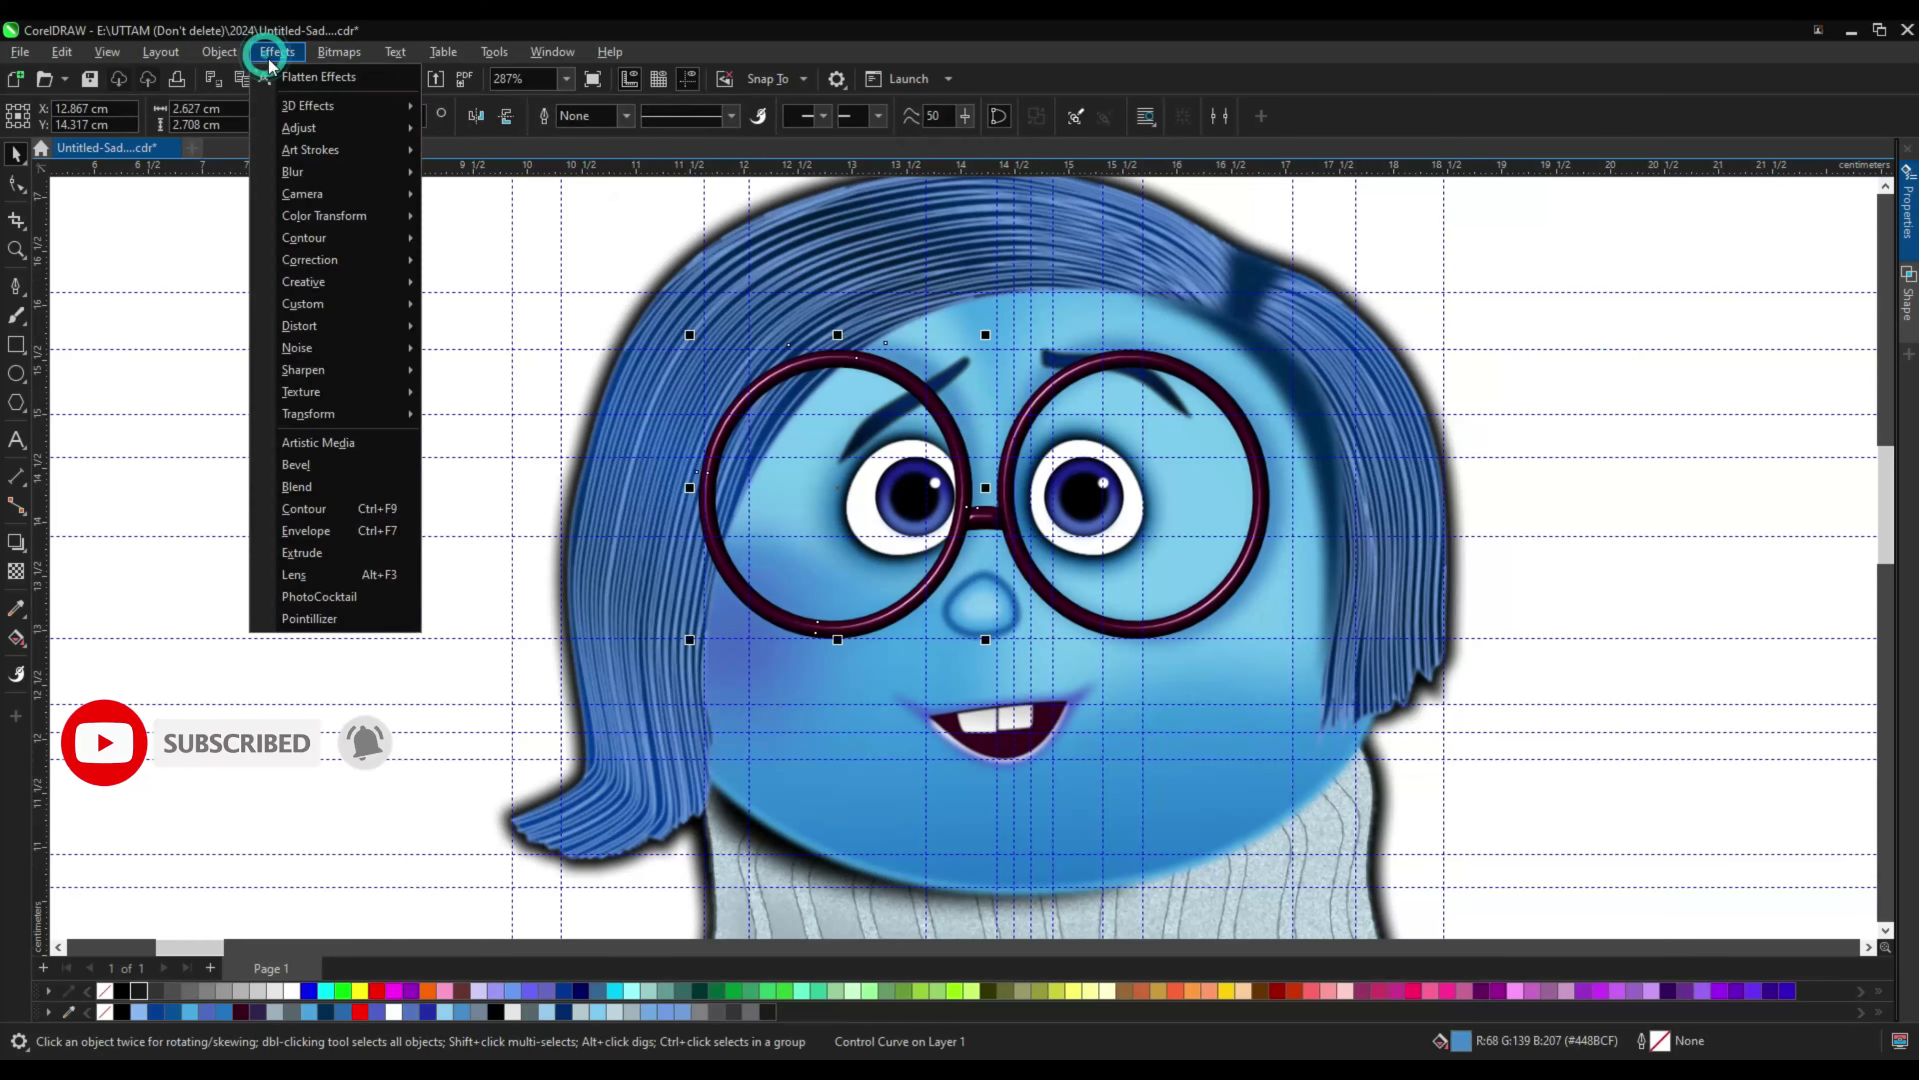
pyautogui.click(276, 51)
pyautogui.click(521, 248)
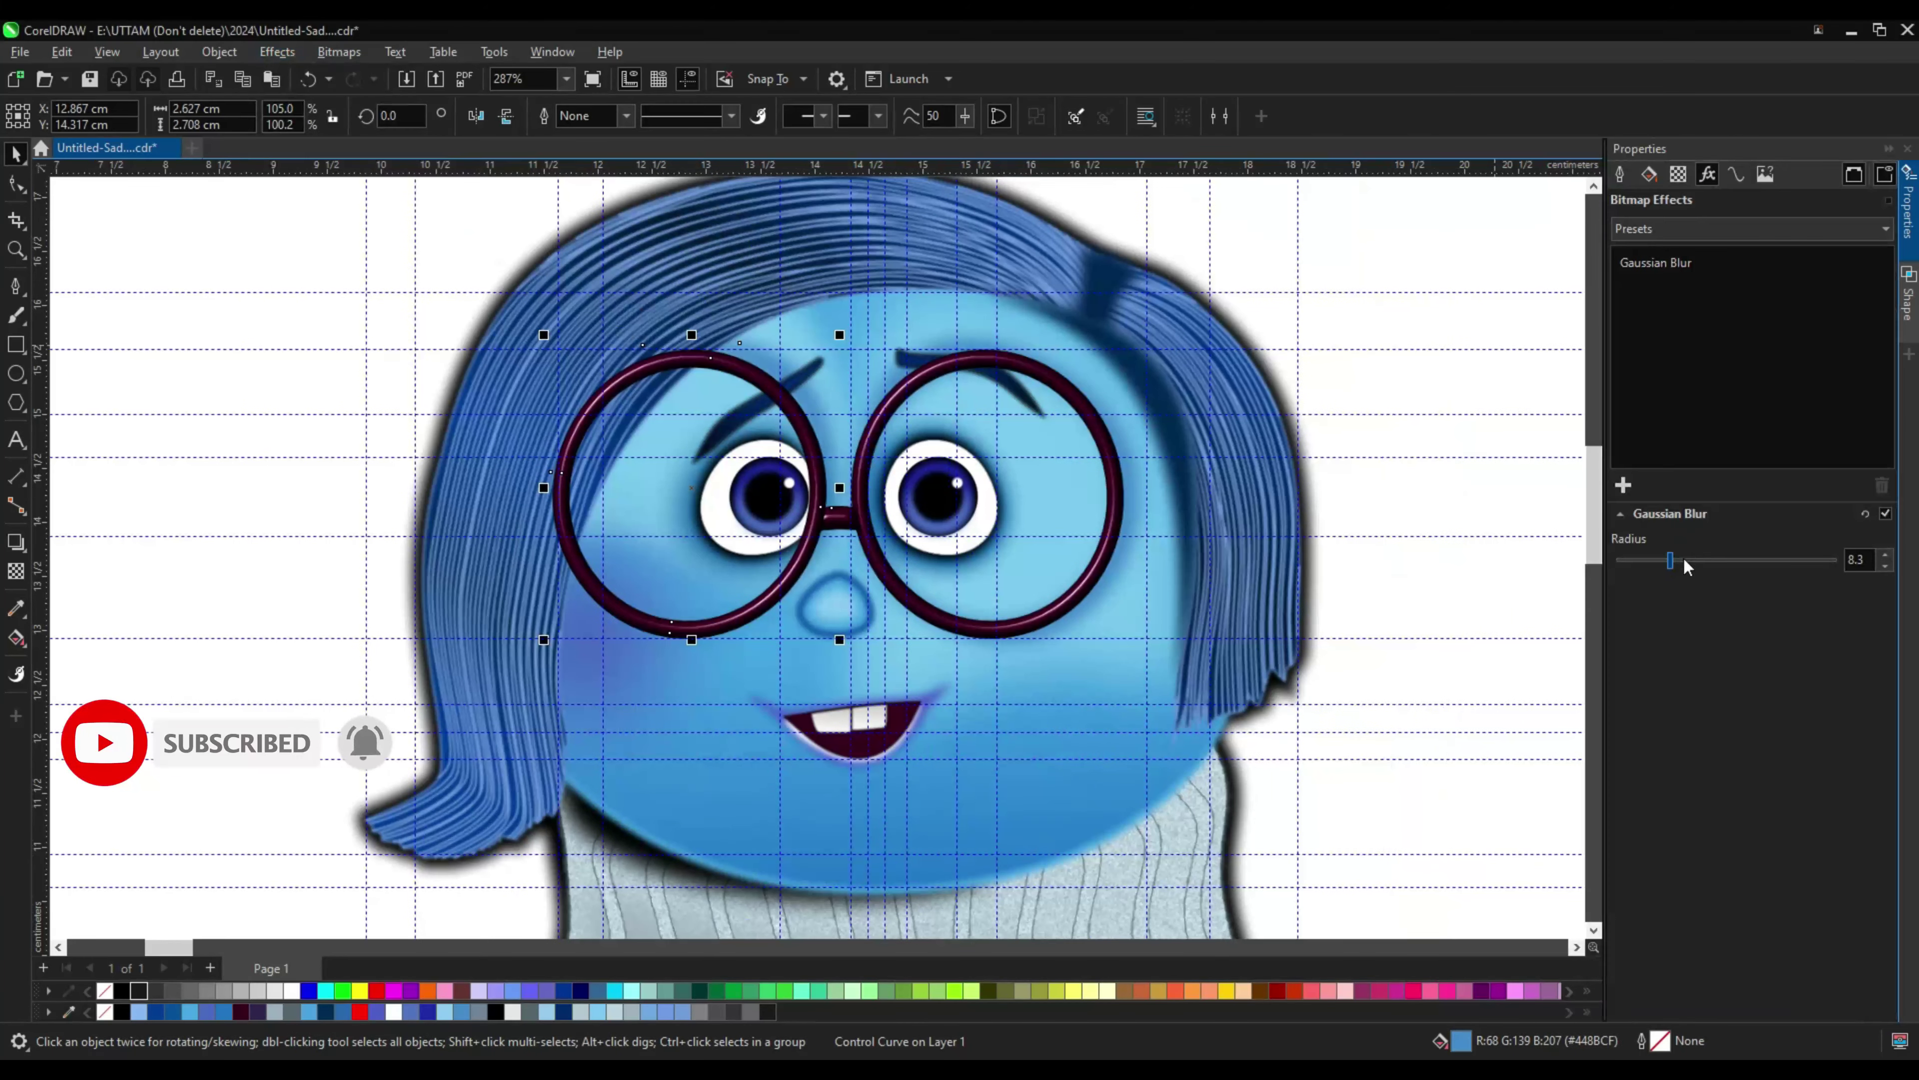
pyautogui.moveTo(542, 485); pyautogui.dragTo(530, 486)
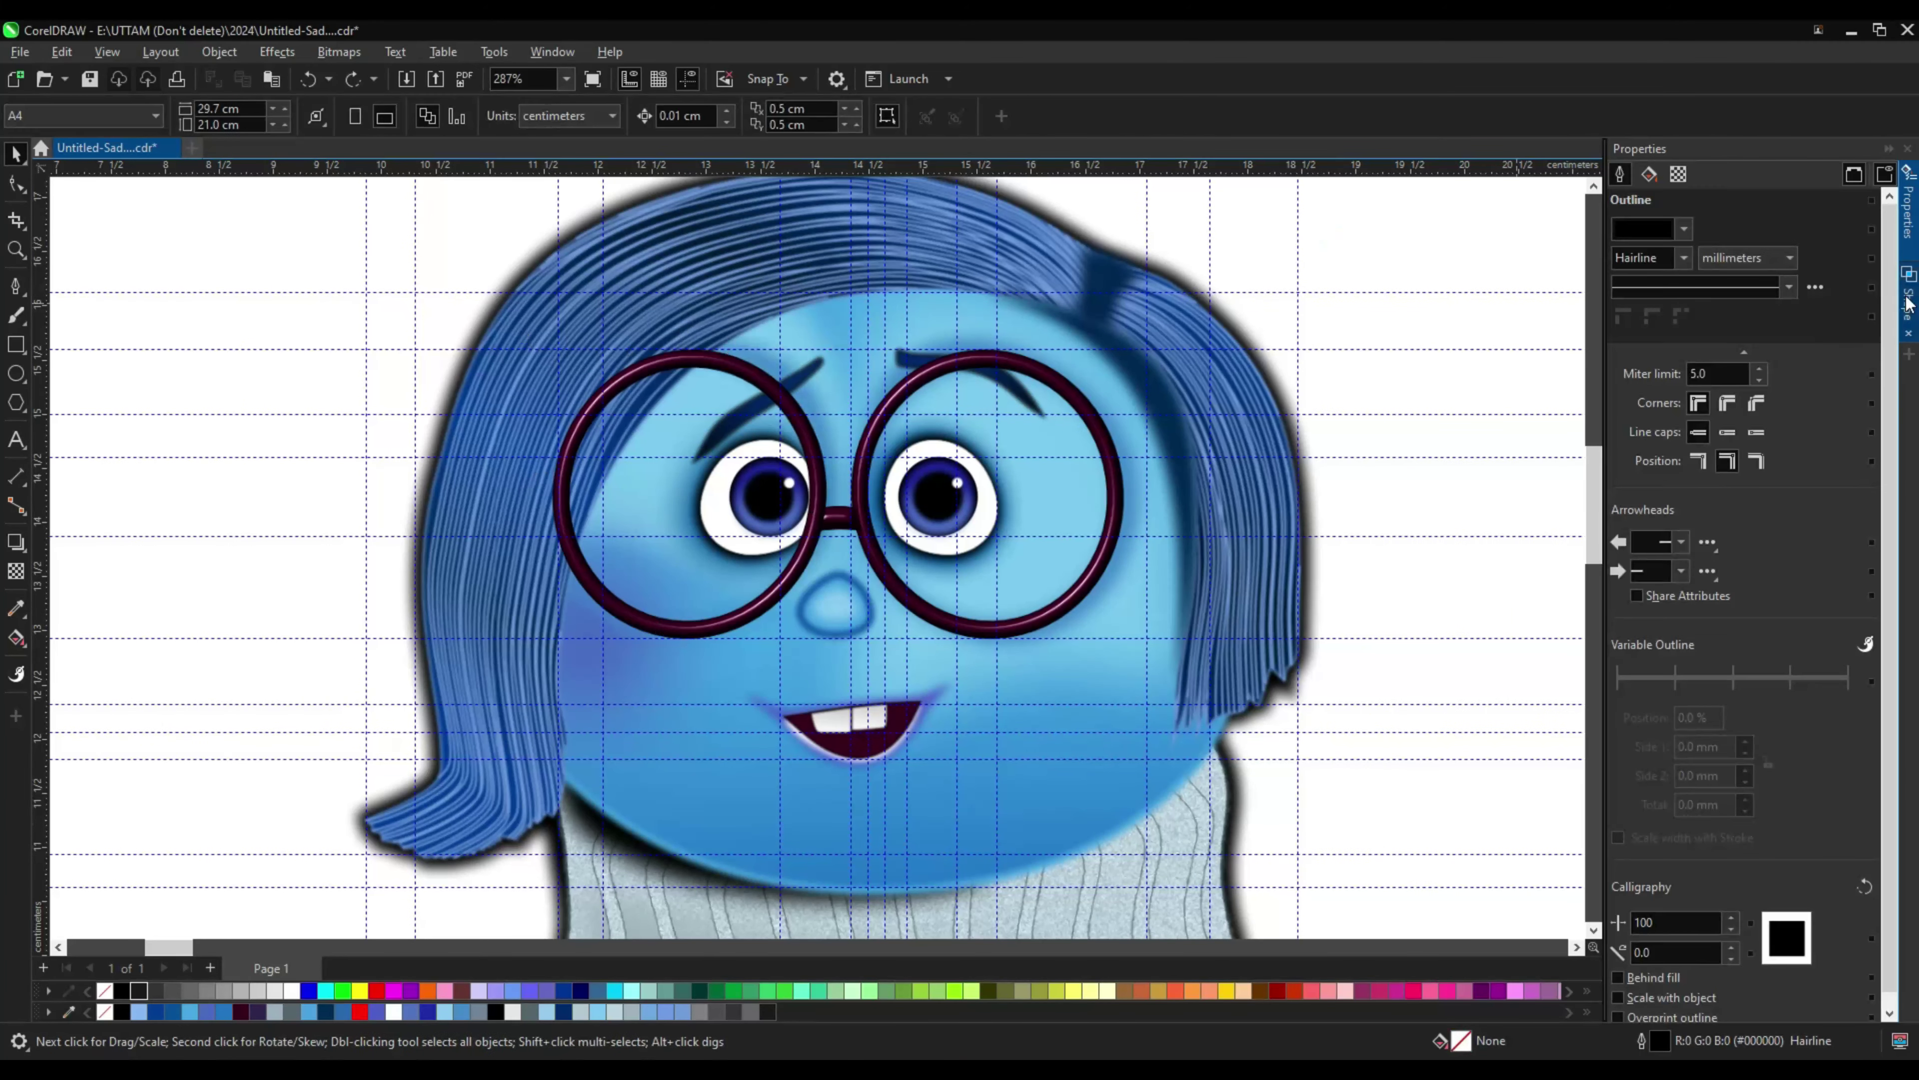
# Step: Ungroup the open hand beside the sweater into its individual palm, finger and outline shapes
pyautogui.scroll(-3, 1628, 330)
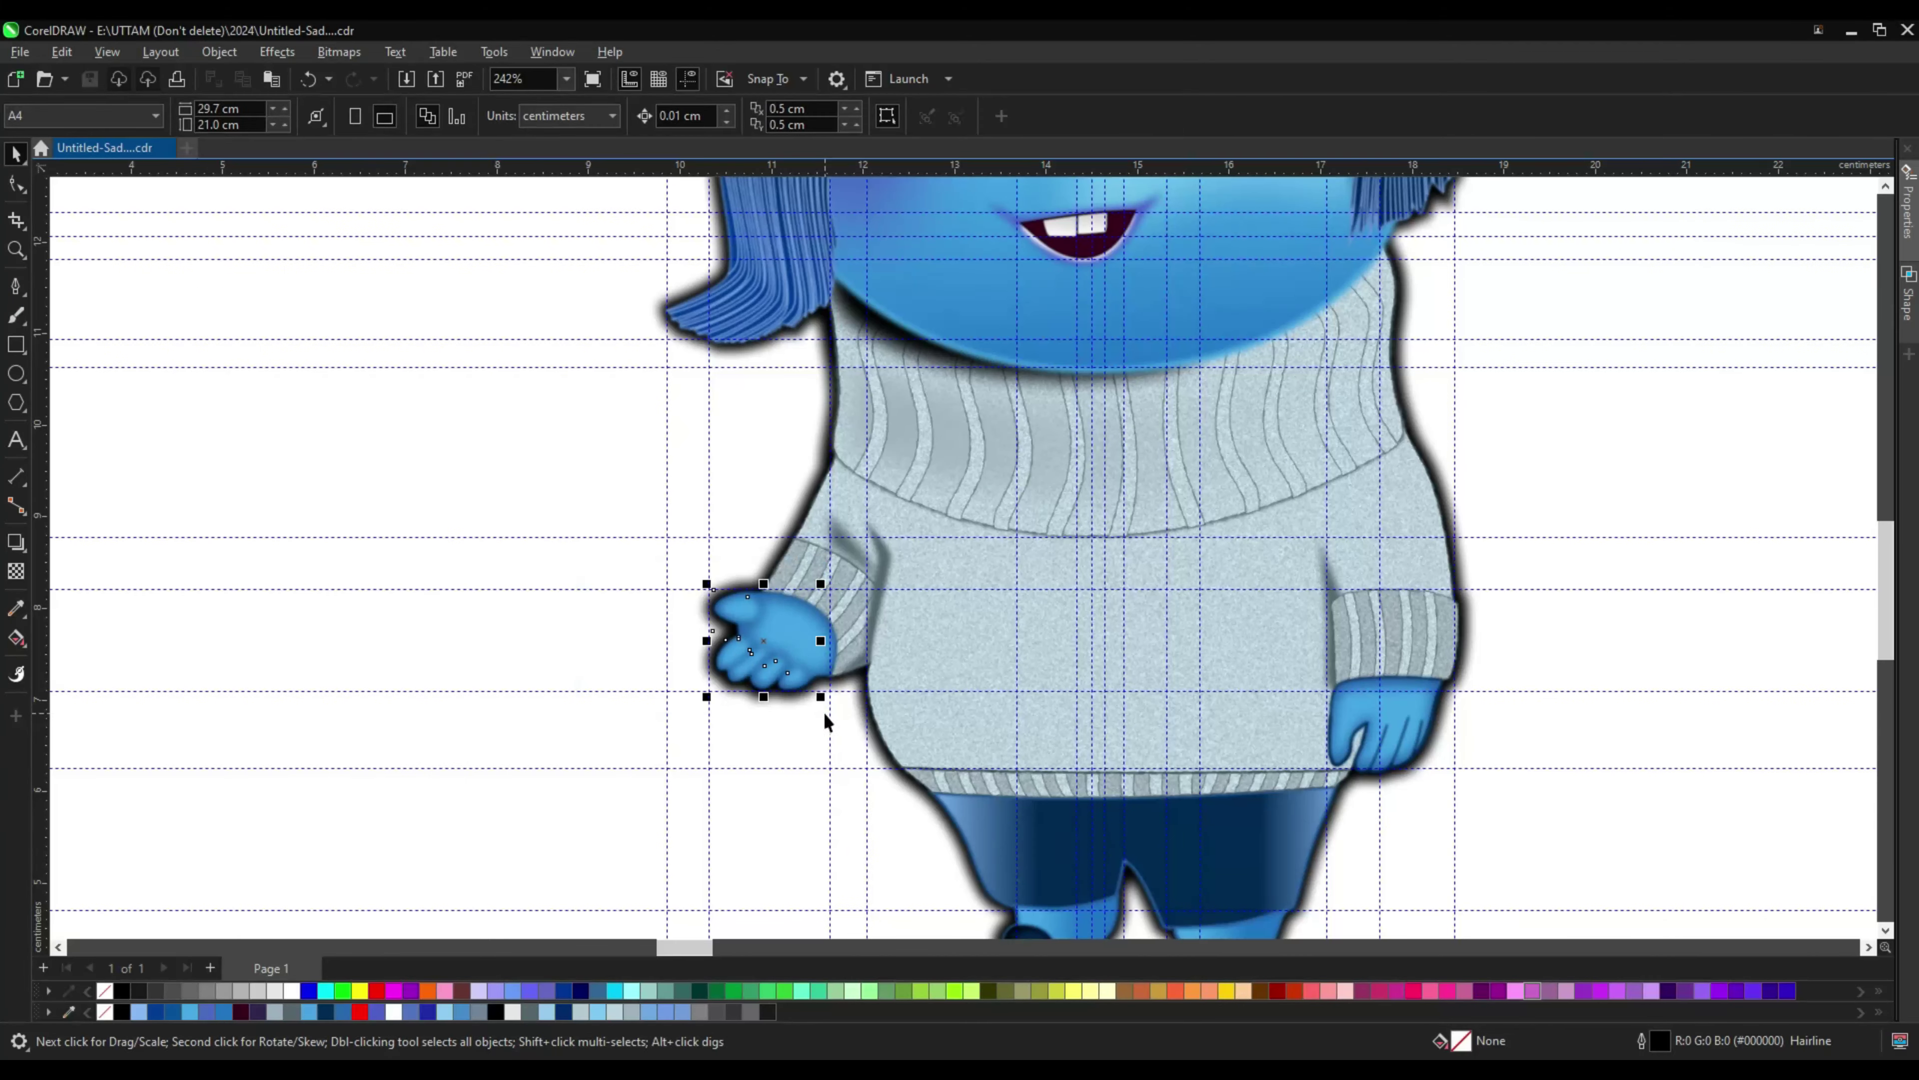
pyautogui.rightClick(709, 650)
pyautogui.moveTo(831, 279)
pyautogui.click(1098, 332)
pyautogui.scroll(5, 766, 642)
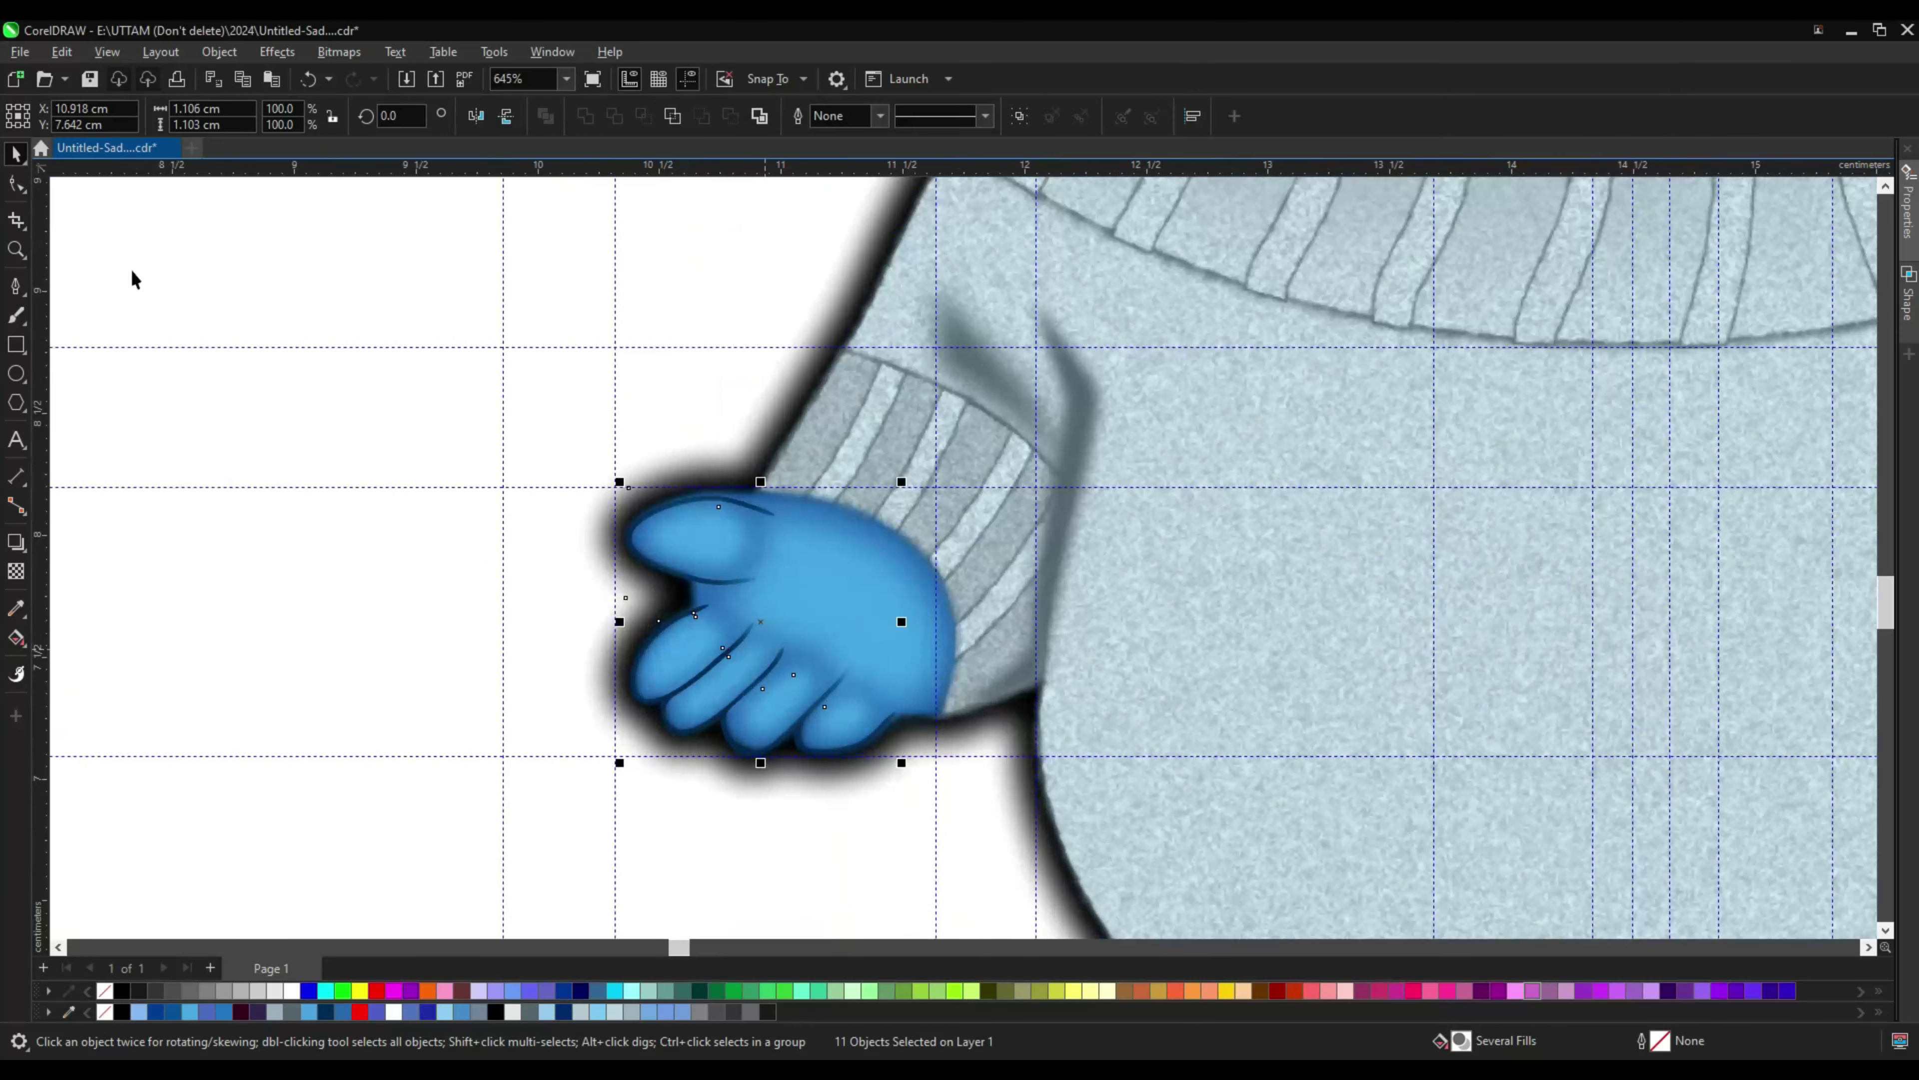
pyautogui.click(471, 661)
pyautogui.click(740, 644)
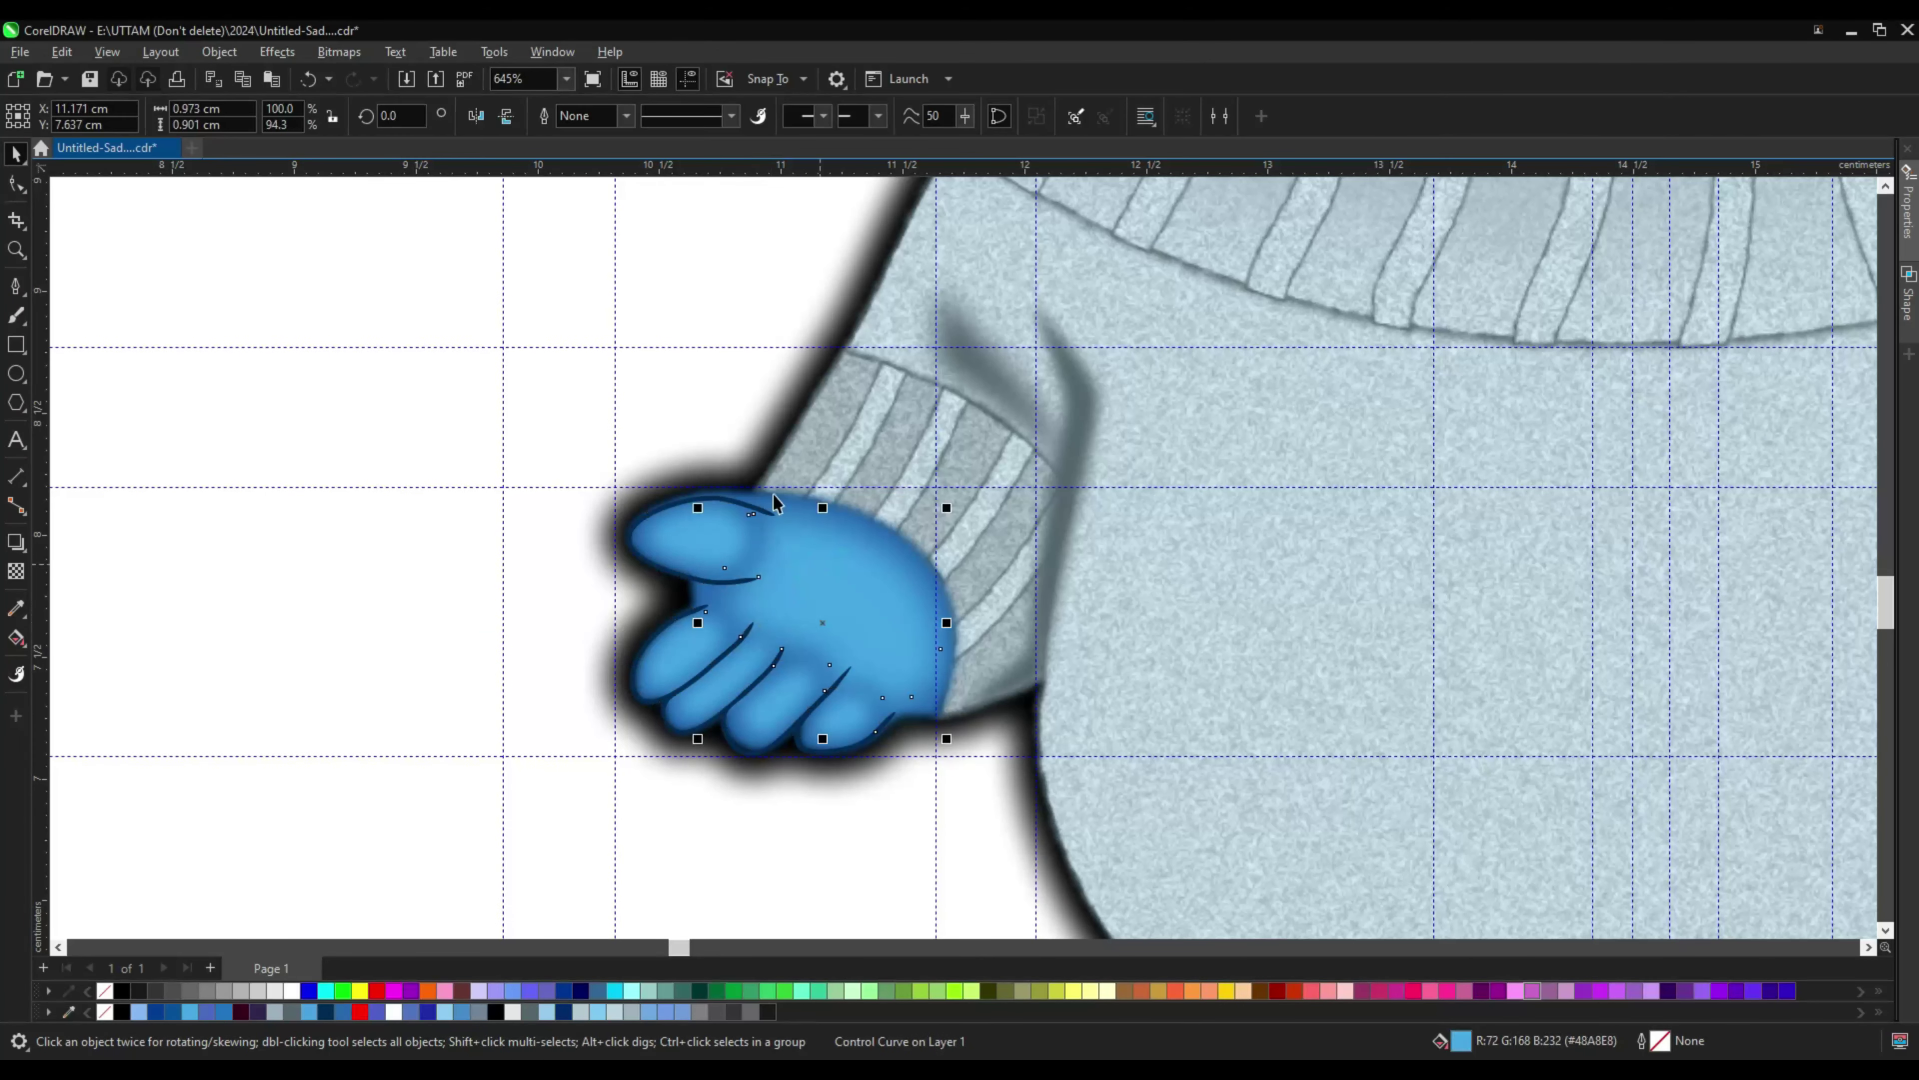
# Step: Reshape the nodes of the dark blue finger outline where it ends above the open hand's thumb
pyautogui.click(595, 181)
pyautogui.scroll(5, 719, 493)
pyautogui.press('F10')
pyautogui.click(779, 514)
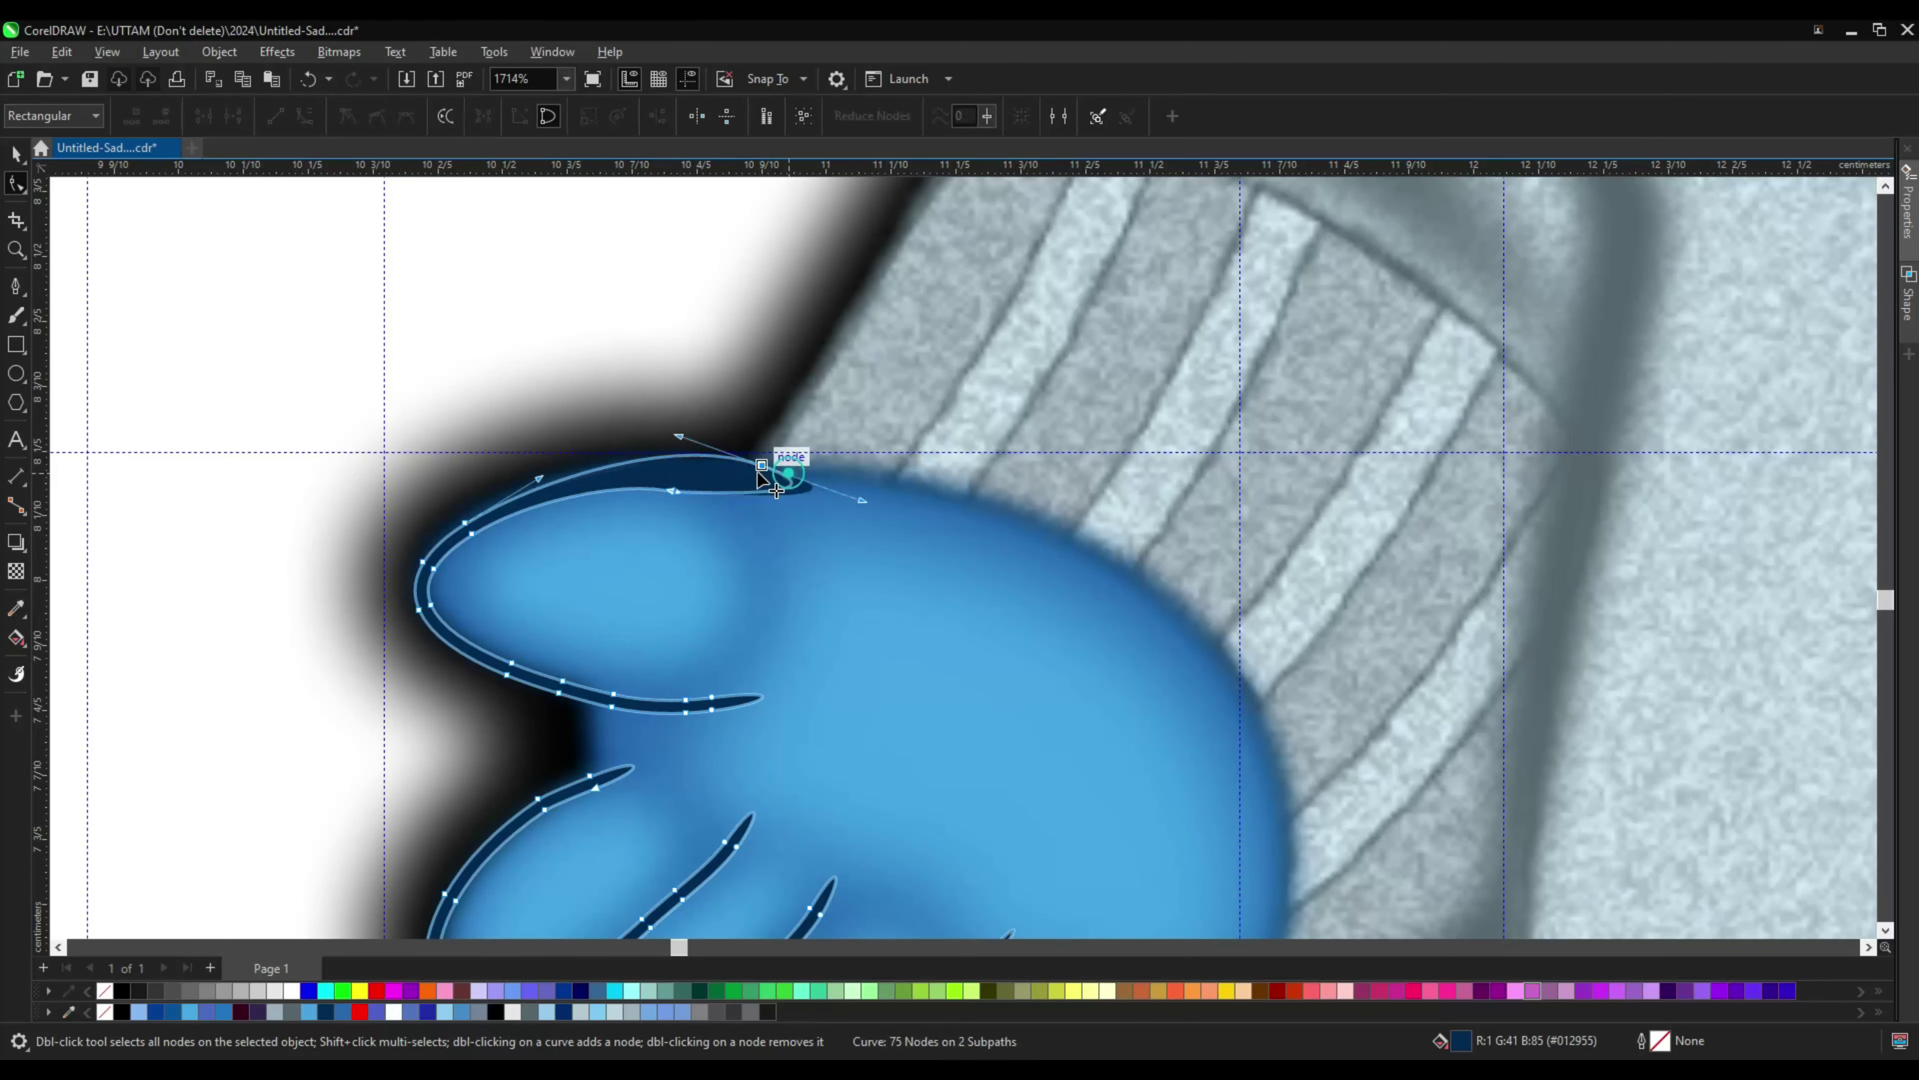
pyautogui.click(749, 473)
pyautogui.scroll(3, 762, 484)
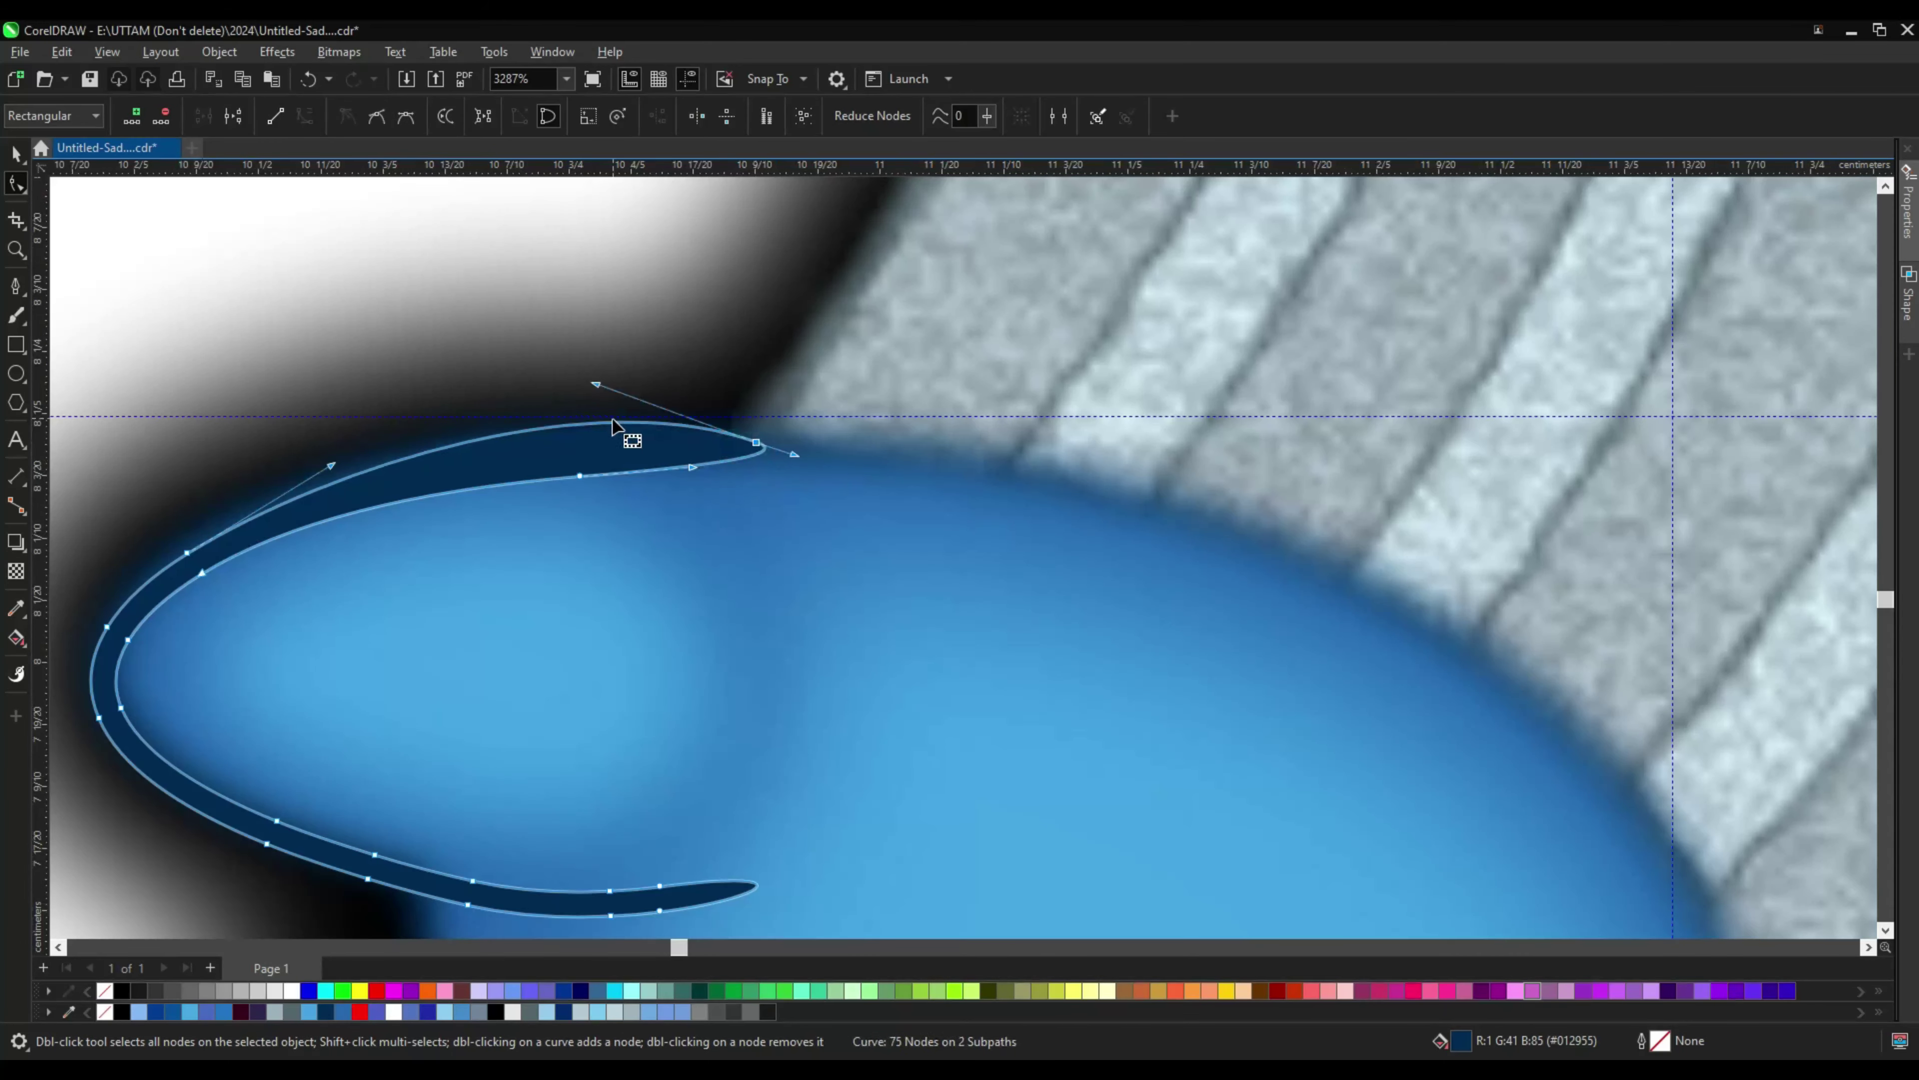
pyautogui.scroll(-5, 712, 608)
pyautogui.press('space')
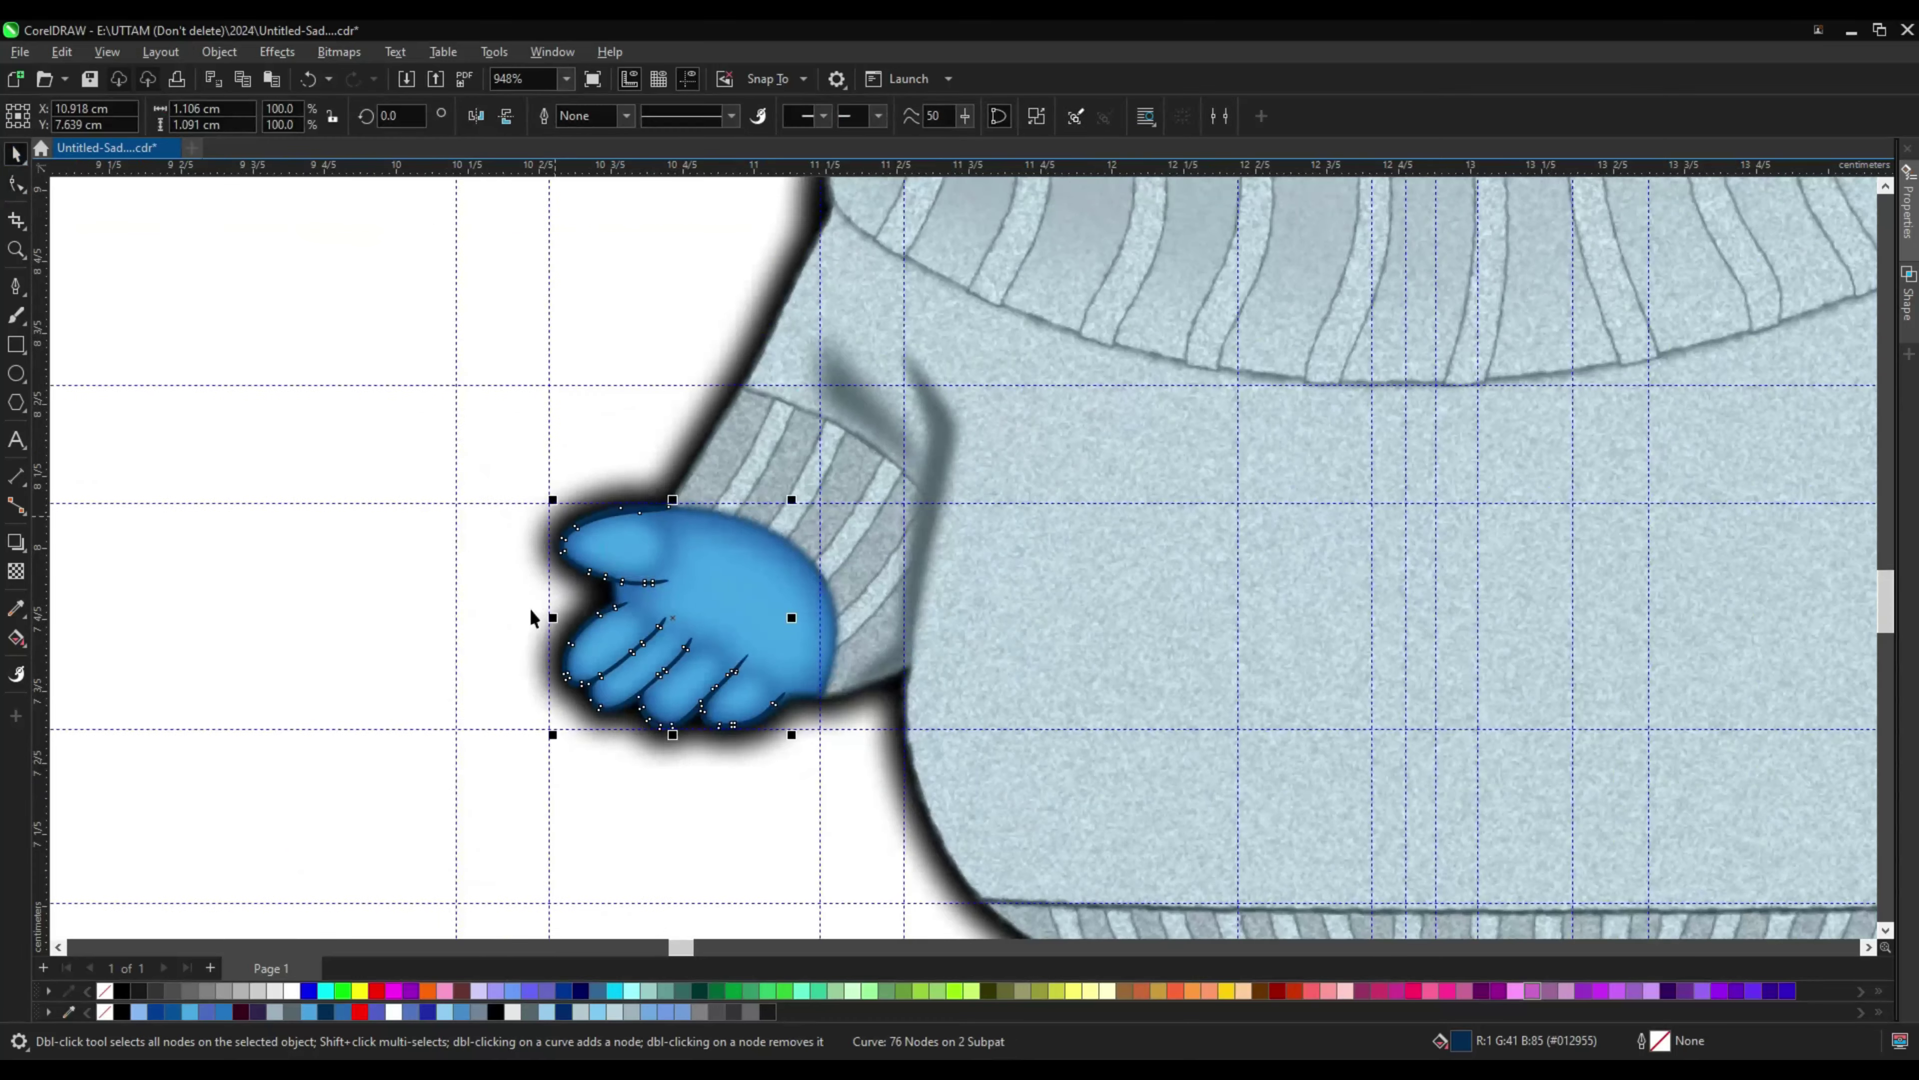
# Step: Soften the open hand's dark blue finger outline with a Gaussian Blur of radius 0.9
pyautogui.scroll(3, 528, 608)
pyautogui.scroll(-1, 287, 378)
pyautogui.click(219, 52)
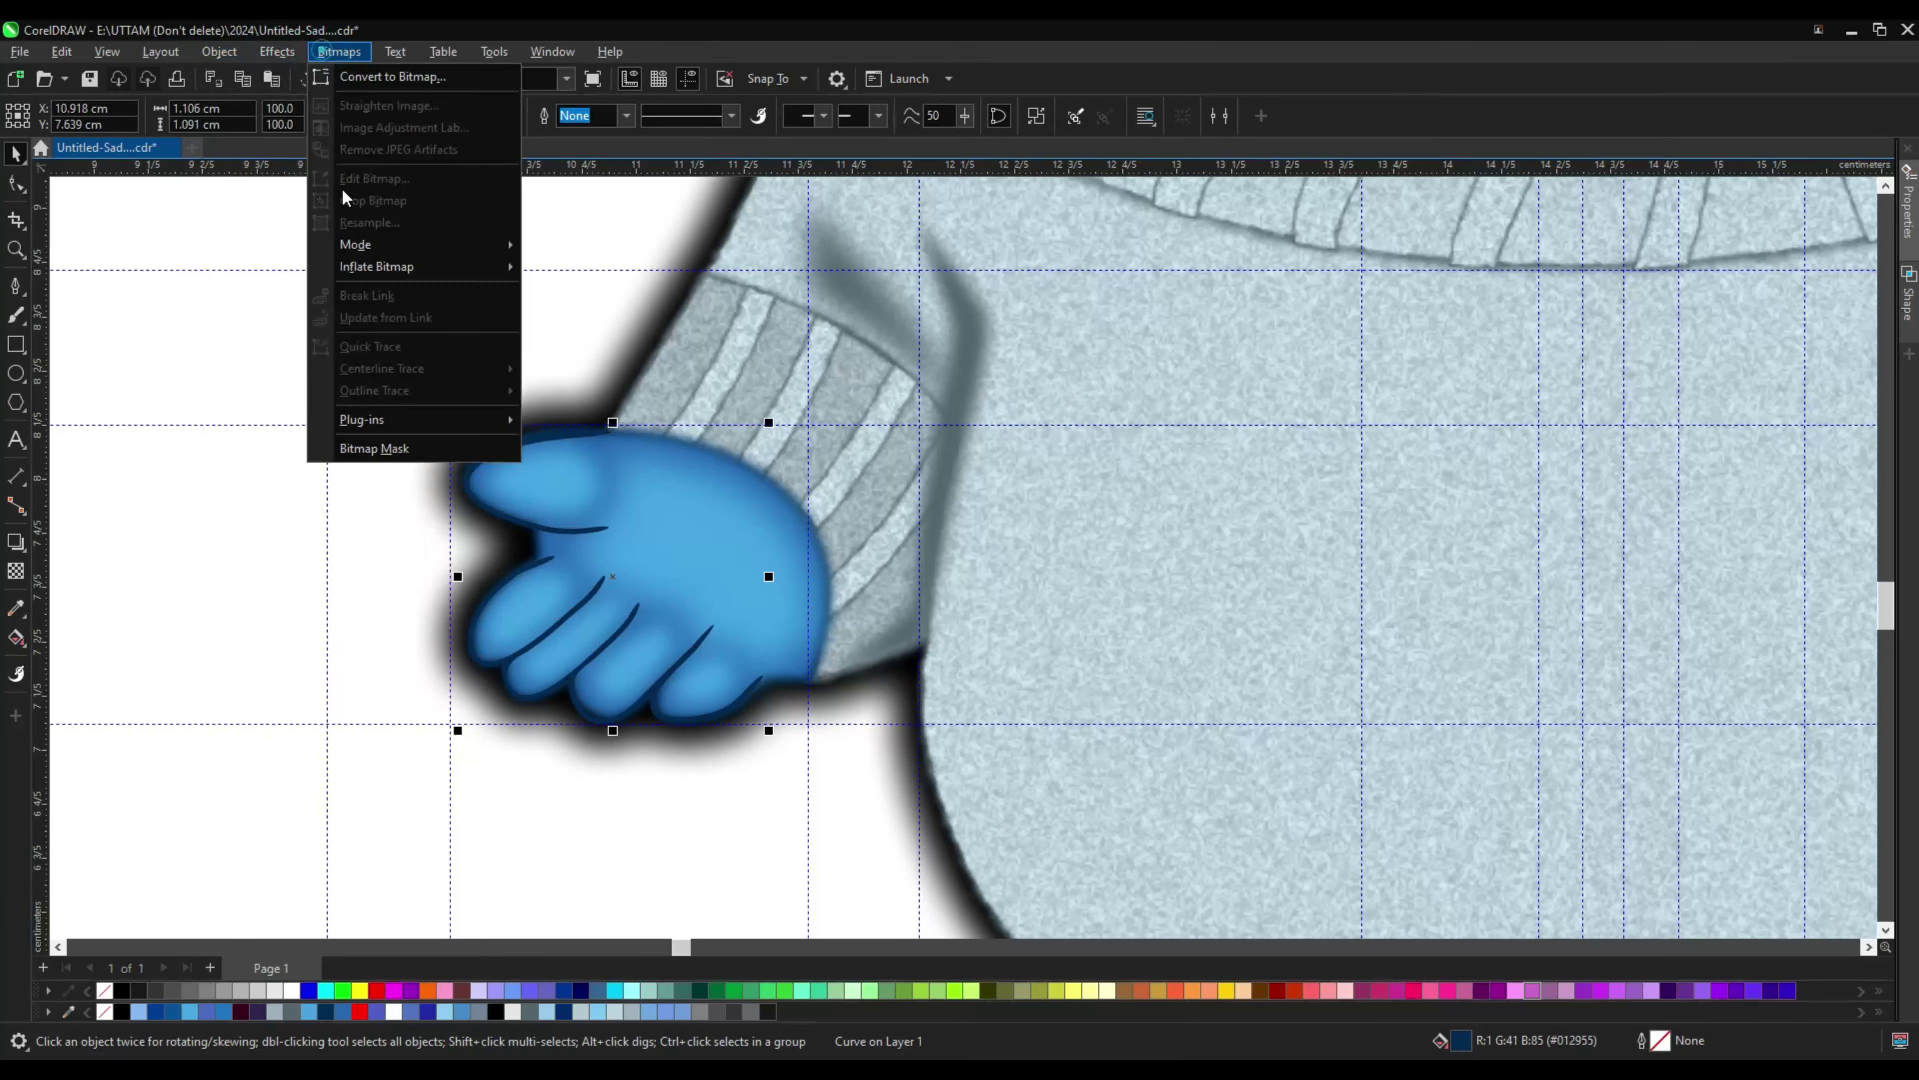
pyautogui.click(499, 245)
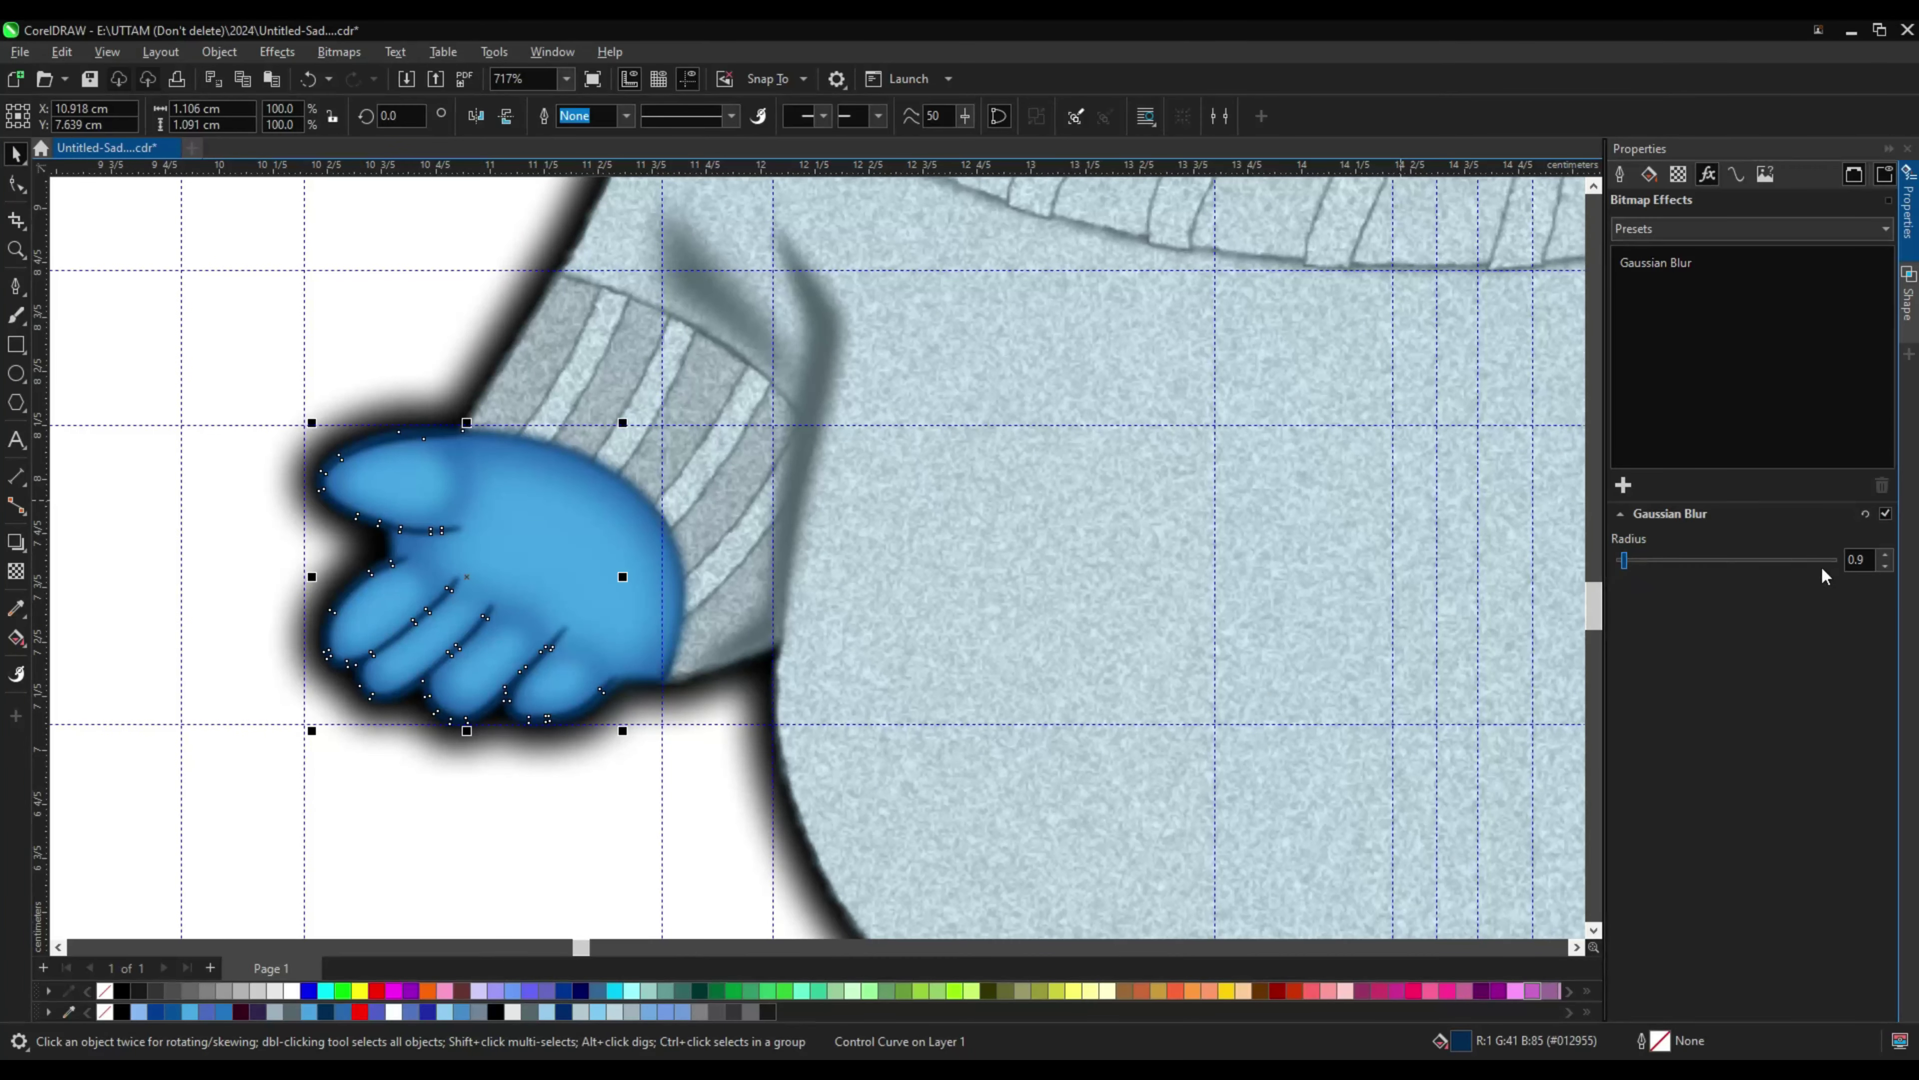
# Step: Move the upper corner node of the dark blue trousers up so their top edge tucks beneath the sweater's ribbed hem
pyautogui.scroll(-3, 1487, 733)
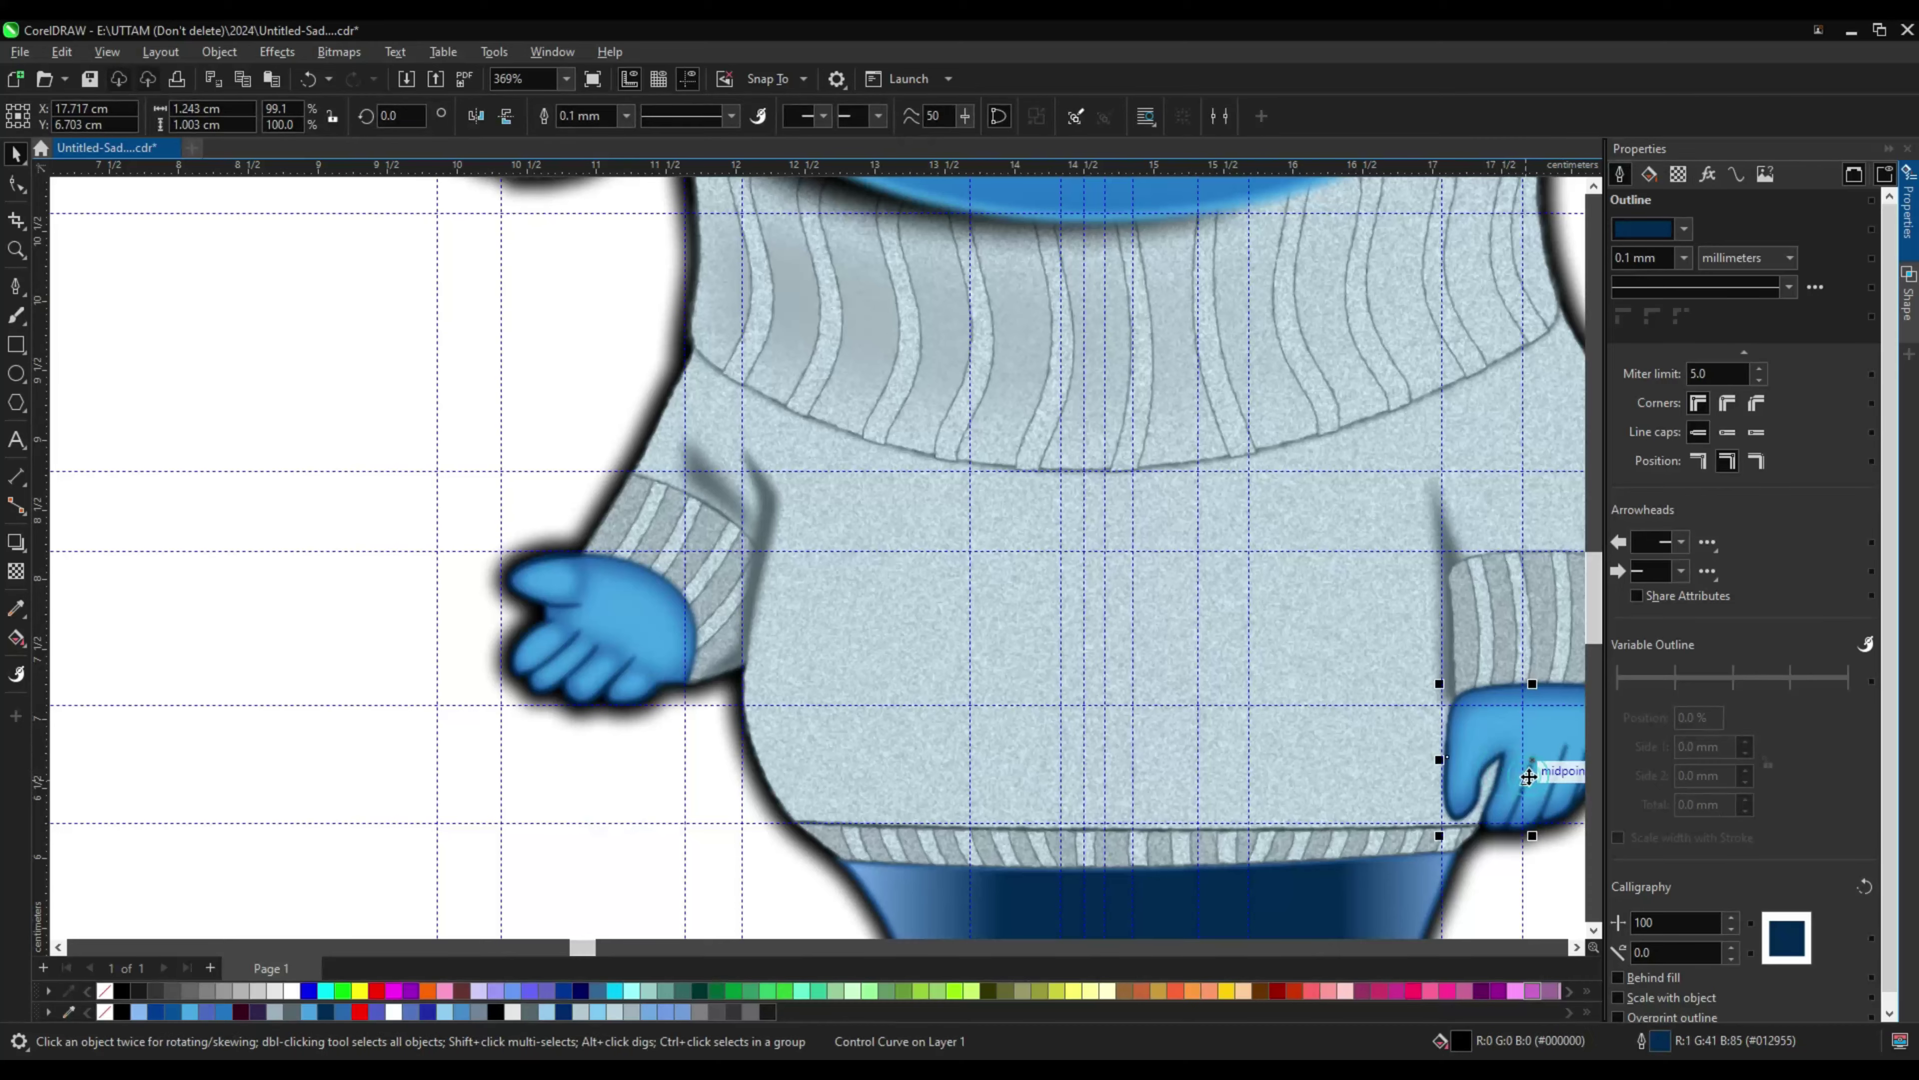
pyautogui.press('F10')
pyautogui.scroll(3, 1239, 756)
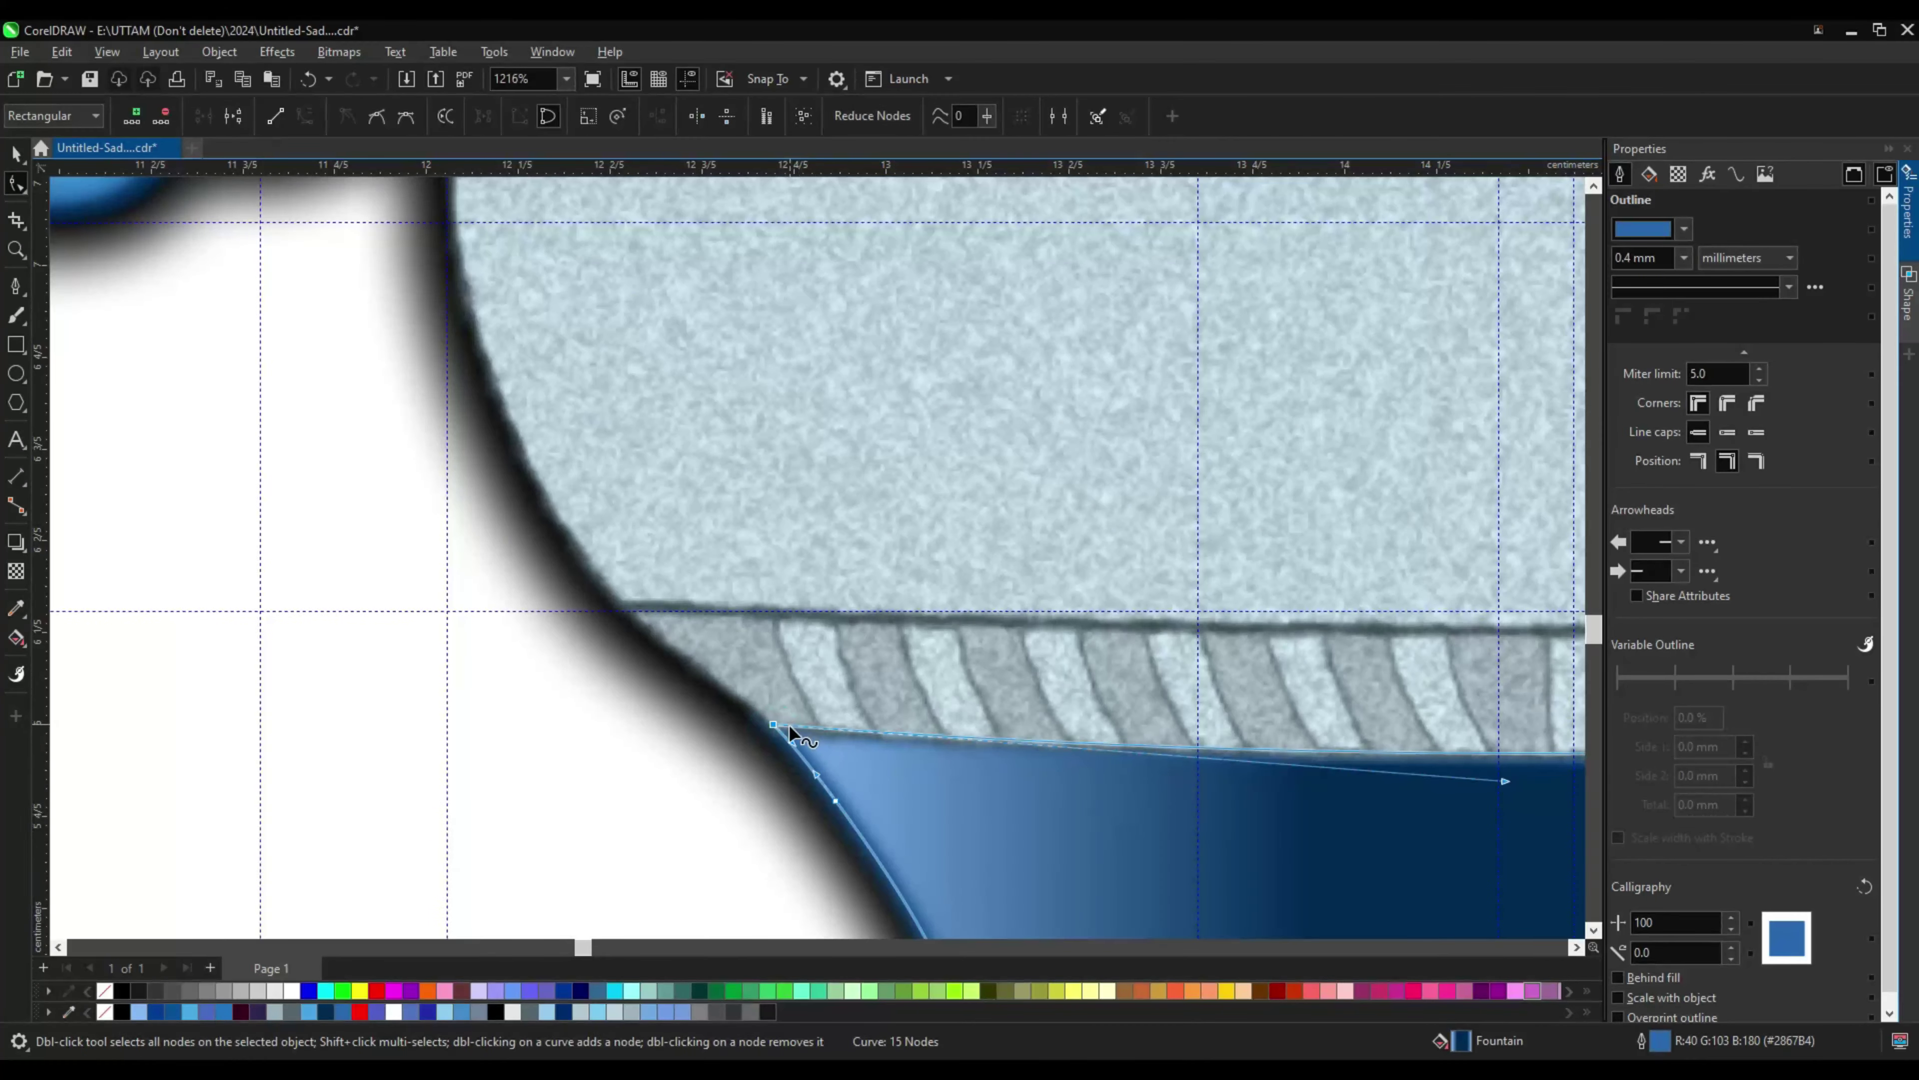
pyautogui.scroll(-1, 556, 796)
pyautogui.scroll(4, 1409, 719)
pyautogui.moveTo(1412, 720); pyautogui.dragTo(1375, 666)
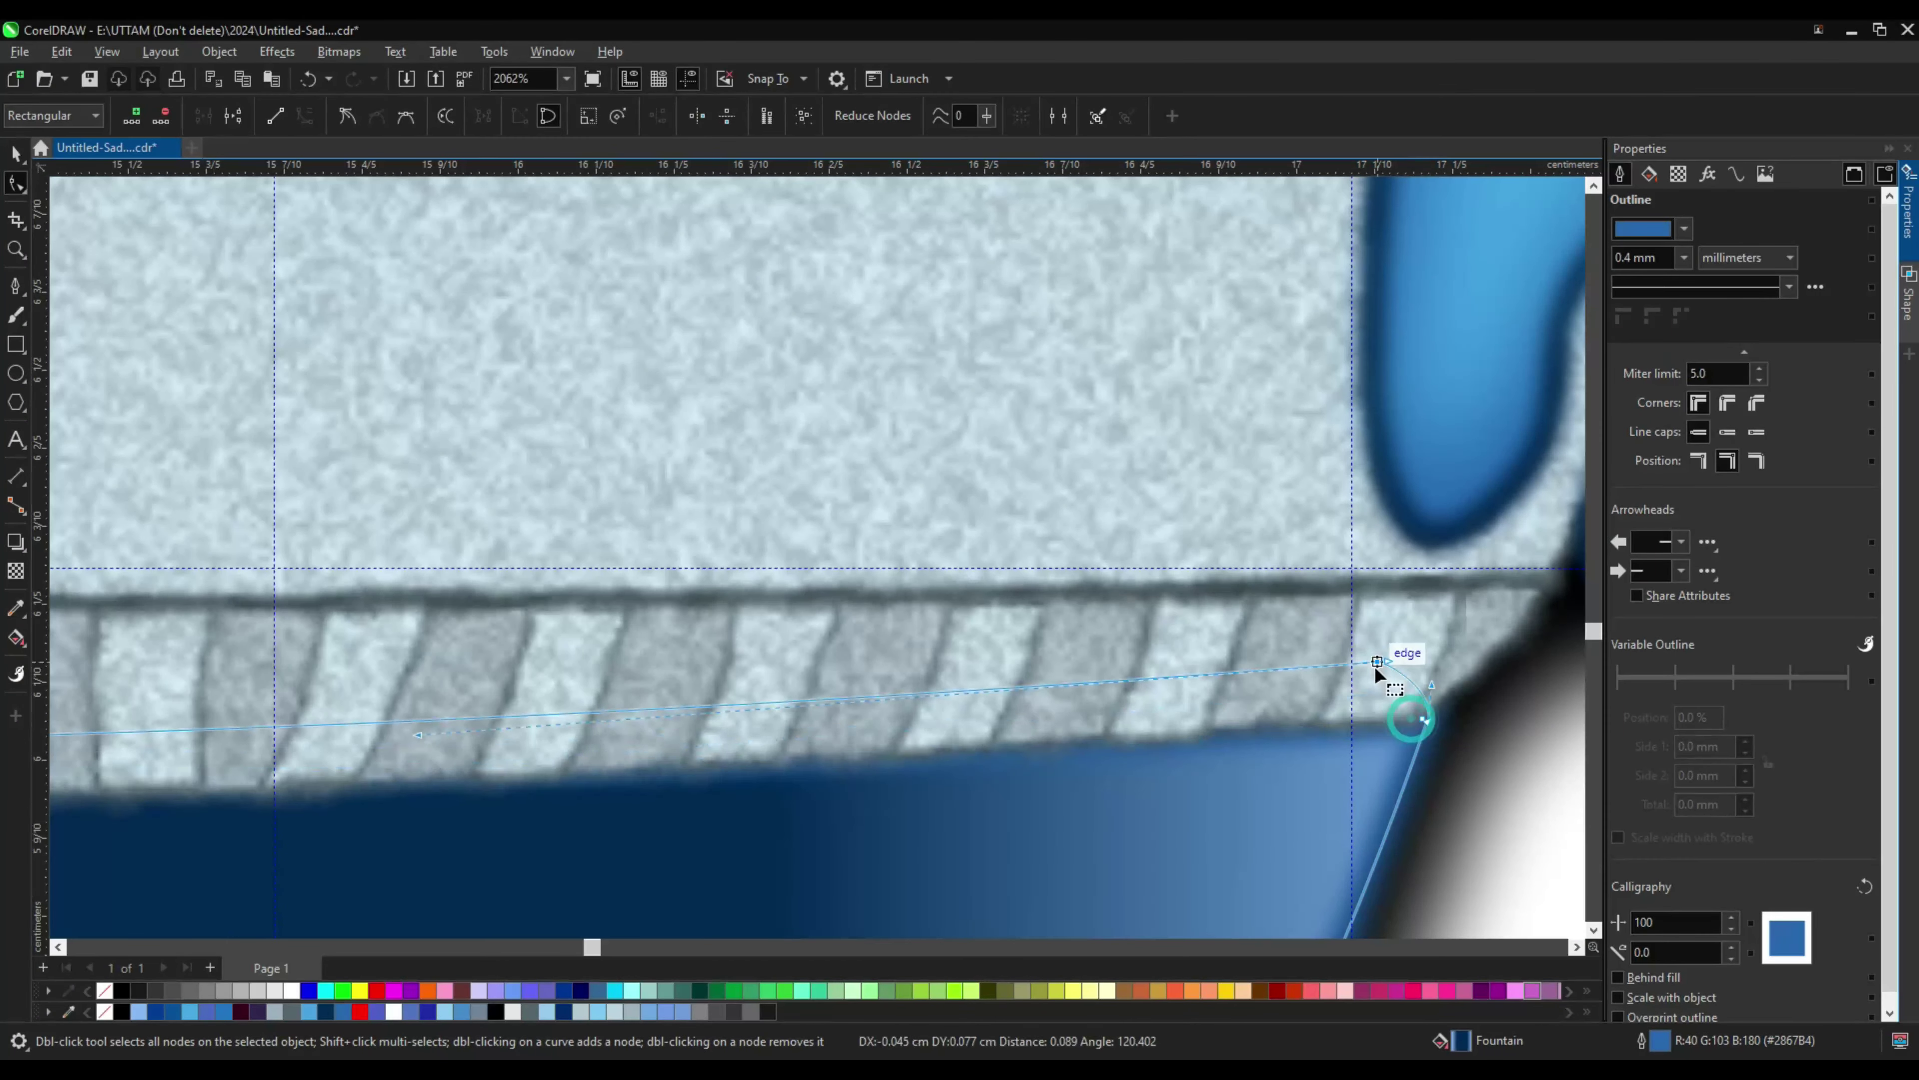
pyautogui.scroll(-4, 1408, 728)
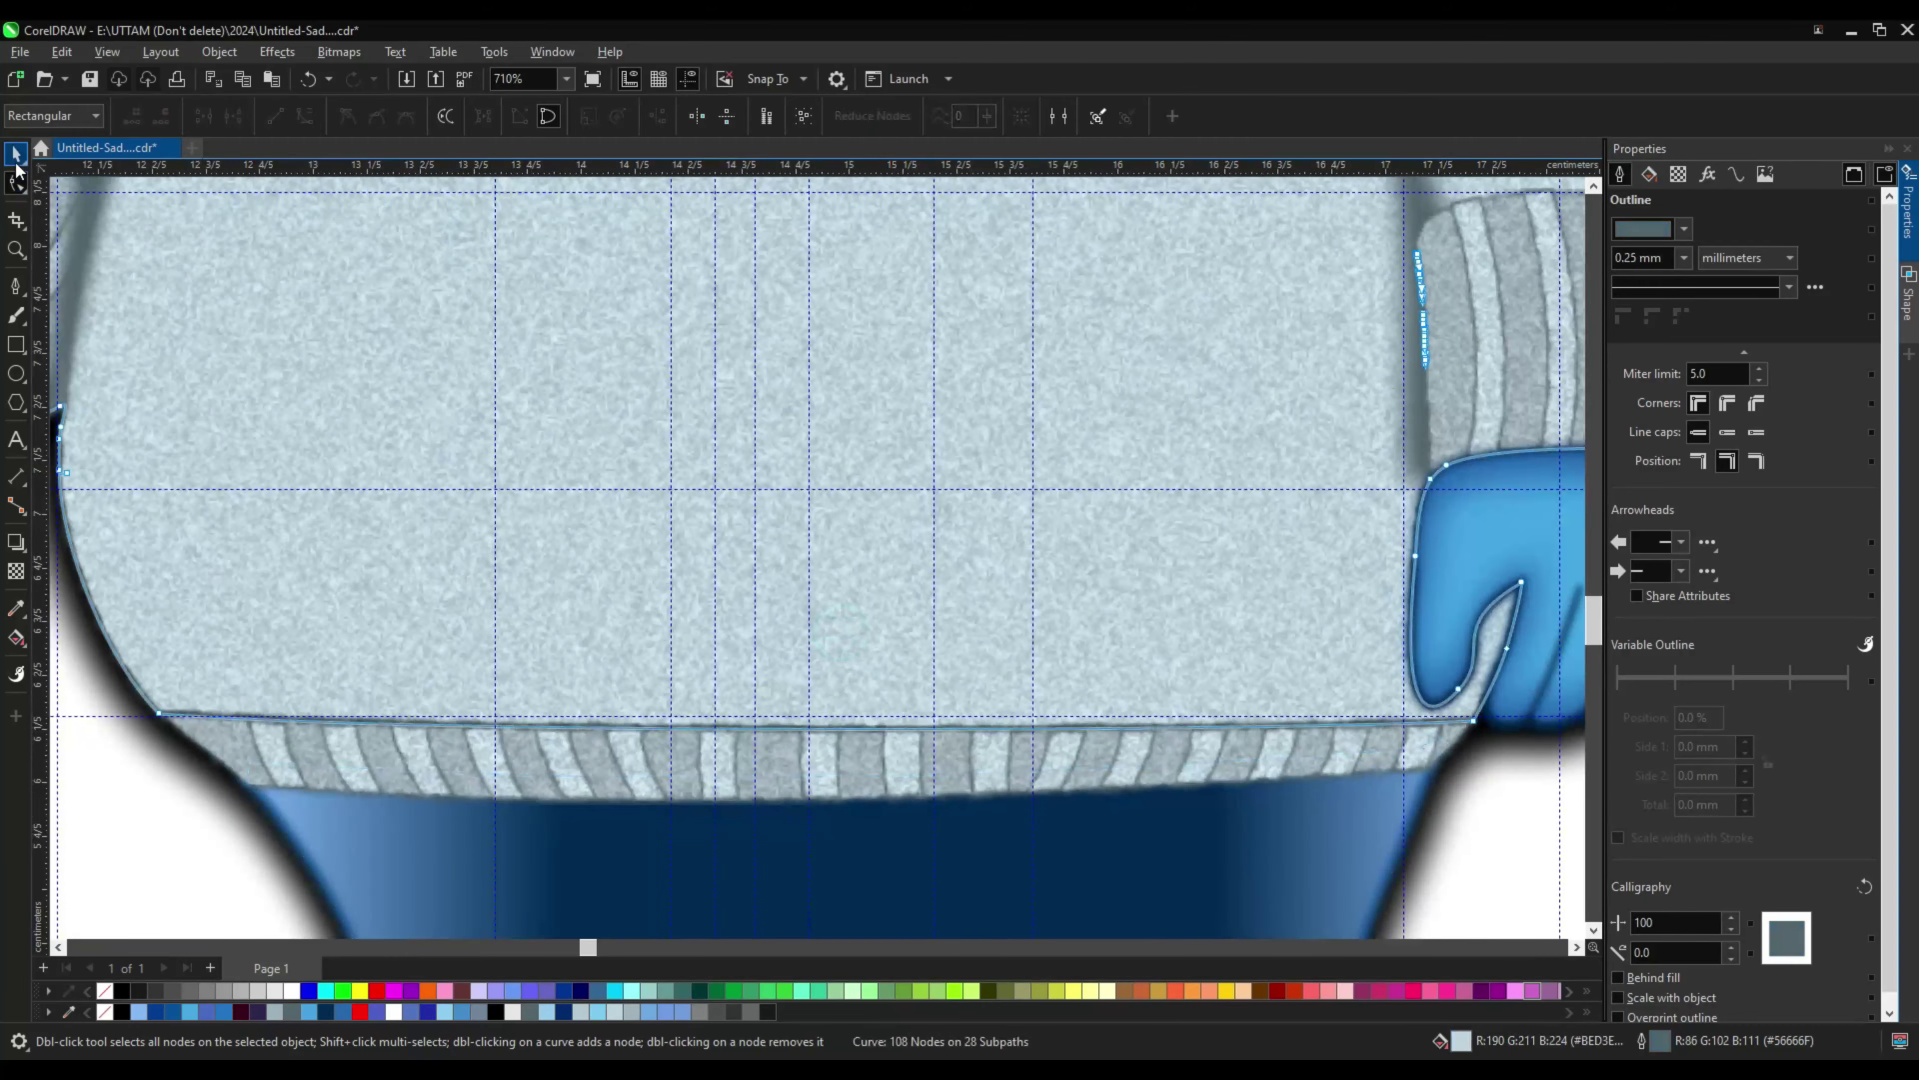
# Step: Group all of the character's objects together and save the drawing
pyautogui.press('space')
pyautogui.scroll(4, 892, 680)
pyautogui.click(911, 754)
pyautogui.scroll(-6, 877, 656)
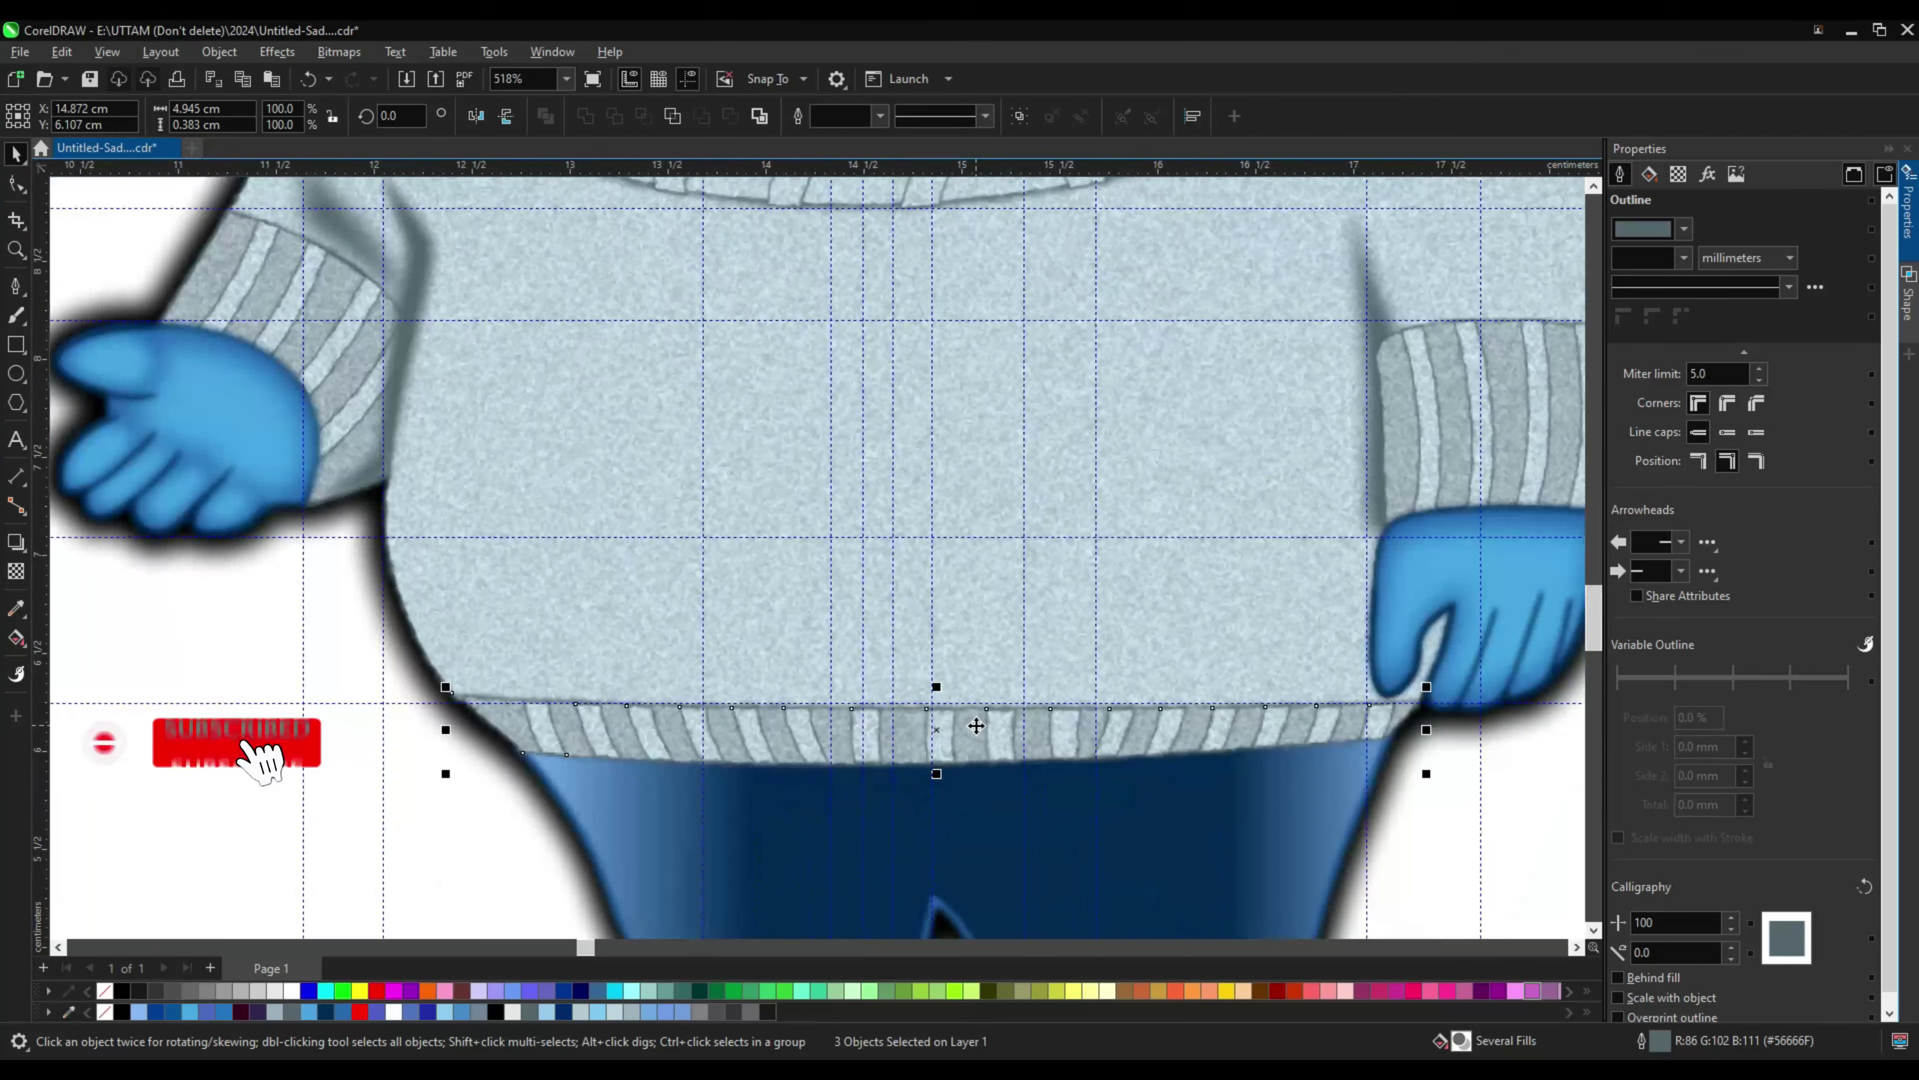
pyautogui.hotkey('ctrl', 'a')
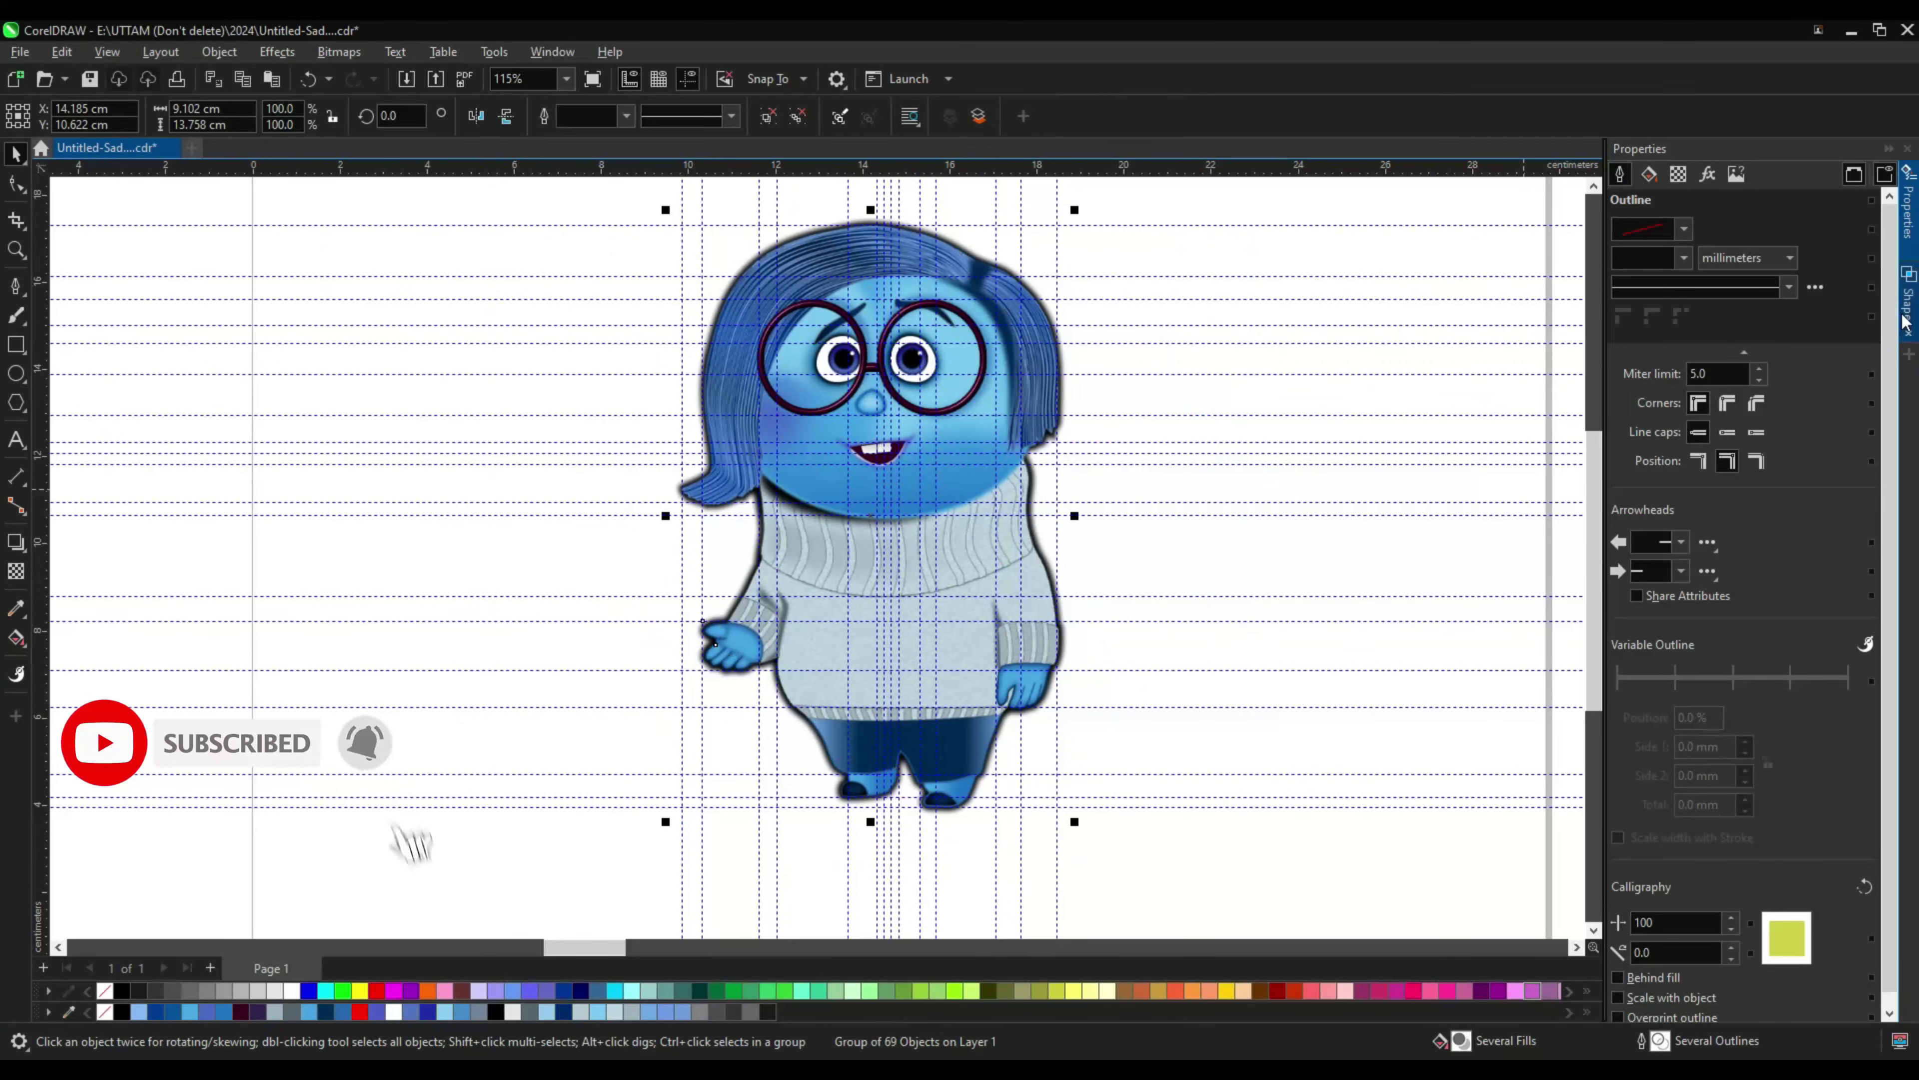
pyautogui.click(1906, 310)
pyautogui.scroll(-2, 807, 358)
pyautogui.scroll(5, 1179, 518)
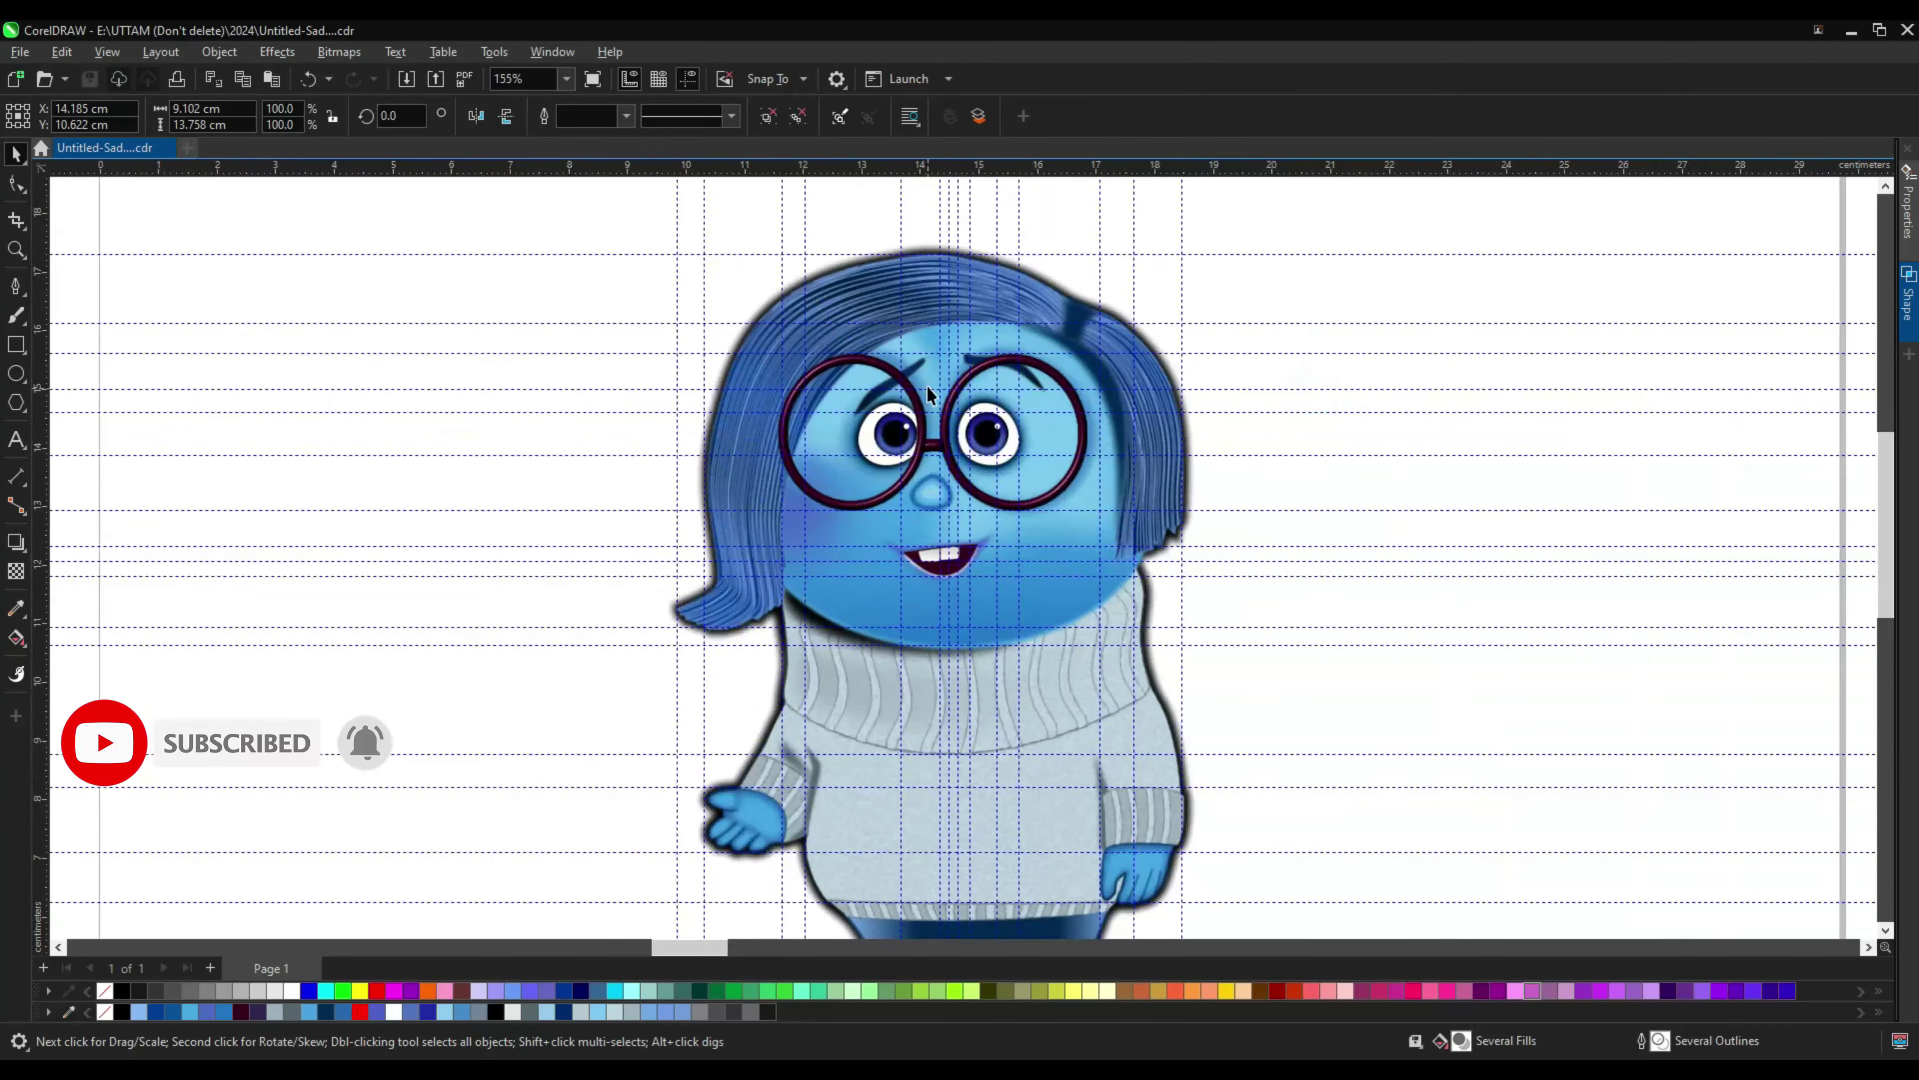
# Step: Ungroup the character and open the properties of the shapes on both hands
pyautogui.scroll(-3, 831, 848)
pyautogui.scroll(4, 739, 773)
pyautogui.click(740, 773)
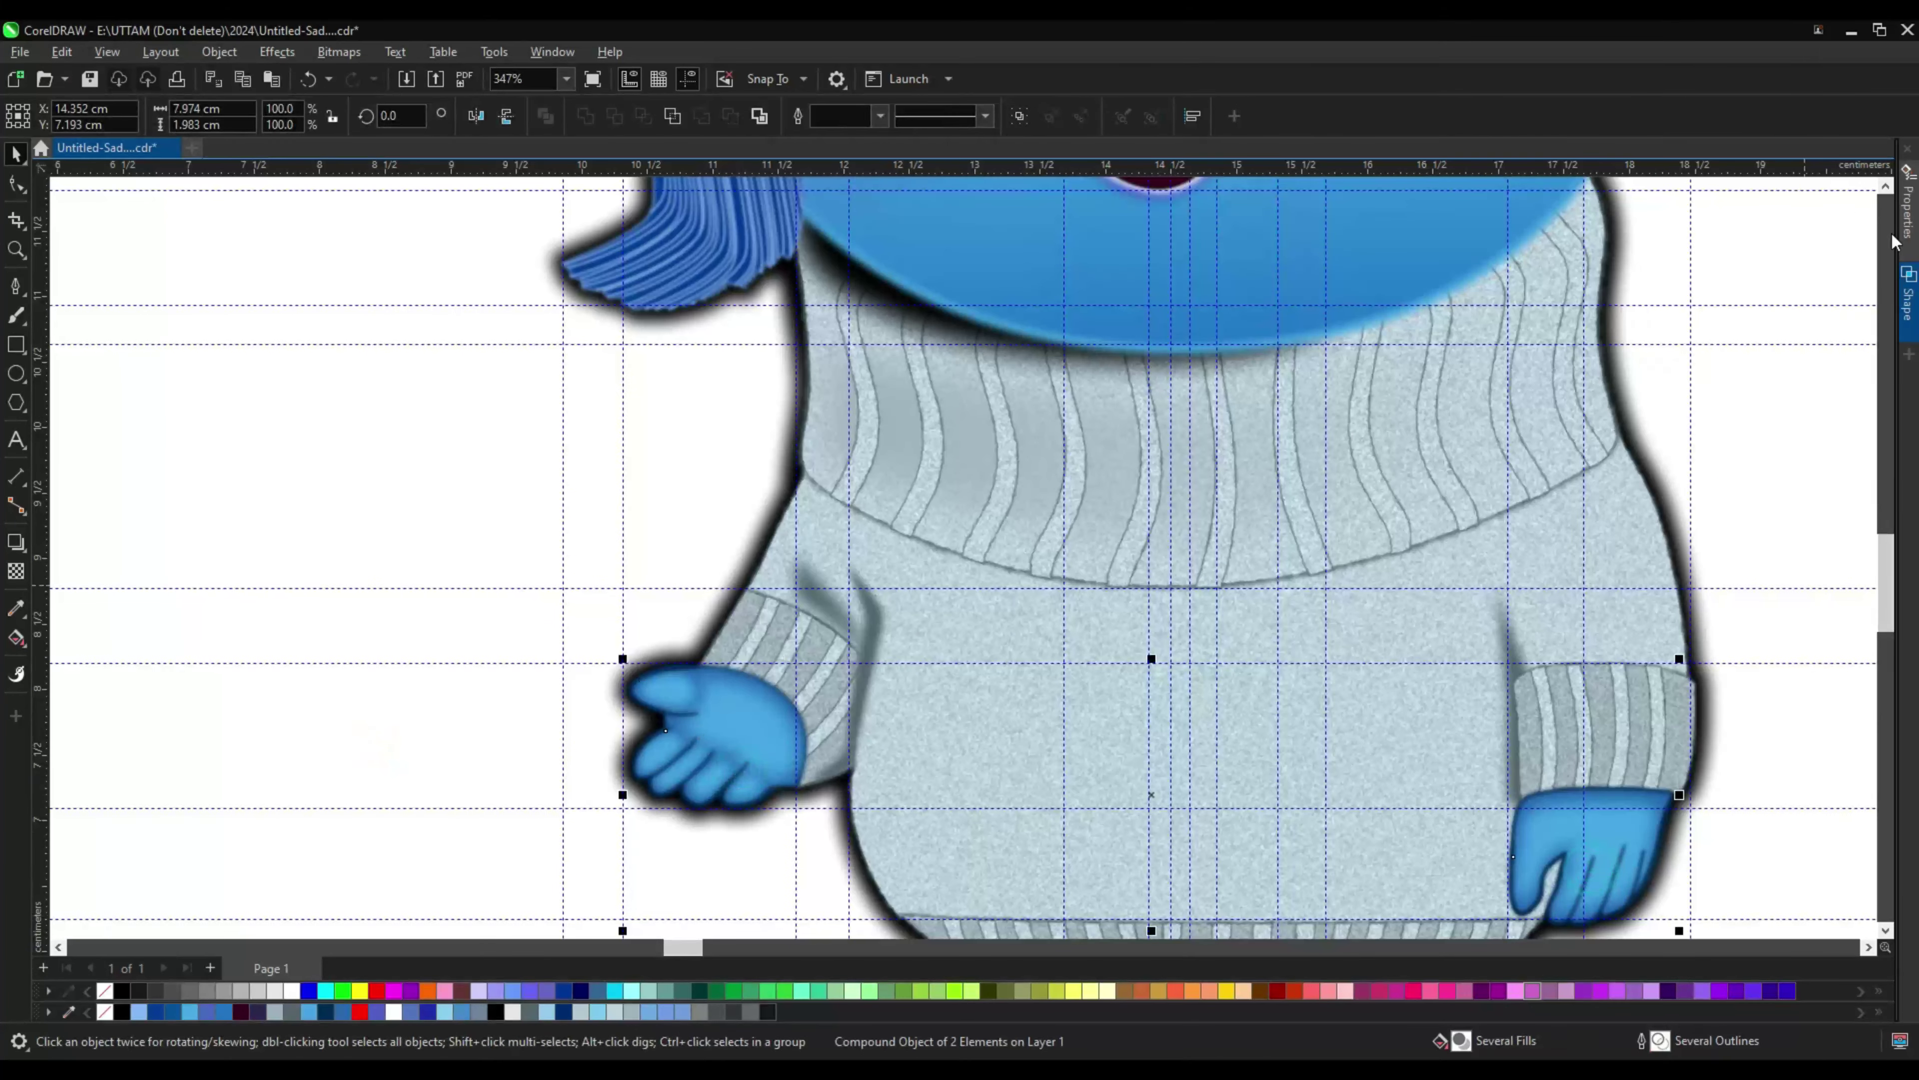
pyautogui.click(1908, 203)
pyautogui.scroll(-5, 334, 428)
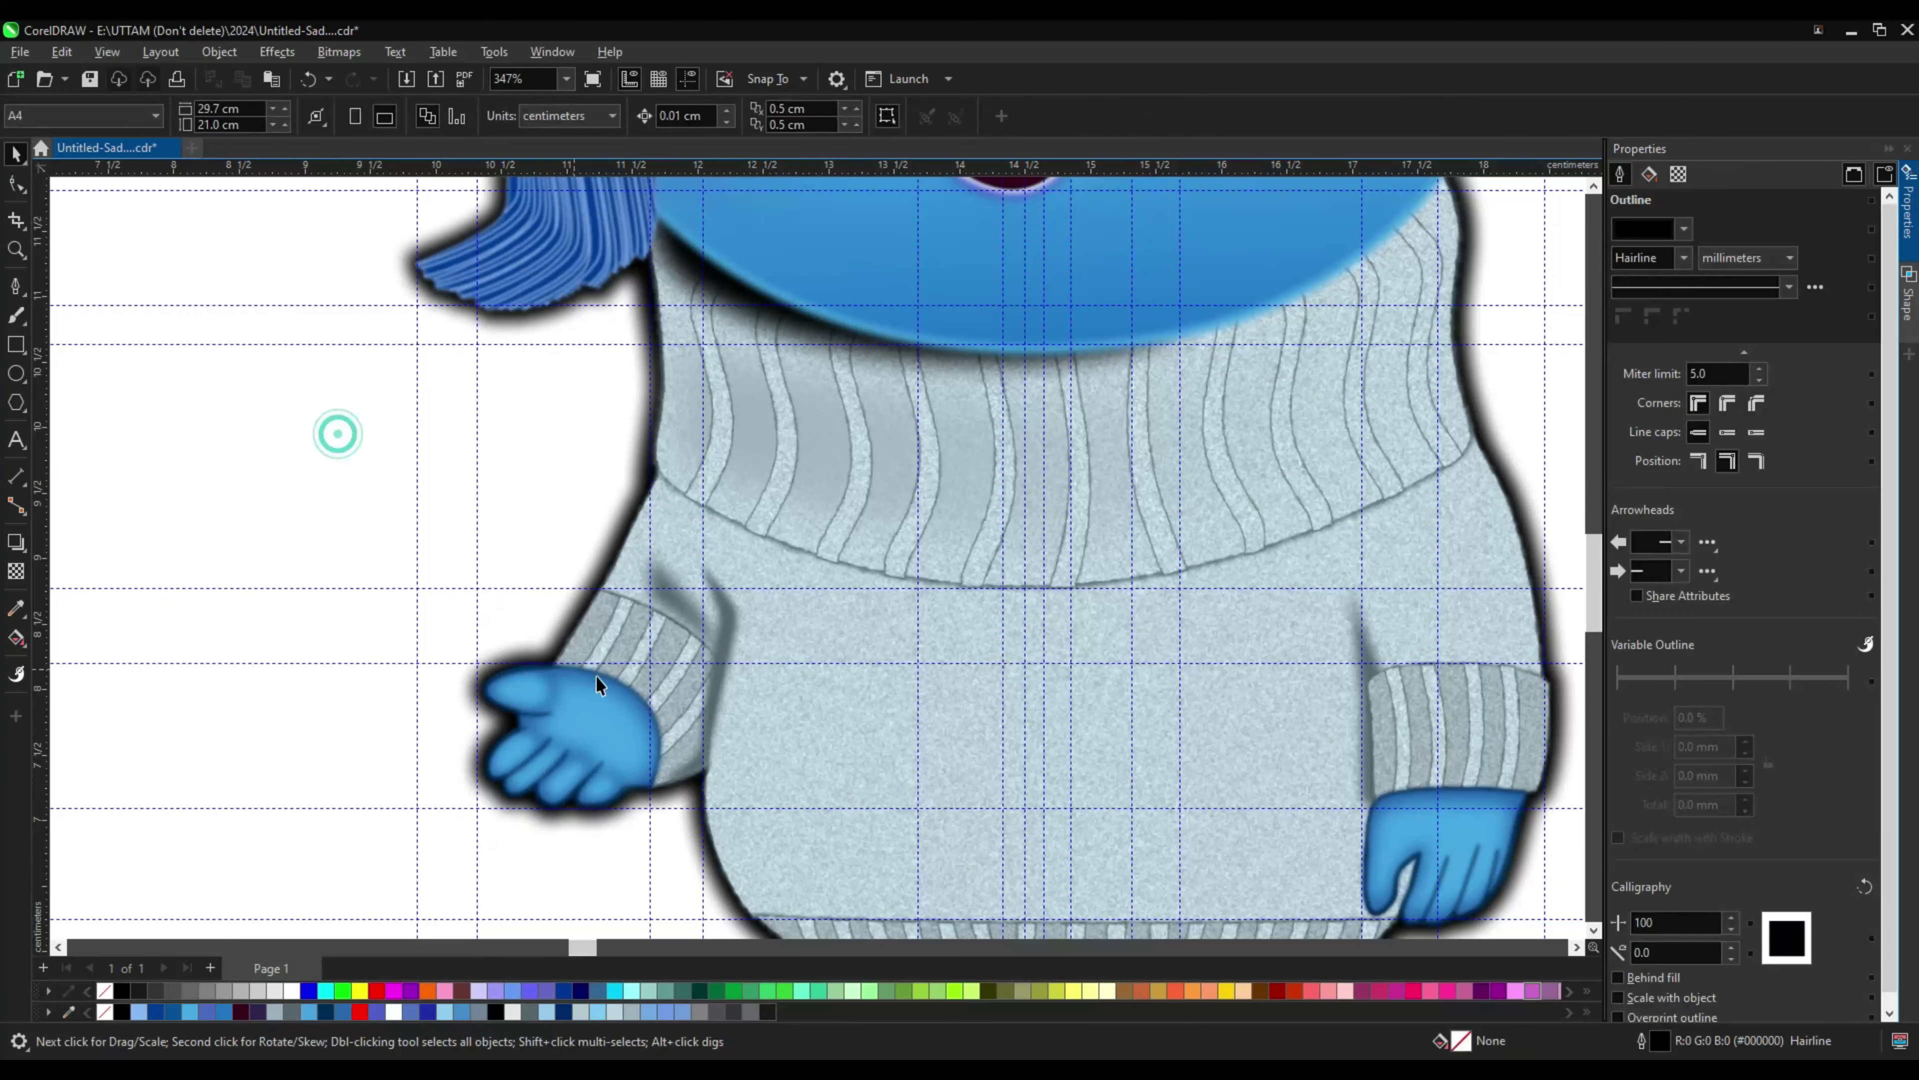
# Step: Regroup the complete character, including both hands, and save the file
pyautogui.hotkey('ctrl', 'a')
pyautogui.scroll(2, 1043, 298)
pyautogui.click(1020, 115)
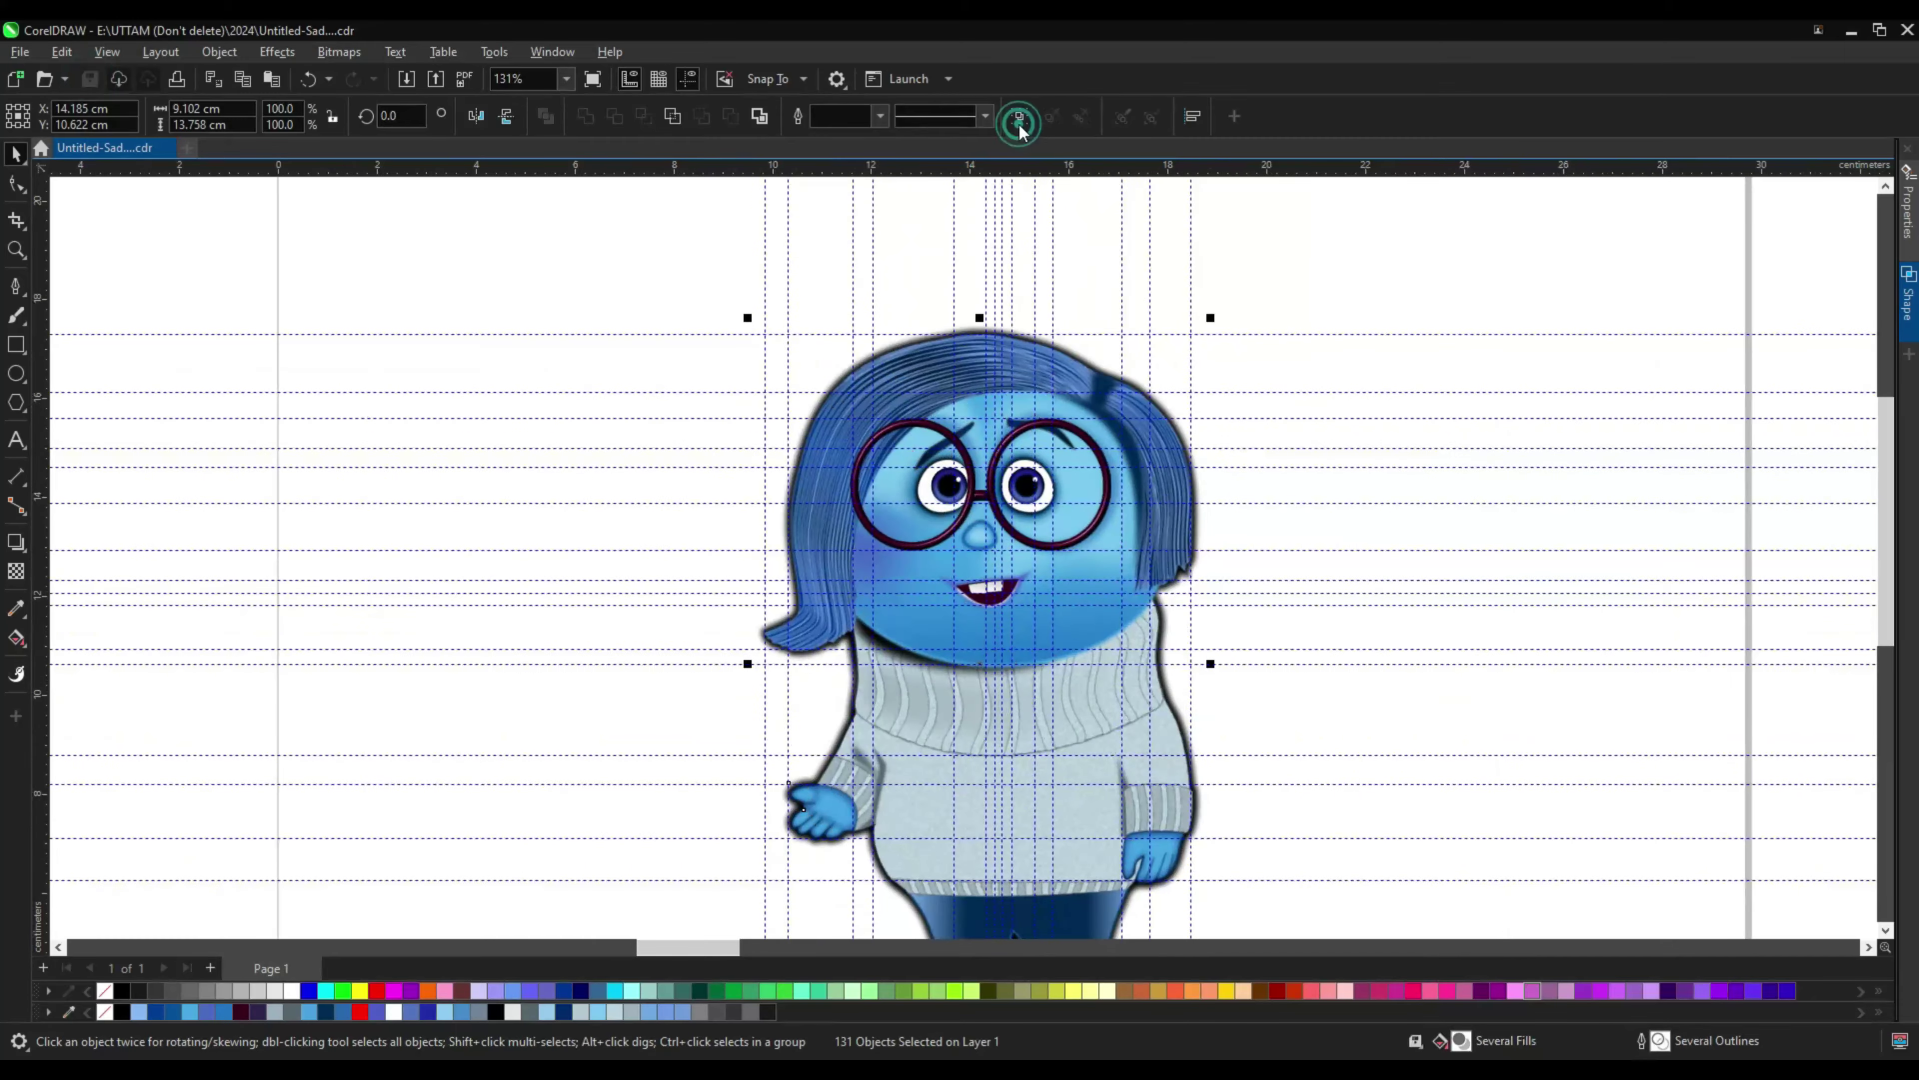
pyautogui.hotkey('ctrl', 's')
pyautogui.scroll(3, 964, 337)
pyautogui.scroll(-3, 1886, 522)
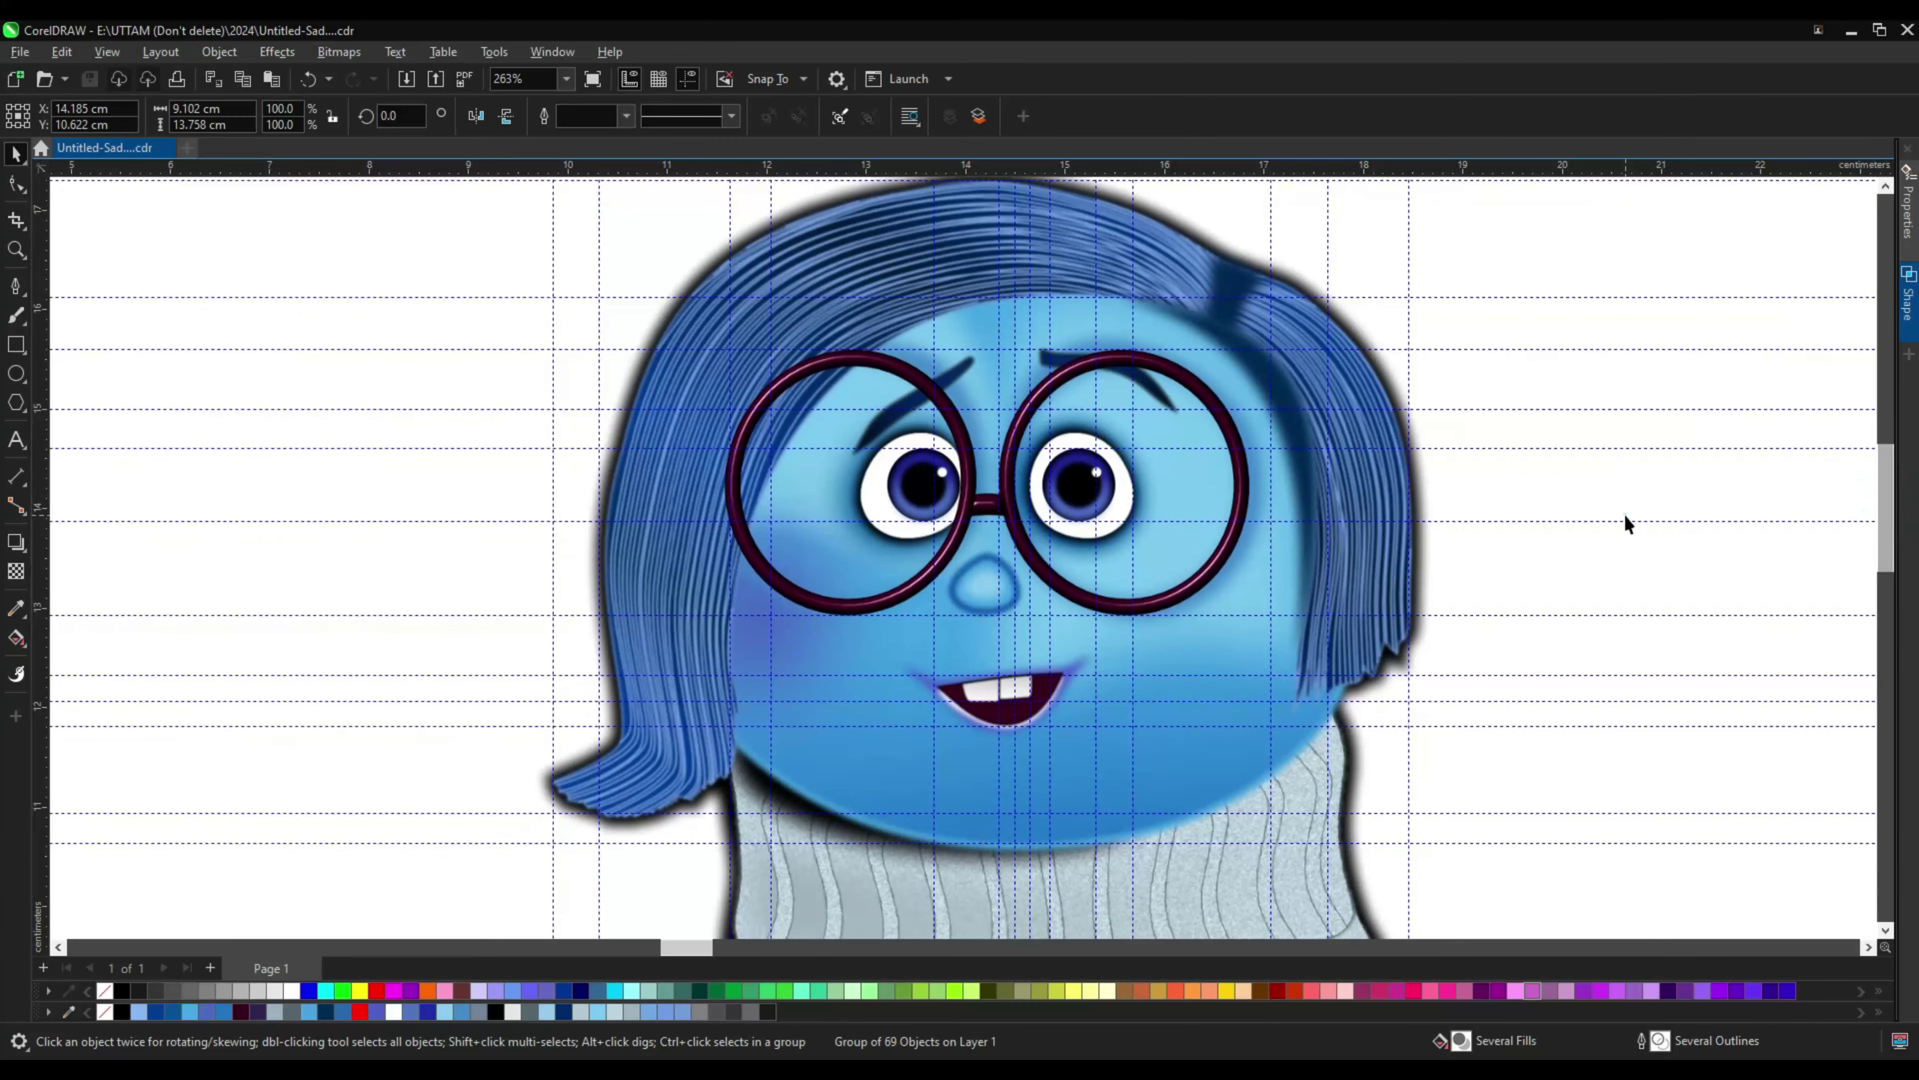
# Step: Delete all horizontal guidelines running across the character
pyautogui.click(1624, 516)
pyautogui.moveTo(1884, 499); pyautogui.dragTo(1840, 678)
pyautogui.scroll(-5, 915, 741)
pyautogui.scroll(1, 915, 741)
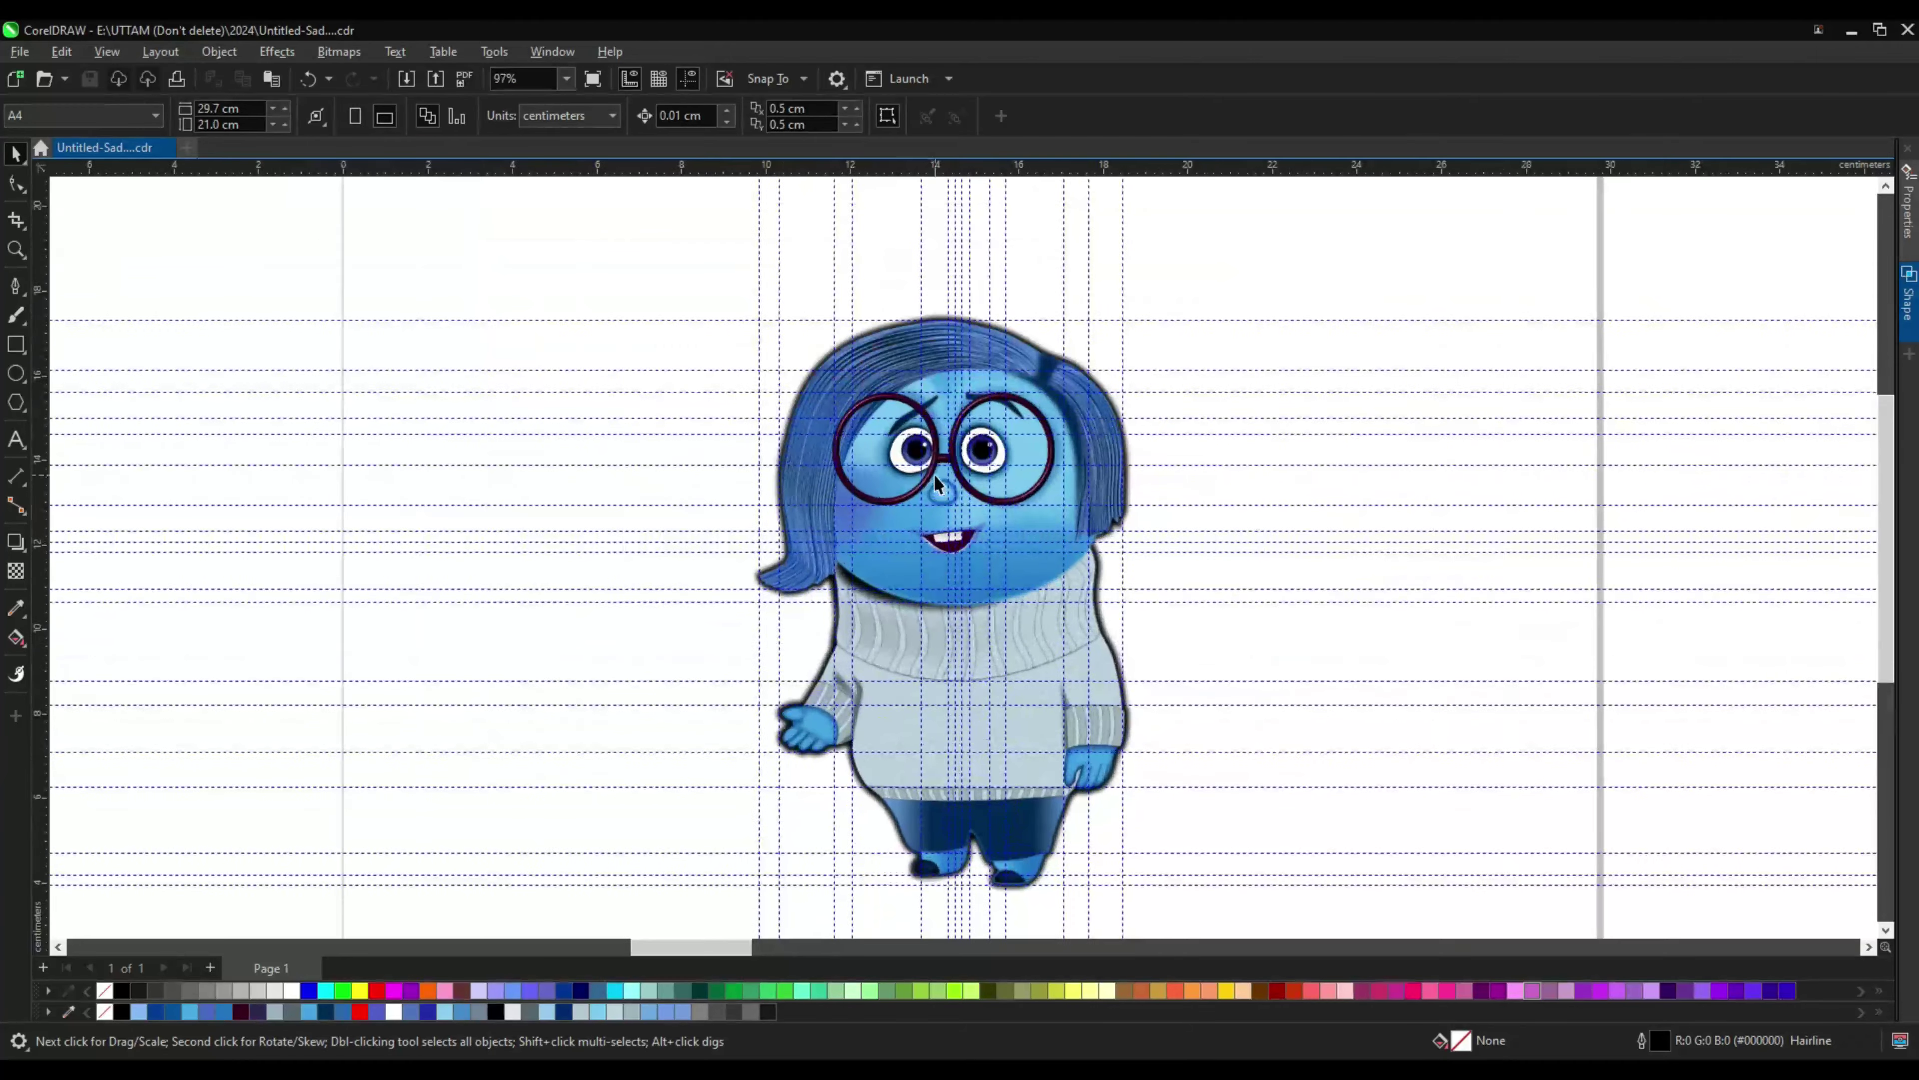
pyautogui.click(1193, 446)
pyautogui.click(1193, 399)
pyautogui.press('Delete')
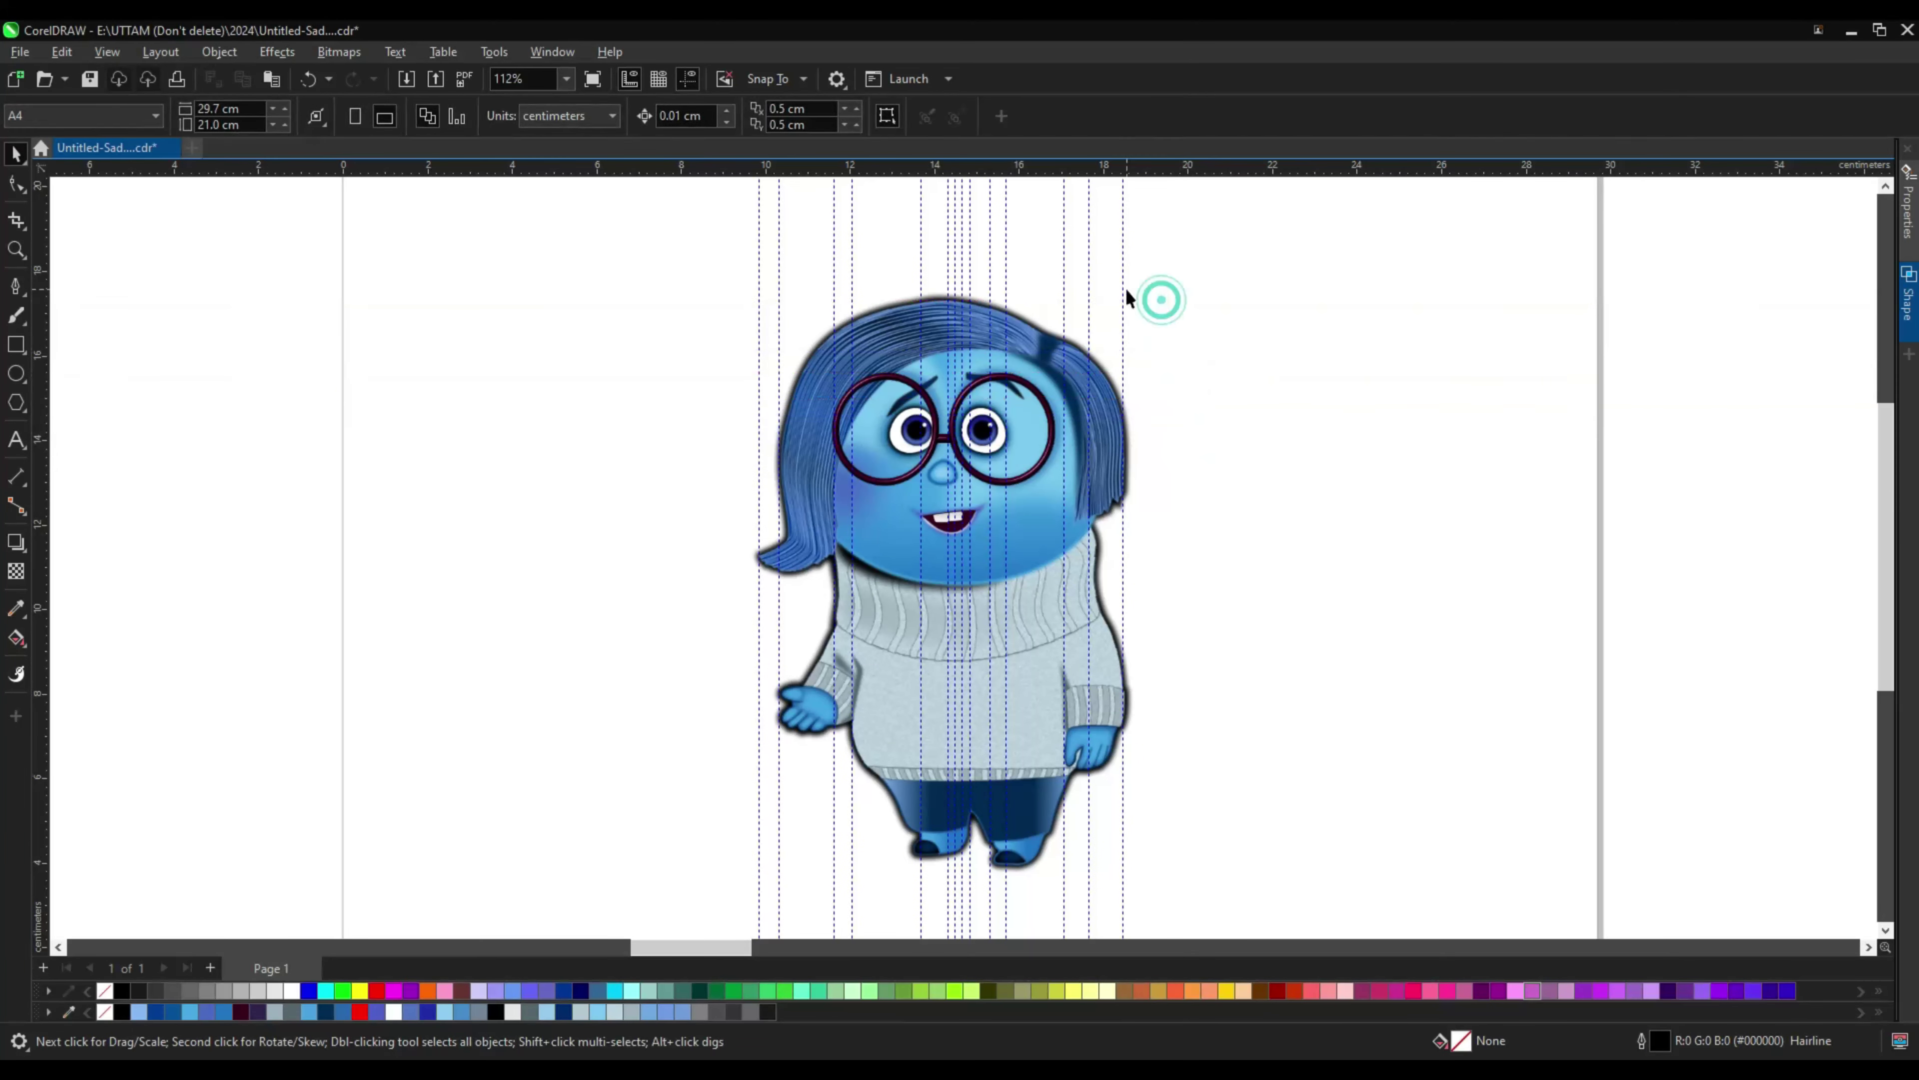
# Step: Delete all vertical guidelines running through the character
pyautogui.click(1123, 291)
pyautogui.press('Delete')
pyautogui.click(964, 274)
pyautogui.press('Delete')
pyautogui.click(762, 291)
pyautogui.press('Delete')
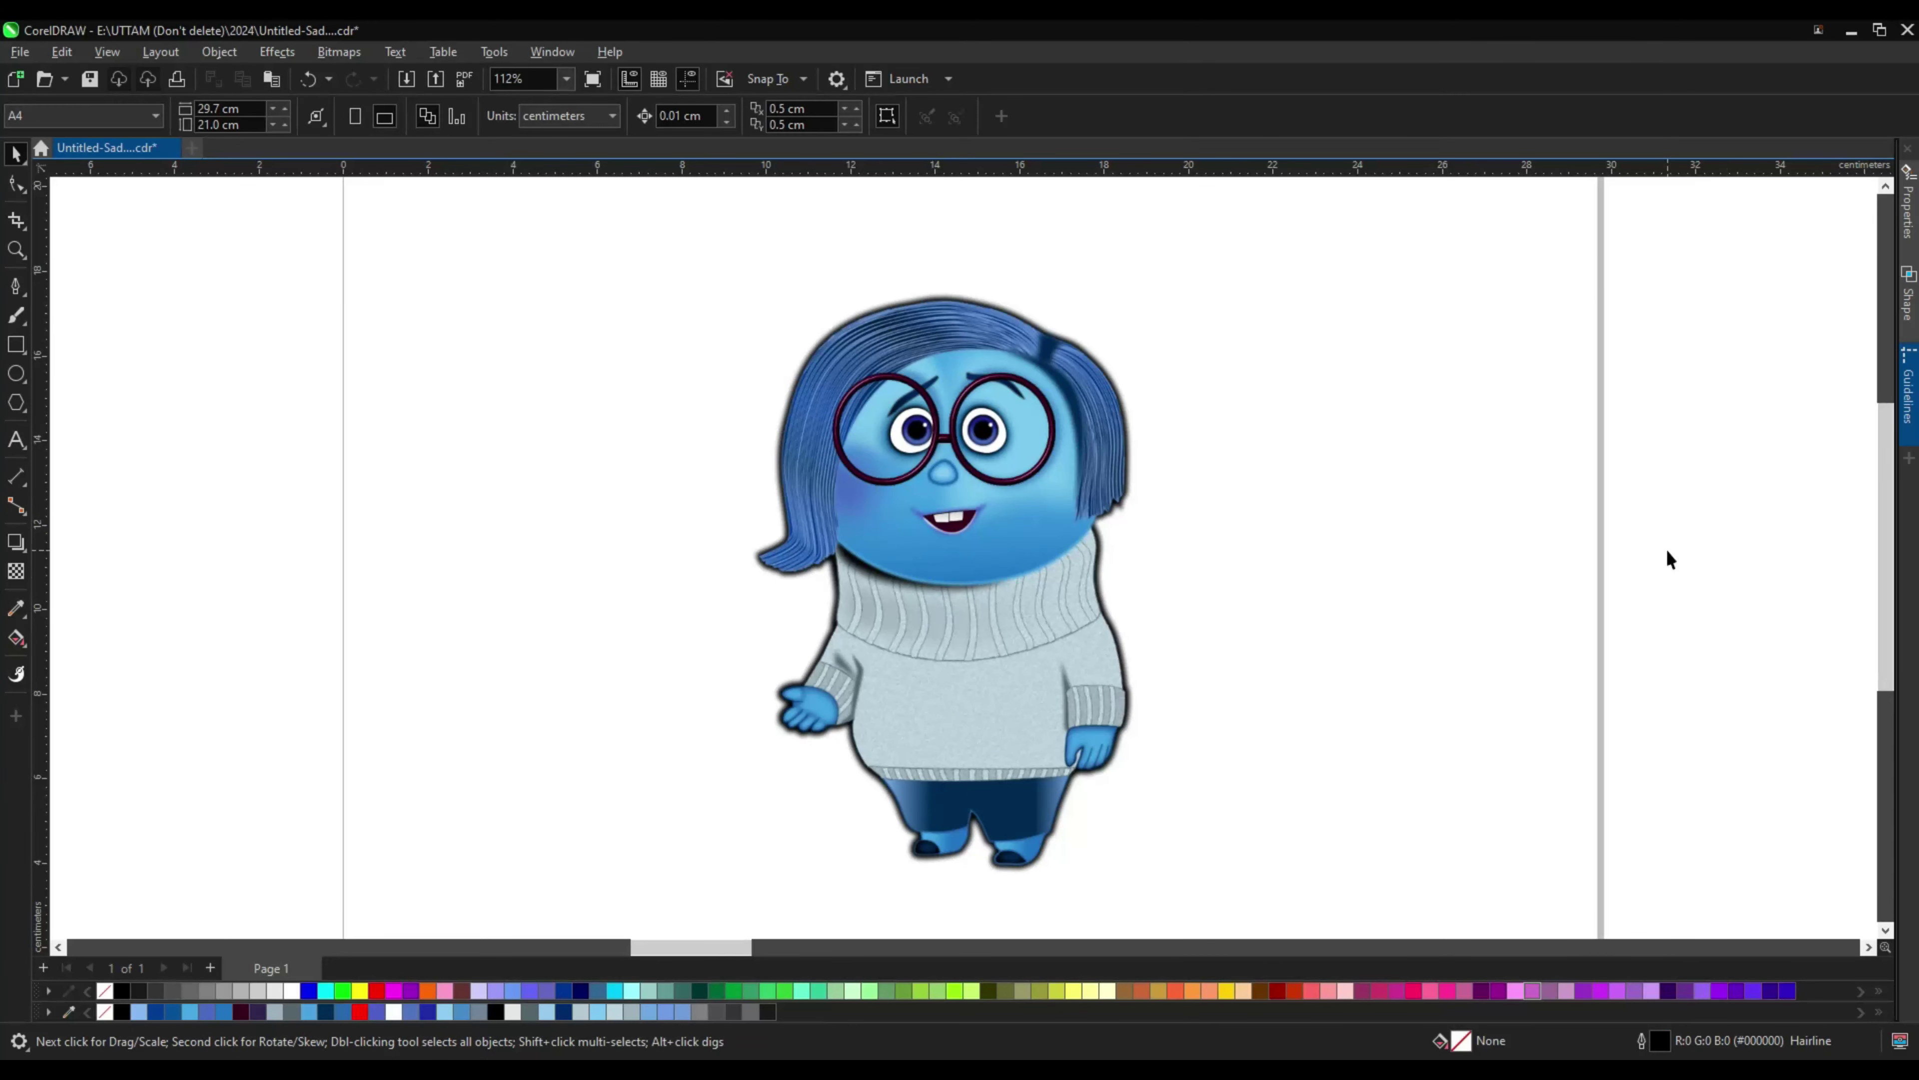